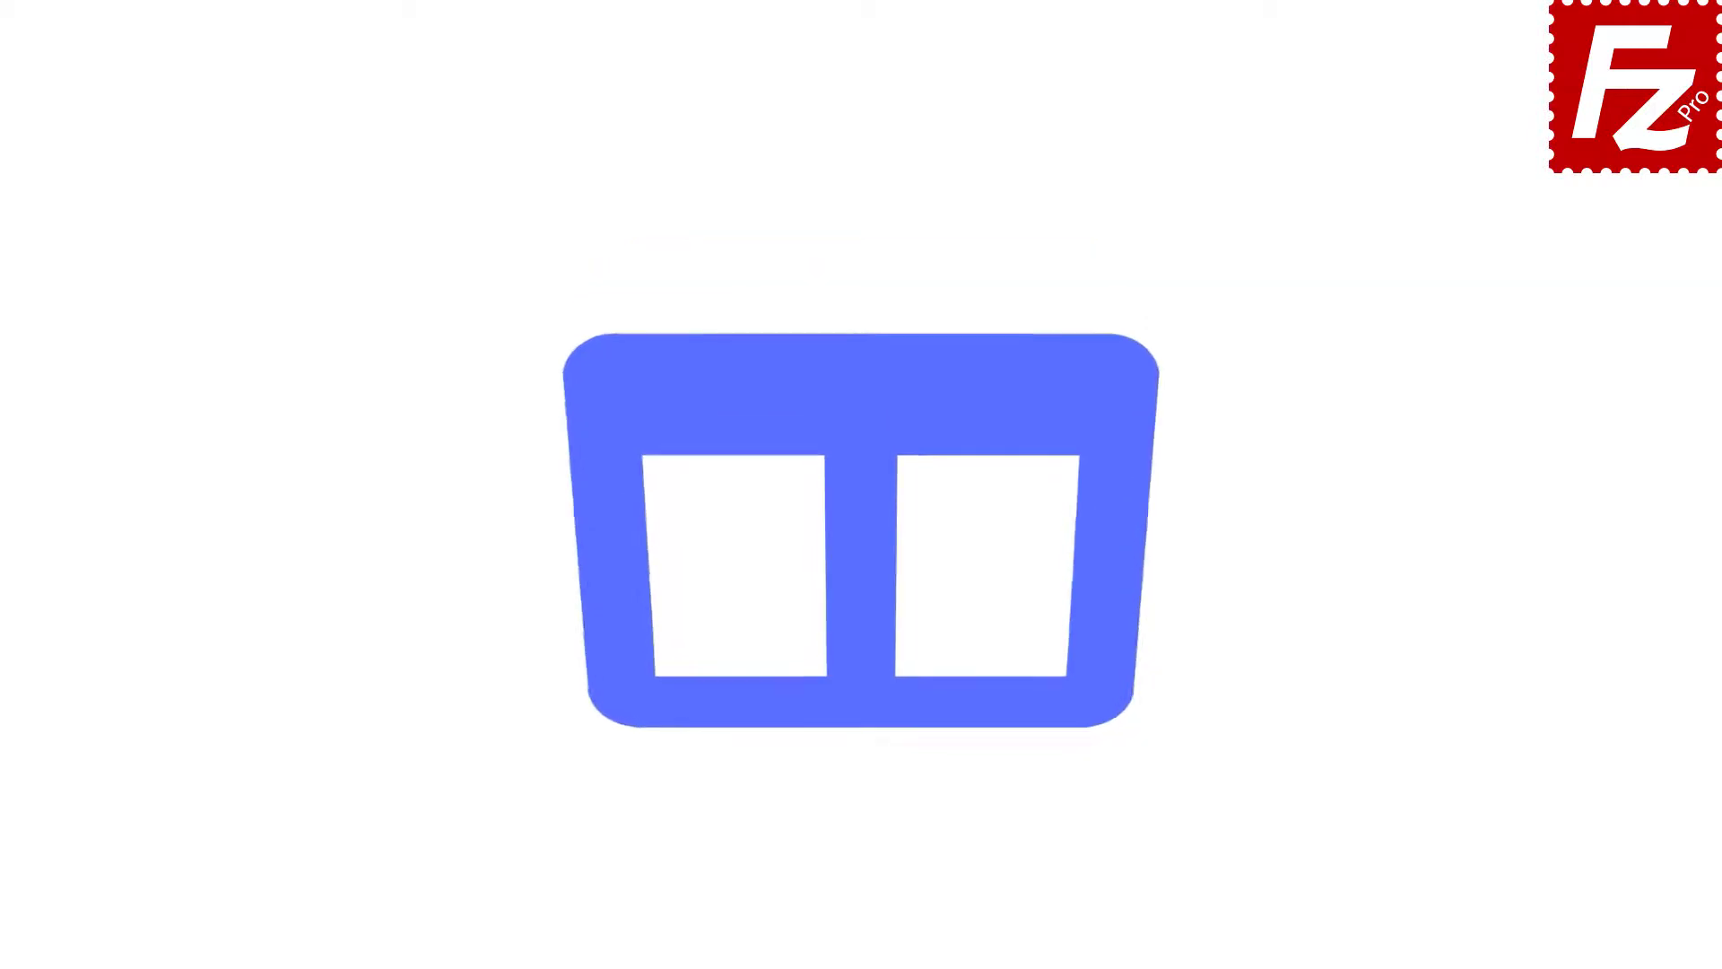
- Launch FileZilla Pro and create a new Site Manager entry named My Server
{"action": "double_click", "coordinate": [272, 186]}
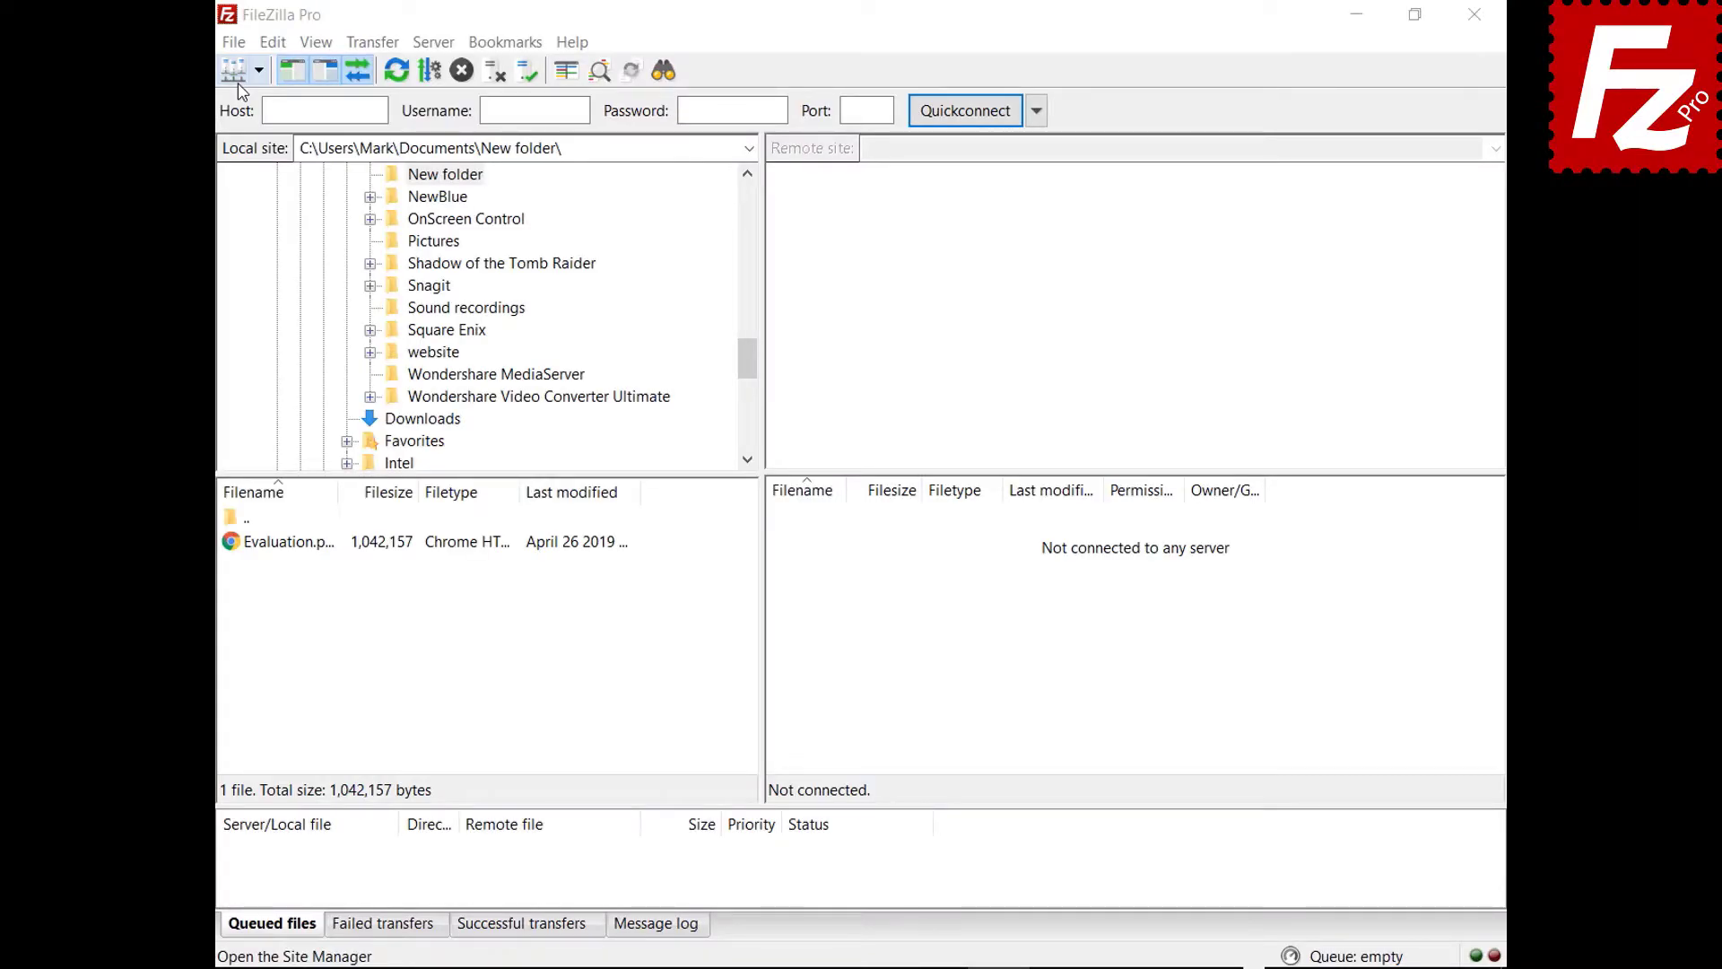
{"action": "left_click", "coordinate": [233, 42]}
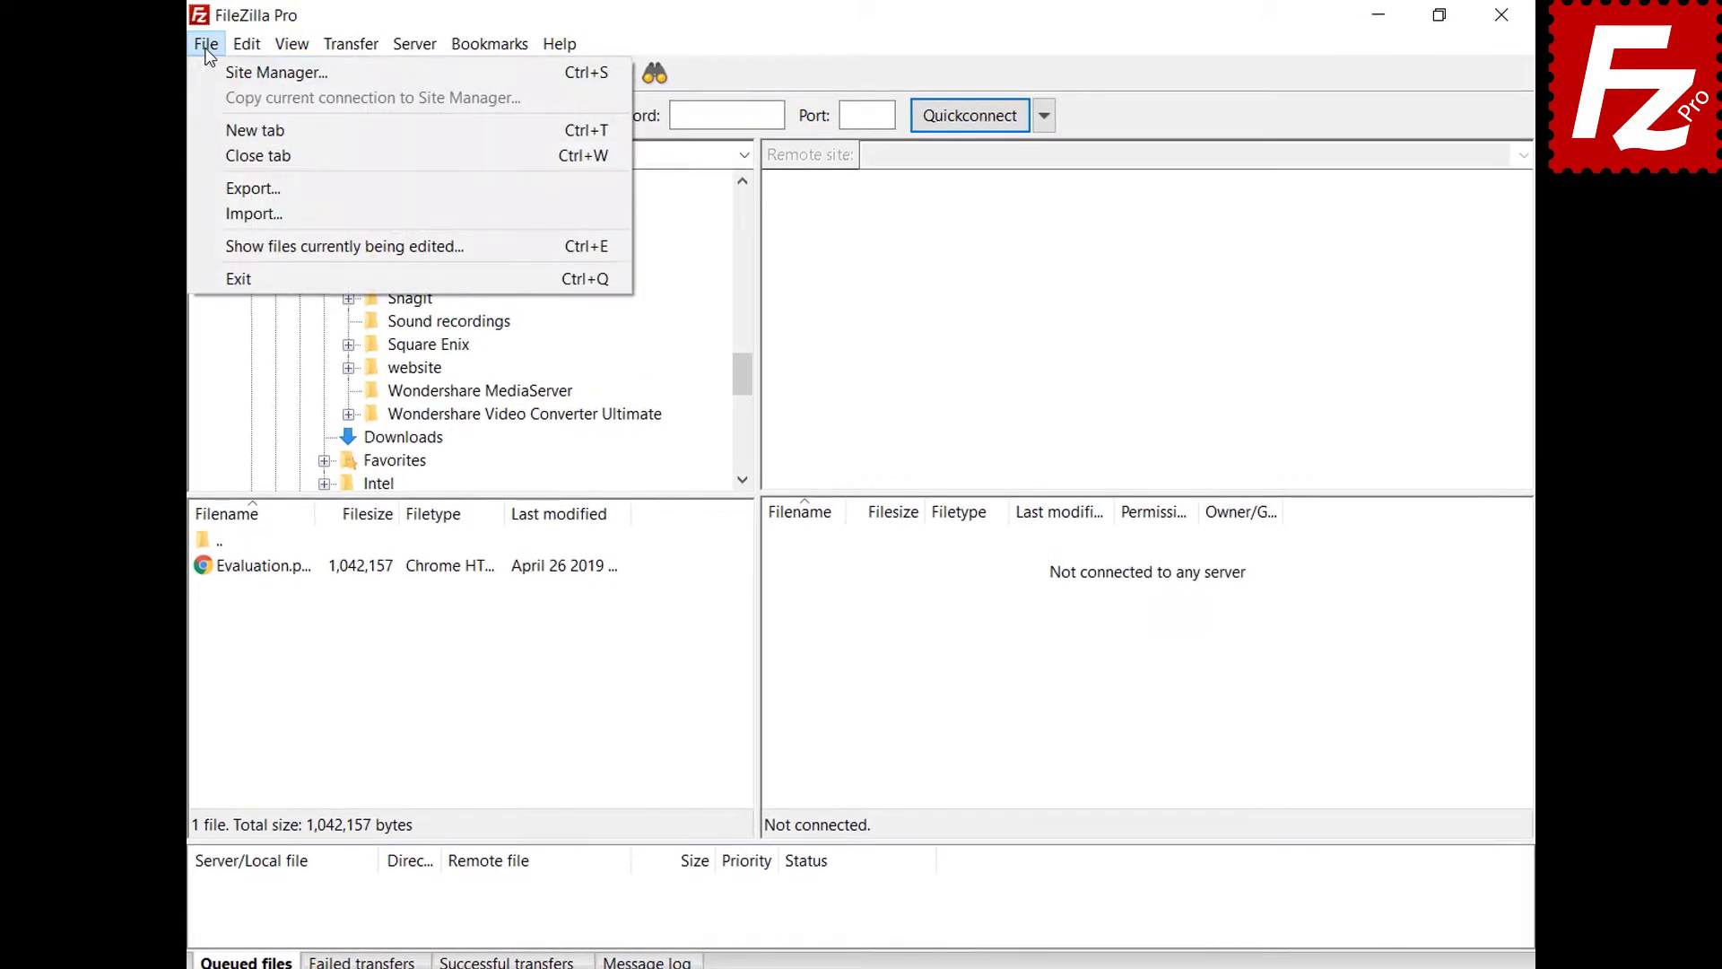
{"action": "left_click", "coordinate": [208, 73]}
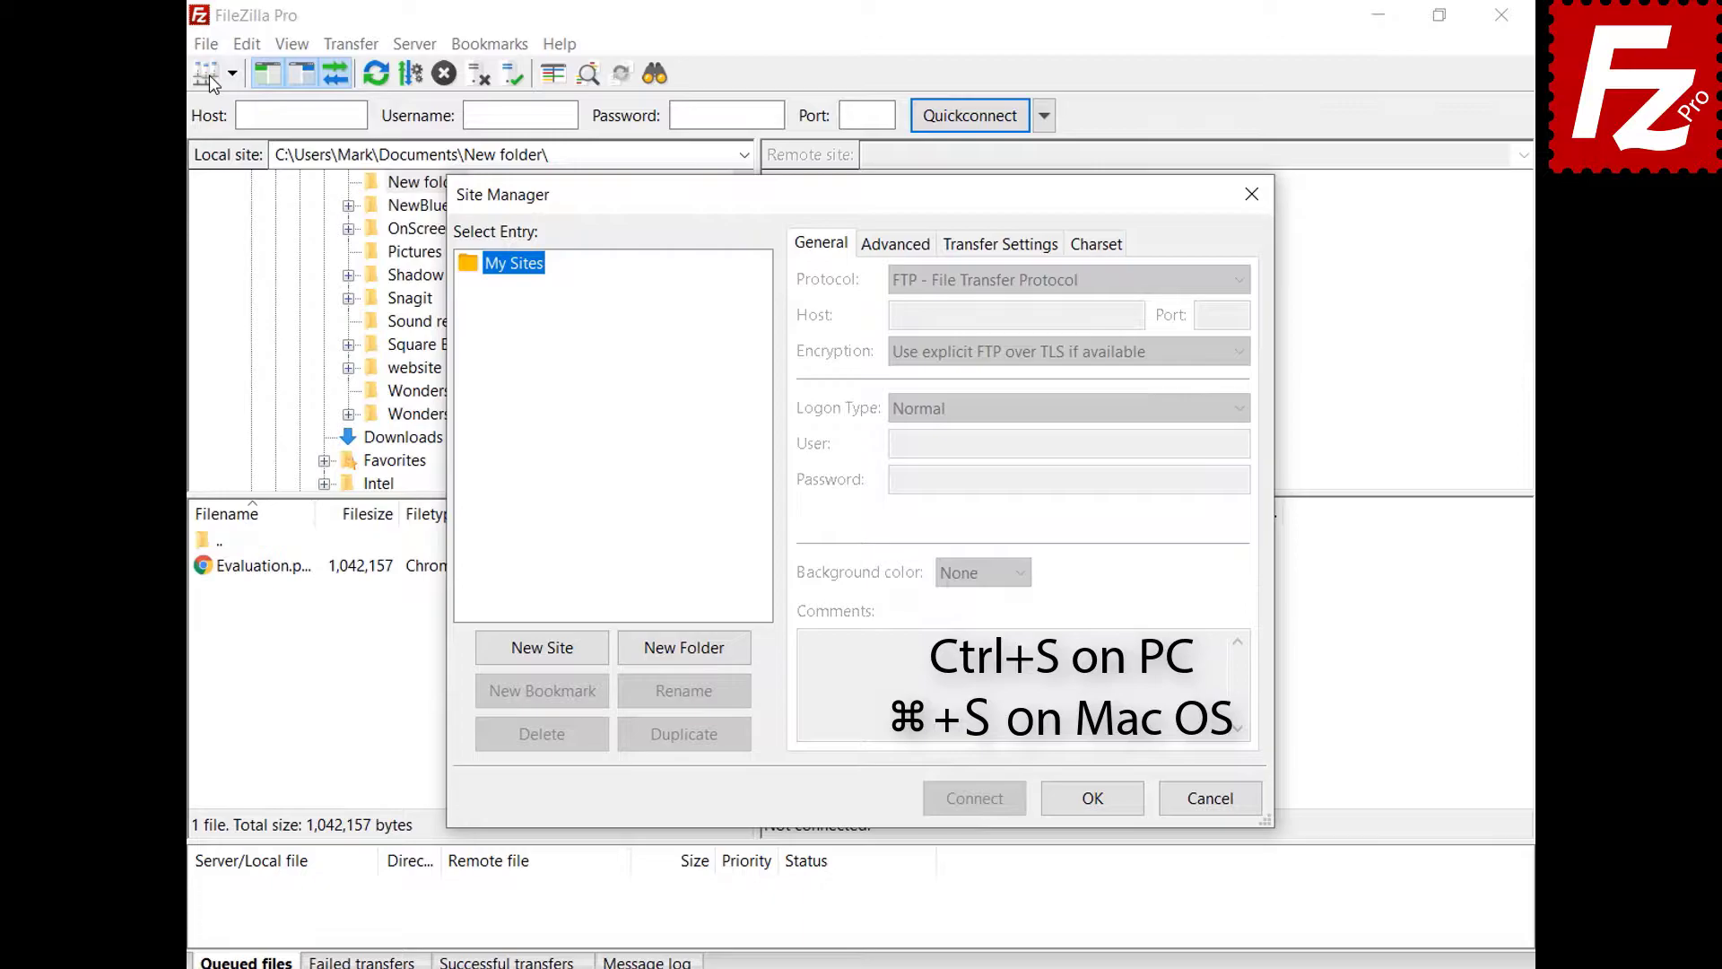
{"action": "left_click", "coordinate": [546, 650]}
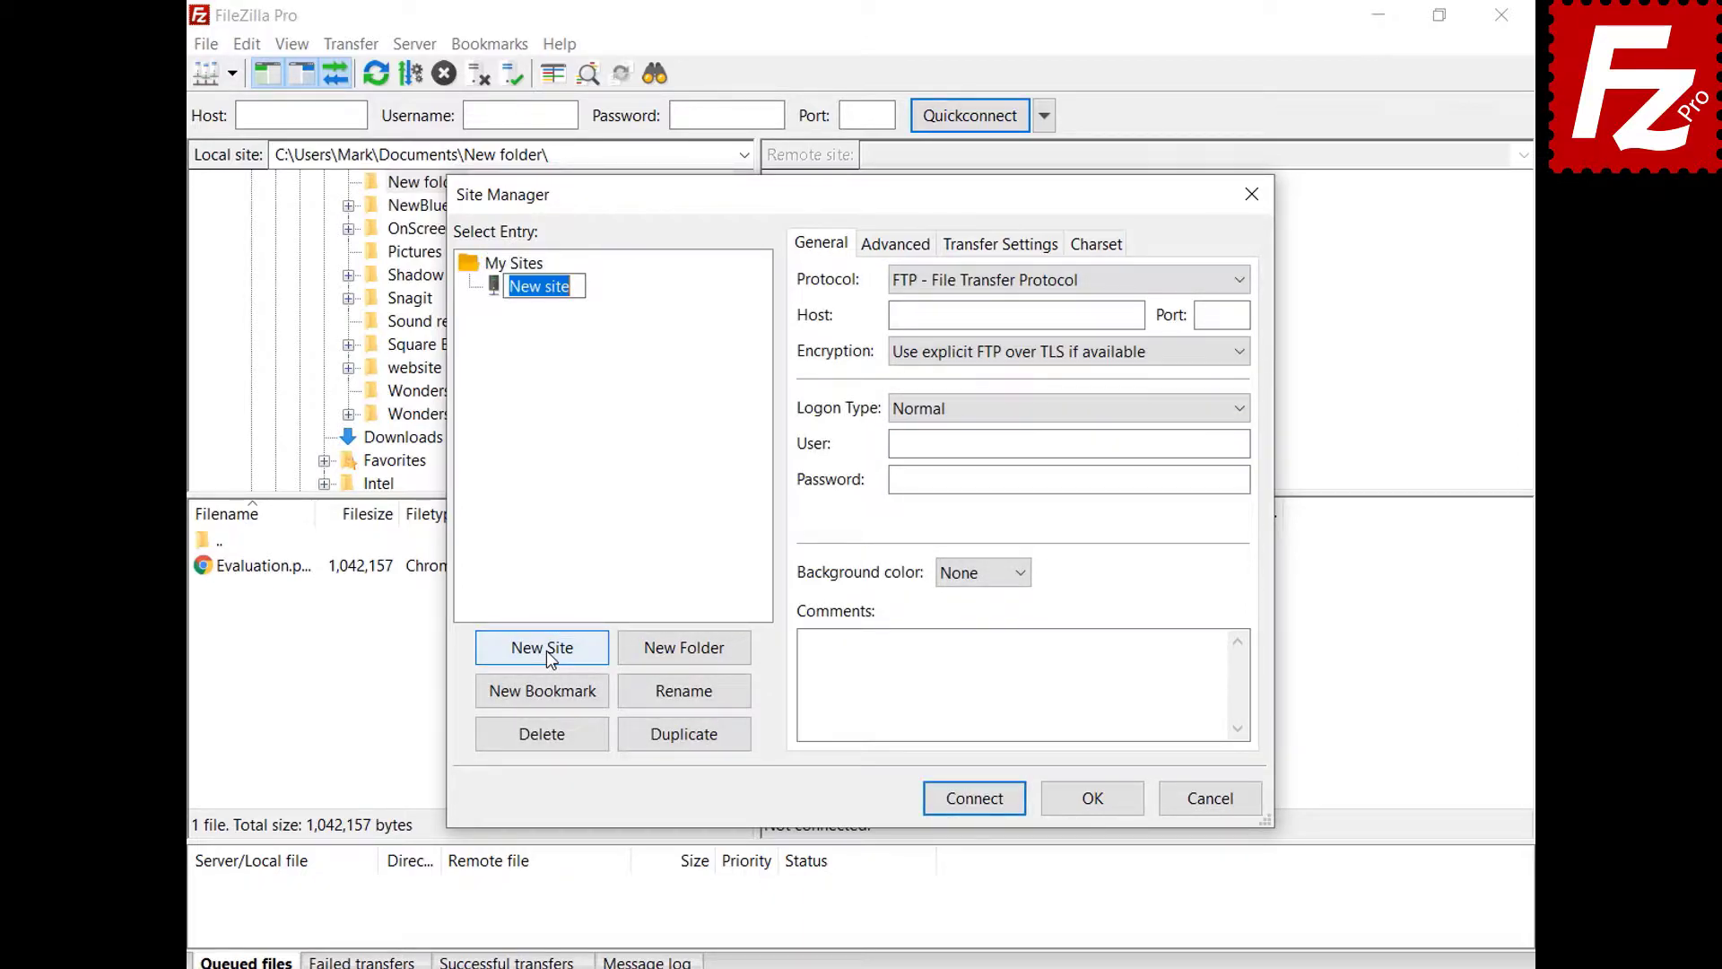
{"action": "type", "text": "My Server"}
- Enter host 40.121.111.78, port 21, and the login user name and password
{"action": "left_click", "coordinate": [1135, 316]}
{"action": "type", "text": "40.121.111.78"}
{"action": "key", "text": "Tab"}
{"action": "type", "text": "21"}
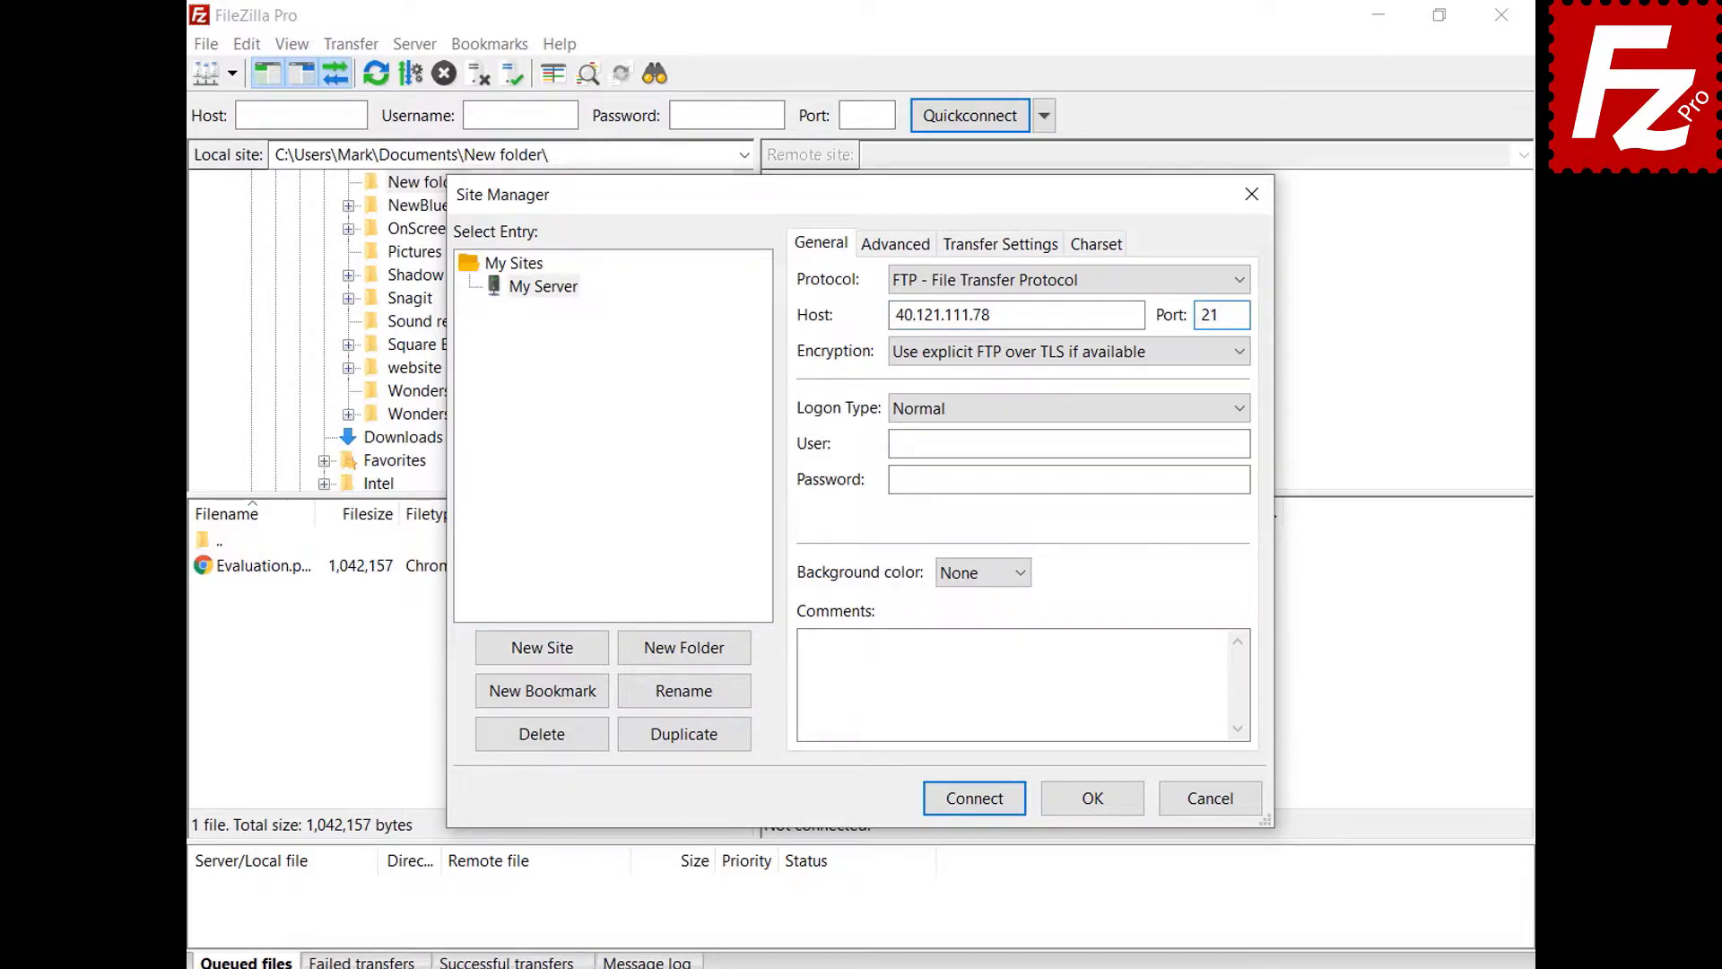
{"action": "left_click", "coordinate": [1238, 443]}
{"action": "key", "text": "ctrl+v"}
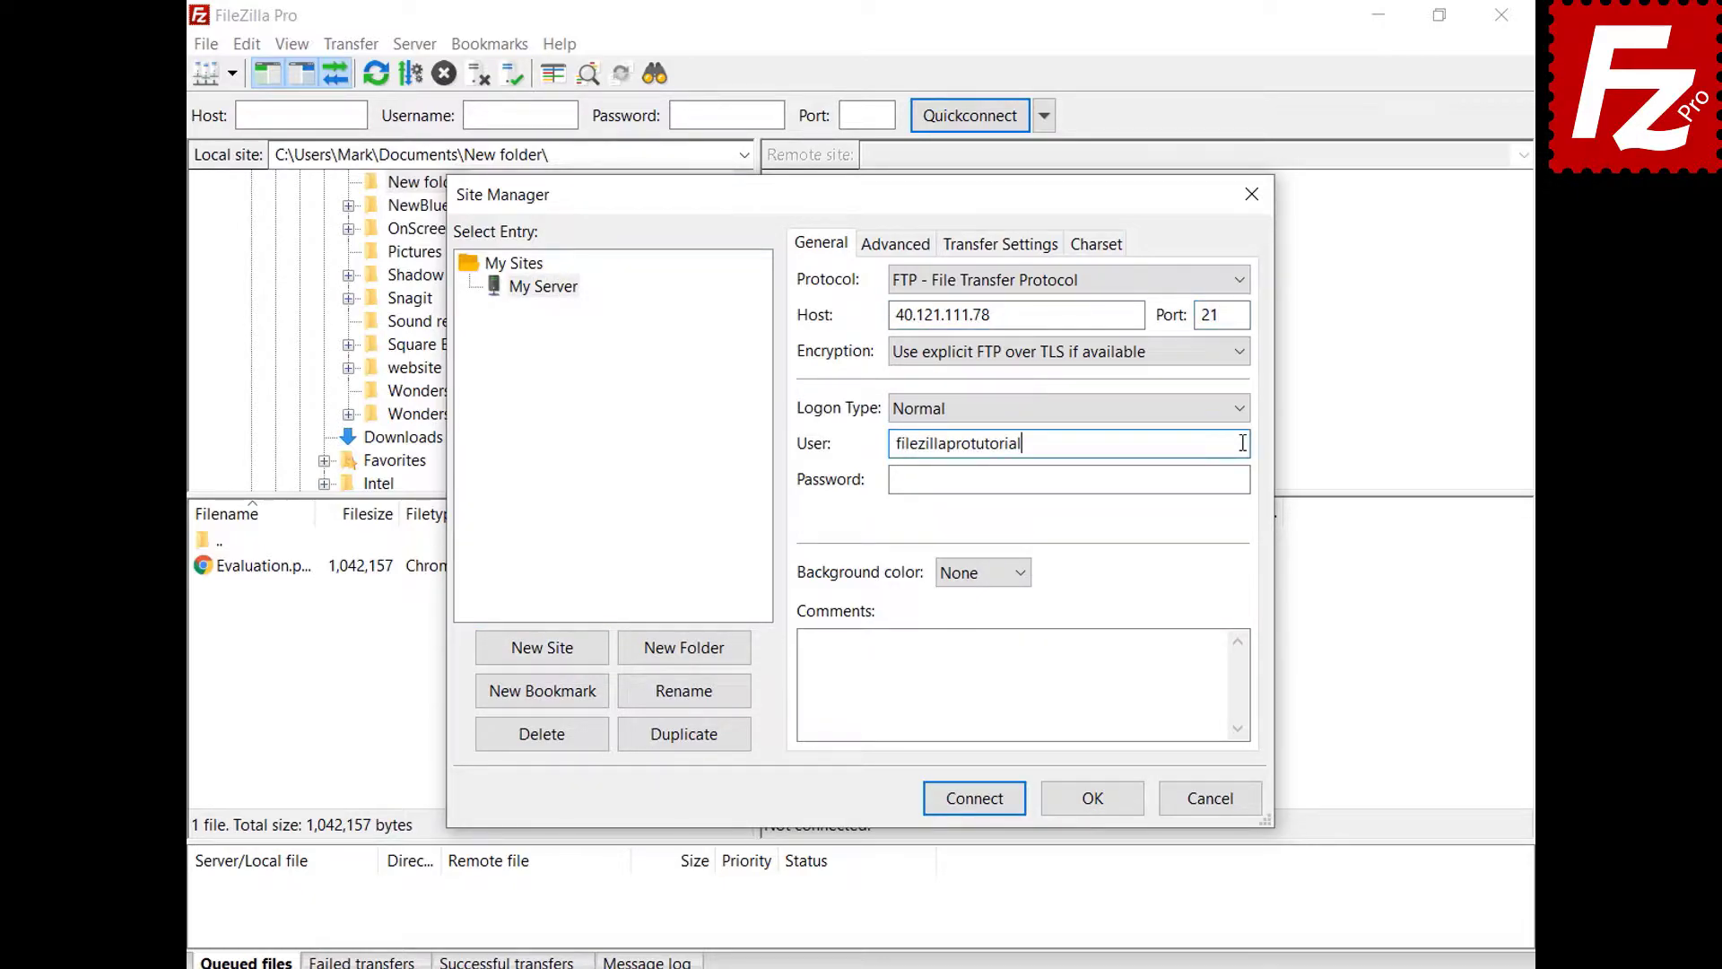
{"action": "left_click", "coordinate": [1245, 478]}
{"action": "key", "text": "ctrl+v"}
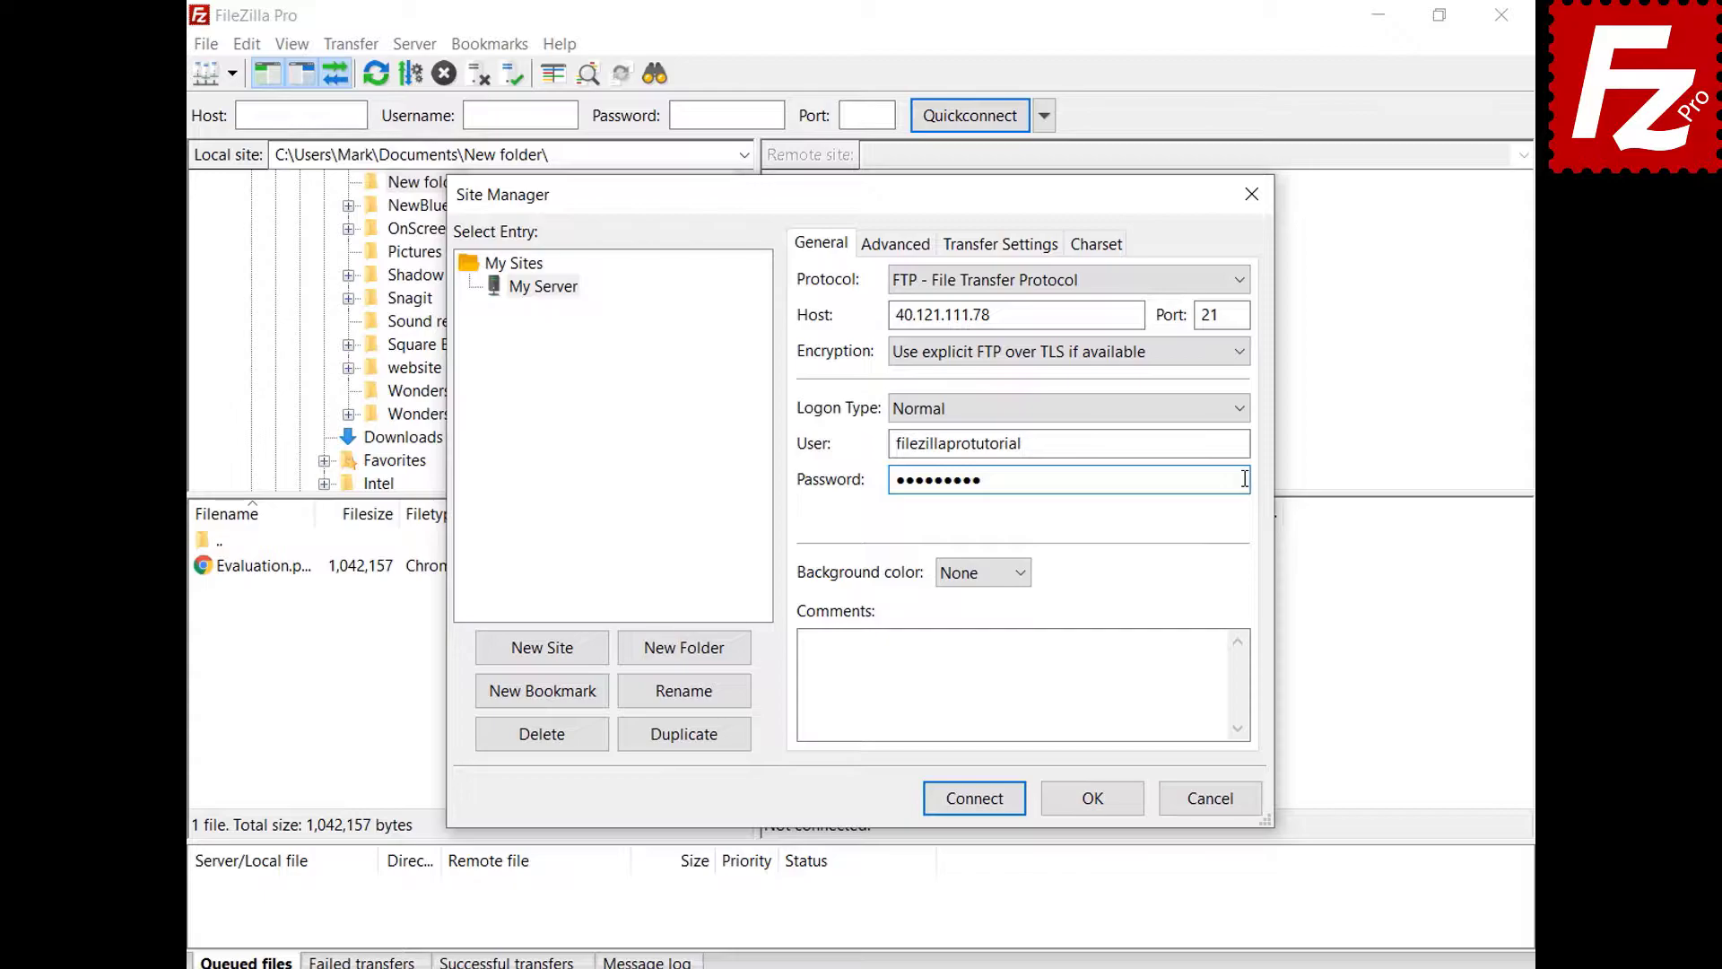
- Give the site a green background colour and view its Advanced settings
{"action": "left_click", "coordinate": [1021, 576]}
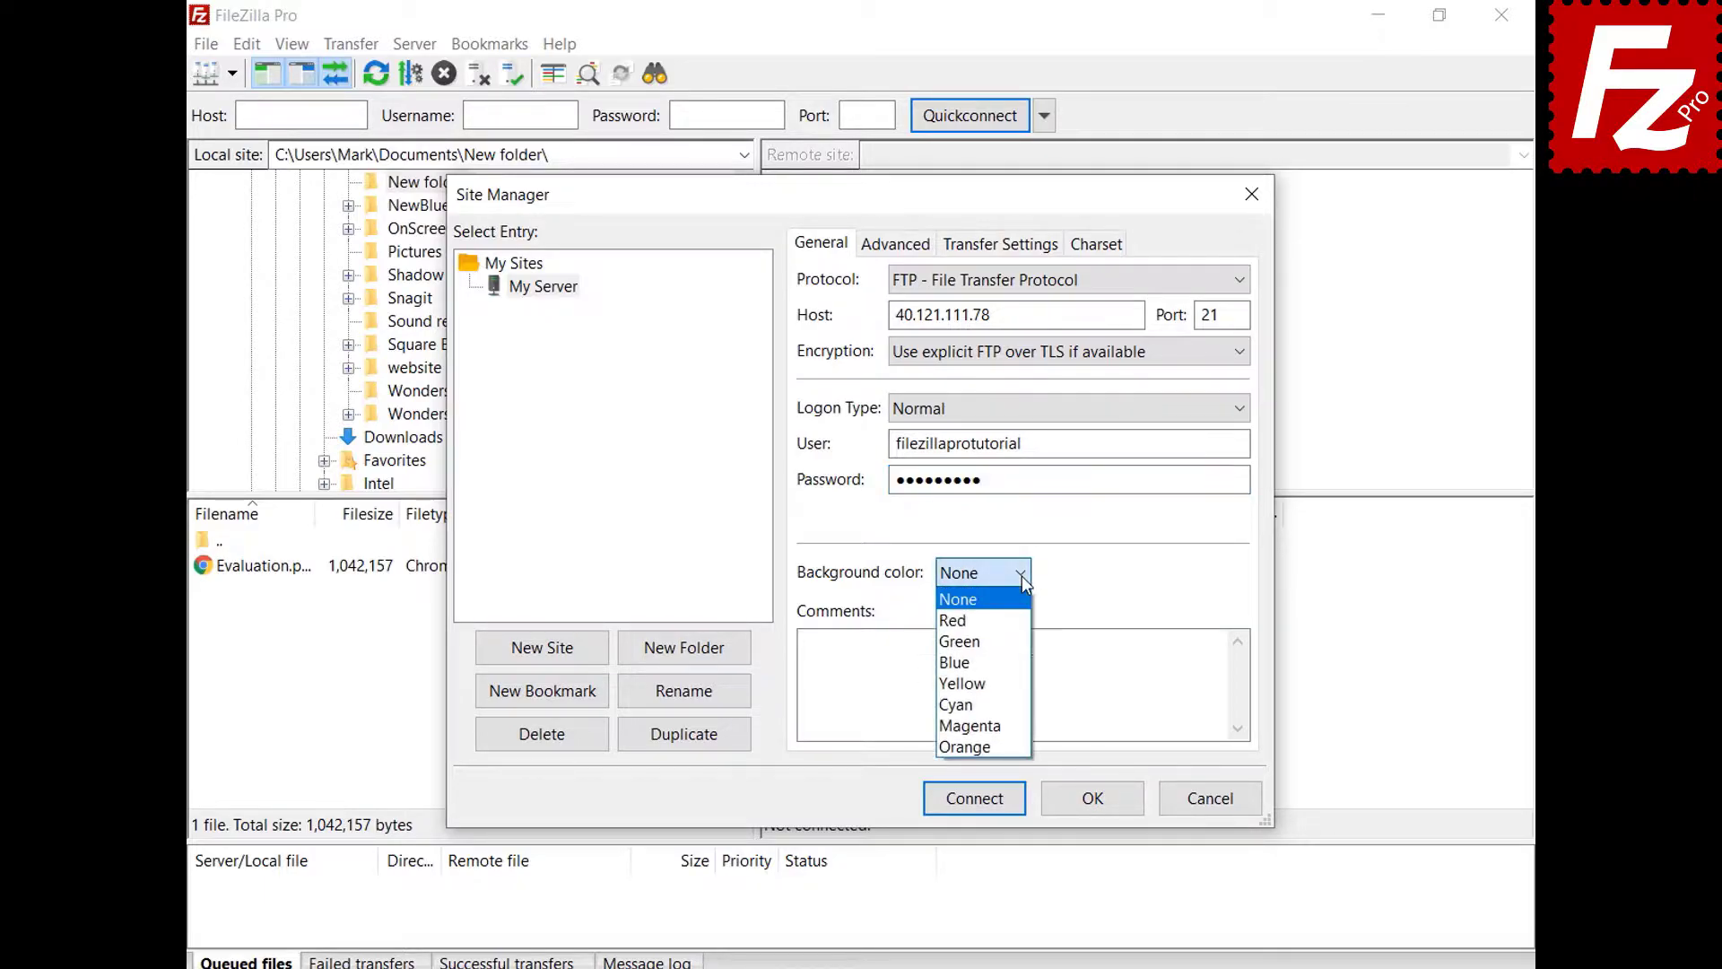
{"action": "left_click", "coordinate": [1016, 642]}
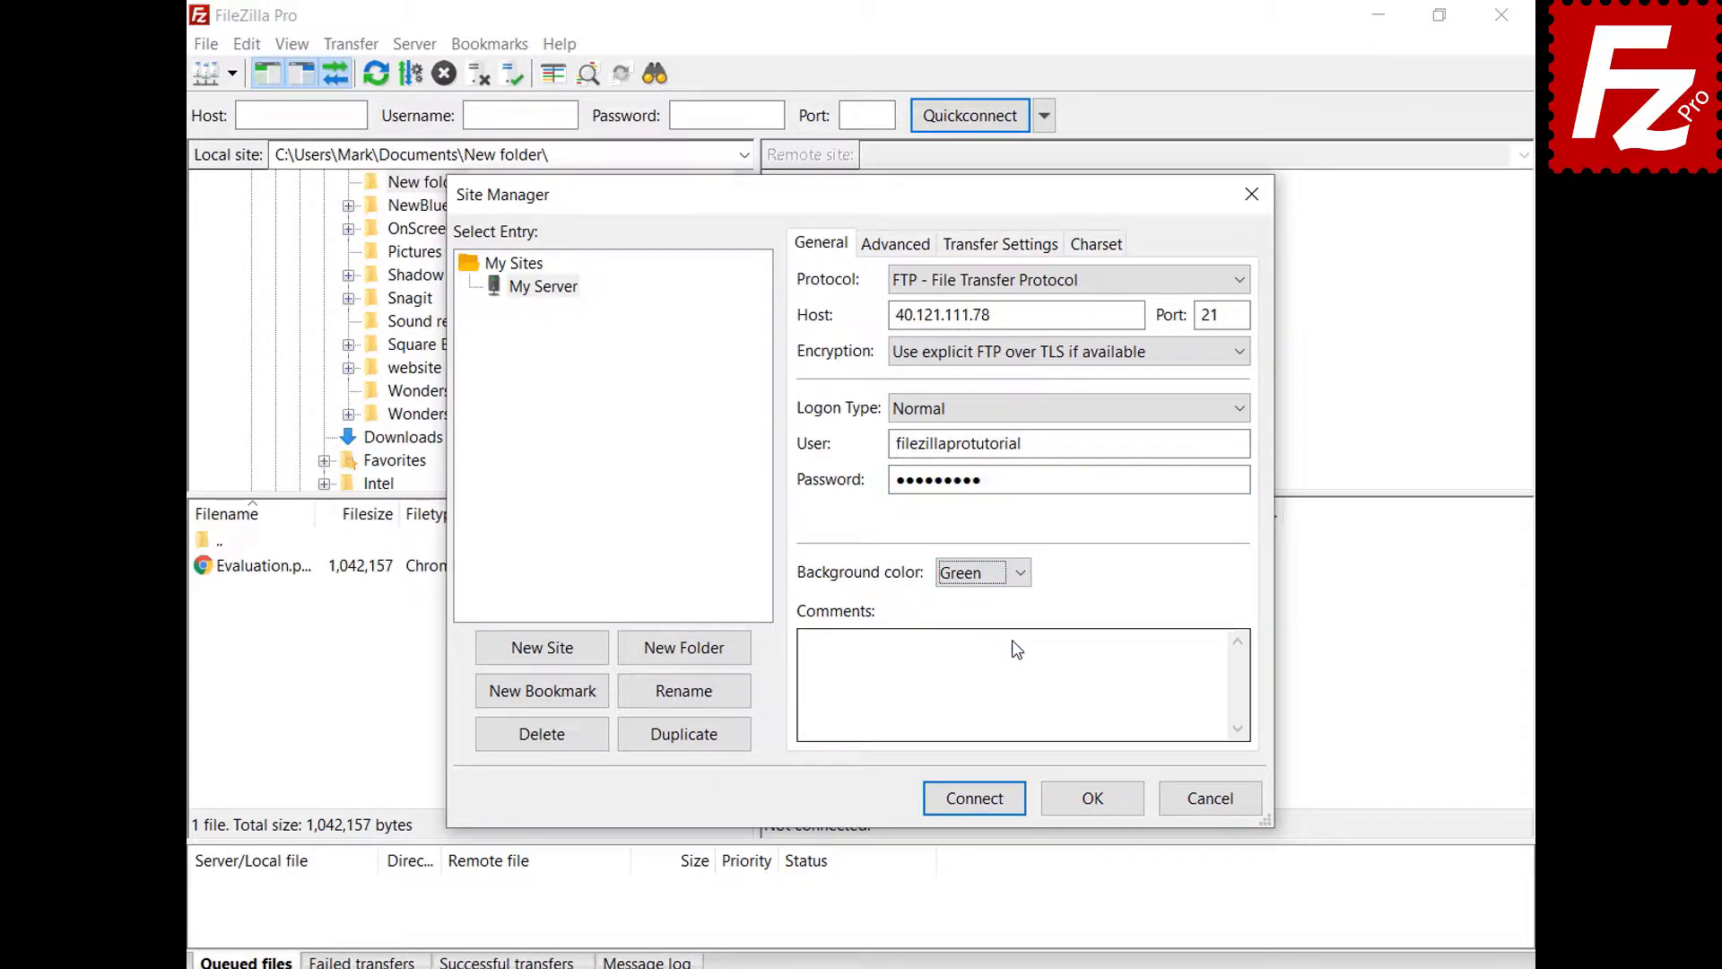
{"action": "left_click", "coordinate": [878, 257]}
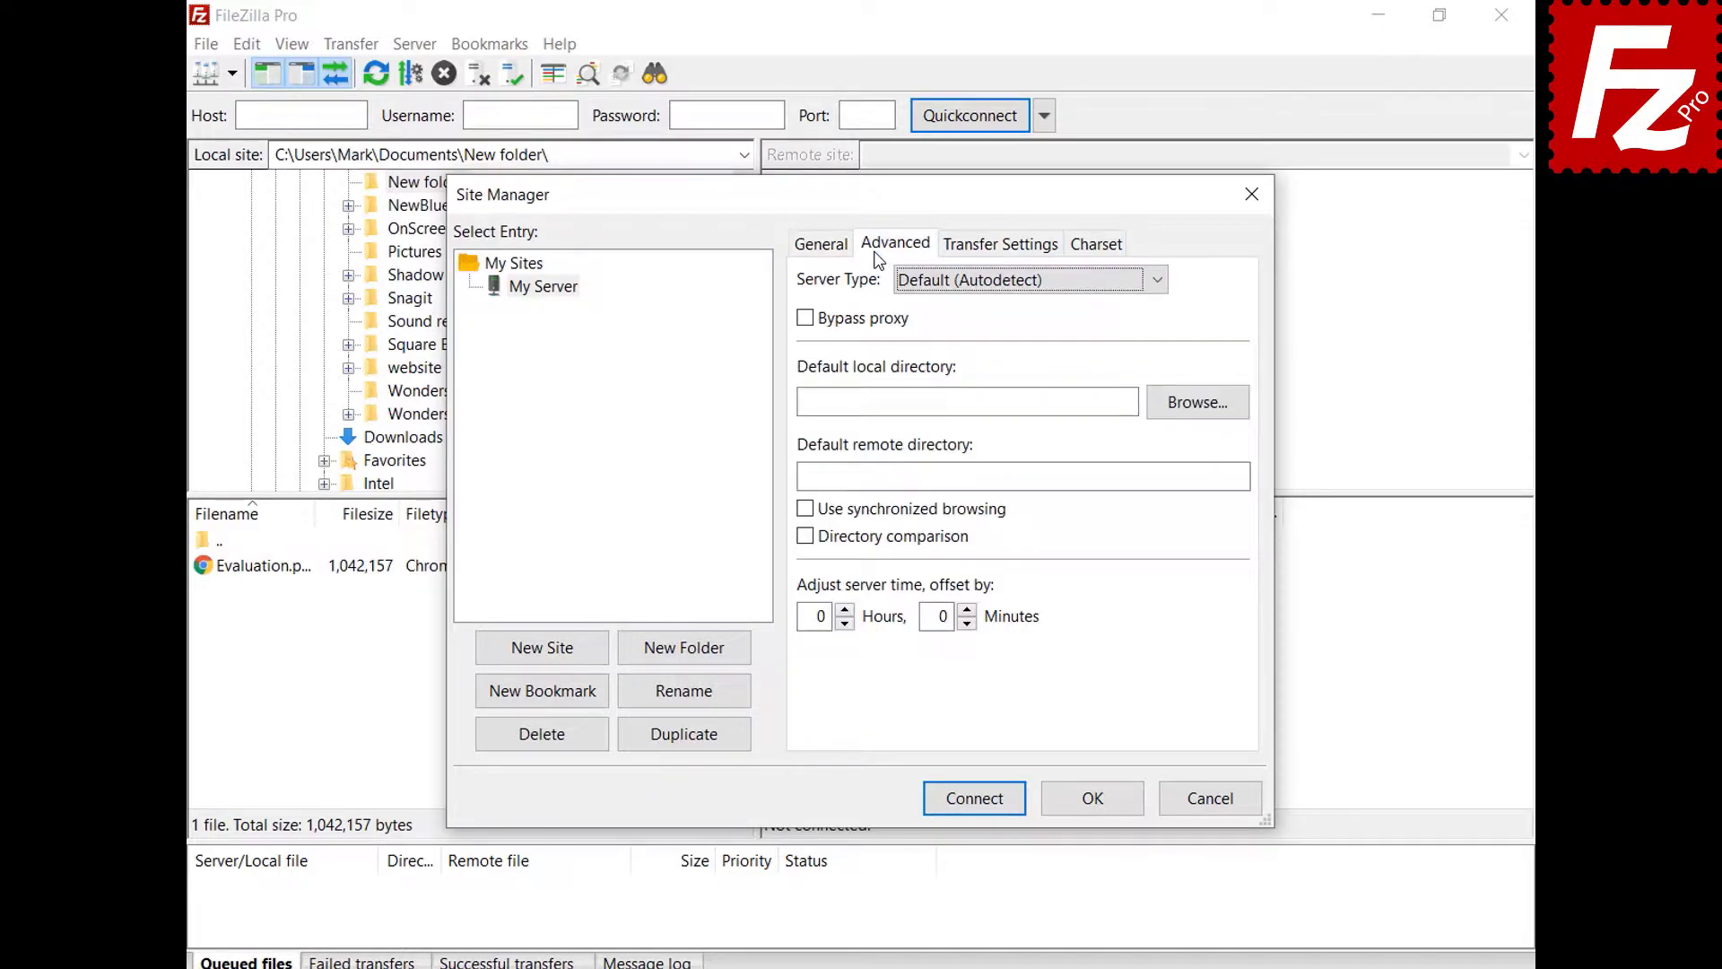
- Keep server type on autodetect, leave transfer and charset defaults, and save My Server
{"action": "left_click", "coordinate": [1156, 283]}
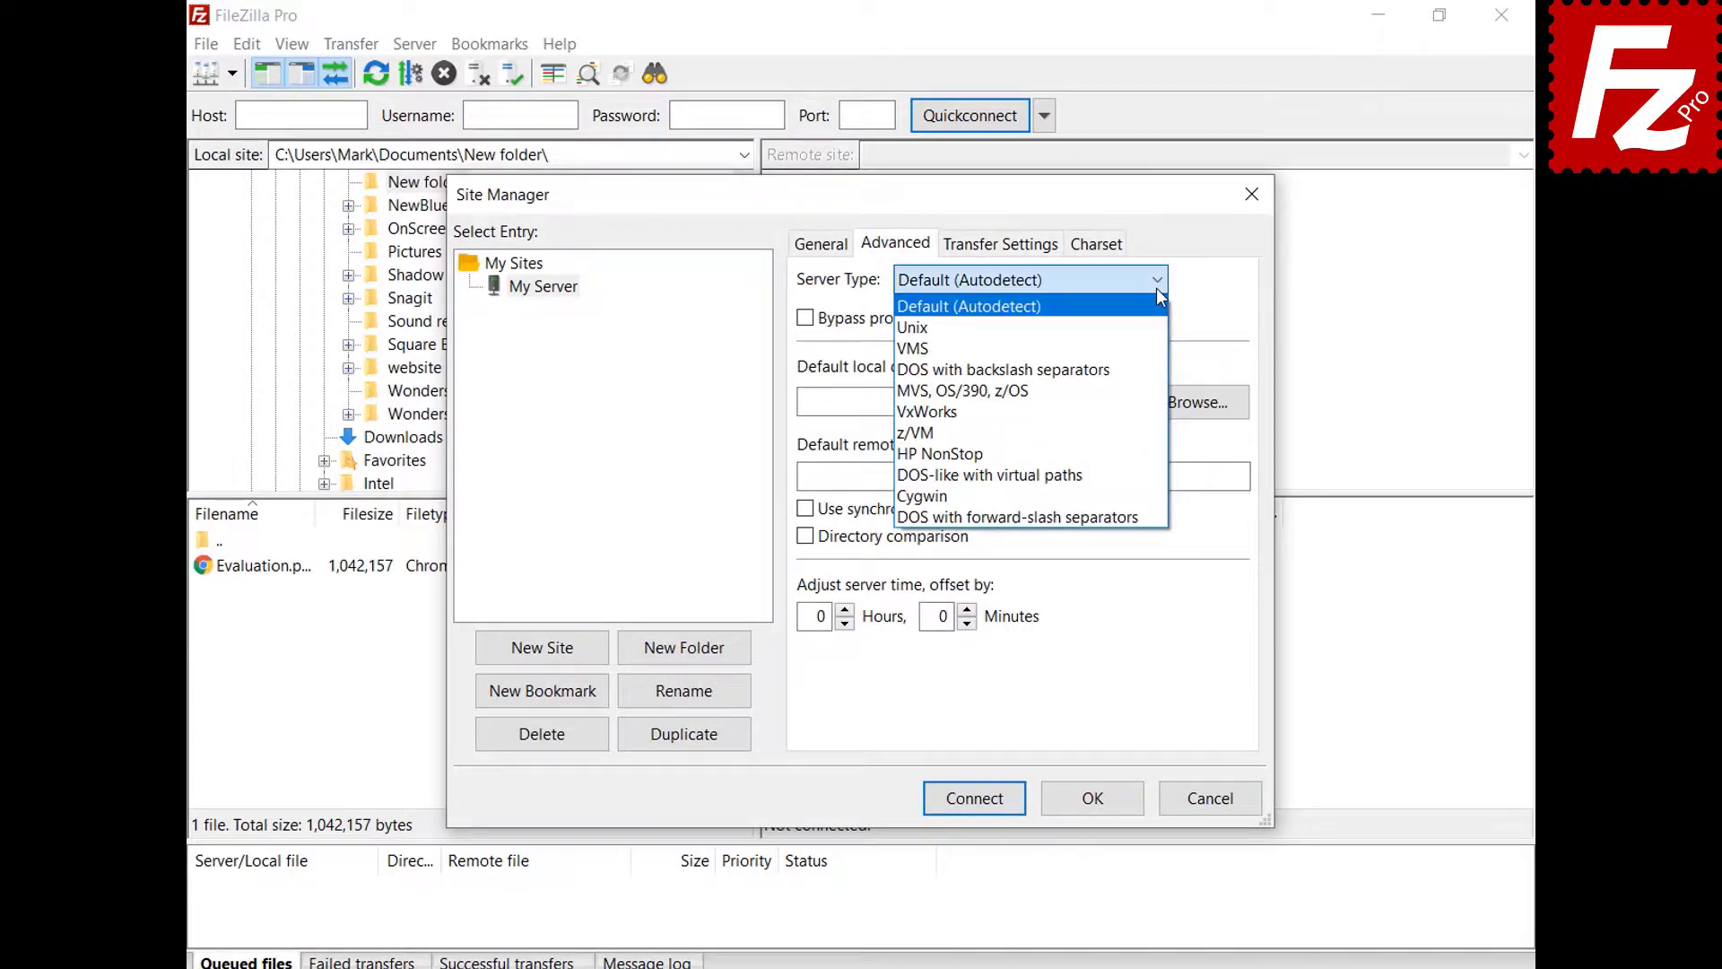
{"action": "left_click", "coordinate": [1157, 289]}
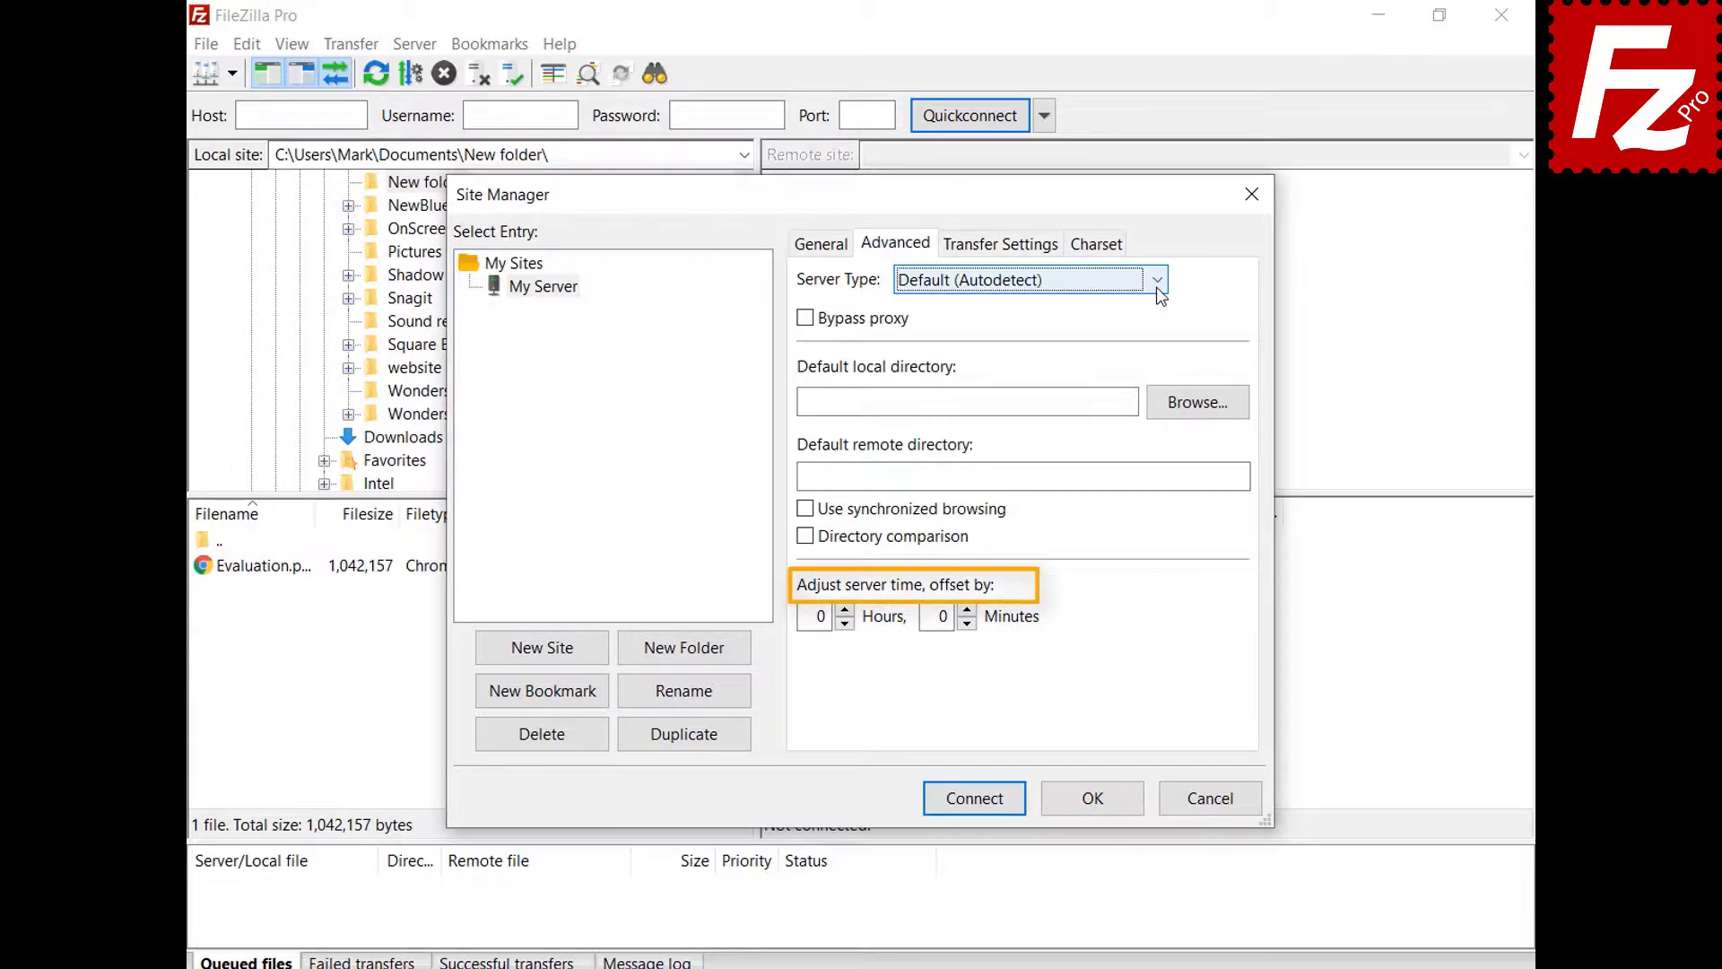
{"action": "left_click", "coordinate": [999, 244]}
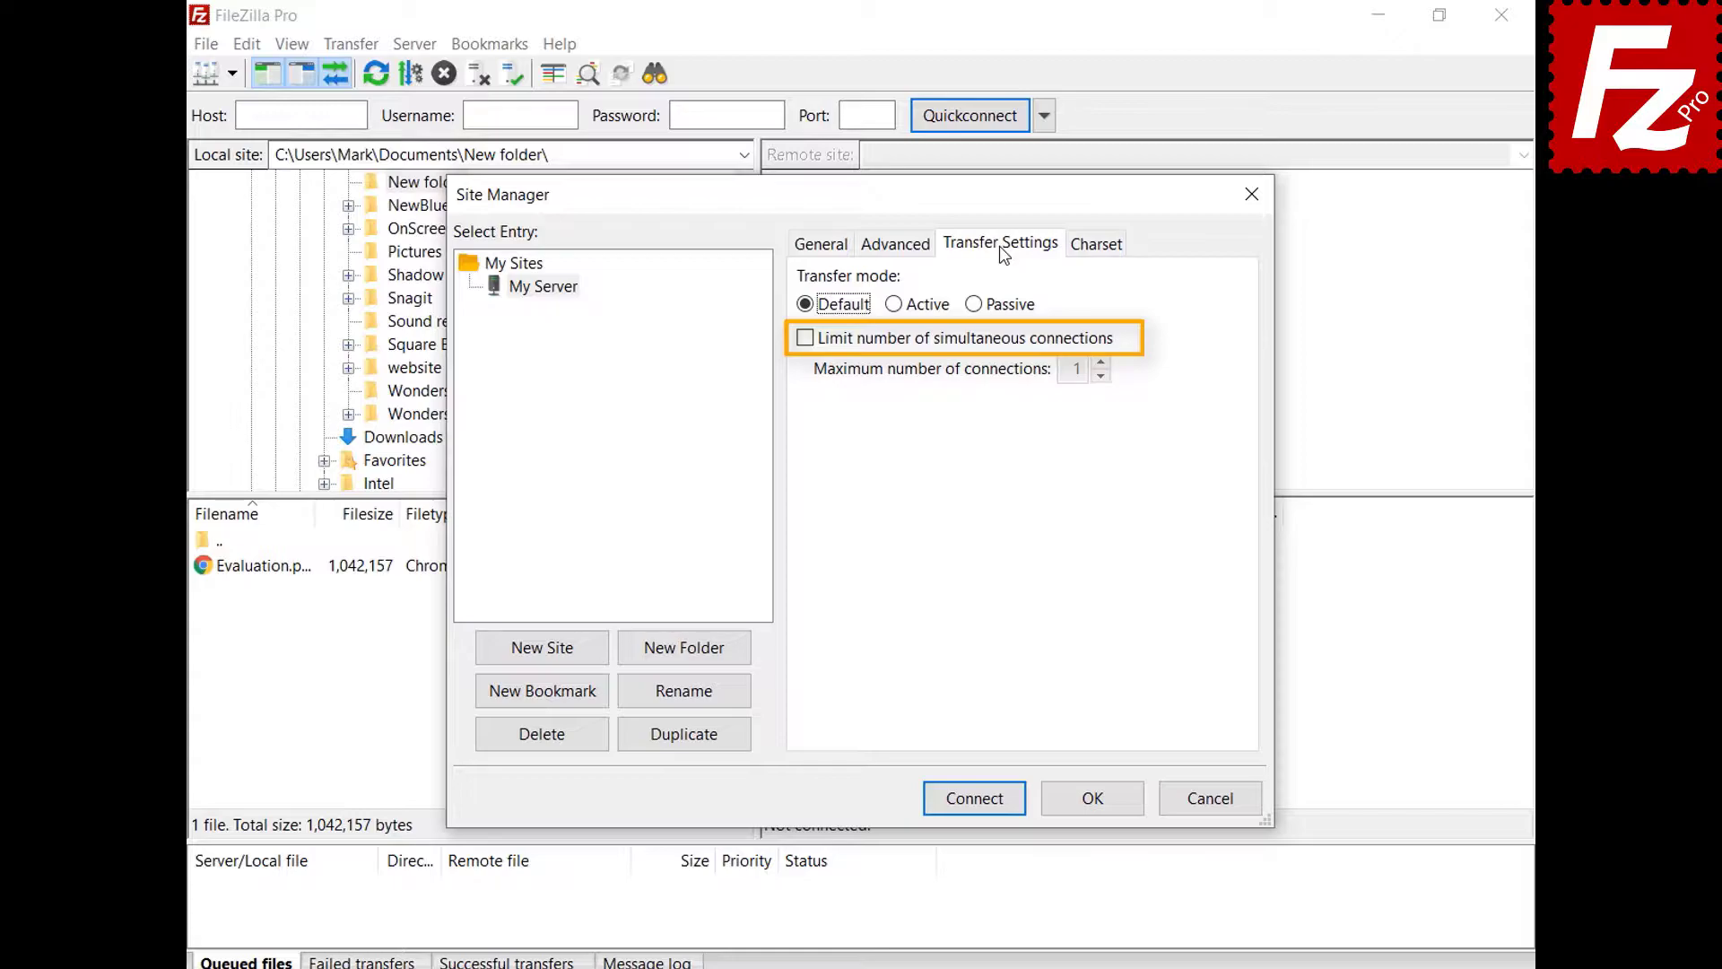
{"action": "left_click", "coordinate": [1096, 245]}
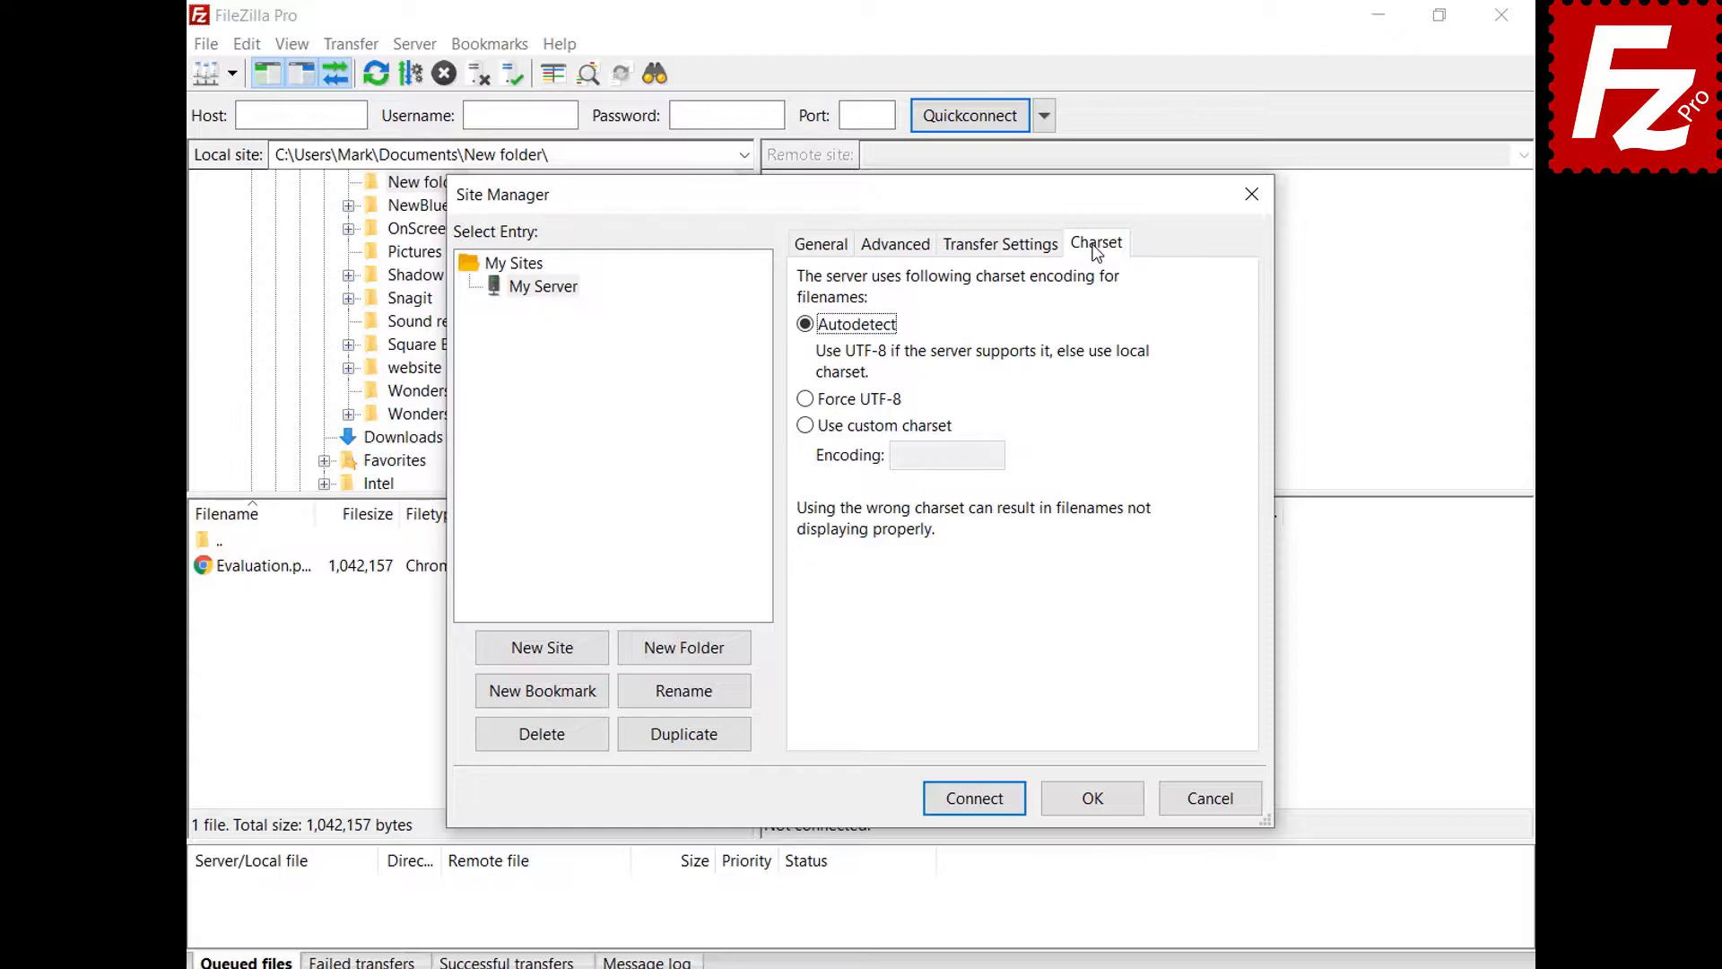
{"action": "left_click", "coordinate": [1092, 799]}
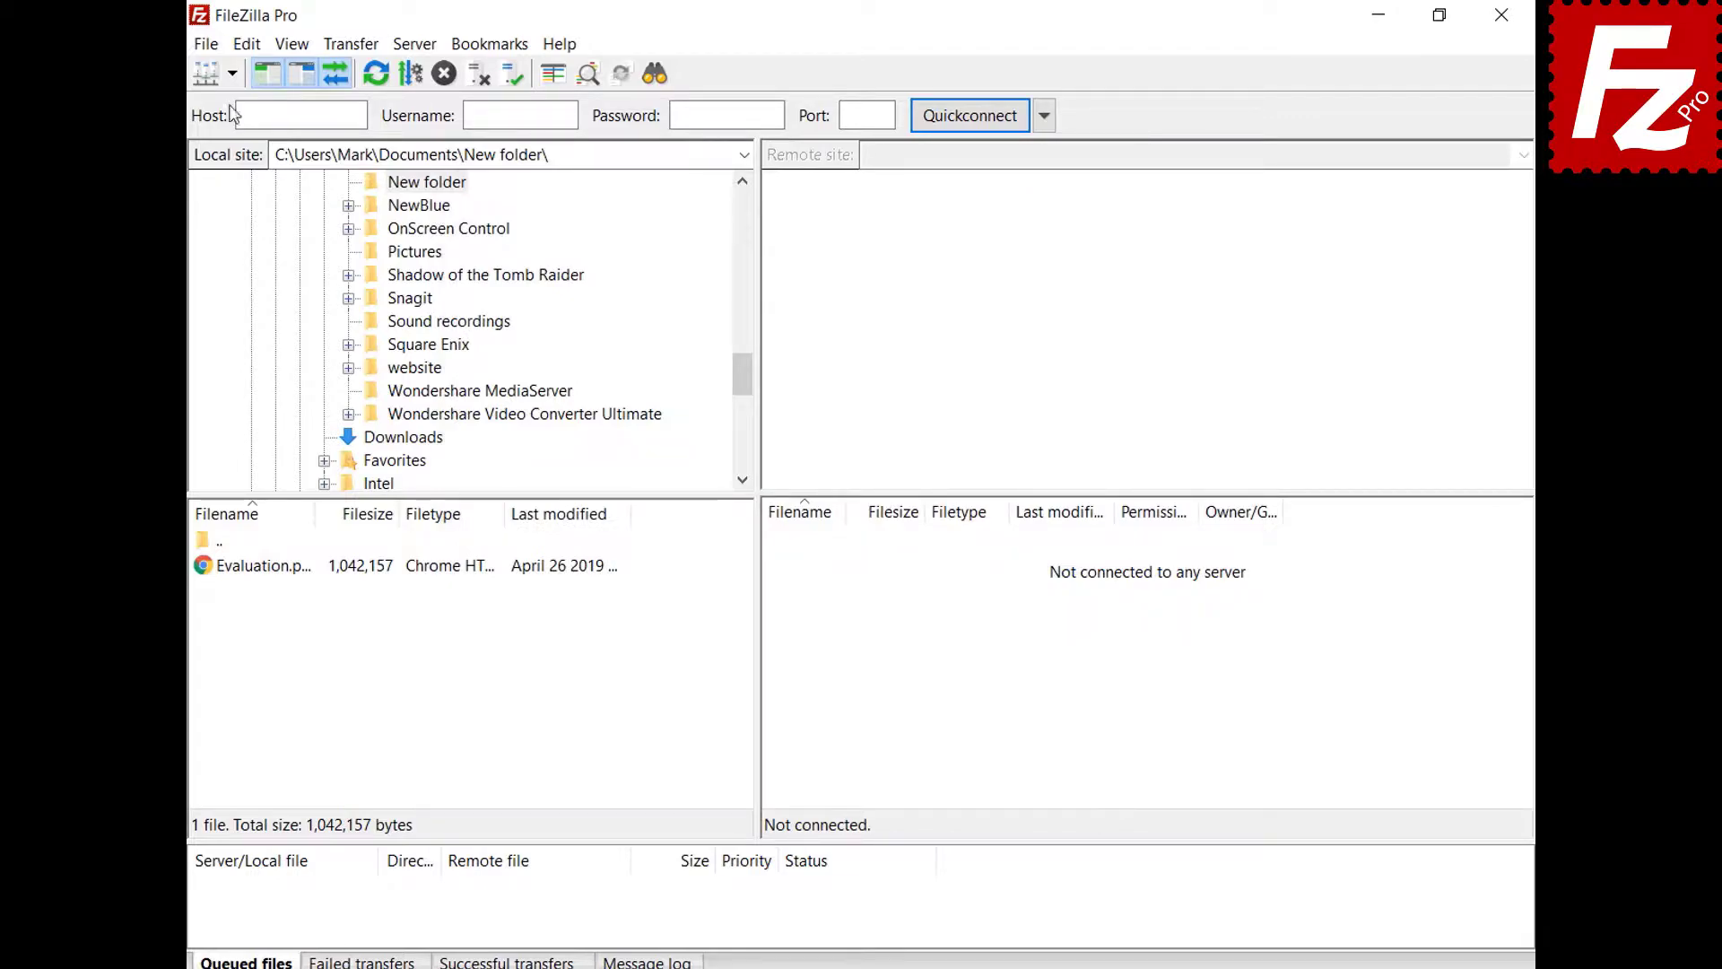
- Connect to My Server, then move it into a new 'Sites' folder in the Site Manager
{"action": "left_click", "coordinate": [231, 73]}
{"action": "left_click", "coordinate": [239, 106]}
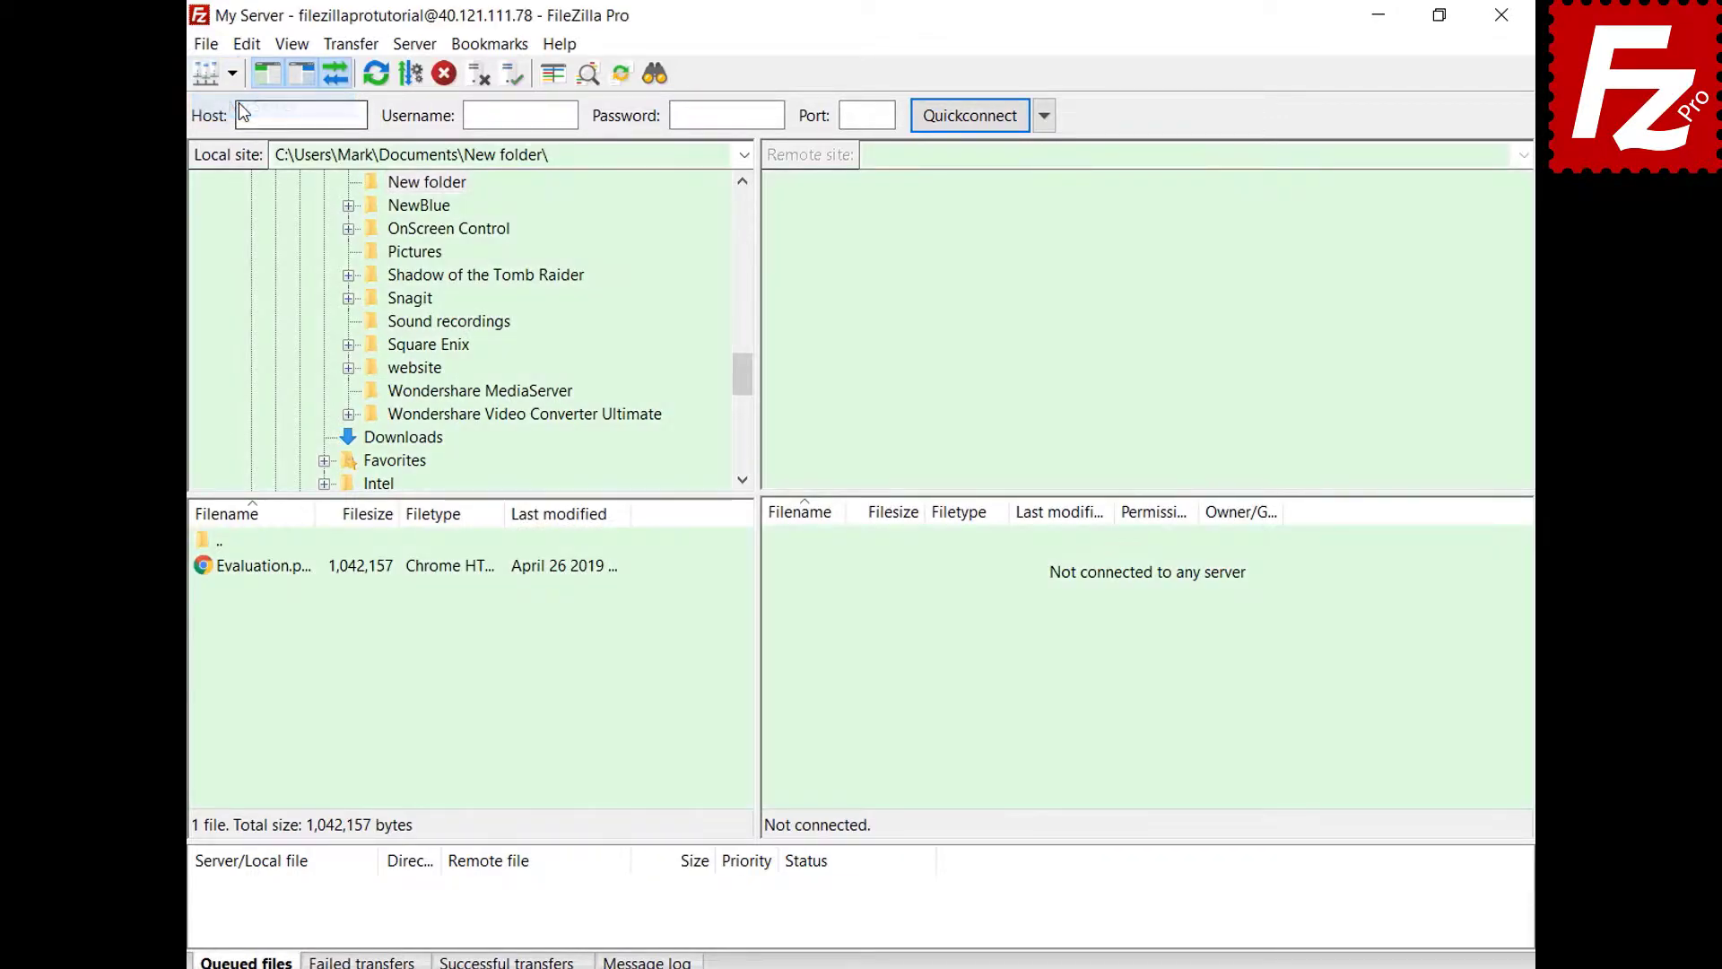
{"action": "key", "text": "ctrl+s"}
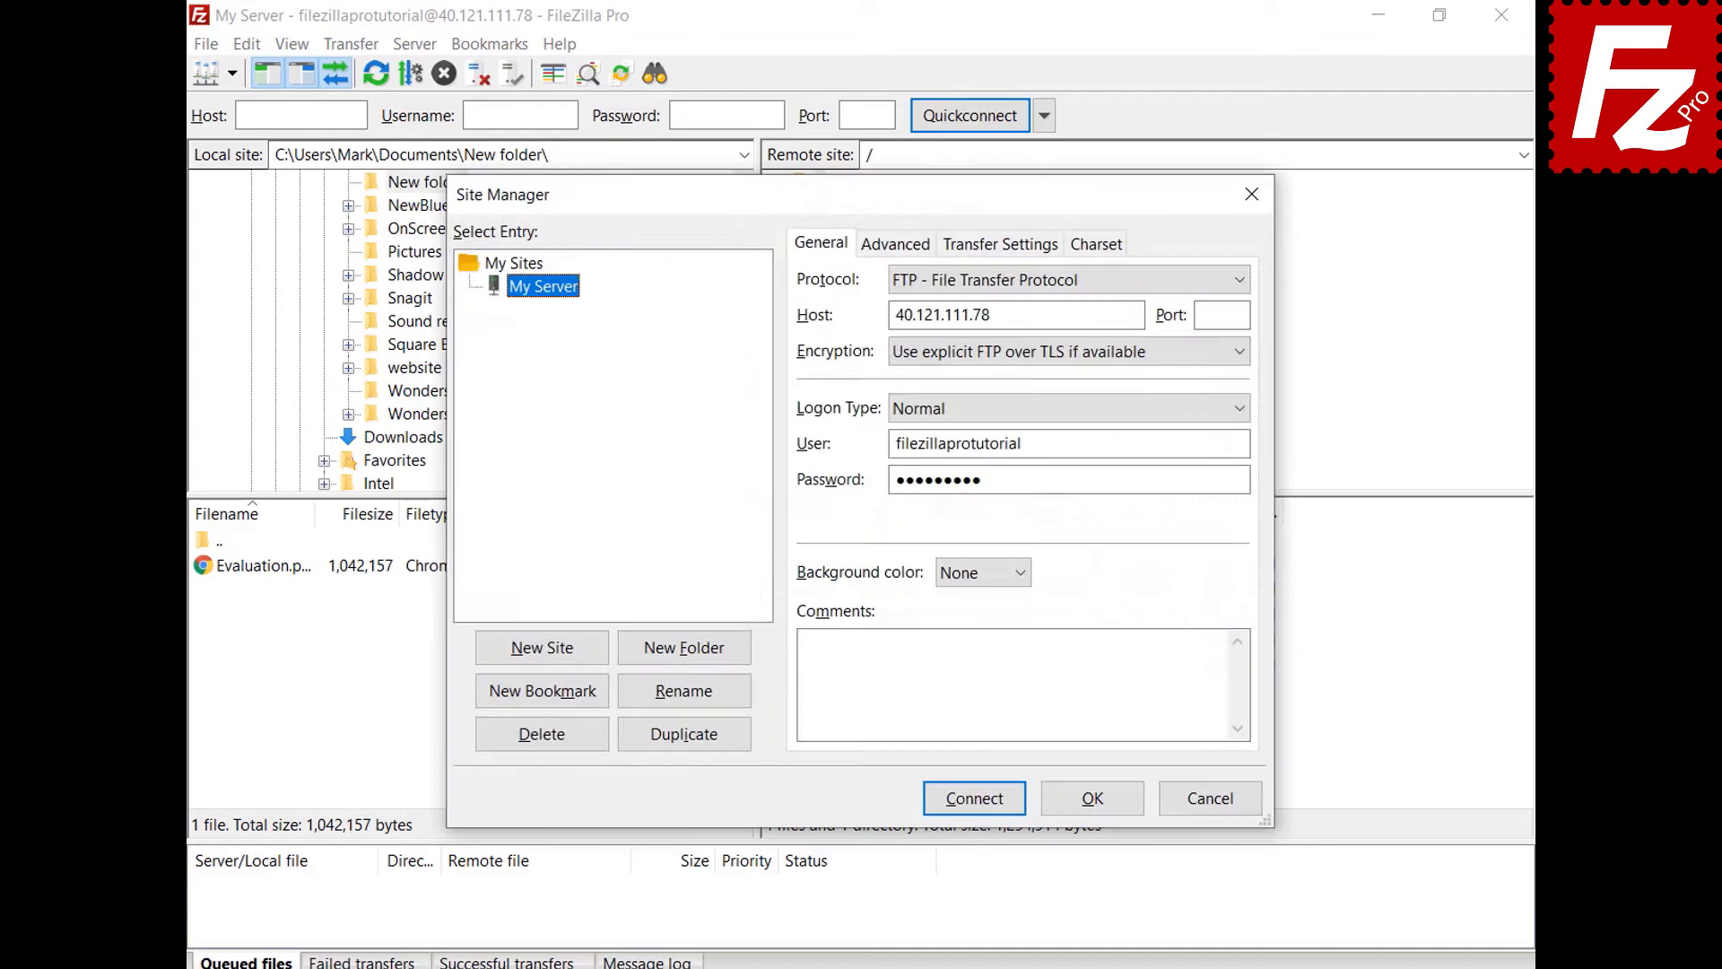
{"action": "left_click", "coordinate": [686, 660]}
{"action": "type", "text": "Sites"}
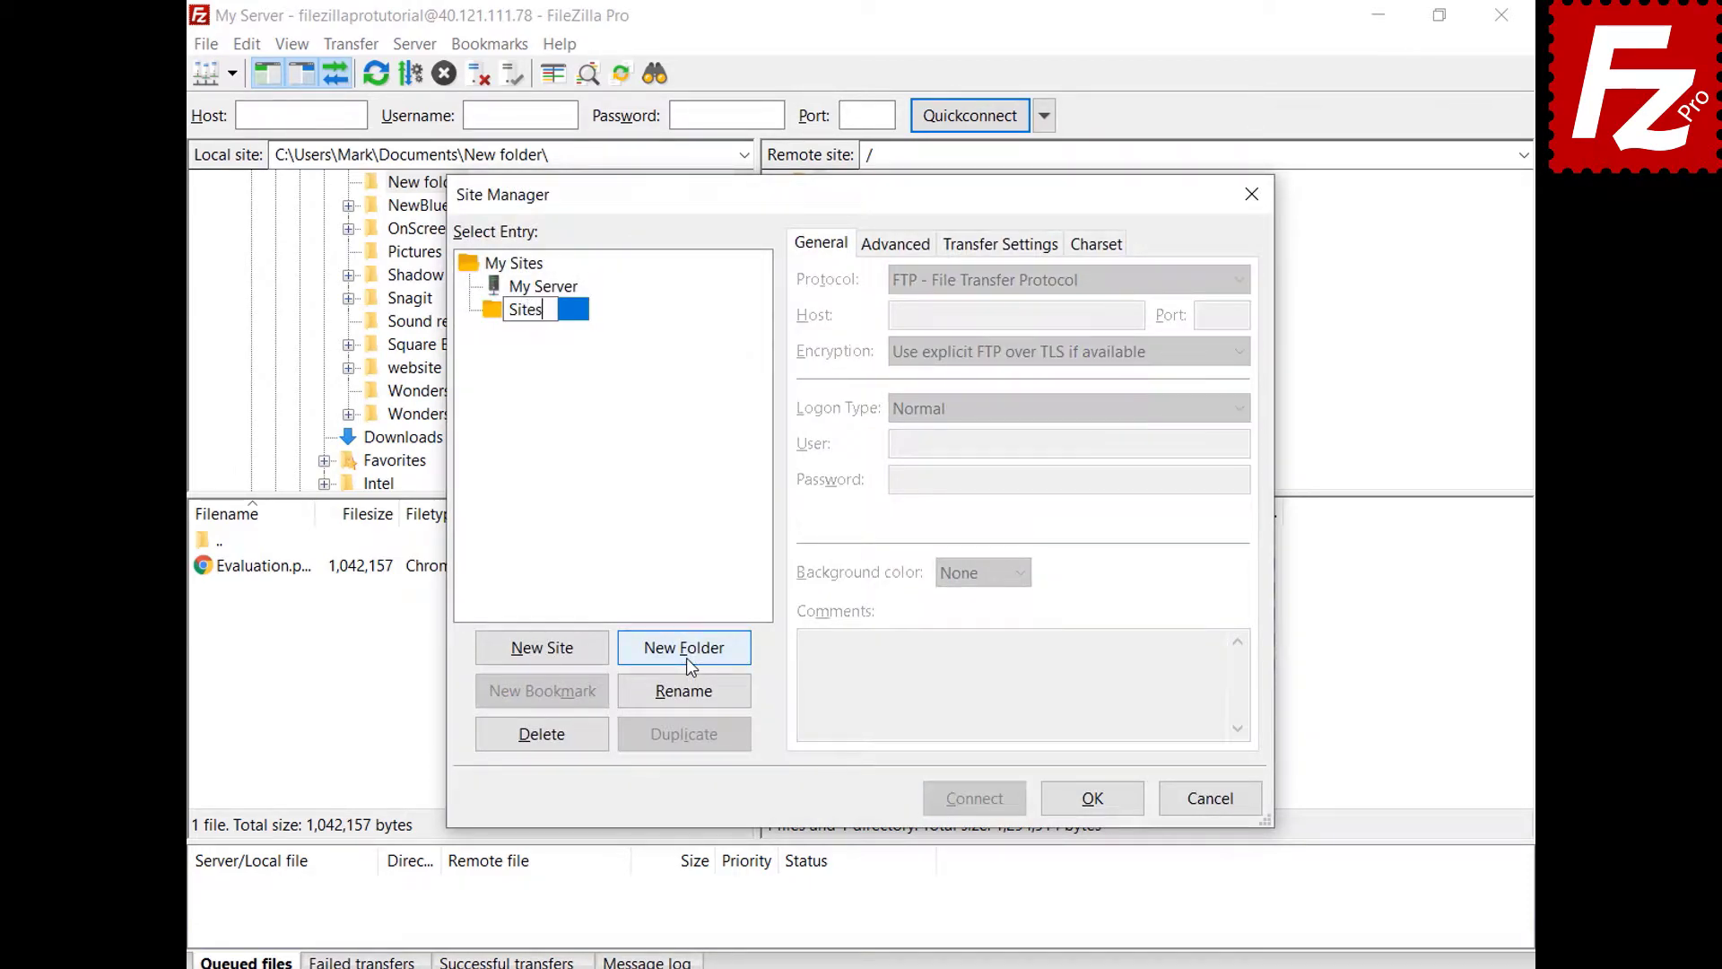
{"action": "key", "text": "Return"}
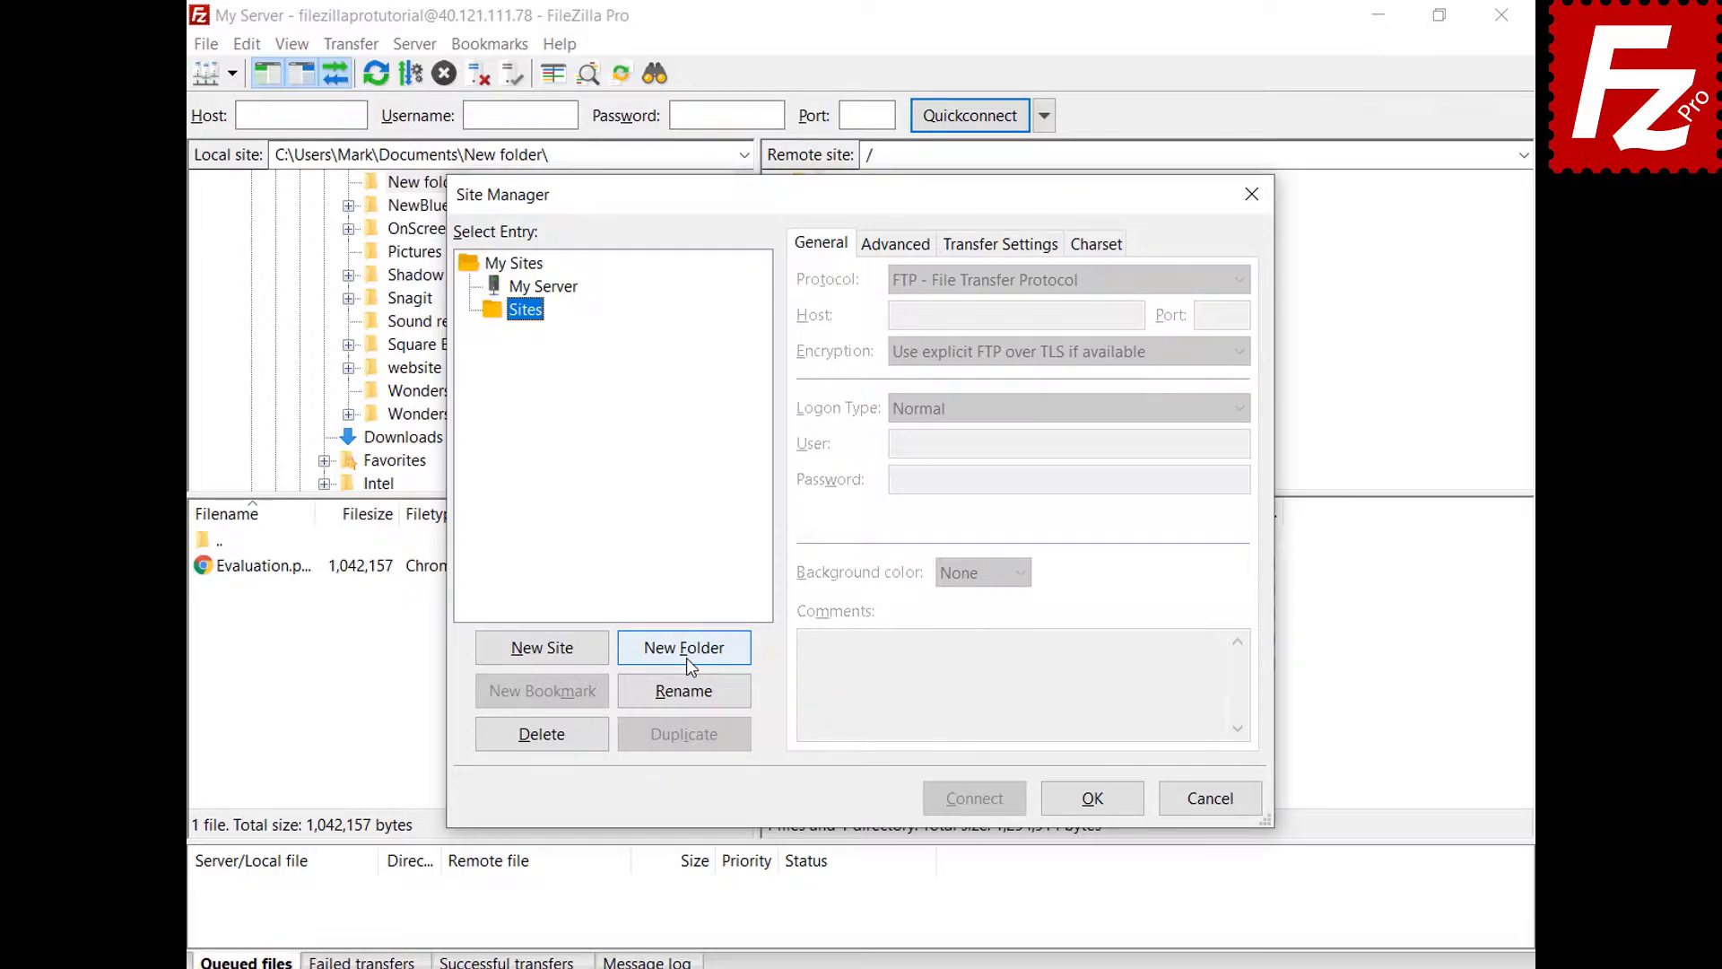
{"action": "left_click", "coordinate": [566, 288]}
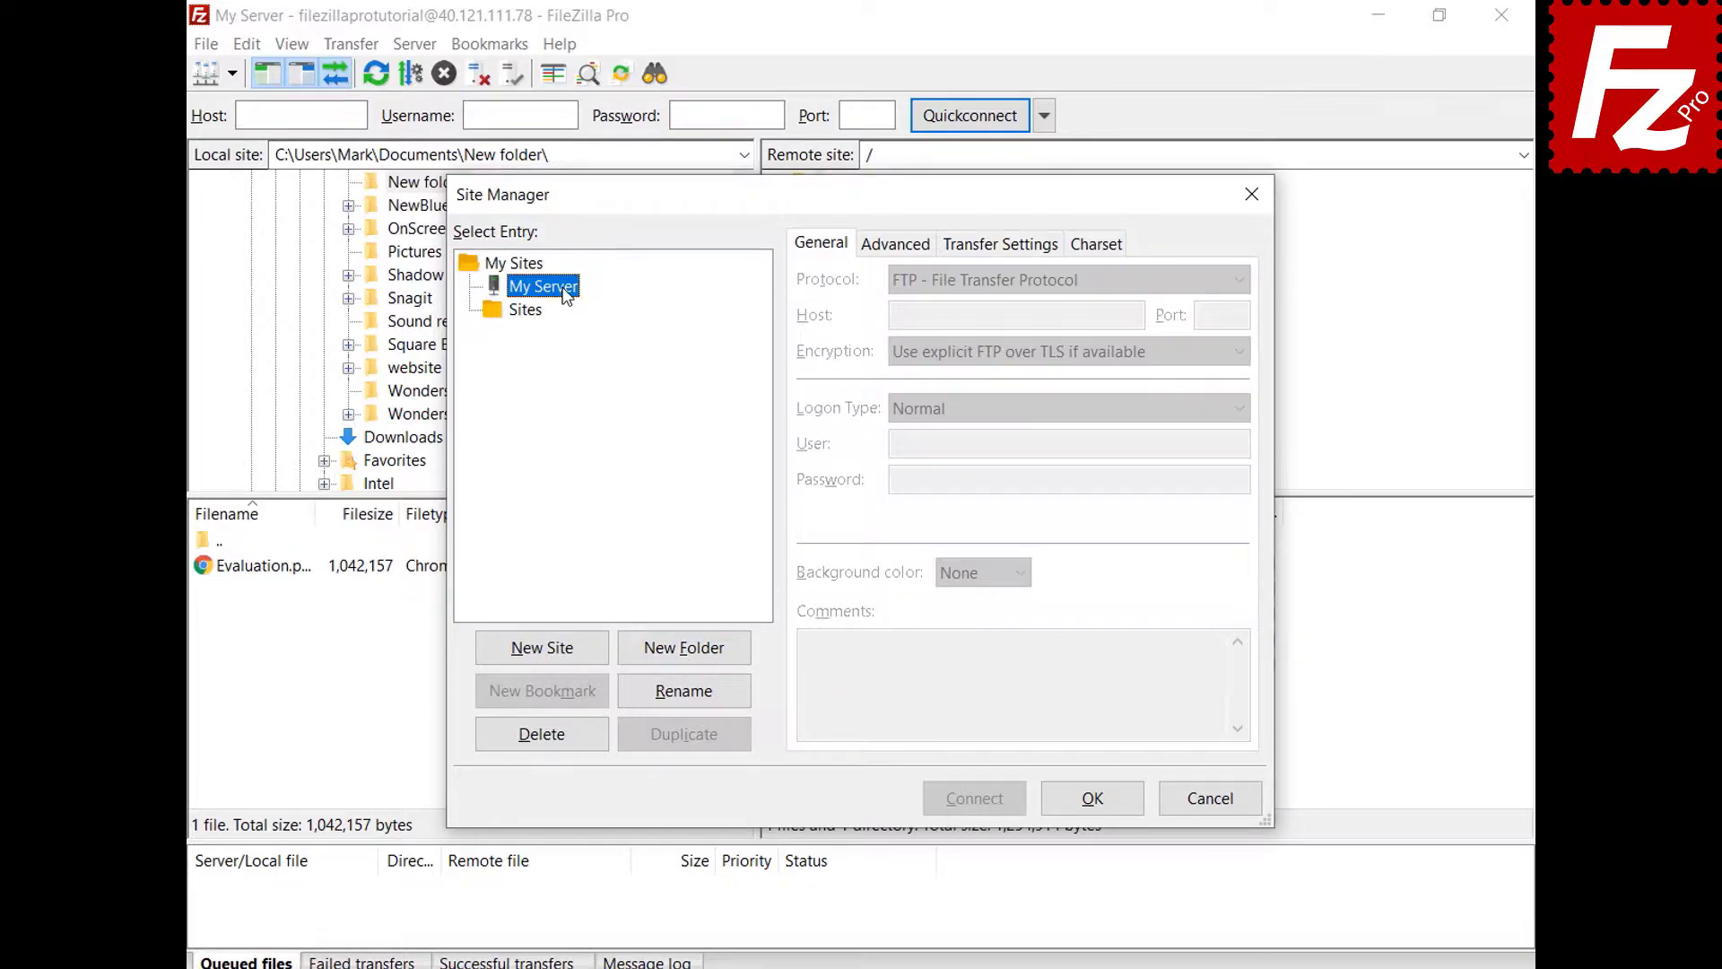
{"action": "left_click_drag", "start_coordinate": [563, 287], "coordinate": [540, 321]}
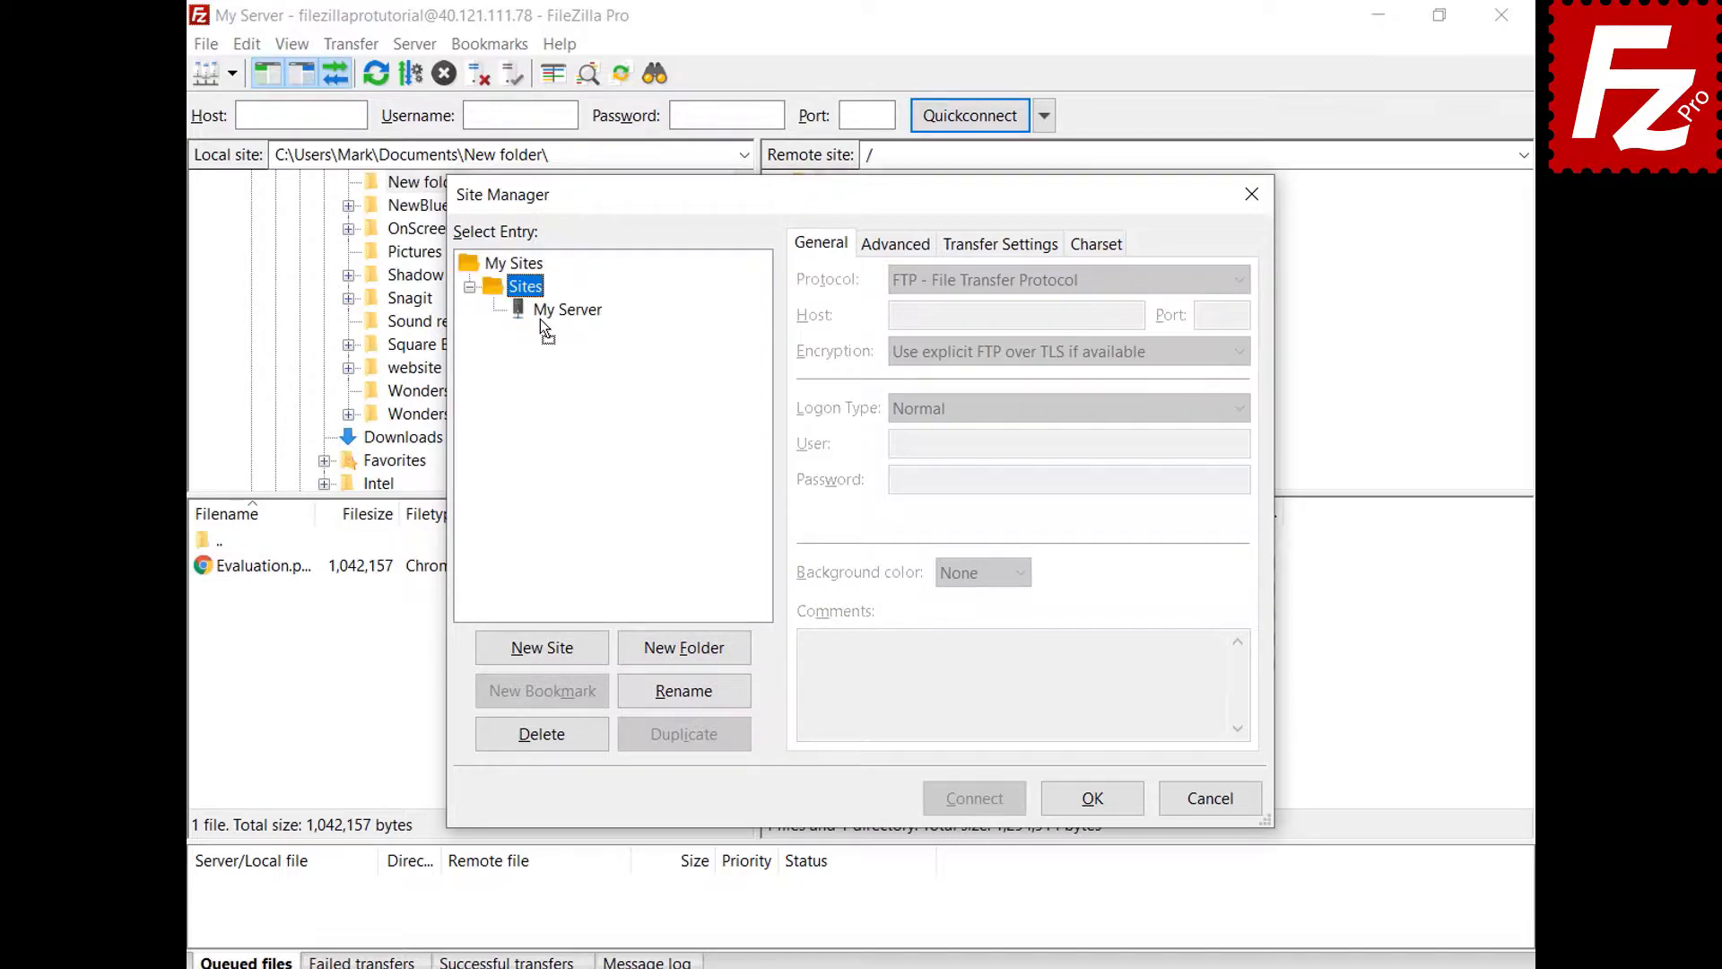
{"action": "left_click", "coordinate": [1095, 808]}
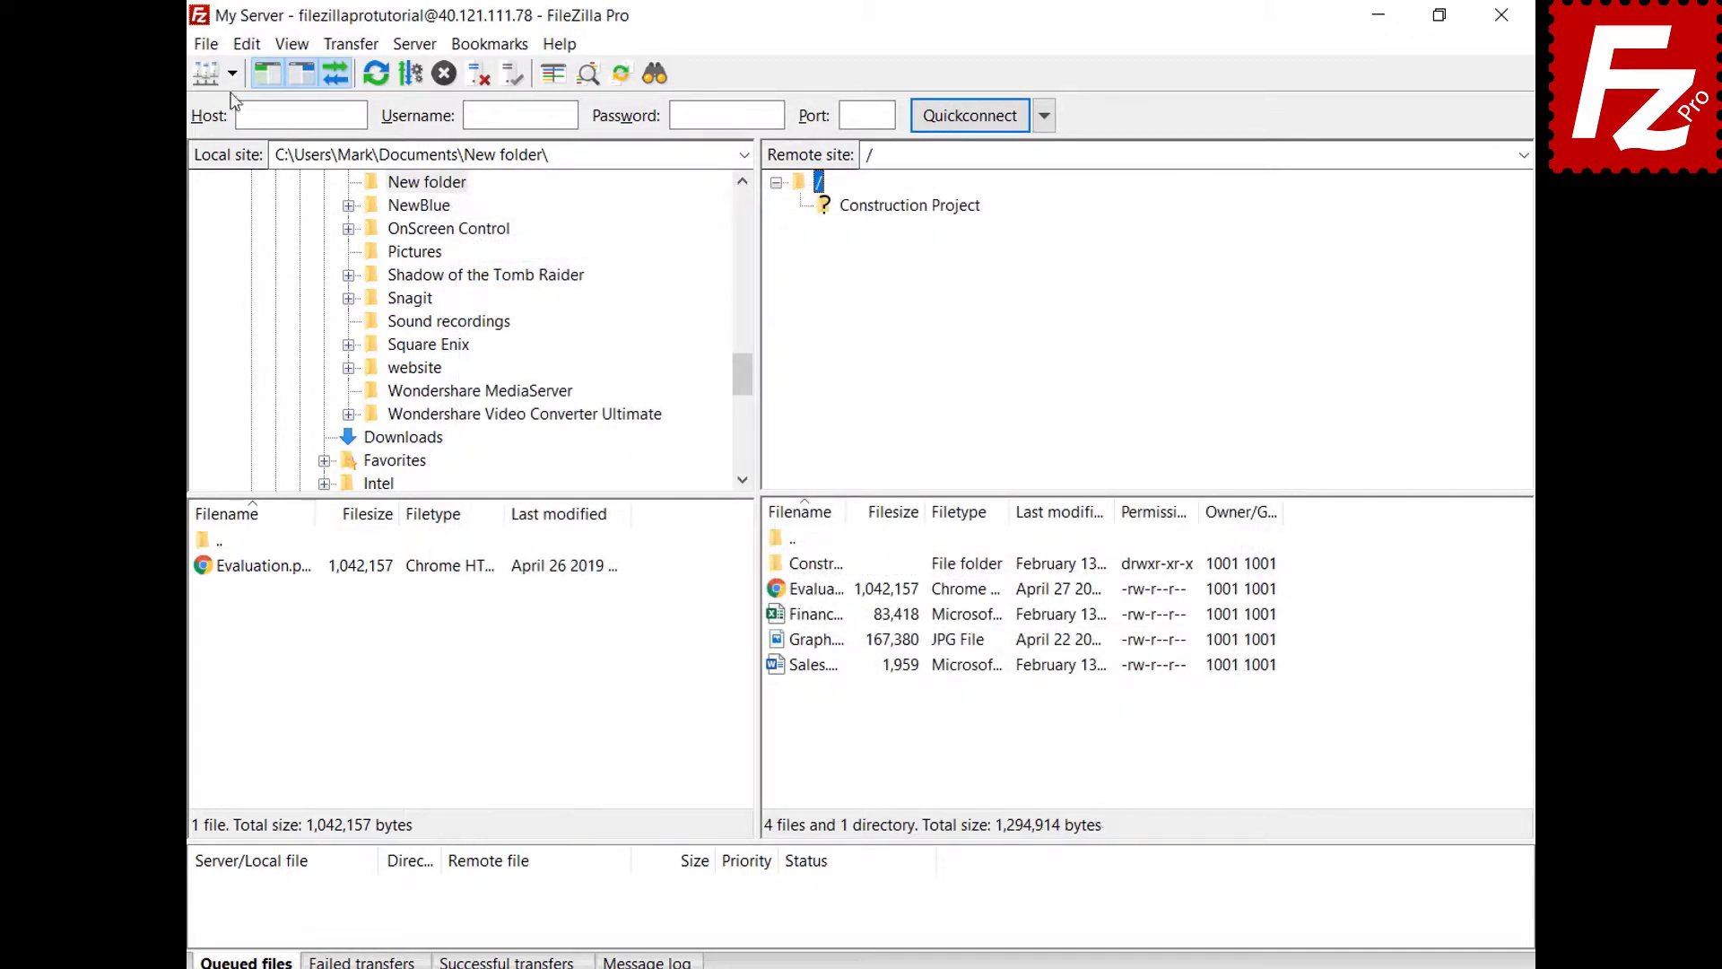
- Review My Server's details in the Site Manager and connect to show its remote files
{"action": "left_click", "coordinate": [231, 75]}
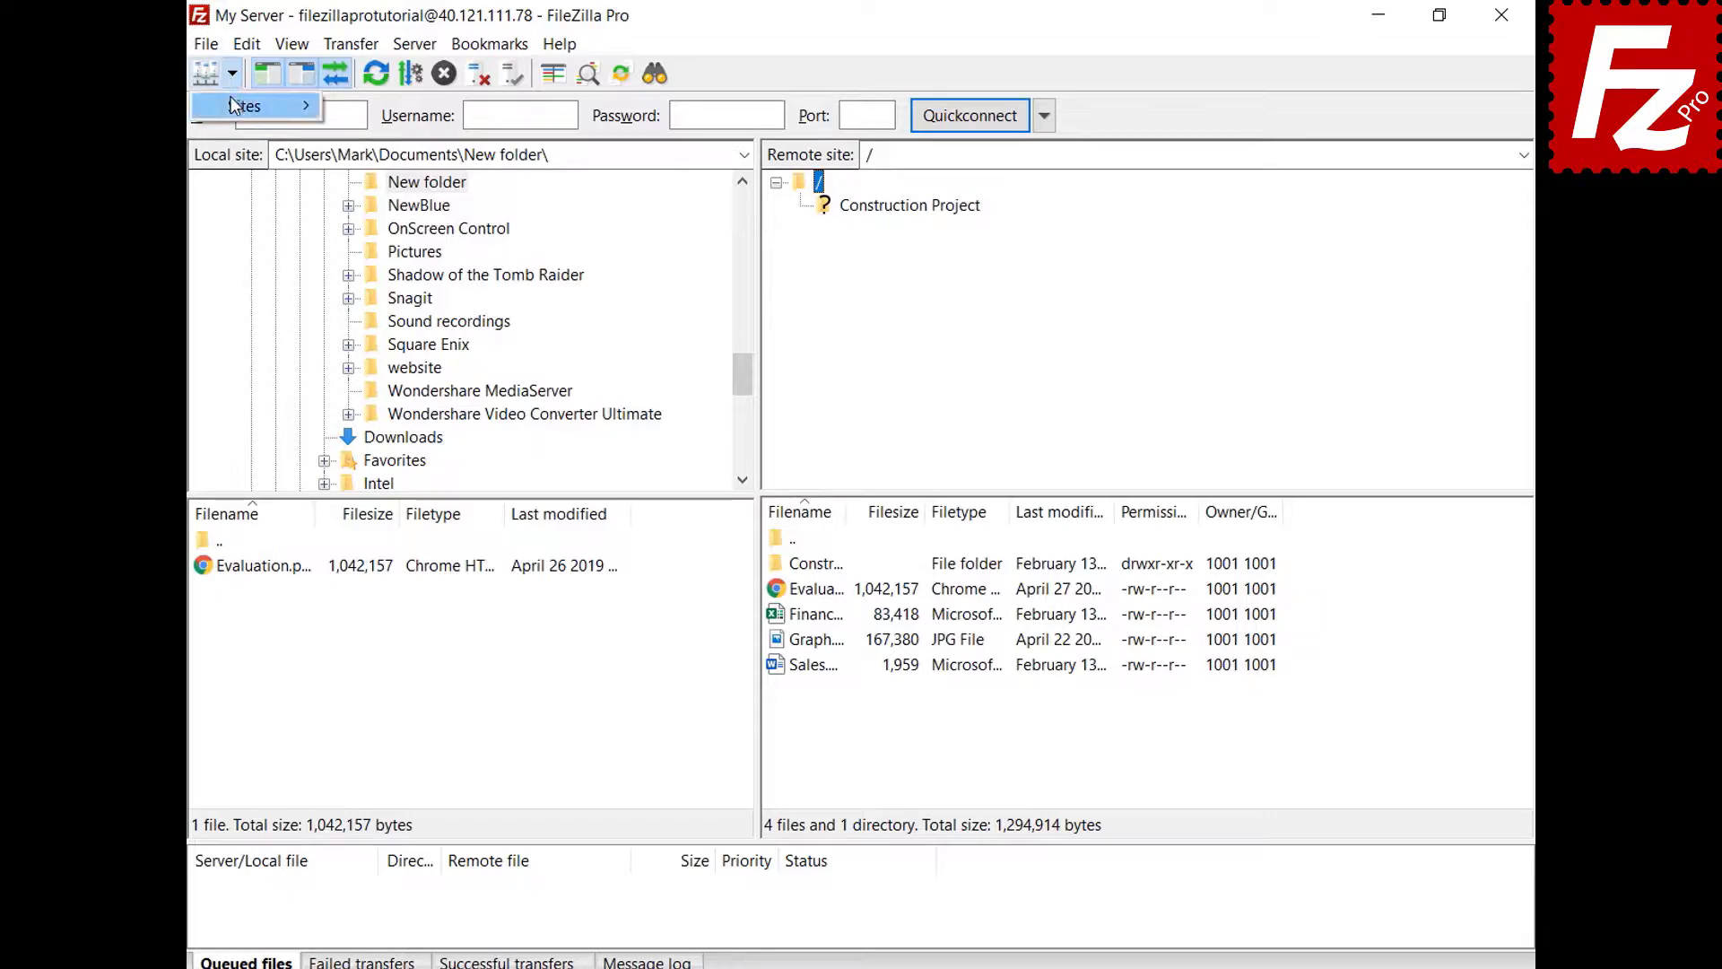
{"action": "left_click", "coordinate": [230, 102]}
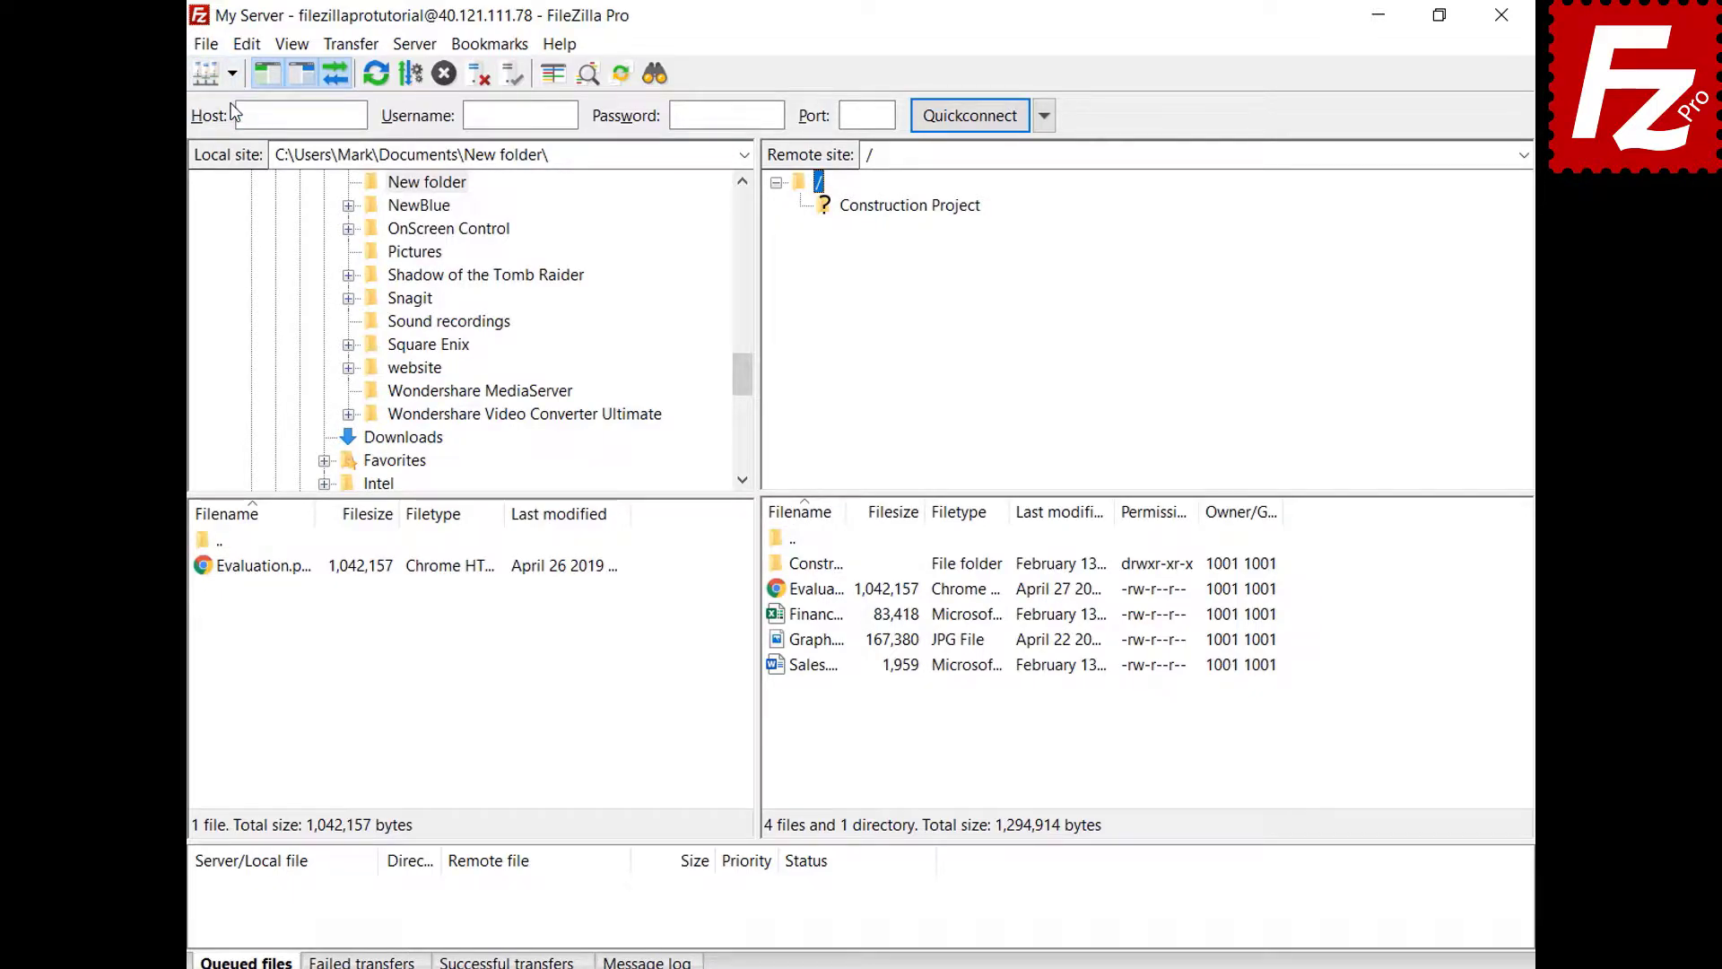
{"action": "left_click", "coordinate": [571, 310]}
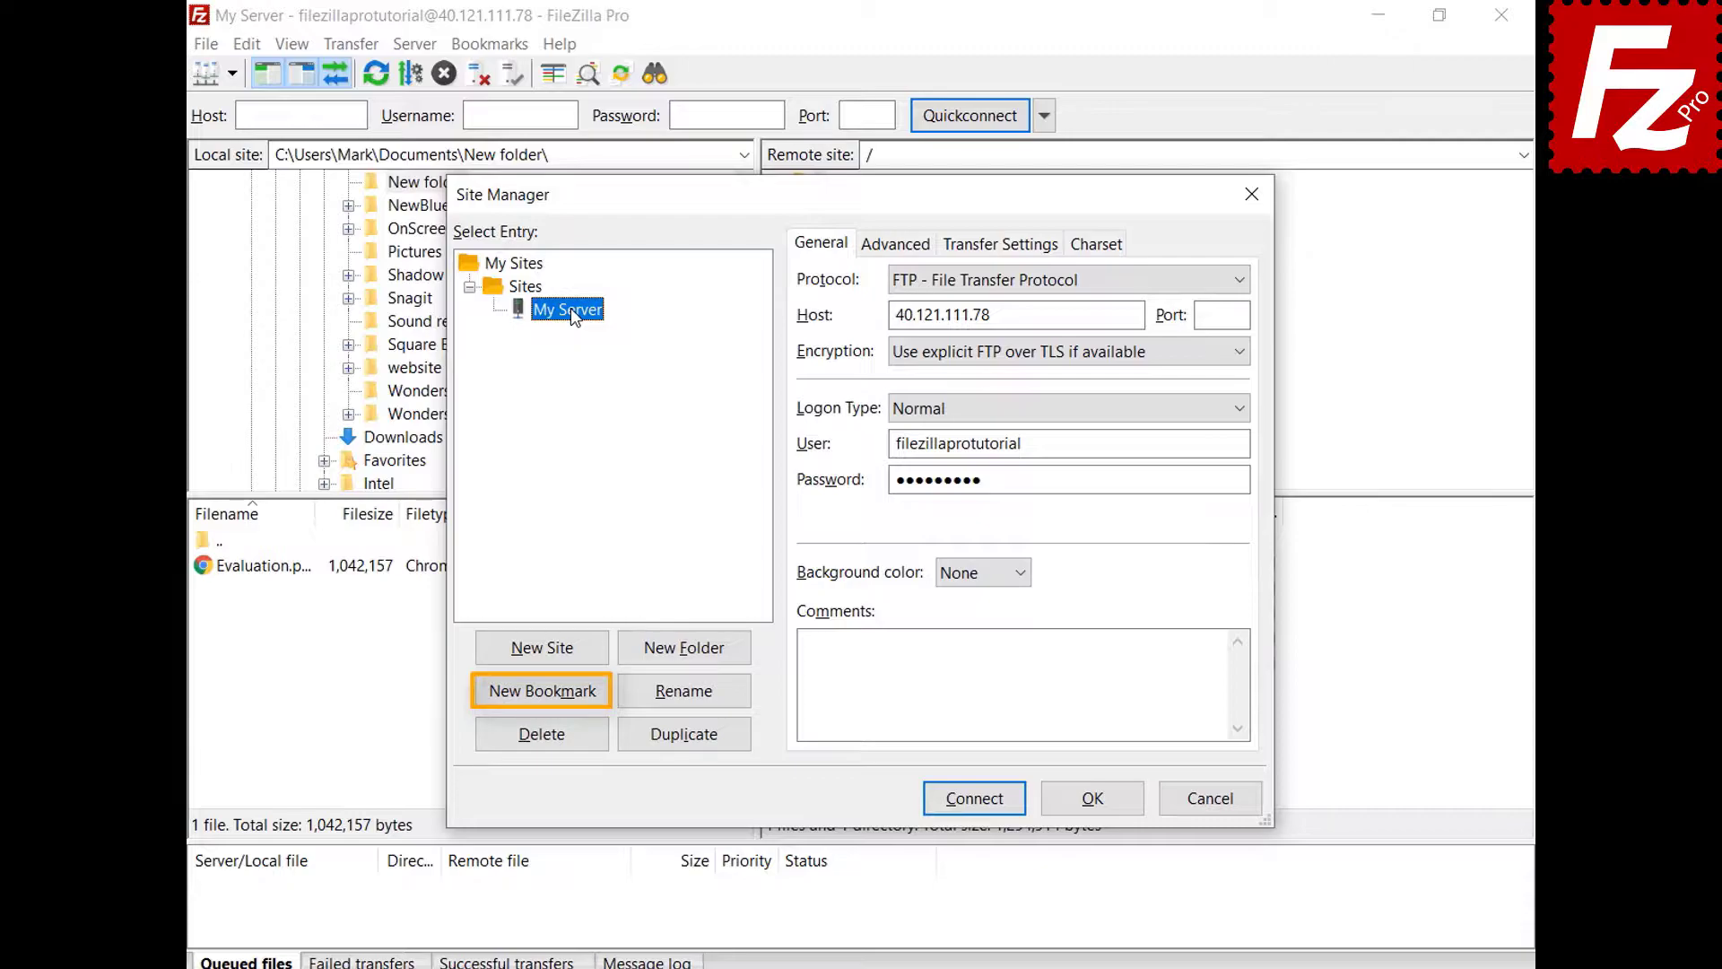
{"action": "left_click", "coordinate": [1102, 805]}
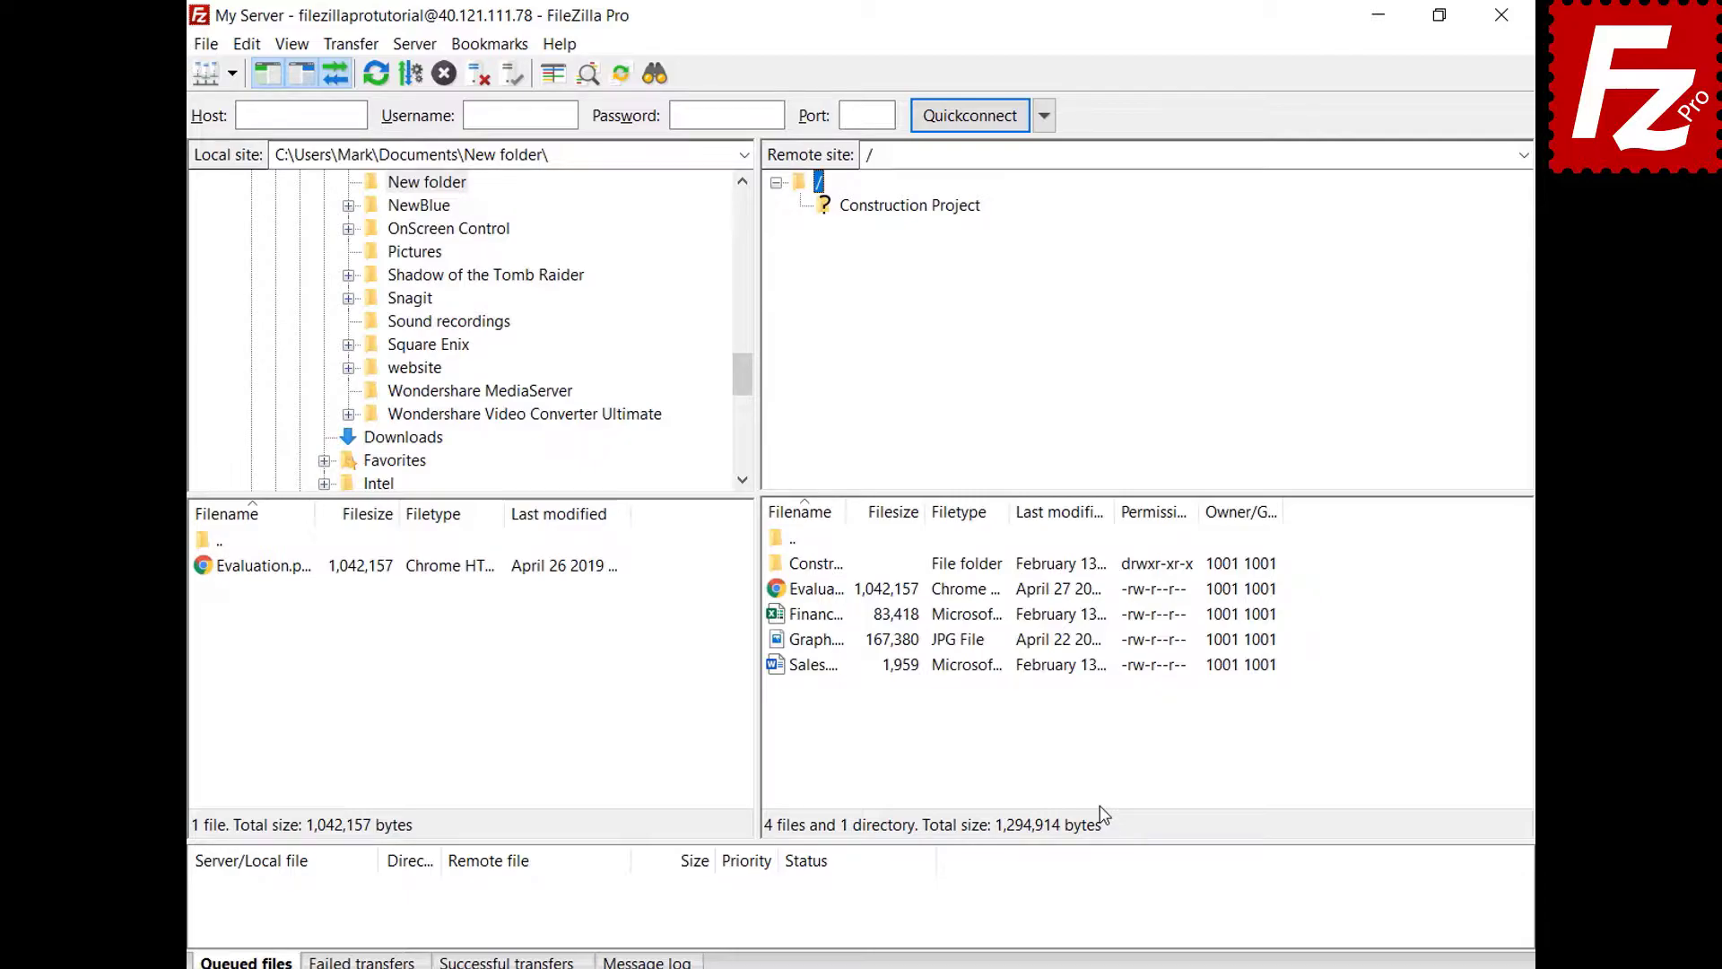
- Open the program Settings at the Interface page
{"action": "left_click", "coordinate": [247, 44]}
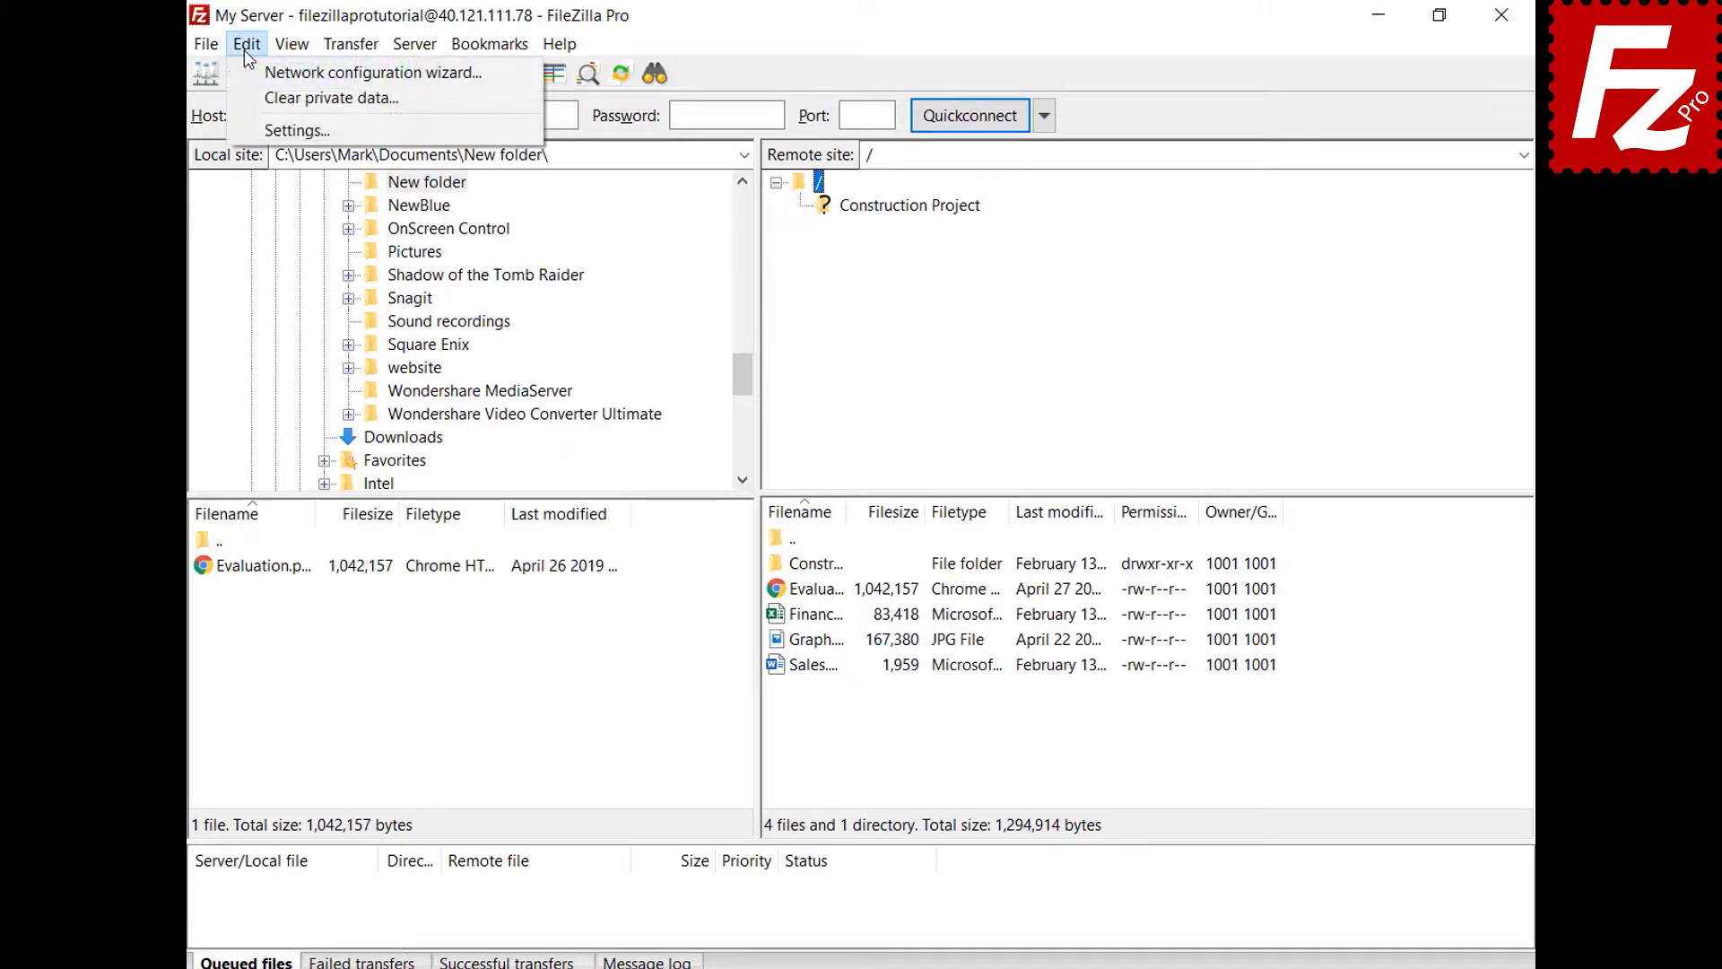
{"action": "left_click", "coordinate": [287, 130]}
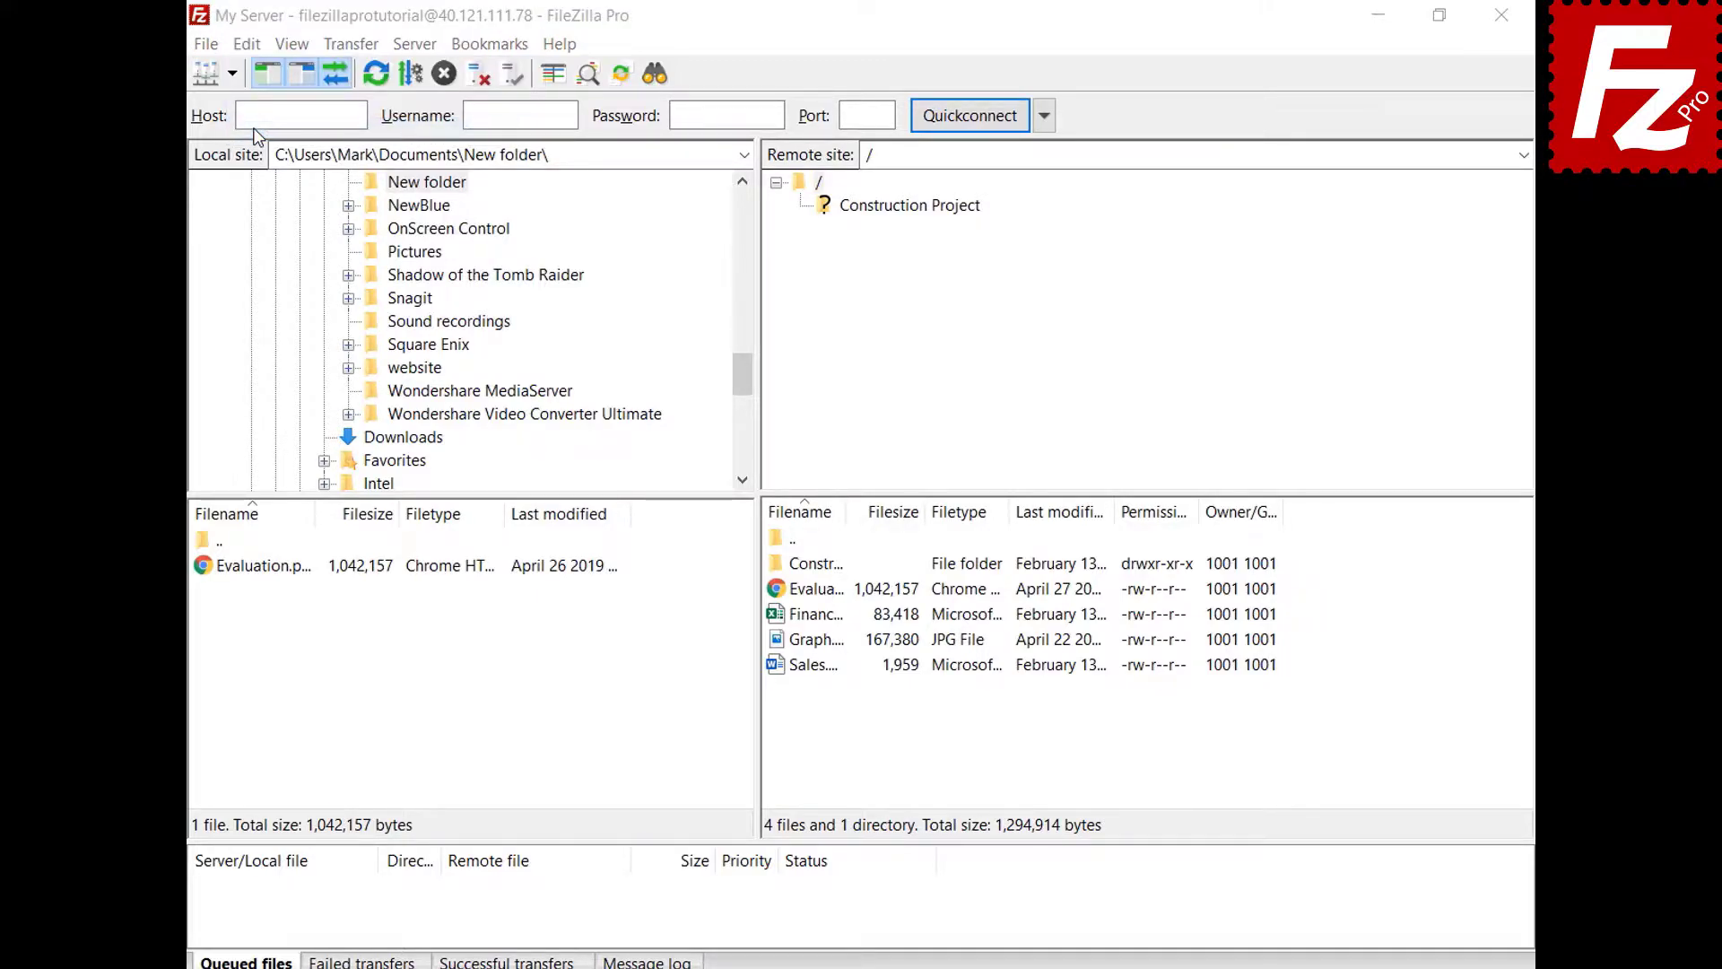
{"action": "left_click", "coordinate": [447, 569]}
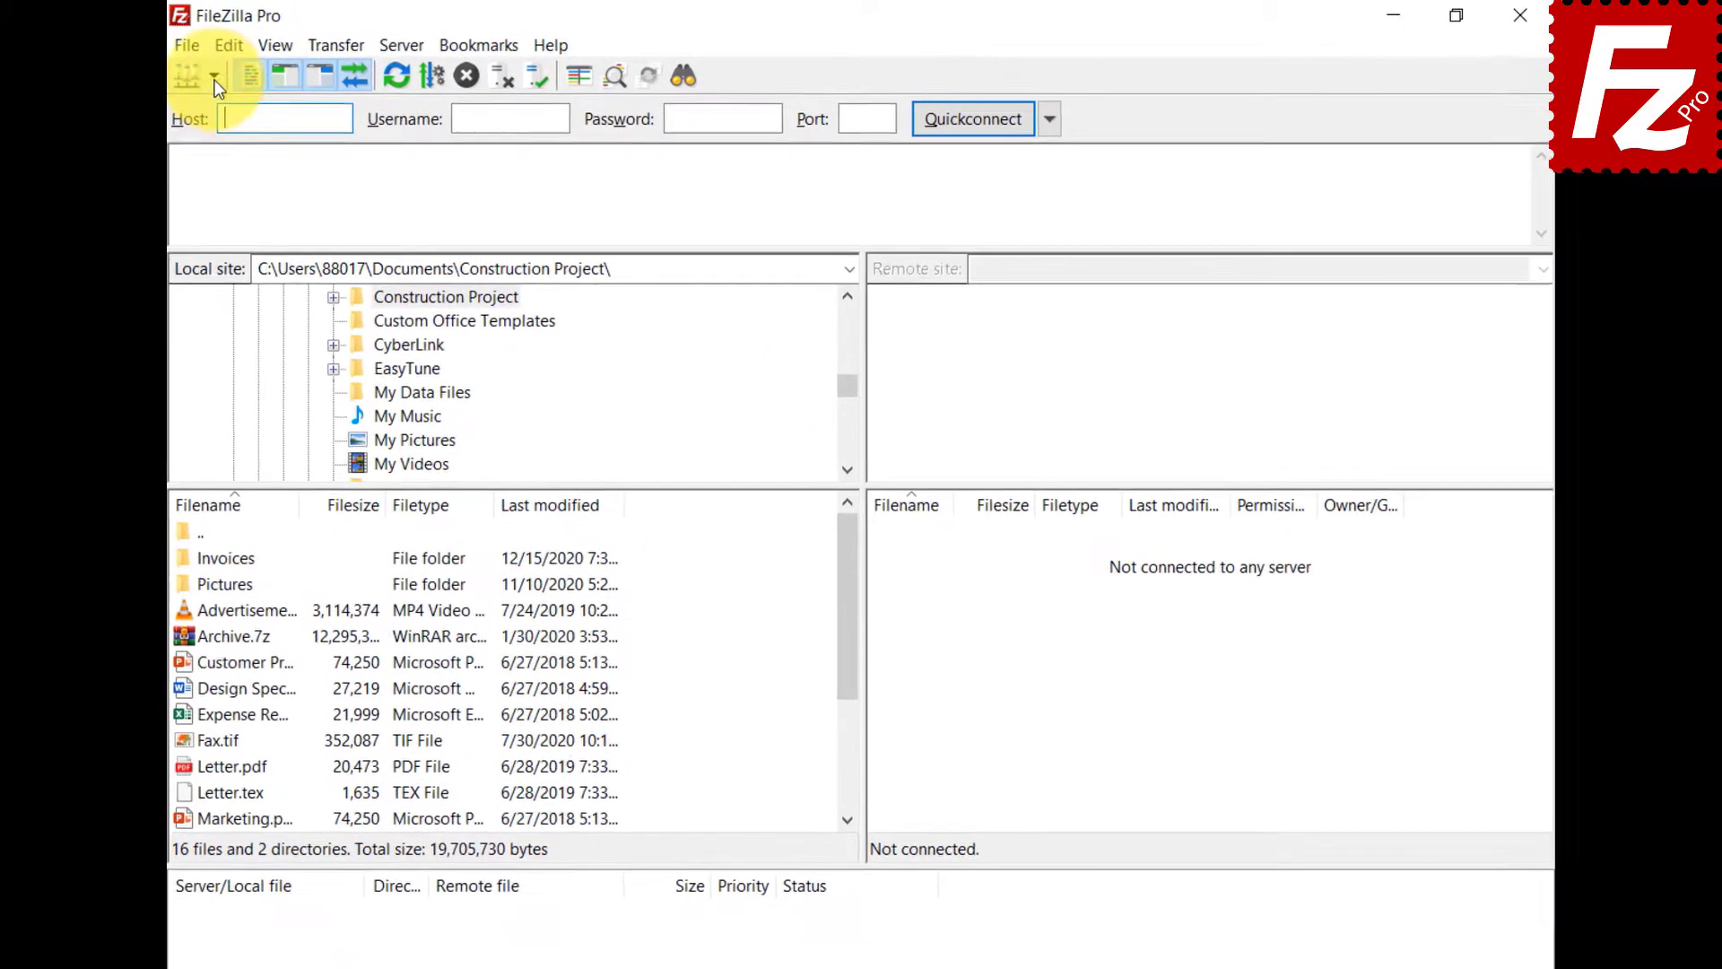
- Add a 'Google Drive' site folder and drag the four Google Drive sites, starting at 'Google Drive - company', into it
{"action": "left_click", "coordinate": [180, 82]}
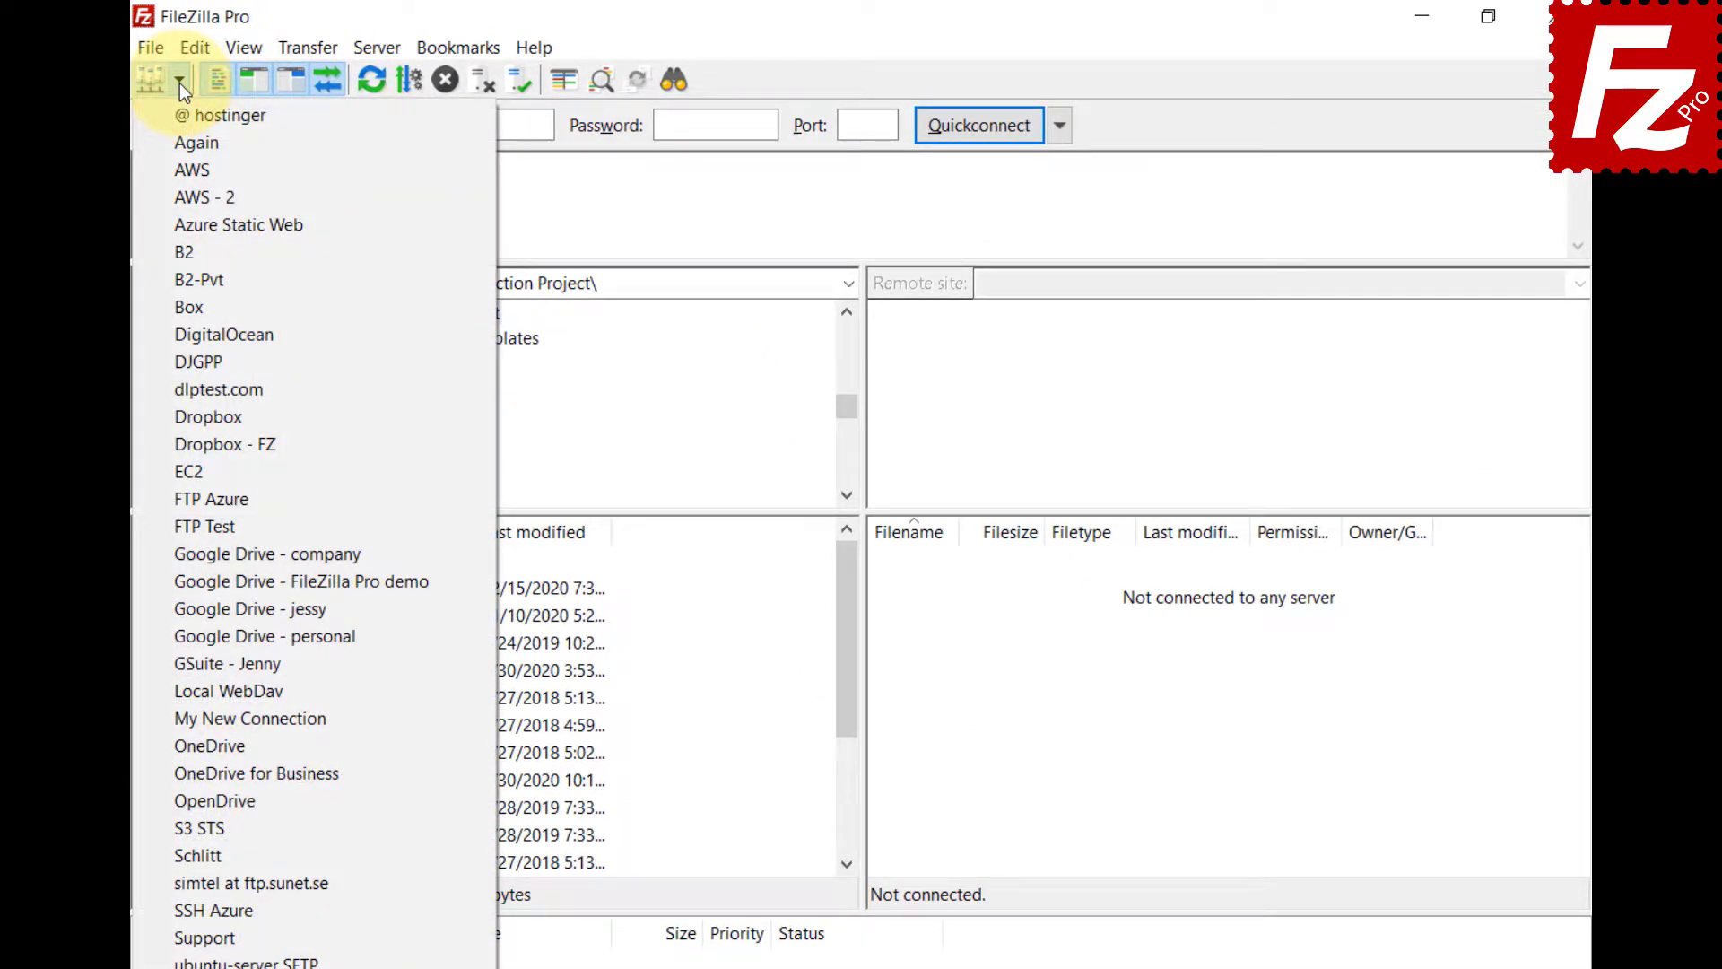
{"action": "left_click", "coordinate": [158, 46]}
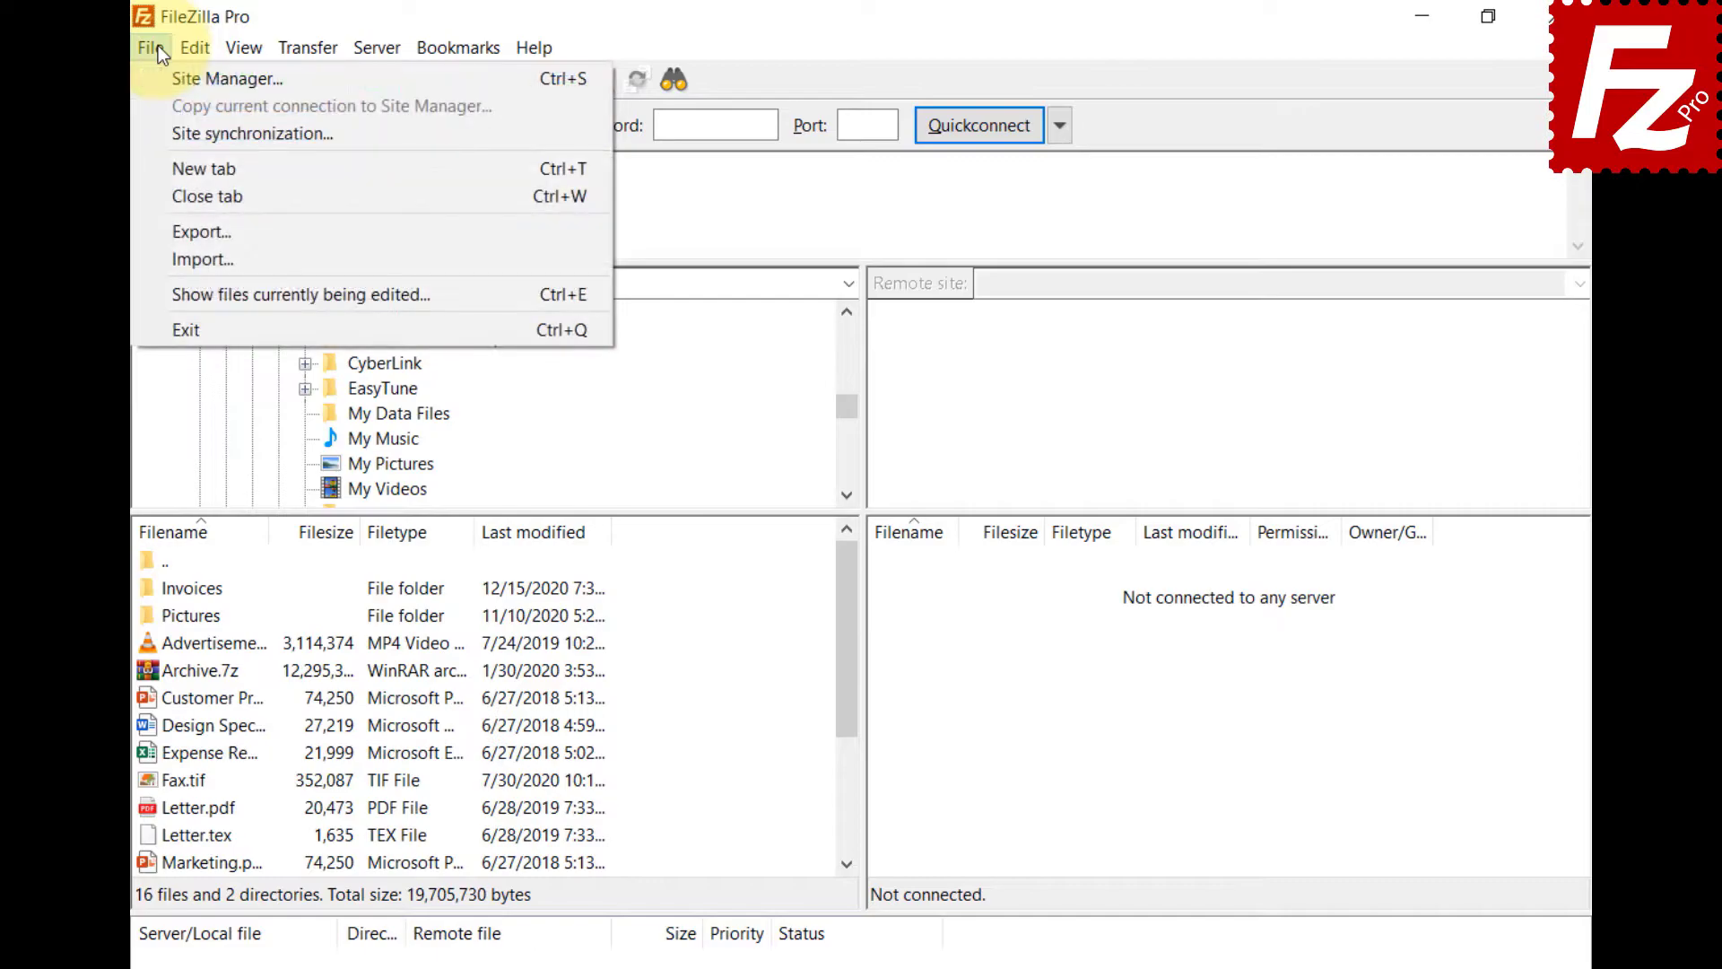
{"action": "left_click", "coordinate": [163, 73]}
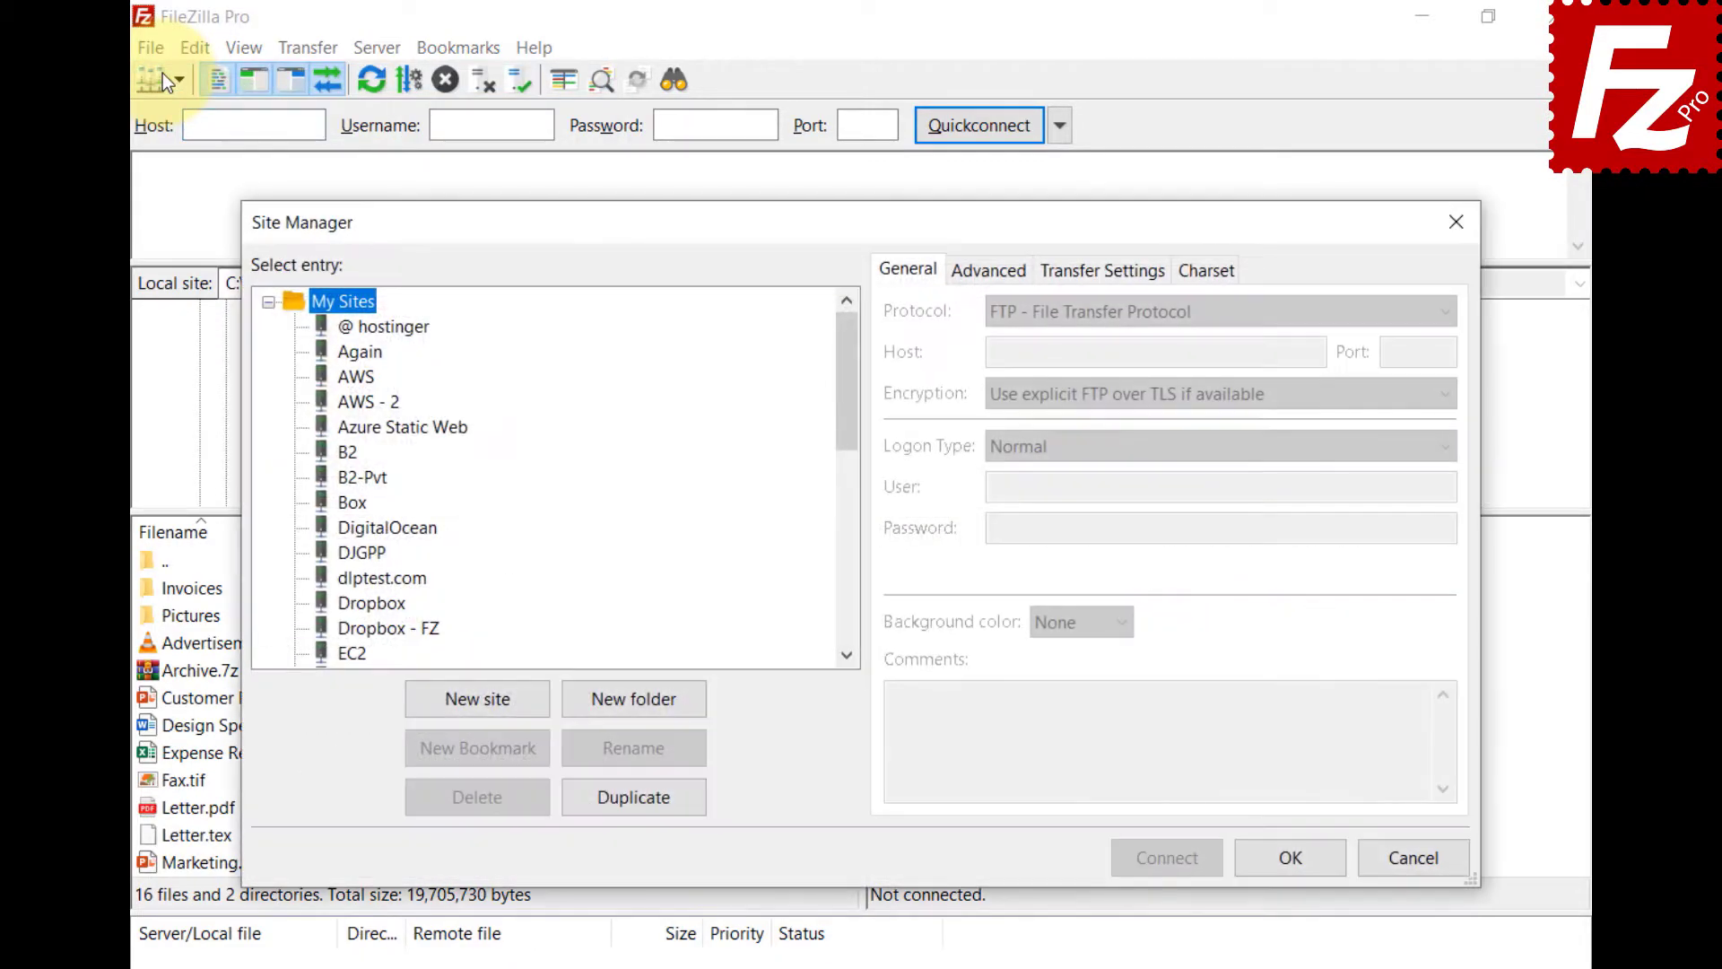
{"action": "left_click", "coordinate": [629, 707]}
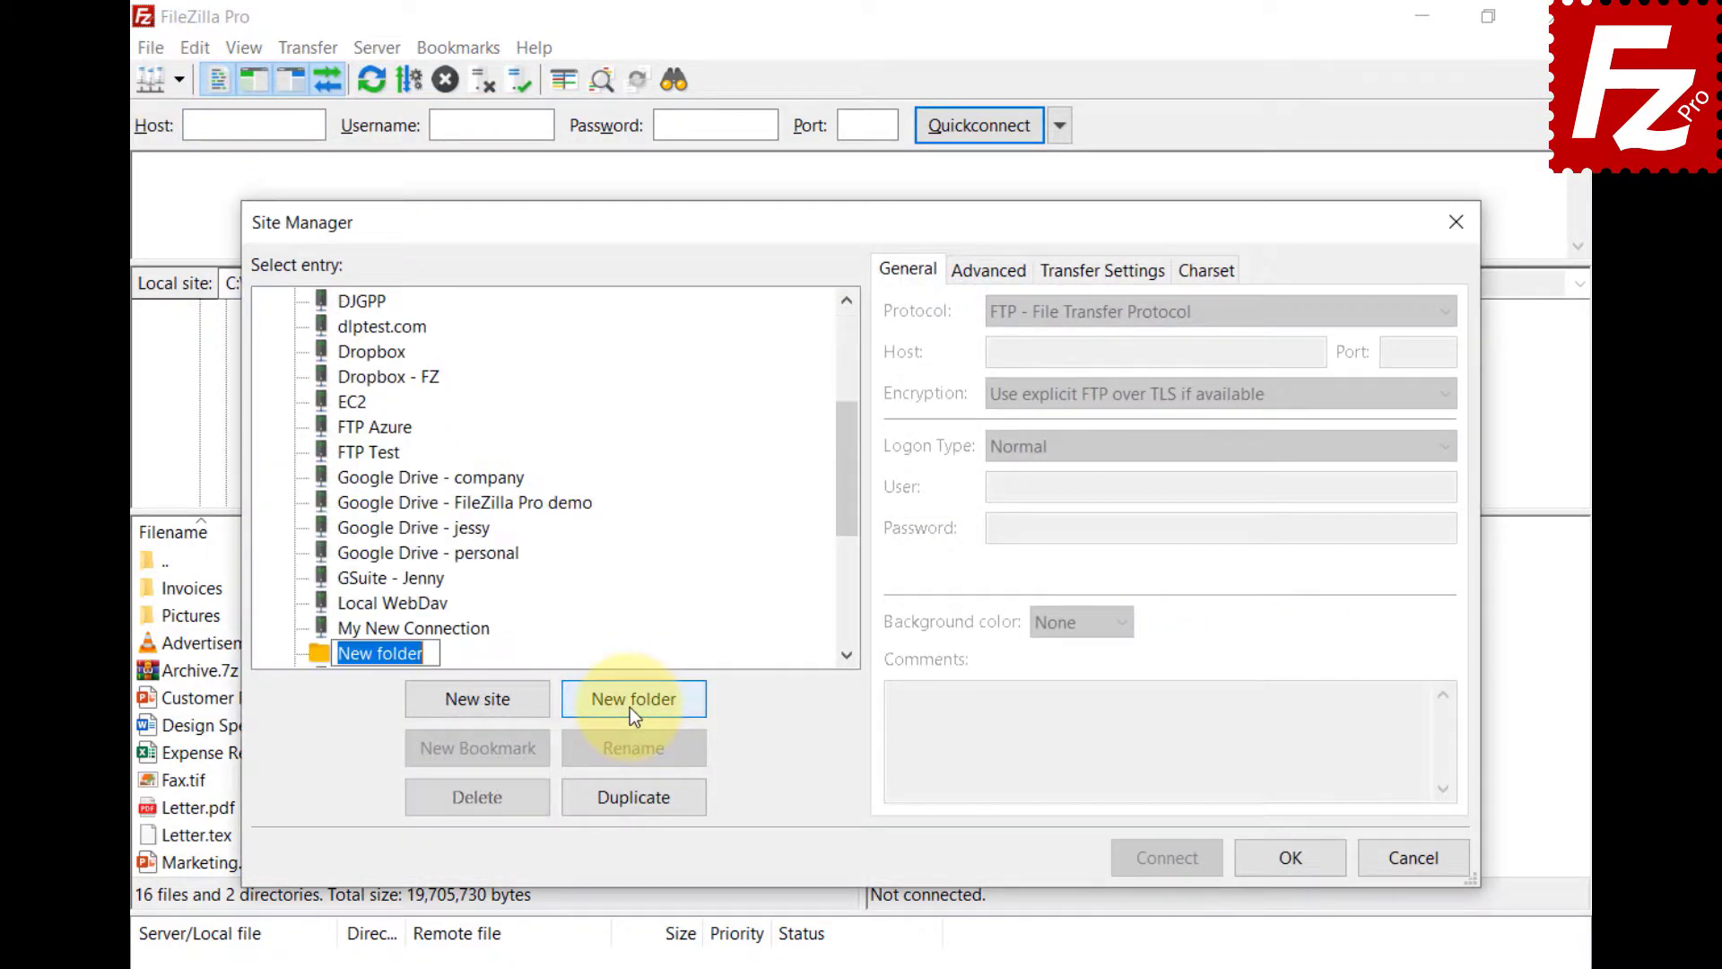
{"action": "type", "text": "Google Drive"}
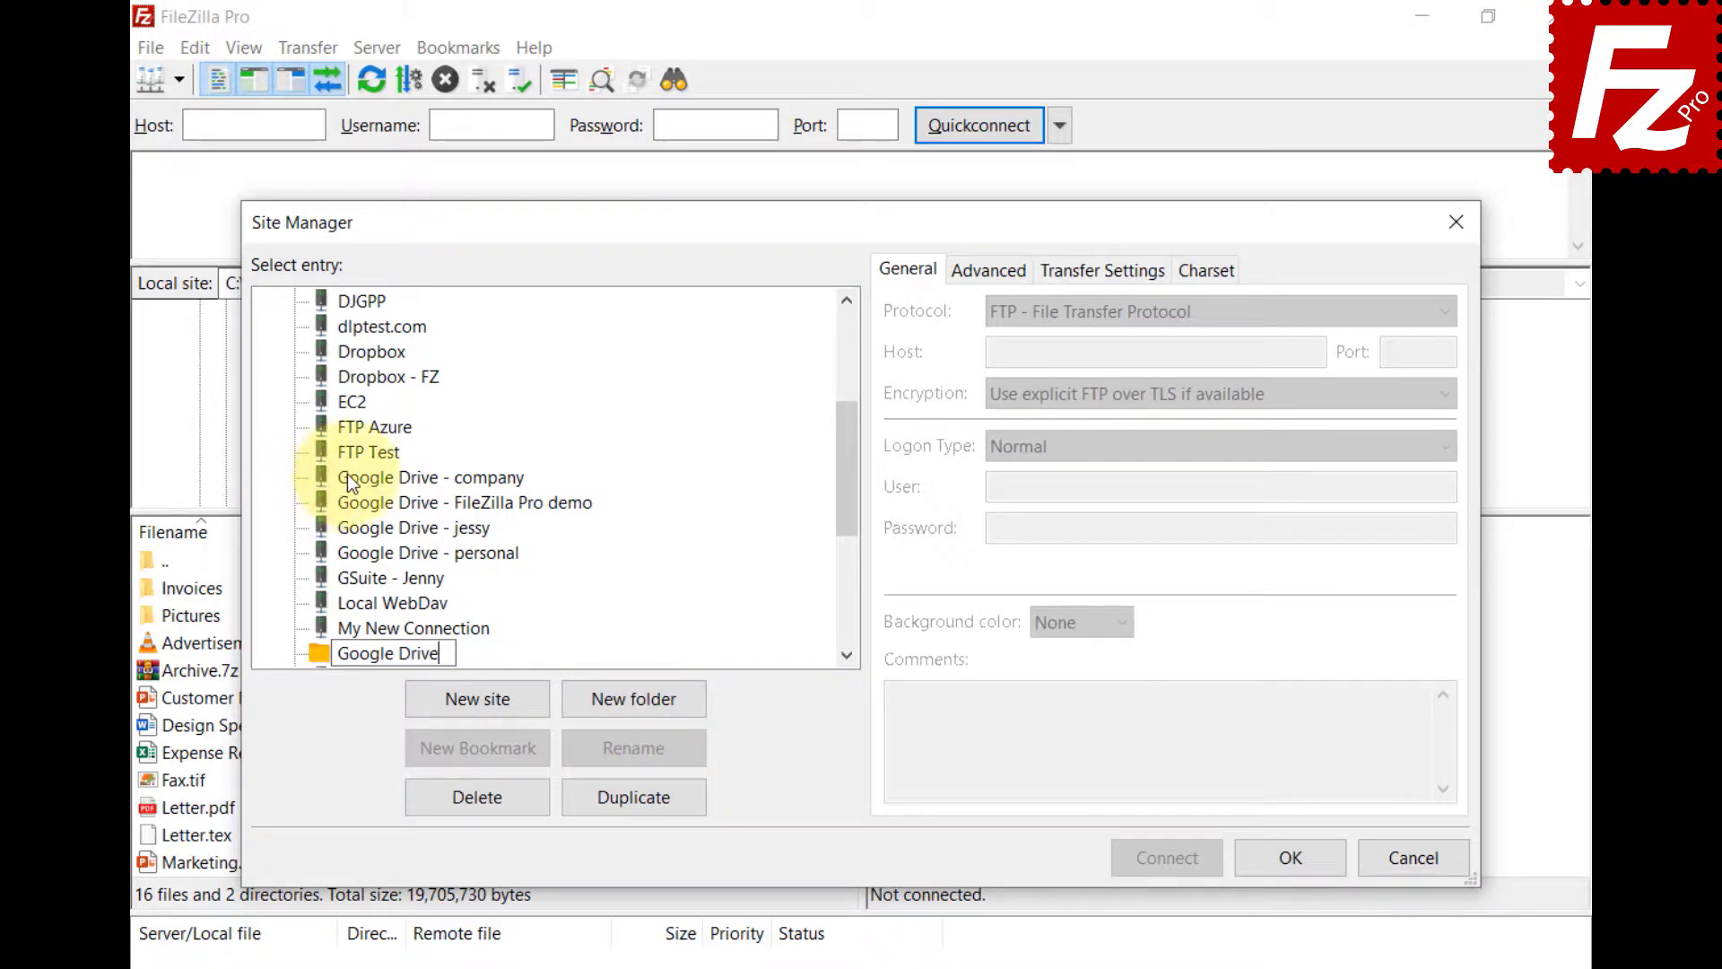
{"action": "key", "text": "Return"}
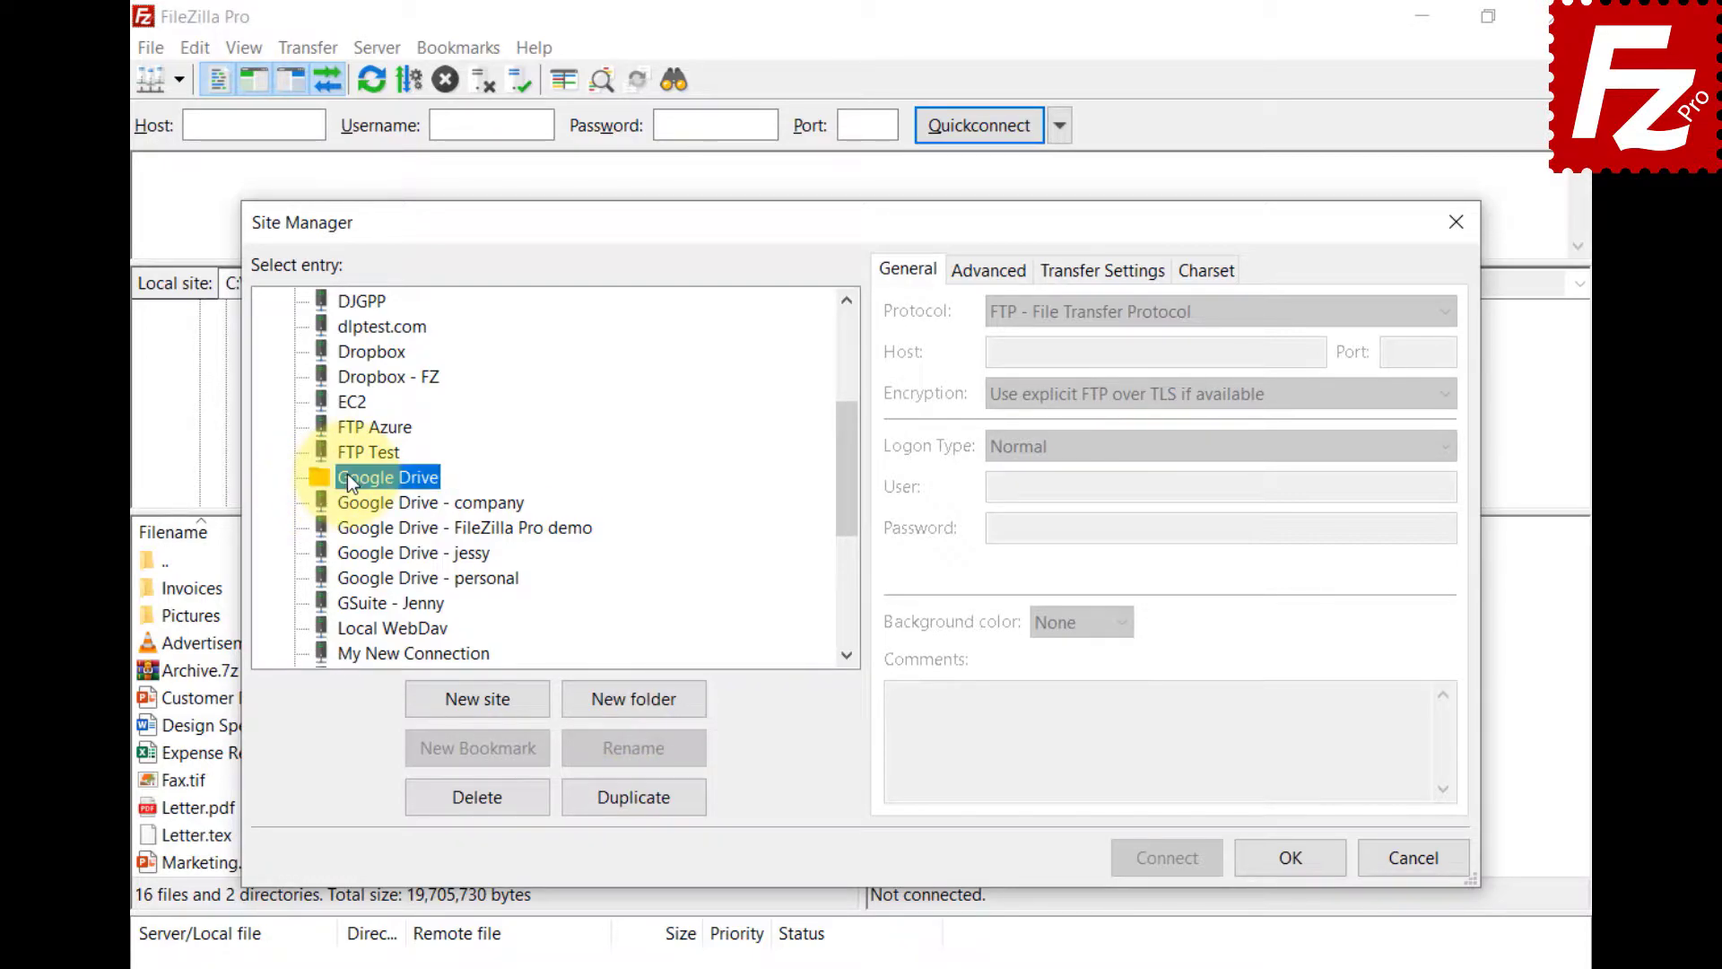
{"action": "left_click", "coordinate": [363, 499]}
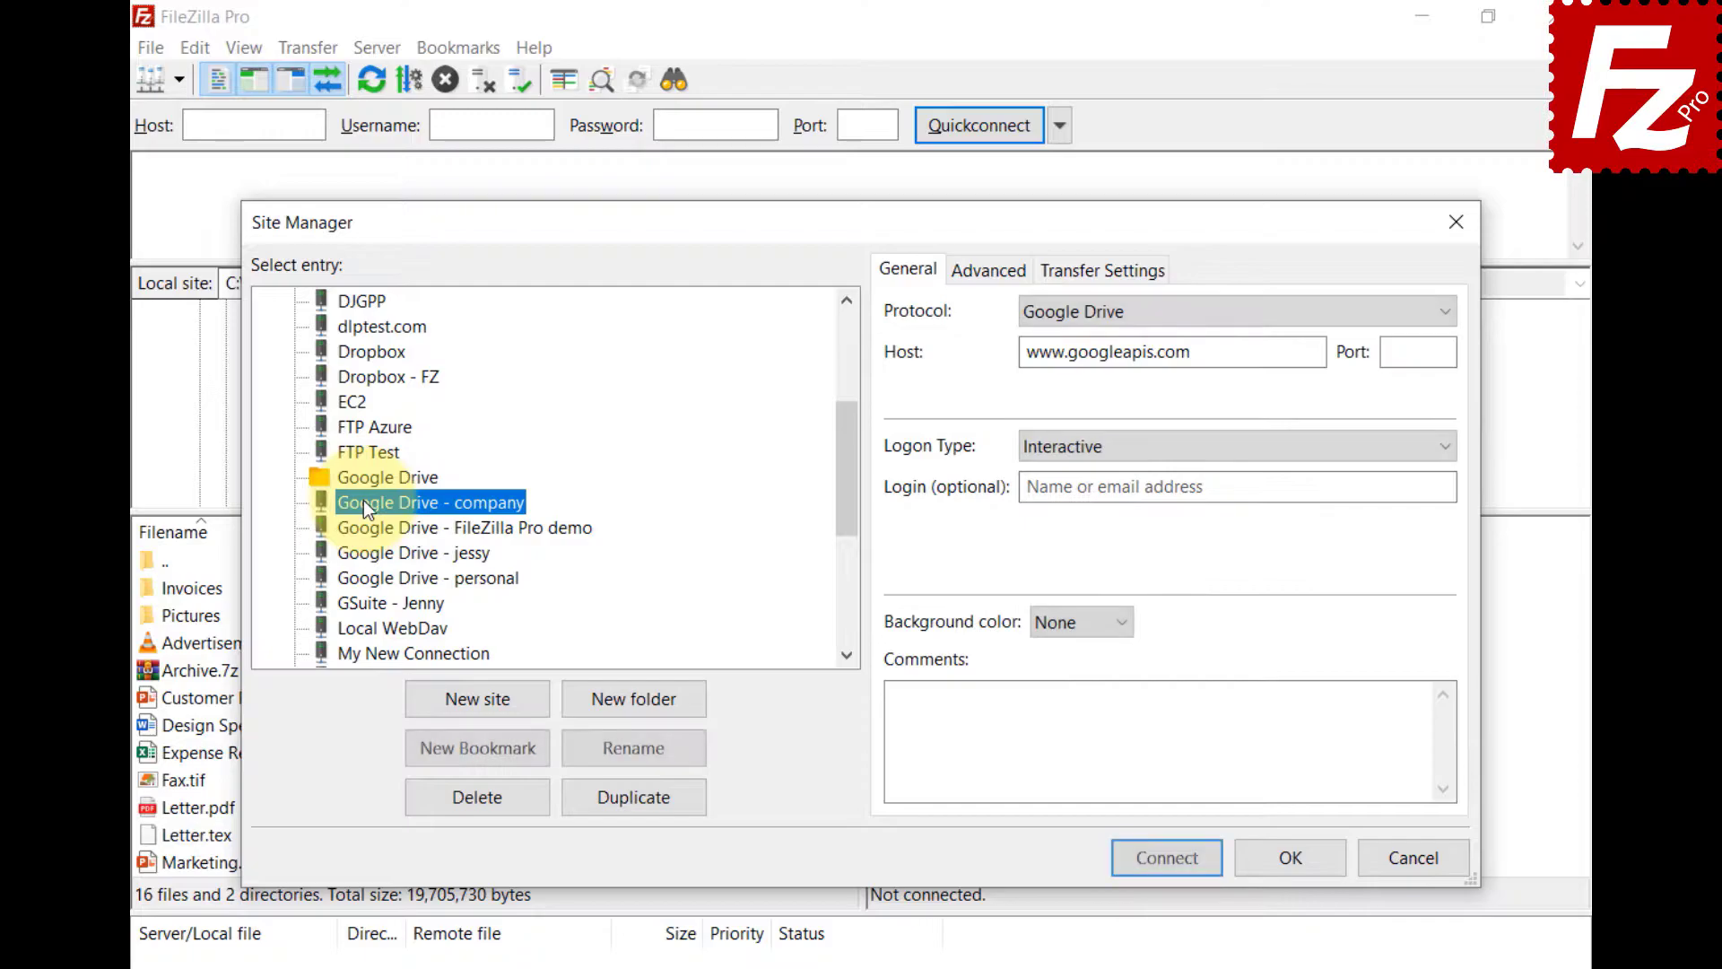
{"action": "left_click", "coordinate": [387, 583], "text": "shift"}
{"action": "left_click_drag", "start_coordinate": [388, 585], "coordinate": [394, 477]}
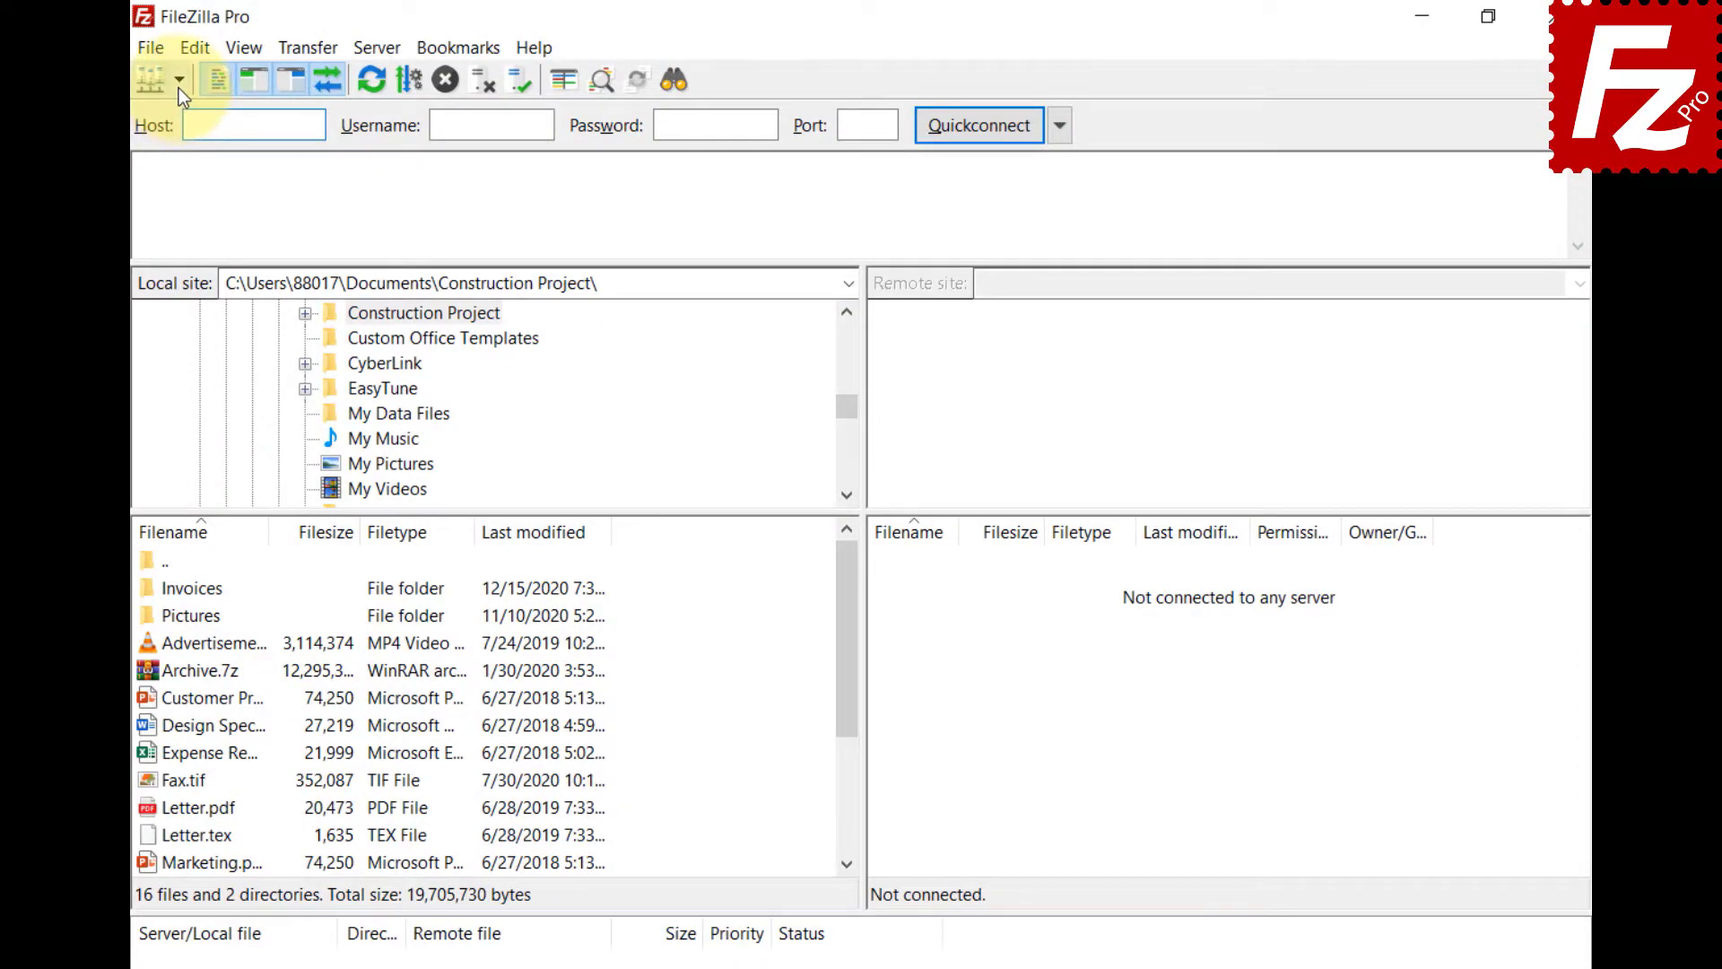
- Show the saved-sites dropdown with the Google Drive submenu expanded
{"action": "left_click", "coordinate": [180, 88]}
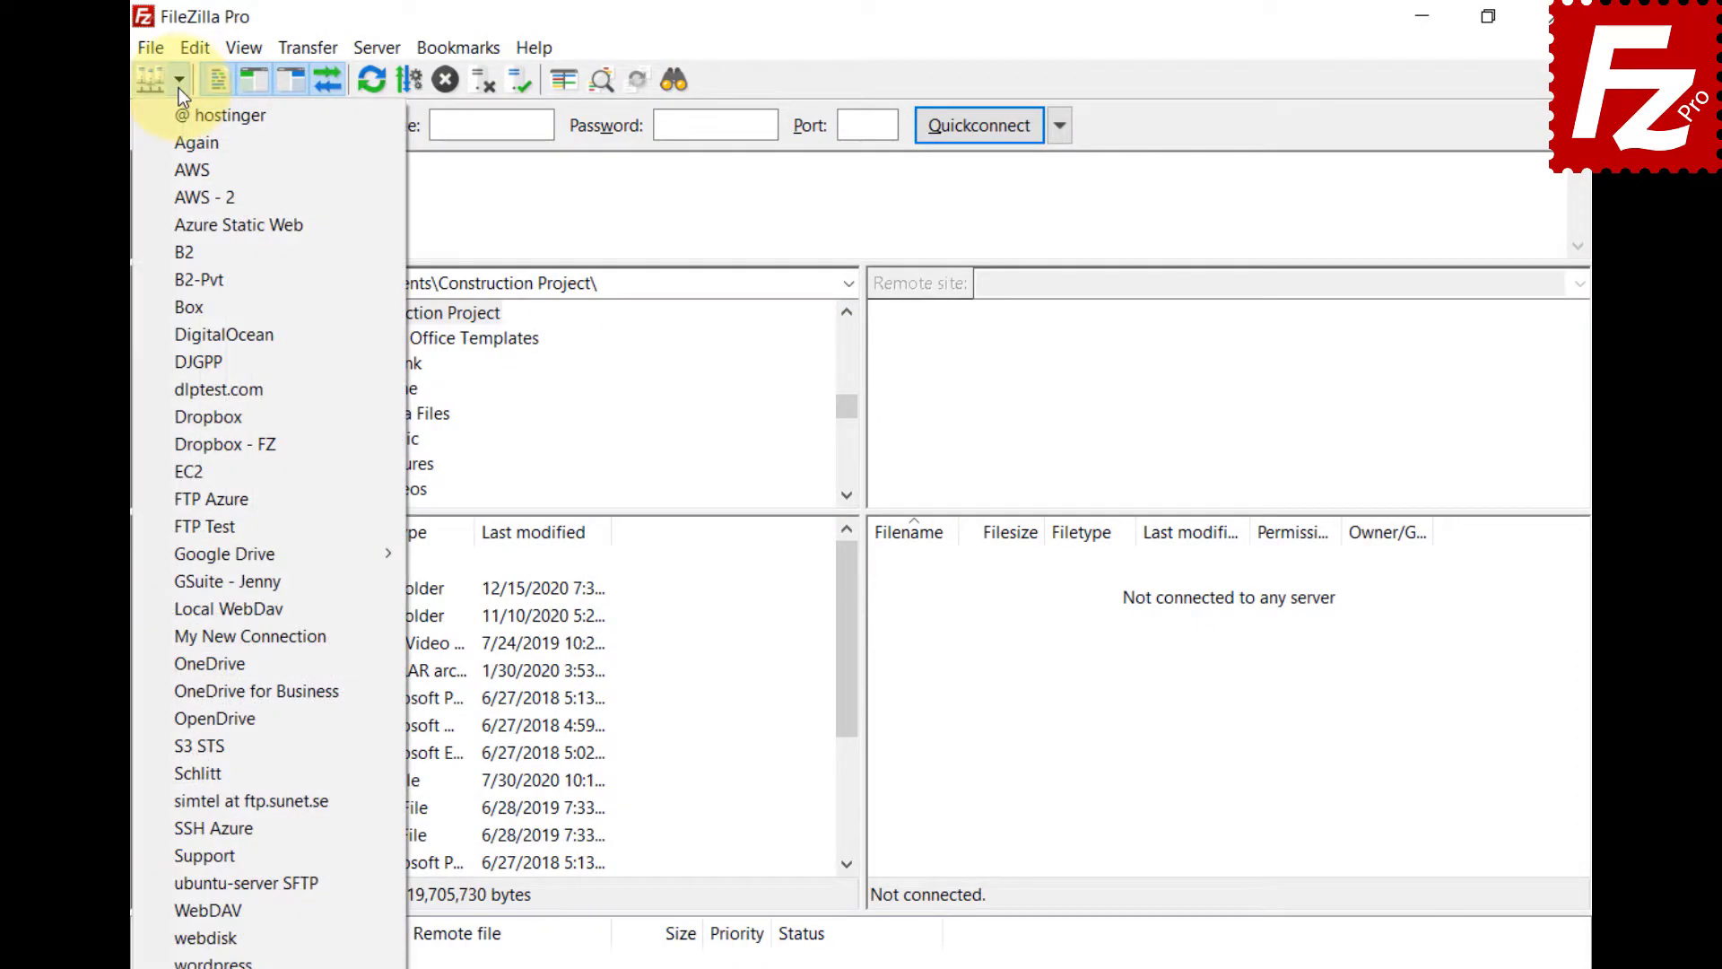
{"action": "mouse_move", "coordinate": [183, 552]}
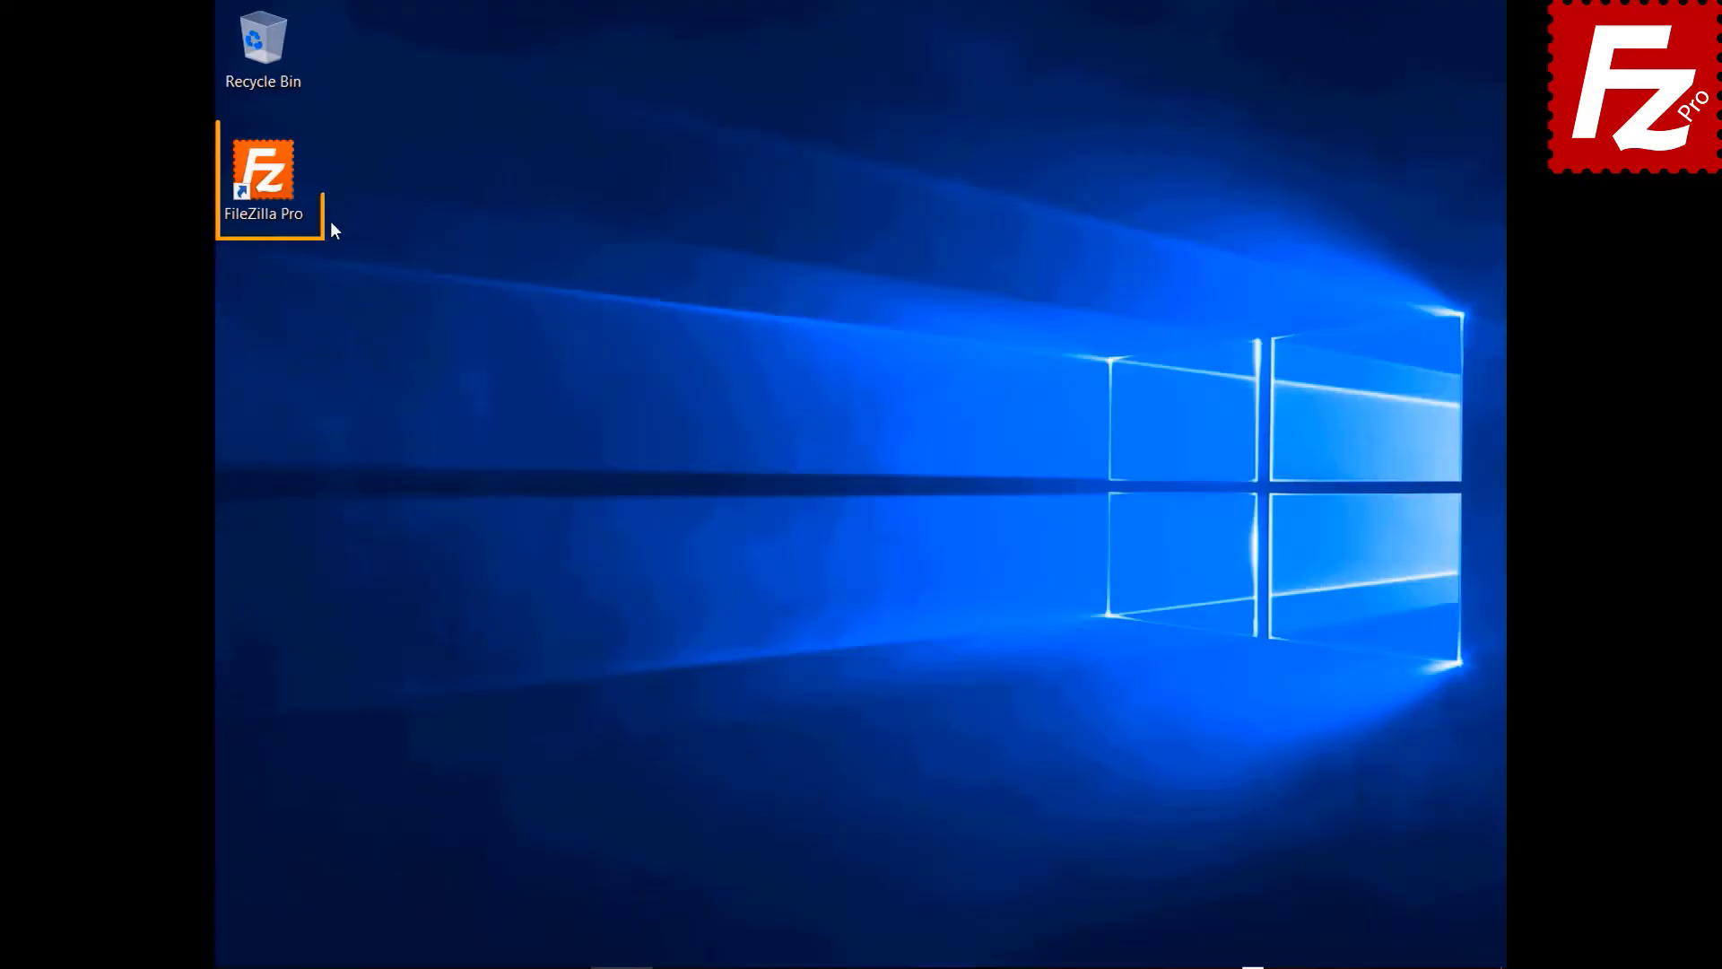
- Launch FileZilla Pro and connect to the saved FTP Tutorial site
{"action": "double_click", "coordinate": [266, 178]}
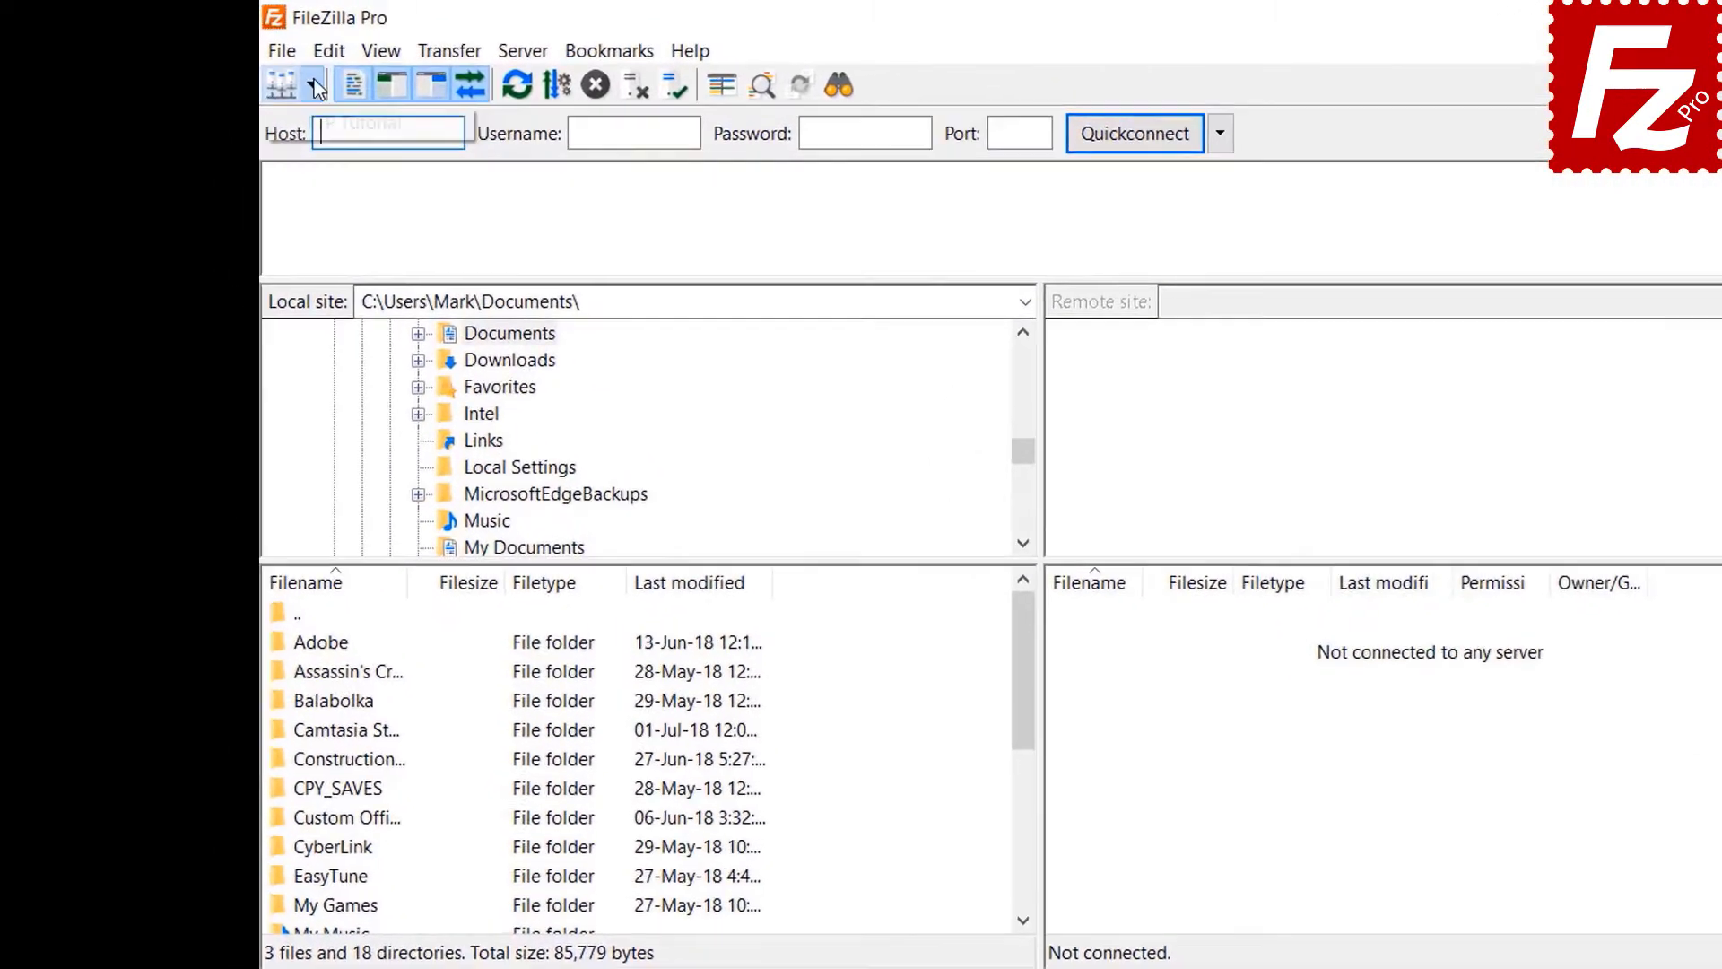
{"action": "left_click", "coordinate": [258, 70]}
{"action": "left_click", "coordinate": [274, 100]}
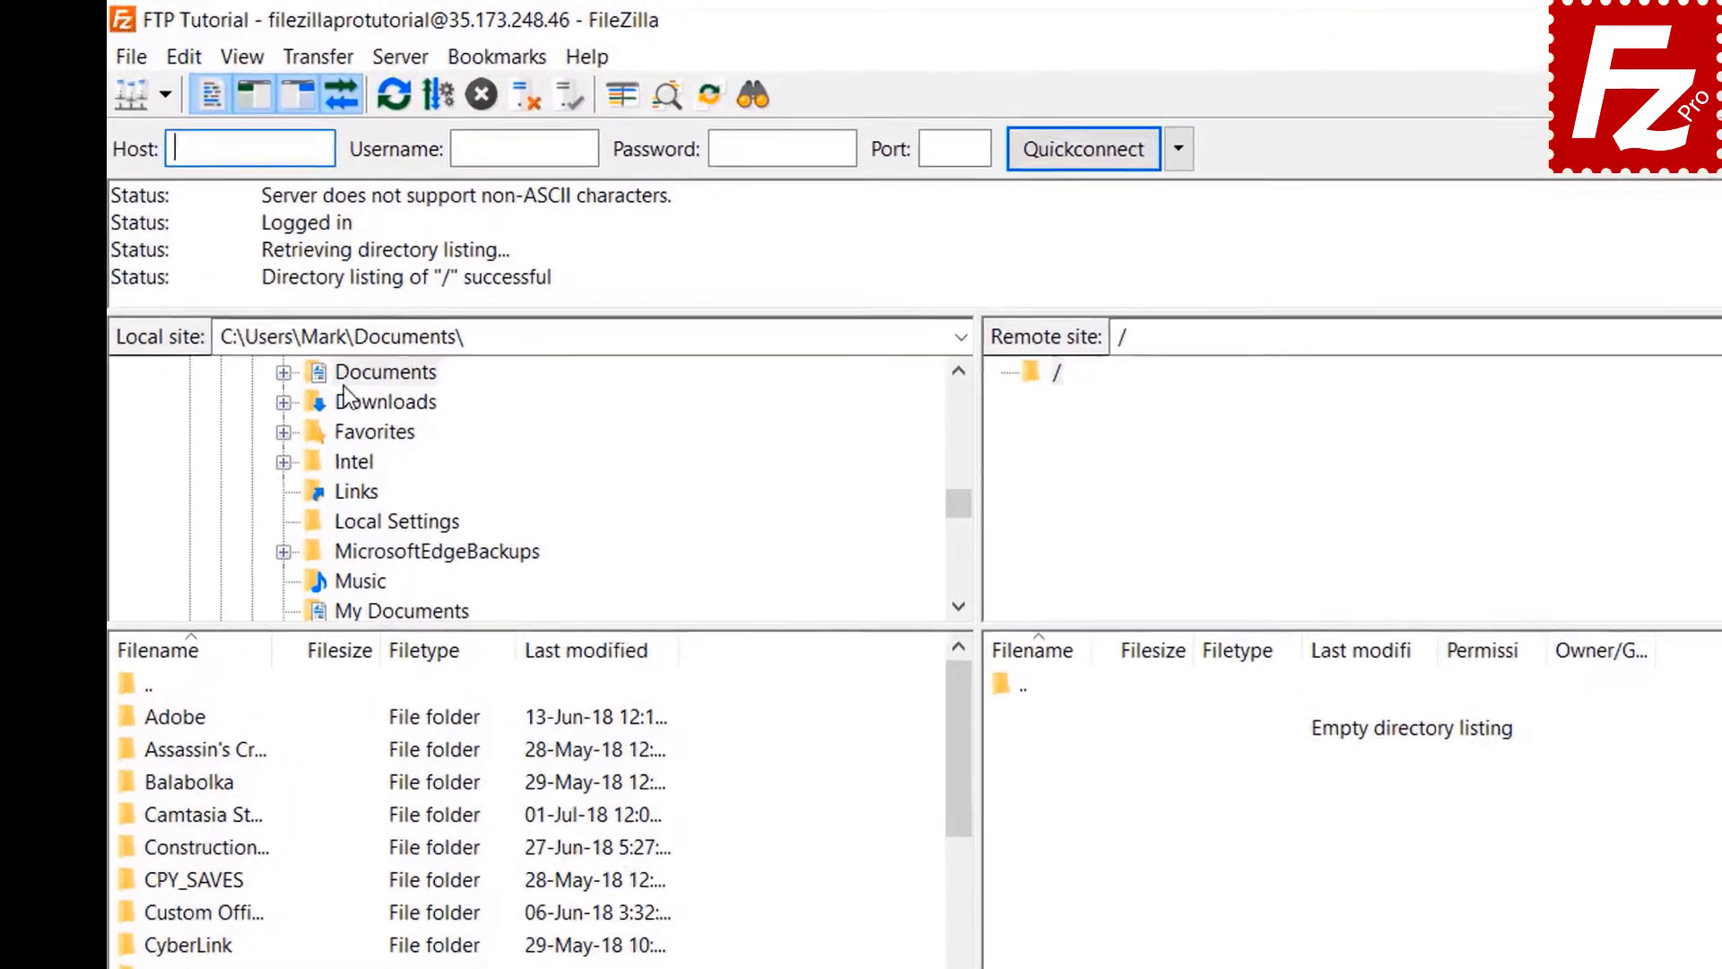
- Open the local Documents > Construction Project folder and upload Budget.xlsx to the server root
{"action": "double_click", "coordinate": [398, 278]}
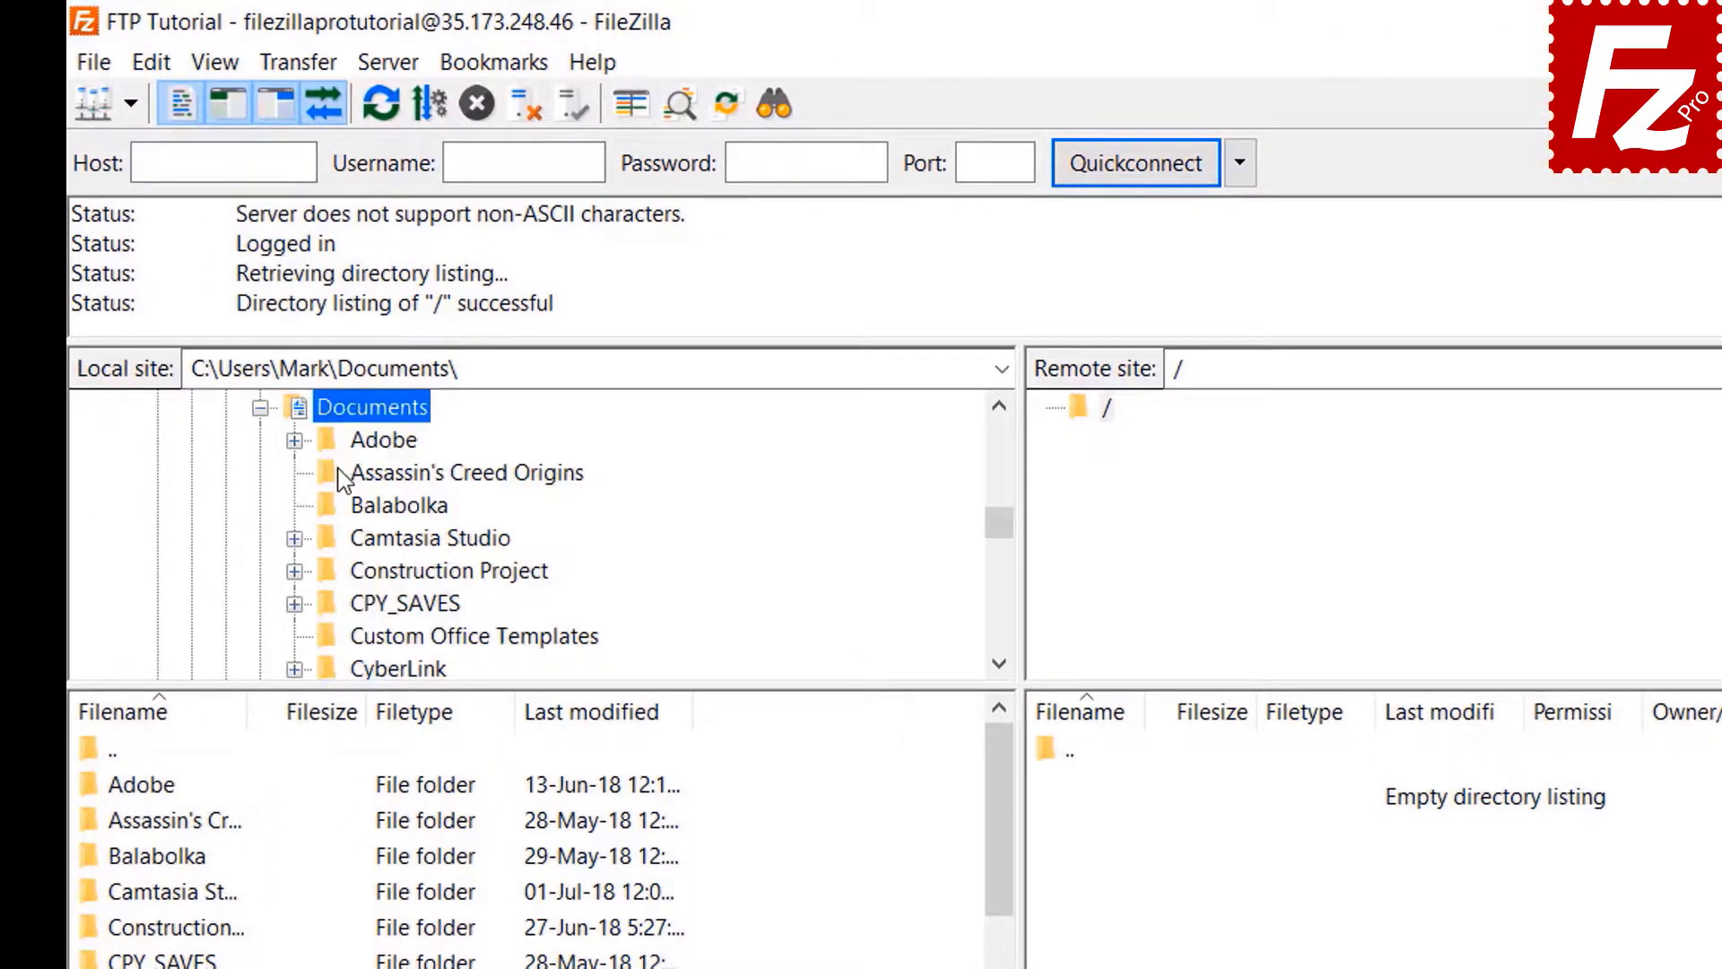
{"action": "double_click", "coordinate": [352, 570]}
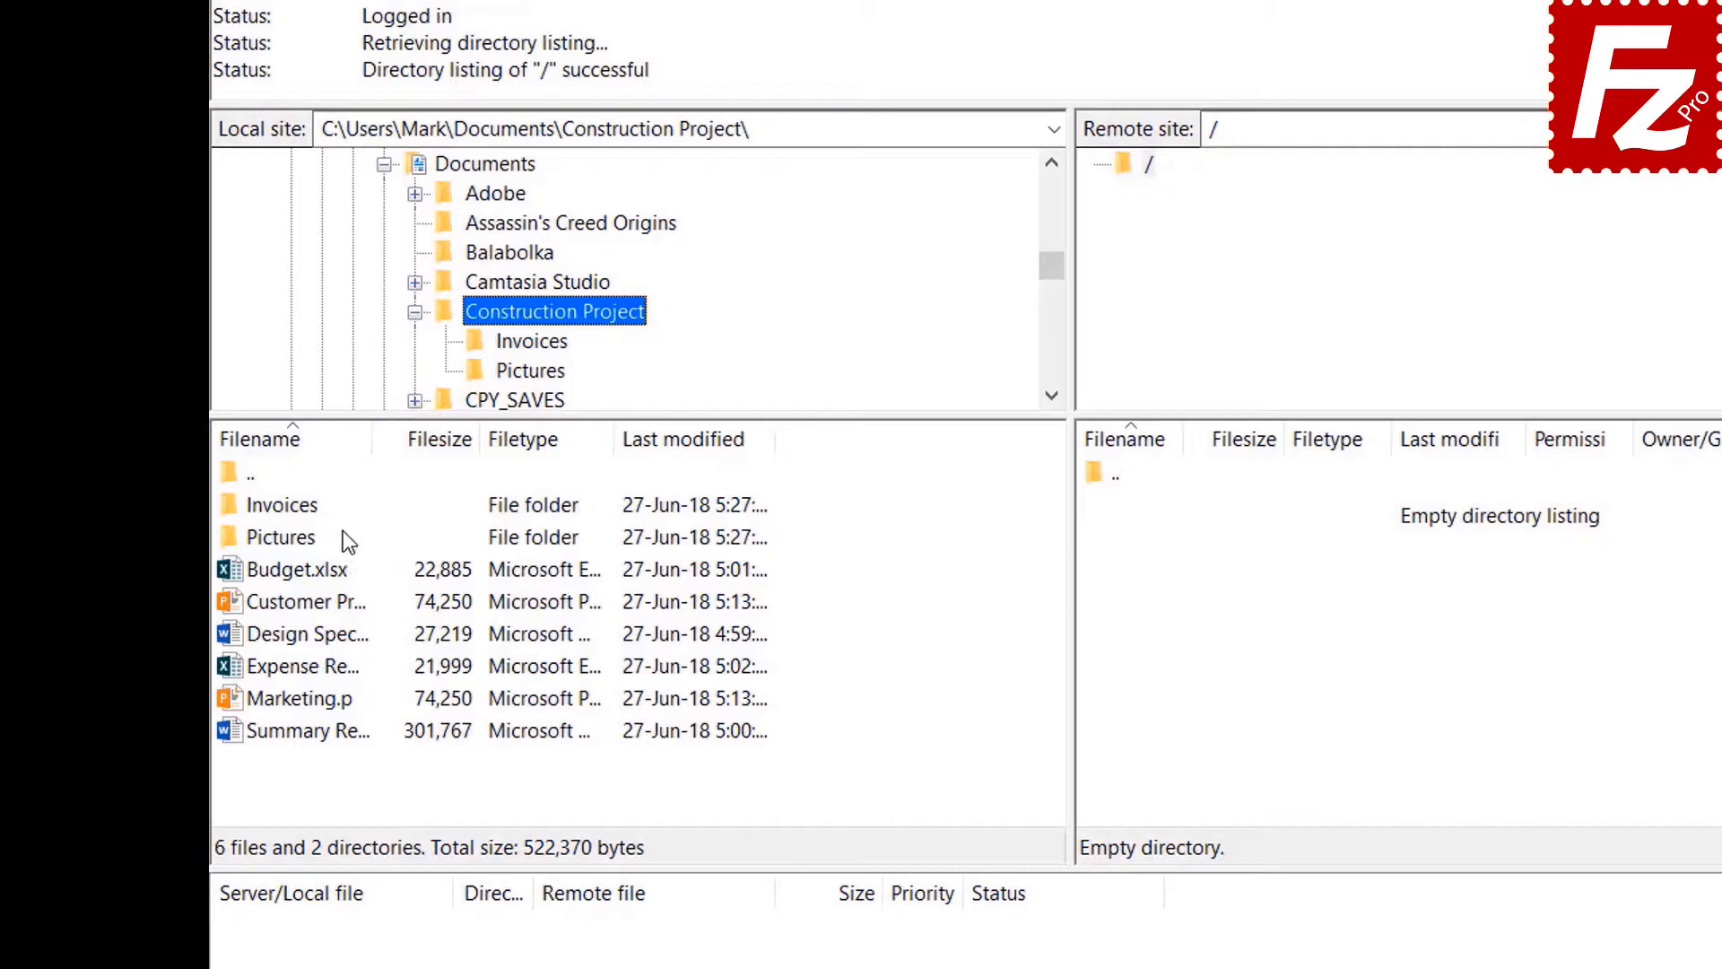
{"action": "double_click", "coordinate": [321, 573]}
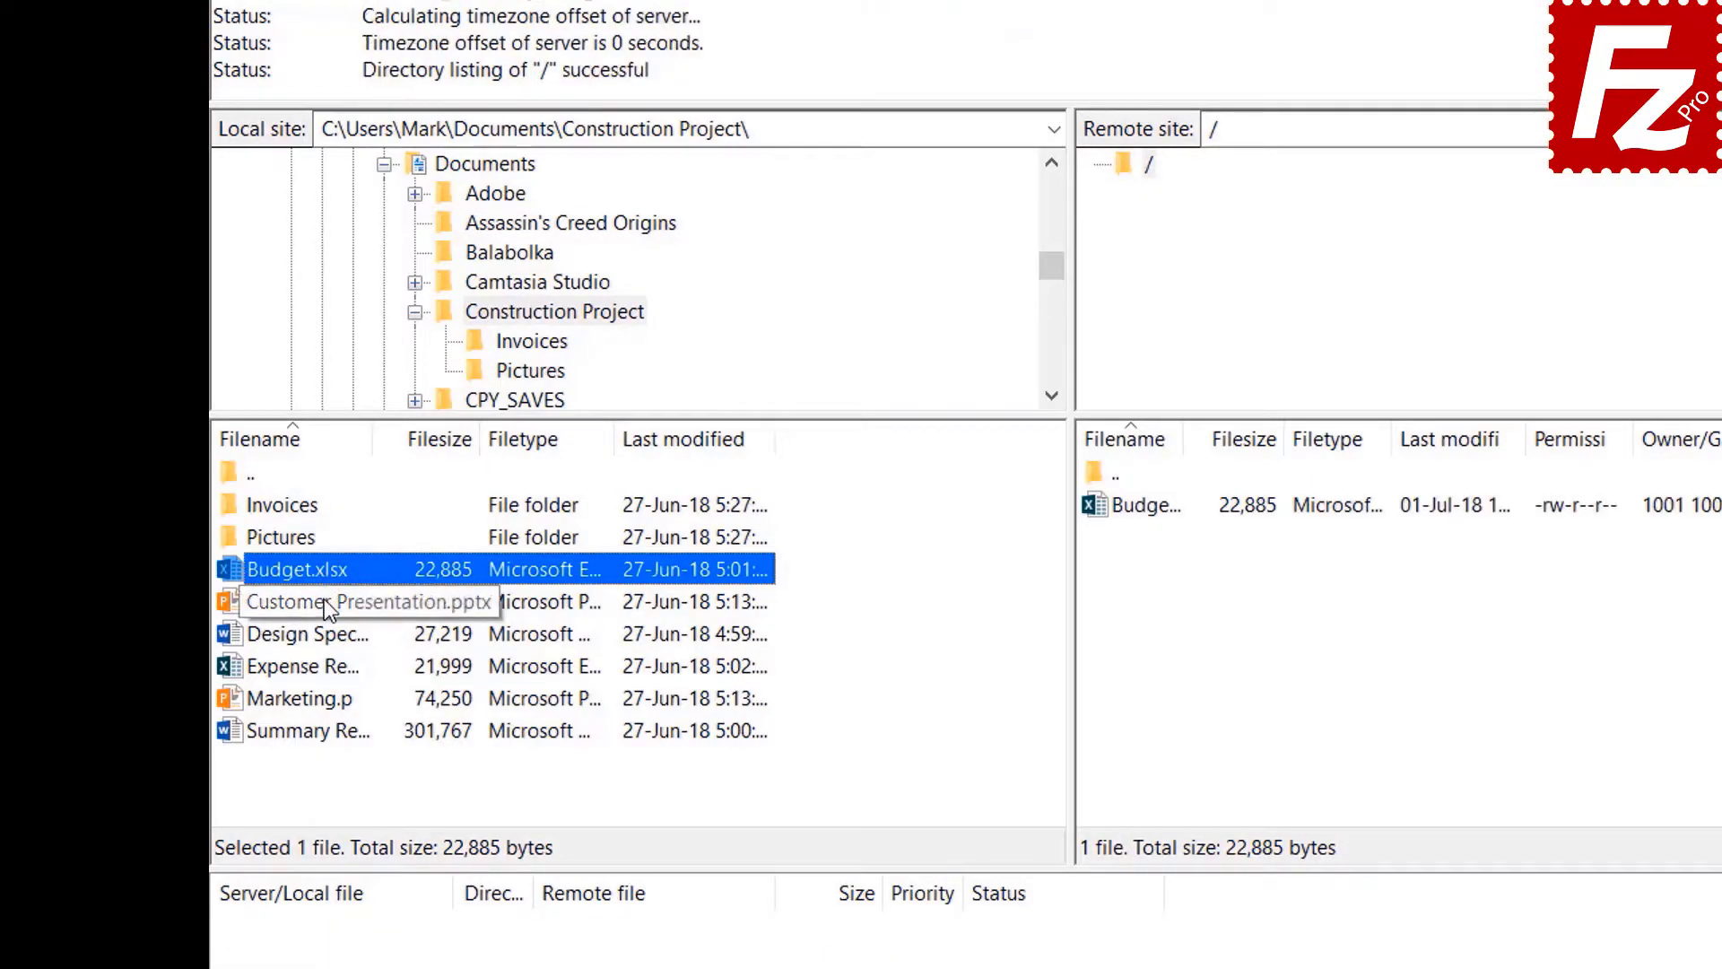
- Upload Customer Presentation.pptx, then Design Specs, the expense report and Marketing.pptx together
{"action": "right_click", "coordinate": [328, 610]}
{"action": "left_click", "coordinate": [373, 611]}
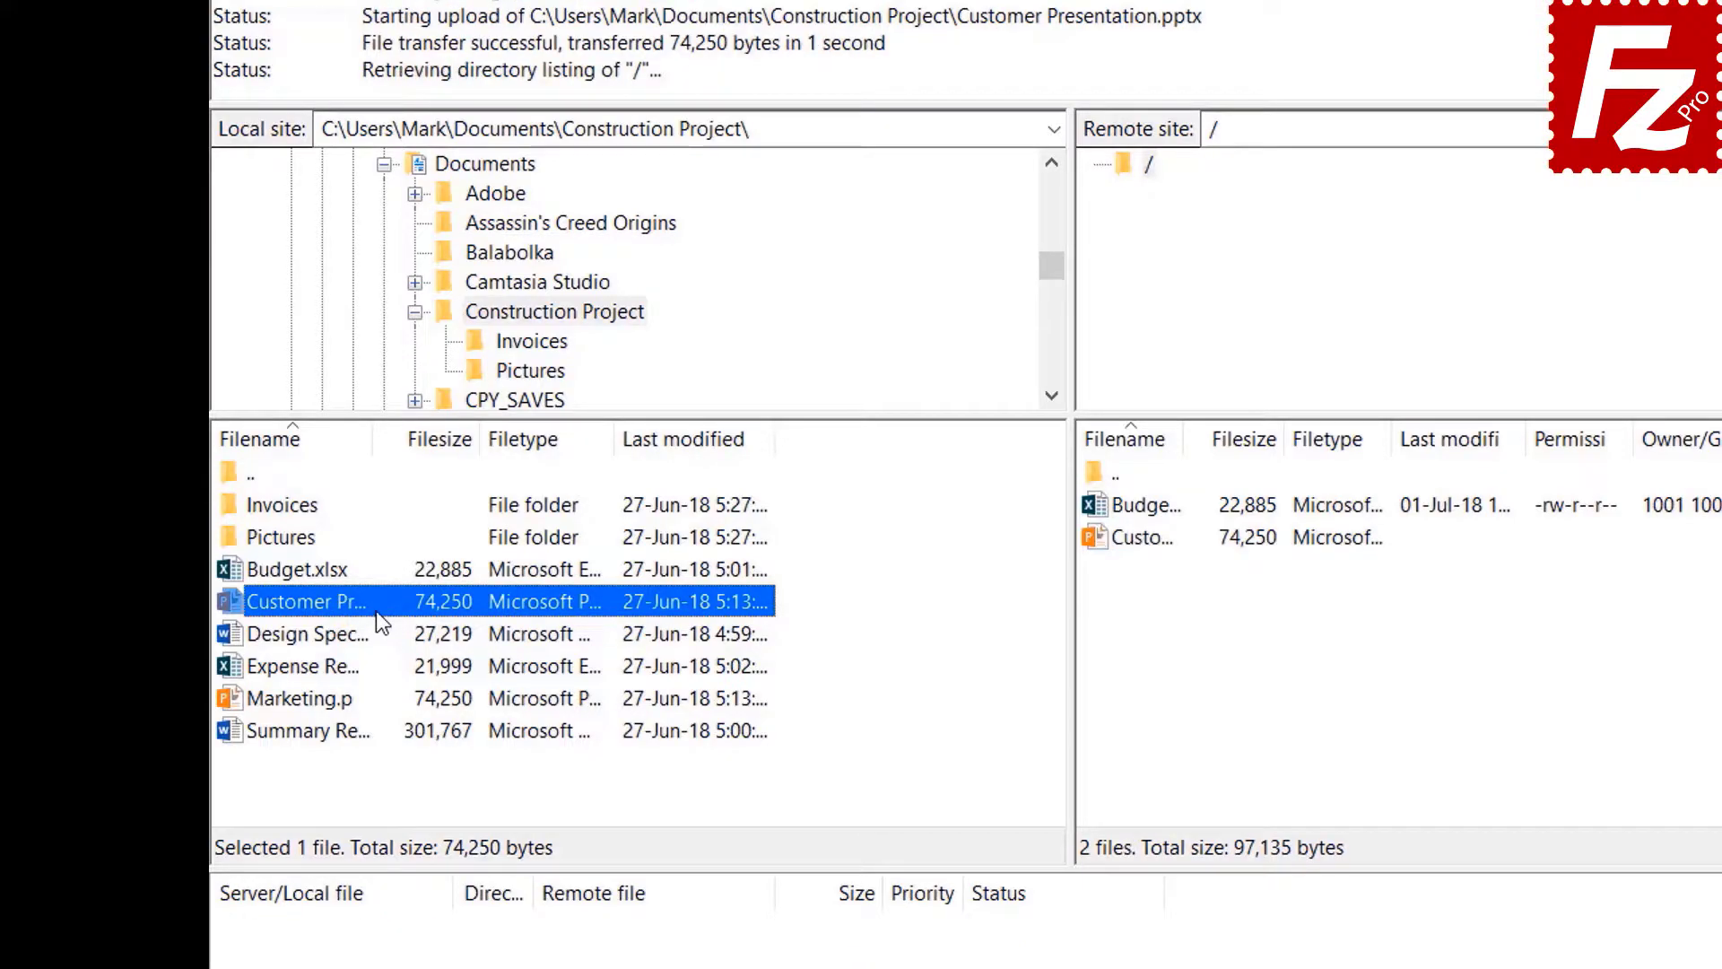
{"action": "left_click", "coordinate": [337, 633]}
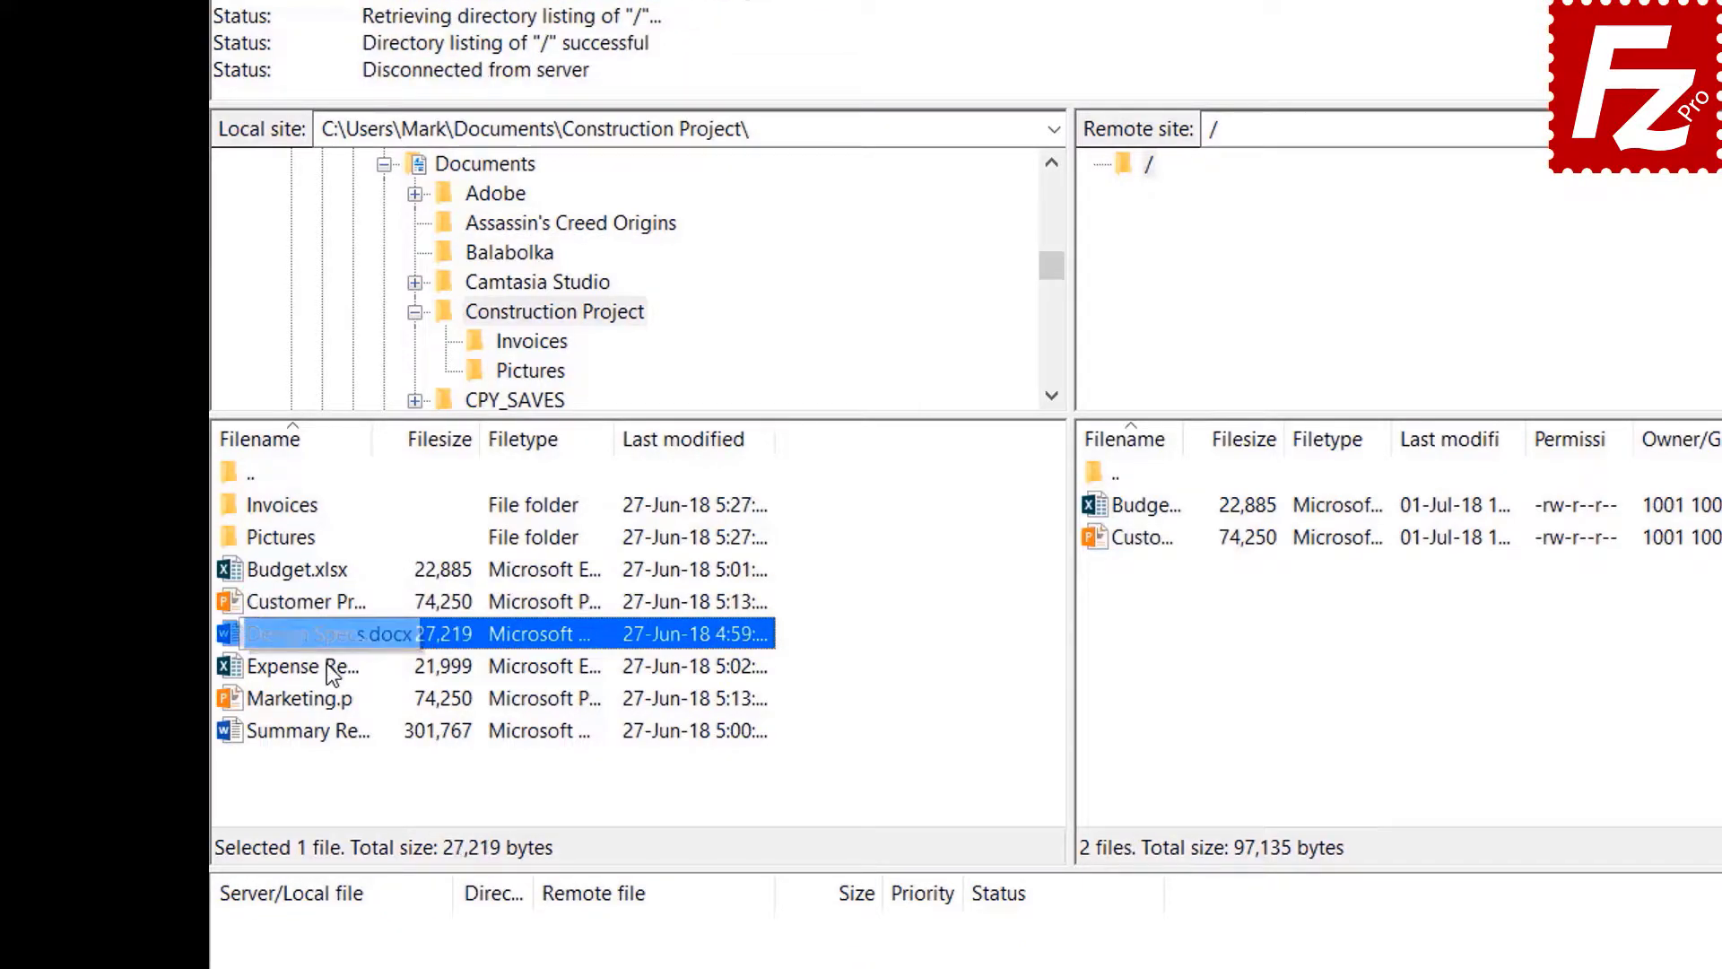
{"action": "left_click", "coordinate": [326, 666], "text": "ctrl"}
{"action": "left_click", "coordinate": [326, 699], "text": "ctrl"}
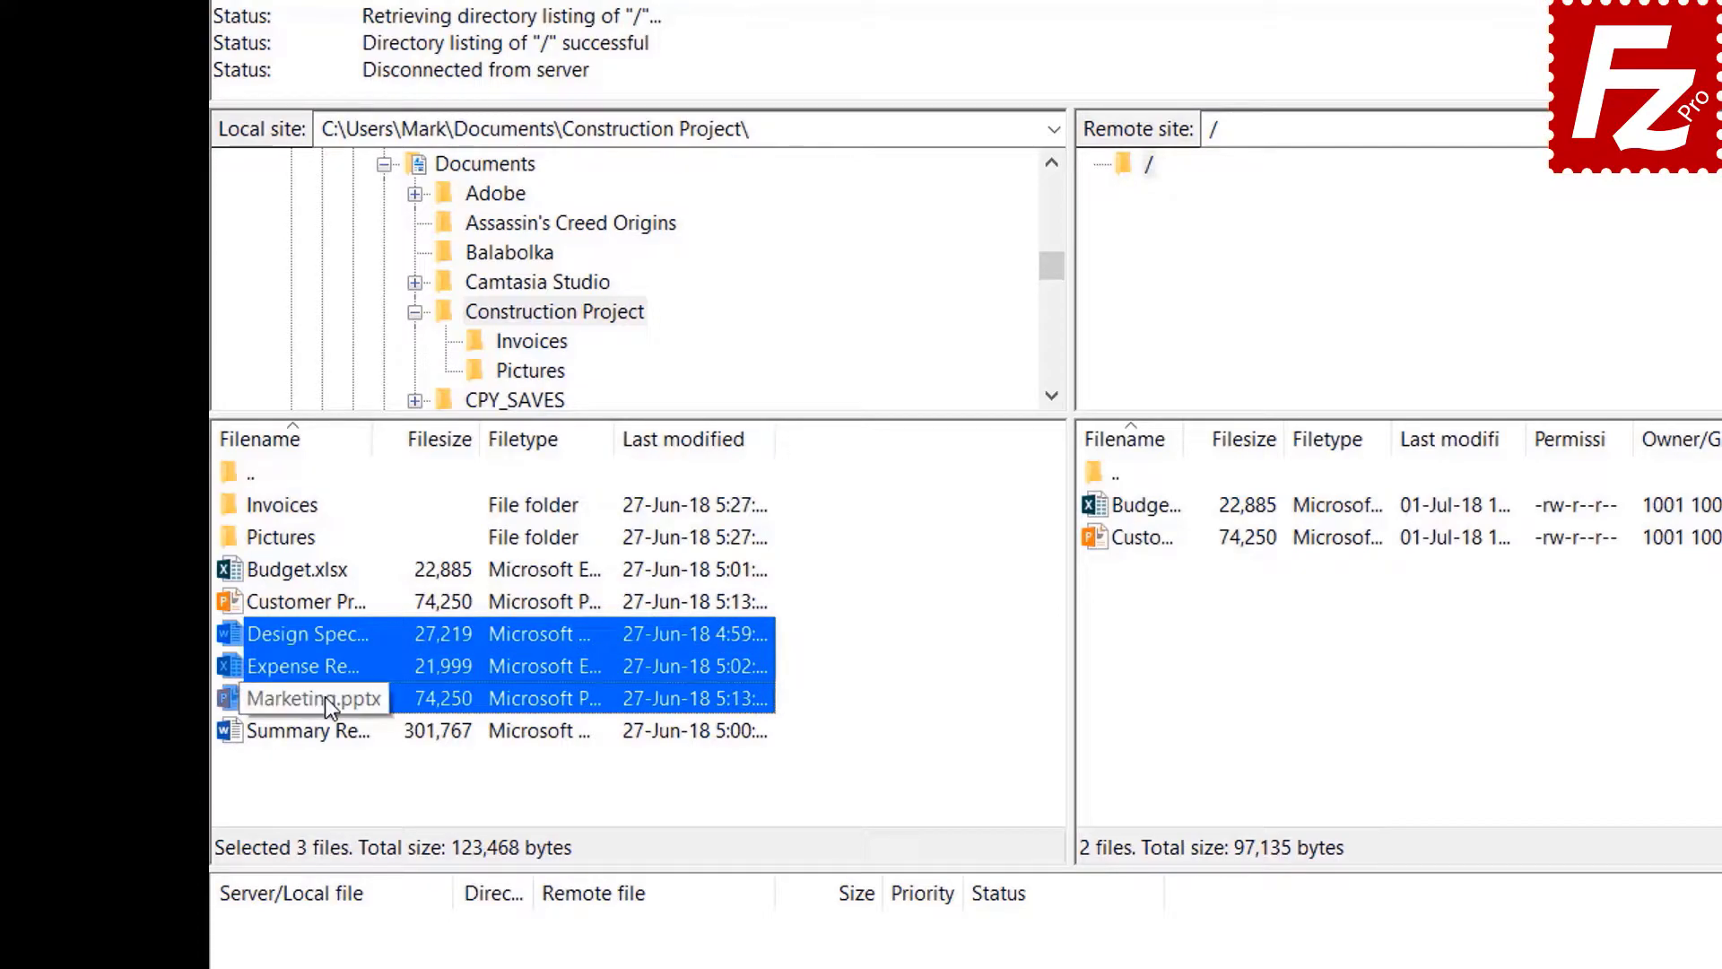
{"action": "right_click", "coordinate": [325, 663]}
{"action": "left_click", "coordinate": [370, 678]}
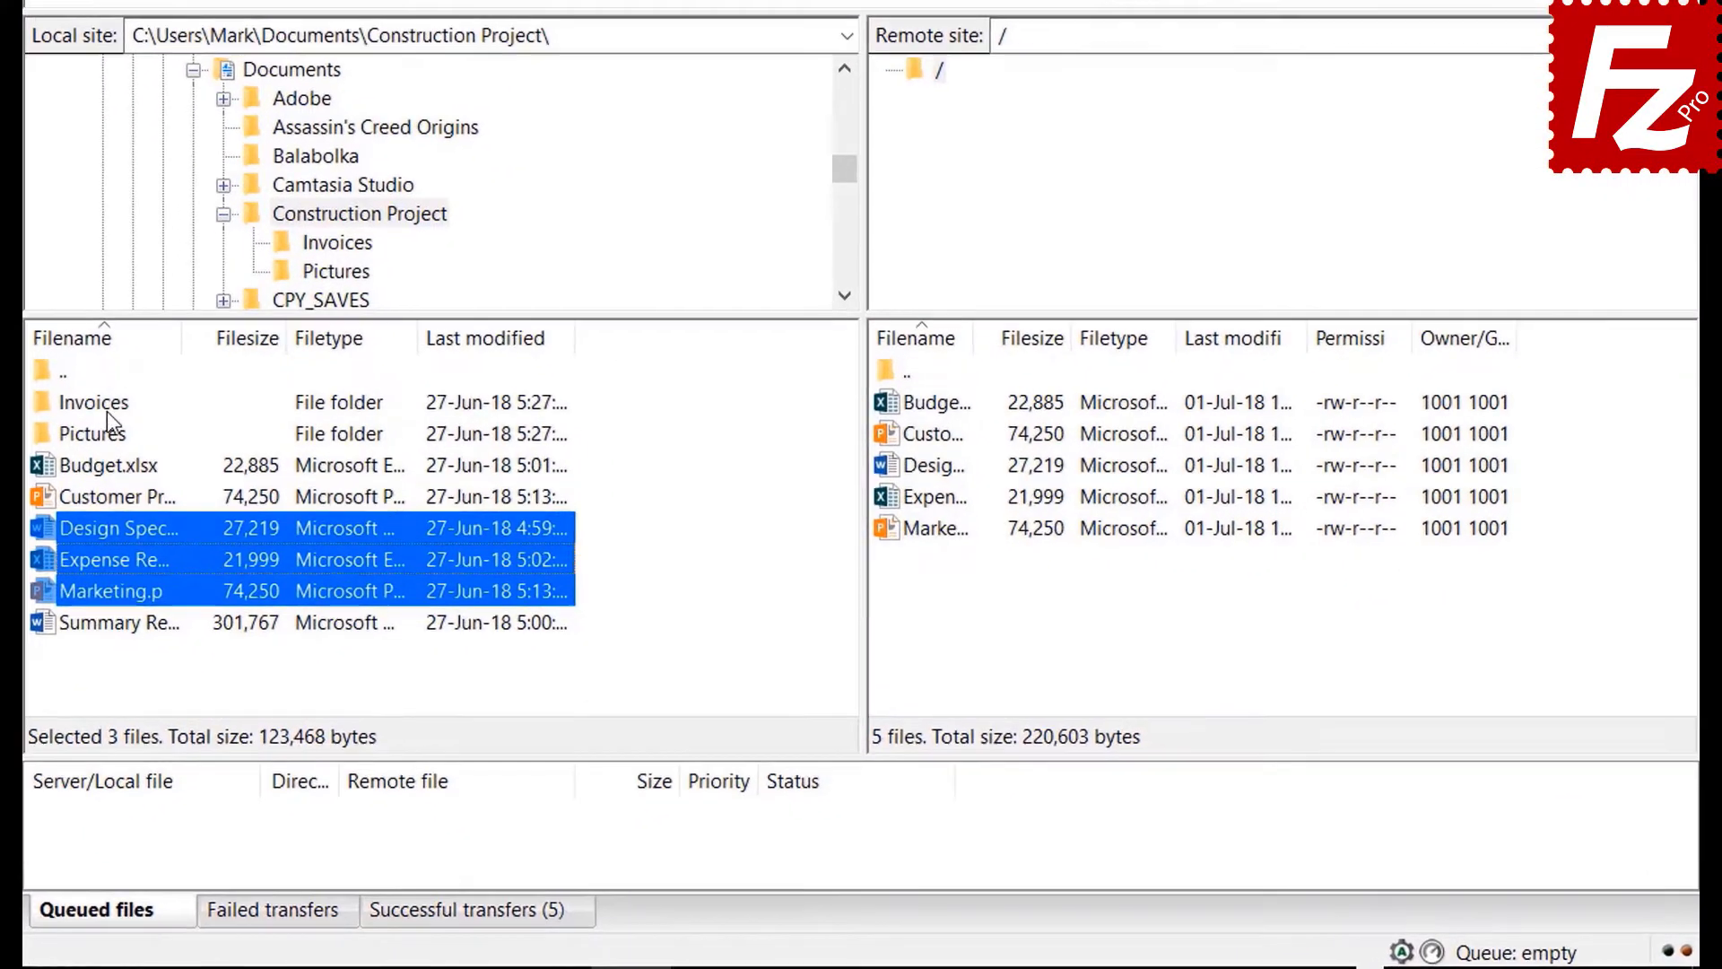
- Upload the local Invoices folder to the server
{"action": "left_click", "coordinate": [281, 536]}
{"action": "right_click", "coordinate": [88, 398]}
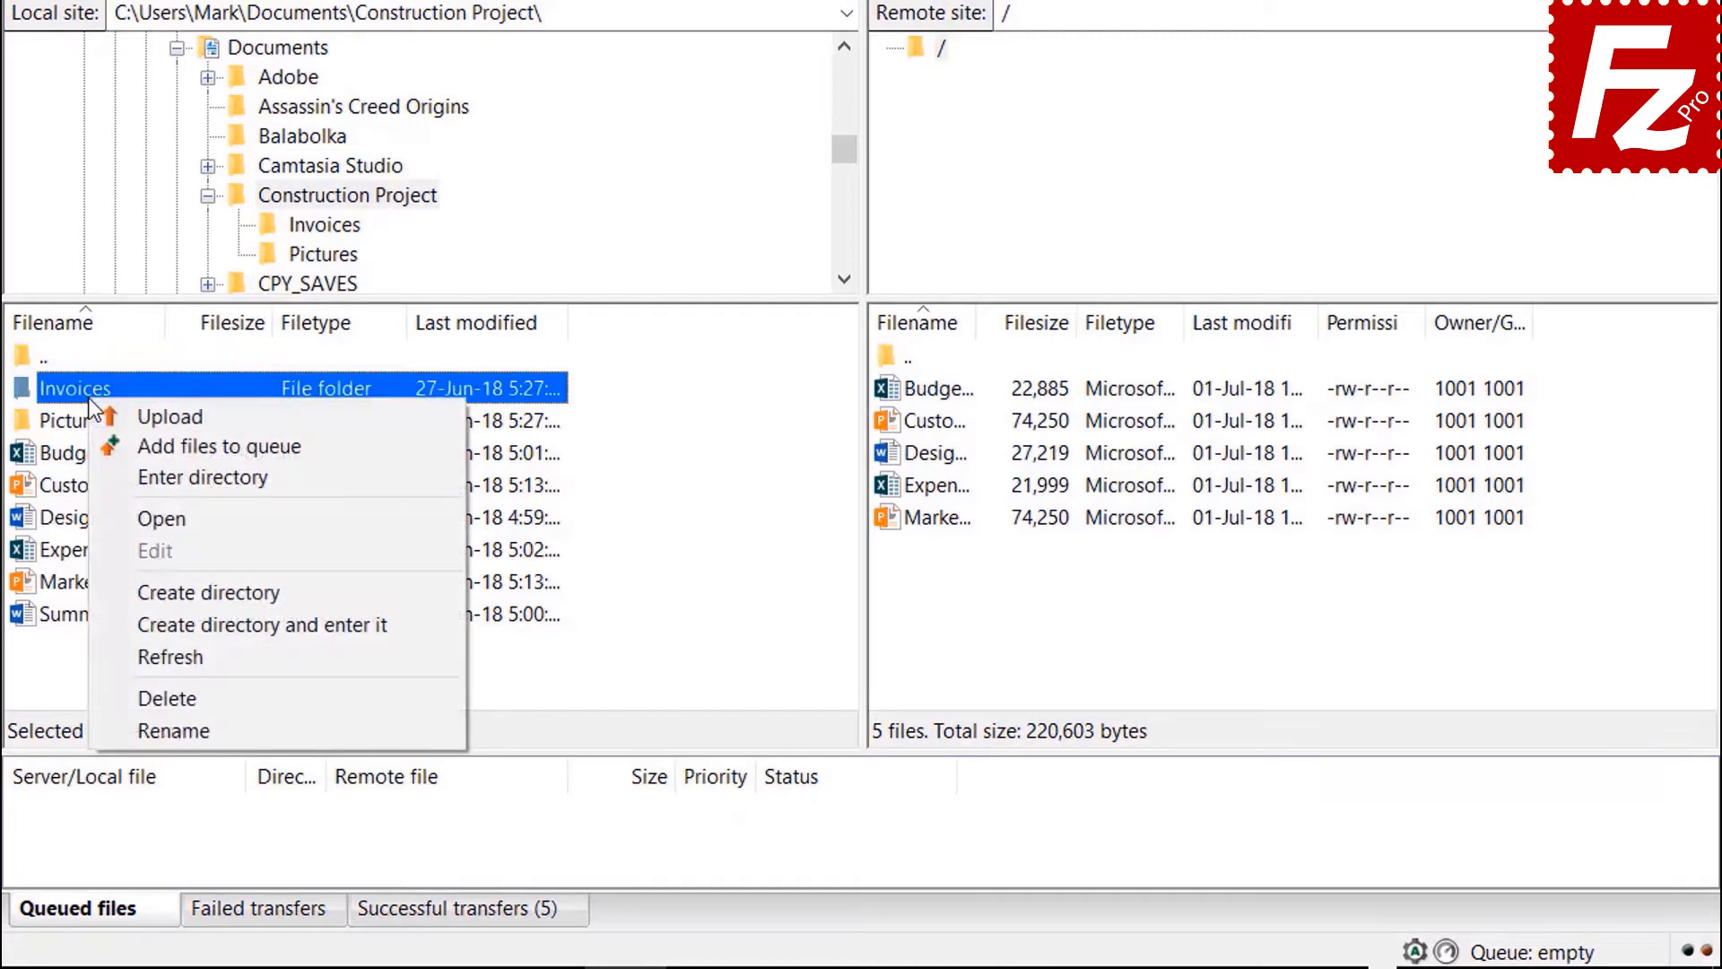
{"action": "left_click", "coordinate": [153, 413]}
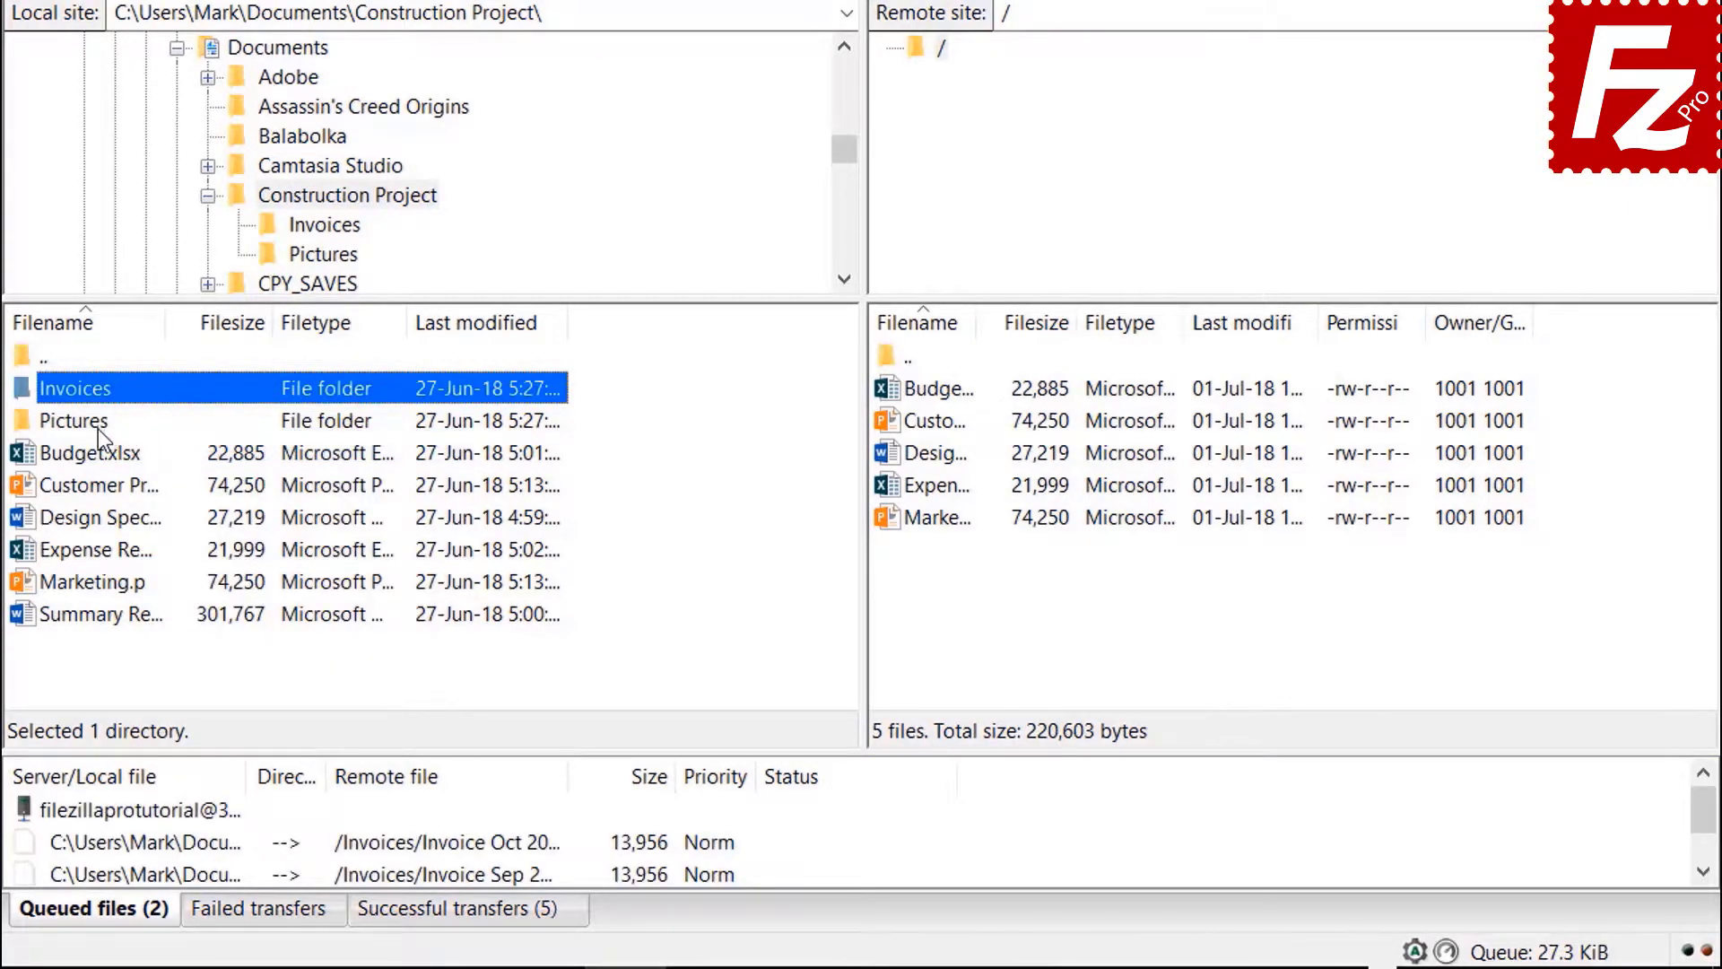
- Queue the Pictures folder and Summary Report.docx, then process the queue to upload them
{"action": "right_click", "coordinate": [100, 425]}
{"action": "left_click", "coordinate": [152, 473]}
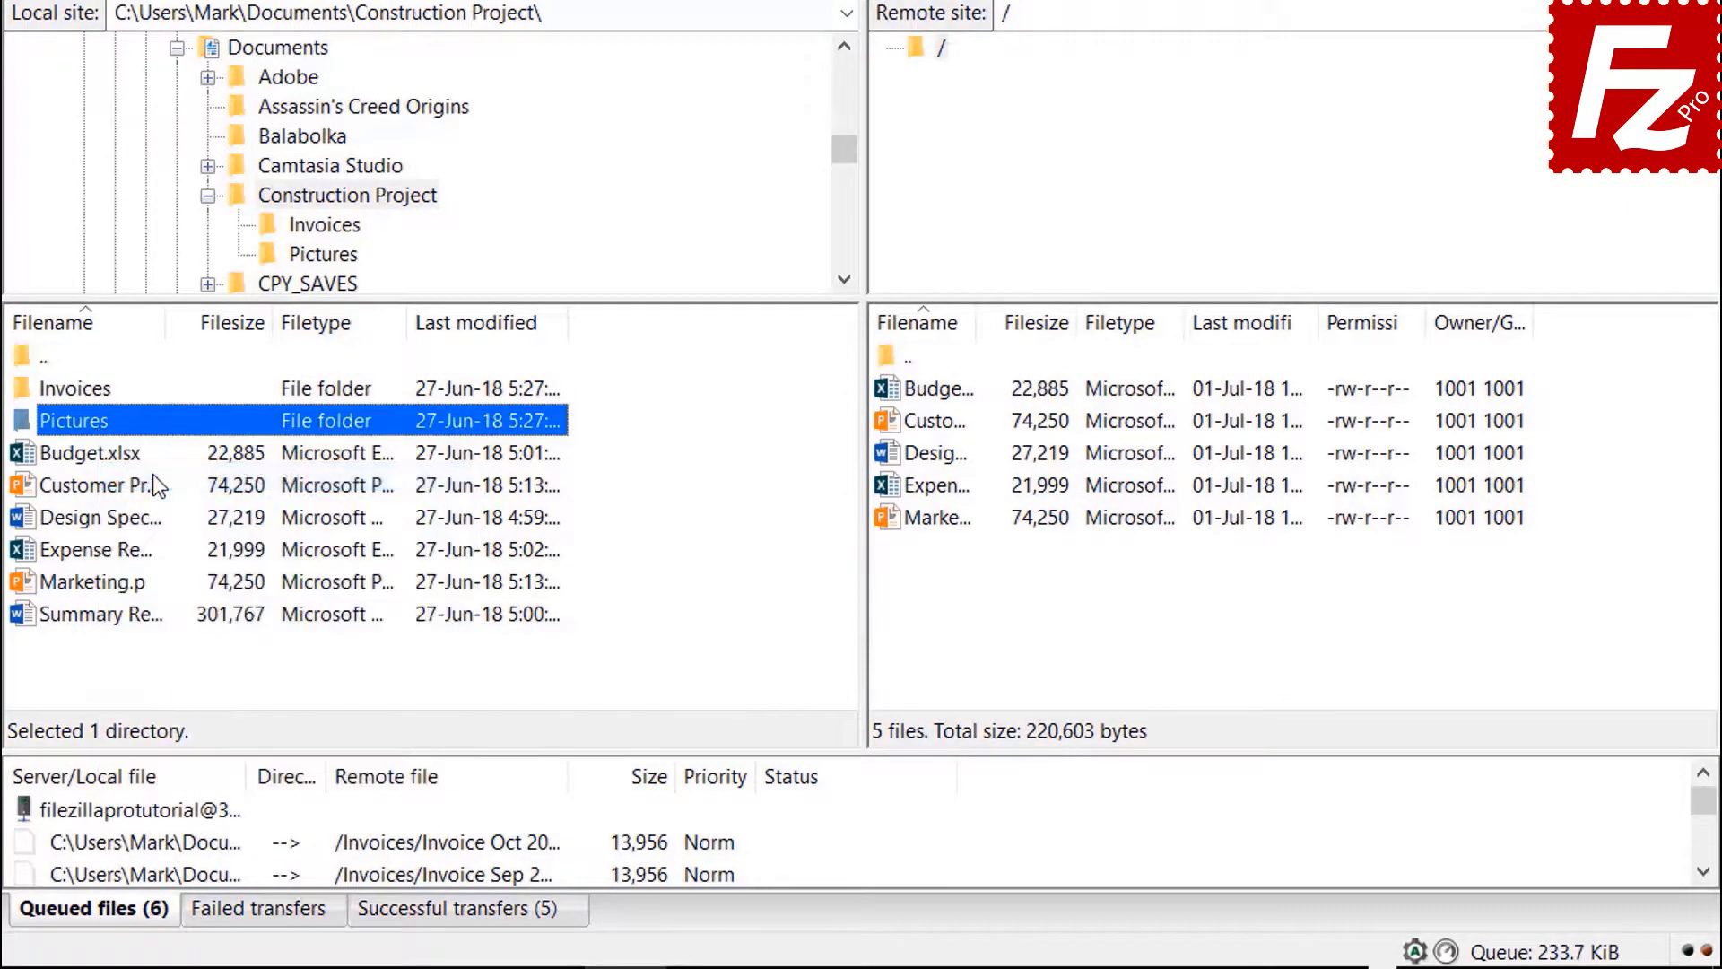
{"action": "left_click", "coordinate": [131, 619]}
{"action": "right_click", "coordinate": [131, 619]}
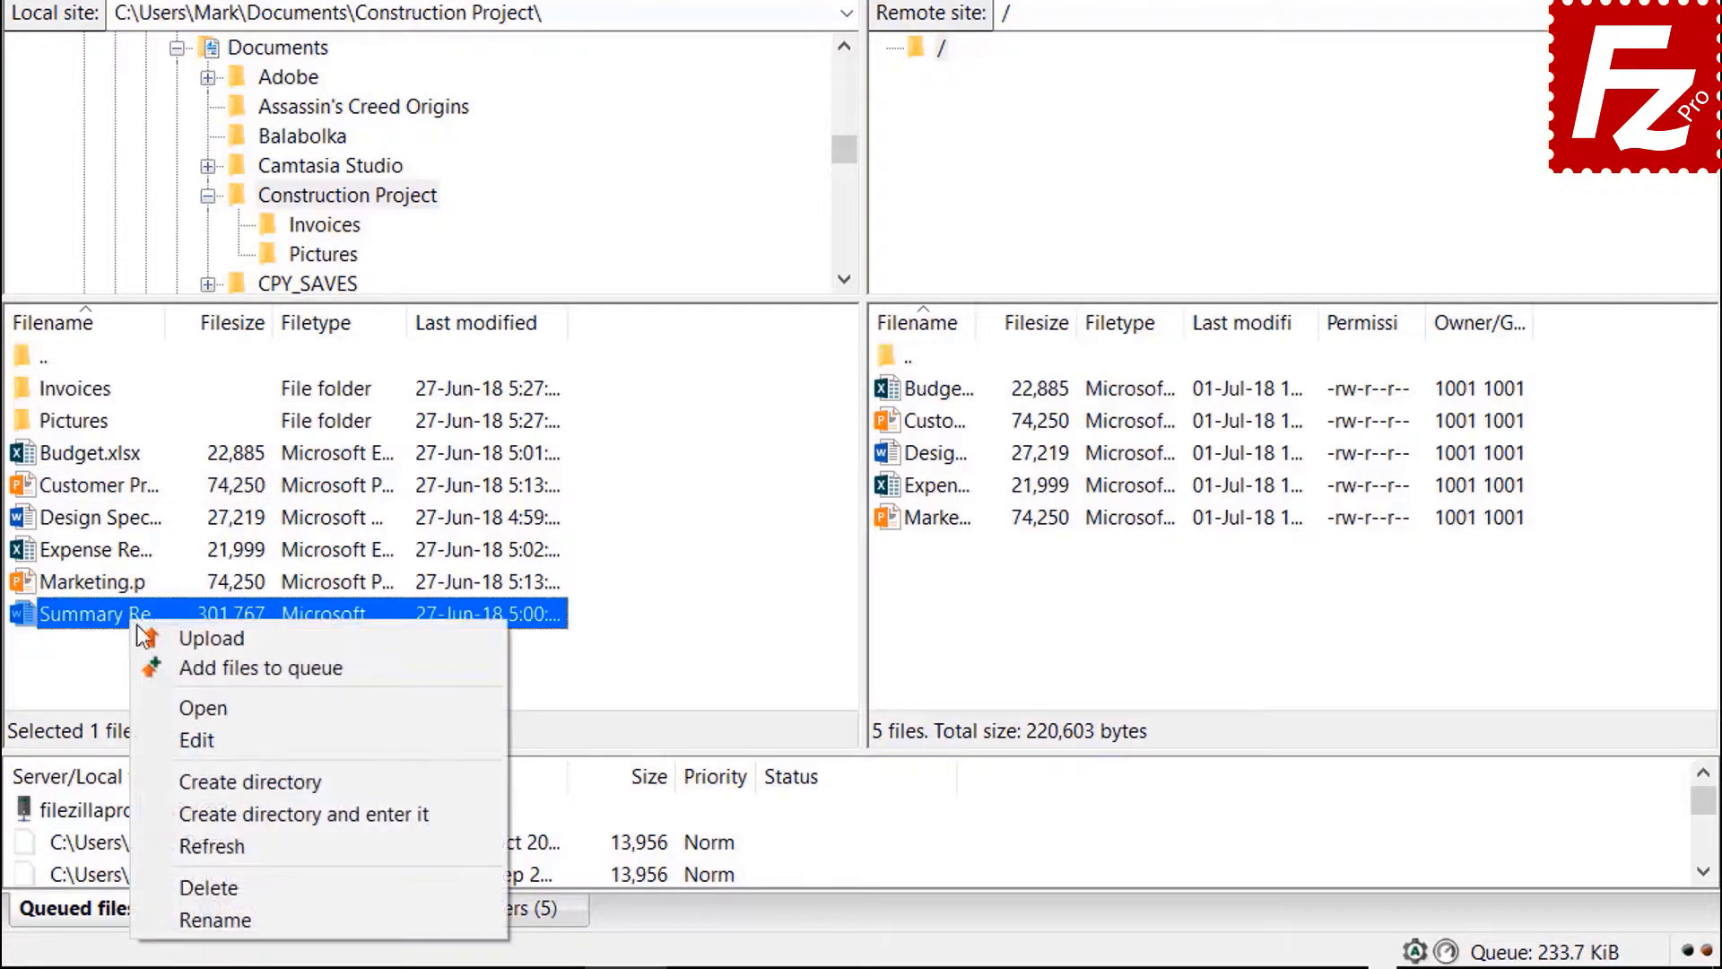
{"action": "left_click", "coordinate": [183, 668]}
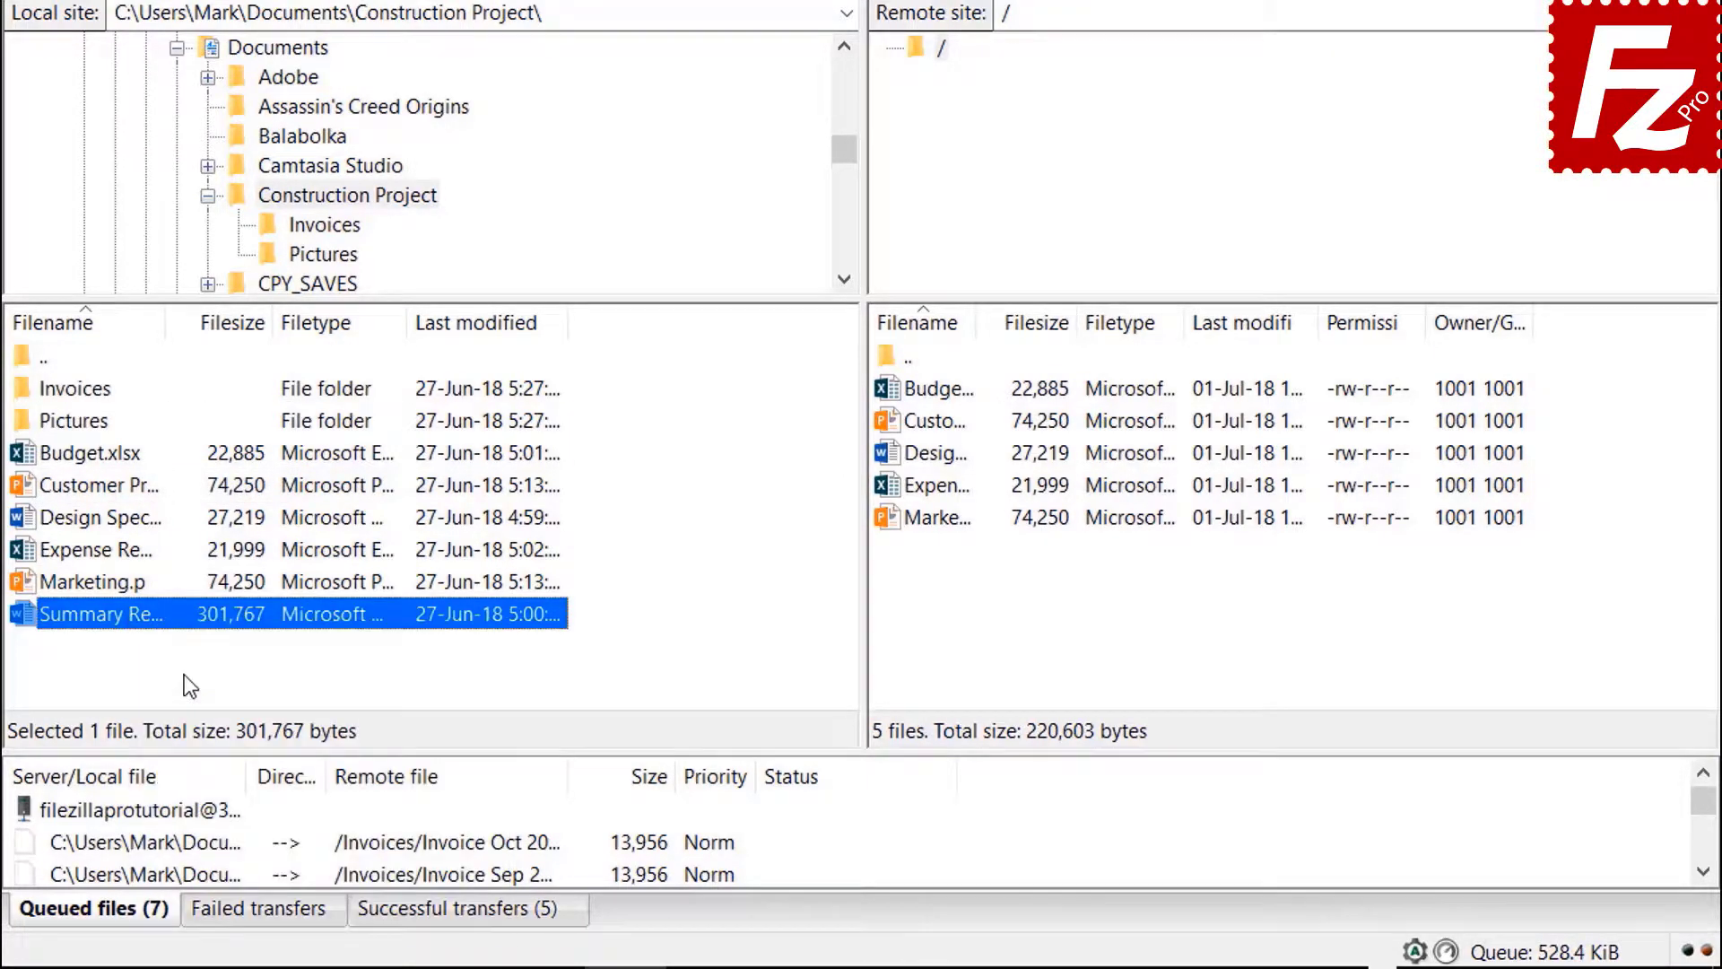
{"action": "right_click", "coordinate": [182, 811]}
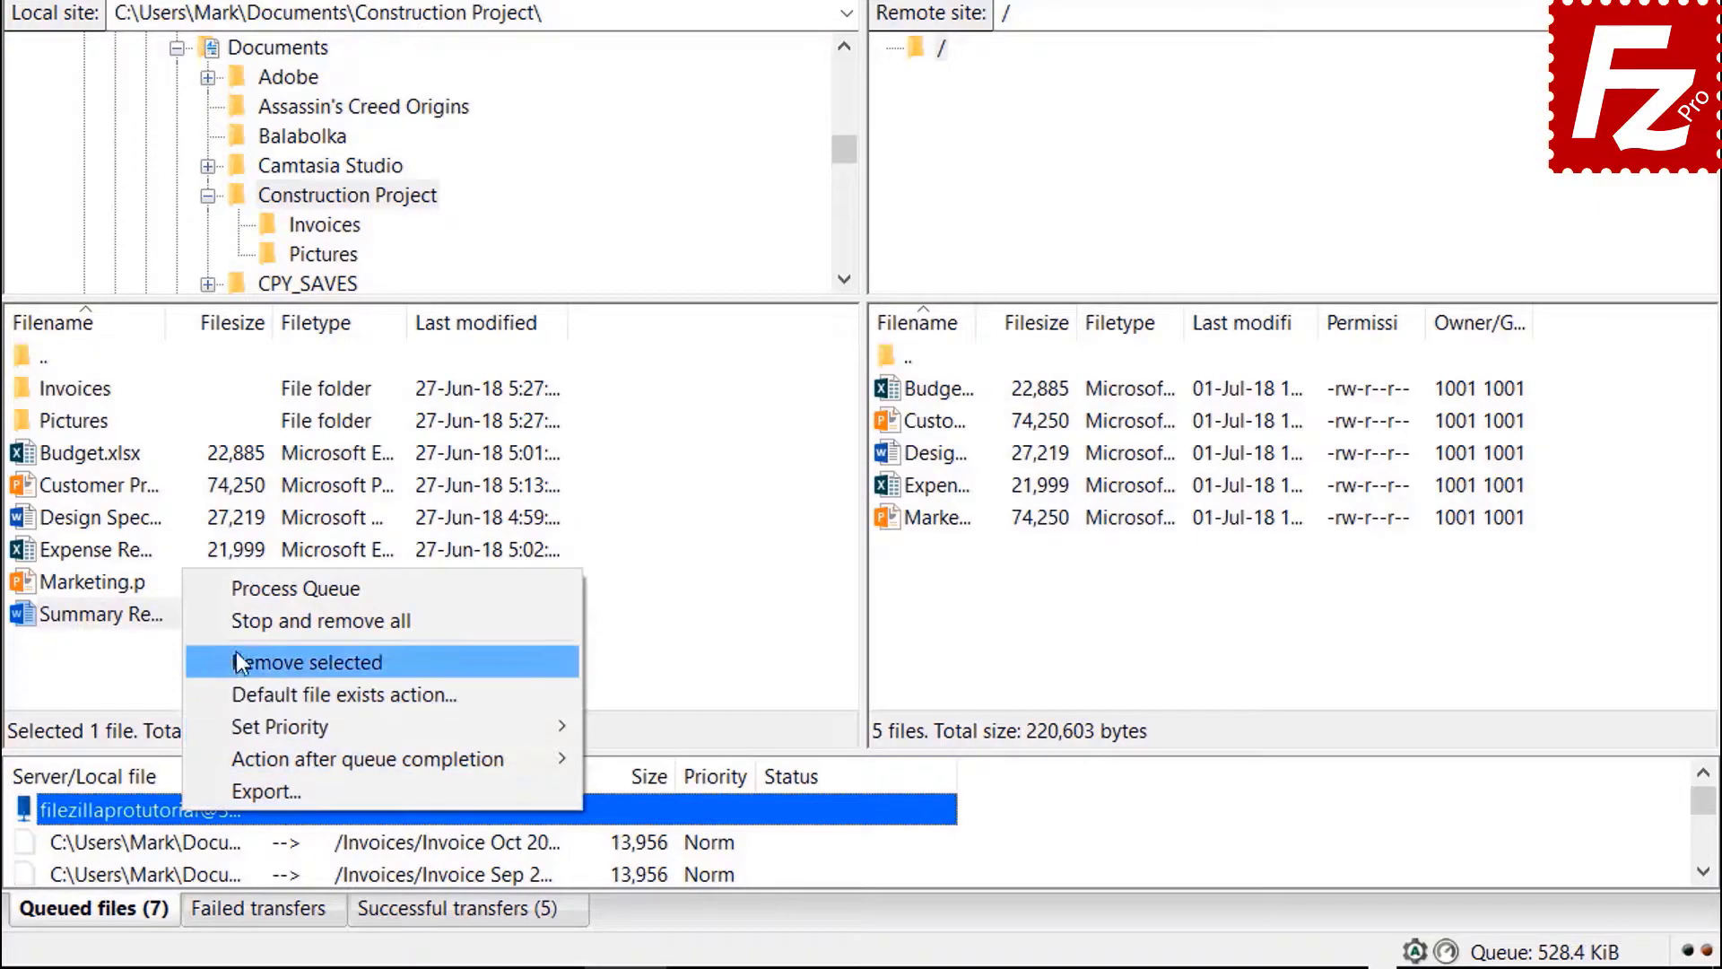
{"action": "left_click", "coordinate": [244, 593]}
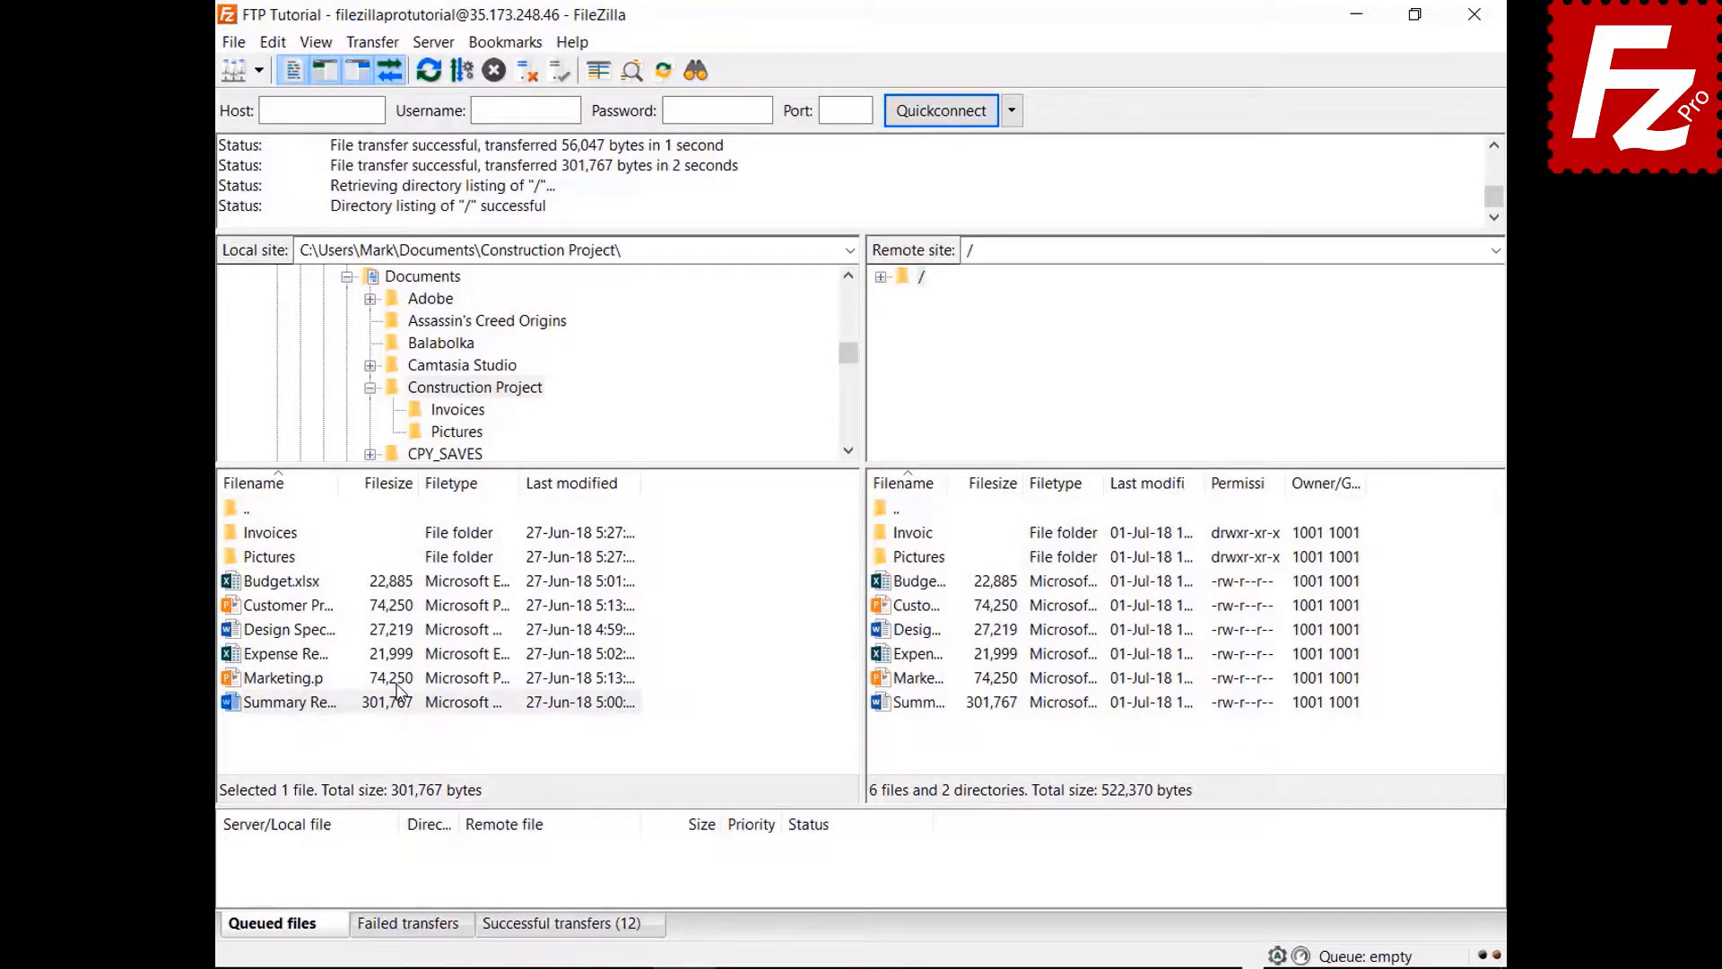
- Create a local Backup folder inside Documents and download Budget.xlsx from the server into it
{"action": "left_click", "coordinate": [370, 387]}
{"action": "left_click", "coordinate": [408, 280]}
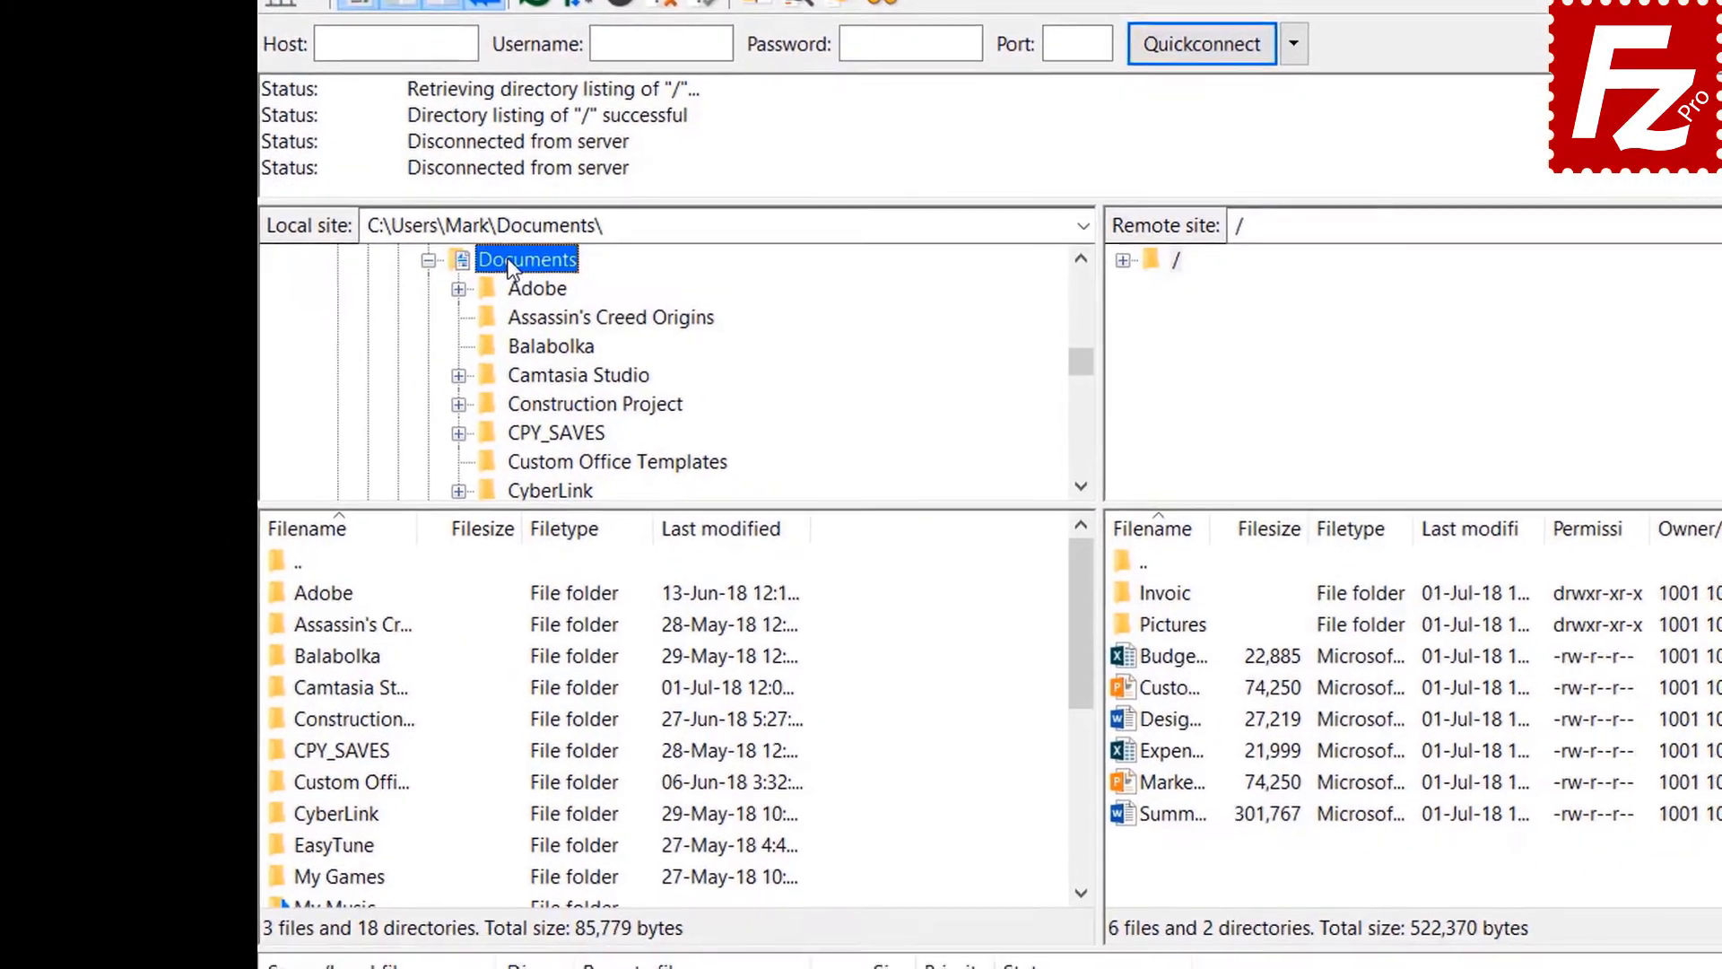
{"action": "right_click", "coordinate": [855, 815]}
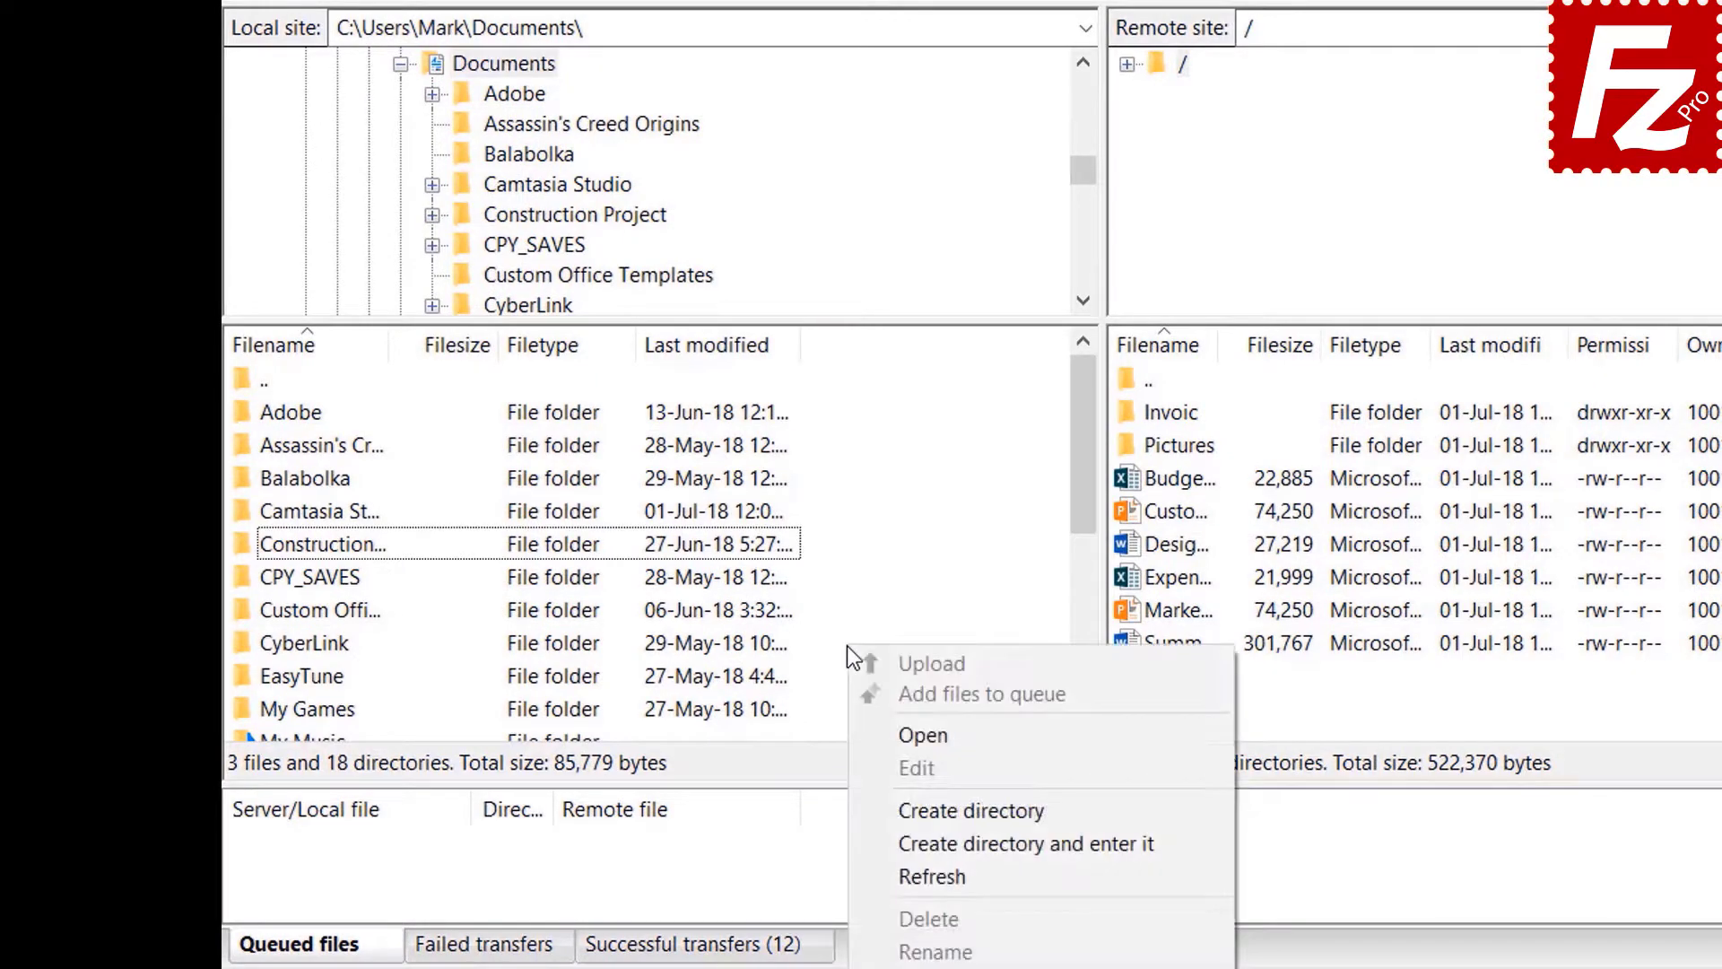
{"action": "left_click", "coordinate": [938, 842]}
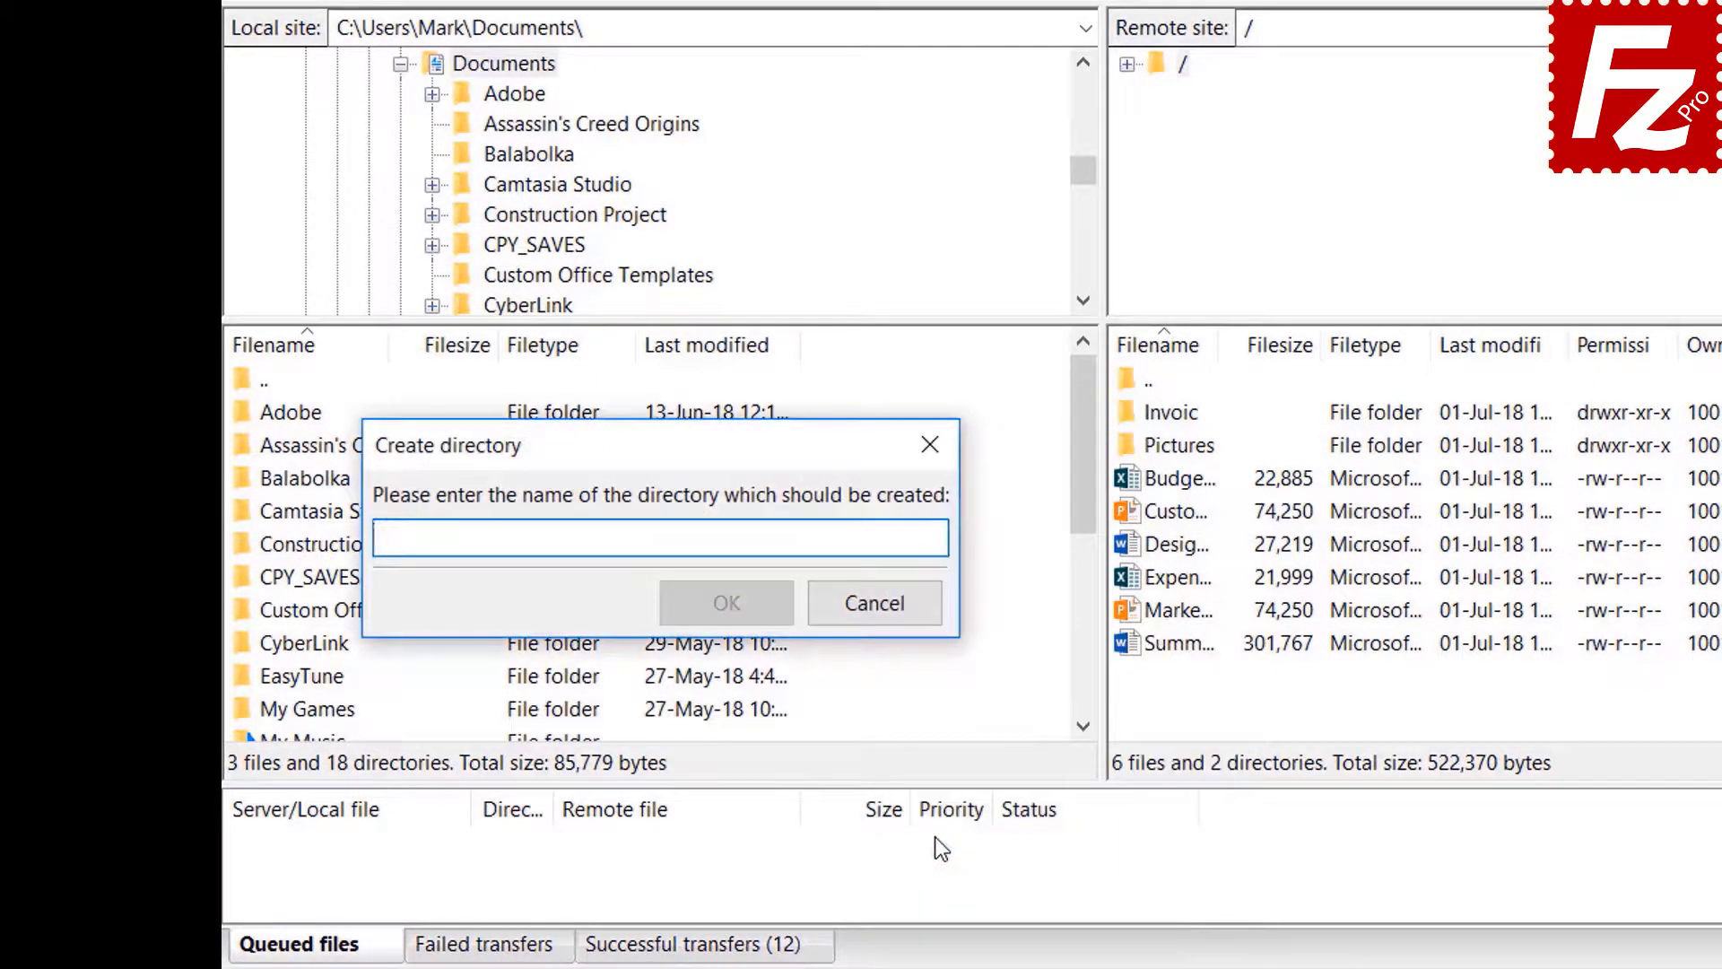
{"action": "type", "text": "Backu"}
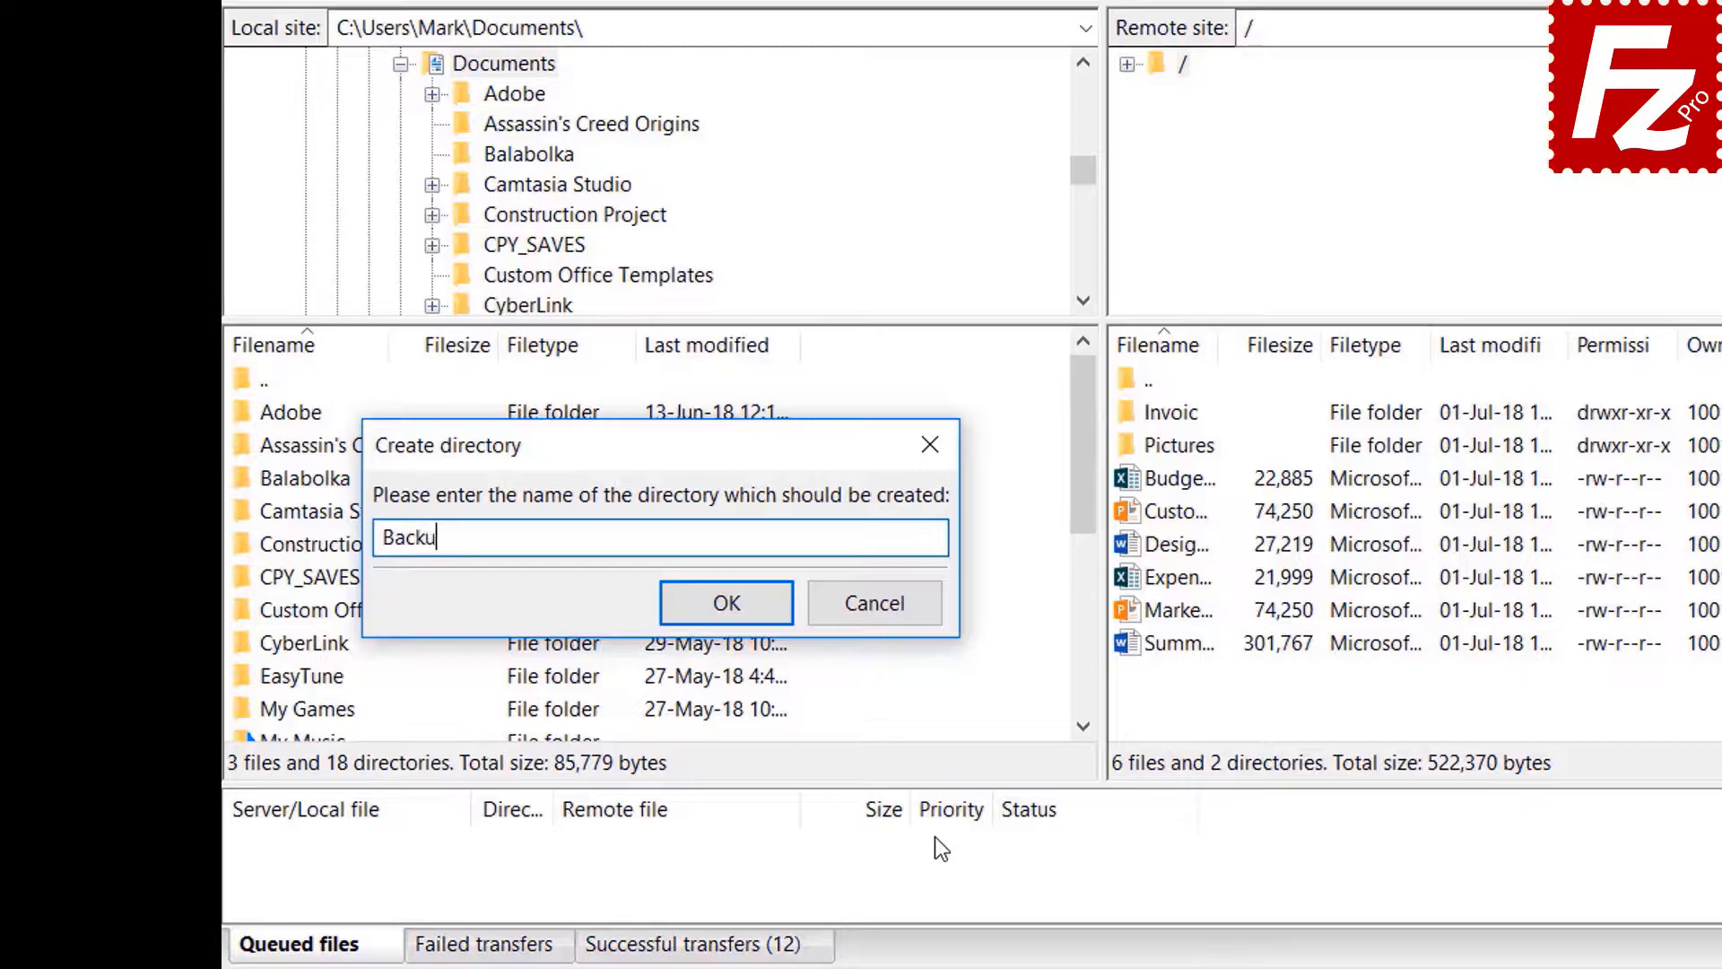
{"action": "type", "text": "p"}
{"action": "key", "text": "Return"}
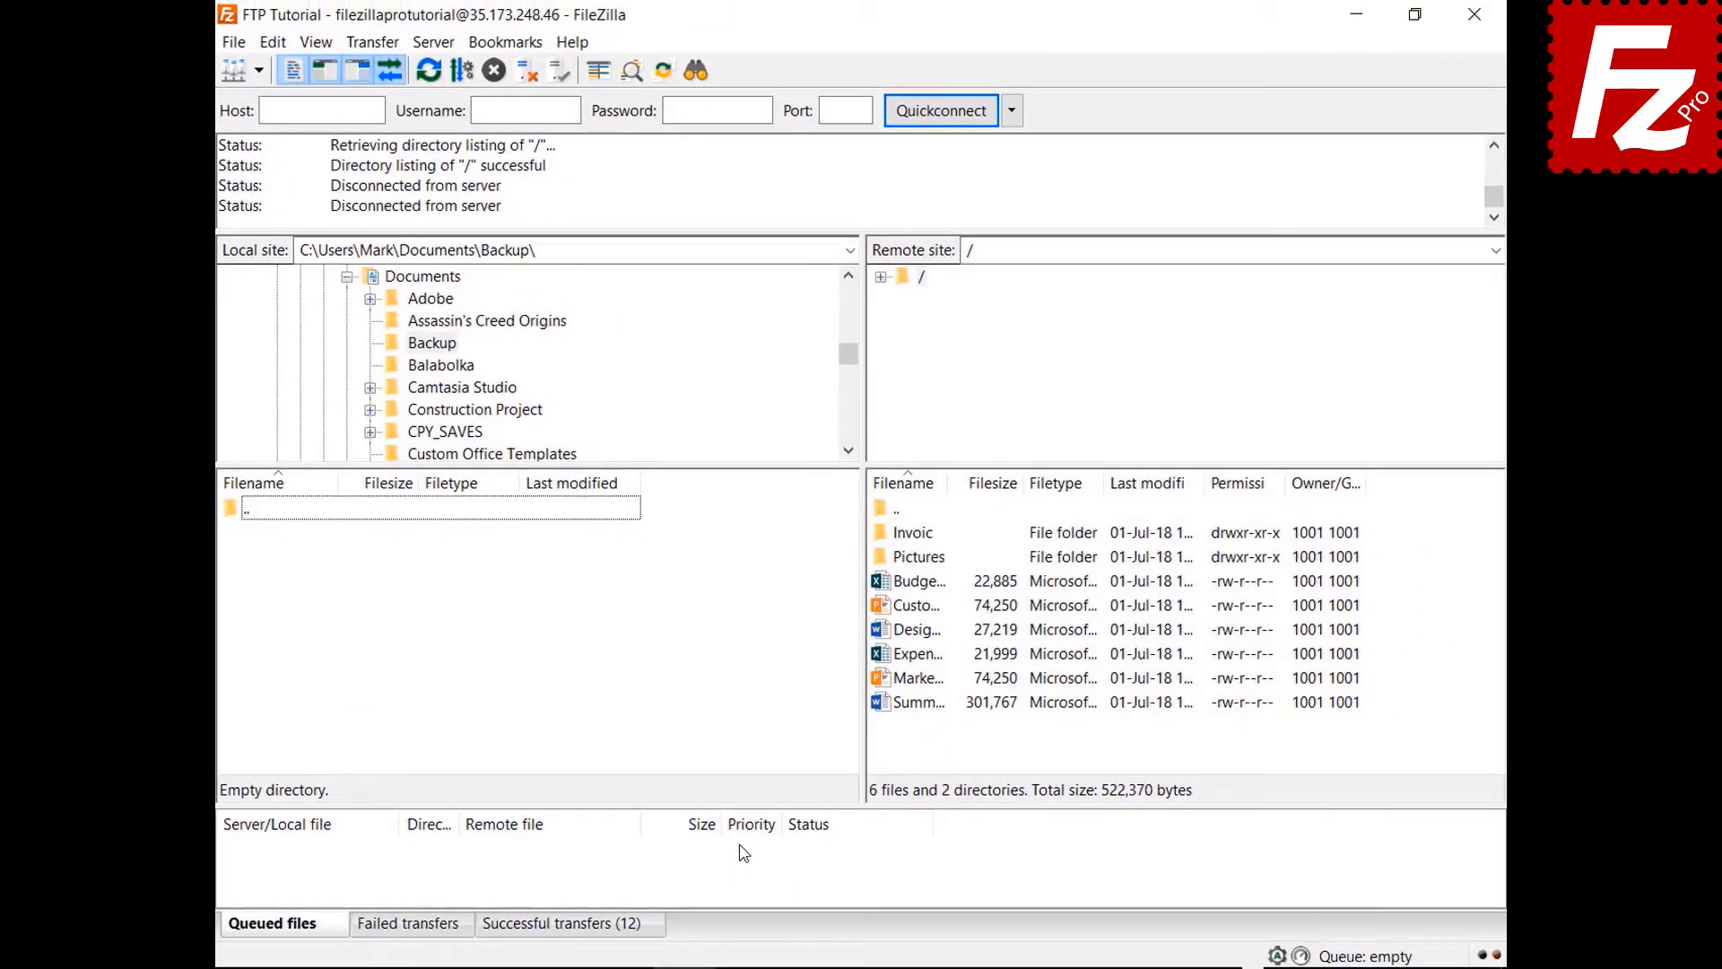
{"action": "double_click", "coordinate": [933, 586]}
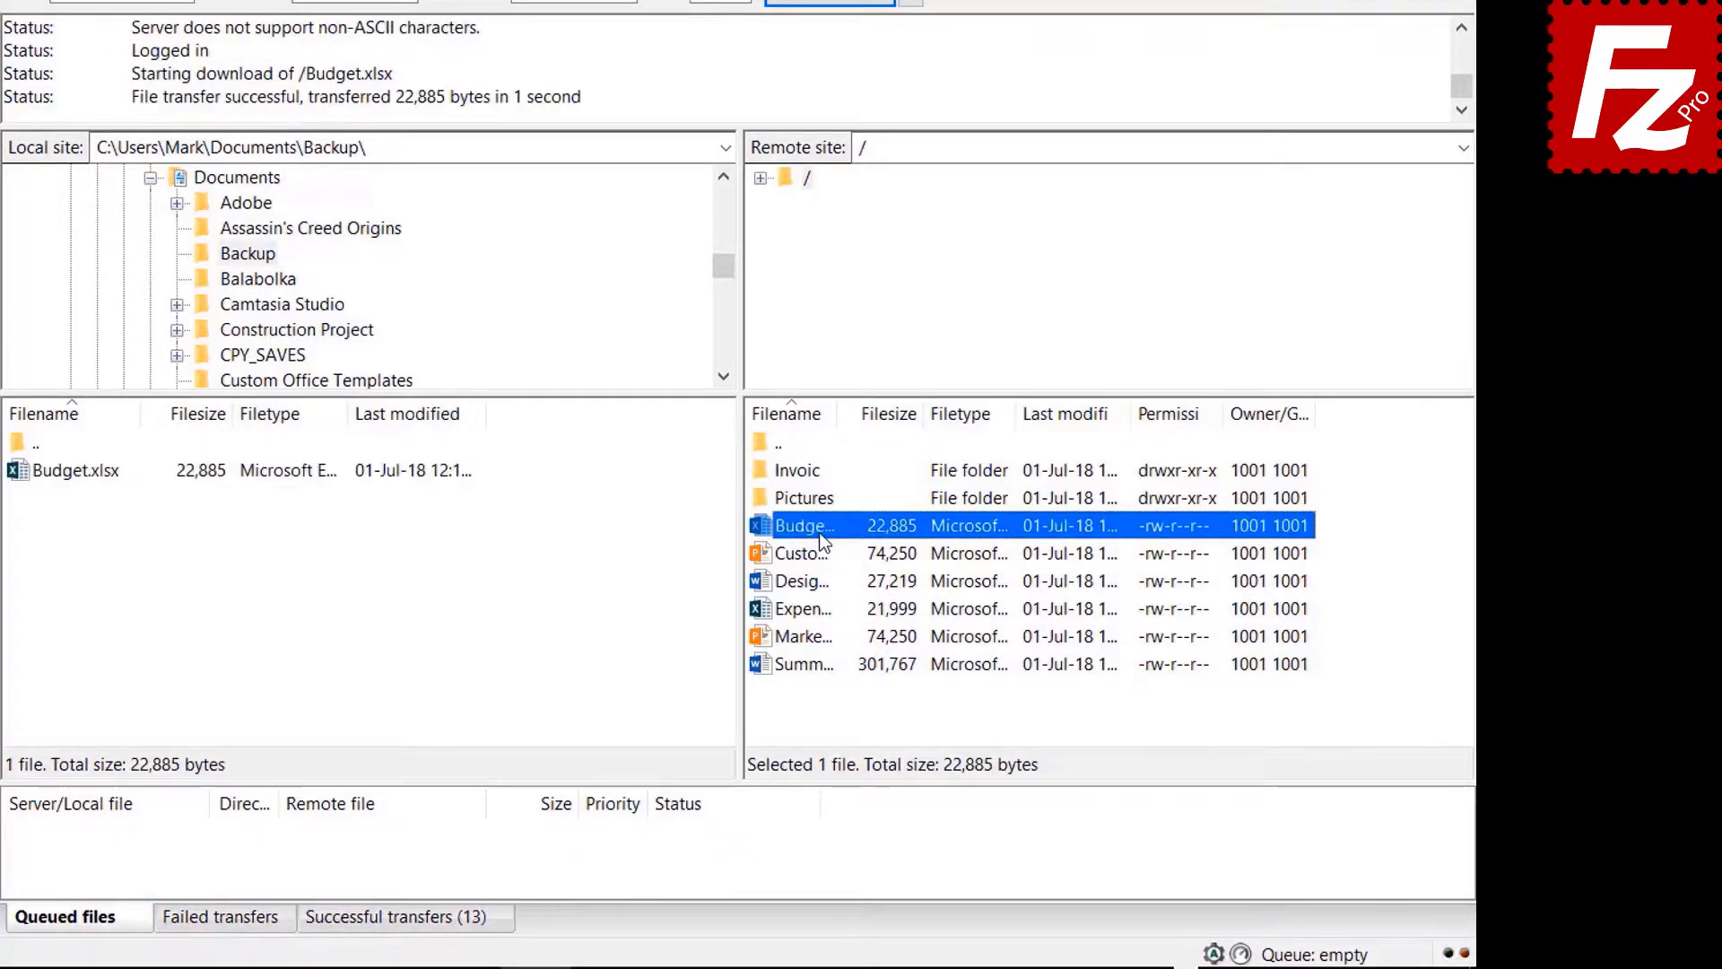
- Download the Customer, Design, Expense and Marketing files from the server into Backup
{"action": "left_click", "coordinate": [820, 554]}
{"action": "left_click", "coordinate": [820, 581], "text": "shift"}
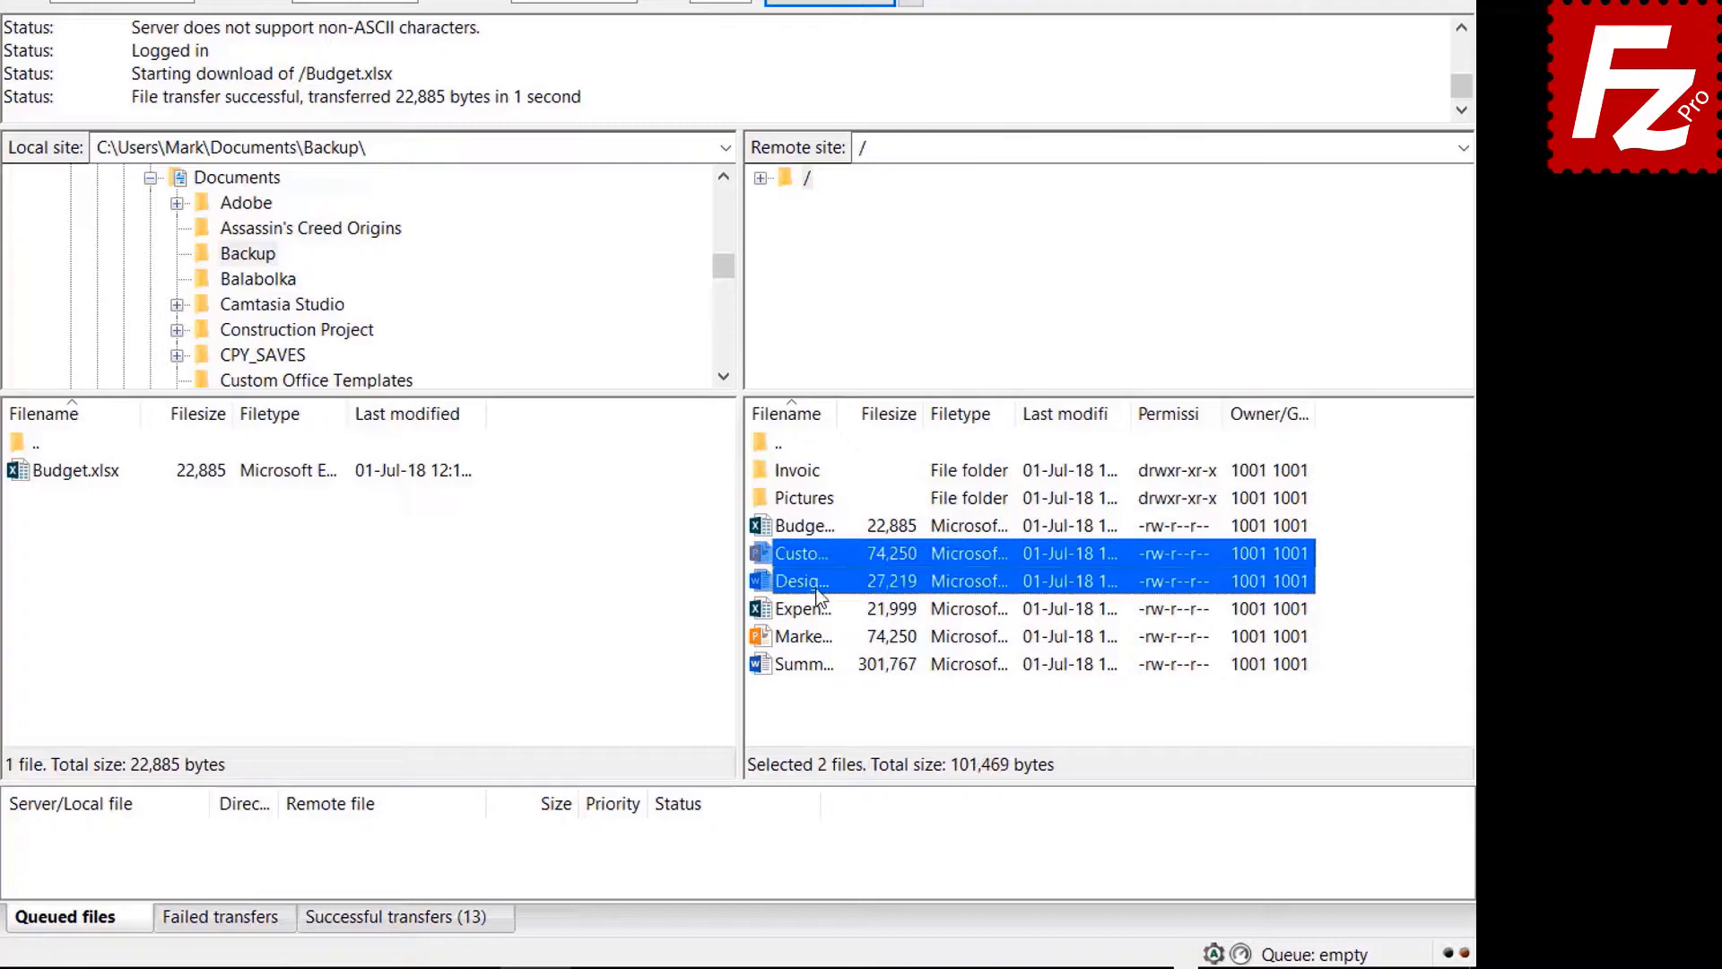
{"action": "left_click", "coordinate": [818, 609], "text": "shift"}
{"action": "left_click", "coordinate": [818, 635], "text": "shift"}
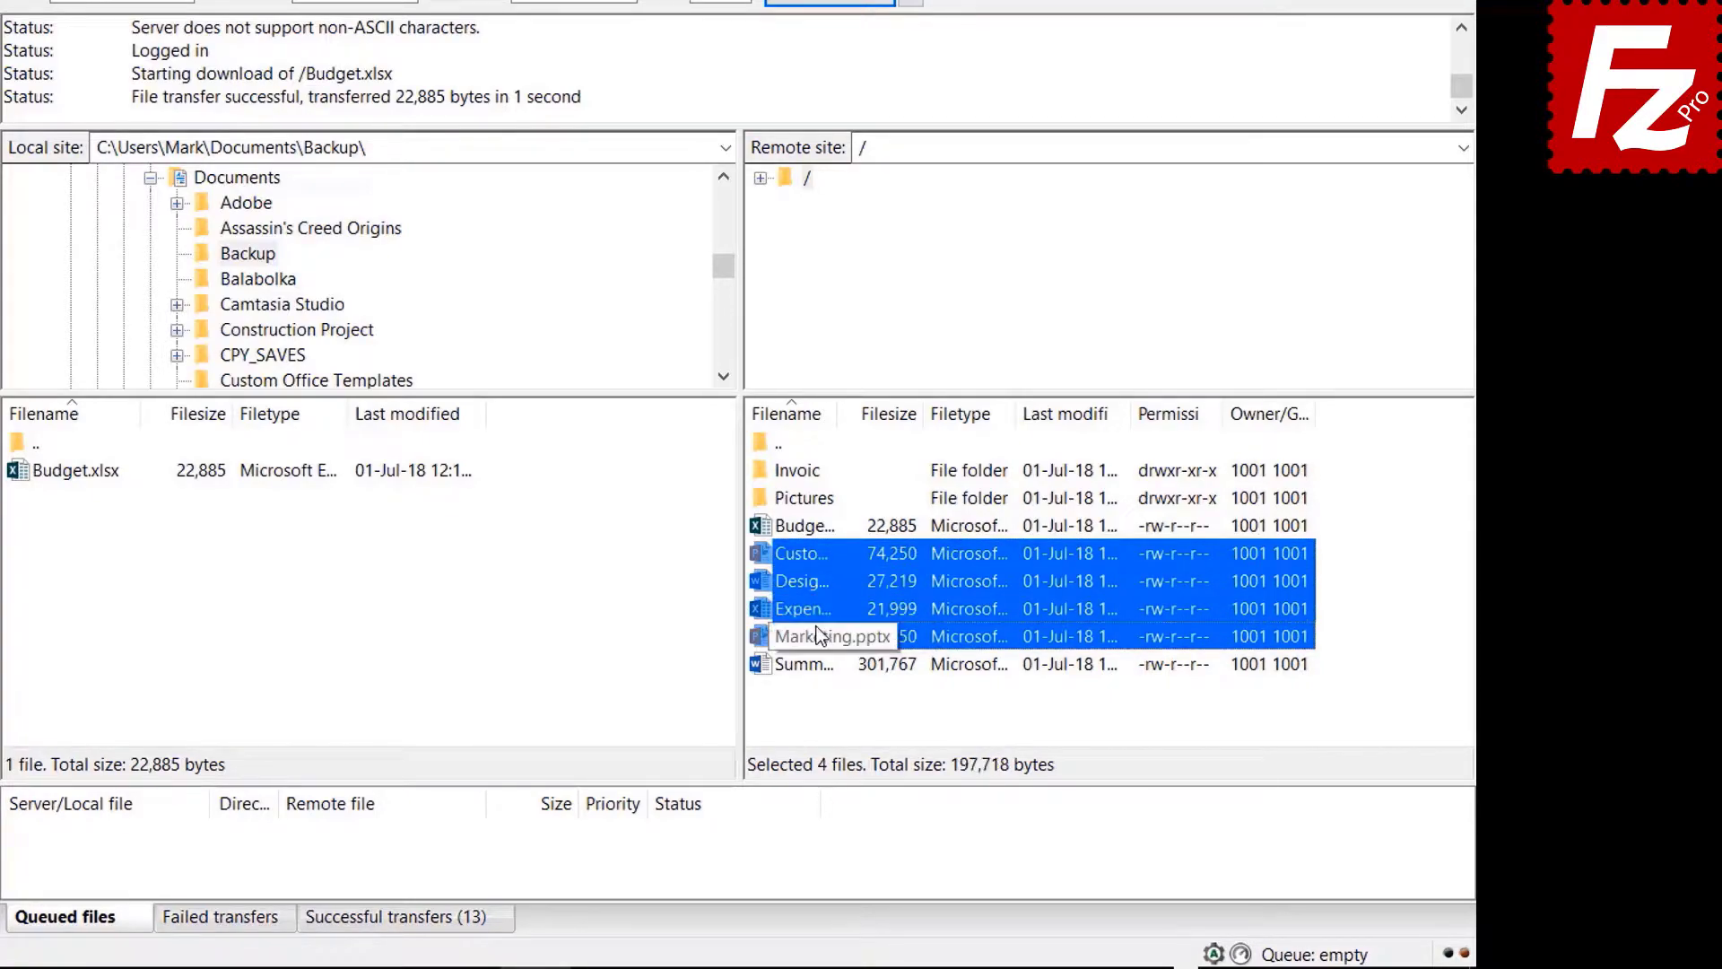
{"action": "right_click", "coordinate": [814, 627]}
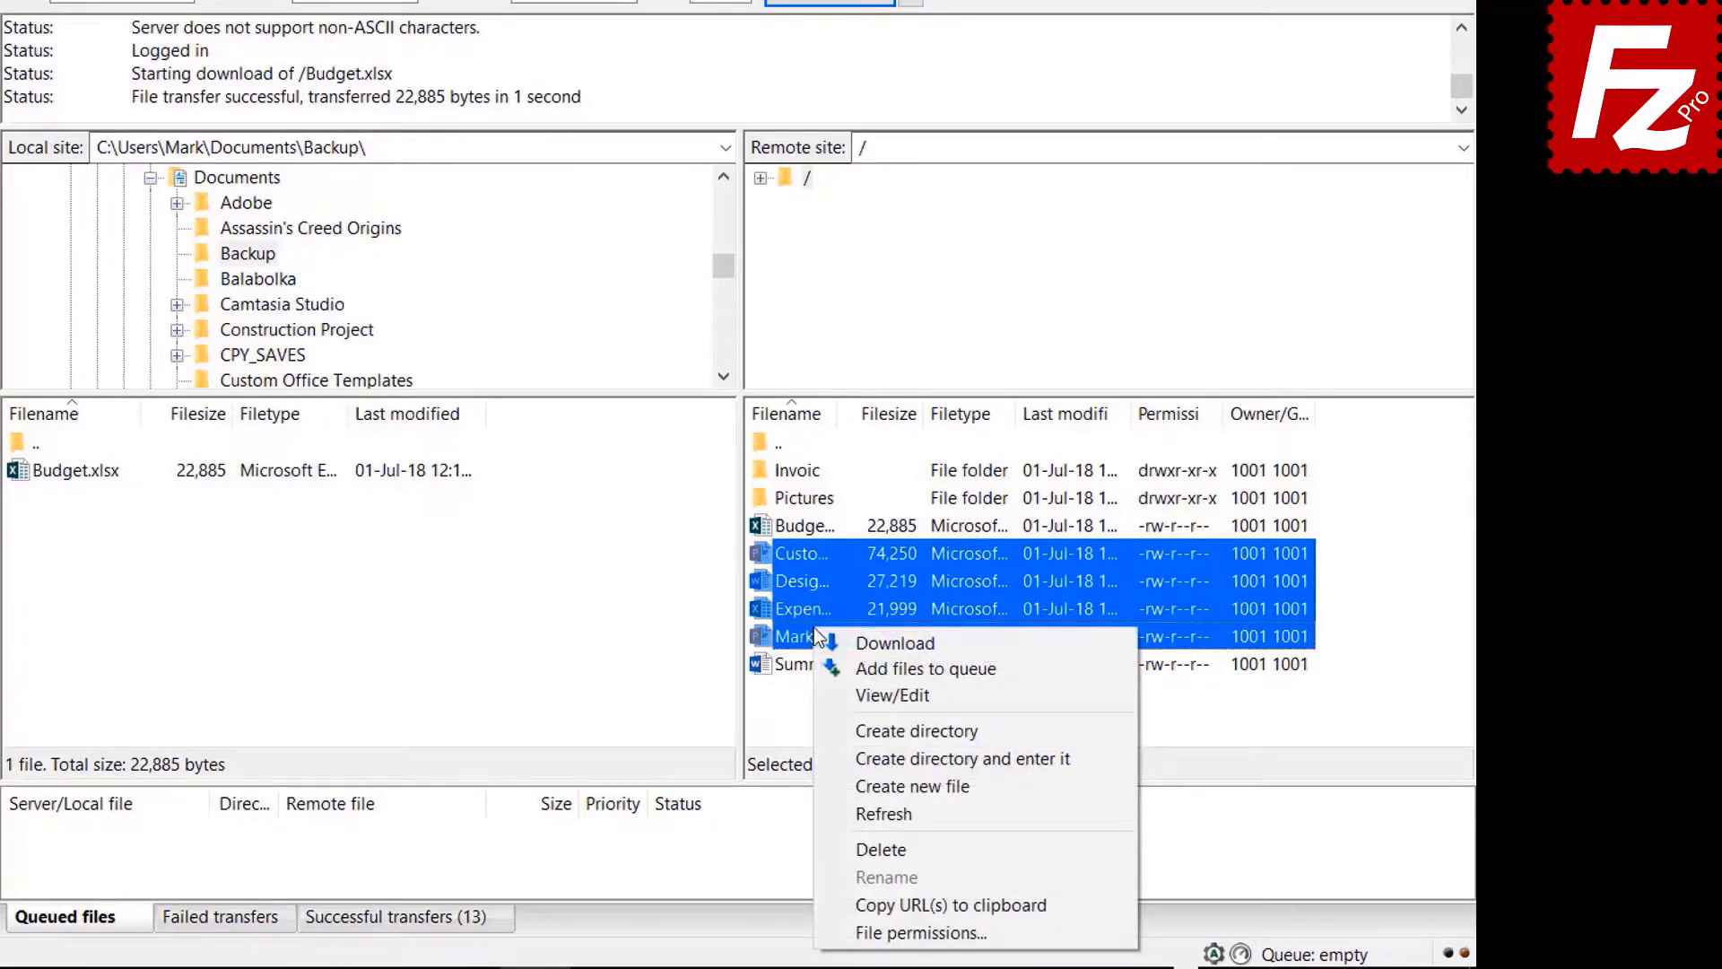
{"action": "left_click", "coordinate": [866, 642]}
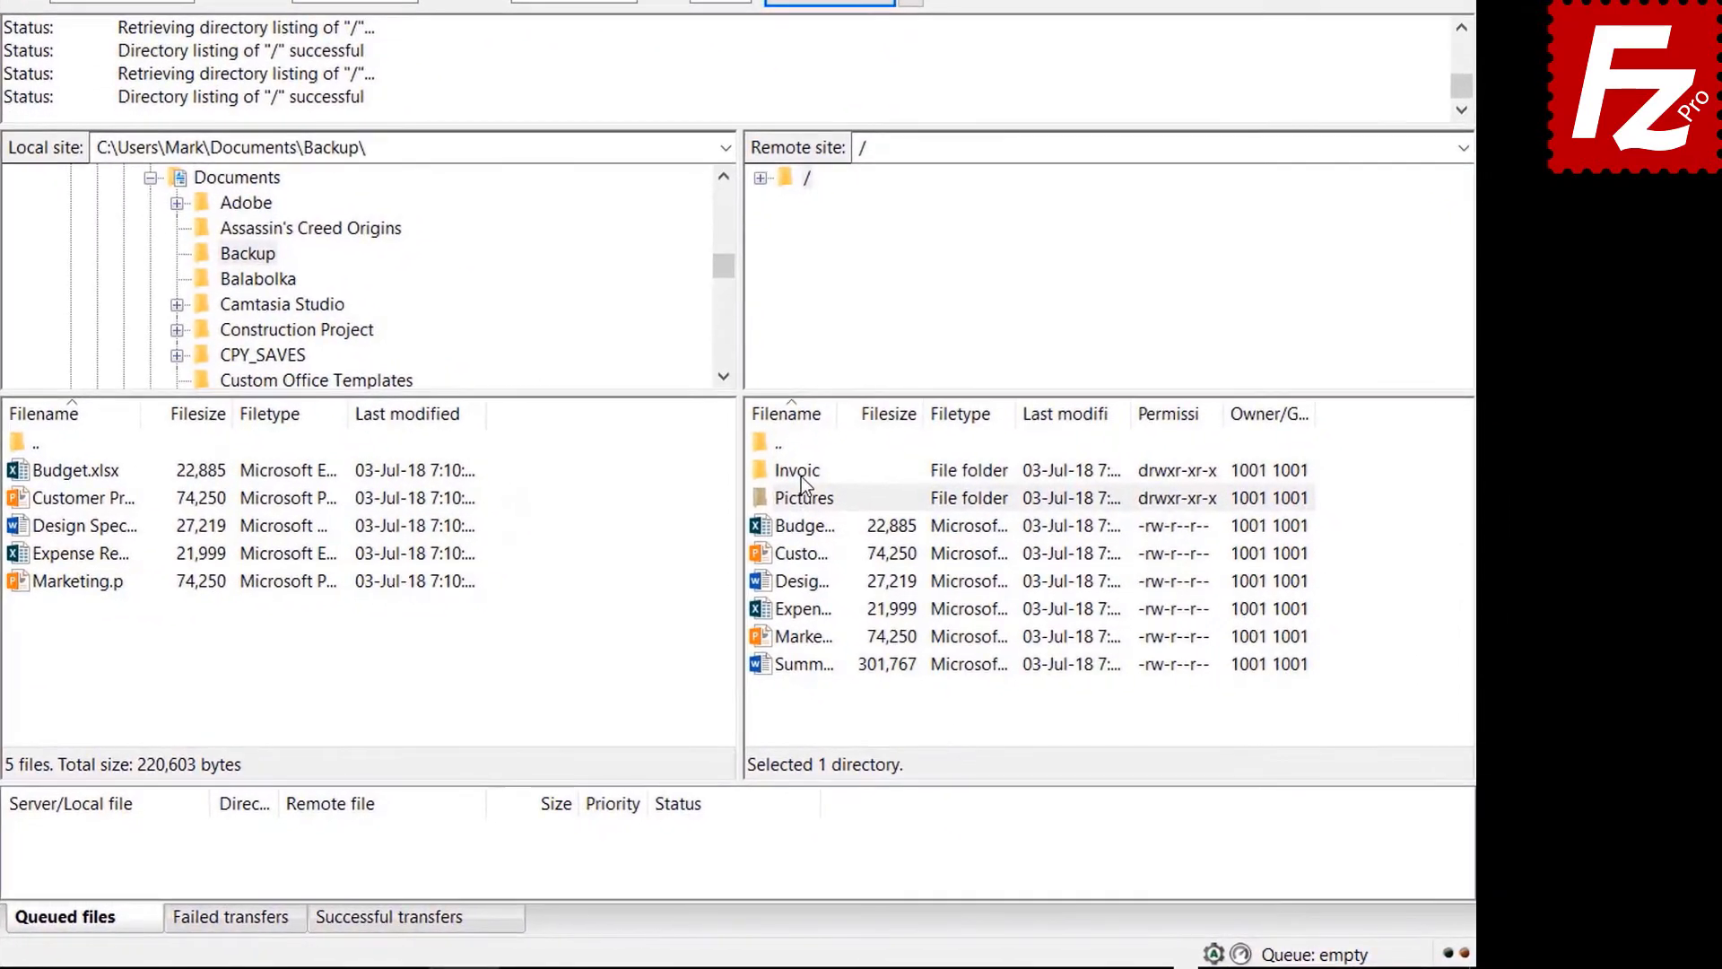
- Queue the Invoices and Pictures folders and the summary document, then process the download queue
{"action": "right_click", "coordinate": [924, 541]}
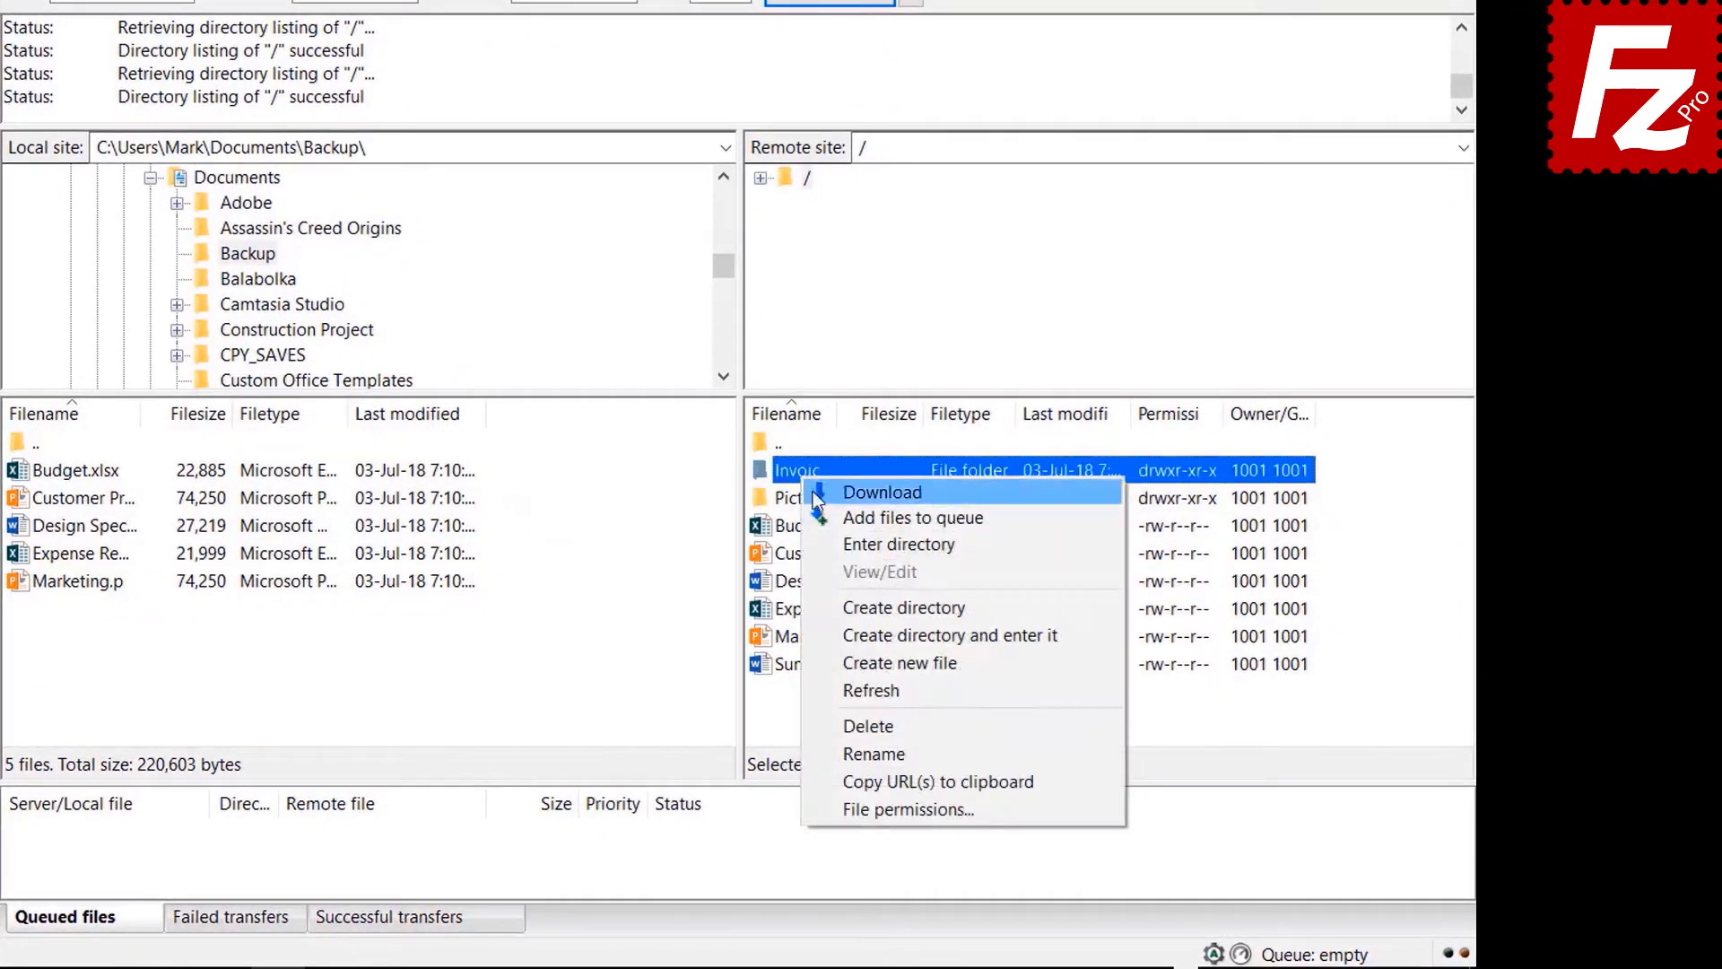
{"action": "left_click", "coordinate": [833, 516]}
{"action": "left_click", "coordinate": [805, 499]}
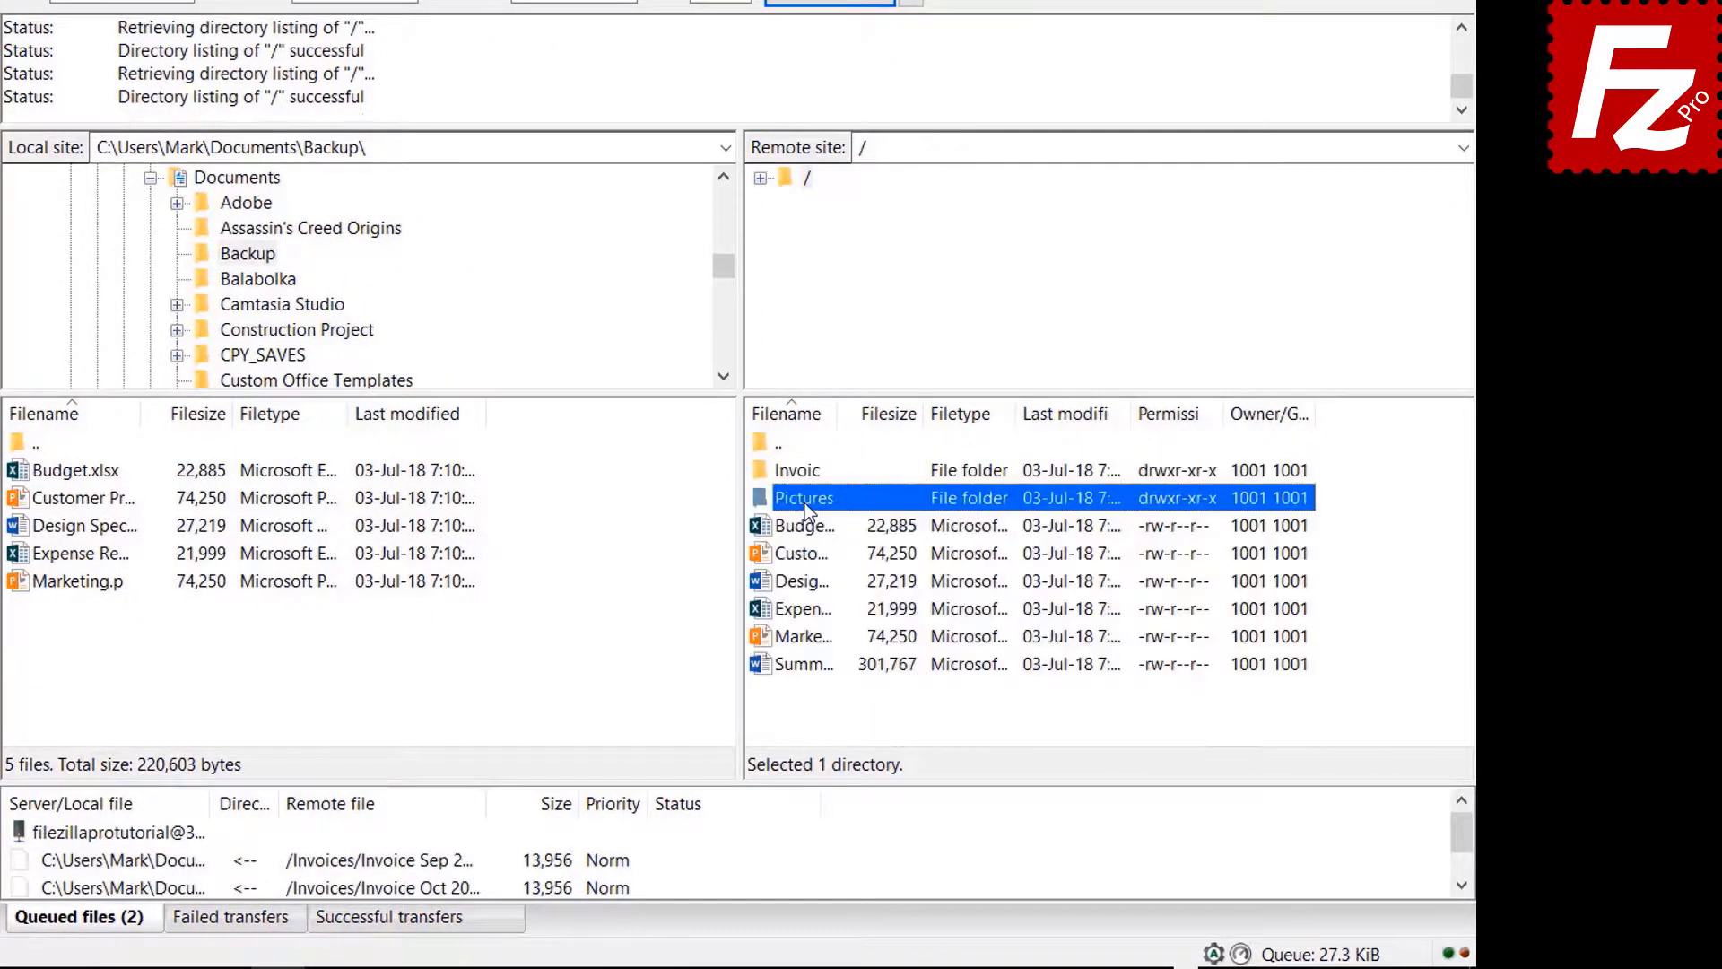
{"action": "right_click", "coordinate": [805, 502]}
{"action": "left_click", "coordinate": [842, 541]}
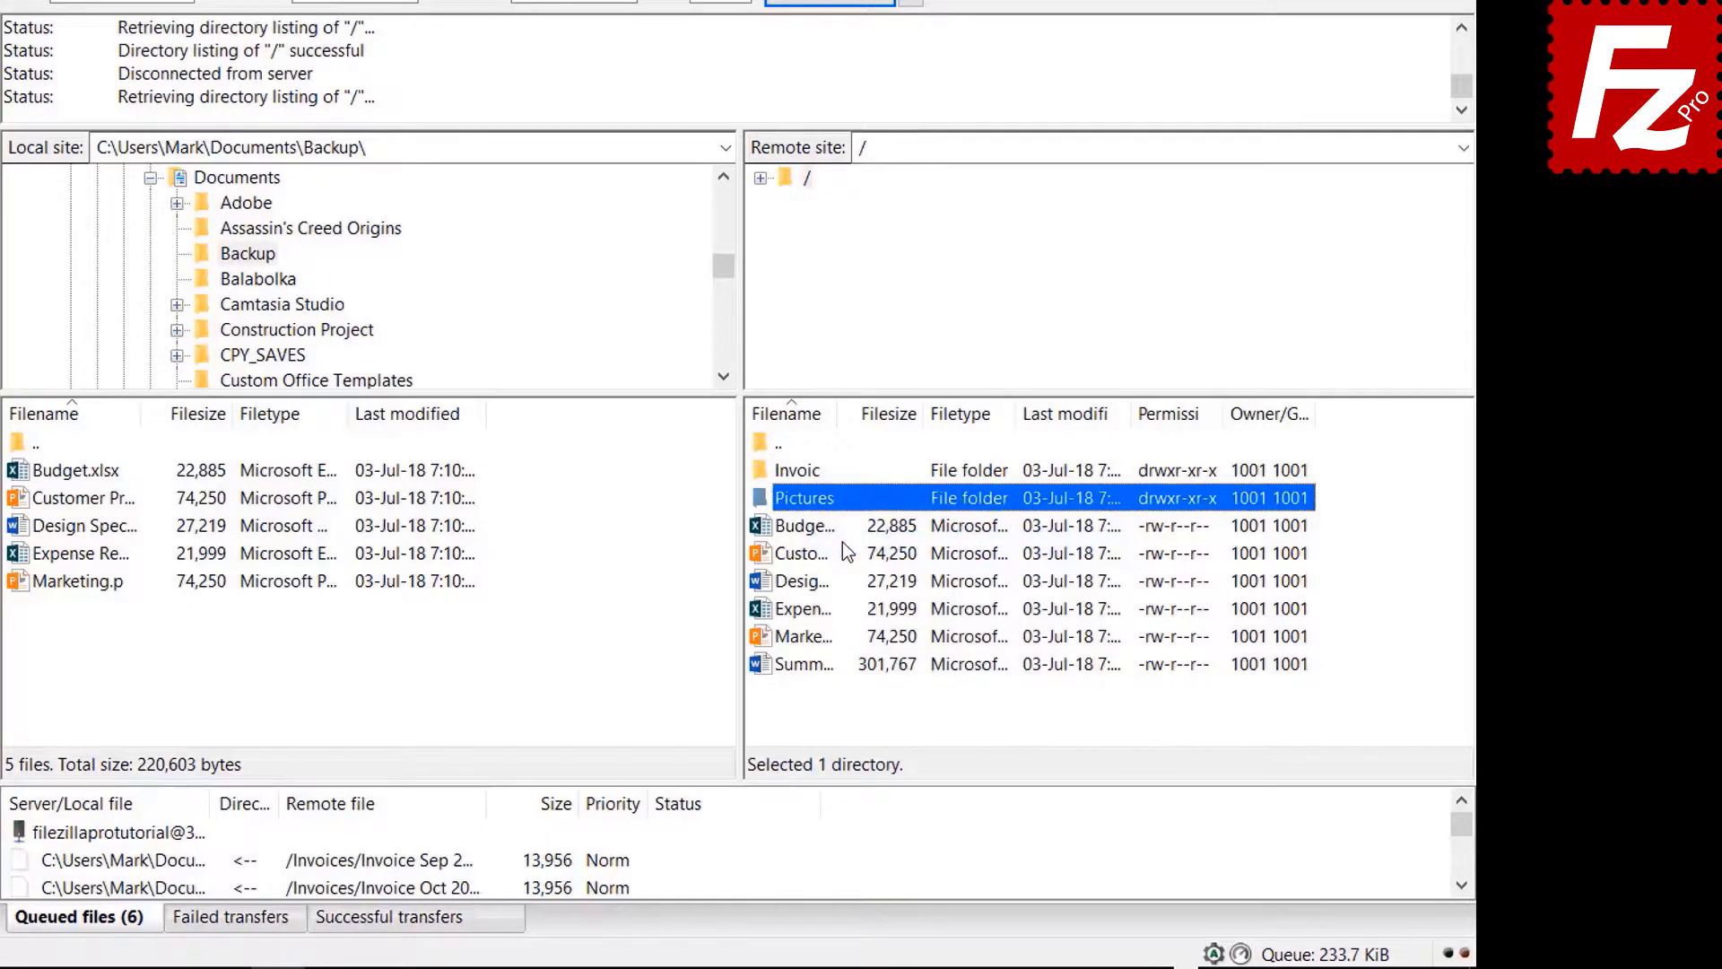
{"action": "right_click", "coordinate": [823, 664]}
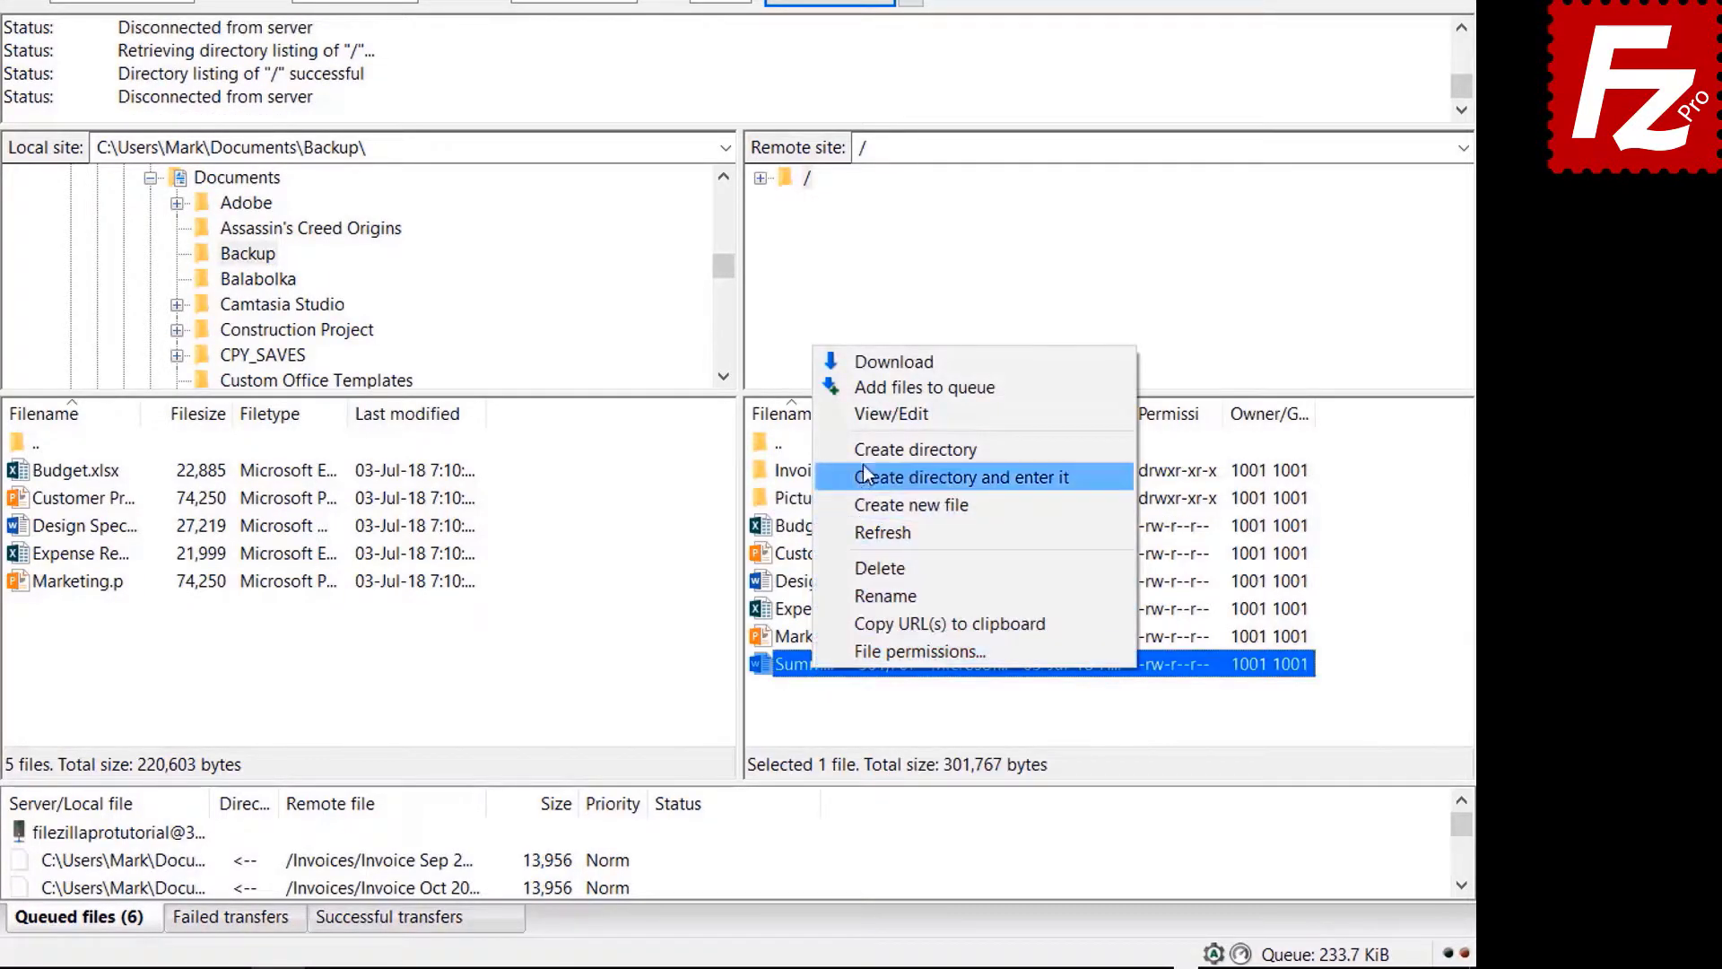
{"action": "left_click", "coordinate": [869, 389]}
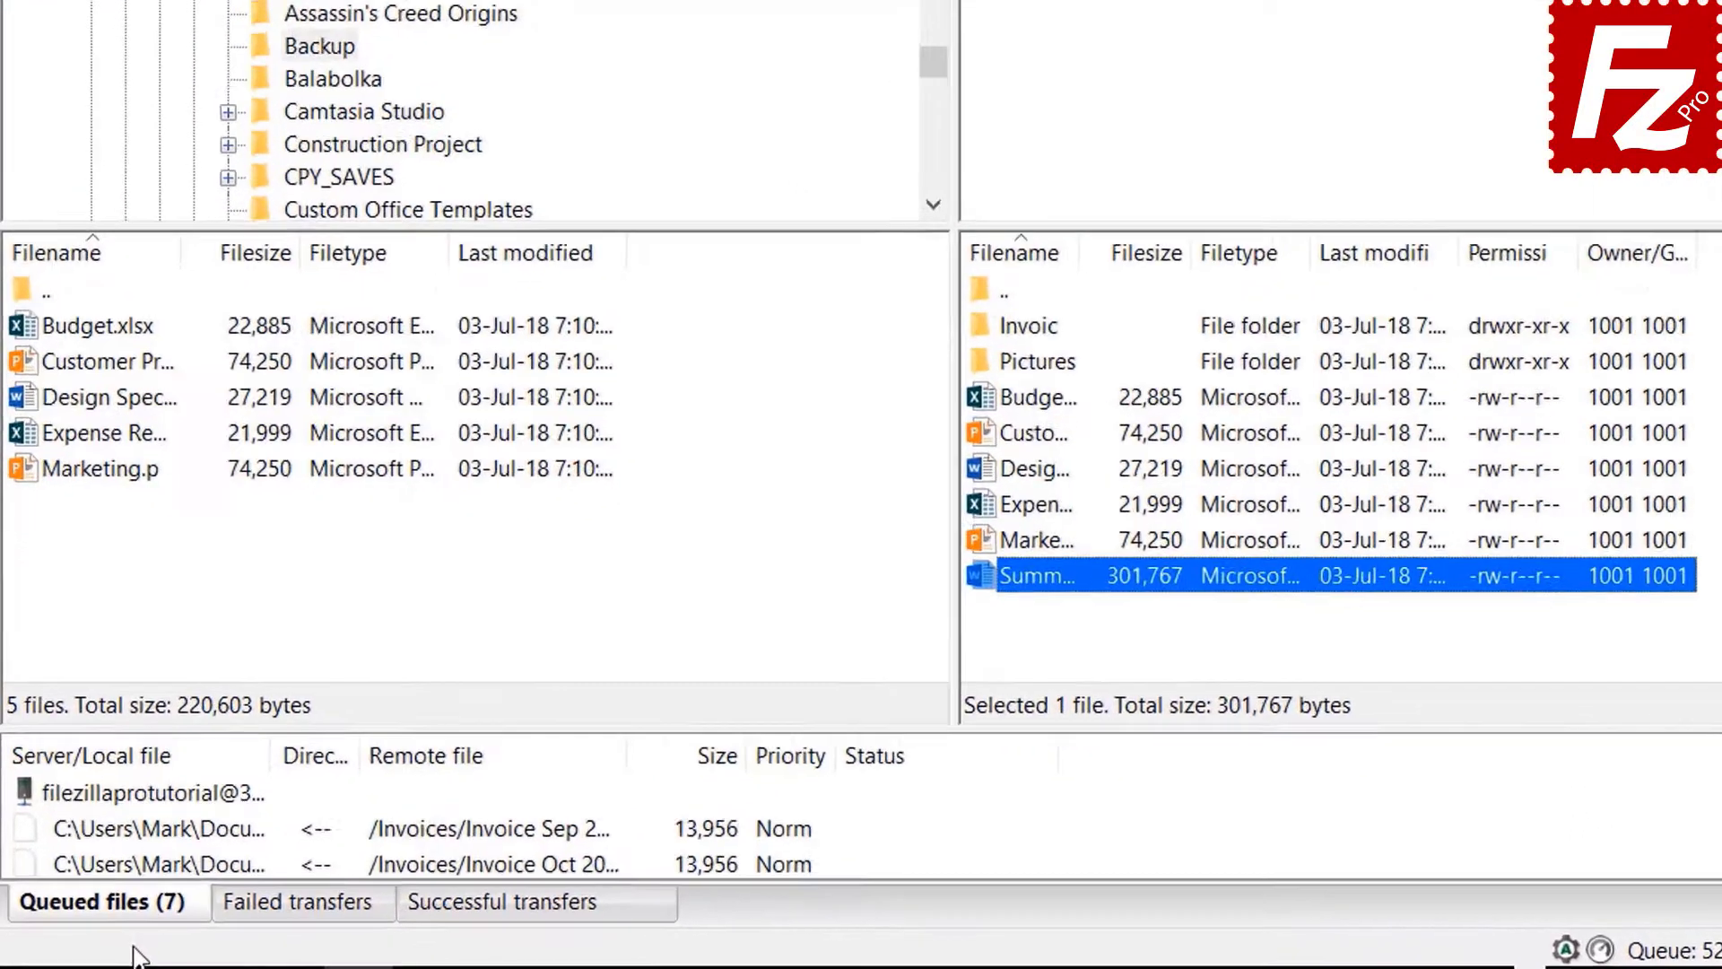
{"action": "right_click", "coordinate": [136, 793]}
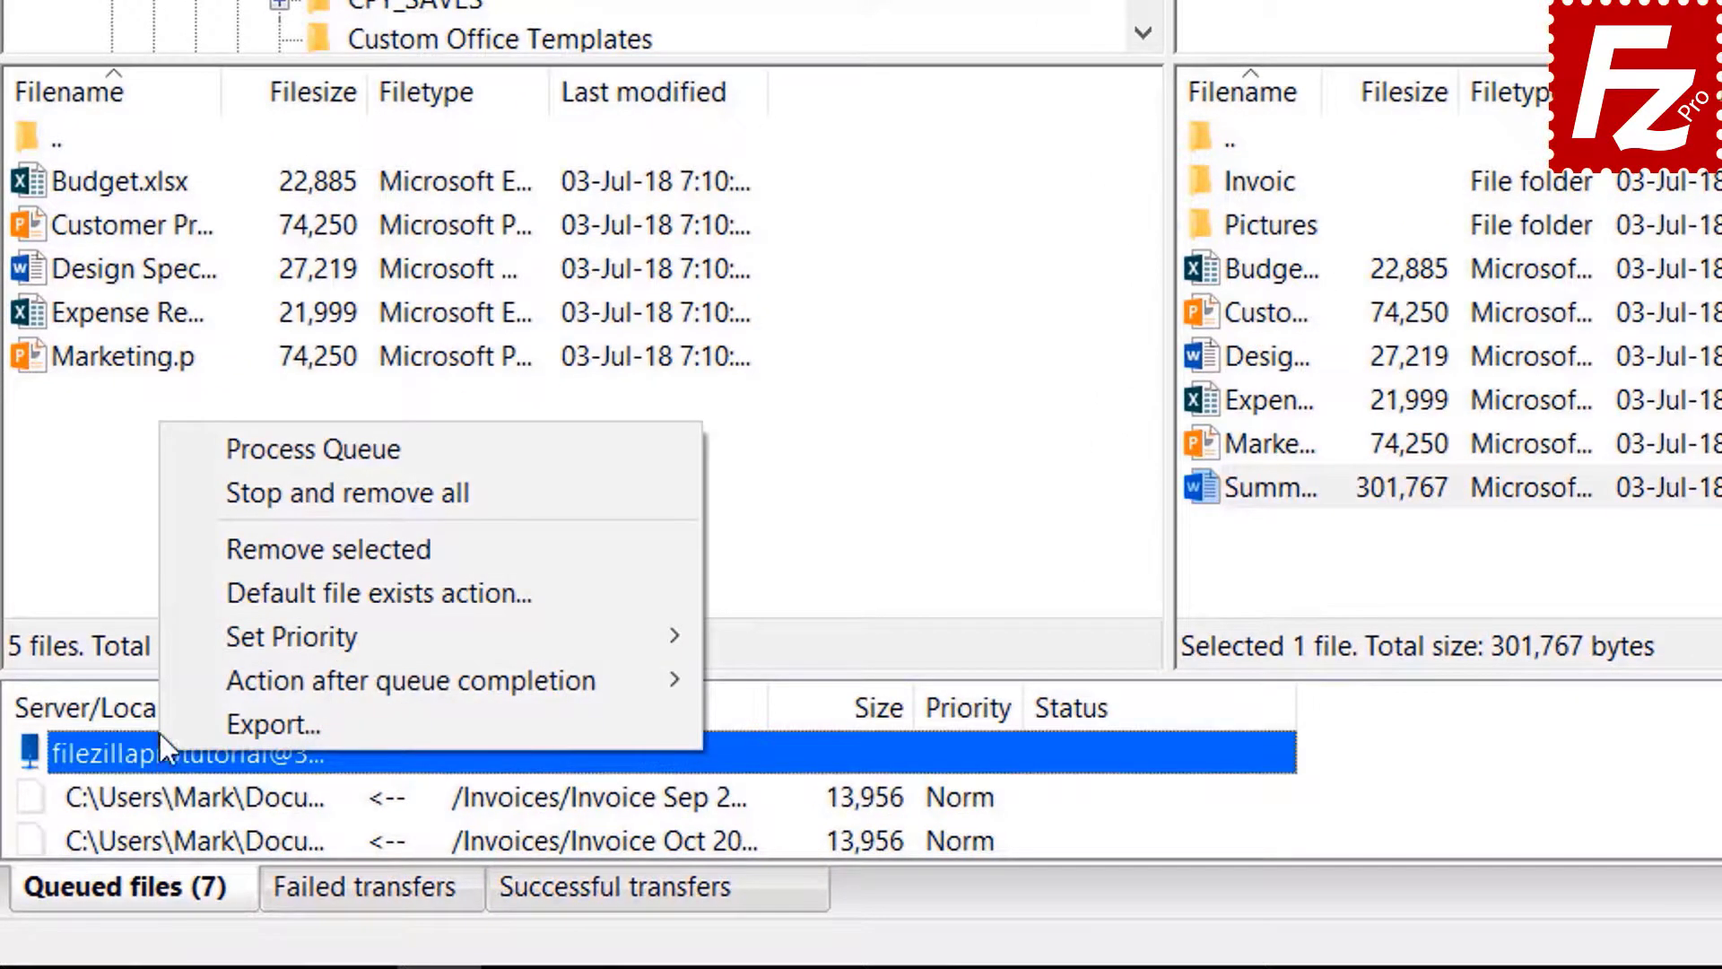
{"action": "left_click", "coordinate": [246, 450]}
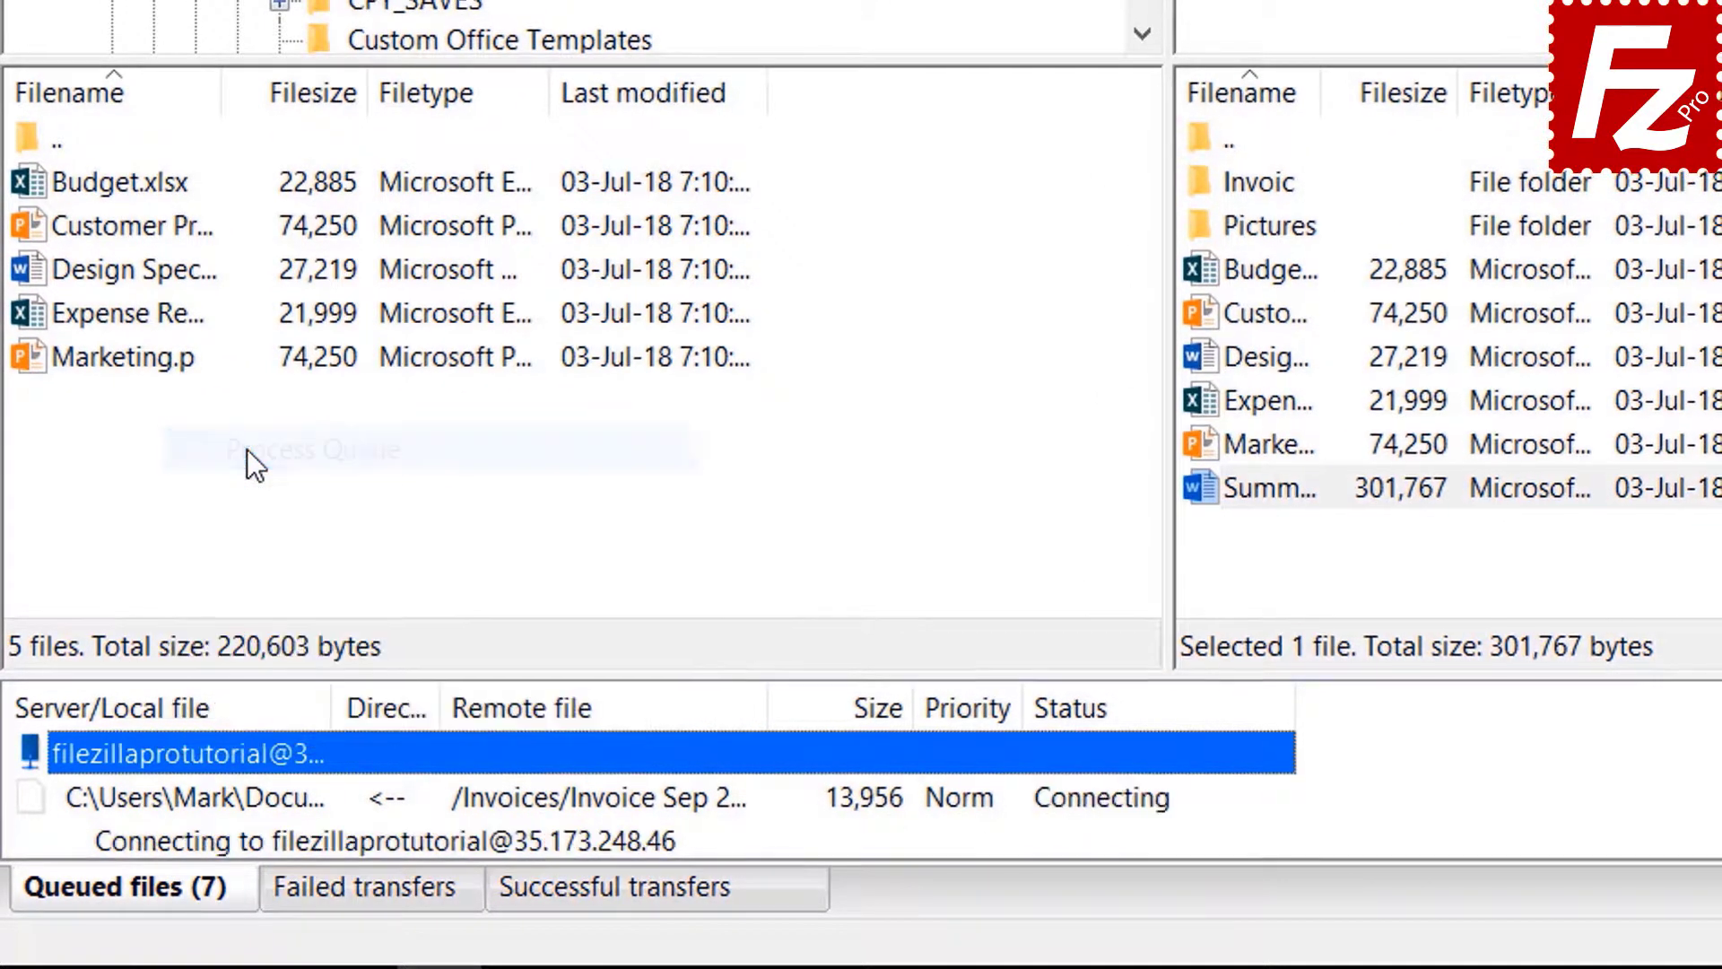
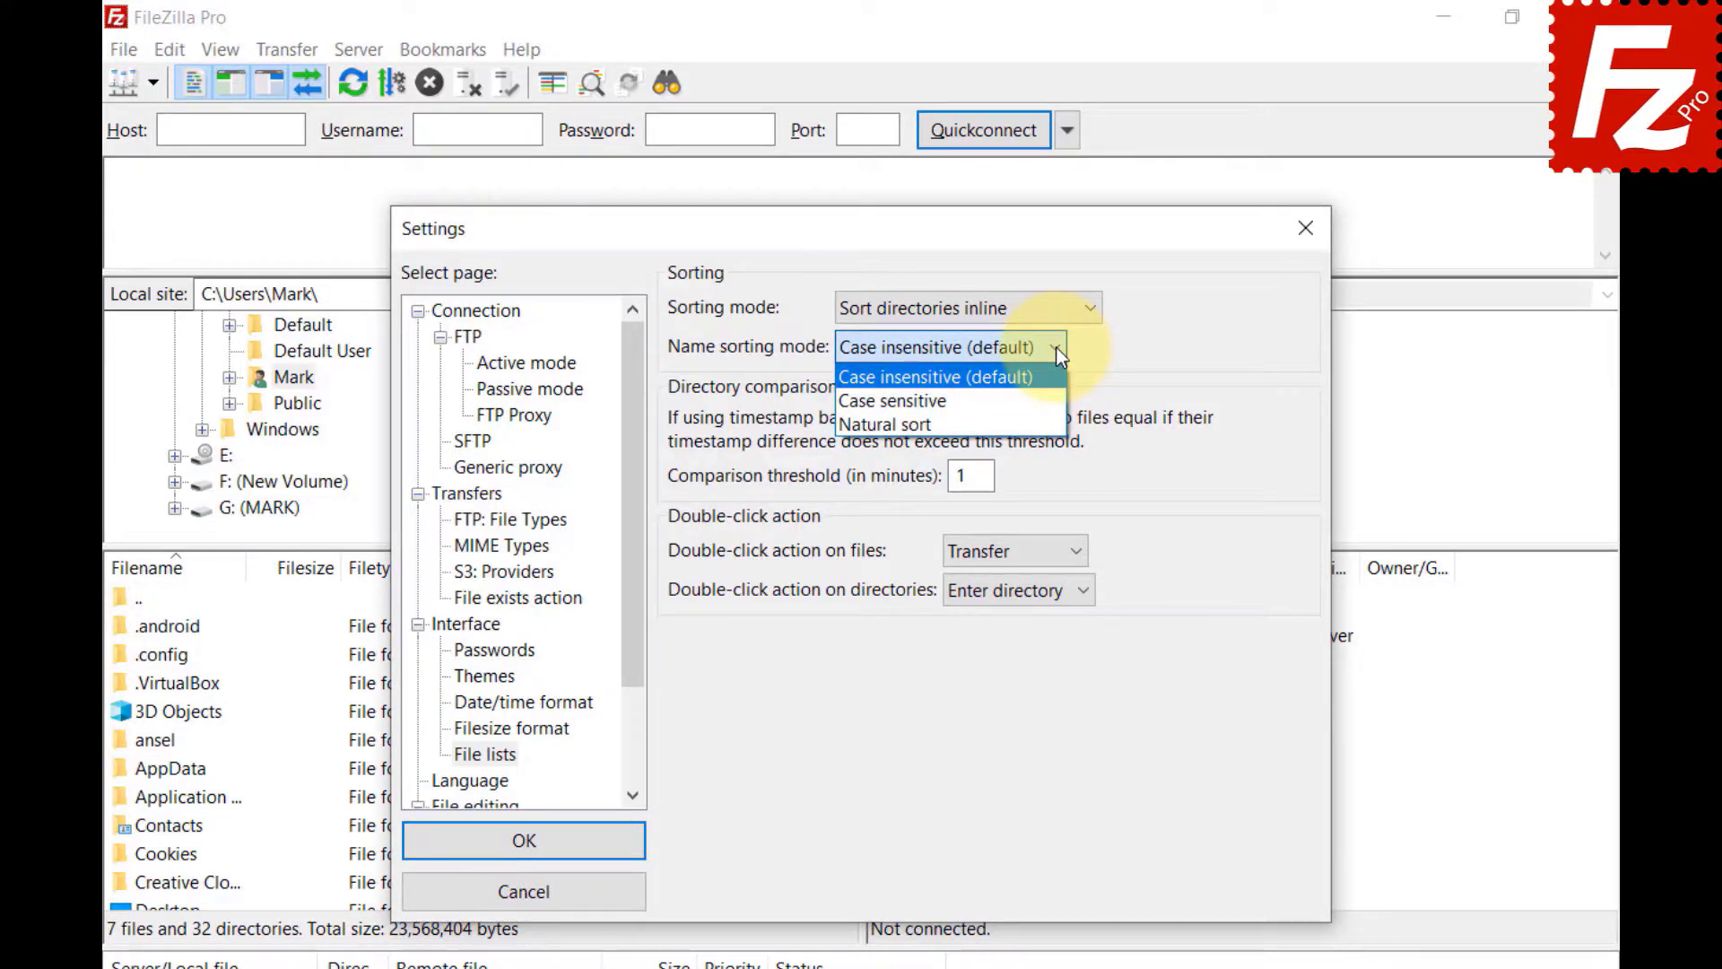
- Change the file-name sorting mode from case-sensitive to Natural sort
{"action": "left_click", "coordinate": [893, 401]}
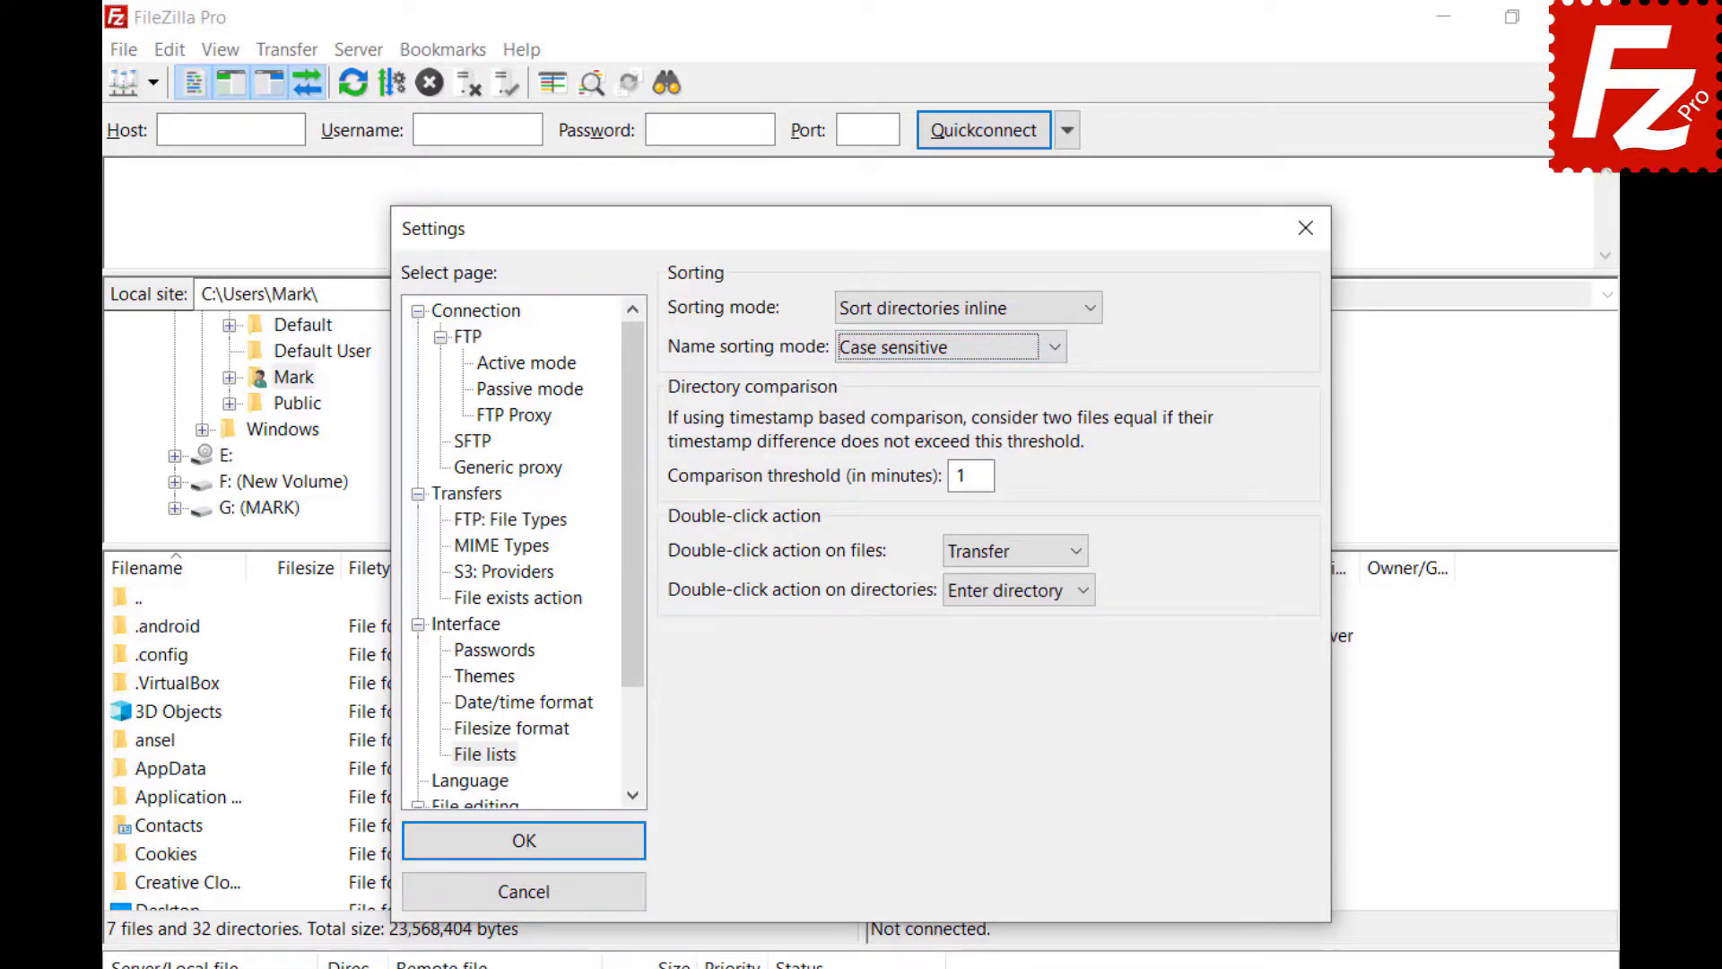
{"action": "left_click", "coordinate": [1055, 347]}
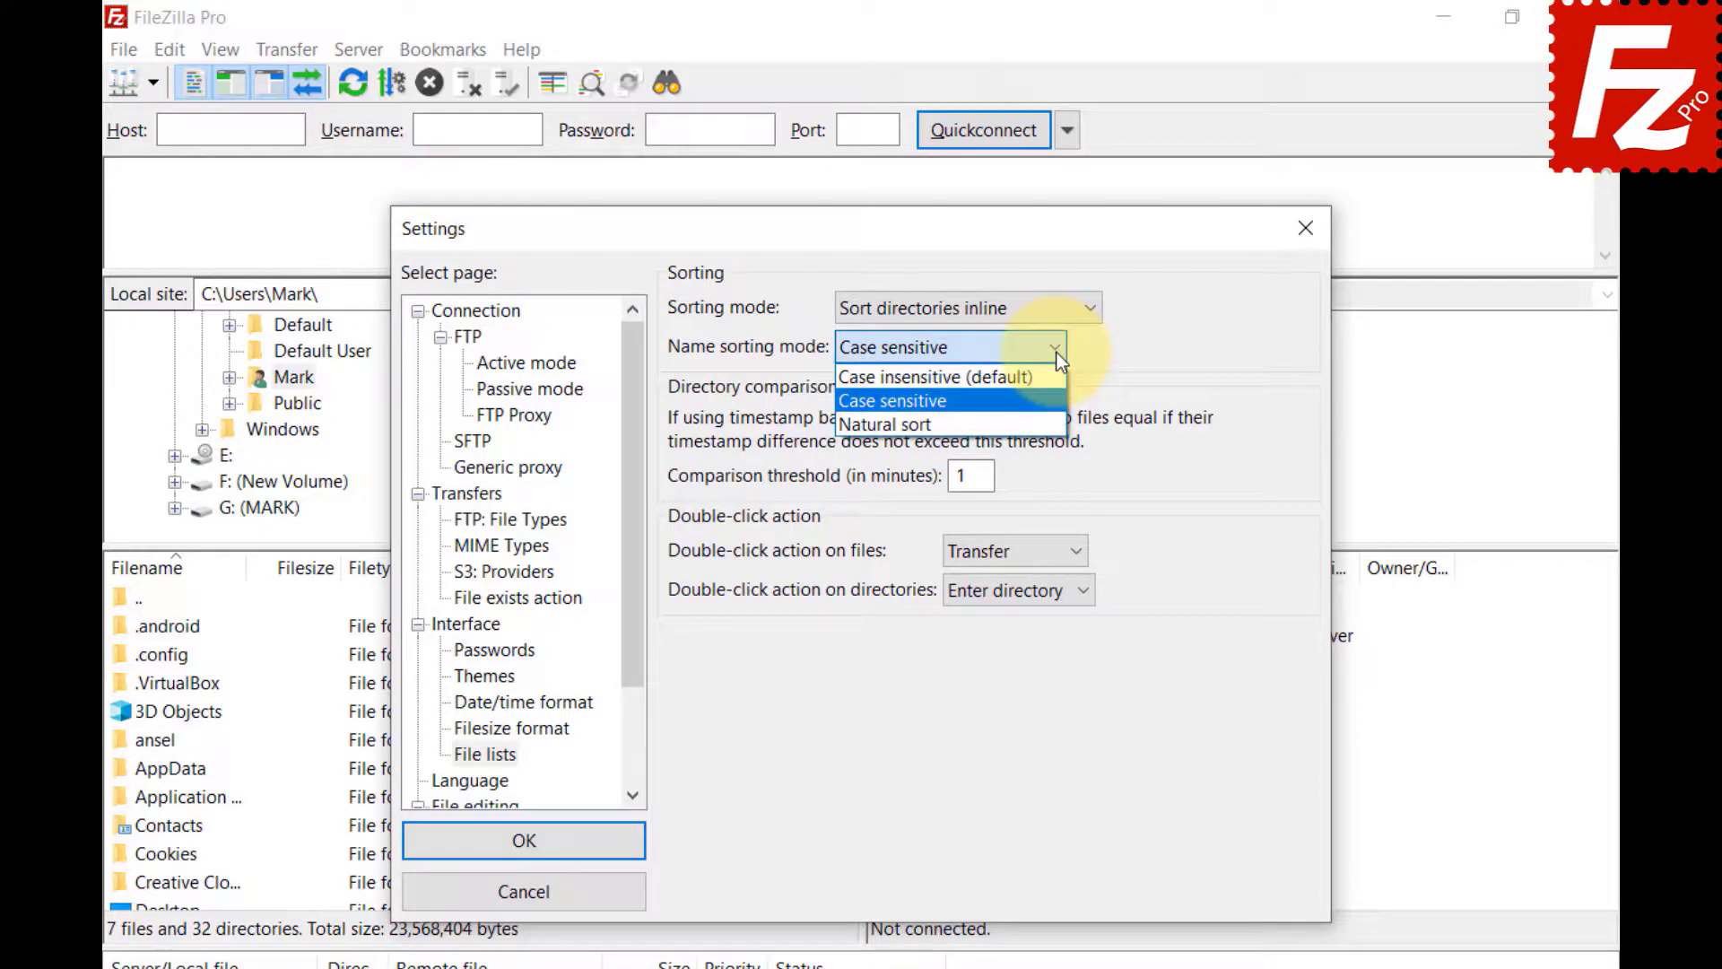
{"action": "left_click", "coordinate": [1056, 423]}
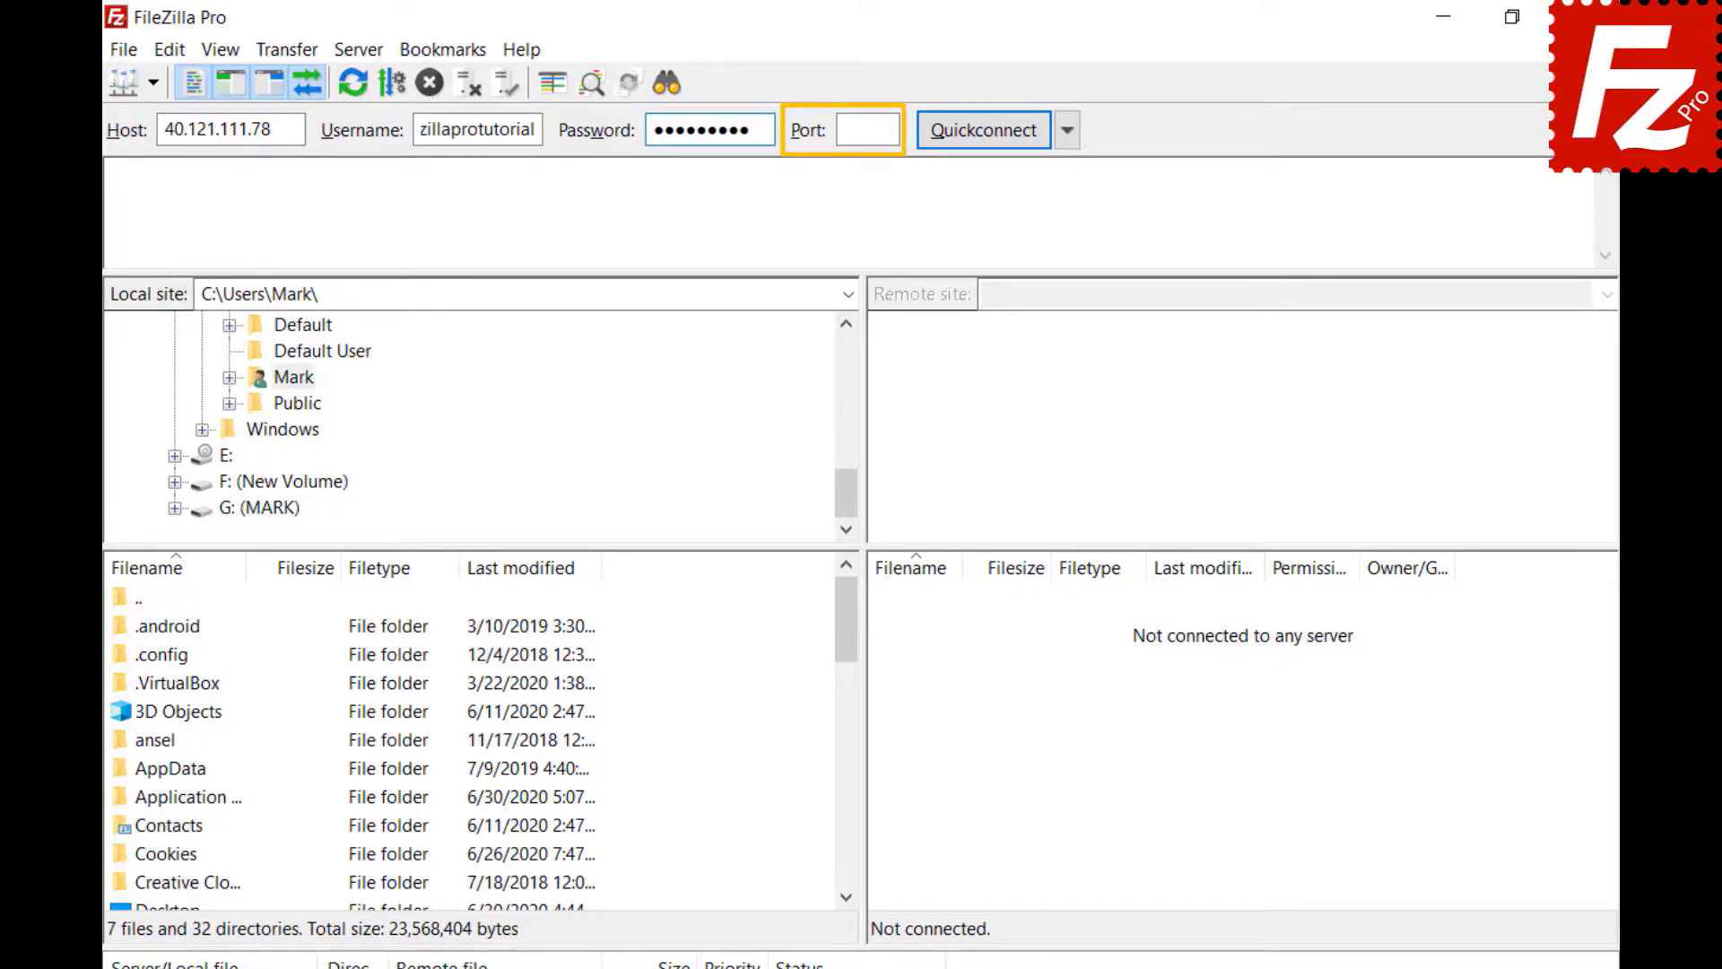
- Quick-connect to 40.121.111.78 using the entered host, username and password
{"action": "left_click", "coordinate": [983, 131]}
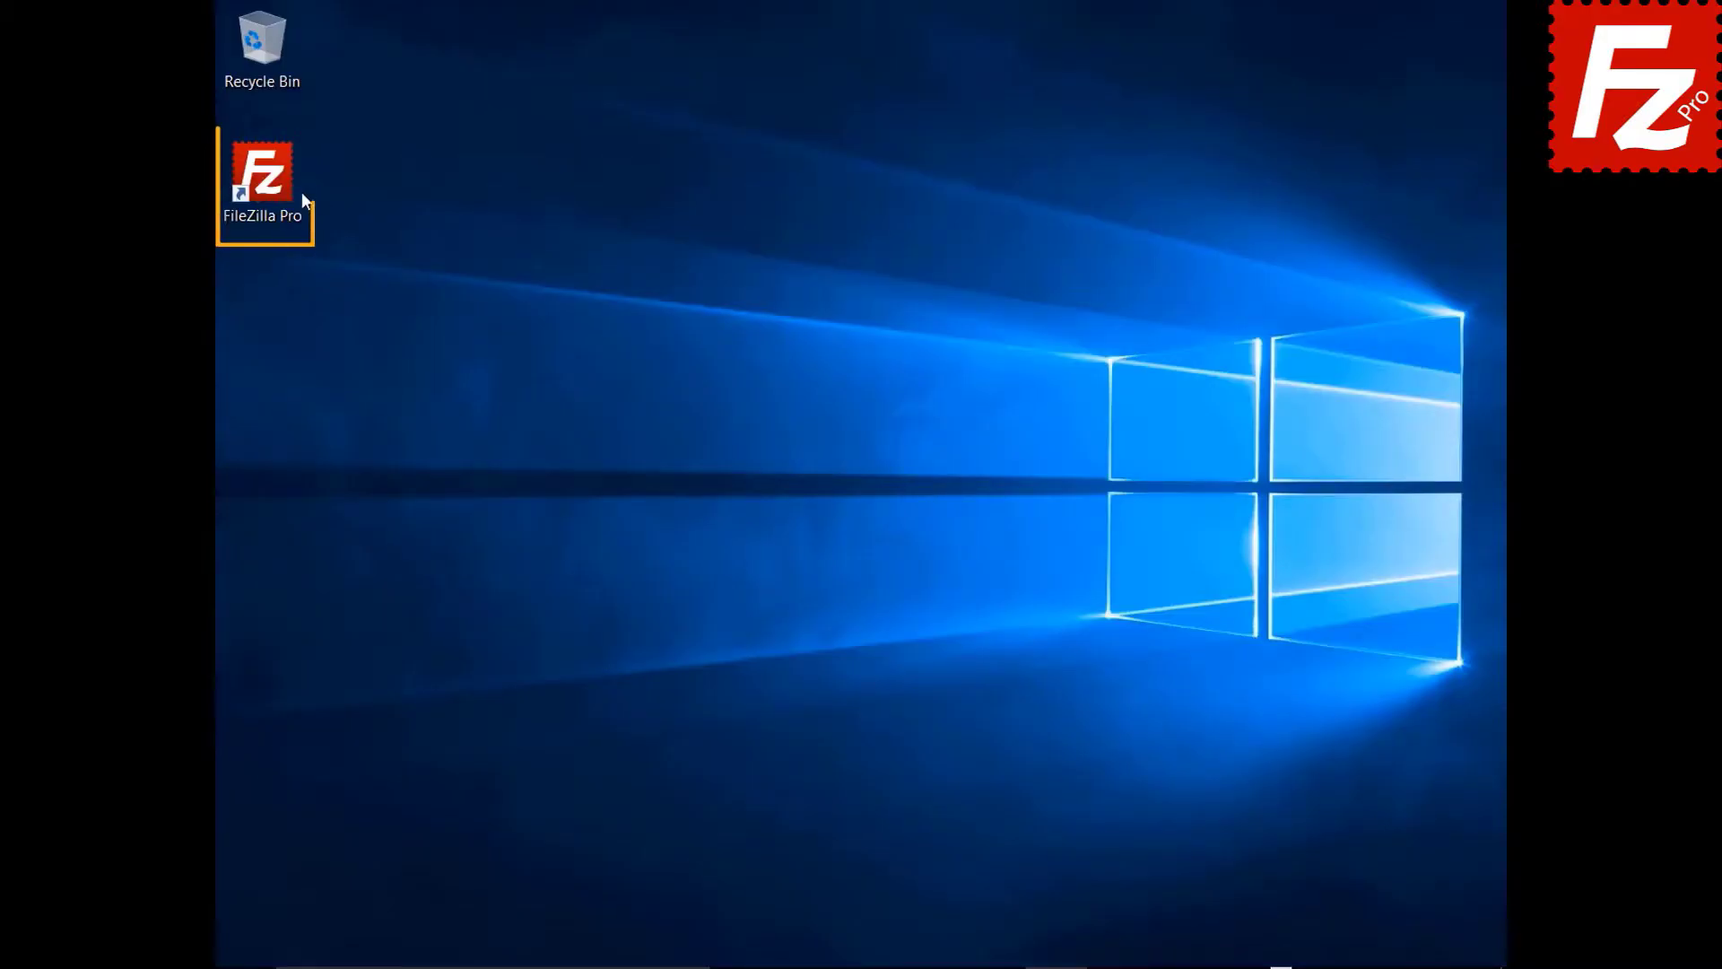
- Relaunch FileZilla Pro, review the FTP Tutorial site in Site Manager, then open Settings
{"action": "double_click", "coordinate": [276, 191]}
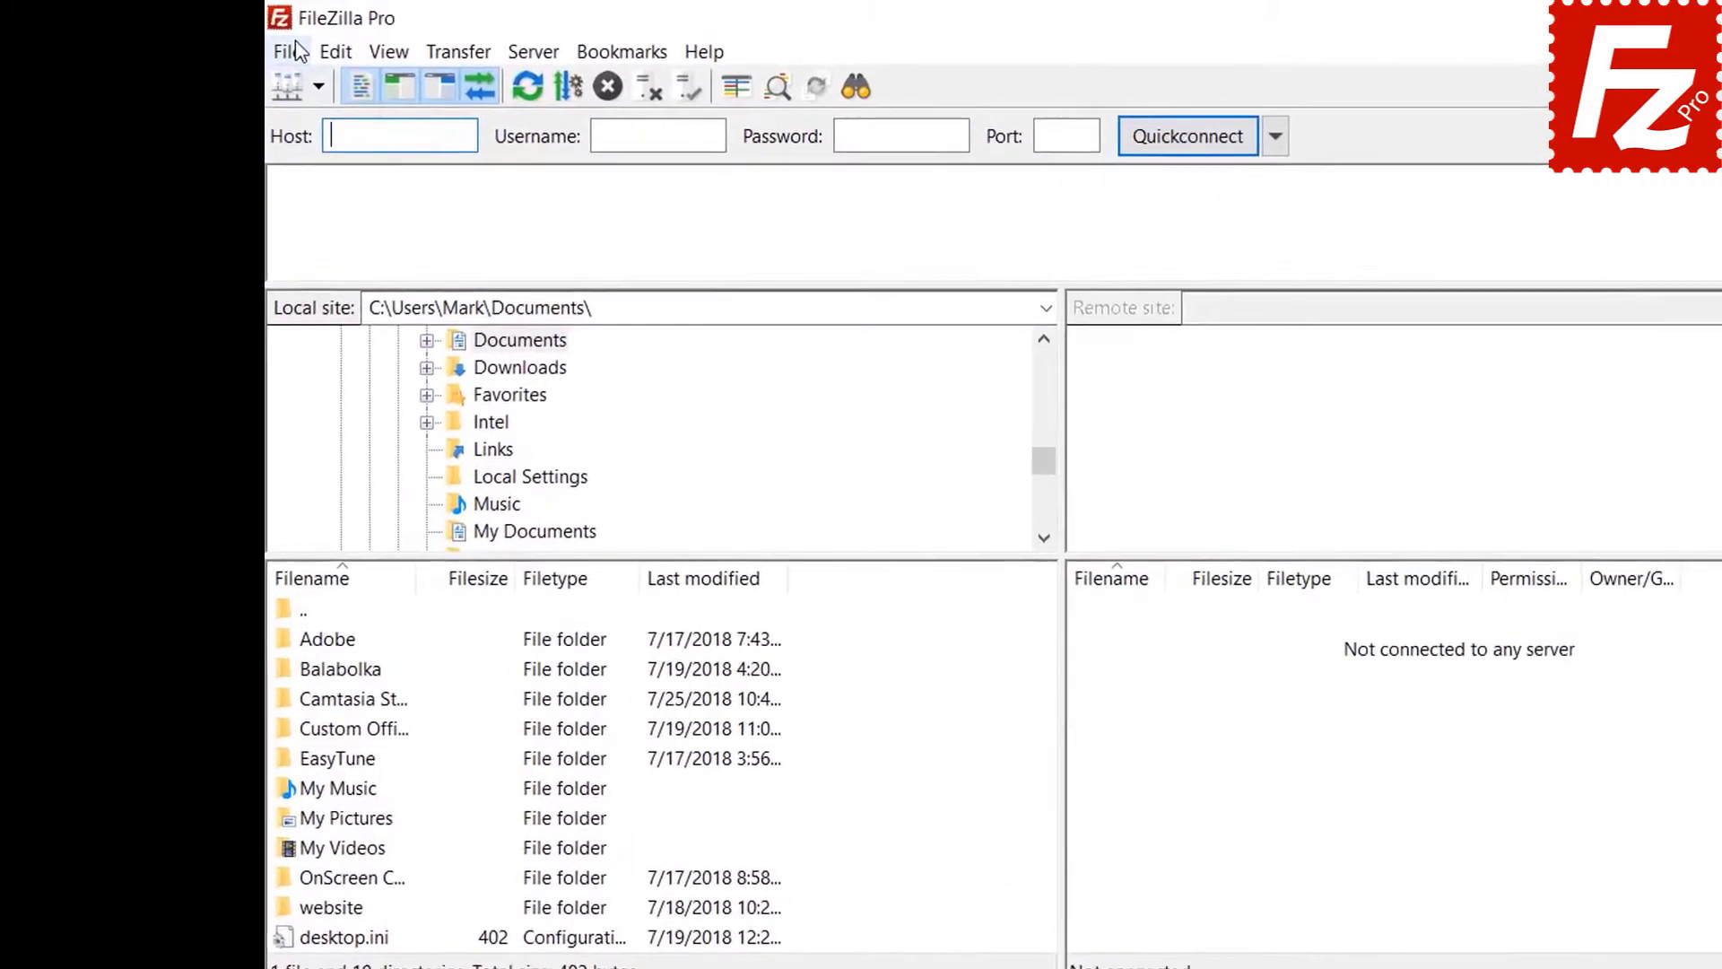
{"action": "left_click", "coordinate": [298, 51]}
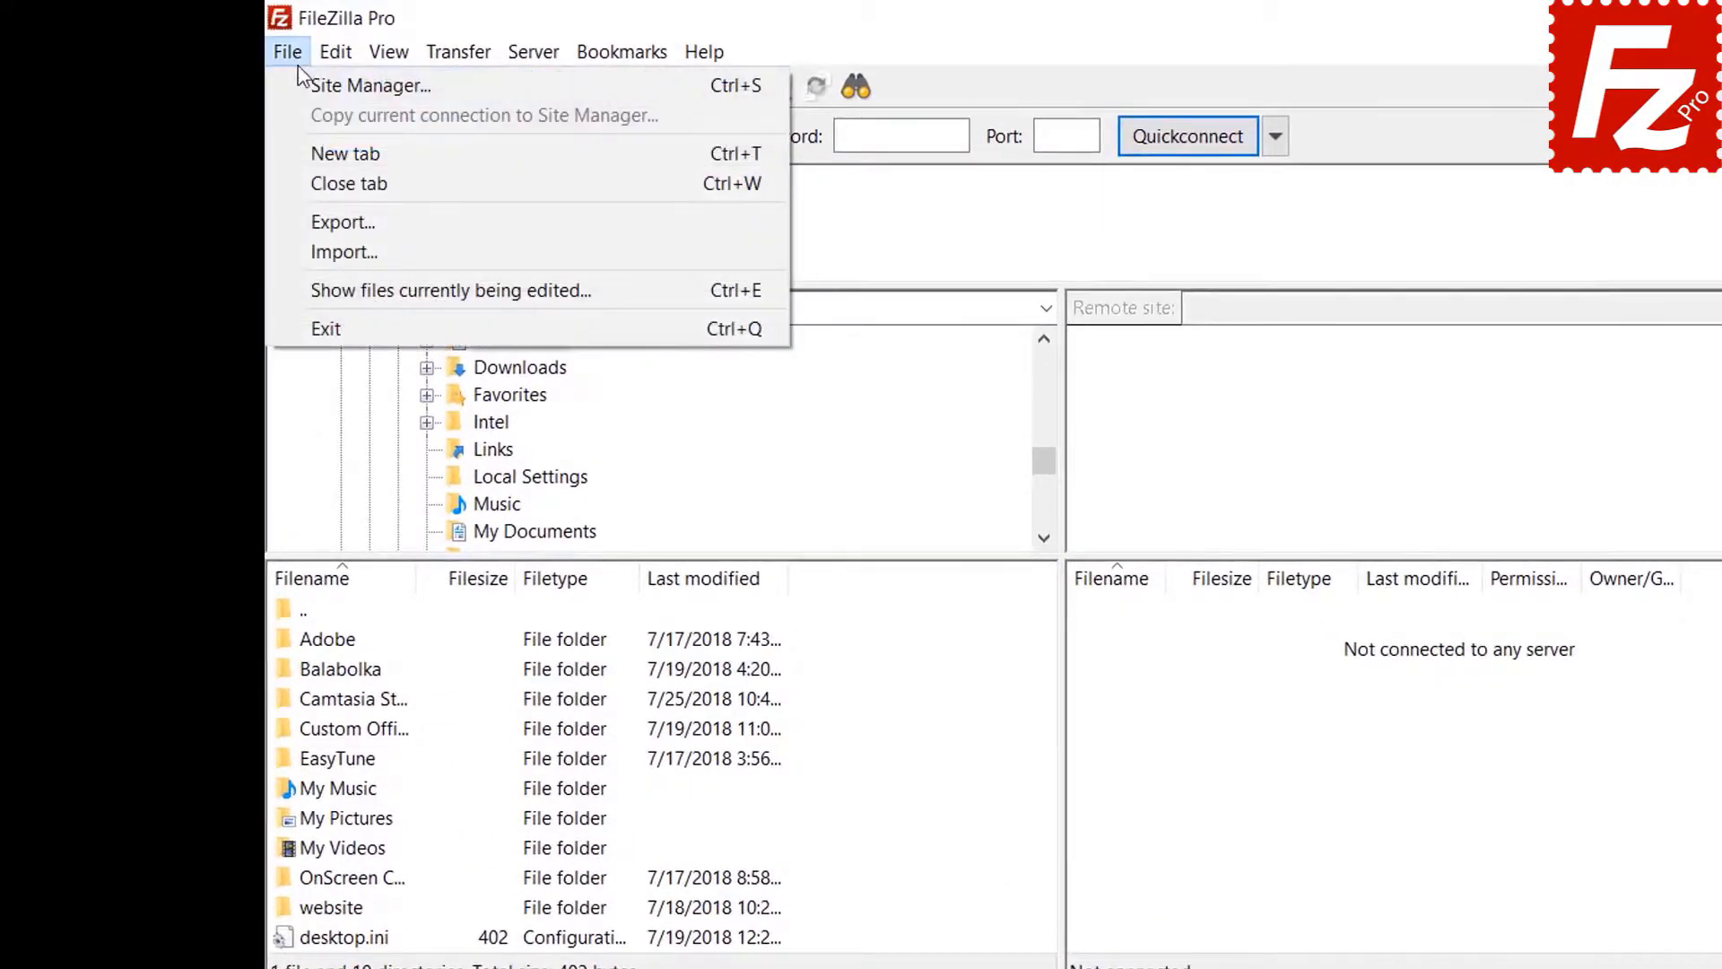
{"action": "left_click", "coordinate": [303, 83]}
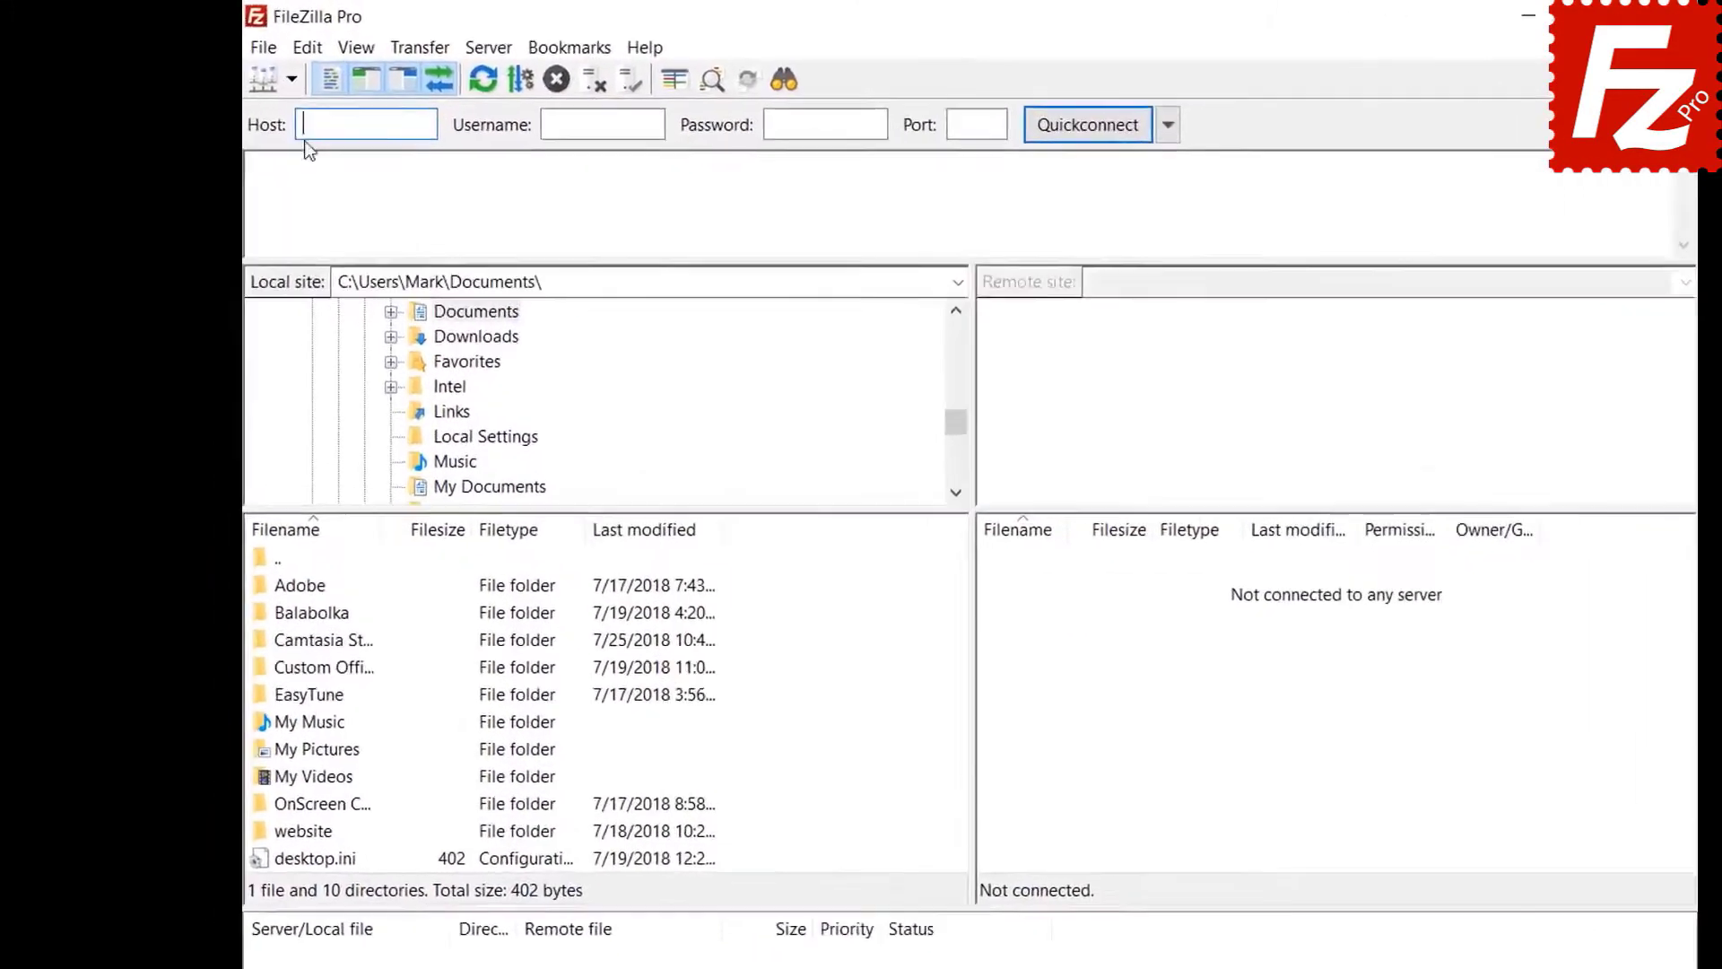
{"action": "left_click", "coordinate": [307, 47]}
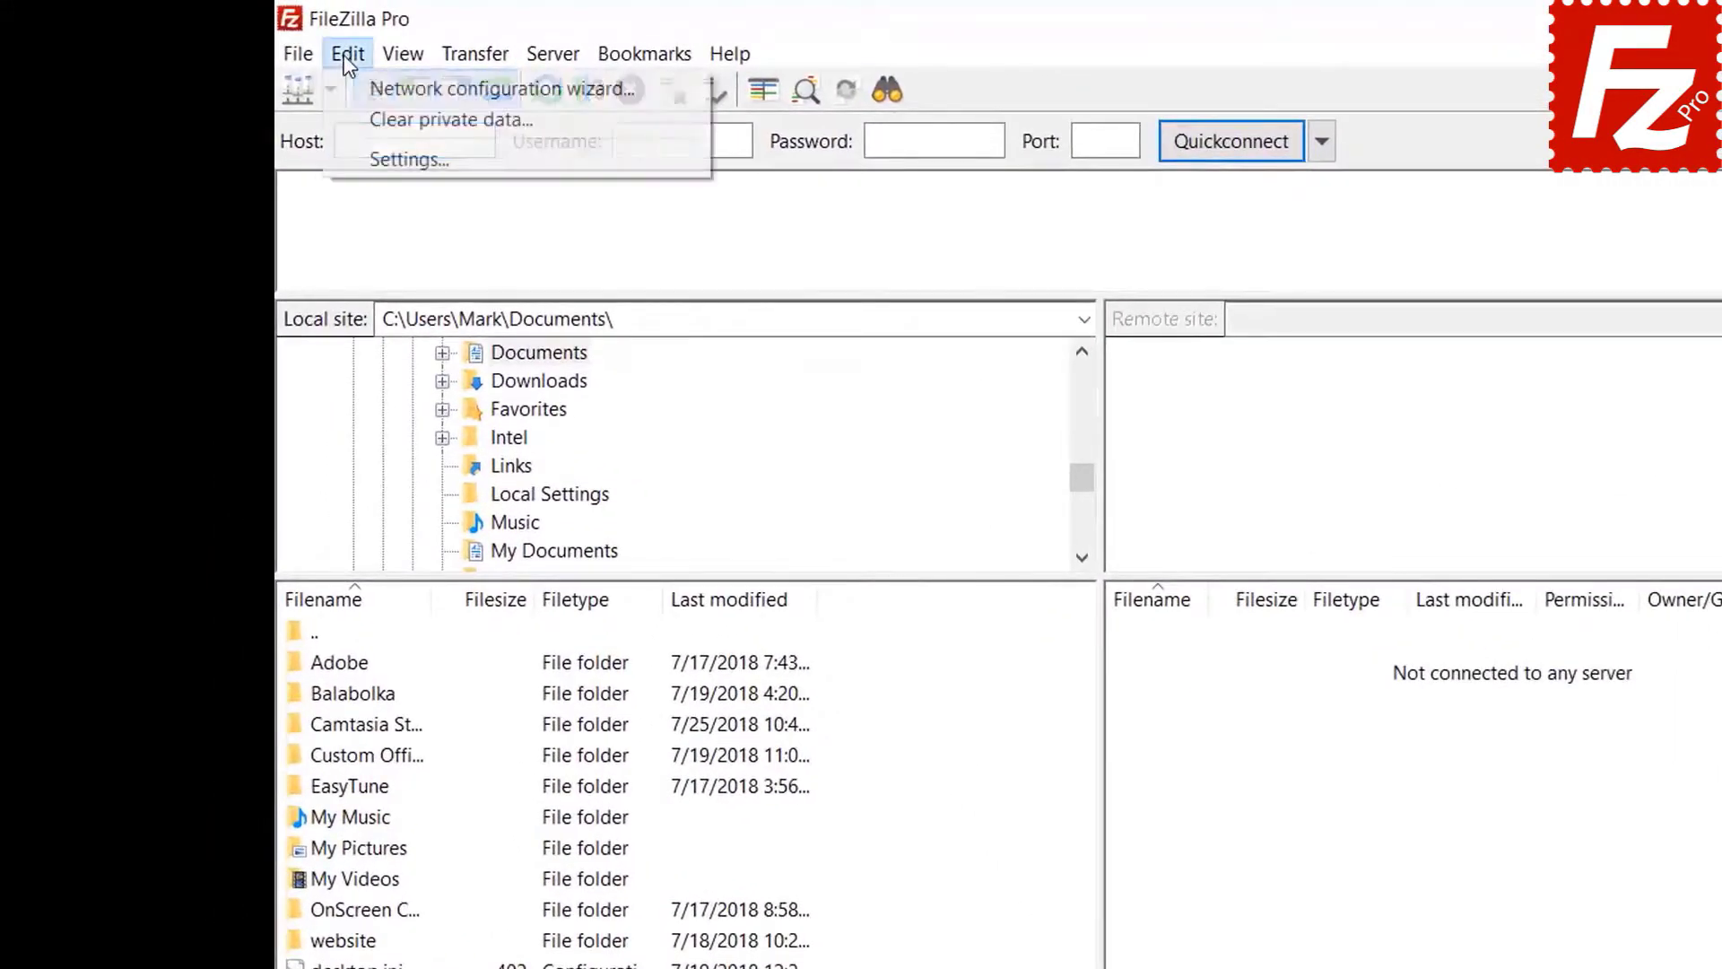
{"action": "left_click", "coordinate": [363, 154]}
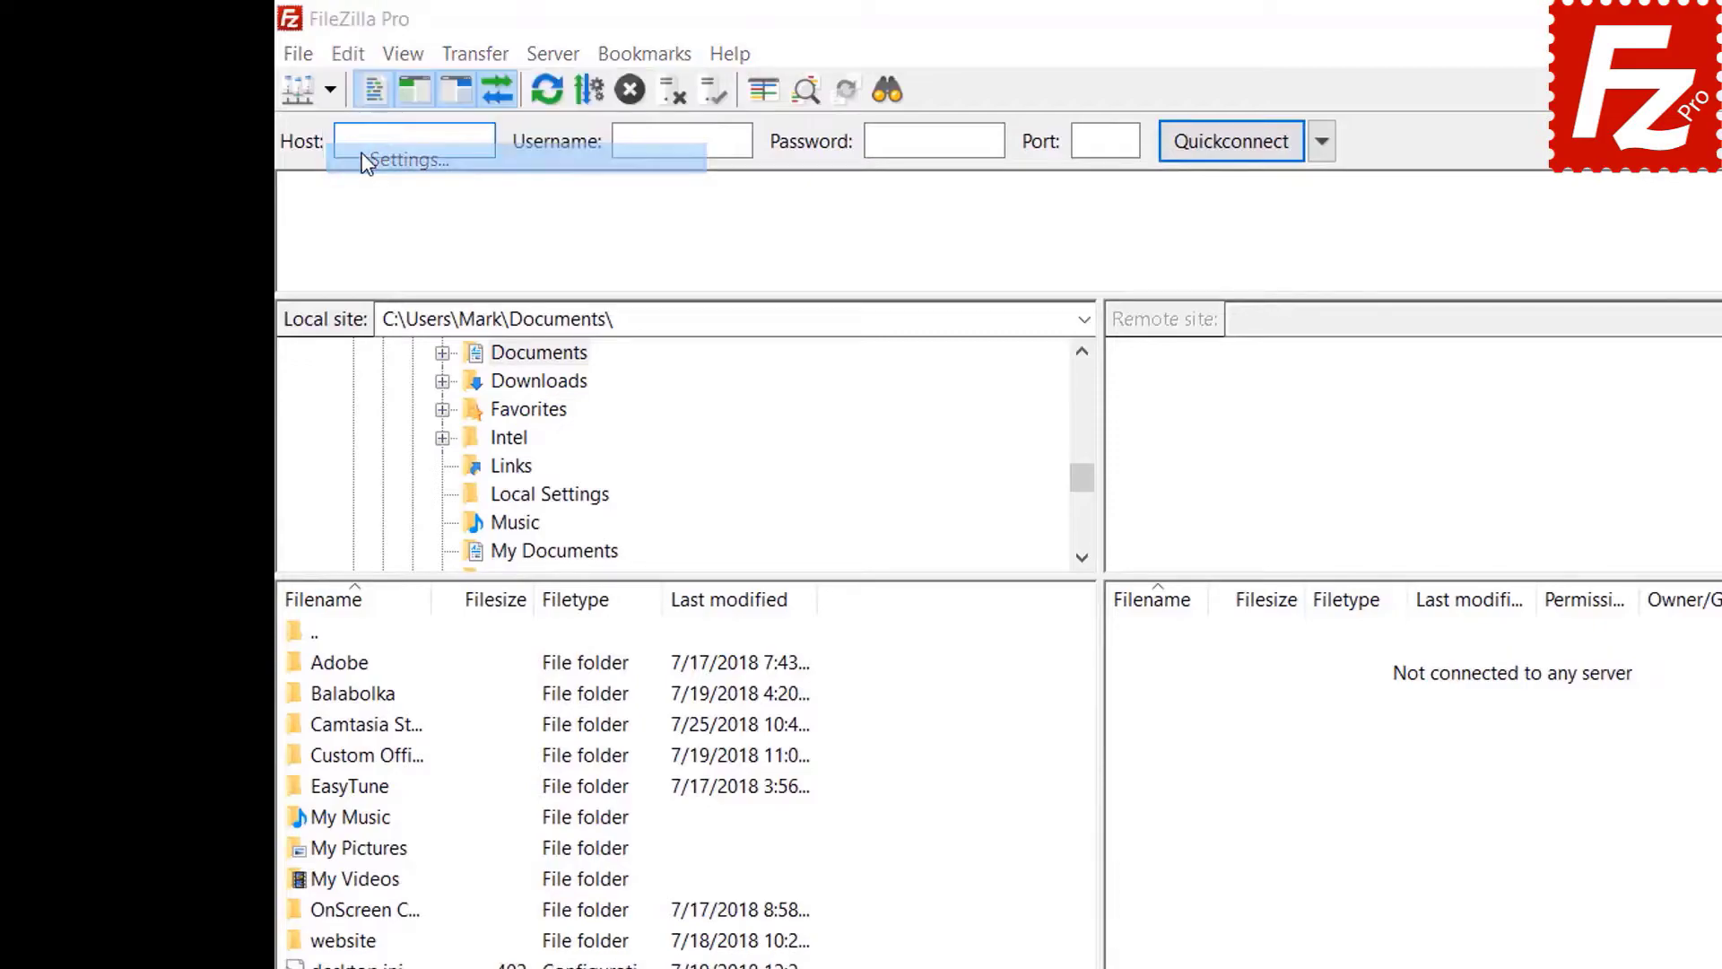
- Protect saved passwords with a new master password, entered twice, and apply it
{"action": "left_click", "coordinate": [663, 725]}
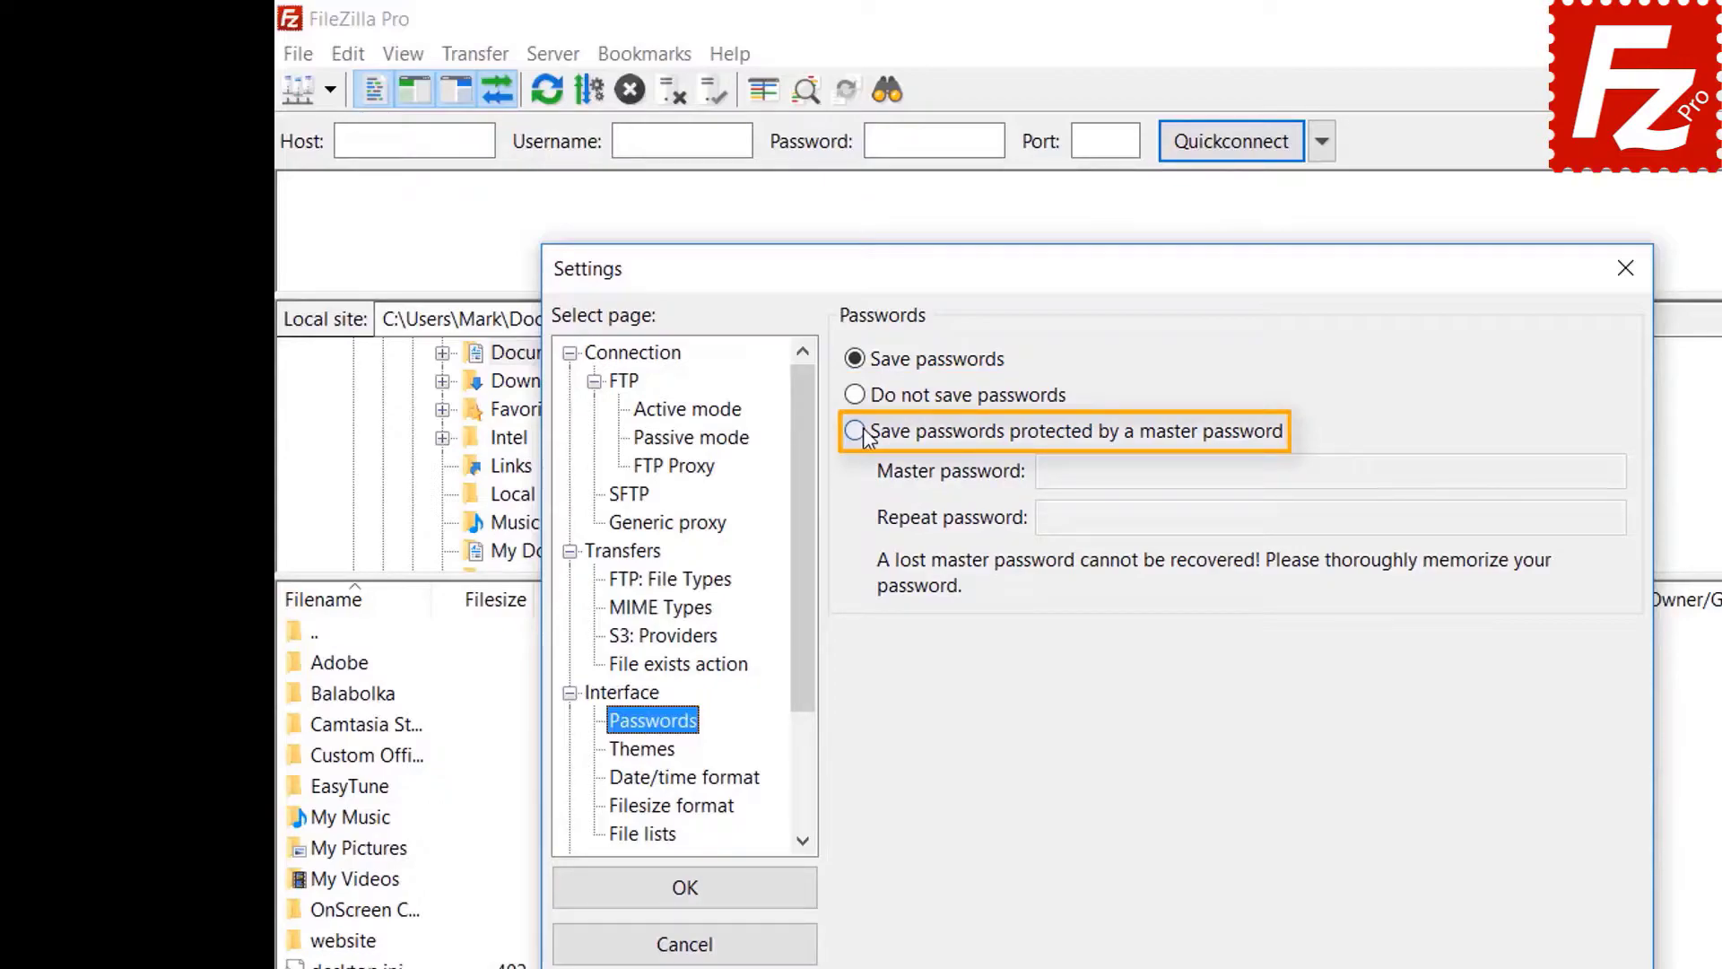
{"action": "left_click", "coordinate": [864, 434]}
{"action": "left_click", "coordinate": [1404, 471]}
{"action": "type", "text": "••••••"}
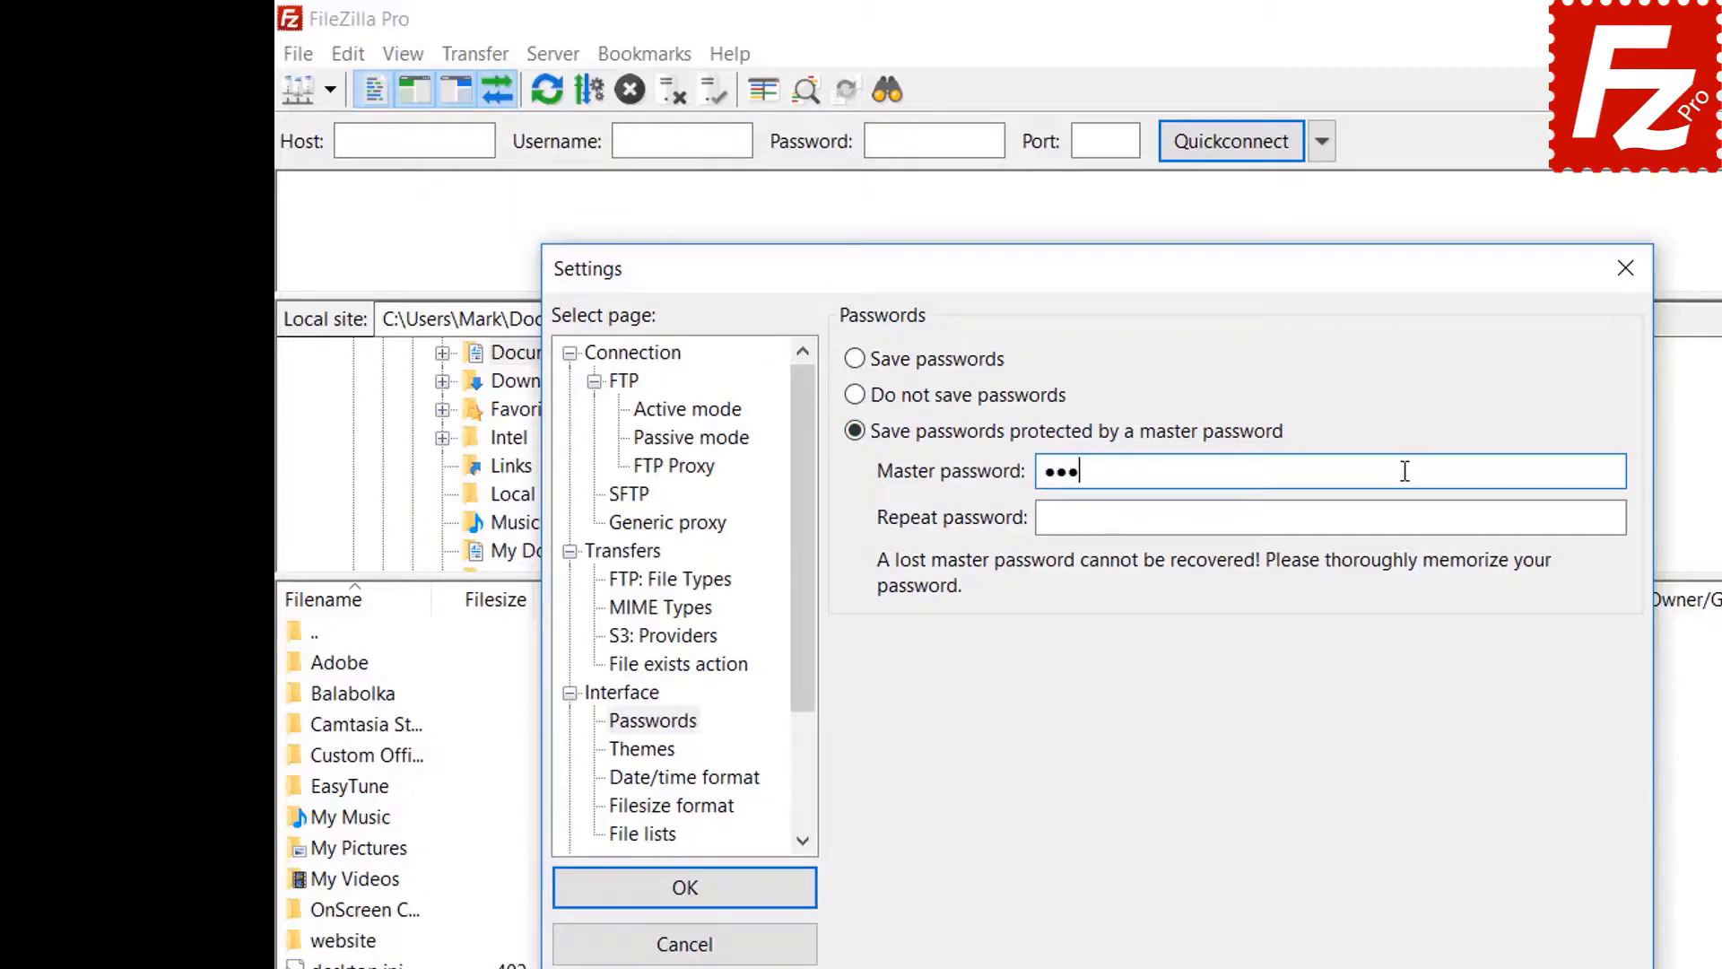
{"action": "type", "text": "••••"}
{"action": "left_click", "coordinate": [1369, 524]}
{"action": "type", "text": "•••••••"}
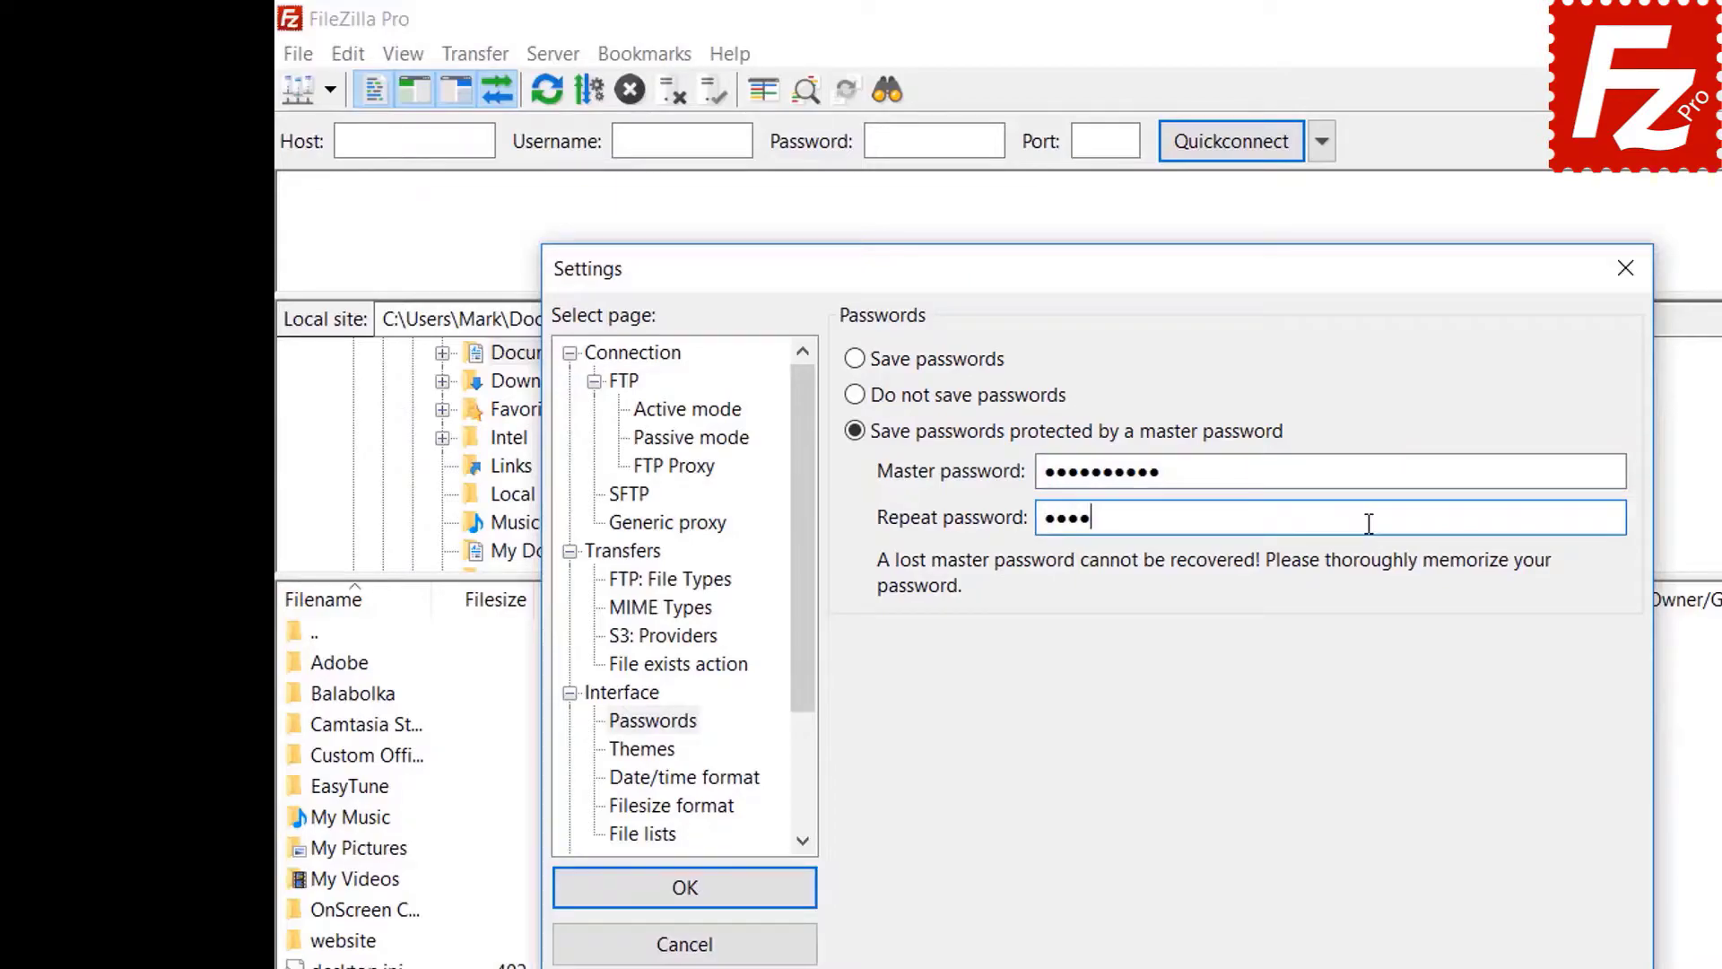
{"action": "type", "text": "•••"}
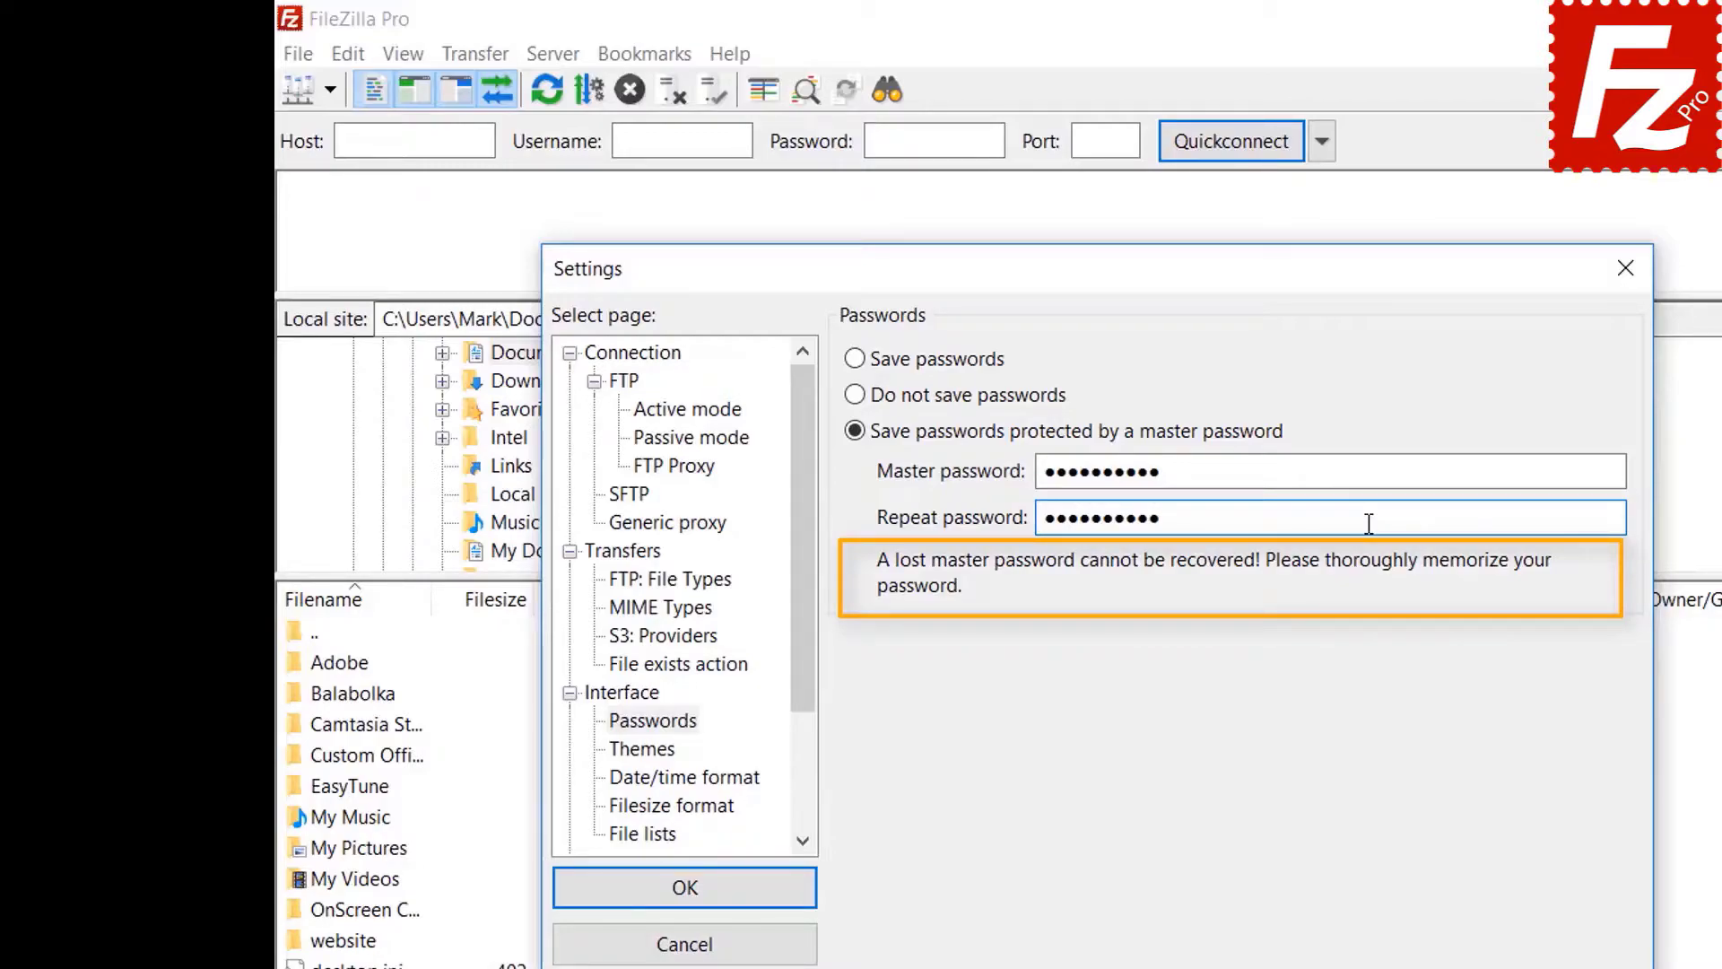
{"action": "left_click", "coordinate": [689, 900]}
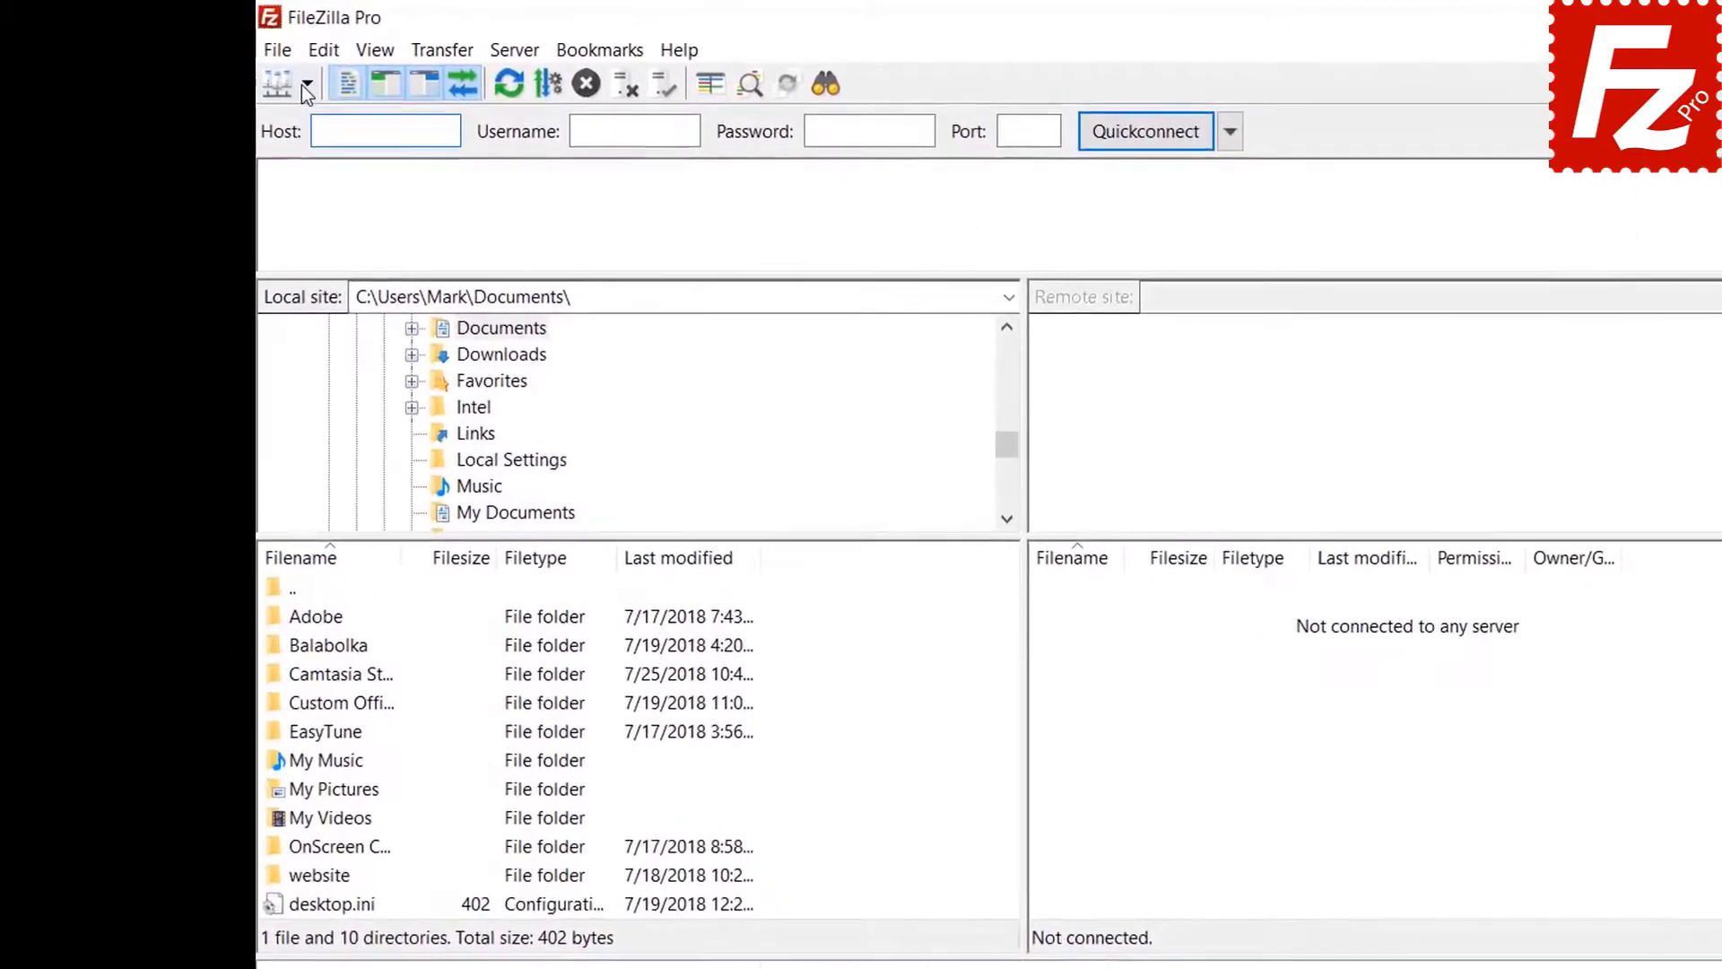
- Connect to the saved FTP Tutorial site, unlocking it with the master password
{"action": "left_click", "coordinate": [305, 85]}
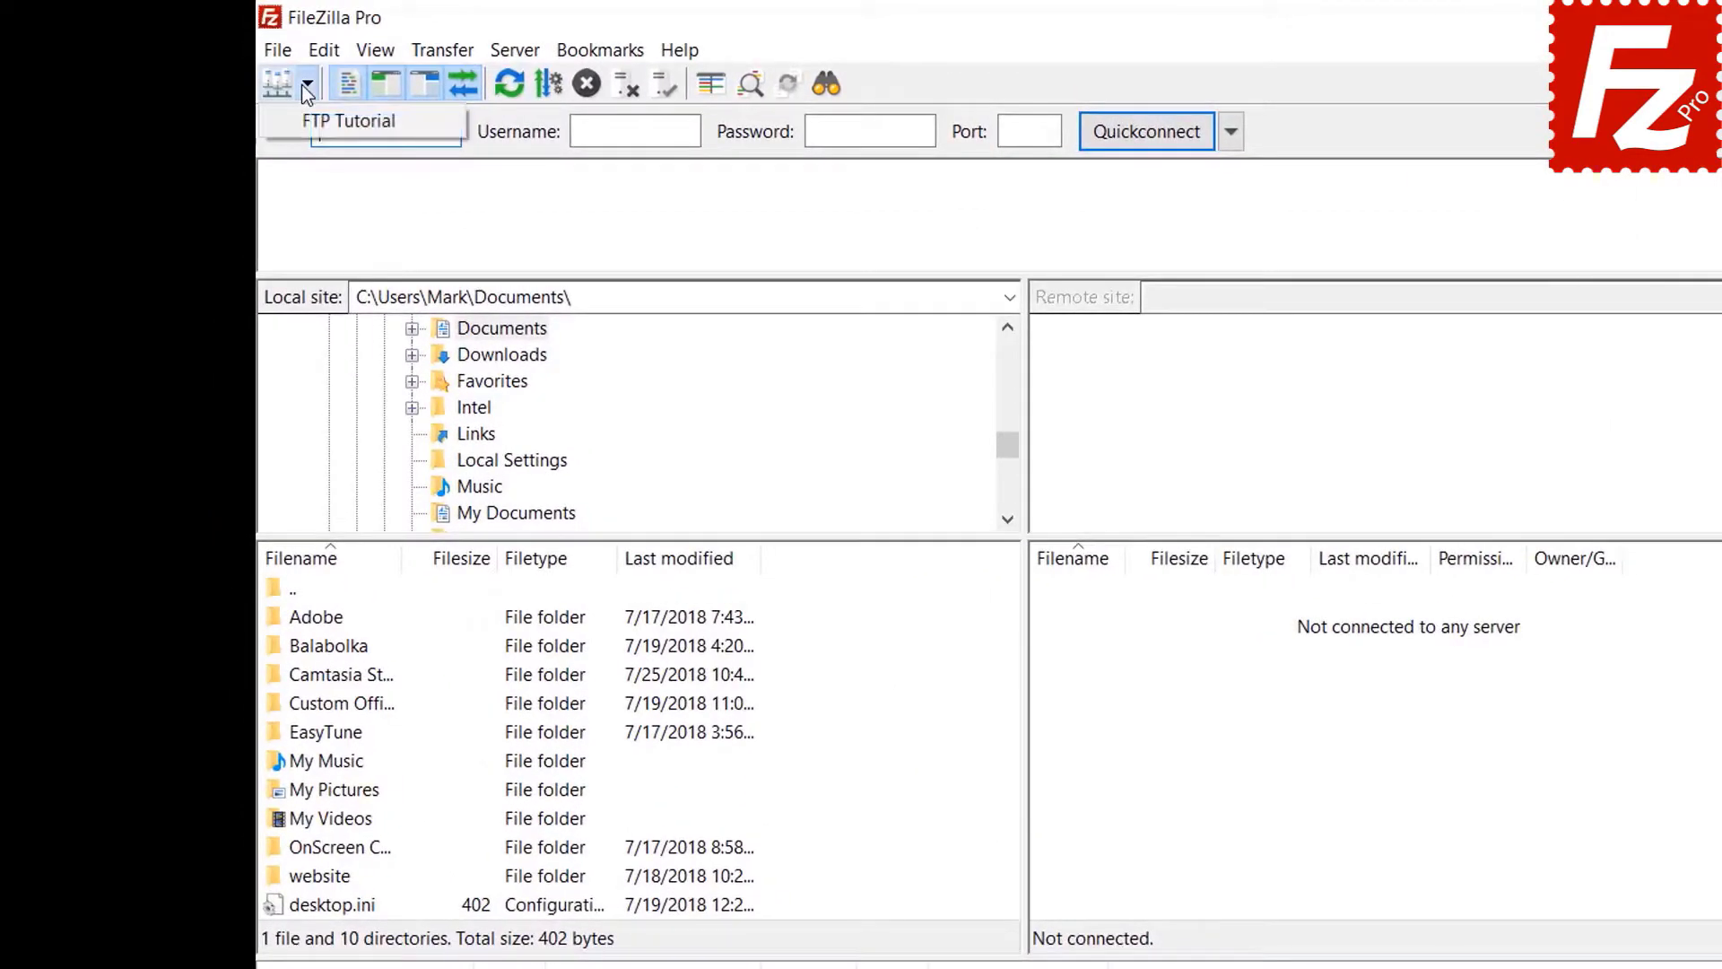
{"action": "left_click", "coordinate": [305, 121]}
{"action": "type", "text": "•••••••••"}
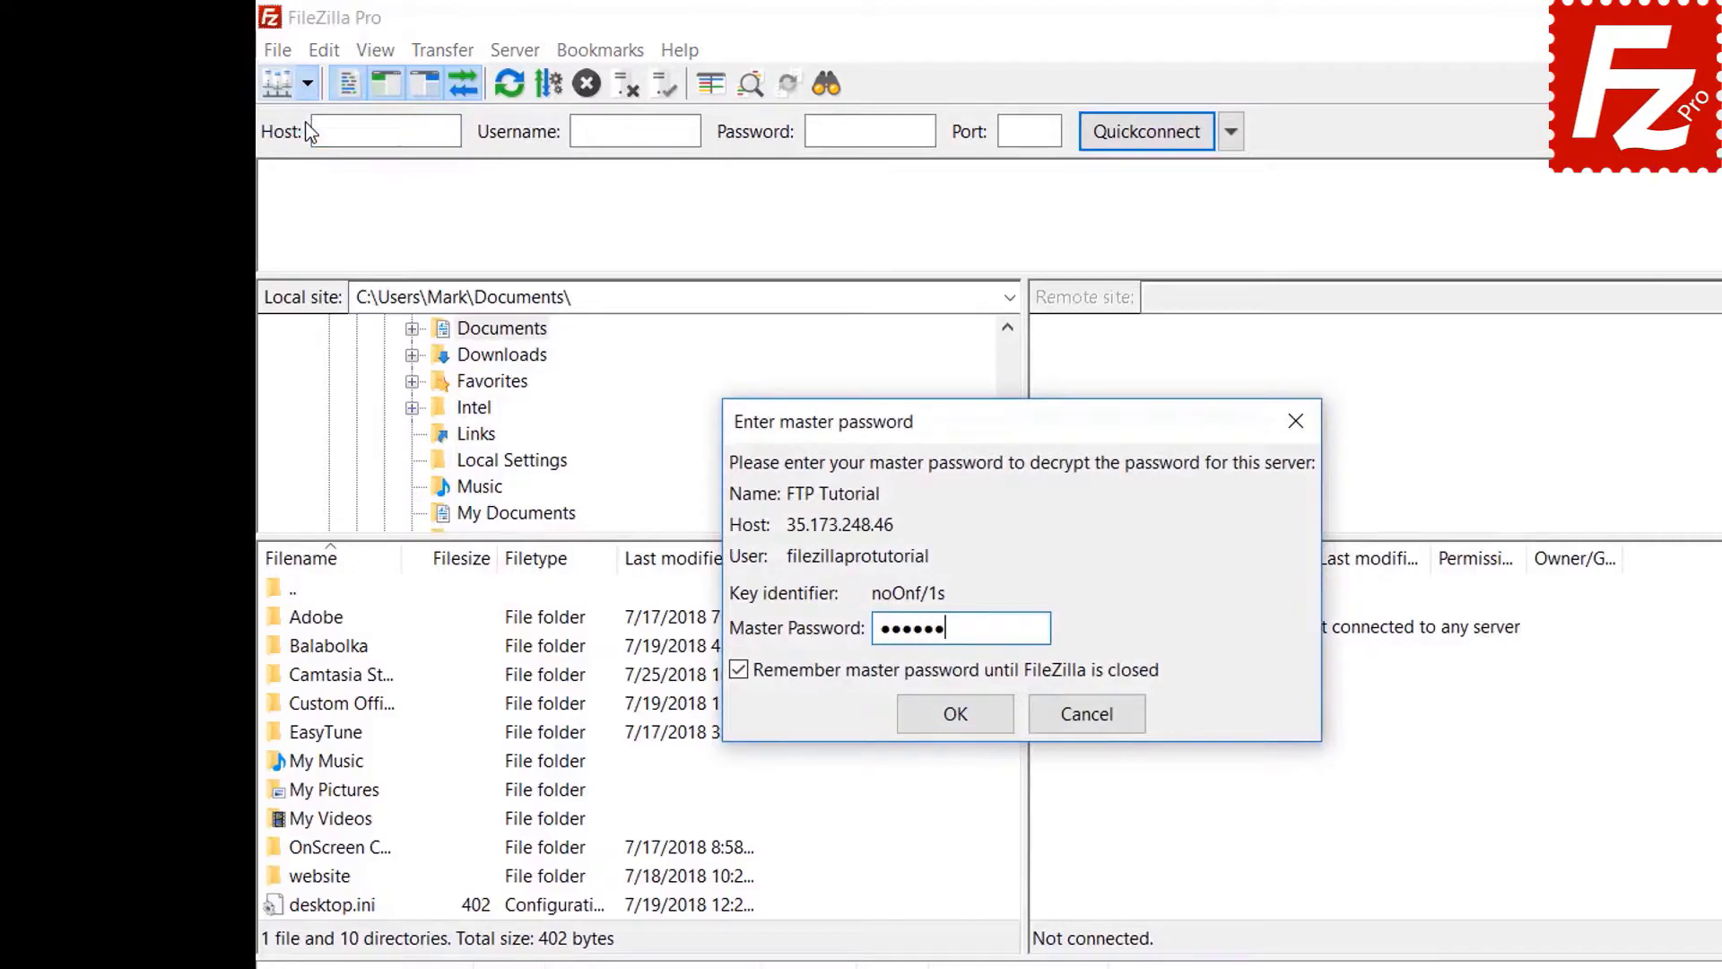
{"action": "type", "text": "•"}
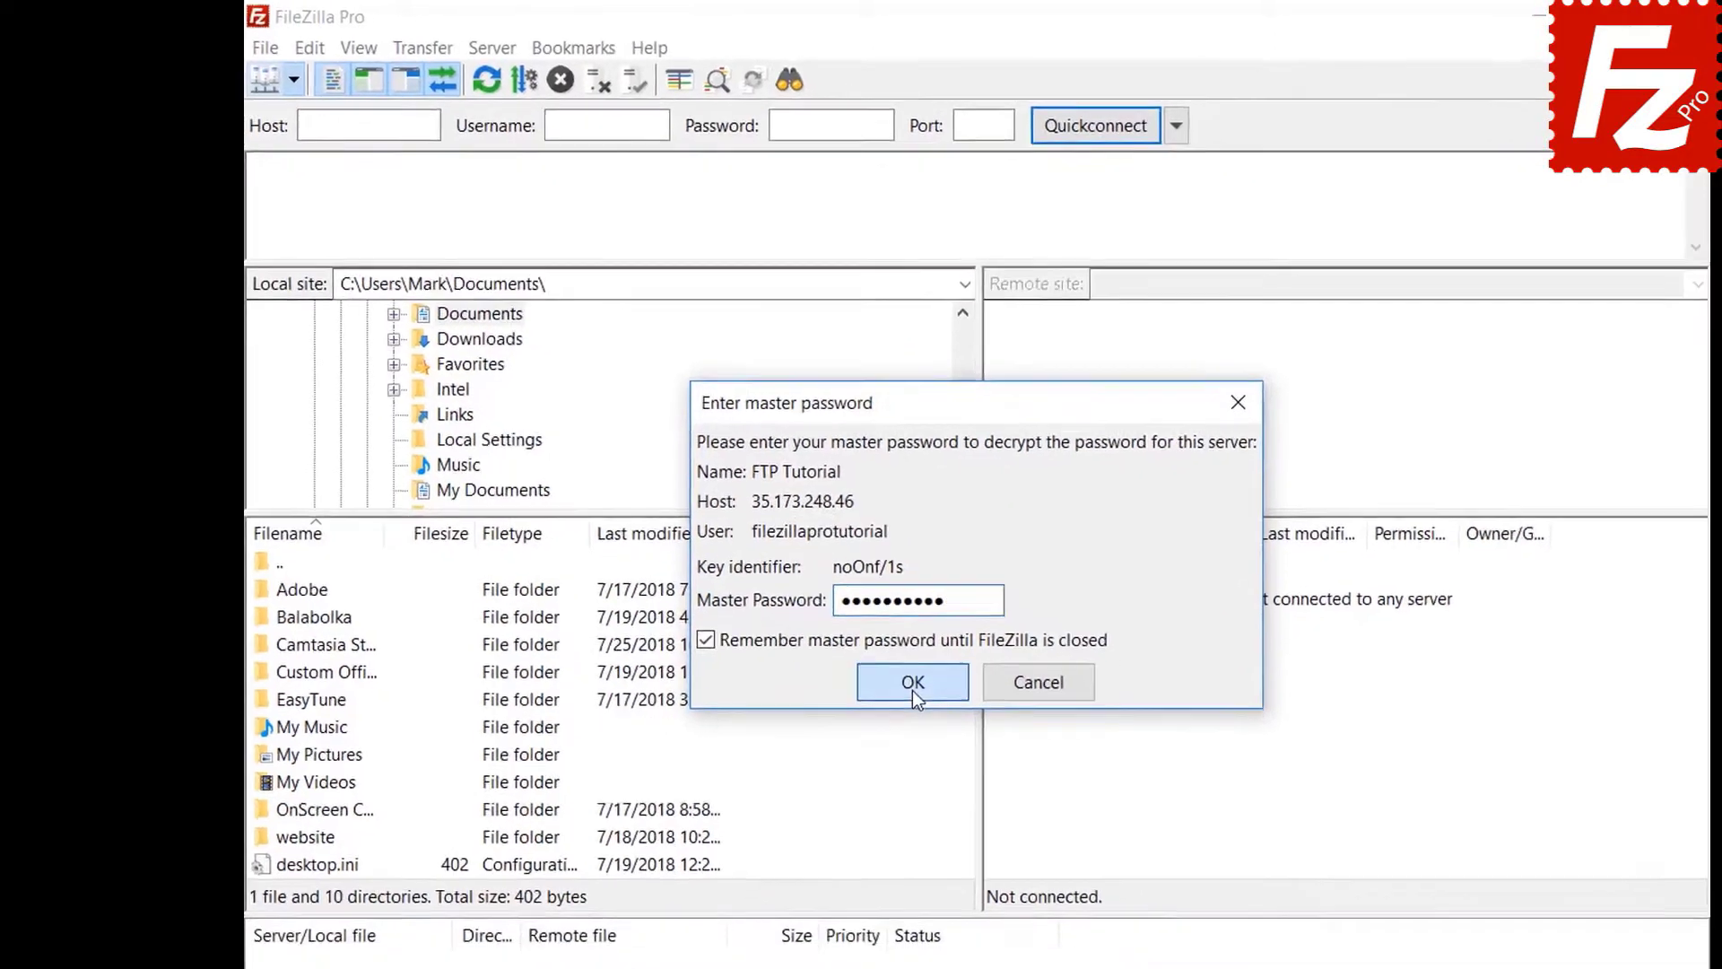
{"action": "left_click", "coordinate": [957, 715]}
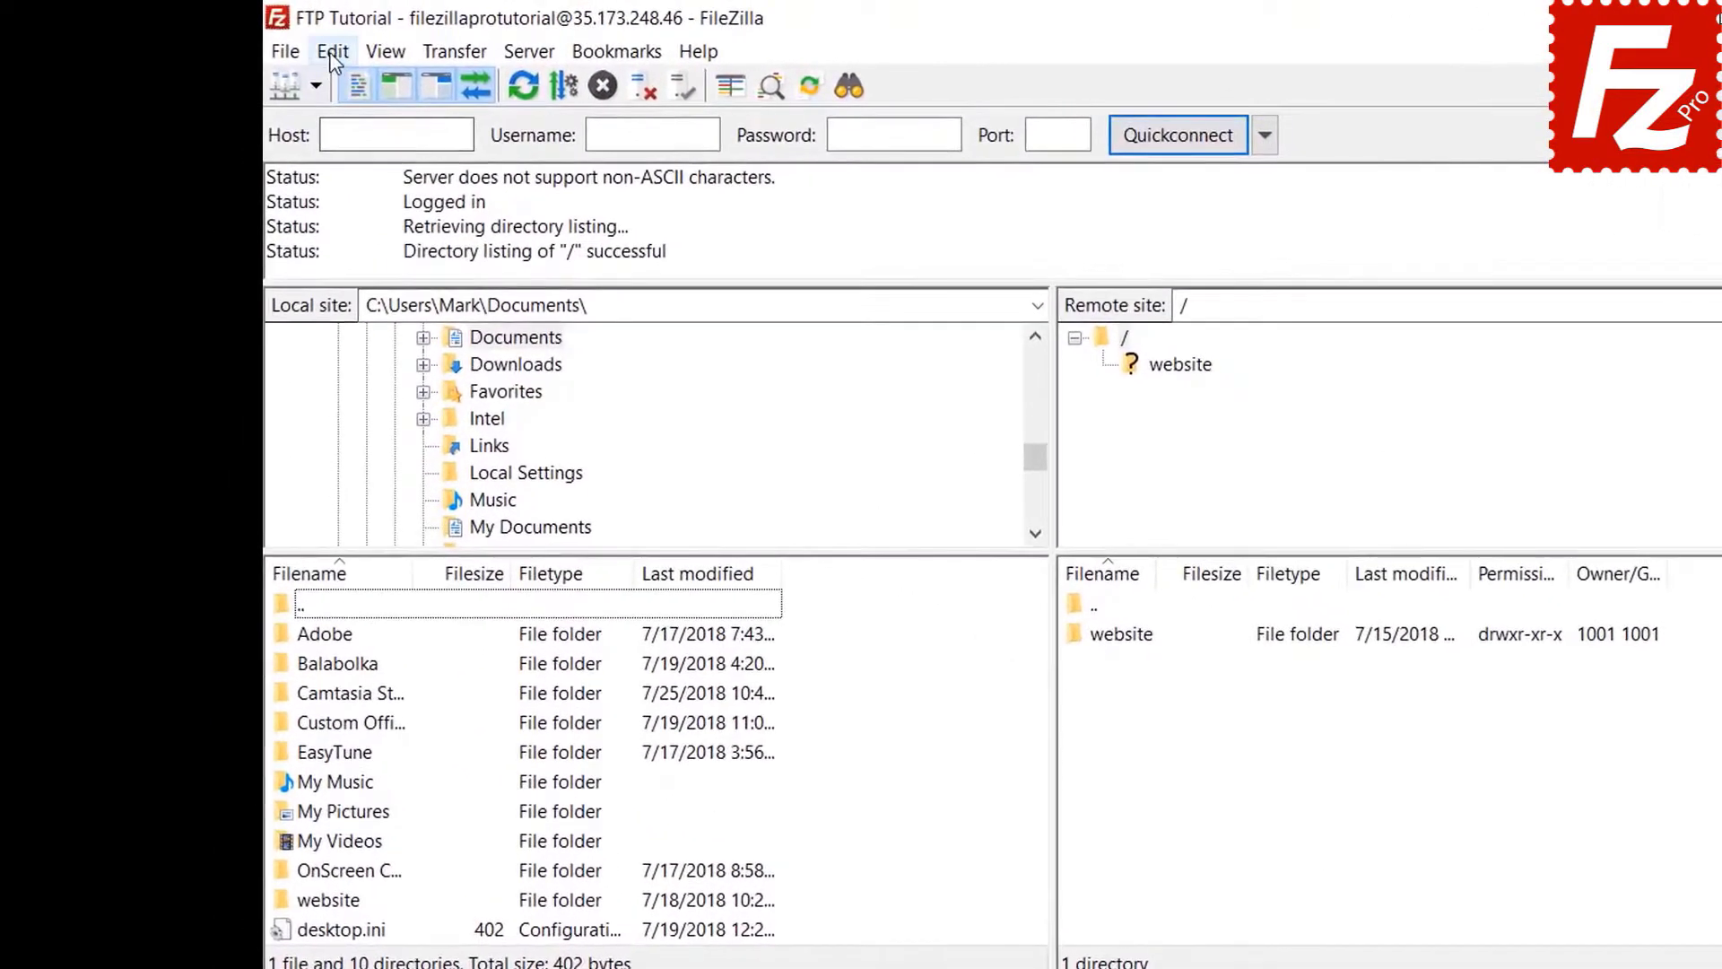
{"action": "left_click", "coordinate": [273, 43]}
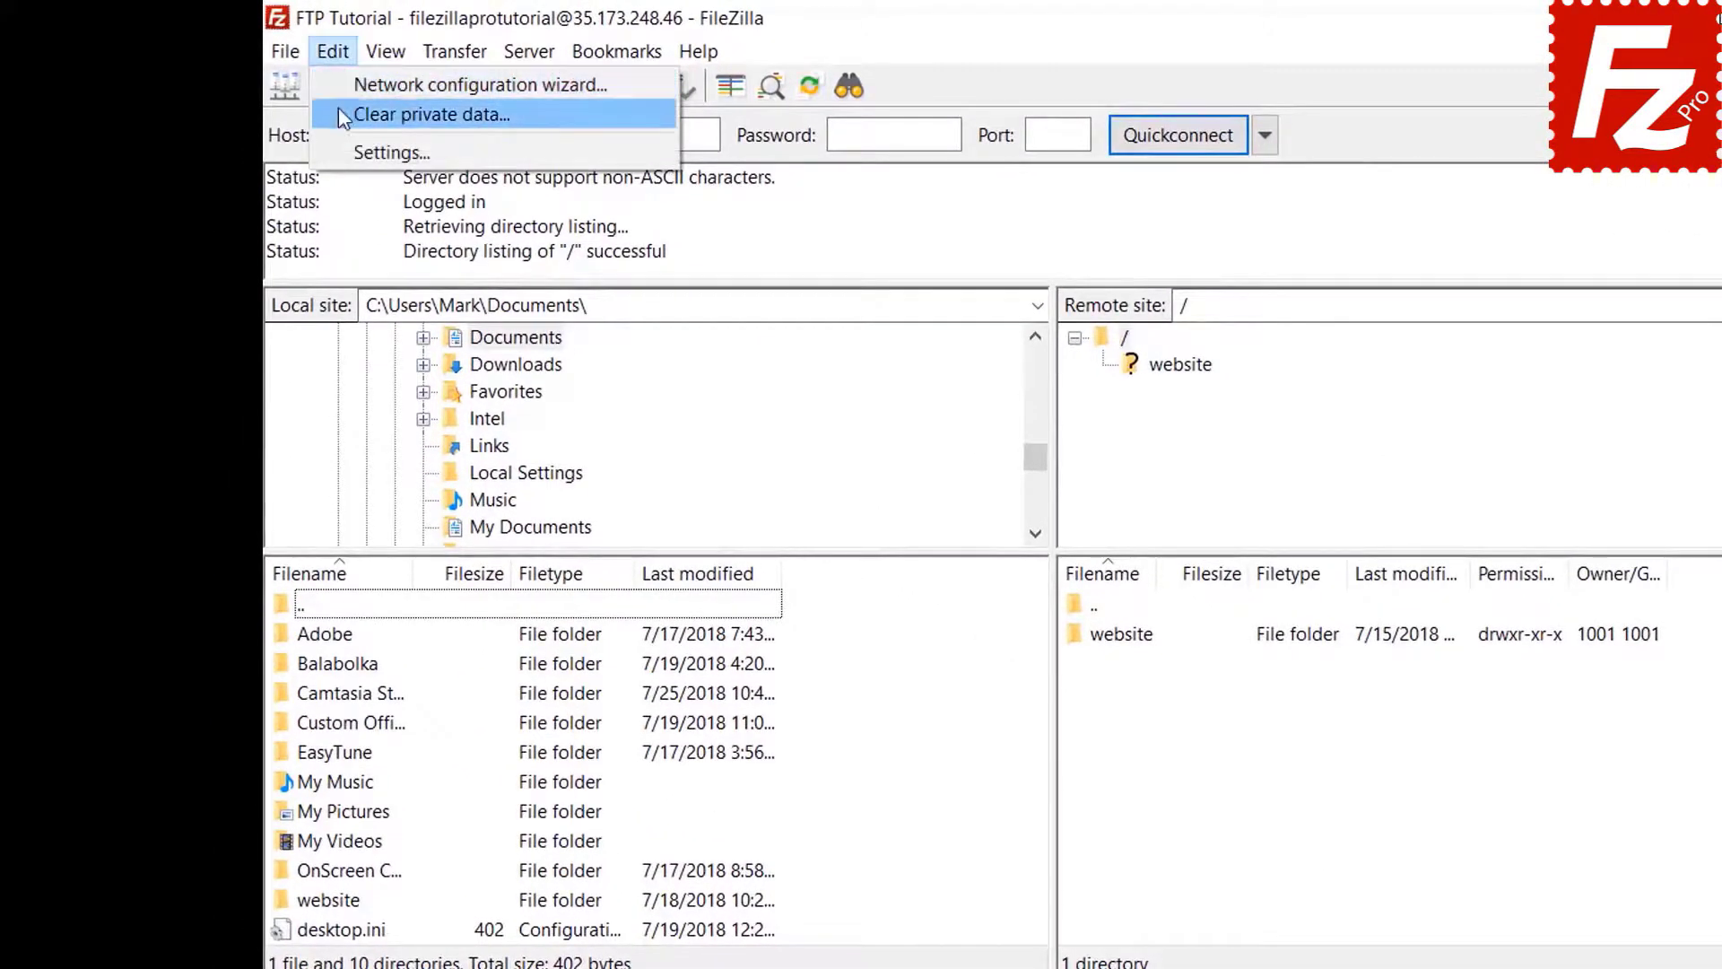
{"action": "left_click", "coordinate": [341, 151]}
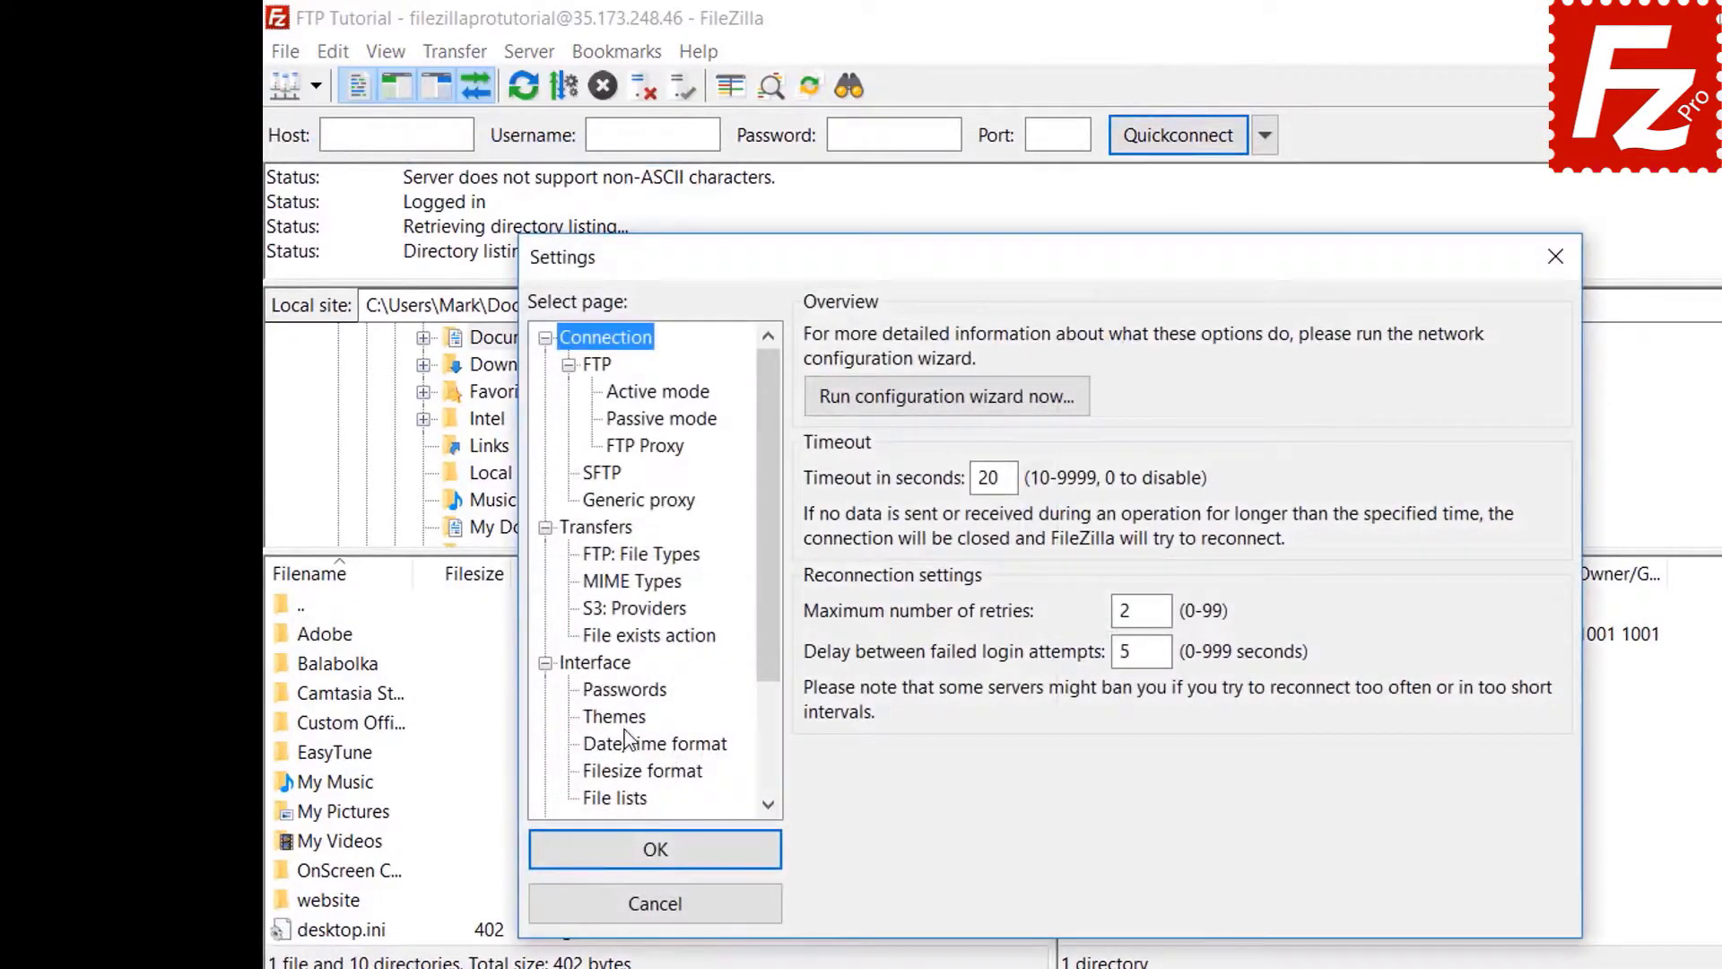
{"action": "left_click", "coordinate": [625, 689]}
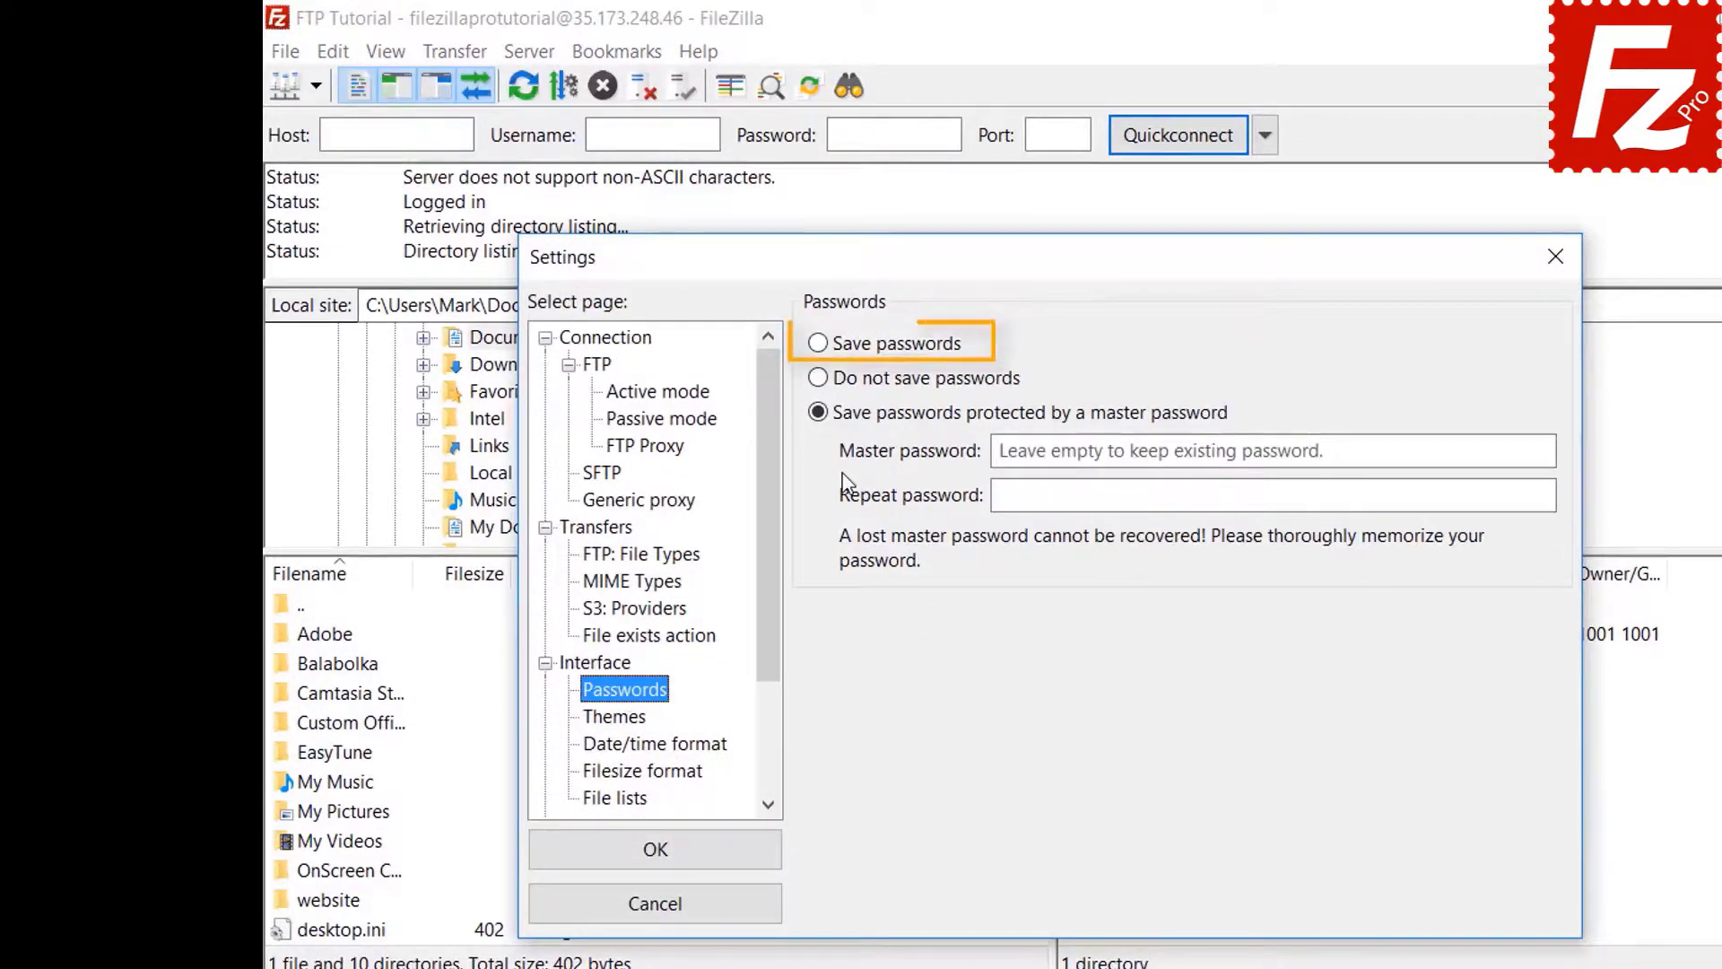
{"action": "left_click", "coordinate": [823, 348]}
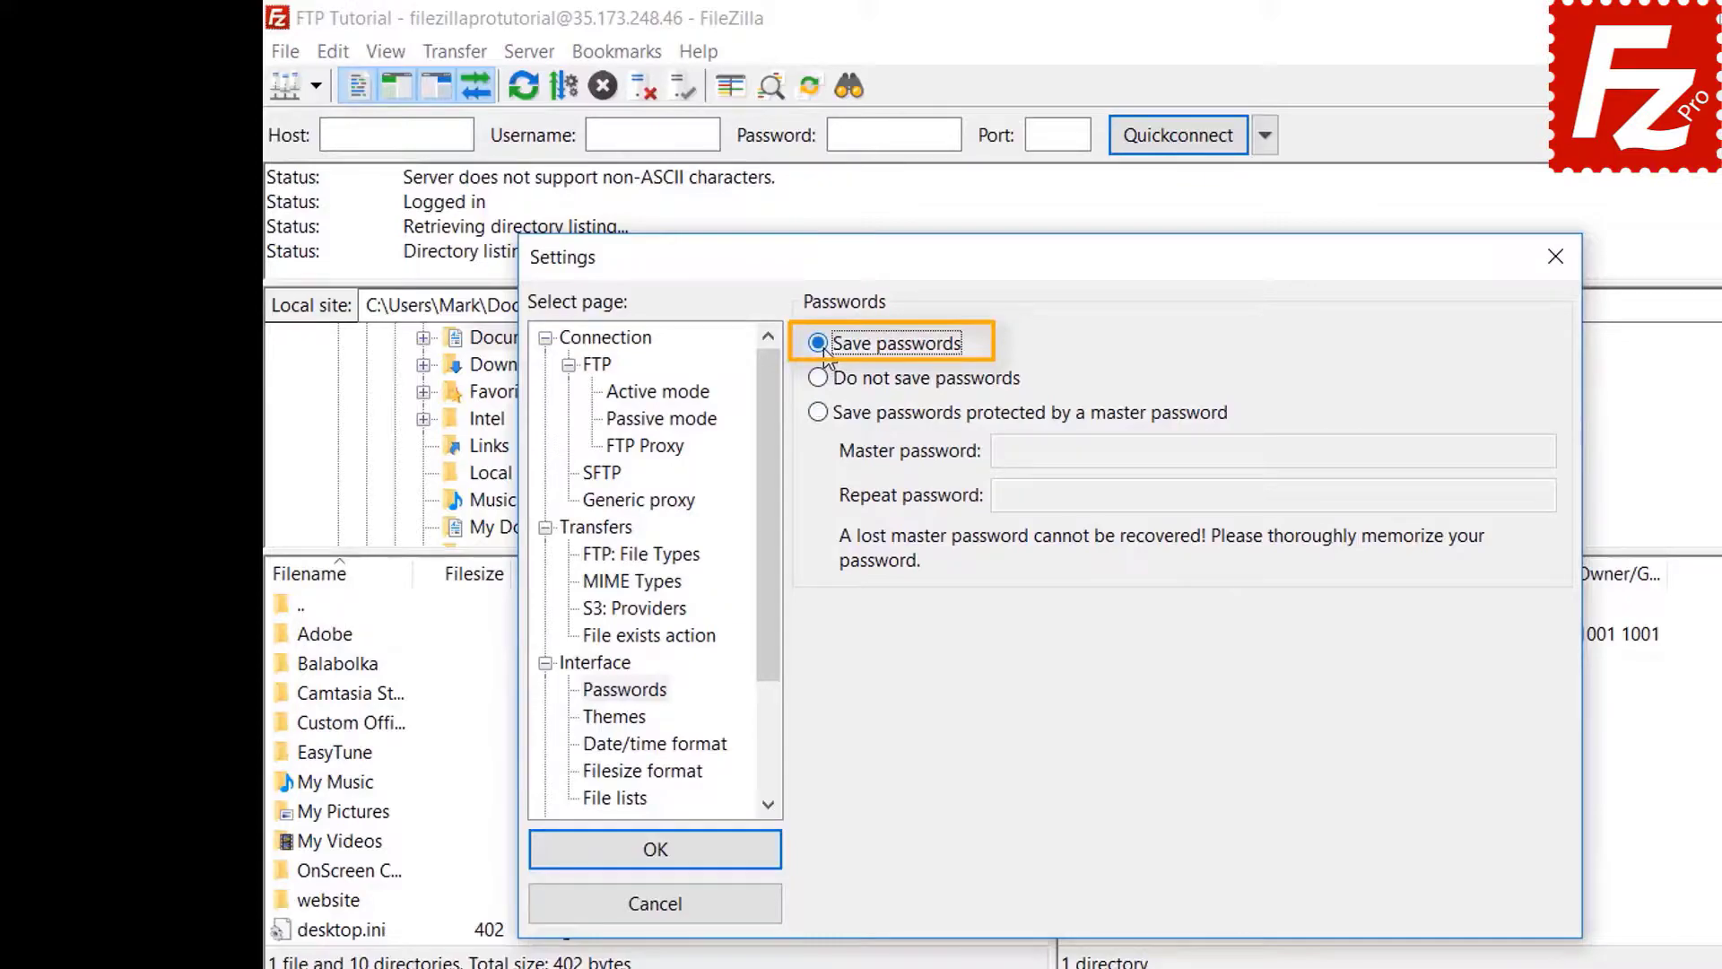
{"action": "left_click", "coordinate": [673, 857]}
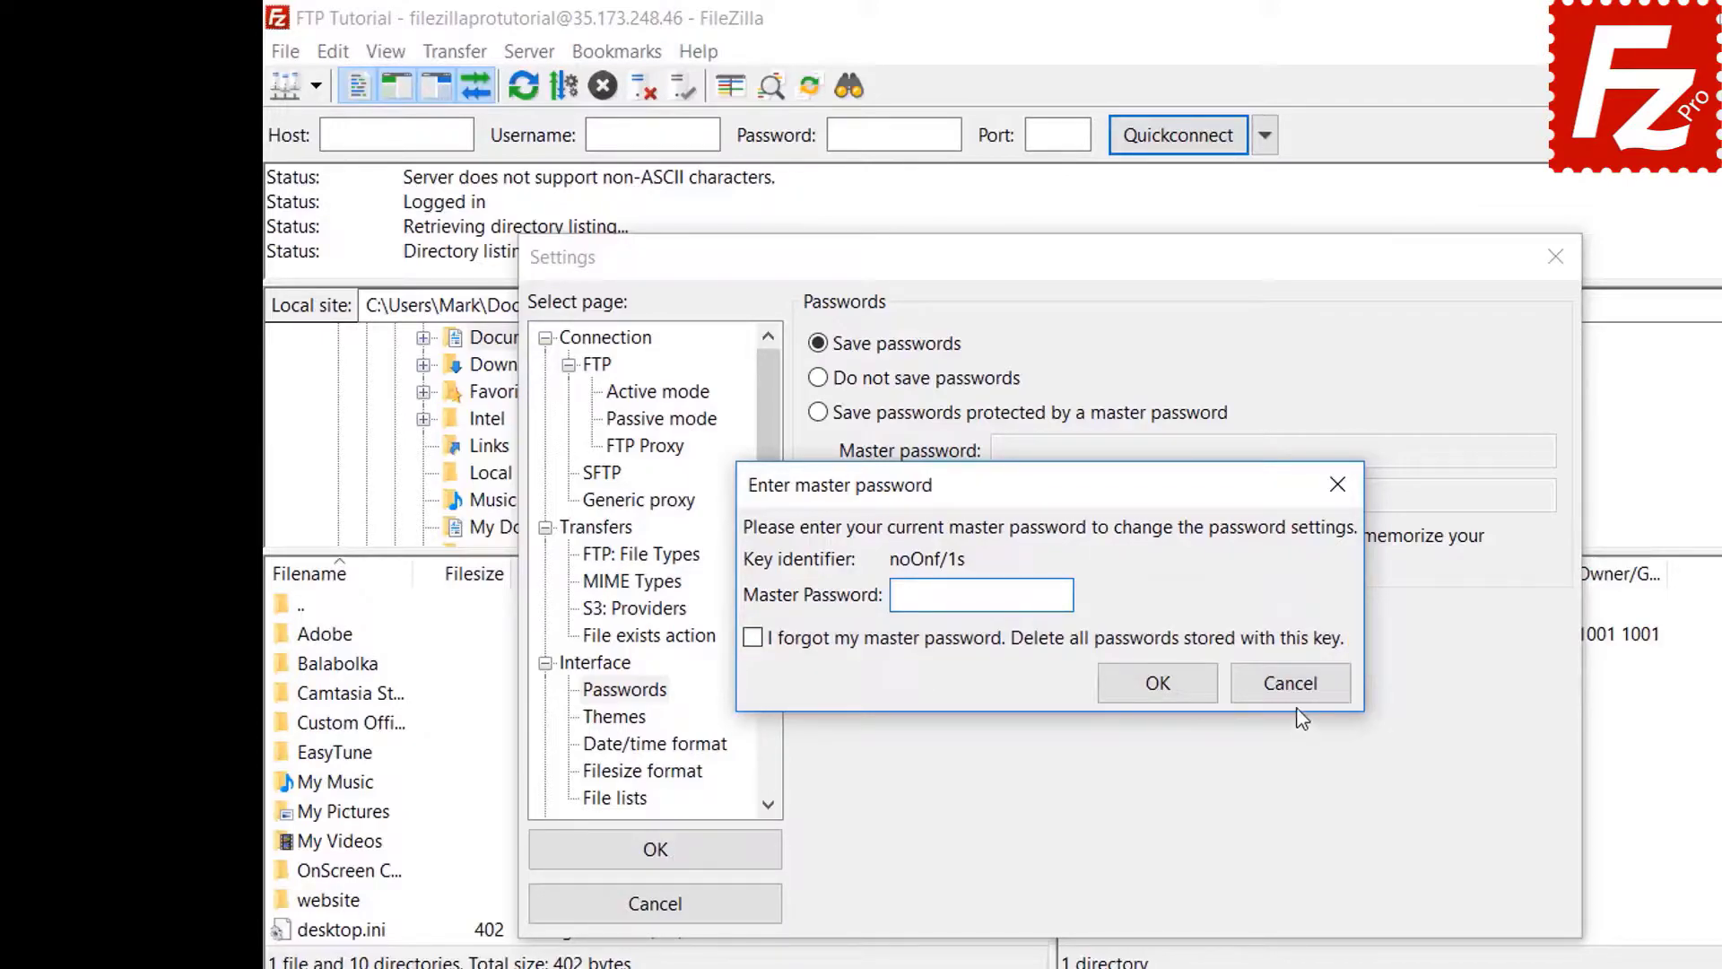
{"action": "left_click", "coordinate": [1272, 682]}
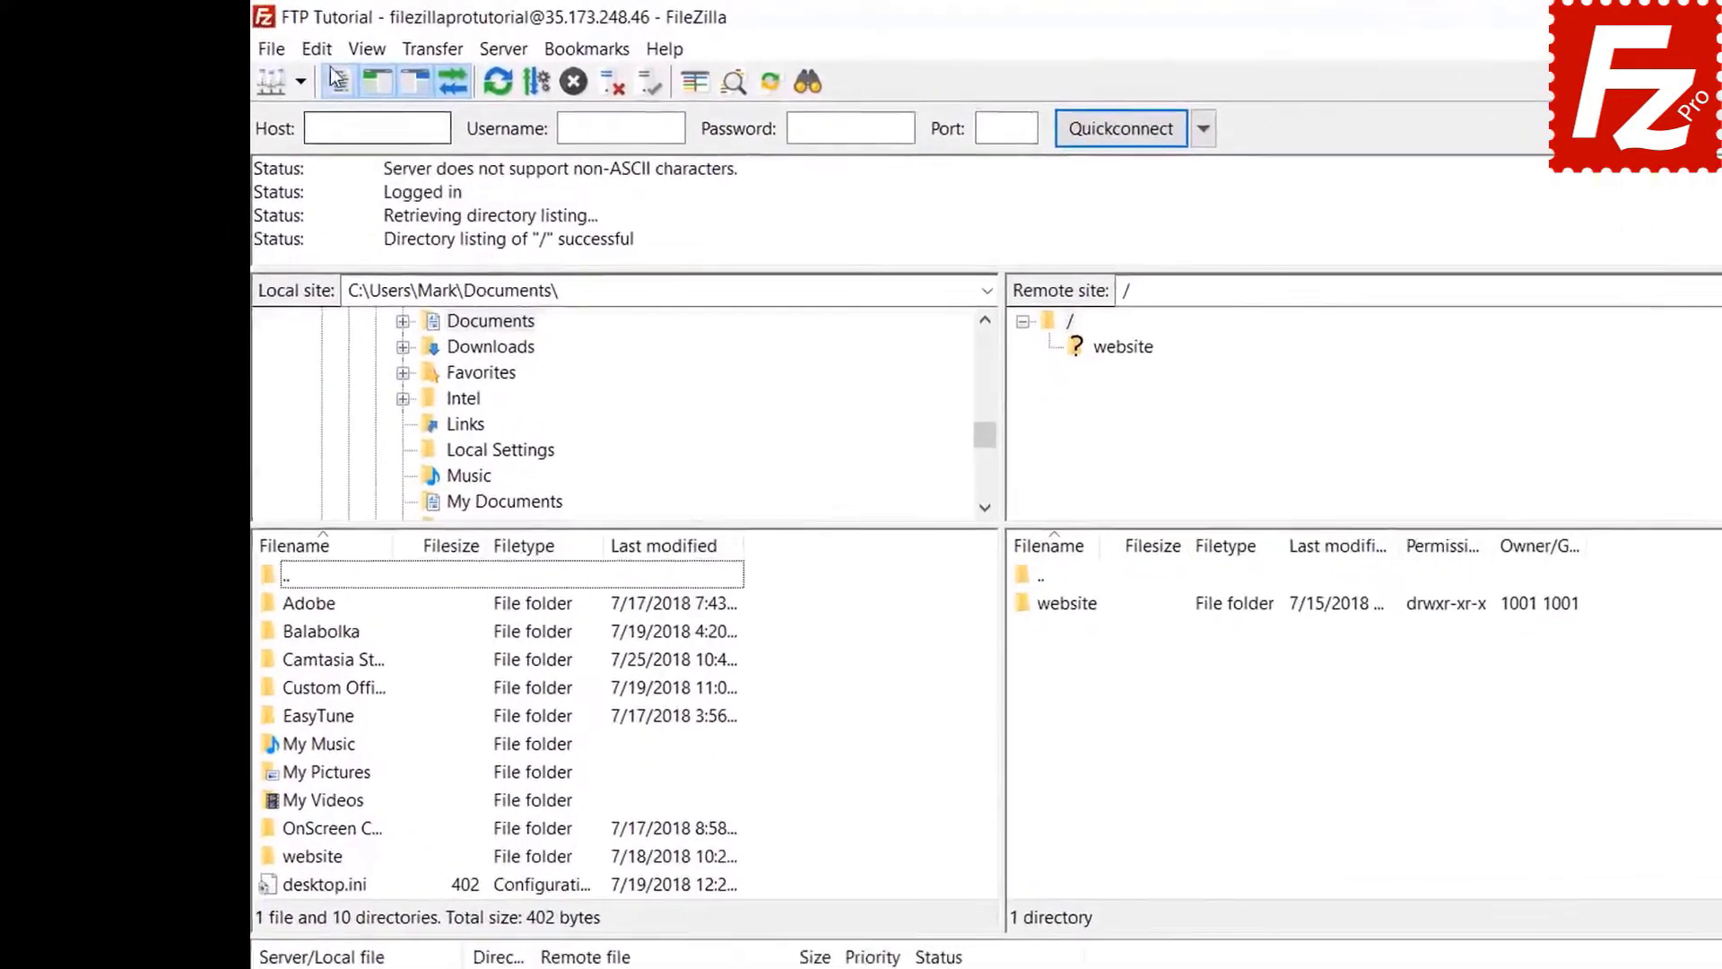
- Clear private data, wiping the Quickconnect history and Reconnect information
{"action": "left_click", "coordinate": [323, 52]}
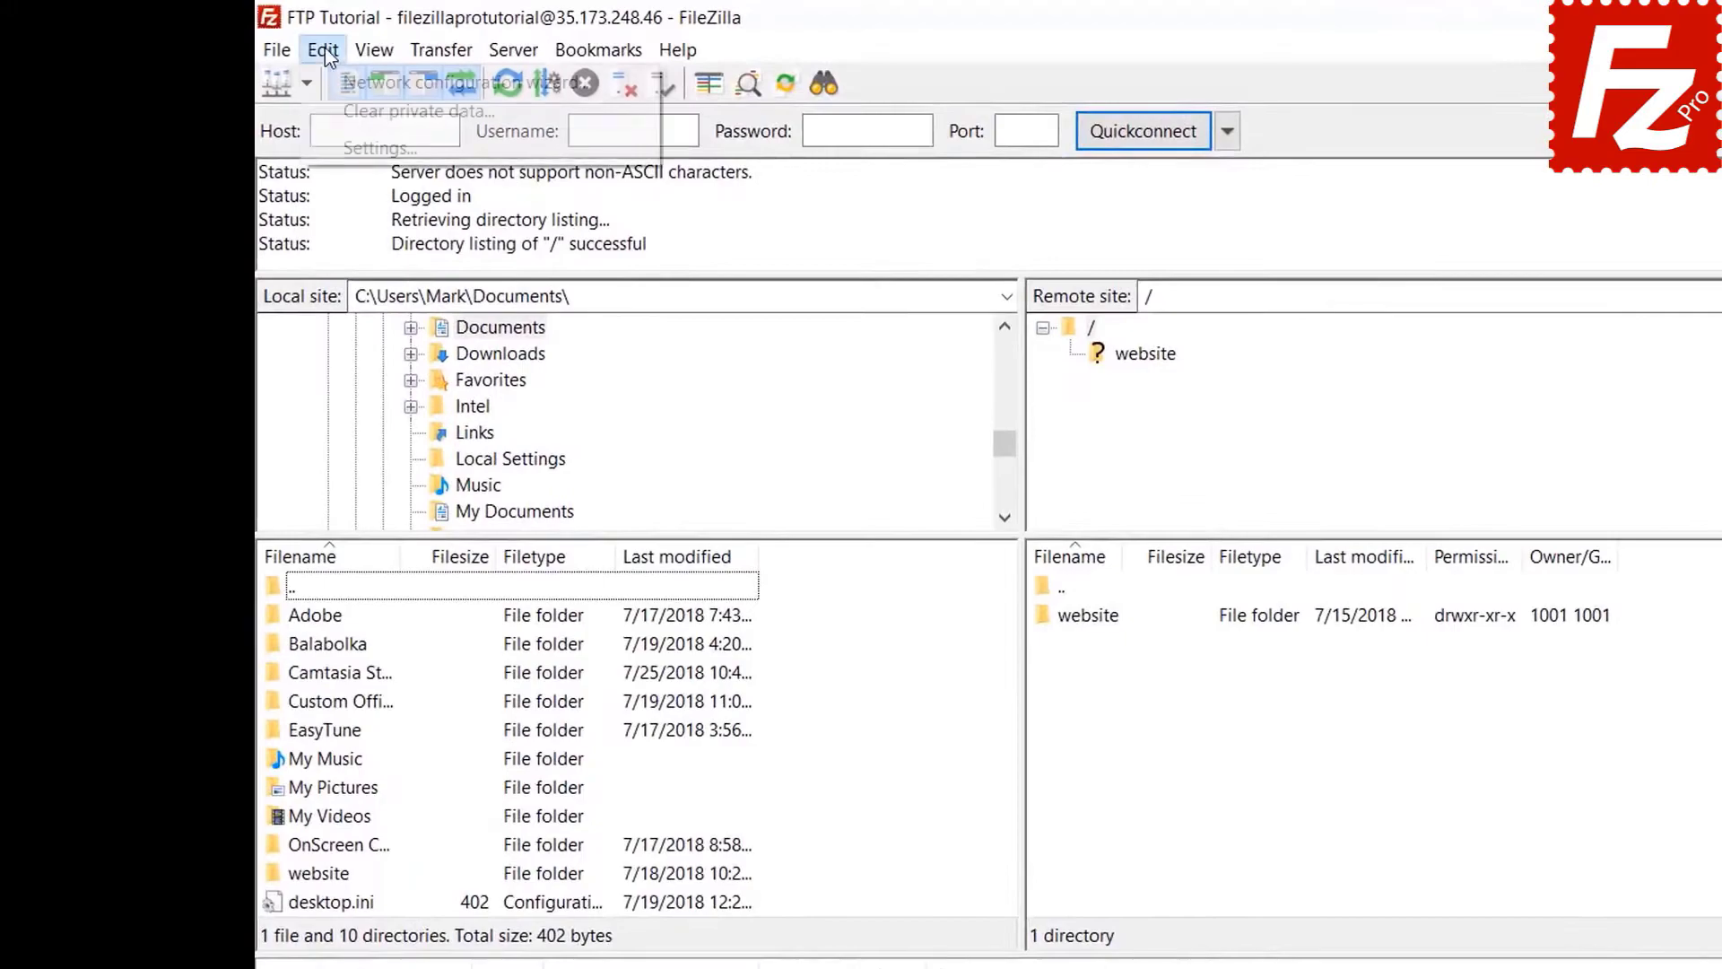
{"action": "left_click", "coordinate": [334, 111]}
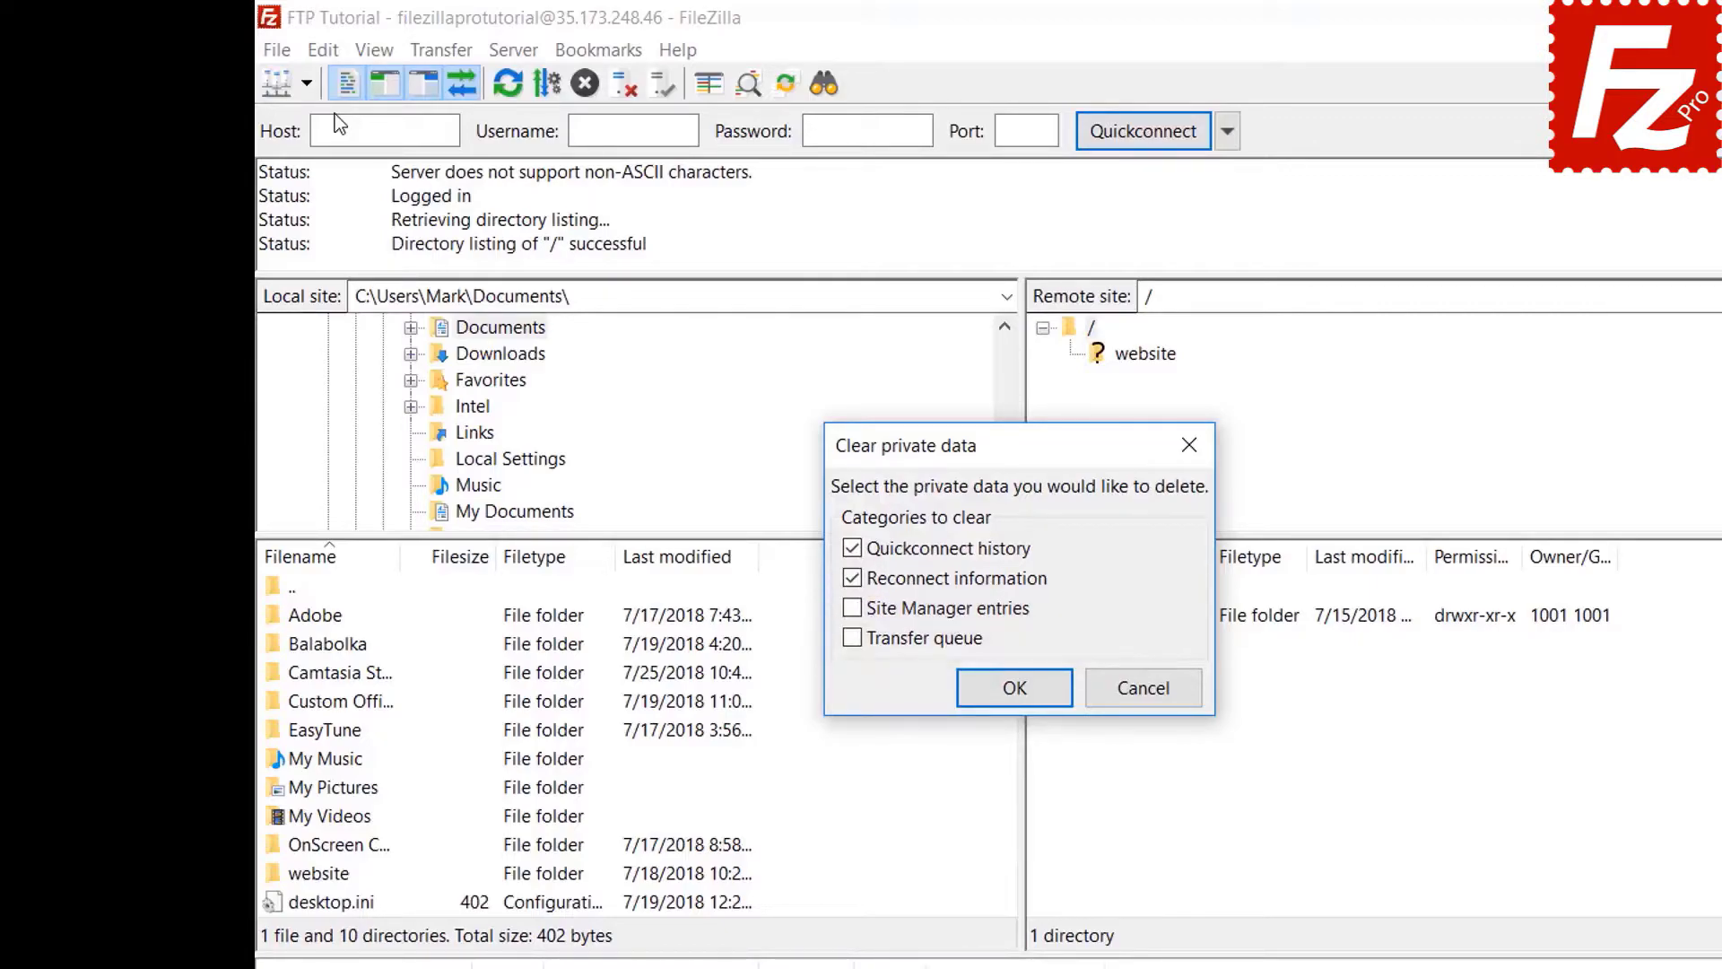
{"action": "left_click", "coordinate": [1011, 688]}
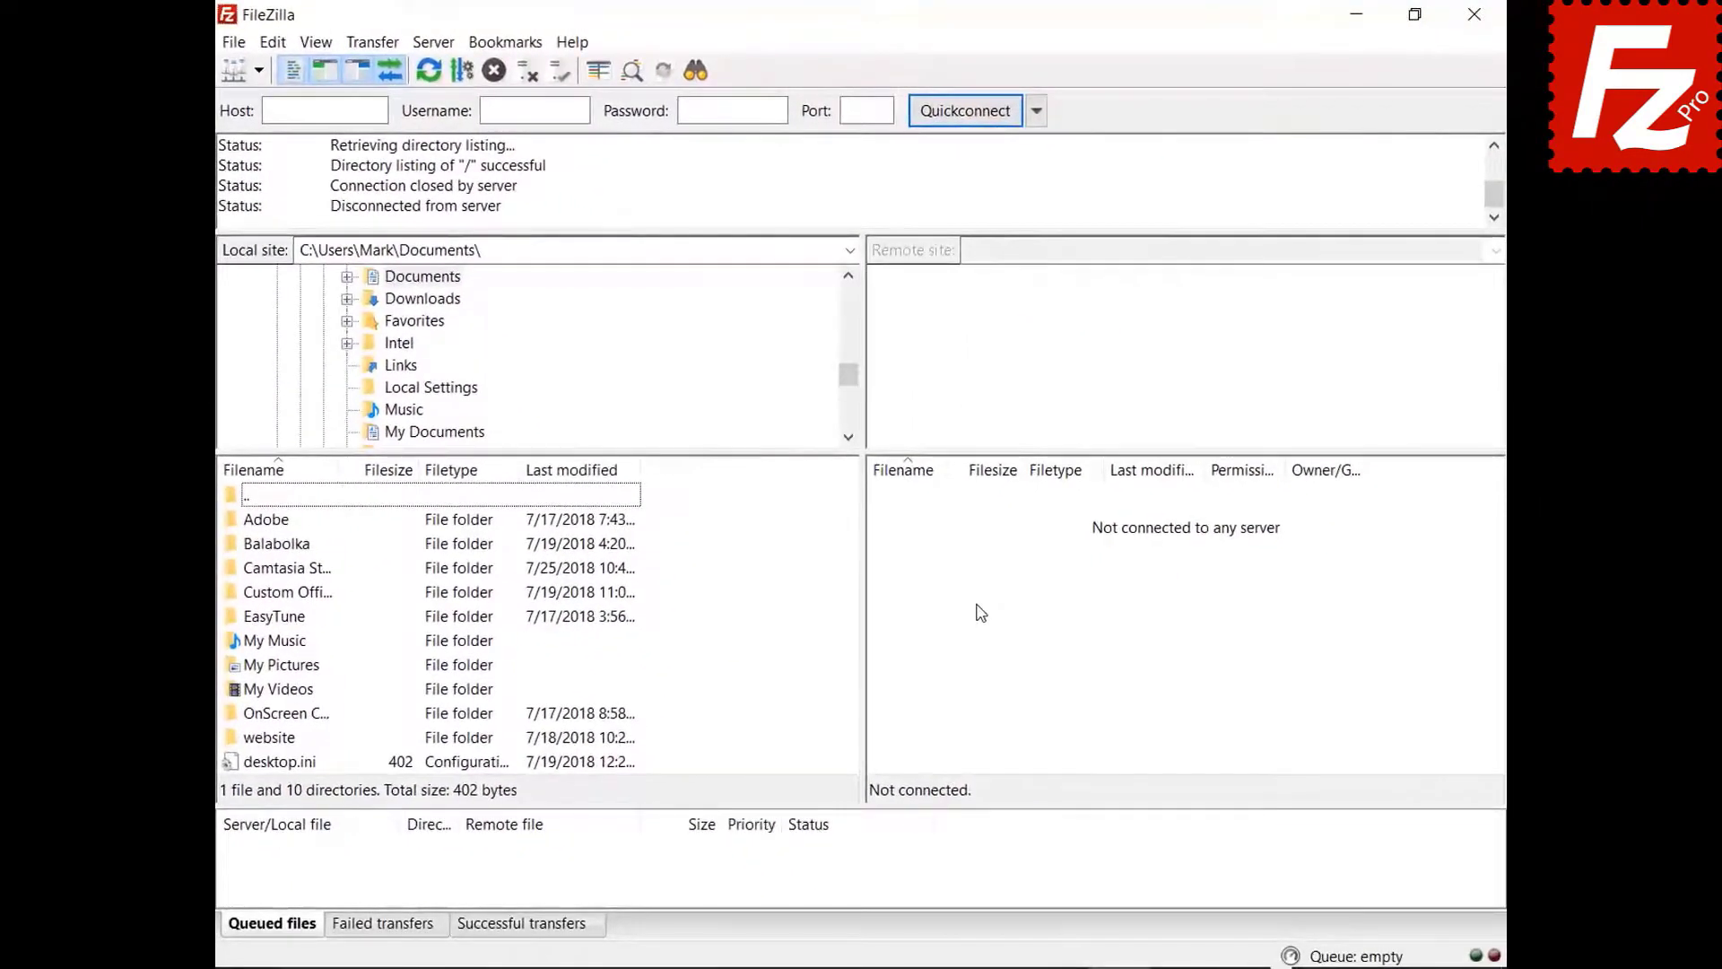
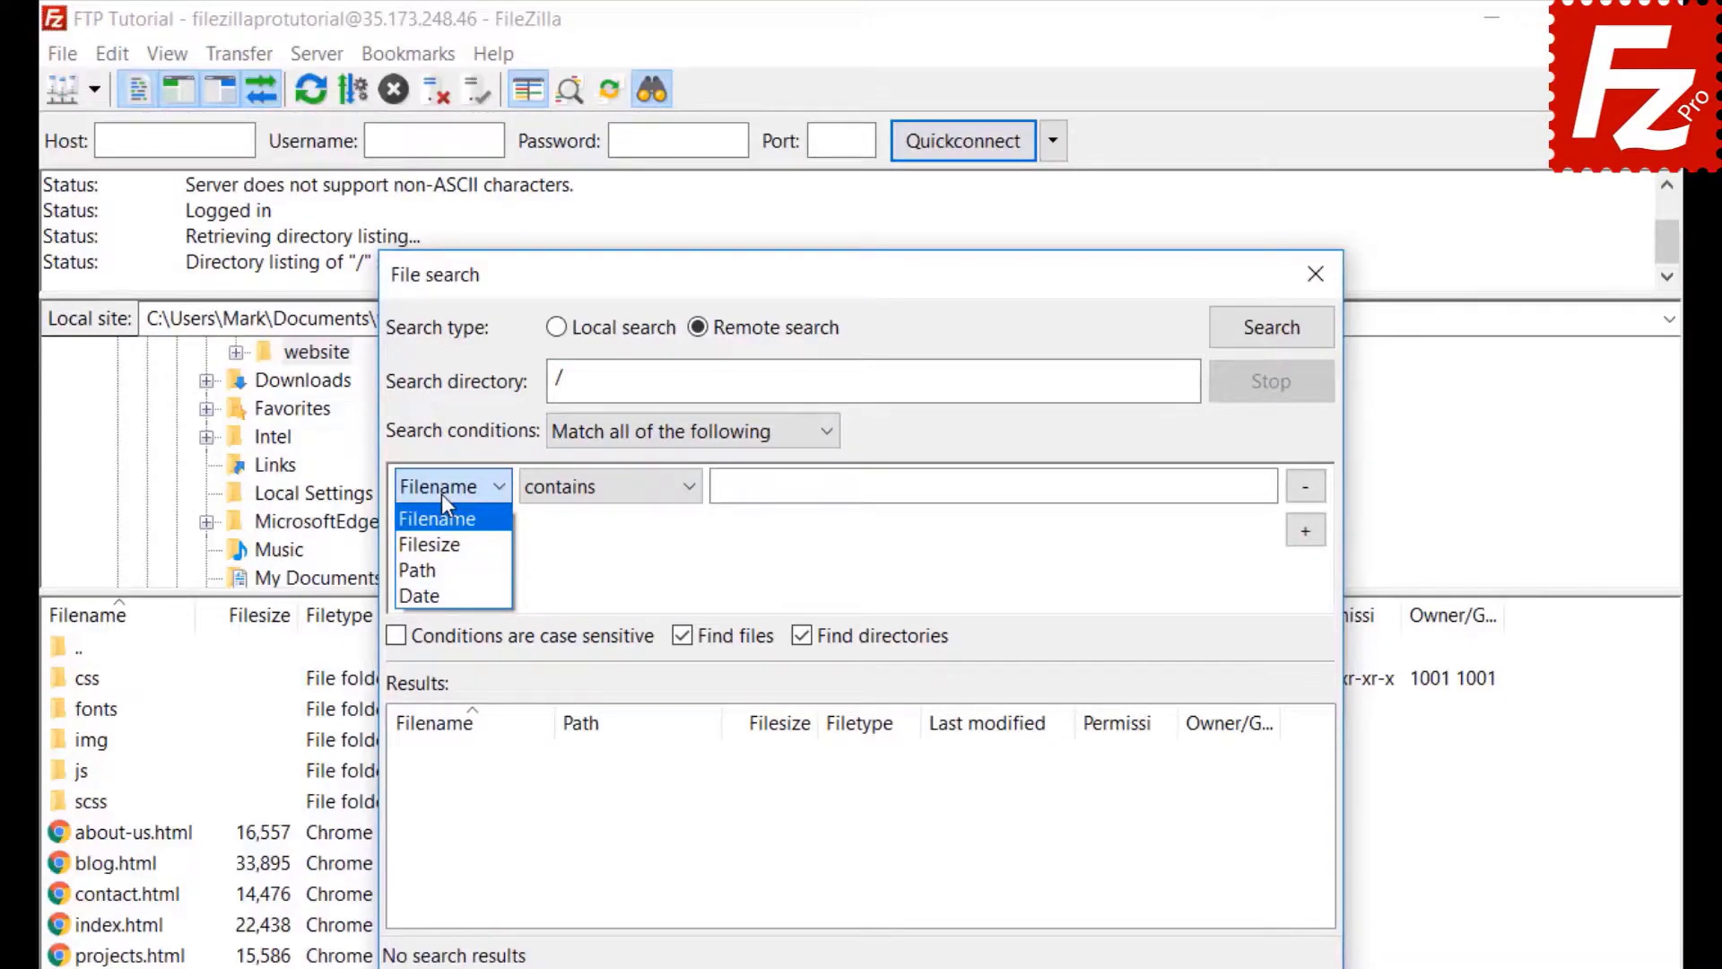
- Set the first search condition to Filename contains .jpg
{"action": "left_click", "coordinate": [442, 495]}
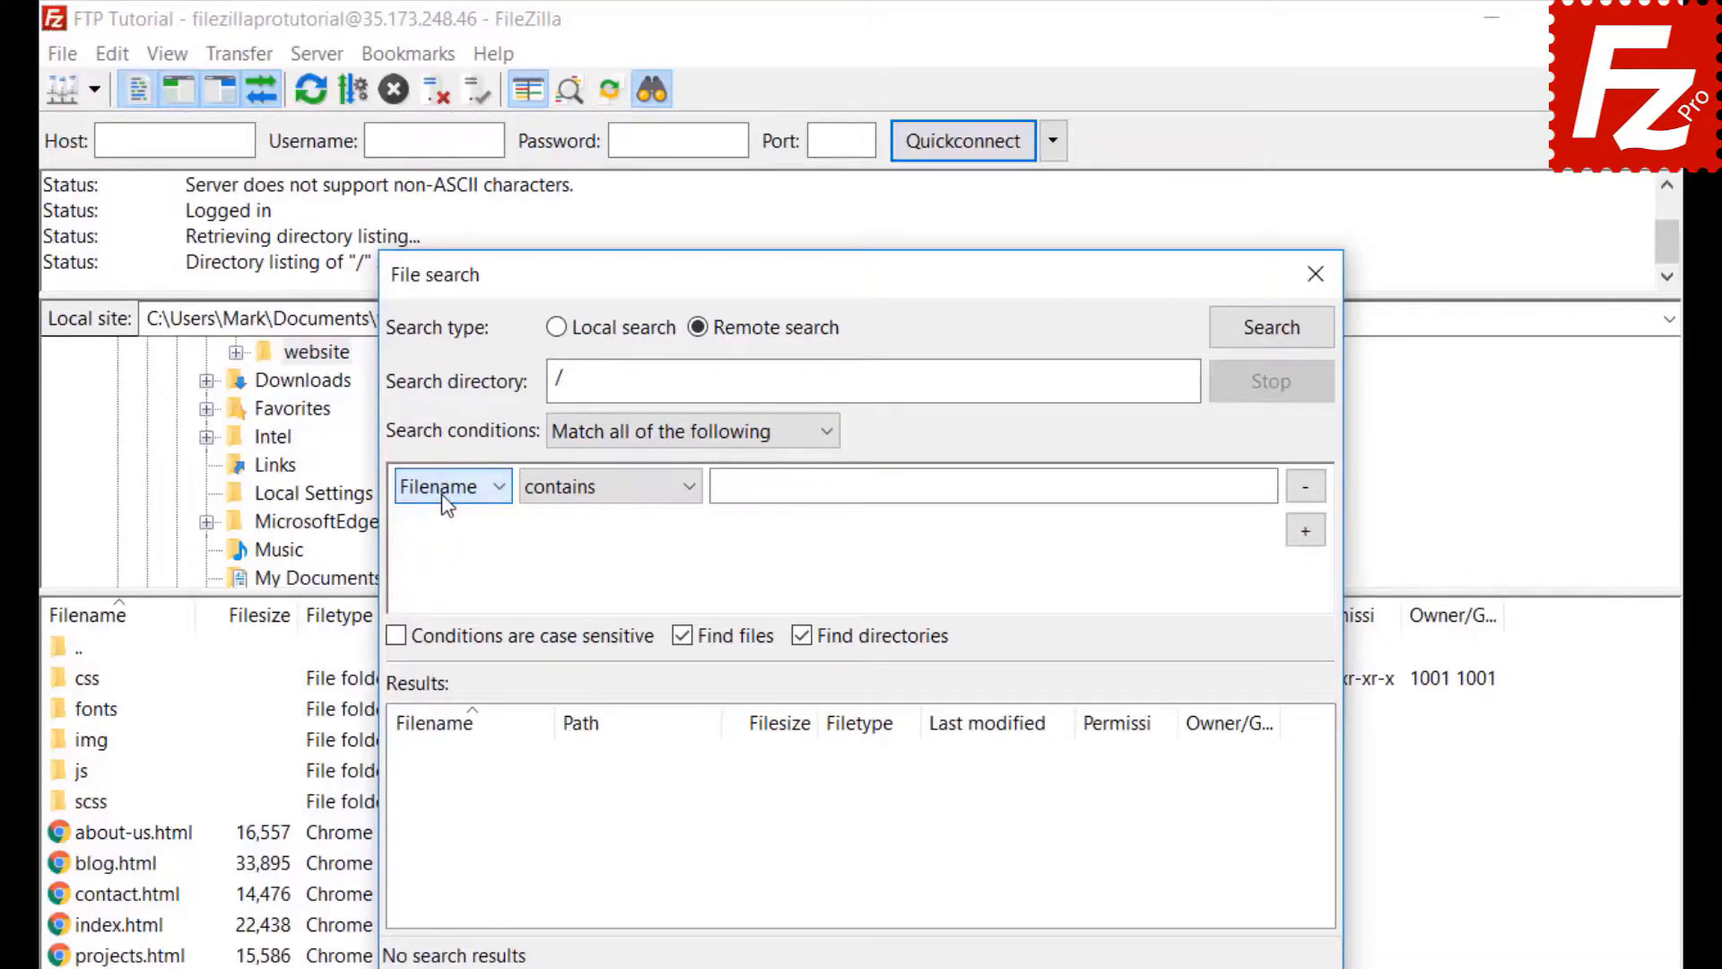
{"action": "left_click", "coordinate": [607, 500]}
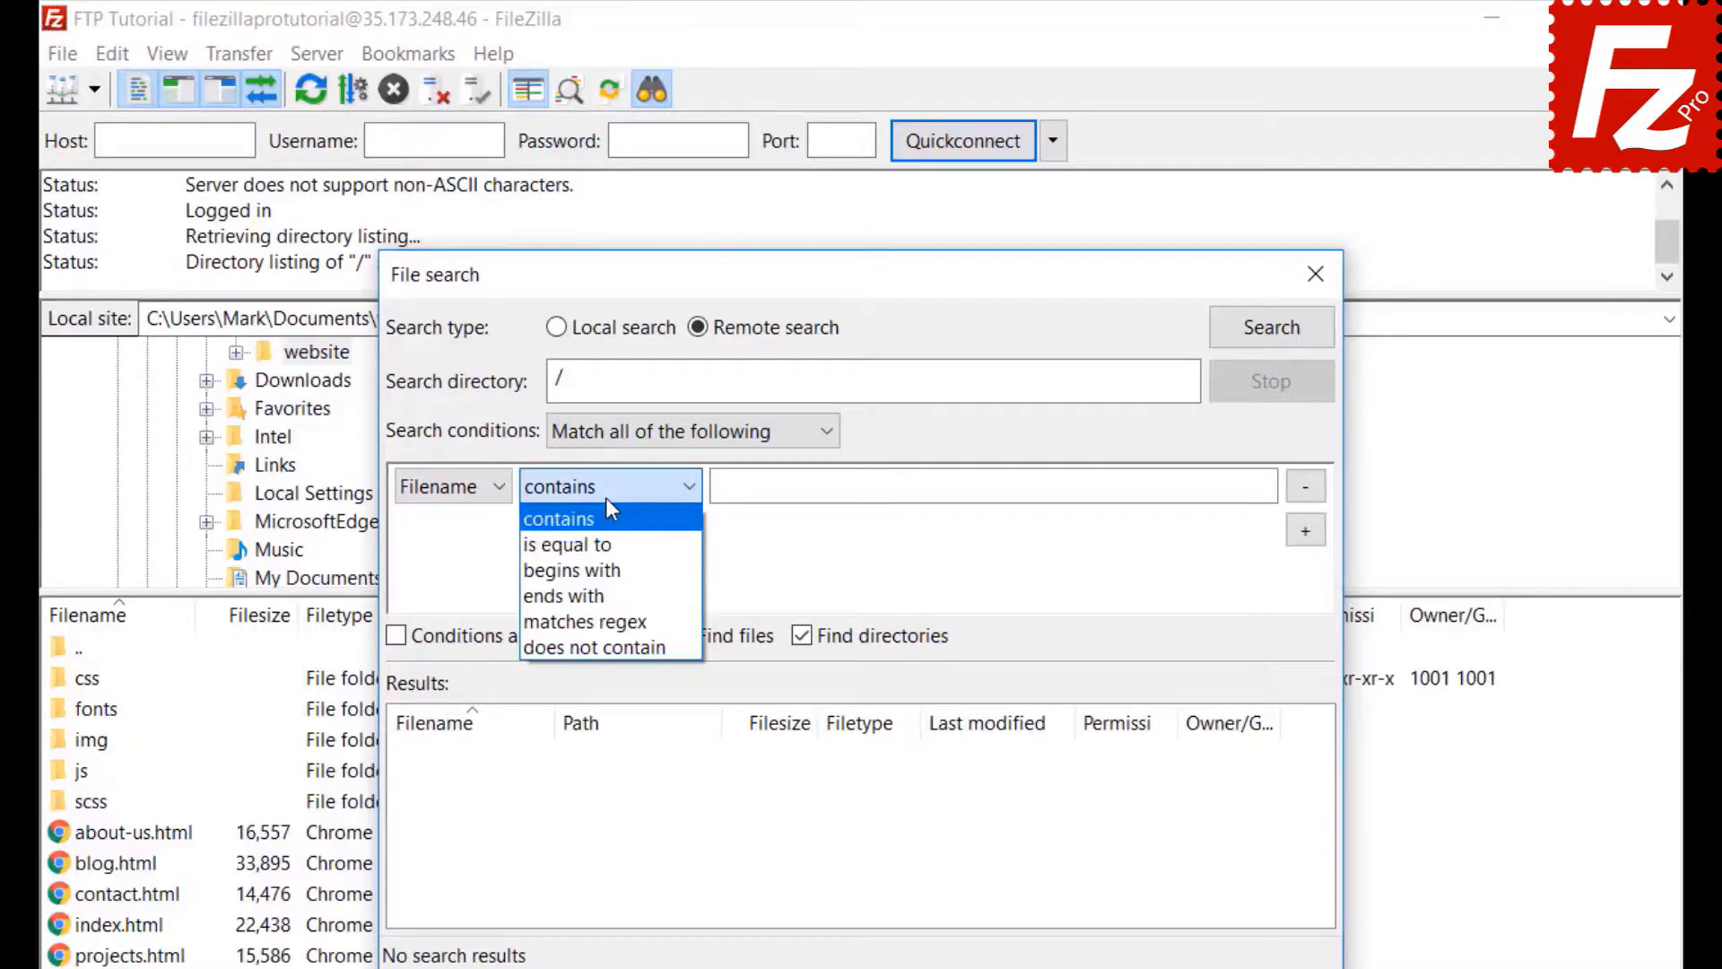
{"action": "left_click", "coordinate": [605, 498]}
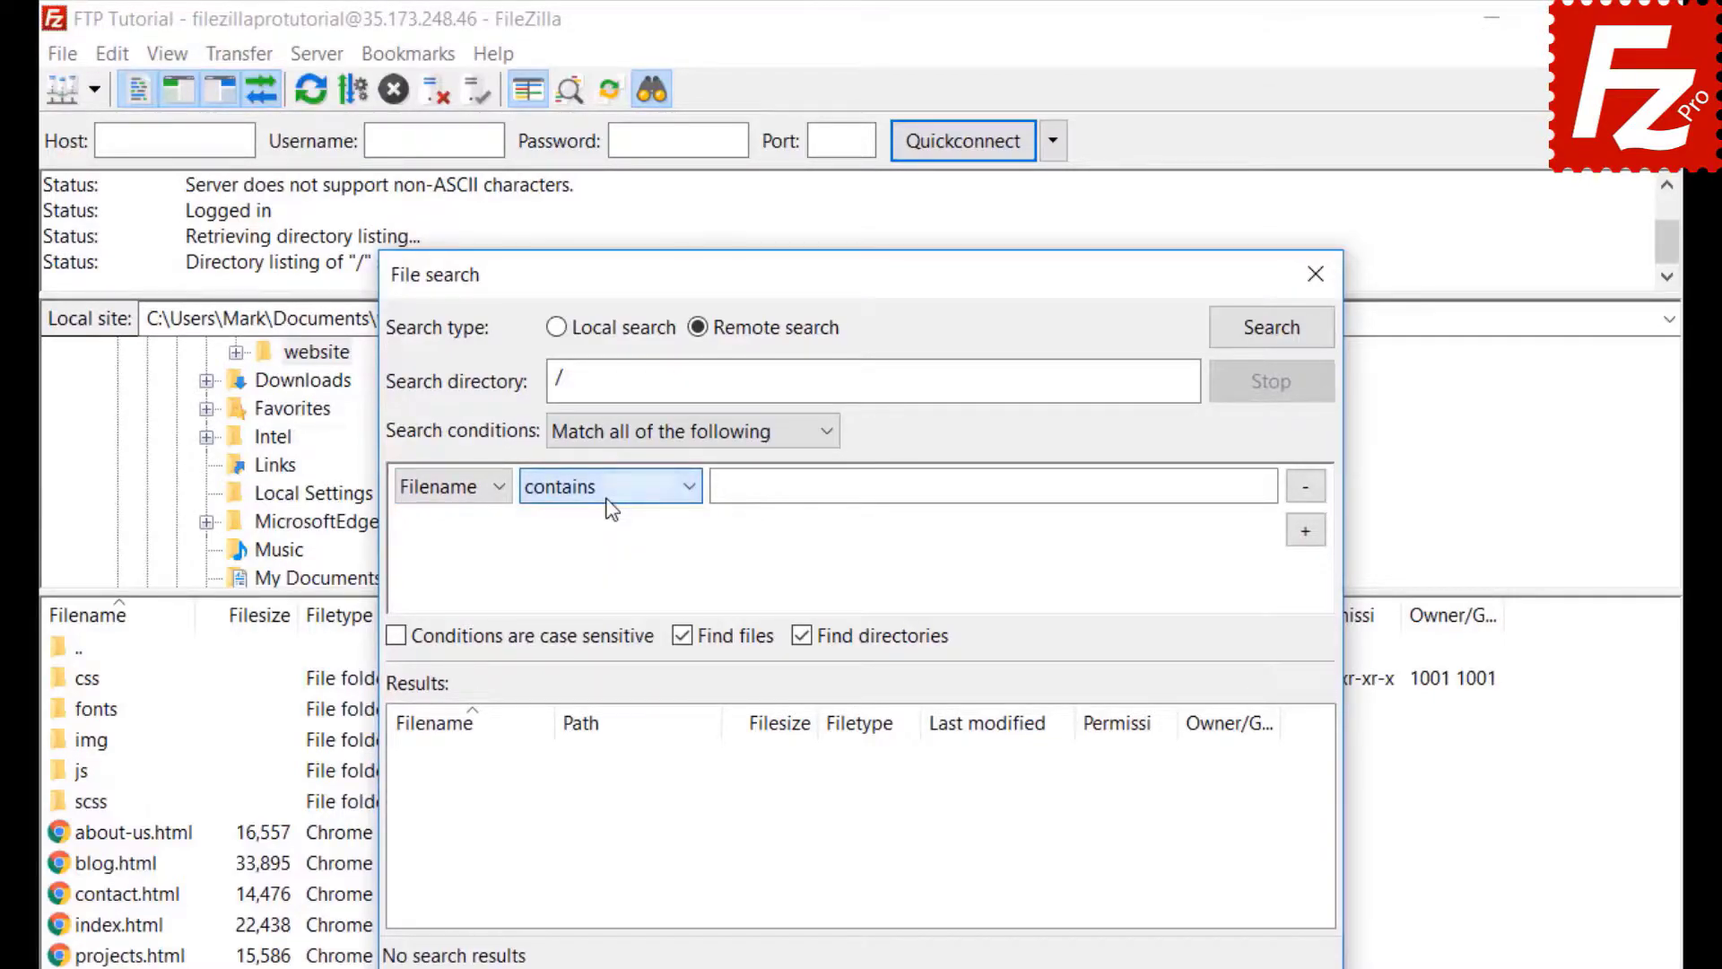
{"action": "left_click", "coordinate": [473, 486]}
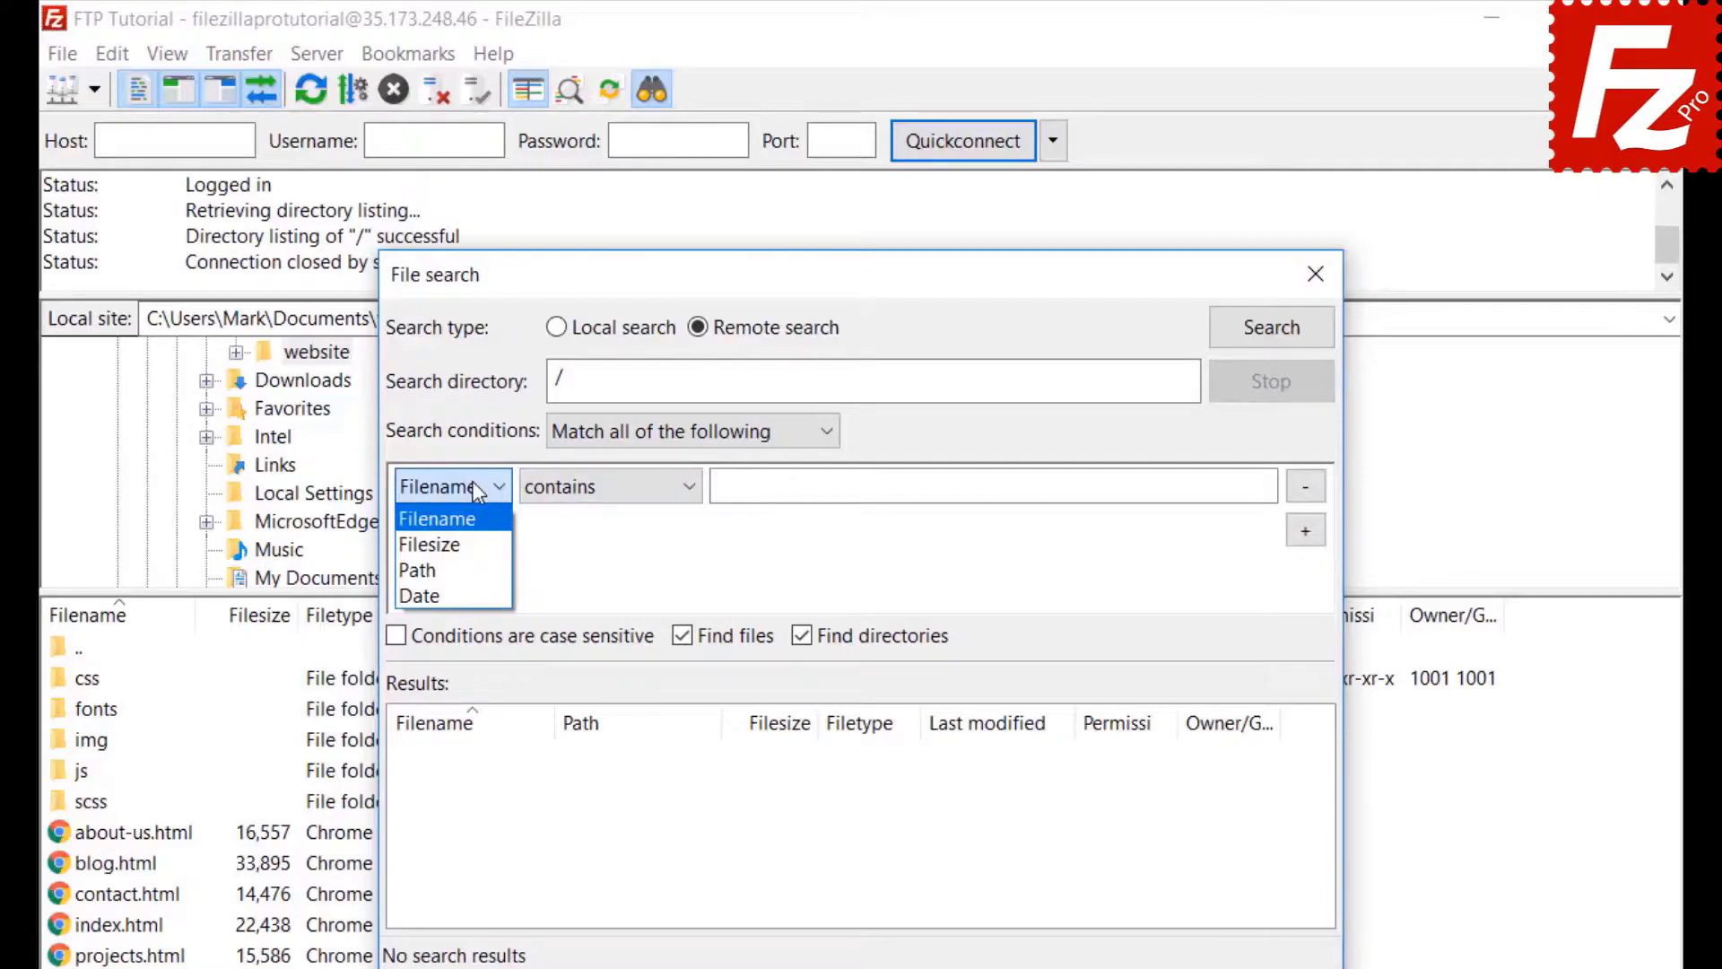
{"action": "left_click", "coordinate": [476, 527]}
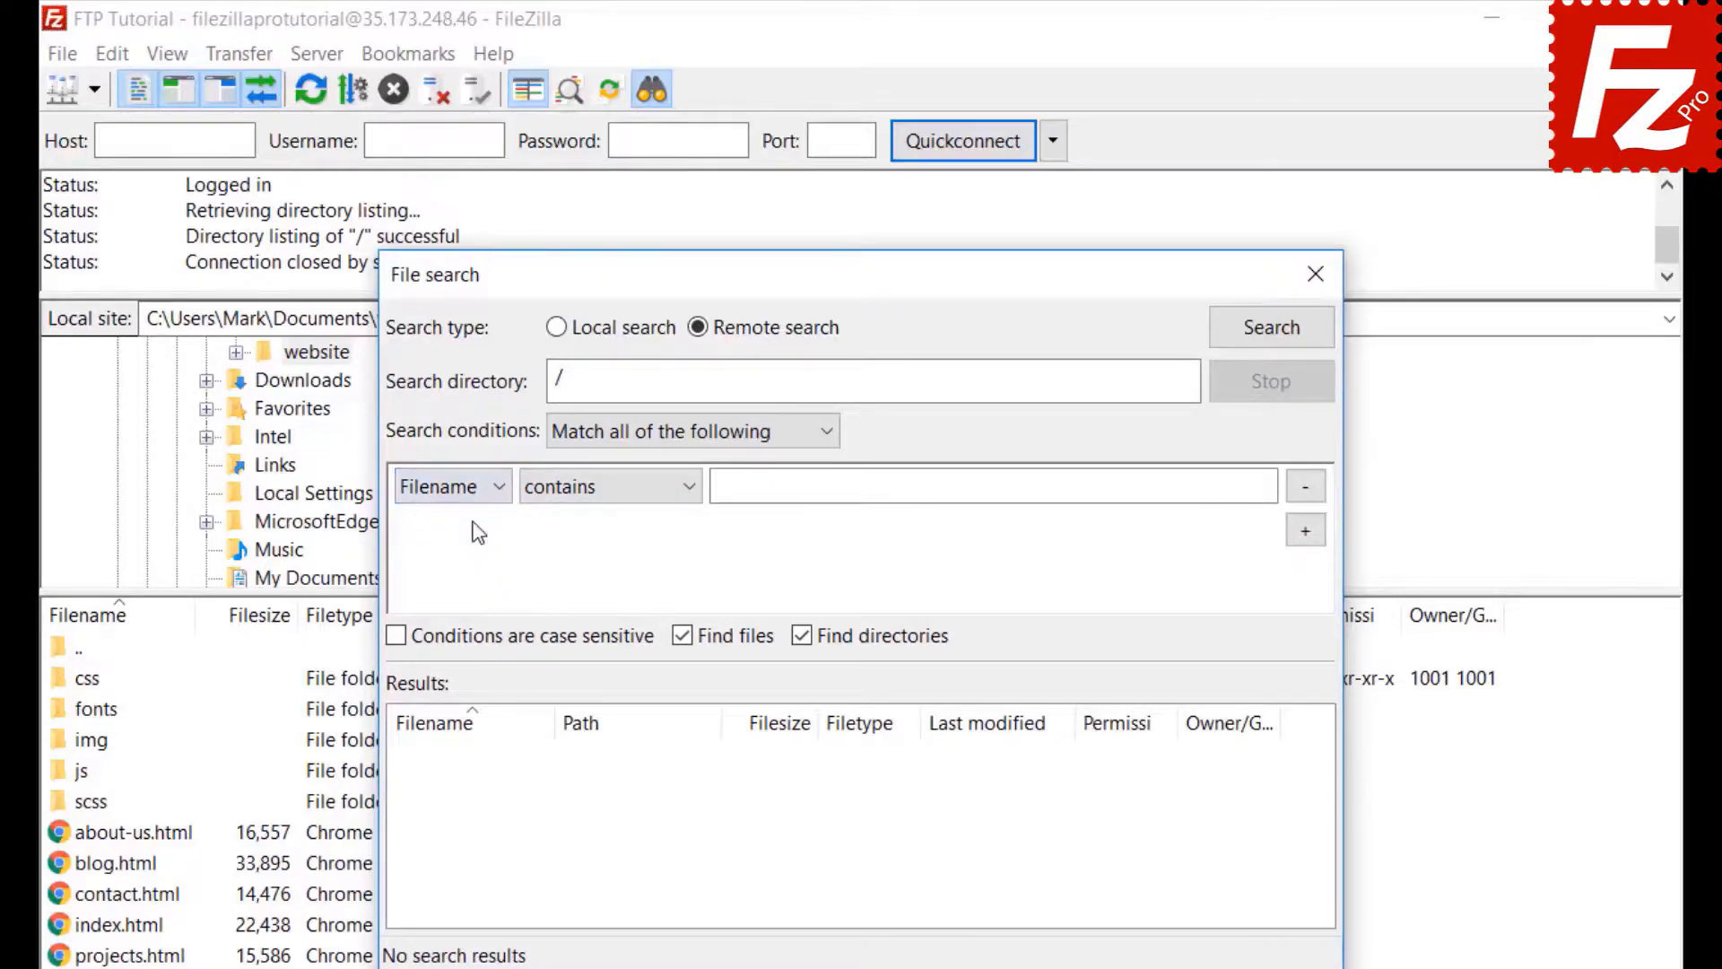
{"action": "left_click", "coordinate": [602, 489]}
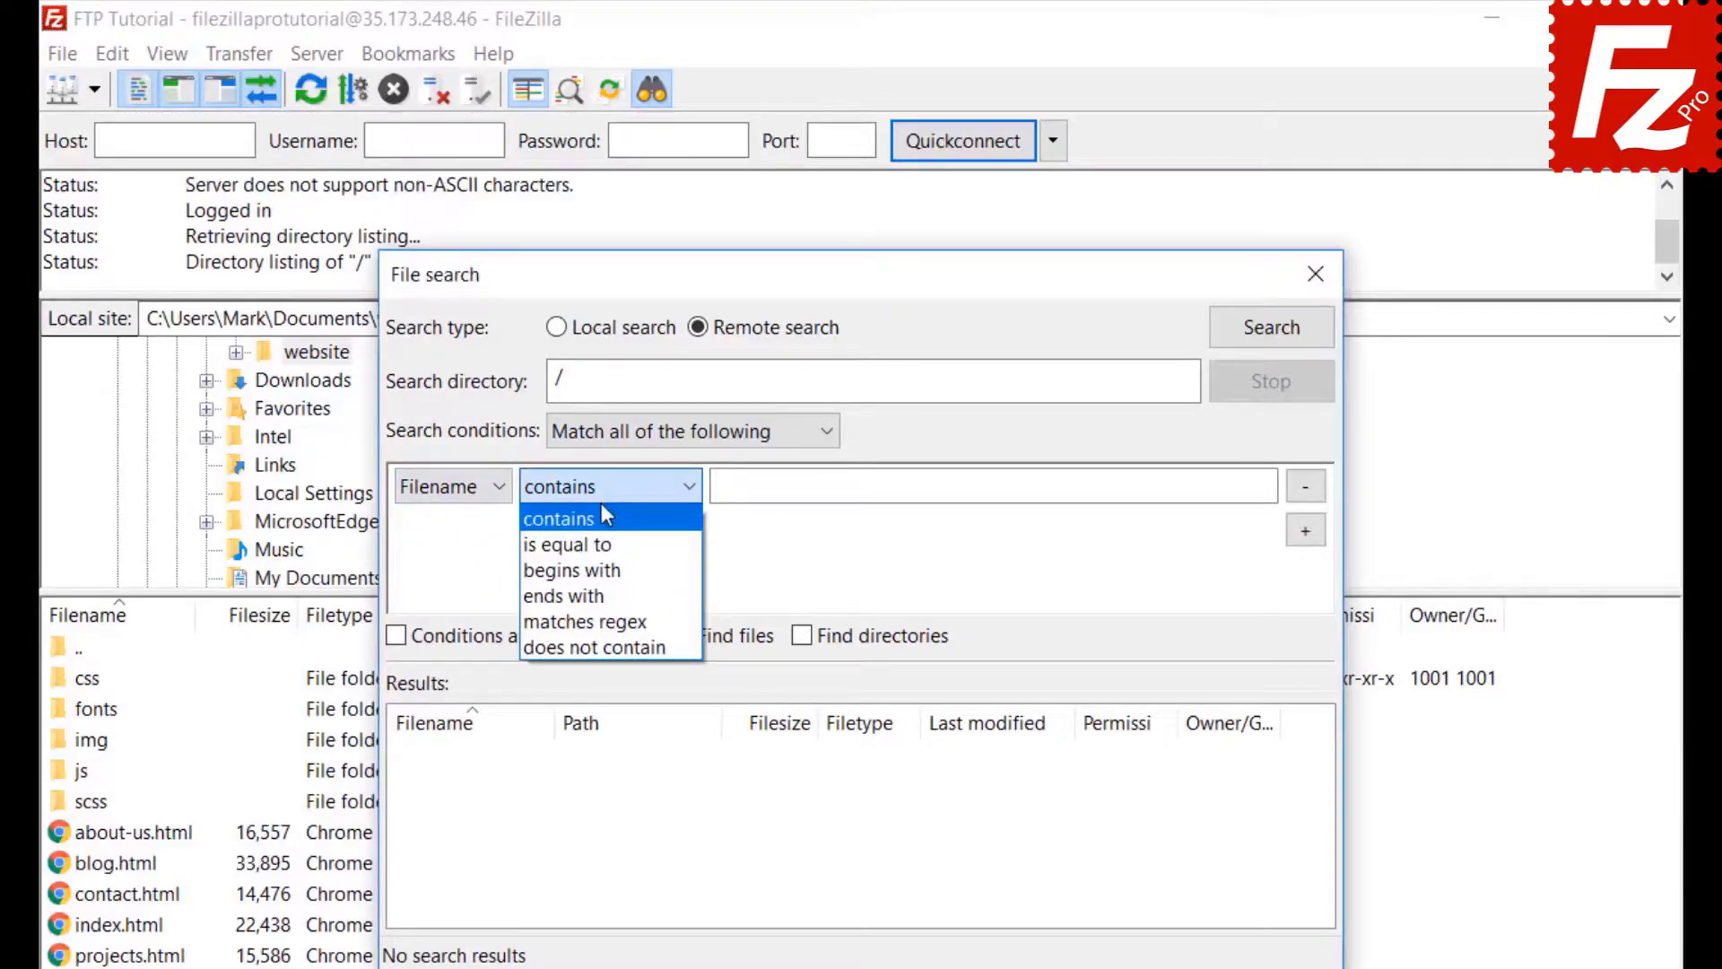
{"action": "left_click", "coordinate": [601, 518]}
{"action": "left_click", "coordinate": [786, 489]}
{"action": "type", "text": ".jpg"}
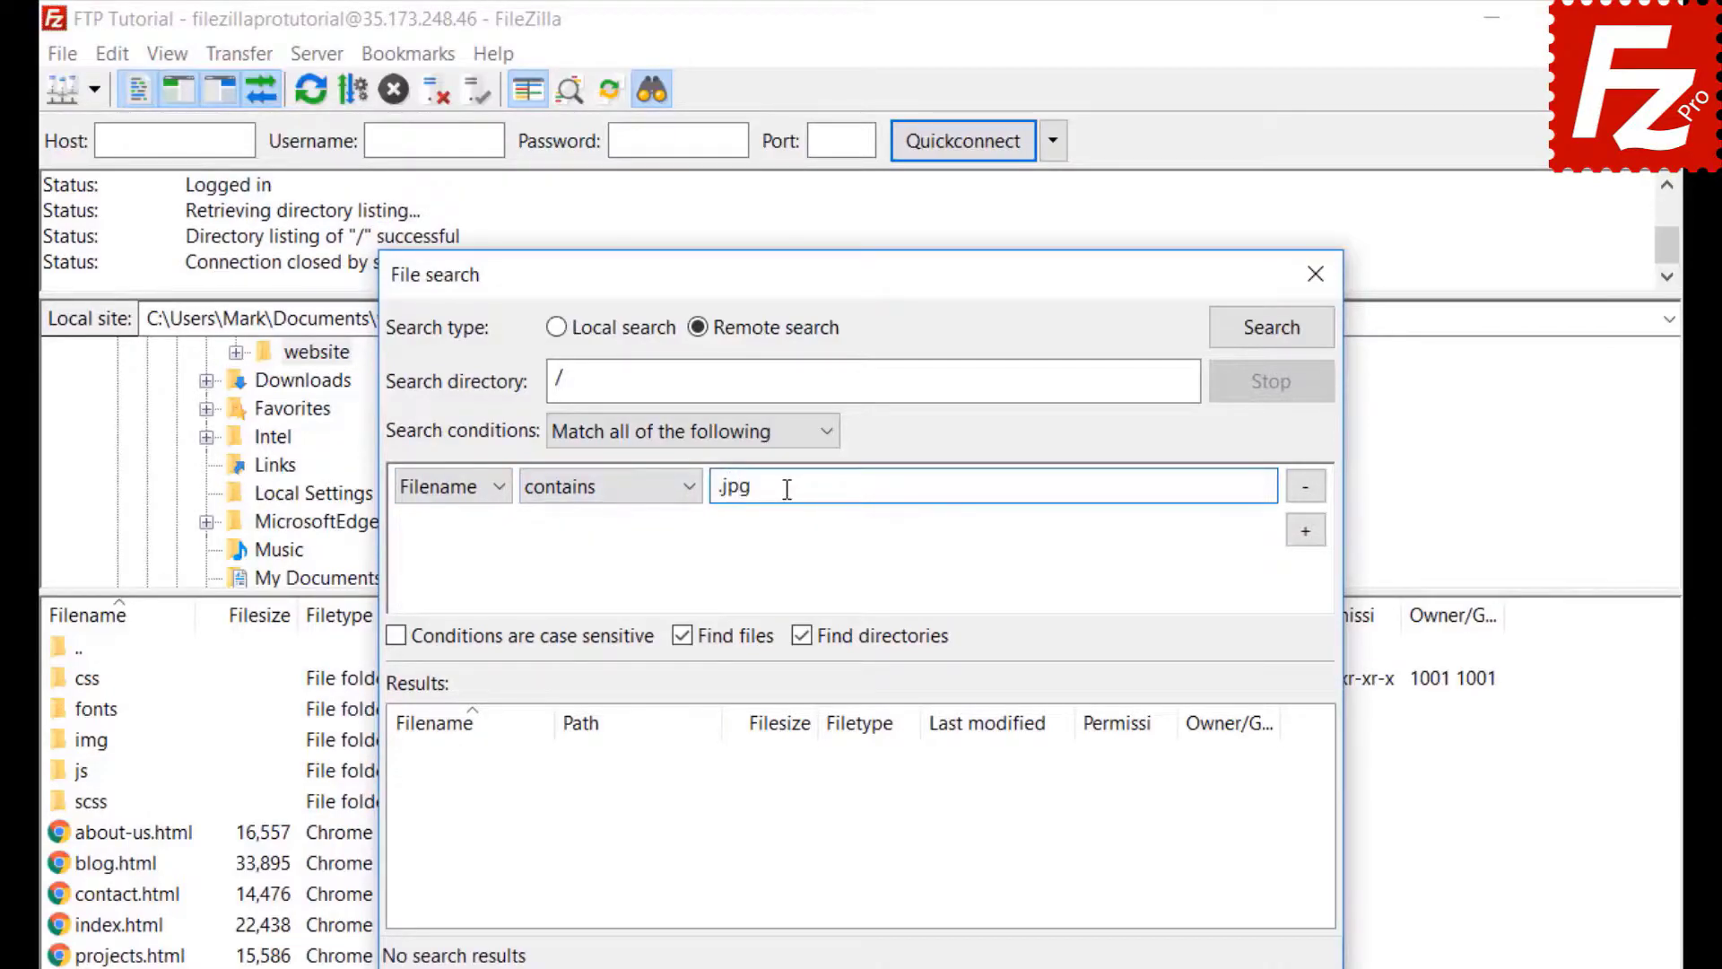
- Add a Filesize greater than 500000 condition, exclude directories, and run the remote search
{"action": "left_click", "coordinate": [1306, 531]}
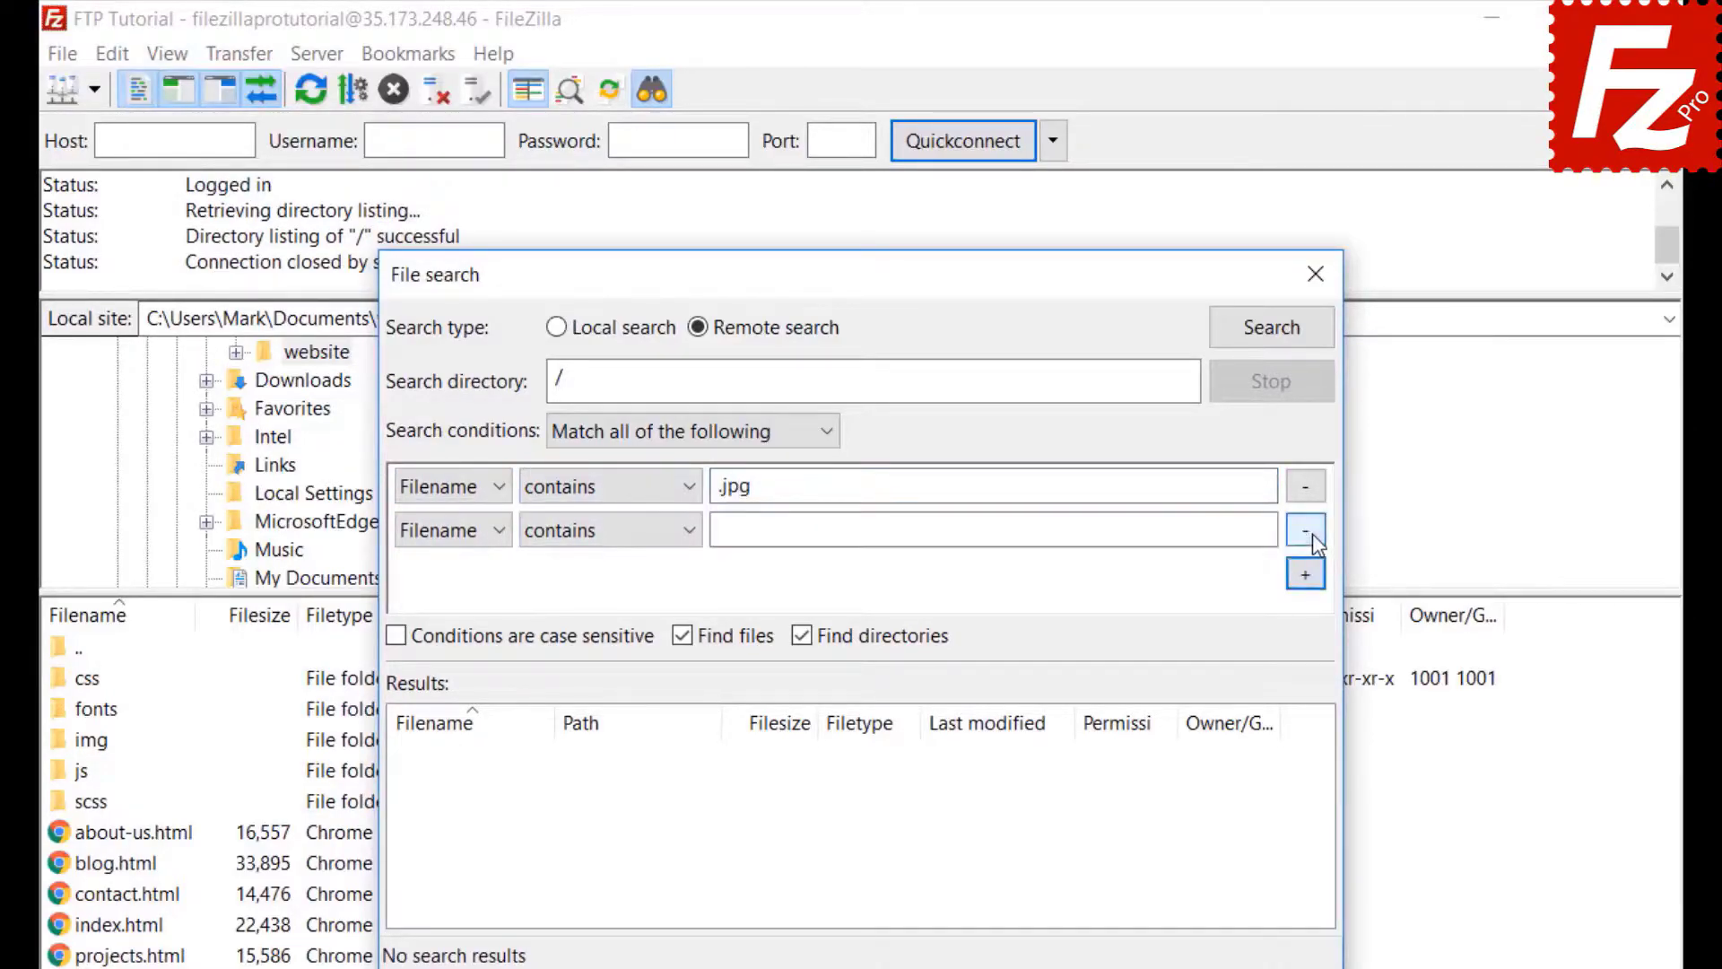
{"action": "left_click", "coordinate": [453, 531]}
{"action": "left_click", "coordinate": [446, 592]}
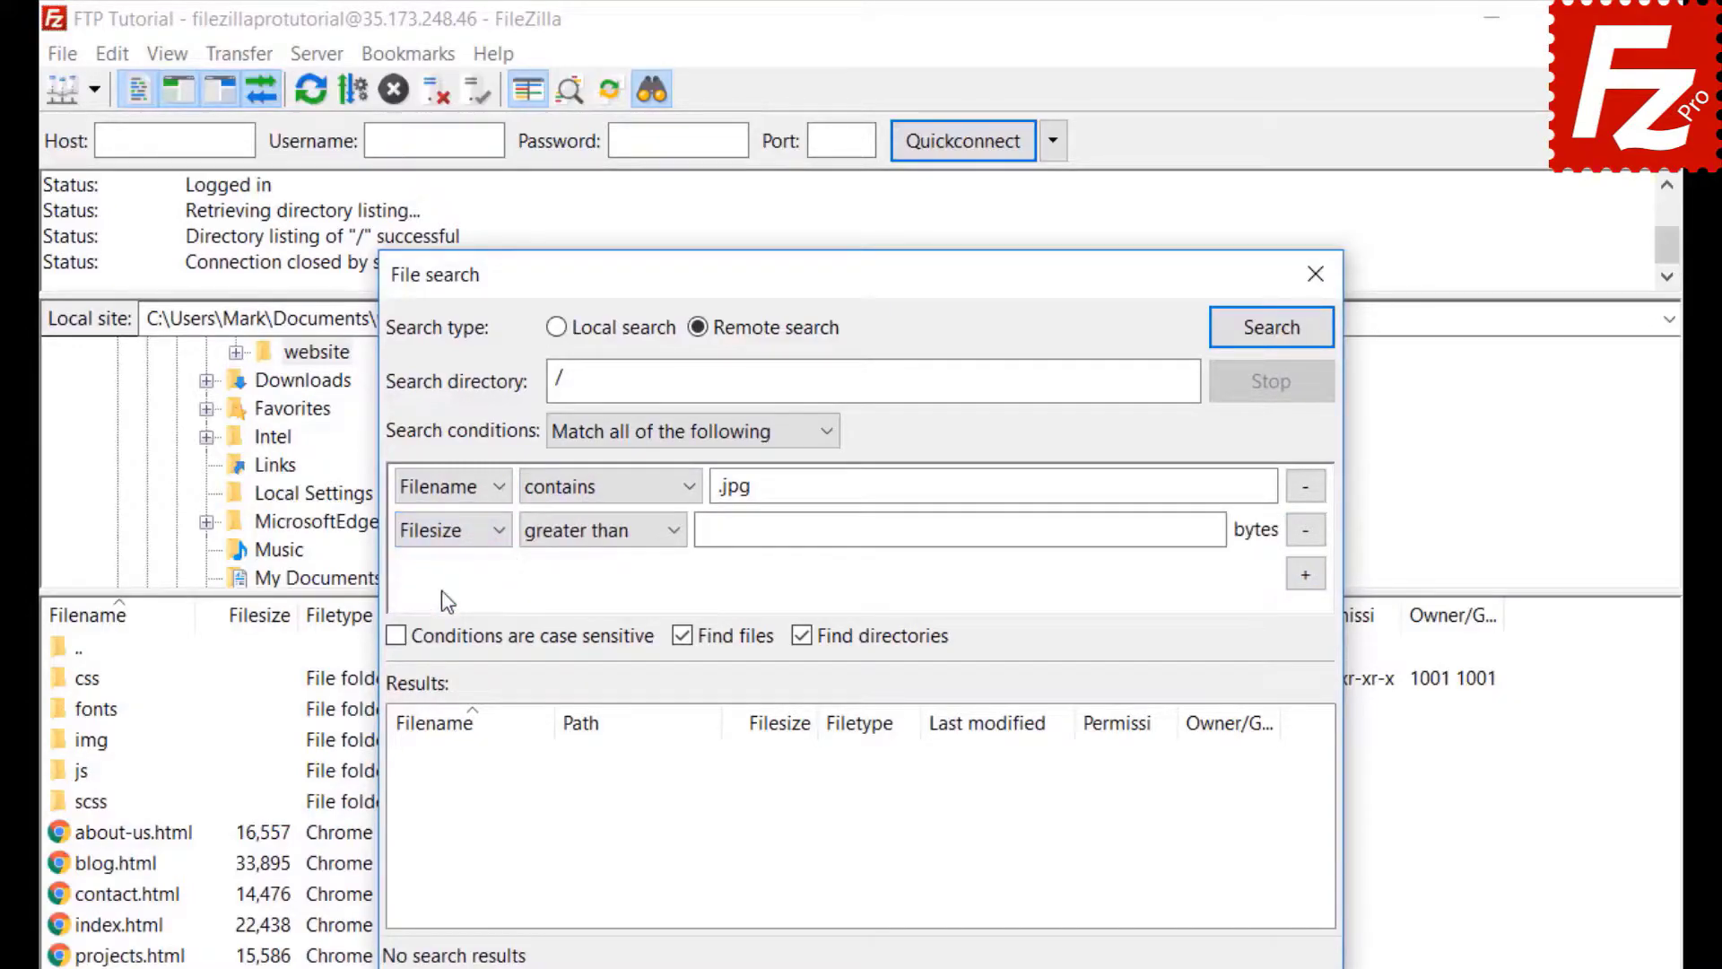
{"action": "left_click", "coordinate": [578, 531]}
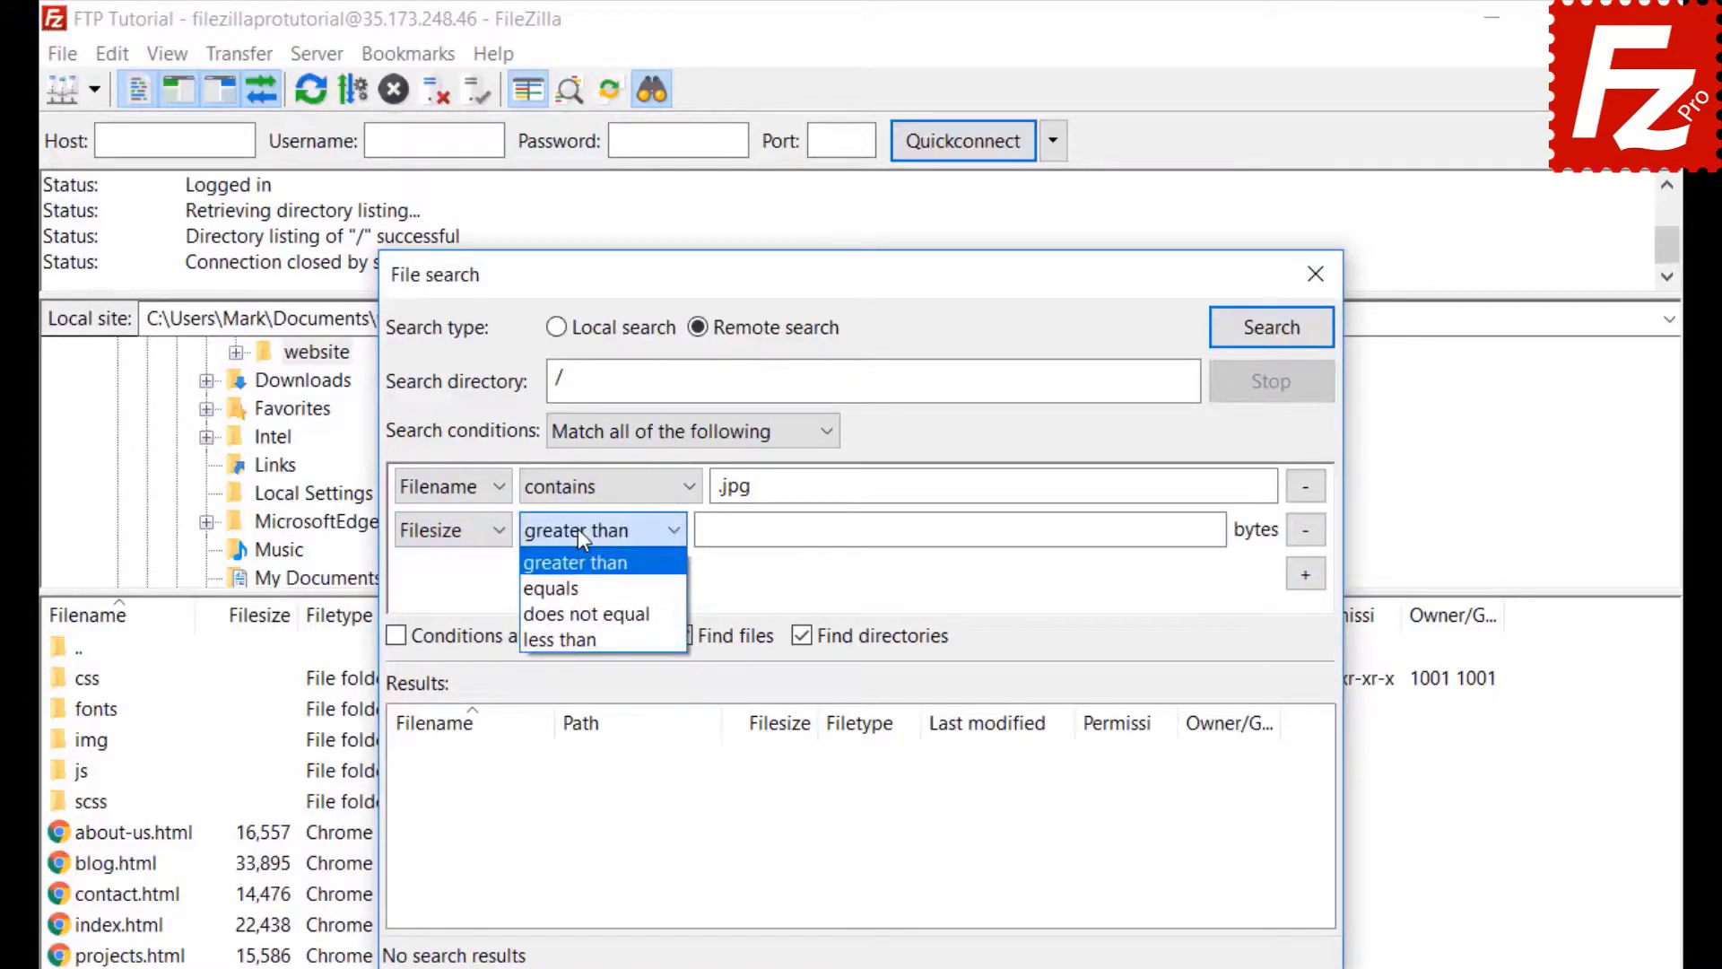
{"action": "left_click", "coordinate": [578, 529]}
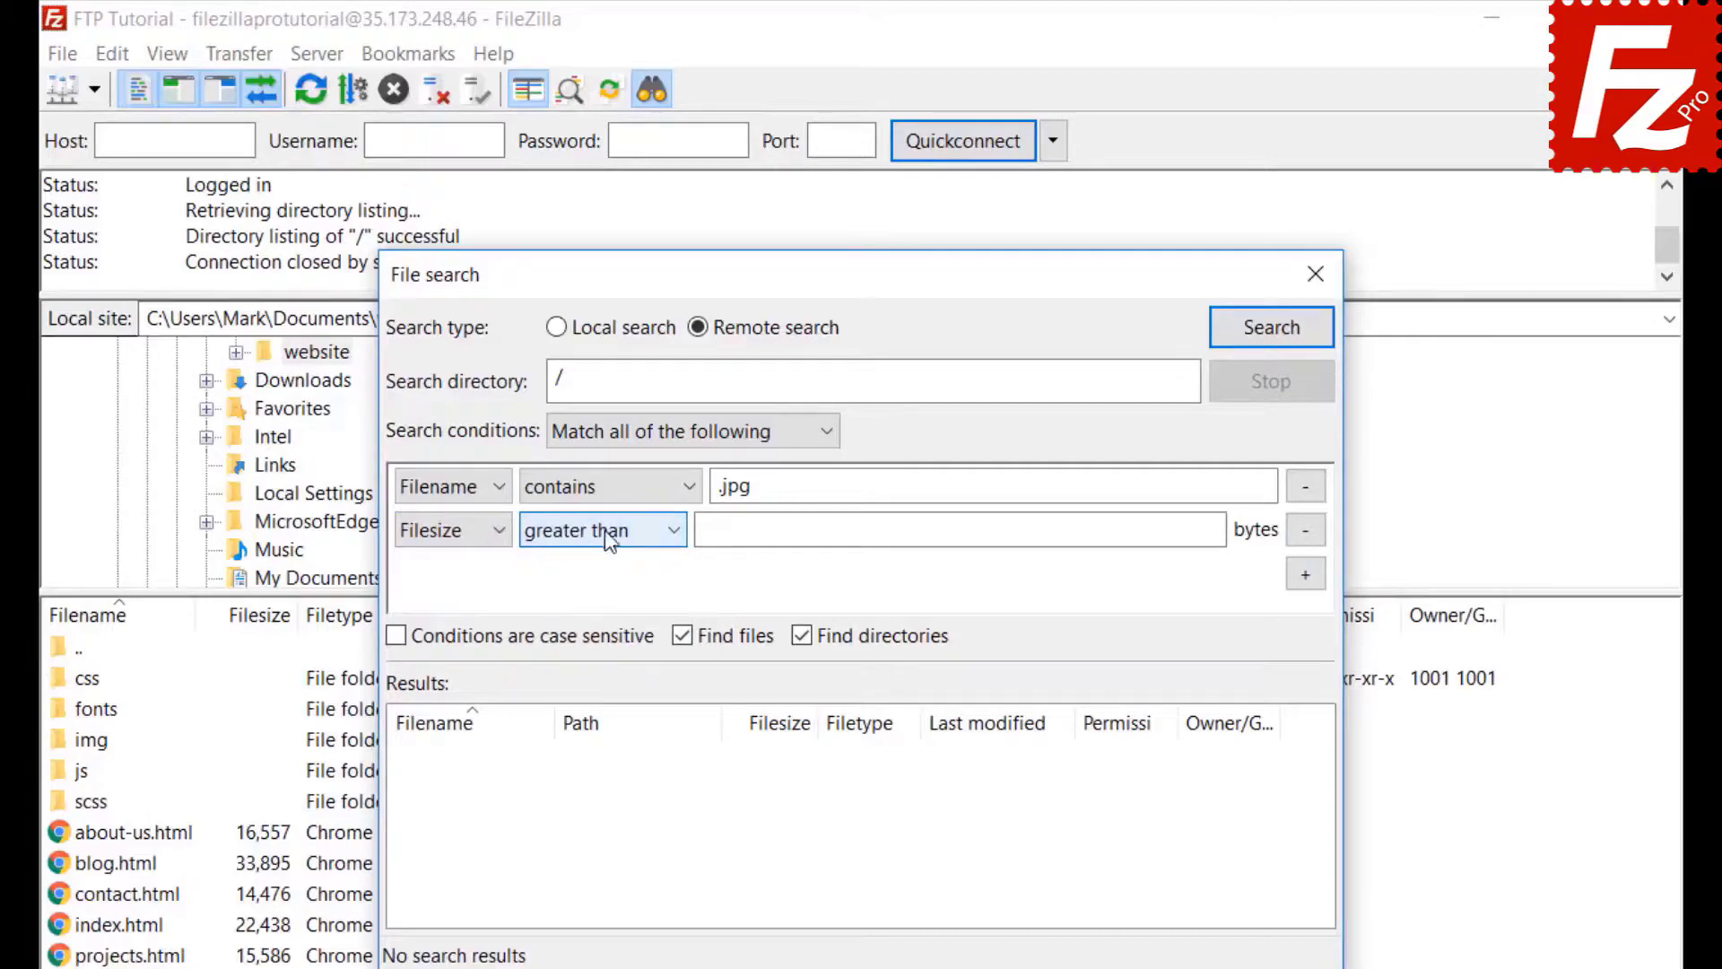
{"action": "left_click", "coordinate": [713, 530]}
{"action": "type", "text": "50"}
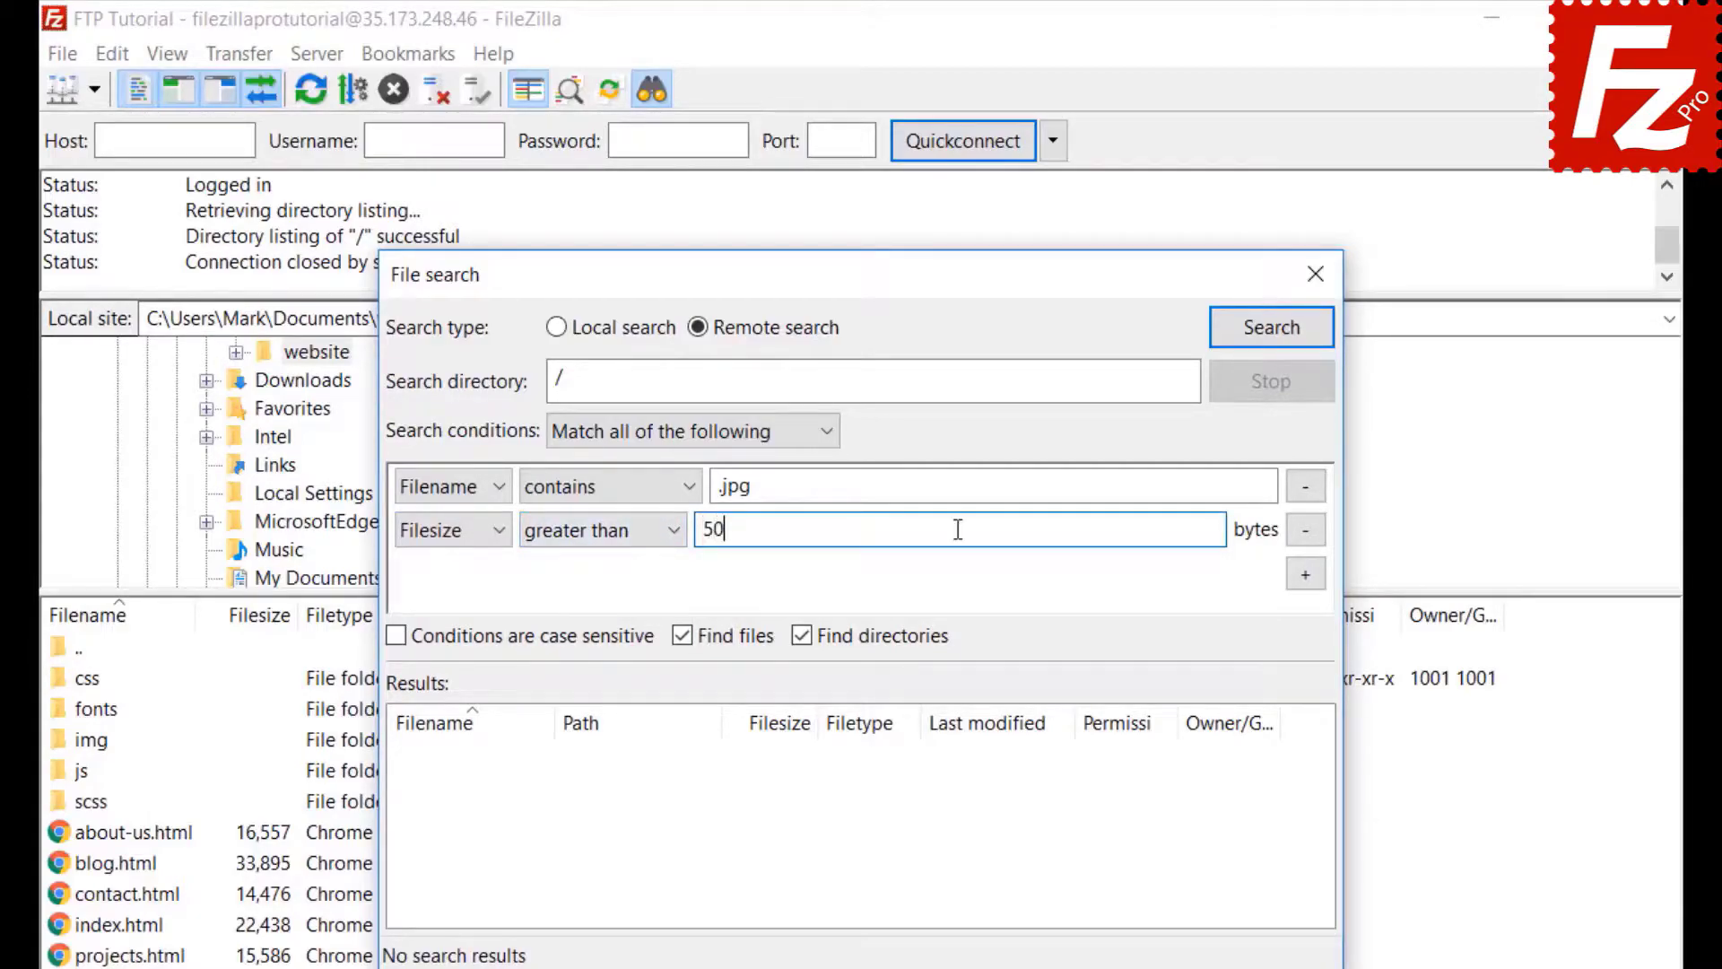
{"action": "type", "text": "0000"}
{"action": "left_click", "coordinate": [801, 679]}
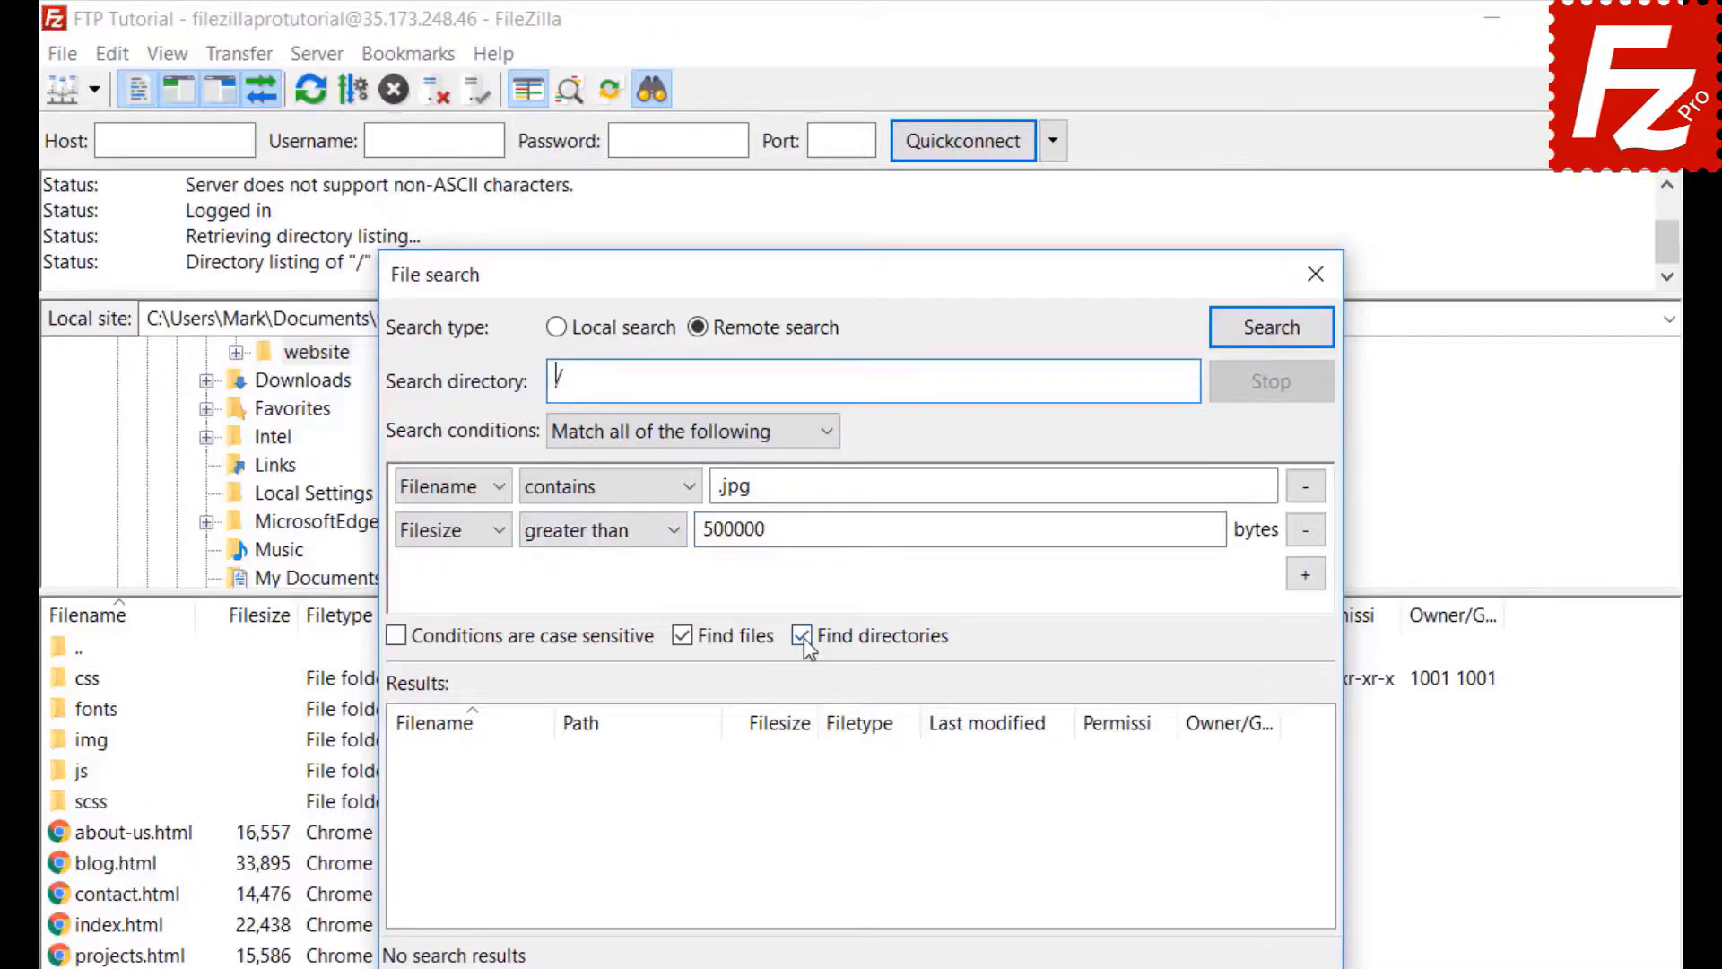
{"action": "left_click", "coordinate": [802, 636]}
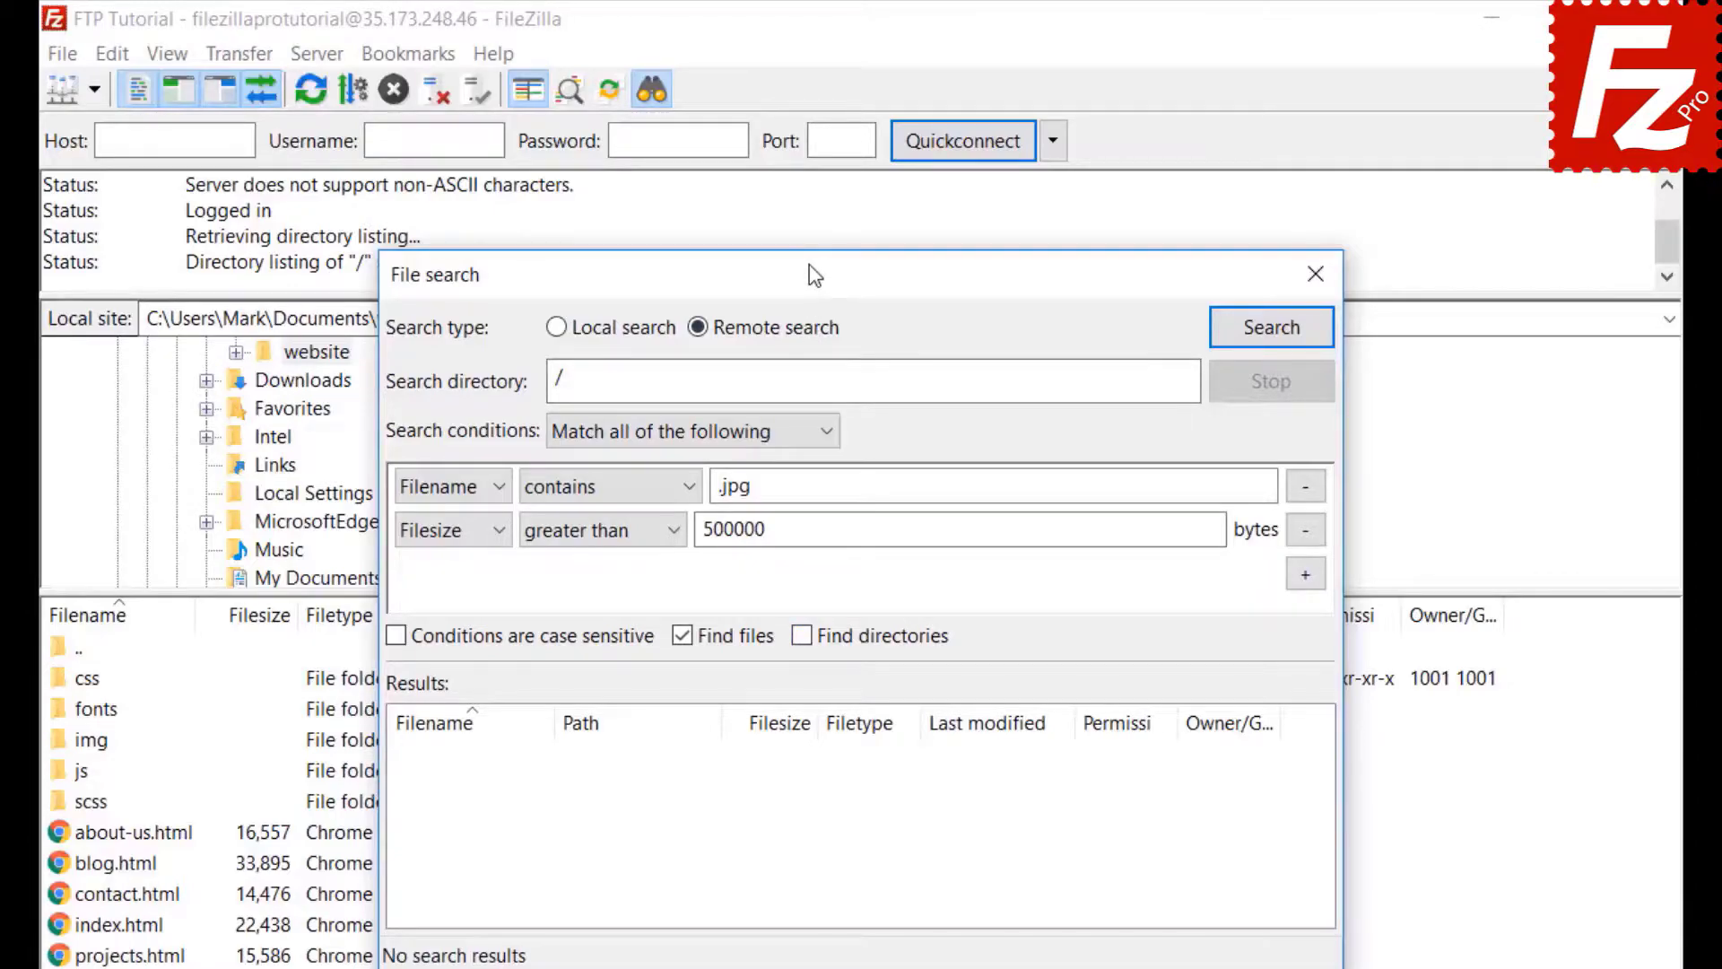
{"action": "left_click_drag", "start_coordinate": [863, 264], "coordinate": [1133, 267]}
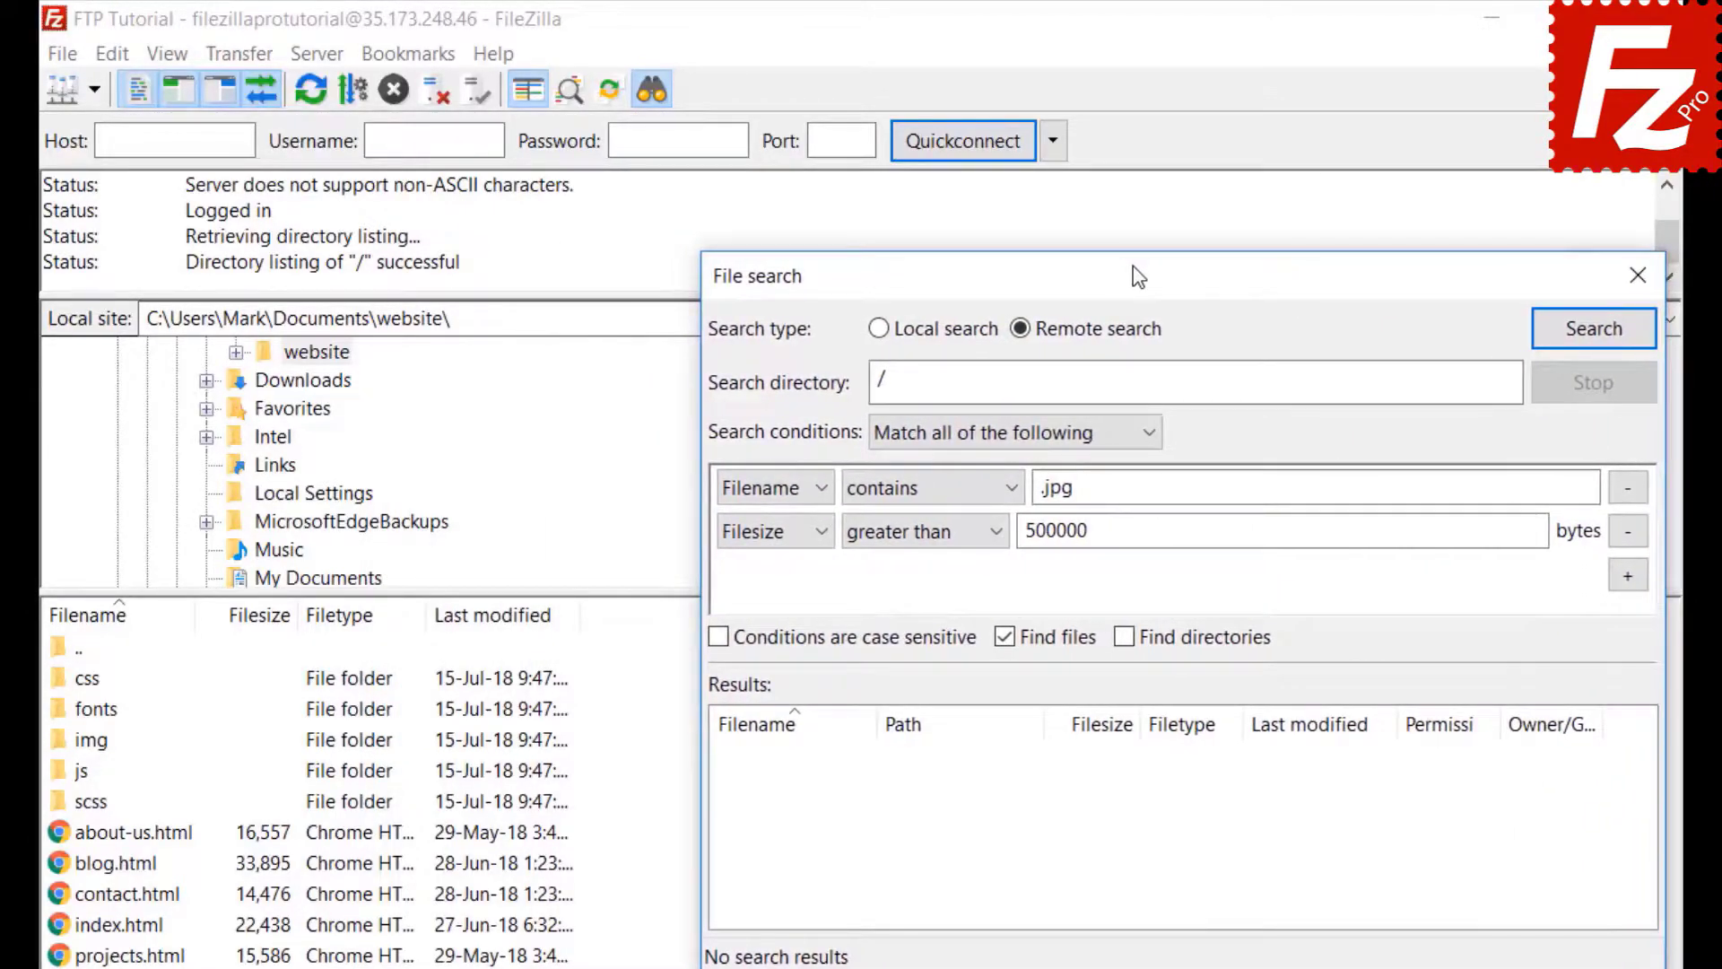
{"action": "left_click", "coordinate": [1592, 330]}
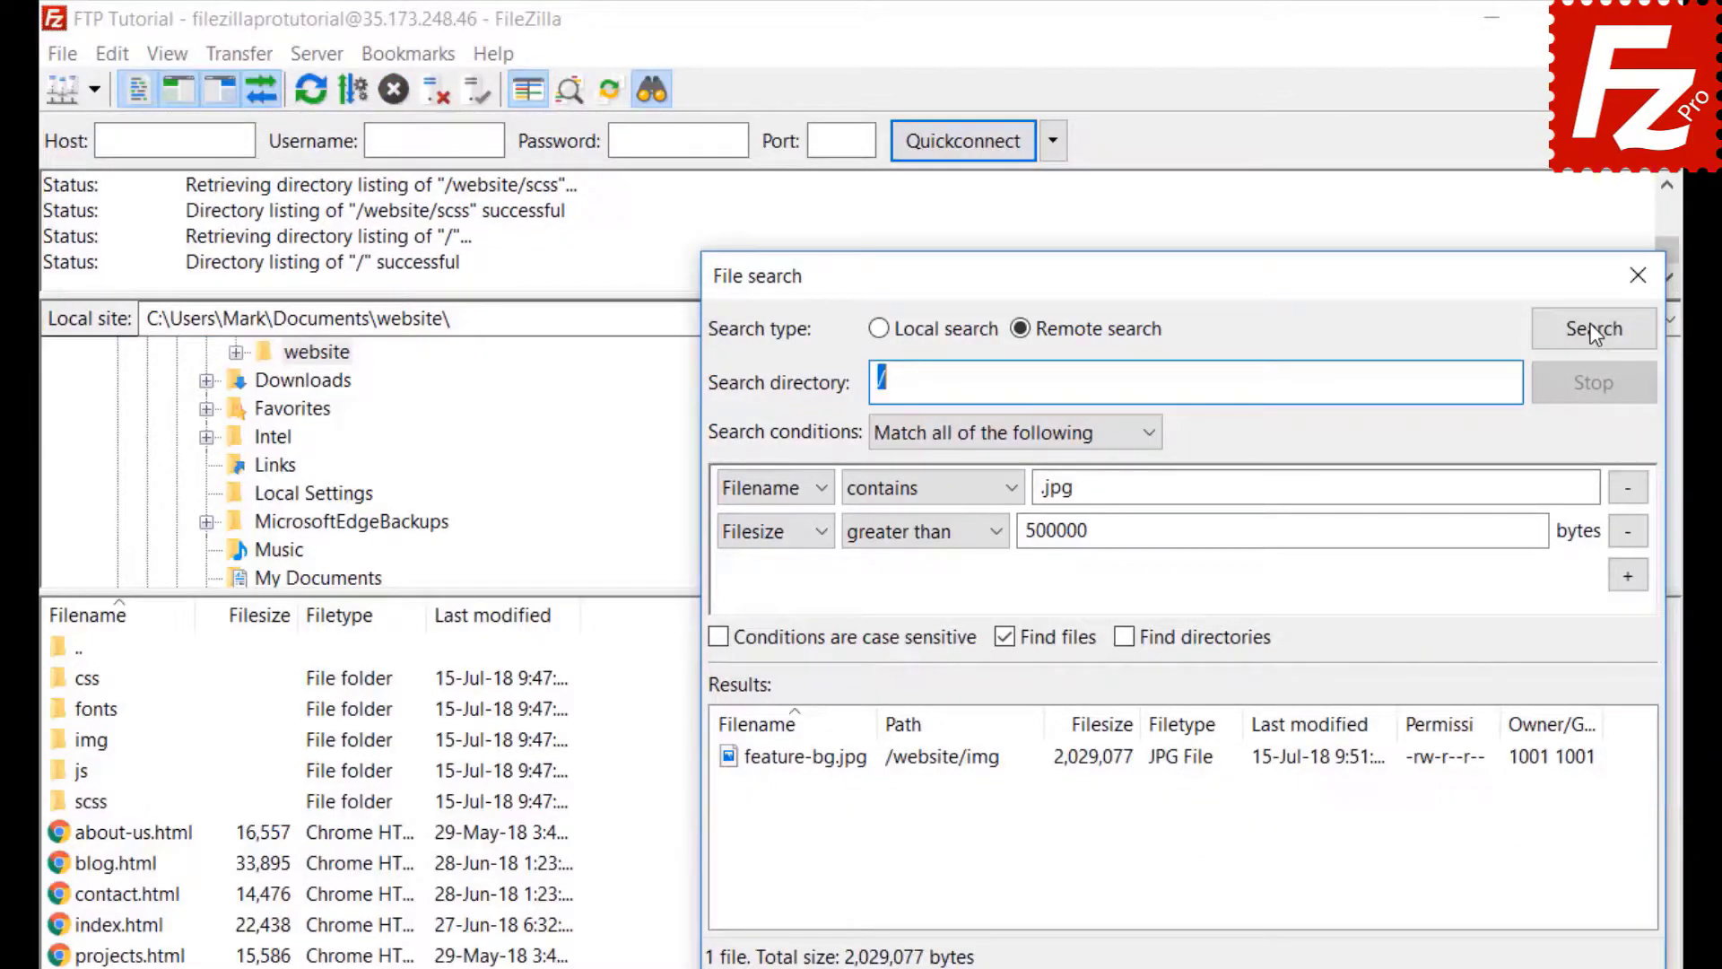
- Add feature-bg.jpg to the download queue without starting it, then close File search
{"action": "right_click", "coordinate": [860, 769]}
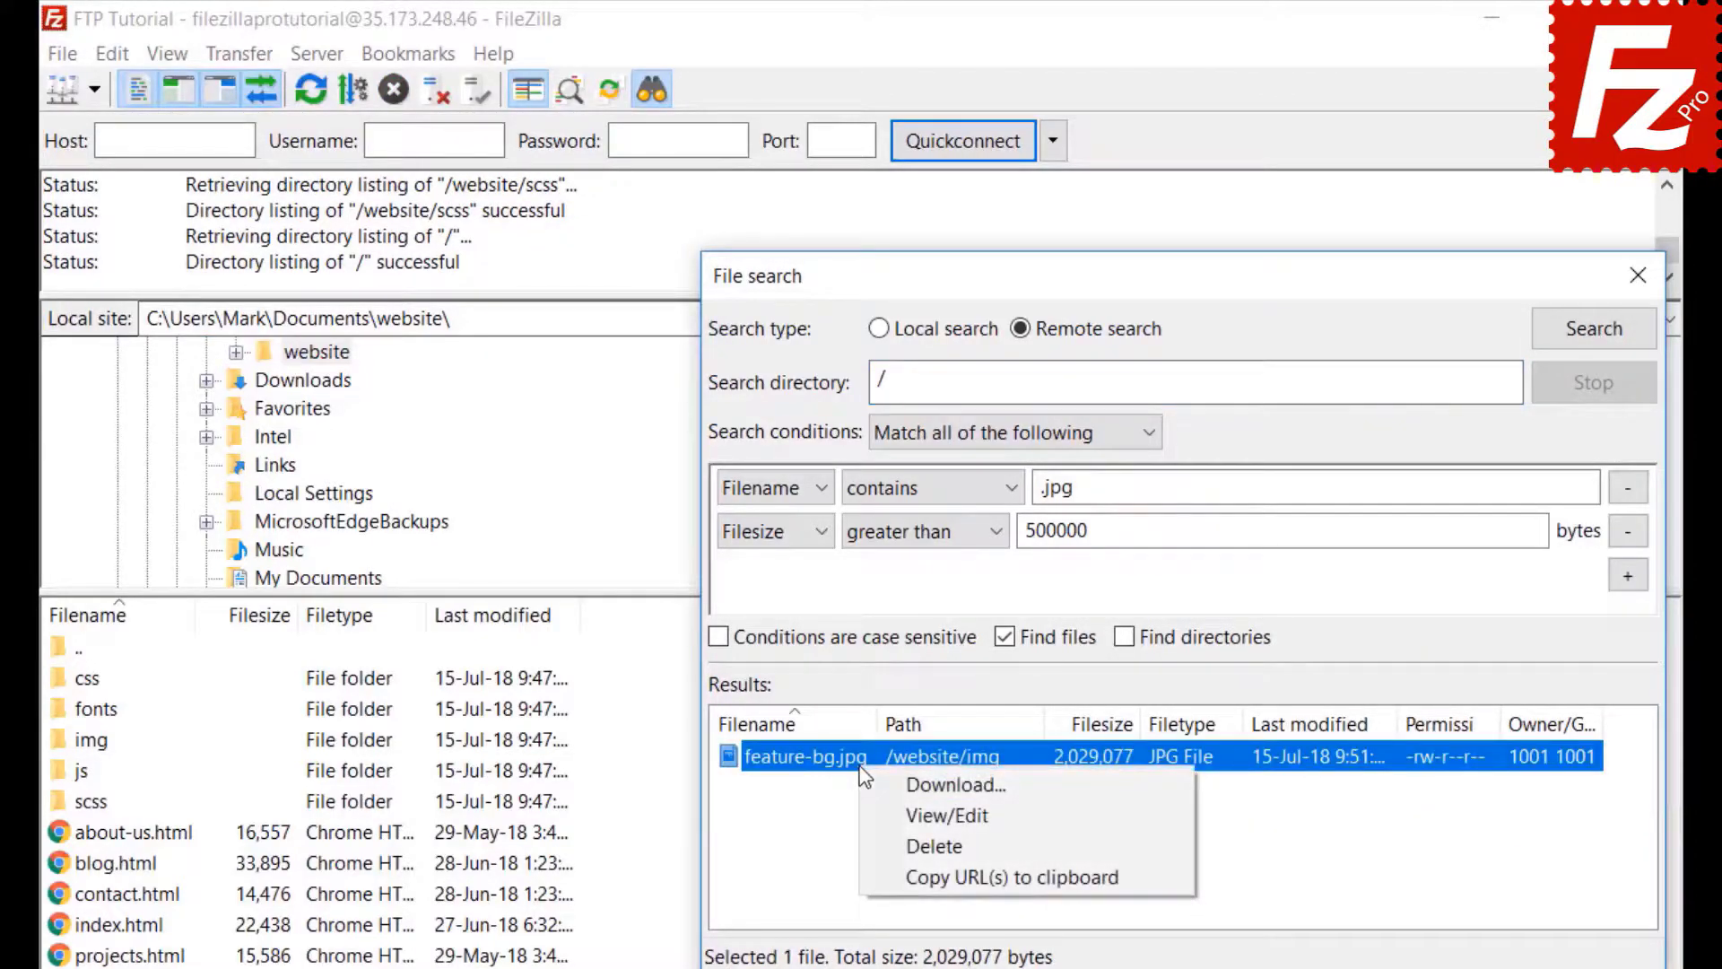
{"action": "left_click", "coordinate": [879, 783]}
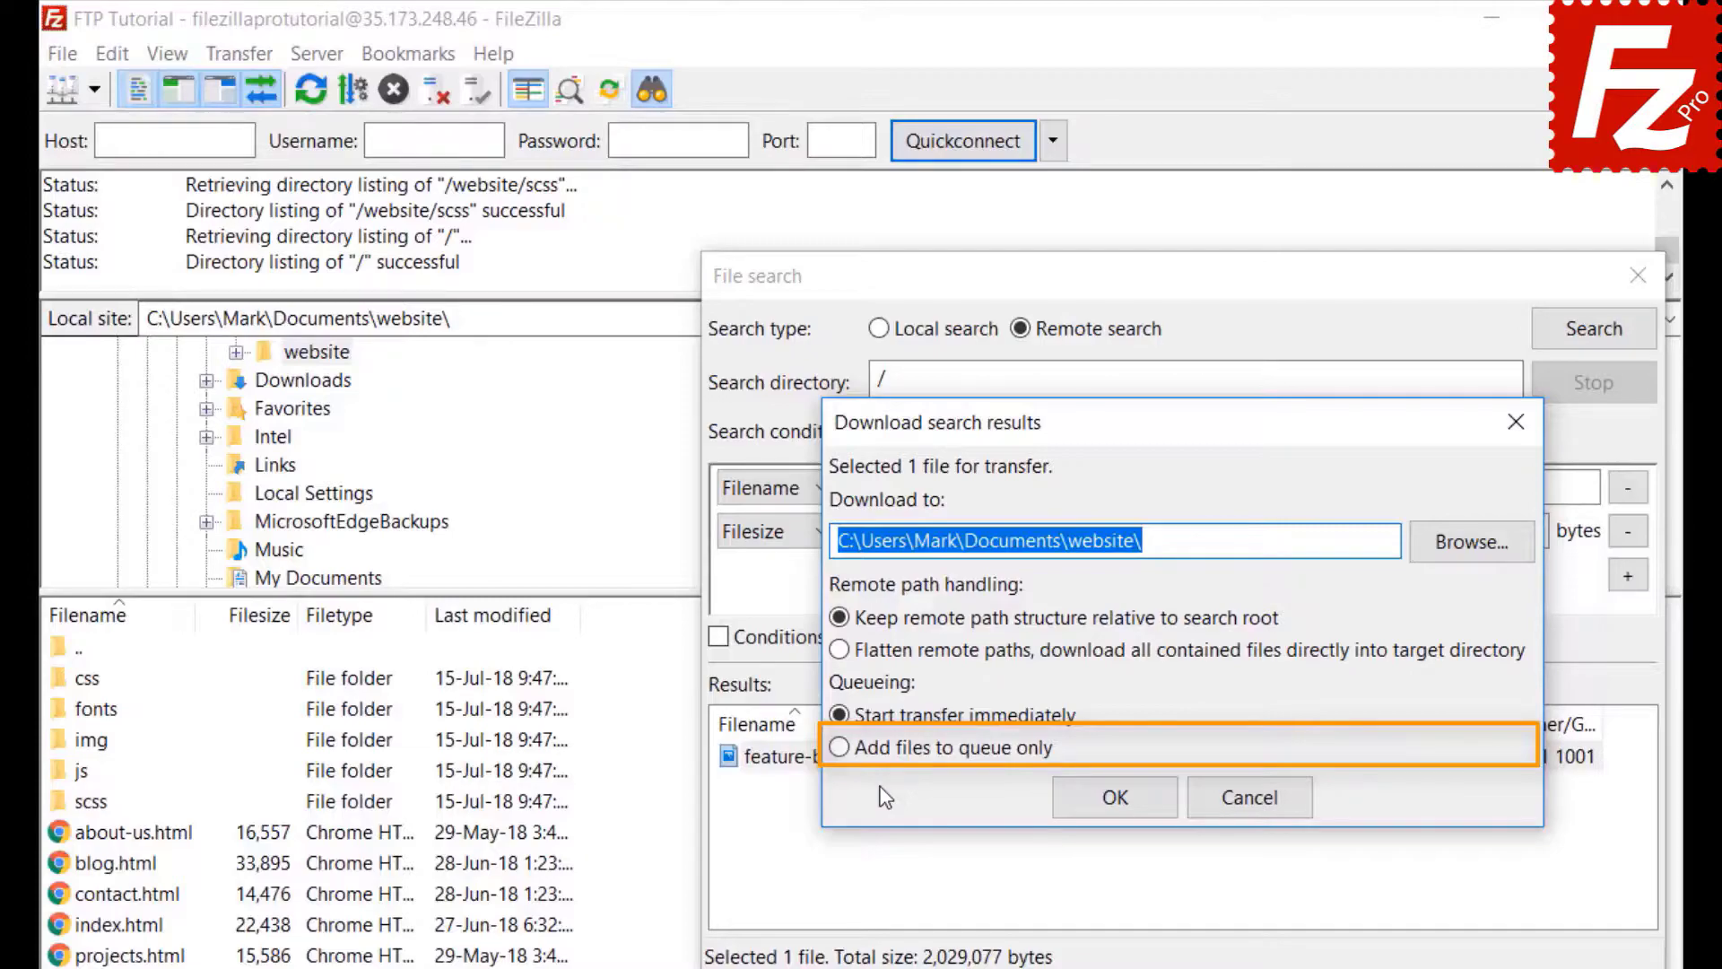
{"action": "left_click", "coordinate": [838, 747]}
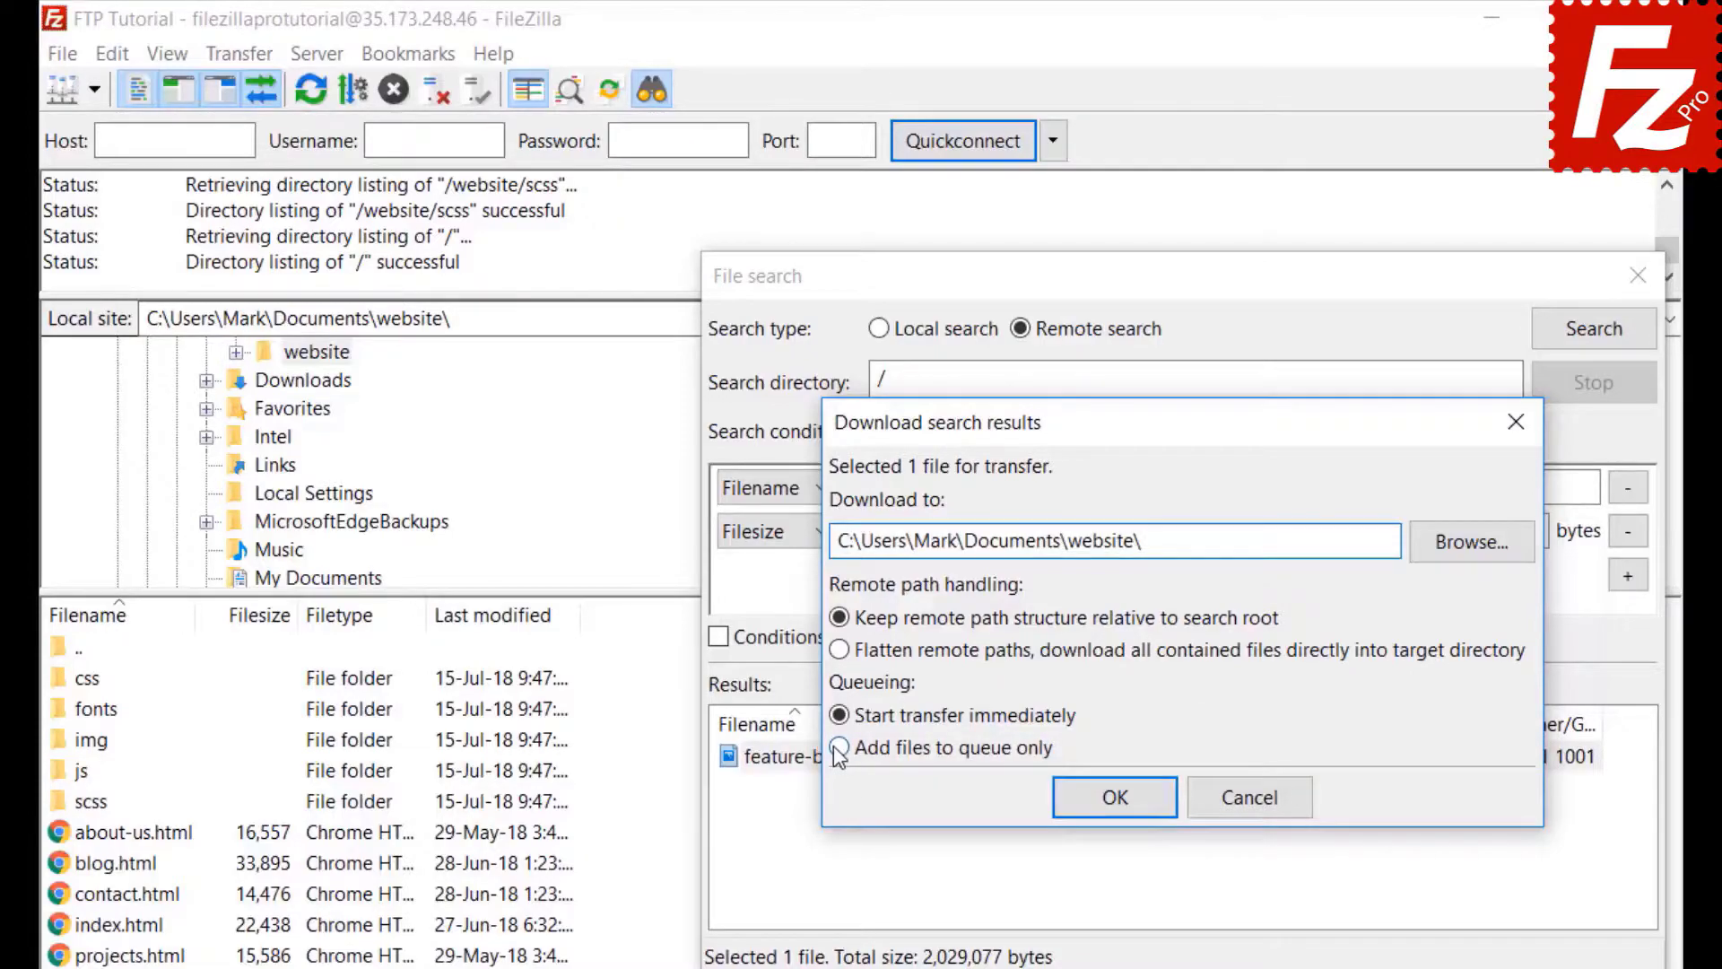
{"action": "left_click", "coordinate": [1122, 804]}
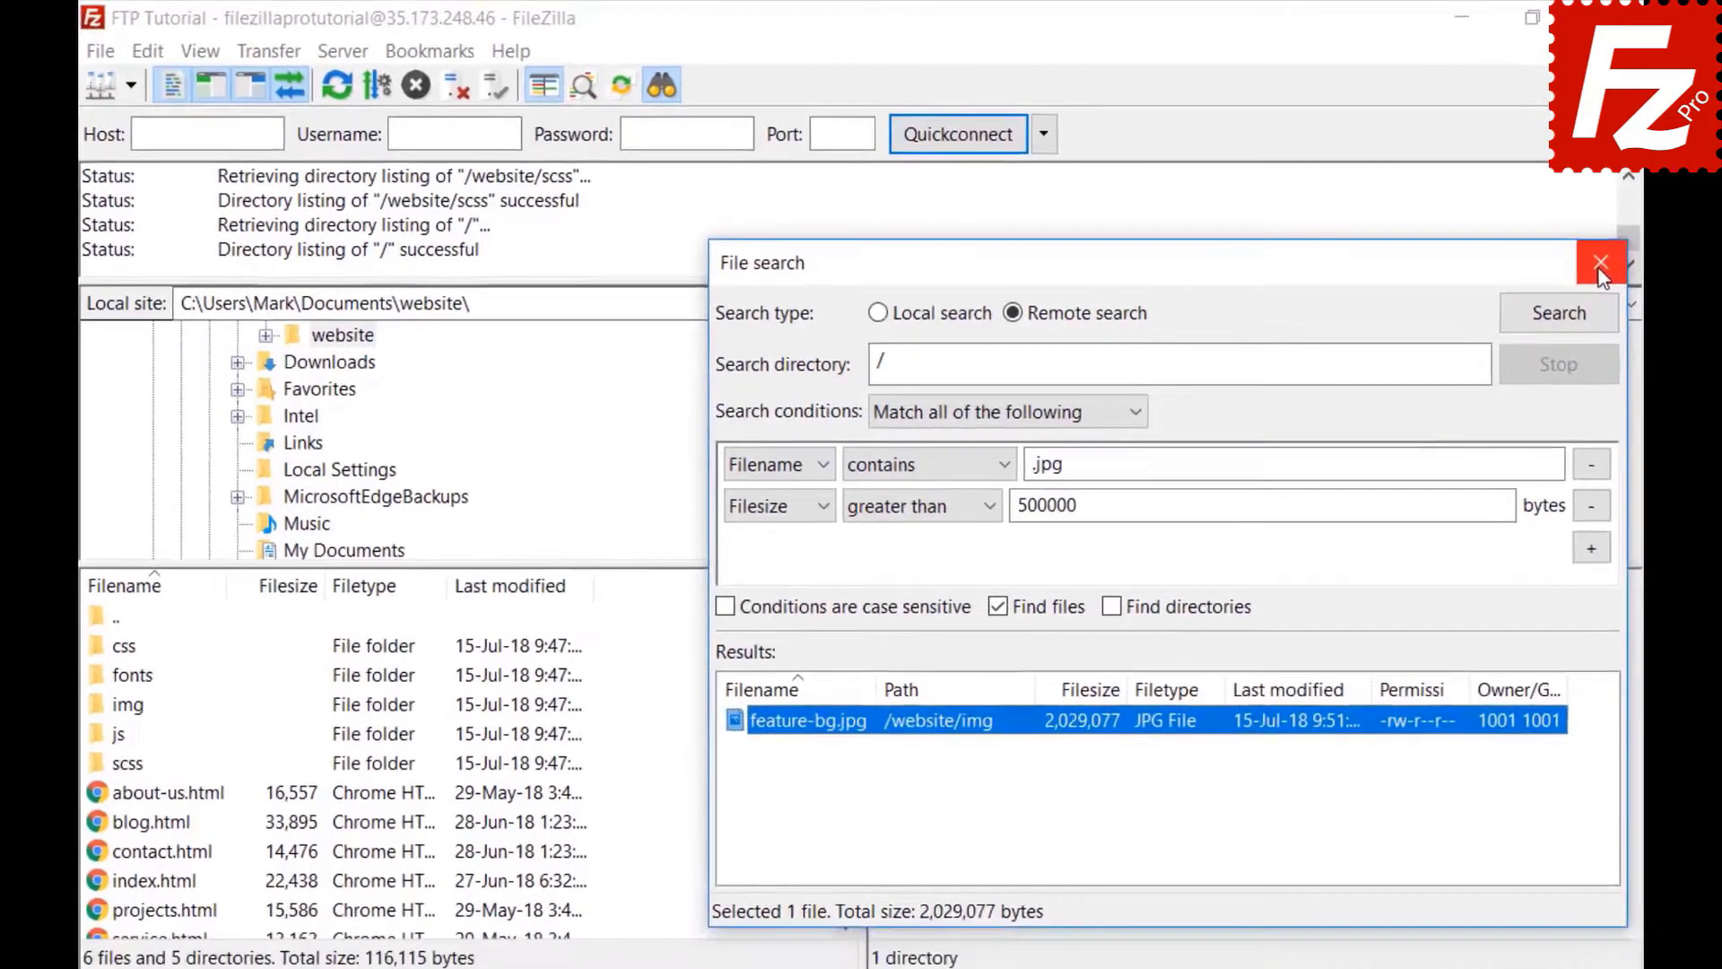
{"action": "left_click", "coordinate": [1638, 276]}
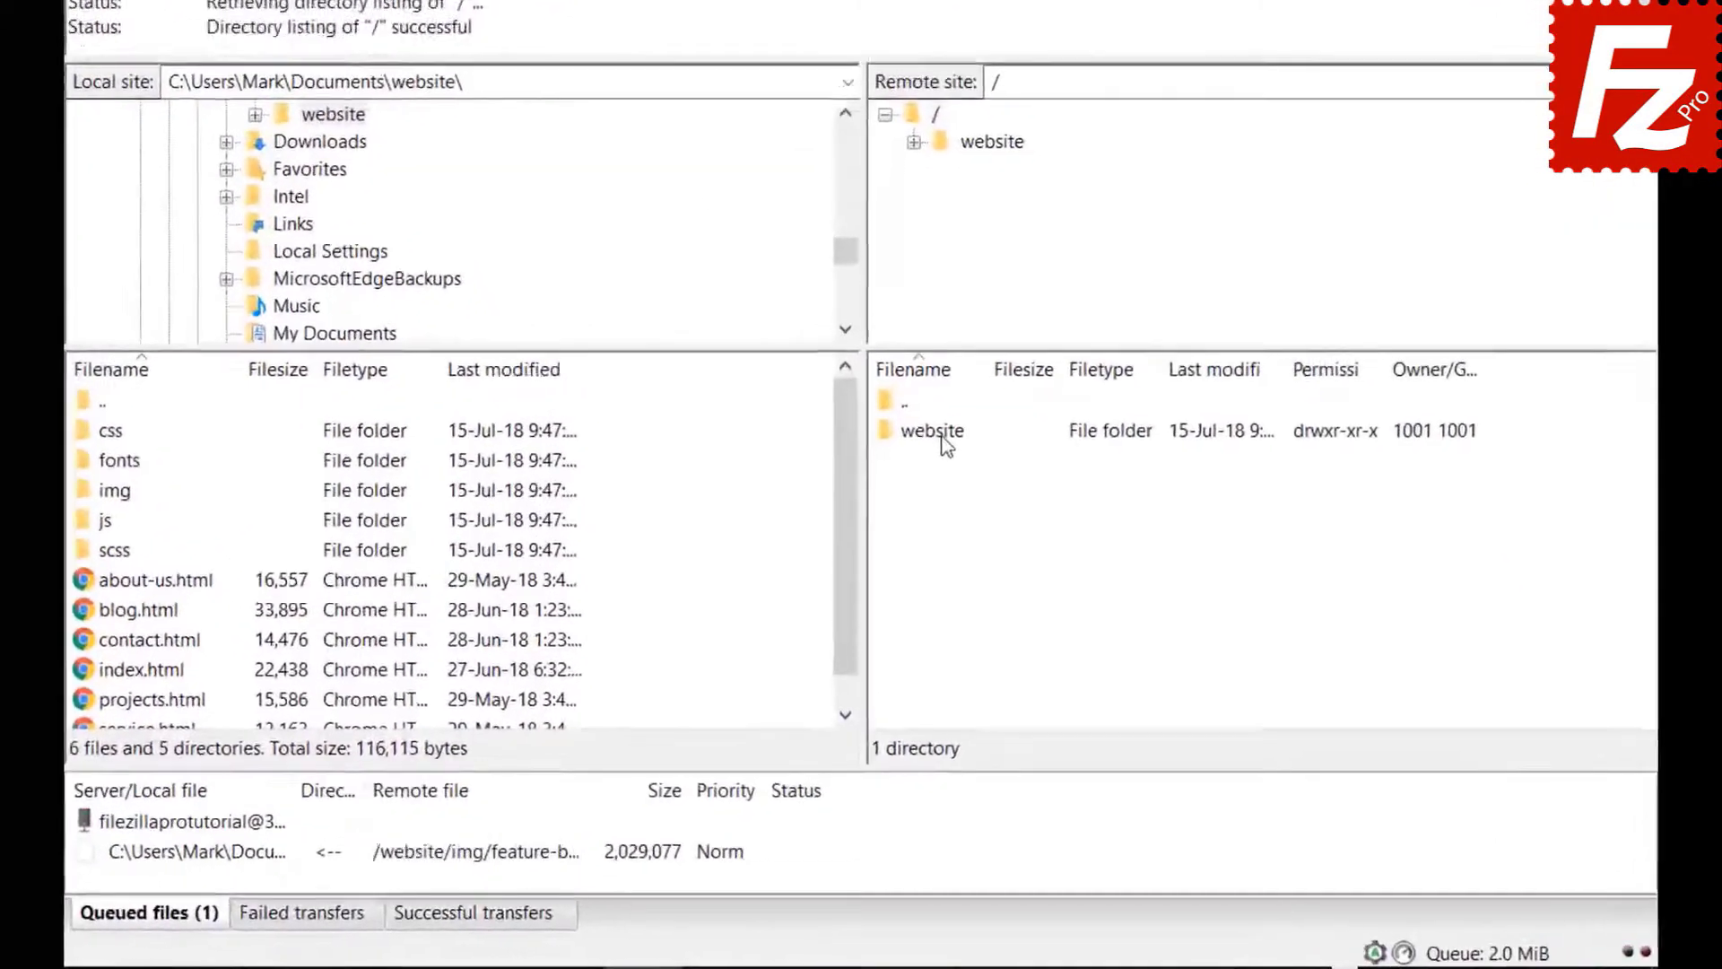
- Open the remote /website/css folder and select bootstrap.css, then the next file
{"action": "double_click", "coordinate": [923, 526]}
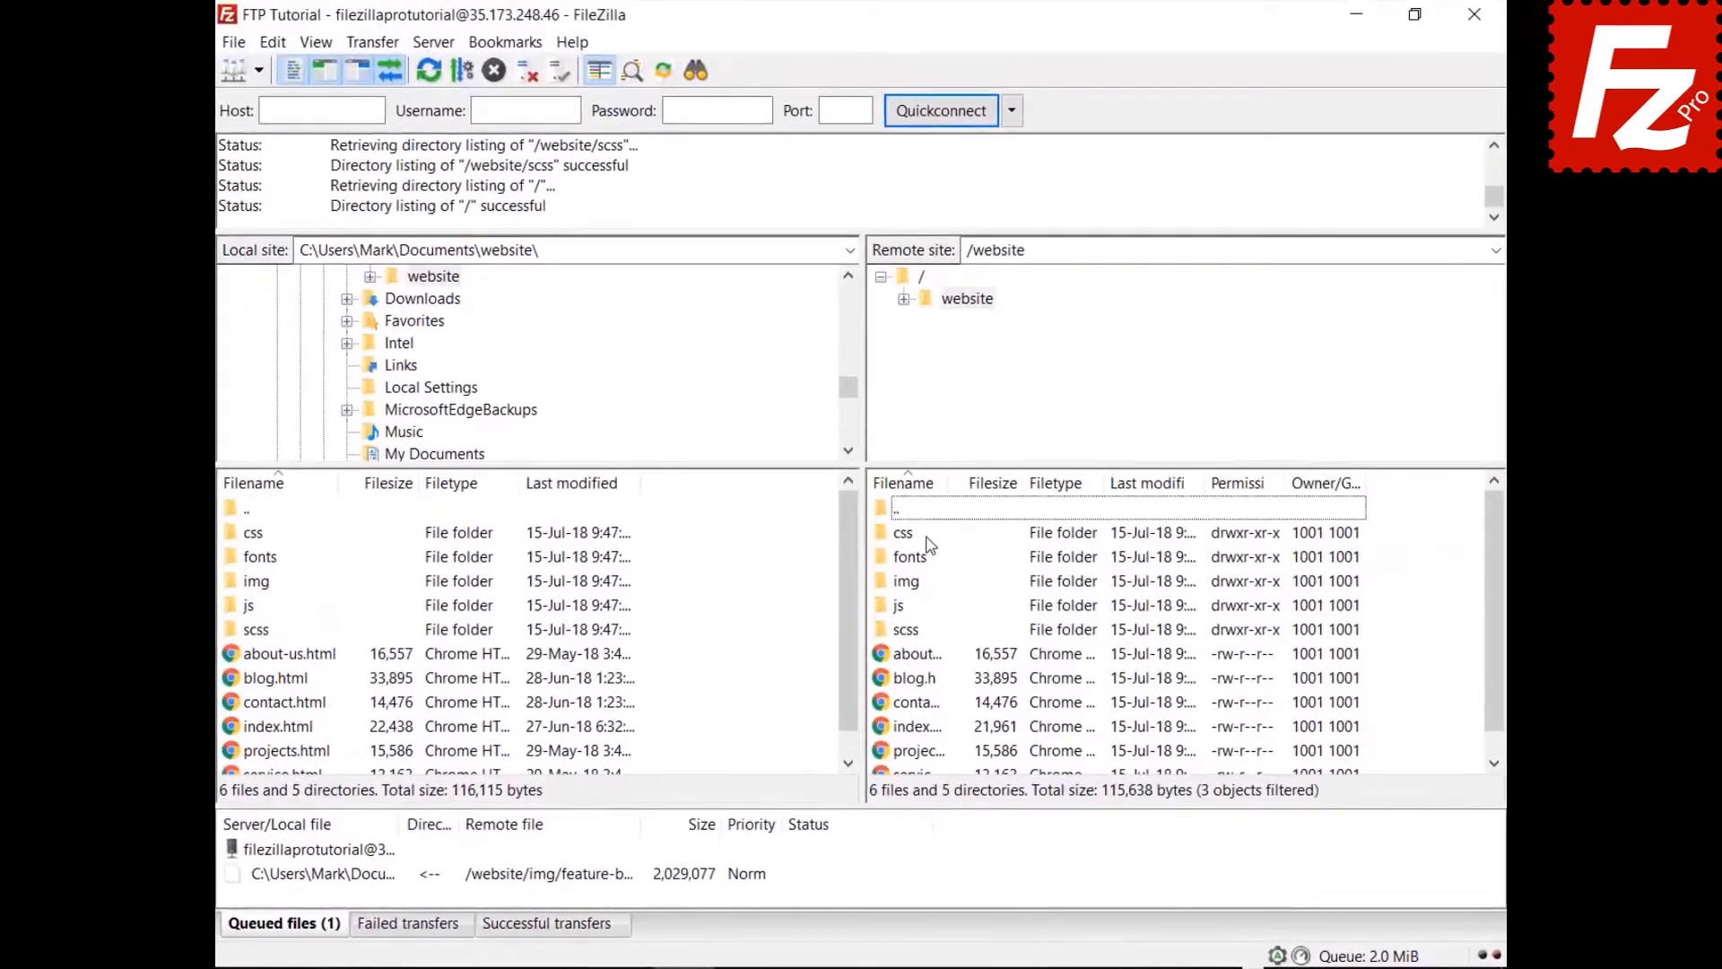
{"action": "double_click", "coordinate": [903, 533]}
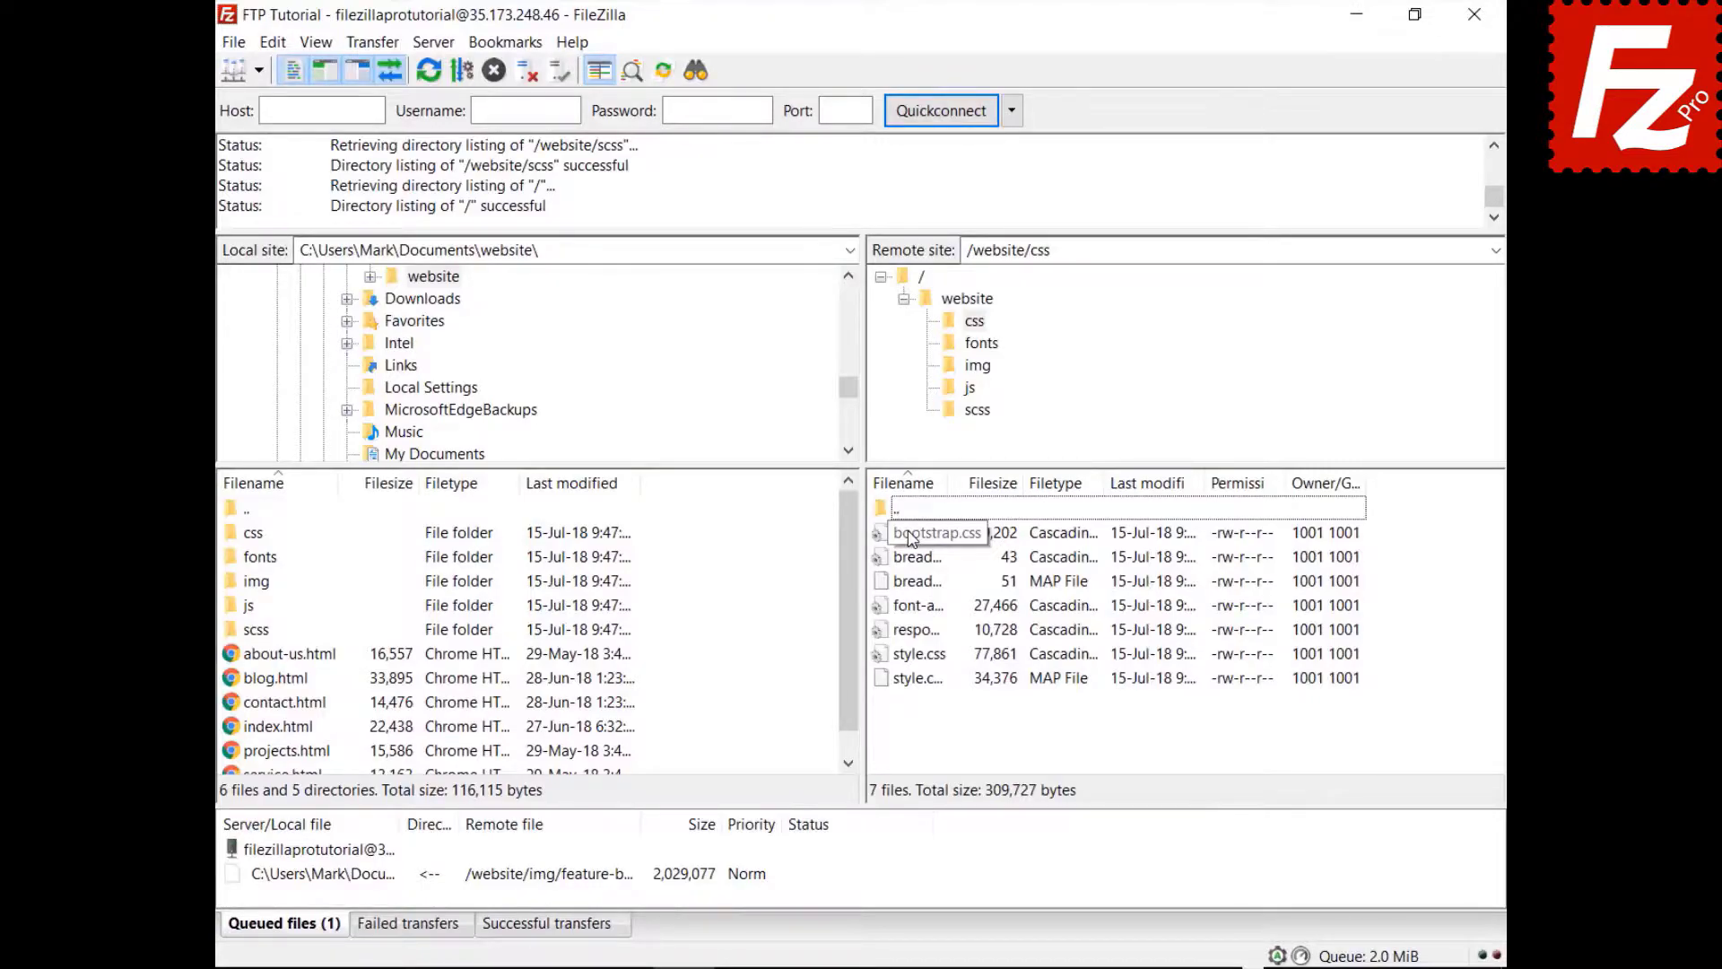
{"action": "left_click", "coordinate": [911, 535]}
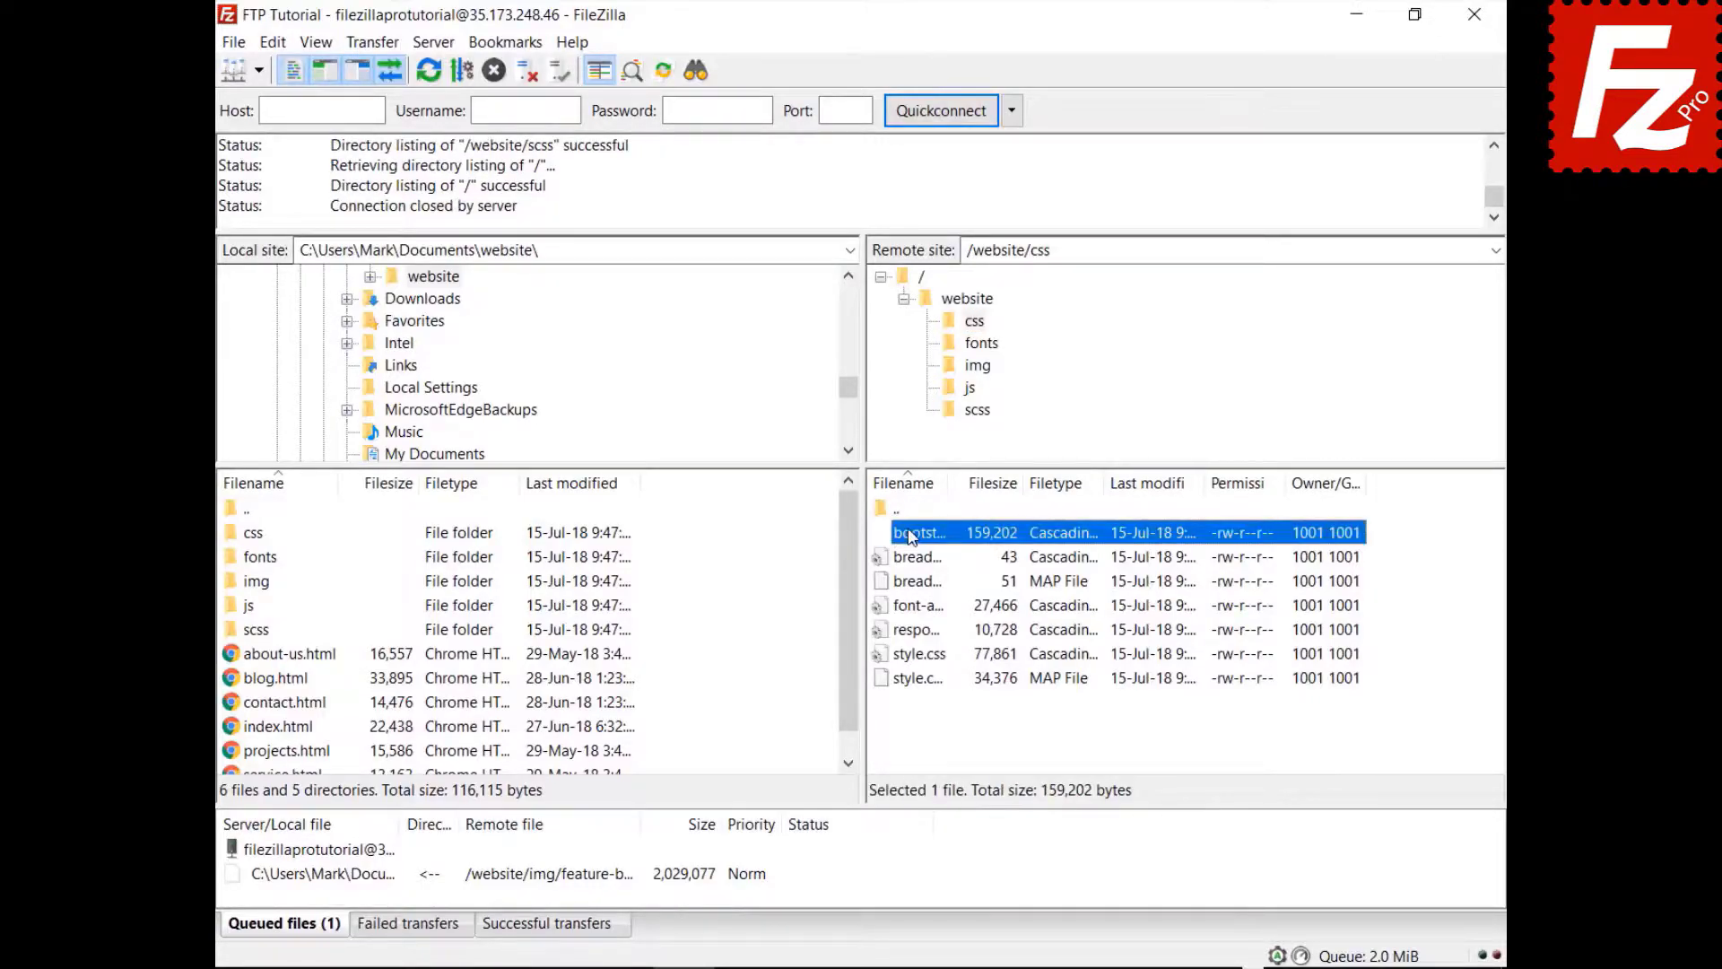
{"action": "key", "text": "Down"}
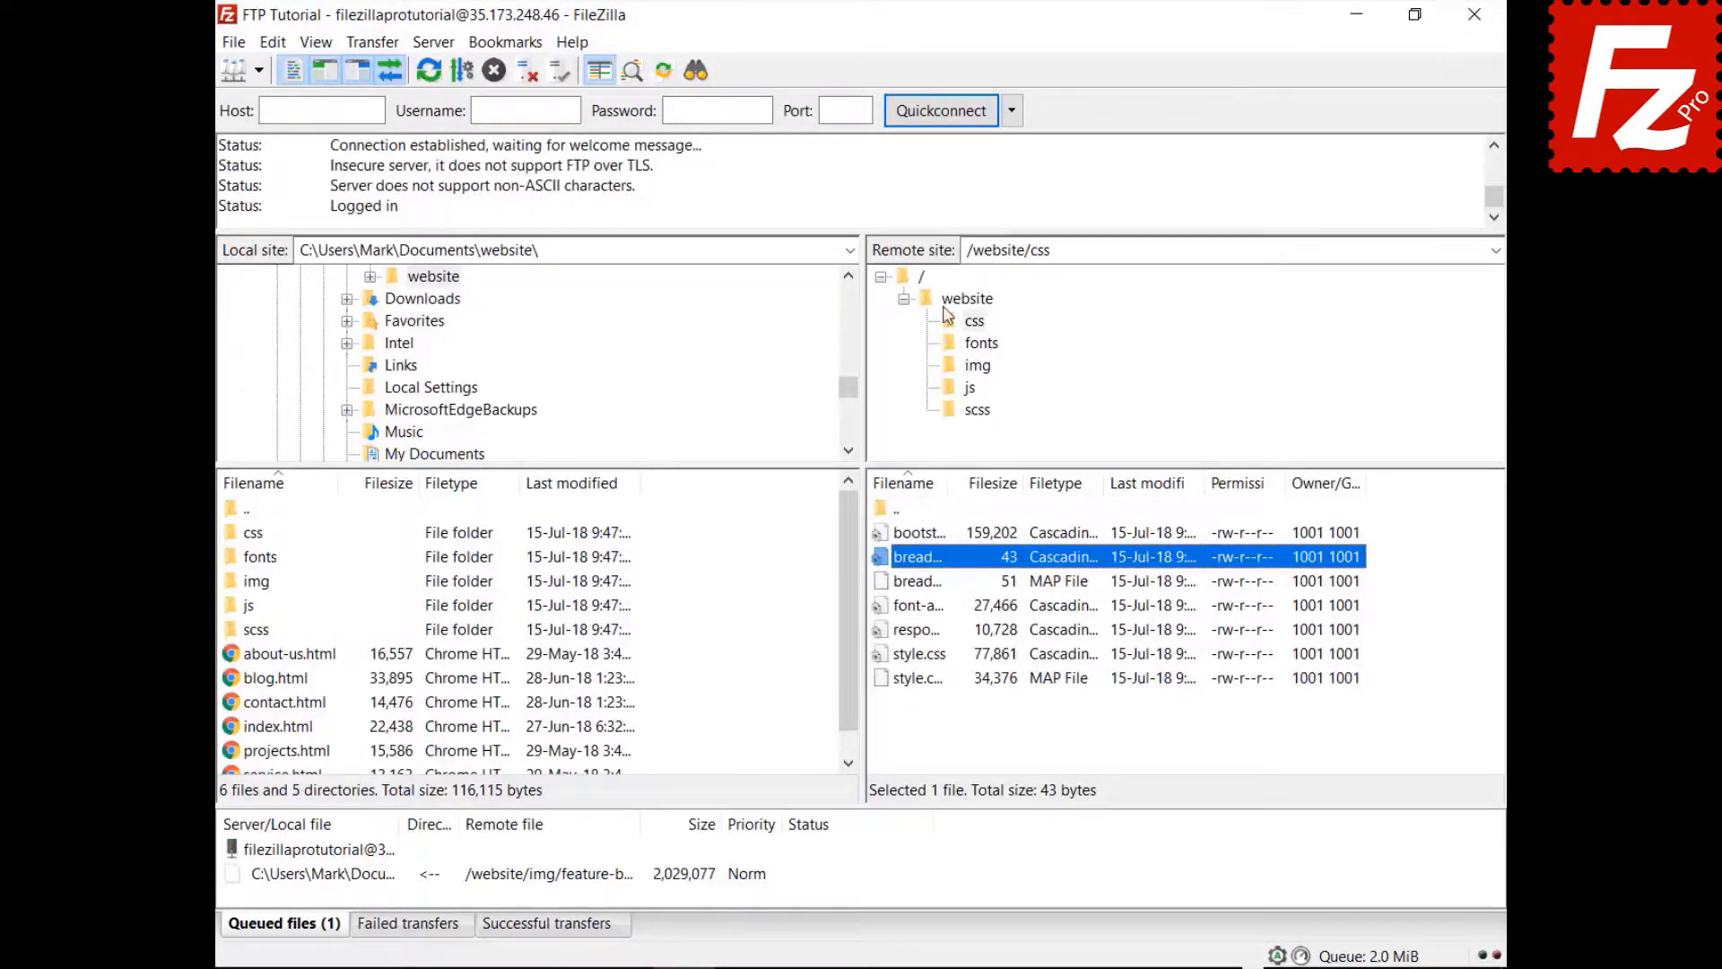
- Quick-search the remote list for 'style' and invert the filter to show non-matching files
{"action": "key", "text": "ctrl+f"}
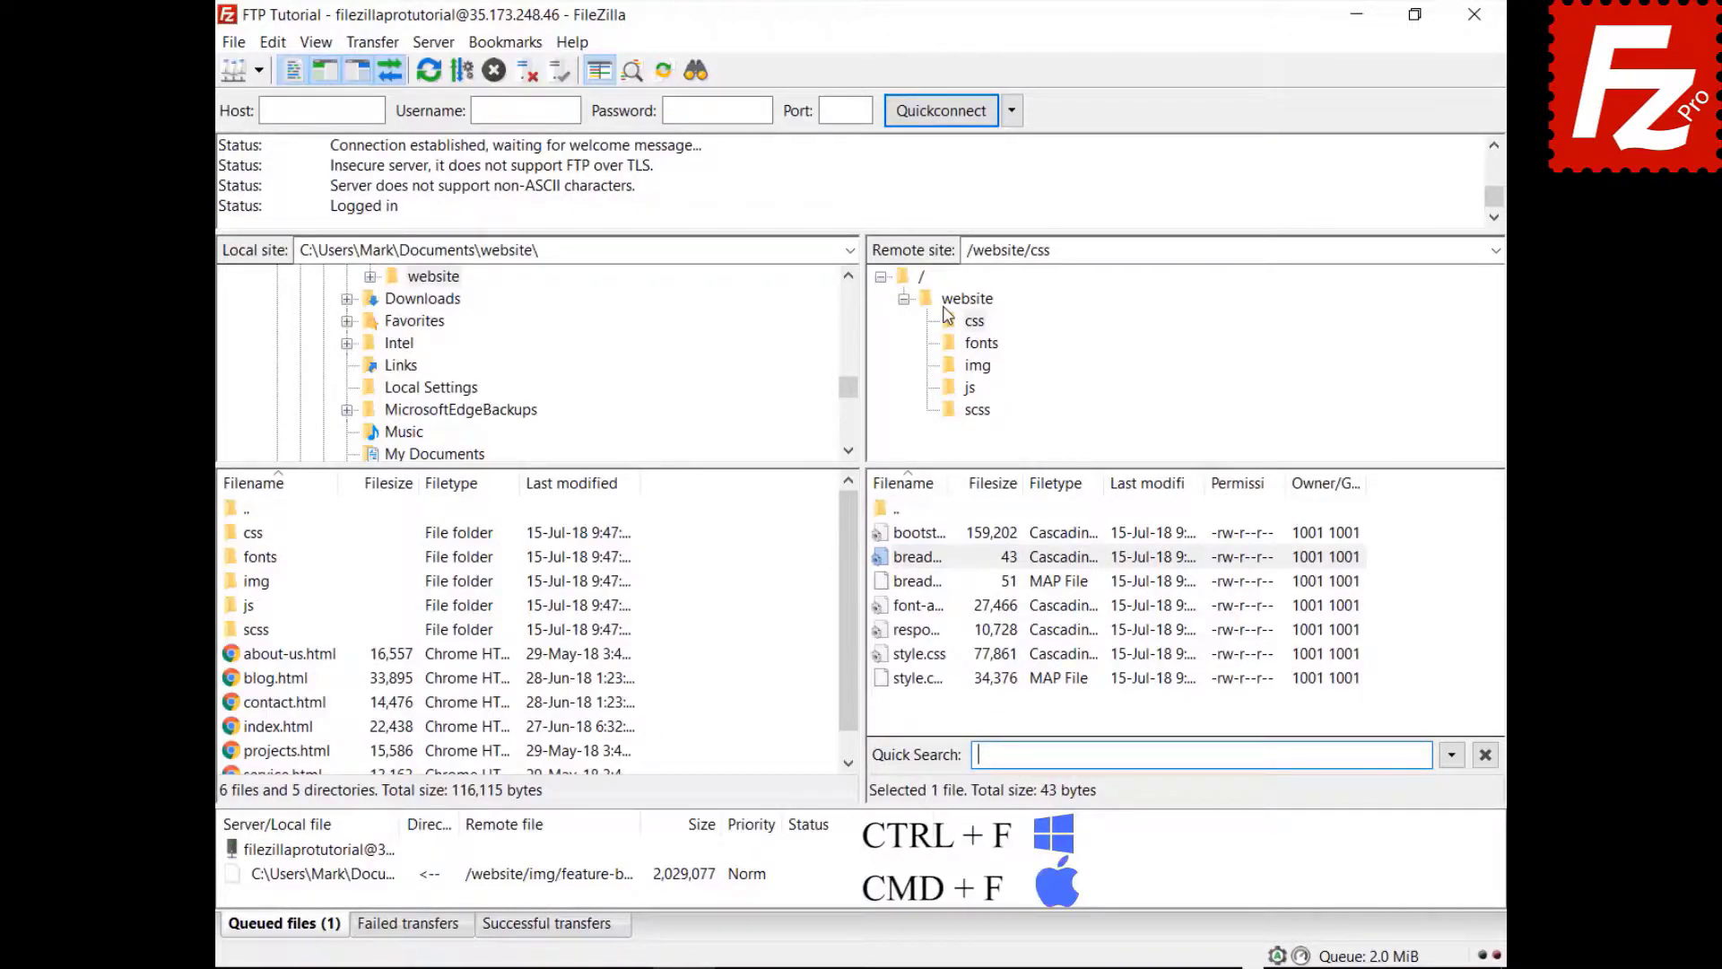
{"action": "type", "text": "style"}
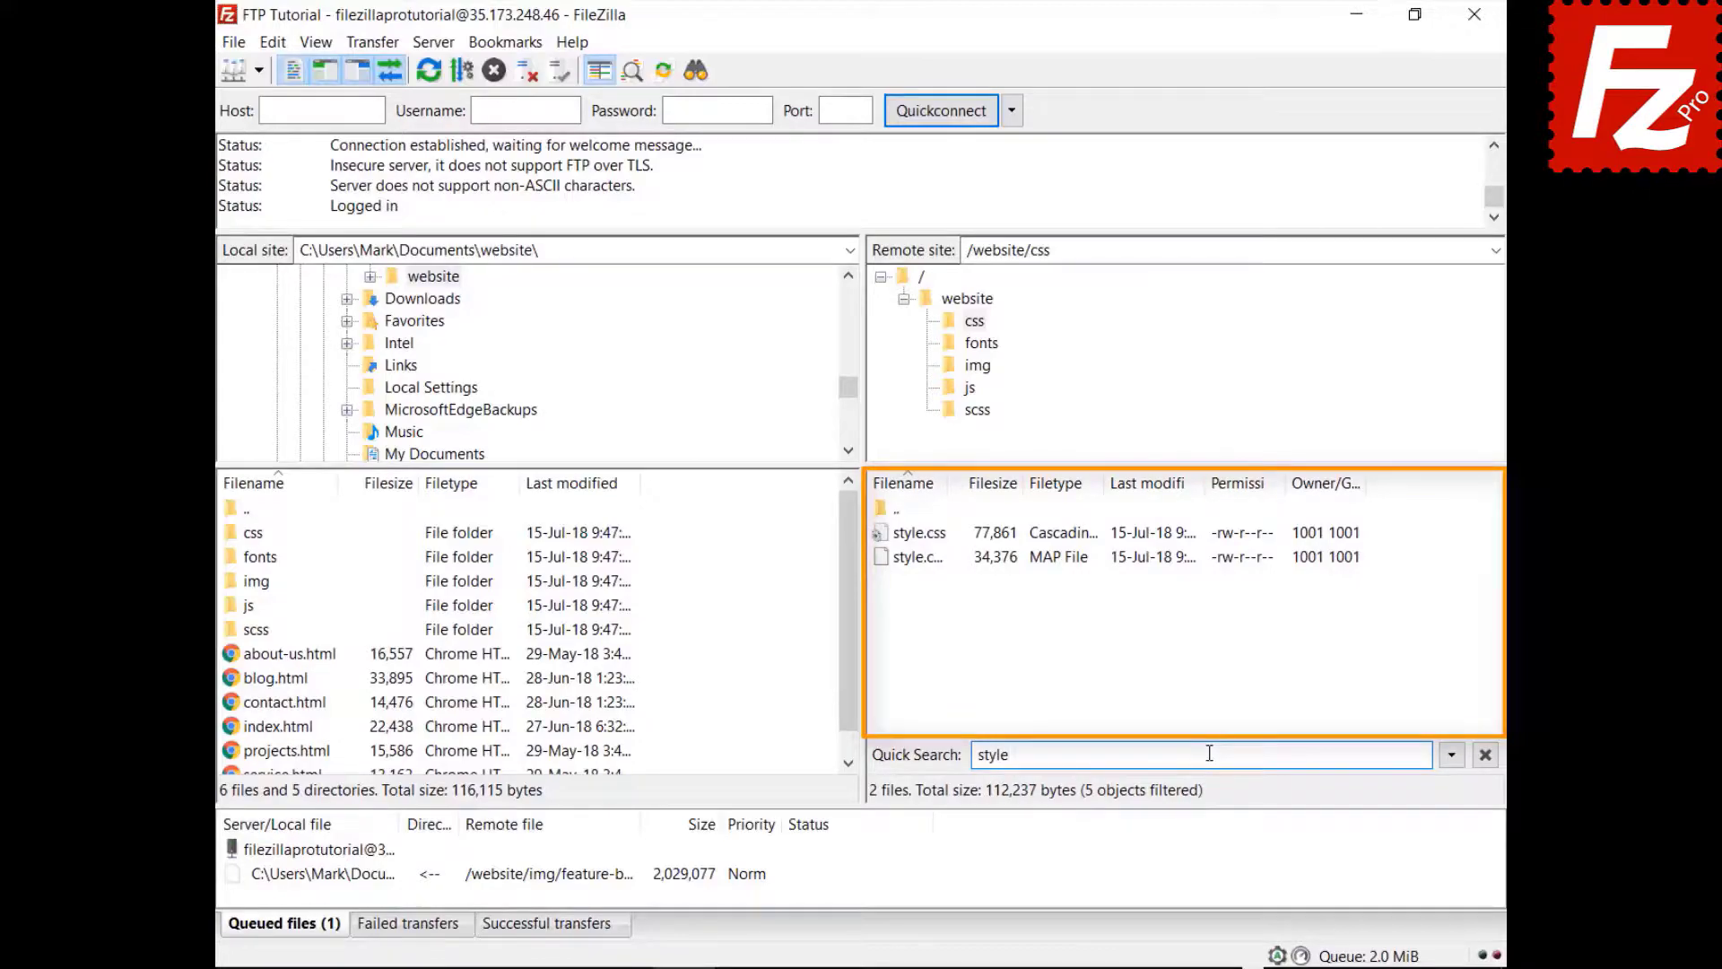
{"action": "left_click", "coordinate": [1451, 756]}
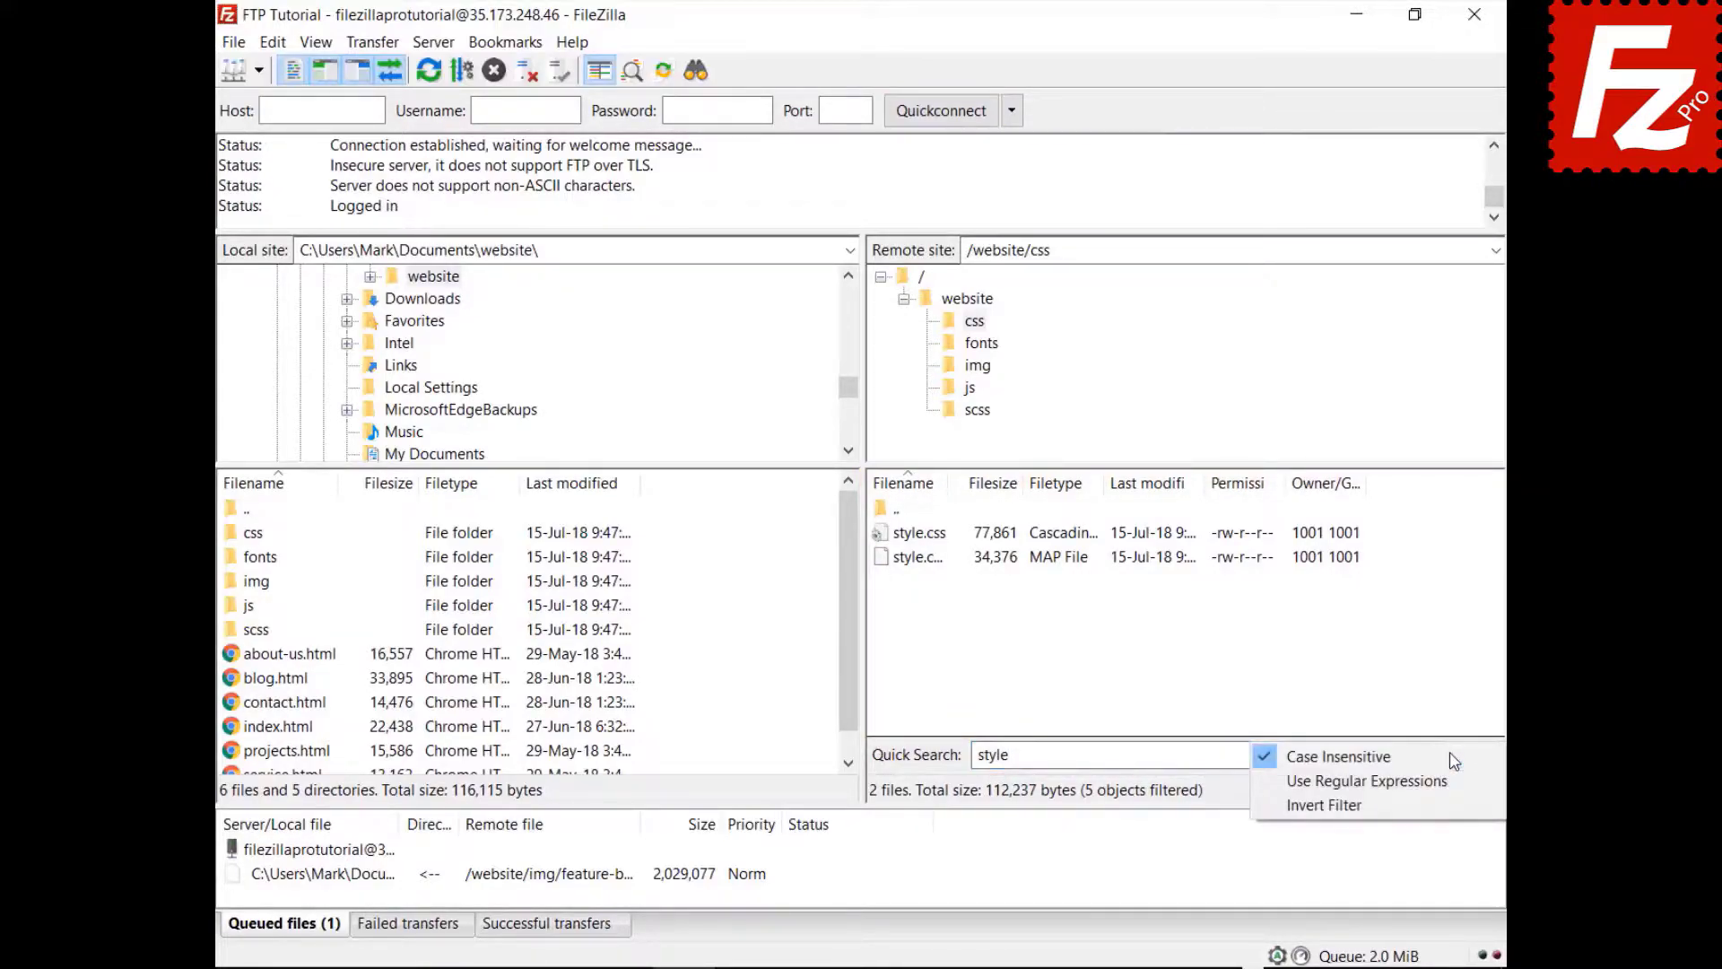
{"action": "left_click", "coordinate": [1447, 812]}
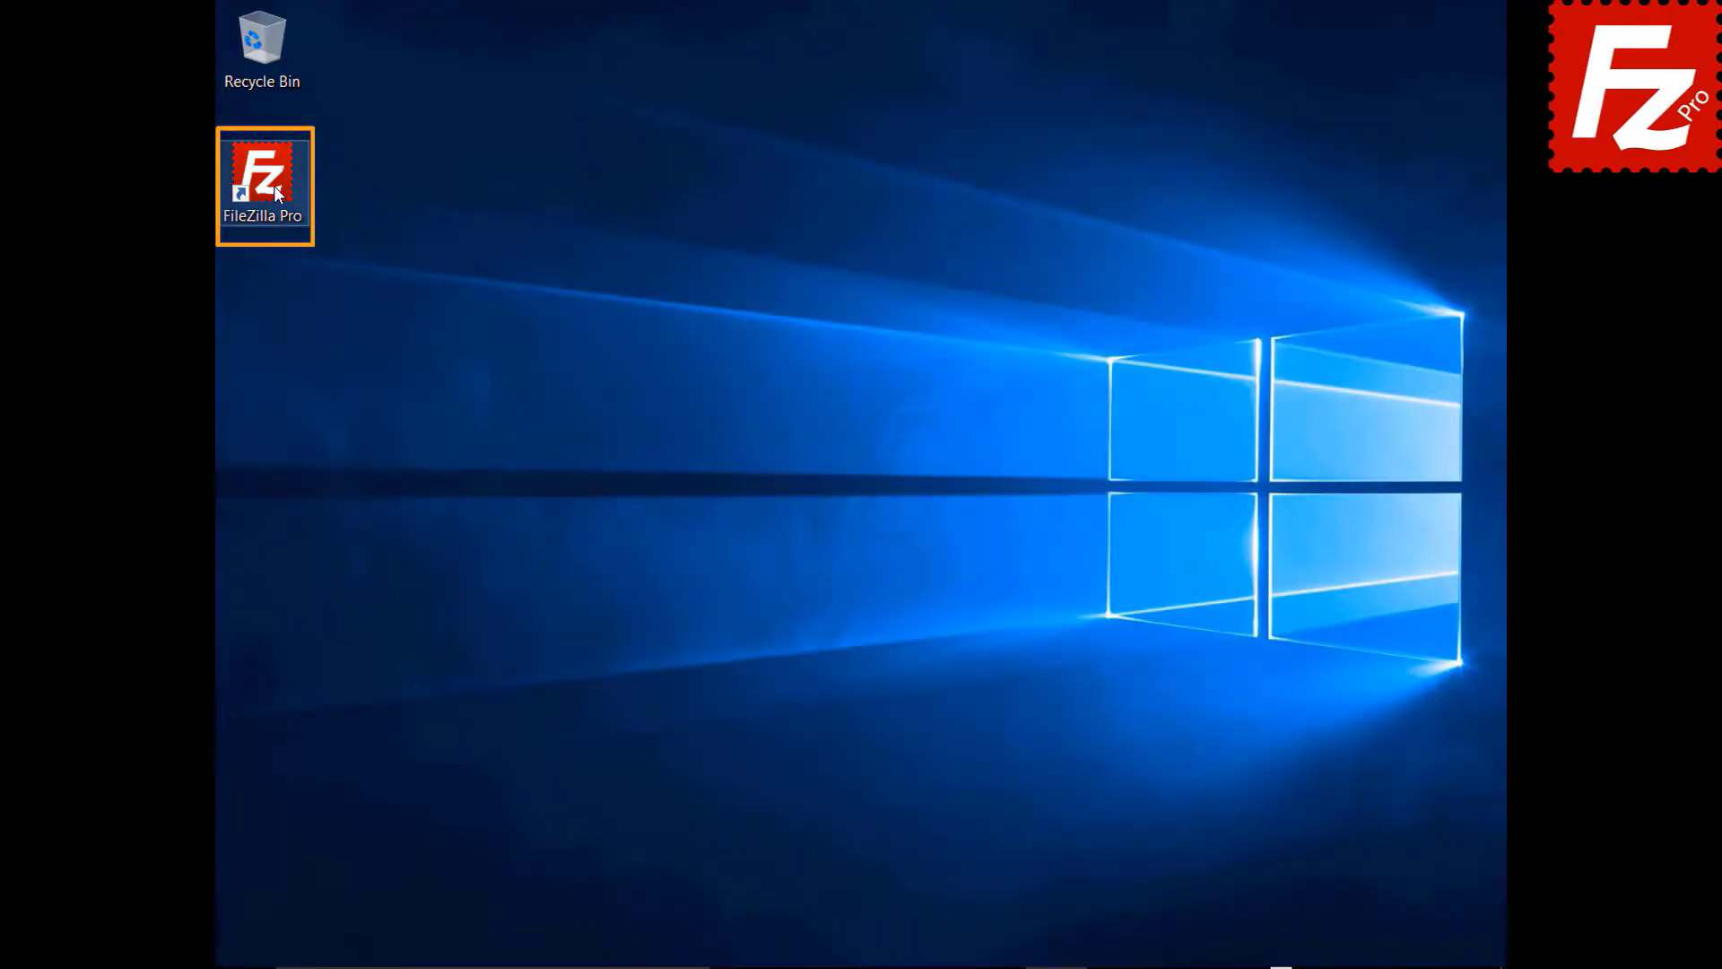
- Relaunch FileZilla Pro and Quickconnect to 40.121.111.78 with the pasted username and password
{"action": "double_click", "coordinate": [272, 186]}
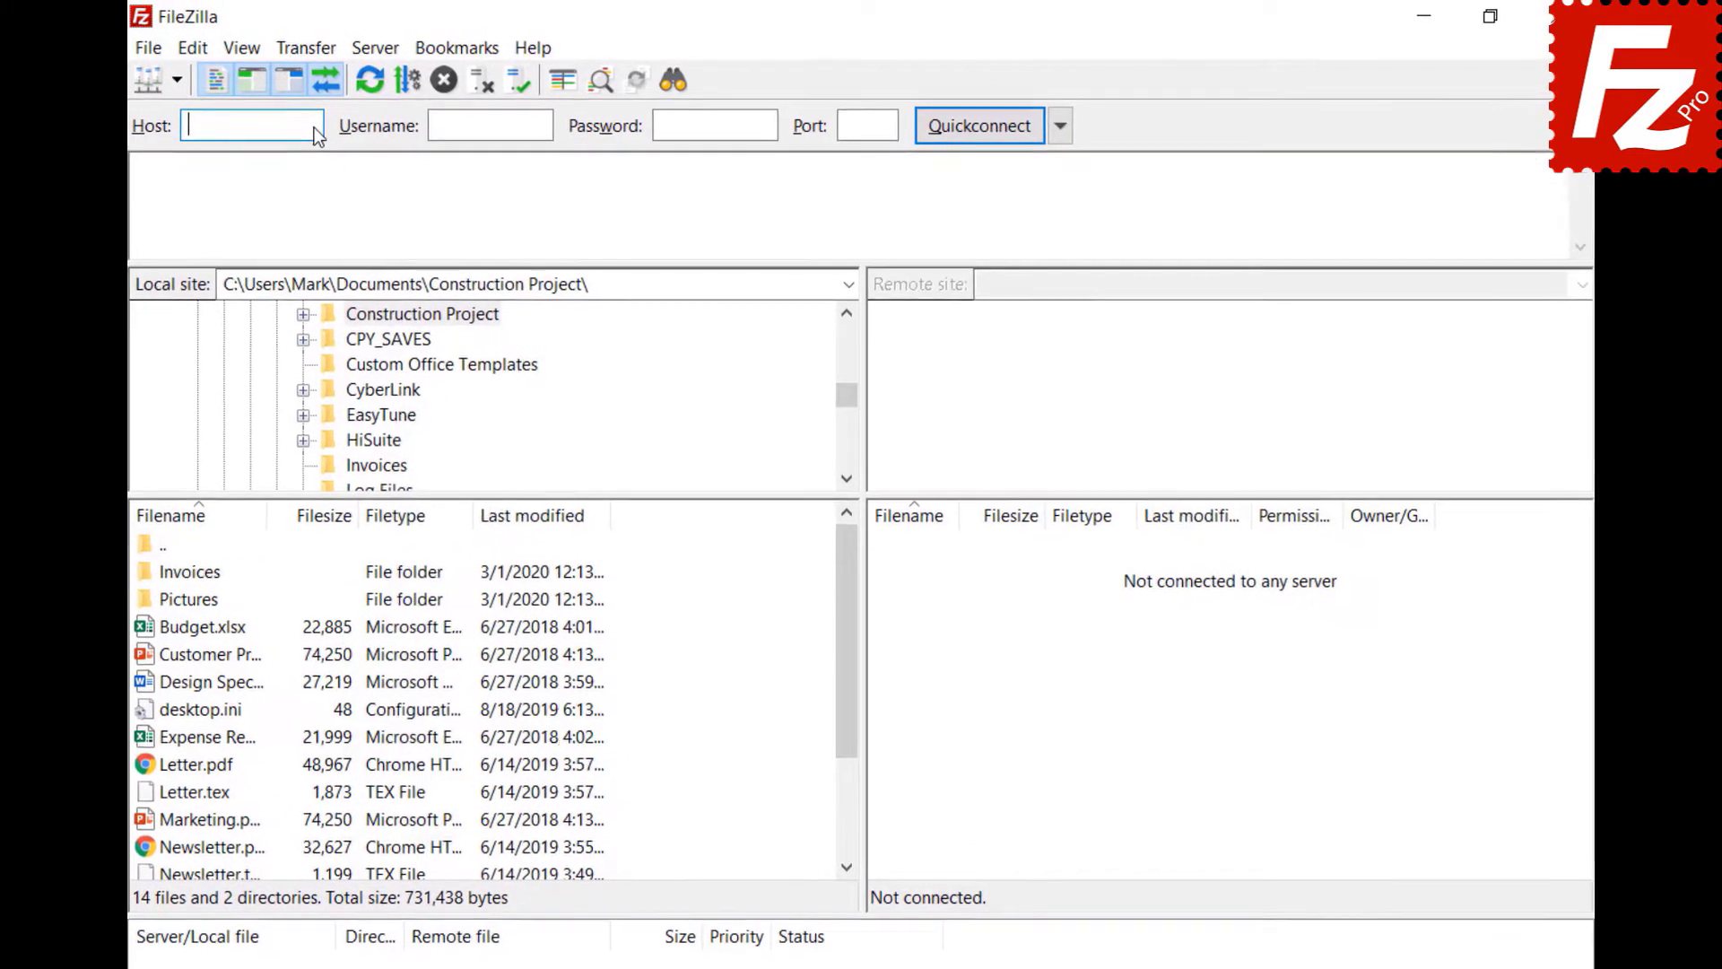
{"action": "type", "text": "40.121.111.78"}
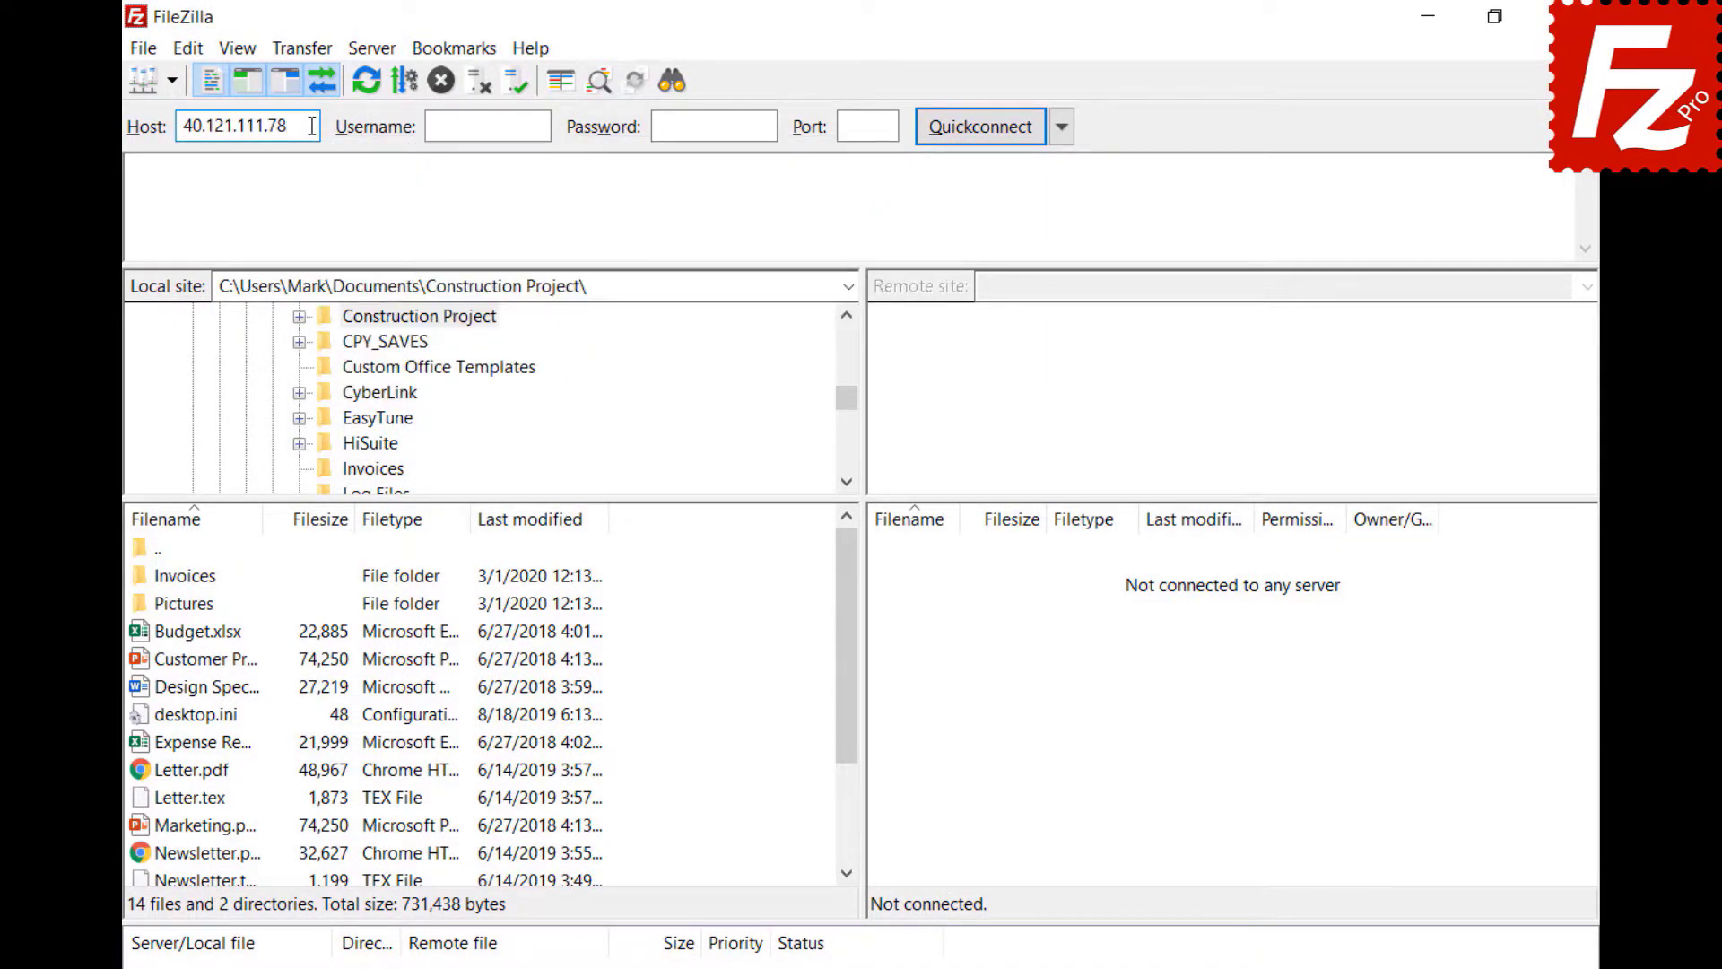
{"action": "left_click", "coordinate": [545, 125]}
{"action": "type", "text": "zillaprotutorial"}
{"action": "left_click", "coordinate": [765, 124]}
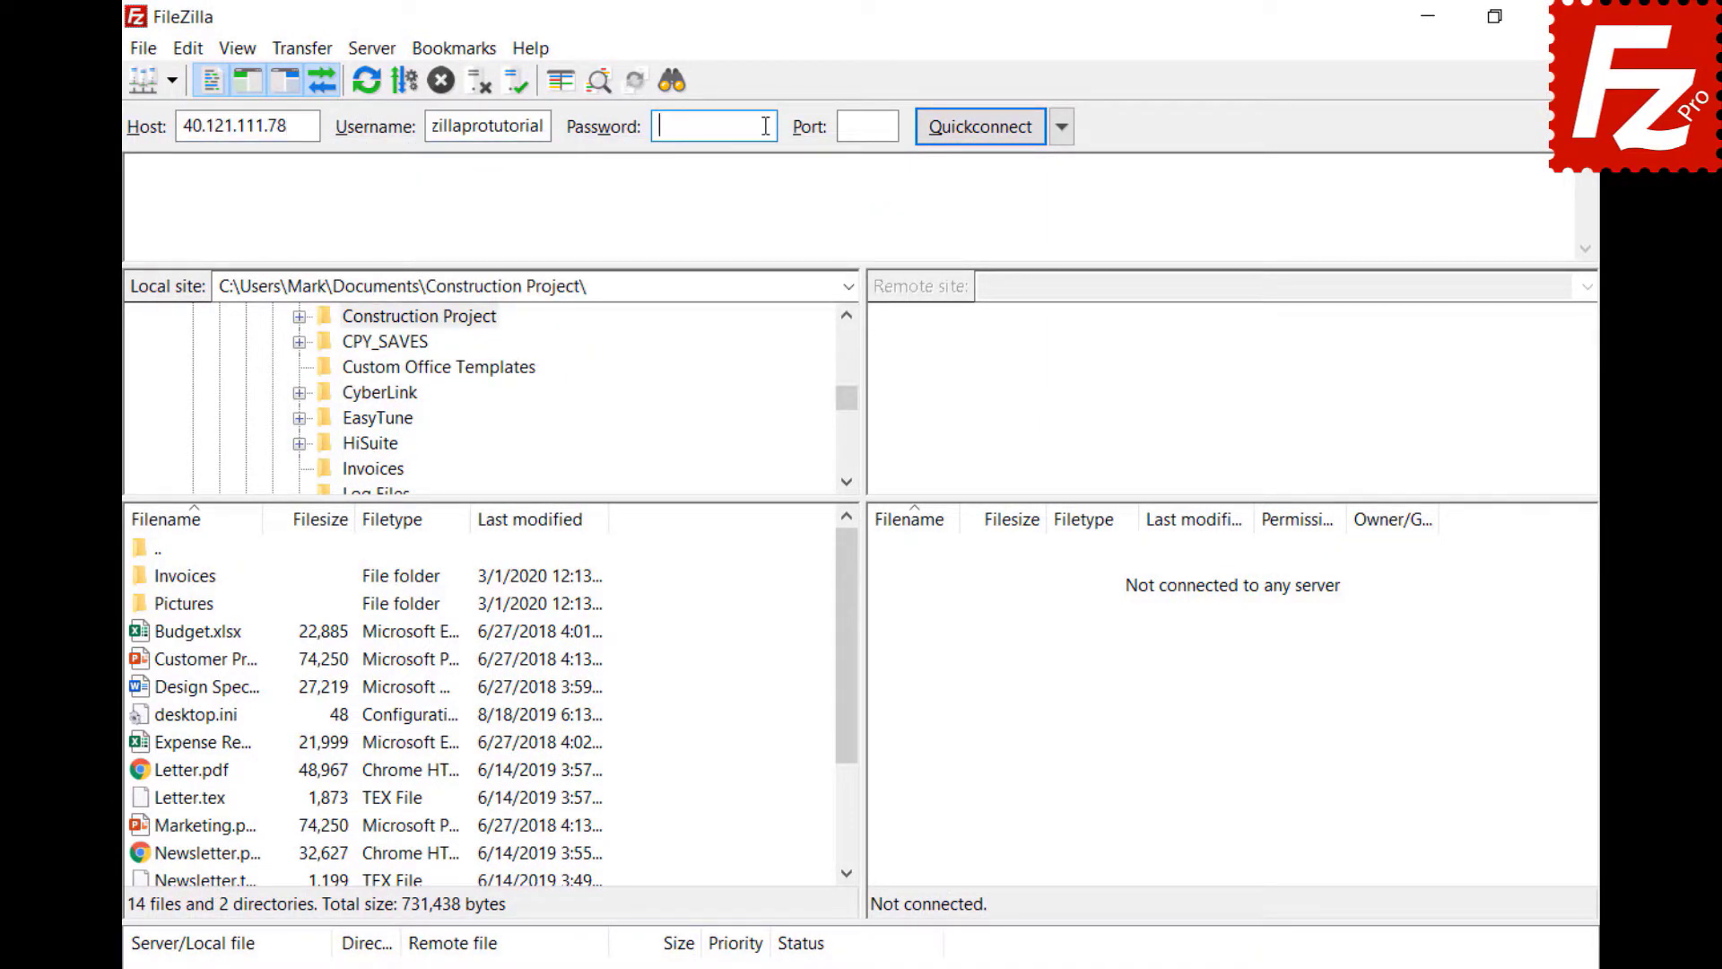
{"action": "key", "text": "ctrl+v"}
{"action": "left_click", "coordinate": [976, 125]}
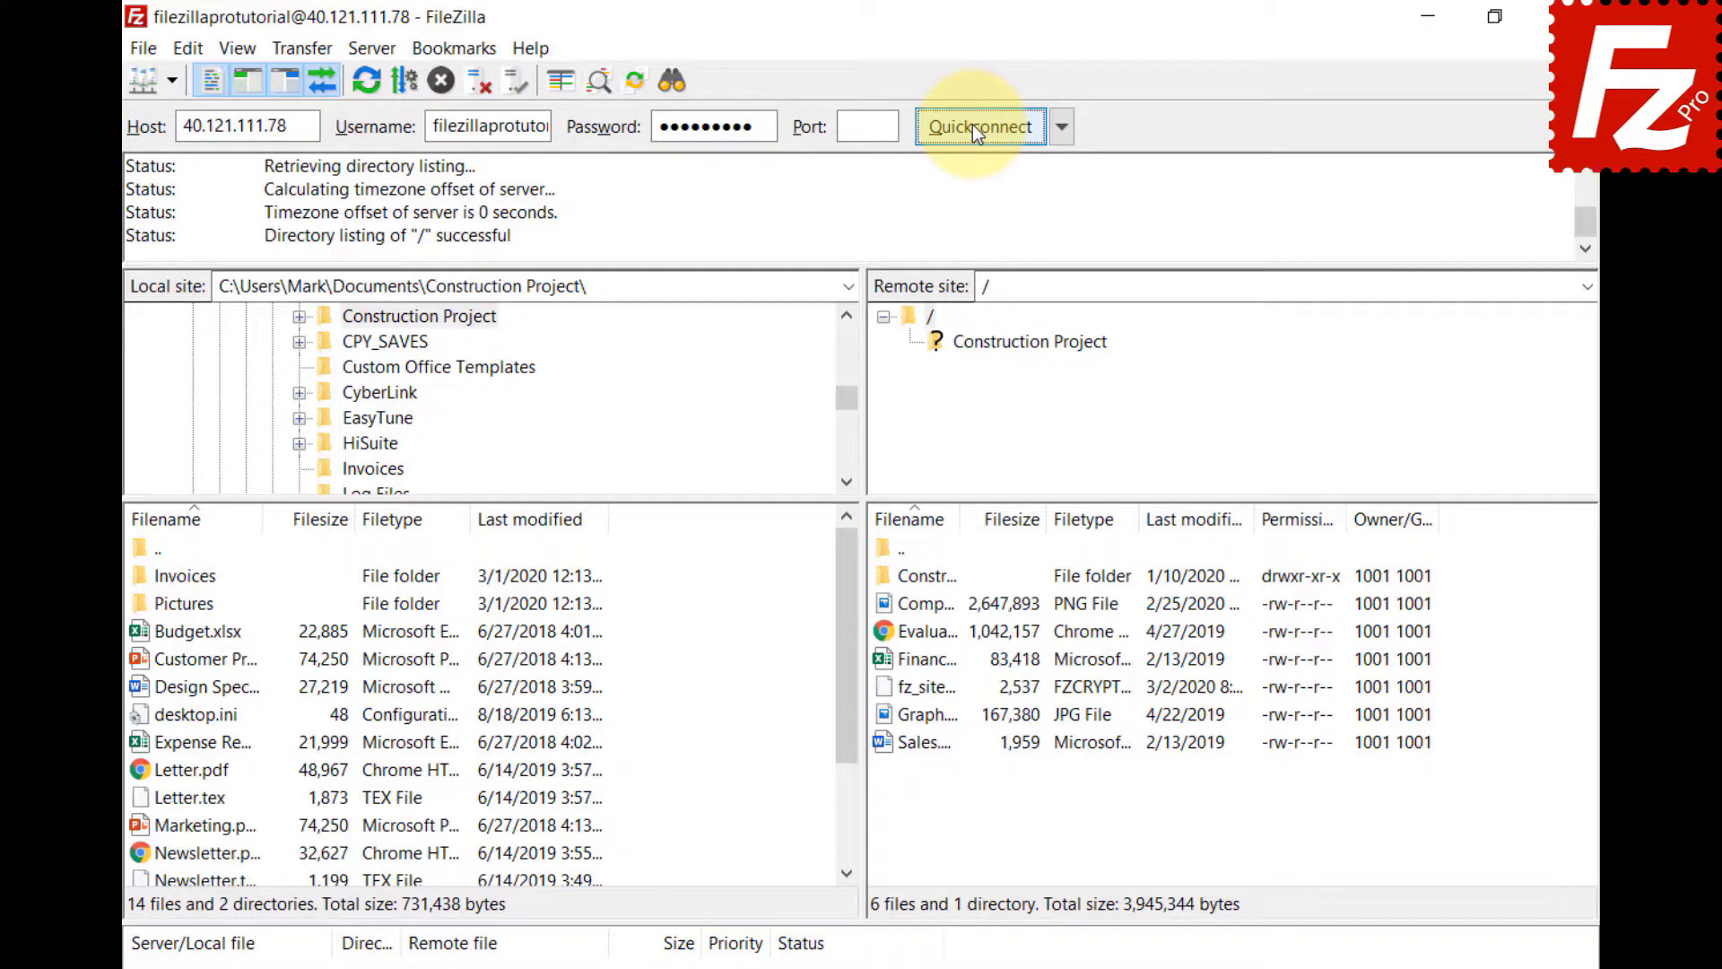
- Start a comparative search with Construction Project as both local and remote directory
{"action": "left_click", "coordinate": [667, 88]}
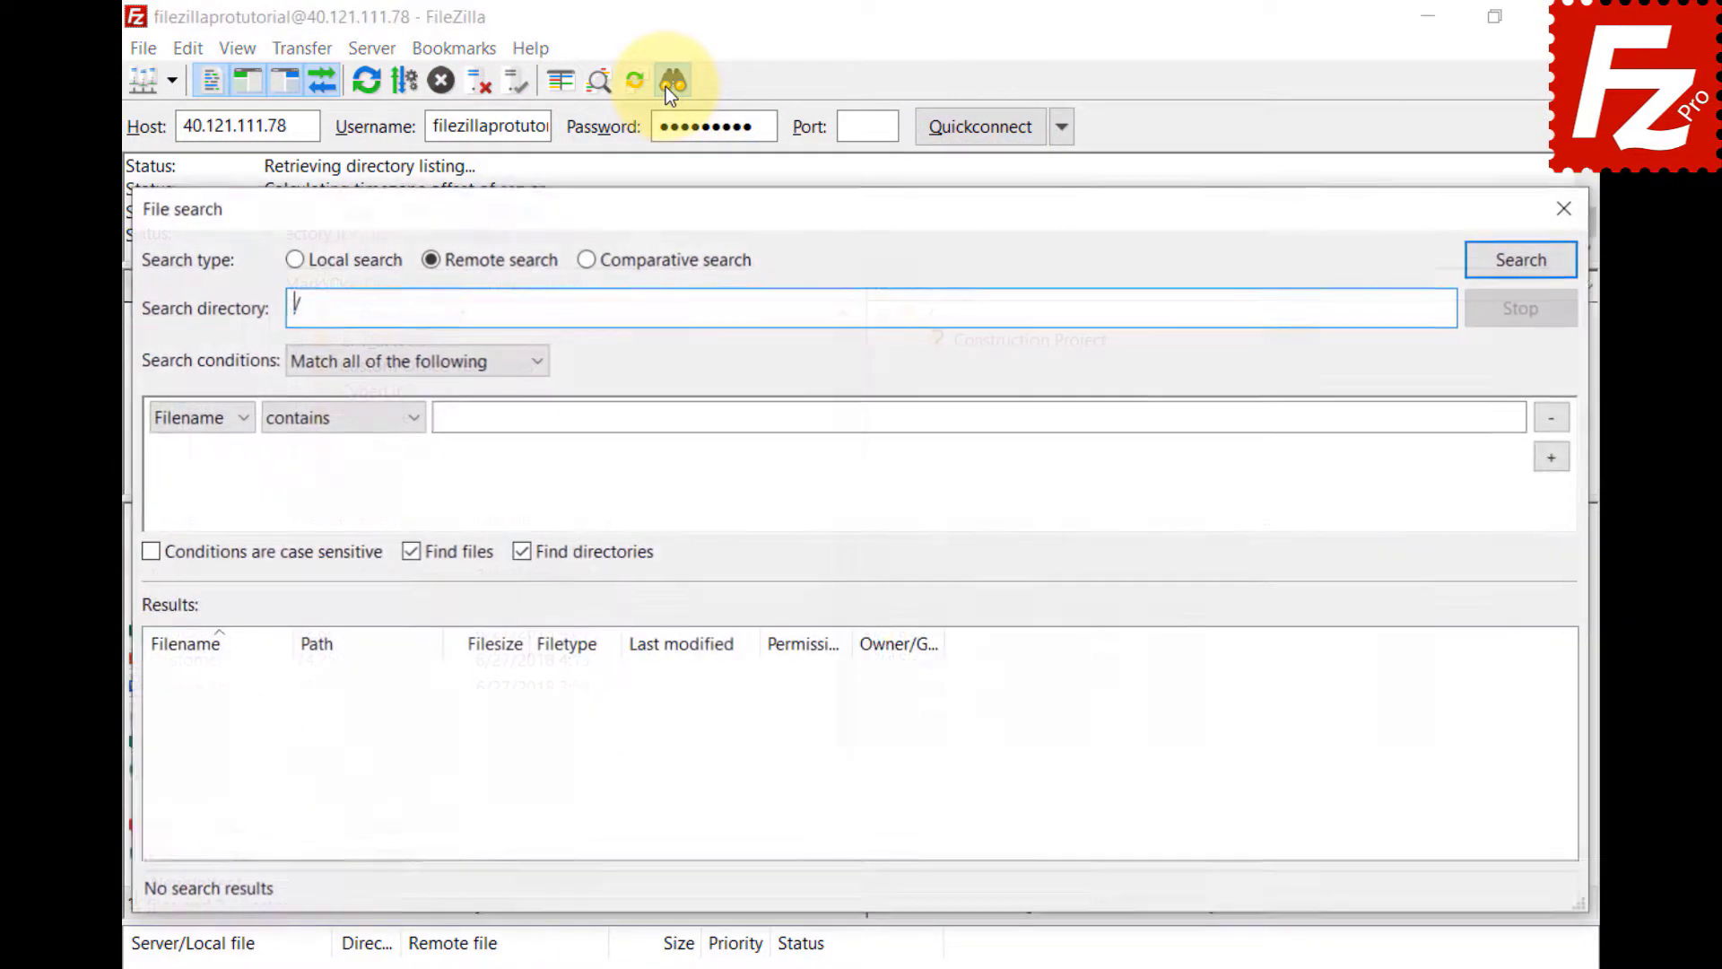
{"action": "left_click", "coordinate": [586, 260]}
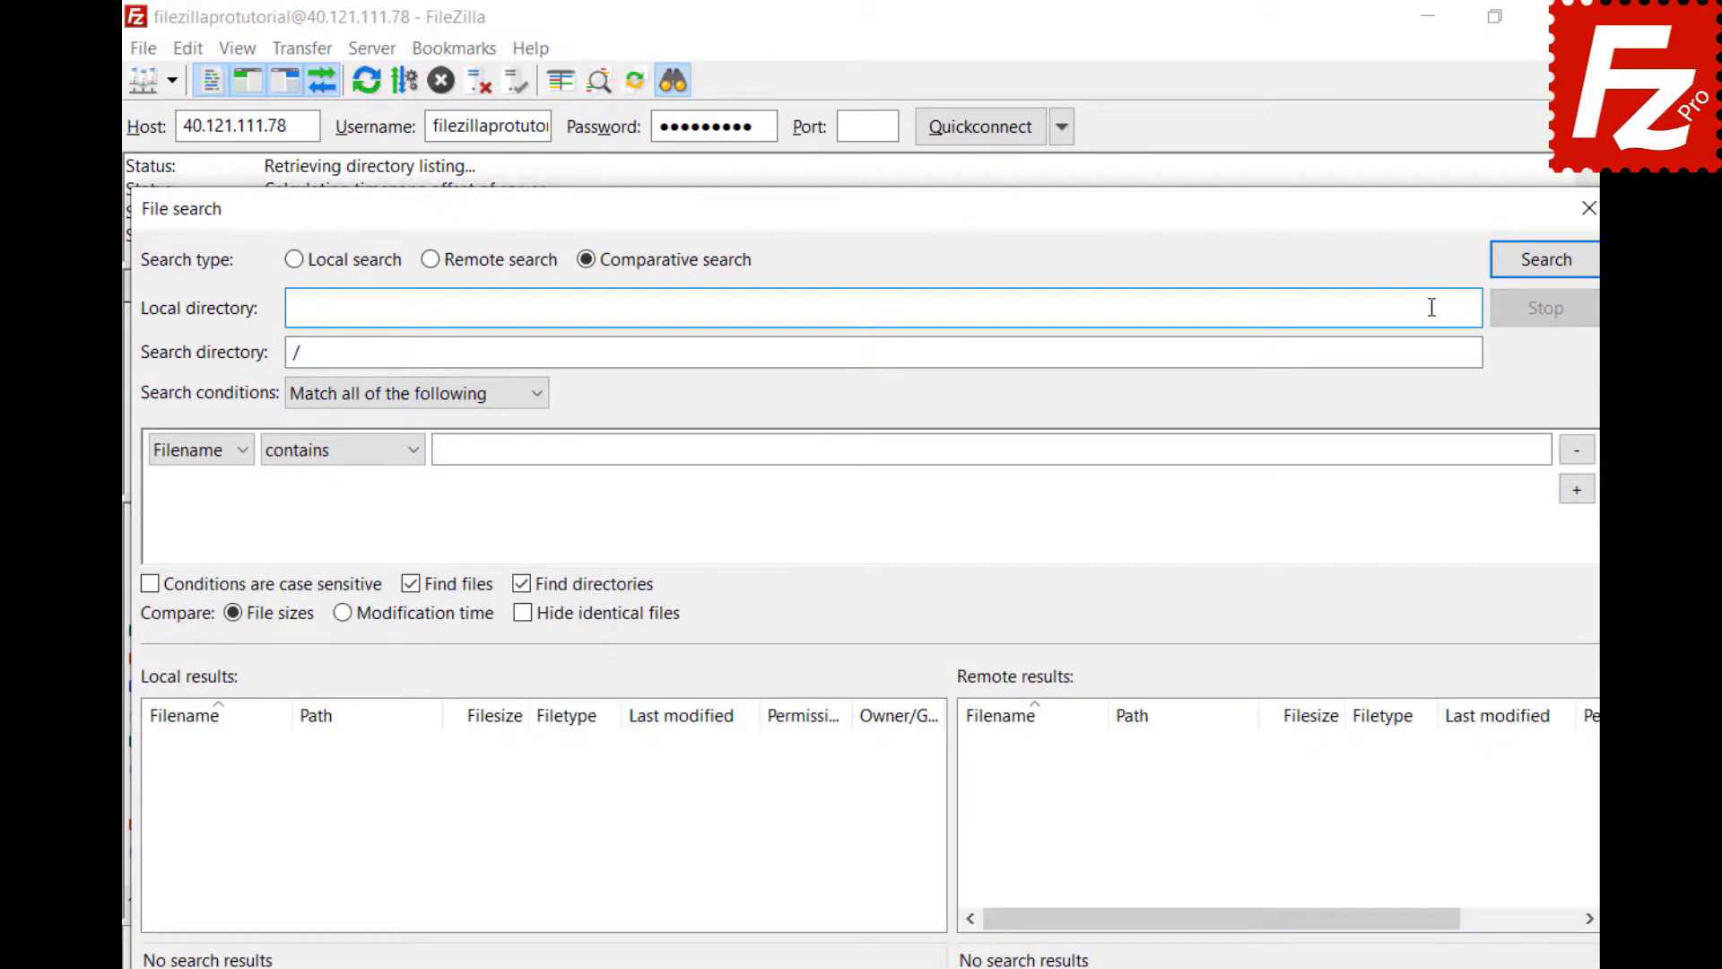
{"action": "type", "text": "C:\\Users\\Mark\\Documents\\Construction Project\\"}
{"action": "left_click", "coordinate": [819, 355]}
{"action": "type", "text": "Construction Project"}
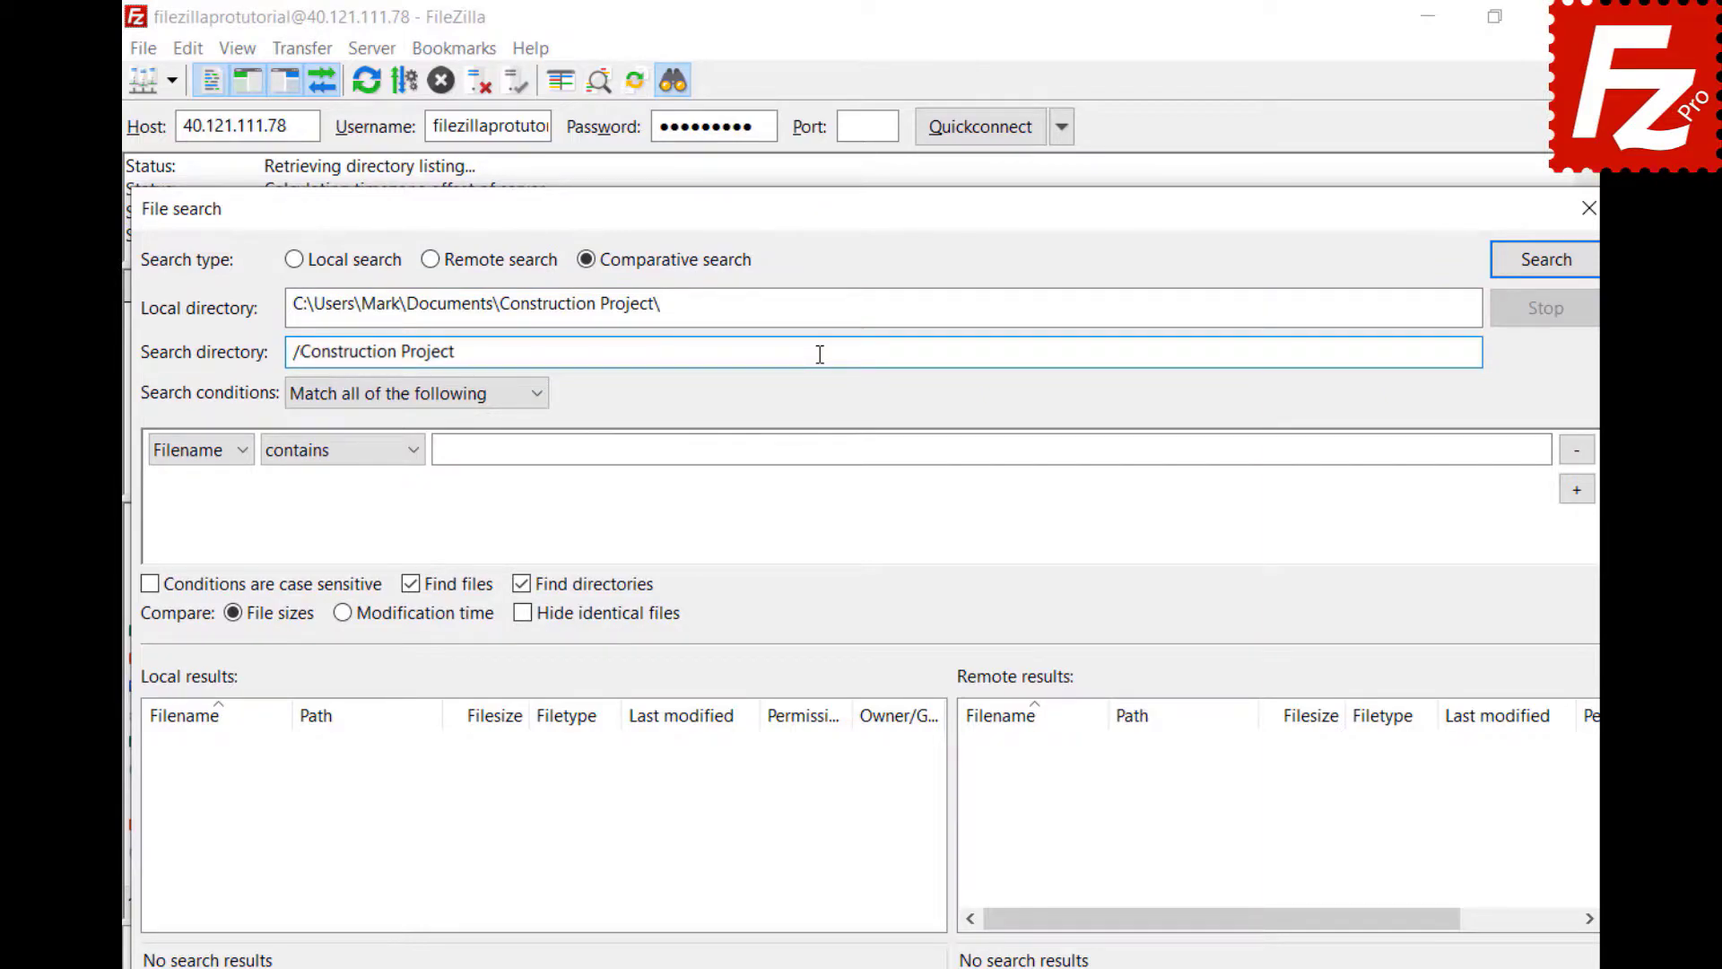
- Search for filenames beginning with DSC, then remove that condition
{"action": "left_click", "coordinate": [536, 406]}
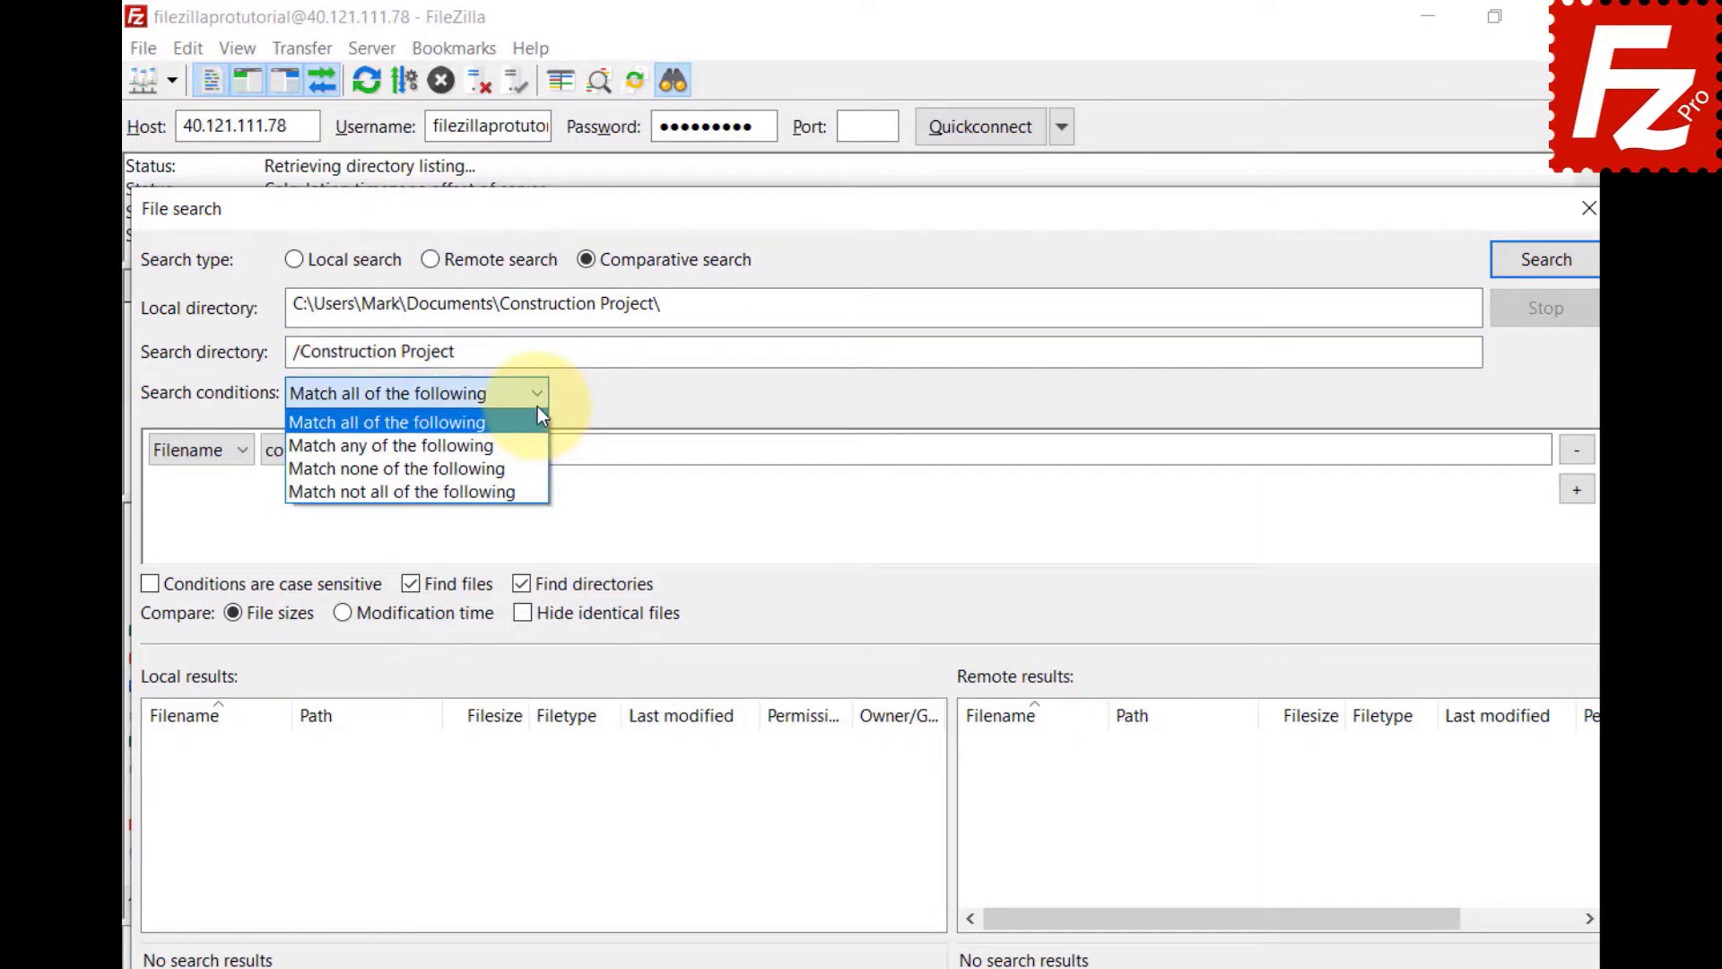
{"action": "left_click", "coordinate": [537, 408]}
{"action": "left_click", "coordinate": [239, 454]}
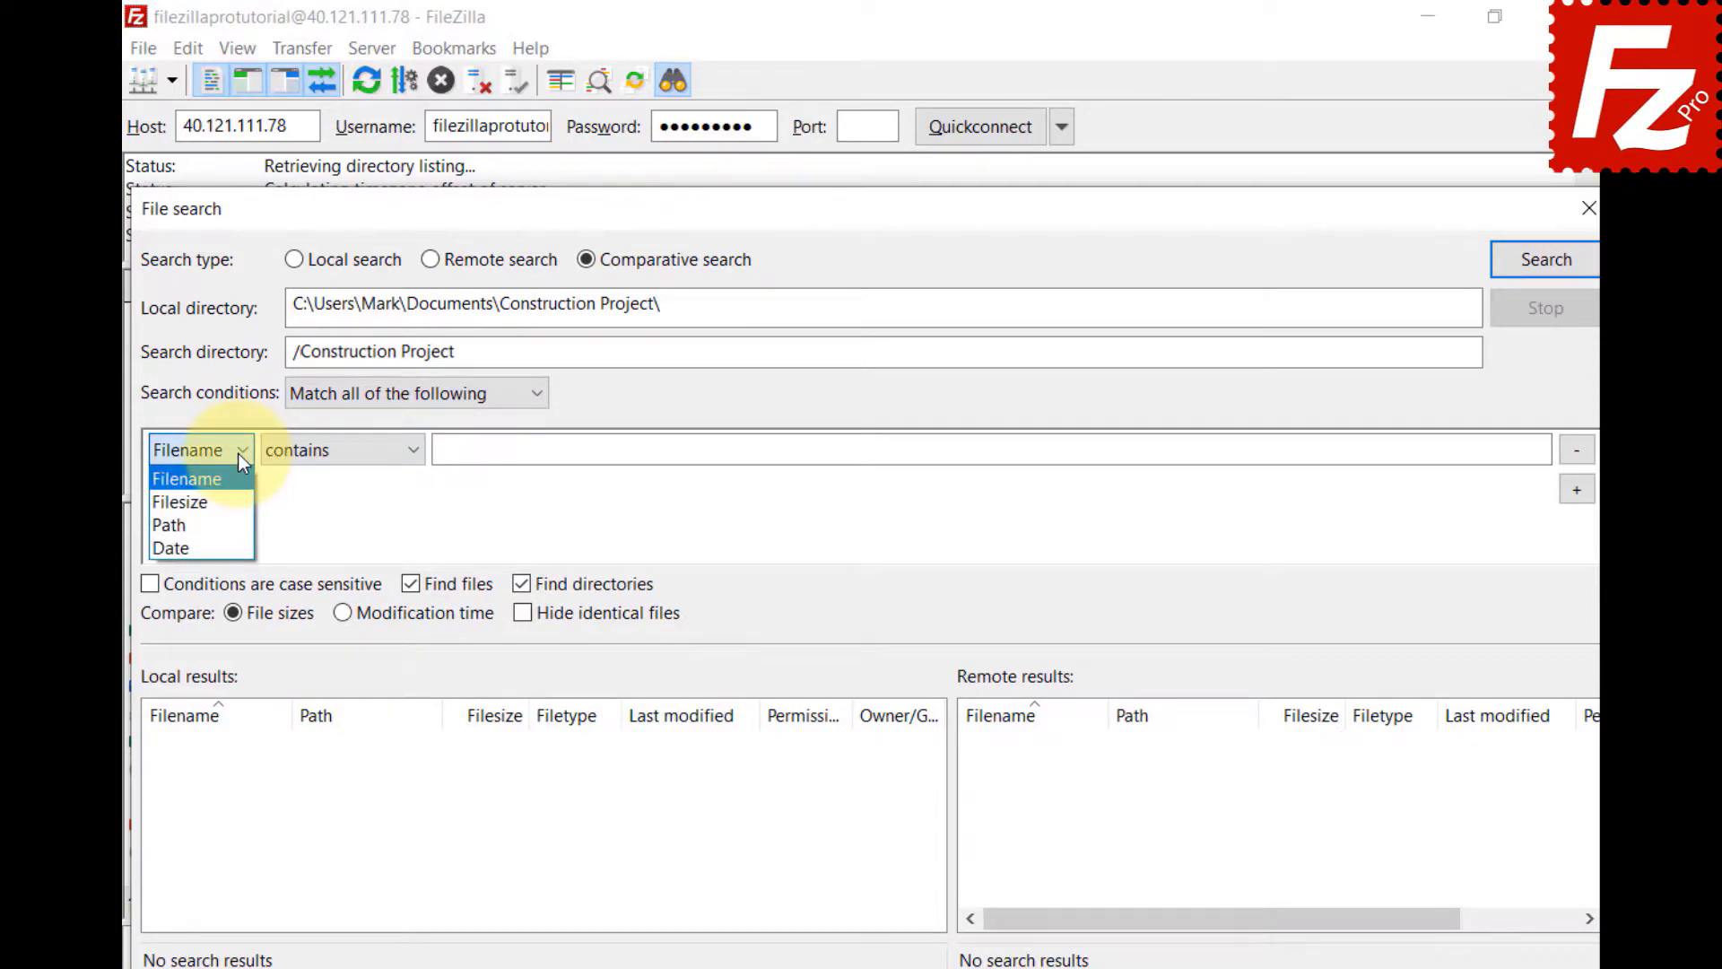
{"action": "left_click", "coordinate": [415, 453]}
{"action": "left_click", "coordinate": [415, 454]}
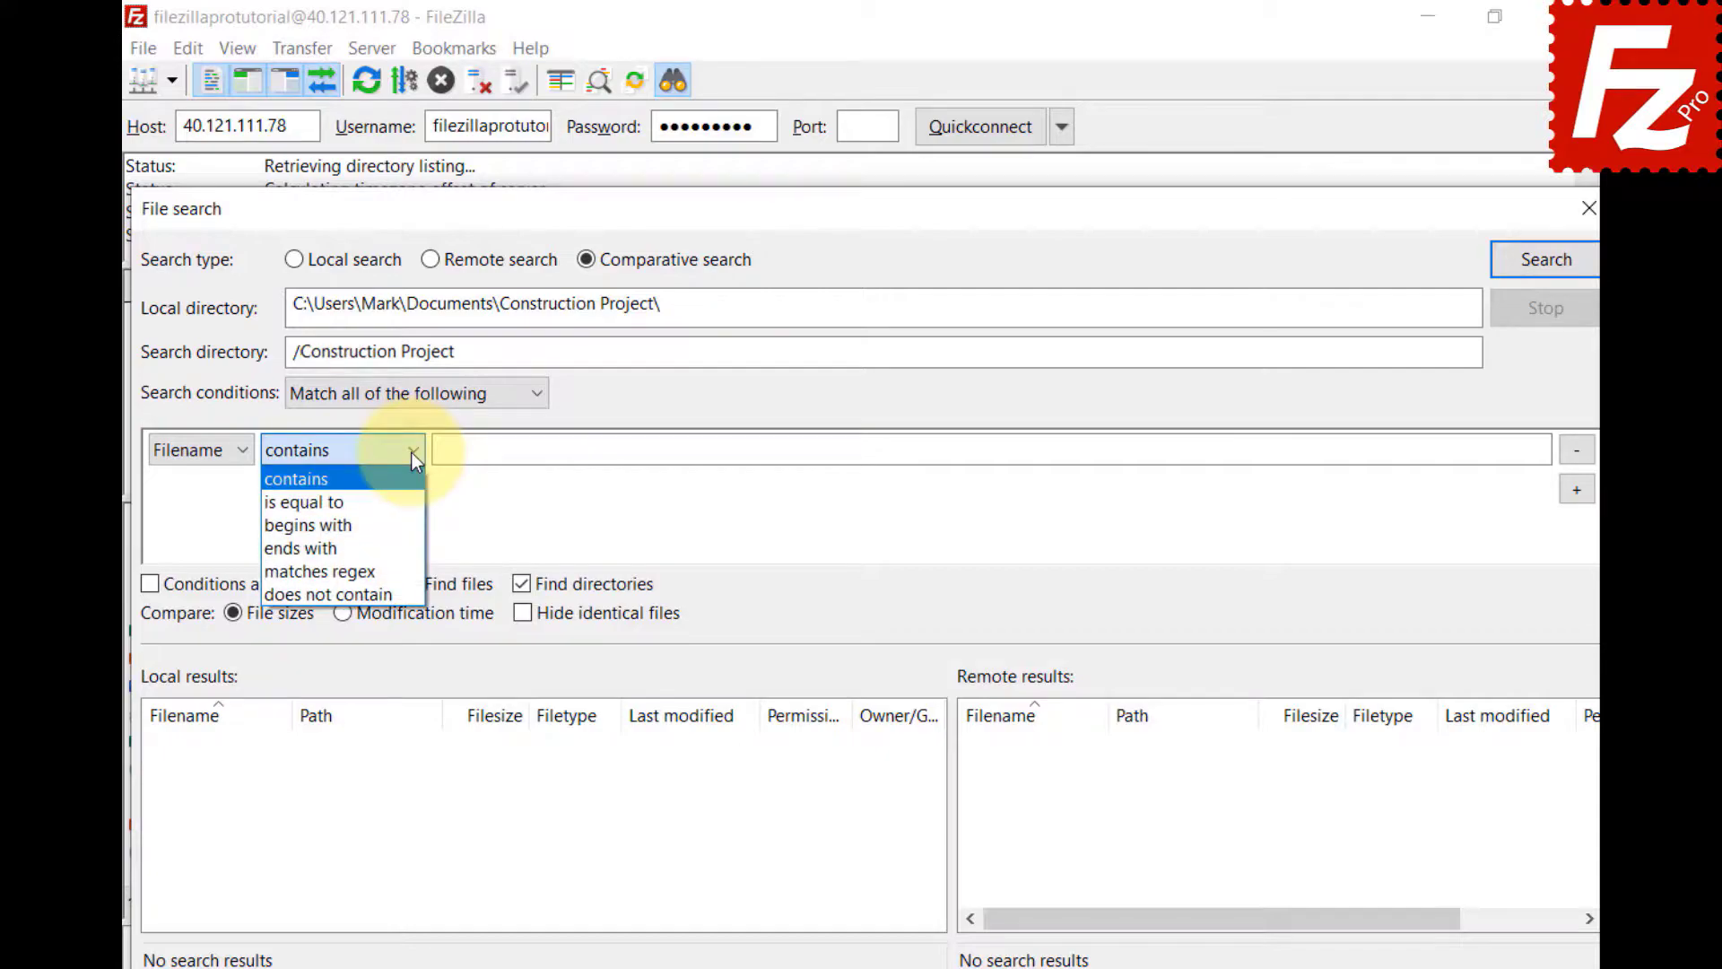
{"action": "left_click", "coordinate": [406, 524]}
{"action": "left_click", "coordinate": [1514, 448]}
{"action": "type", "text": "DSC"}
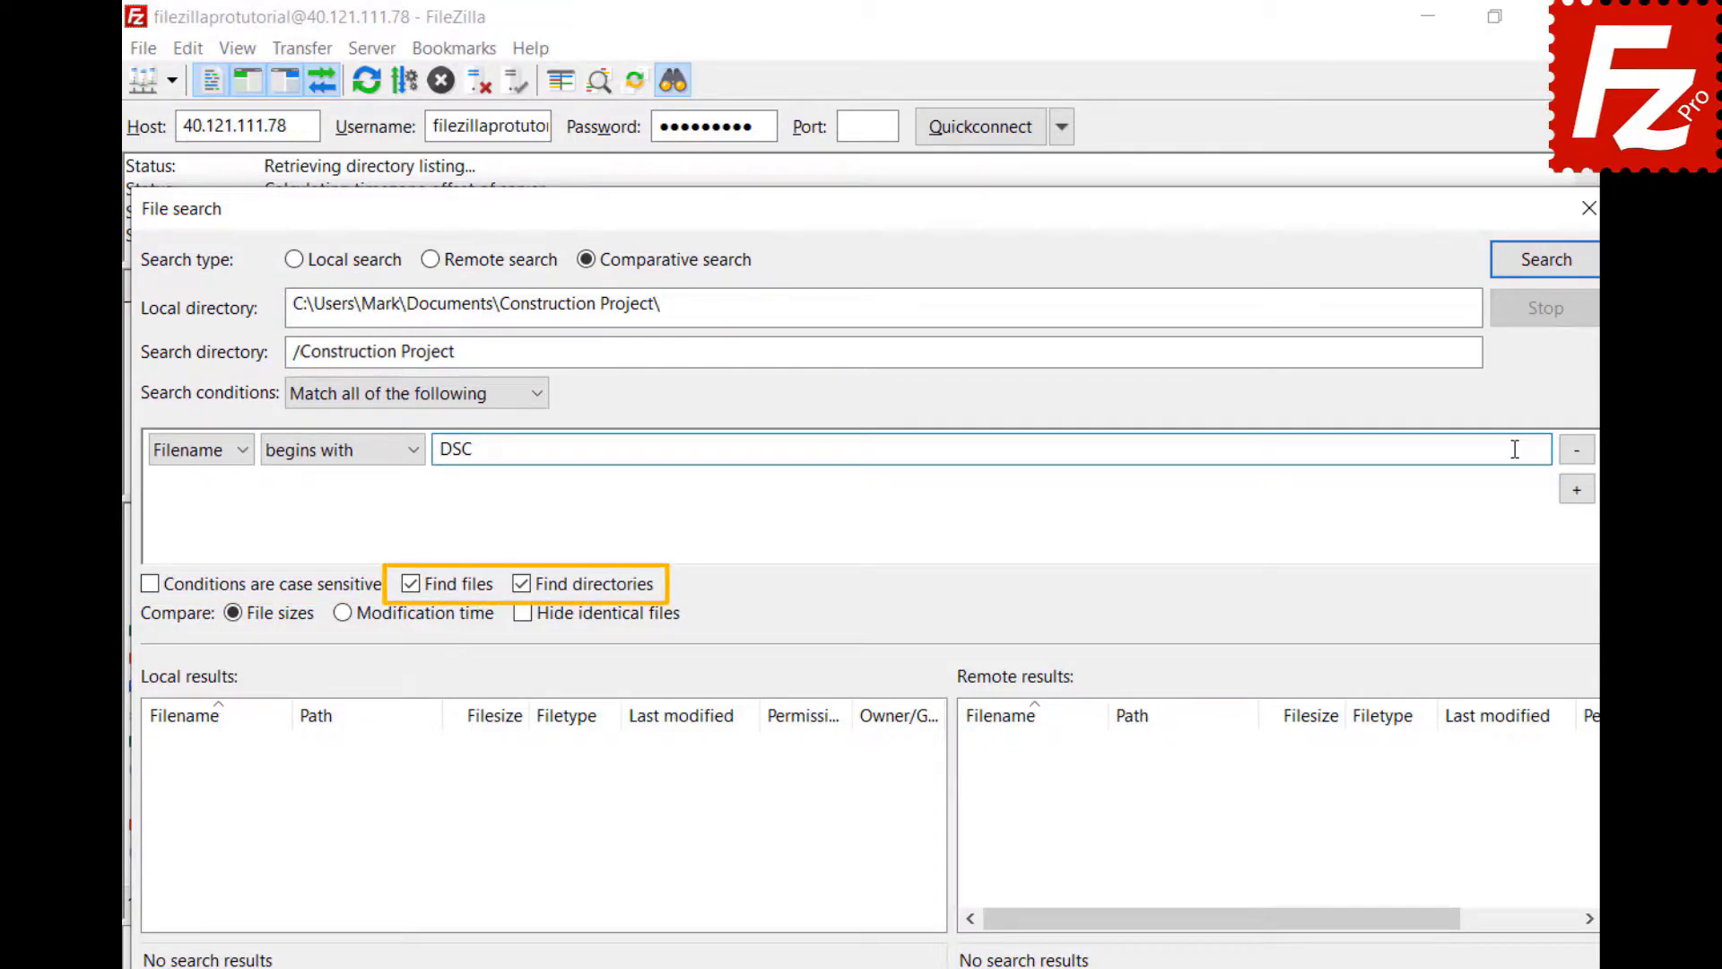
{"action": "left_click", "coordinate": [1544, 277]}
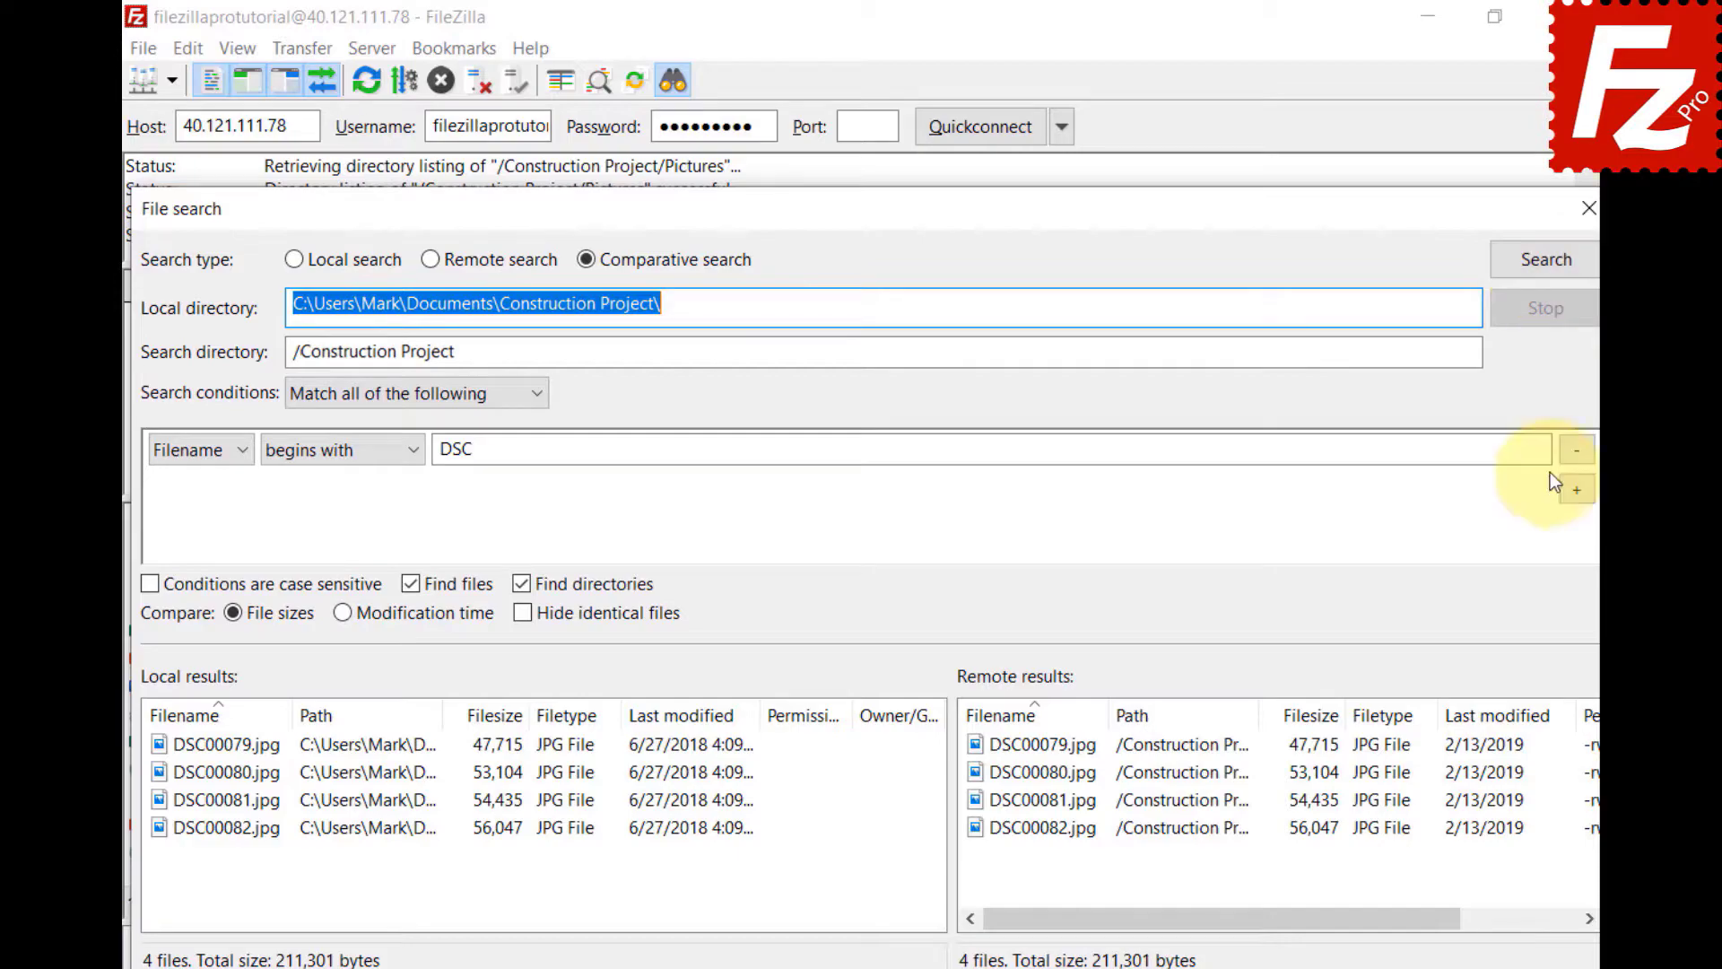
{"action": "left_click", "coordinate": [1571, 451]}
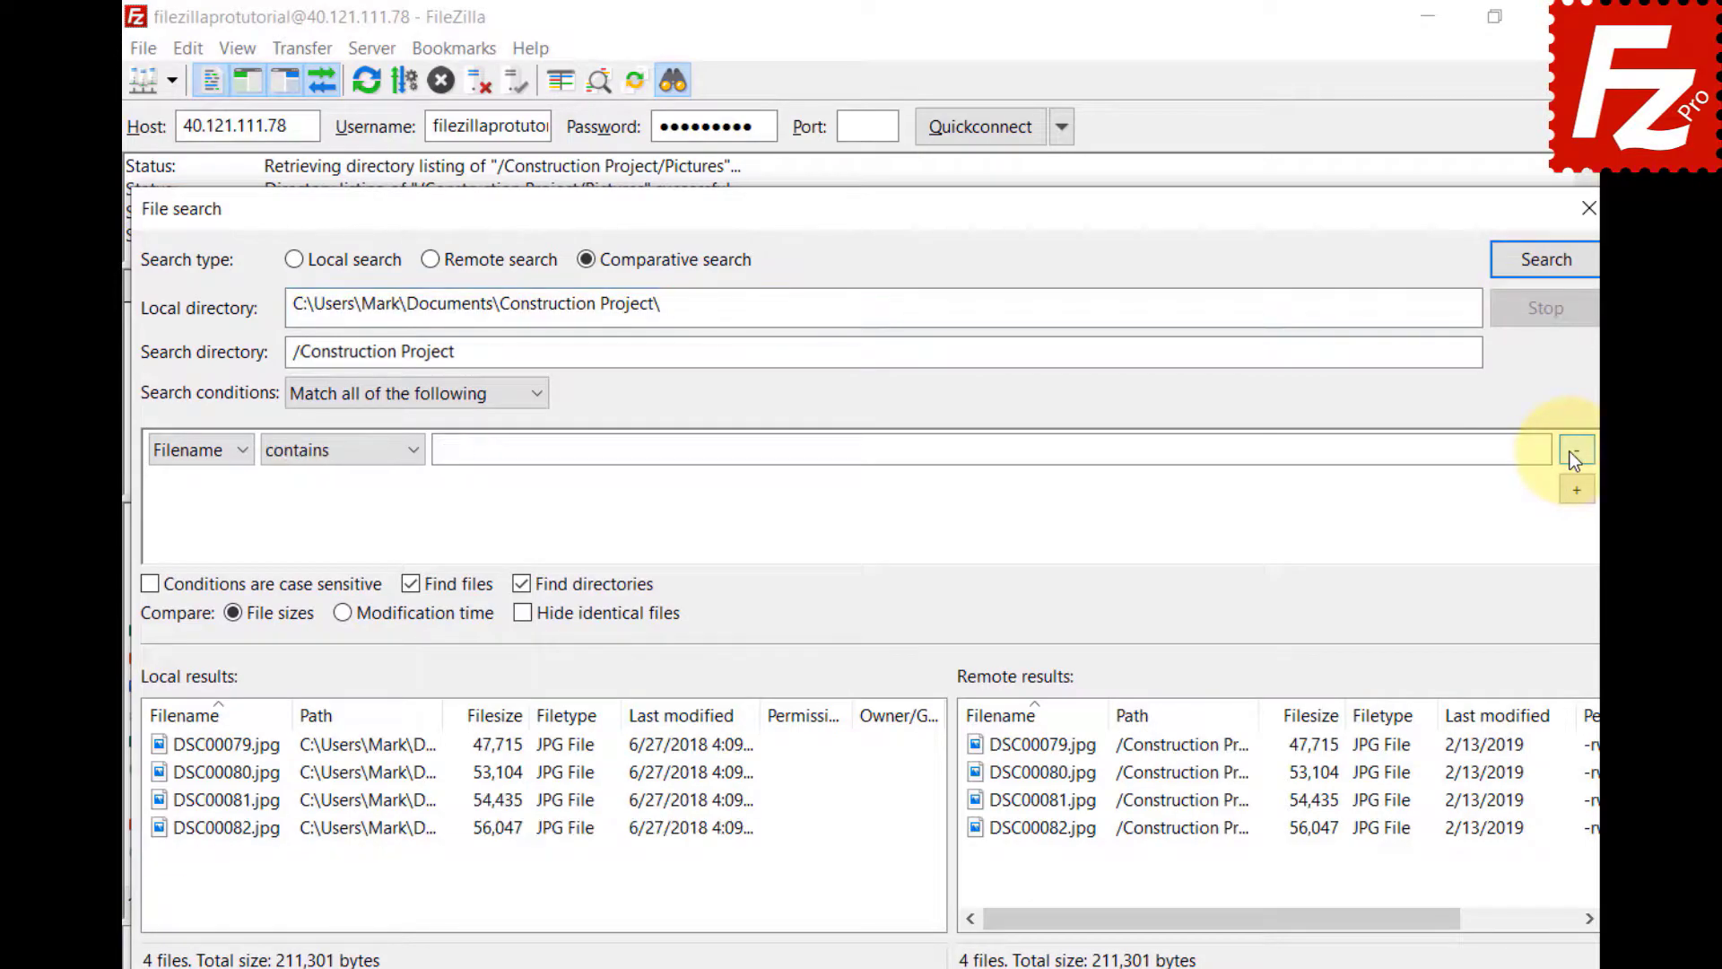
- Rerun the comparison, toggling modification time, file size and hide-identical-files options
{"action": "left_click", "coordinate": [1547, 278]}
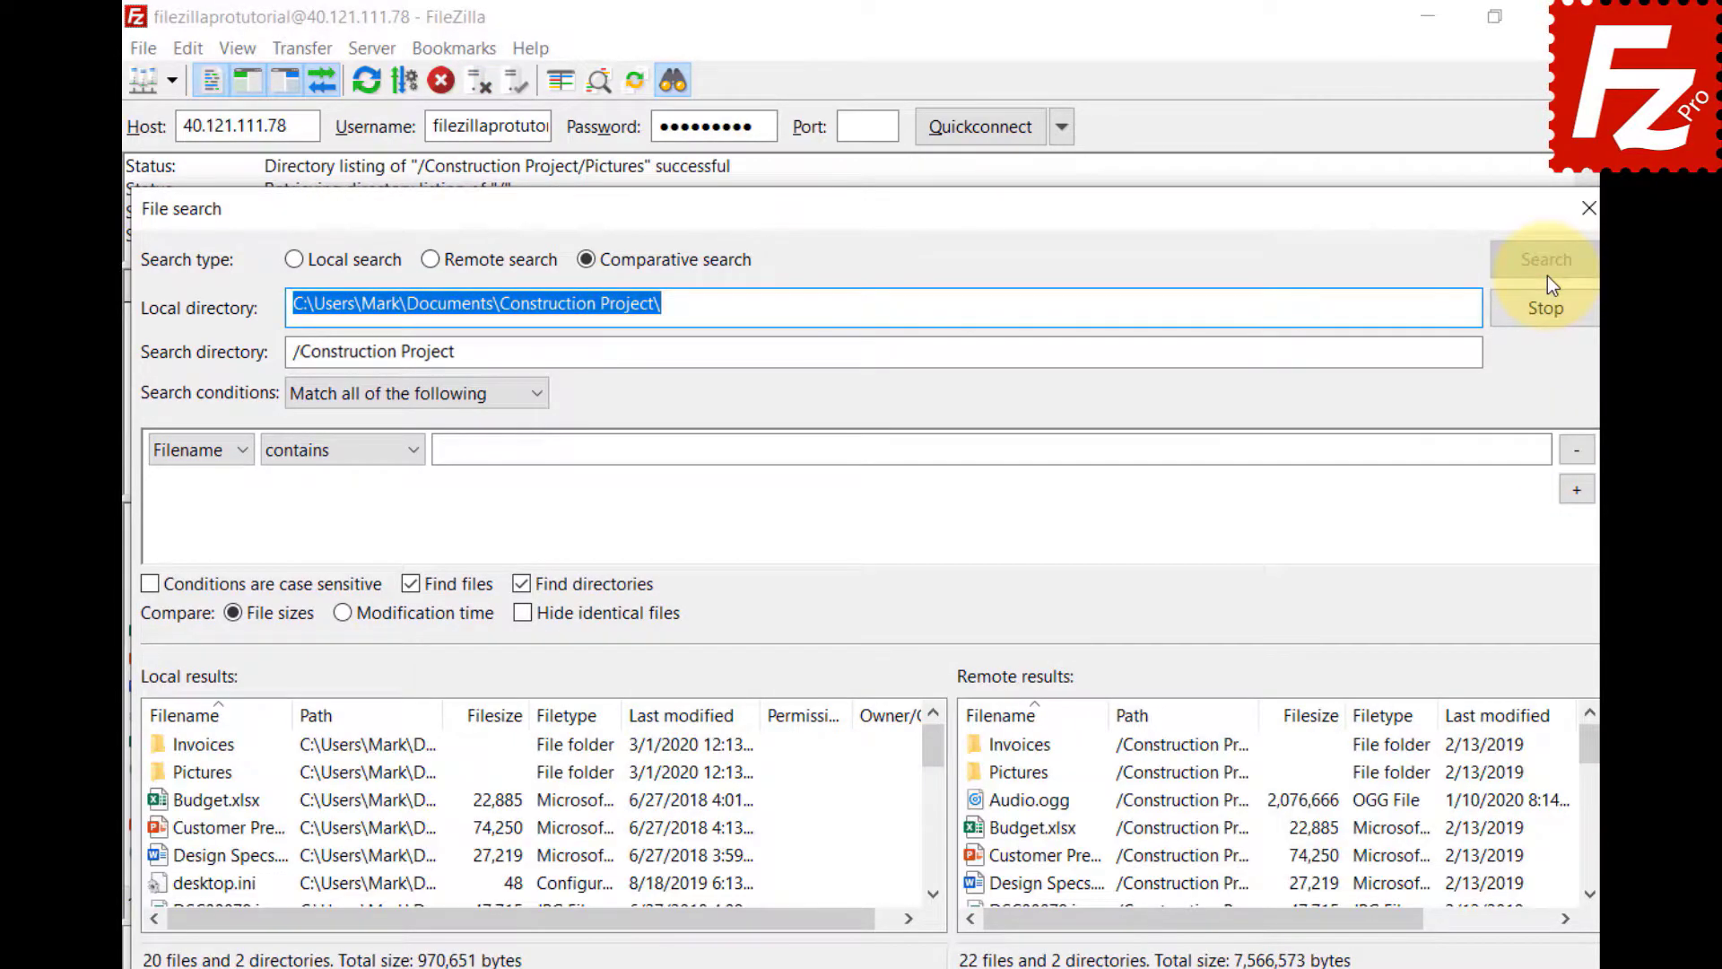
{"action": "left_click", "coordinate": [342, 622]}
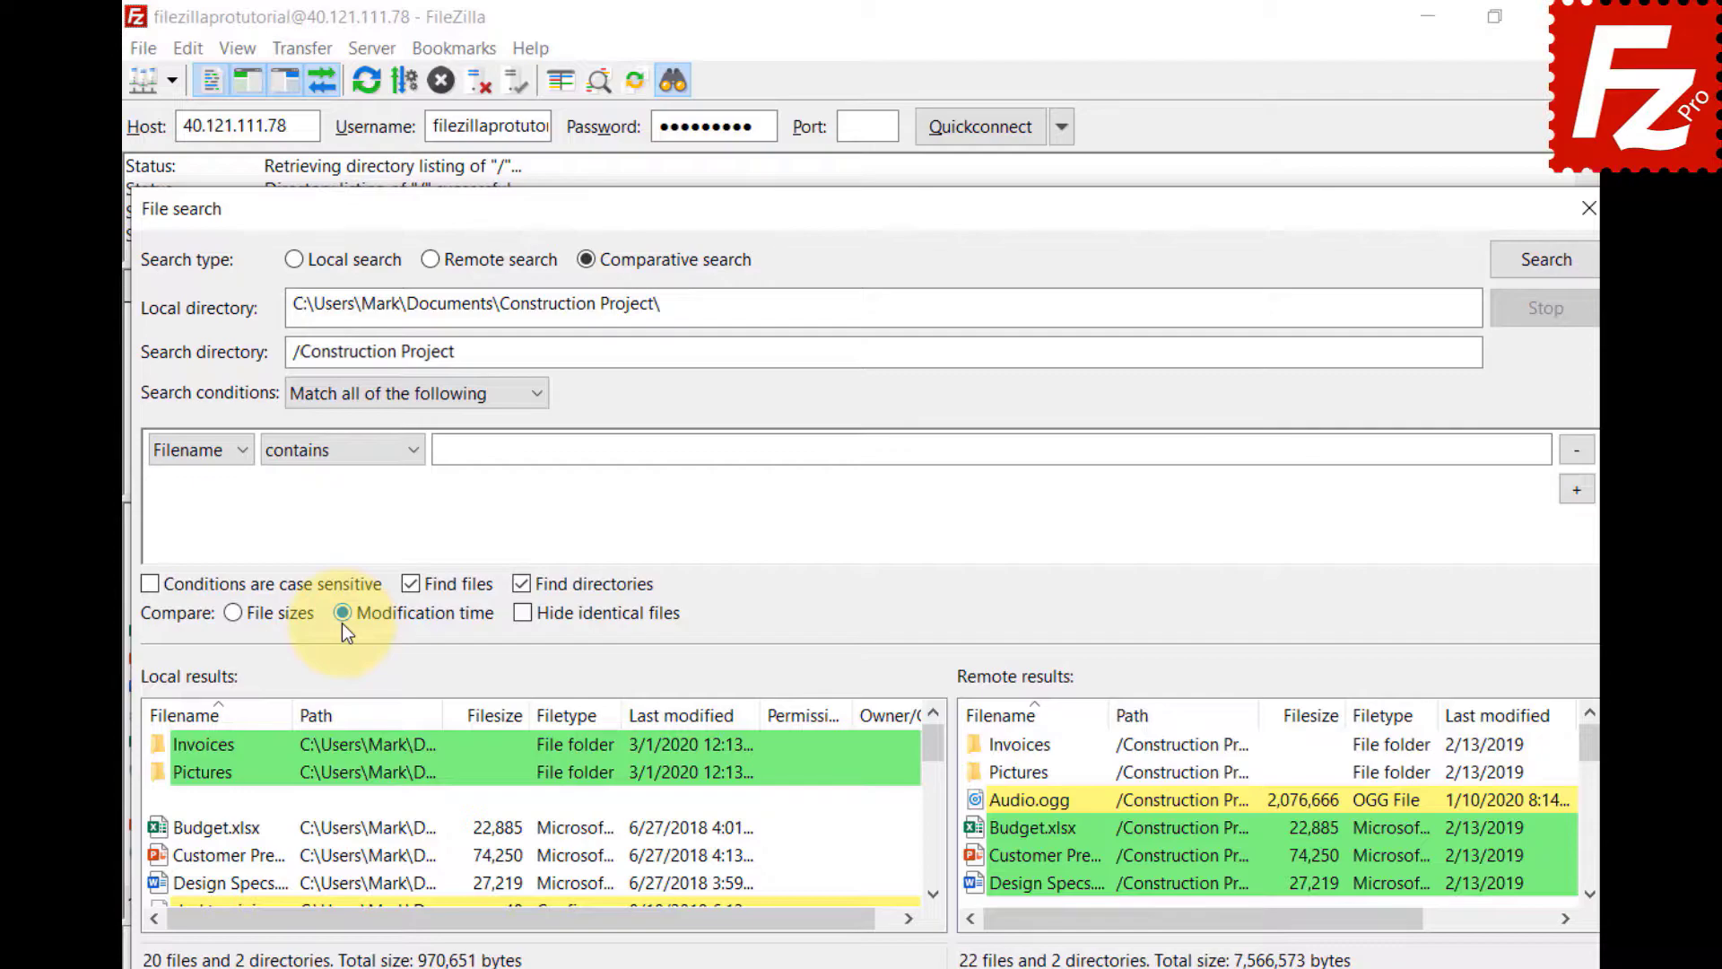
{"action": "left_click", "coordinate": [234, 613]}
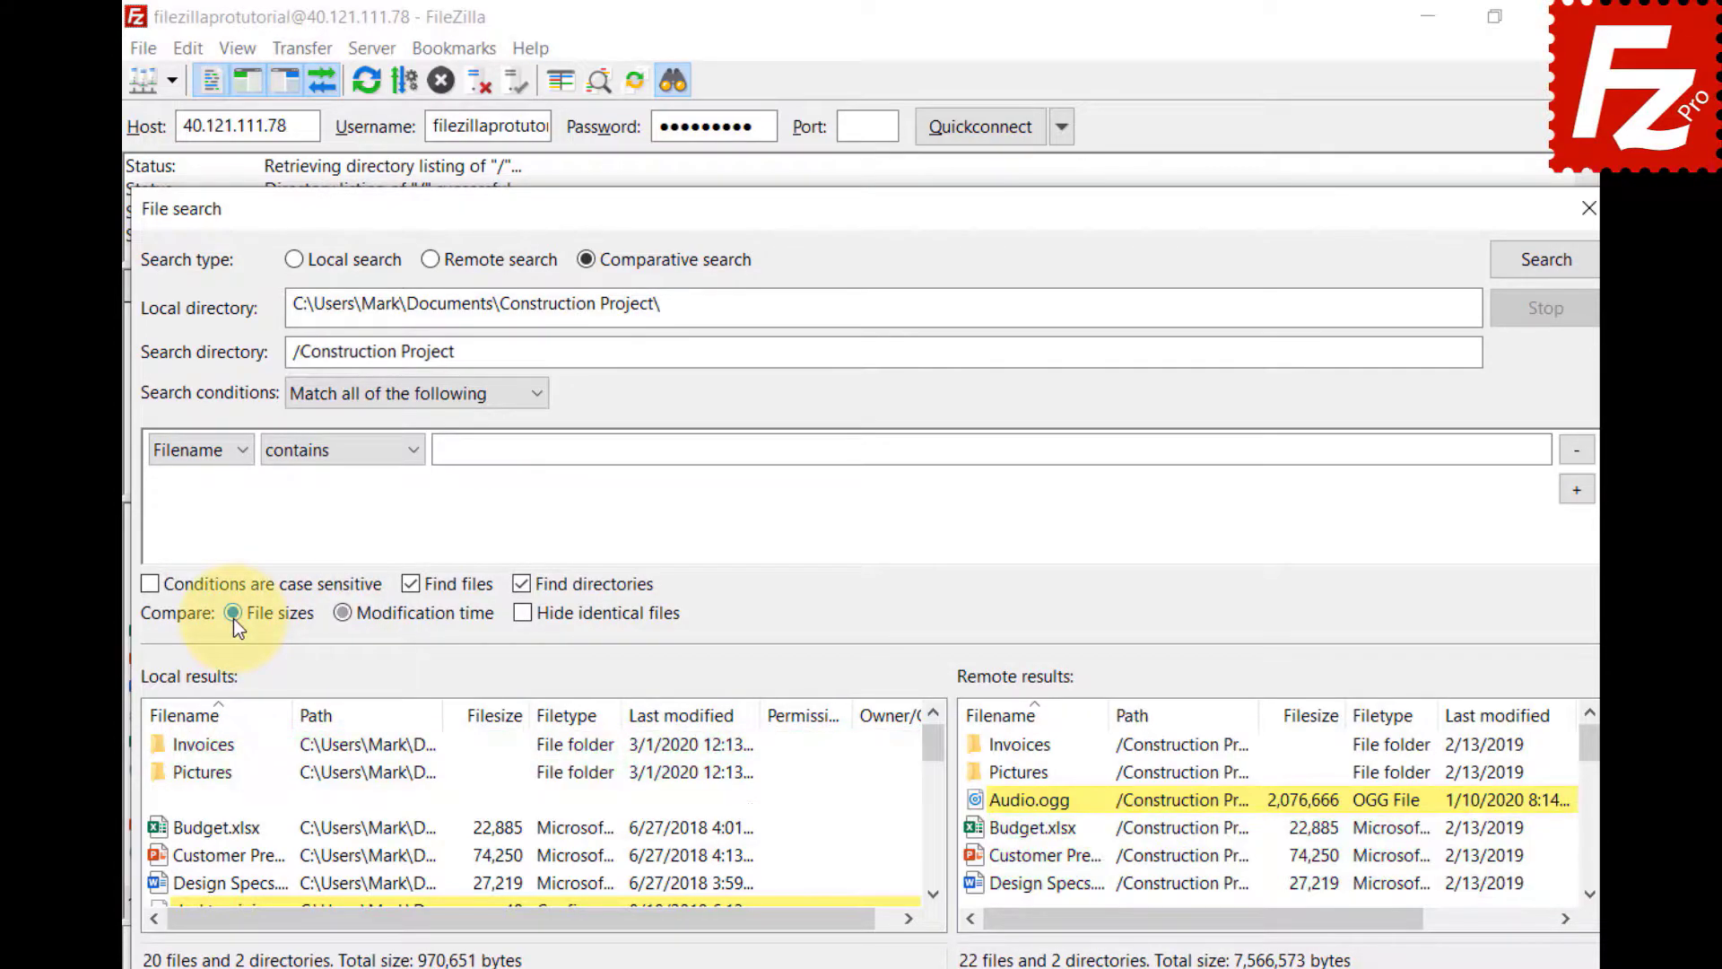
{"action": "left_click", "coordinate": [524, 615]}
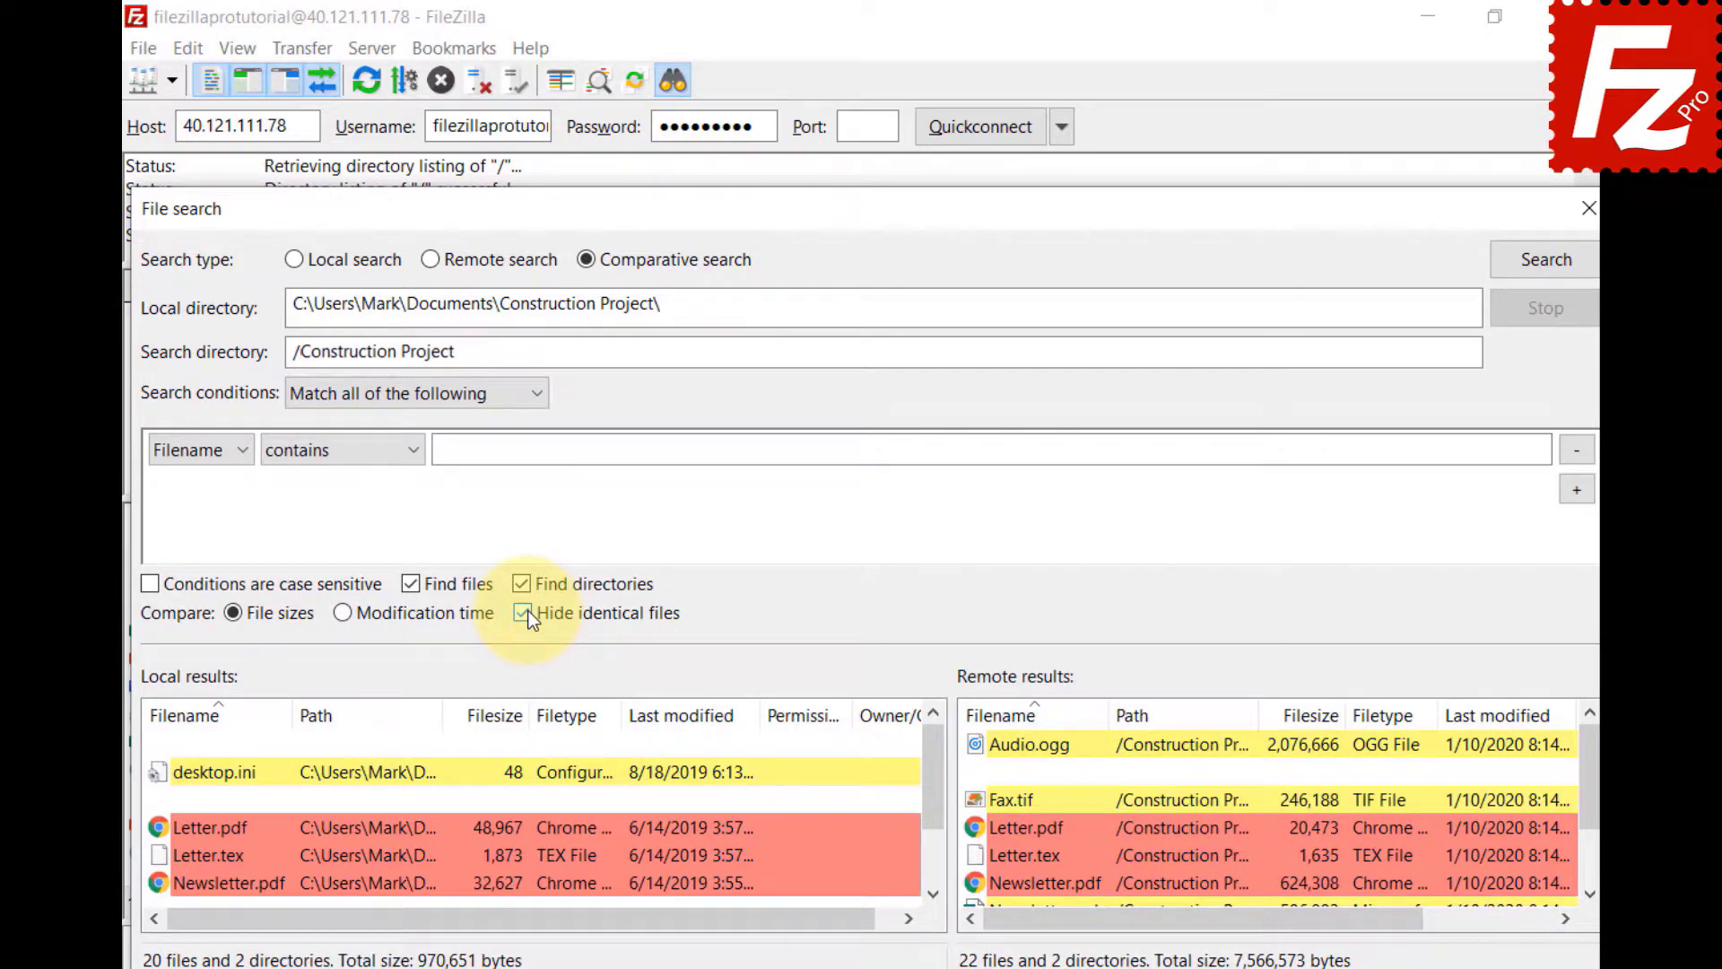
{"action": "left_click", "coordinate": [523, 613]}
- Scroll the results and inspect actions for local Newsletter.tex and remote Video.mp4
{"action": "left_click", "coordinate": [932, 894]}
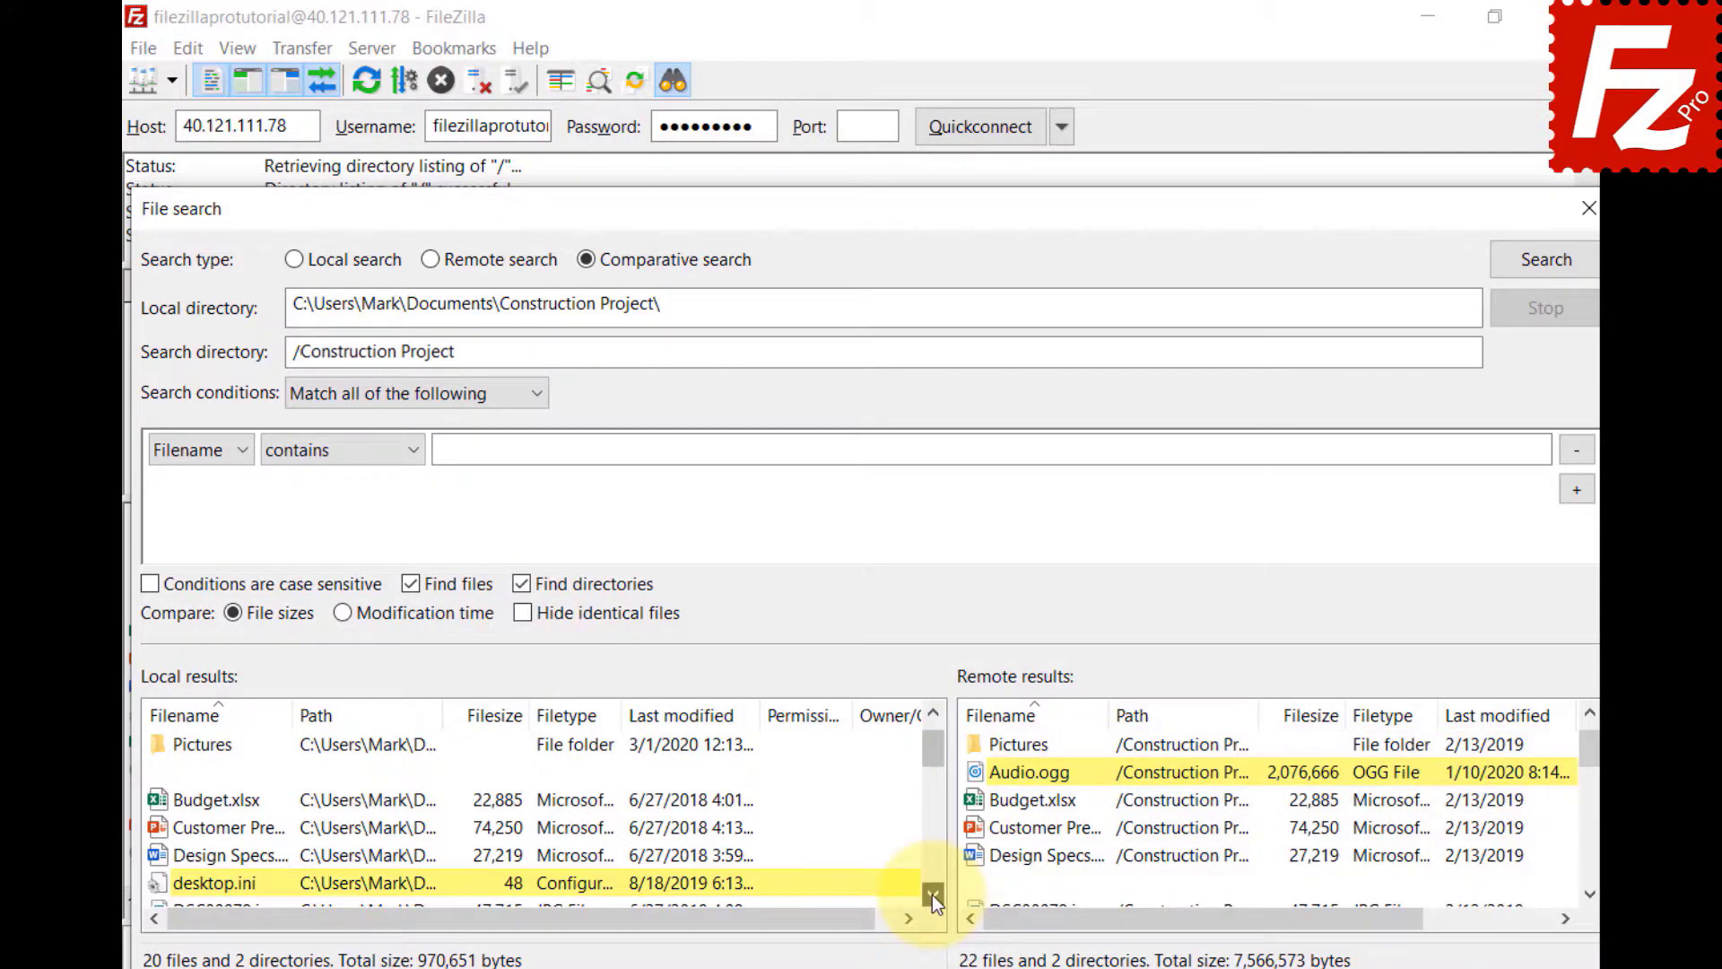
{"action": "left_click", "coordinate": [932, 895]}
{"action": "scroll", "coordinate": [933, 895], "scroll_direction": "down", "scroll_amount": 4}
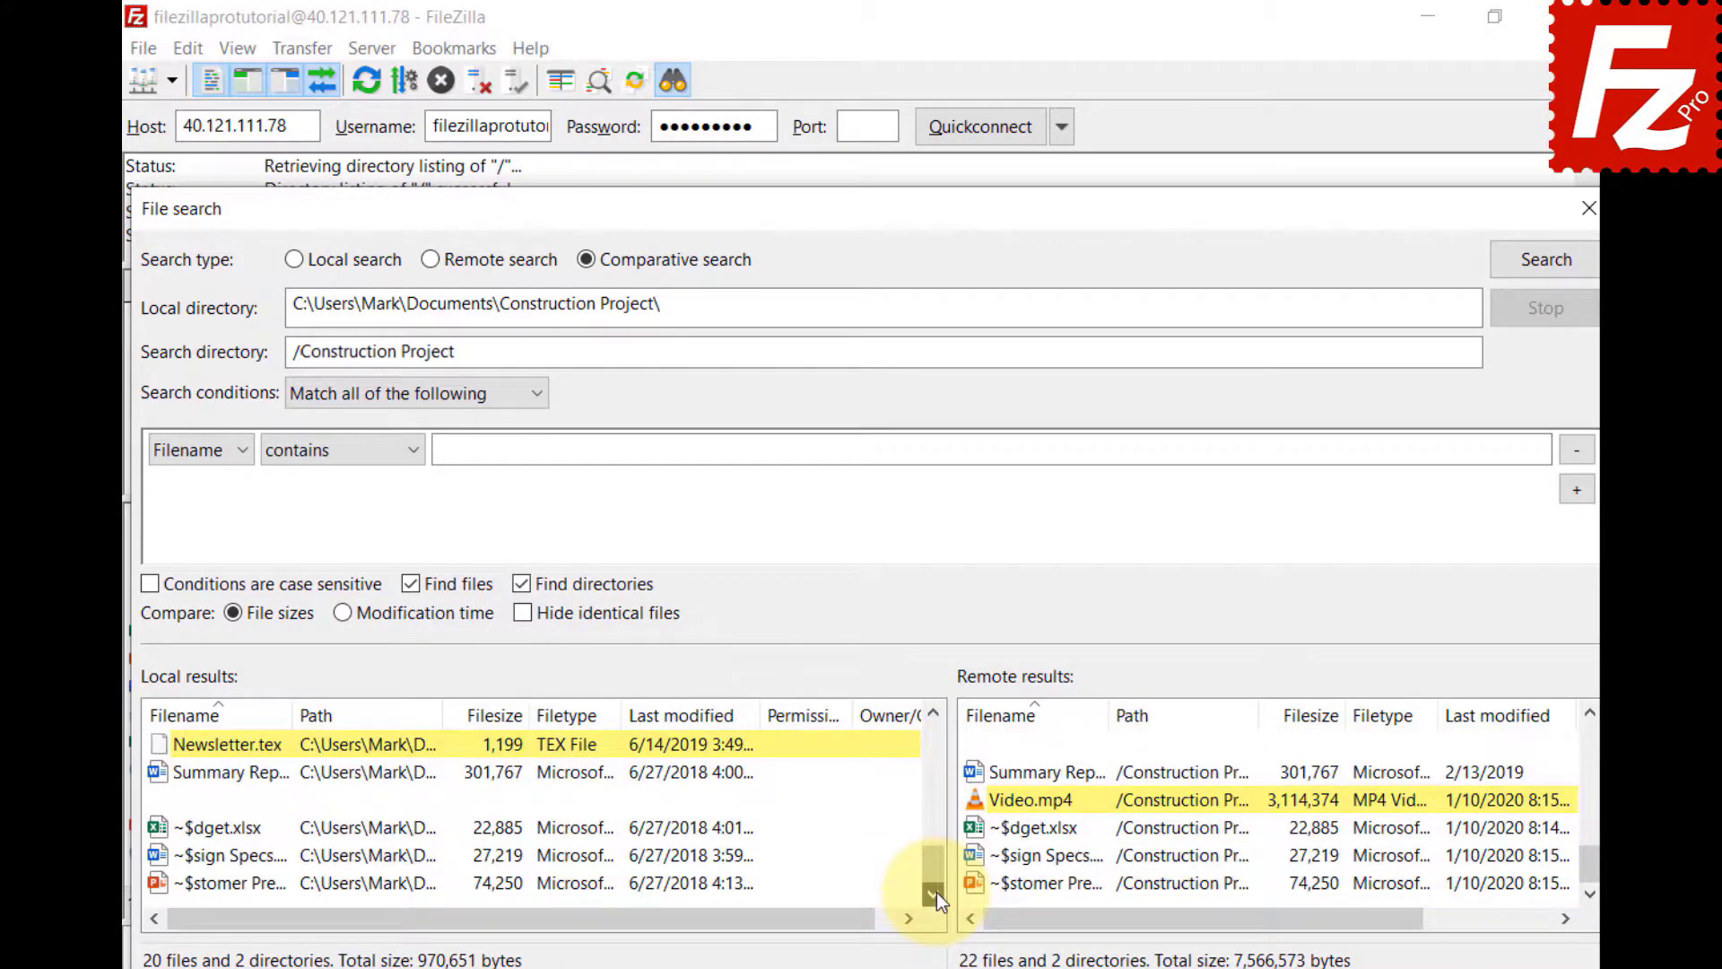
{"action": "right_click", "coordinate": [165, 755]}
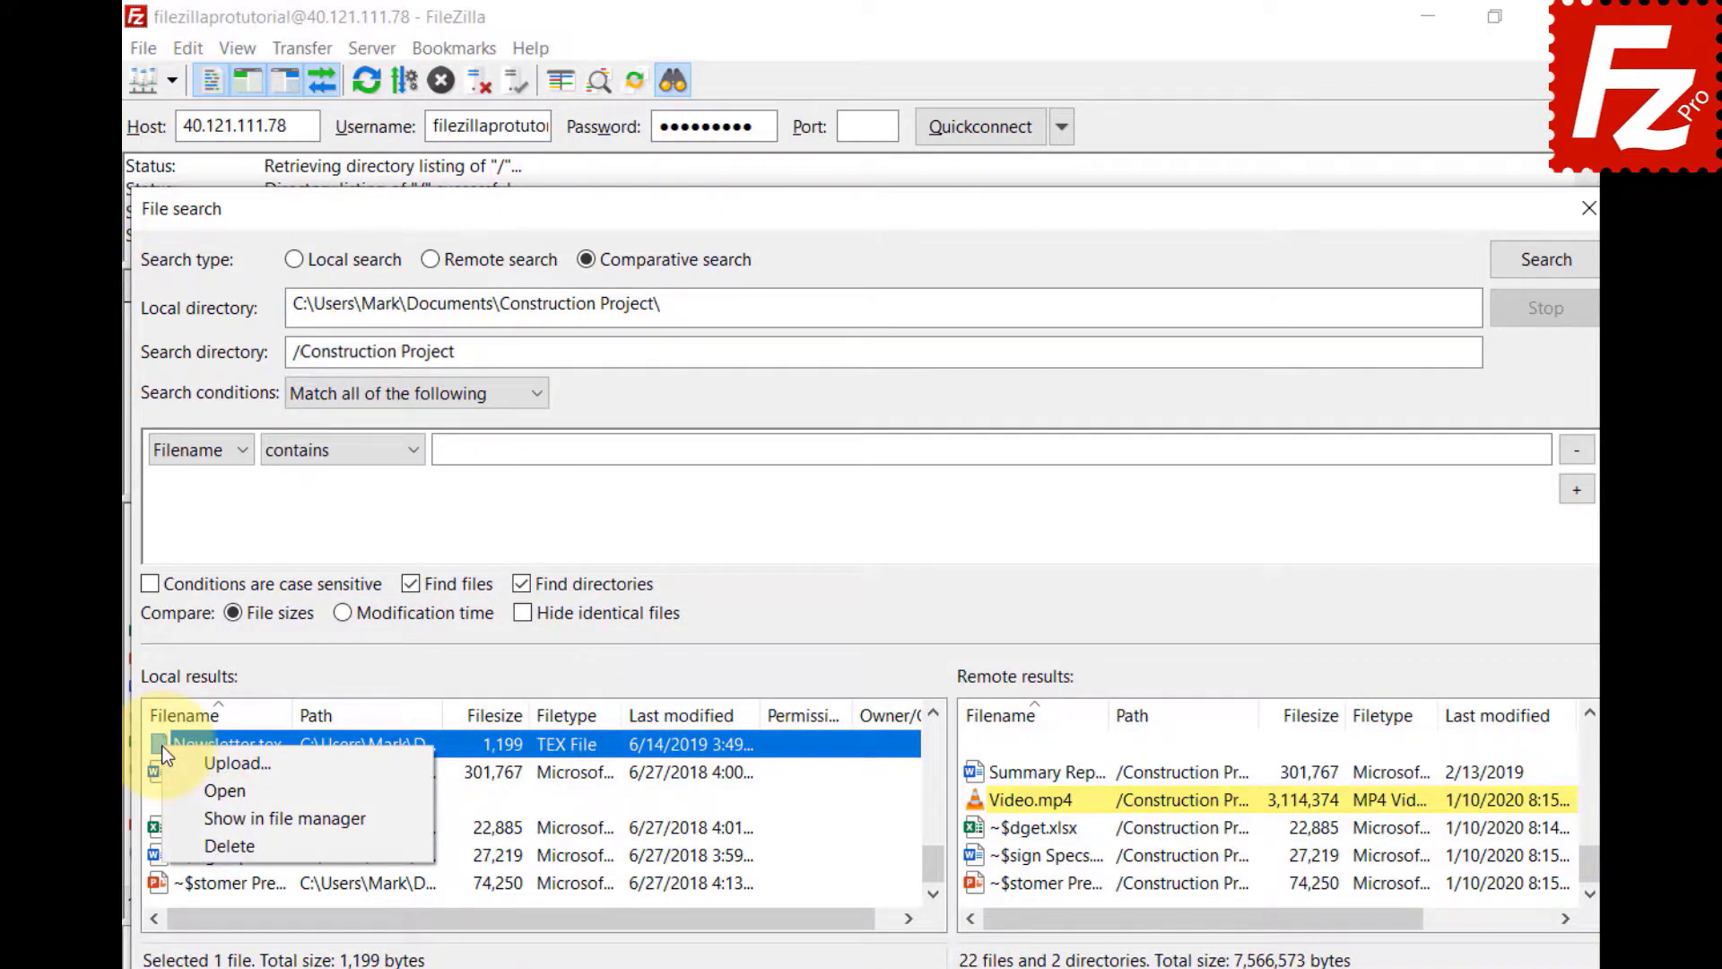
{"action": "left_click", "coordinate": [166, 756]}
{"action": "right_click", "coordinate": [987, 795]}
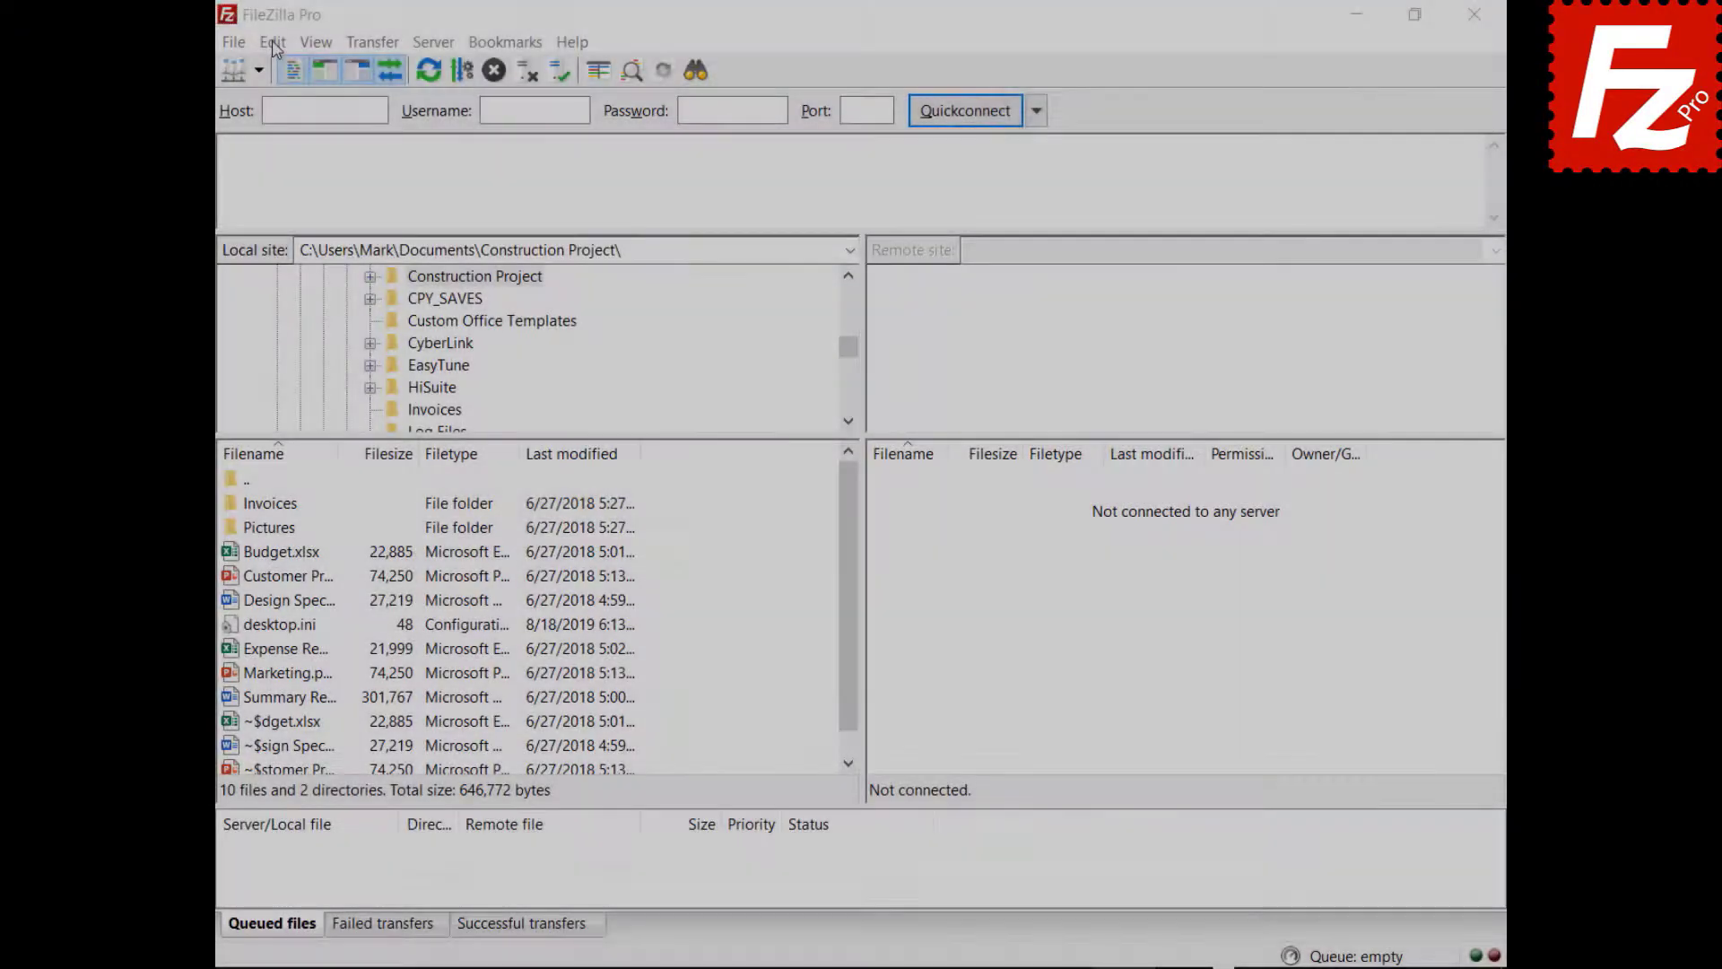
- Enter 10 as maximum simultaneous transfers in Settings > Transfers
{"action": "left_click", "coordinate": [266, 42]}
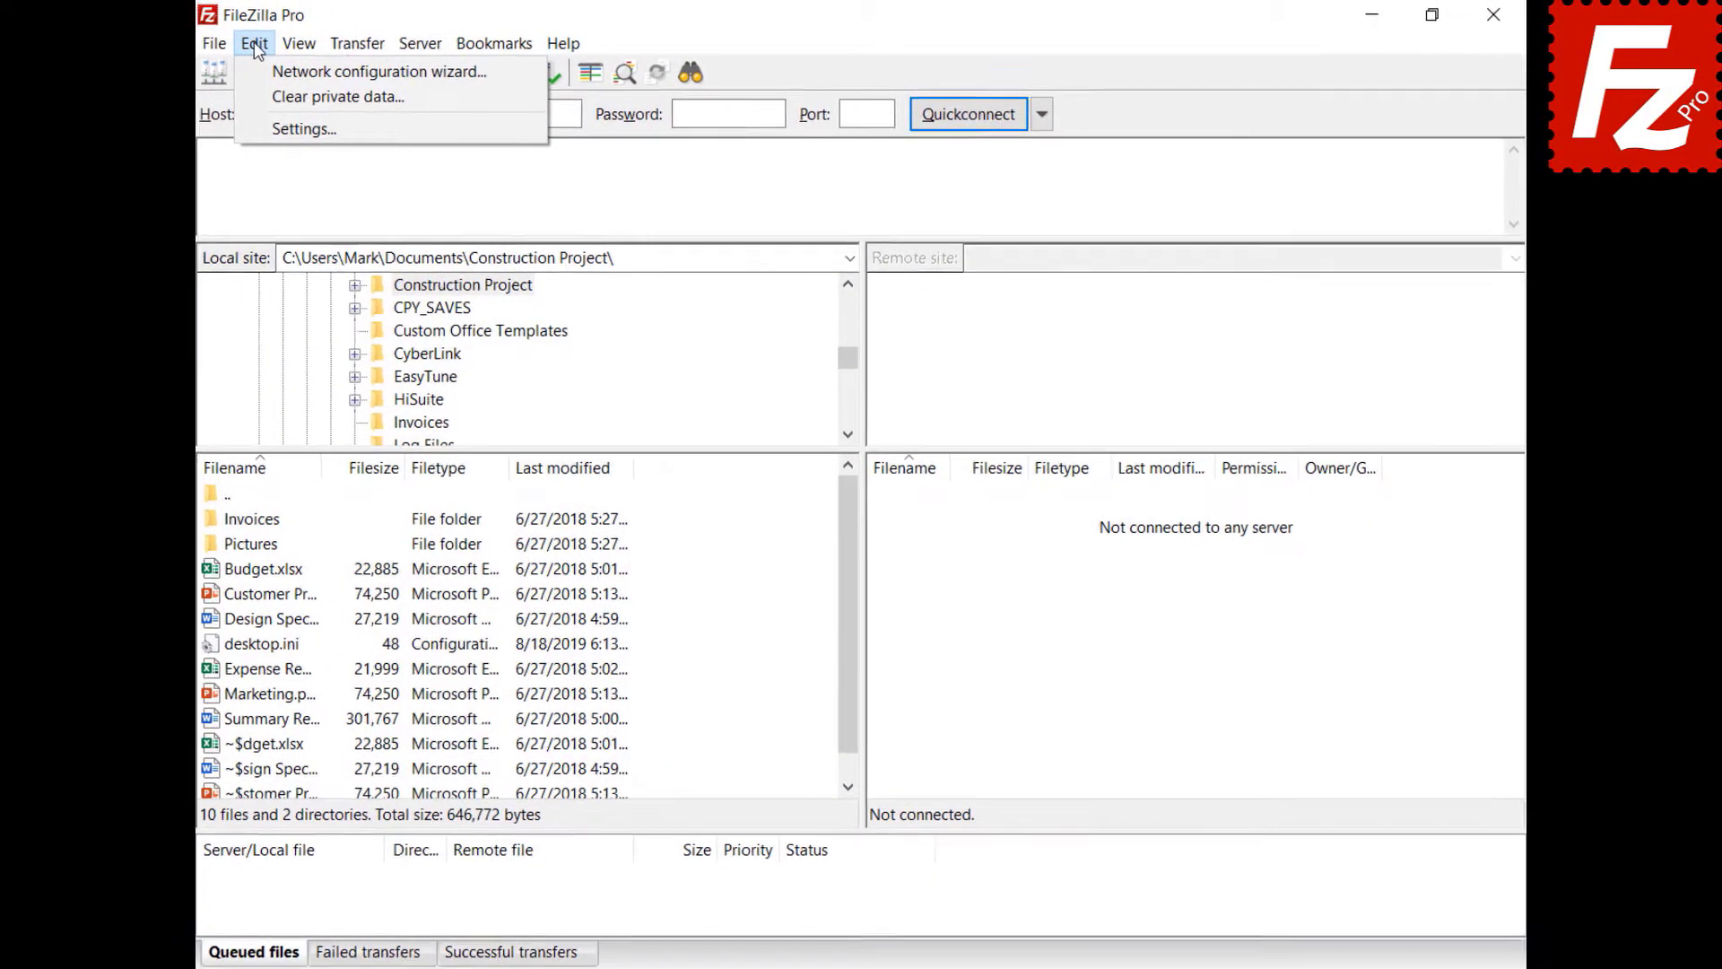
{"action": "left_click", "coordinate": [181, 142]}
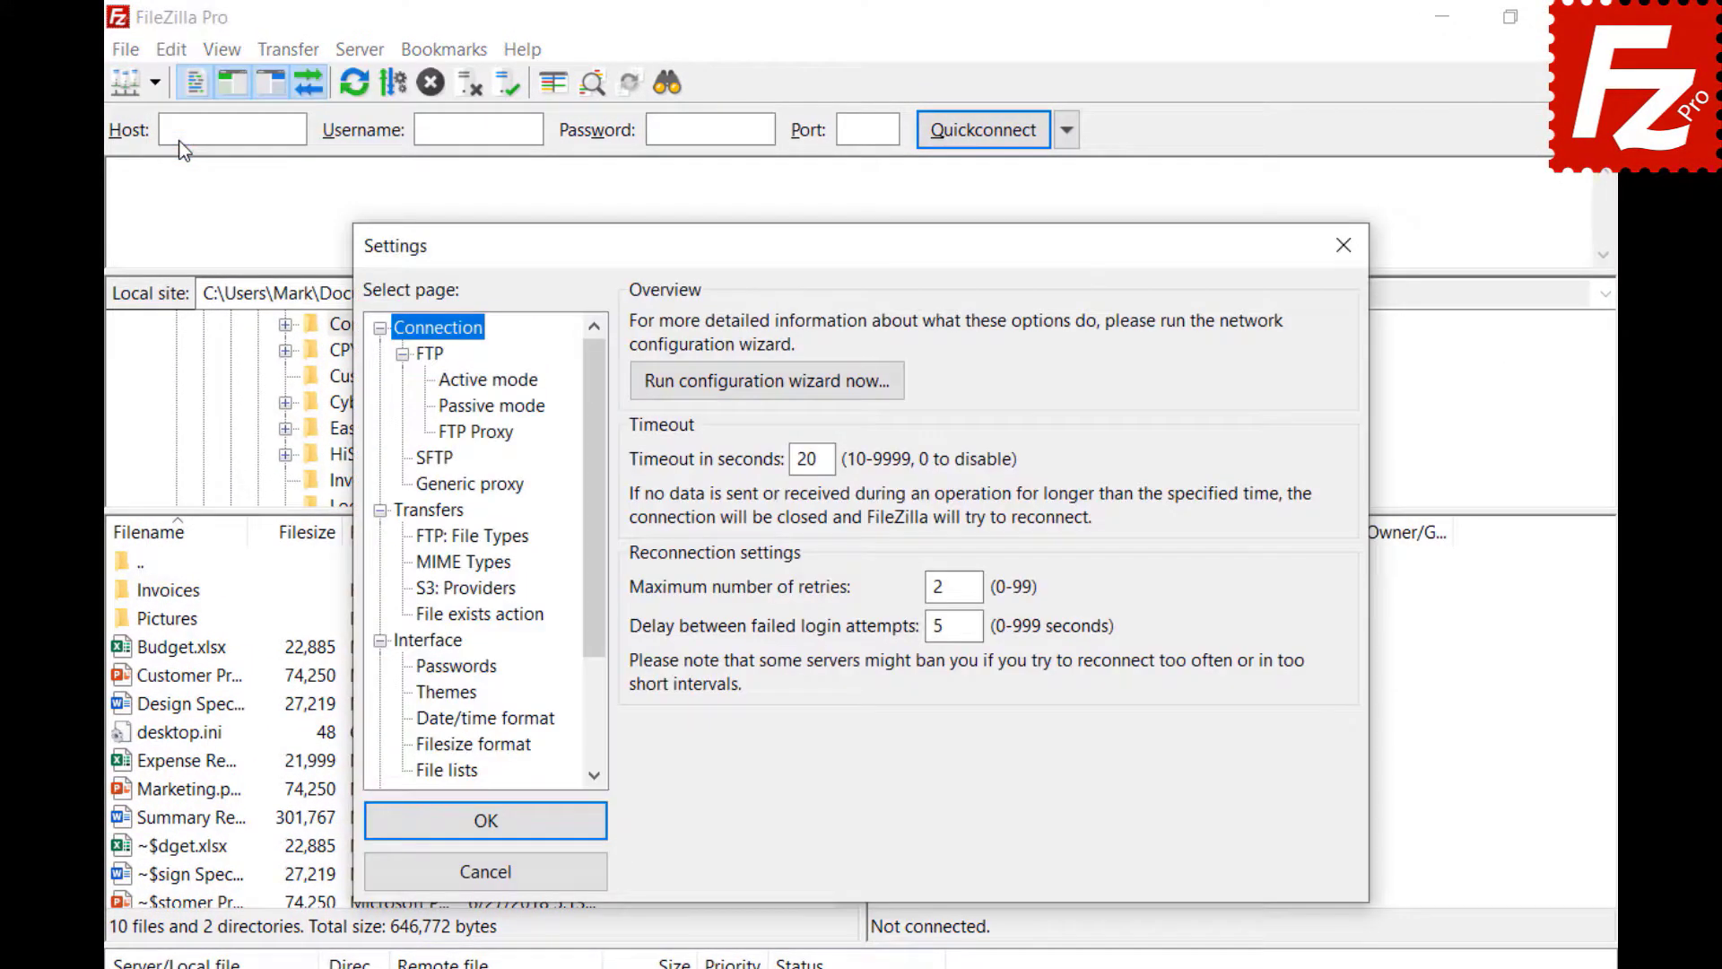
{"action": "left_click", "coordinate": [410, 512]}
{"action": "key", "text": "Tab"}
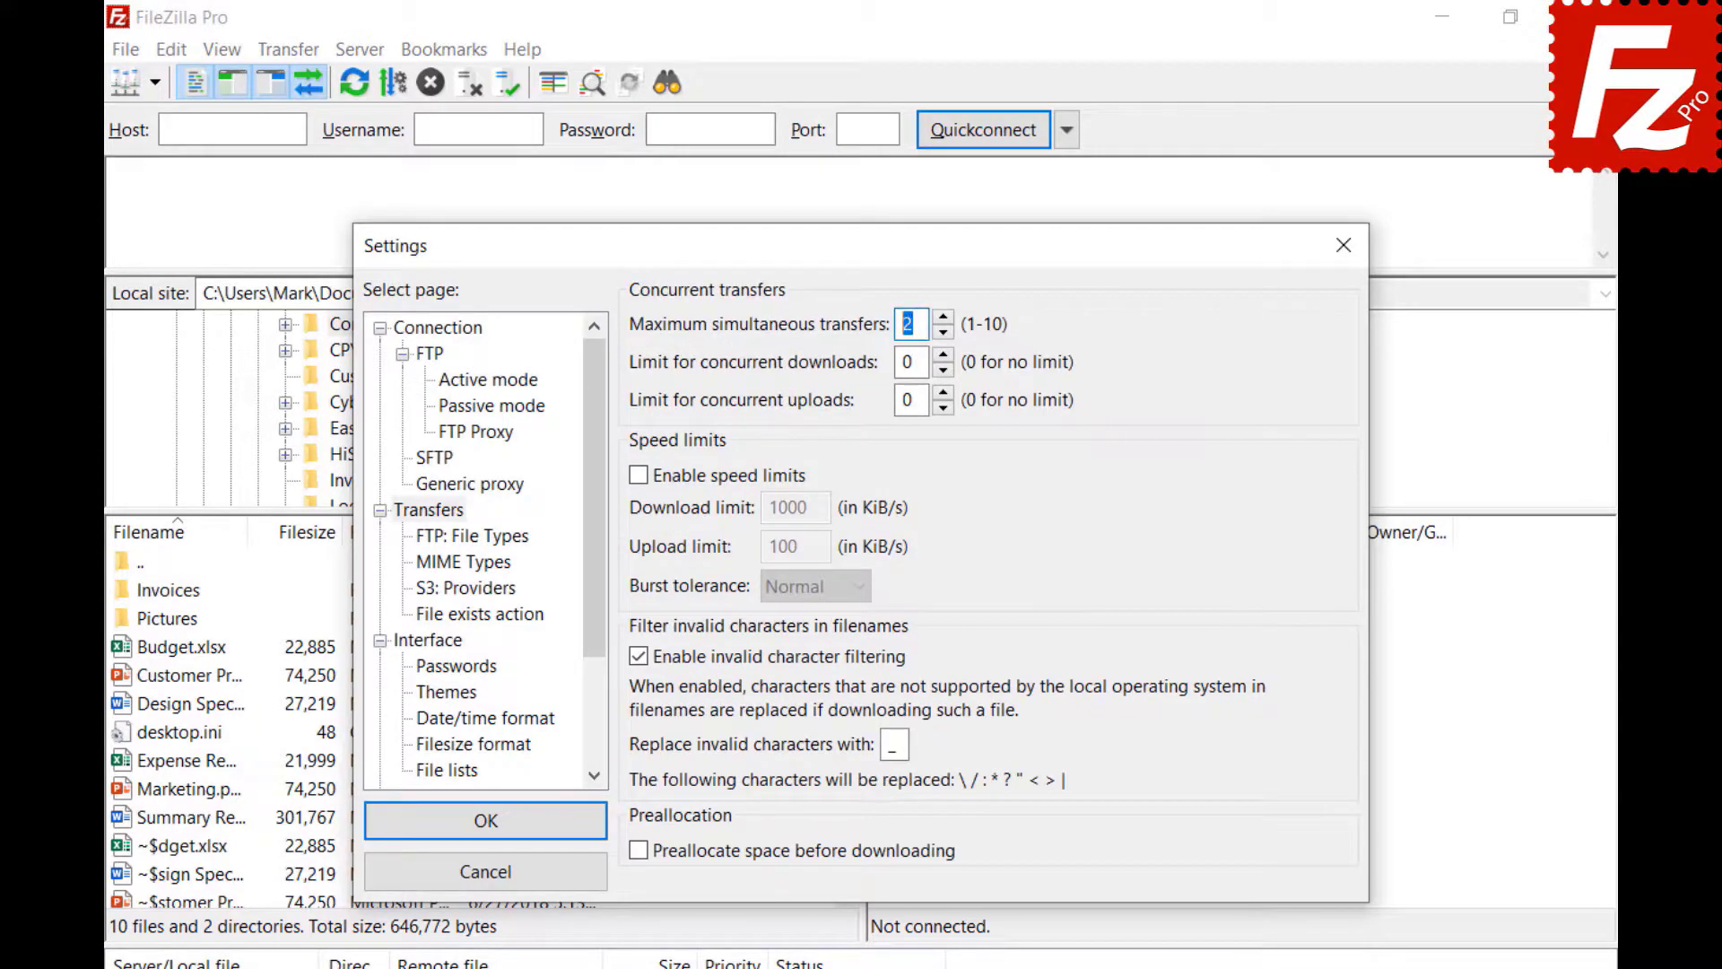
{"action": "type", "text": "10"}
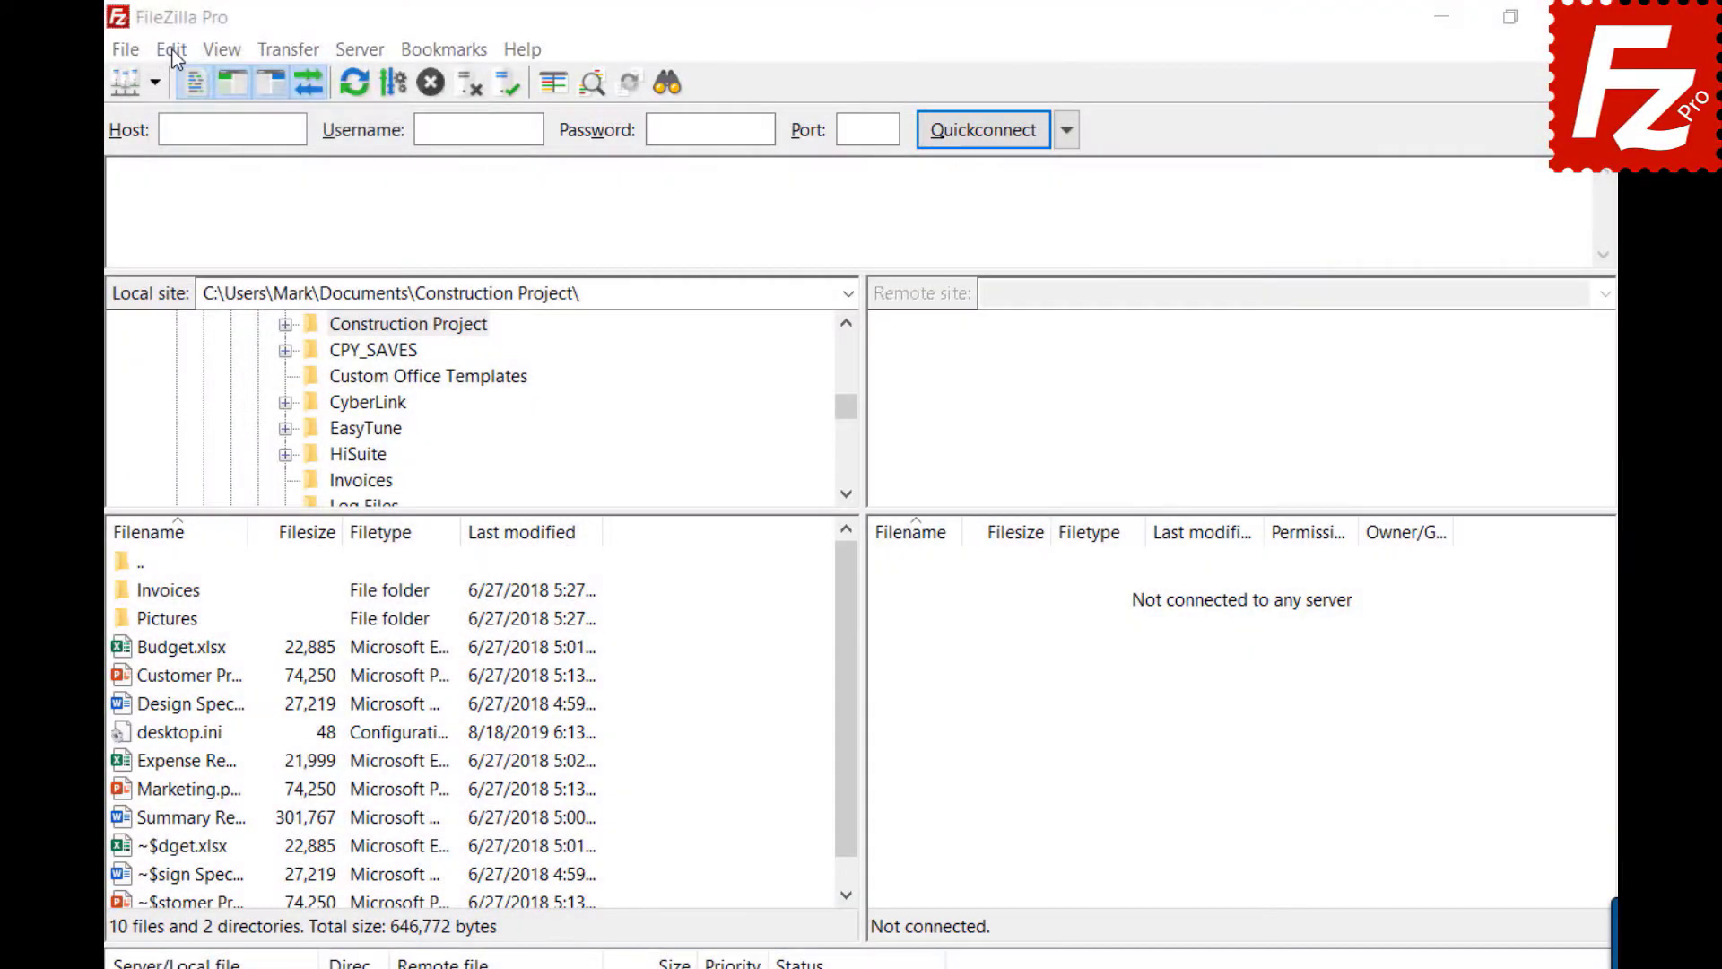
- Change maximum simultaneous transfers from 10 to 2 in Settings > Transfers and close
{"action": "left_click", "coordinate": [171, 49]}
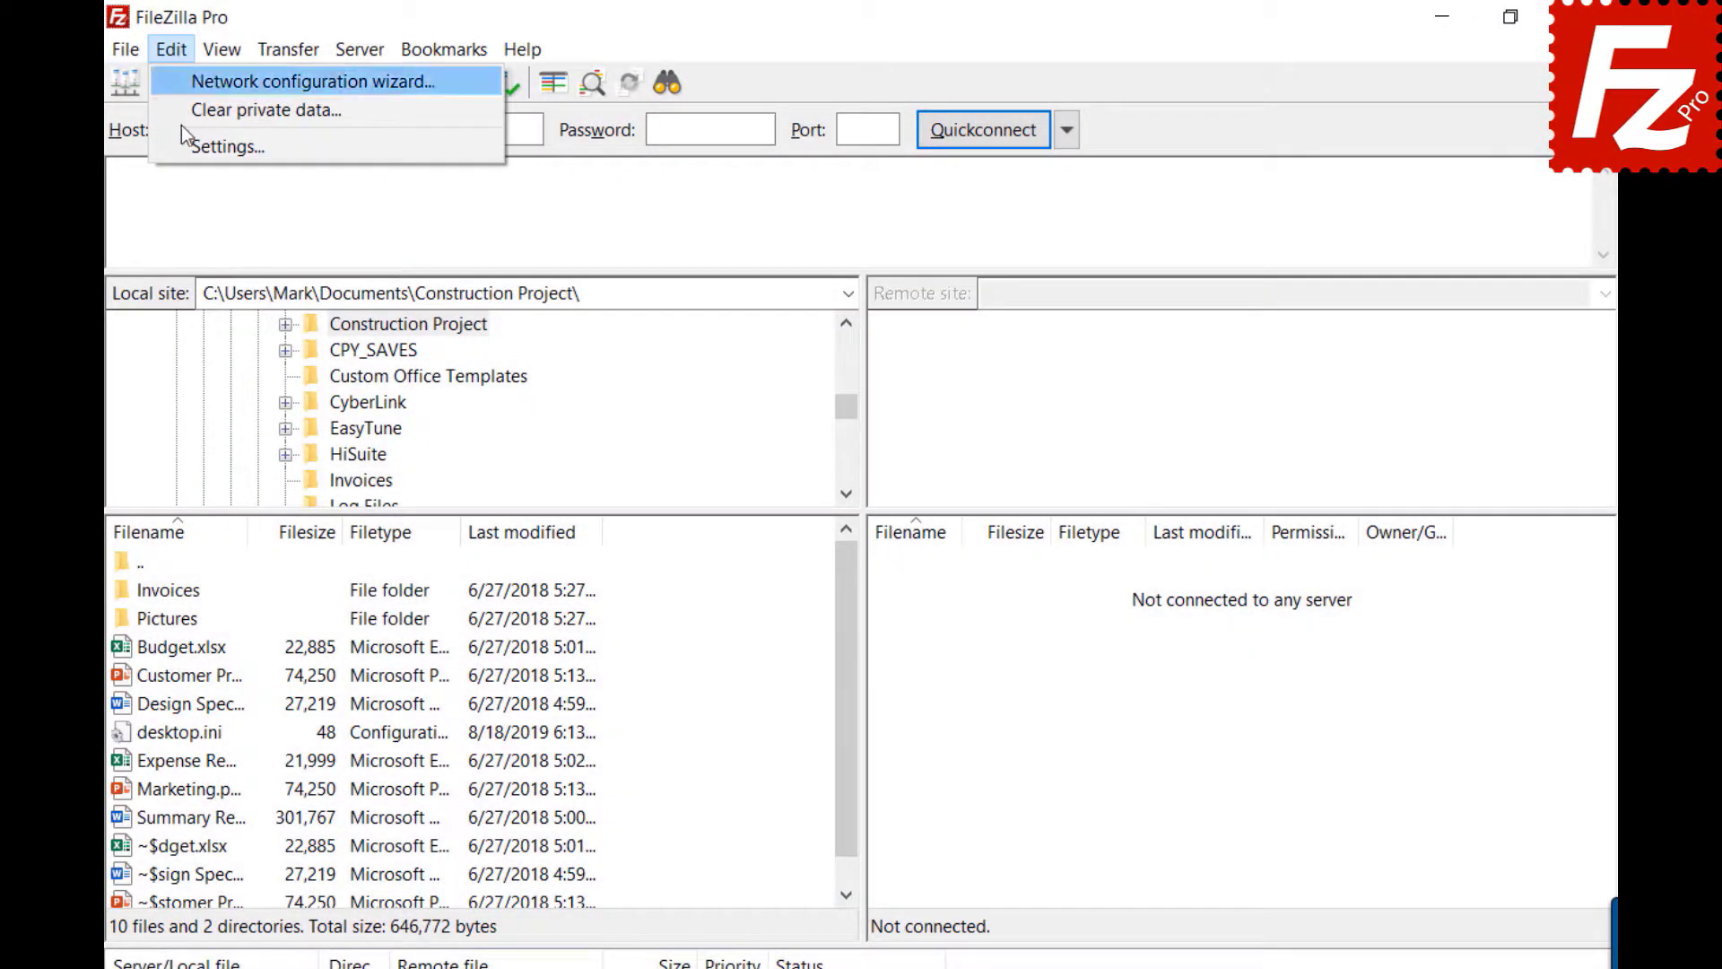
{"action": "left_click", "coordinate": [191, 147]}
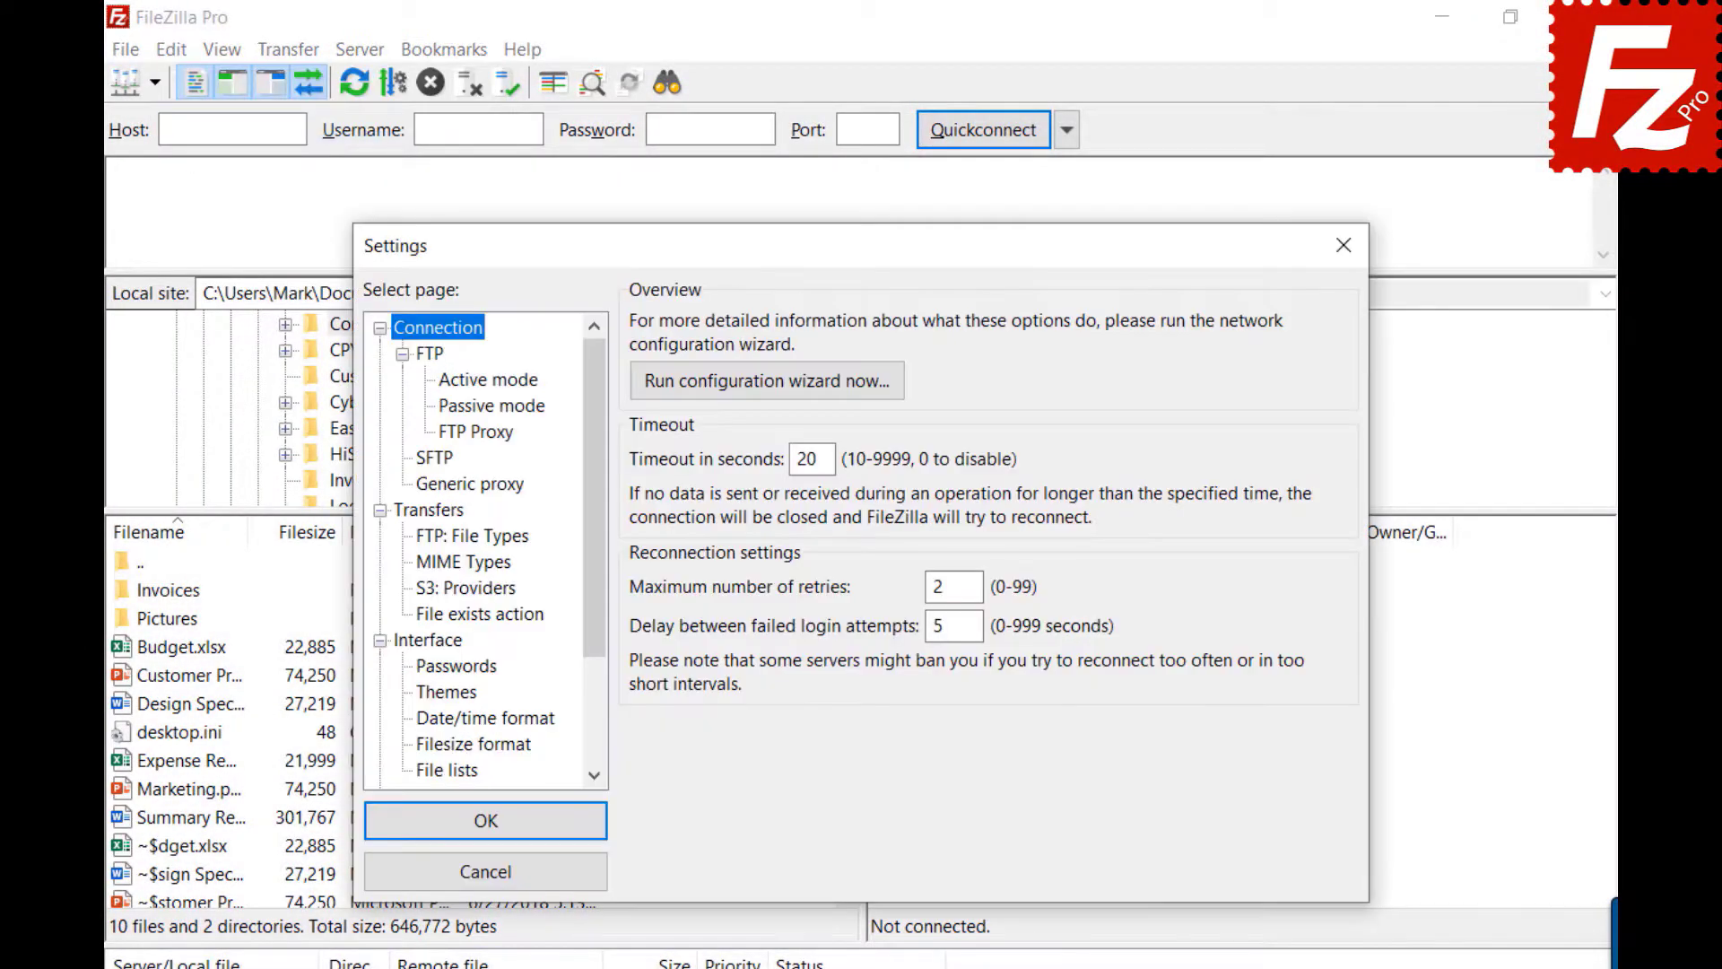
{"action": "left_click", "coordinate": [427, 510]}
{"action": "double_click", "coordinate": [912, 324]}
{"action": "key", "text": "BackSpace"}
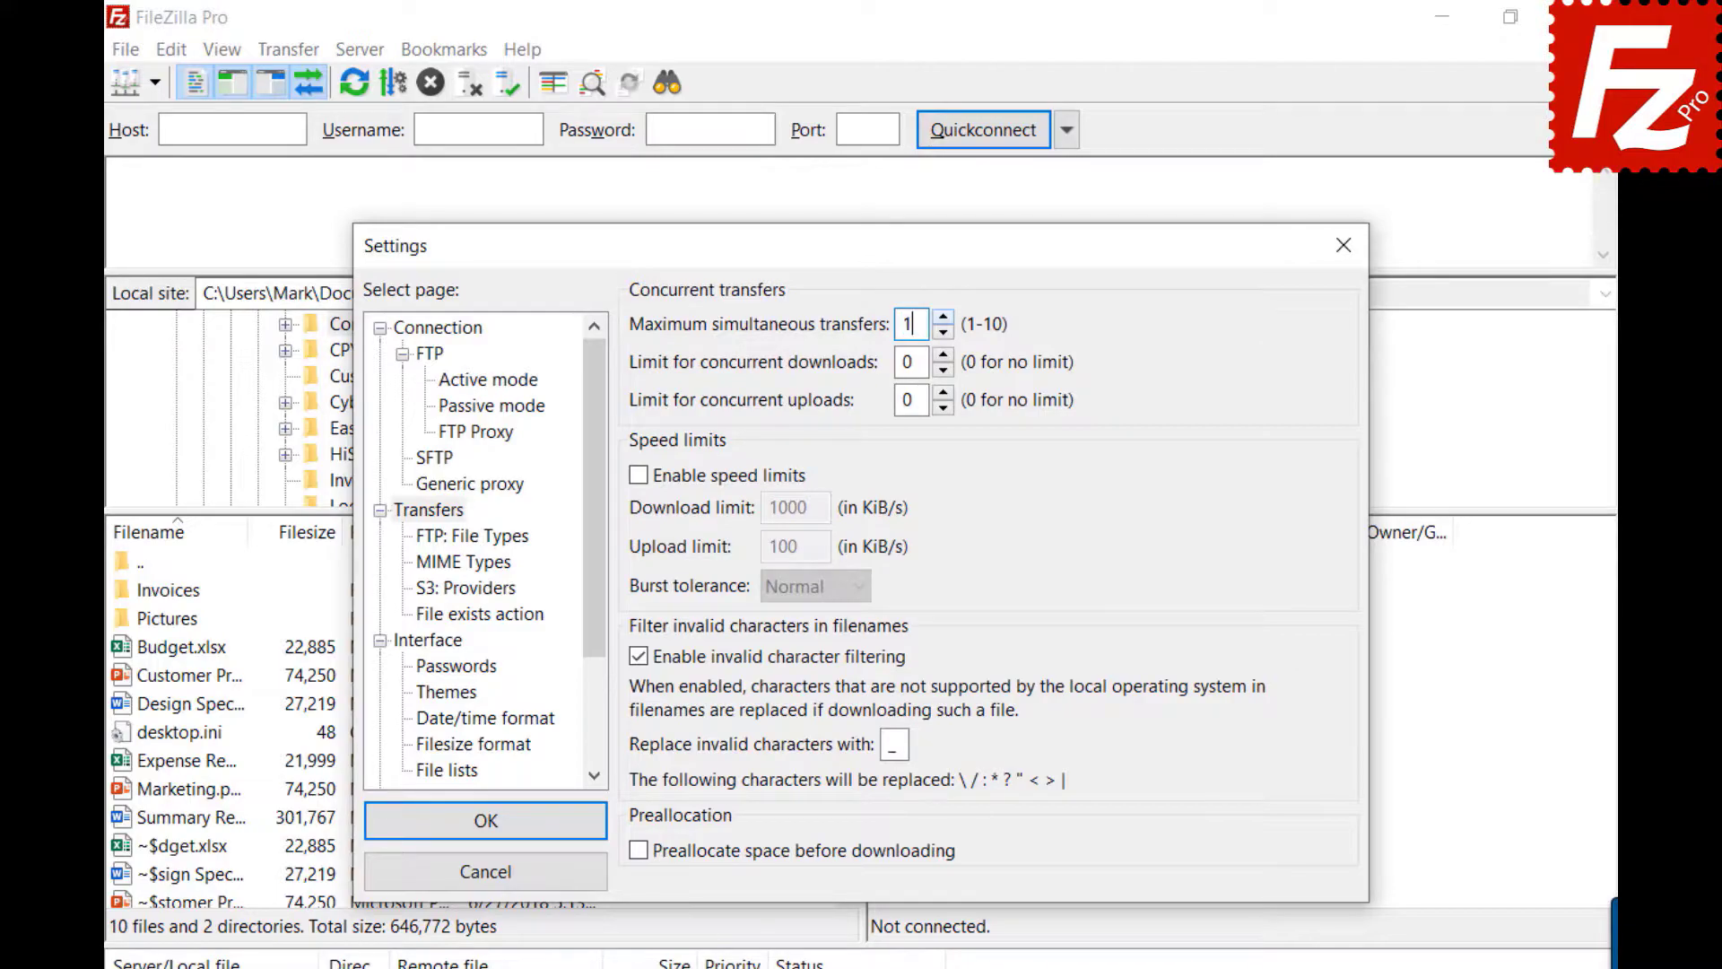
{"action": "type", "text": "2"}
{"action": "left_click", "coordinate": [1345, 244]}
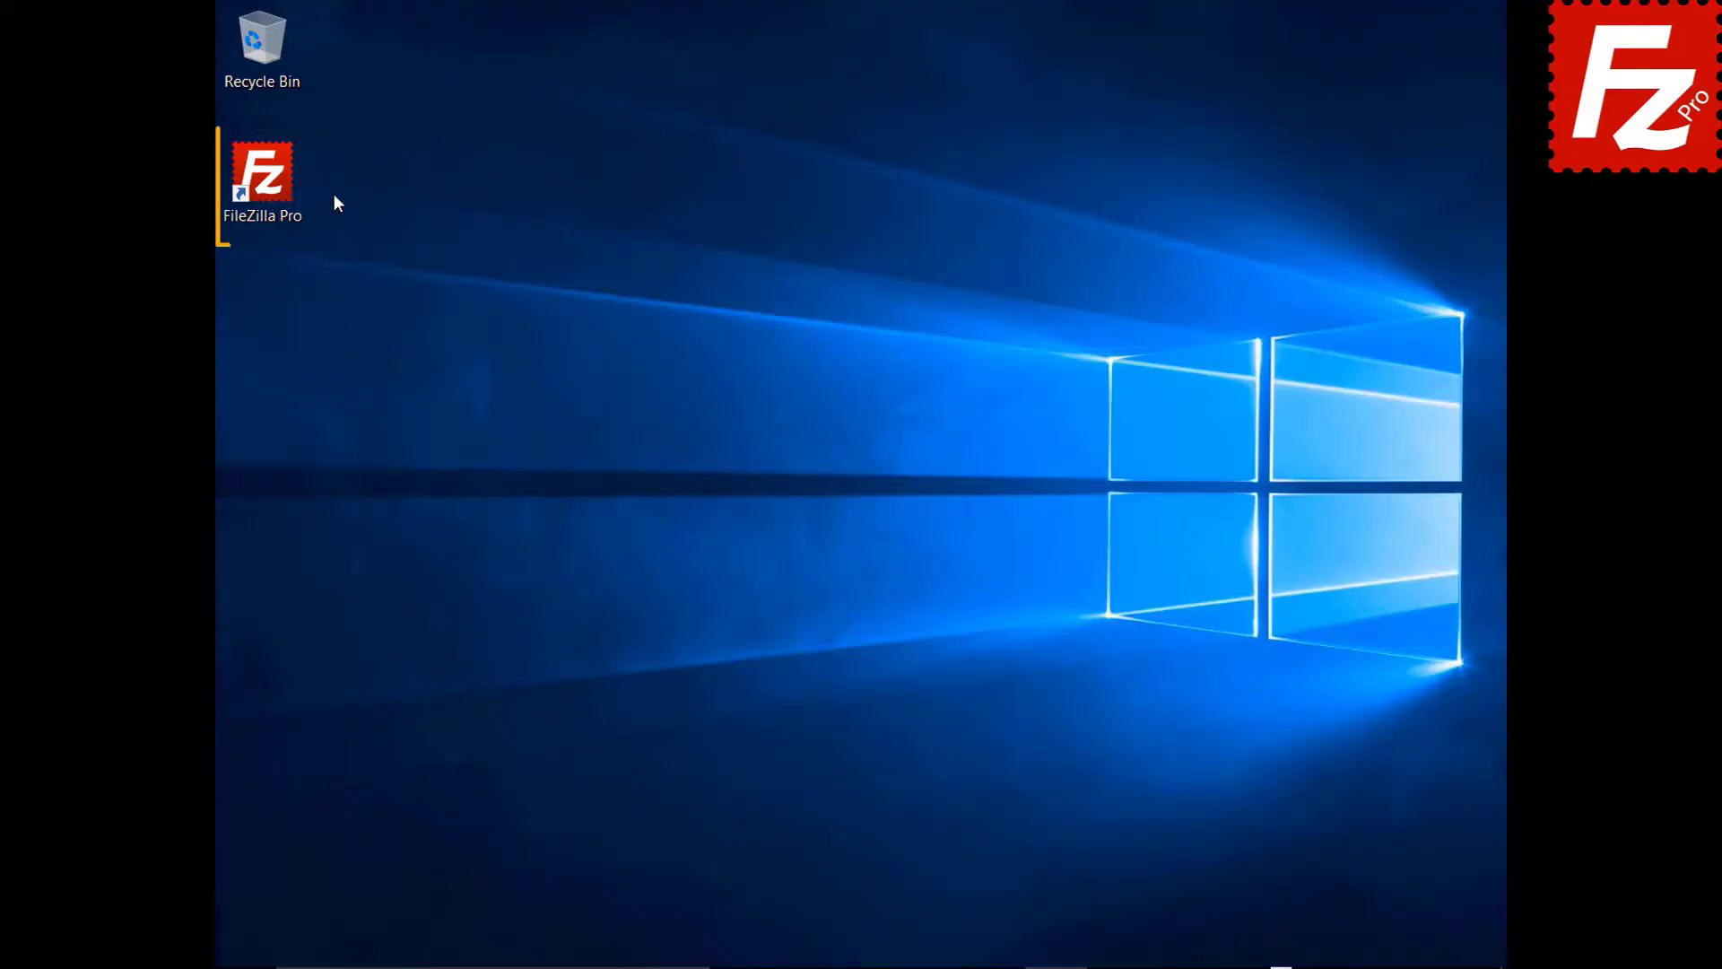
- Launch FileZilla Pro and create a new Site Manager entry named SFTP
{"action": "double_click", "coordinate": [273, 186]}
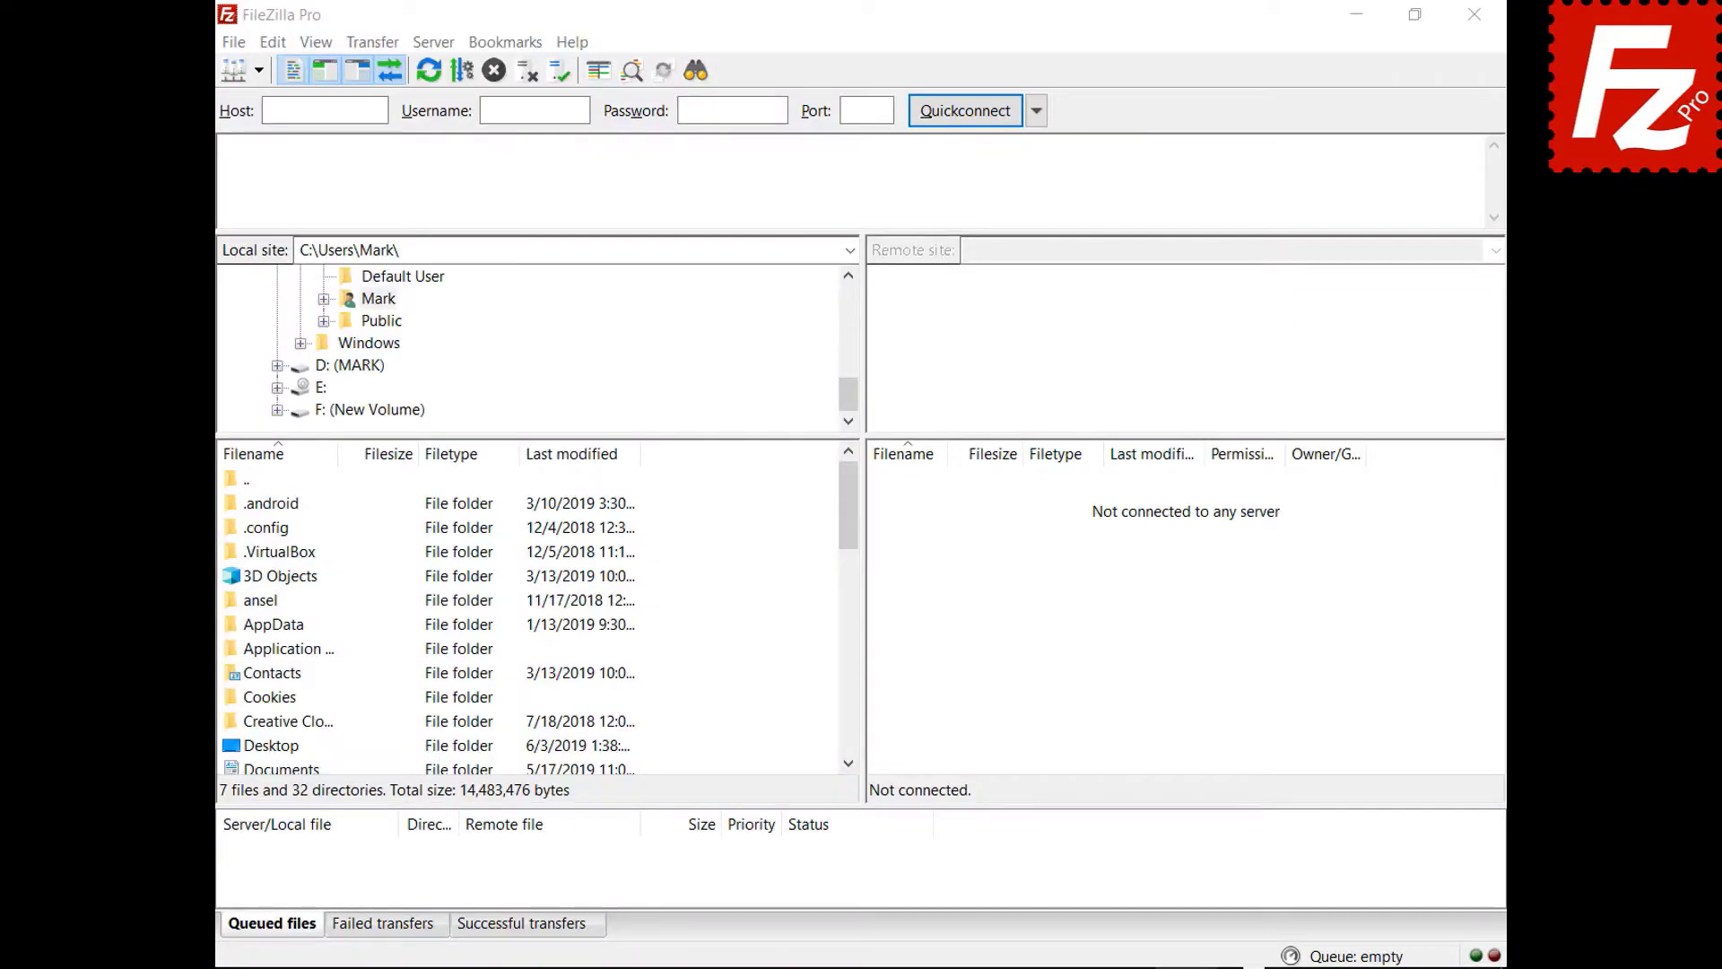
{"action": "left_click", "coordinate": [233, 42]}
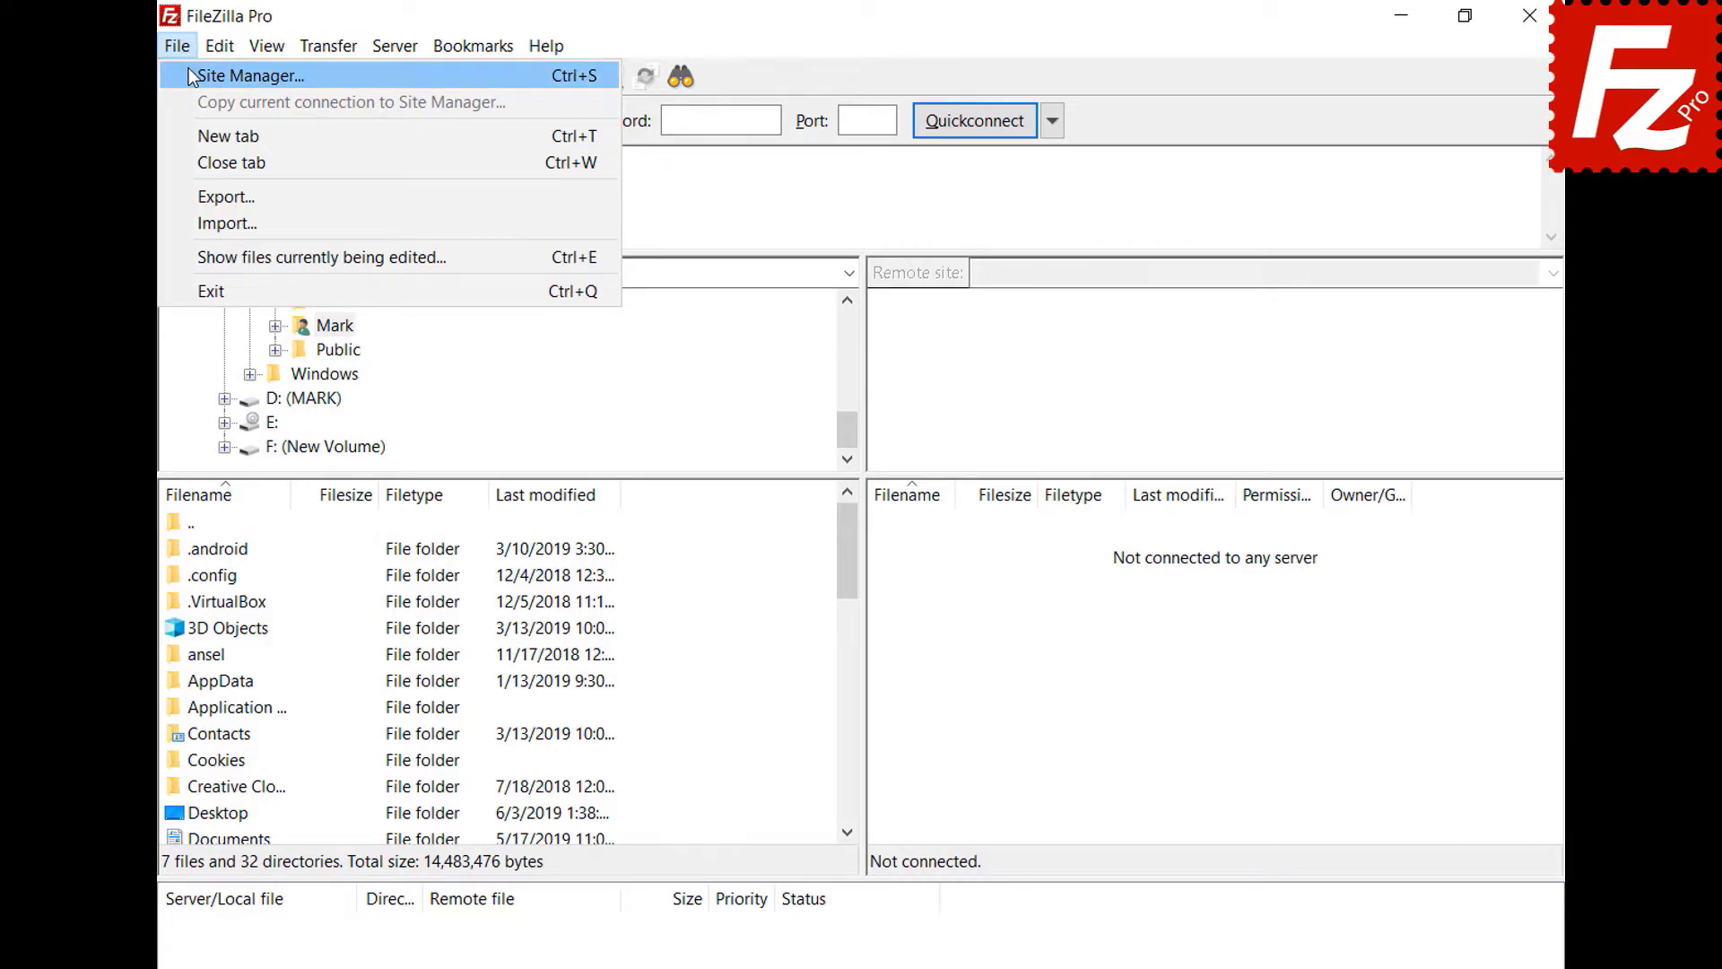
{"action": "left_click", "coordinate": [188, 70]}
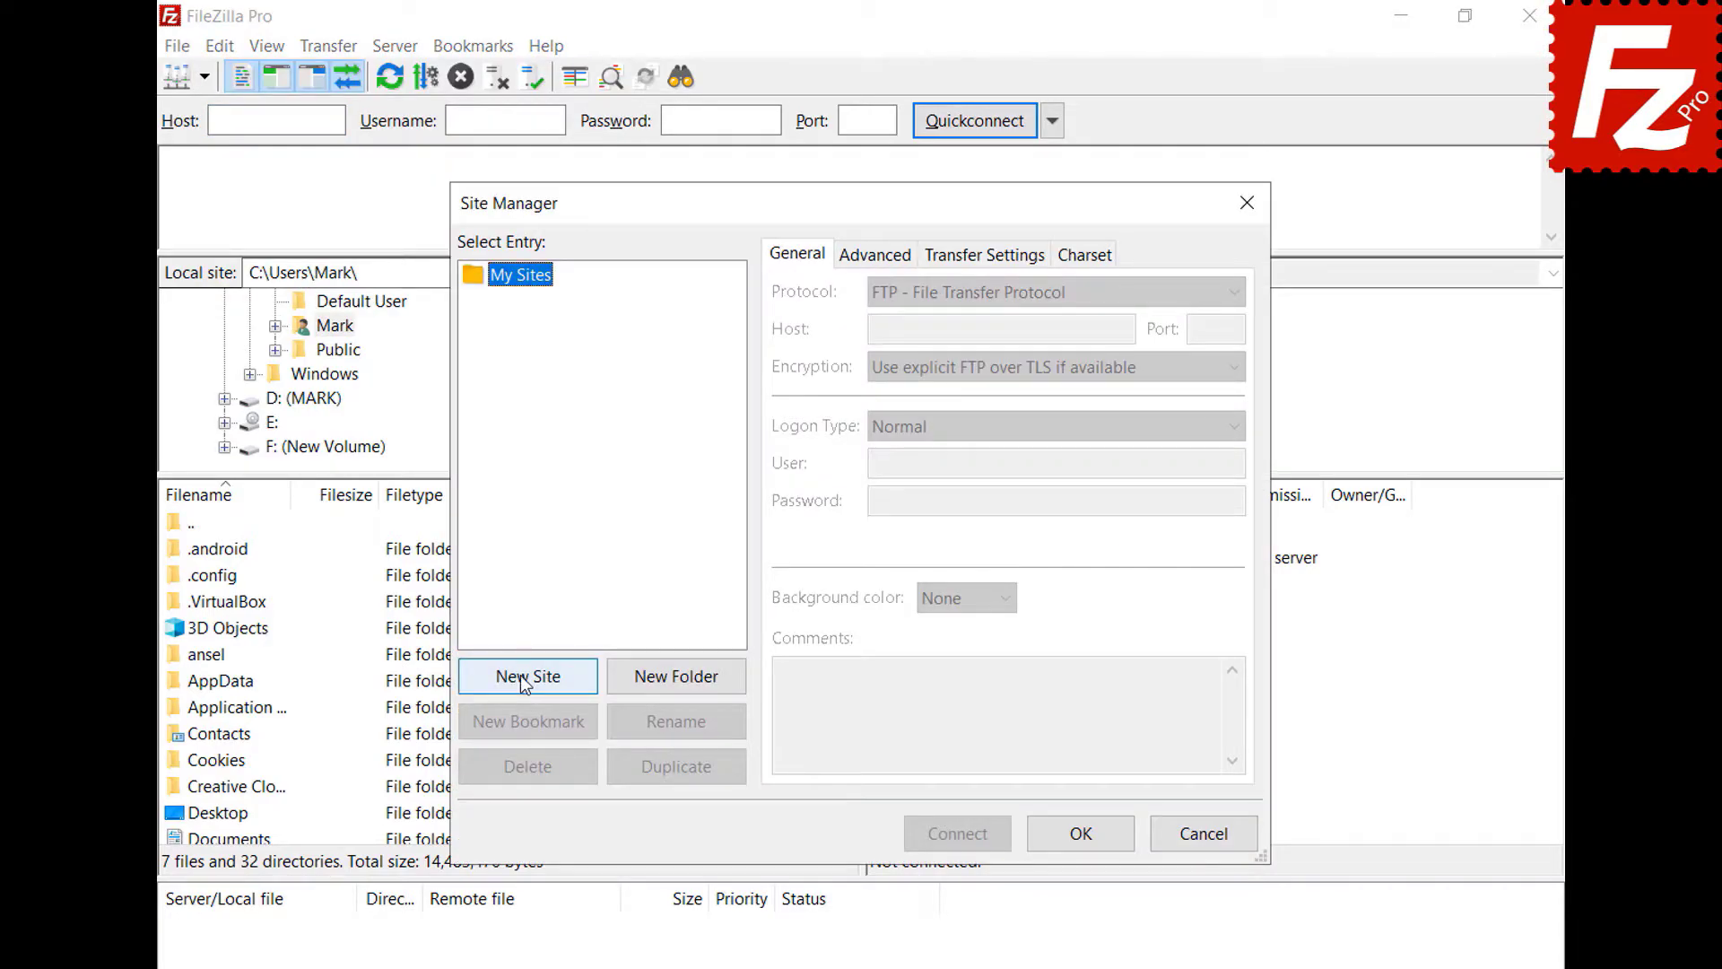
{"action": "left_click", "coordinate": [524, 676]}
{"action": "type", "text": "SF"}
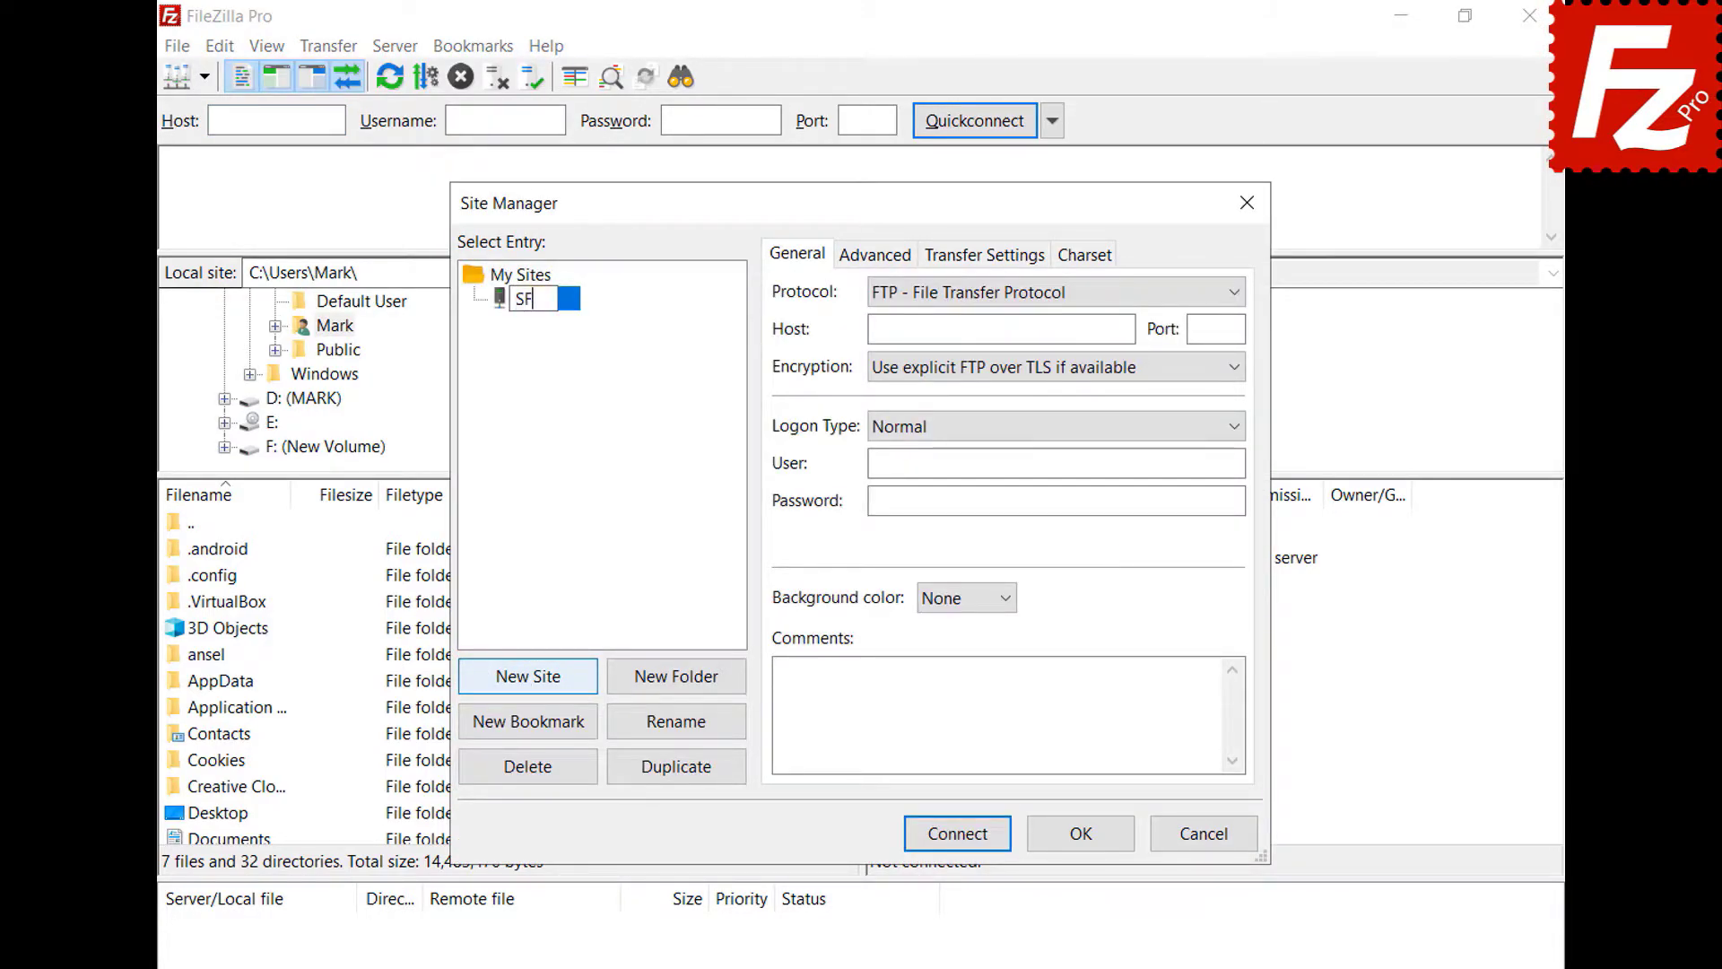
{"action": "type", "text": "TP"}
{"action": "key", "text": "Return"}
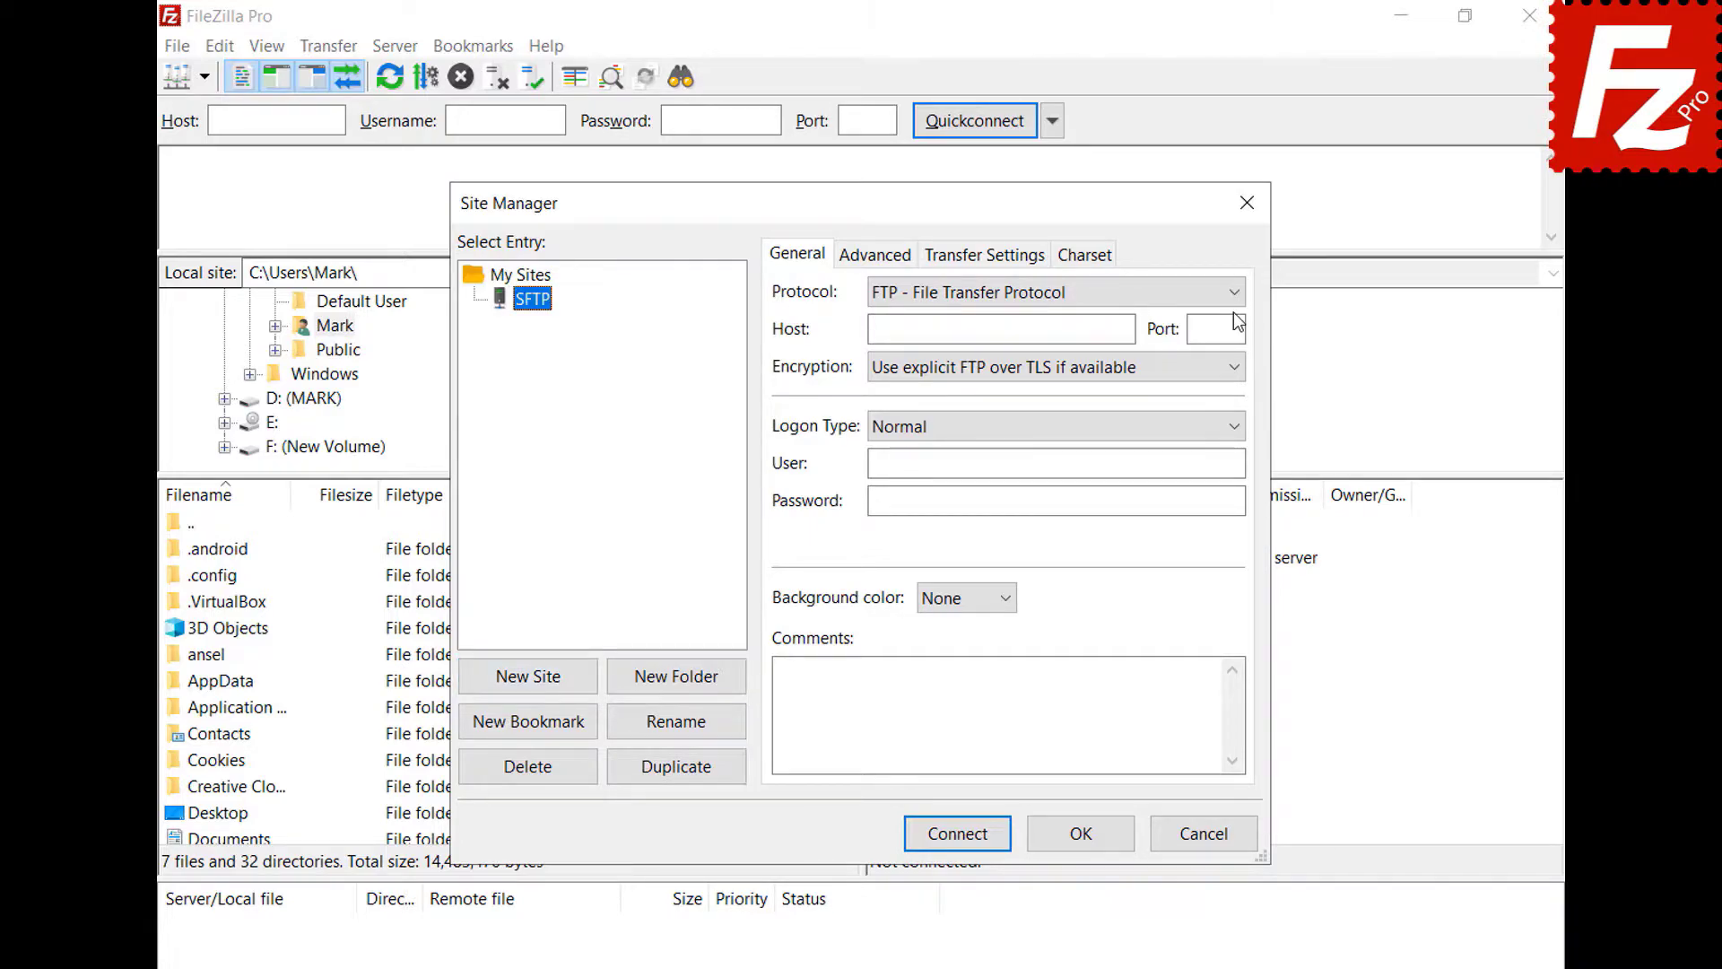
- Set protocol SFTP, host 3.209.179.104, and logon type Key file
{"action": "left_click", "coordinate": [1234, 291]}
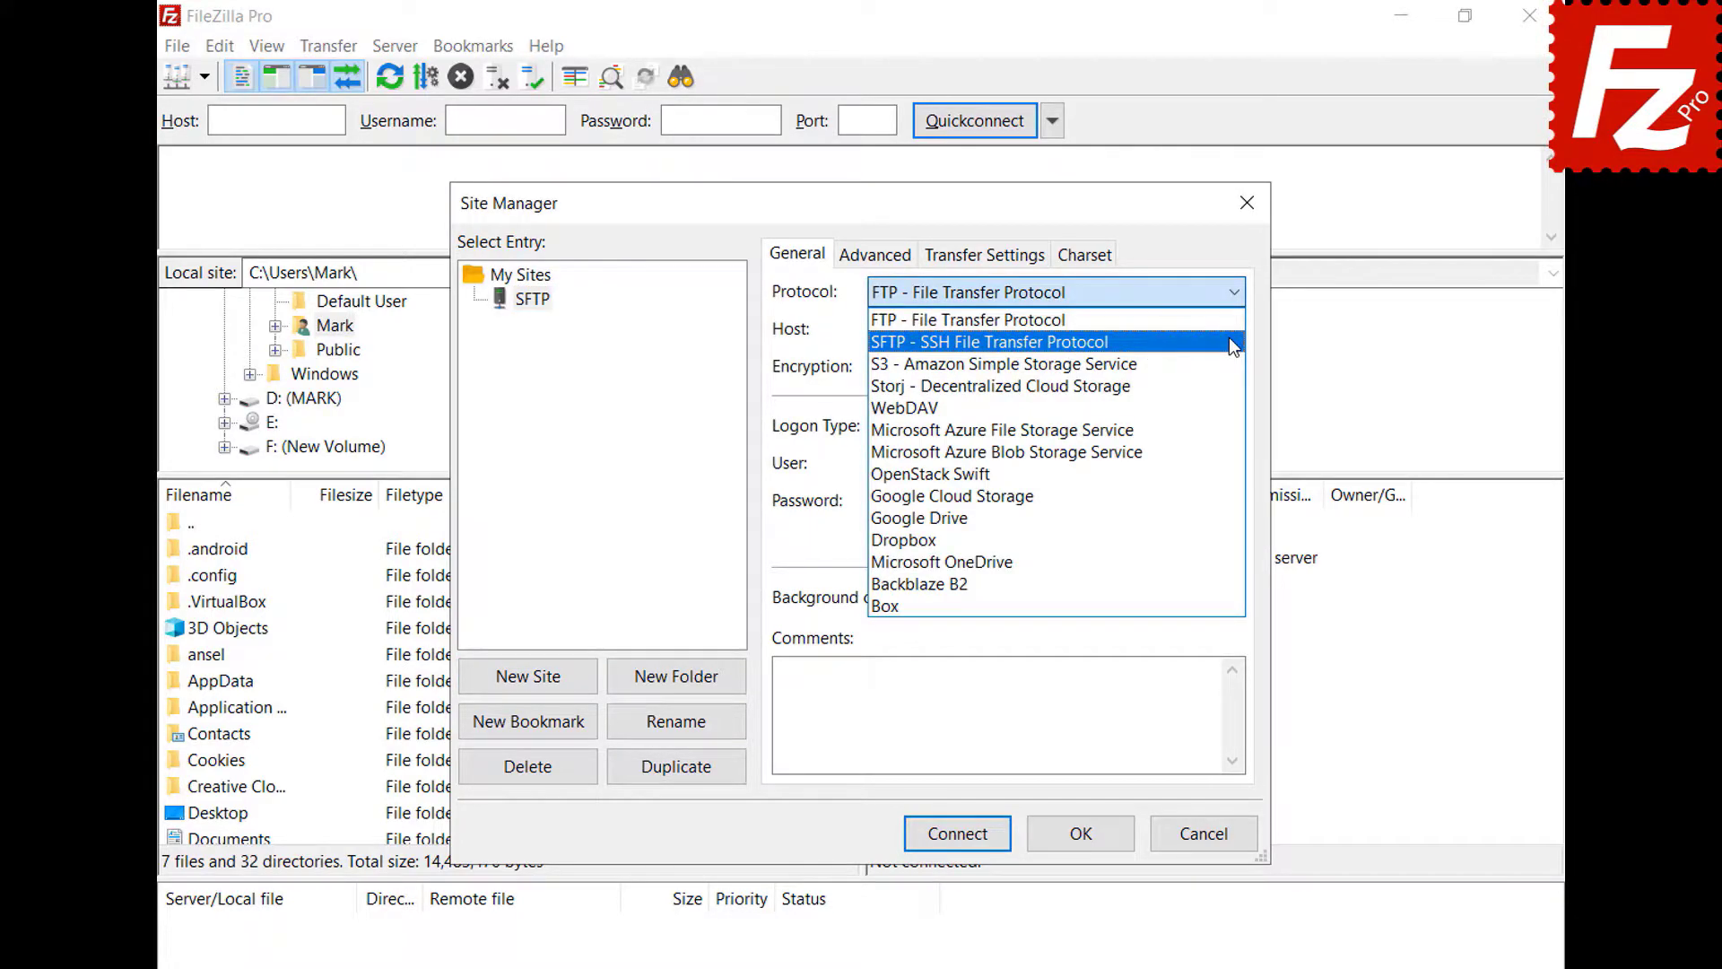
{"action": "left_click", "coordinate": [1233, 342]}
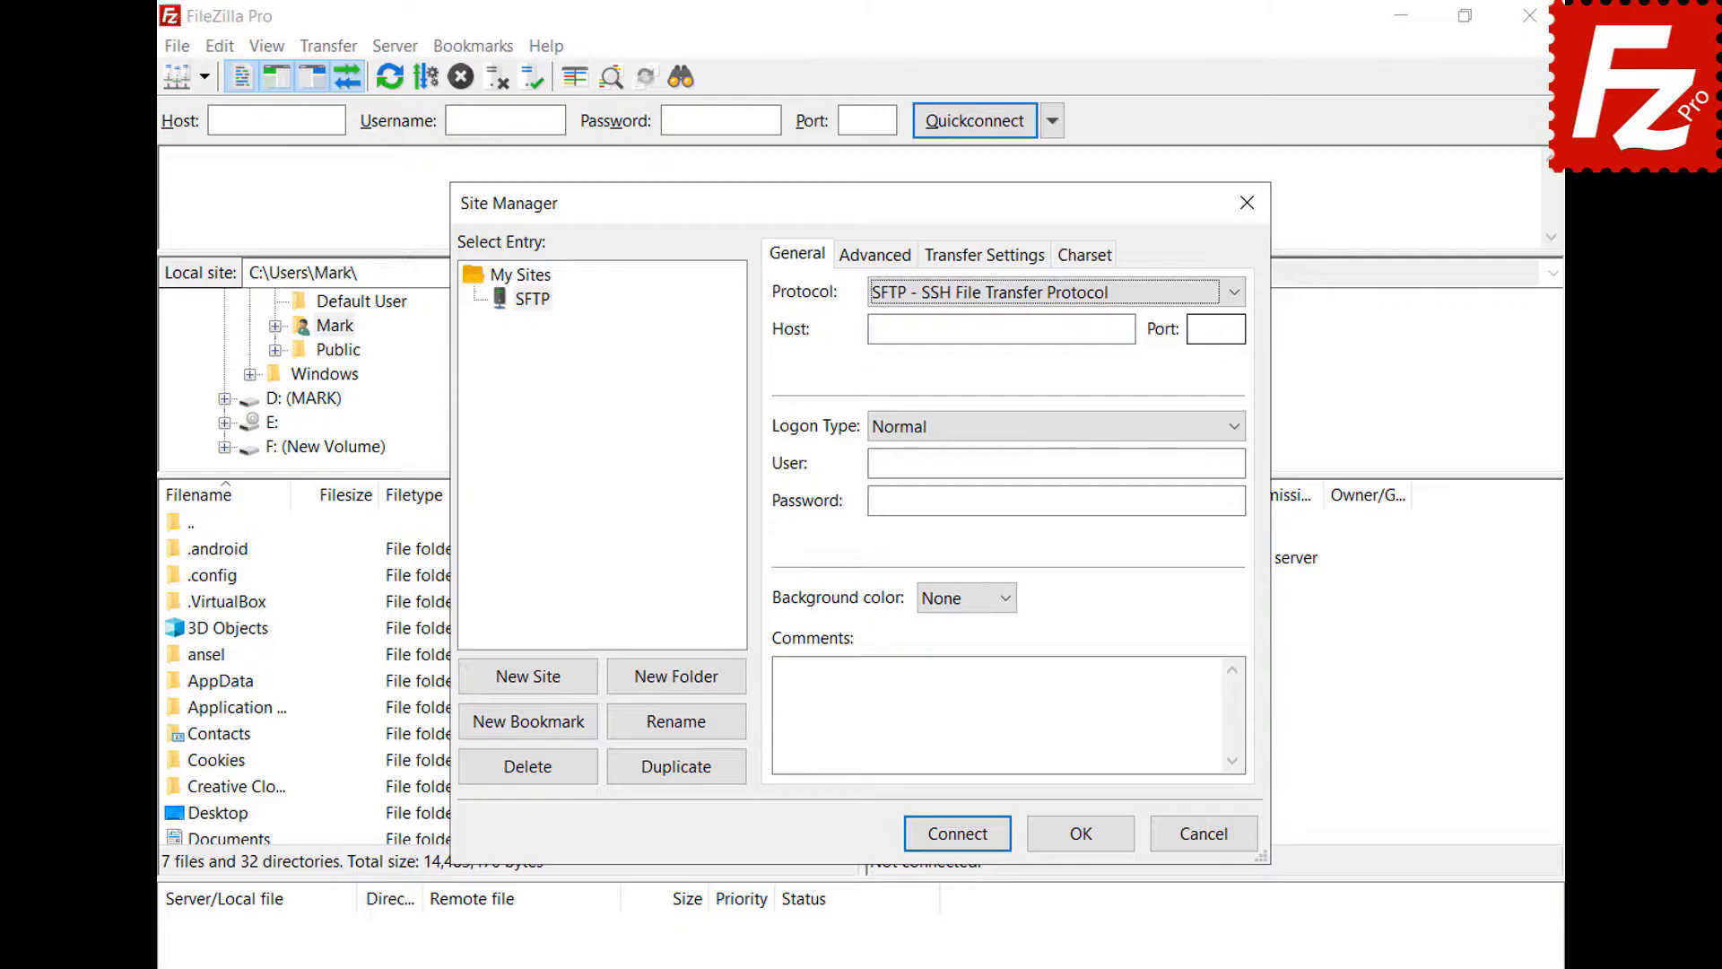
{"action": "left_click", "coordinate": [1129, 329]}
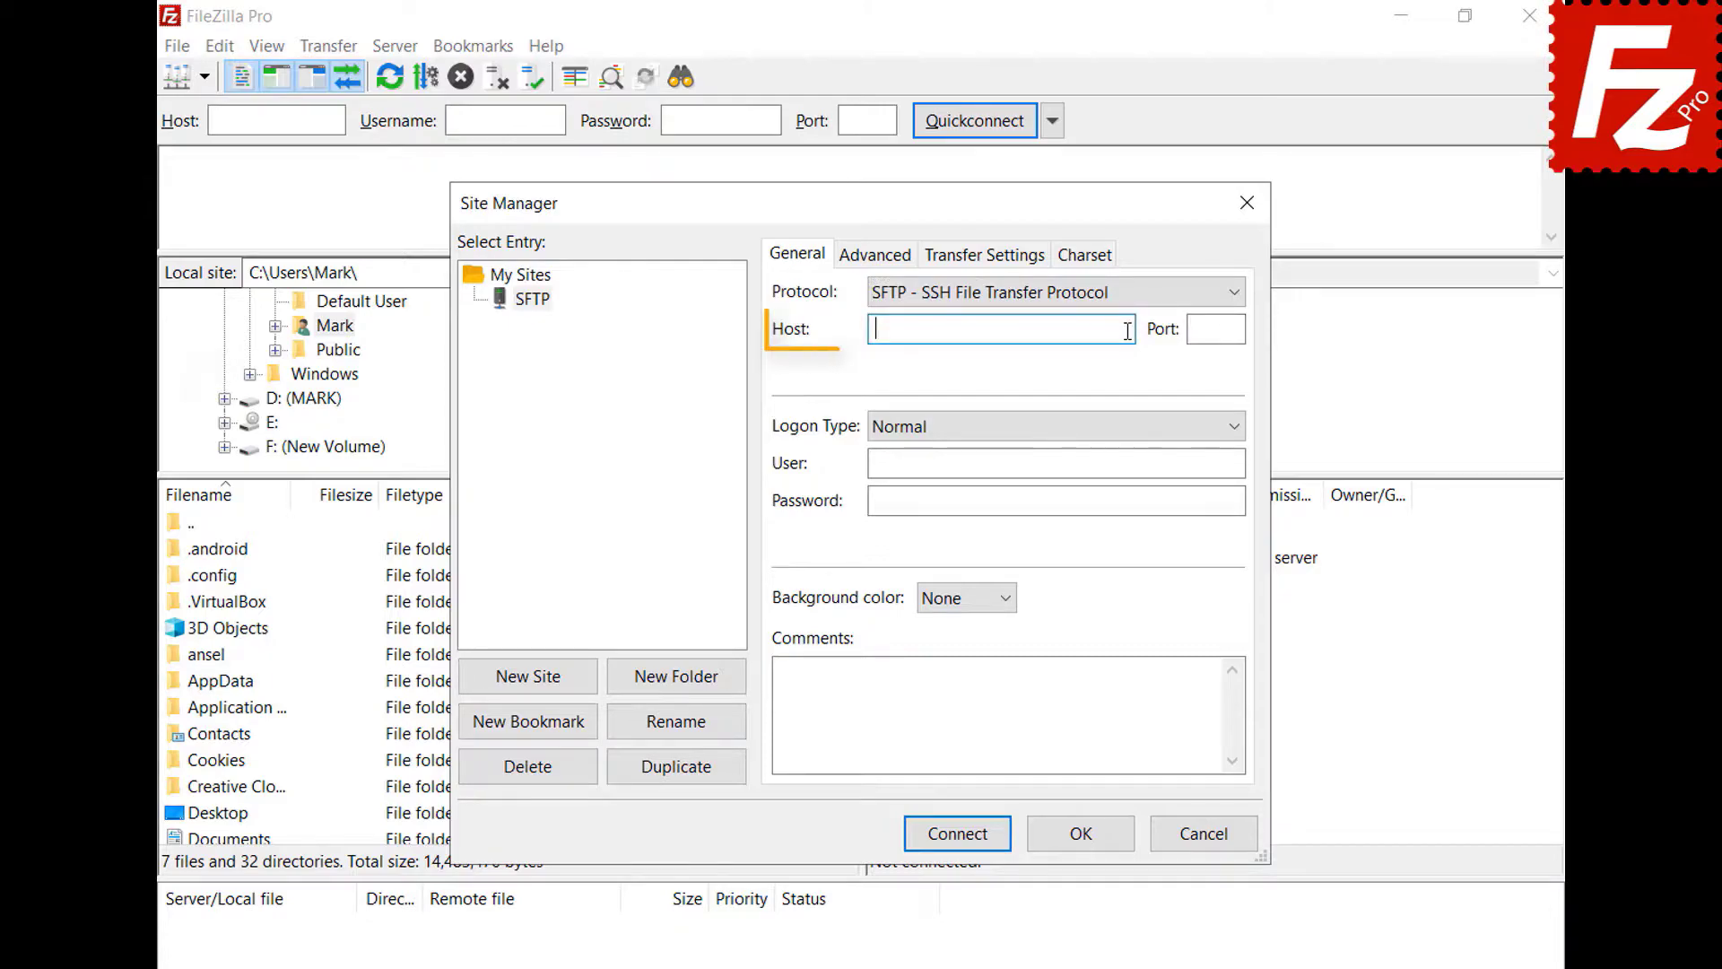
{"action": "type", "text": "3.209.179.104"}
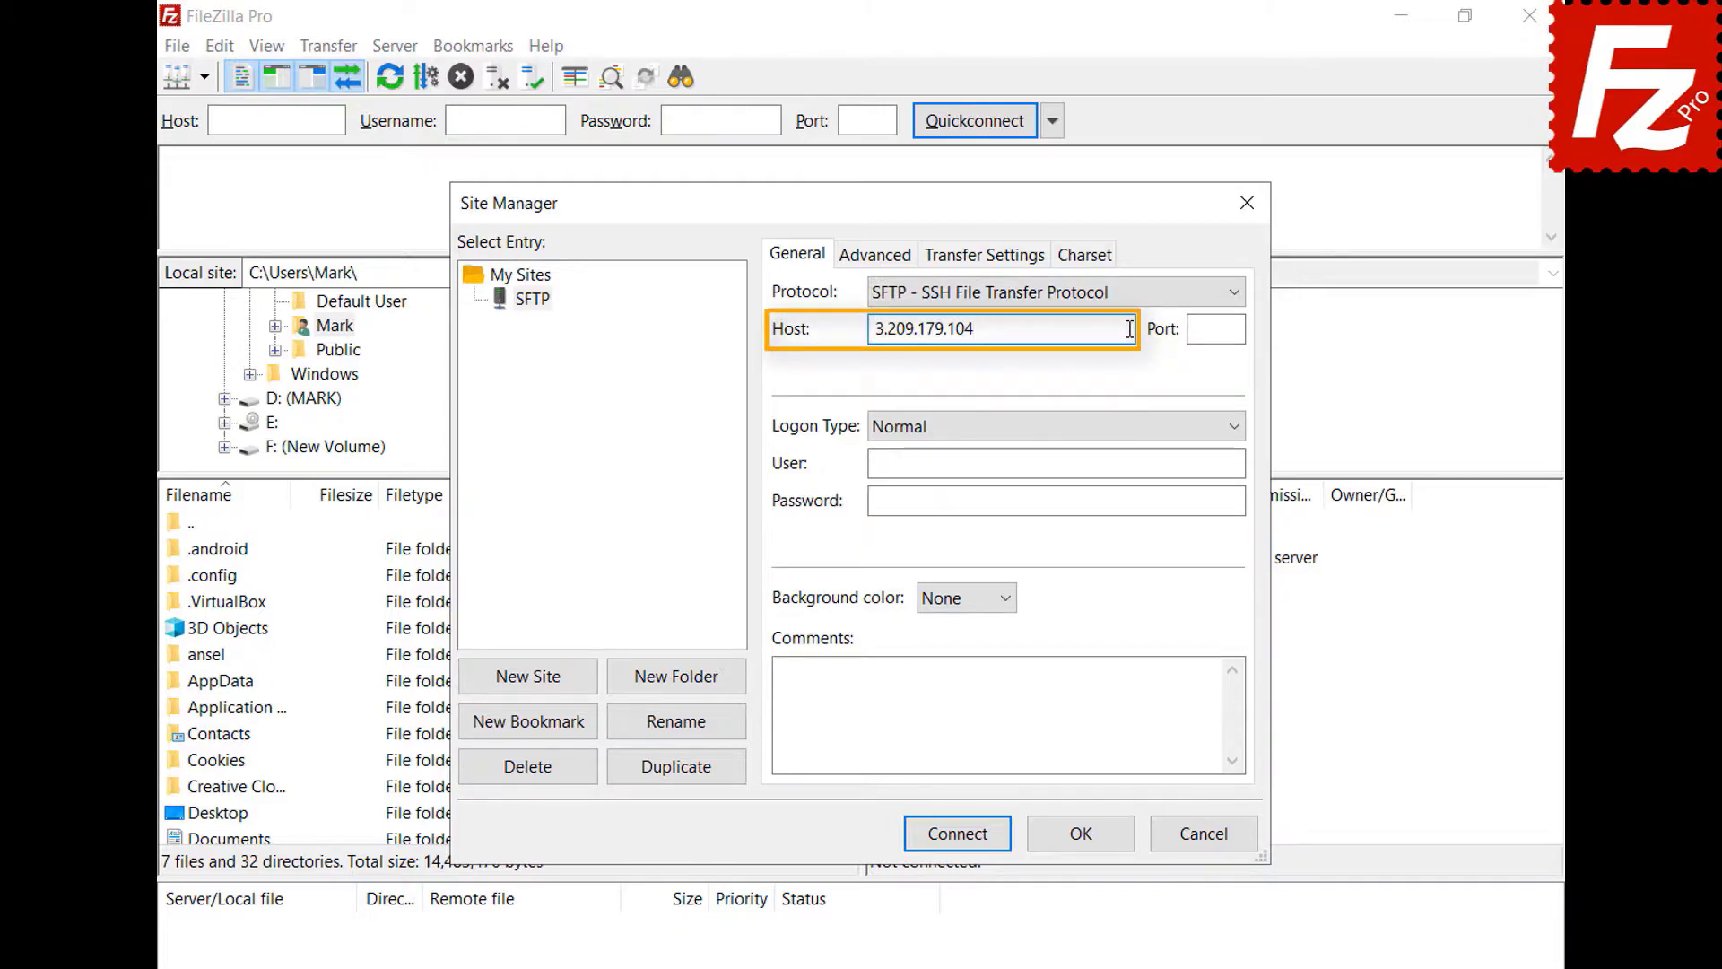
{"action": "left_click", "coordinate": [1237, 429]}
{"action": "left_click", "coordinate": [1234, 541]}
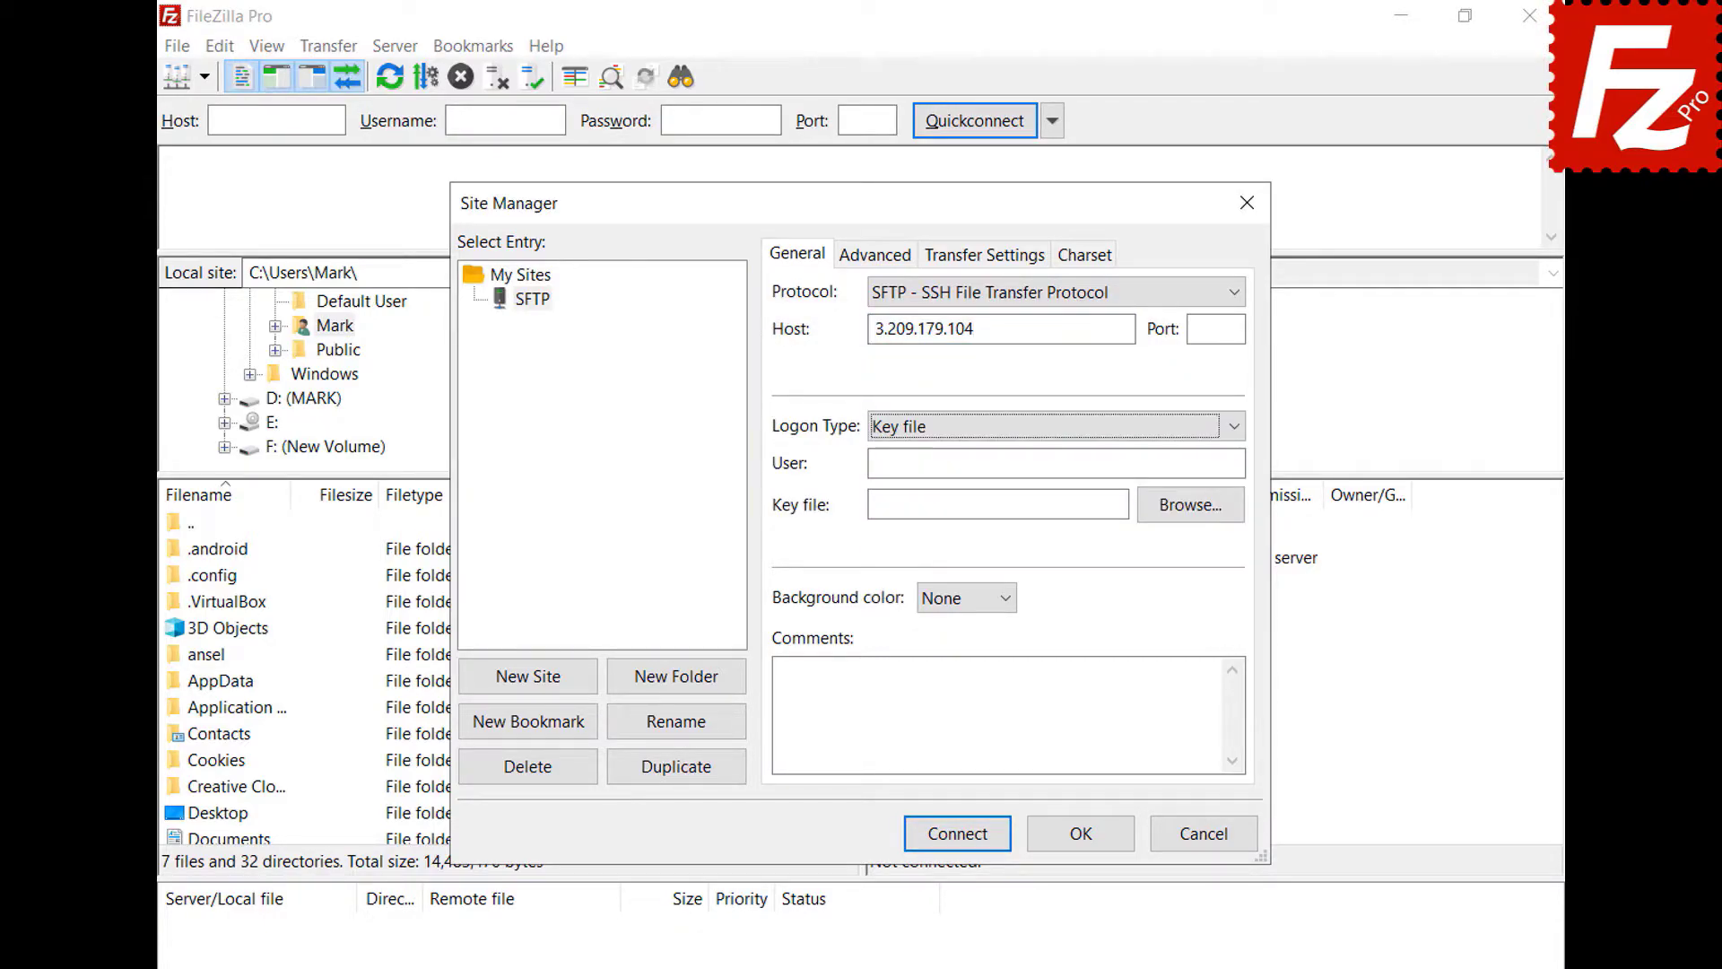
- Enter the login user, choose key.ppk as the key file, and connect
{"action": "left_click", "coordinate": [1236, 463]}
{"action": "type", "text": "ubuntu"}
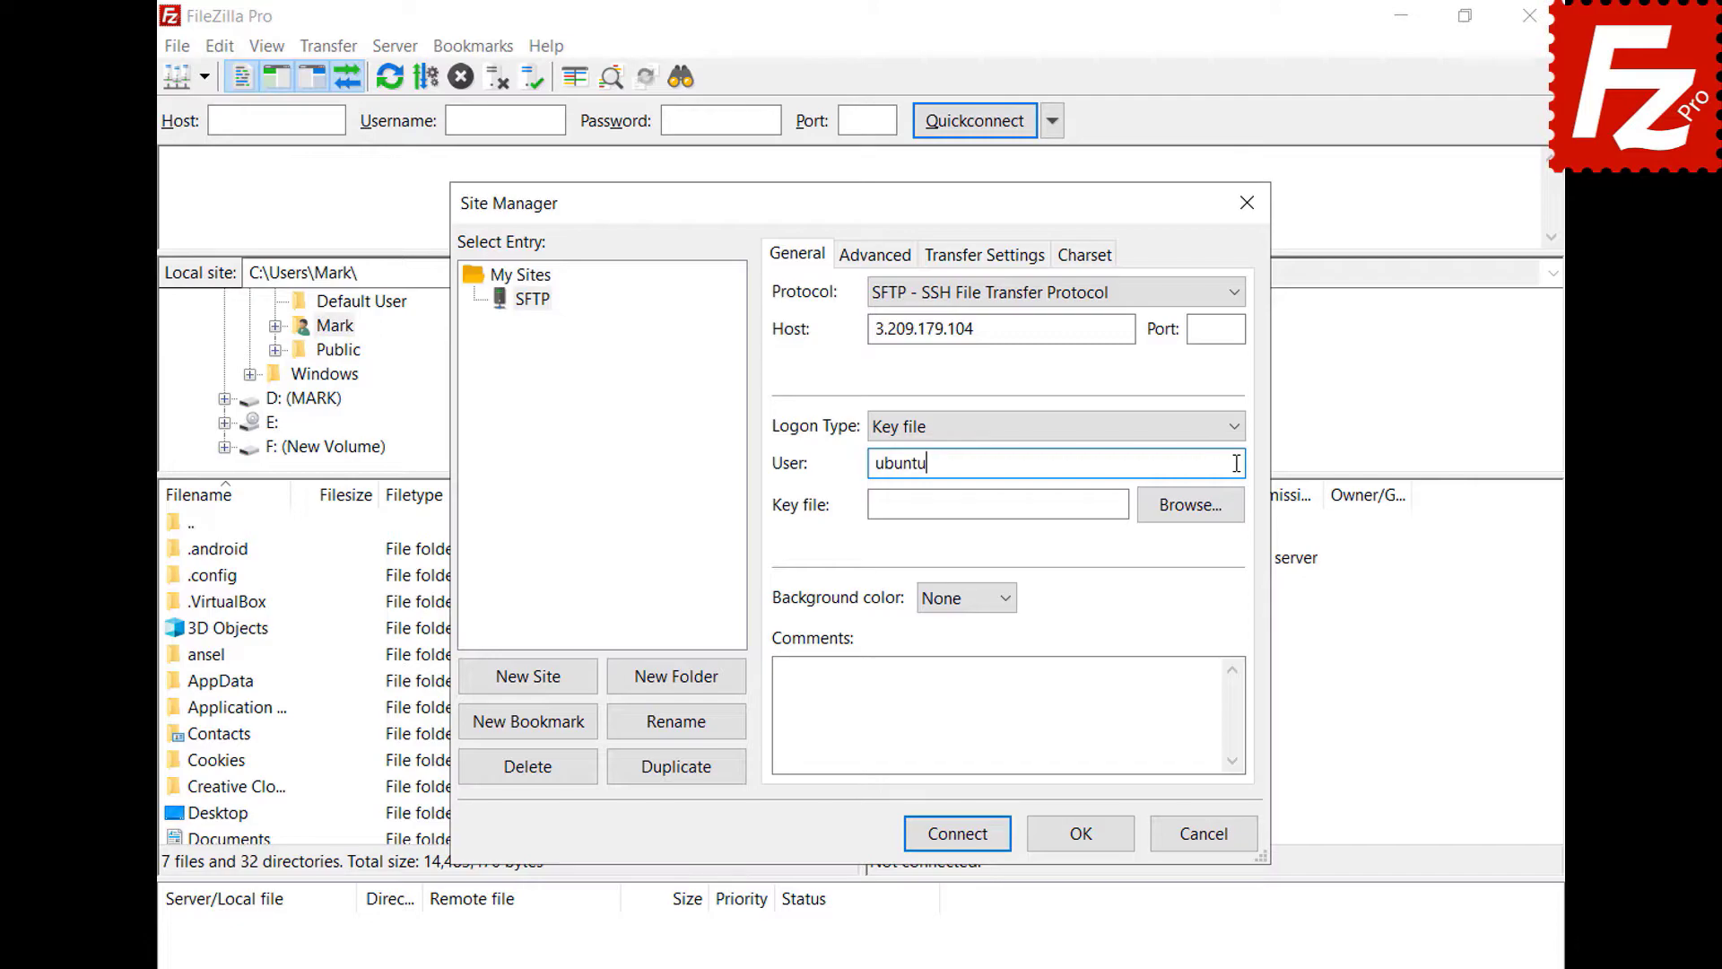
{"action": "left_click", "coordinate": [1190, 507]}
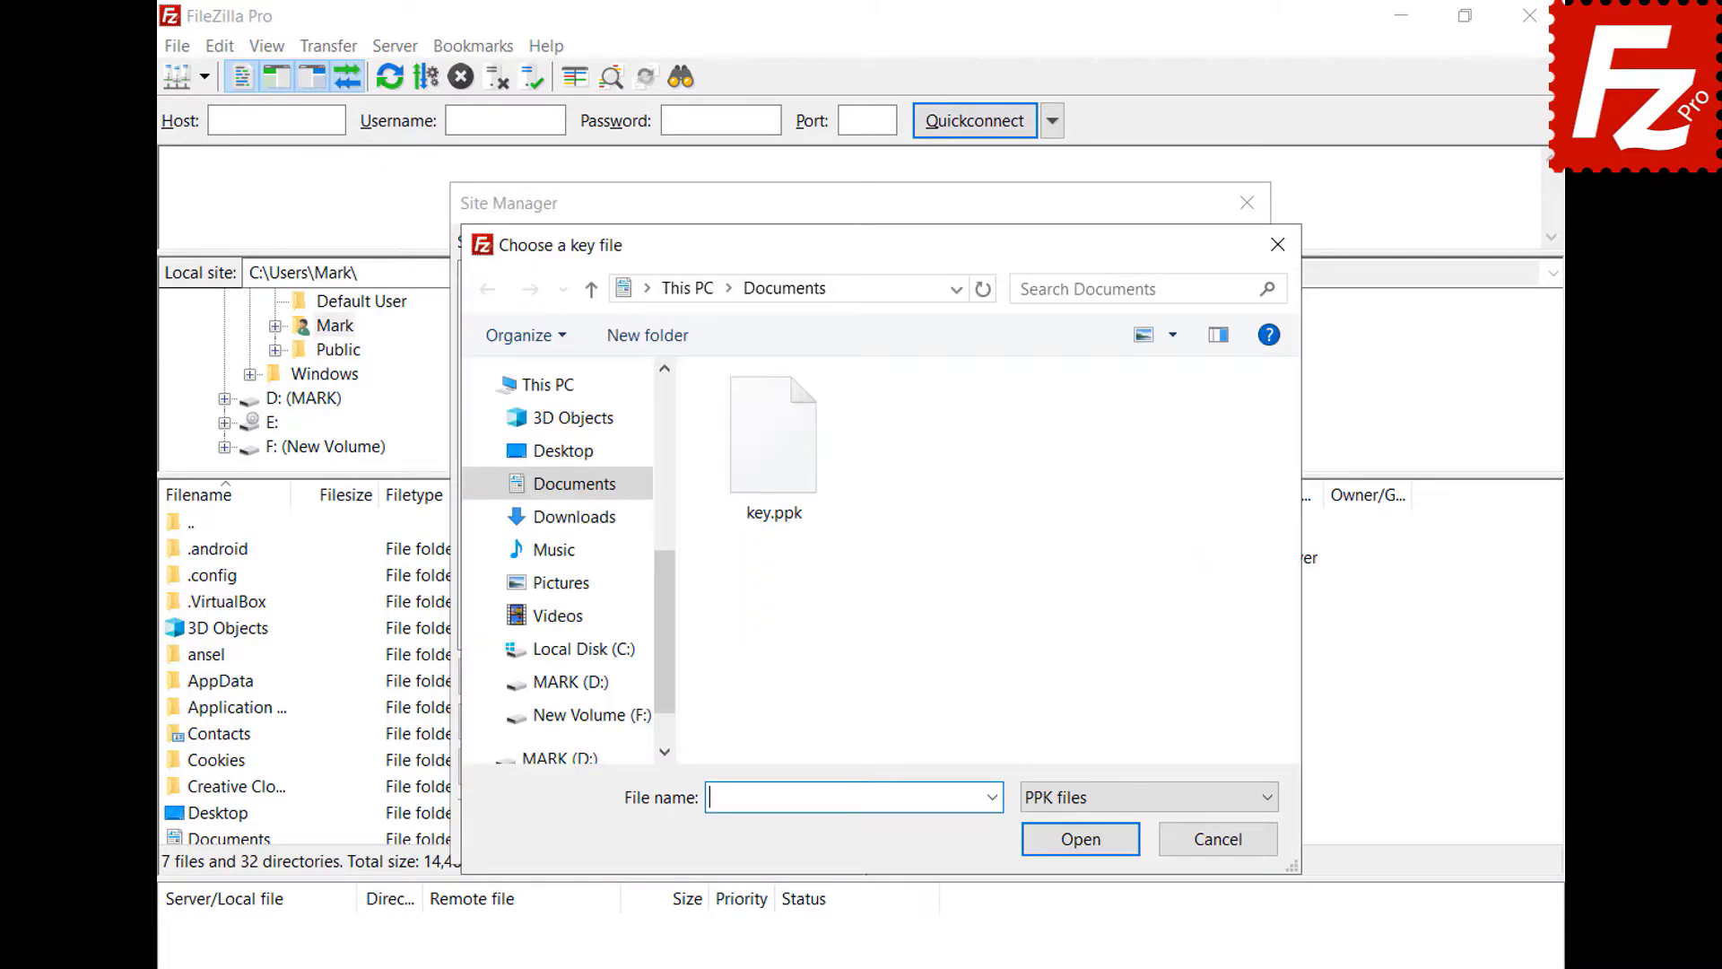
{"action": "double_click", "coordinate": [783, 472]}
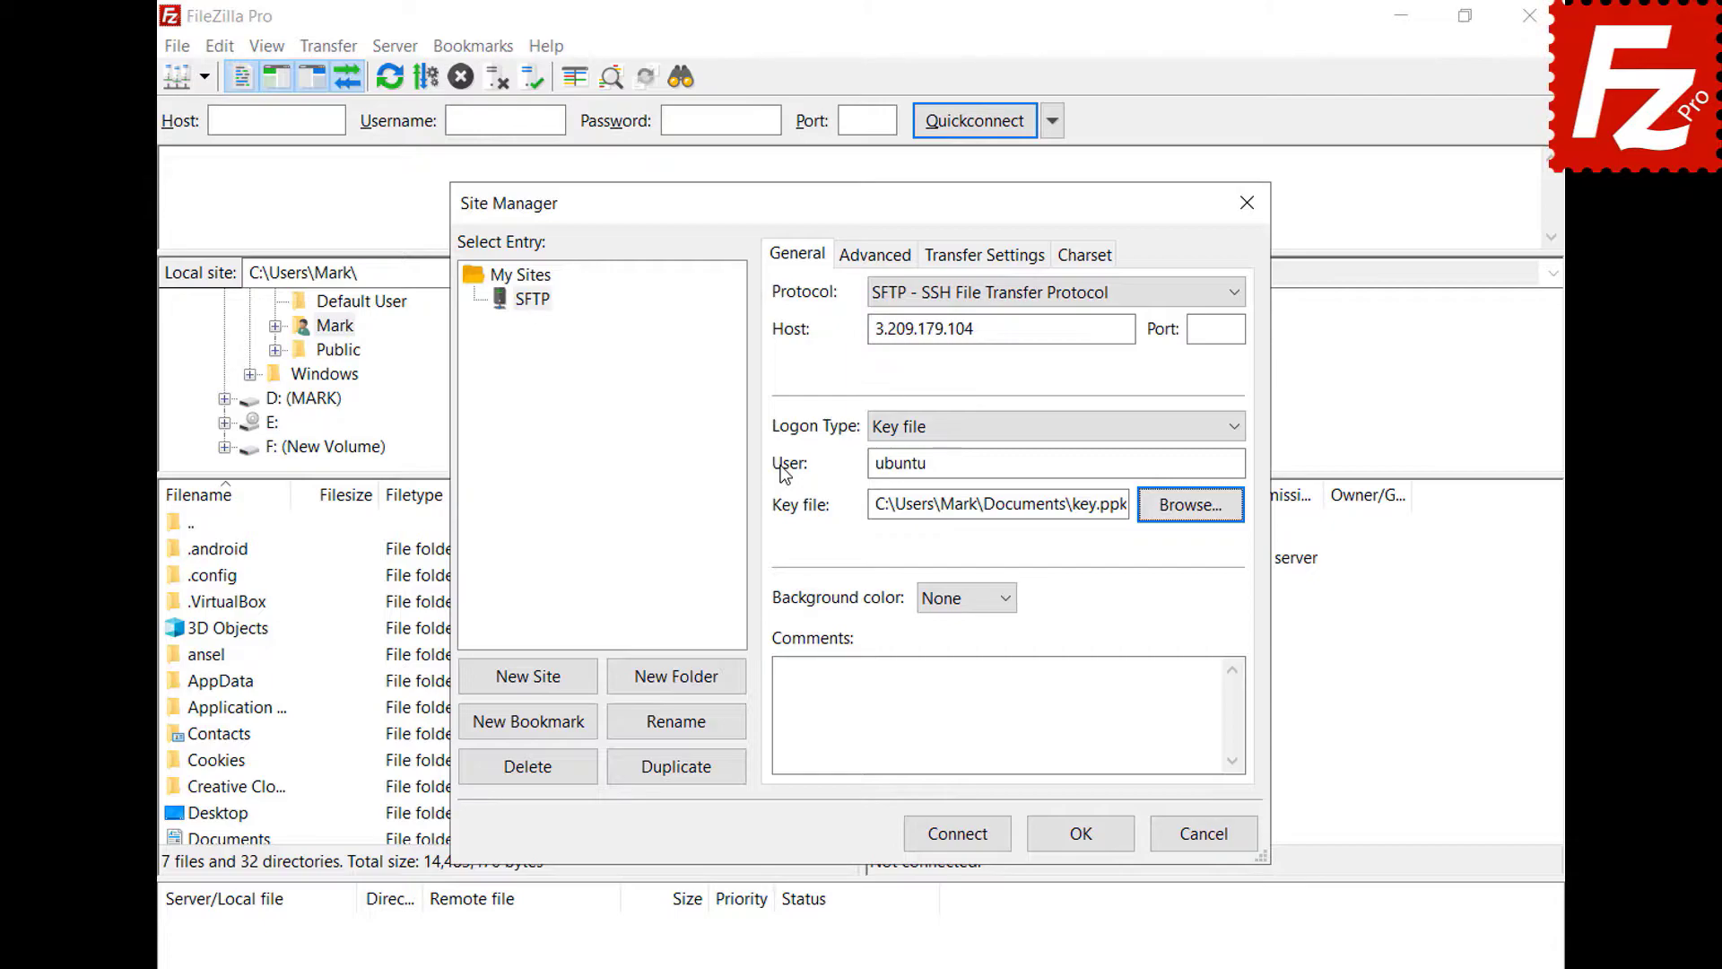
{"action": "left_click", "coordinate": [961, 843]}
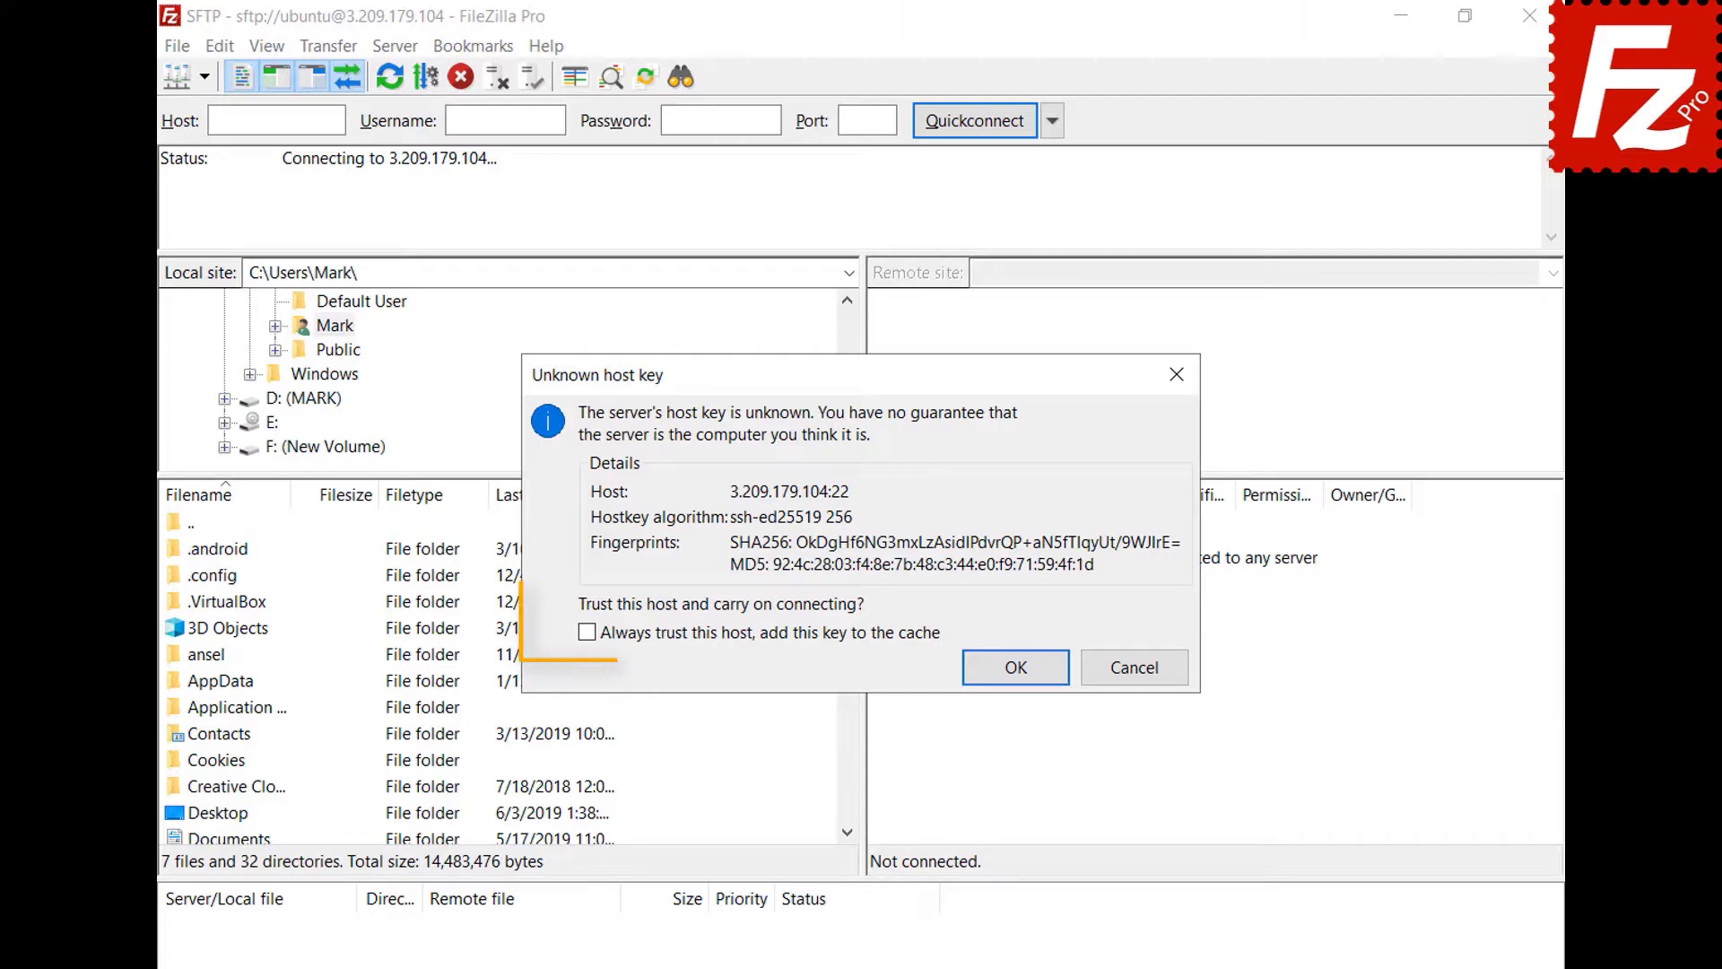
- Always trust the server's host key and enter the key passphrase to log in
{"action": "left_click", "coordinate": [587, 633]}
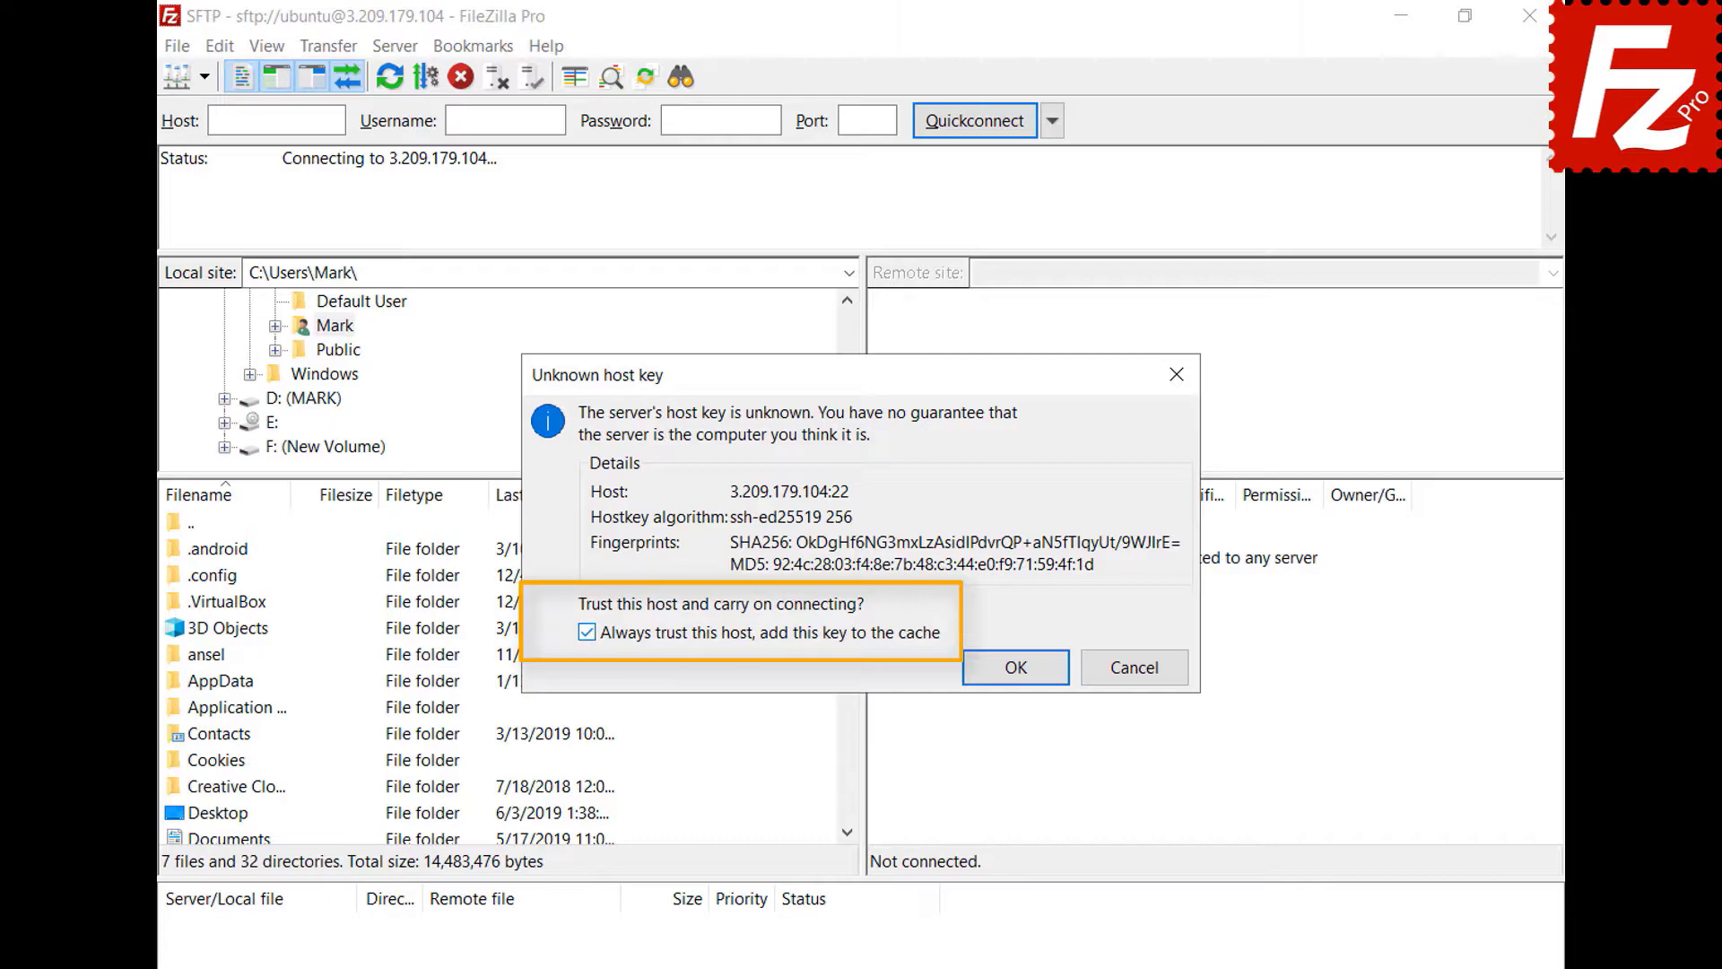
{"action": "left_click", "coordinate": [1016, 668]}
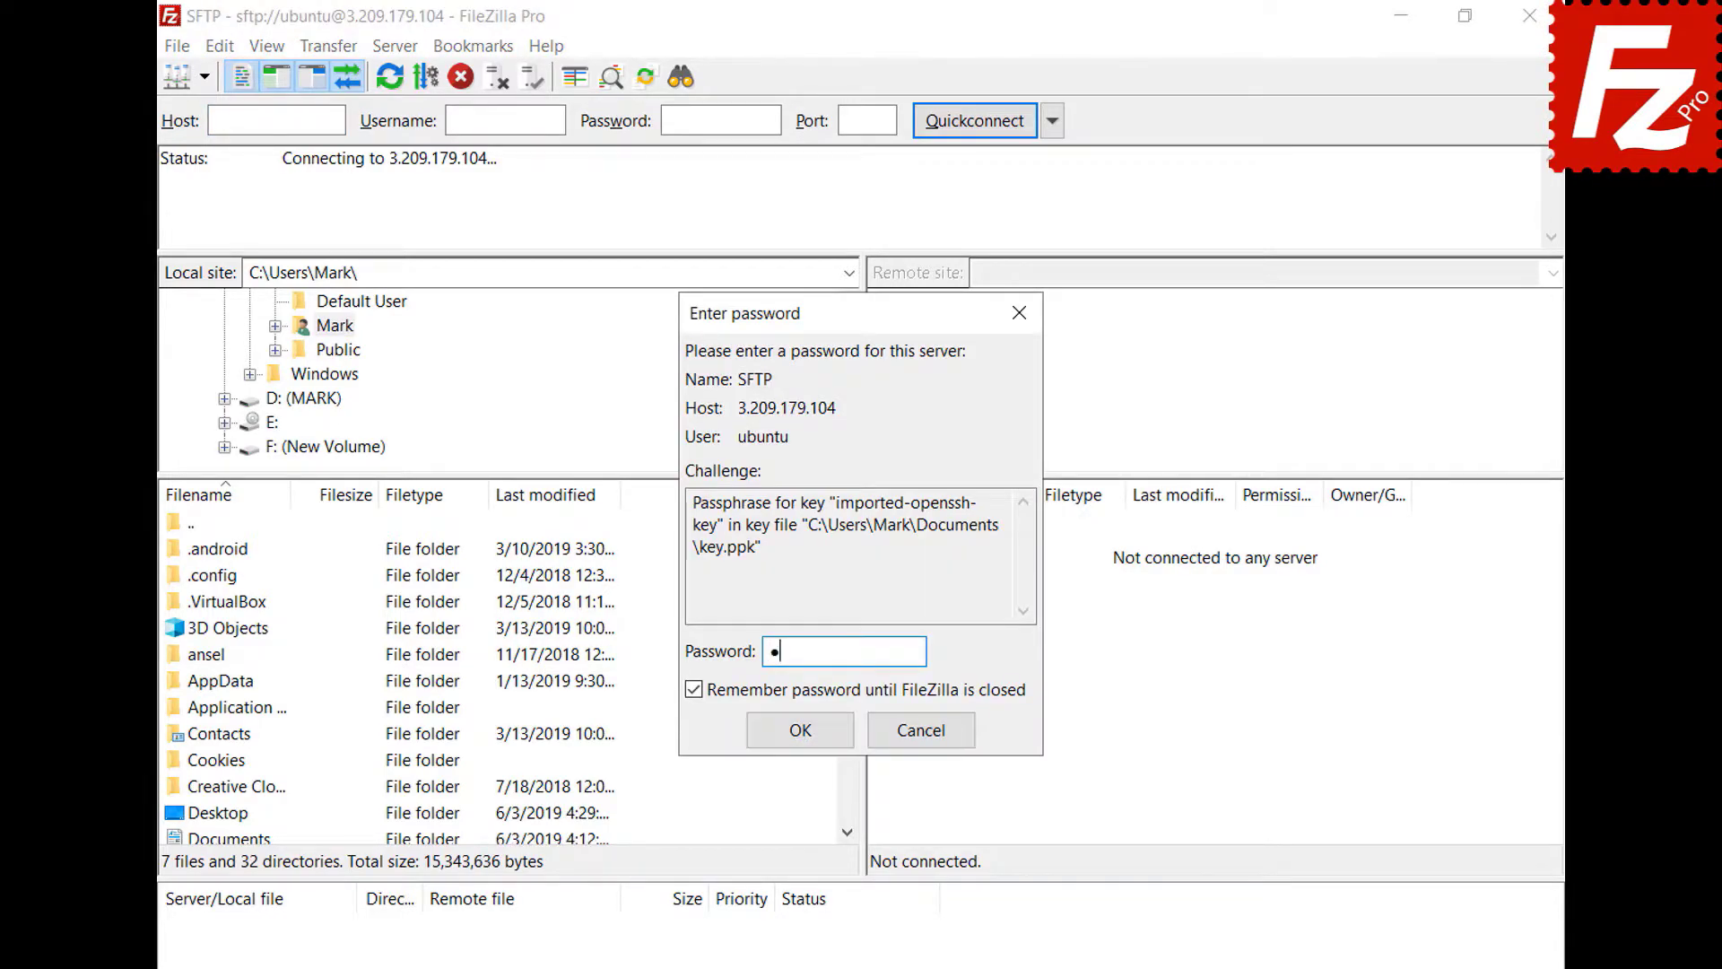
{"action": "type", "text": "******"}
{"action": "left_click", "coordinate": [804, 730]}
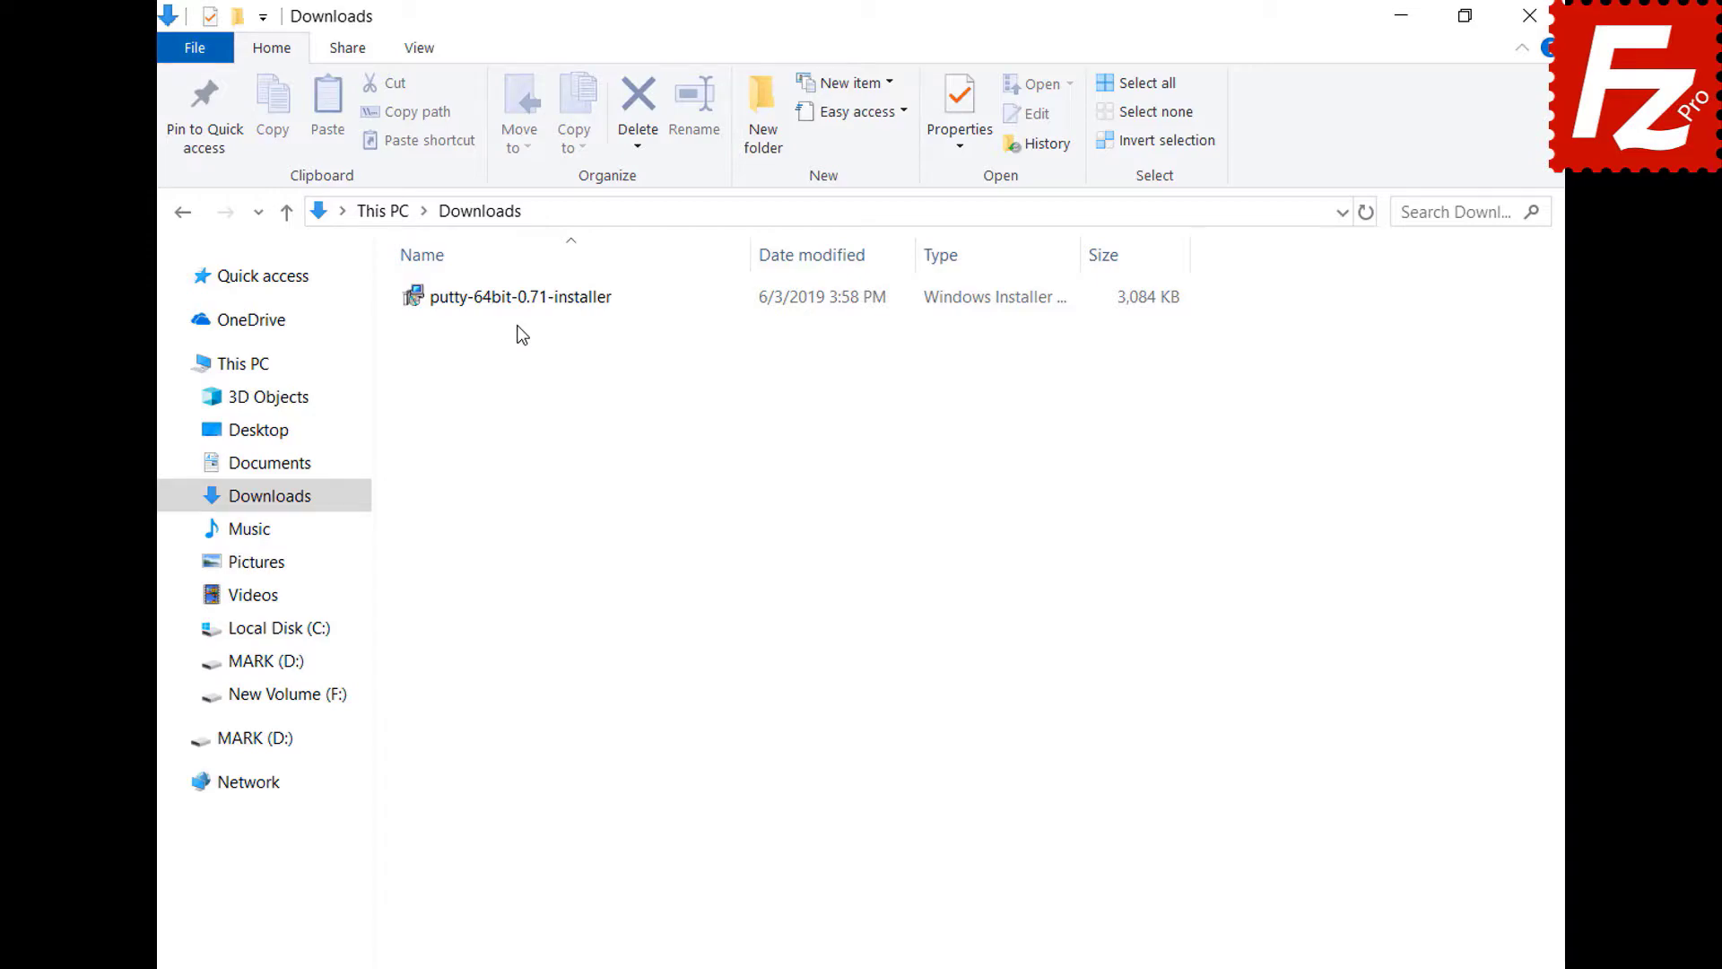
- Run putty-64bit-0.71-installer and install PuTTY 0.71 into C:\Program Files\PuTTY\ with default options
{"action": "double_click", "coordinate": [511, 305]}
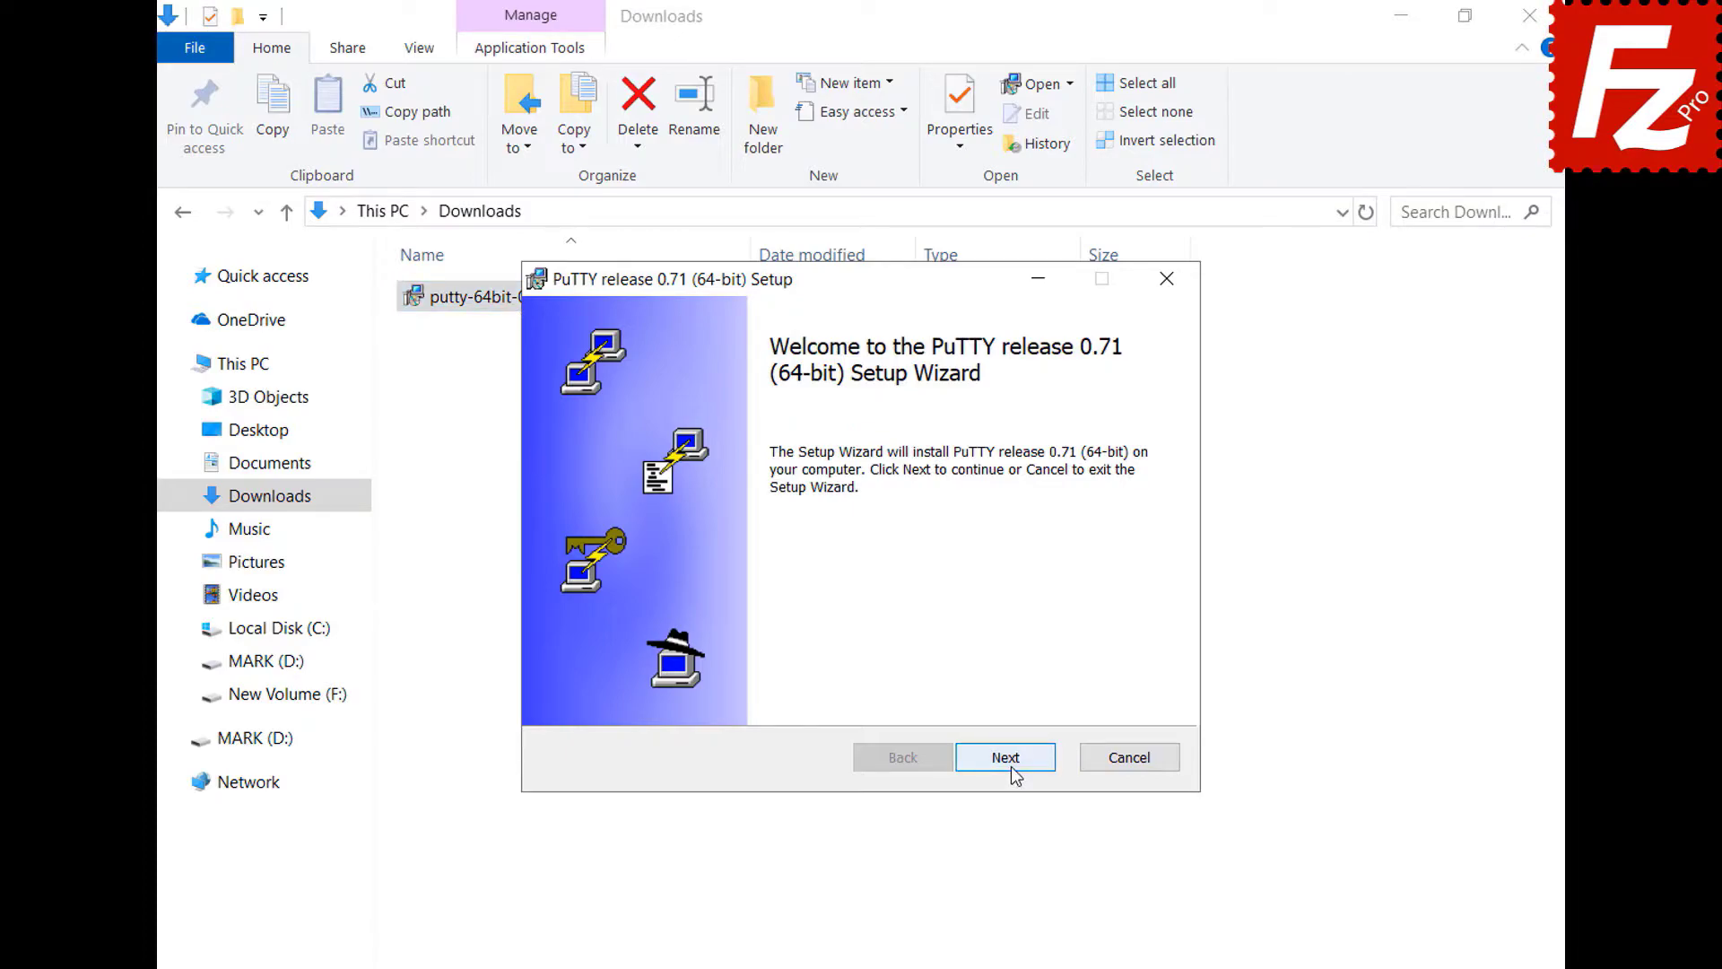
{"action": "left_click", "coordinate": [1006, 763]}
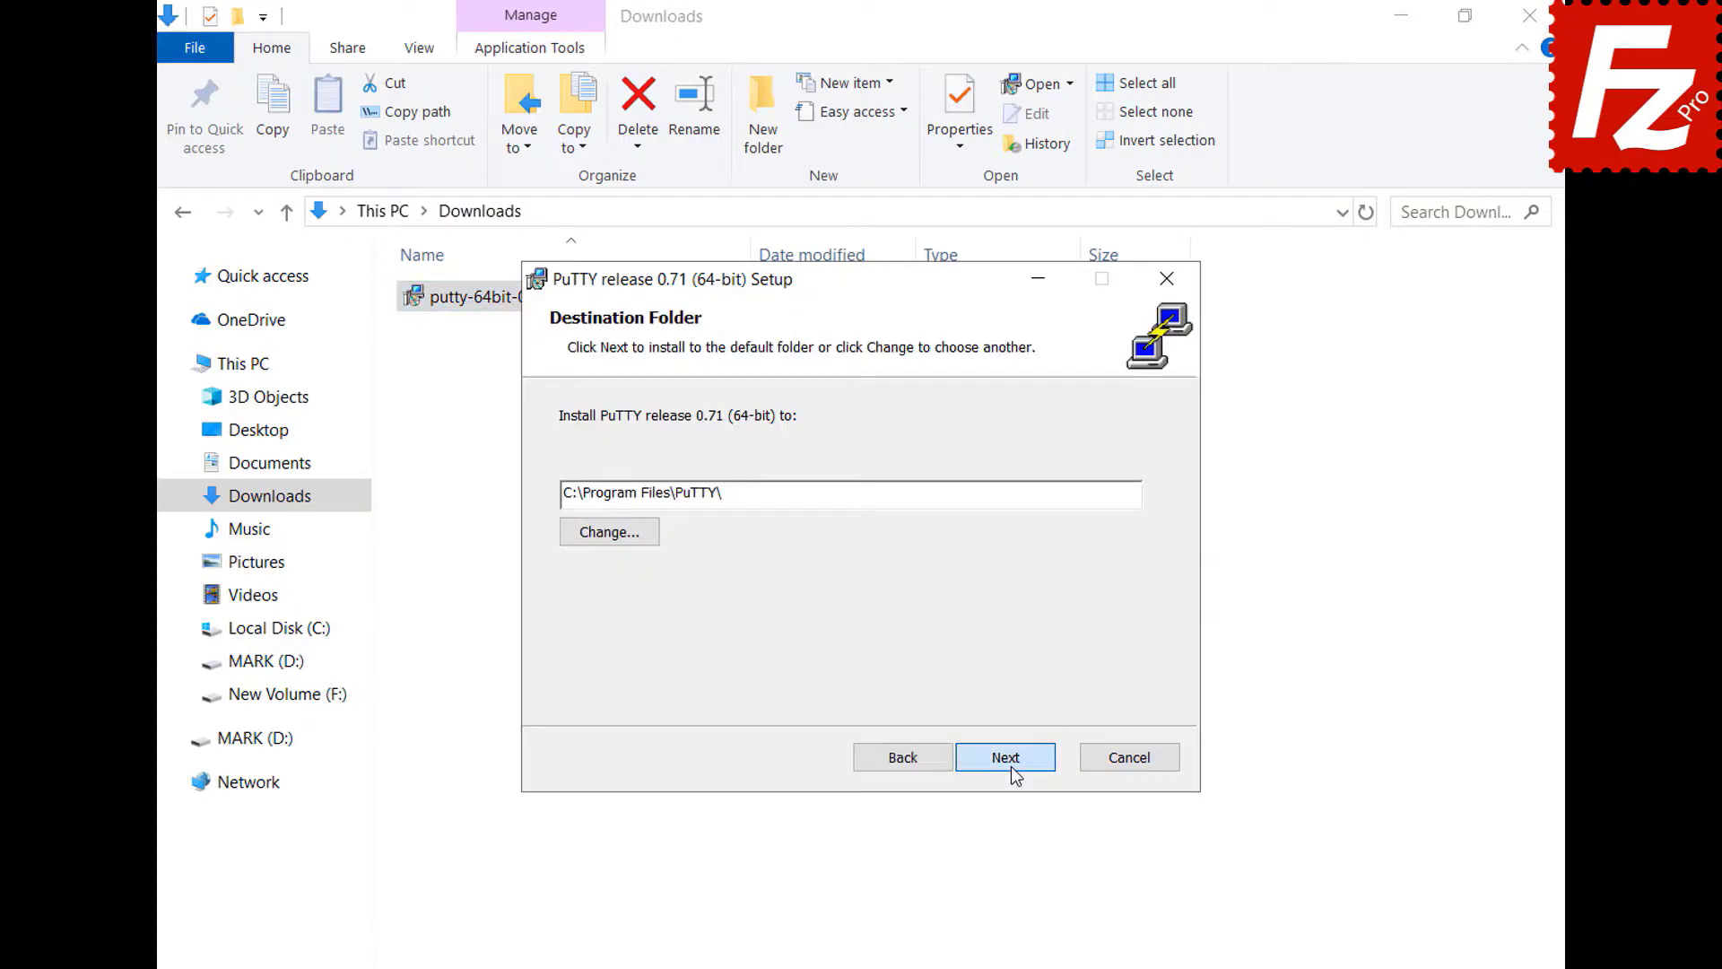
{"action": "left_click", "coordinate": [1010, 762]}
{"action": "left_click", "coordinate": [1010, 763]}
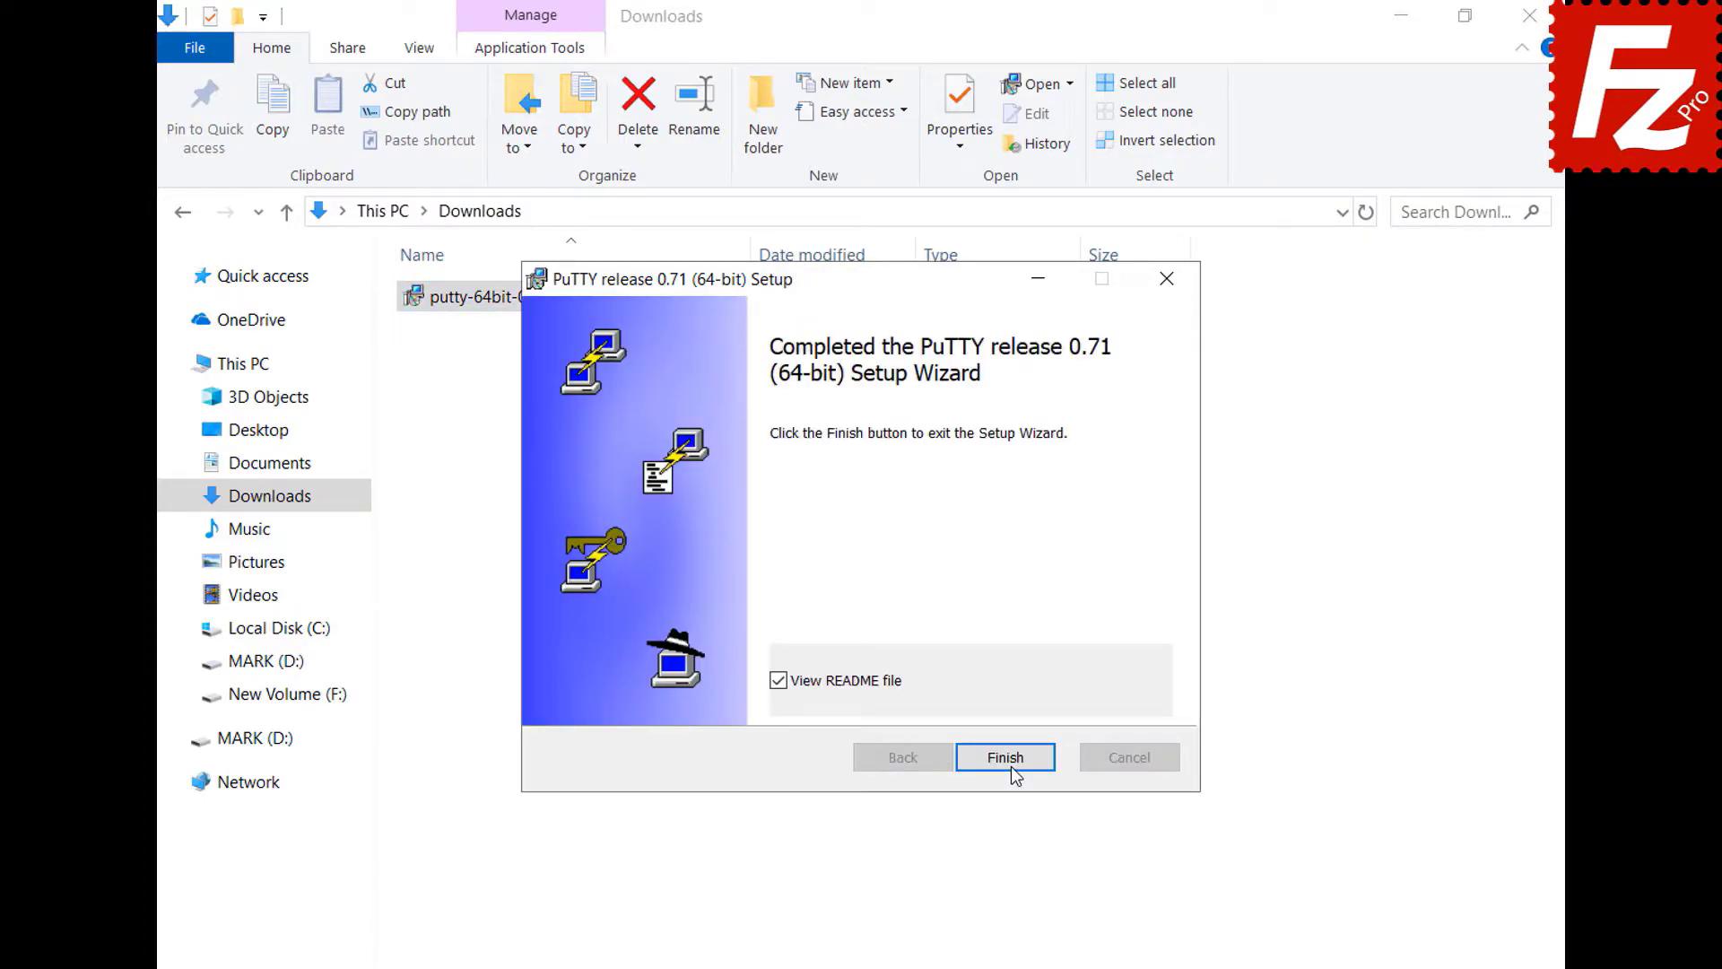
{"action": "left_click", "coordinate": [1010, 762]}
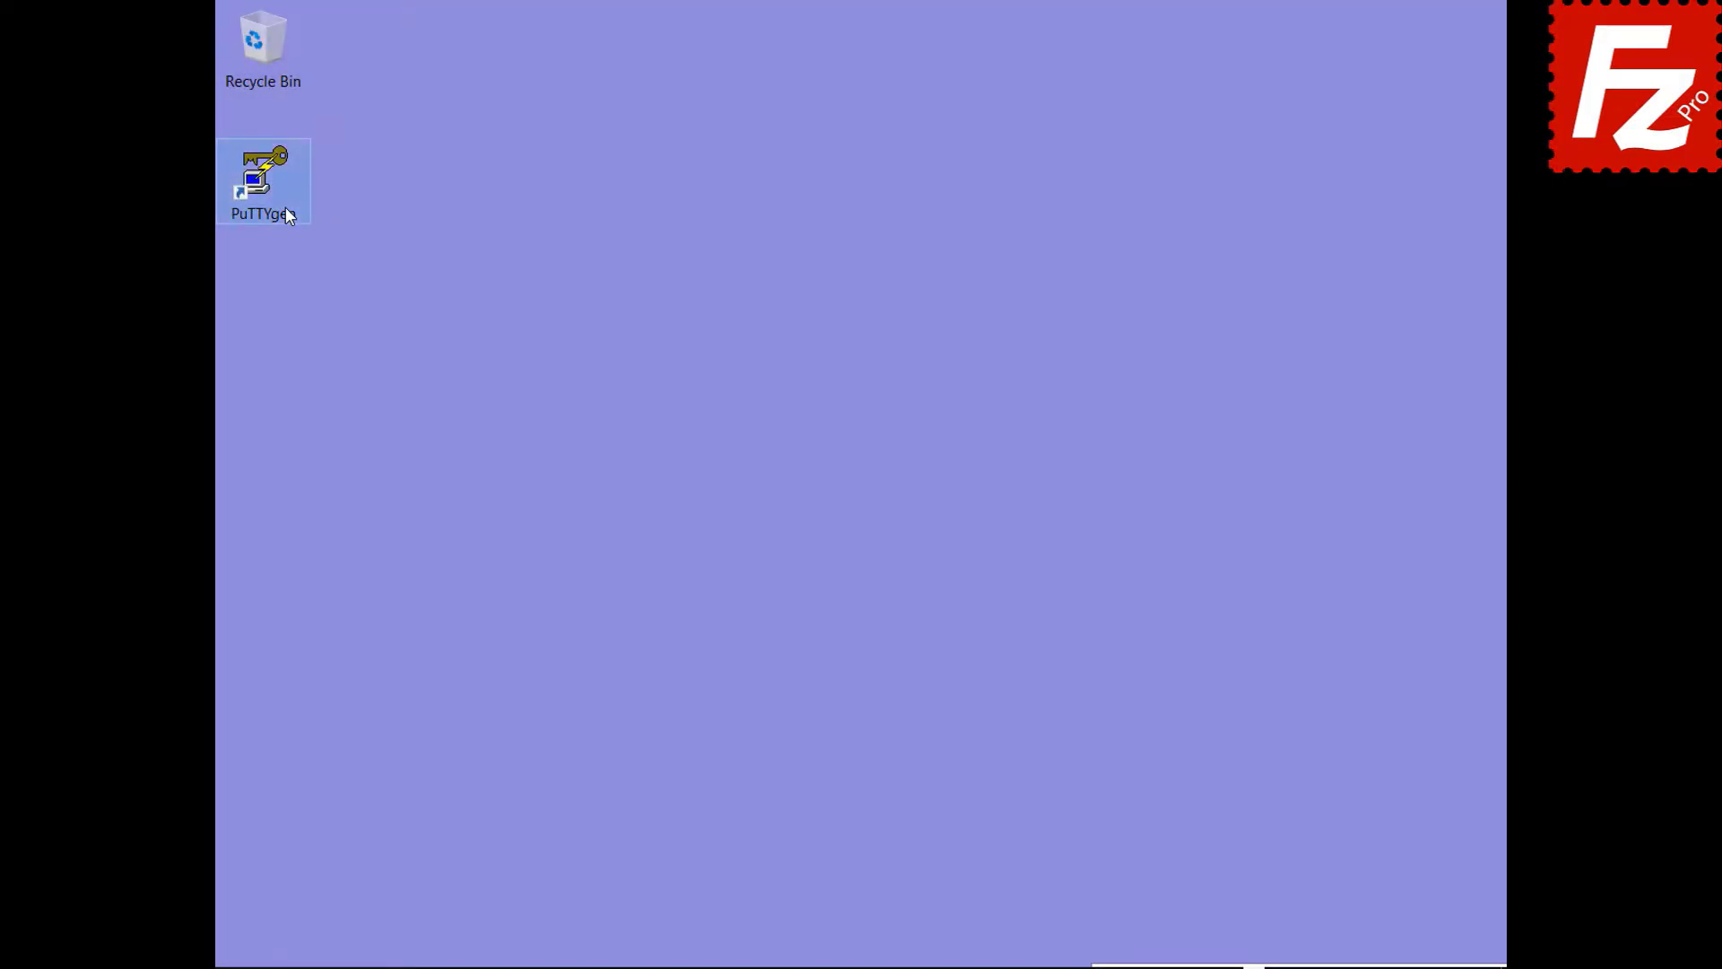
- In PuTTYgen, import the OpenSSH key 'key' from Documents, entering its passphrase
{"action": "double_click", "coordinate": [285, 208]}
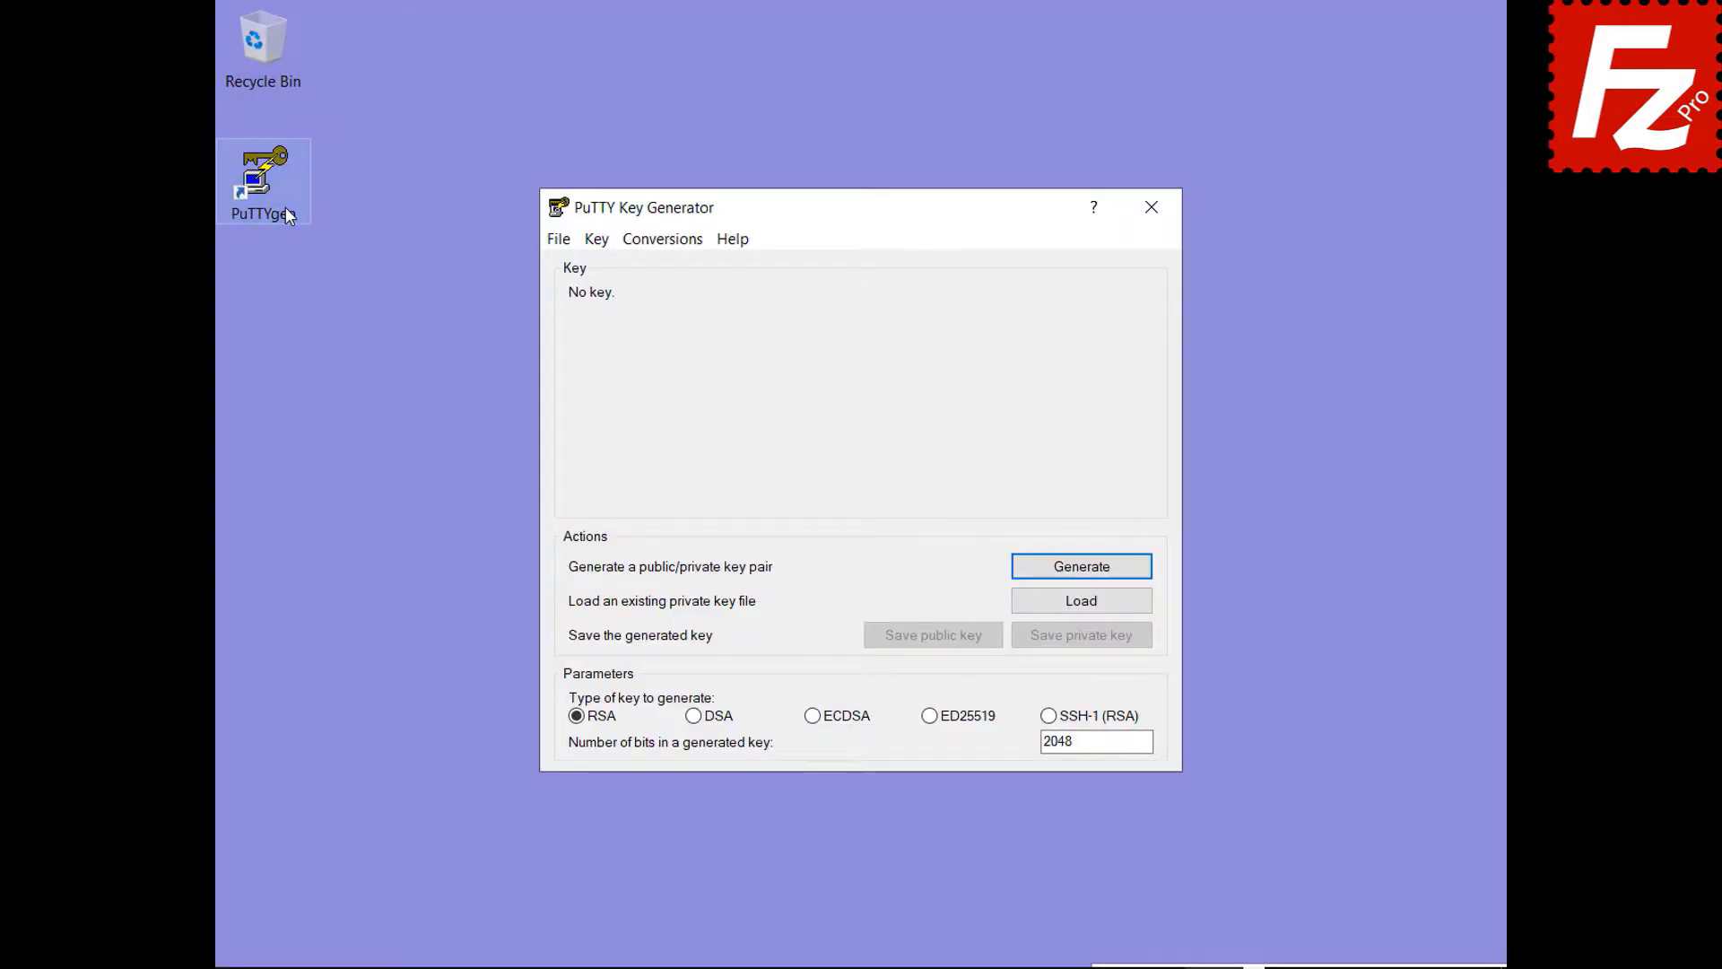
{"action": "left_click", "coordinate": [664, 242]}
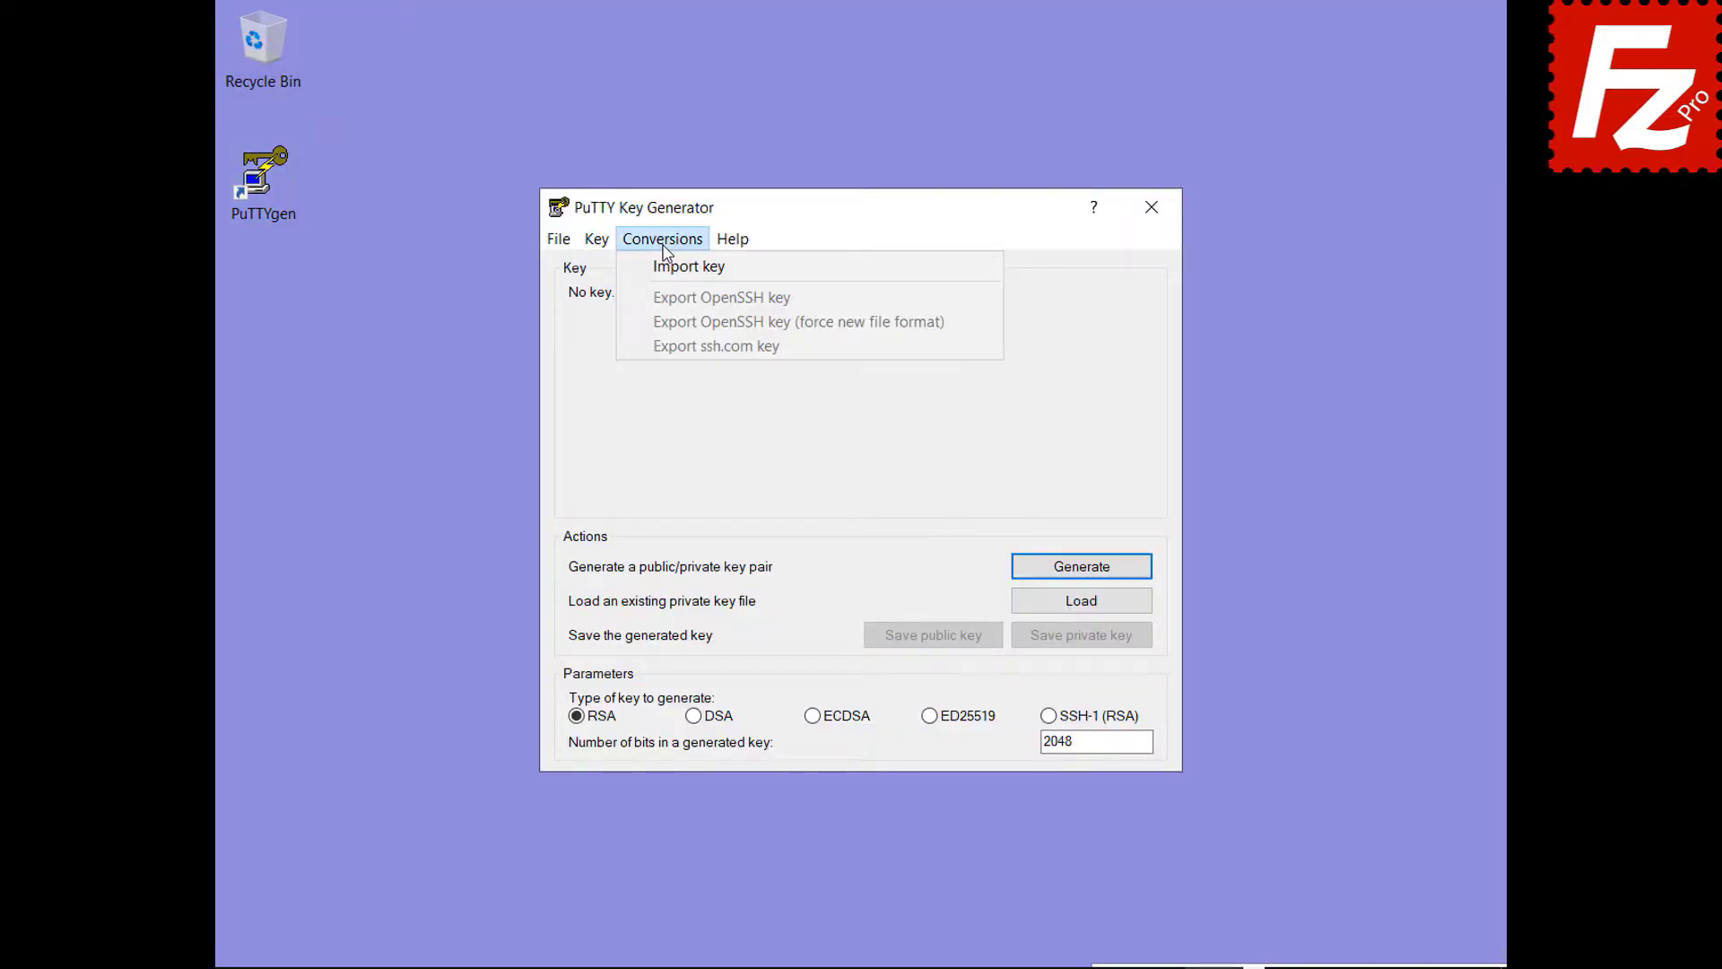
{"action": "left_click", "coordinate": [668, 265]}
{"action": "left_click", "coordinate": [832, 475]}
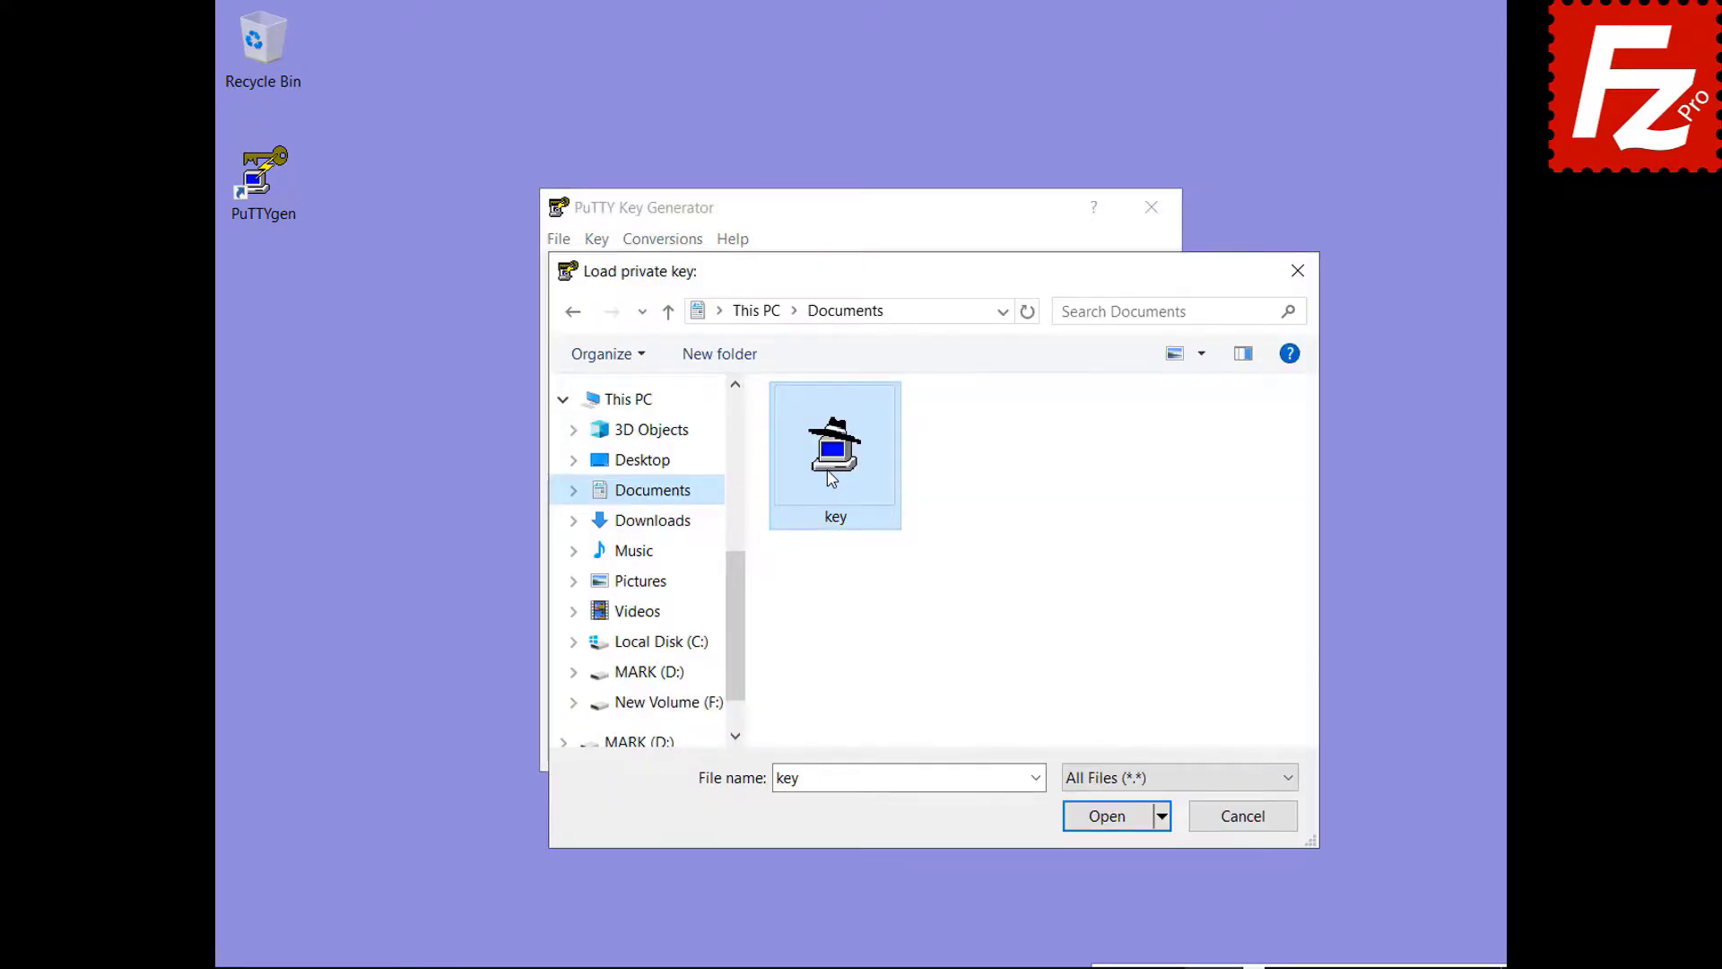
{"action": "double_click", "coordinate": [833, 476]}
{"action": "type", "text": "*****"}
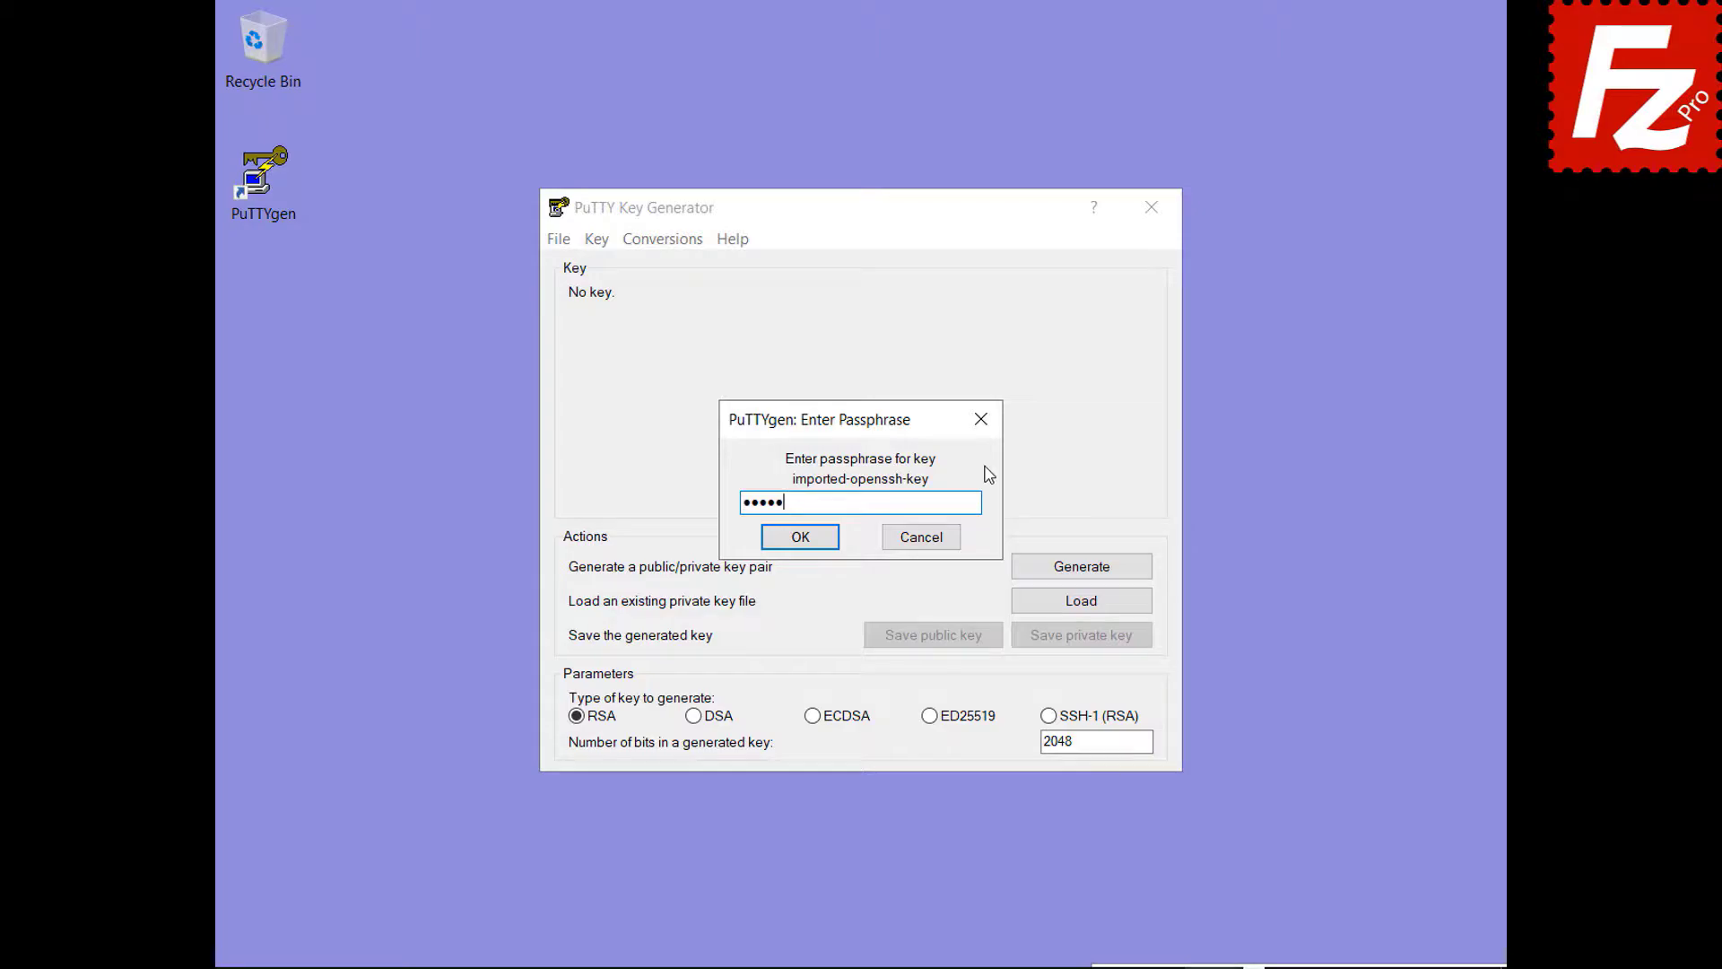
{"action": "left_click", "coordinate": [798, 540]}
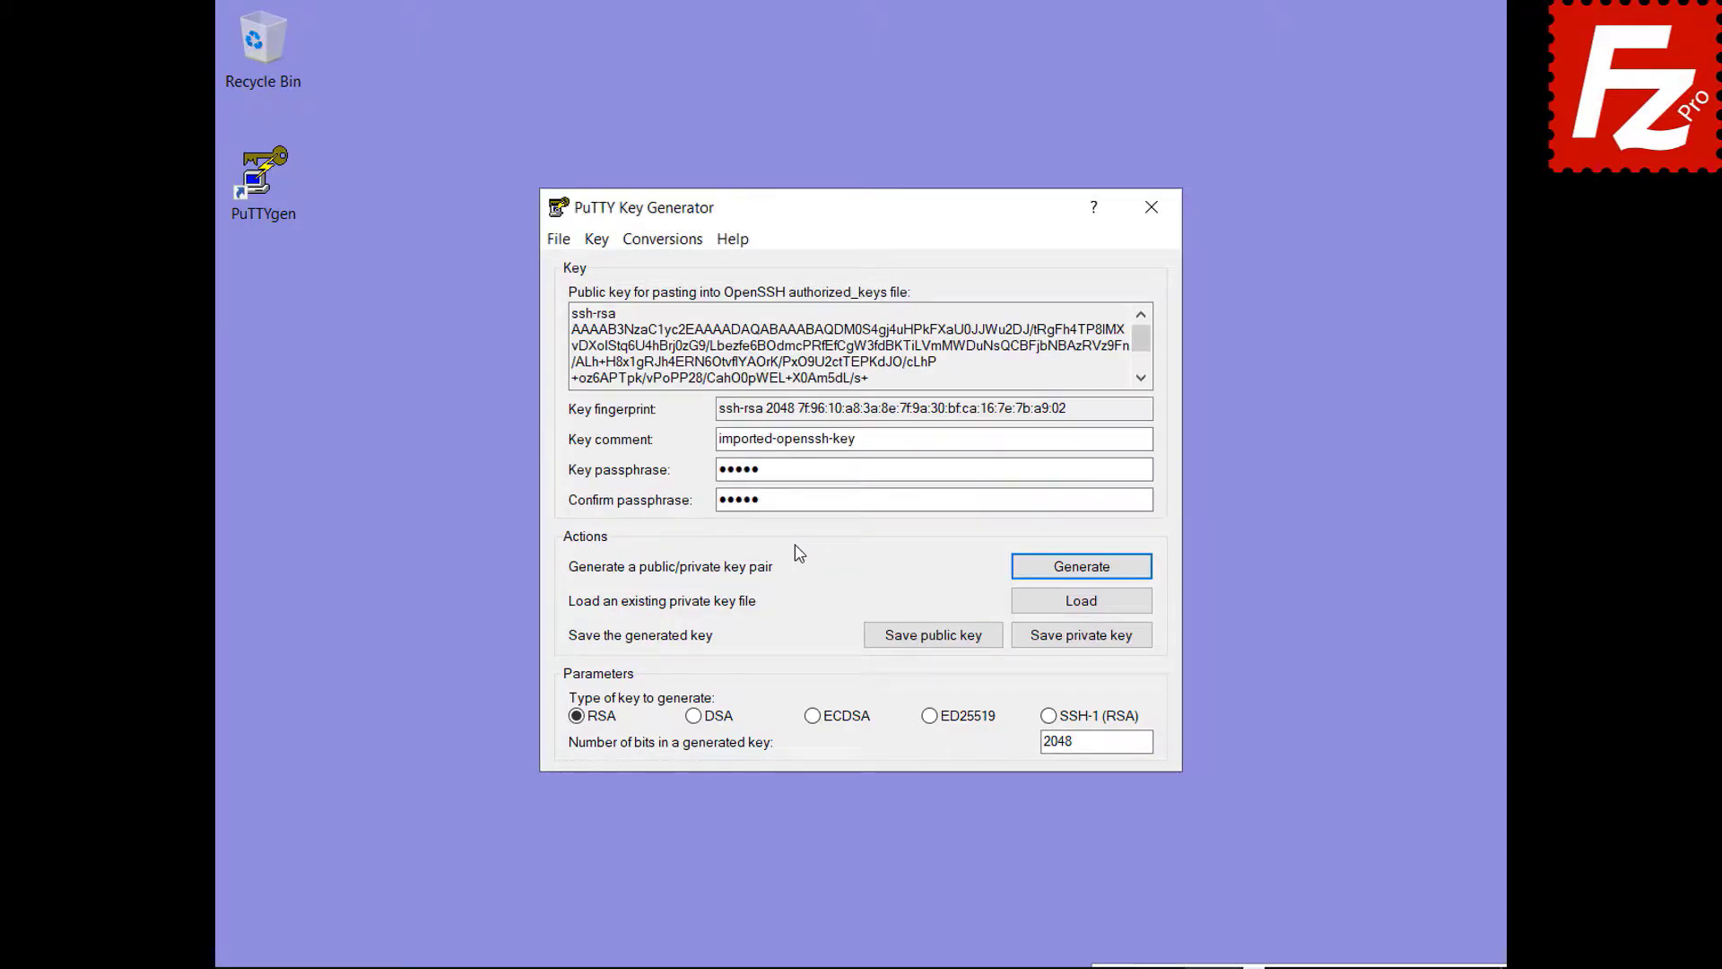
- Save the loaded key as the private key file key.ppk
{"action": "left_click", "coordinate": [1080, 639]}
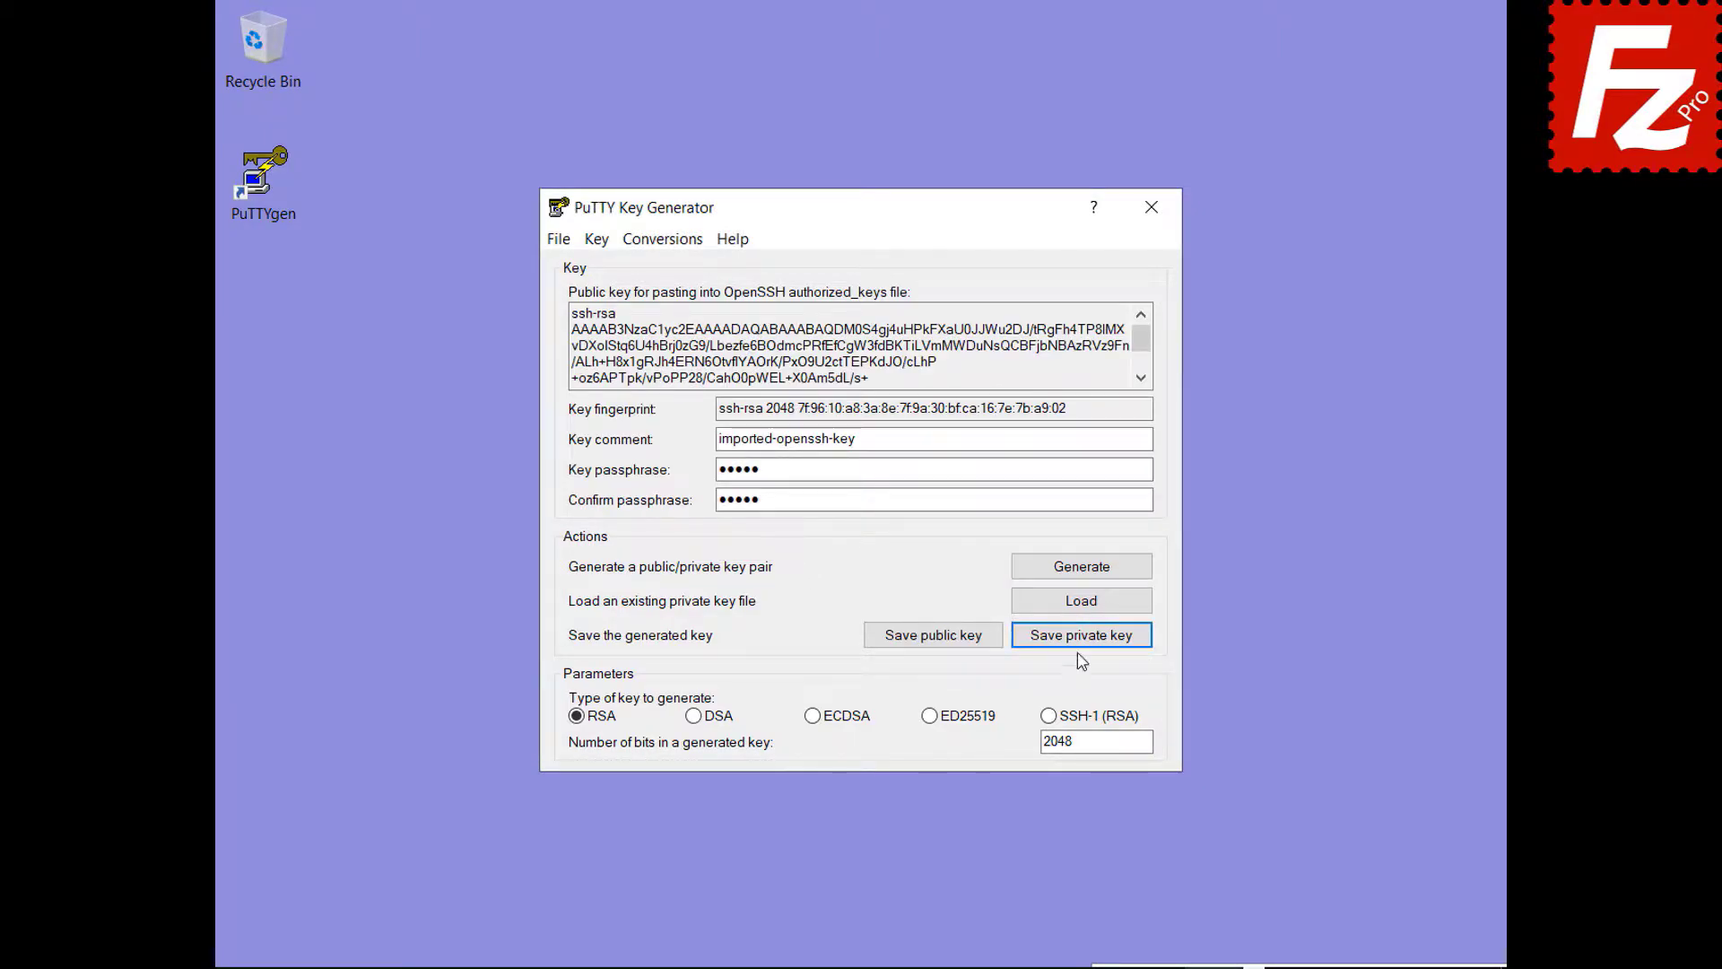
{"action": "type", "text": "key.ppk"}
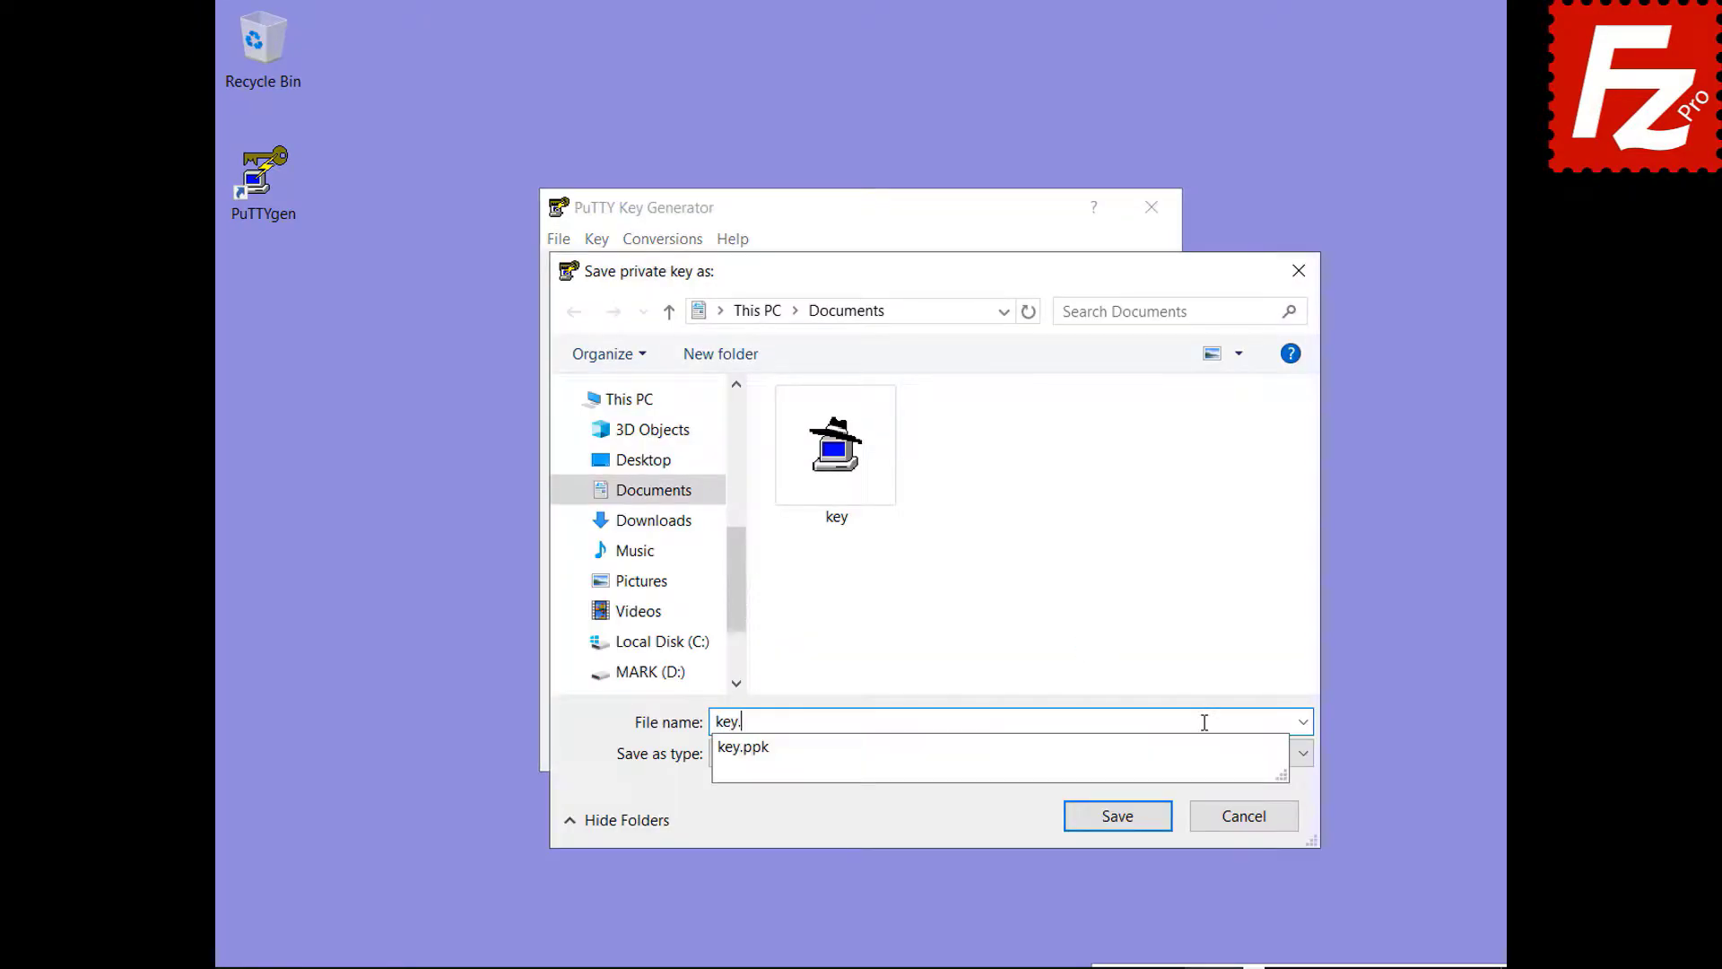
{"action": "left_click", "coordinate": [1123, 818]}
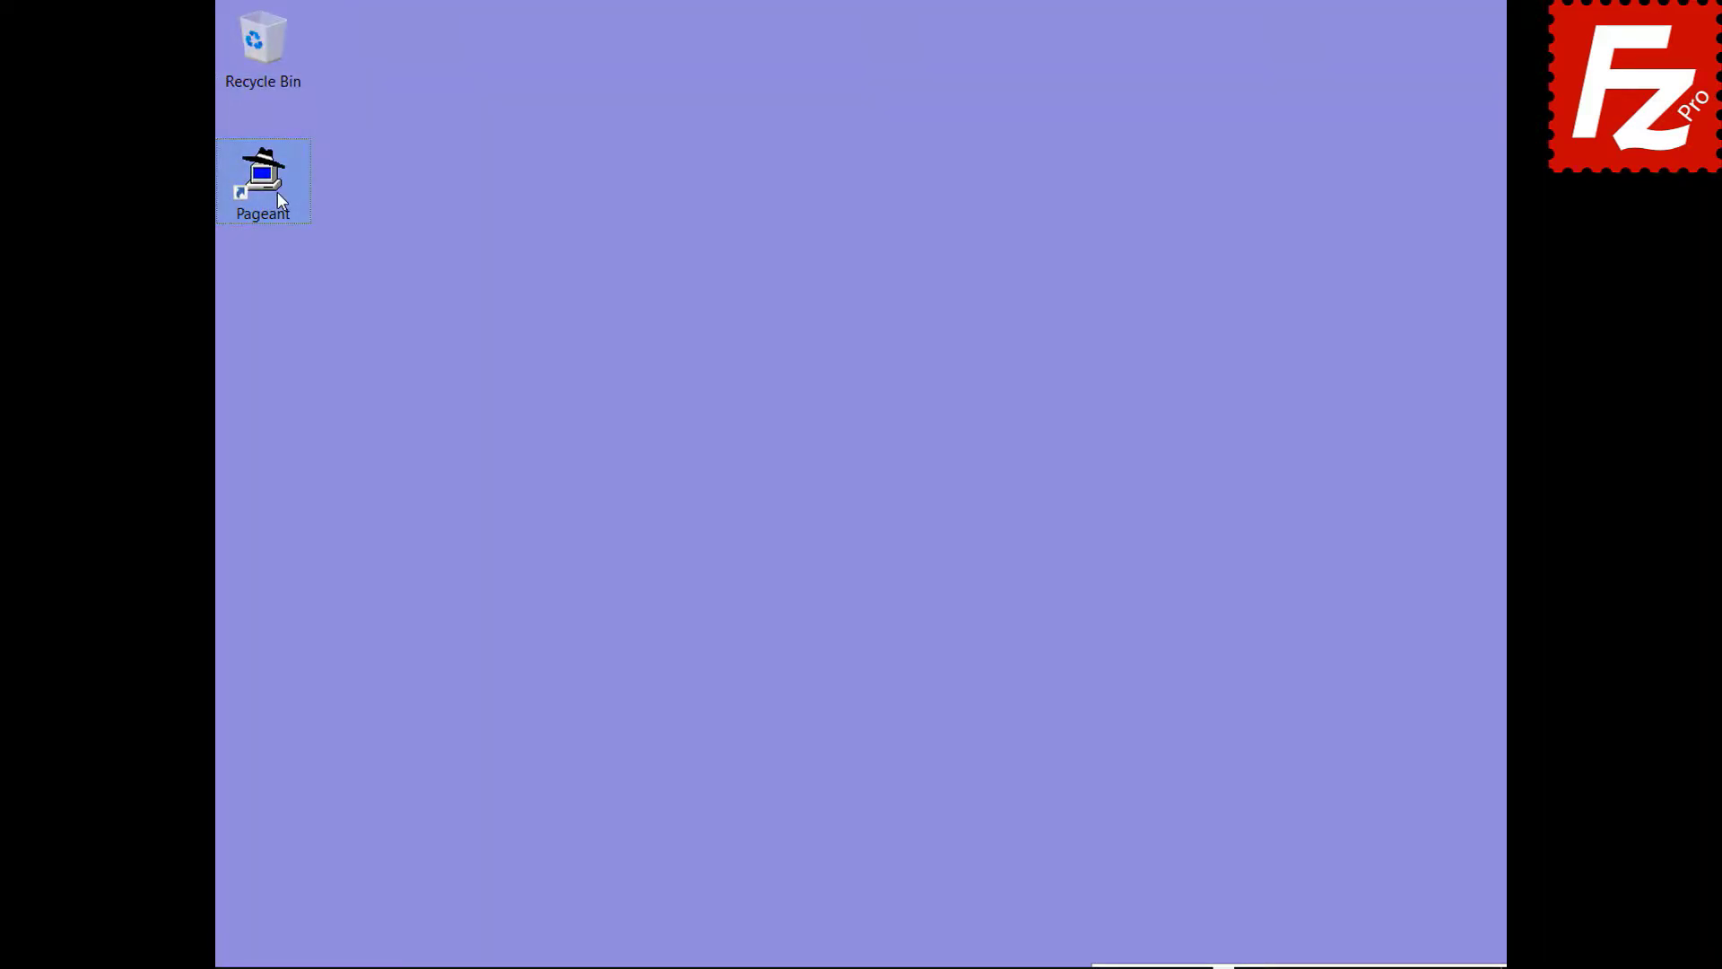
- Start Pageant and add the 'key' private key from Documents, entering its passphrase
{"action": "double_click", "coordinate": [269, 179]}
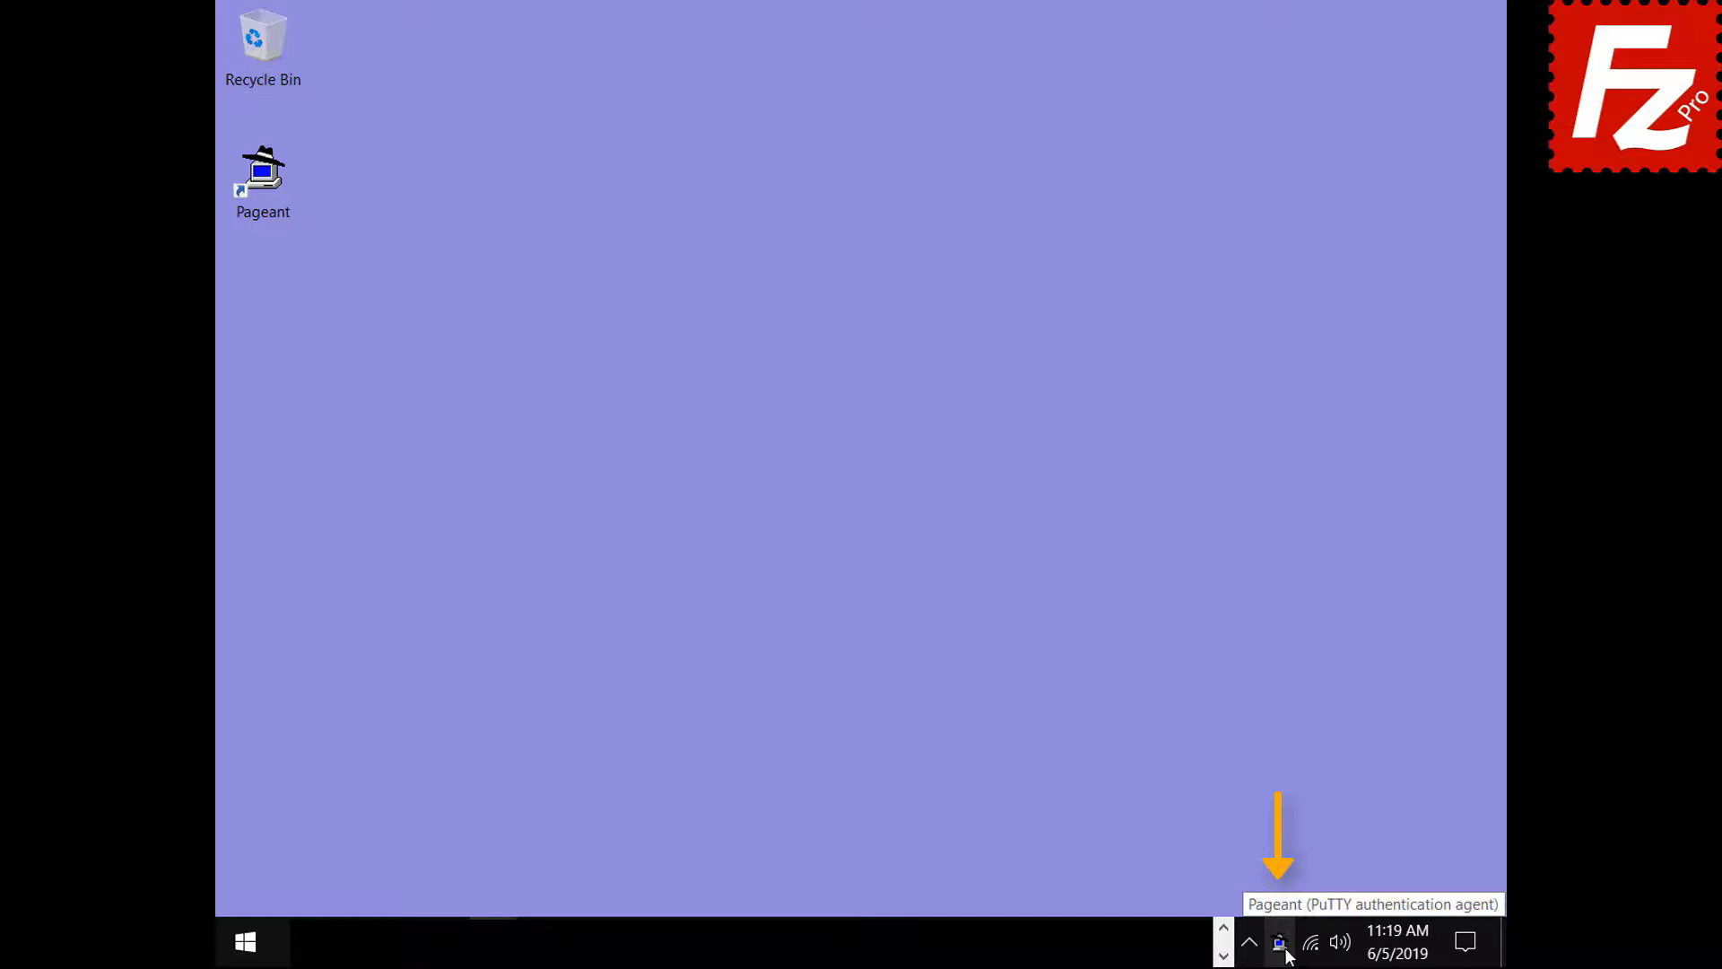
{"action": "double_click", "coordinate": [1282, 945]}
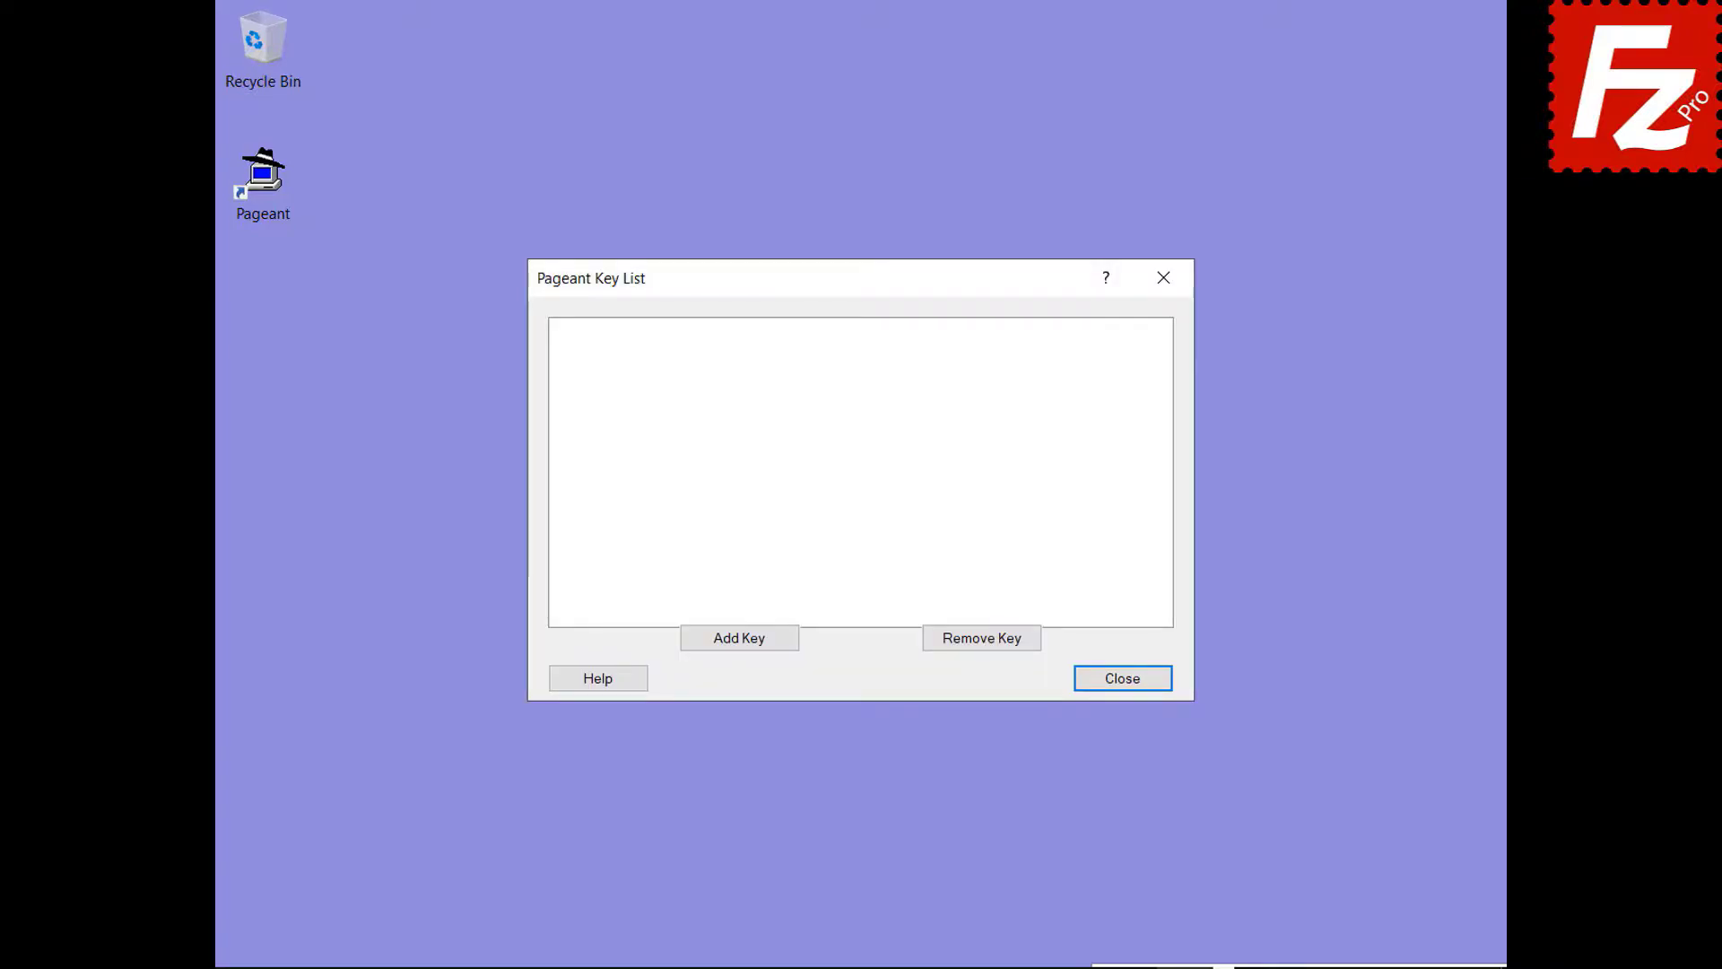
{"action": "left_click", "coordinate": [739, 638]}
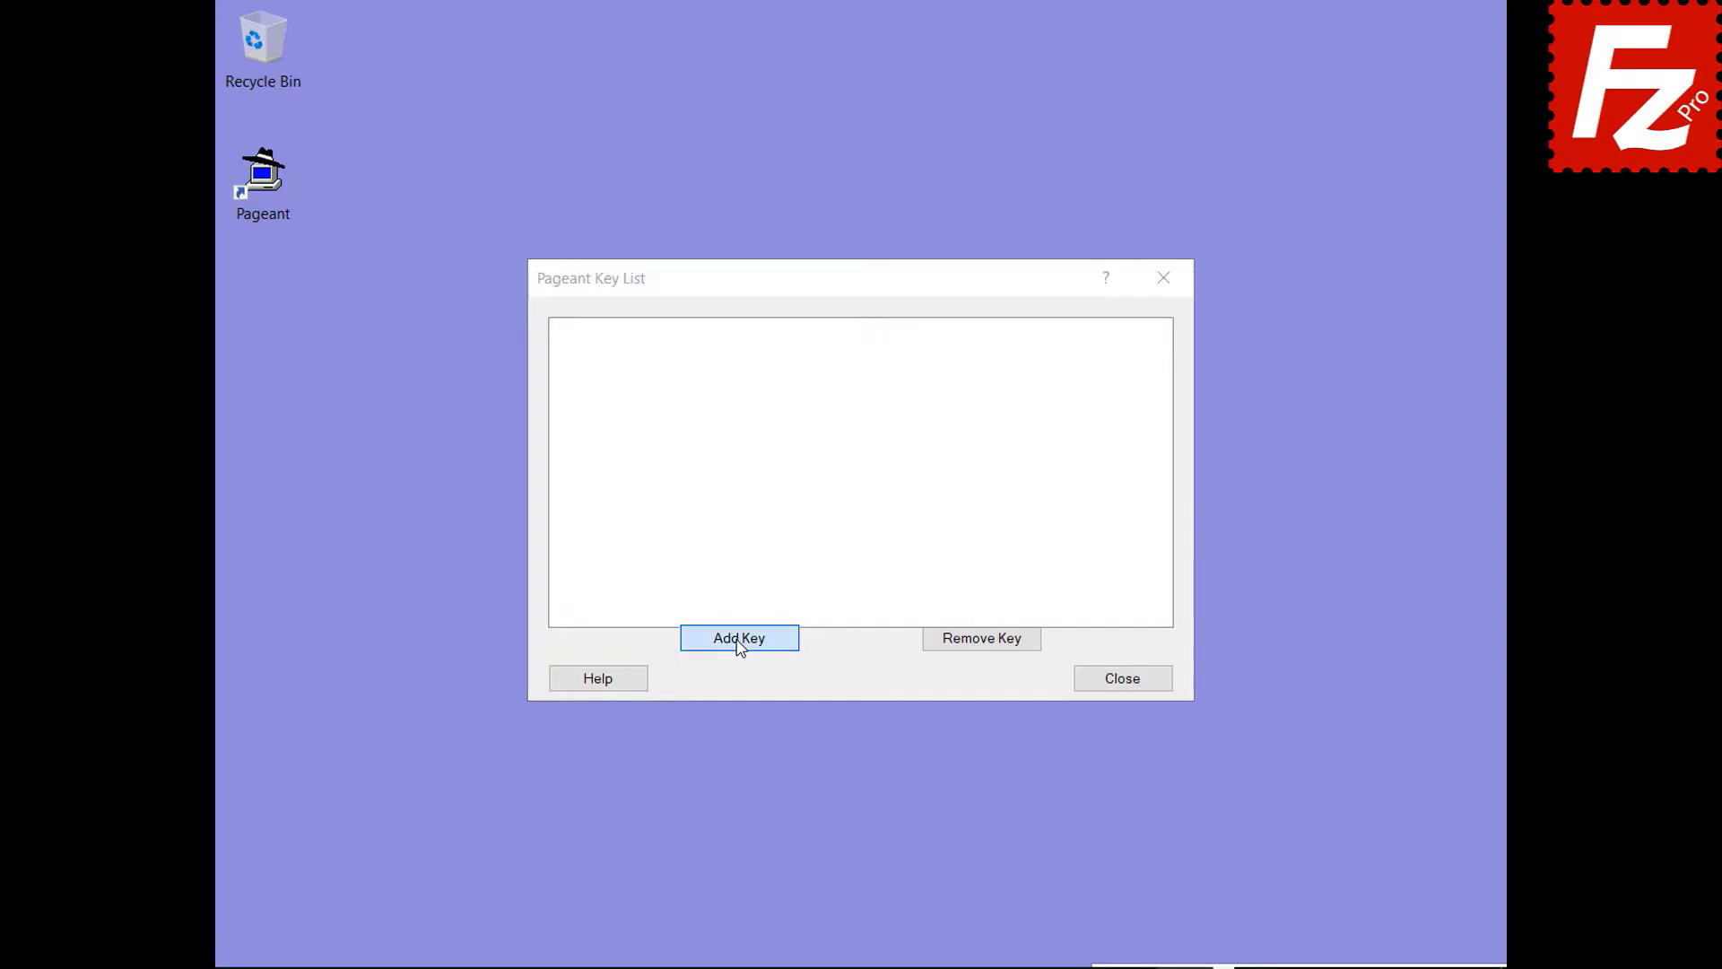
{"action": "double_click", "coordinate": [715, 488]}
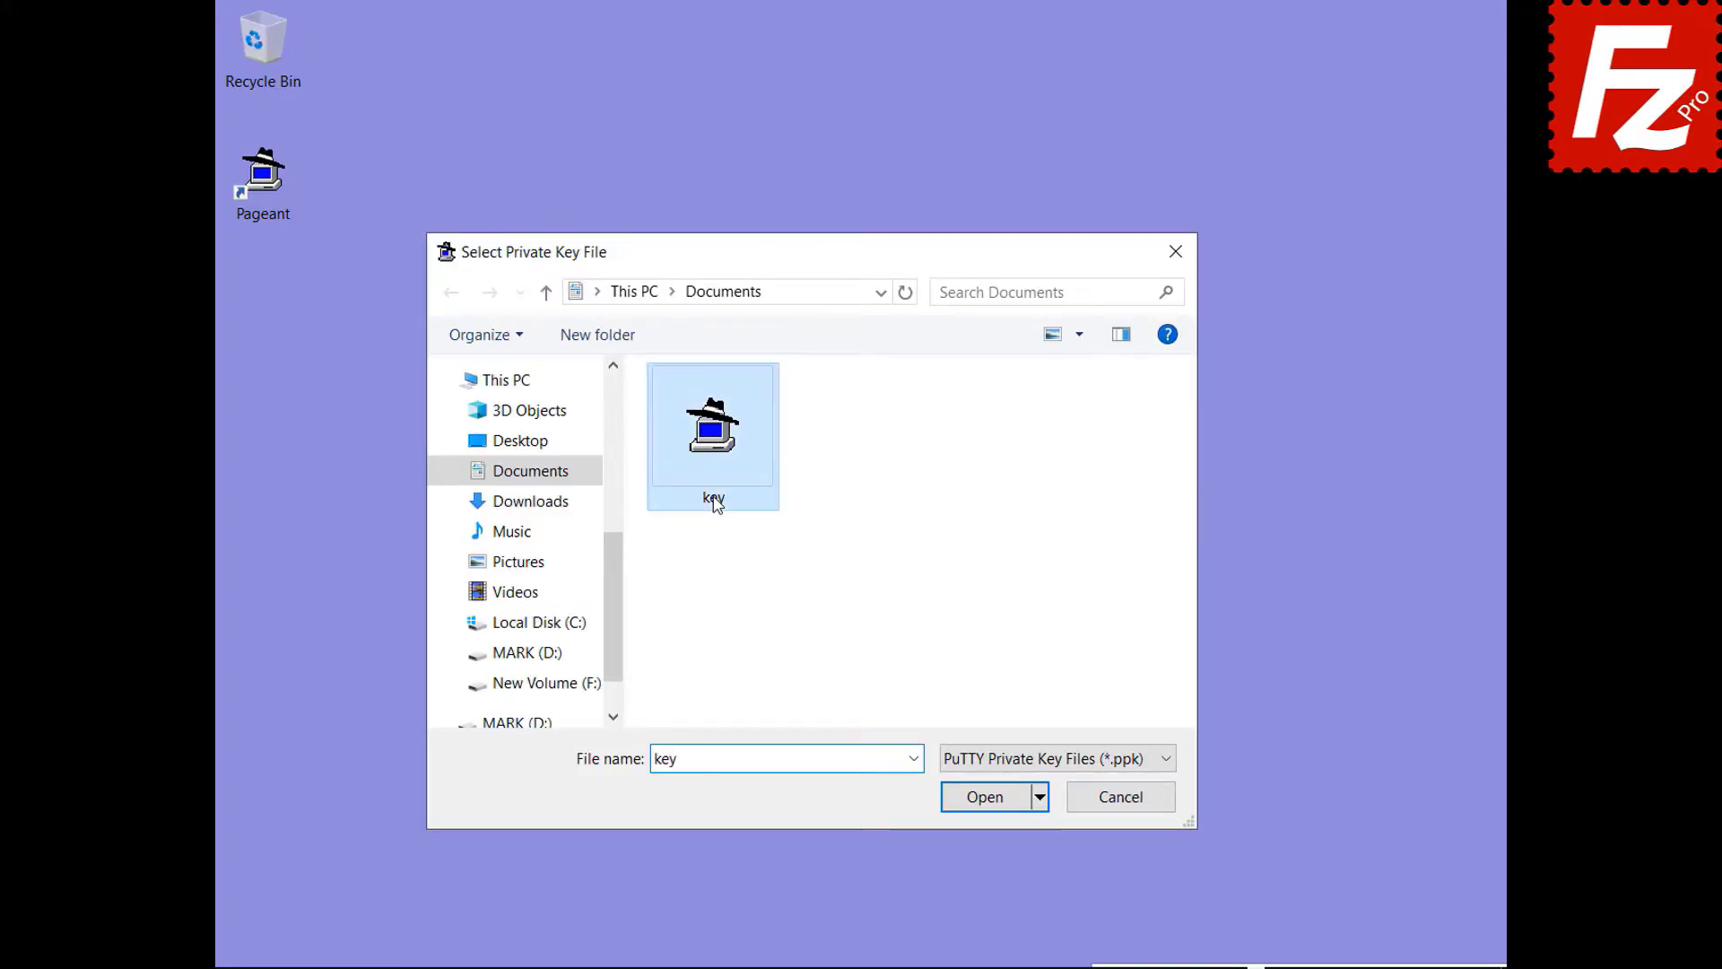
{"action": "type", "text": "••••••"}
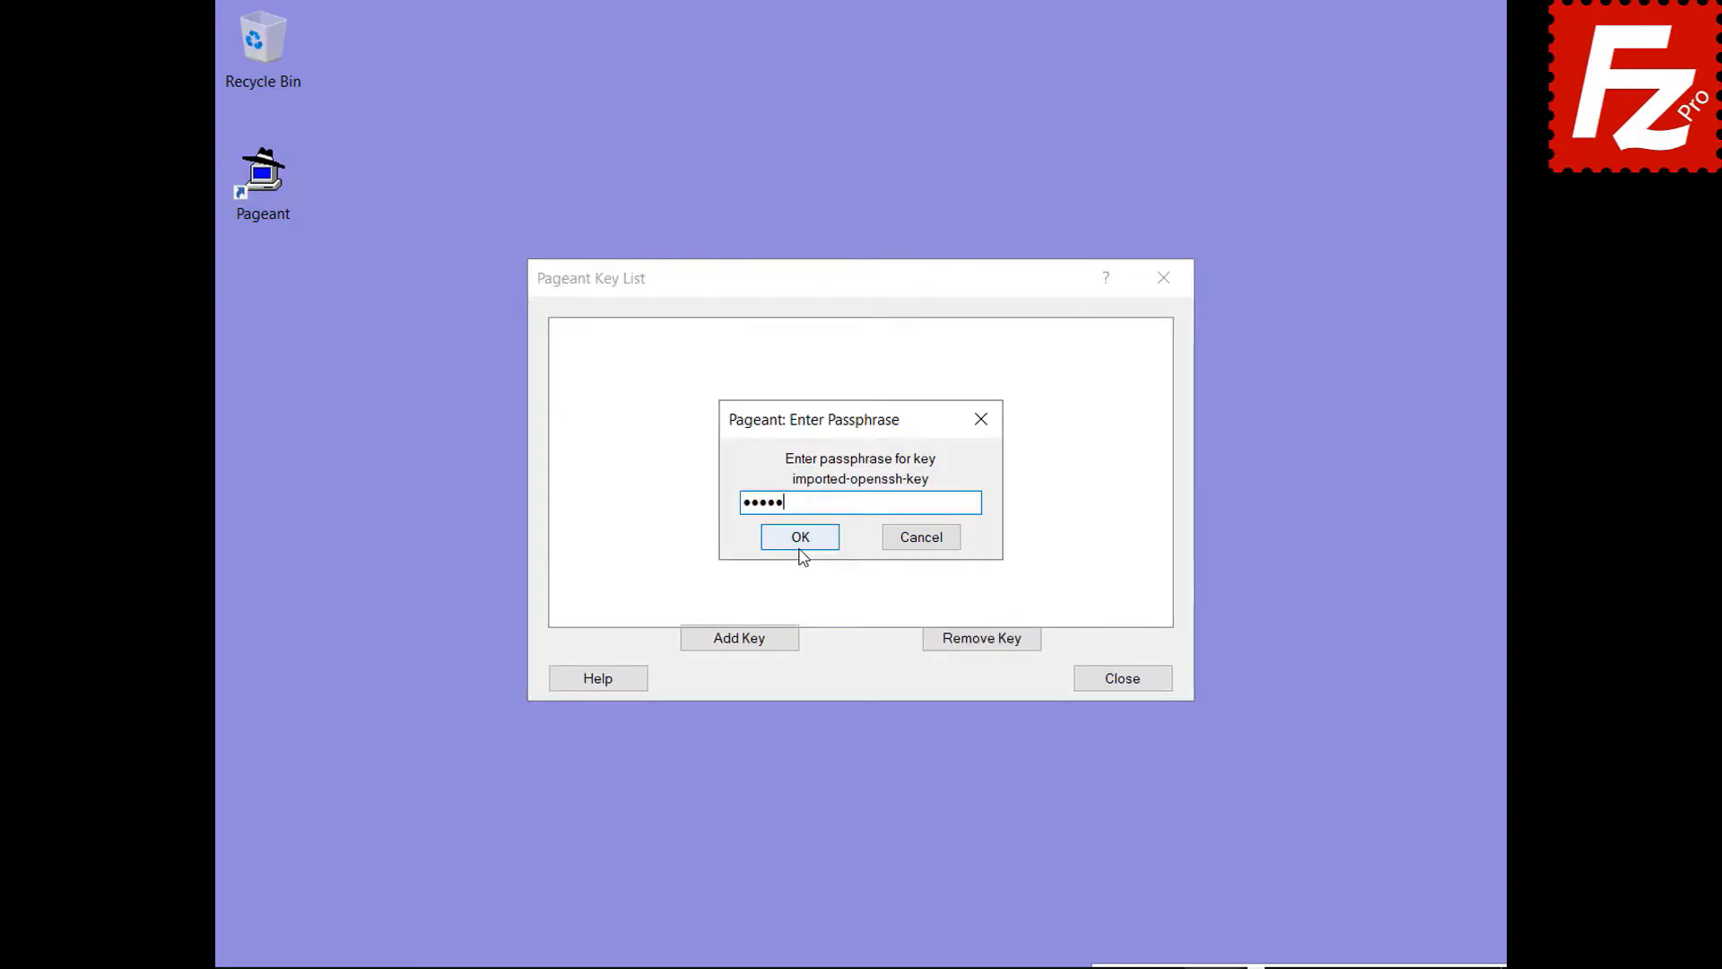
{"action": "left_click", "coordinate": [798, 538]}
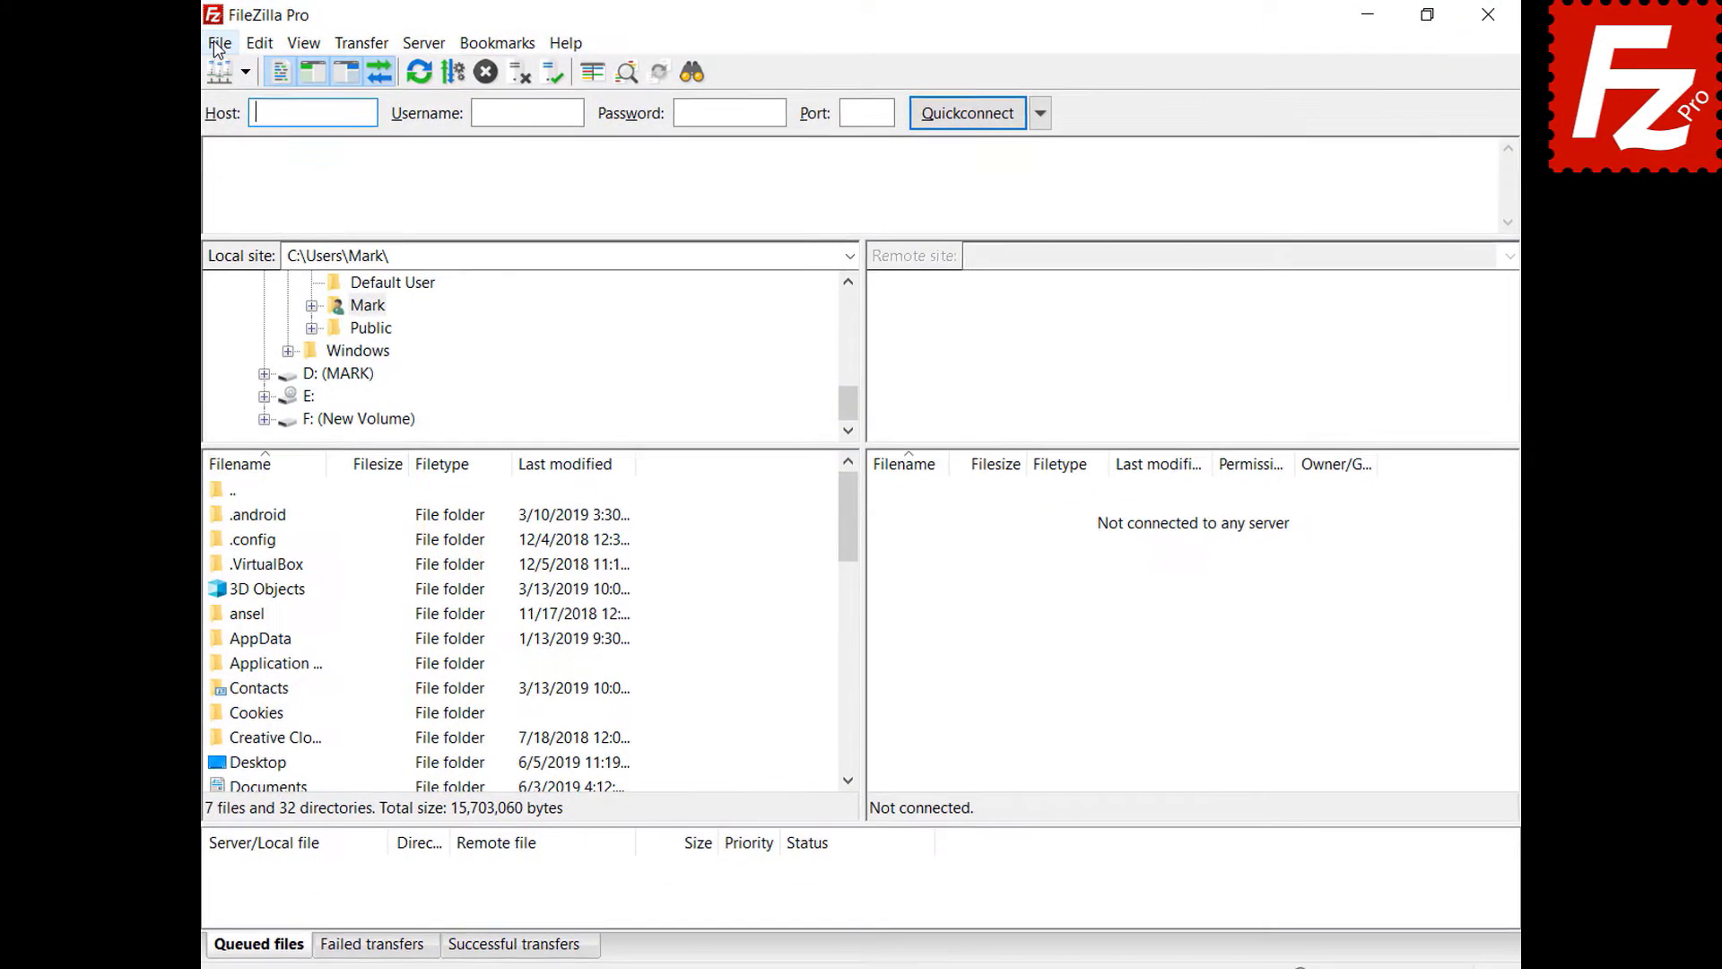
- In Site Manager, change the SFTP site's Logon Type to Normal and connect
{"action": "left_click", "coordinate": [215, 45]}
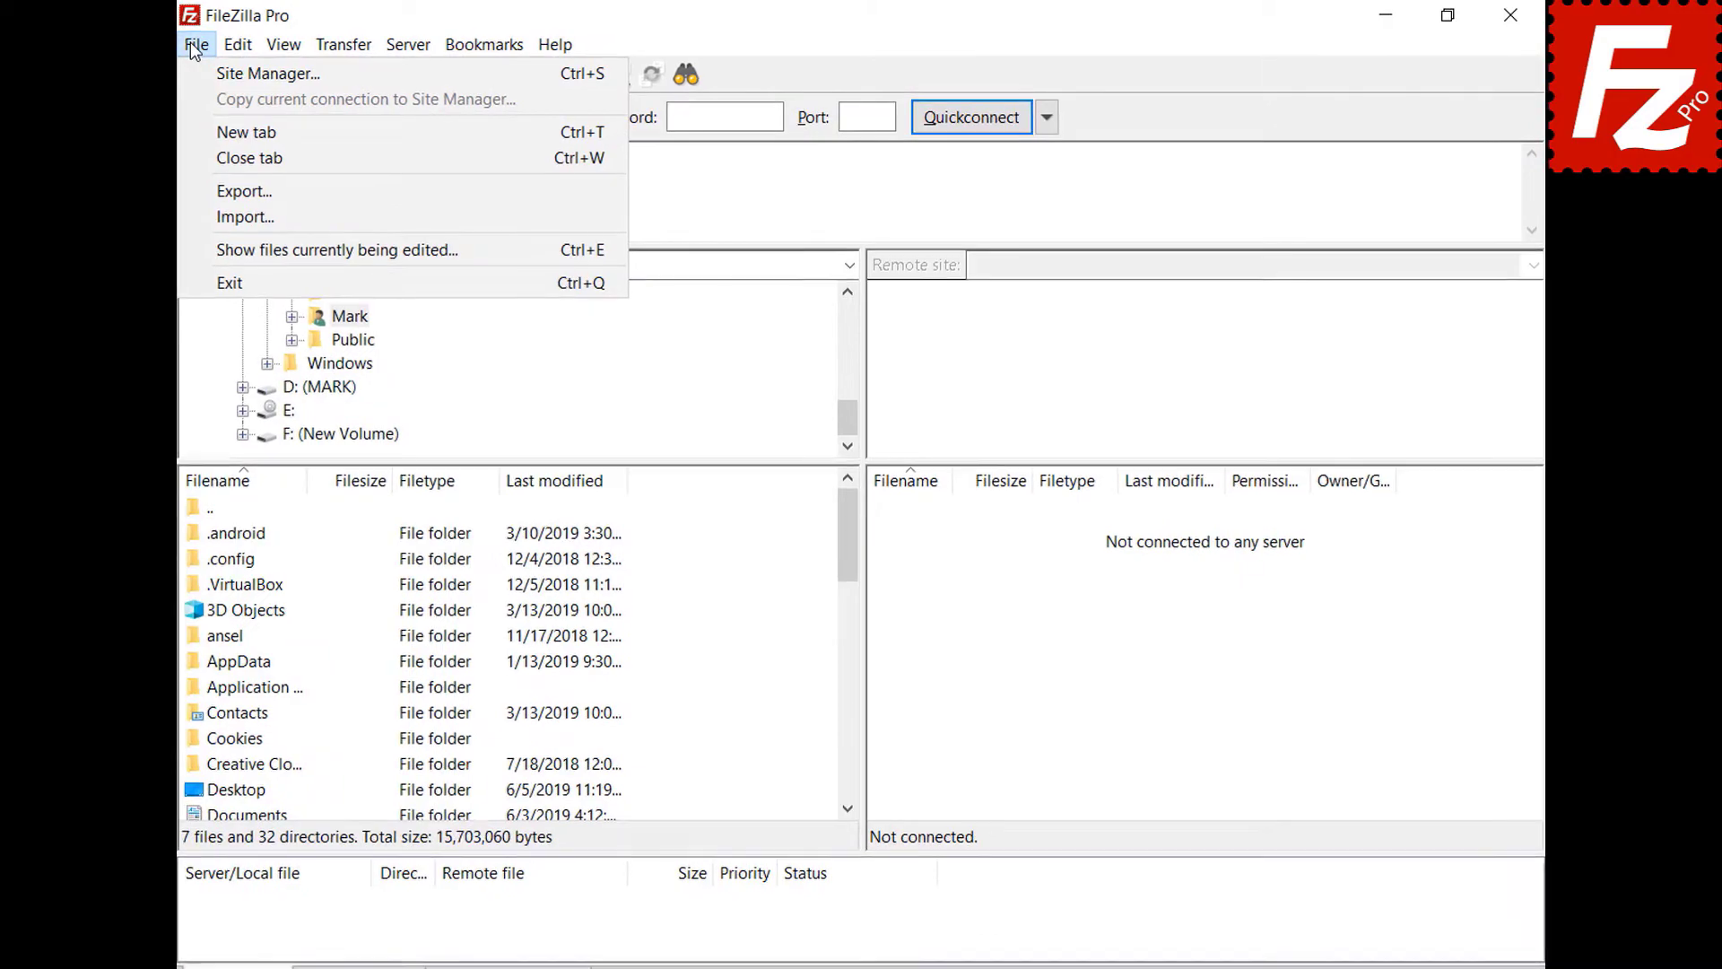
{"action": "left_click", "coordinate": [222, 72]}
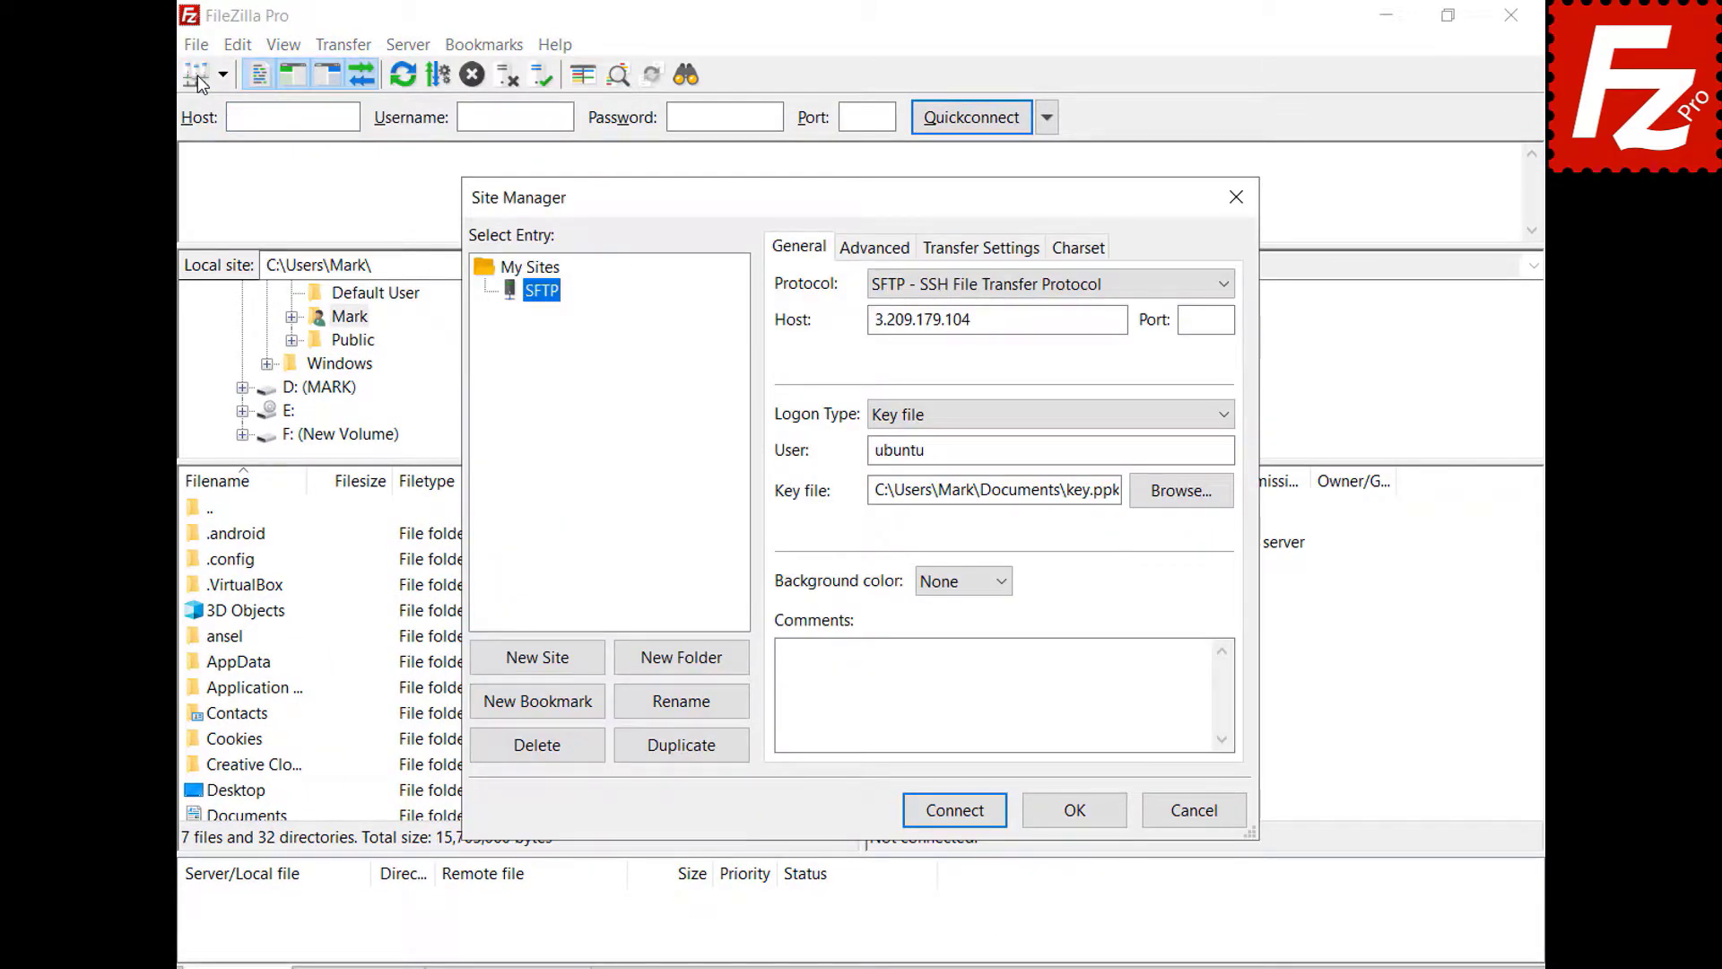
{"action": "left_click", "coordinate": [1227, 414]}
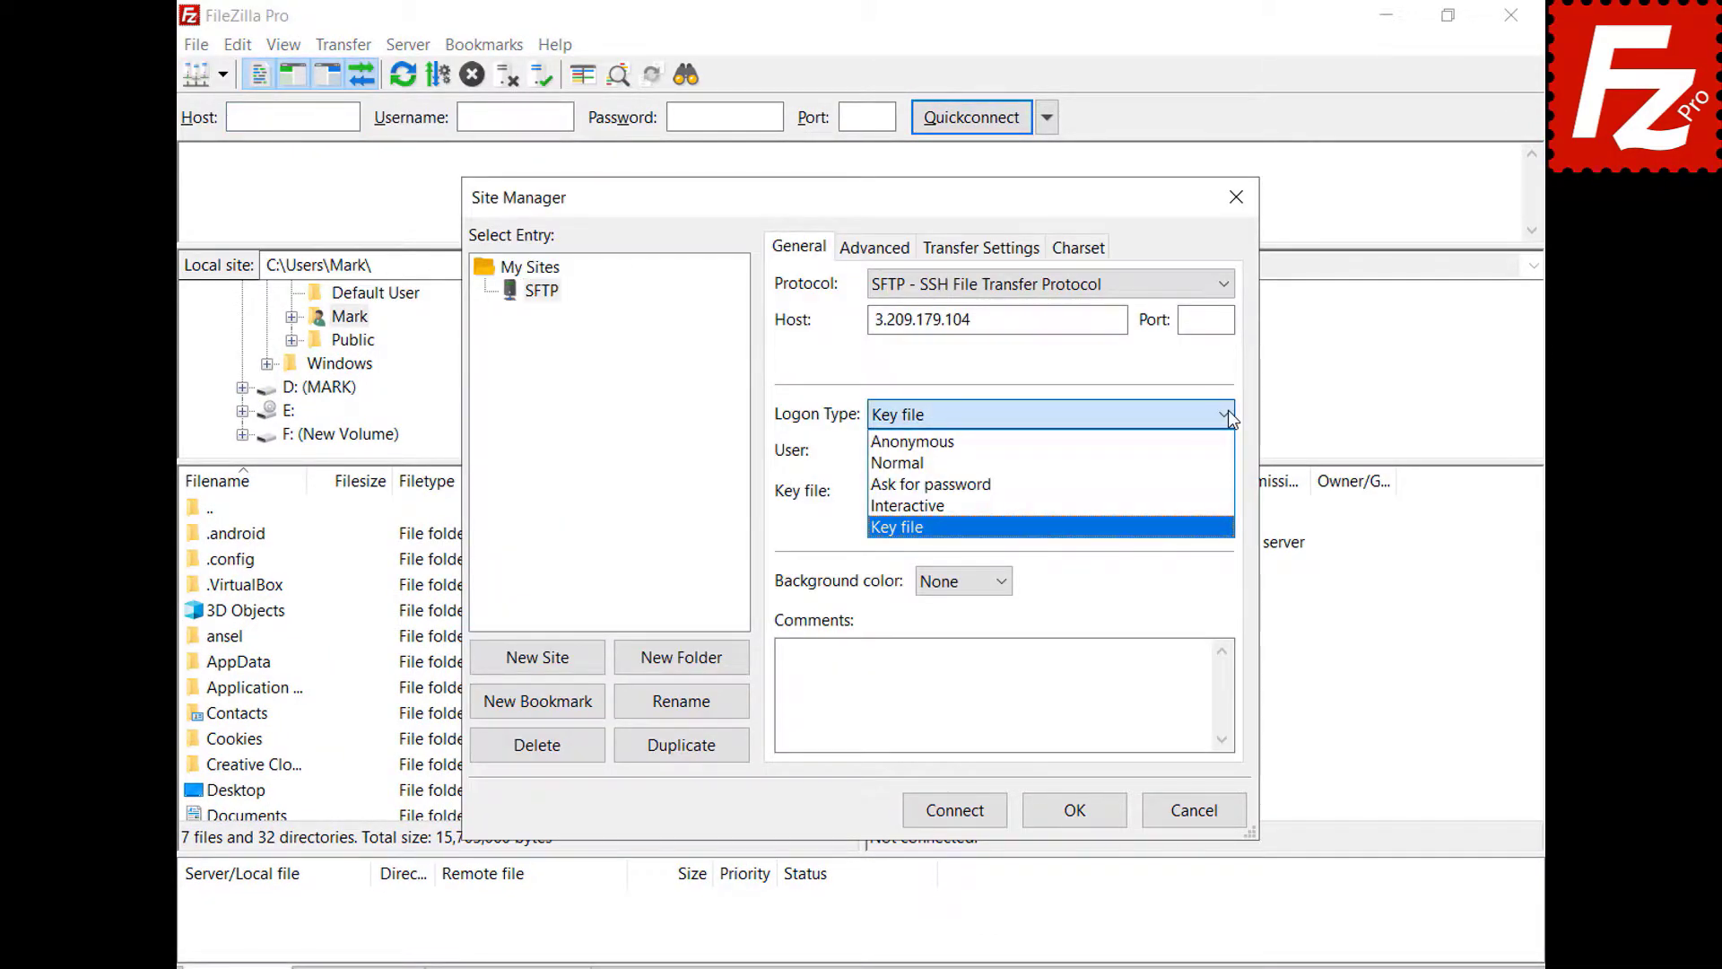
{"action": "left_click", "coordinate": [986, 462]}
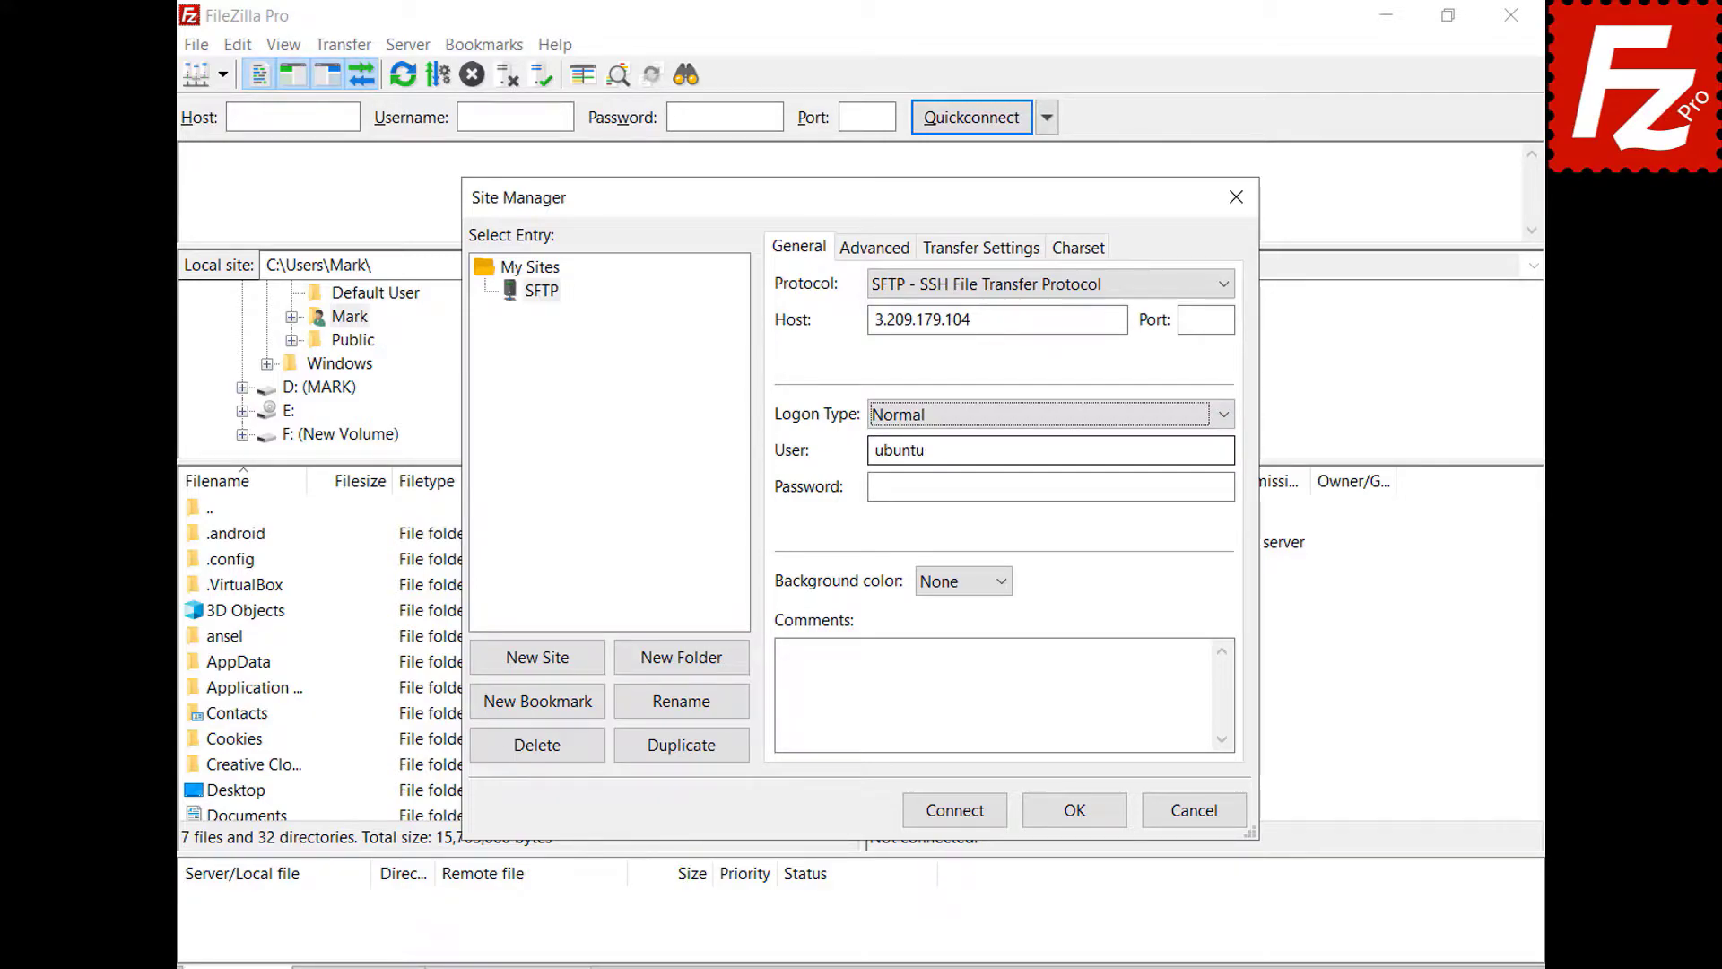
{"action": "left_click", "coordinate": [956, 816]}
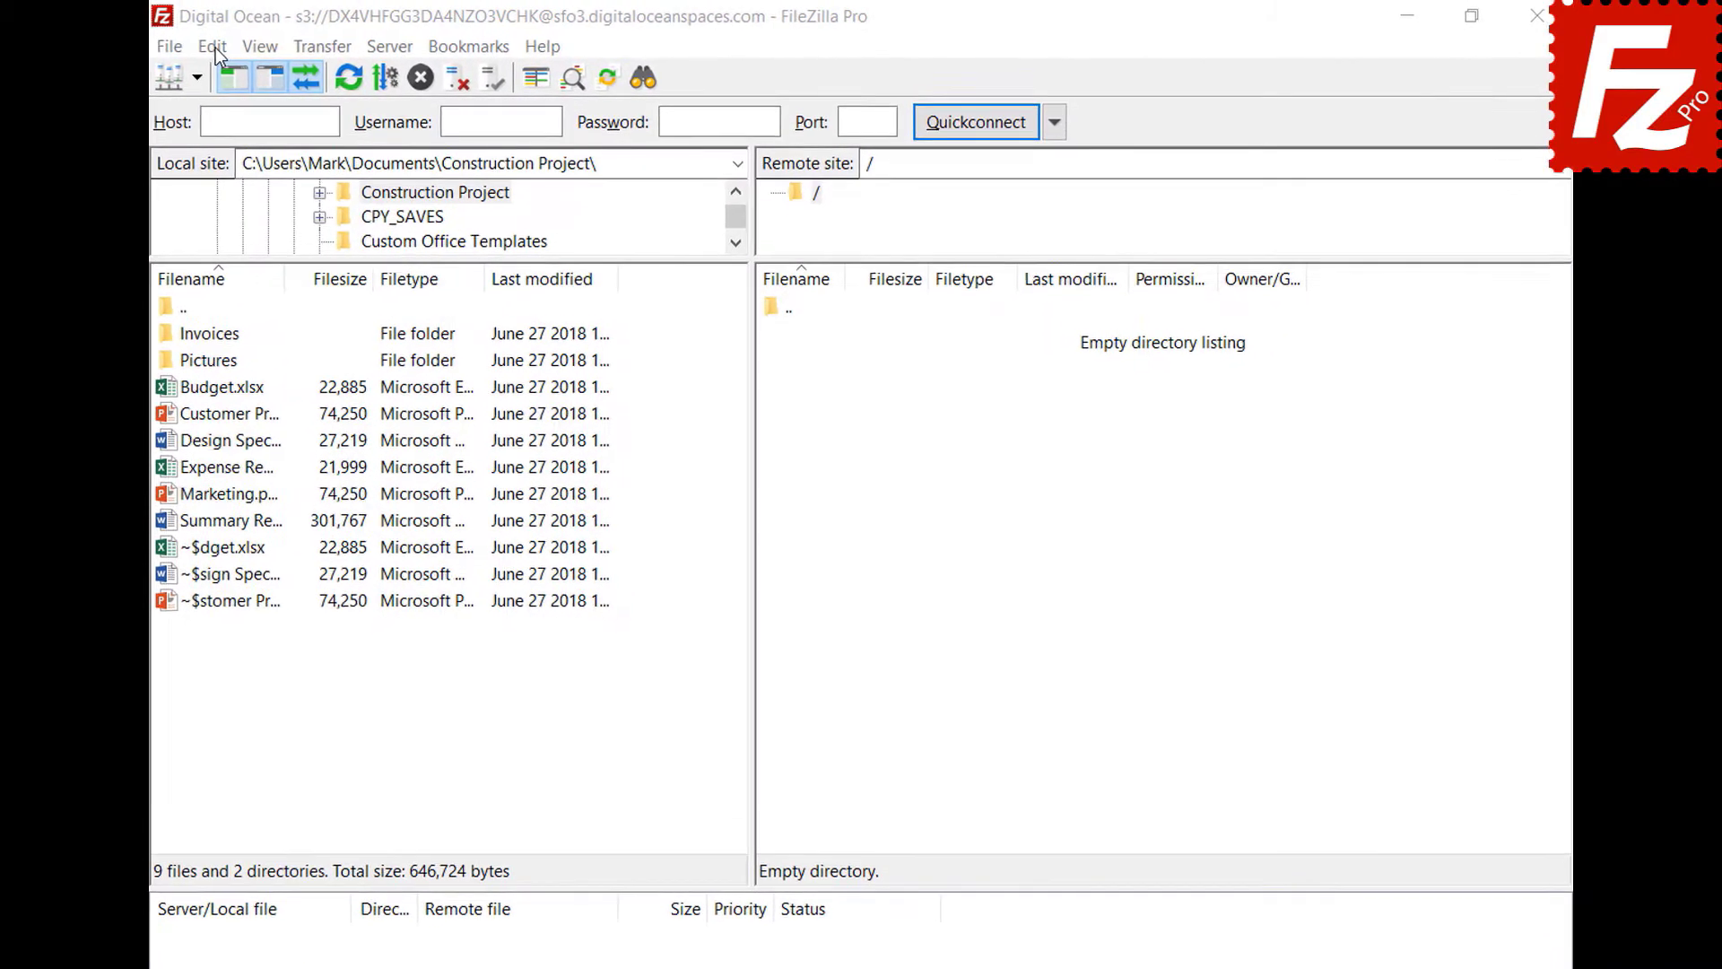
- Under Settings > Transfers > FTP: File Types, add json as an ASCII type and save
{"action": "left_click", "coordinate": [191, 47]}
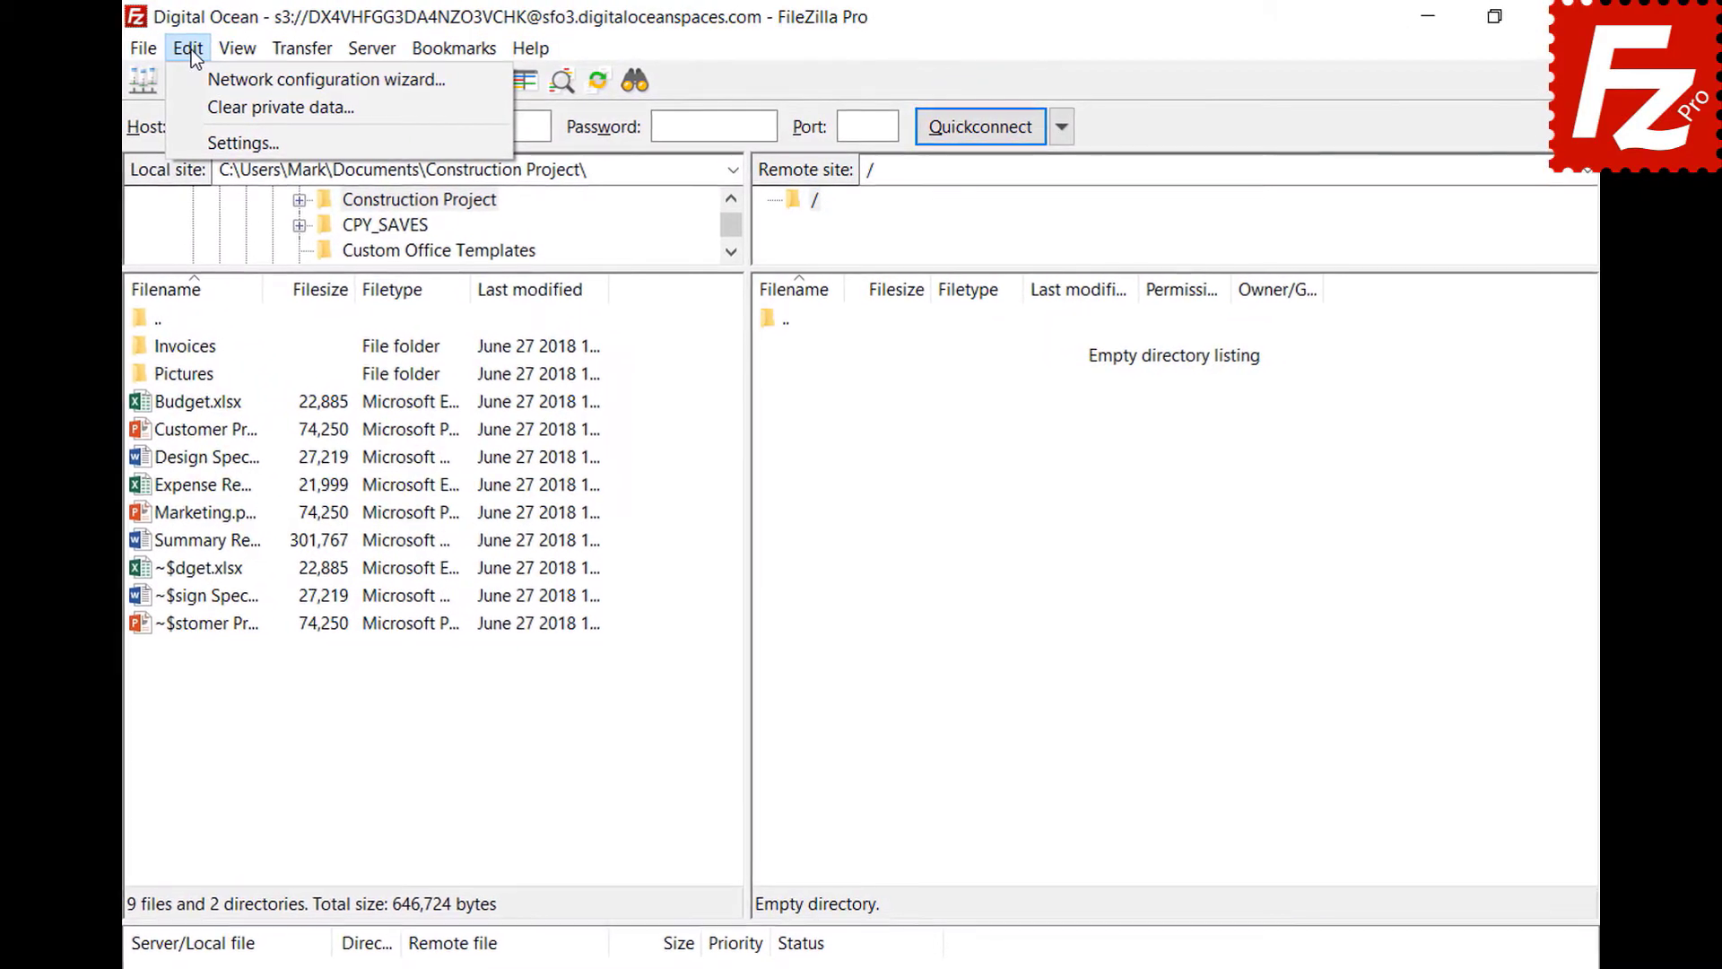
{"action": "left_click", "coordinate": [202, 143]}
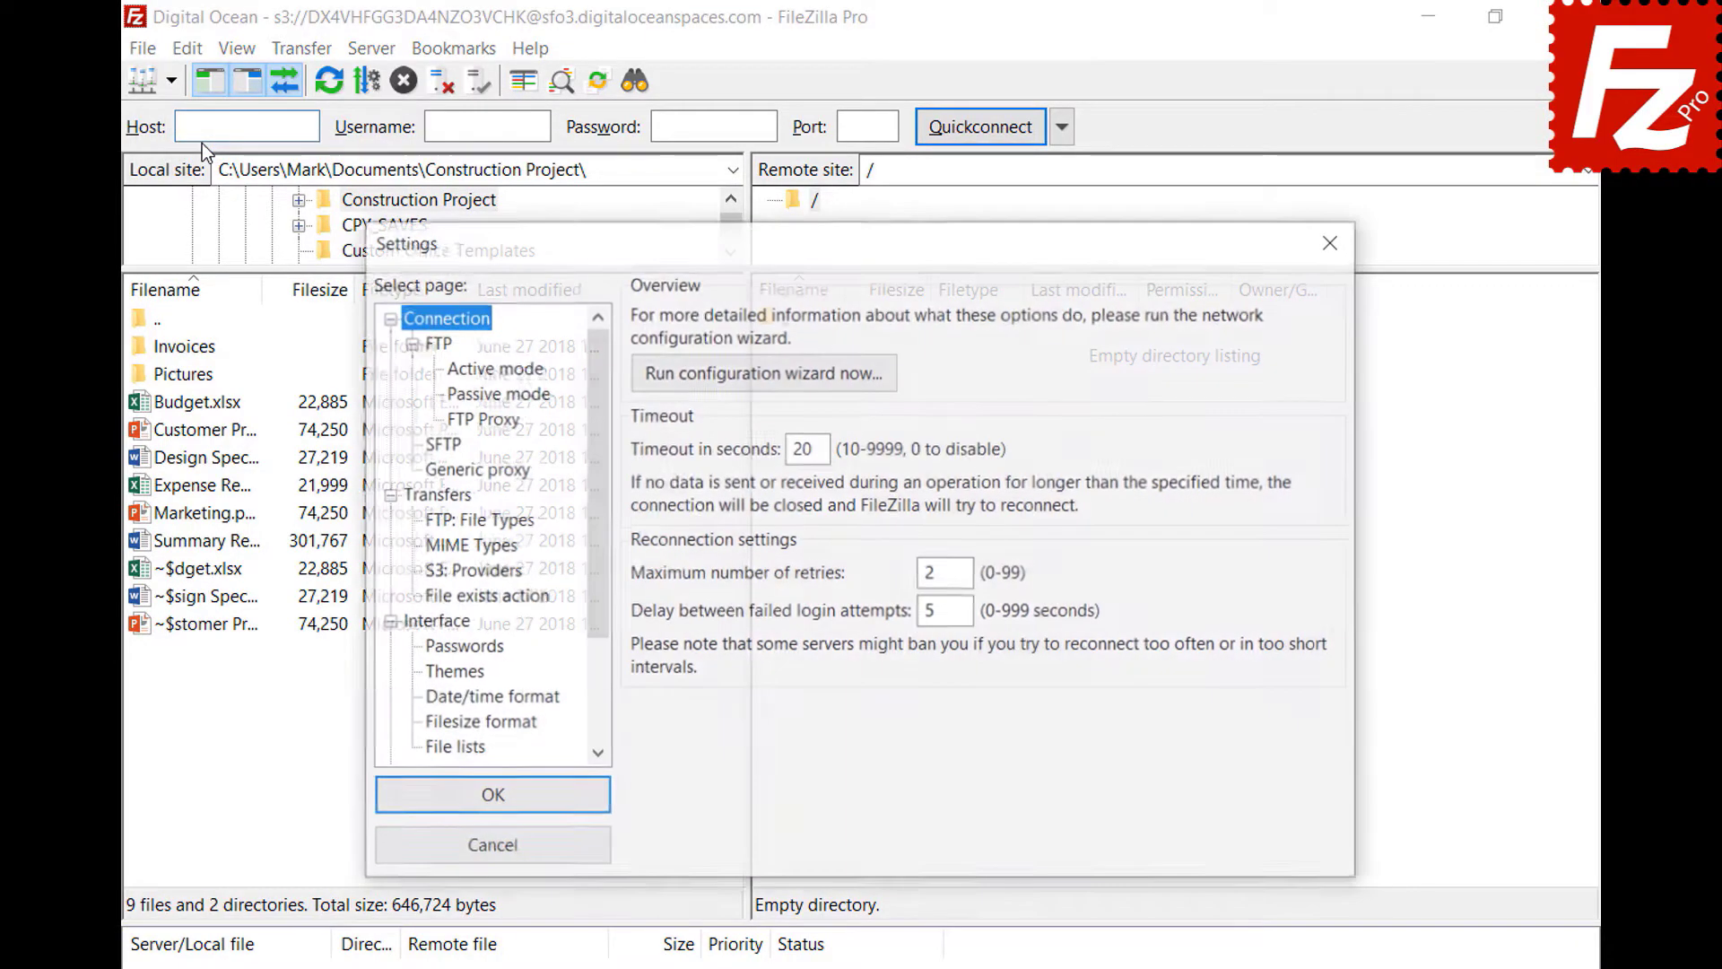
{"action": "left_click", "coordinate": [426, 522]}
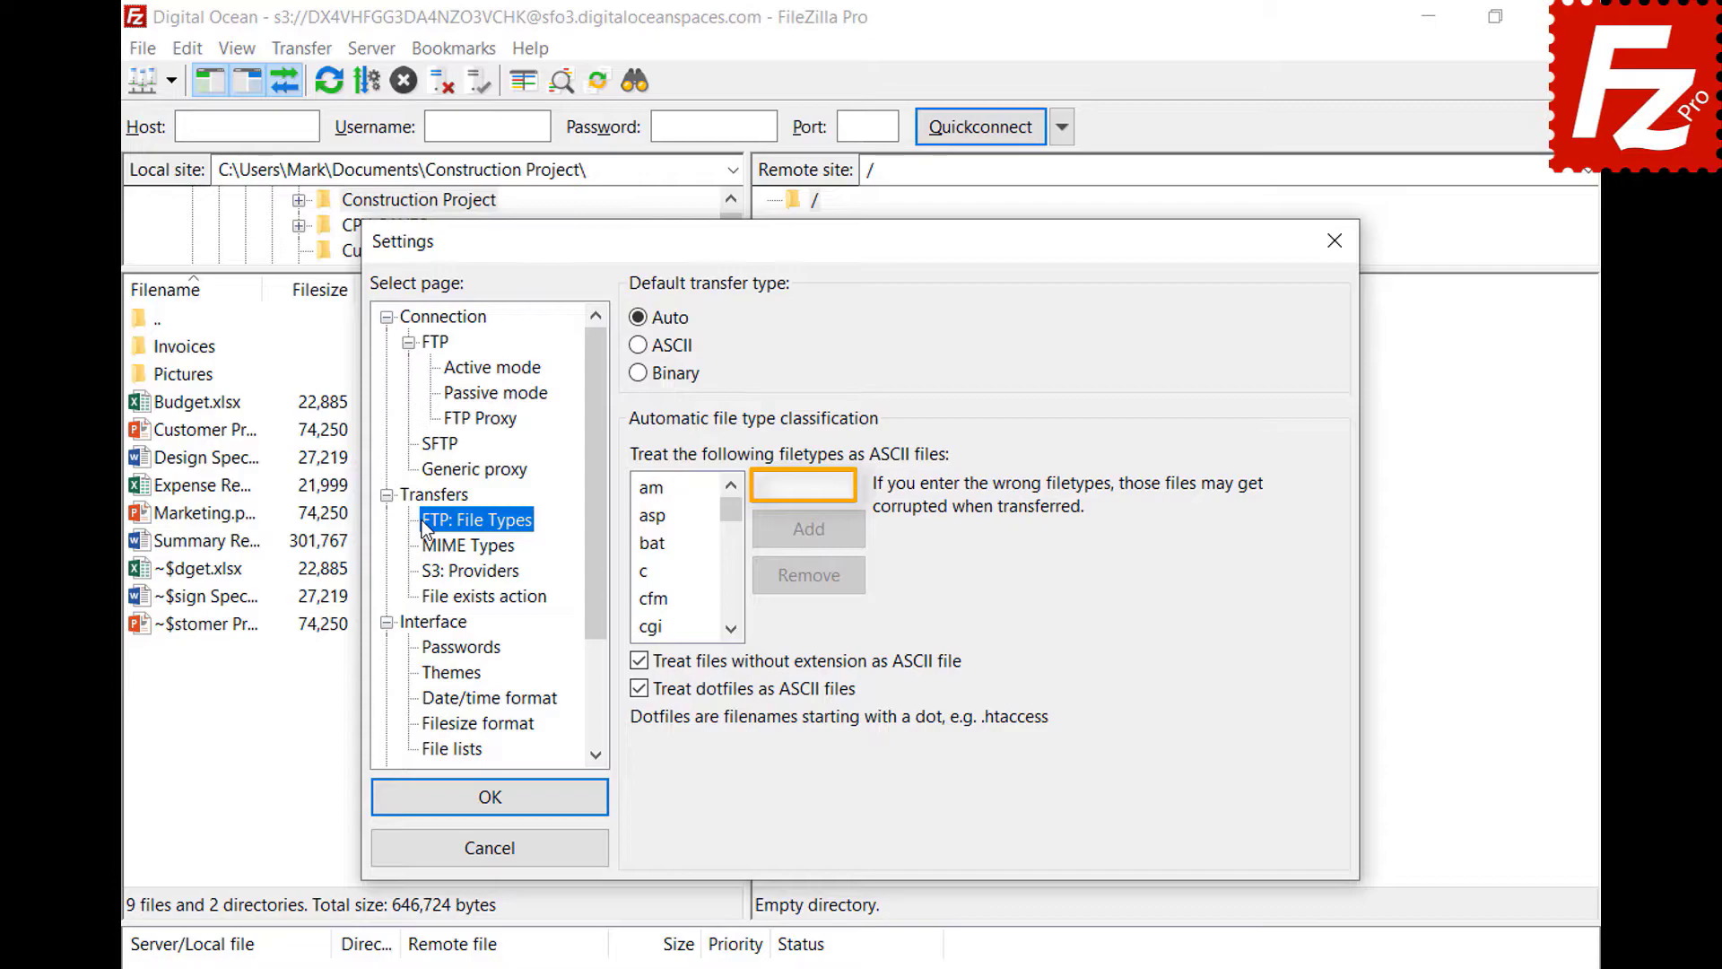
{"action": "left_click", "coordinate": [845, 486]}
{"action": "type", "text": "json"}
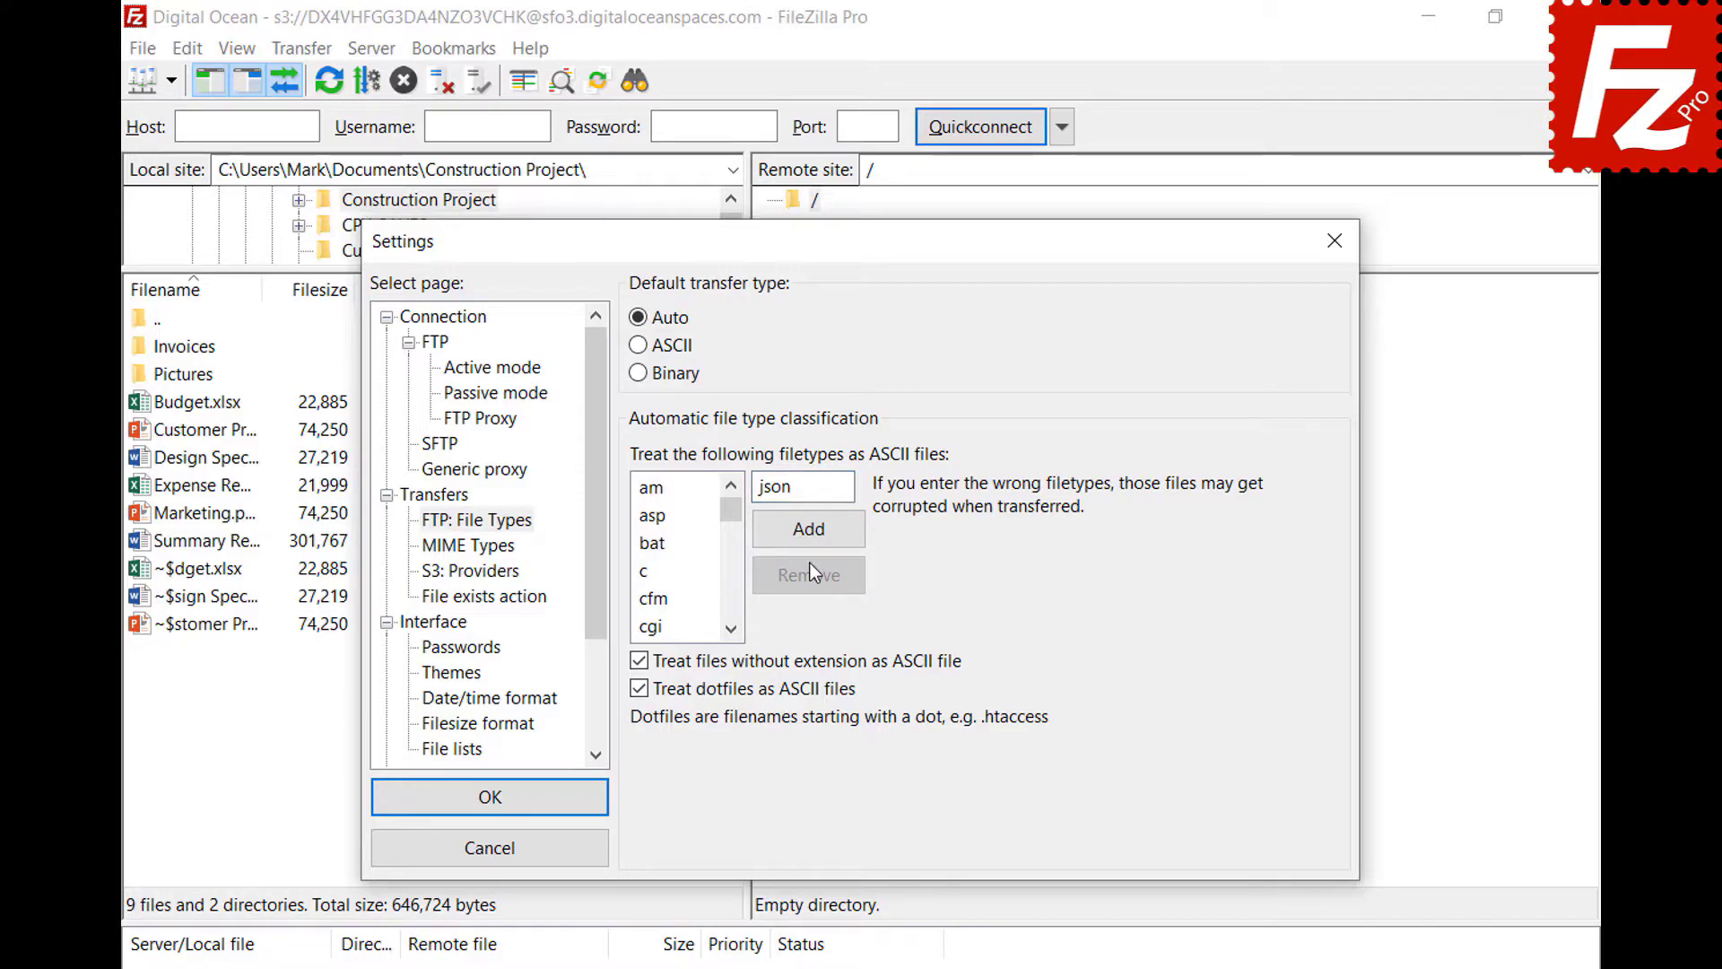
{"action": "left_click", "coordinate": [809, 540]}
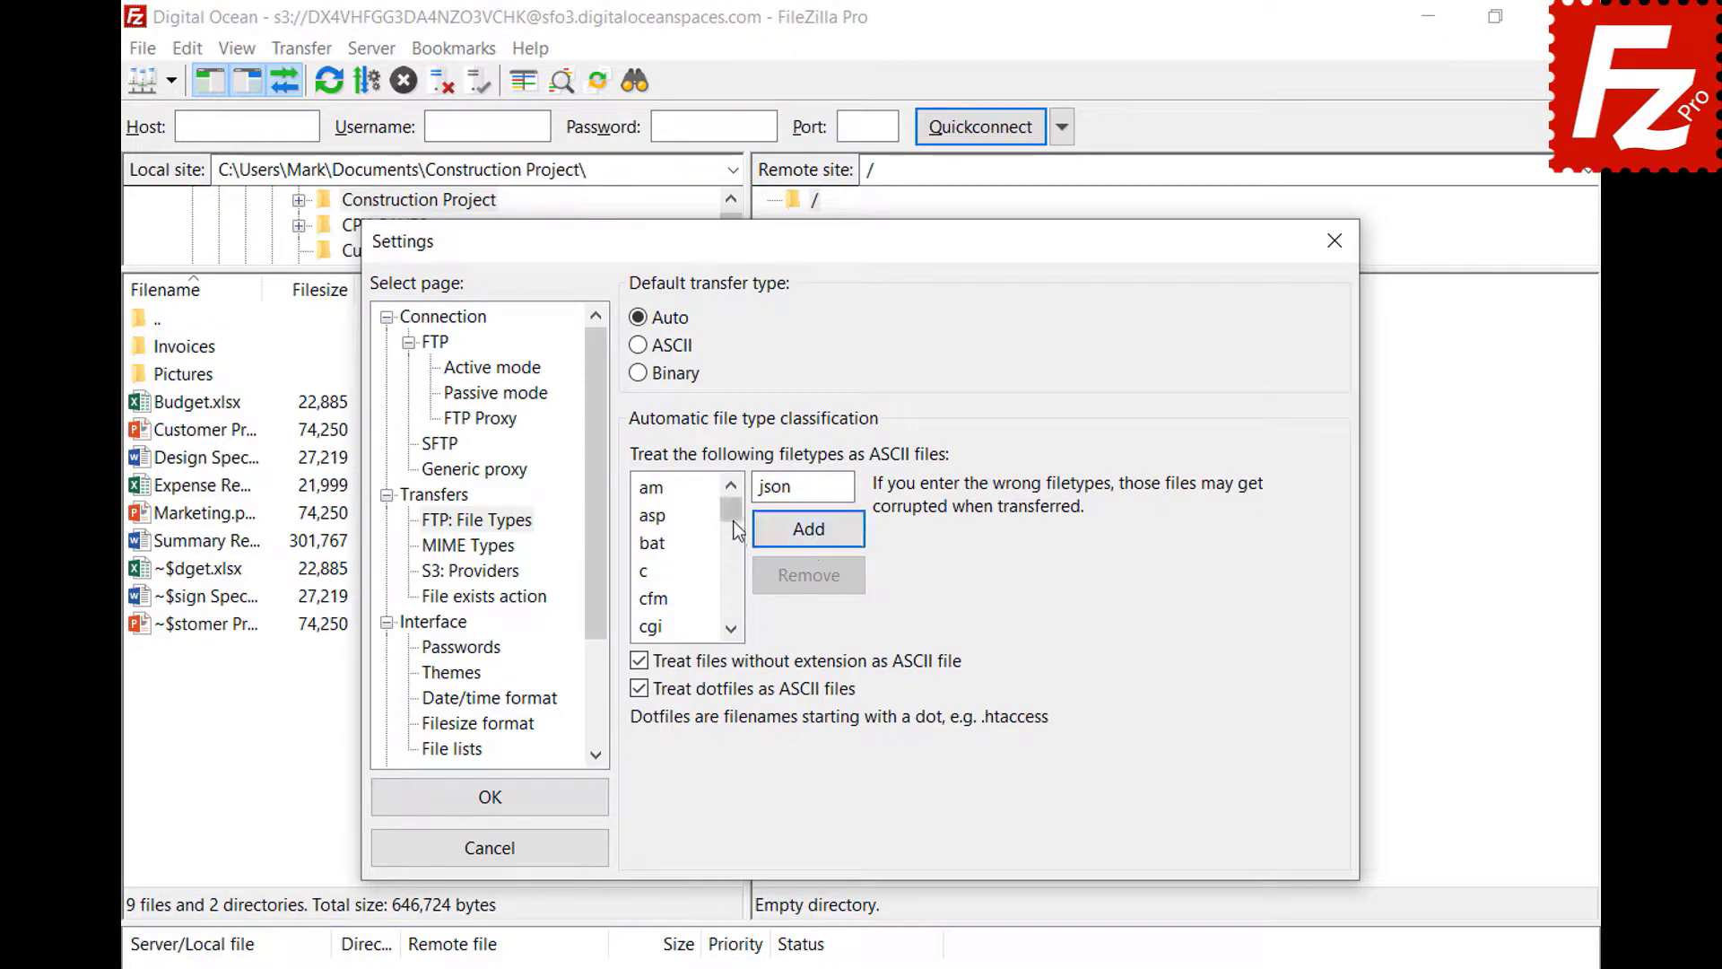
{"action": "left_click_drag", "start_coordinate": [731, 516], "coordinate": [734, 558]}
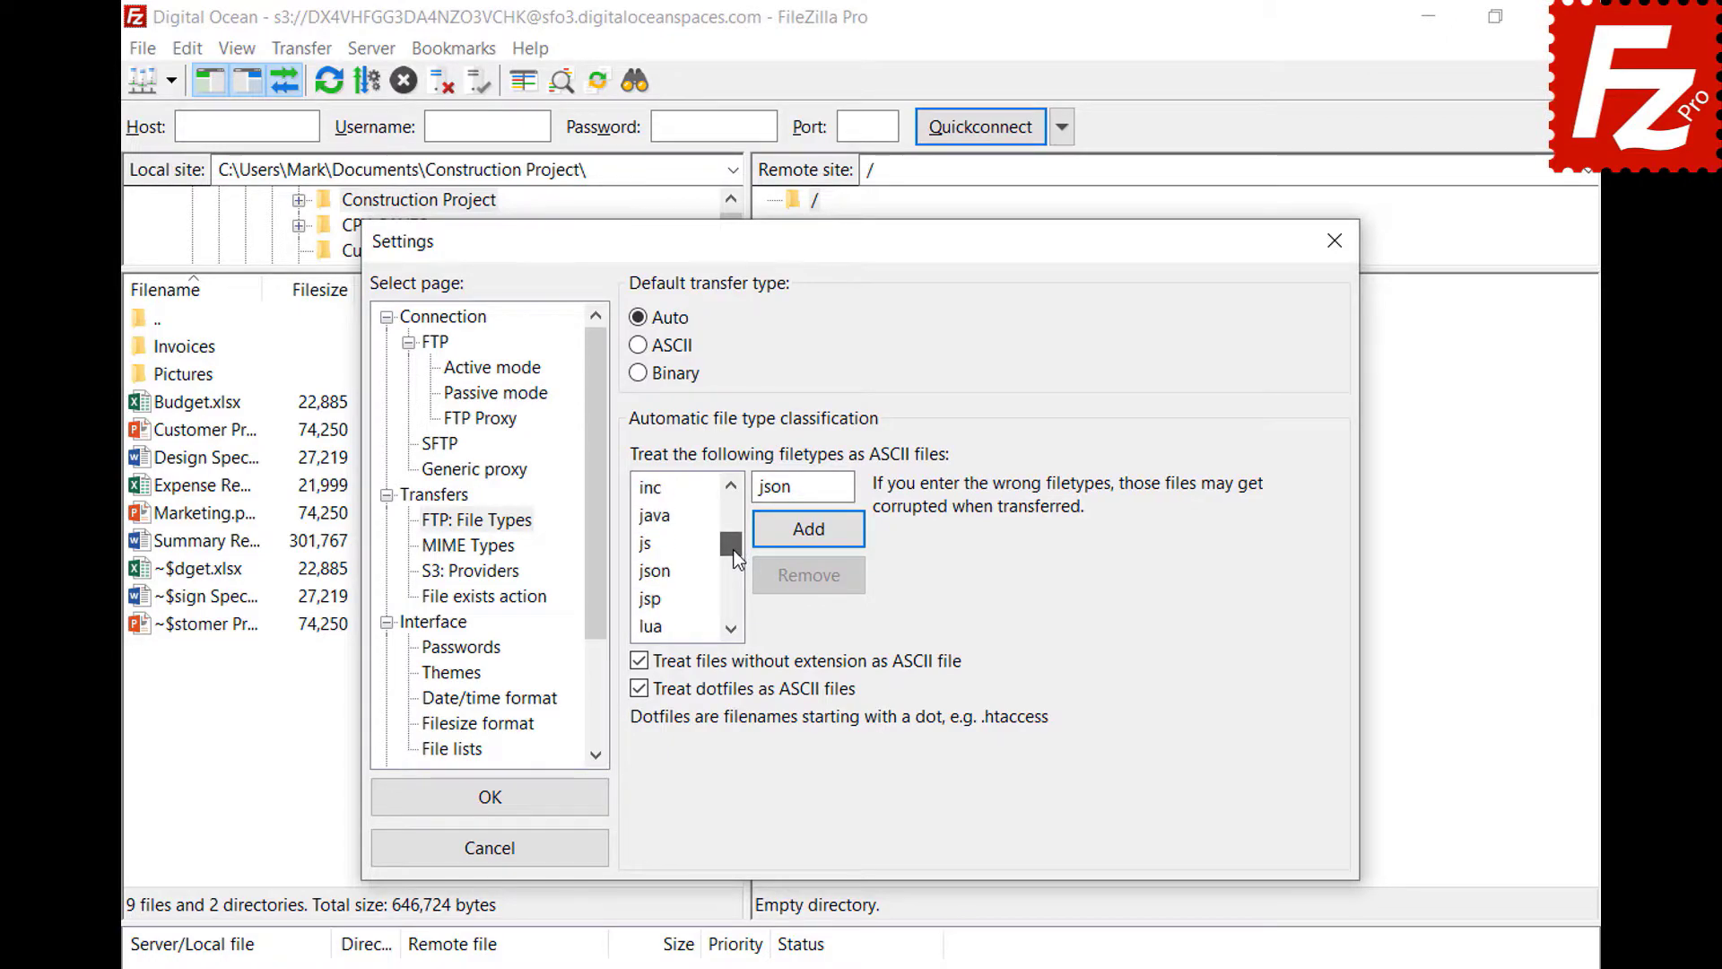
{"action": "left_click", "coordinate": [672, 576]}
{"action": "left_click", "coordinate": [673, 576]}
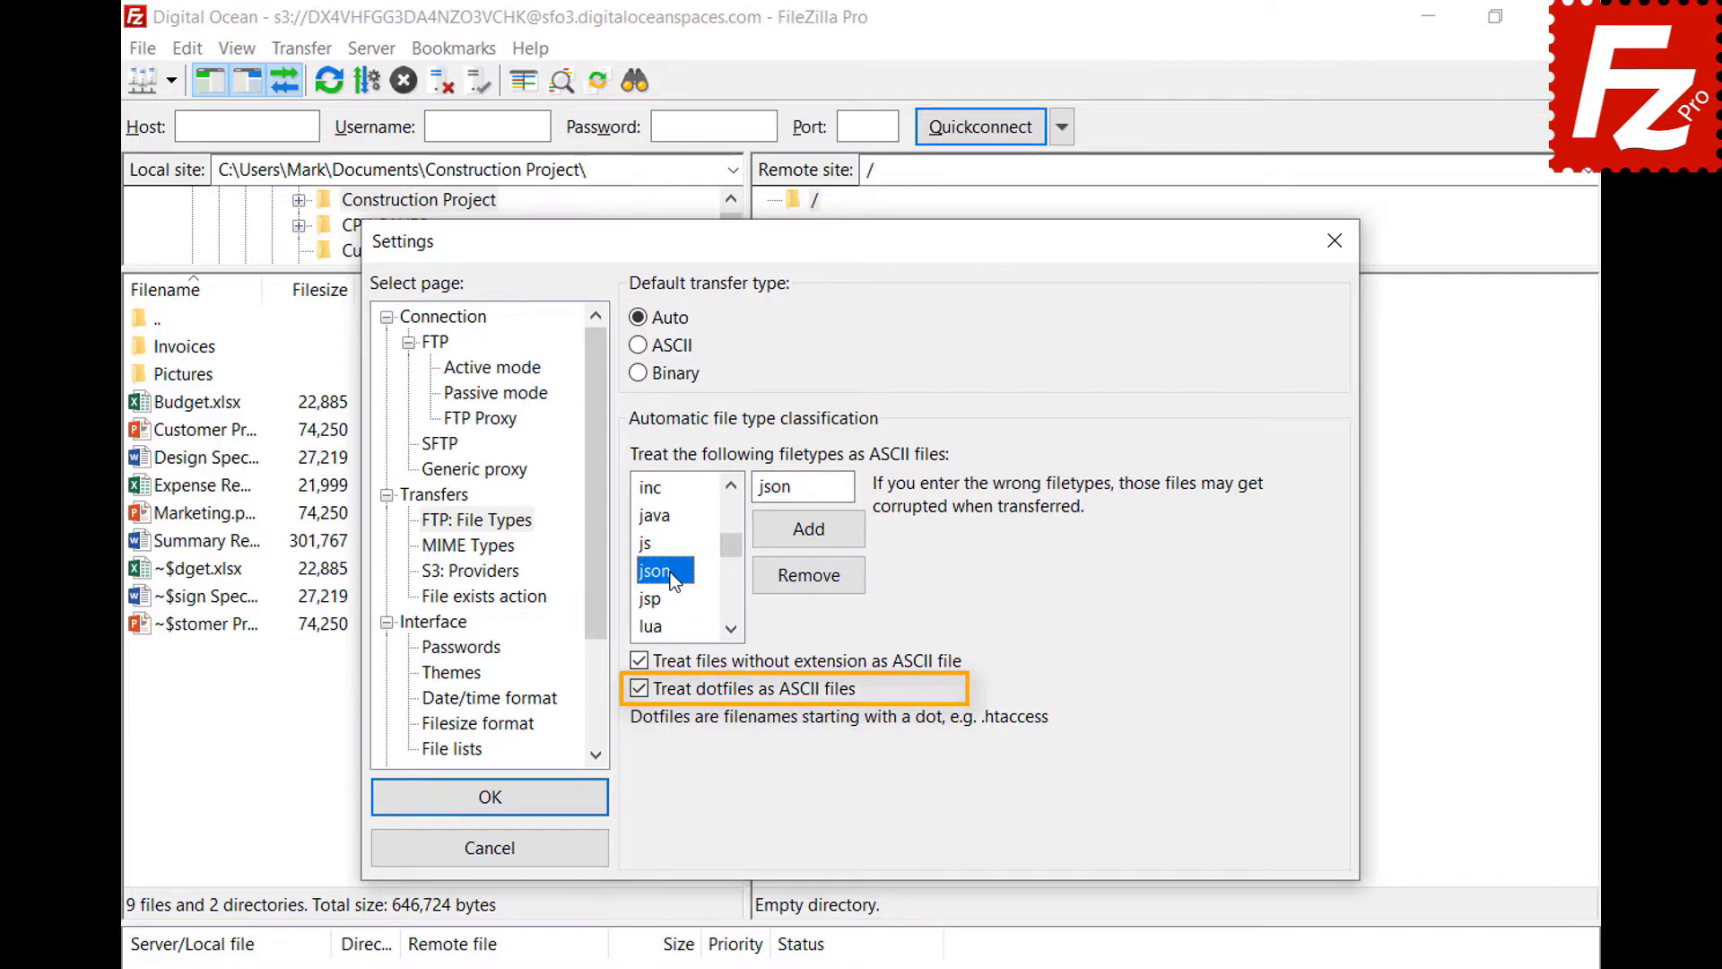
{"action": "left_click", "coordinate": [490, 814]}
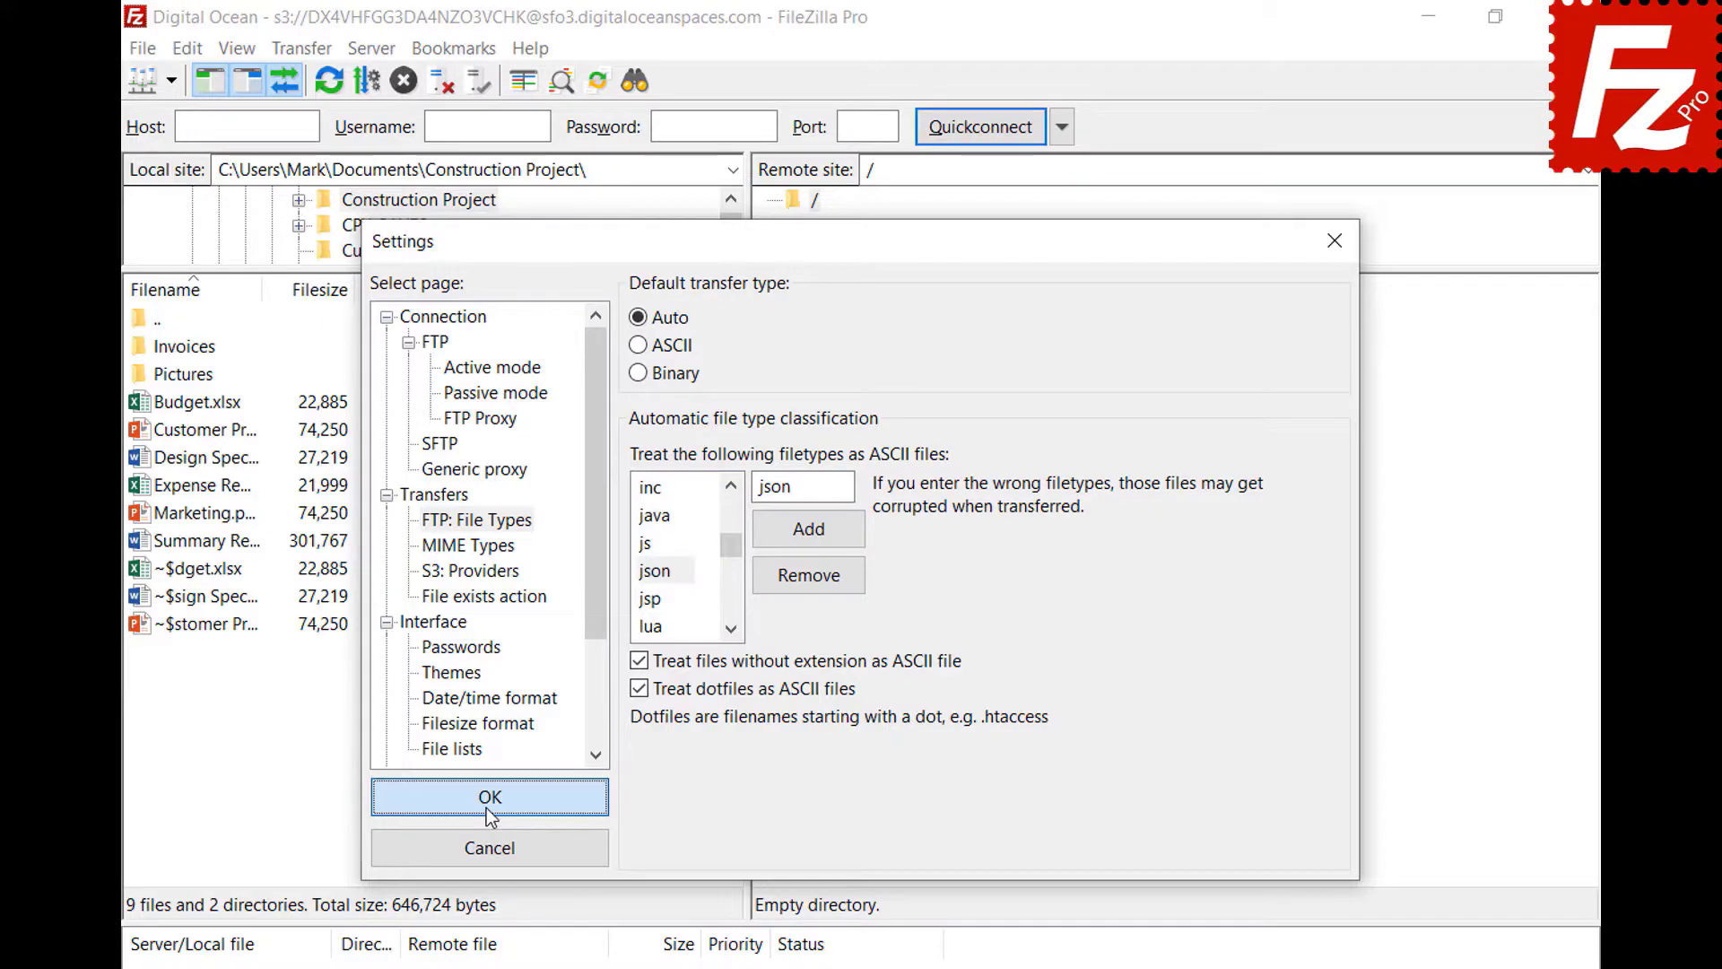
{"action": "left_click", "coordinate": [170, 82]}
- Connect to the saved FTP site in a new tab and review the Auto/ASCII/Binary transfer type options
{"action": "left_click", "coordinate": [170, 111]}
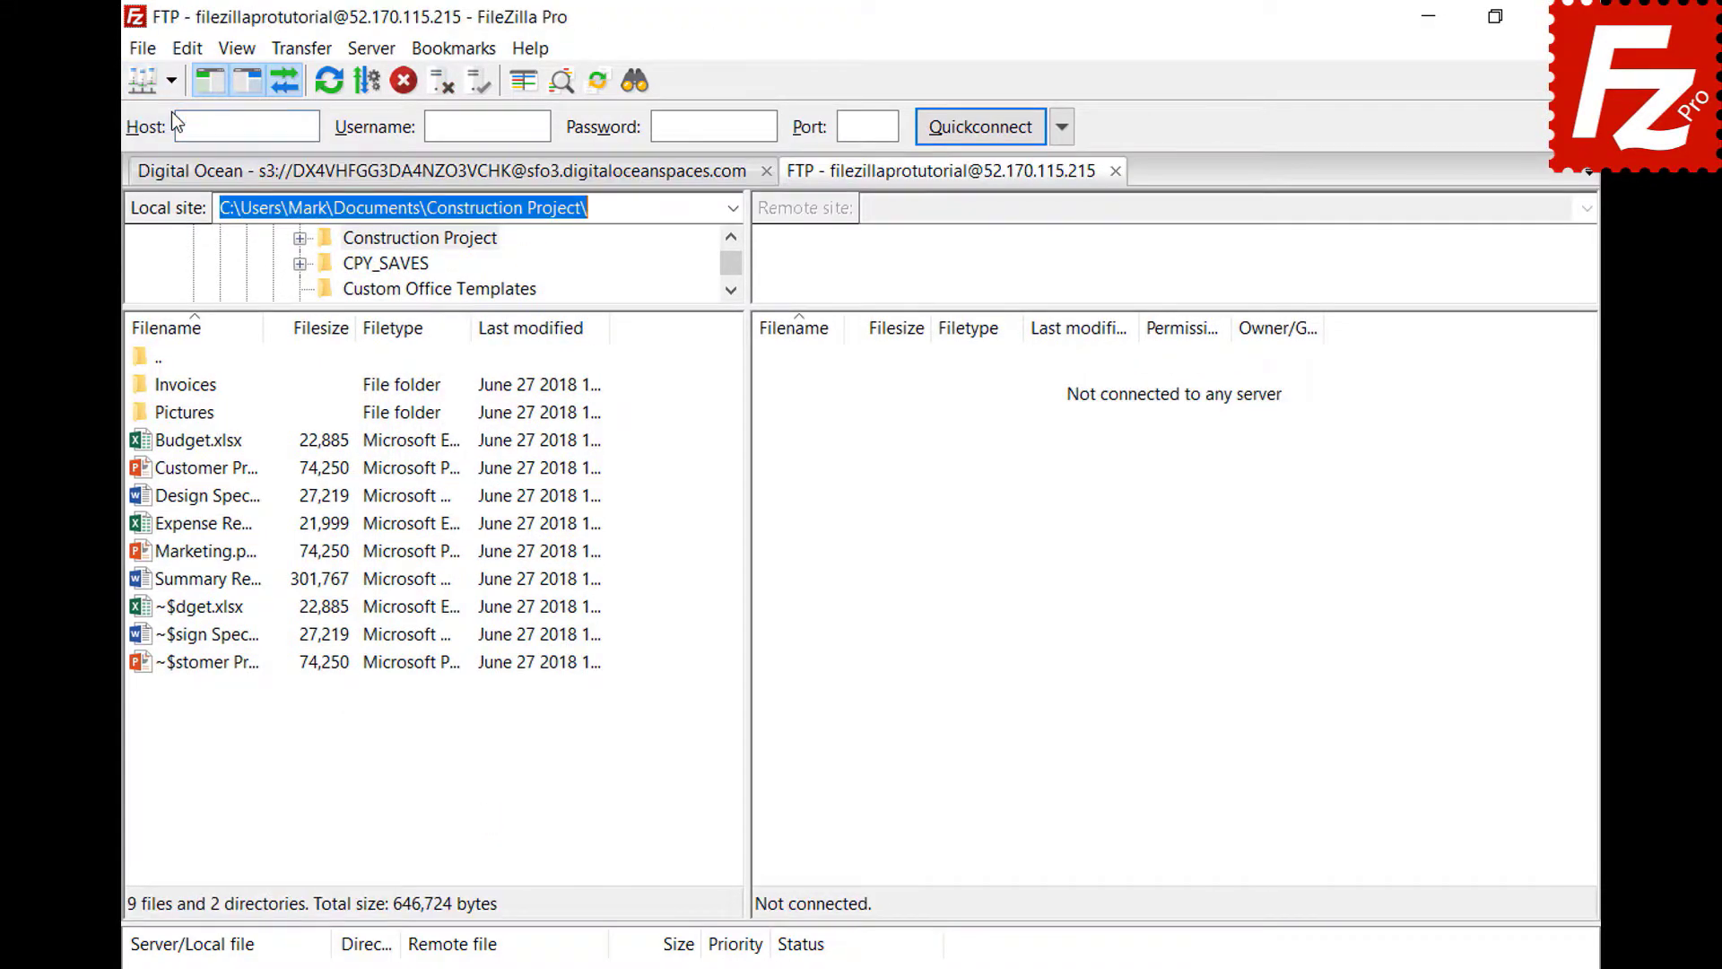
{"action": "left_click", "coordinate": [301, 50]}
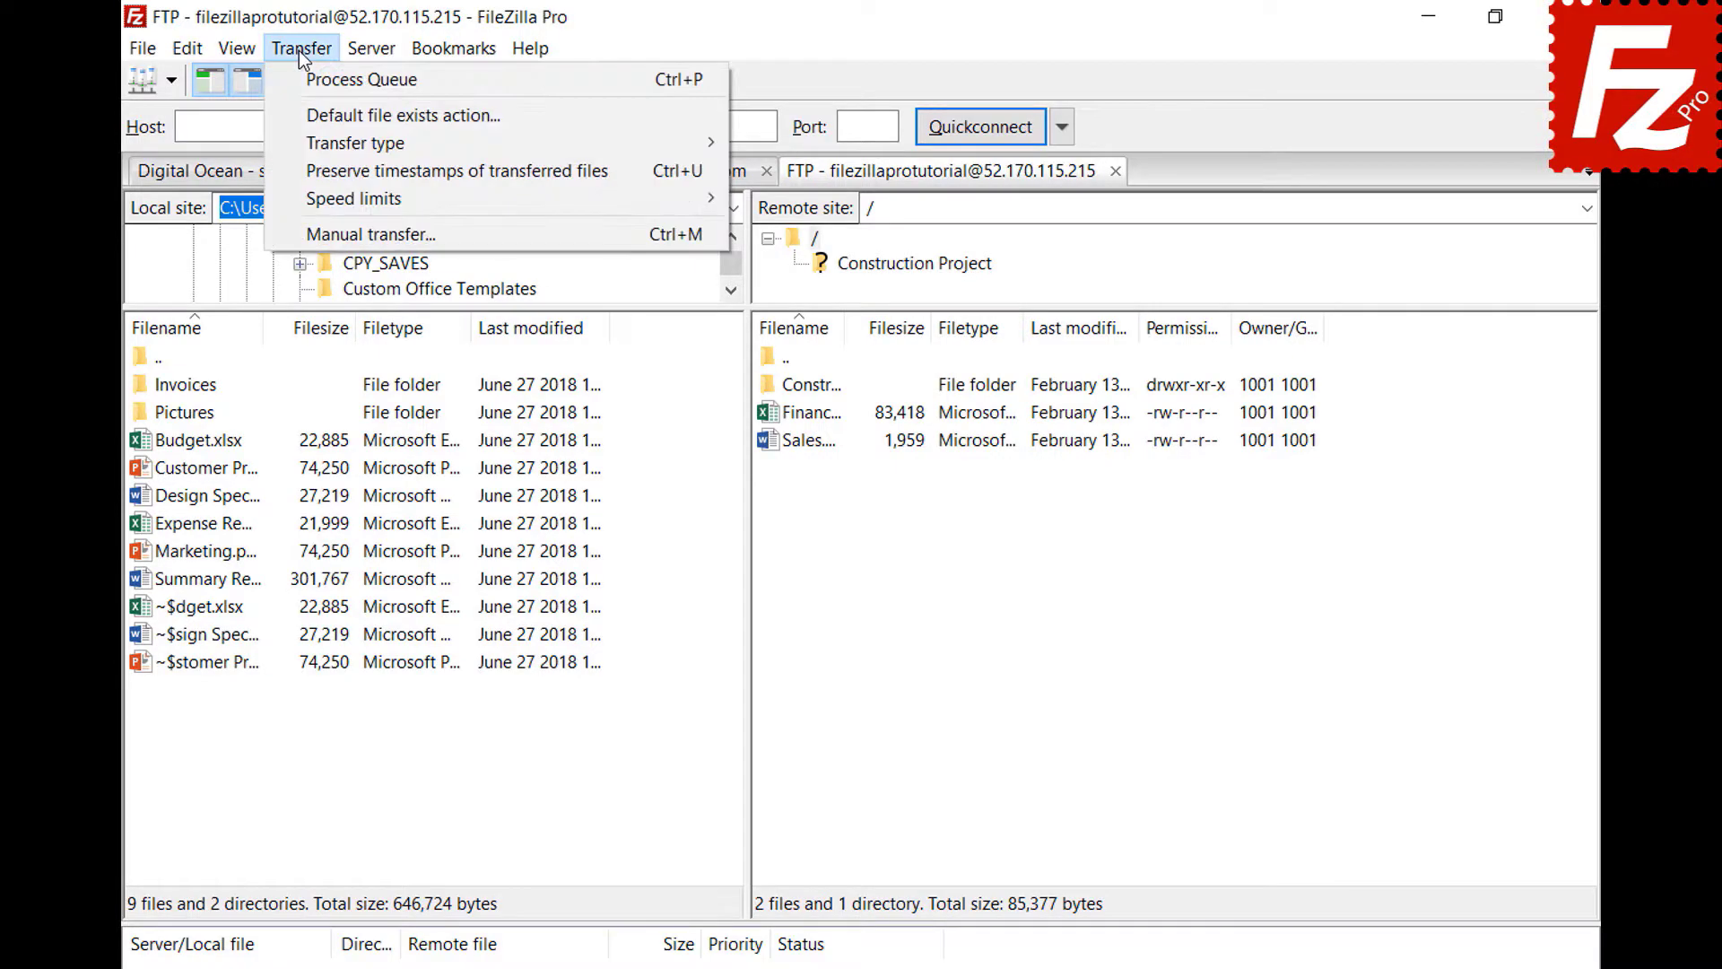
{"action": "mouse_move", "coordinate": [307, 139]}
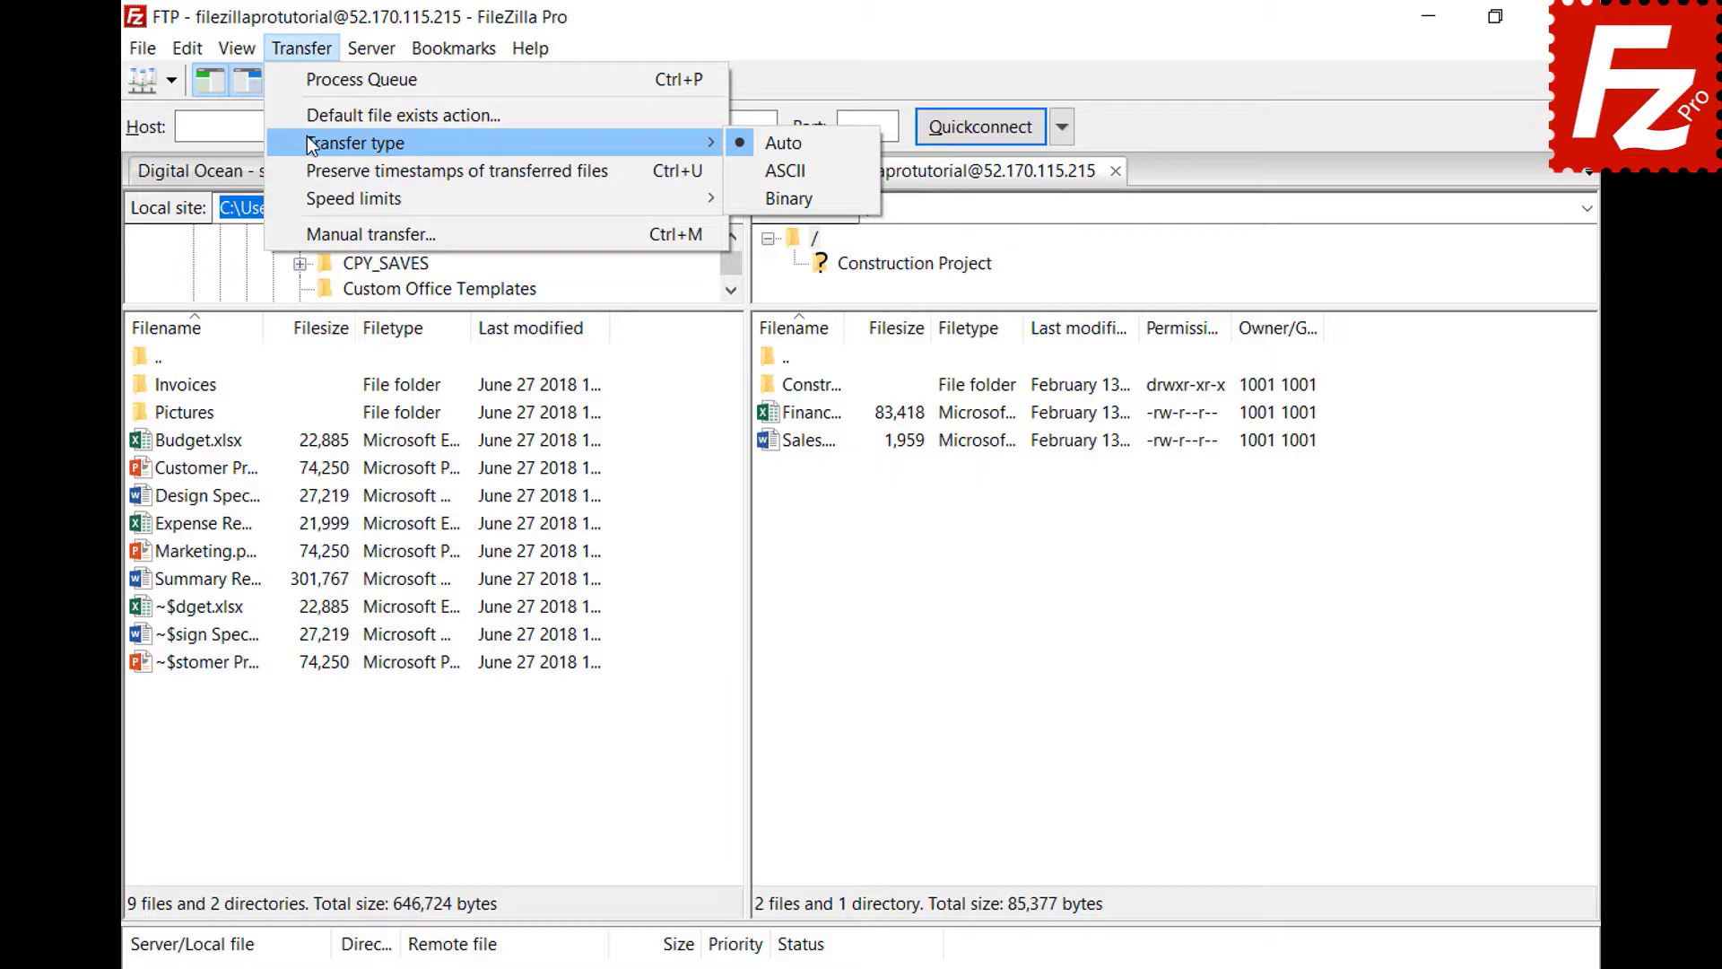
{"action": "key", "text": "Escape"}
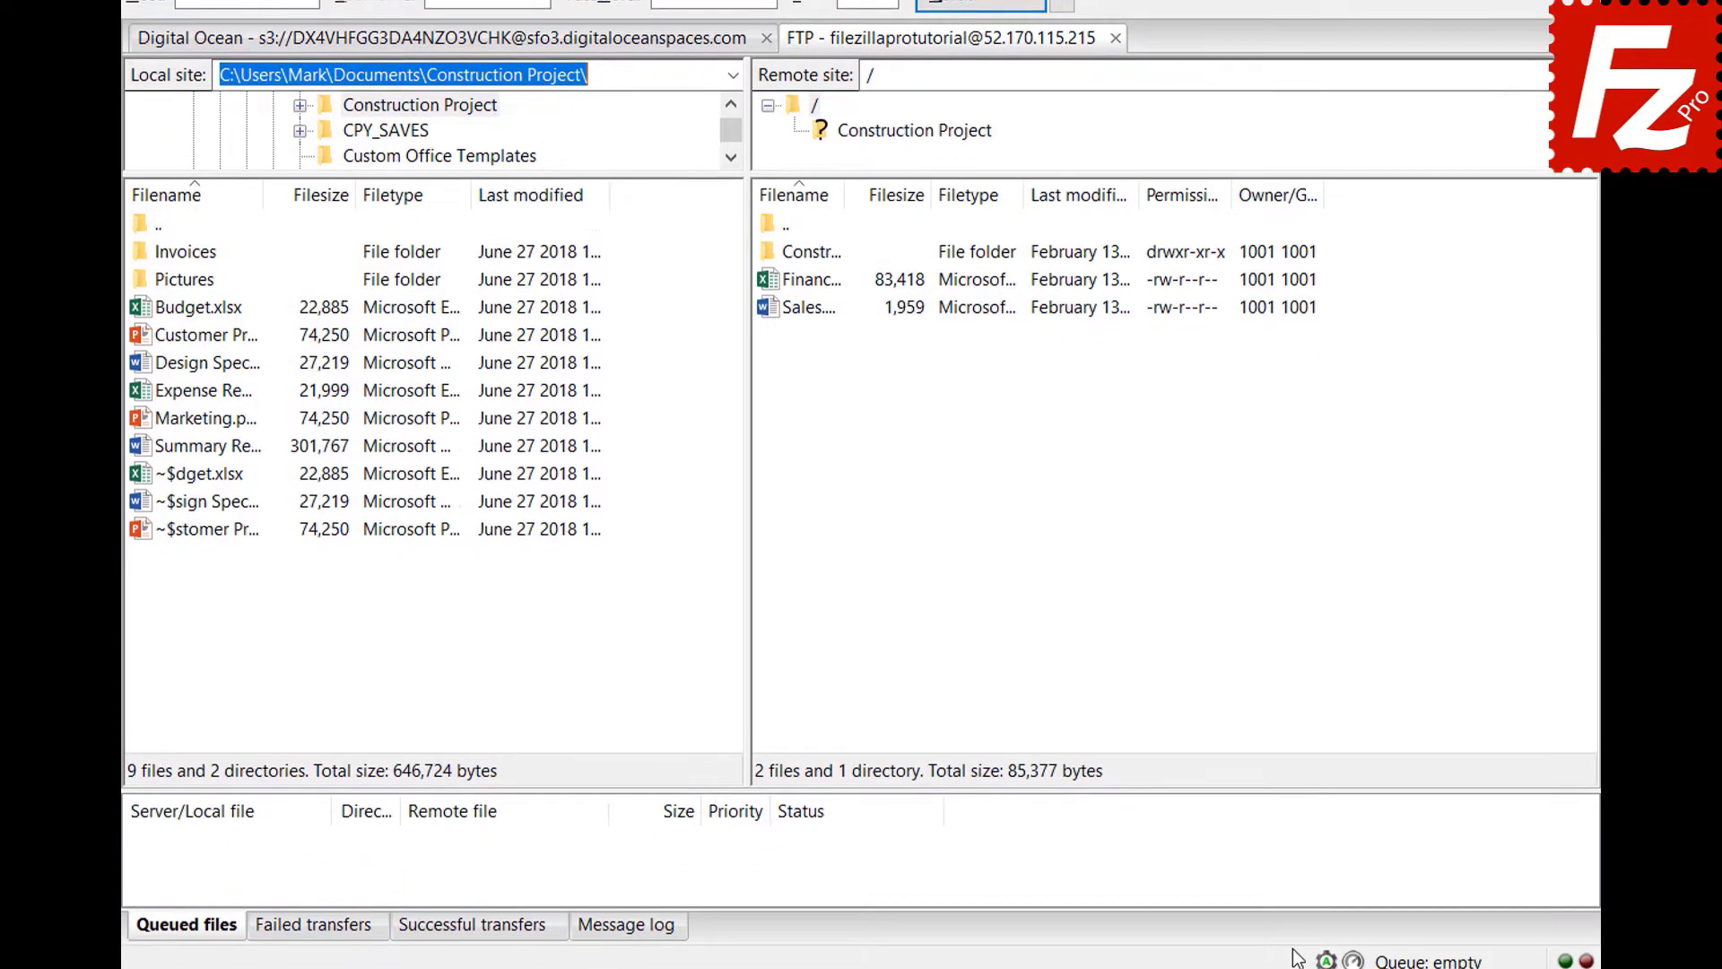
{"action": "left_click", "coordinate": [1327, 955]}
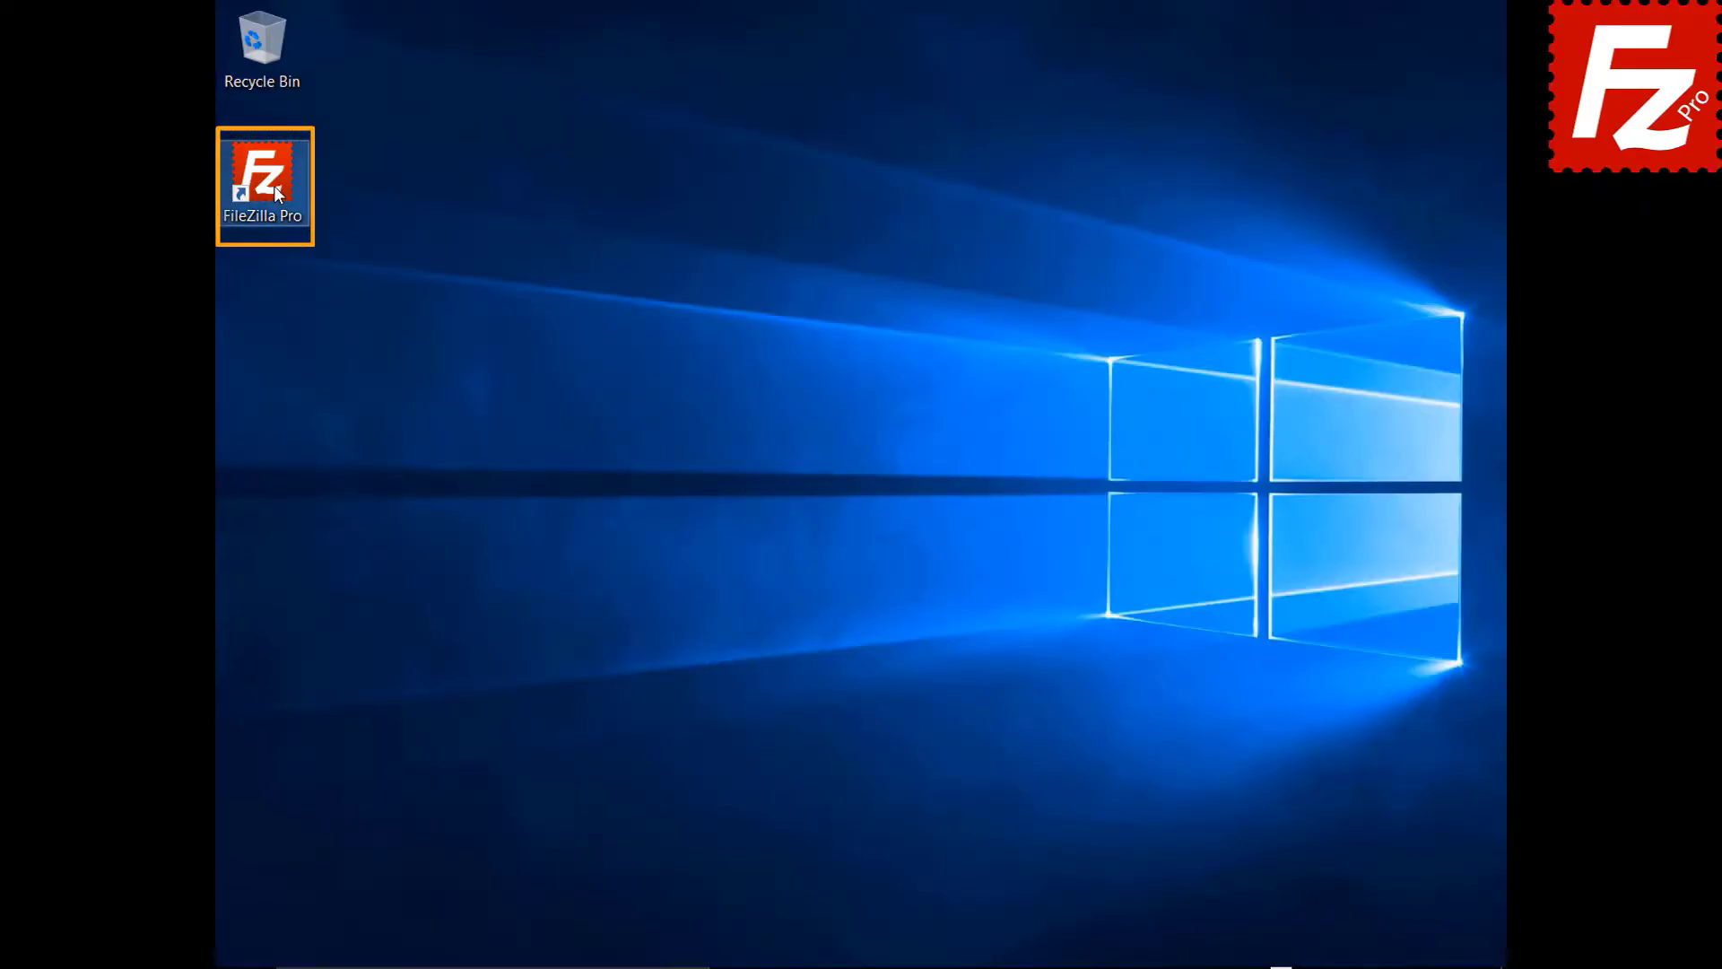
- Launch FileZilla Pro, connect to the FTP Tutorial site, and upload the summary report
{"action": "double_click", "coordinate": [273, 186]}
{"action": "left_click", "coordinate": [292, 81]}
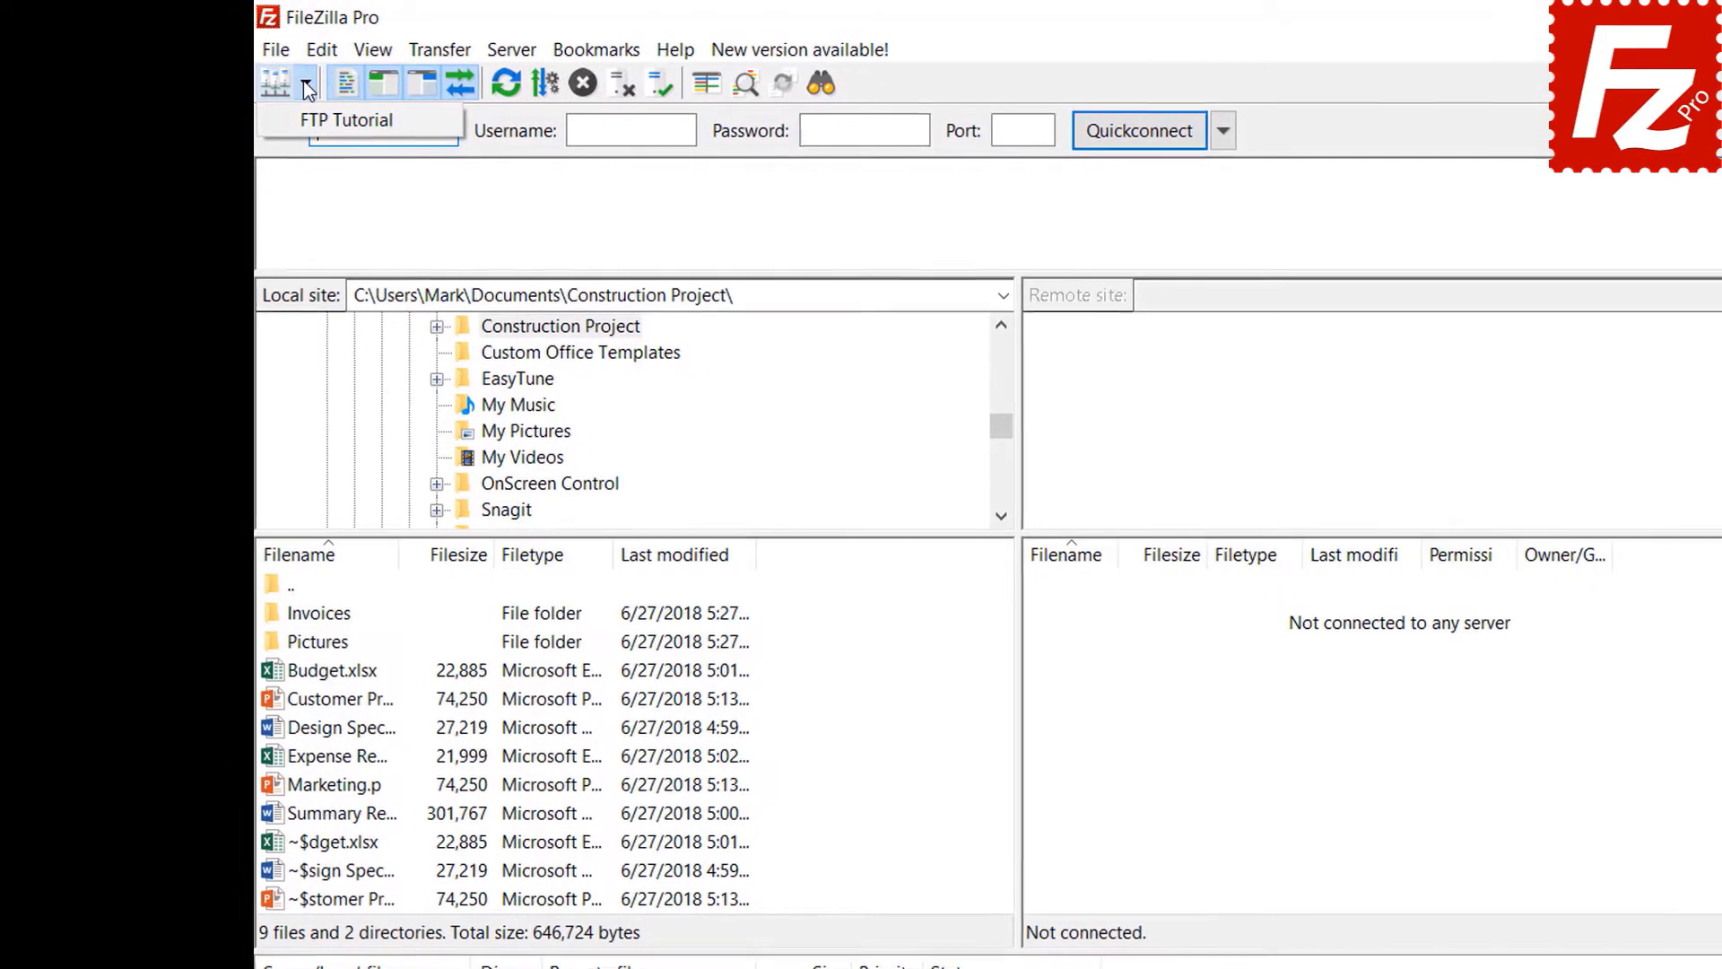
{"action": "left_click", "coordinate": [309, 117]}
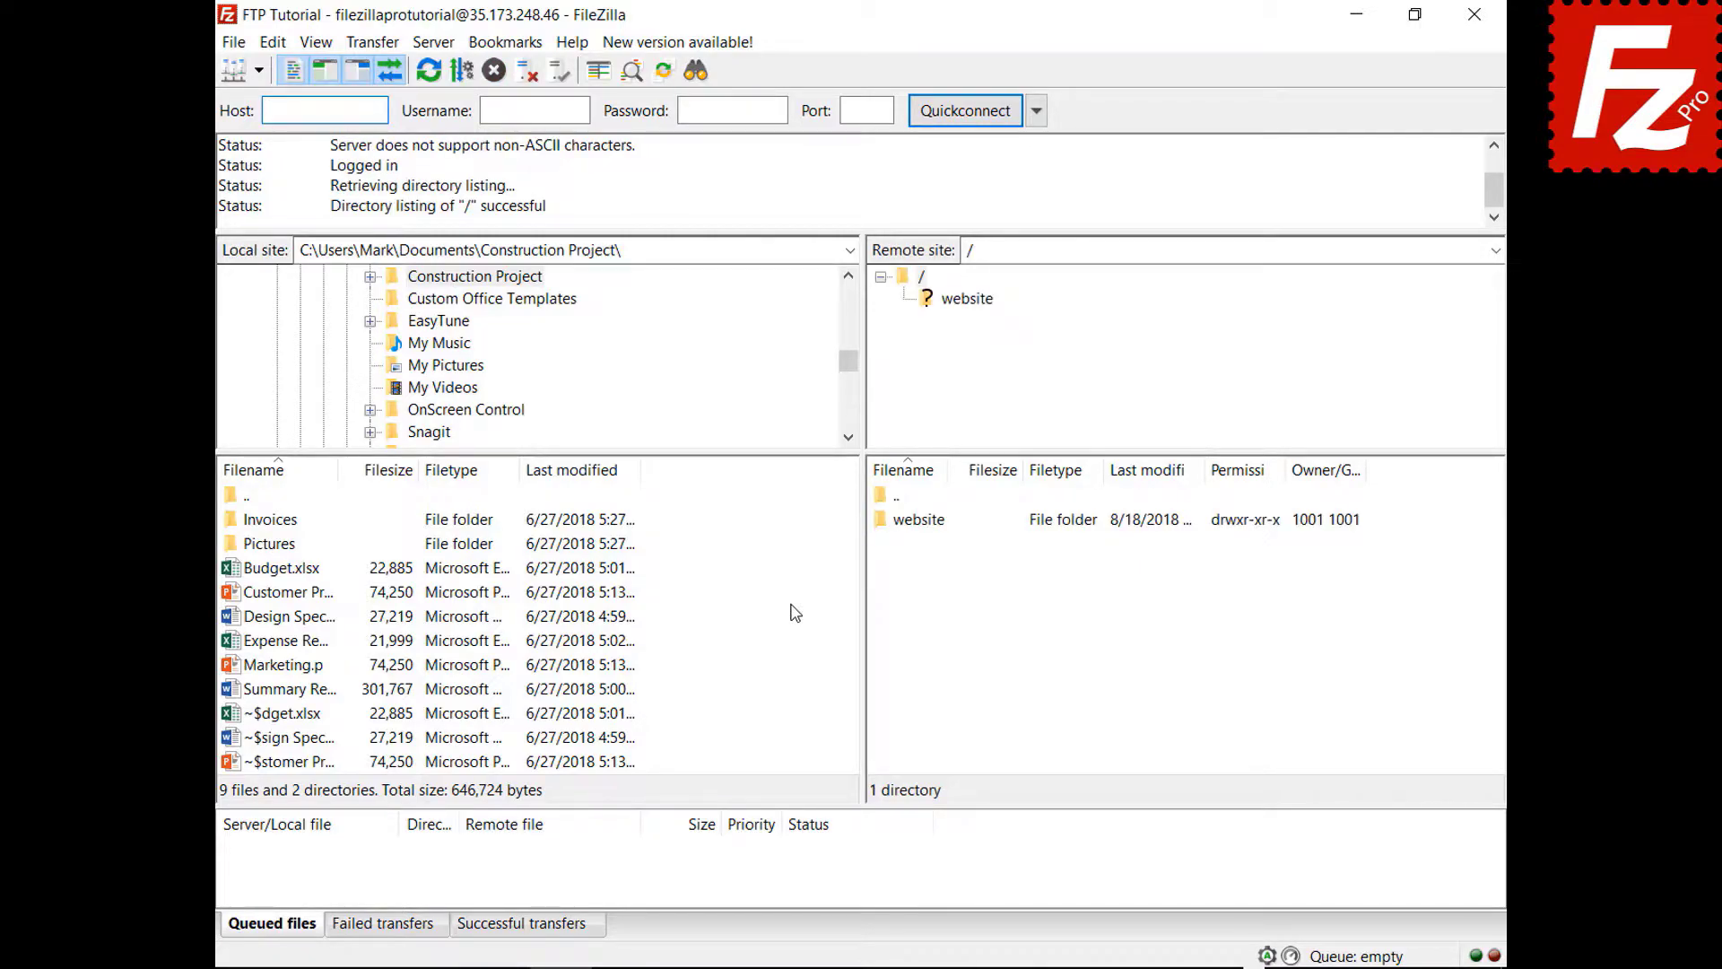
{"action": "right_click", "coordinate": [289, 690]}
{"action": "left_click", "coordinate": [325, 709]}
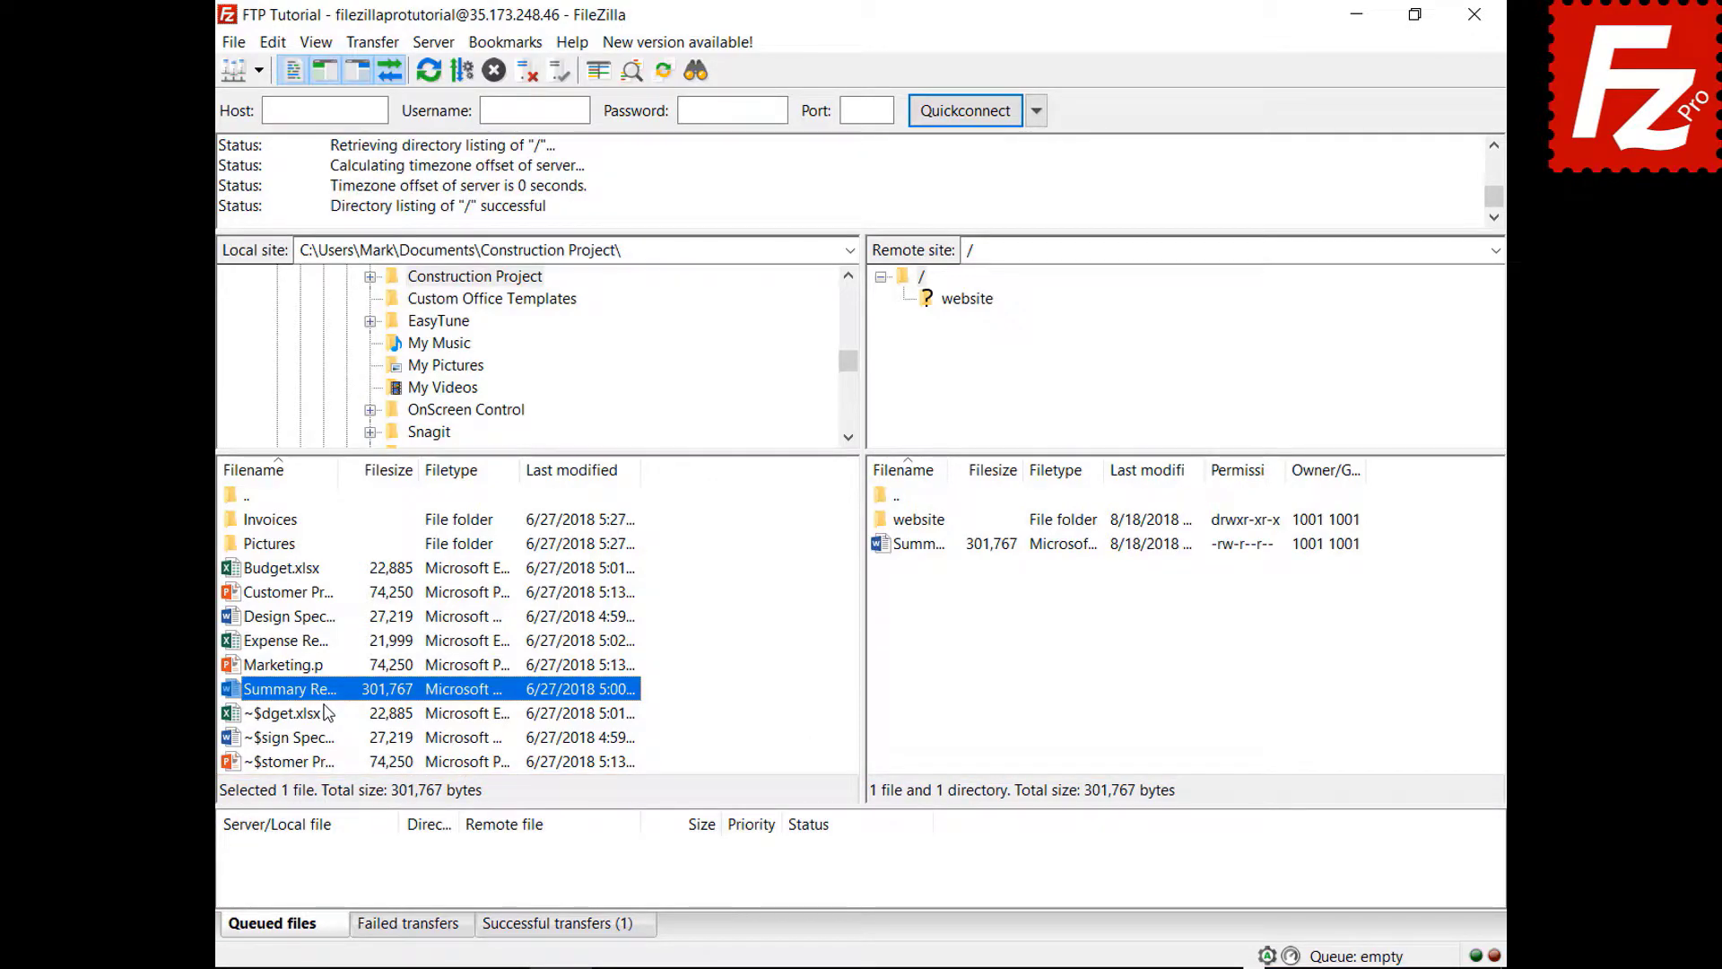
- Queue Budget.xlsx and the Invoices folder, then process the queue to upload them
{"action": "right_click", "coordinate": [289, 567]}
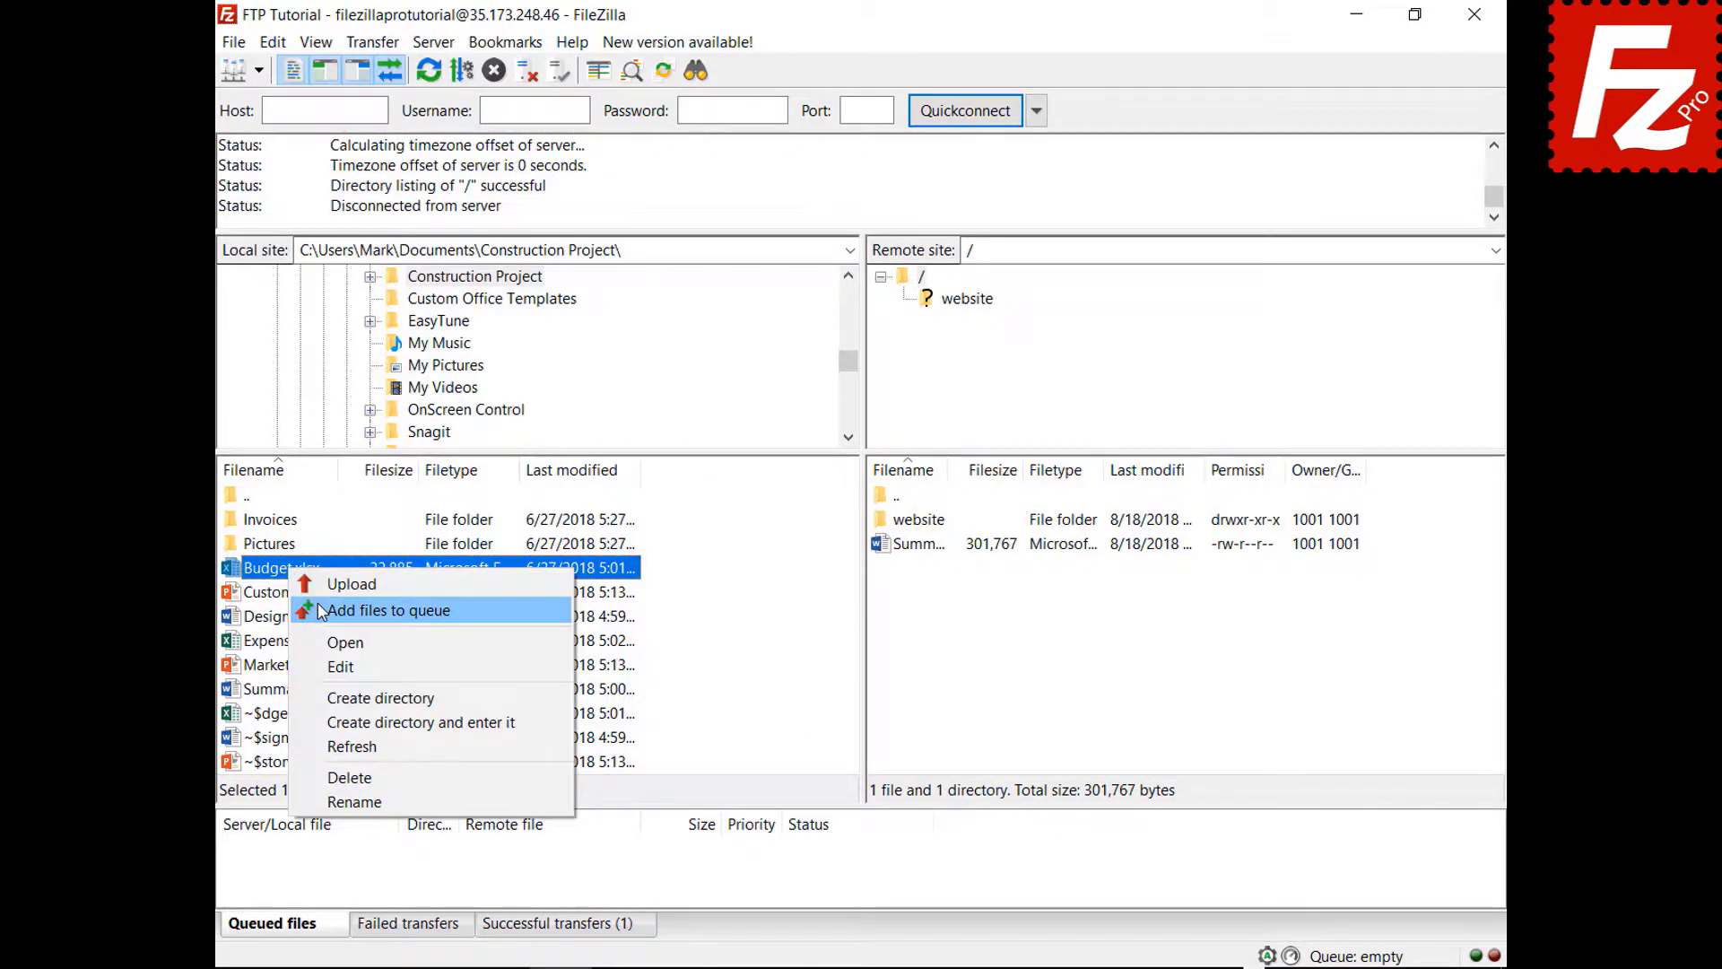
{"action": "left_click", "coordinate": [321, 611]}
{"action": "right_click", "coordinate": [285, 520]}
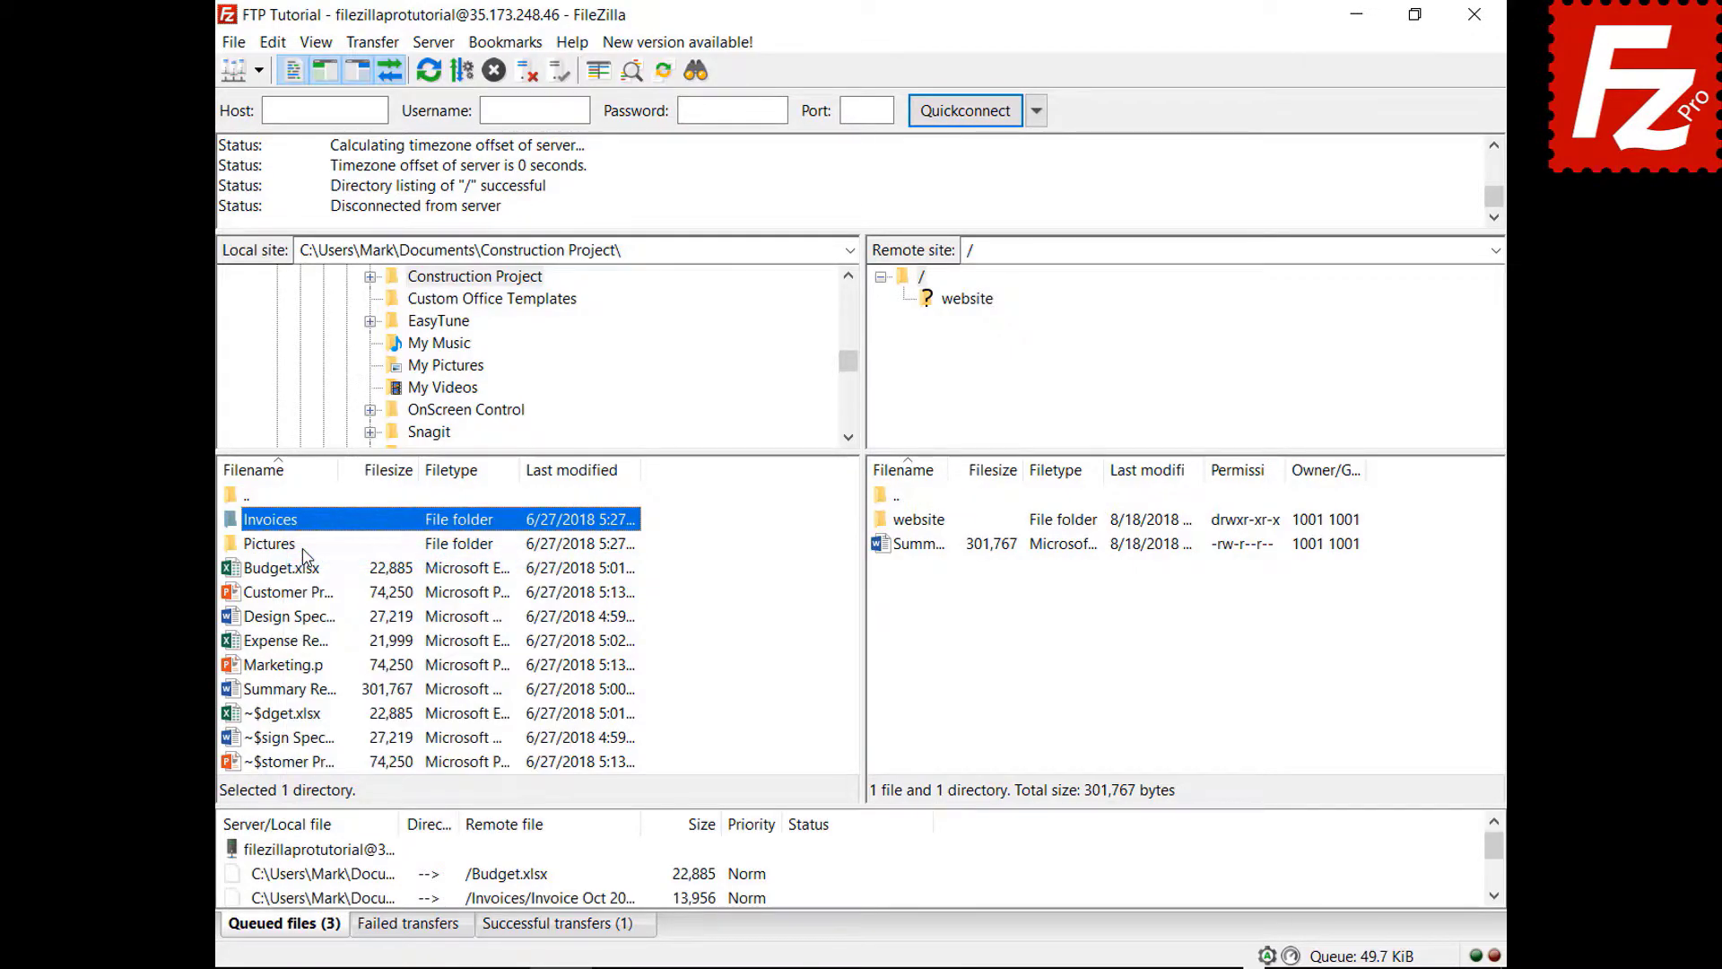
{"action": "right_click", "coordinate": [329, 852]}
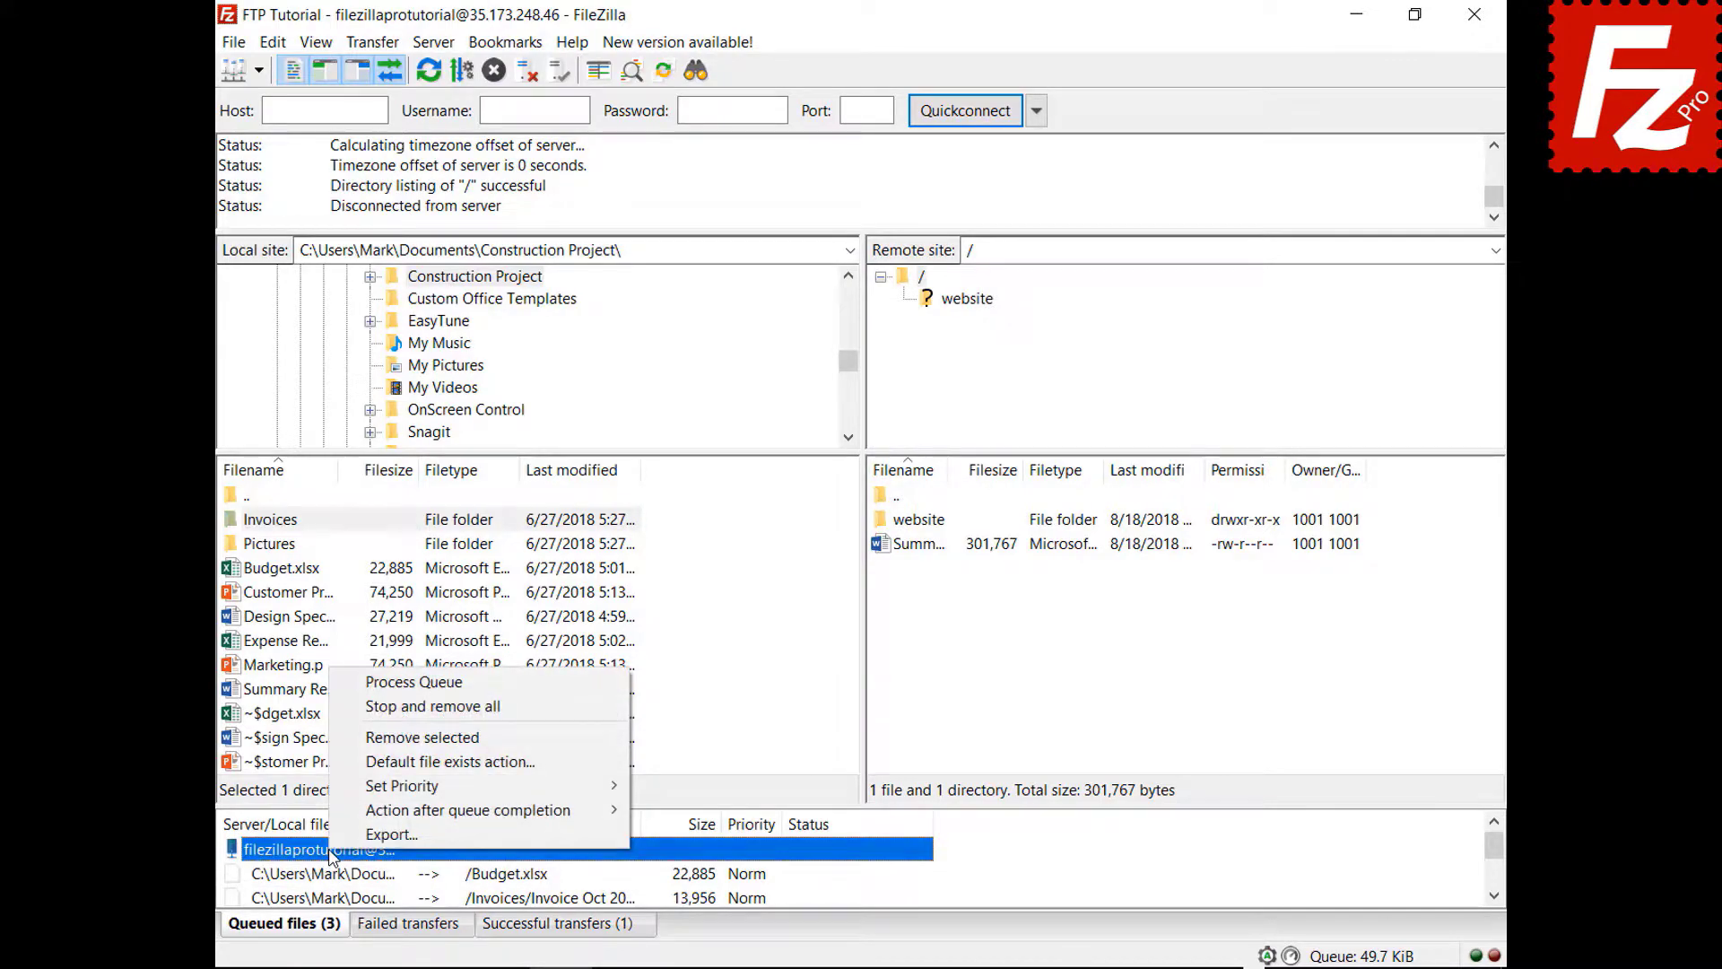
{"action": "left_click", "coordinate": [381, 683]}
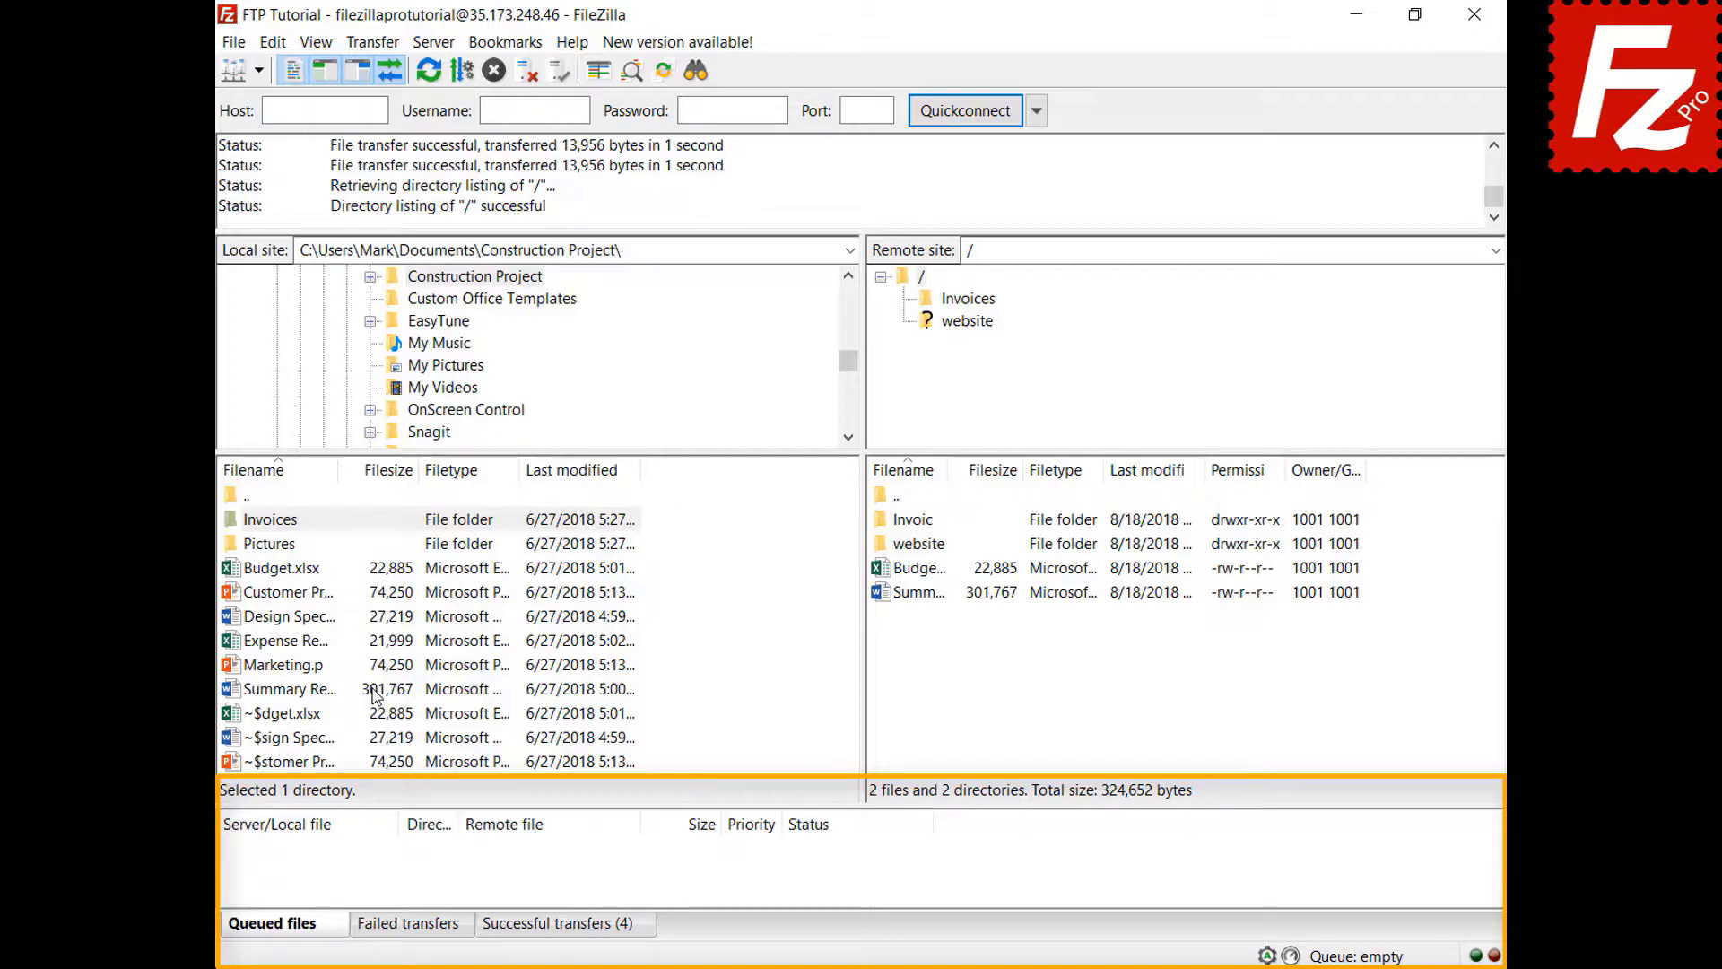
- Add Design Specs.docx and Expense Report.xlsx to the queue and sort it by size
{"action": "right_click", "coordinate": [299, 619]}
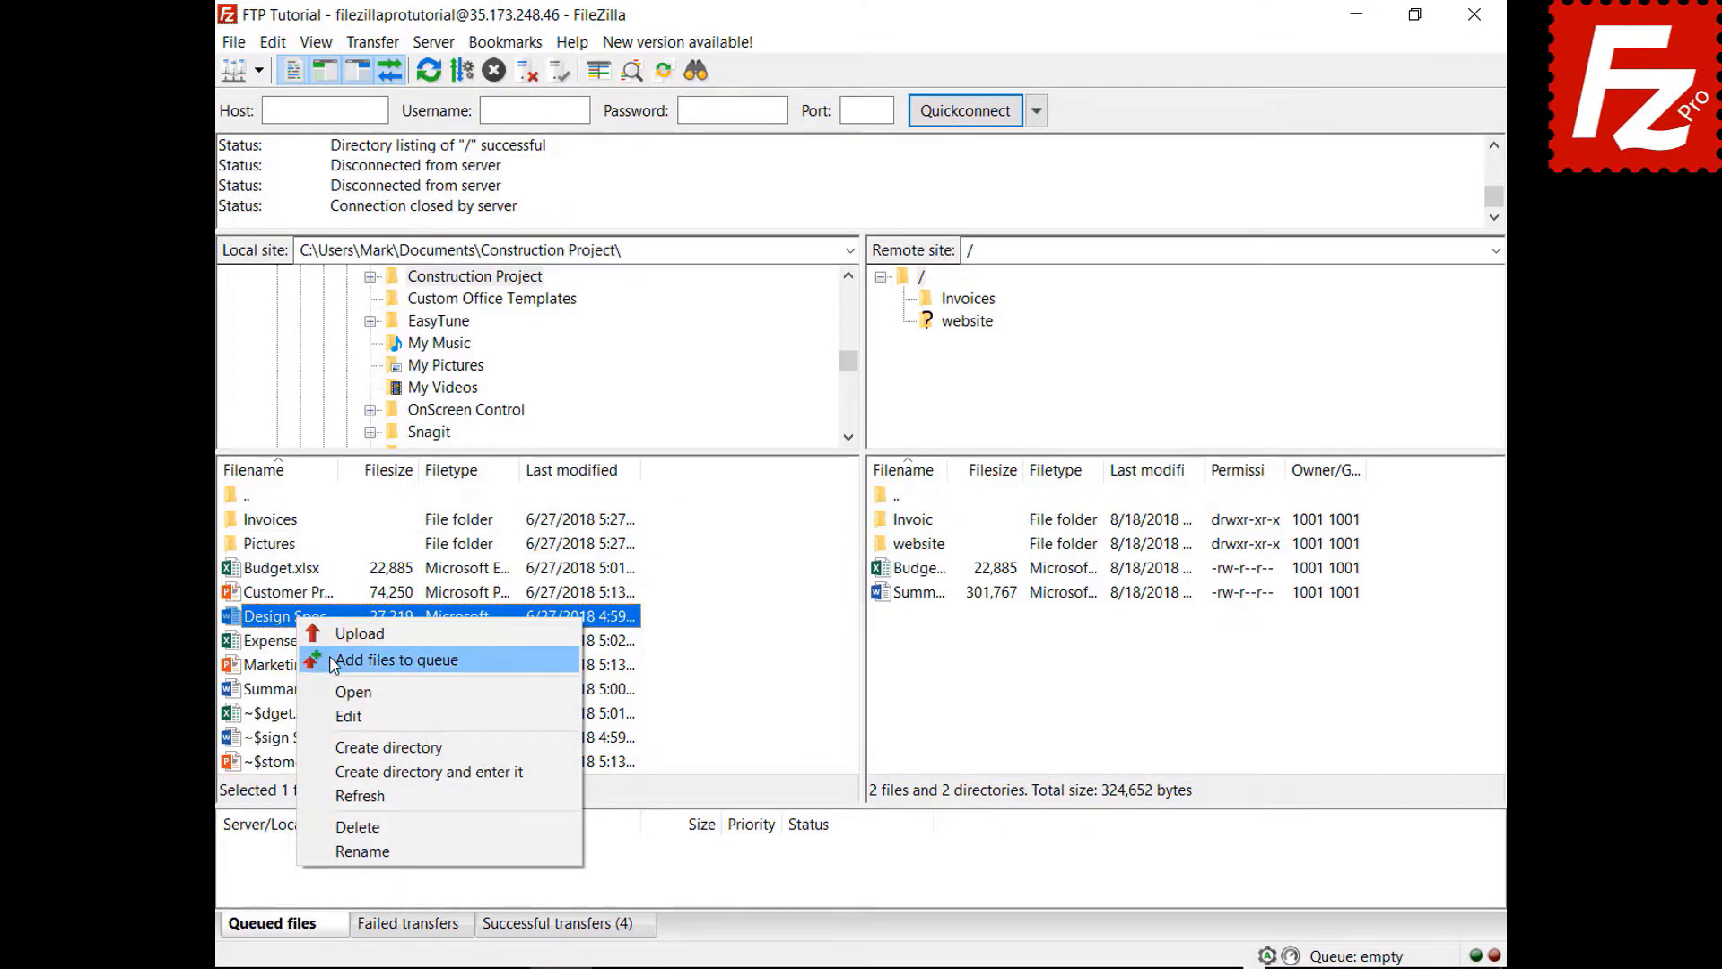
{"action": "left_click", "coordinate": [330, 657]}
{"action": "right_click", "coordinate": [308, 643]}
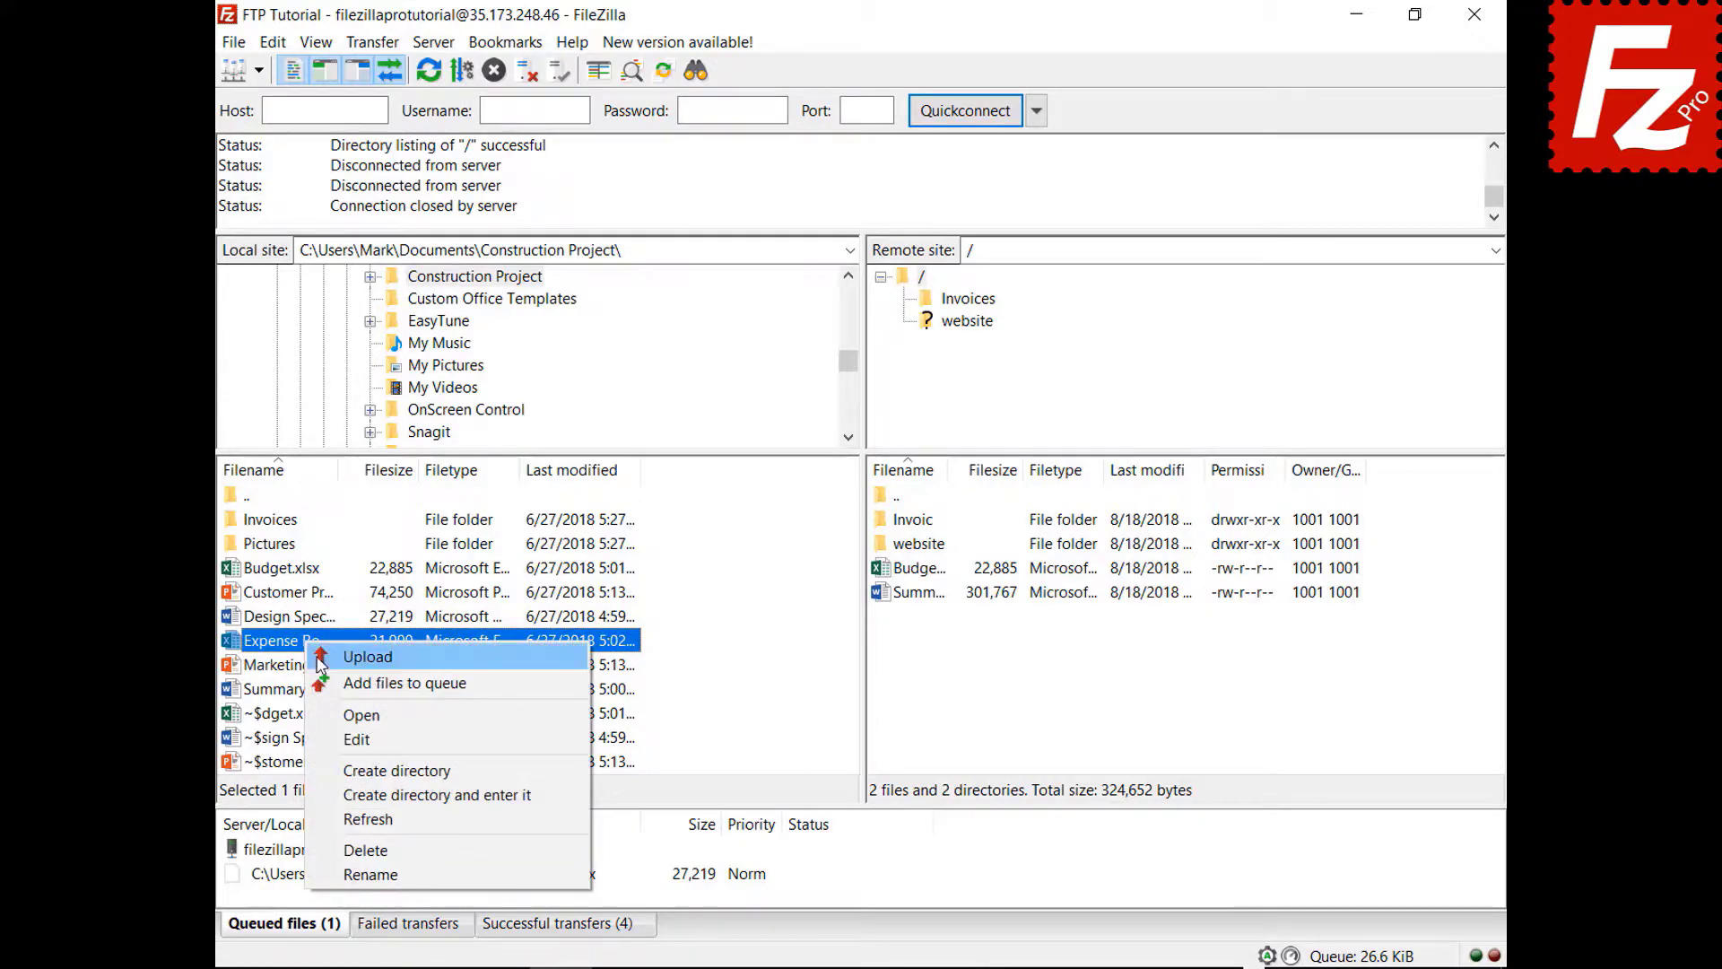
{"action": "left_click", "coordinate": [333, 681]}
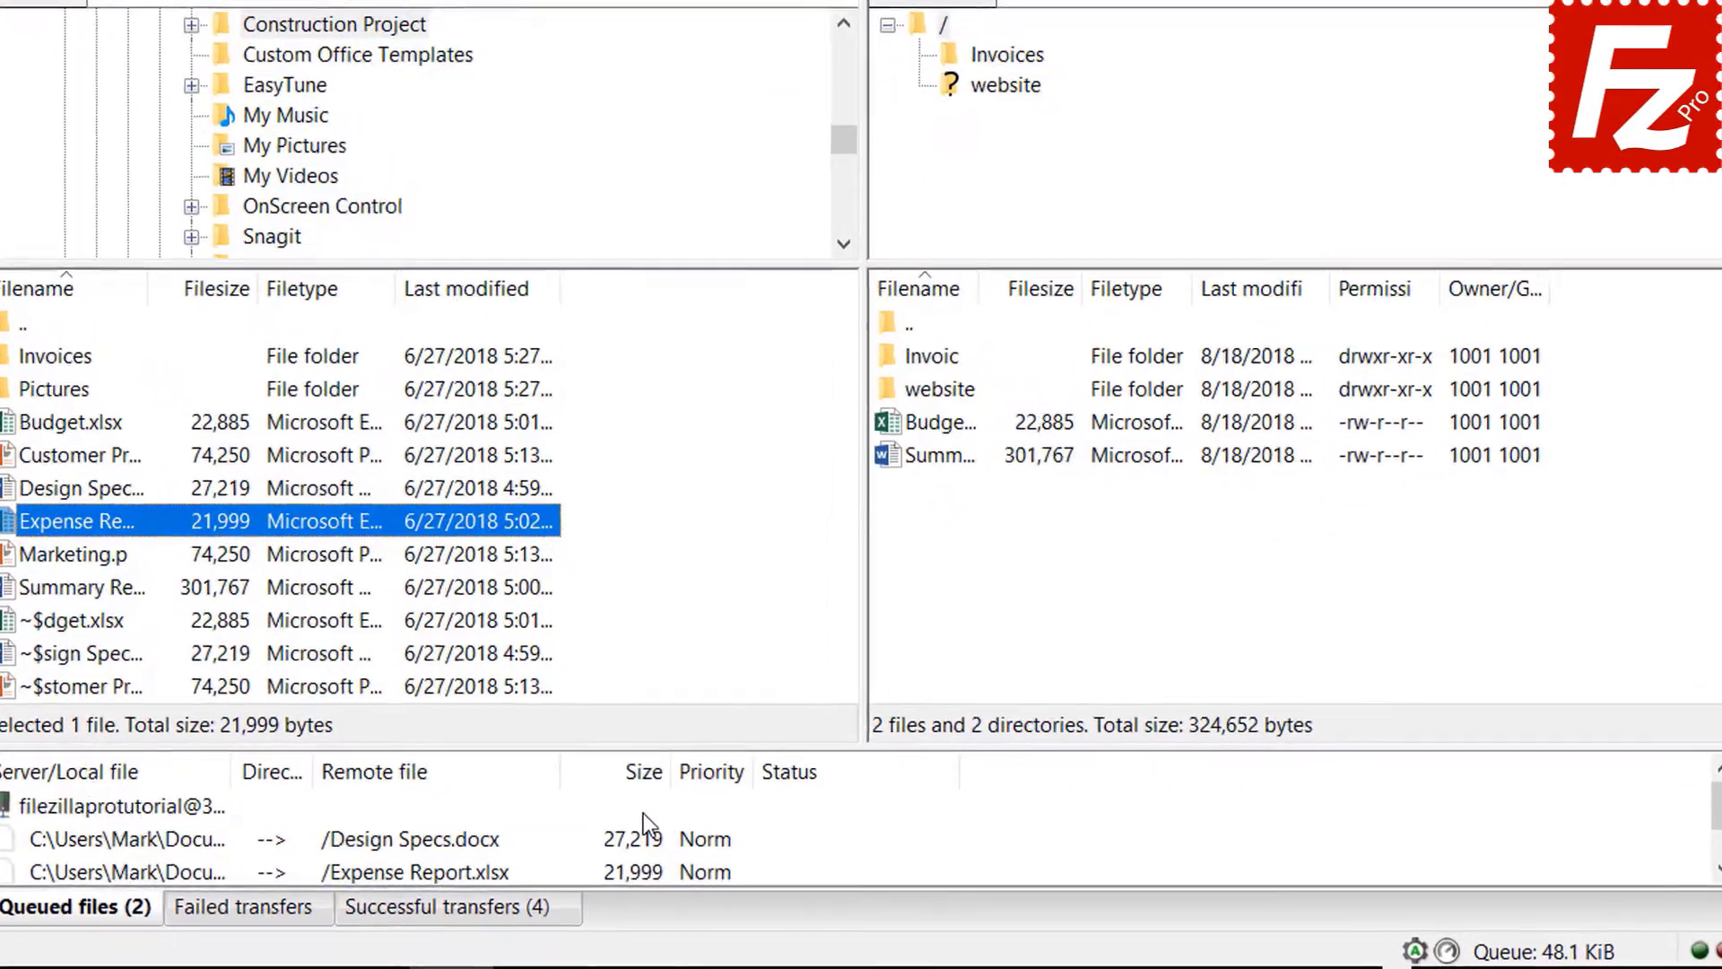
{"action": "left_click", "coordinate": [631, 767]}
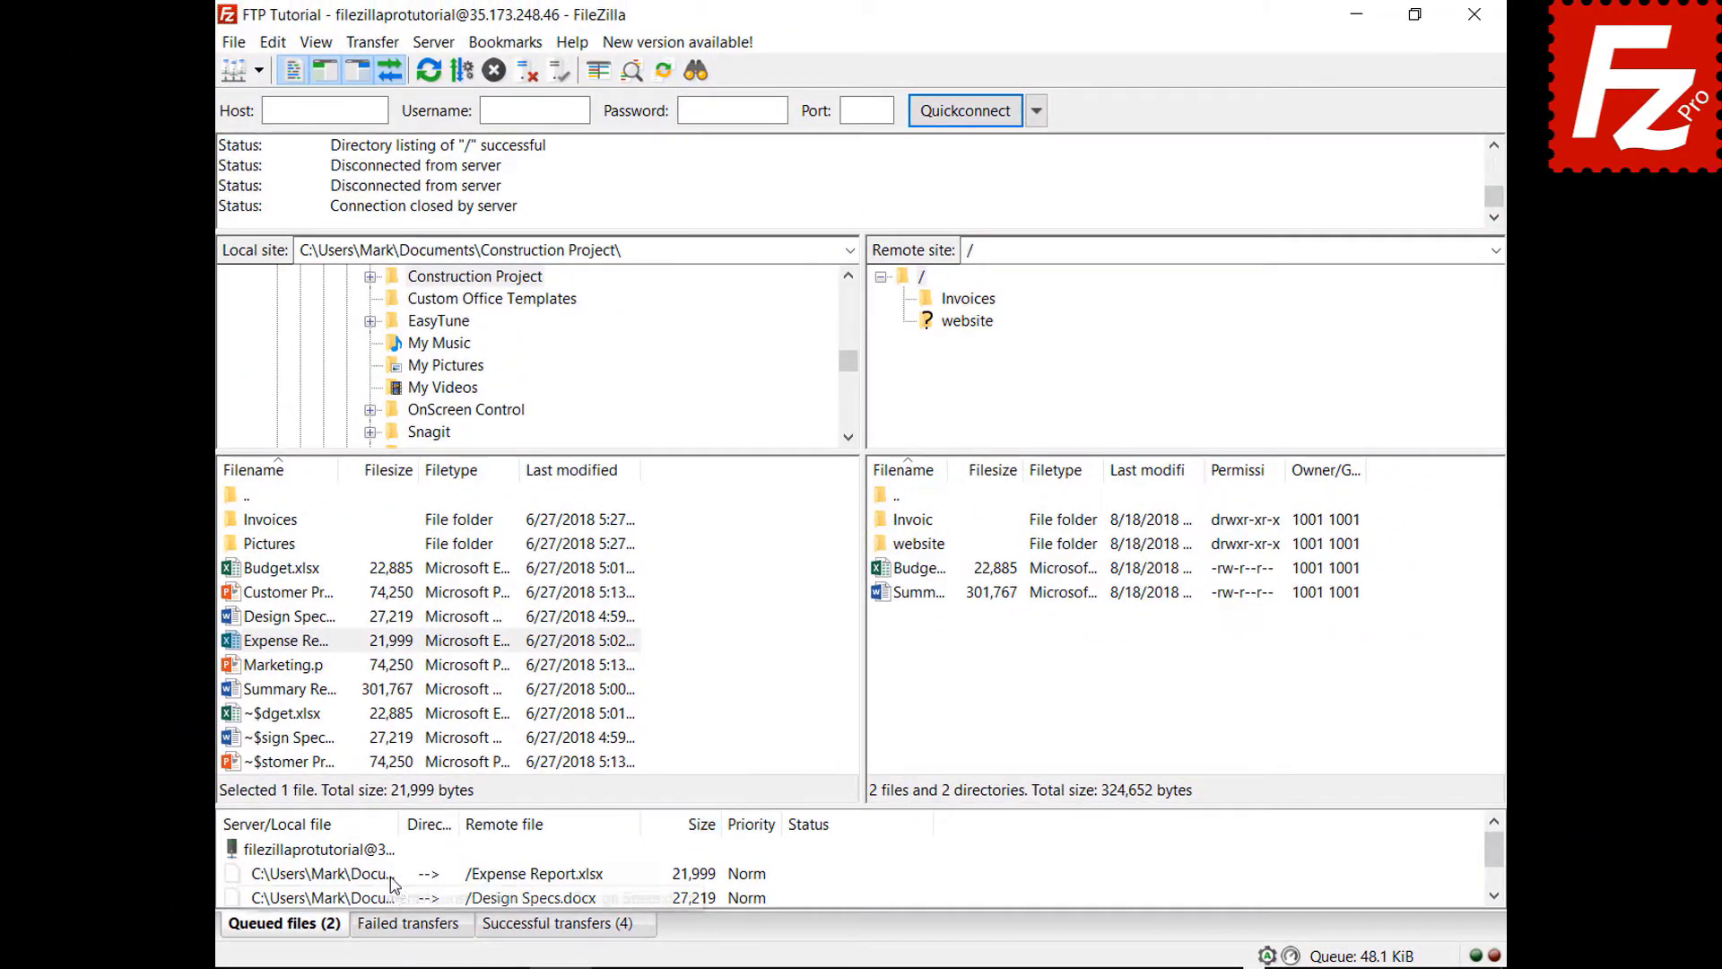
- Set the queued Expense Report's priority to High and process the queue
{"action": "right_click", "coordinate": [391, 875]}
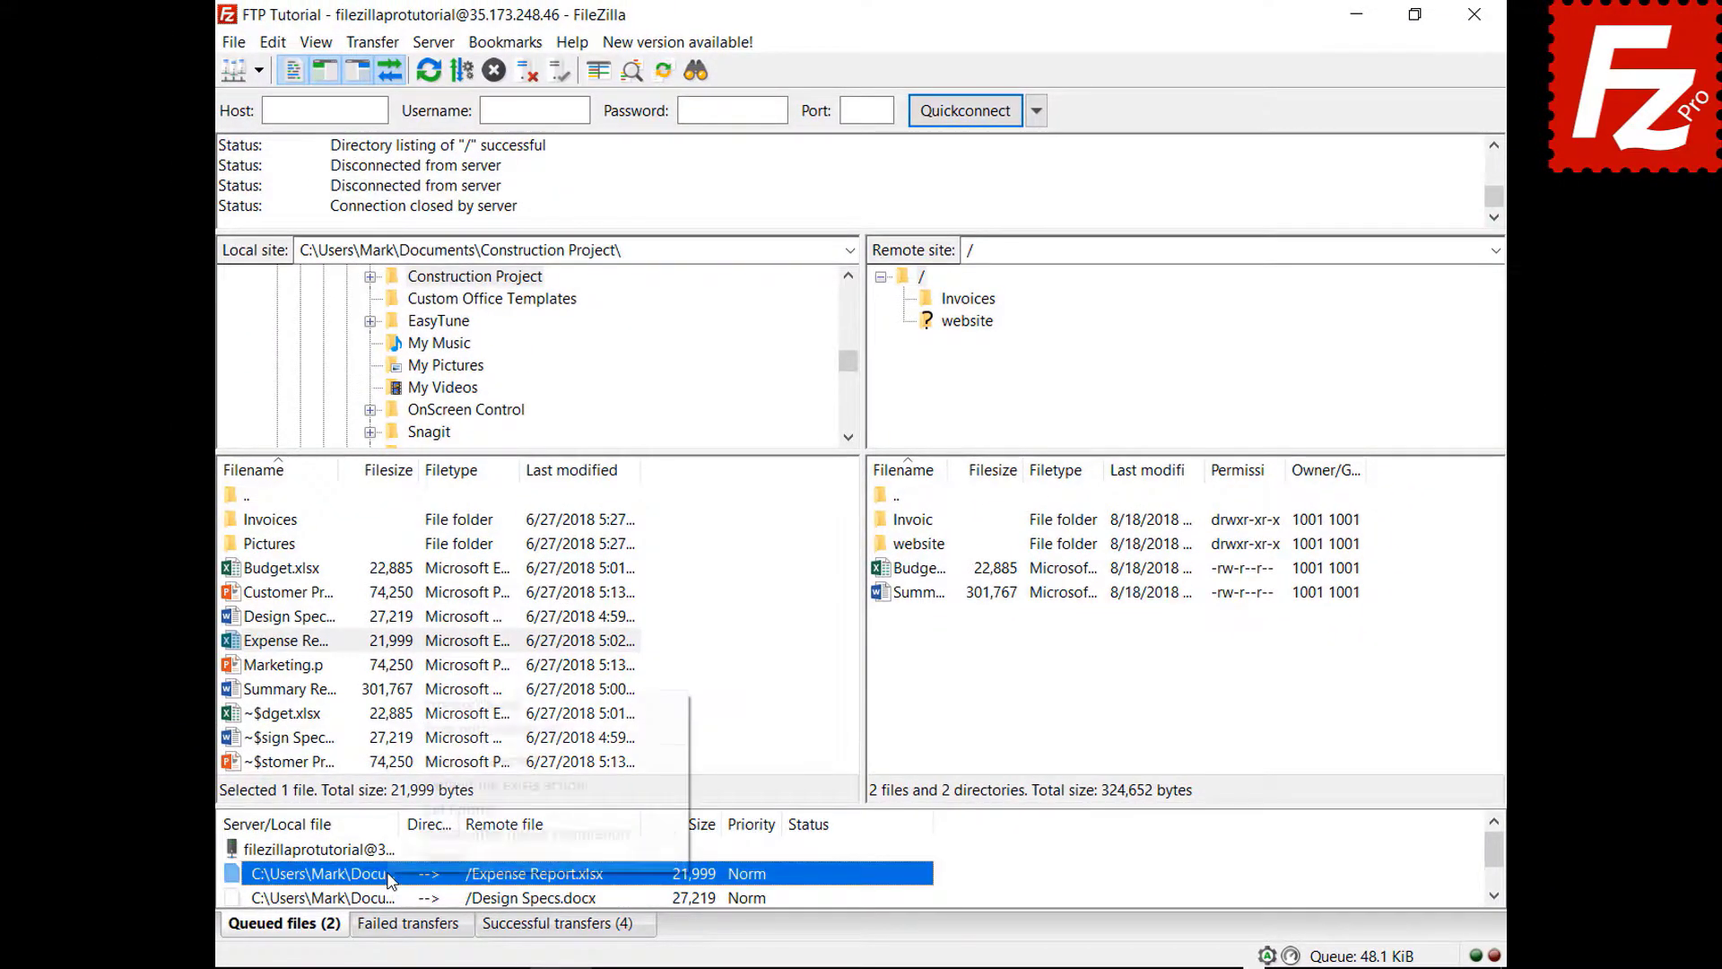
{"action": "mouse_move", "coordinate": [439, 818]}
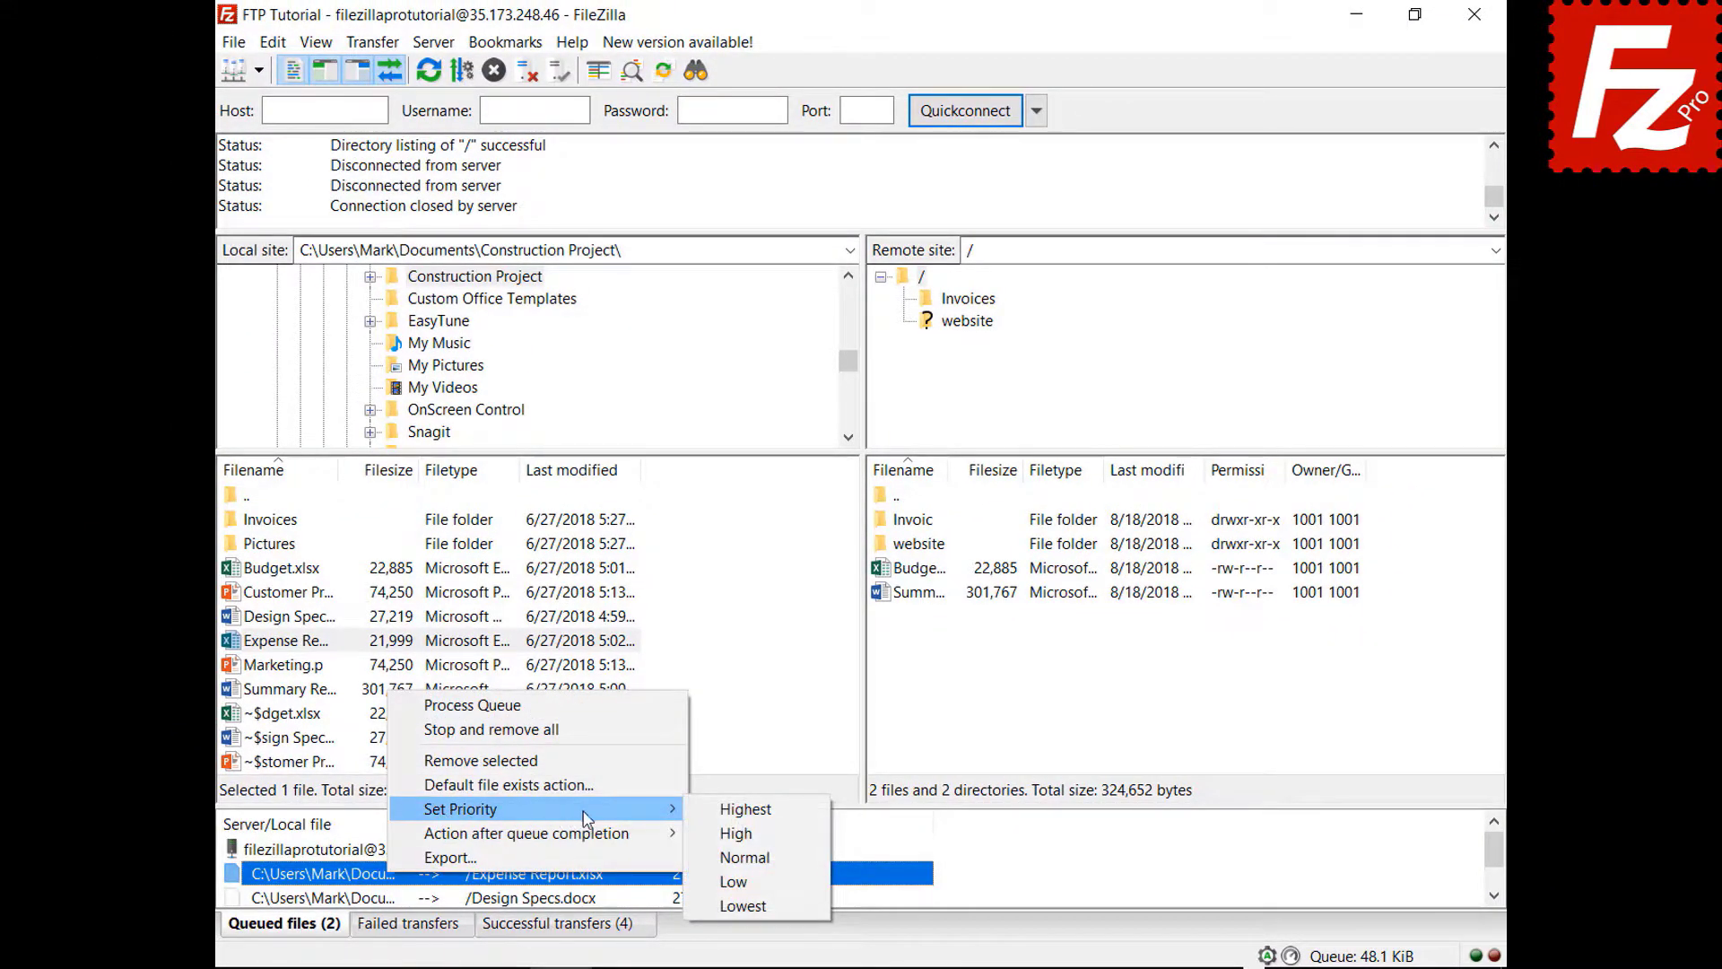
{"action": "left_click", "coordinate": [734, 810]}
{"action": "right_click", "coordinate": [360, 853]}
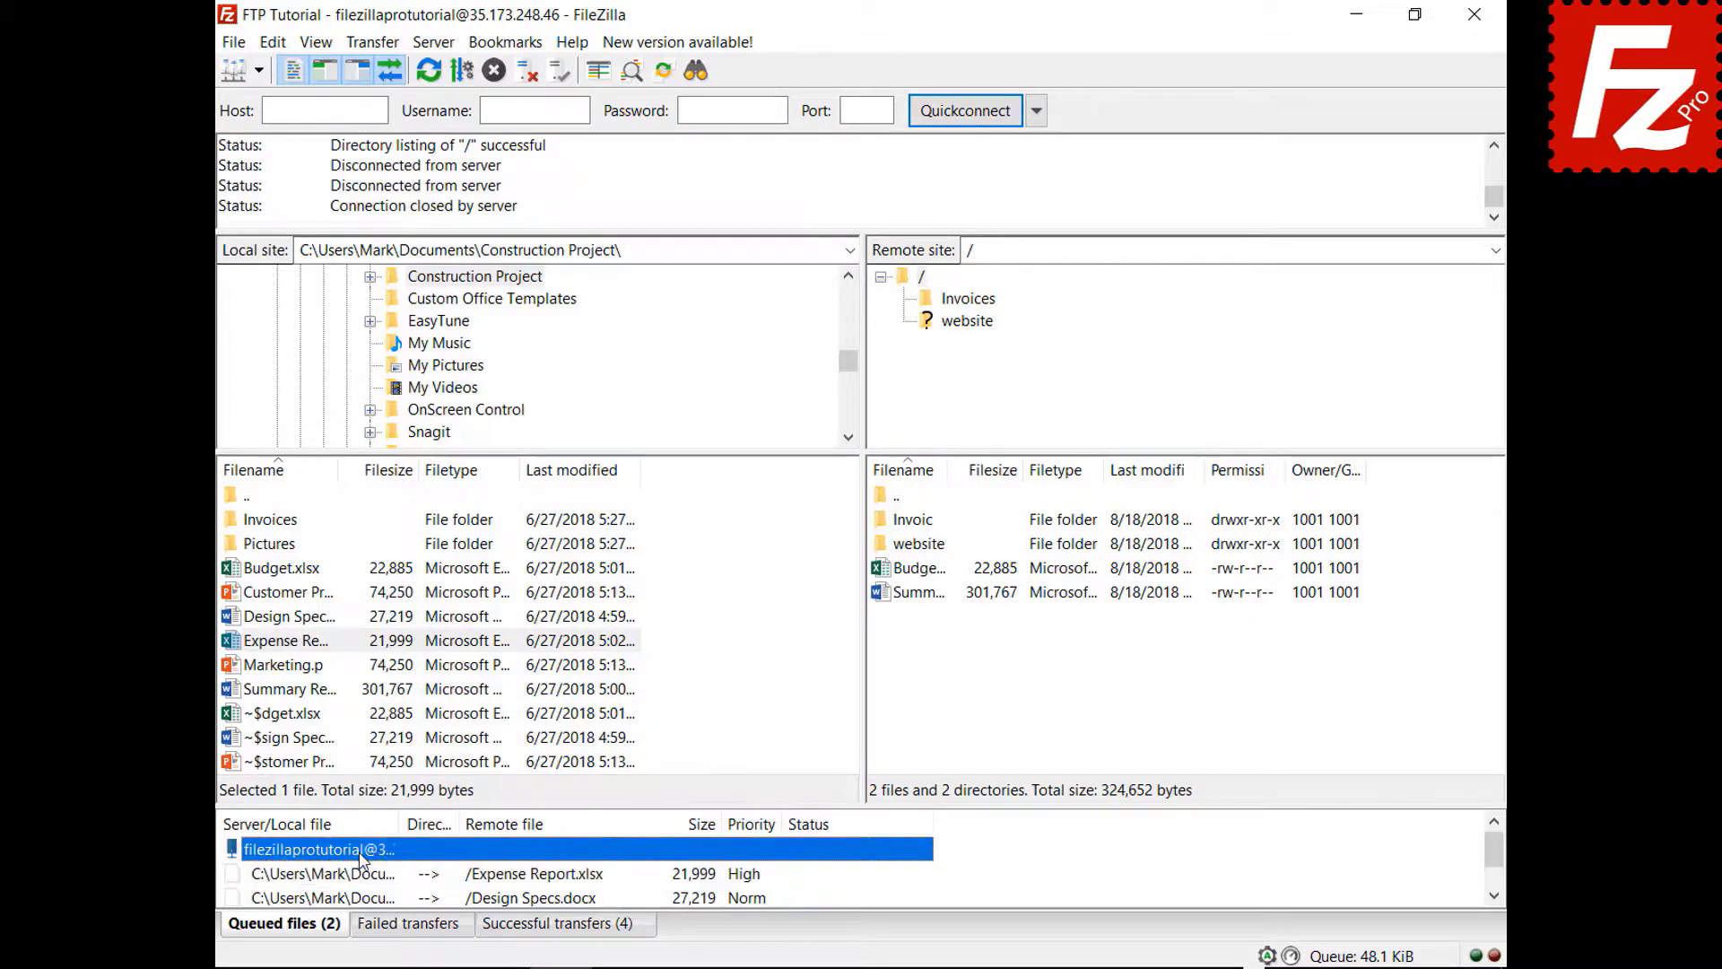
{"action": "left_click", "coordinate": [463, 687]}
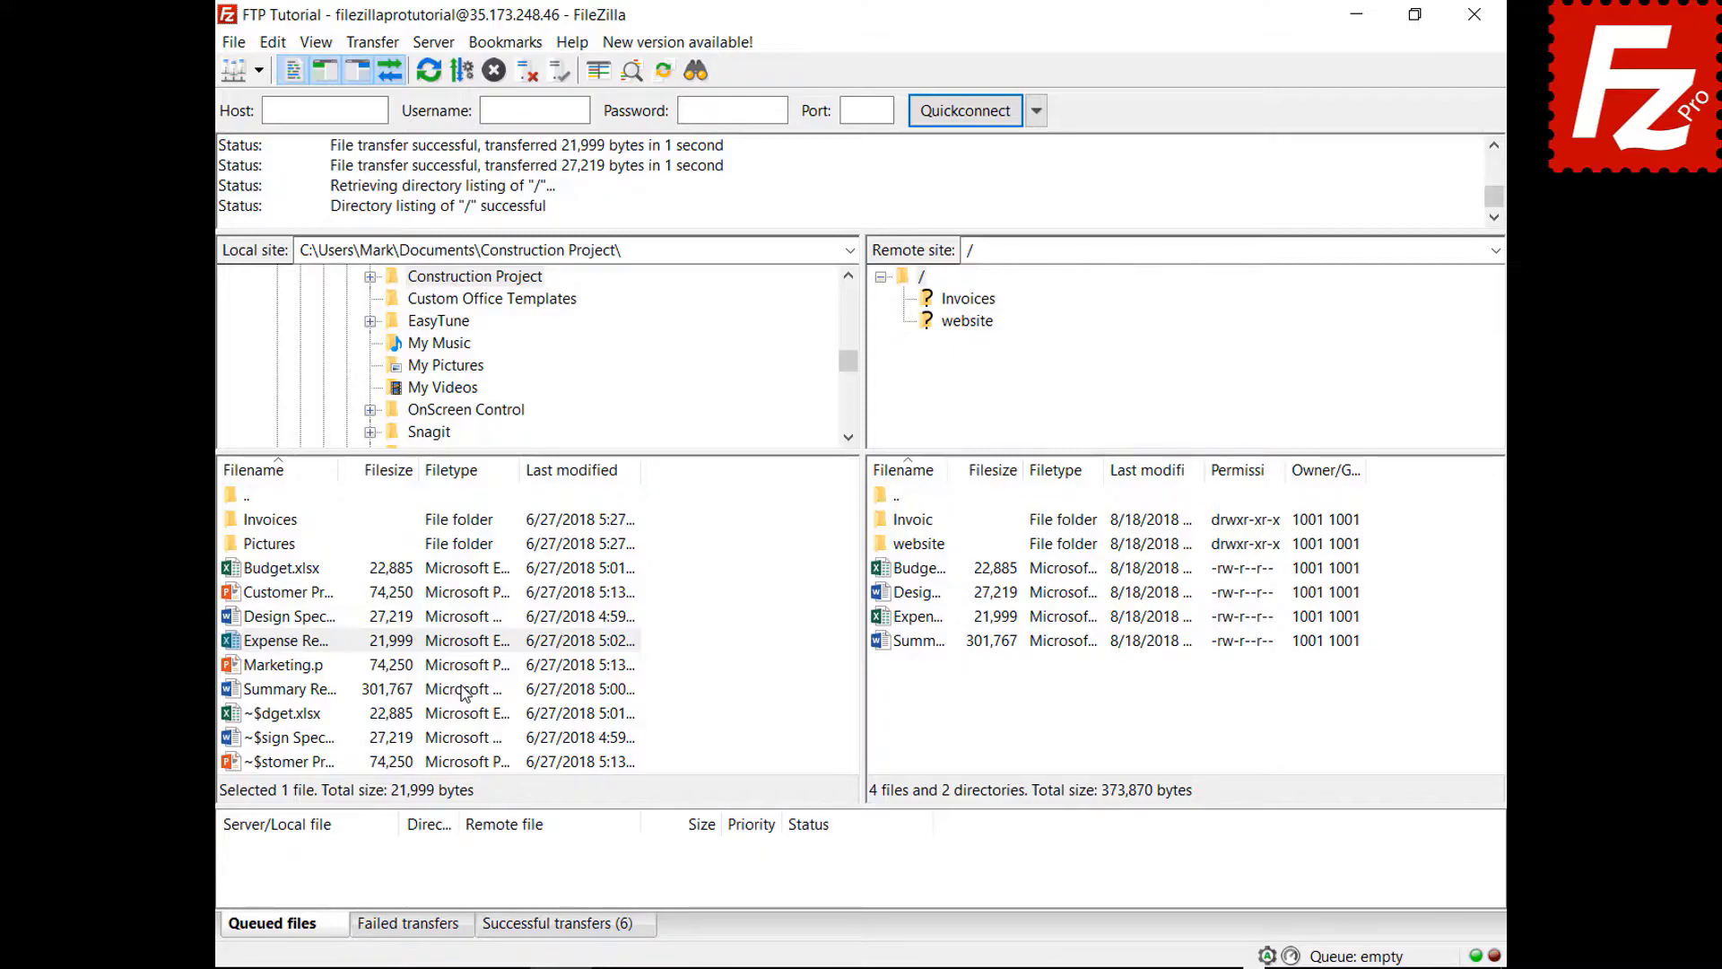
- Queue Budget.xlsx for upload and look at the default file exists action settings without changing them
{"action": "right_click", "coordinate": [310, 568]}
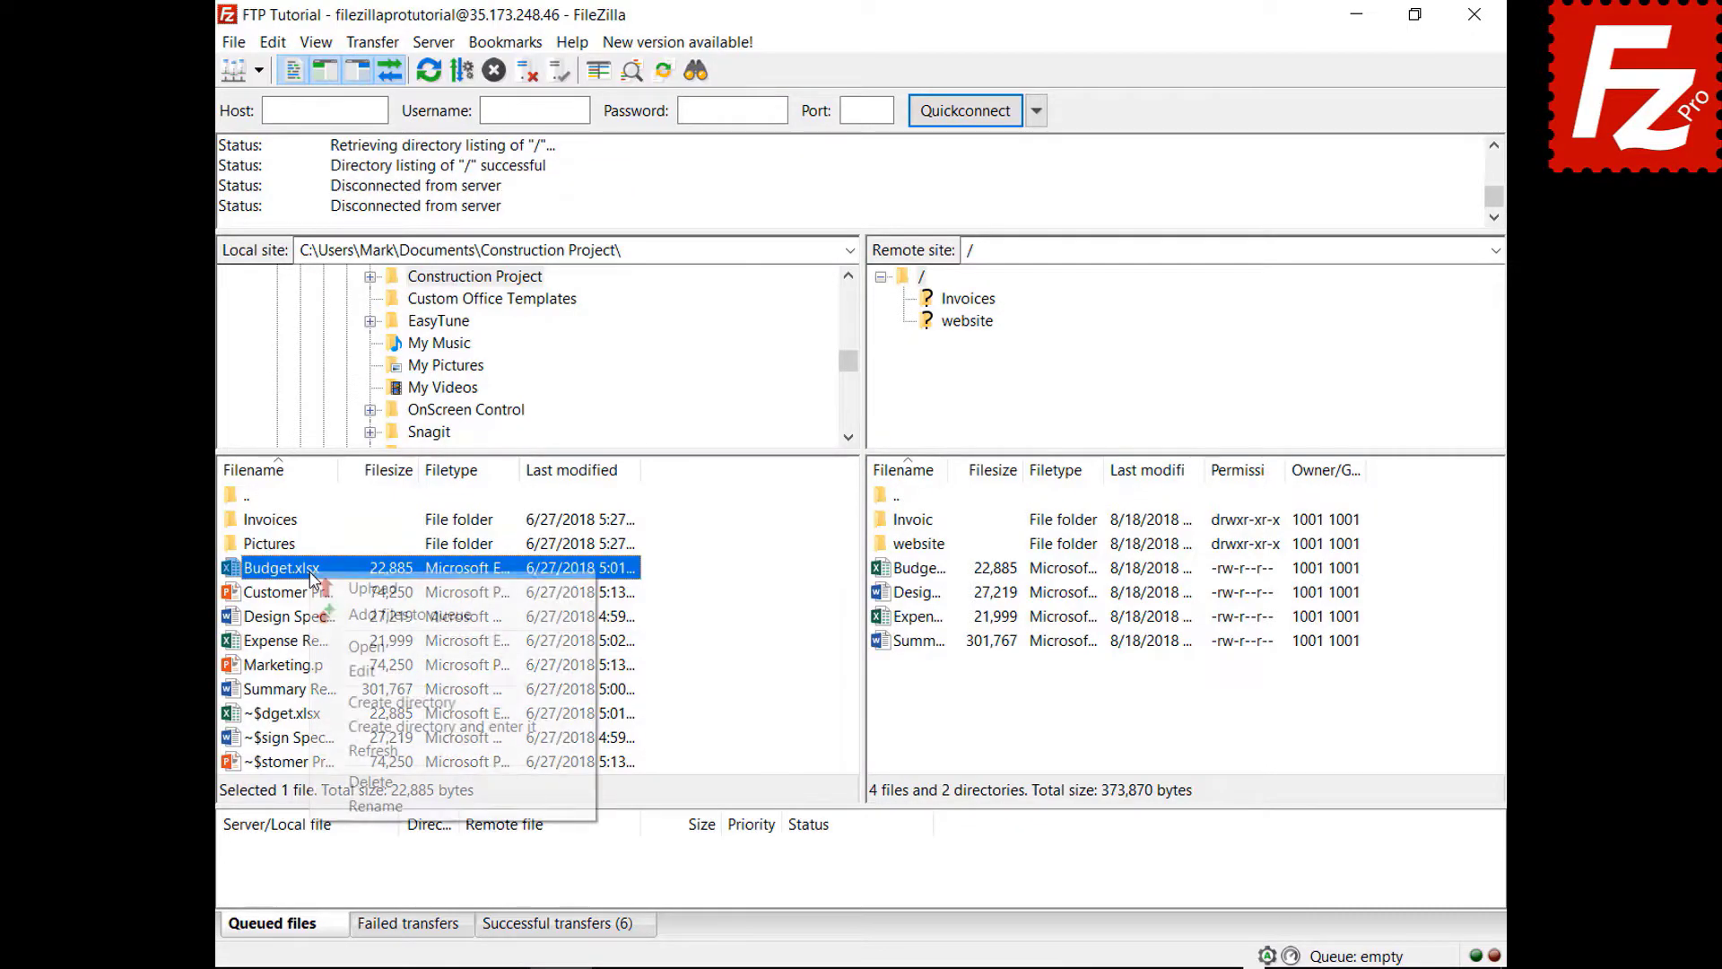
{"action": "left_click", "coordinate": [334, 617]}
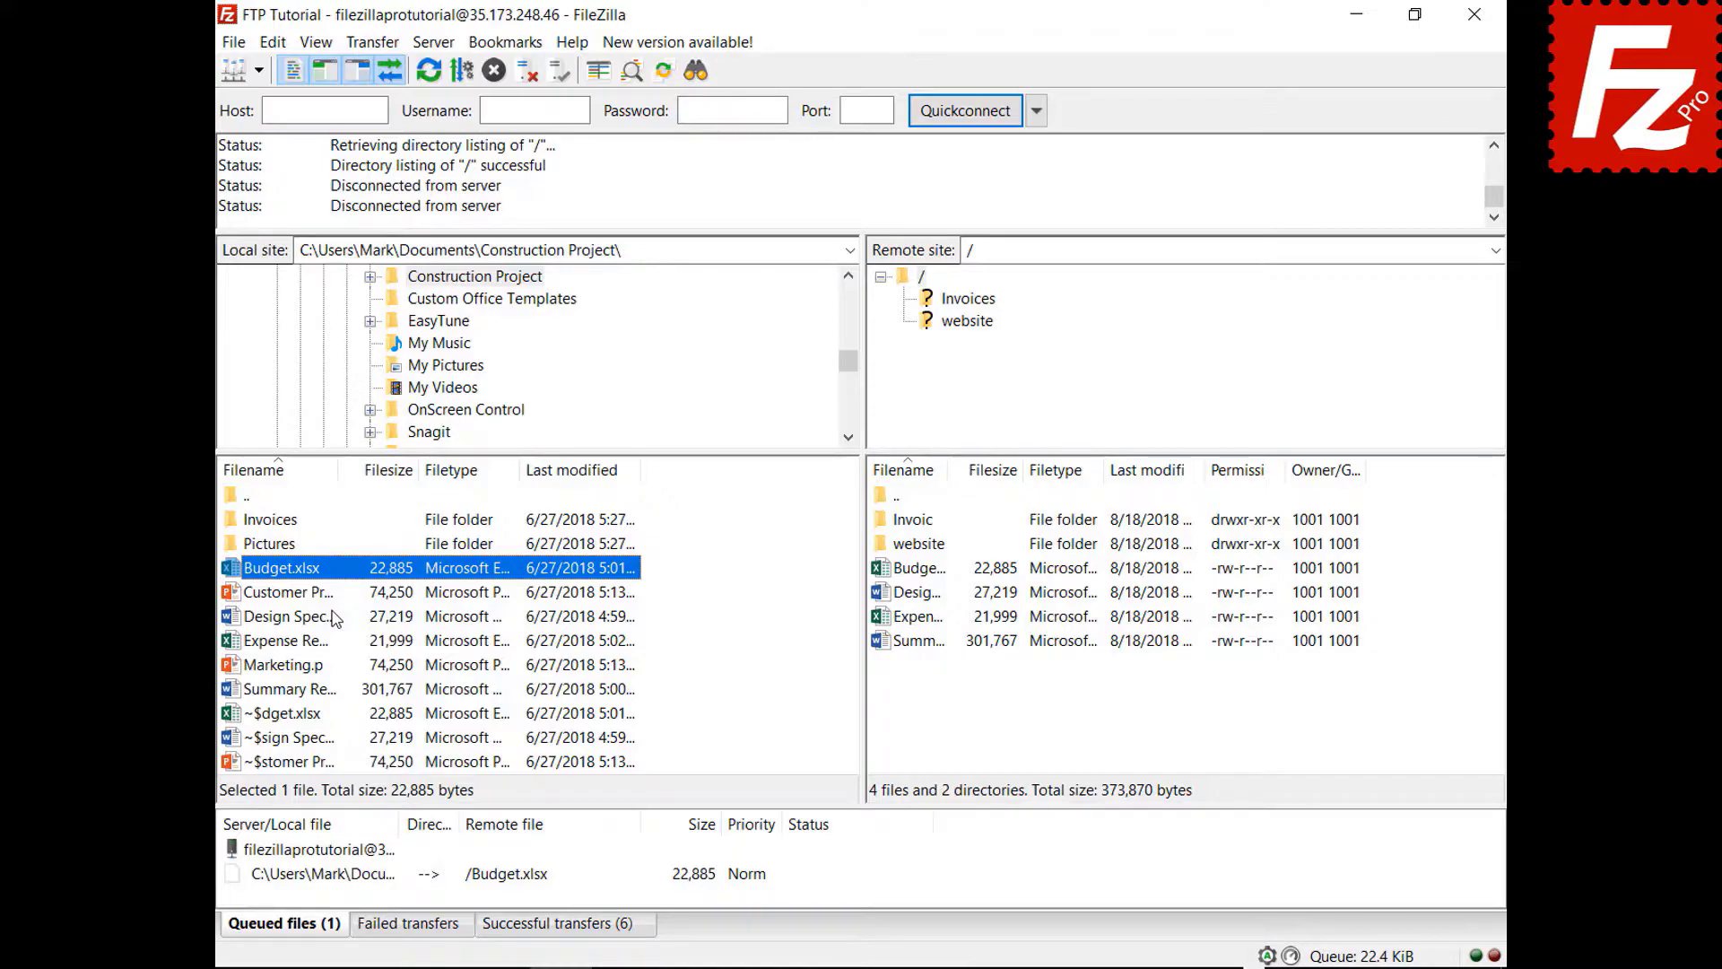
{"action": "left_click", "coordinate": [273, 44]}
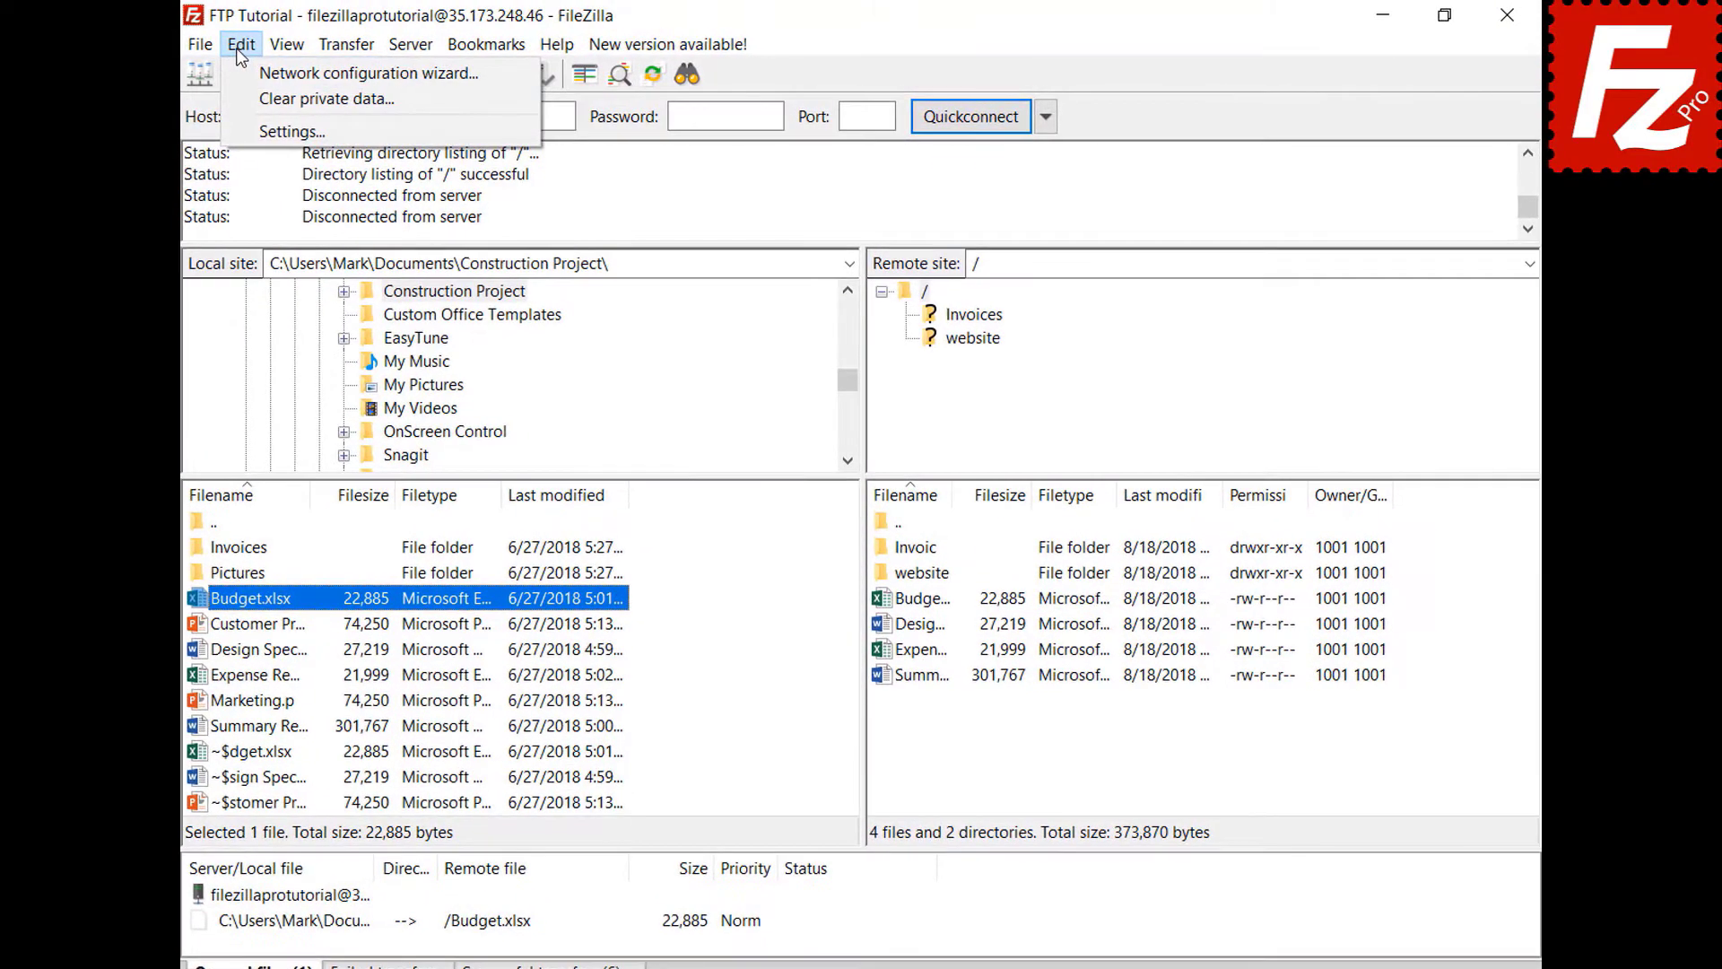
{"action": "left_click", "coordinate": [239, 128]}
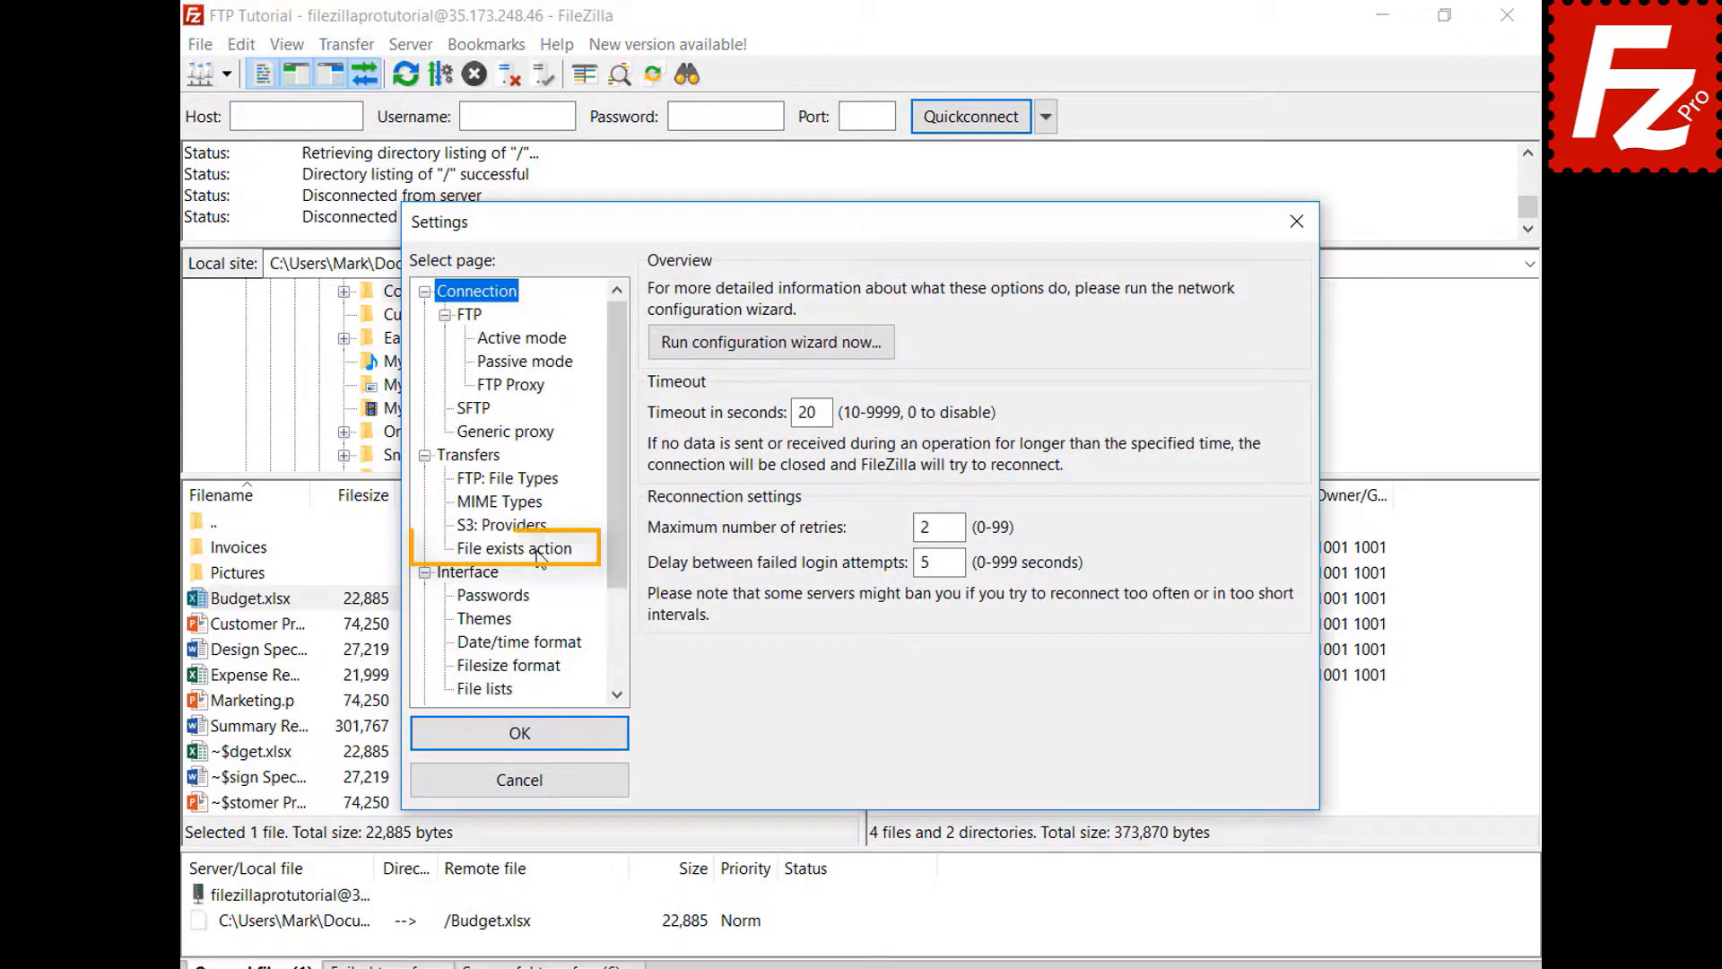
{"action": "left_click", "coordinate": [538, 549]}
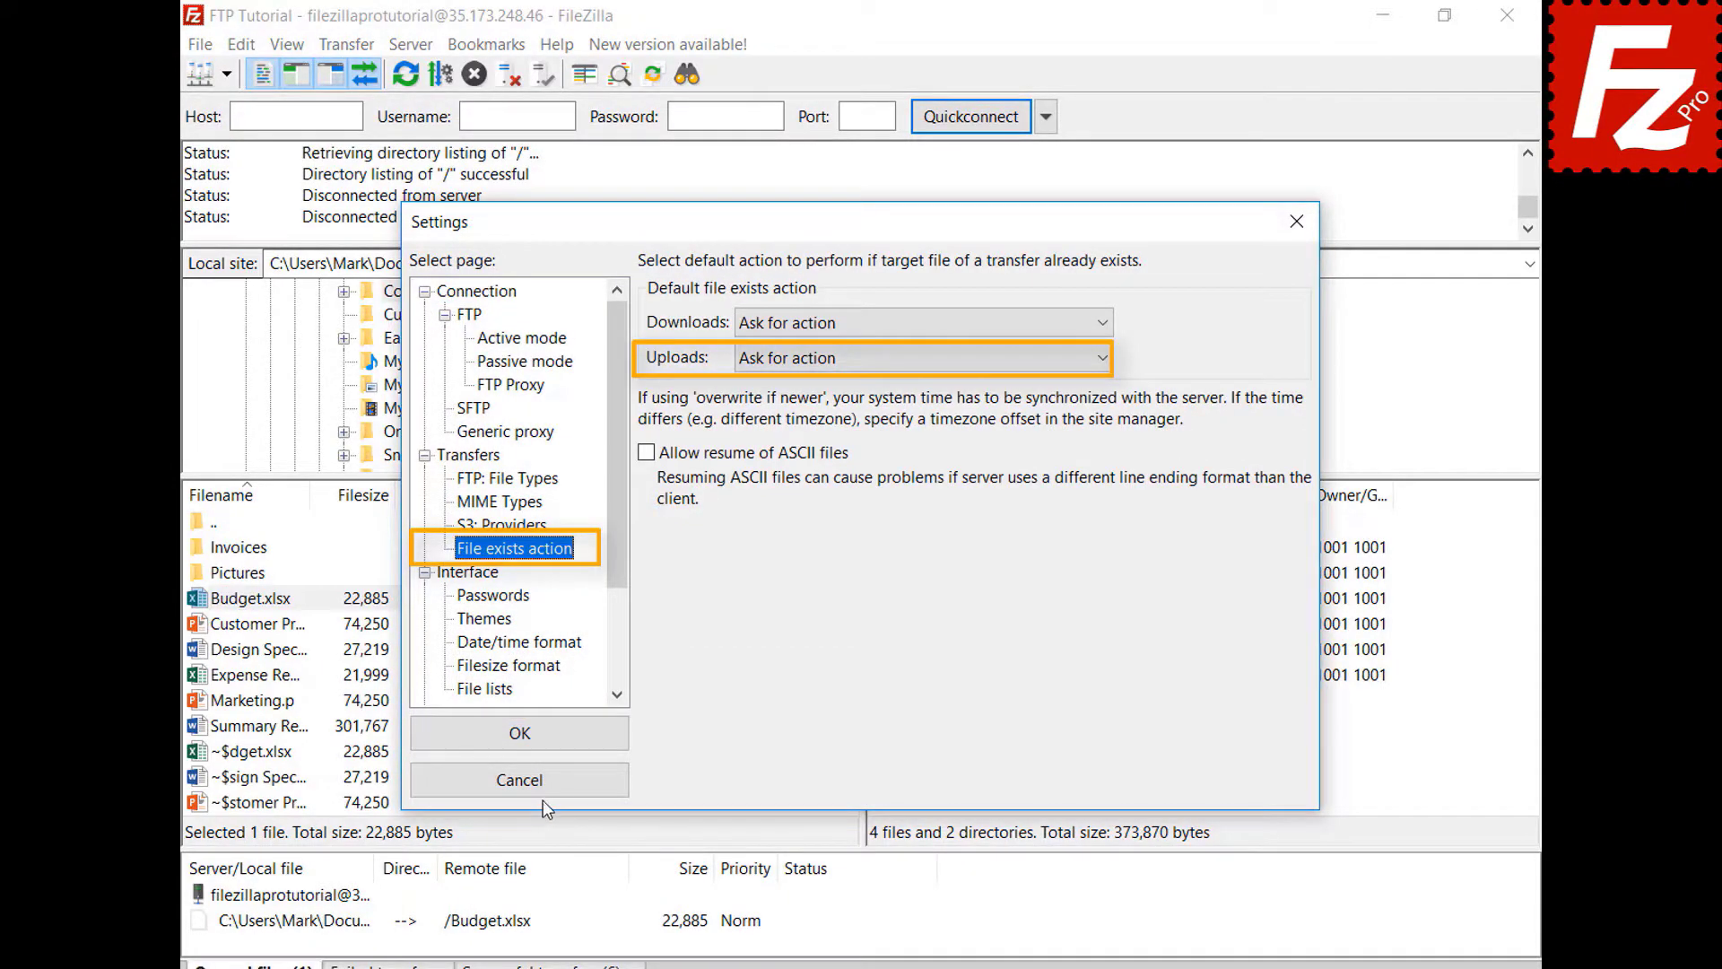
{"action": "left_click", "coordinate": [546, 782]}
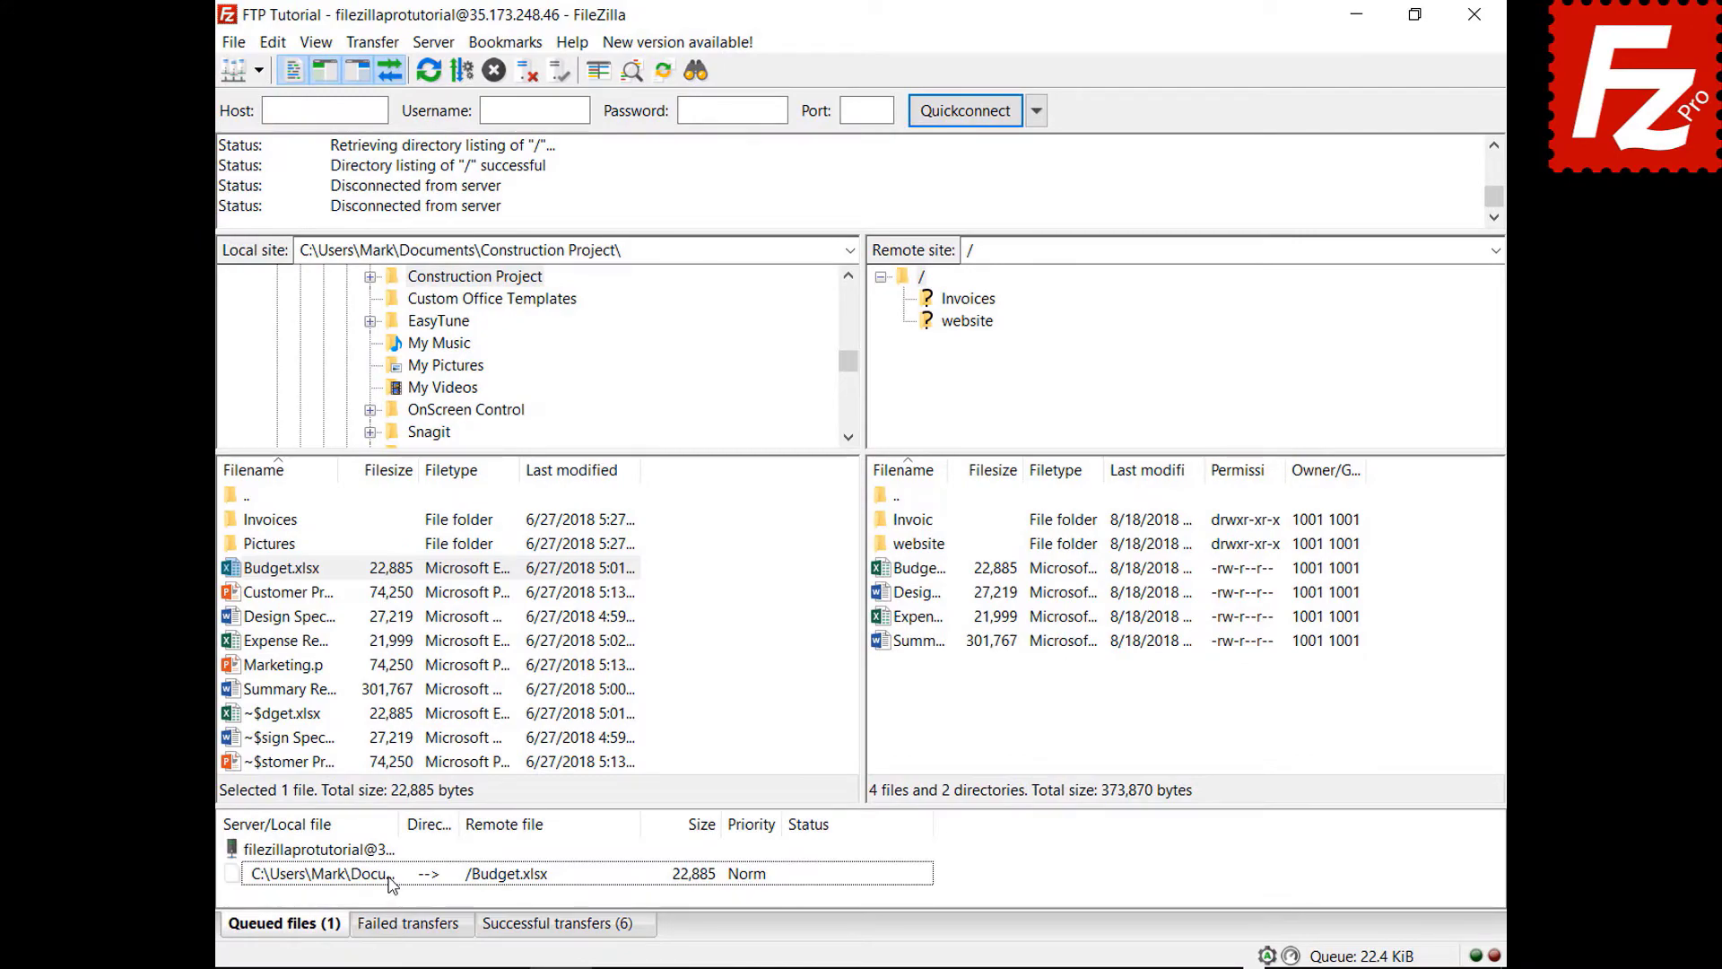
- Set the queued Budget.xlsx upload to Overwrite file and process the queue
{"action": "right_click", "coordinate": [392, 885]}
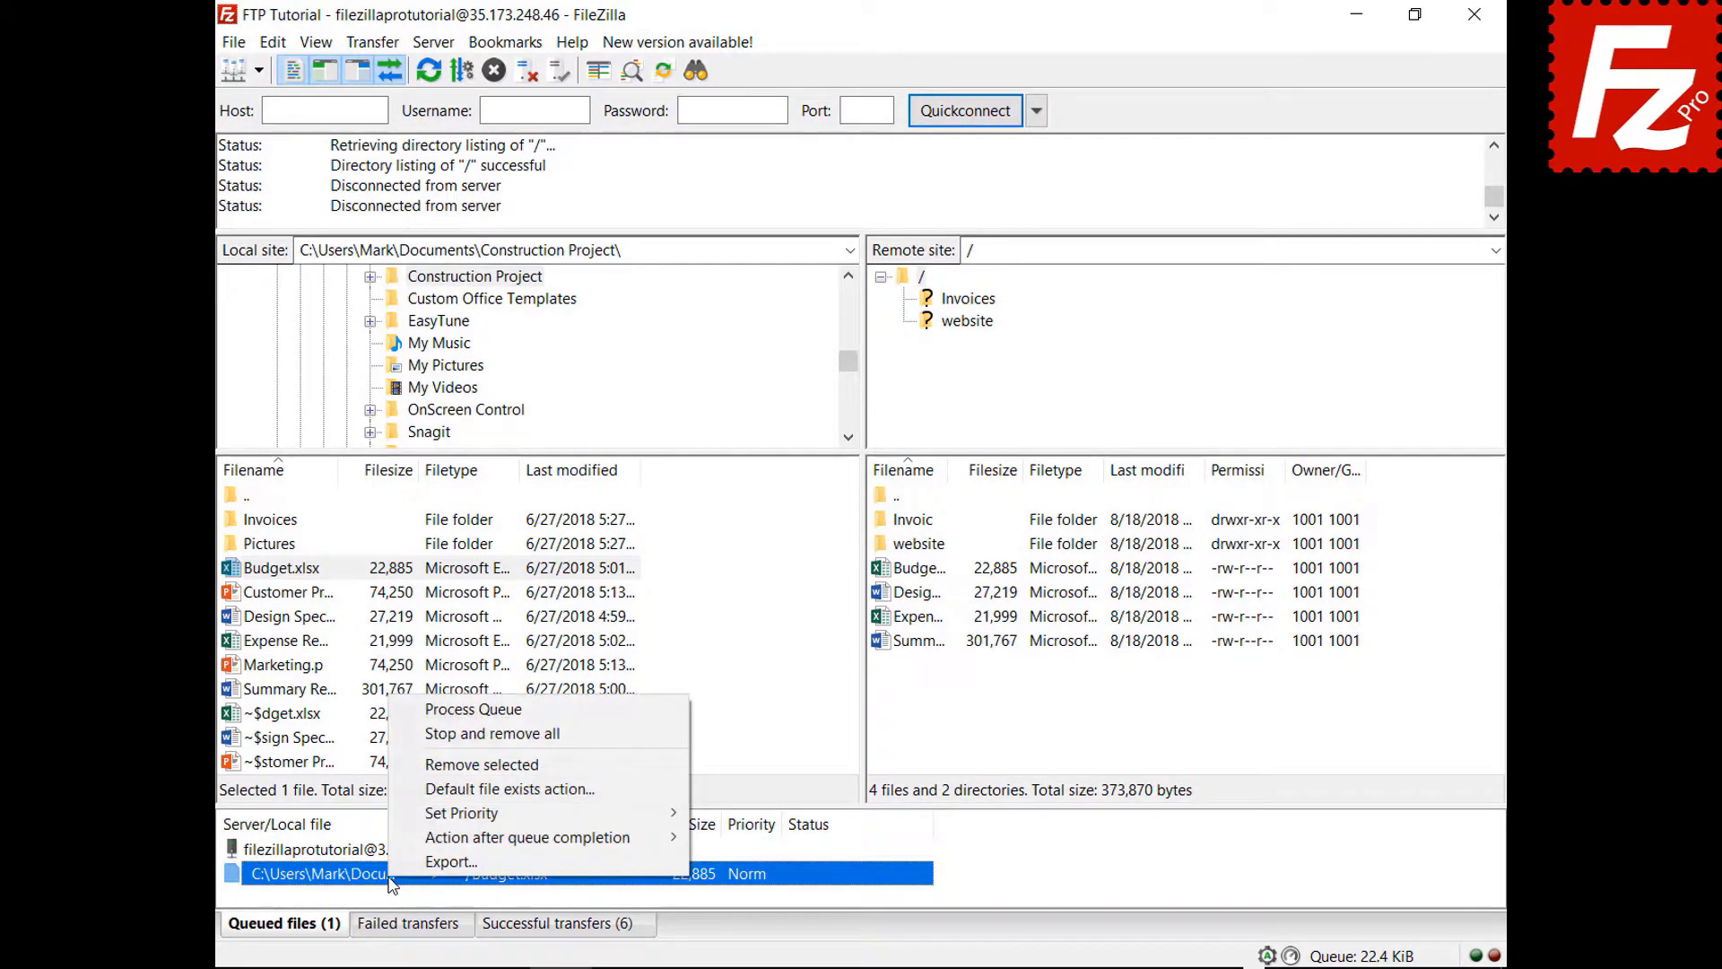
{"action": "left_click", "coordinate": [426, 791]}
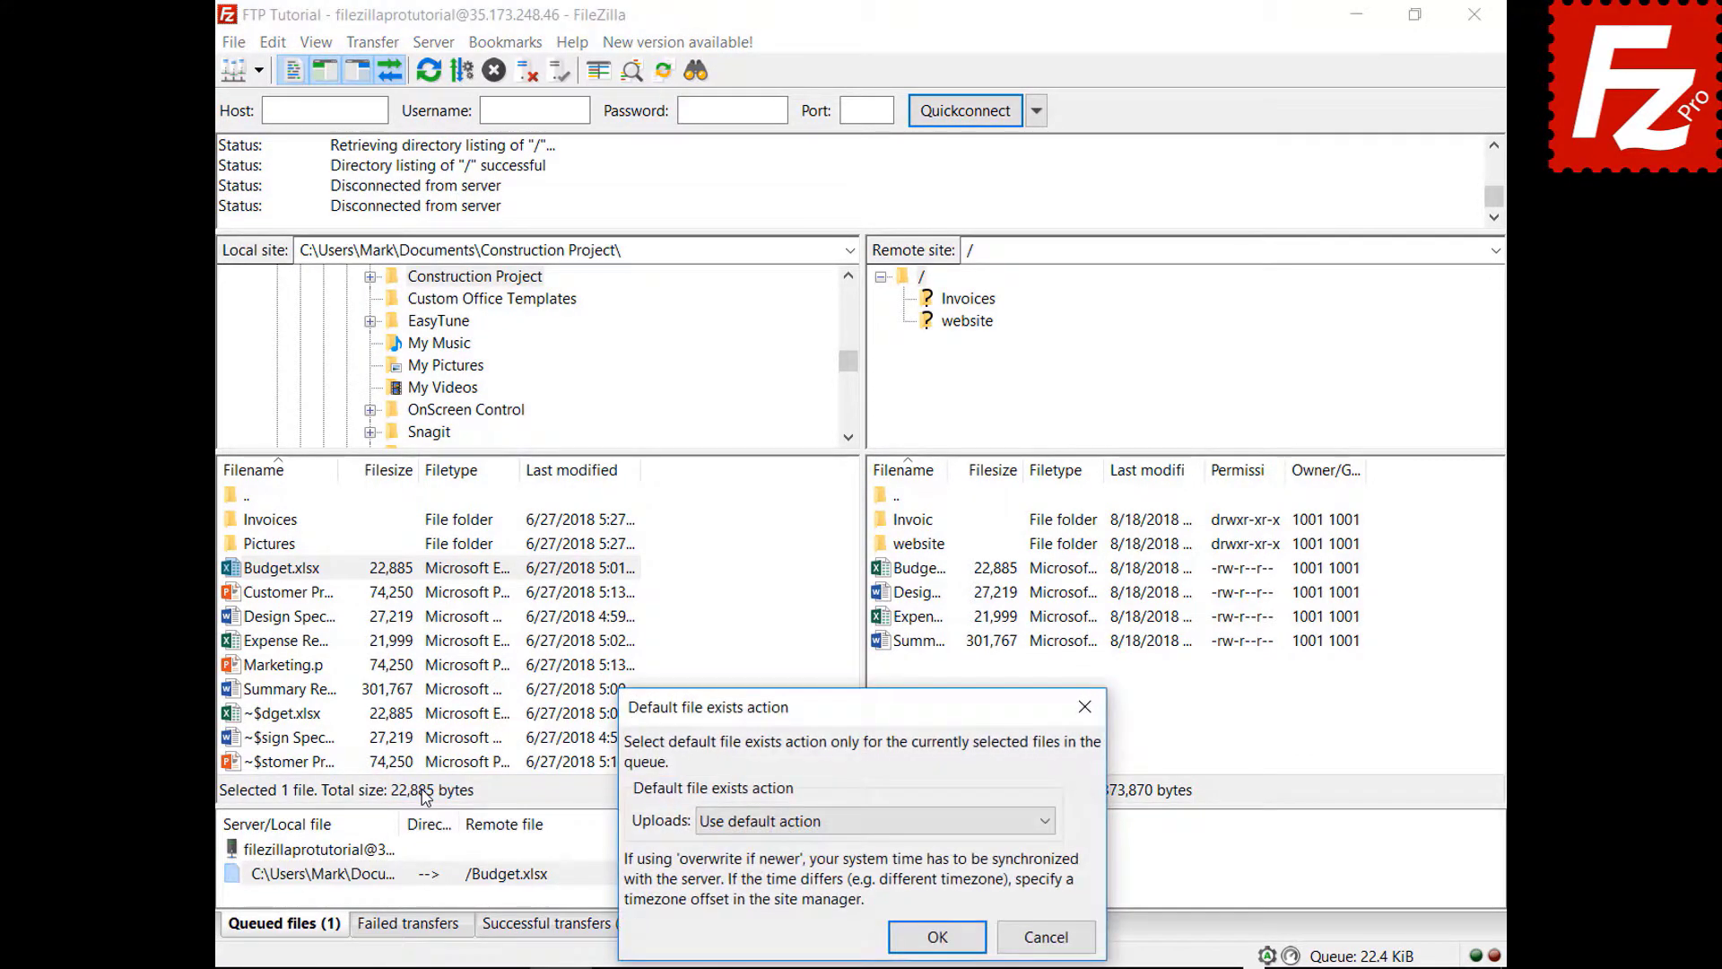
{"action": "left_click", "coordinate": [751, 829]}
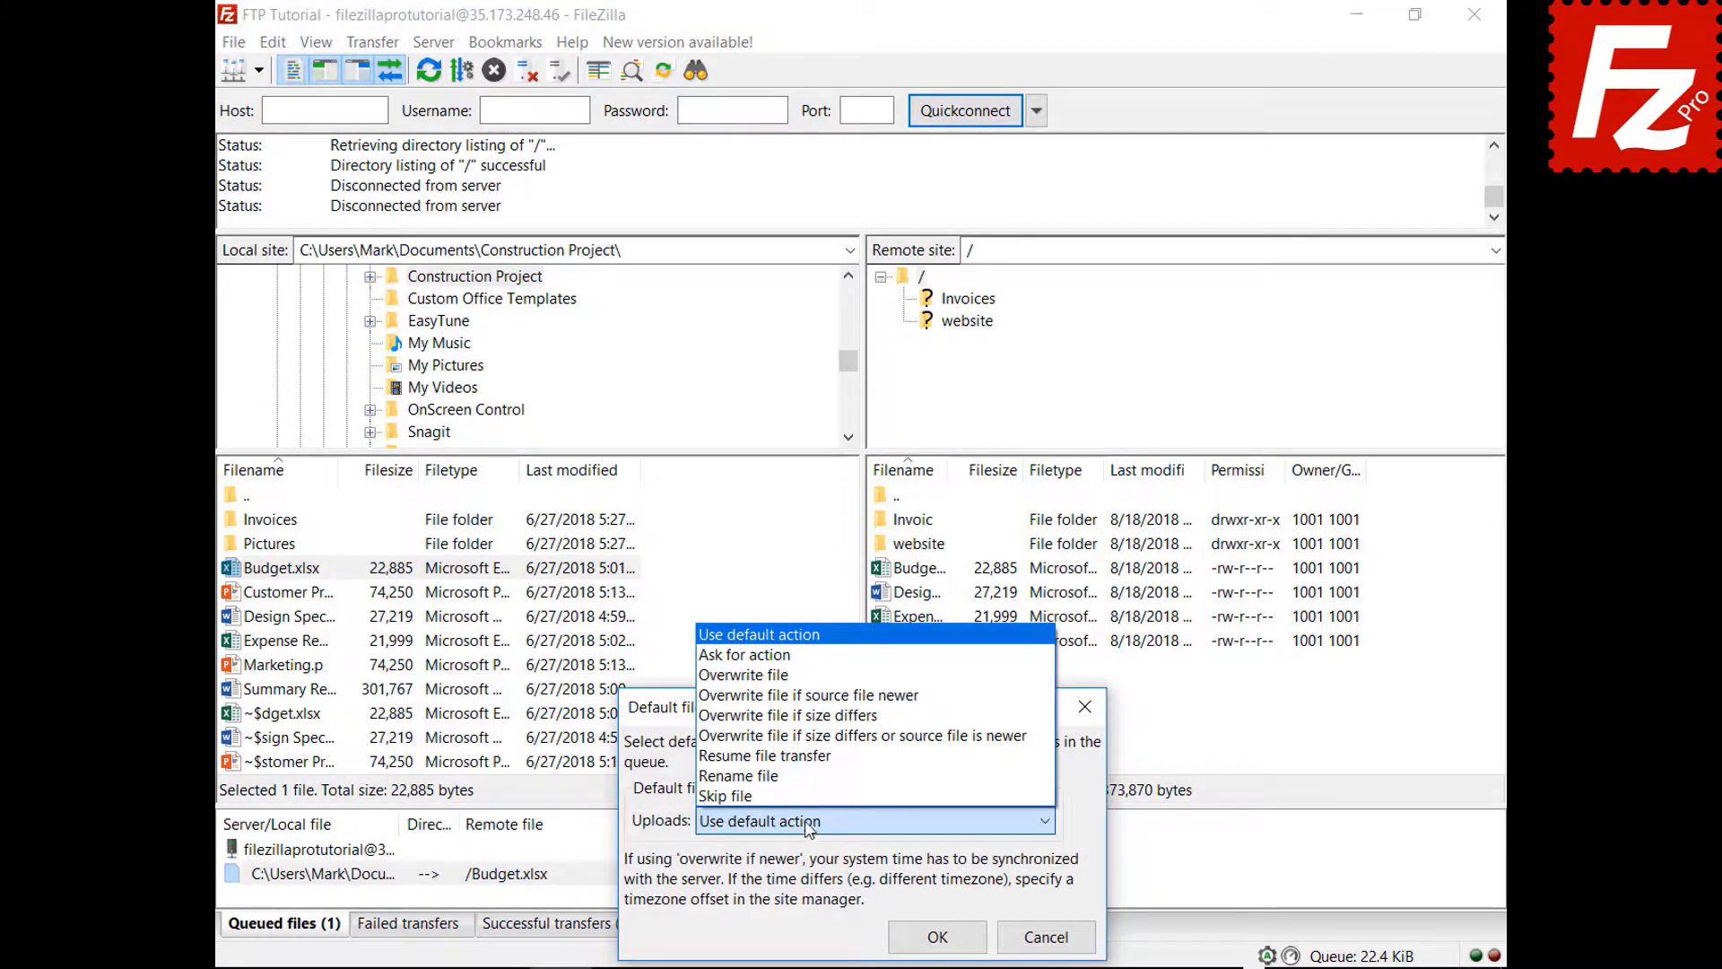
{"action": "left_click", "coordinate": [791, 678]}
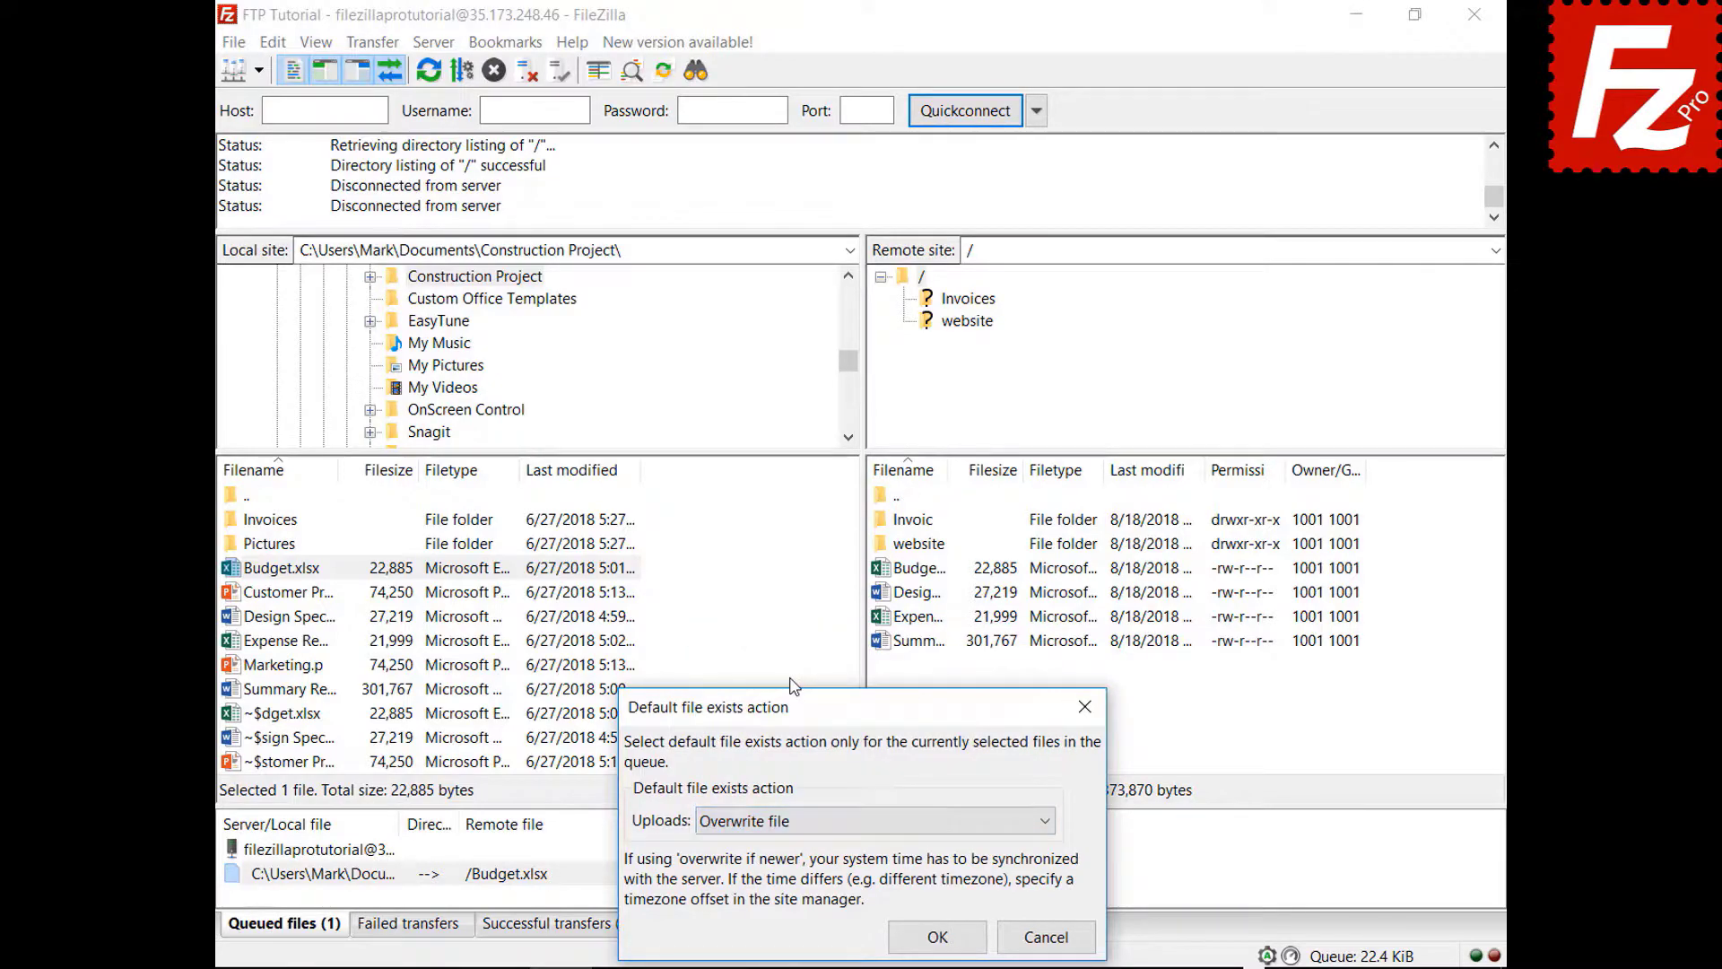
{"action": "left_click", "coordinate": [937, 936]}
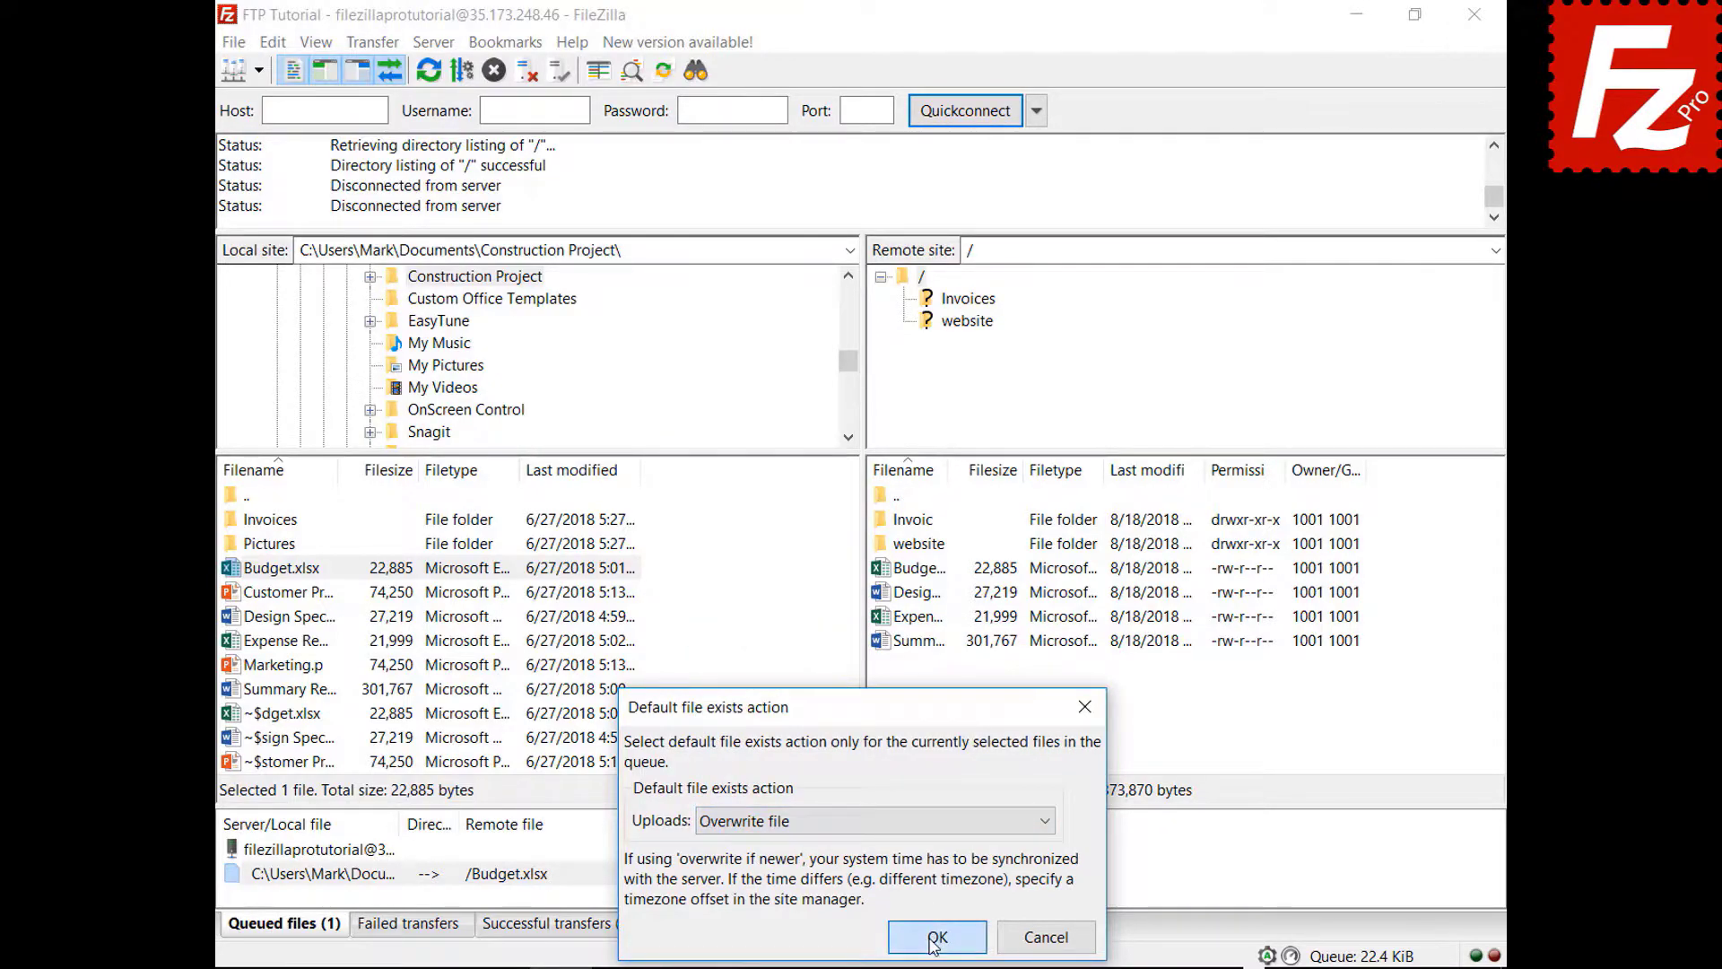
{"action": "right_click", "coordinate": [328, 852]}
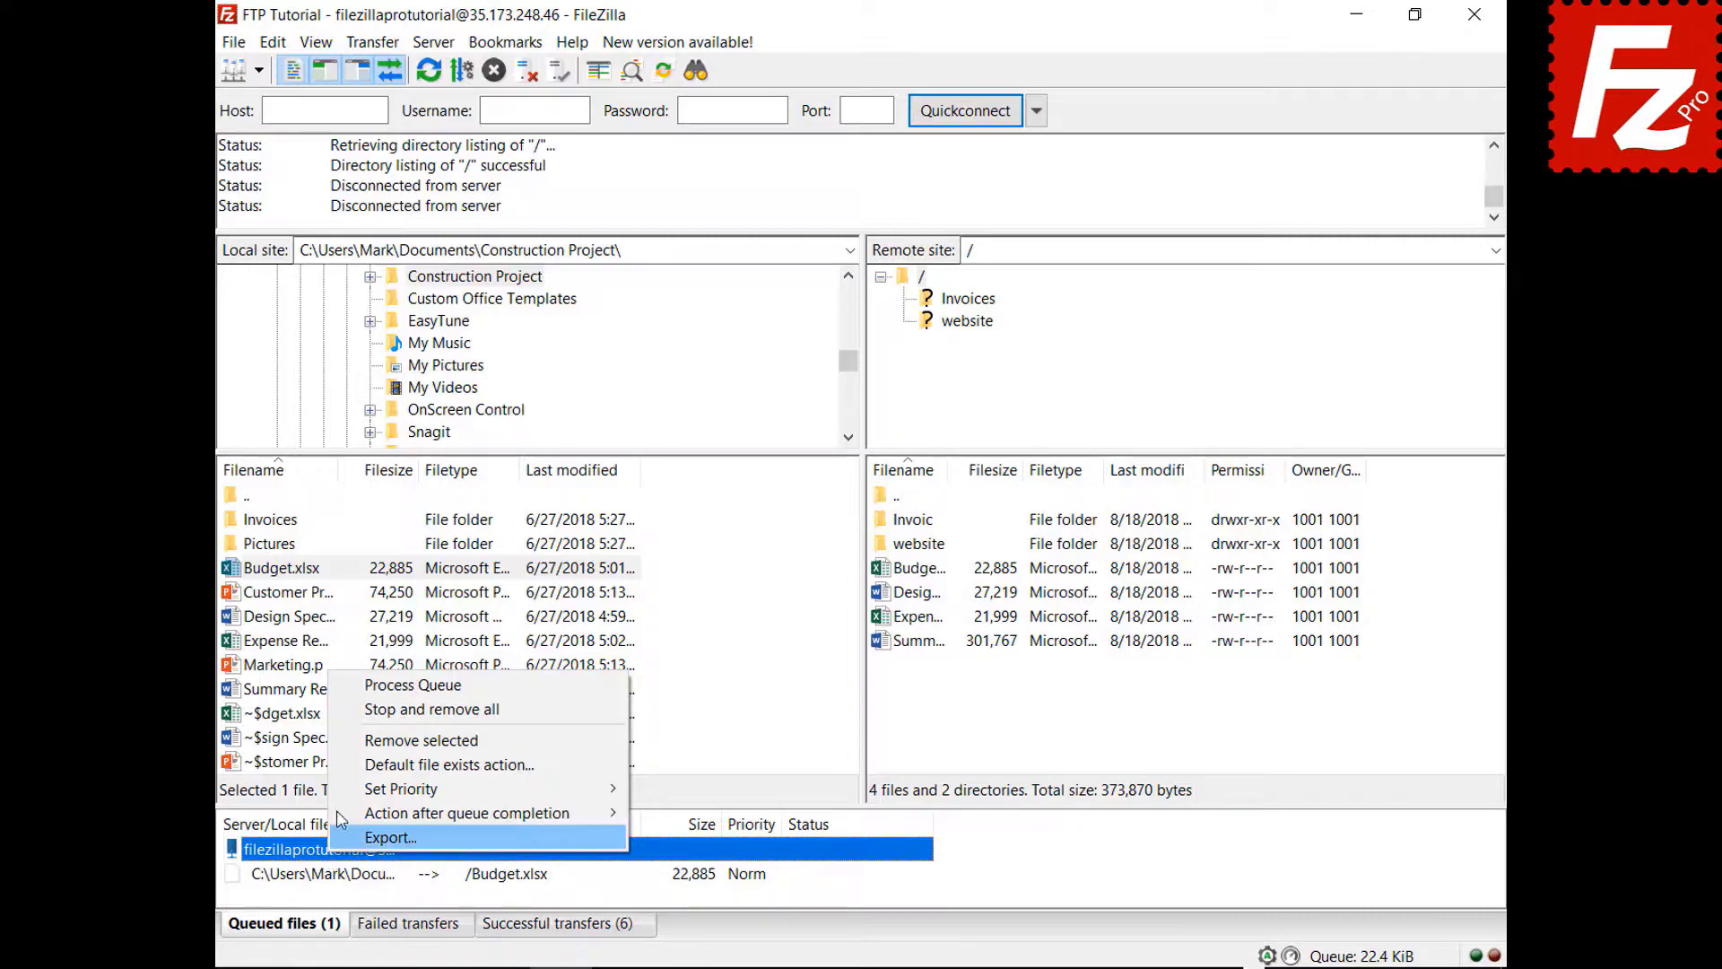
{"action": "left_click", "coordinate": [345, 688]}
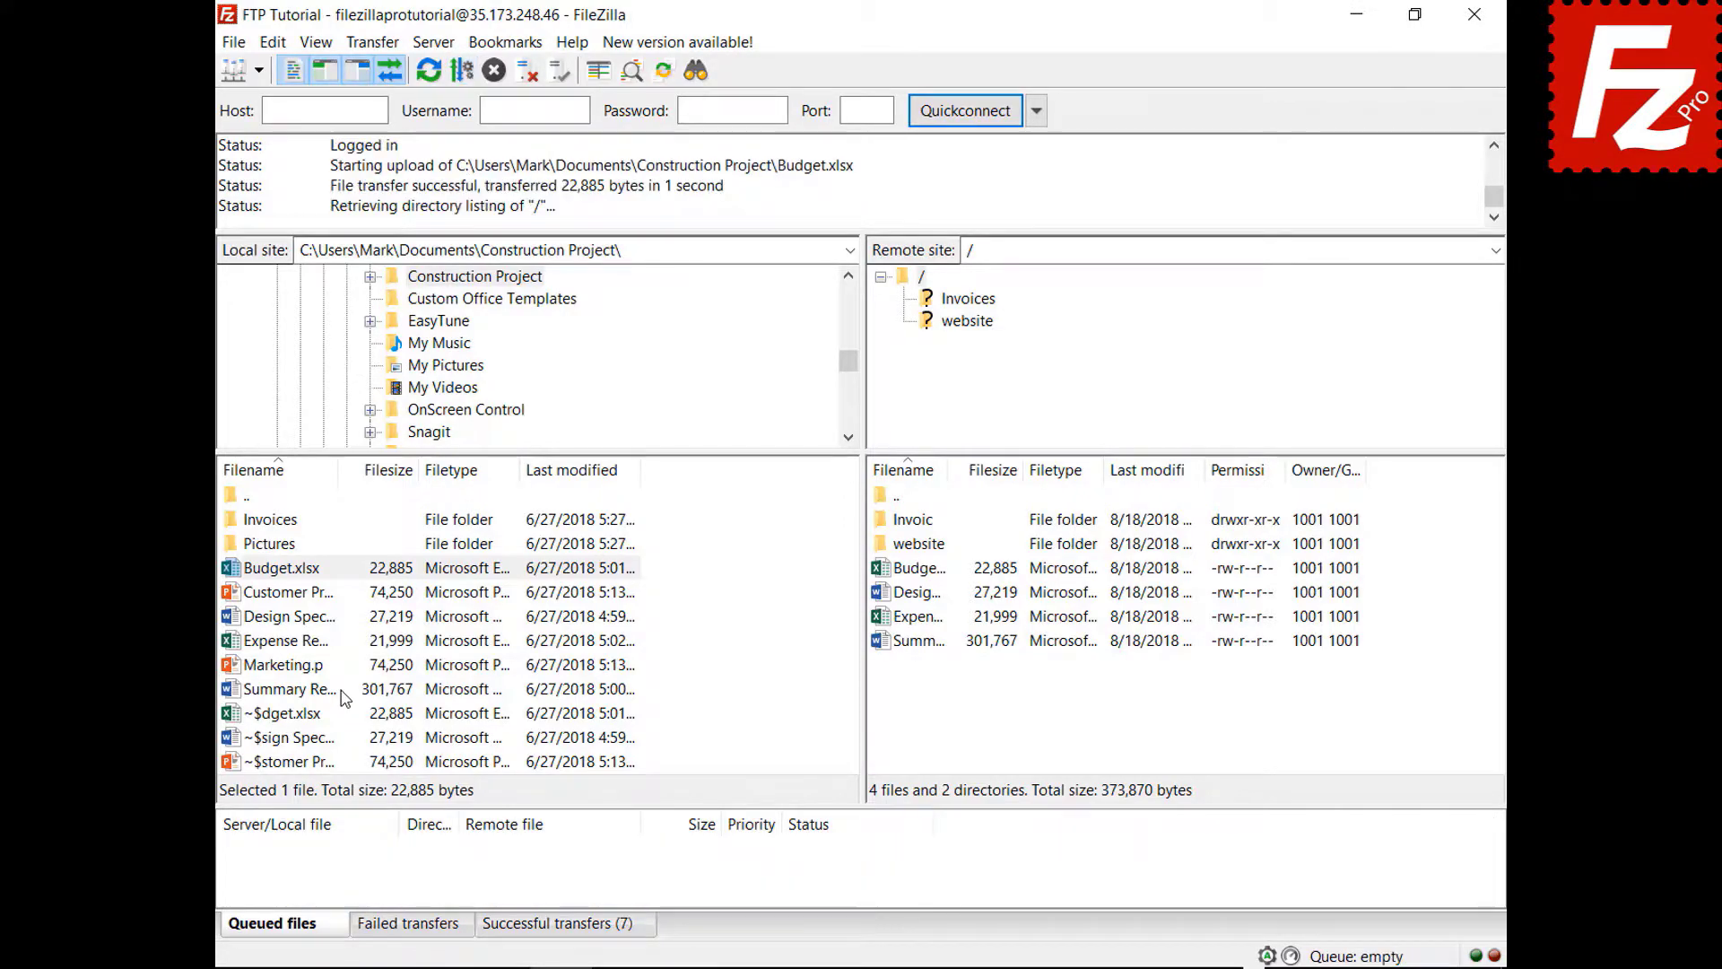
- Queue Marketing.pptx for upload, set FileZilla to close after the queue completes, and process the queue
{"action": "right_click", "coordinate": [289, 668]}
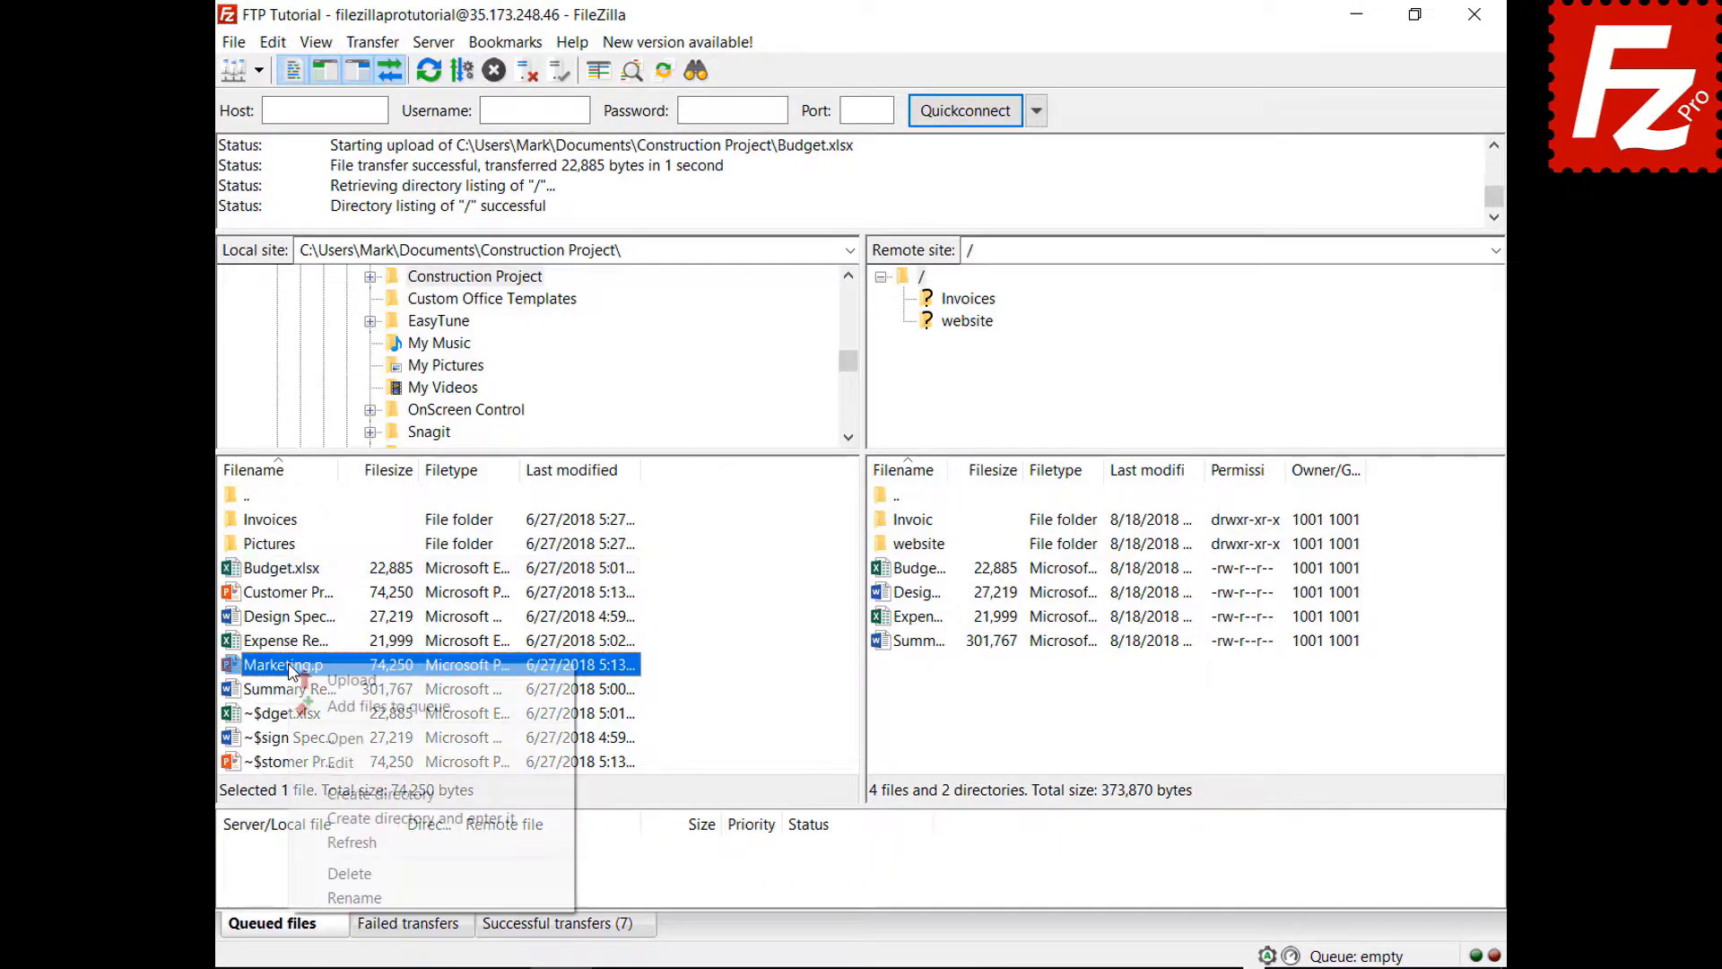
{"action": "left_click", "coordinate": [311, 707]}
{"action": "right_click", "coordinate": [342, 878]}
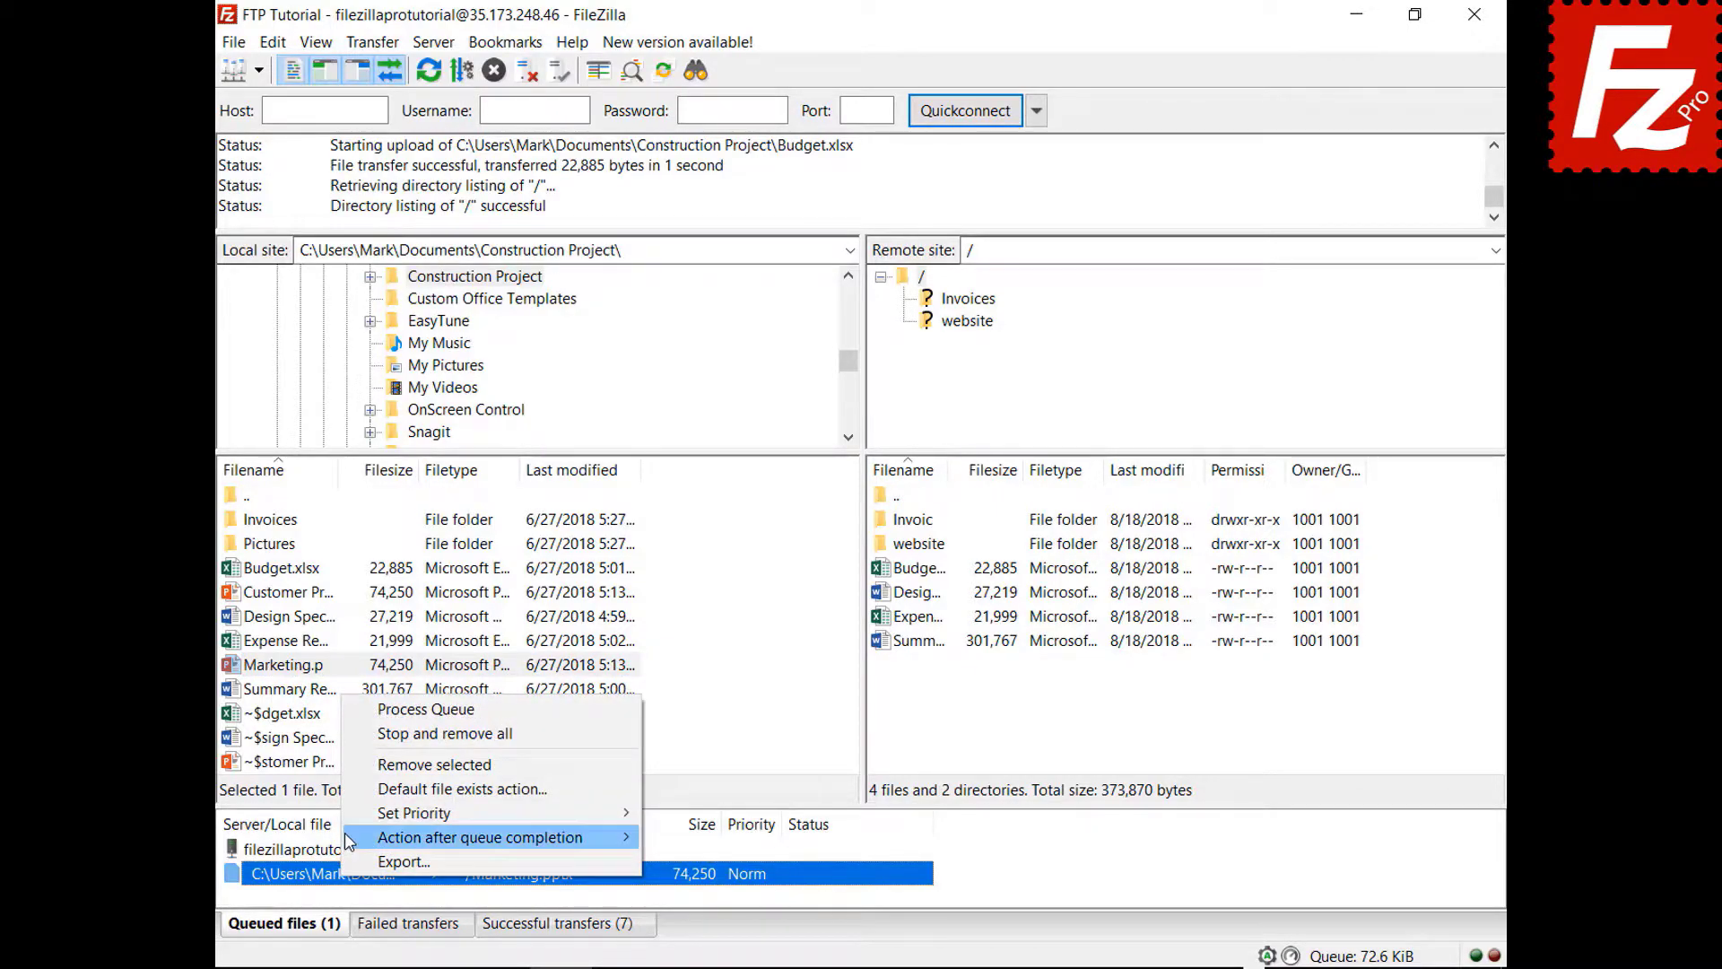
{"action": "mouse_move", "coordinate": [350, 838]}
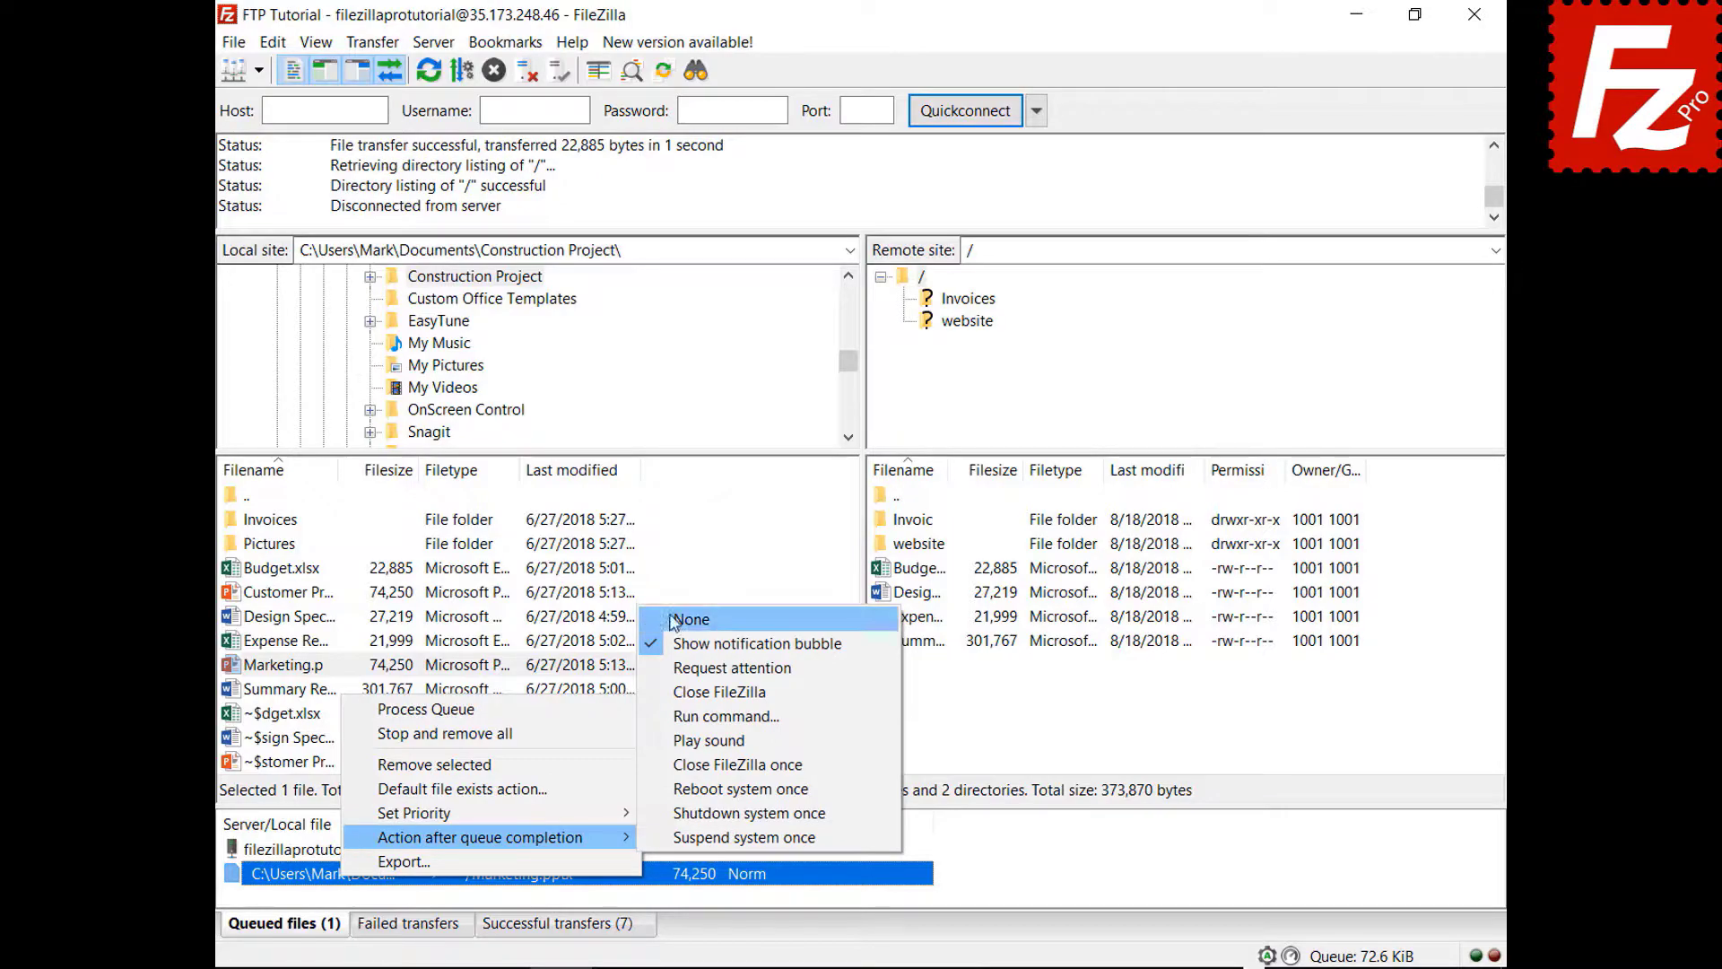
{"action": "left_click", "coordinate": [669, 691]}
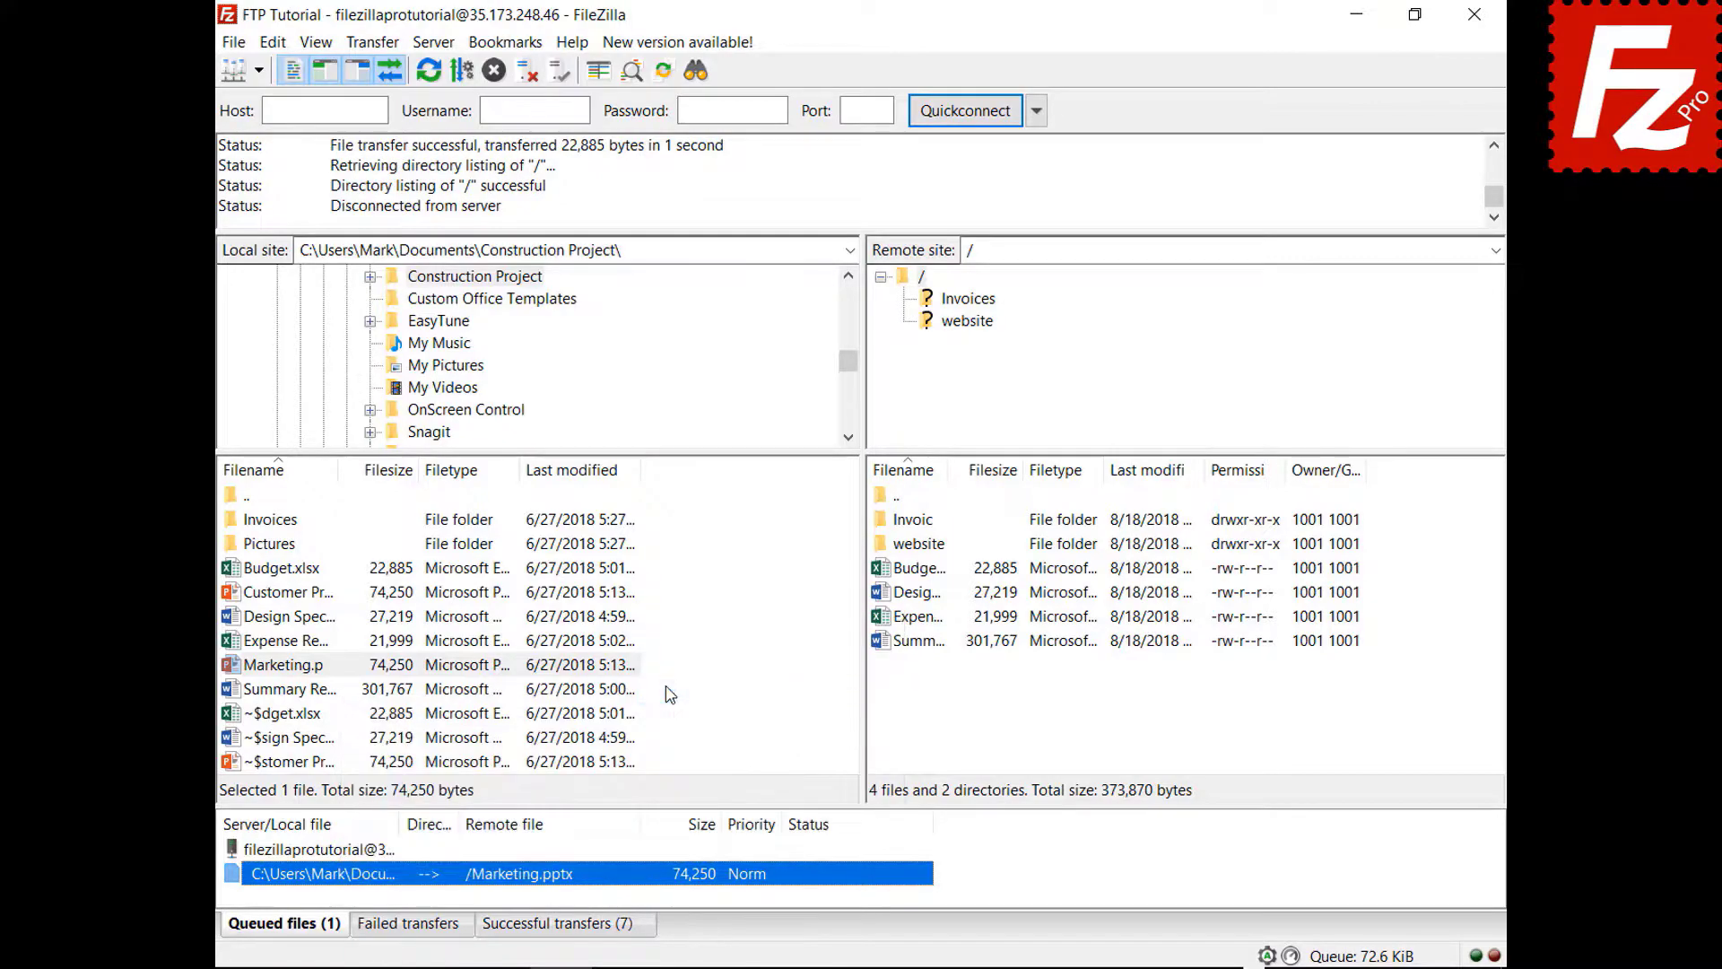
{"action": "right_click", "coordinate": [353, 851]}
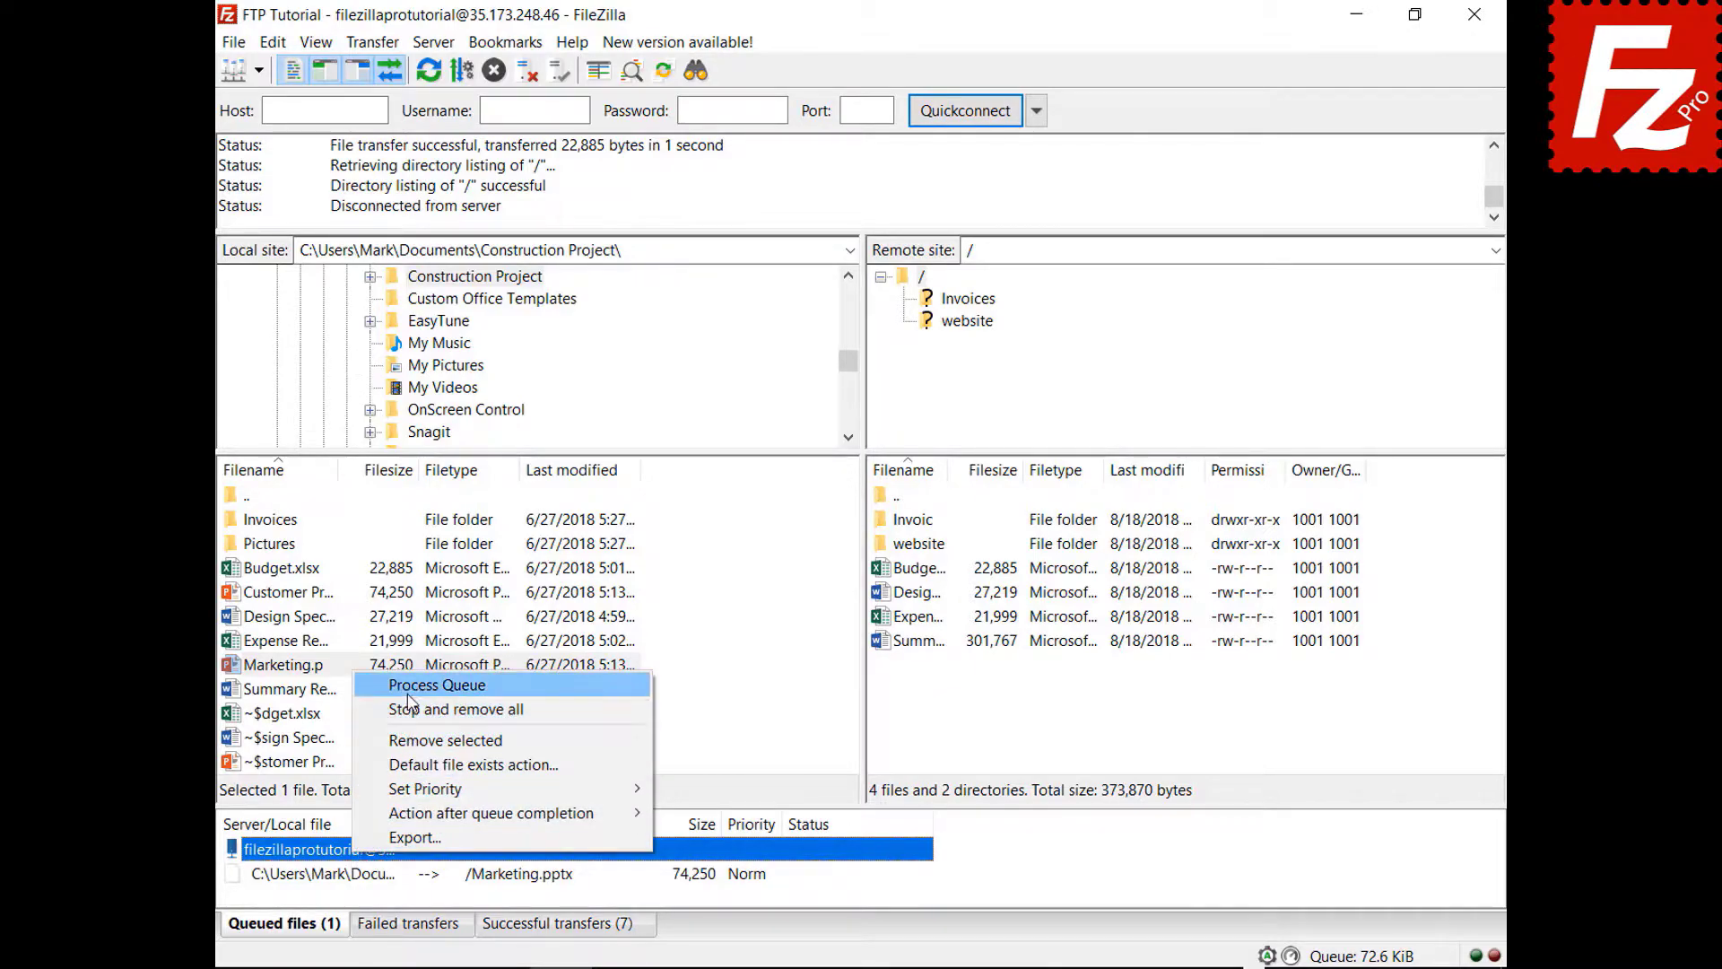
{"action": "left_click", "coordinate": [413, 686]}
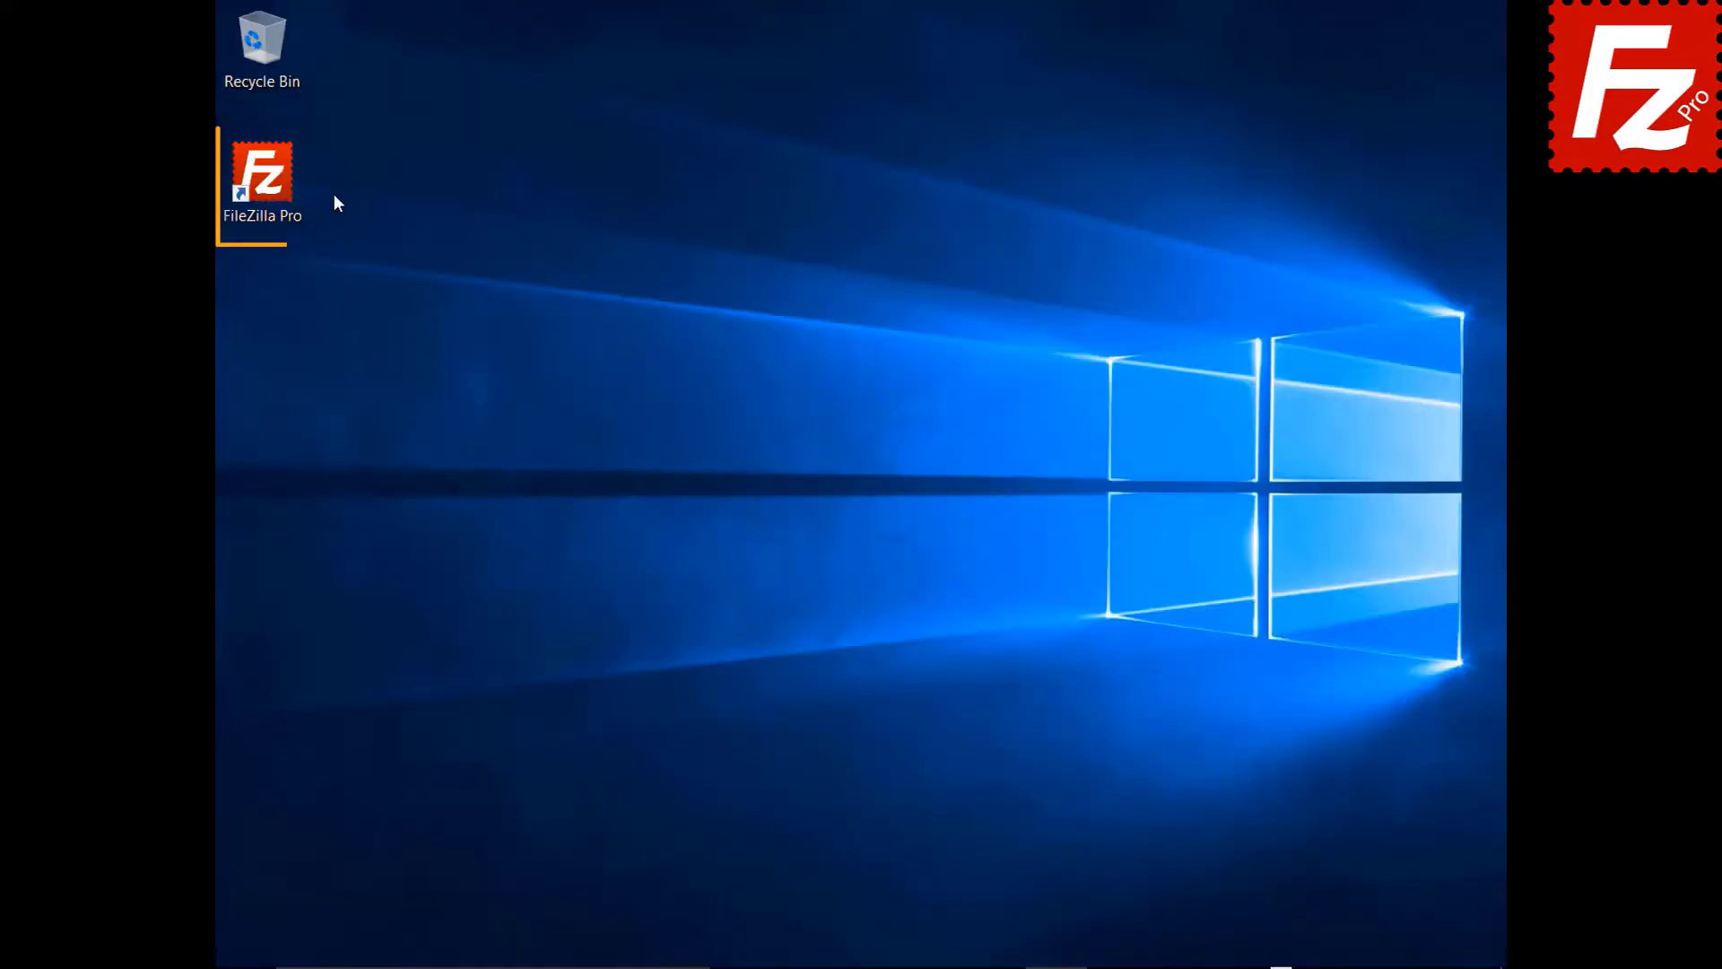
- Relaunch FileZilla Pro, connect to FTP Tutorial, and queue the Pictures folder for upload
{"action": "double_click", "coordinate": [269, 184]}
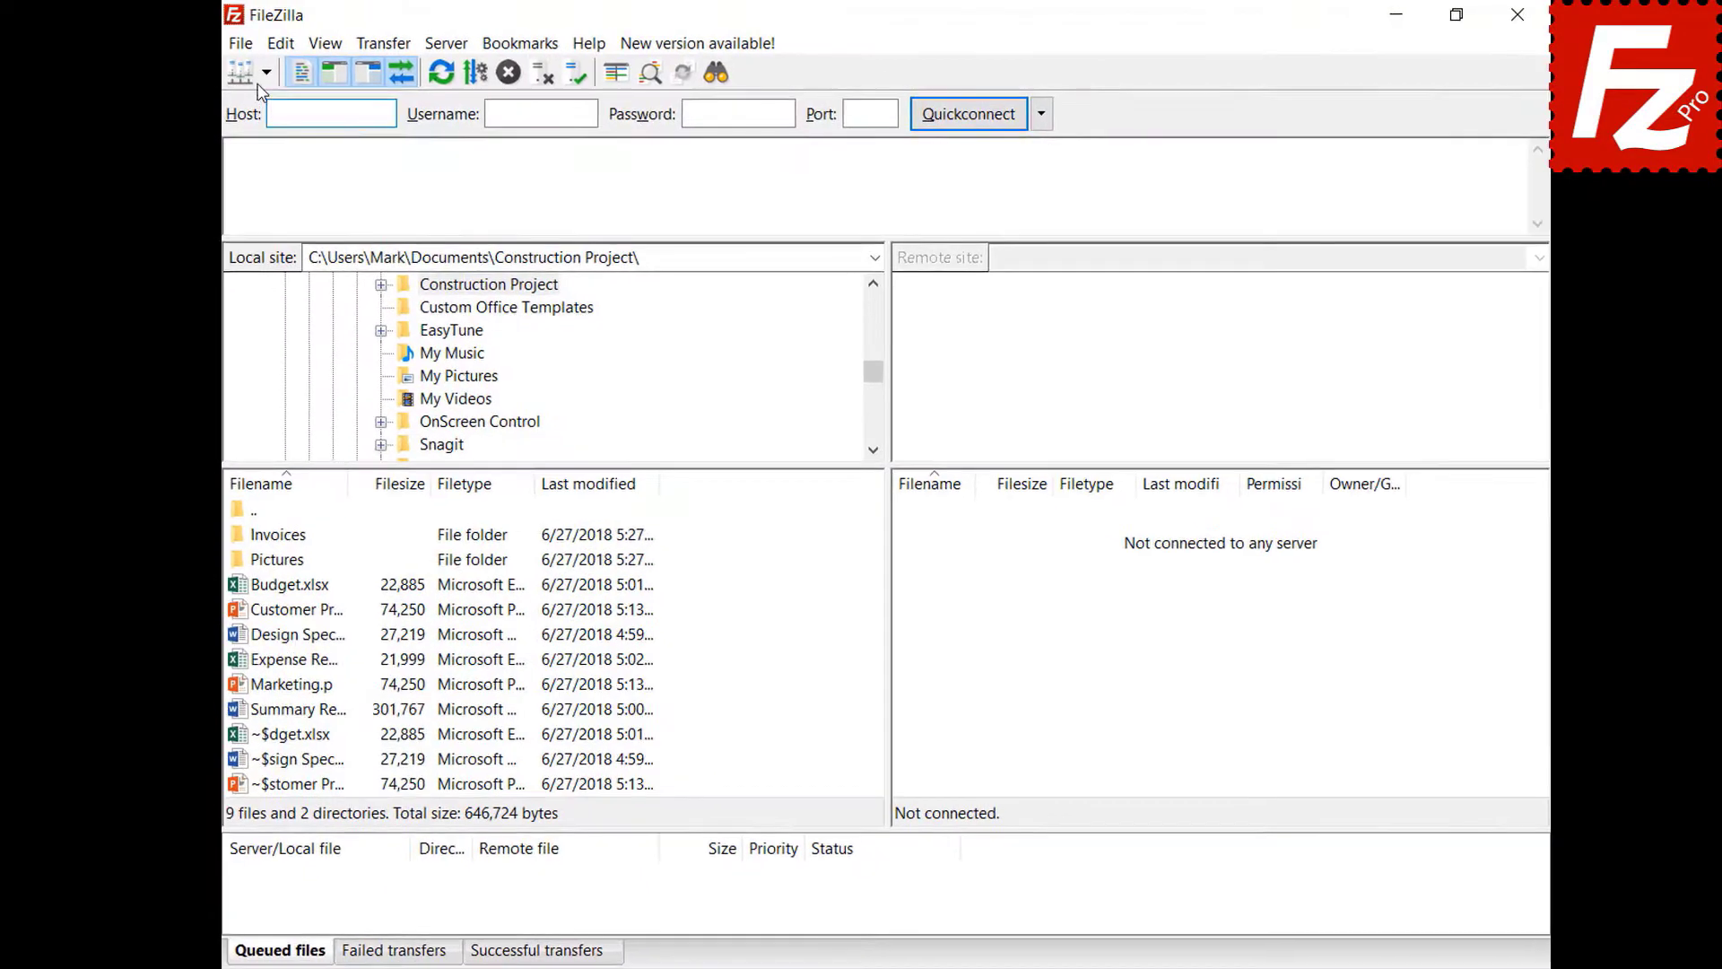
{"action": "left_click", "coordinate": [267, 72]}
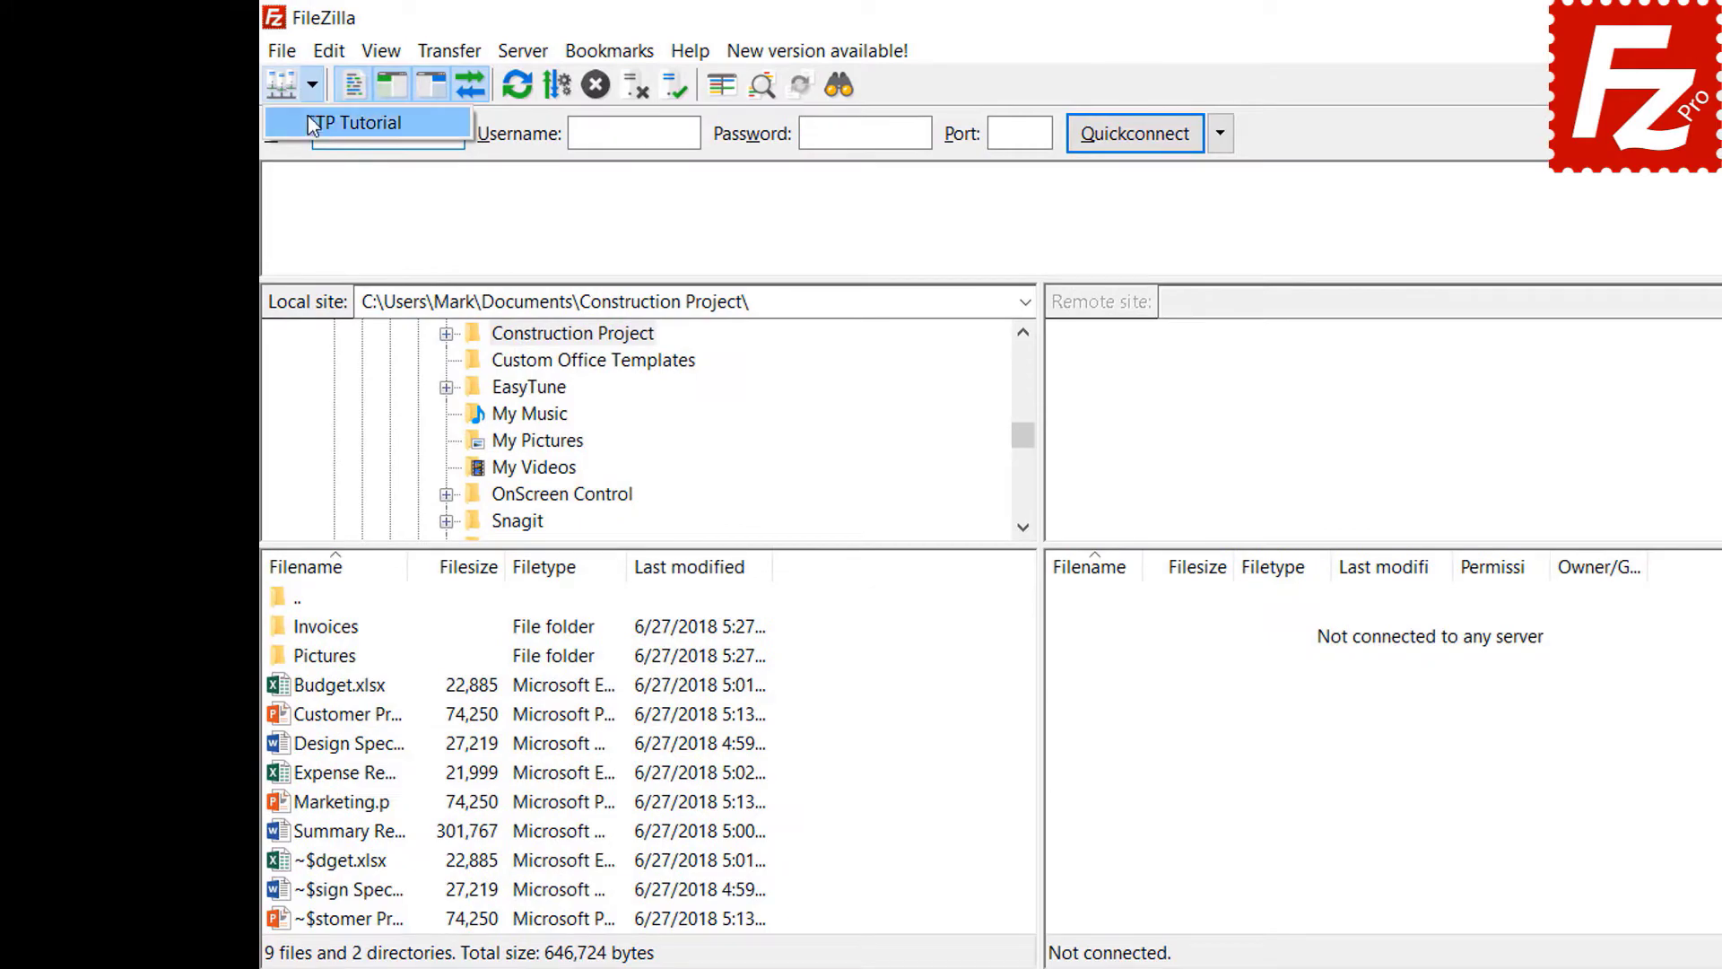
{"action": "left_click", "coordinate": [278, 108]}
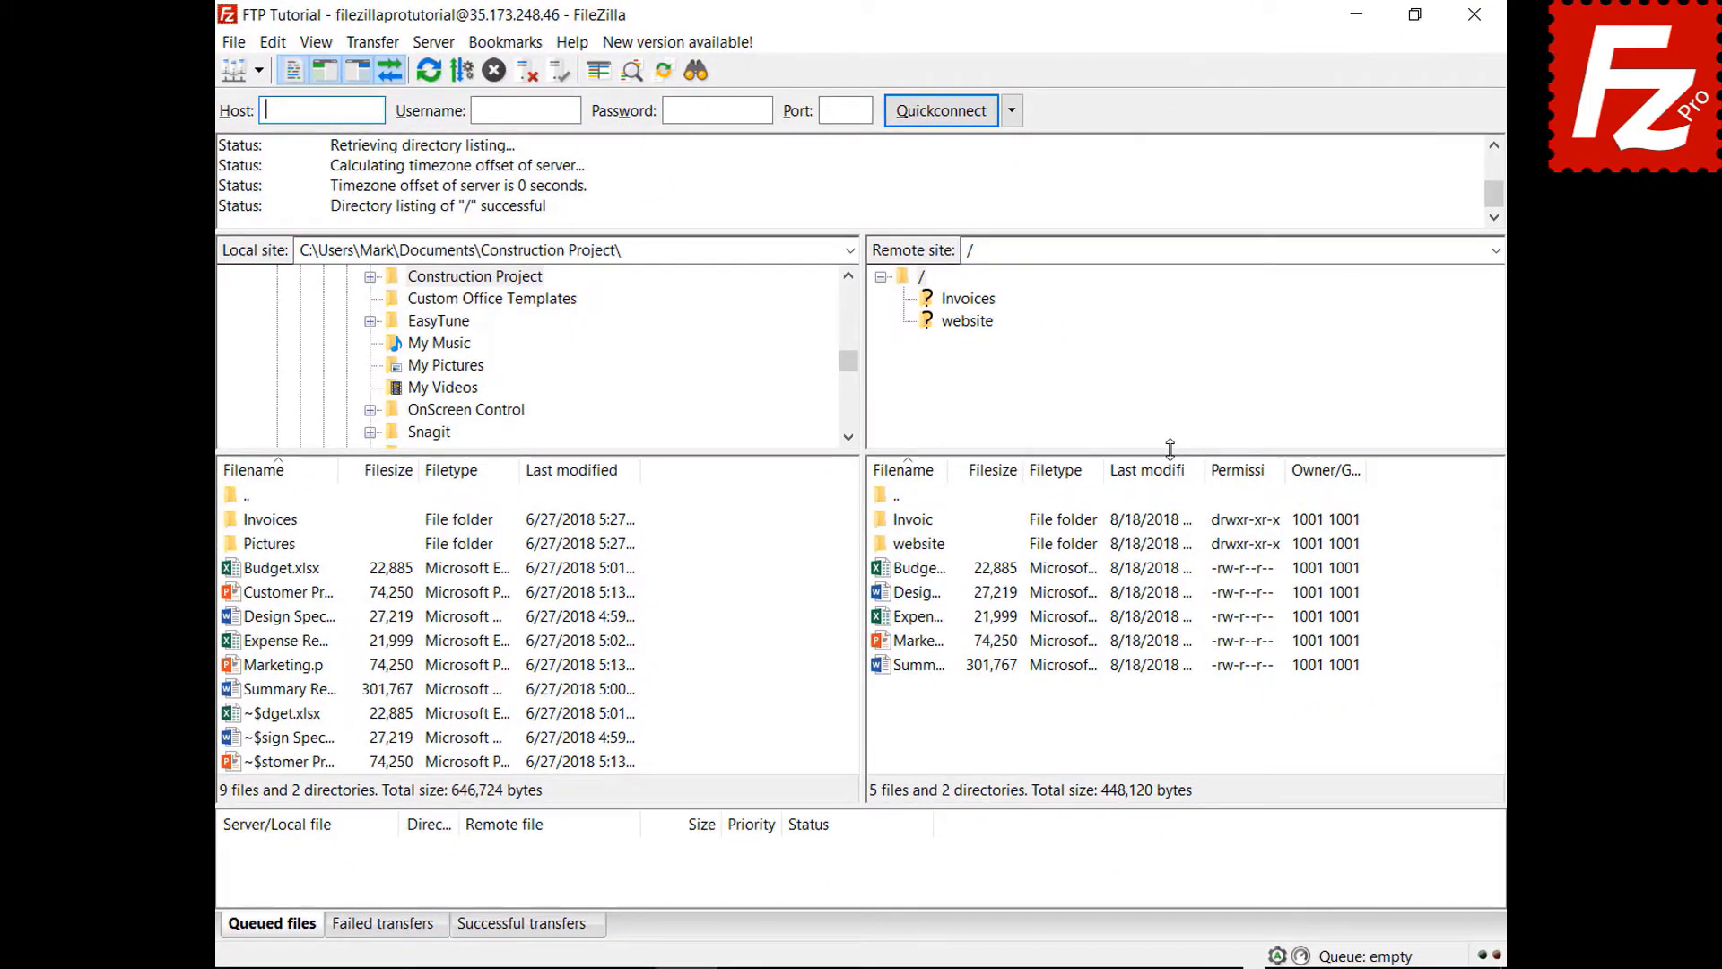
{"action": "right_click", "coordinate": [284, 551]}
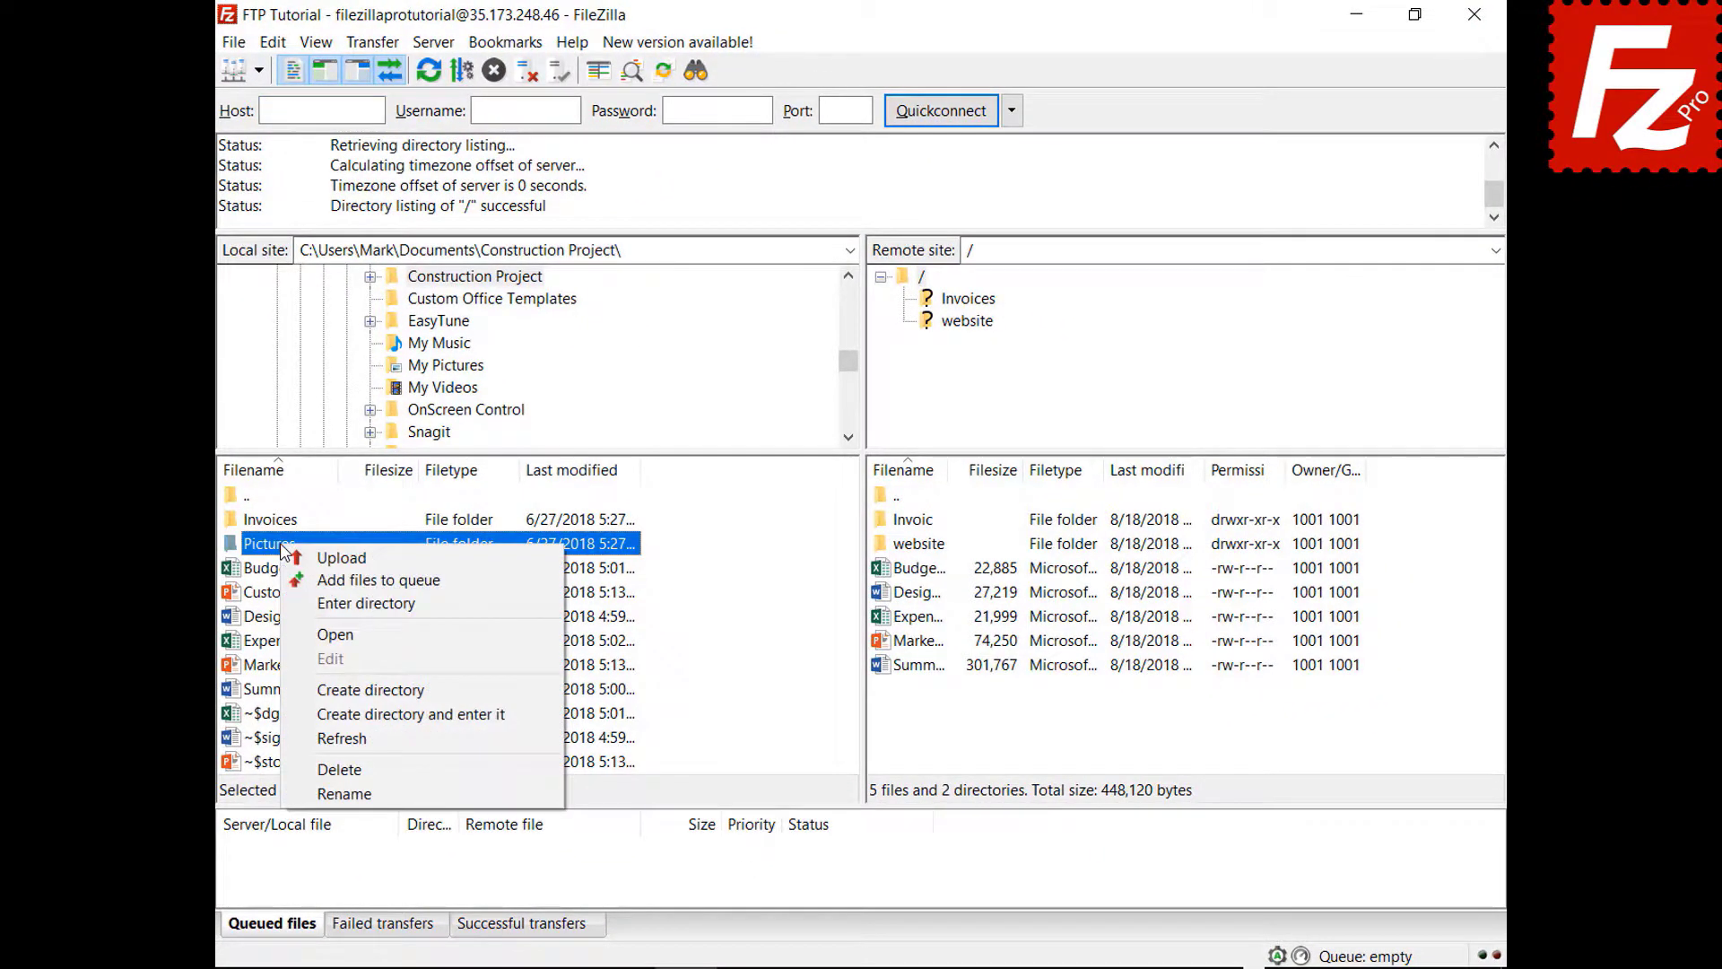
{"action": "left_click", "coordinate": [378, 579]}
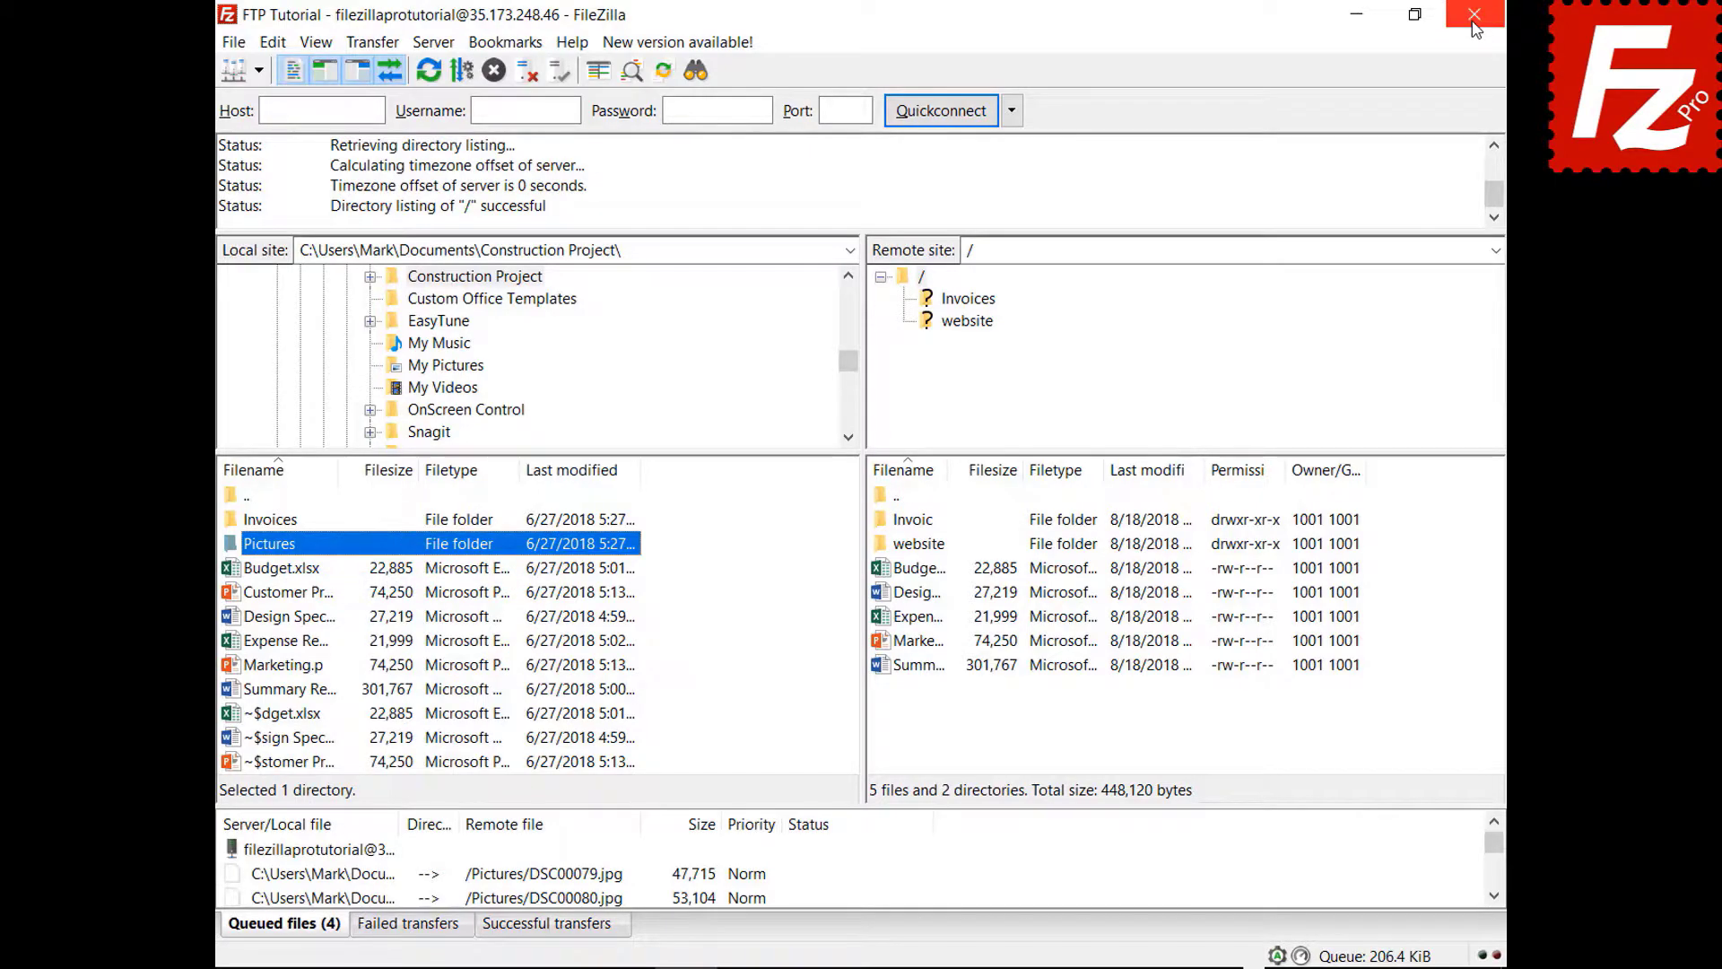
- Close and reopen FileZilla, then process the pictures still left in the queue
{"action": "left_click", "coordinate": [1473, 20]}
{"action": "double_click", "coordinate": [264, 184]}
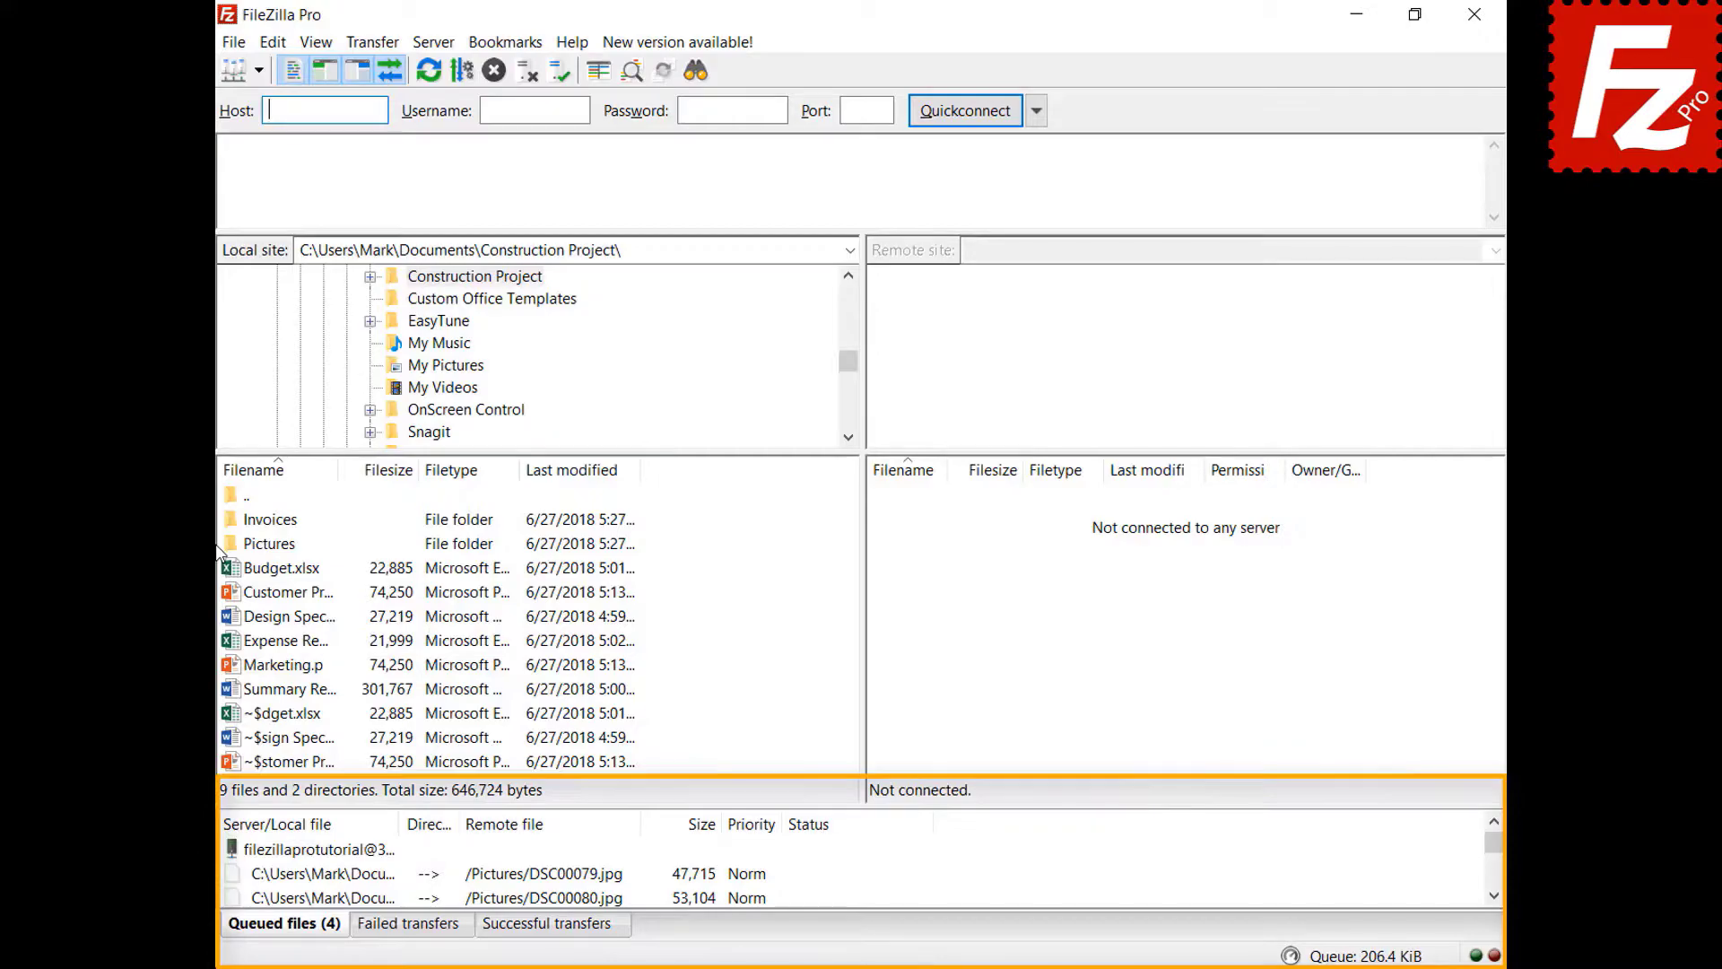
{"action": "right_click", "coordinate": [341, 856]}
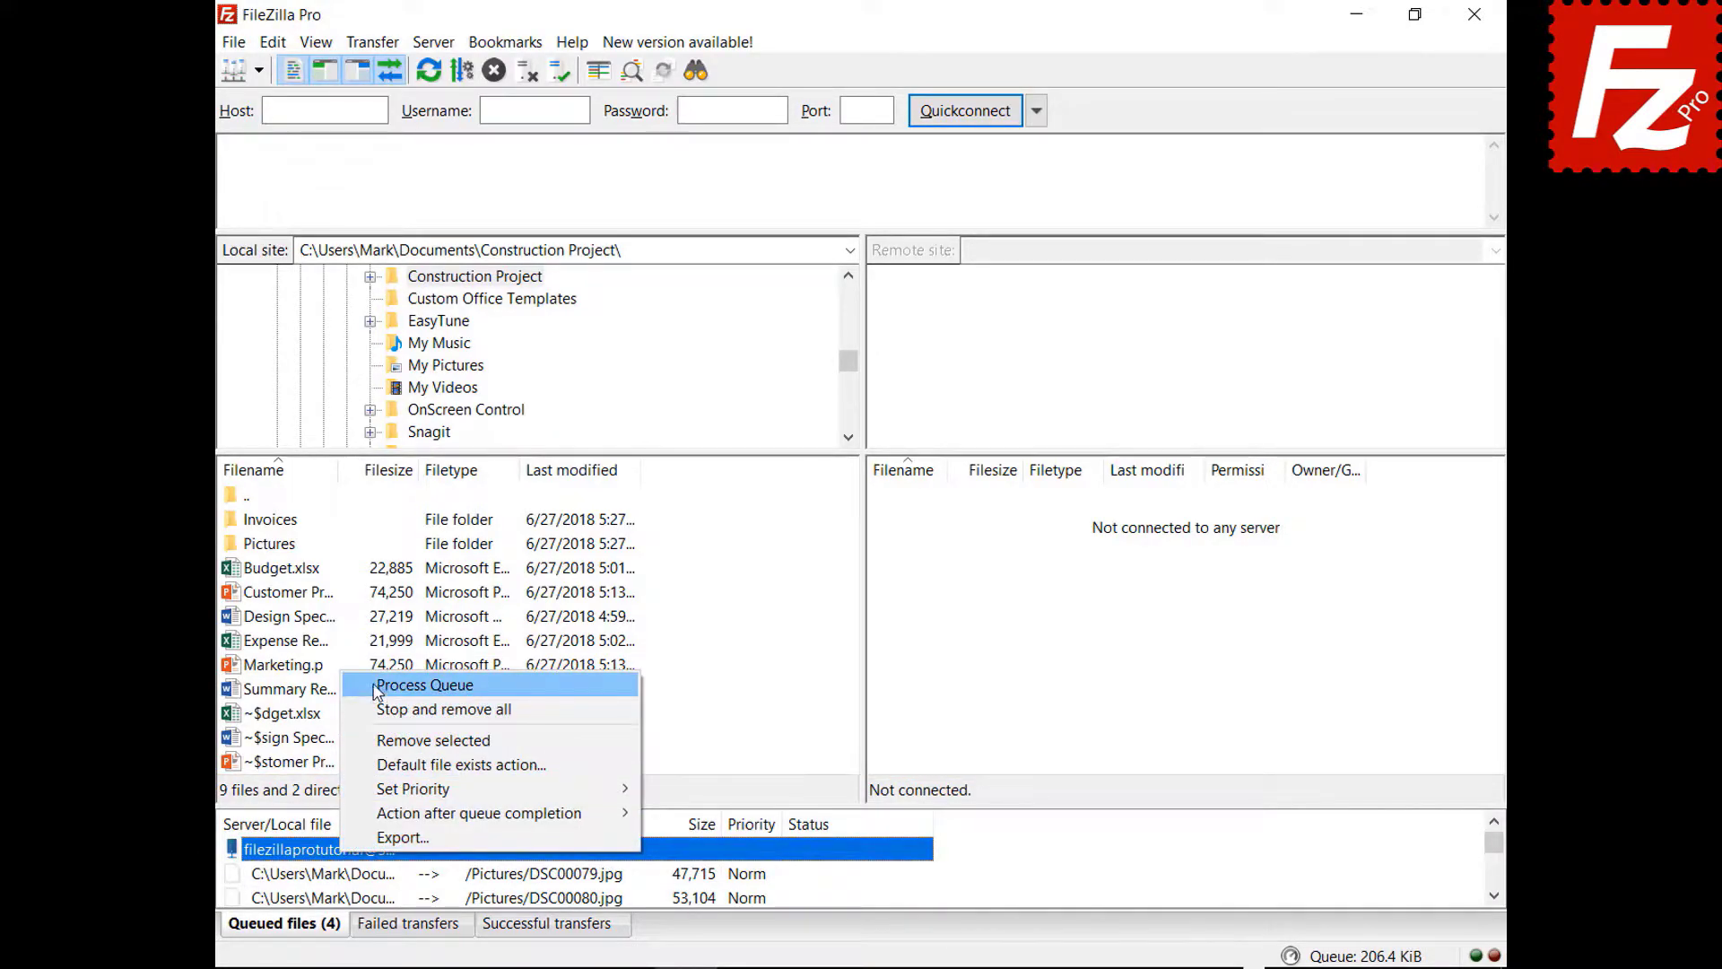
{"action": "left_click", "coordinate": [377, 687]}
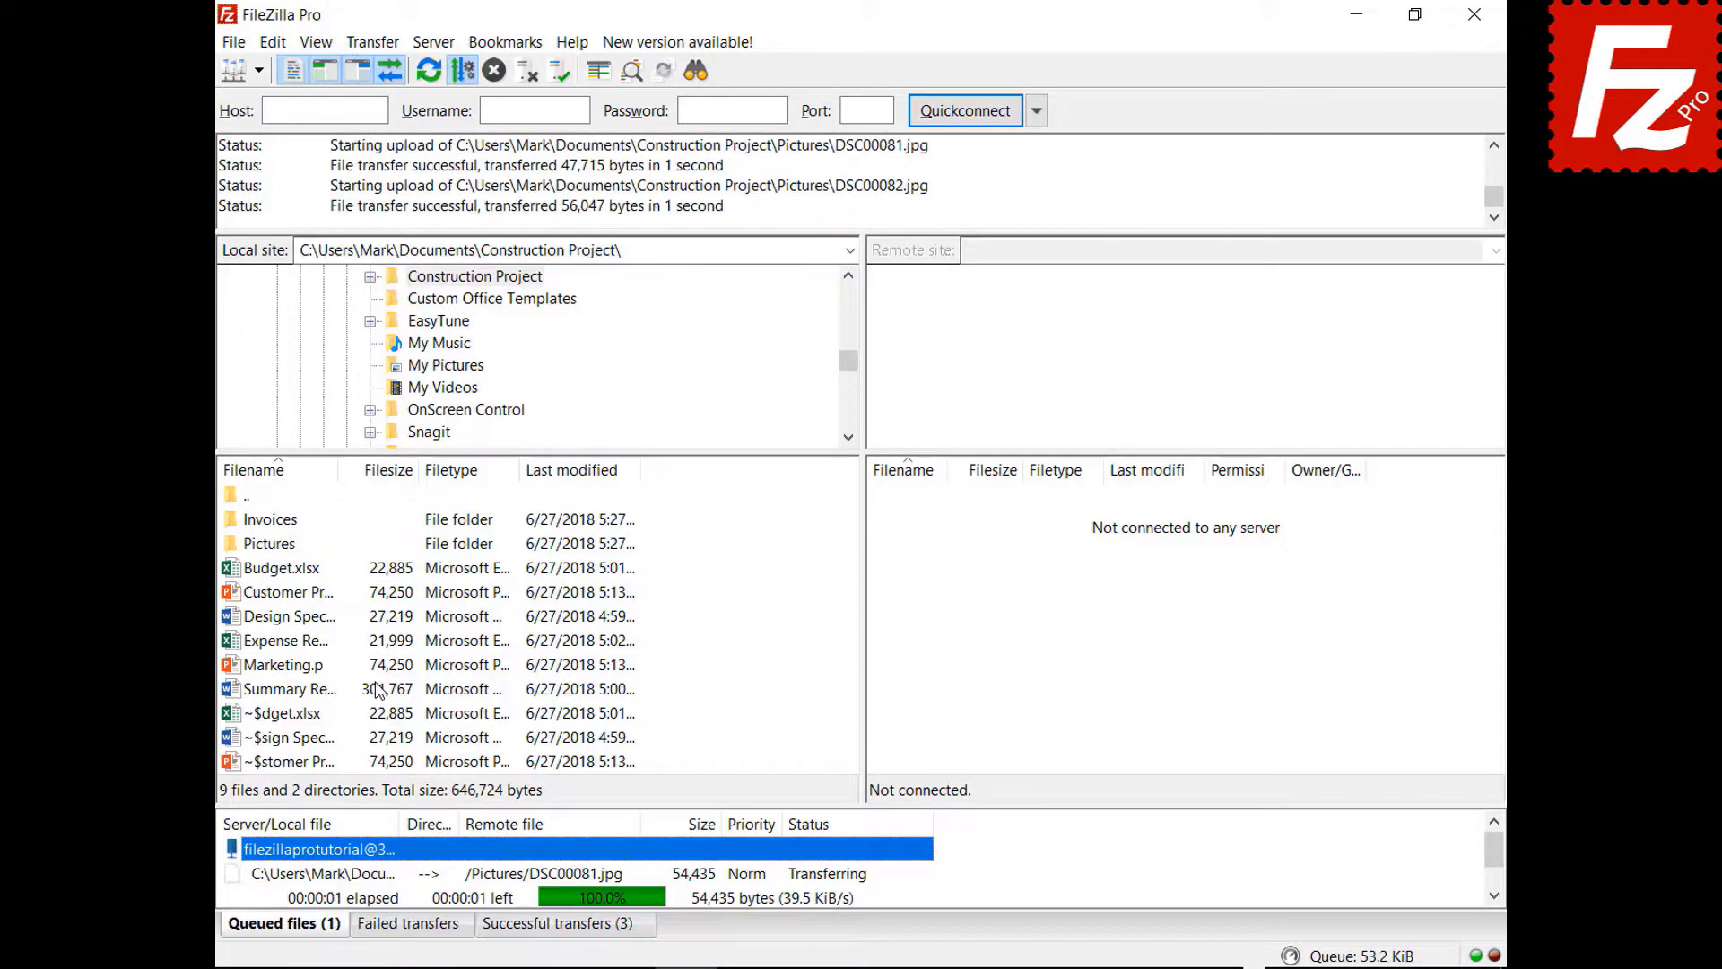
- Launch FileZilla Pro and connect to the FTP Tutorial site
{"action": "double_click", "coordinate": [273, 186]}
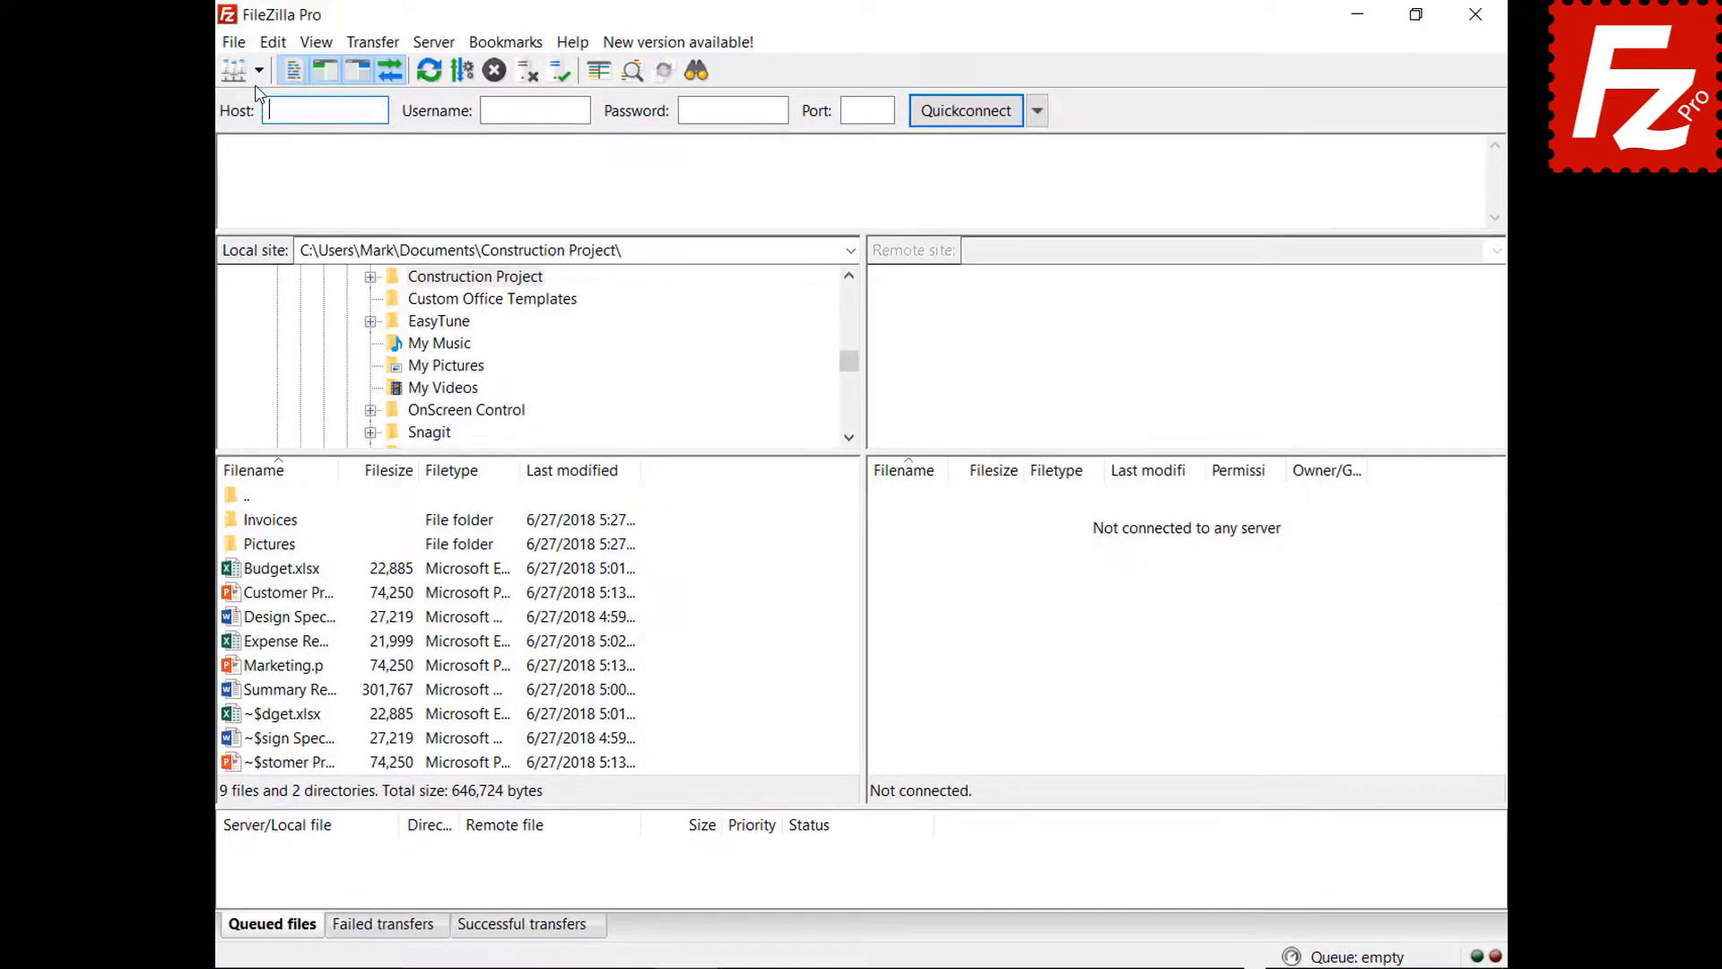
{"action": "left_click", "coordinate": [261, 68]}
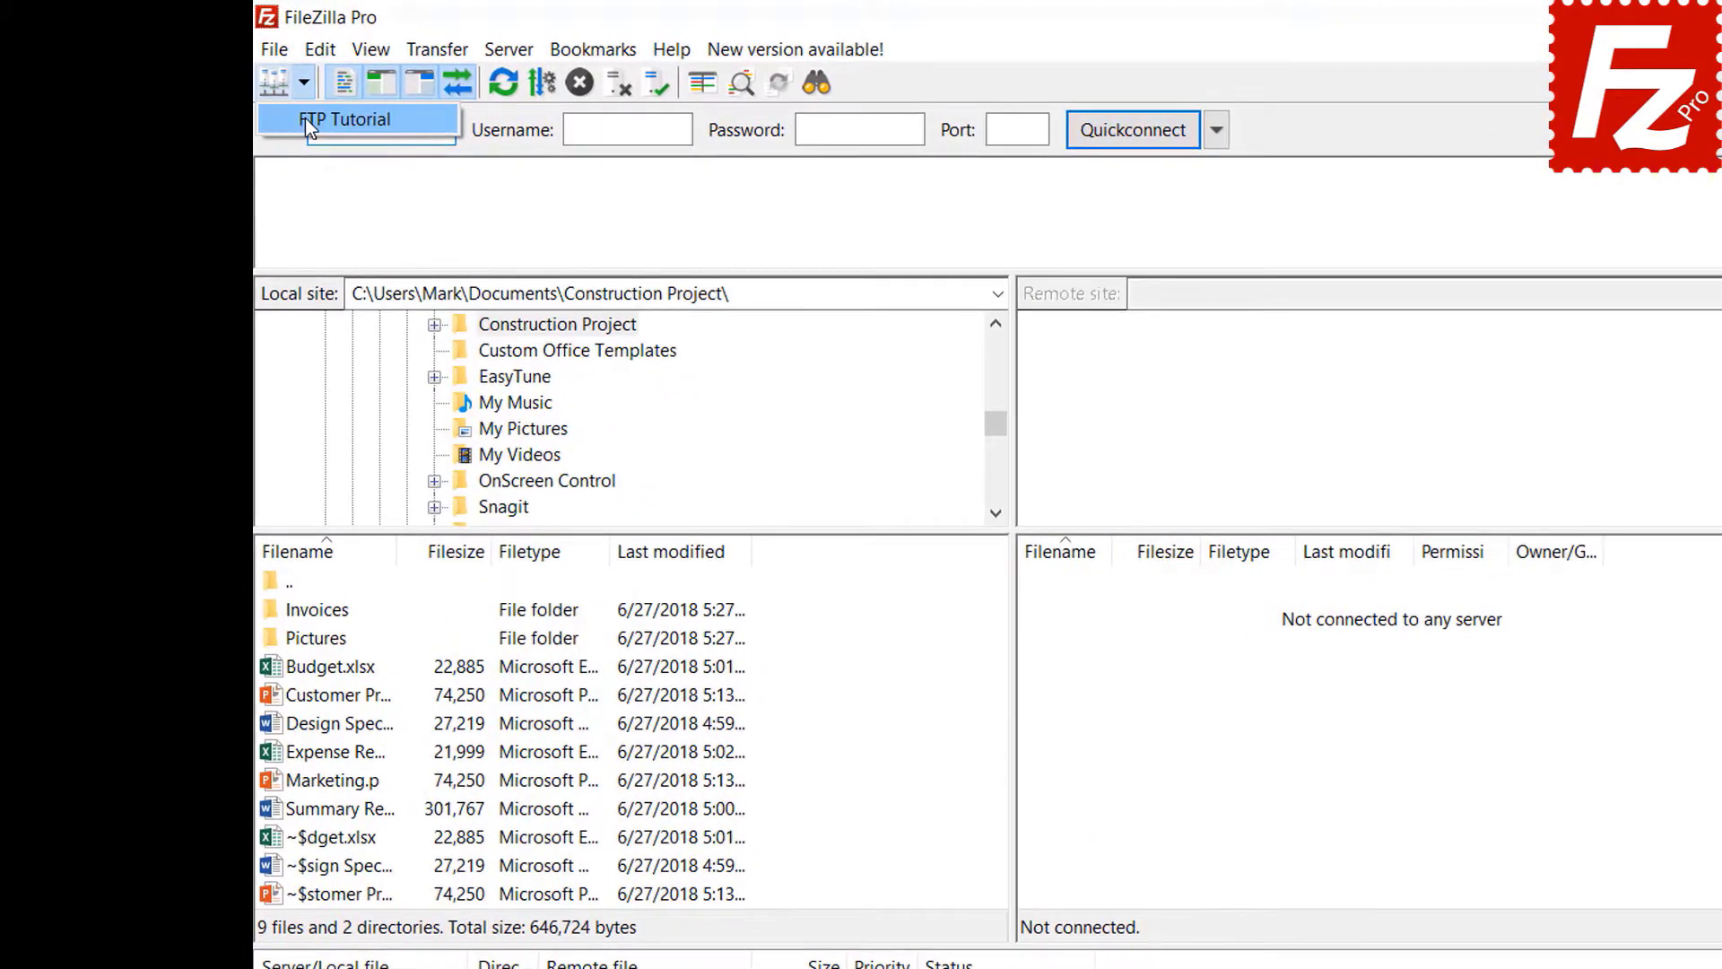
{"action": "left_click", "coordinate": [304, 120]}
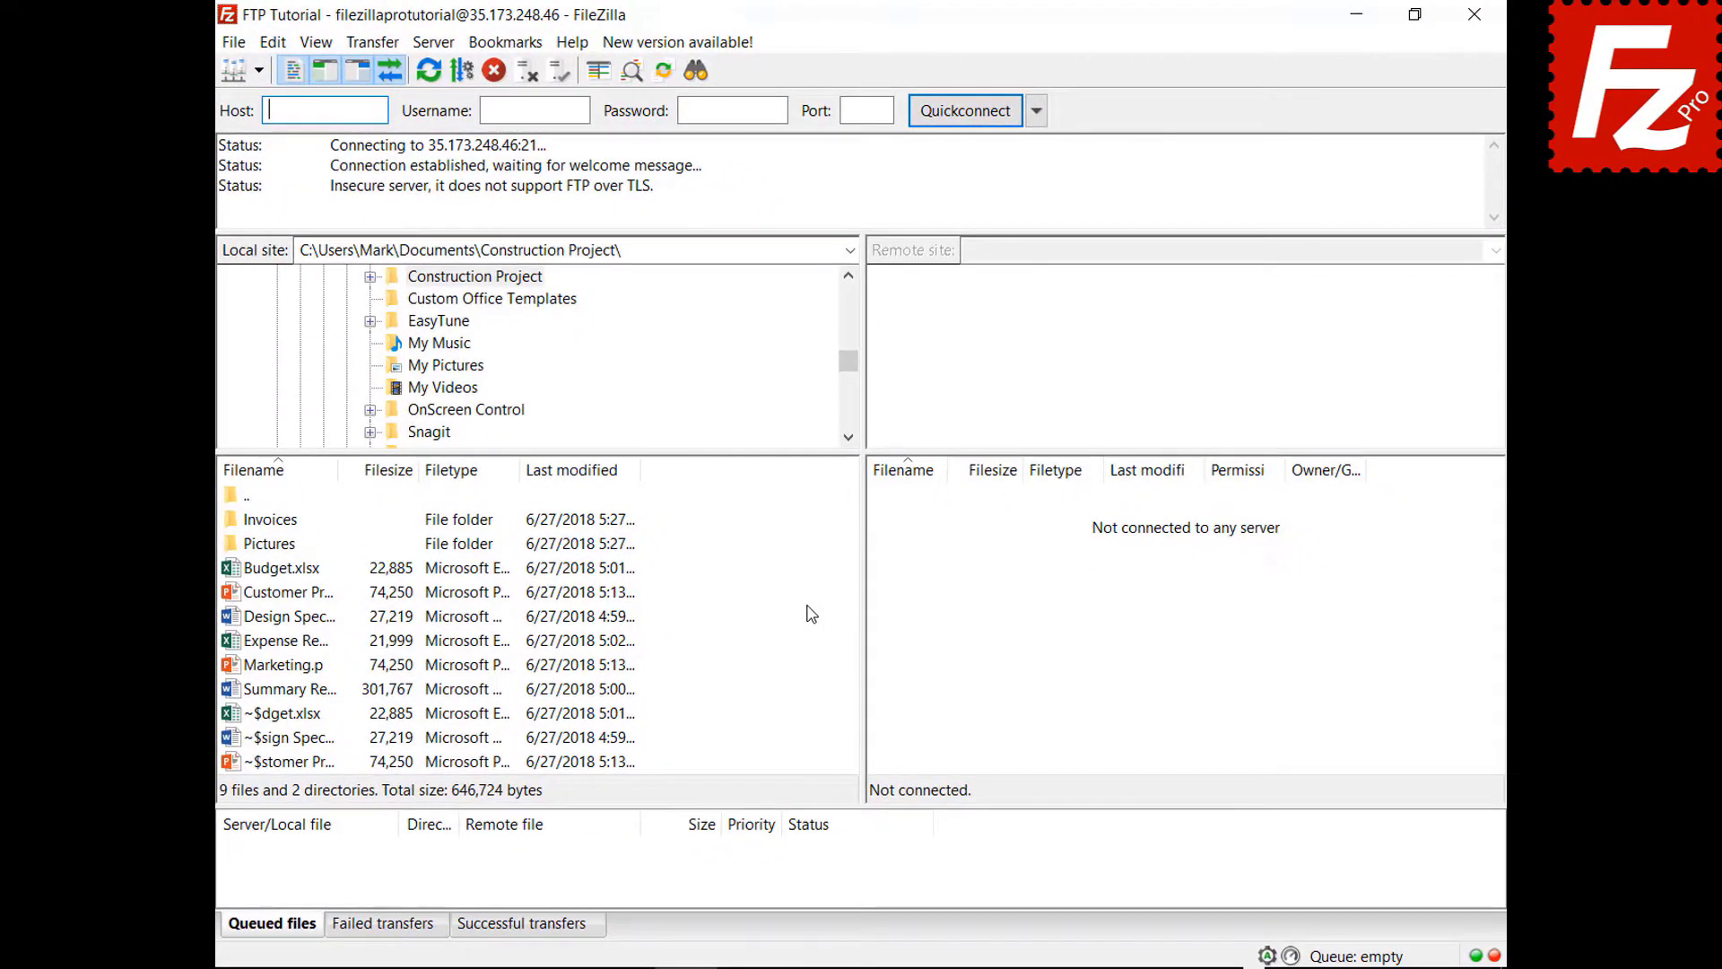
- Queue Marketing.pptx for upload, then stop and remove everything from the queue
{"action": "right_click", "coordinate": [277, 669]}
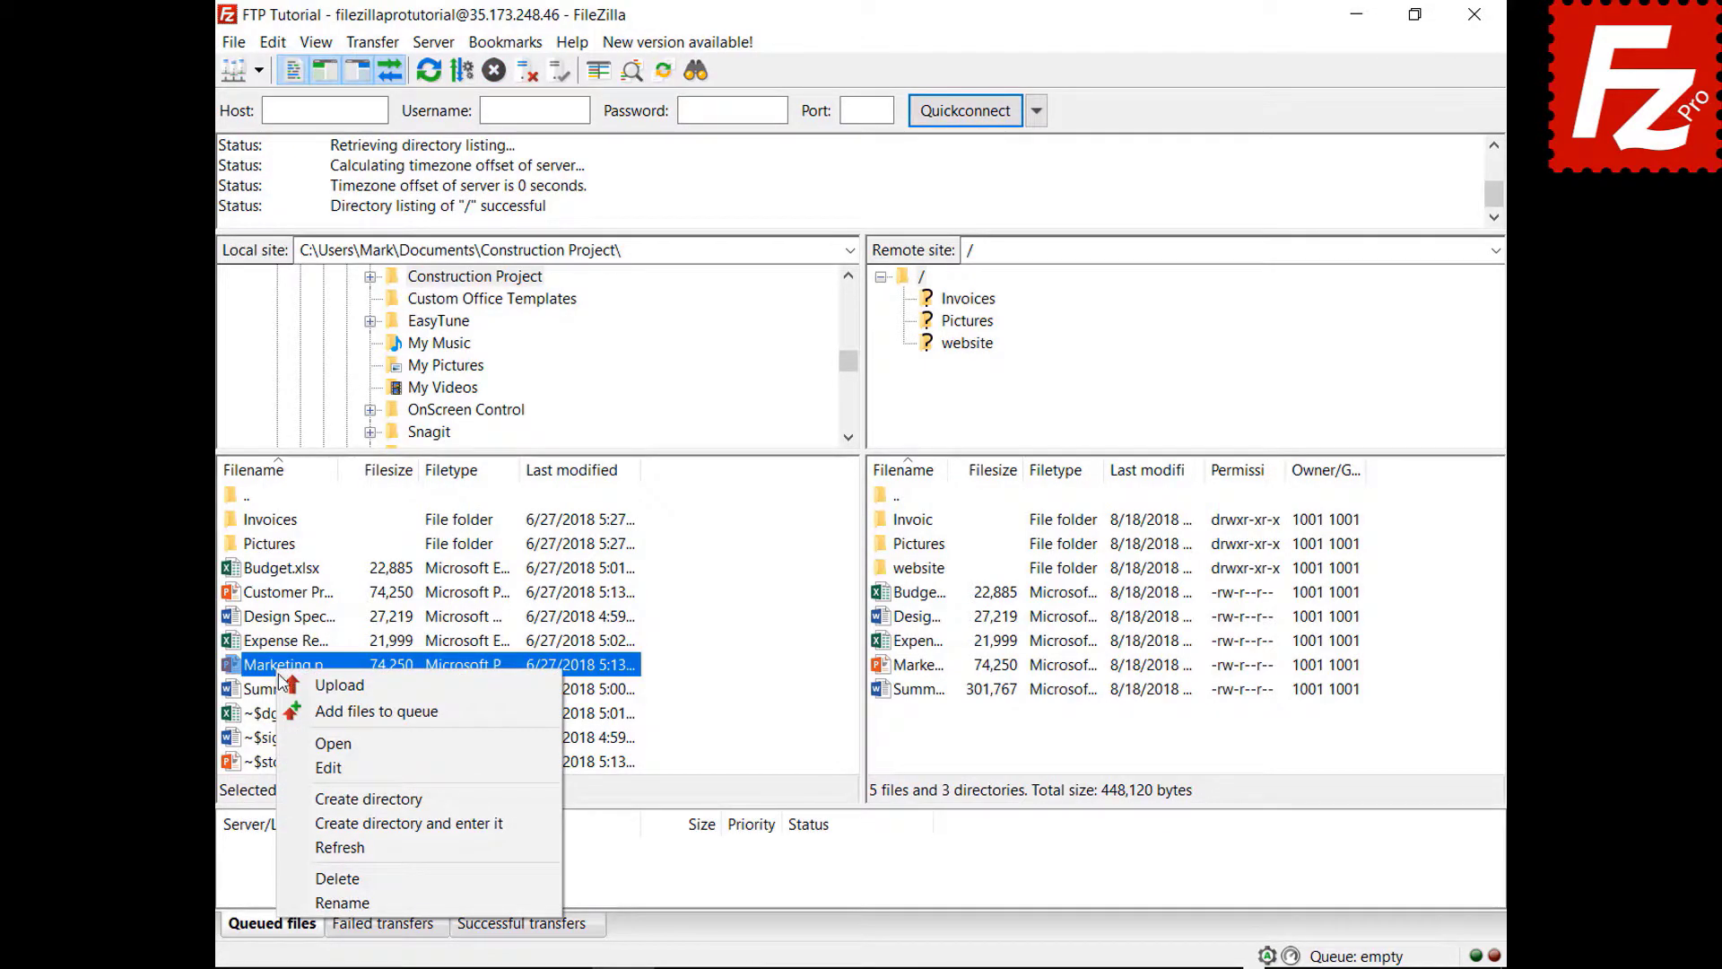
{"action": "left_click", "coordinate": [291, 710]}
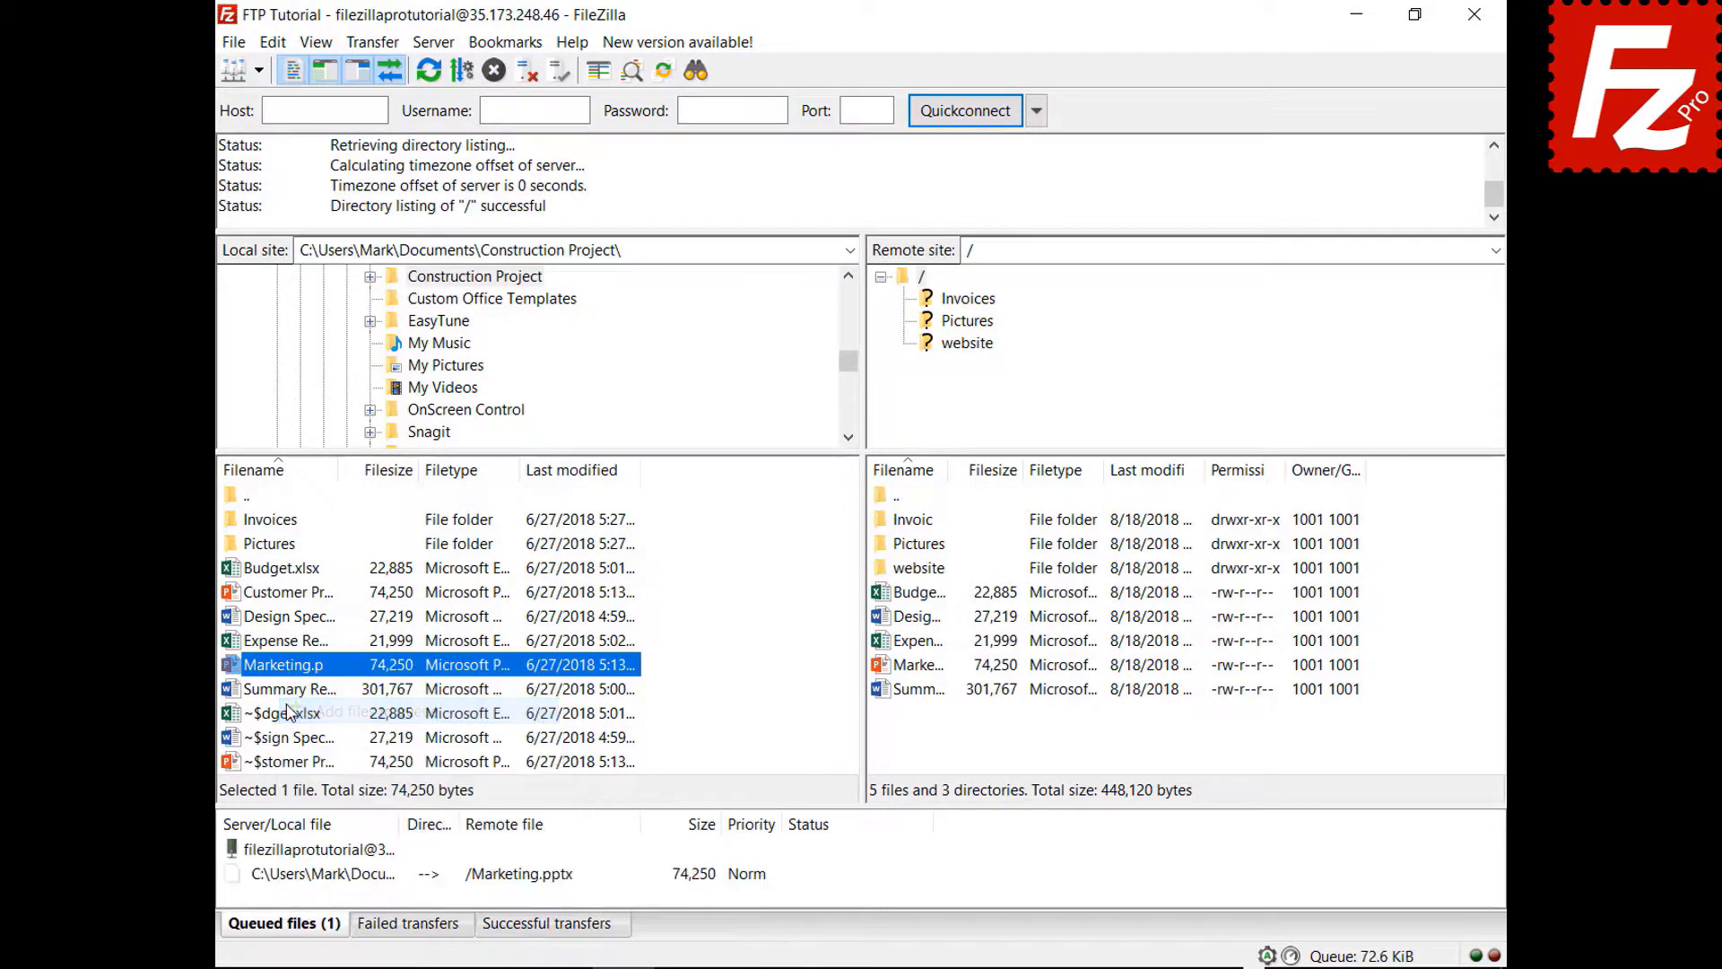
{"action": "right_click", "coordinate": [344, 888]}
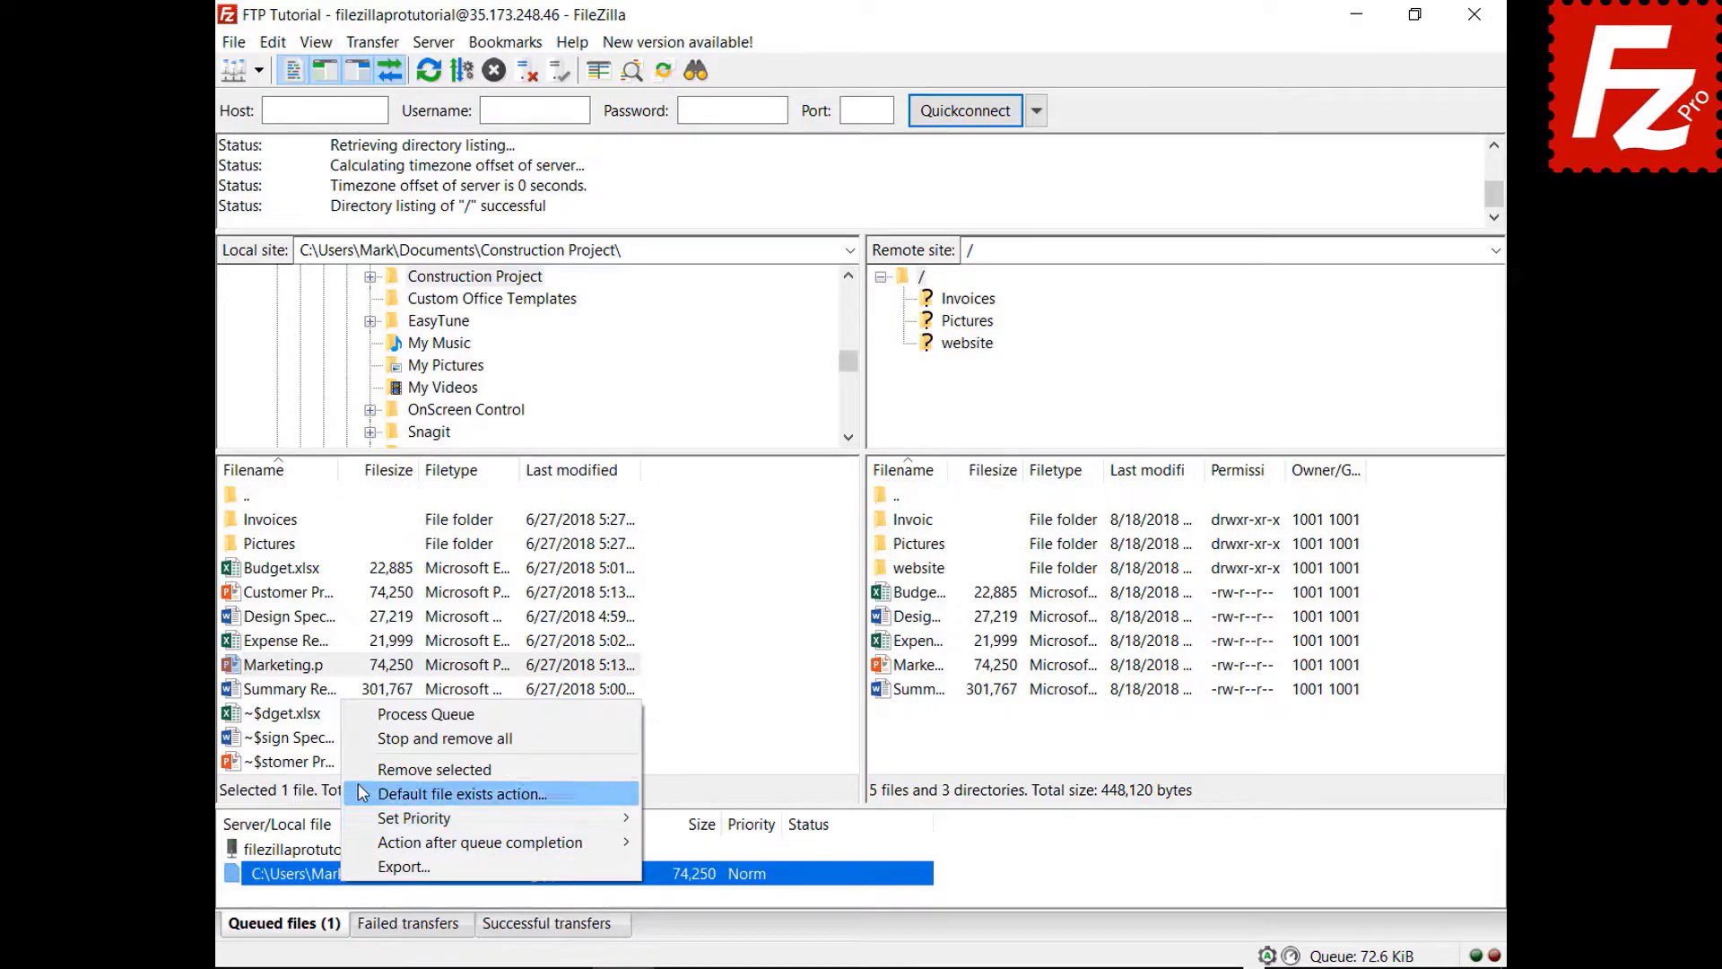
{"action": "left_click", "coordinate": [366, 743]}
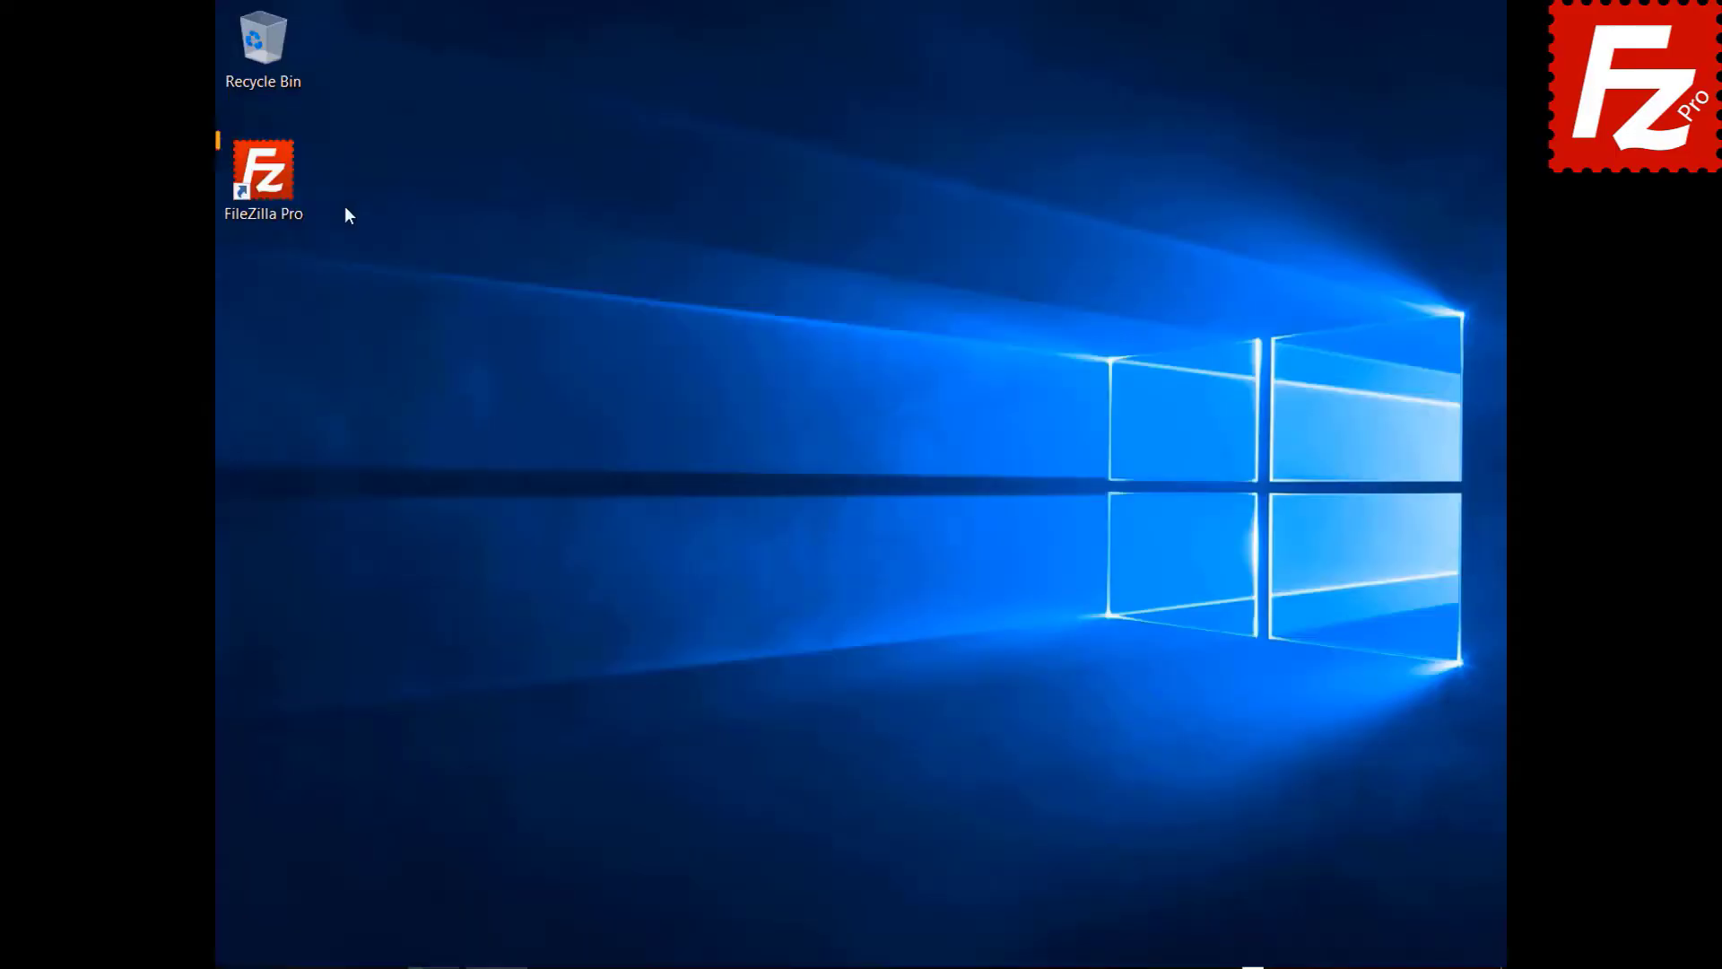
- Launch FileZilla Pro, connect to FTP Tutorial, and open the website folder locally and remotely
{"action": "double_click", "coordinate": [283, 178]}
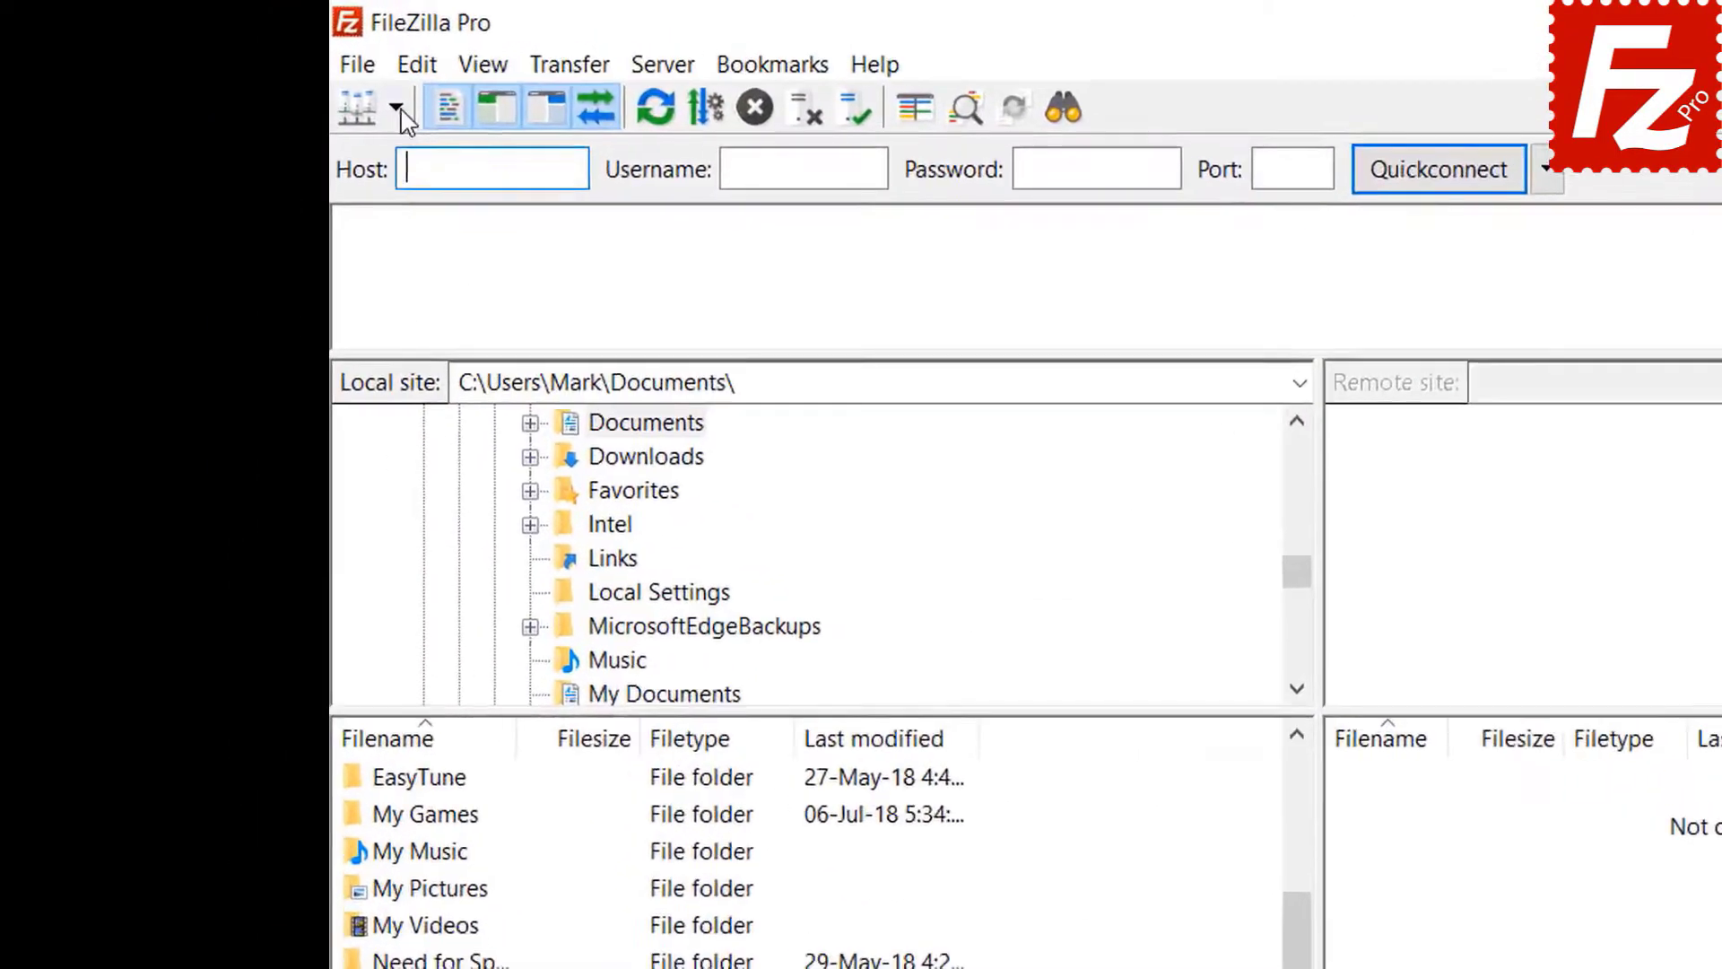
{"action": "left_click", "coordinate": [258, 70]}
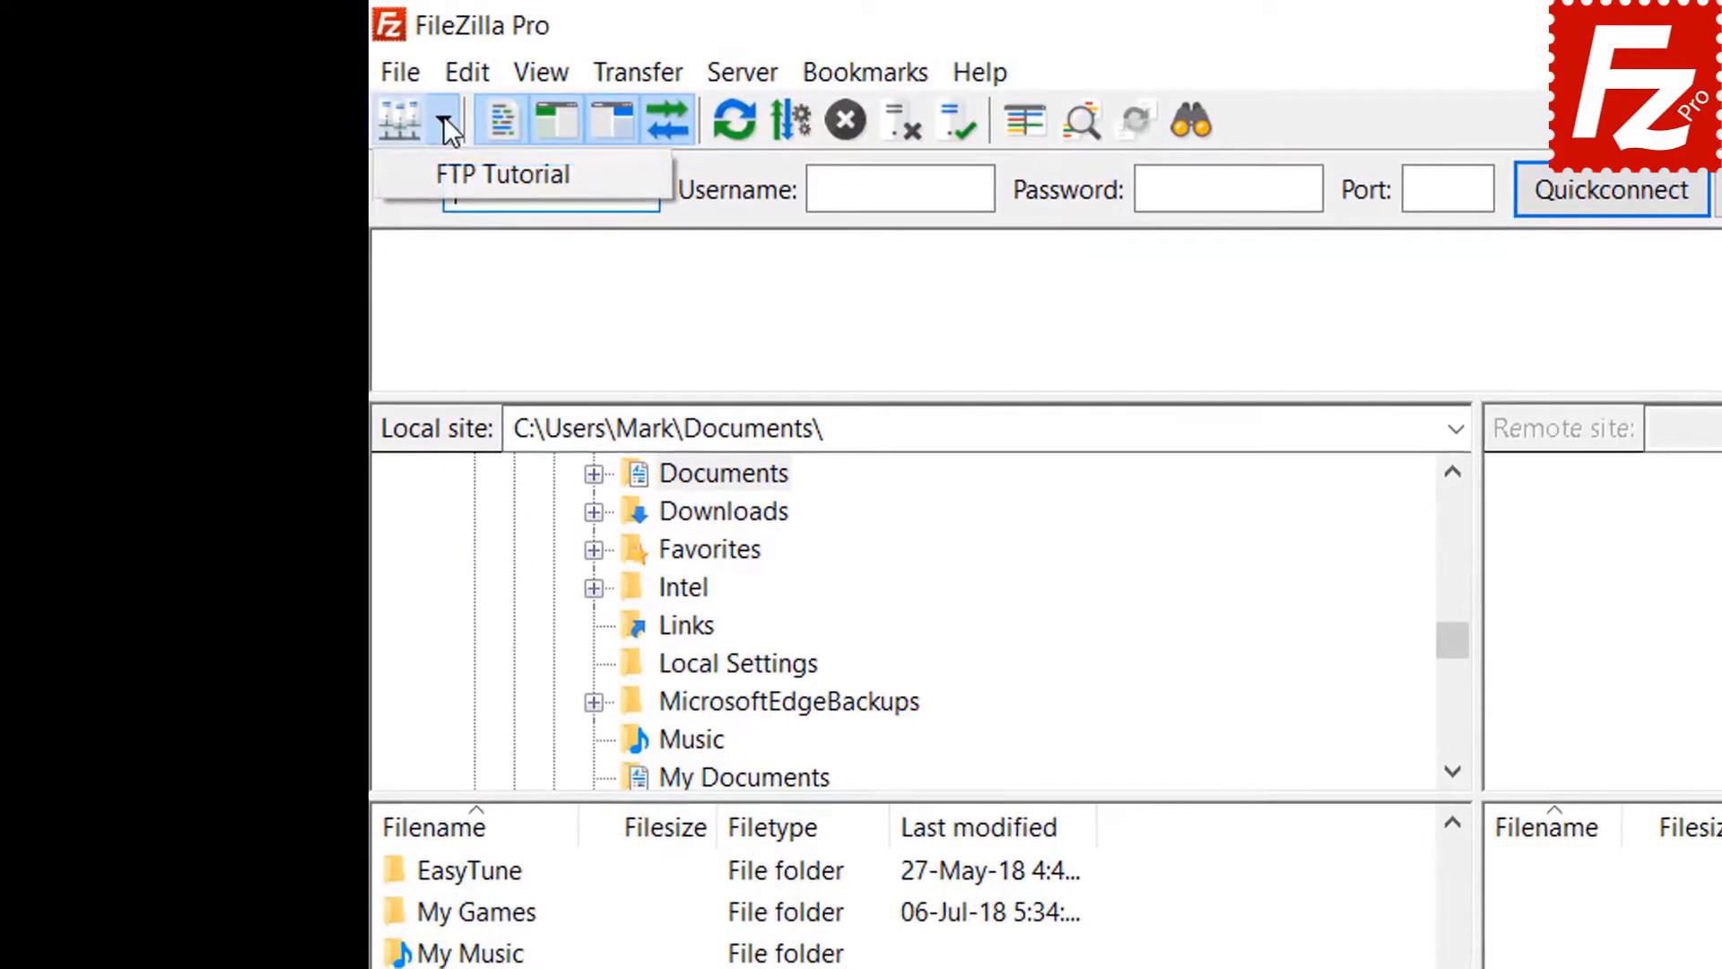
{"action": "left_click", "coordinate": [467, 172]}
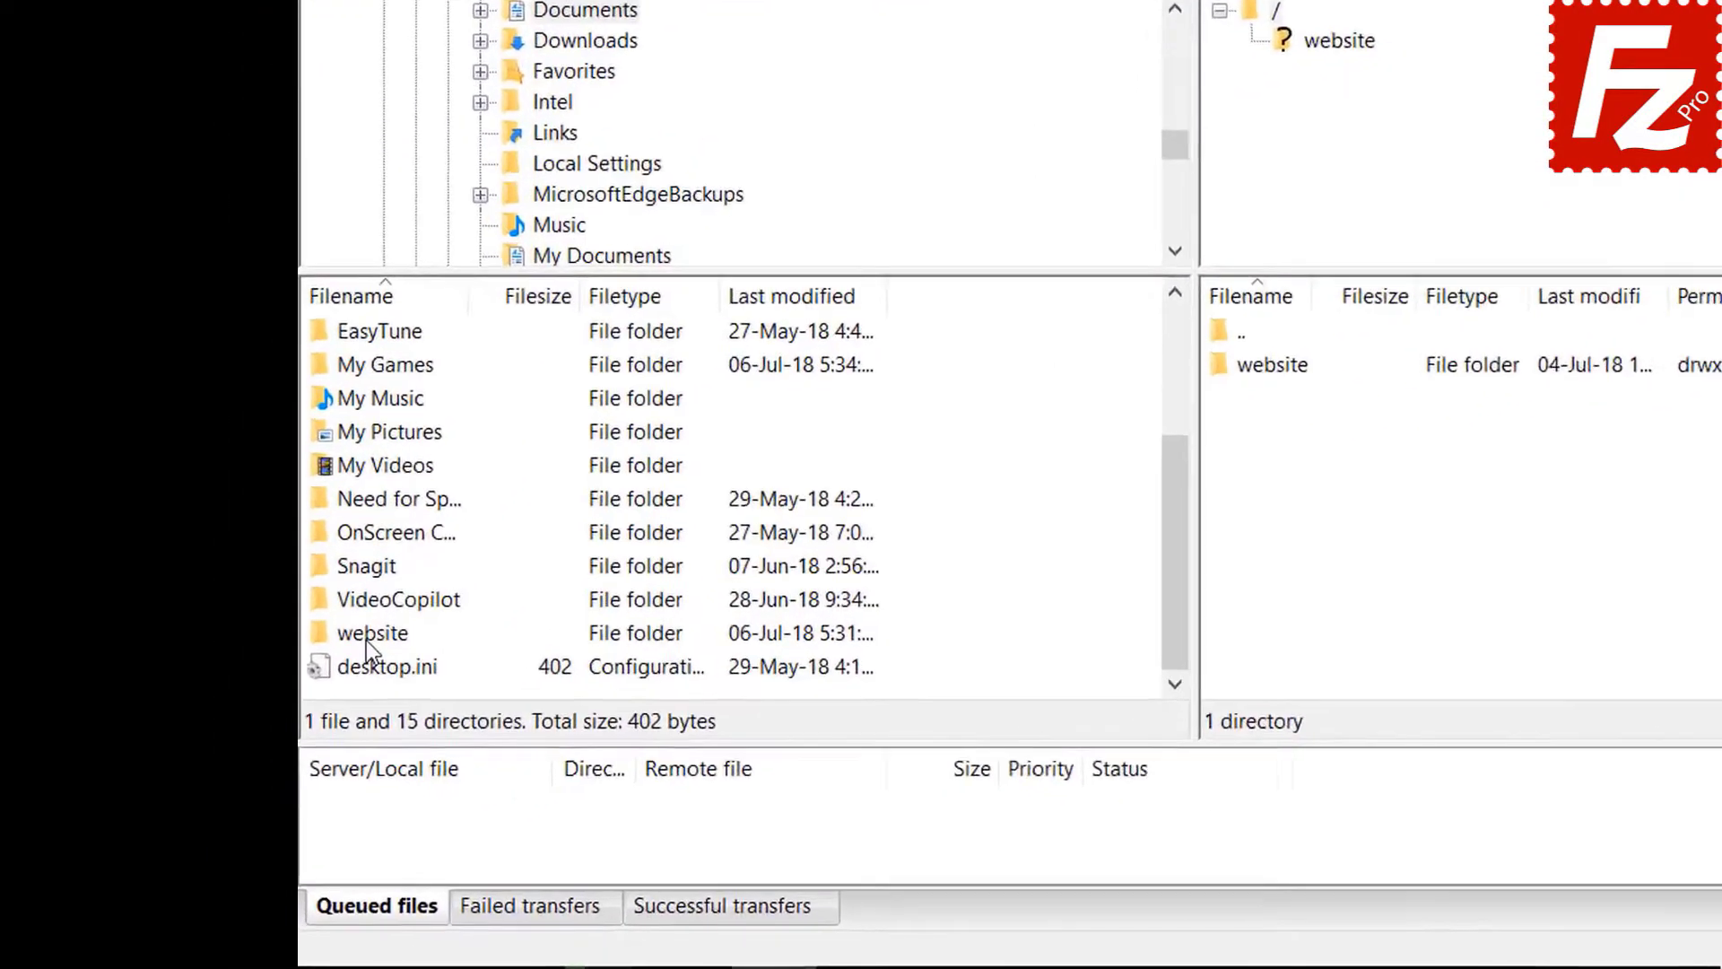
{"action": "double_click", "coordinate": [368, 634]}
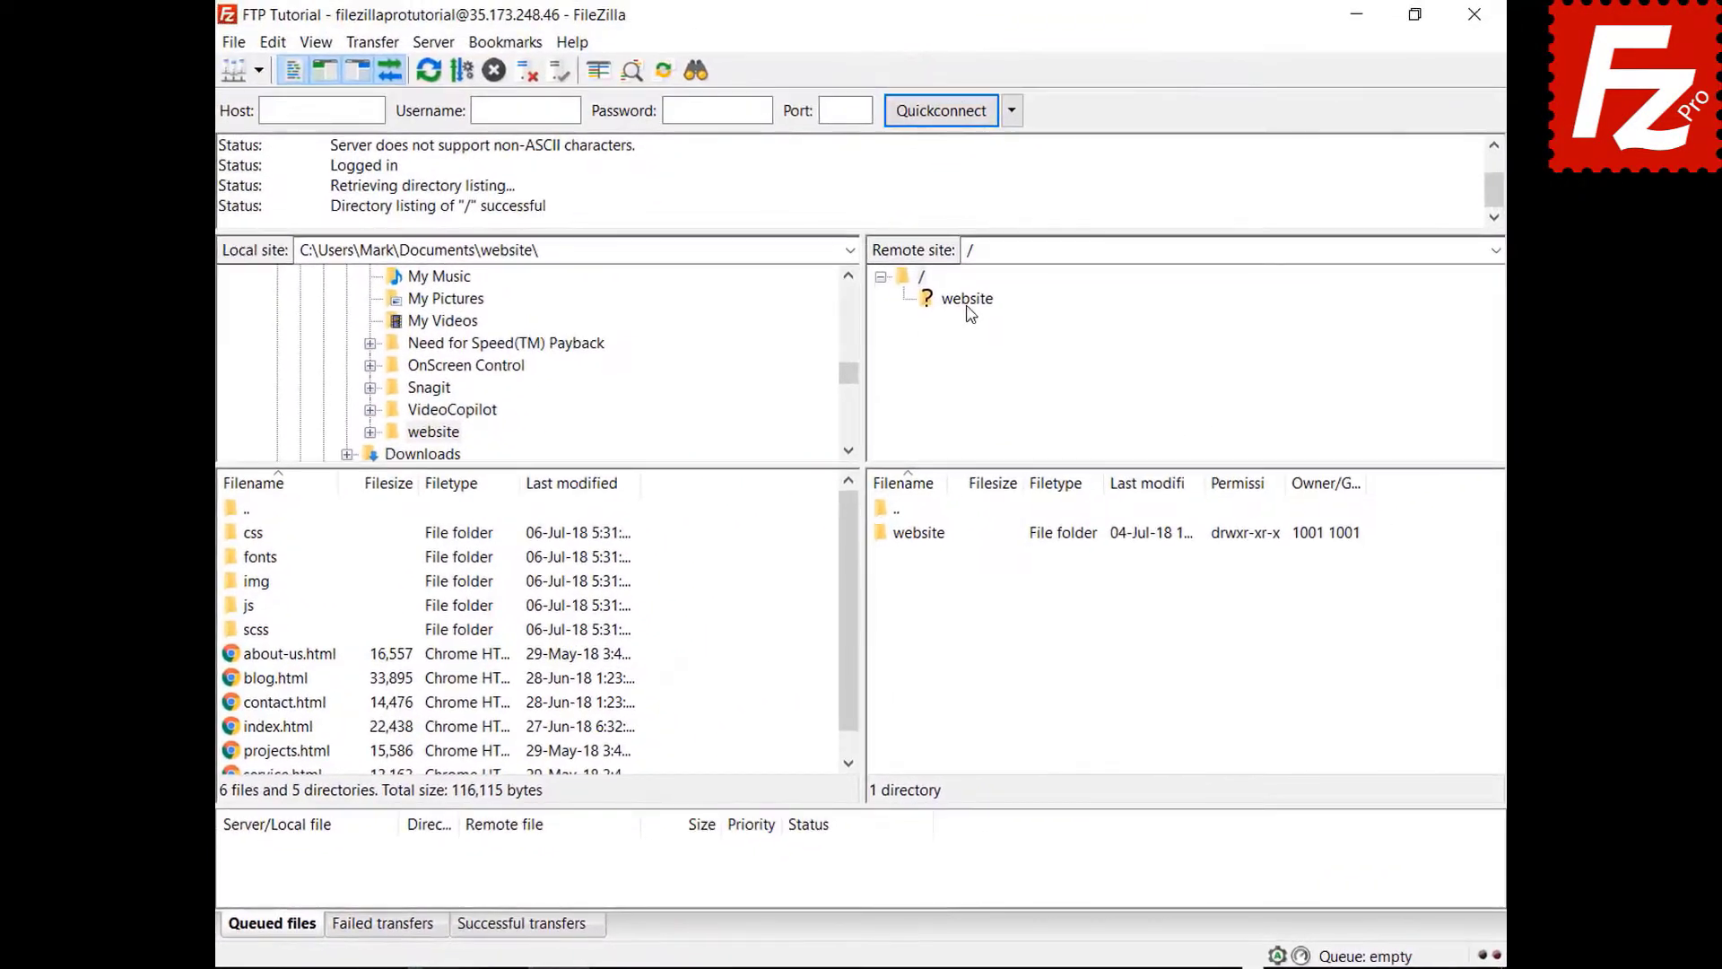
{"action": "left_click", "coordinate": [973, 310]}
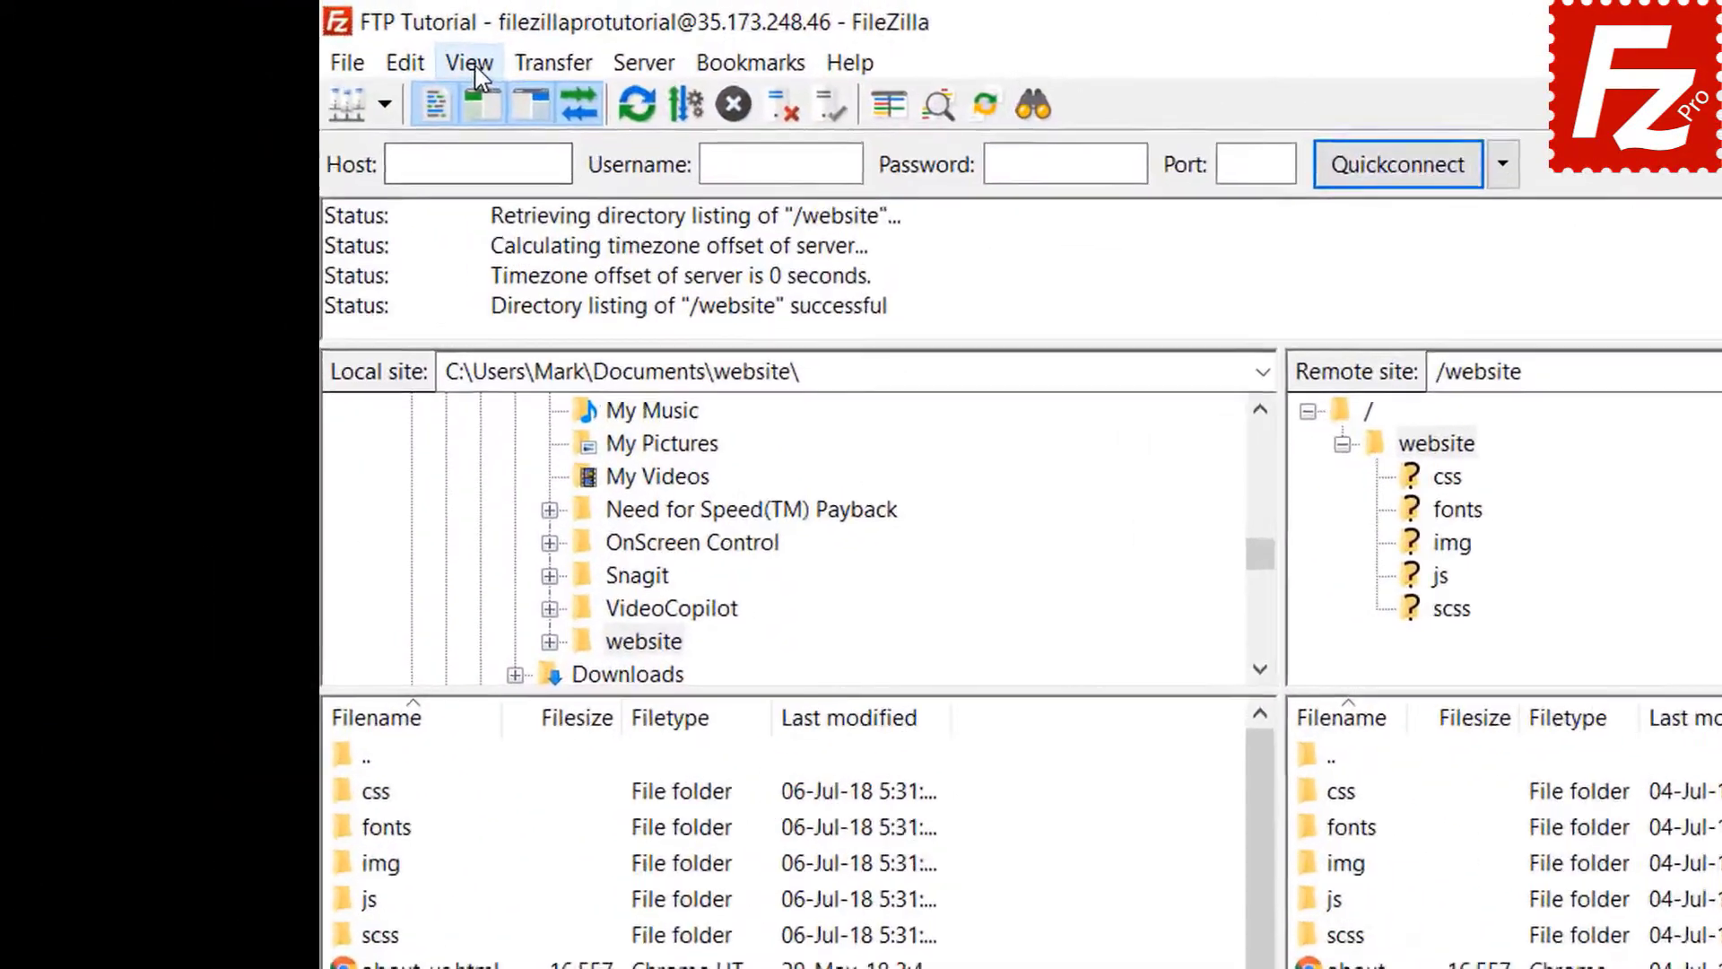
- Enable directory comparison from the View menu
{"action": "left_click", "coordinate": [316, 42]}
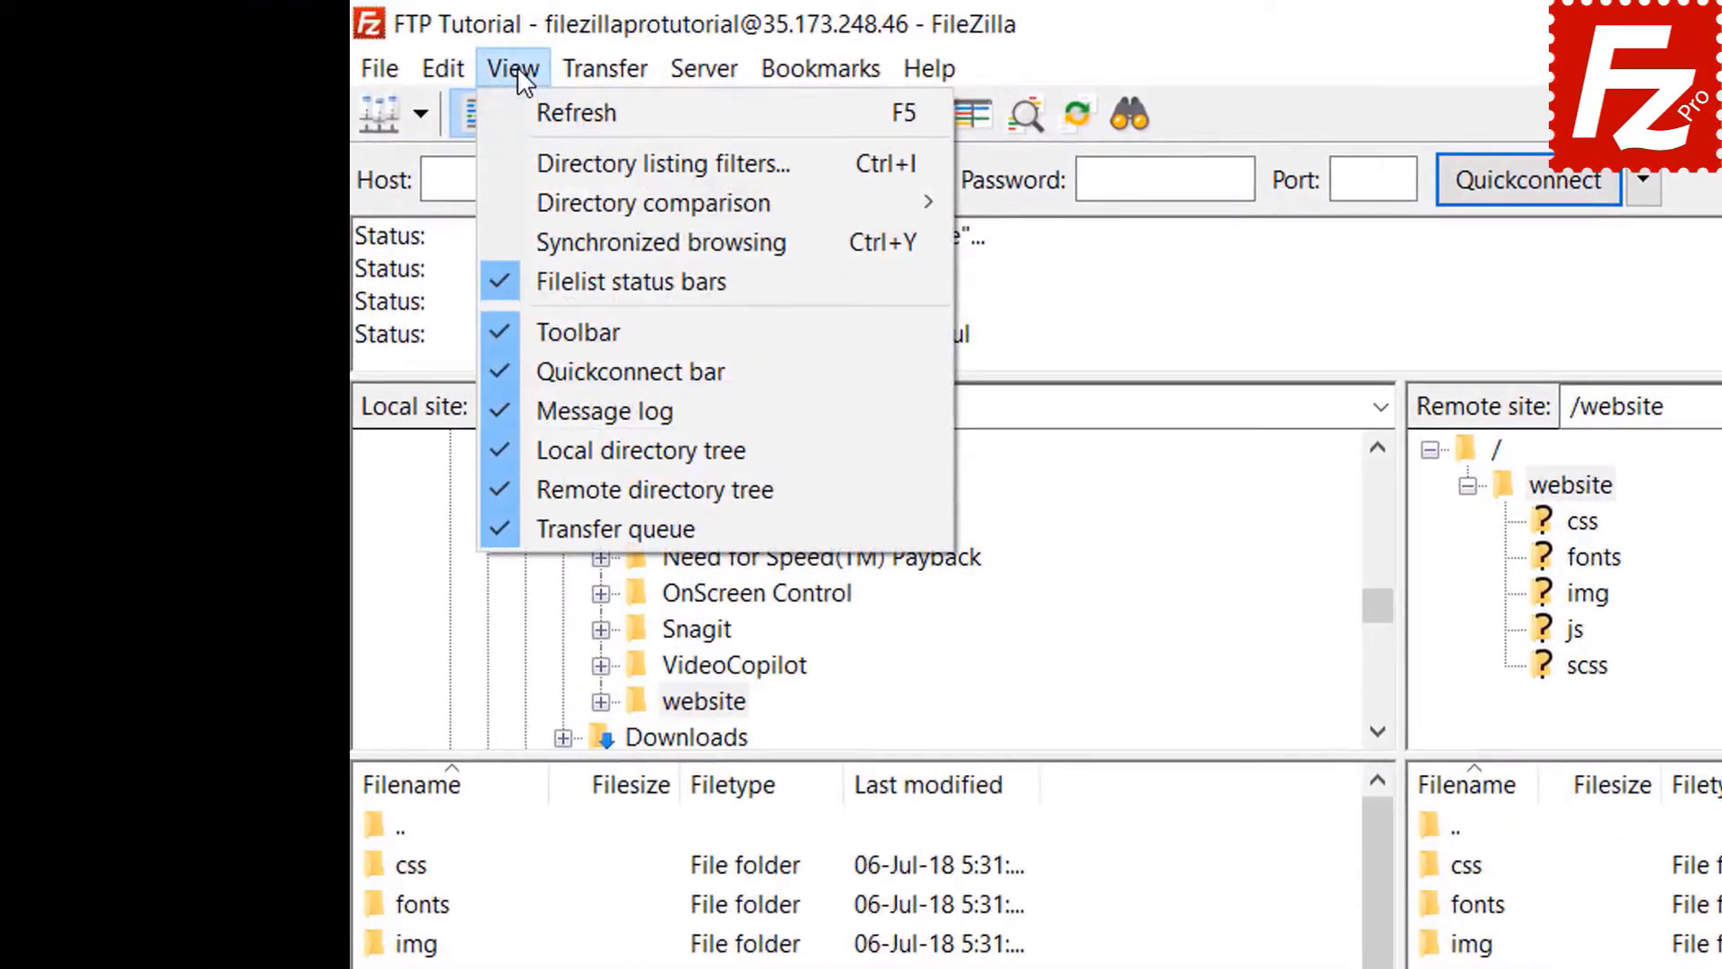
{"action": "mouse_move", "coordinate": [607, 206]}
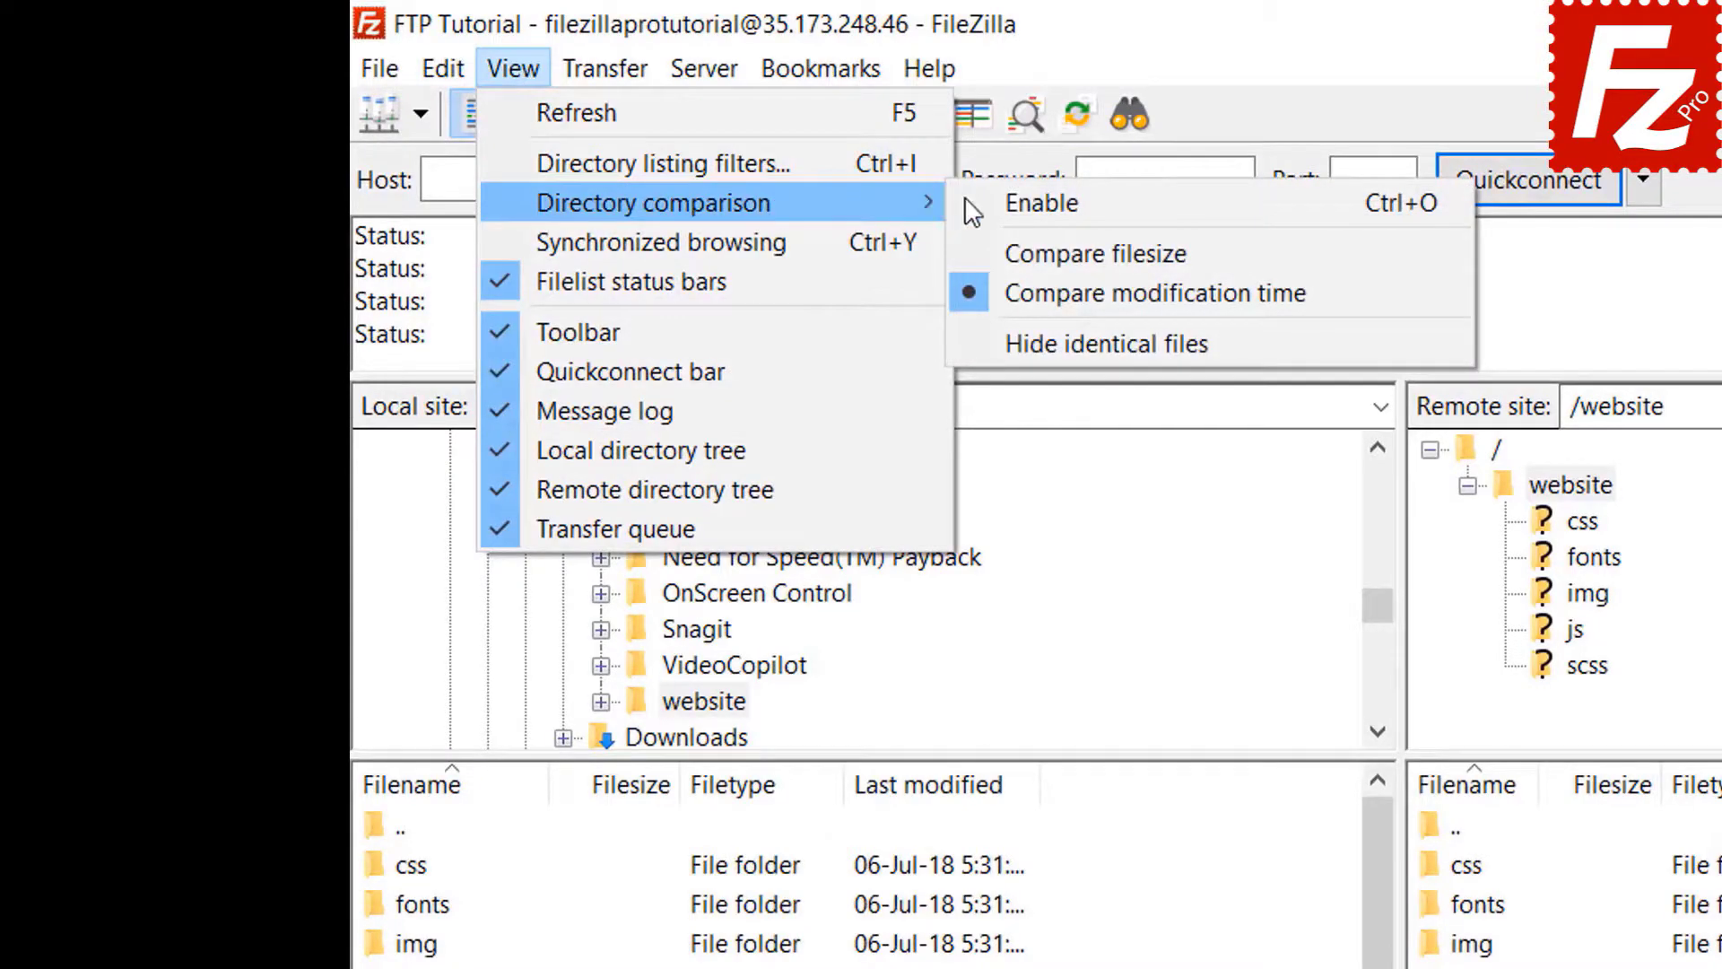
{"action": "left_click", "coordinate": [987, 201]}
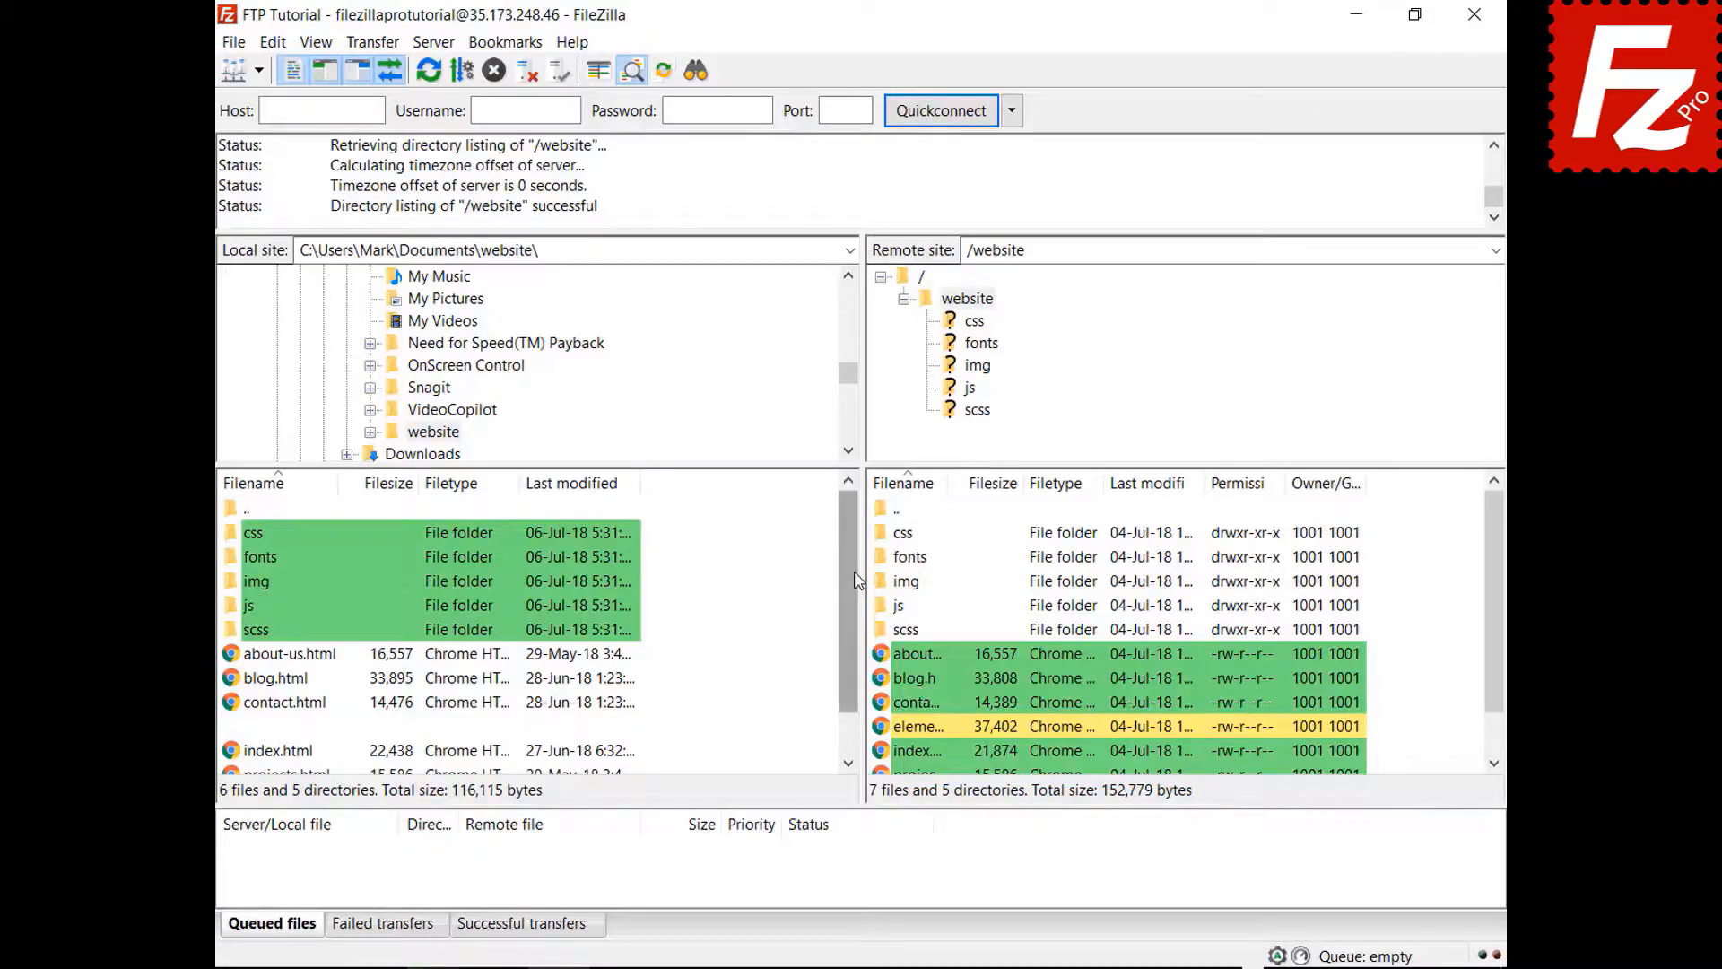
- Switch directory comparison to compare by file size instead of date
{"action": "left_click_drag", "start_coordinate": [857, 578], "coordinate": [850, 662]}
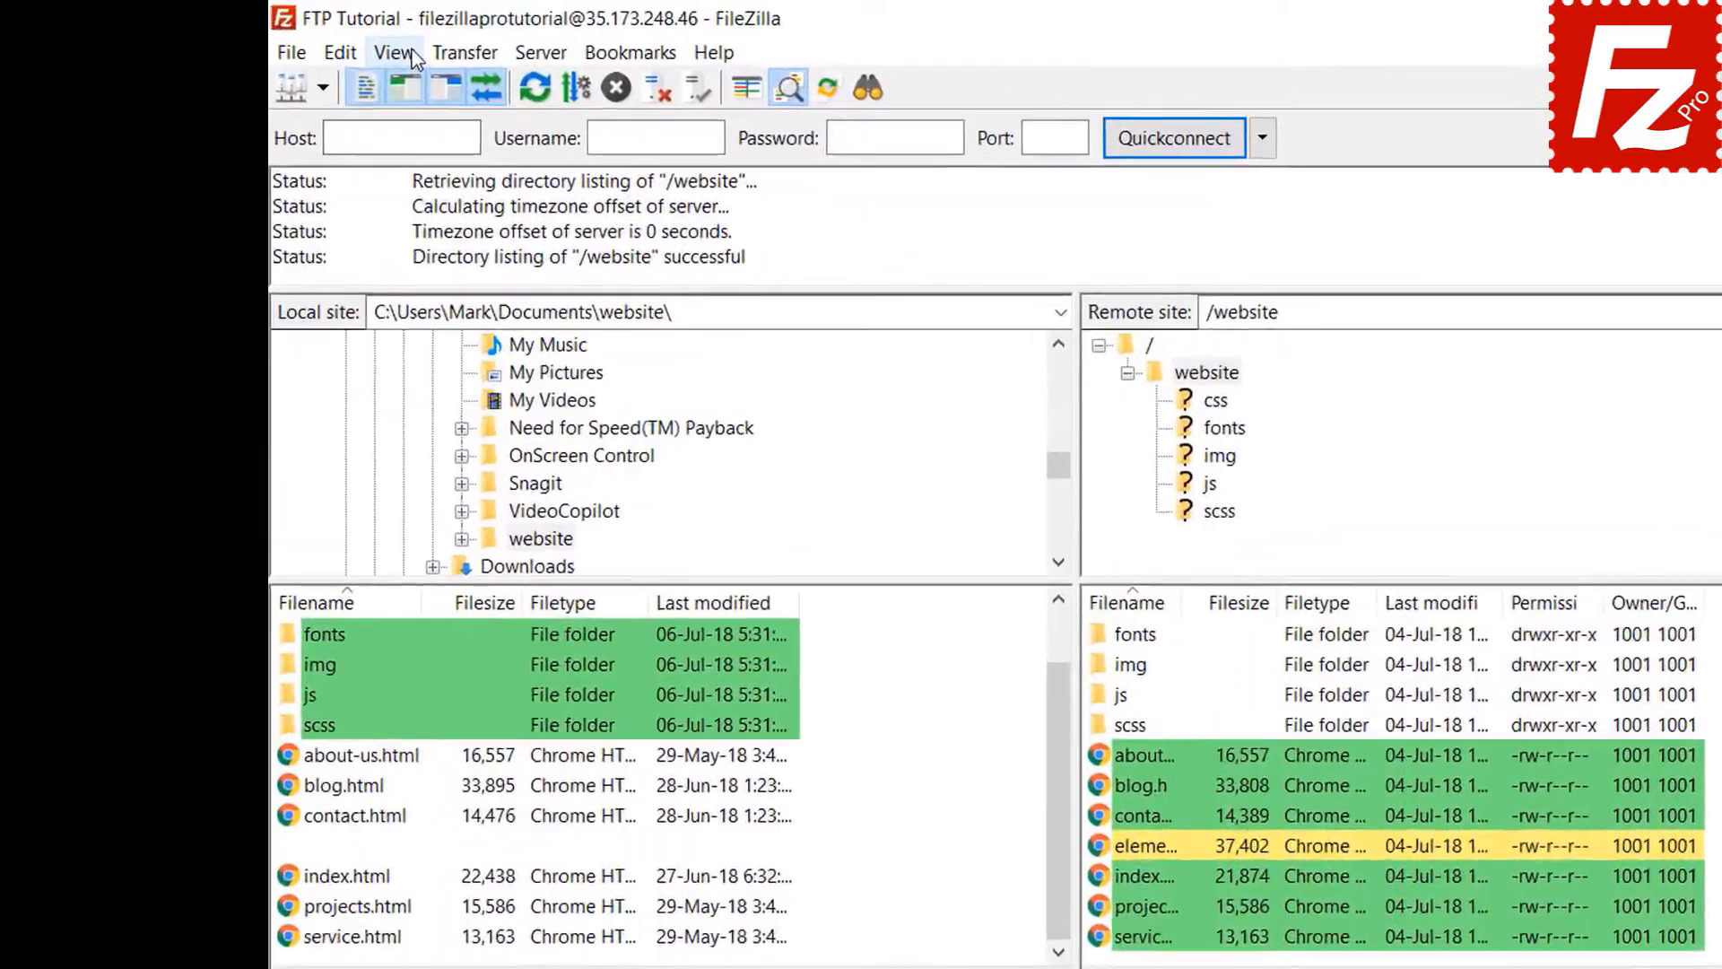
{"action": "left_click", "coordinate": [315, 42]}
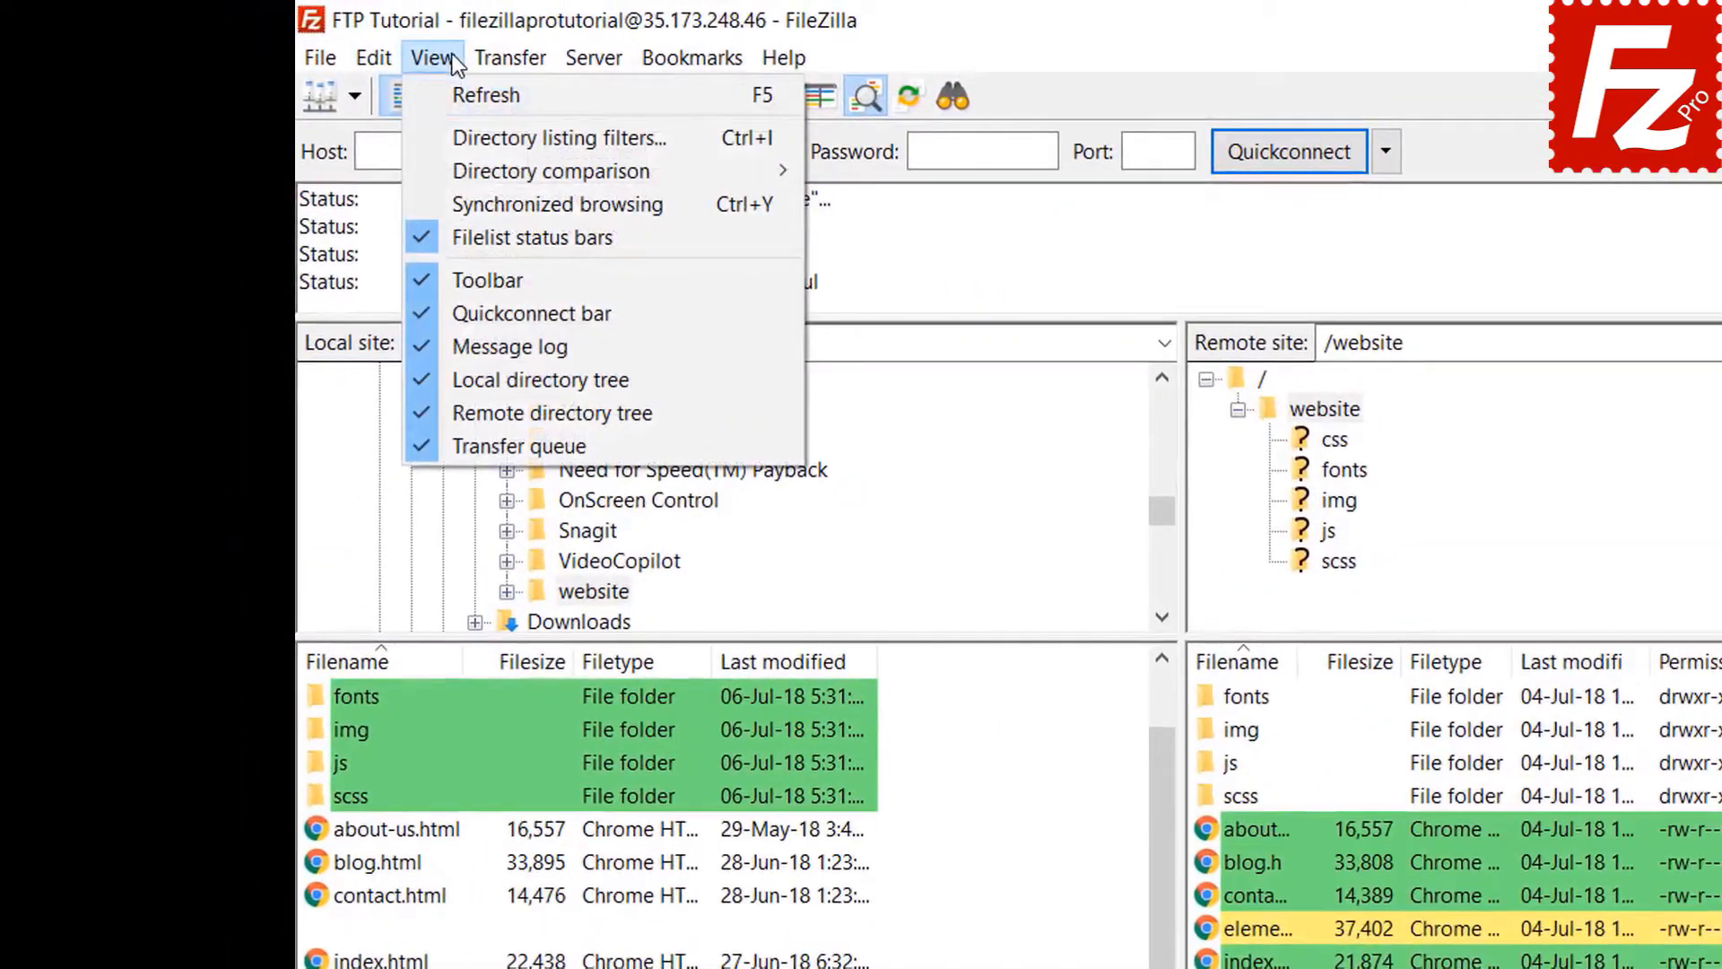
{"action": "mouse_move", "coordinate": [480, 166]}
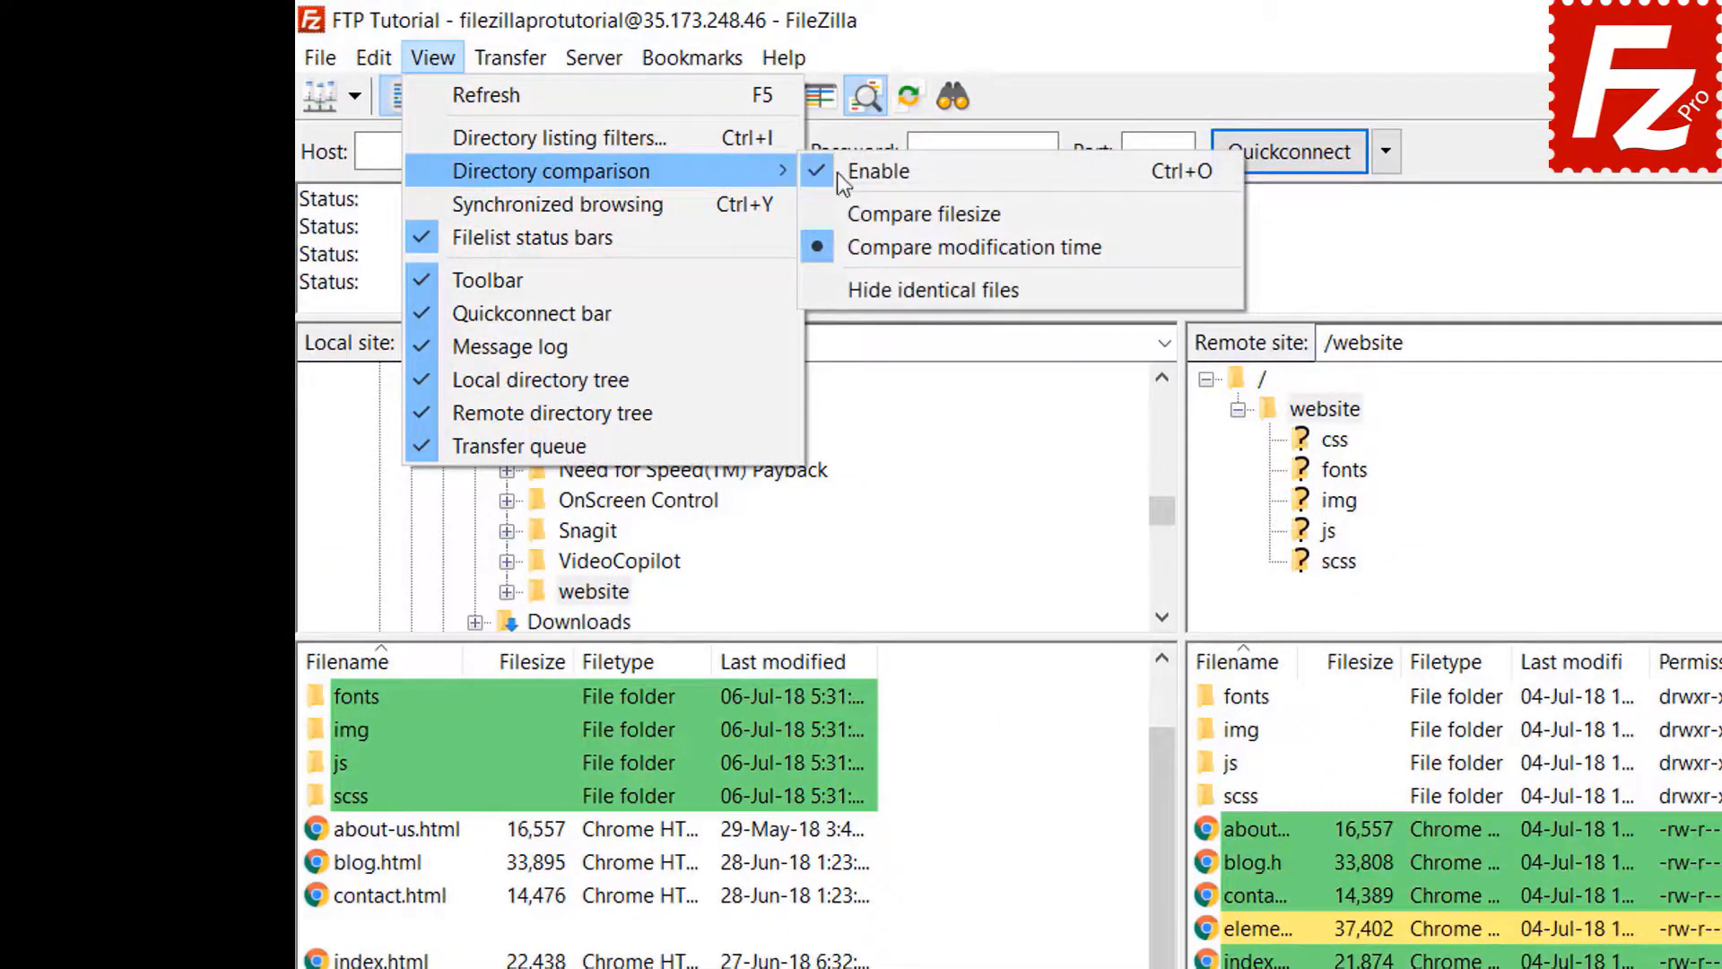
{"action": "left_click", "coordinate": [915, 213]}
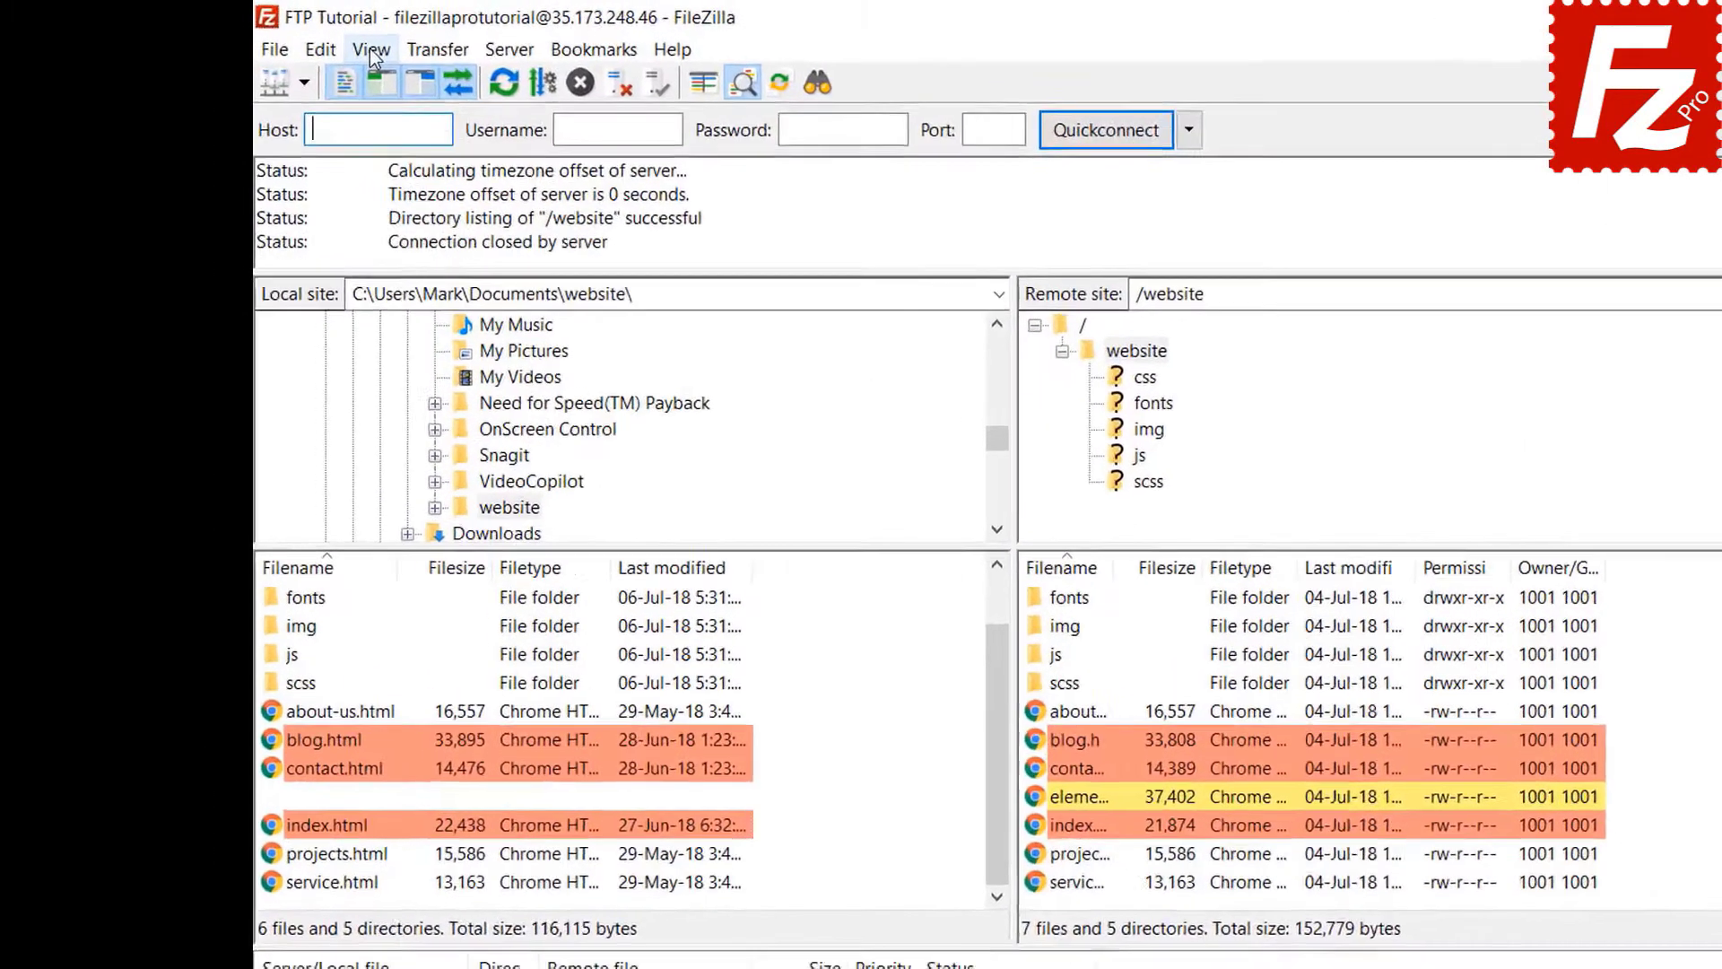
- Turn on synchronized browsing, open the css folder on both sides, then the remote img folder
{"action": "left_click", "coordinate": [315, 42]}
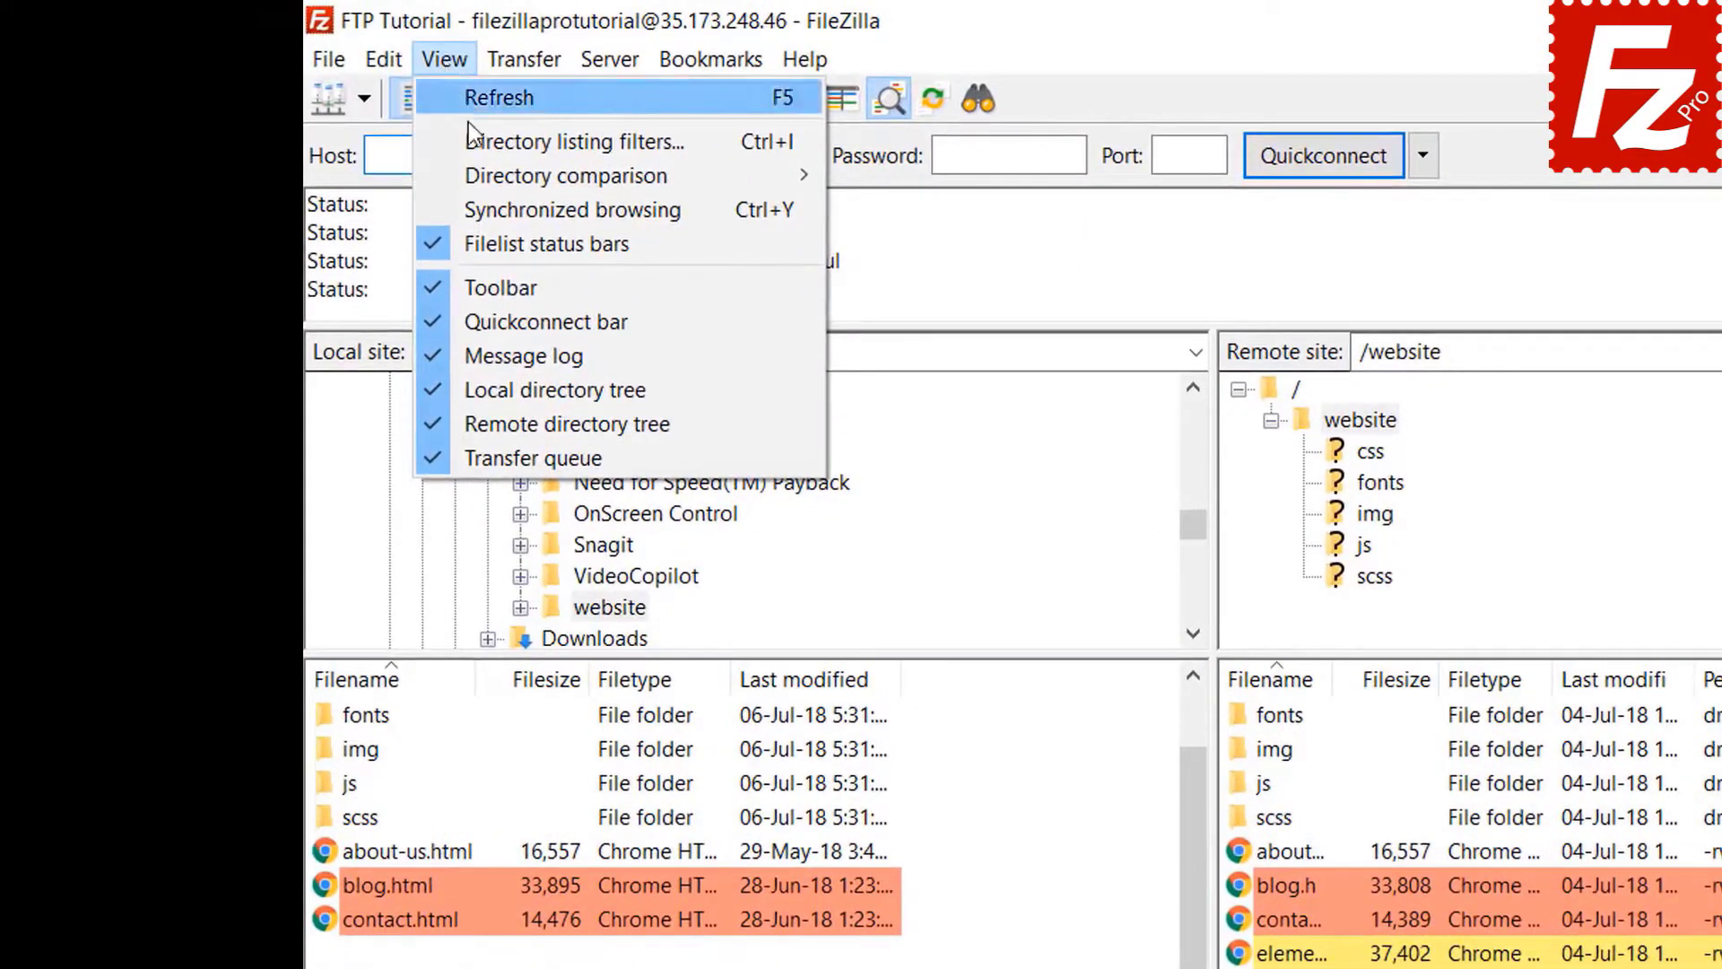
{"action": "left_click", "coordinate": [499, 210]}
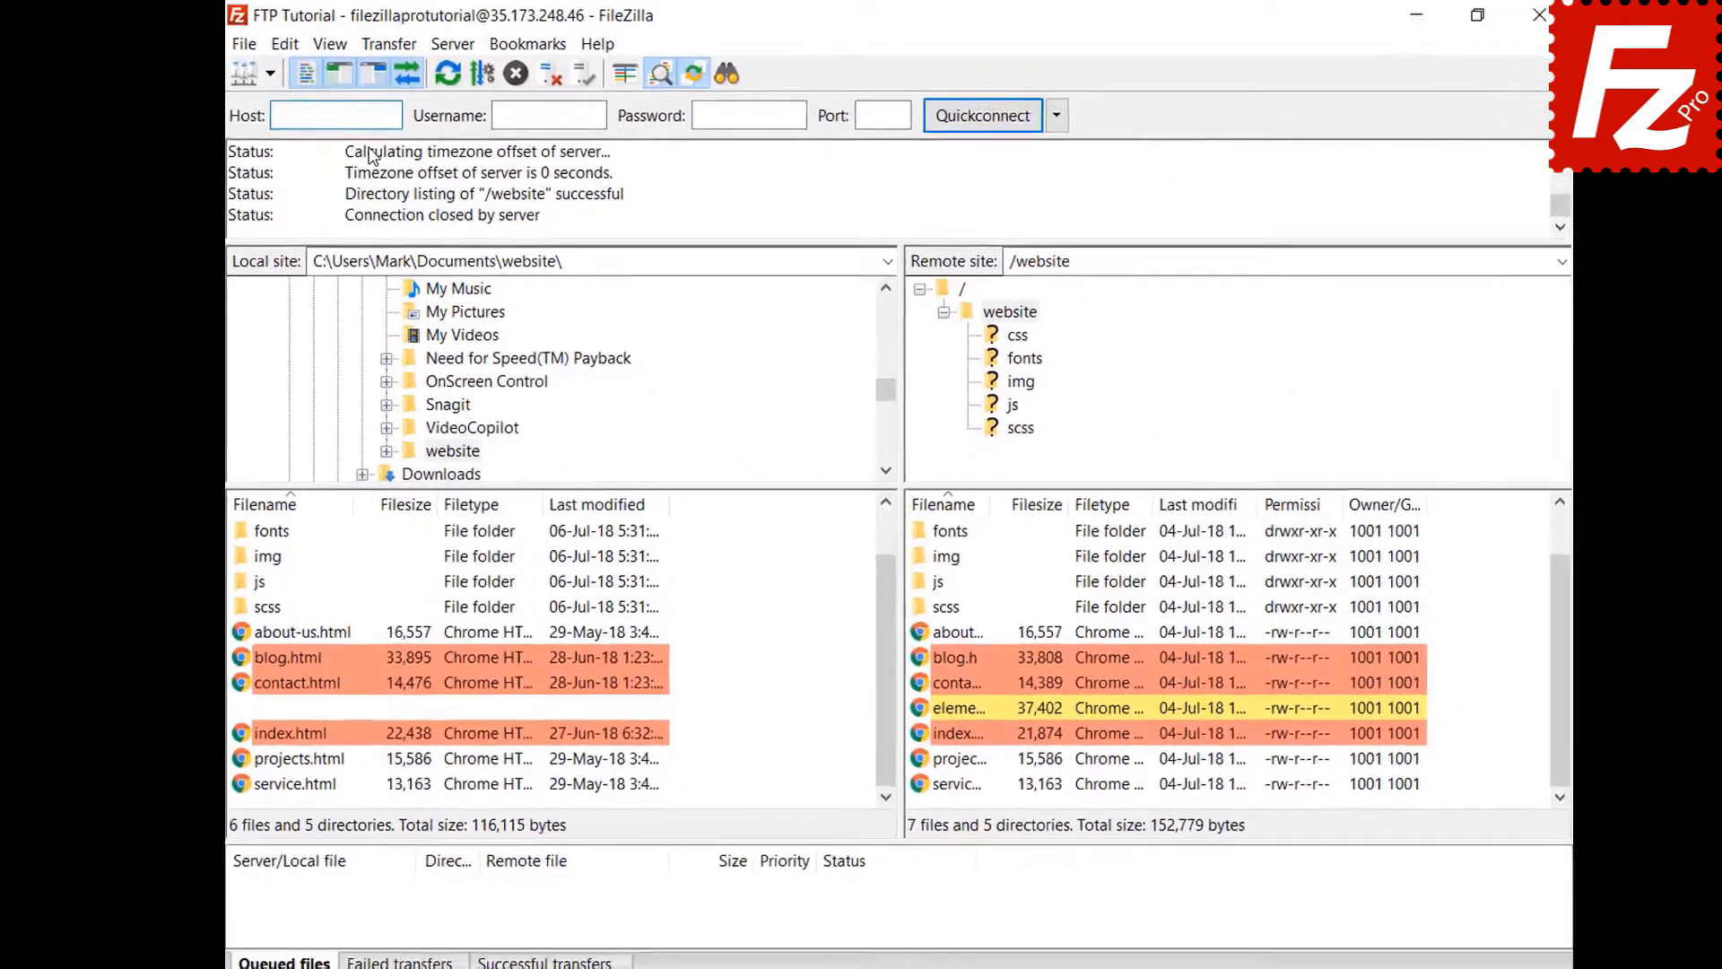
{"action": "left_click", "coordinate": [267, 558]}
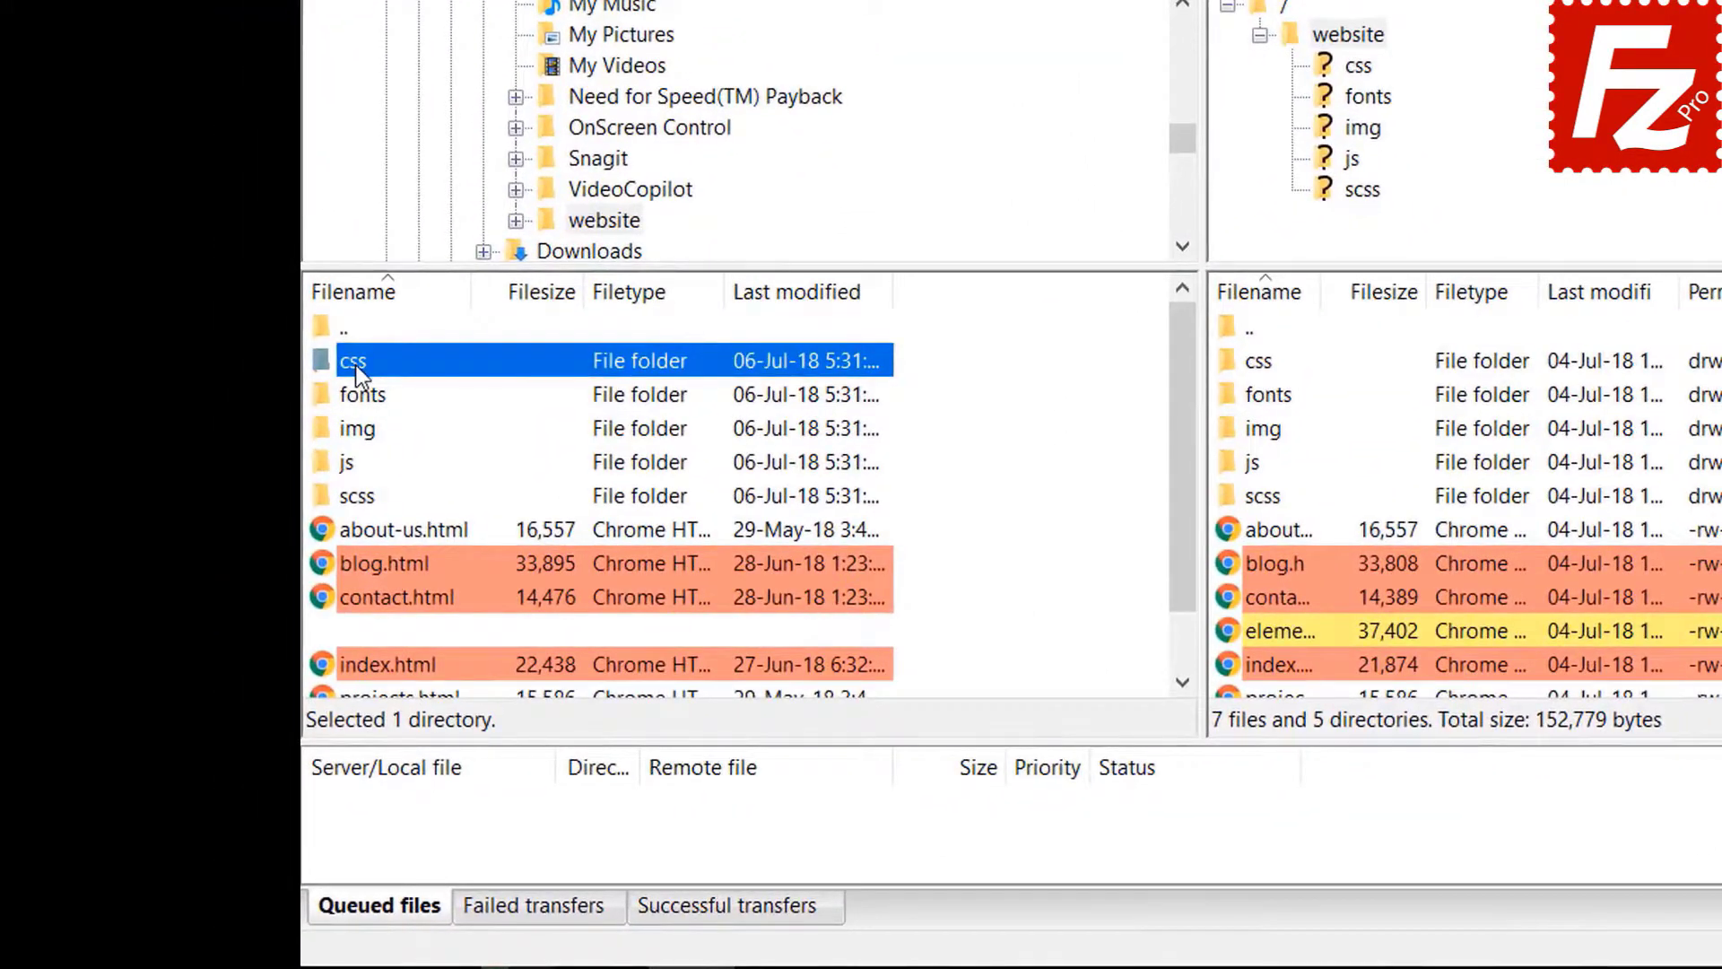
{"action": "double_click", "coordinate": [357, 368]}
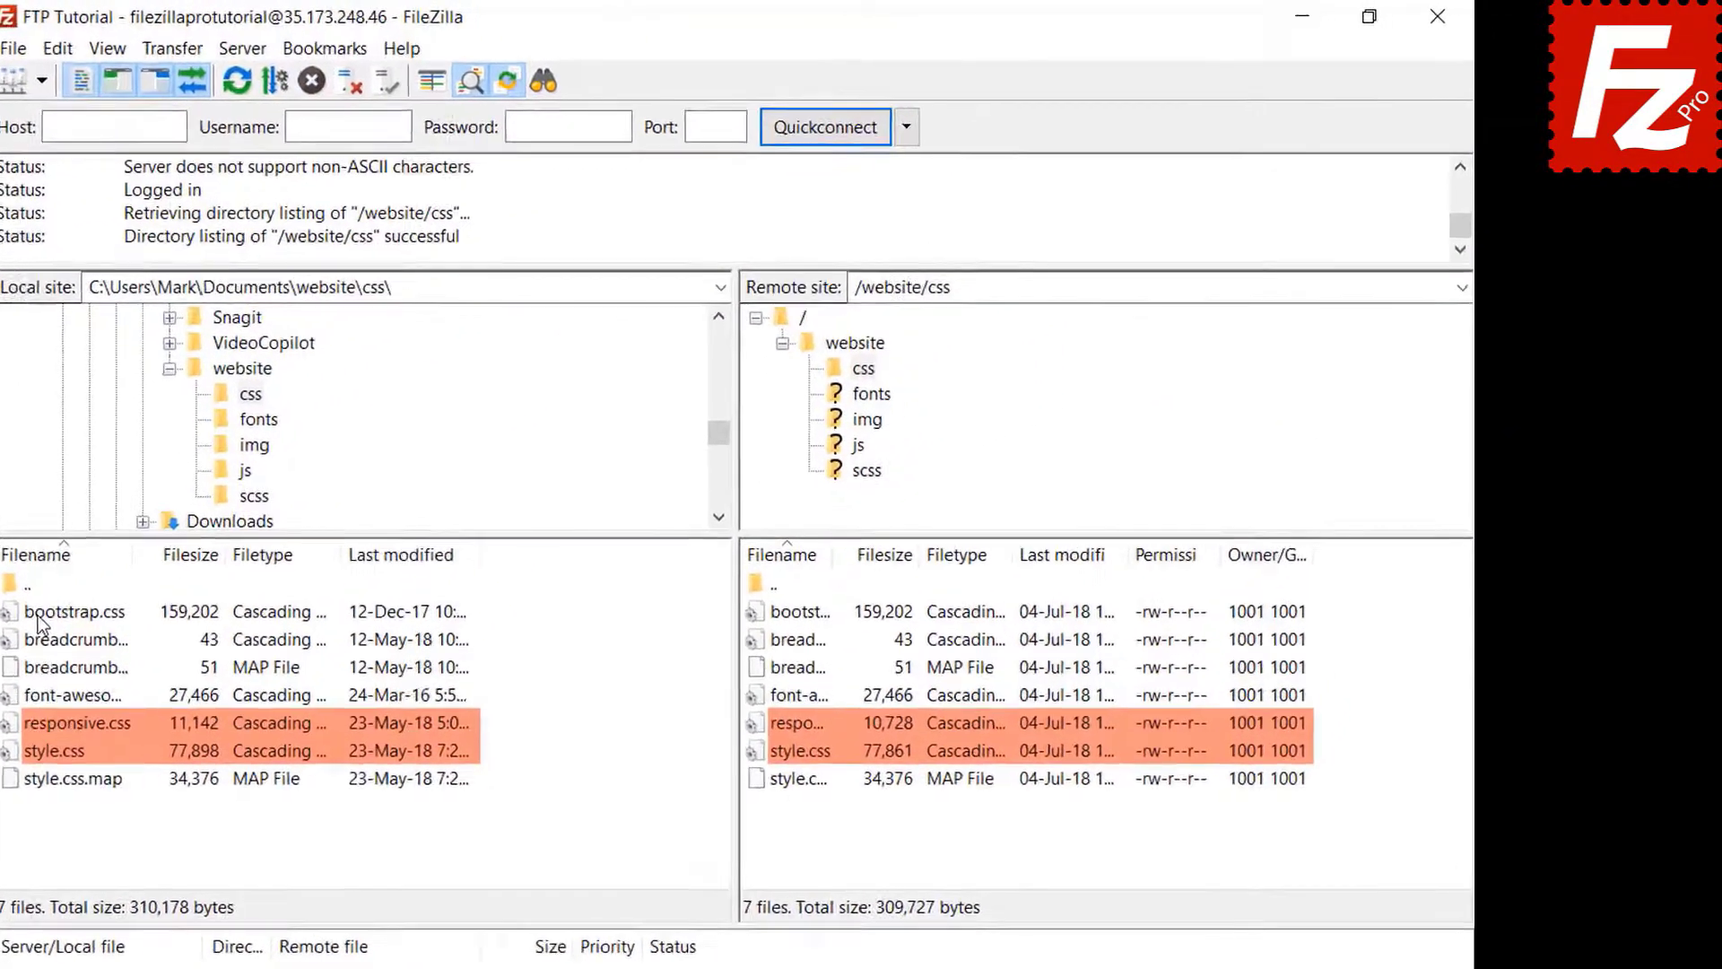
{"action": "left_click", "coordinate": [867, 419]}
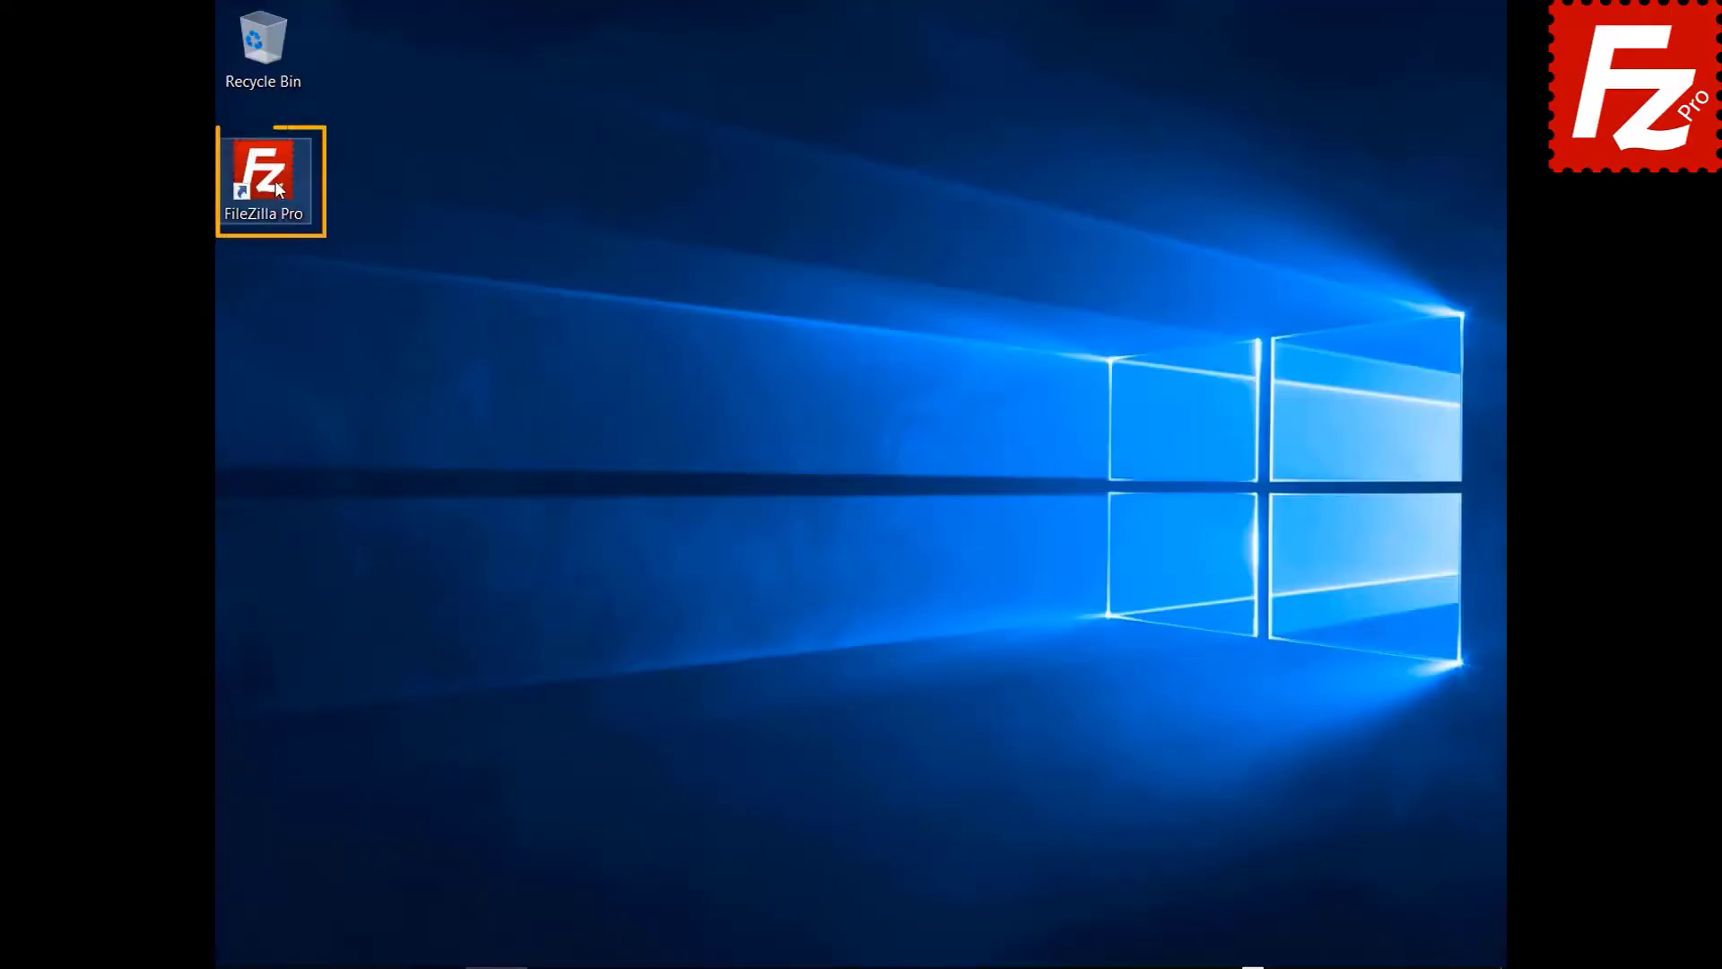
- Launch FileZilla Pro and connect to the FTP Tutorial site
{"action": "double_click", "coordinate": [275, 181]}
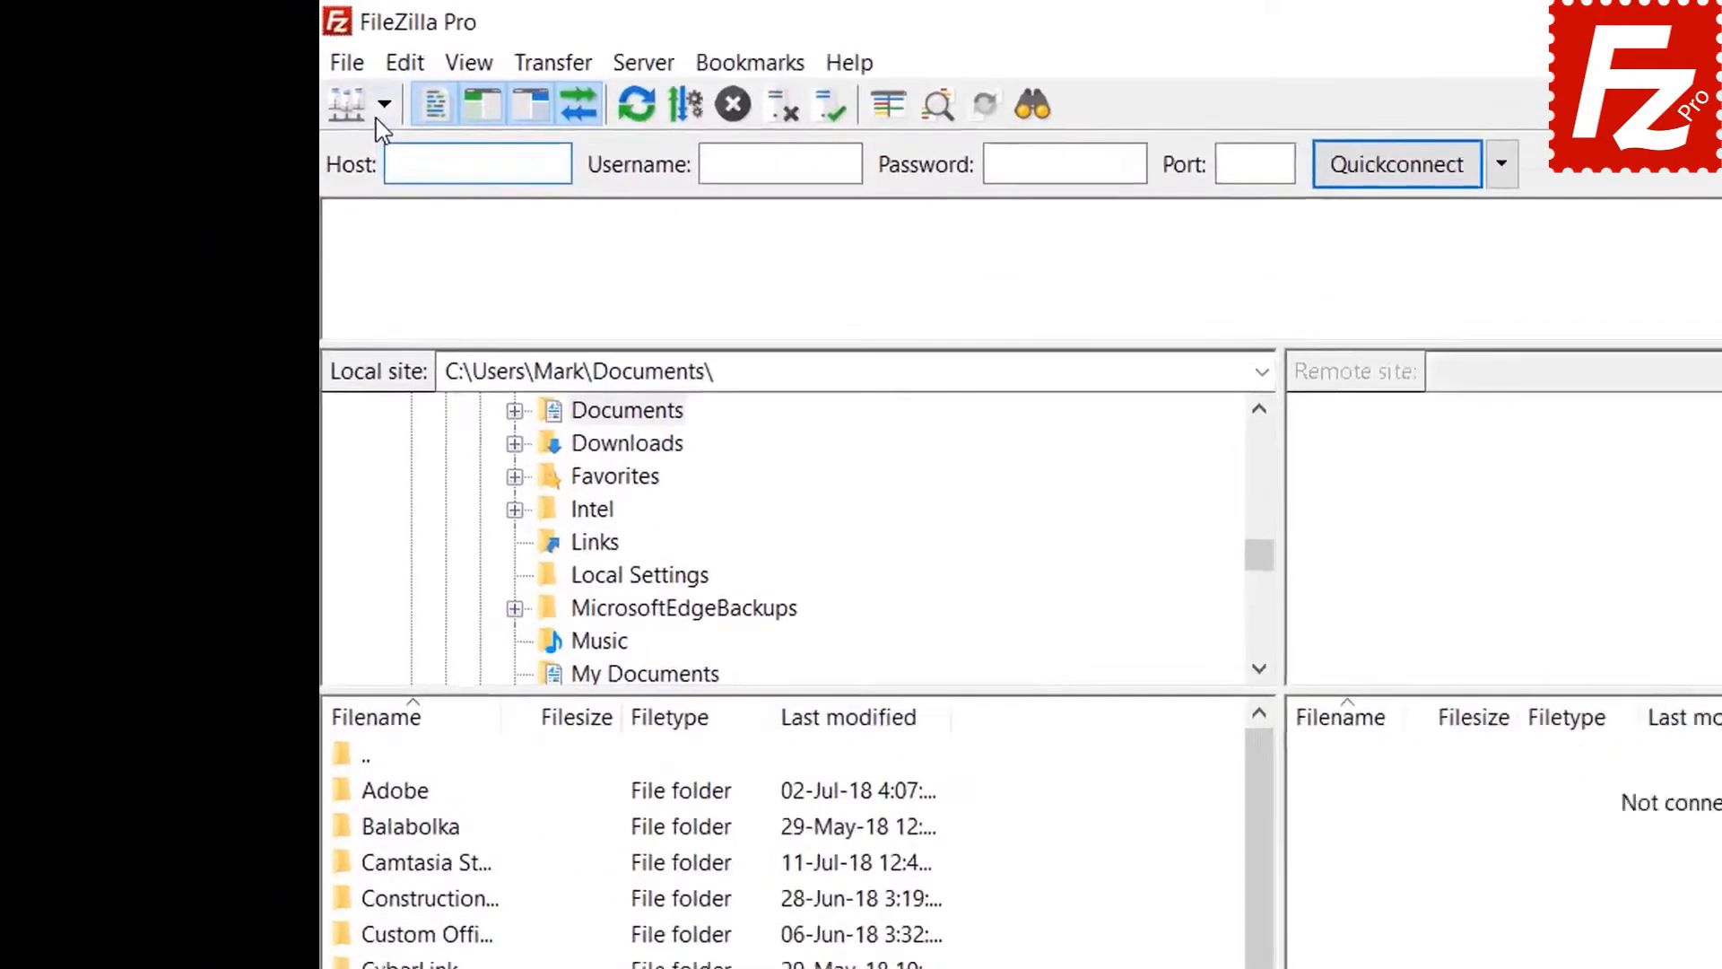
{"action": "left_click", "coordinate": [263, 71]}
{"action": "left_click", "coordinate": [269, 98]}
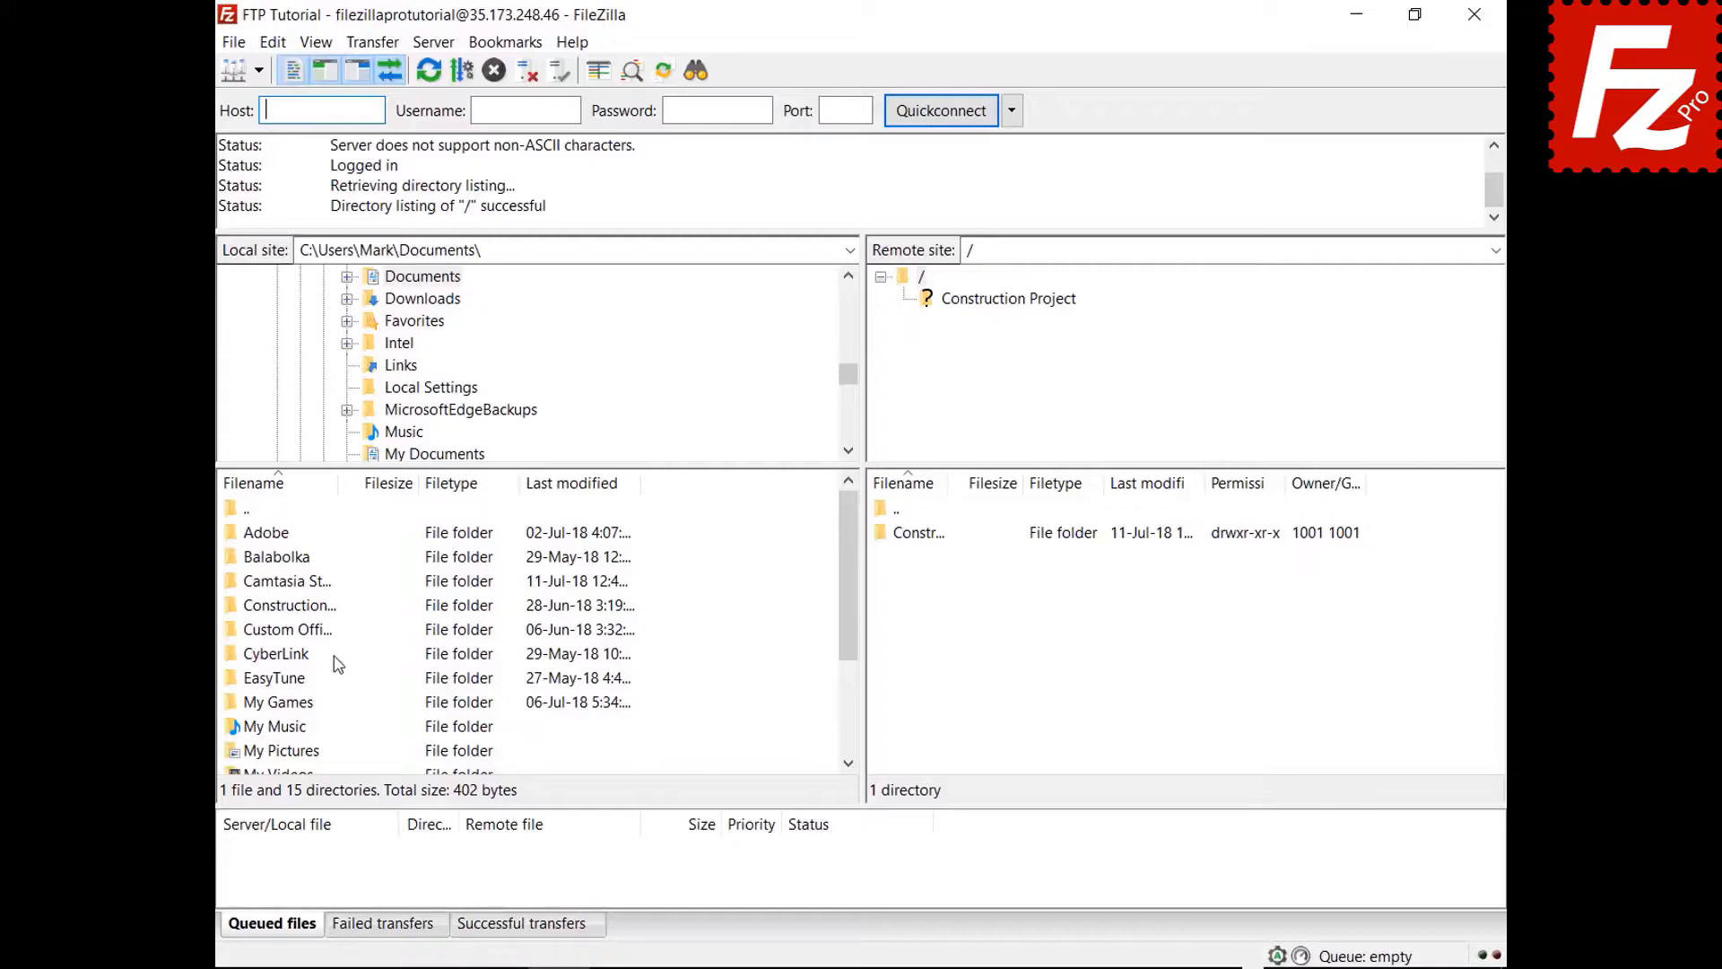
- Open the Construction Project folder in both the local and remote listings
{"action": "double_click", "coordinate": [311, 607]}
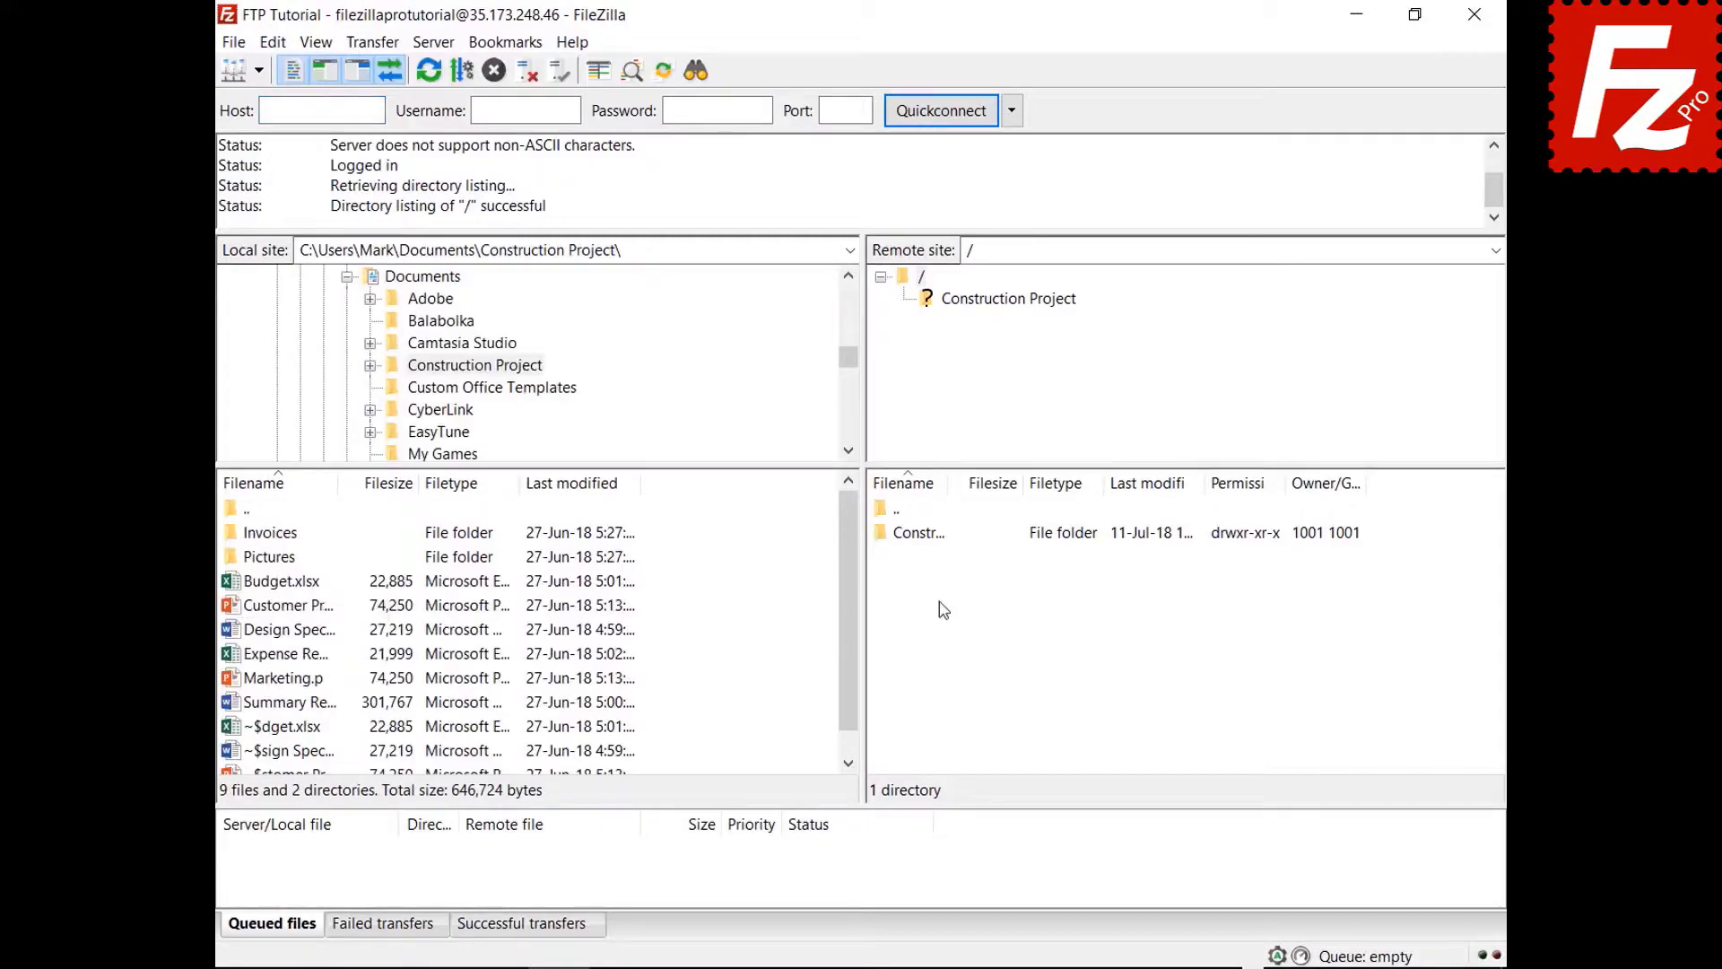
{"action": "double_click", "coordinate": [939, 541]}
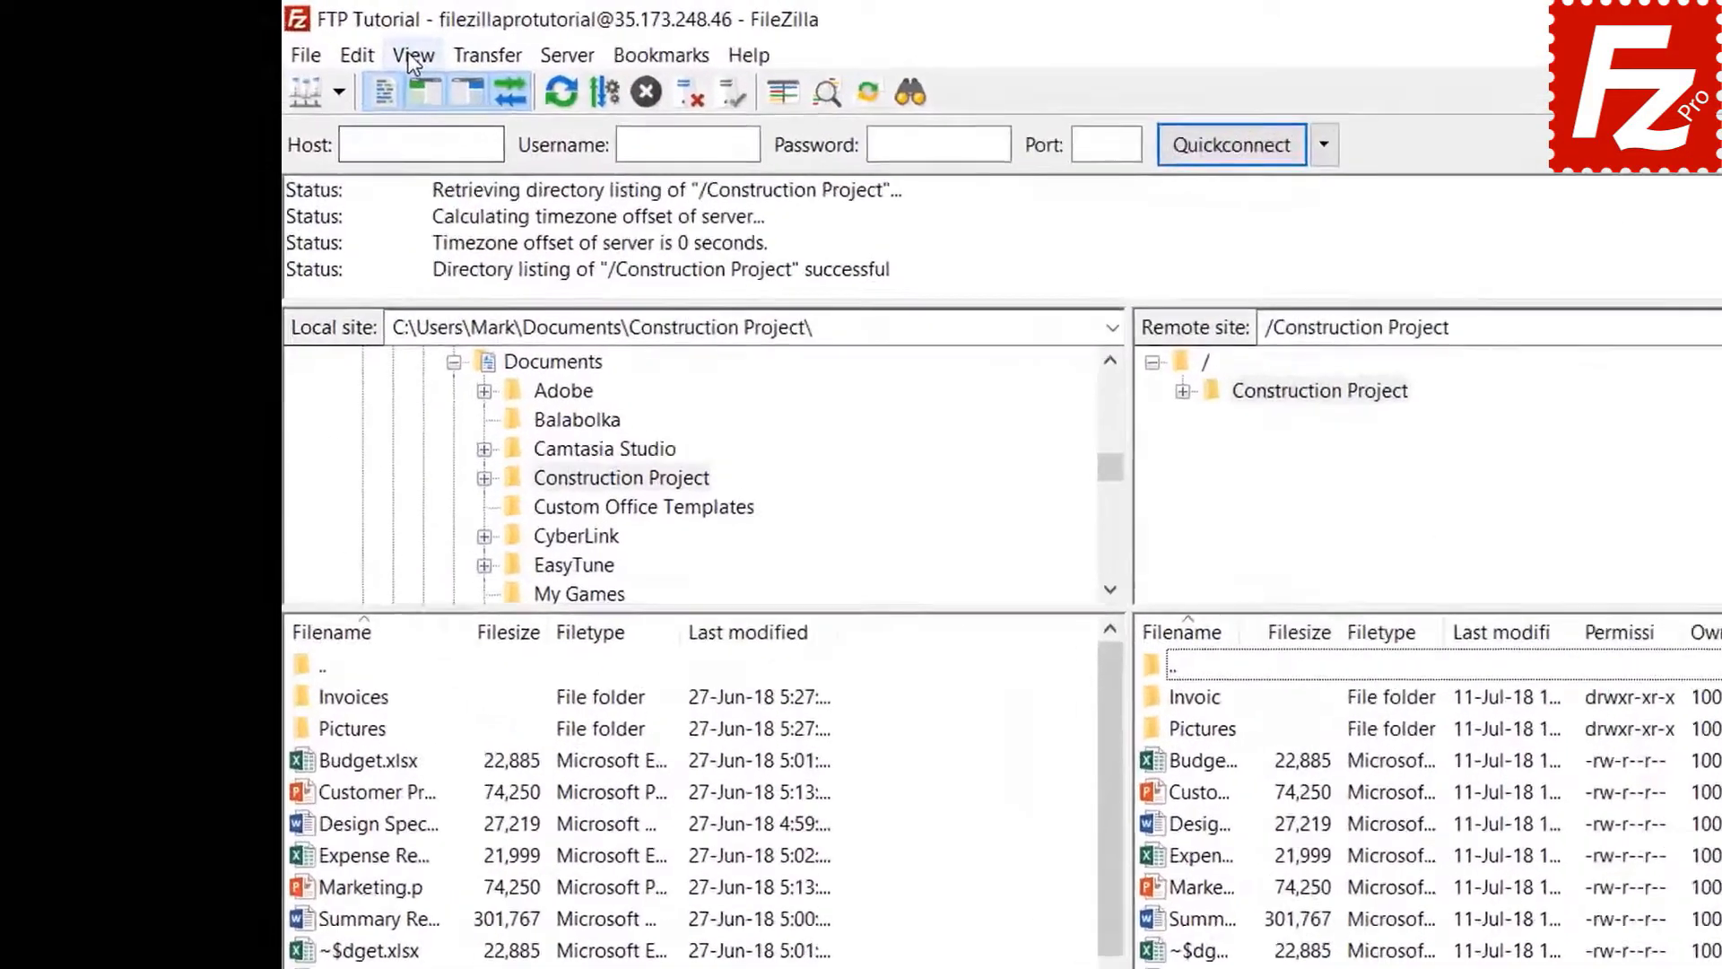
{"action": "left_click", "coordinate": [316, 43]}
- Create a new filter named 'Microsoft Office Temporaries' in the filter rules editor
{"action": "left_click", "coordinate": [494, 153]}
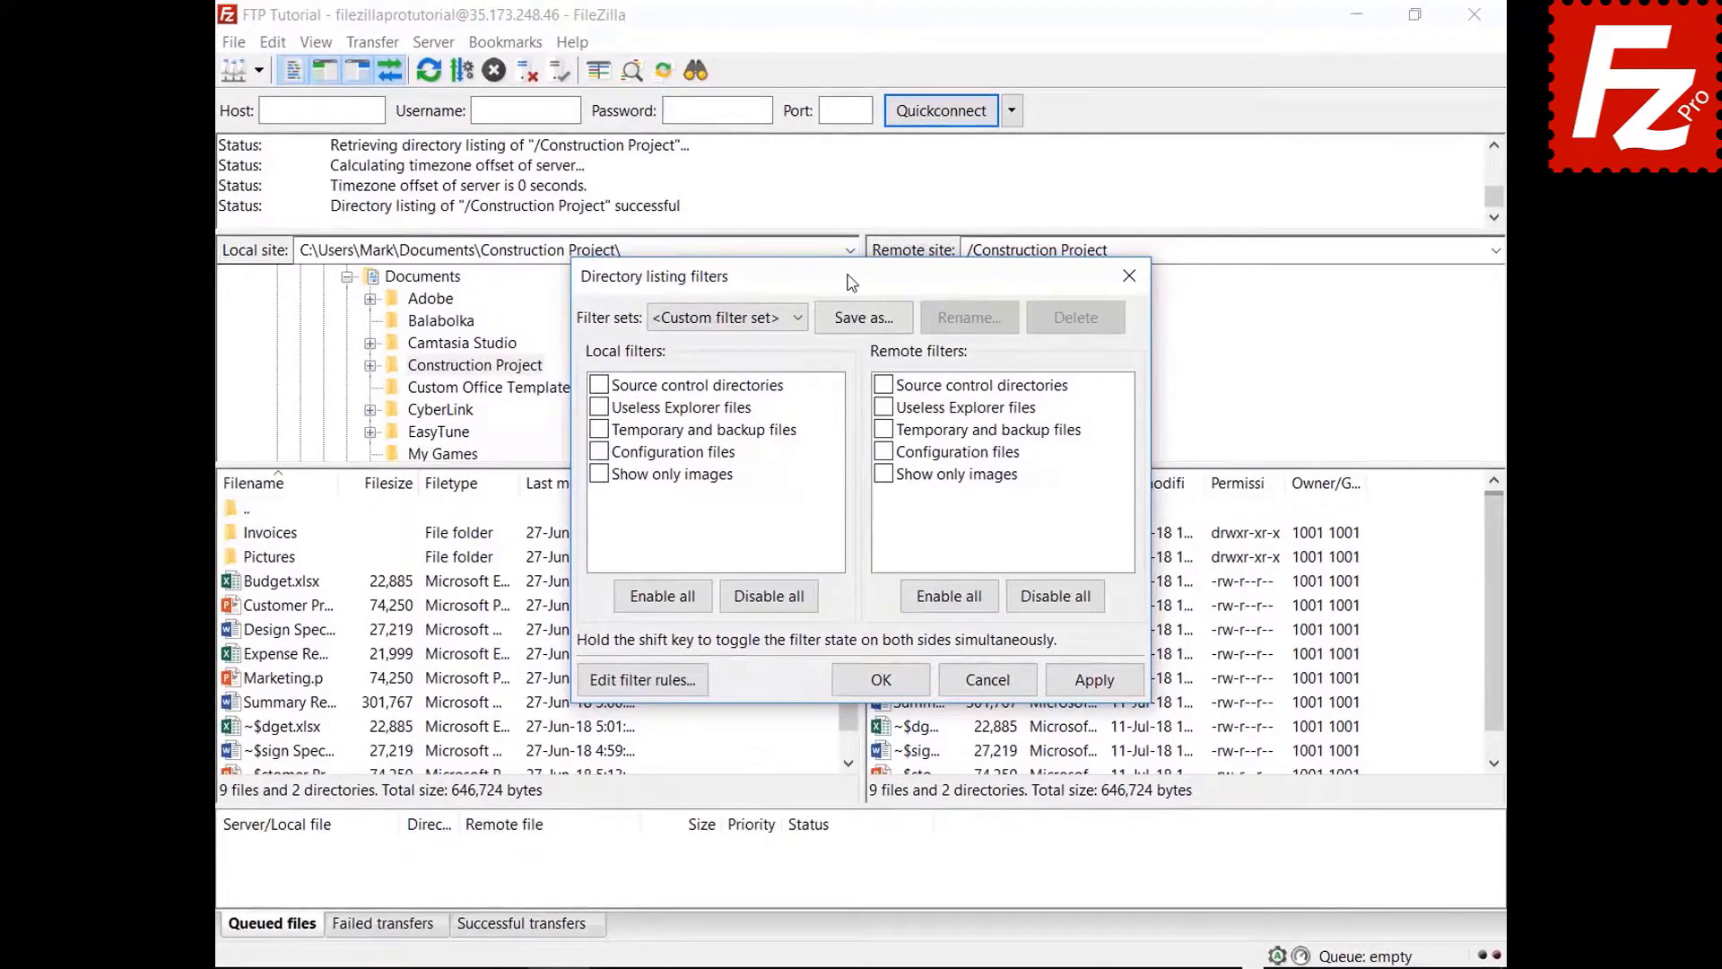
{"action": "left_click_drag", "start_coordinate": [851, 283], "coordinate": [851, 69]}
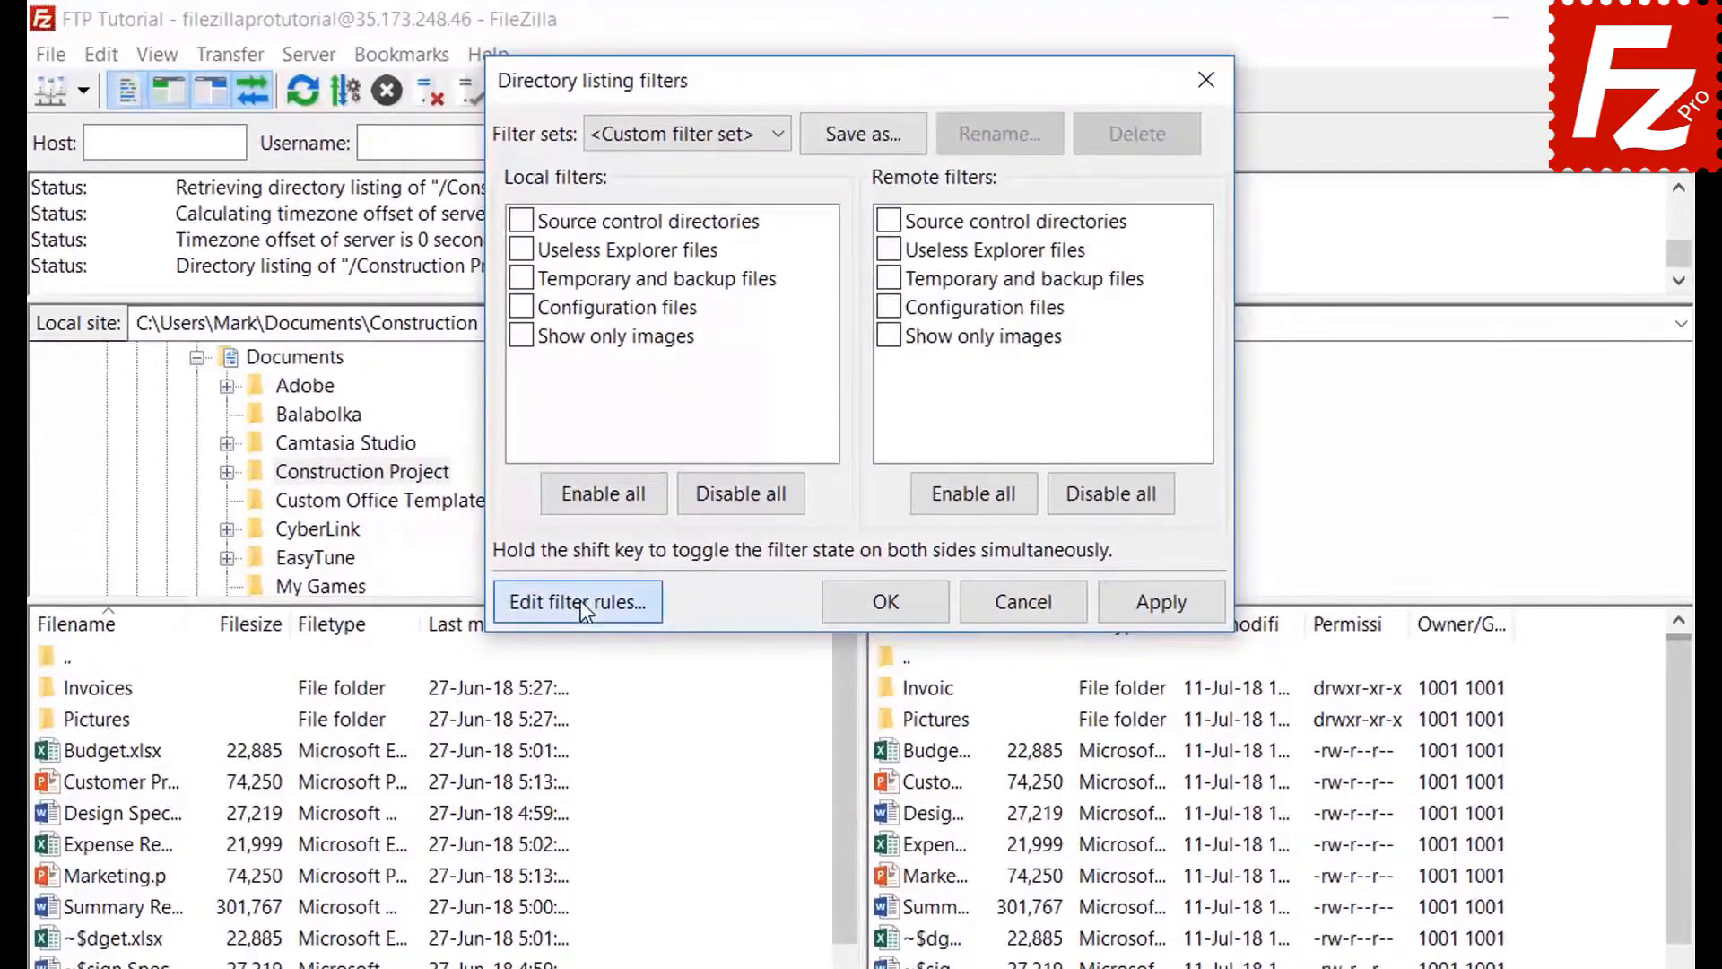
{"action": "left_click", "coordinate": [641, 467]}
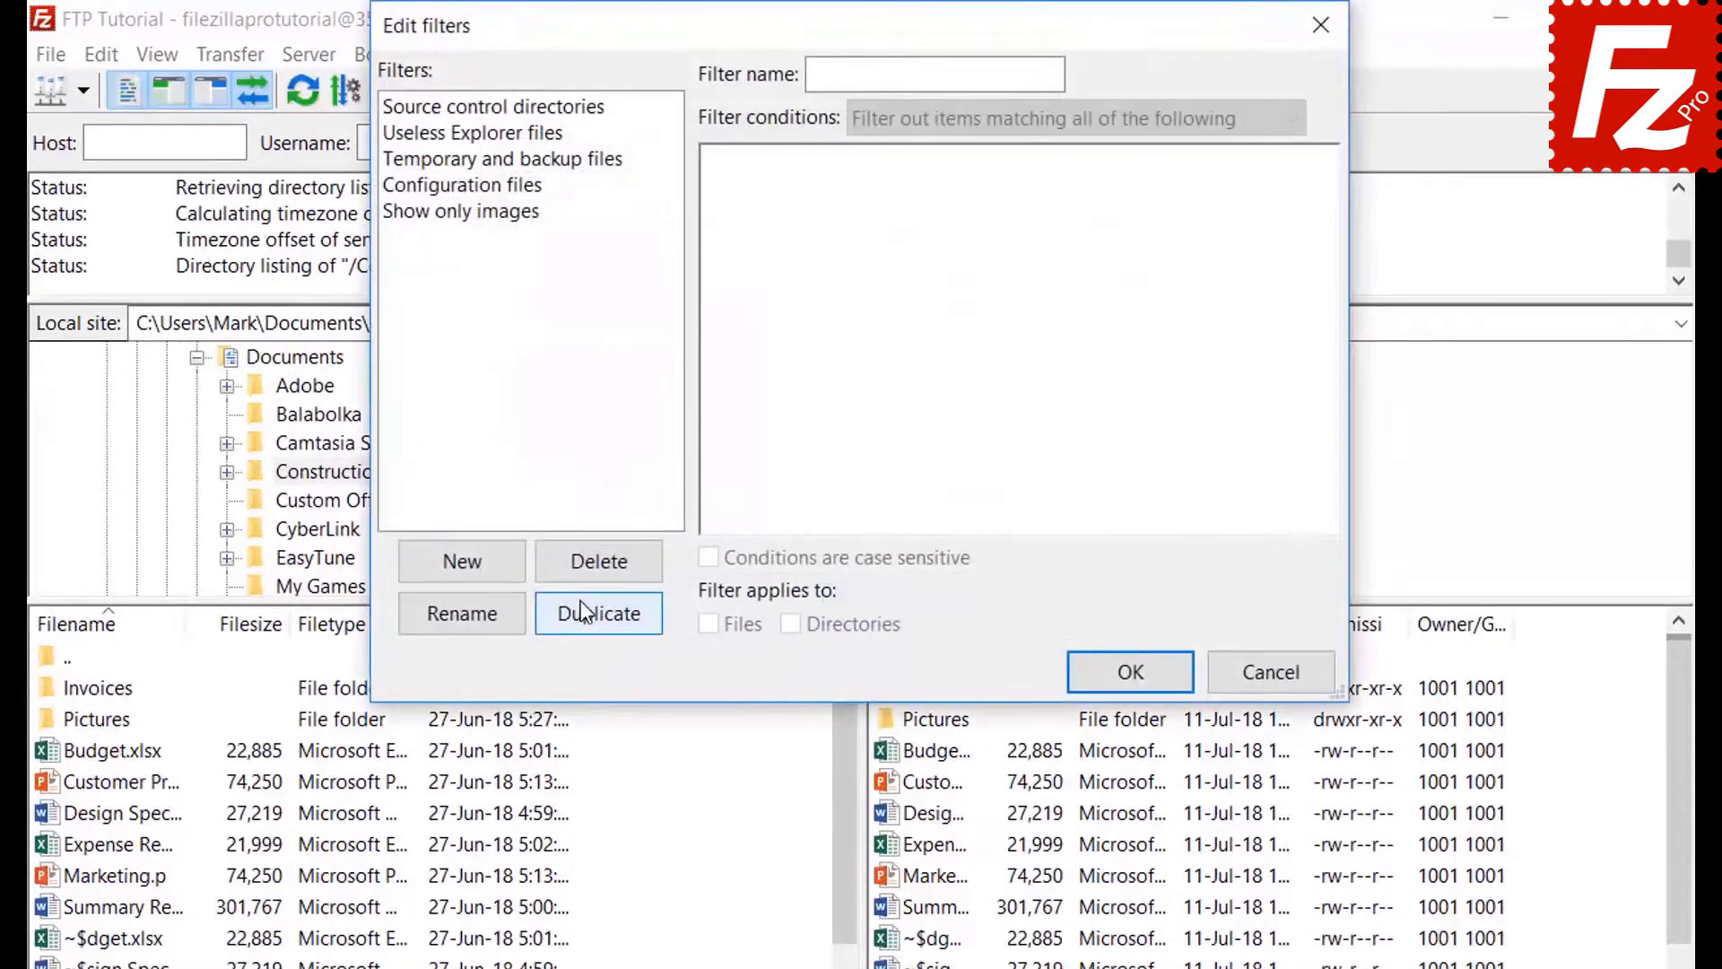
{"action": "left_click", "coordinate": [490, 566]}
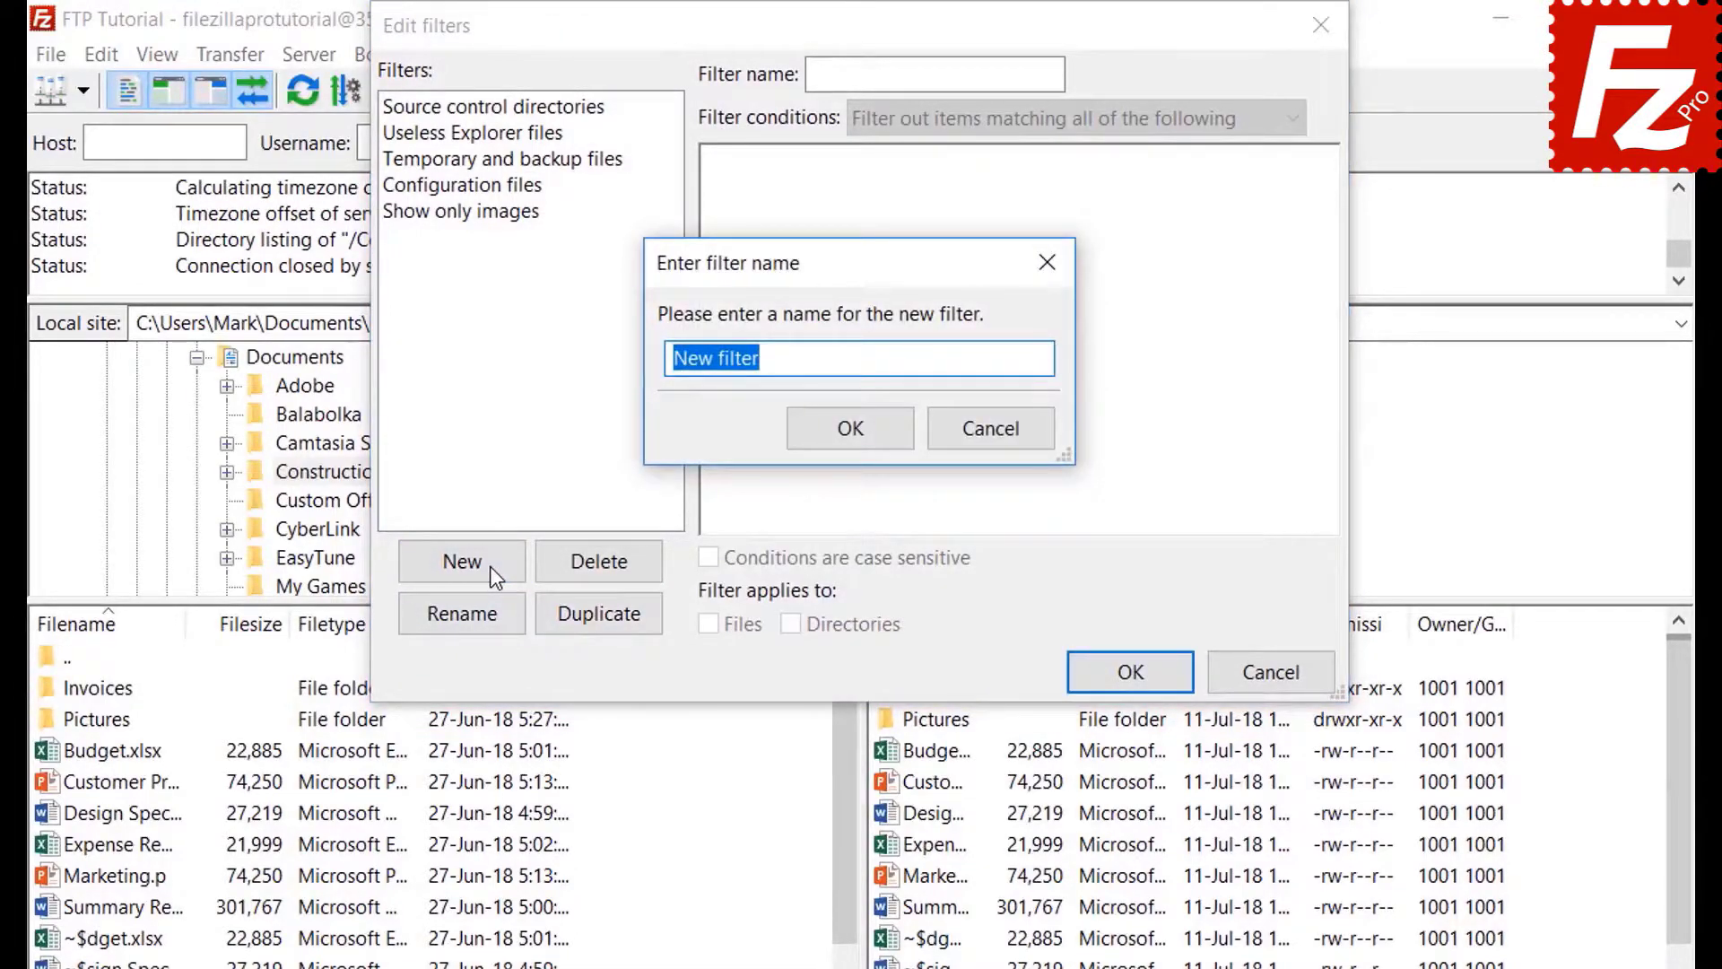
{"action": "key", "text": "BackSpace"}
{"action": "type", "text": "Microsoft"}
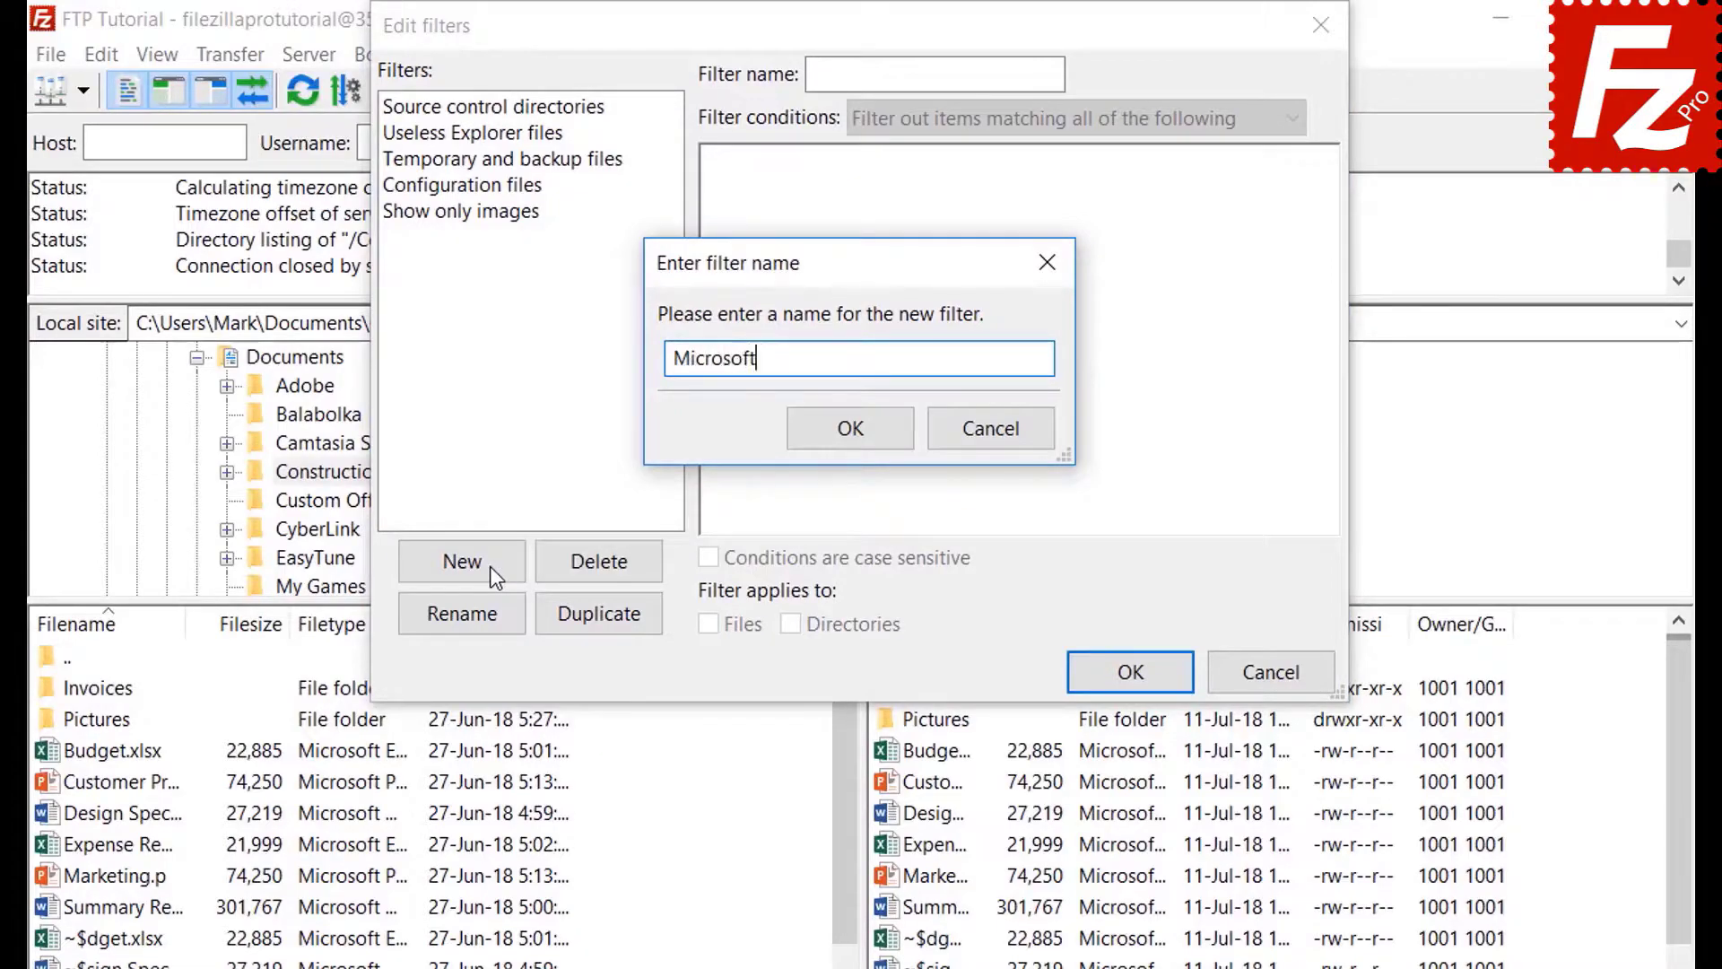
{"action": "type", "text": " Office Temporari"}
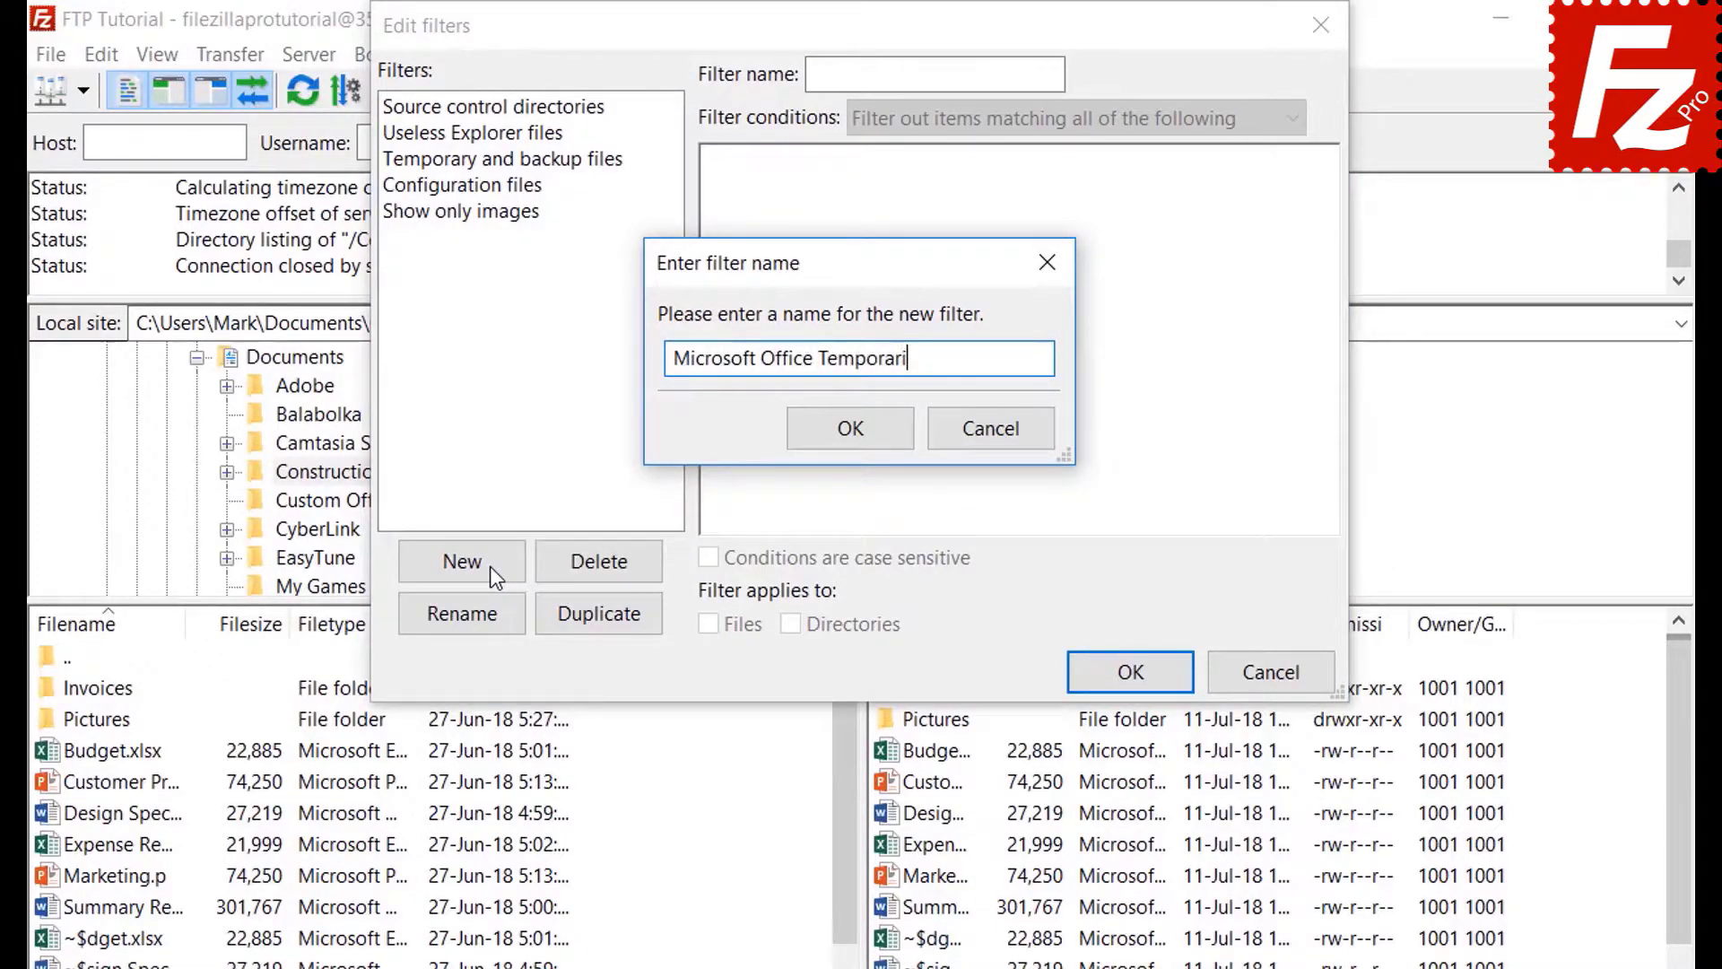
{"action": "type", "text": "es"}
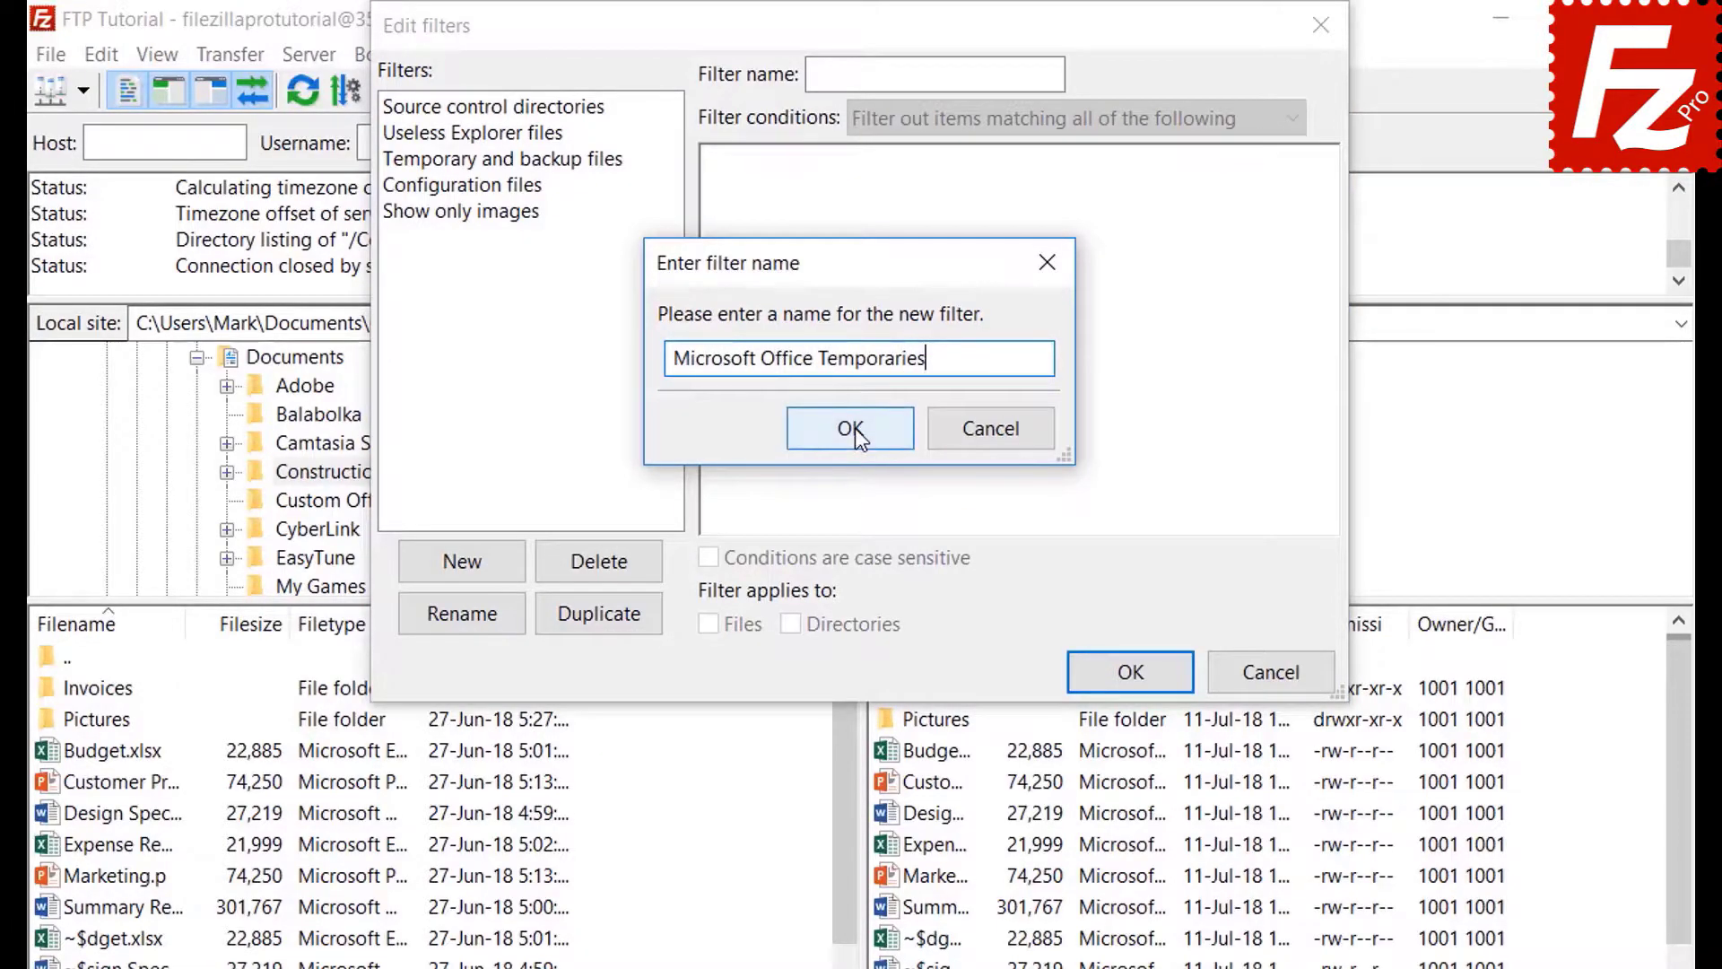
{"action": "left_click", "coordinate": [852, 431]}
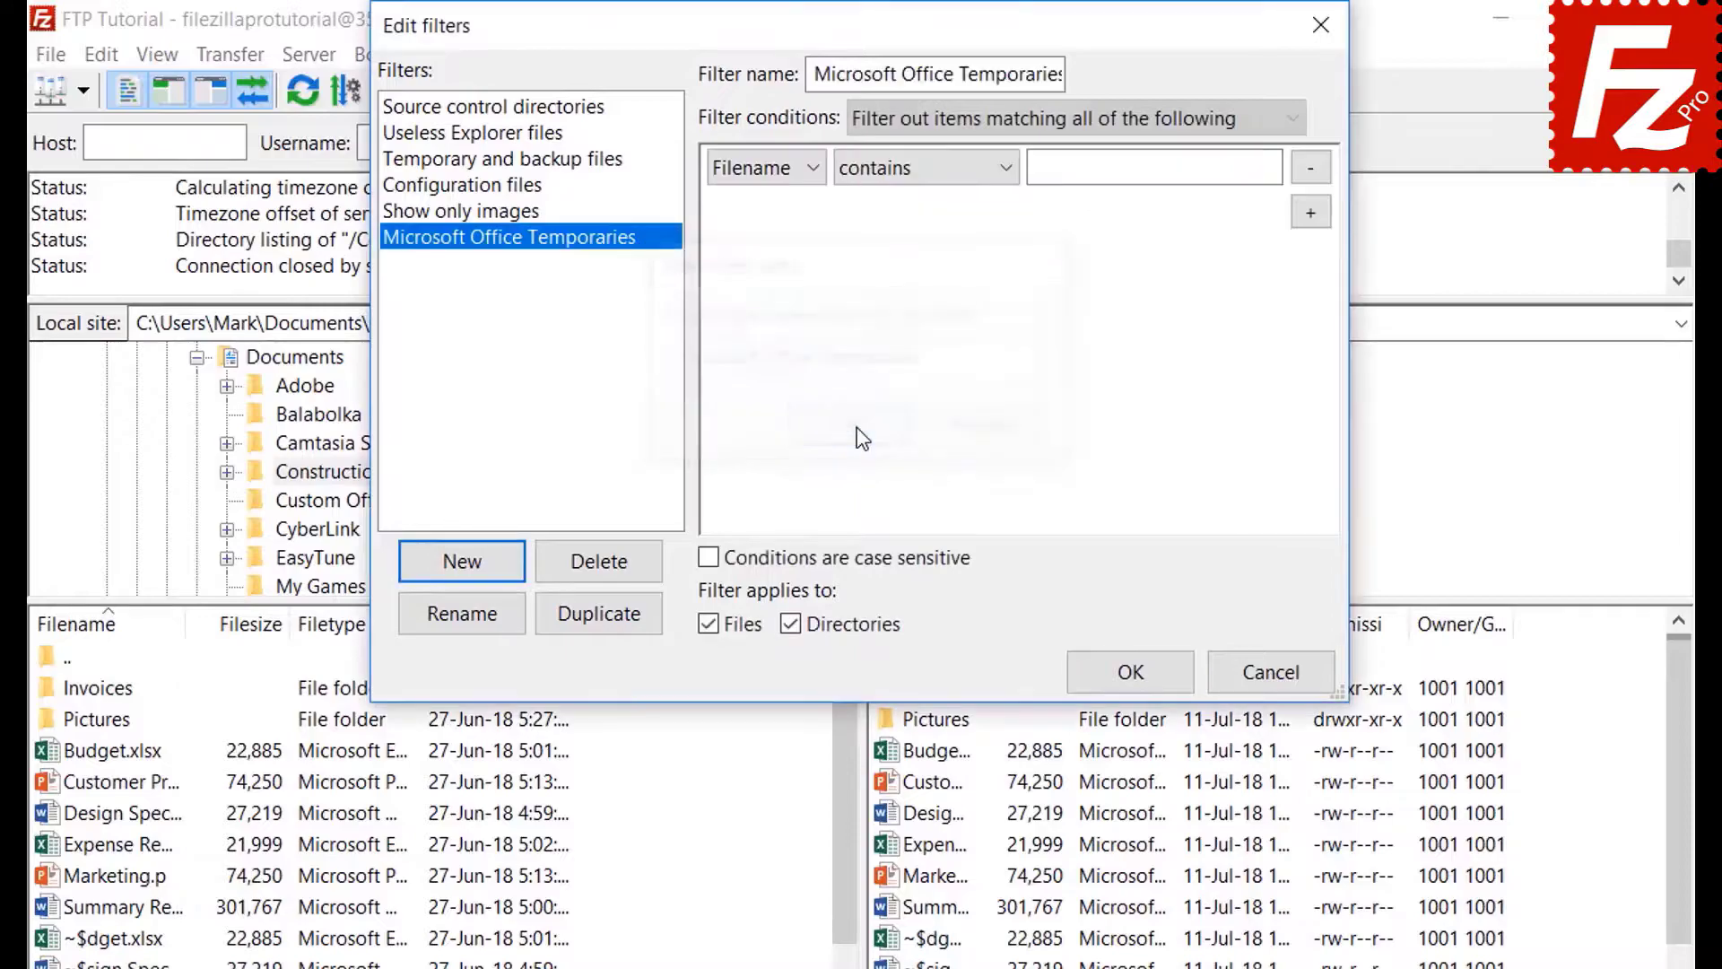
- Review the condition options: match all, file size greater than, and the Archive attribute
{"action": "left_click", "coordinate": [944, 114]}
{"action": "left_click", "coordinate": [944, 115]}
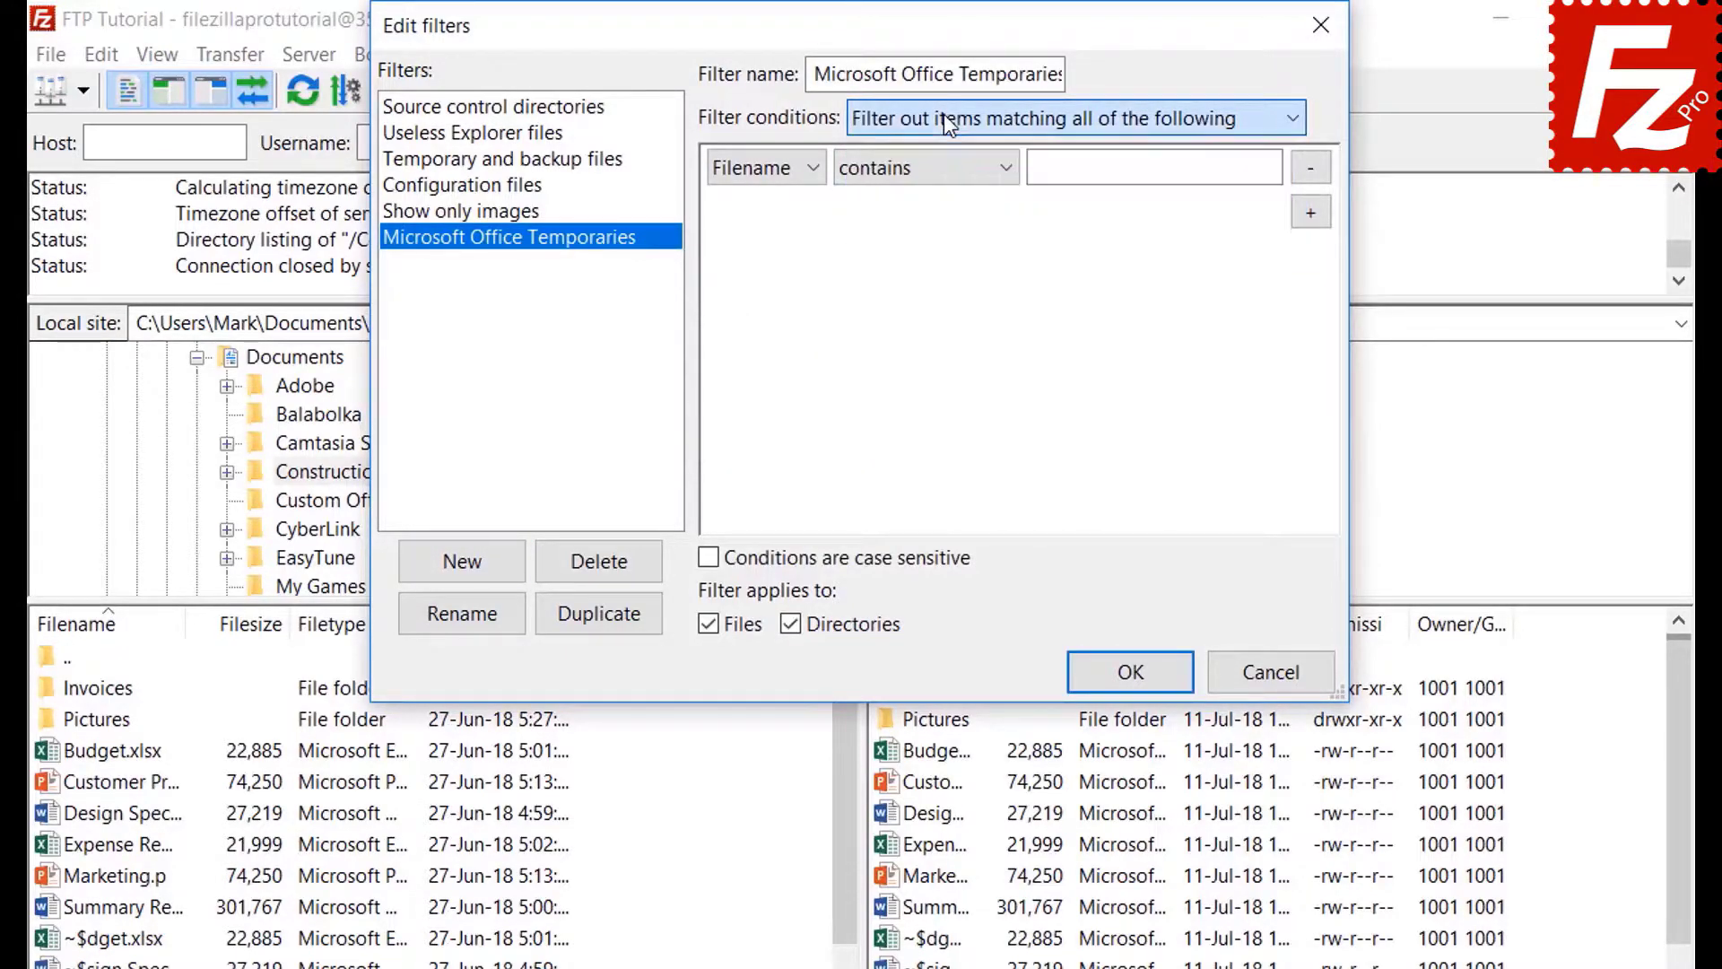
{"action": "left_click", "coordinate": [766, 168]}
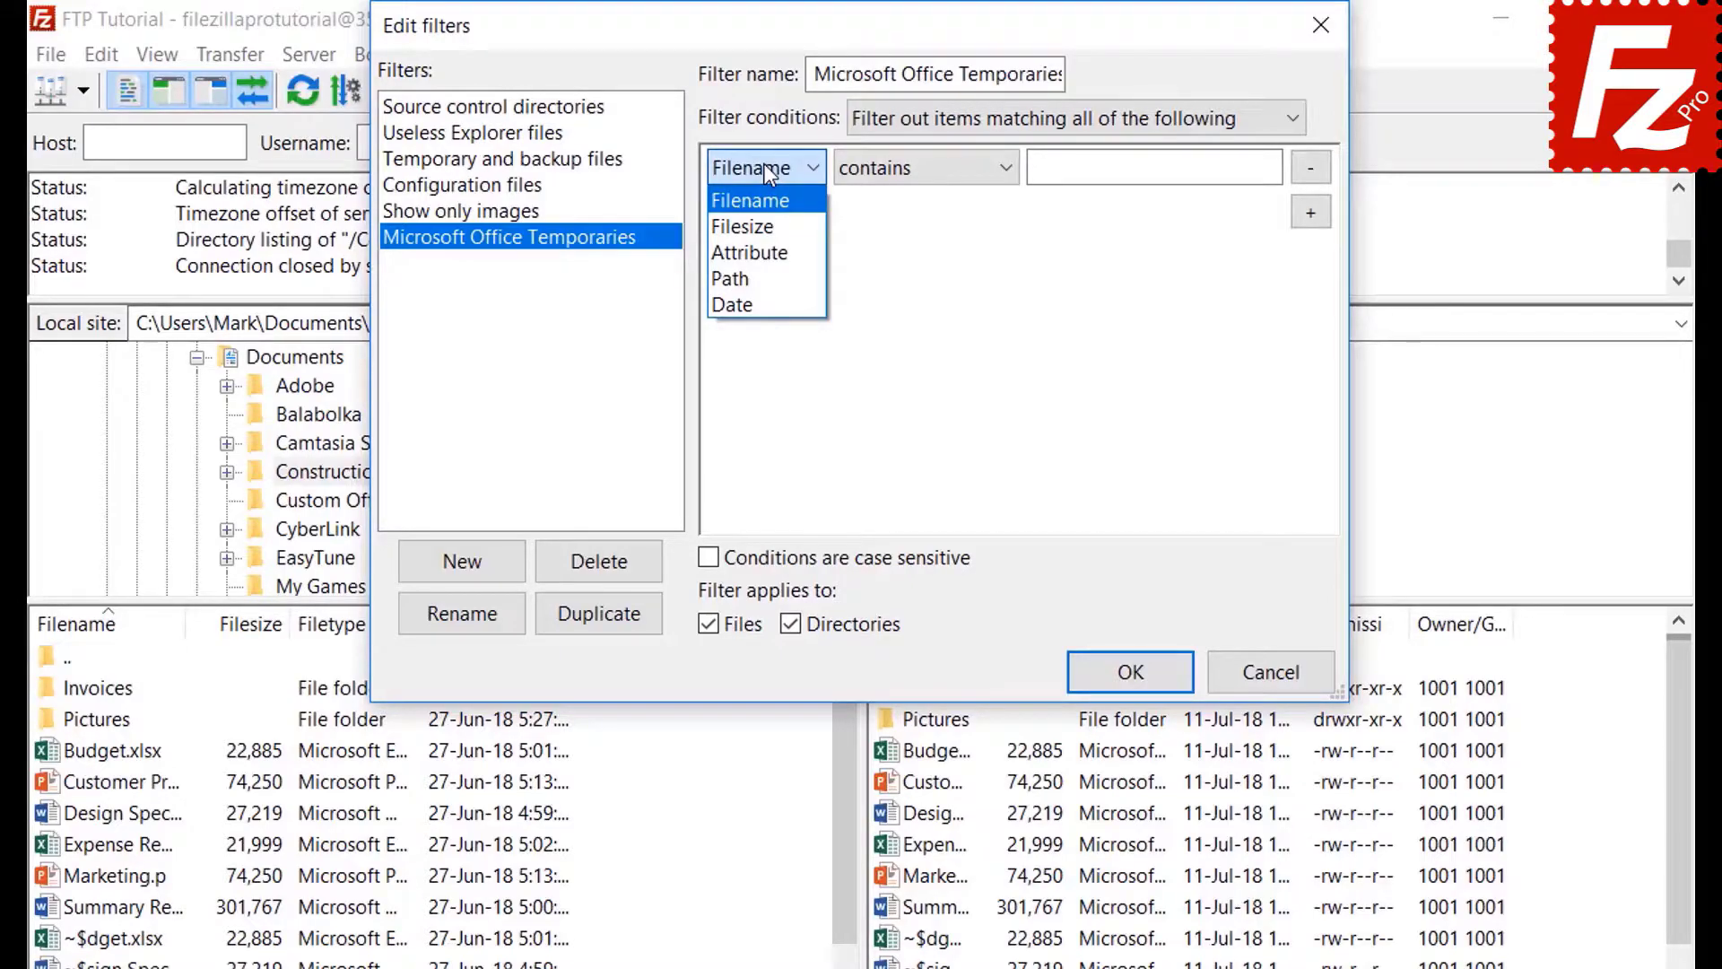
{"action": "left_click", "coordinate": [769, 226]}
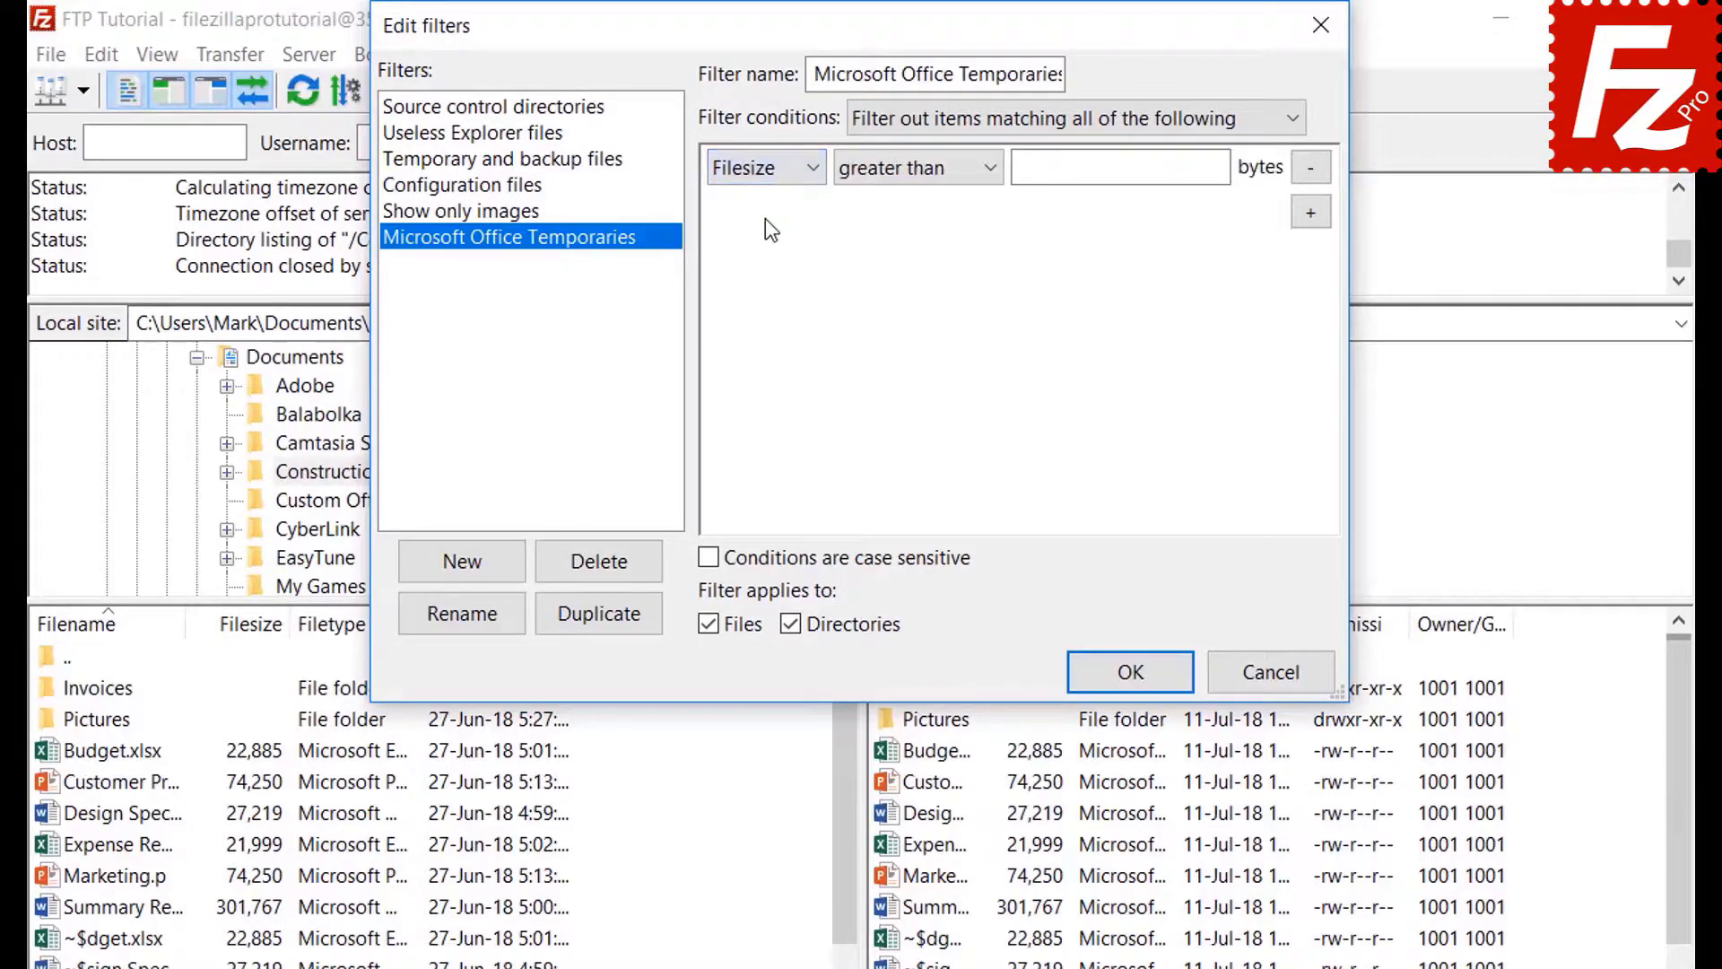
{"action": "left_click", "coordinate": [902, 173]}
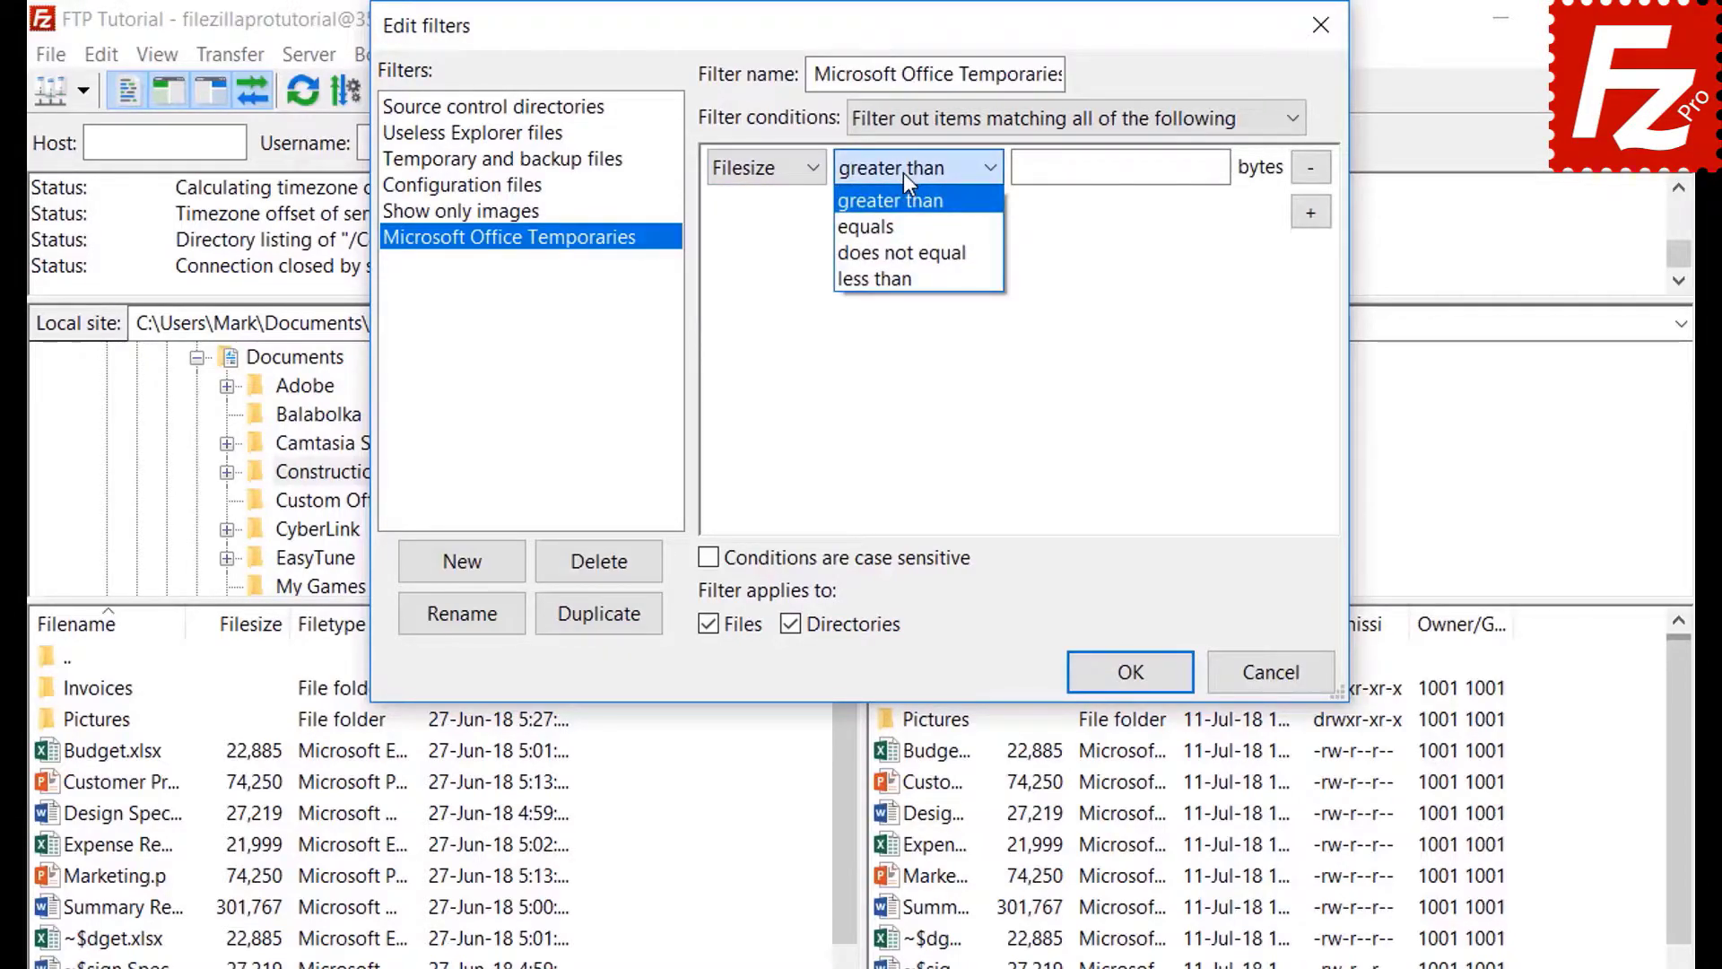
{"action": "left_click", "coordinate": [902, 173]}
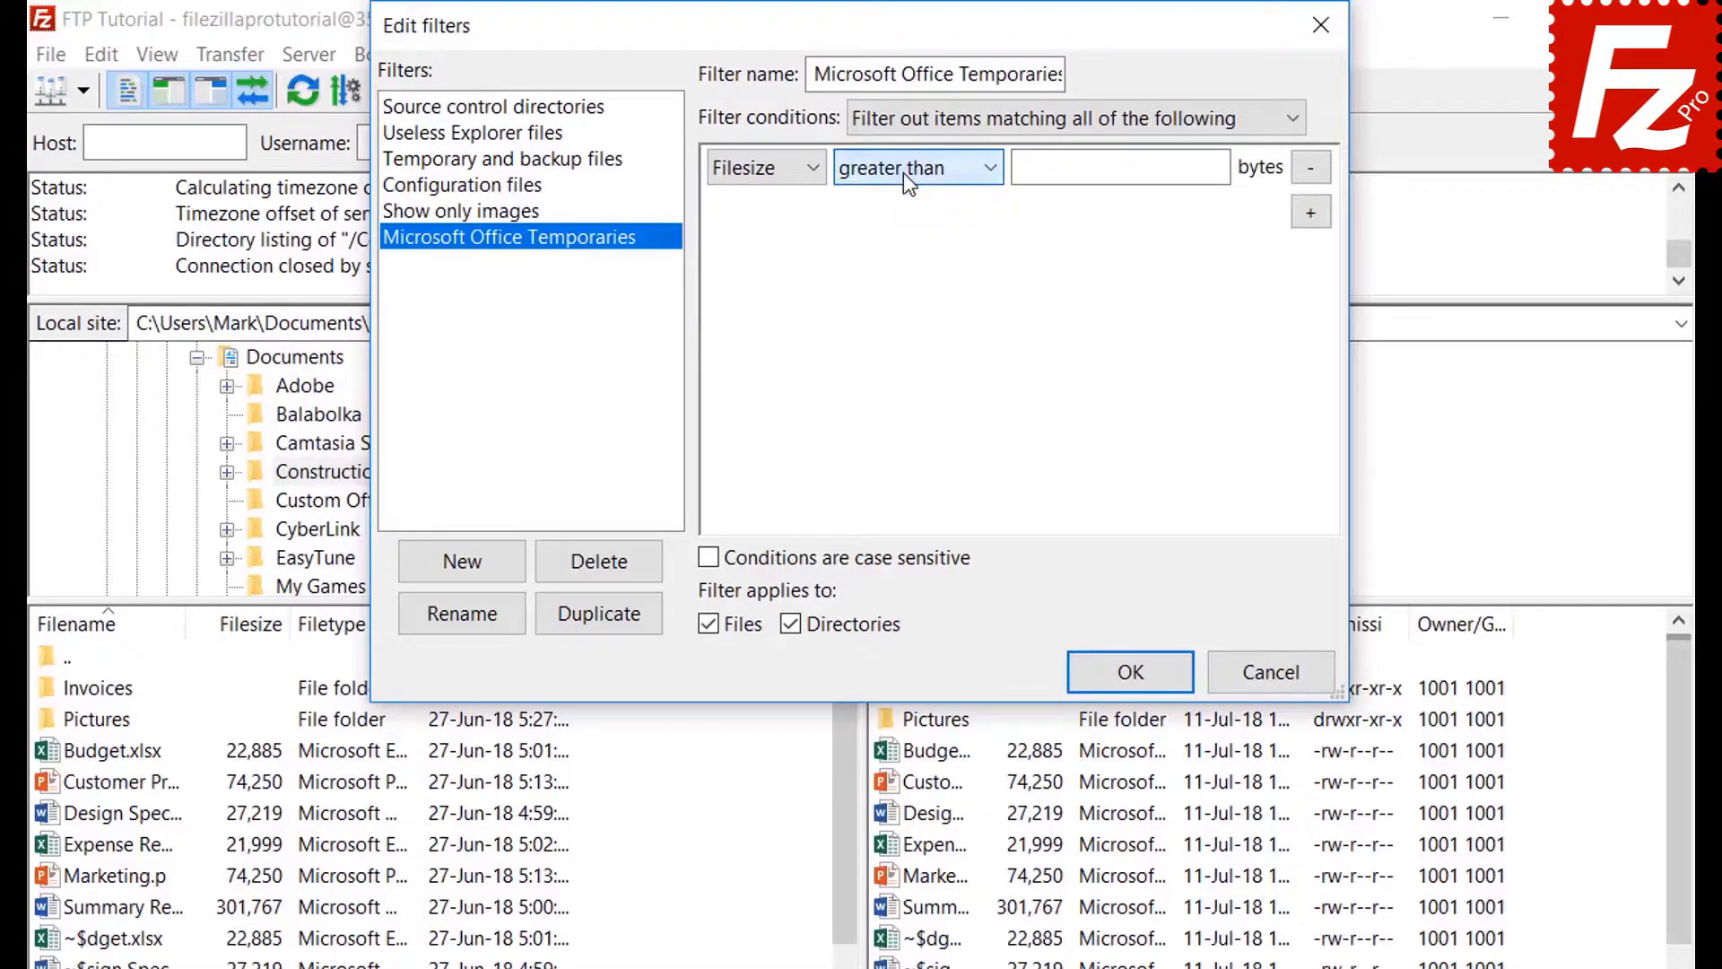
{"action": "left_click", "coordinate": [768, 170]}
{"action": "left_click", "coordinate": [774, 255]}
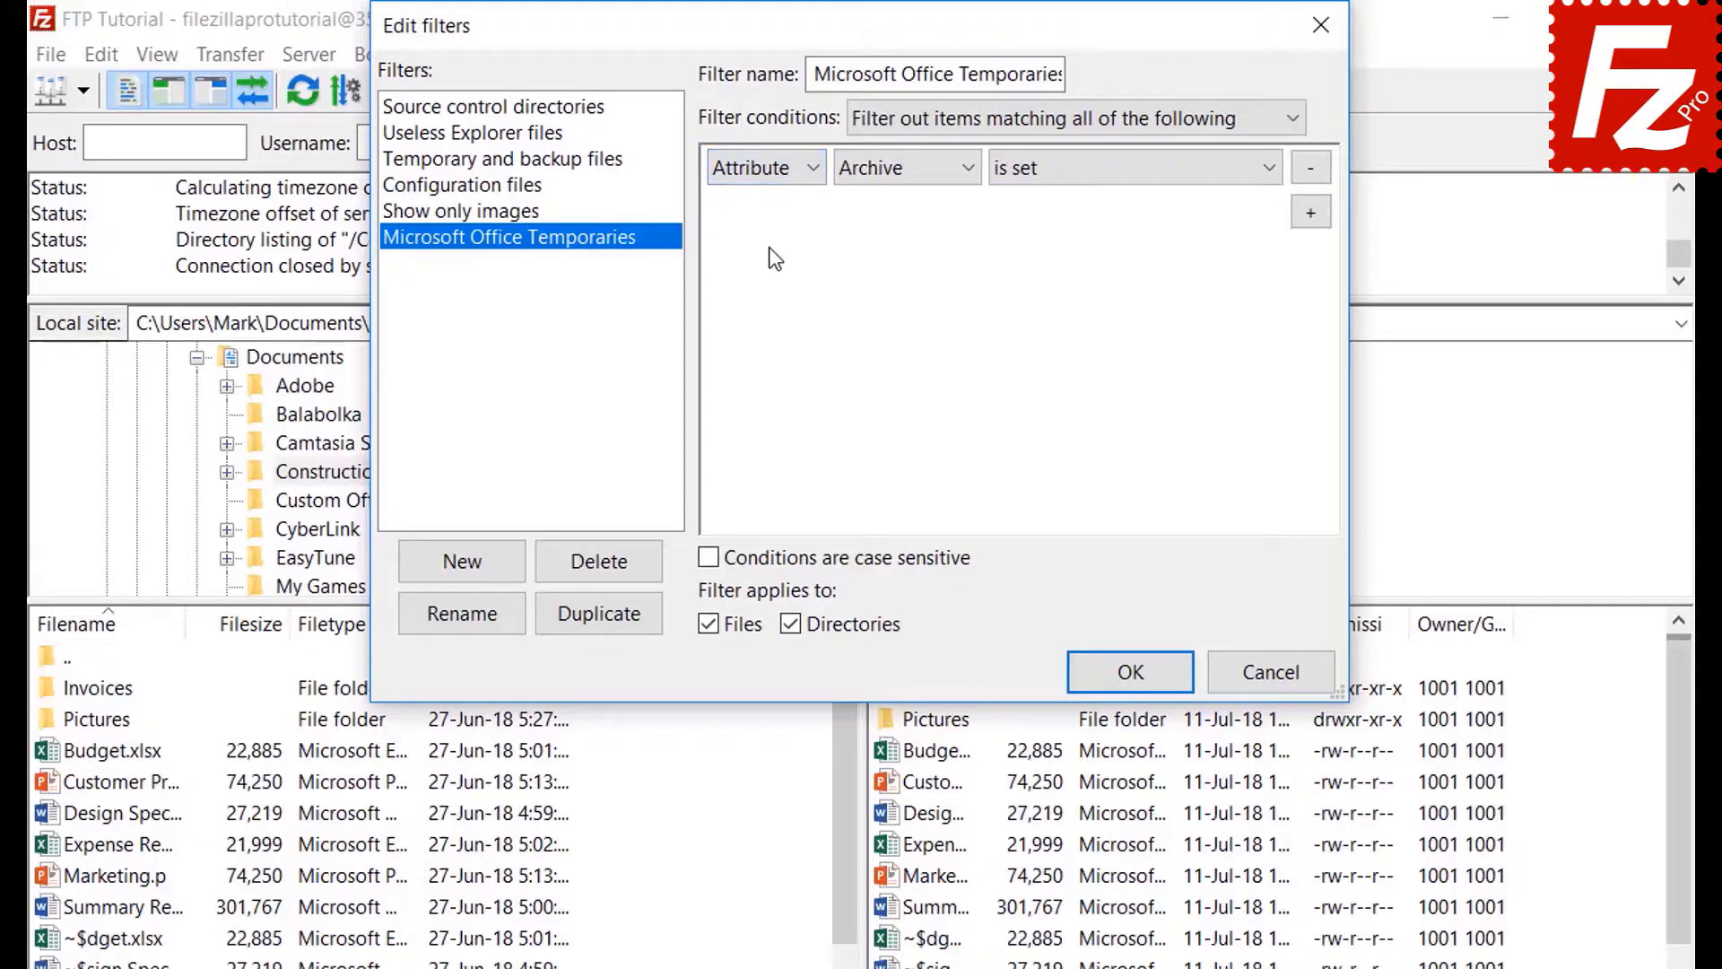
{"action": "left_click", "coordinate": [887, 174]}
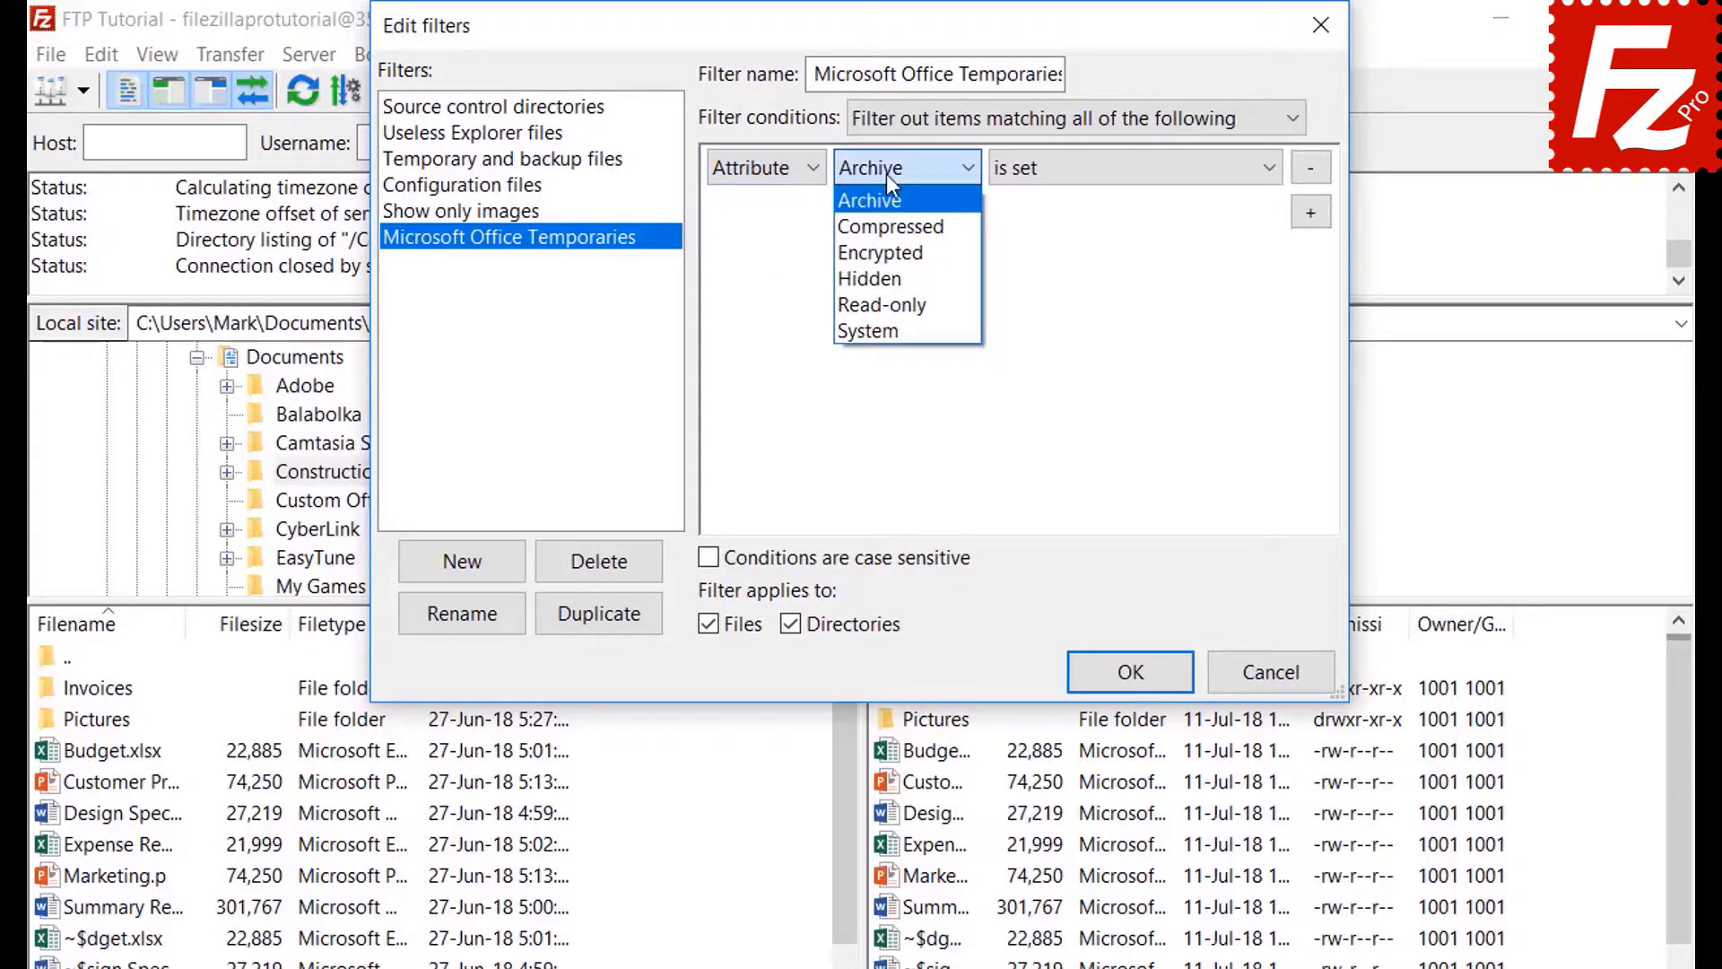
{"action": "left_click", "coordinate": [887, 174]}
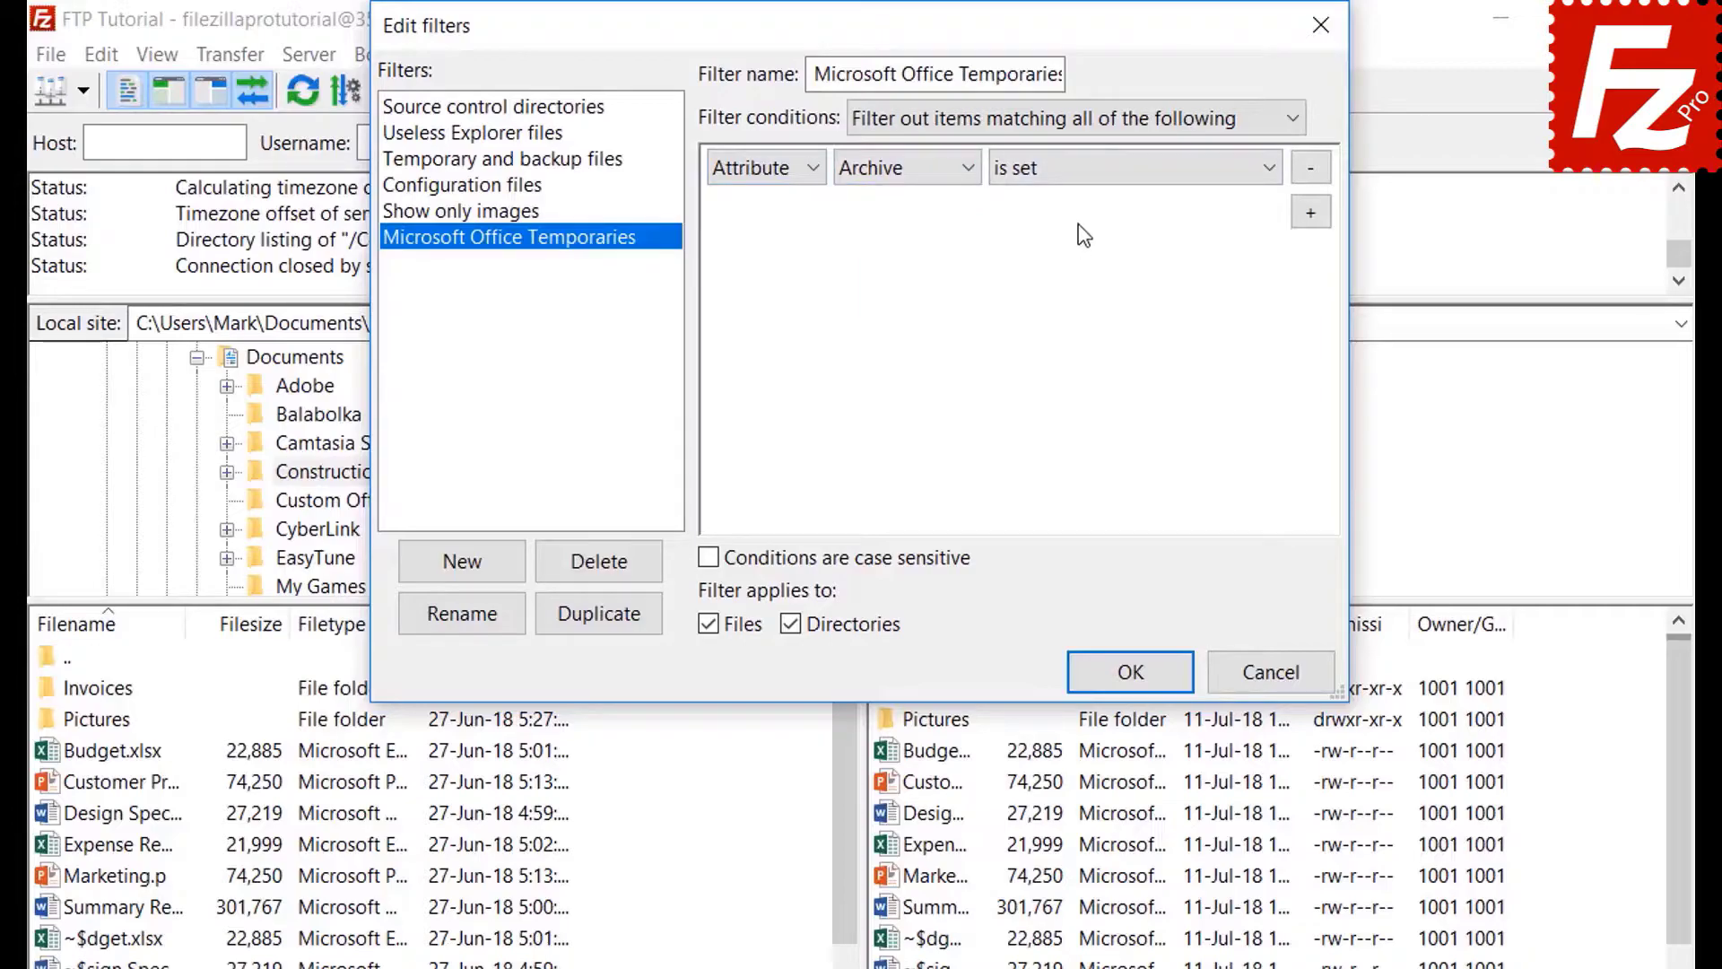
{"action": "left_click", "coordinate": [1071, 170]}
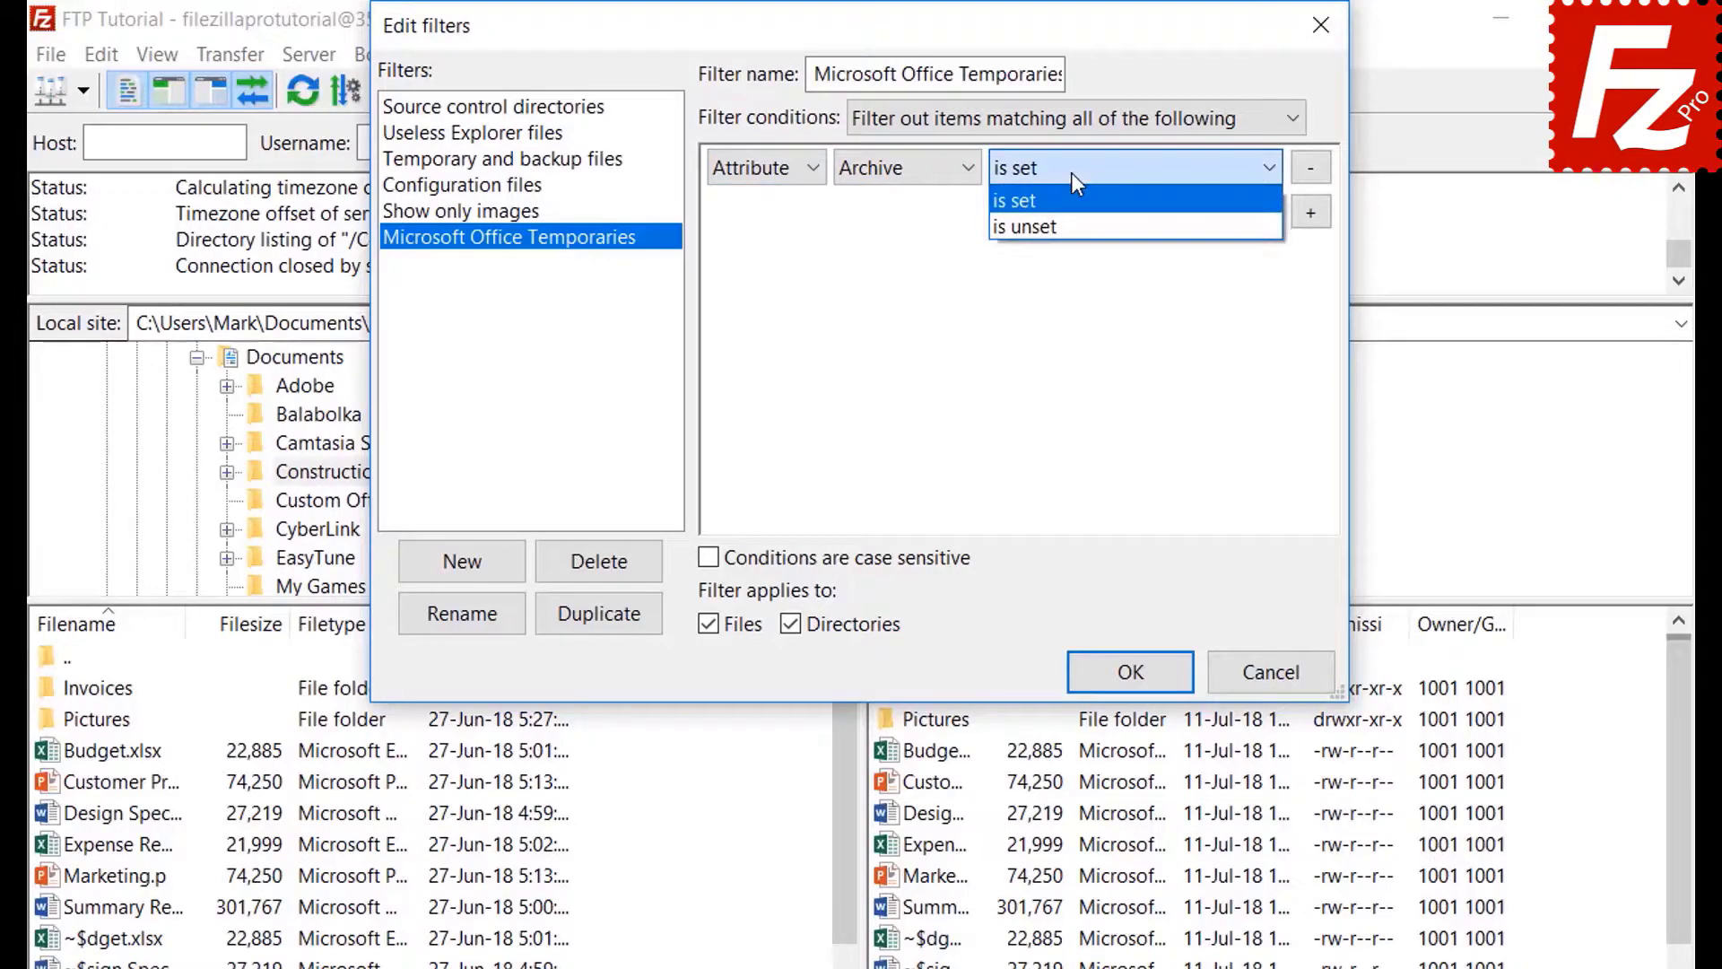
{"action": "left_click", "coordinate": [1072, 176]}
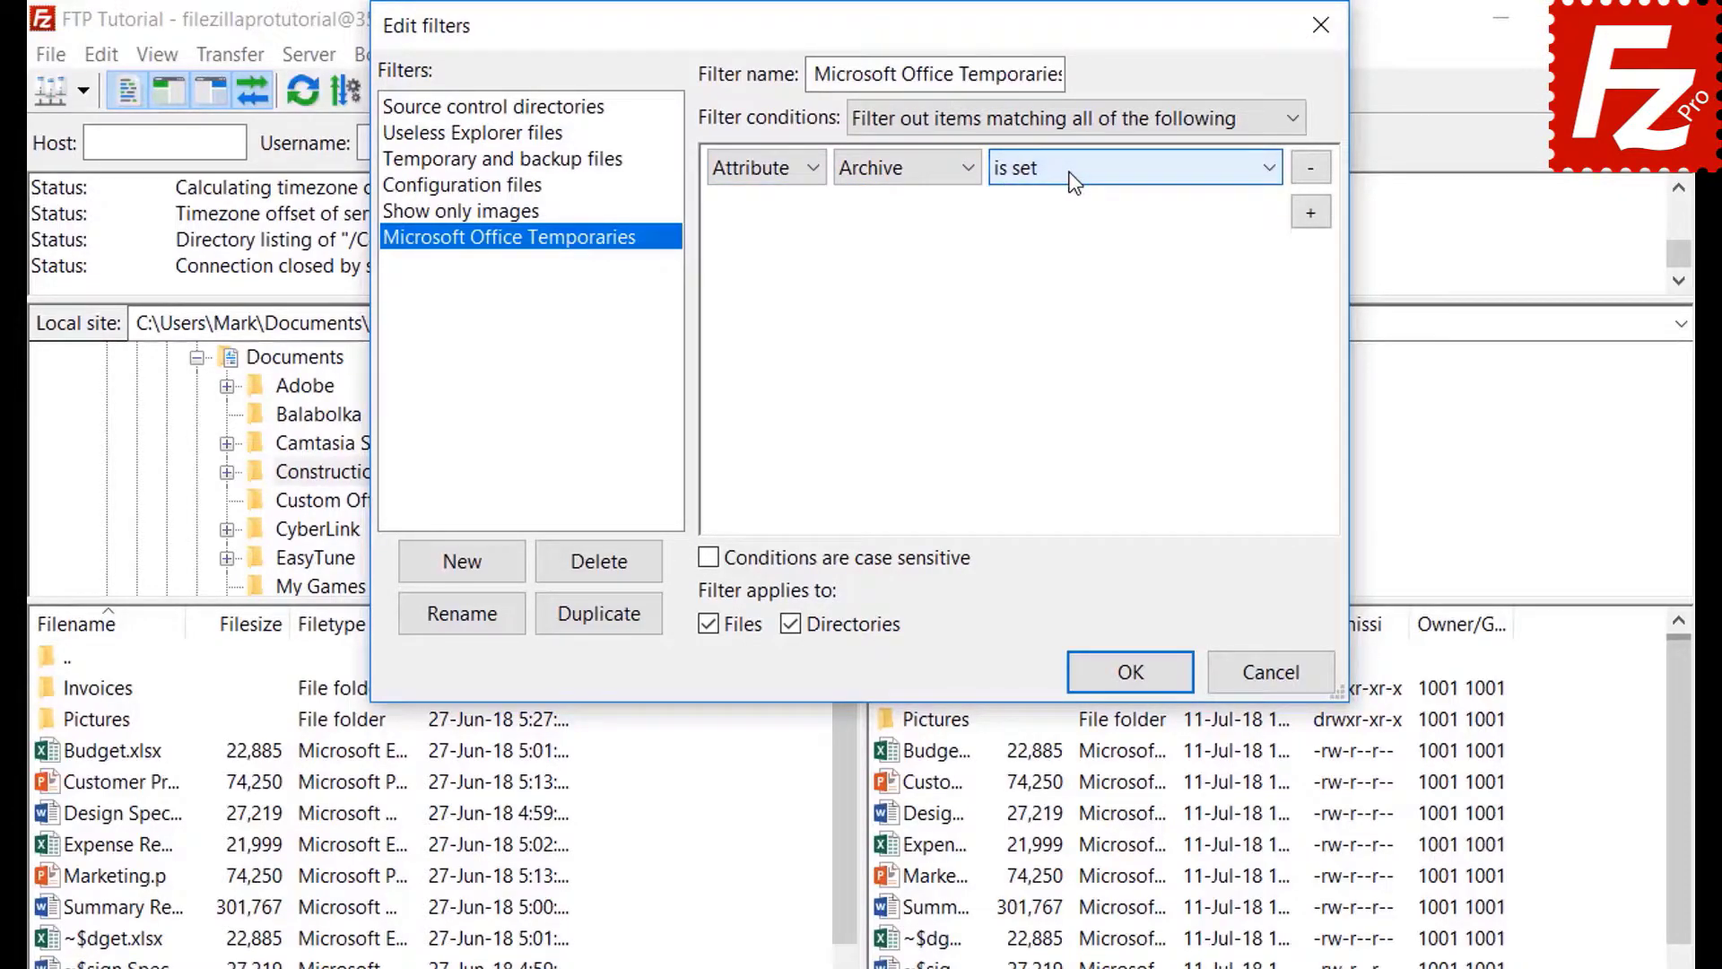
- Review the path (contains) and date (before) conditions, then switch the condition to Filename
{"action": "left_click", "coordinate": [758, 176]}
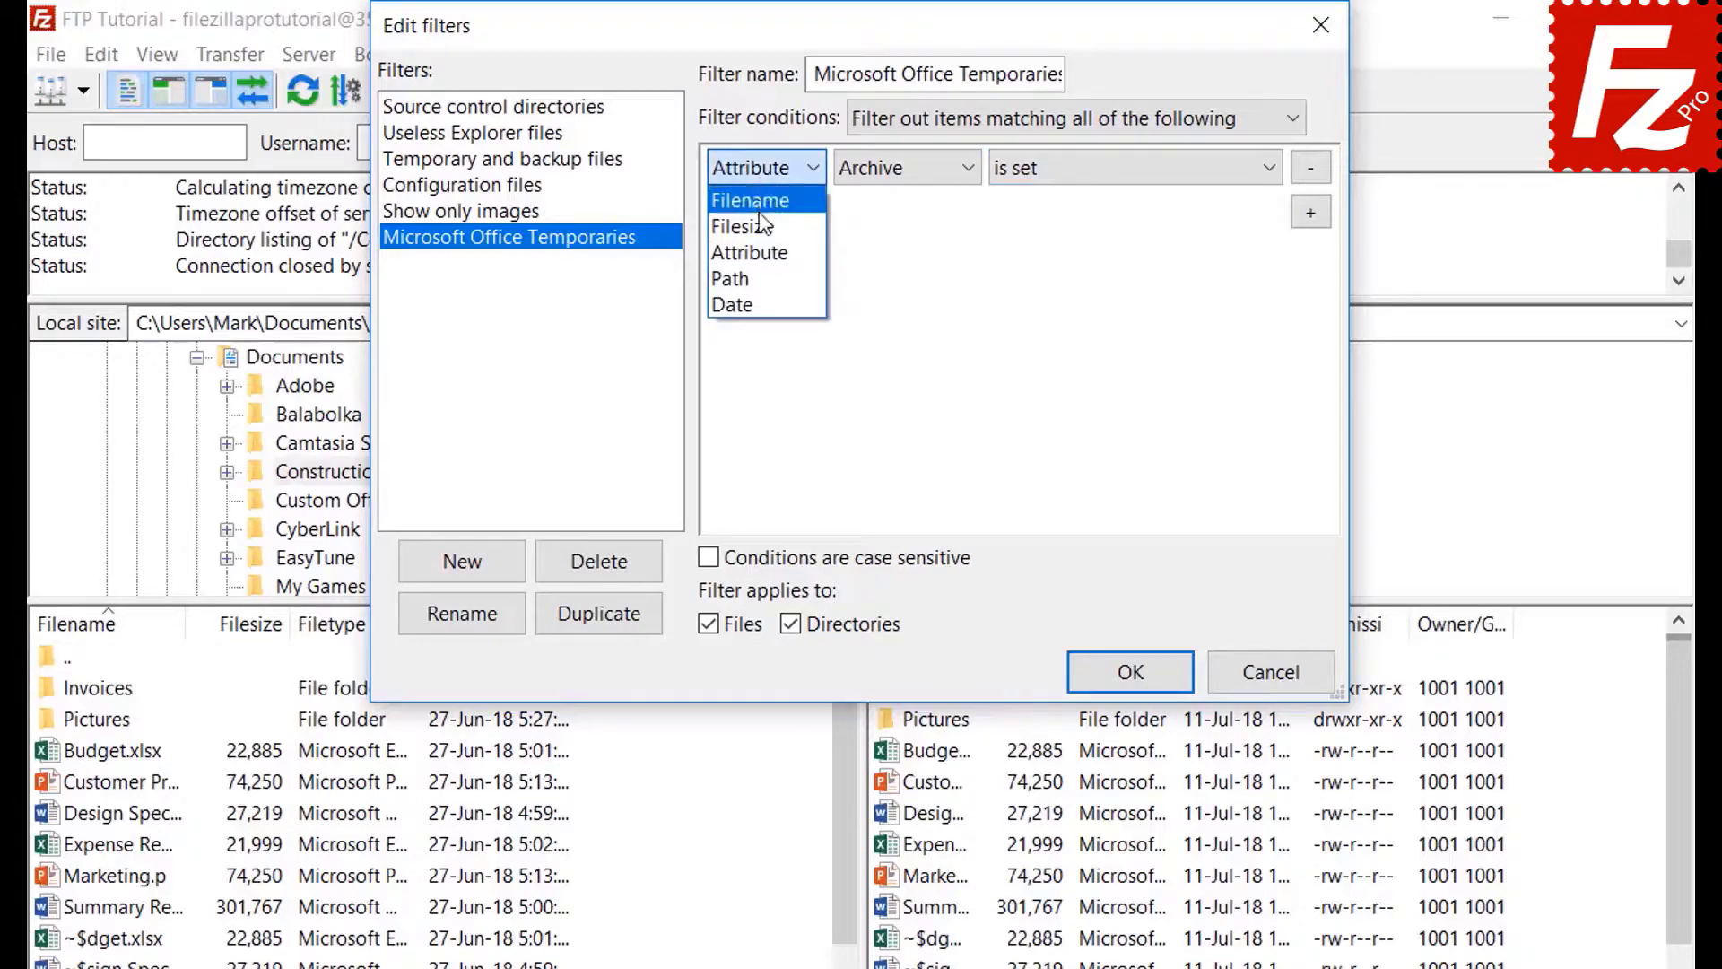
{"action": "left_click", "coordinate": [765, 278]}
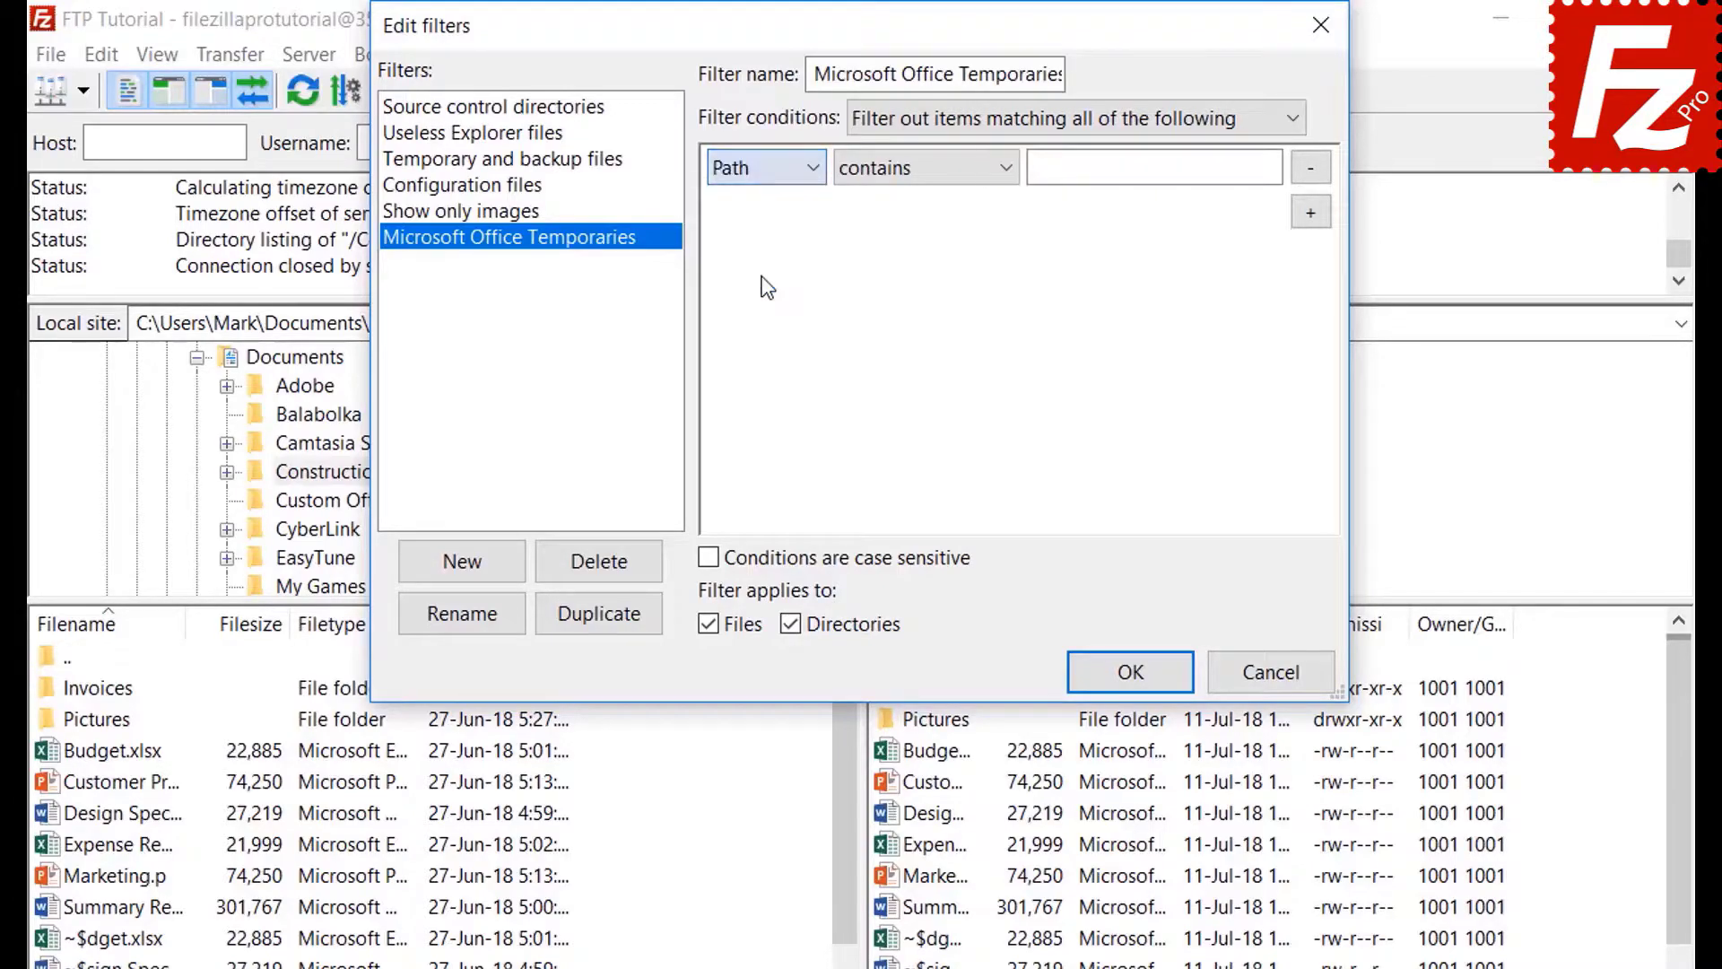
{"action": "left_click", "coordinate": [913, 175]}
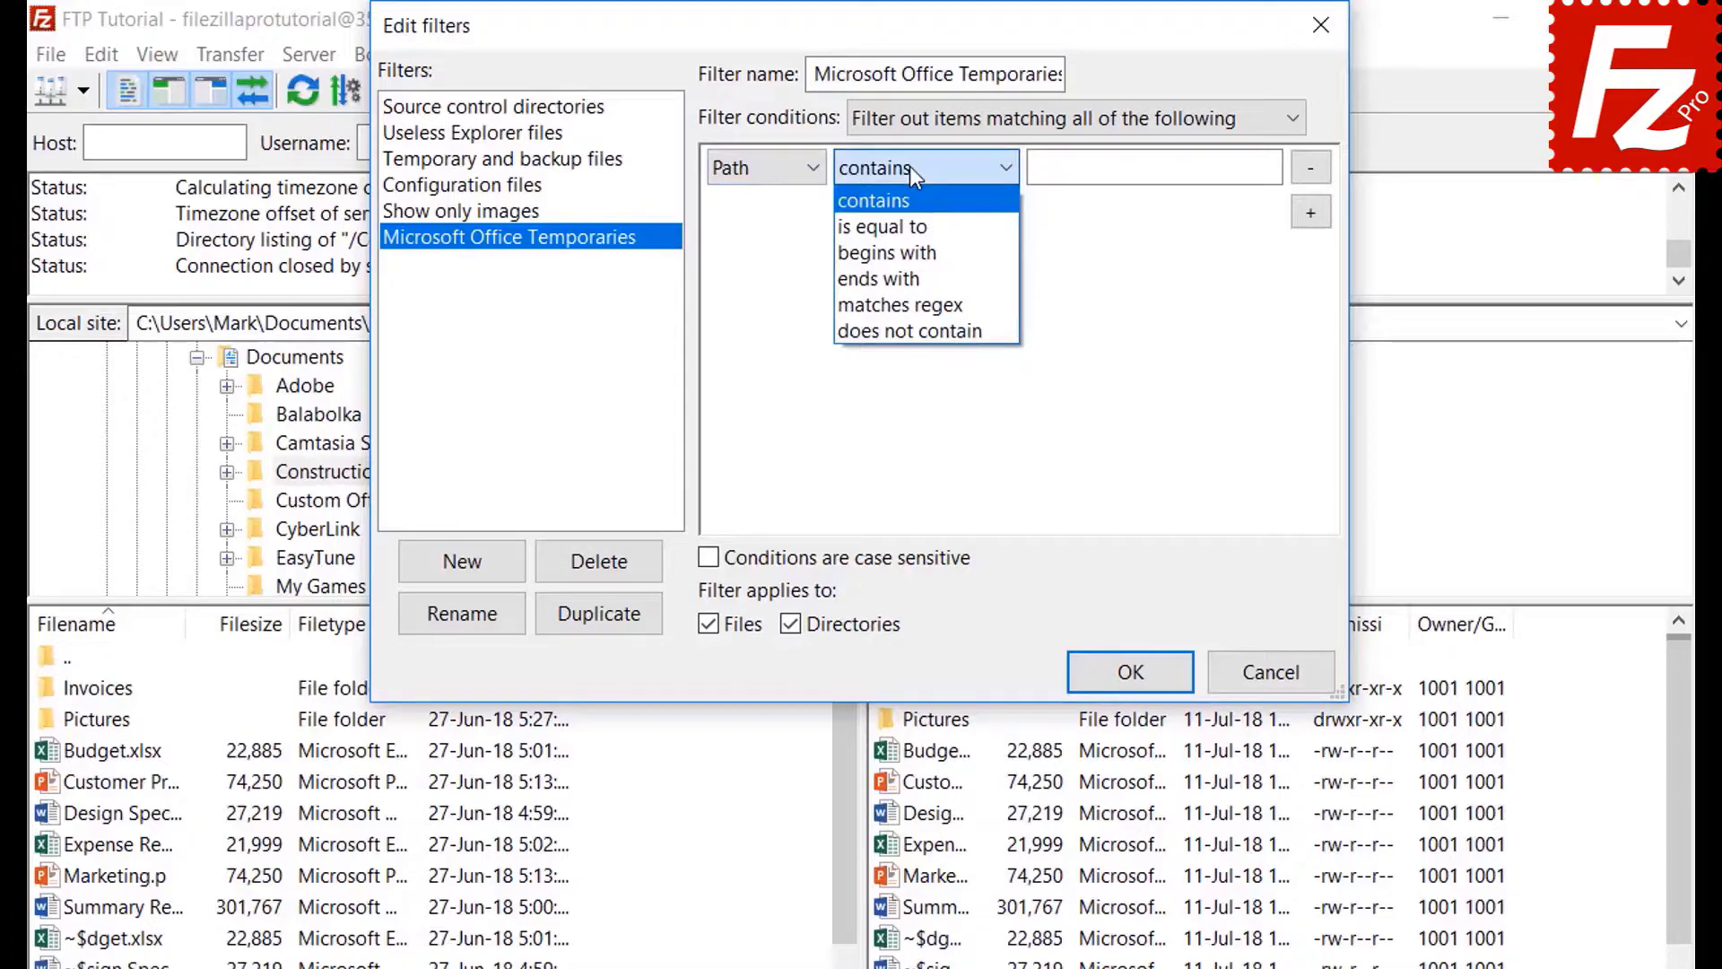
{"action": "left_click", "coordinate": [909, 168]}
{"action": "left_click", "coordinate": [757, 170]}
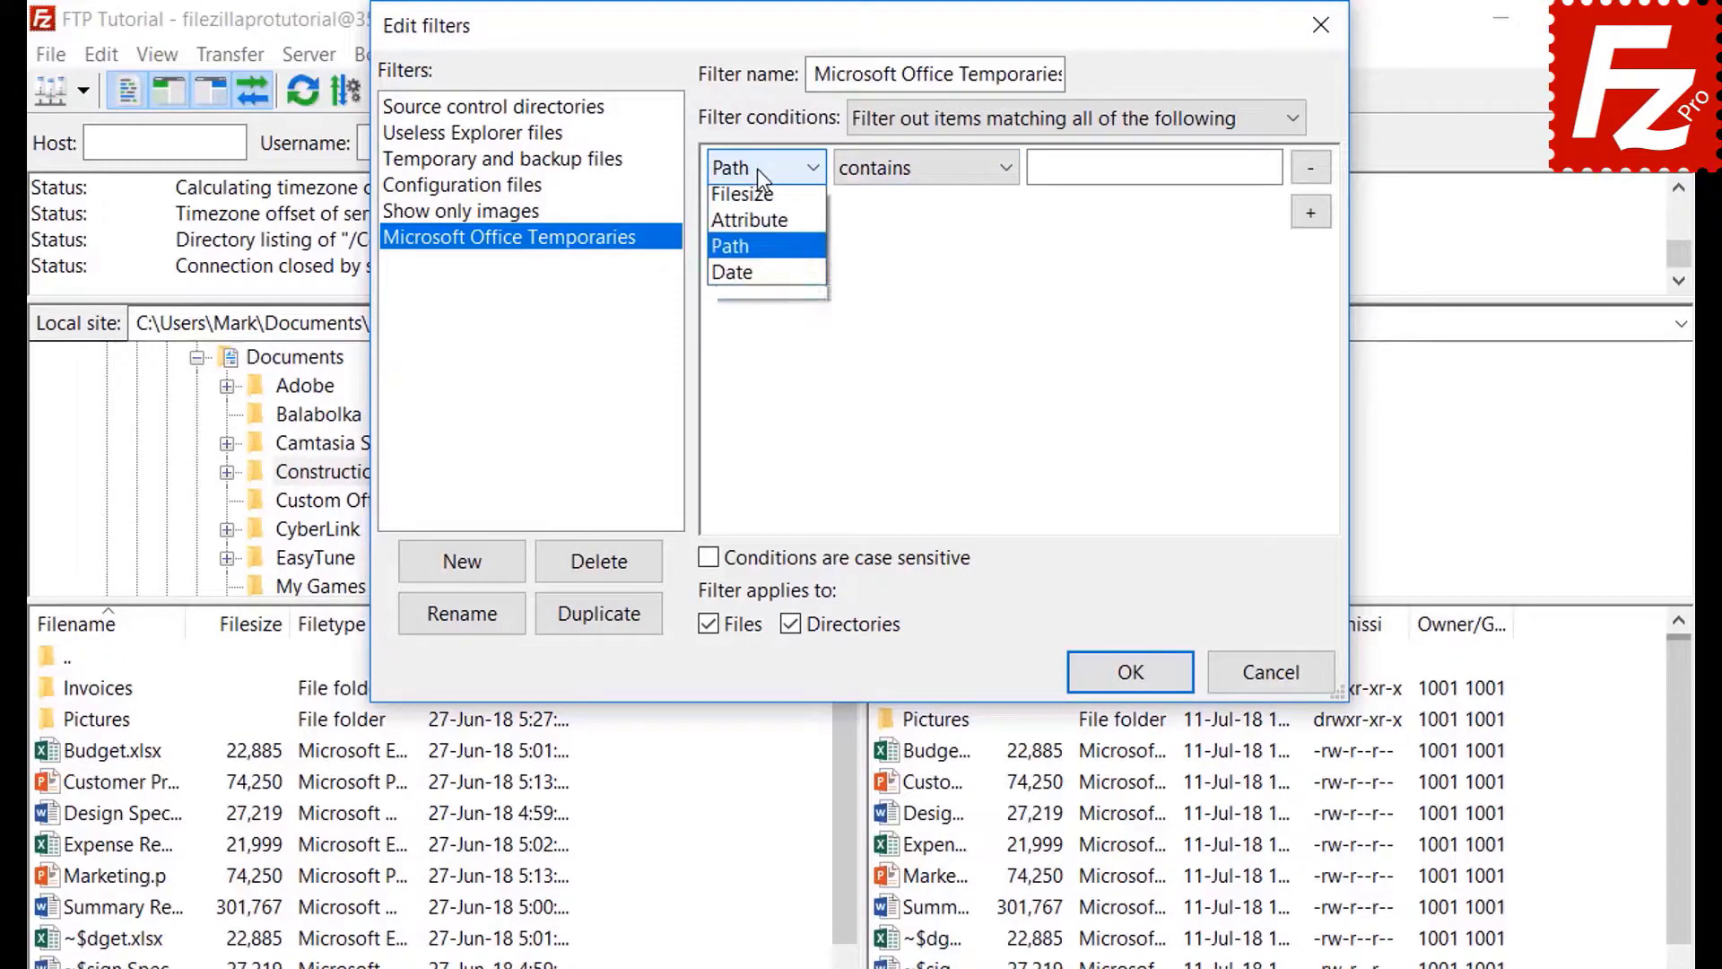
{"action": "left_click", "coordinate": [756, 303]}
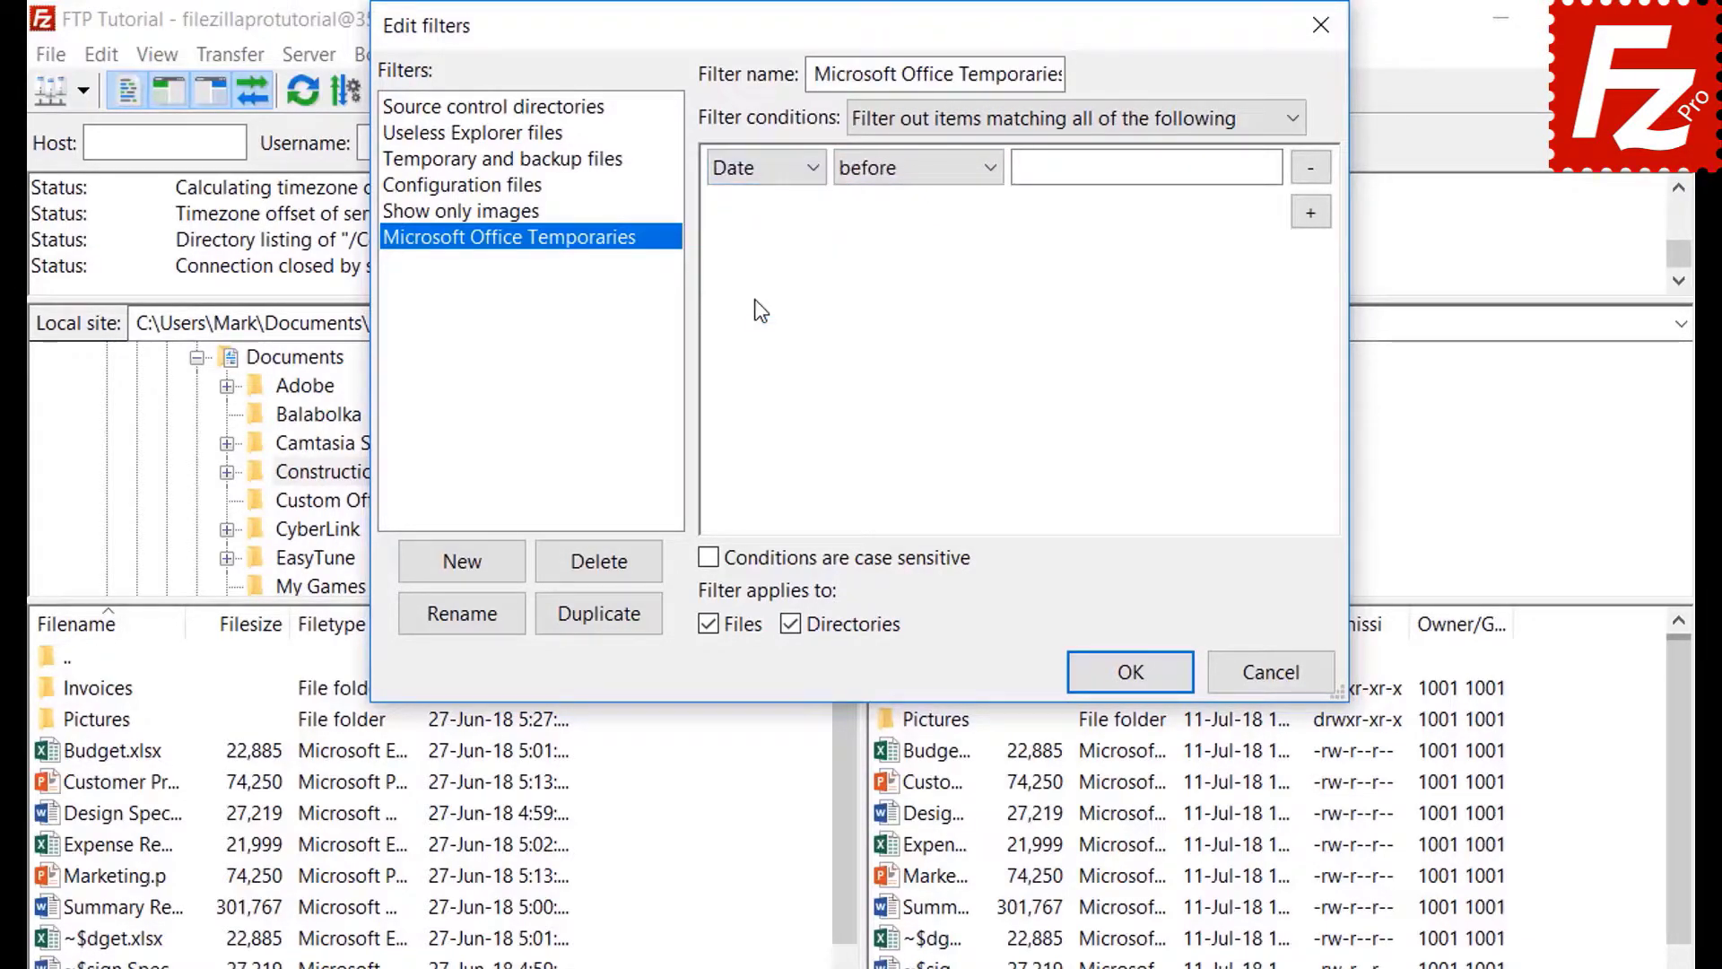
{"action": "left_click", "coordinate": [912, 172]}
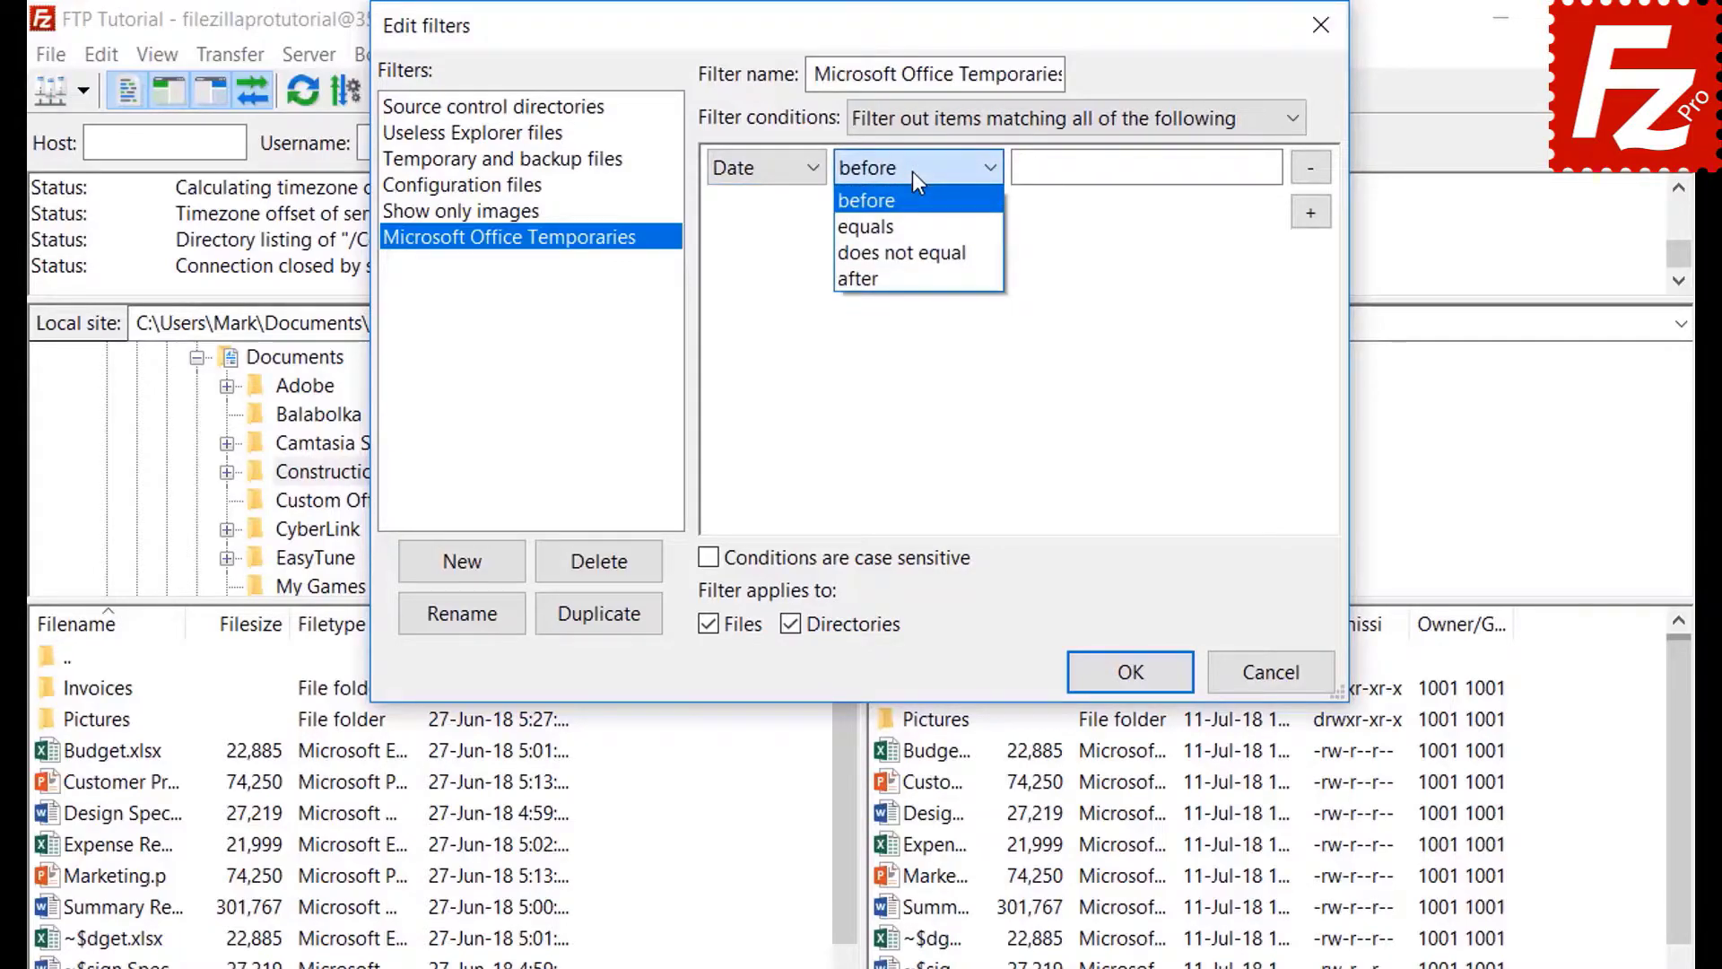
{"action": "left_click", "coordinate": [912, 171]}
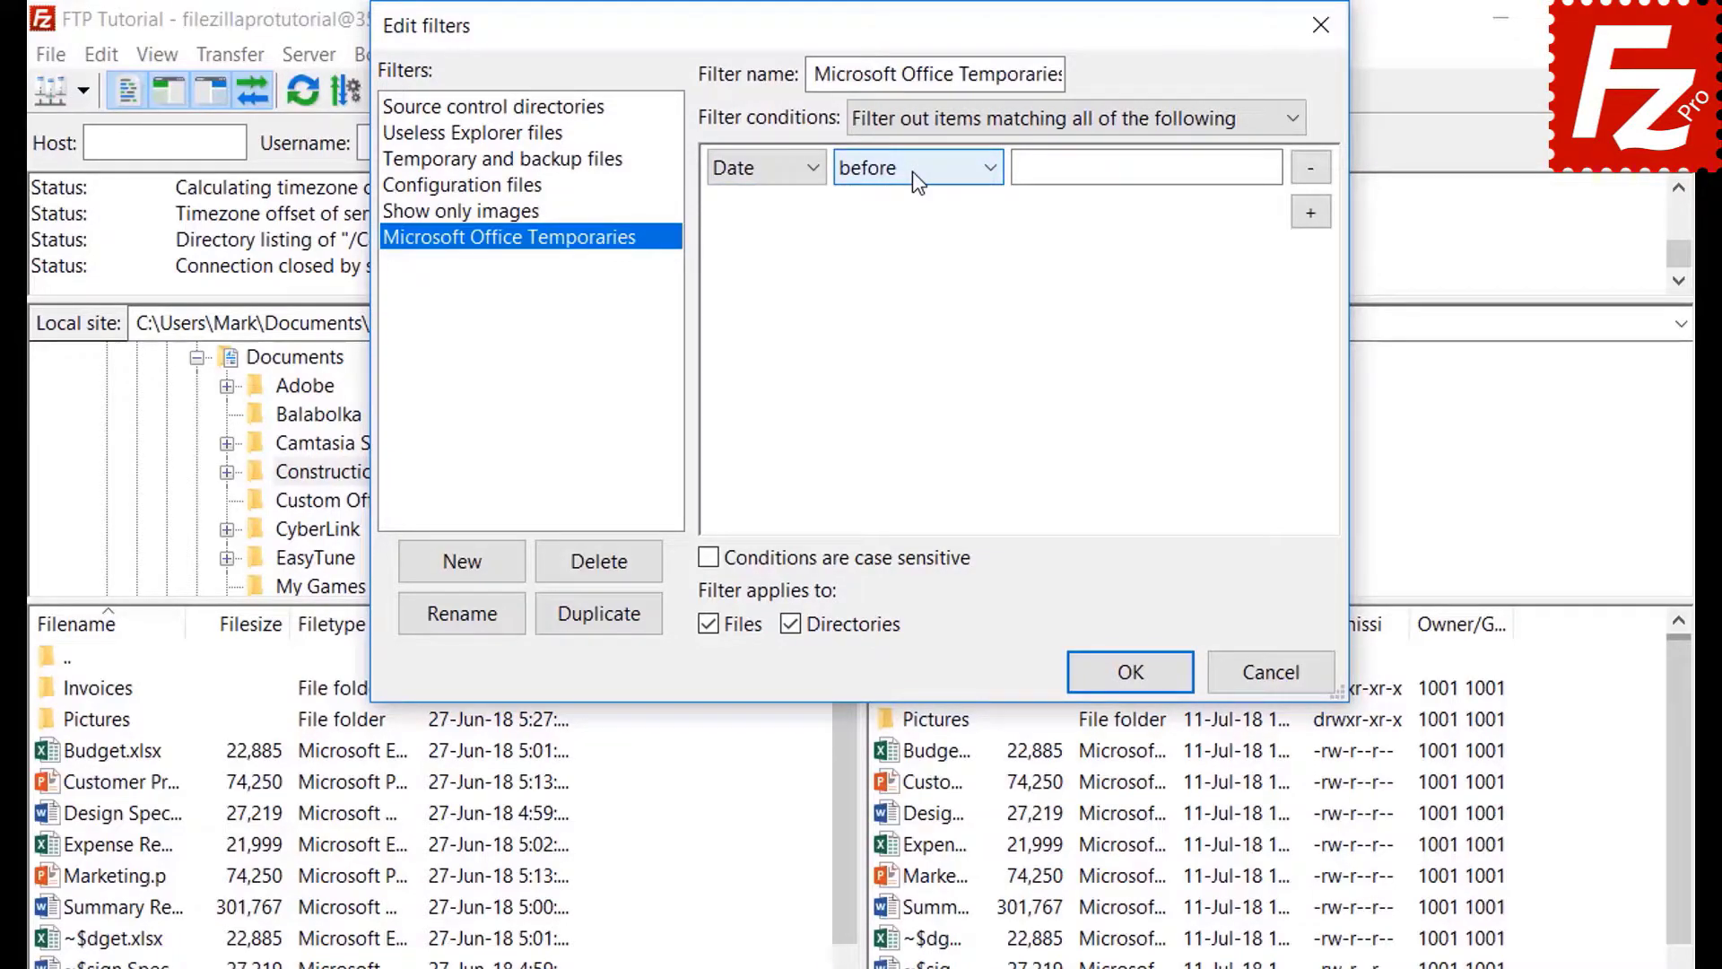
{"action": "left_click", "coordinate": [753, 170]}
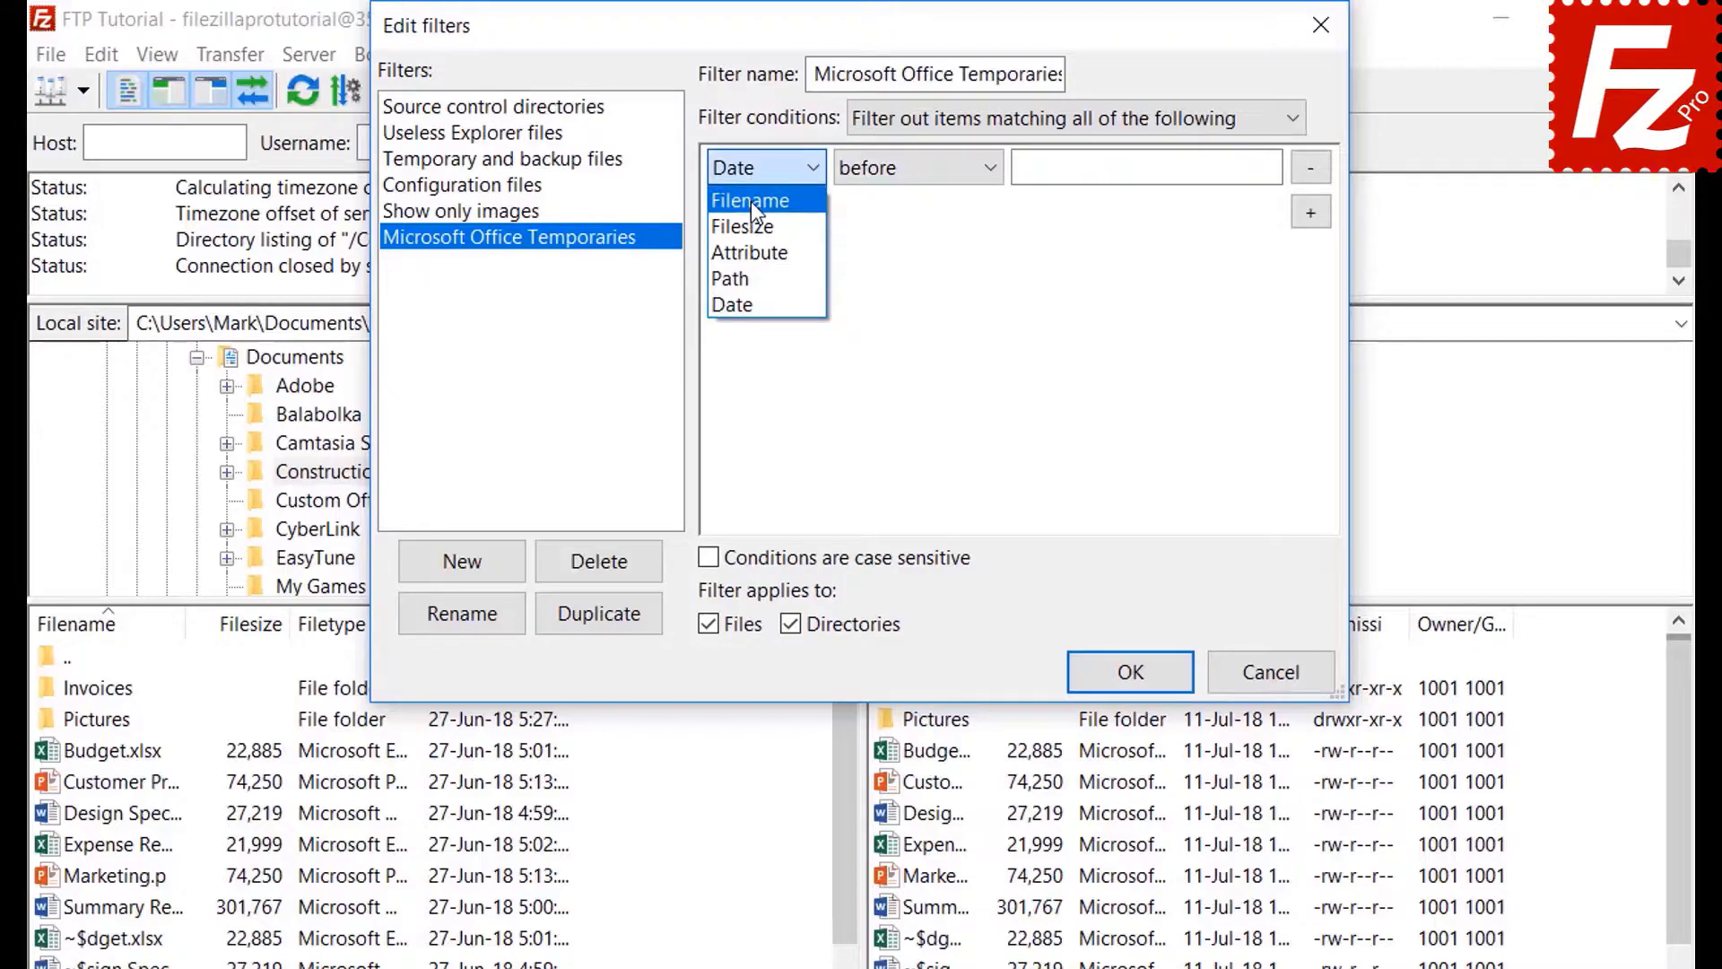
{"action": "left_click", "coordinate": [753, 201]}
- Set the condition to filename begins with ~$, exclude directories, and save the filter rules
{"action": "left_click", "coordinate": [897, 177]}
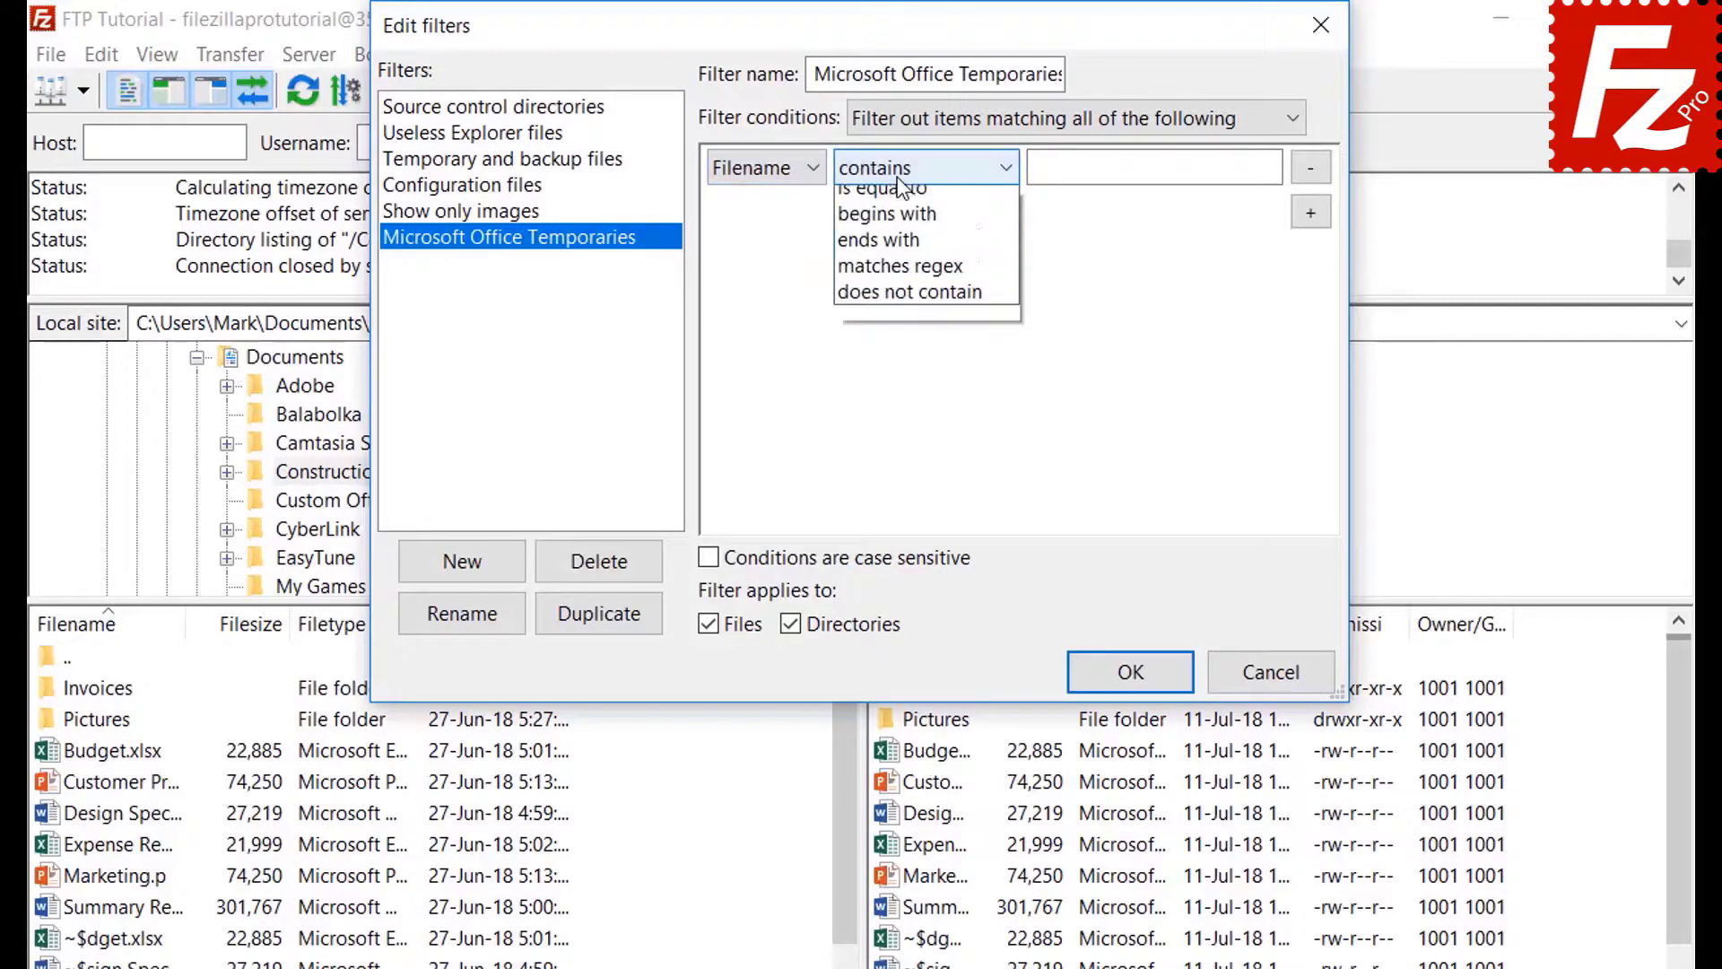
{"action": "left_click", "coordinate": [901, 253]}
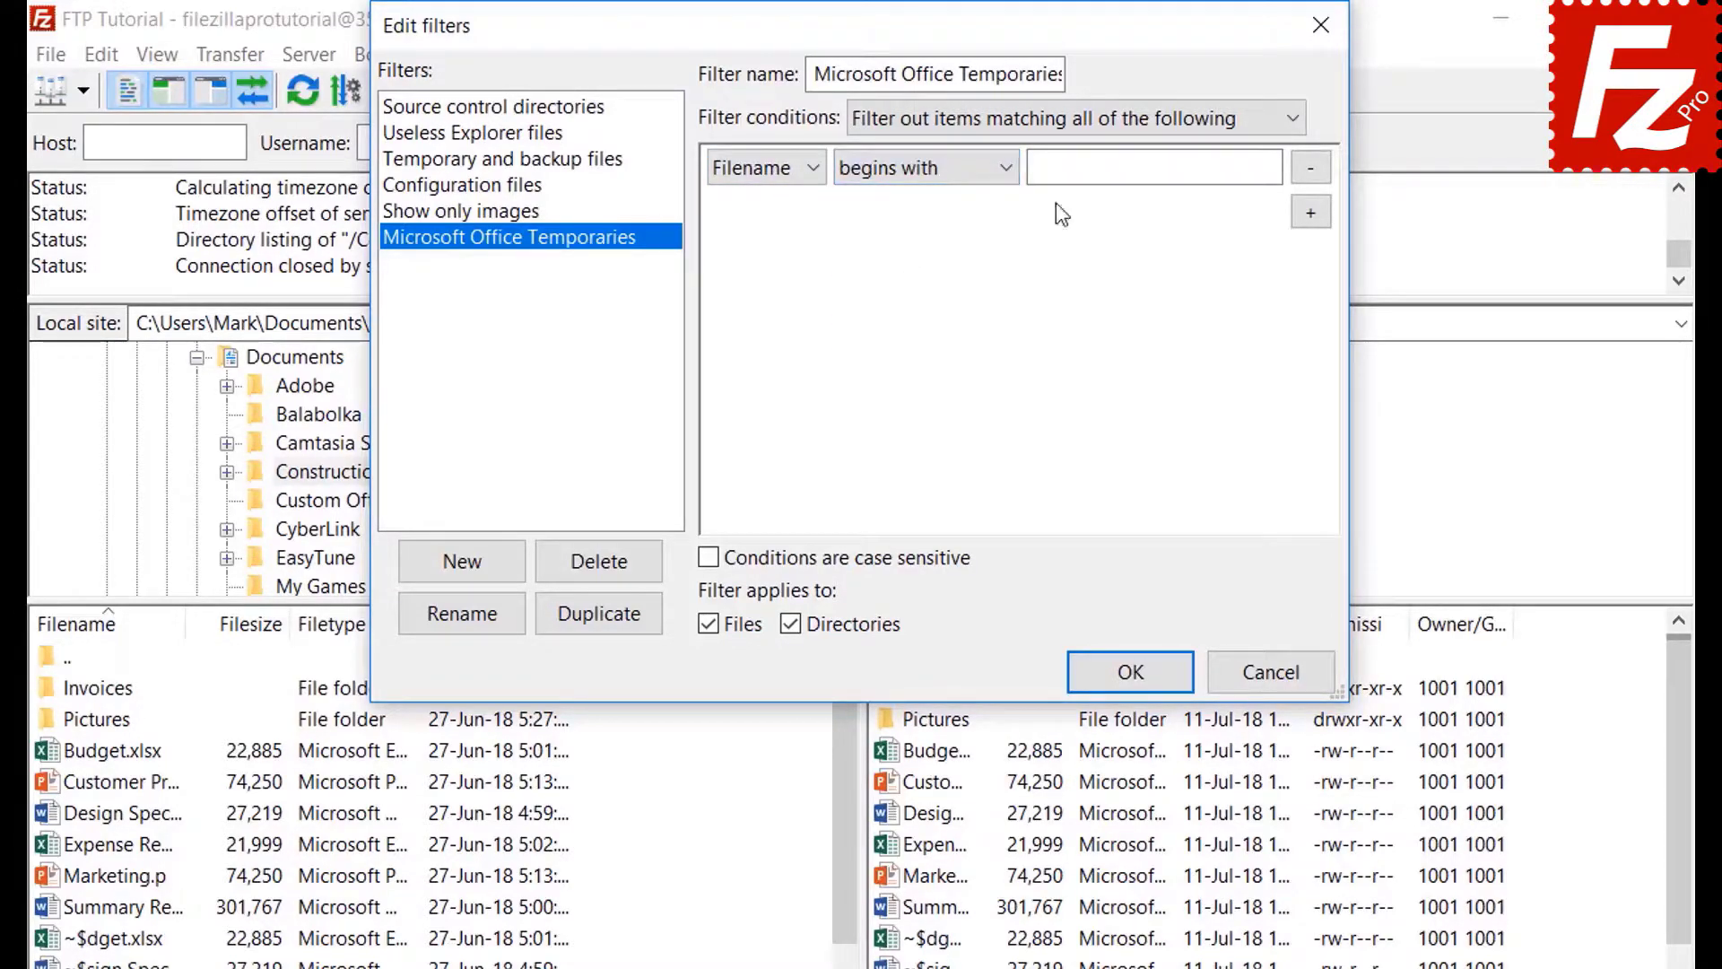
{"action": "left_click", "coordinate": [1070, 176]}
{"action": "type", "text": "~$"}
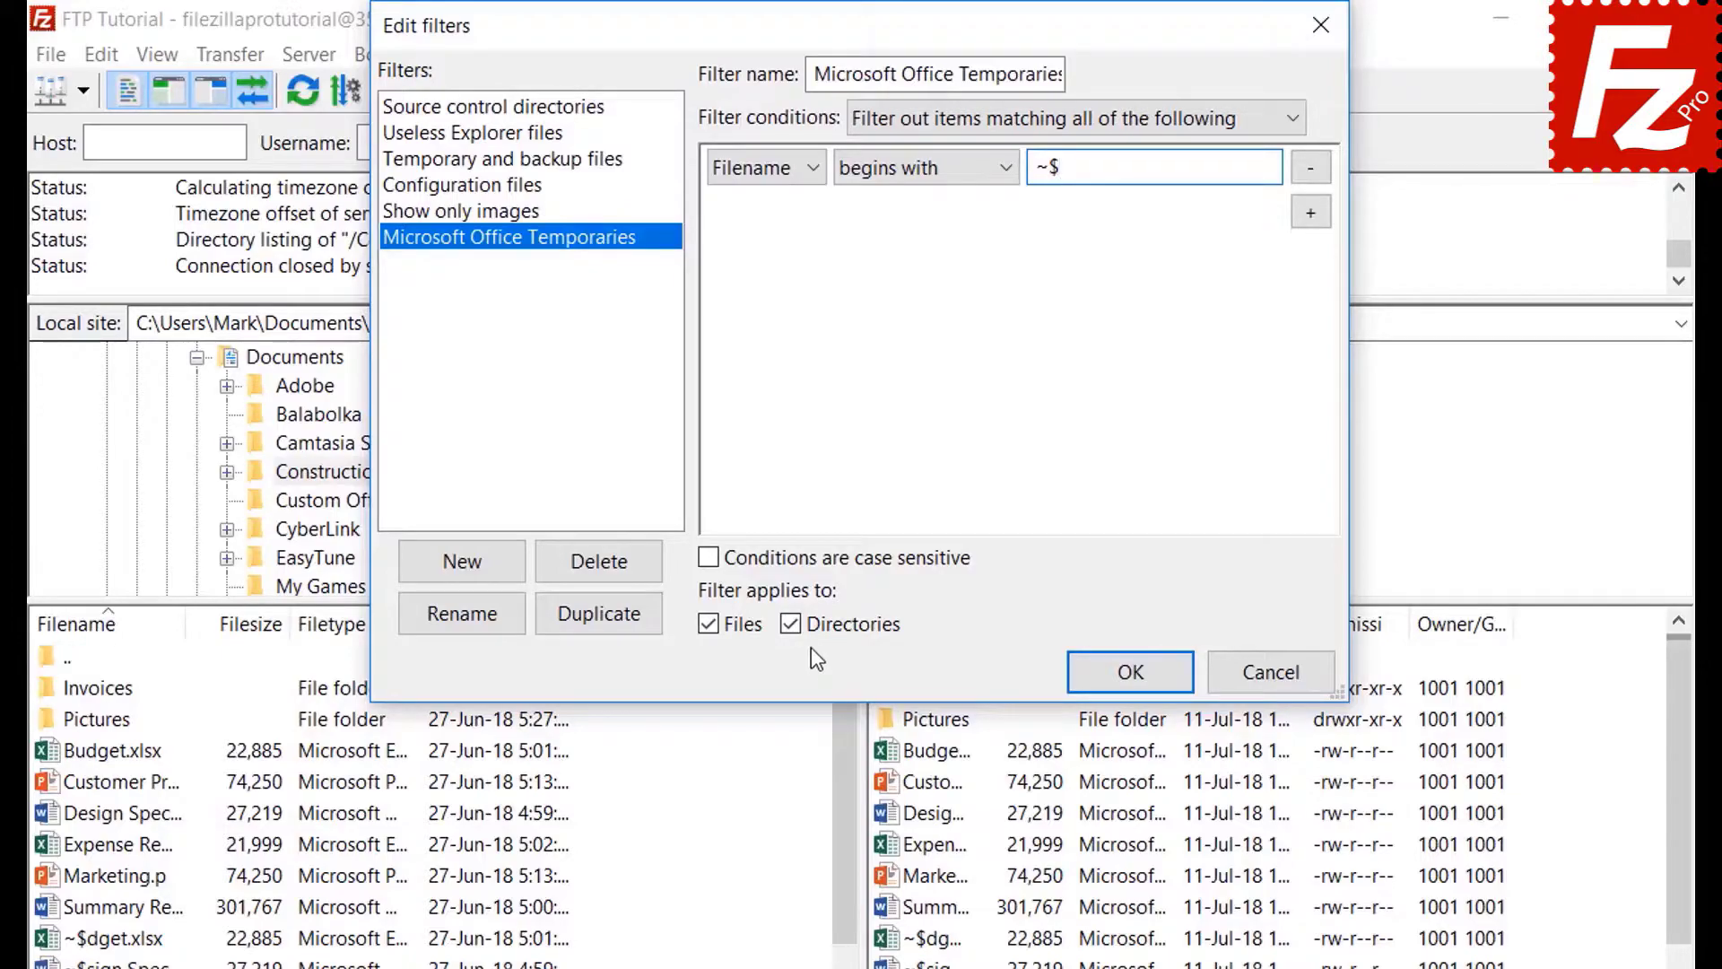
{"action": "left_click", "coordinate": [795, 622]}
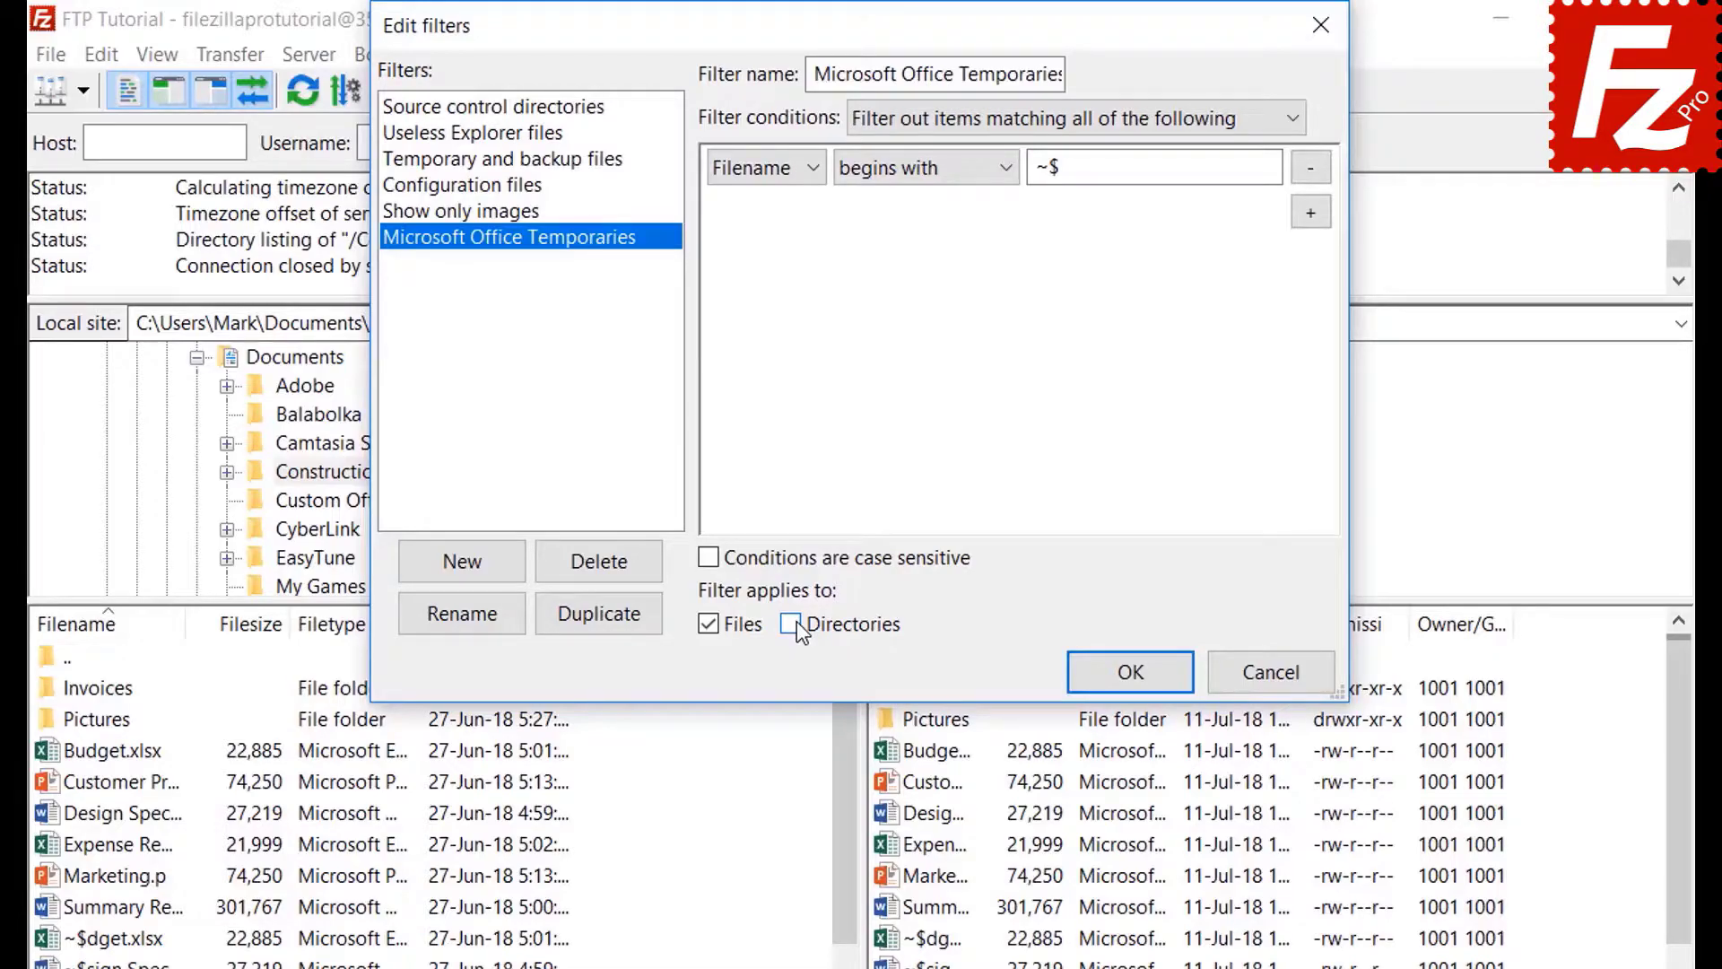
{"action": "left_click", "coordinate": [1130, 677]}
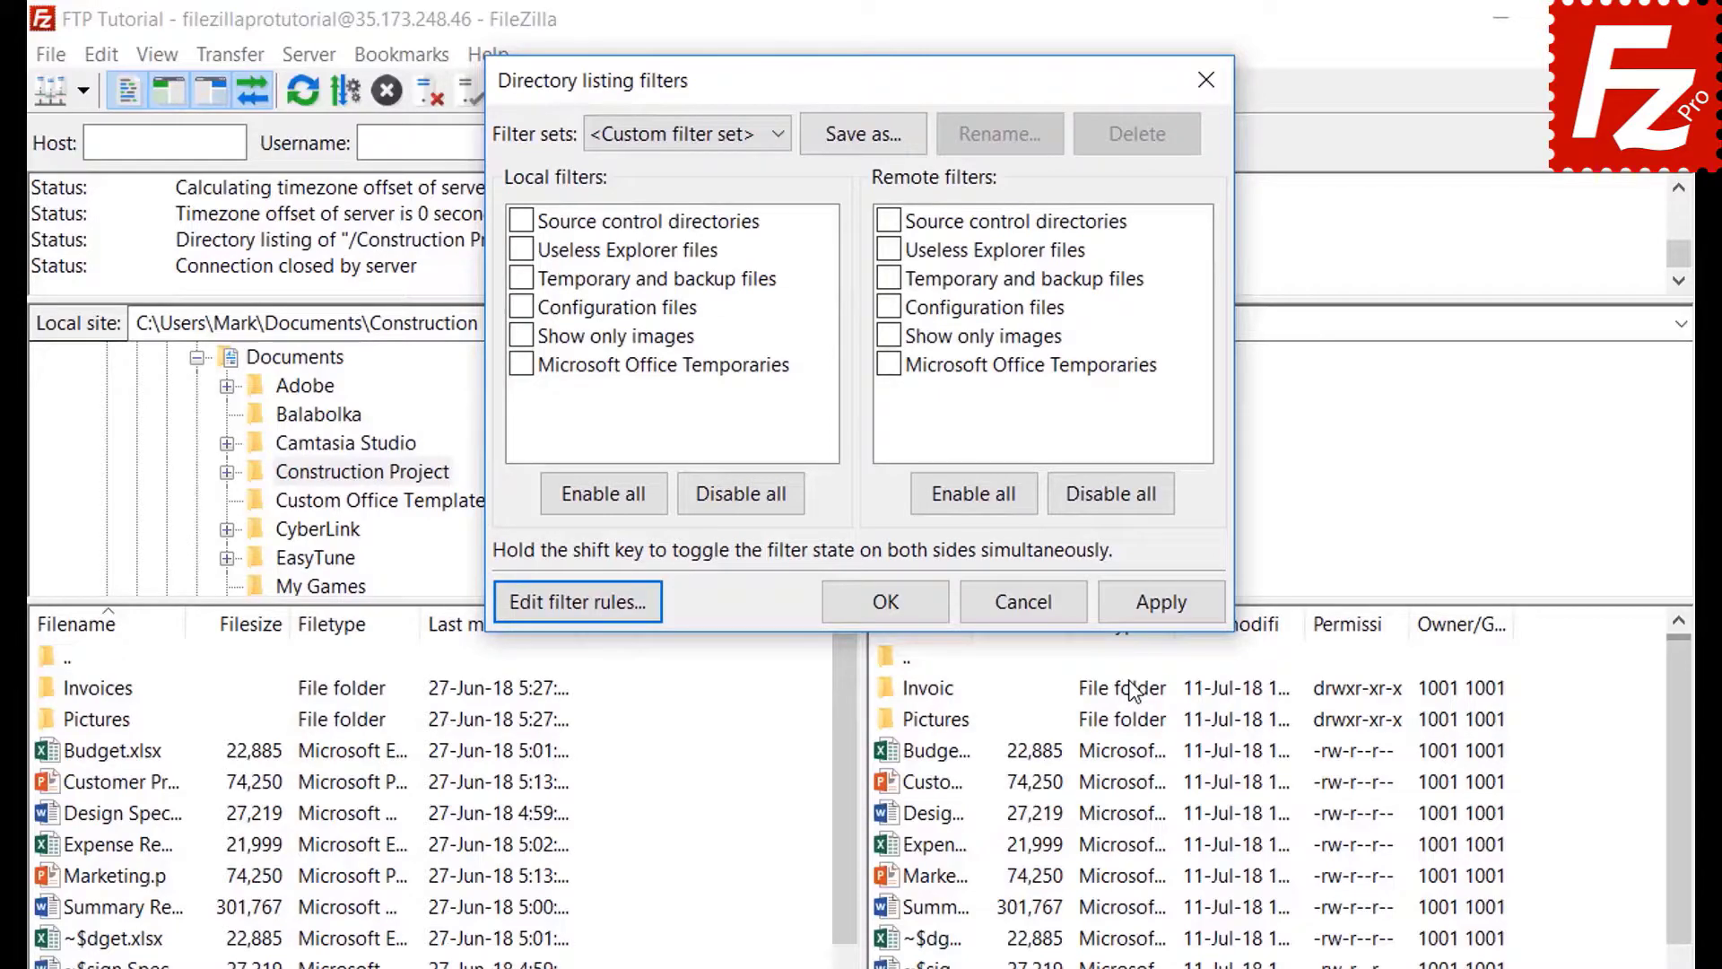
- Enable and apply the Microsoft Office Temporaries filter for both local and remote listings
{"action": "left_click", "coordinate": [522, 365]}
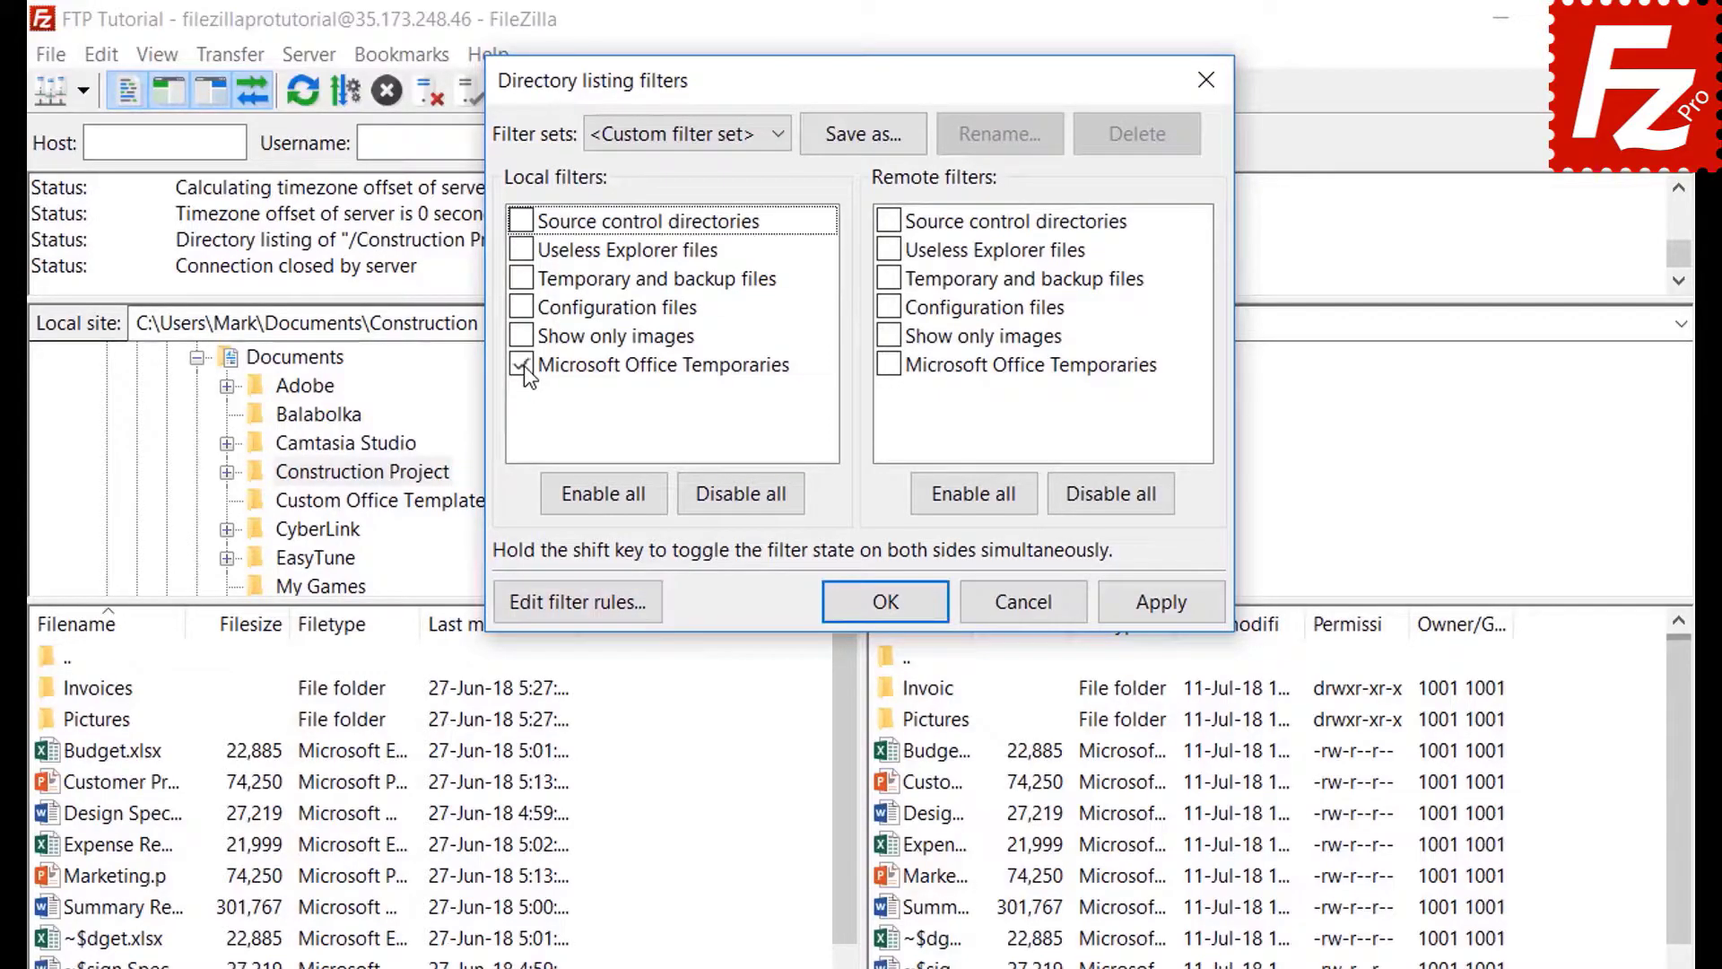
{"action": "left_click", "coordinate": [1161, 601]}
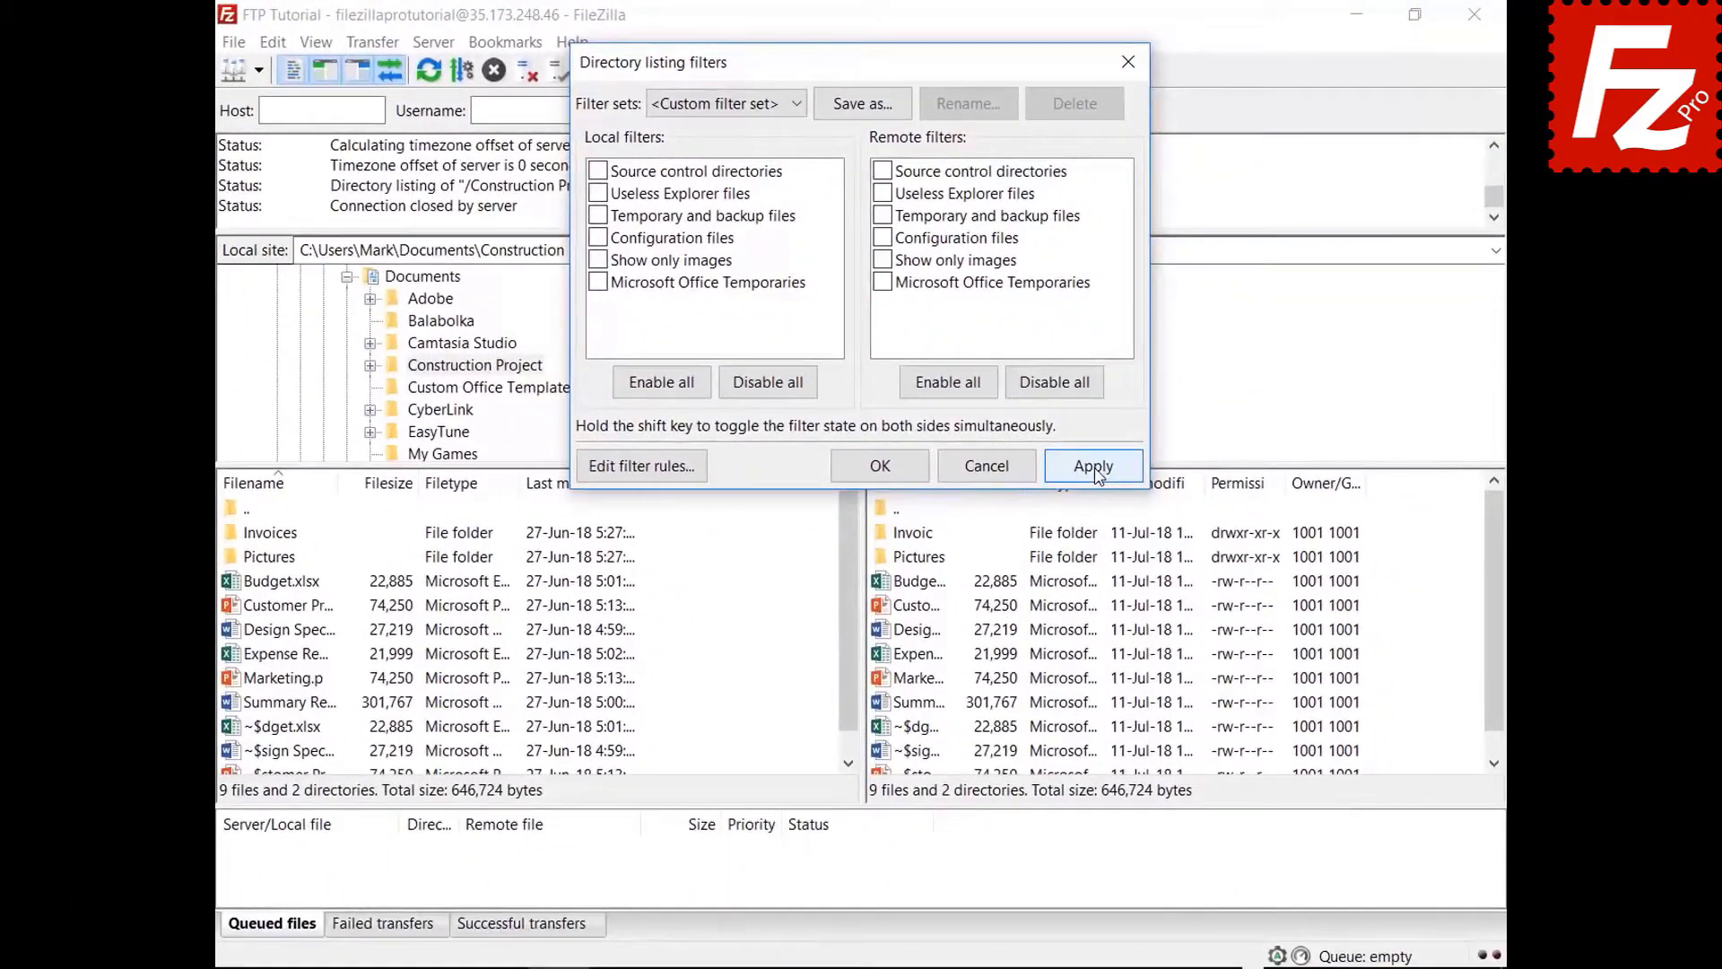
{"action": "left_click", "coordinate": [1154, 588]}
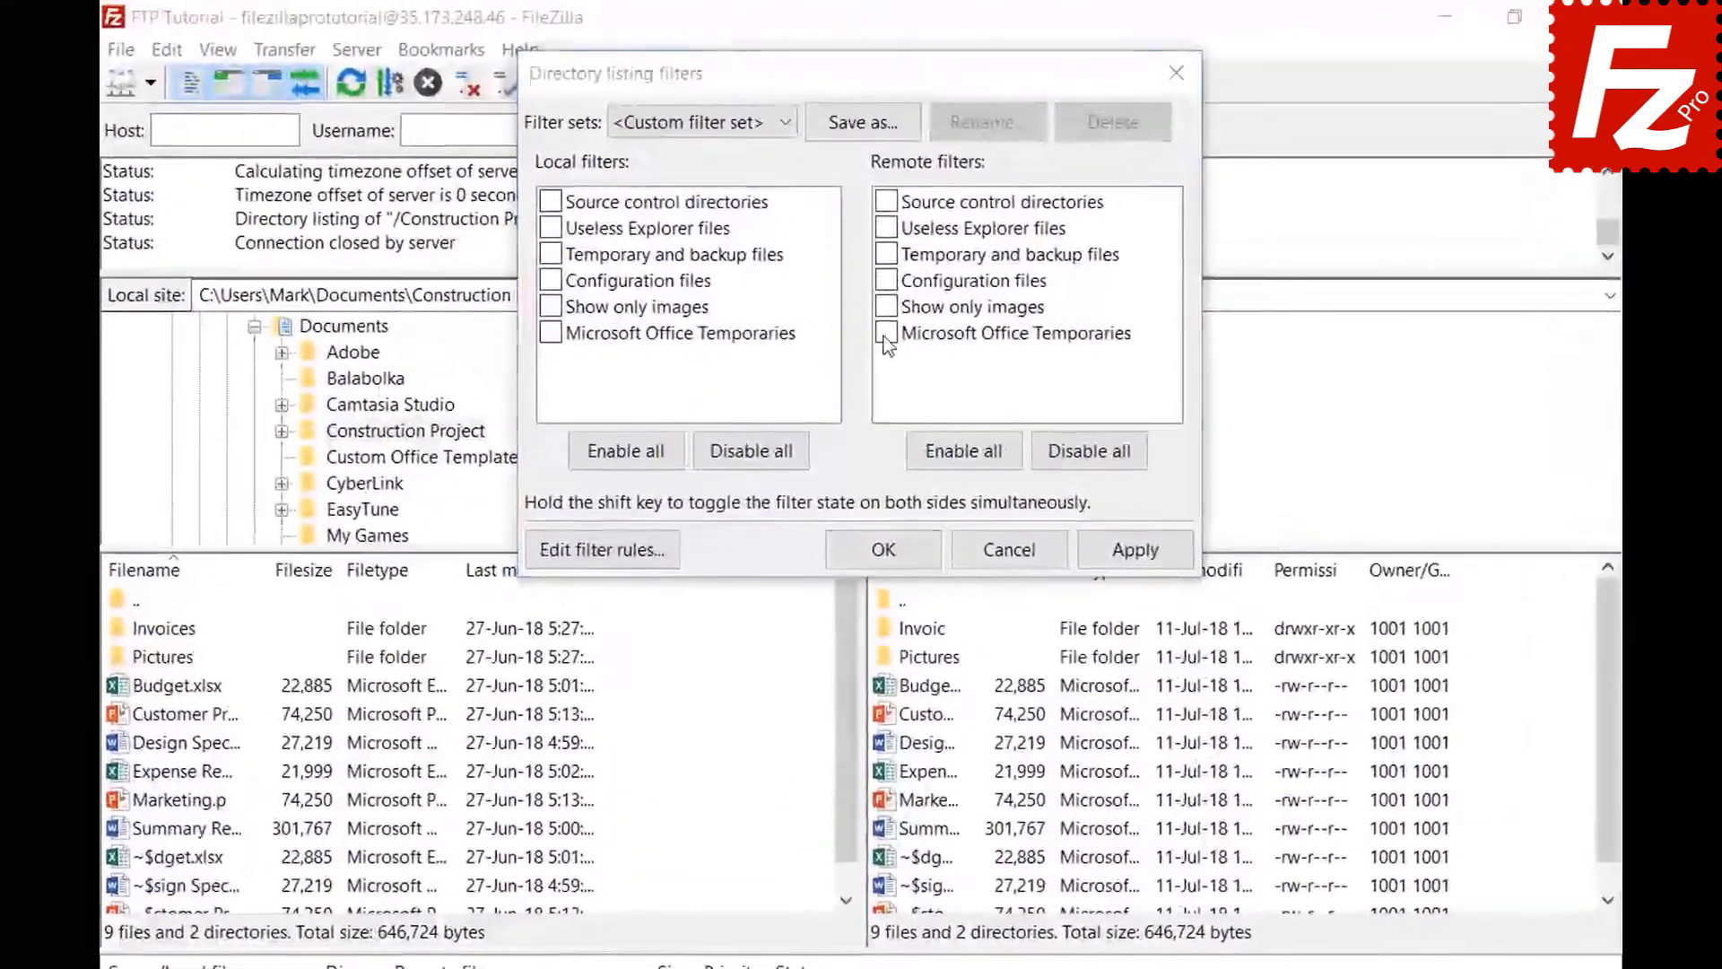
{"action": "left_click", "coordinate": [883, 289]}
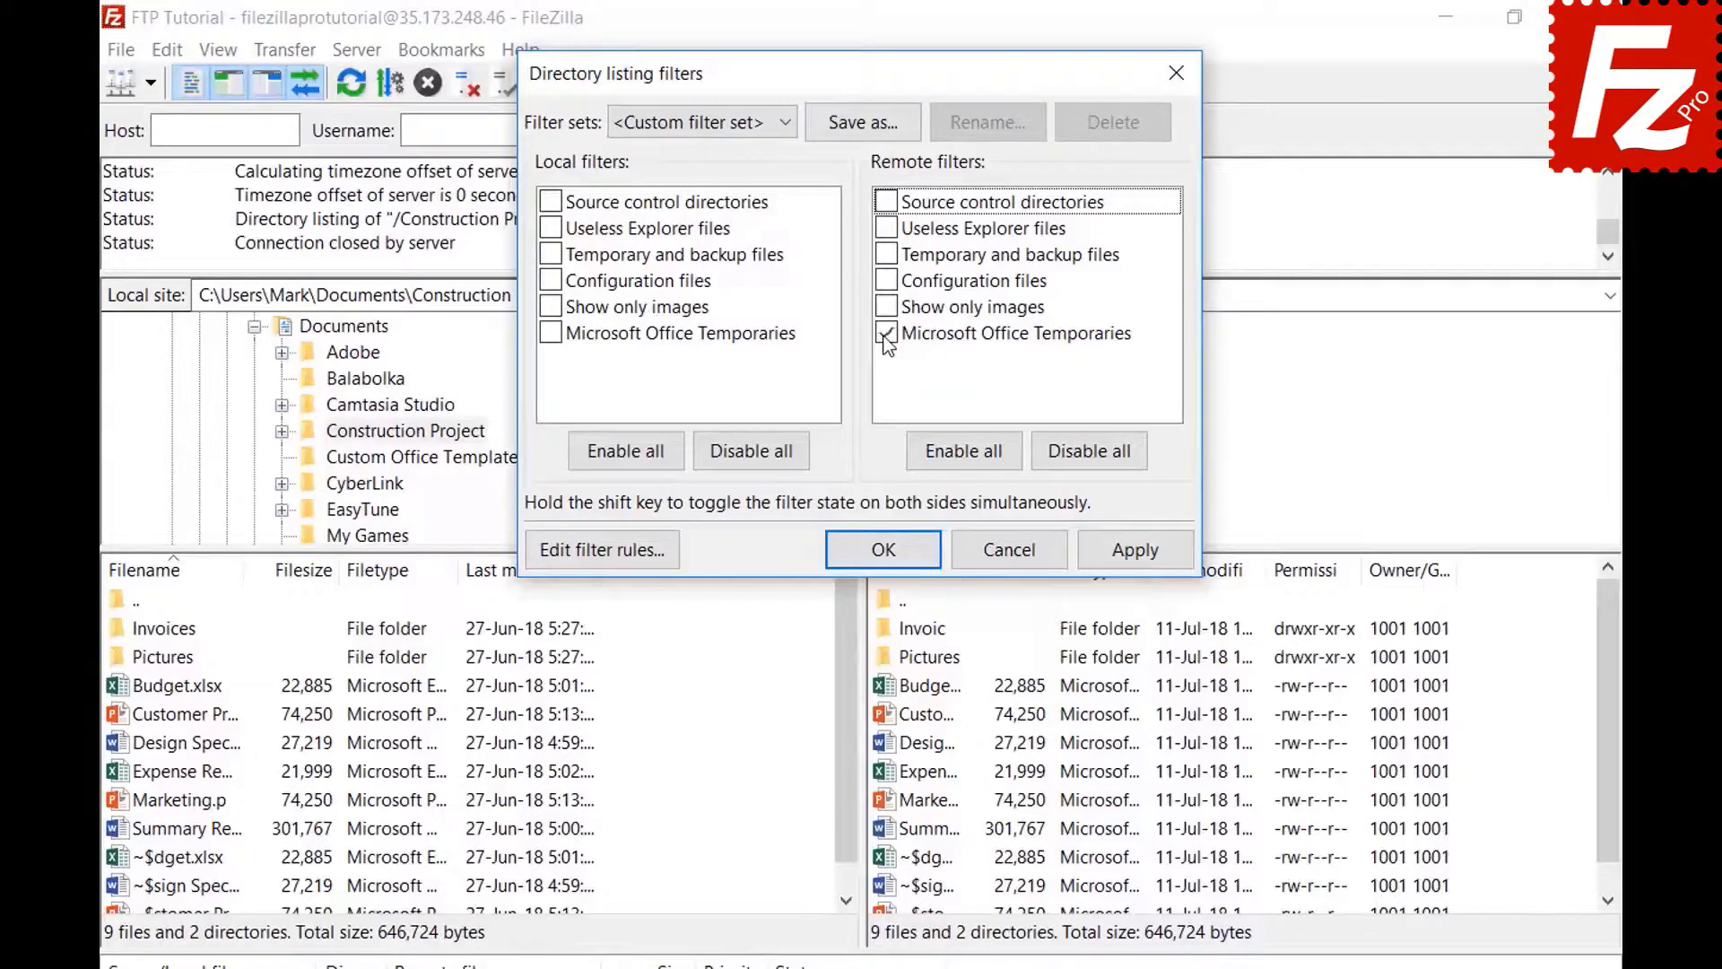
{"action": "left_click", "coordinate": [1135, 550]}
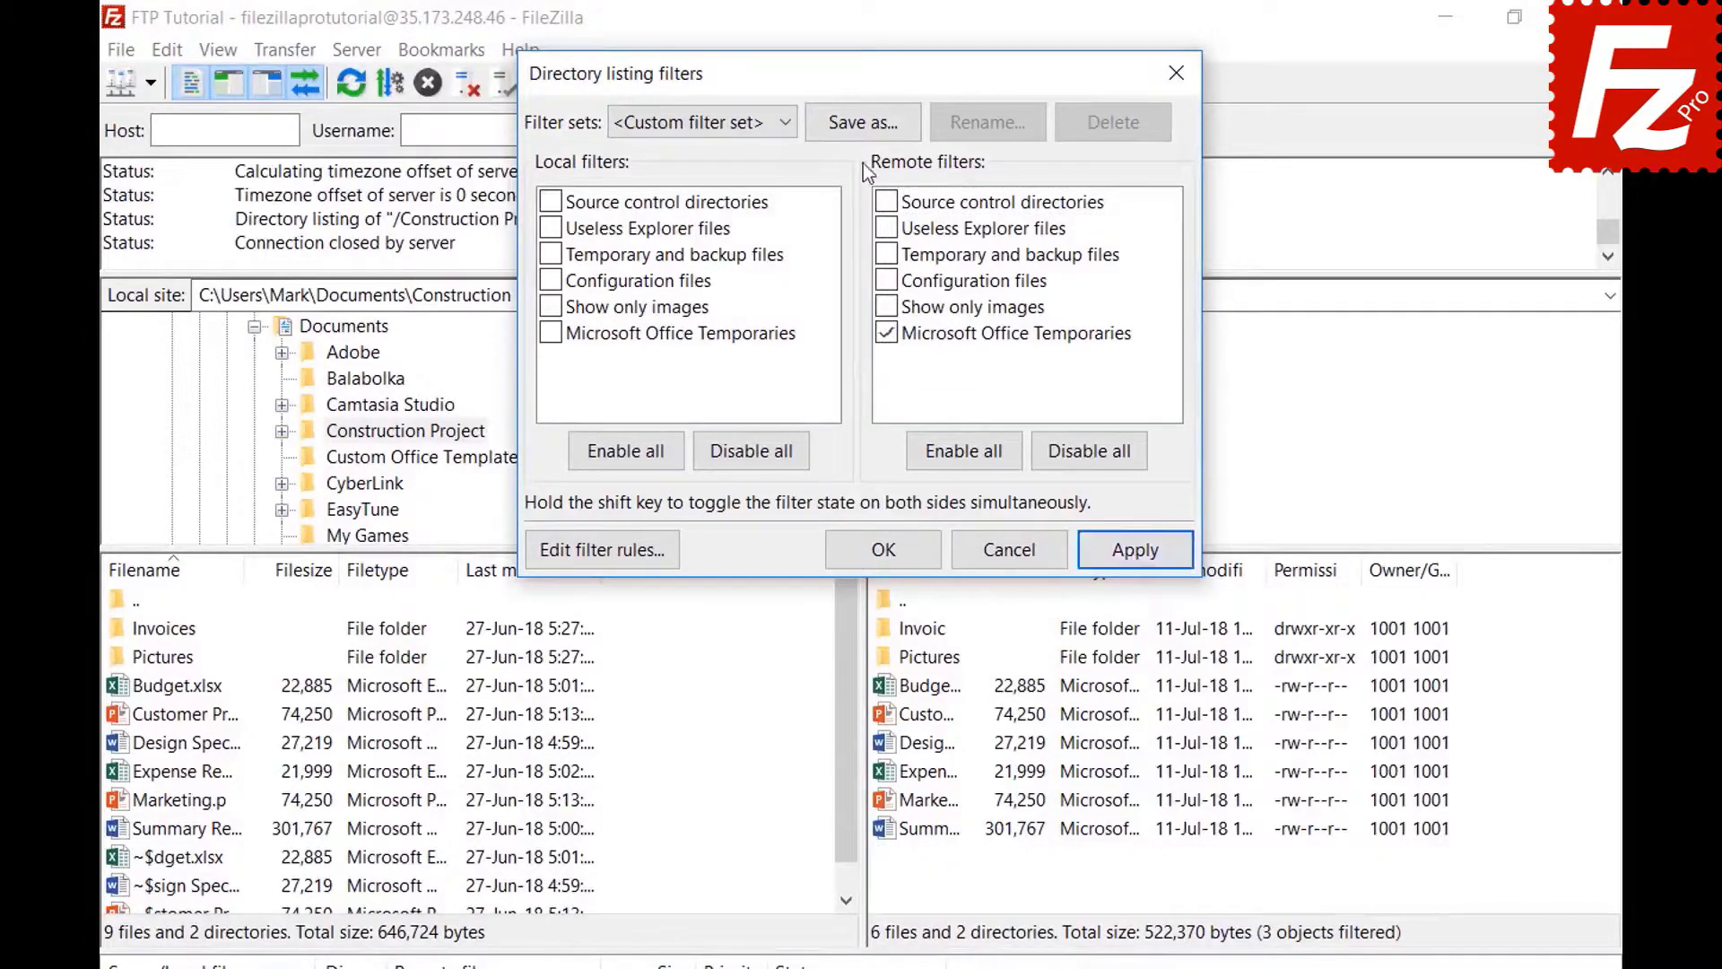
- Save the current filters as the 'Project' filter set and close the filters window
{"action": "left_click", "coordinate": [865, 124]}
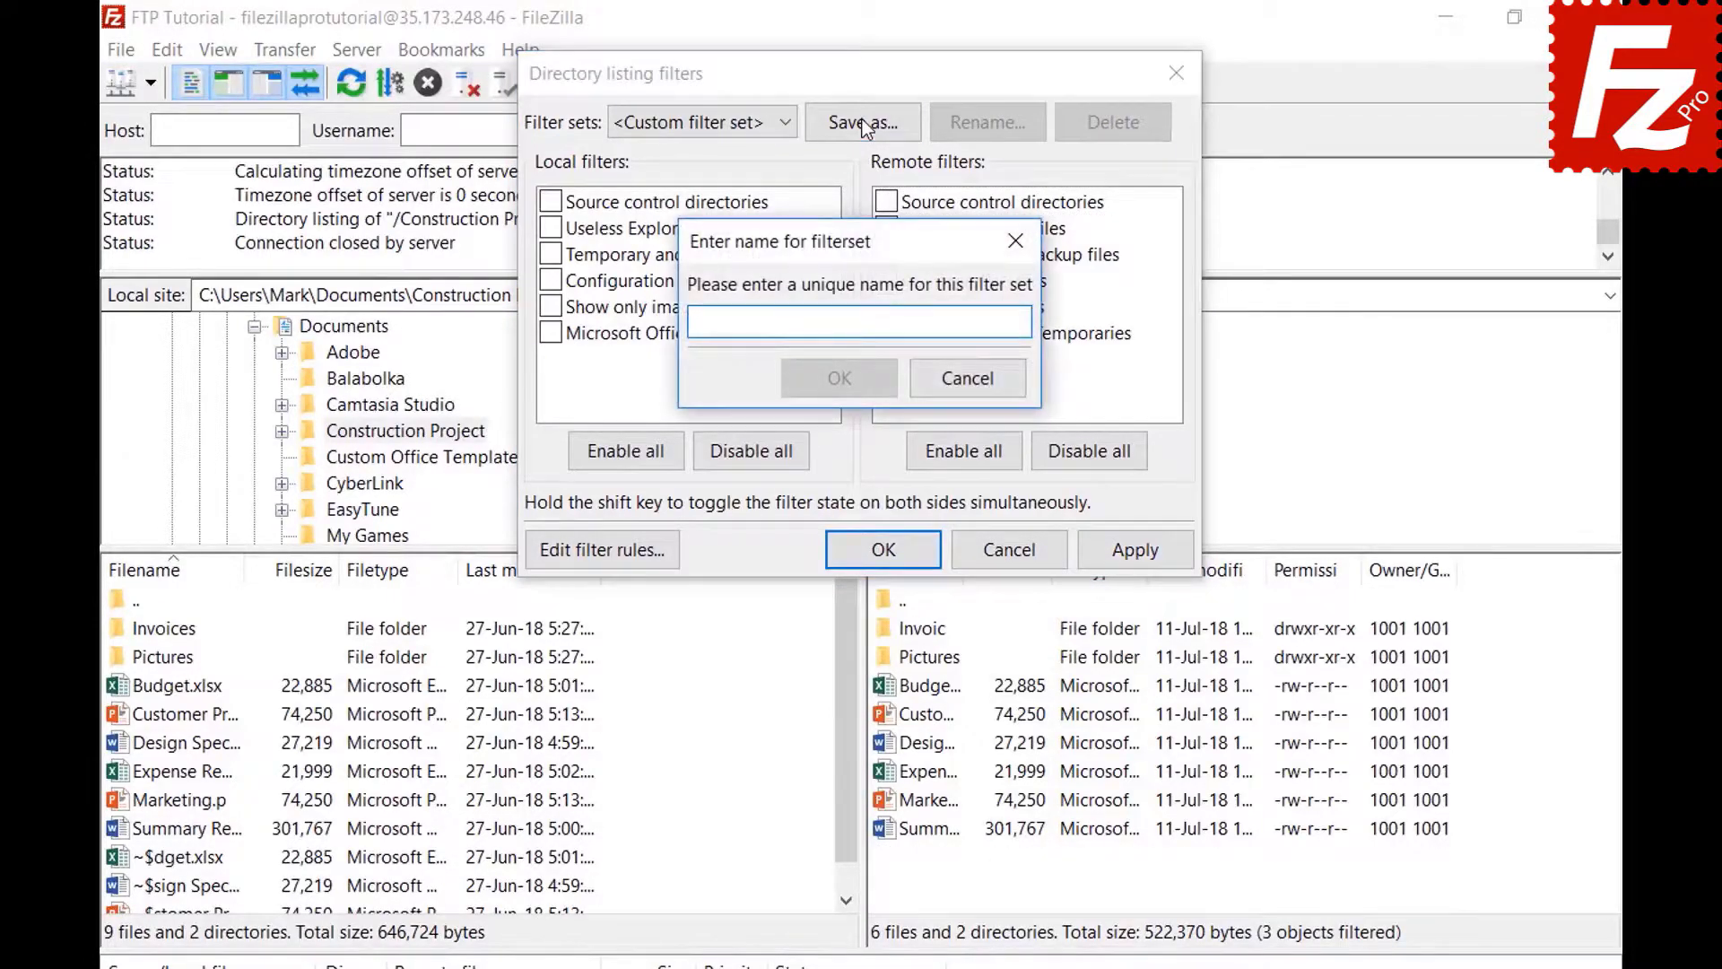
{"action": "type", "text": "Project"}
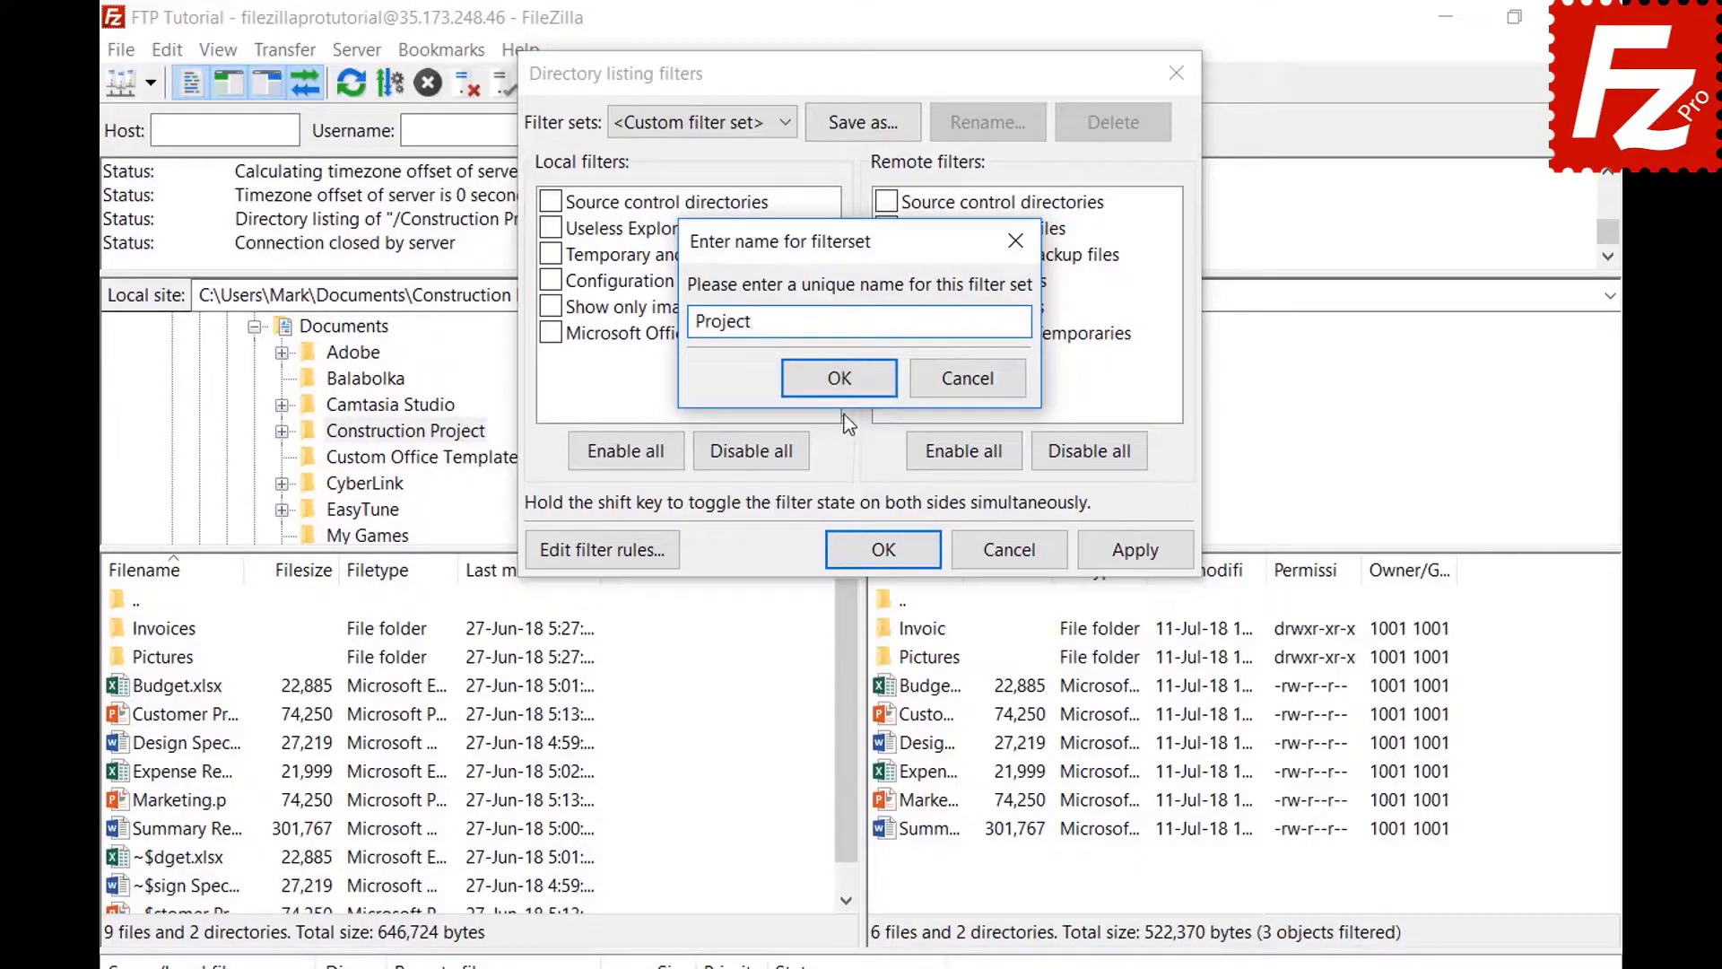
{"action": "left_click", "coordinate": [839, 379]}
{"action": "left_click", "coordinate": [906, 550]}
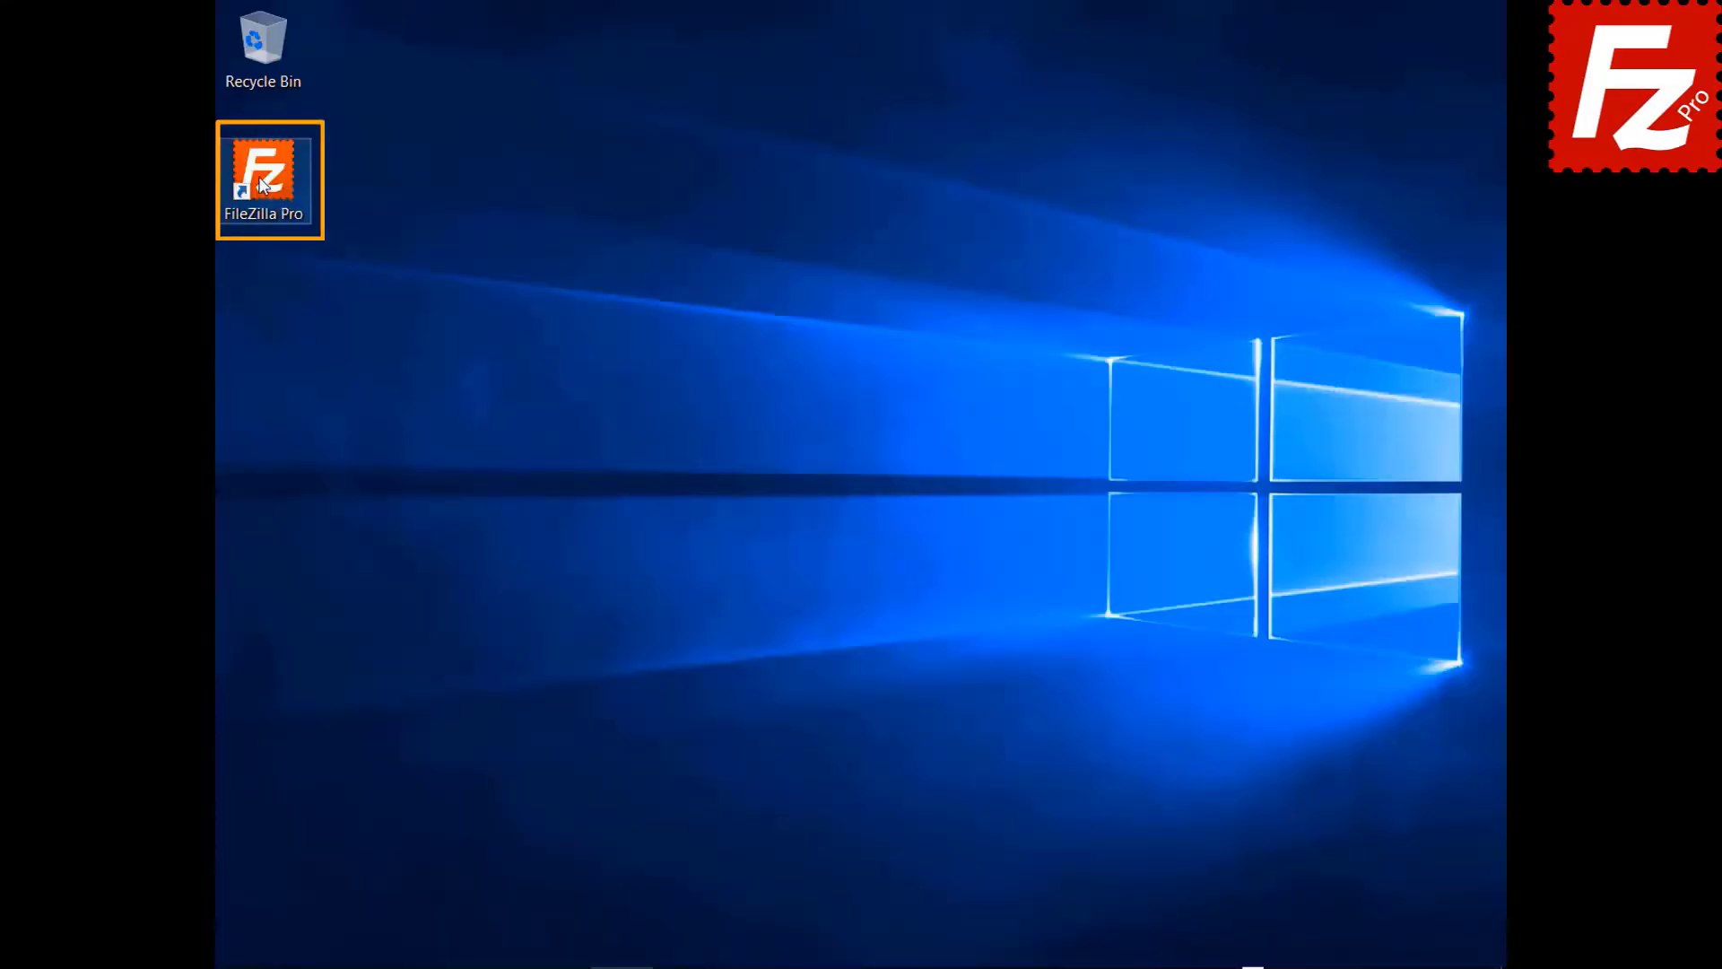
- Launch FileZilla Pro, connect to the saved FTP site, and open a new connection tab
{"action": "double_click", "coordinate": [262, 184]}
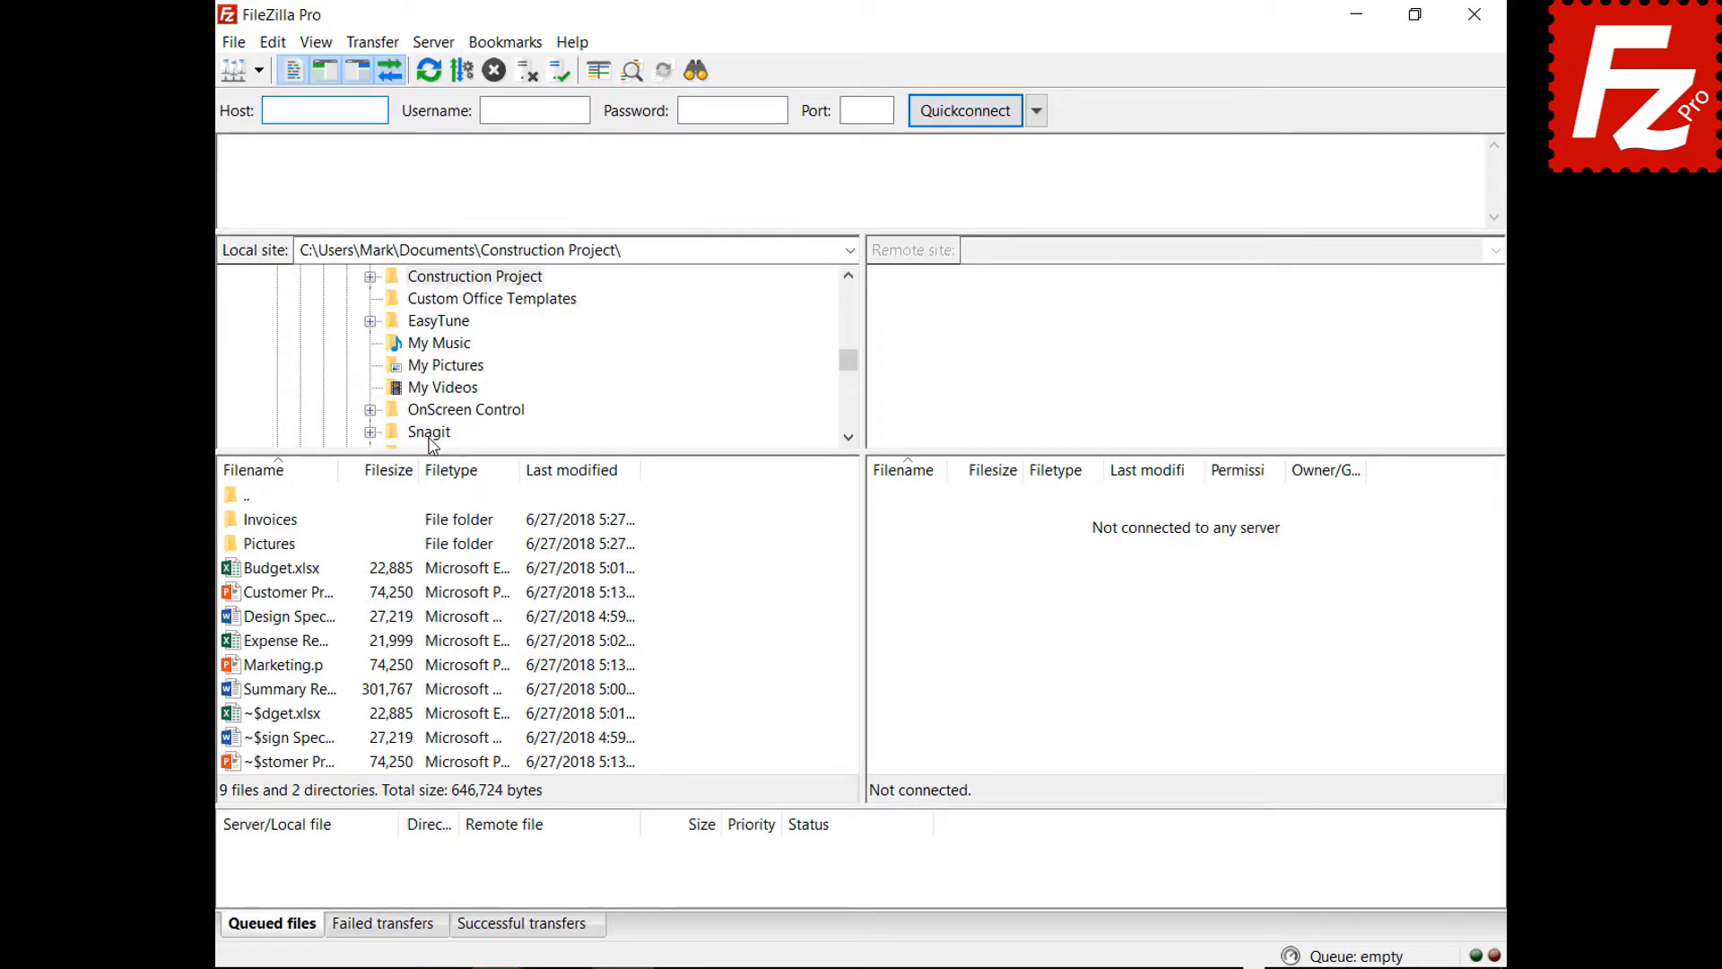
{"action": "left_click", "coordinate": [258, 70]}
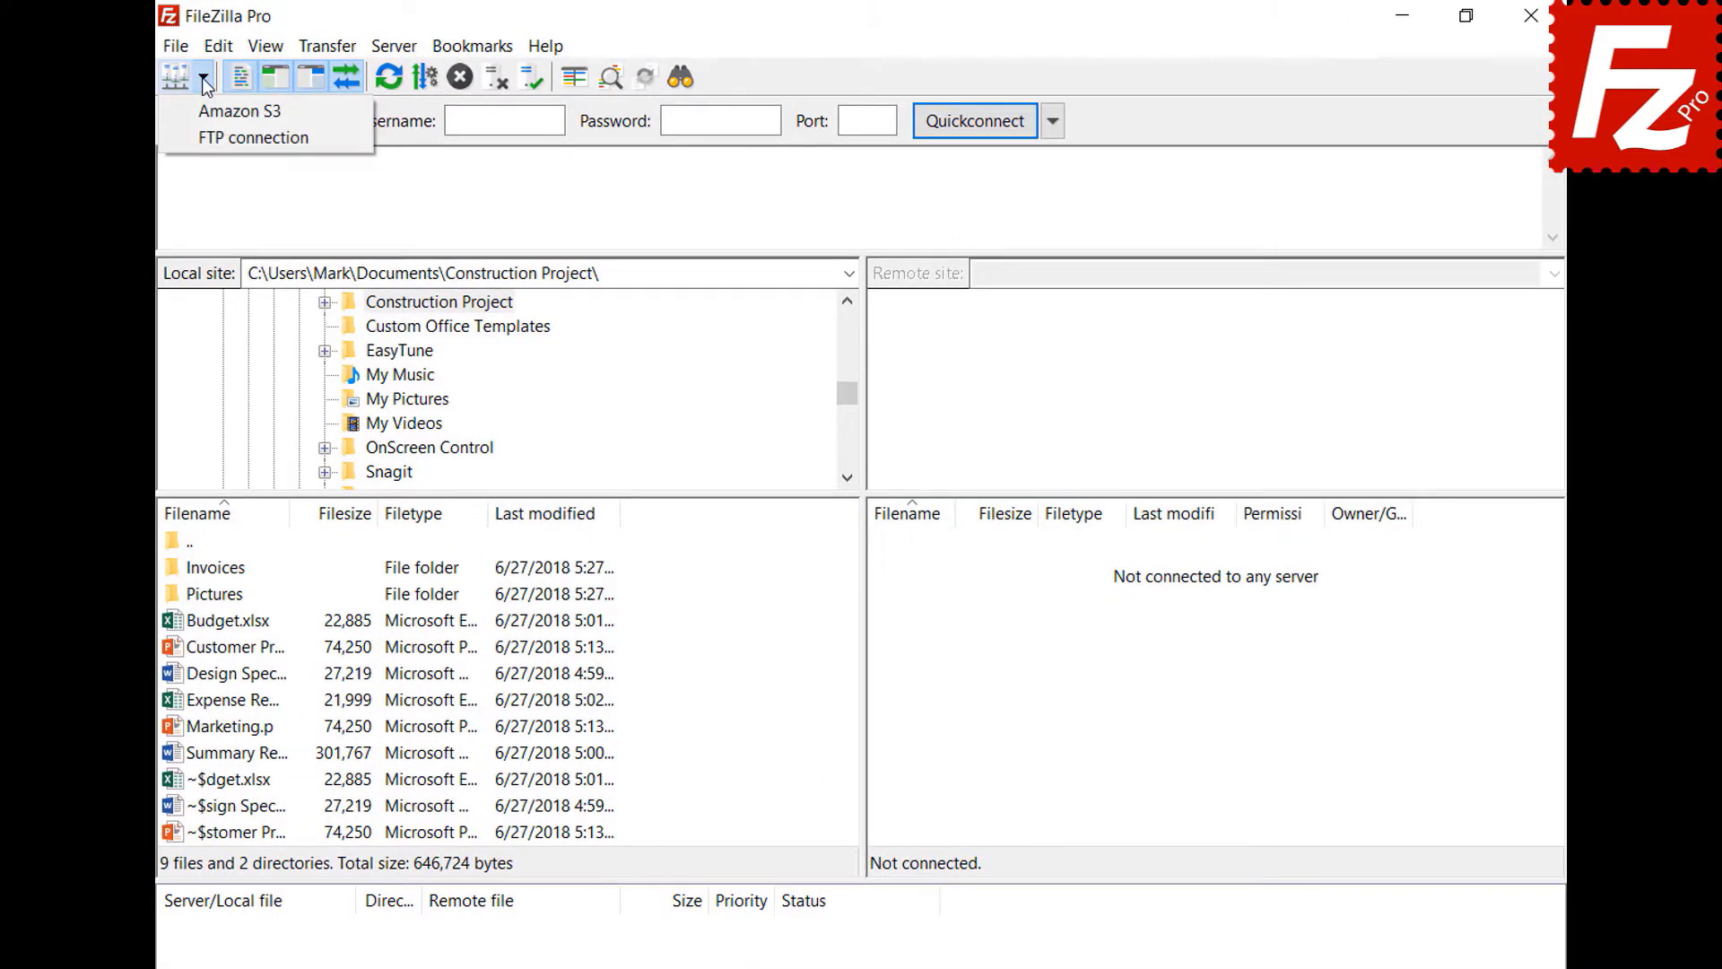
{"action": "left_click", "coordinate": [215, 137]}
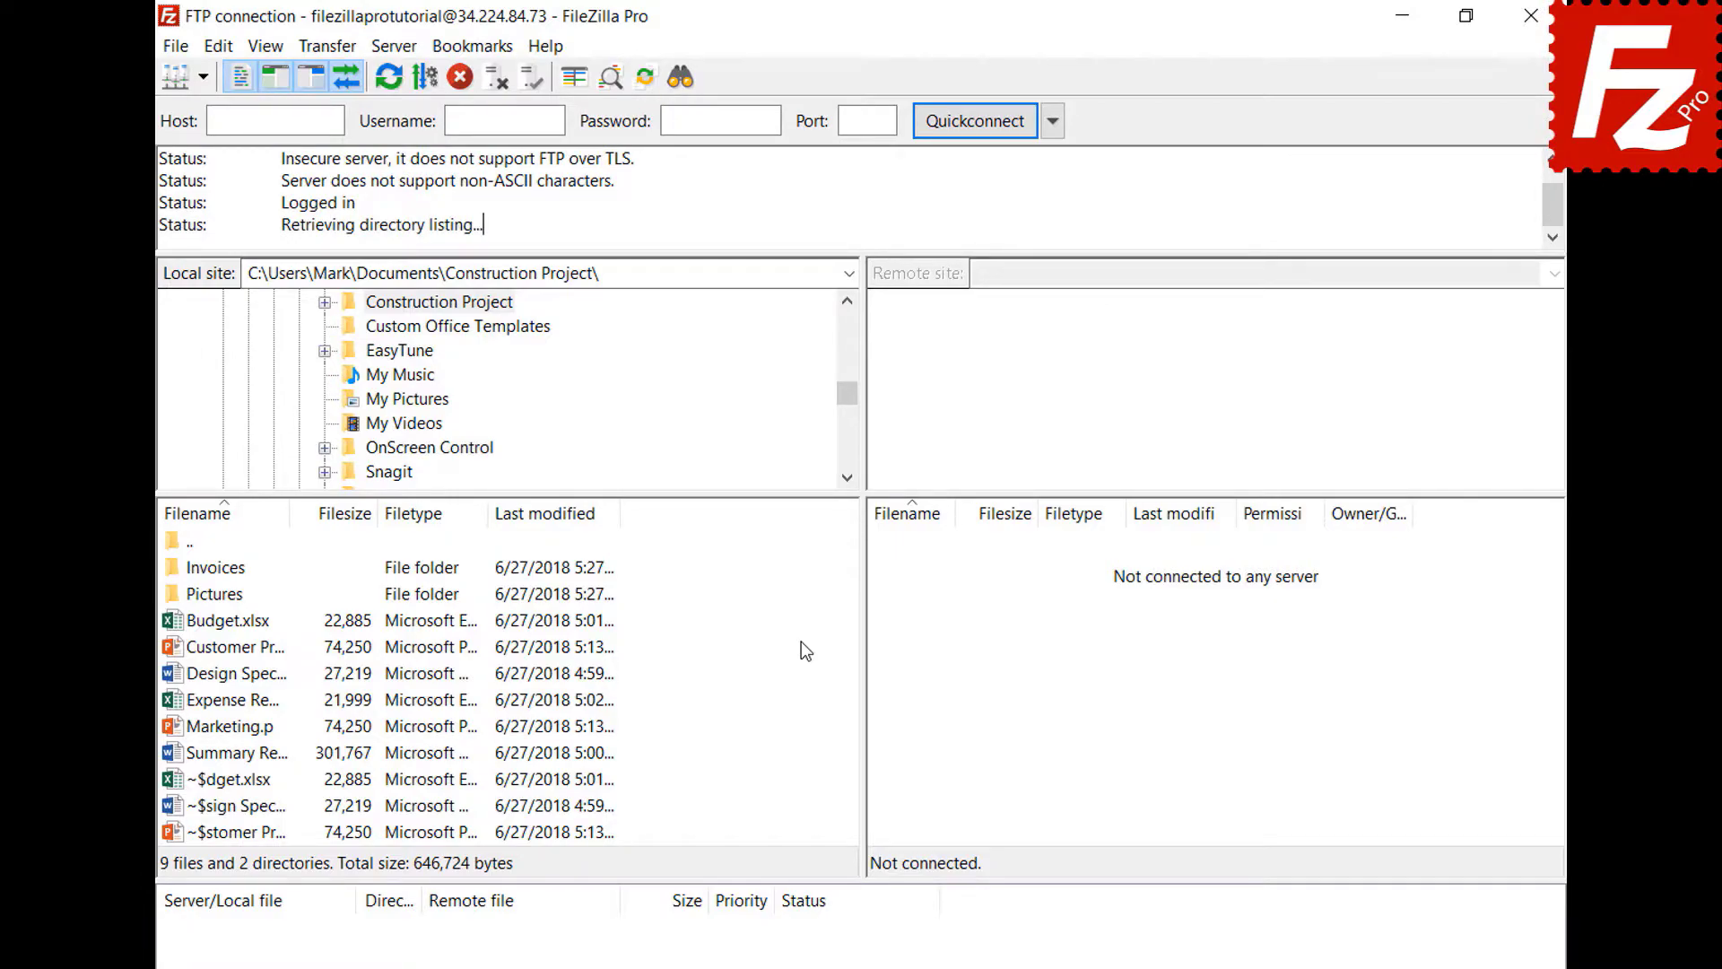
{"action": "left_click", "coordinate": [175, 46]}
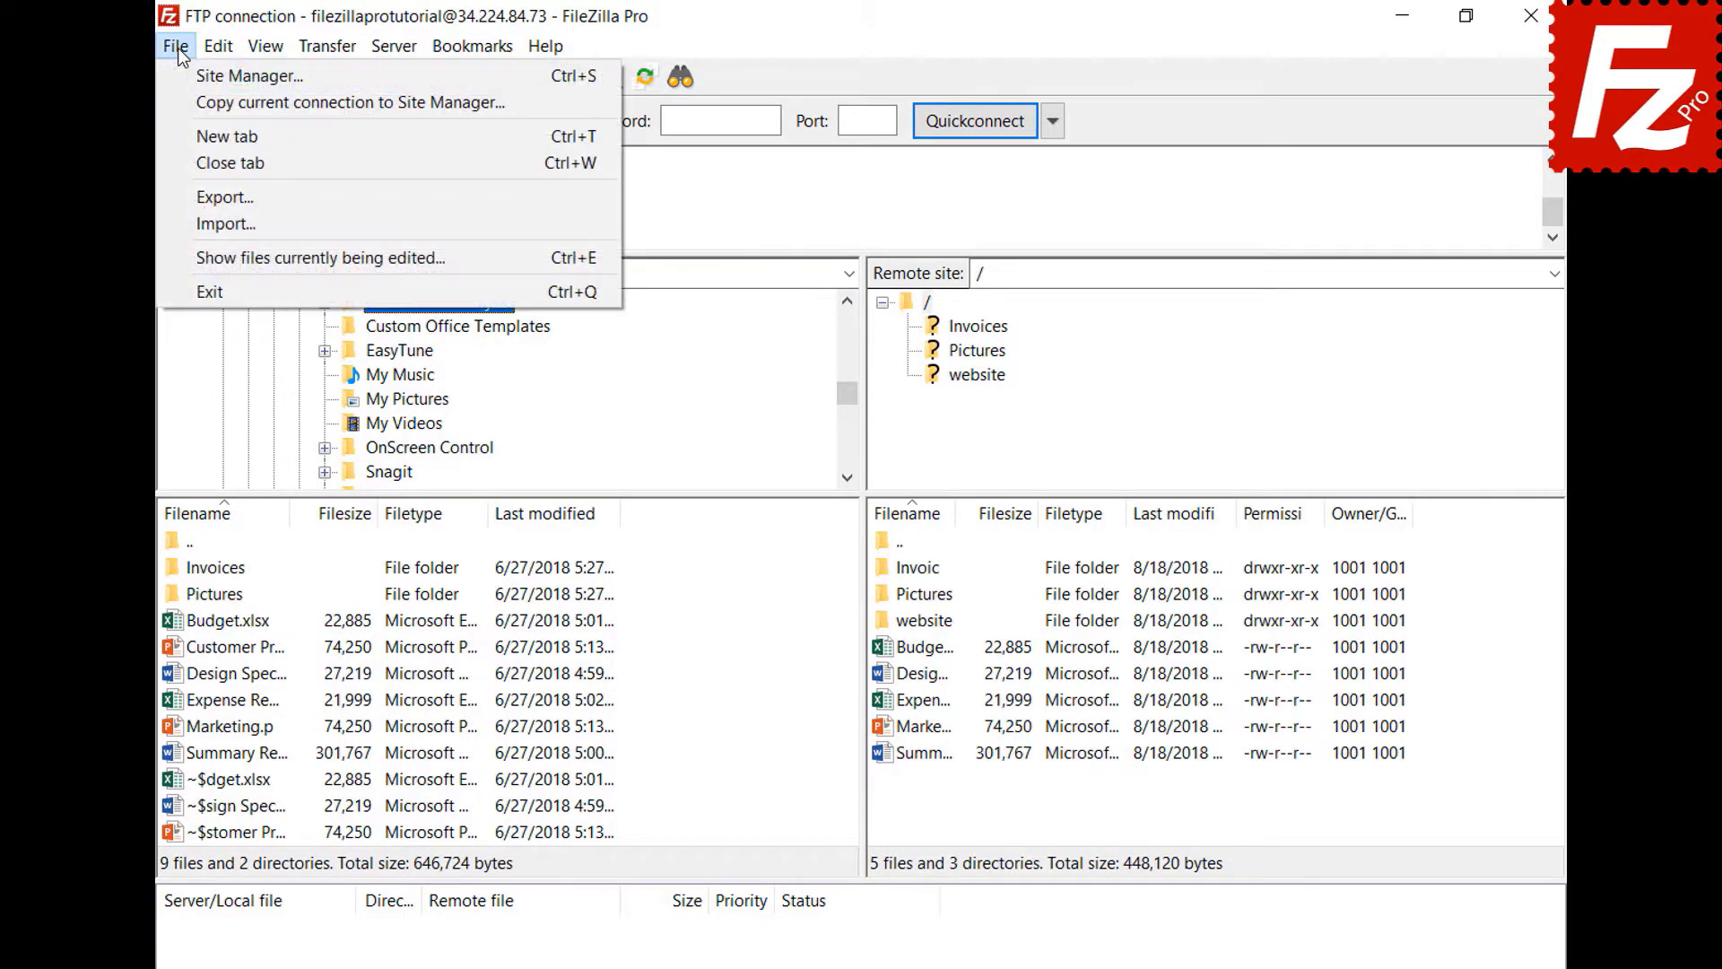
{"action": "left_click", "coordinate": [191, 136]}
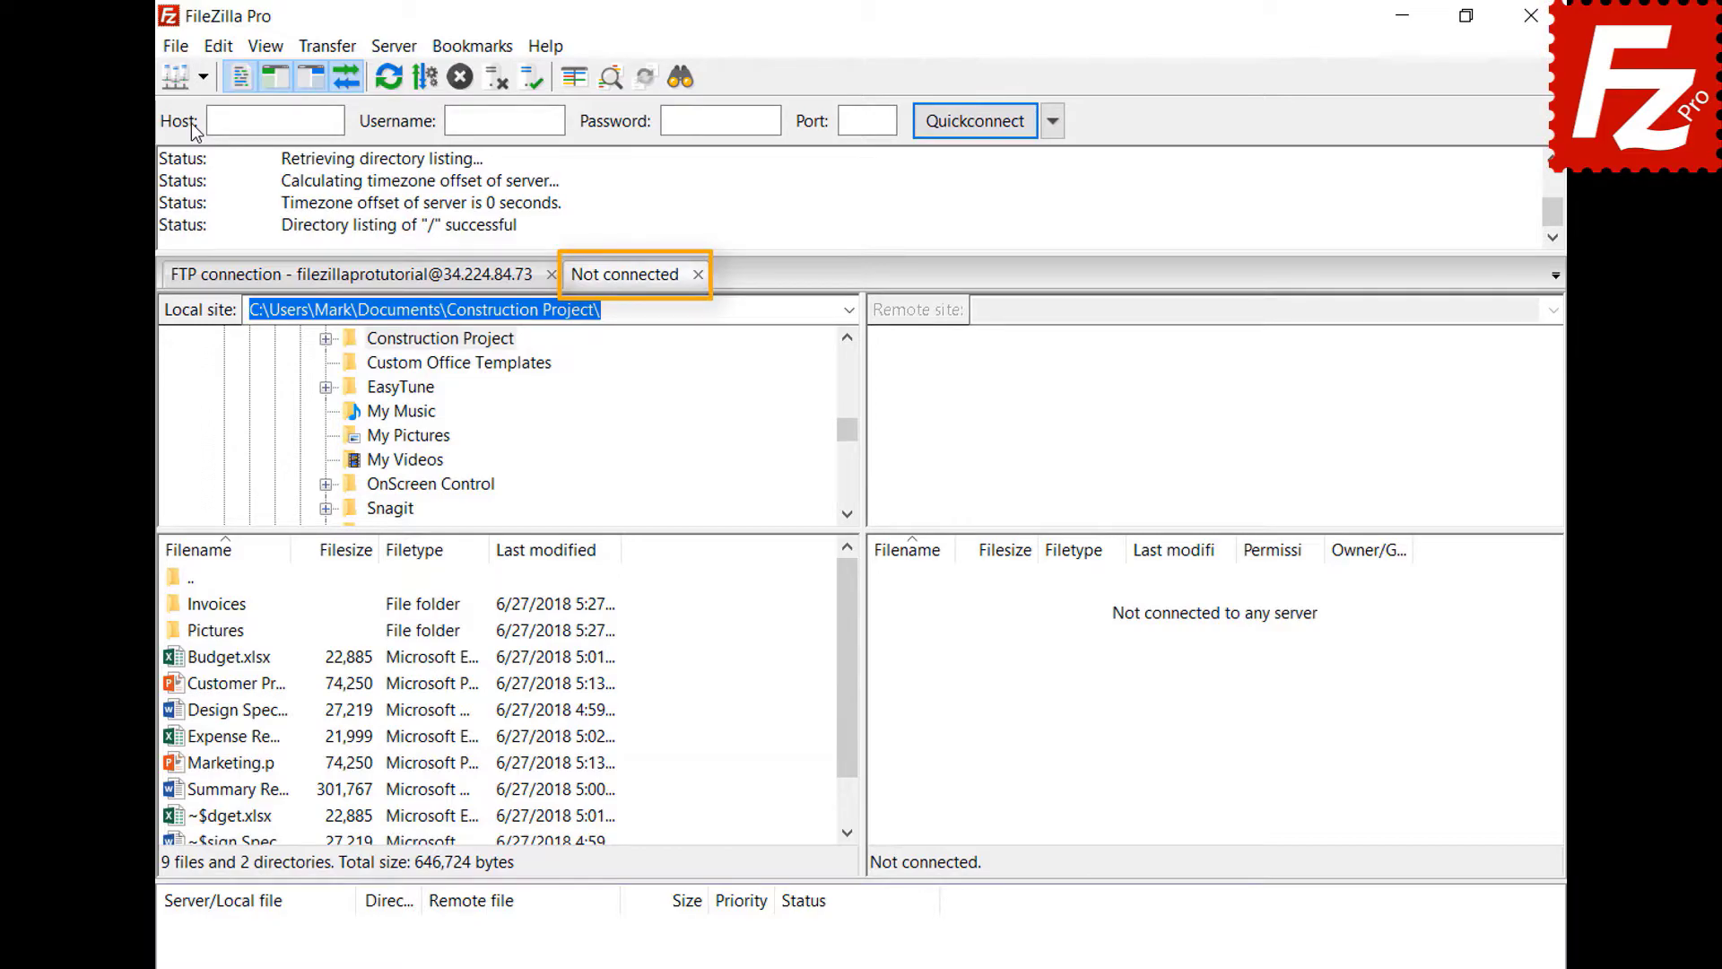
- Connect the second tab to the Amazon S3 site and switch between the FTP and S3 tabs
{"action": "left_click", "coordinate": [415, 284]}
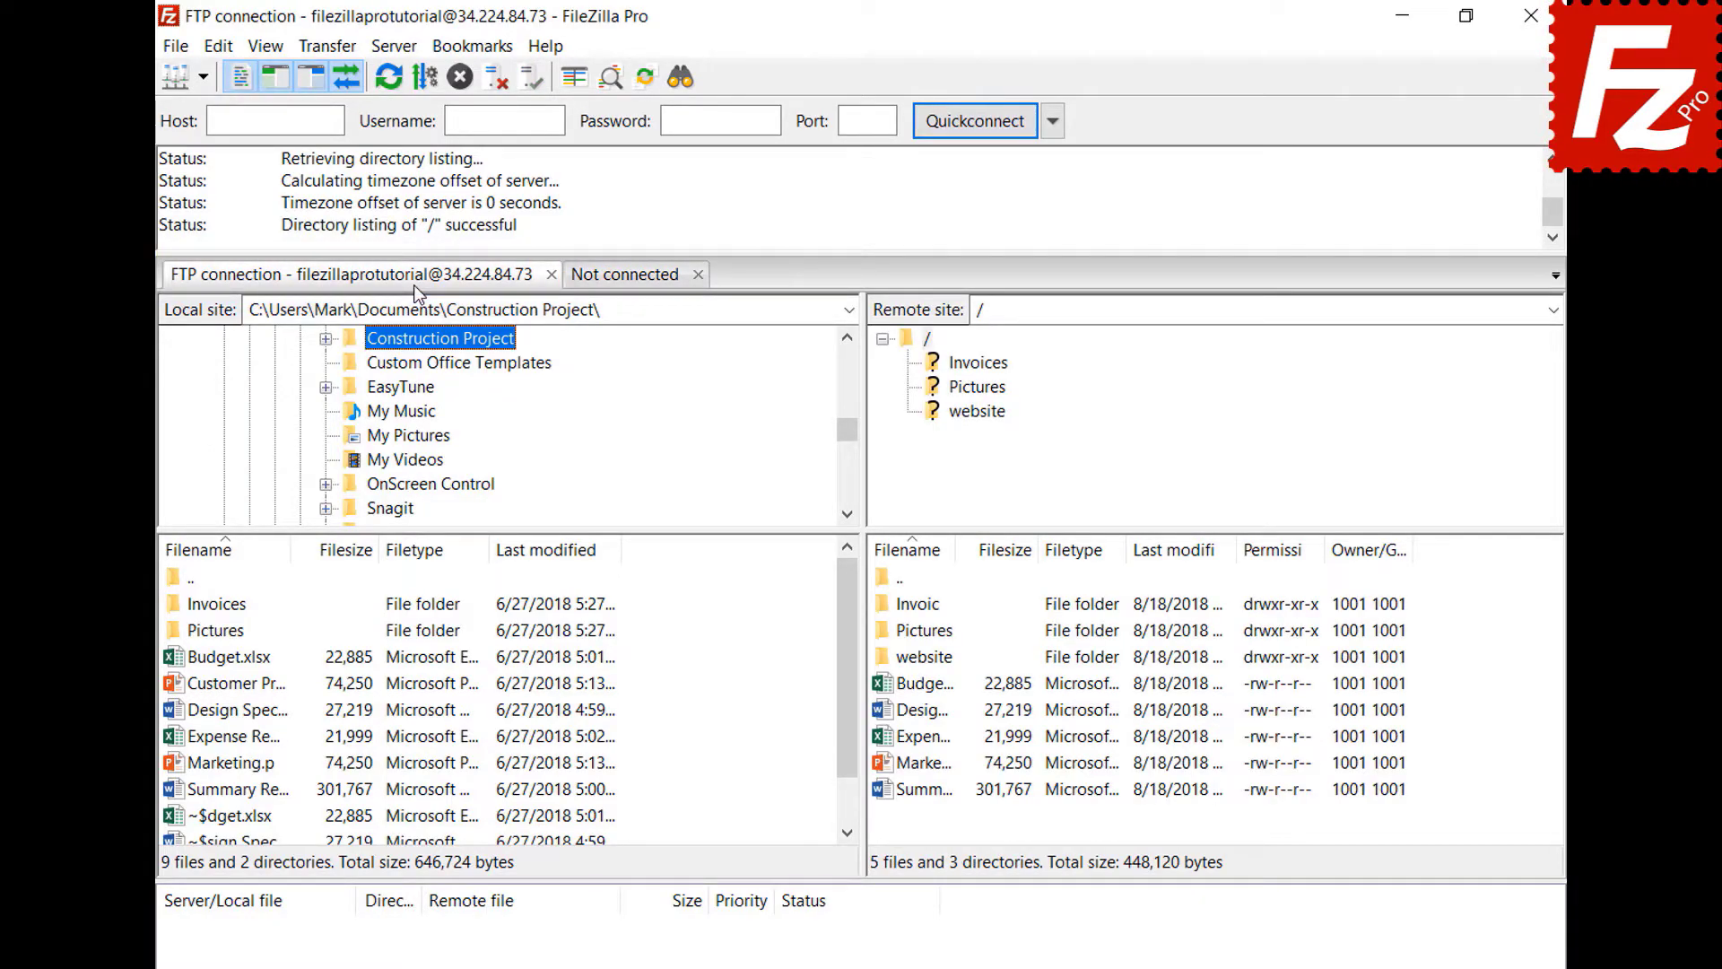
{"action": "left_click", "coordinate": [630, 282]}
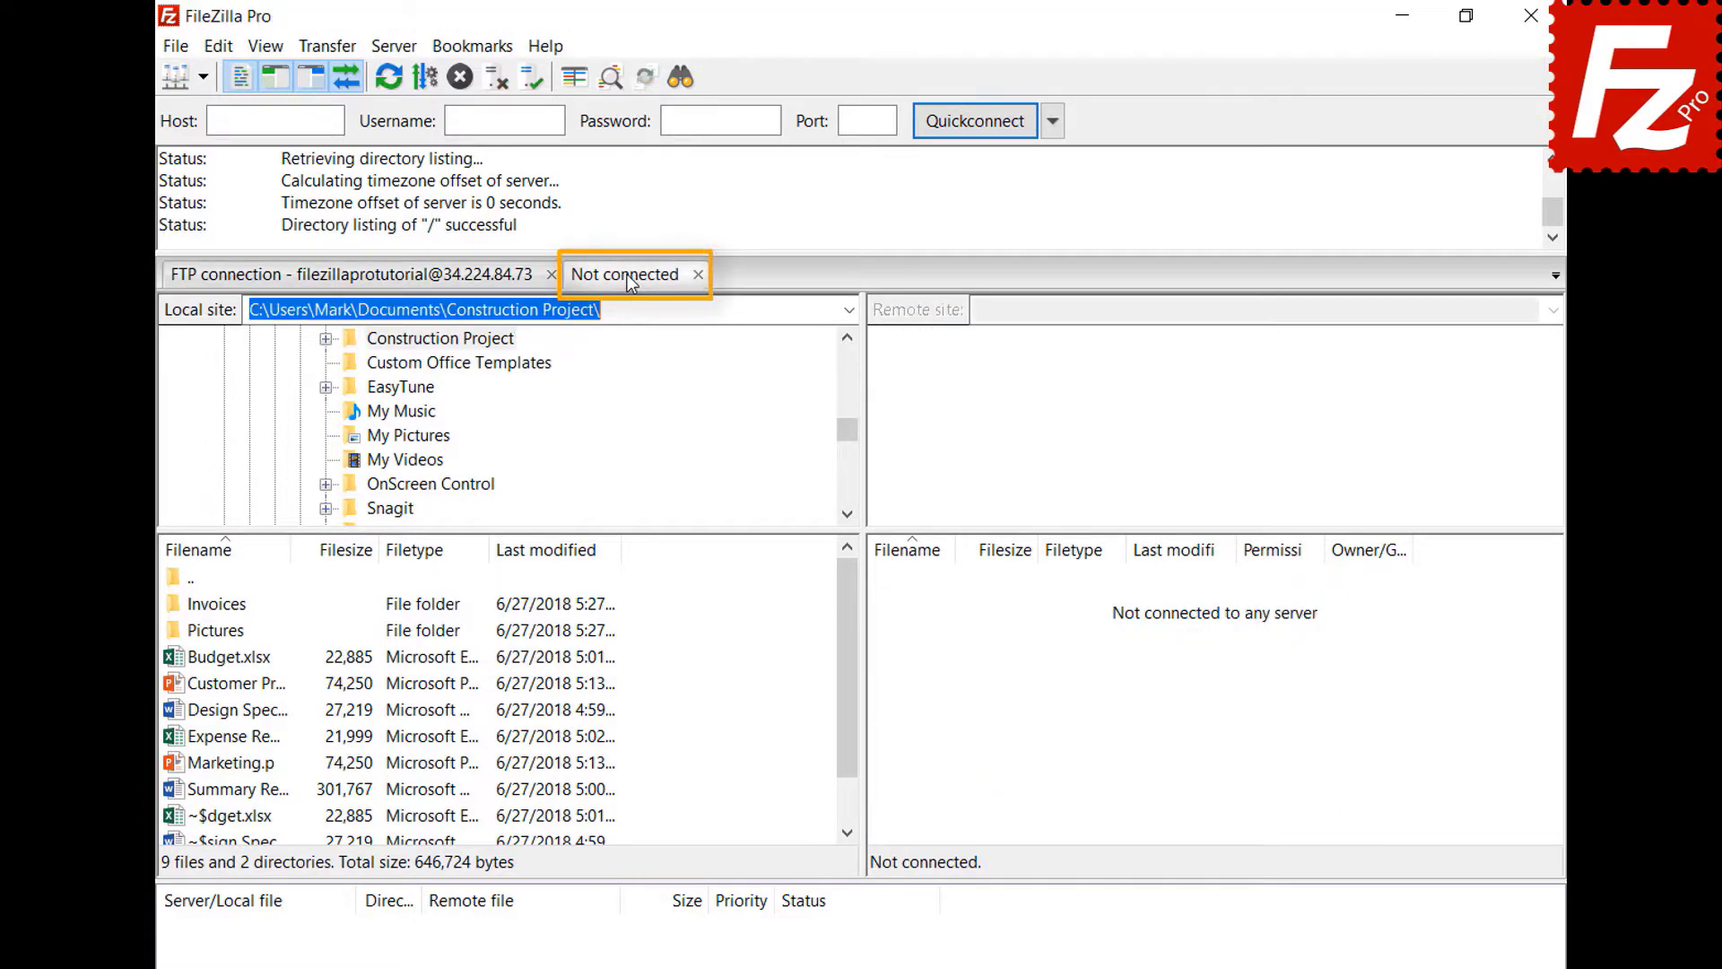
{"action": "left_click", "coordinate": [203, 78]}
{"action": "left_click", "coordinate": [210, 113]}
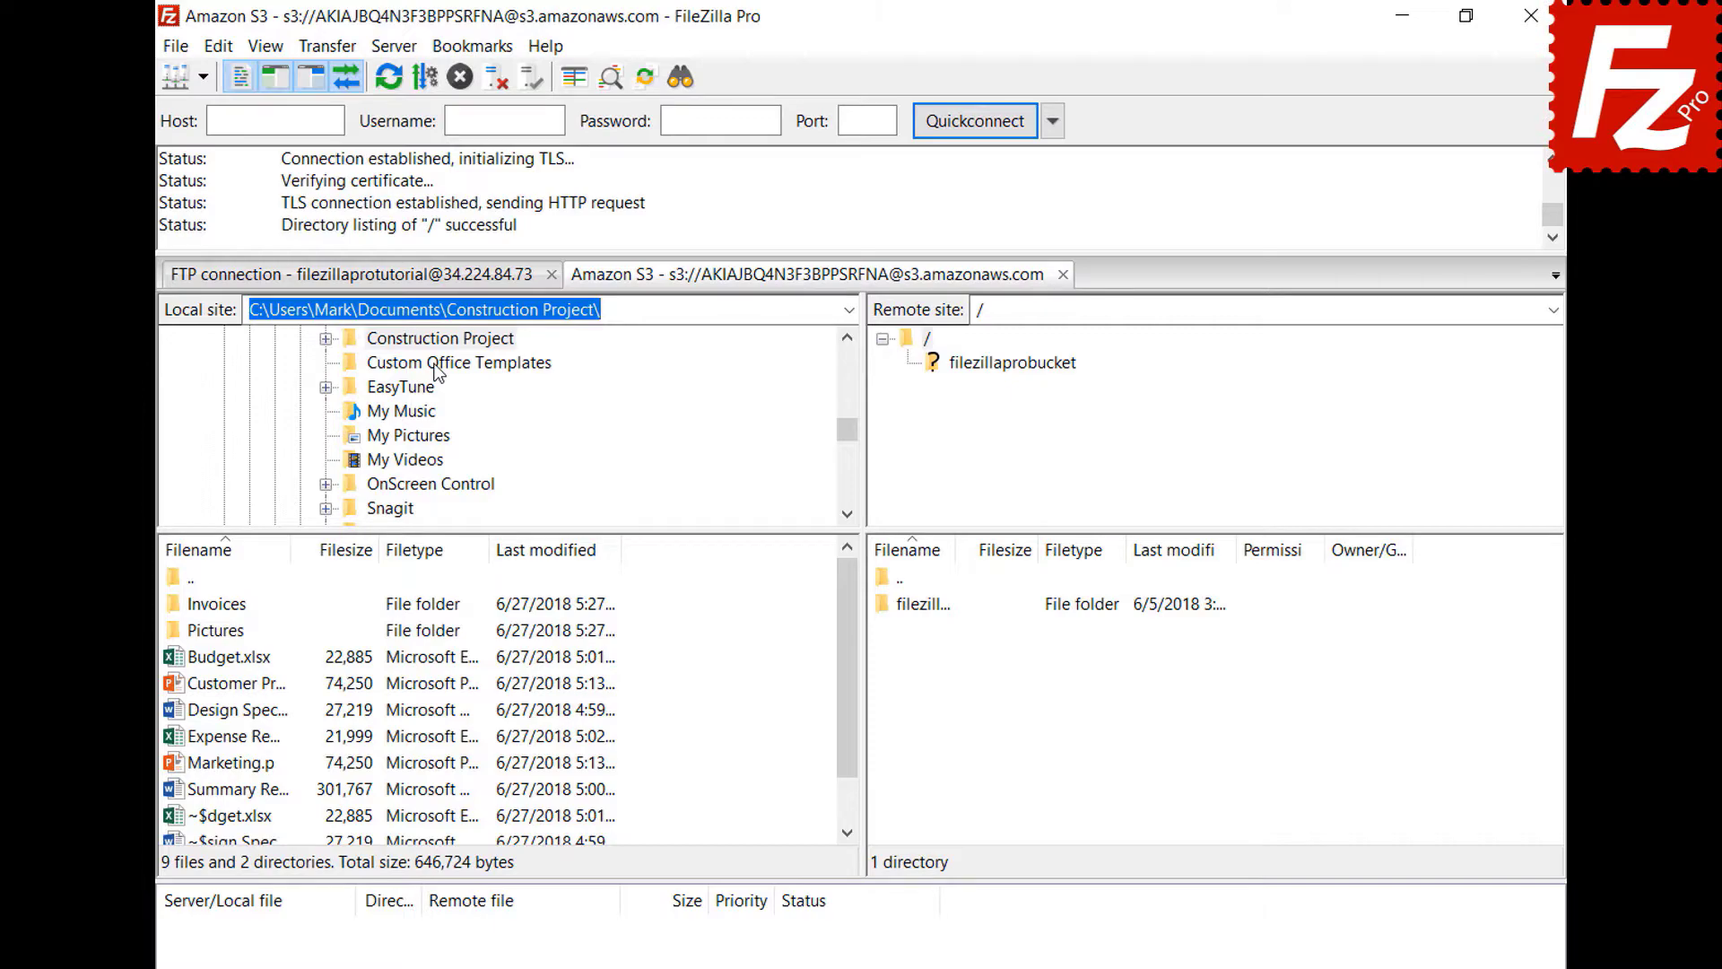
{"action": "left_click", "coordinate": [435, 285]}
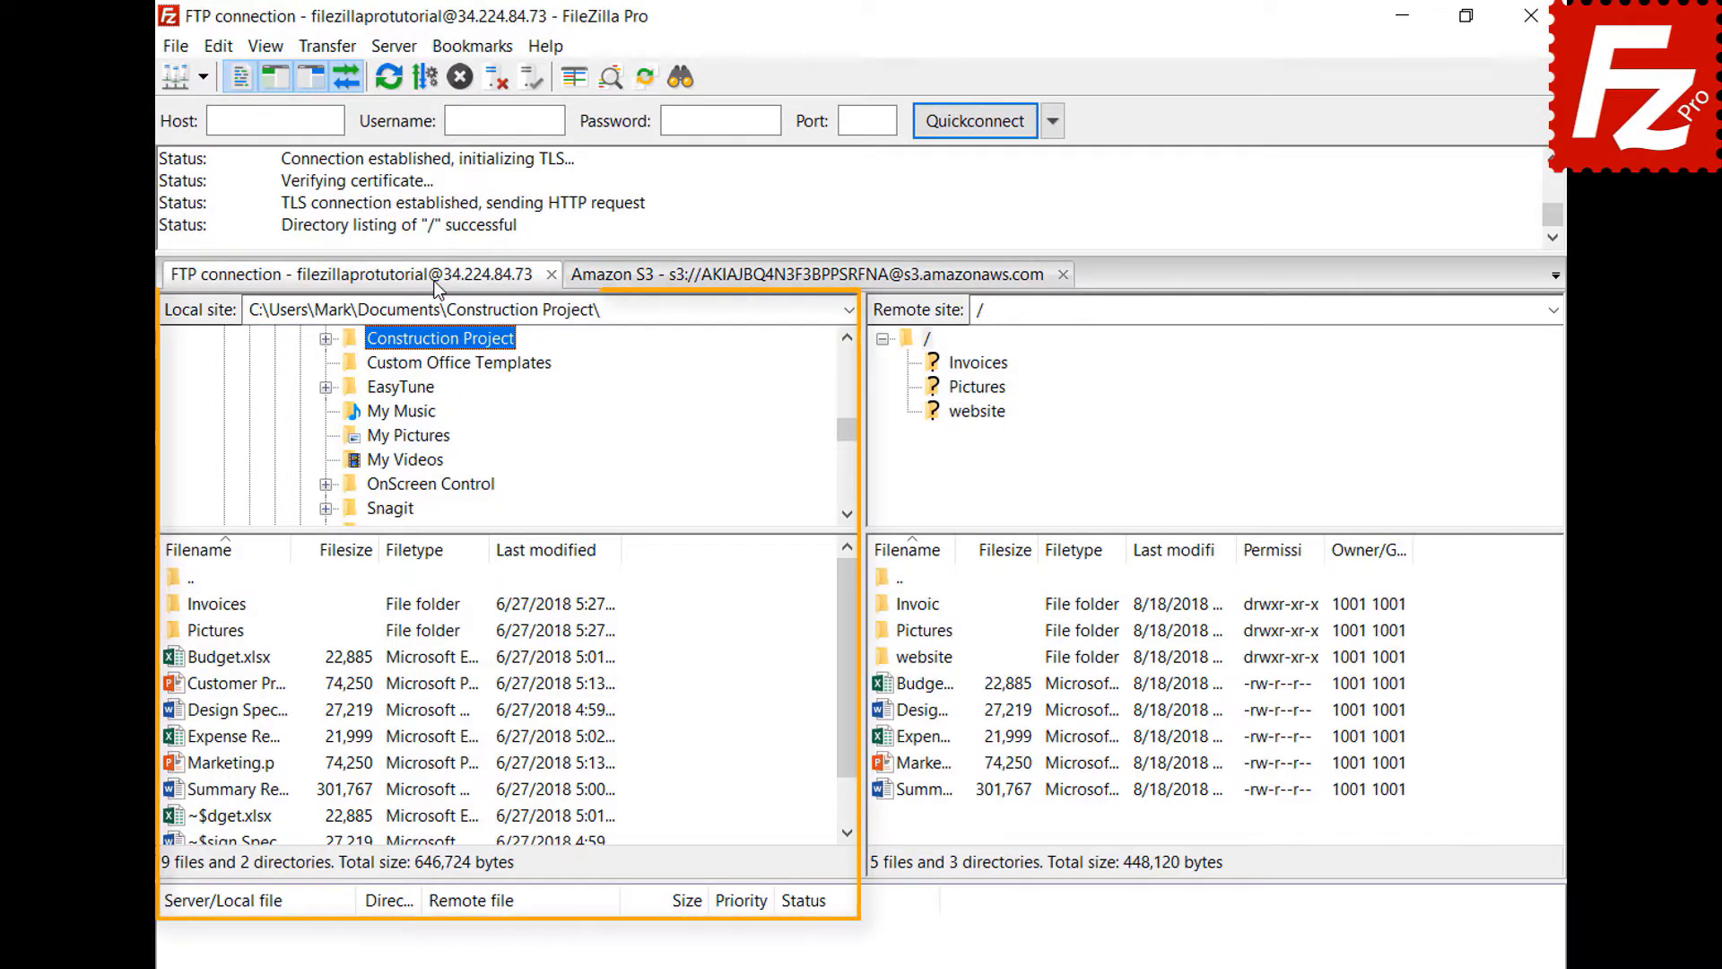
{"action": "left_click", "coordinate": [748, 280]}
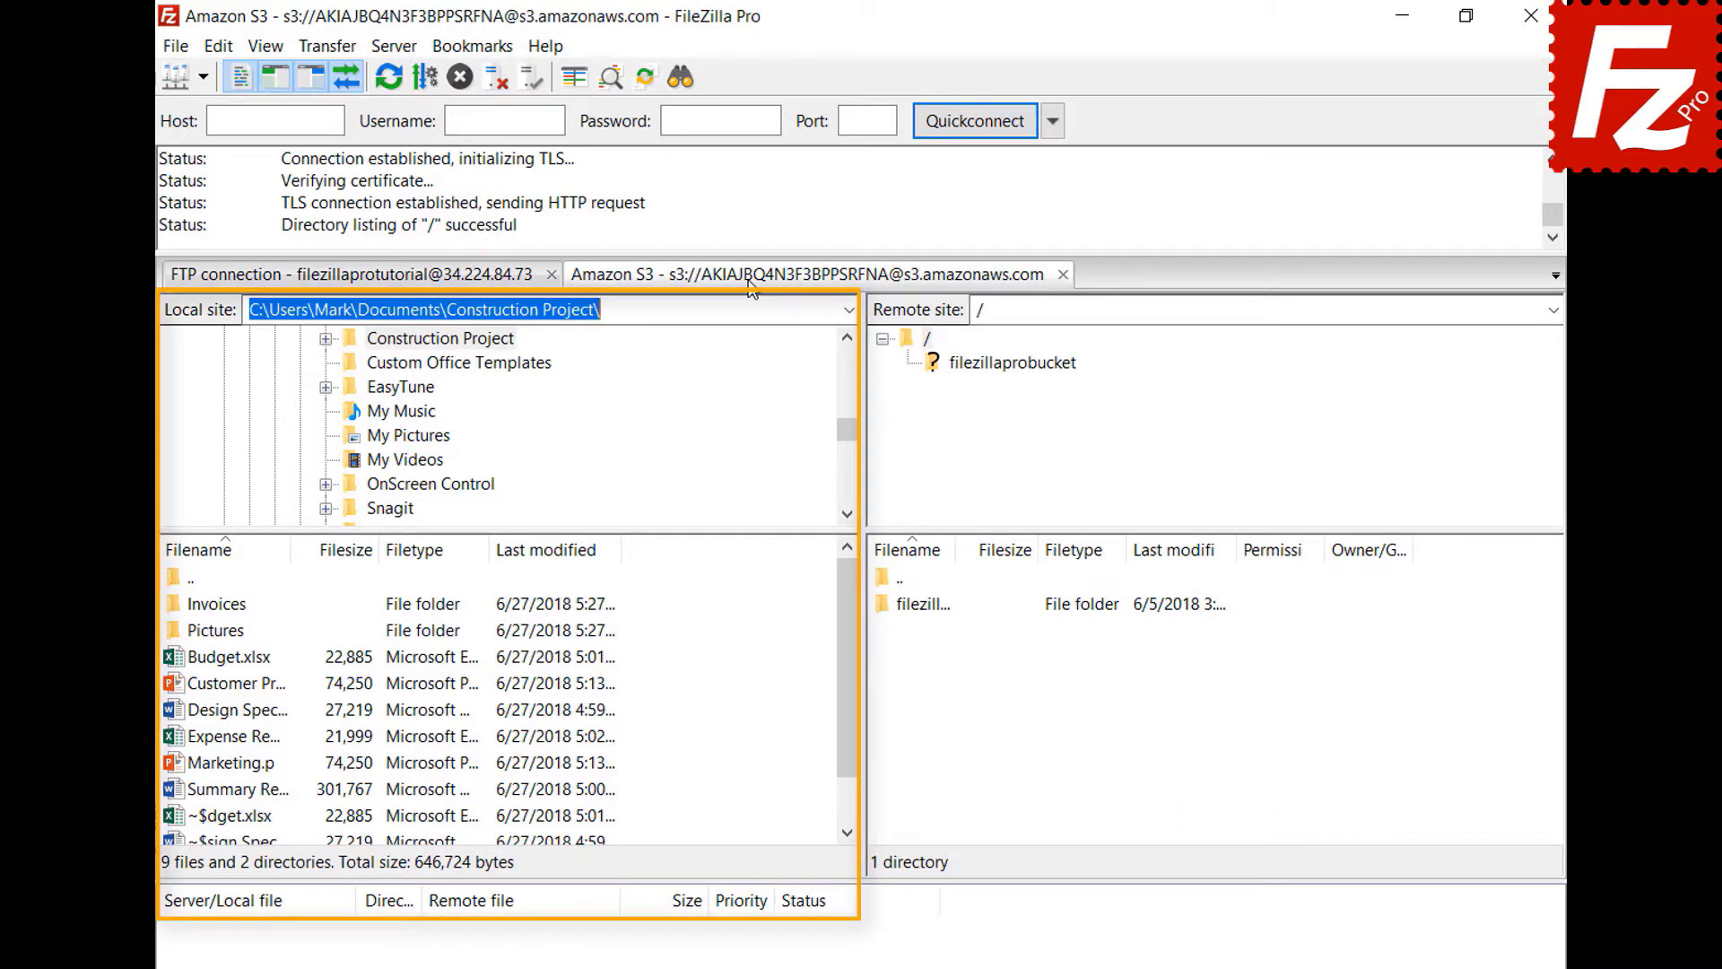
{"action": "left_click", "coordinate": [219, 46]}
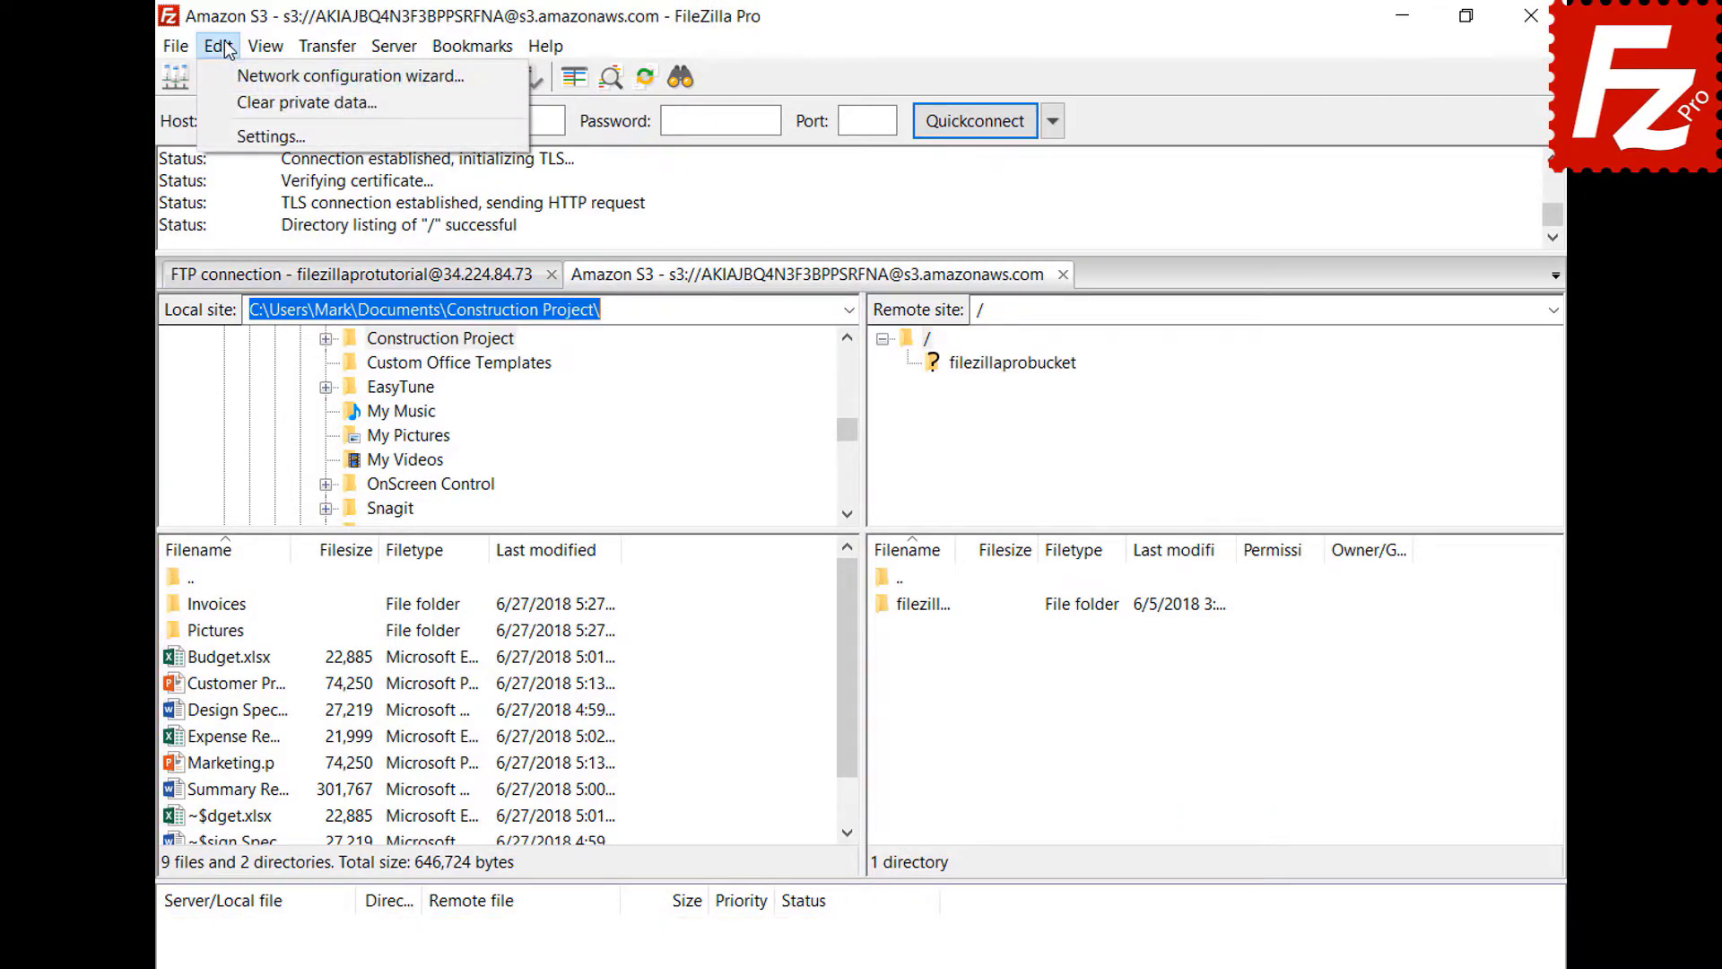
- Enable 'Restore tabs and reconnect' on startup, restart FileZilla, and close the Amazon S3 tab
{"action": "left_click", "coordinate": [240, 132]}
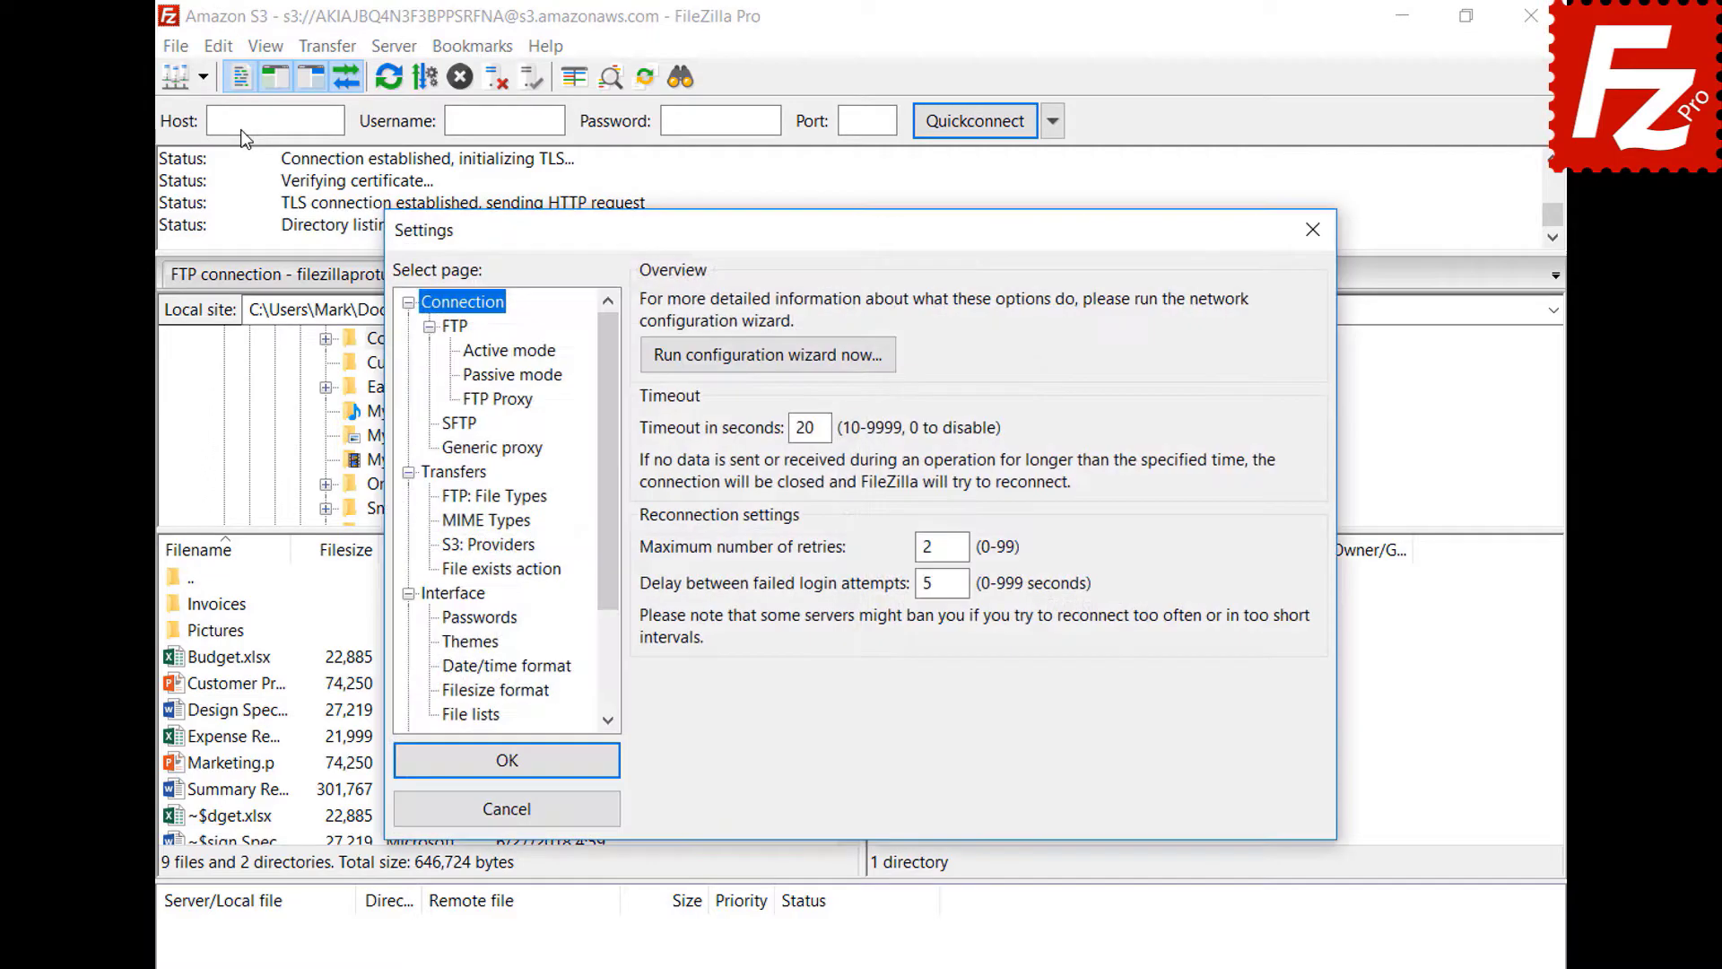
{"action": "left_click", "coordinate": [452, 593]}
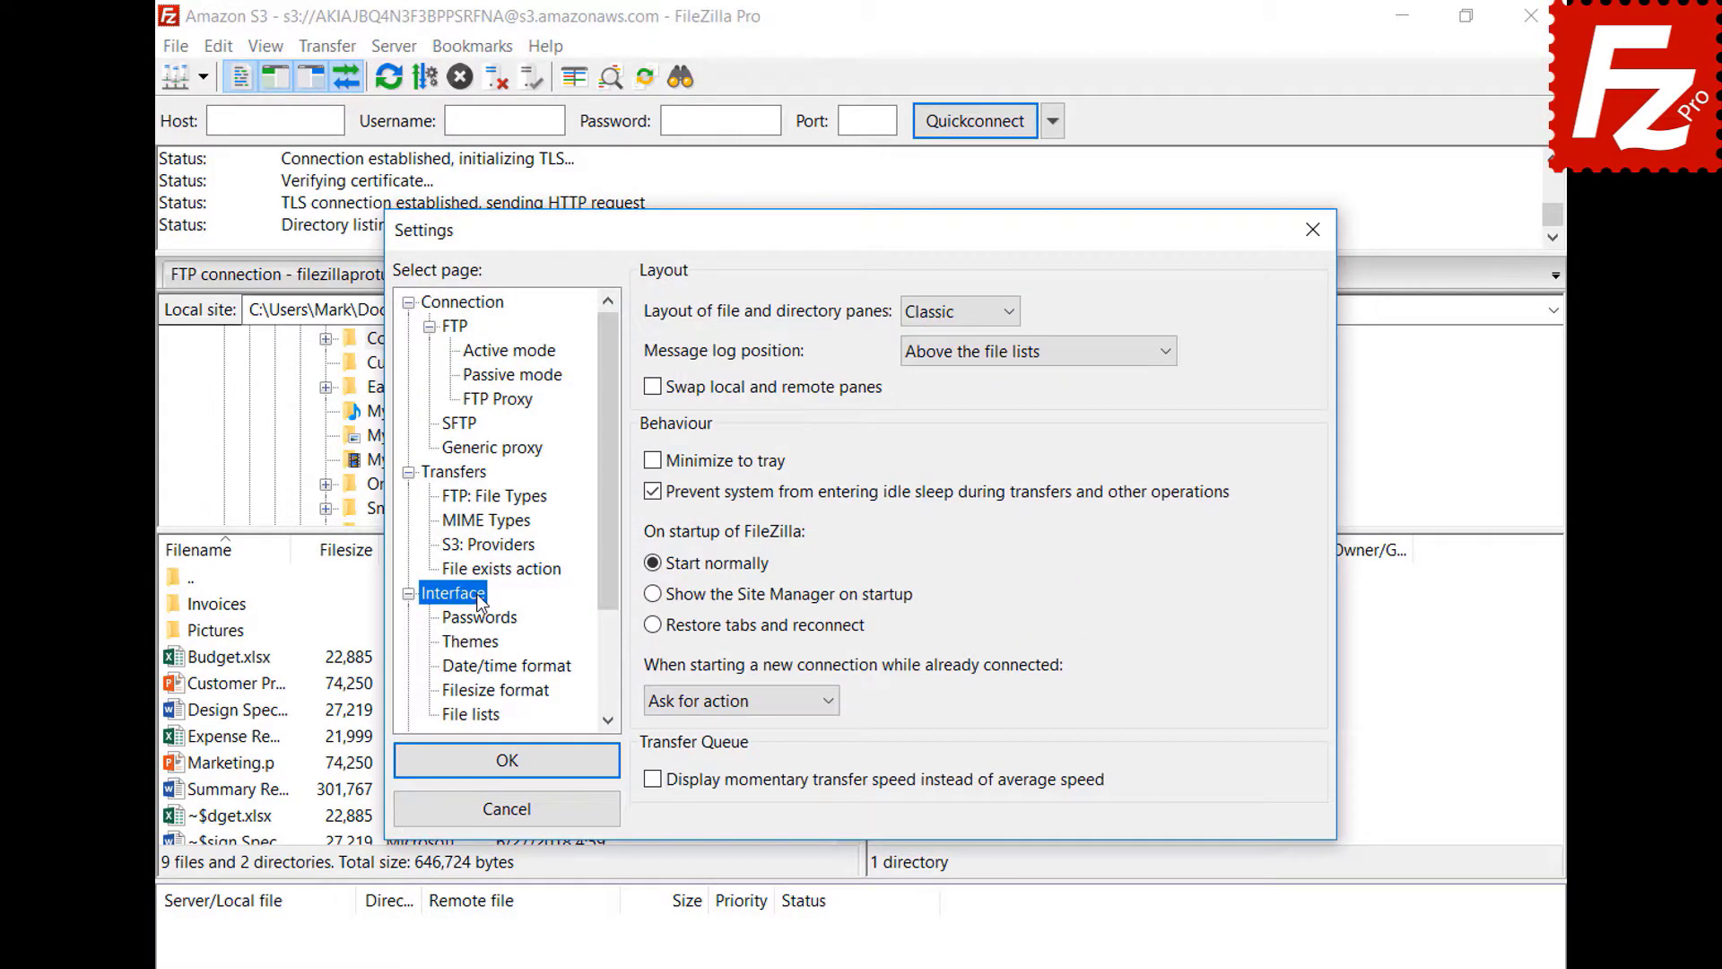
{"action": "left_click", "coordinate": [652, 625]}
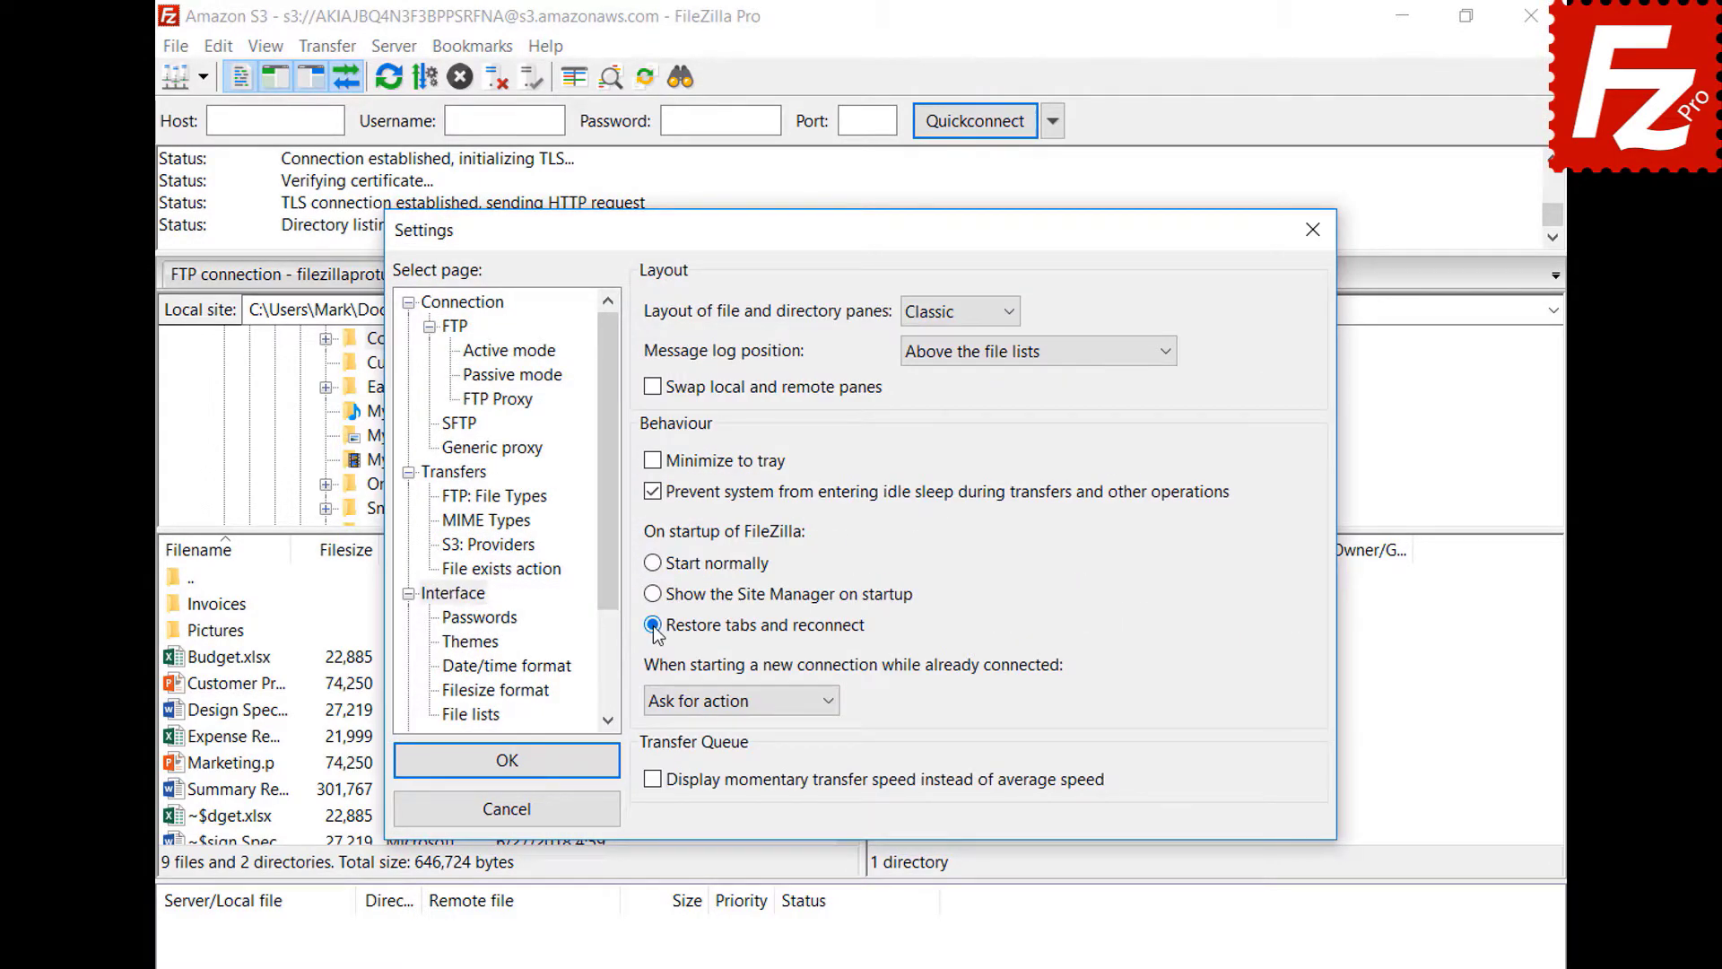
{"action": "left_click", "coordinate": [508, 760]}
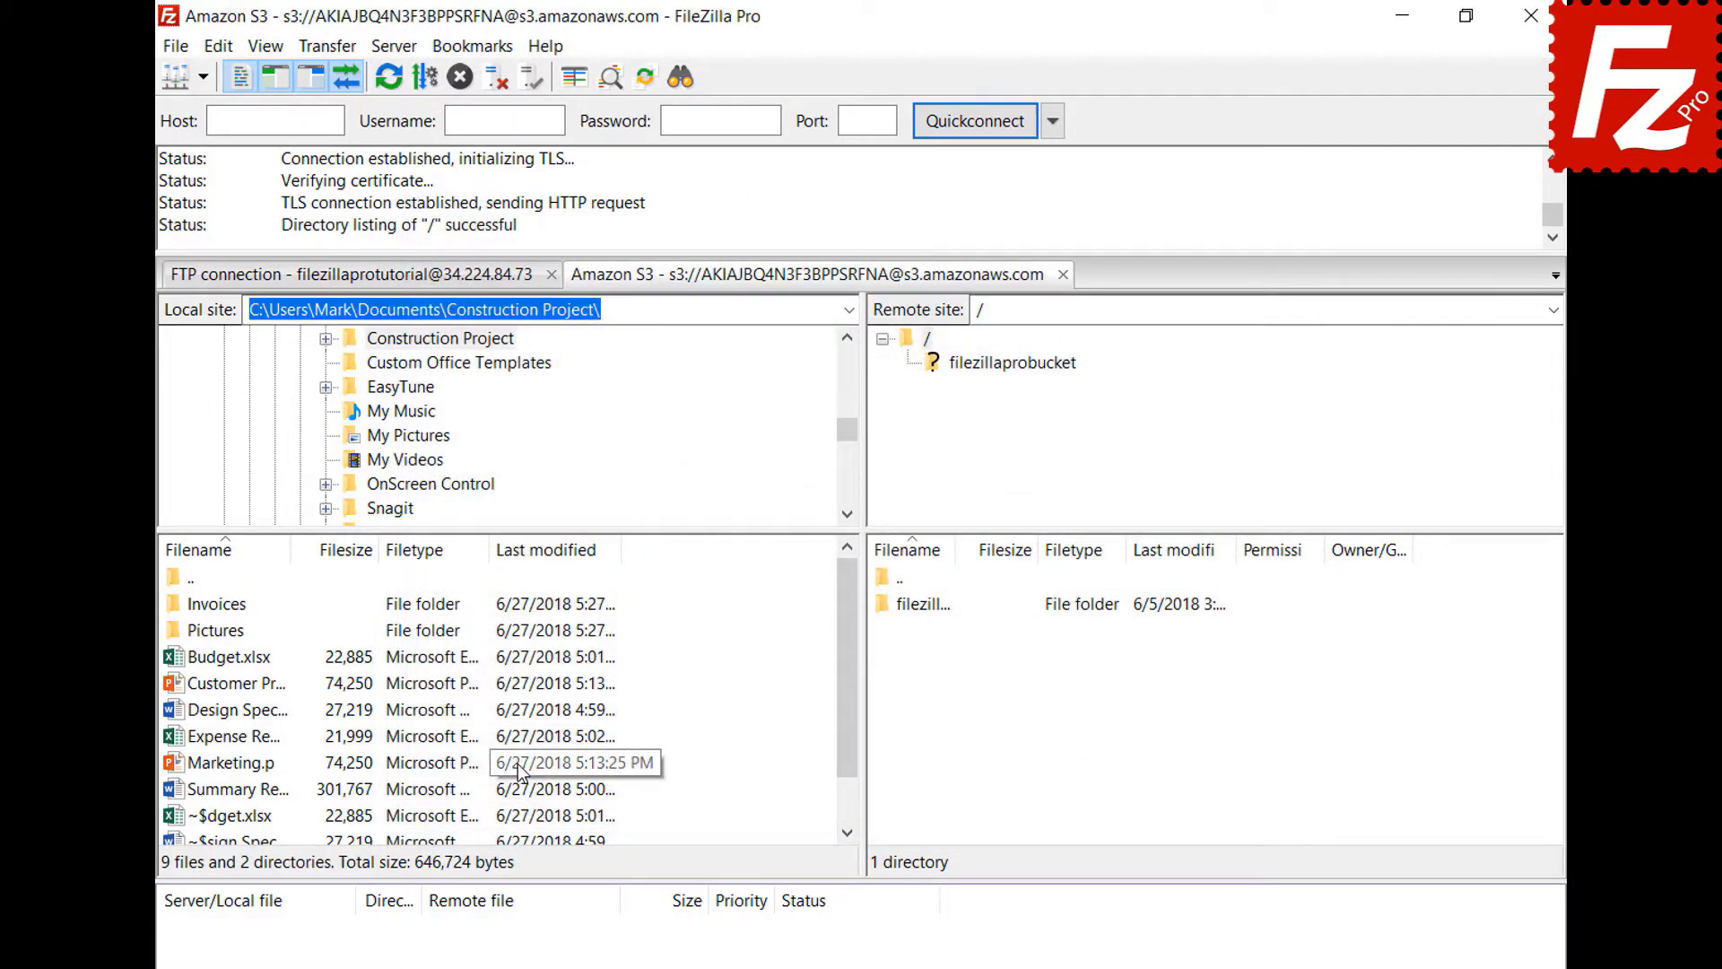
{"action": "left_click", "coordinate": [1531, 16]}
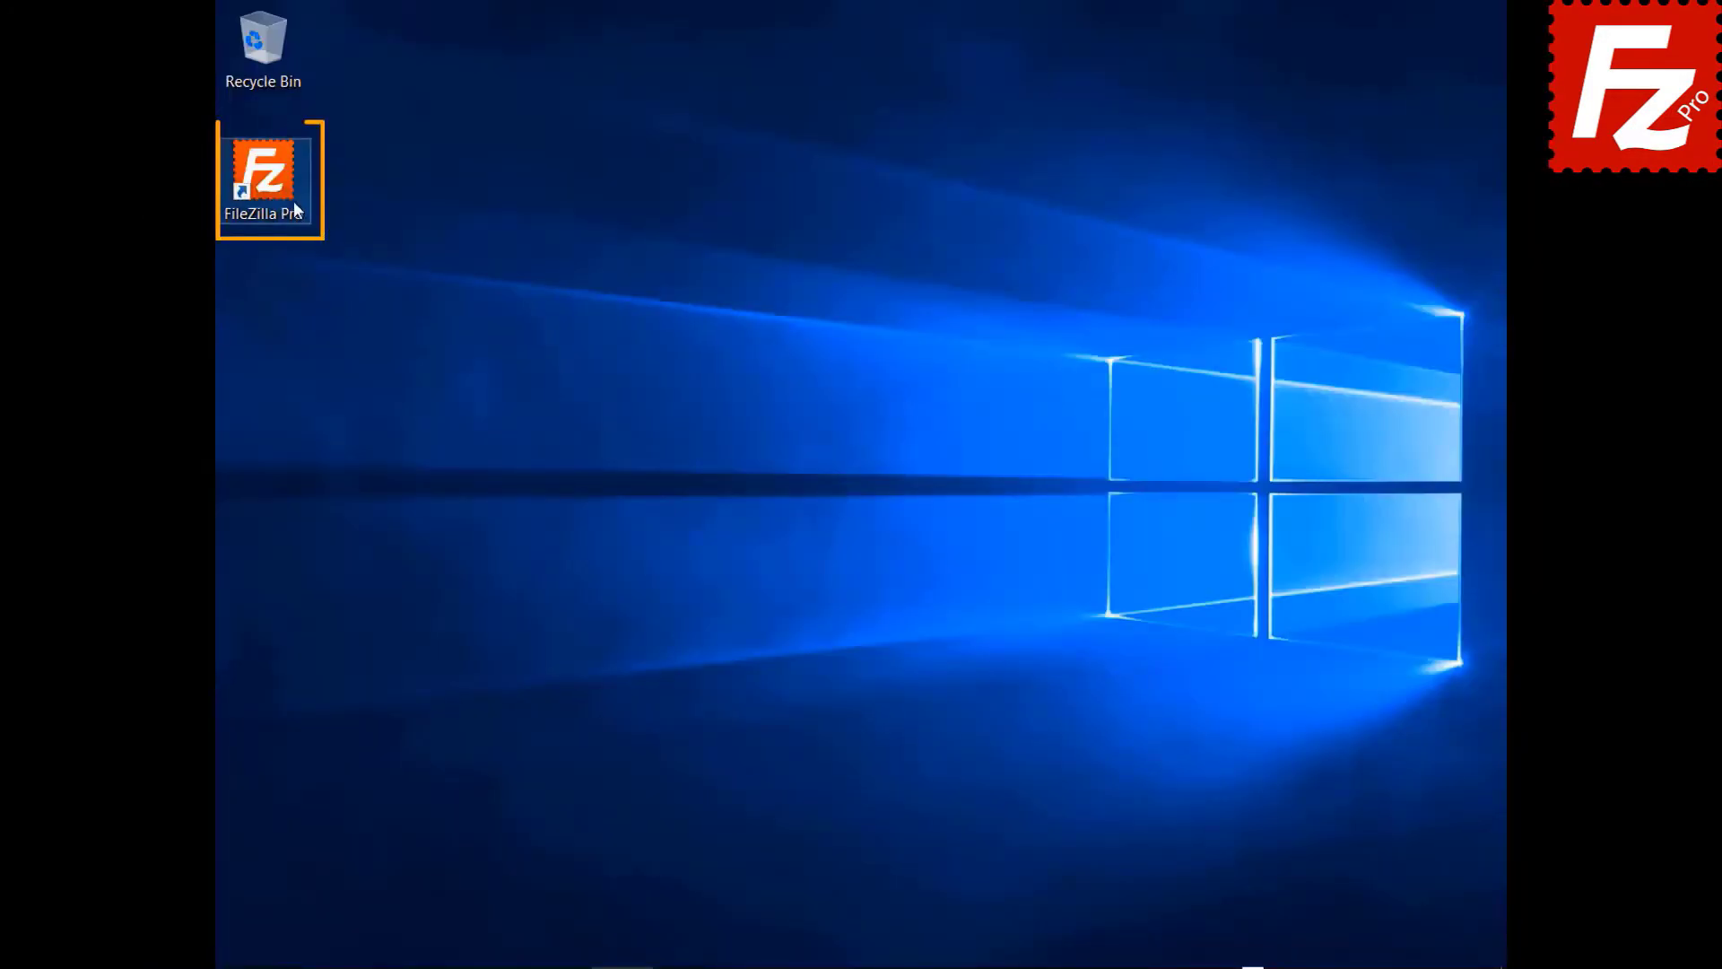
{"action": "double_click", "coordinate": [262, 184]}
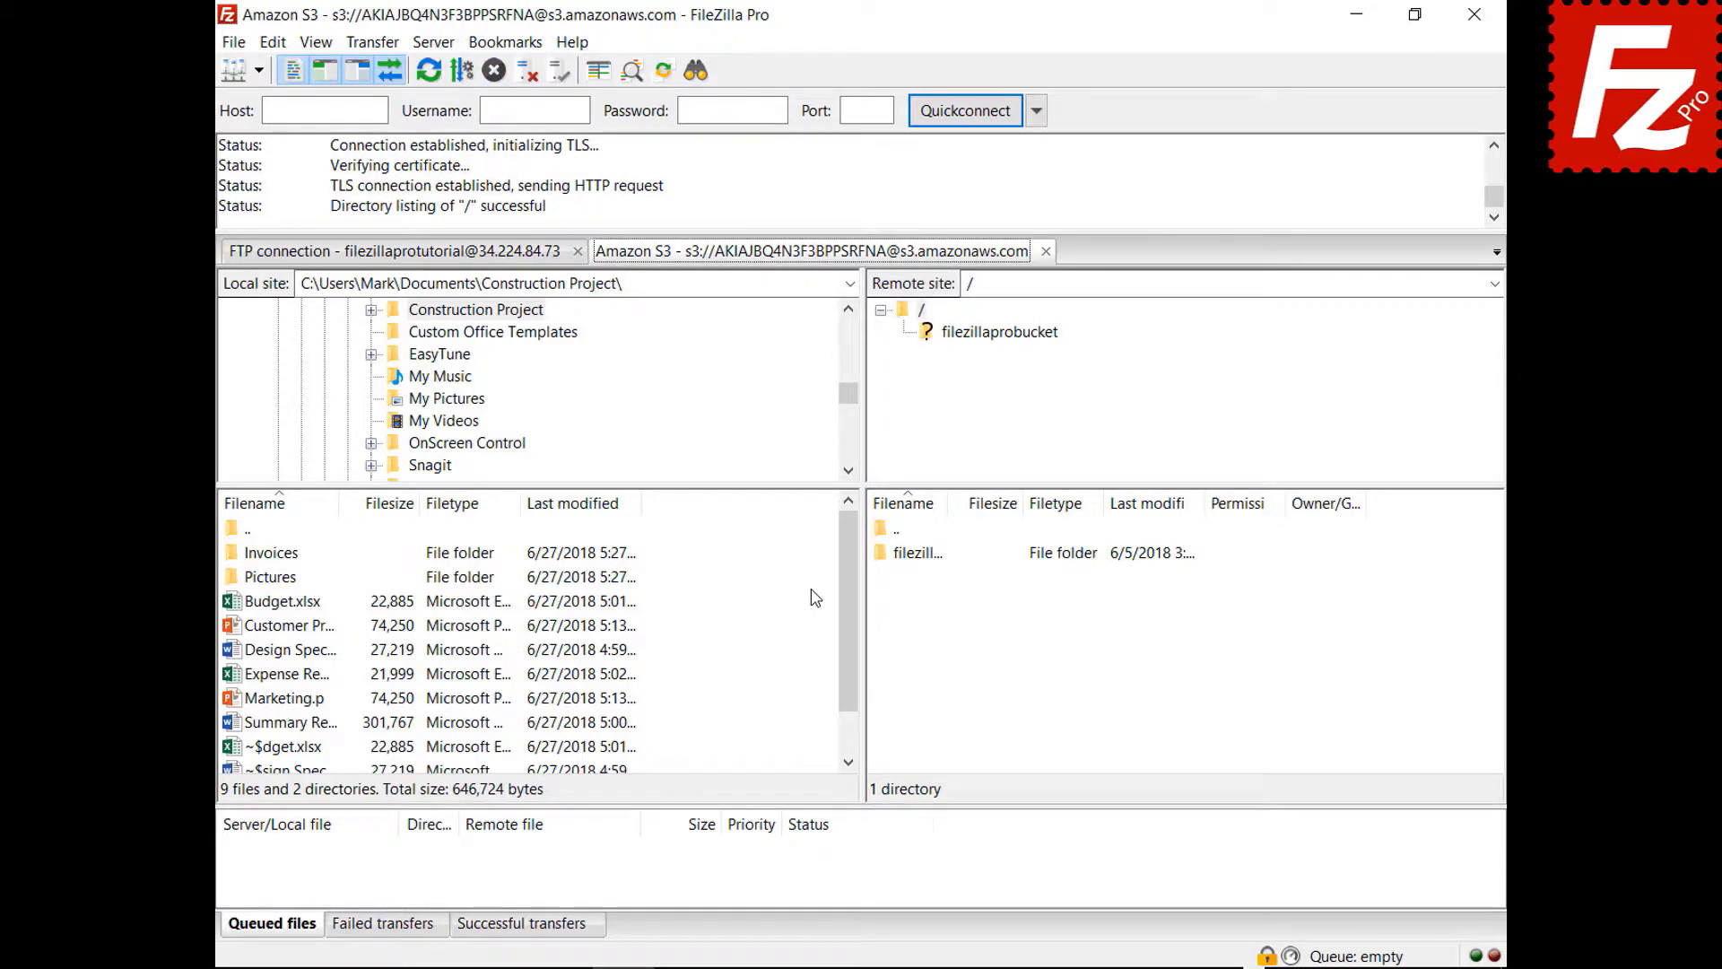
{"action": "left_click", "coordinate": [1046, 251]}
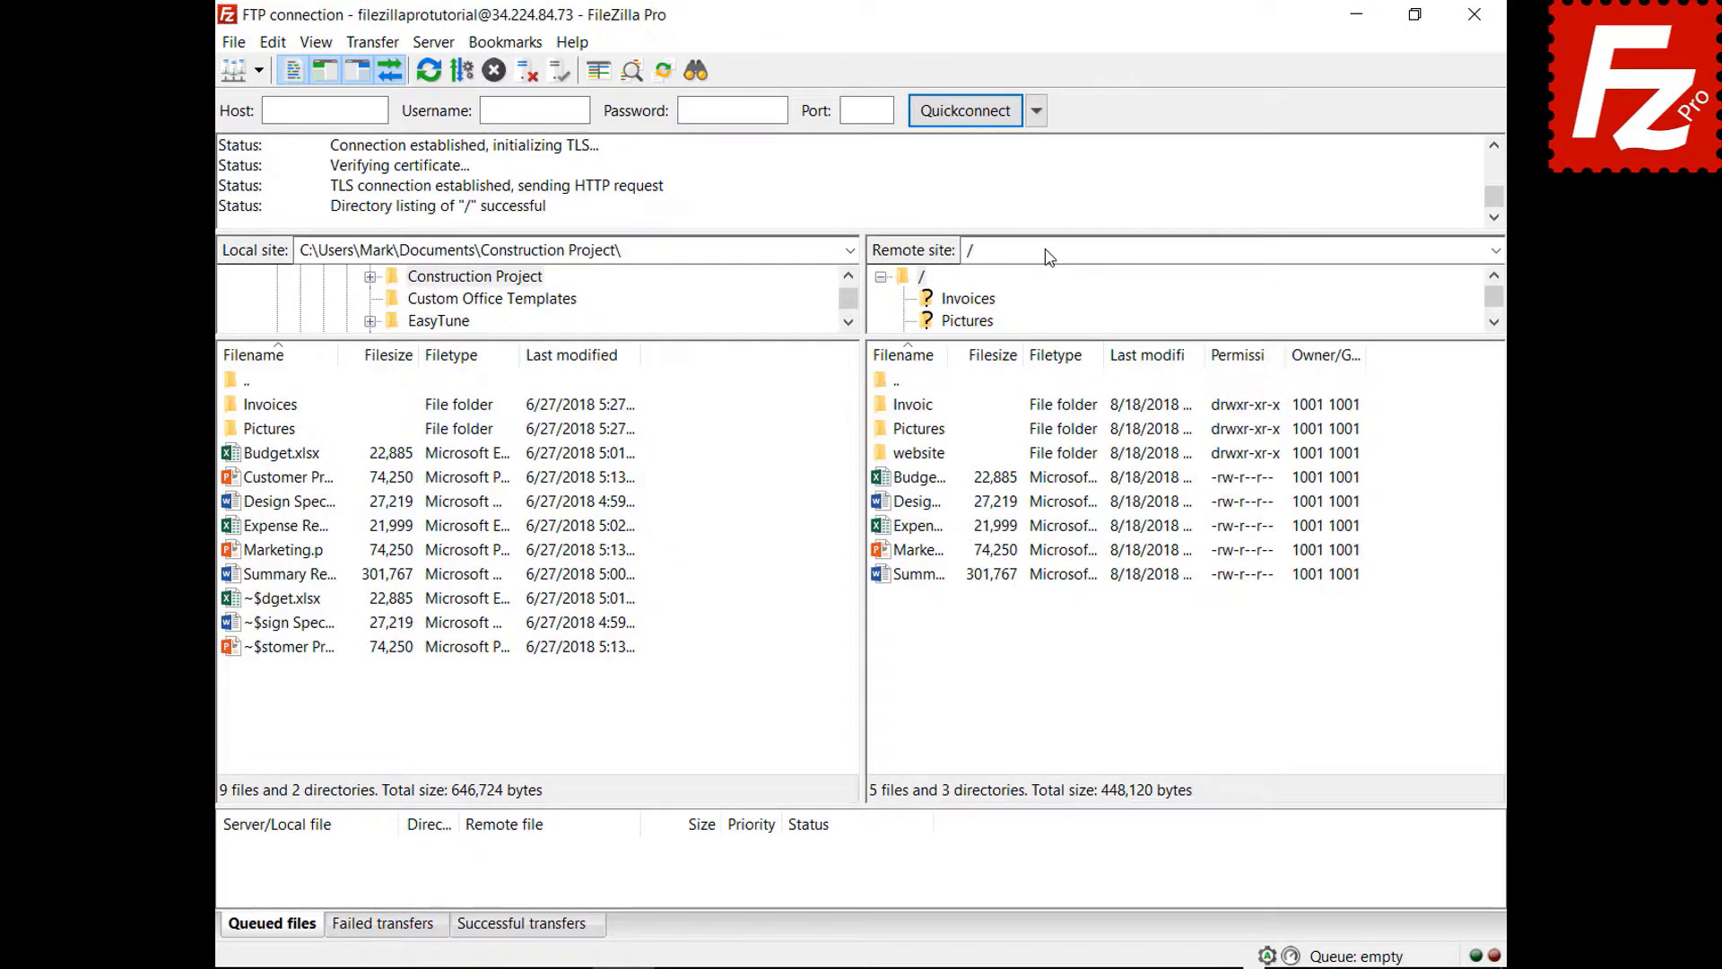
- Set new connections to open in a new tab, then connect to the Amazon S3 site
{"action": "left_click", "coordinate": [272, 42]}
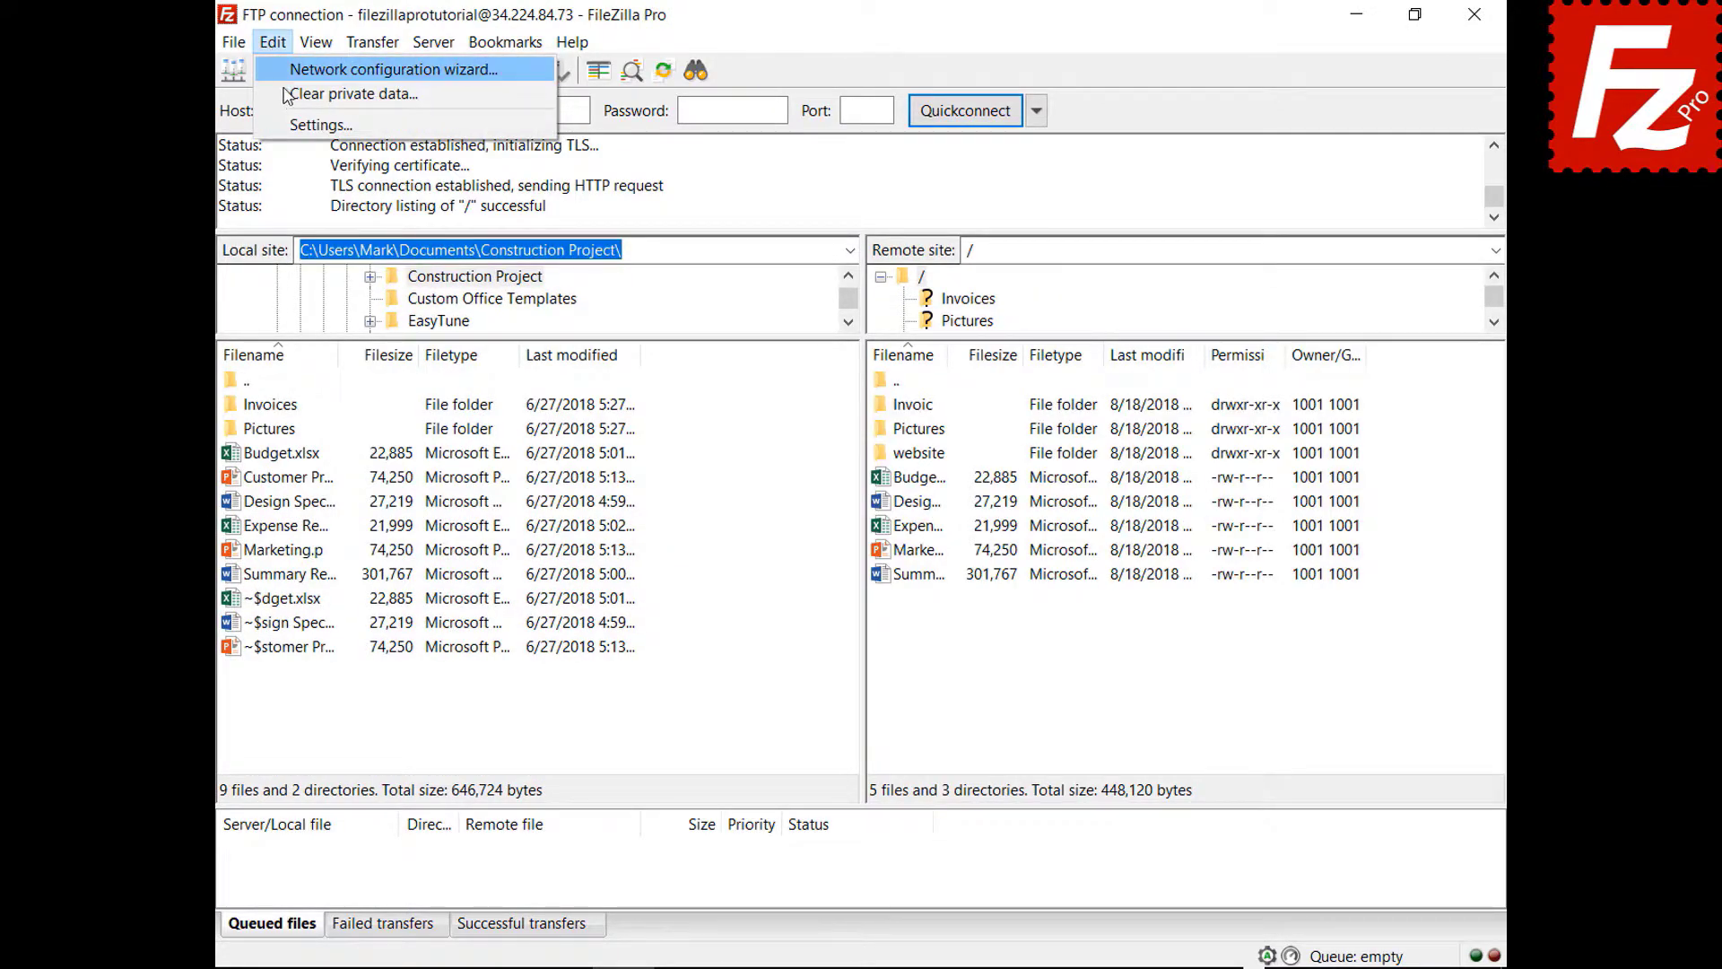
{"action": "left_click", "coordinate": [296, 125]}
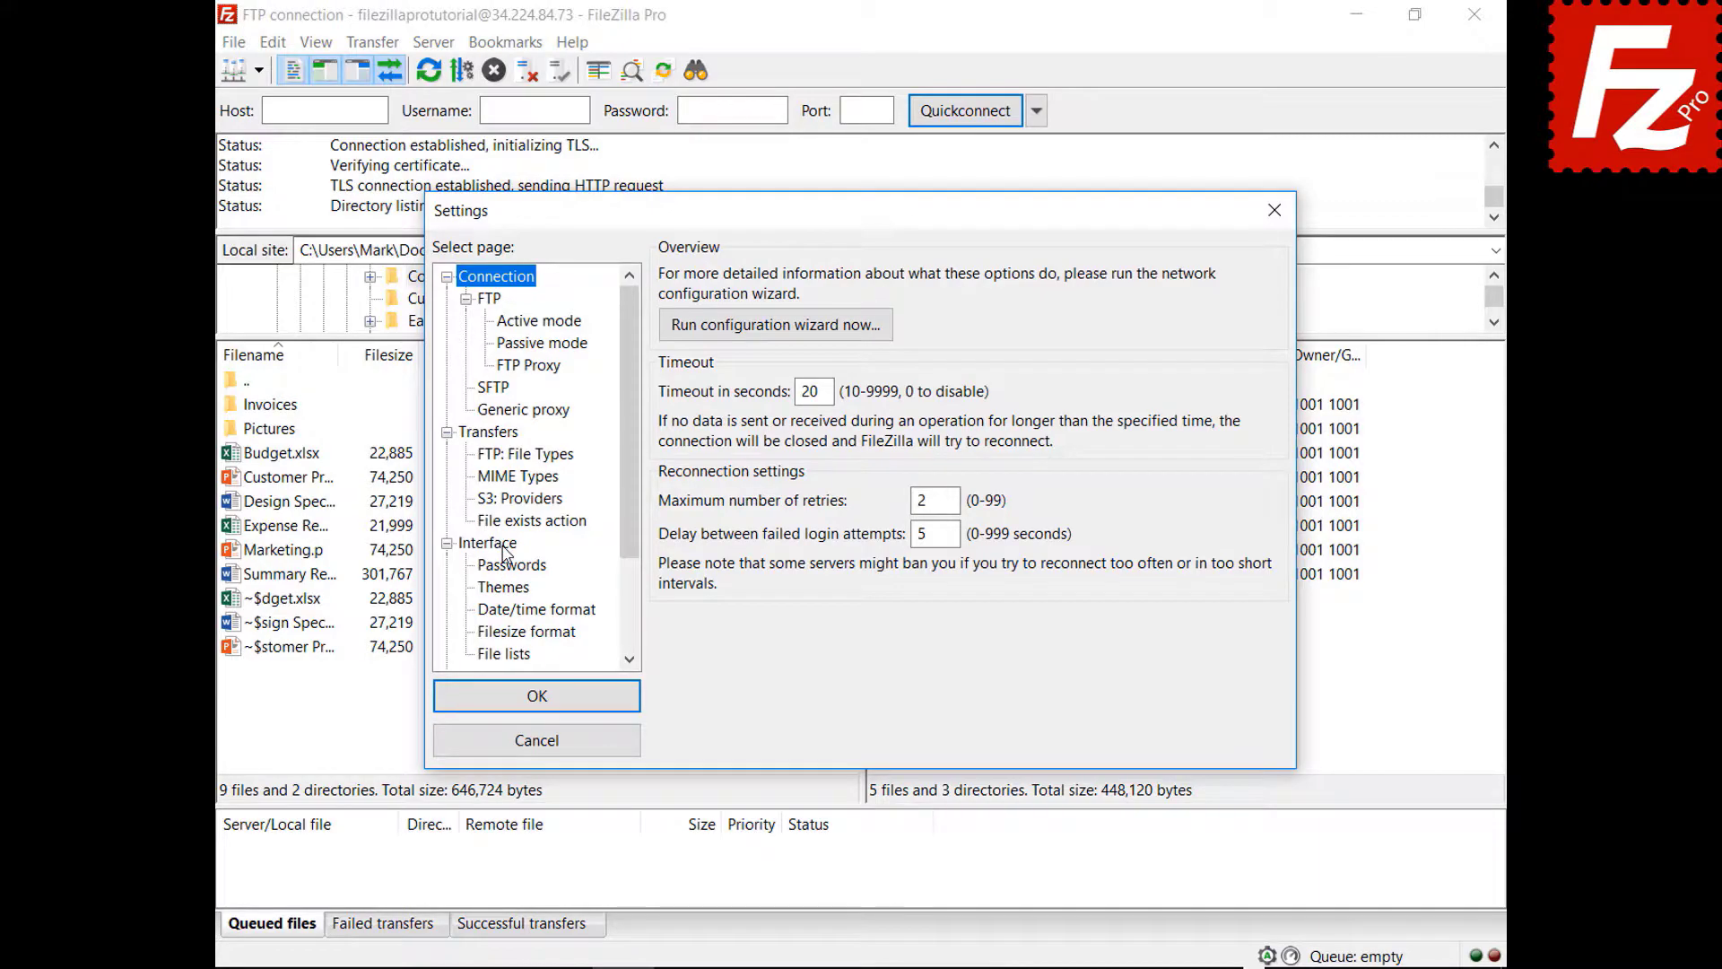
{"action": "left_click", "coordinate": [493, 544]}
{"action": "left_click", "coordinate": [833, 643]}
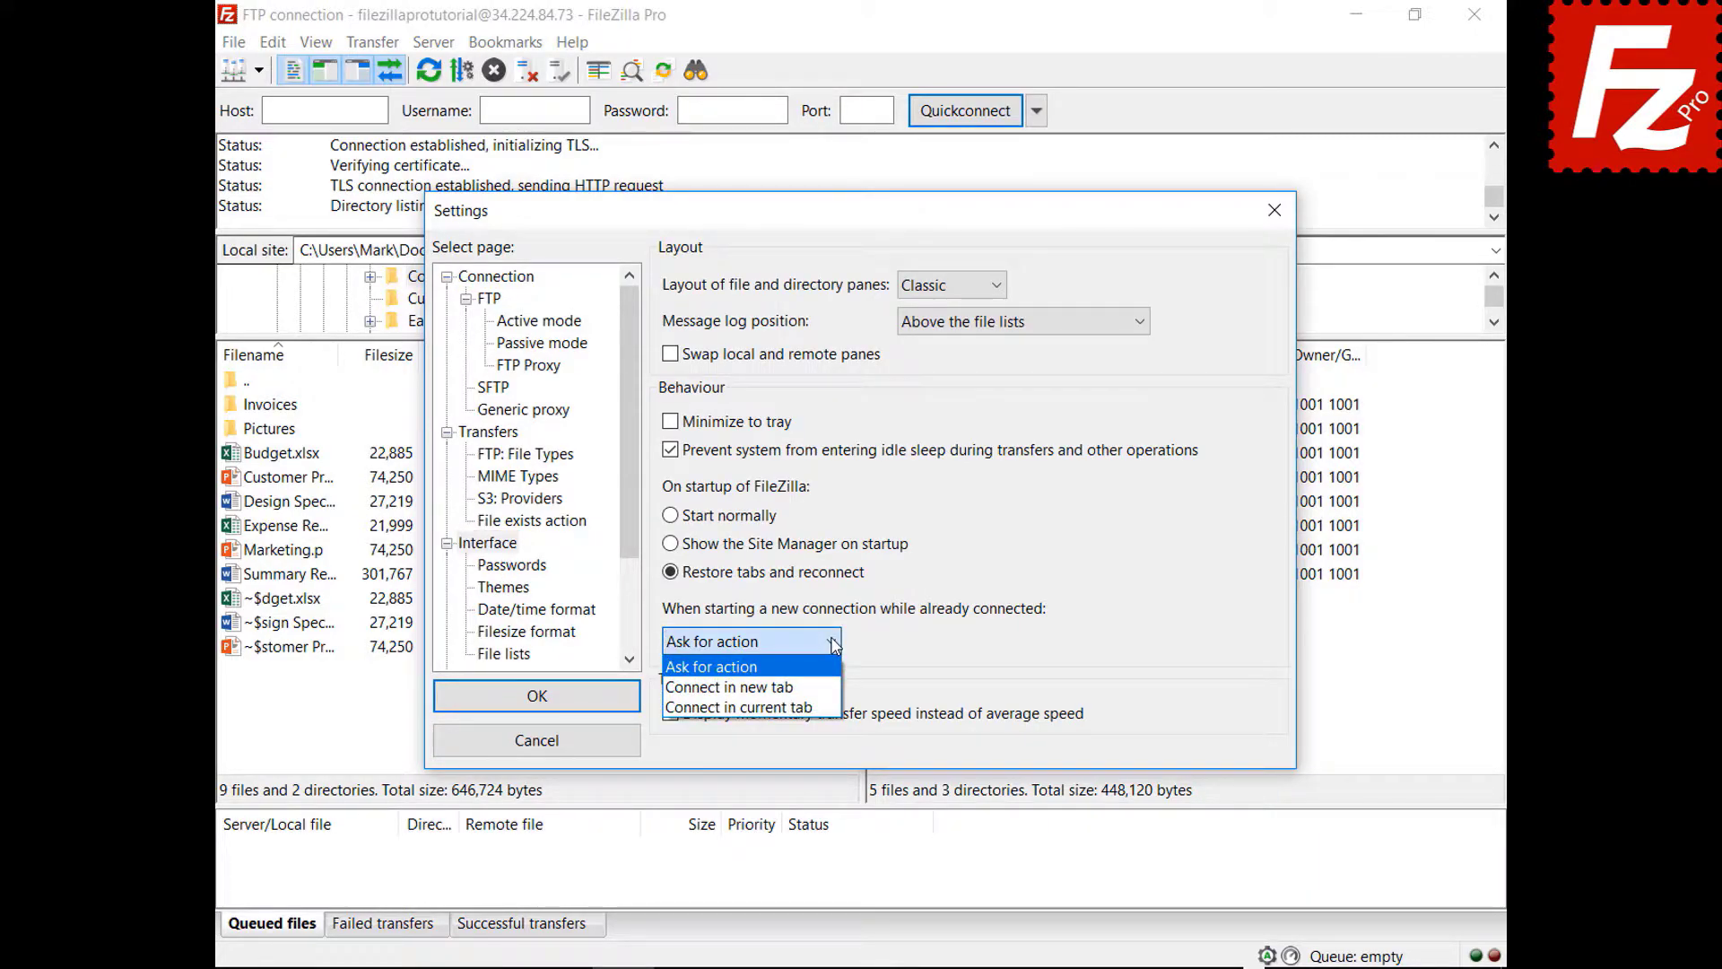
{"action": "left_click", "coordinate": [753, 687]}
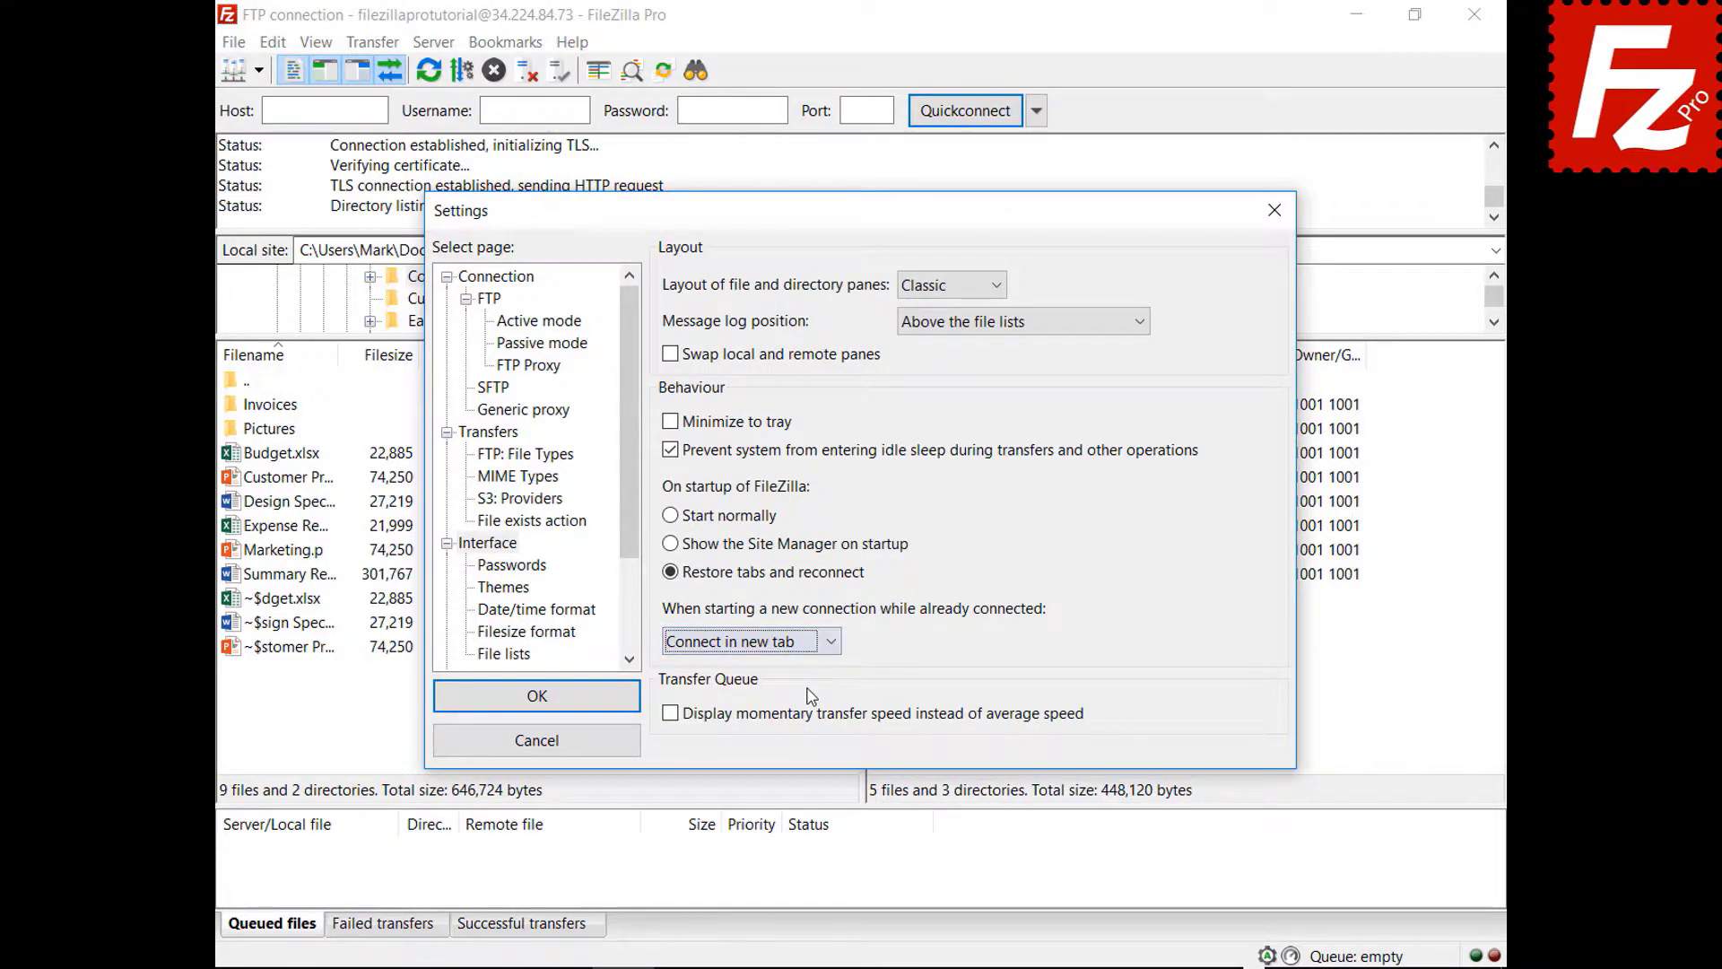
{"action": "left_click", "coordinate": [538, 698]}
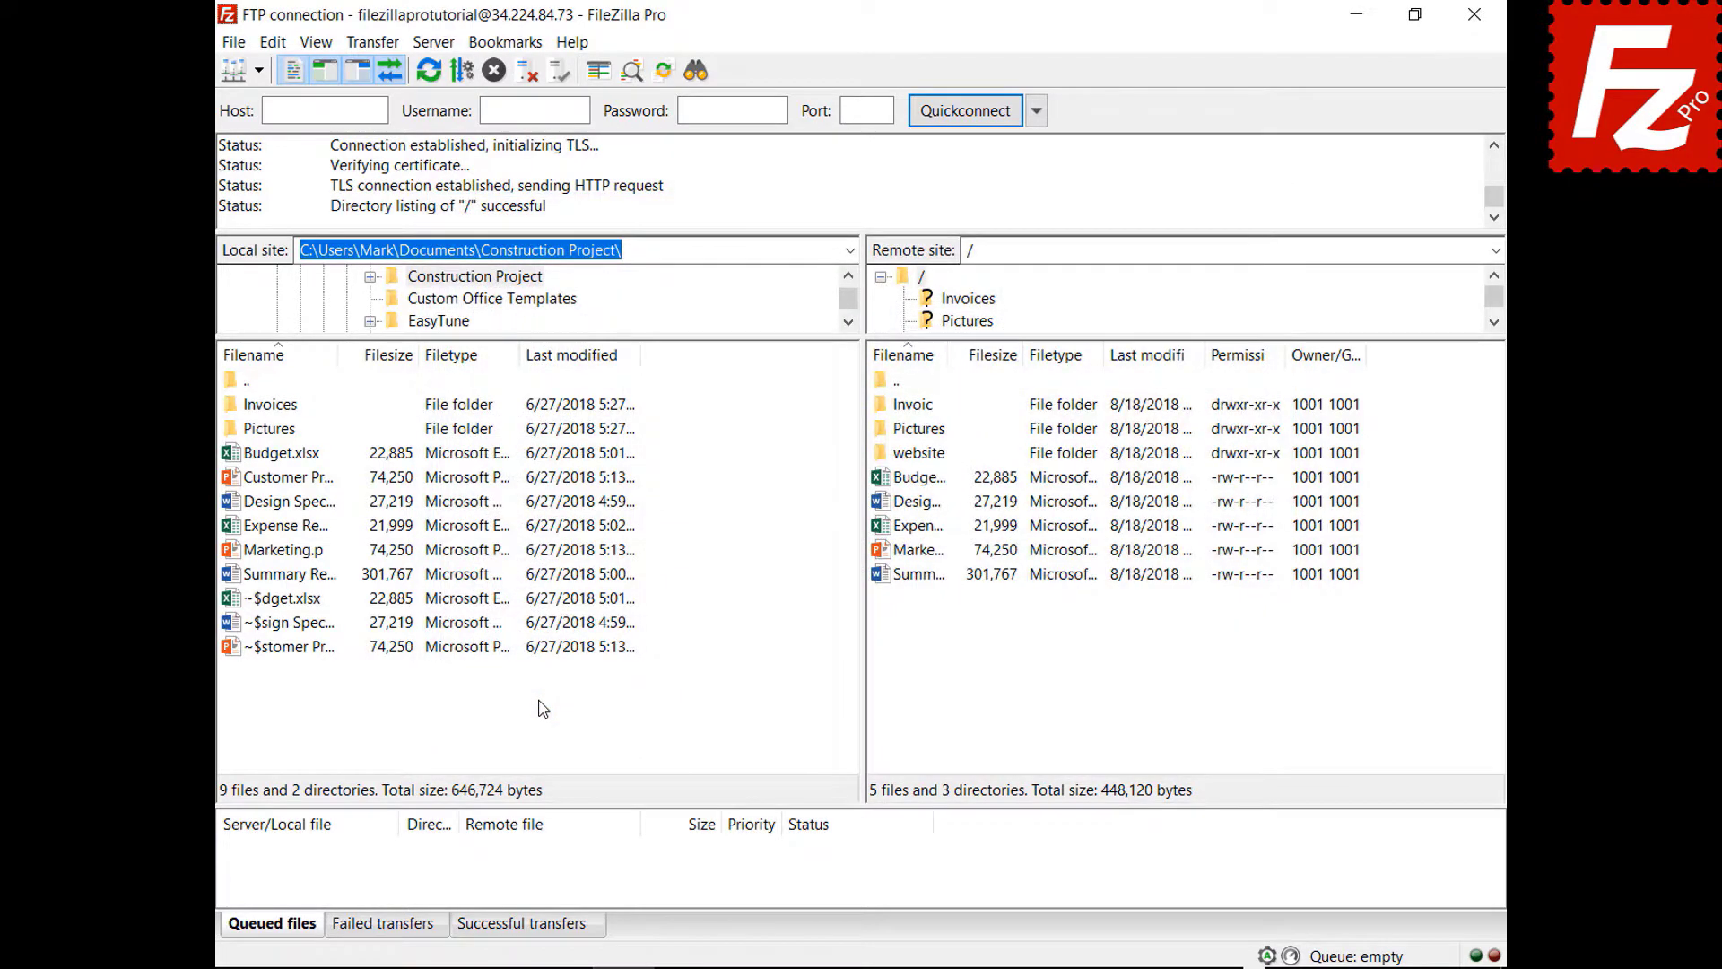
{"action": "left_click", "coordinate": [259, 70]}
{"action": "left_click", "coordinate": [267, 106]}
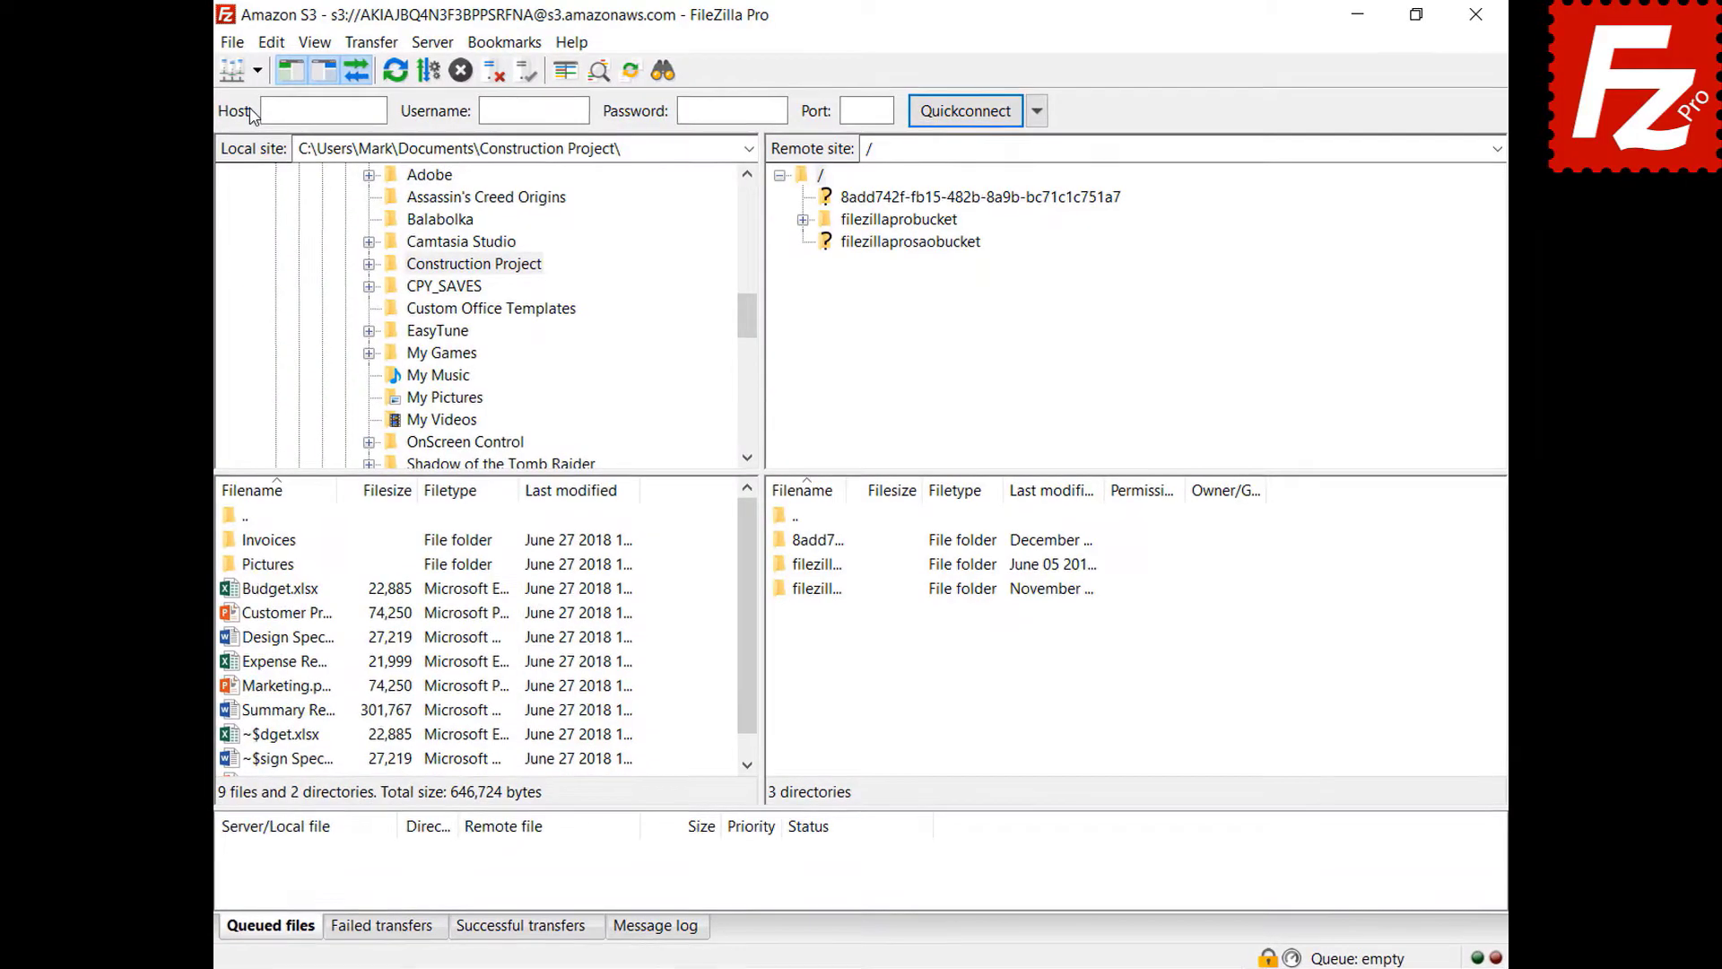
- Connect to Amazon S3 in a new tab and open filezillaprobucket's README in Notepad
{"action": "left_click", "coordinate": [218, 74]}
{"action": "left_click", "coordinate": [213, 106]}
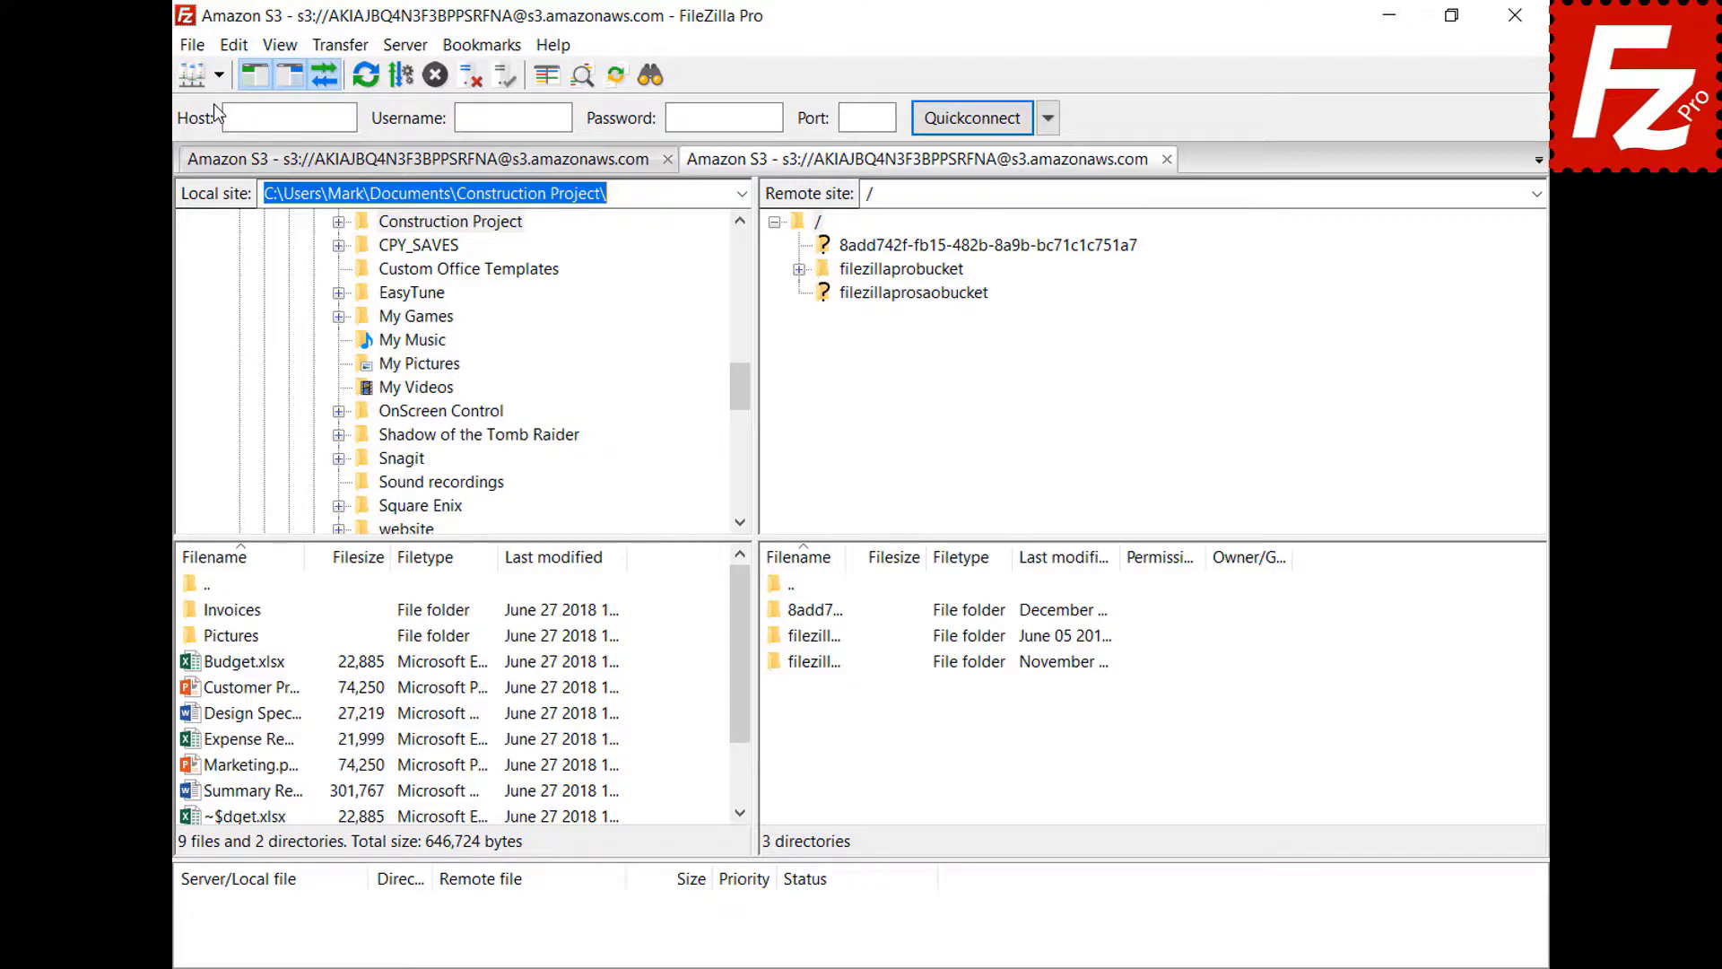
{"action": "left_click", "coordinate": [915, 271]}
{"action": "left_click", "coordinate": [809, 740]}
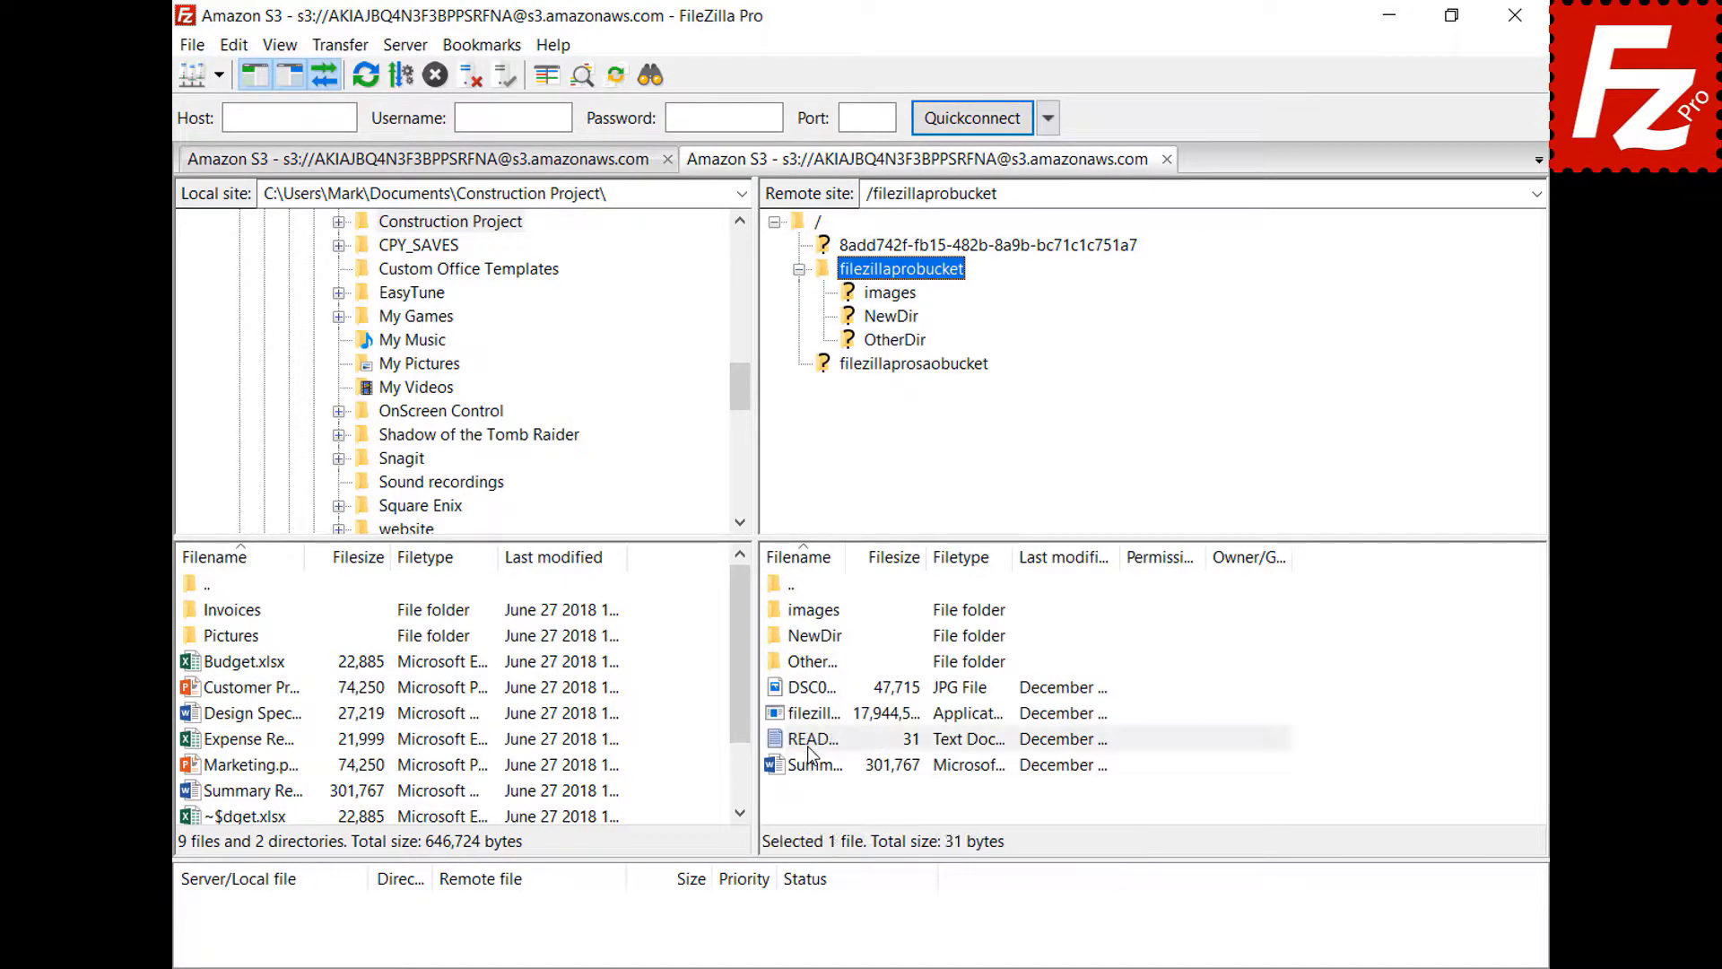
{"action": "right_click", "coordinate": [809, 740]}
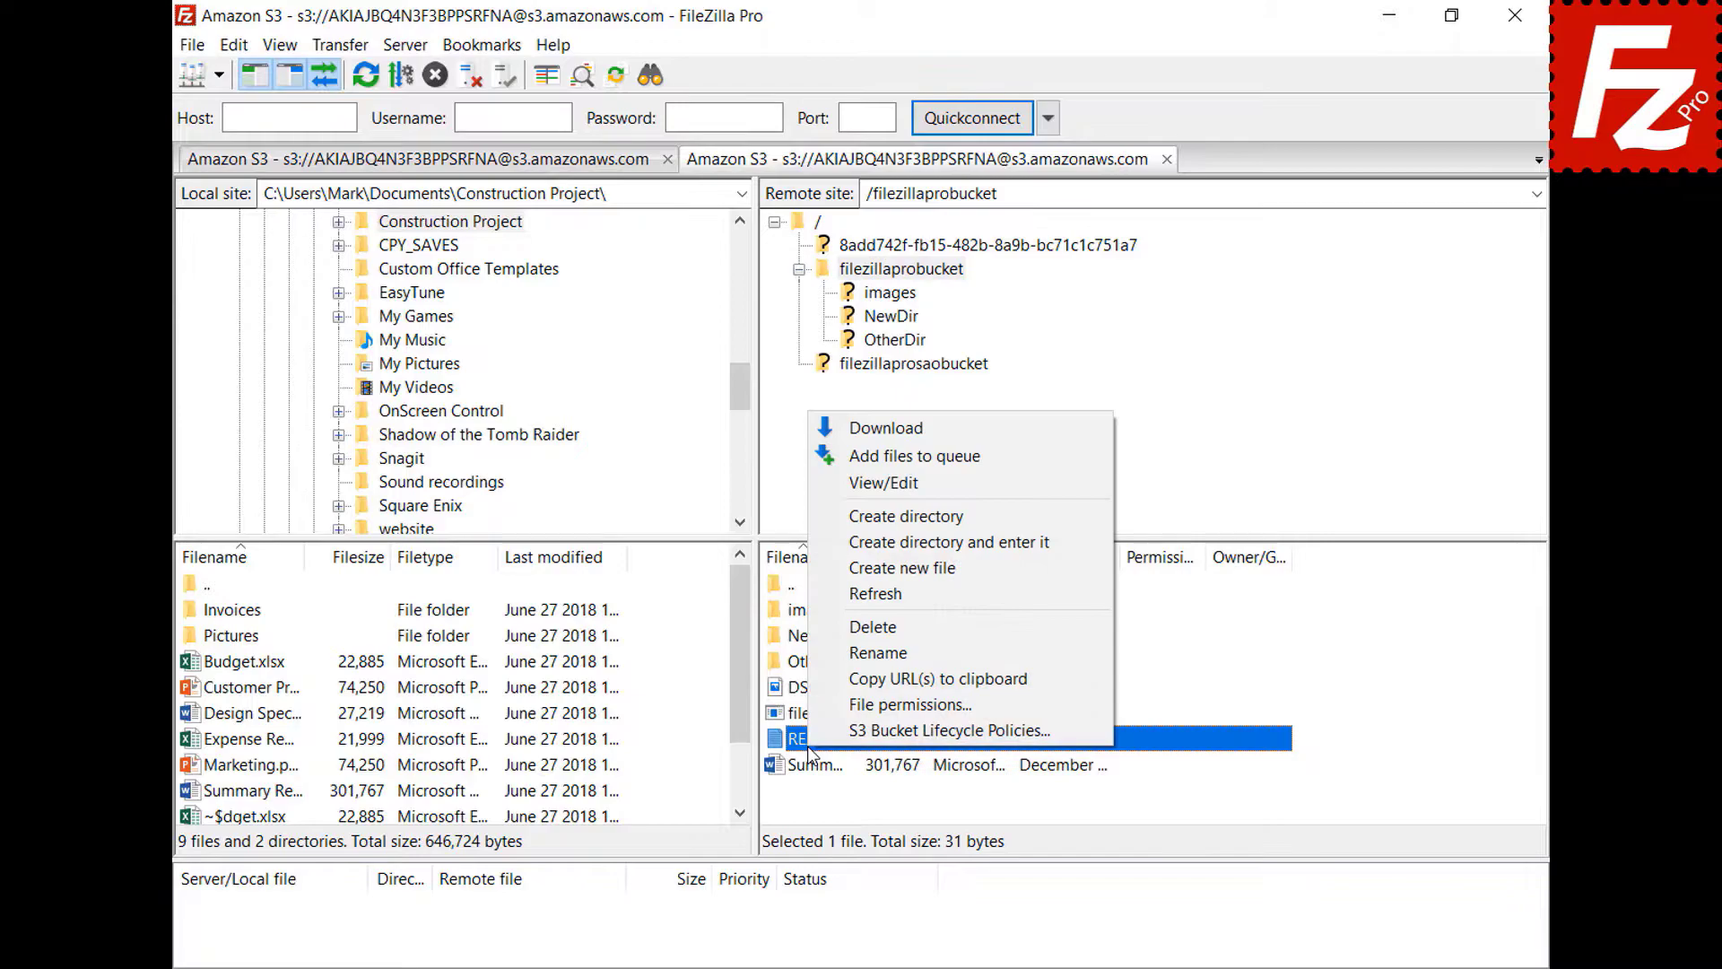
{"action": "left_click", "coordinate": [886, 490]}
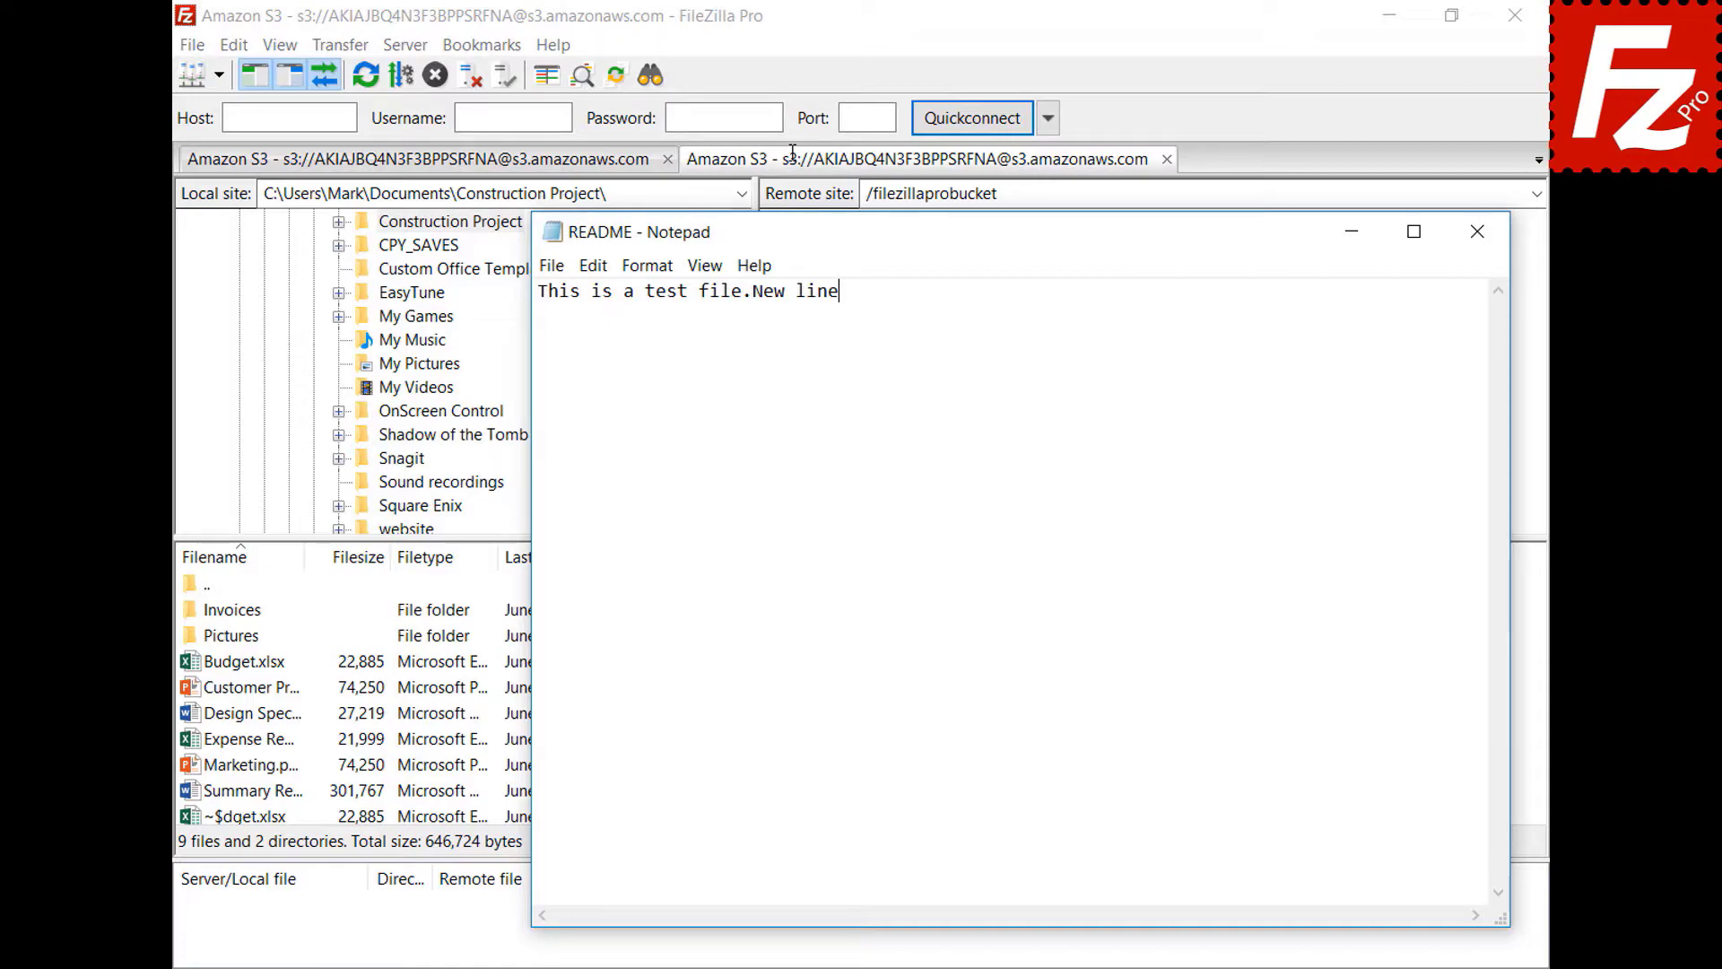
- Add a second line reading 'New line' to README and save it when closing Notepad
{"action": "key", "text": "Return"}
{"action": "type", "text": "New line"}
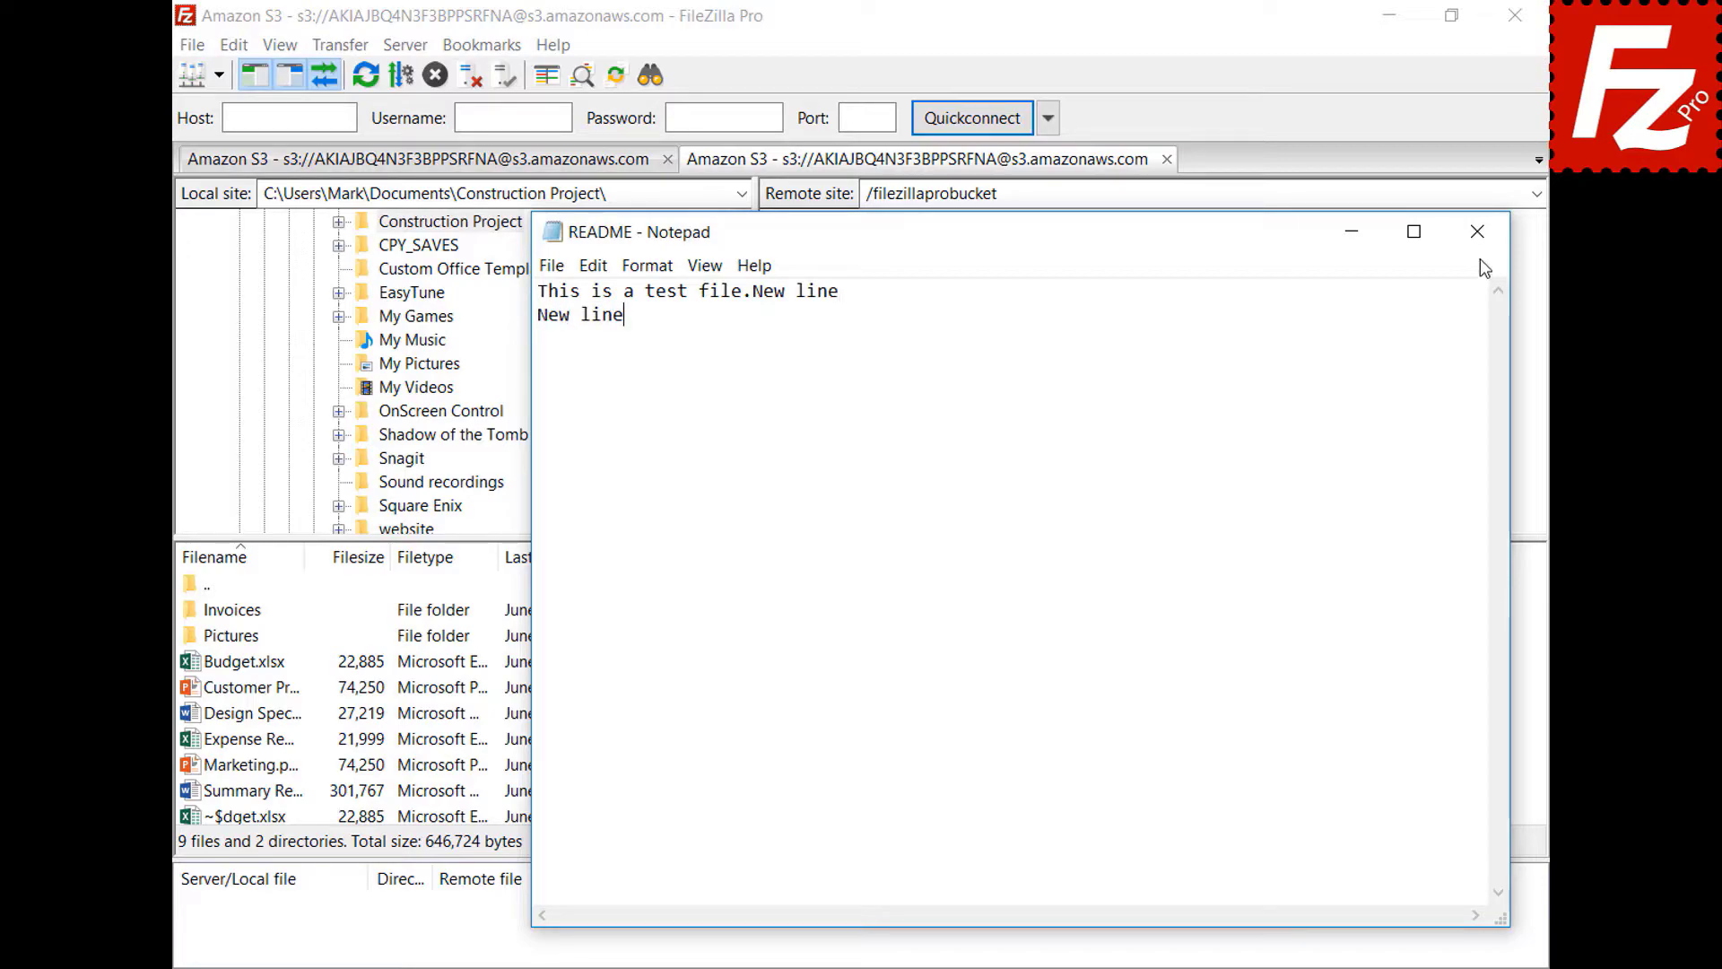
{"action": "left_click", "coordinate": [1481, 248]}
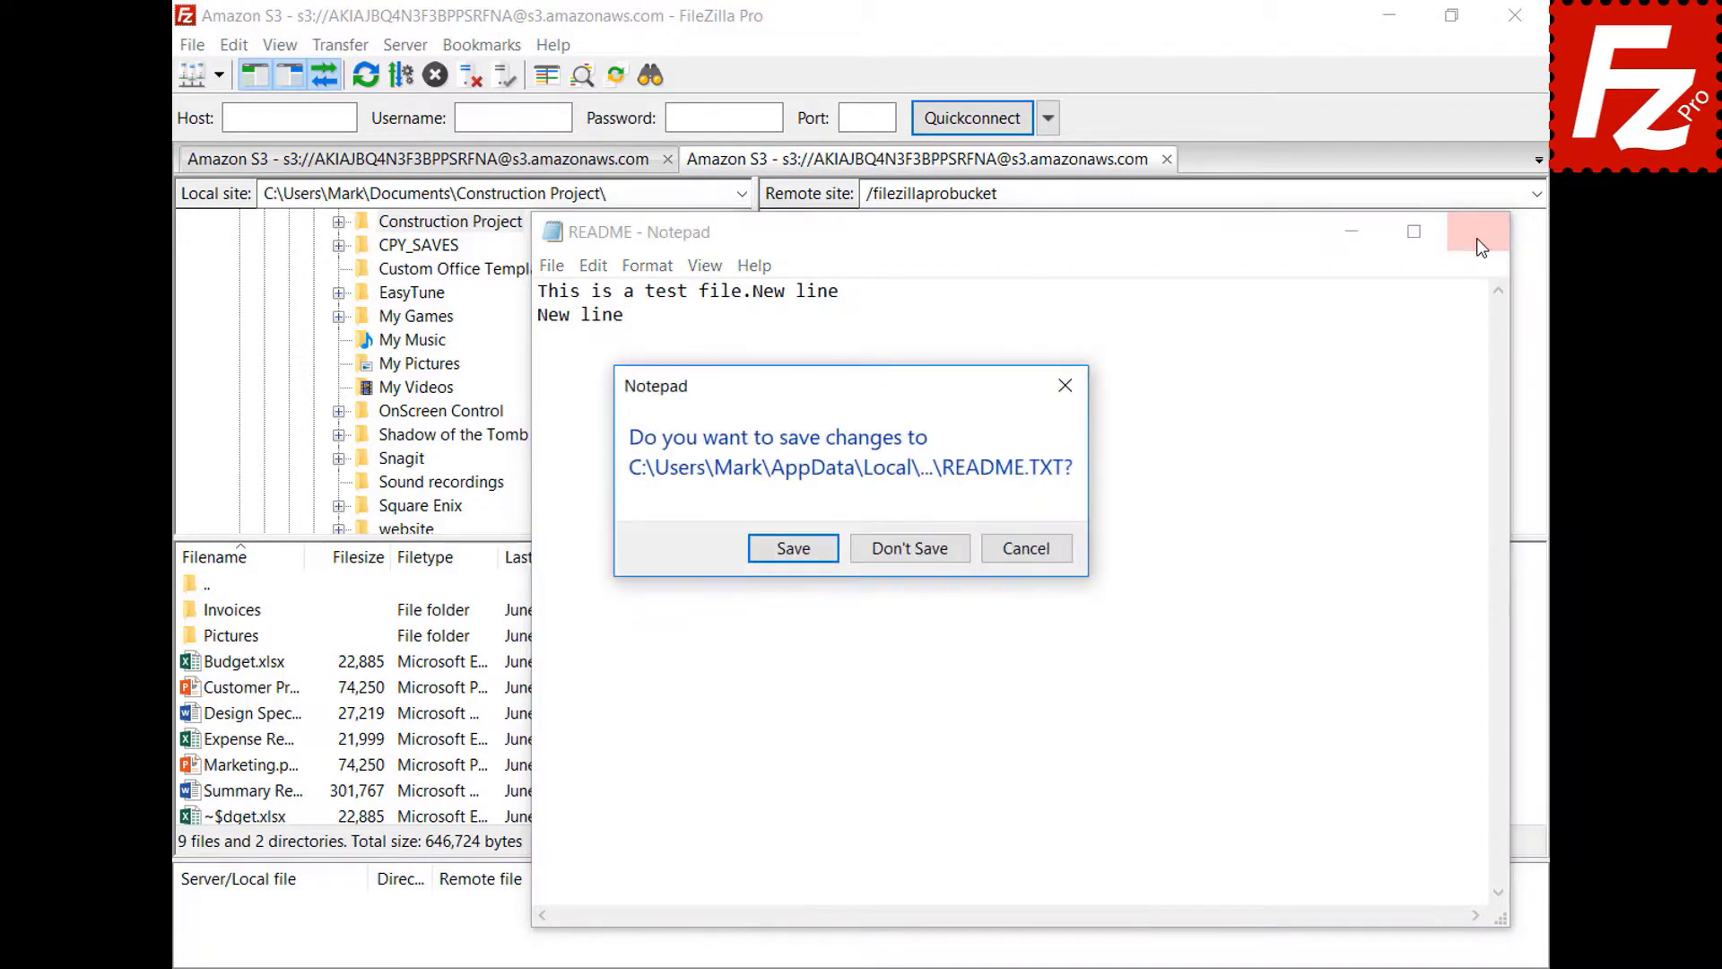
{"action": "left_click", "coordinate": [791, 553]}
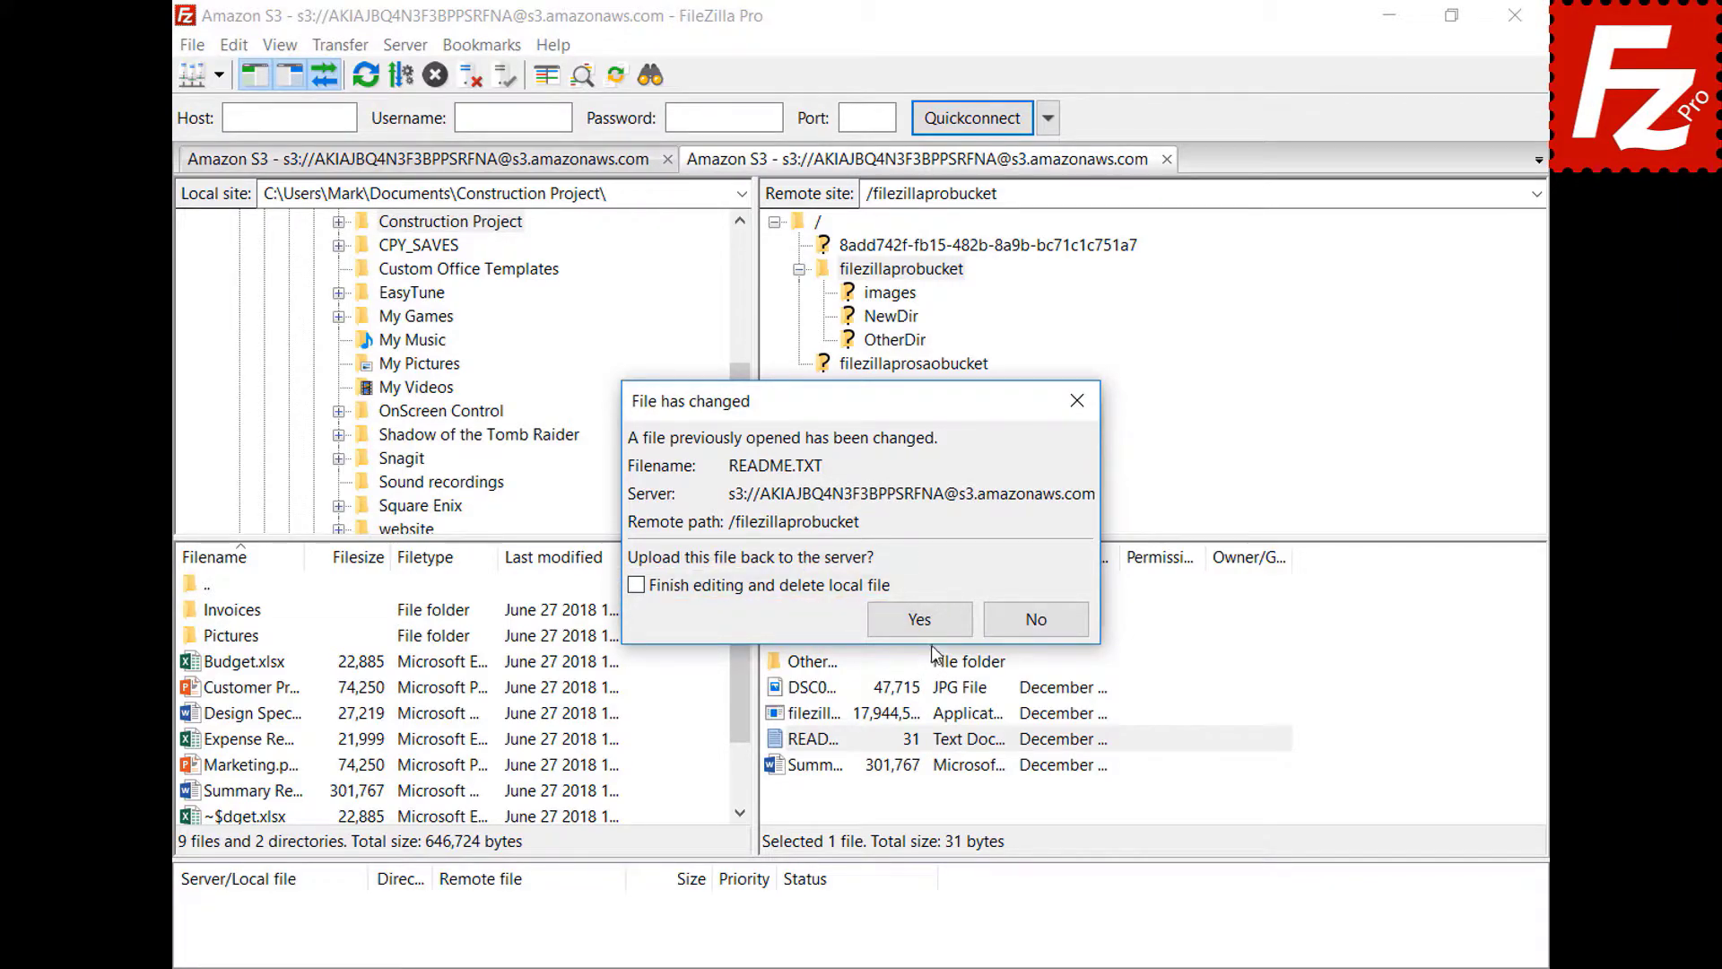
- Upload the changed README (43 bytes) to filezillaprobucket and check README.TXT in the edited-files list
{"action": "left_click", "coordinate": [919, 619]}
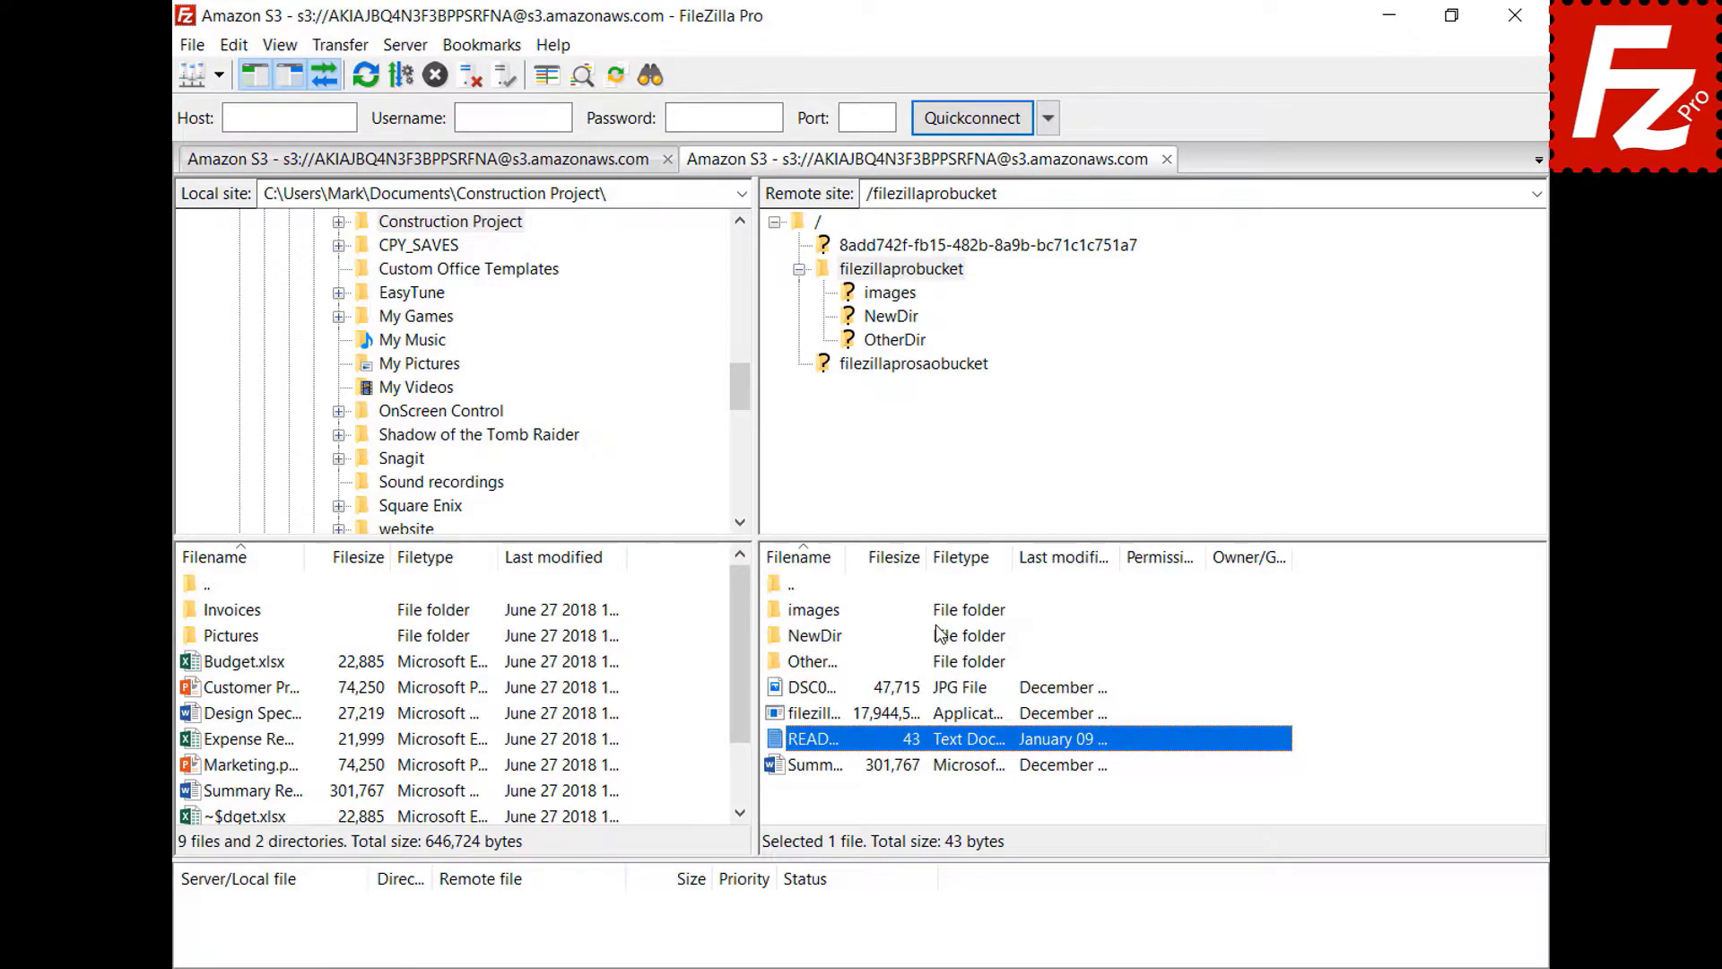
{"action": "left_click", "coordinate": [192, 45]}
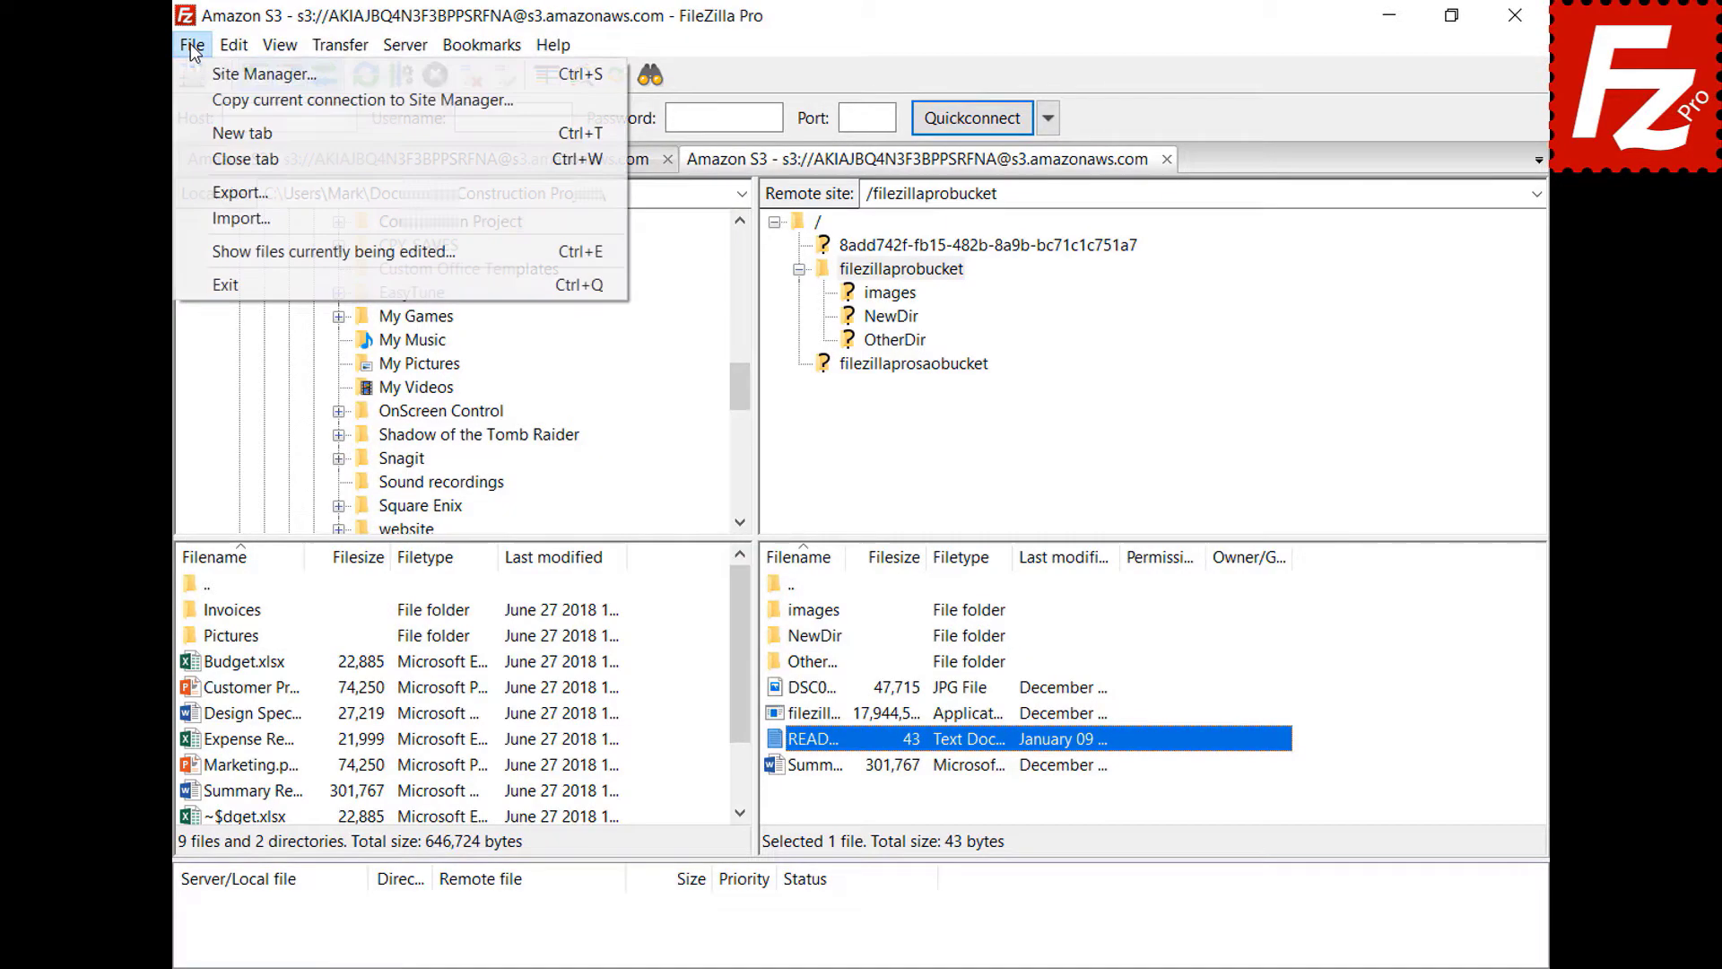
{"action": "left_click", "coordinate": [269, 251]}
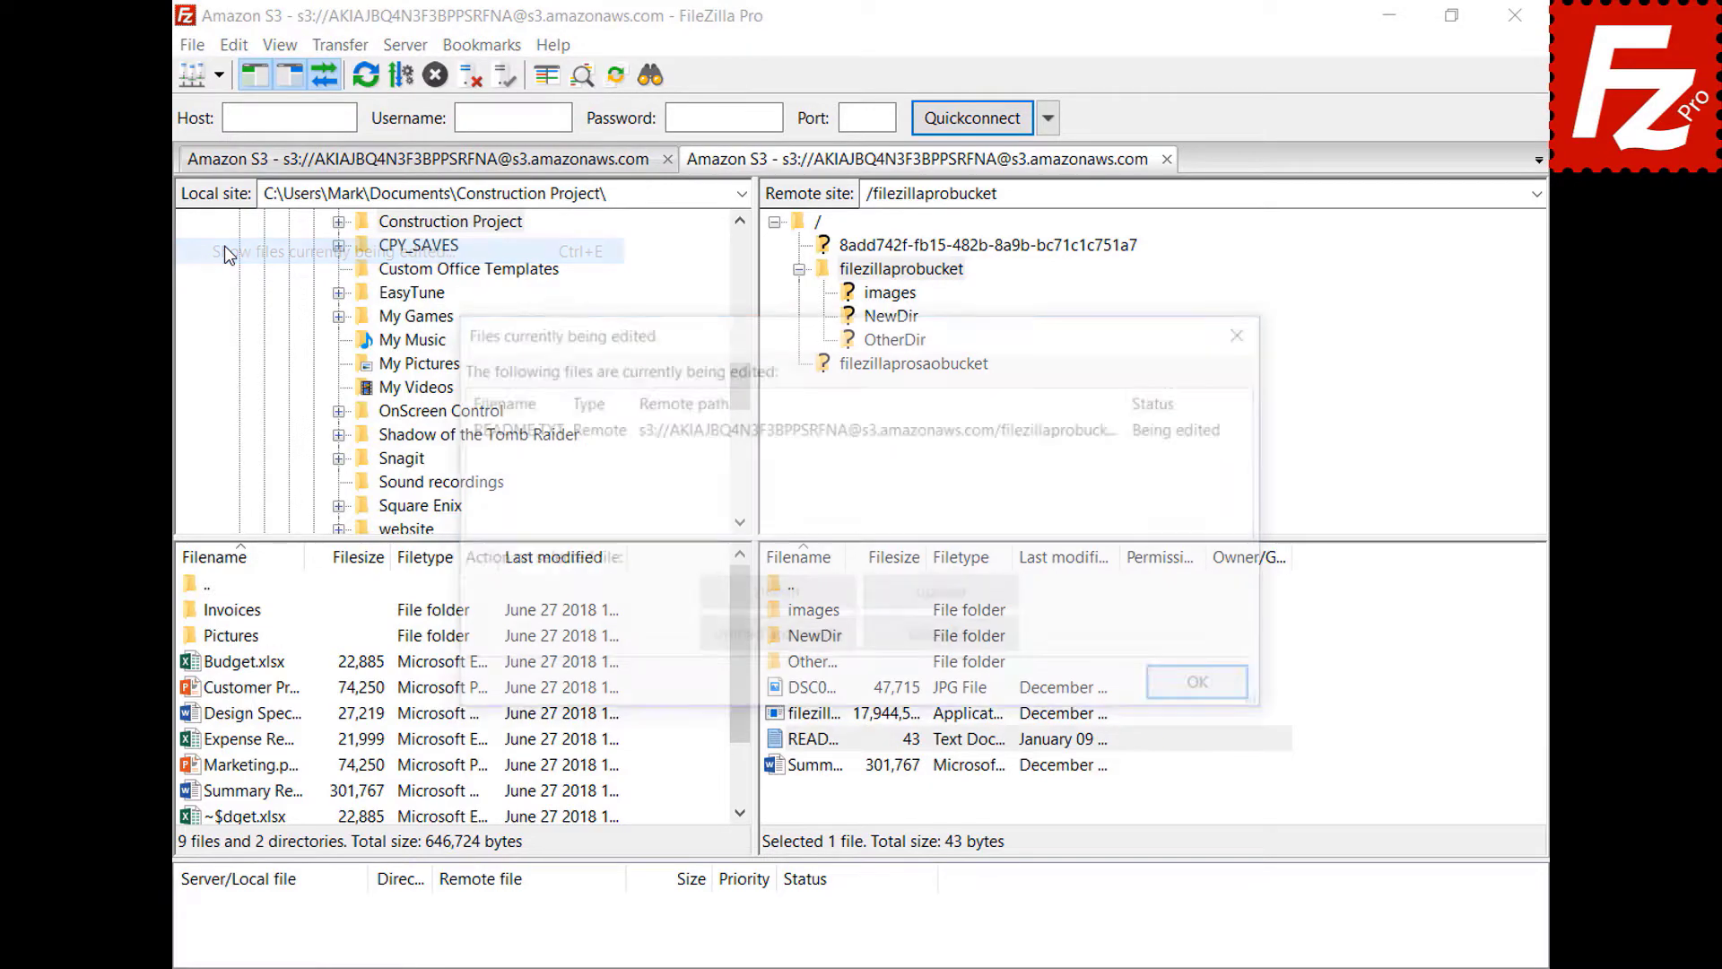
{"action": "left_click", "coordinate": [806, 439]}
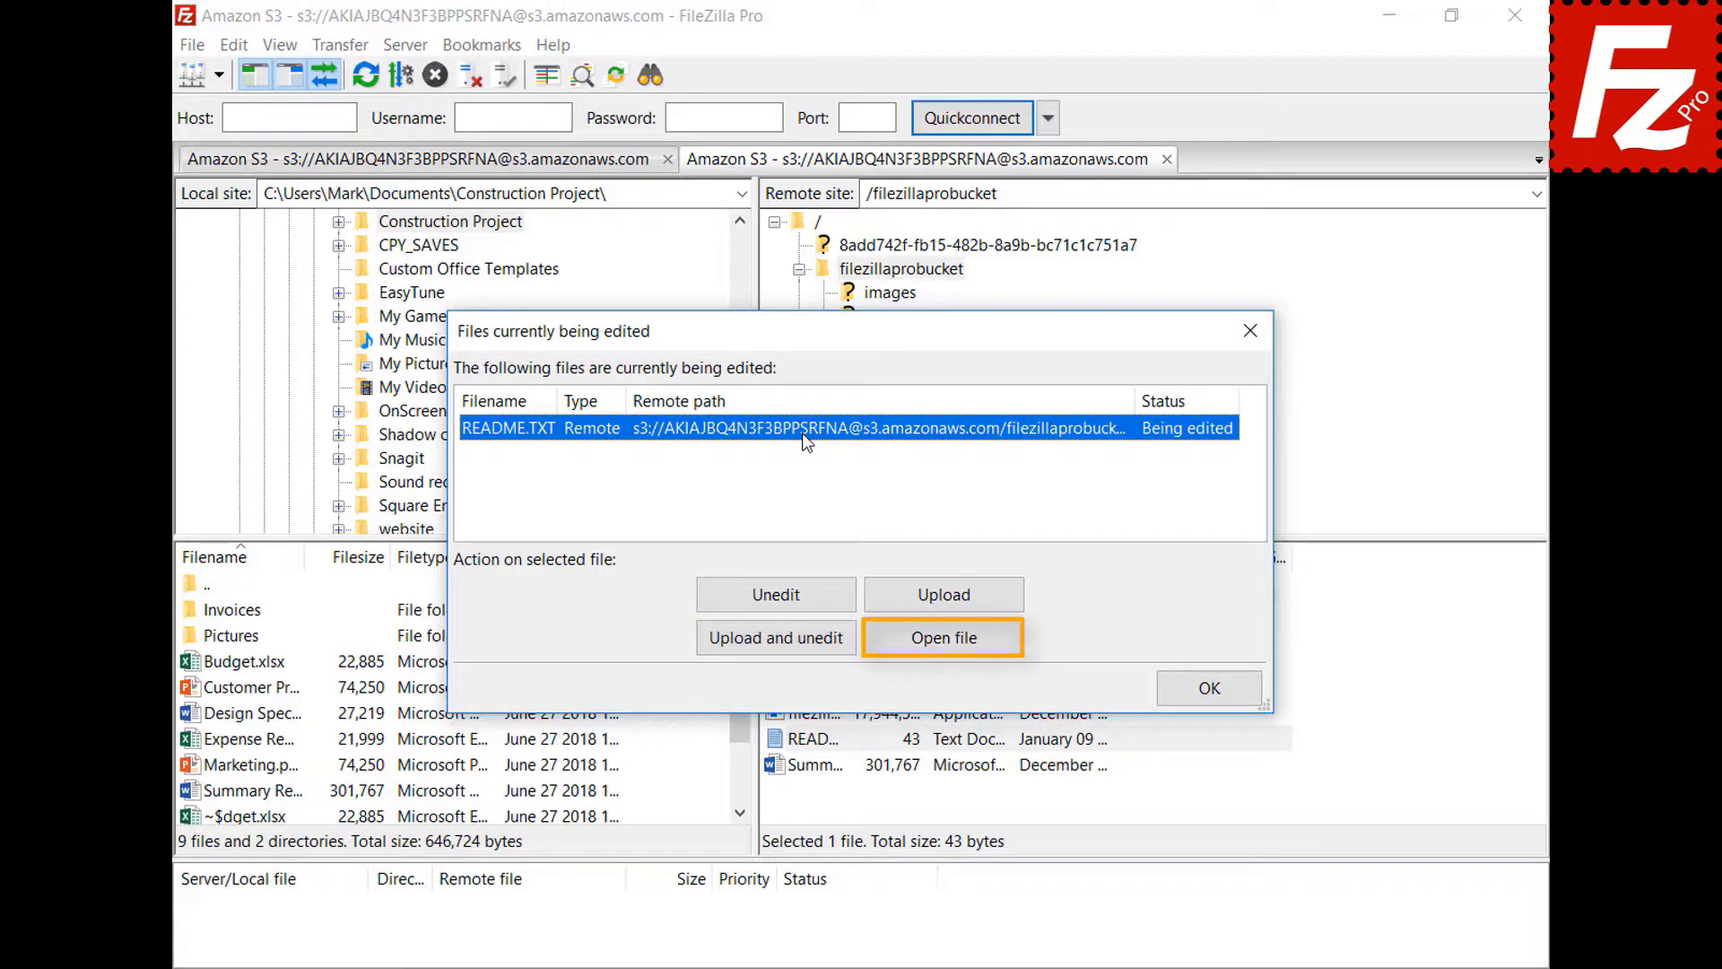
{"action": "left_click", "coordinate": [1213, 688]}
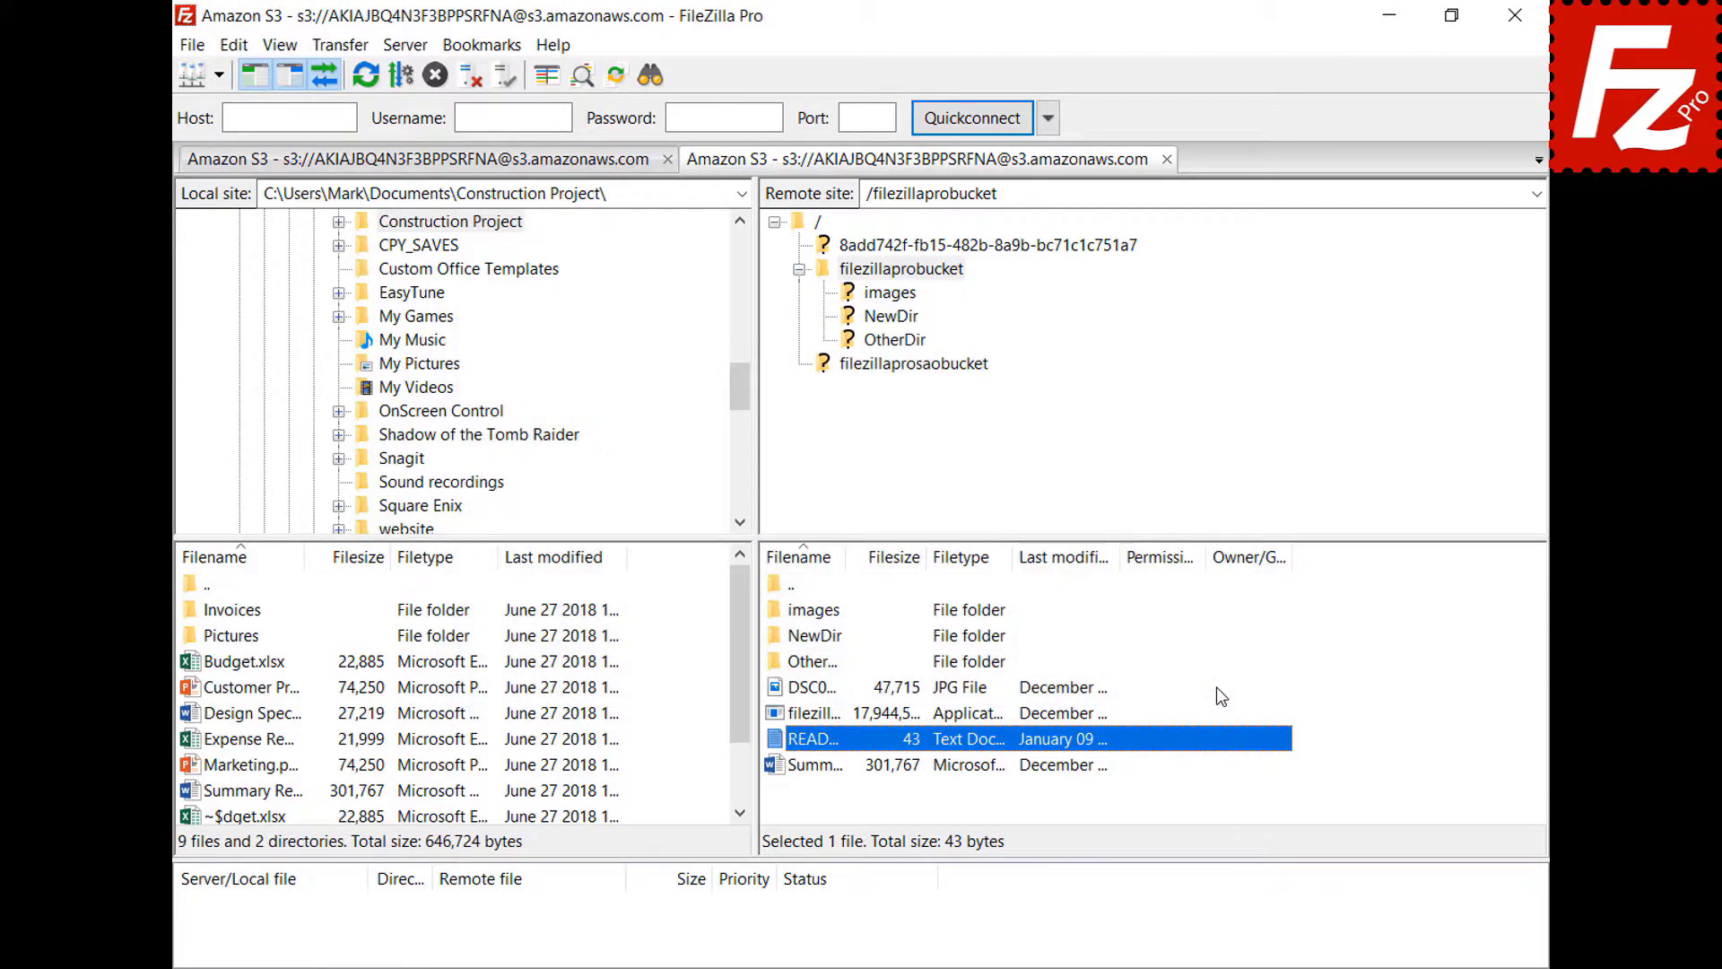
{"action": "left_click", "coordinate": [238, 54]}
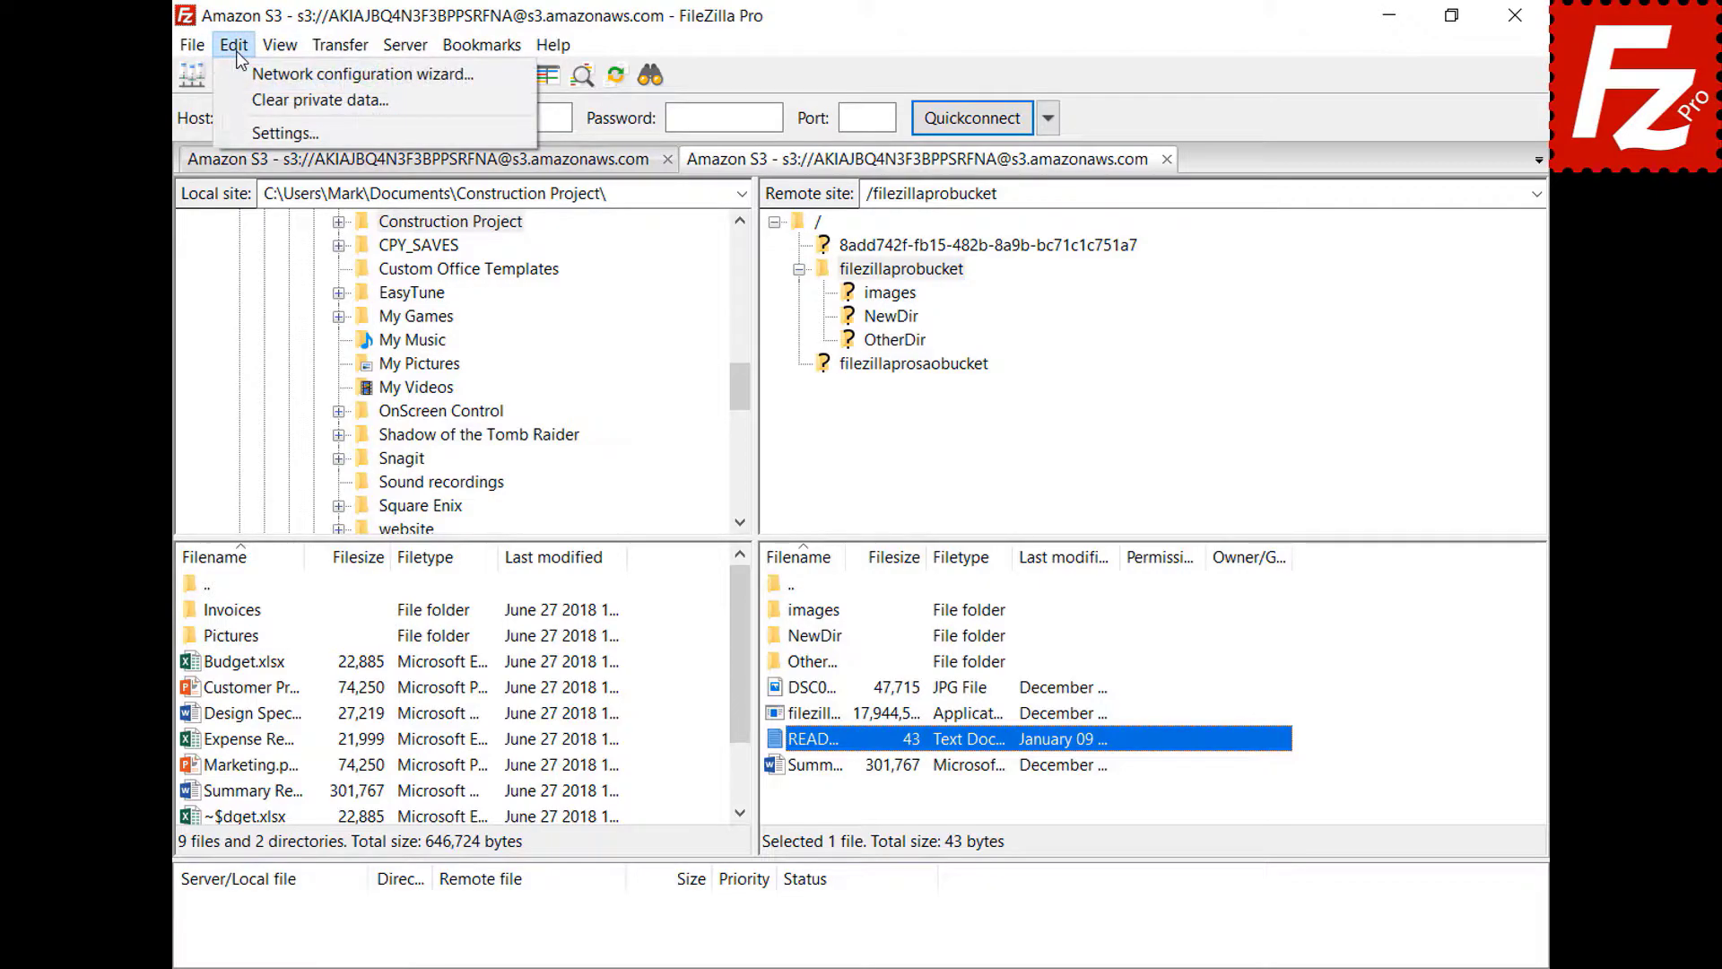
- Add a filetype association so jpg files open with C:\Windows\system32\mspaint.exe
{"action": "left_click", "coordinate": [244, 135]}
{"action": "left_click_drag", "start_coordinate": [610, 341], "coordinate": [616, 439]}
{"action": "left_click", "coordinate": [446, 605]}
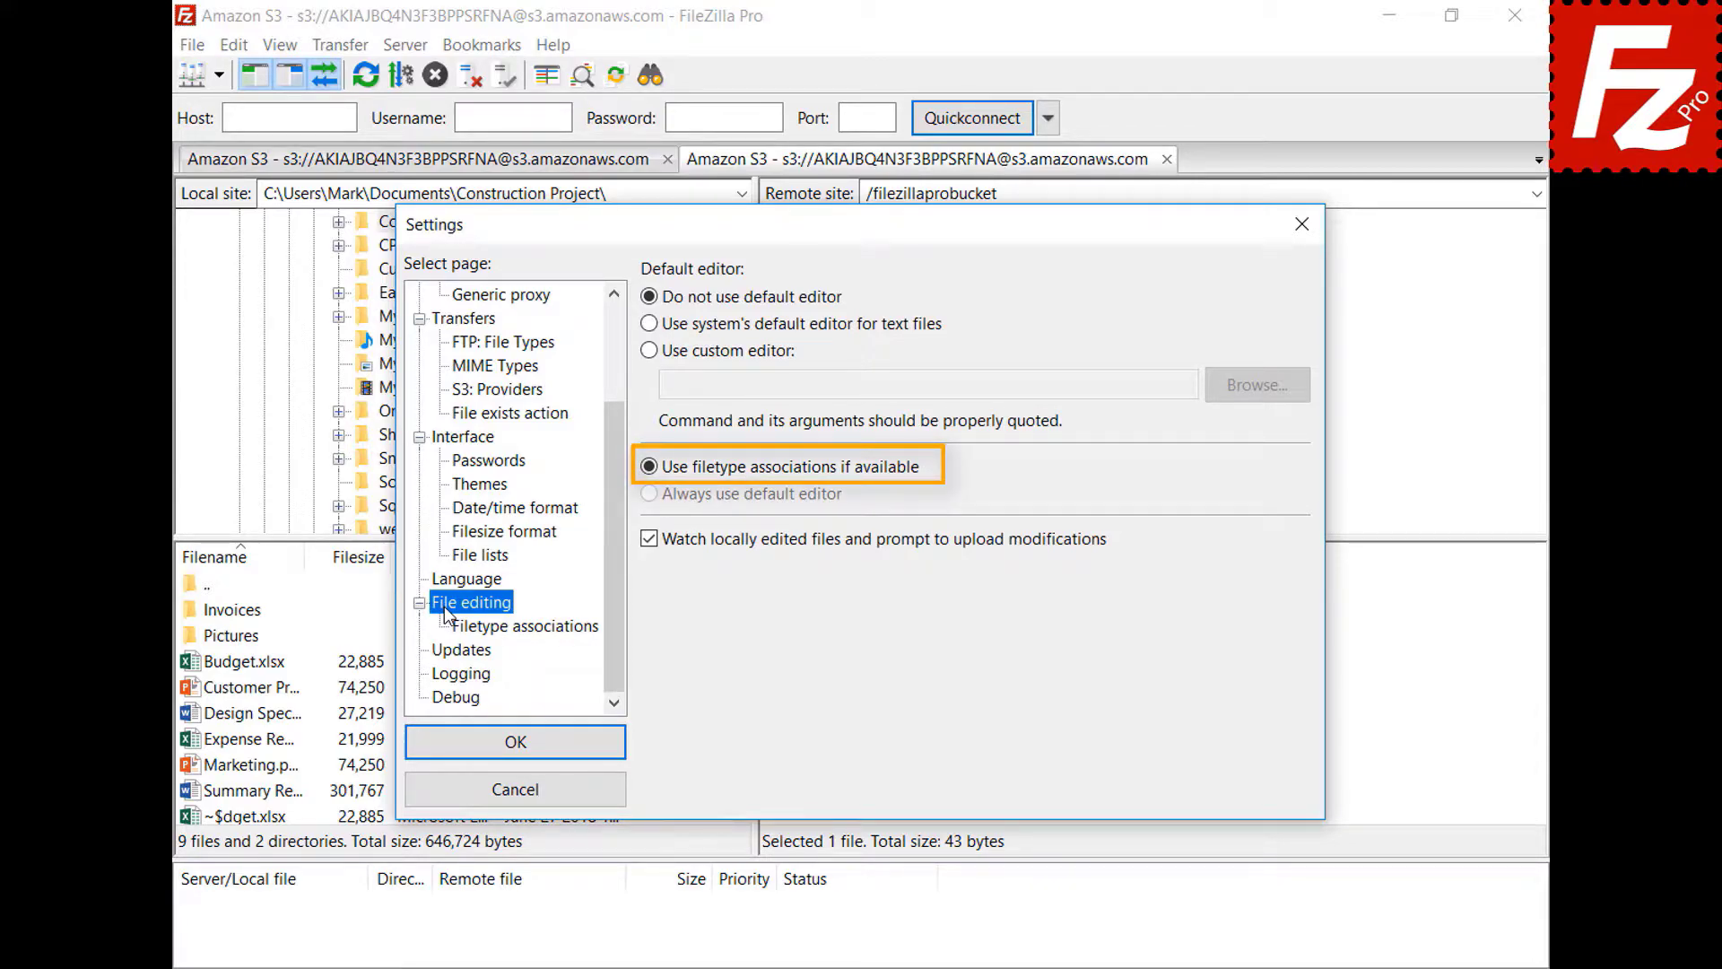
{"action": "left_click", "coordinate": [541, 631]}
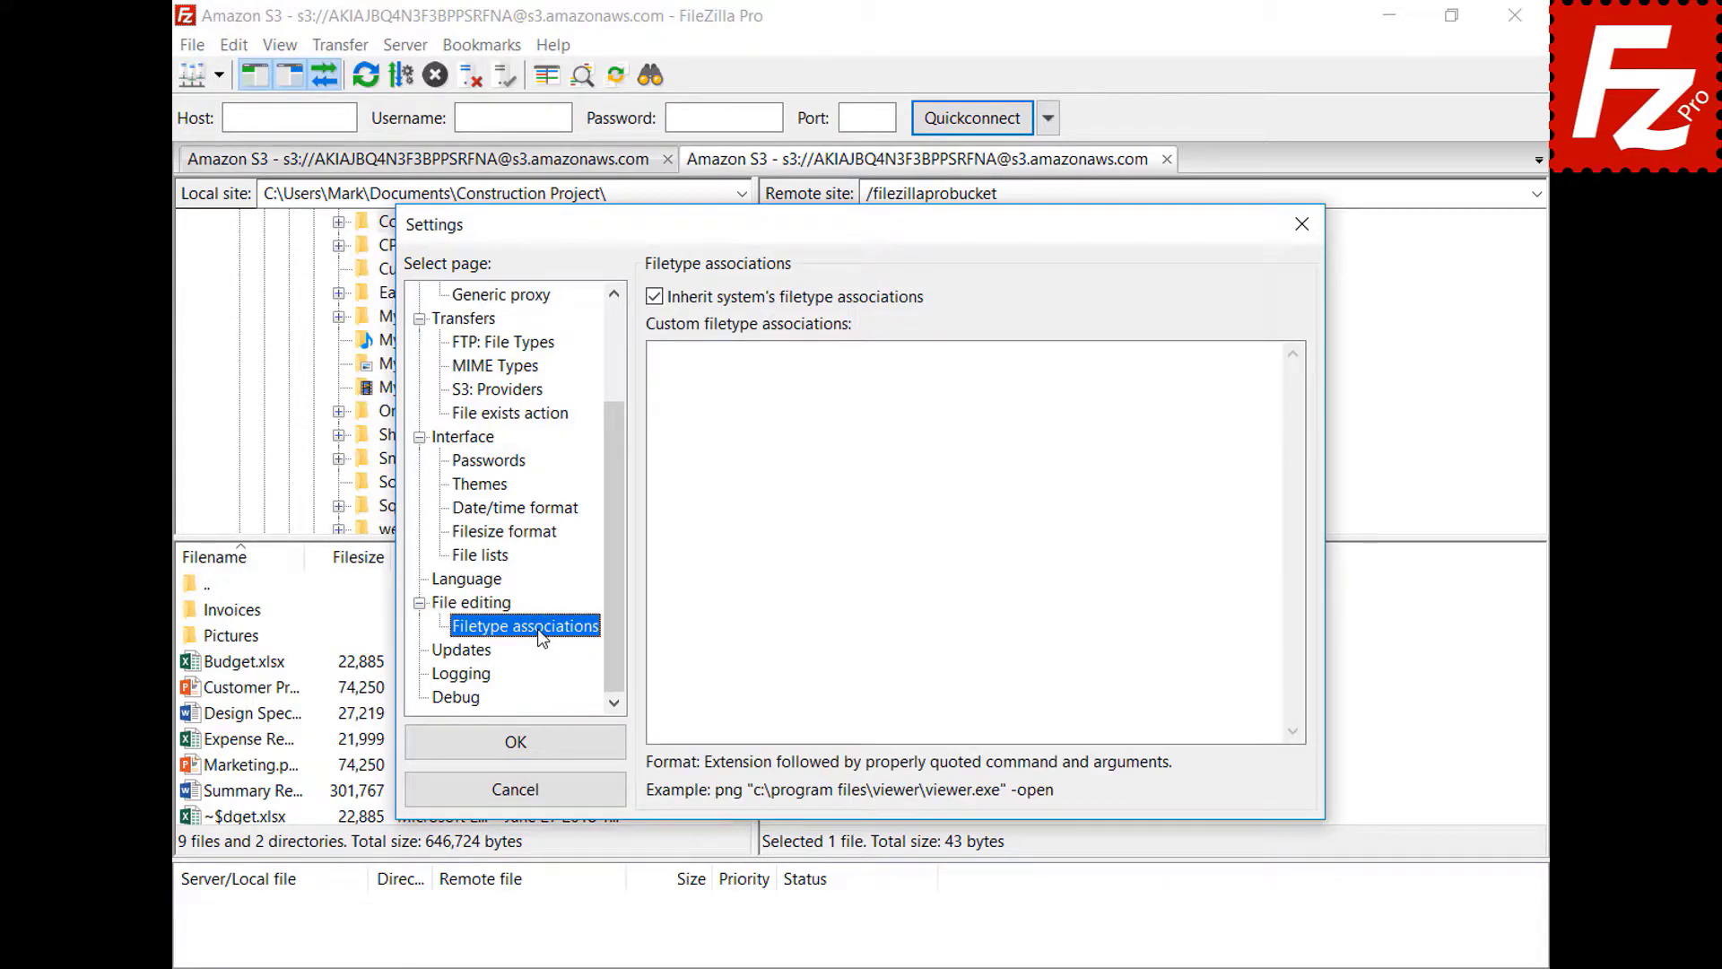
{"action": "left_click", "coordinate": [1242, 374]}
{"action": "type", "text": "jpg \"C:\\Windows\\system32\\mspaint.exe\""}
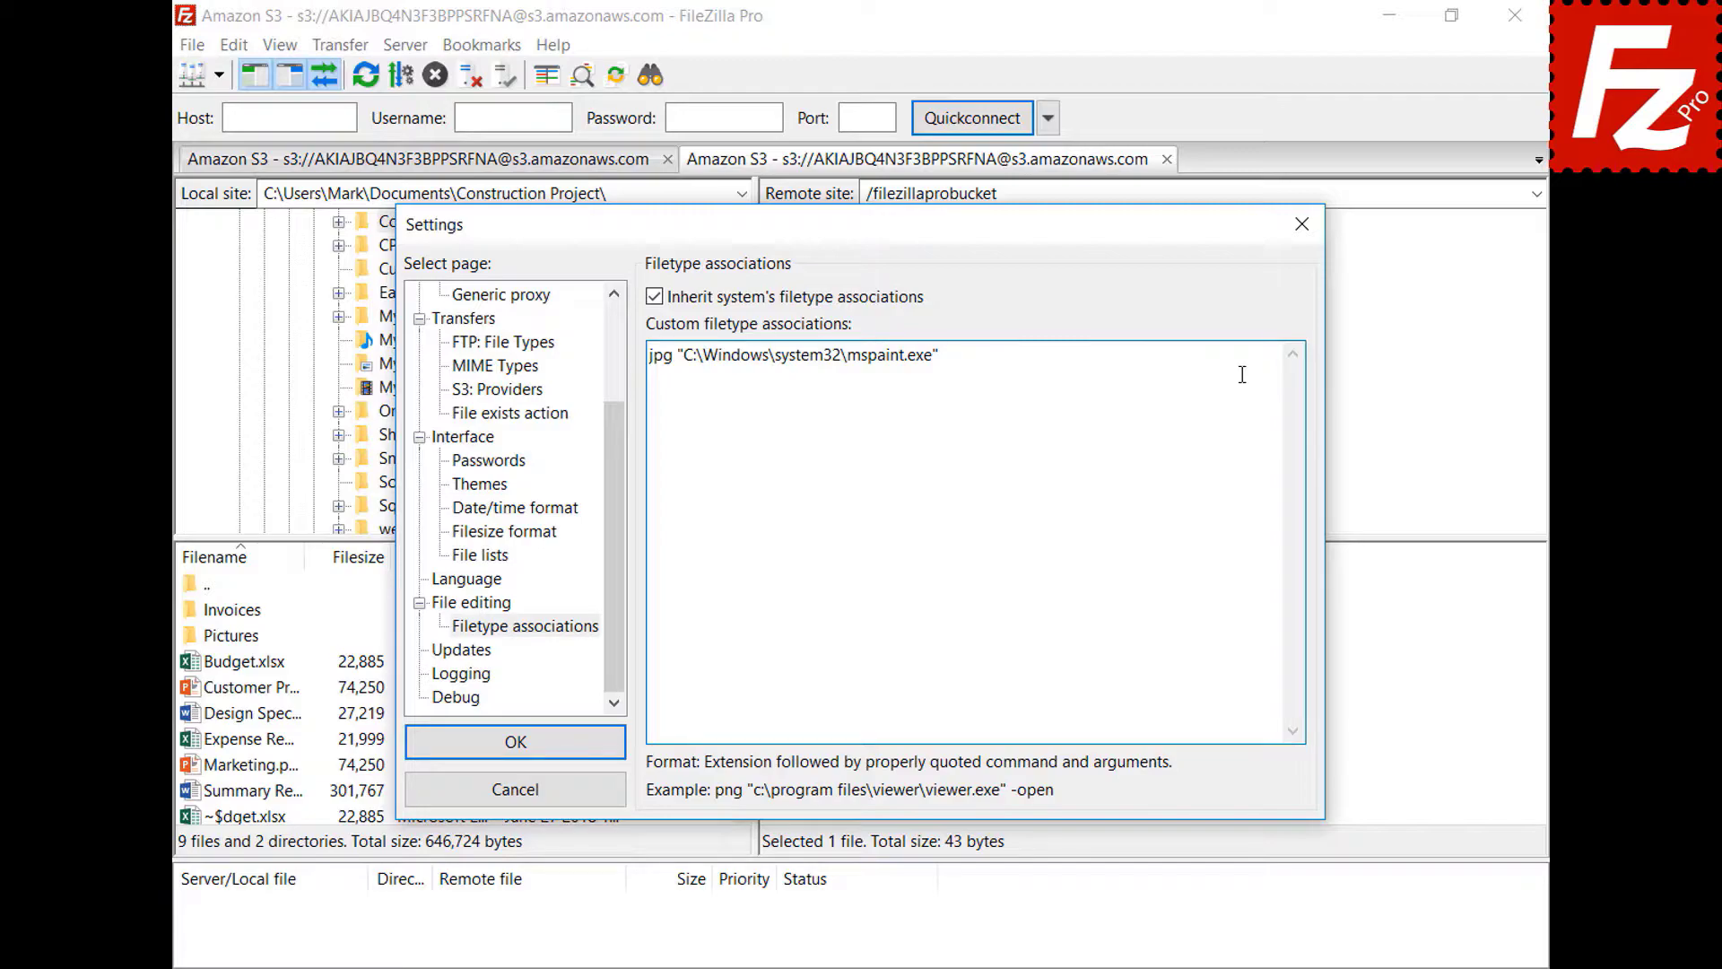
{"action": "left_click", "coordinate": [422, 756]}
- Open the remote DSC00079 image in Paint, then close Paint
{"action": "right_click", "coordinate": [773, 689]}
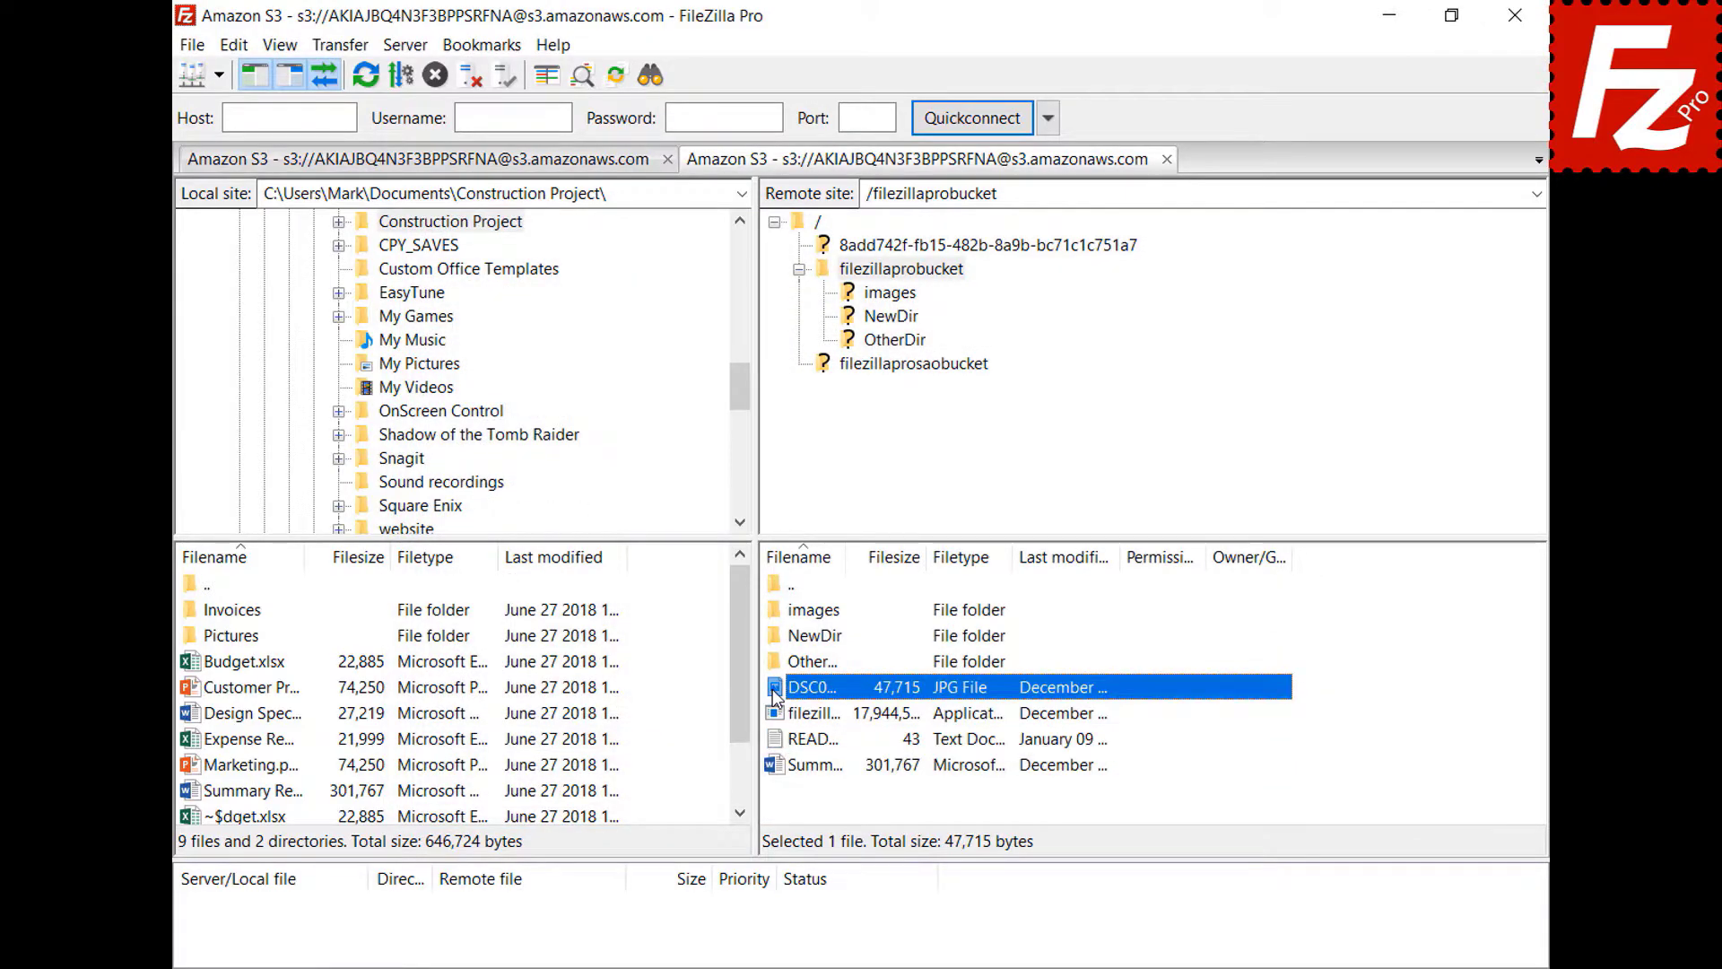
{"action": "left_click", "coordinate": [812, 760]}
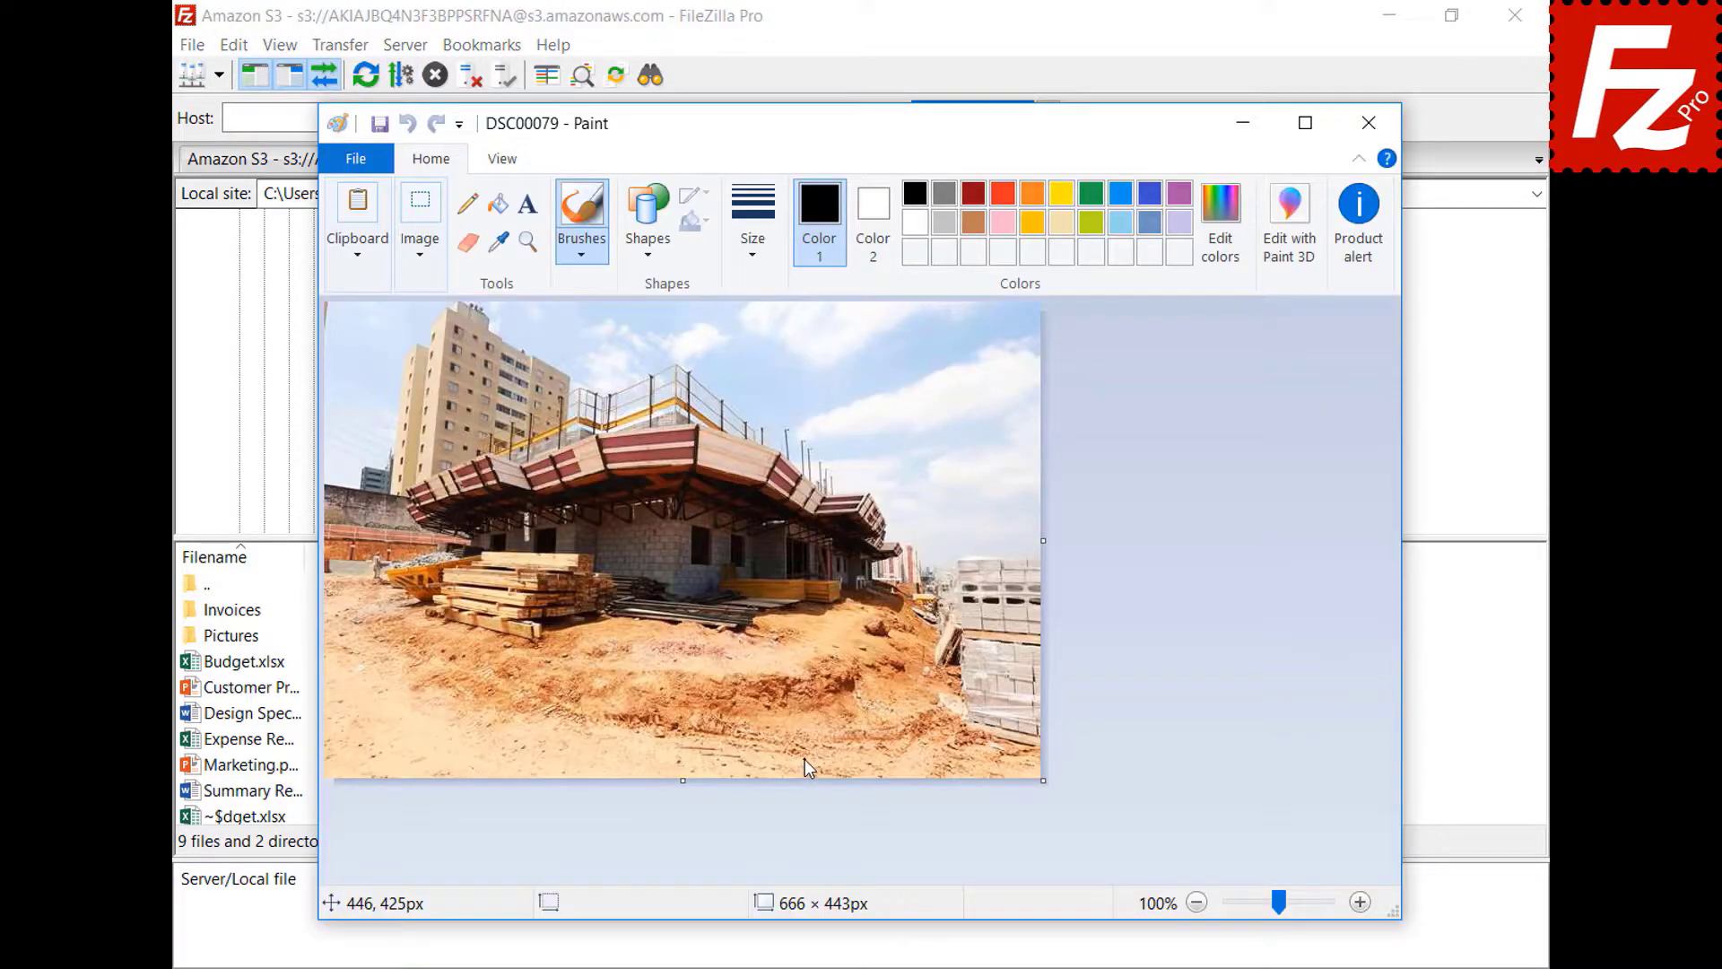
{"action": "left_click", "coordinate": [1369, 122]}
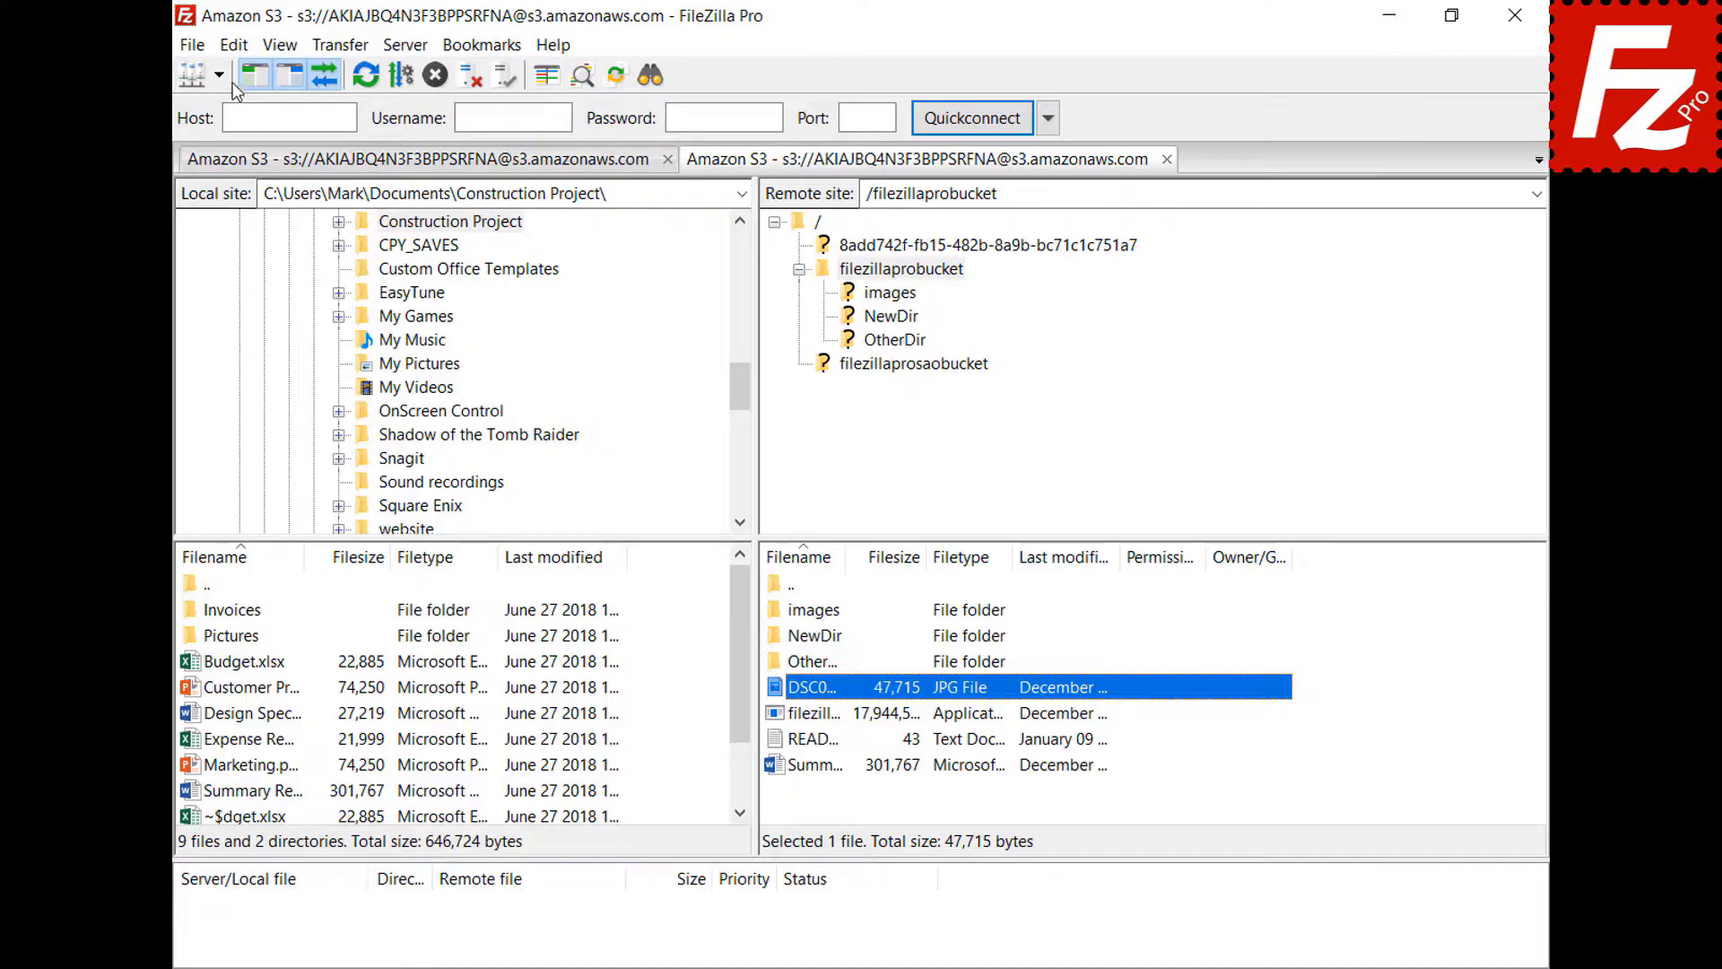
{"action": "left_click", "coordinate": [233, 44]}
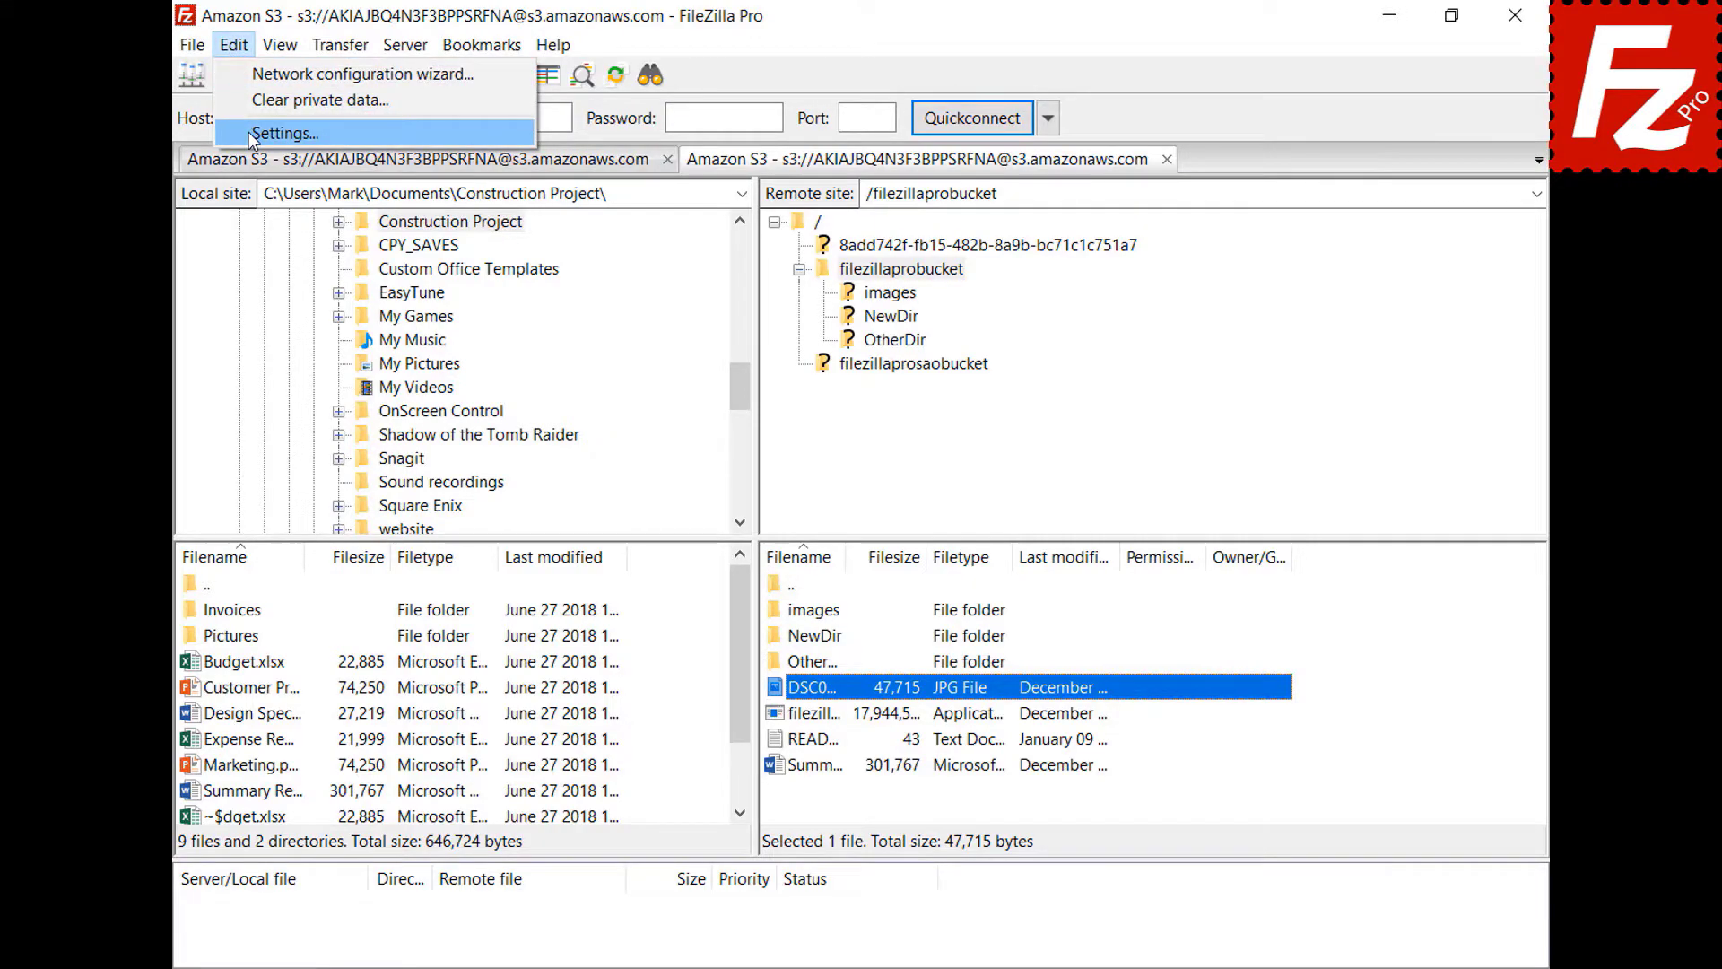
{"action": "left_click", "coordinate": [249, 132]}
- Bring up the File editing page in the Settings dialog
{"action": "scroll", "coordinate": [615, 360], "scroll_direction": "down", "scroll_amount": 2}
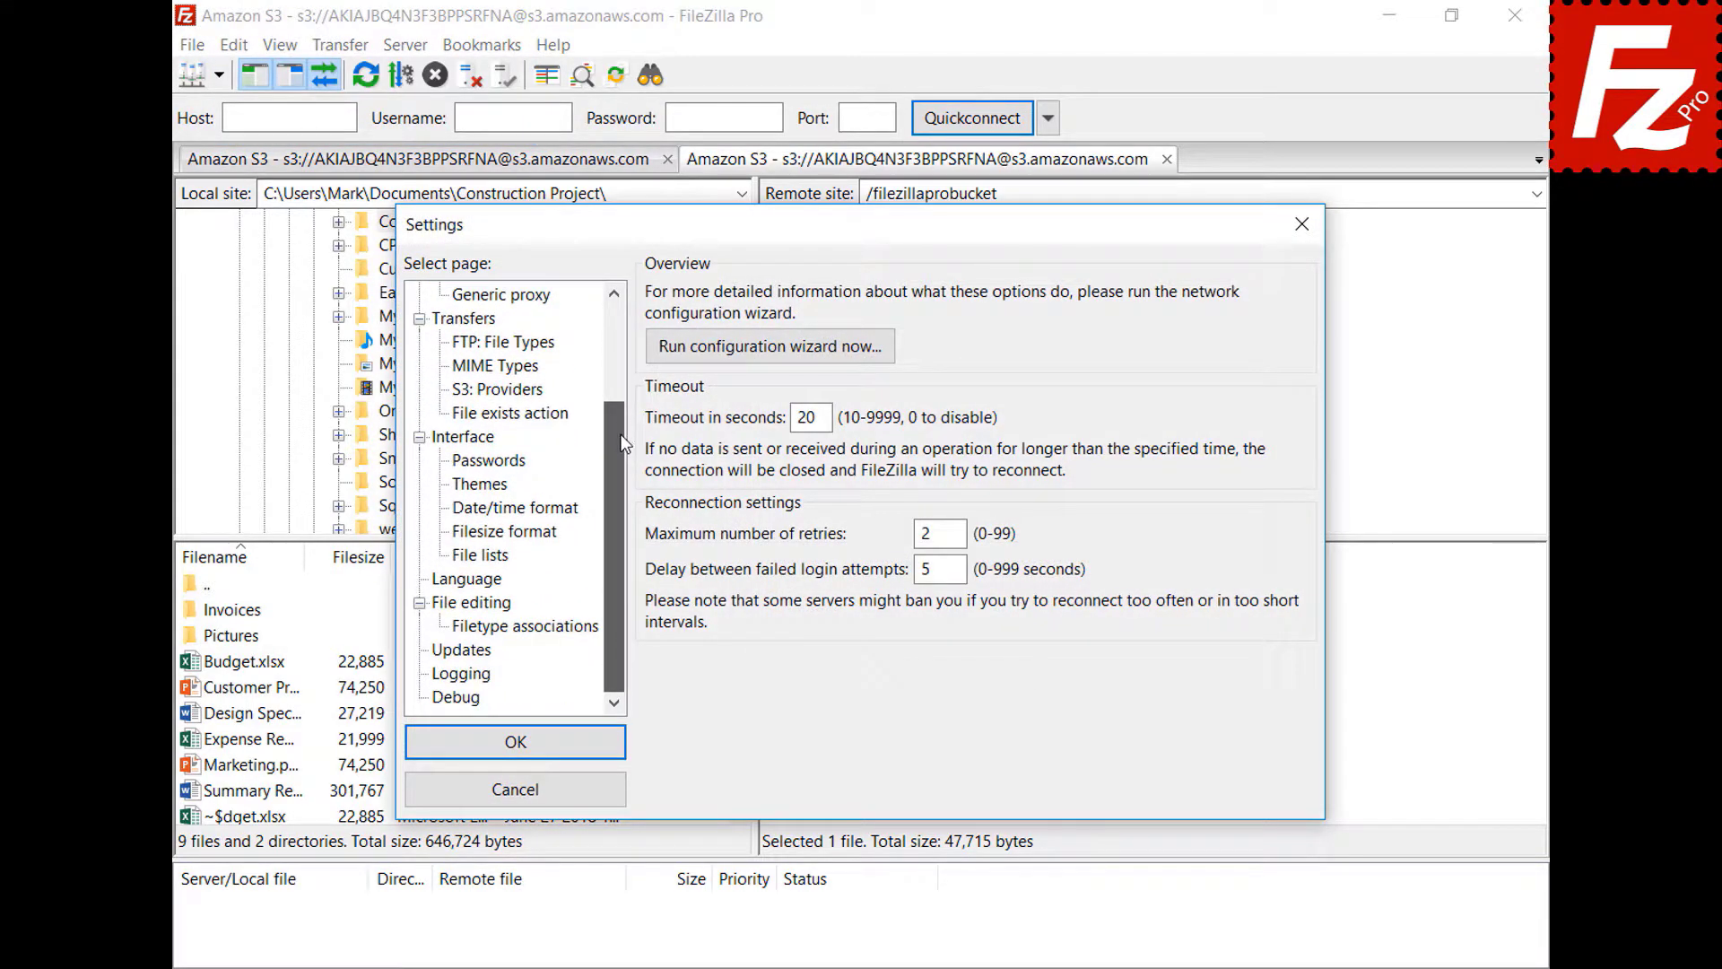
{"action": "left_click", "coordinate": [444, 606]}
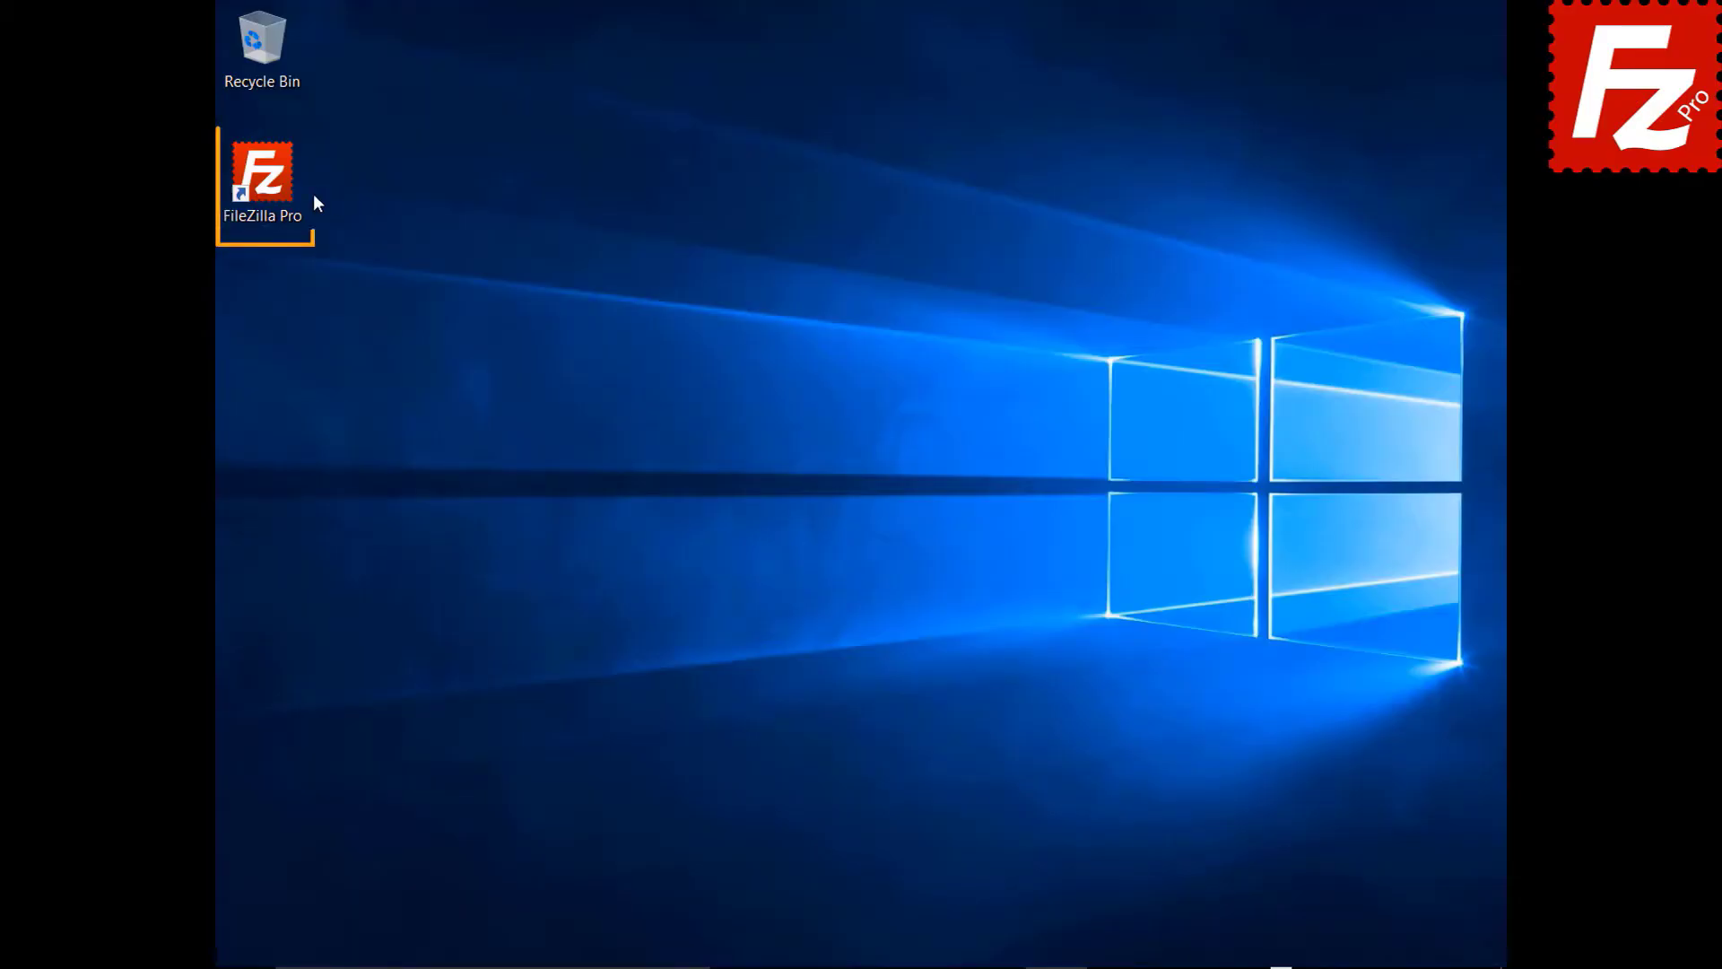
- Launch FileZilla Pro from the desktop and connect to the saved FTP site
{"action": "double_click", "coordinate": [273, 185]}
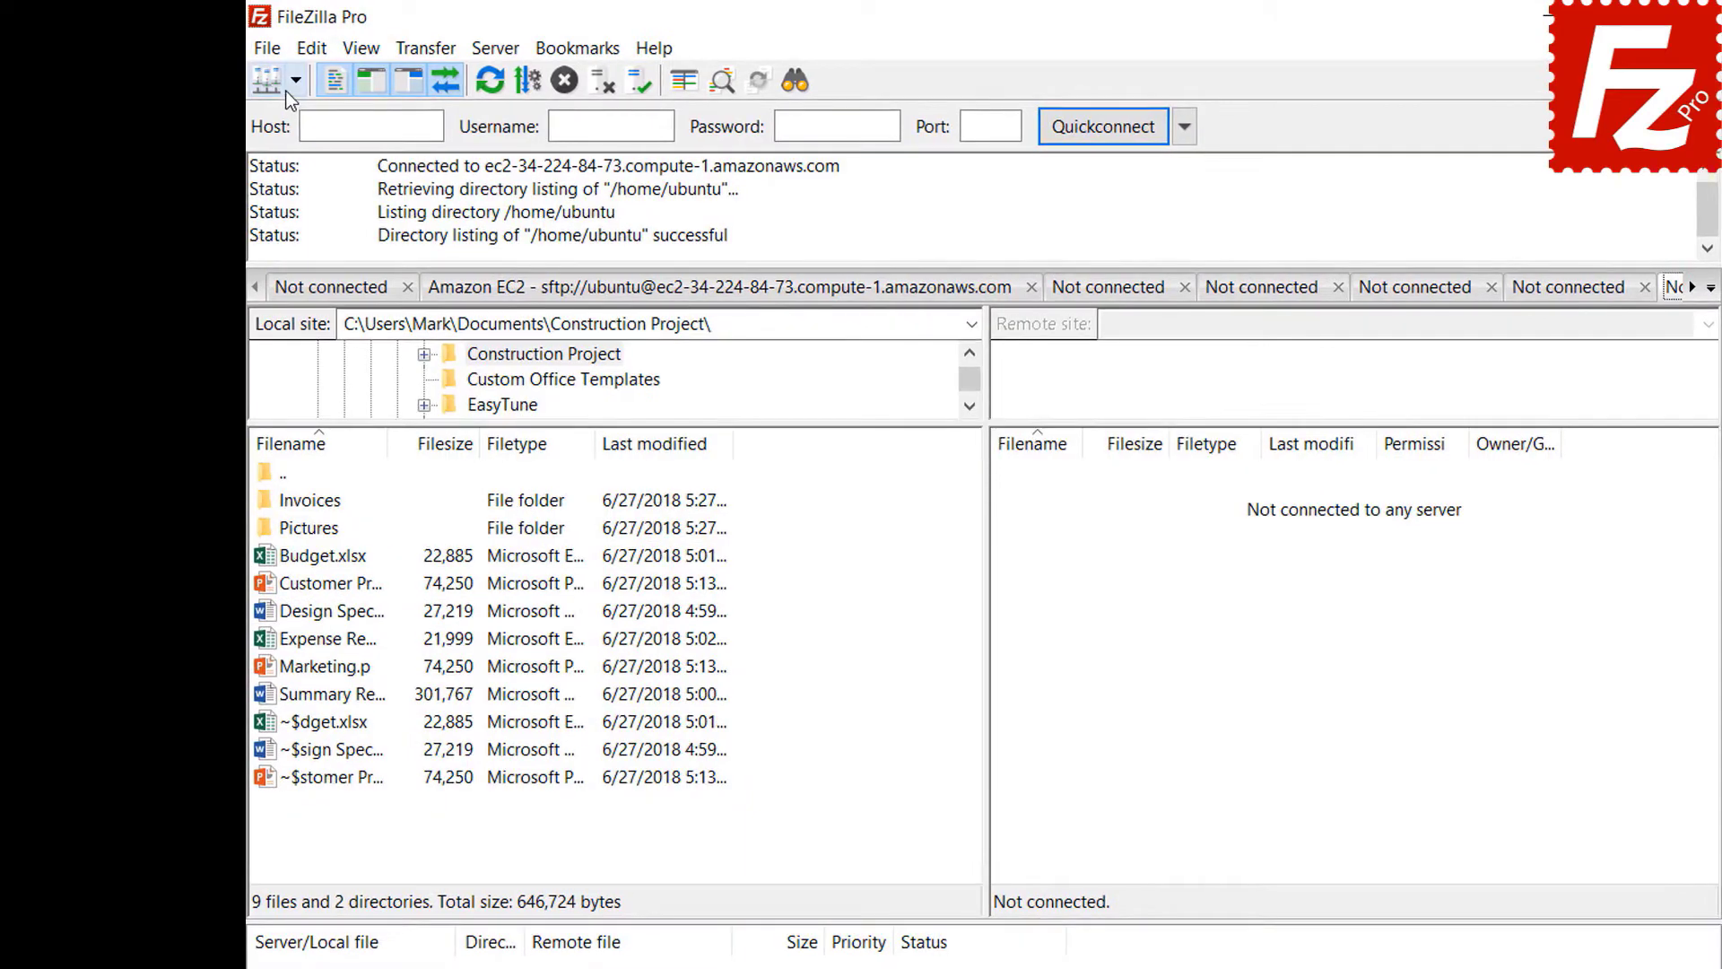
{"action": "left_click", "coordinate": [258, 71]}
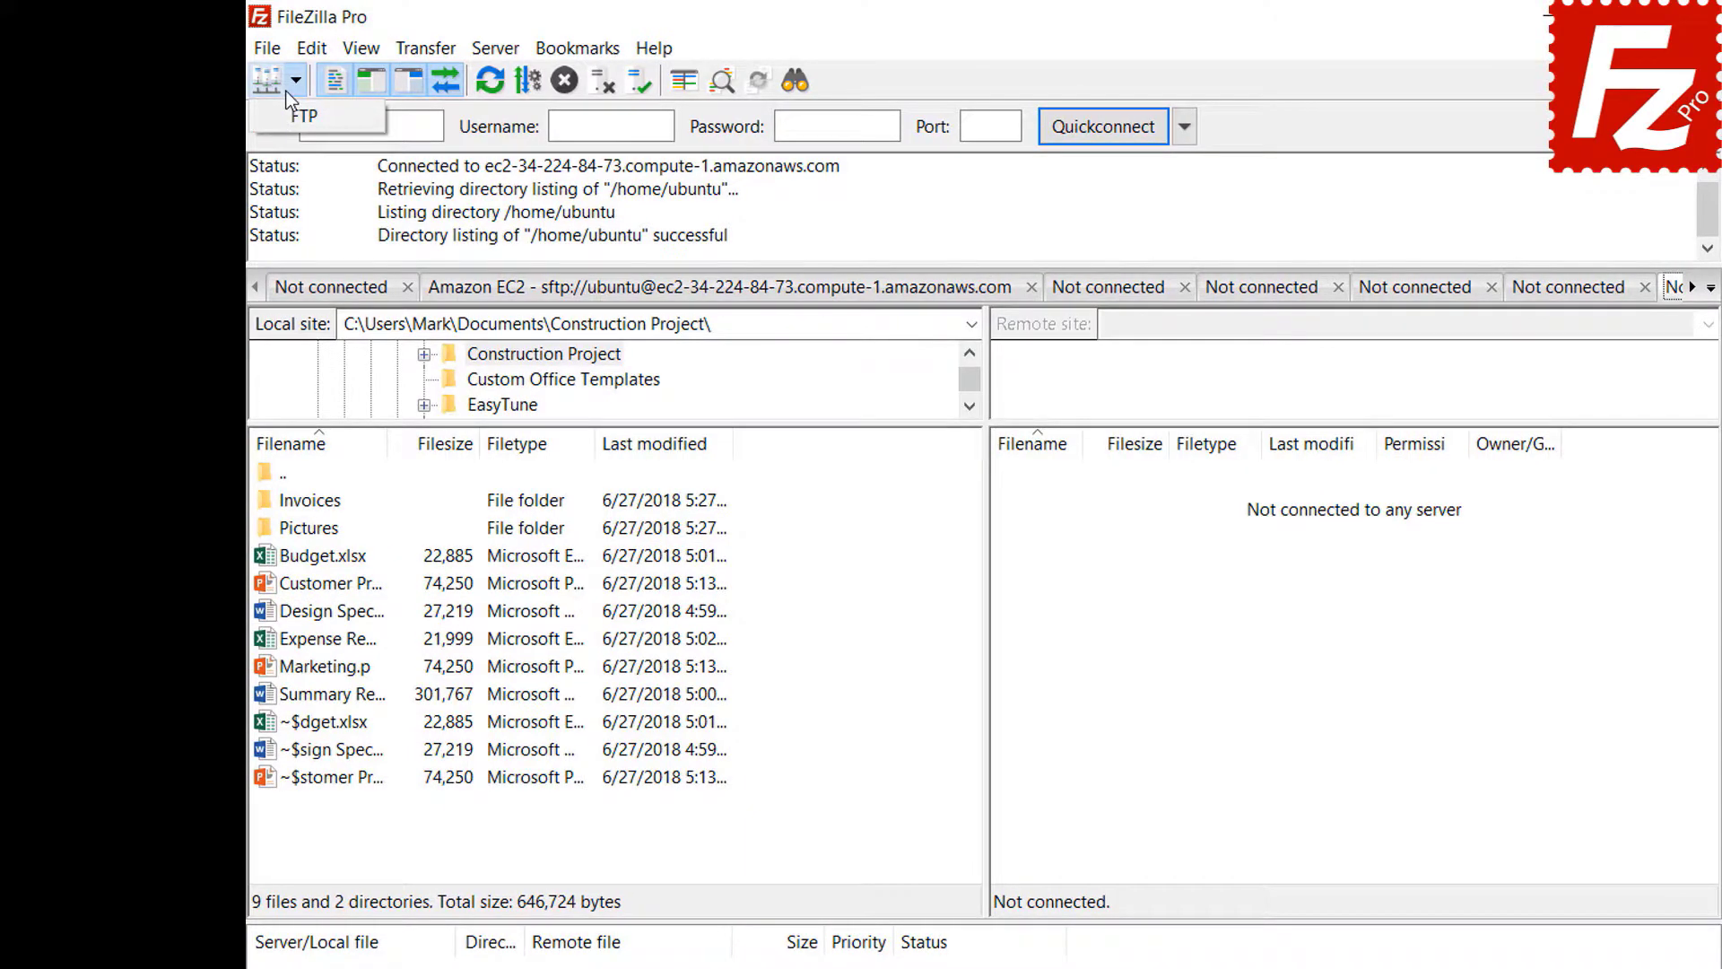
{"action": "left_click", "coordinate": [300, 115]}
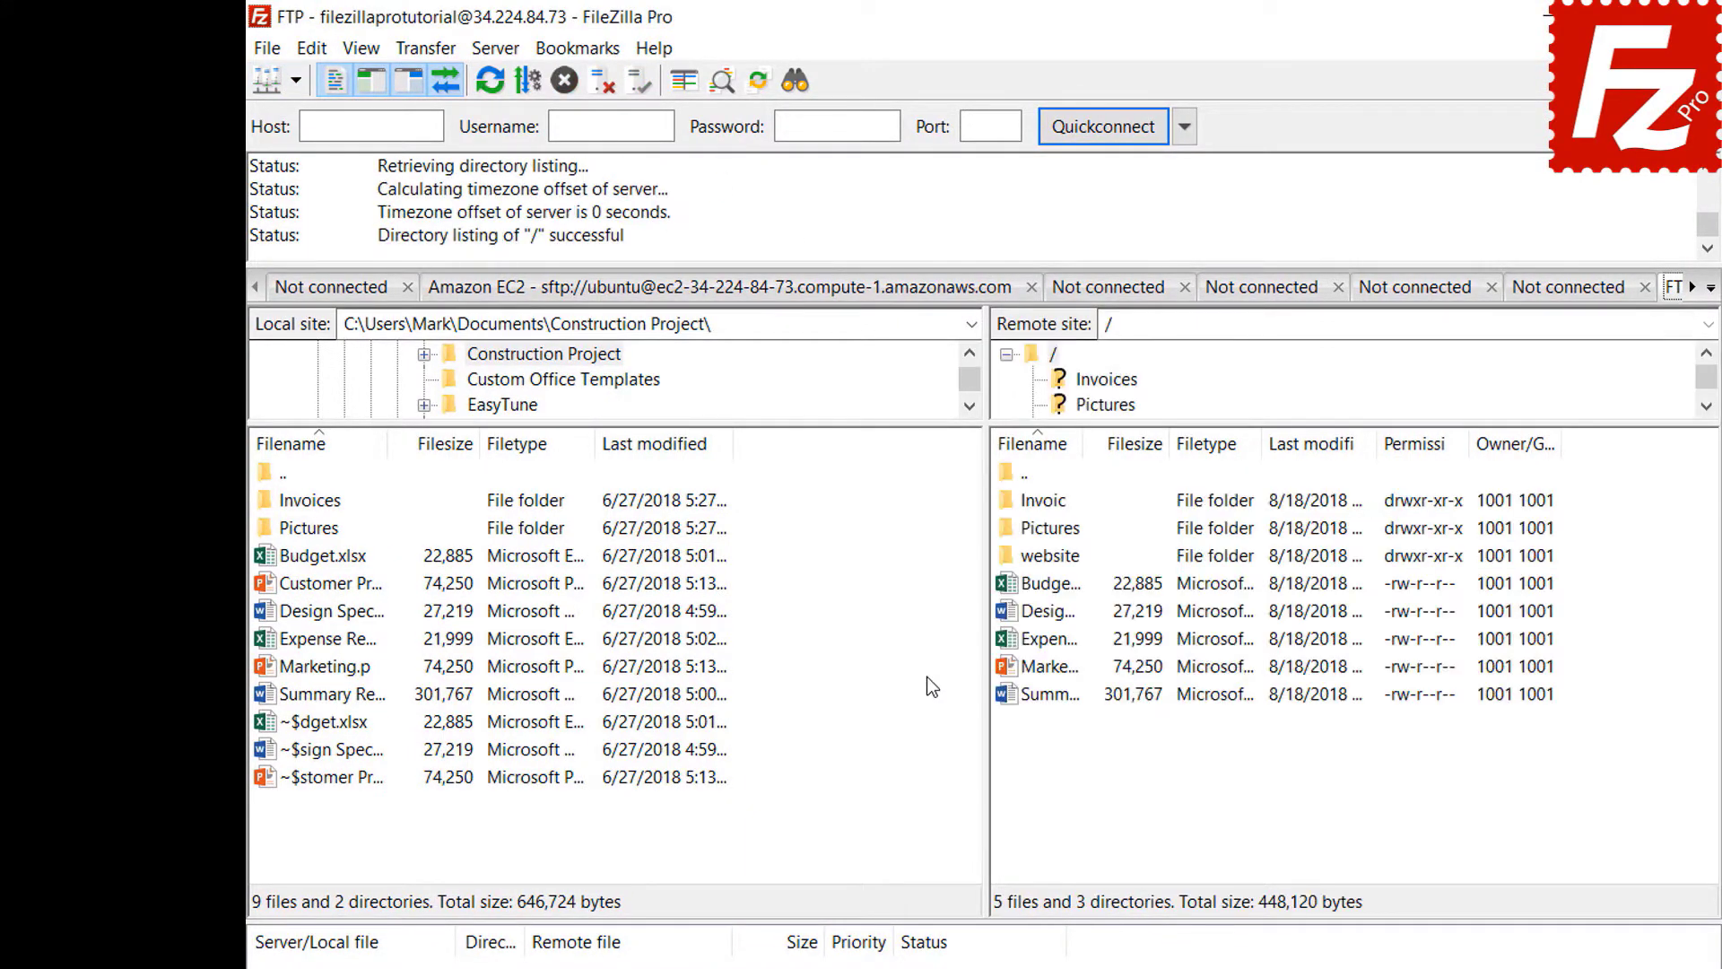
- Start a new site-specific bookmark named FTP-Pictures
{"action": "left_click", "coordinate": [583, 59]}
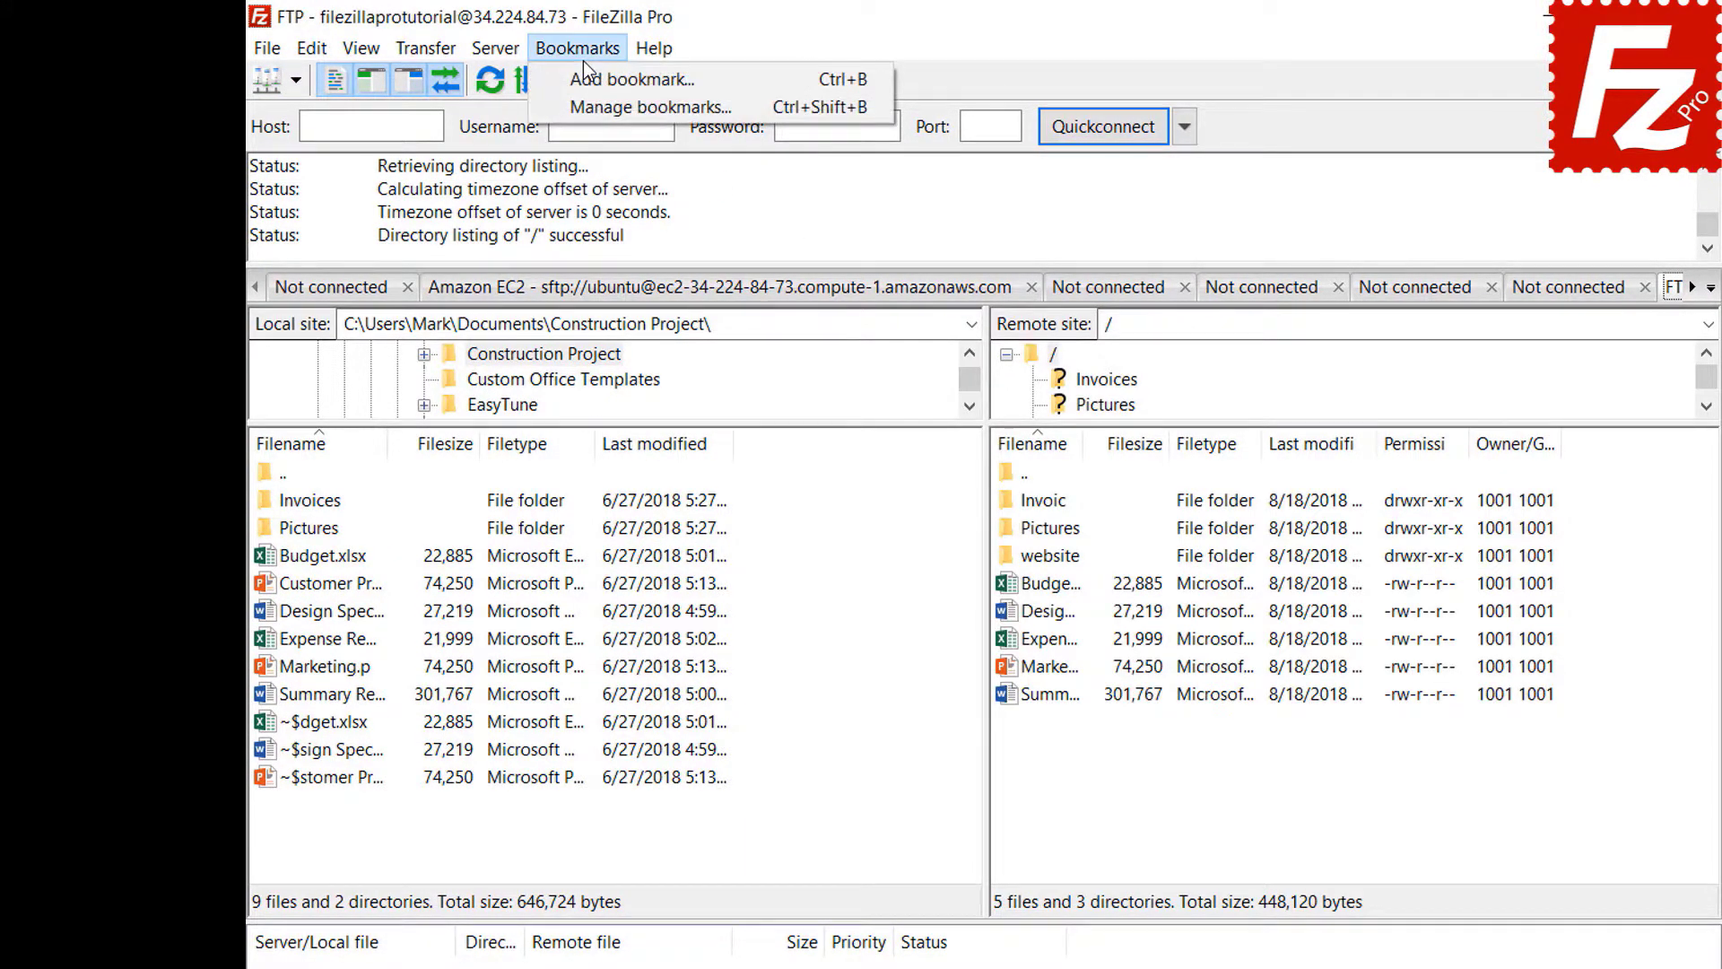
{"action": "left_click", "coordinate": [585, 83]}
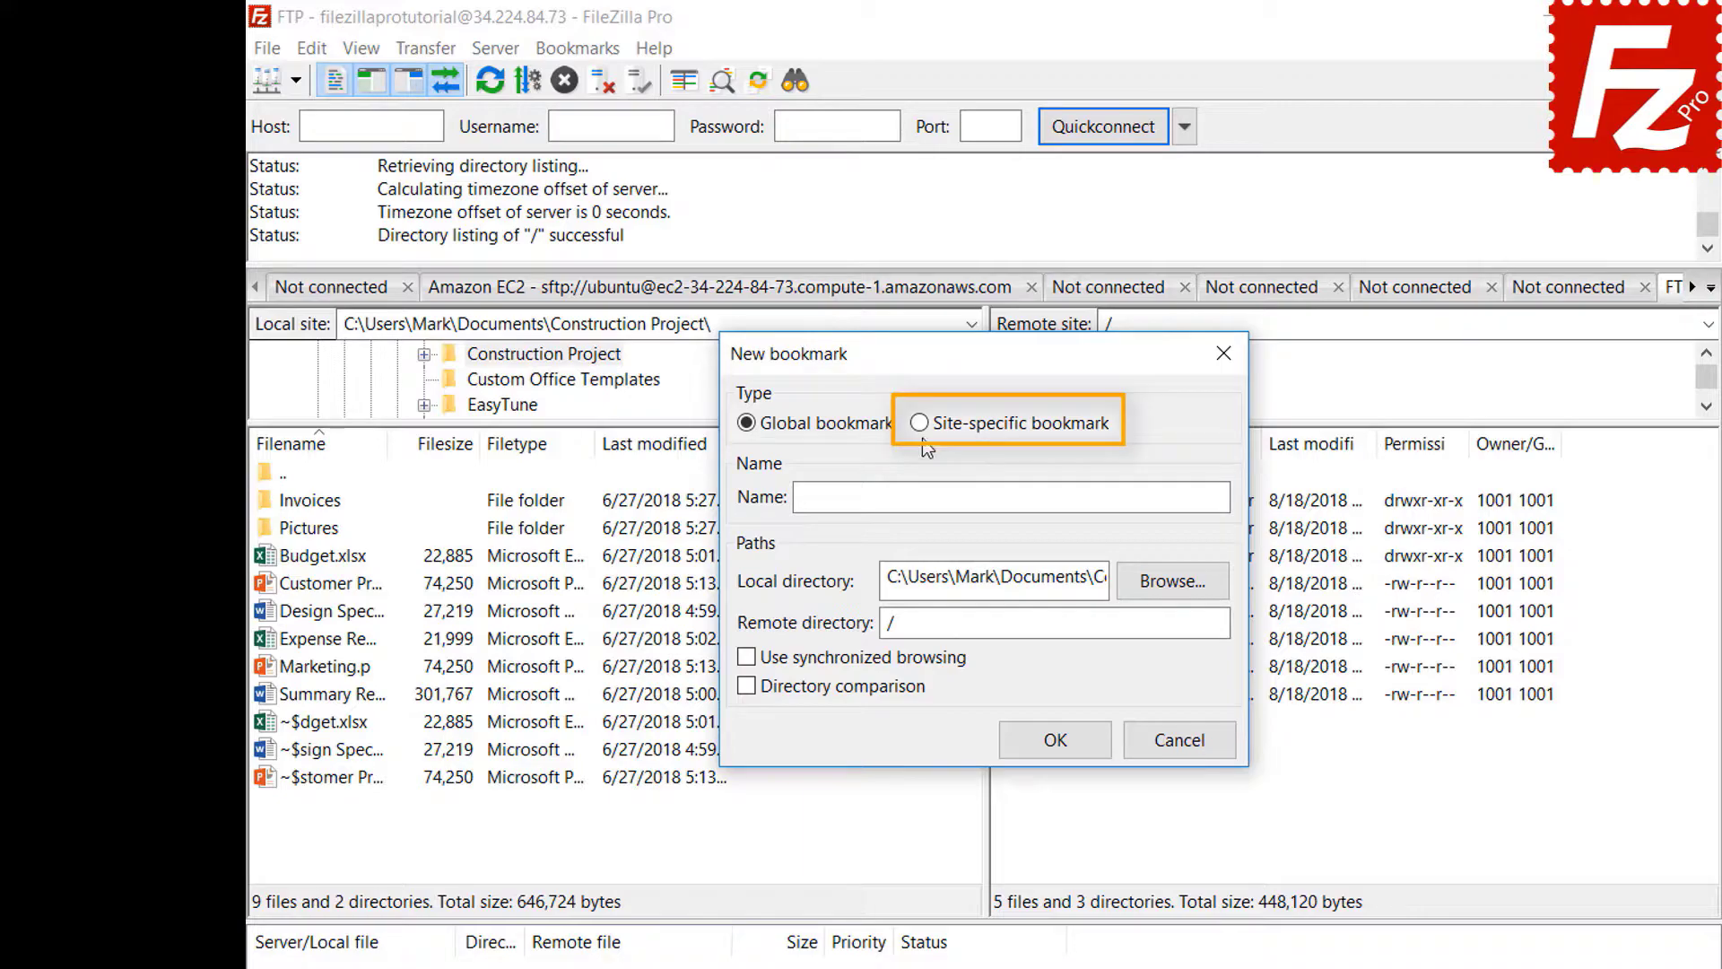
{"action": "left_click", "coordinate": [921, 425]}
{"action": "left_click", "coordinate": [921, 425]}
{"action": "left_click", "coordinate": [1140, 493]}
{"action": "type", "text": "FTP-Pictures"}
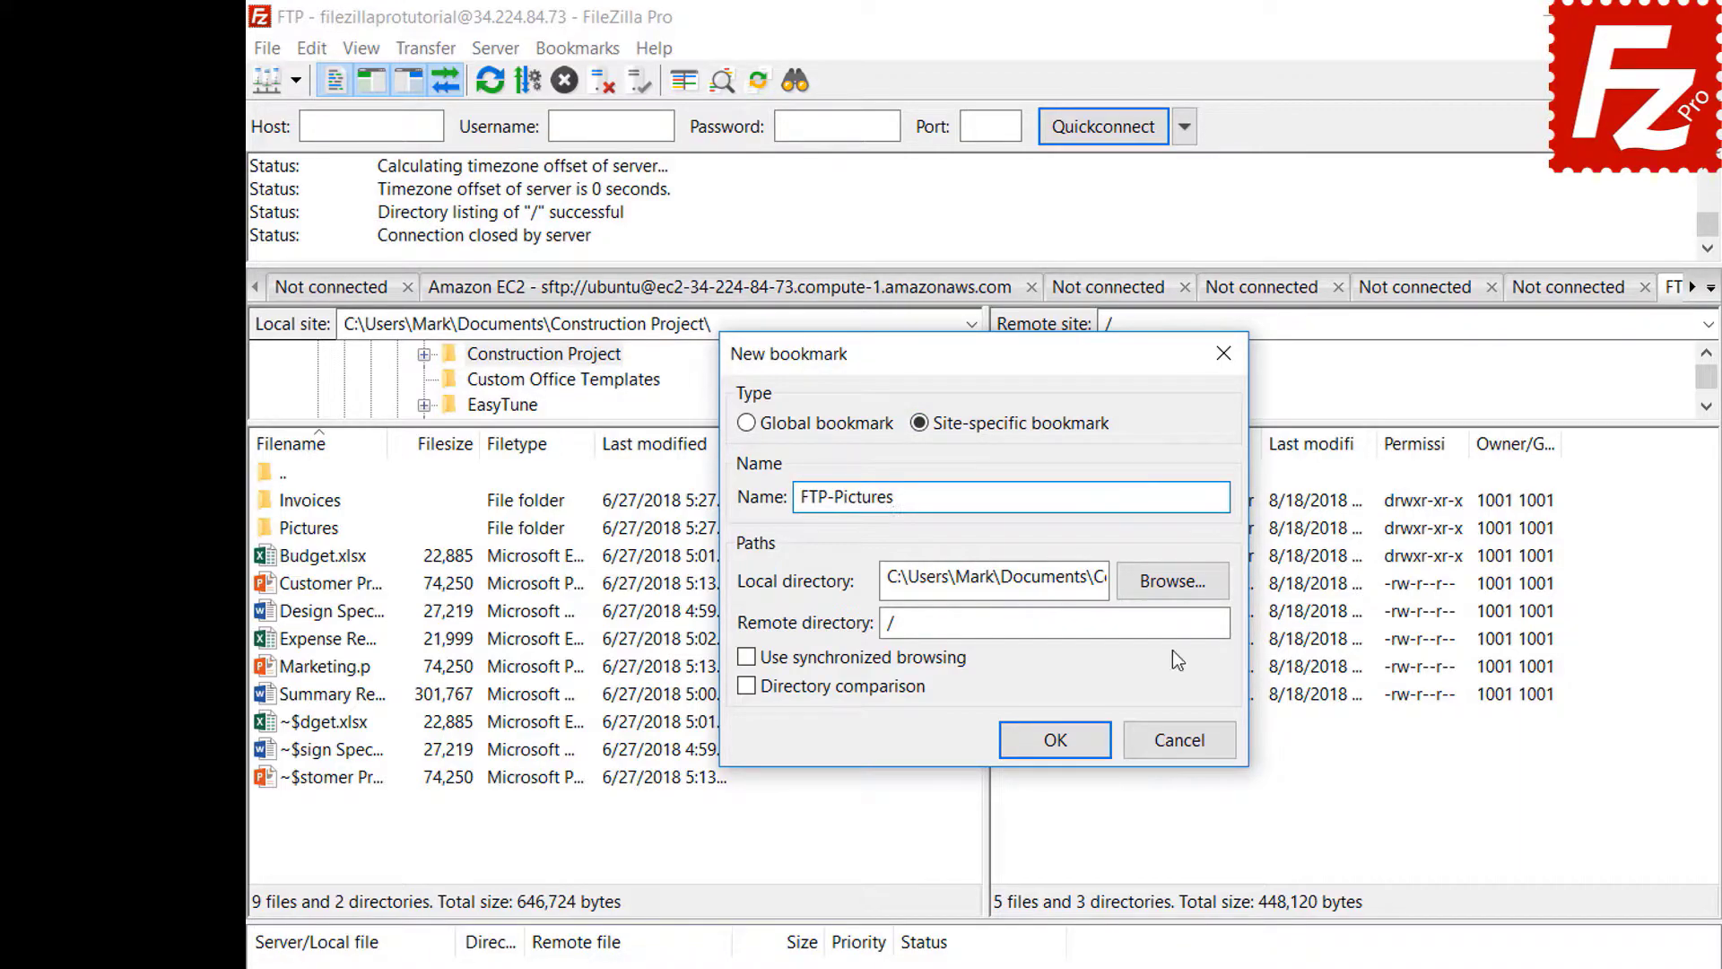
- Set the bookmark's local directory to Pictures and remote directory to /Pictures, then save it
{"action": "left_click", "coordinate": [1175, 583]}
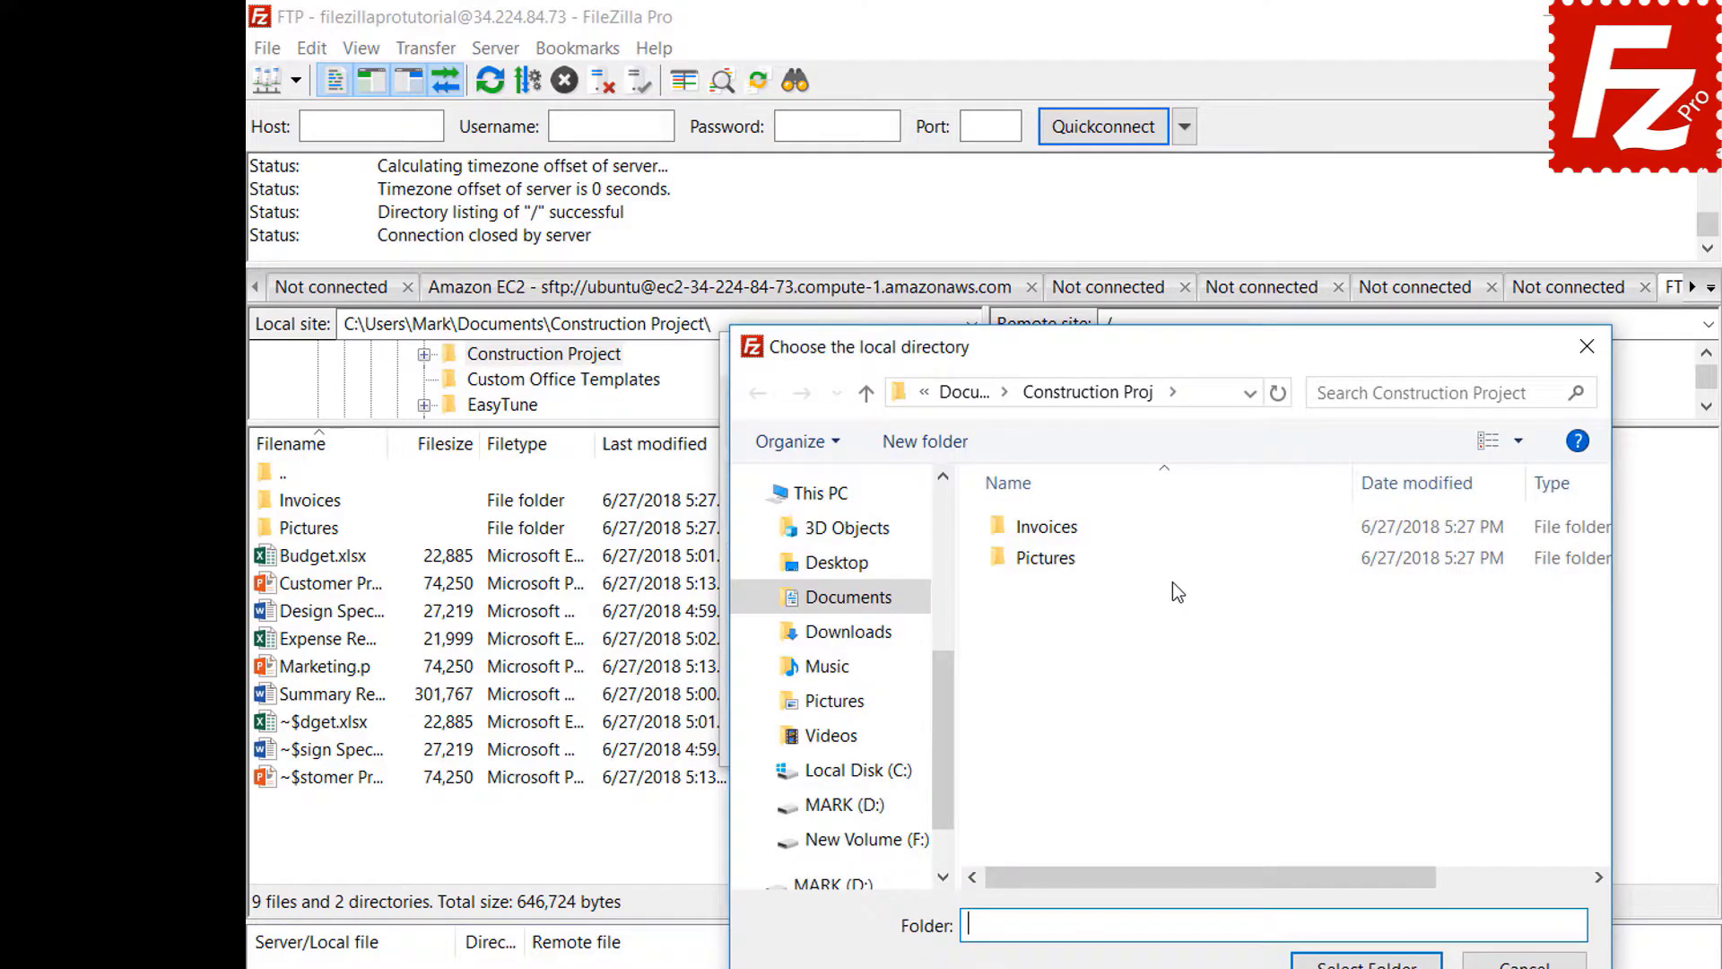
{"action": "double_click", "coordinate": [1051, 562]}
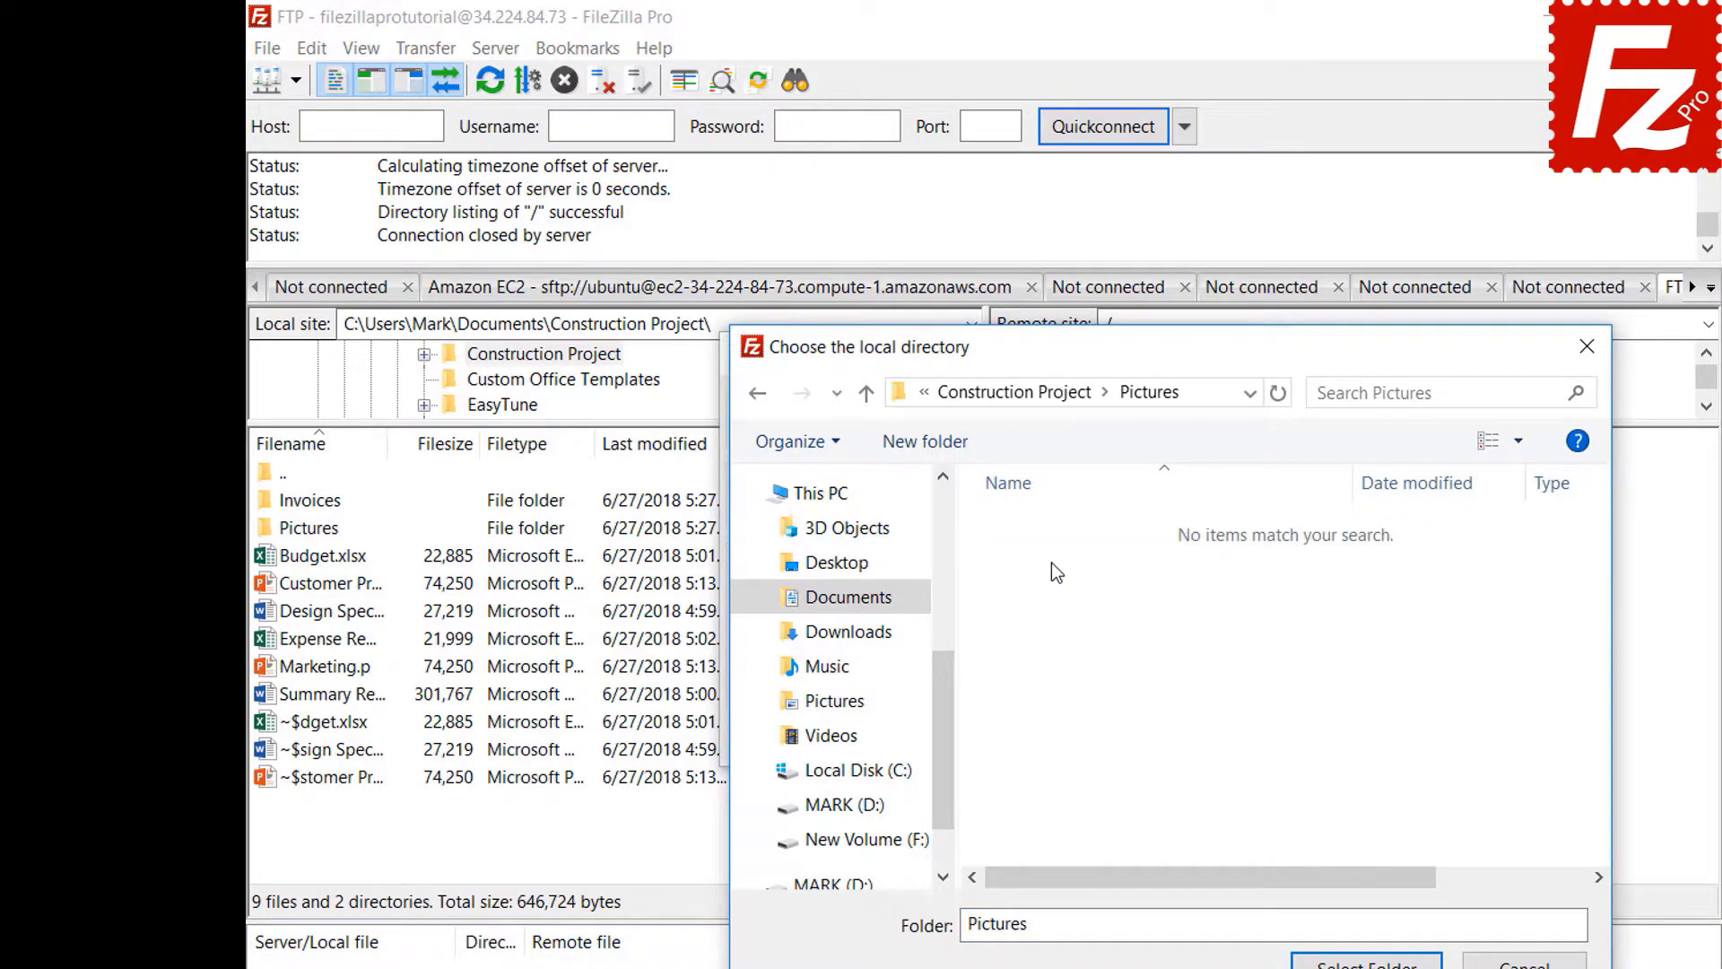
{"action": "left_click", "coordinate": [1366, 962]}
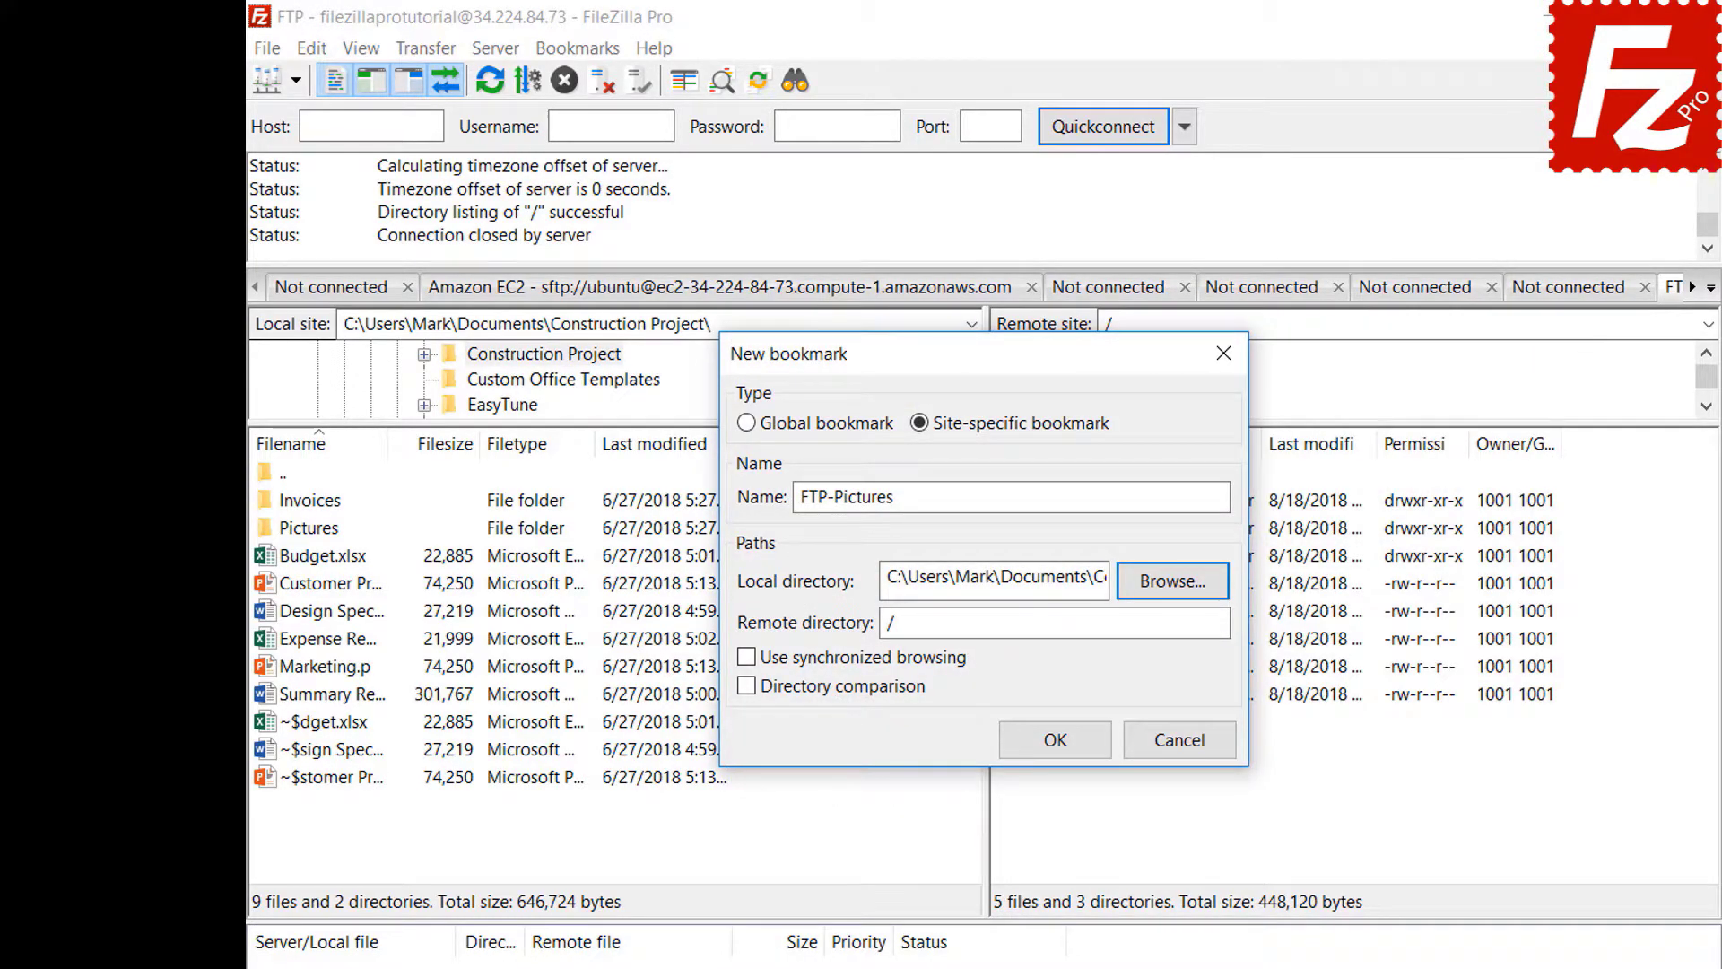
{"action": "left_click", "coordinate": [1176, 625]}
{"action": "type", "text": "Pi"}
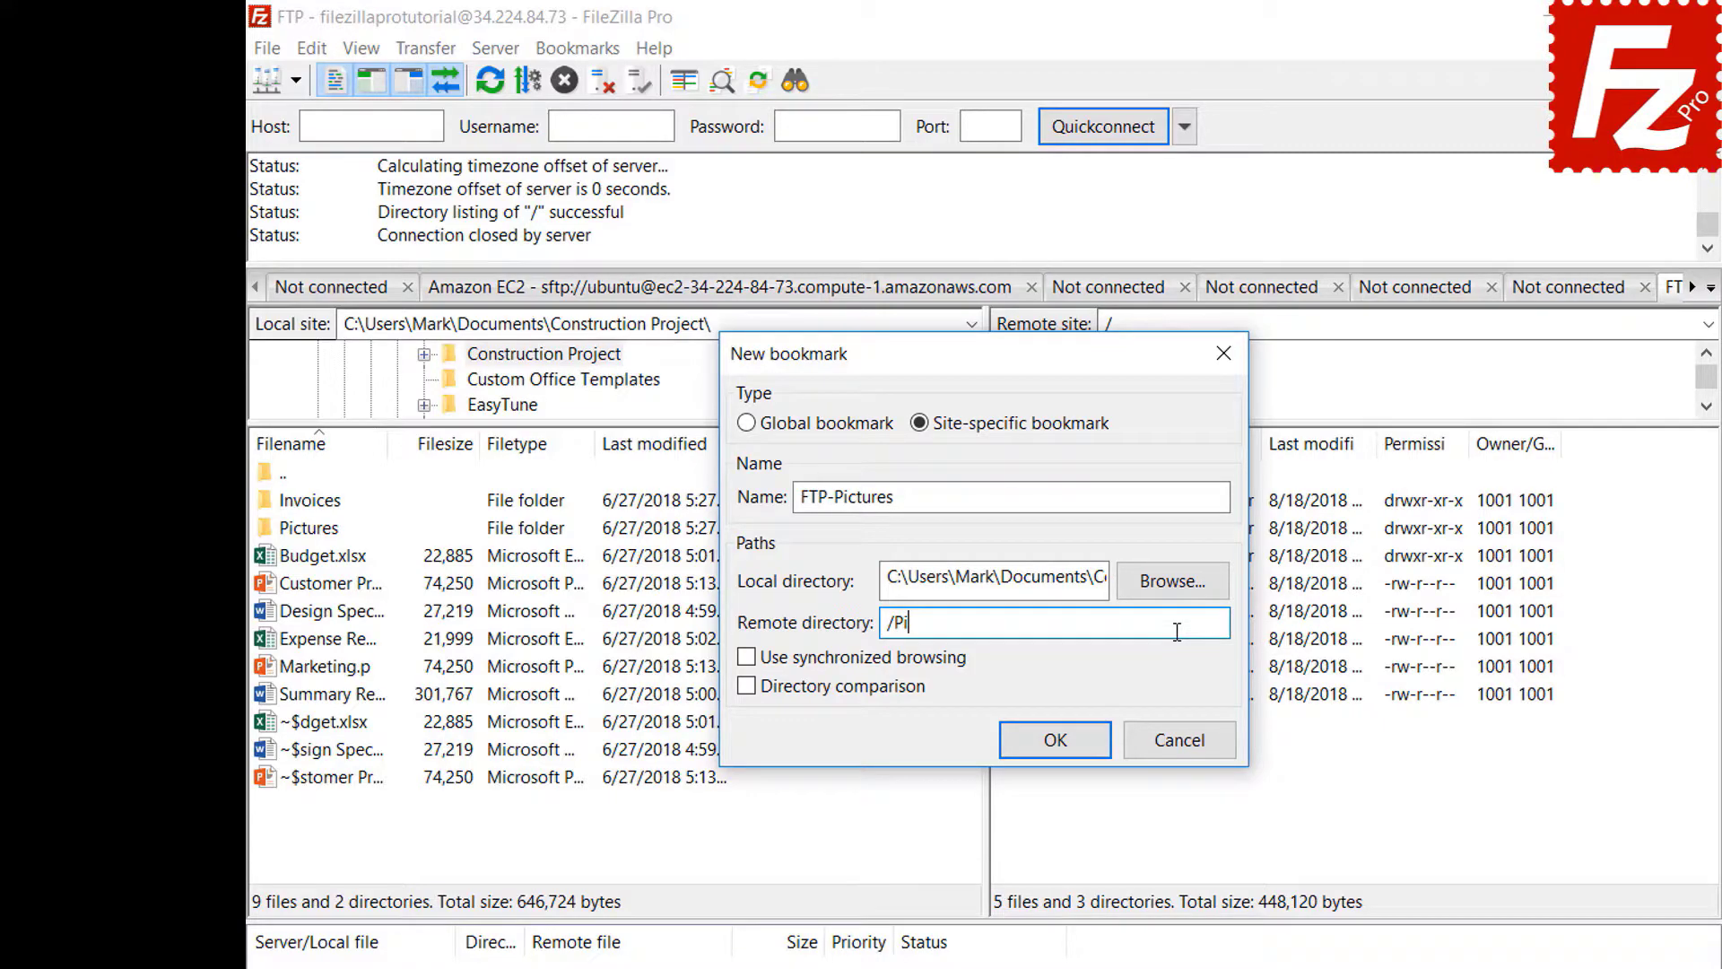
{"action": "type", "text": "ctures"}
{"action": "left_click", "coordinate": [1070, 751]}
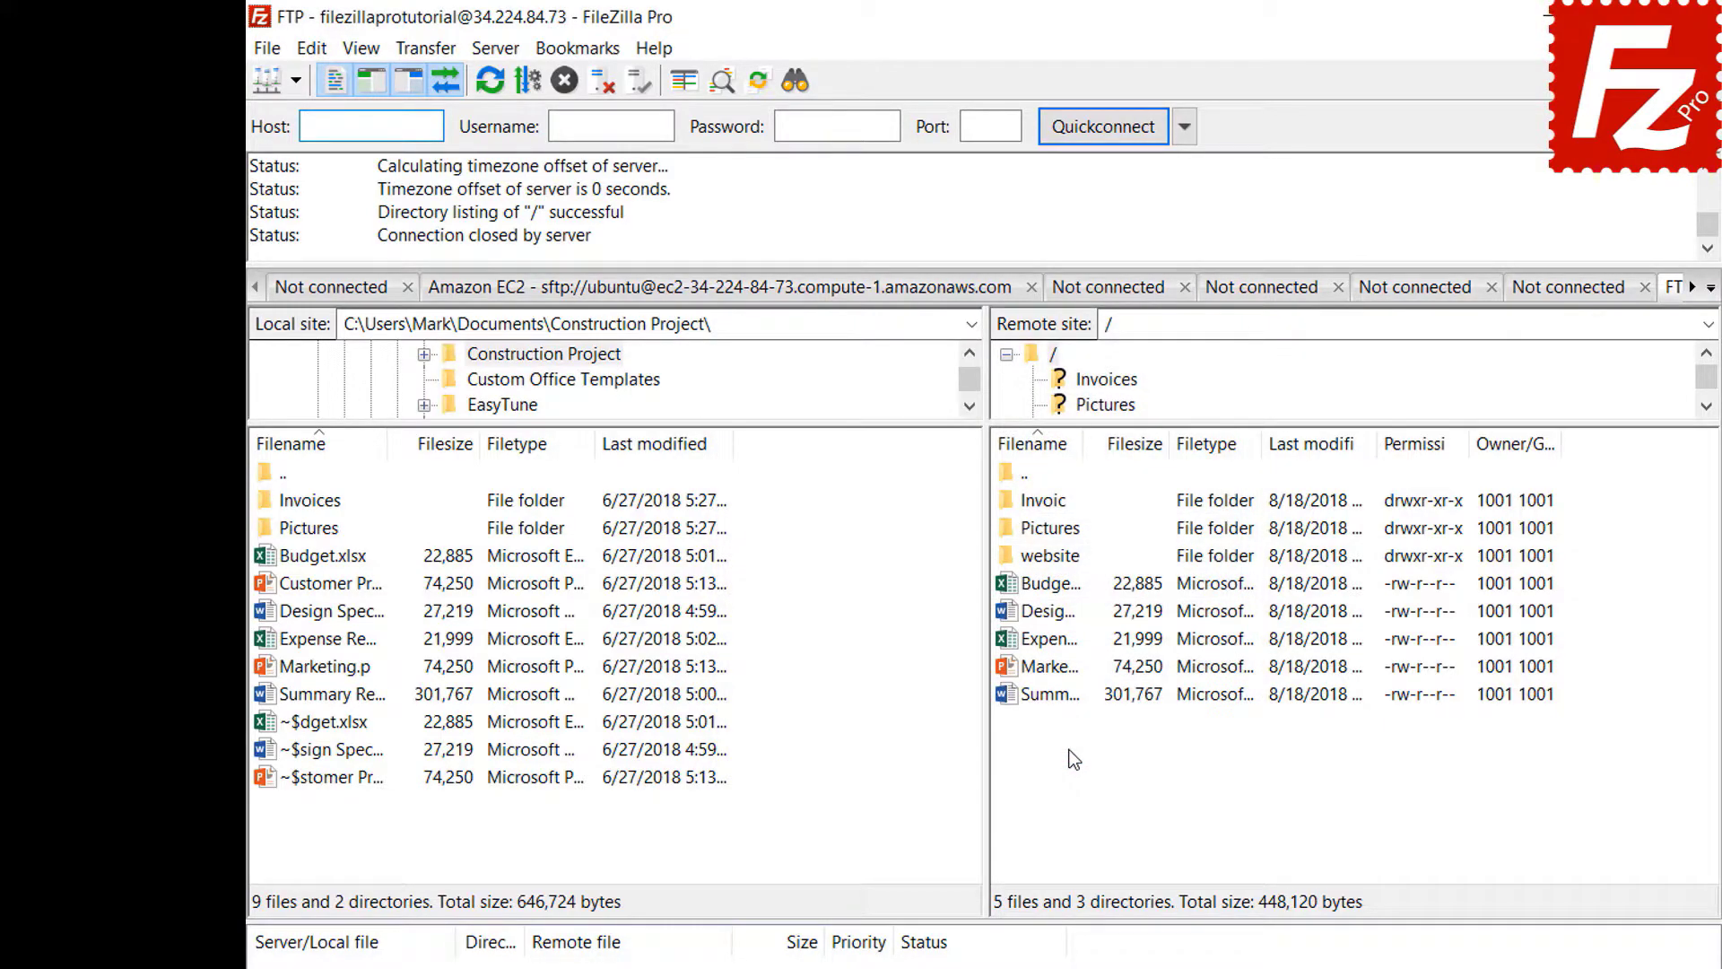
- Jump to the FTP-Pictures bookmark, then disconnect from the server
{"action": "left_click", "coordinate": [579, 50]}
{"action": "left_click", "coordinate": [582, 142]}
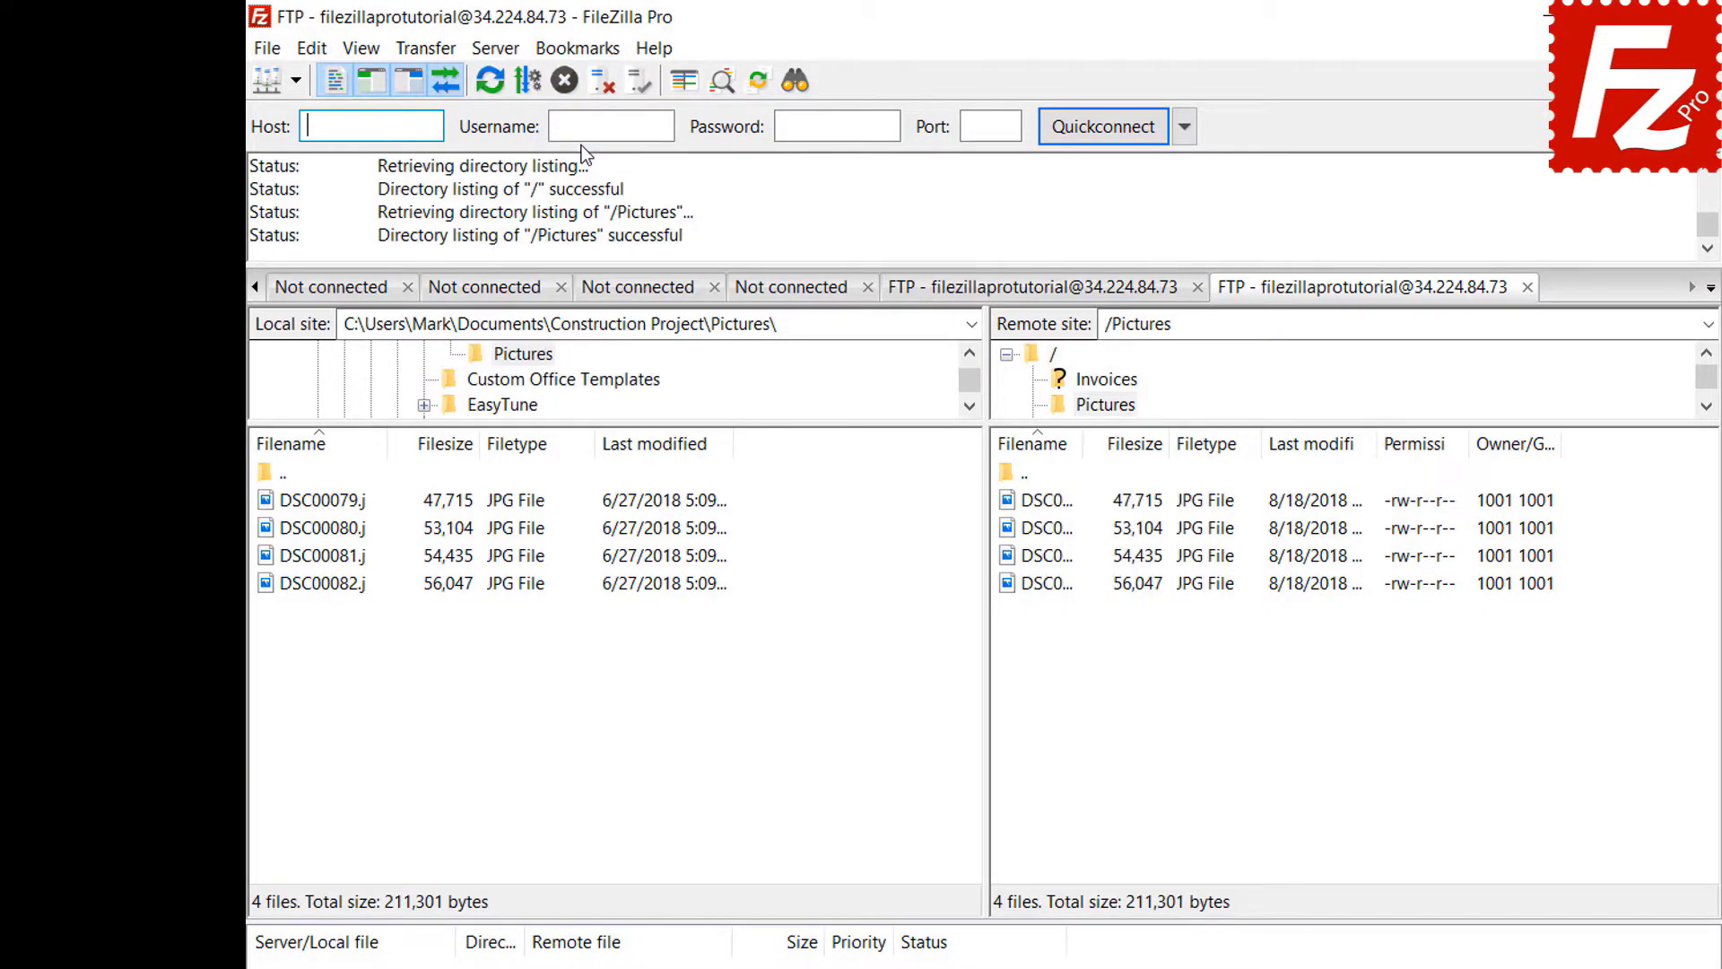
{"action": "left_click", "coordinate": [600, 85]}
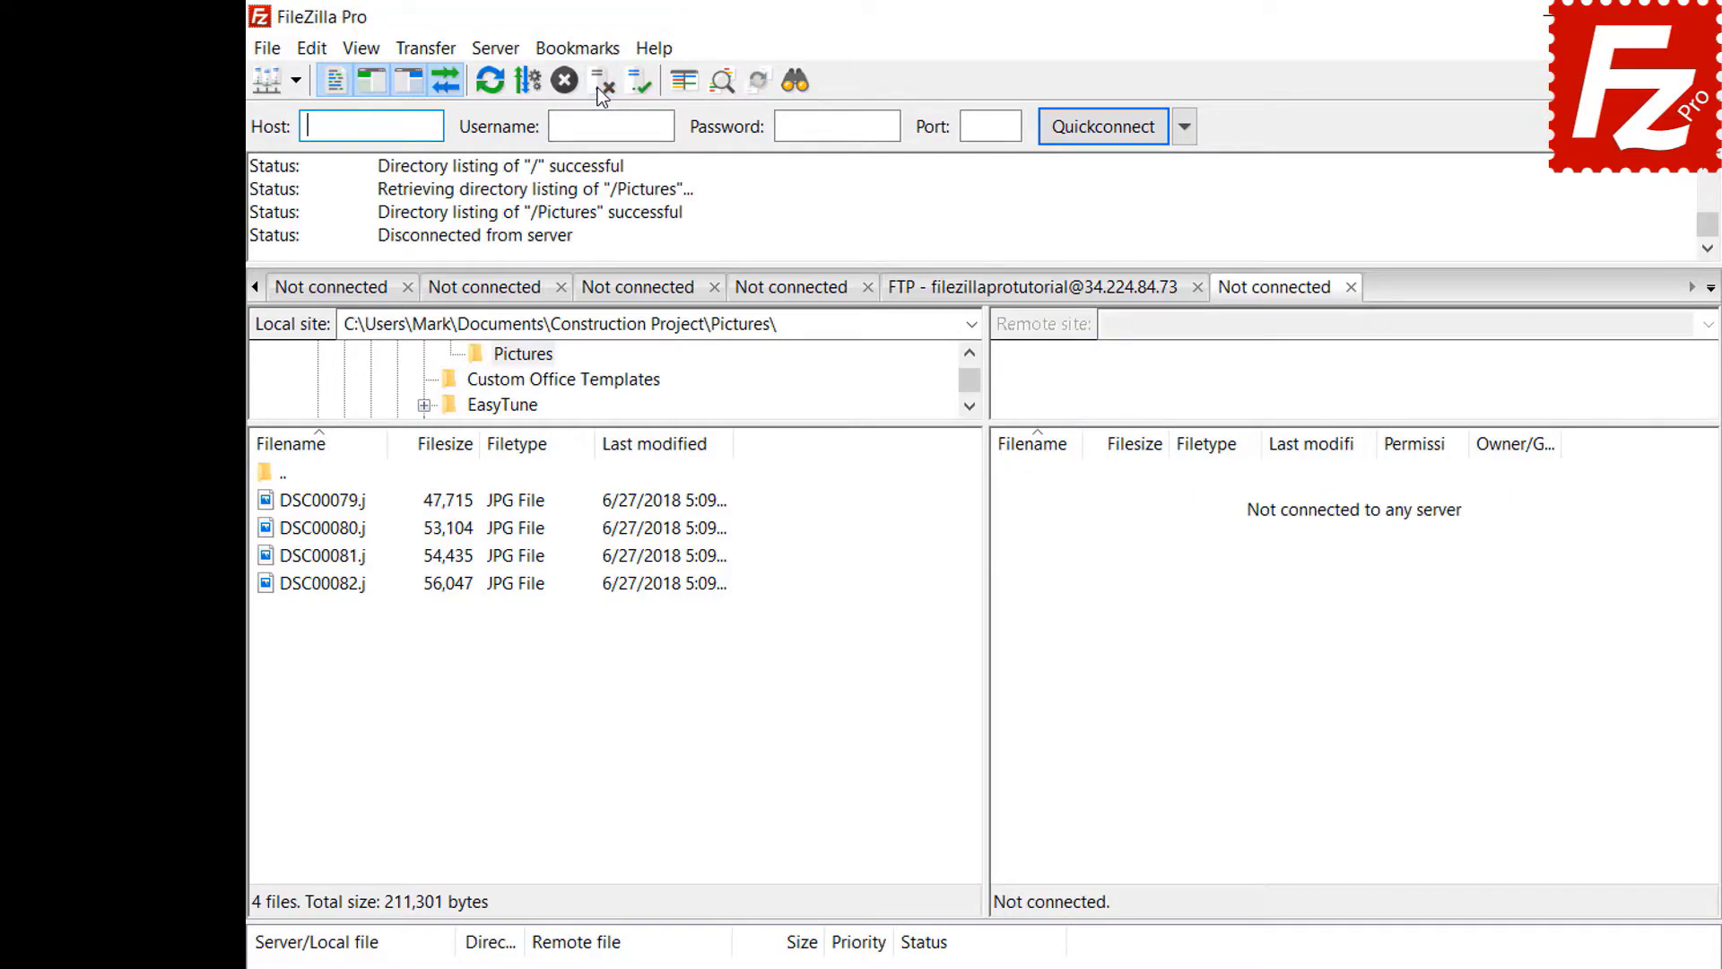
- Reconnect through the FTP-Pictures entry under FTP in the Site Manager
{"action": "left_click", "coordinate": [267, 50]}
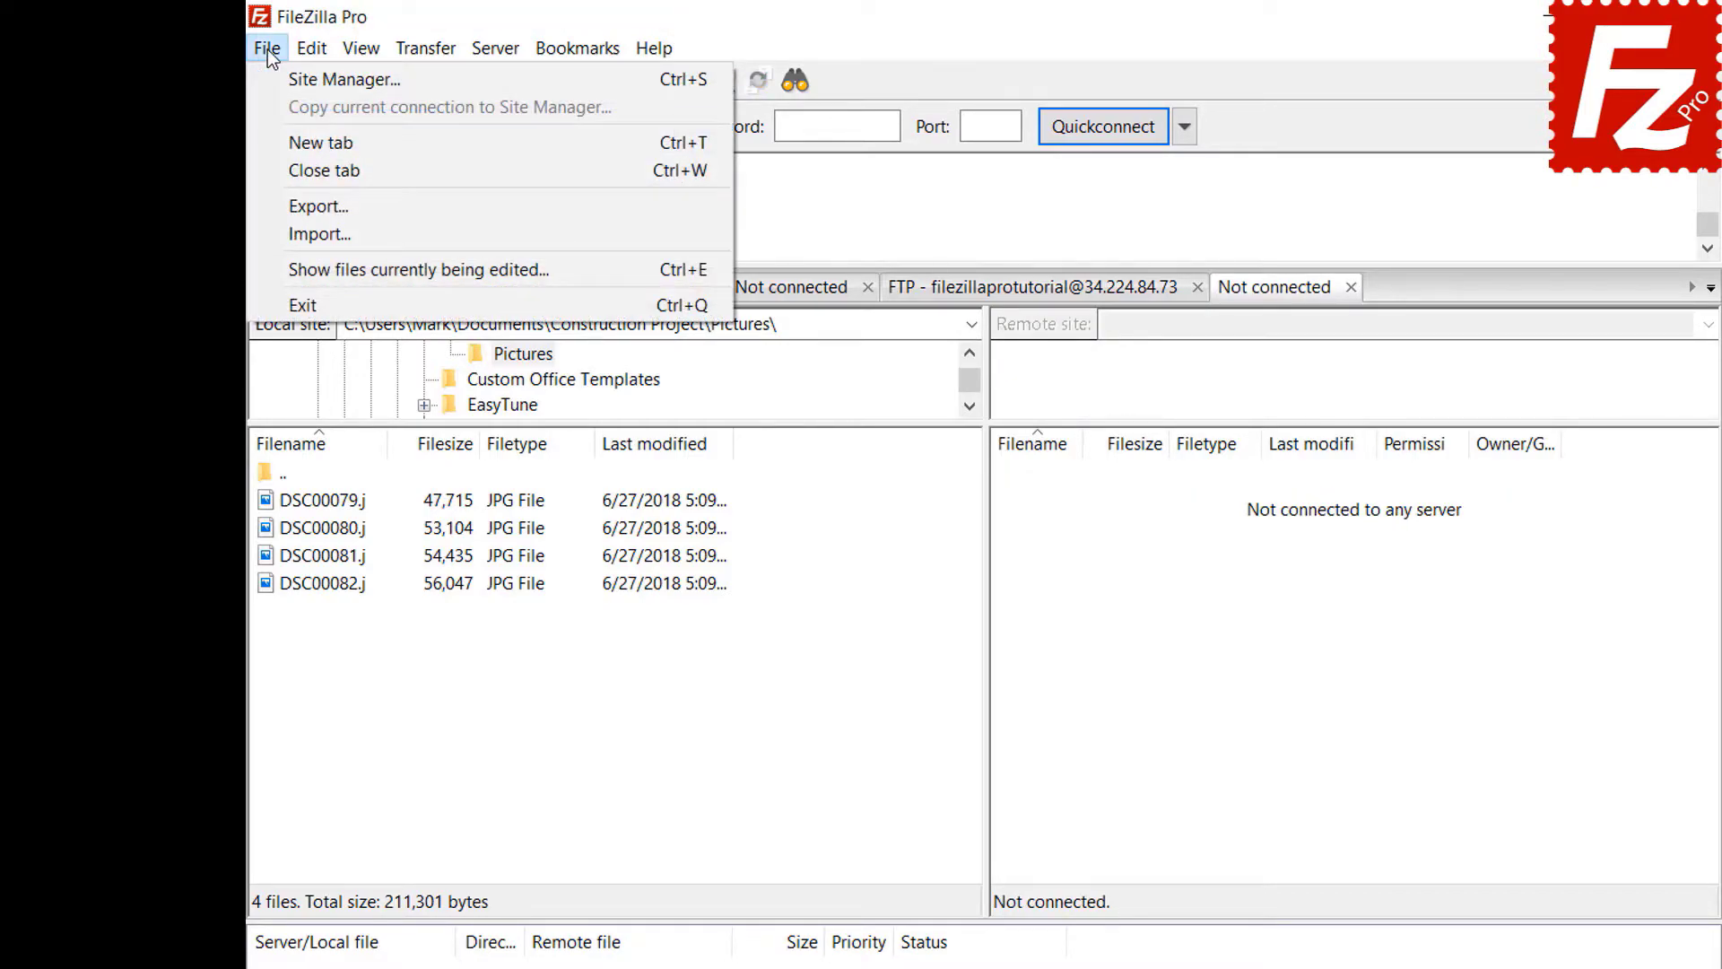
{"action": "left_click", "coordinate": [284, 82]}
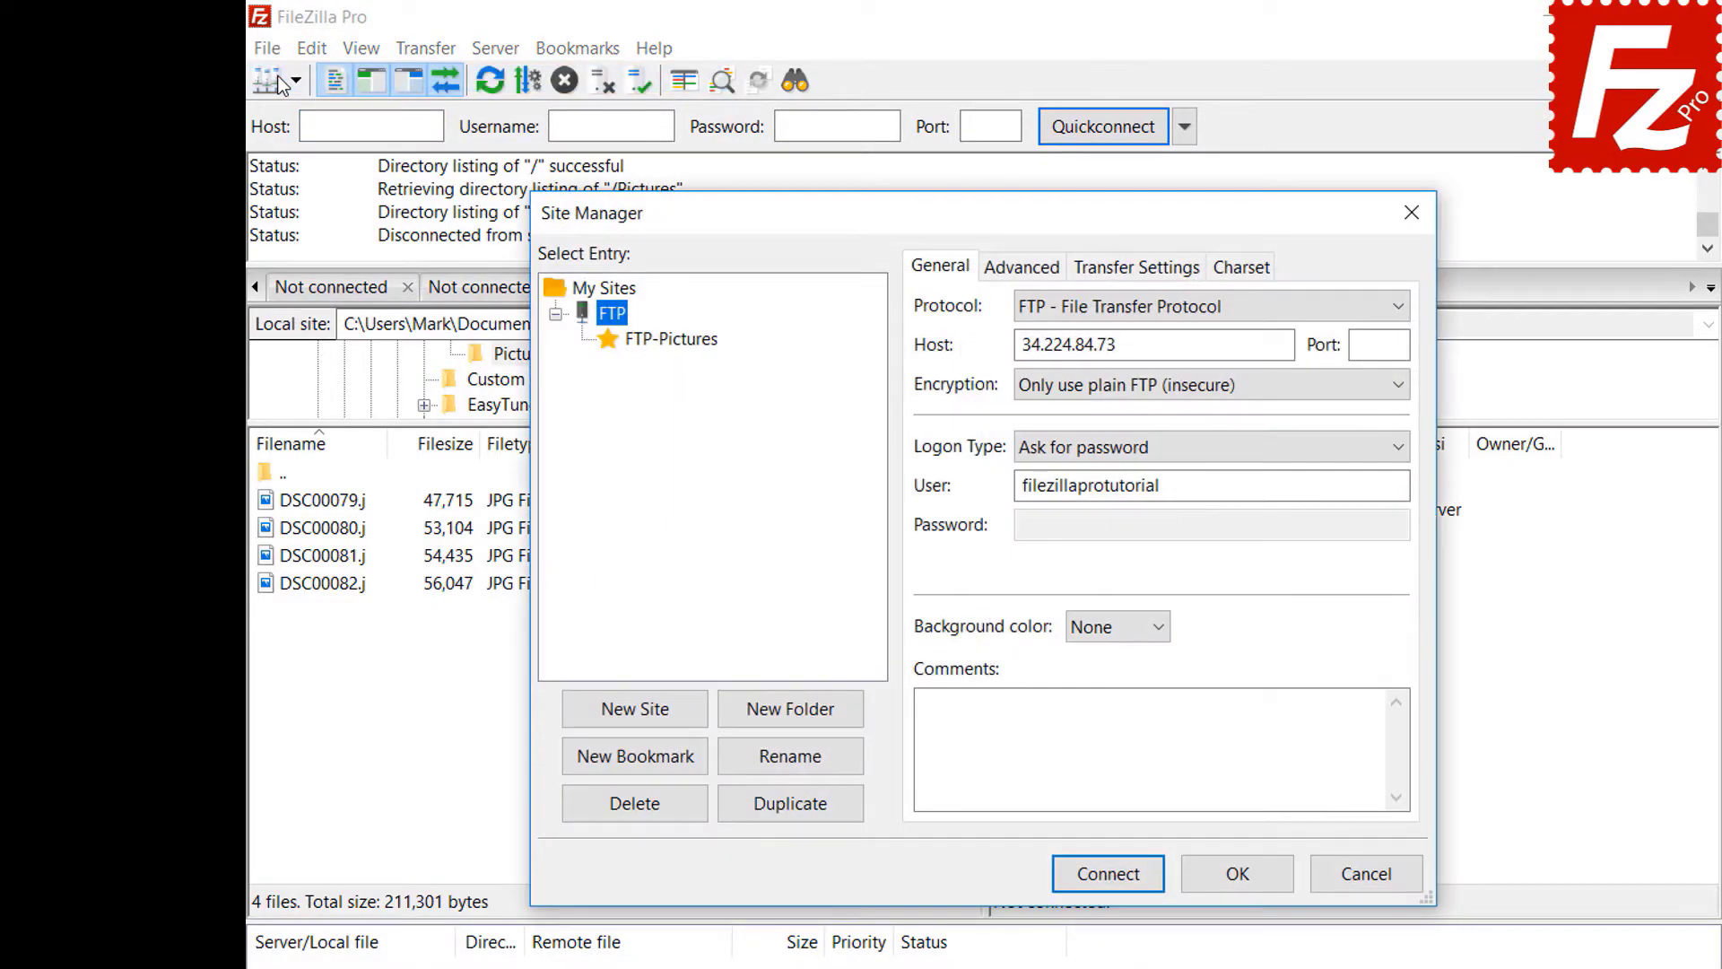
{"action": "left_click", "coordinate": [679, 348]}
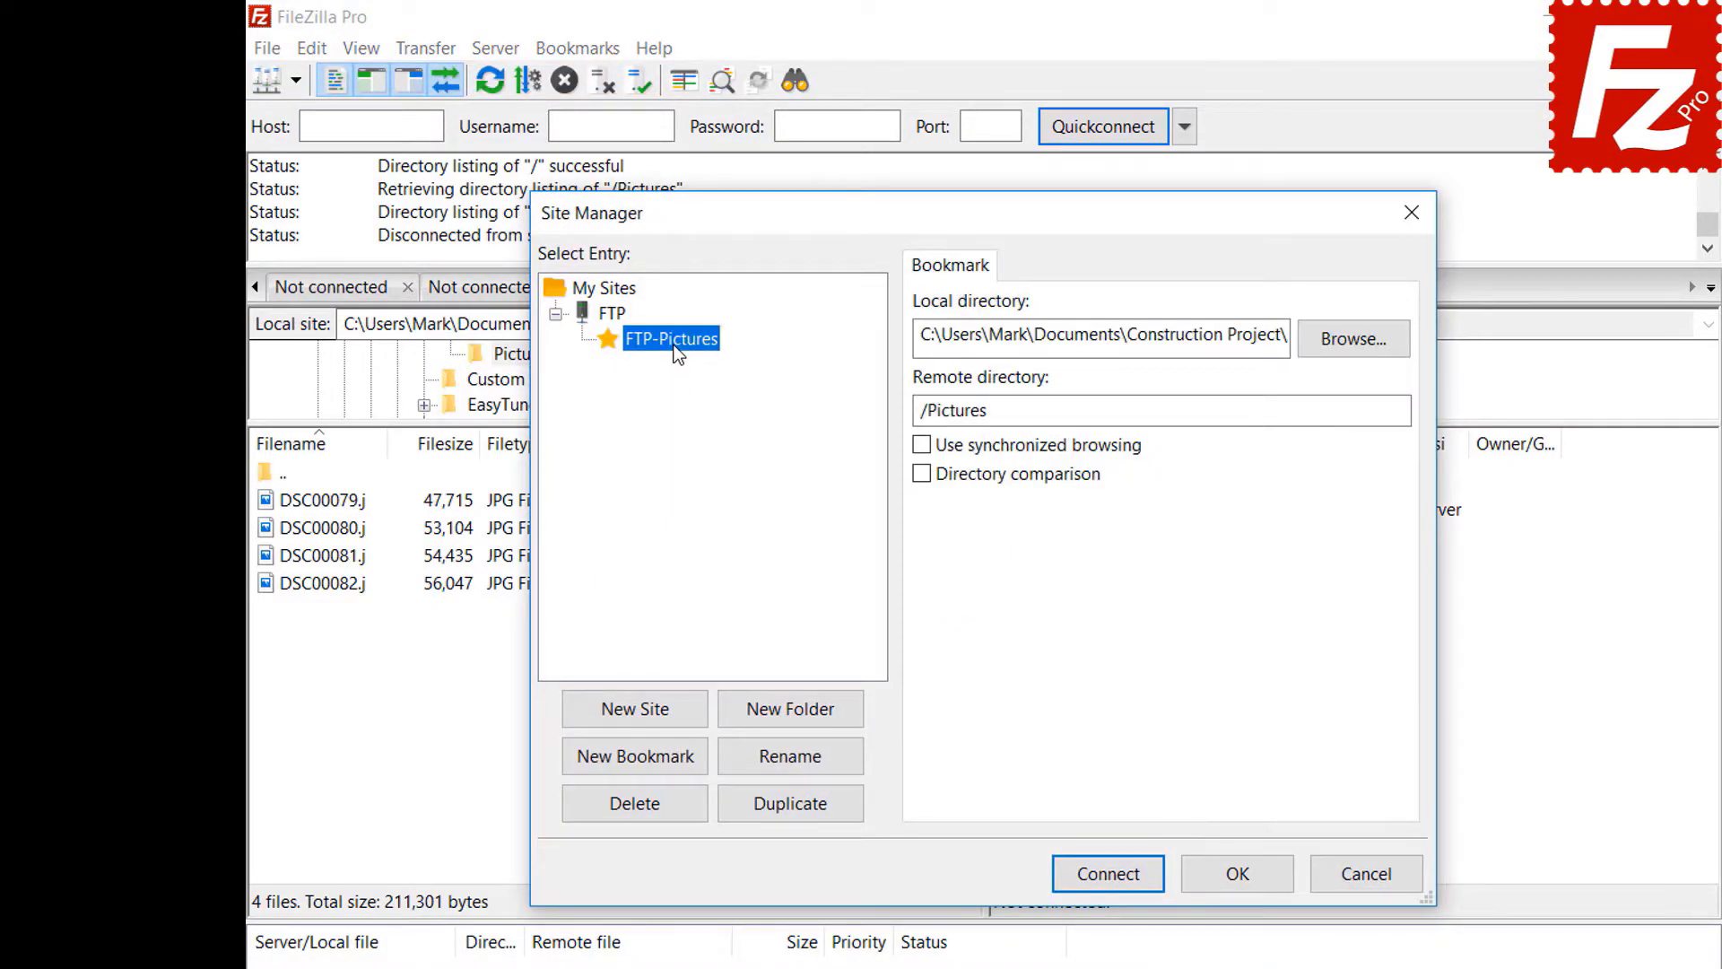
{"action": "left_click", "coordinate": [1121, 877]}
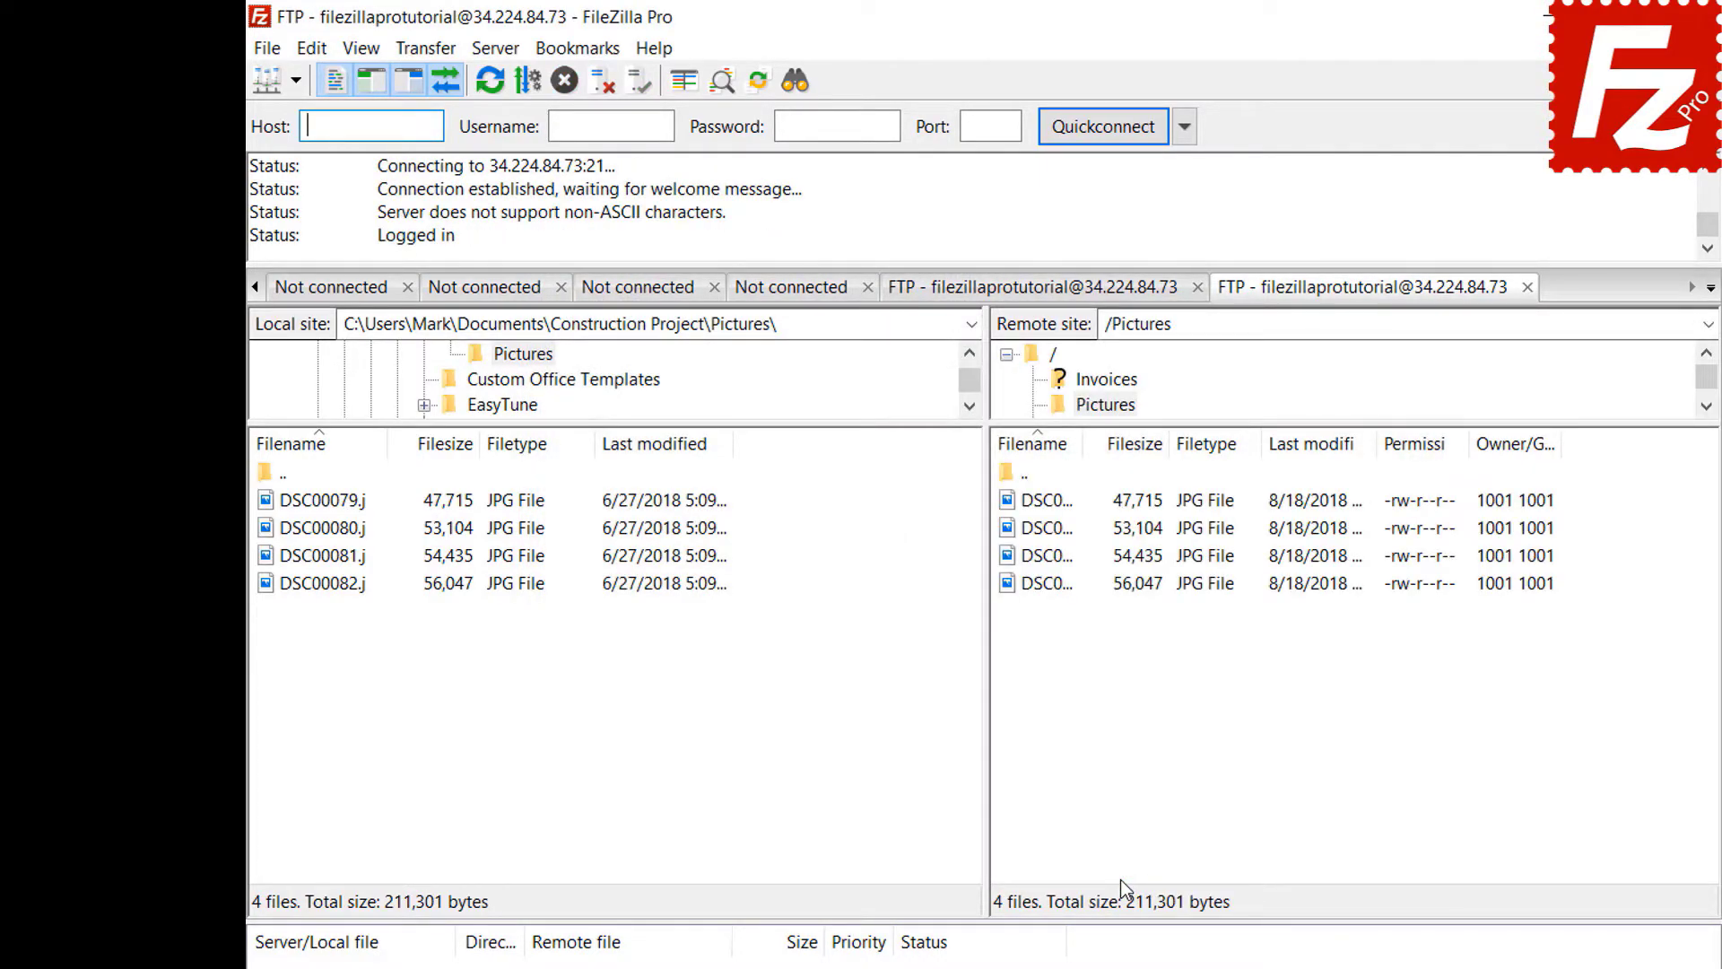
- Open Manage bookmarks and select FTP-Pictures to view its /Pictures remote directory
{"action": "left_click", "coordinate": [589, 54]}
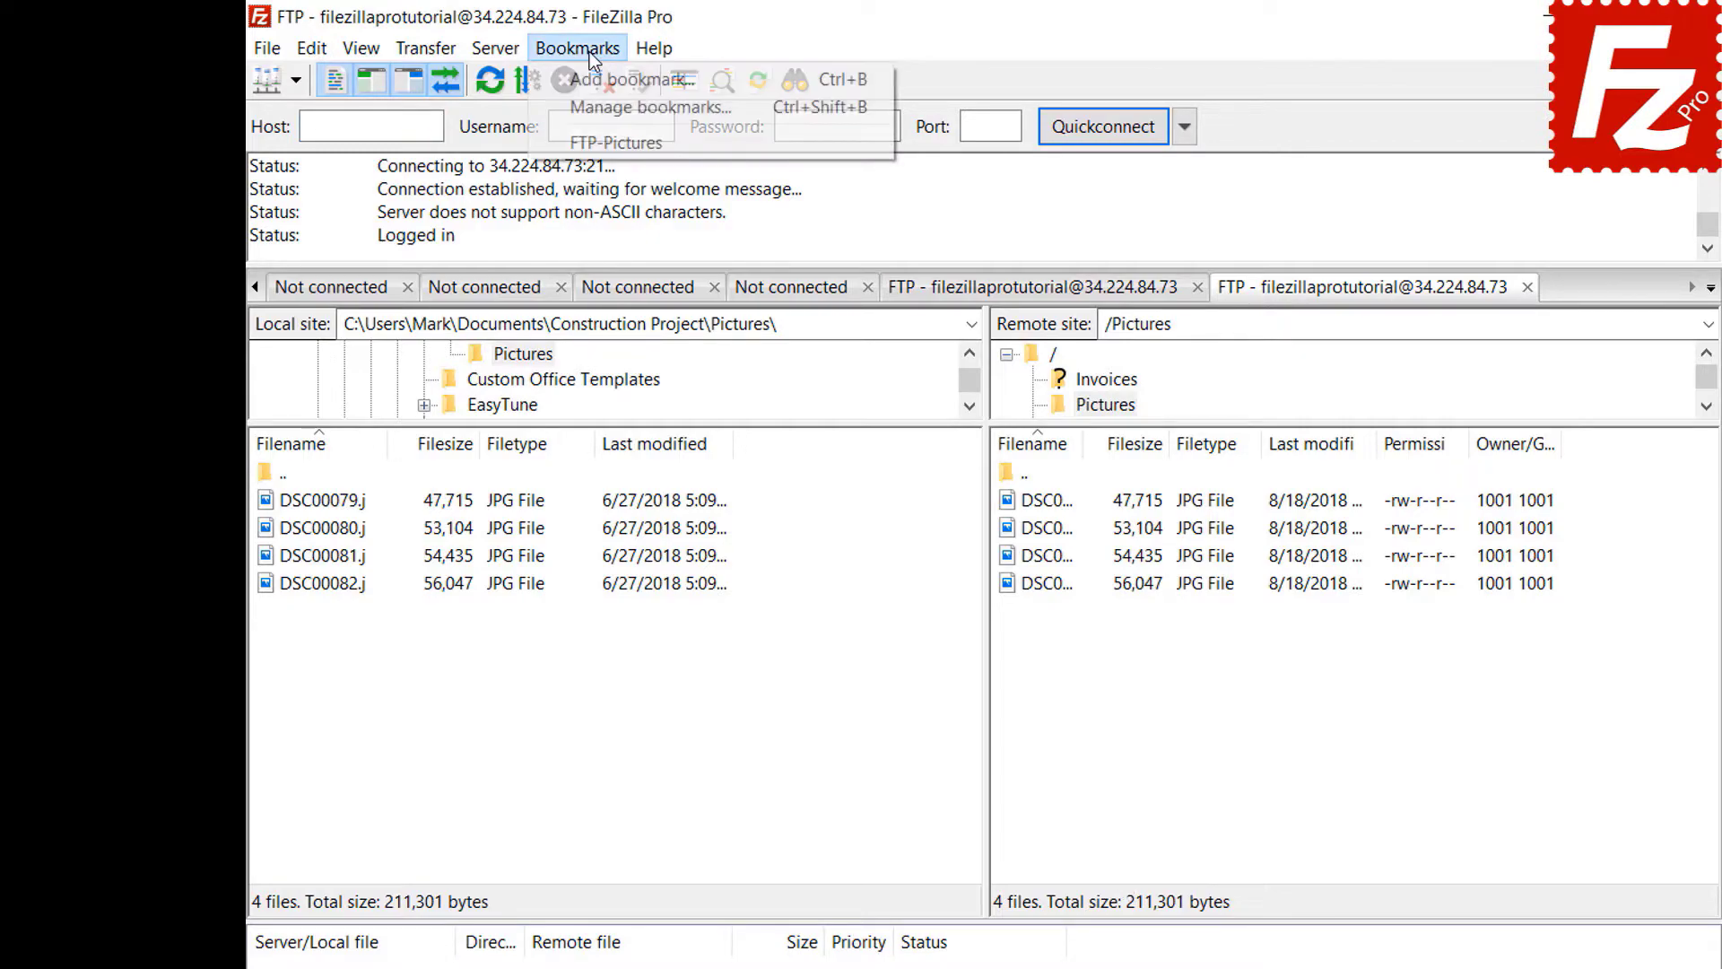
{"action": "left_click", "coordinate": [594, 98]}
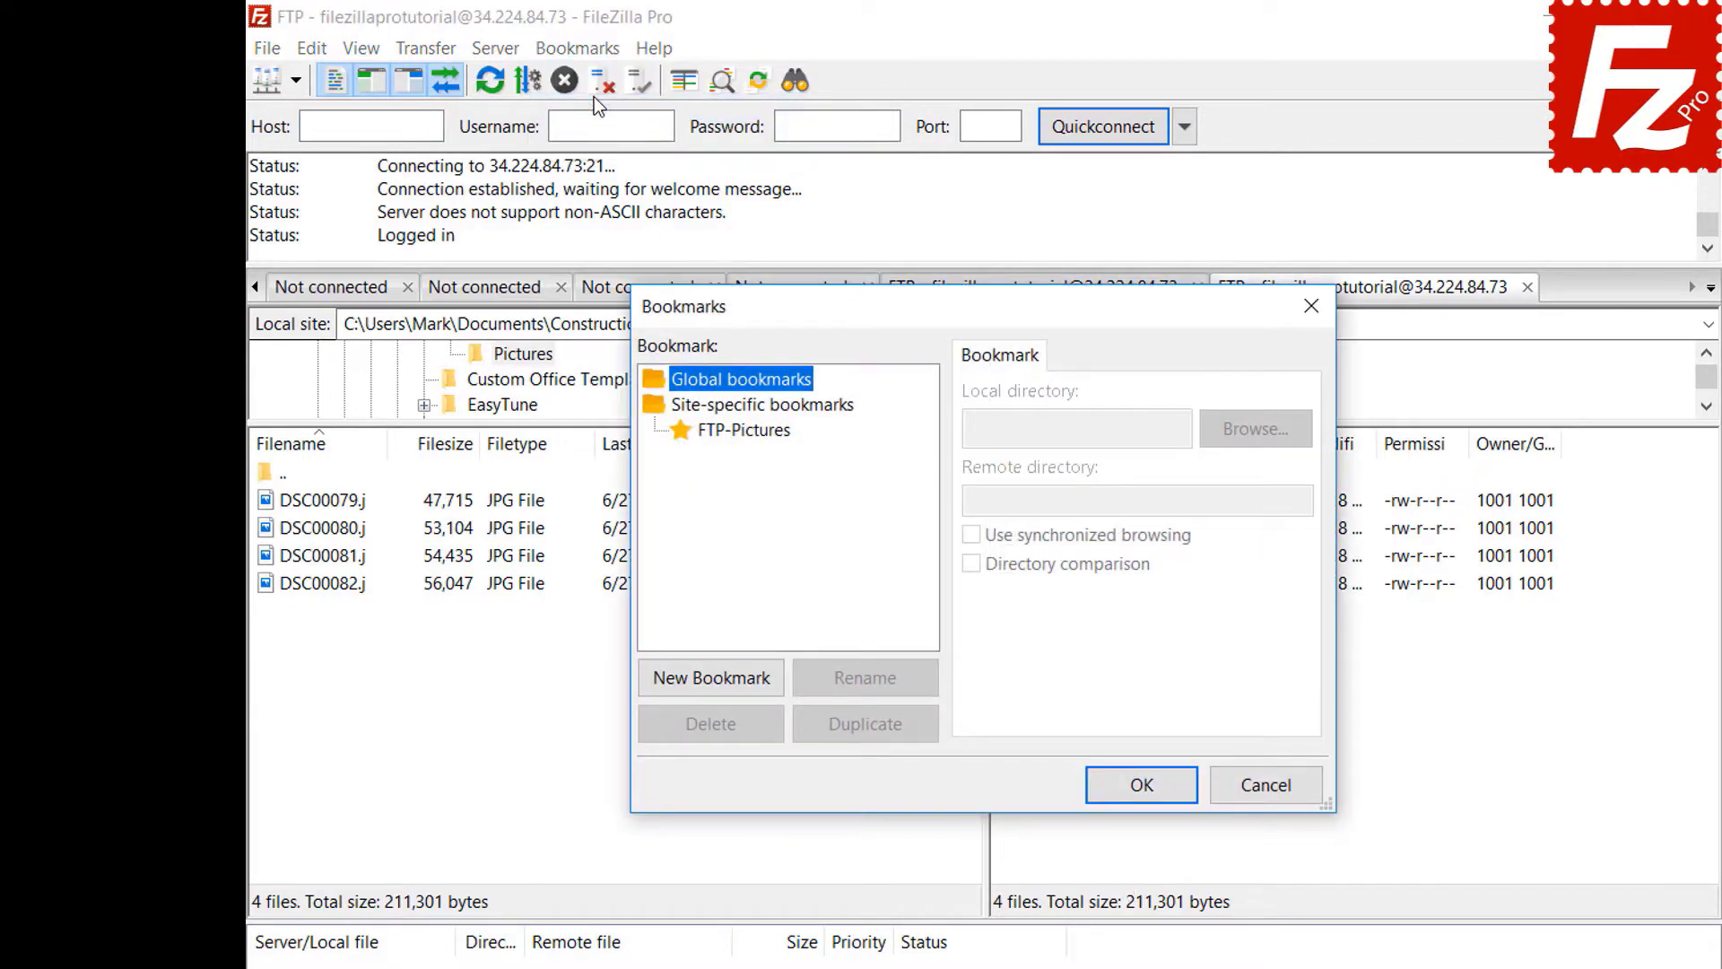
{"action": "left_click", "coordinate": [751, 430]}
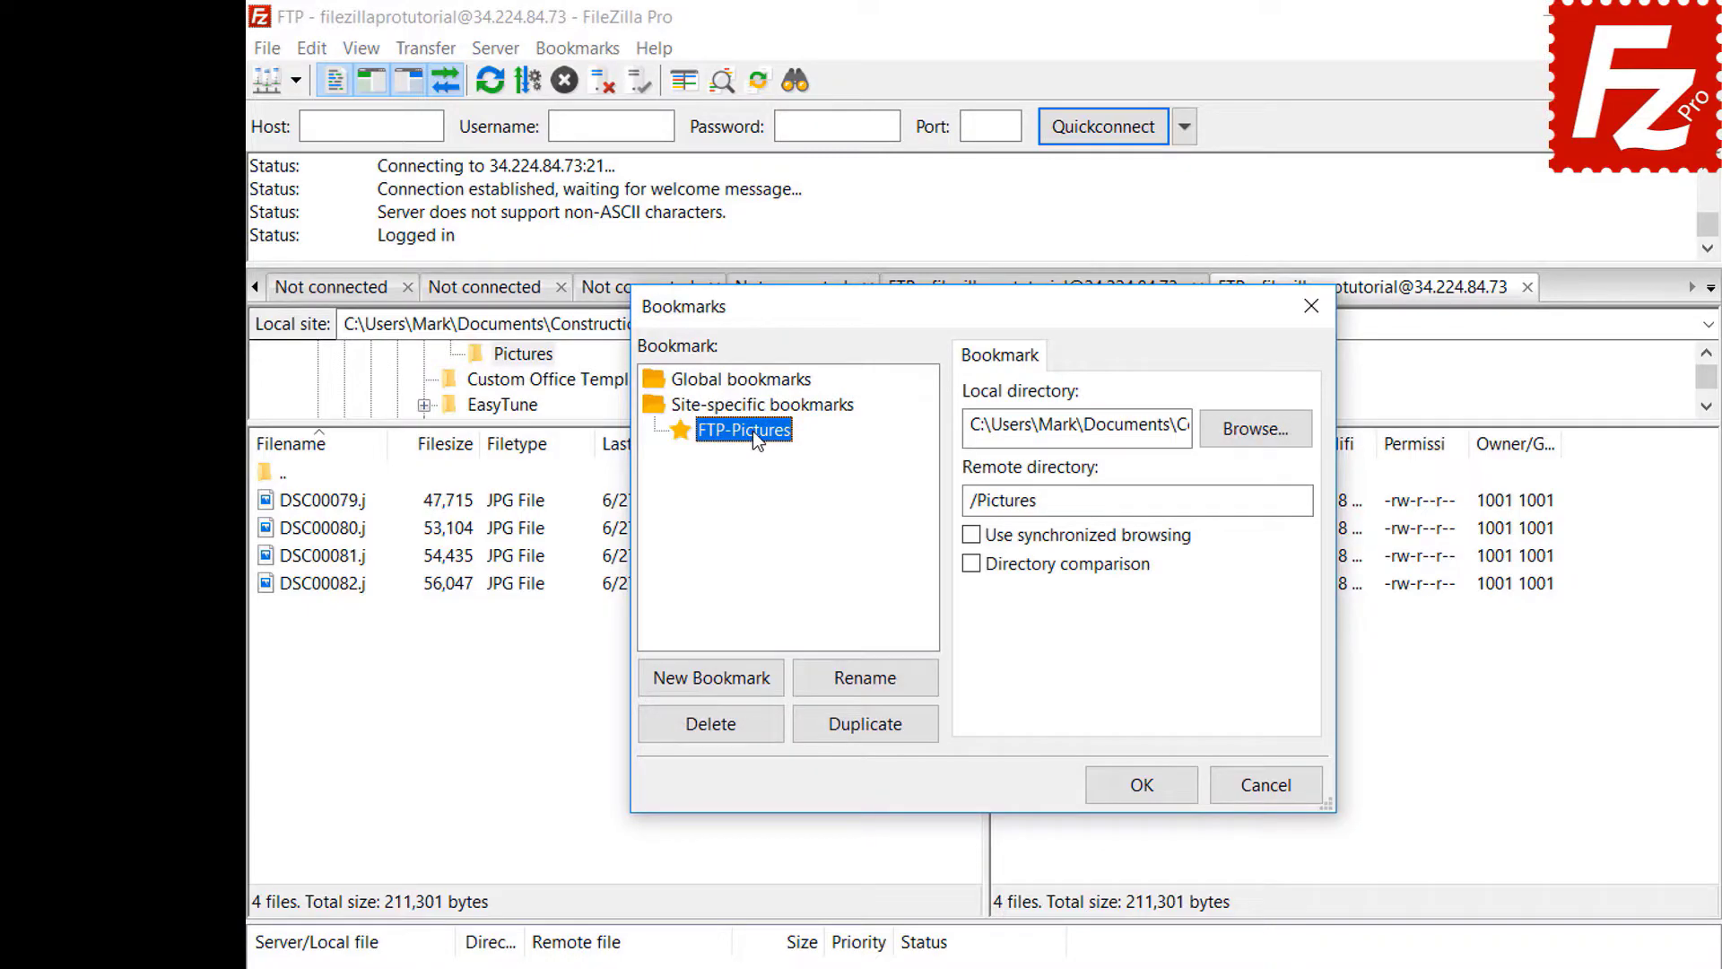
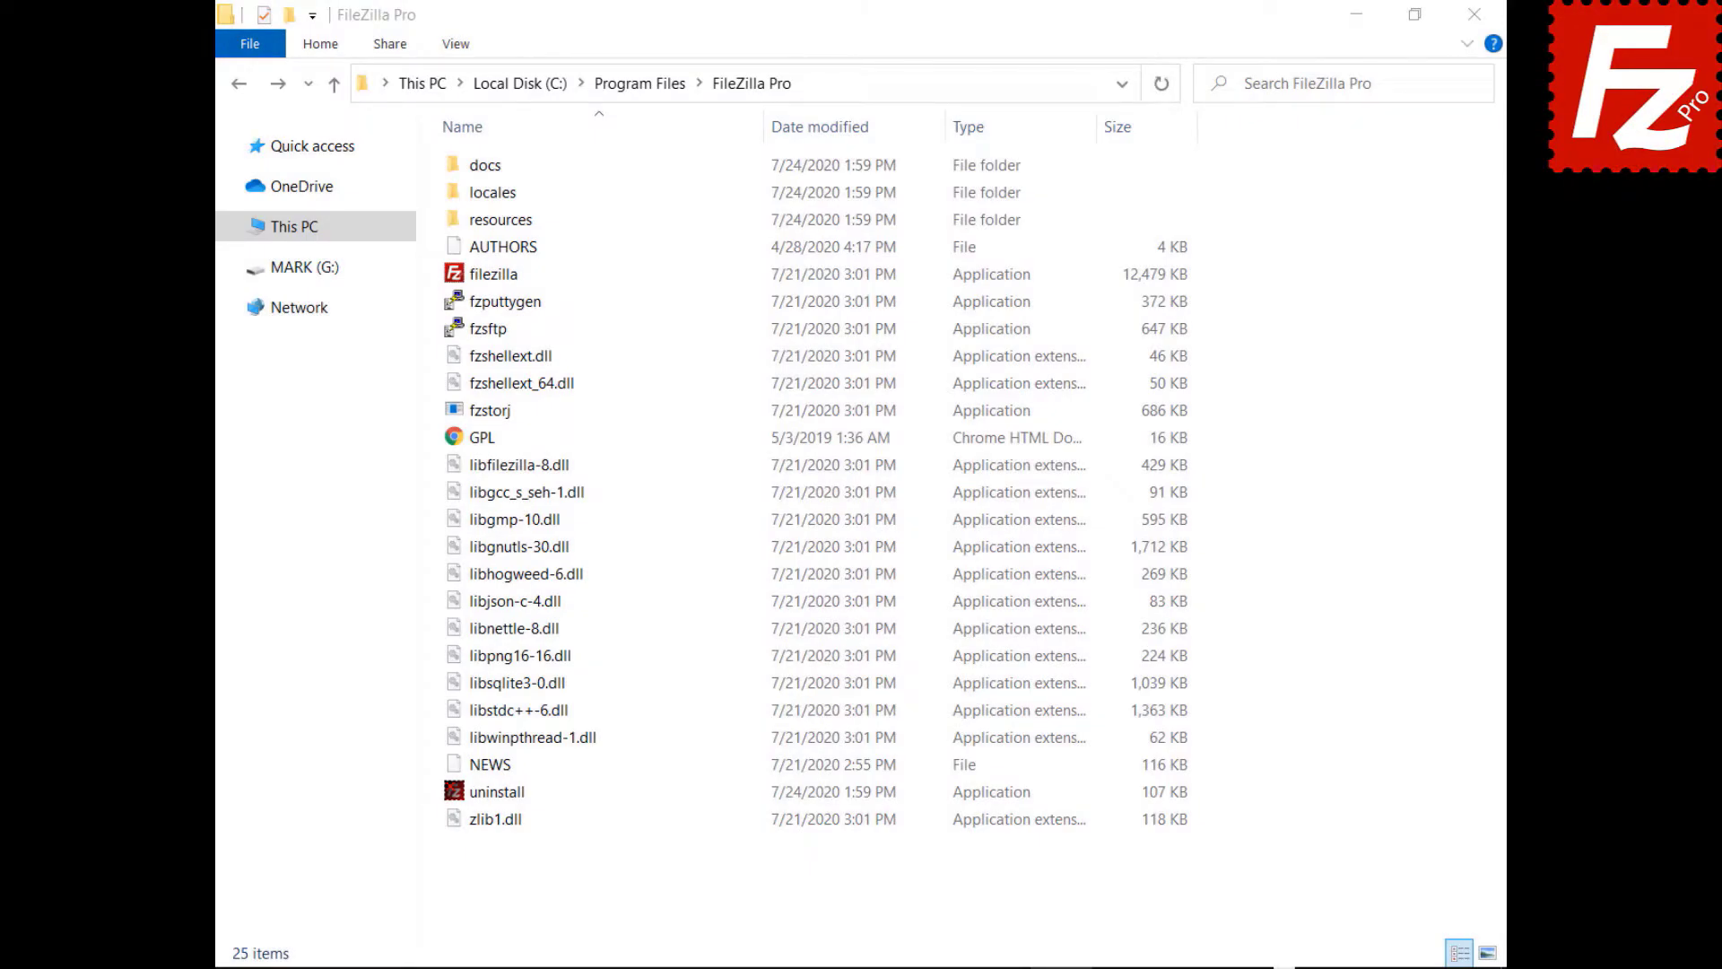
- Open fzdefaults.xml from the FileZilla Pro docs folder in Notepad
{"action": "double_click", "coordinate": [455, 165]}
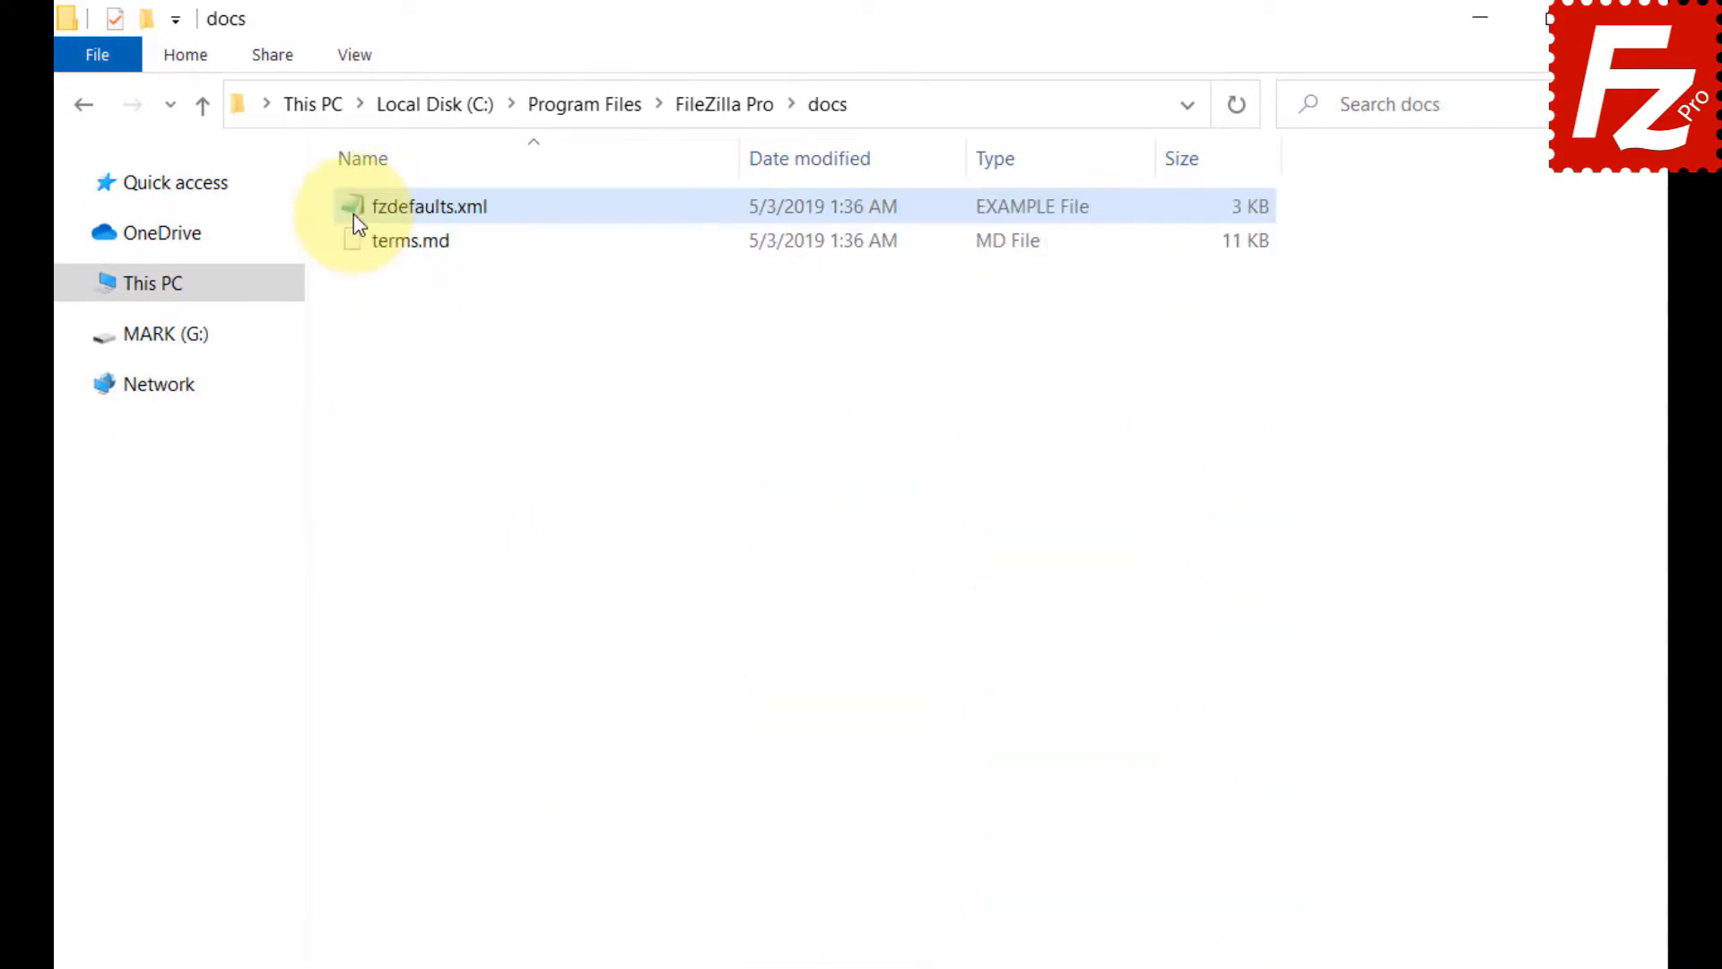
{"action": "double_click", "coordinate": [353, 213]}
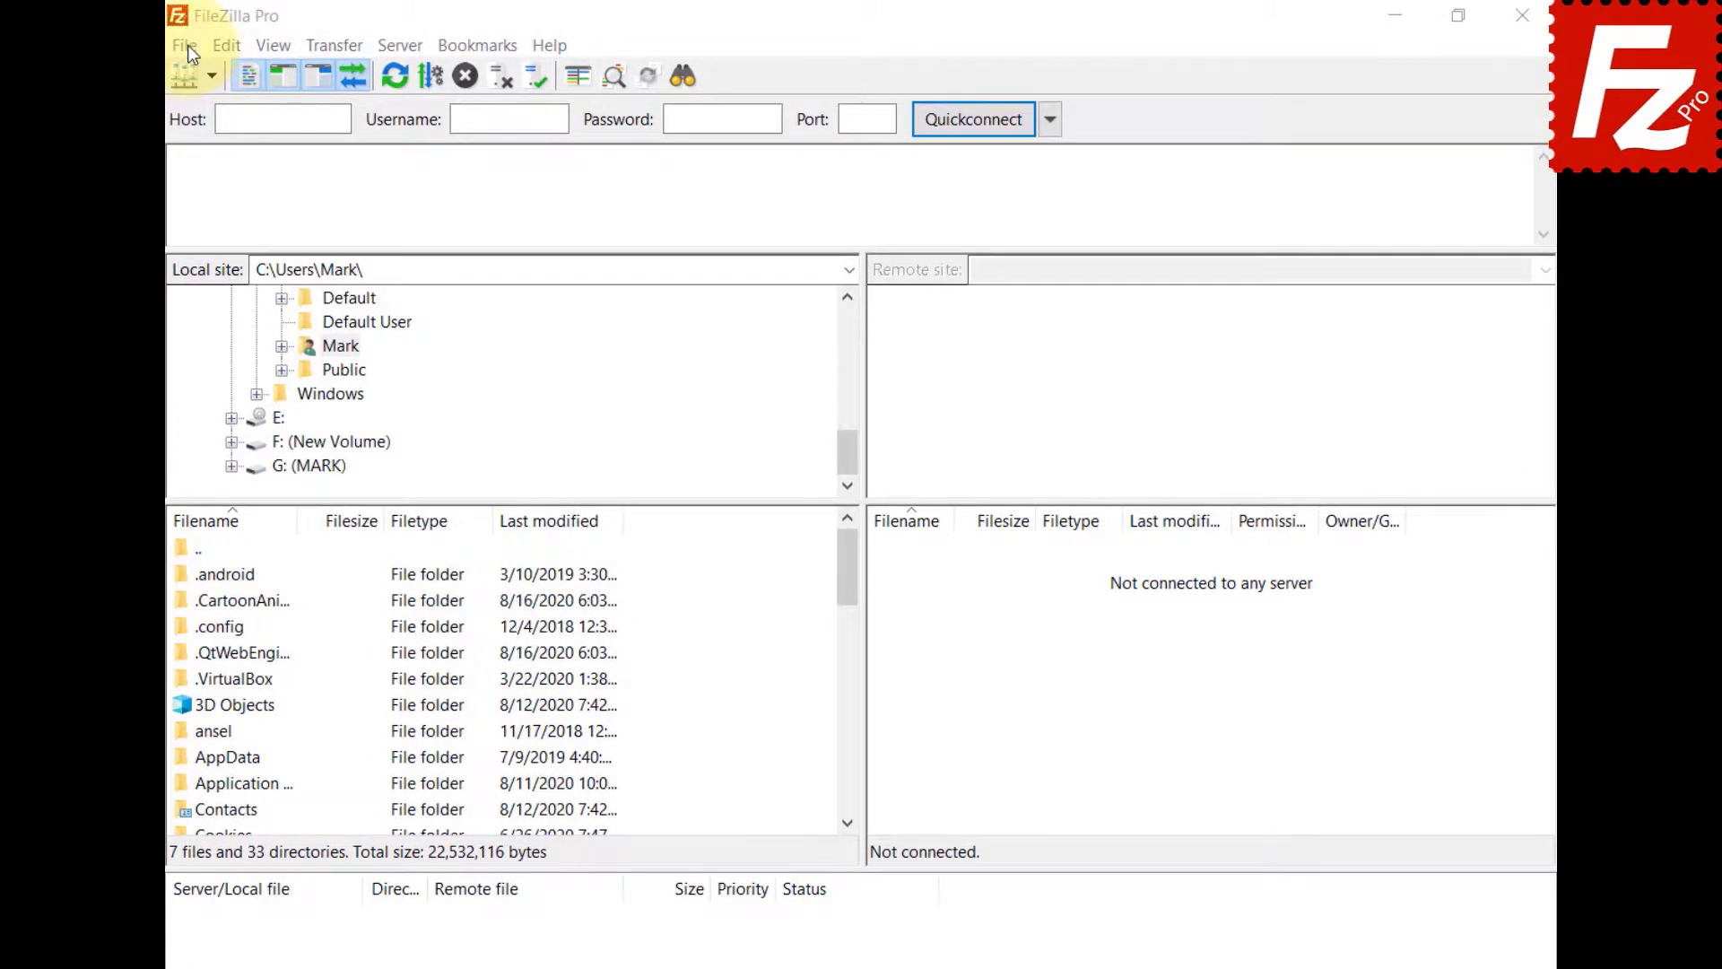
- Export the selected FileZilla data categories and save them as fzdefaults.xml in Documents
{"action": "left_click", "coordinate": [186, 45]}
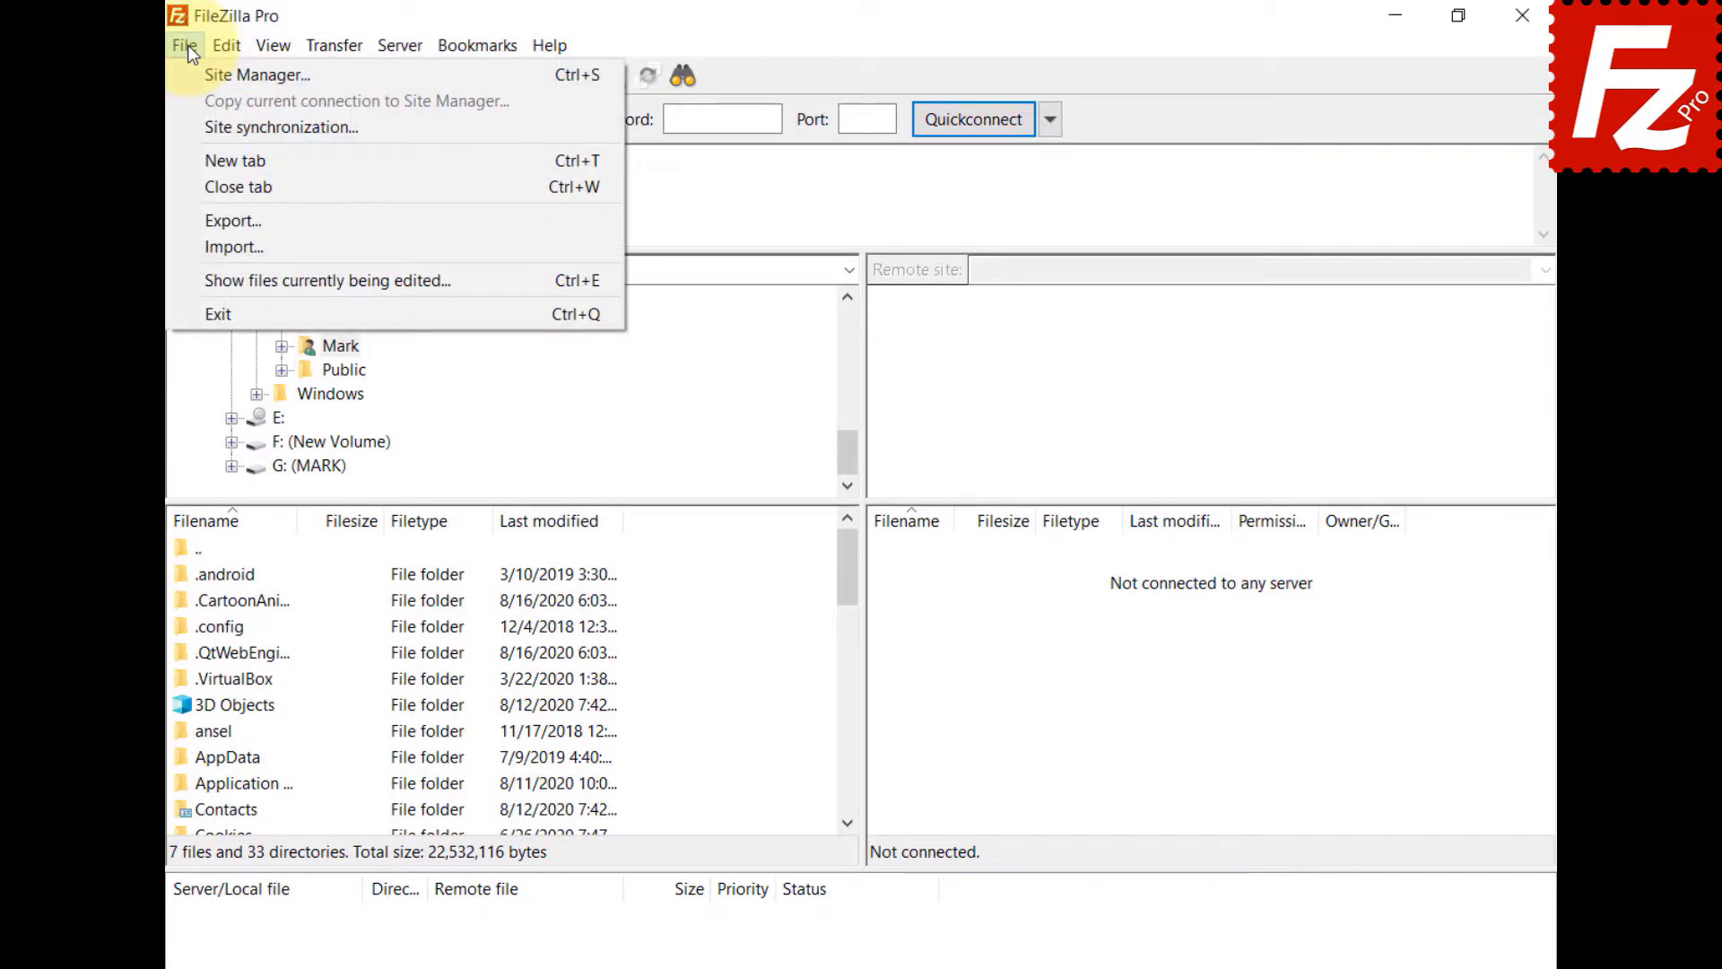
{"action": "left_click", "coordinate": [202, 217]}
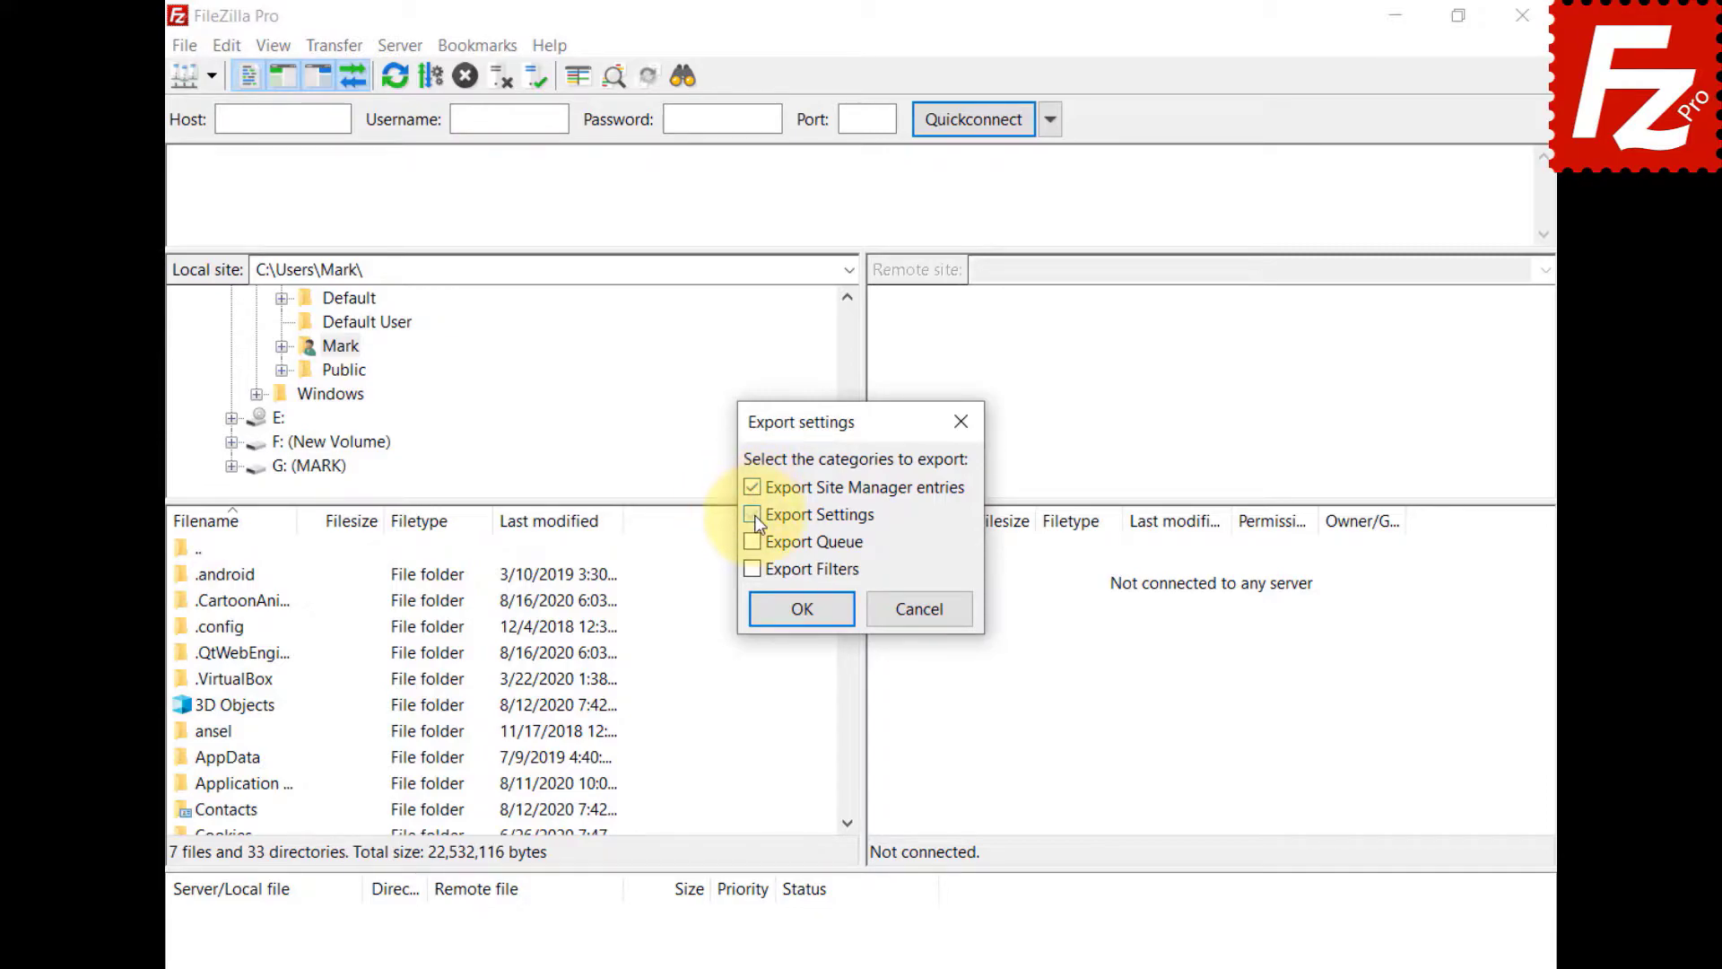
{"action": "left_click", "coordinate": [808, 616]}
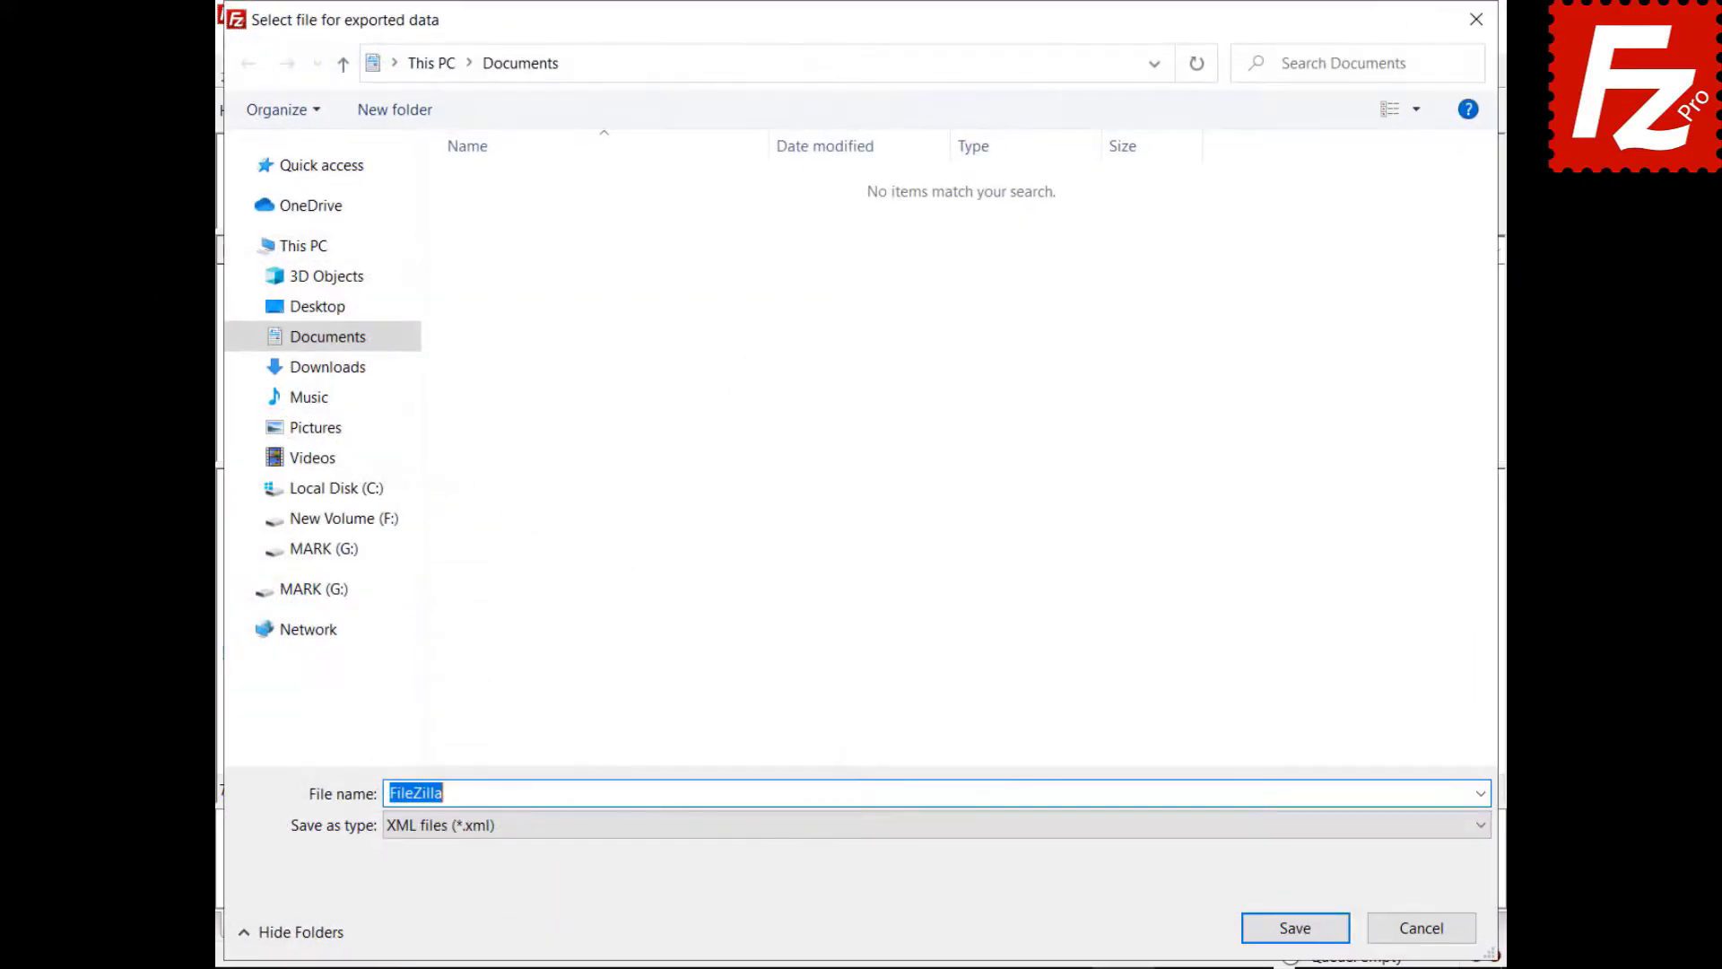
{"action": "type", "text": "fzdefaults.xml"}
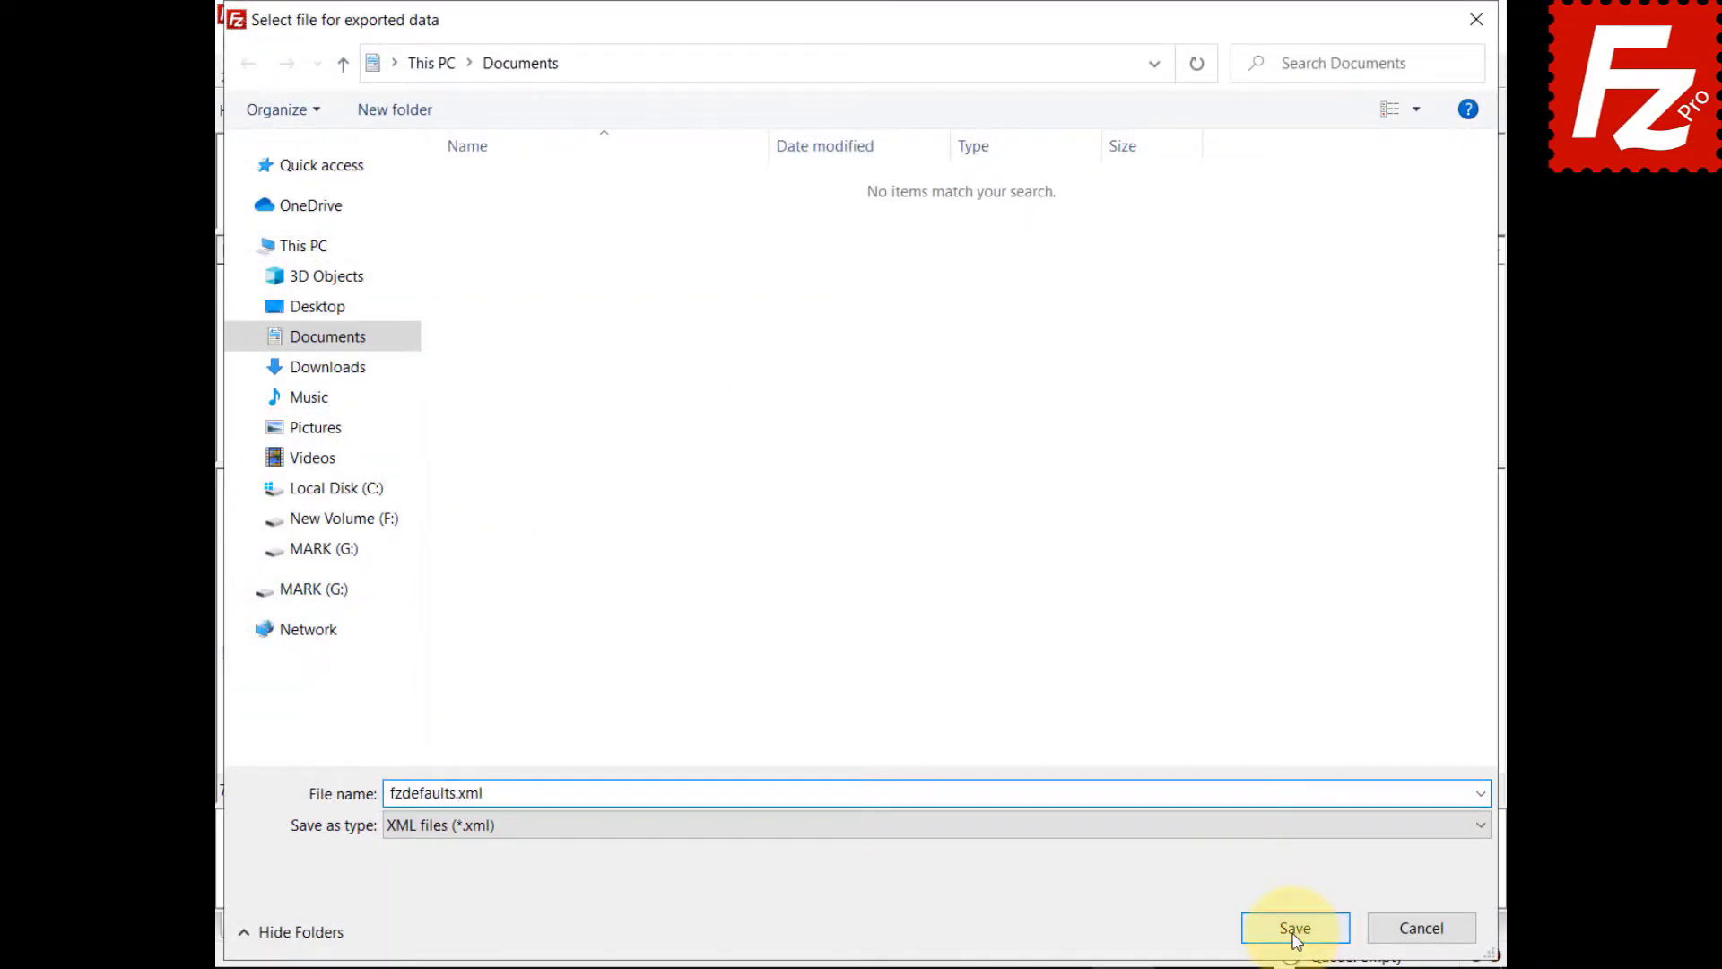
{"action": "left_click", "coordinate": [1295, 929]}
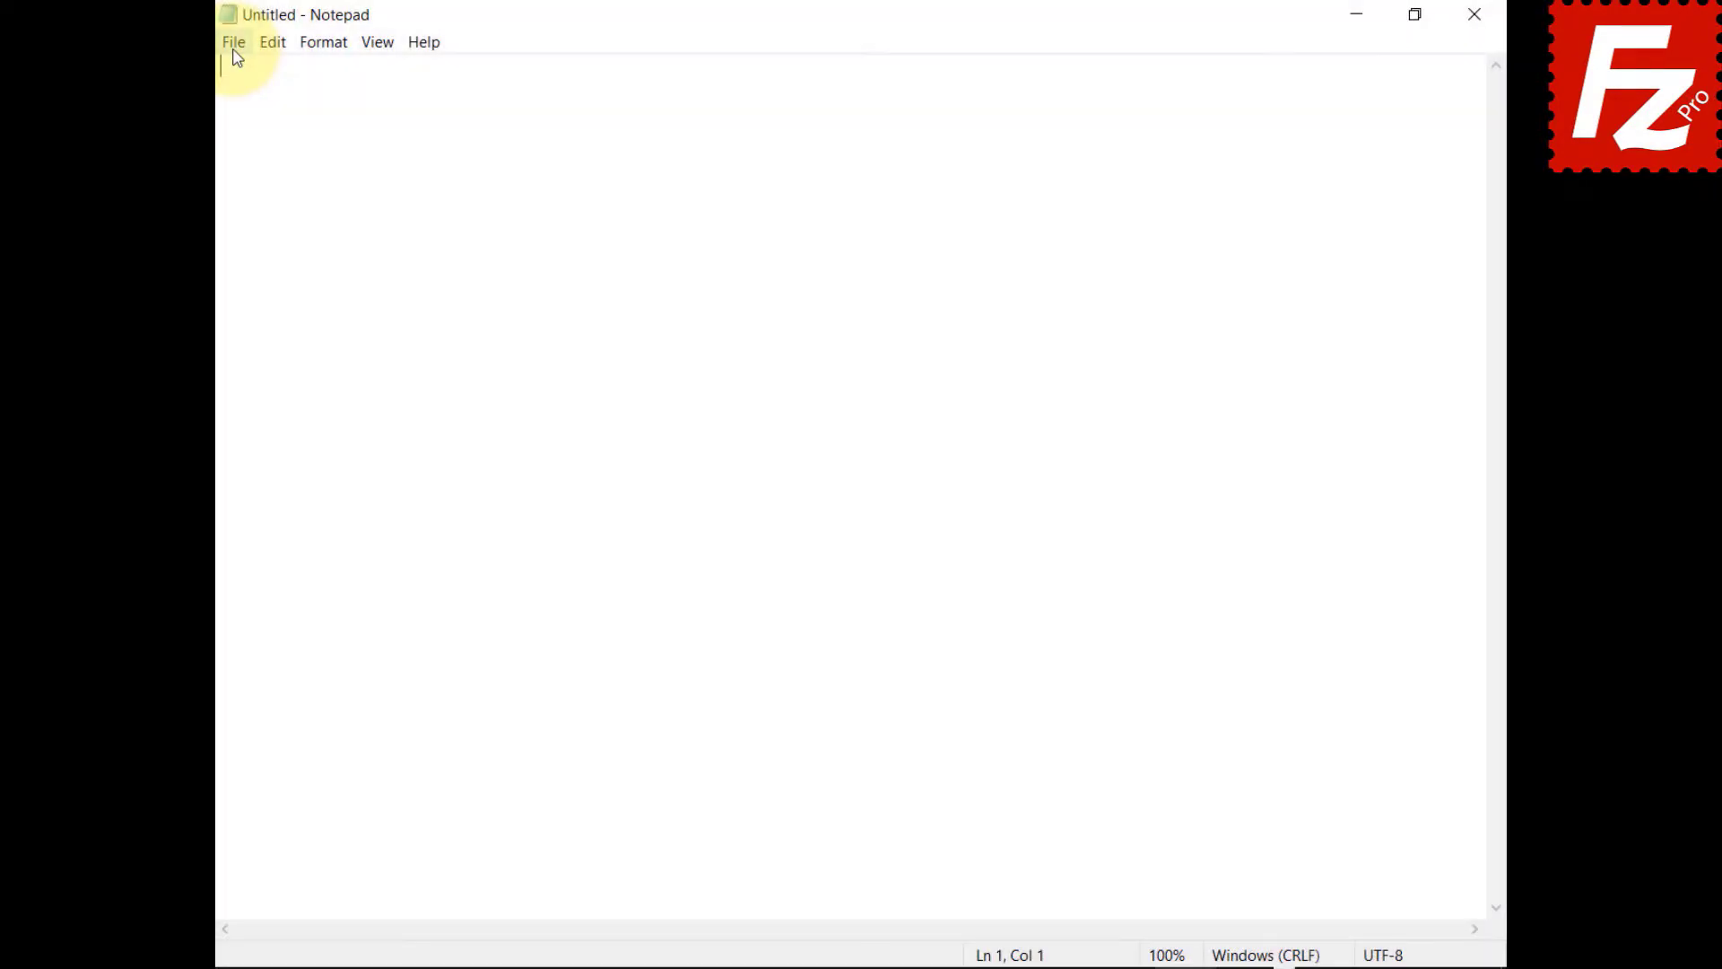
- Open Documents\fzdefaults.xml in Notepad to check its XML, then select the file in File Explorer
{"action": "left_click", "coordinate": [234, 49]}
{"action": "left_click", "coordinate": [234, 117]}
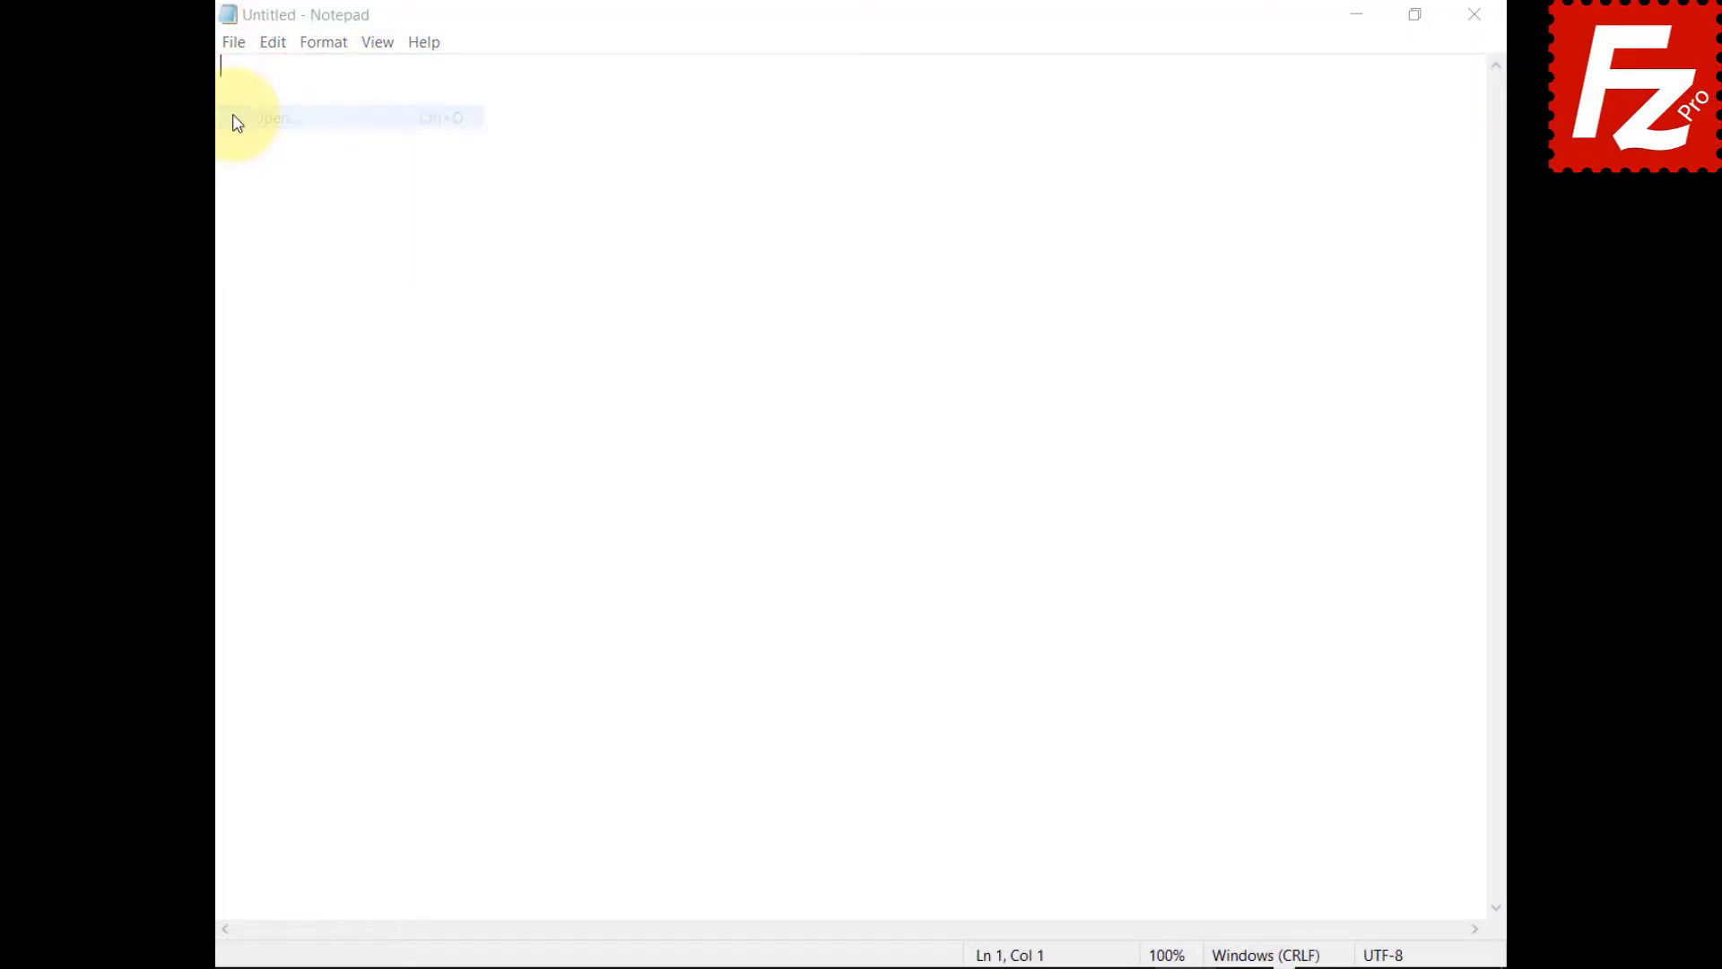
{"action": "left_click", "coordinate": [502, 256]}
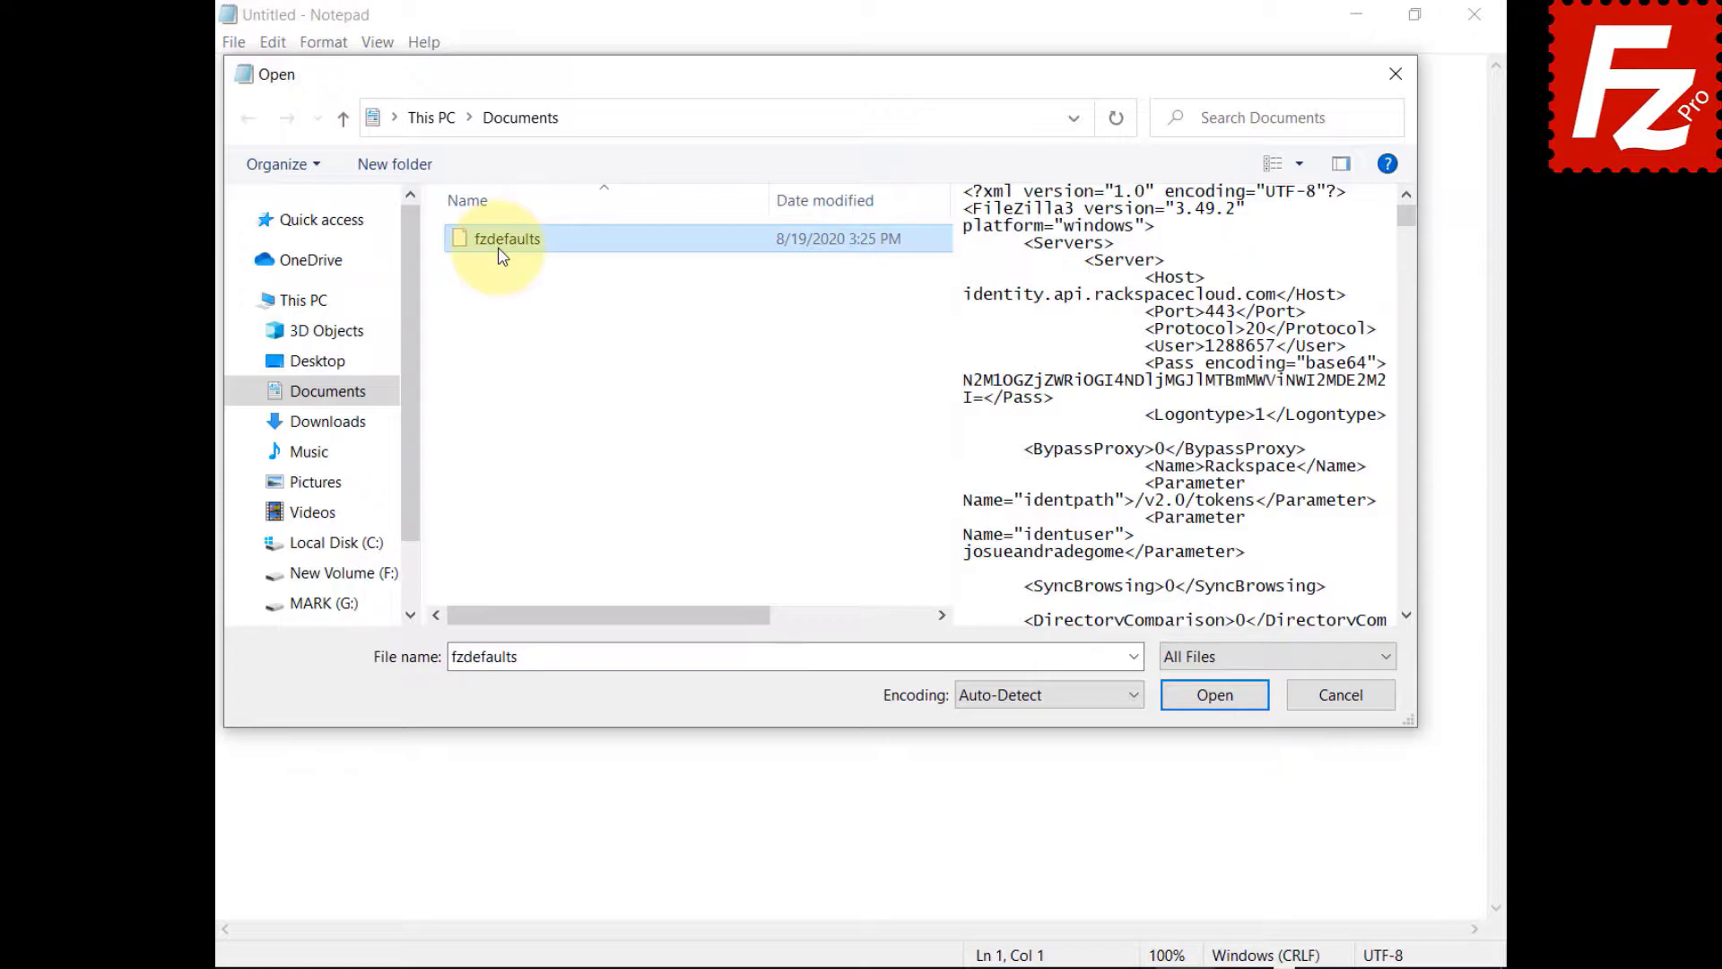
{"action": "left_click", "coordinate": [1214, 699]}
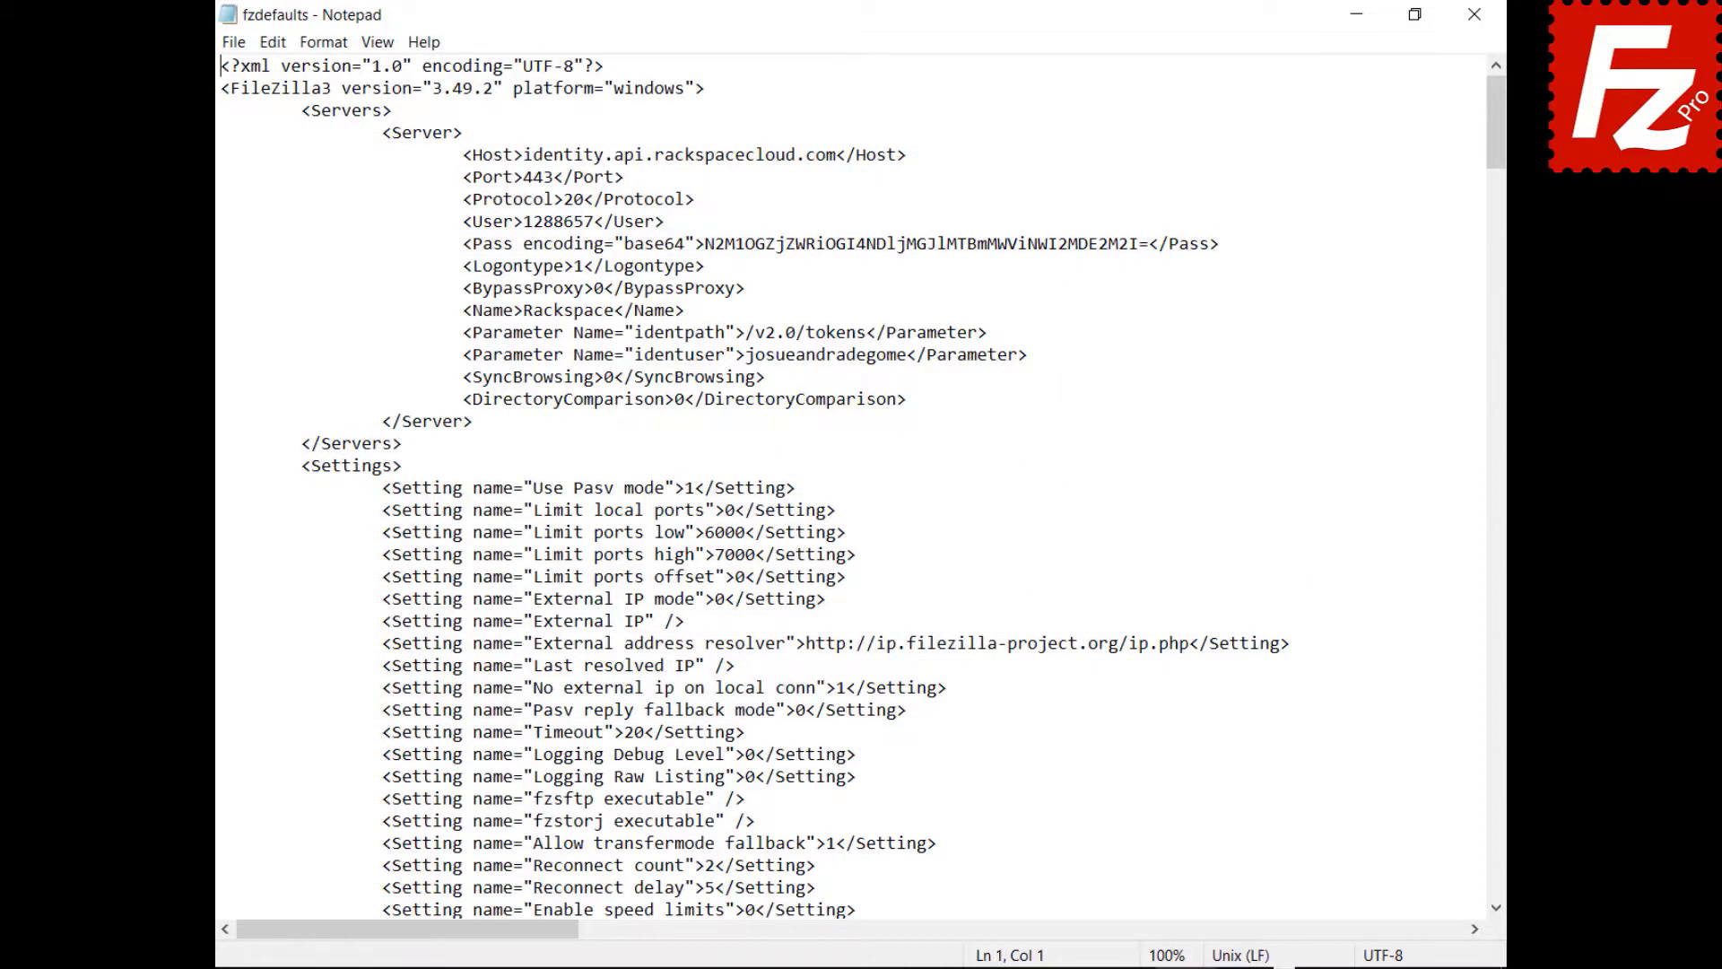
{"action": "left_click", "coordinate": [502, 179]}
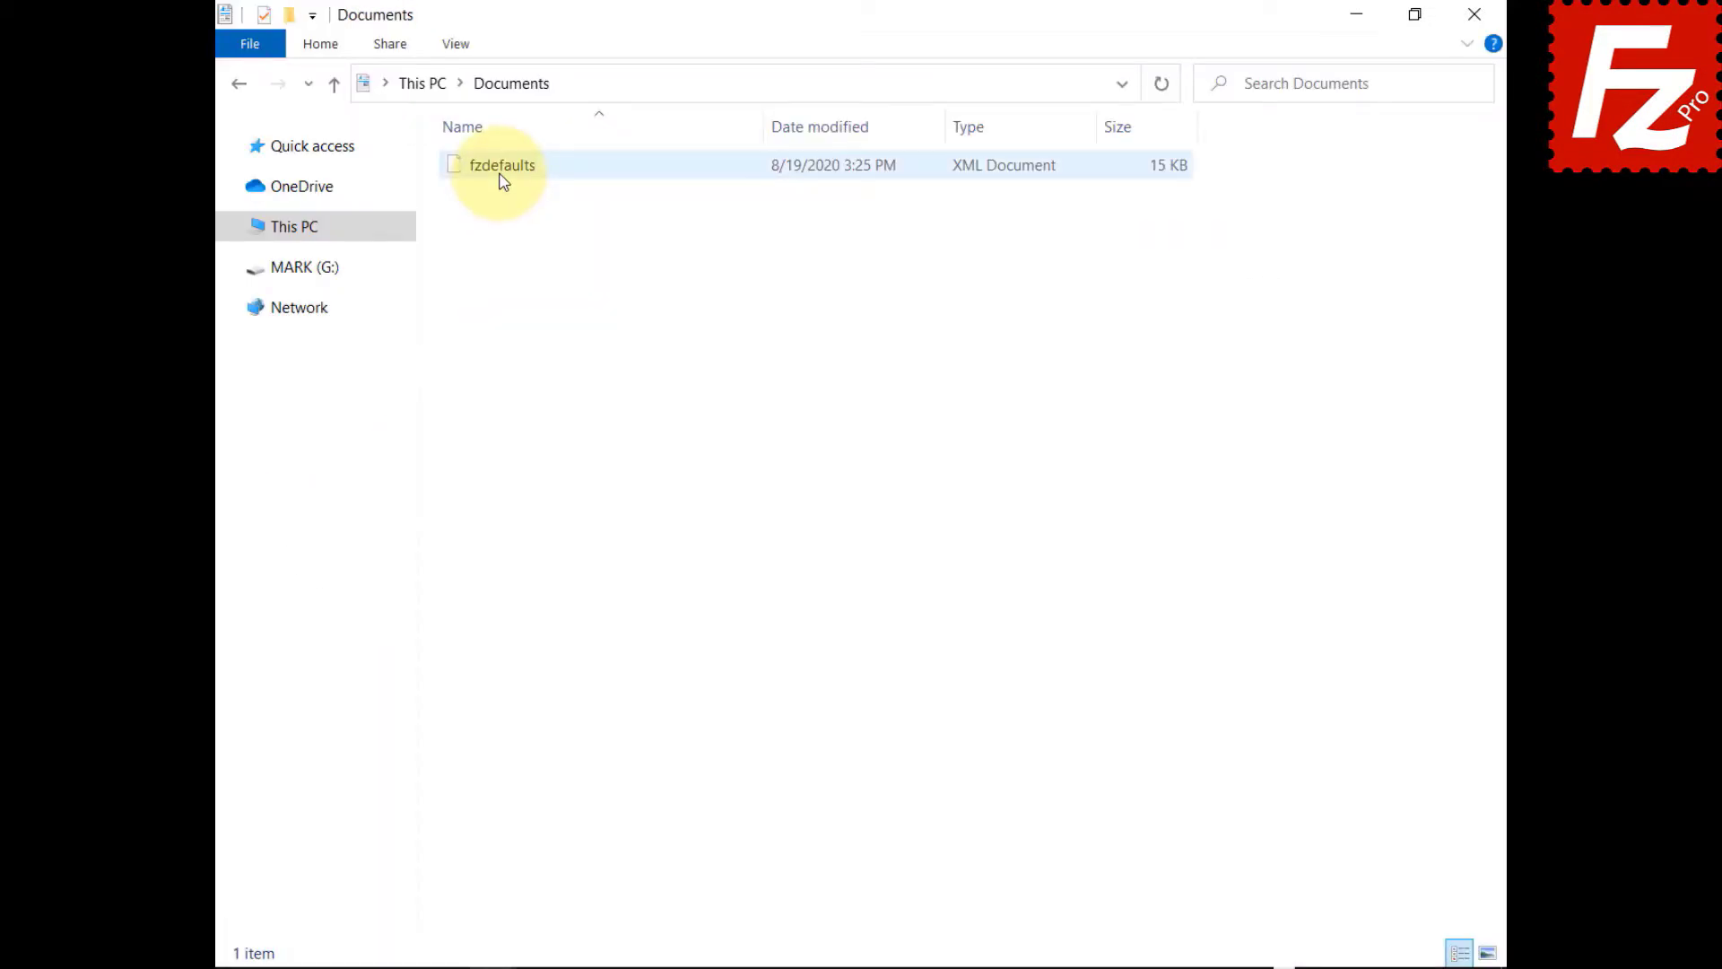
{"action": "right_click", "coordinate": [502, 180]}
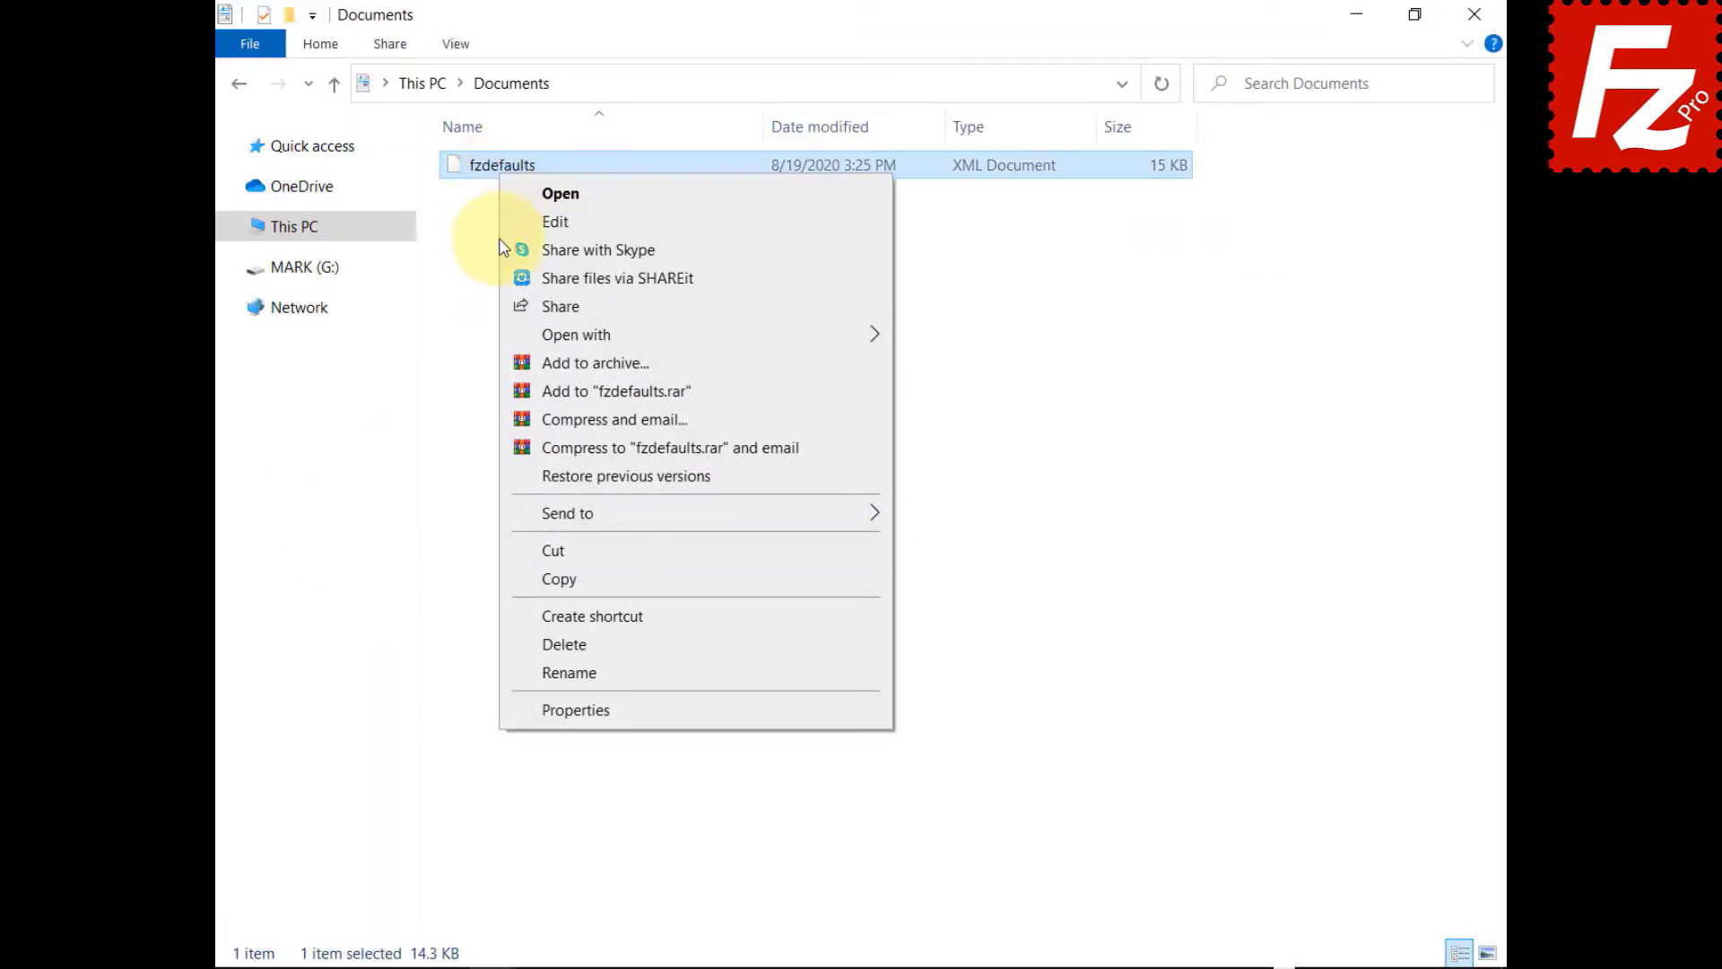
- Copy fzdefaults into %ProgramFiles%\FileZilla Pro, approving the administrator permission prompt
{"action": "left_click", "coordinate": [525, 578]}
{"action": "left_click", "coordinate": [1057, 84]}
{"action": "type", "text": "%Progr"}
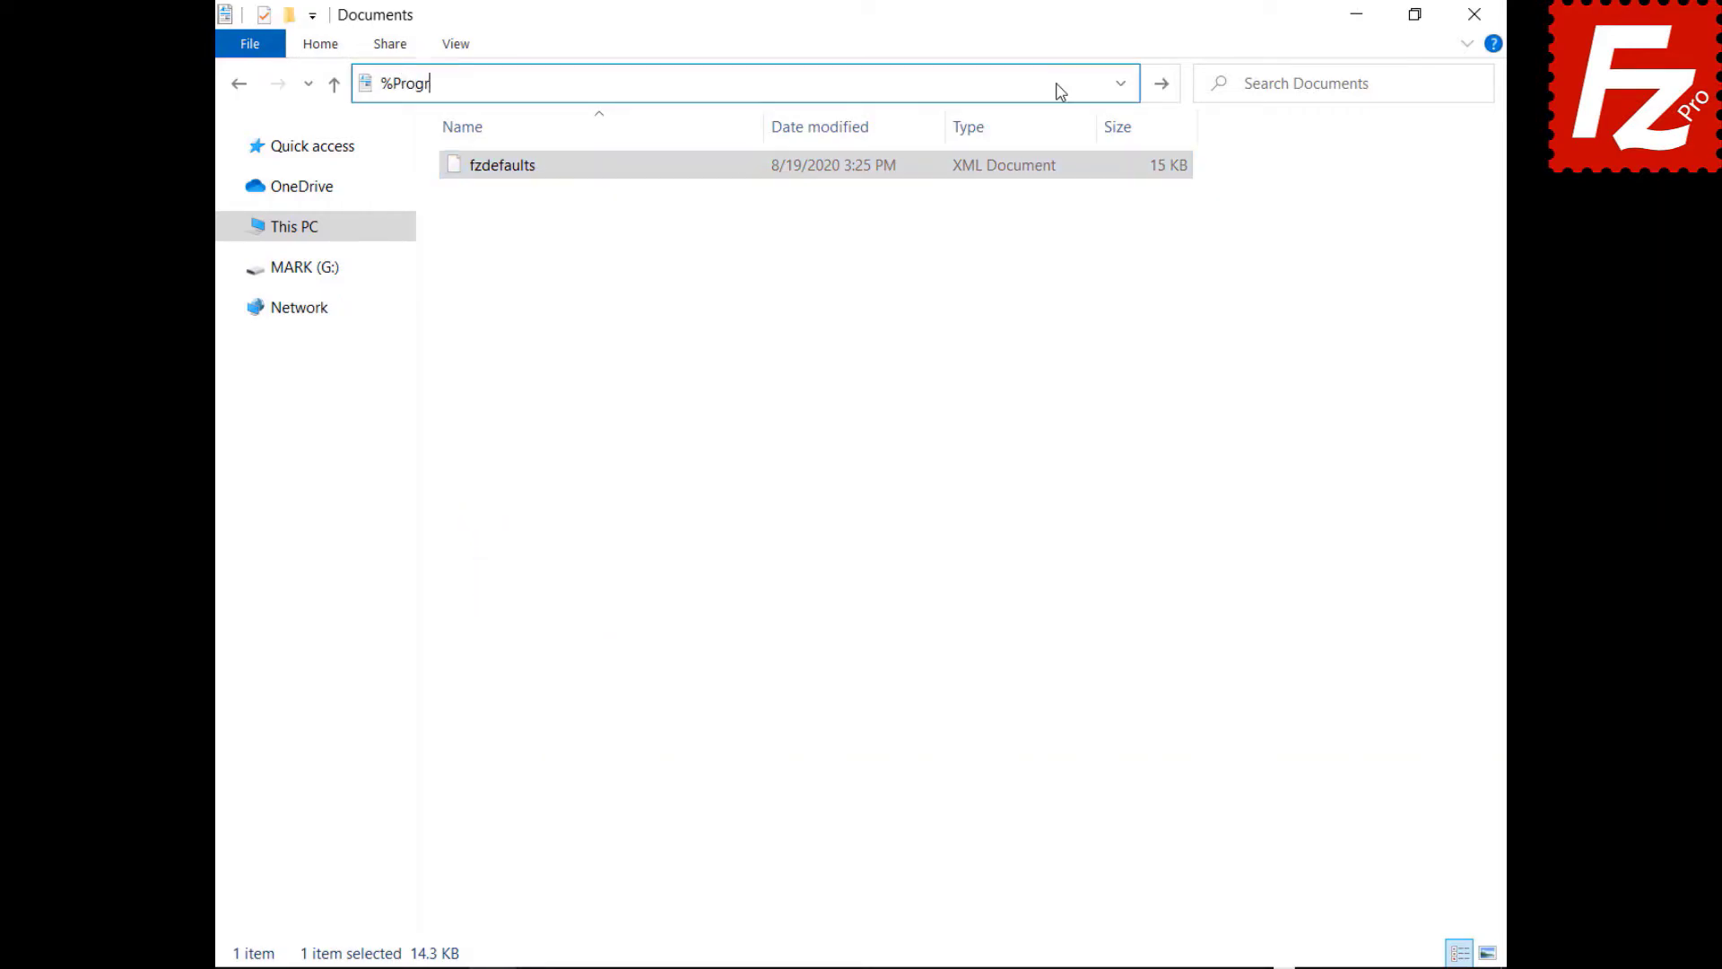
{"action": "type", "text": "amFiles%\\Filezilla Pro"}
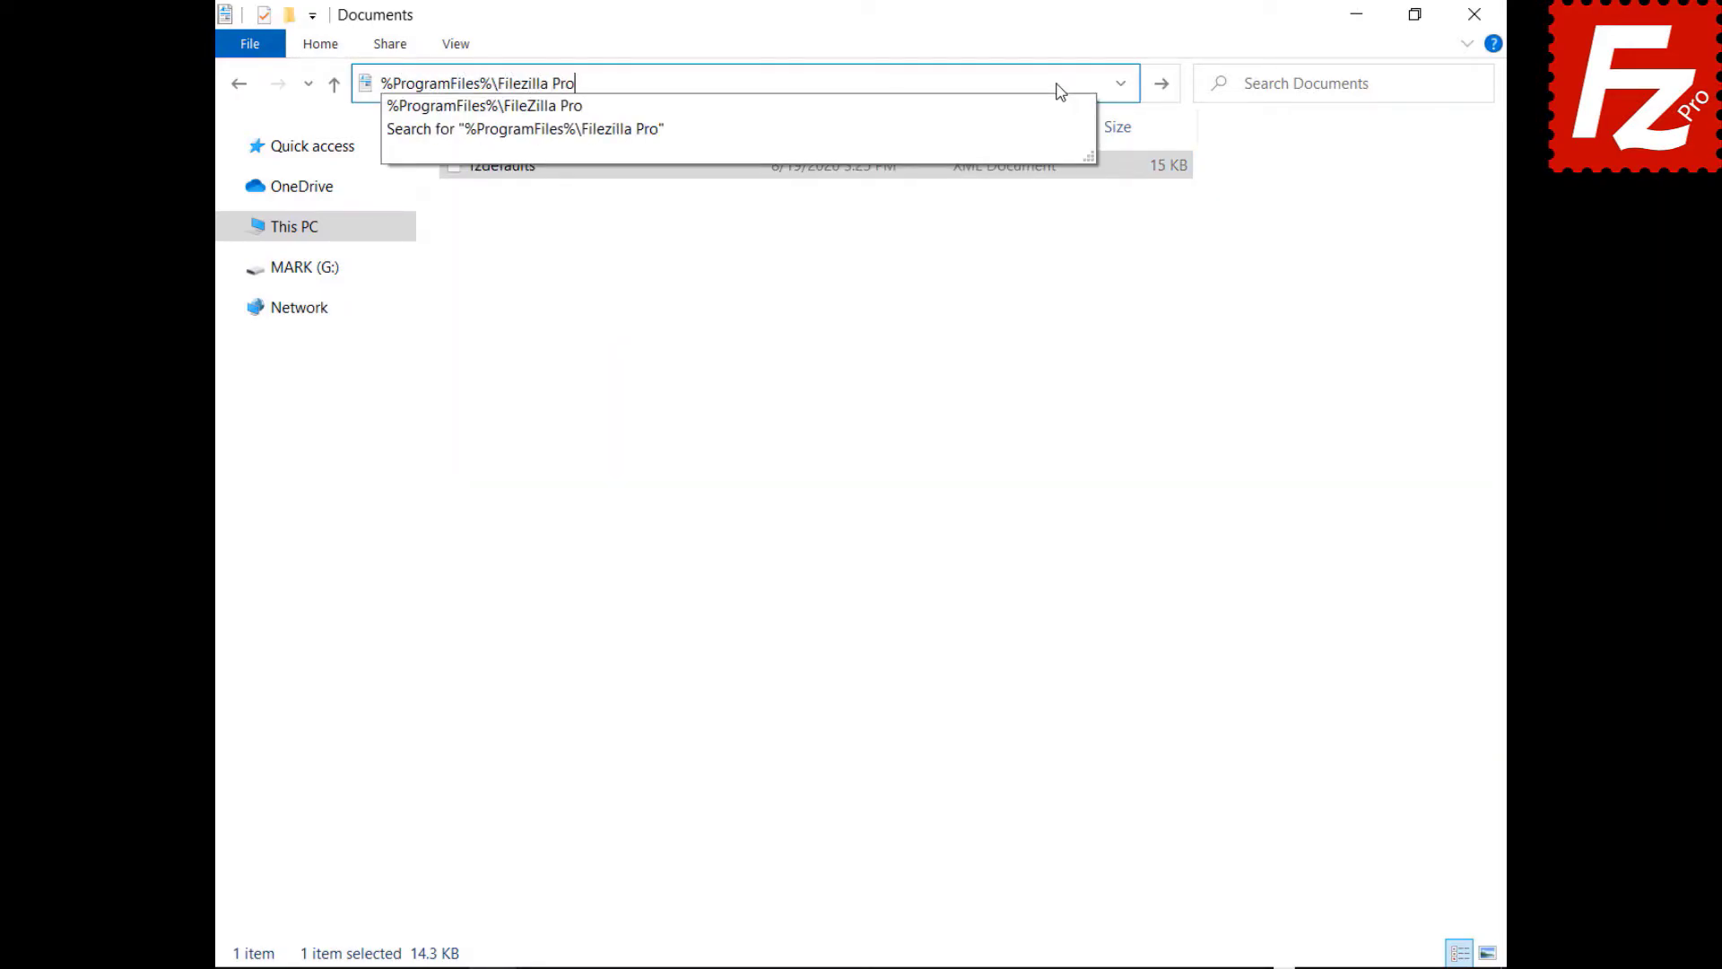
{"action": "key", "text": "Return"}
{"action": "right_click", "coordinate": [661, 870]}
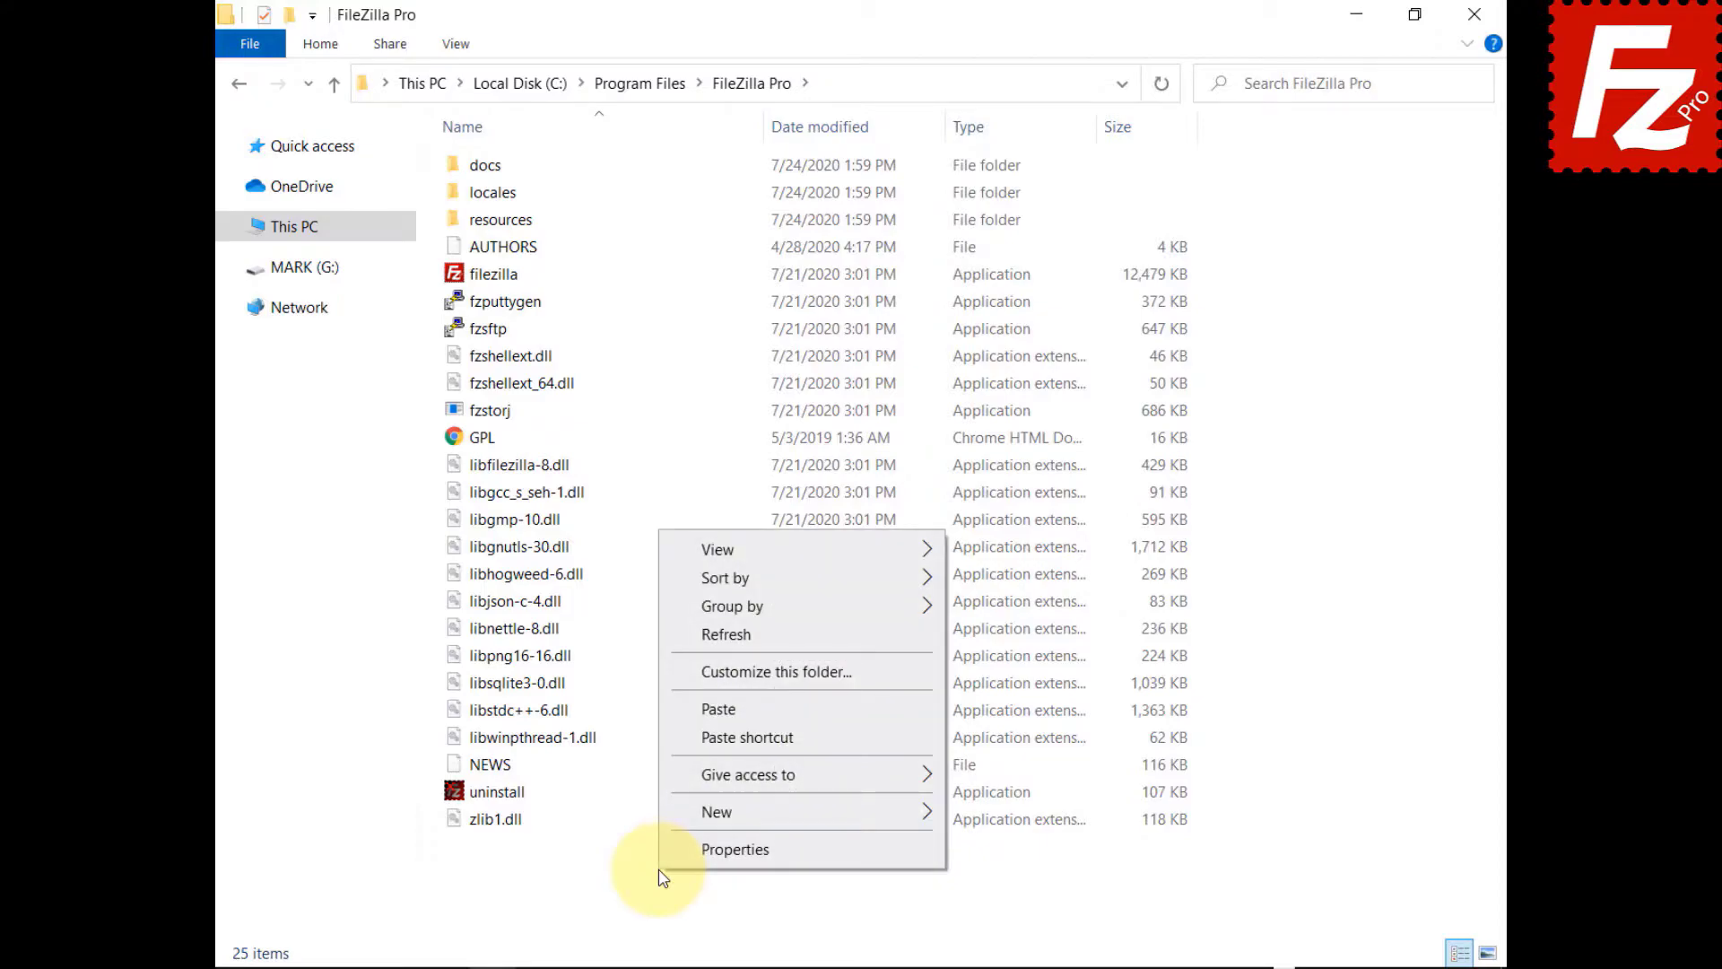
{"action": "left_click", "coordinate": [731, 709]}
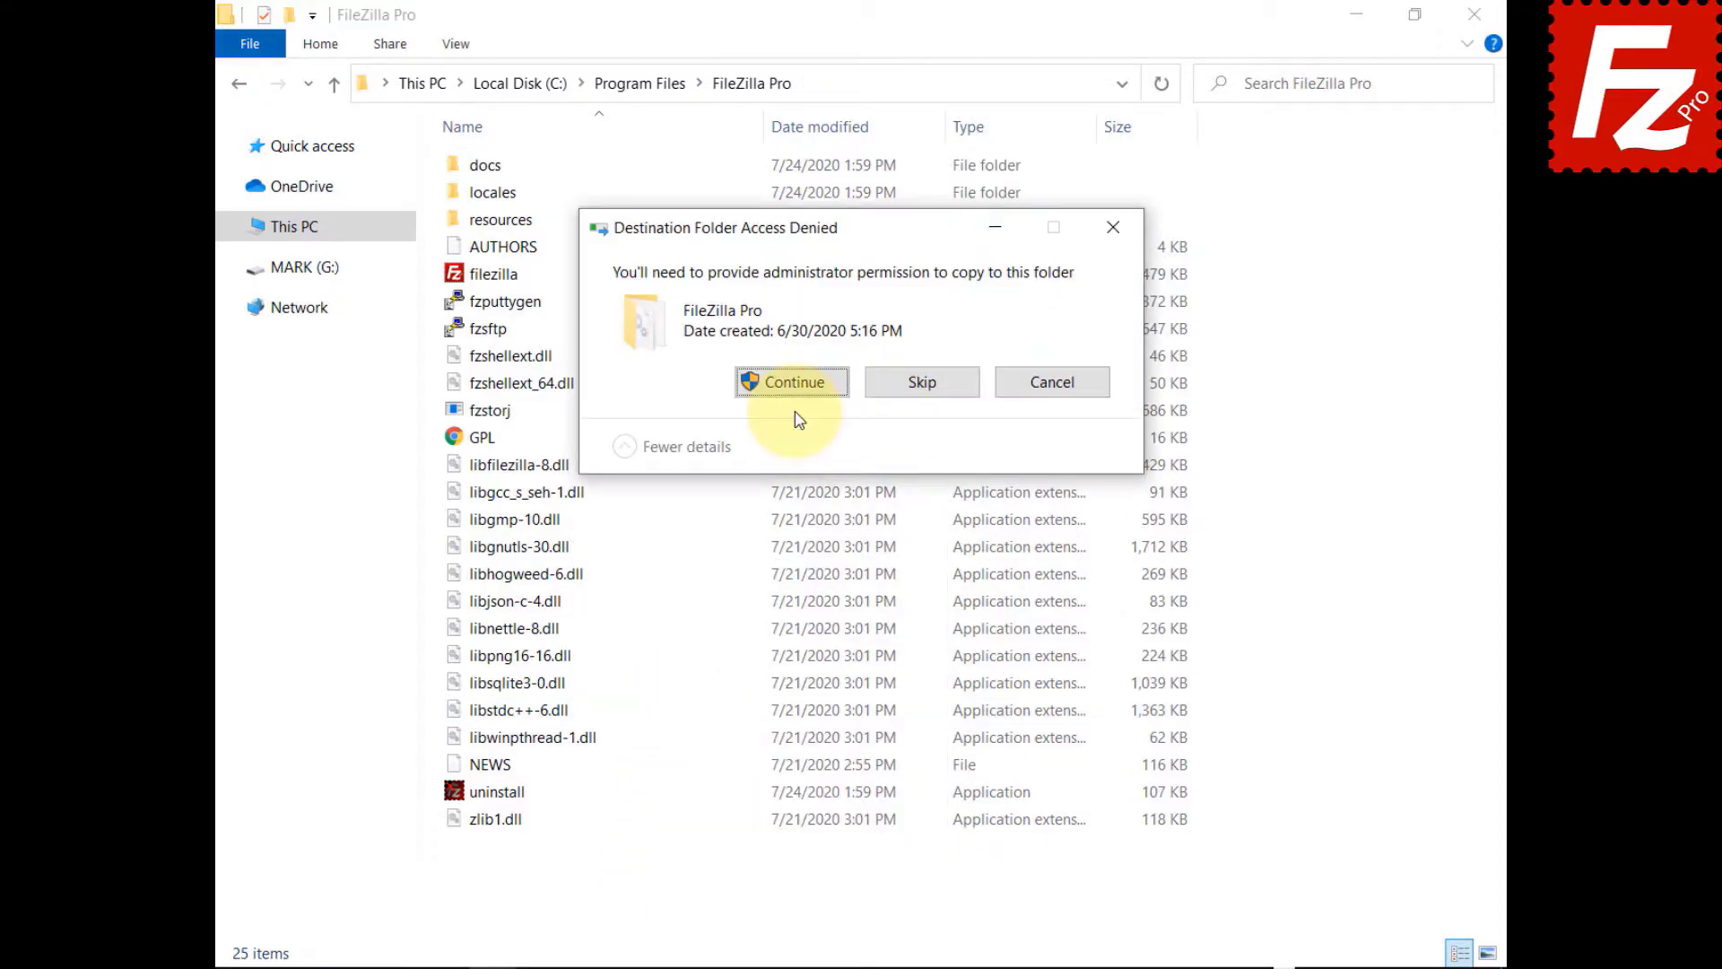
{"action": "left_click", "coordinate": [794, 383]}
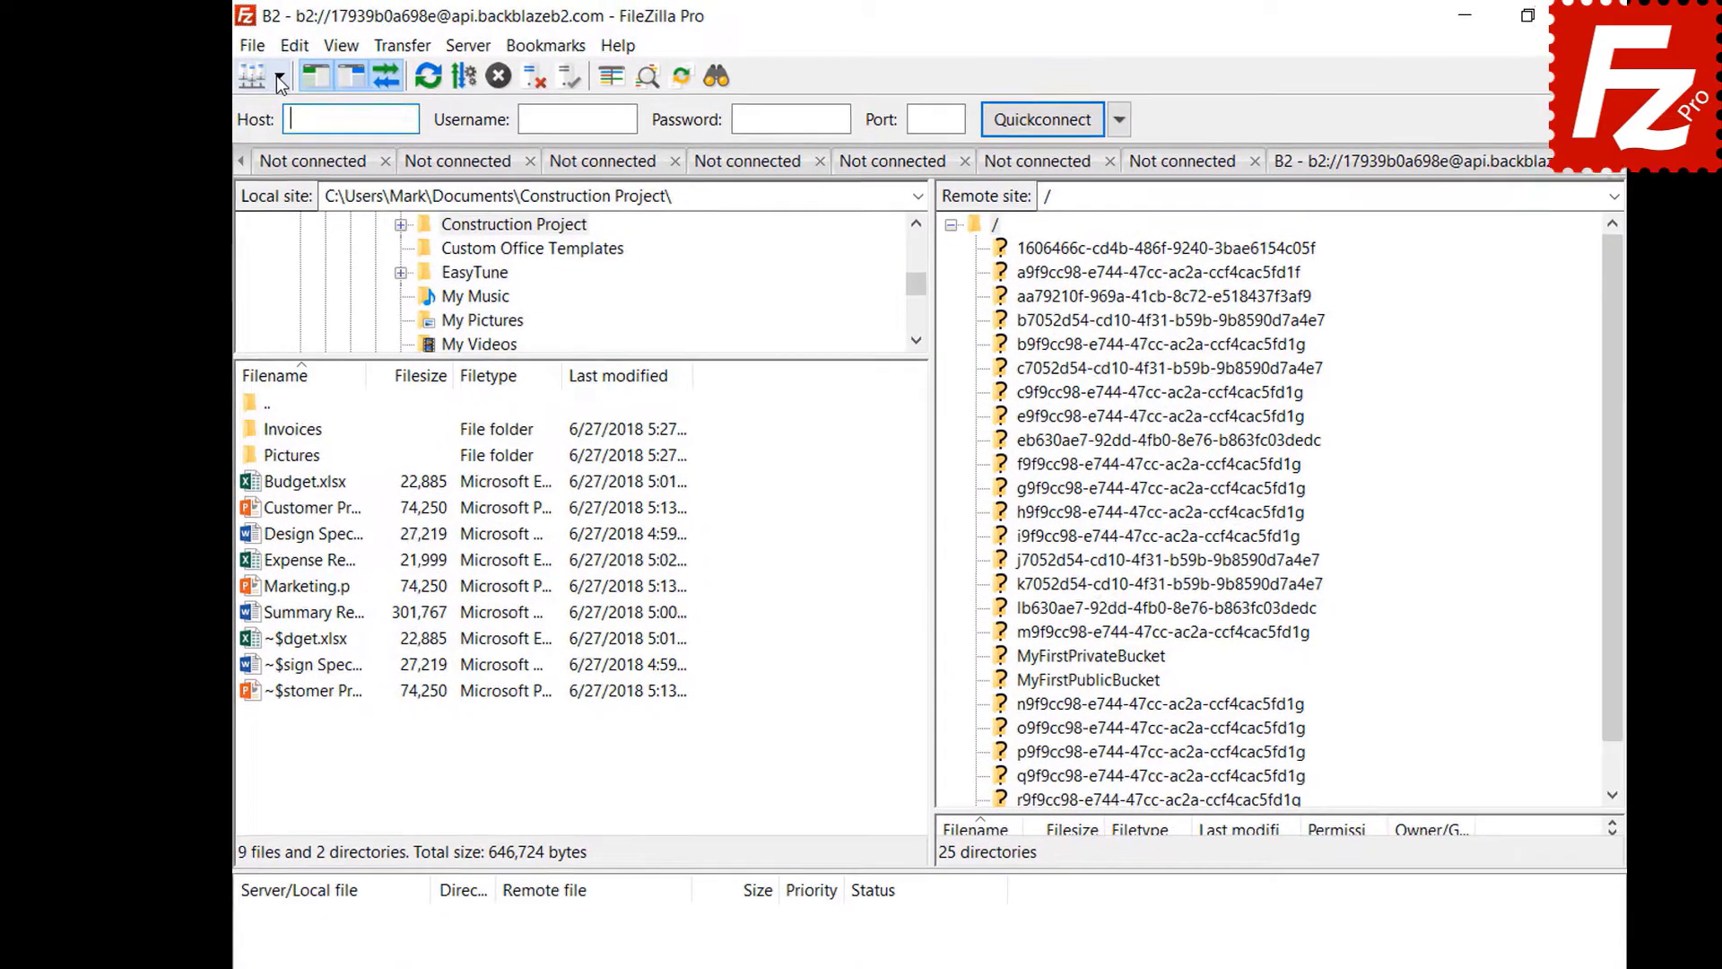
- Connect to the Amazon S3 site and show the pane layout choices on the Interface settings page
{"action": "left_click", "coordinate": [279, 76]}
{"action": "left_click", "coordinate": [282, 110]}
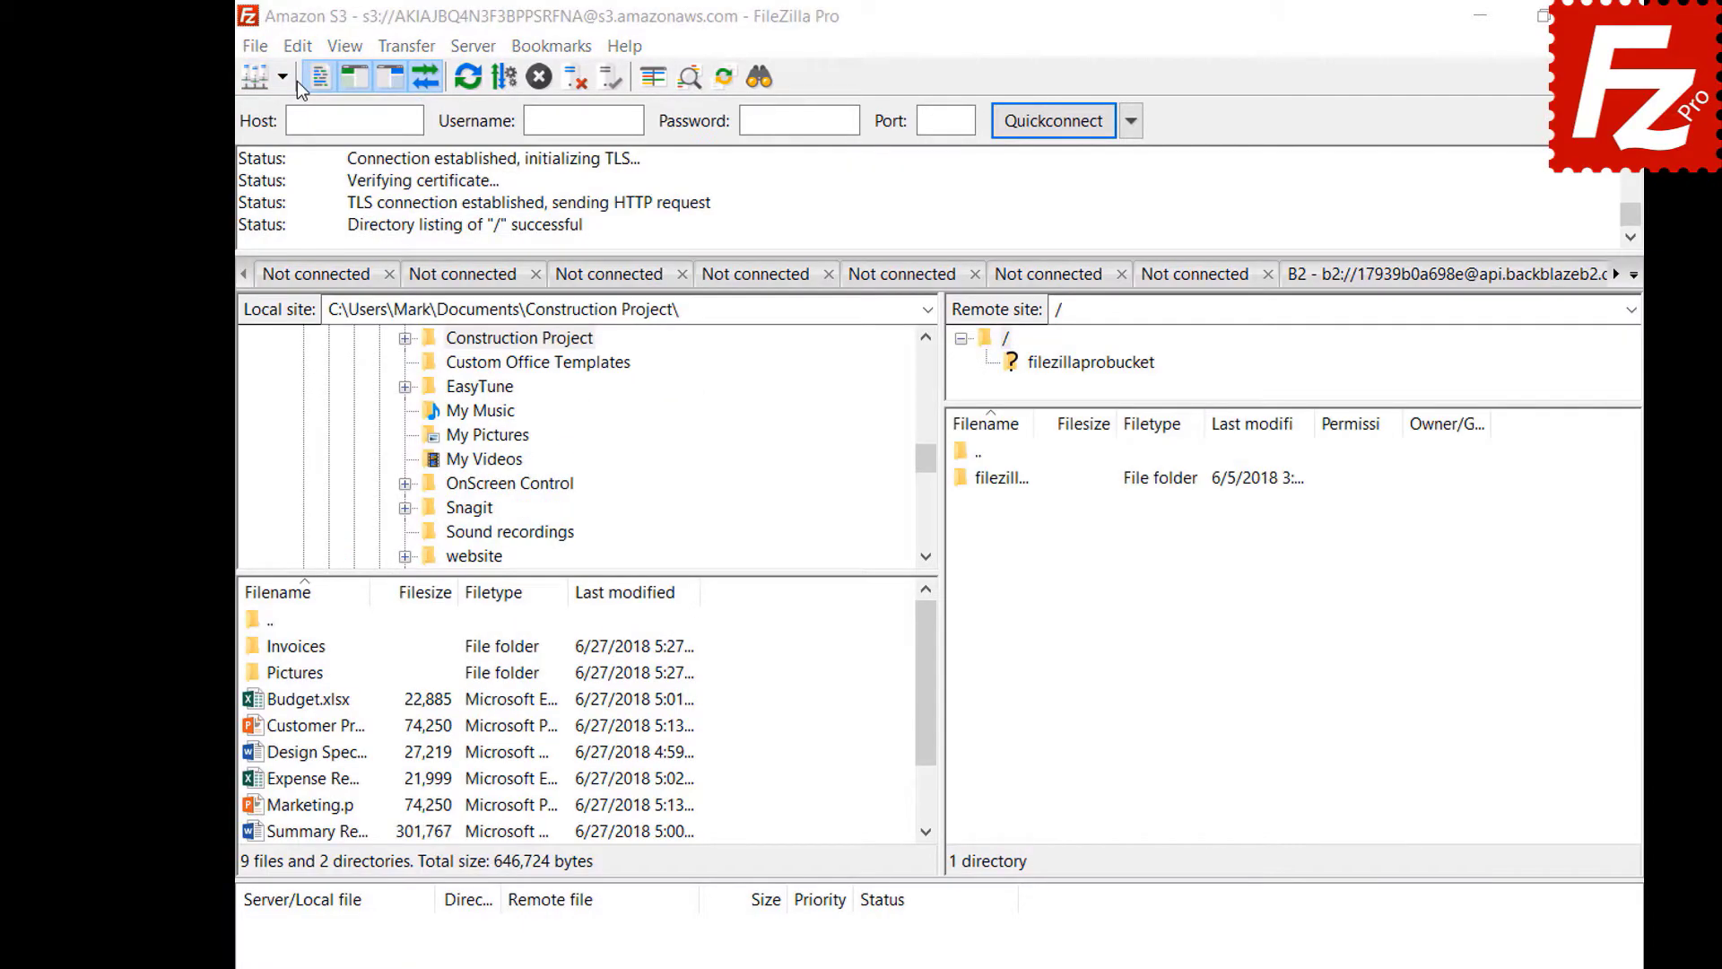
{"action": "left_click", "coordinate": [298, 49]}
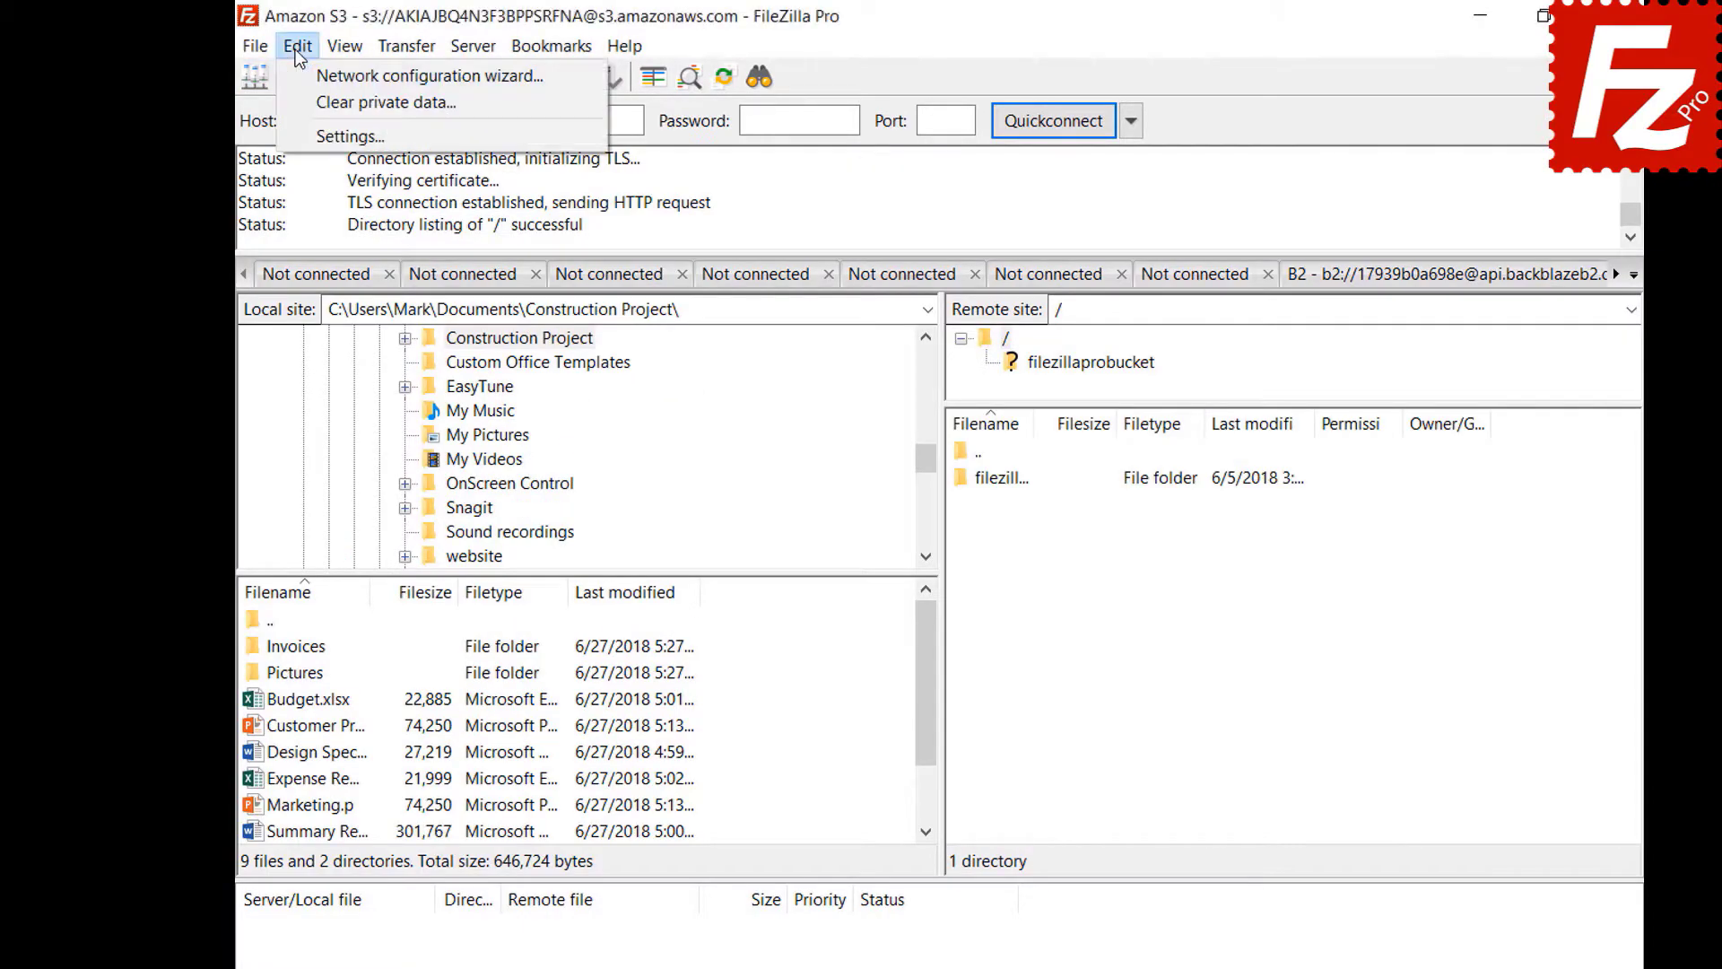
{"action": "left_click", "coordinate": [302, 139]}
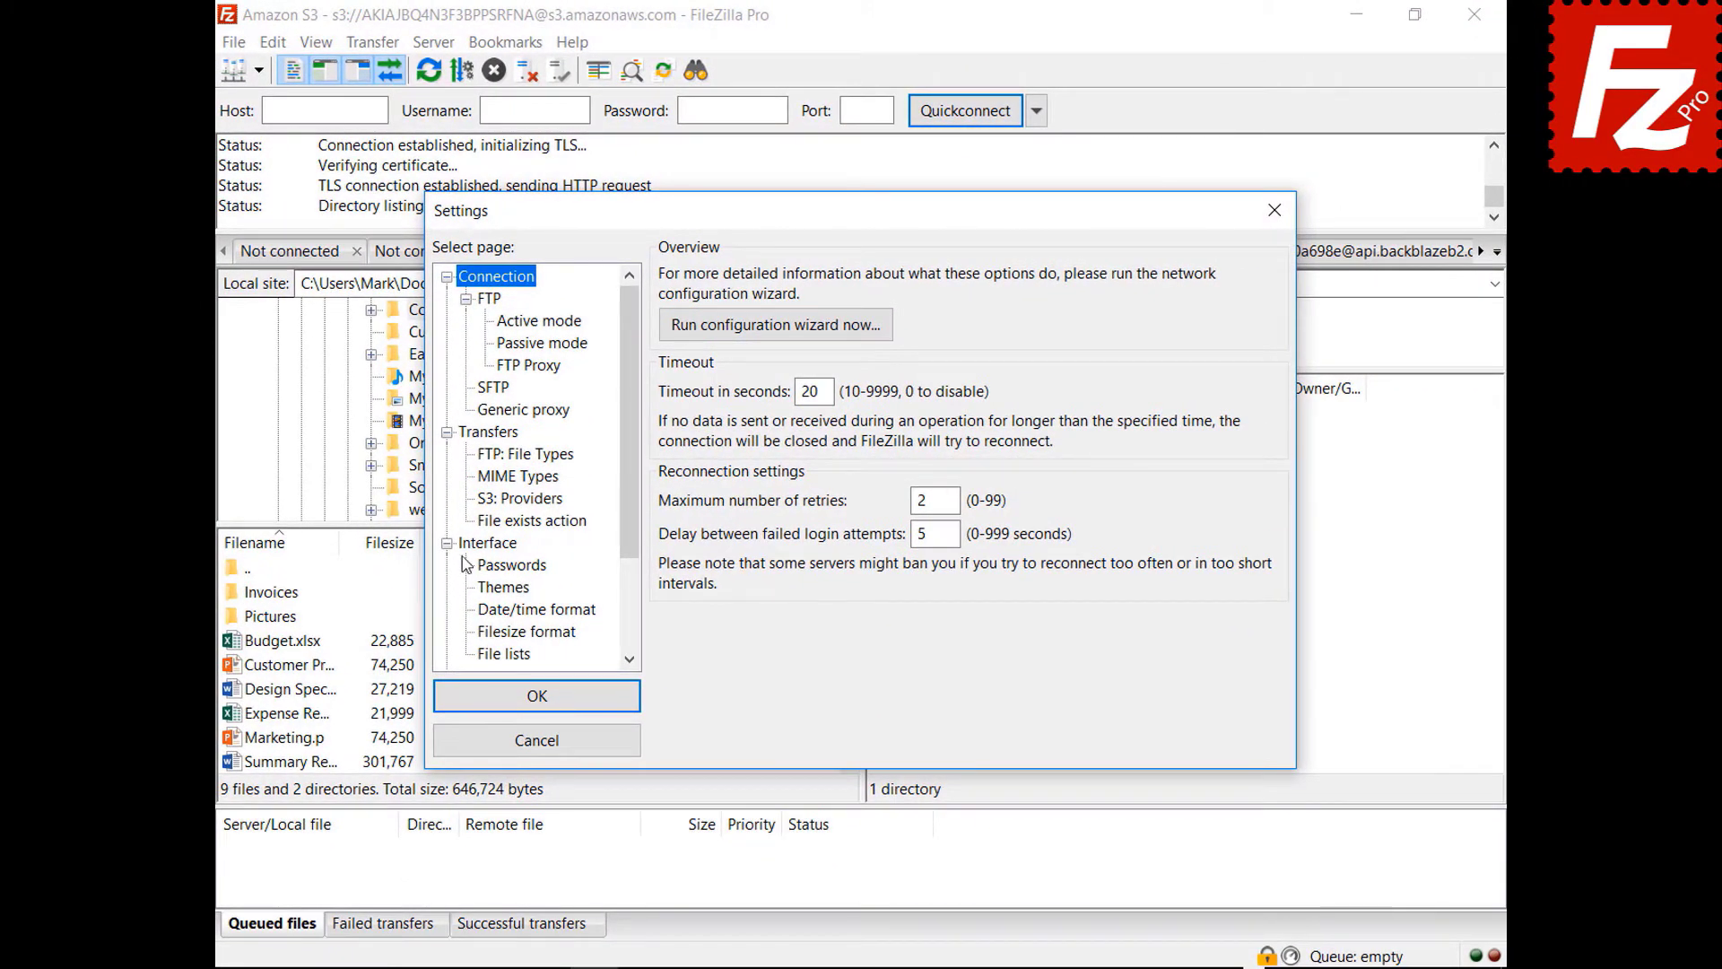
{"action": "left_click", "coordinate": [468, 550]}
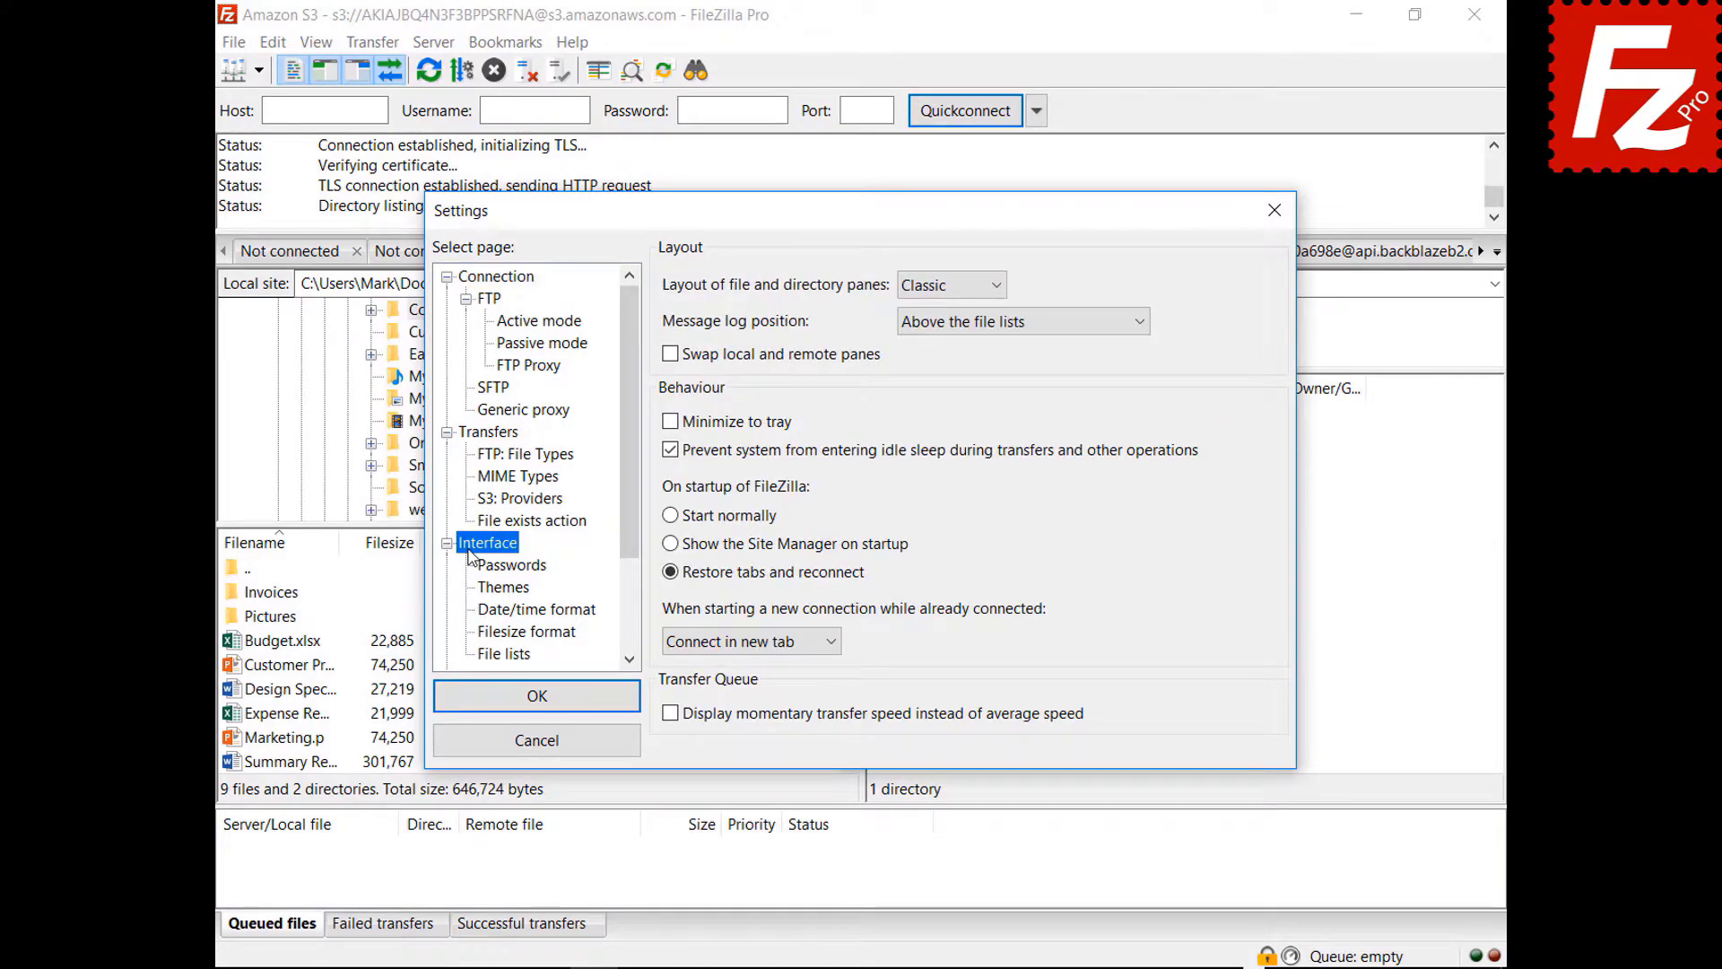
{"action": "left_click", "coordinate": [949, 287]}
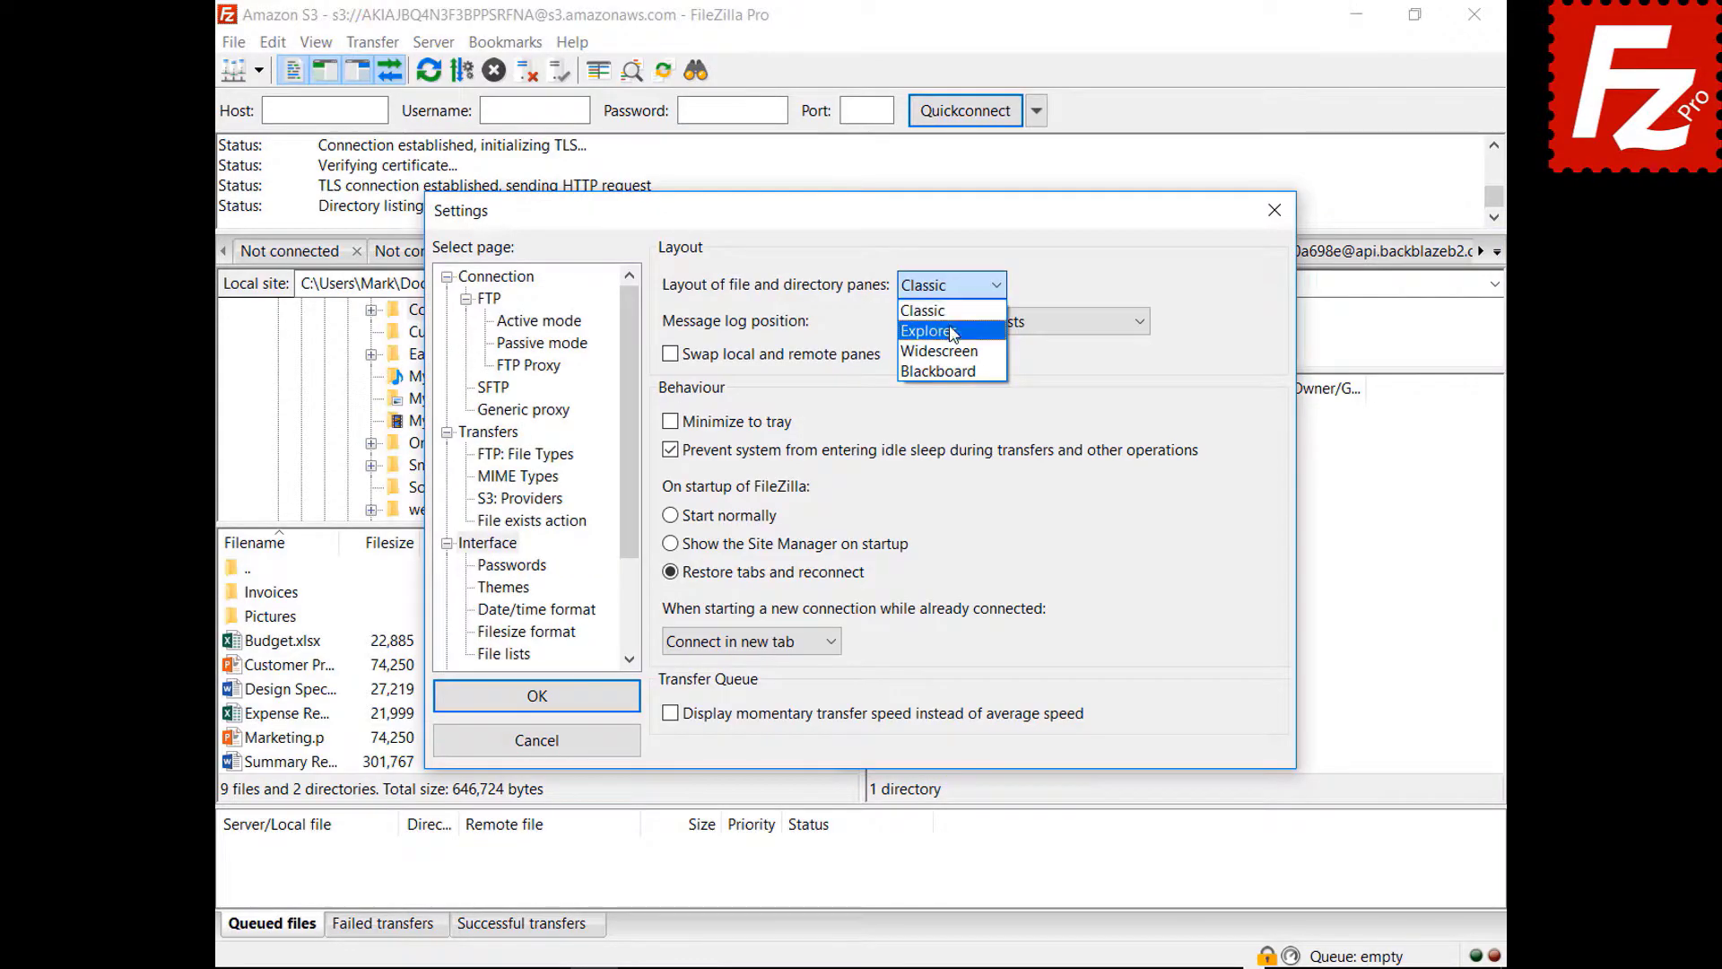
- Preview the Explorer and Widescreen pane layouts
{"action": "left_click", "coordinate": [952, 321]}
{"action": "left_click_drag", "start_coordinate": [869, 218], "coordinate": [898, 965]}
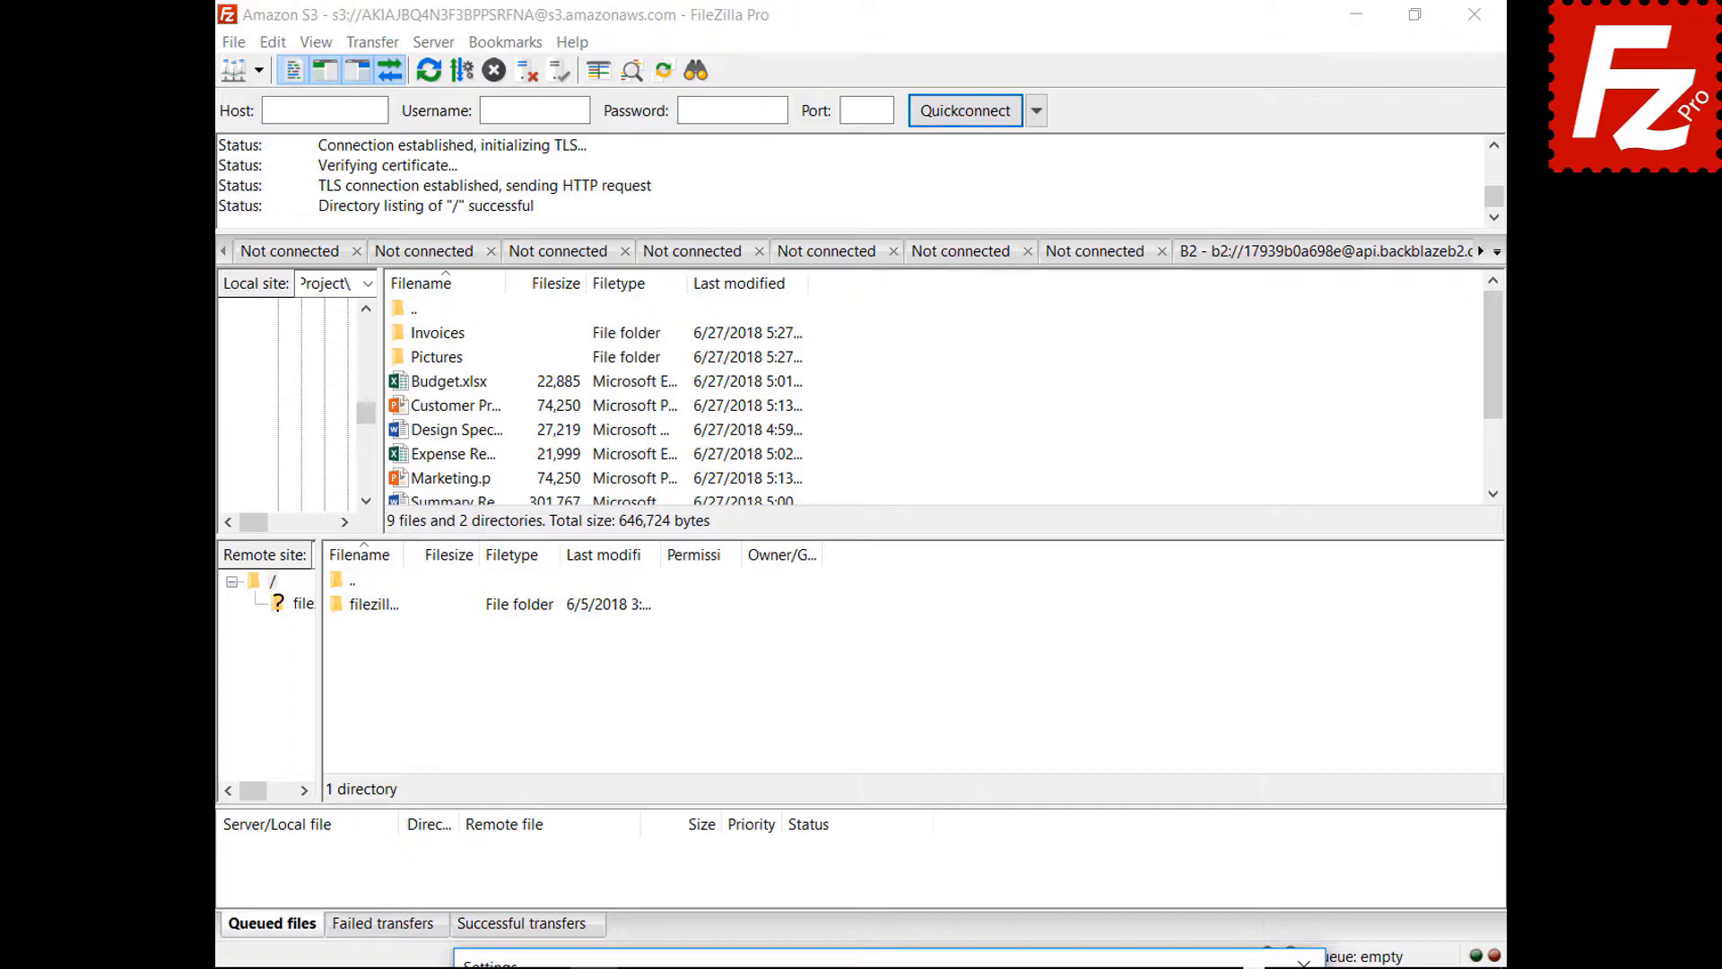
{"action": "left_click_drag", "start_coordinate": [898, 965], "coordinate": [854, 212]}
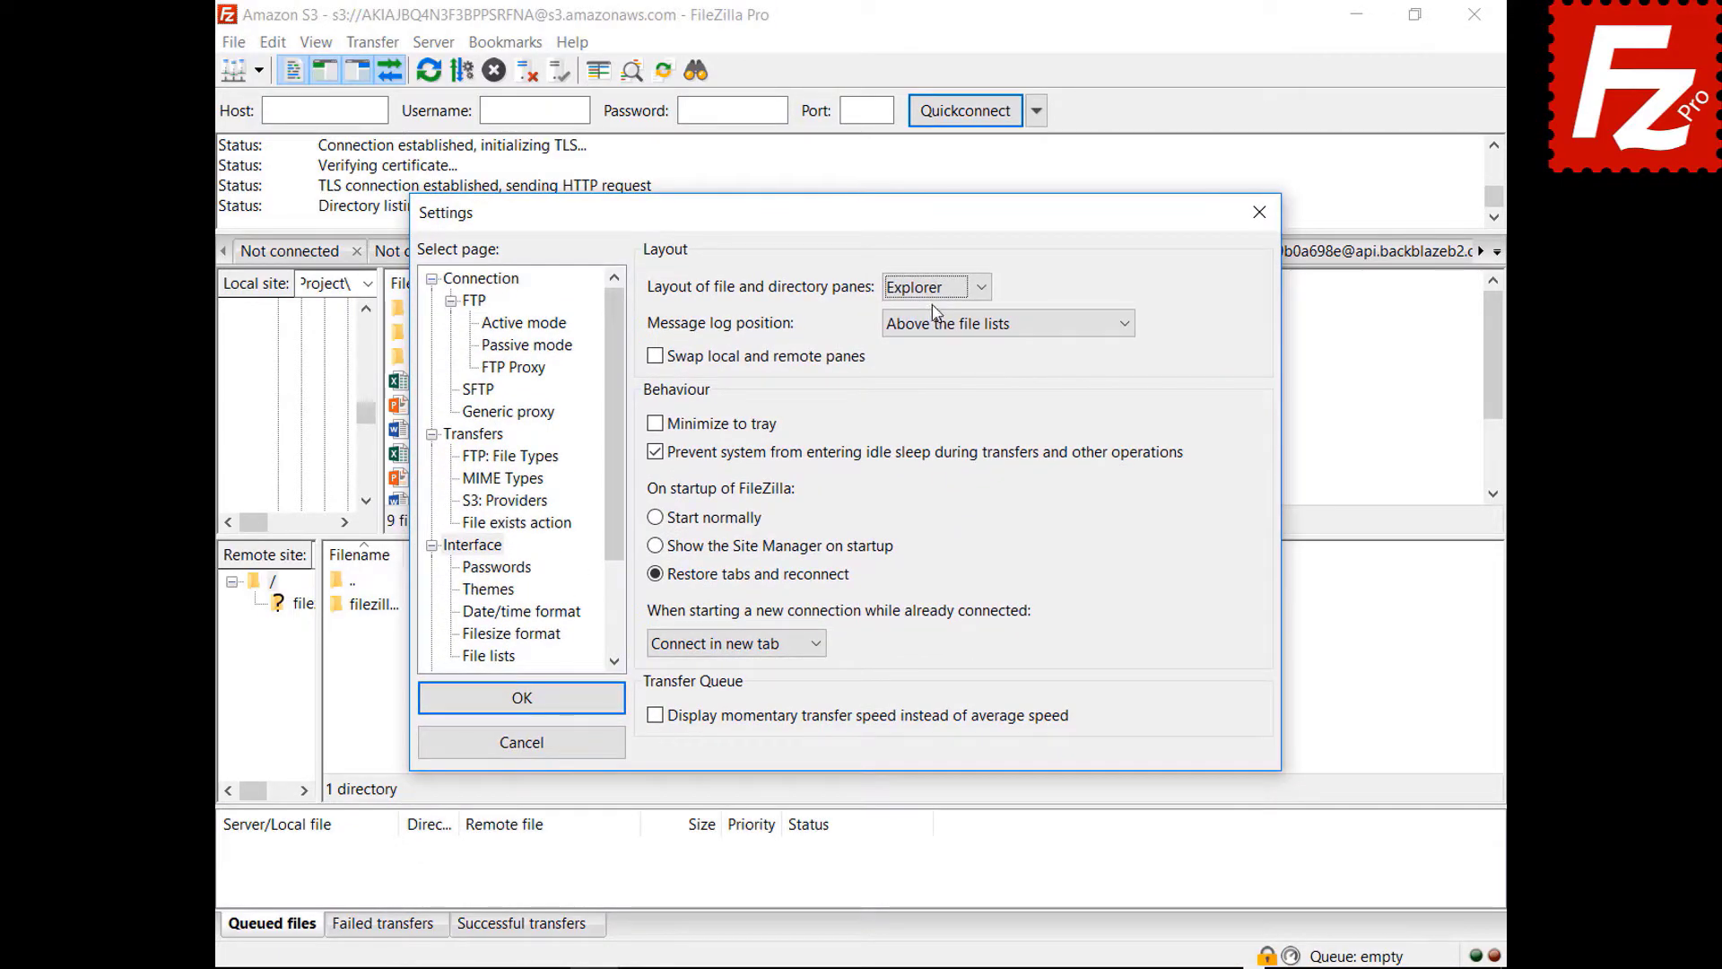
{"action": "left_click", "coordinate": [935, 287]}
{"action": "left_click", "coordinate": [931, 354]}
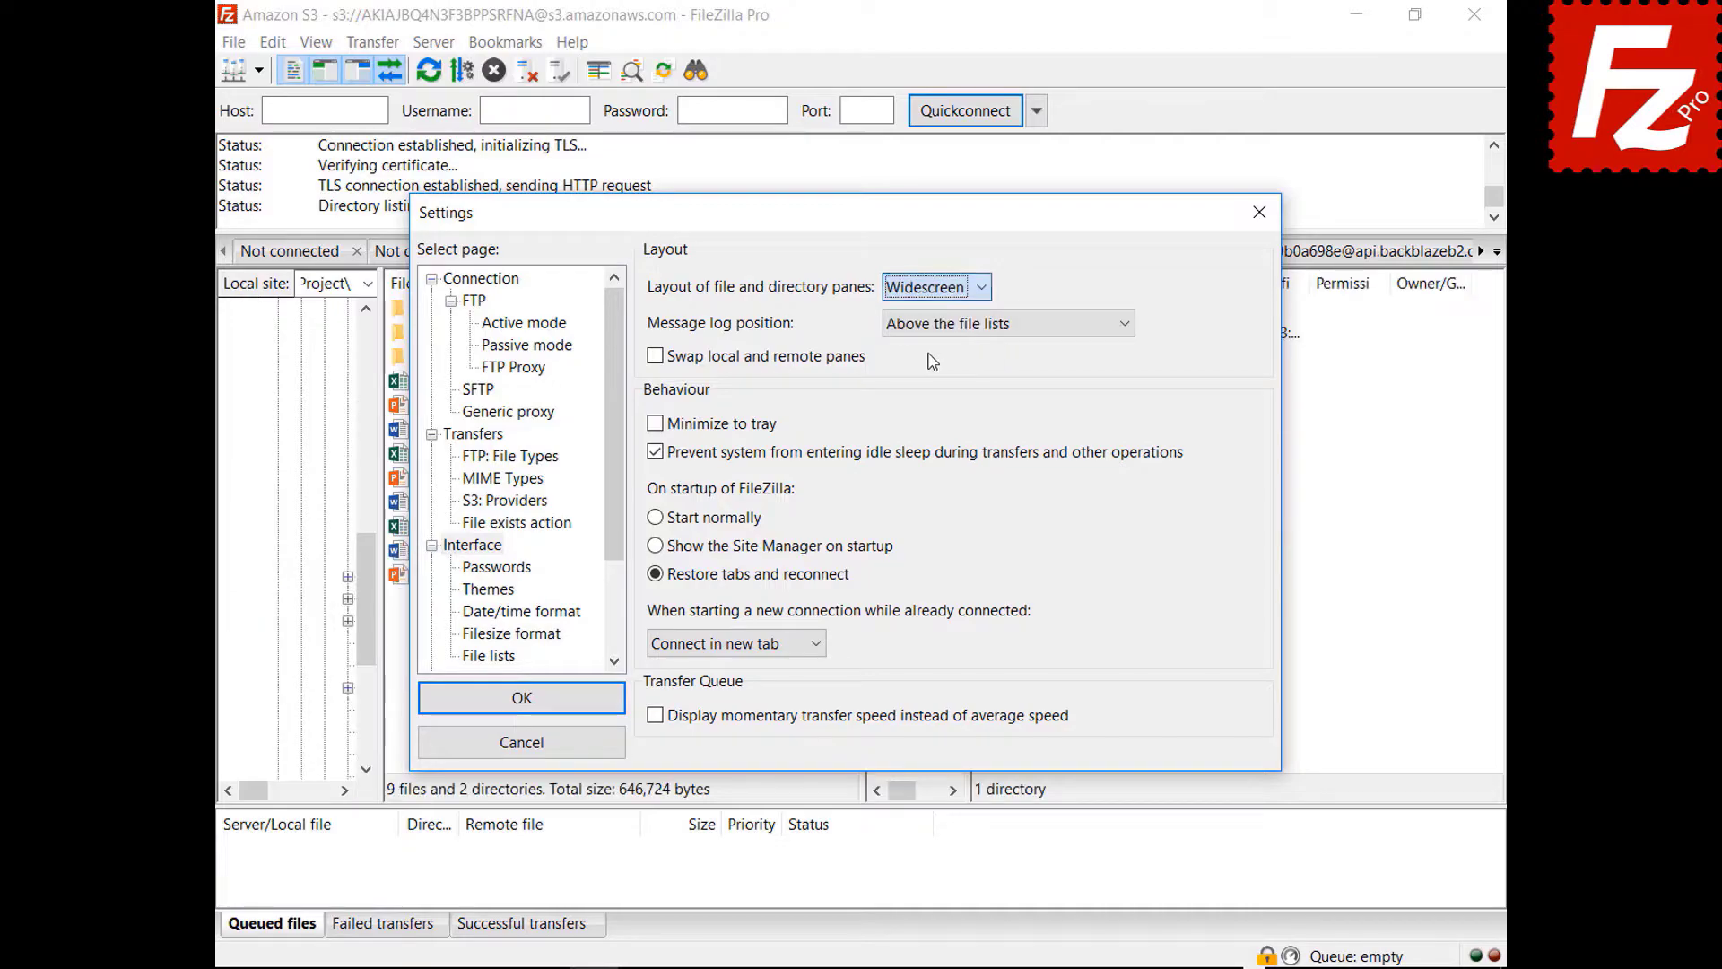
{"action": "mouse_move", "coordinate": [868, 229]}
{"action": "left_mouse_down"}
{"action": "mouse_move", "coordinate": [911, 965]}
{"action": "mouse_move", "coordinate": [855, 236]}
{"action": "left_mouse_up"}
- Preview the Blackboard pane layout, then set the layout back to Classic
{"action": "left_click", "coordinate": [926, 304]}
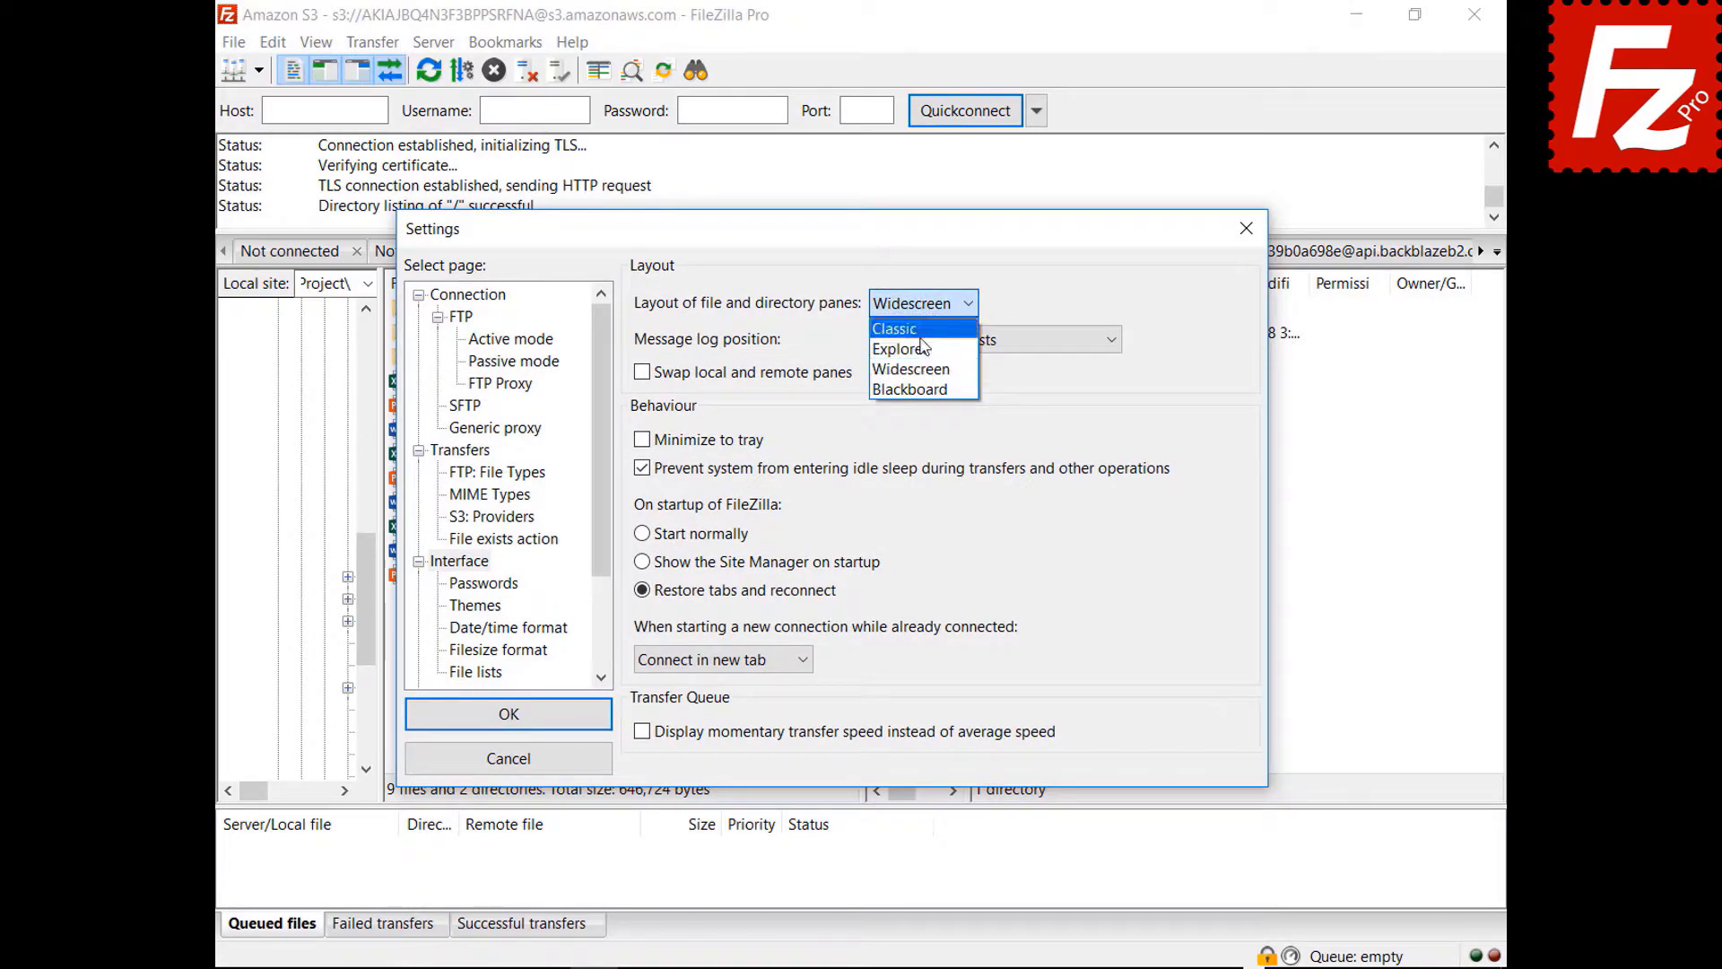
{"action": "left_click", "coordinate": [909, 390]}
{"action": "left_click_drag", "start_coordinate": [835, 247], "coordinate": [837, 967]}
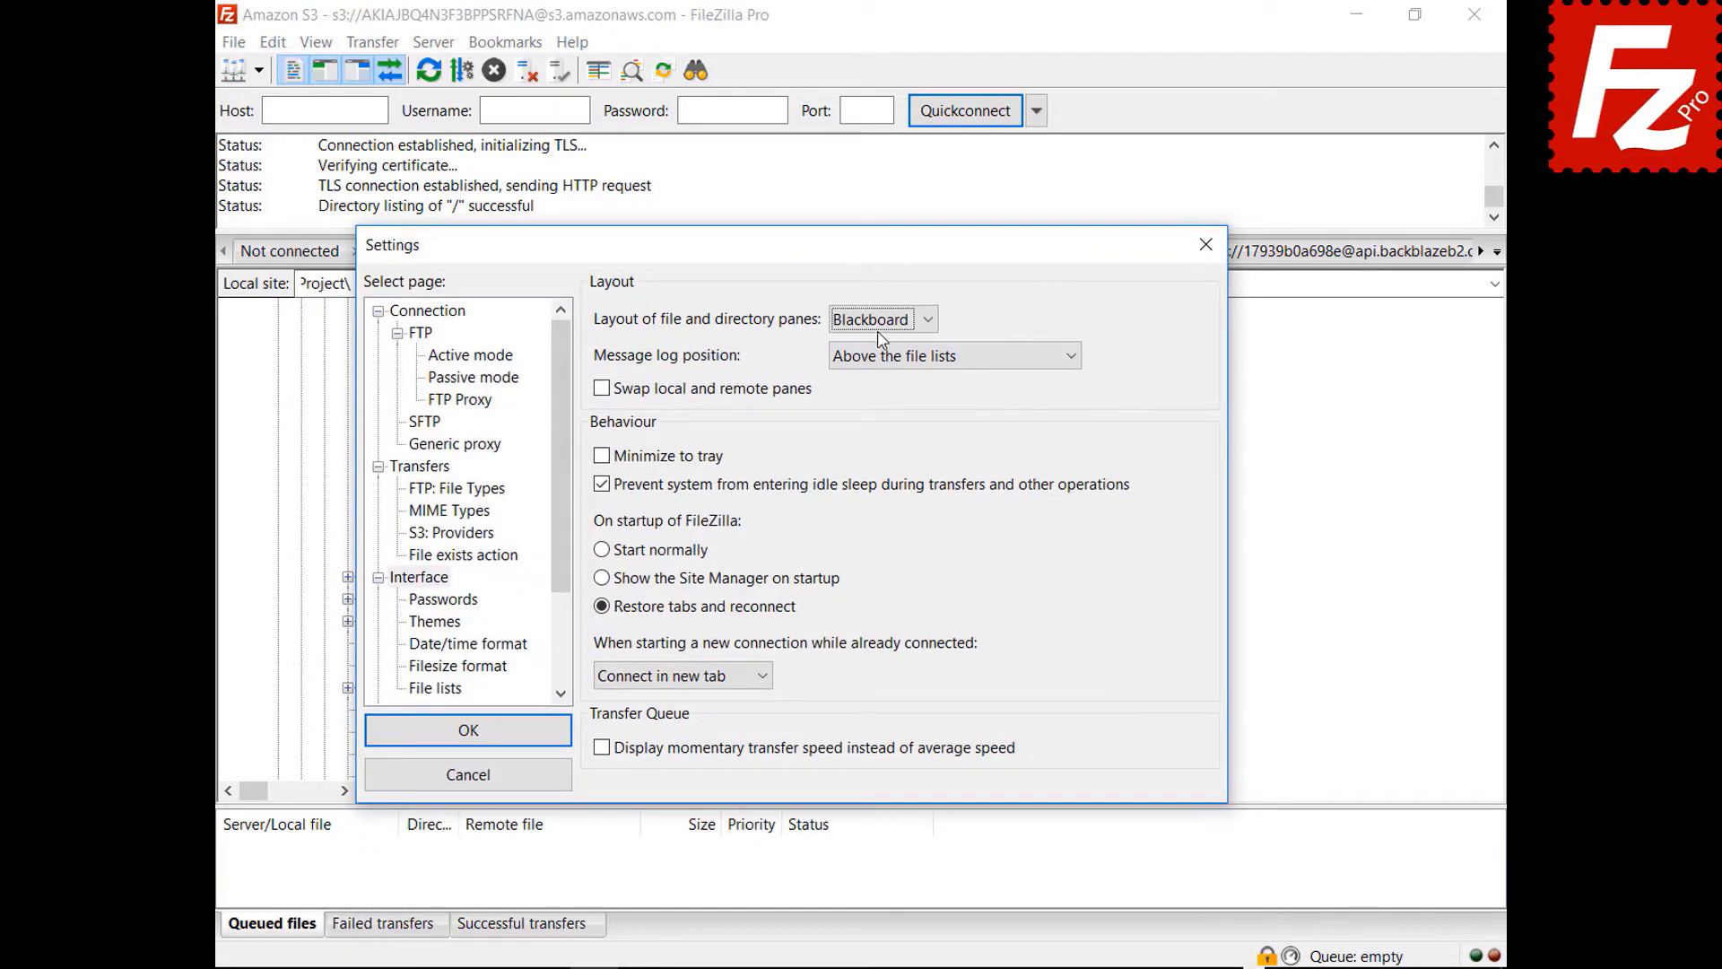
{"action": "left_click", "coordinate": [875, 321]}
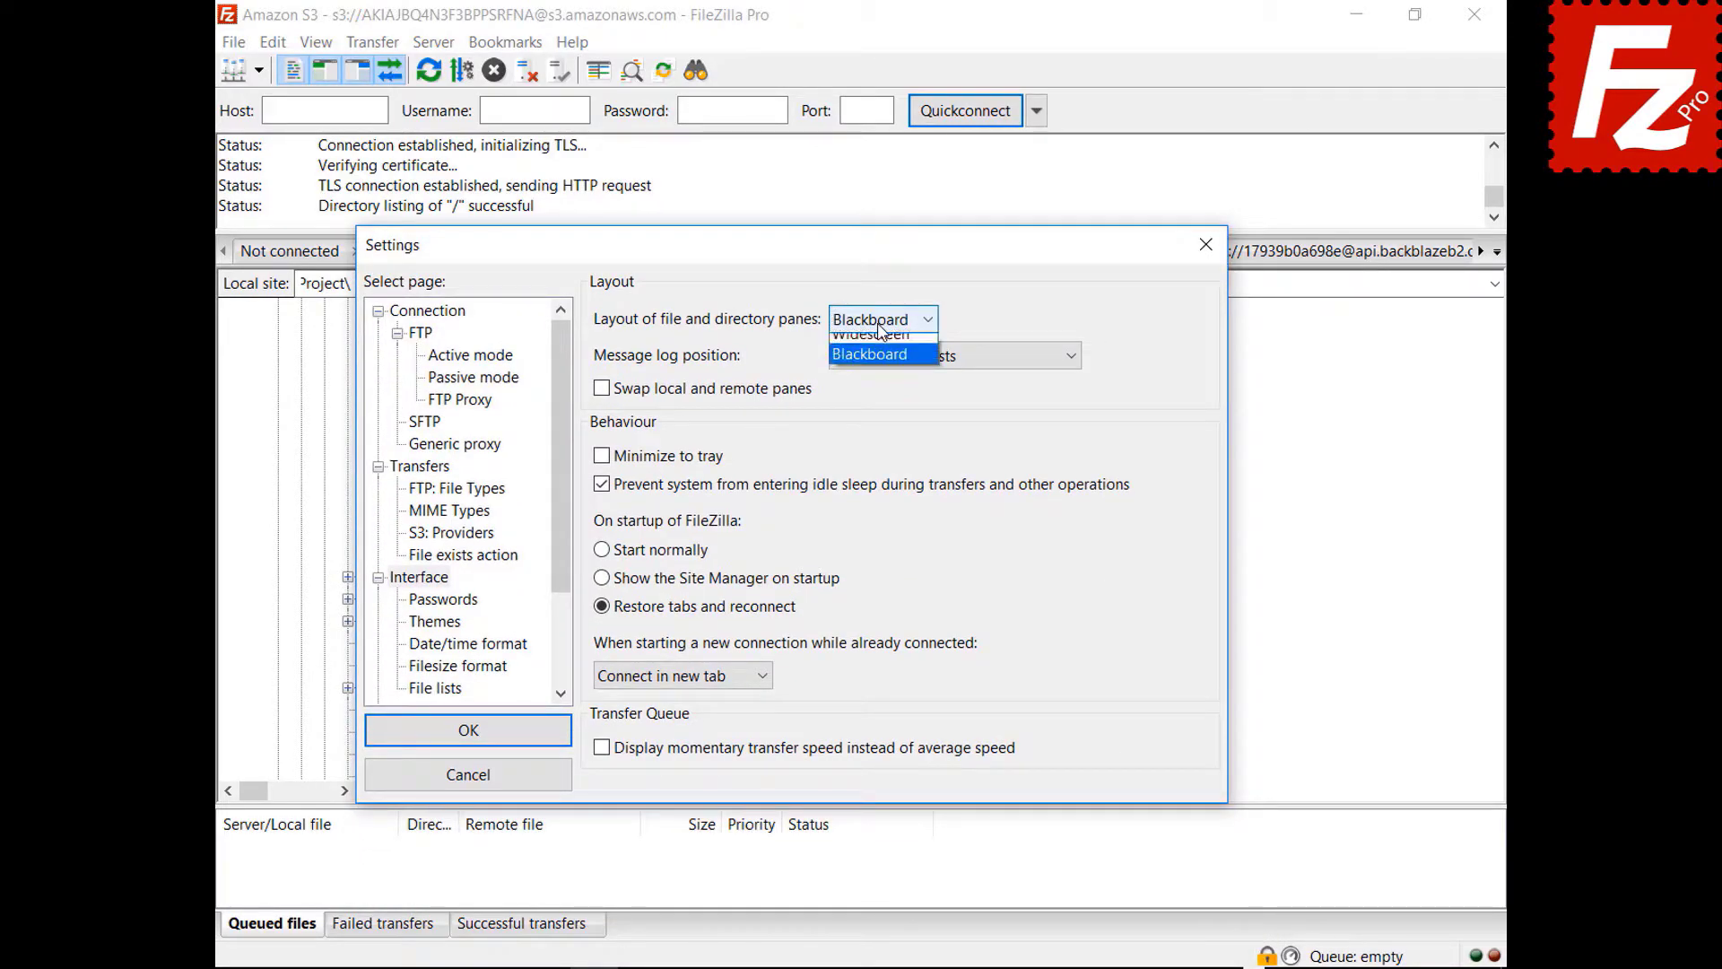
{"action": "left_click", "coordinate": [875, 344]}
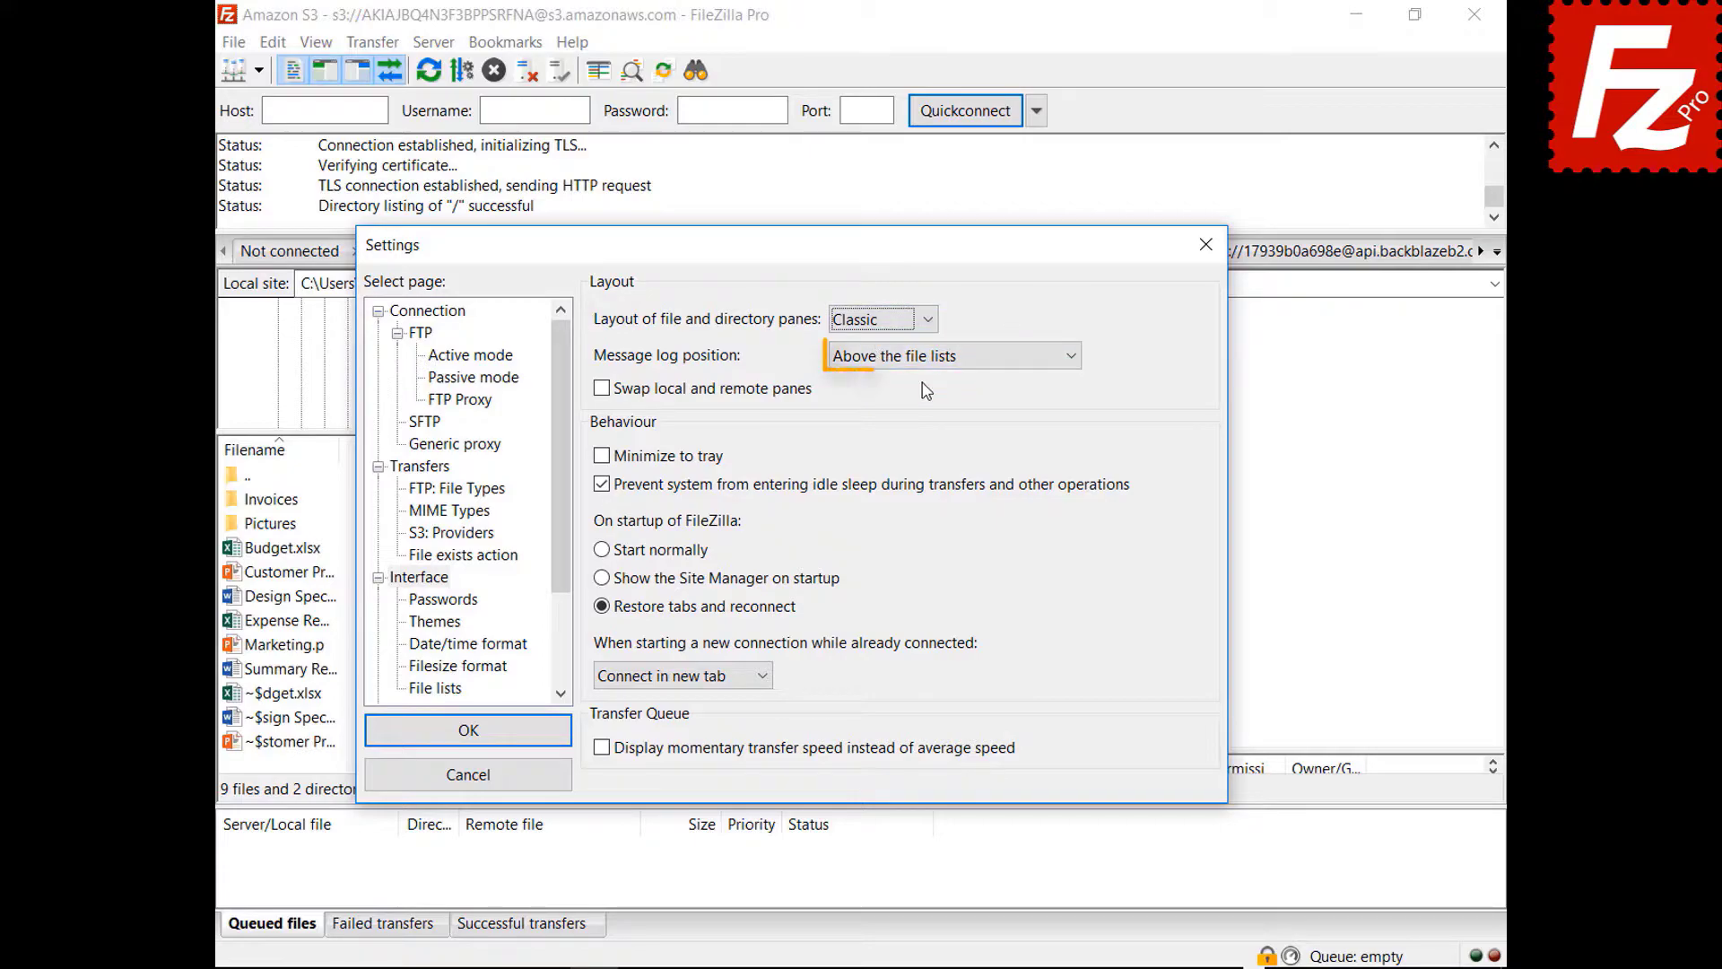
{"action": "left_click", "coordinate": [925, 359]}
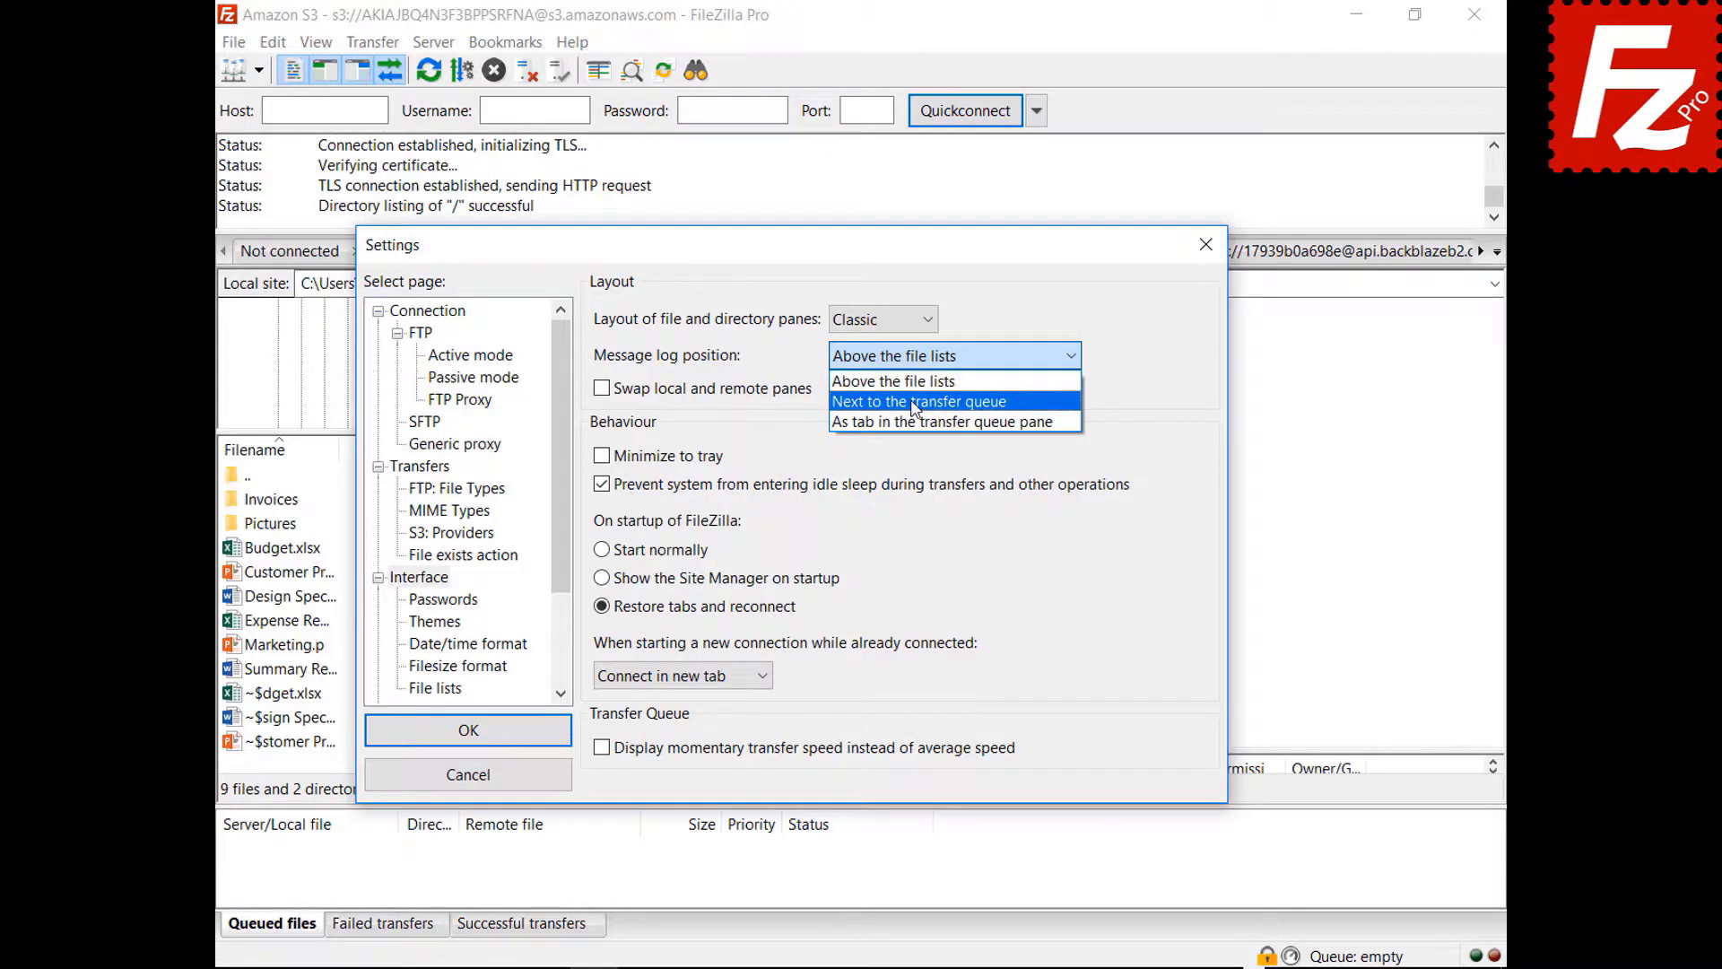
- Try the message log beside the transfer queue, then place it as a transfer-queue tab
{"action": "left_click", "coordinate": [912, 395]}
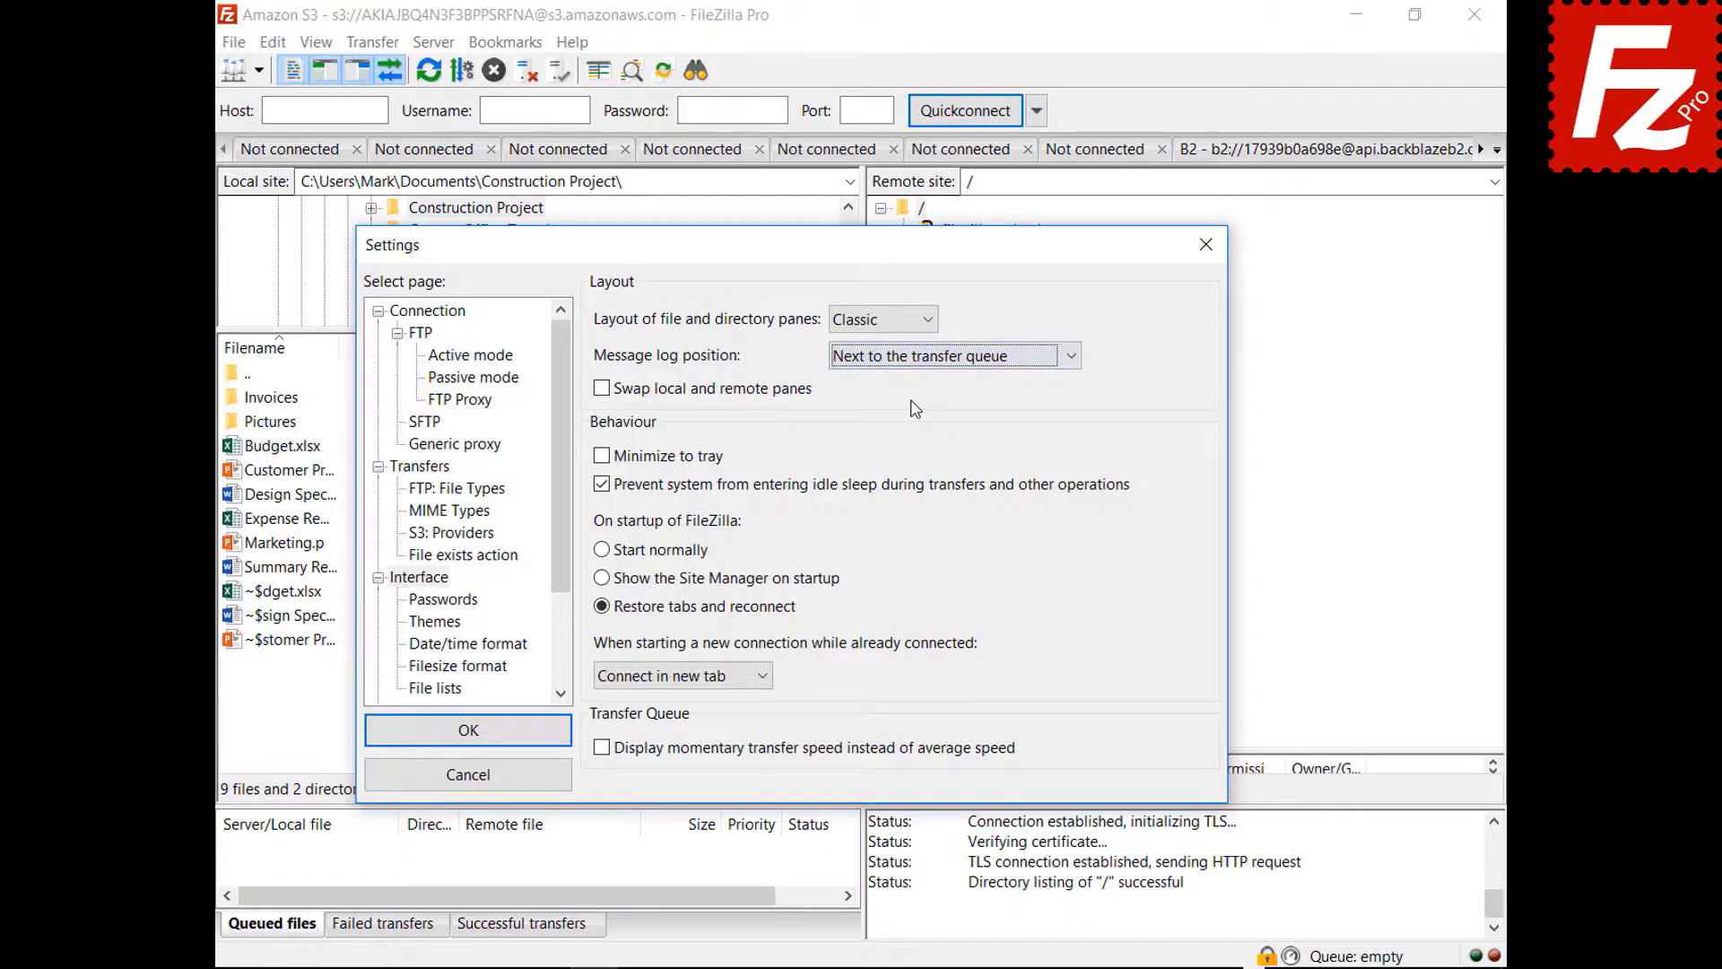
{"action": "left_click_drag", "start_coordinate": [795, 256], "coordinate": [834, 184]}
{"action": "left_click", "coordinate": [978, 288]}
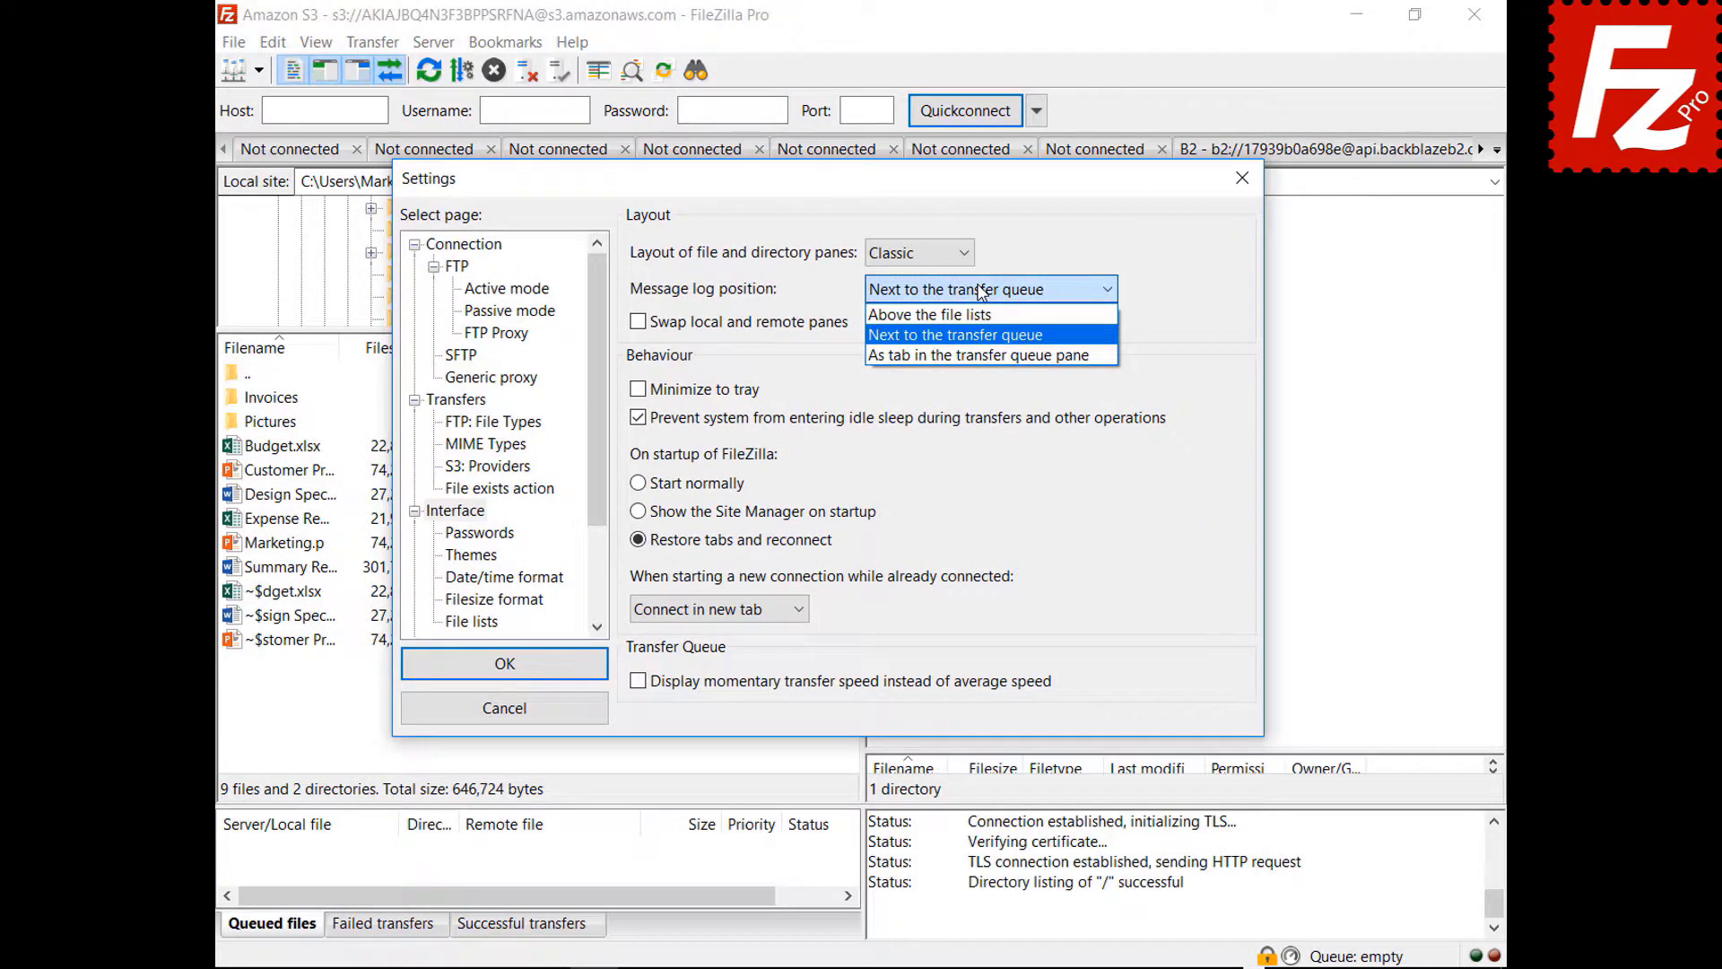
{"action": "left_click", "coordinate": [972, 357]}
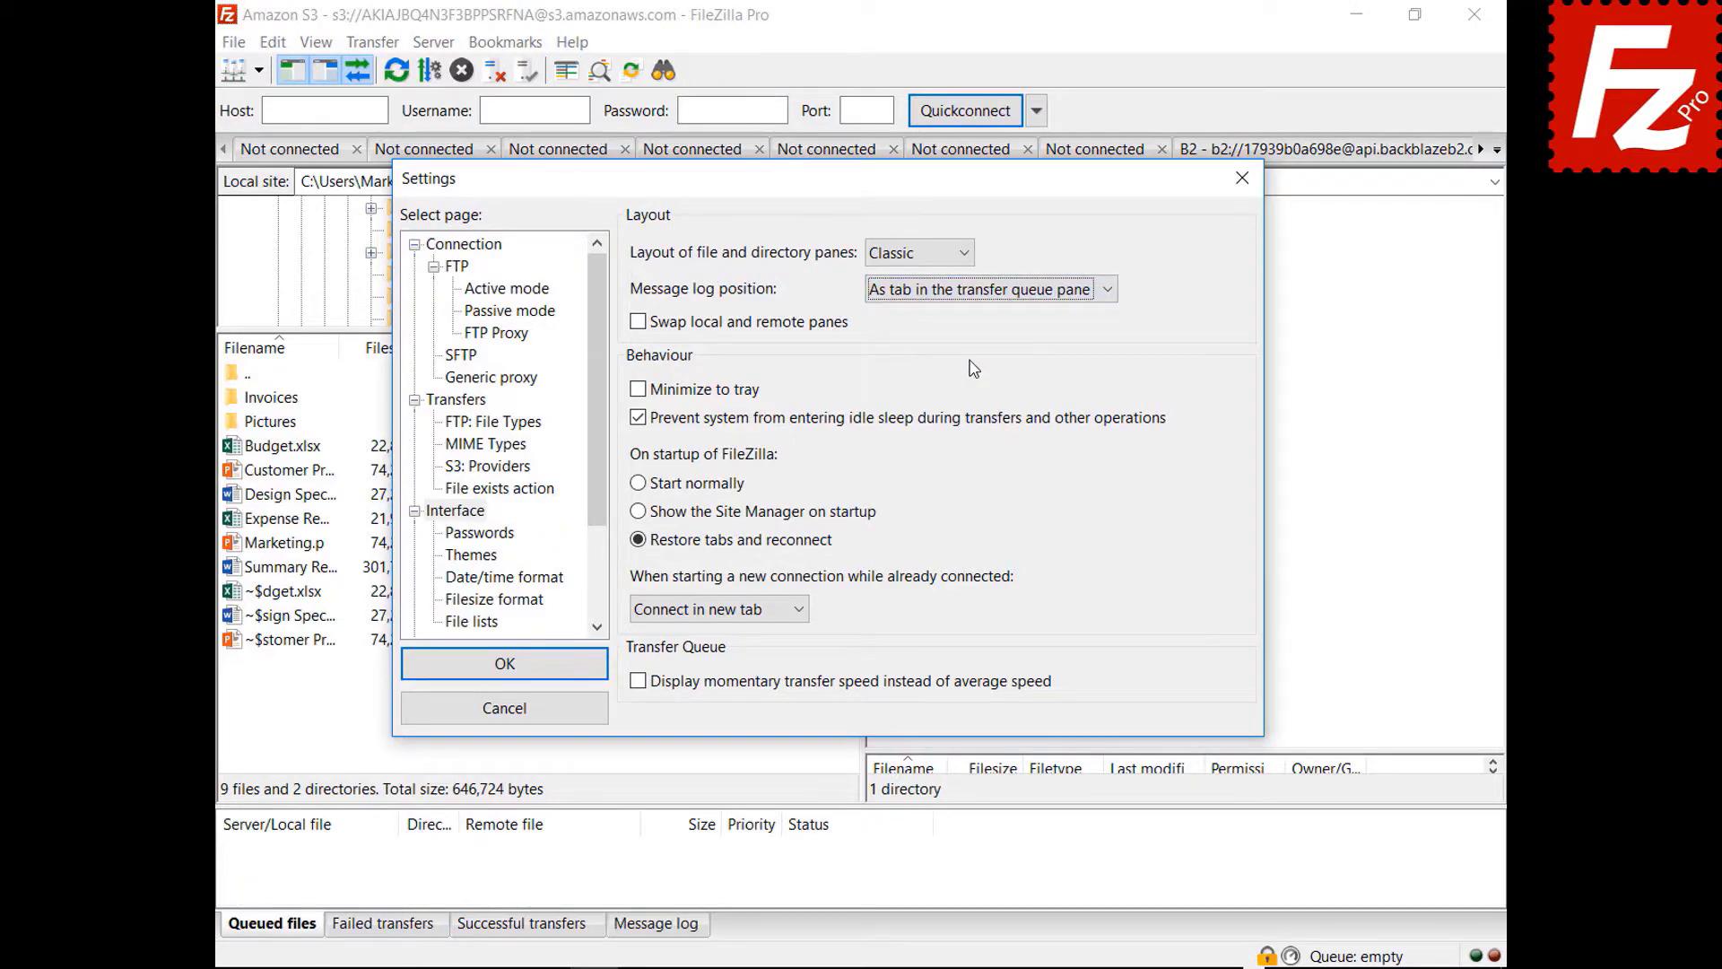
{"action": "left_click_drag", "start_coordinate": [807, 179], "coordinate": [838, 857]}
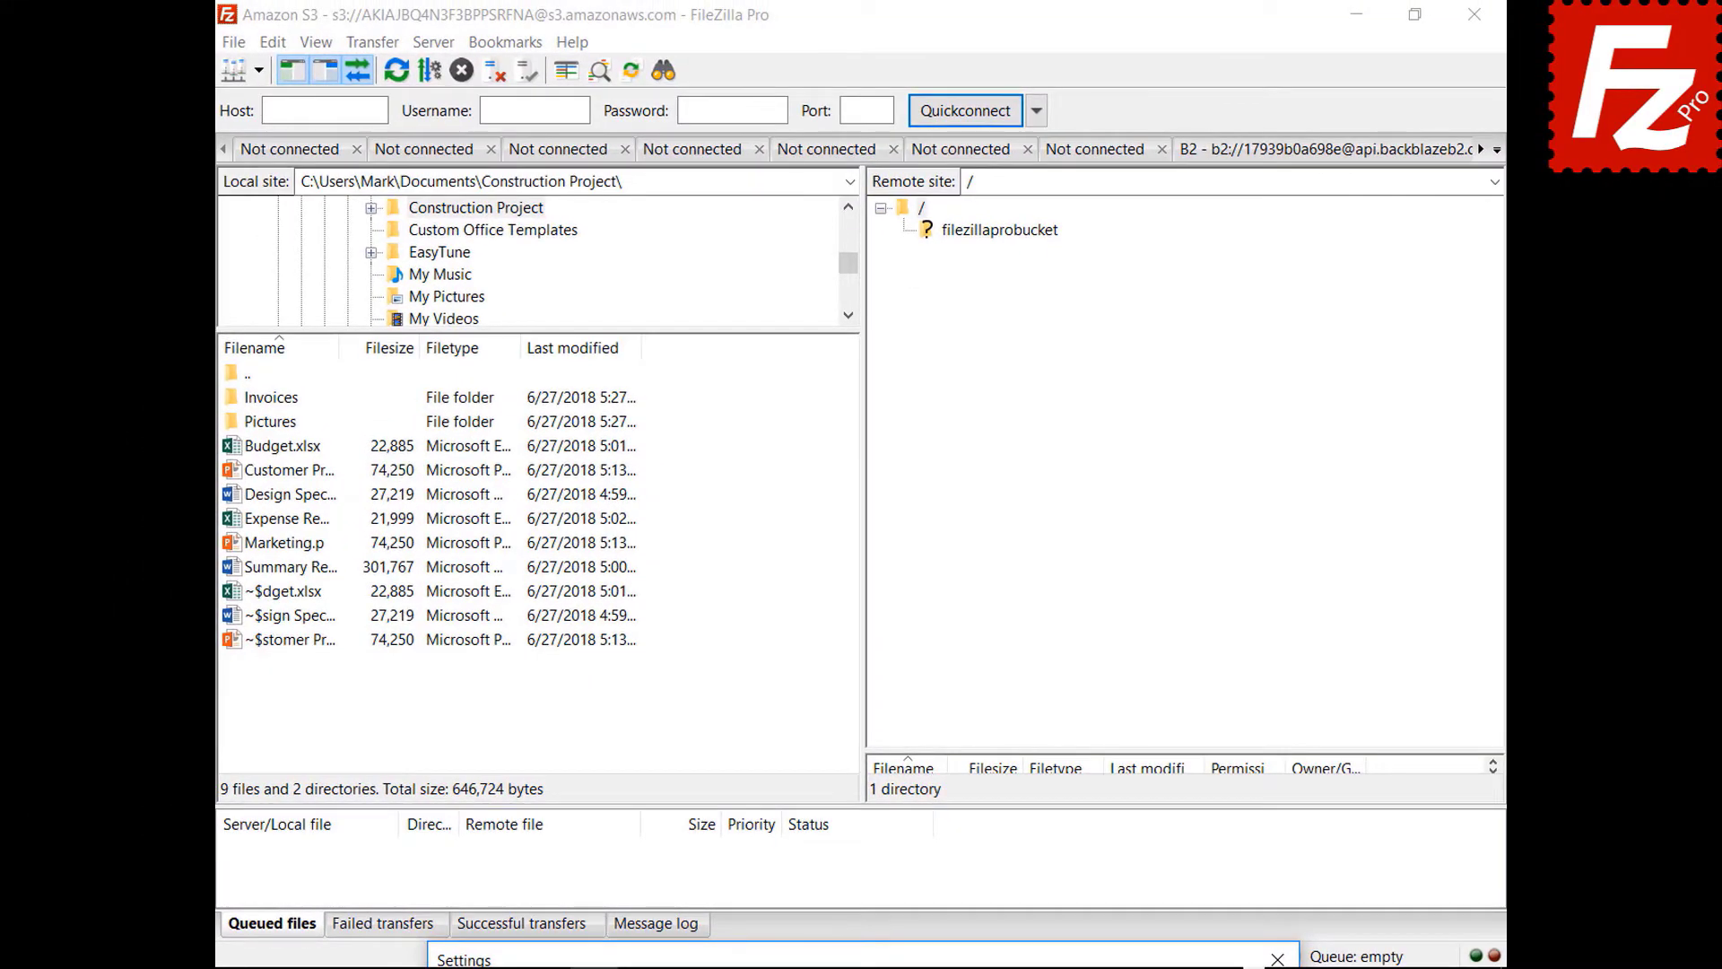
{"action": "left_click_drag", "start_coordinate": [913, 967], "coordinate": [913, 52]}
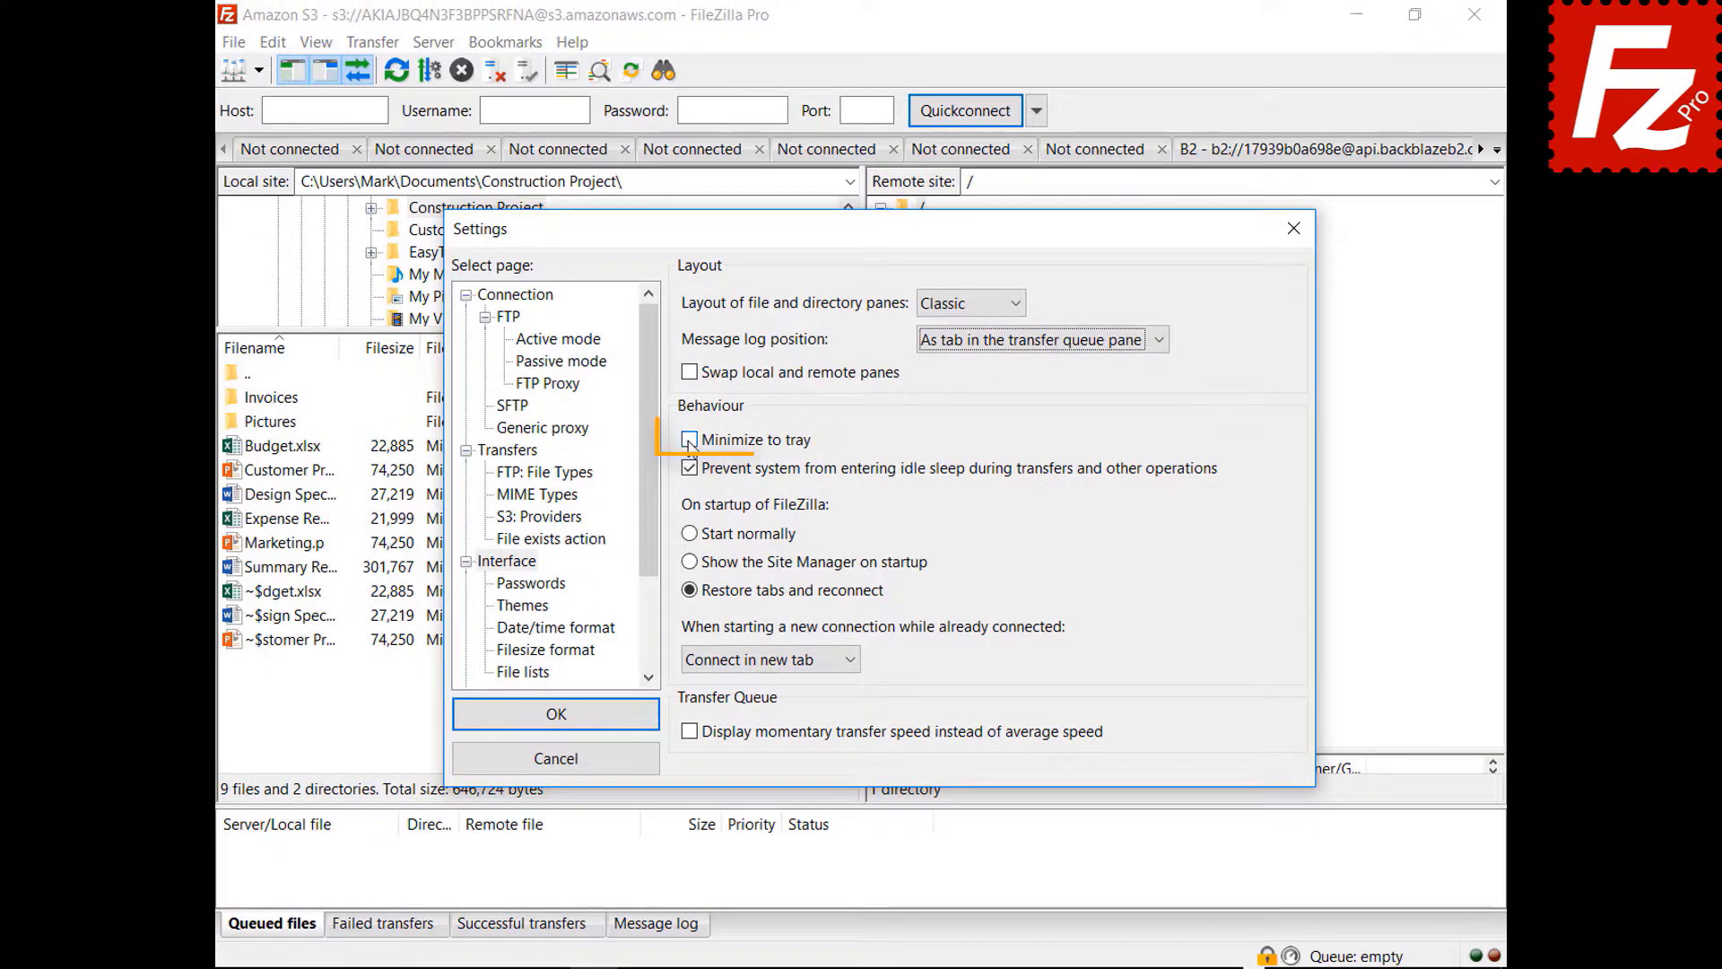
- Enable 'Minimize to tray', save, then minimize FileZilla and restore it from the tray icon
{"action": "left_click", "coordinate": [689, 439]}
{"action": "left_click", "coordinate": [689, 439]}
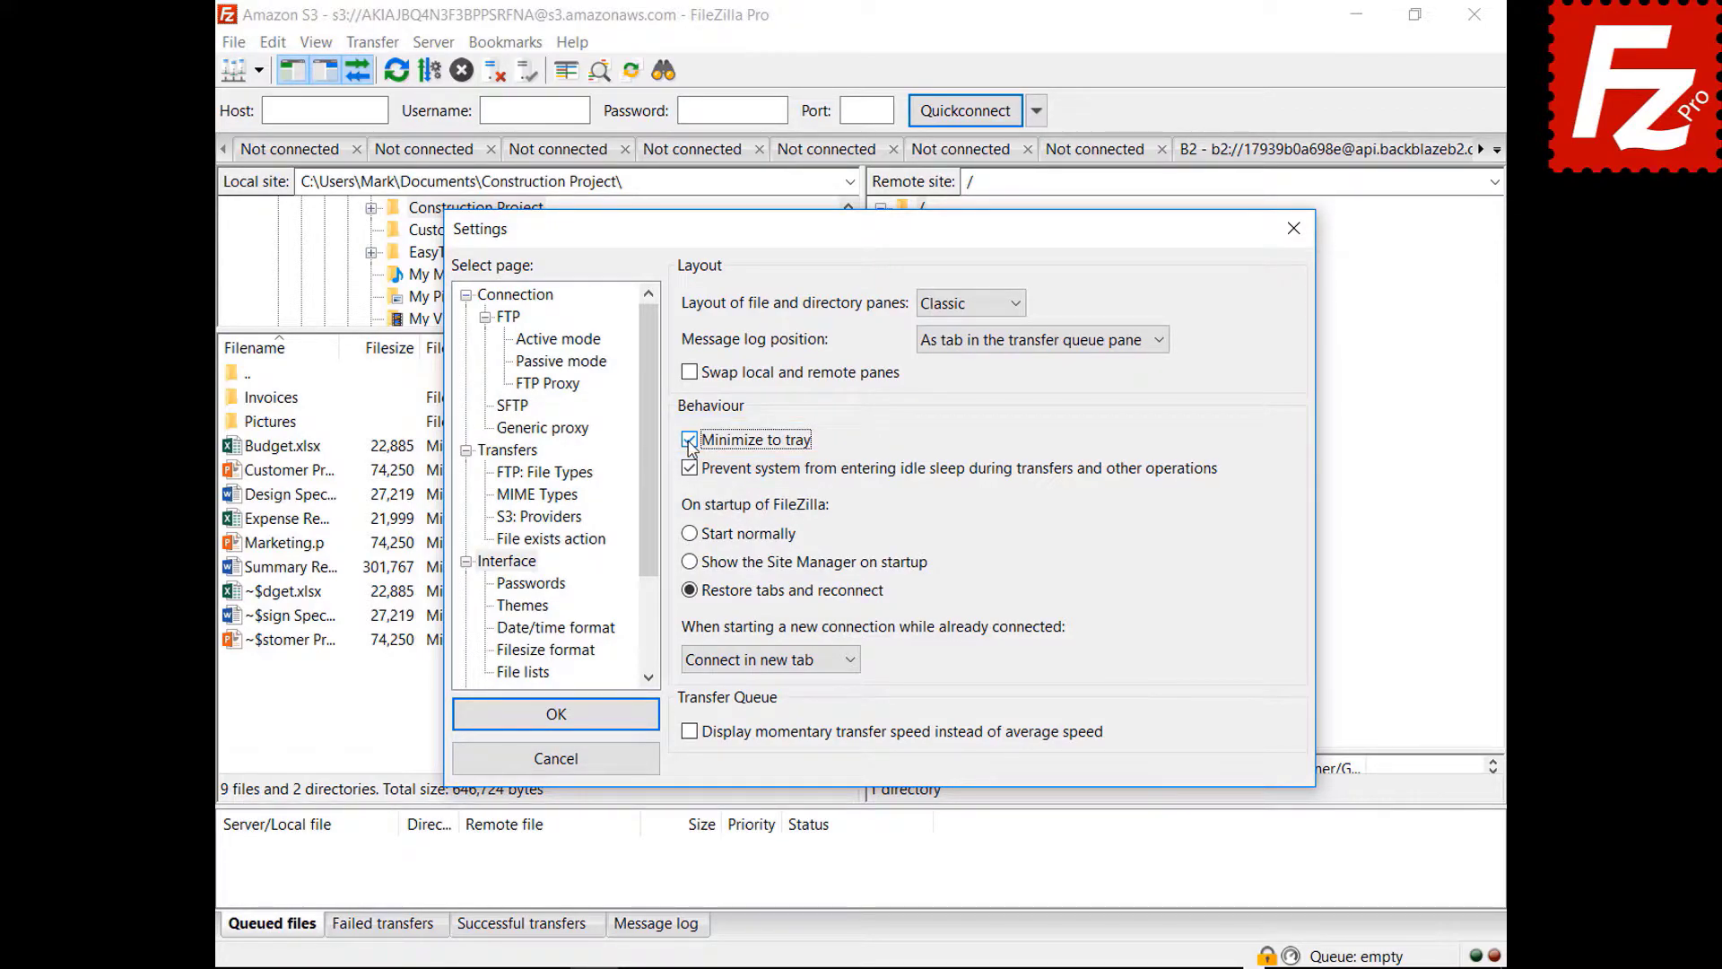
{"action": "left_click", "coordinate": [556, 717]}
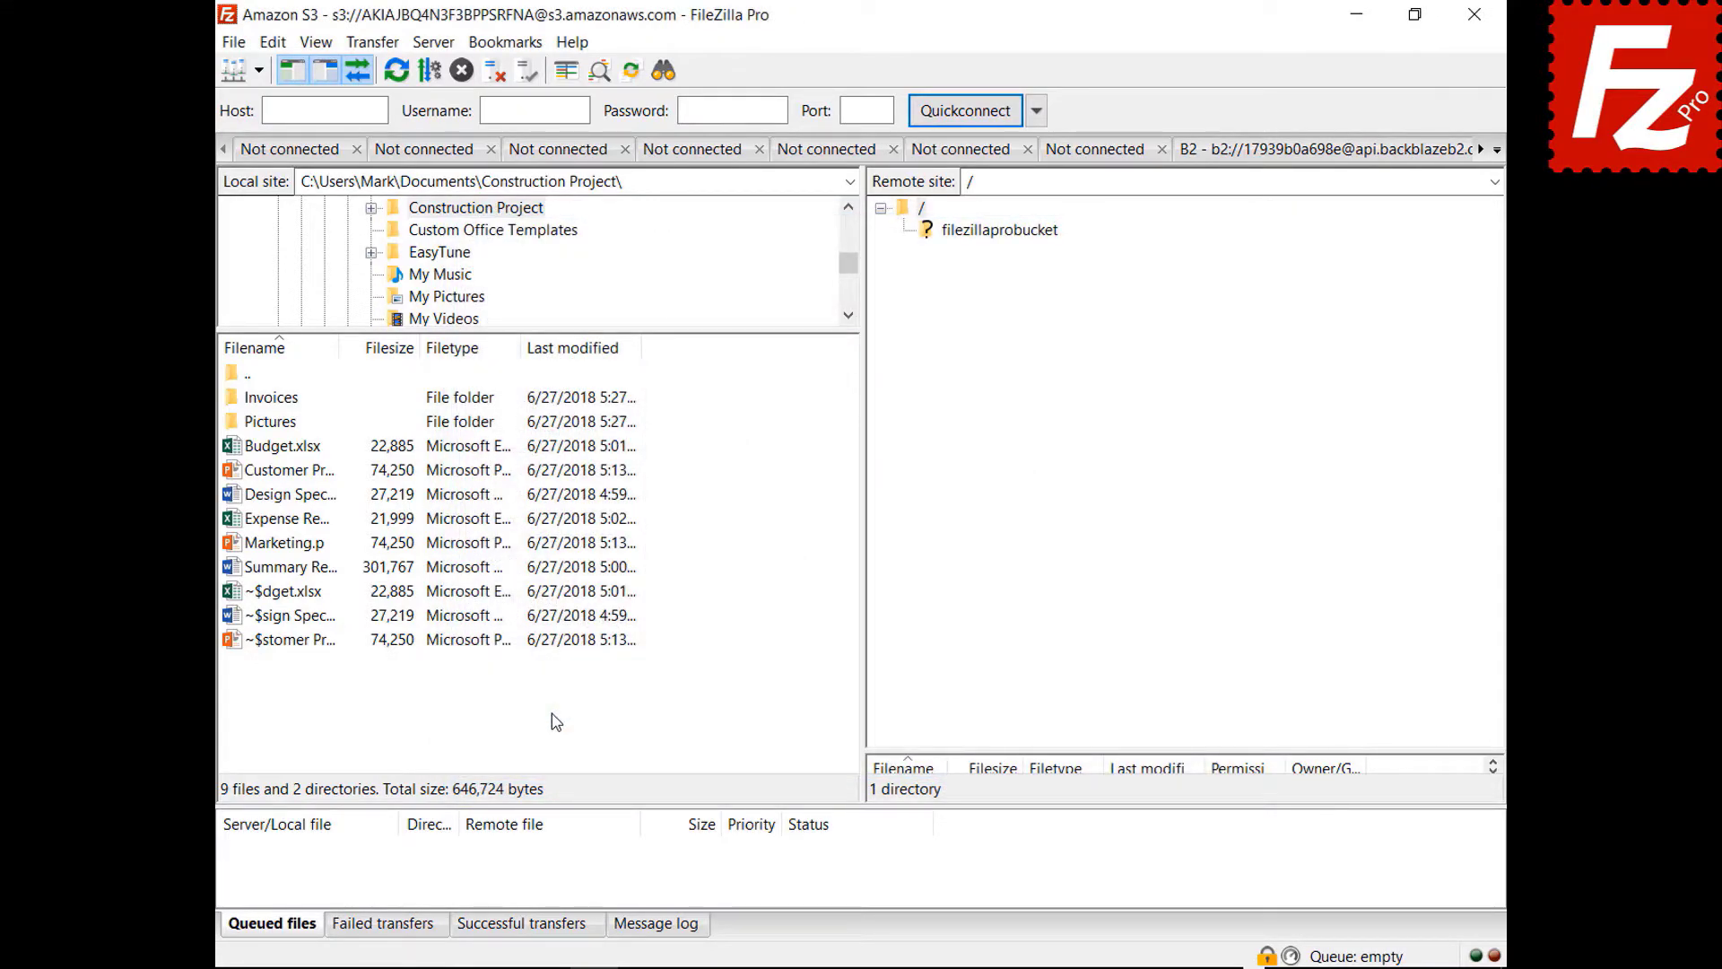
{"action": "left_click", "coordinate": [1356, 15]}
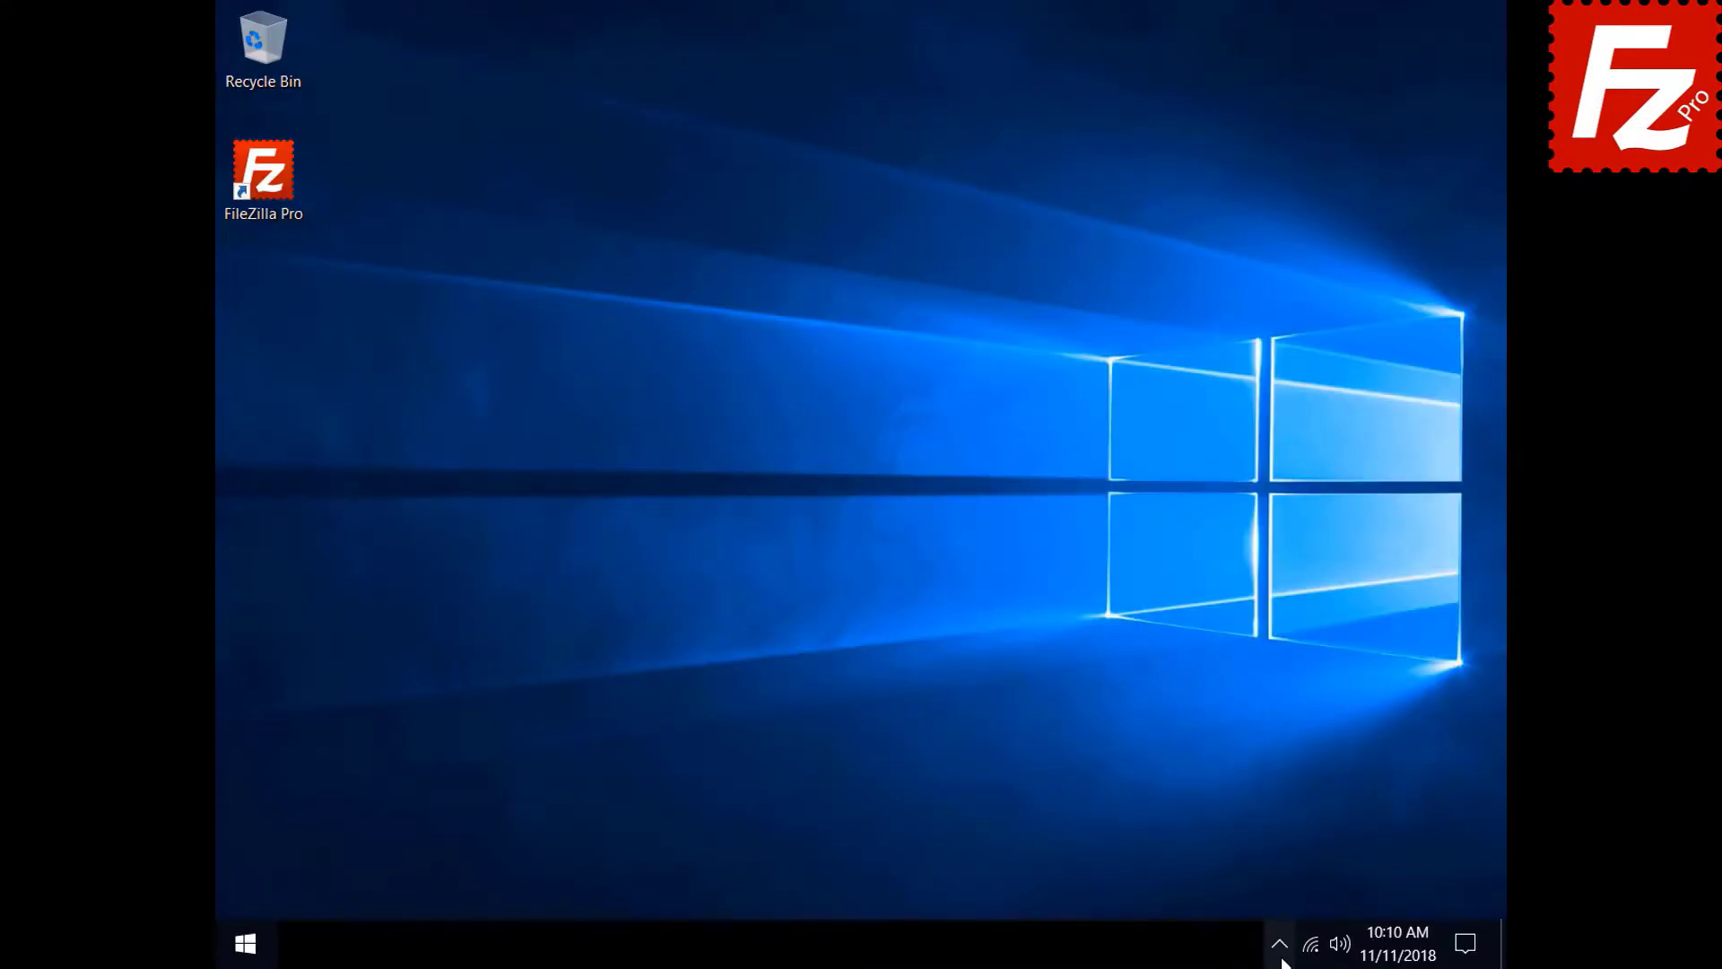
{"action": "left_click", "coordinate": [1281, 960]}
{"action": "left_click", "coordinate": [1303, 894]}
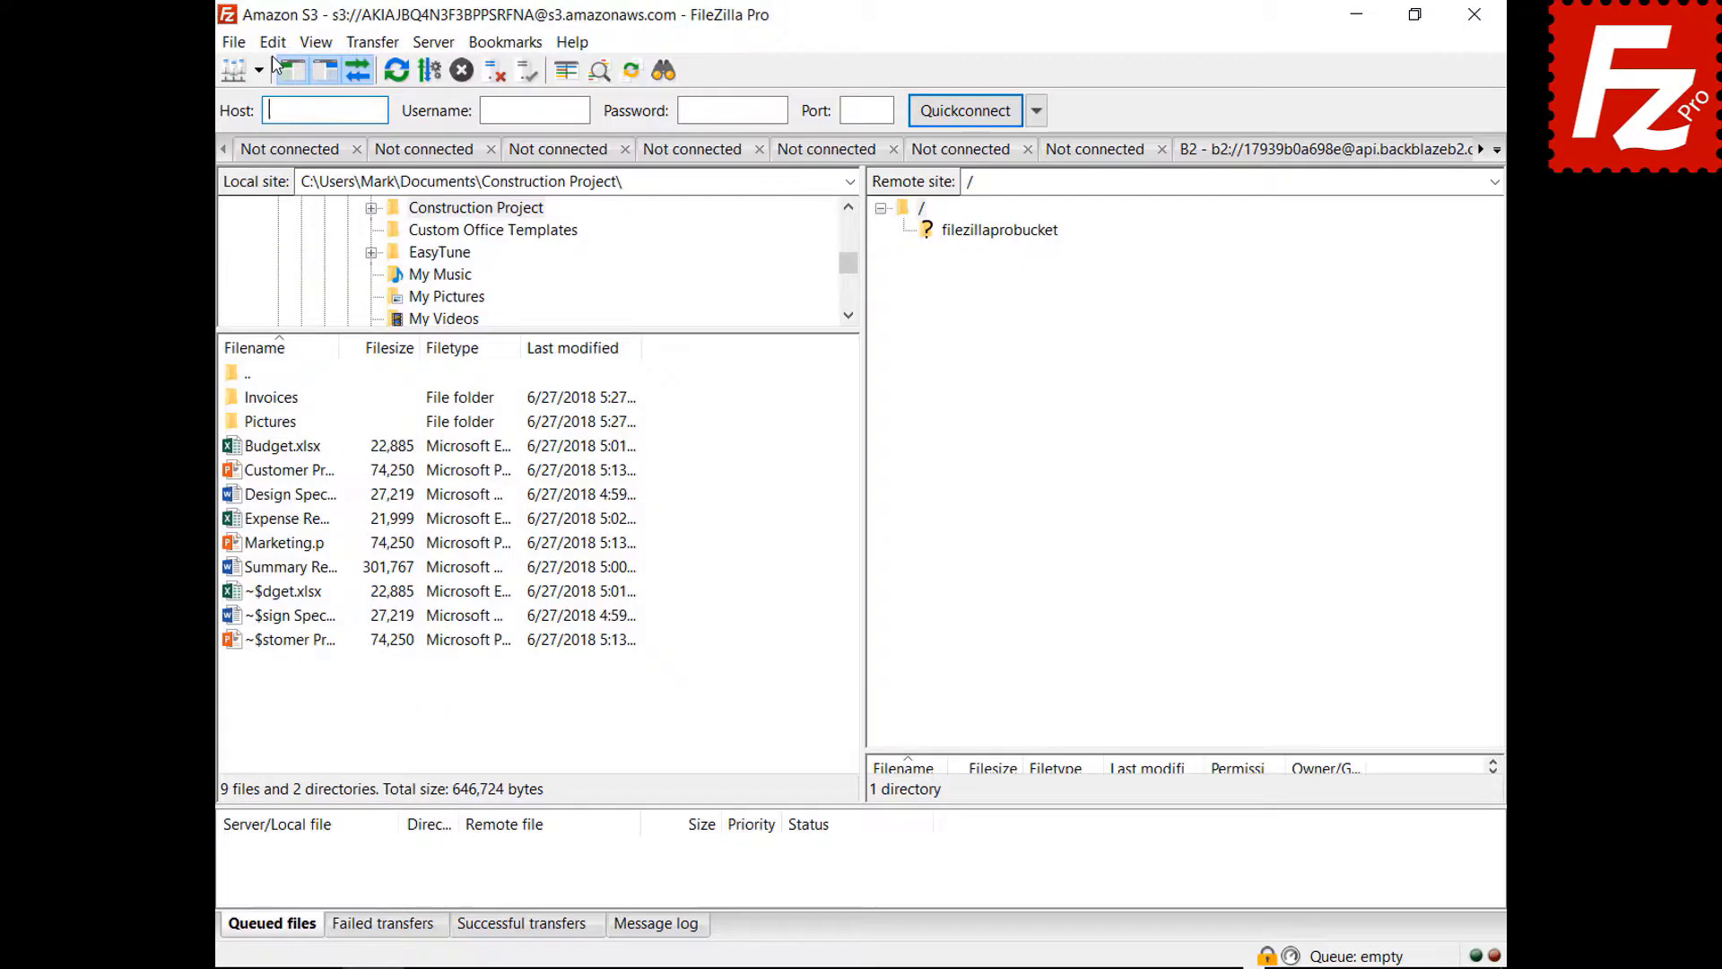
{"action": "left_click", "coordinate": [273, 42]}
{"action": "left_click", "coordinate": [314, 124]}
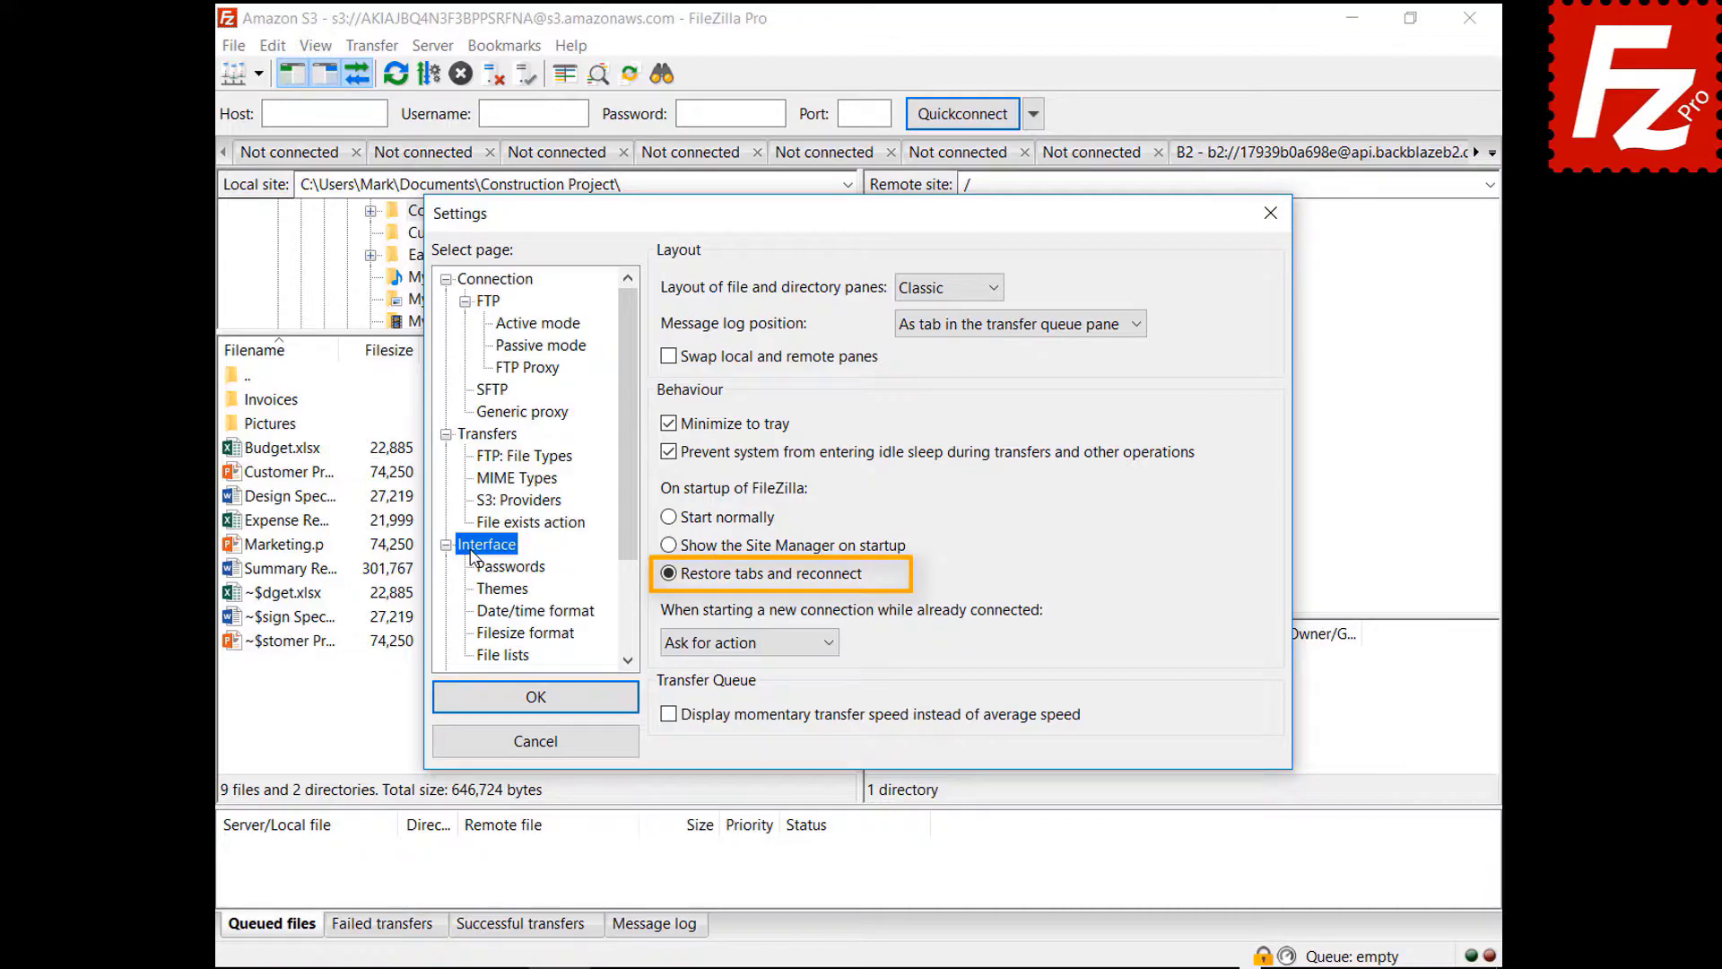
- Change 'When starting a new connection while already connected' to 'Connect in current tab'
{"action": "left_click", "coordinate": [741, 643]}
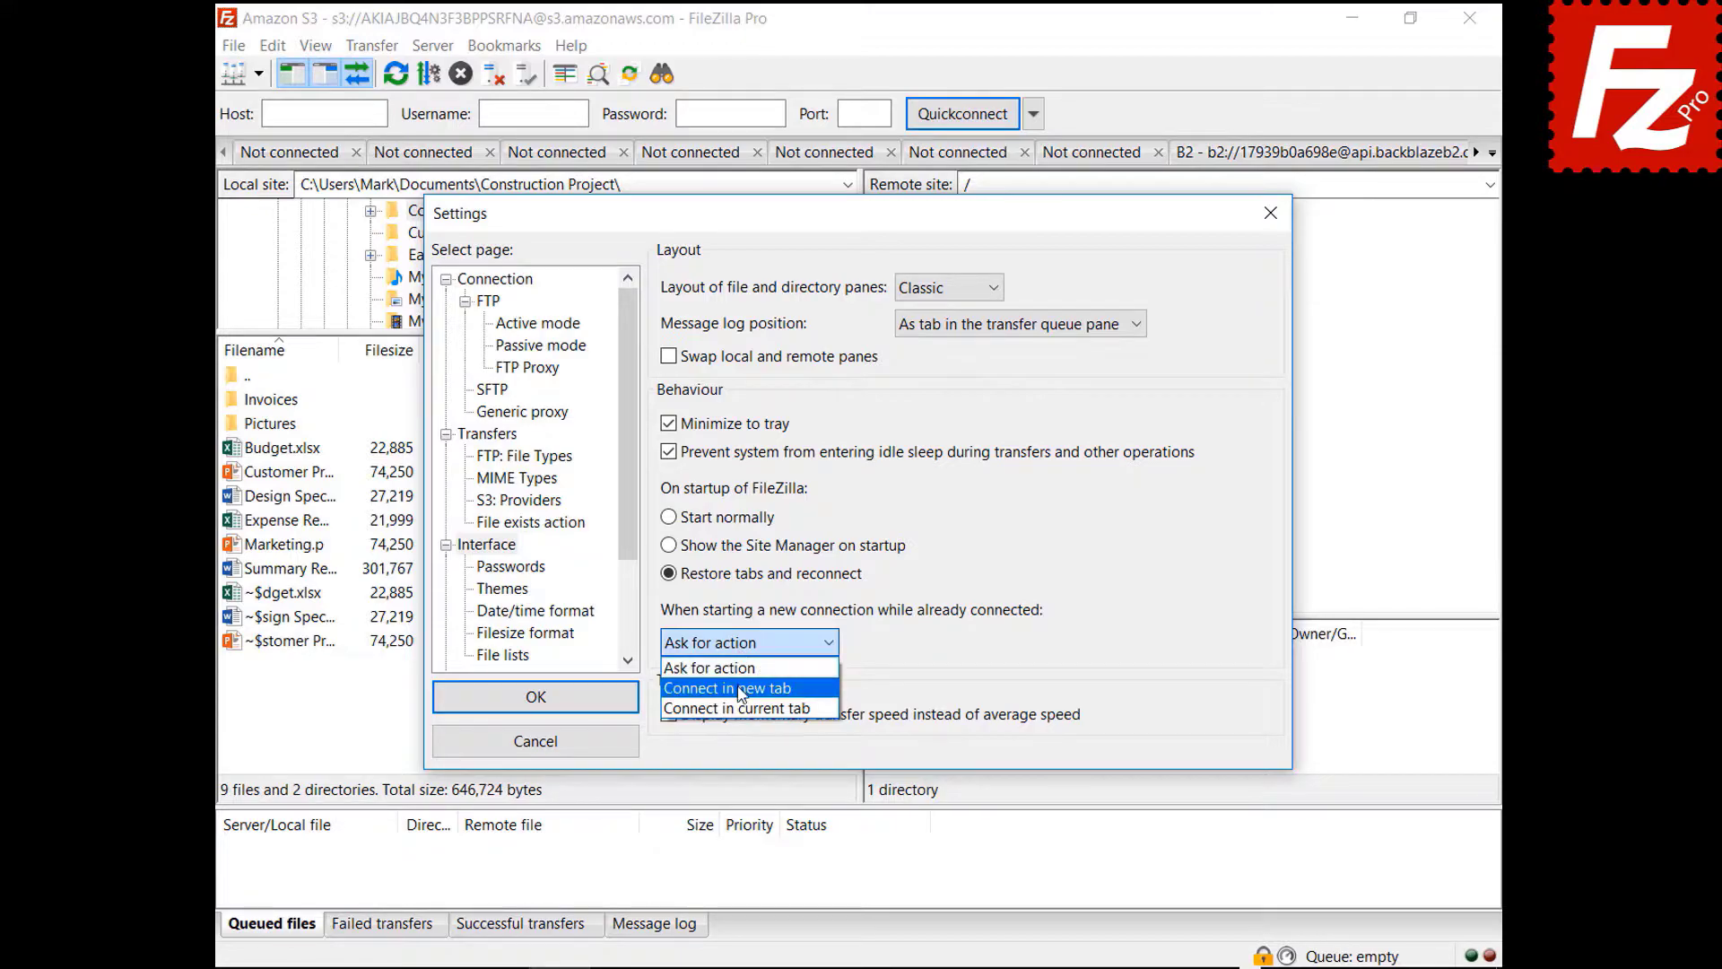
{"action": "left_click", "coordinate": [737, 690]}
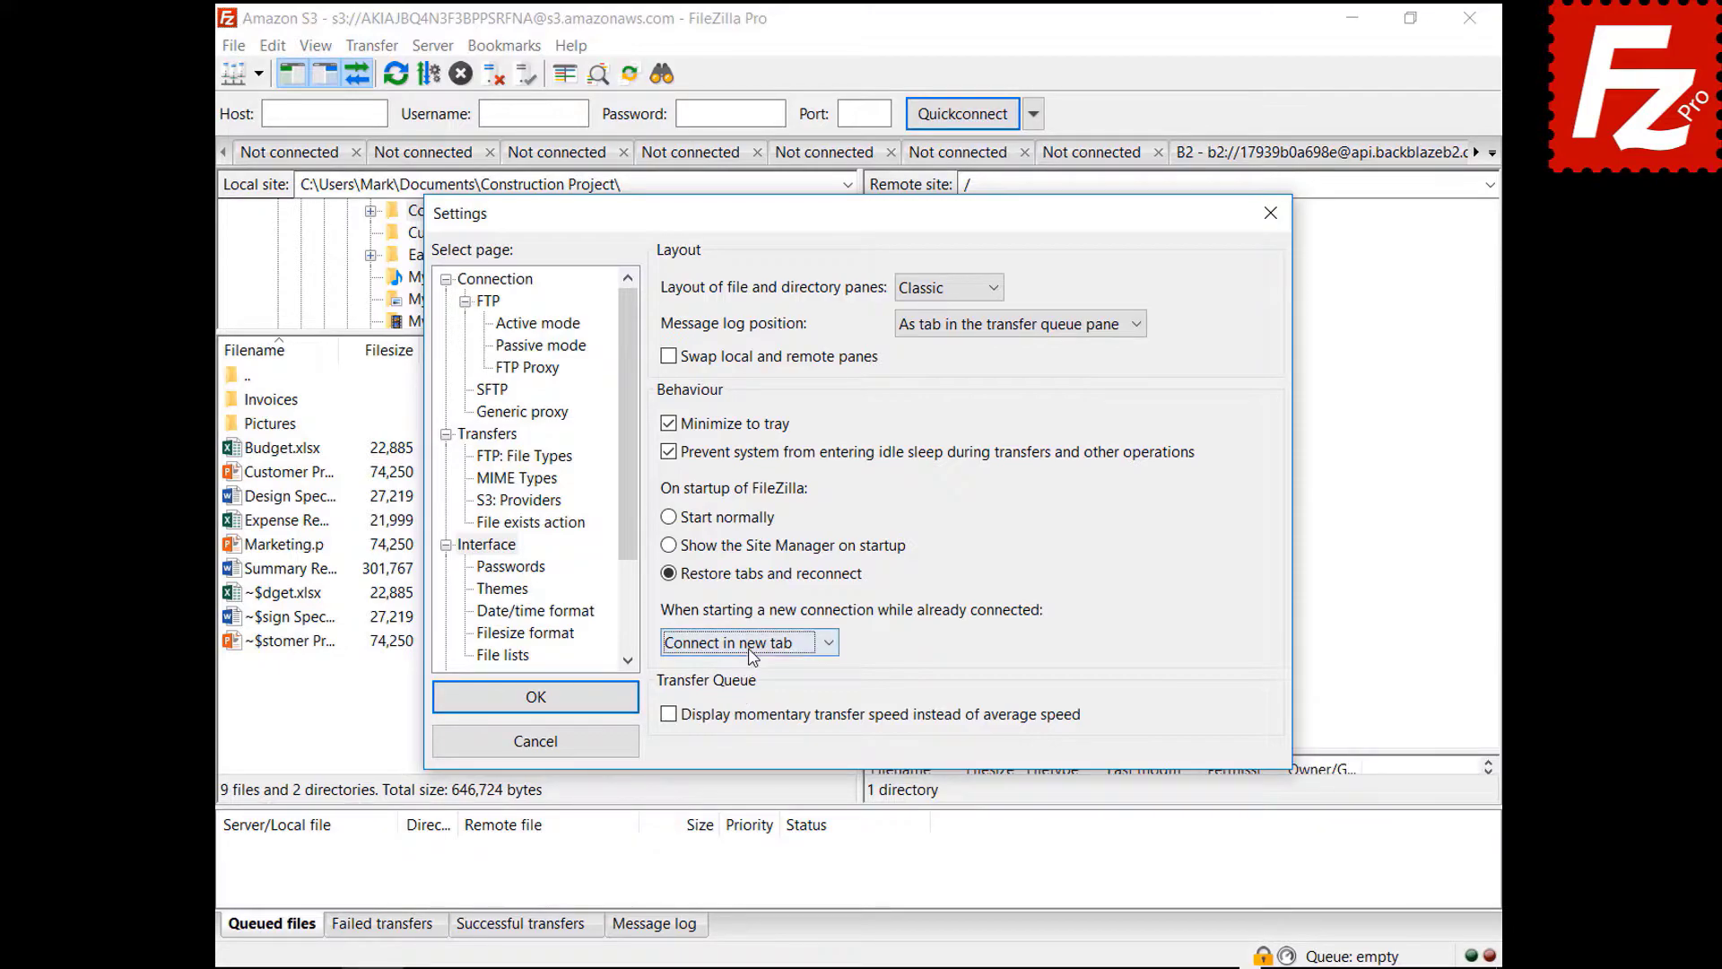
{"action": "left_click", "coordinate": [744, 643]}
{"action": "left_click", "coordinate": [746, 708]}
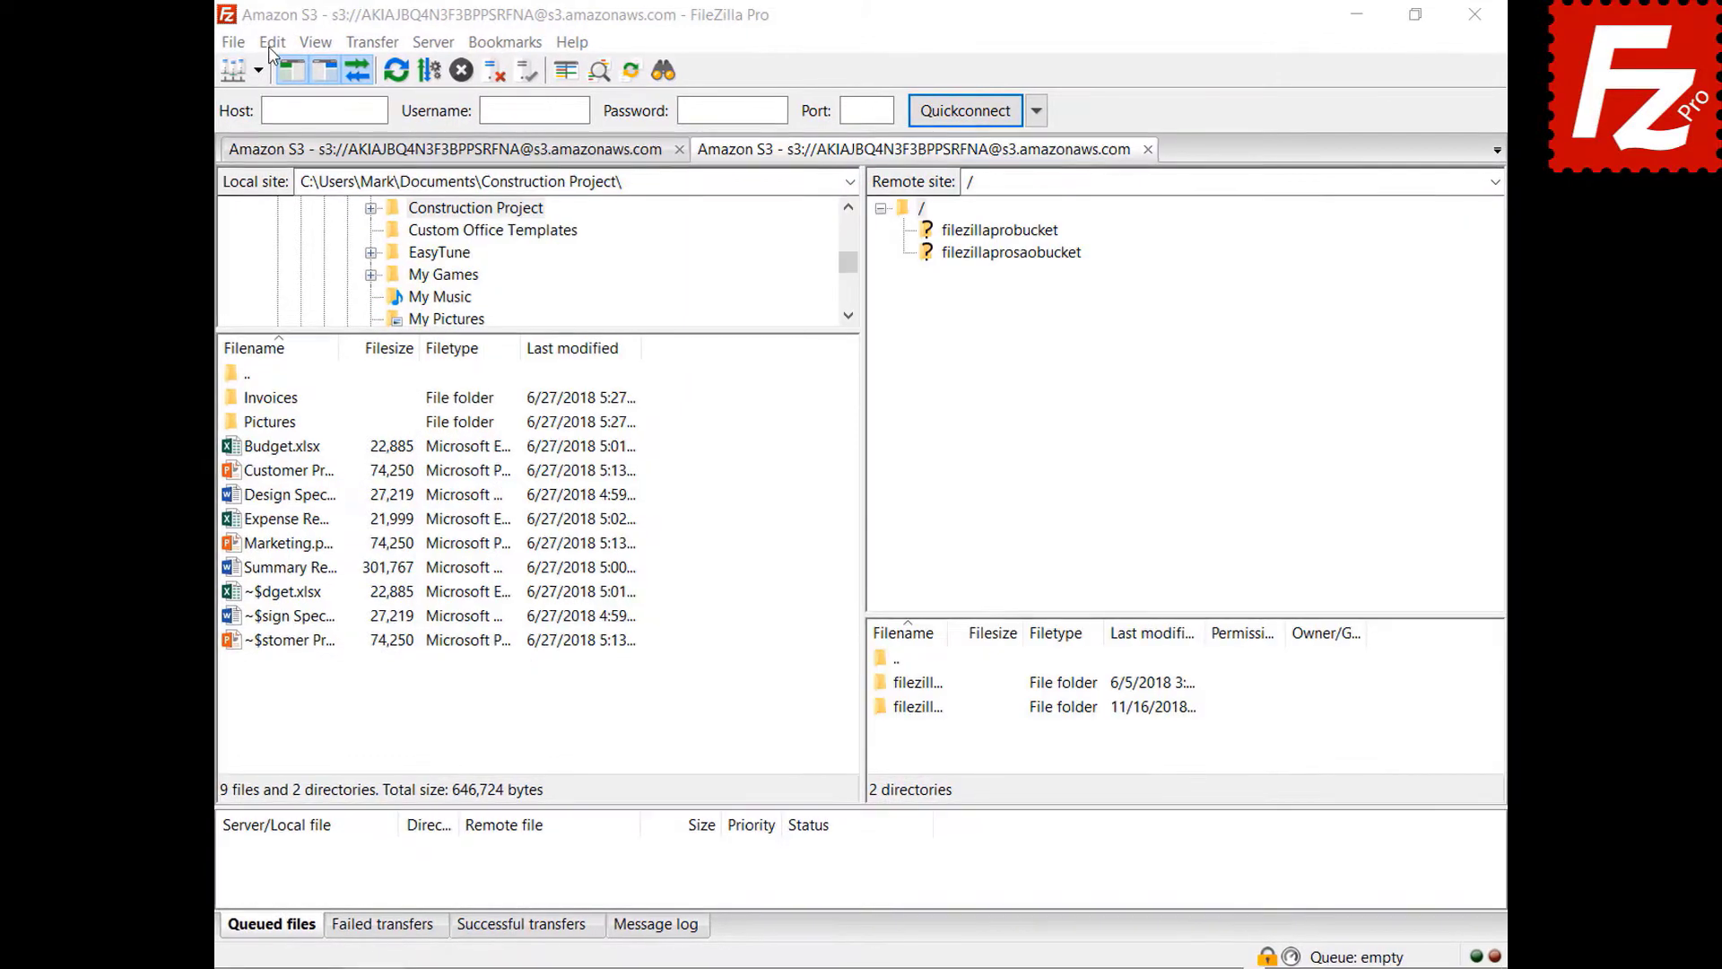
{"action": "left_click", "coordinate": [272, 45]}
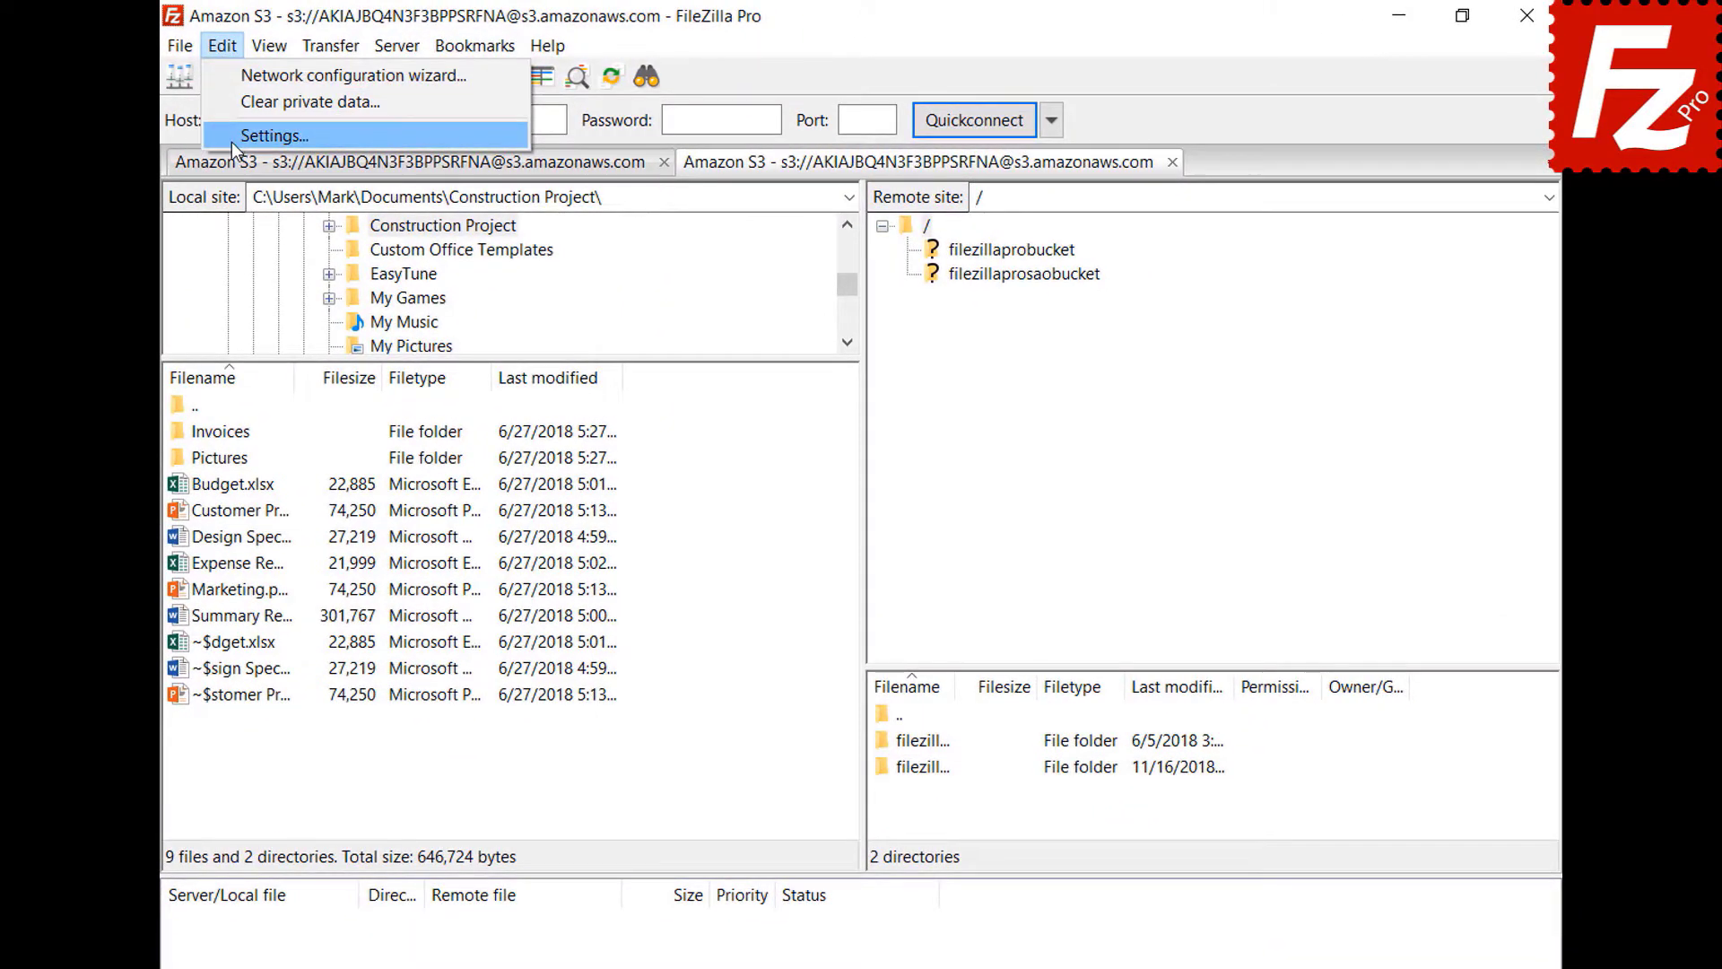
- On the Date/time format page, enter custom formats %B %d %Y for dates and %H:%M:%S for times, then save
{"action": "left_click", "coordinate": [269, 136]}
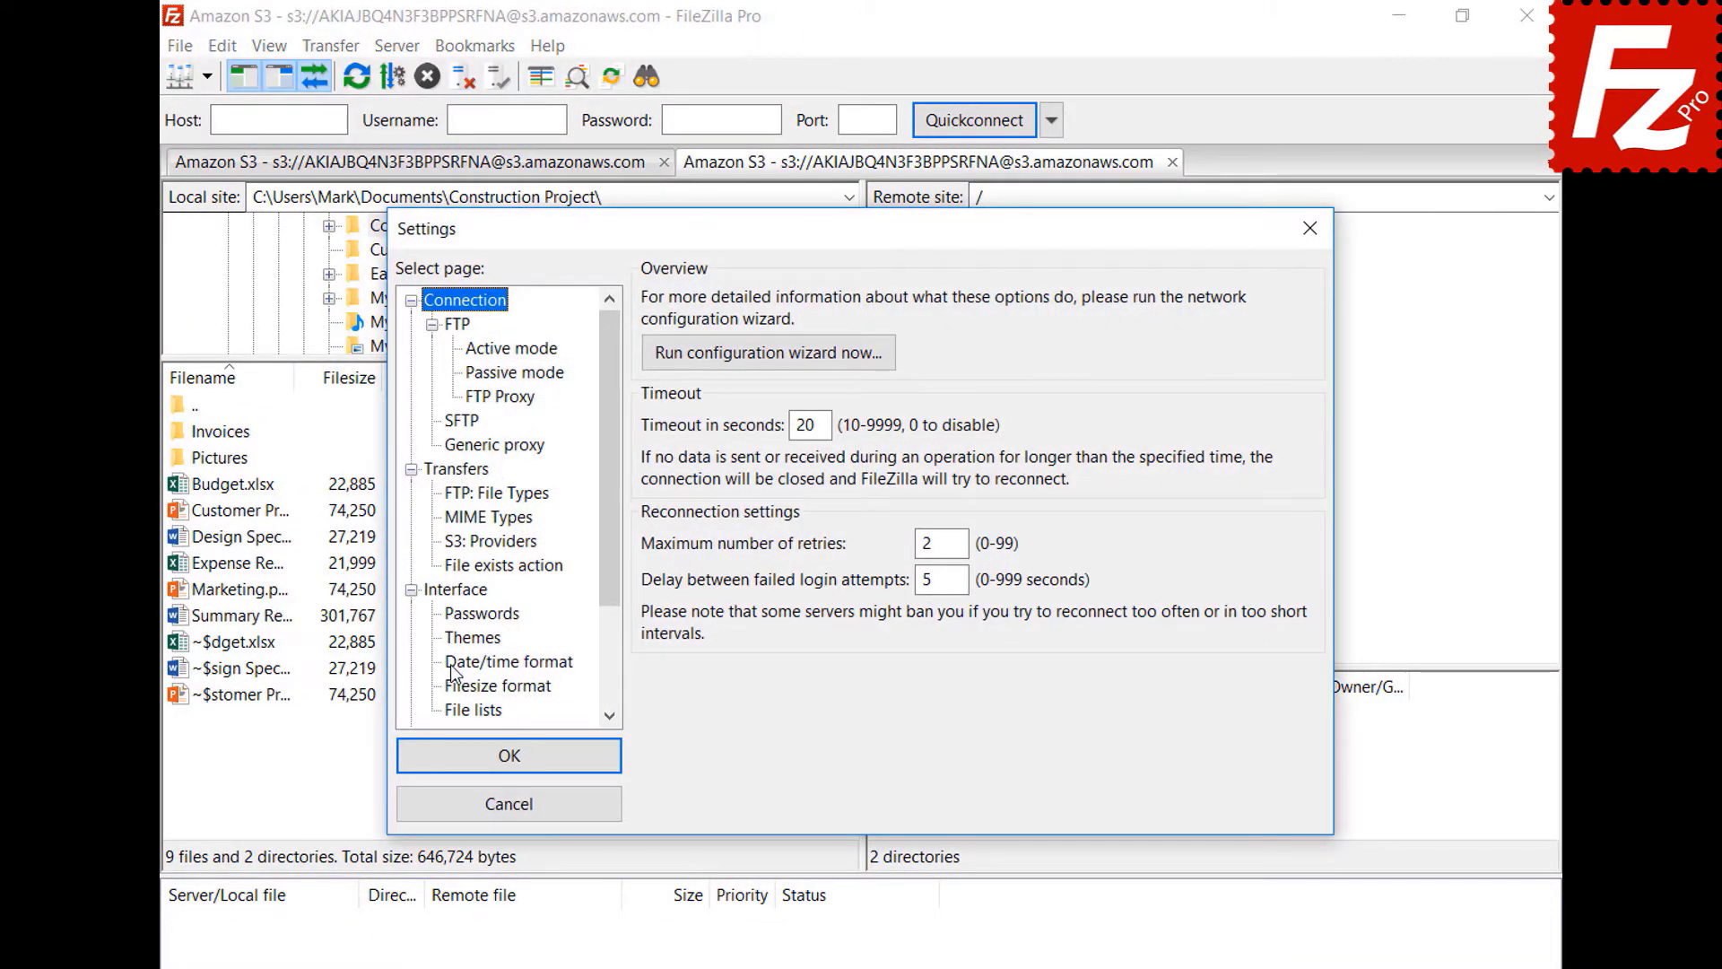
{"action": "left_click", "coordinate": [451, 664]}
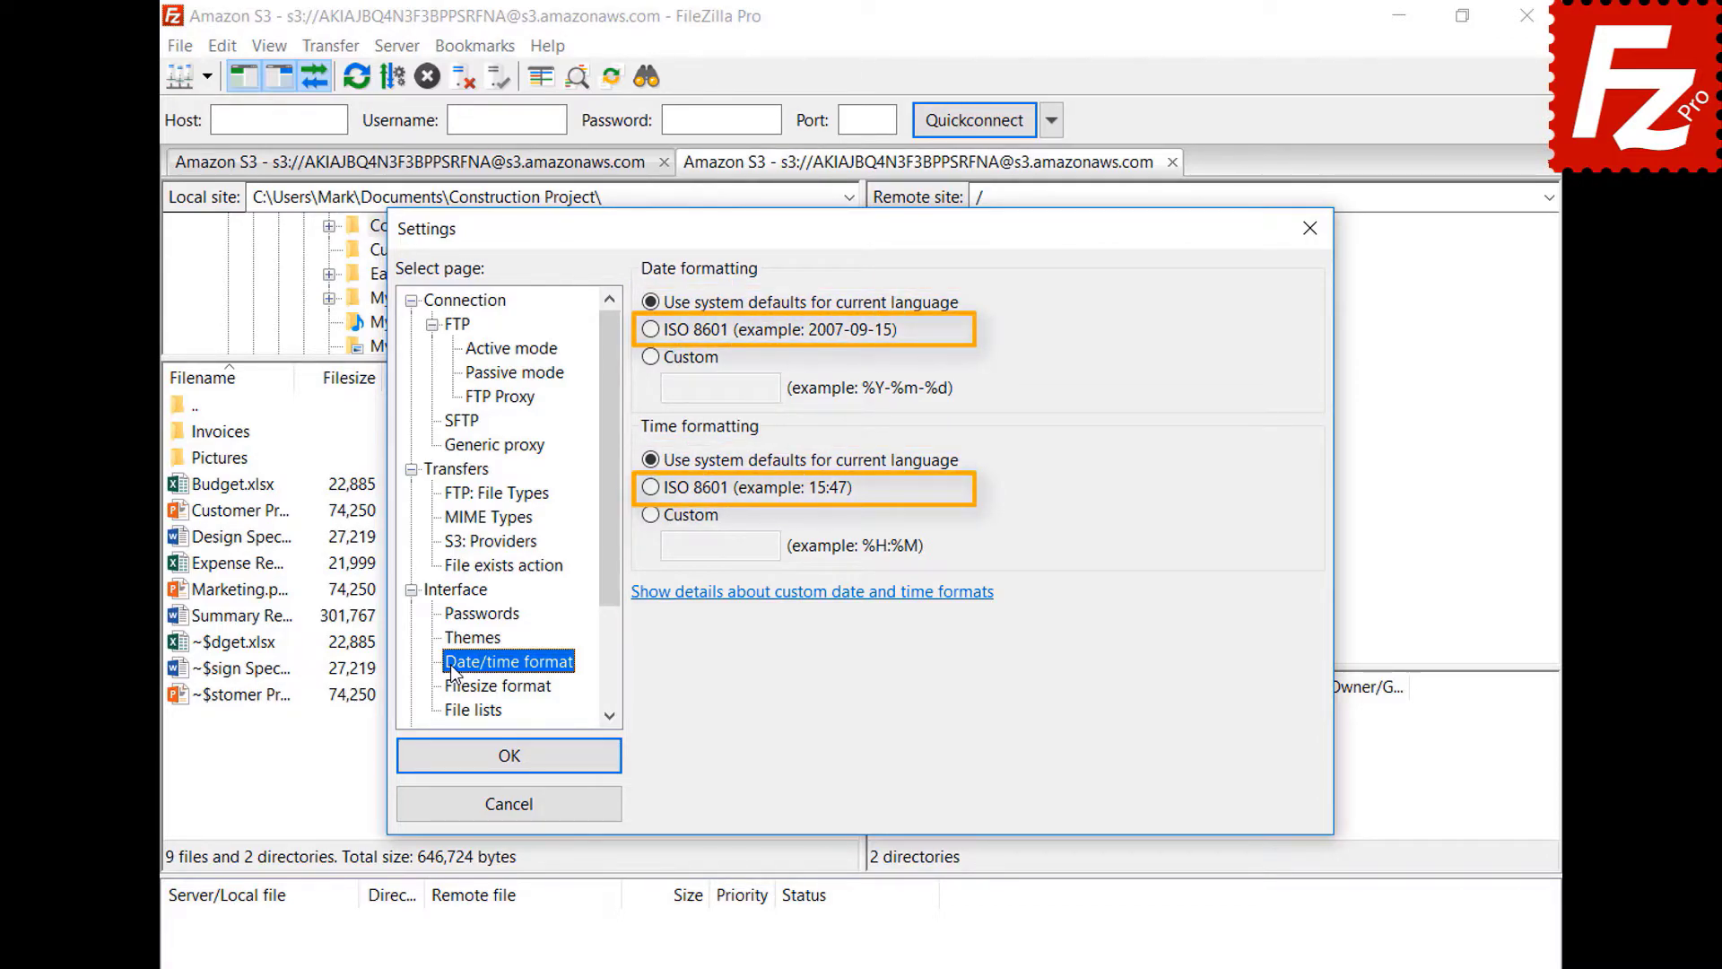
{"action": "left_click", "coordinate": [651, 357]}
{"action": "type", "text": "%B %d %Y"}
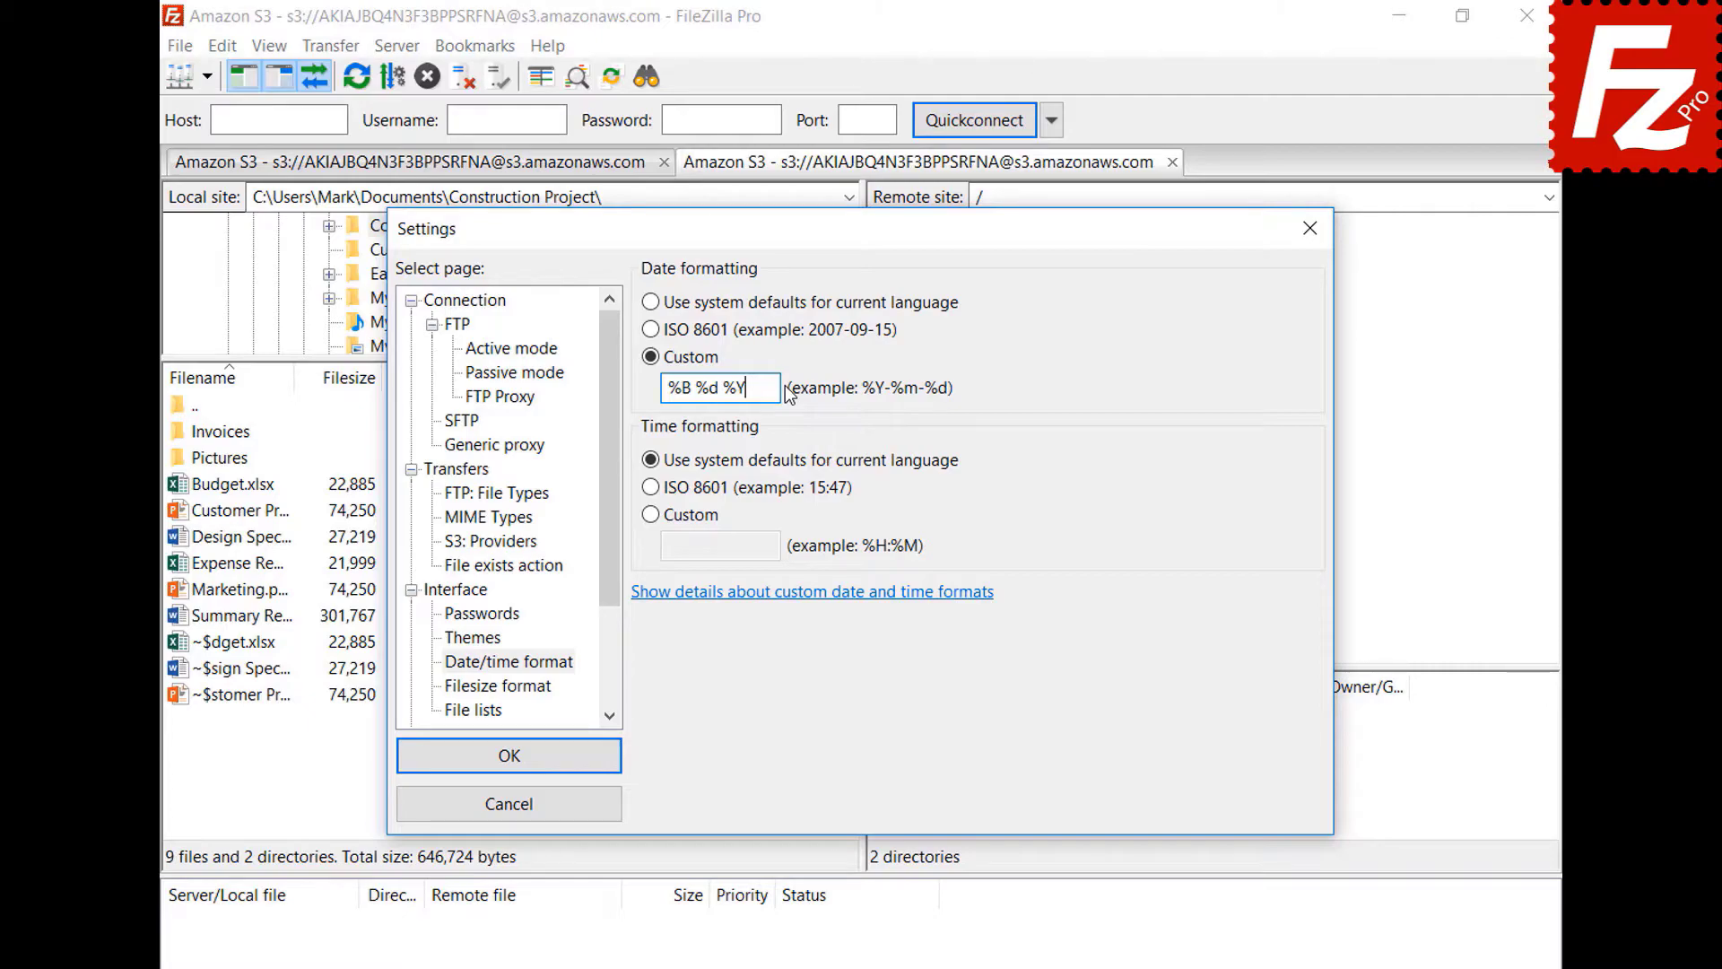
{"action": "left_click", "coordinate": [651, 515]}
{"action": "left_click", "coordinate": [767, 547]}
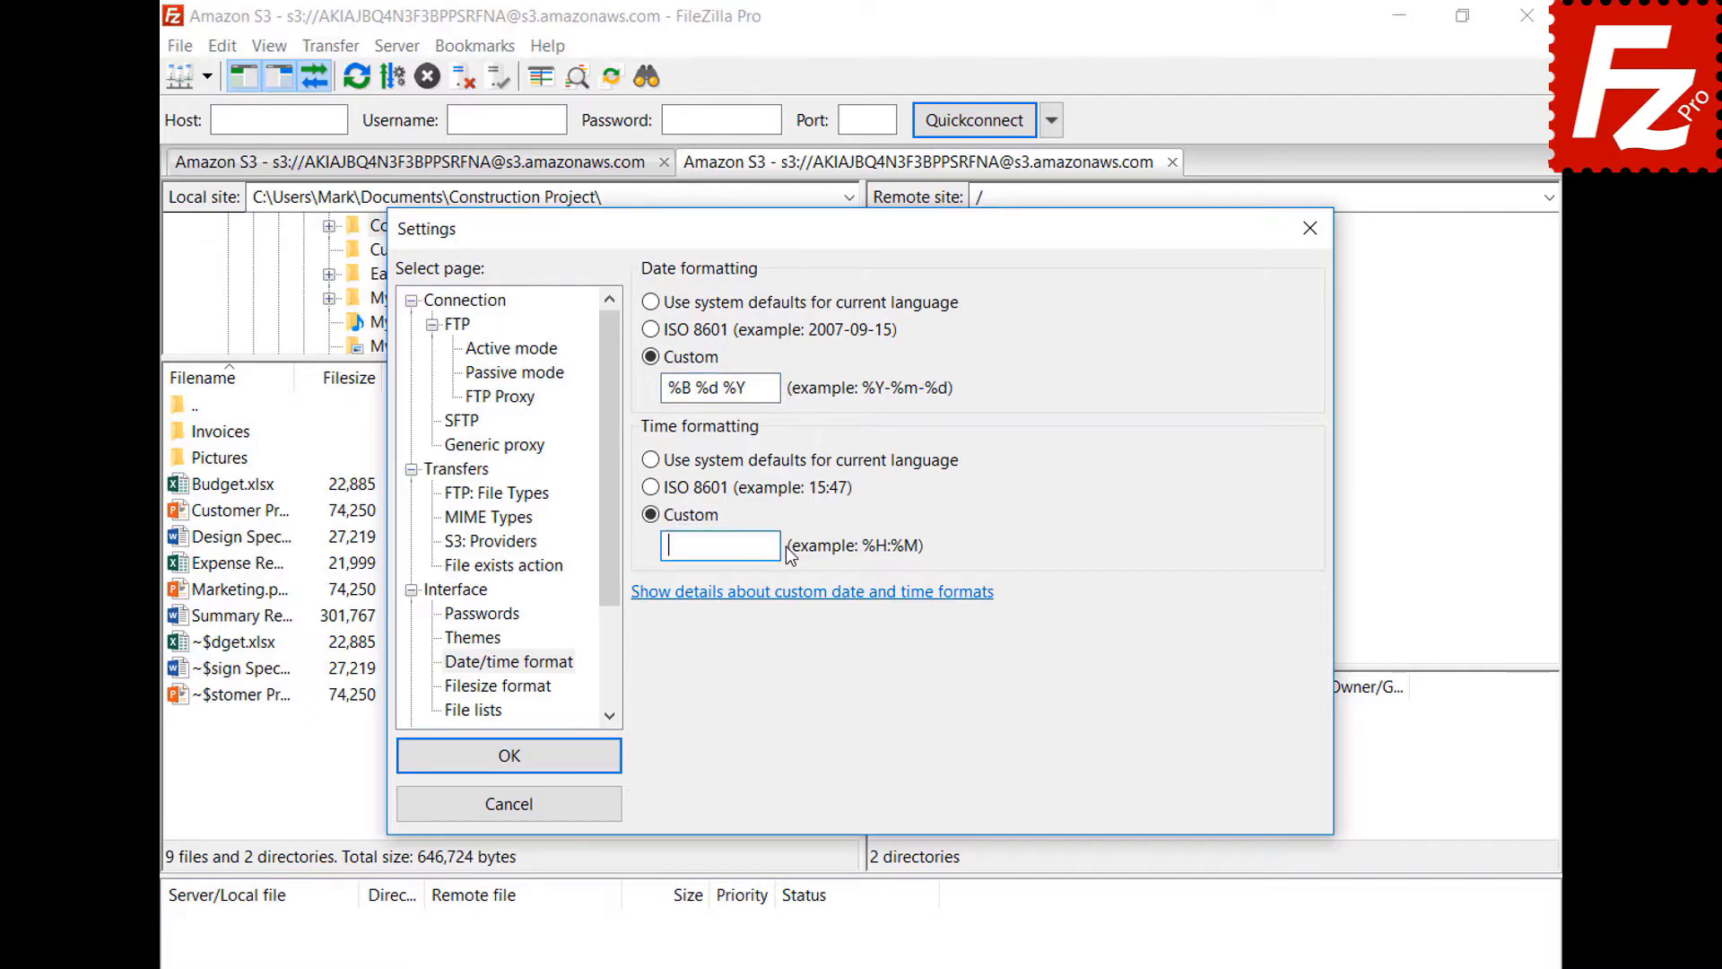
{"action": "type", "text": "%H:%M:%S"}
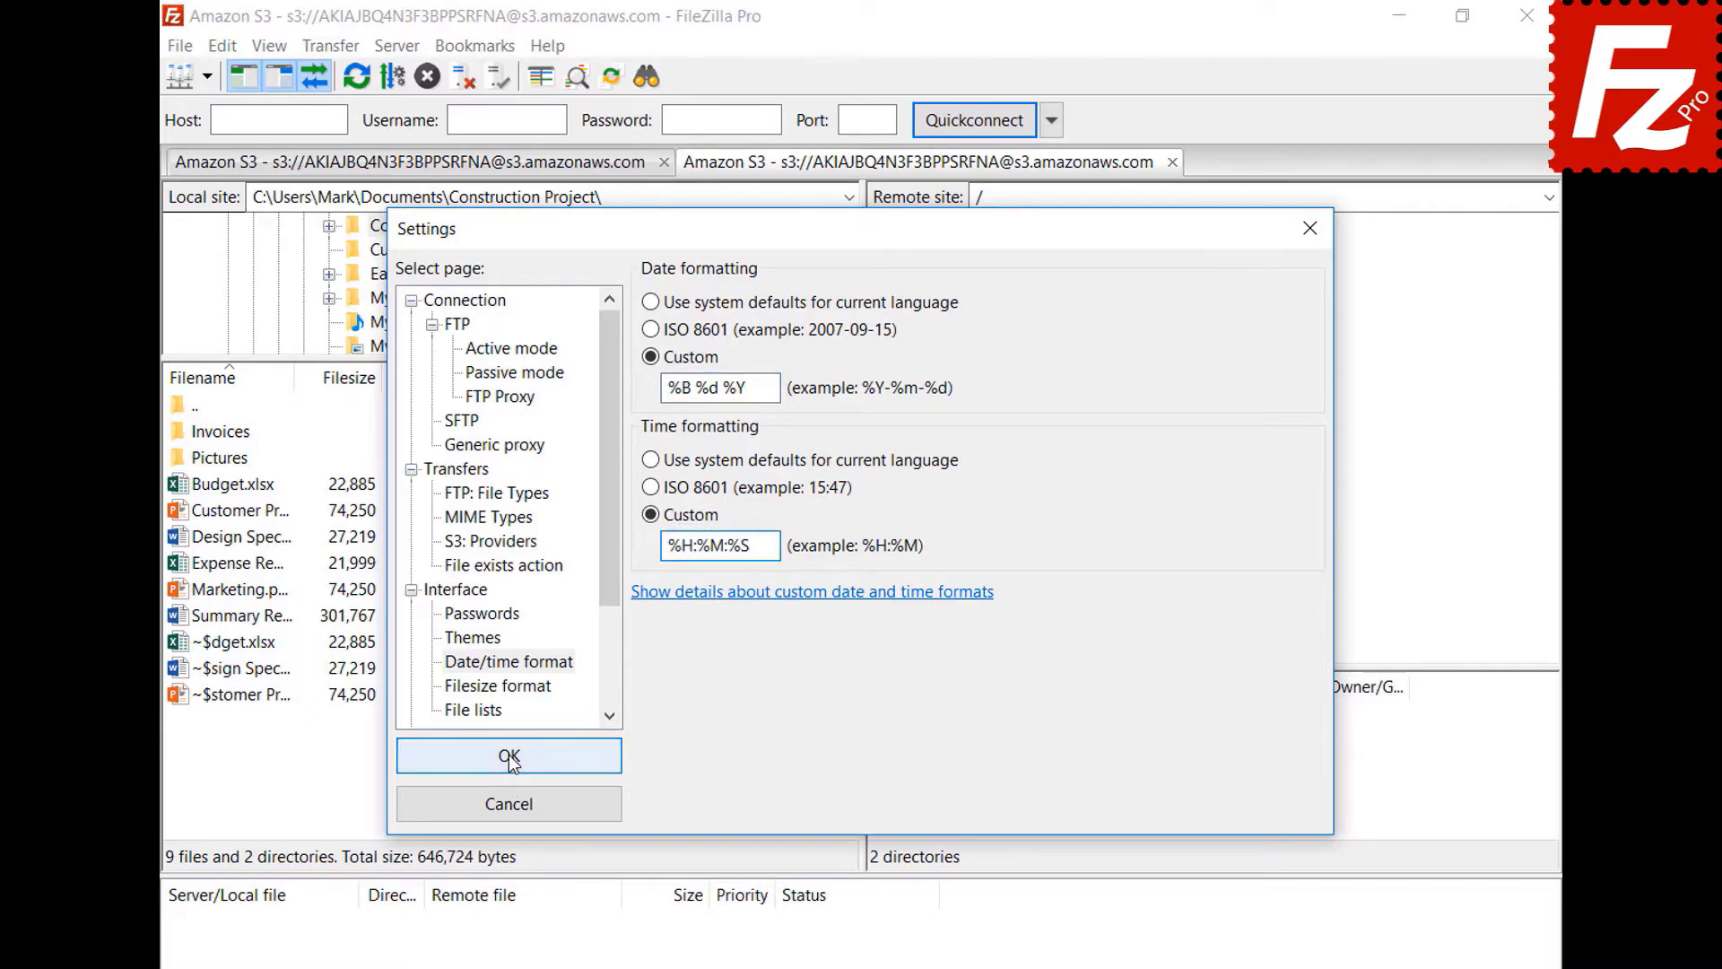
{"action": "left_click", "coordinate": [512, 761]}
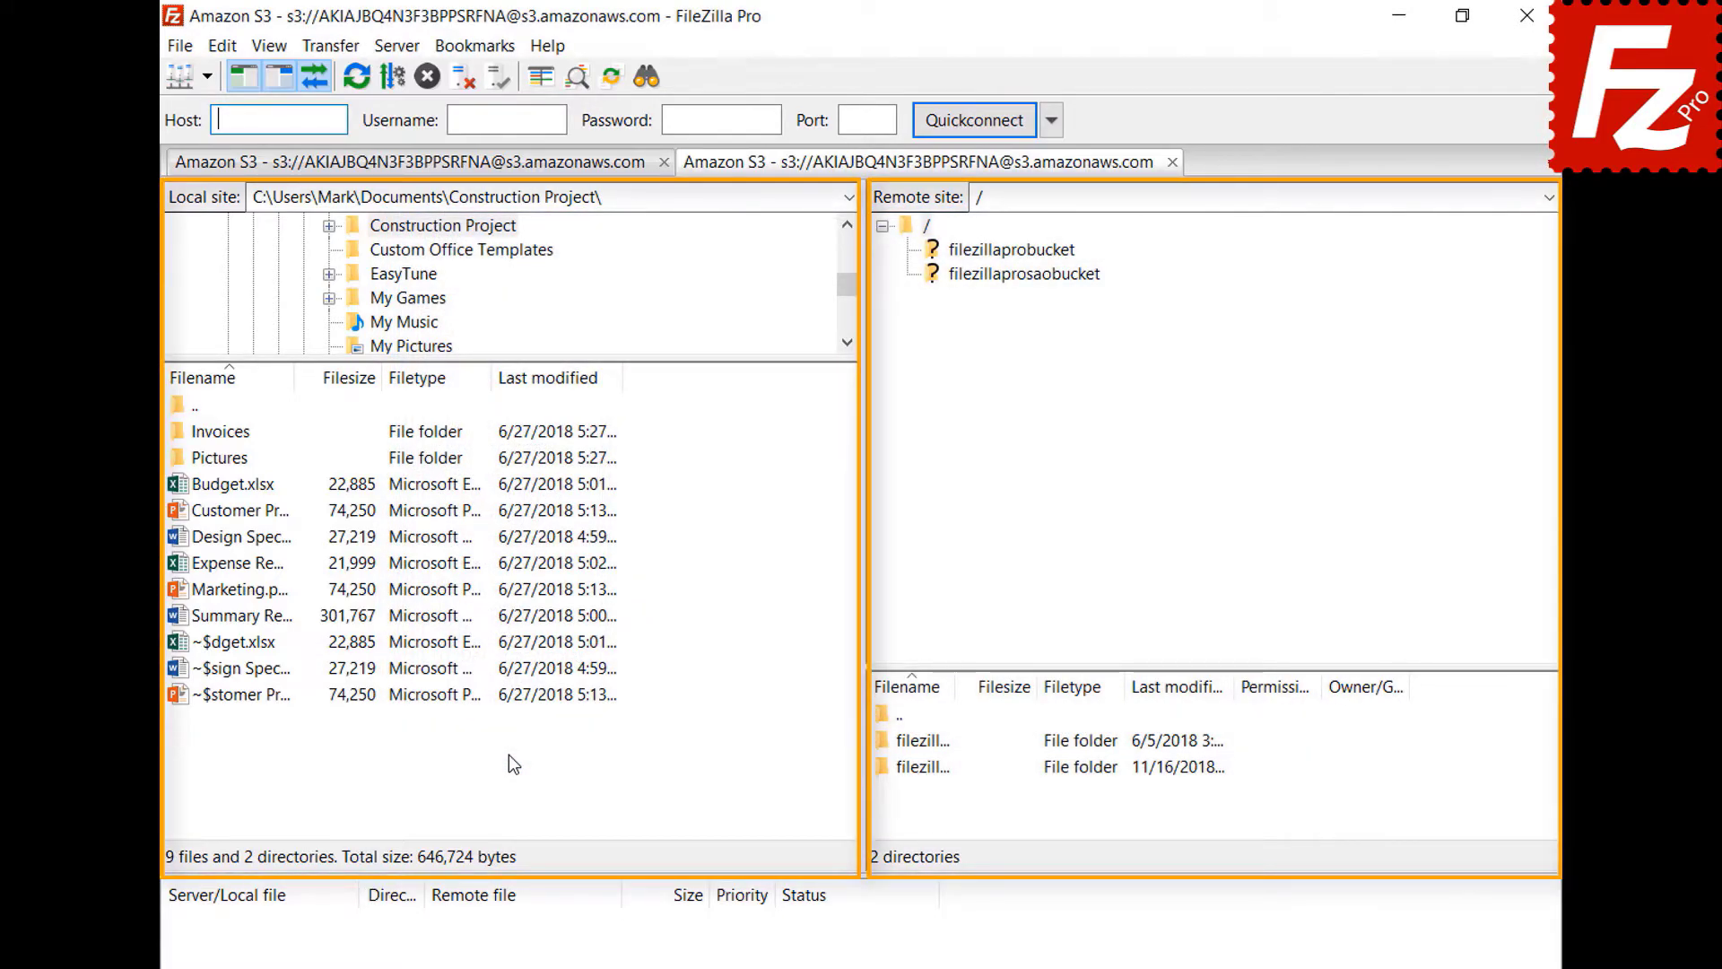
- Format file sizes with decimal SI prefixes, the thousands separator kept on, and 2 decimal places
{"action": "left_click", "coordinate": [223, 45]}
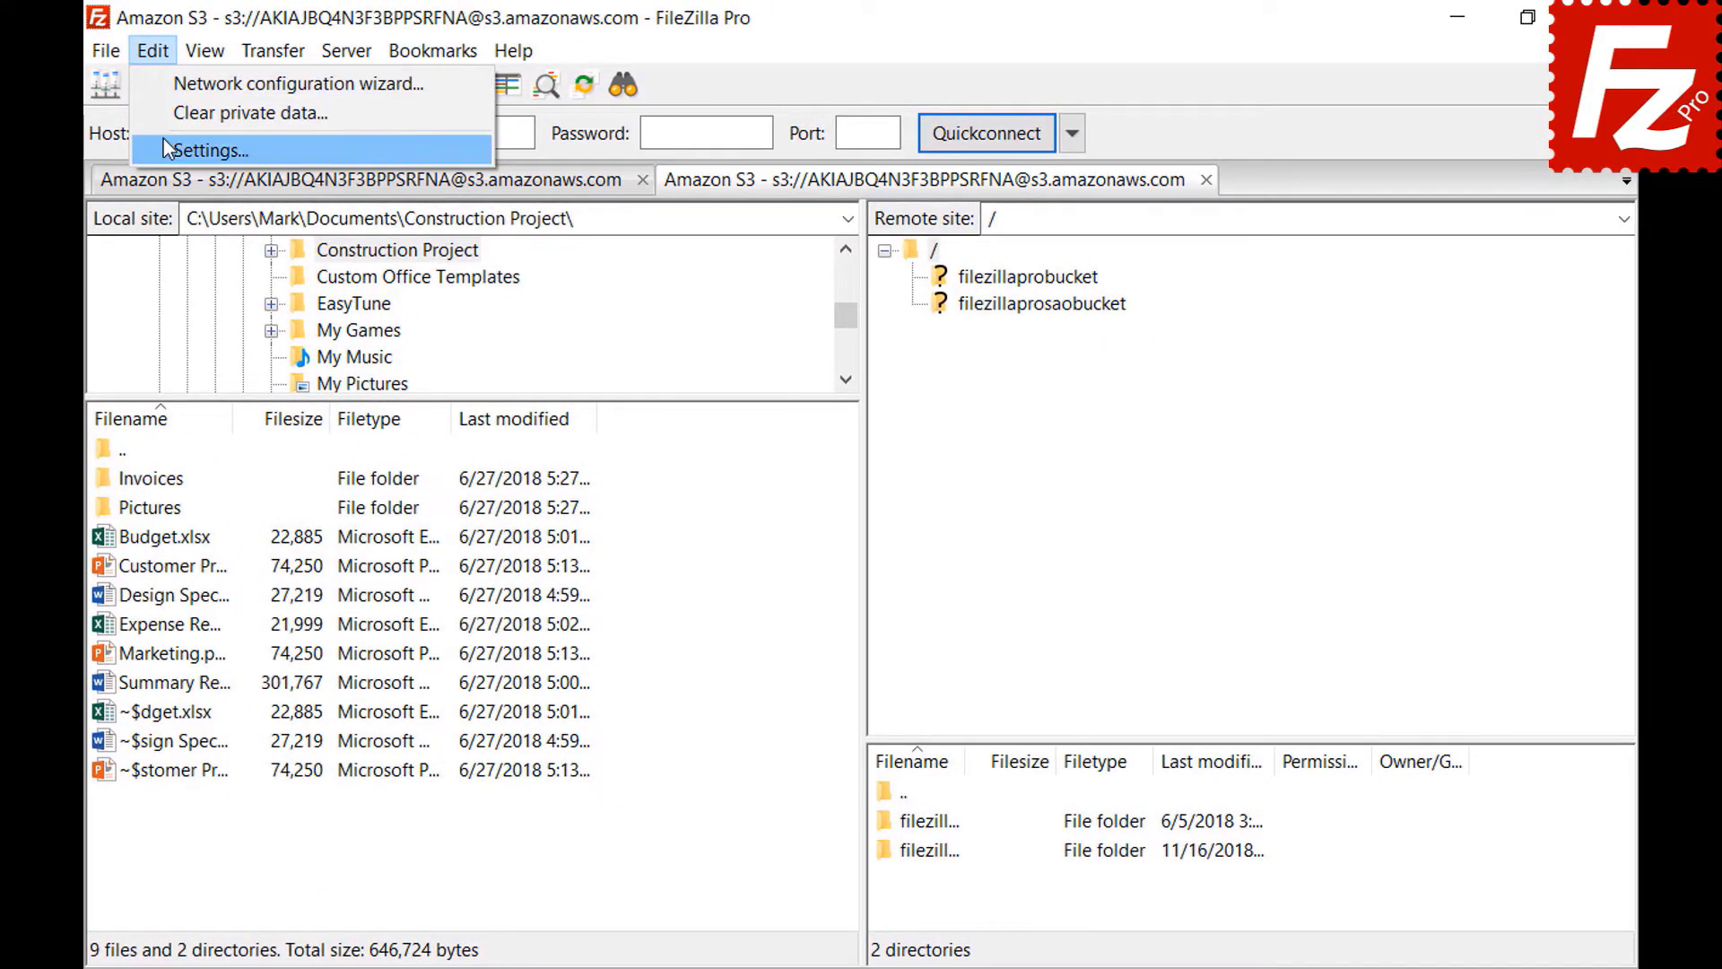
{"action": "left_click", "coordinate": [164, 143]}
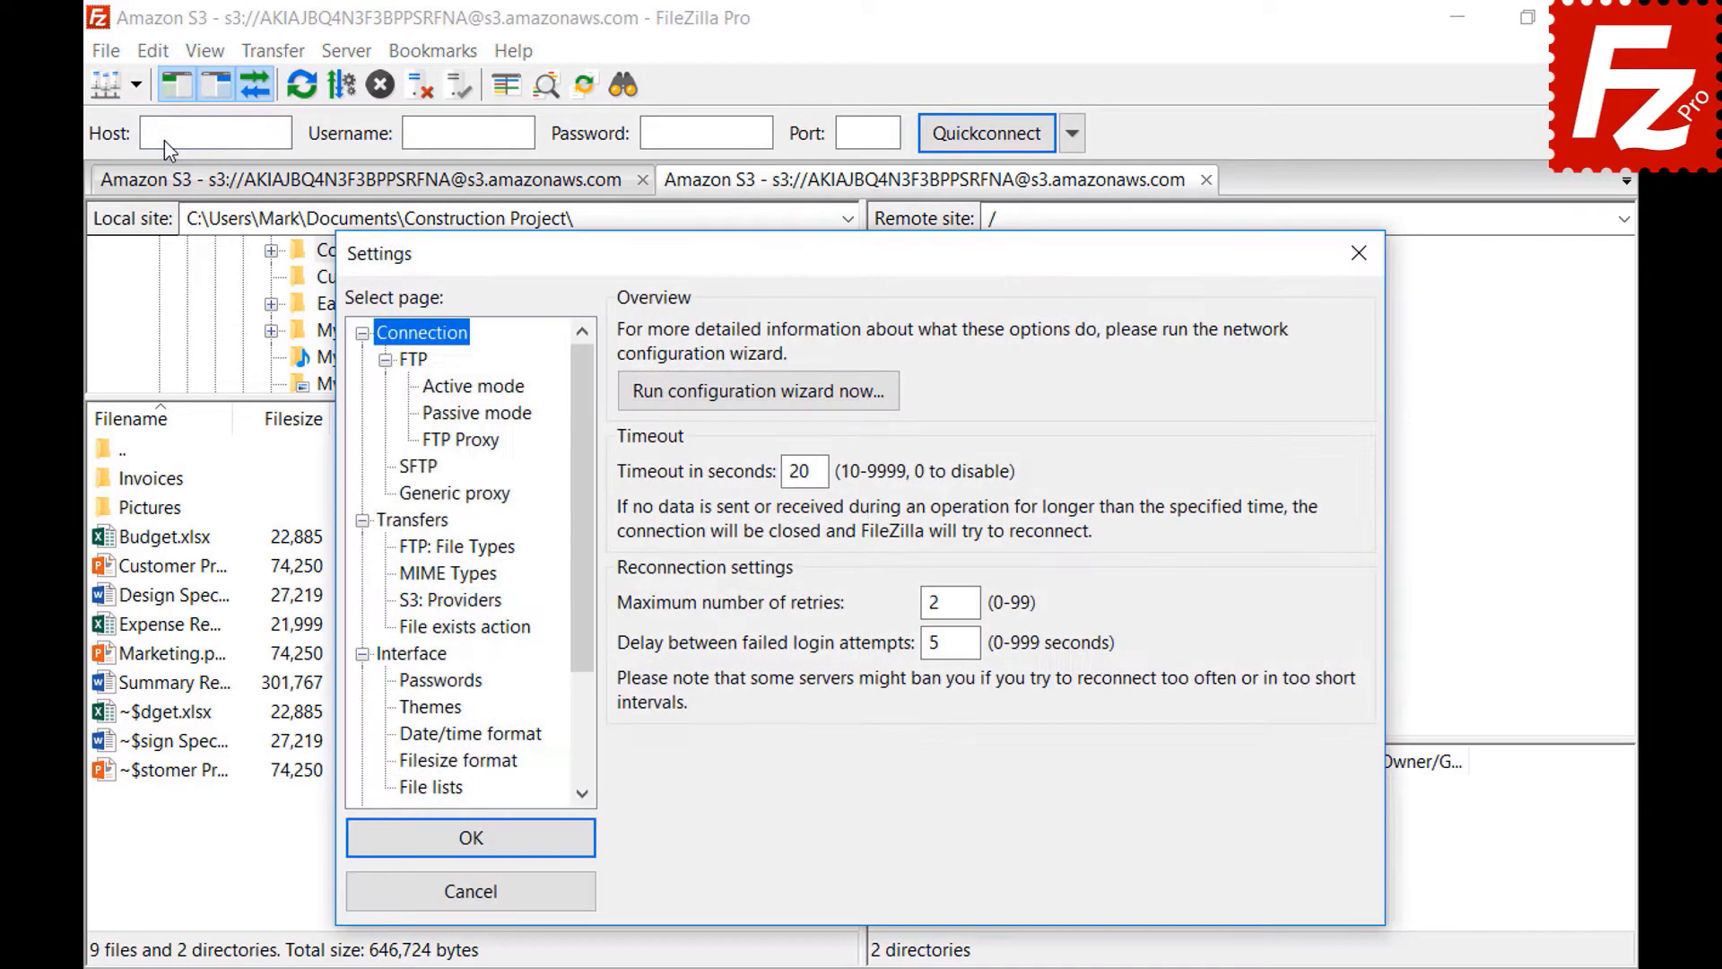
{"action": "left_click", "coordinate": [407, 767]}
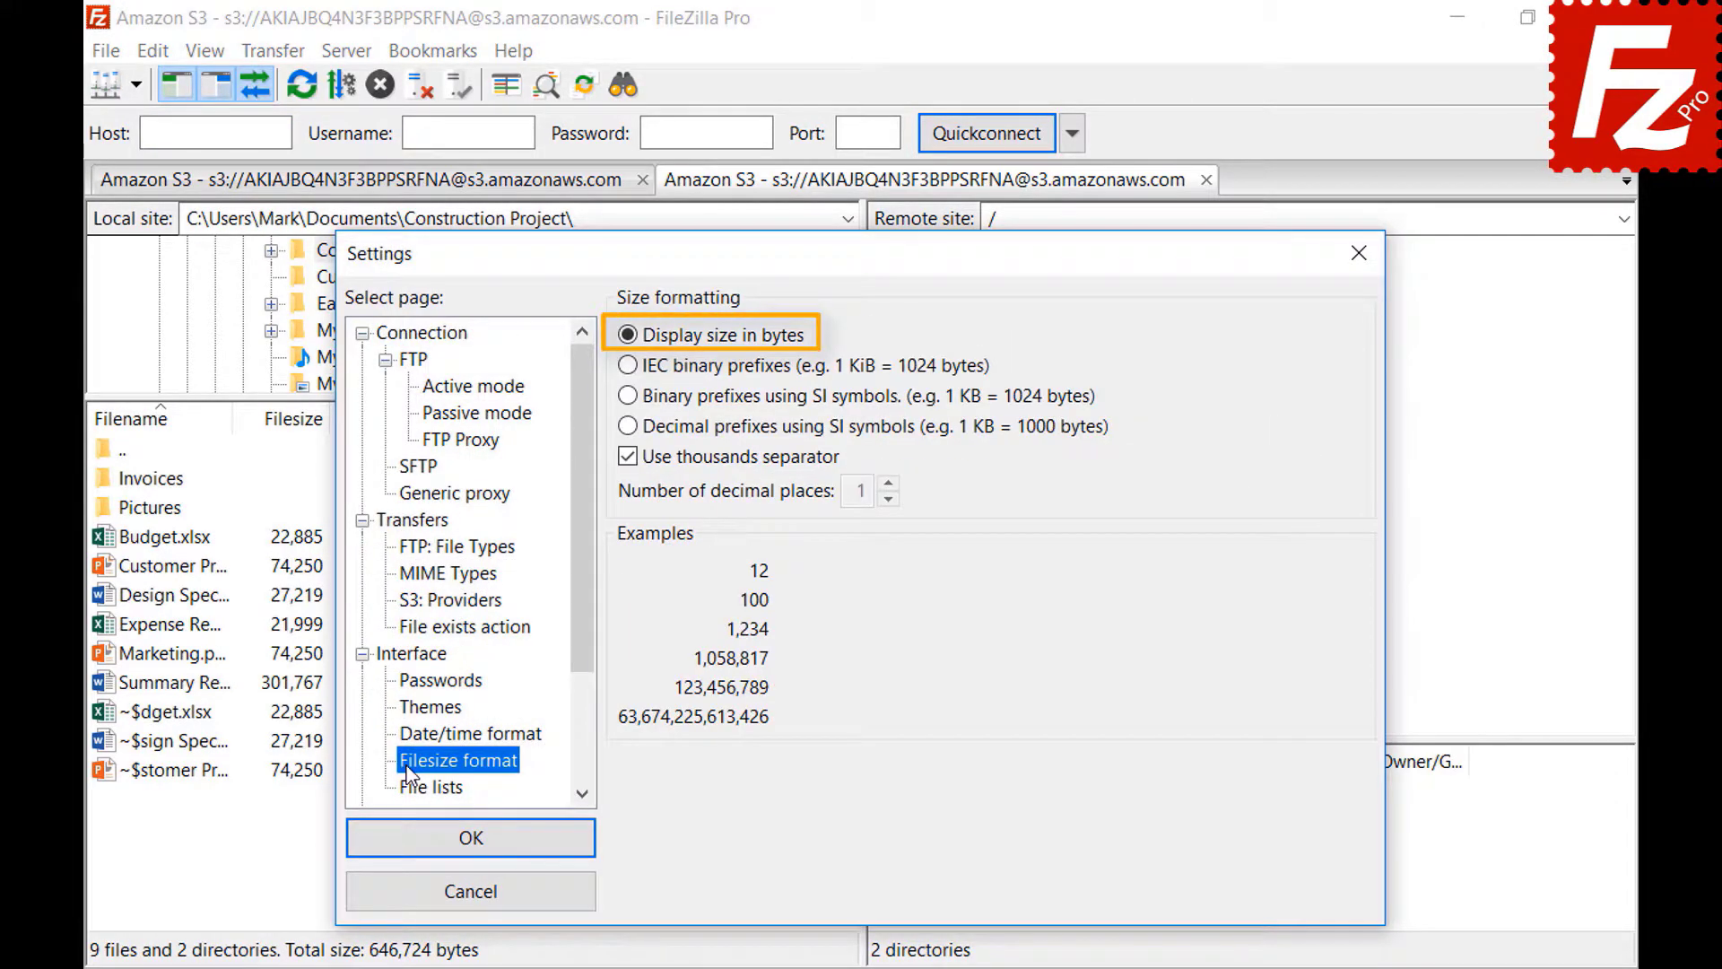
{"action": "left_click", "coordinate": [628, 457]}
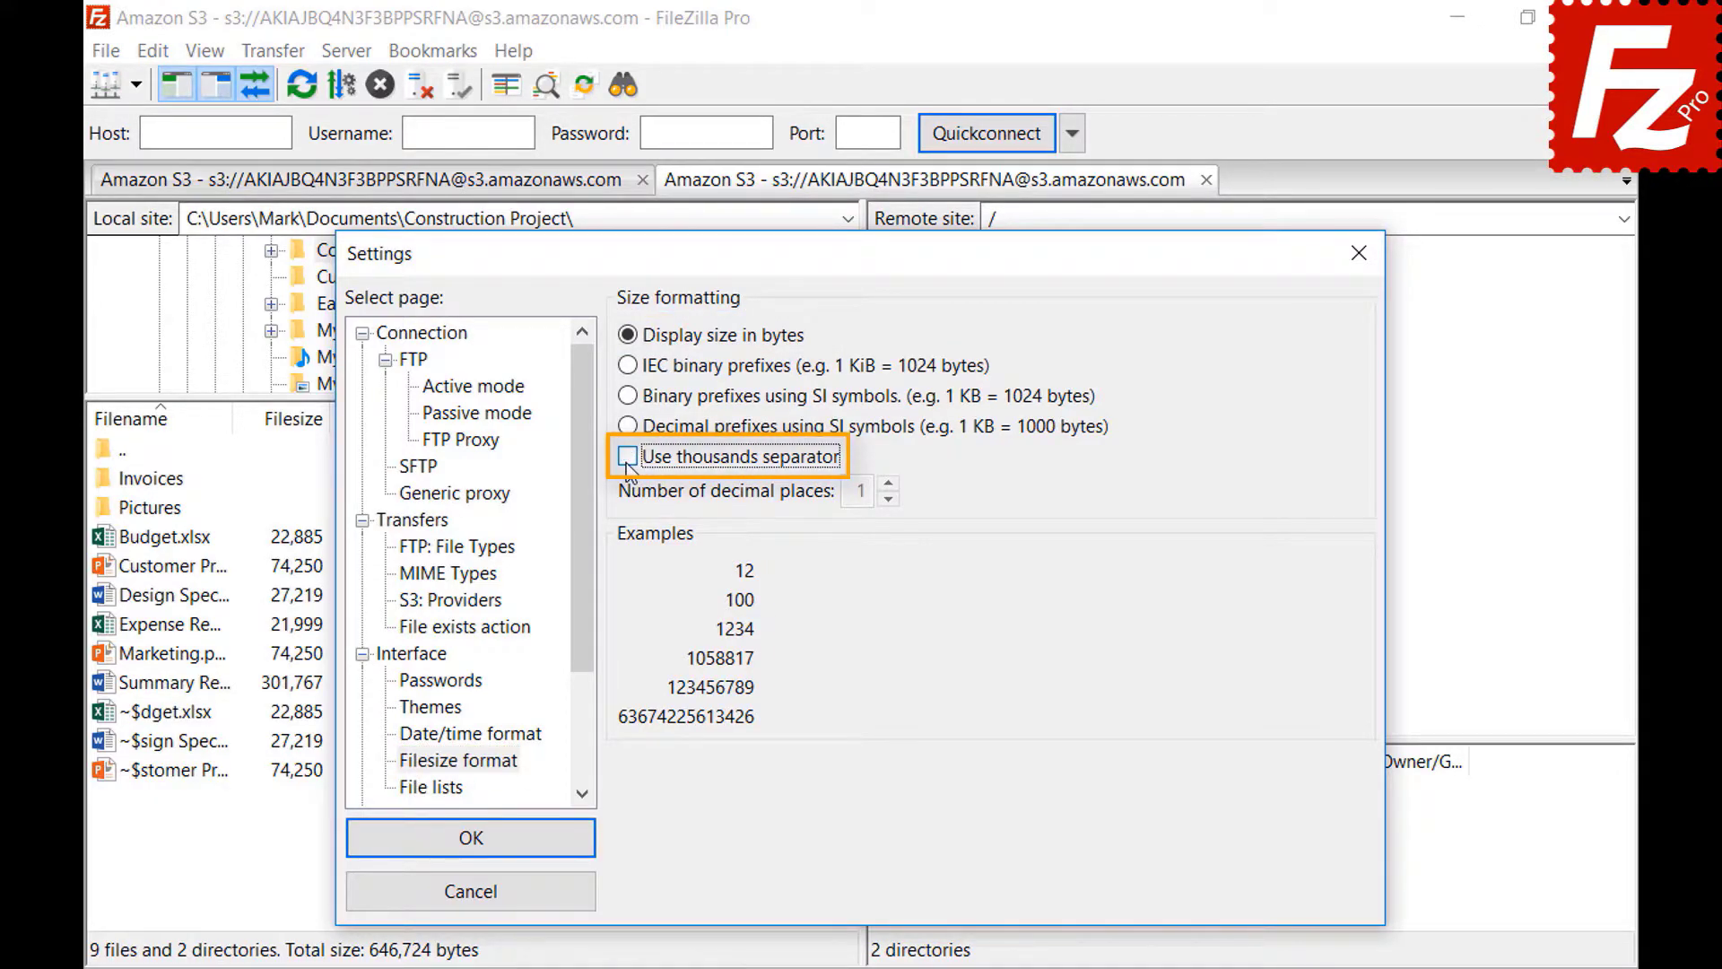
{"action": "left_click", "coordinate": [627, 459]}
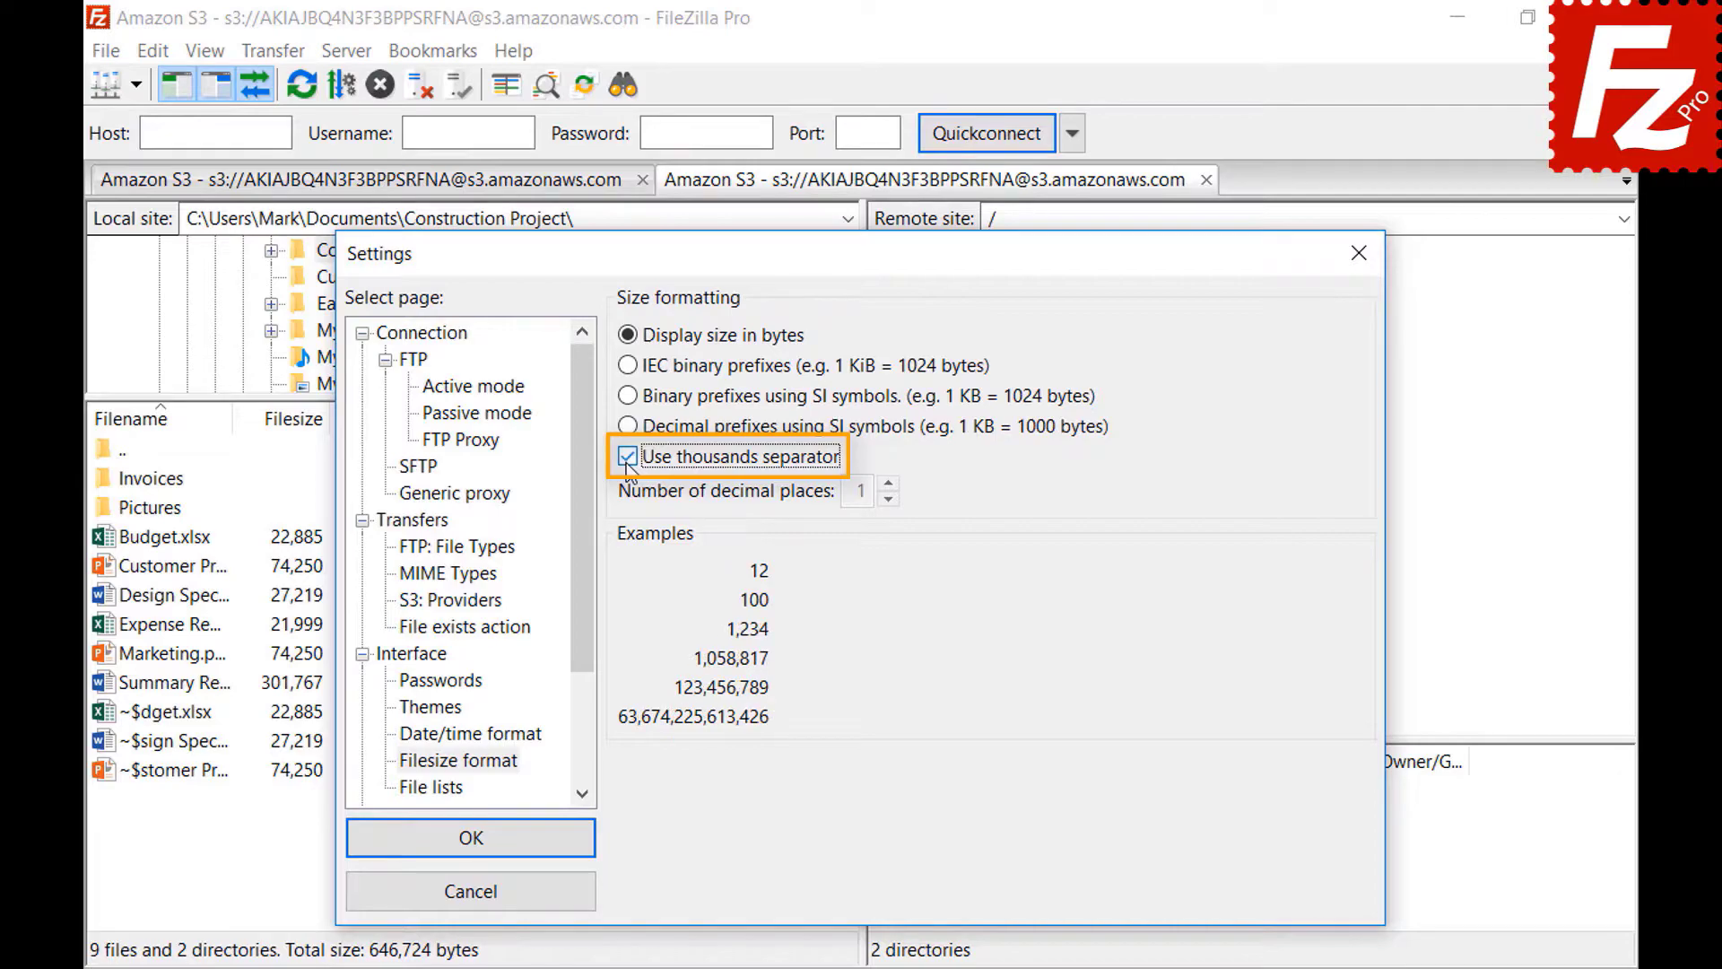
{"action": "left_click", "coordinate": [627, 366]}
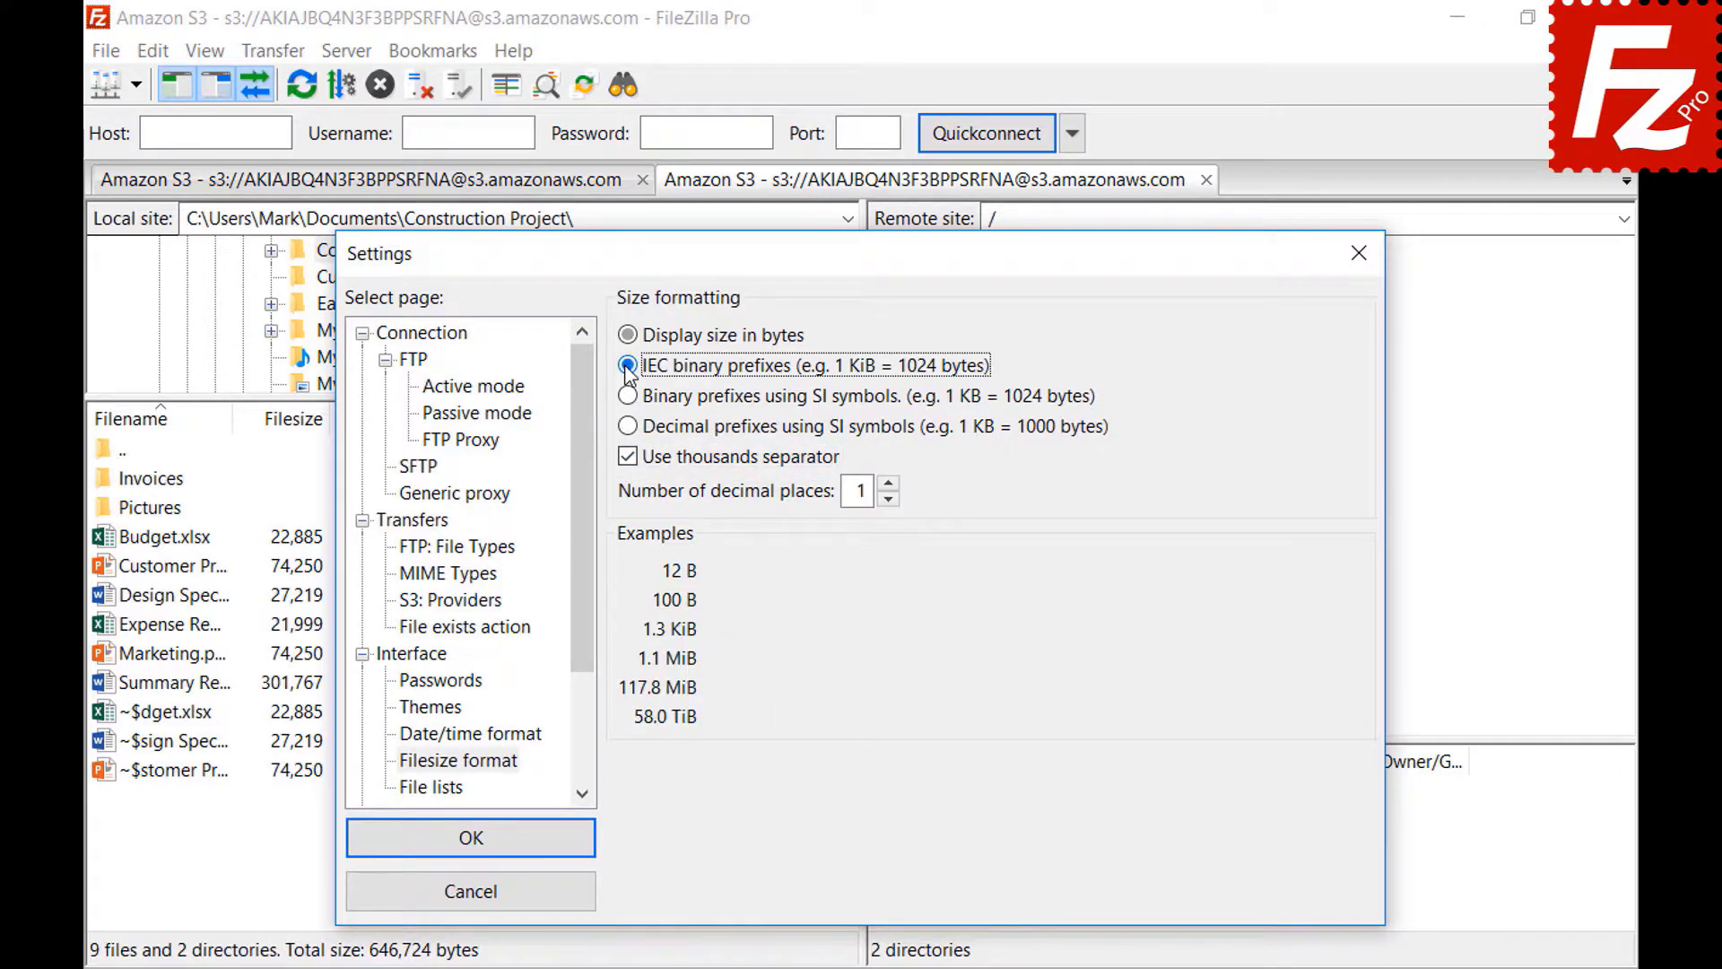
{"action": "left_click", "coordinate": [631, 399]}
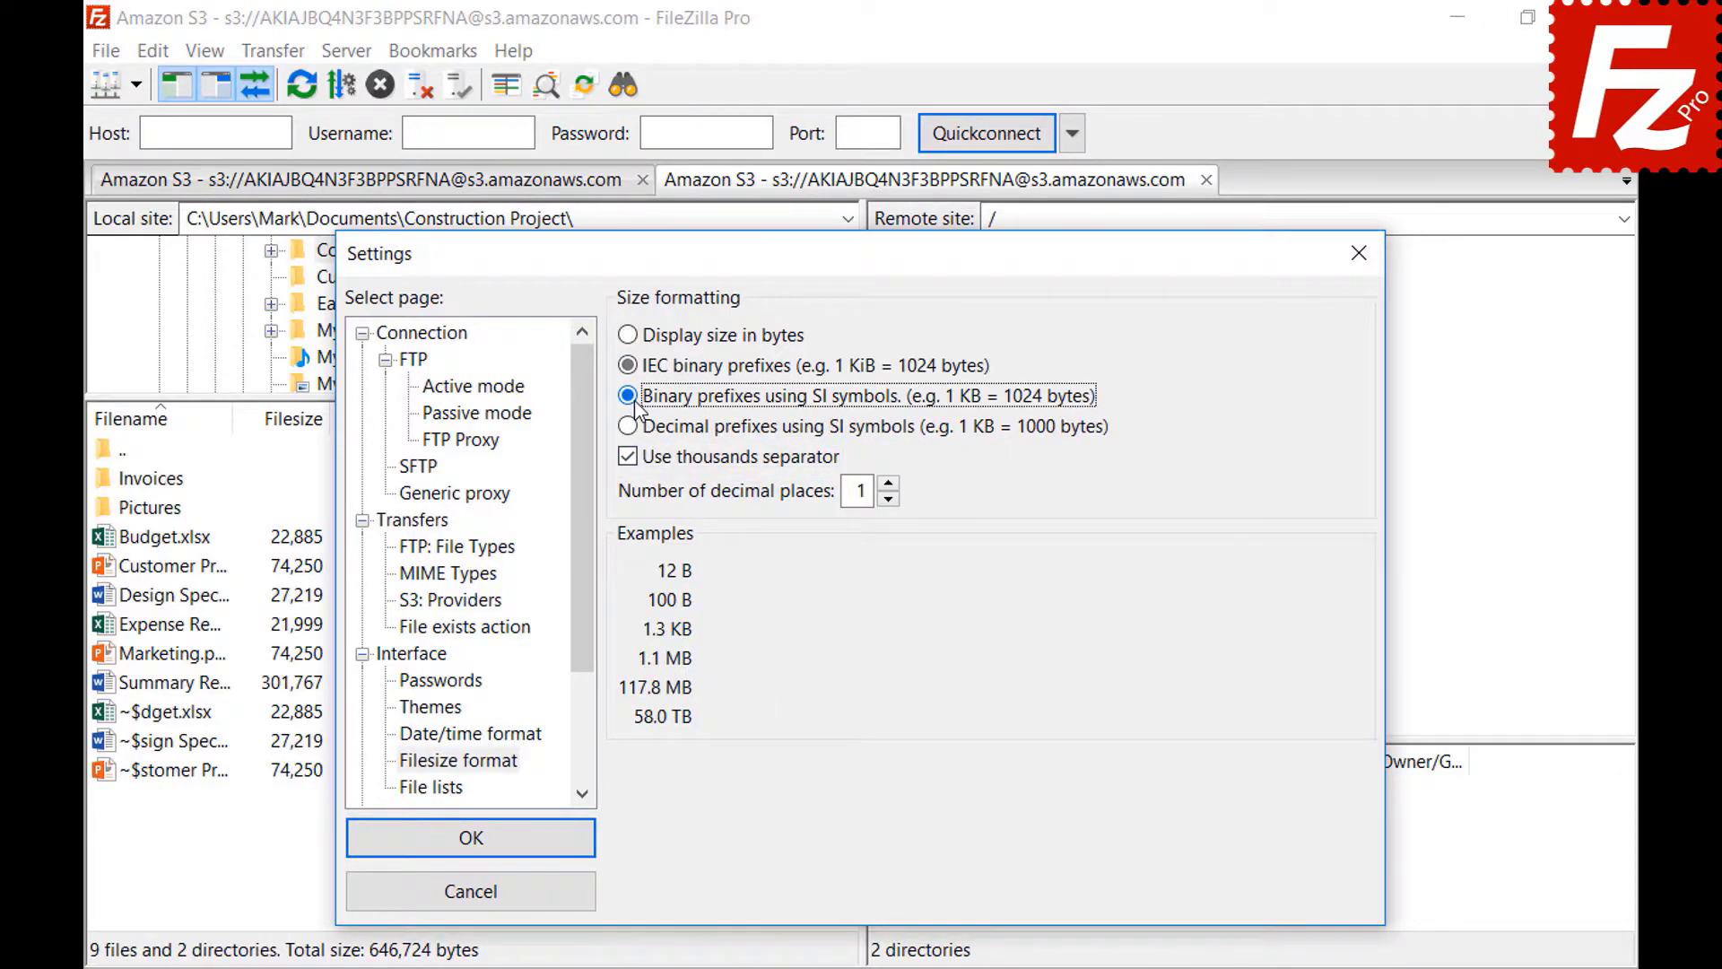
{"action": "left_click", "coordinate": [631, 427]}
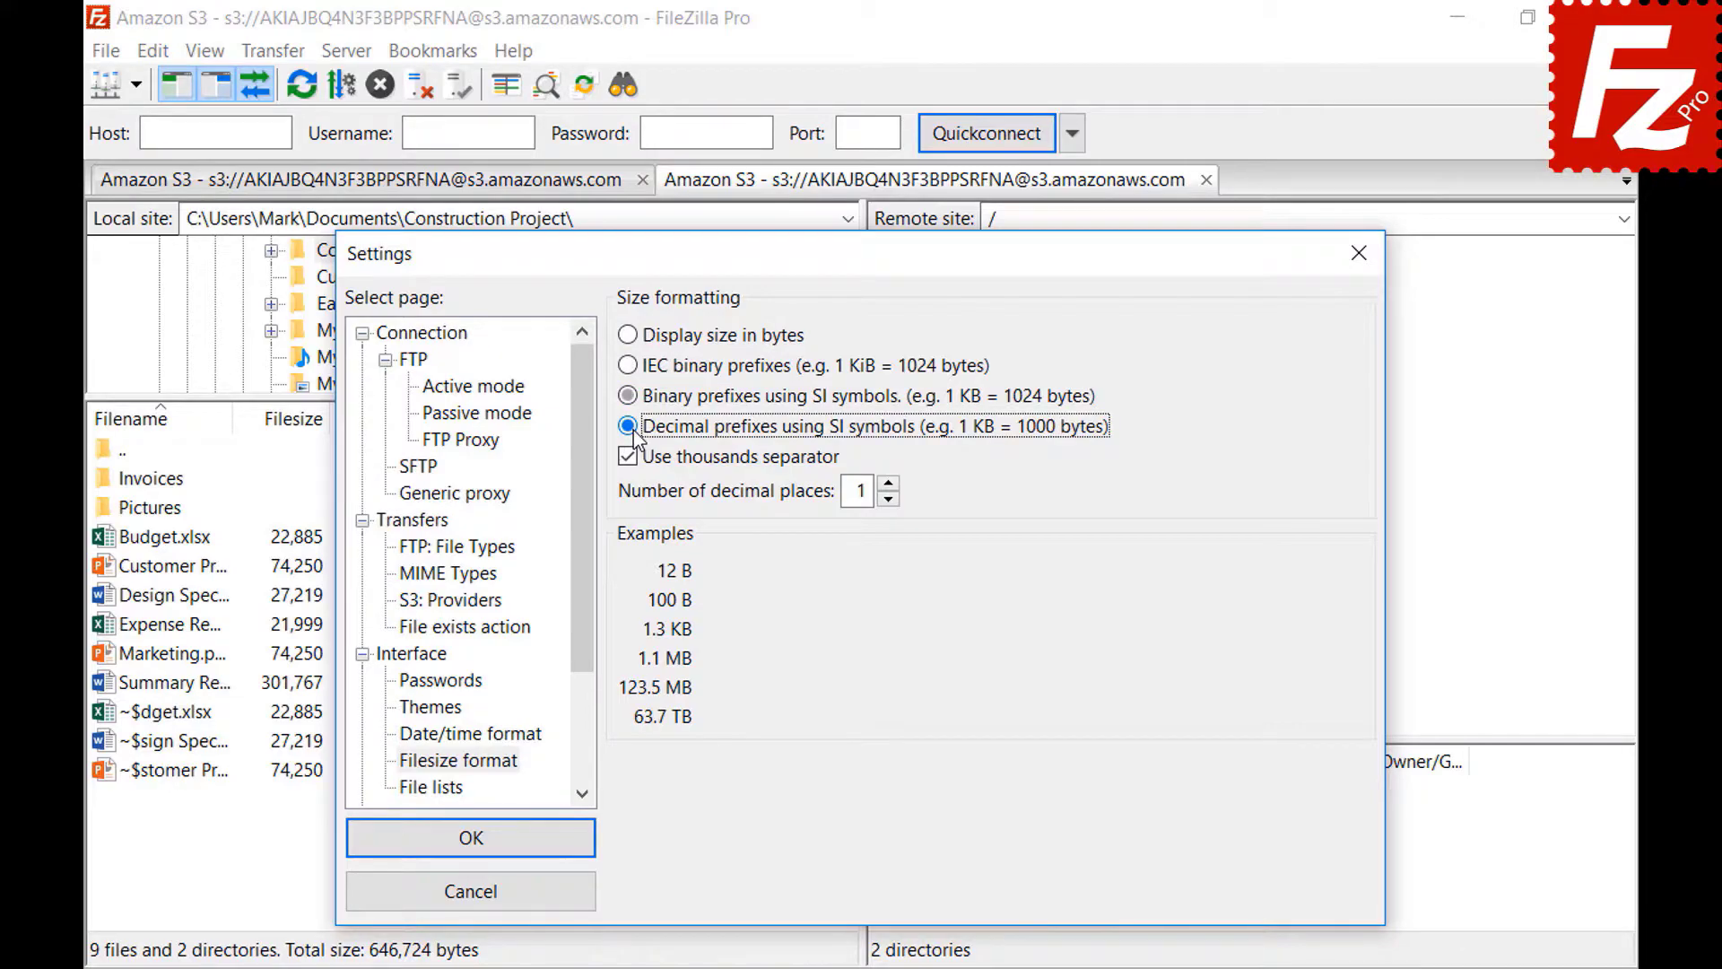
{"action": "left_click", "coordinate": [887, 484]}
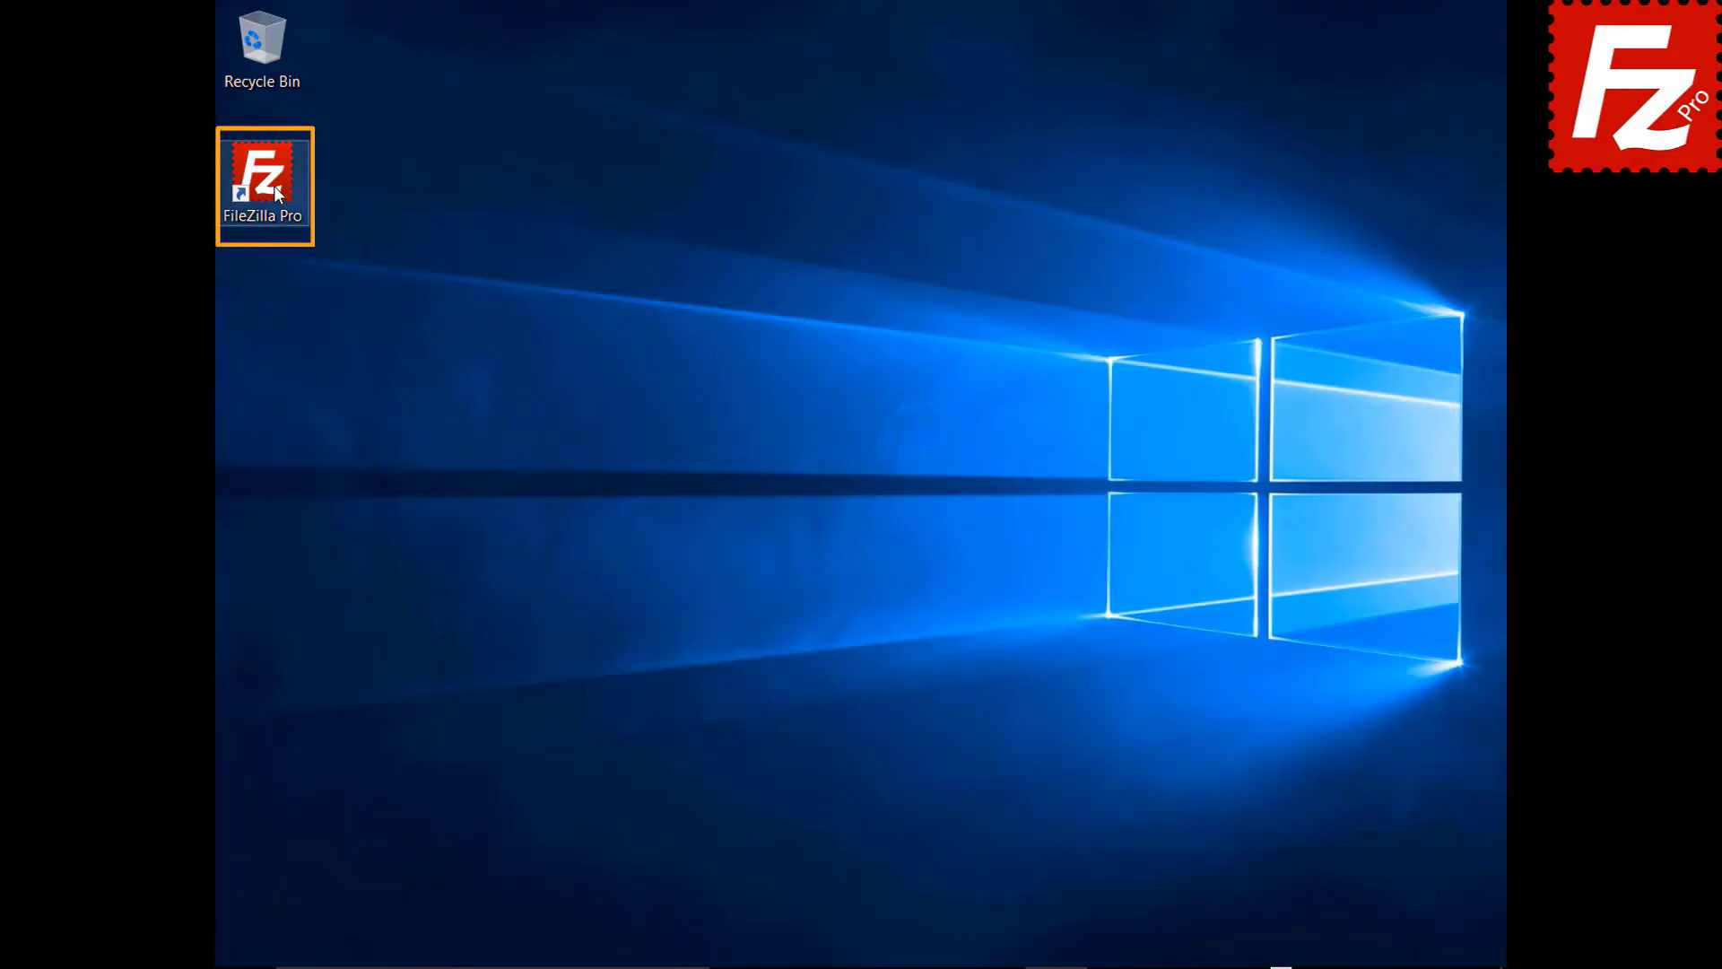
- Launch FileZilla Pro from its desktop shortcut, opening a fresh window with no server connected
{"action": "double_click", "coordinate": [272, 186]}
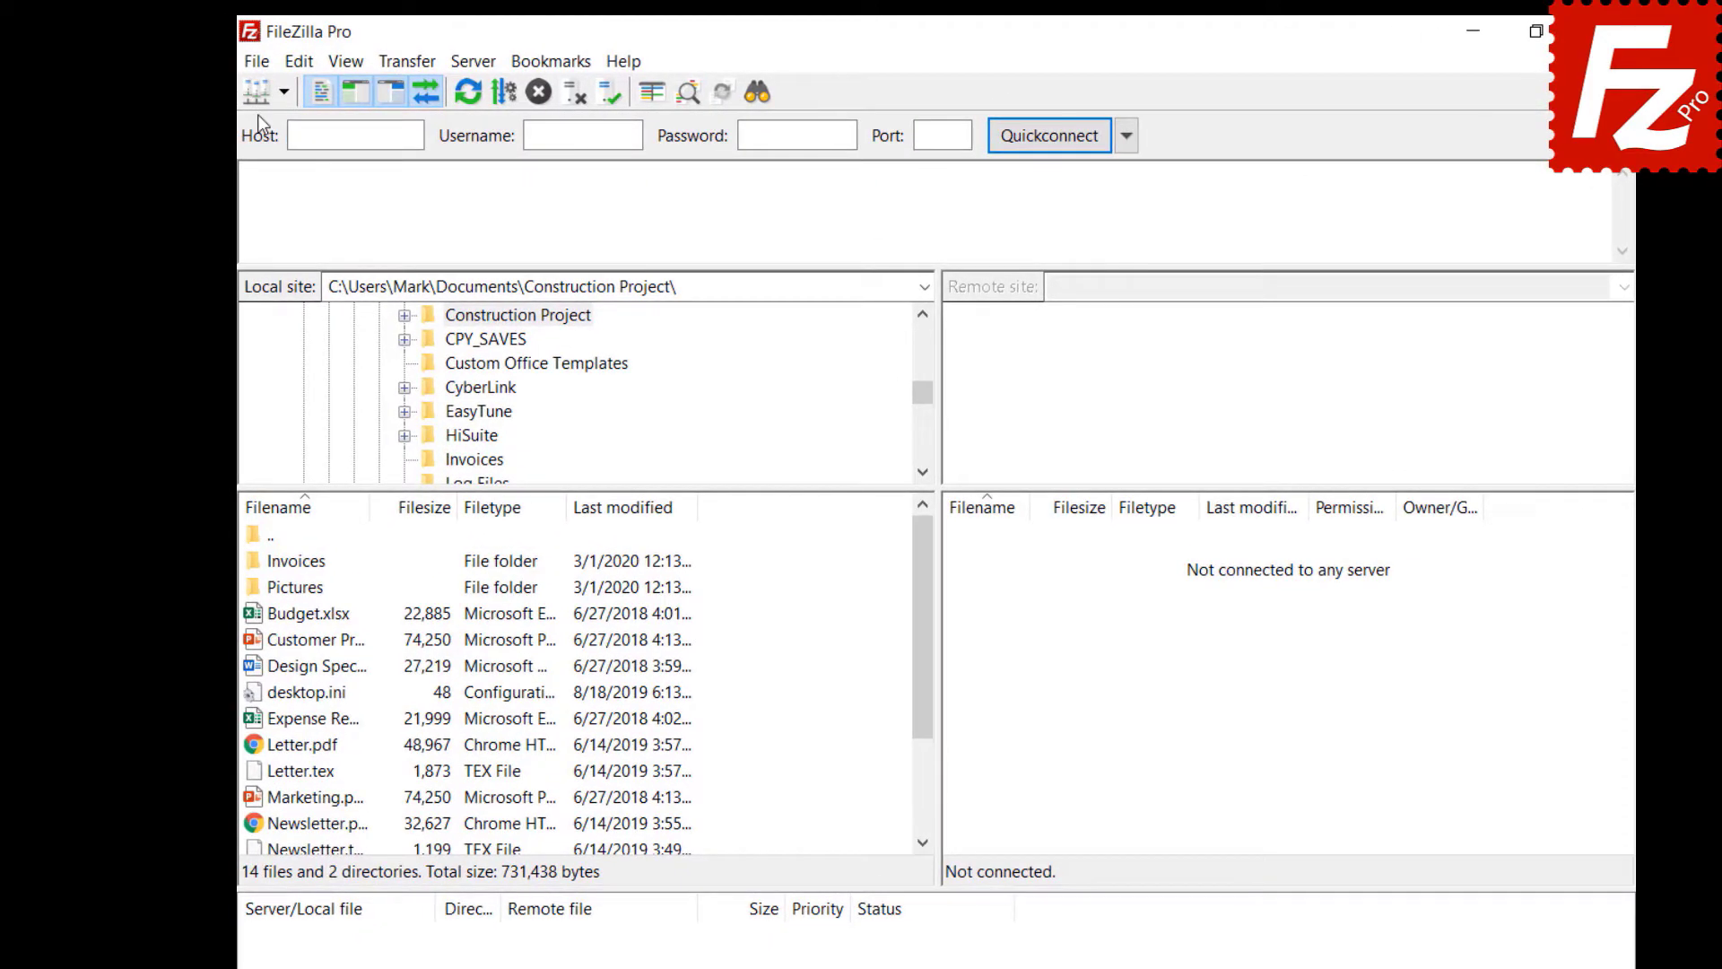
{"action": "left_click", "coordinate": [258, 65]}
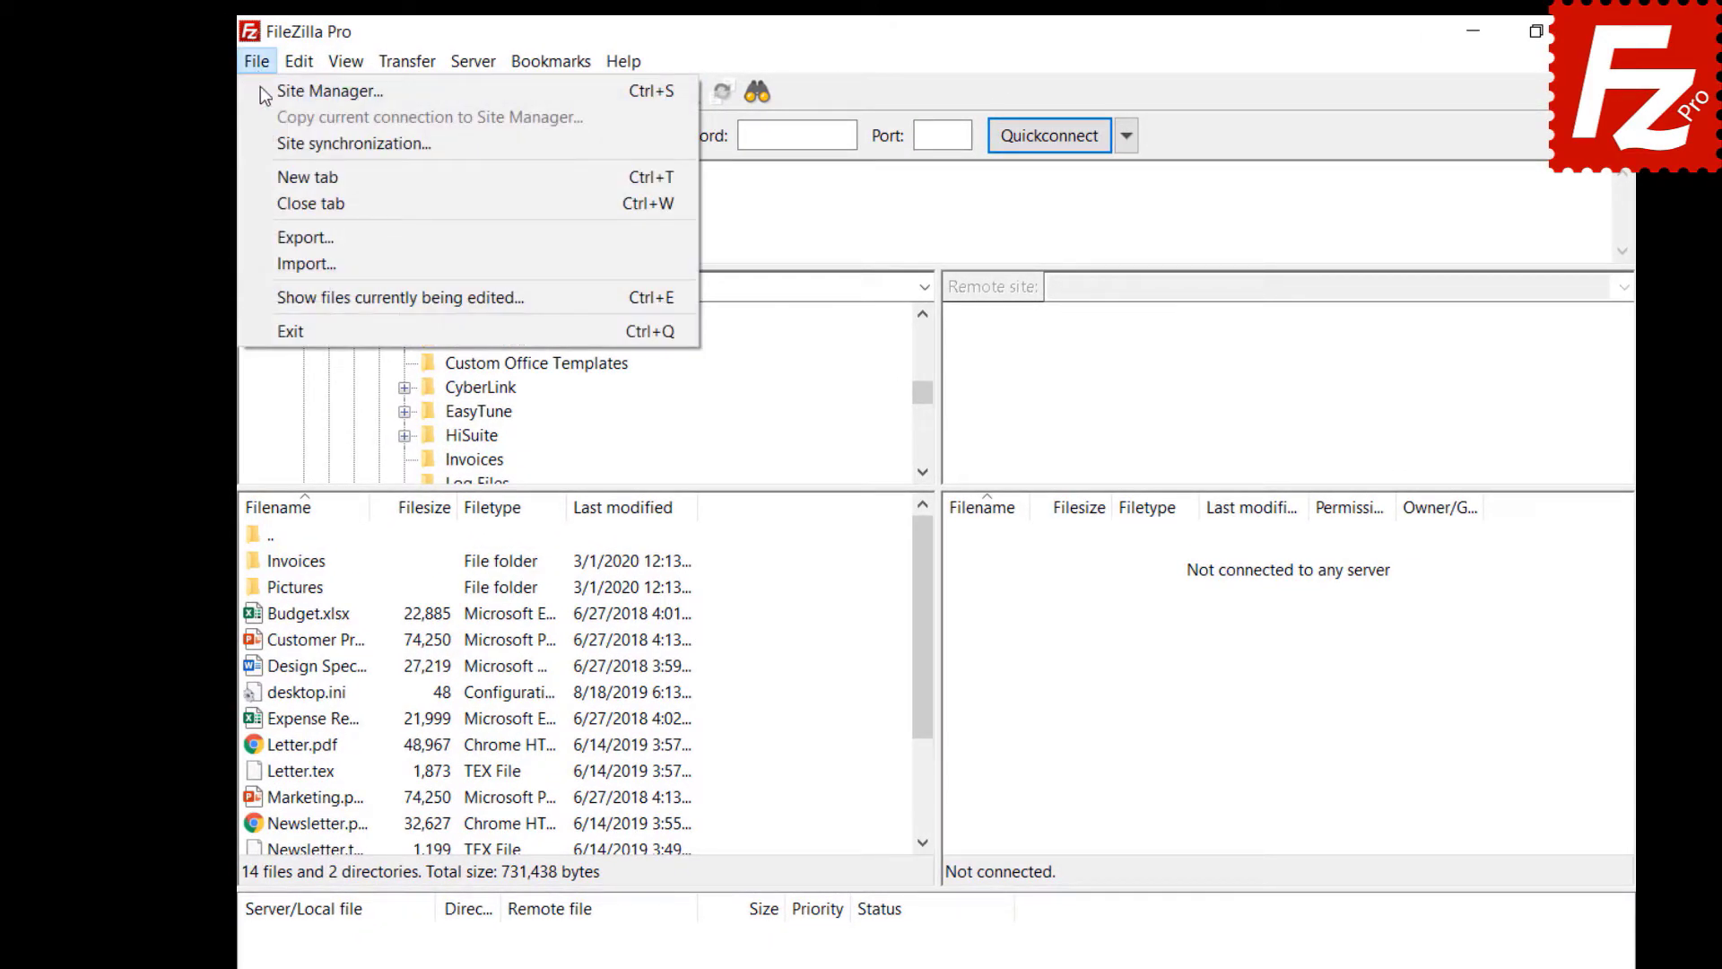
- Turn on Site Manager synchronization over FTP with host 40.121.111.78 and the account user name
{"action": "left_click", "coordinate": [266, 141]}
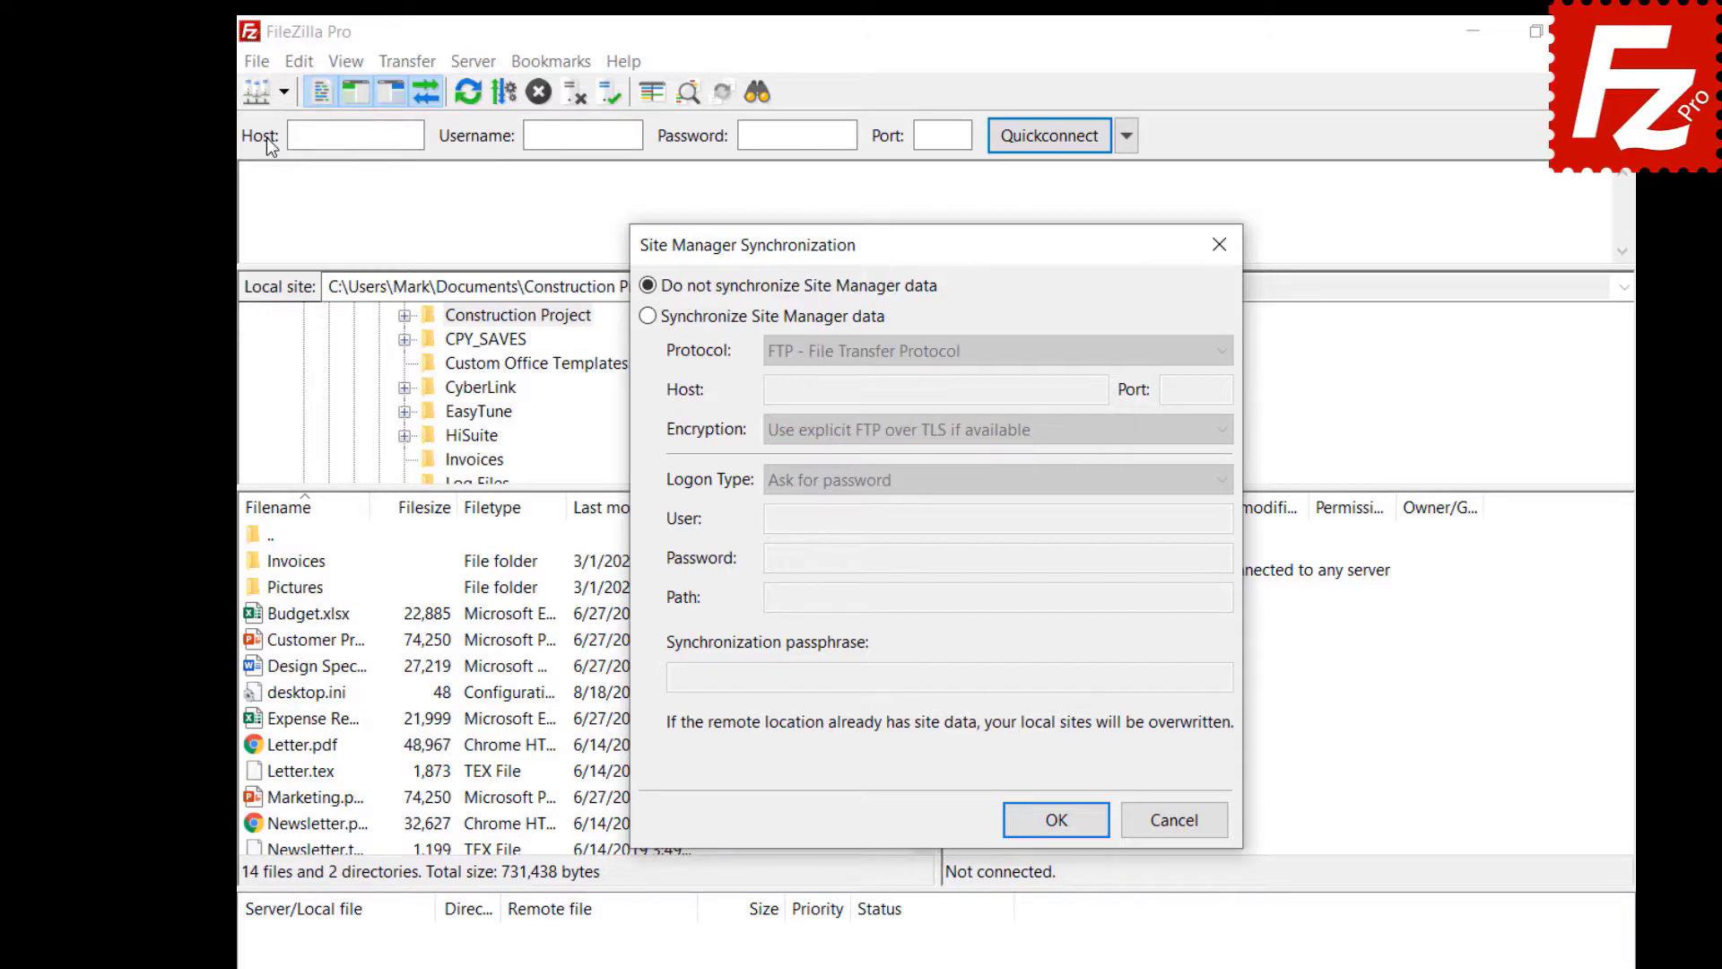
{"action": "left_click", "coordinate": [648, 316]}
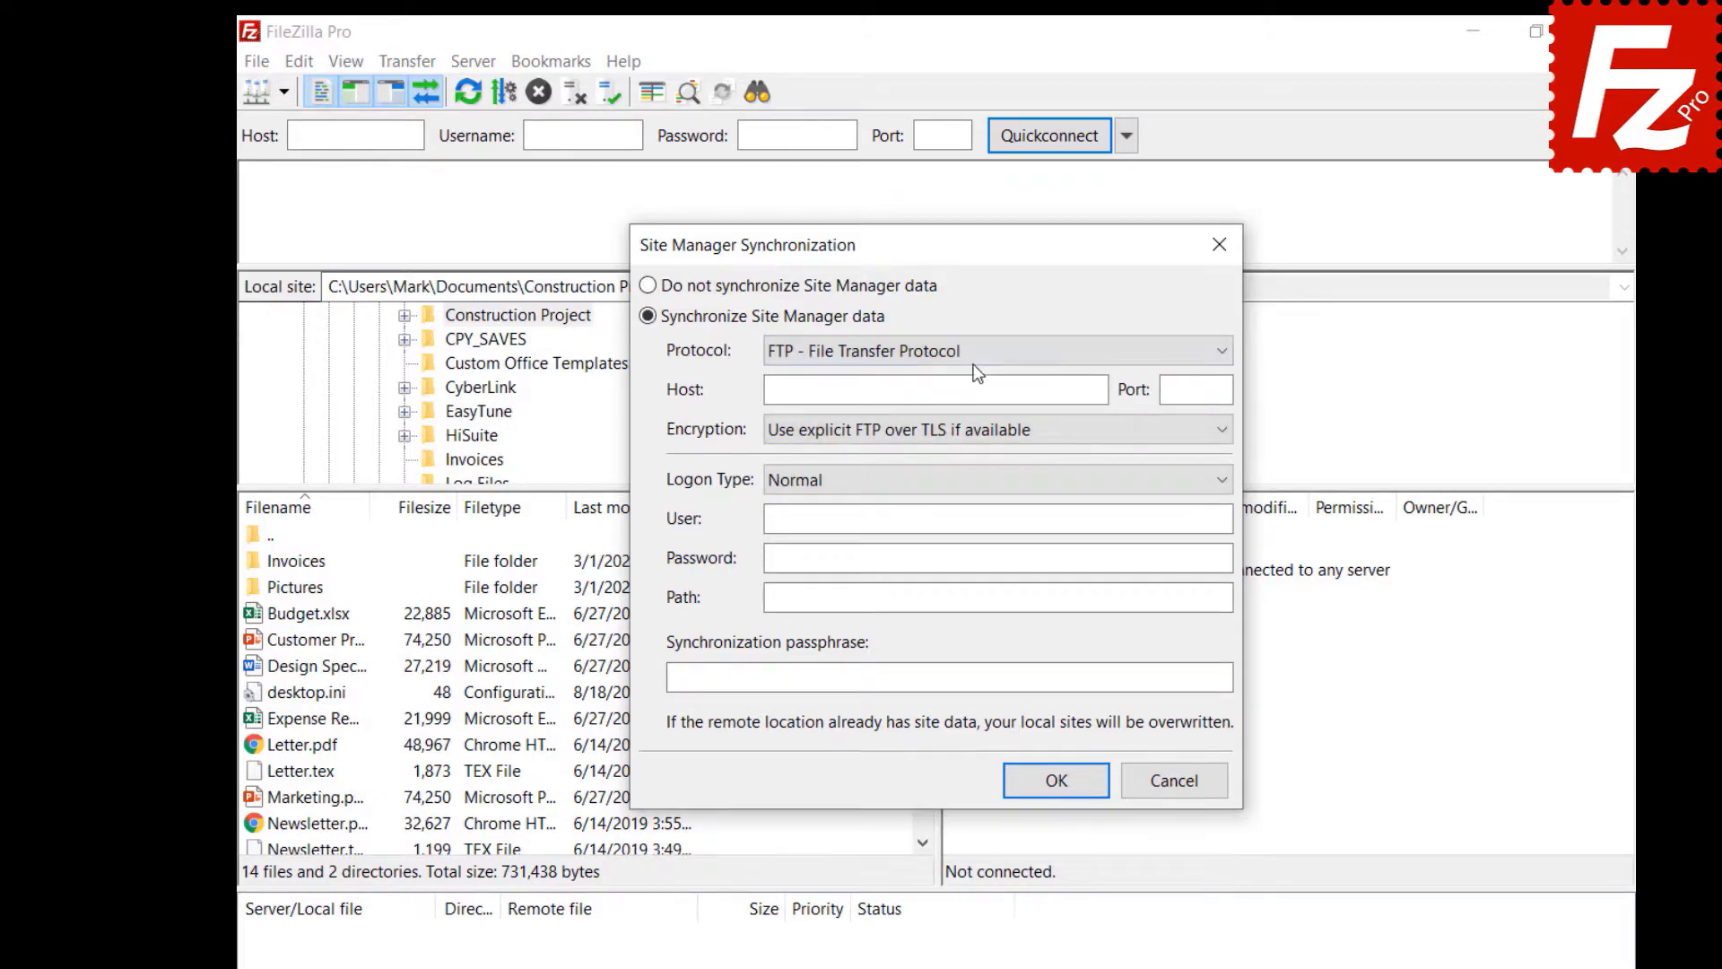
{"action": "left_click", "coordinate": [974, 359]}
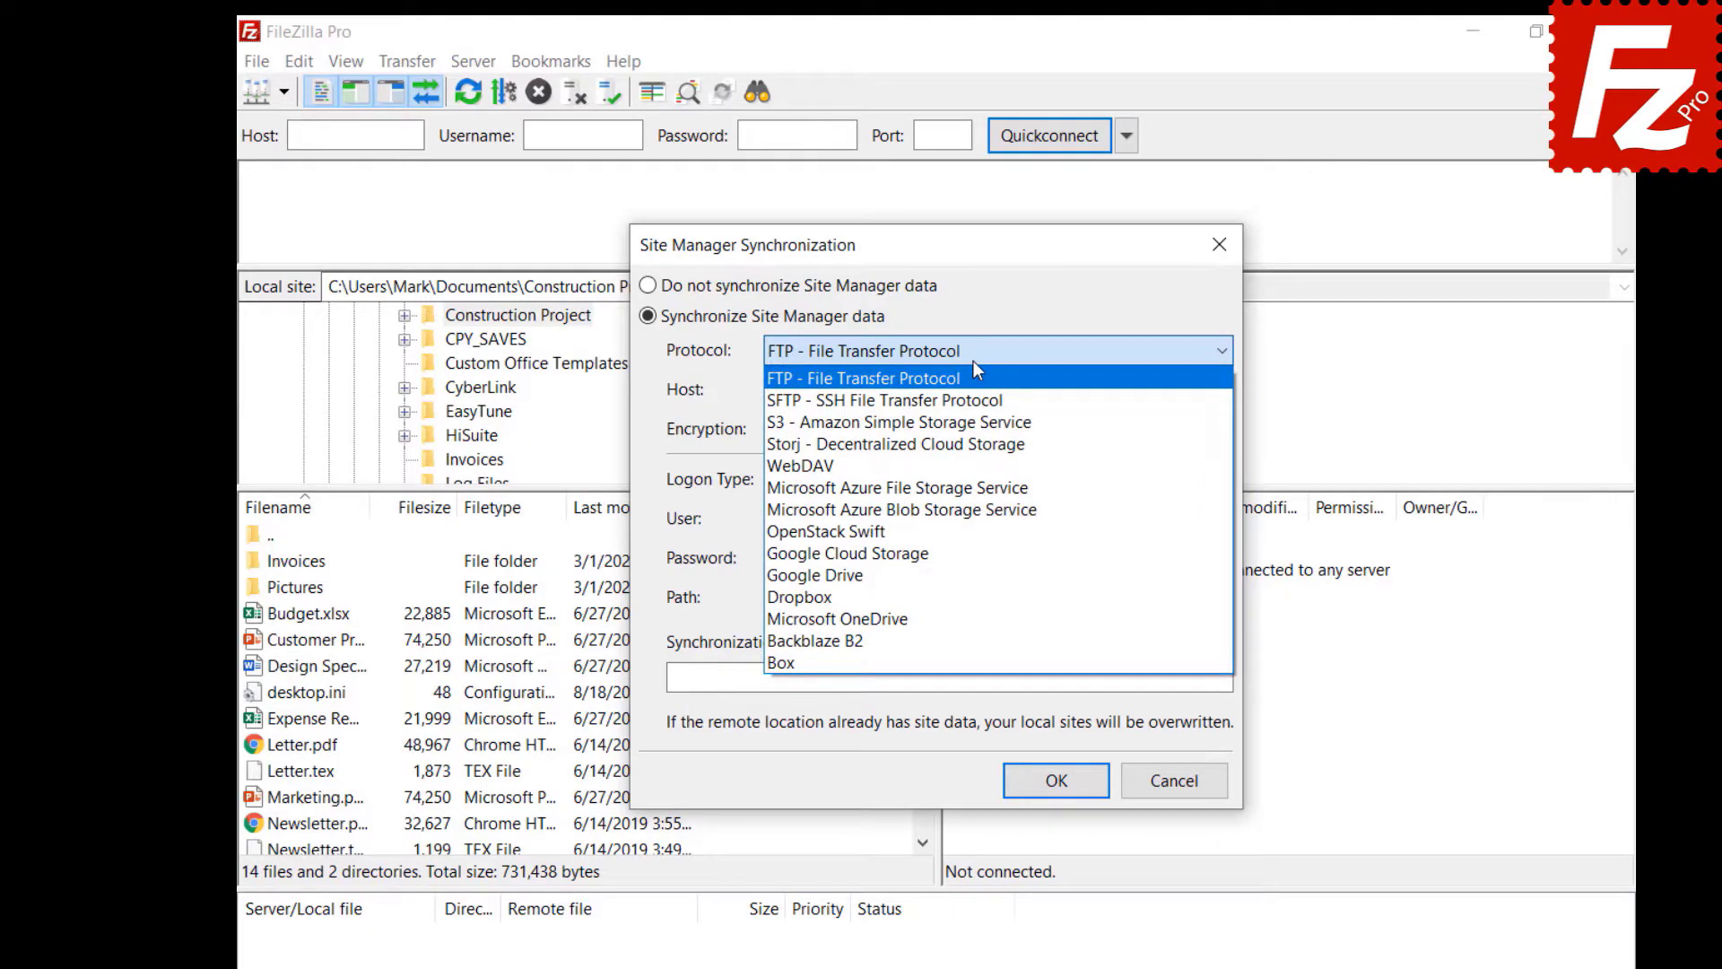
{"action": "left_click", "coordinate": [972, 363]}
{"action": "left_click", "coordinate": [1098, 389]}
{"action": "type", "text": "40.121.111.78"}
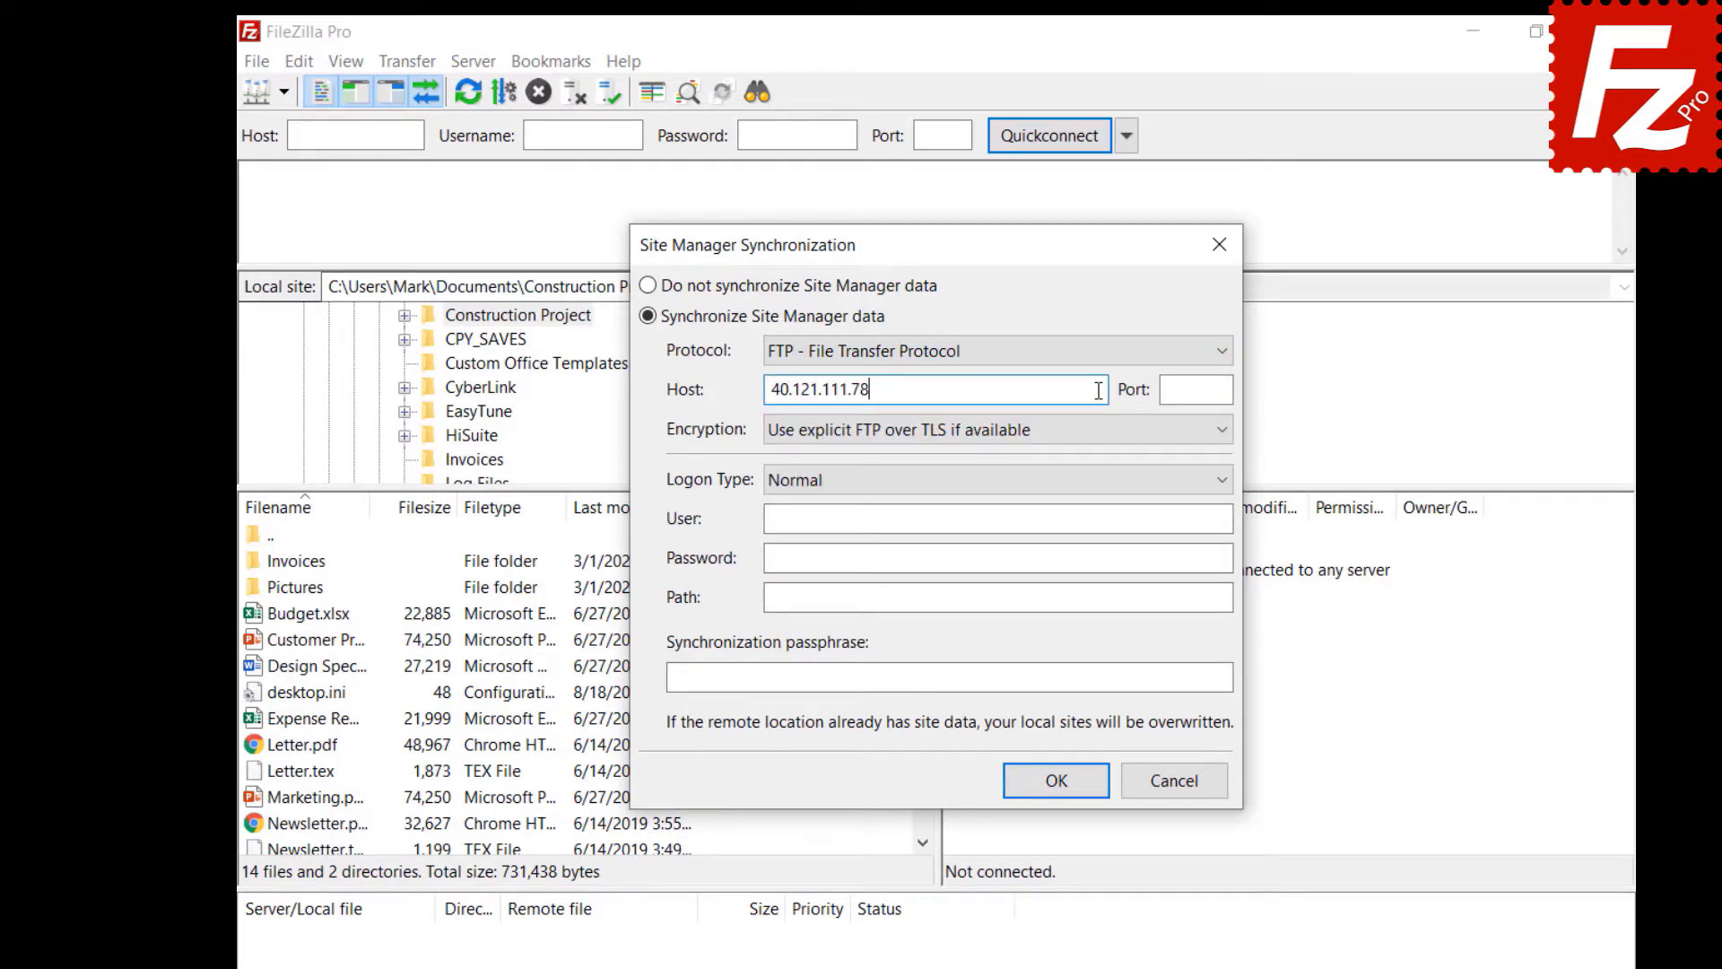
{"action": "left_click", "coordinate": [1172, 519]}
{"action": "type", "text": "filezillaprotutorial"}
- Enter the password, root path / and passphrase, confirm, then relaunch FileZilla Pro from the desktop
{"action": "left_click", "coordinate": [1189, 557]}
{"action": "key", "text": "ctrl+v"}
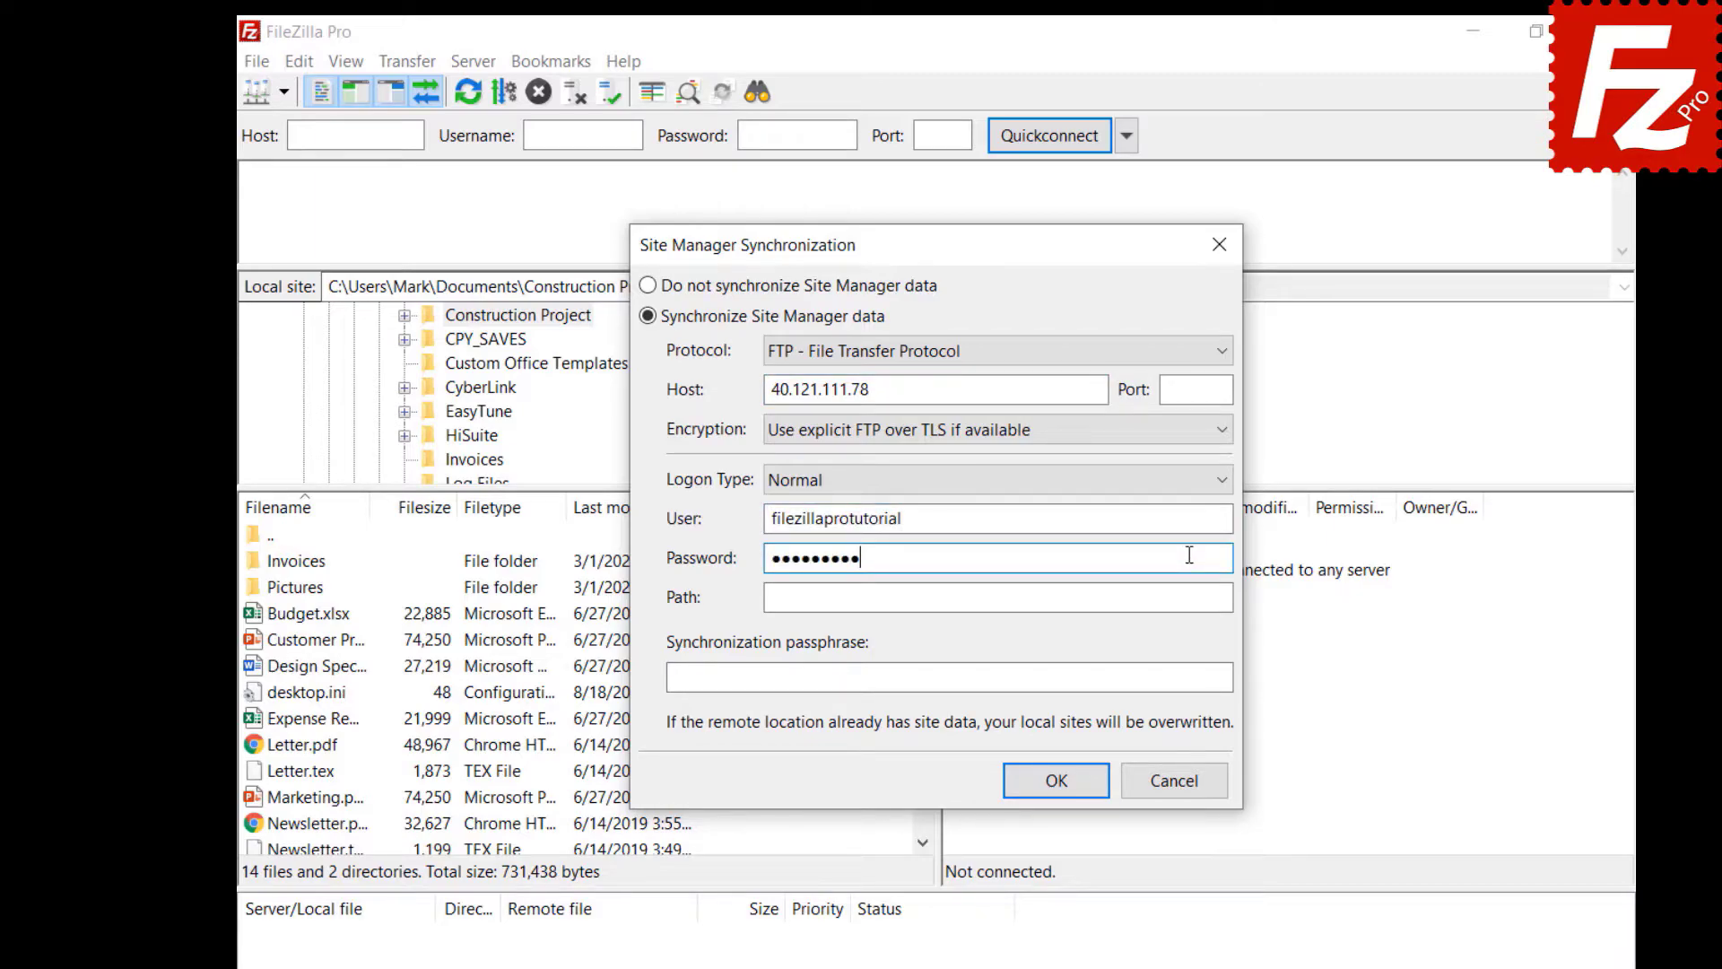
{"action": "left_click", "coordinate": [1189, 597]}
{"action": "type", "text": "/"}
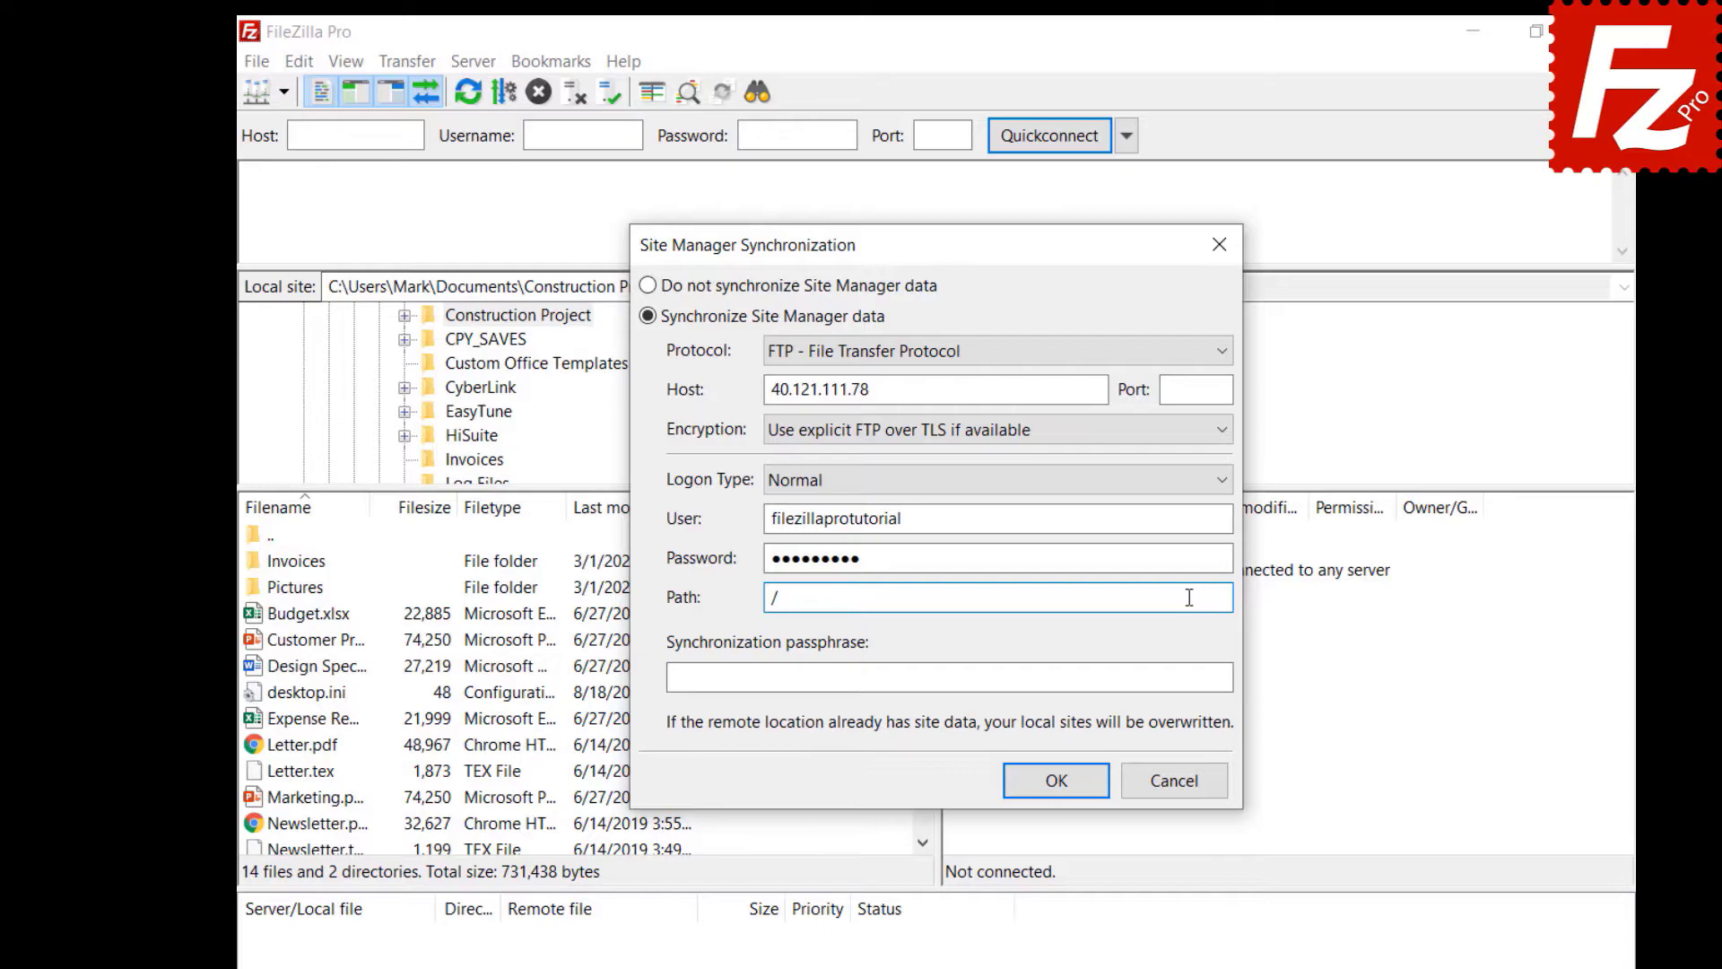
{"action": "left_click", "coordinate": [1213, 678]}
{"action": "key", "text": "ctrl+v"}
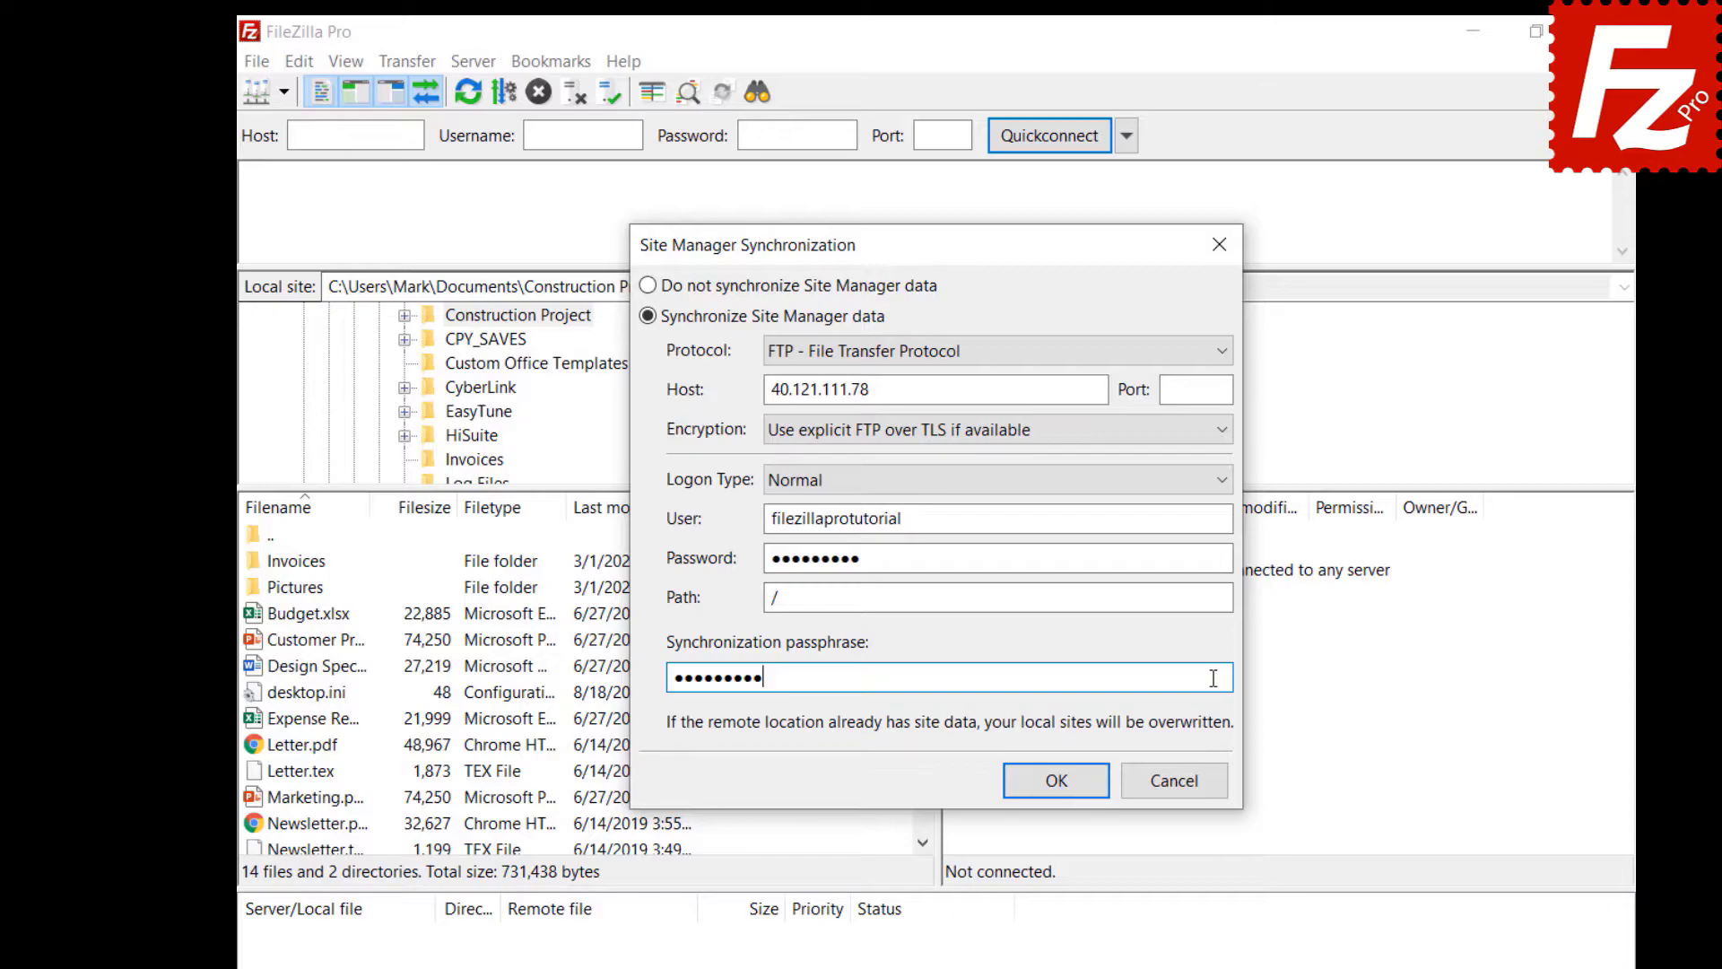
{"action": "left_click", "coordinate": [1057, 780]}
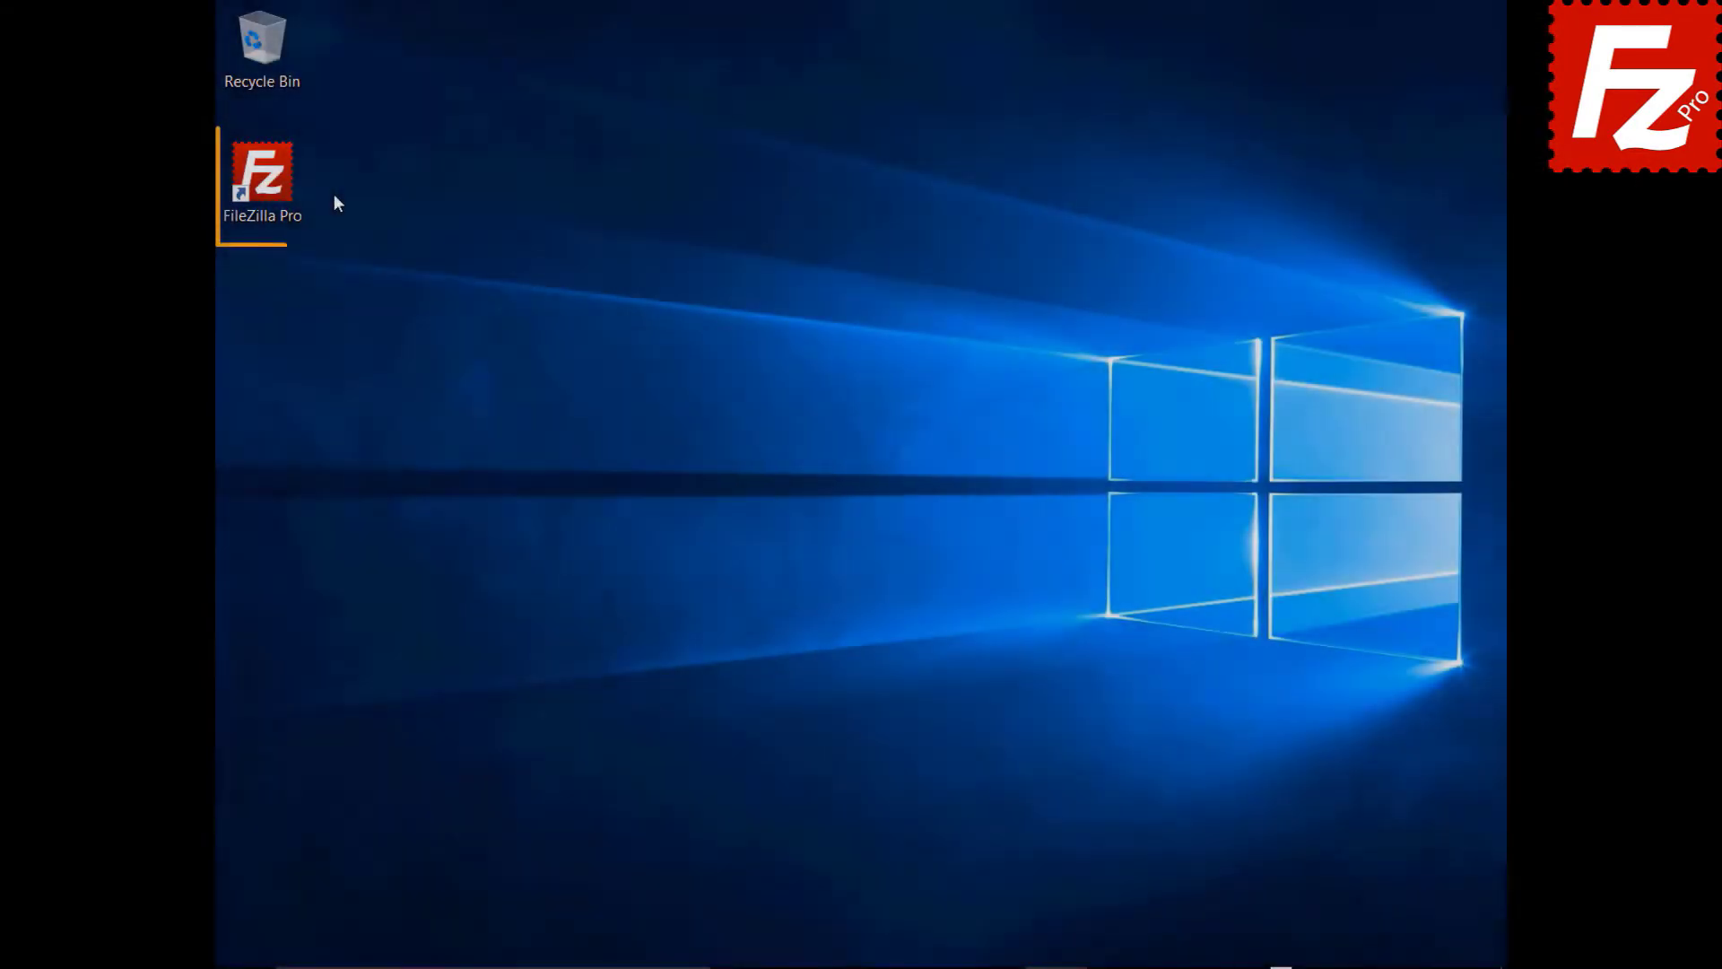
{"action": "left_click", "coordinate": [273, 186]}
{"action": "double_click", "coordinate": [273, 186]}
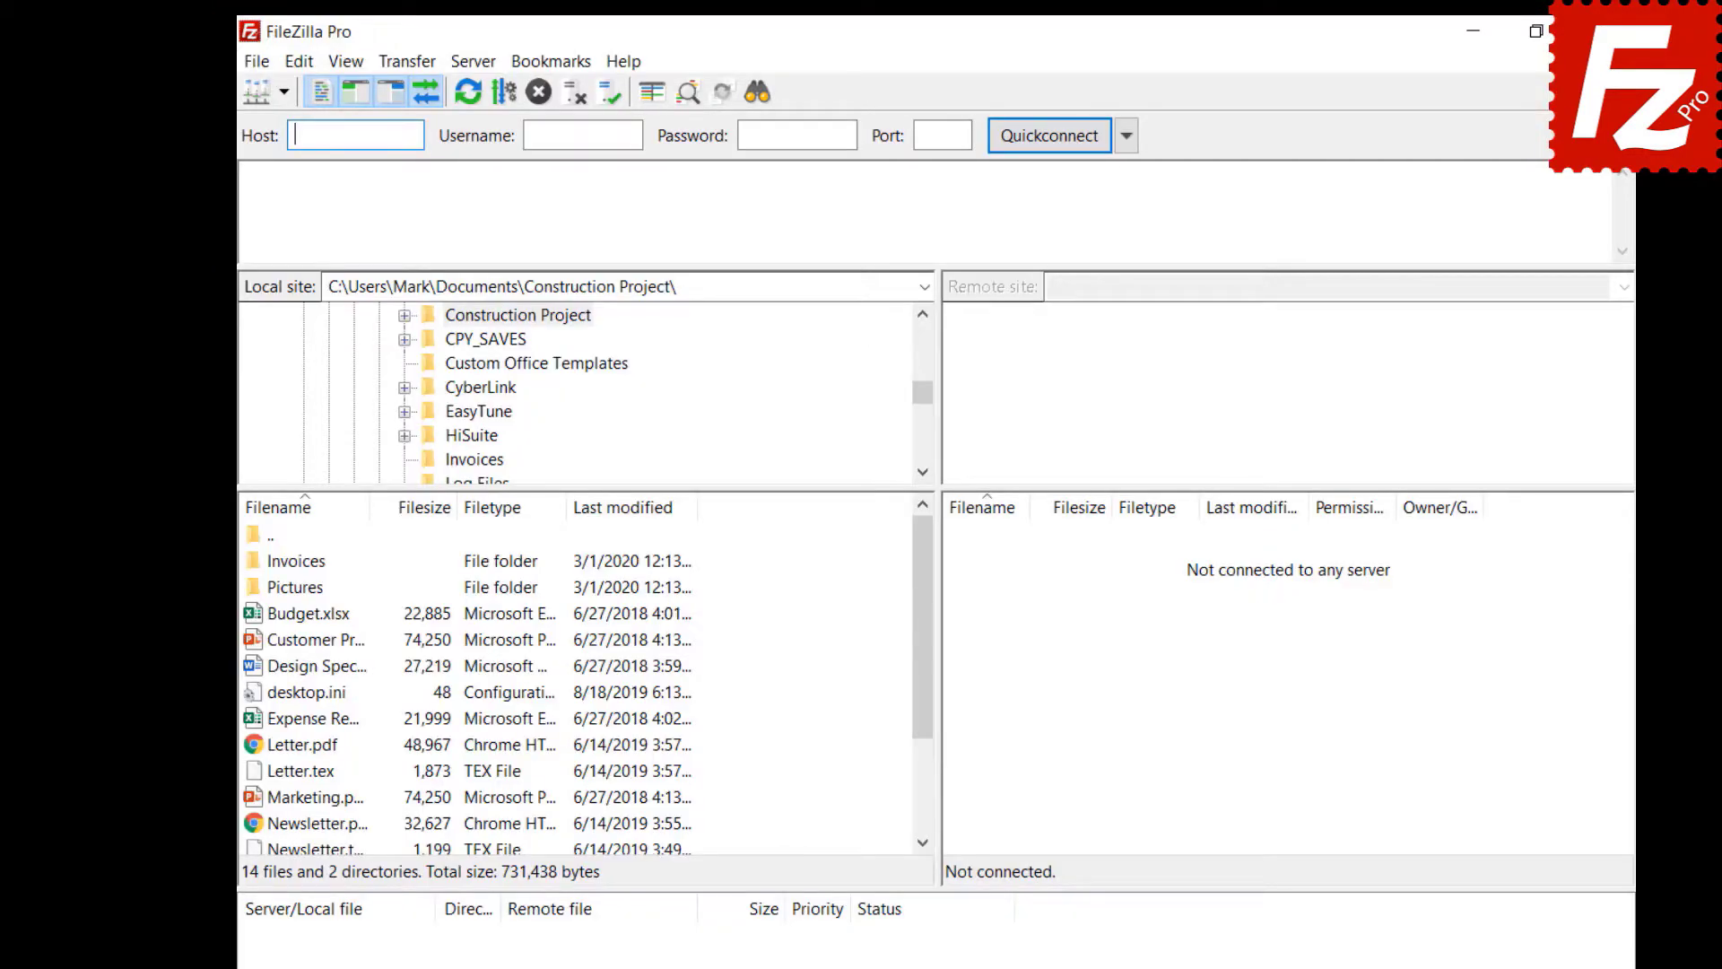
- Re-enable Site Manager synchronization over FTP to 40.121.111.78 with root path / and the pasted passphrase
{"action": "left_click", "coordinate": [258, 68]}
{"action": "left_click", "coordinate": [266, 139]}
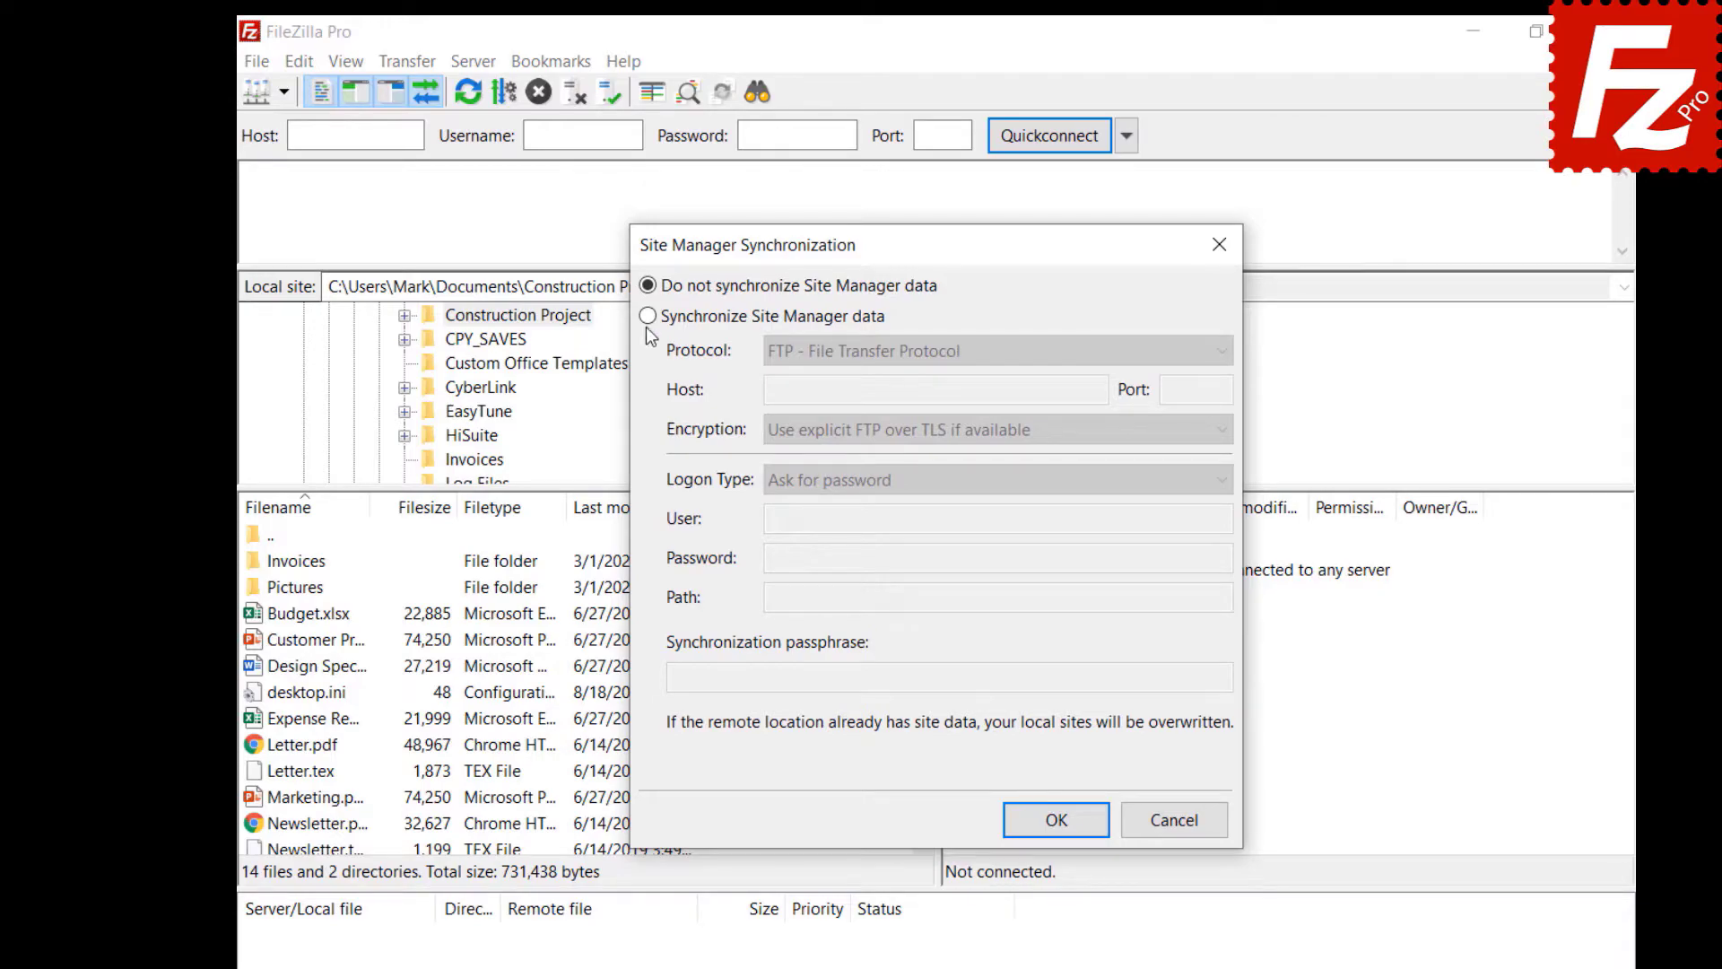
{"action": "left_click", "coordinate": [647, 315]}
{"action": "left_click", "coordinate": [973, 353]}
{"action": "left_click", "coordinate": [972, 360]}
{"action": "left_click", "coordinate": [1098, 391]}
{"action": "type", "text": "40.121.111.78"}
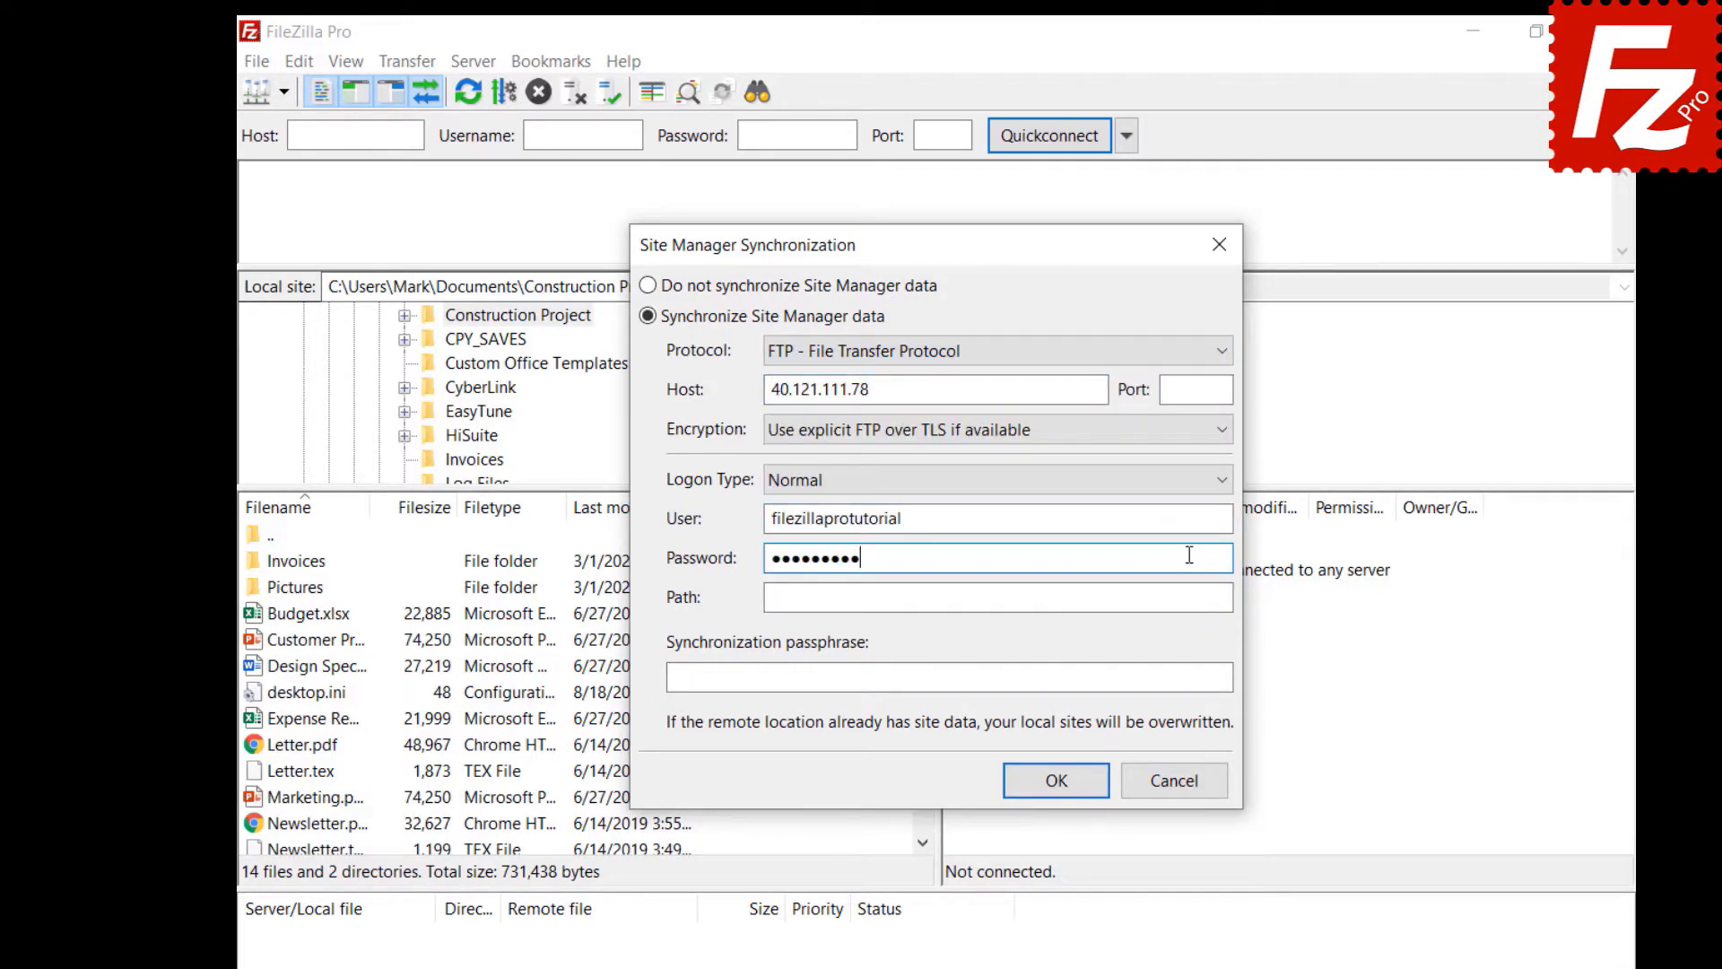
{"action": "left_click", "coordinate": [1189, 597]}
{"action": "type", "text": "/"}
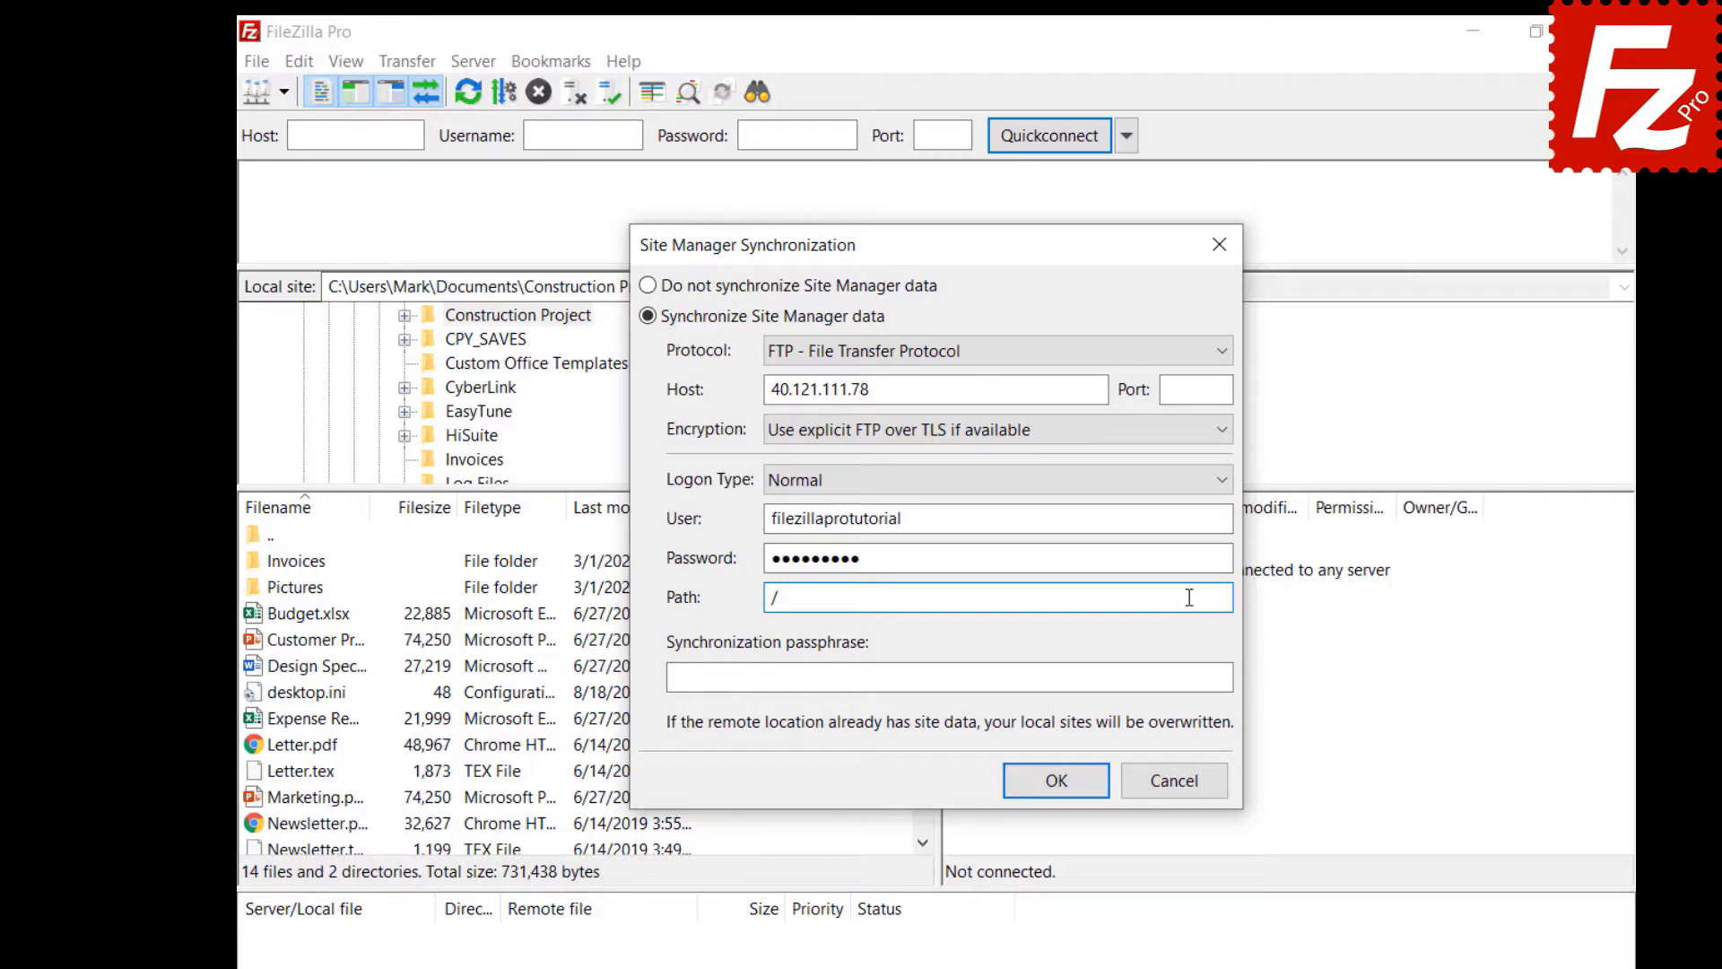
{"action": "left_click", "coordinate": [1213, 678]}
{"action": "key", "text": "ctrl+v"}
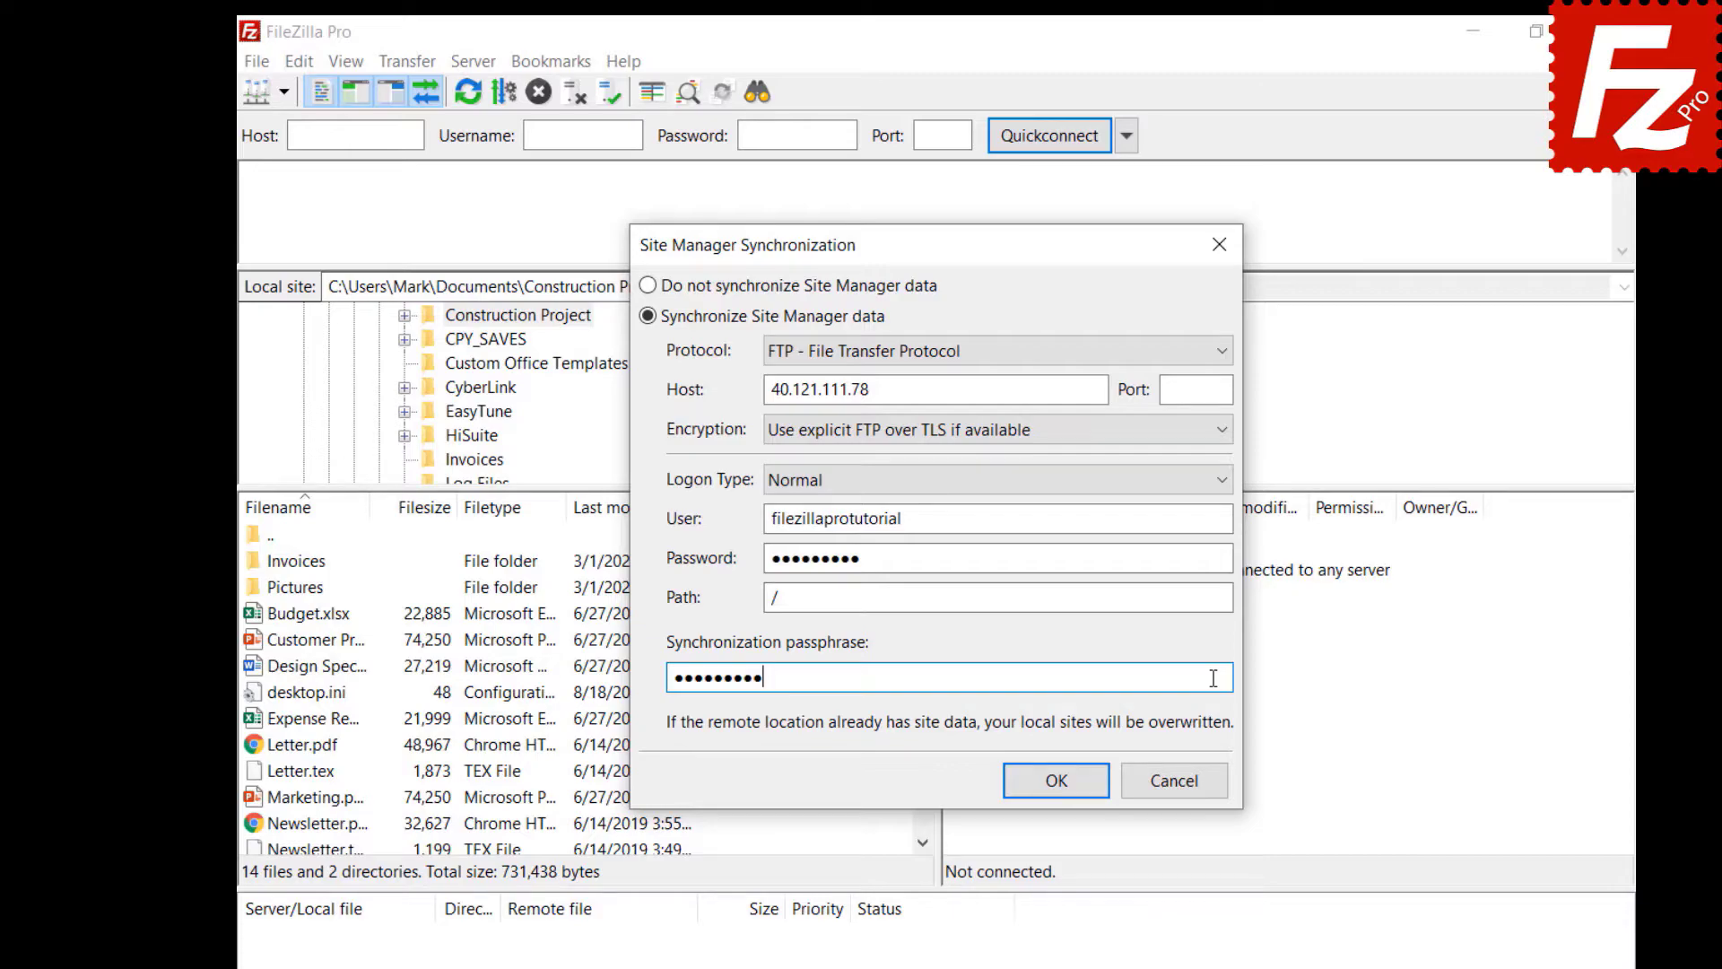
{"action": "left_click", "coordinate": [1059, 787]}
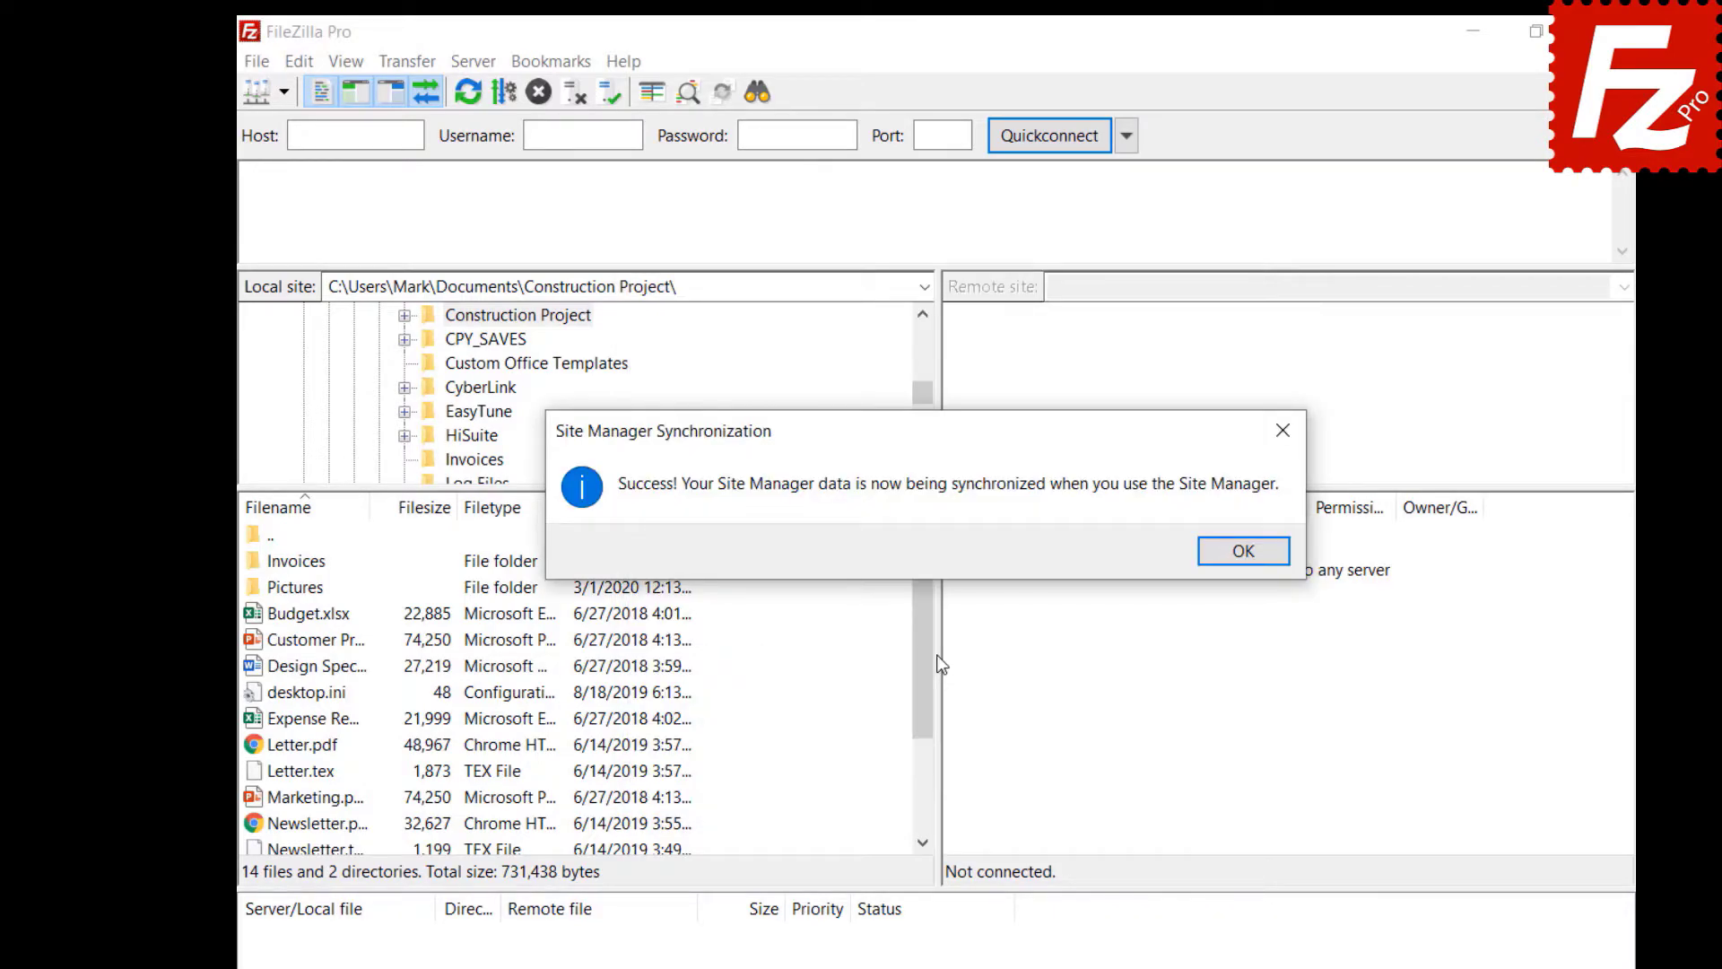
- Add a site named OneDrive using the Microsoft OneDrive protocol, then reopen Site Manager to verify it
{"action": "key", "text": "Return"}
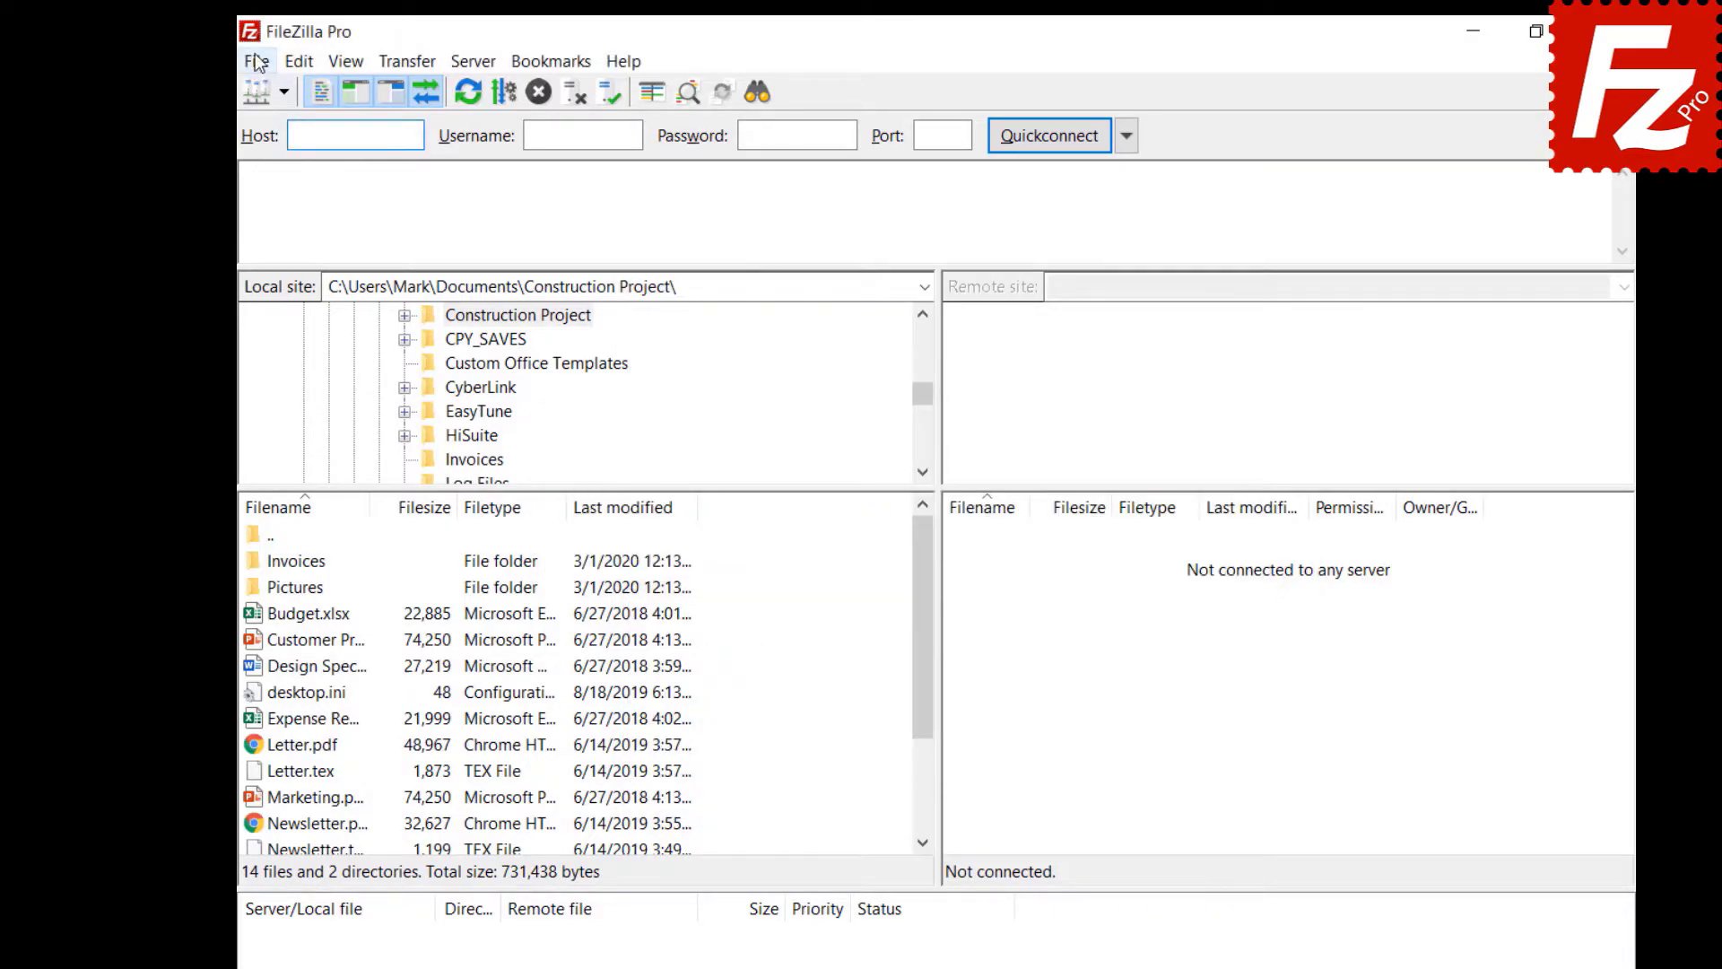
{"action": "left_click", "coordinate": [256, 61]}
{"action": "left_click", "coordinate": [330, 90]}
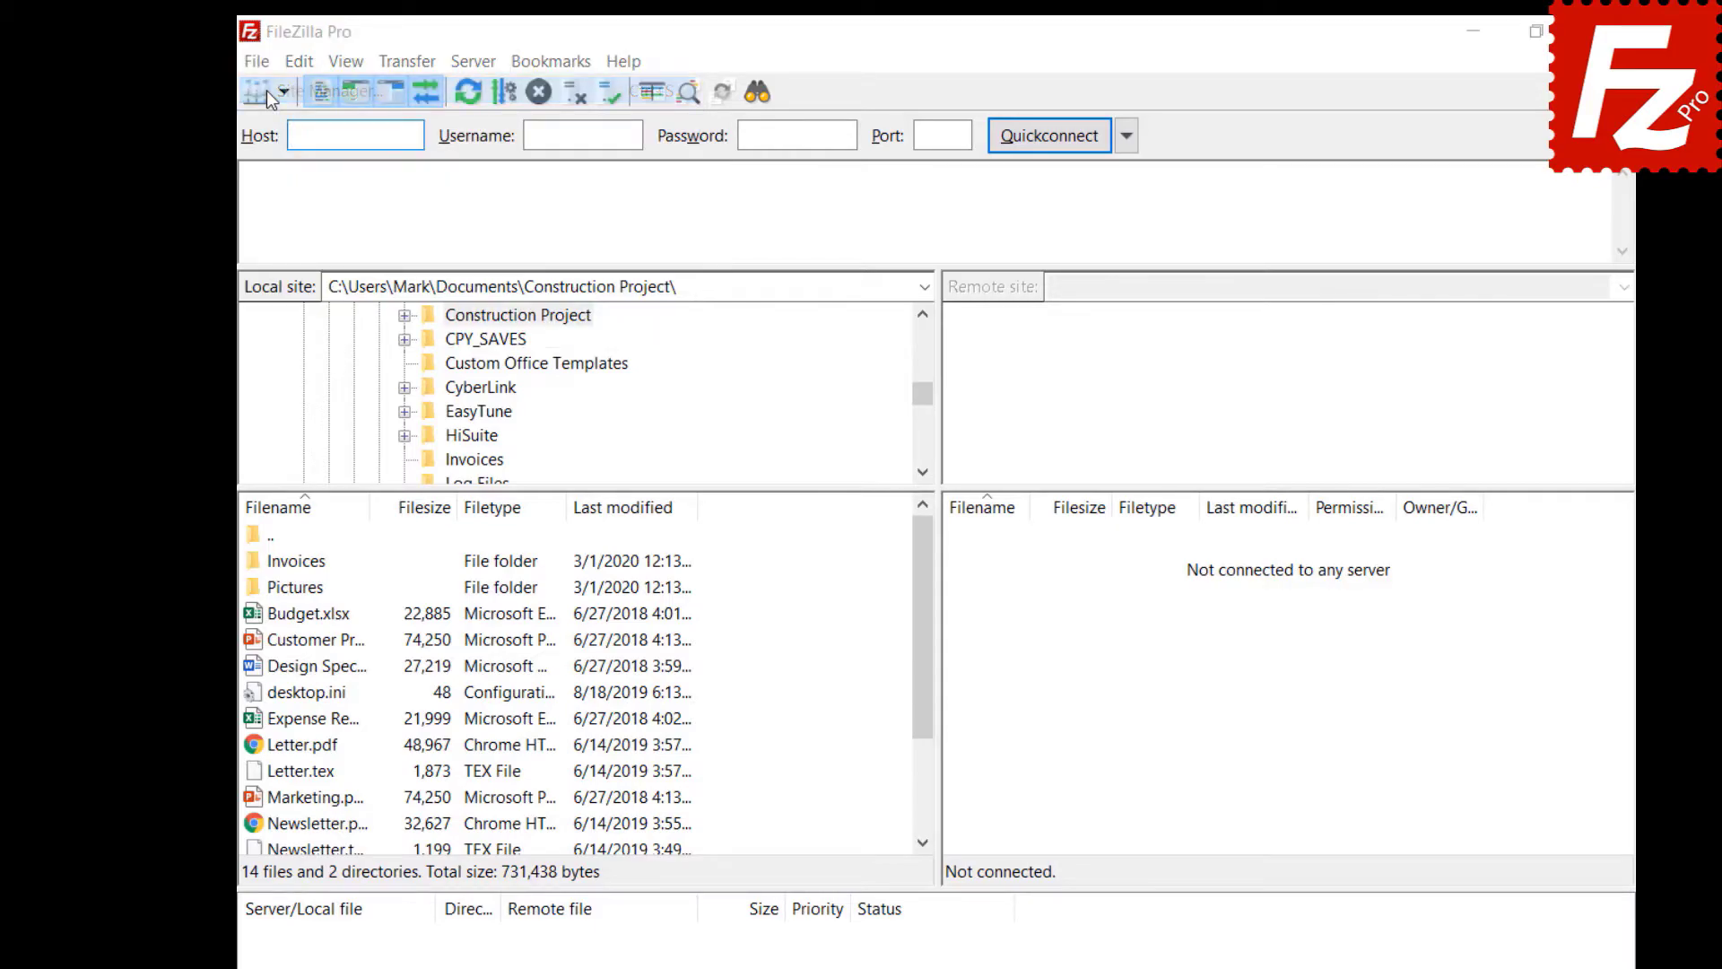
{"action": "left_click", "coordinate": [610, 695]}
{"action": "type", "text": "OneDrive"}
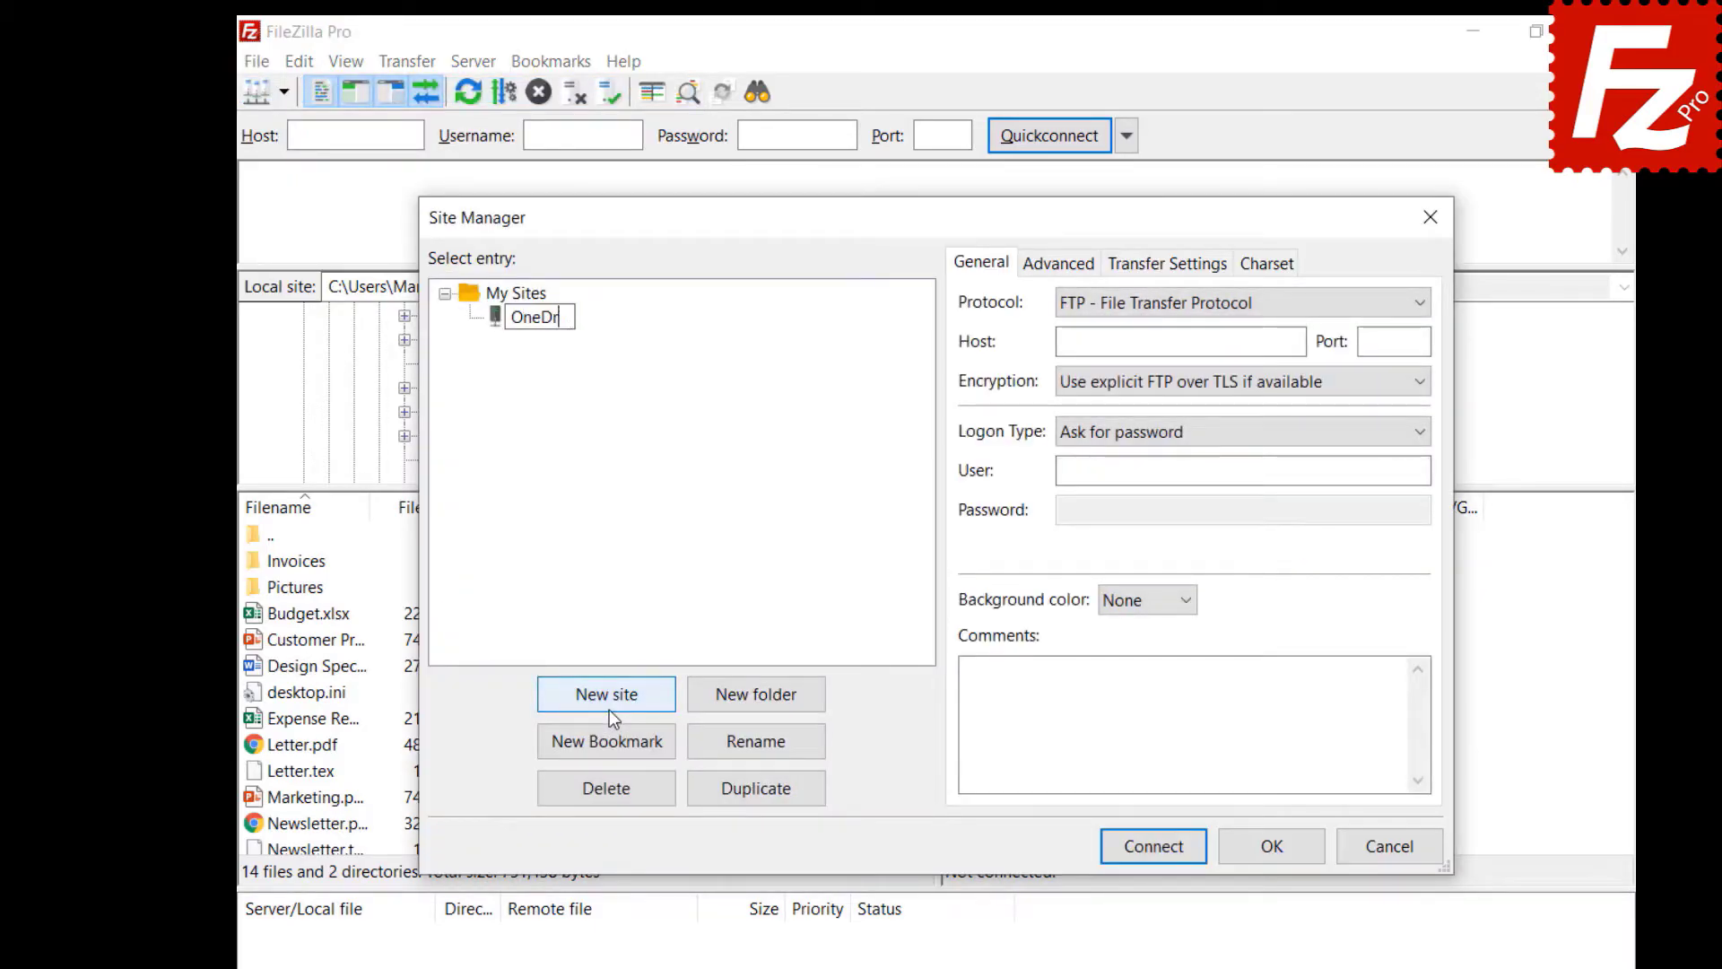
{"action": "left_click", "coordinate": [1199, 314]}
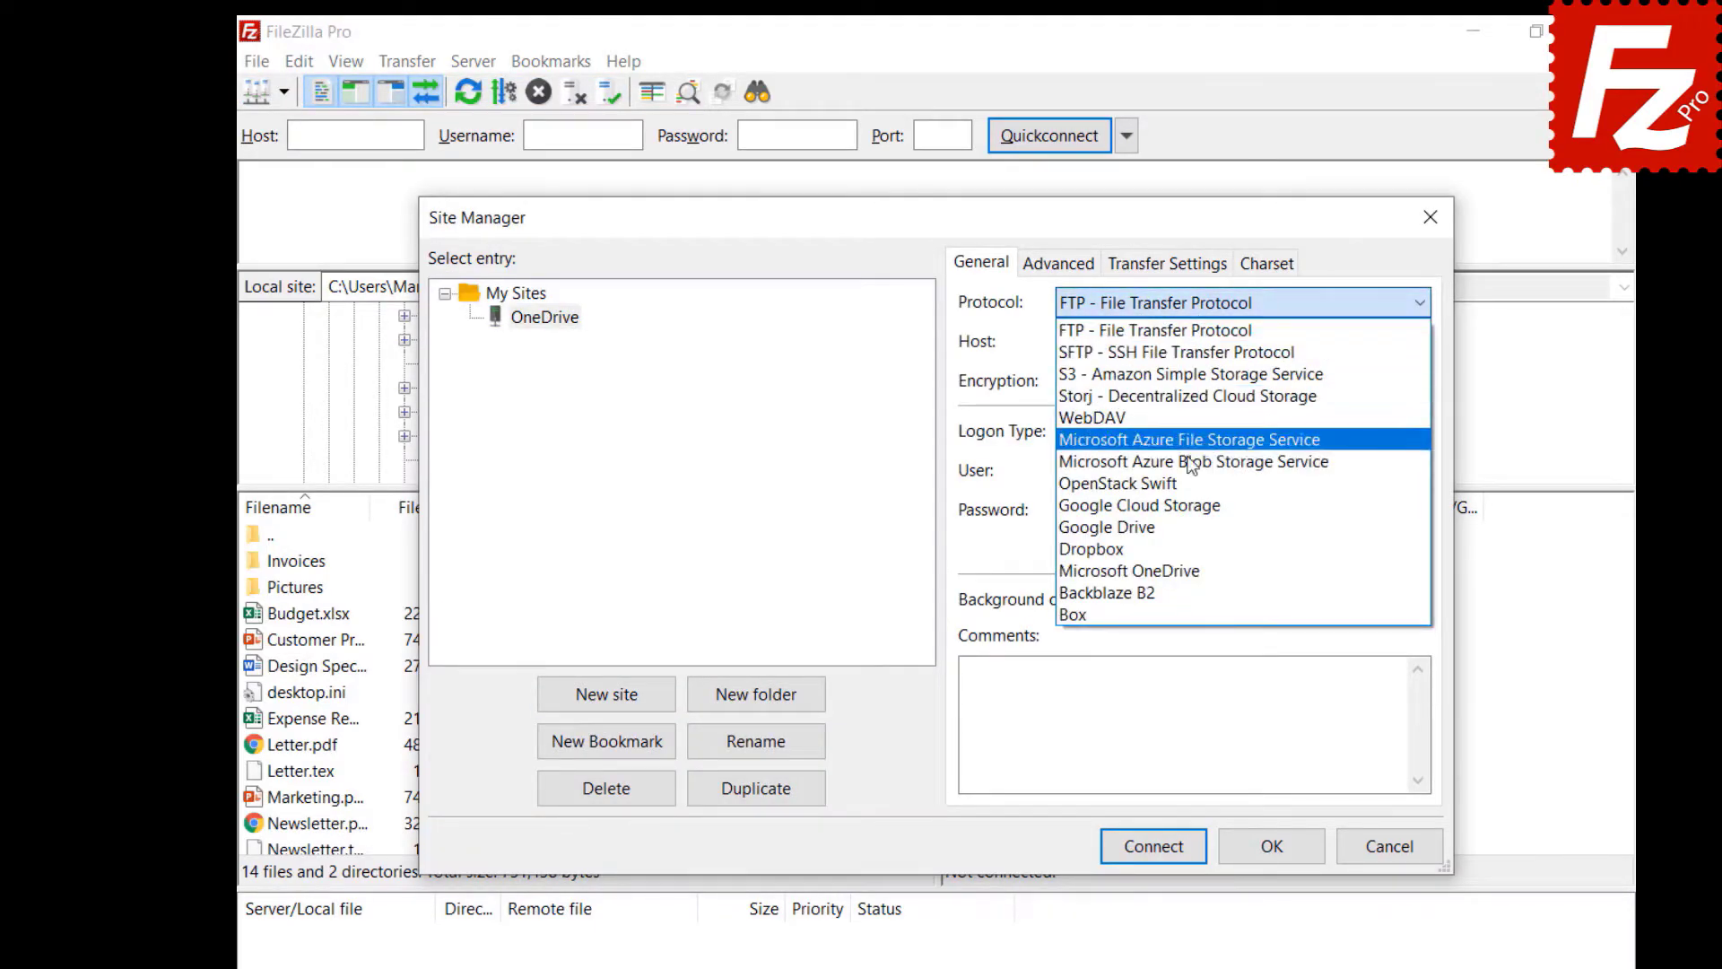
{"action": "left_click", "coordinate": [1180, 567]}
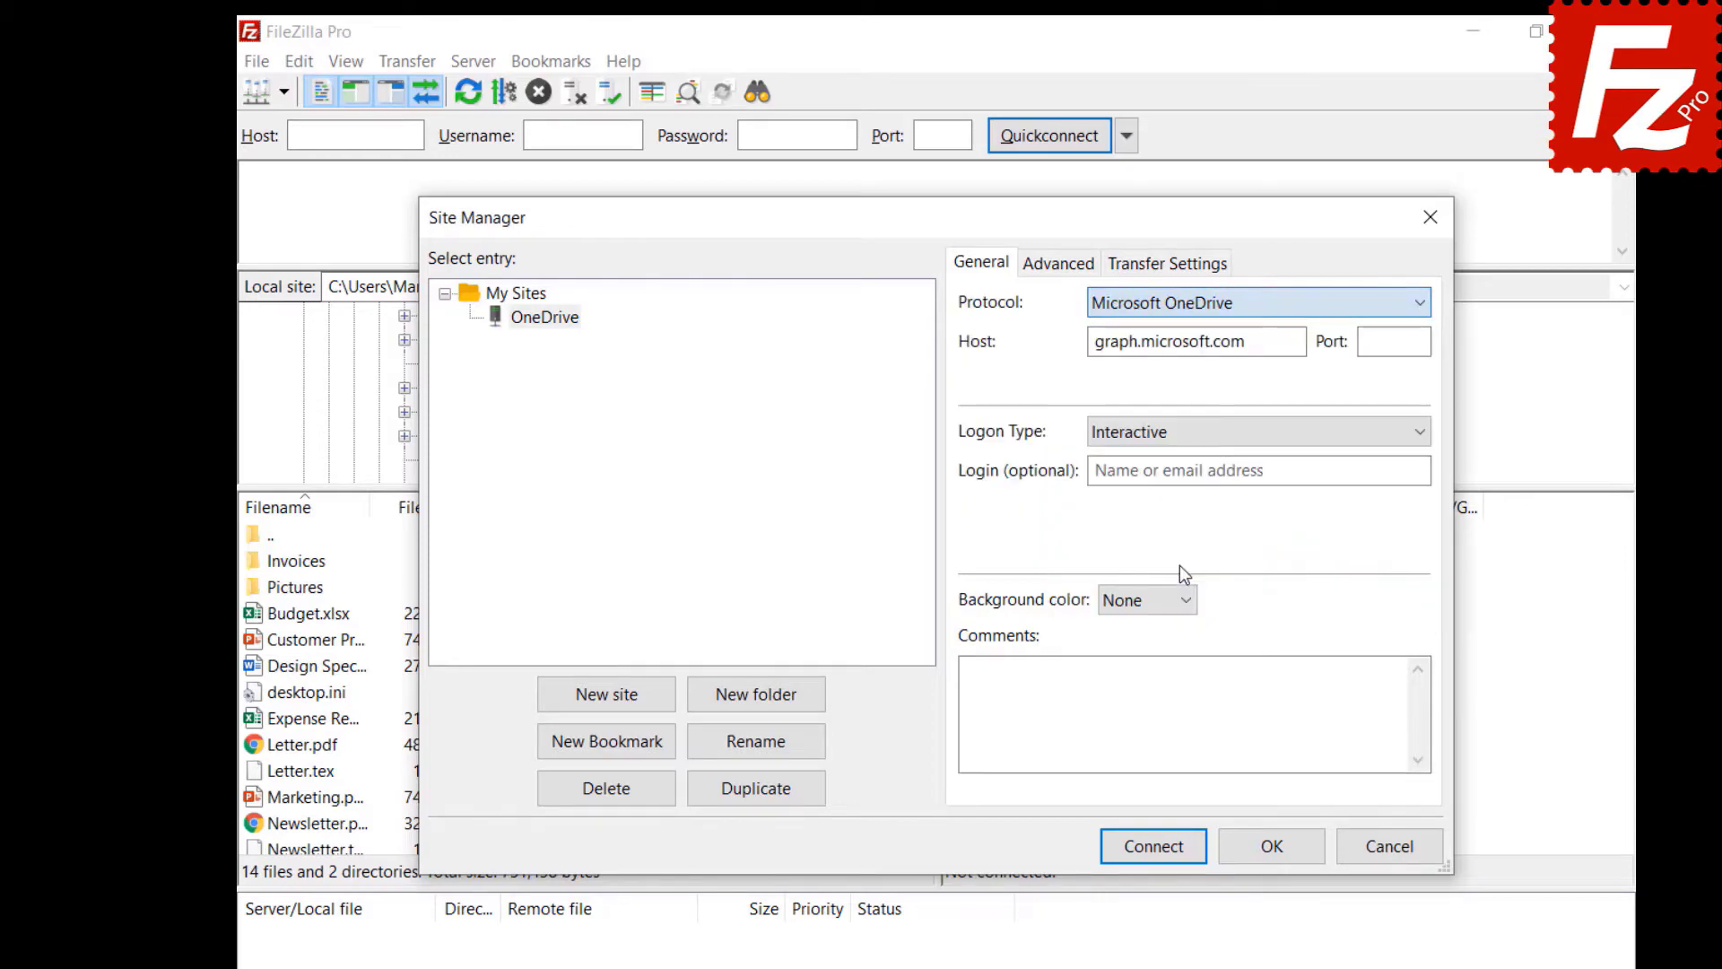
{"action": "left_click", "coordinate": [1274, 851]}
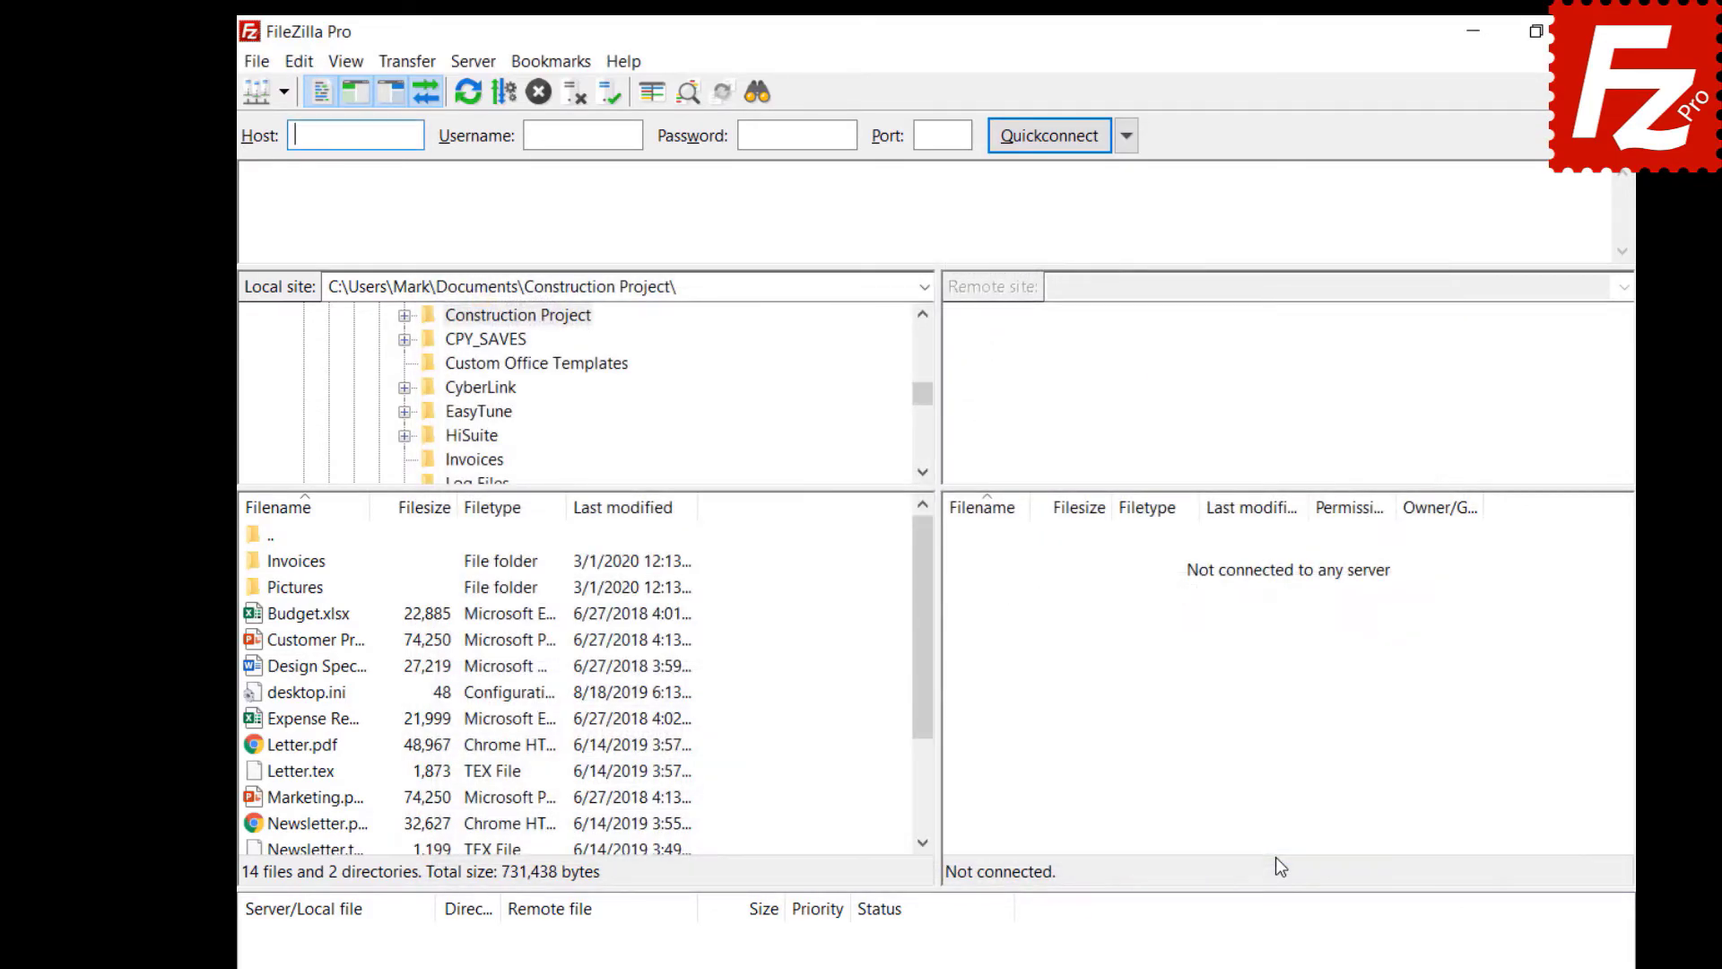
{"action": "left_click", "coordinate": [247, 60]}
{"action": "left_click", "coordinate": [258, 89]}
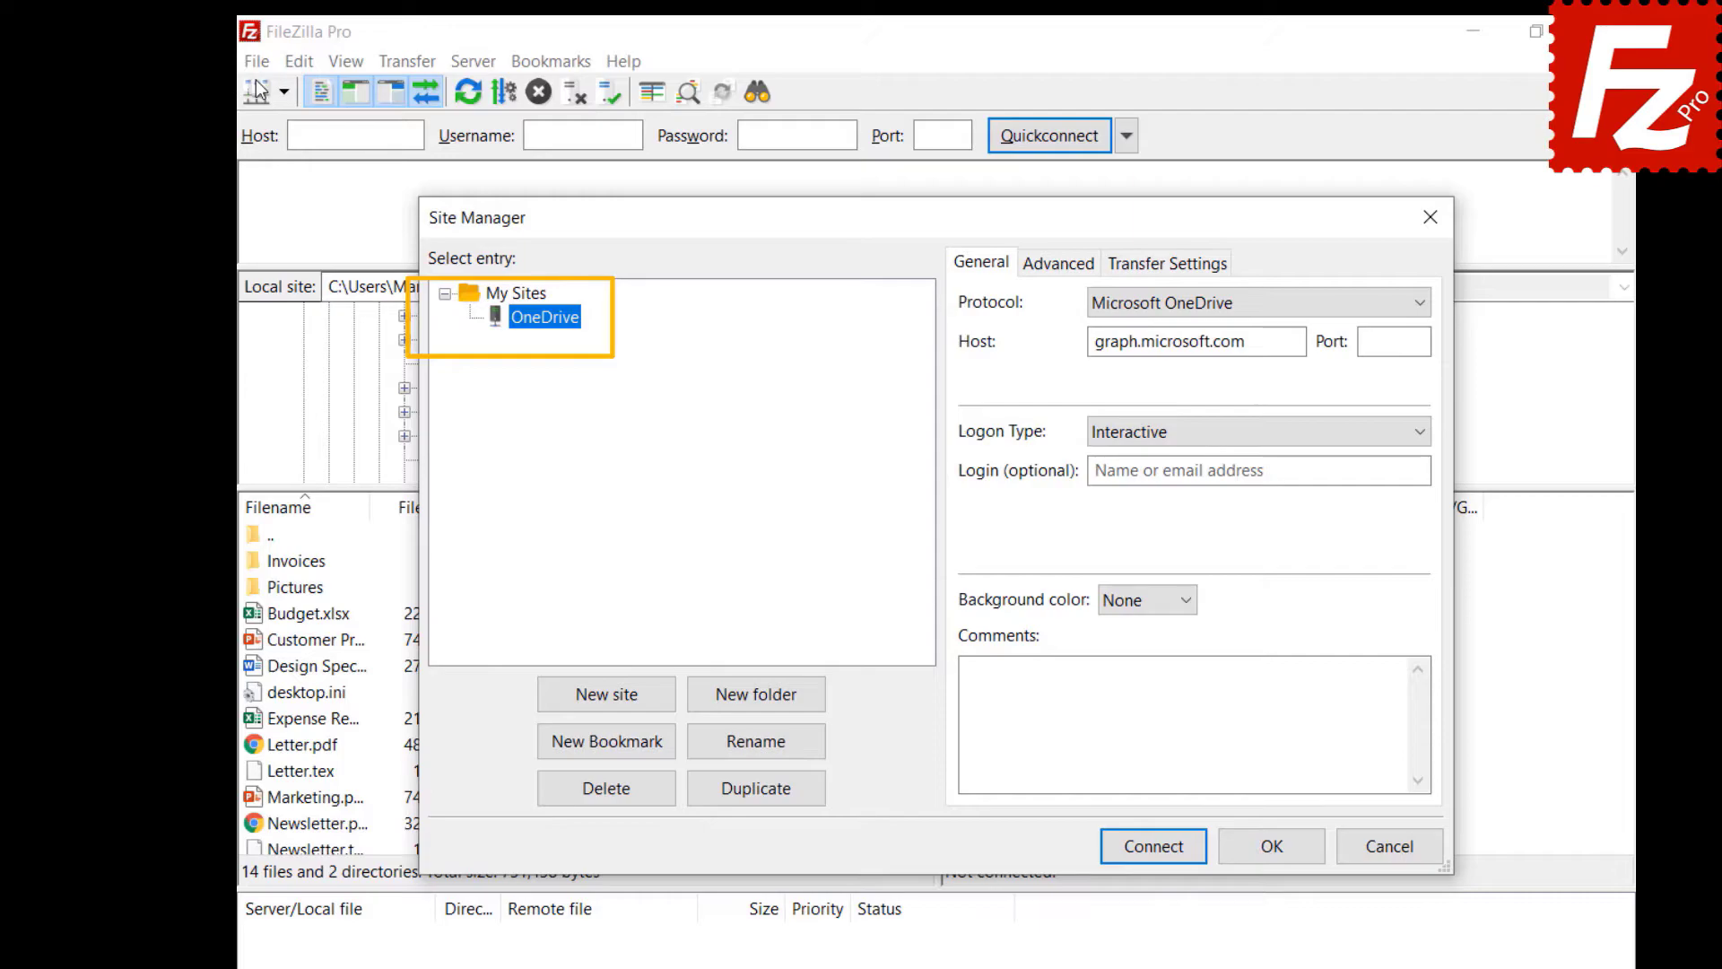
- Close Site Manager and switch Site Manager synchronization to 'Do not synchronize', confirming the change
{"action": "key", "text": "Escape"}
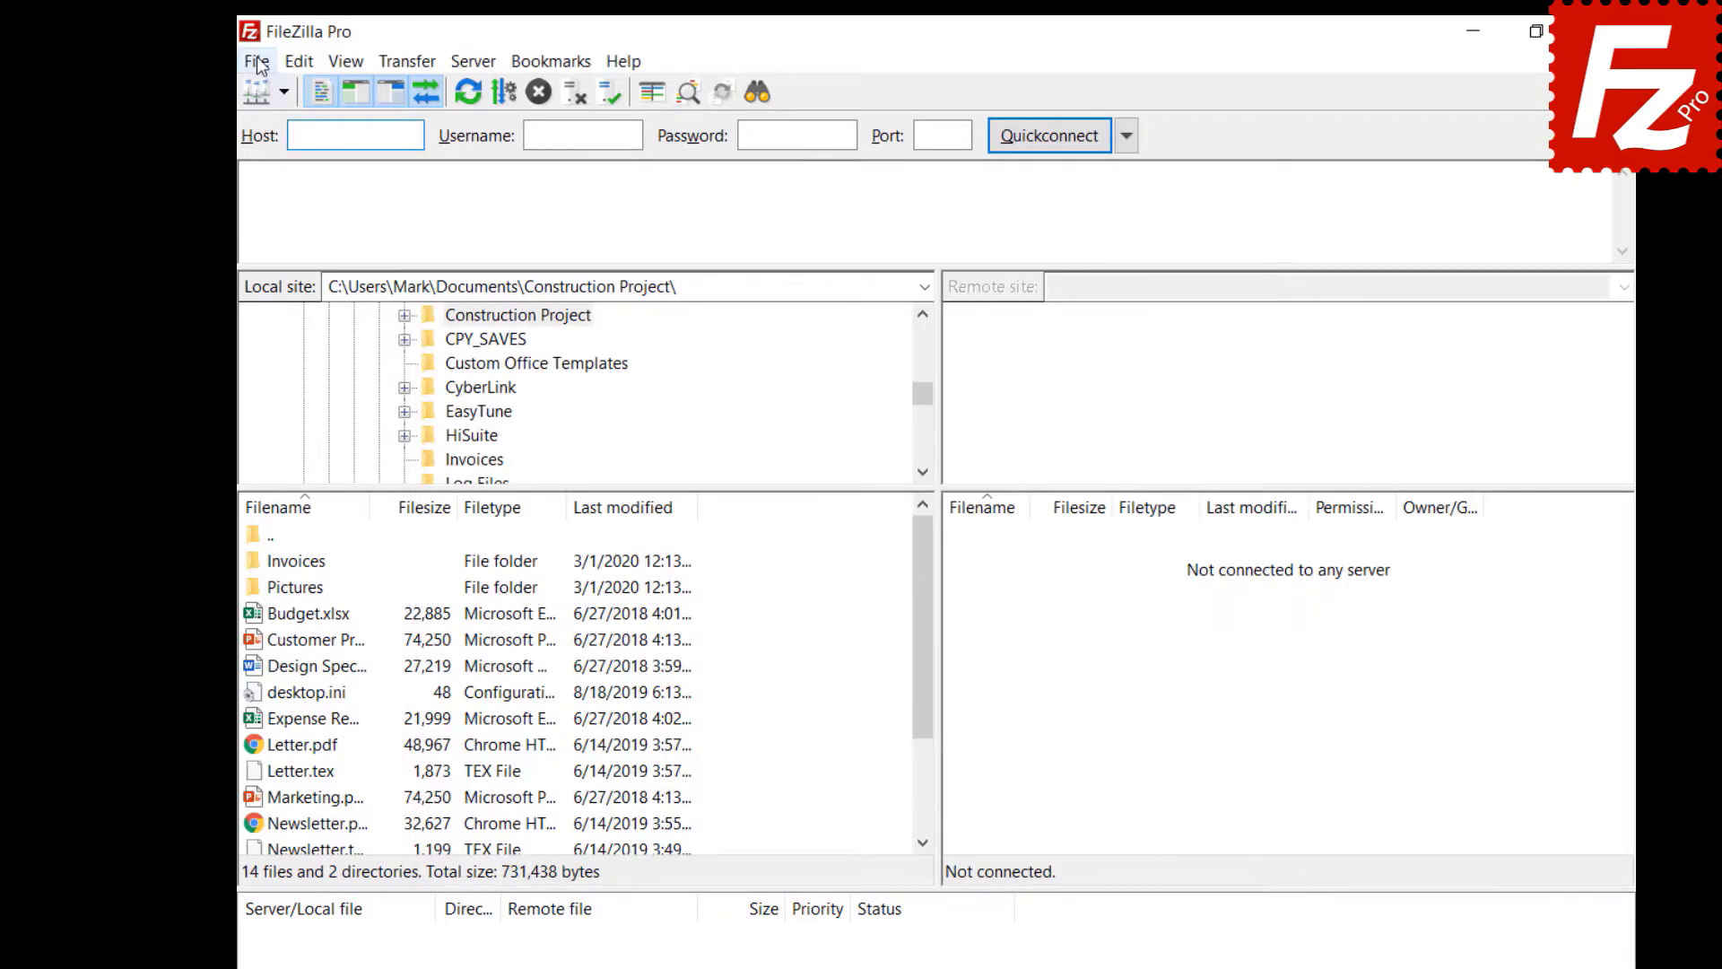
{"action": "left_click", "coordinate": [256, 62]}
{"action": "left_click", "coordinate": [273, 144]}
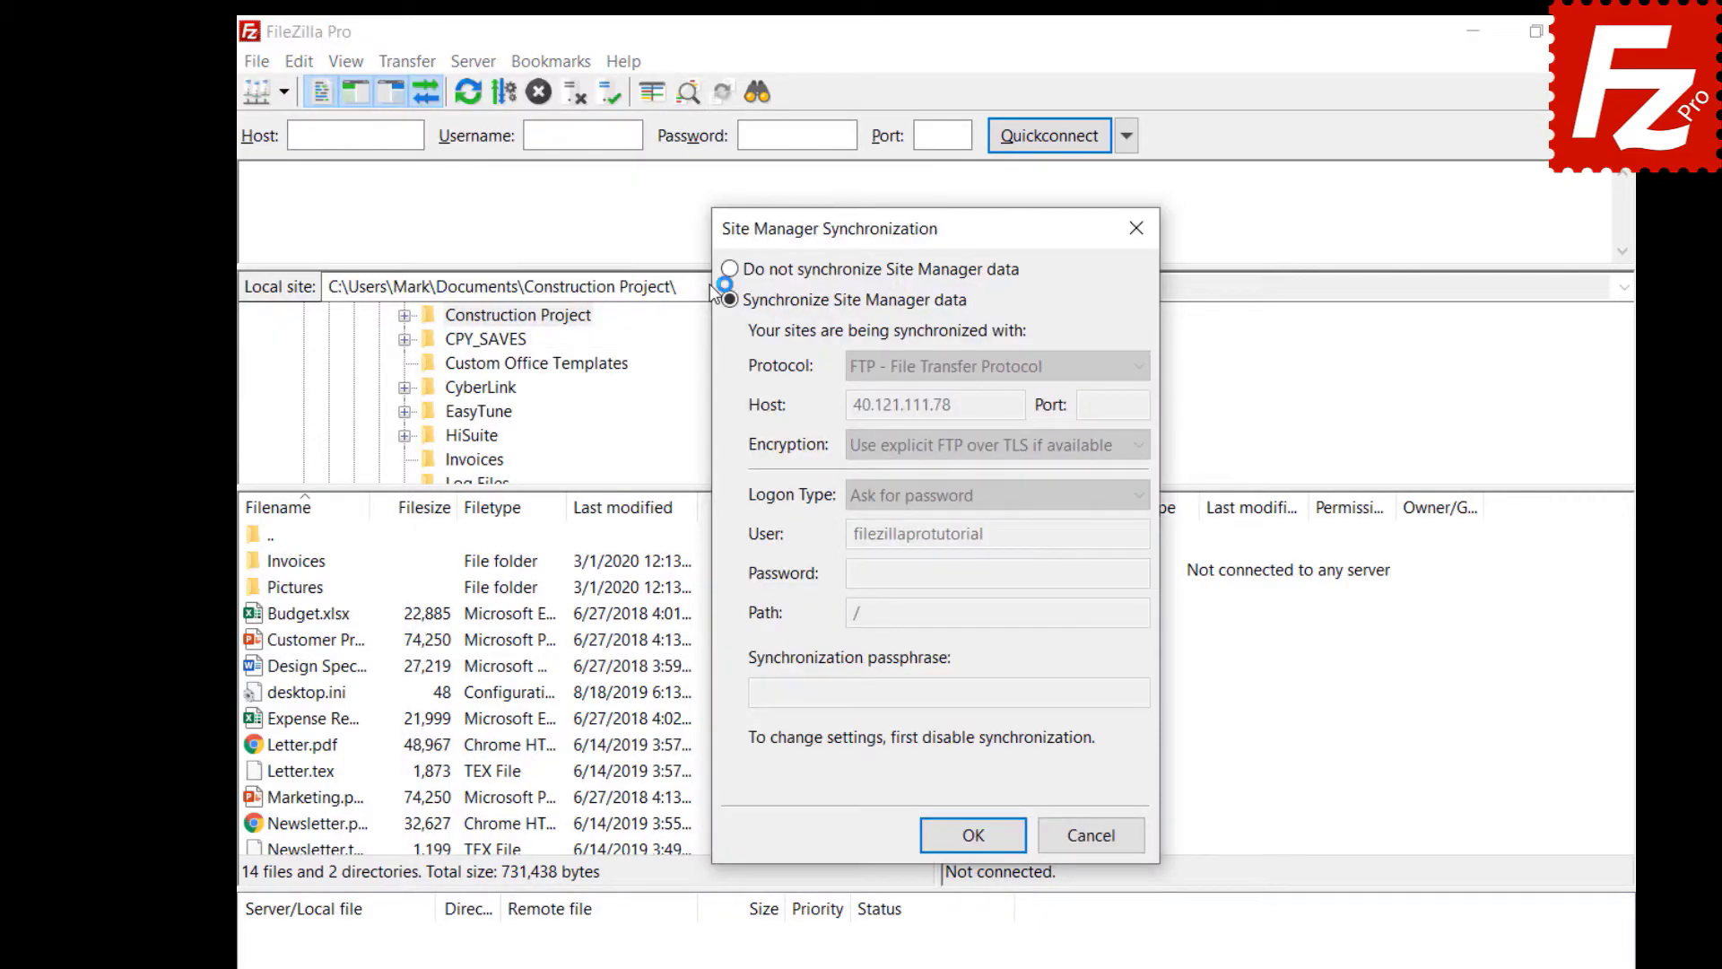
{"action": "left_click", "coordinate": [730, 270]}
{"action": "left_click", "coordinate": [979, 843]}
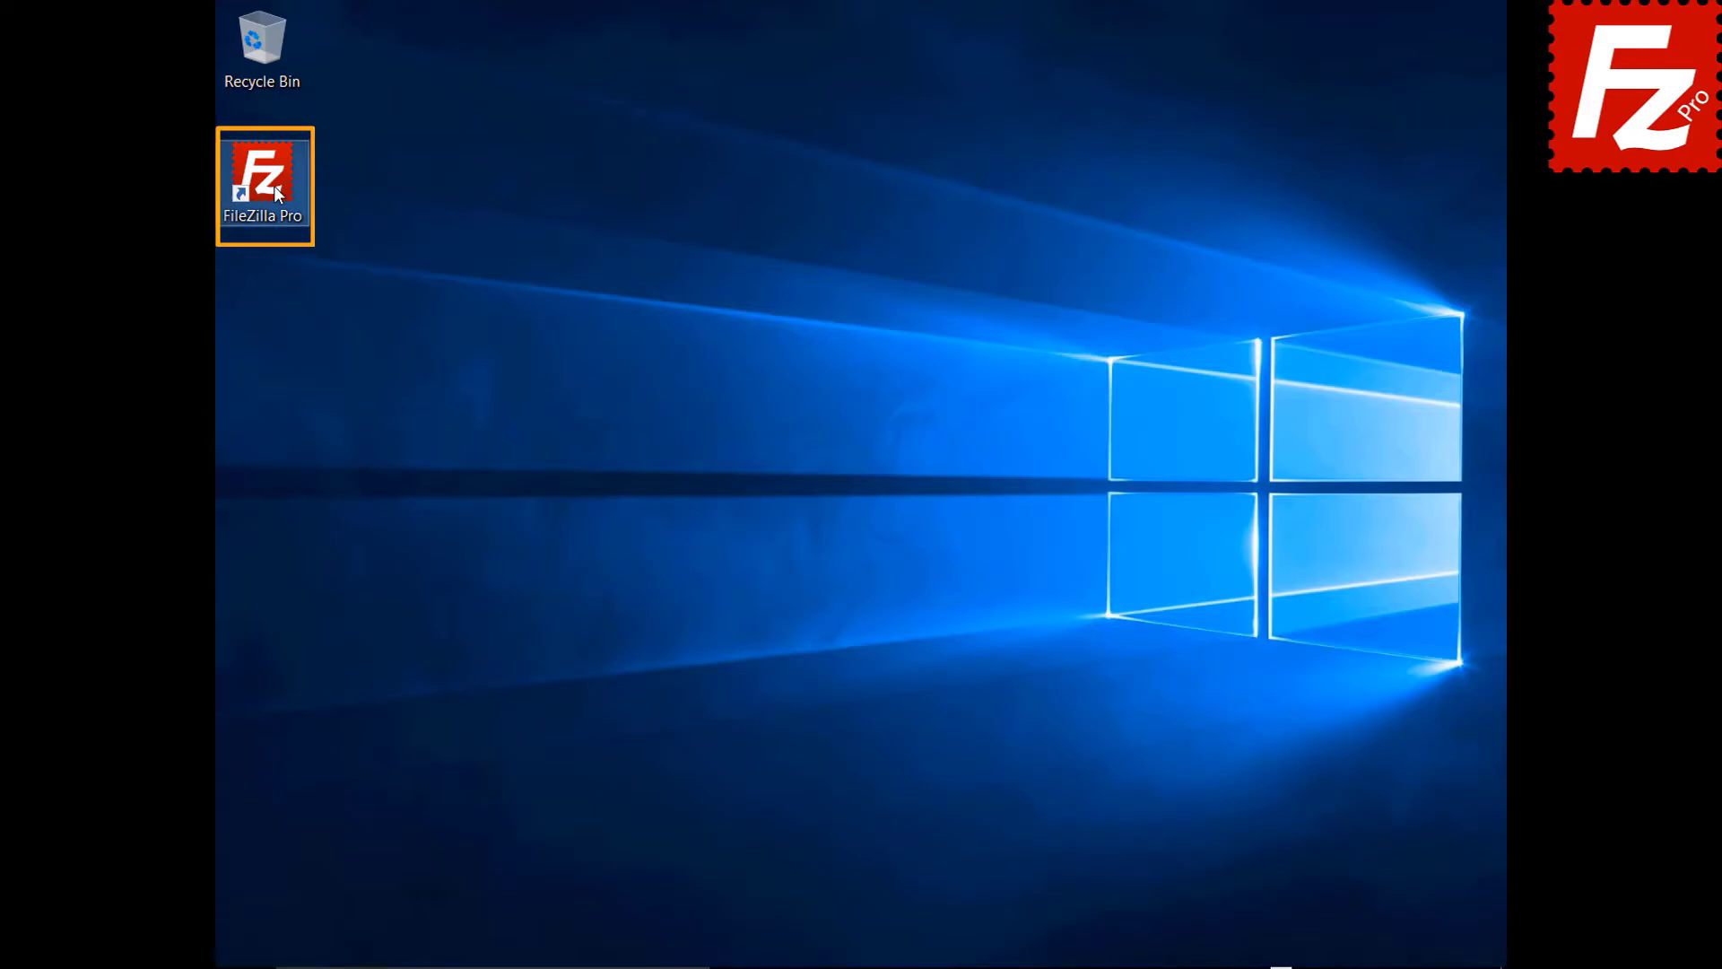
- Export Site Manager entries, settings, queue and filters to FileZilla.xml, then bring up settings import
{"action": "double_click", "coordinate": [262, 175]}
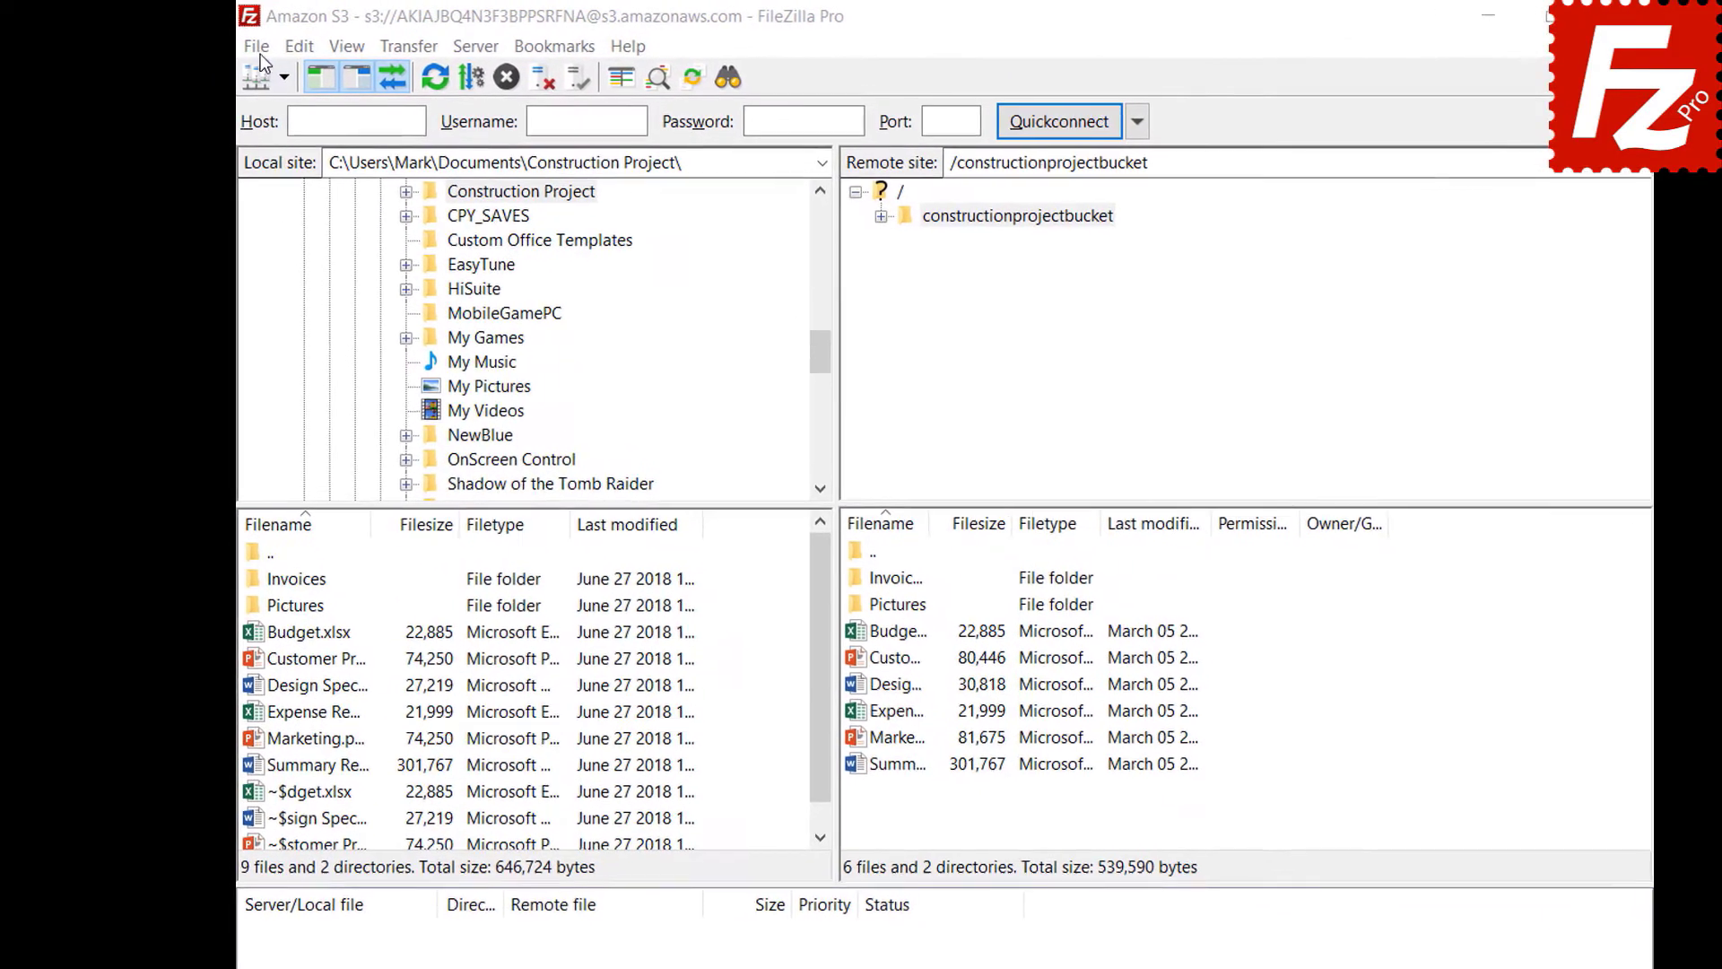
{"action": "left_click", "coordinate": [235, 44]}
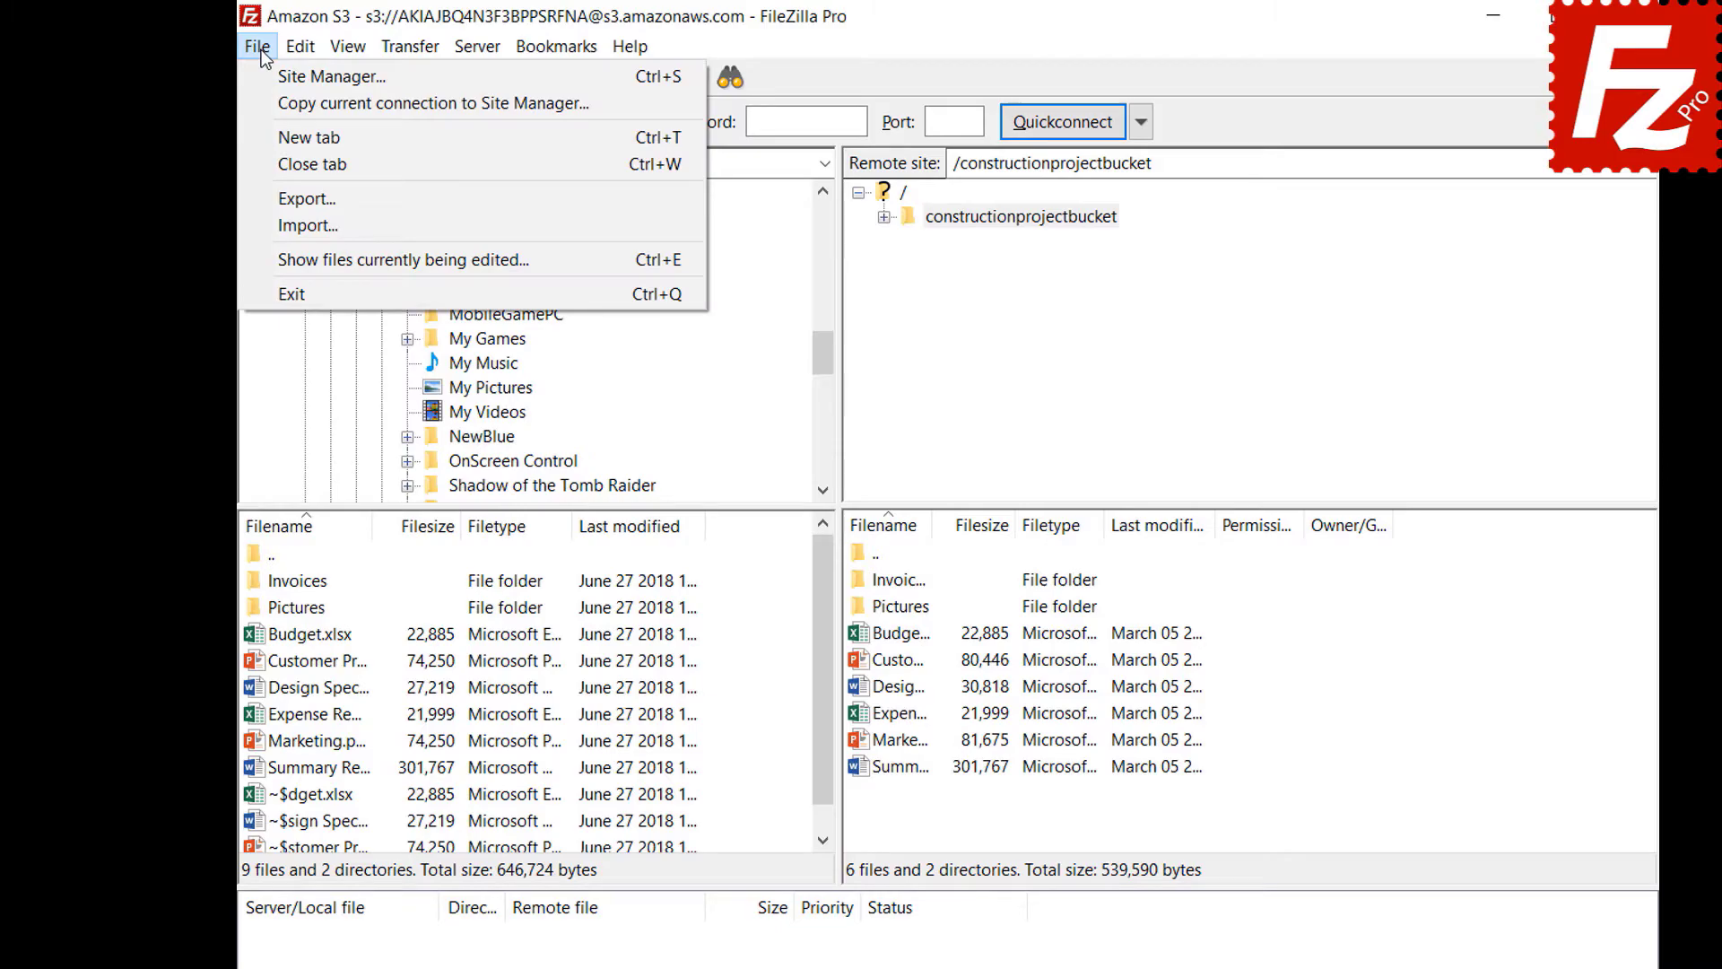
{"action": "left_click", "coordinate": [275, 198]}
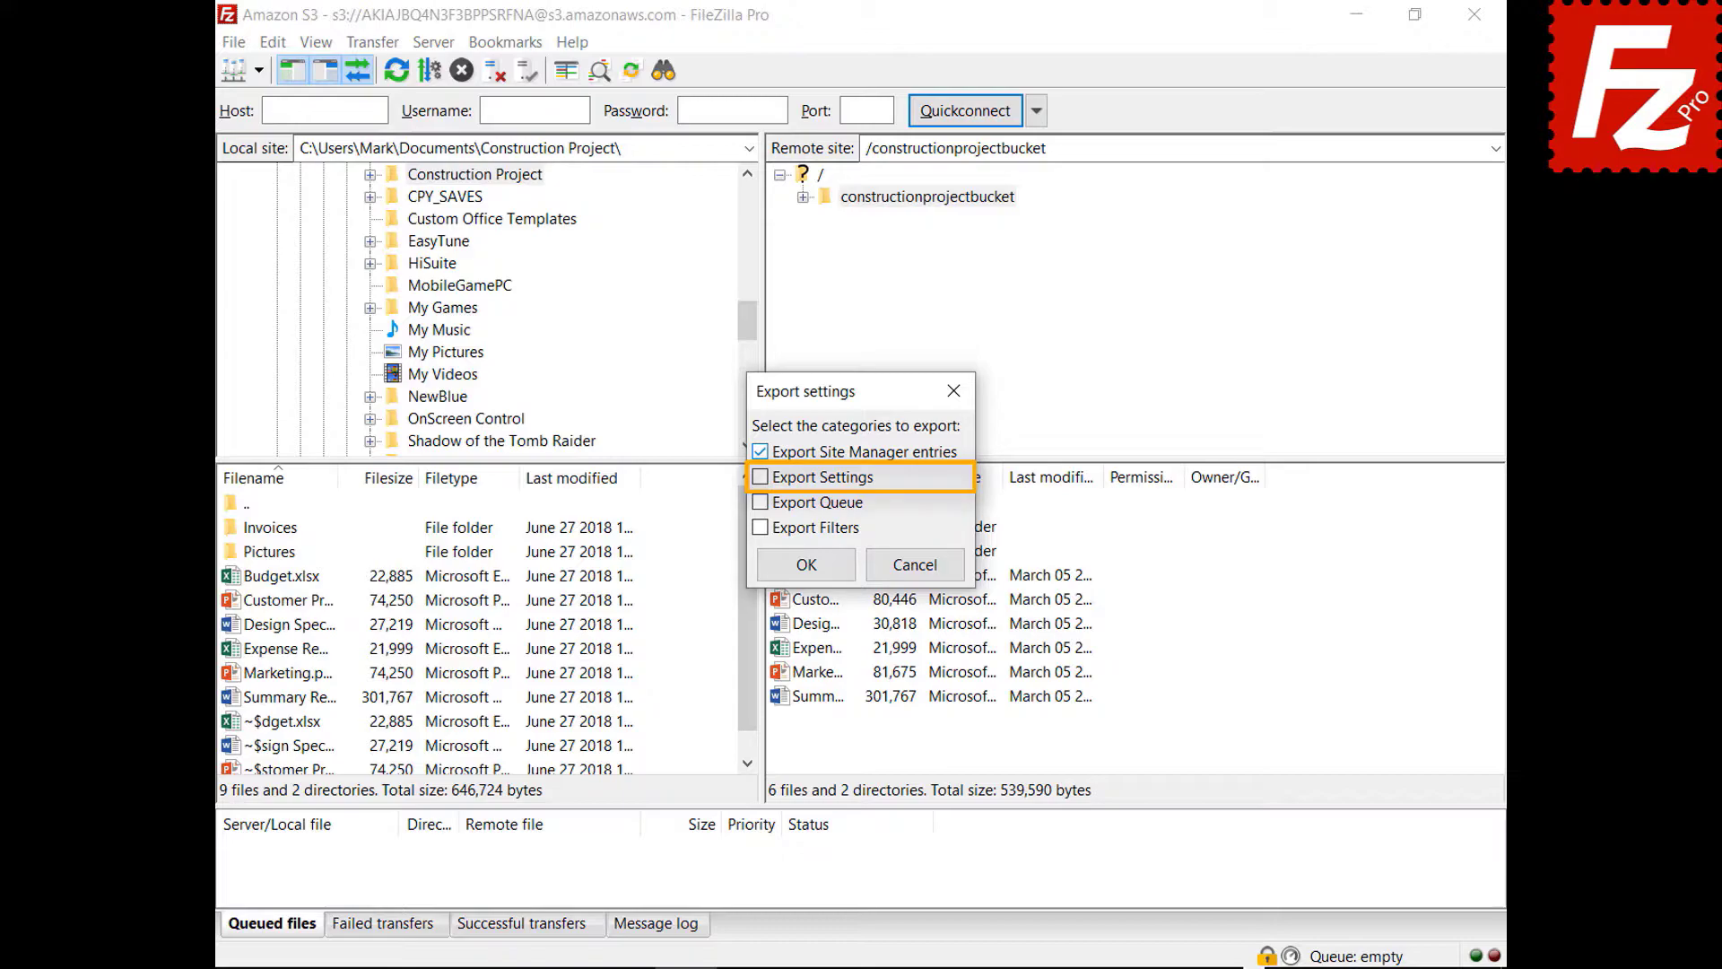
{"action": "left_click", "coordinate": [760, 477]}
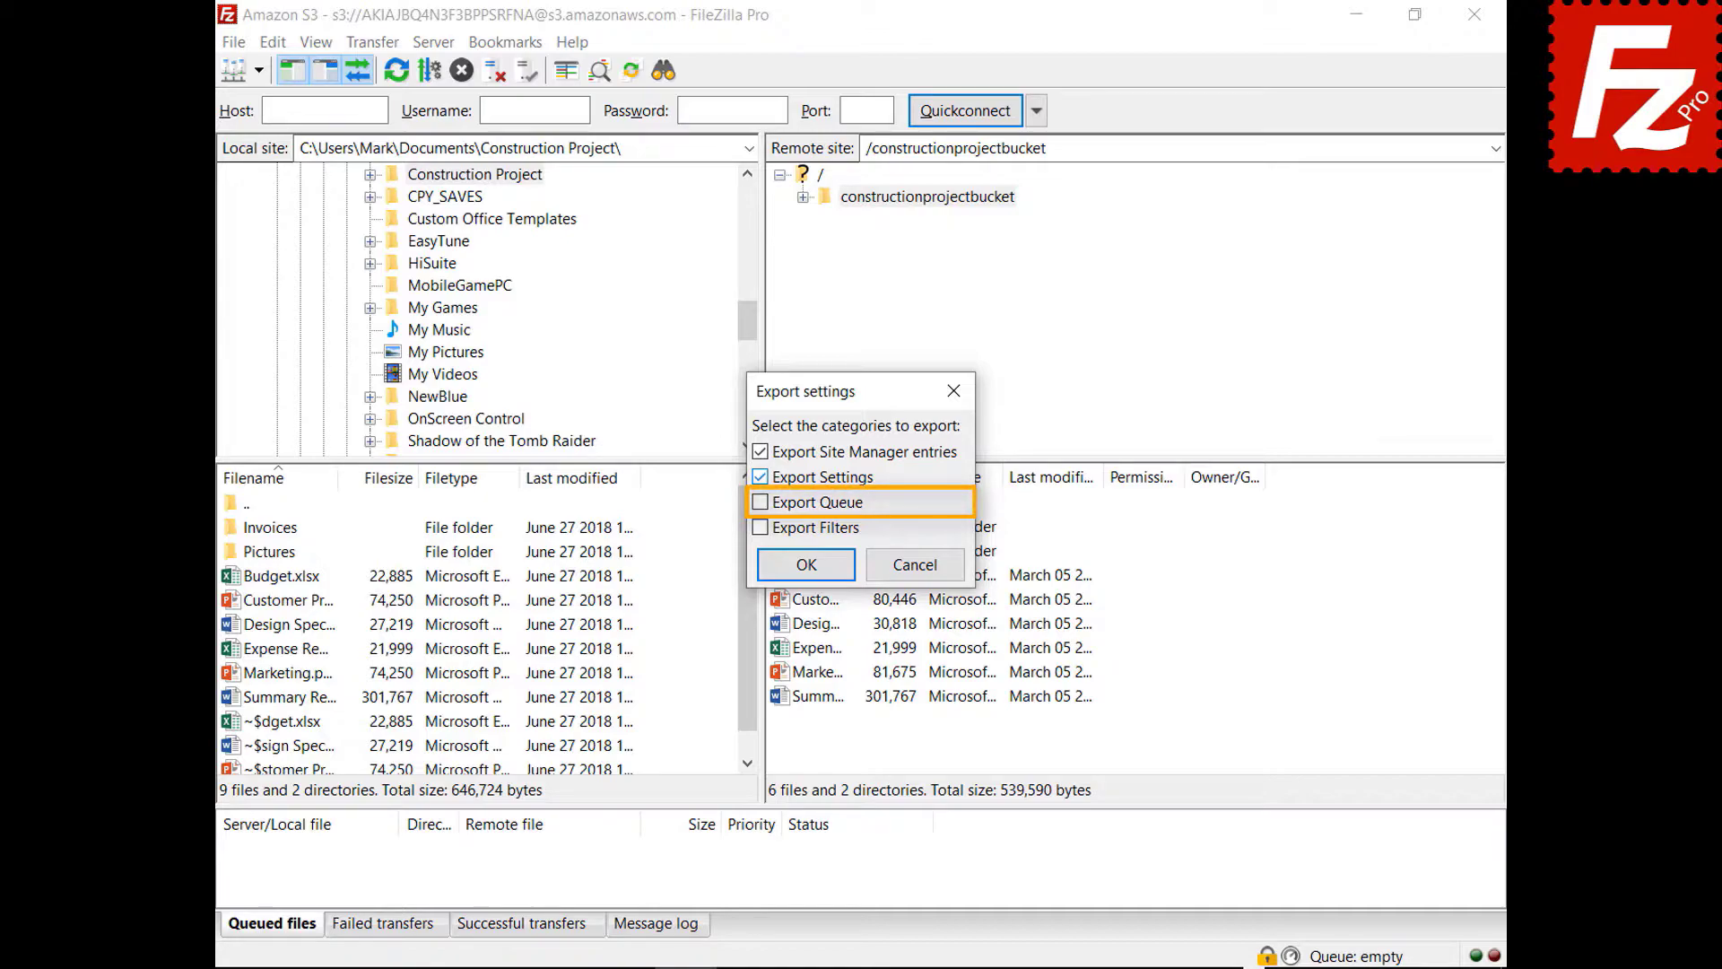
{"action": "left_click", "coordinate": [760, 503]}
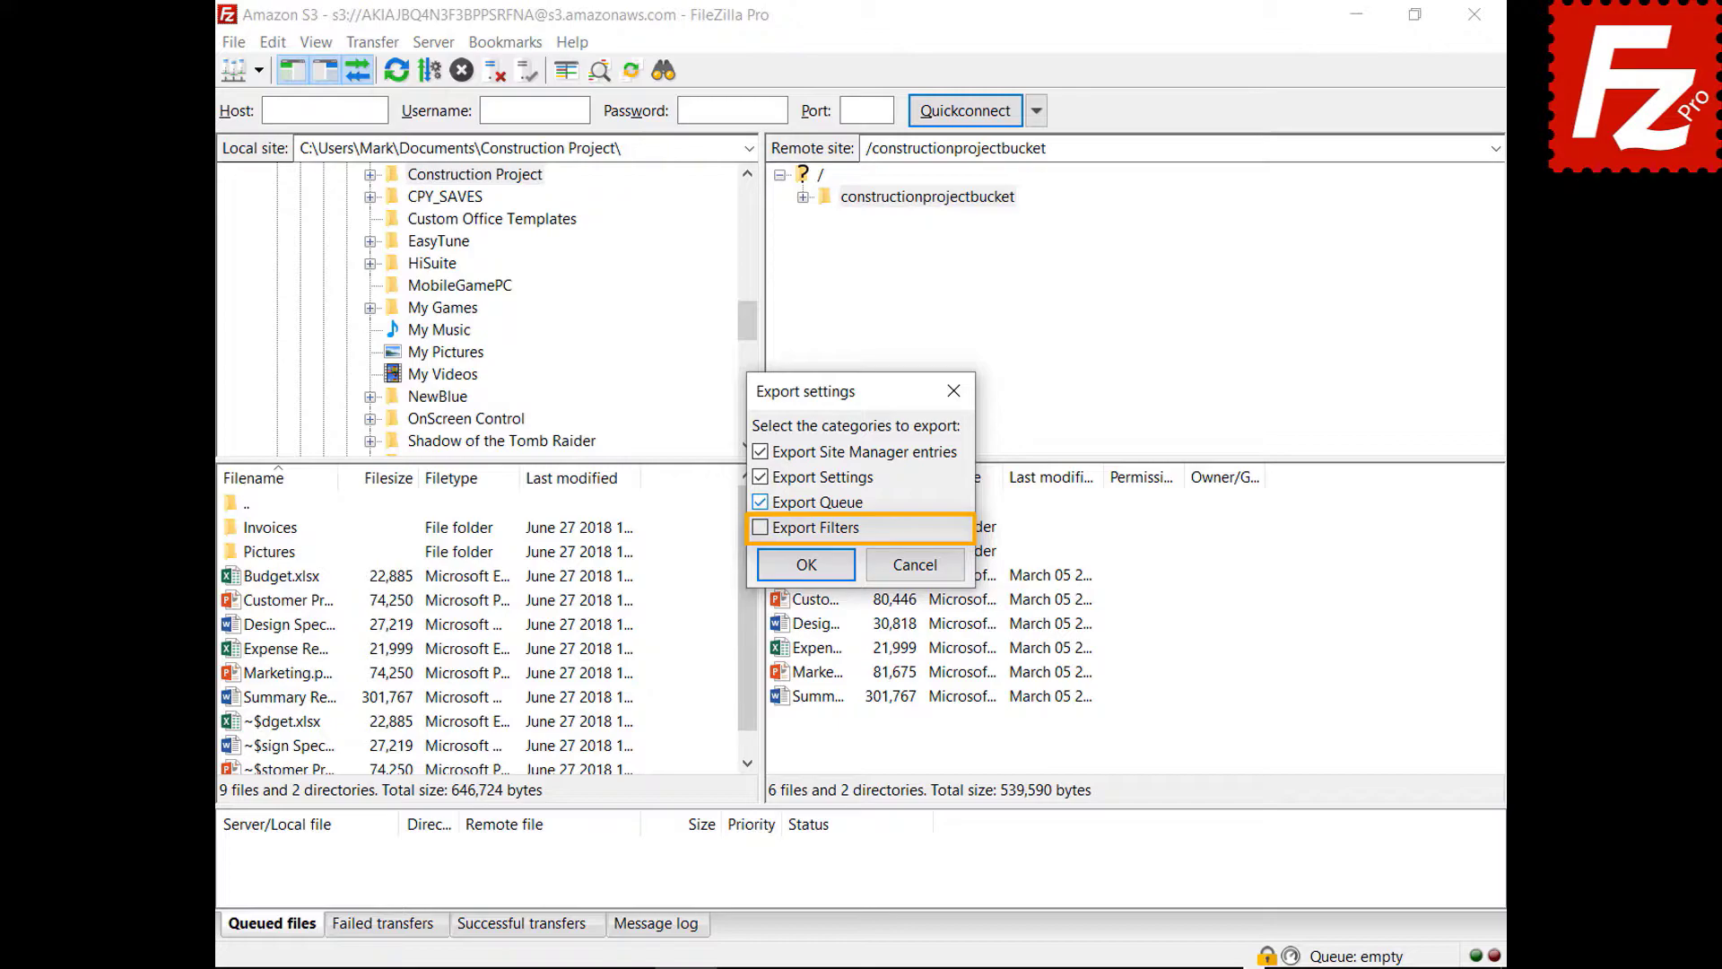
{"action": "left_click", "coordinate": [761, 527]}
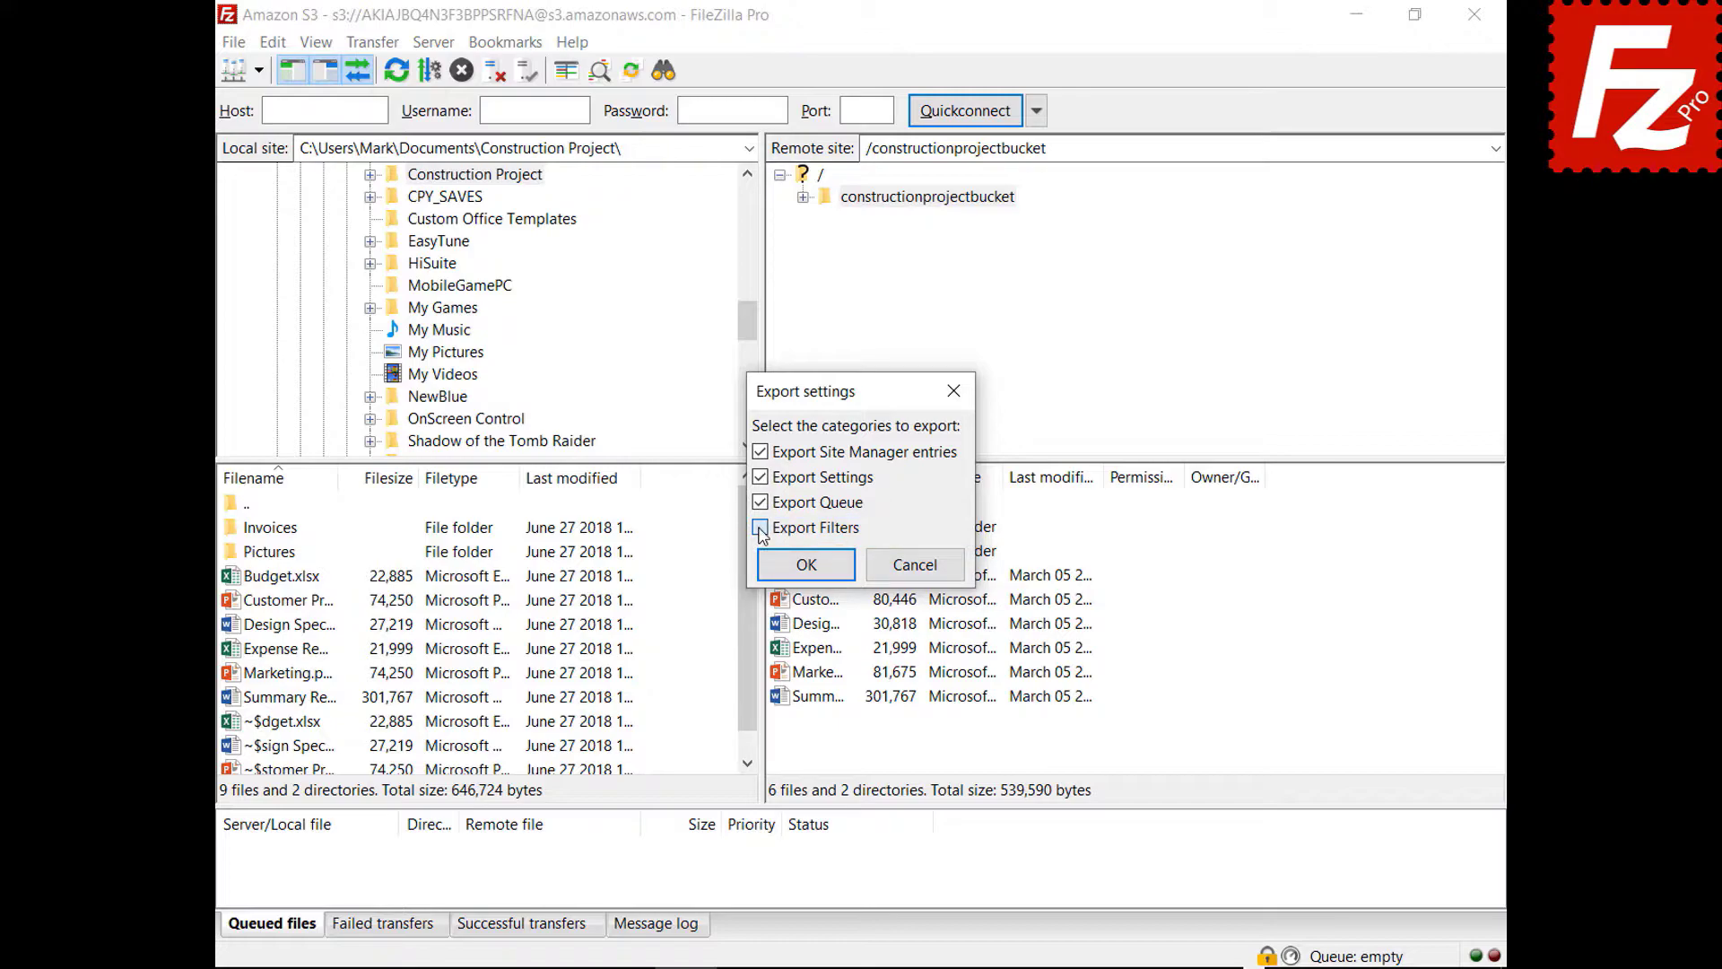
{"action": "left_click", "coordinate": [807, 567]}
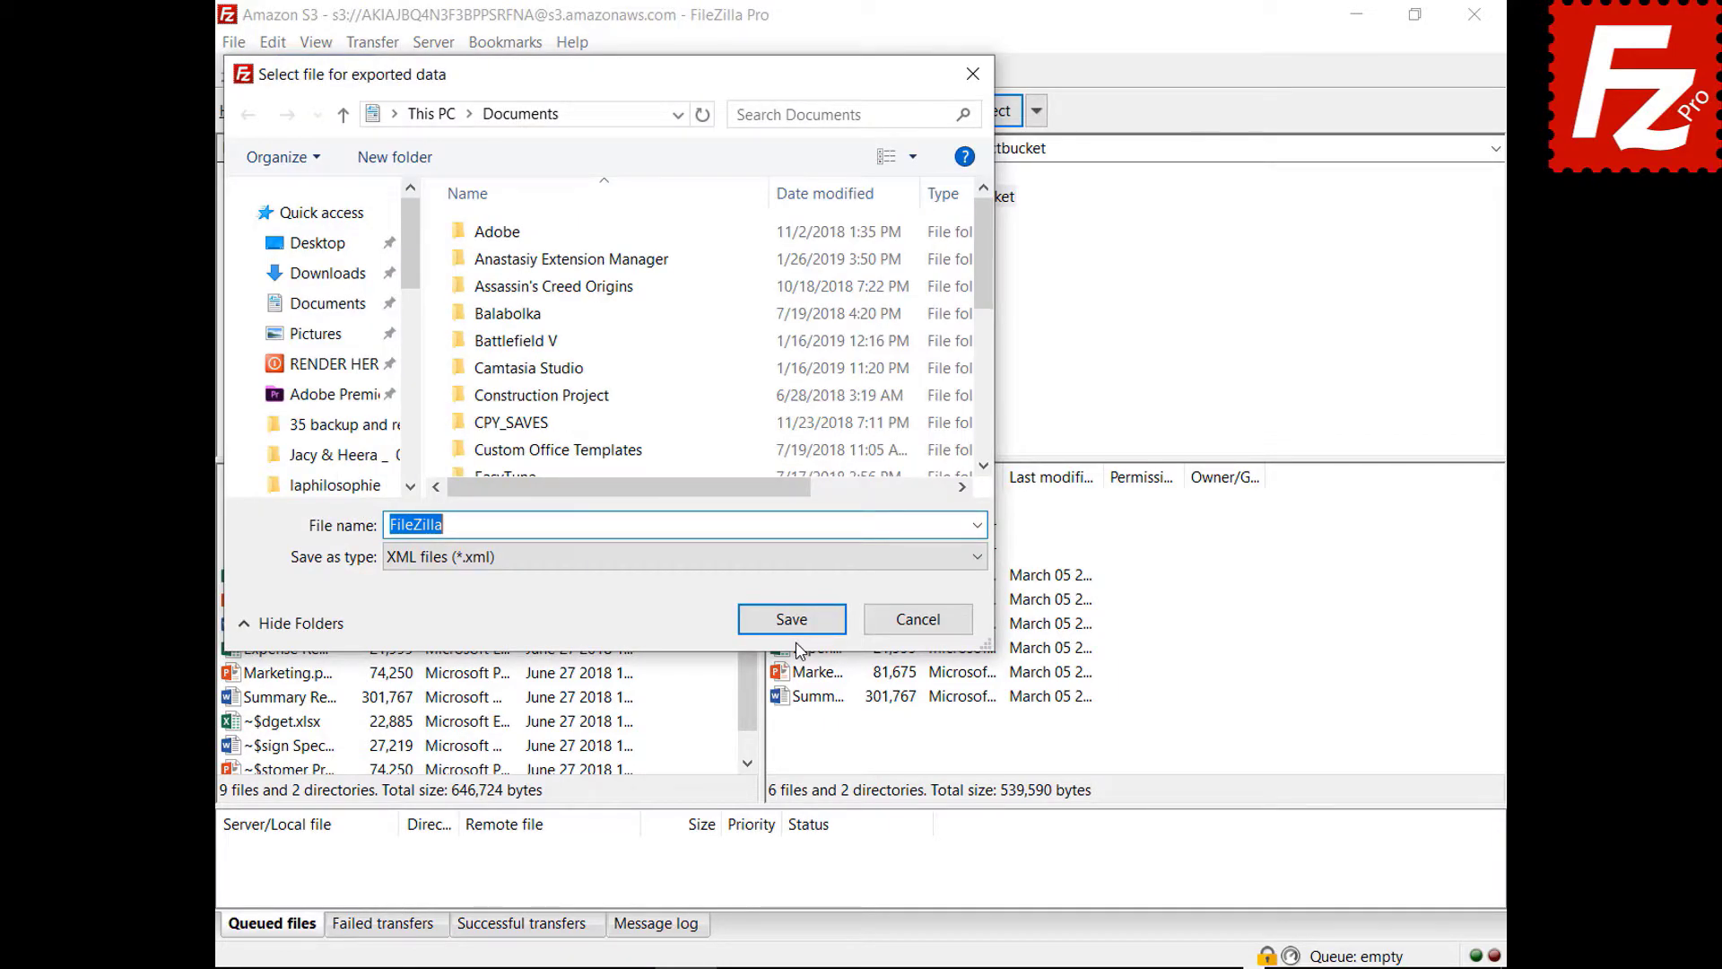
{"action": "left_click", "coordinate": [793, 625]}
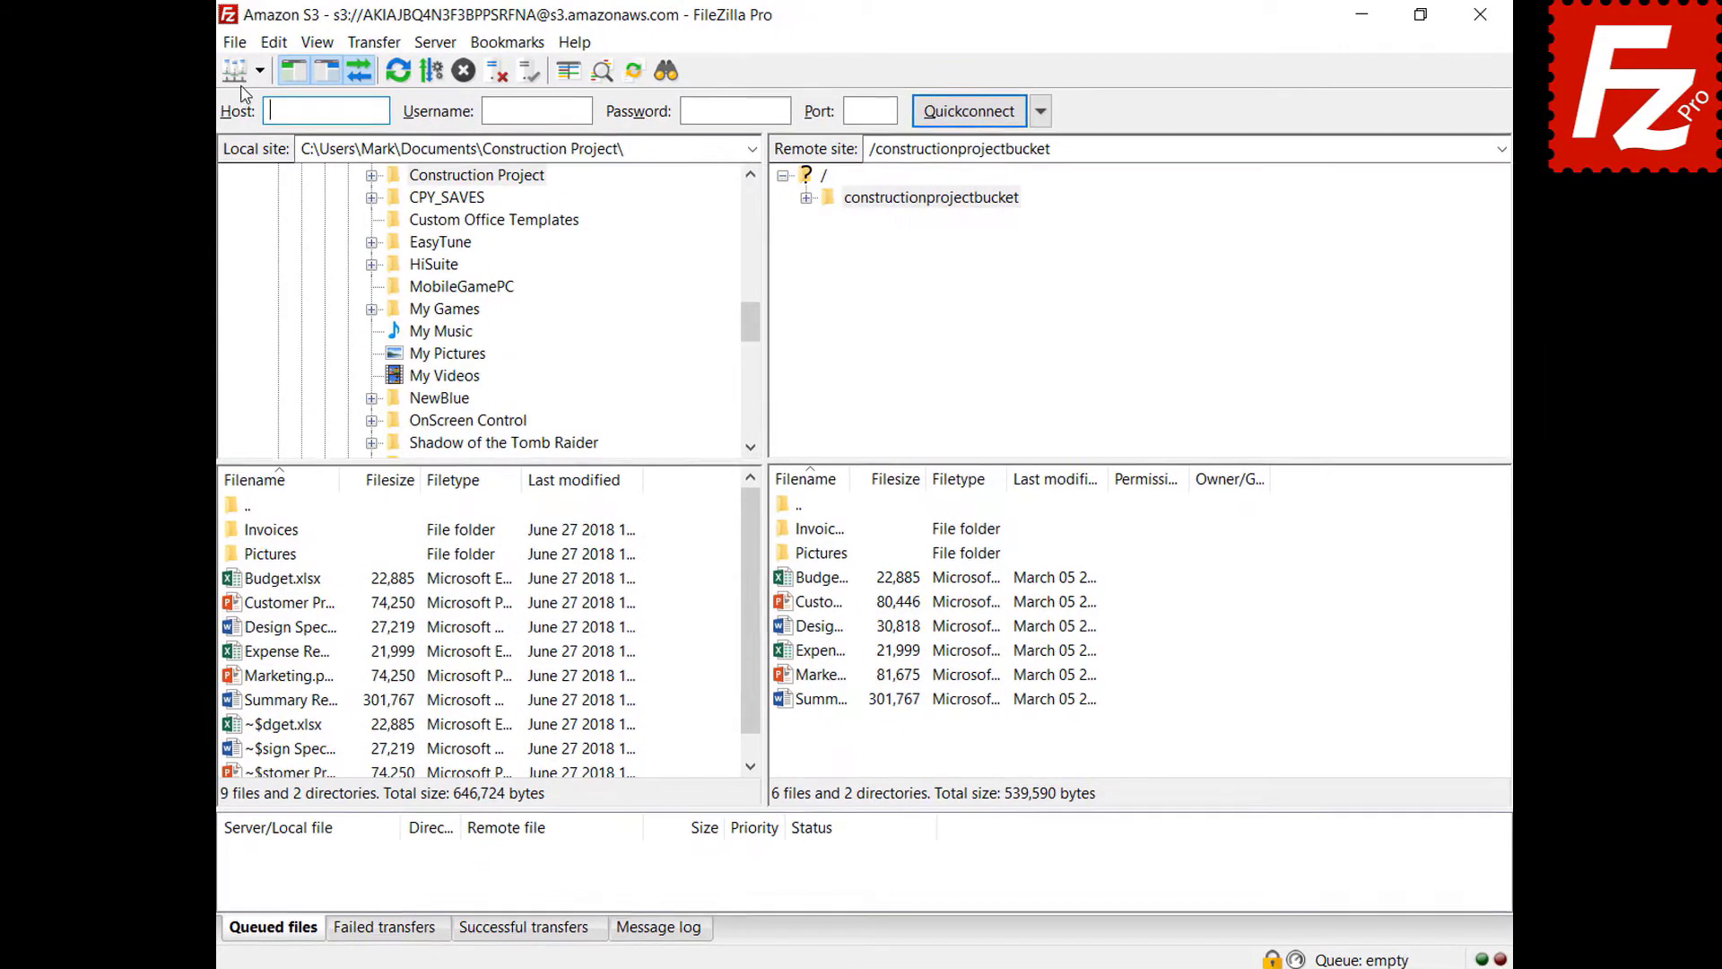
{"action": "left_click", "coordinate": [235, 44]}
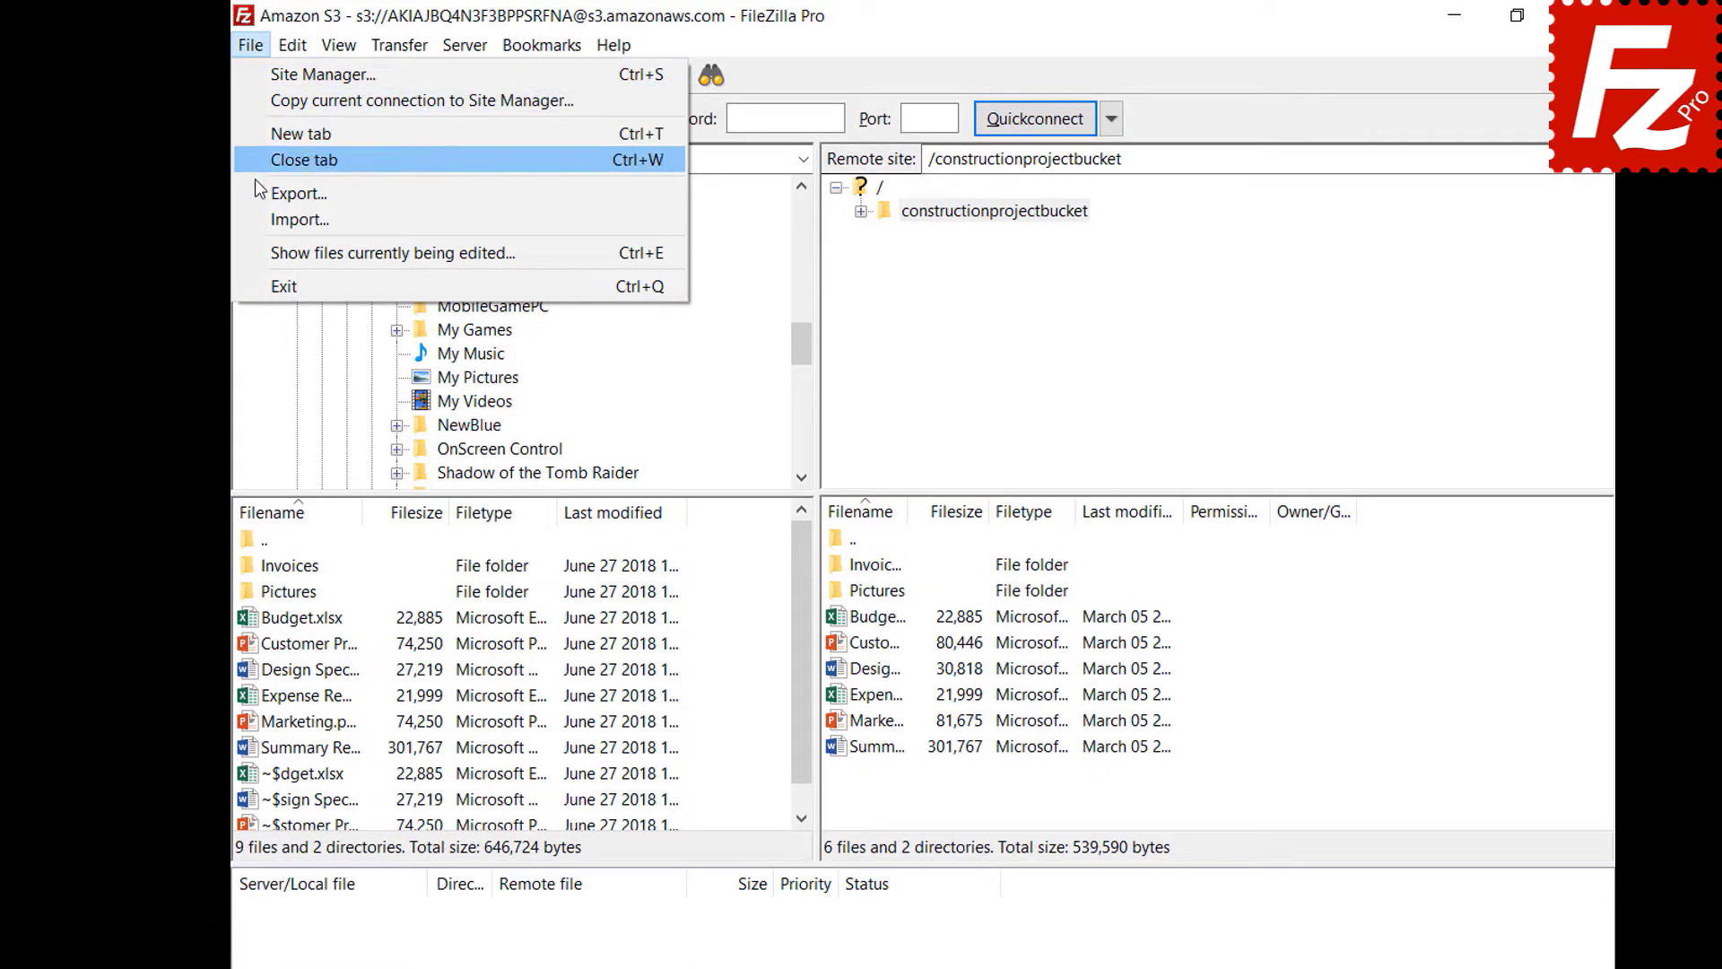
{"action": "left_click", "coordinate": [255, 219]}
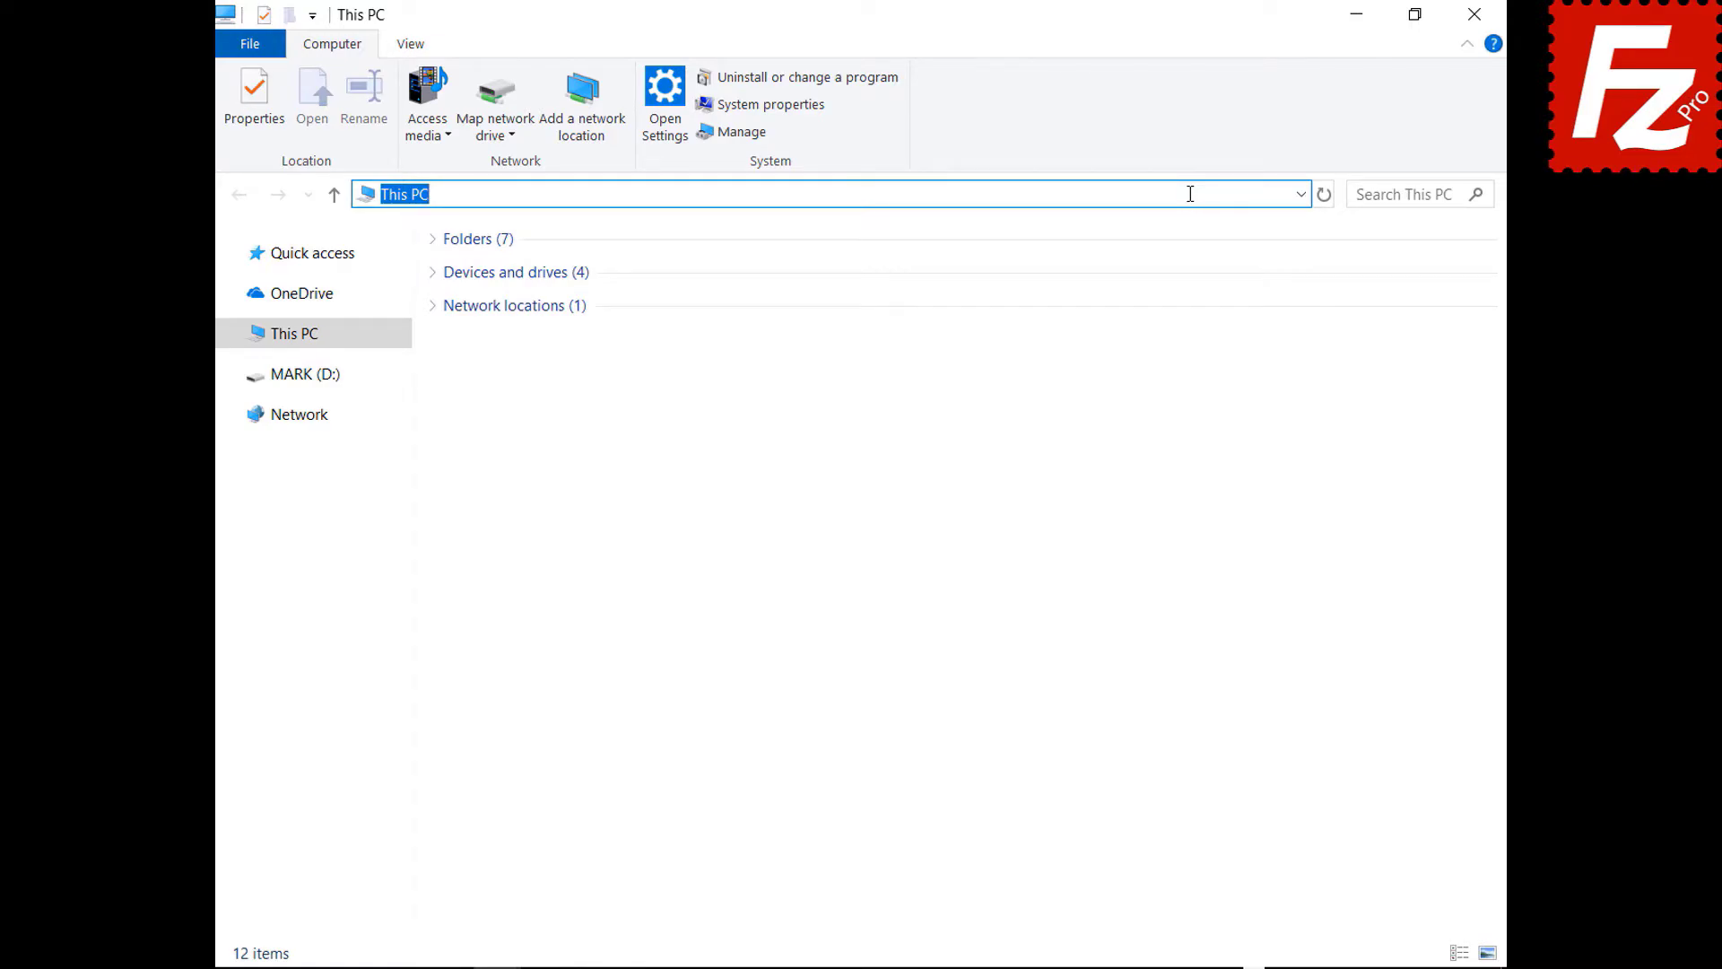
- Go to %APPDATA%\FileZilla in File Explorer and box-select all seven files there
{"action": "type", "text": "%APPDATA%\\Fi"}
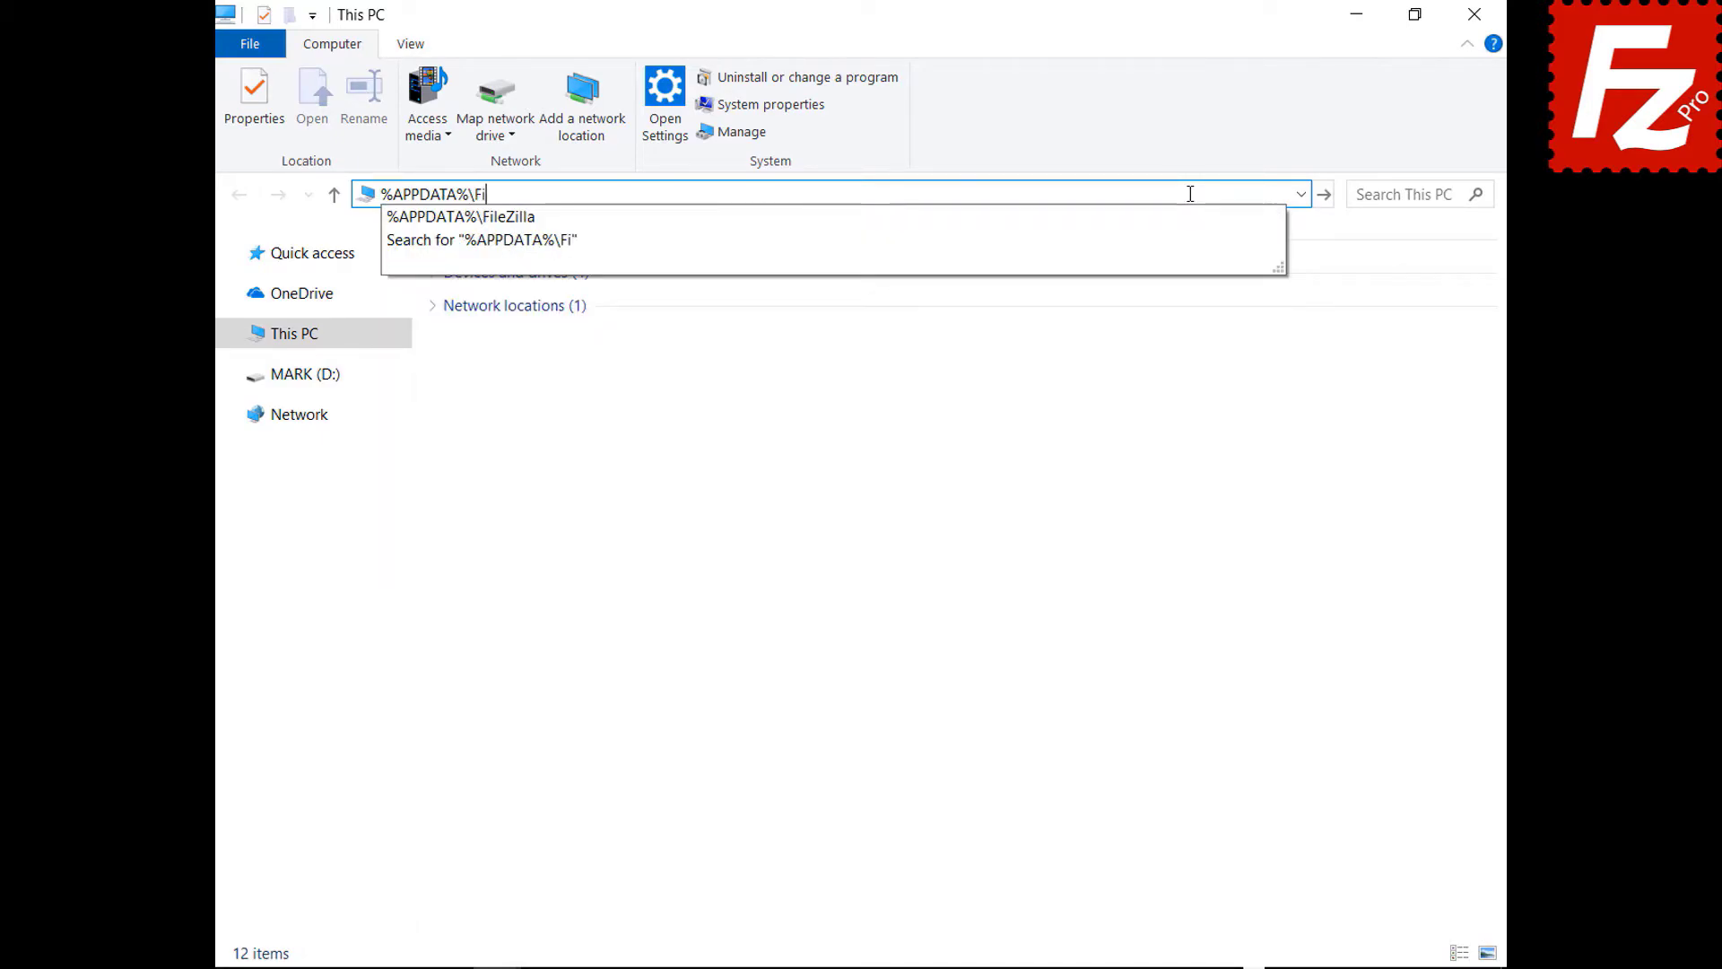
{"action": "type", "text": "leZilla"}
{"action": "key", "text": "Return"}
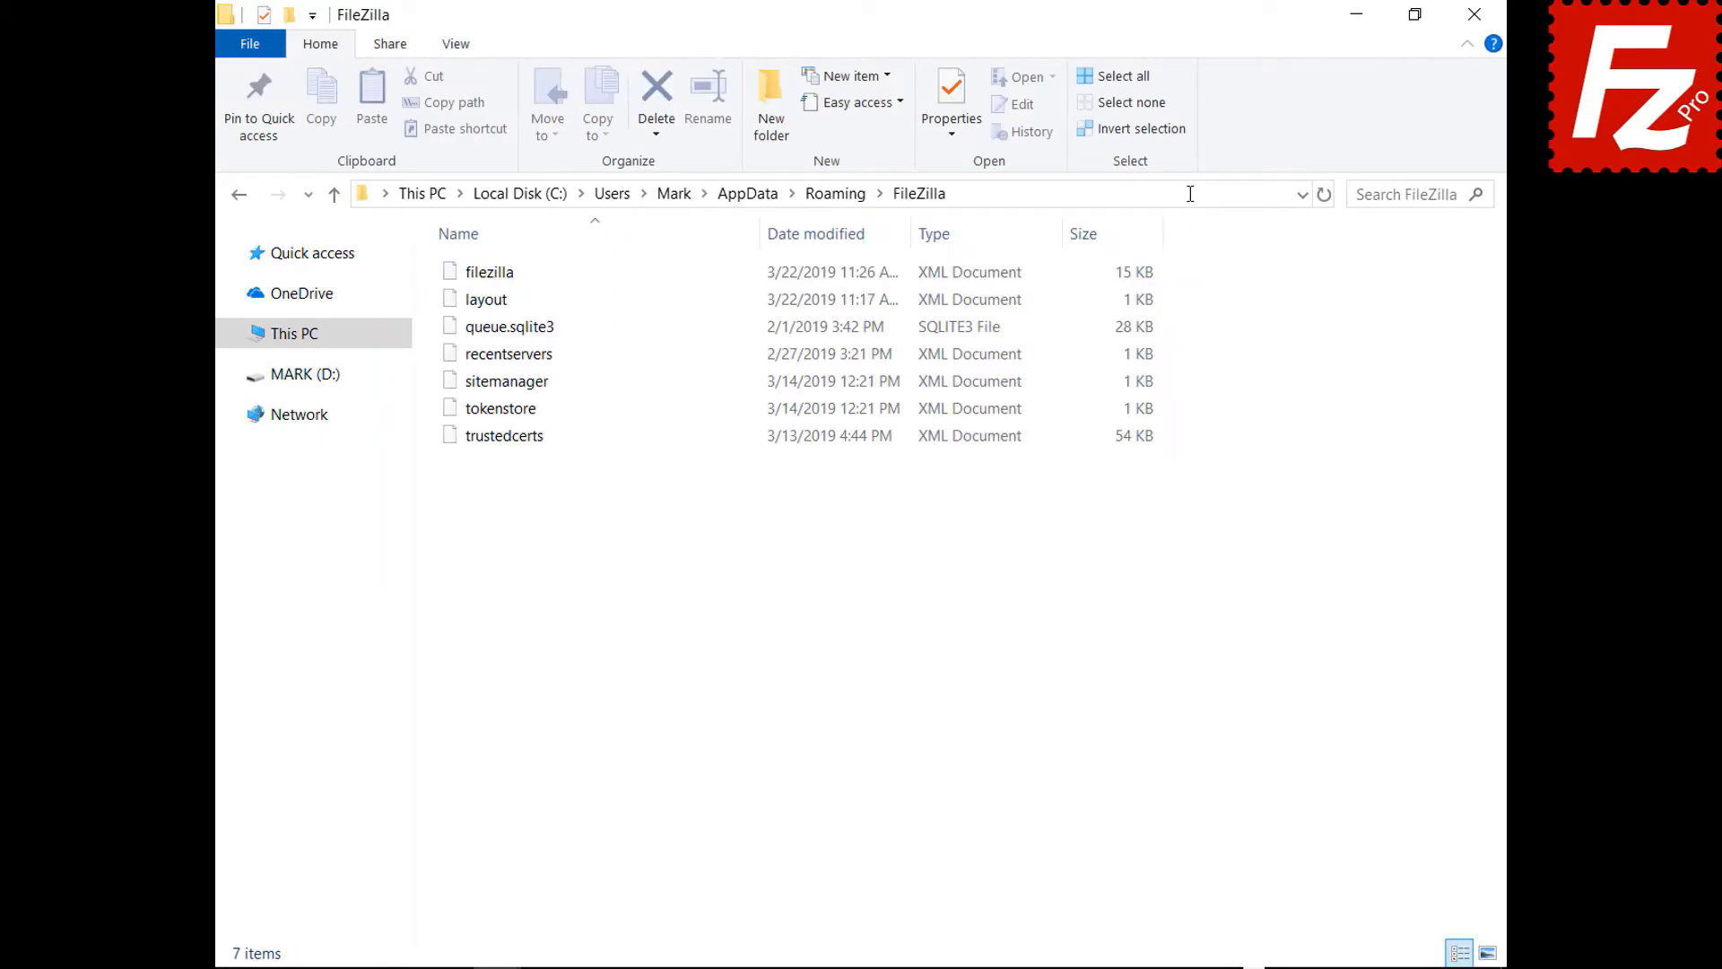
{"action": "left_click_drag", "start_coordinate": [510, 471], "coordinate": [506, 254]}
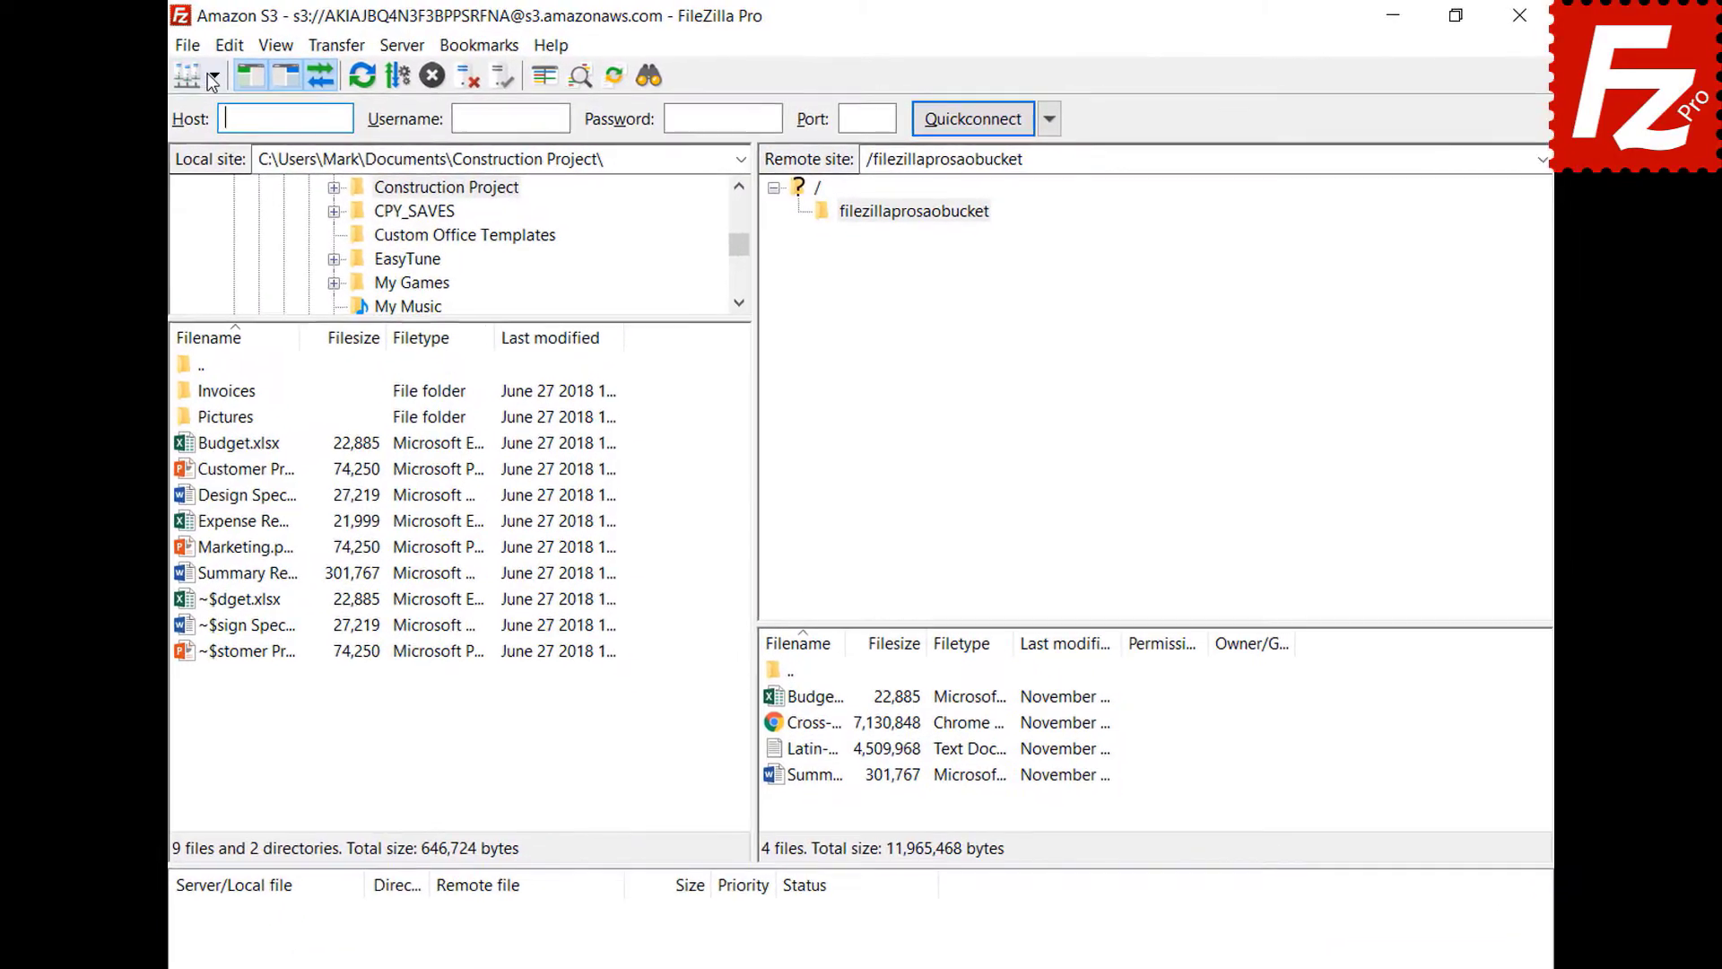
- Connect to the saved Amazon S3 site in a new tab and turn on the detailed message log
{"action": "left_click", "coordinate": [204, 76]}
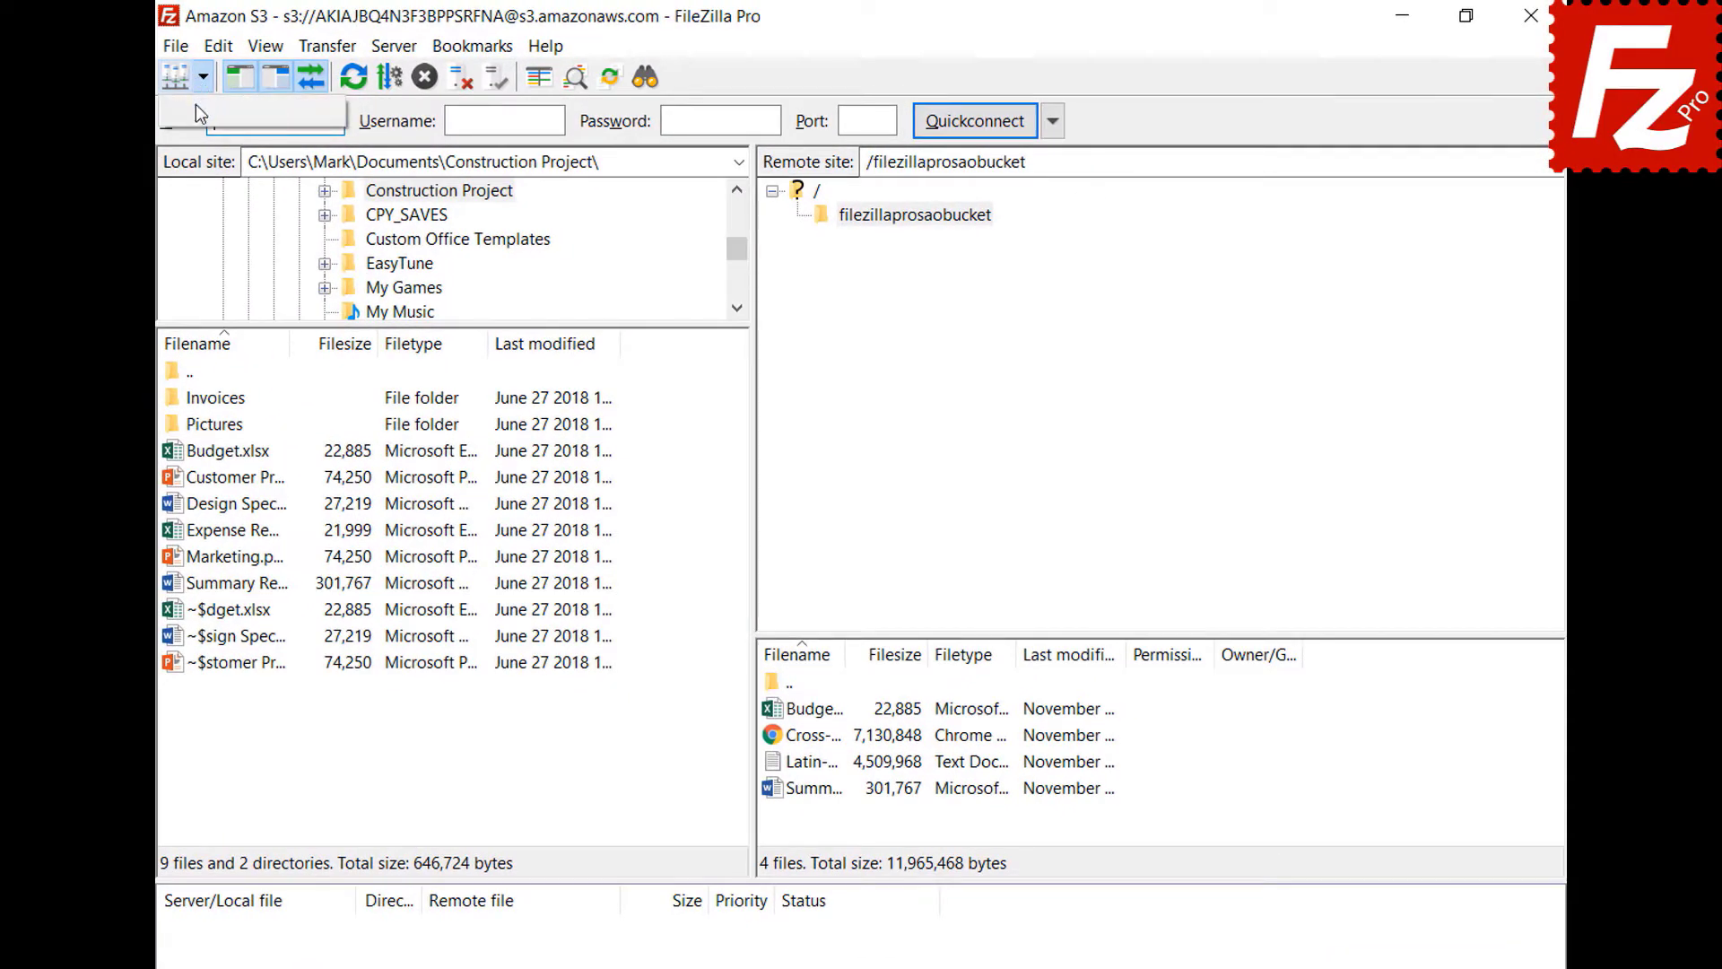
{"action": "left_click", "coordinate": [199, 113]}
{"action": "left_click", "coordinate": [662, 924]}
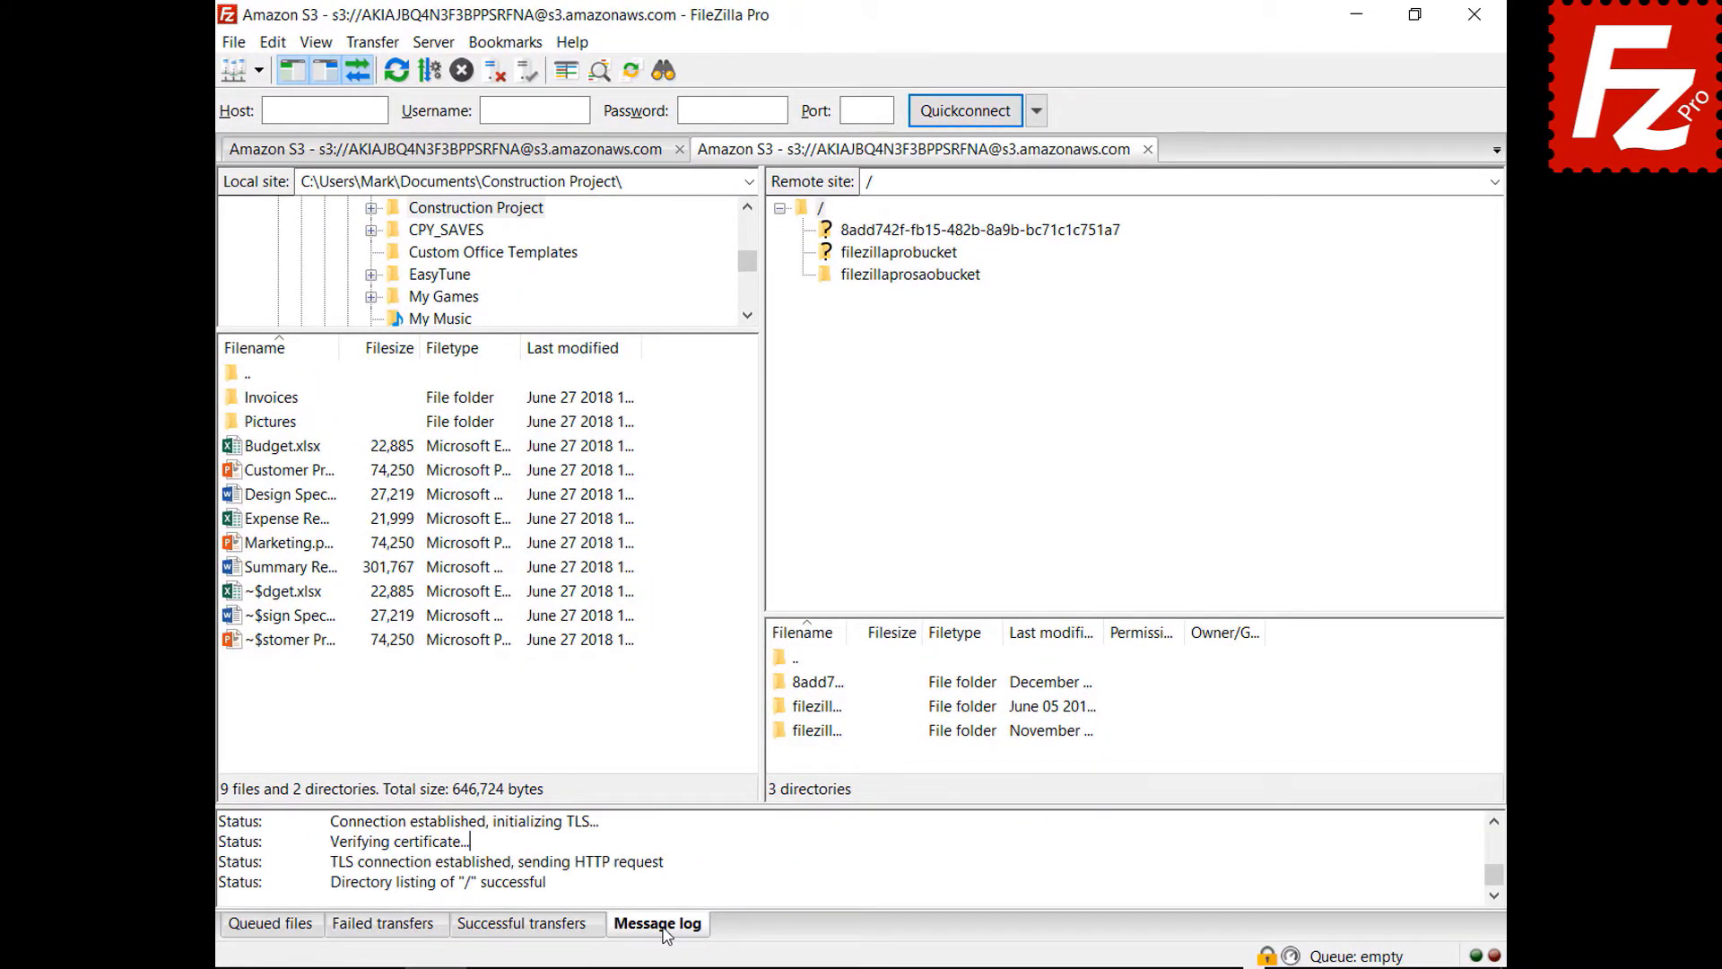
{"action": "right_click", "coordinate": [739, 855]}
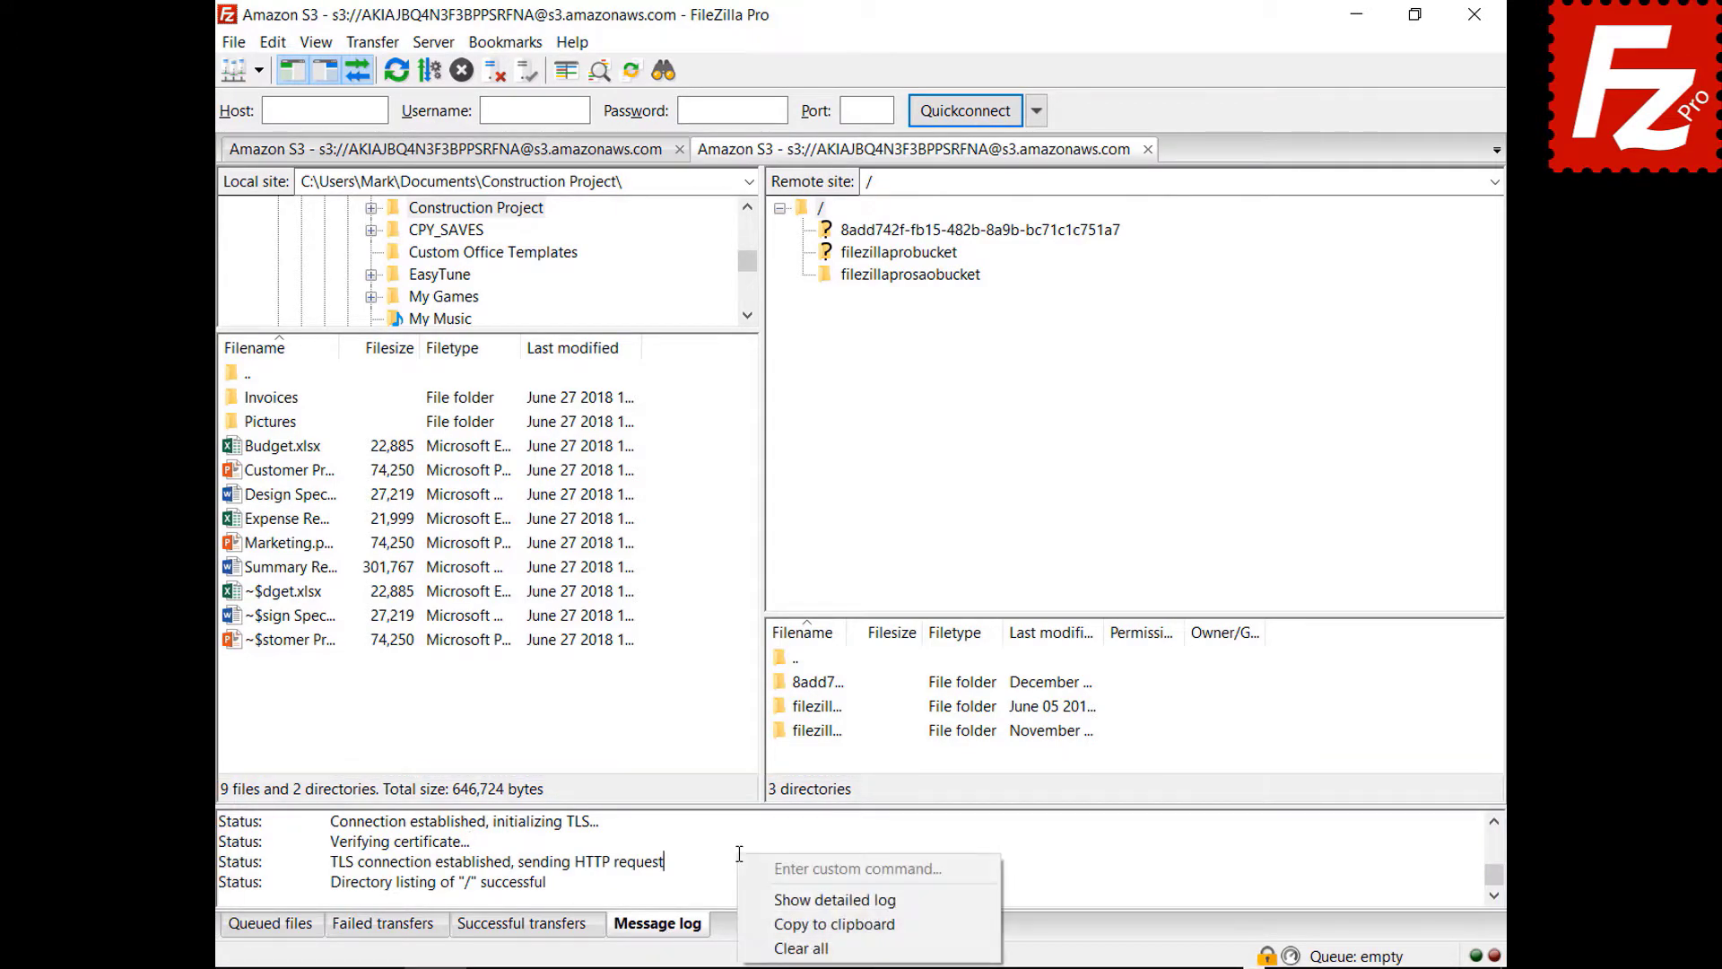
{"action": "left_click", "coordinate": [761, 899]}
- Browse into the filezillaprosaobucket bucket and copy the message log to the clipboard
{"action": "left_click", "coordinate": [908, 275]}
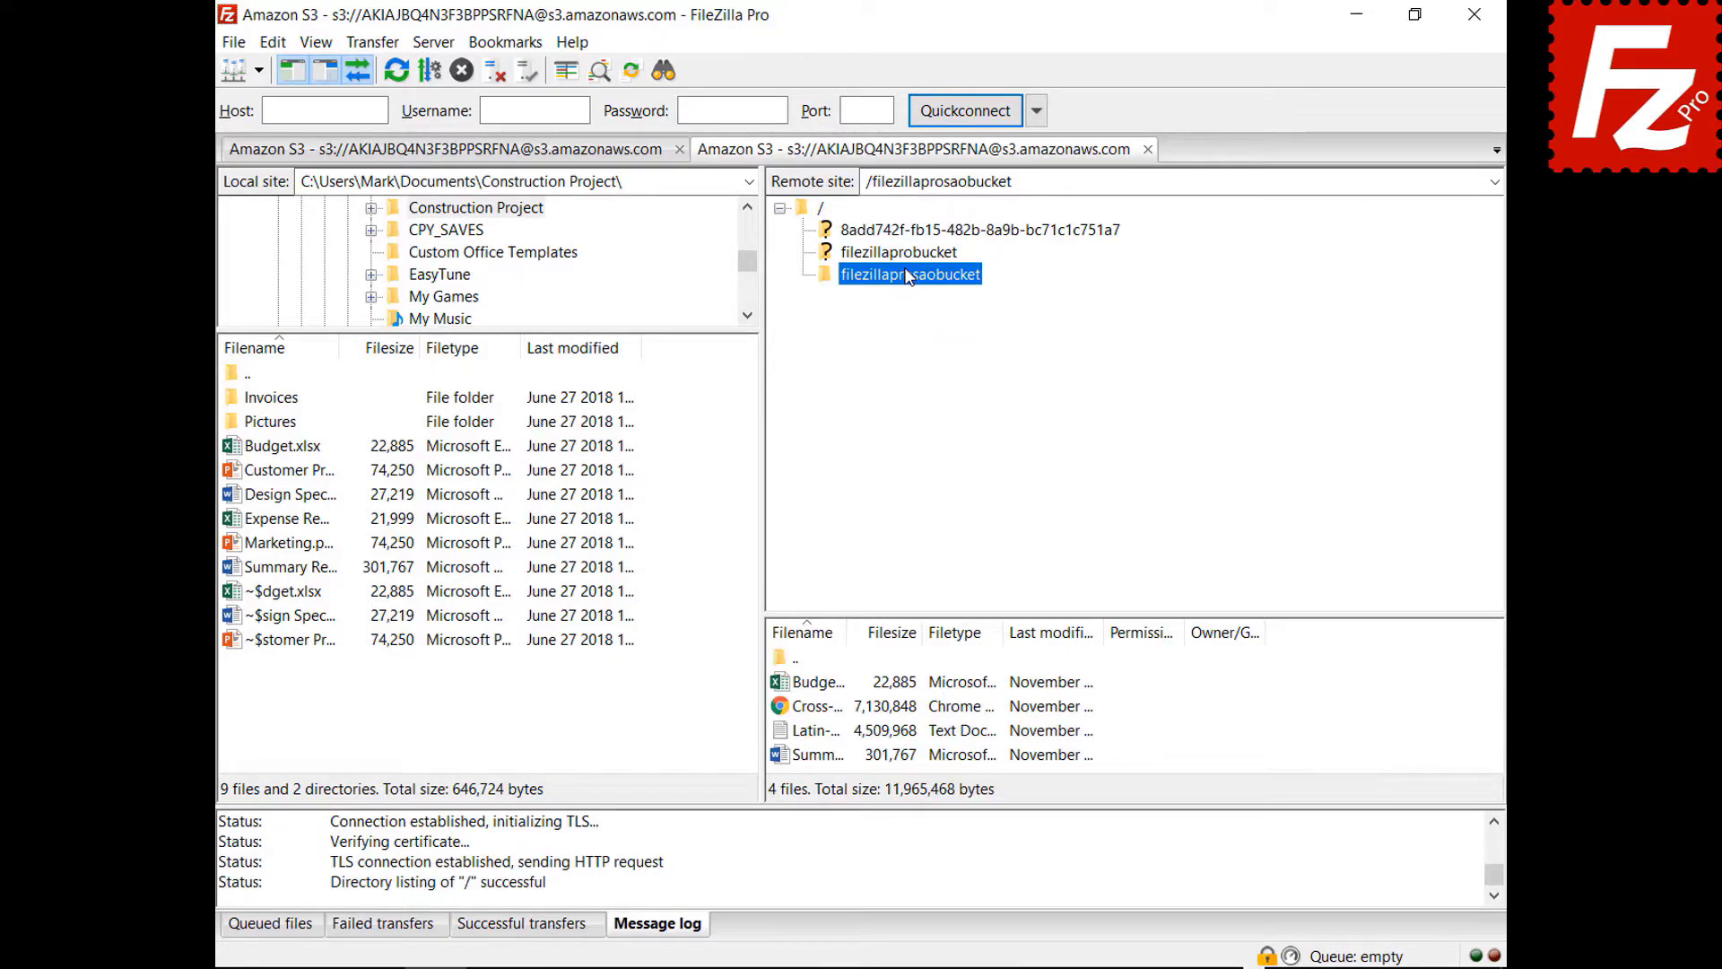
{"action": "right_click", "coordinate": [834, 863]}
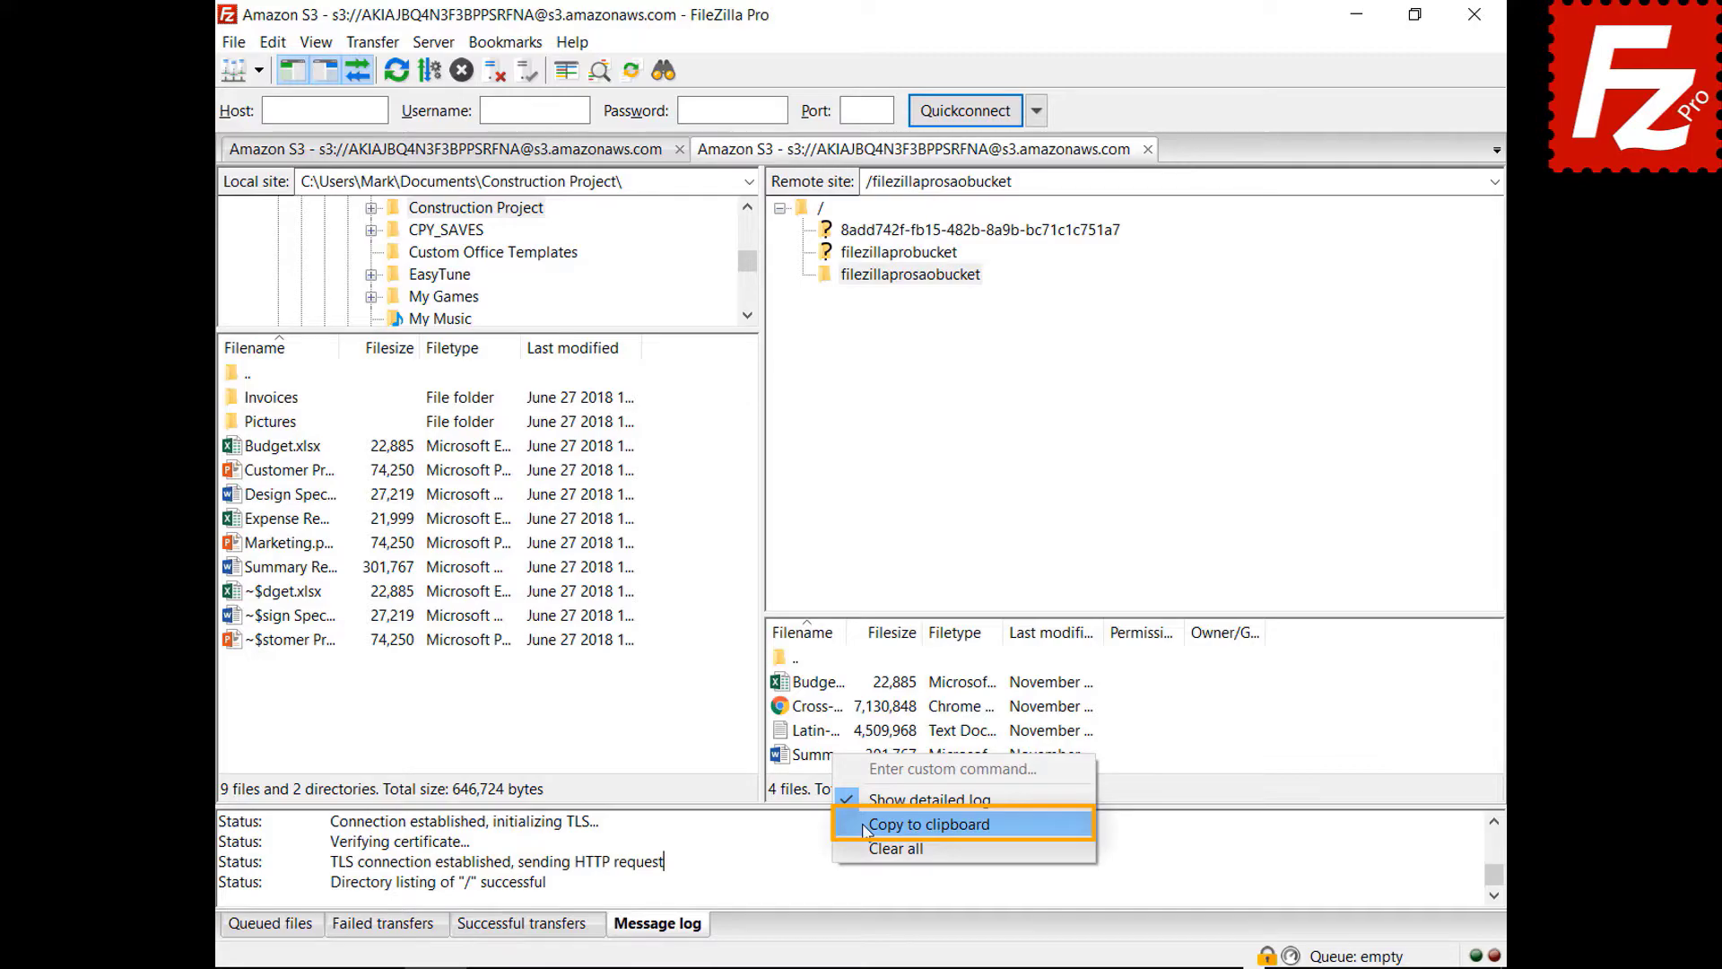
{"action": "left_click", "coordinate": [929, 823]}
{"action": "left_click", "coordinate": [272, 43]}
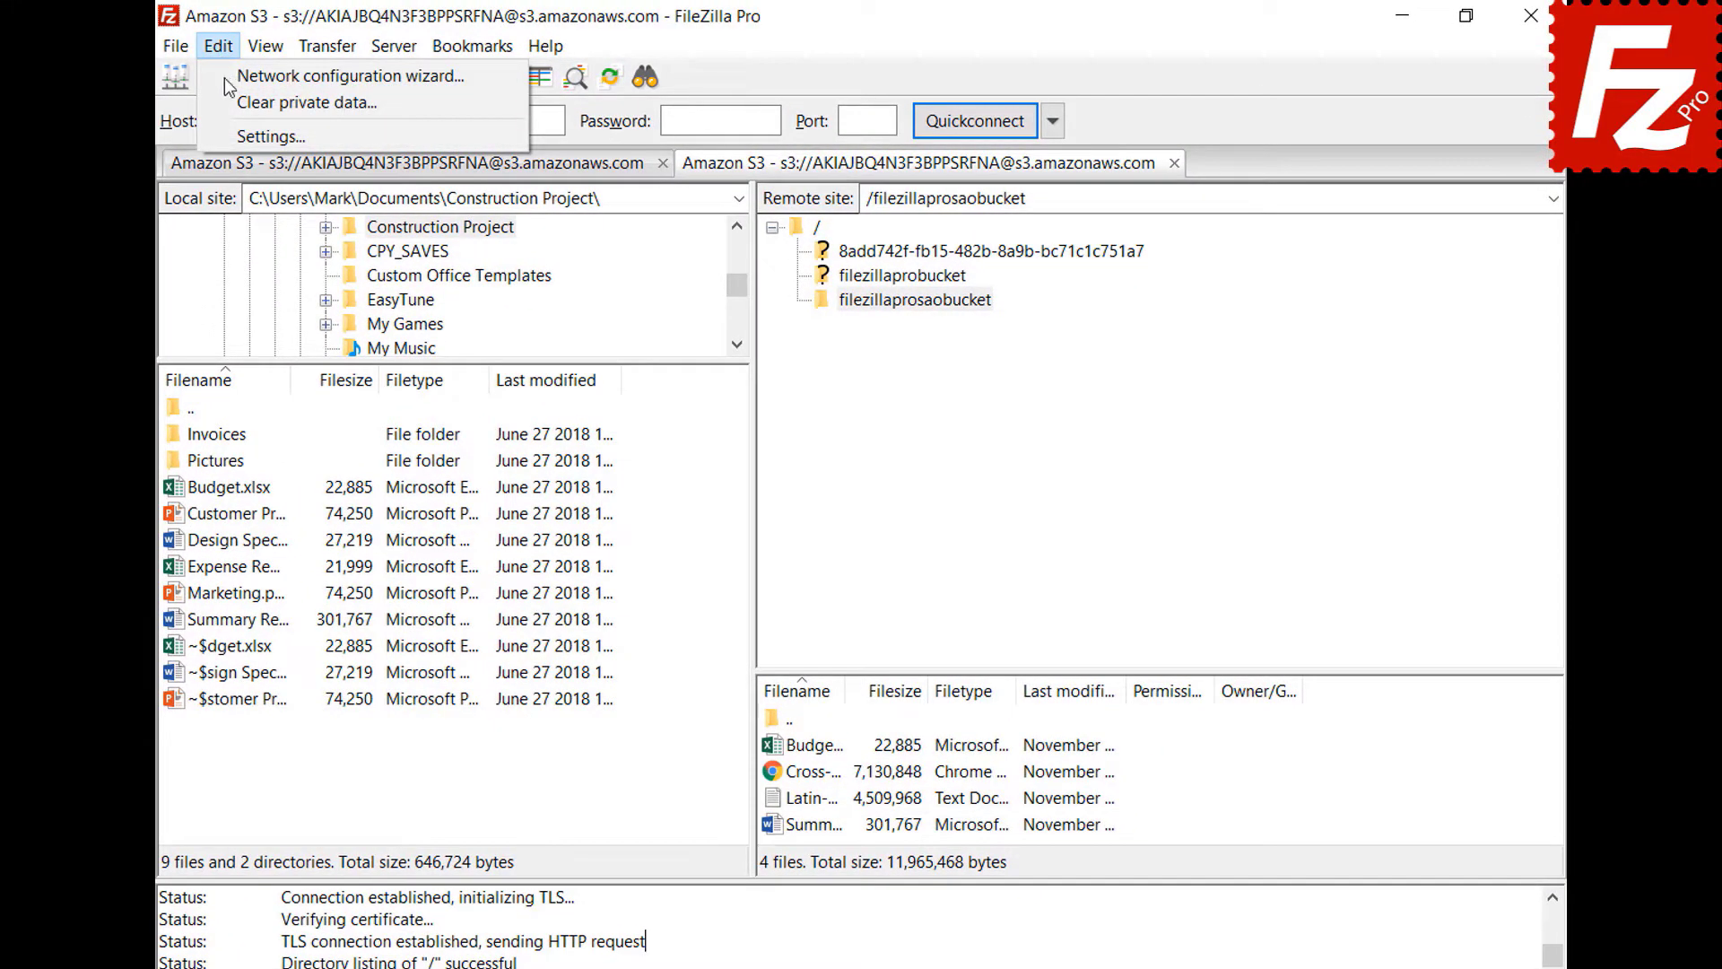
- Enable message log timestamps and logging to filezilla.log in Documents, keeping the 10 MiB limit
{"action": "left_click", "coordinate": [231, 135]}
{"action": "scroll", "coordinate": [611, 414], "scroll_direction": "down", "scroll_amount": 3}
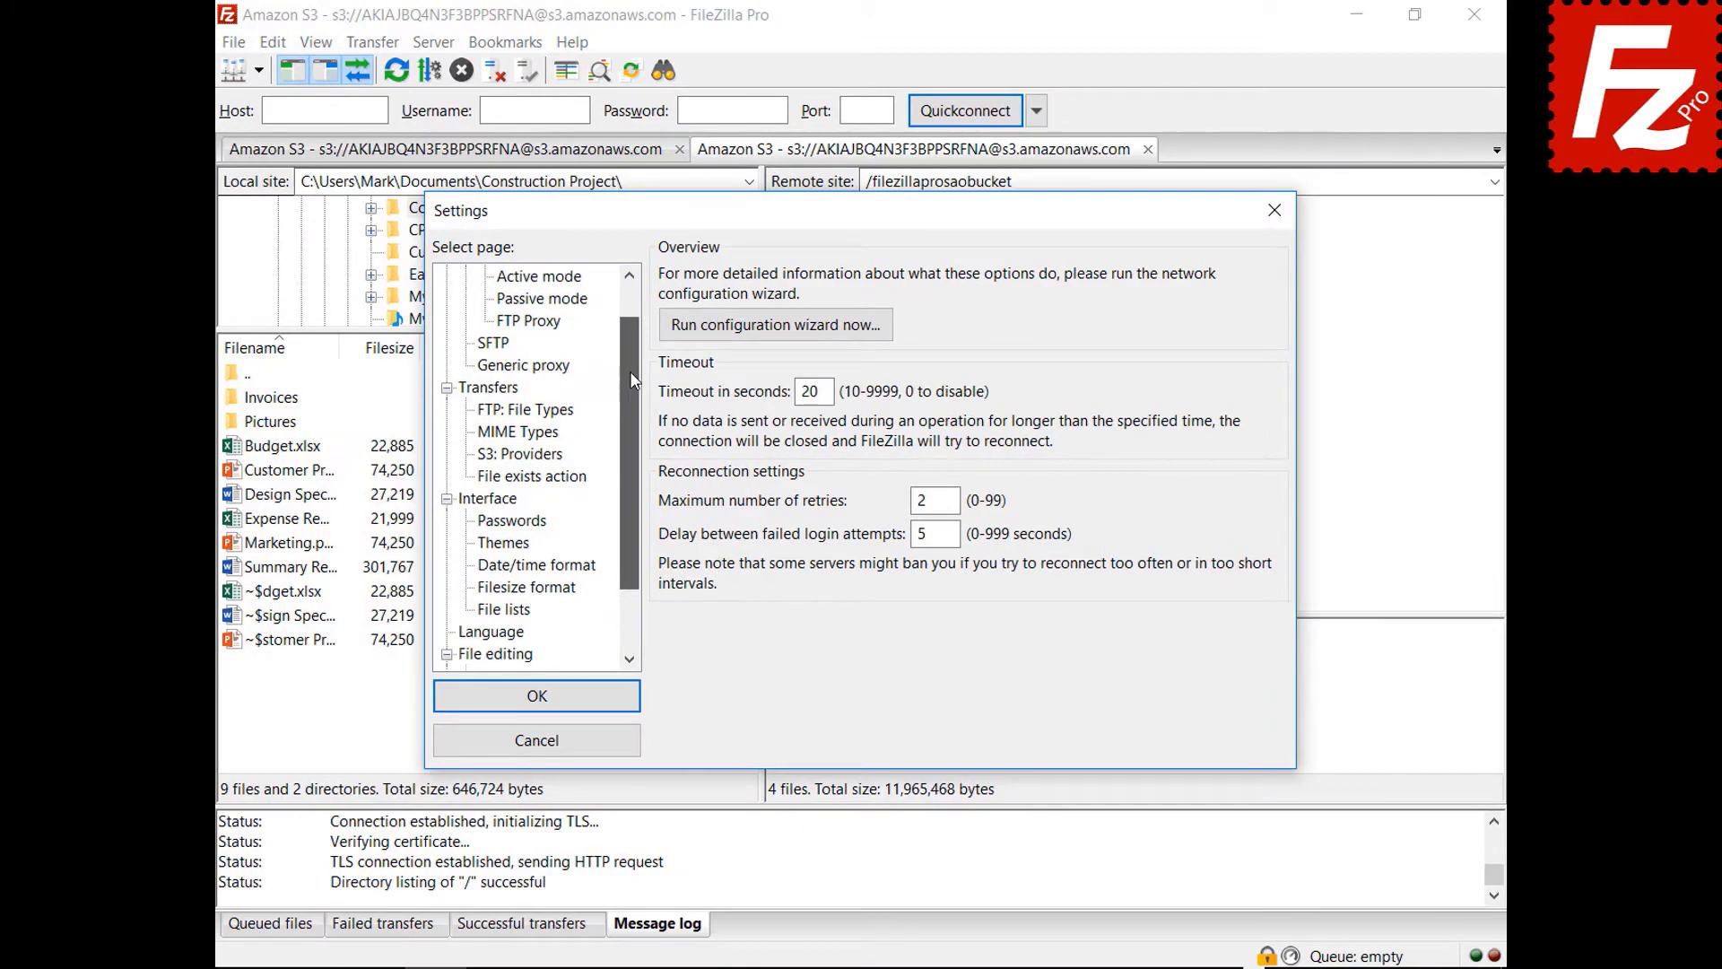
{"action": "left_click_drag", "start_coordinate": [631, 379], "coordinate": [624, 450]}
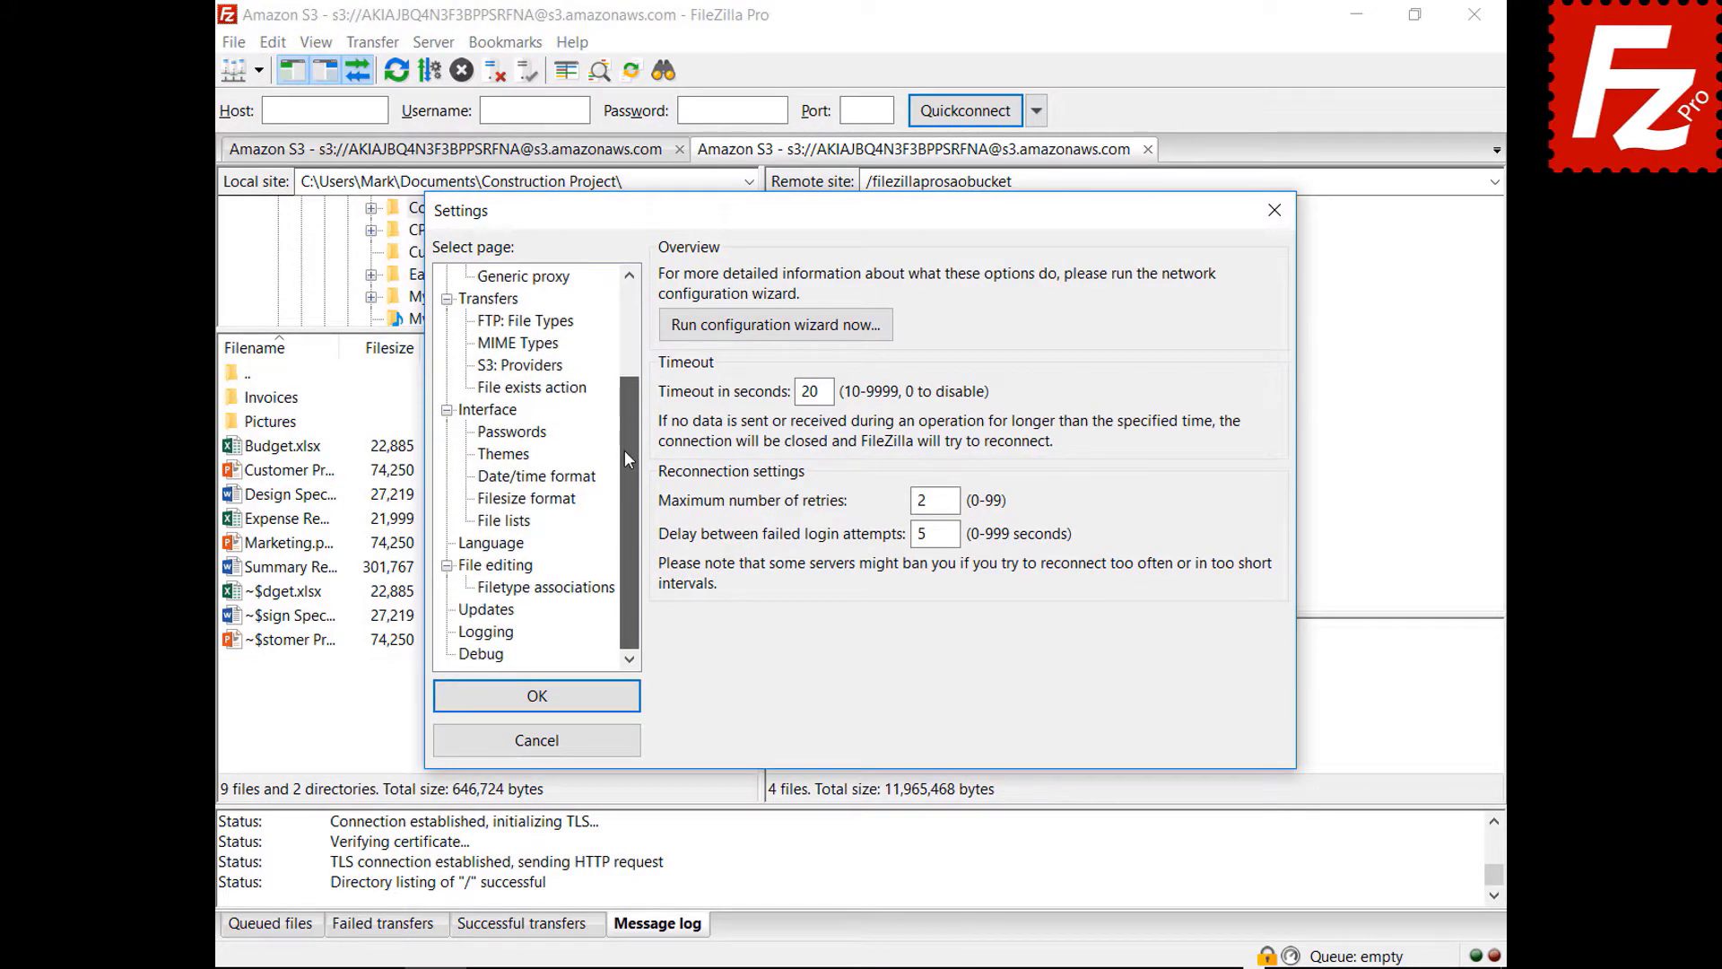
{"action": "left_click", "coordinate": [488, 633]}
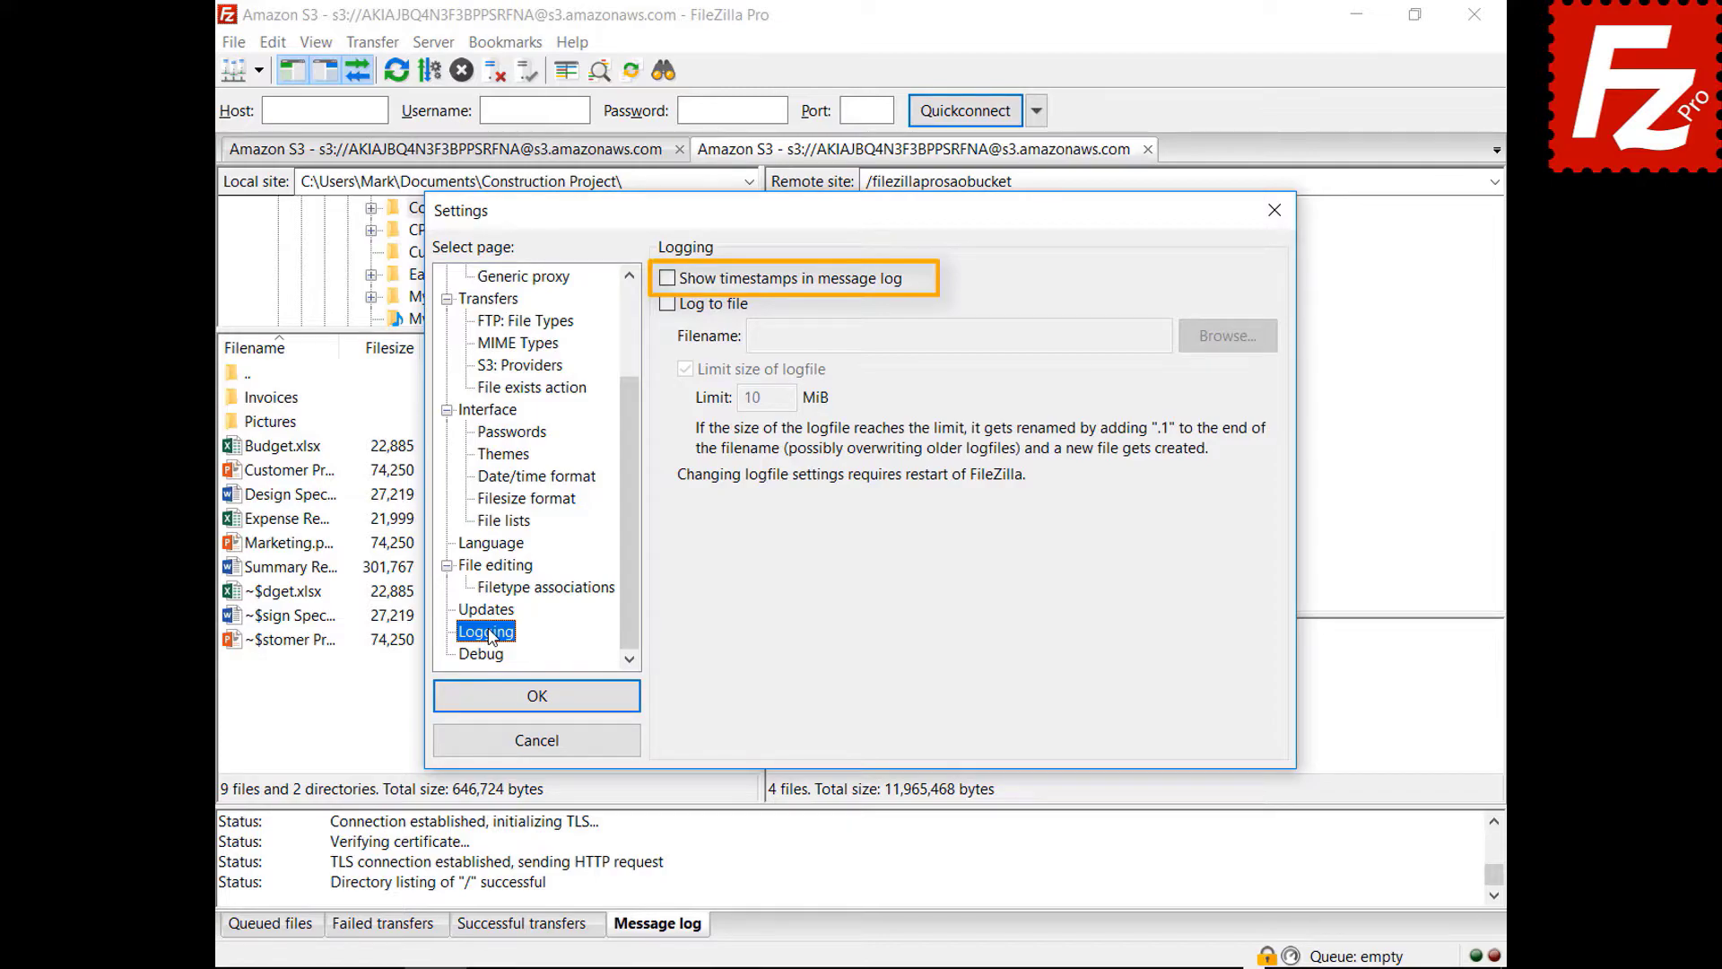
{"action": "left_click", "coordinate": [667, 280]}
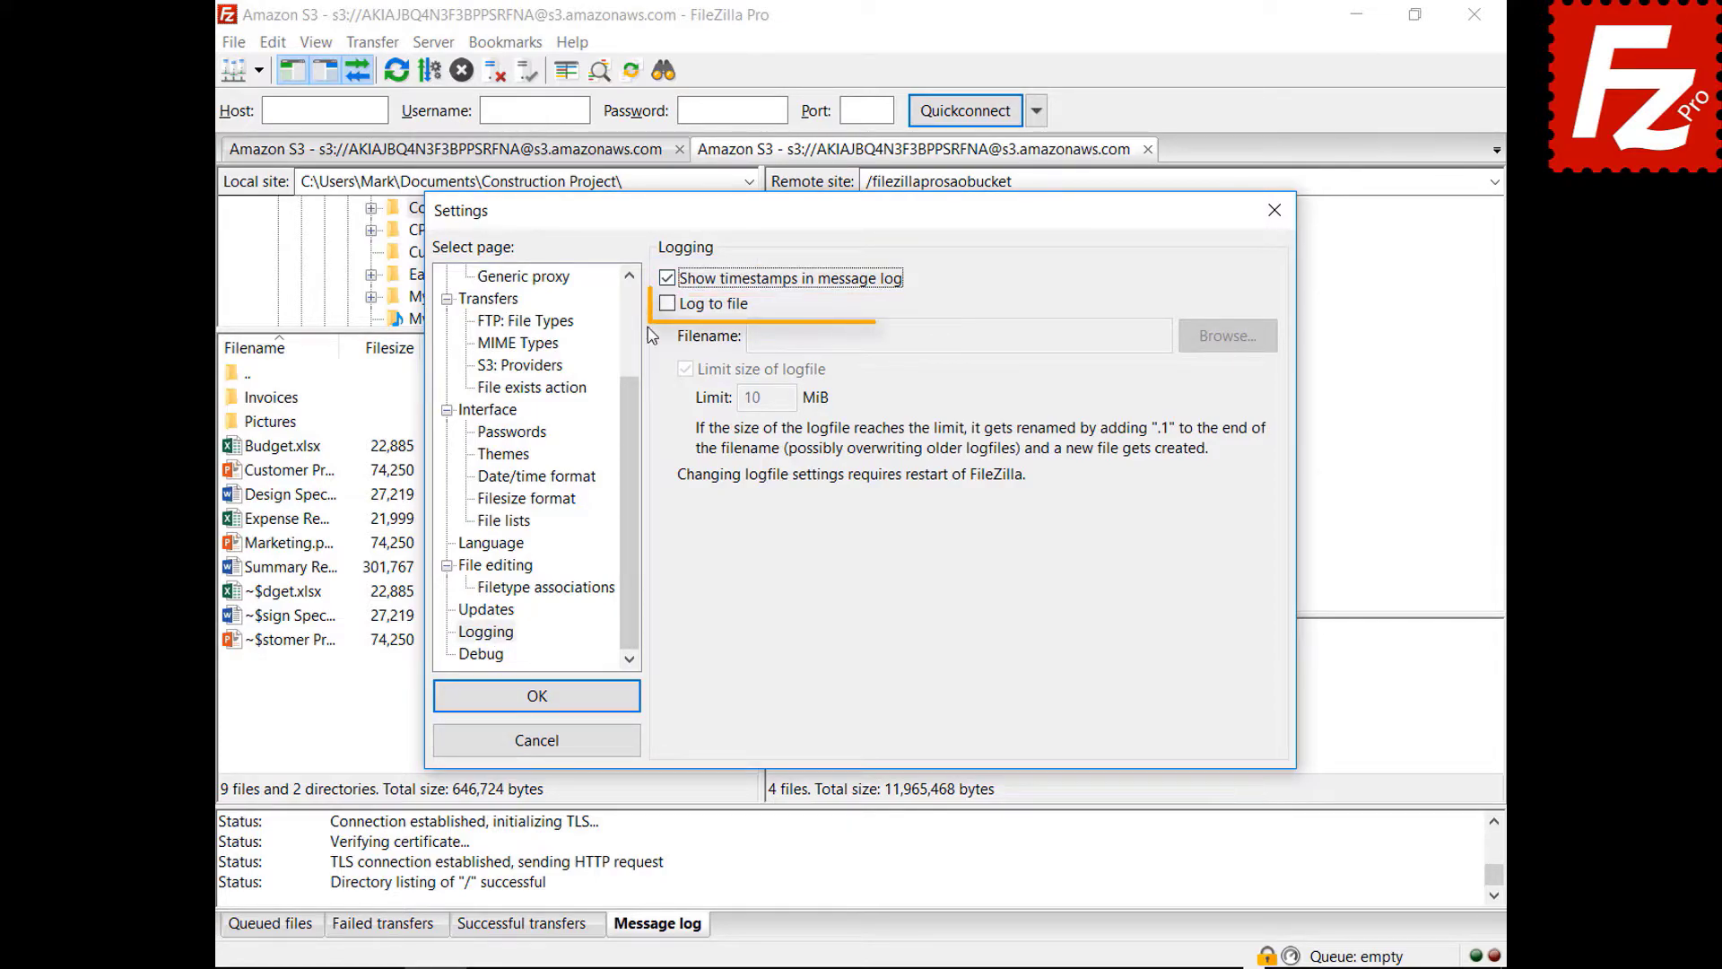
{"action": "left_click", "coordinate": [667, 304]}
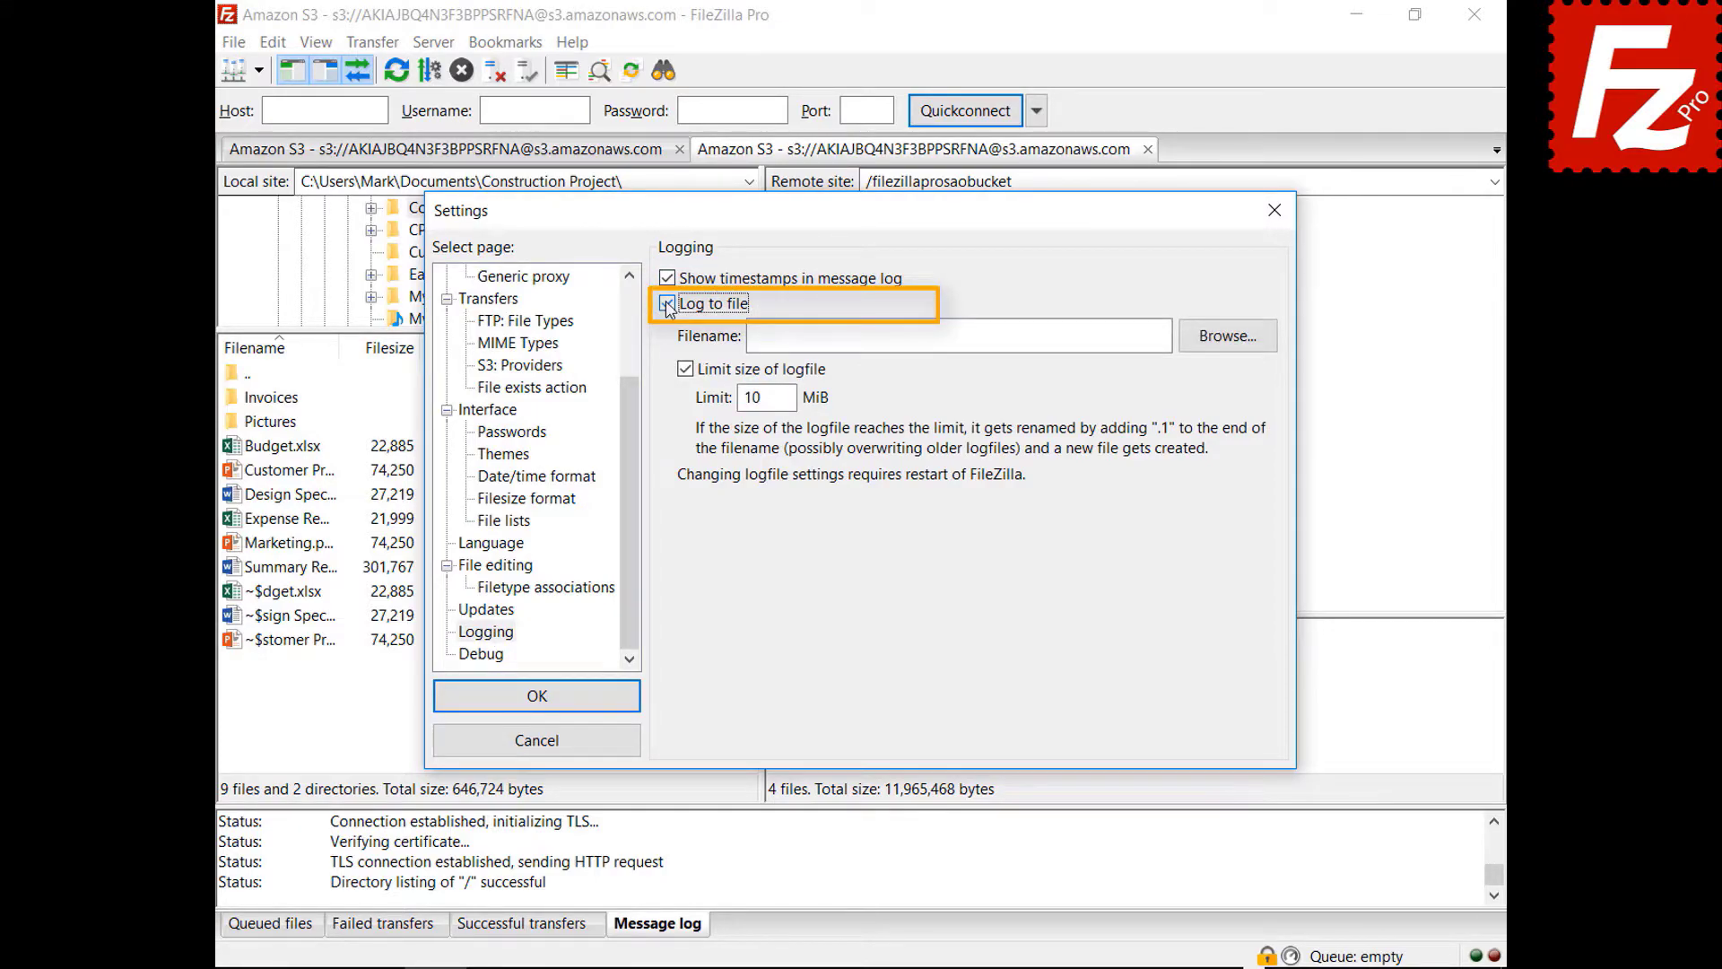
{"action": "left_click", "coordinate": [1225, 346]}
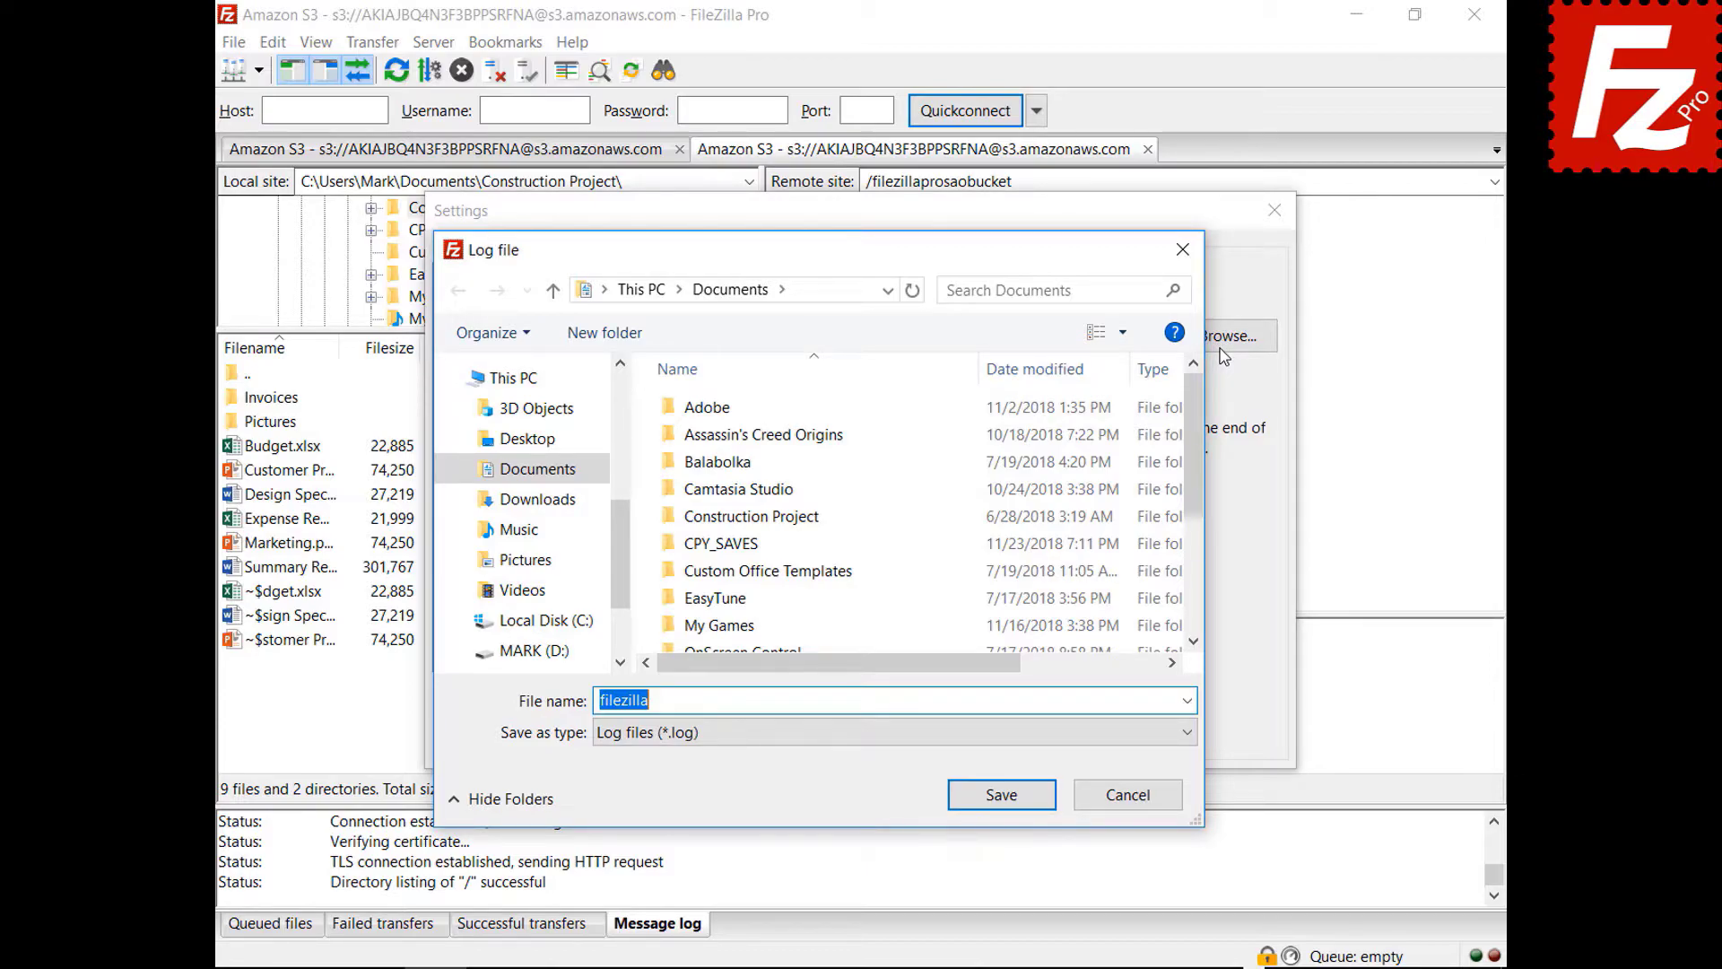
{"action": "left_click", "coordinate": [1001, 797]}
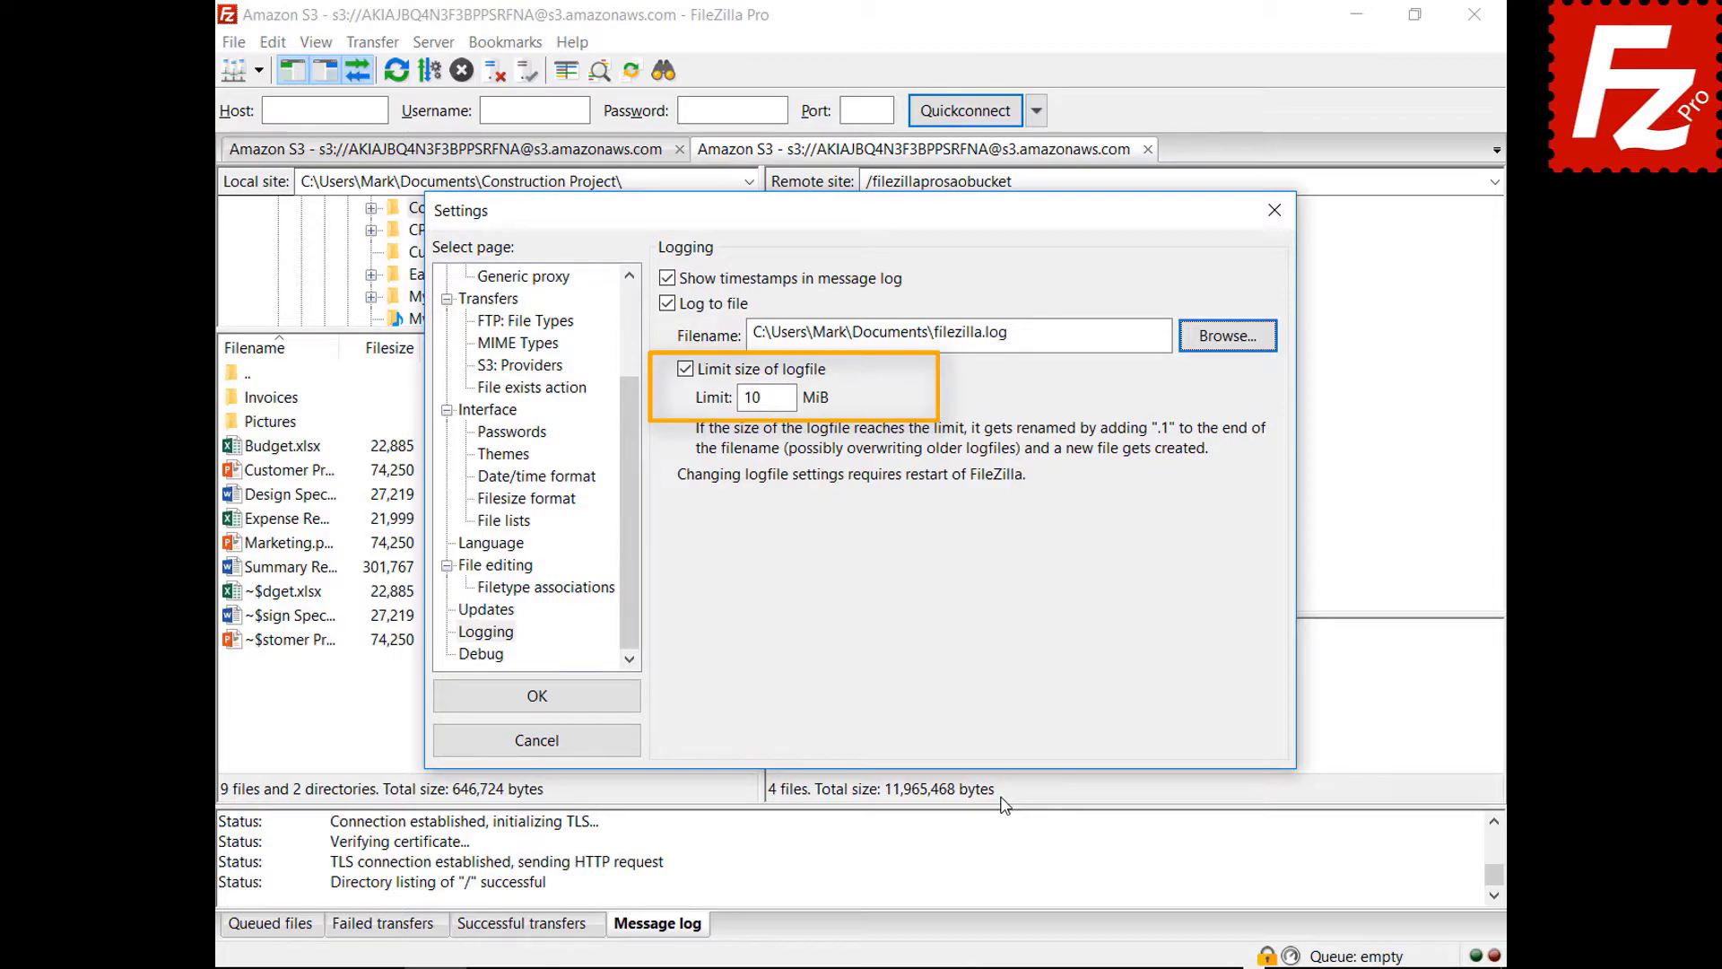
{"action": "left_click", "coordinate": [498, 662]}
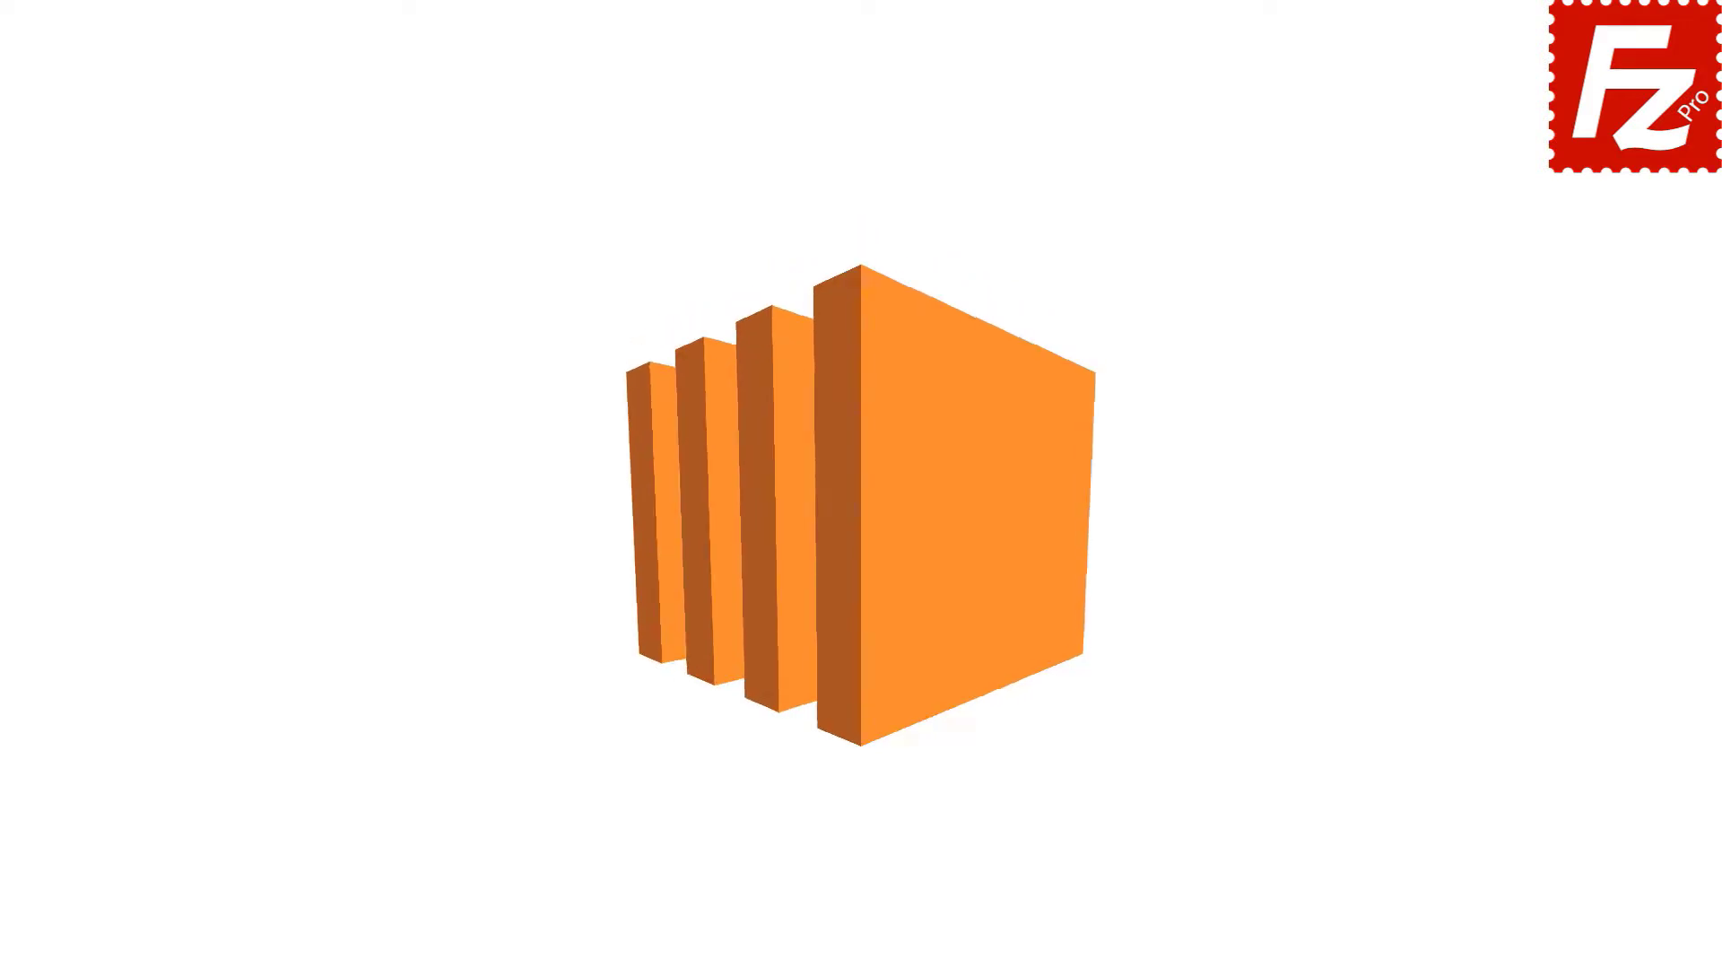
- Launch FileZilla Pro and add a new Site Manager entry named Amazon EC2
{"action": "double_click", "coordinate": [275, 186]}
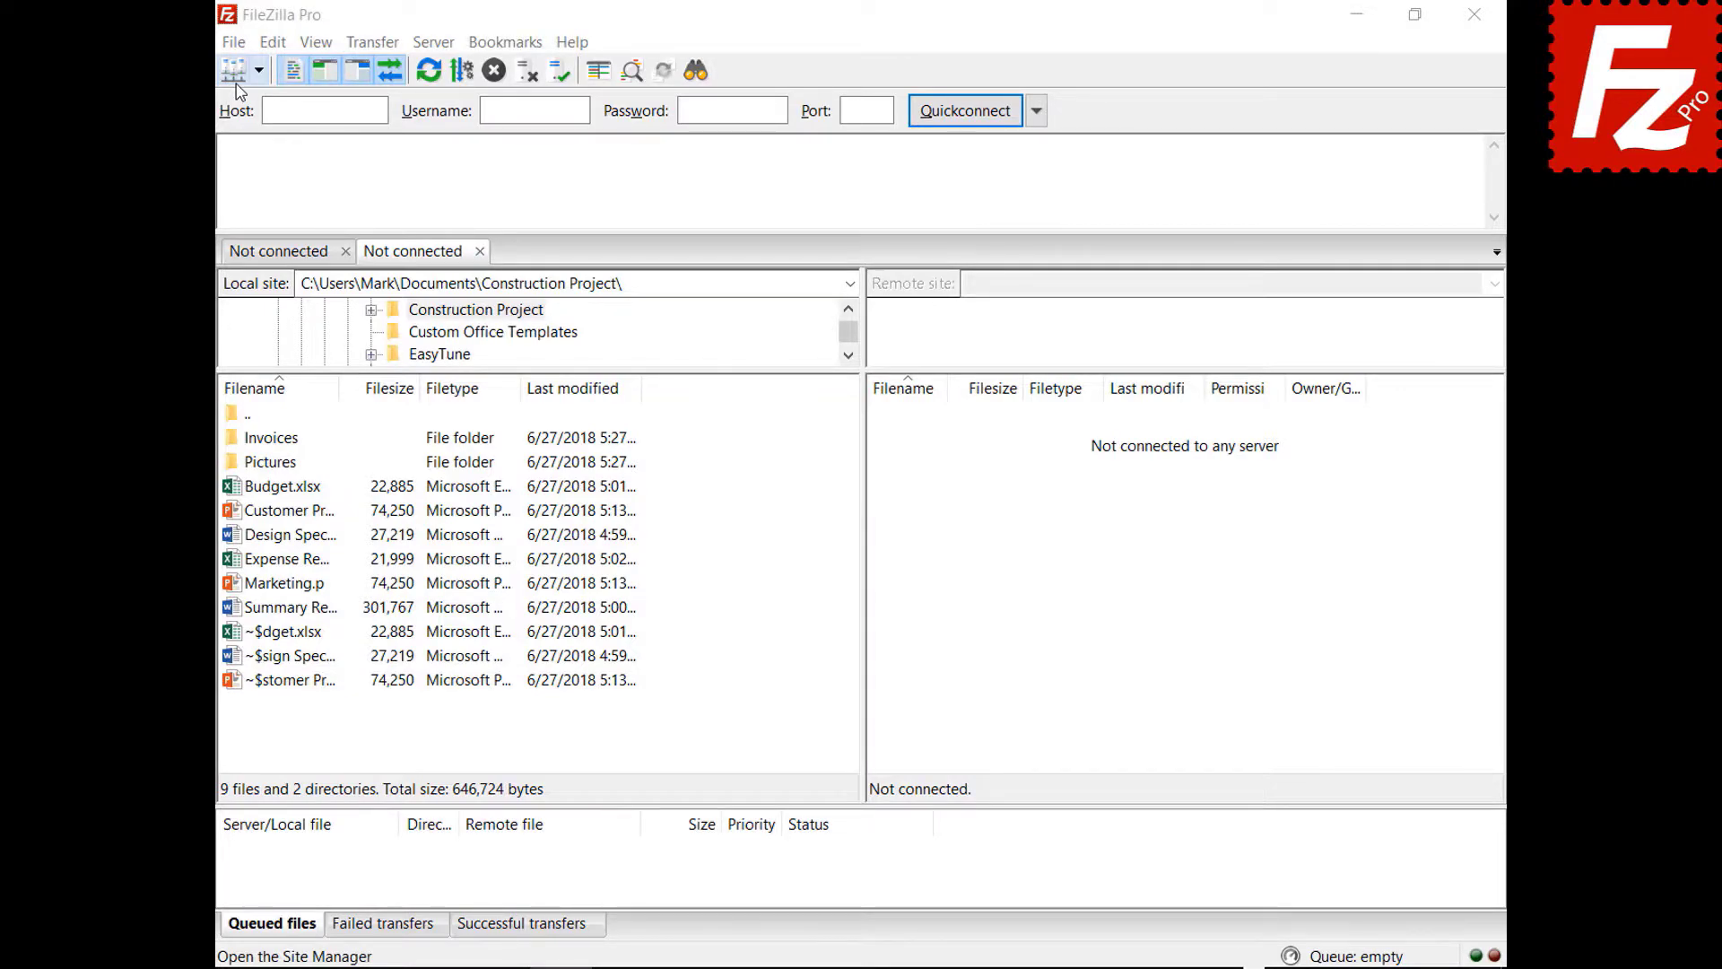
{"action": "left_click", "coordinate": [234, 42]}
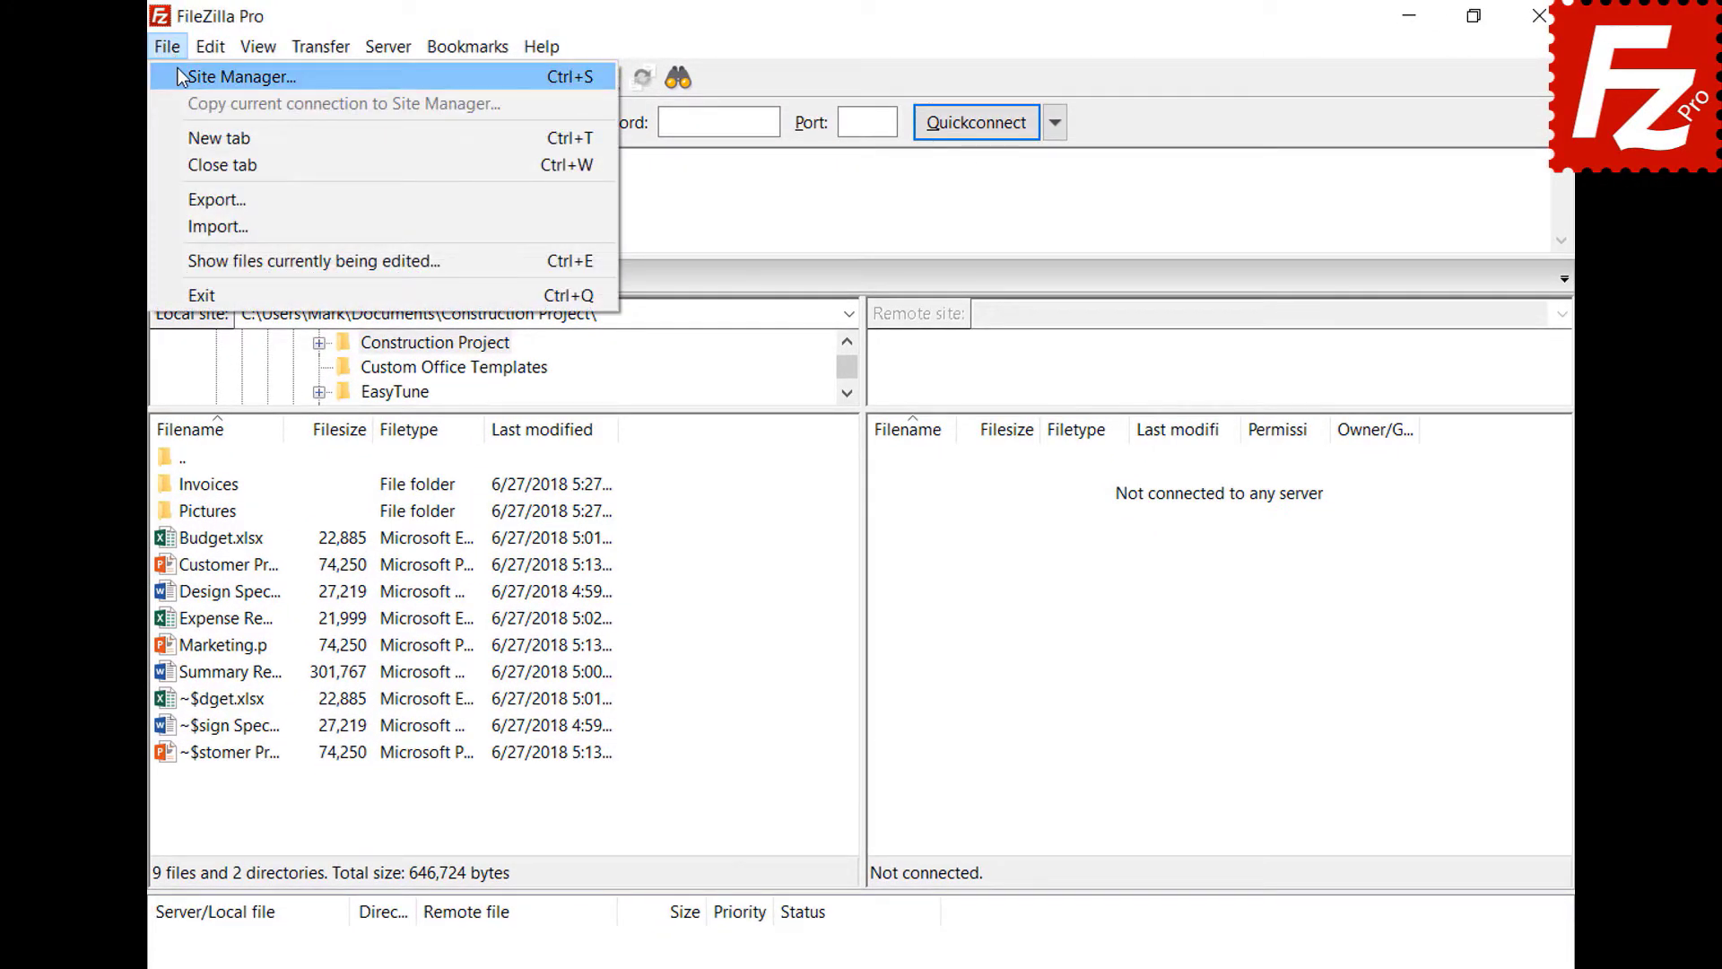
{"action": "left_click", "coordinate": [180, 71]}
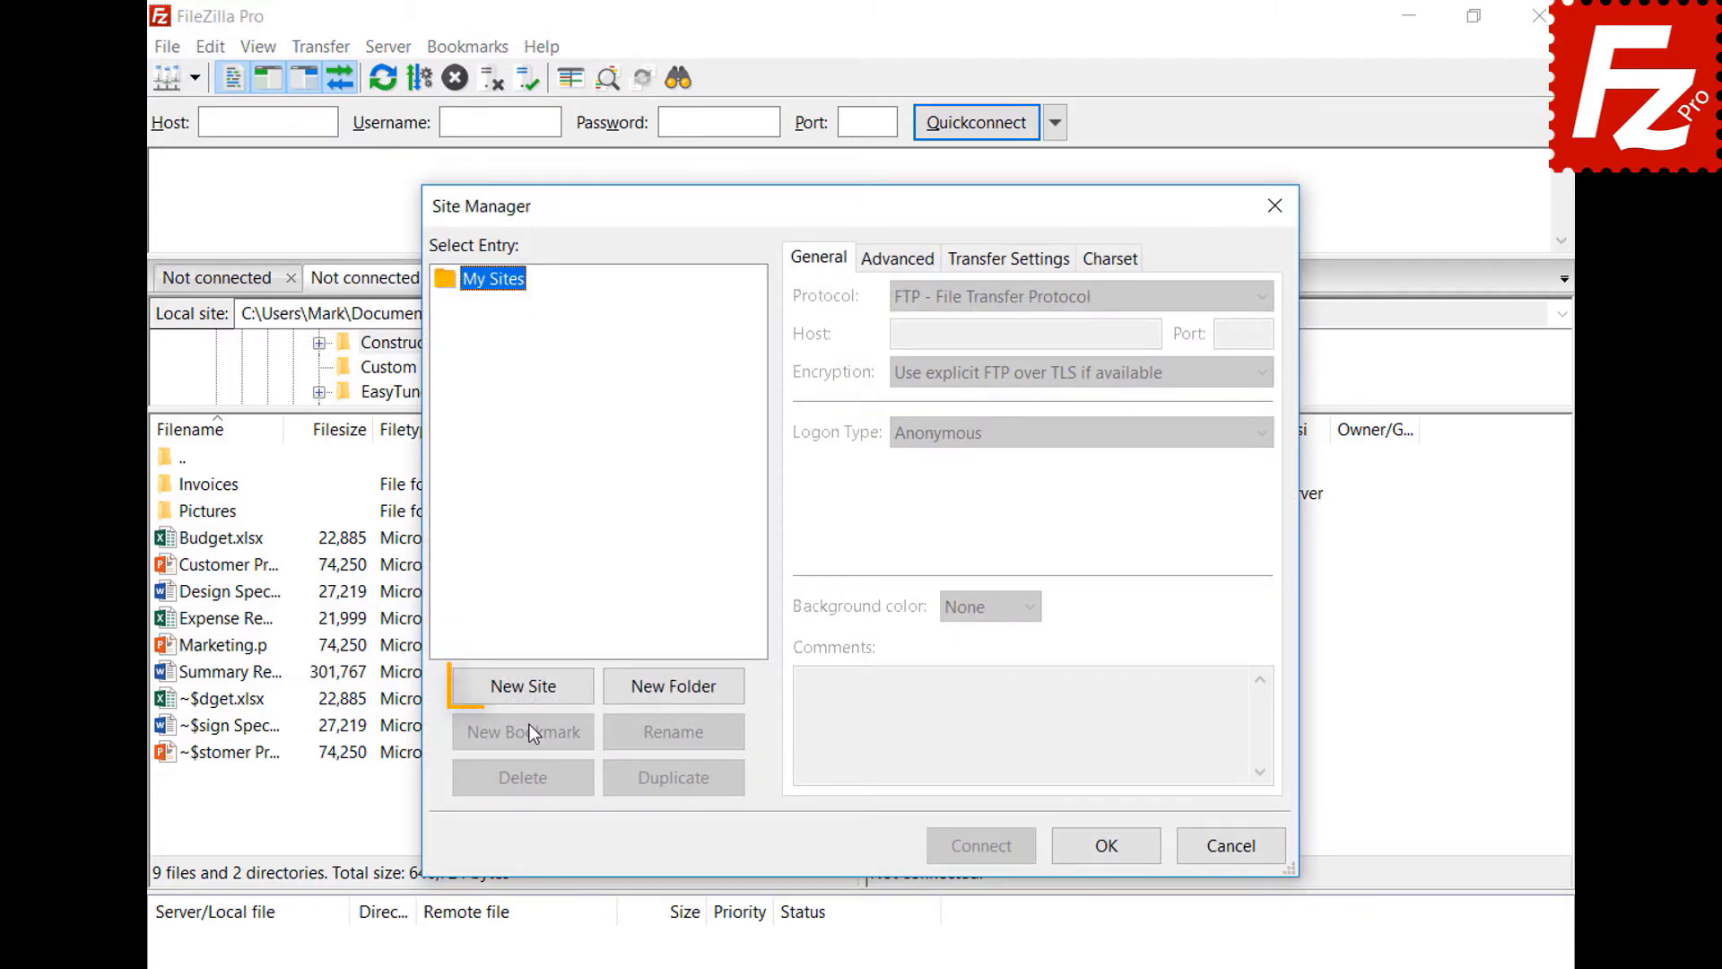
{"action": "left_click", "coordinate": [527, 691]}
{"action": "type", "text": "A"}
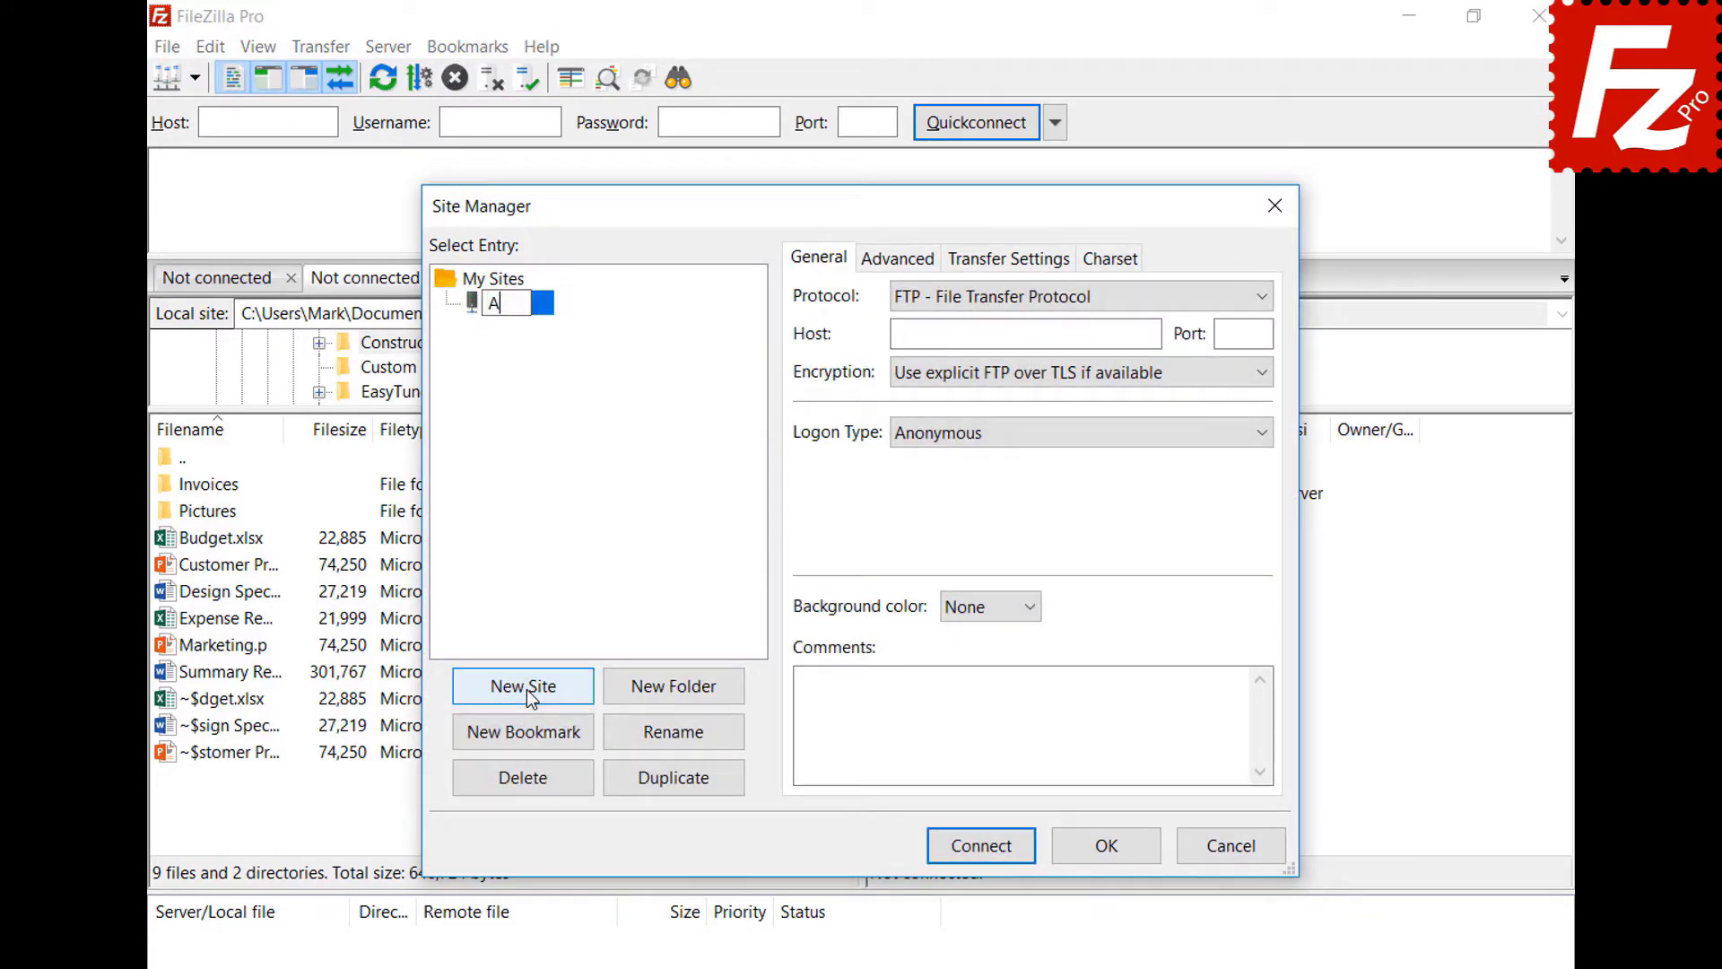
{"action": "type", "text": "mazon EC2"}
{"action": "key", "text": "Tab"}
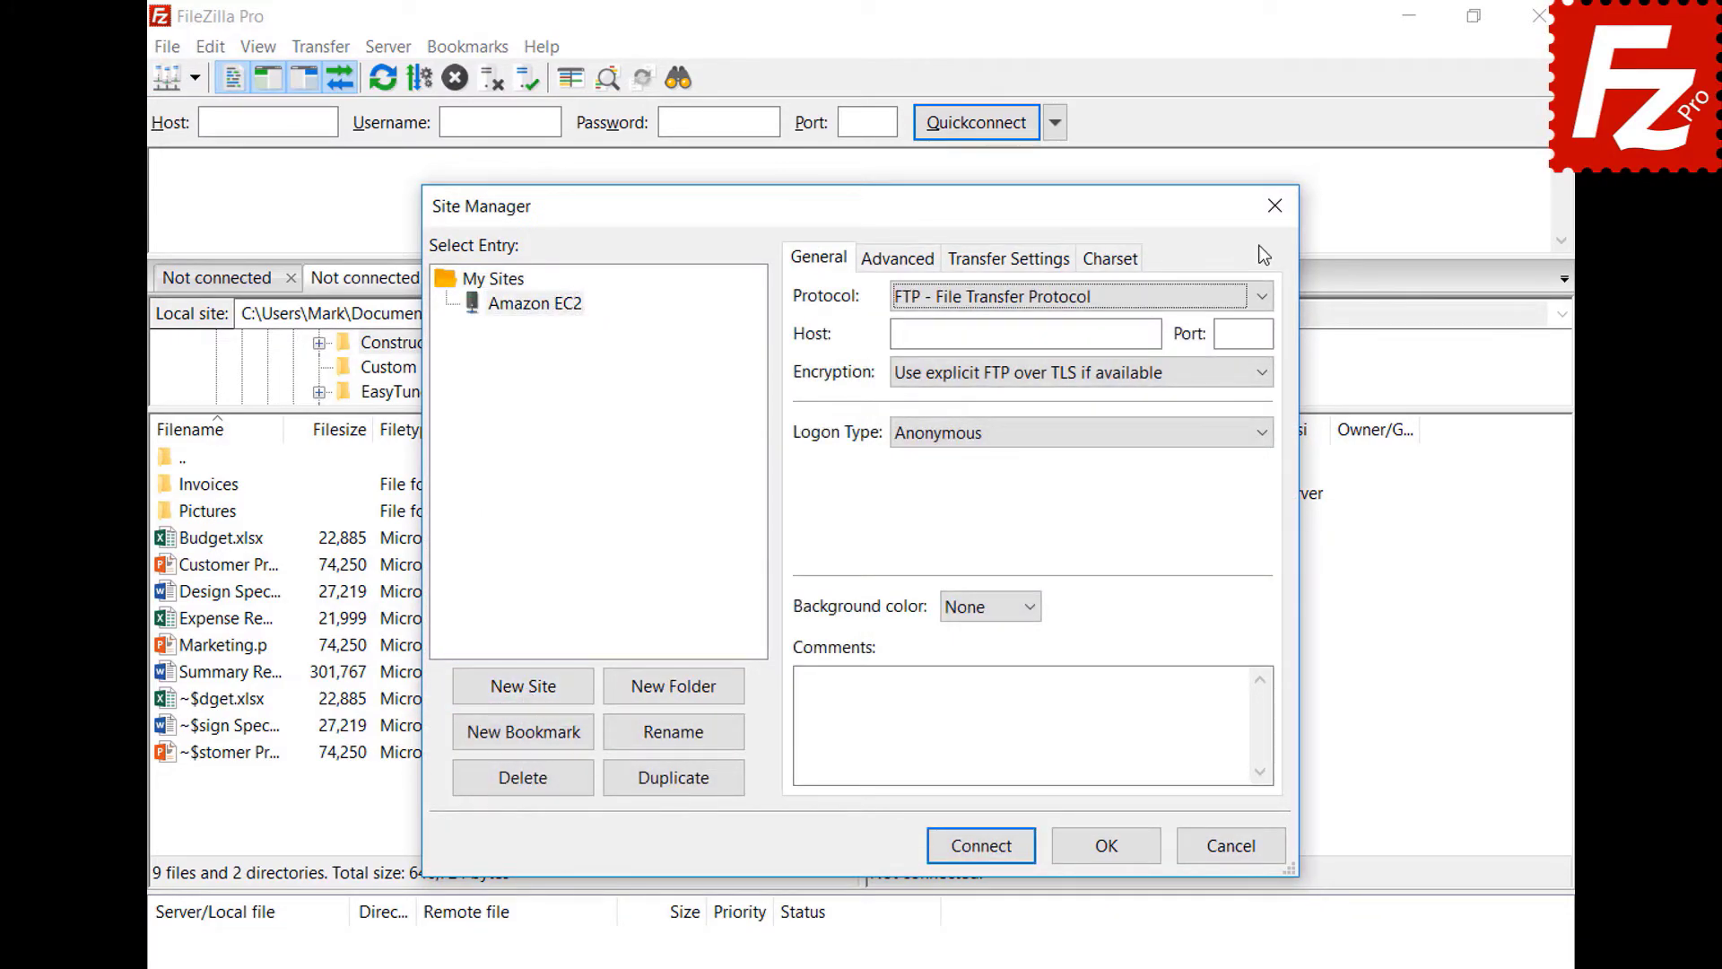
- Set the site to SFTP with the pasted EC2 host, Key file logon and user ubuntu
{"action": "left_click", "coordinate": [1262, 296]}
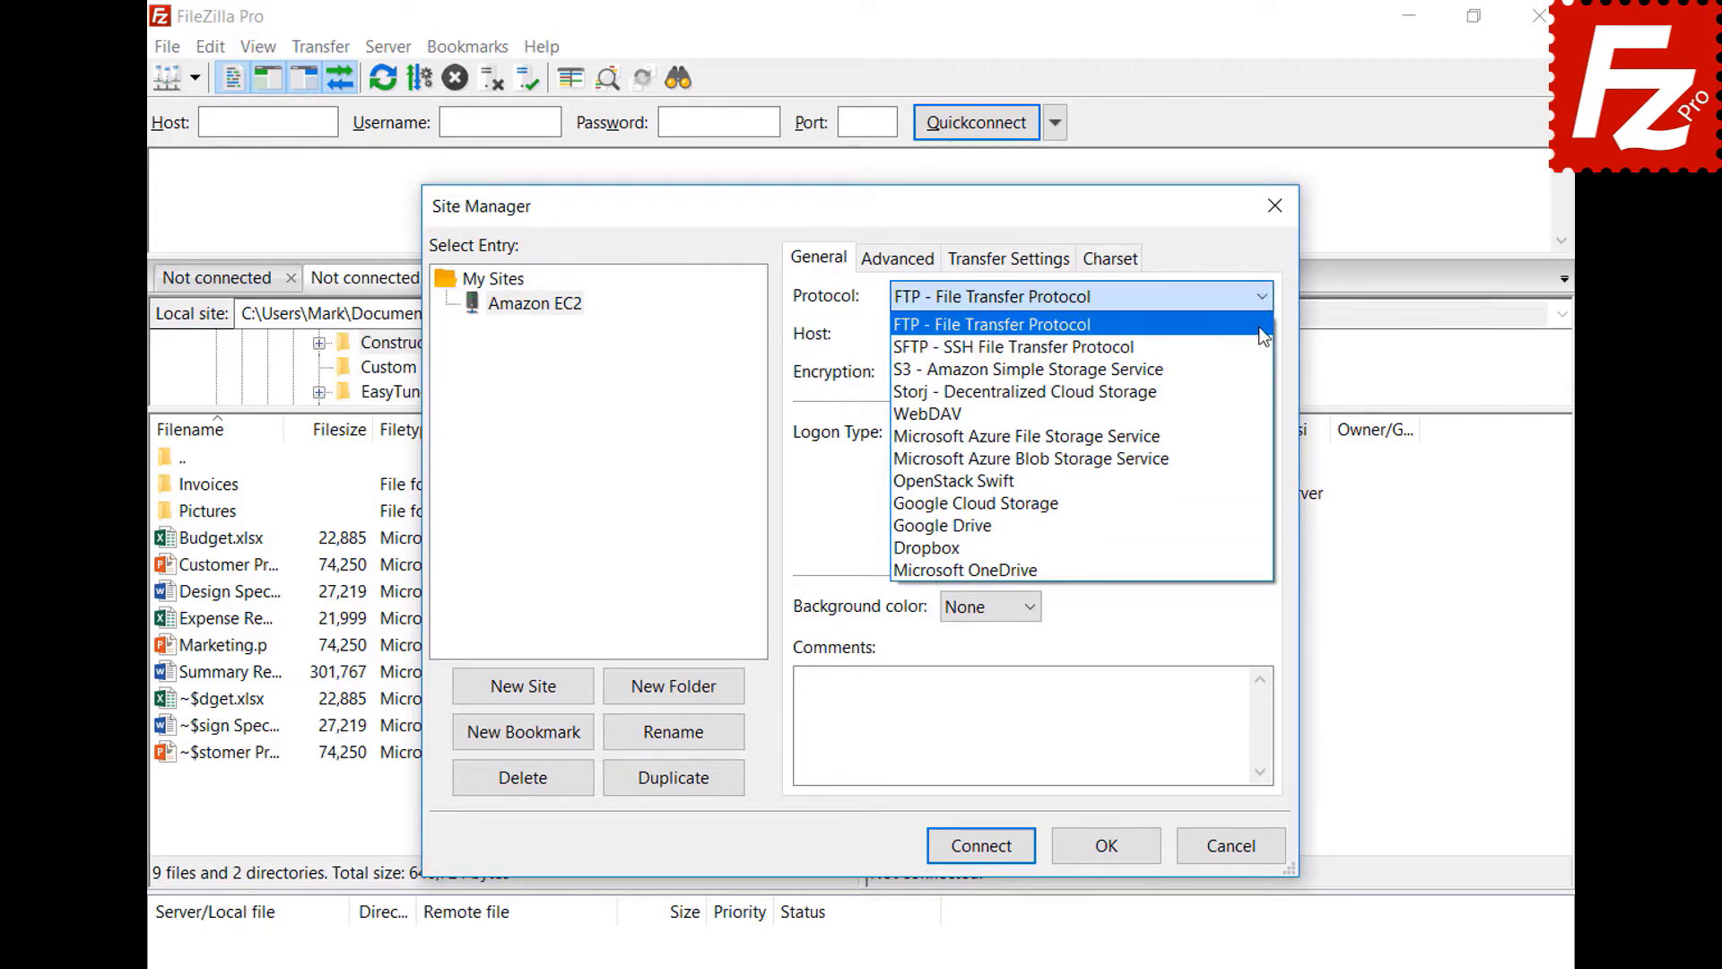
{"action": "left_click", "coordinate": [1263, 351]}
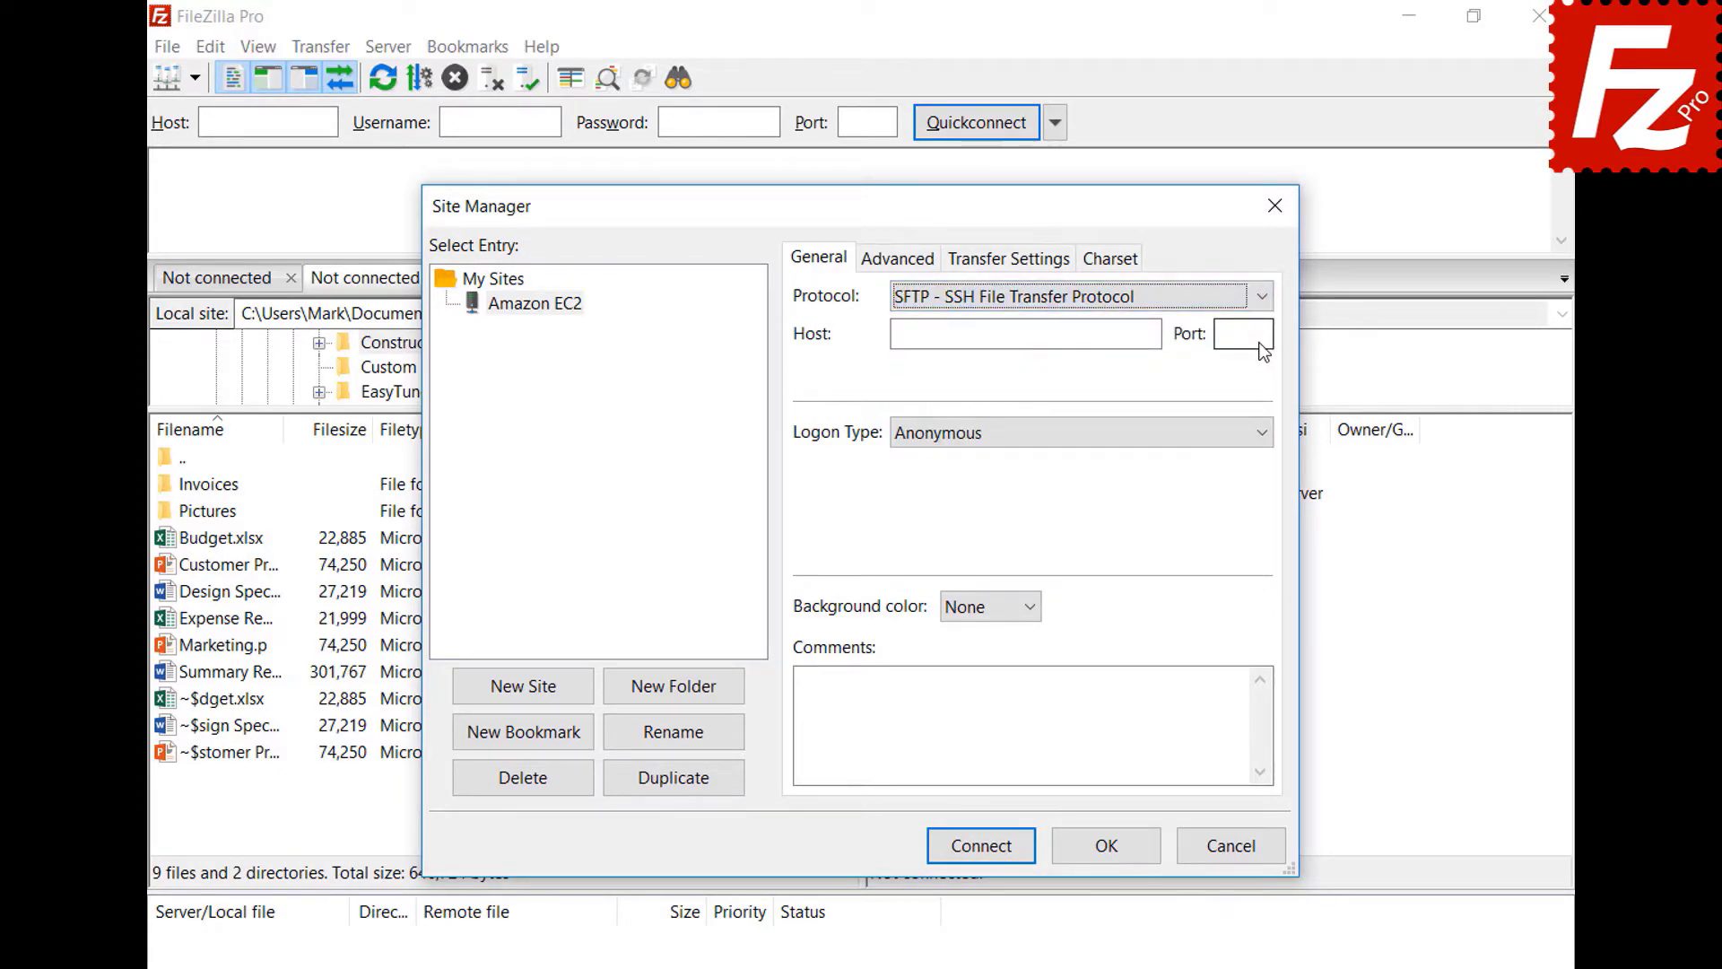
{"action": "left_click", "coordinate": [1076, 334]}
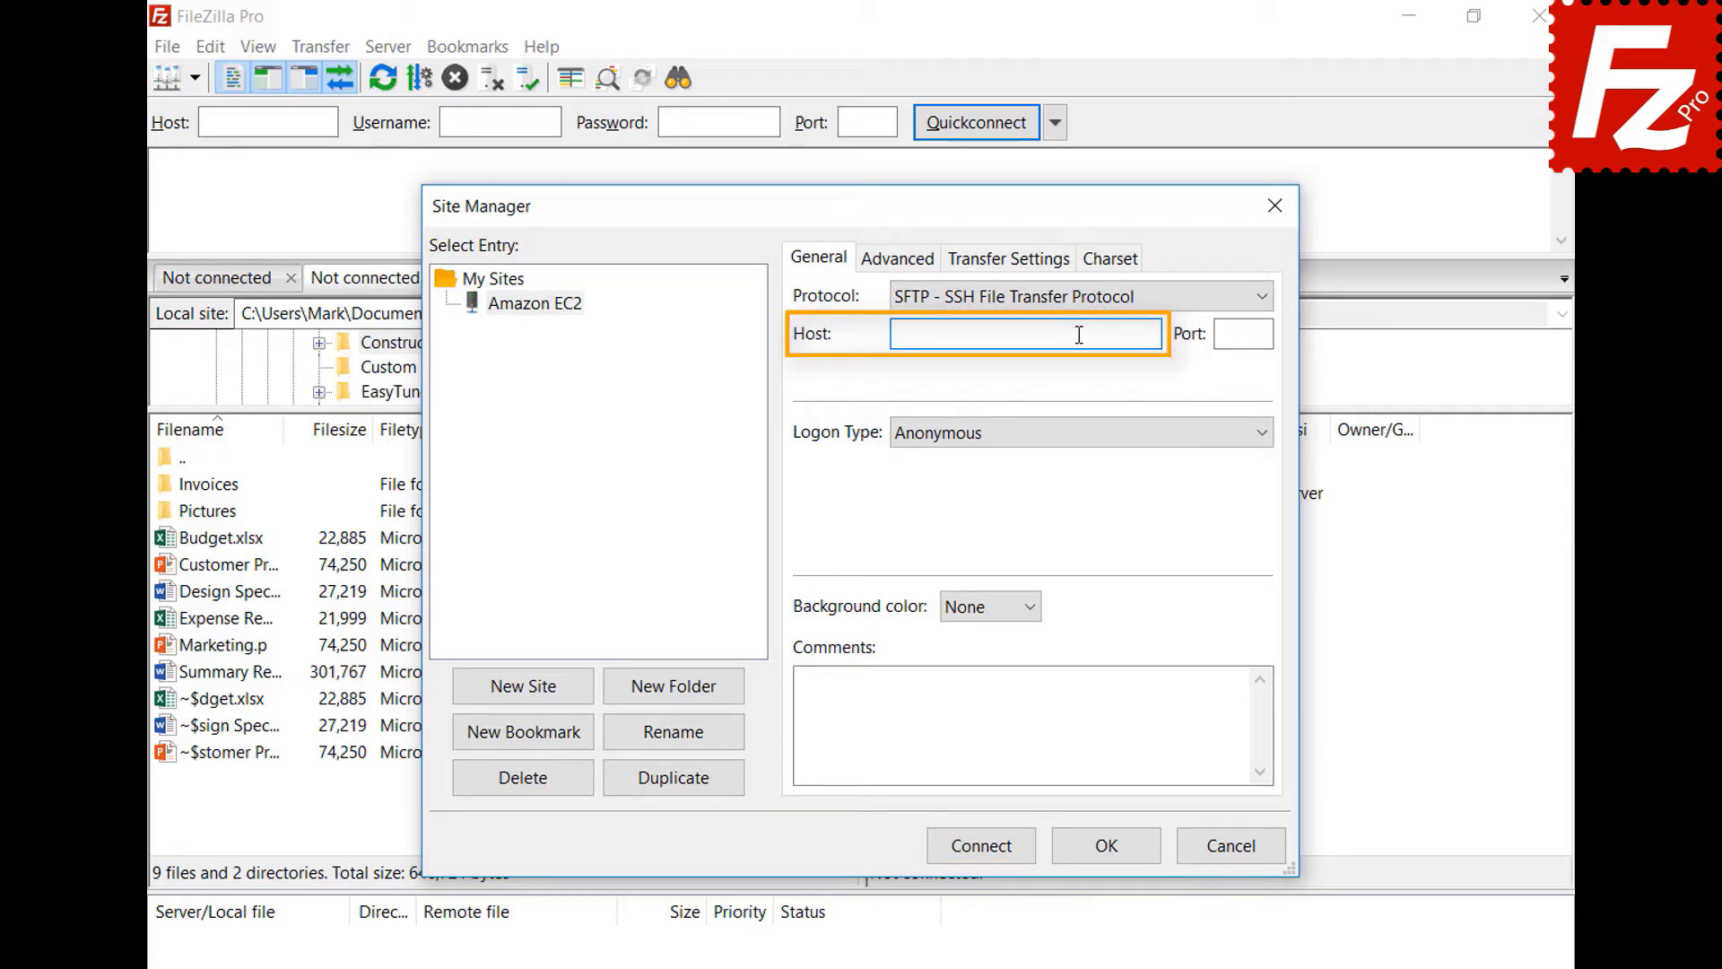
{"action": "key", "text": "ctrl+v"}
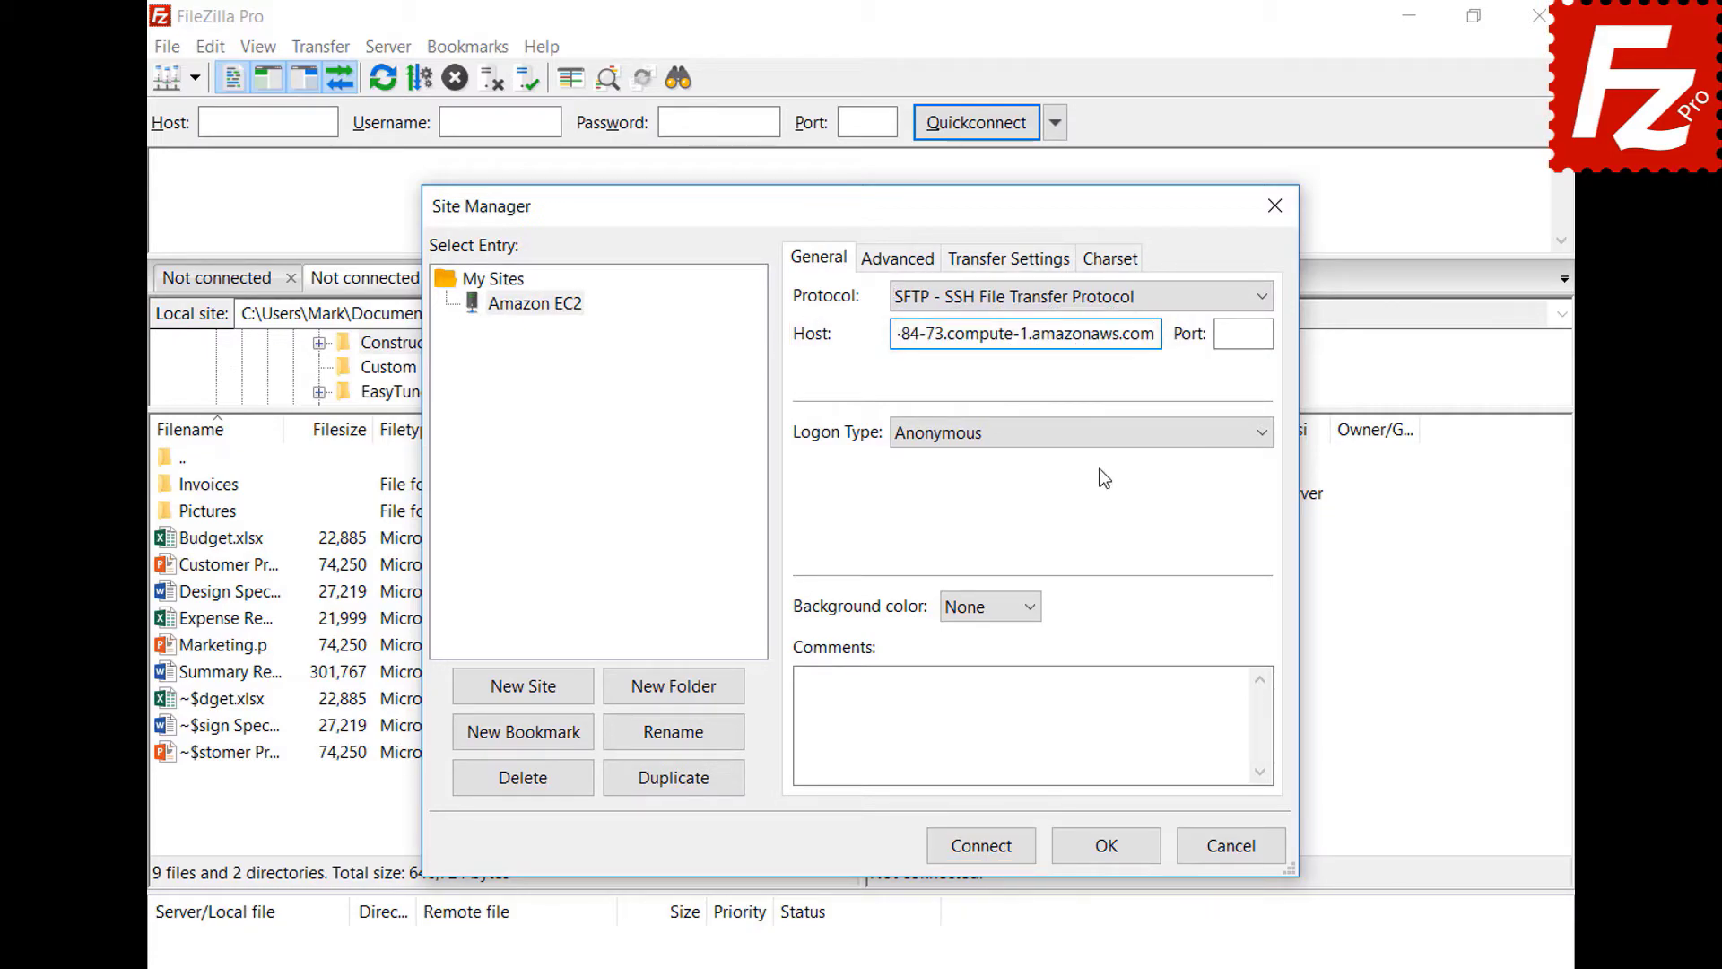
{"action": "left_click", "coordinate": [1100, 440]}
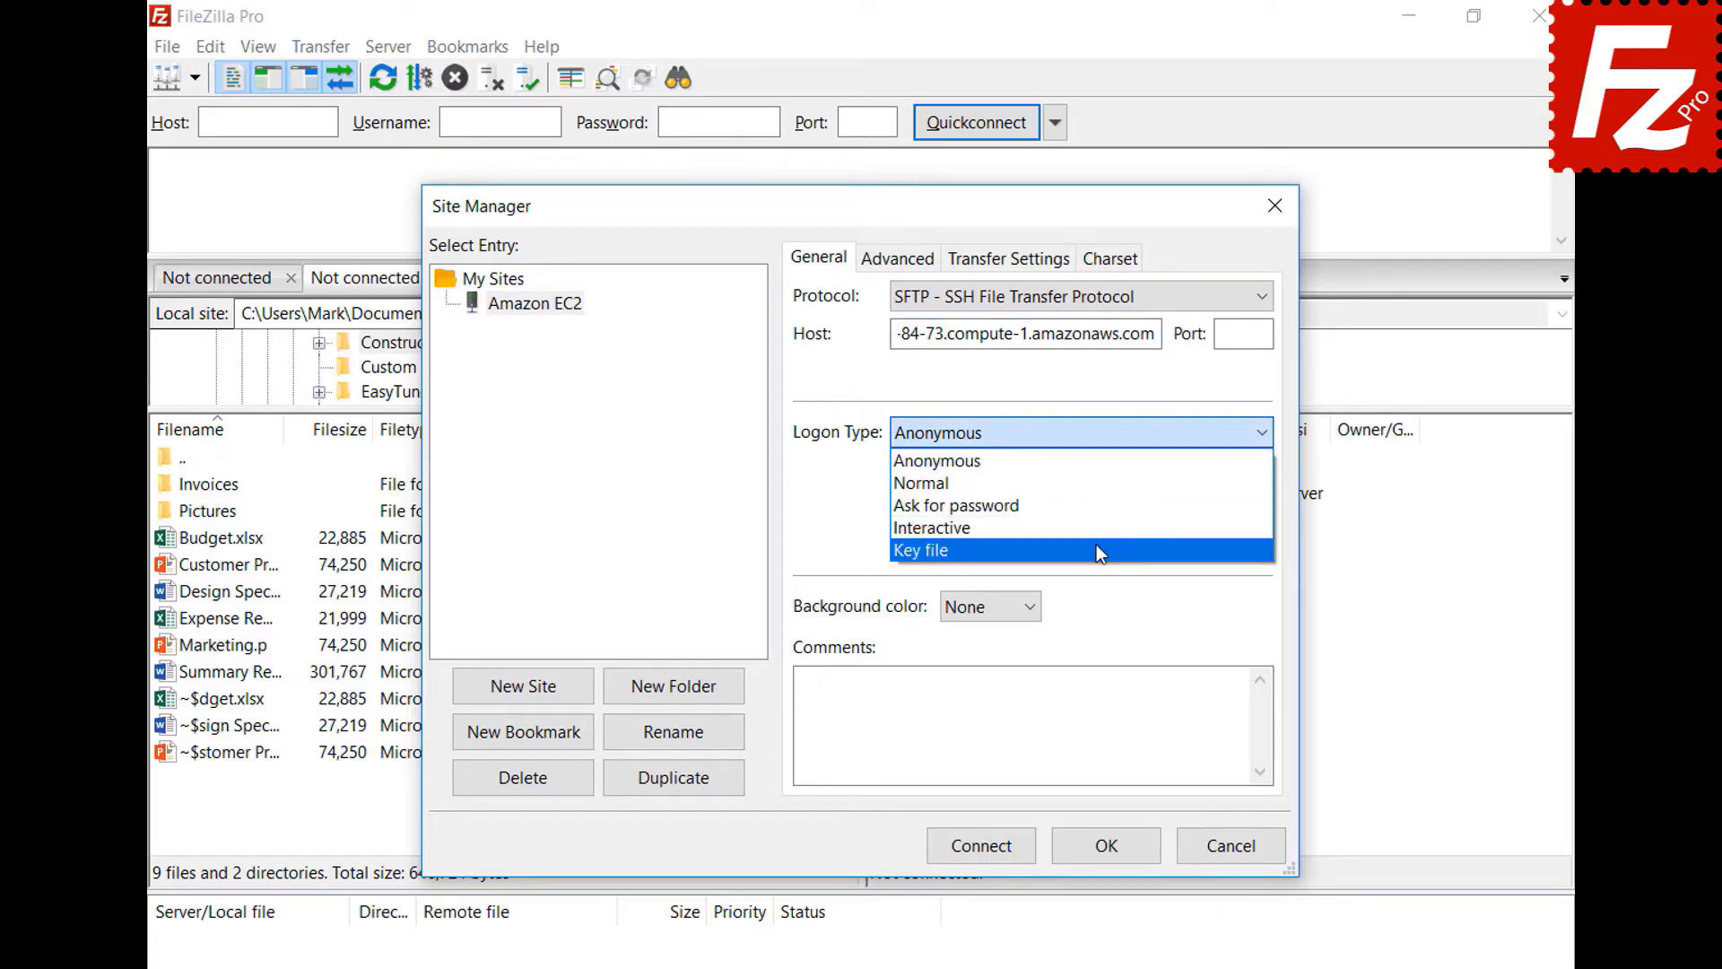
{"action": "left_click", "coordinate": [1096, 546]}
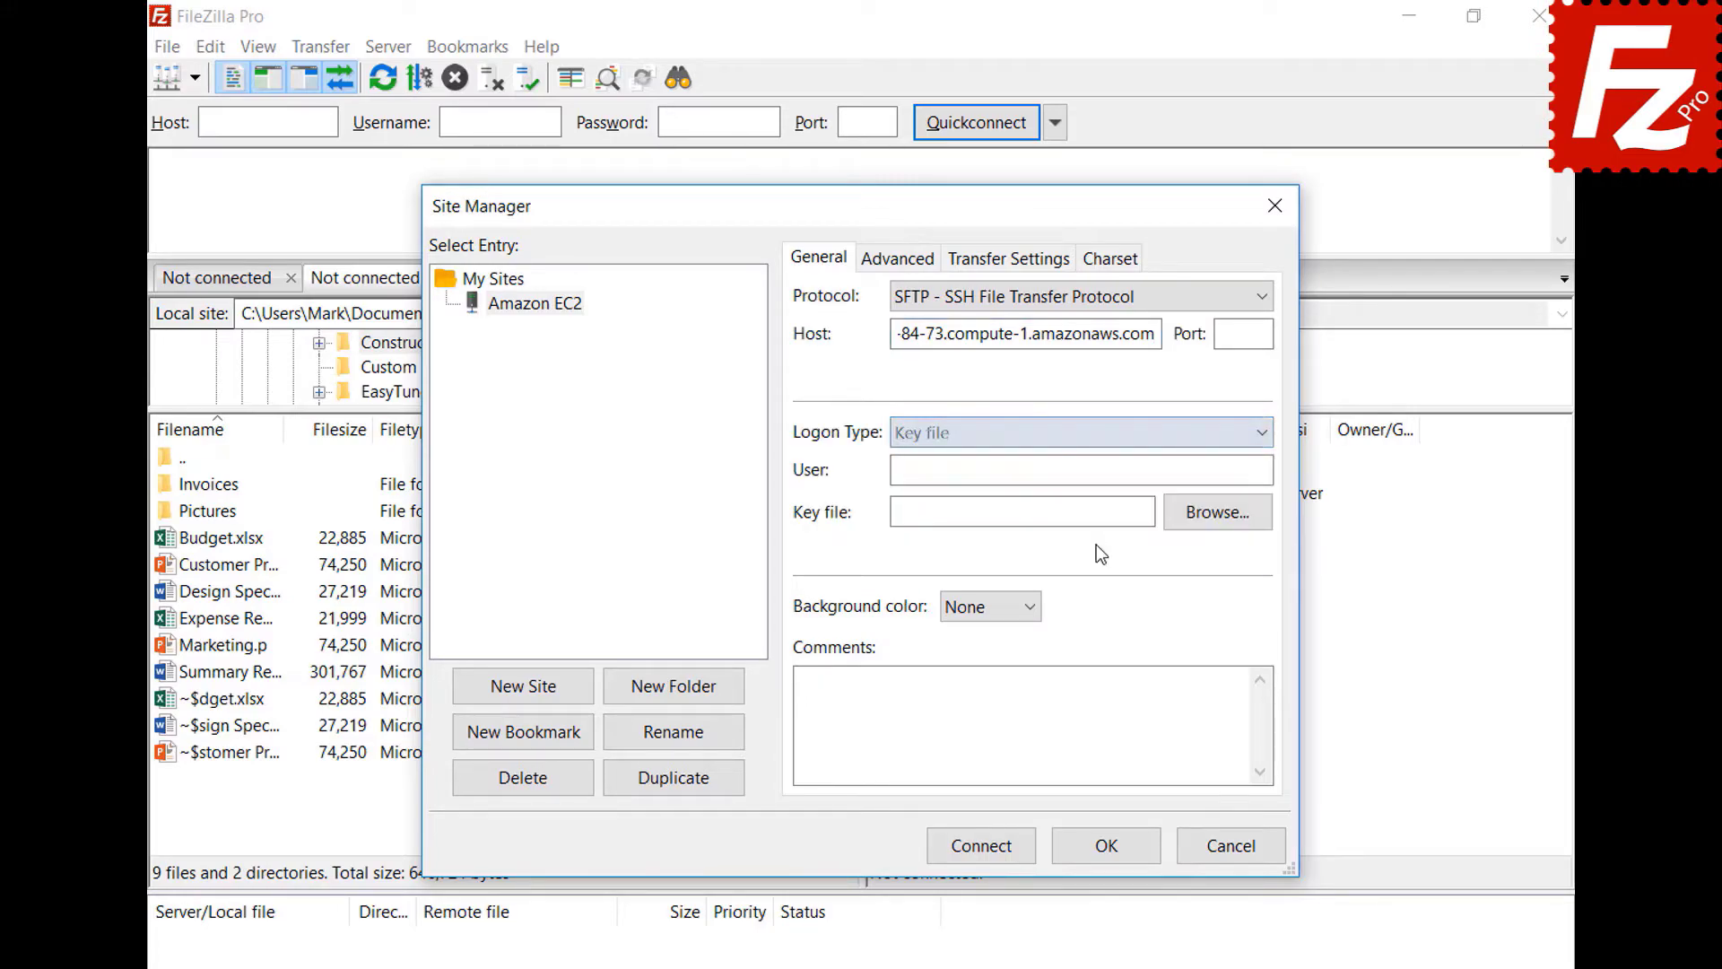
{"action": "left_click", "coordinate": [1108, 474]}
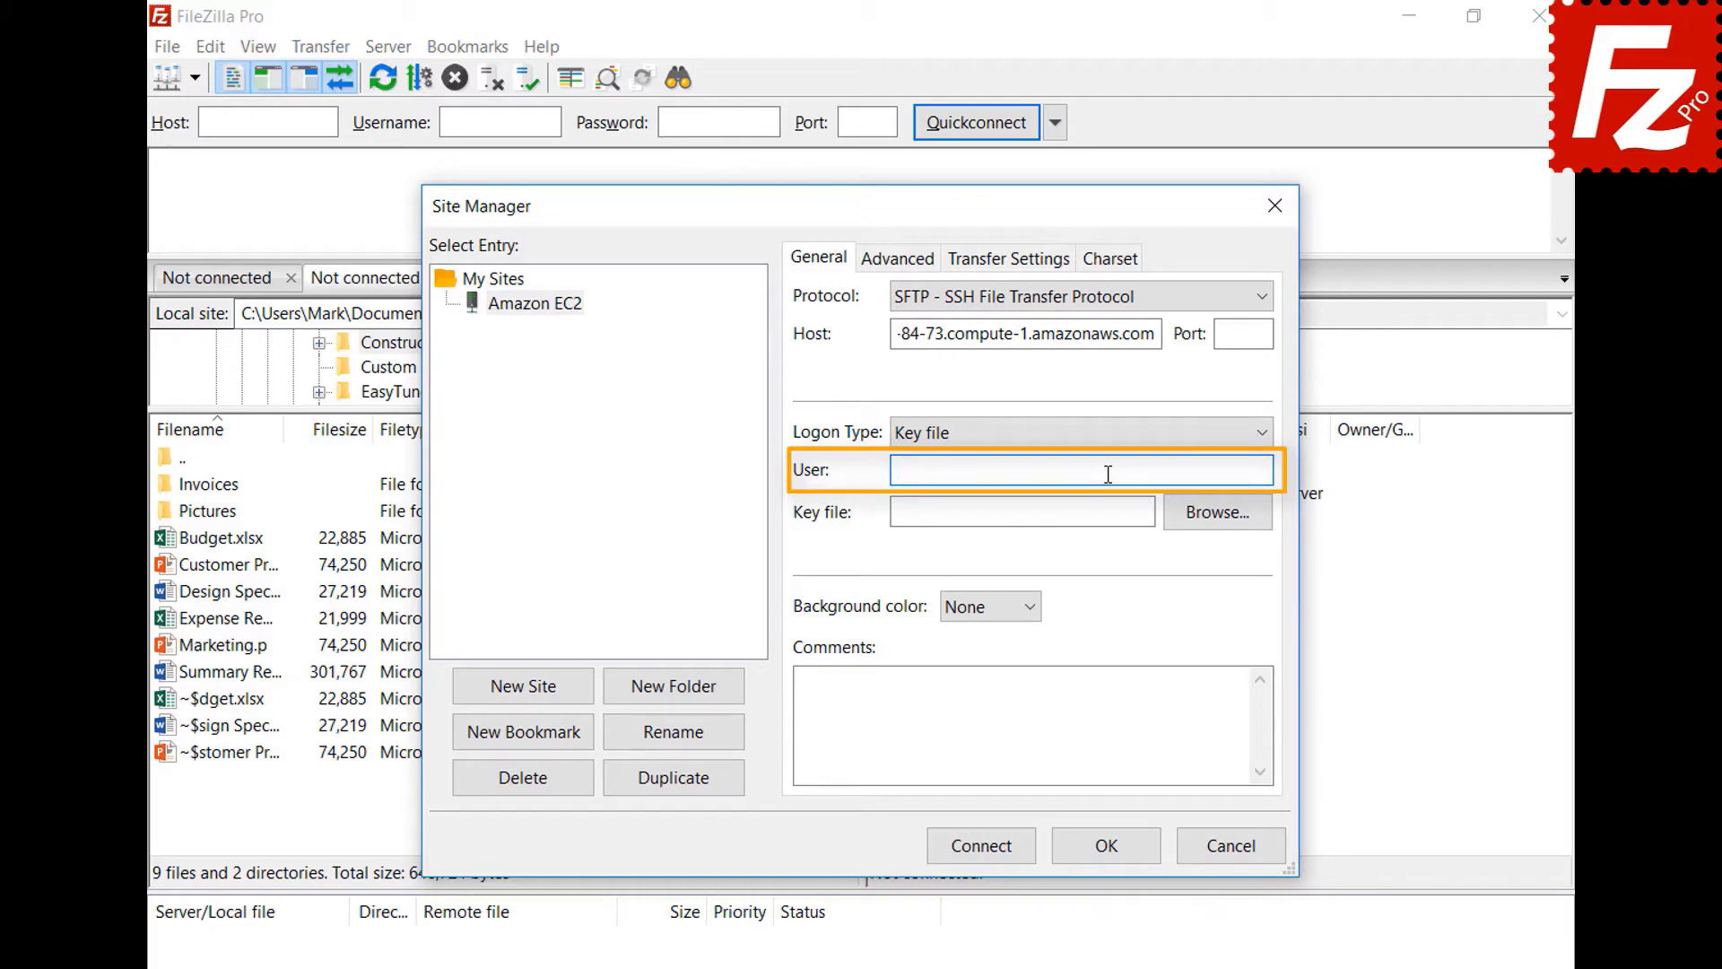
{"action": "type", "text": "ubuntu"}
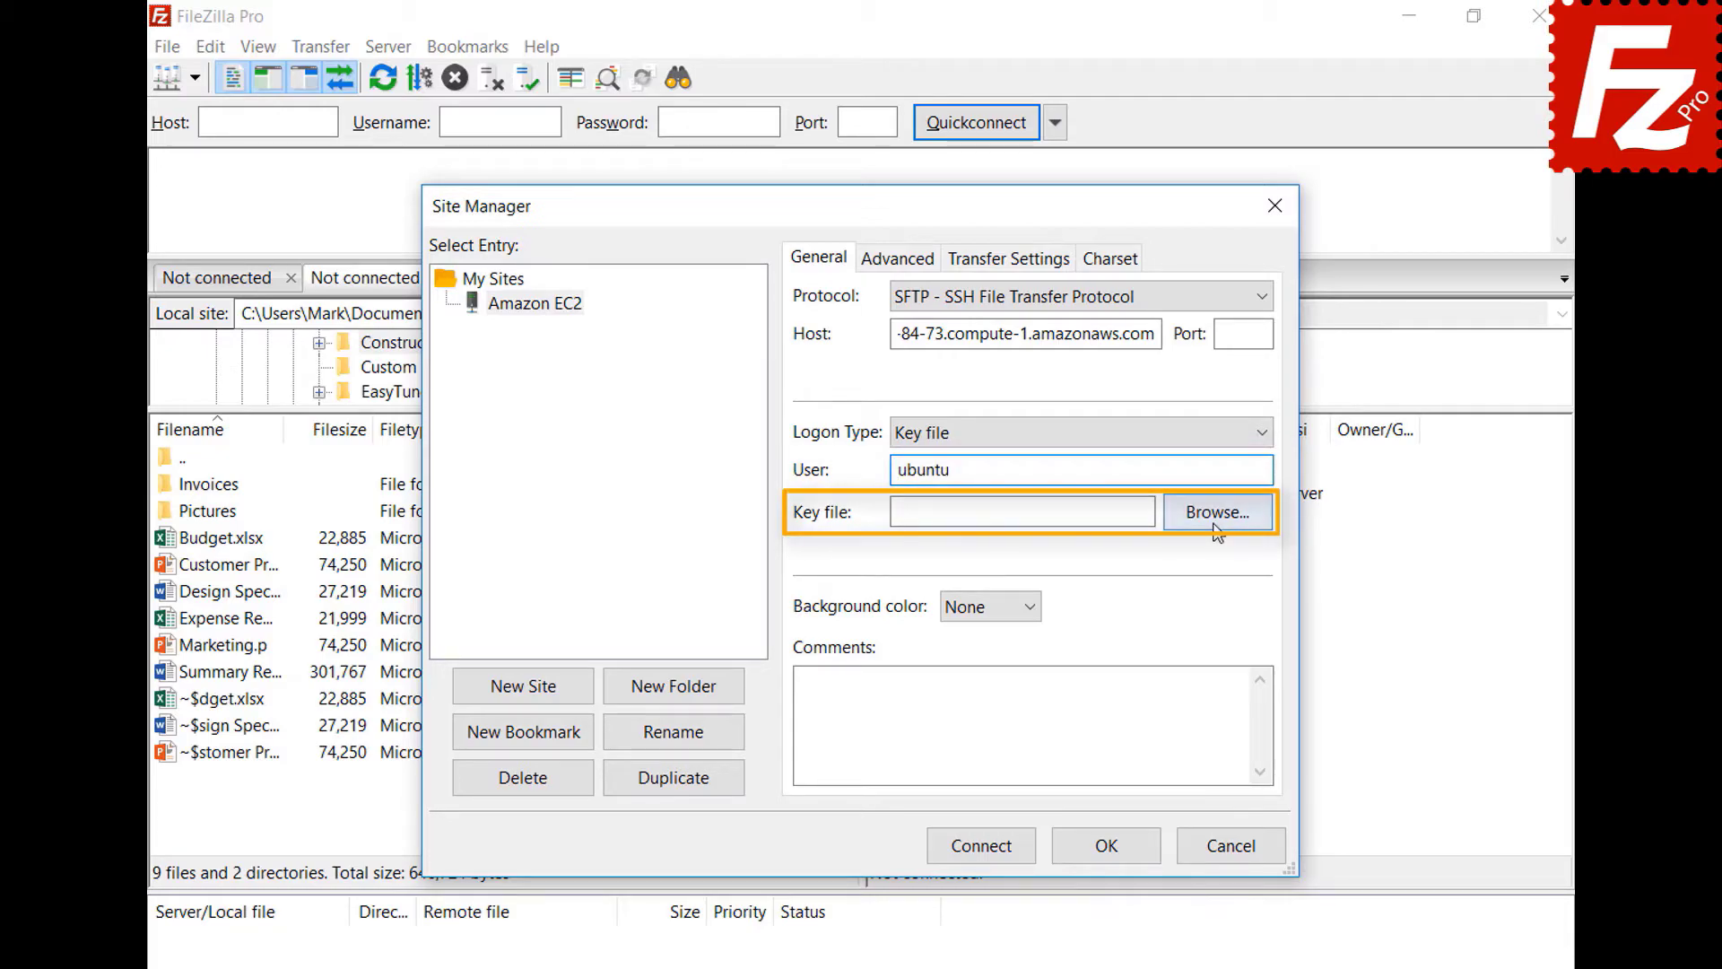
- Choose AWSKeyPair.pem as the key file, connect, and always trust the host key
{"action": "left_click", "coordinate": [1217, 511]}
{"action": "double_click", "coordinate": [797, 742]}
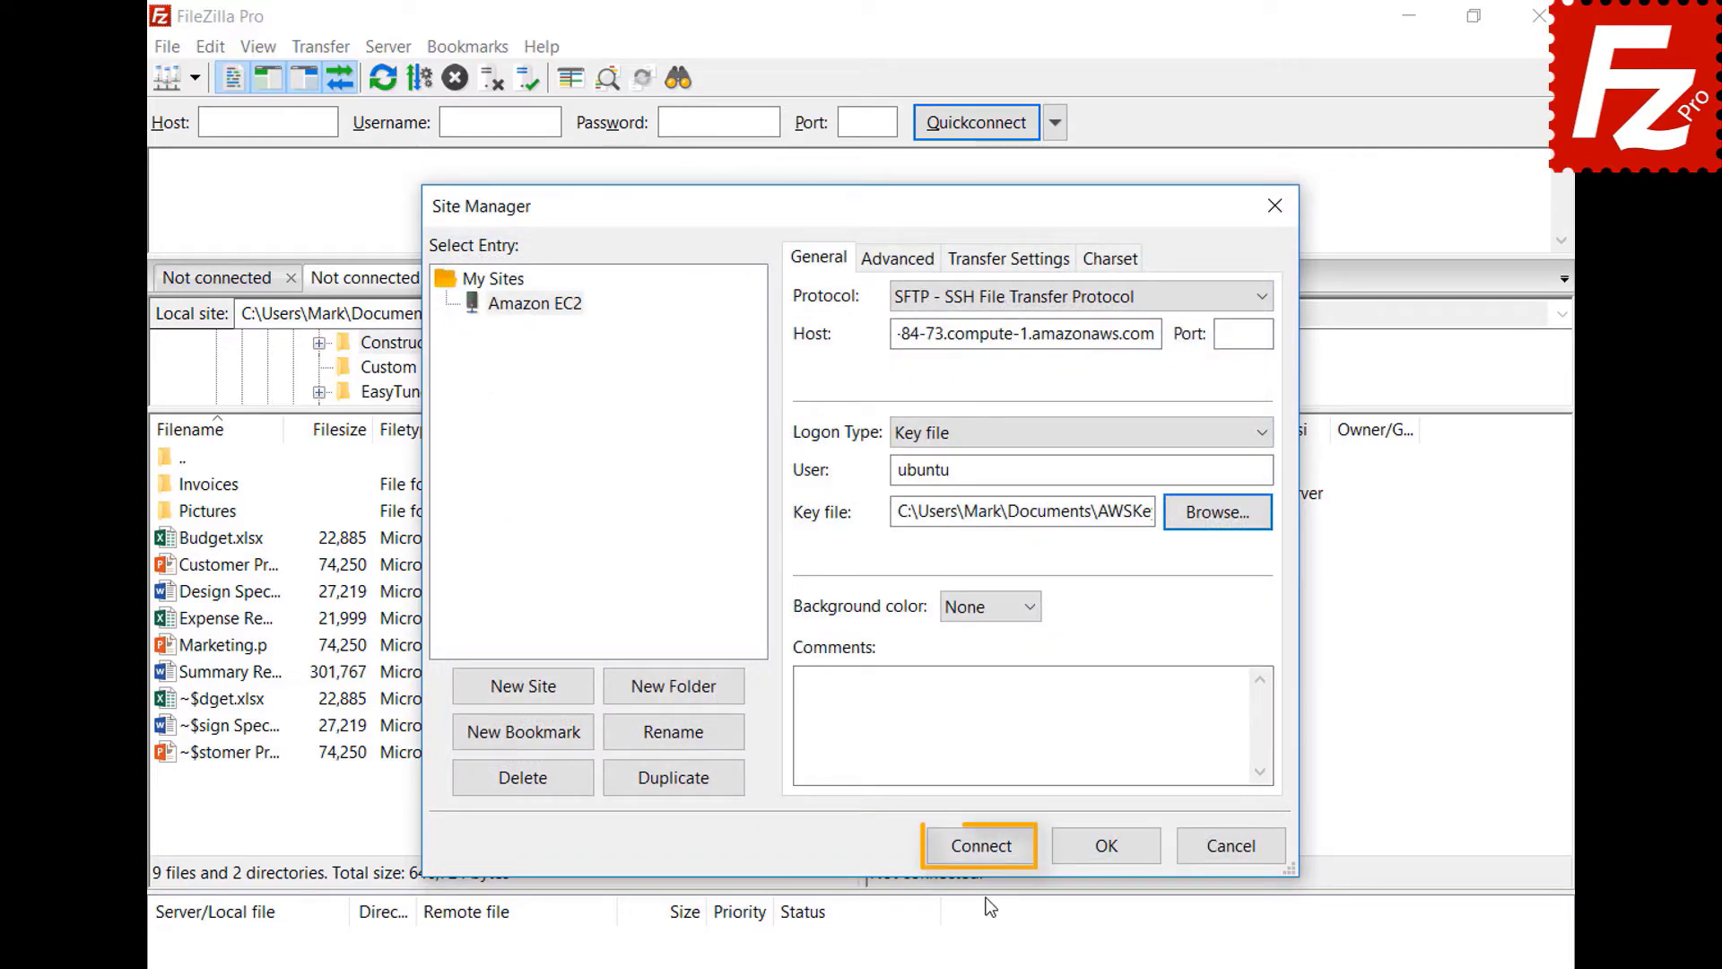
{"action": "left_click", "coordinate": [981, 845]}
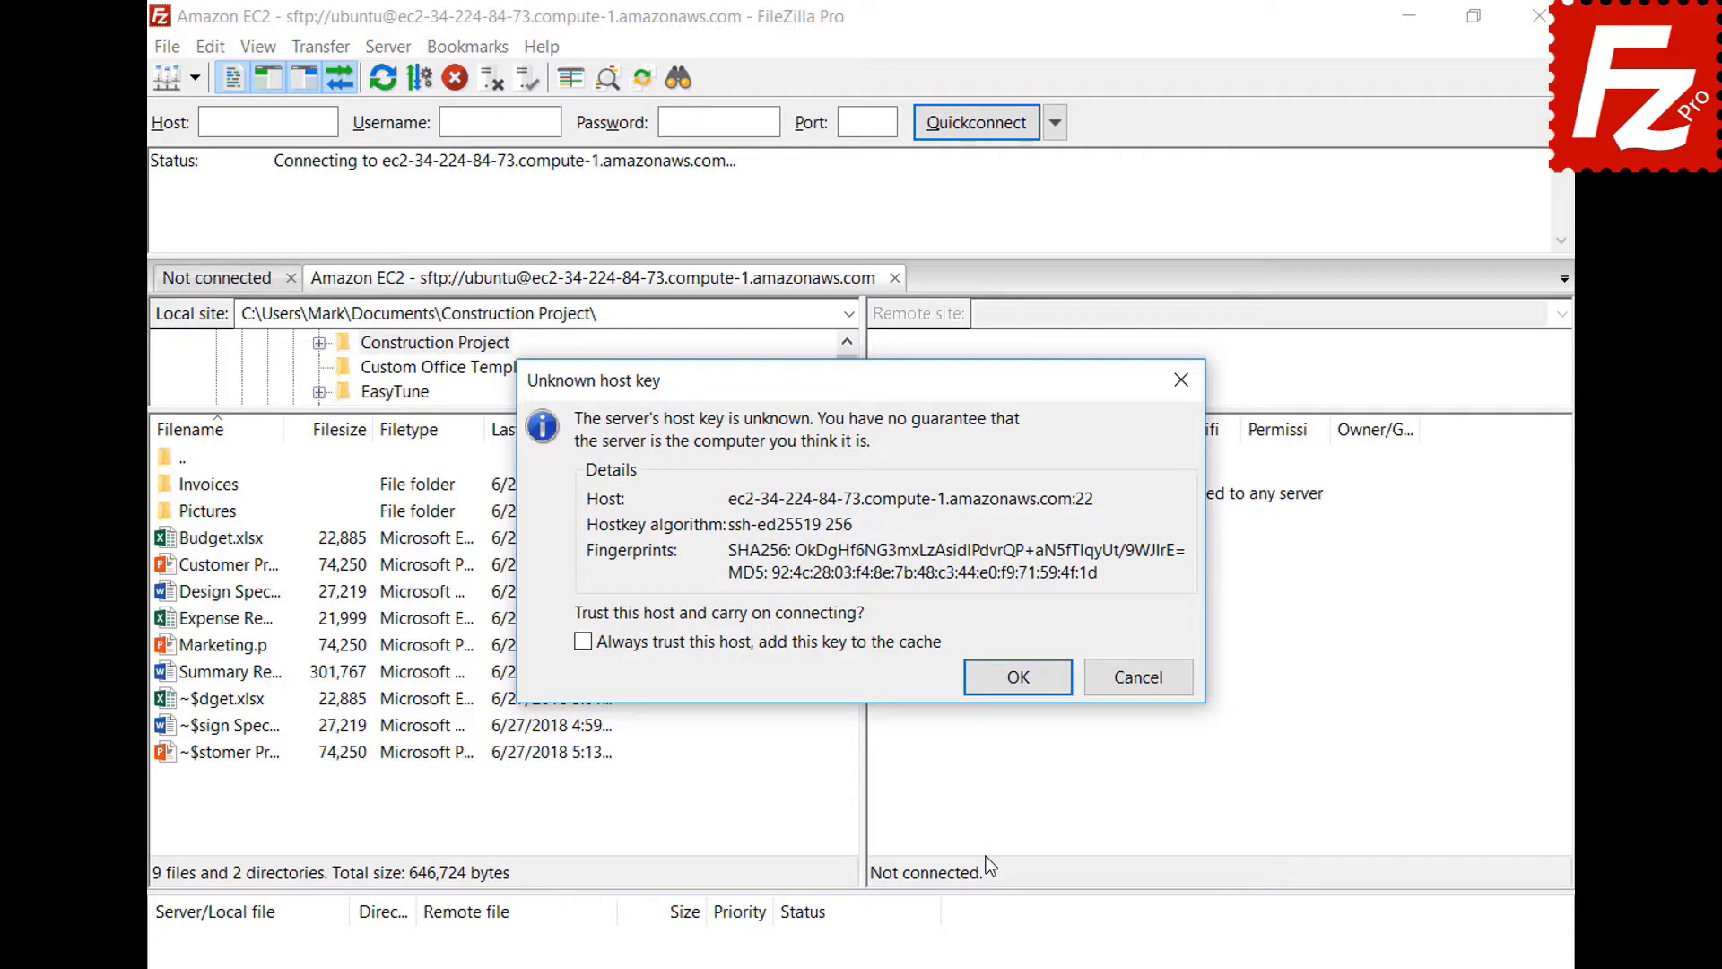
{"action": "left_click", "coordinate": [583, 641]}
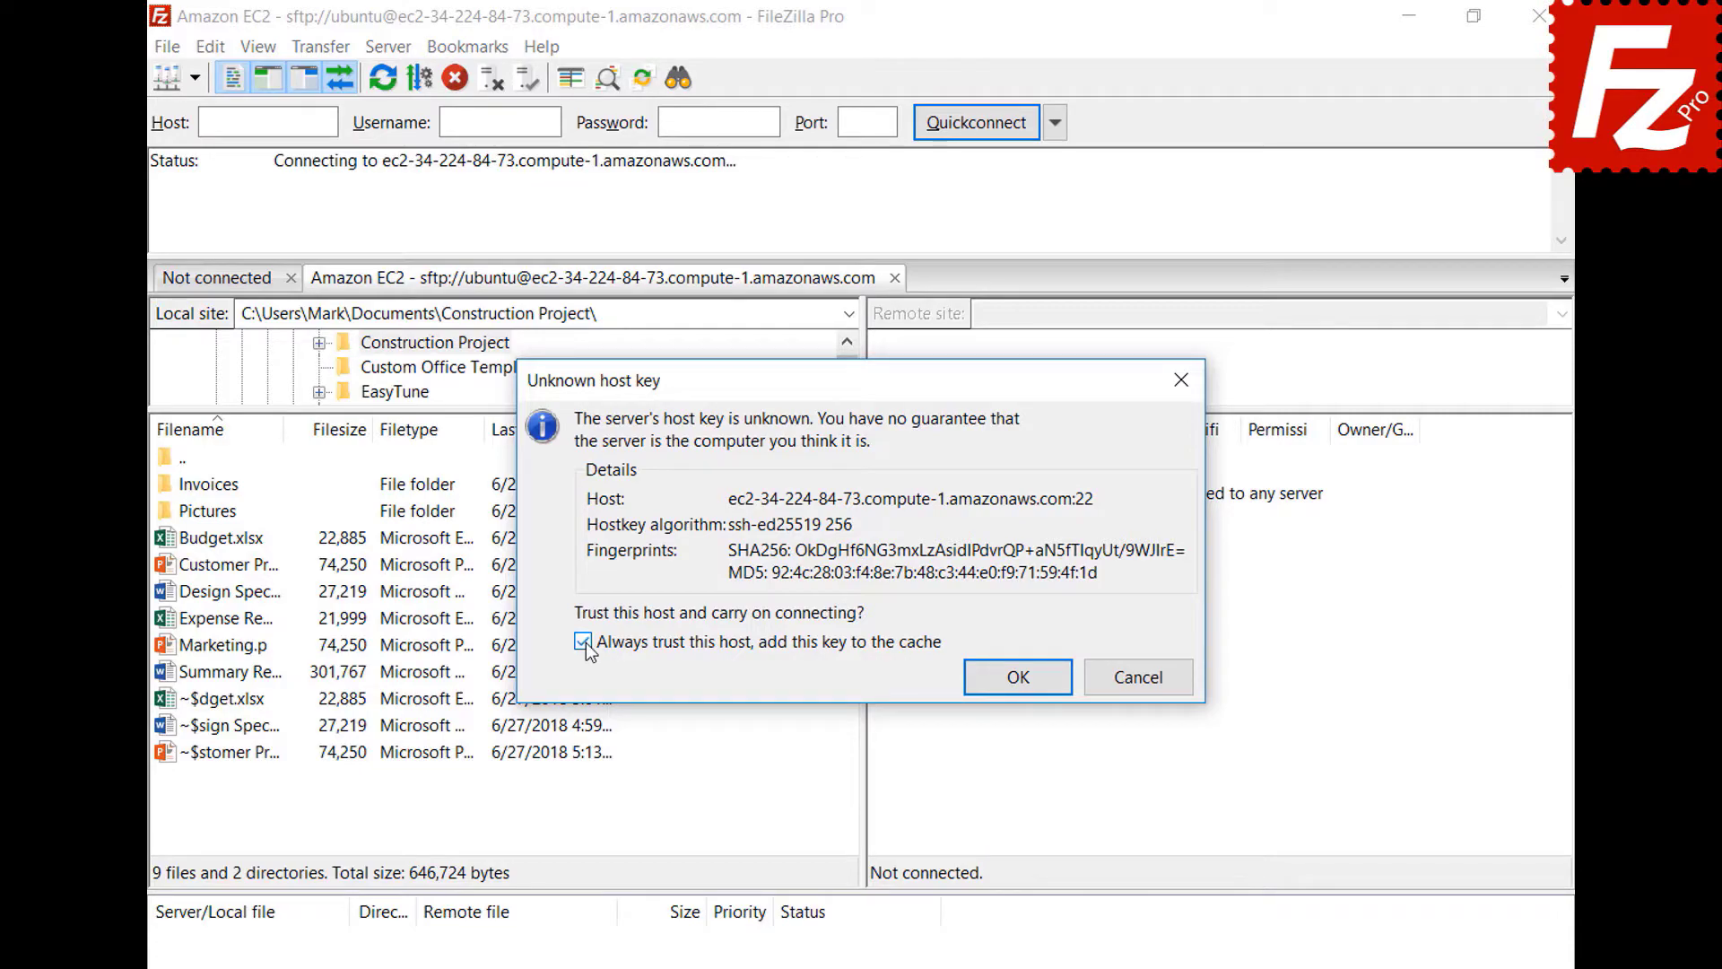
- Accept the cached EC2 host key with OK to complete the connection
{"action": "left_click", "coordinate": [1015, 674]}
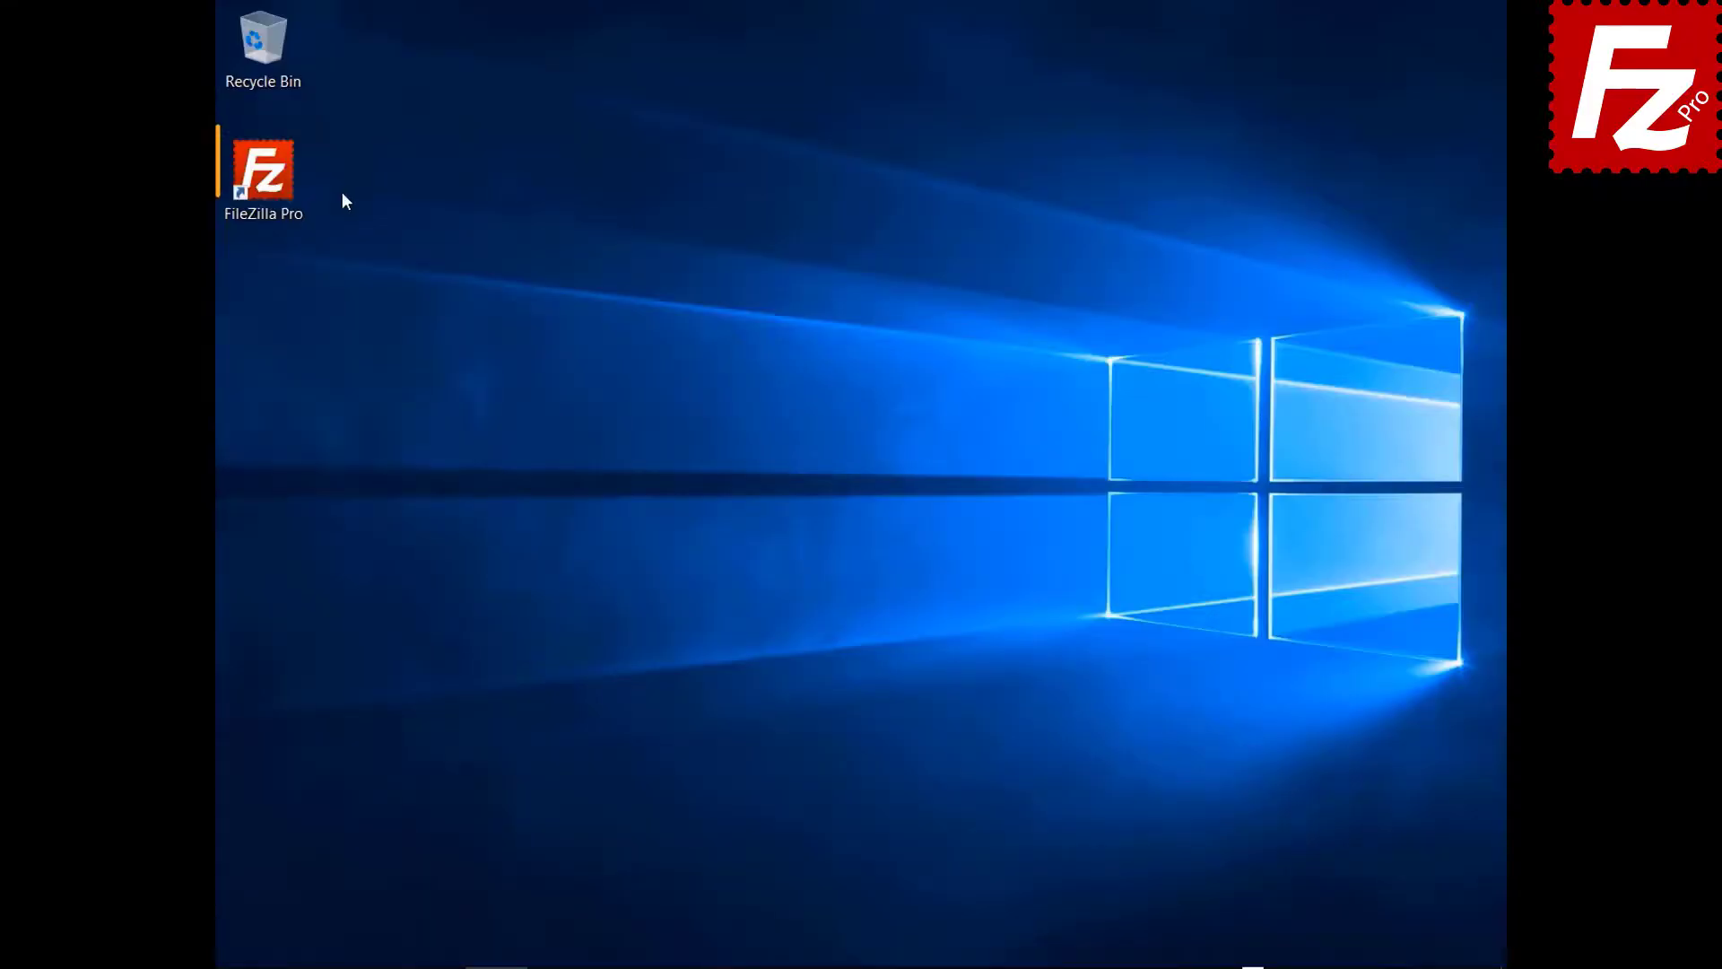
- Launch FileZilla Pro and add a new Site Manager entry named S3 Connection
{"action": "double_click", "coordinate": [278, 191]}
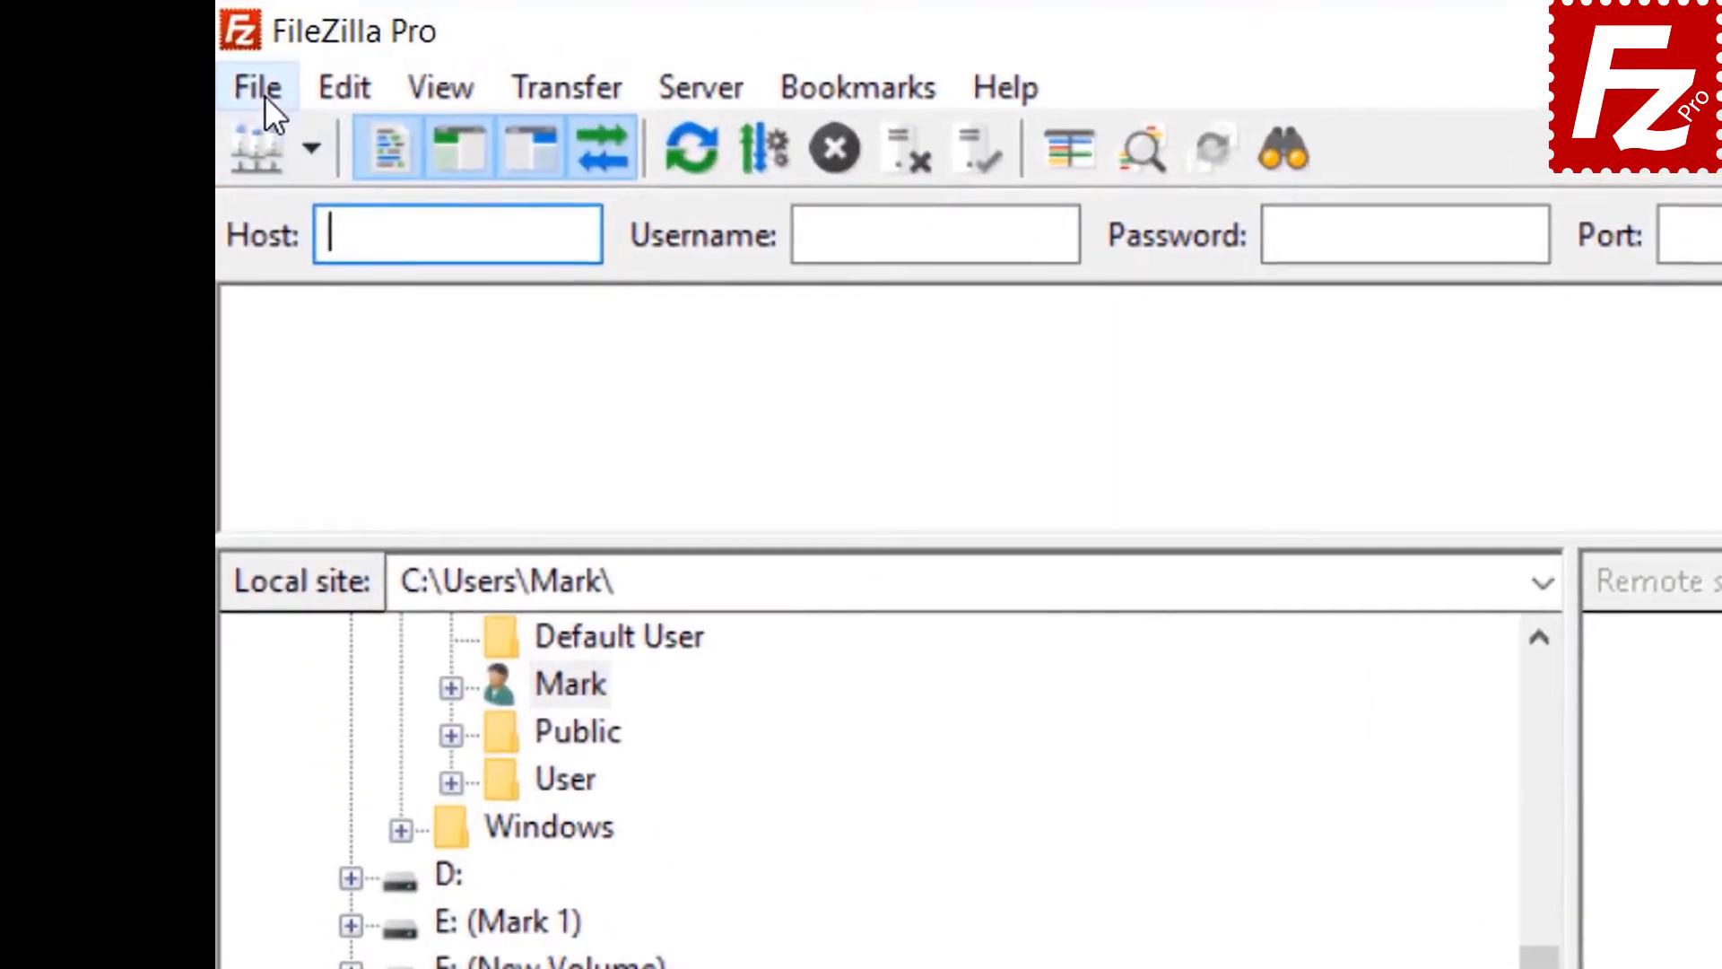
{"action": "left_click", "coordinate": [239, 46]}
{"action": "left_click", "coordinate": [315, 147]}
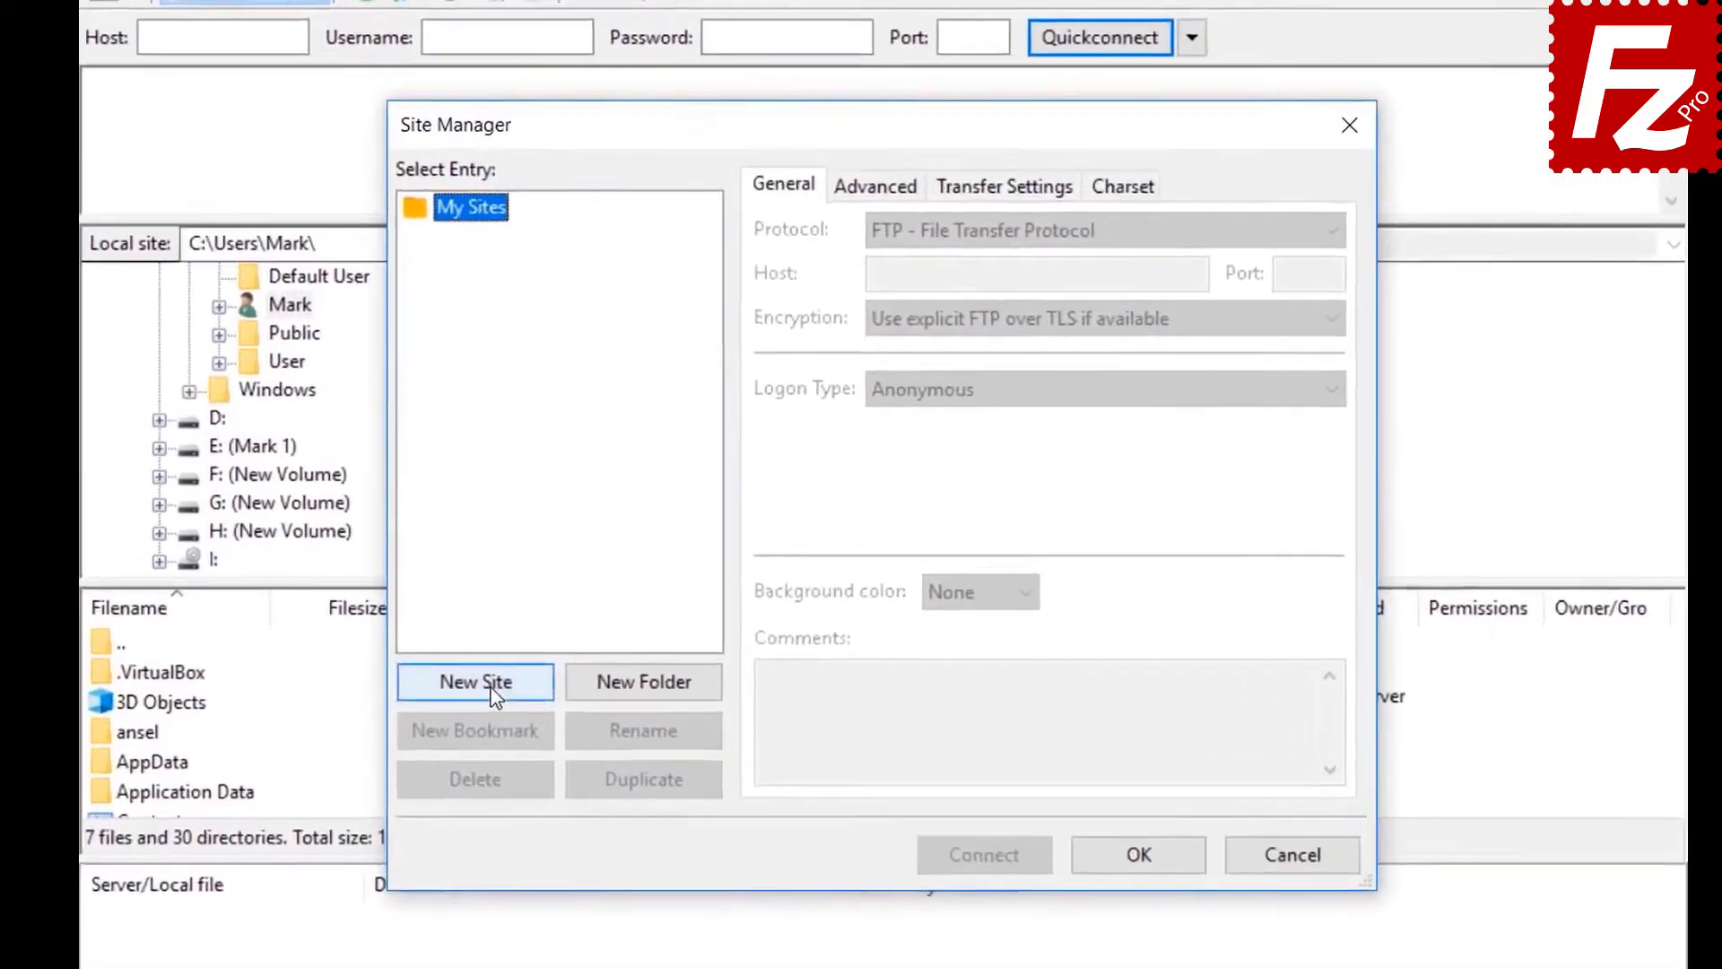
{"action": "left_click", "coordinate": [597, 709]}
{"action": "type", "text": "S3"}
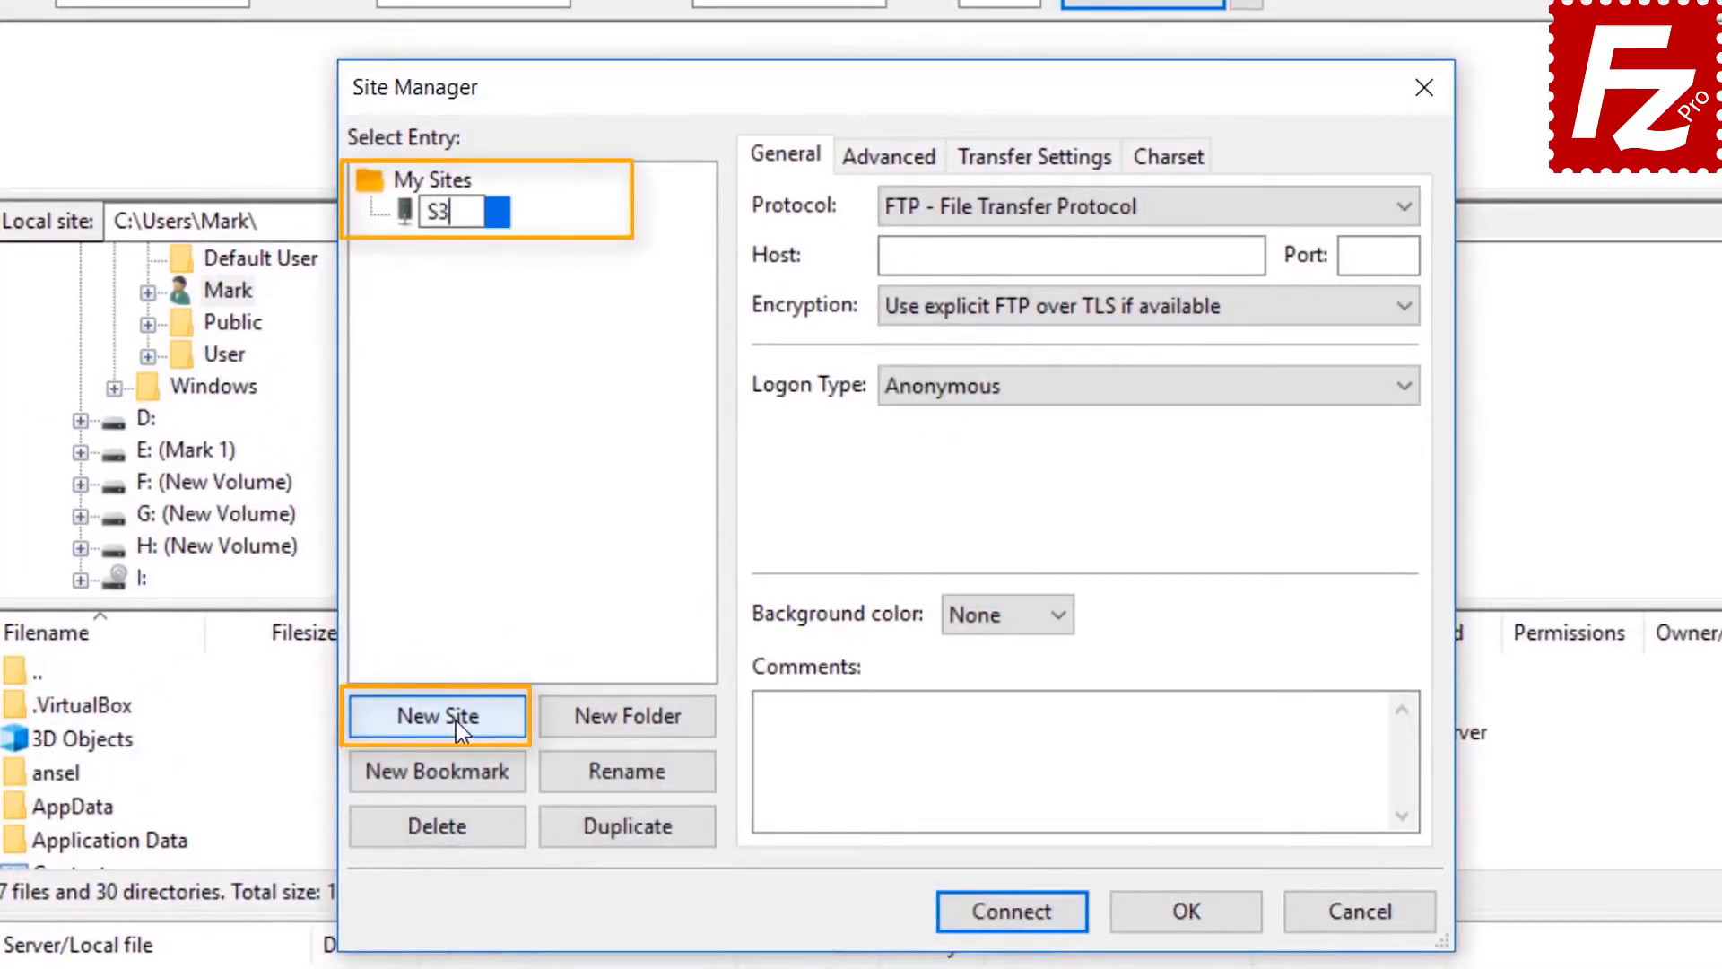
{"action": "type", "text": " Con"}
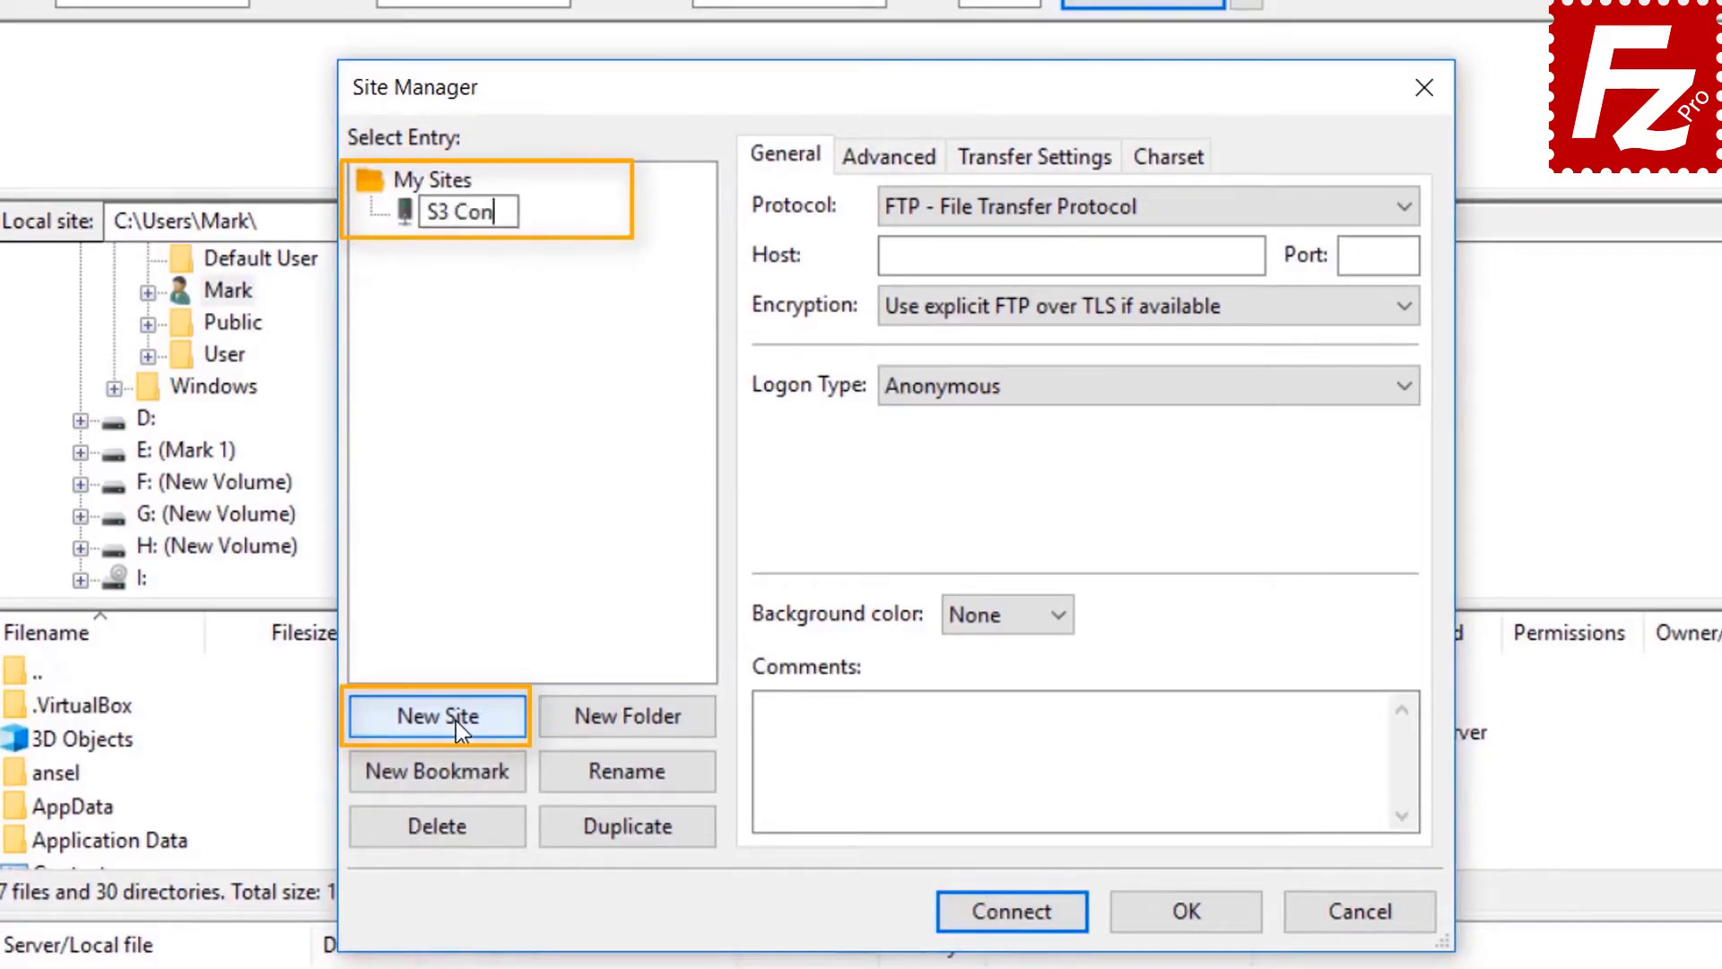
{"action": "type", "text": "nection"}
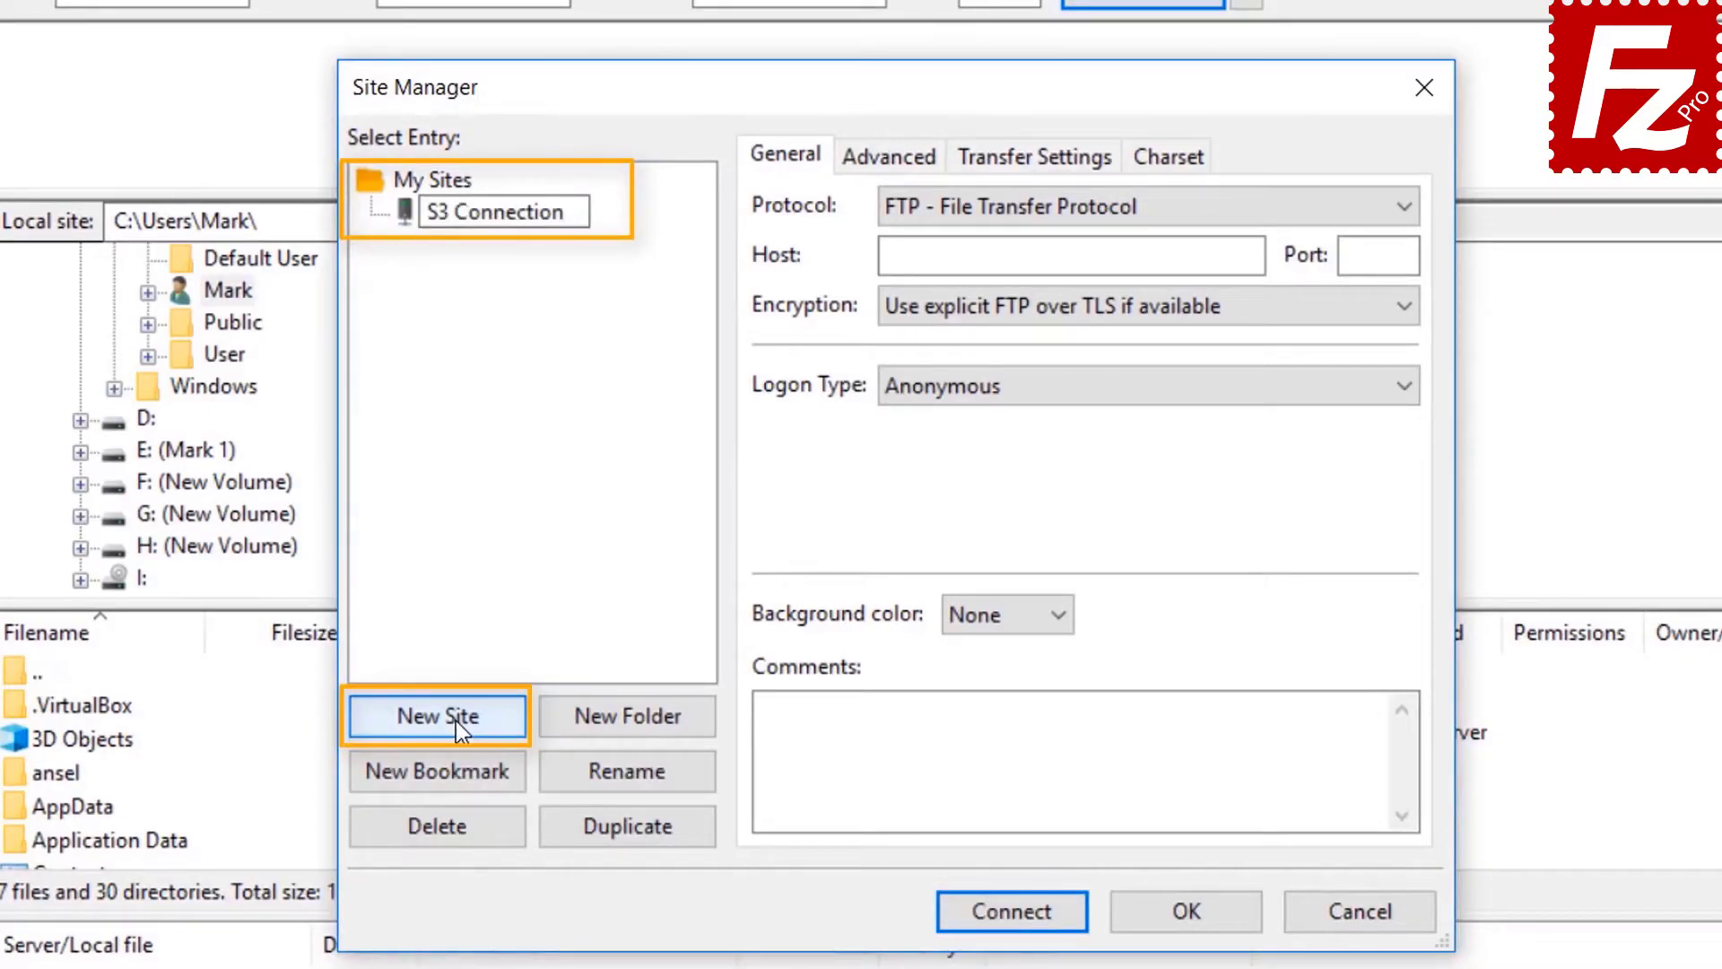
{"action": "left_click", "coordinate": [1112, 207]}
- Use Amazon S3 with Normal logon and the pasted access key, connect, and save passwords
{"action": "left_click", "coordinate": [1112, 208]}
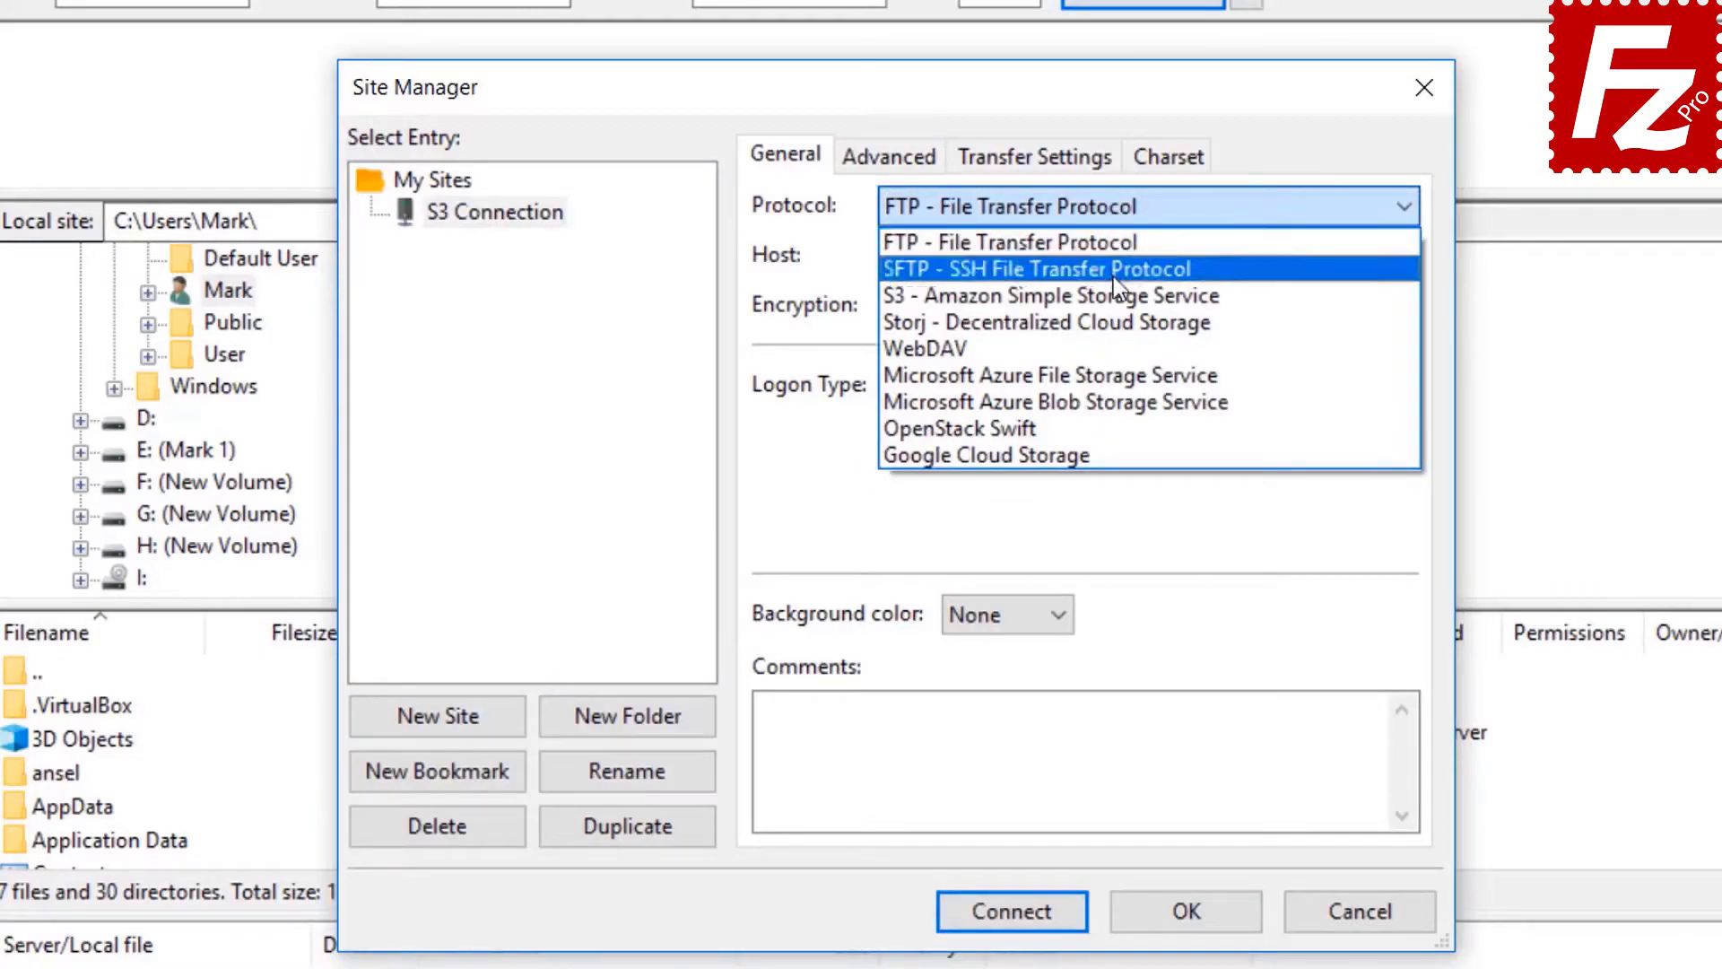
{"action": "left_click", "coordinate": [1115, 296]}
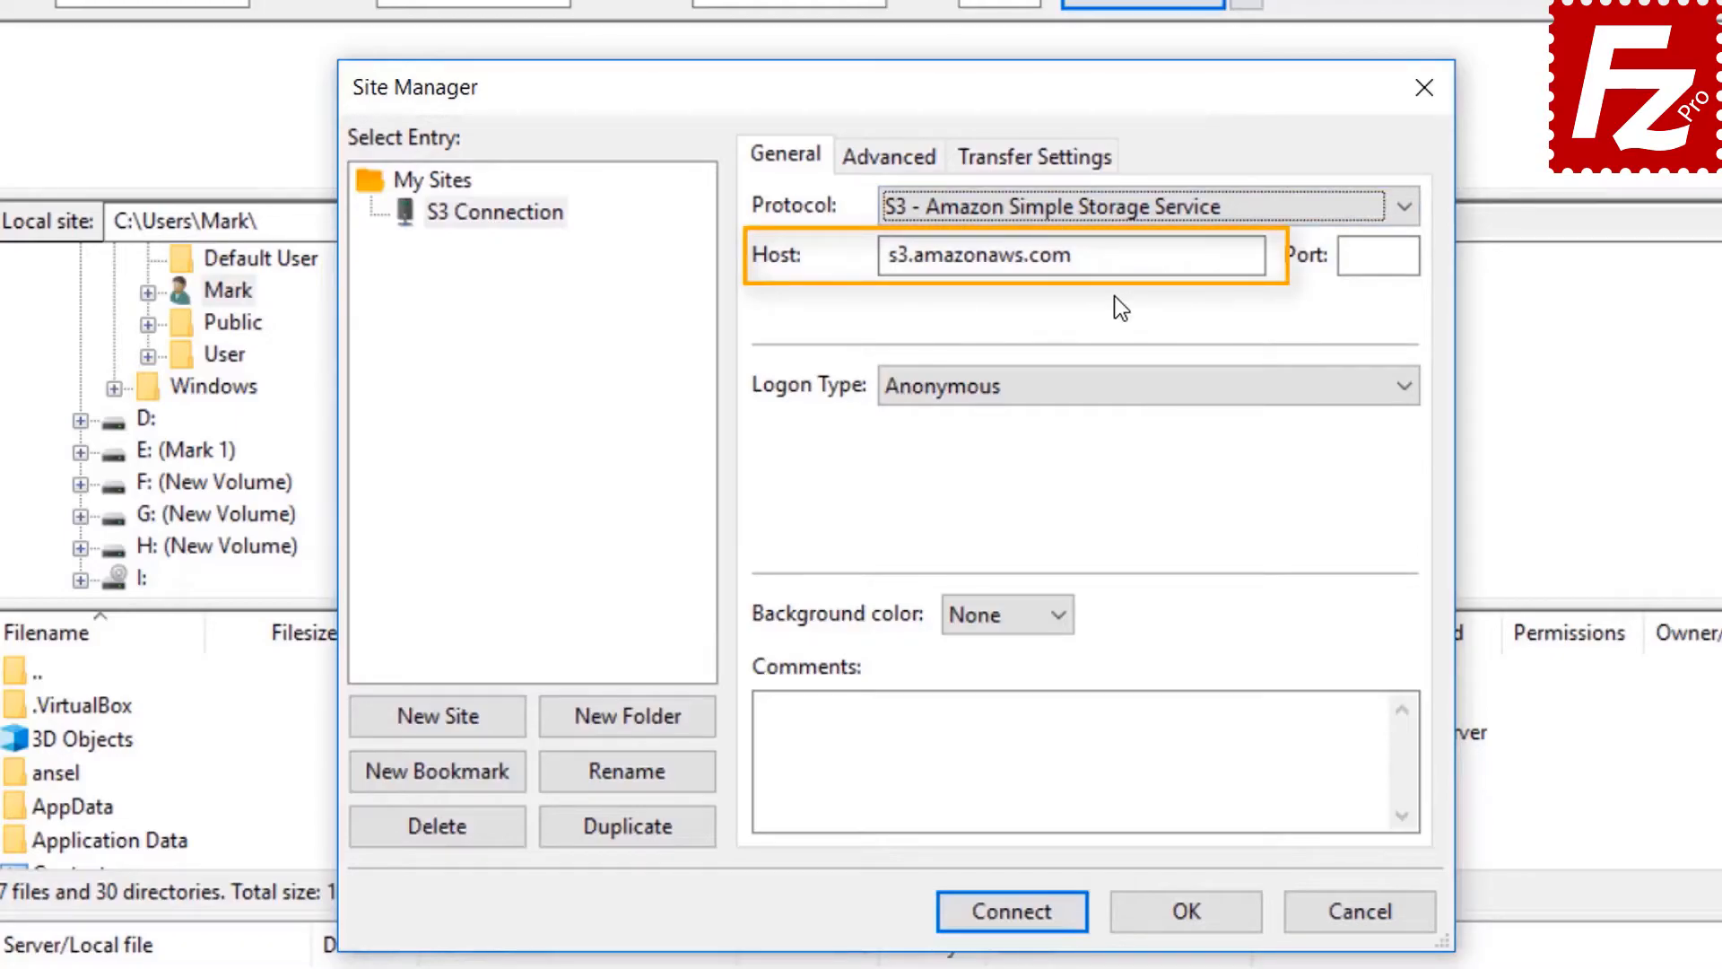
{"action": "left_click", "coordinate": [1103, 390]}
{"action": "left_click", "coordinate": [1103, 443]}
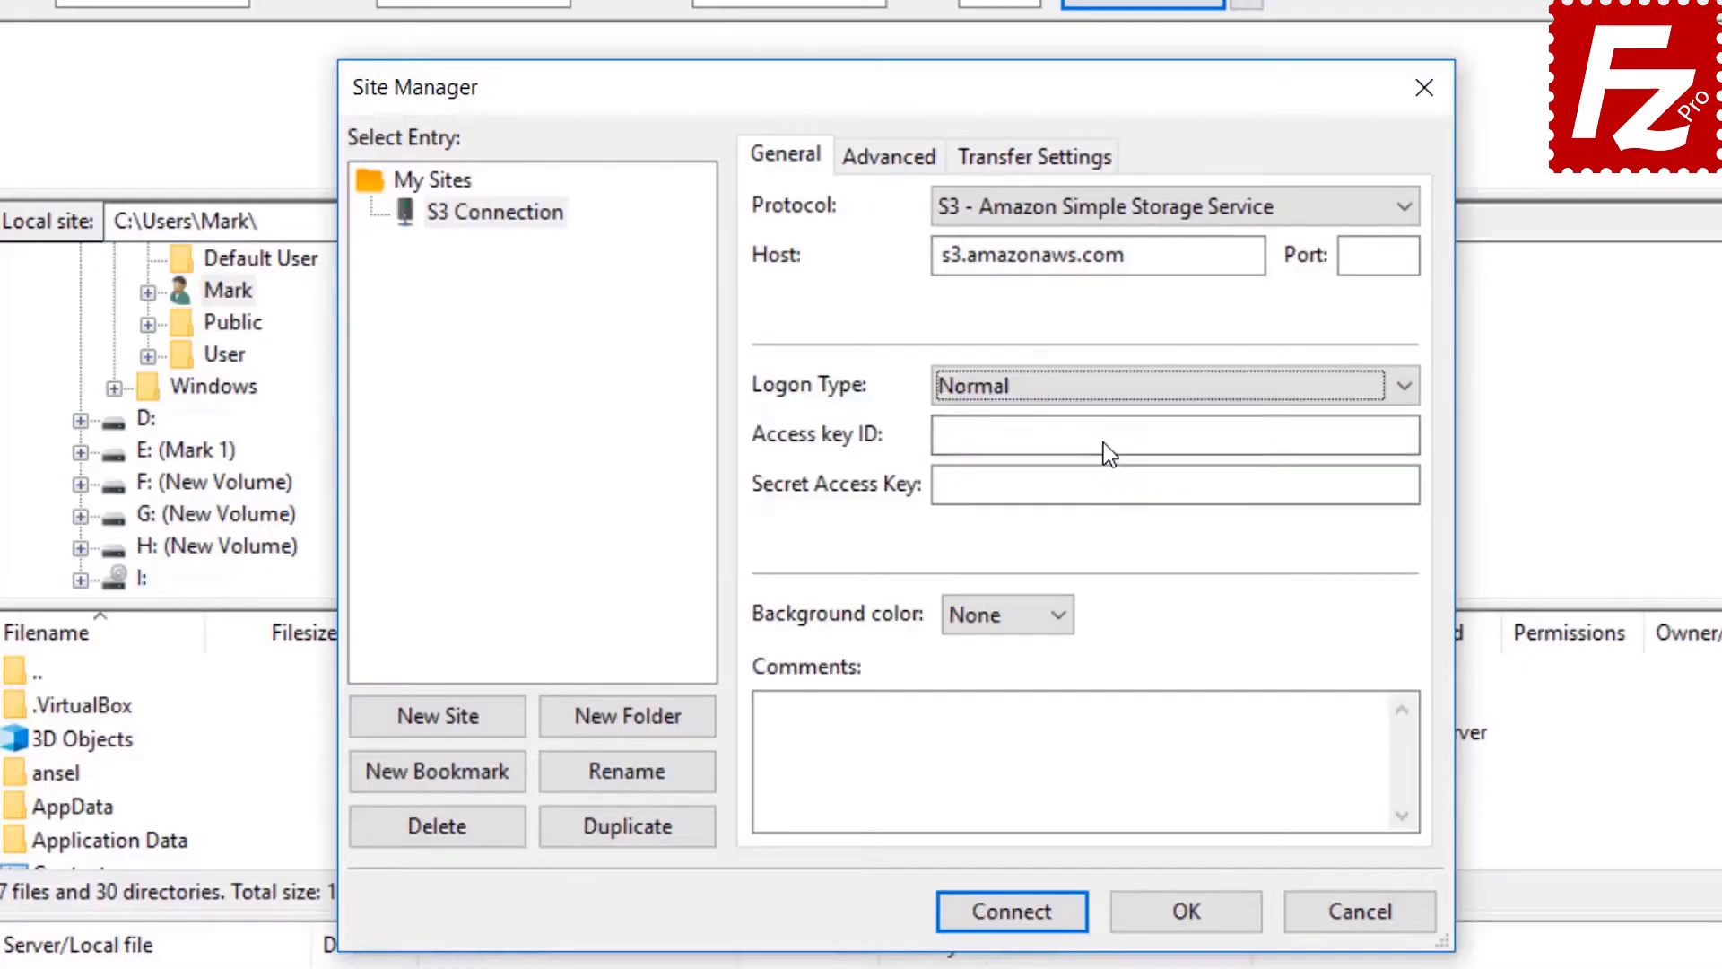
{"action": "left_click", "coordinate": [1103, 443]}
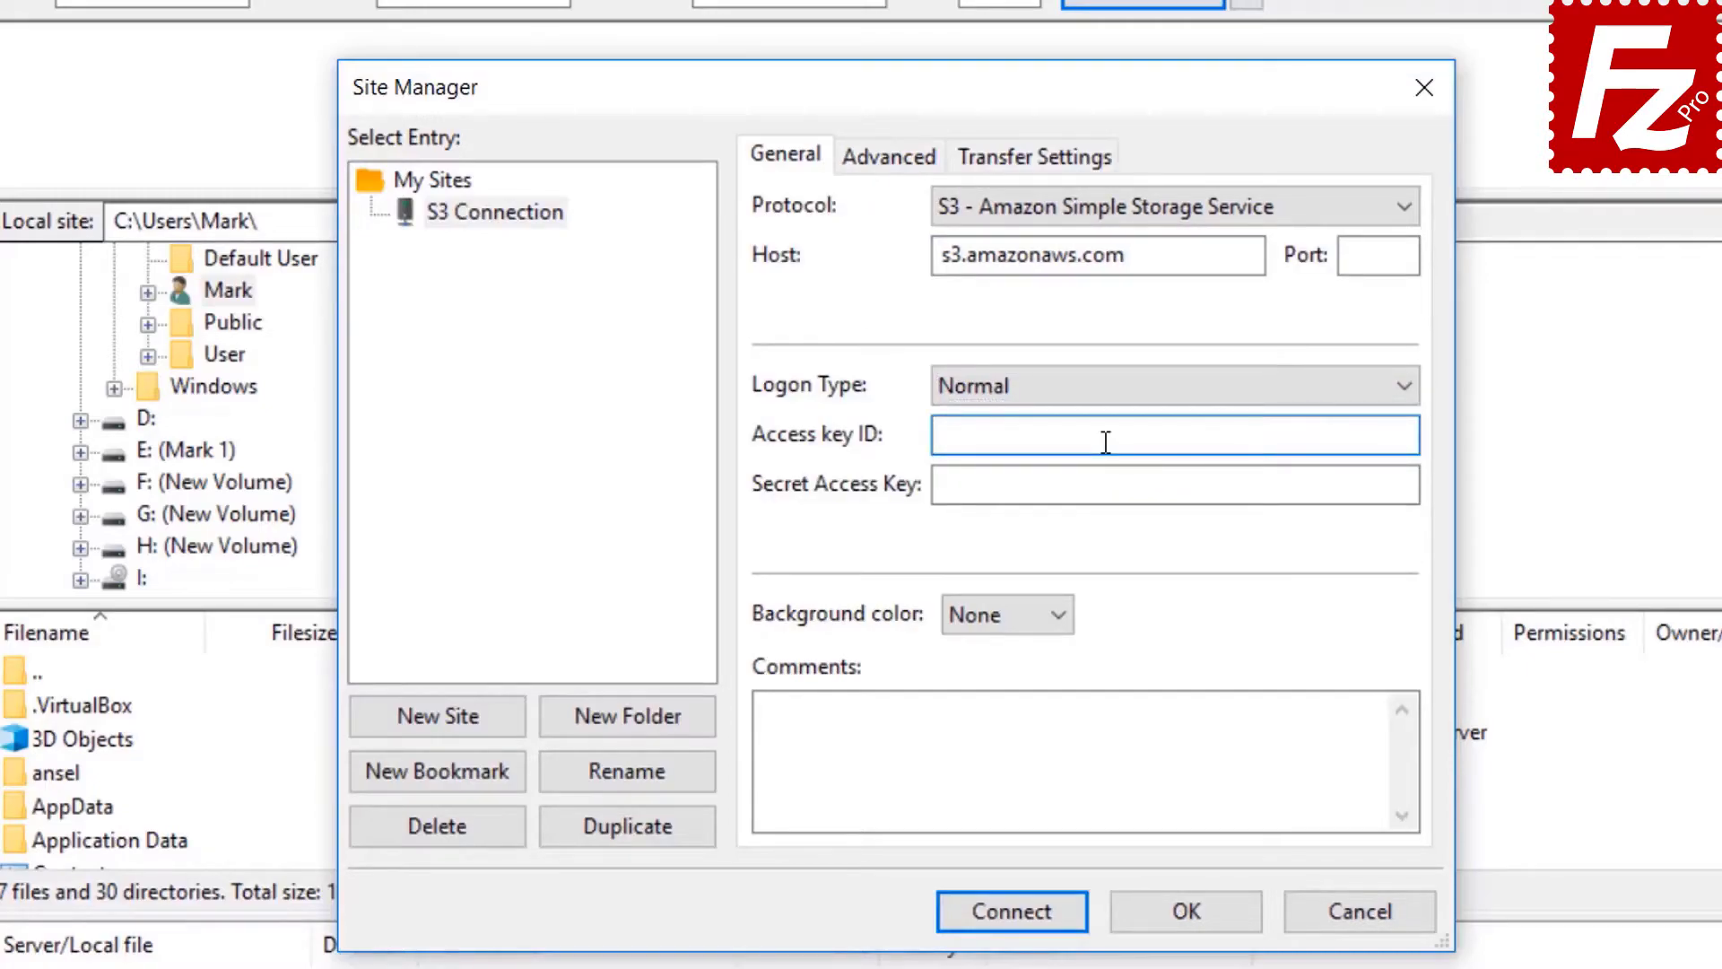
{"action": "key", "text": "ctrl+v"}
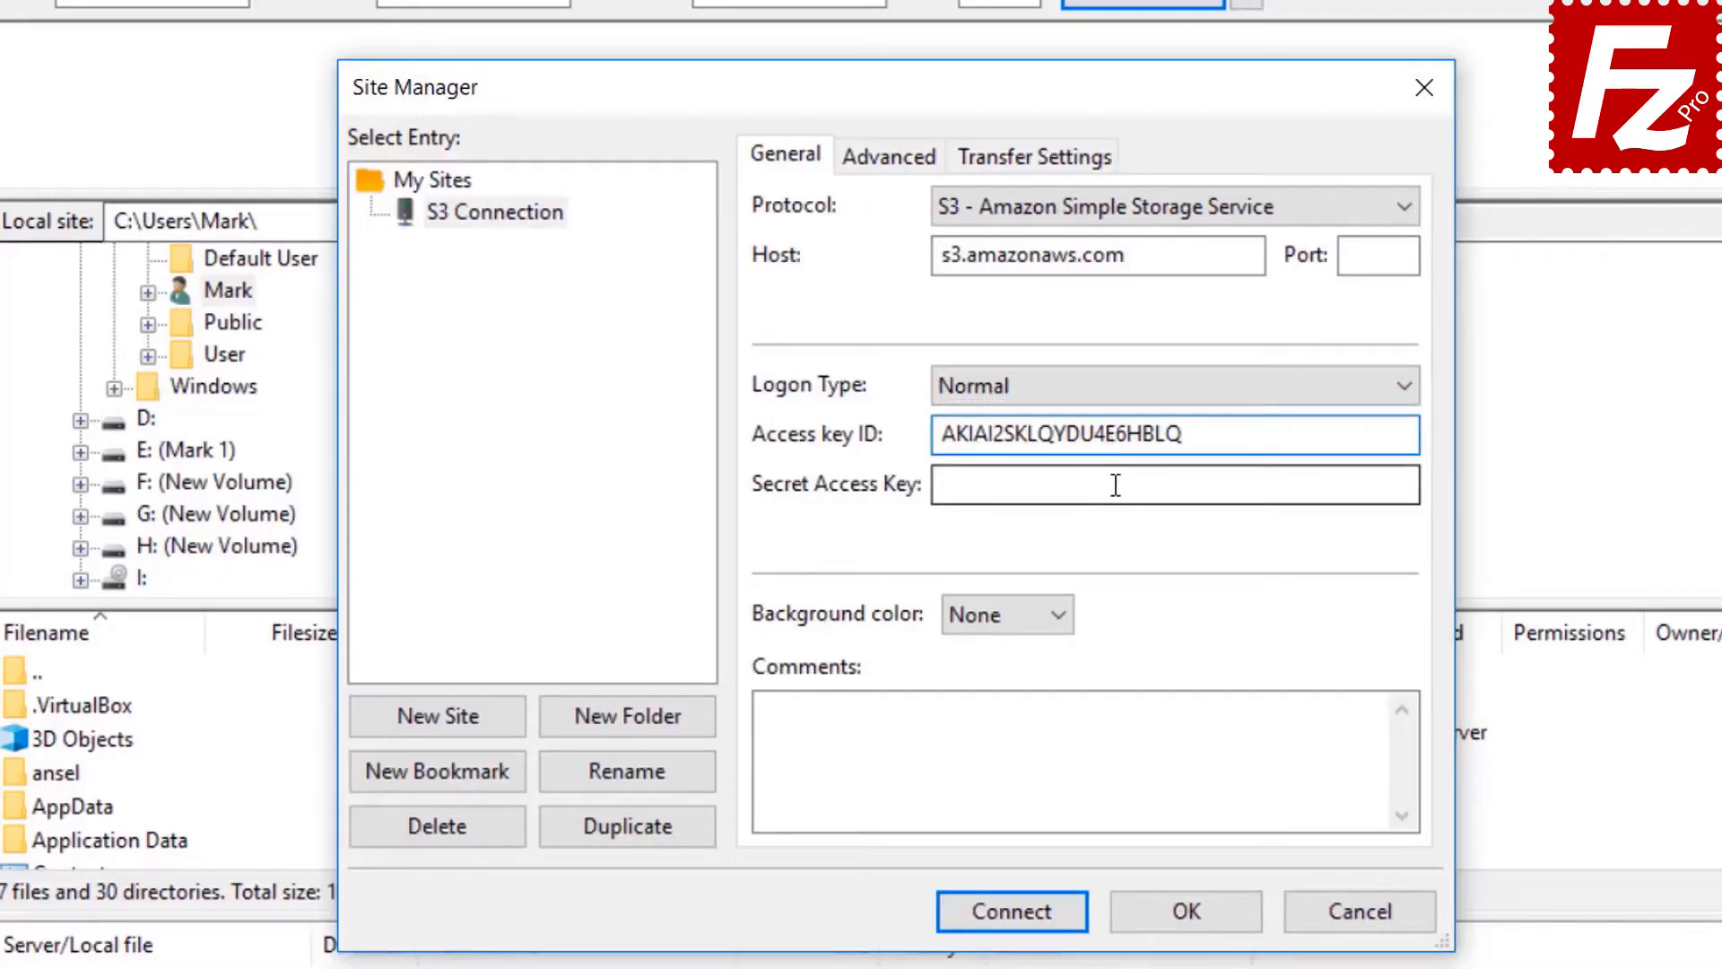
{"action": "left_click", "coordinate": [1115, 485]}
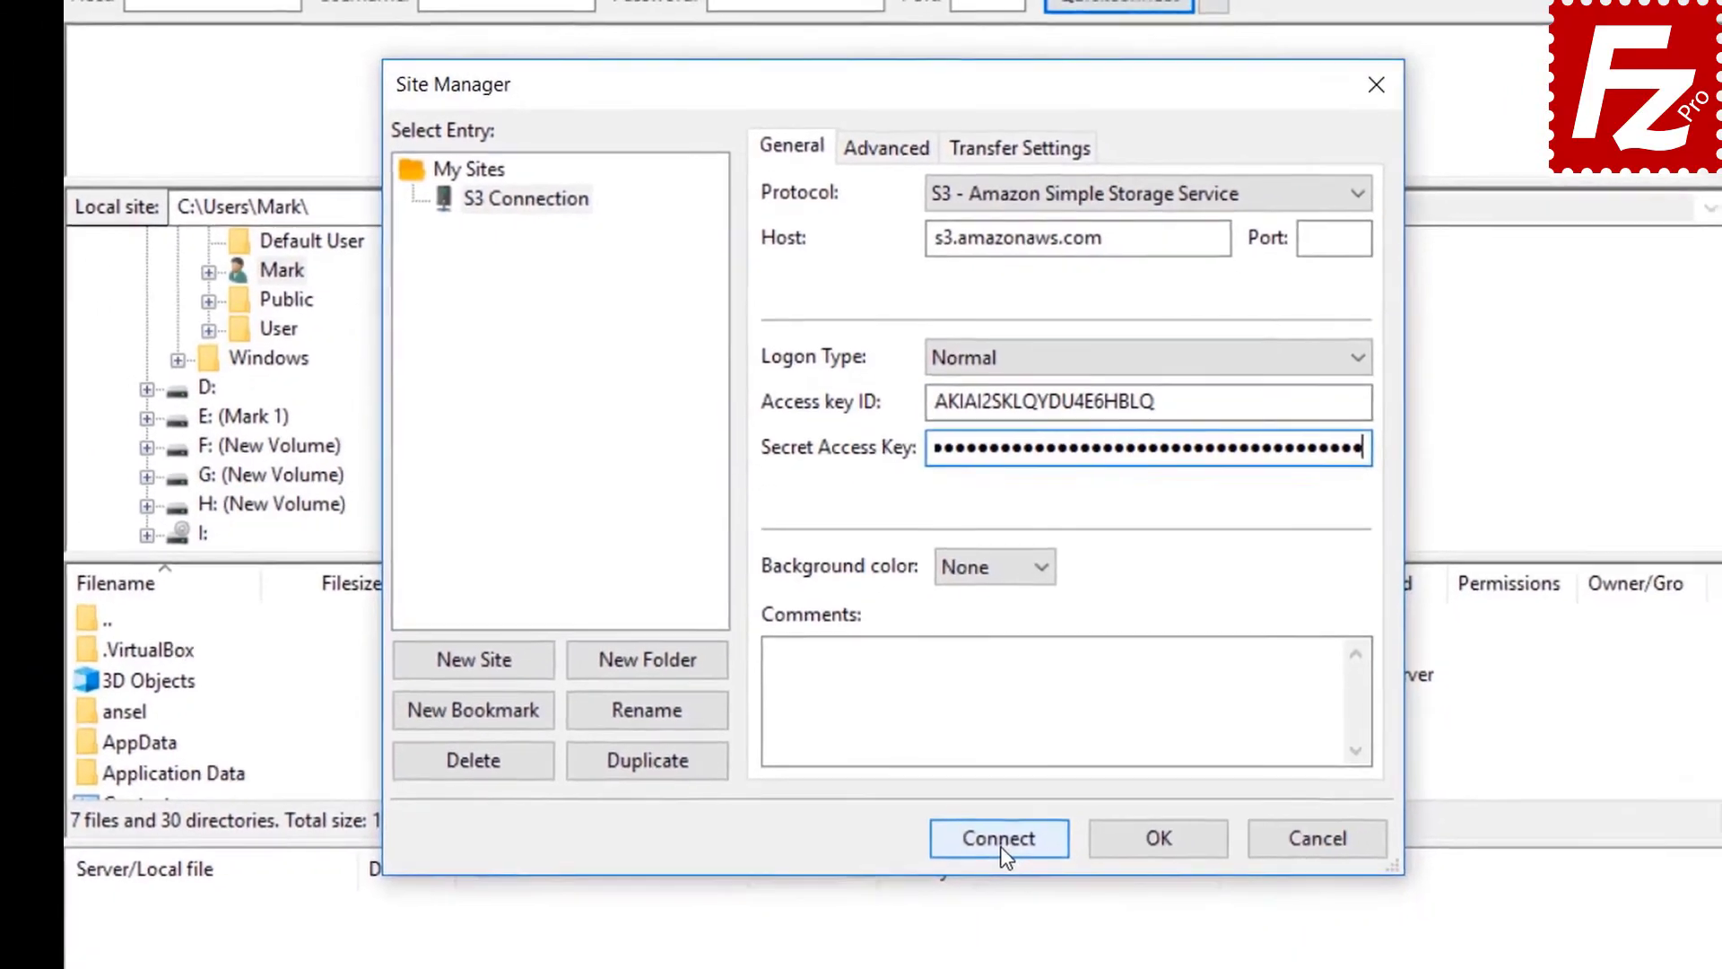
{"action": "left_click", "coordinate": [1014, 920]}
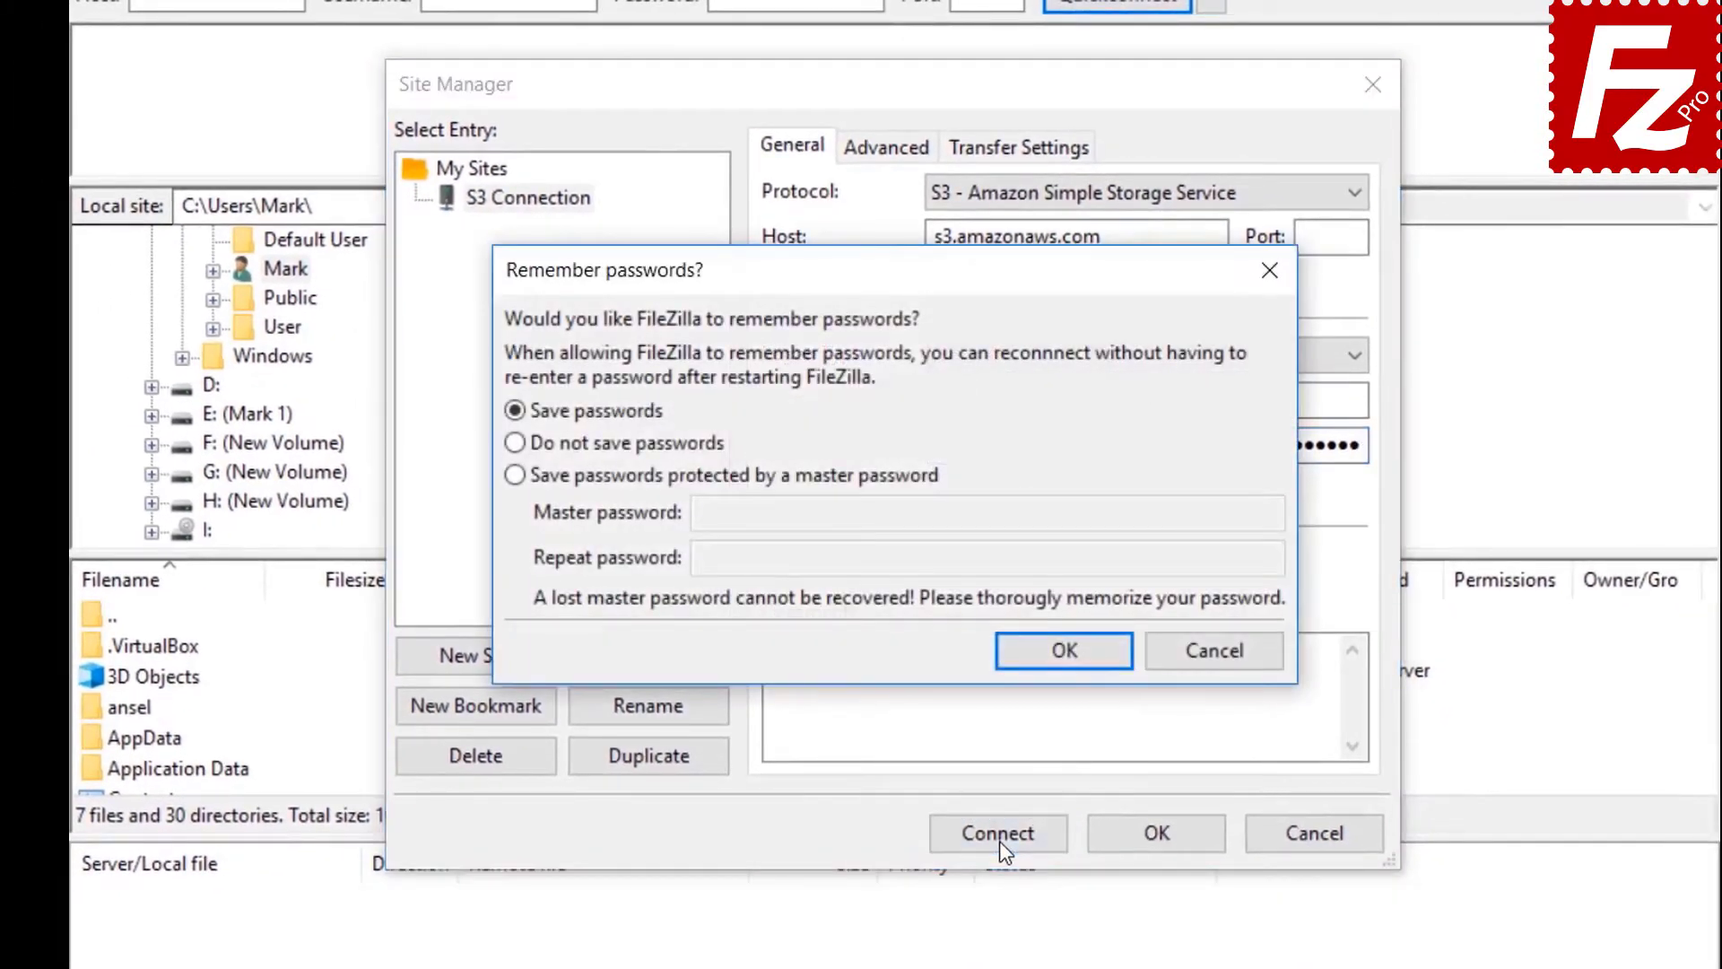
{"action": "left_click", "coordinate": [1064, 651]}
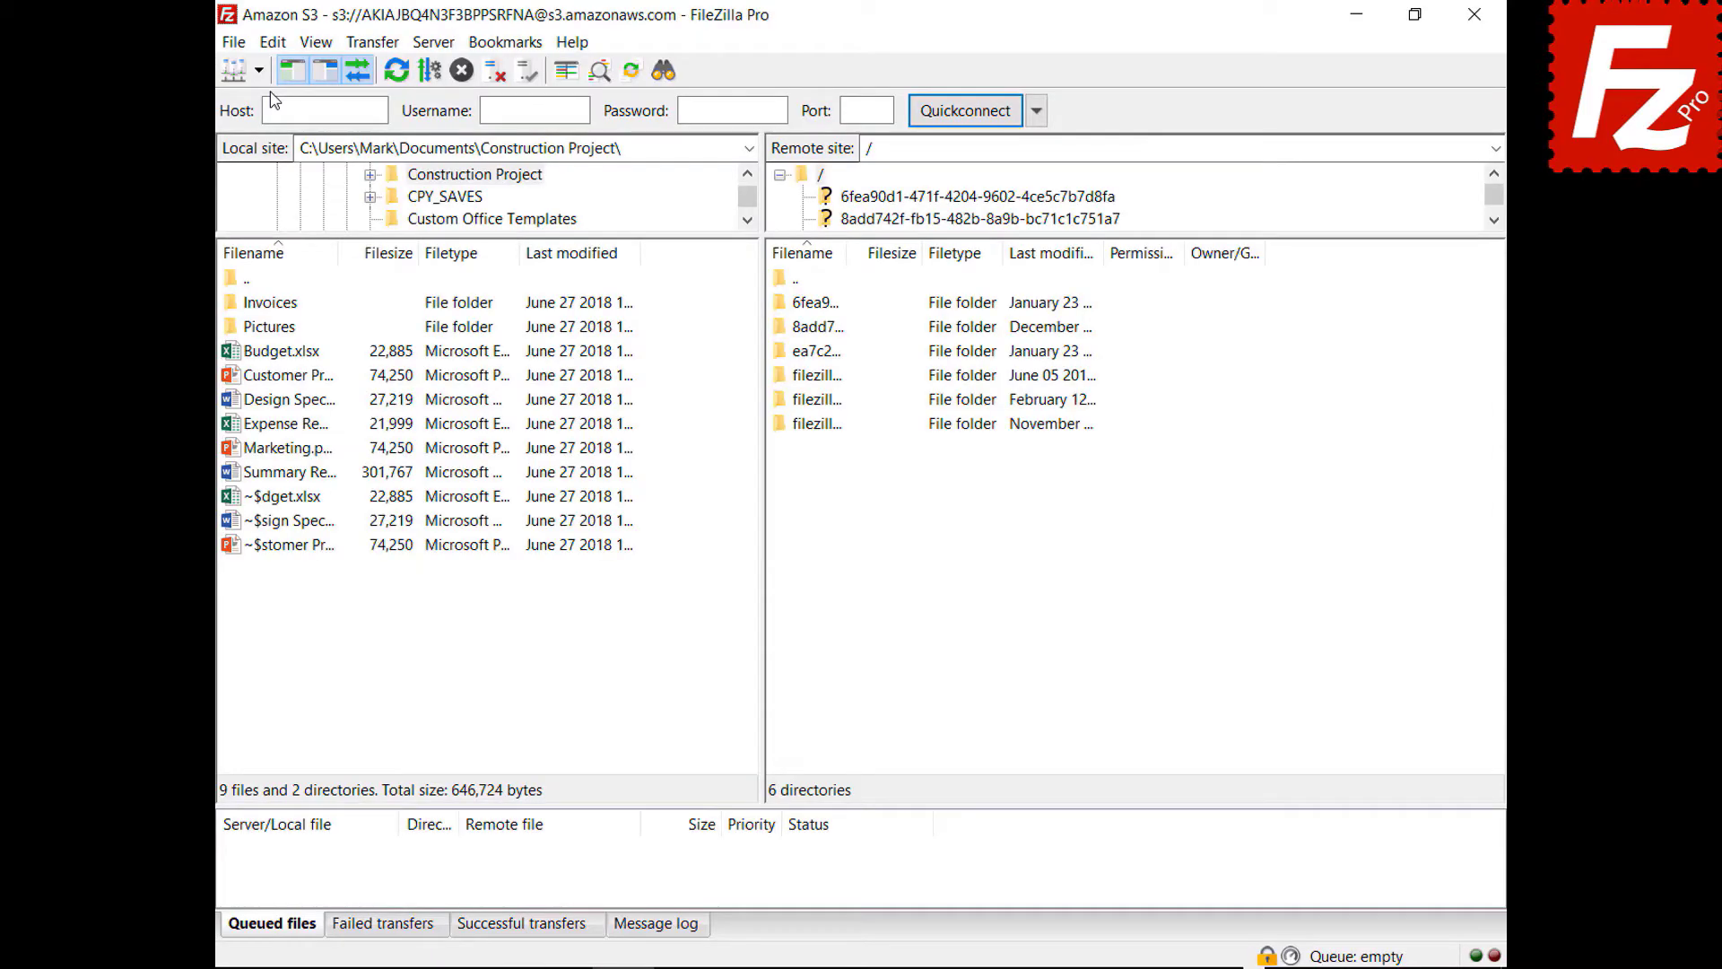
- In Settings > S3: Providers, add a provider named DigitalOcean
{"action": "left_click", "coordinate": [269, 43]}
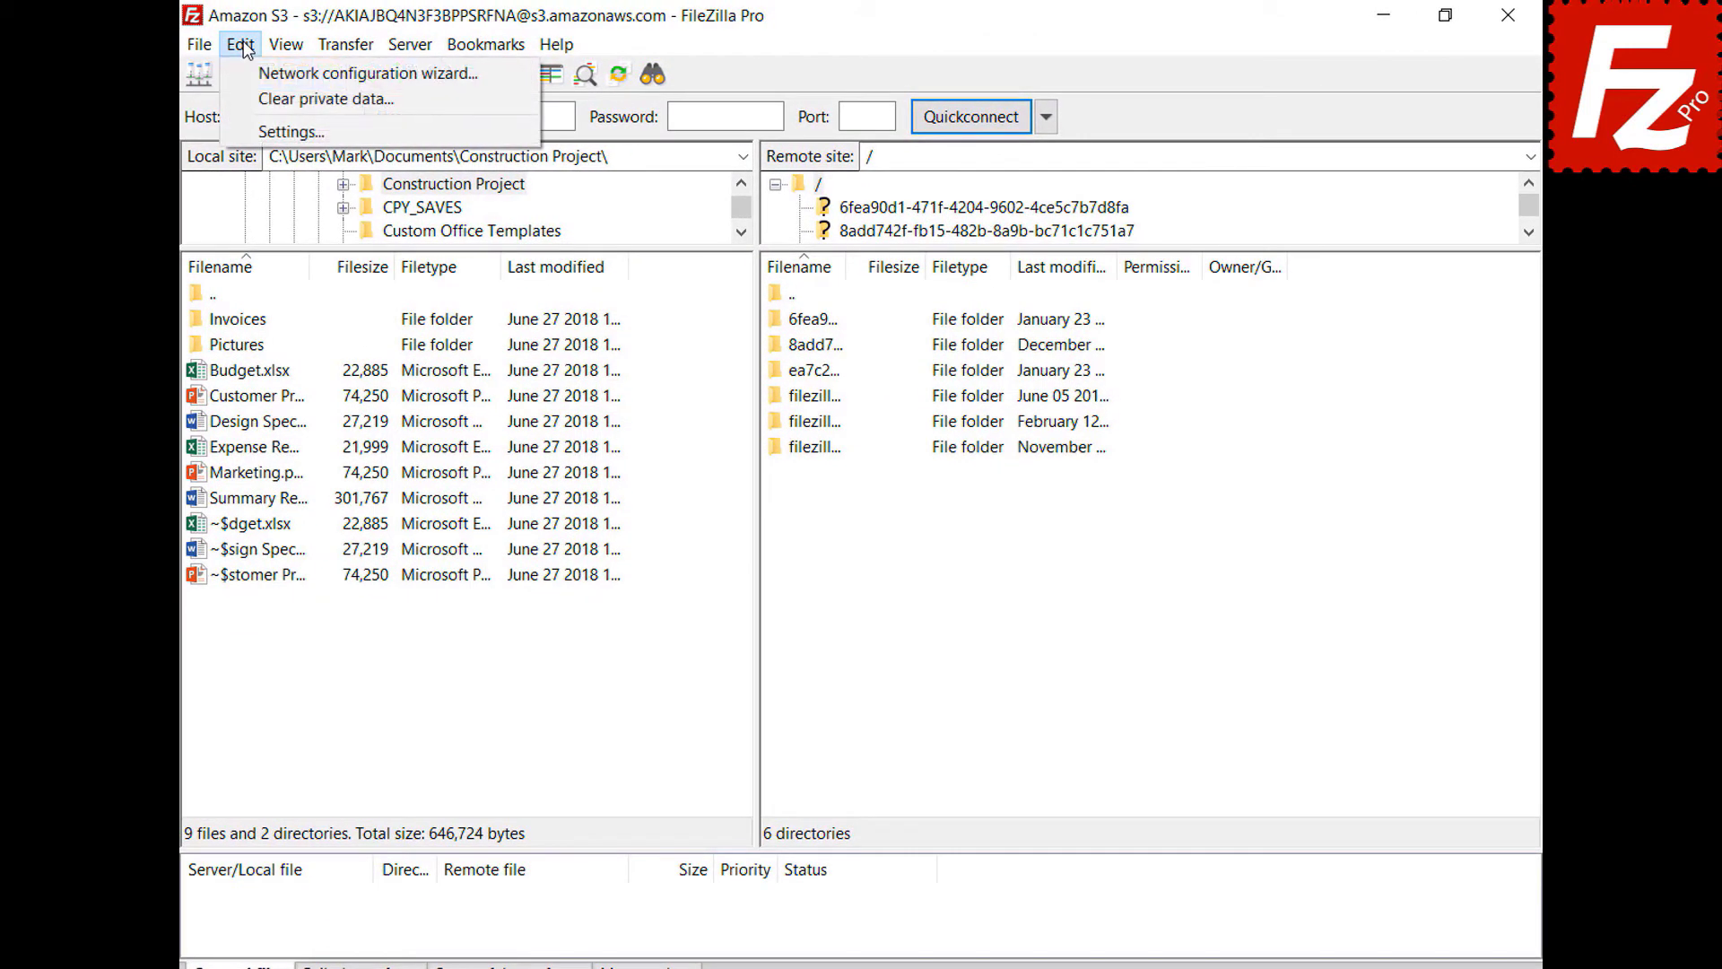
{"action": "left_click", "coordinate": [251, 130]}
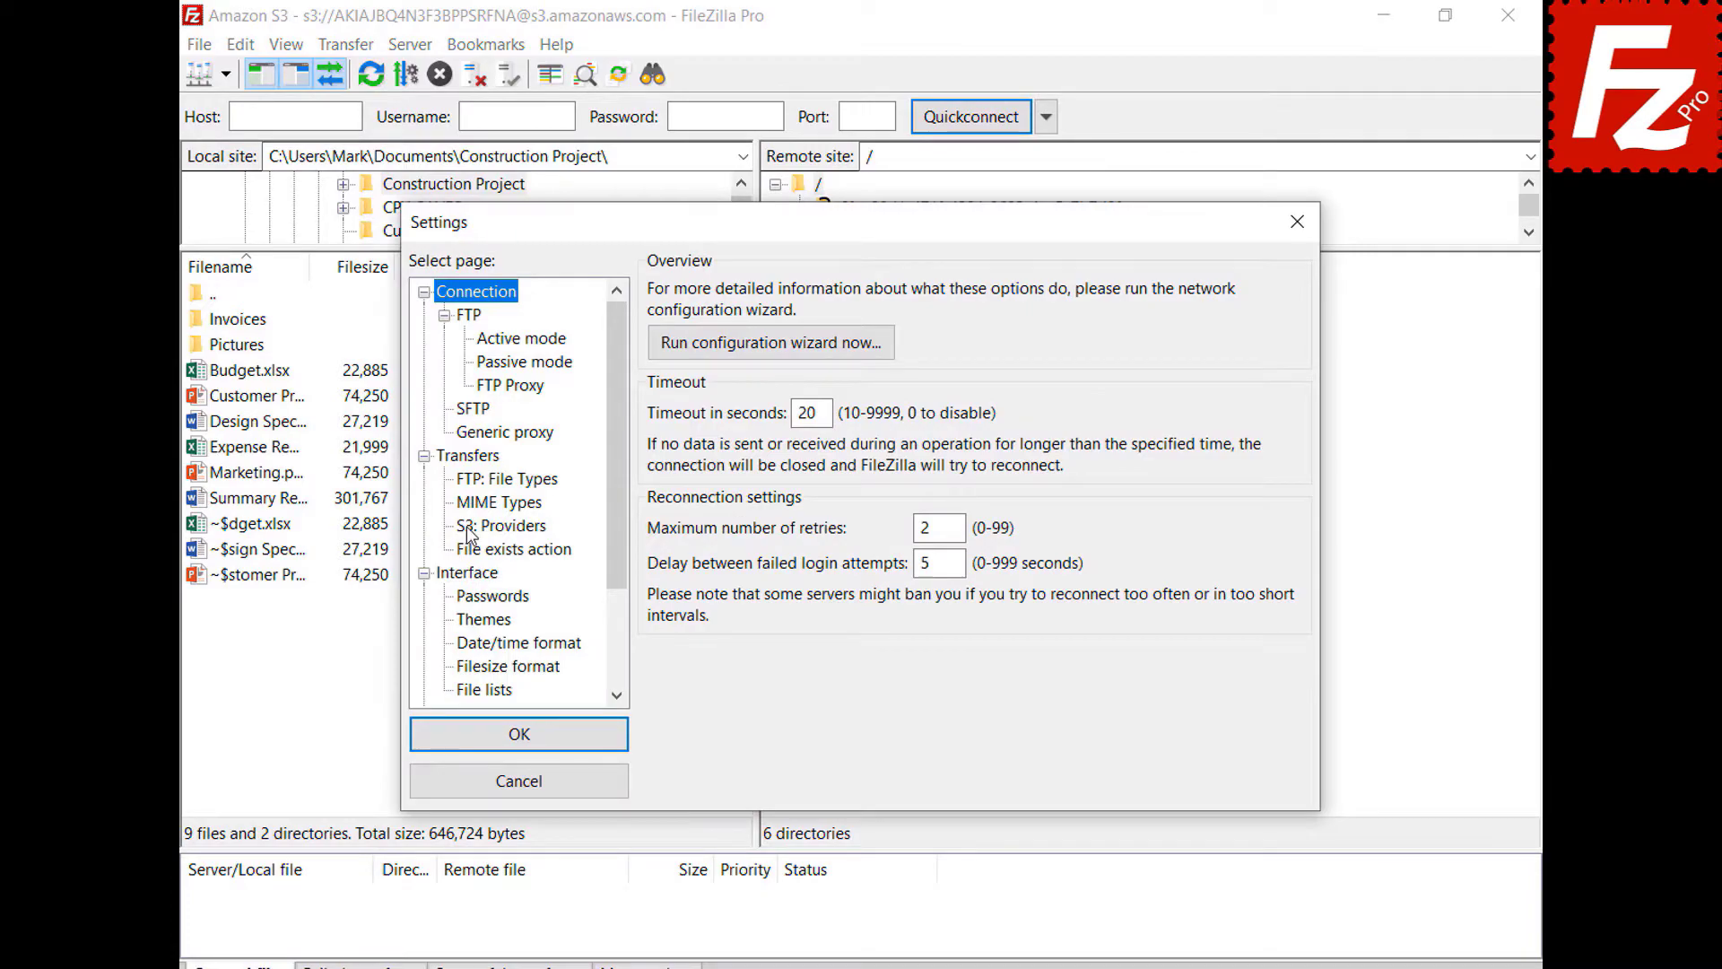
{"action": "left_click", "coordinate": [466, 526]}
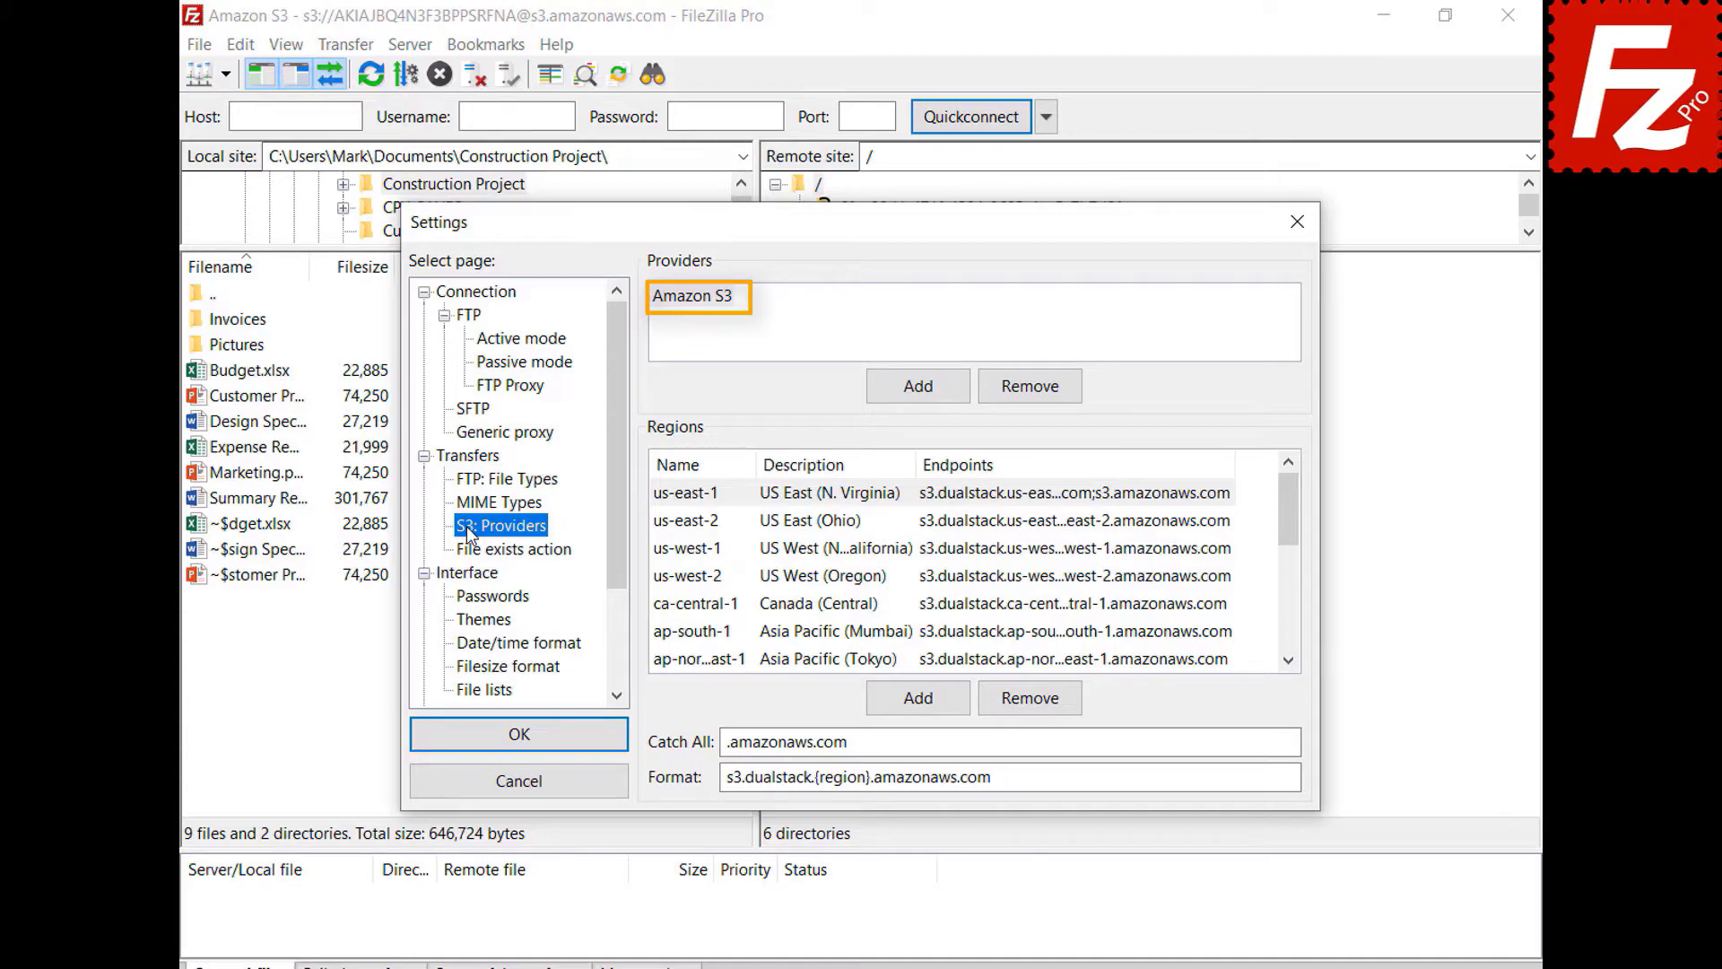
{"action": "left_click", "coordinate": [917, 400]}
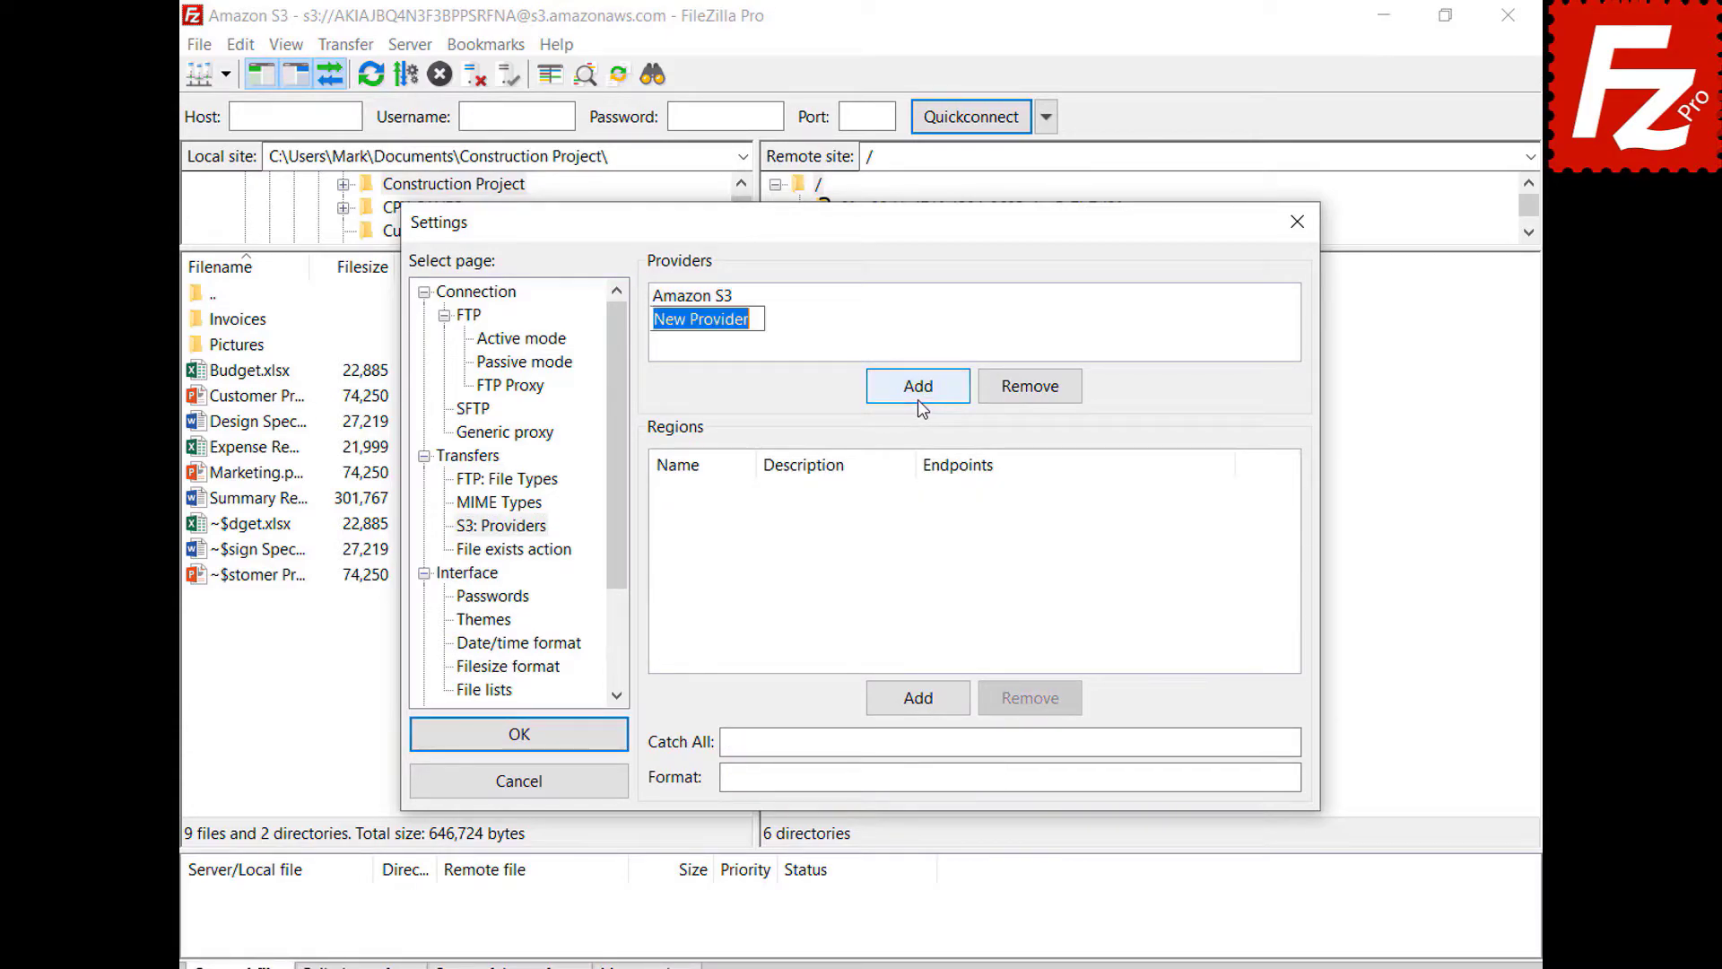
{"action": "type", "text": "D"}
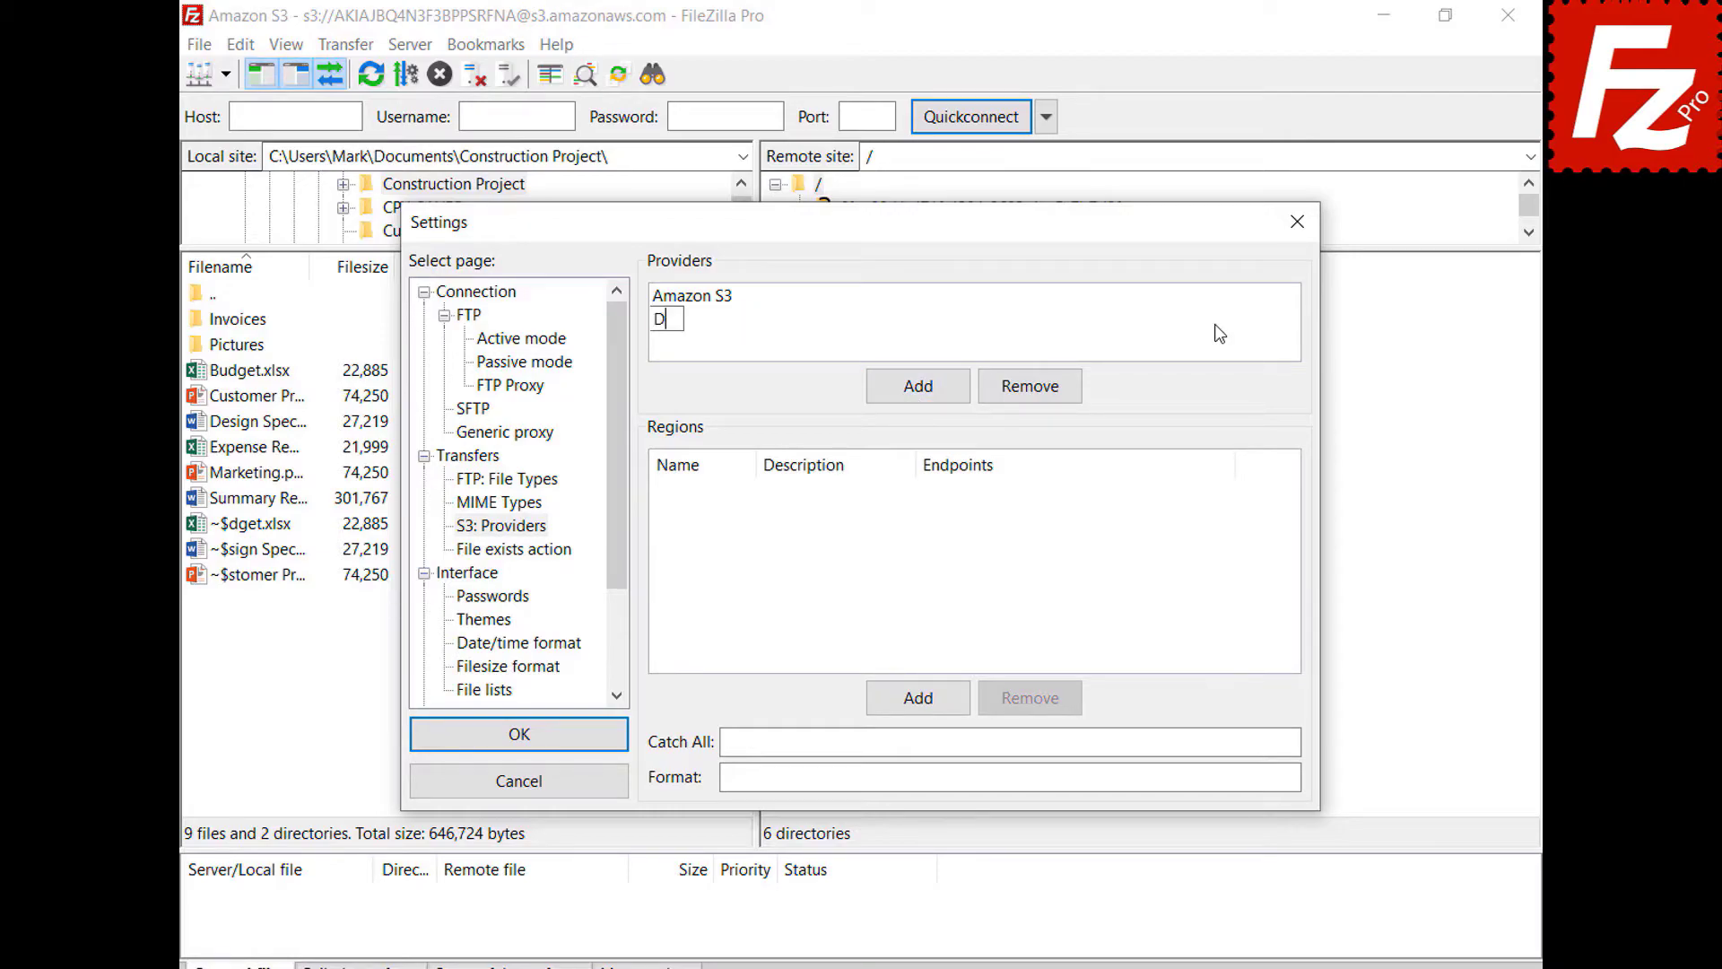
{"action": "type", "text": "igitalOcean"}
{"action": "key", "text": "Return"}
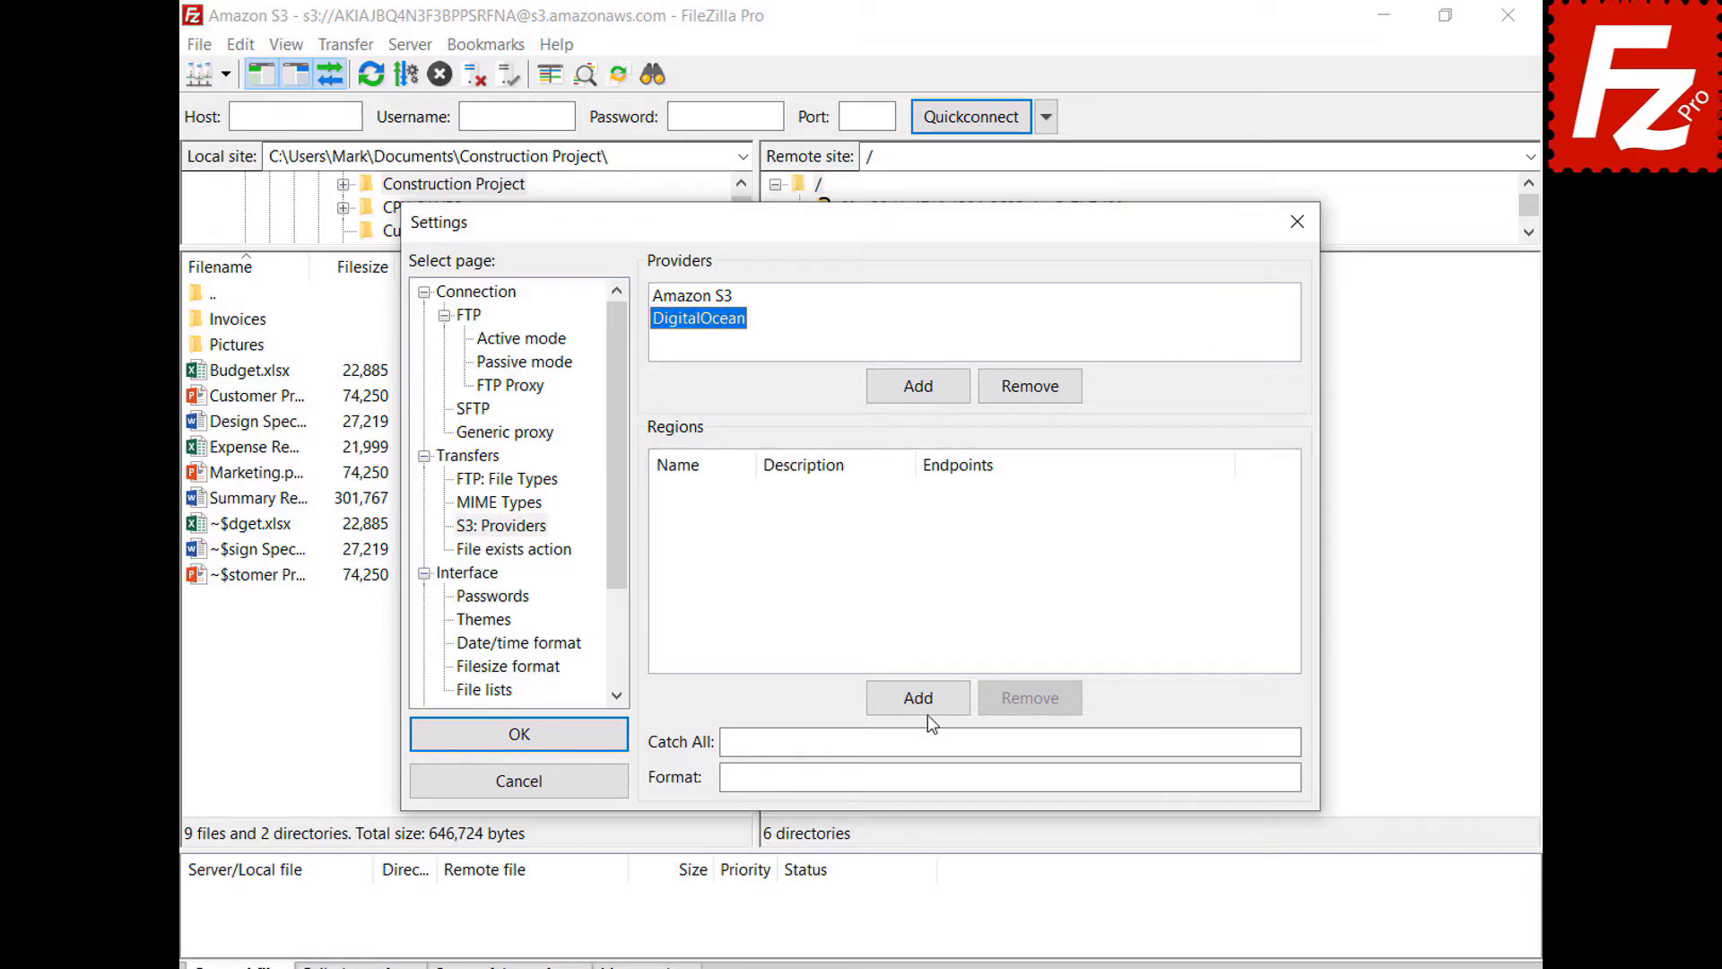
- Add regions nyc3 (New York 3) and sgp1 (Singapore 1) with their pasted endpoints
{"action": "left_click", "coordinate": [928, 713]}
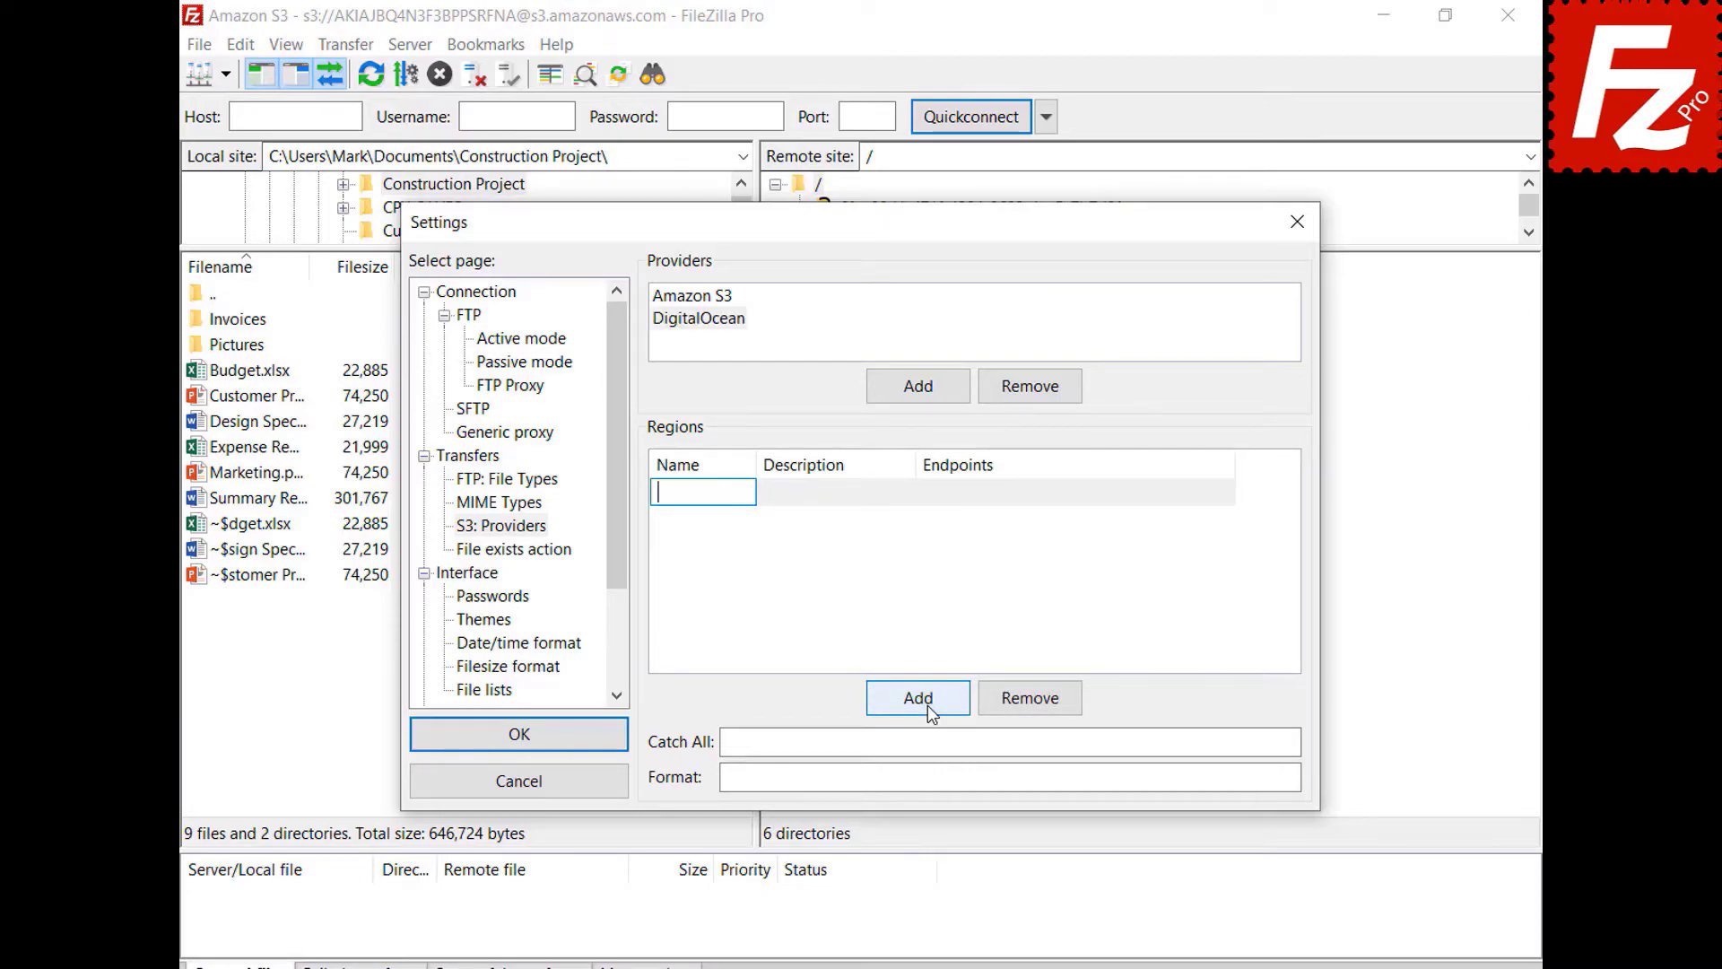
{"action": "type", "text": "nyc3"}
{"action": "left_click", "coordinate": [908, 493]}
{"action": "type", "text": "New York 3"}
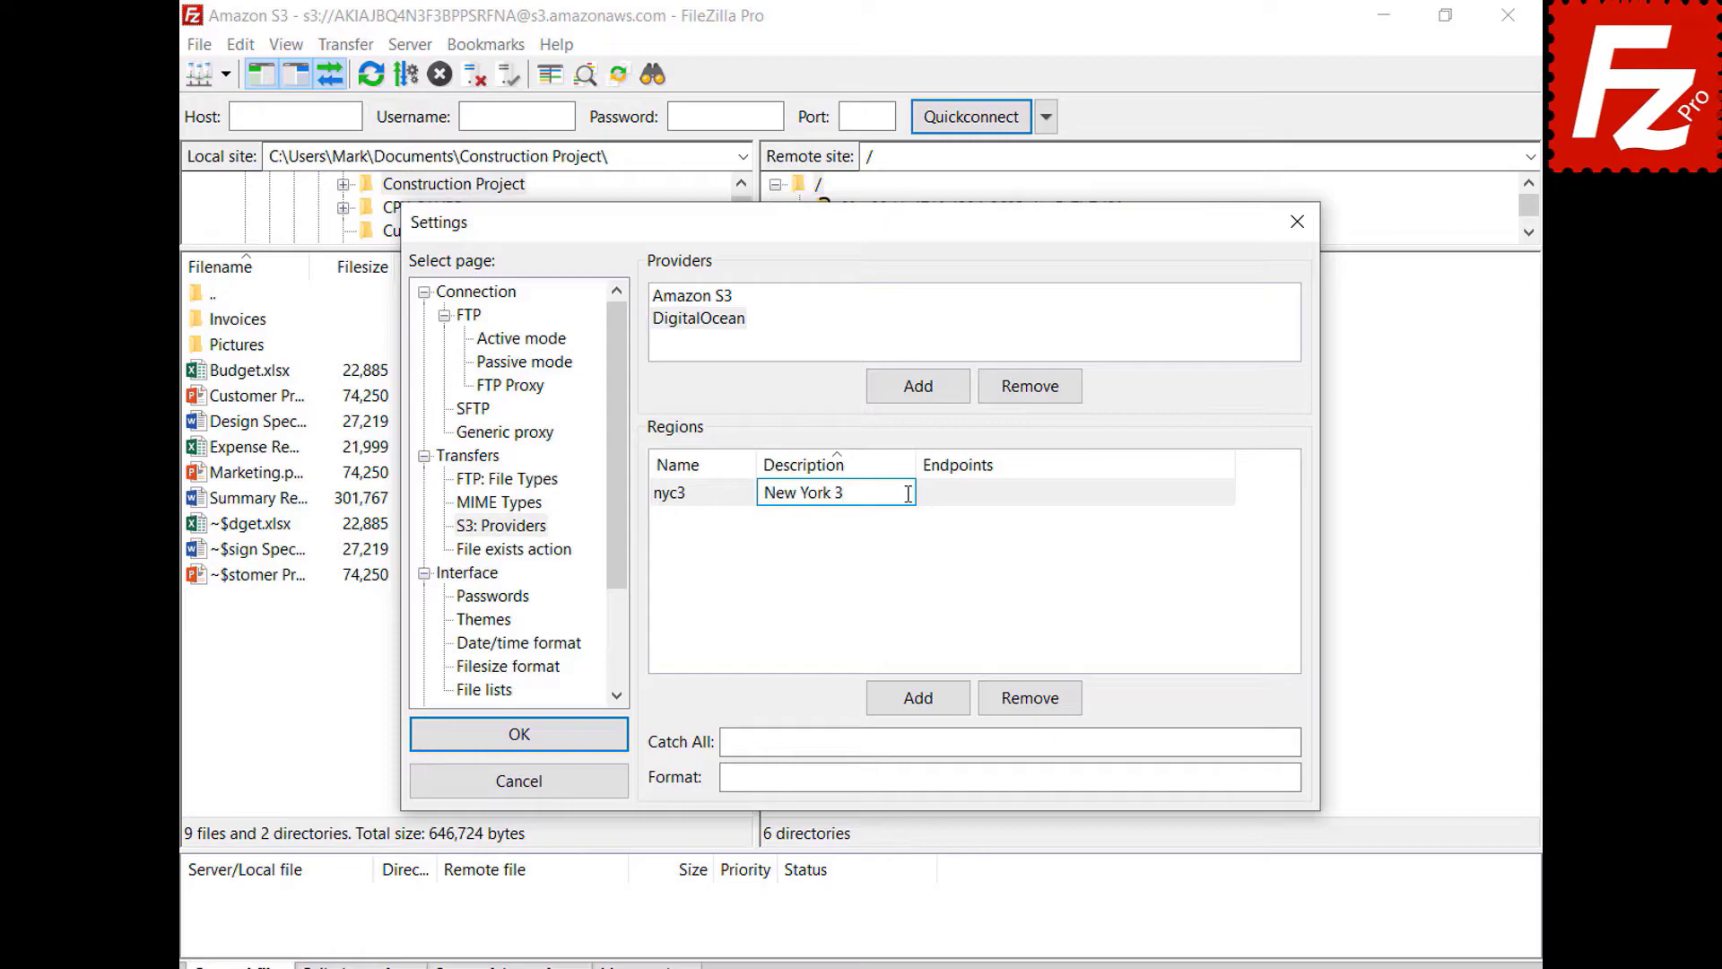
{"action": "left_click", "coordinate": [1229, 493]}
{"action": "type", "text": "nyc3.digitaloceanspaces.com"}
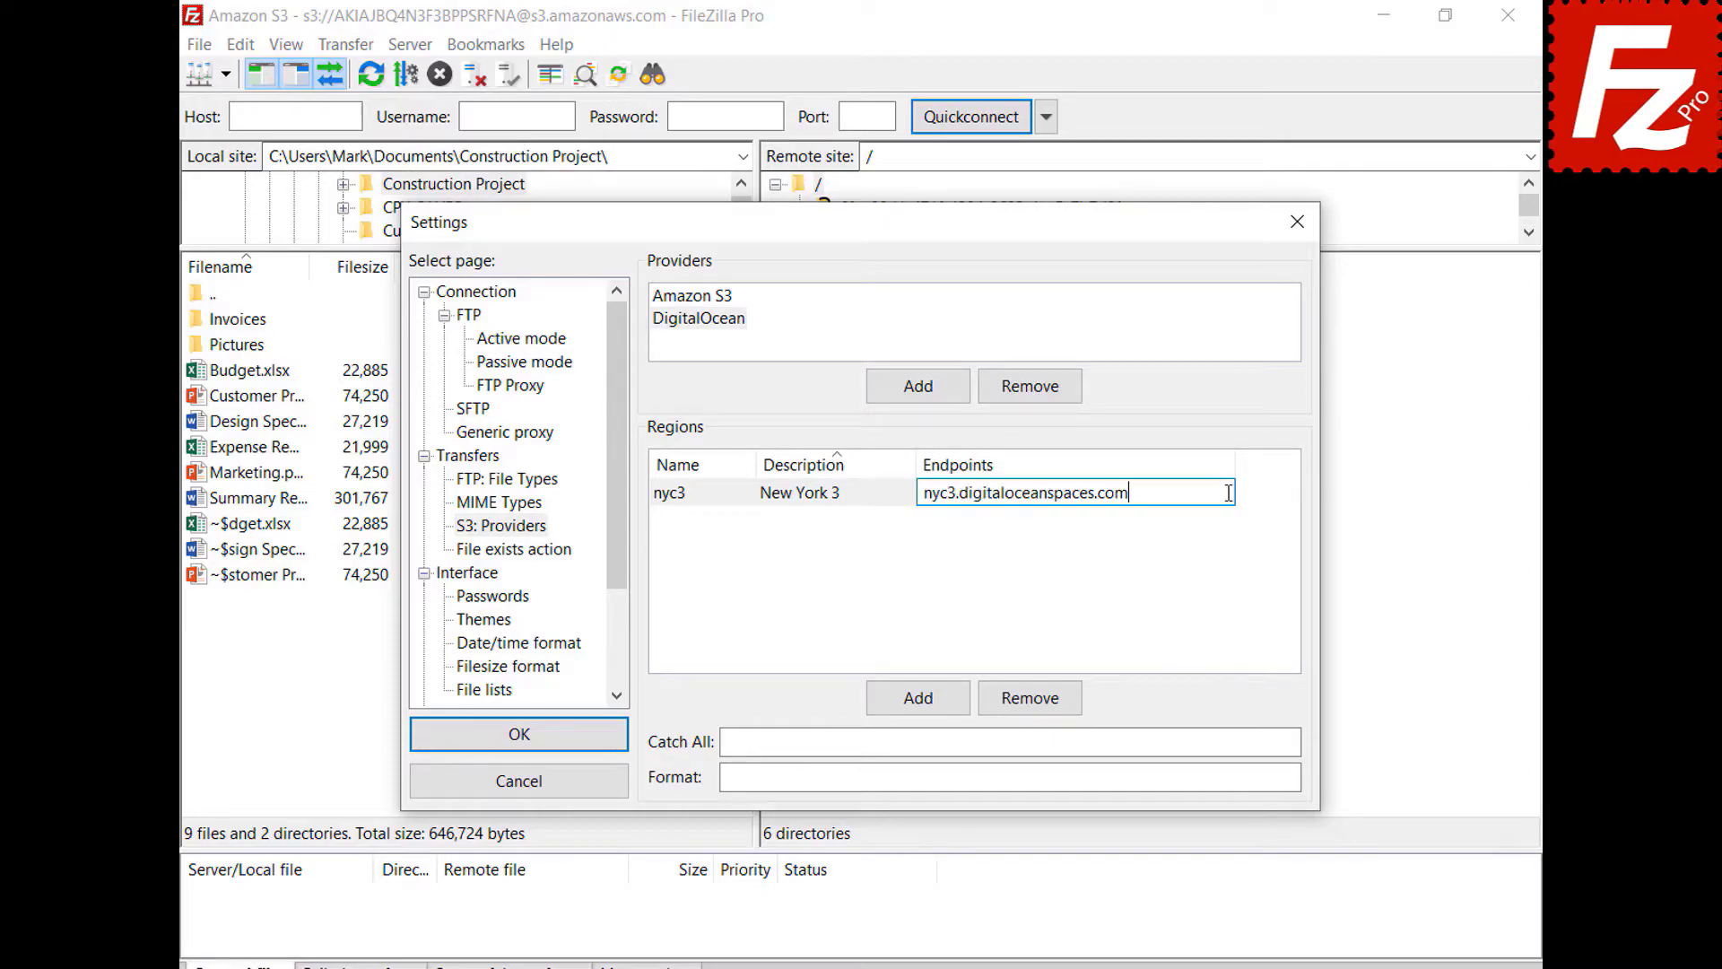
{"action": "key", "text": "Return"}
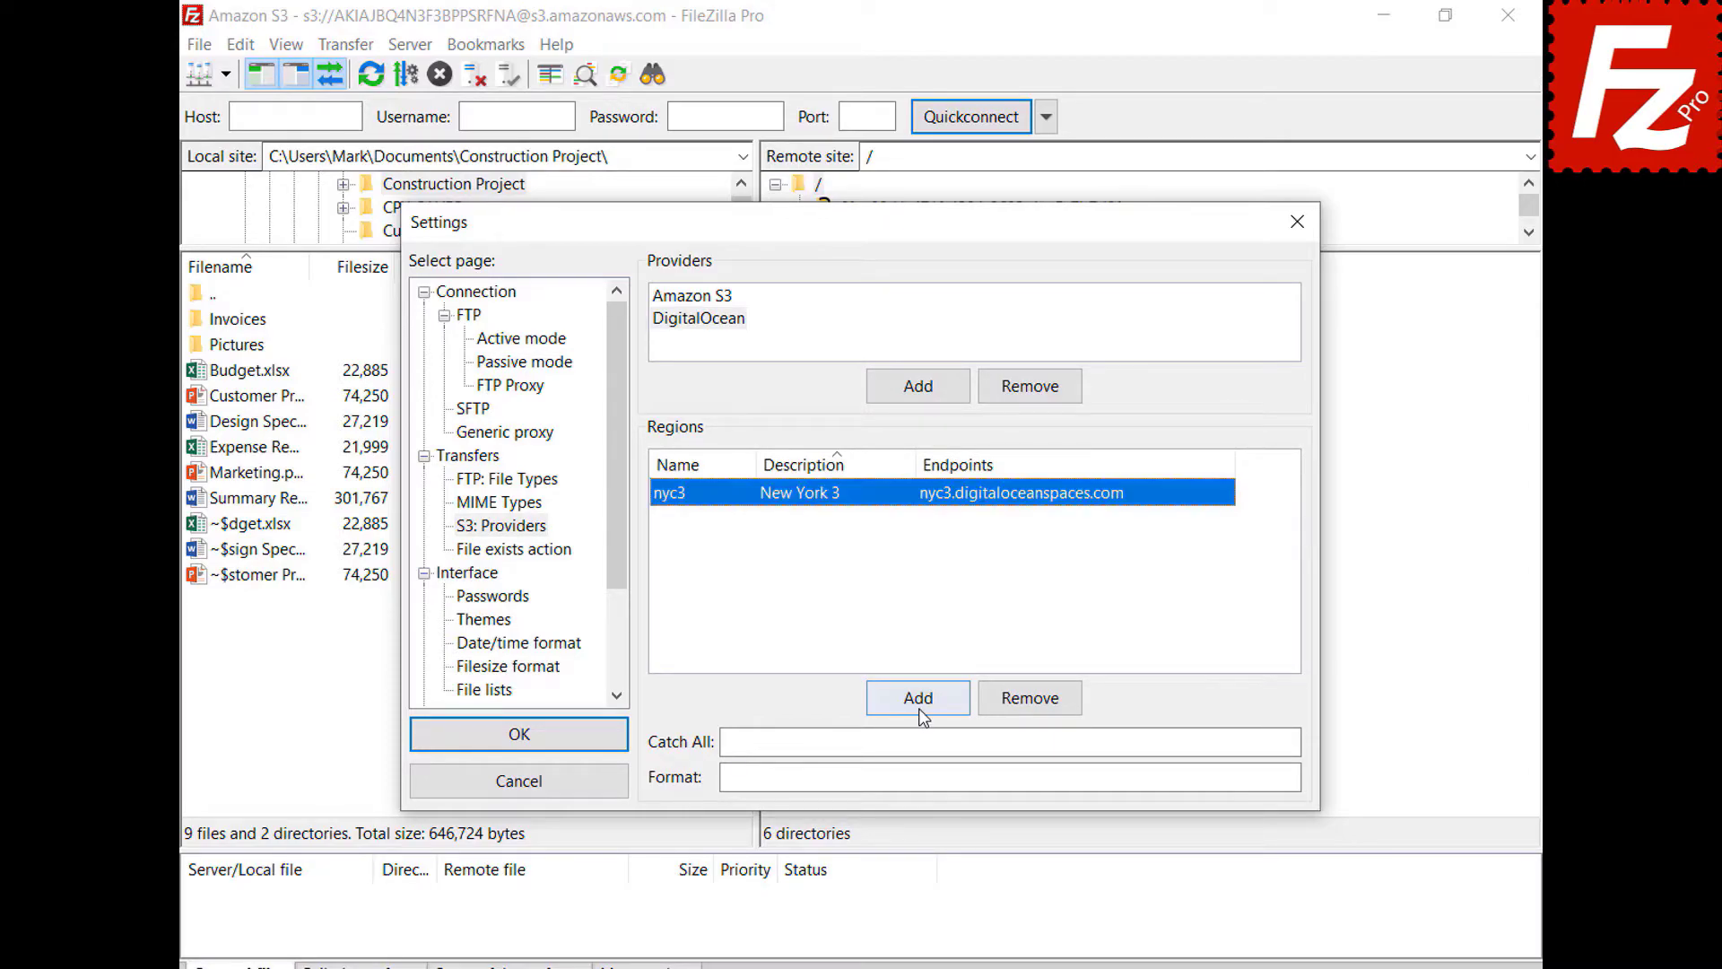
{"action": "left_click", "coordinate": [918, 698]}
{"action": "type", "text": "sgp1"}
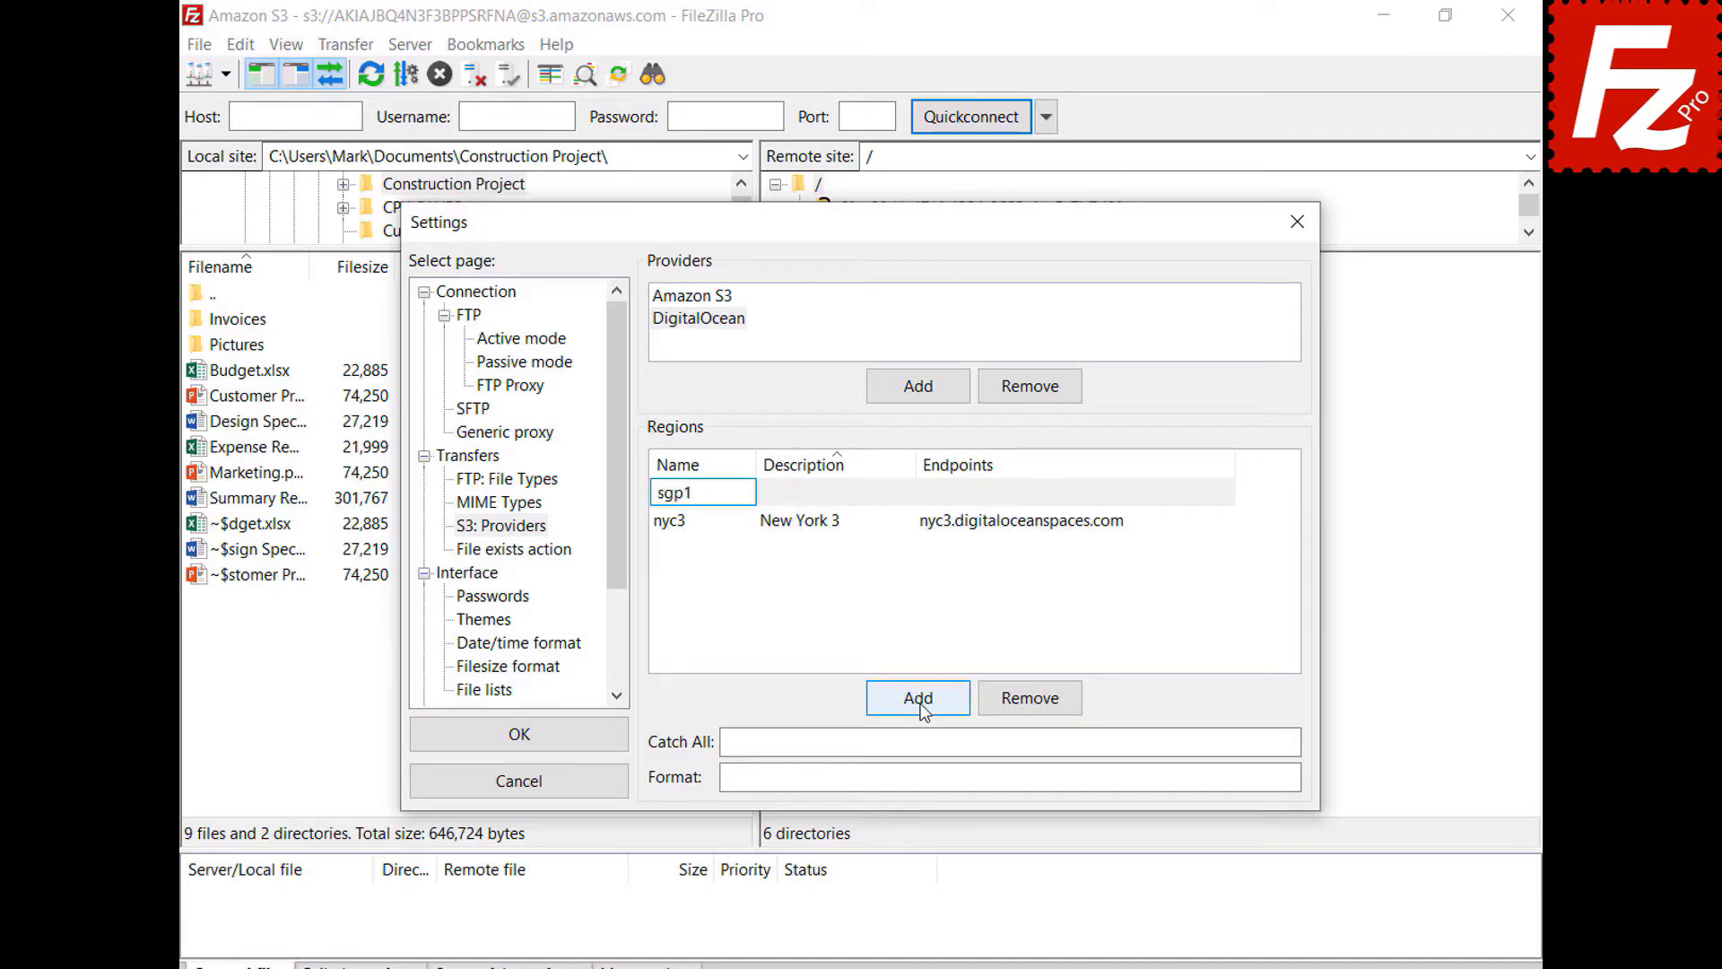
{"action": "key", "text": "Tab"}
{"action": "type", "text": "Singapore 1"}
{"action": "key", "text": "Return"}
{"action": "left_click", "coordinate": [1128, 524]}
{"action": "type", "text": "sgp1.digitaloceanspaces.com"}
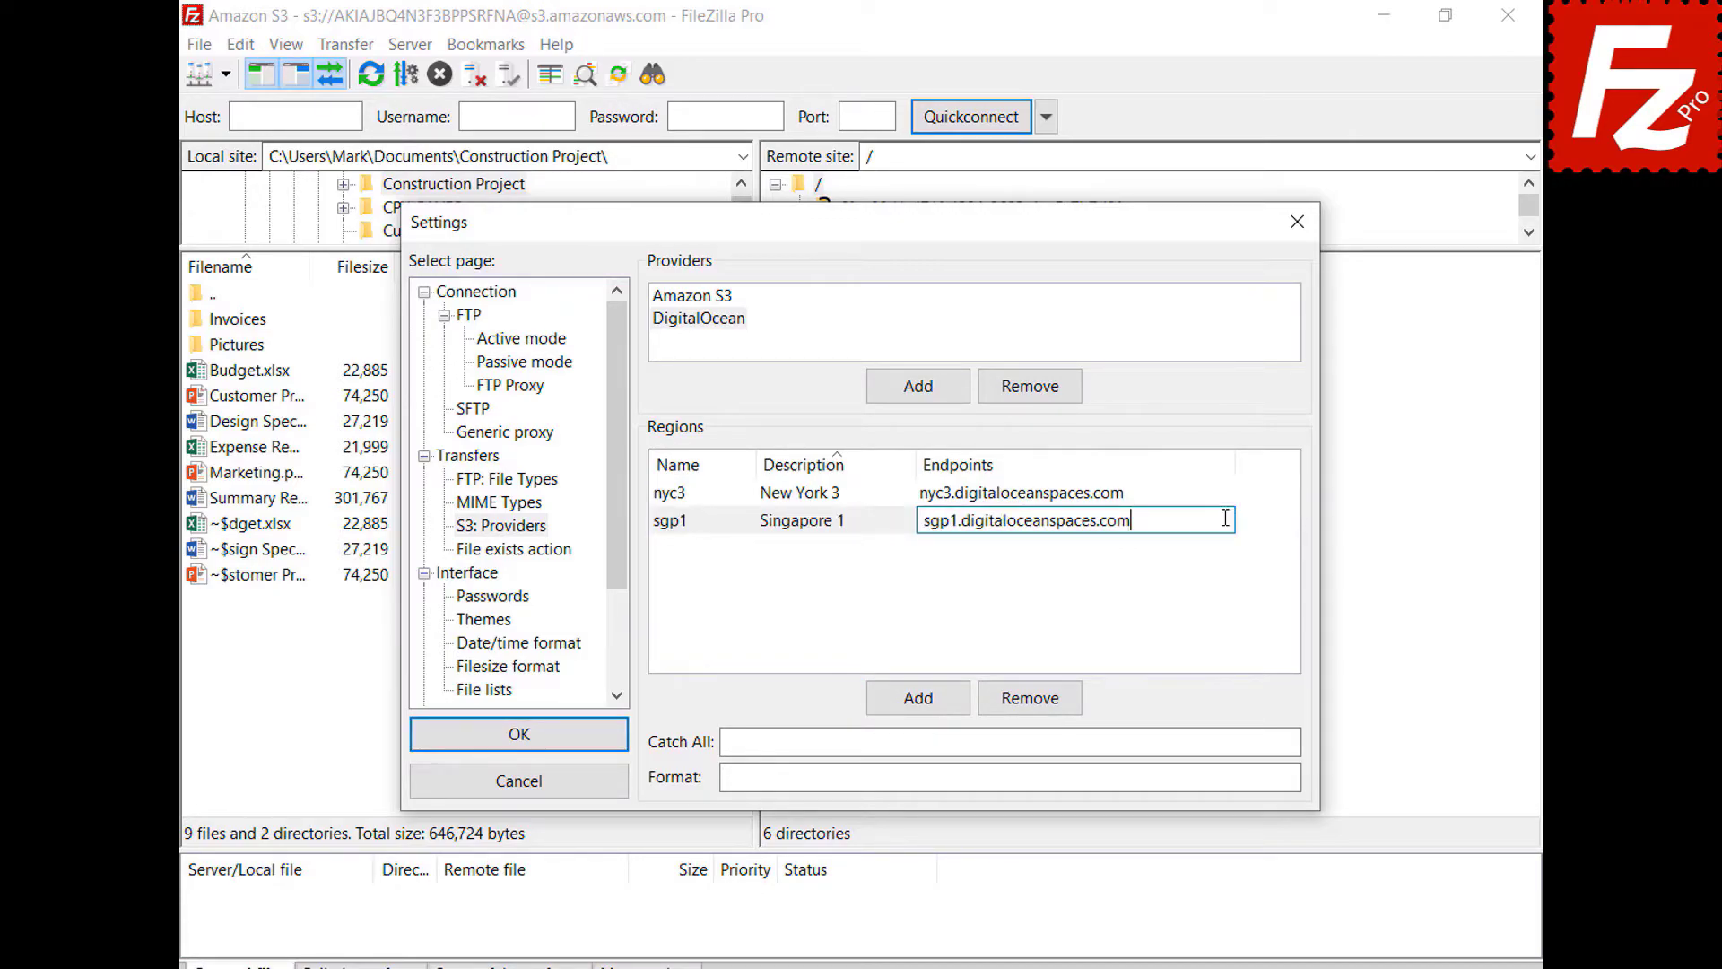
{"action": "key", "text": "Return"}
- Add regions ams3 (Amsterdam 3) and sfo2 (San Francisco 2) with their pasted endpoints
{"action": "left_click", "coordinate": [924, 704]}
{"action": "type", "text": "ams3"}
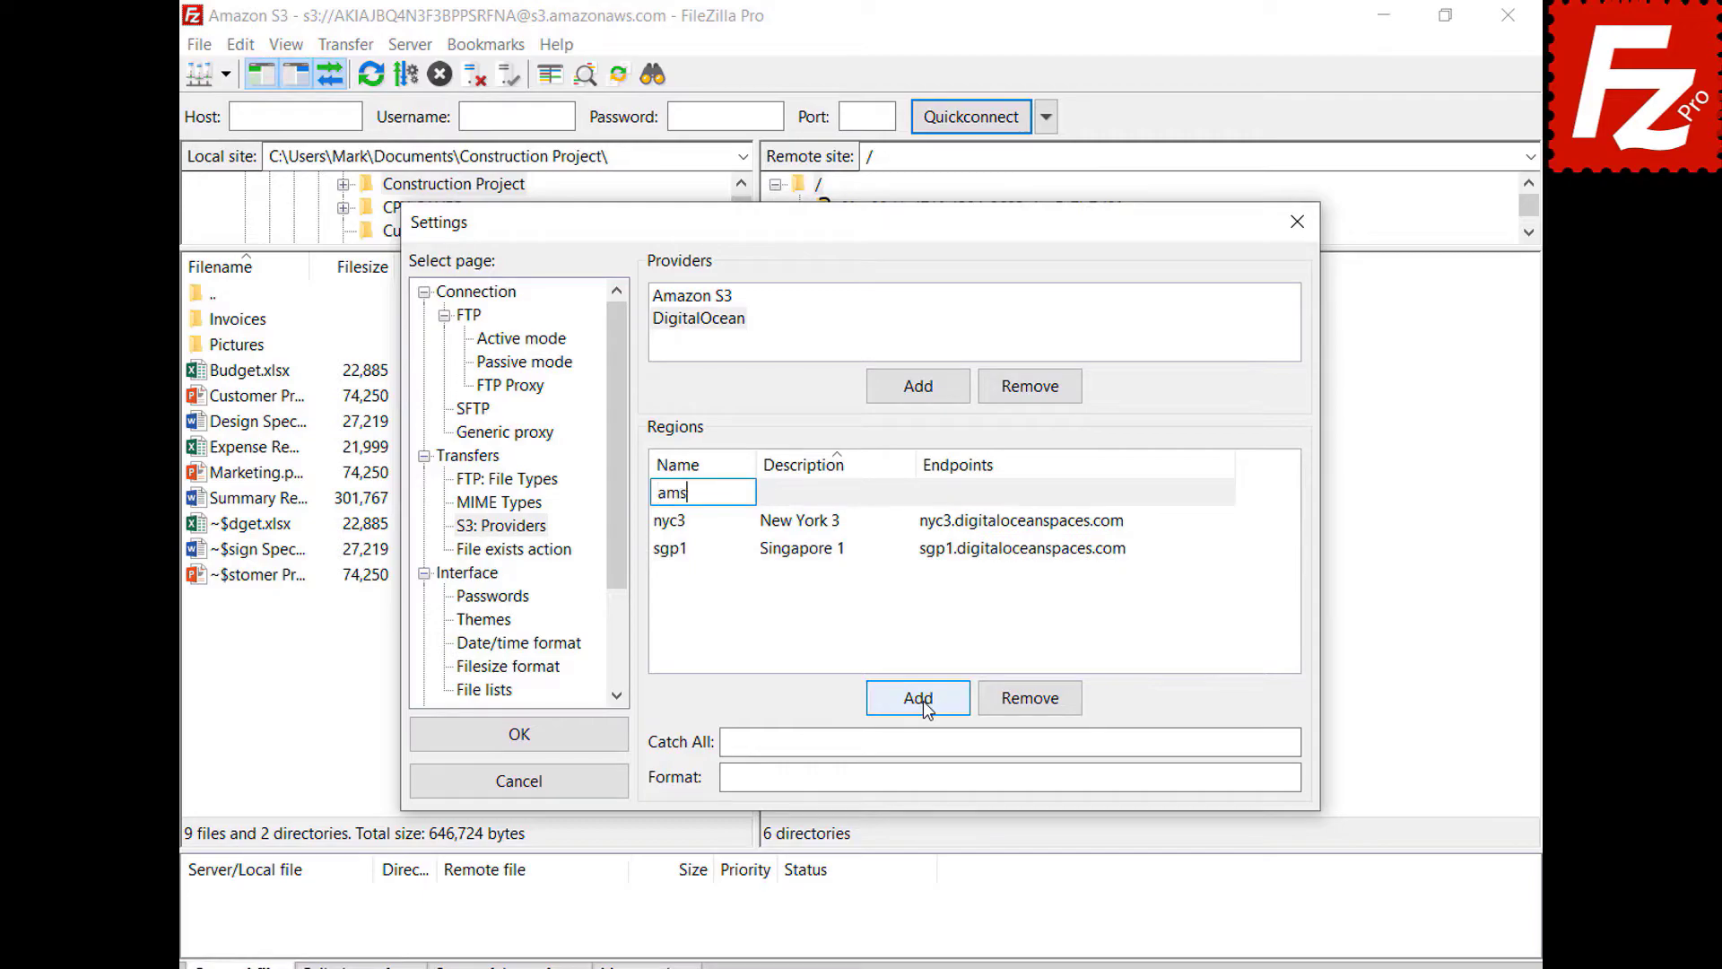
{"action": "key", "text": "Tab"}
{"action": "type", "text": "Amsterdam 3"}
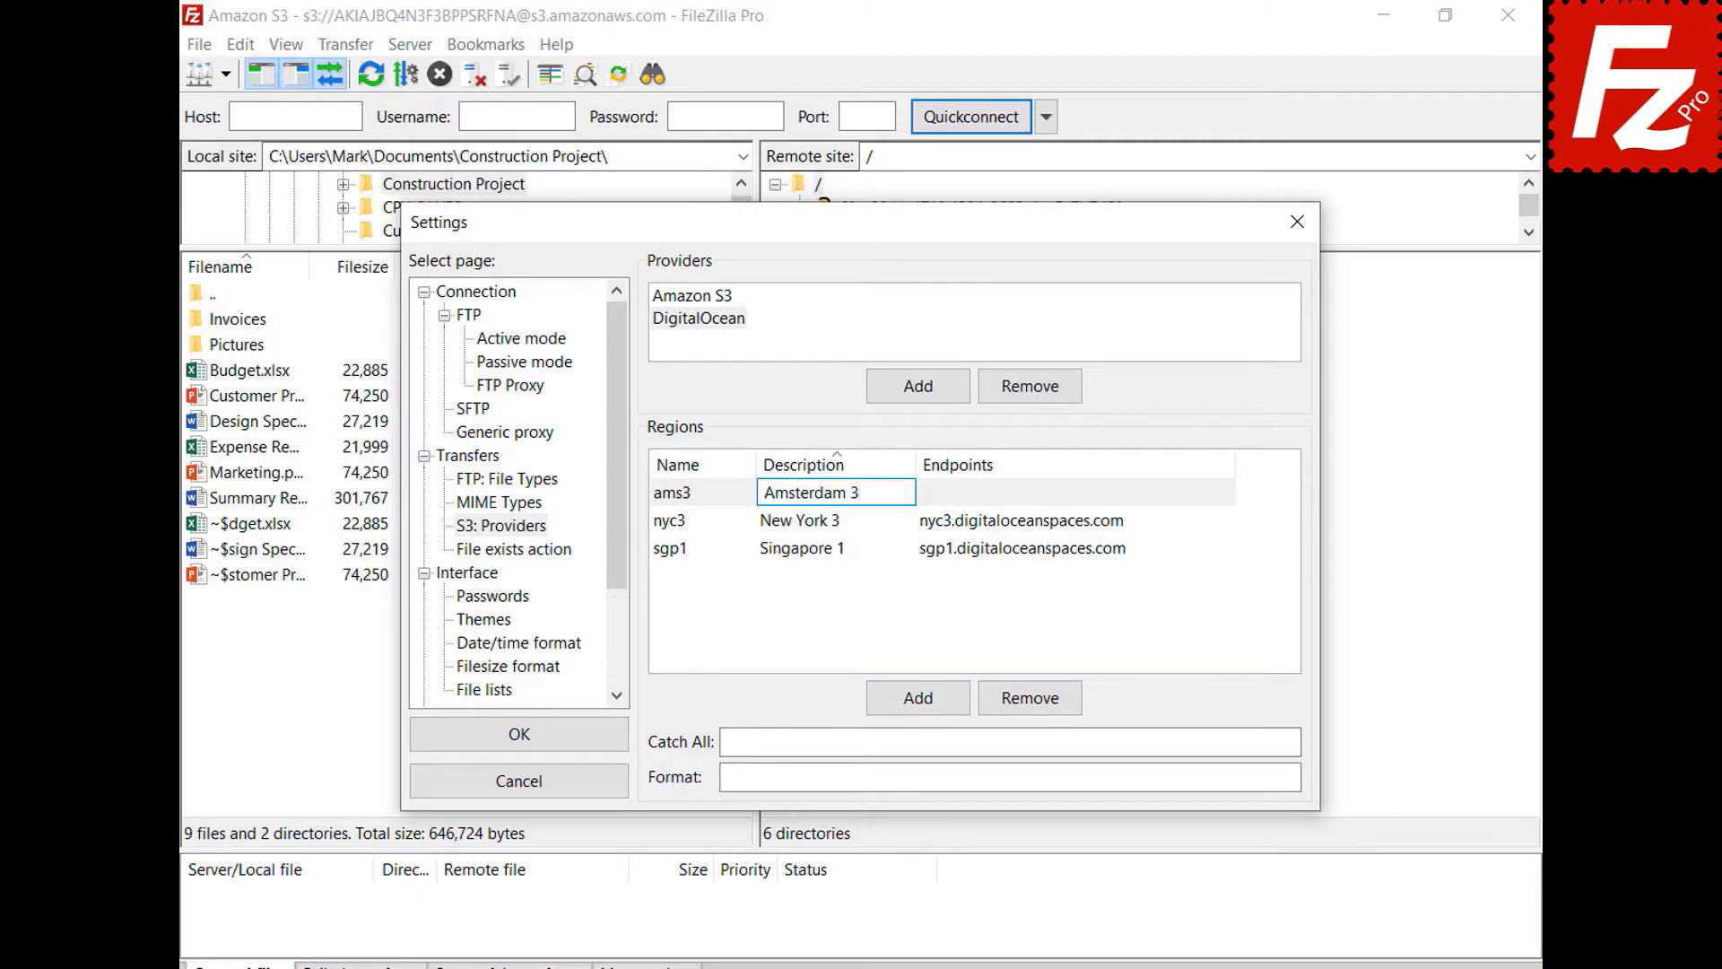
{"action": "key", "text": "Tab"}
{"action": "type", "text": "ams3.digitaloceanspaces.com"}
{"action": "key", "text": "Return"}
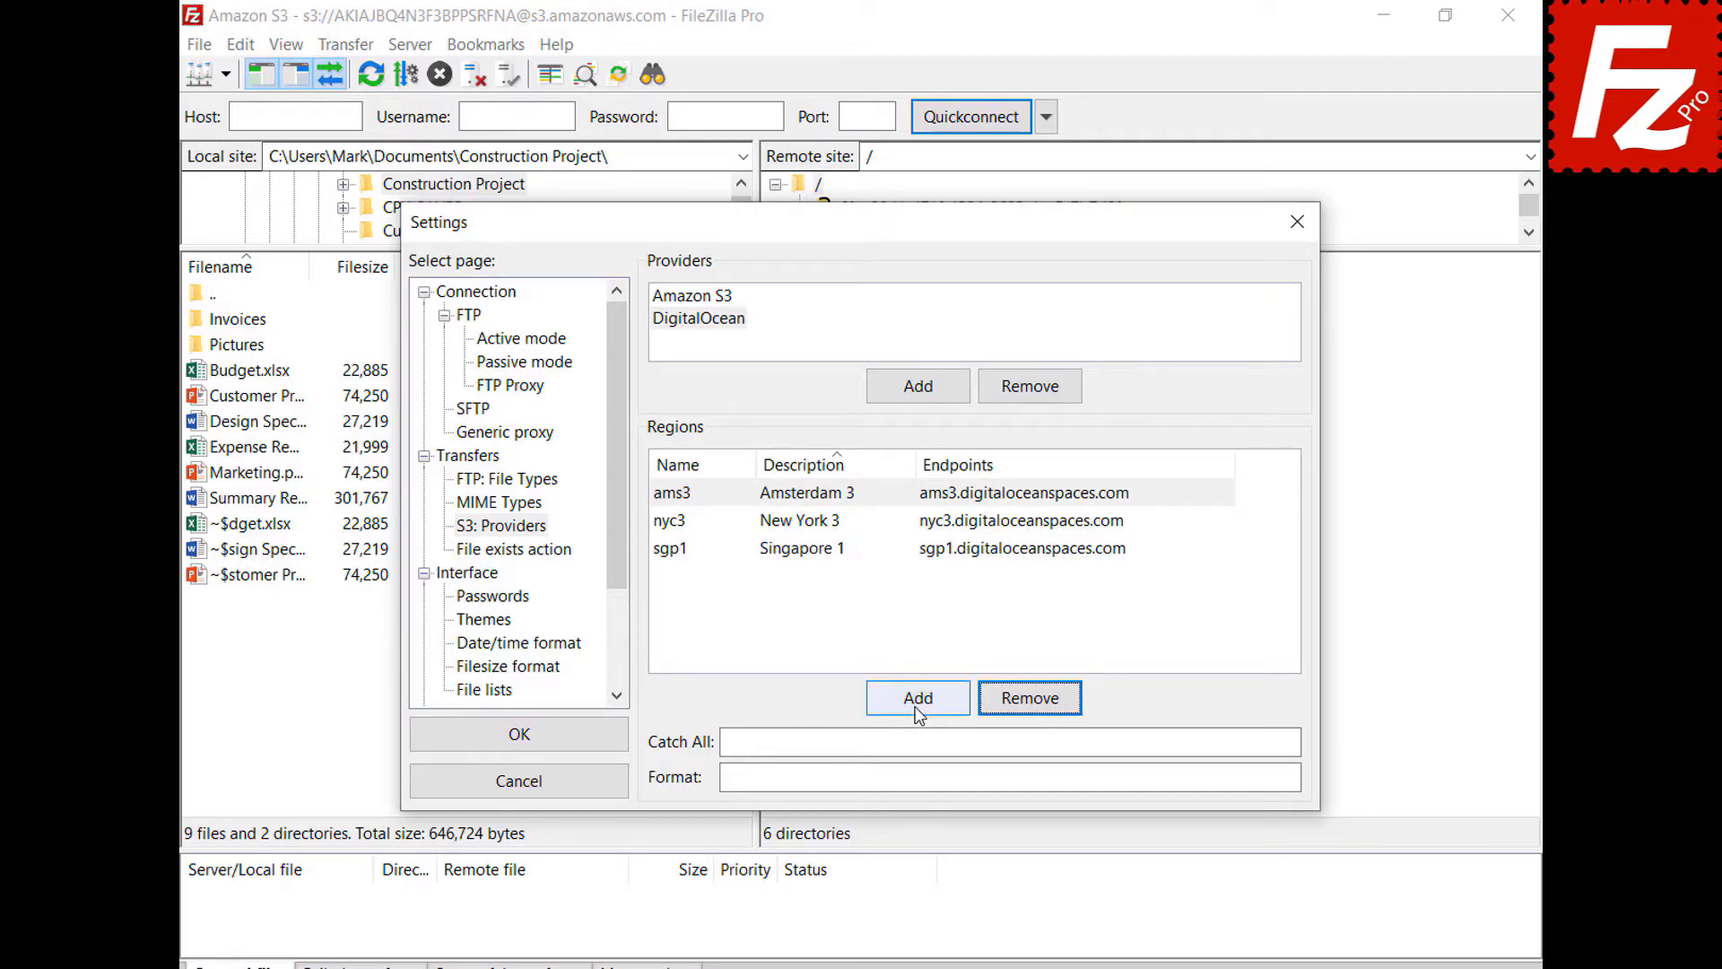
{"action": "left_click", "coordinate": [917, 699]}
{"action": "type", "text": "sfo2"}
{"action": "key", "text": "Tab"}
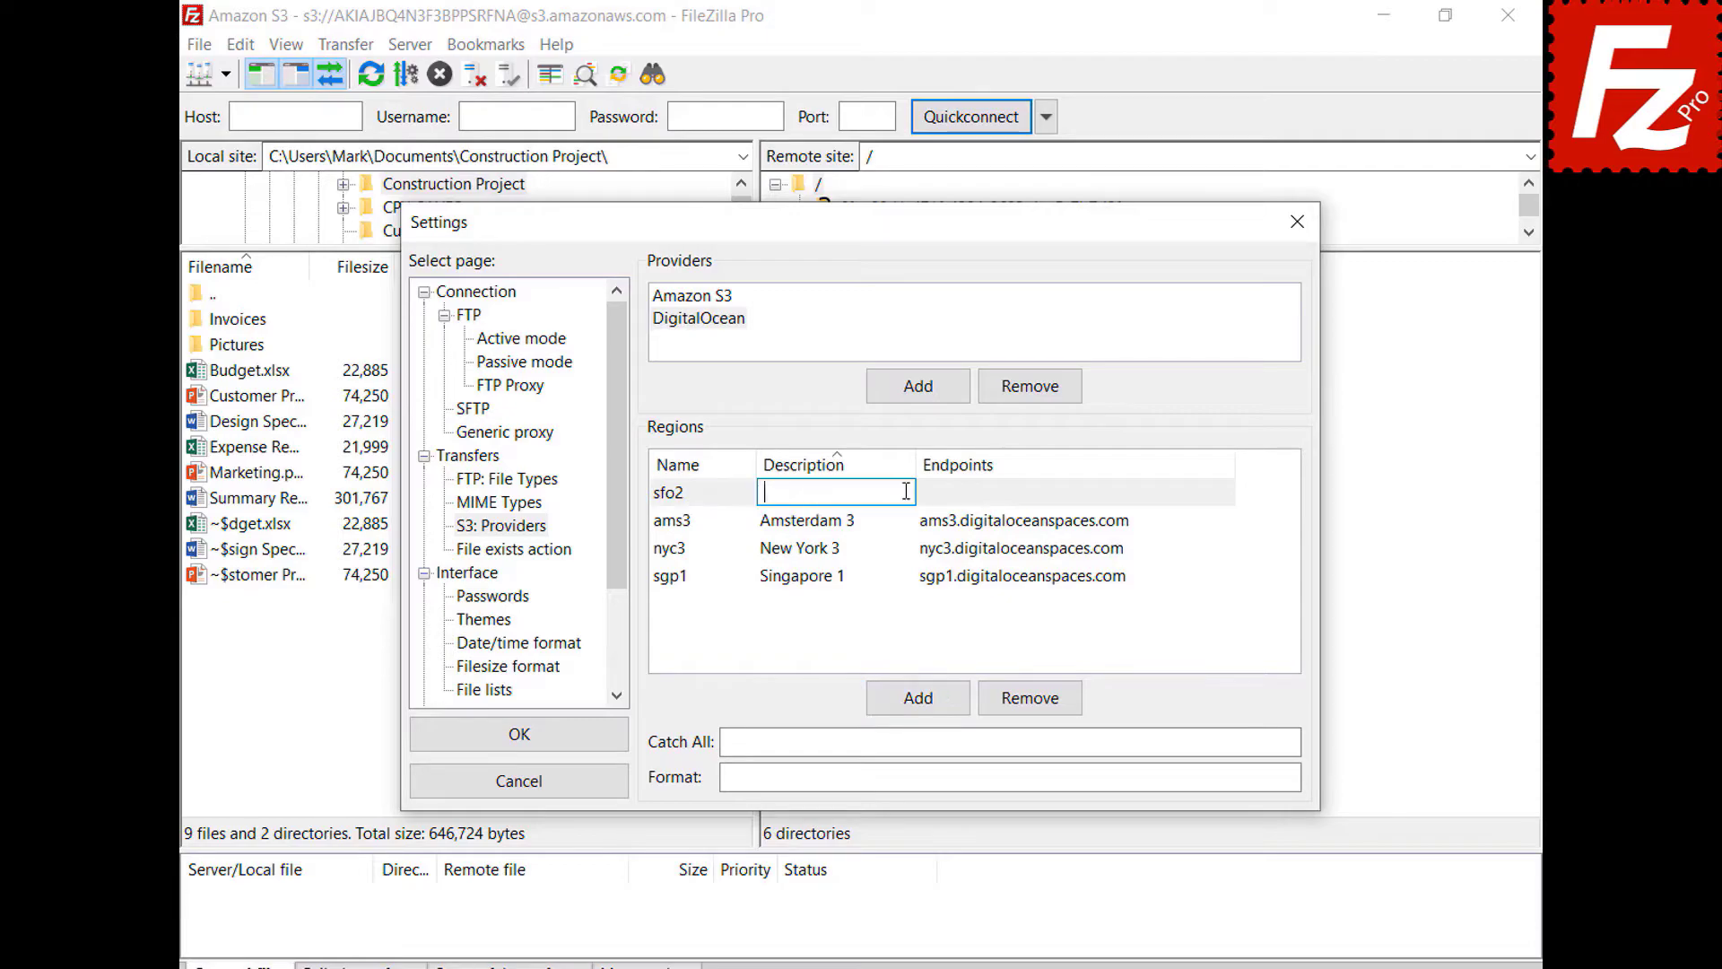
{"action": "type", "text": "San Francisco 2"}
{"action": "key", "text": "Tab"}
{"action": "type", "text": "sfo2.digitaloceanspaces.com"}
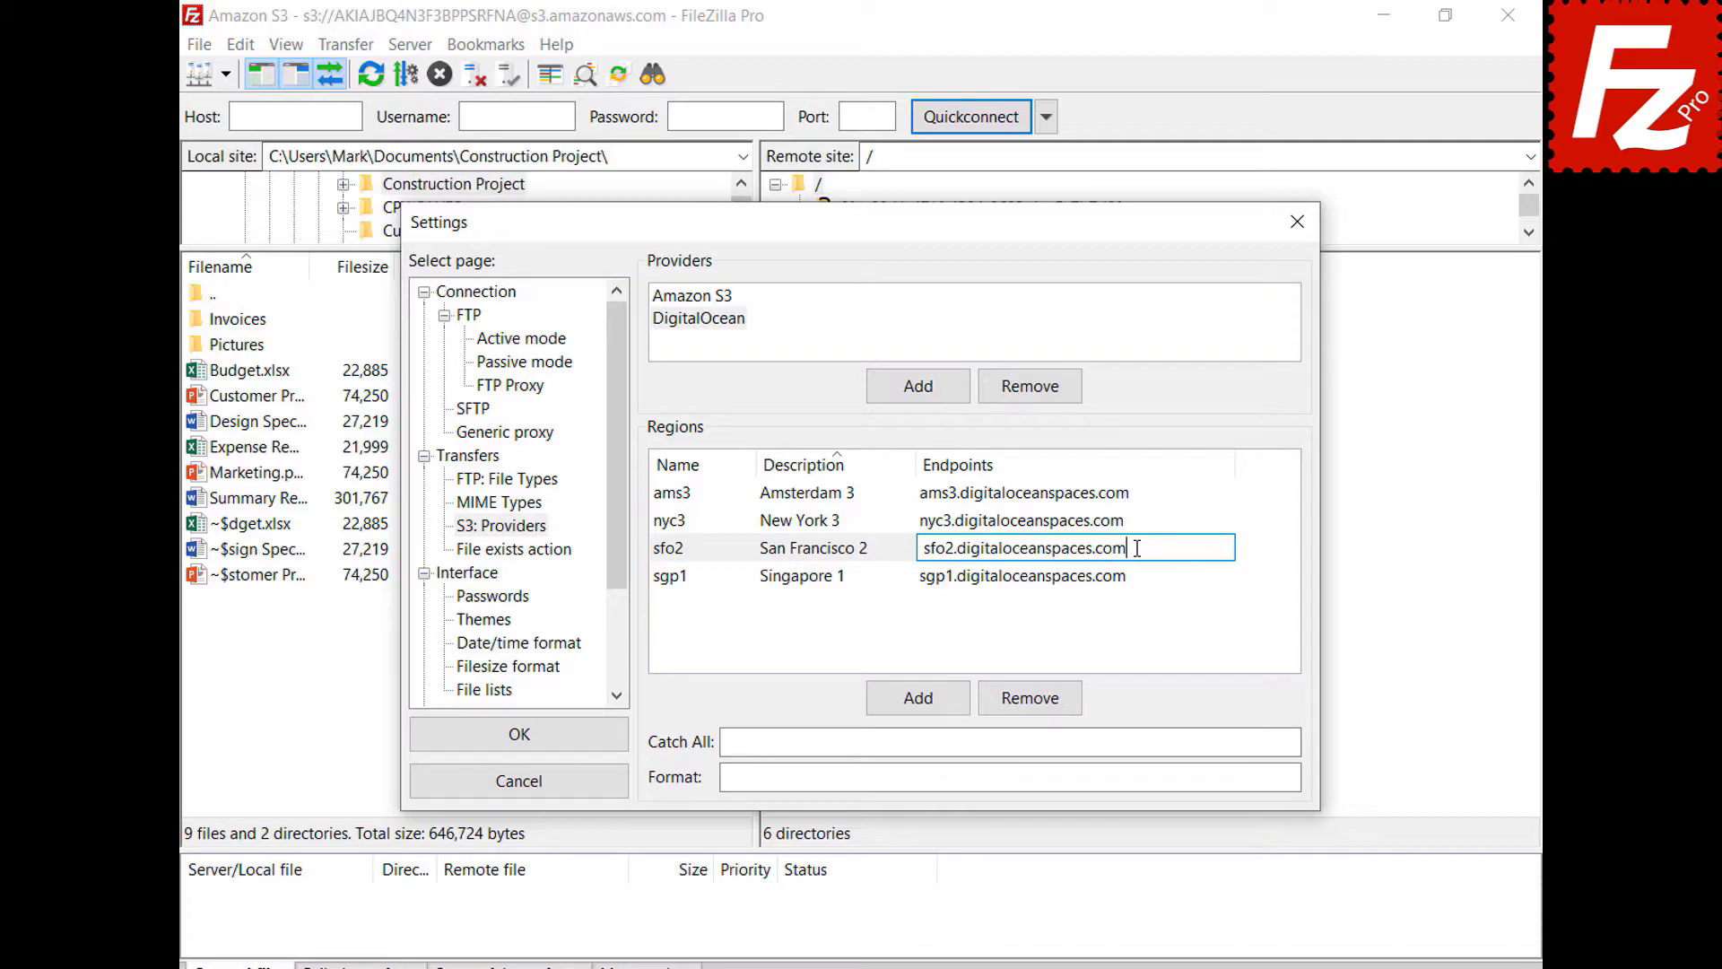
{"action": "key", "text": "Return"}
- Set catch-all .digitaloceanspaces.com and format {BUCKET}.{REGION}.digitaloceanspaces.com, then save with OK
{"action": "left_click", "coordinate": [1250, 741]}
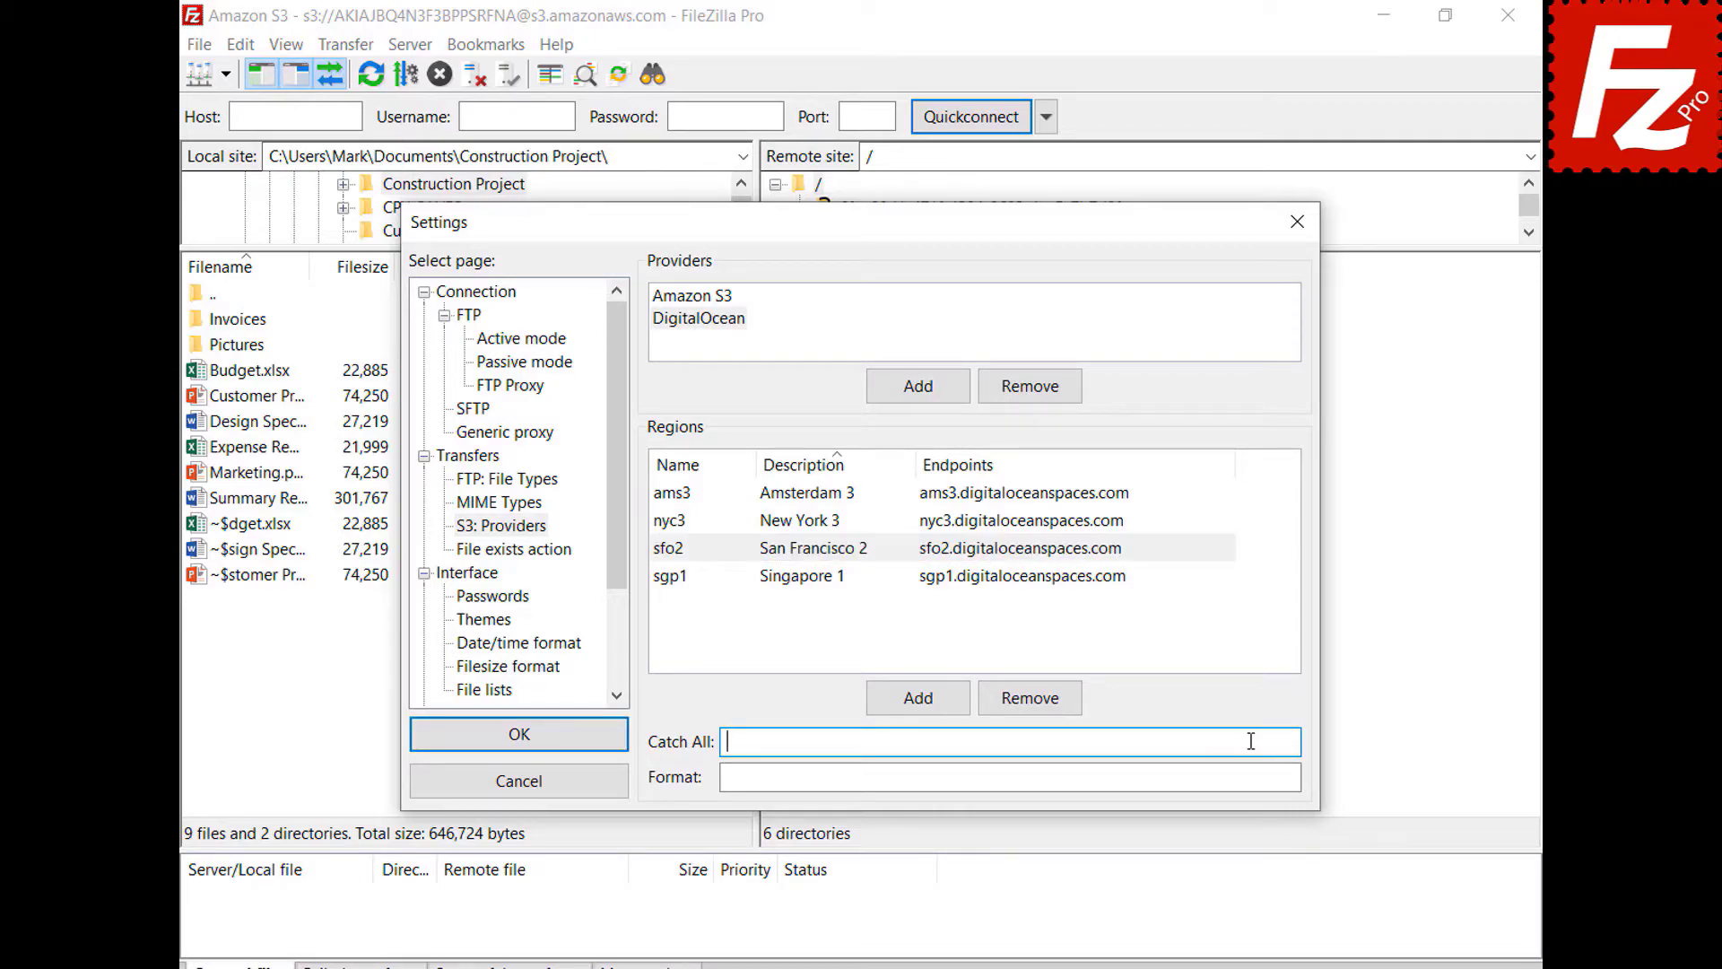
{"action": "type", "text": ".digitaloceanspaces.com"}
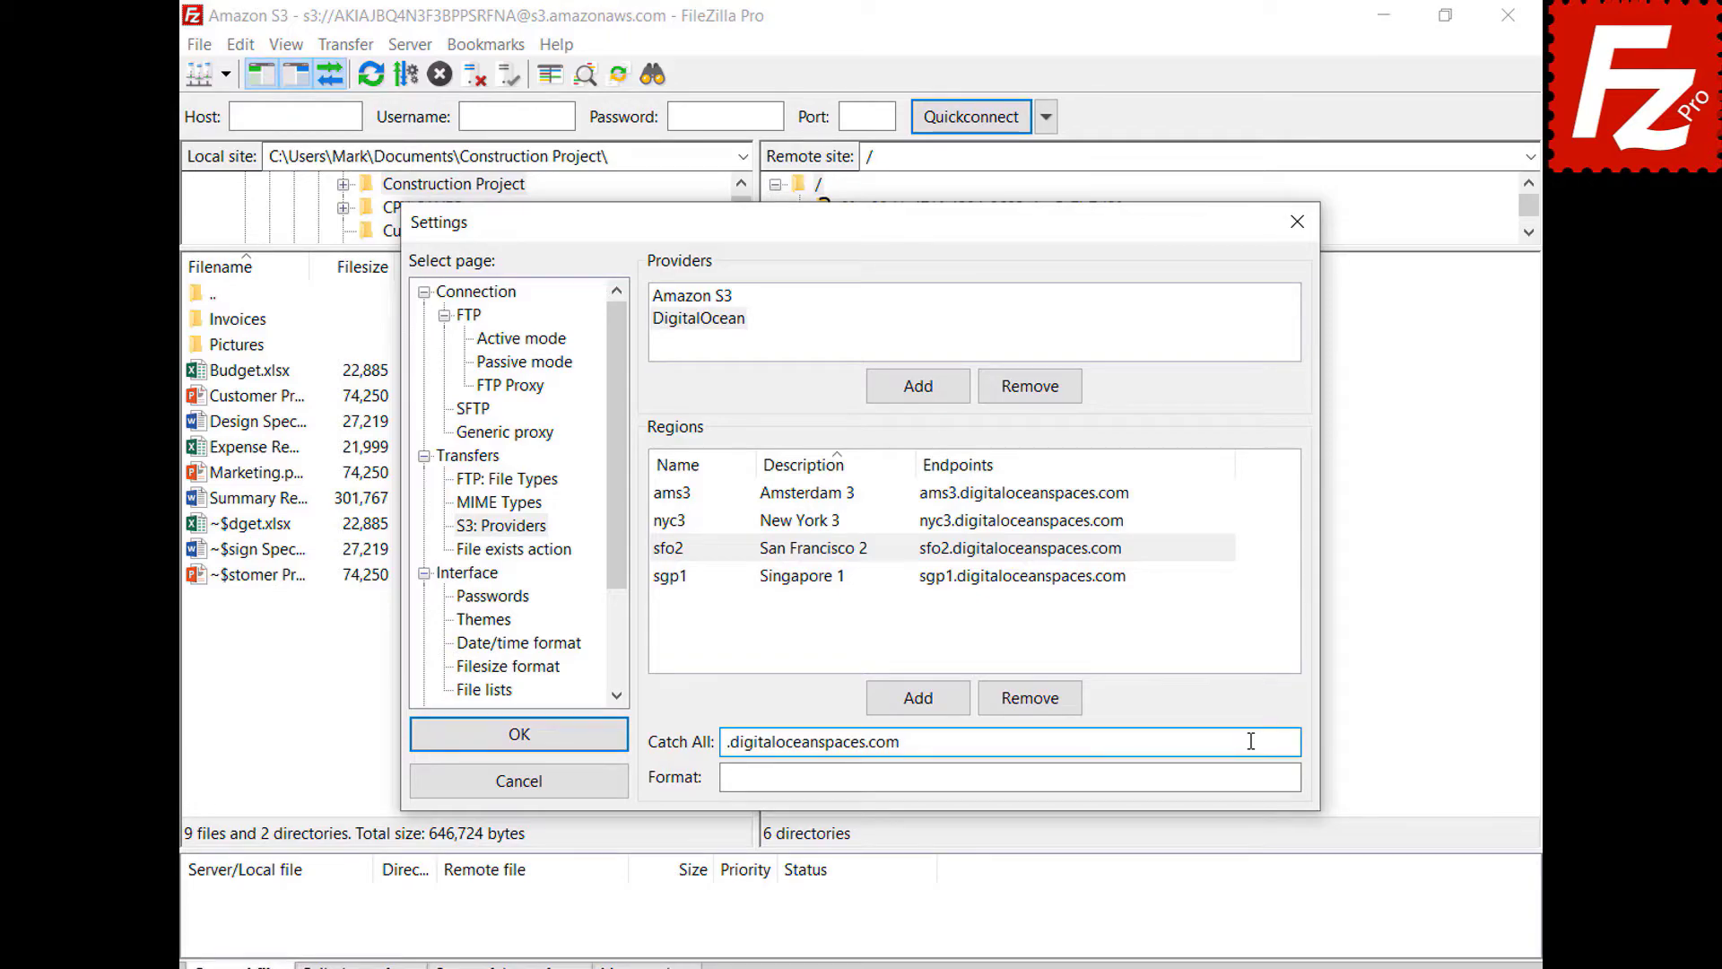
{"action": "left_click", "coordinate": [1255, 777]}
{"action": "type", "text": "{BUCKET}.{REGION}.digitaloceanspaces.com"}
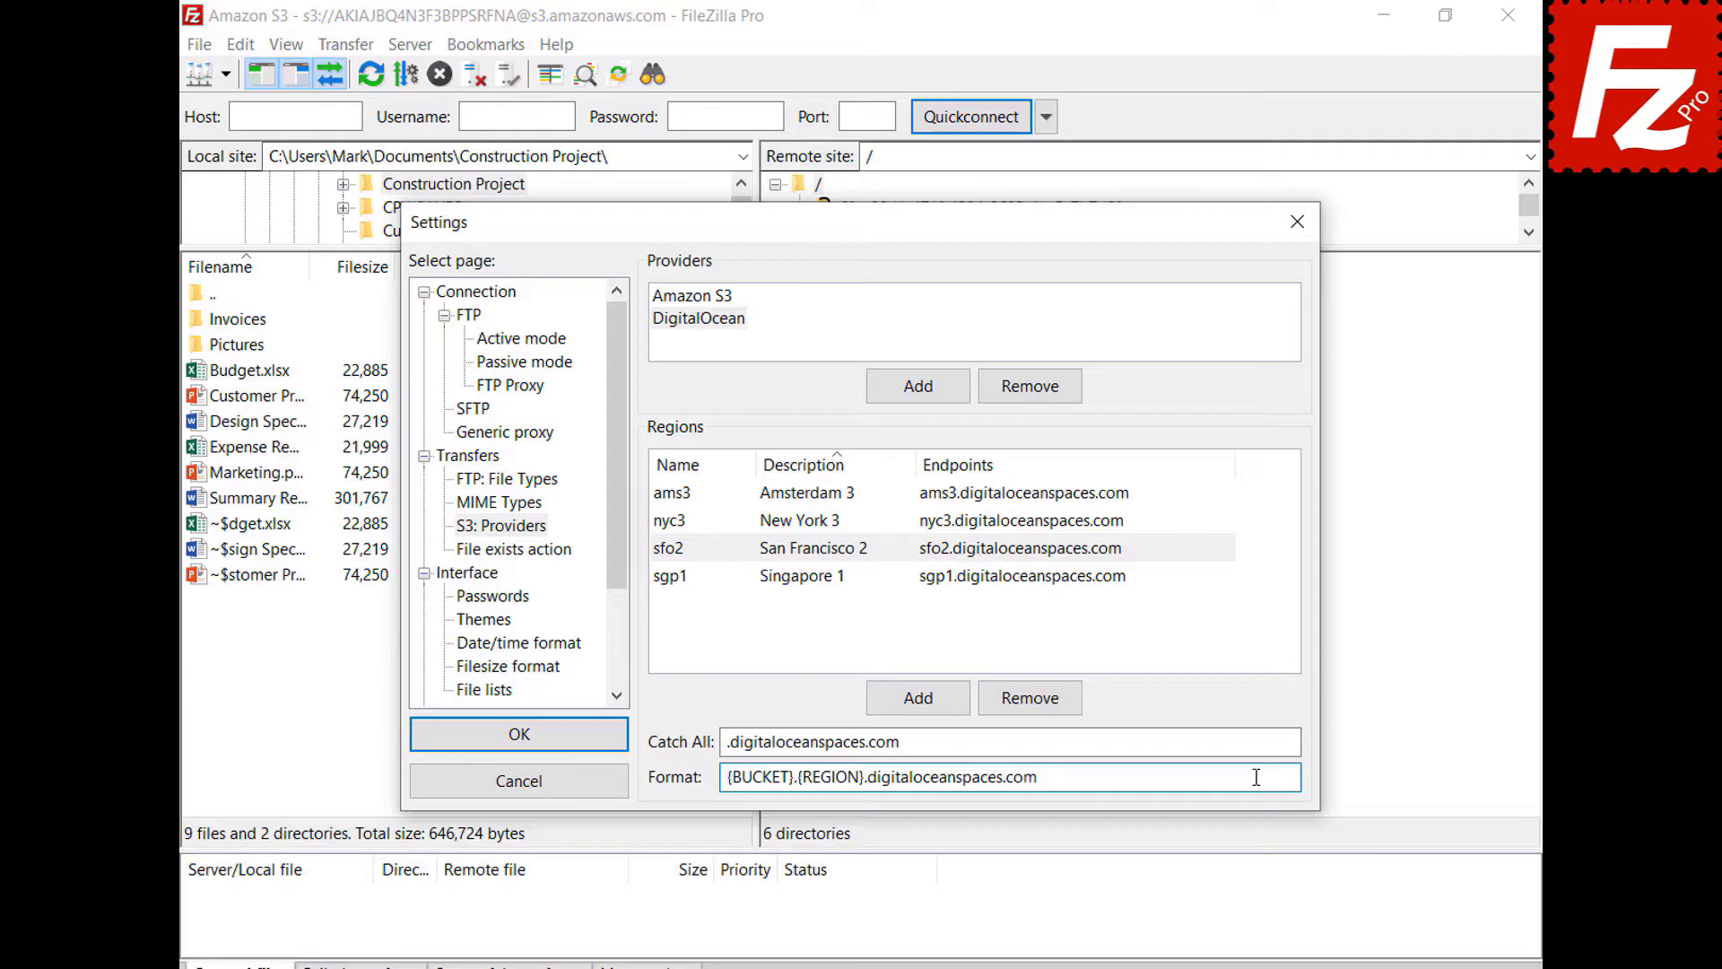
{"action": "left_click", "coordinate": [519, 735]}
- Create a Site Manager entry named Digital Ocean using the S3 protocol
{"action": "left_click", "coordinate": [203, 47]}
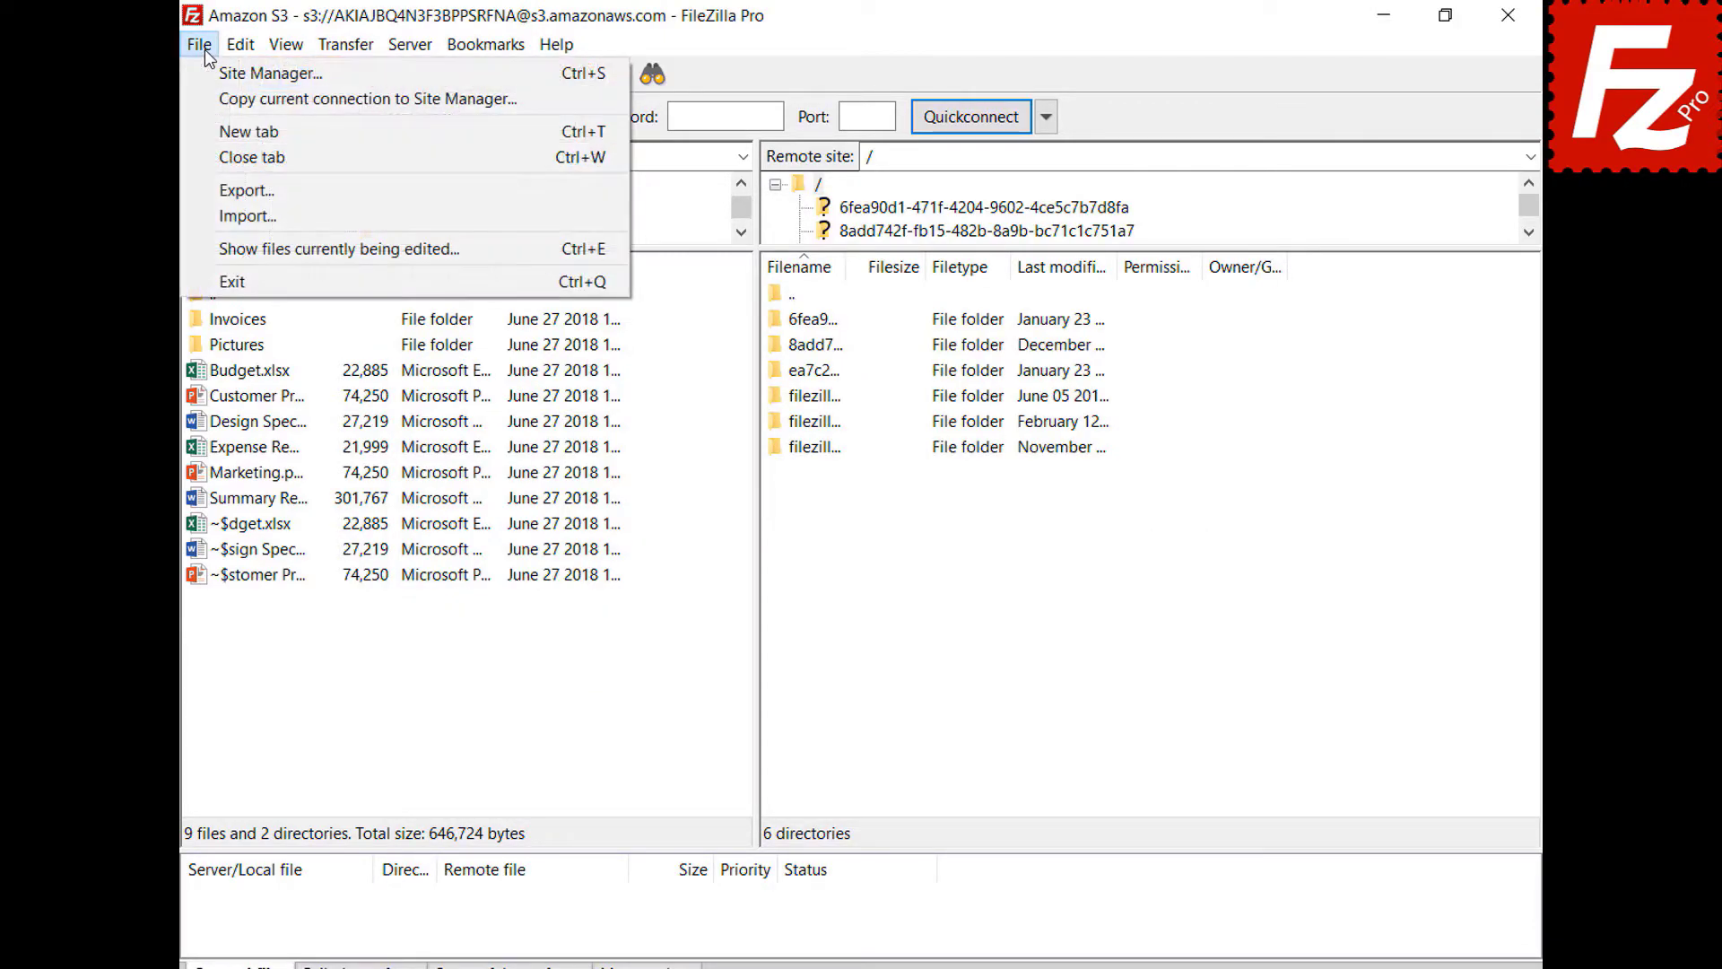
{"action": "left_click", "coordinate": [206, 79]}
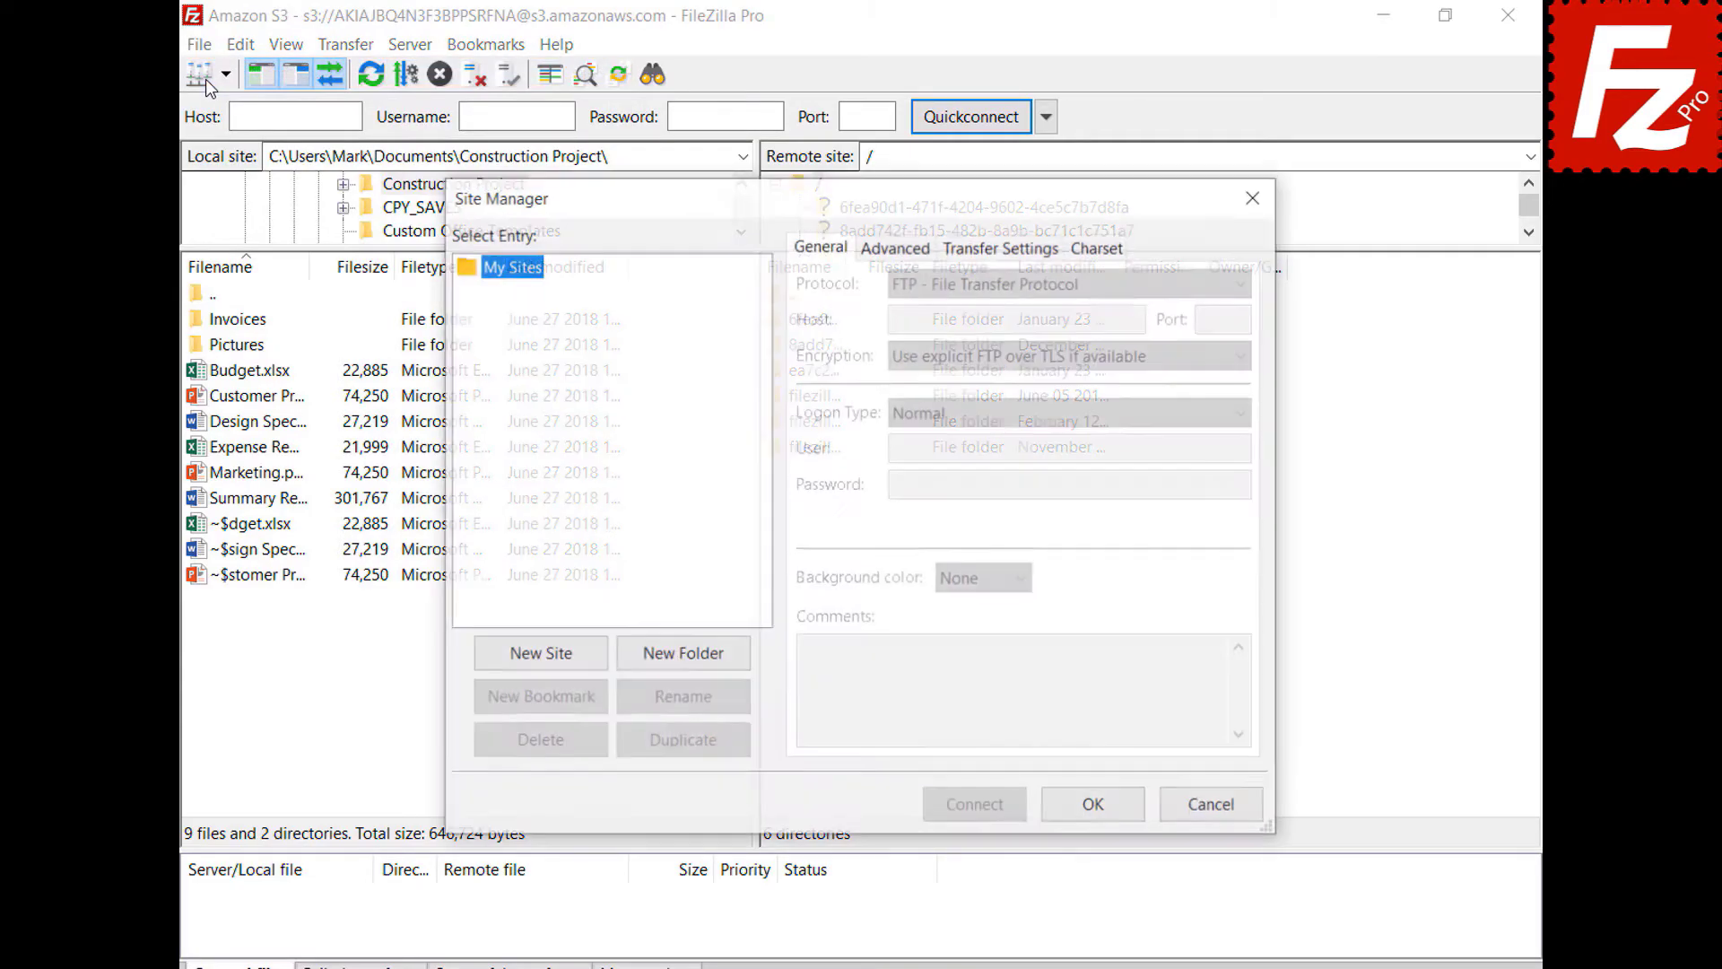
{"action": "left_click", "coordinate": [545, 664]}
{"action": "type", "text": "Digital Ocean"}
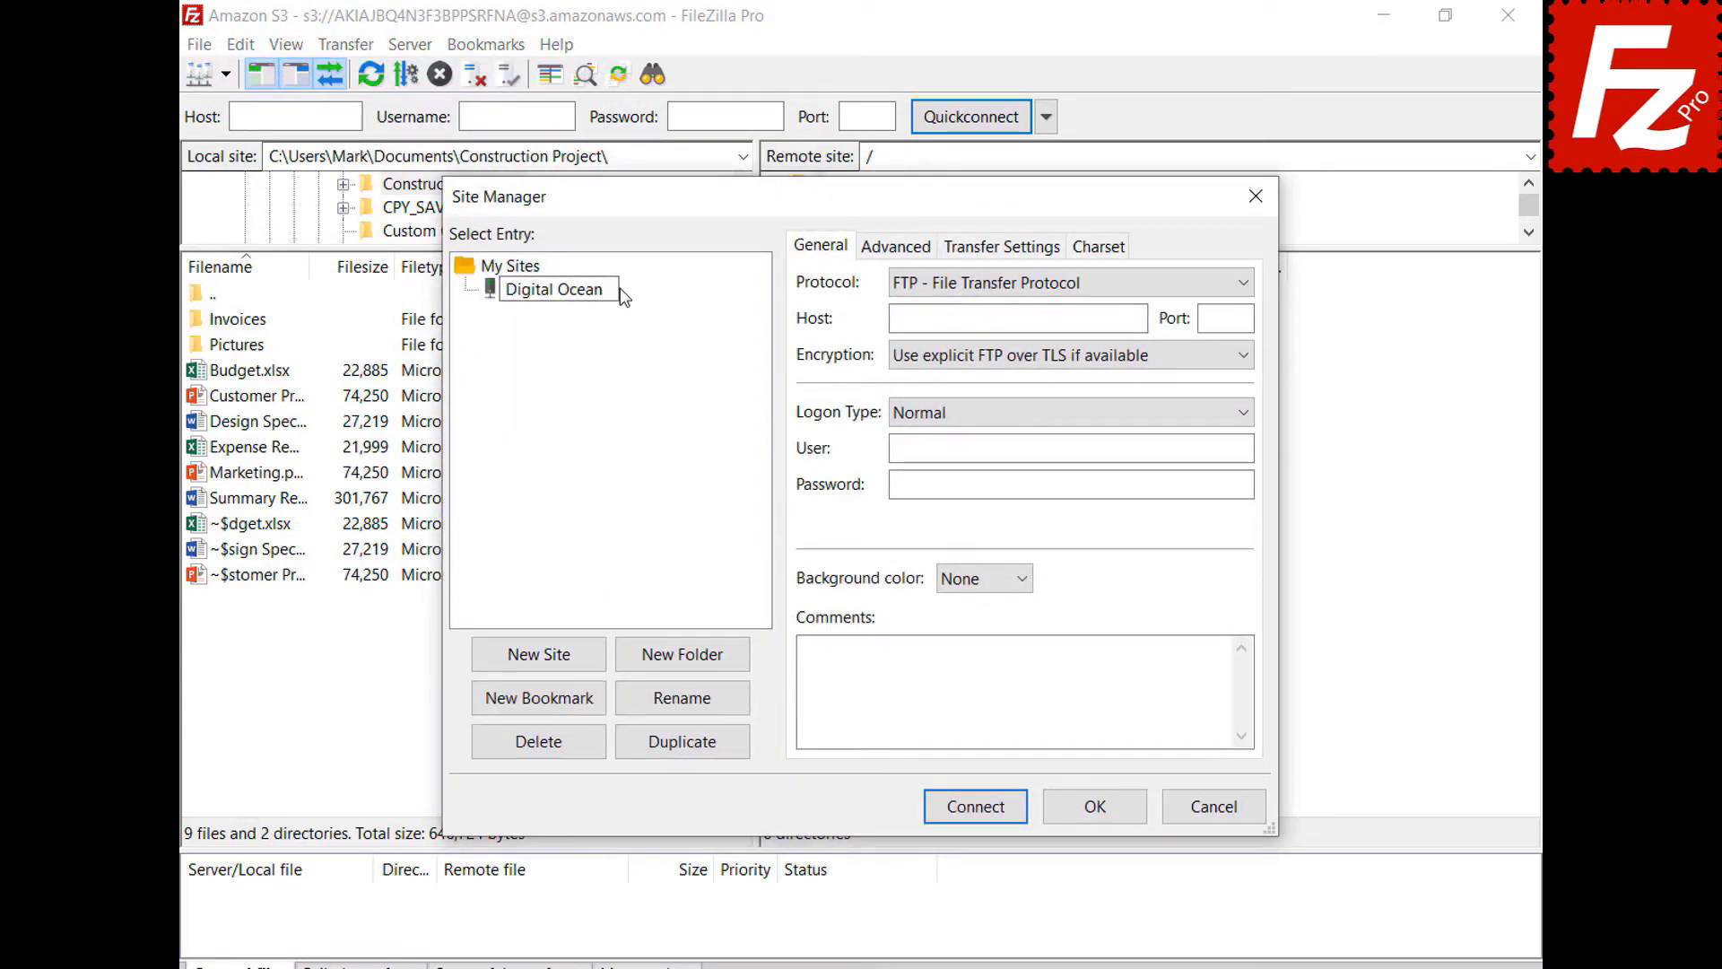
{"action": "key", "text": "Return"}
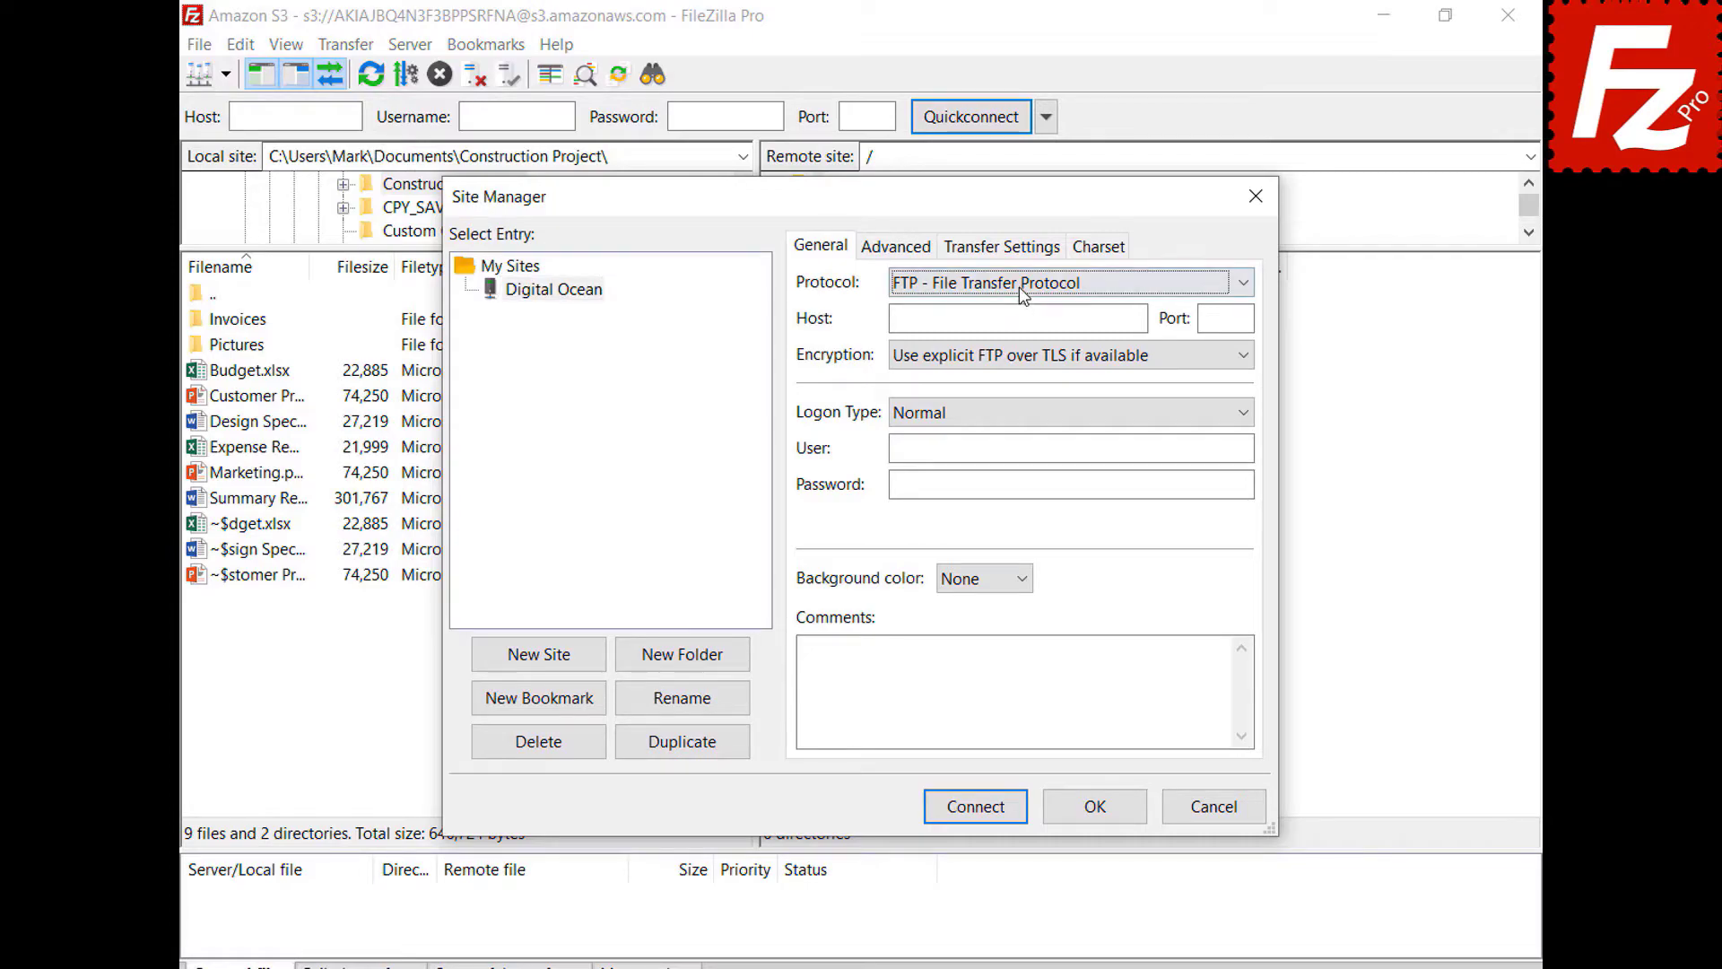
{"action": "left_click", "coordinate": [1019, 287]}
{"action": "left_click", "coordinate": [1067, 350]}
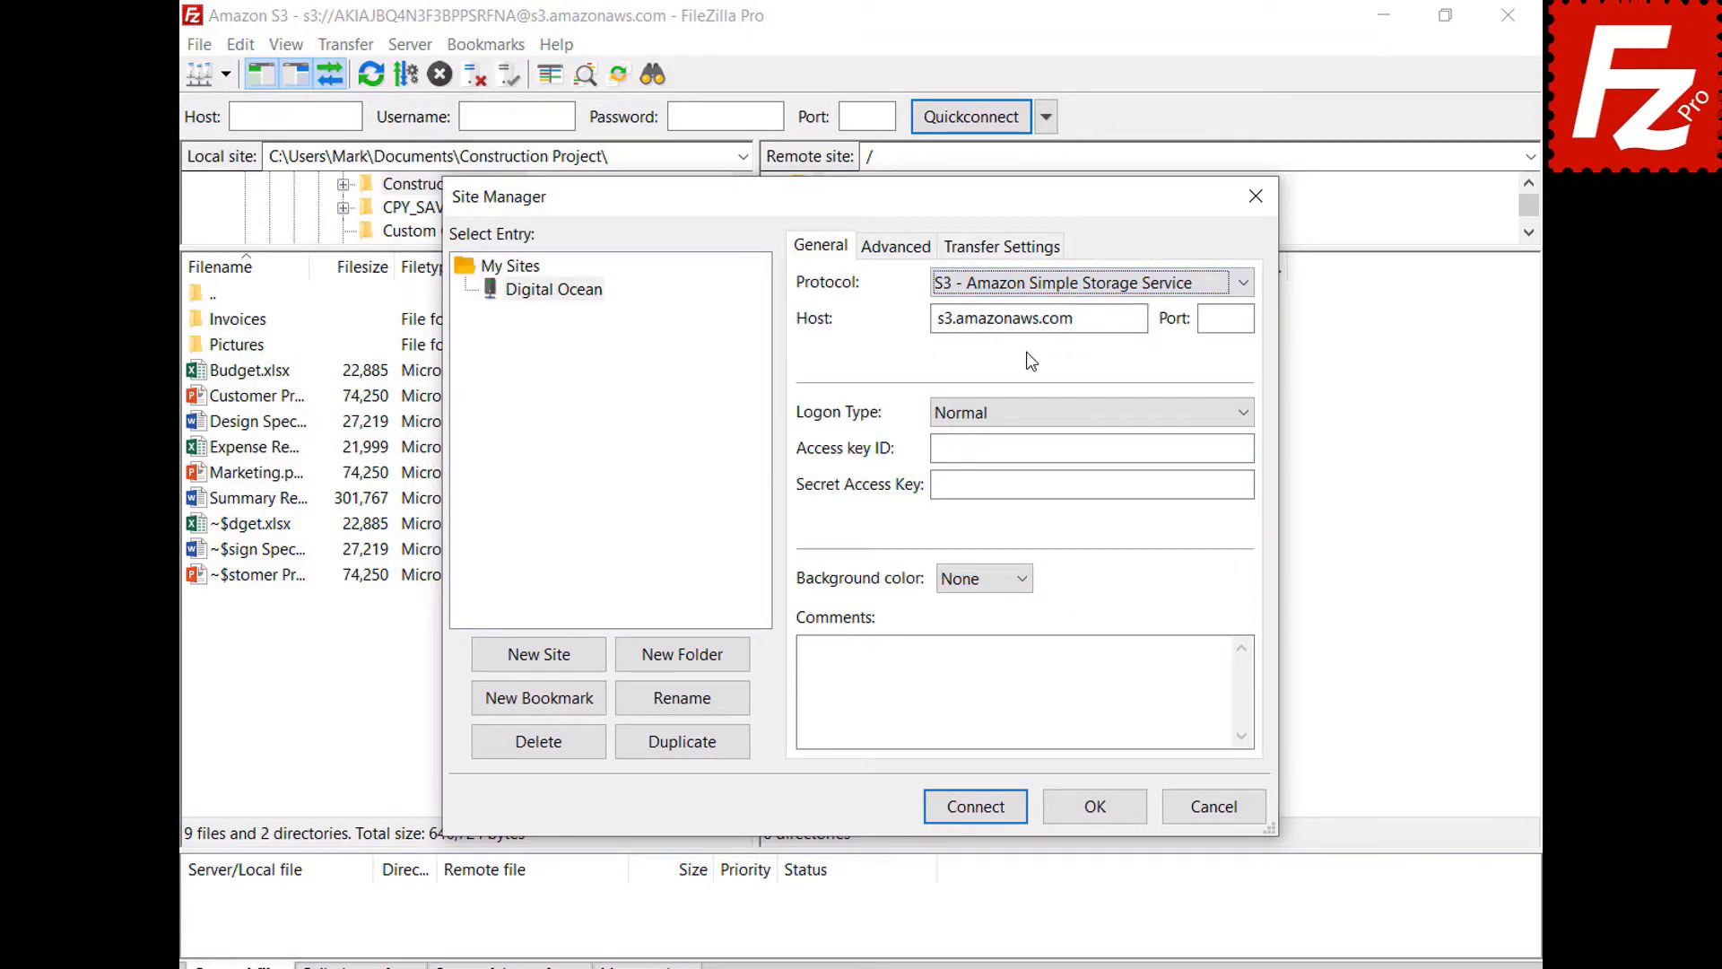
- Set host sfo3.digitaloceanspaces.com, paste the access key ID and secret key, and connect
{"action": "double_click", "coordinate": [1137, 319]}
{"action": "type", "text": "sfo3.digitaloceanspaces.com"}
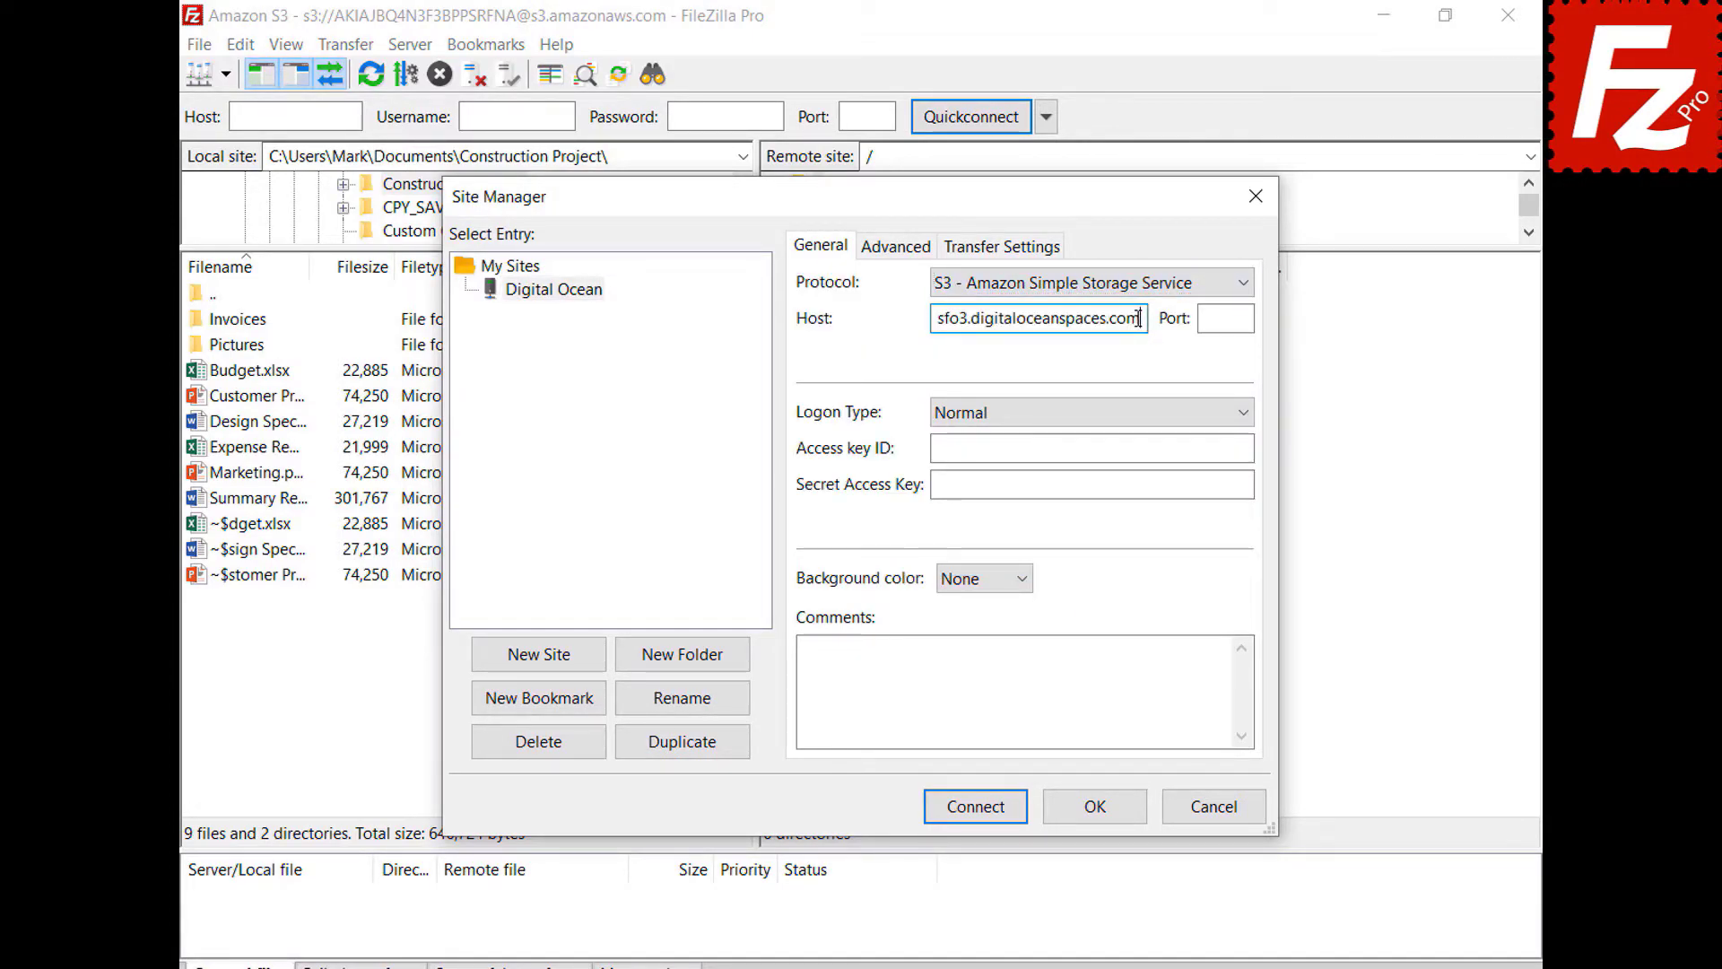
{"action": "left_click", "coordinate": [1238, 449]}
{"action": "key", "text": "ctrl+v"}
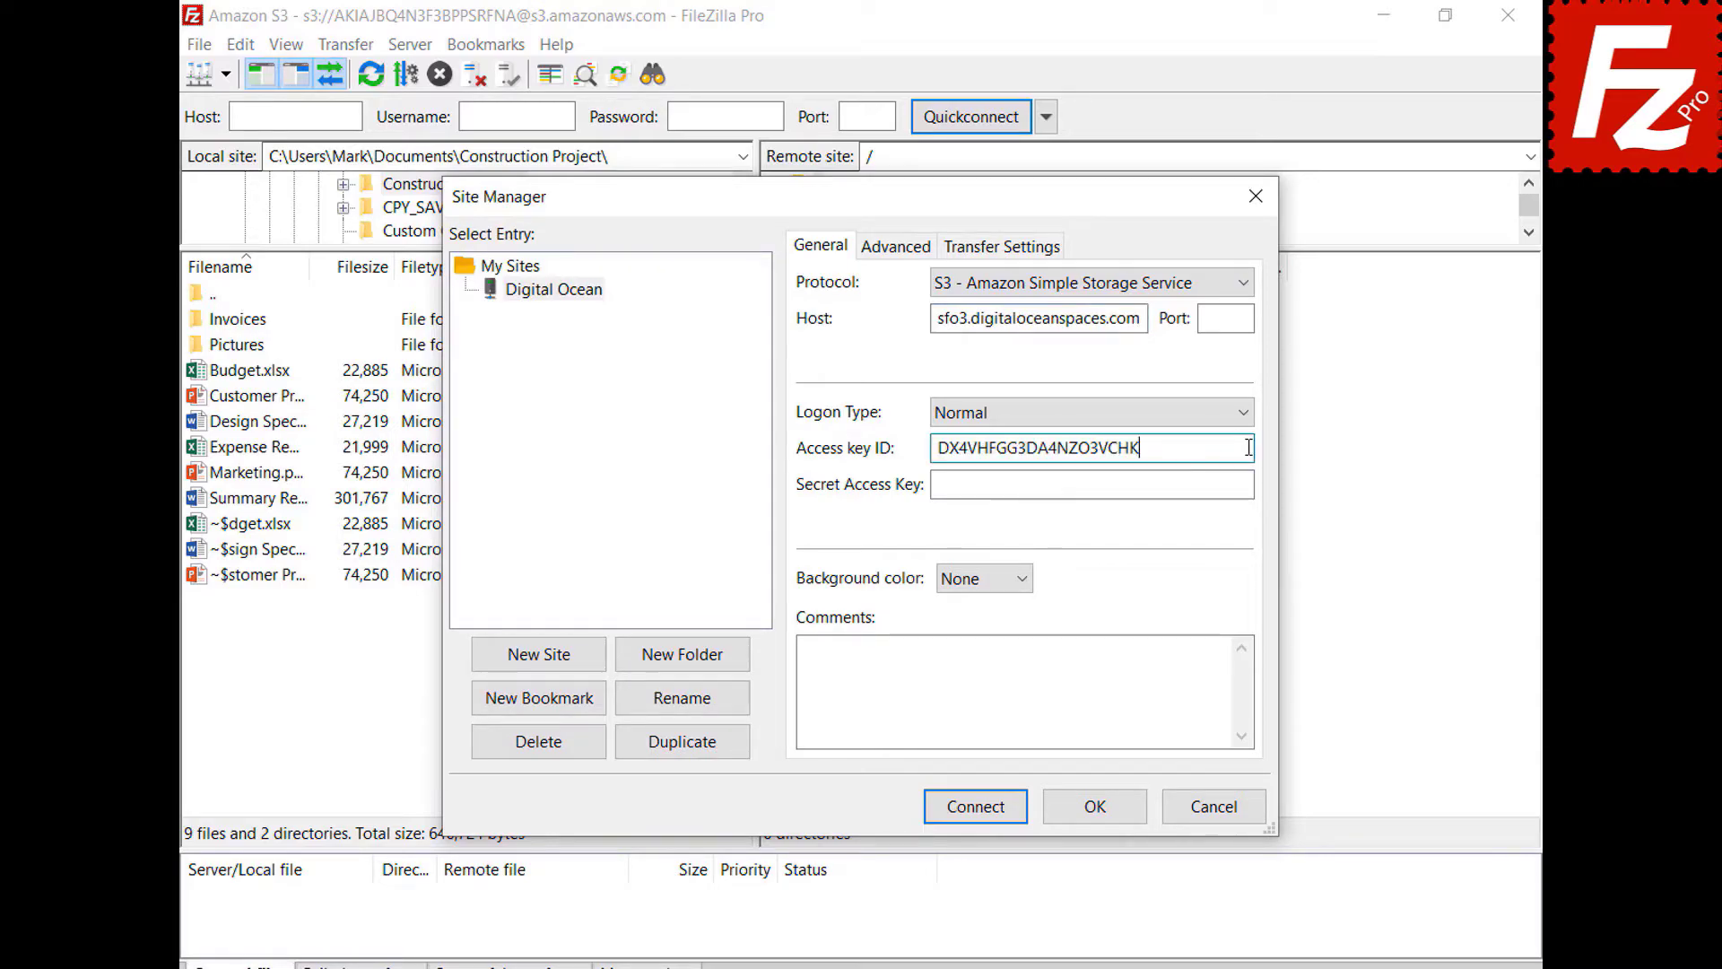
{"action": "left_click", "coordinate": [1244, 487]}
{"action": "key", "text": "ctrl+v"}
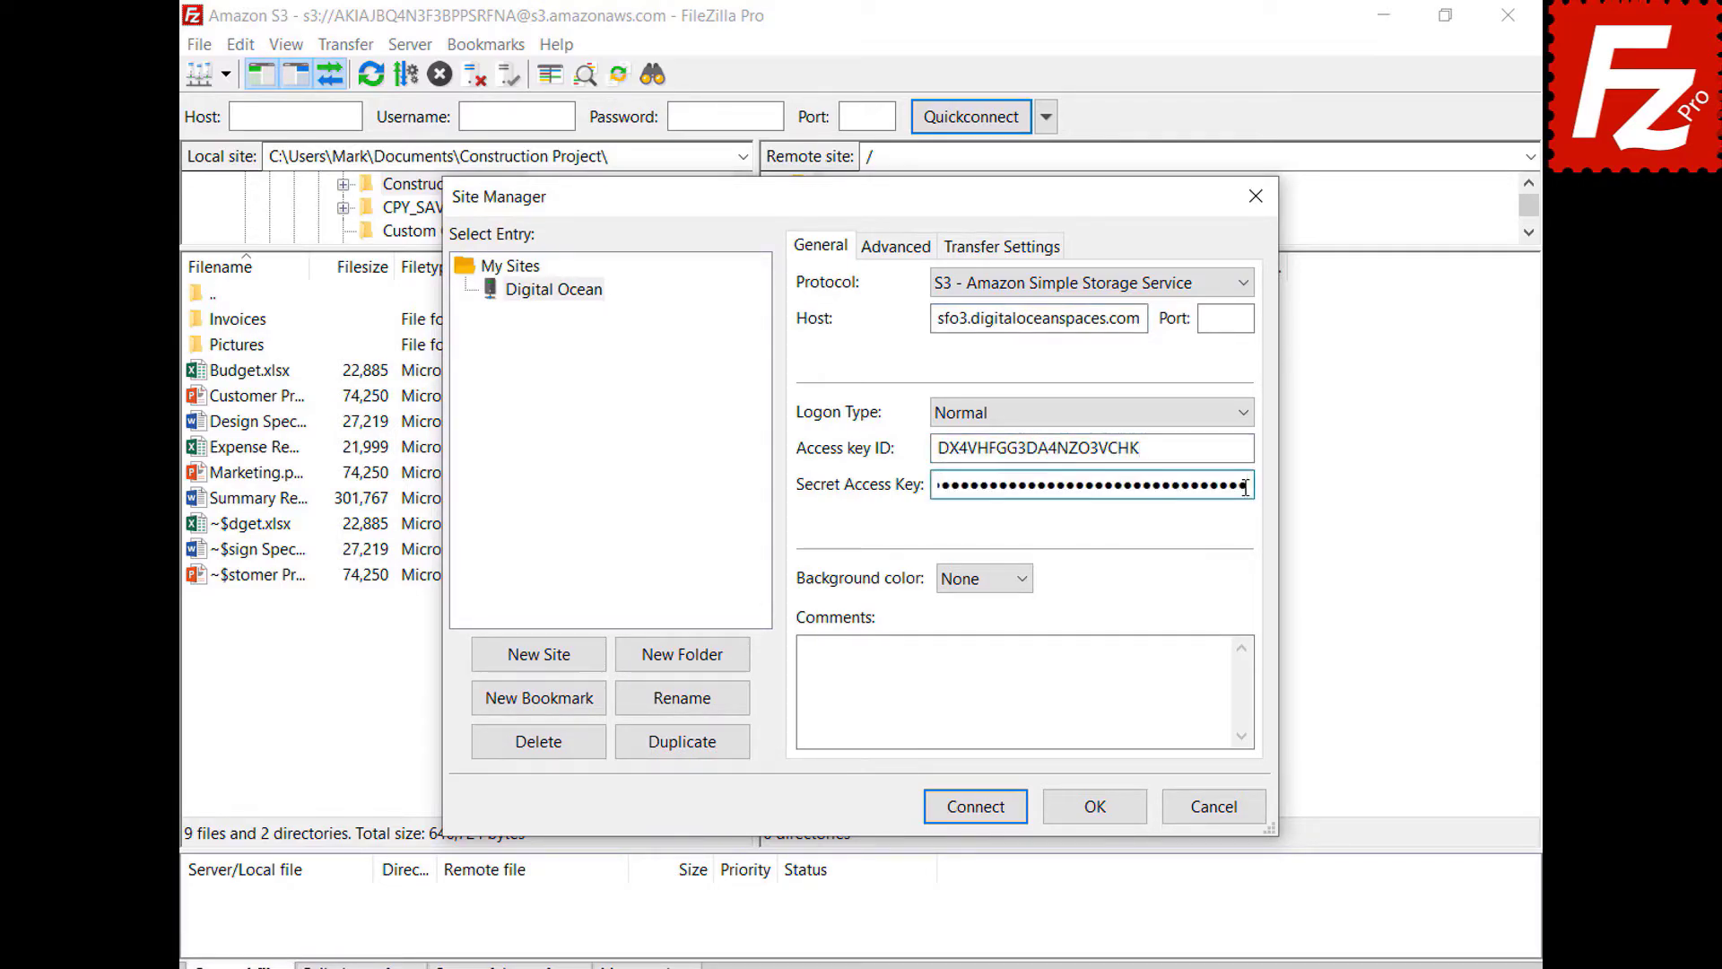
{"action": "left_click", "coordinate": [980, 812]}
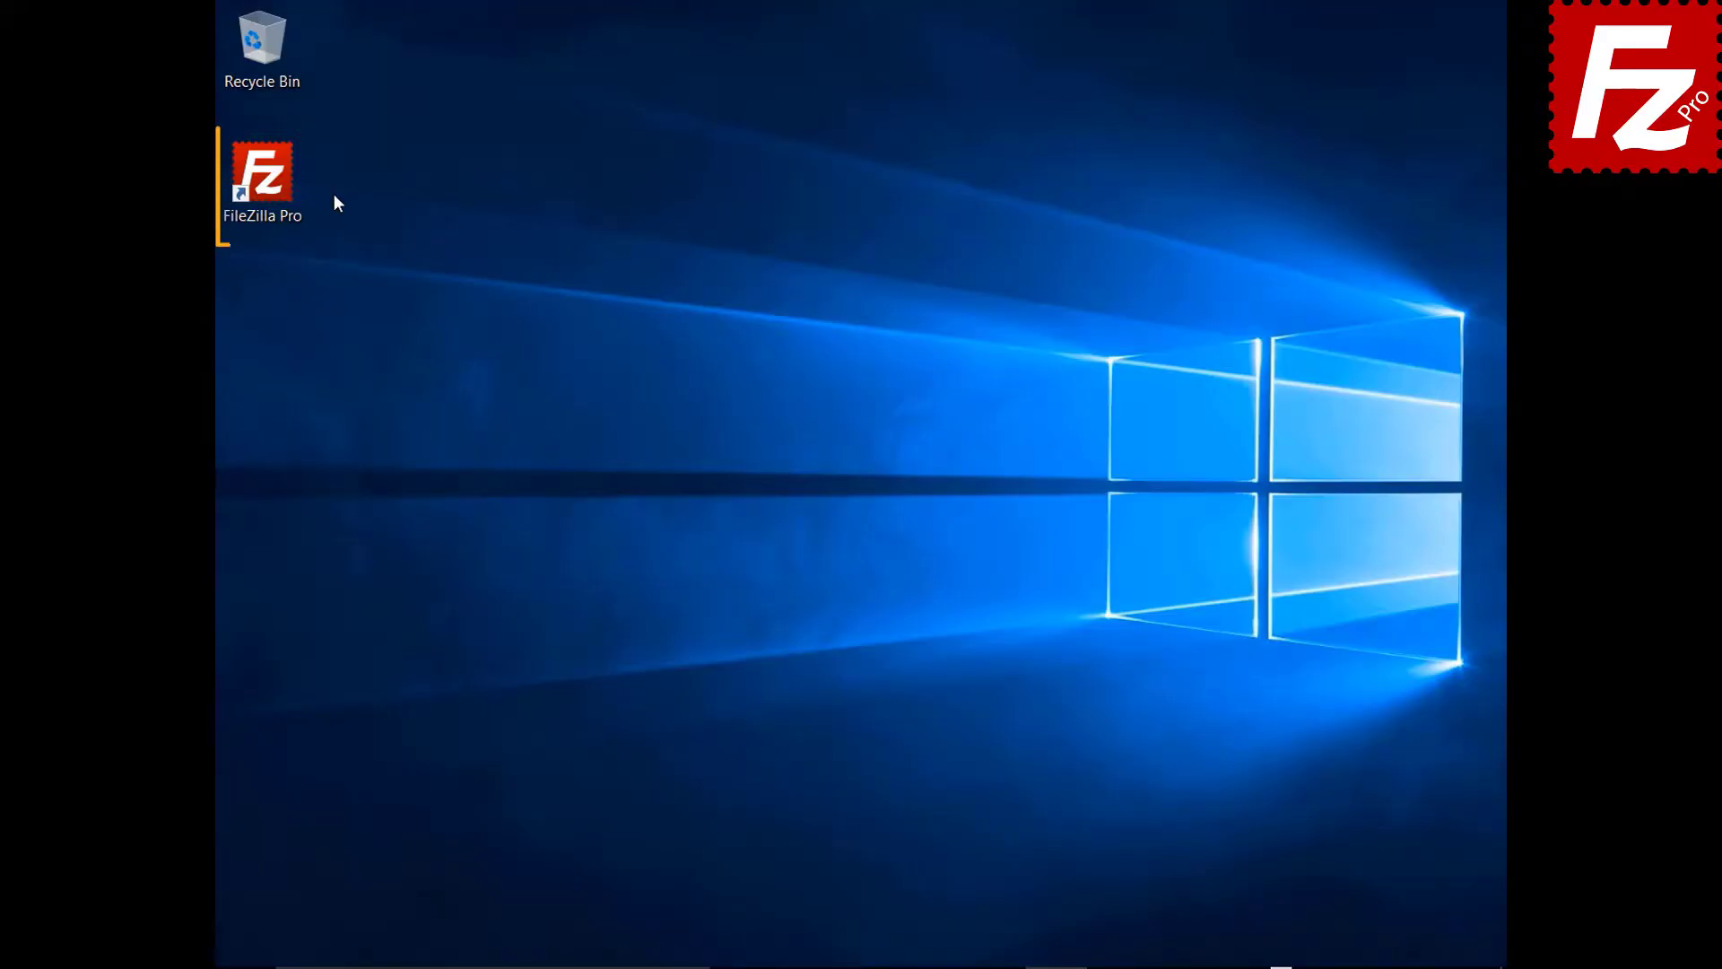
- Launch FileZilla Pro, connect to the saved S3 site, and open Transfer > File synchronization
{"action": "double_click", "coordinate": [273, 186]}
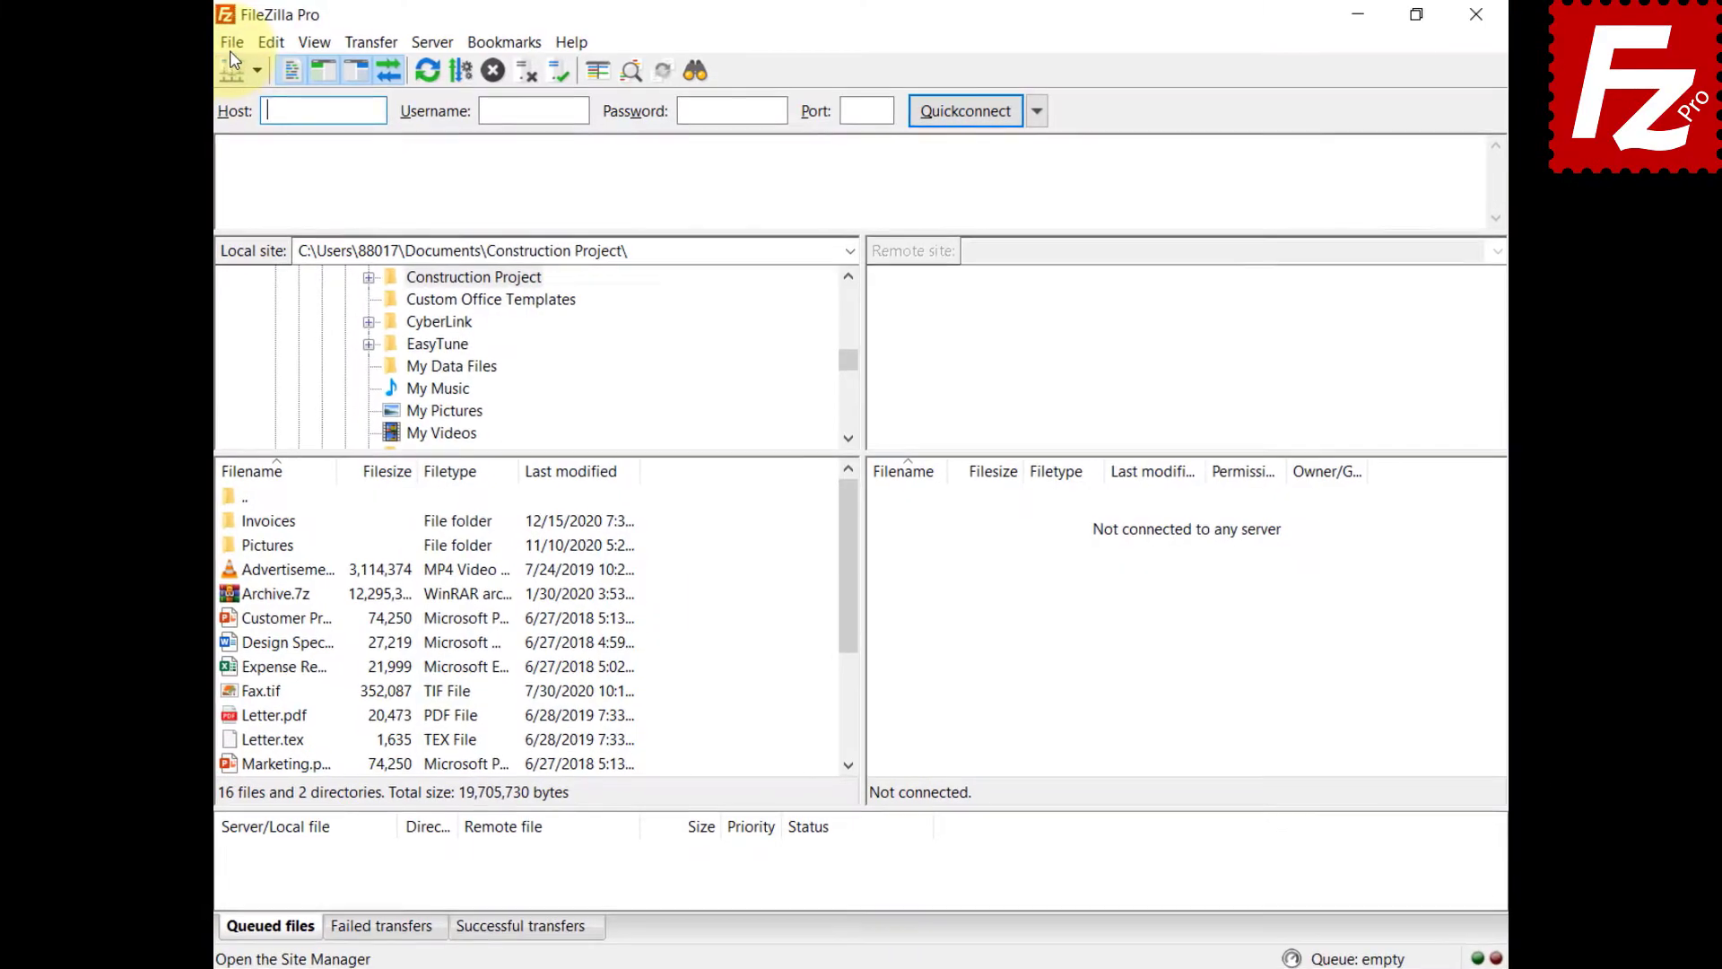
{"action": "left_click", "coordinate": [232, 46]}
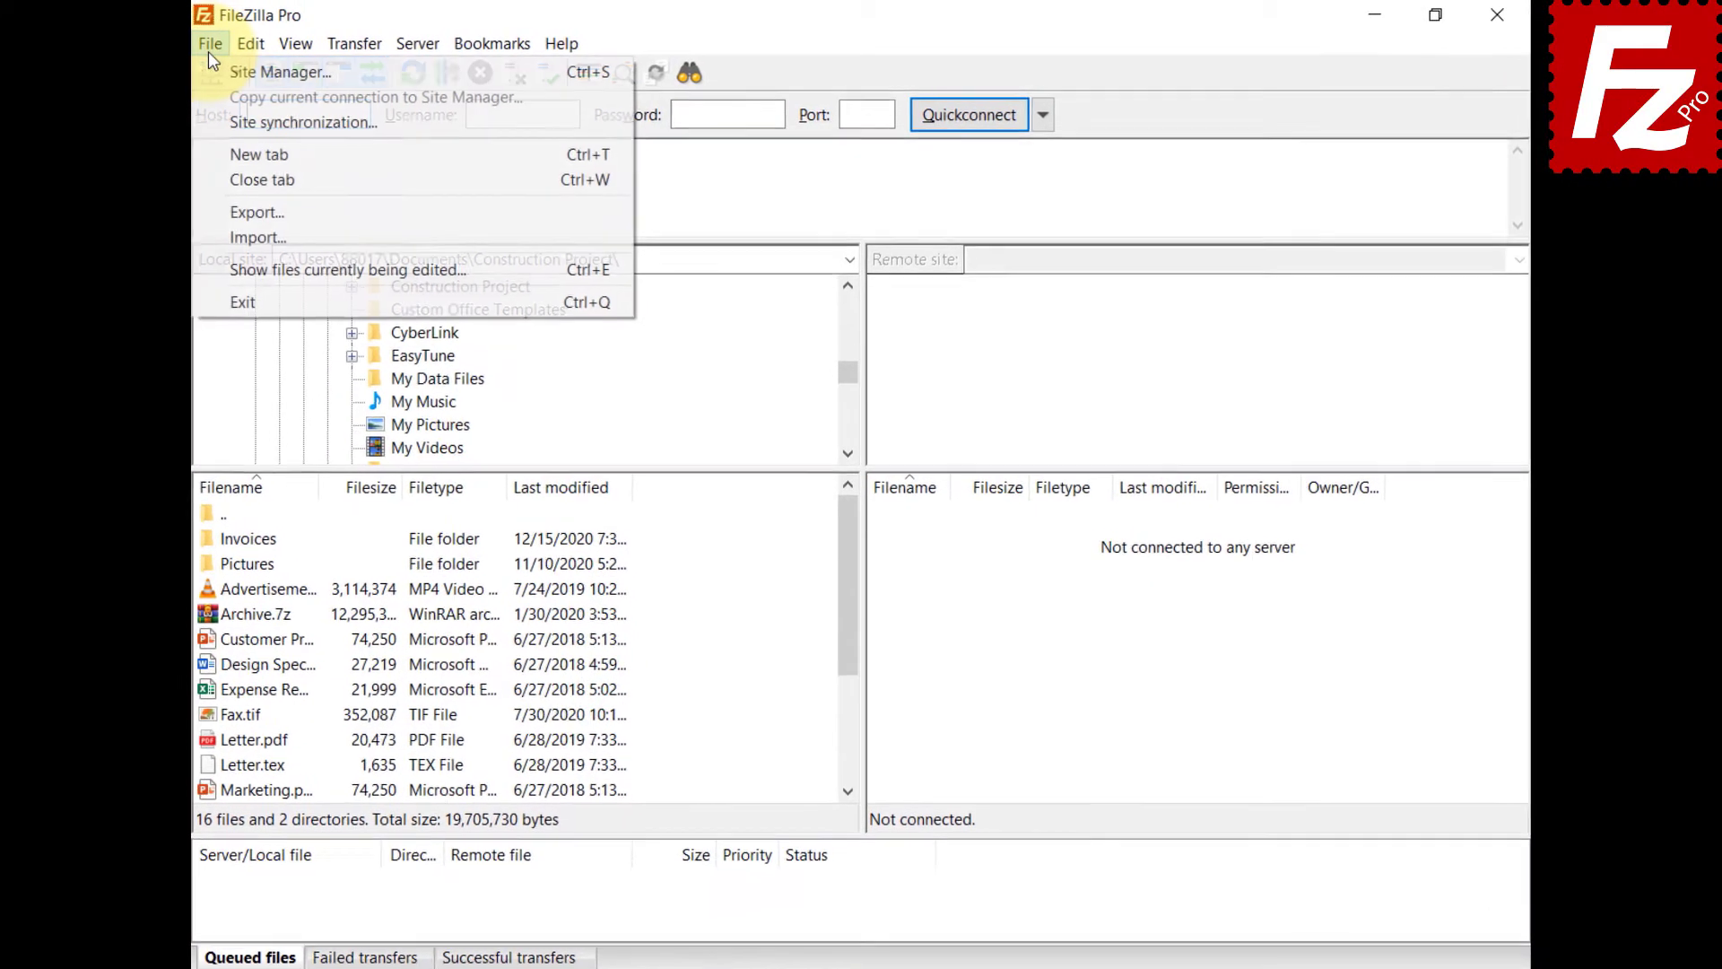
{"action": "left_click", "coordinate": [239, 64]}
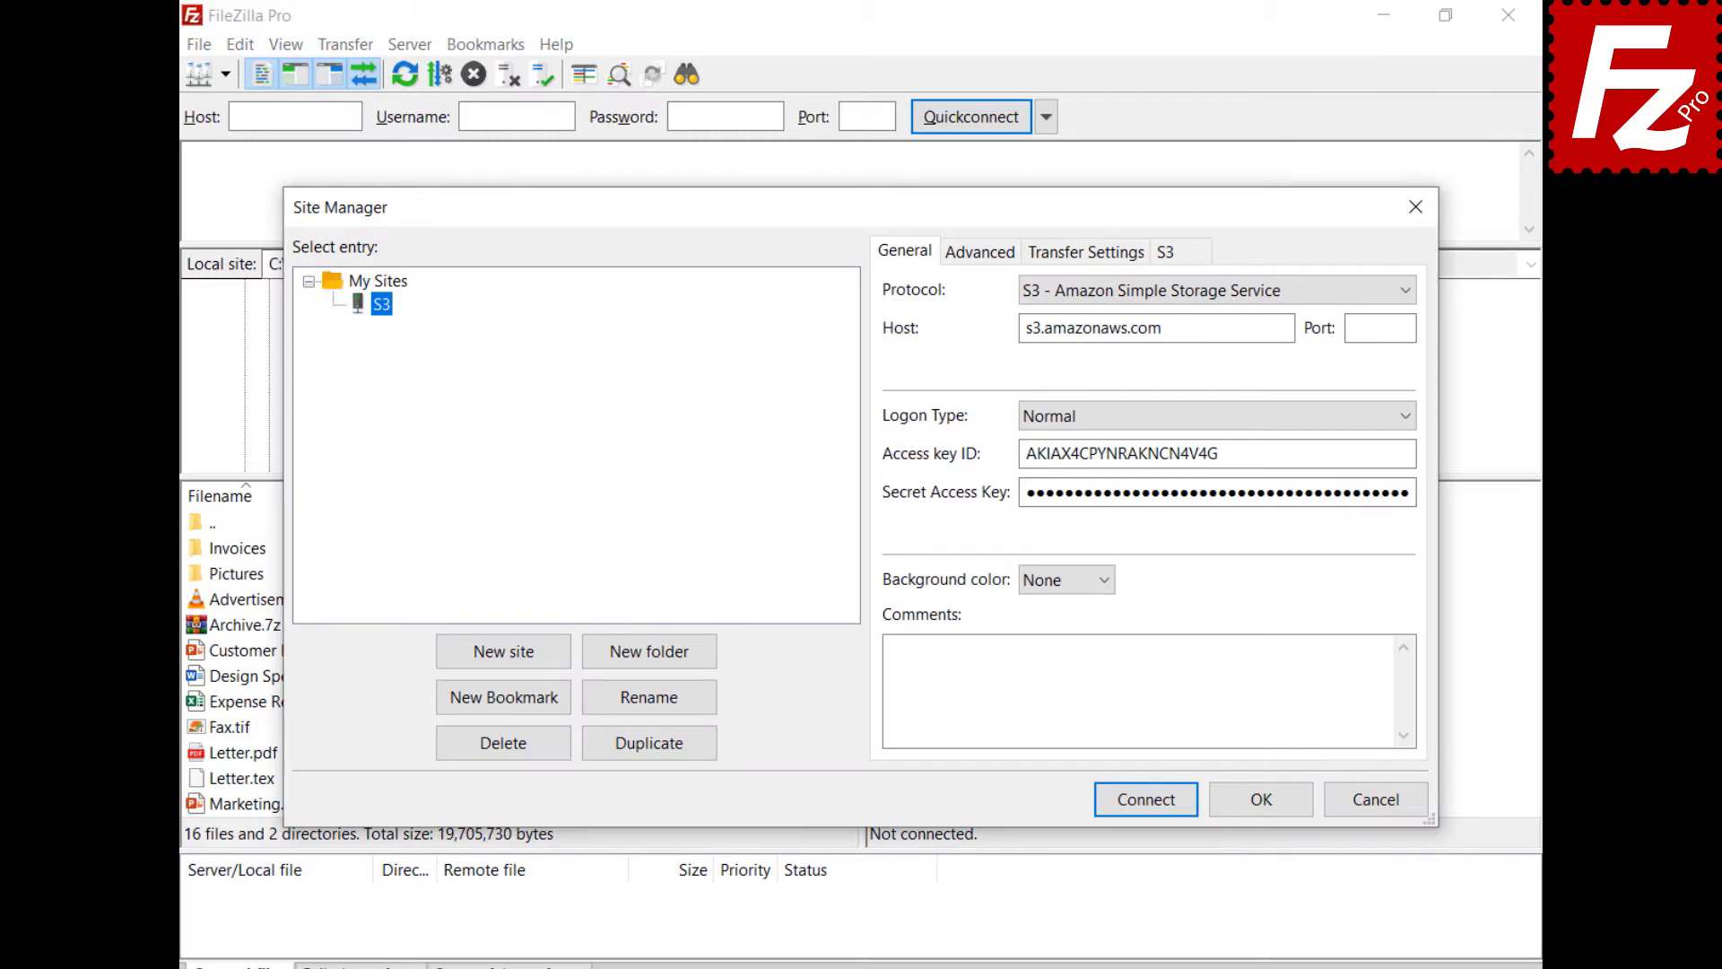
{"action": "left_click", "coordinate": [1145, 811]}
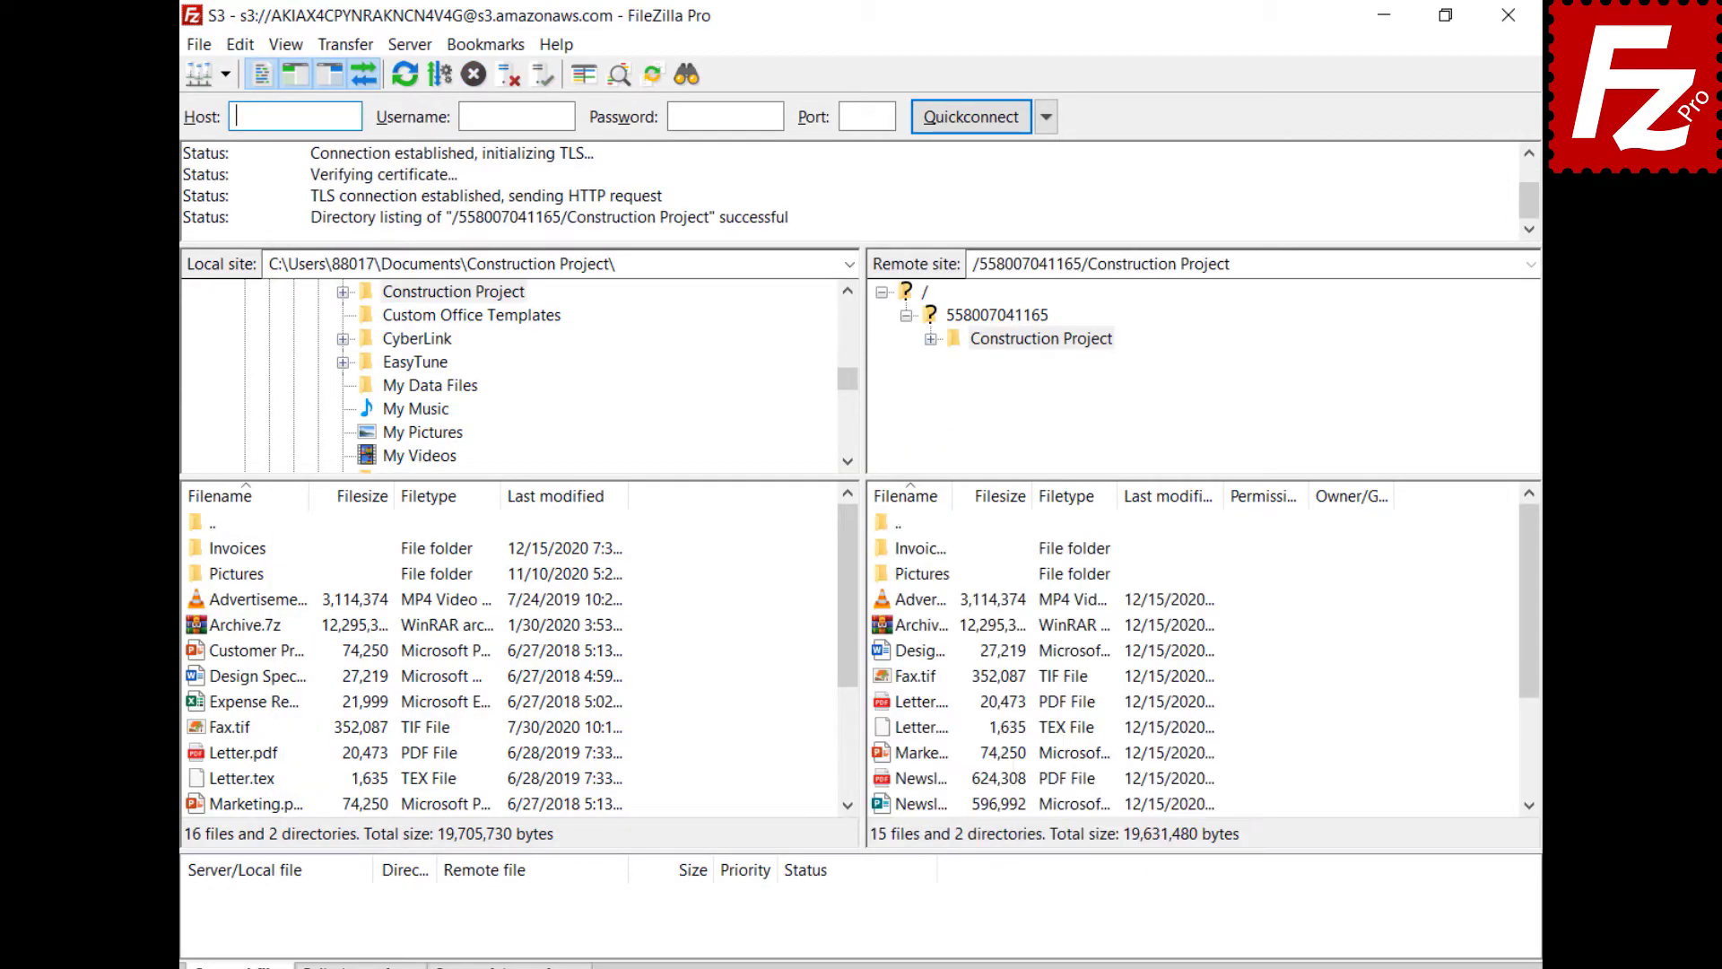
{"action": "left_click", "coordinate": [337, 45]}
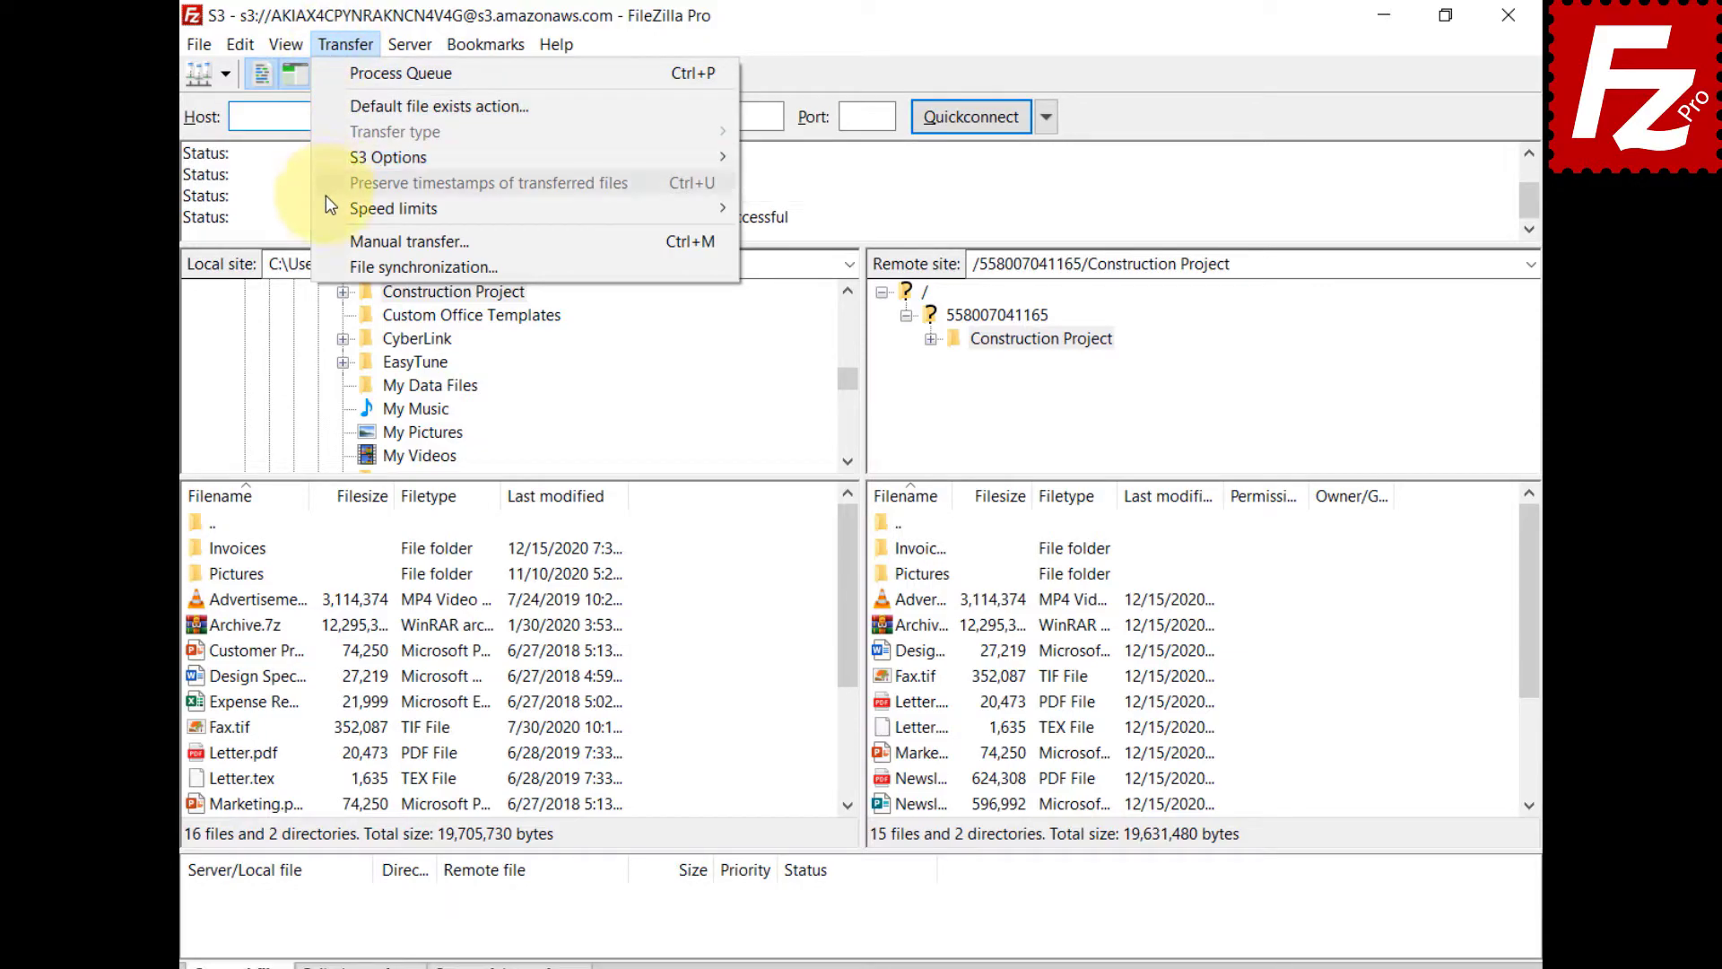
{"action": "left_click", "coordinate": [331, 266]}
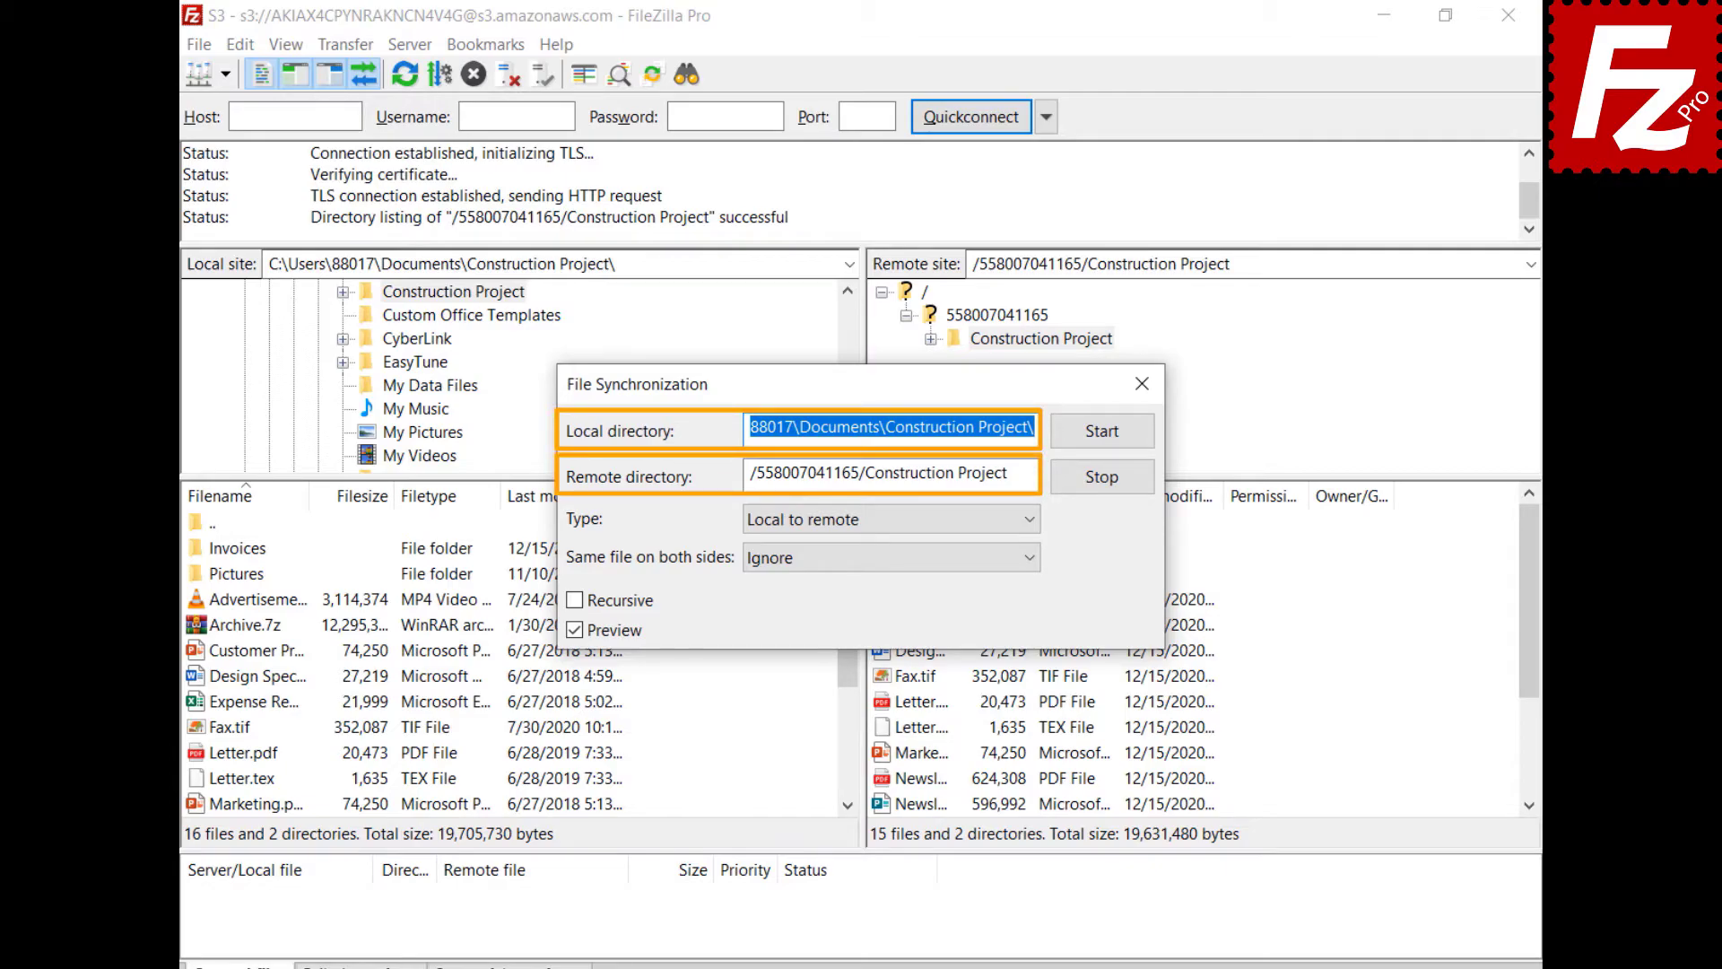
- Keep Local to remote and Ignore for same files, tick Recursive, and start synchronizing
{"action": "left_click", "coordinate": [1030, 520]}
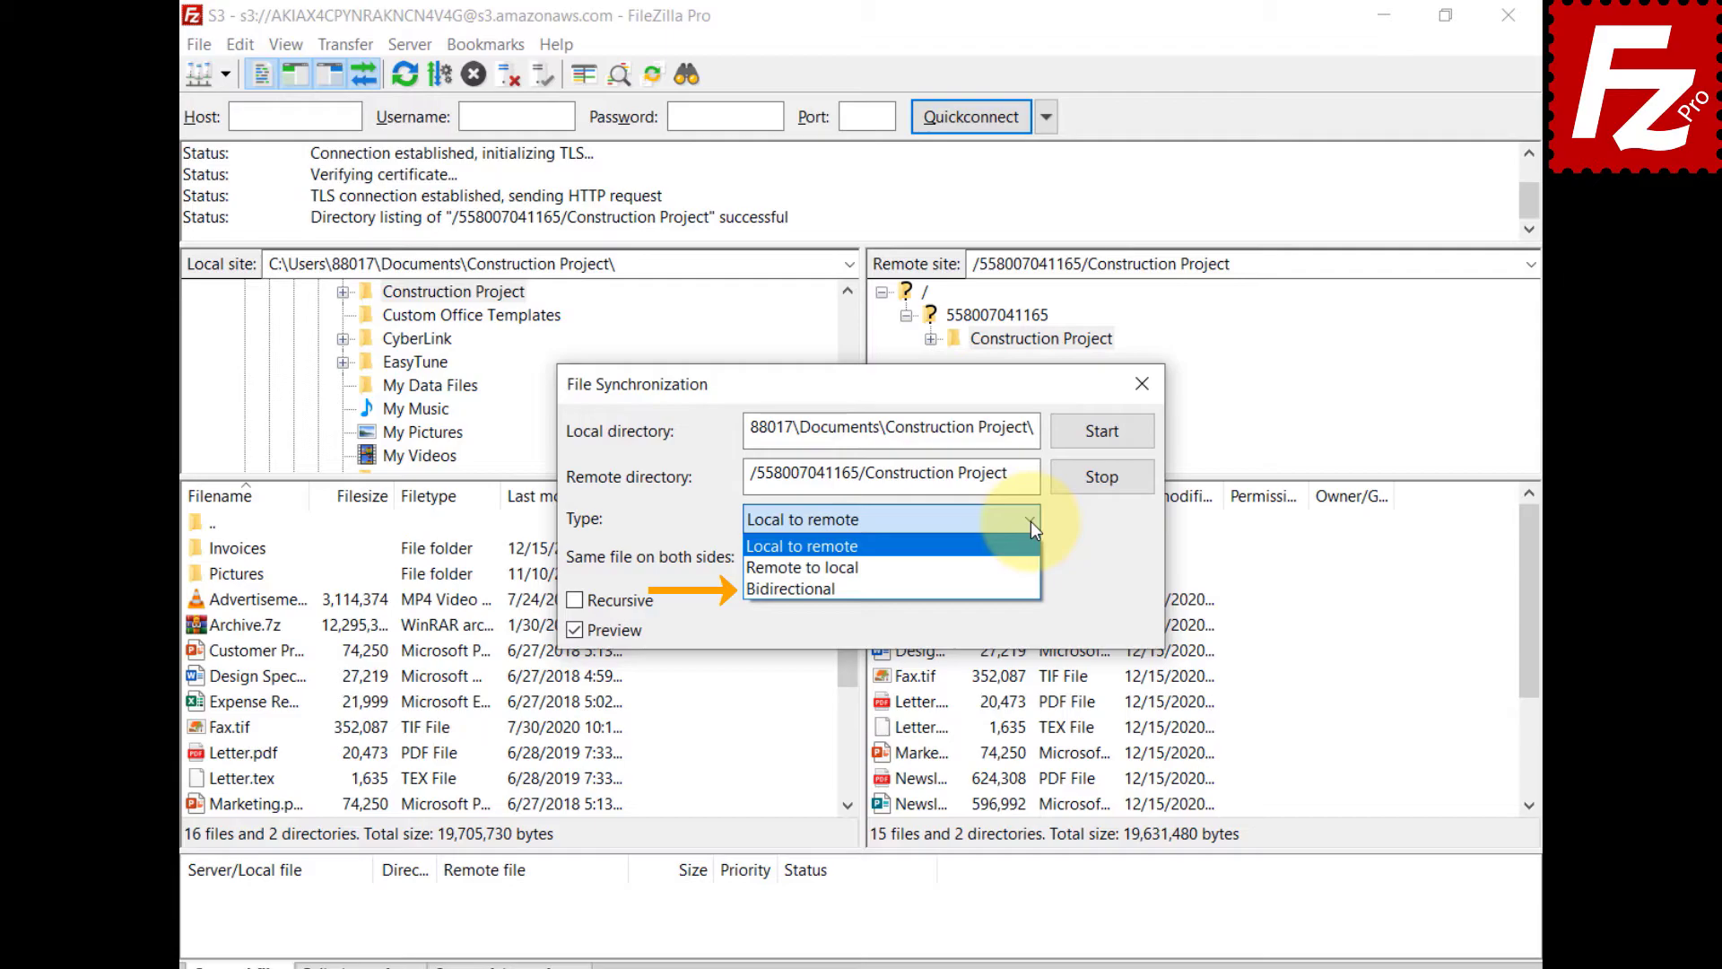
{"action": "left_click", "coordinate": [1031, 520]}
{"action": "left_click", "coordinate": [1028, 563]}
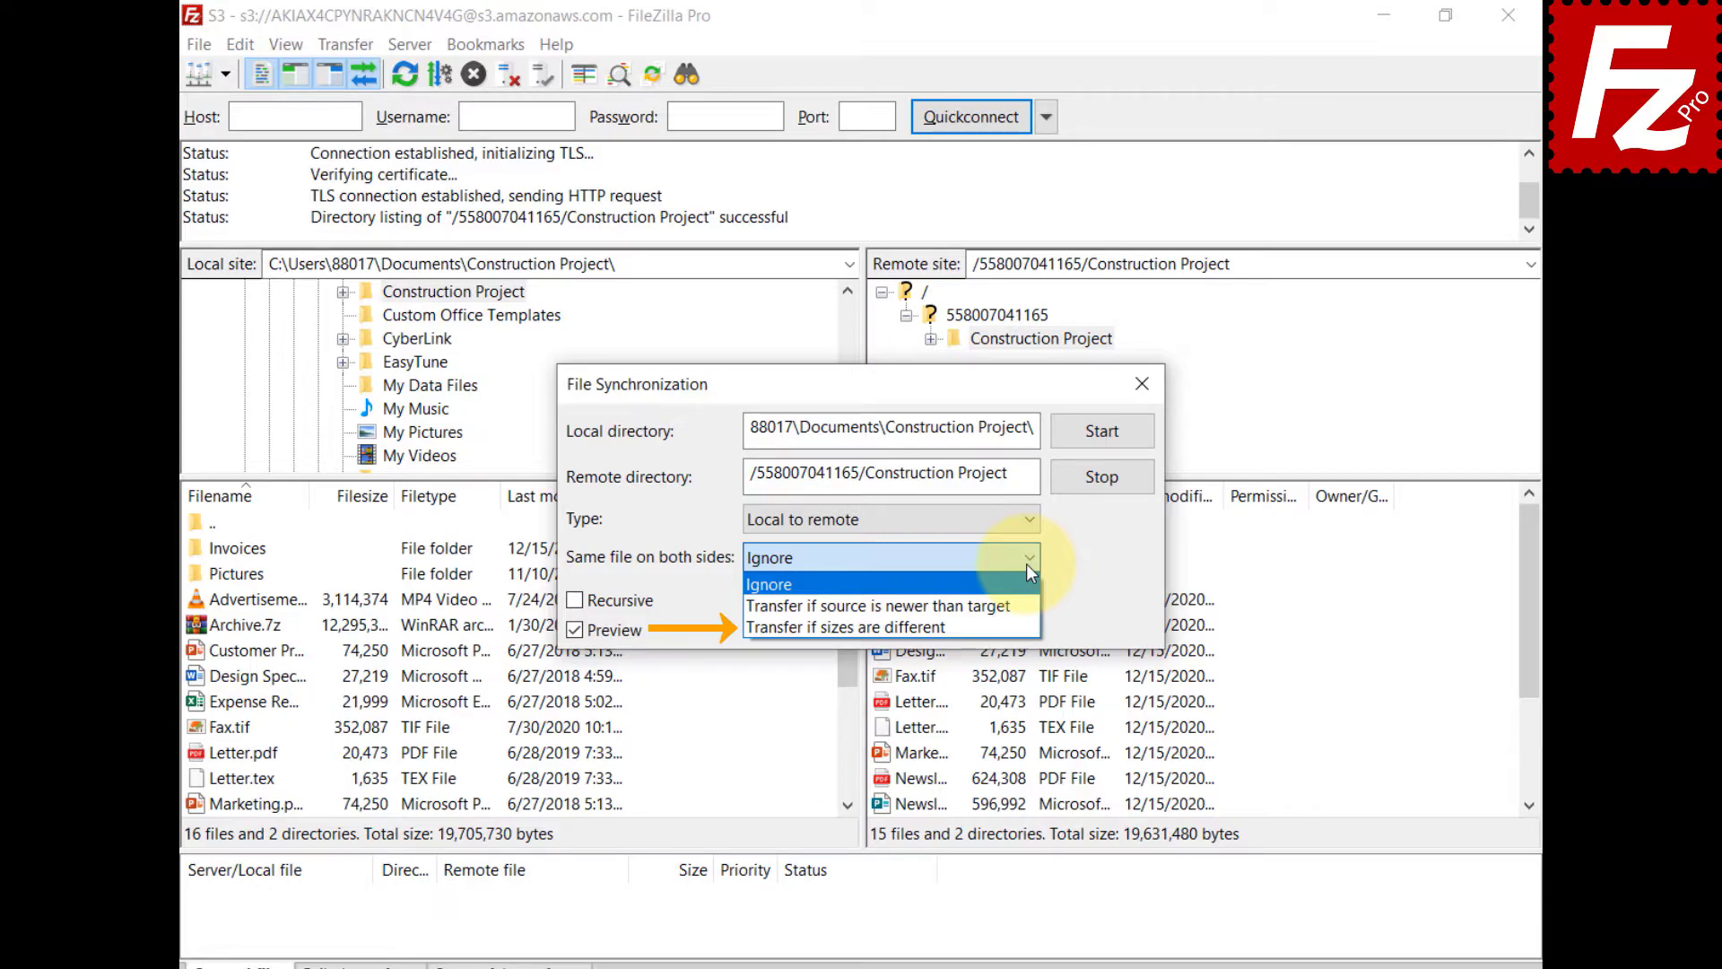
{"action": "left_click", "coordinate": [574, 600]}
{"action": "left_click", "coordinate": [575, 601]}
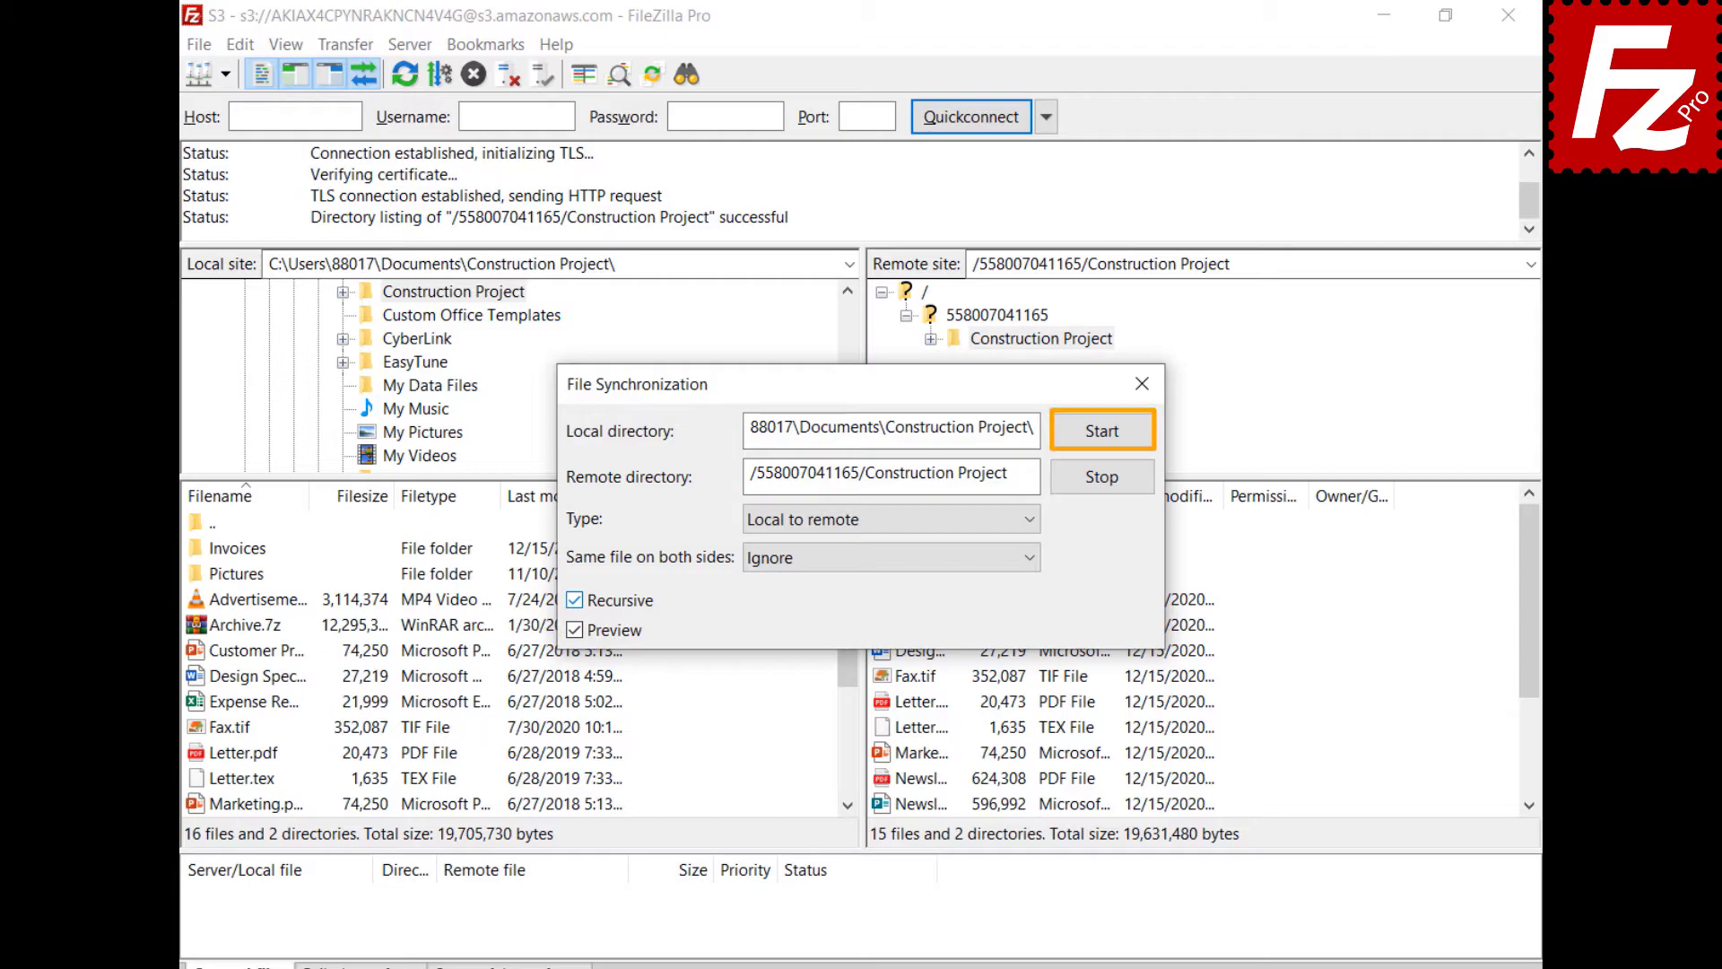
{"action": "left_click", "coordinate": [1105, 434]}
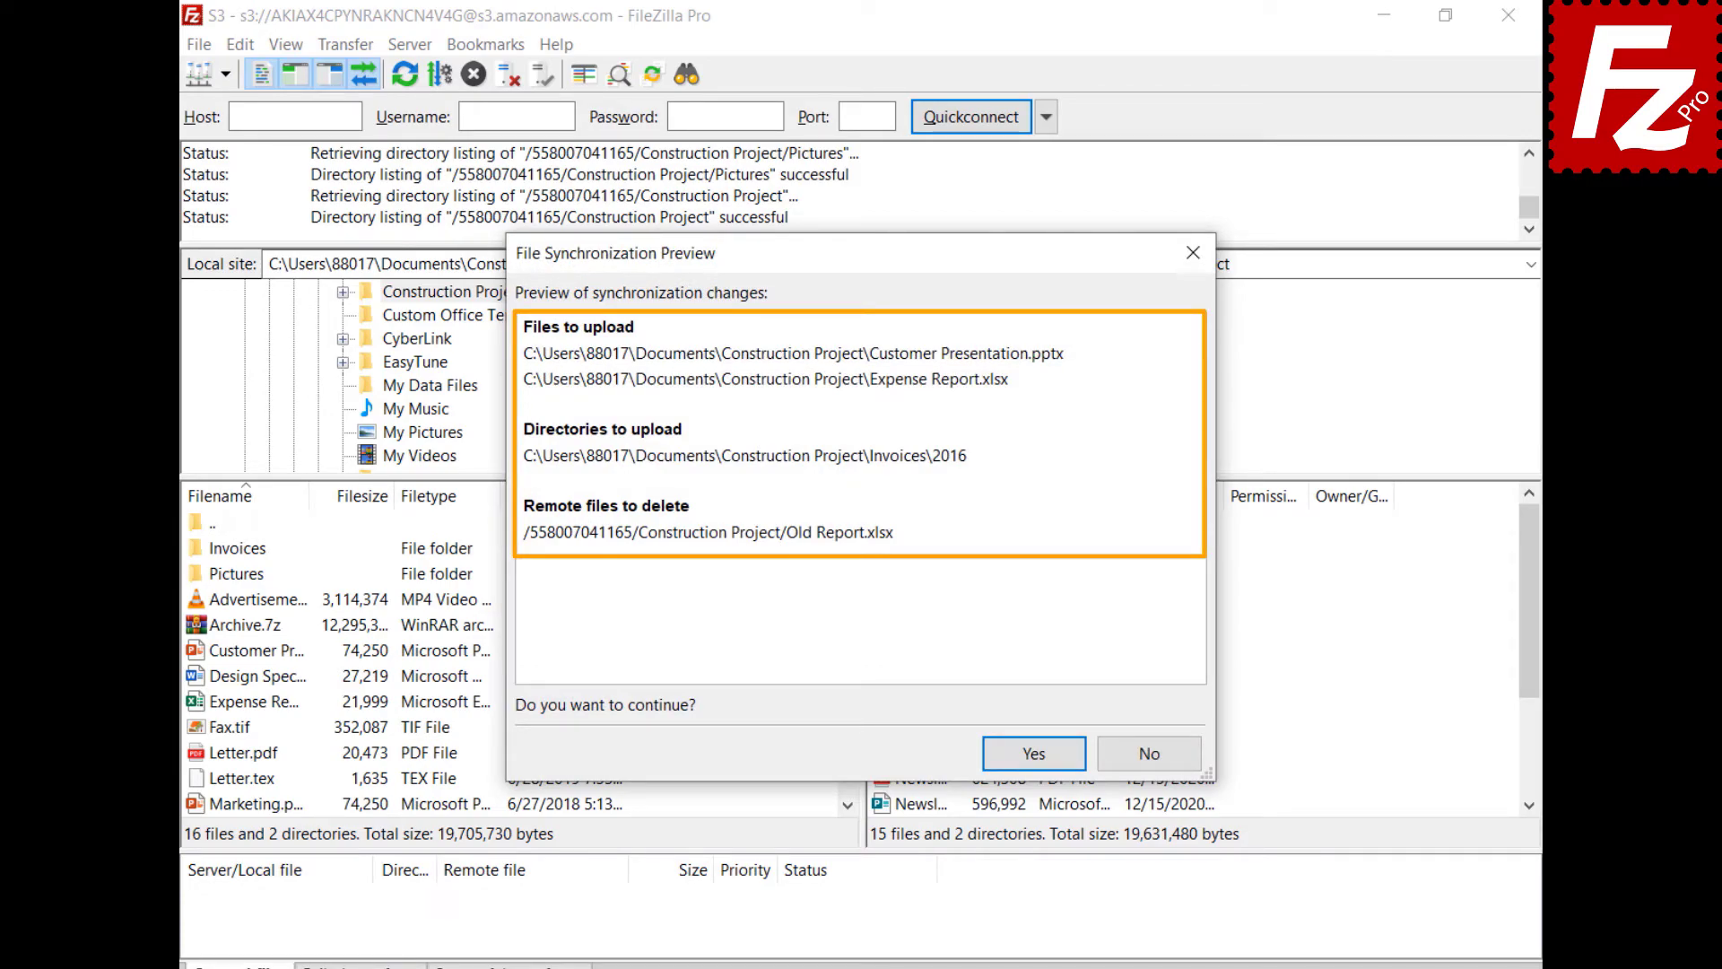
- Approve the preview: upload the two files and Invoices\2016, delete Old Report.xlsx remotely
{"action": "left_click", "coordinate": [1036, 755]}
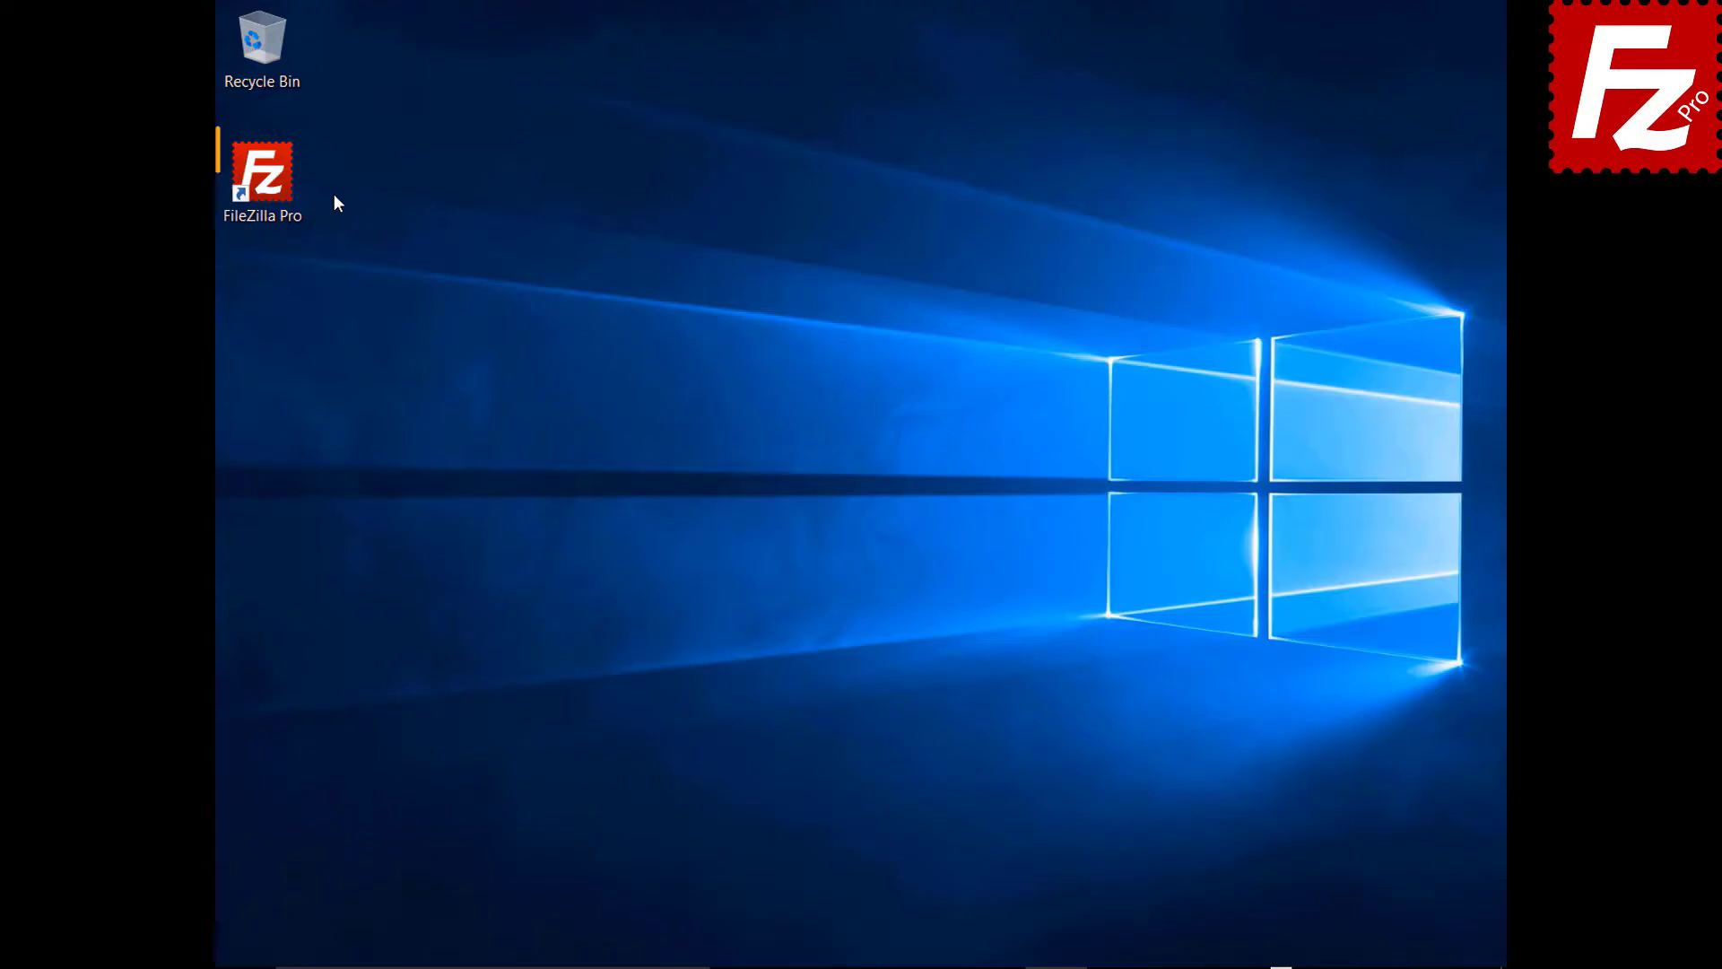
- Launch FileZilla Pro and connect to the saved S3 site from the Site Manager
{"action": "double_click", "coordinate": [269, 183]}
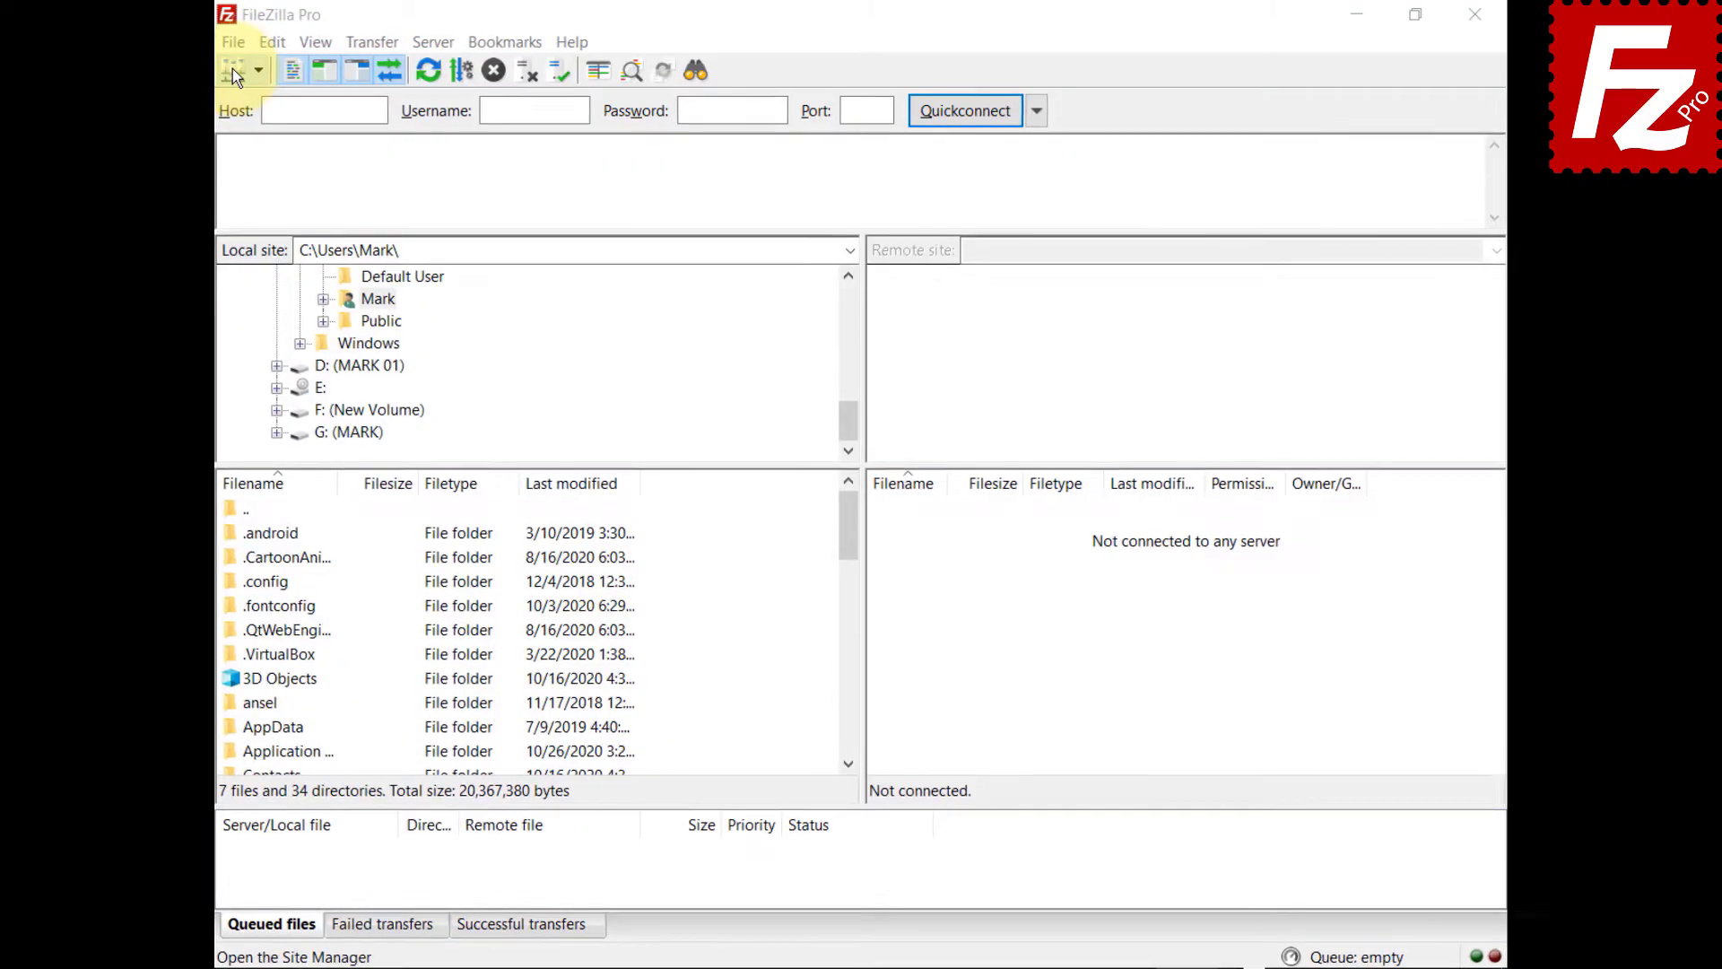
{"action": "left_click", "coordinate": [231, 43]}
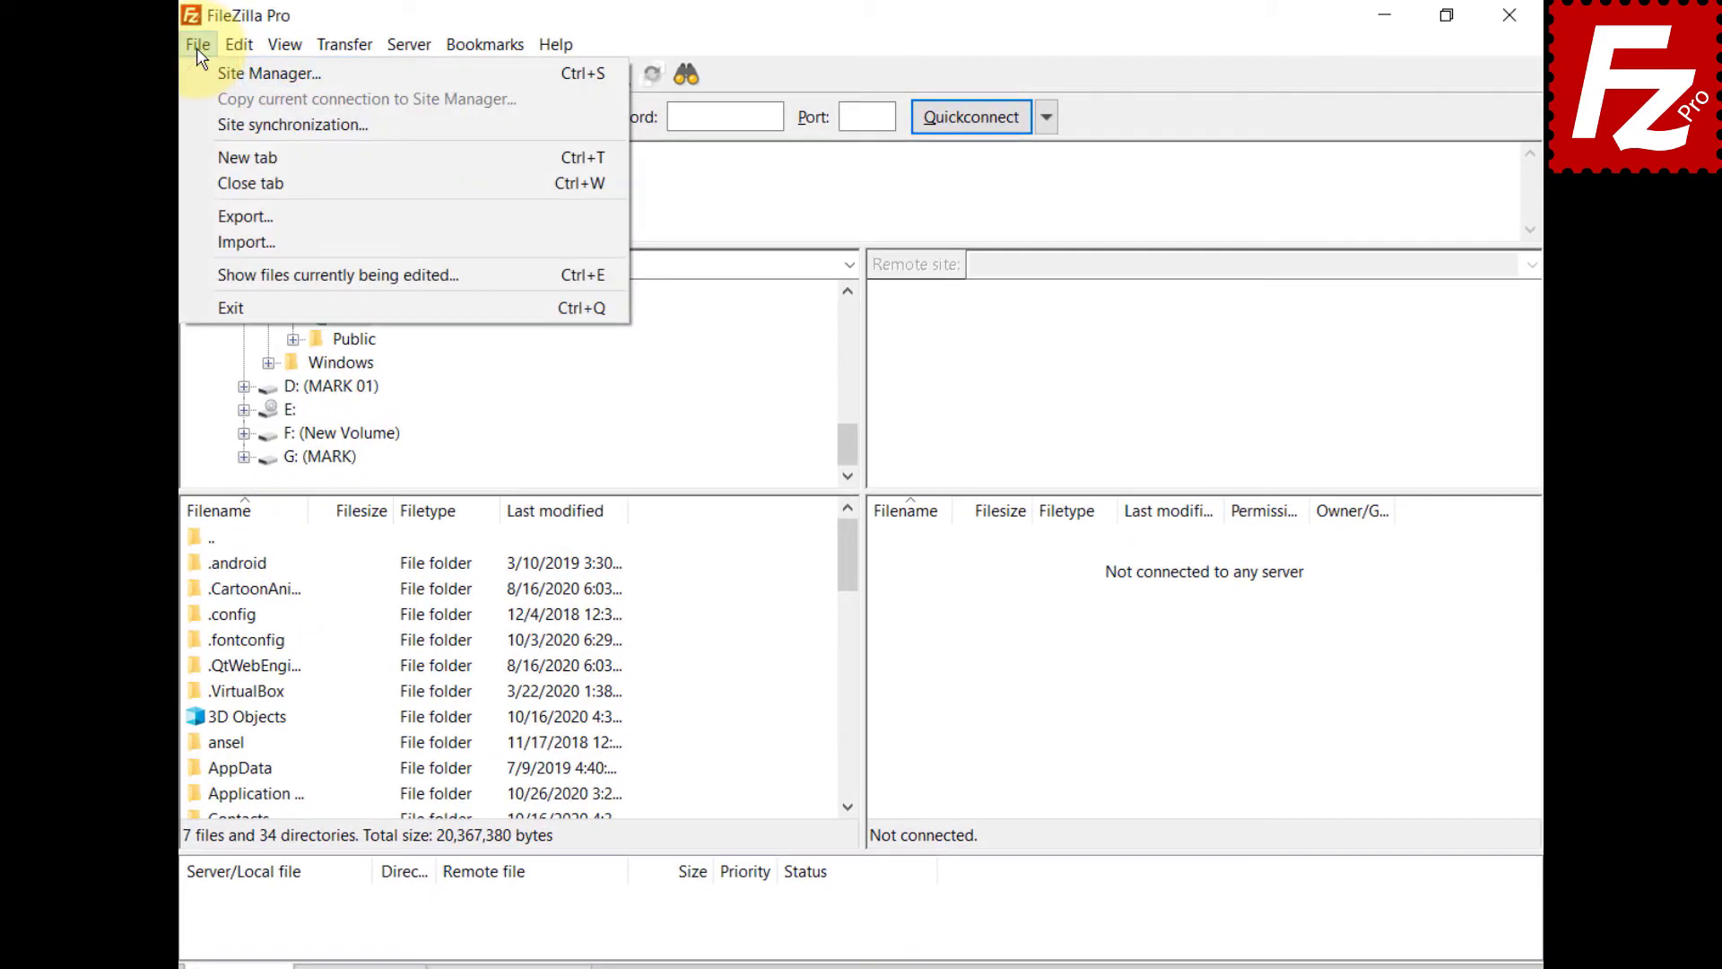
{"action": "left_click", "coordinate": [242, 71]}
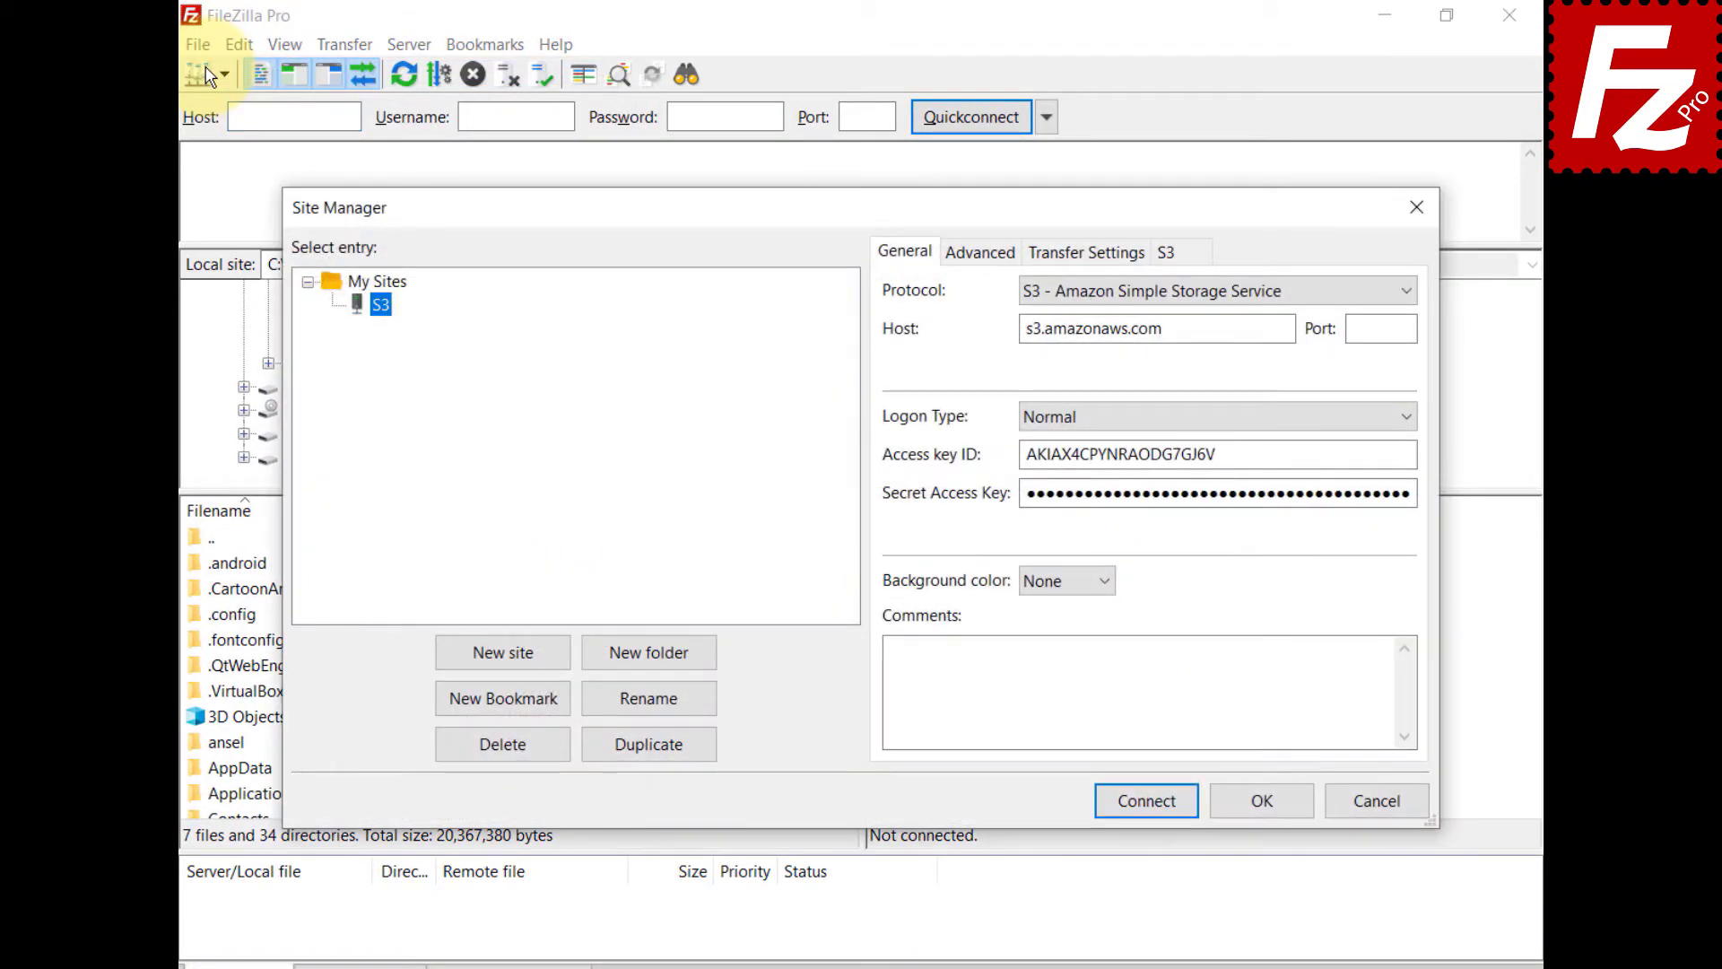
{"action": "left_click", "coordinate": [1153, 807]}
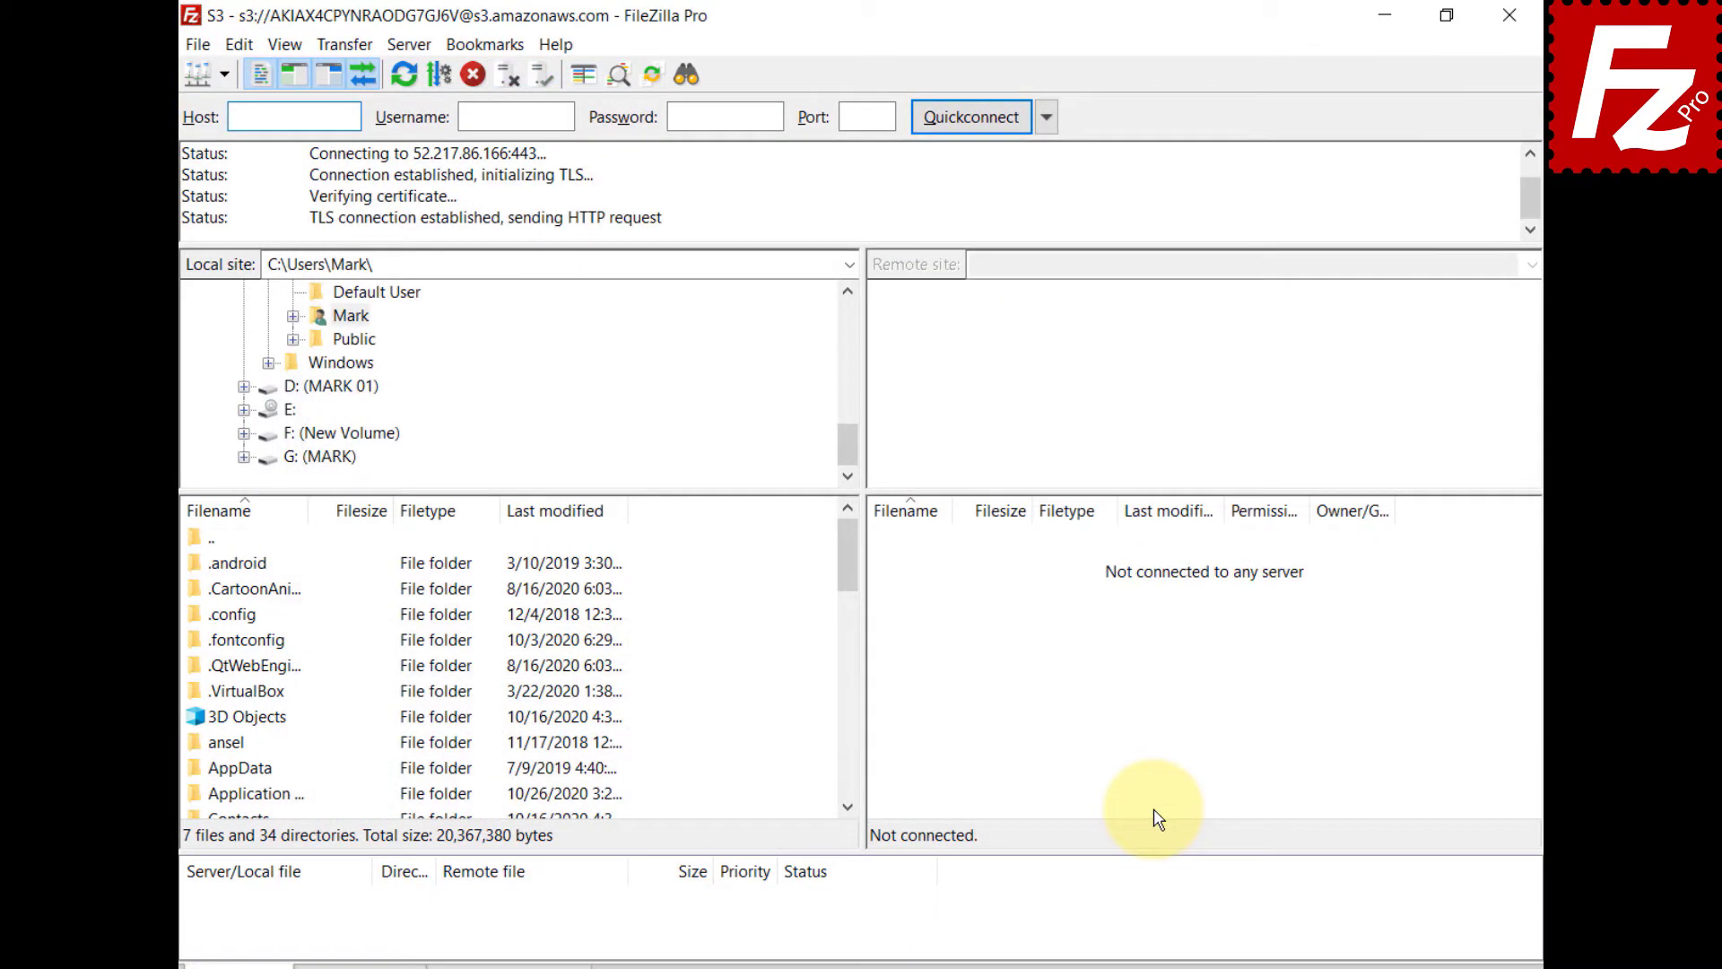
- View the Canned ACL choices under Transfer > S3 Options and in the status bar, unchanged
{"action": "left_click", "coordinate": [336, 43]}
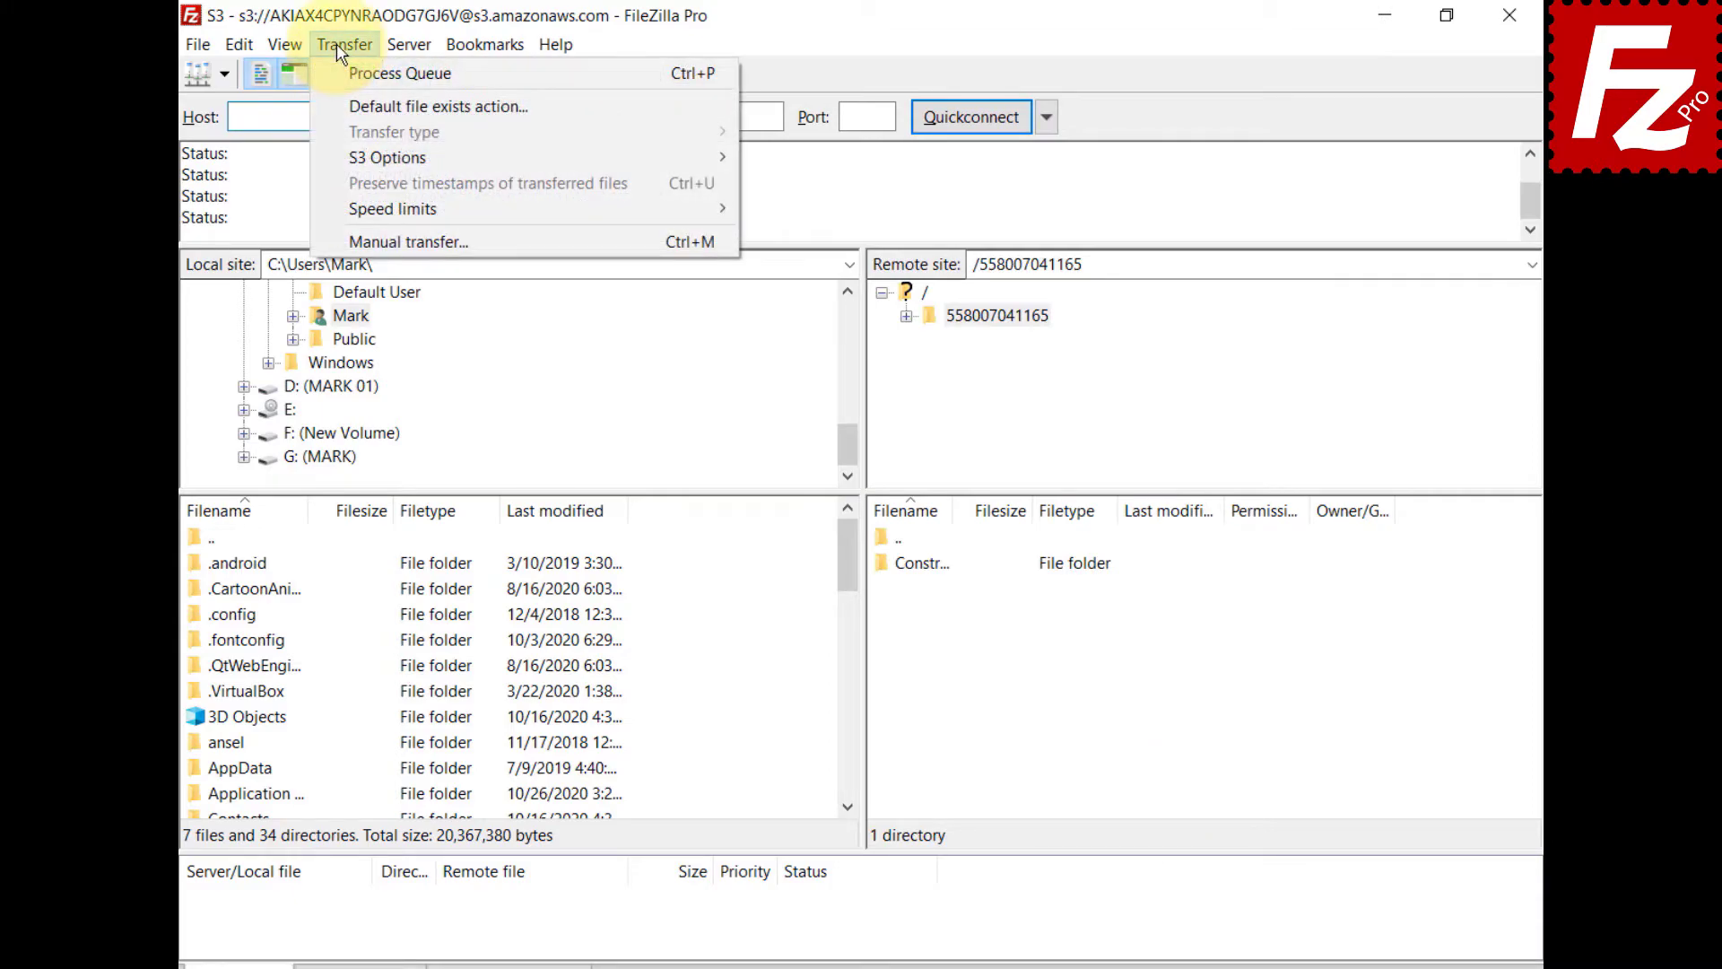
{"action": "mouse_move", "coordinate": [350, 170]}
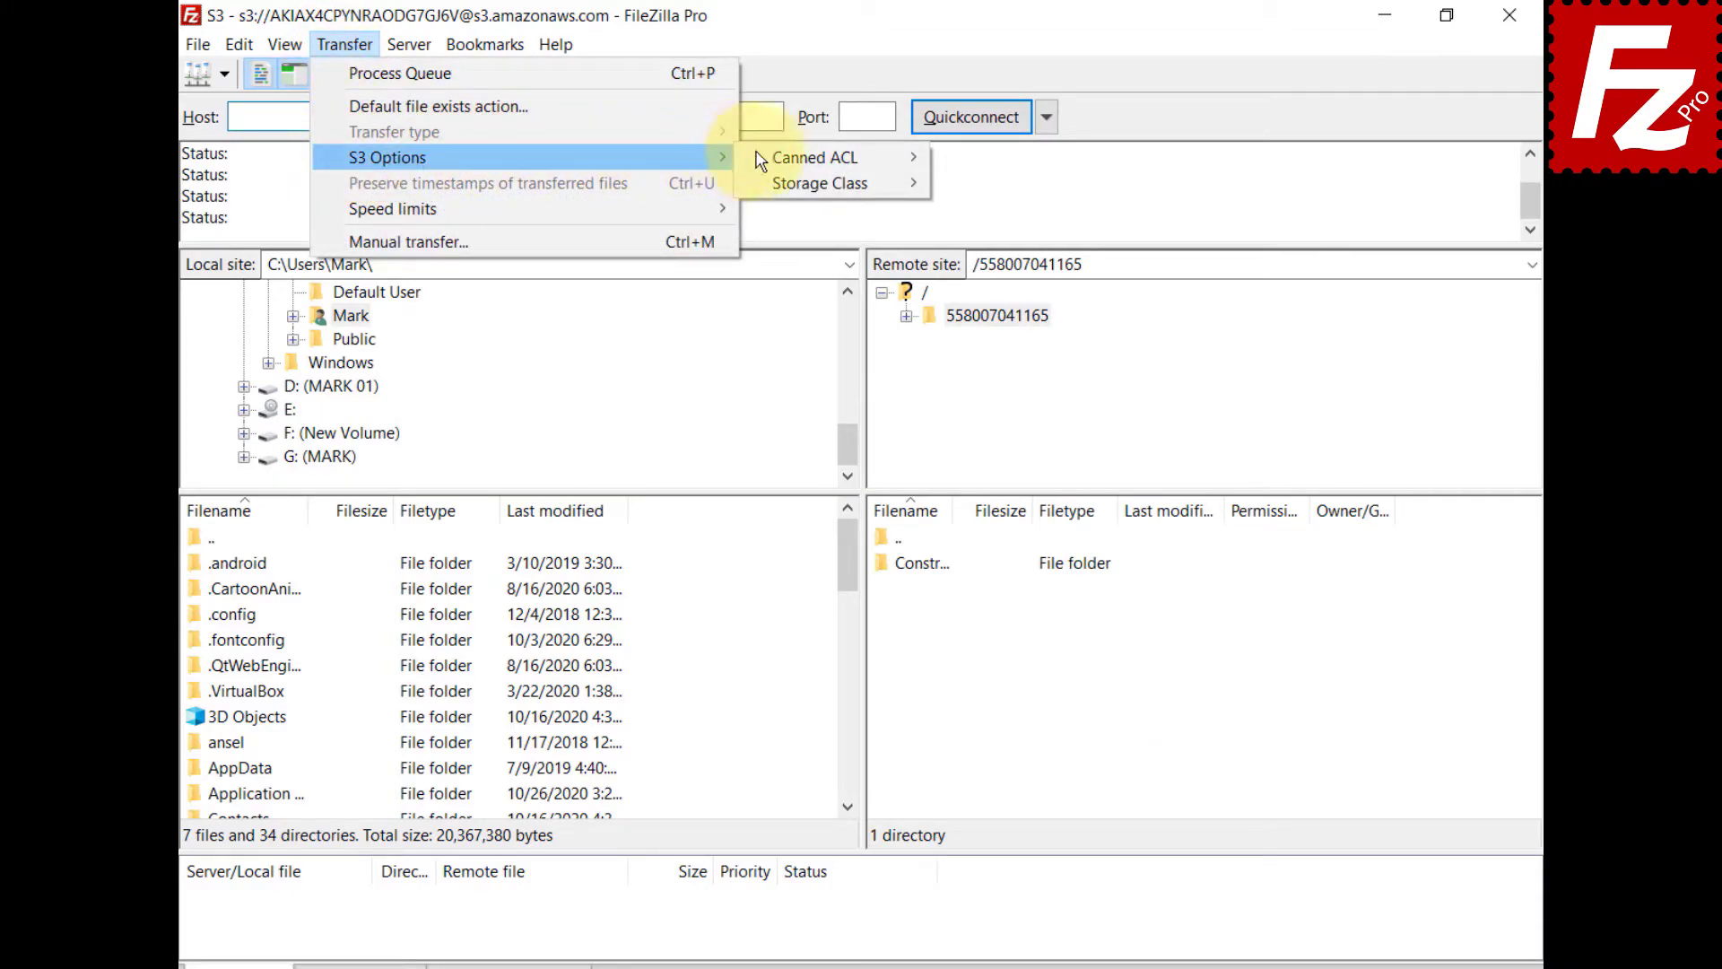
{"action": "mouse_move", "coordinate": [798, 167]}
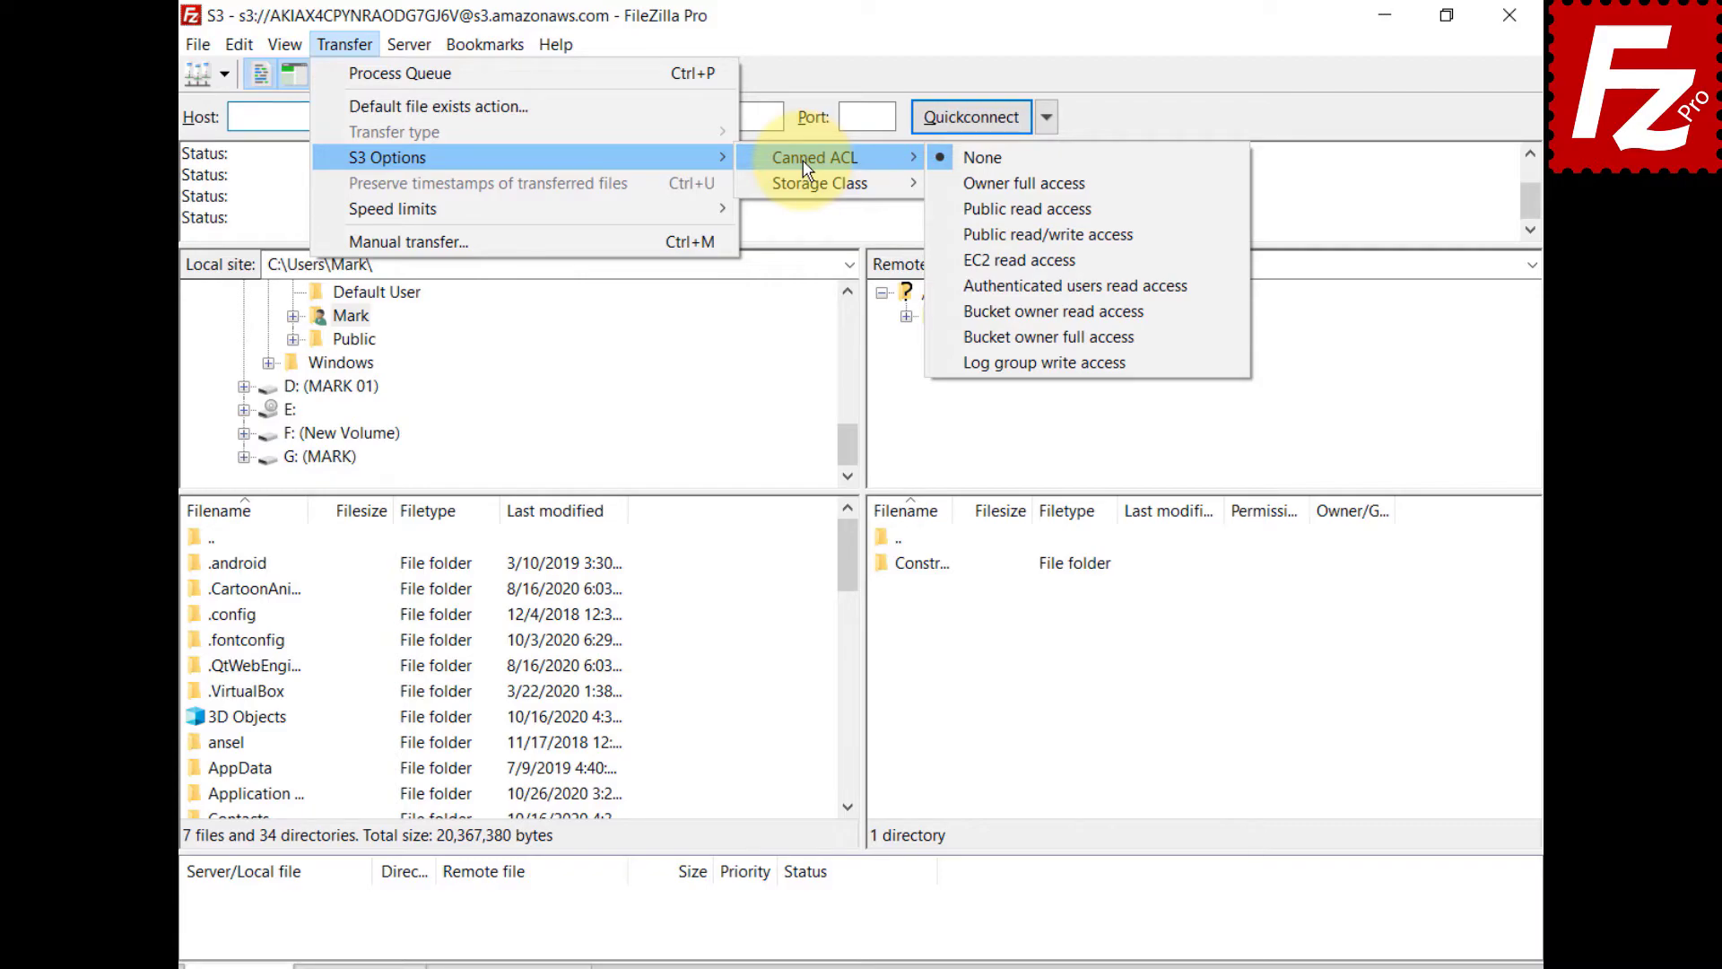
{"action": "key", "text": "Escape"}
{"action": "key", "text": "Escape"}
{"action": "key", "text": "Escape"}
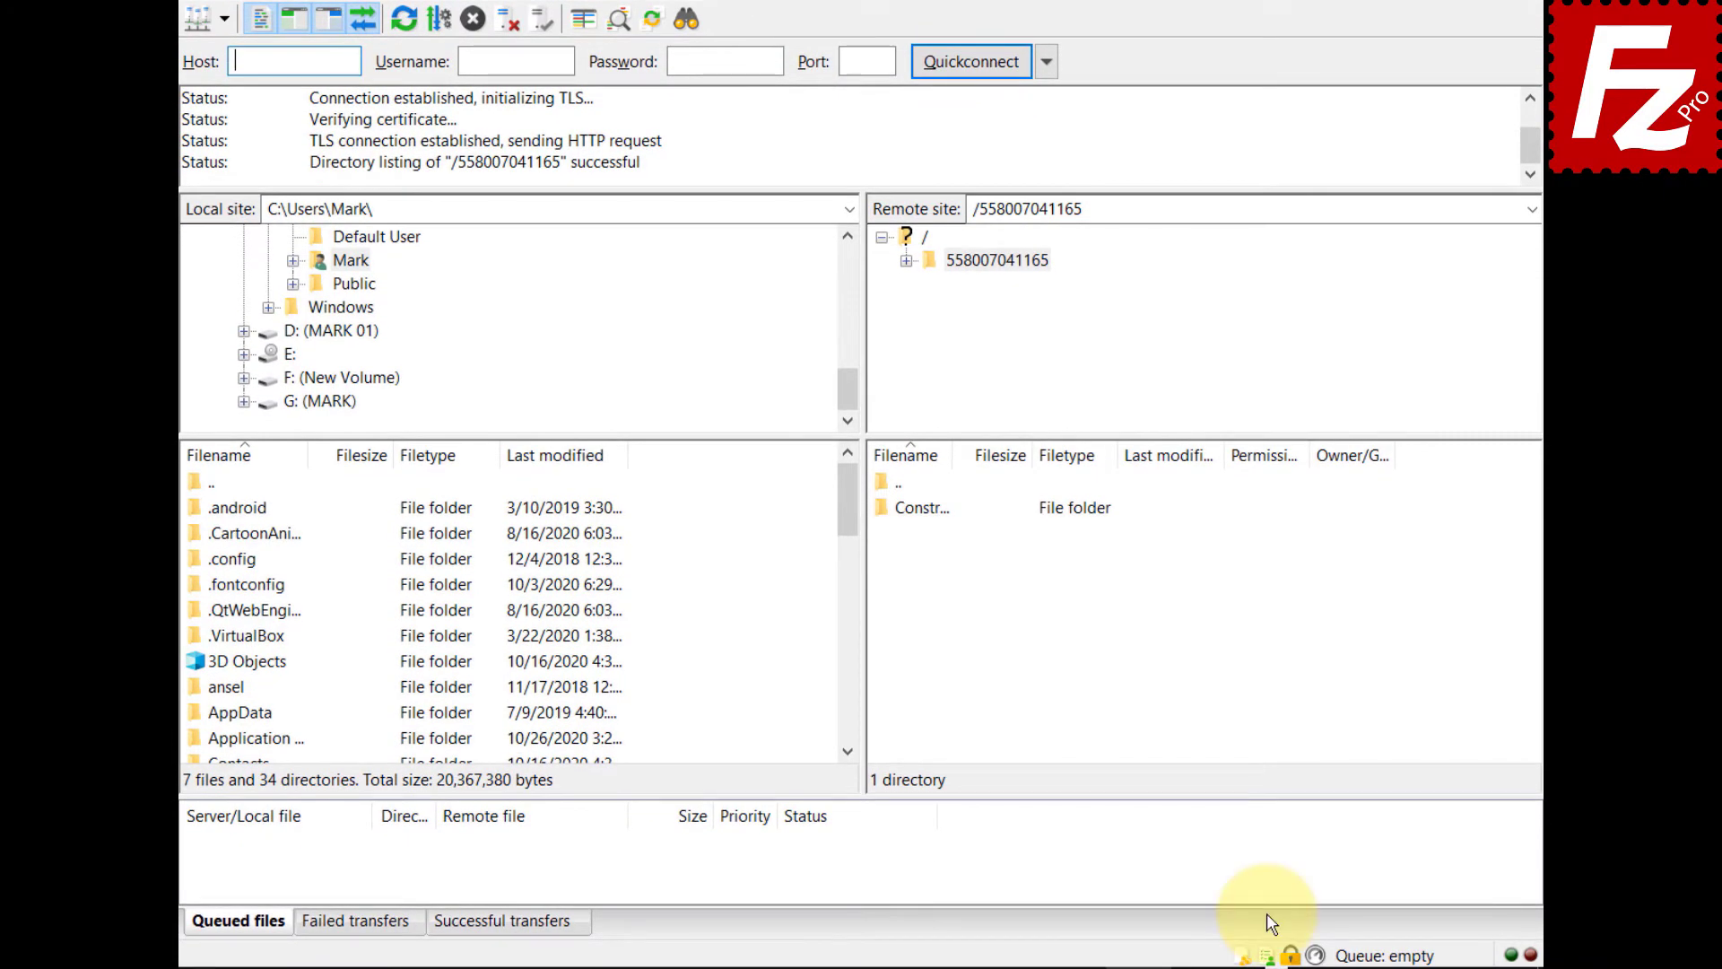
{"action": "left_click", "coordinate": [1268, 958]}
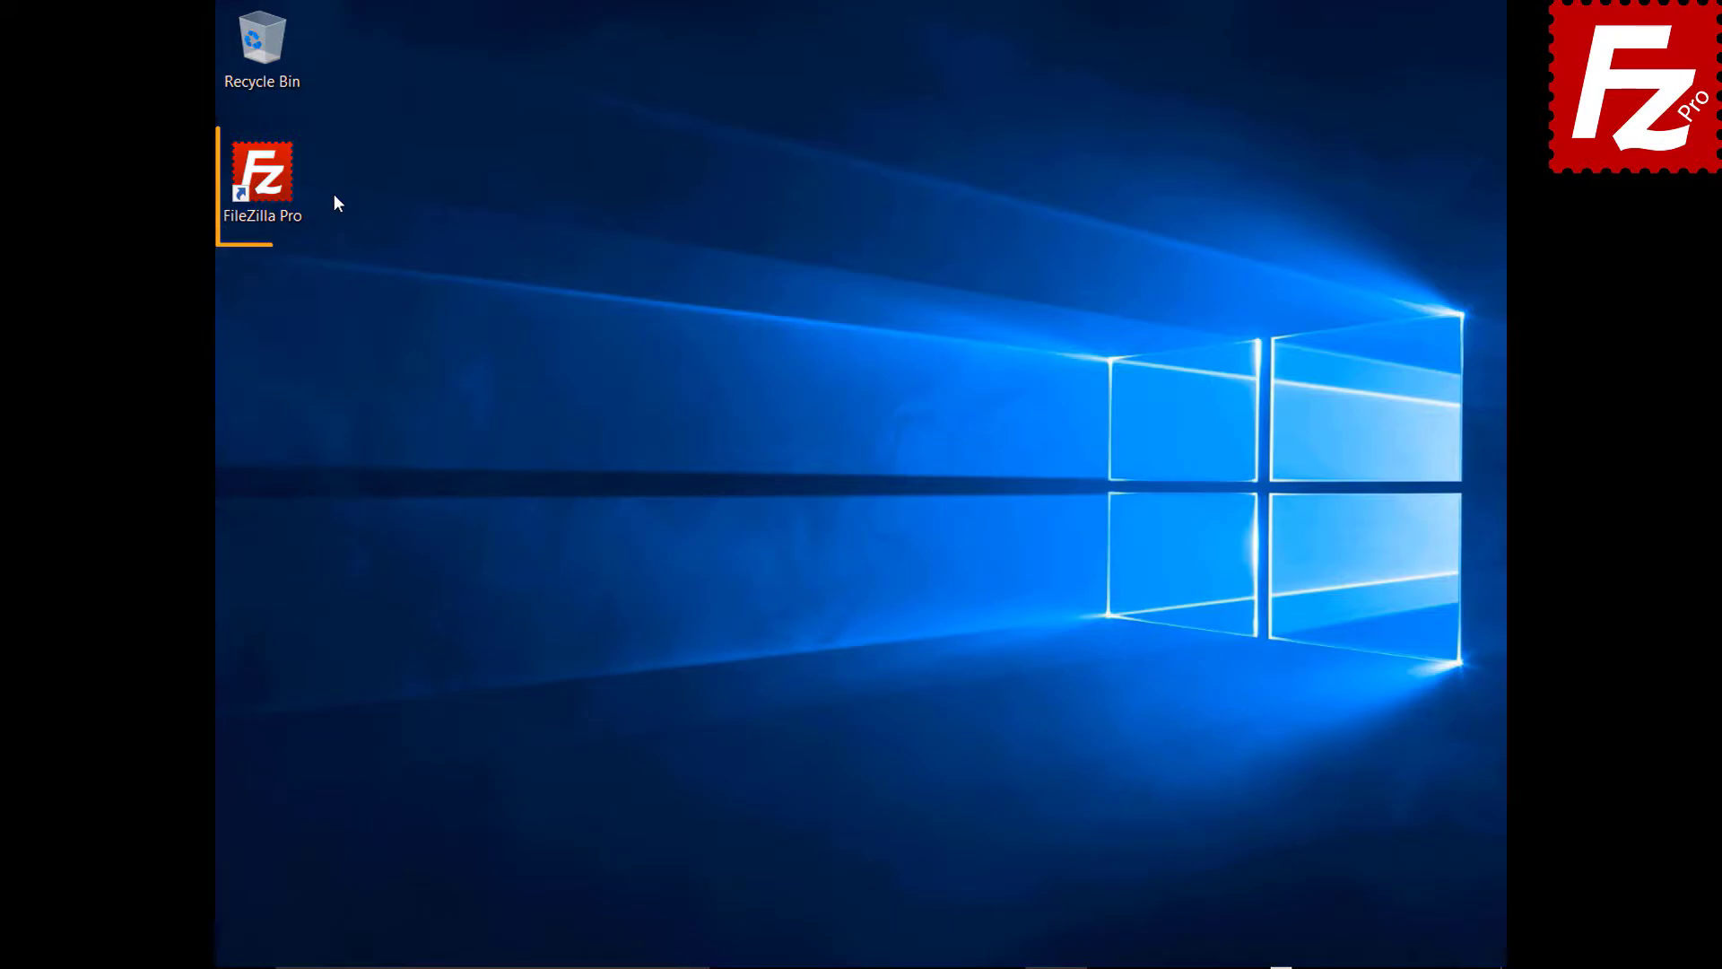
{"action": "double_click", "coordinate": [272, 185]}
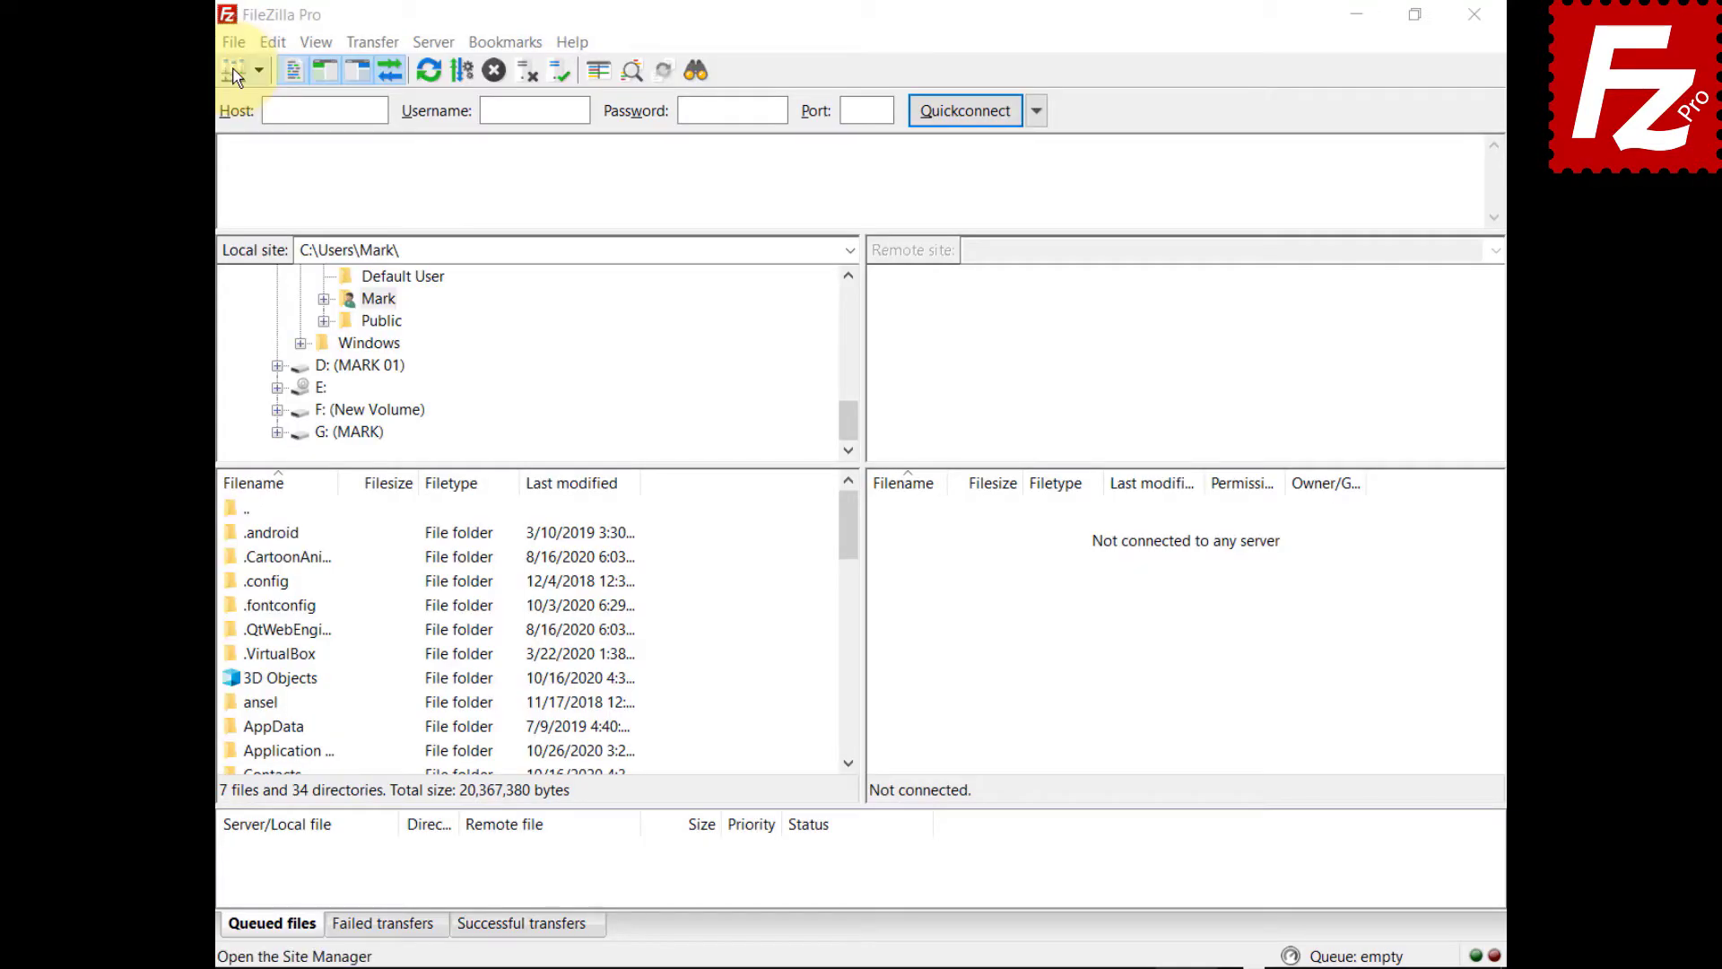
{"action": "left_click", "coordinate": [234, 42]}
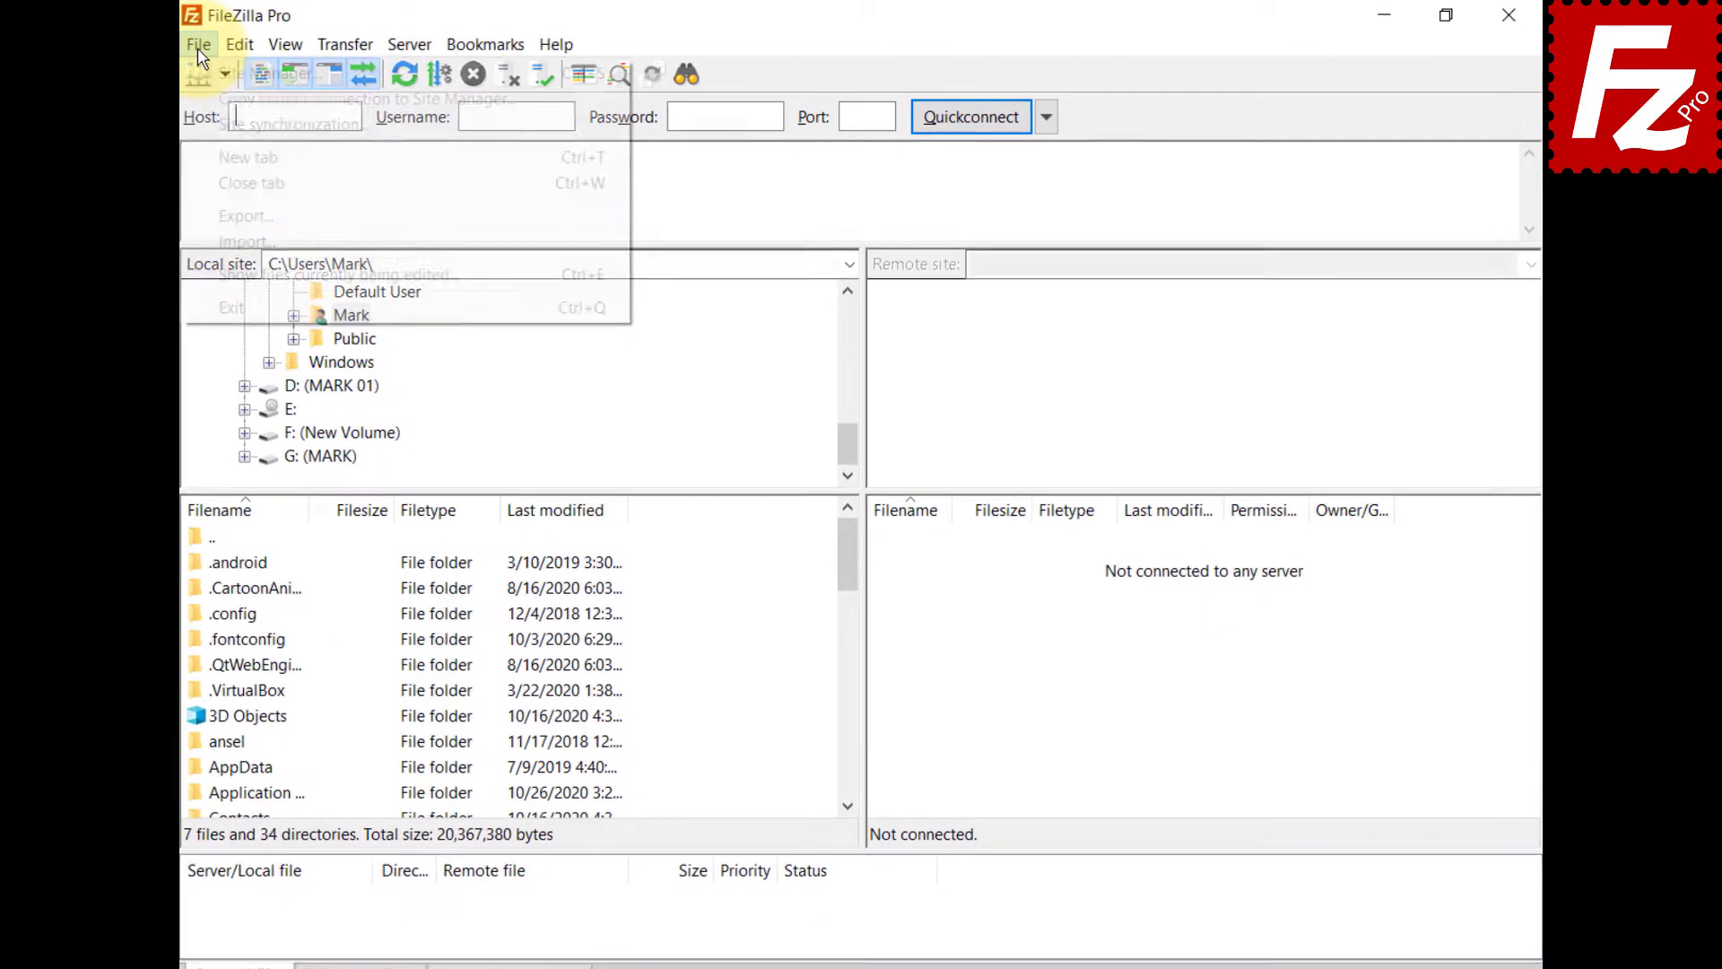
{"action": "left_click", "coordinate": [260, 74]}
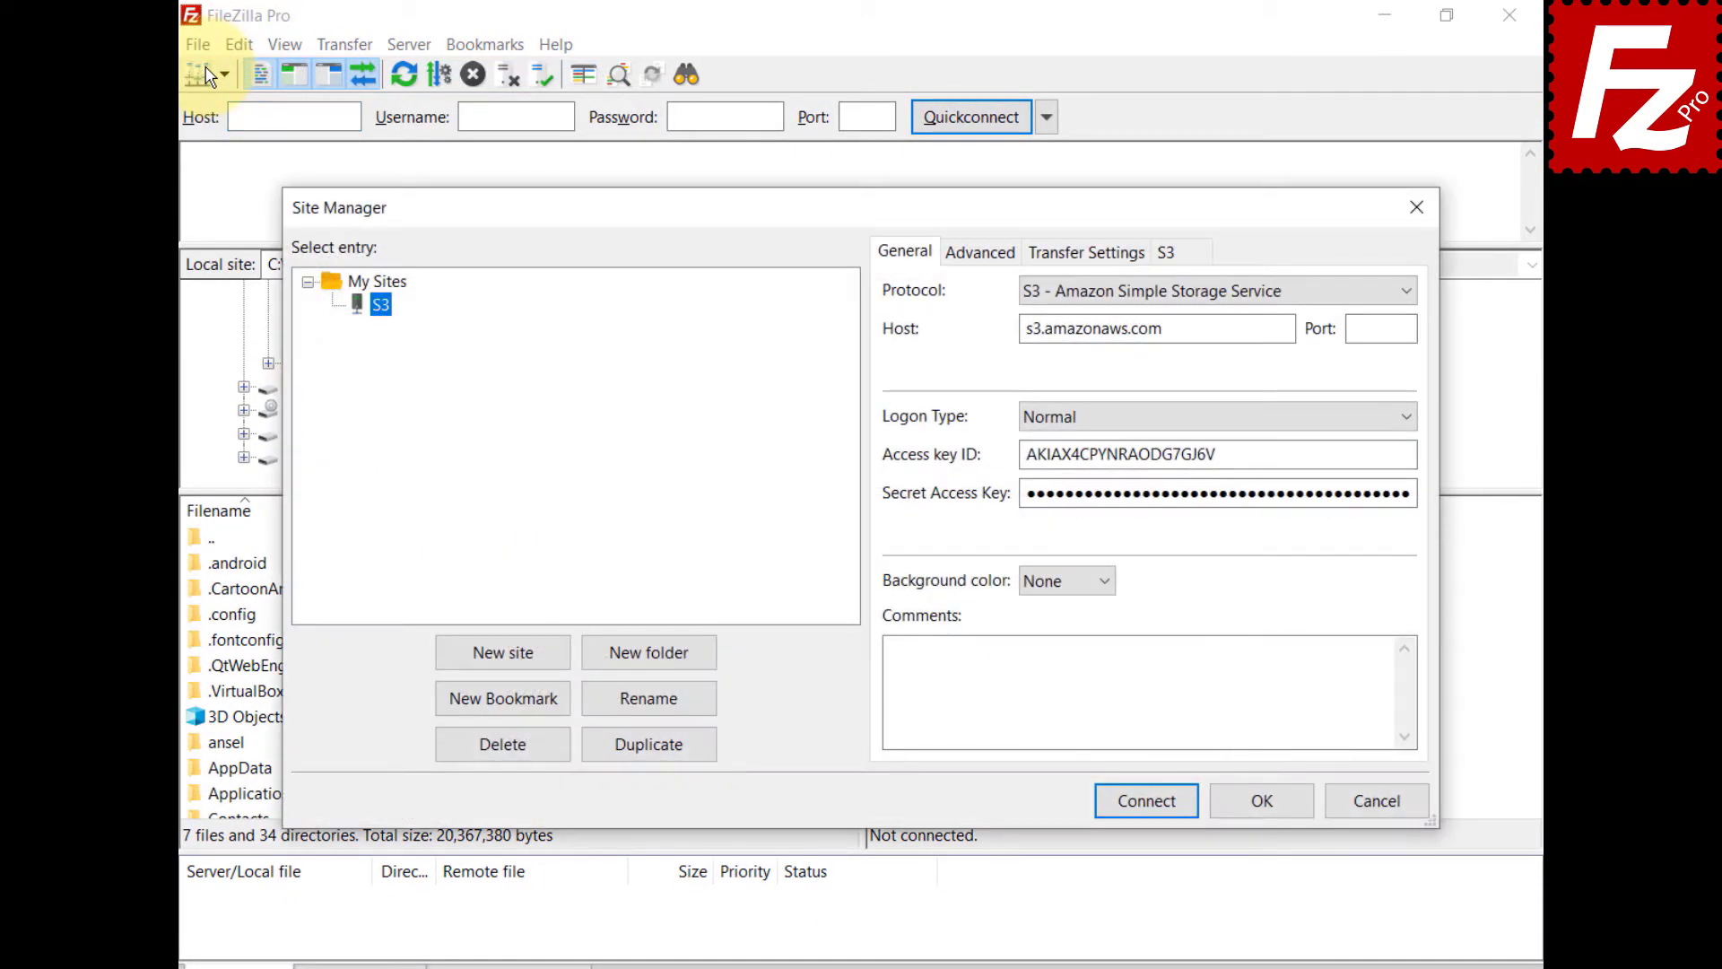
{"action": "left_click", "coordinate": [1148, 801]}
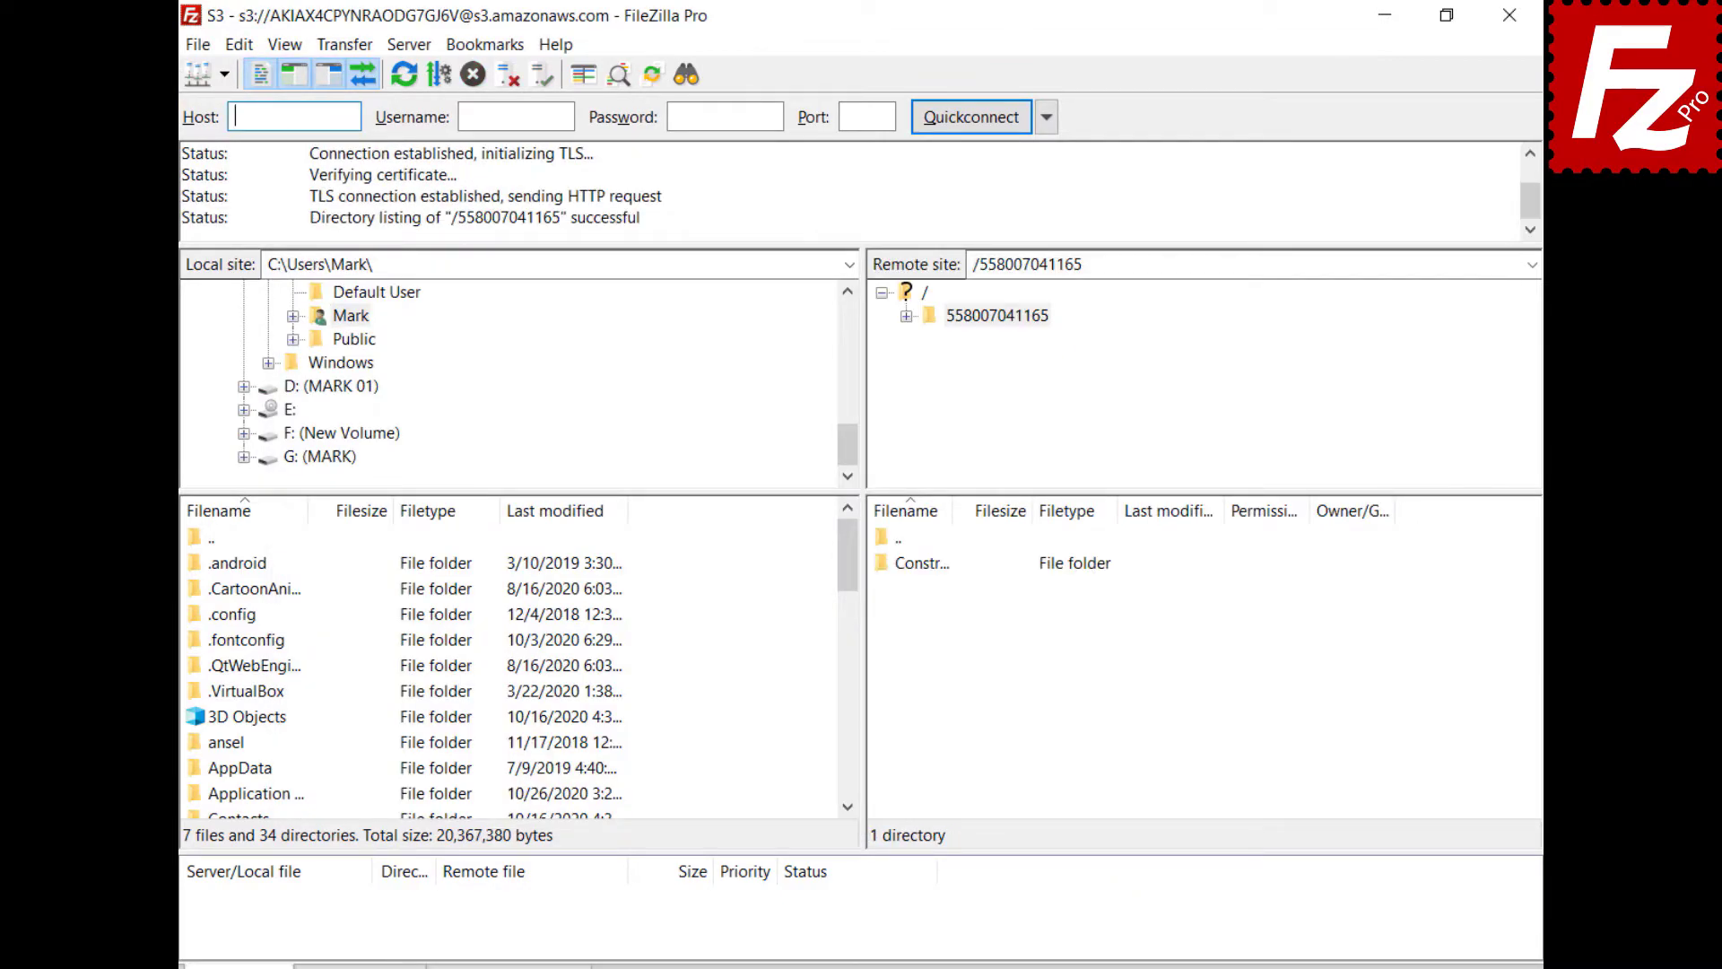
{"action": "left_click", "coordinate": [338, 46]}
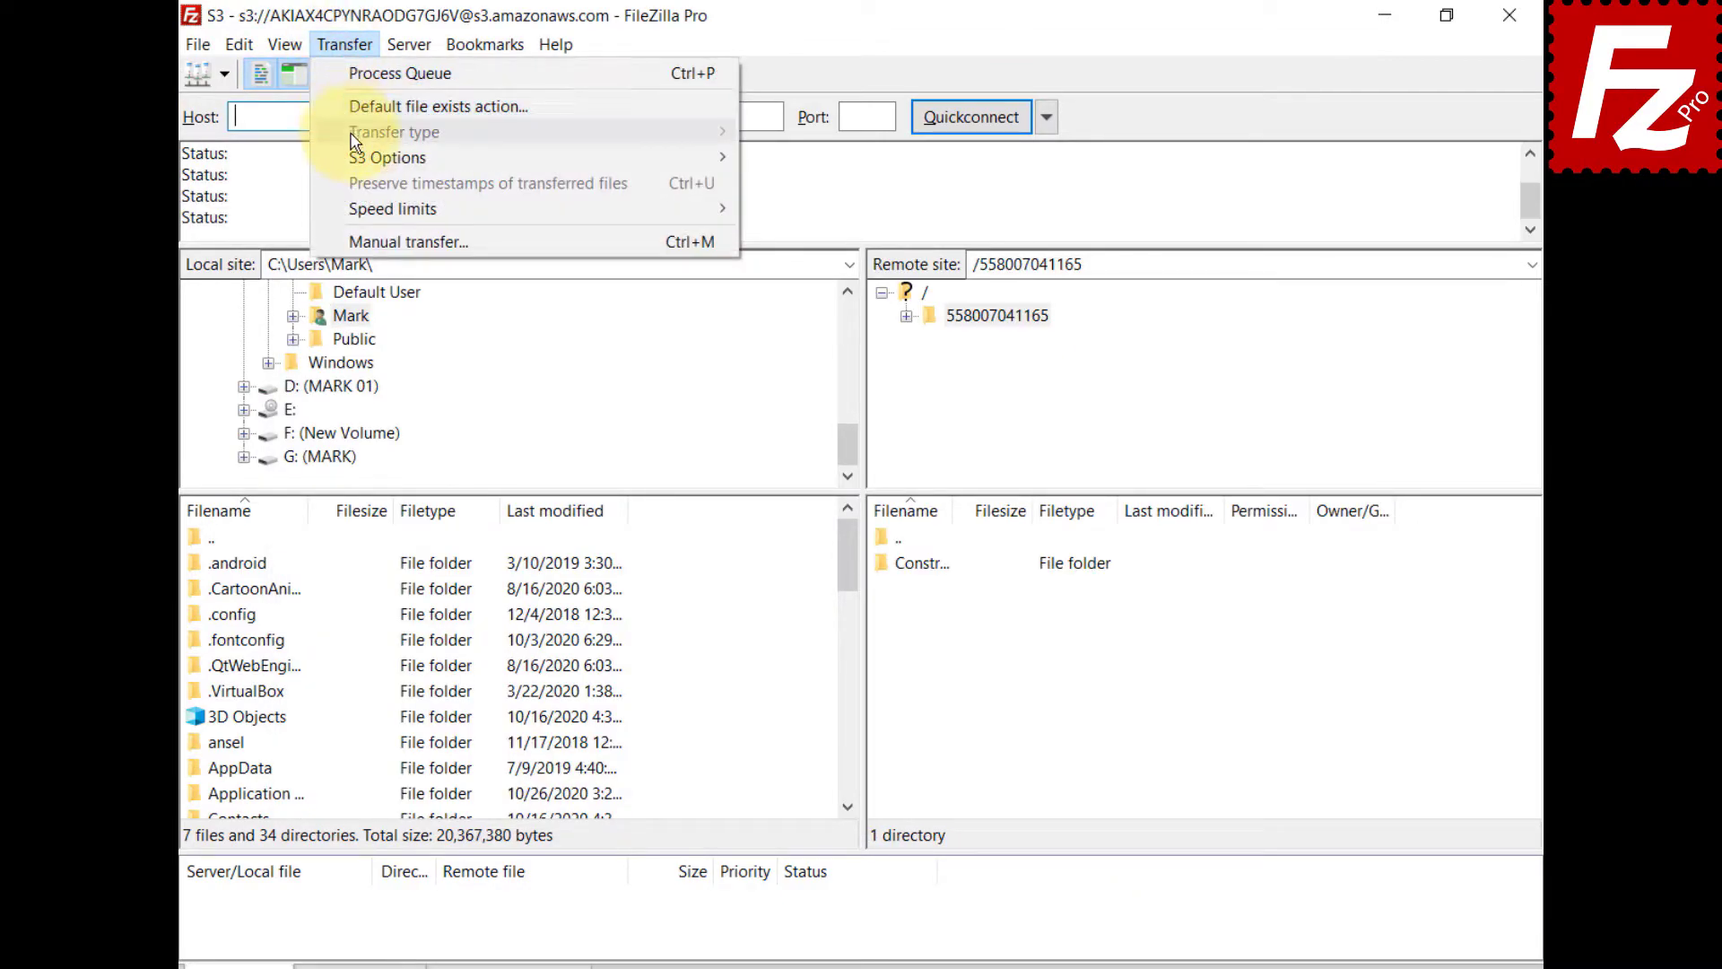
{"action": "mouse_move", "coordinate": [388, 158]}
{"action": "mouse_move", "coordinate": [763, 189]}
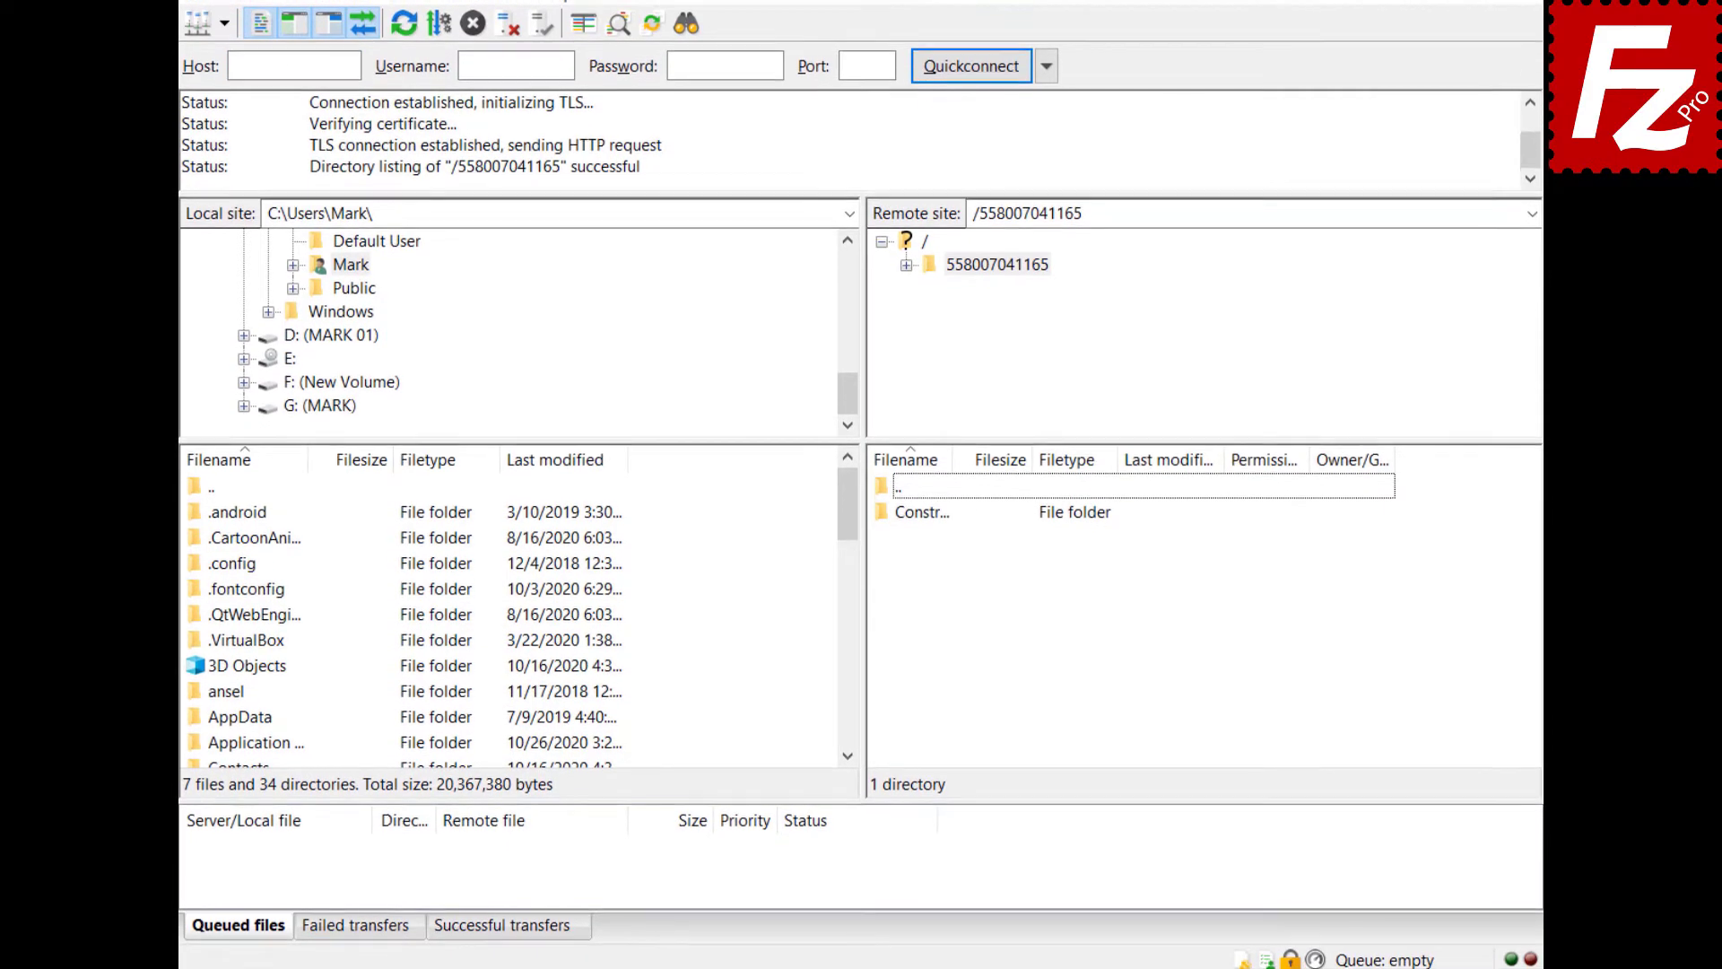
{"action": "left_click", "coordinate": [1242, 956]}
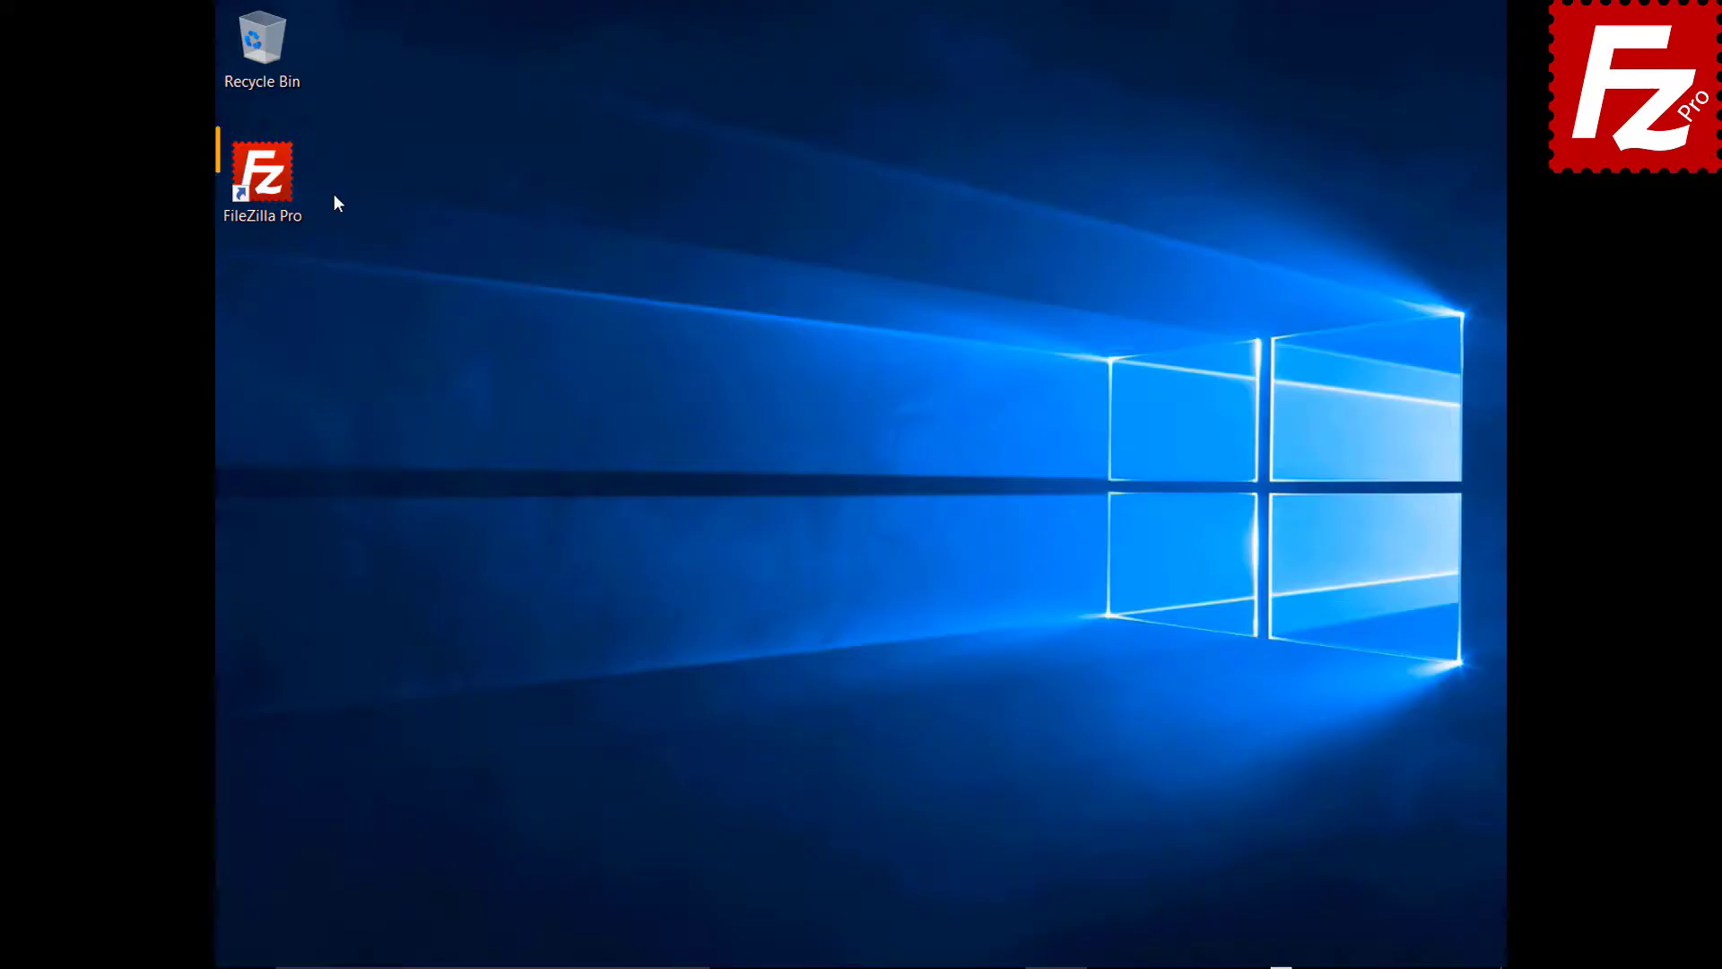
- Launch FileZilla Pro and connect to the saved S3 site from the Site Manager
{"action": "double_click", "coordinate": [272, 185]}
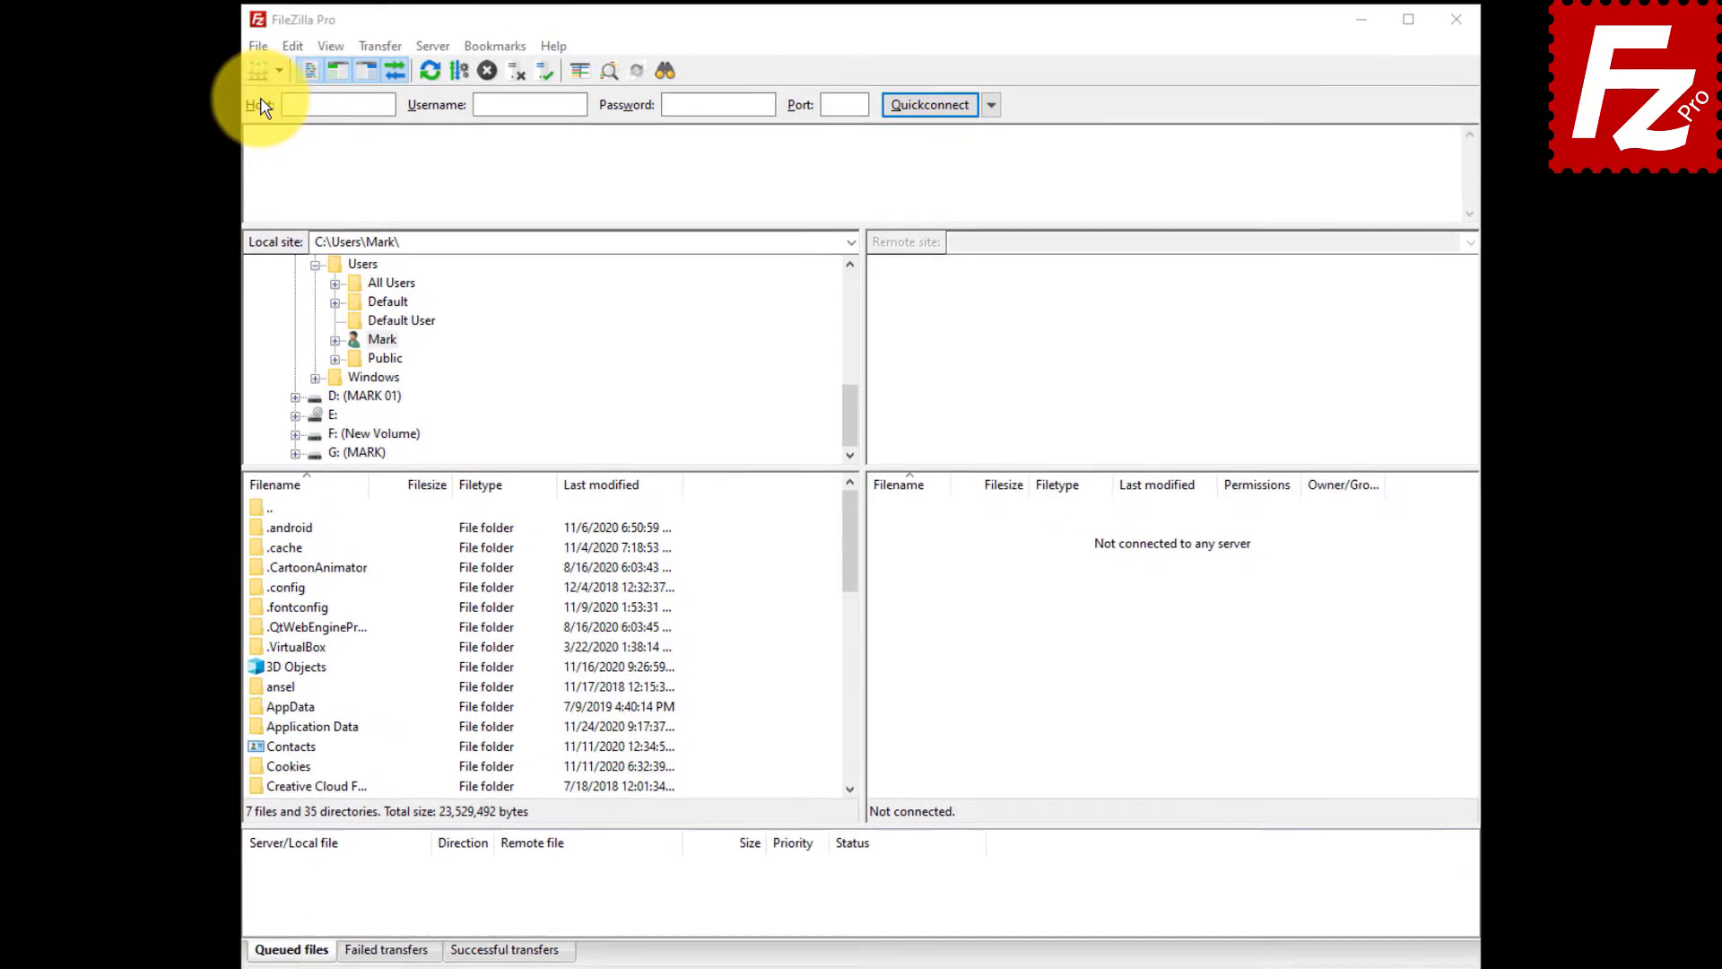
{"action": "left_click", "coordinate": [235, 48]}
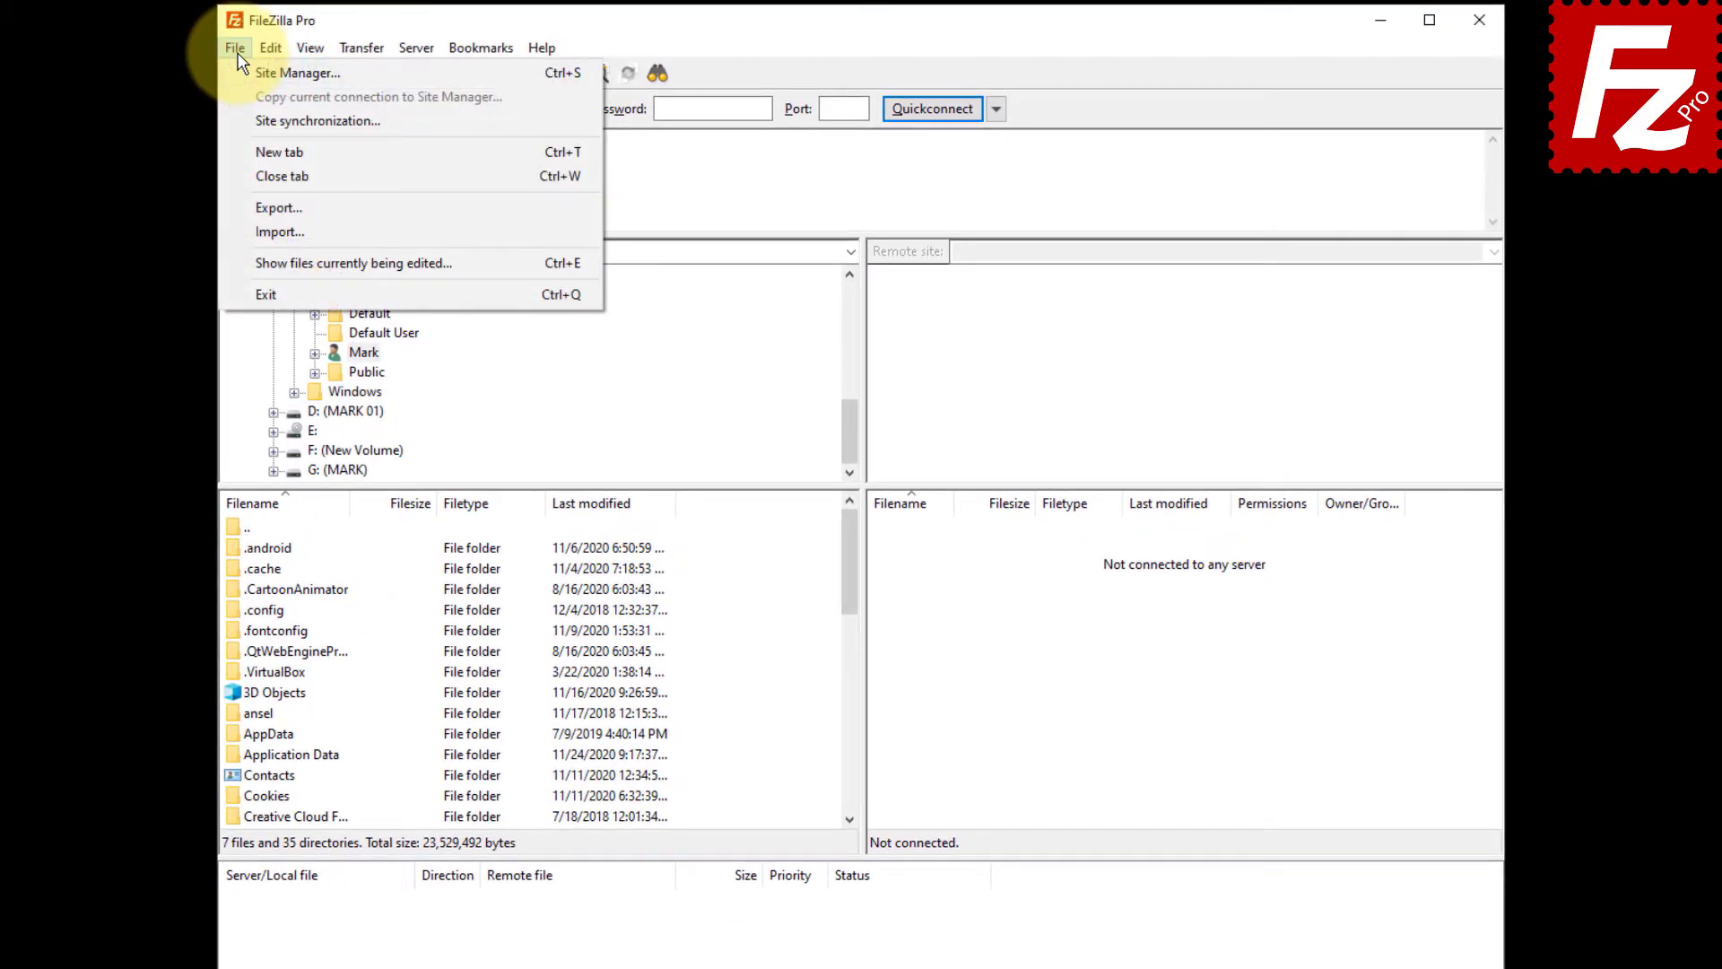
{"action": "left_click", "coordinate": [239, 76]}
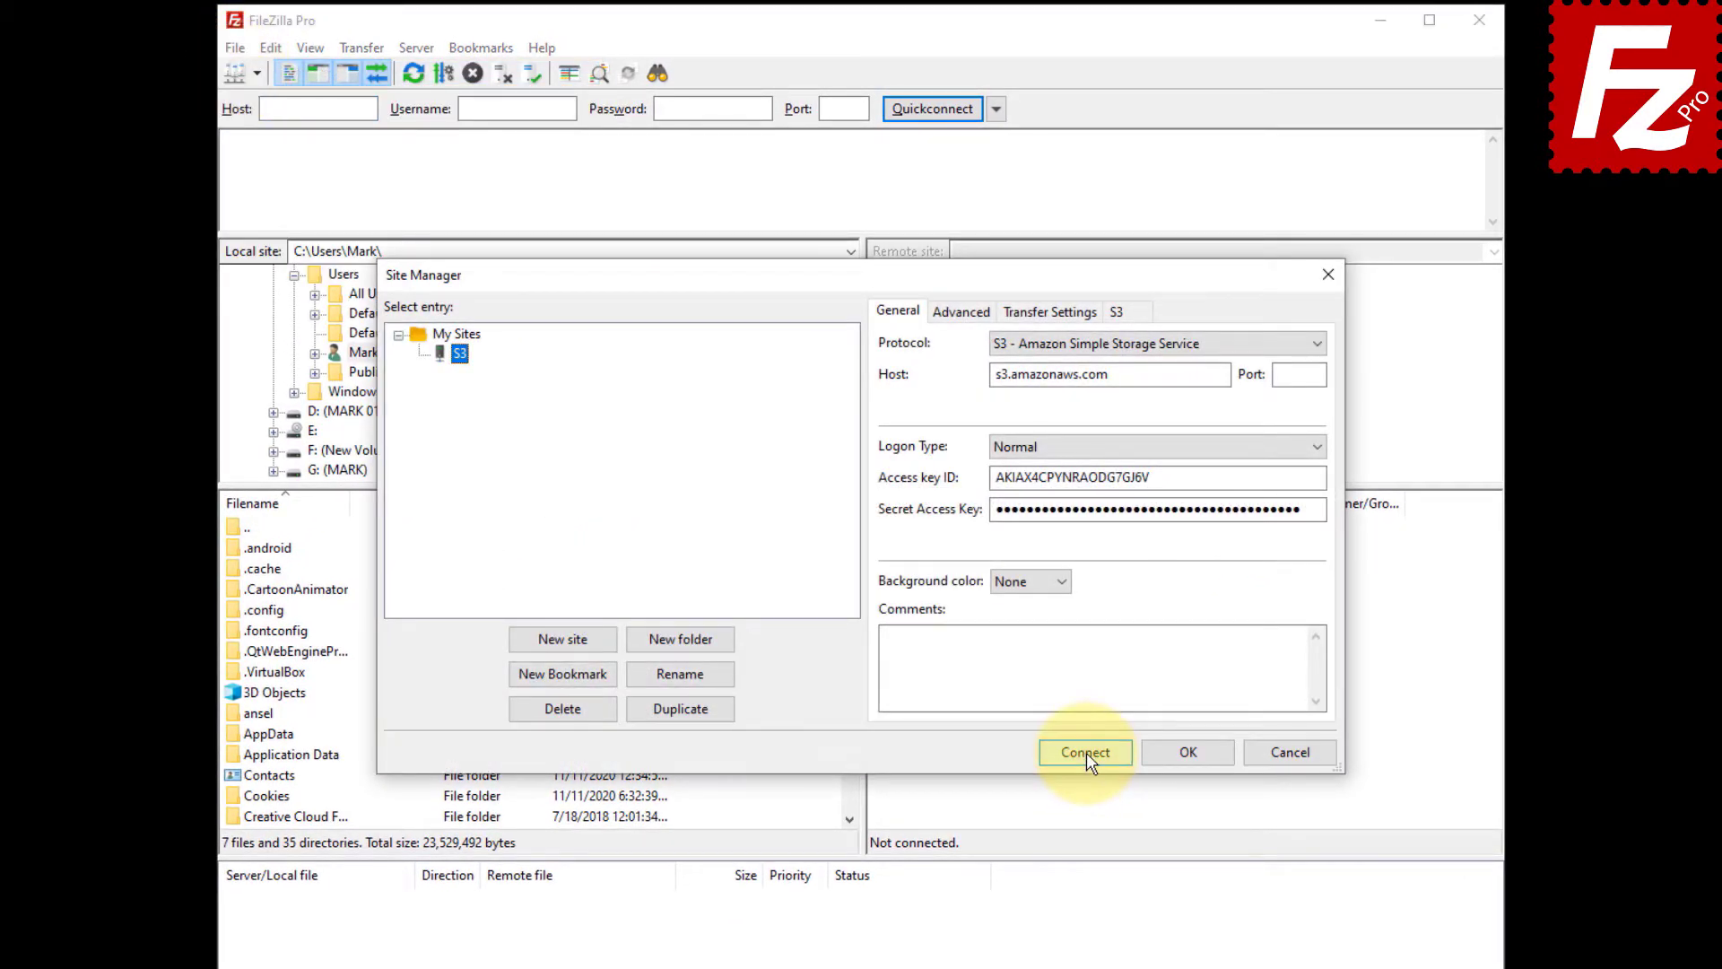
{"action": "left_click", "coordinate": [1085, 754]}
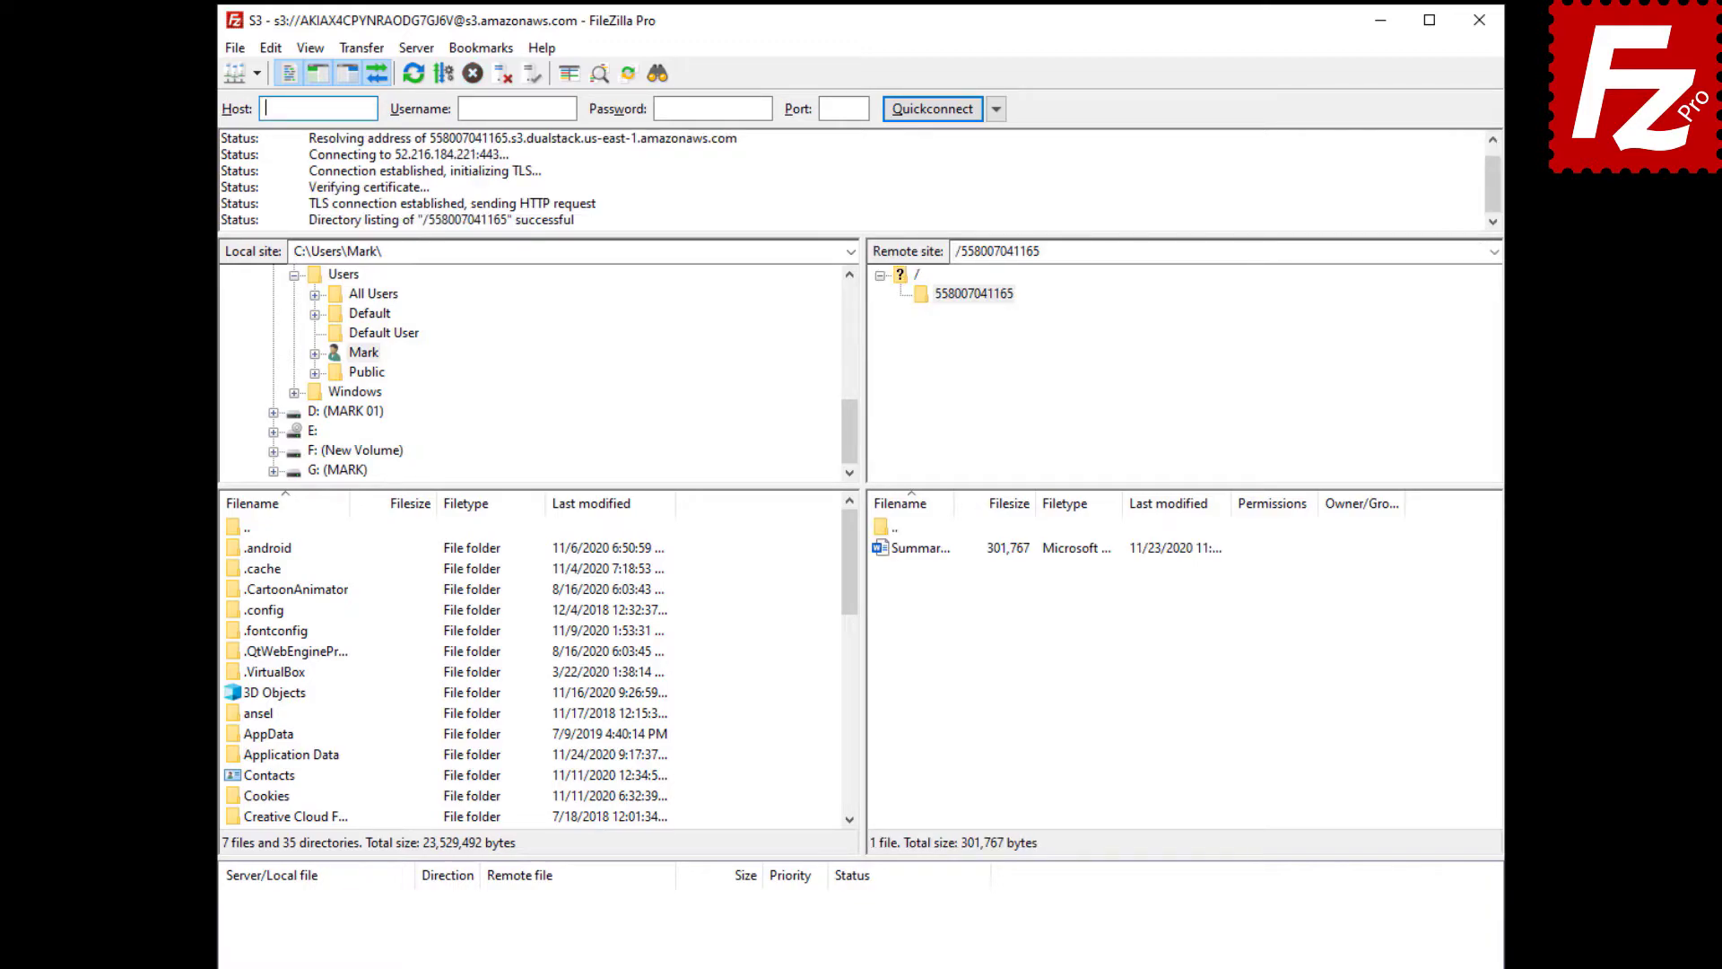
- Open the S3 properties (File permissions...) of Summary Report.docx in the bucket
{"action": "left_click", "coordinate": [913, 554]}
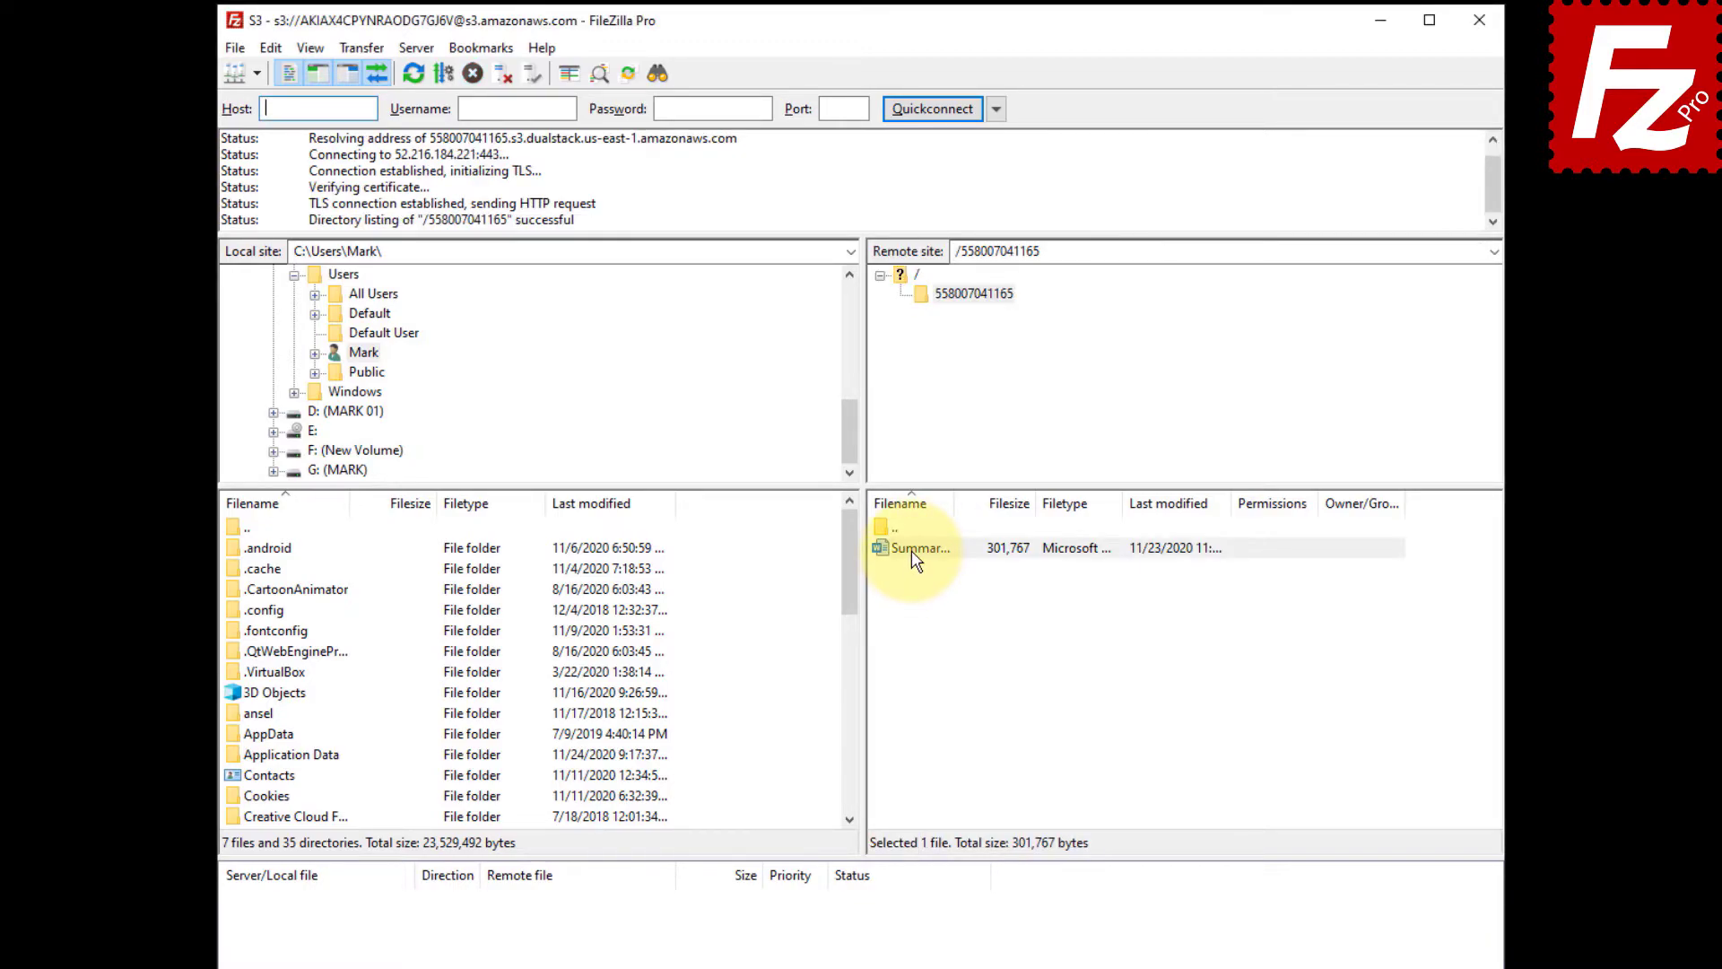
{"action": "right_click", "coordinate": [912, 553]}
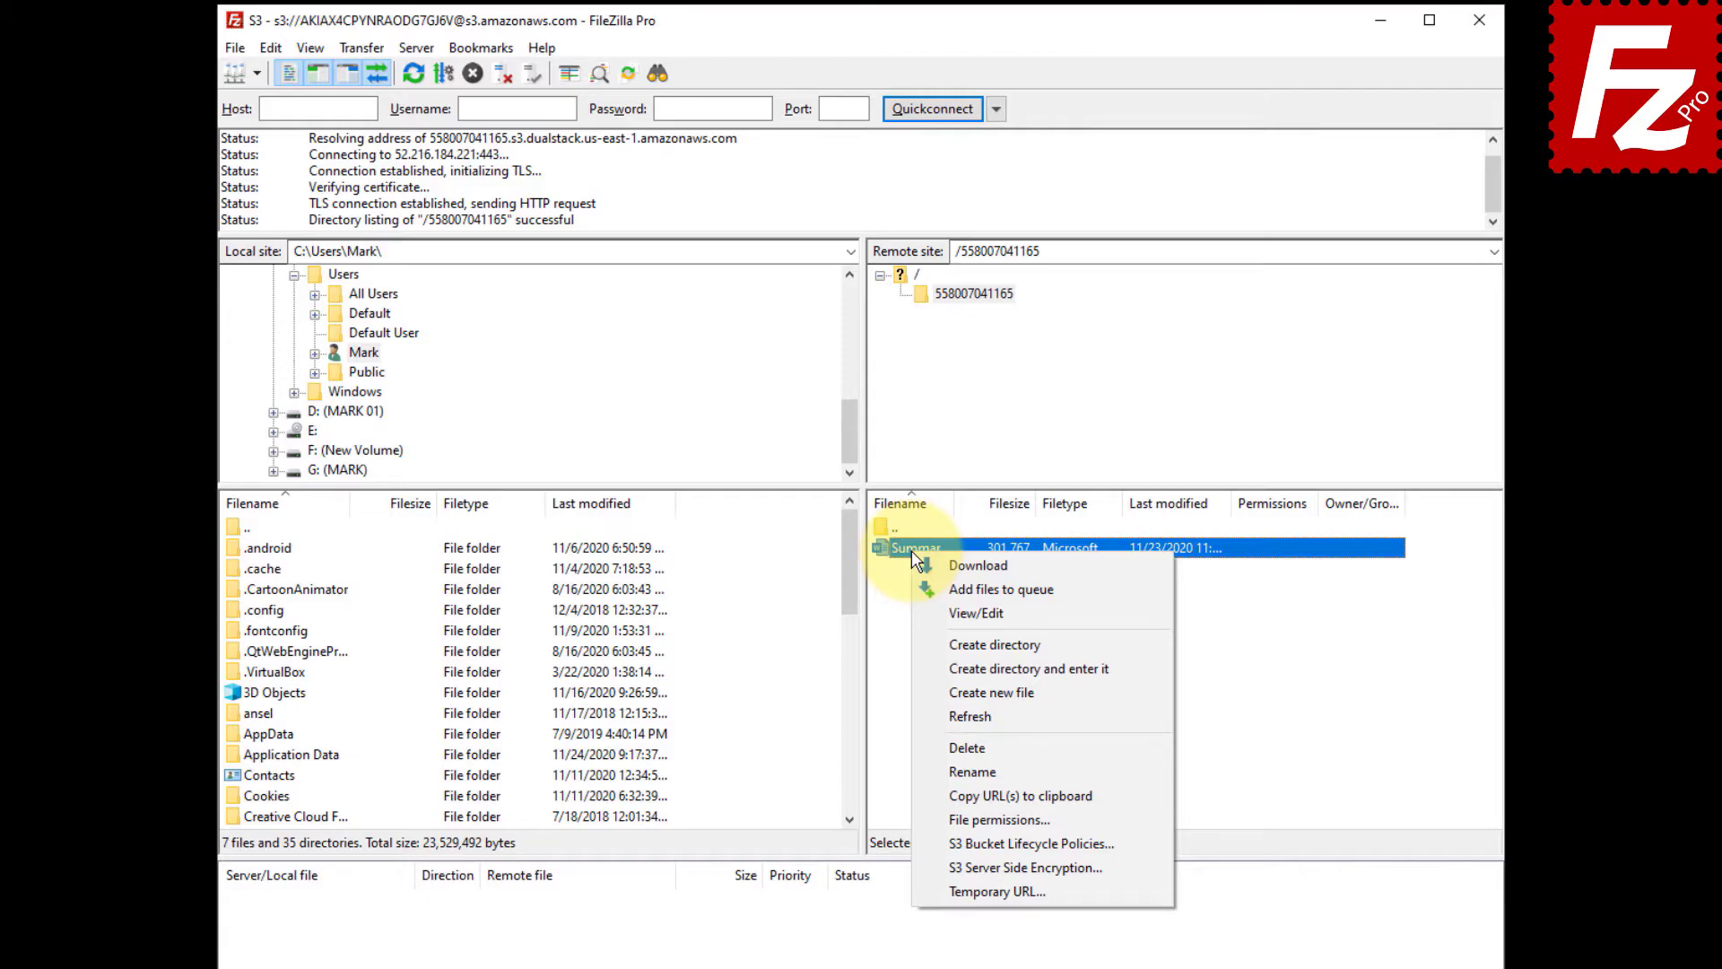
{"action": "left_click", "coordinate": [924, 816]}
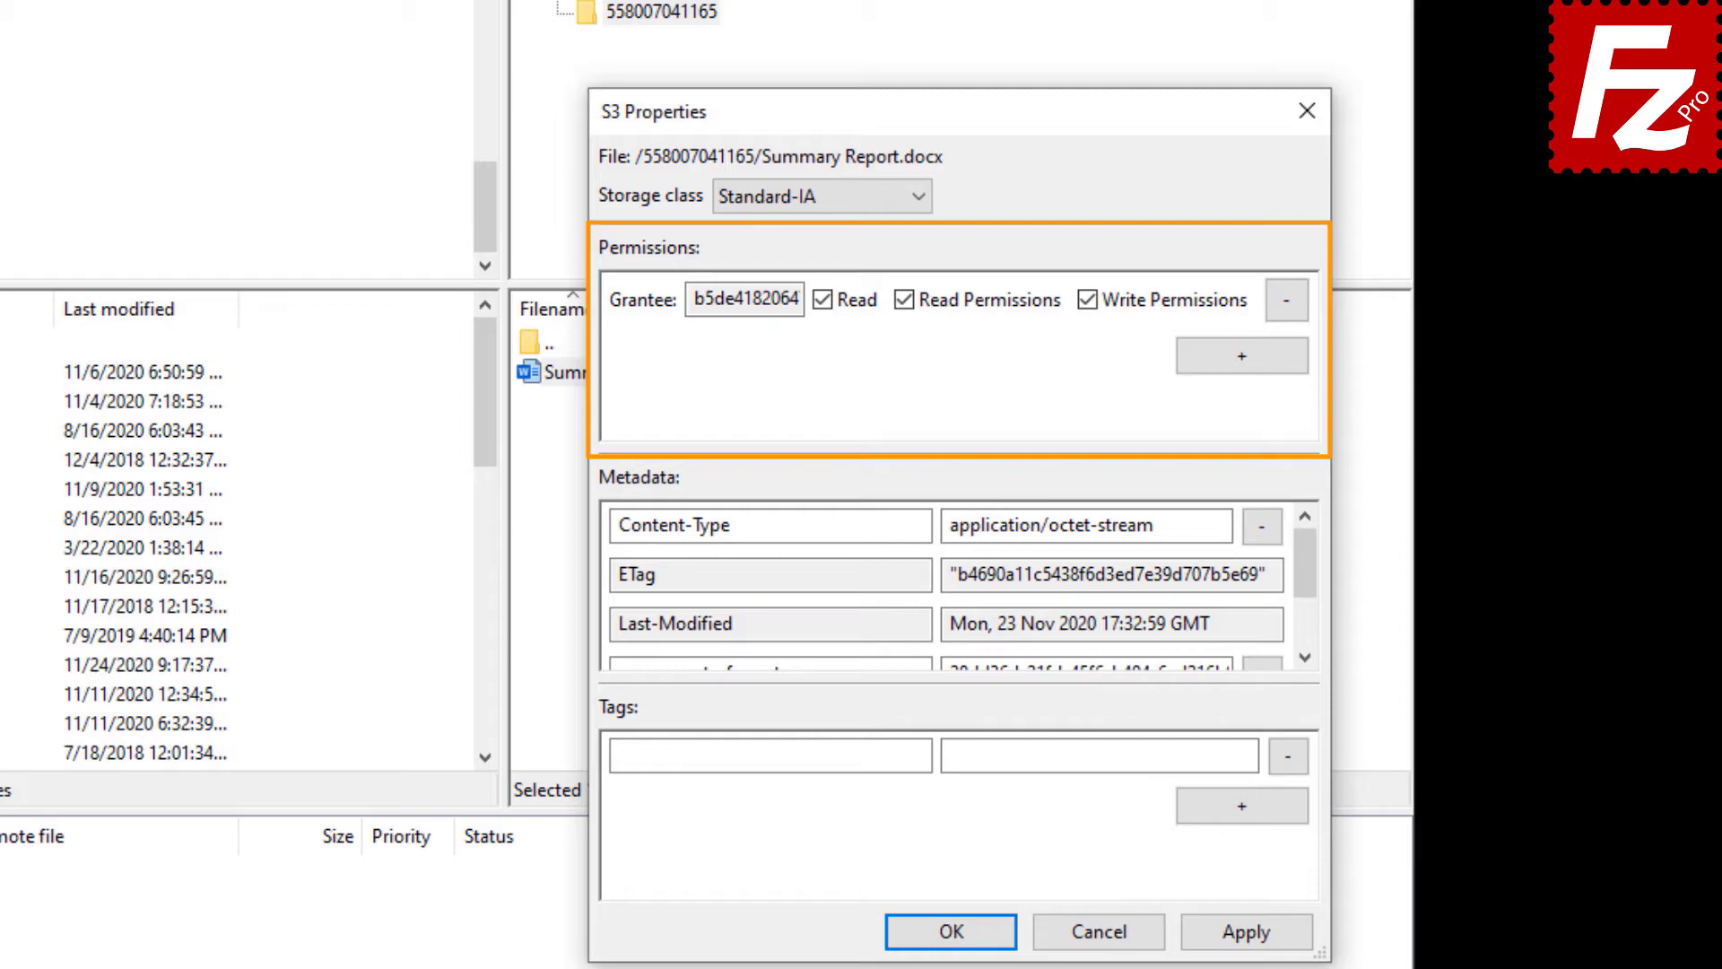
- Add an Everyone grantee with Read access to Summary Report.docx and confirm with OK
{"action": "left_click", "coordinate": [1241, 359]}
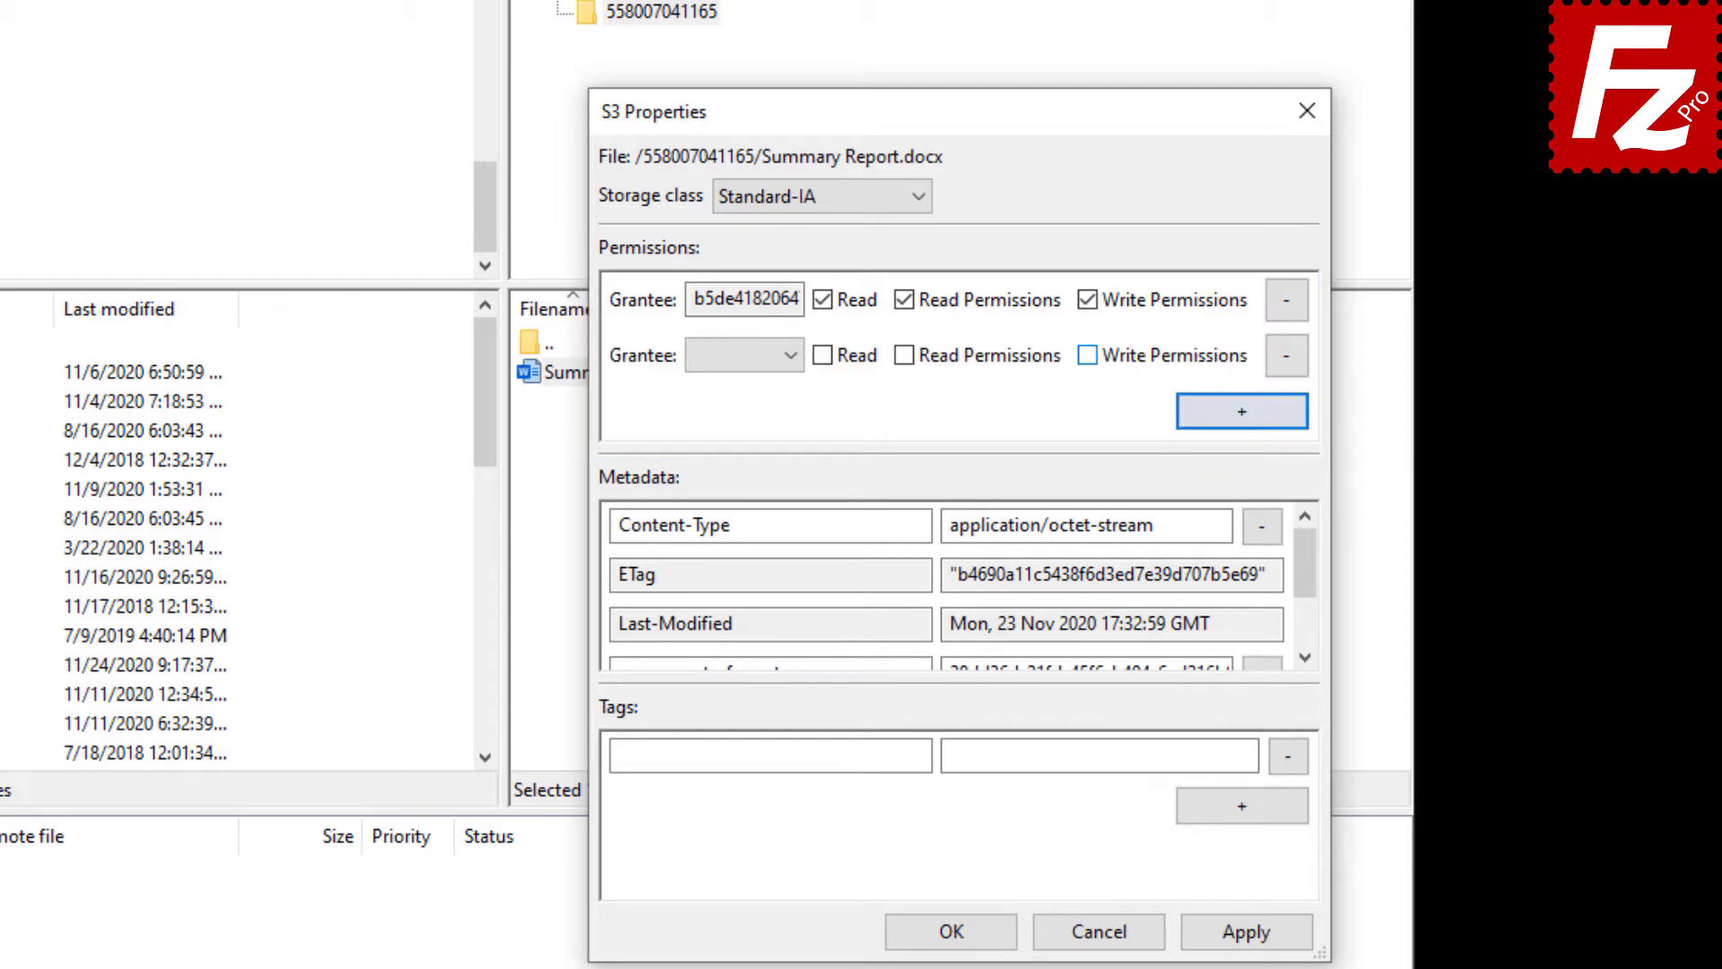
{"action": "left_click", "coordinate": [794, 353]}
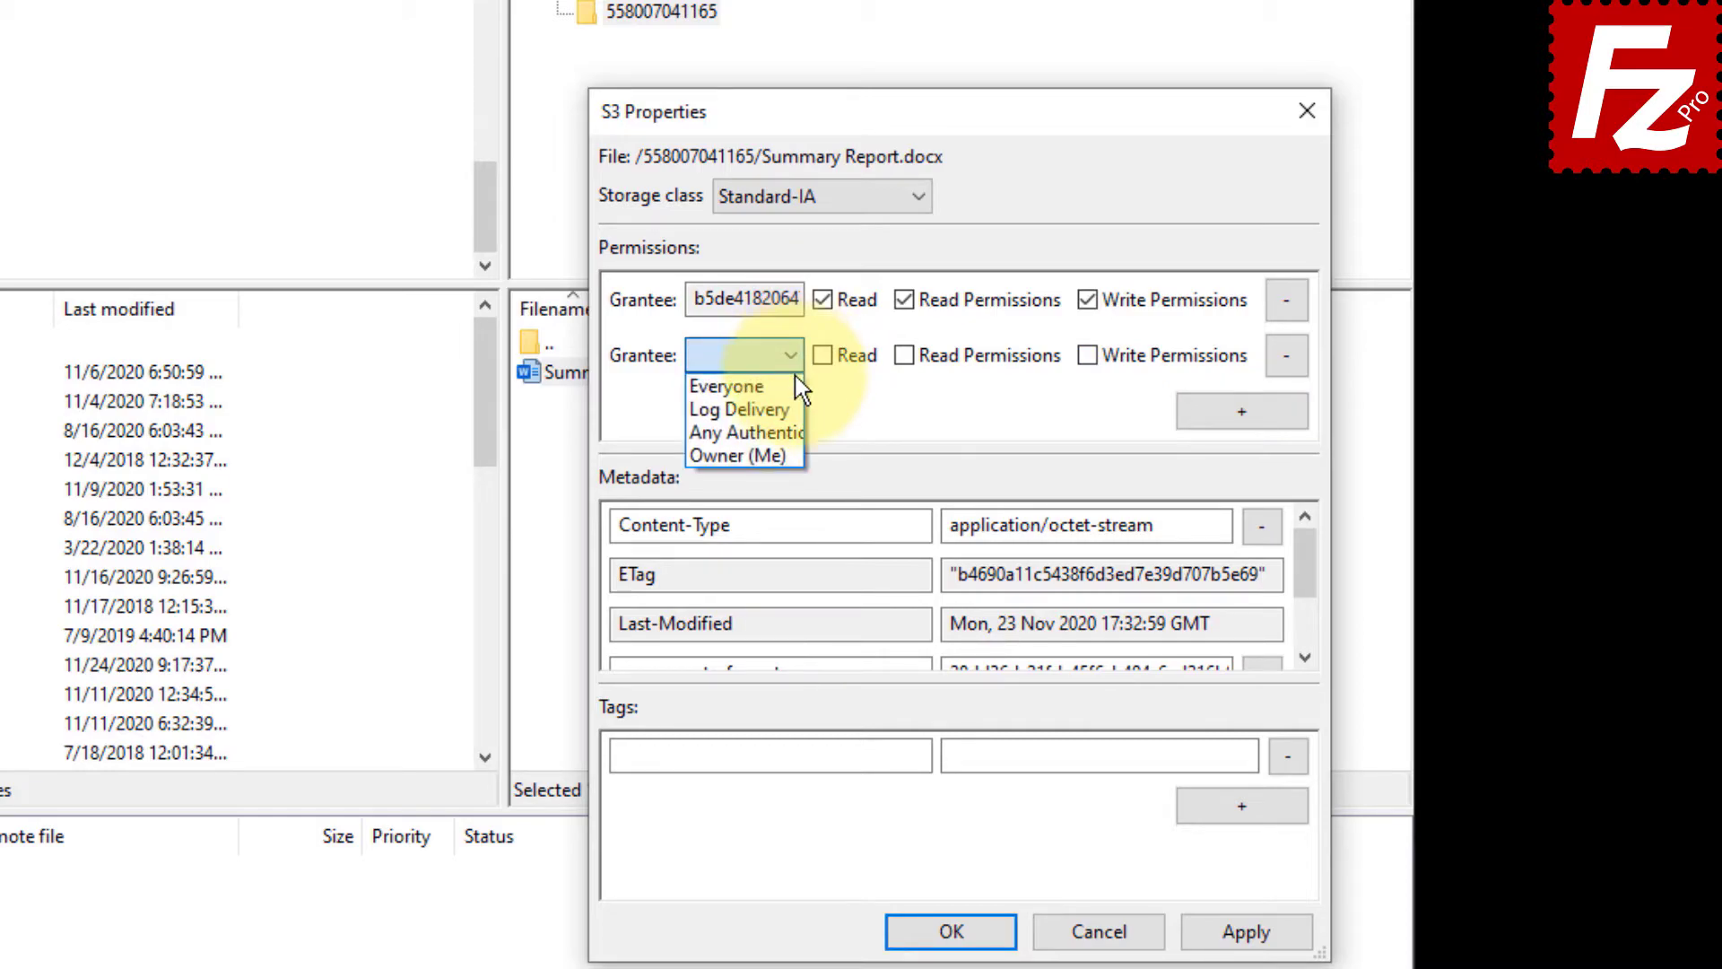
{"action": "left_click", "coordinate": [789, 385]}
{"action": "left_click", "coordinate": [825, 359]}
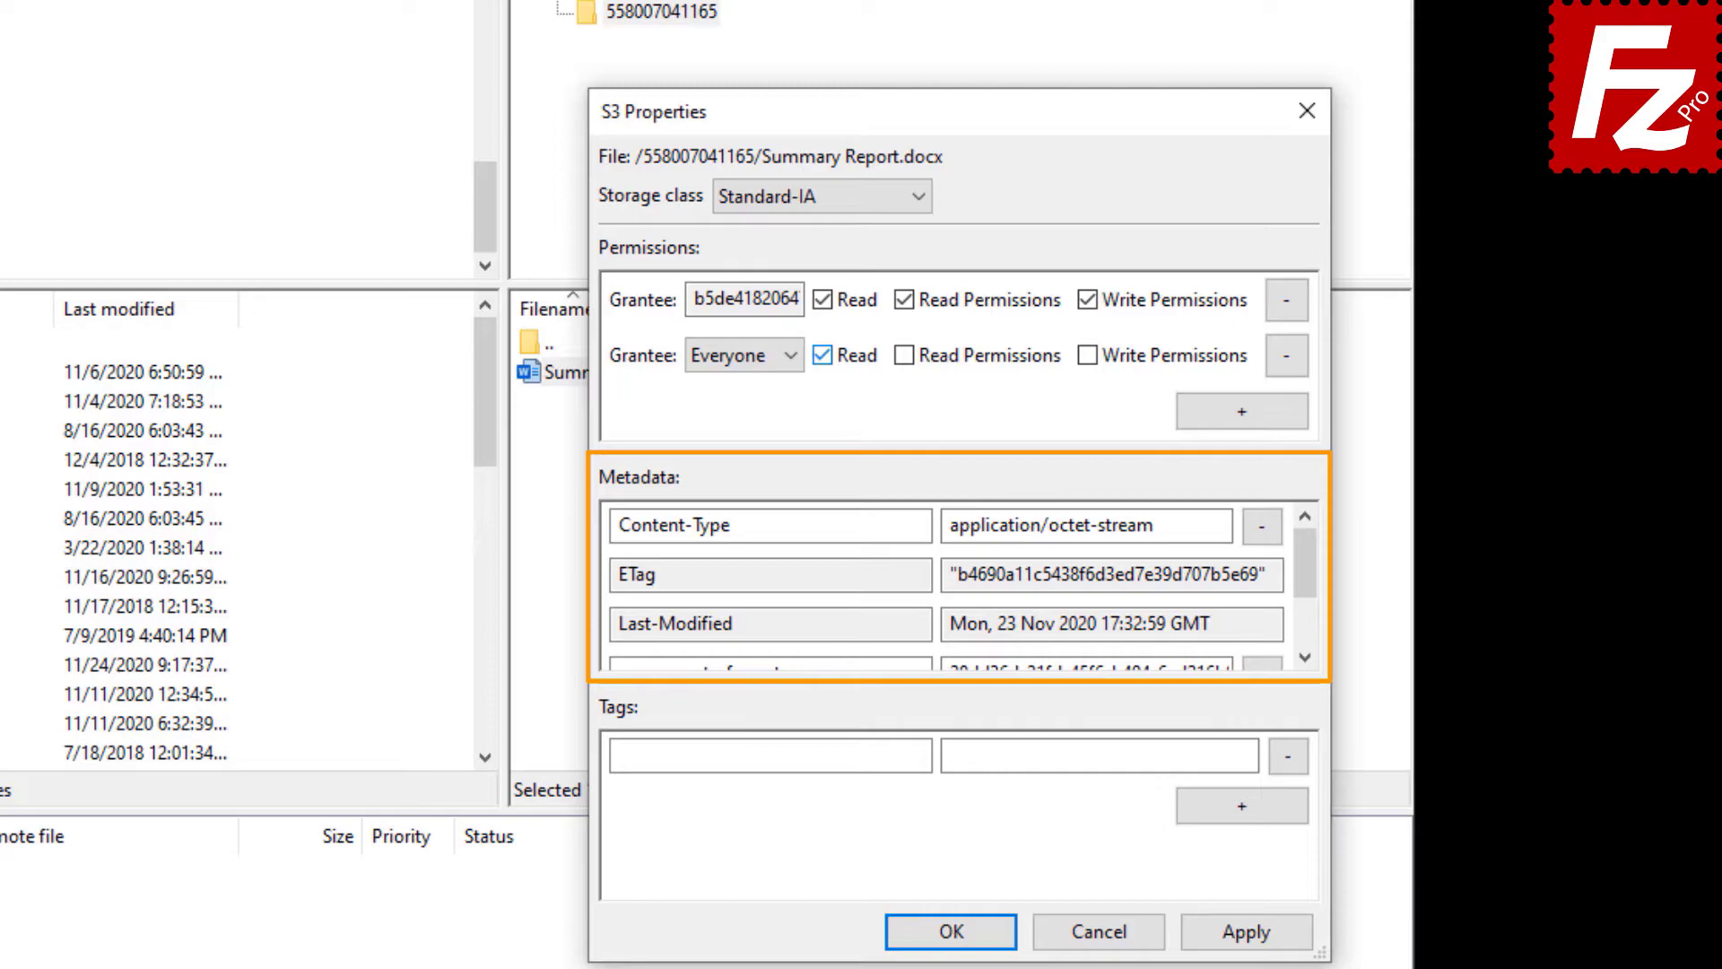
{"action": "left_click_drag", "start_coordinate": [1305, 558], "coordinate": [1308, 610]}
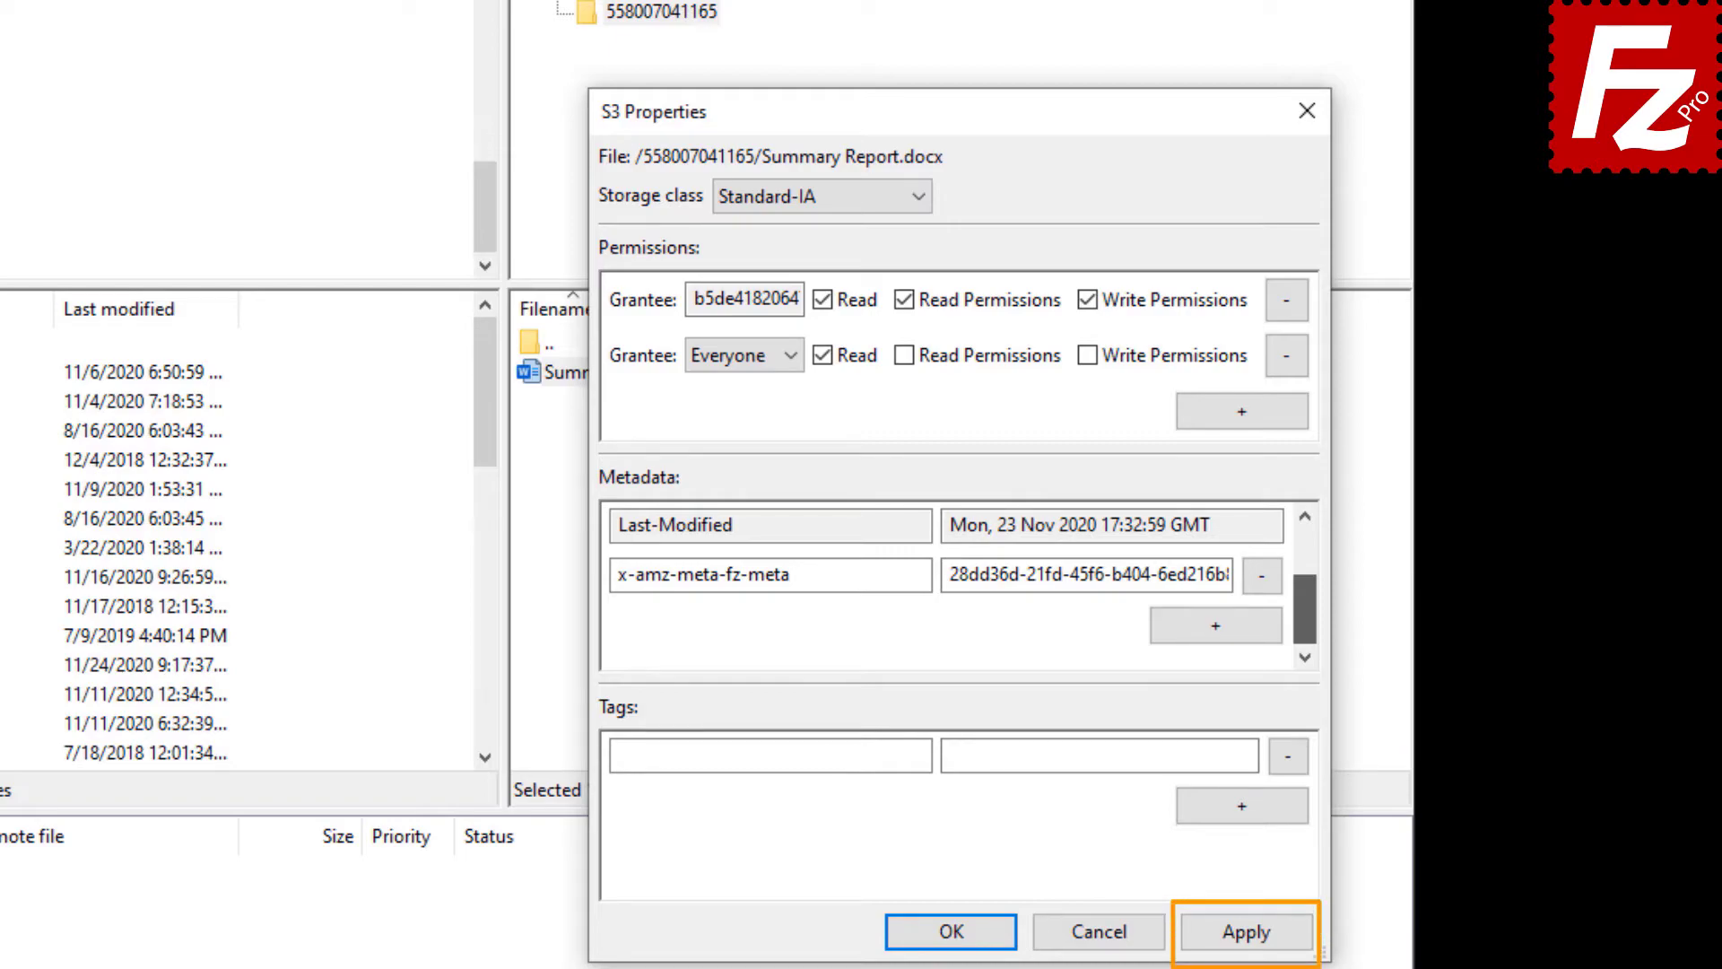
{"action": "left_click", "coordinate": [955, 933]}
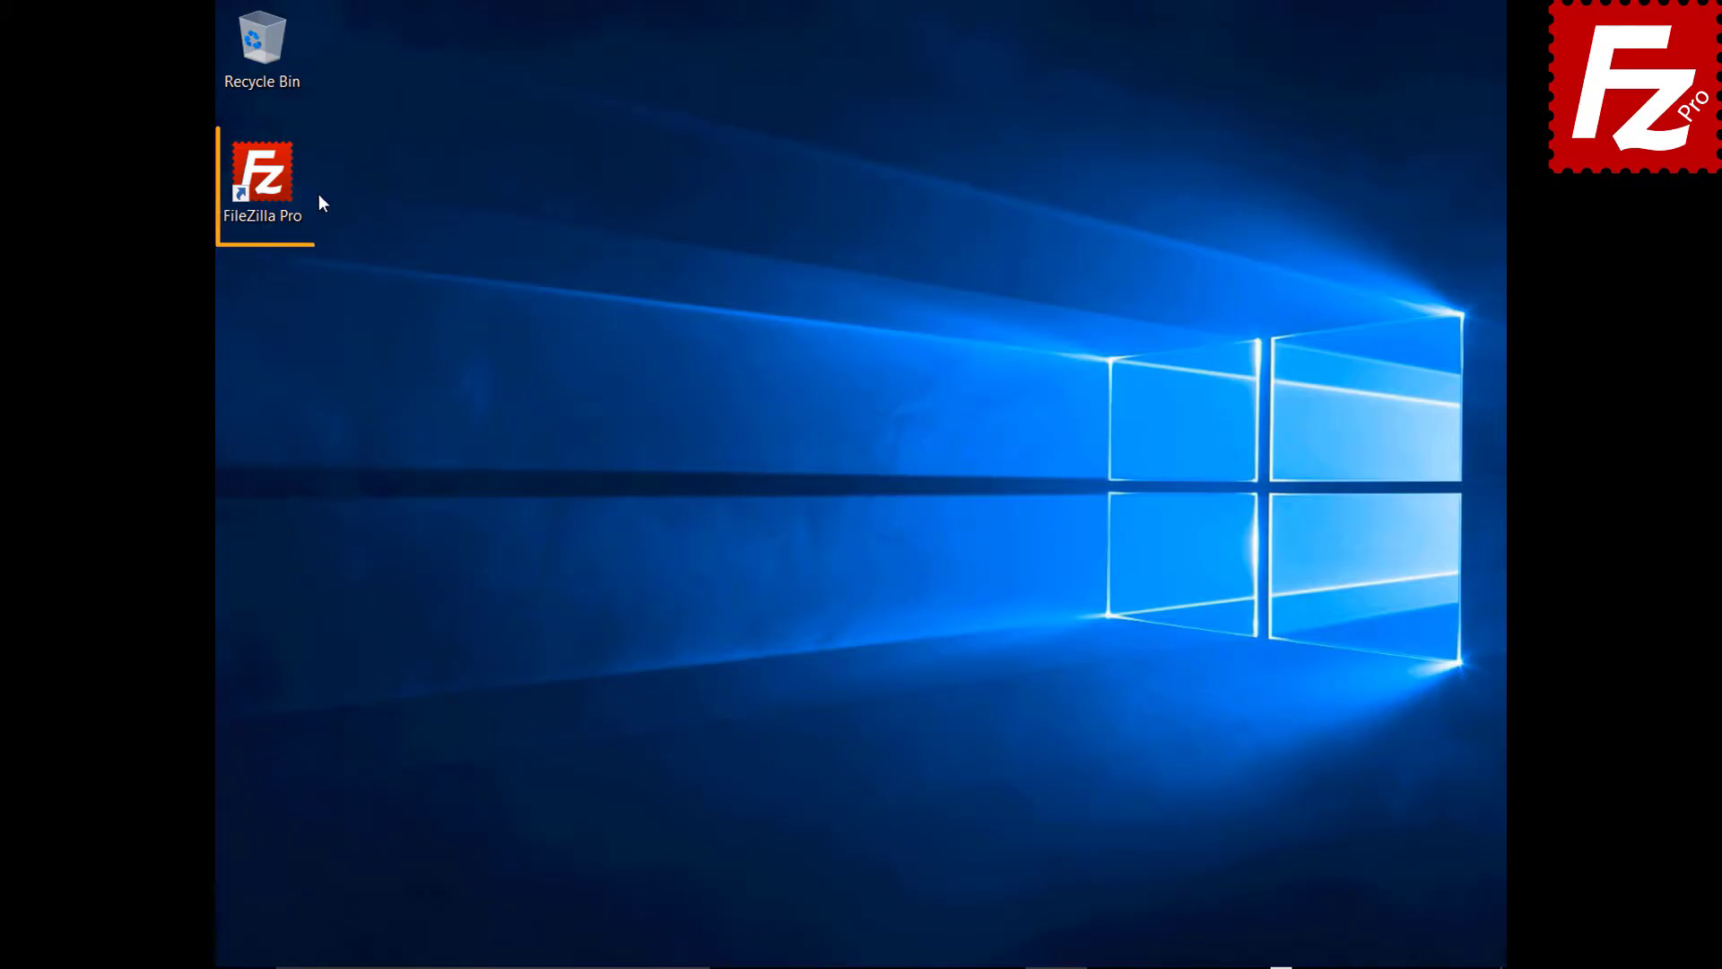
- Launch FileZilla Pro and connect to the Amazon S3 site from the Site Manager dropdown
{"action": "double_click", "coordinate": [272, 185]}
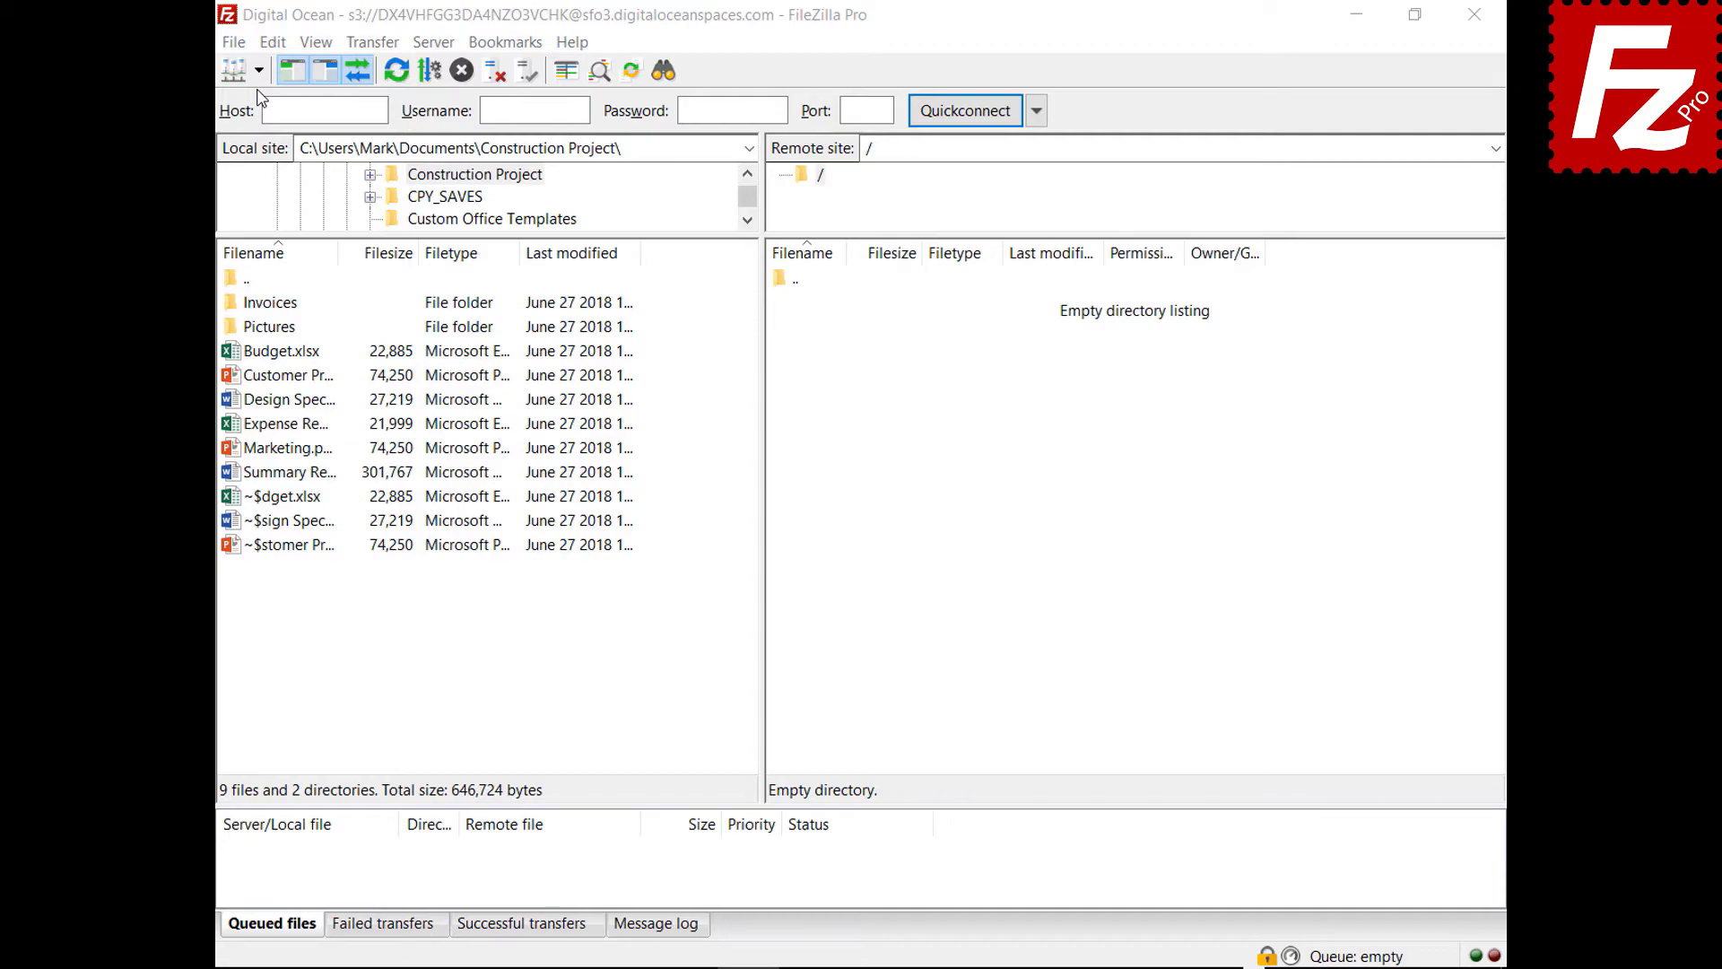
{"action": "left_click", "coordinate": [258, 71]}
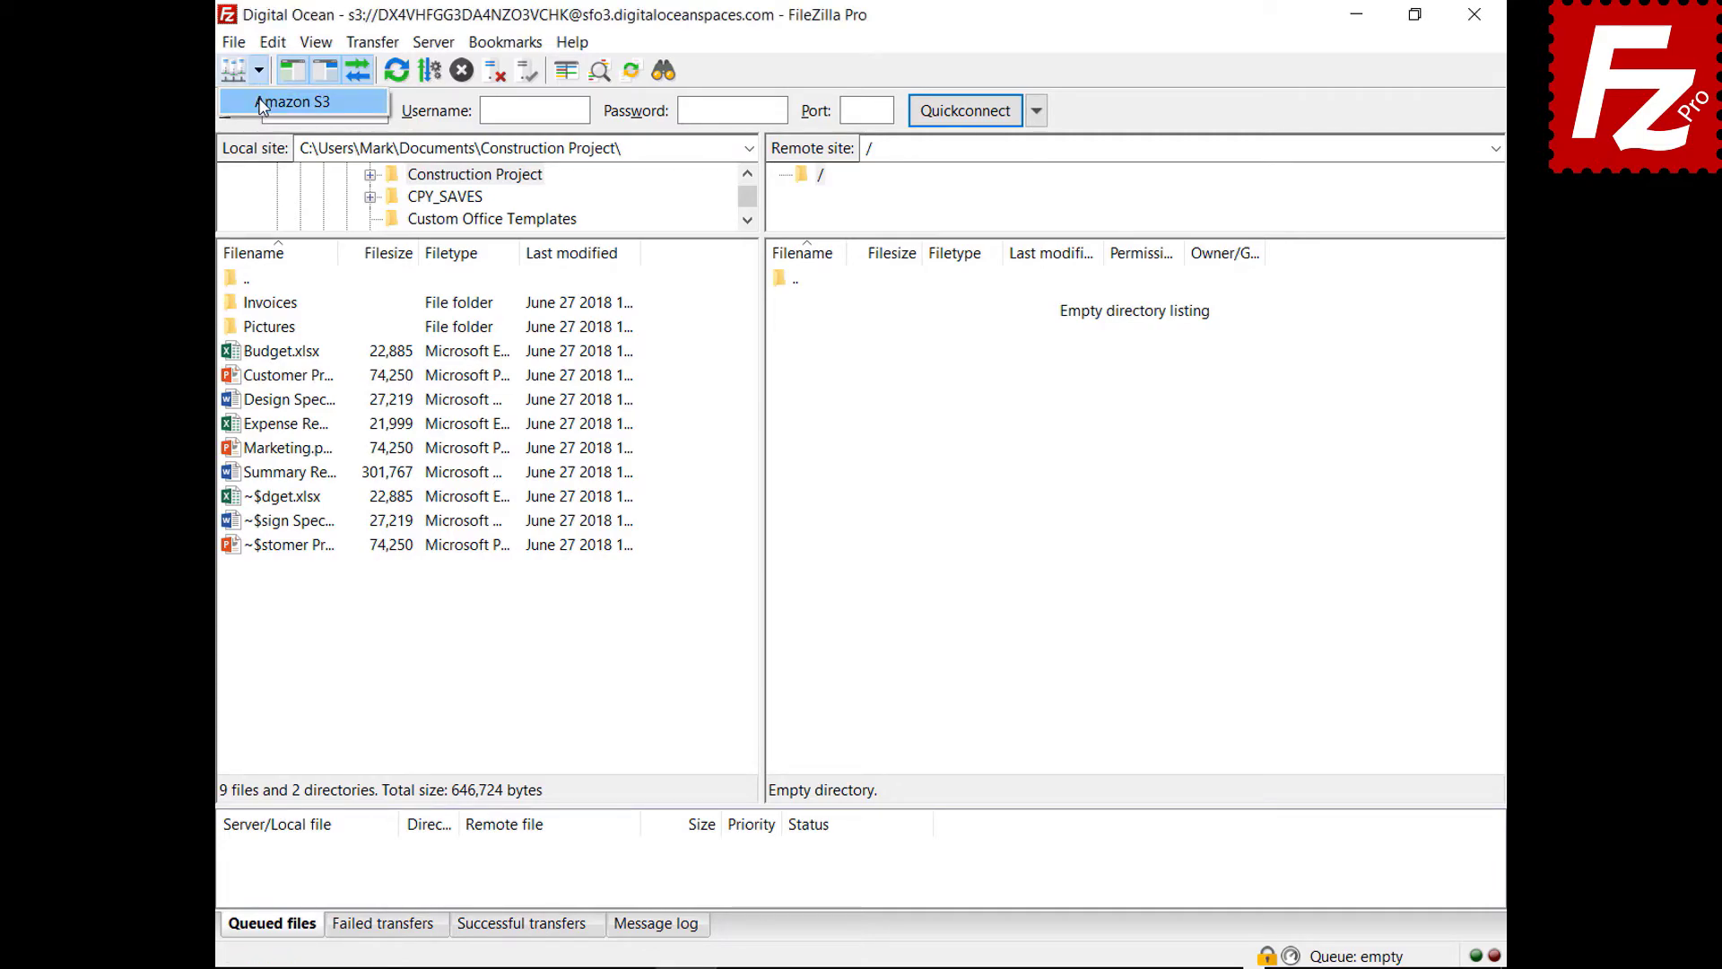
{"action": "left_click", "coordinate": [287, 101]}
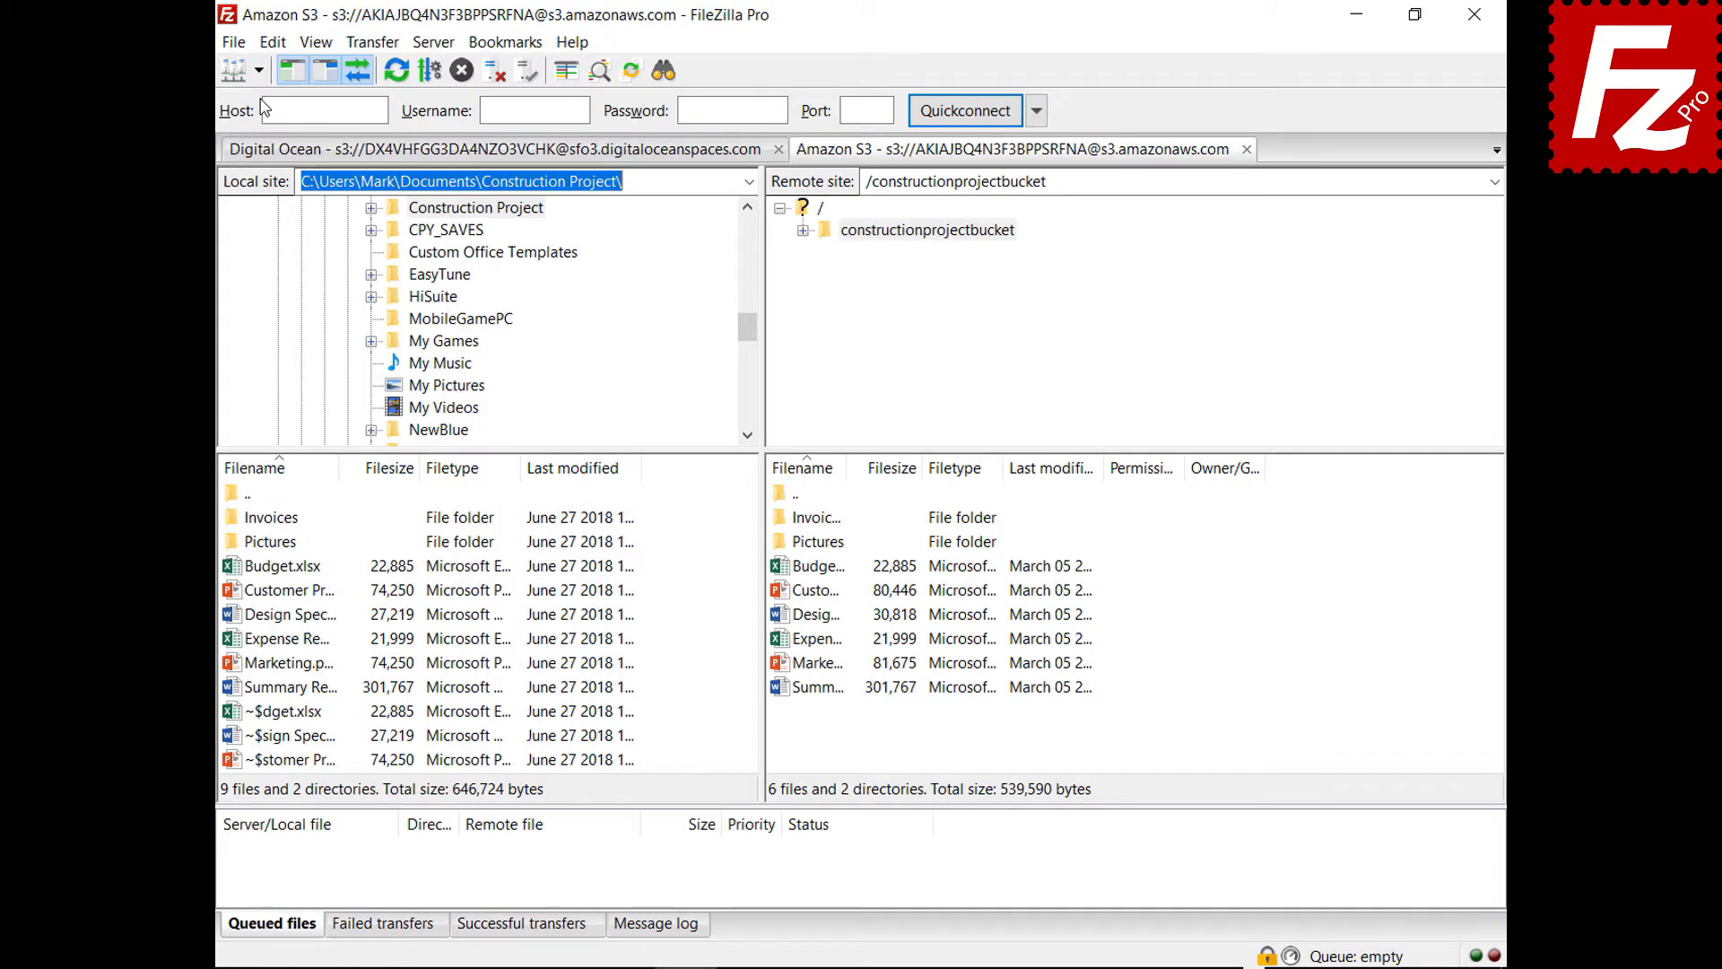
- Pick AWS KMS server-side encryption for Budget.xlsx, then cancel without applying it
{"action": "right_click", "coordinate": [779, 572]}
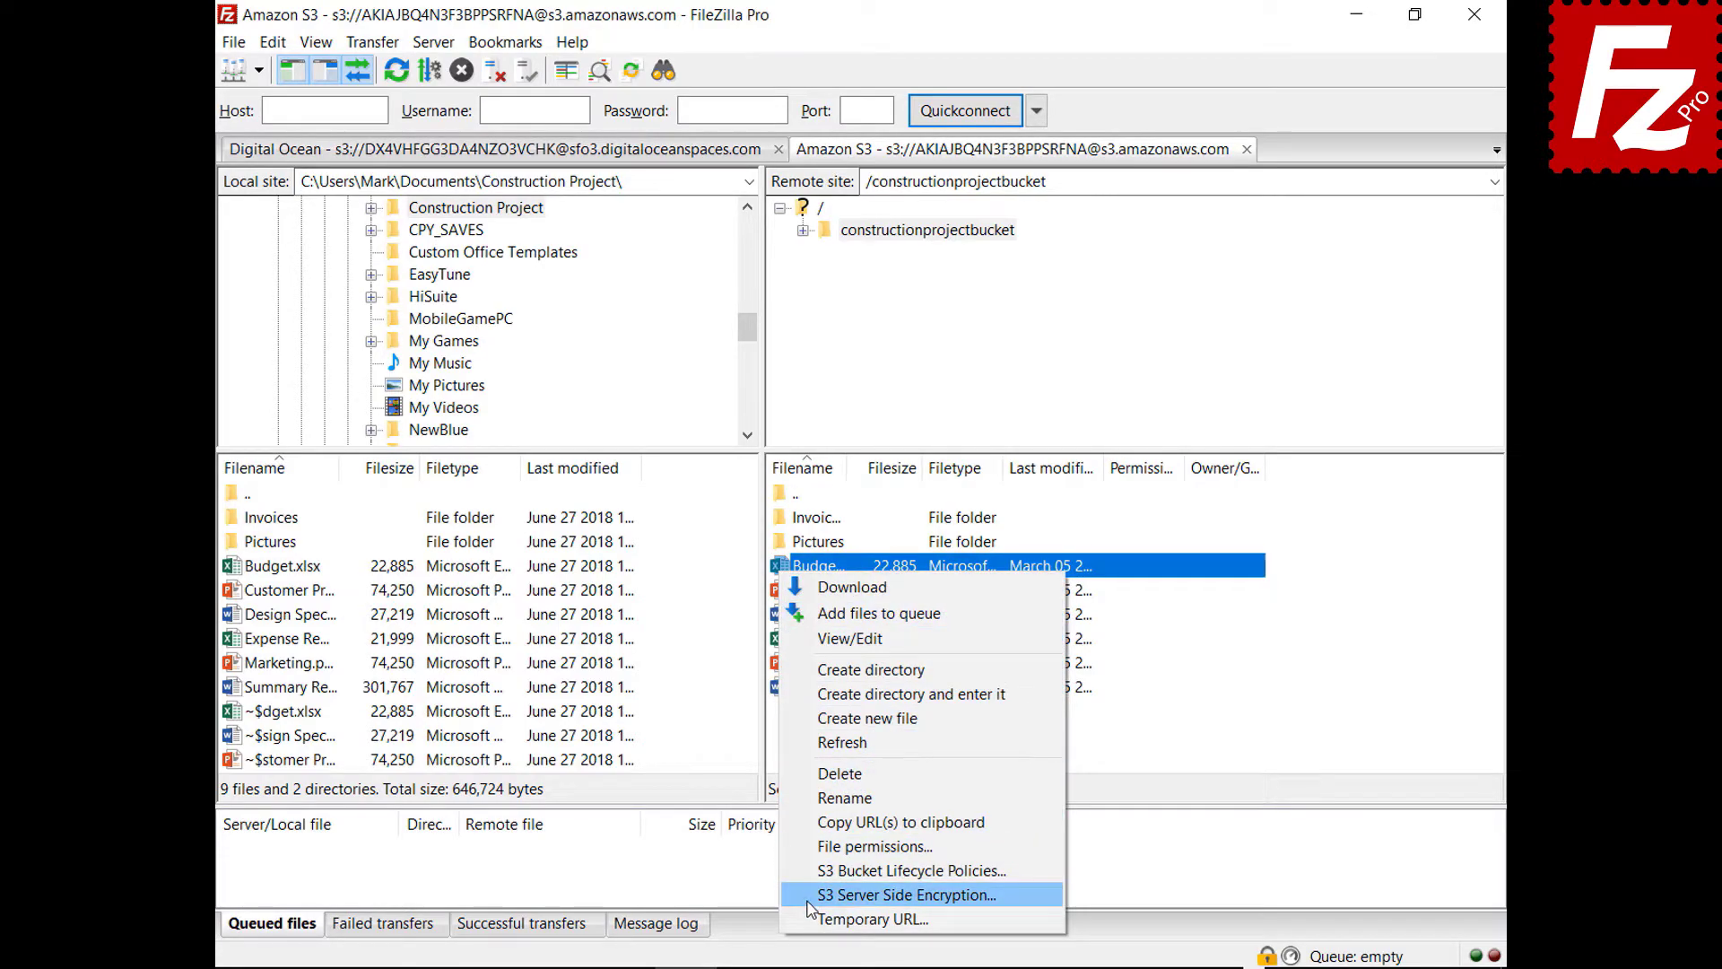
{"action": "left_click", "coordinate": [808, 902]}
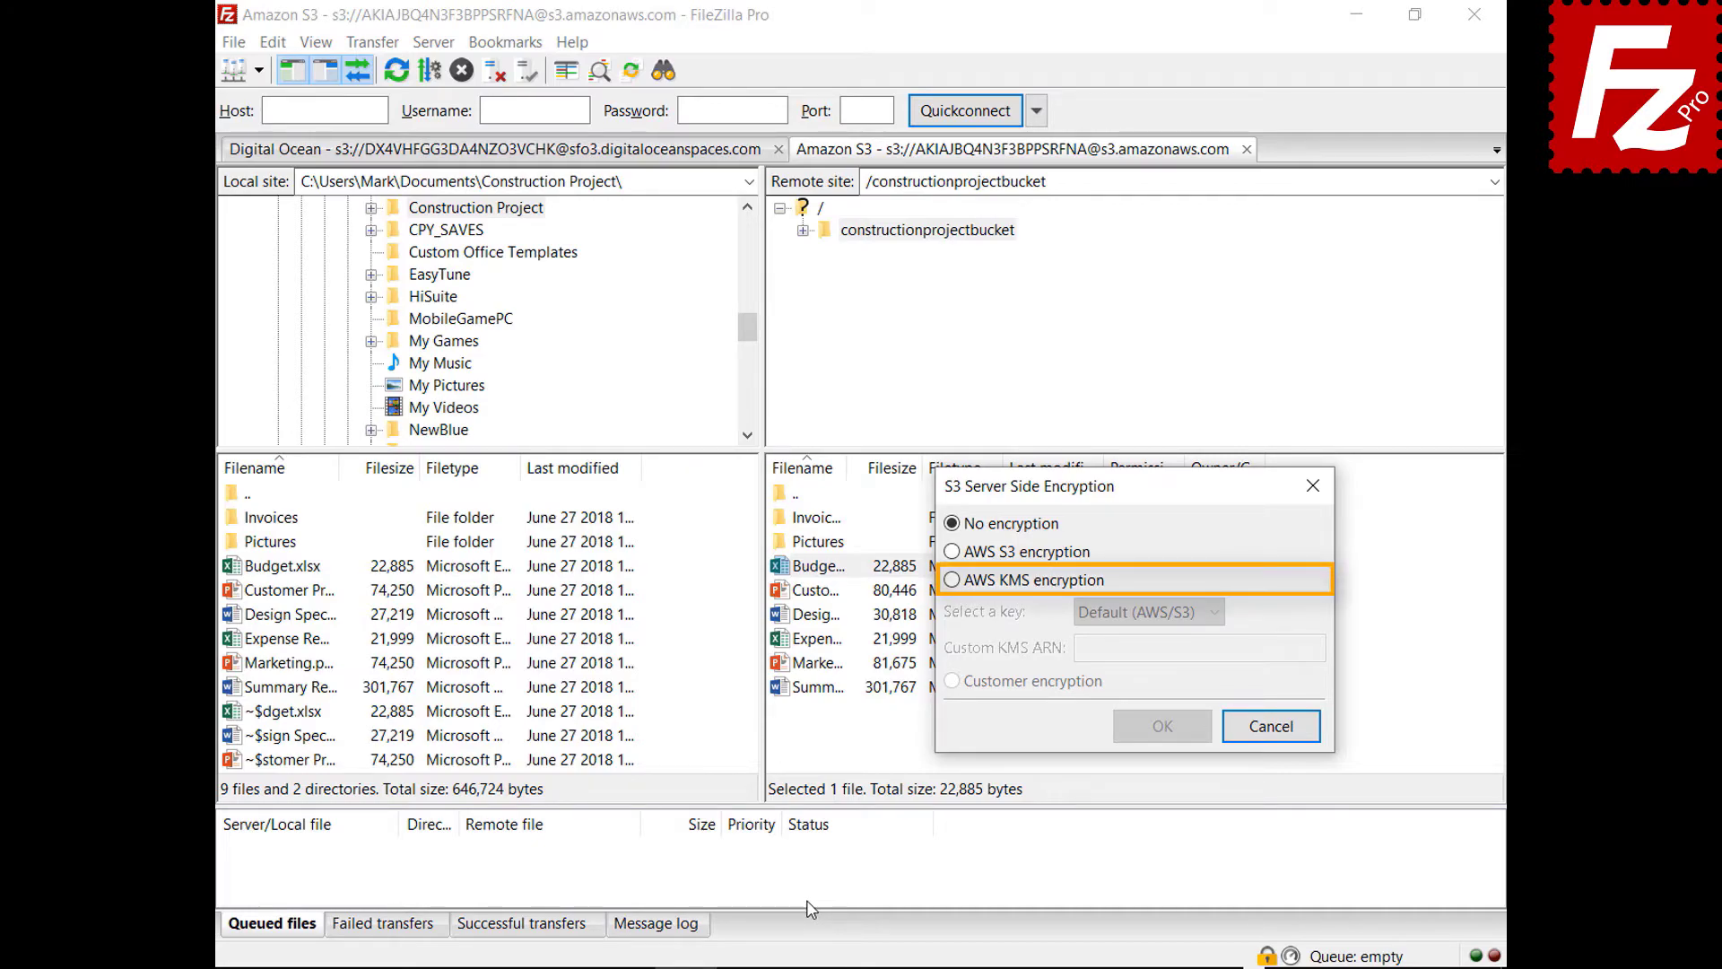
{"action": "left_click", "coordinate": [951, 581]}
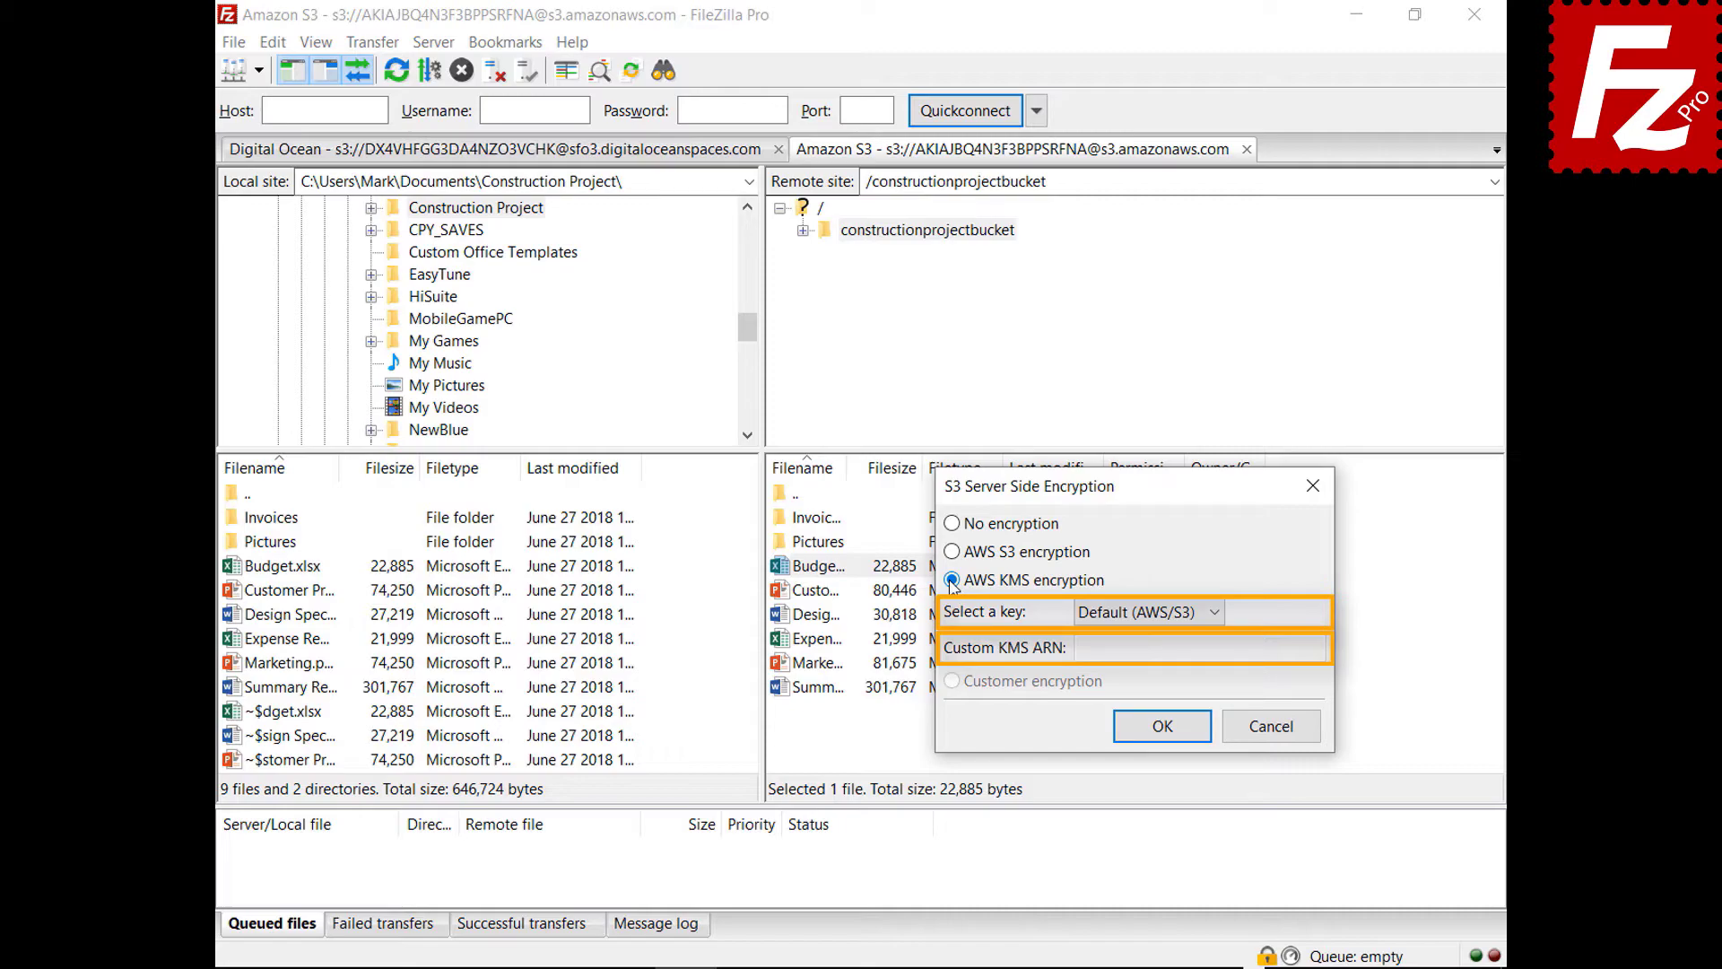
{"action": "left_click", "coordinate": [1271, 727]}
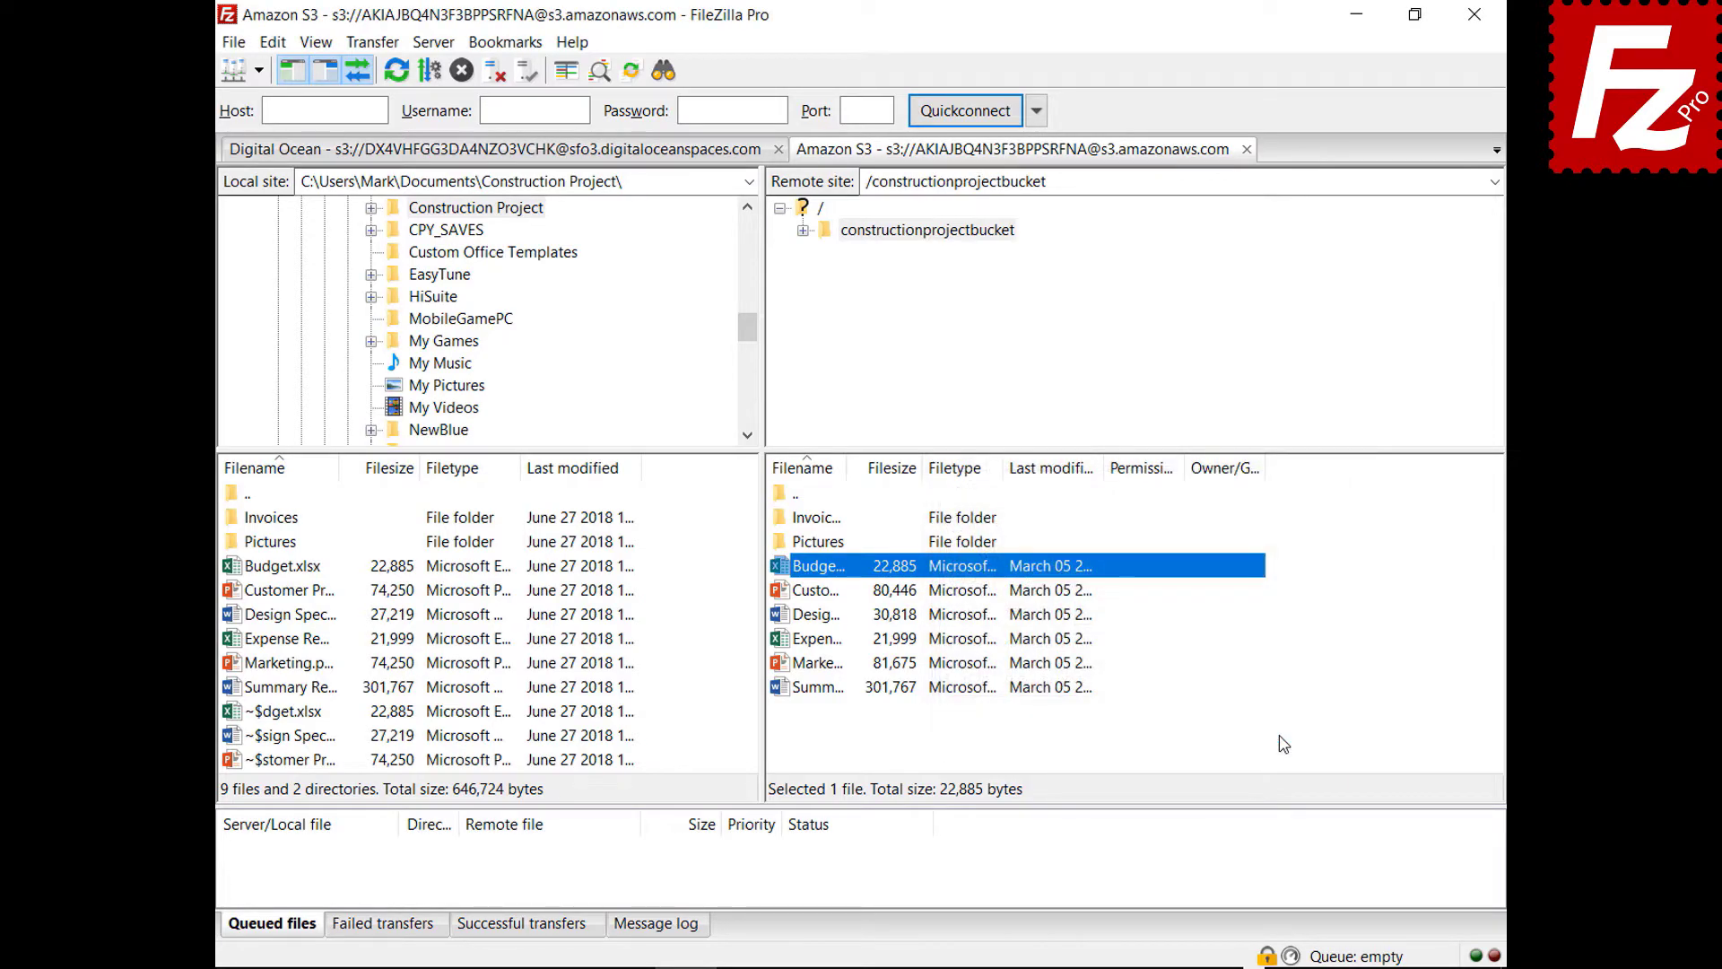
{"action": "key", "text": "alt+f"}
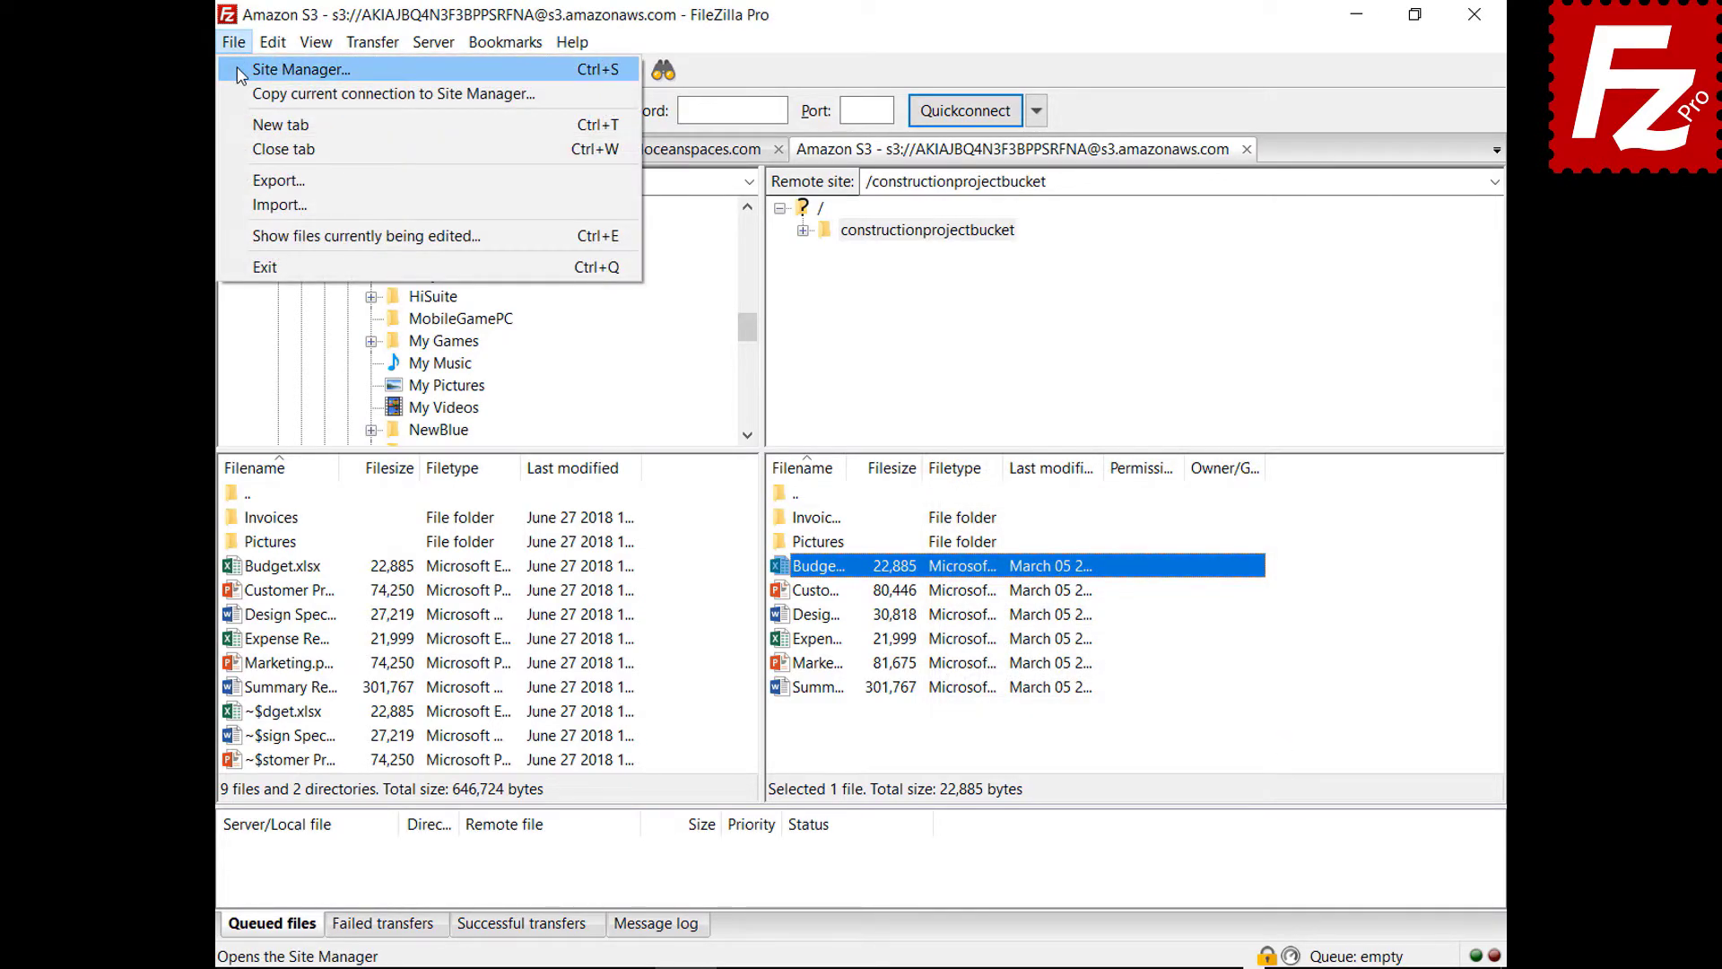
- In the Amazon S3 site's S3 settings, try AWS S3 and AWS KMS, then choose Customer encryption
{"action": "key", "text": "Return"}
{"action": "left_click", "coordinate": [1098, 239]}
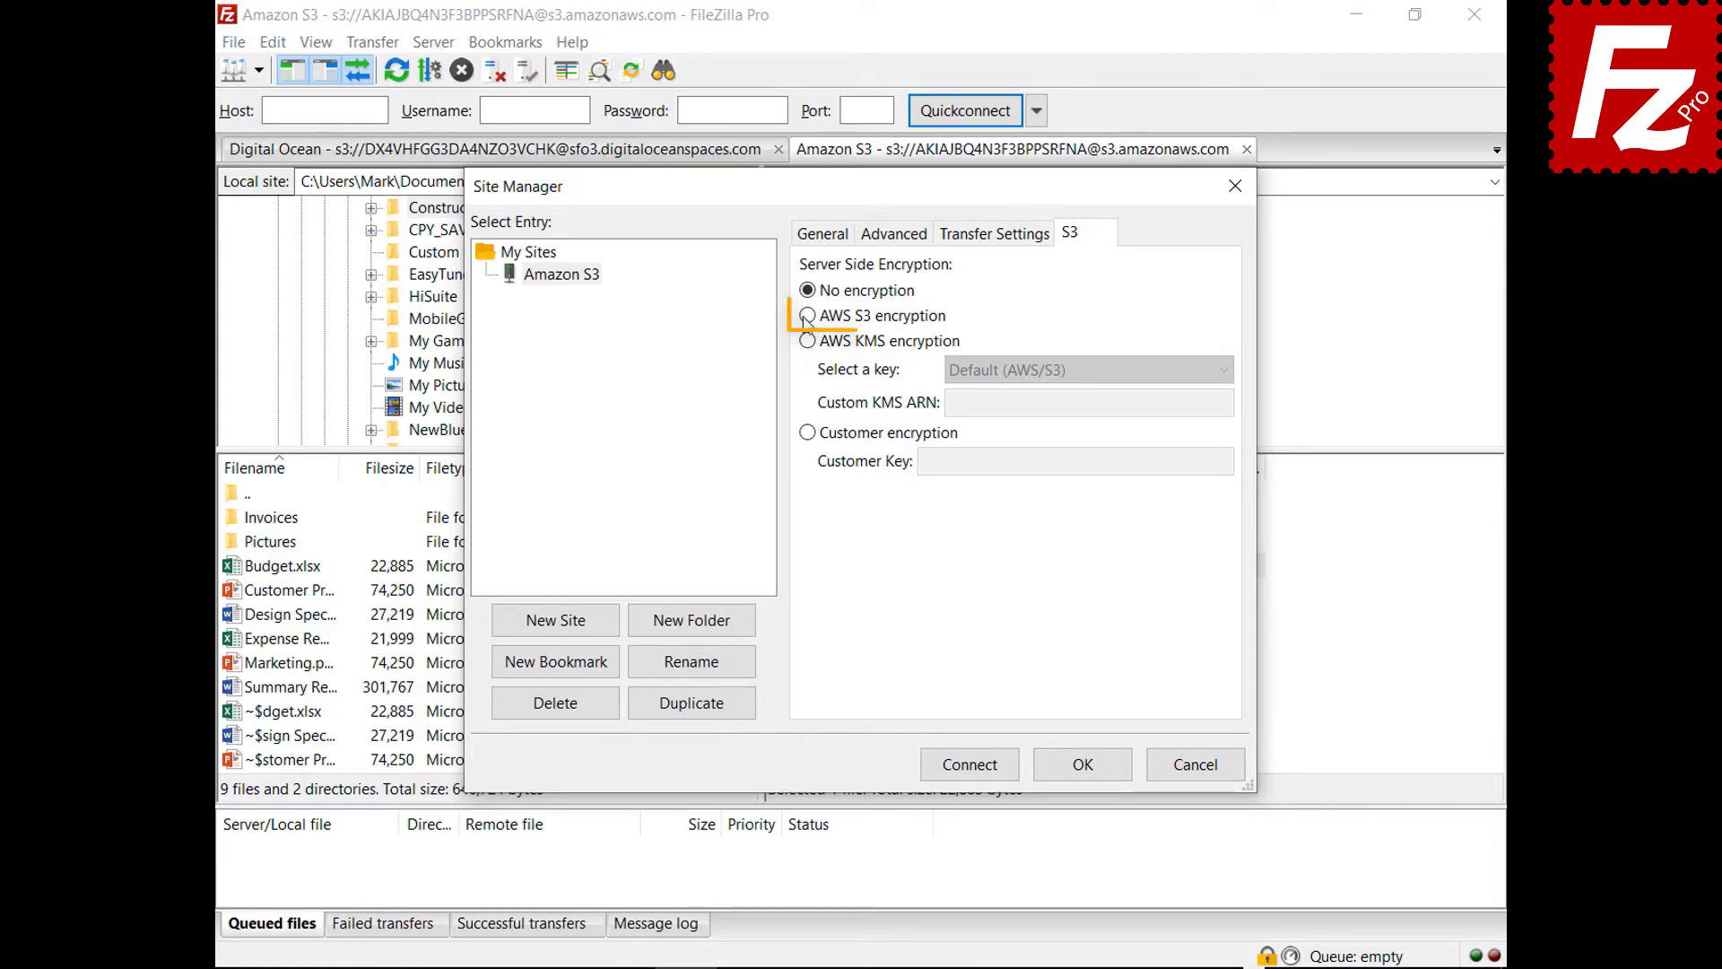
{"action": "left_click", "coordinate": [808, 316]}
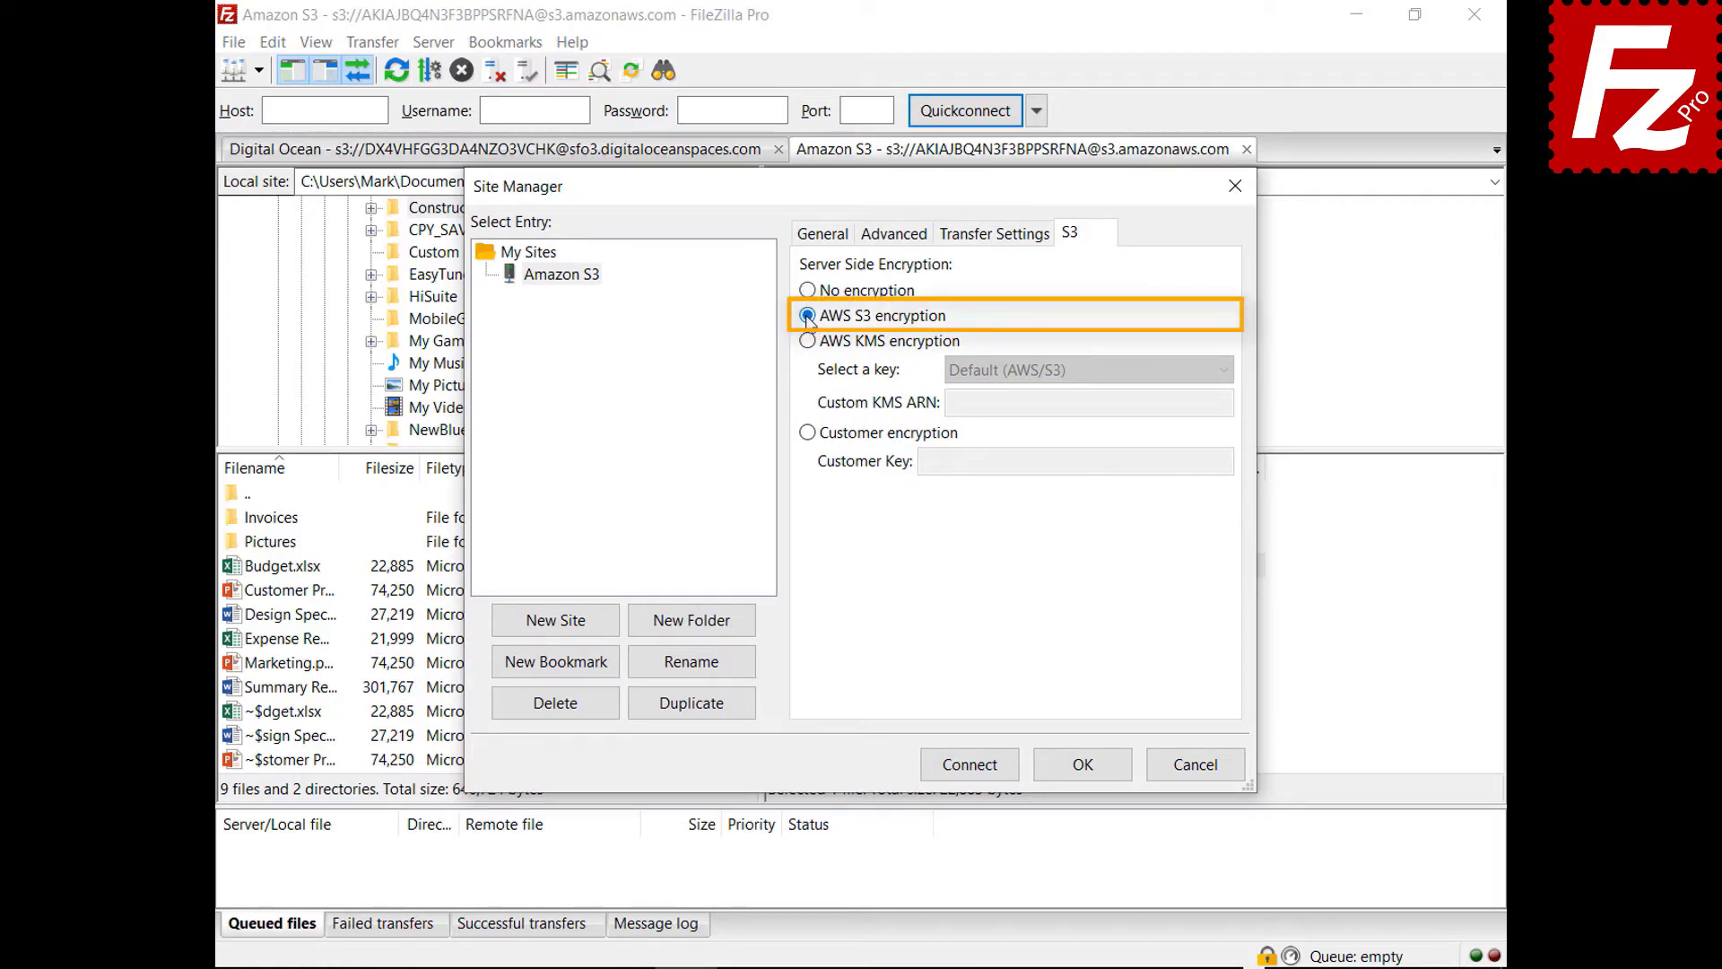
{"action": "left_click", "coordinate": [807, 342]}
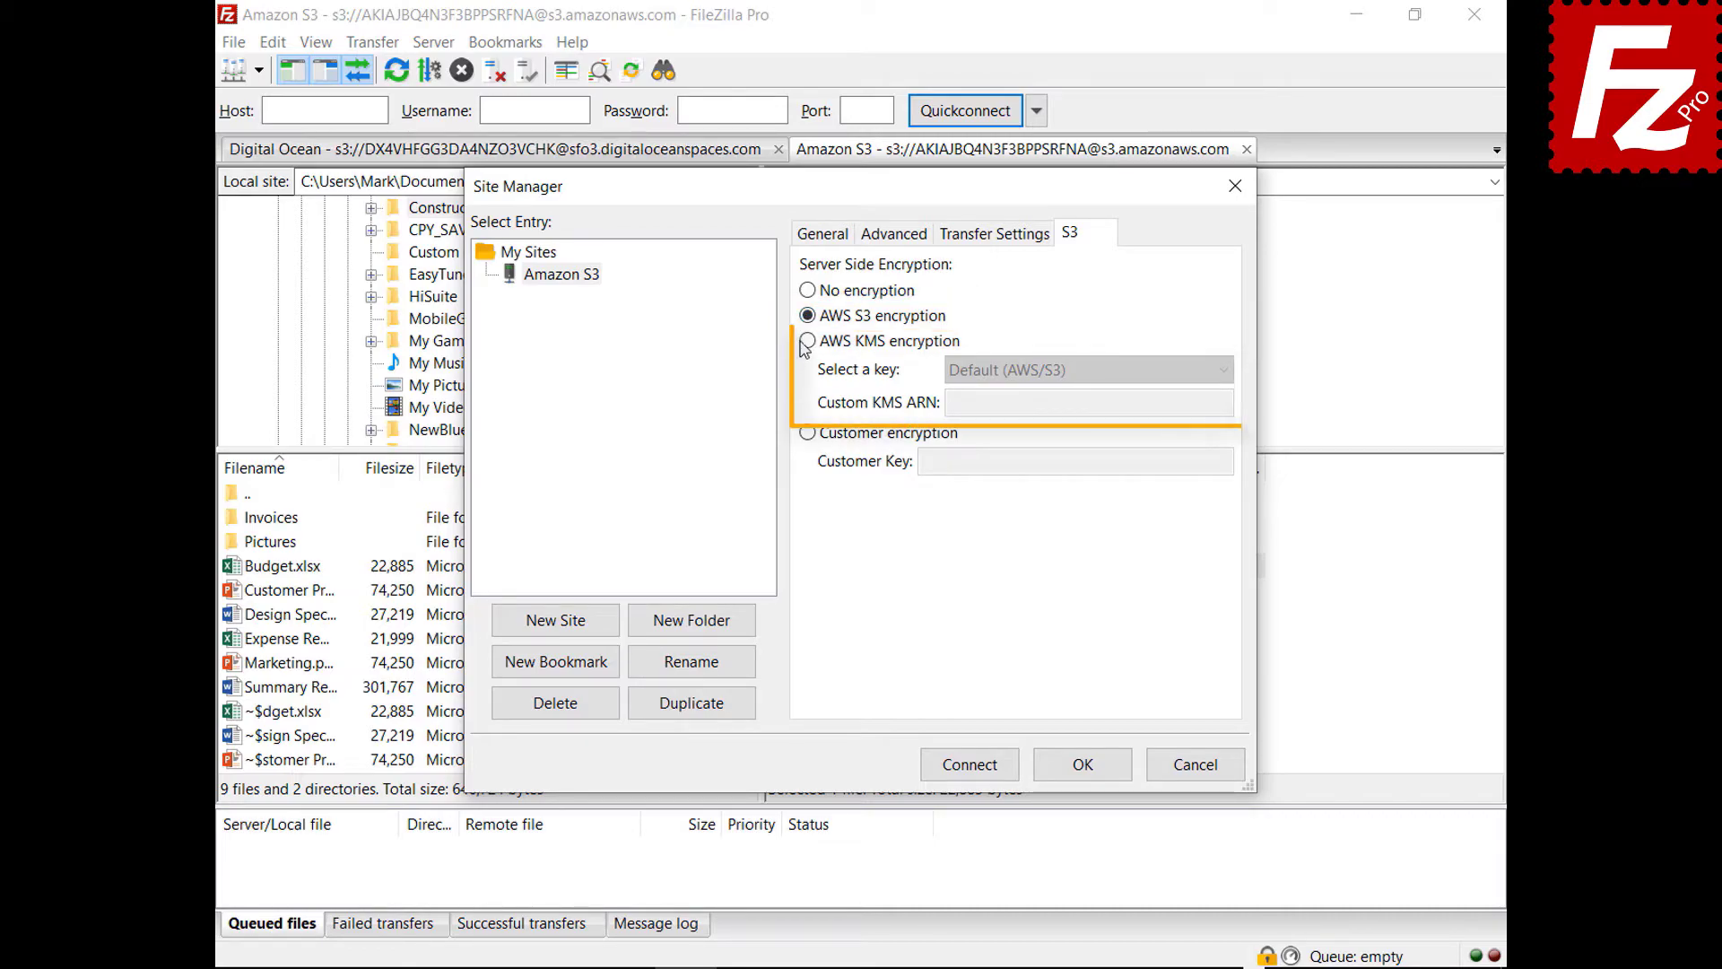
{"action": "left_click", "coordinate": [1223, 372]}
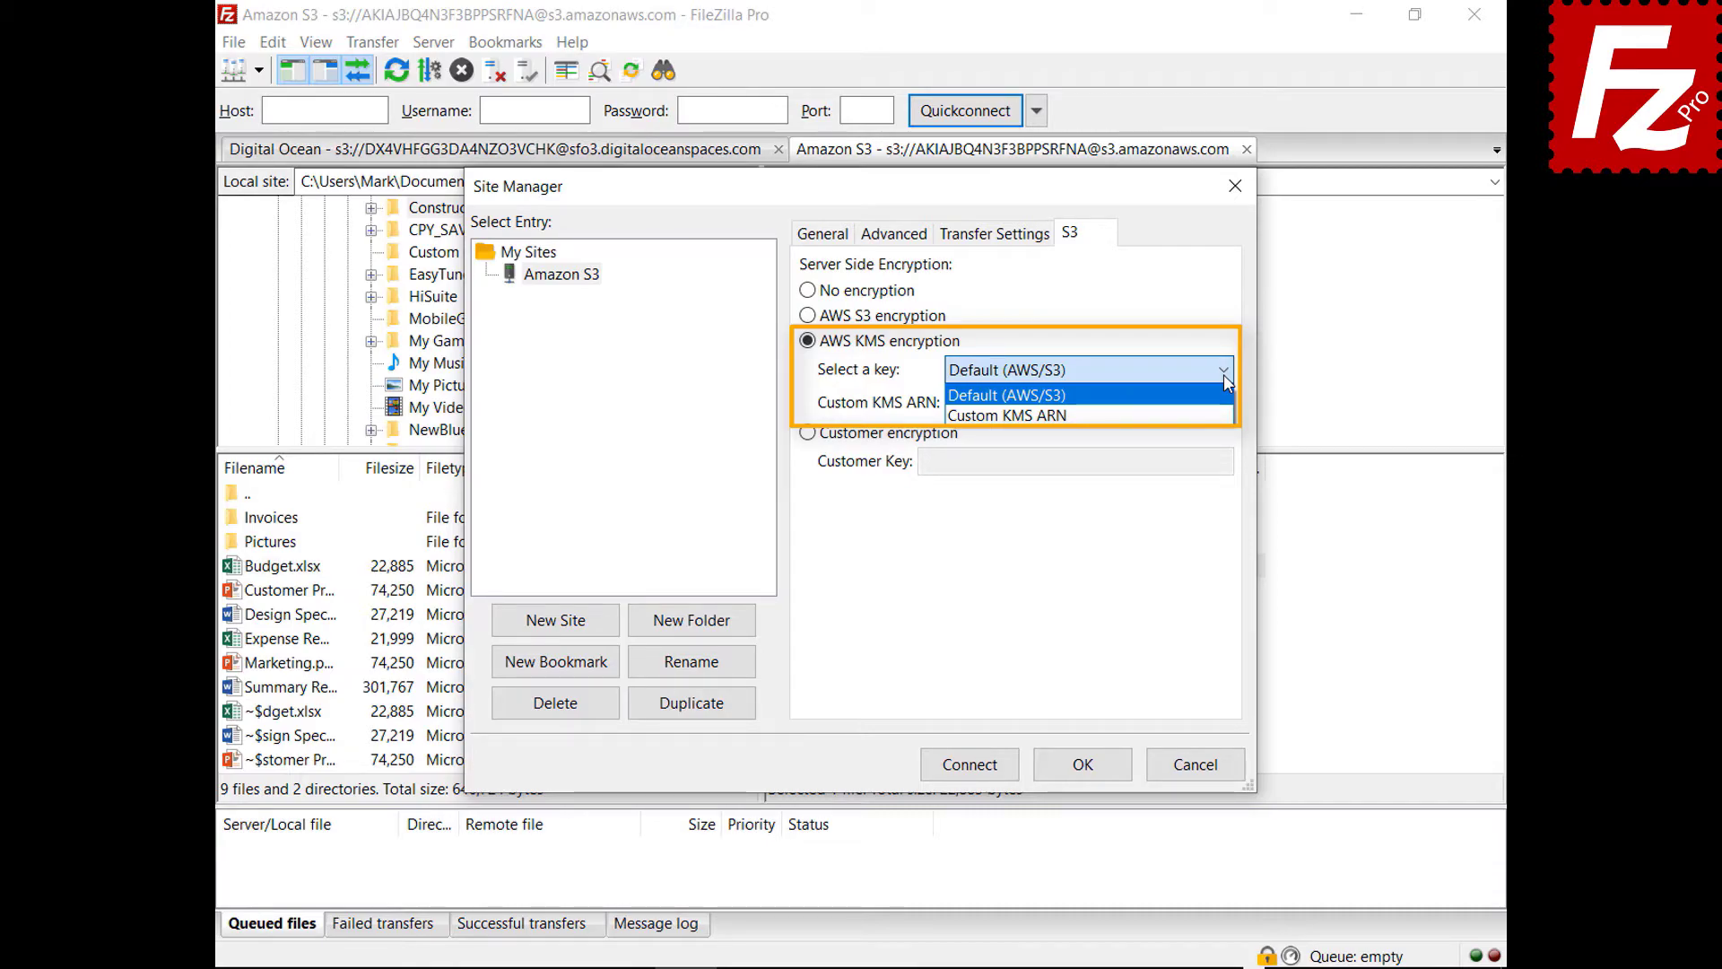
{"action": "left_click", "coordinate": [1223, 374]}
{"action": "left_click", "coordinate": [807, 433]}
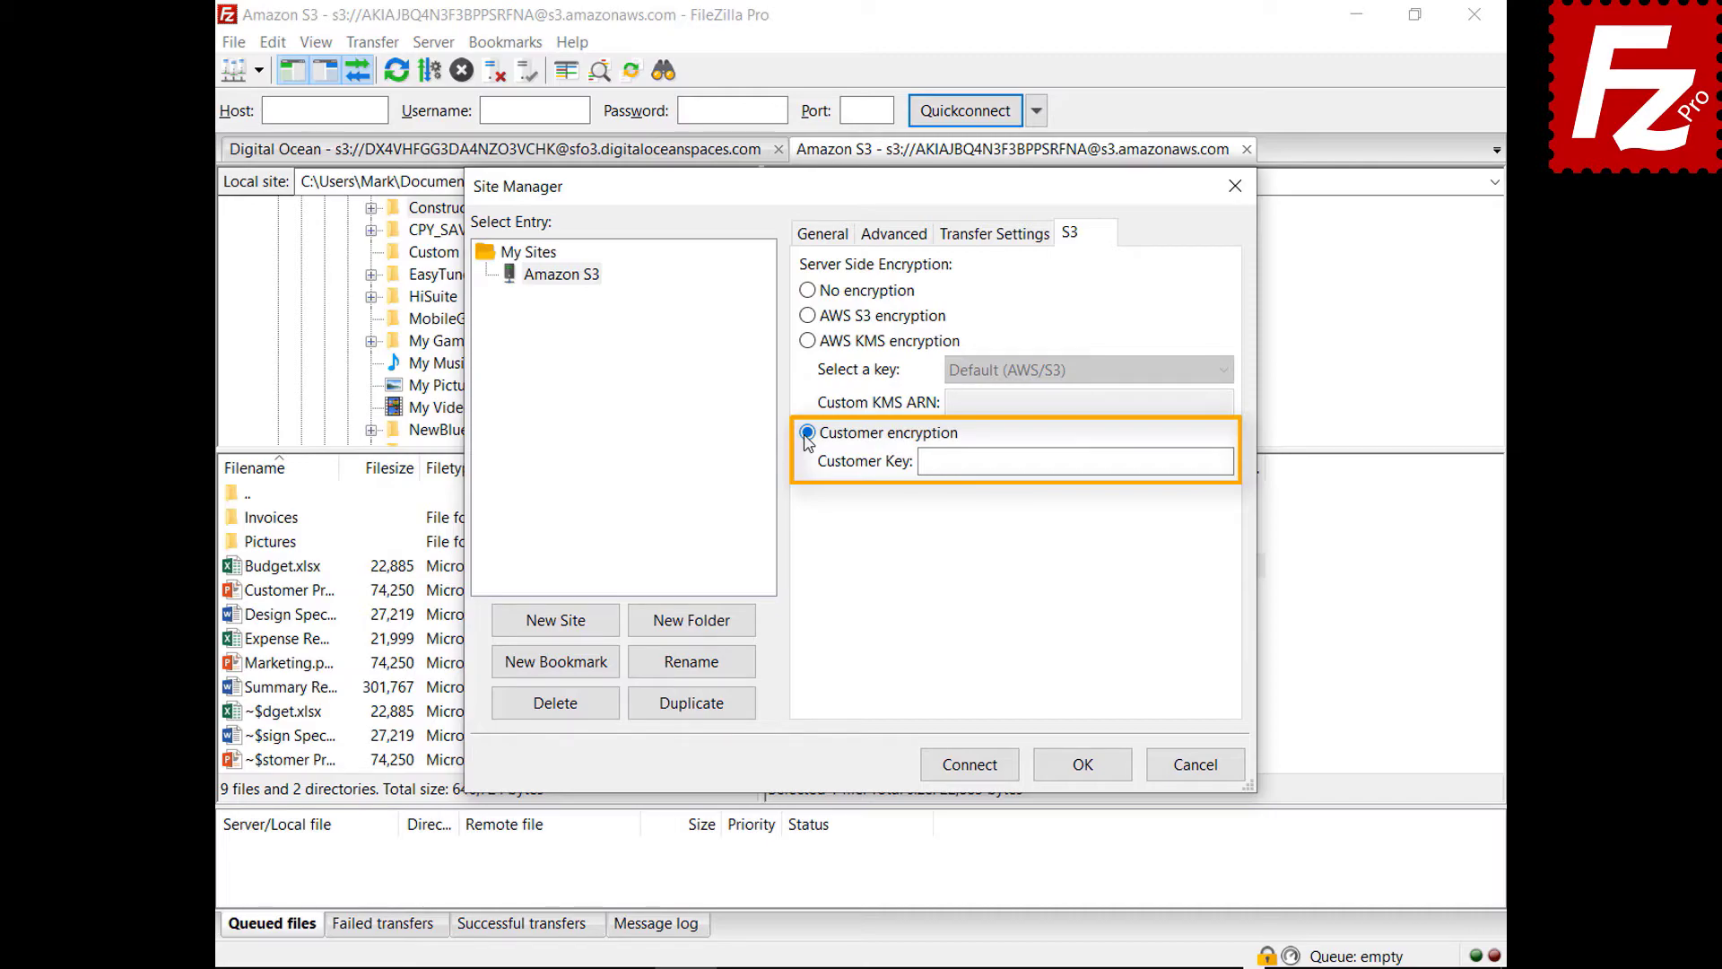
- Cancel the Amazon S3 site settings so the Customer encryption change is discarded
{"action": "left_click", "coordinate": [1200, 770]}
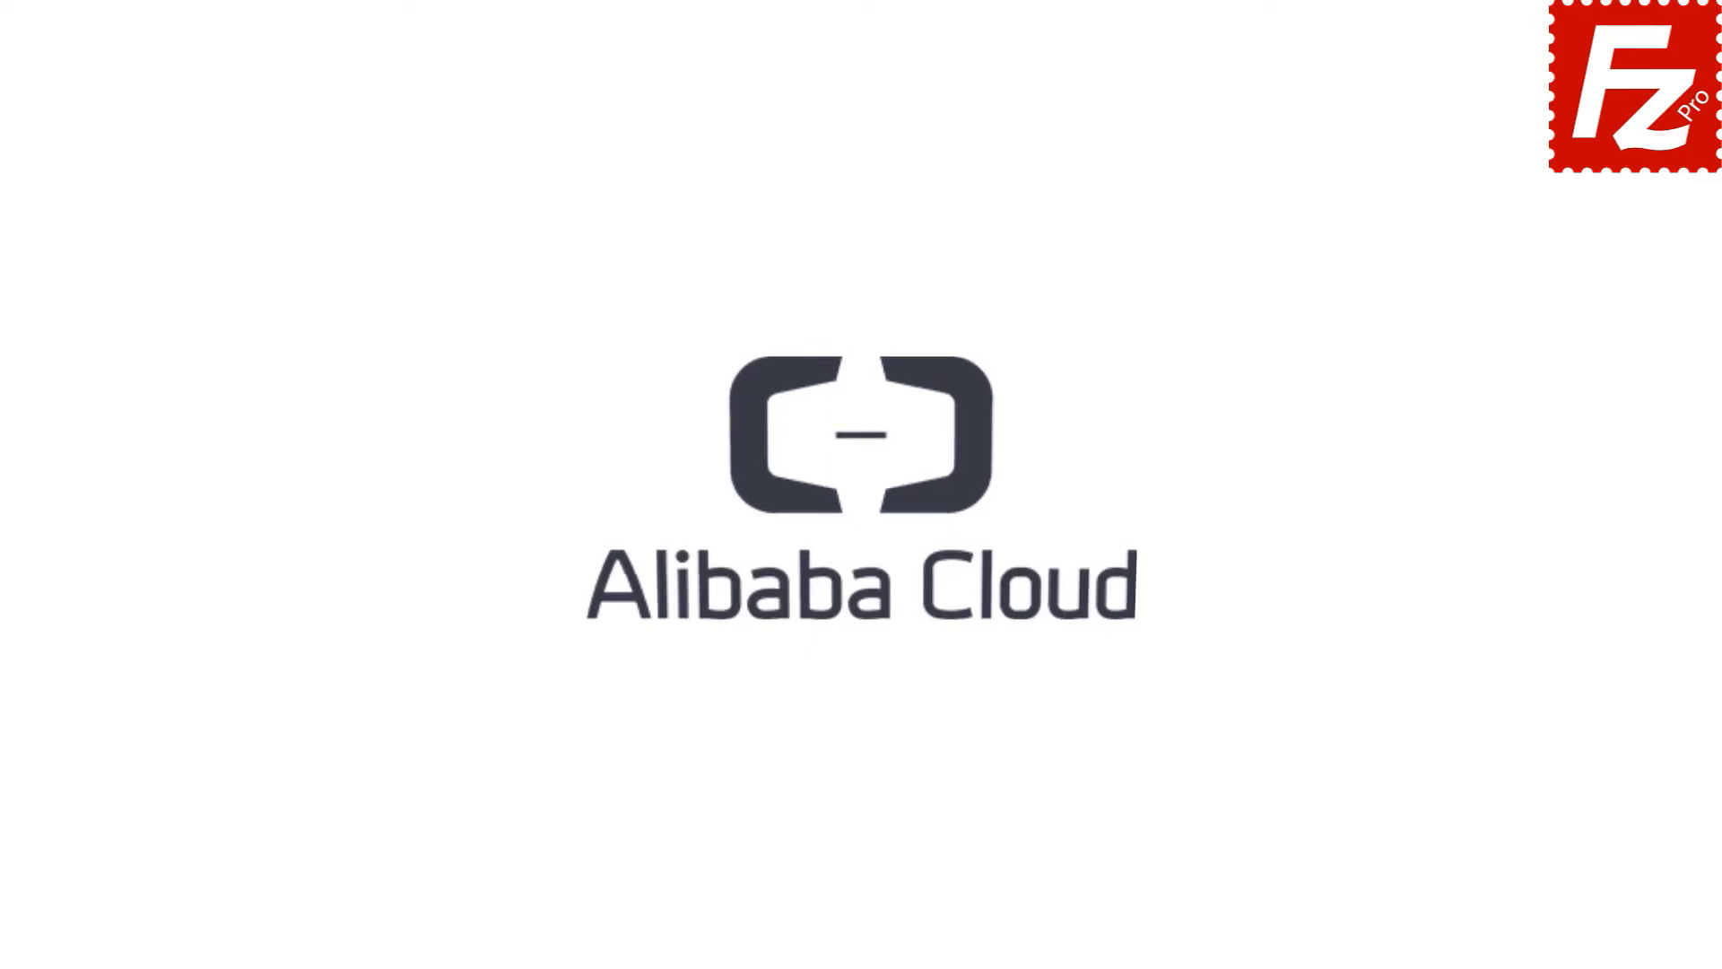
- Launch FileZilla Pro and add an S3 provider named 'Alibaba Object Storage' in settings
{"action": "double_click", "coordinate": [273, 185]}
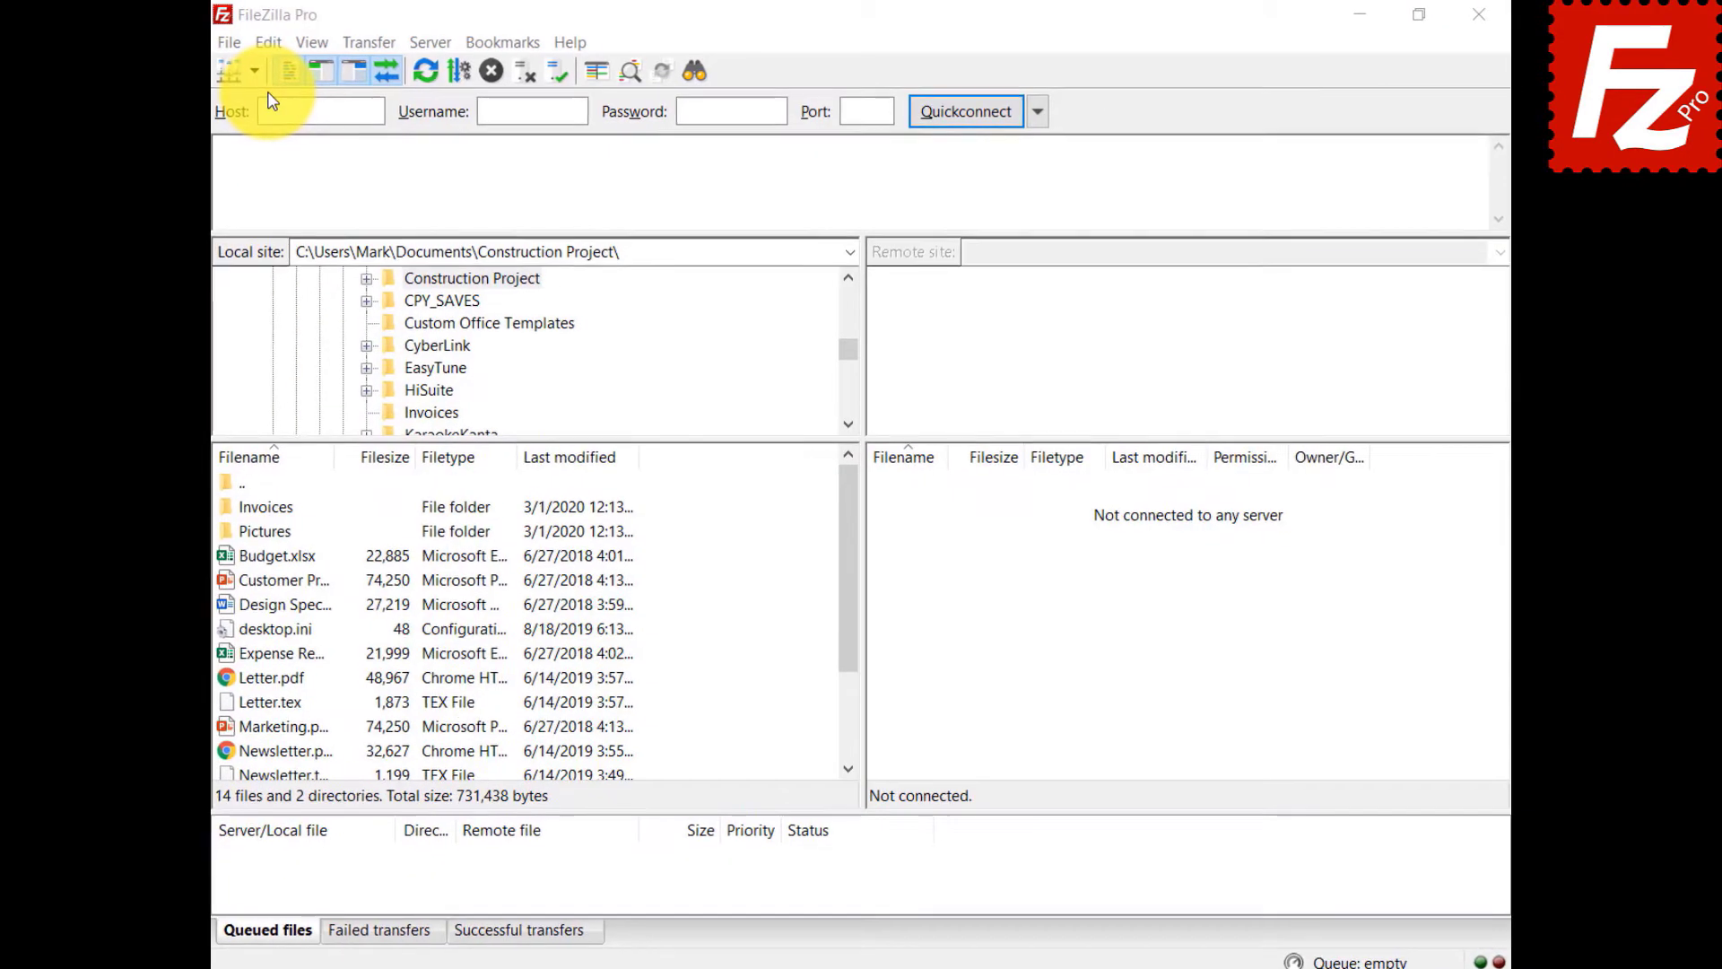
{"action": "left_click", "coordinate": [265, 43]}
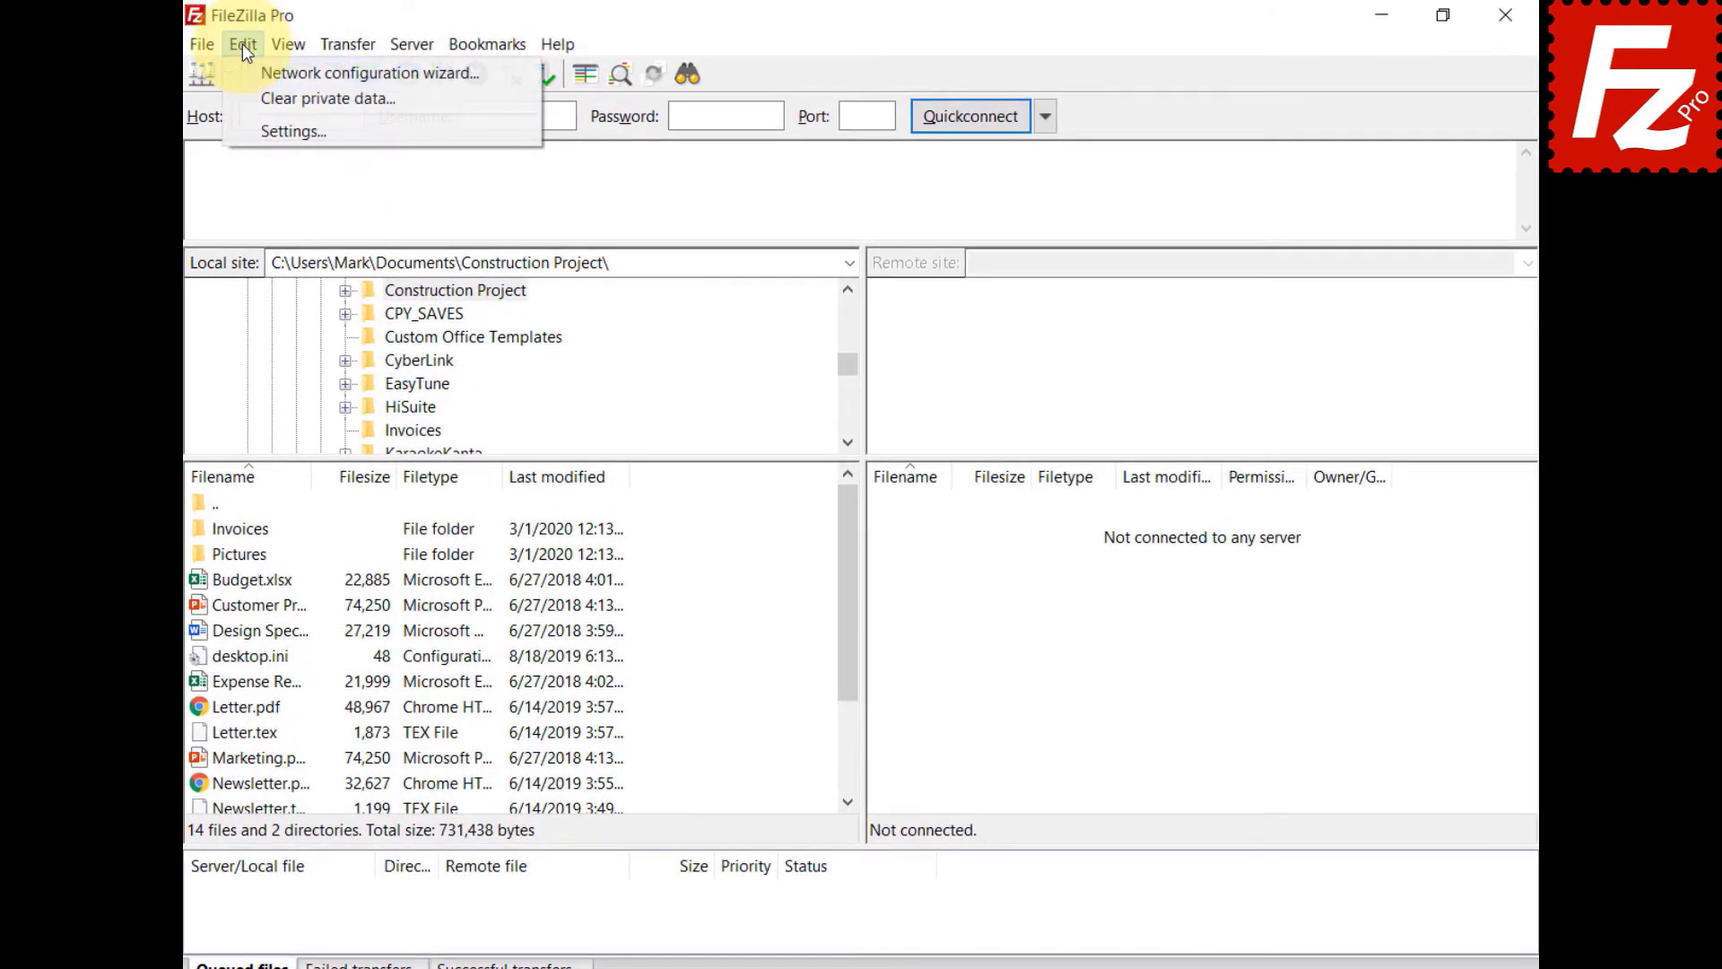
{"action": "left_click", "coordinate": [242, 130]}
{"action": "left_click", "coordinate": [529, 512]}
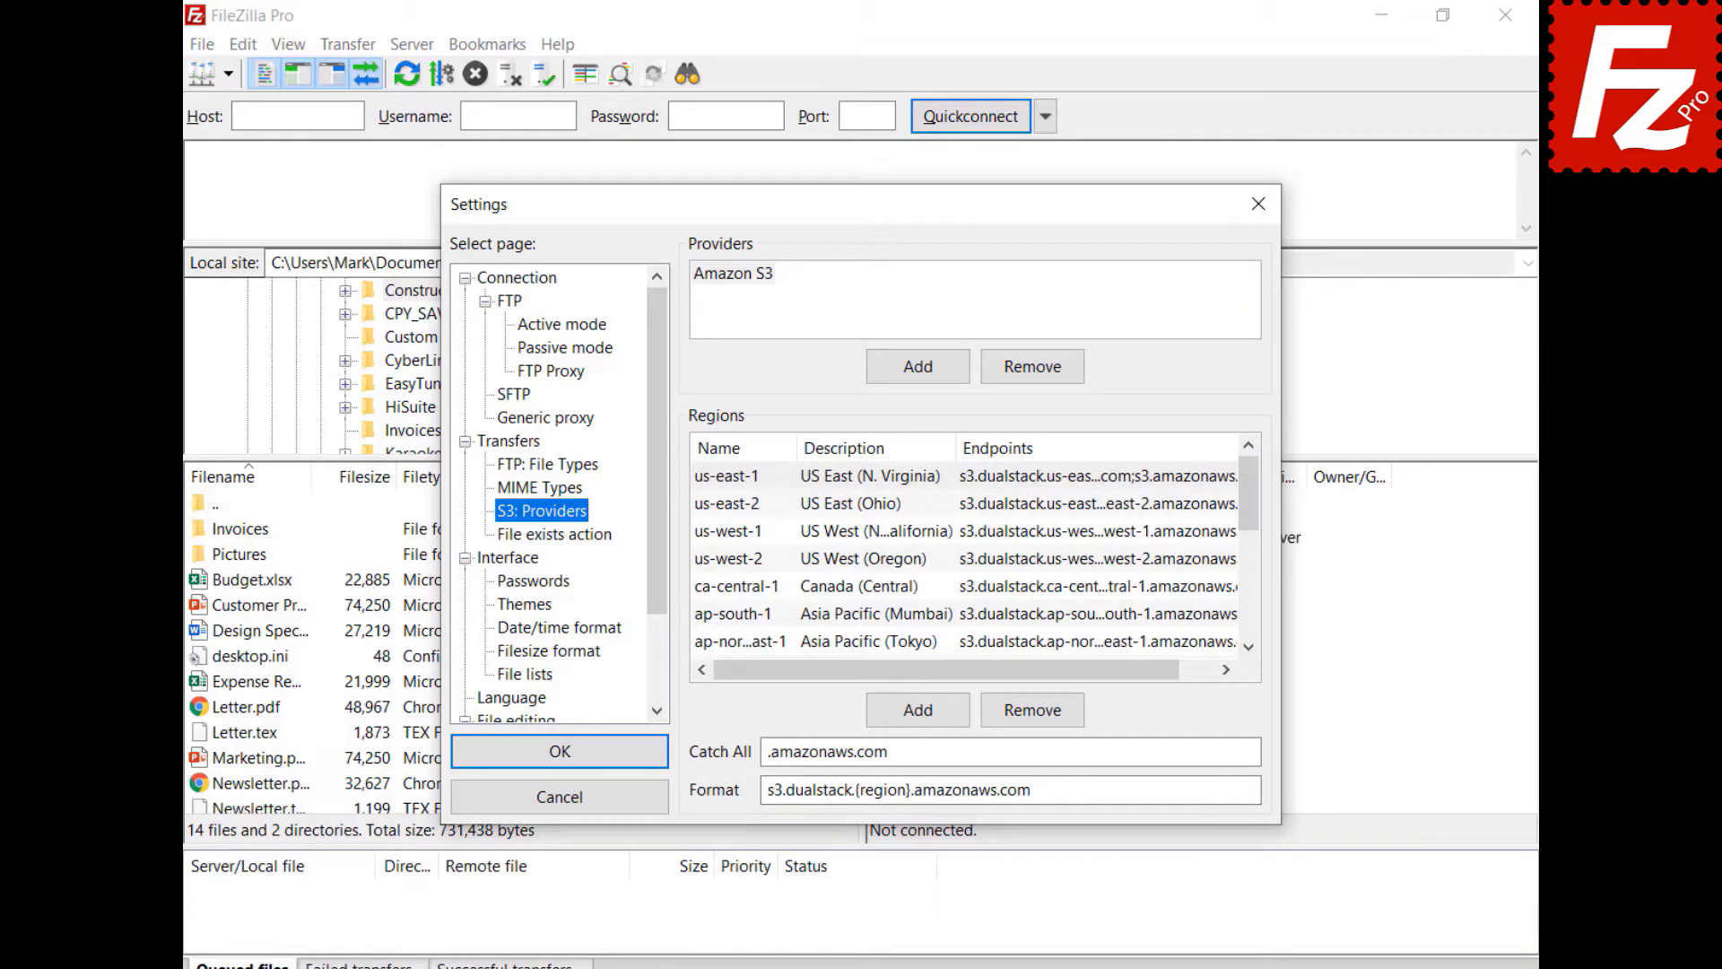
{"action": "left_click", "coordinate": [916, 366]}
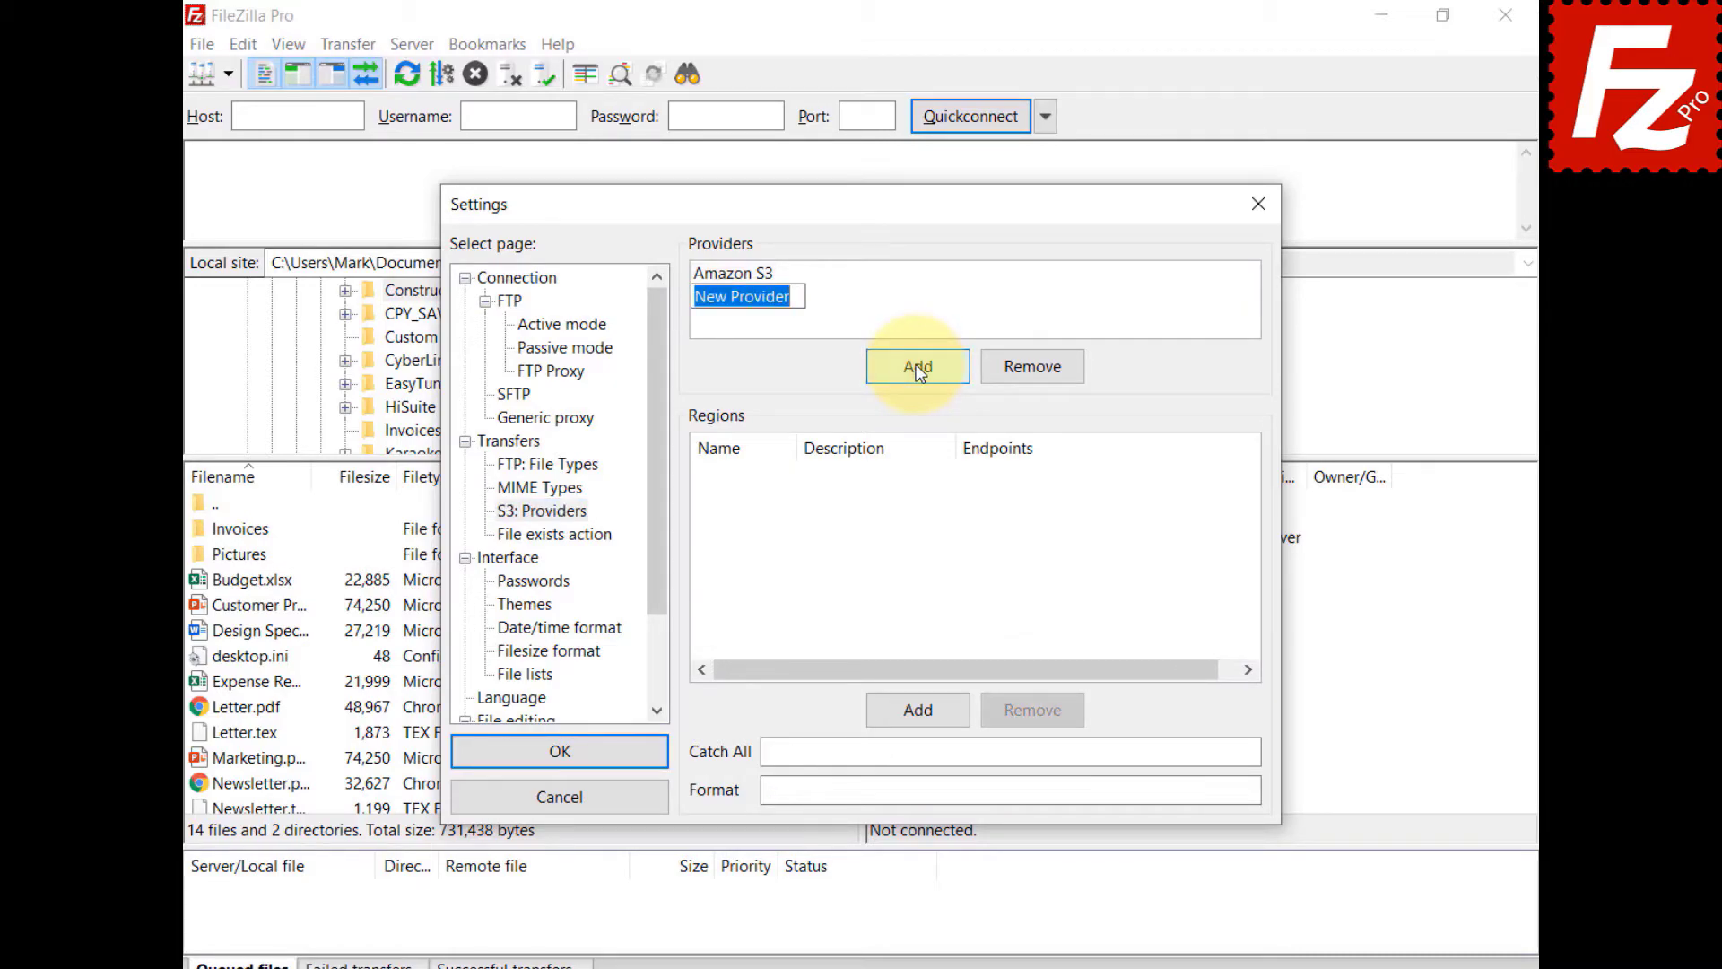
{"action": "type", "text": "Alibaba Object Storag"}
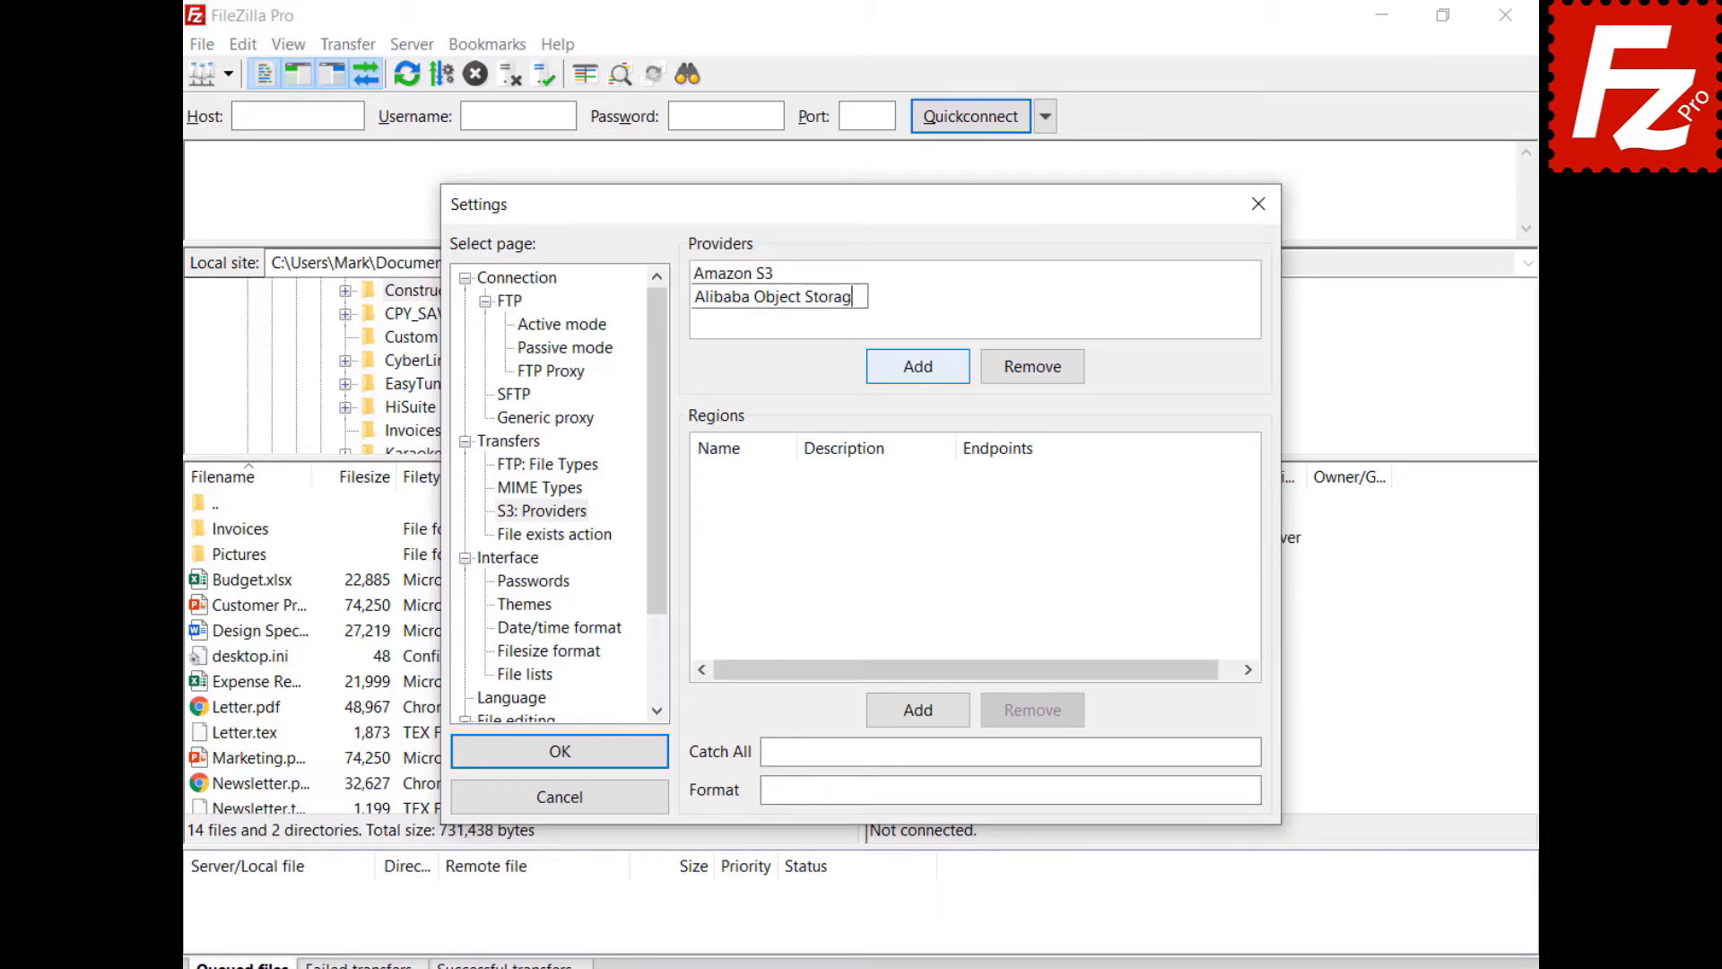
{"action": "type", "text": "e"}
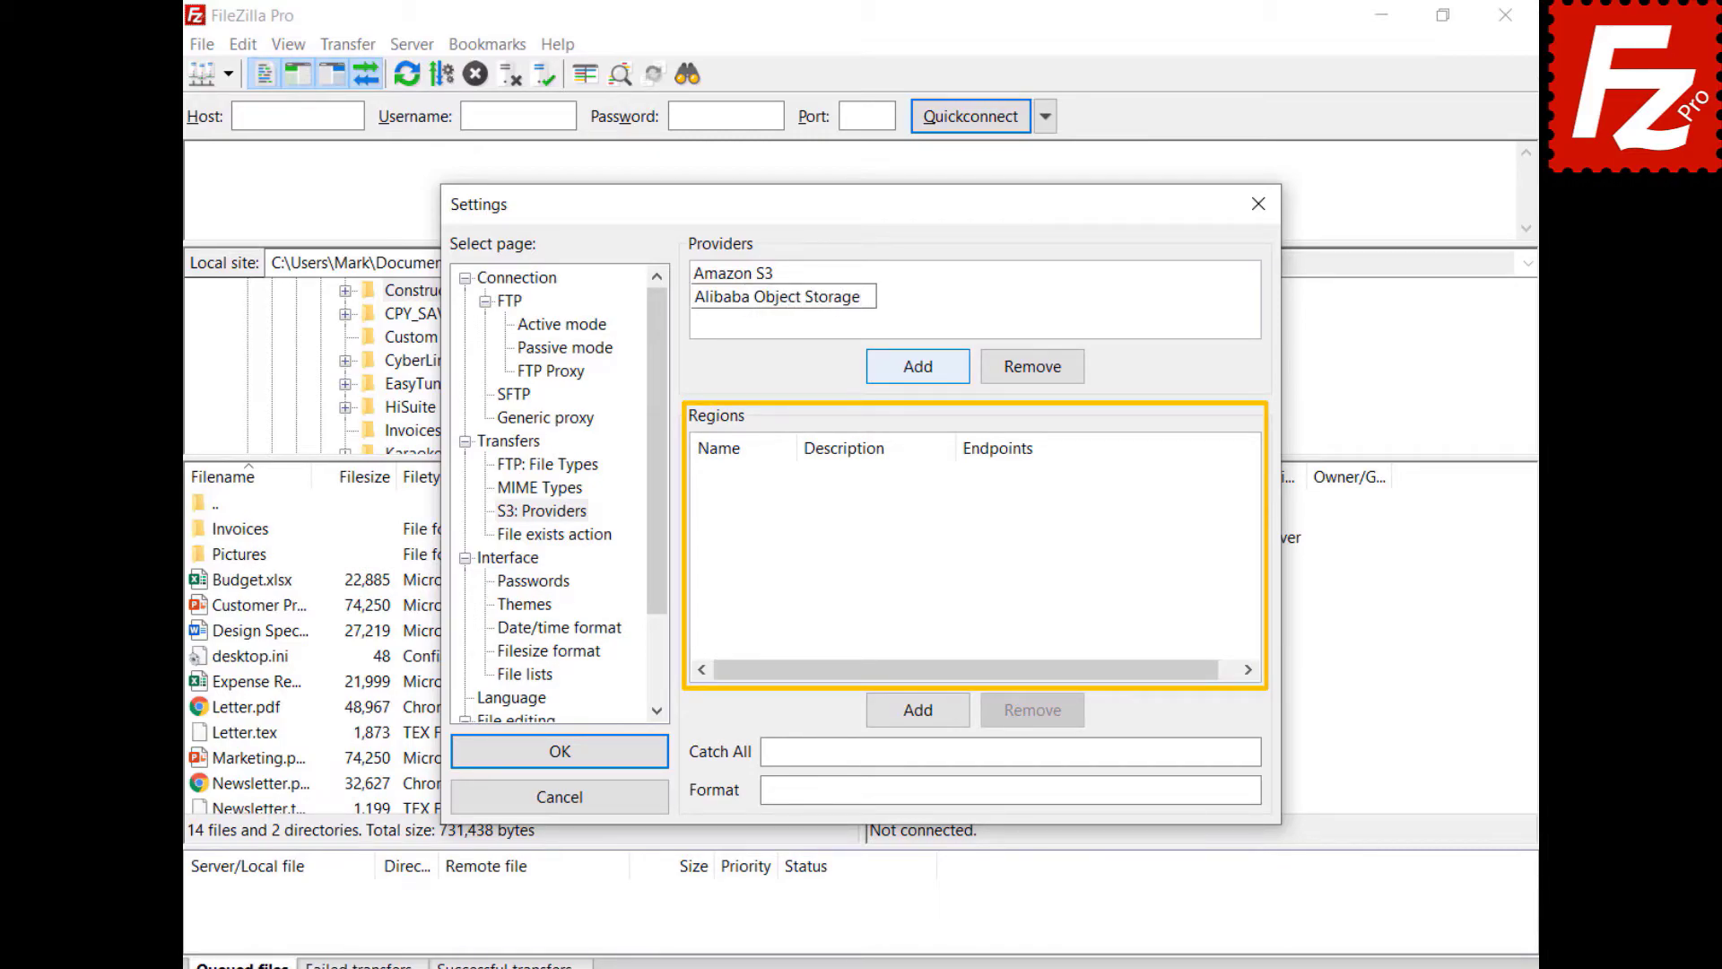
- Add region oss-cn-hangzhou, described as China (Hangzhou), with its endpoint addresses
{"action": "left_click", "coordinate": [927, 718]}
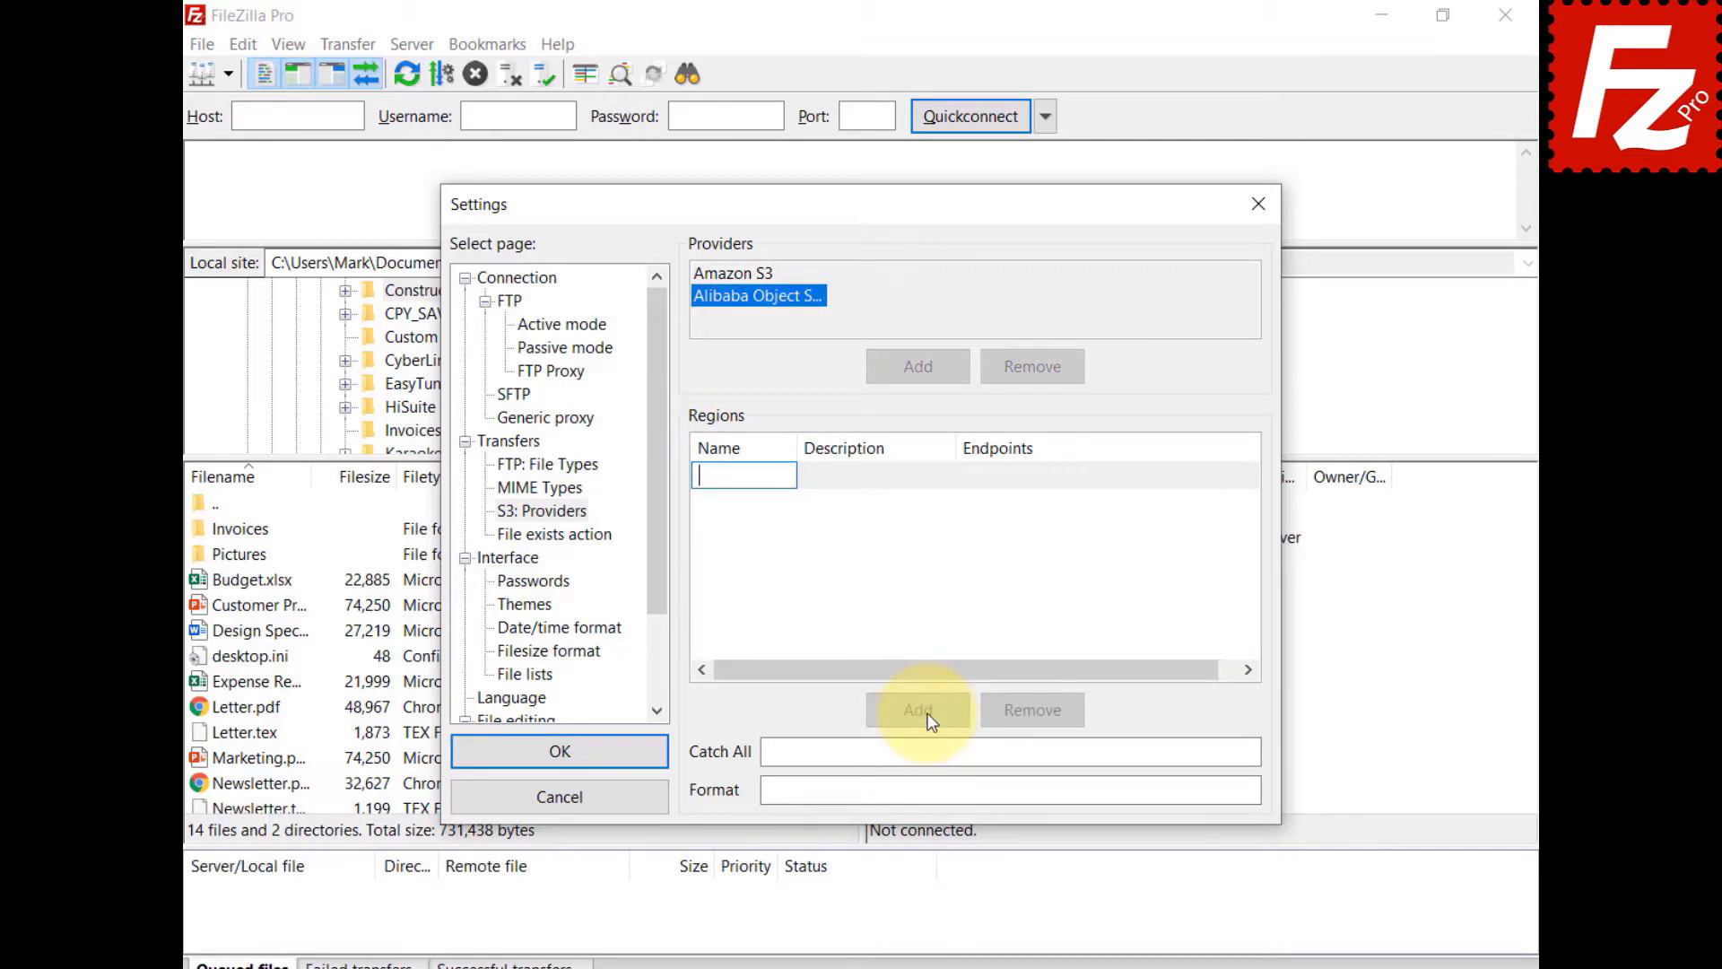
{"action": "key", "text": "ctrl+v"}
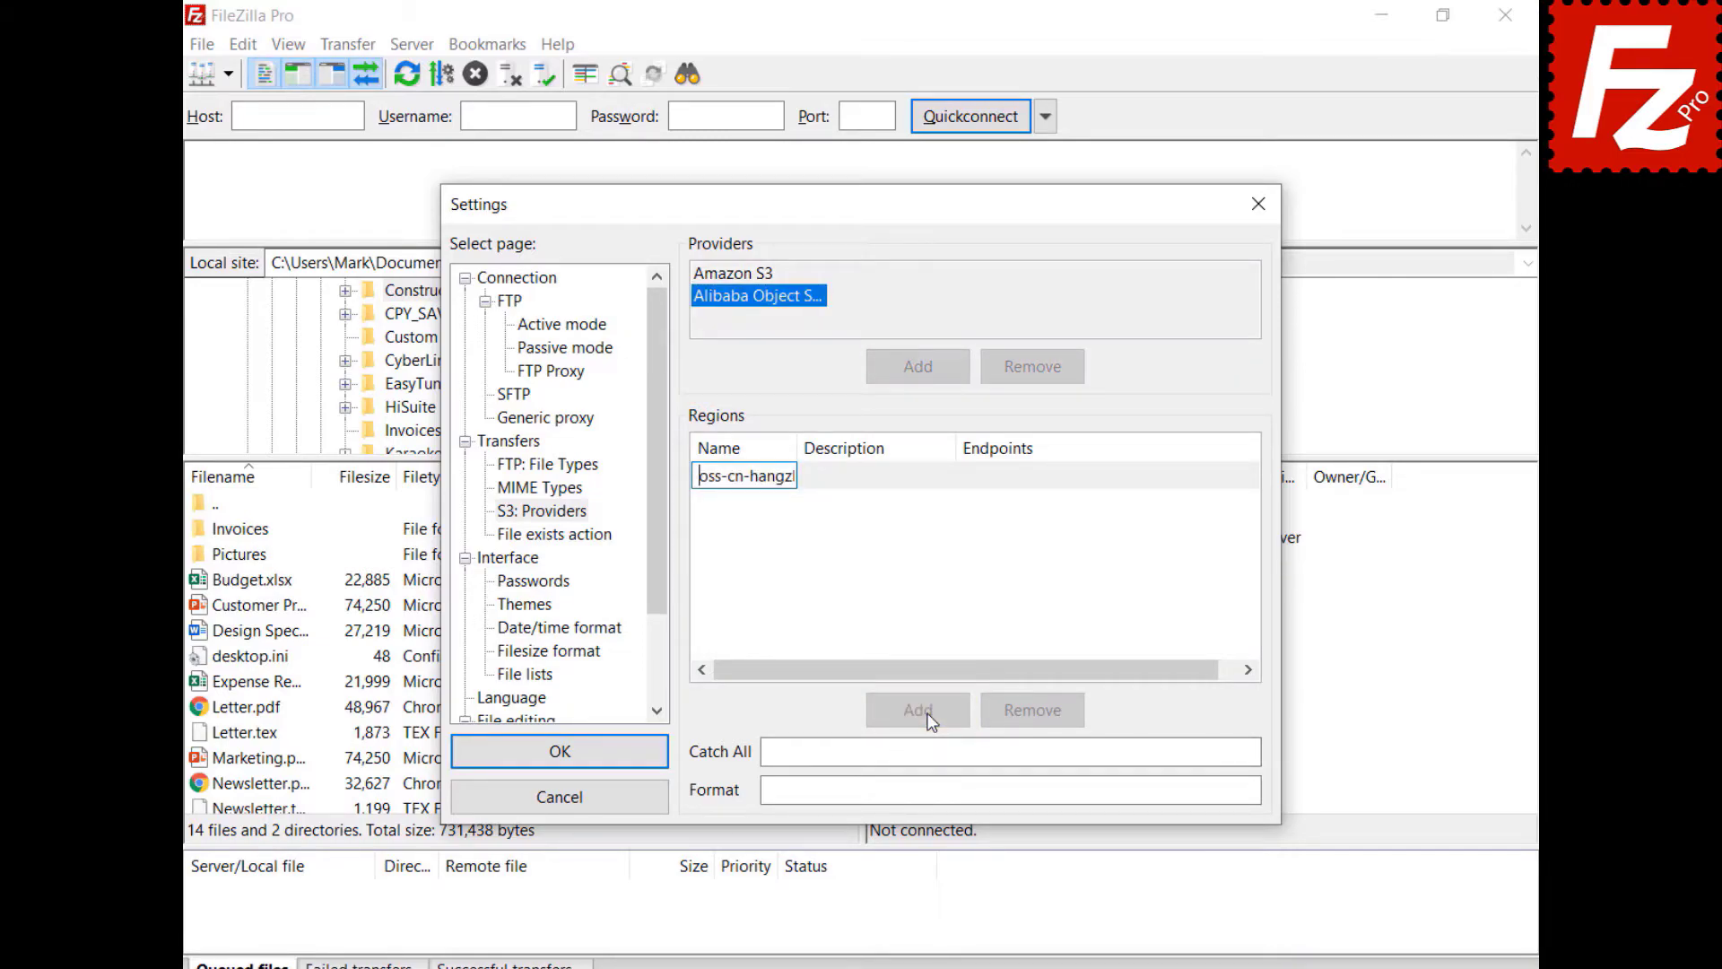
{"action": "left_click", "coordinate": [866, 481]}
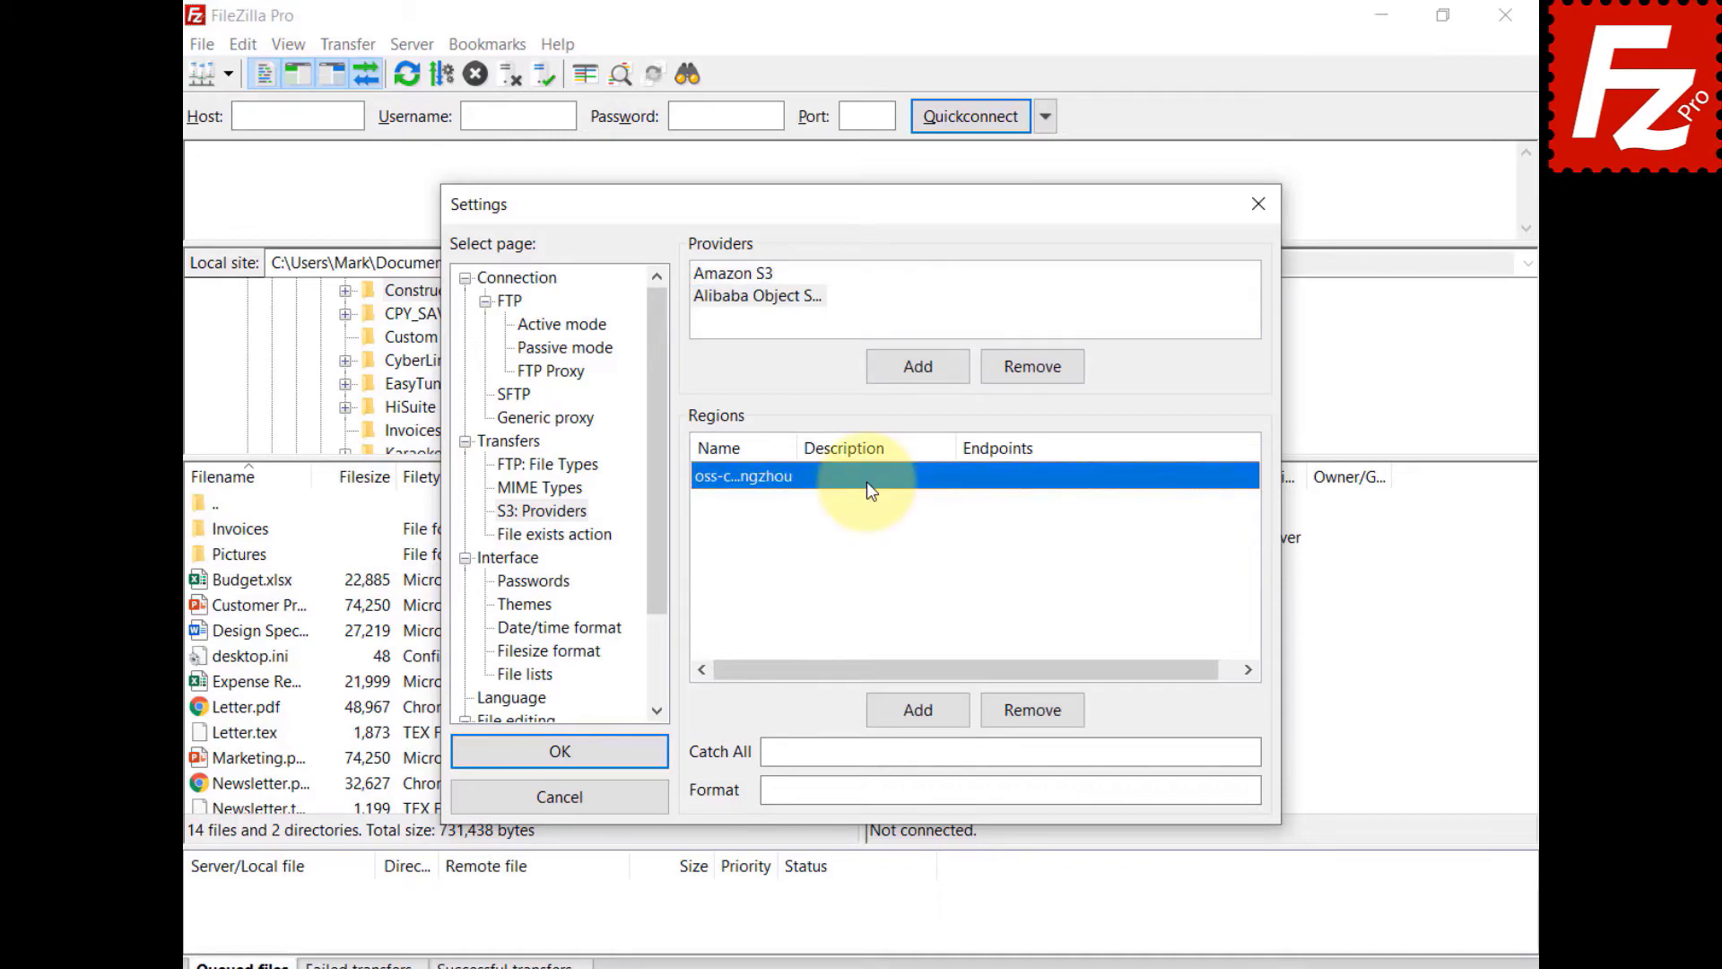
{"action": "left_click", "coordinate": [866, 482]}
{"action": "type", "text": "China (Hangzhou)"}
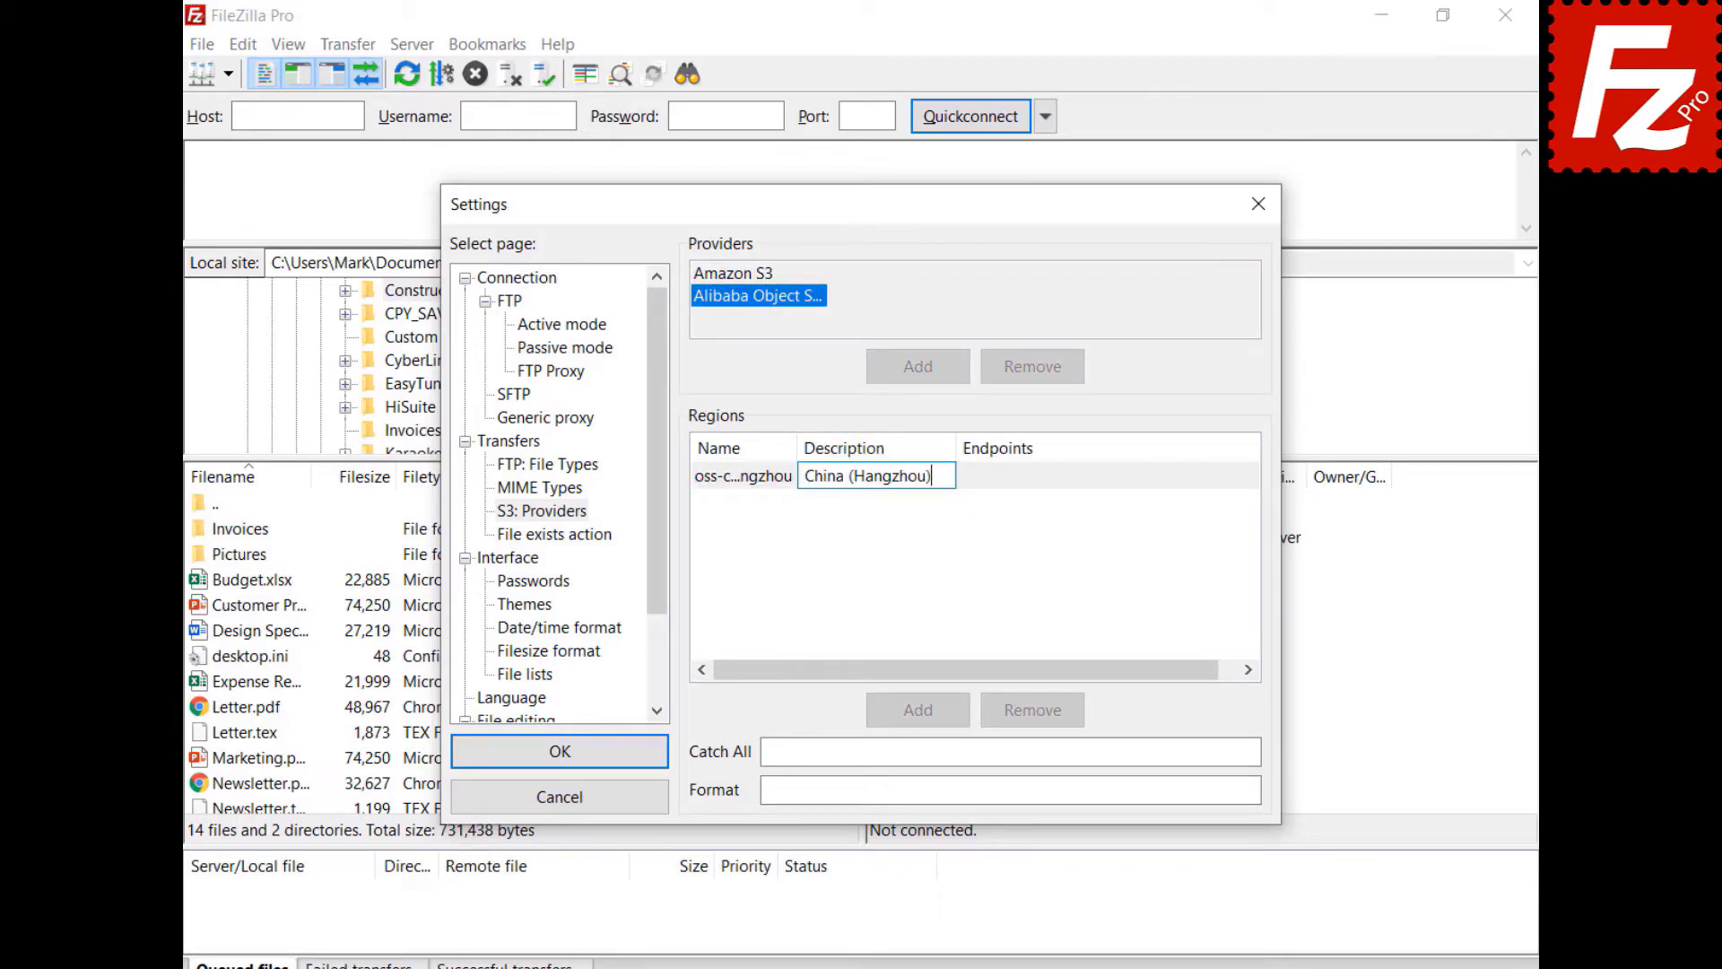
{"action": "left_click", "coordinate": [1042, 479]}
{"action": "left_click", "coordinate": [1041, 478]}
{"action": "key", "text": "ctrl+v"}
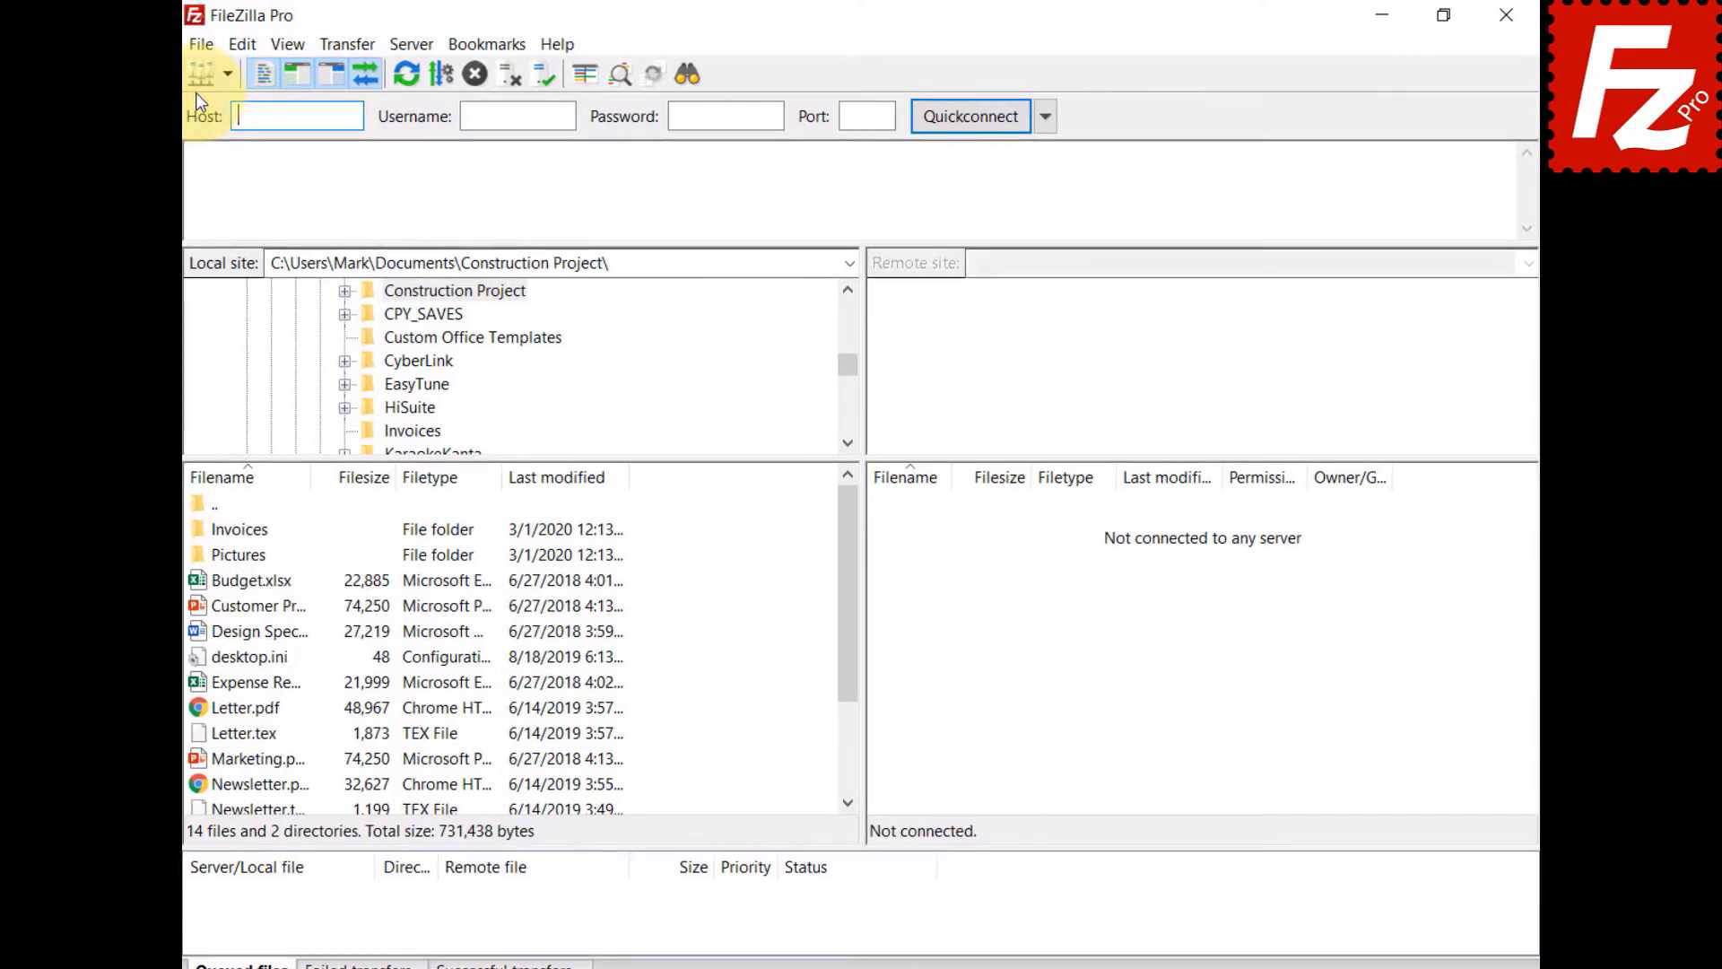
- Create a new site named Alibaba using S3 with host oss.aliyuncs.com
{"action": "left_click", "coordinate": [201, 44]}
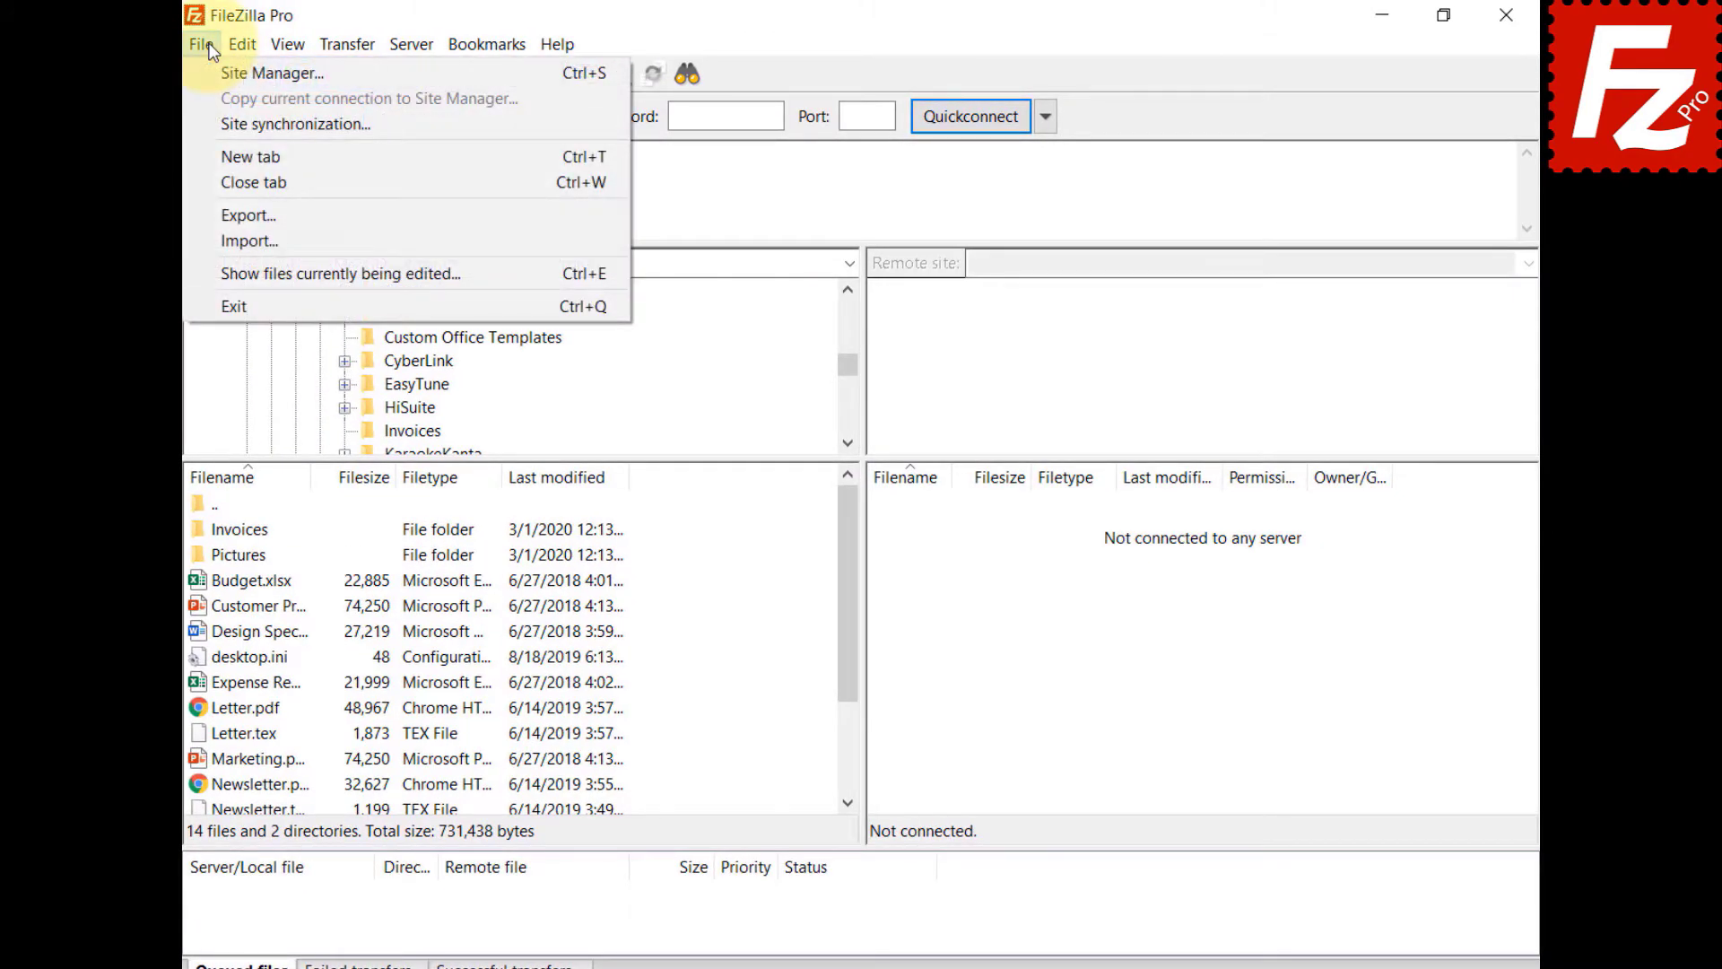
{"action": "left_click", "coordinate": [218, 71]}
{"action": "left_click", "coordinate": [549, 671]}
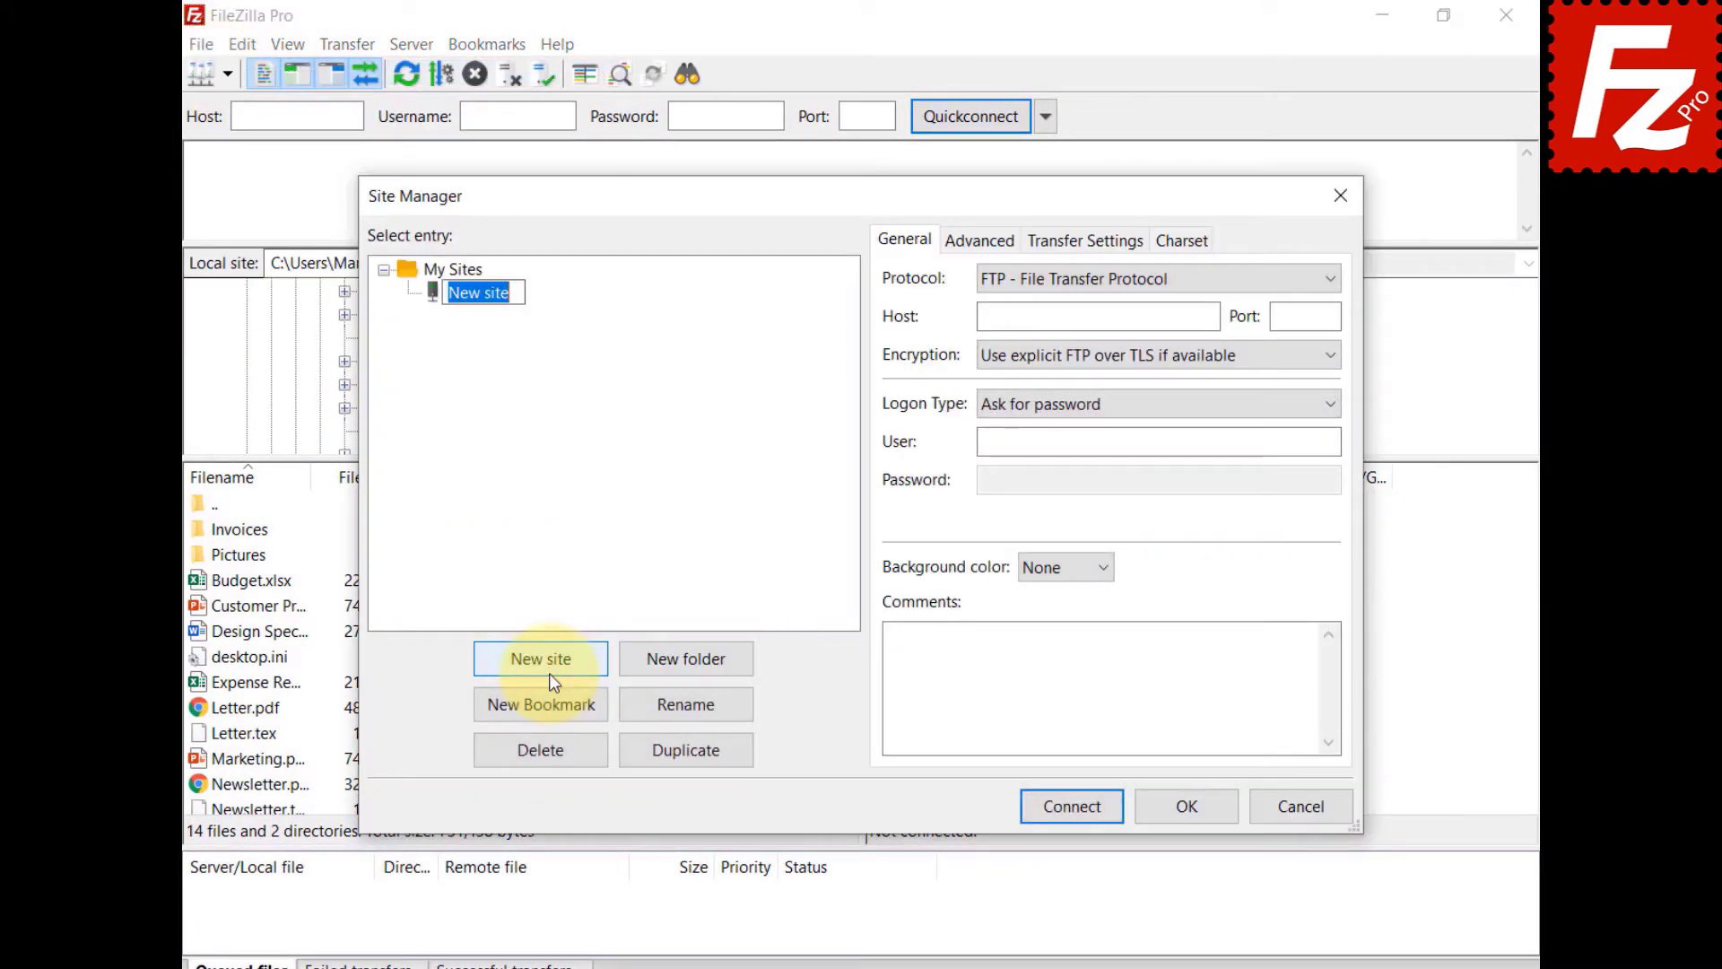
{"action": "type", "text": "Alibaba"}
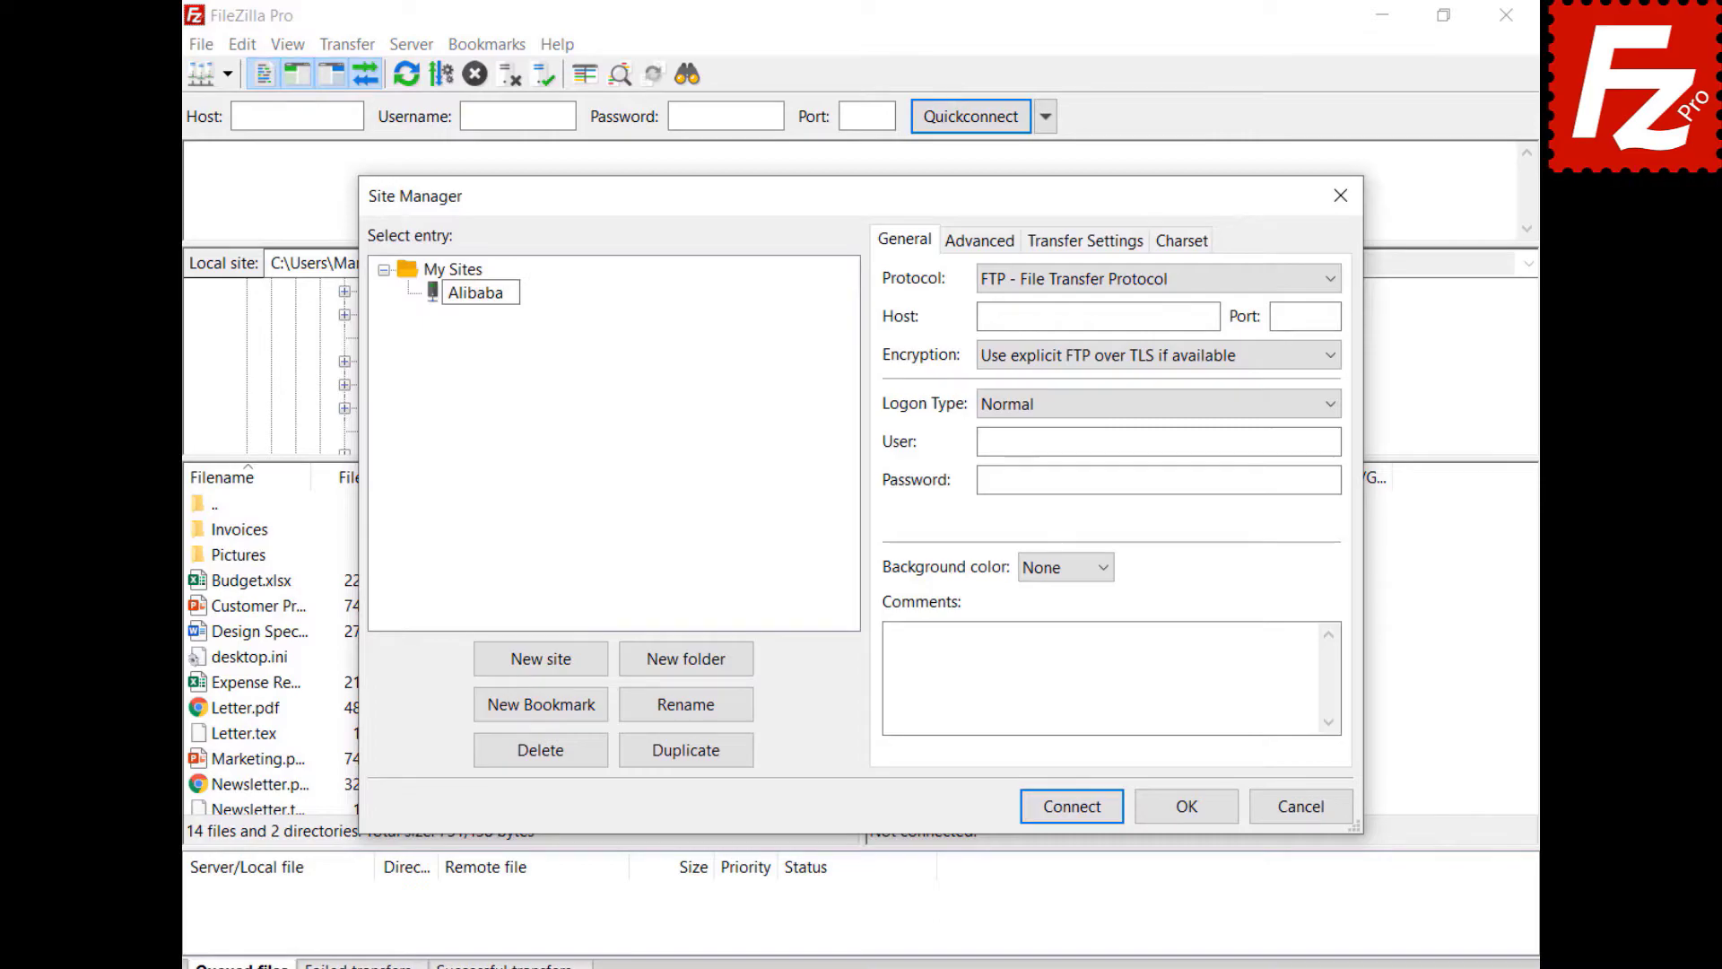
{"action": "left_click", "coordinate": [1252, 283]}
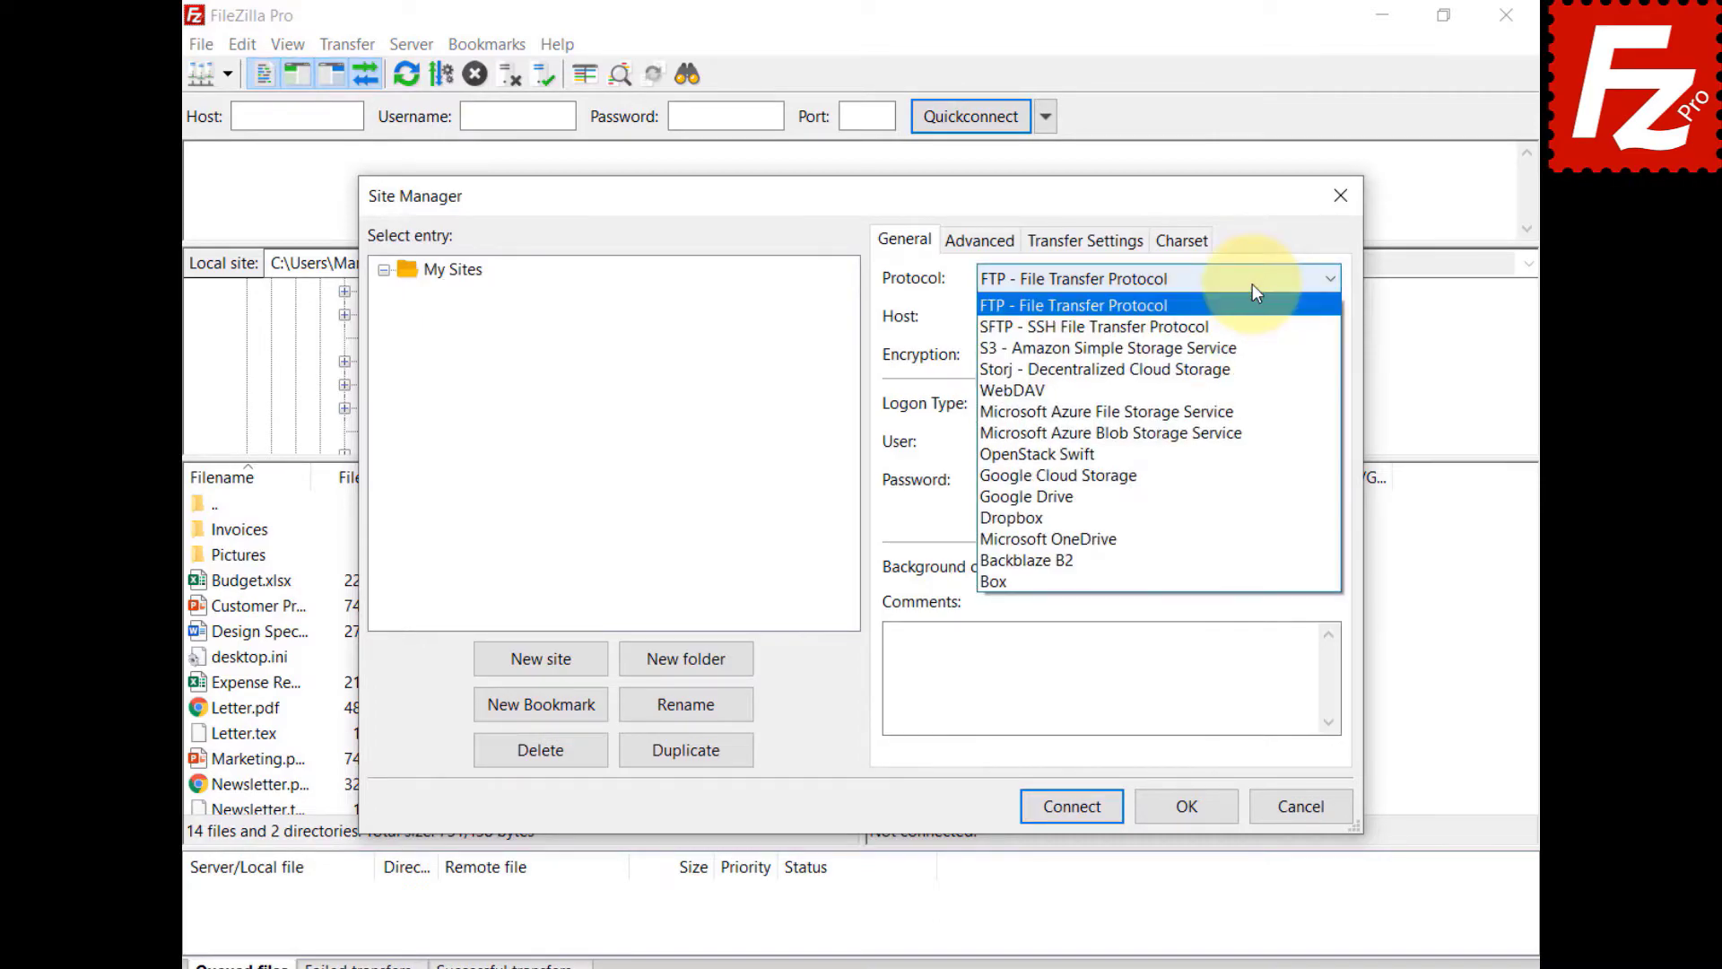
{"action": "left_click", "coordinate": [1248, 348]}
{"action": "key", "text": "Tab"}
{"action": "type", "text": "oss.aliyuncs.com"}
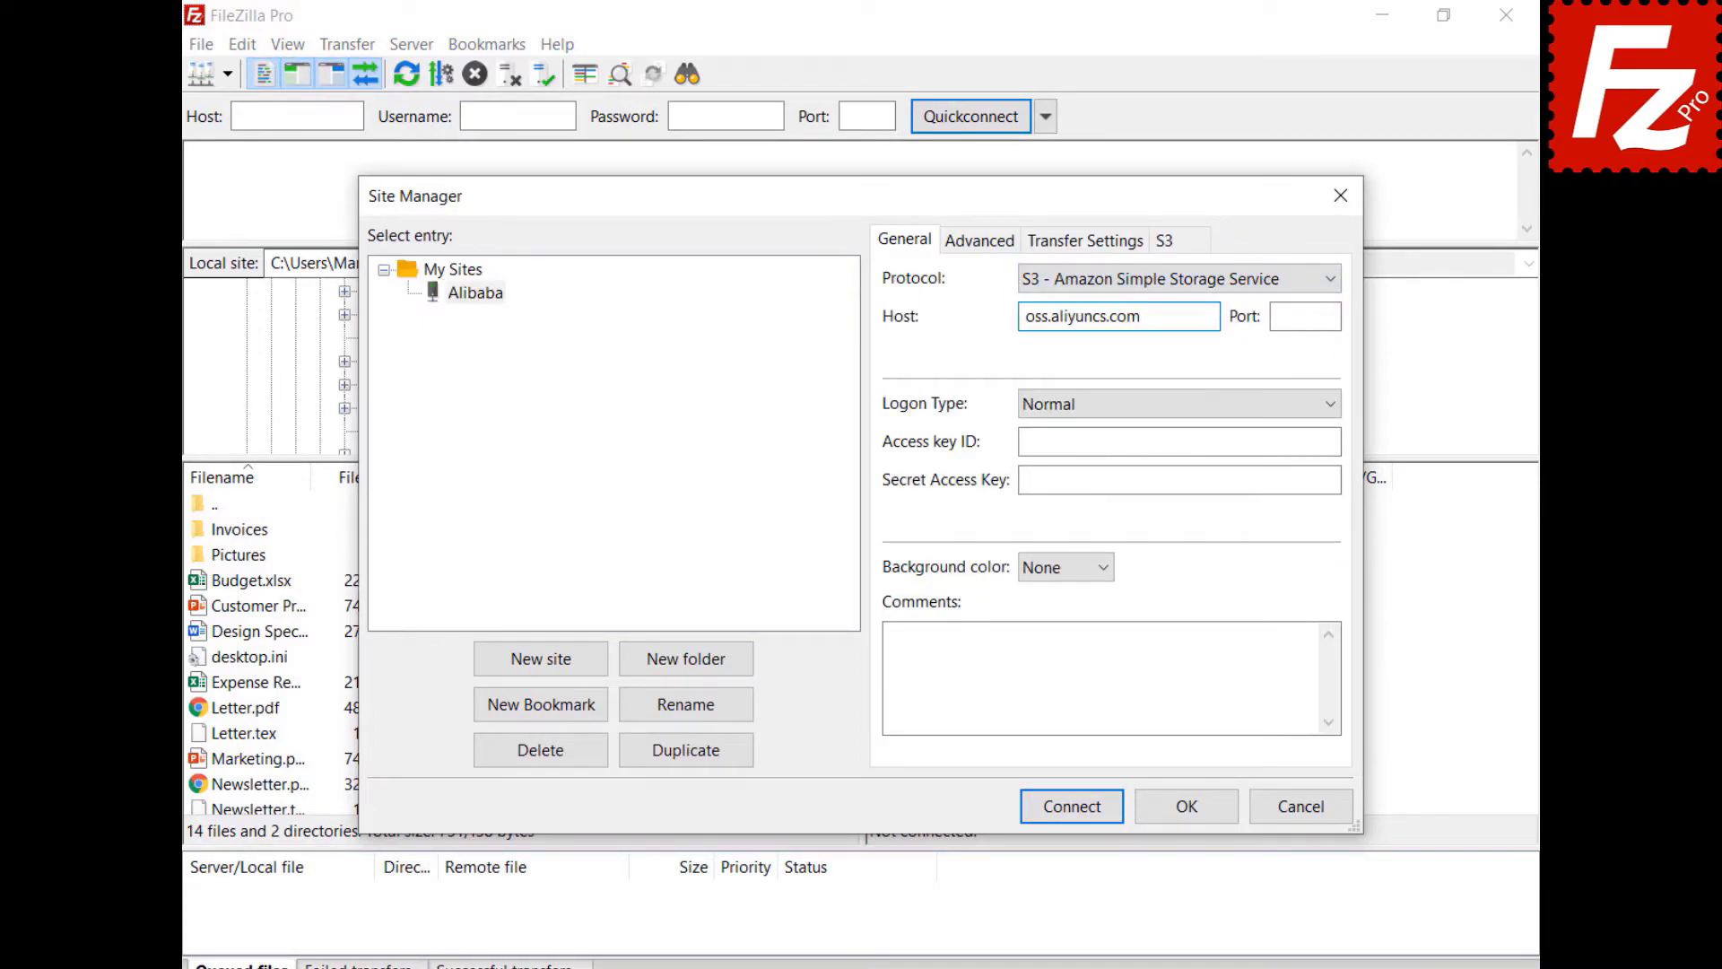
- Enter the Alibaba site's access key ID and secret access key
{"action": "left_click", "coordinate": [1179, 441]}
{"action": "key", "text": "ctrl+v"}
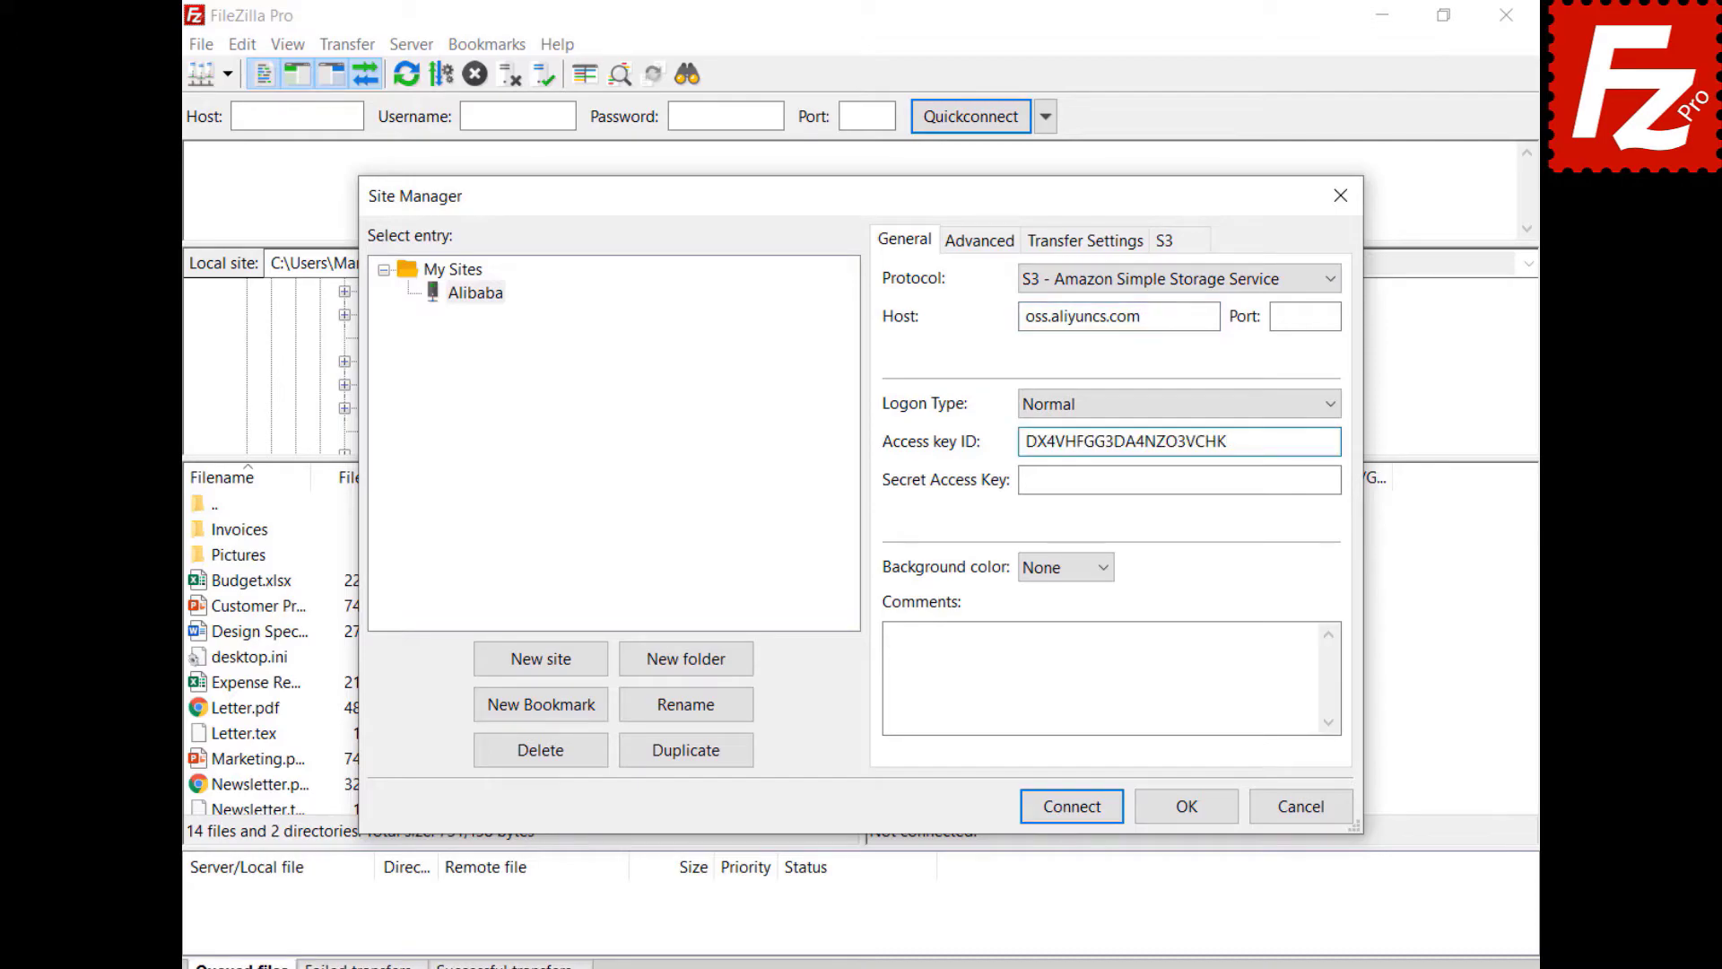
{"action": "left_click", "coordinate": [1180, 479]}
{"action": "key", "text": "ctrl+v"}
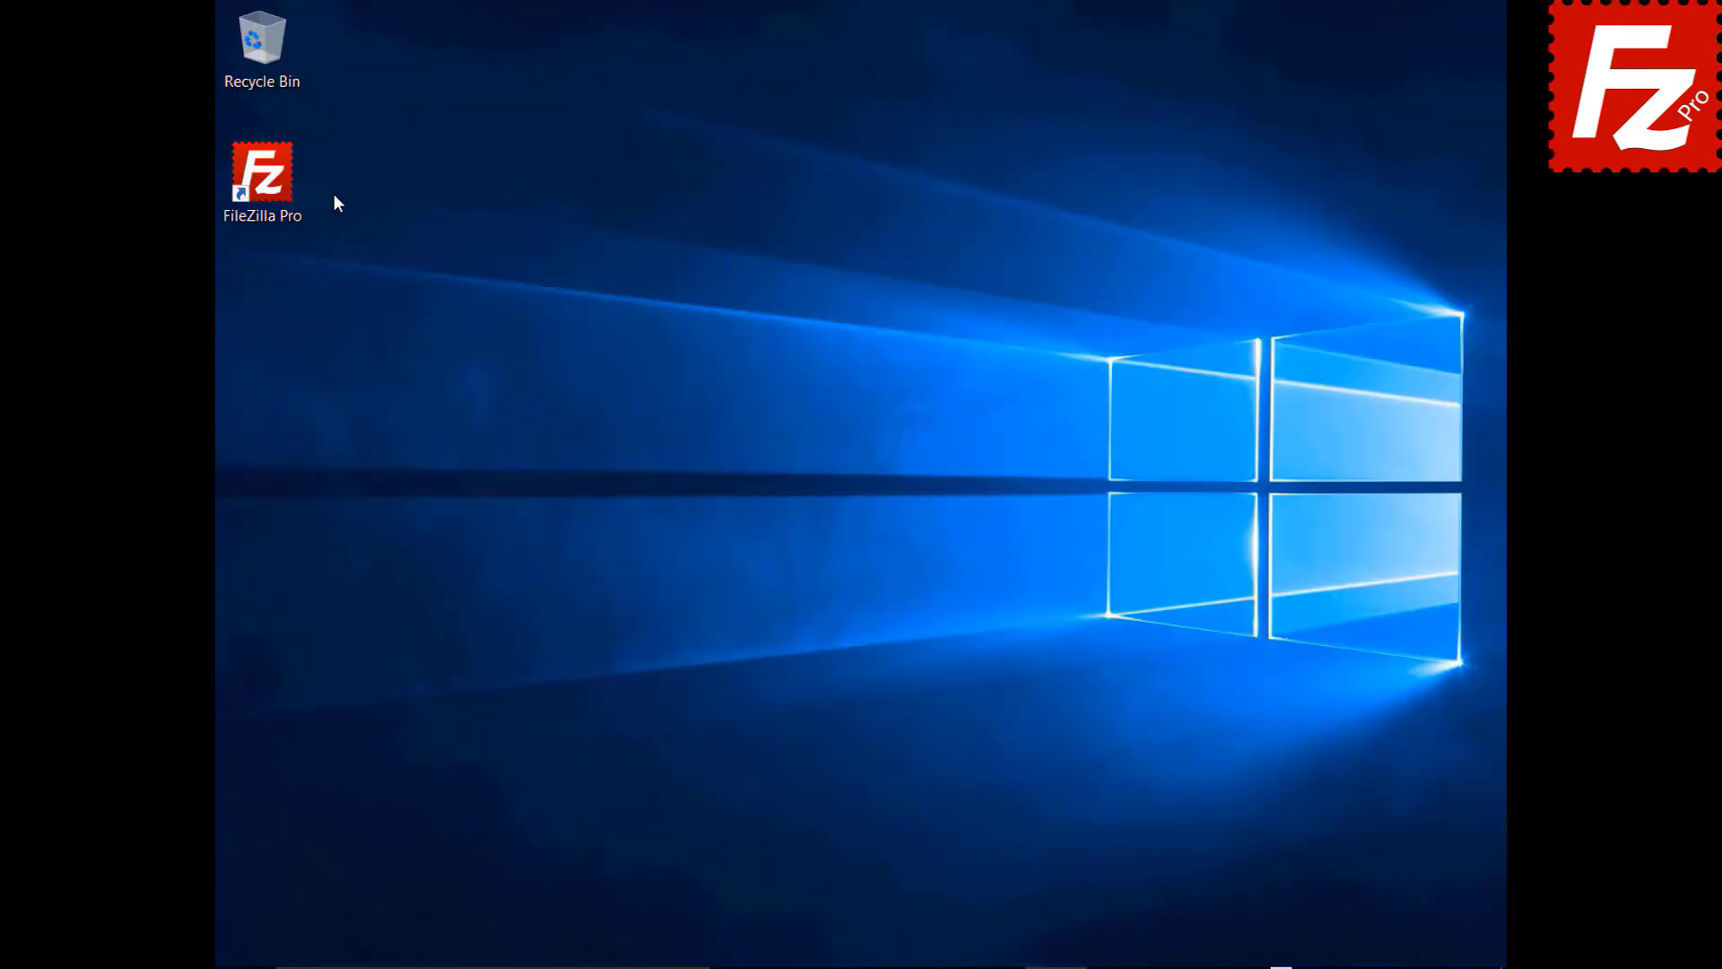
- Launch FileZilla Pro and add an S3 provider named StackPath in settings
{"action": "double_click", "coordinate": [273, 186]}
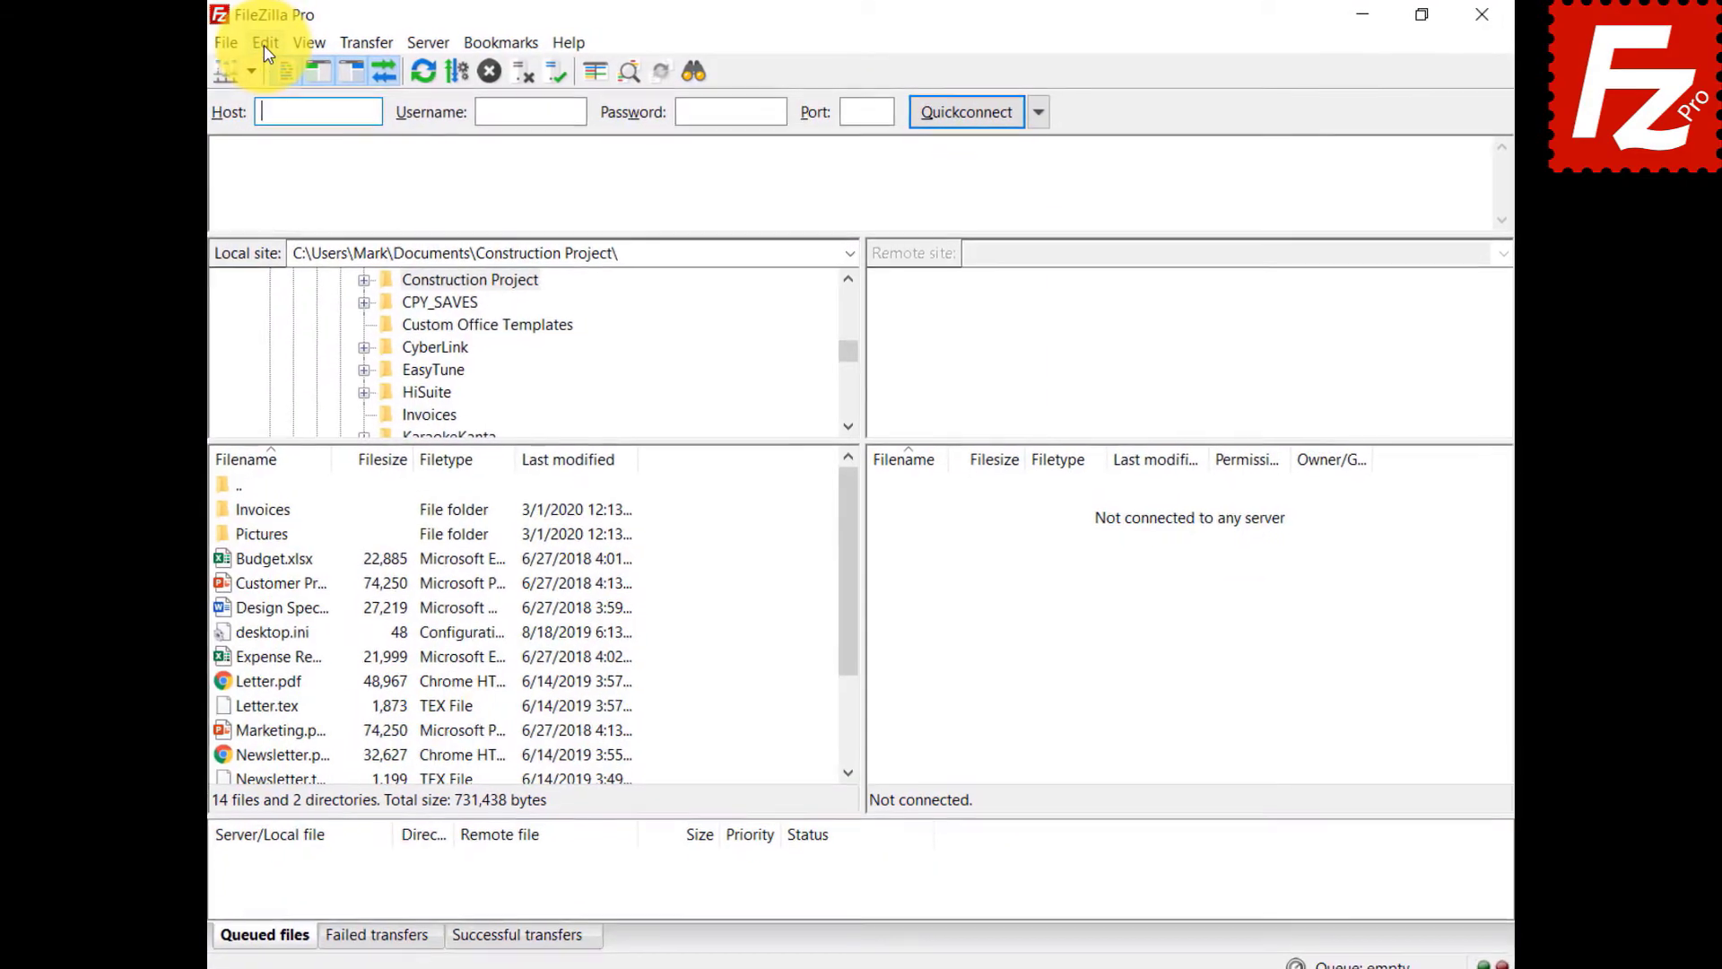
{"action": "left_click", "coordinate": [242, 45]}
{"action": "left_click", "coordinate": [240, 126]}
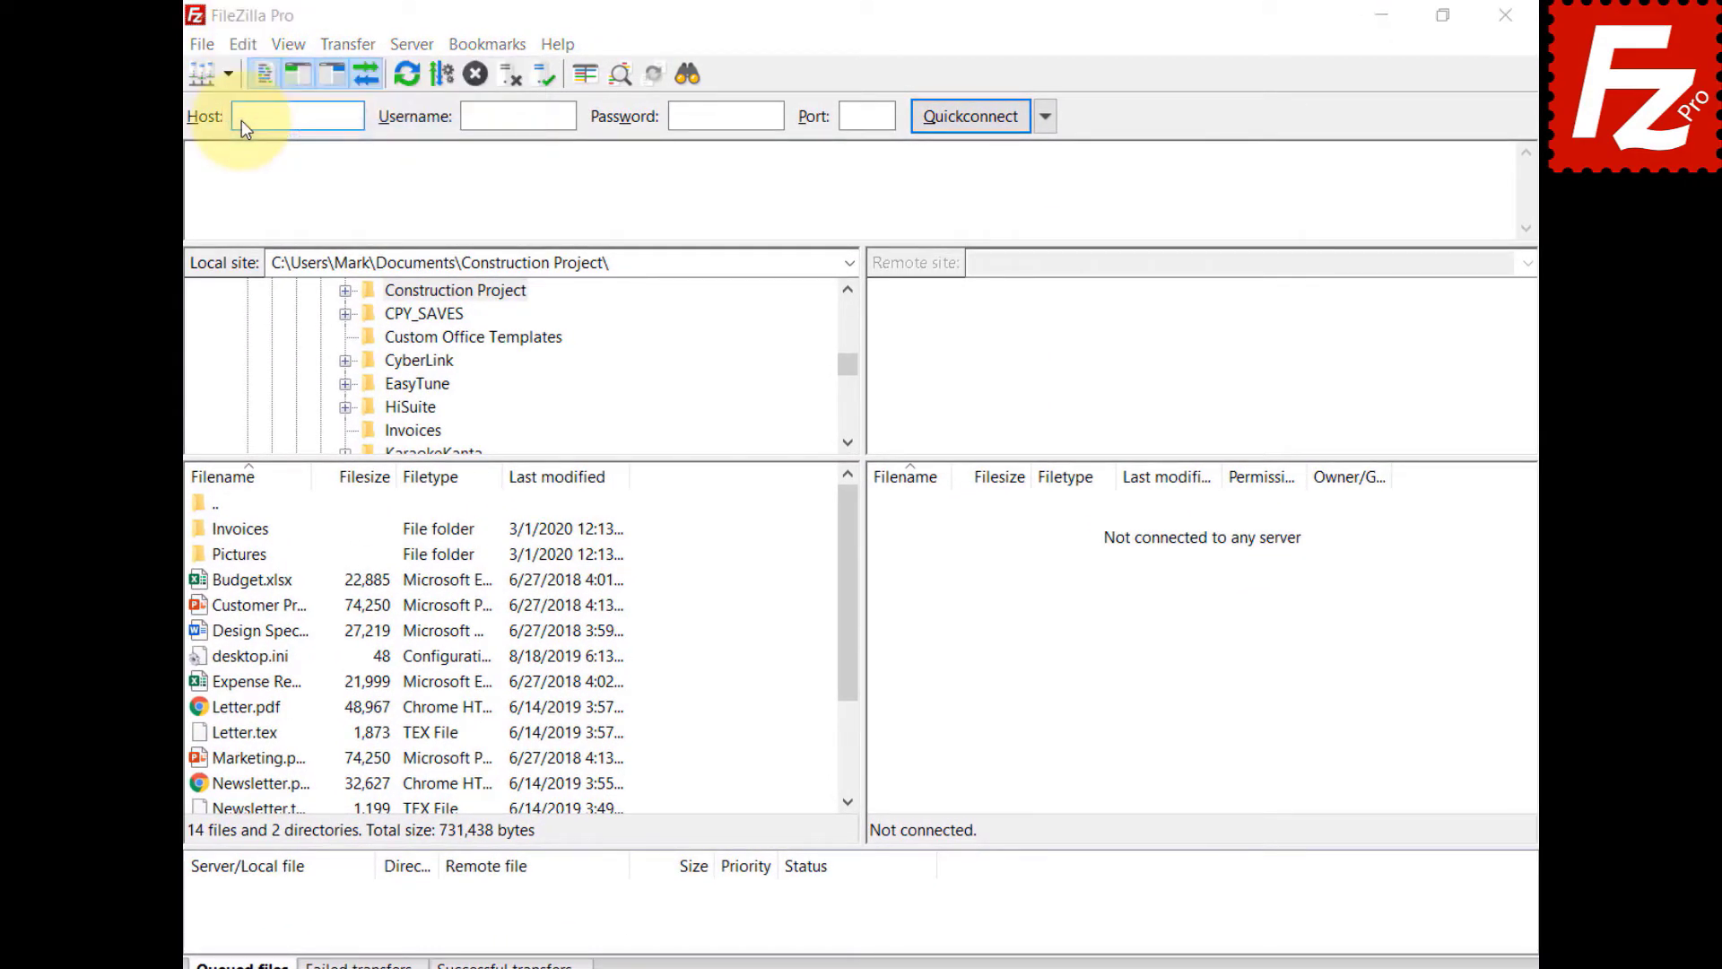
{"action": "left_click", "coordinate": [519, 511]}
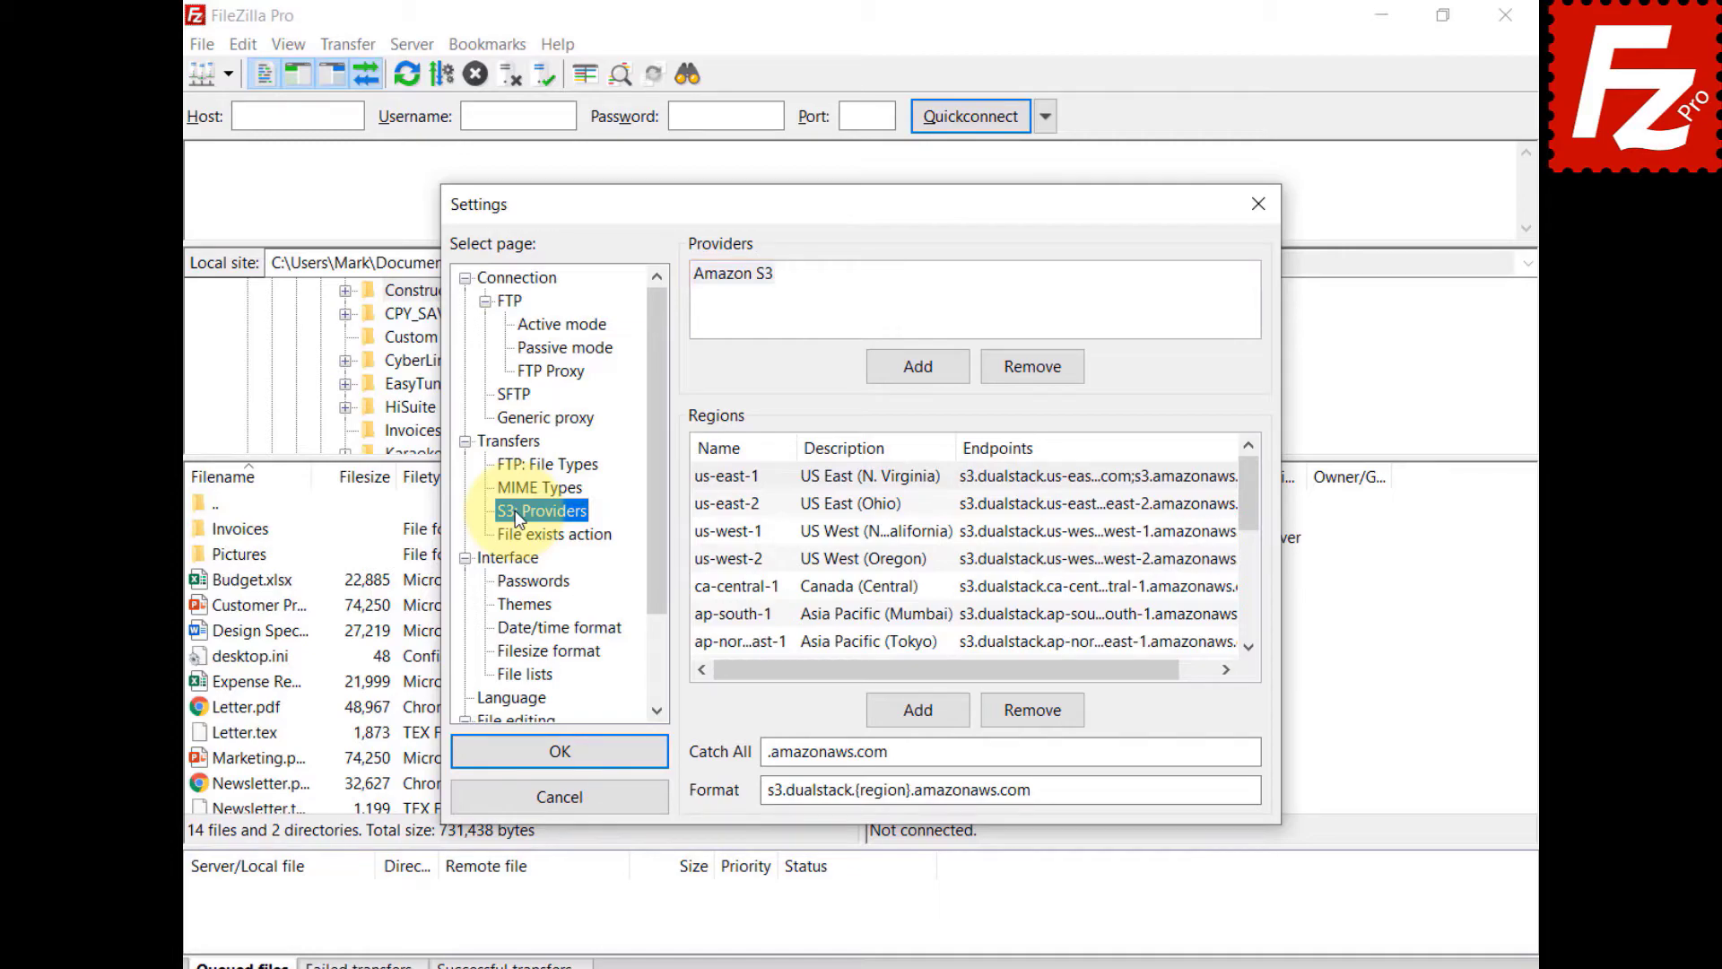
{"action": "left_click", "coordinate": [927, 365]}
{"action": "type", "text": "StackPath"}
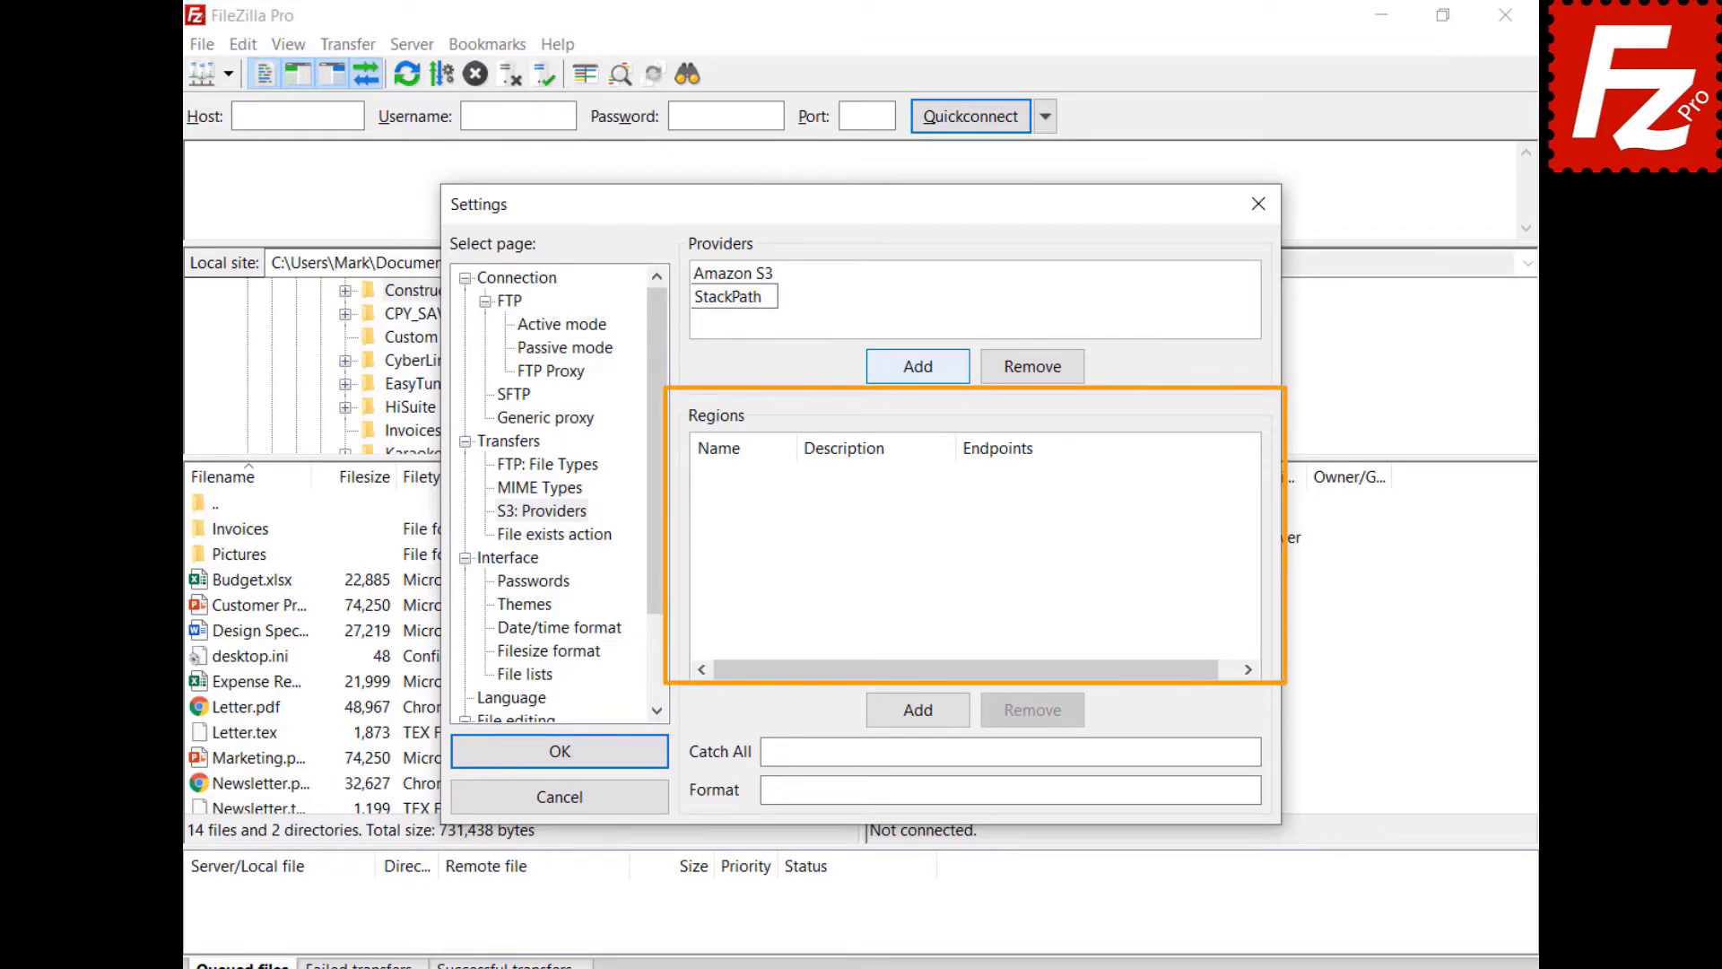
- Add region us-east with description US East 1 and its endpoint address
{"action": "left_click", "coordinate": [923, 713]}
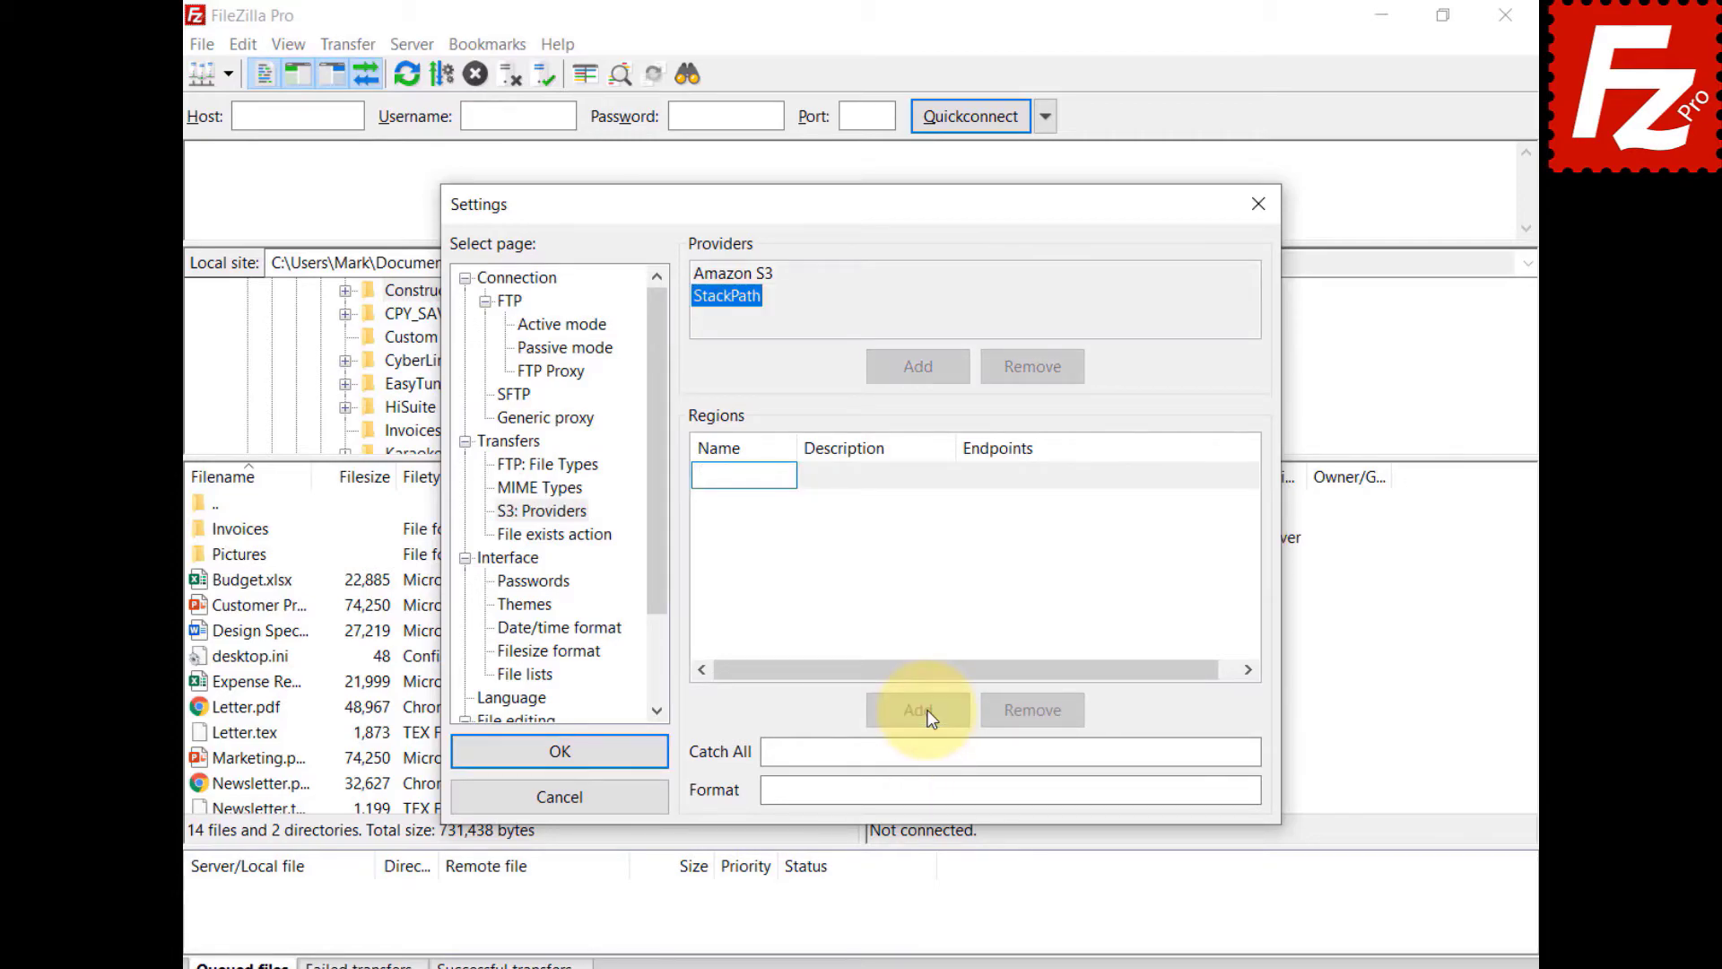
{"action": "type", "text": "us-east"}
{"action": "left_click", "coordinate": [853, 482]}
{"action": "left_click", "coordinate": [853, 481]}
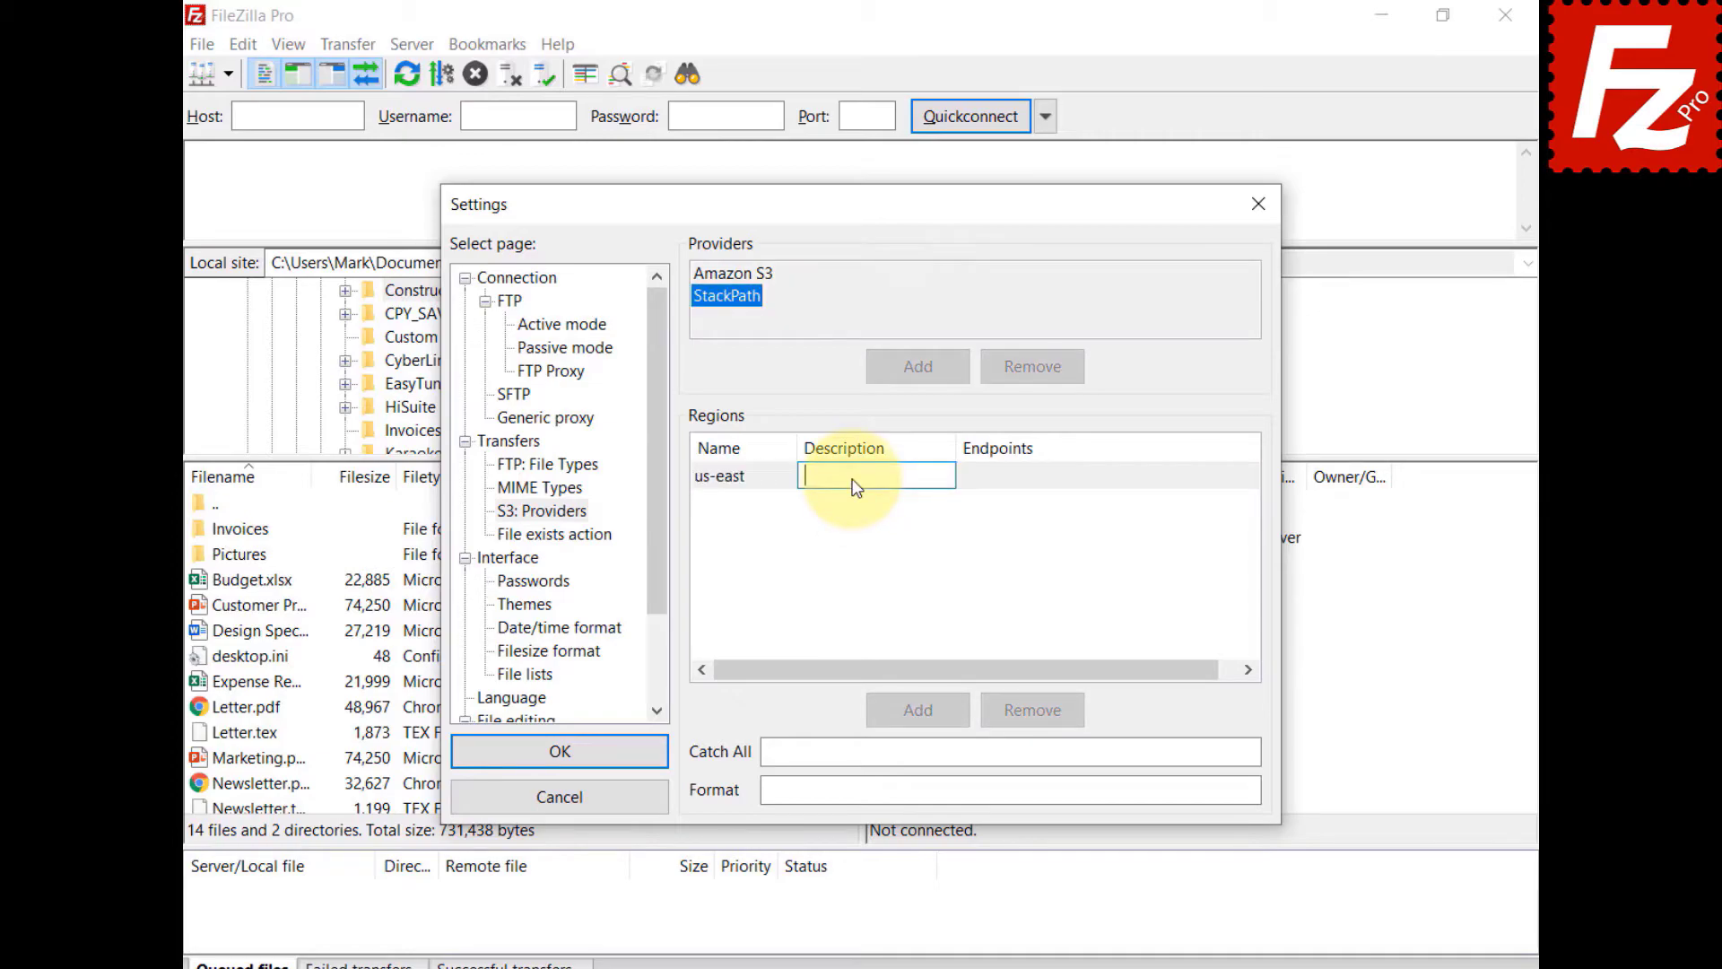
{"action": "type", "text": "US East 1"}
{"action": "key", "text": "Return"}
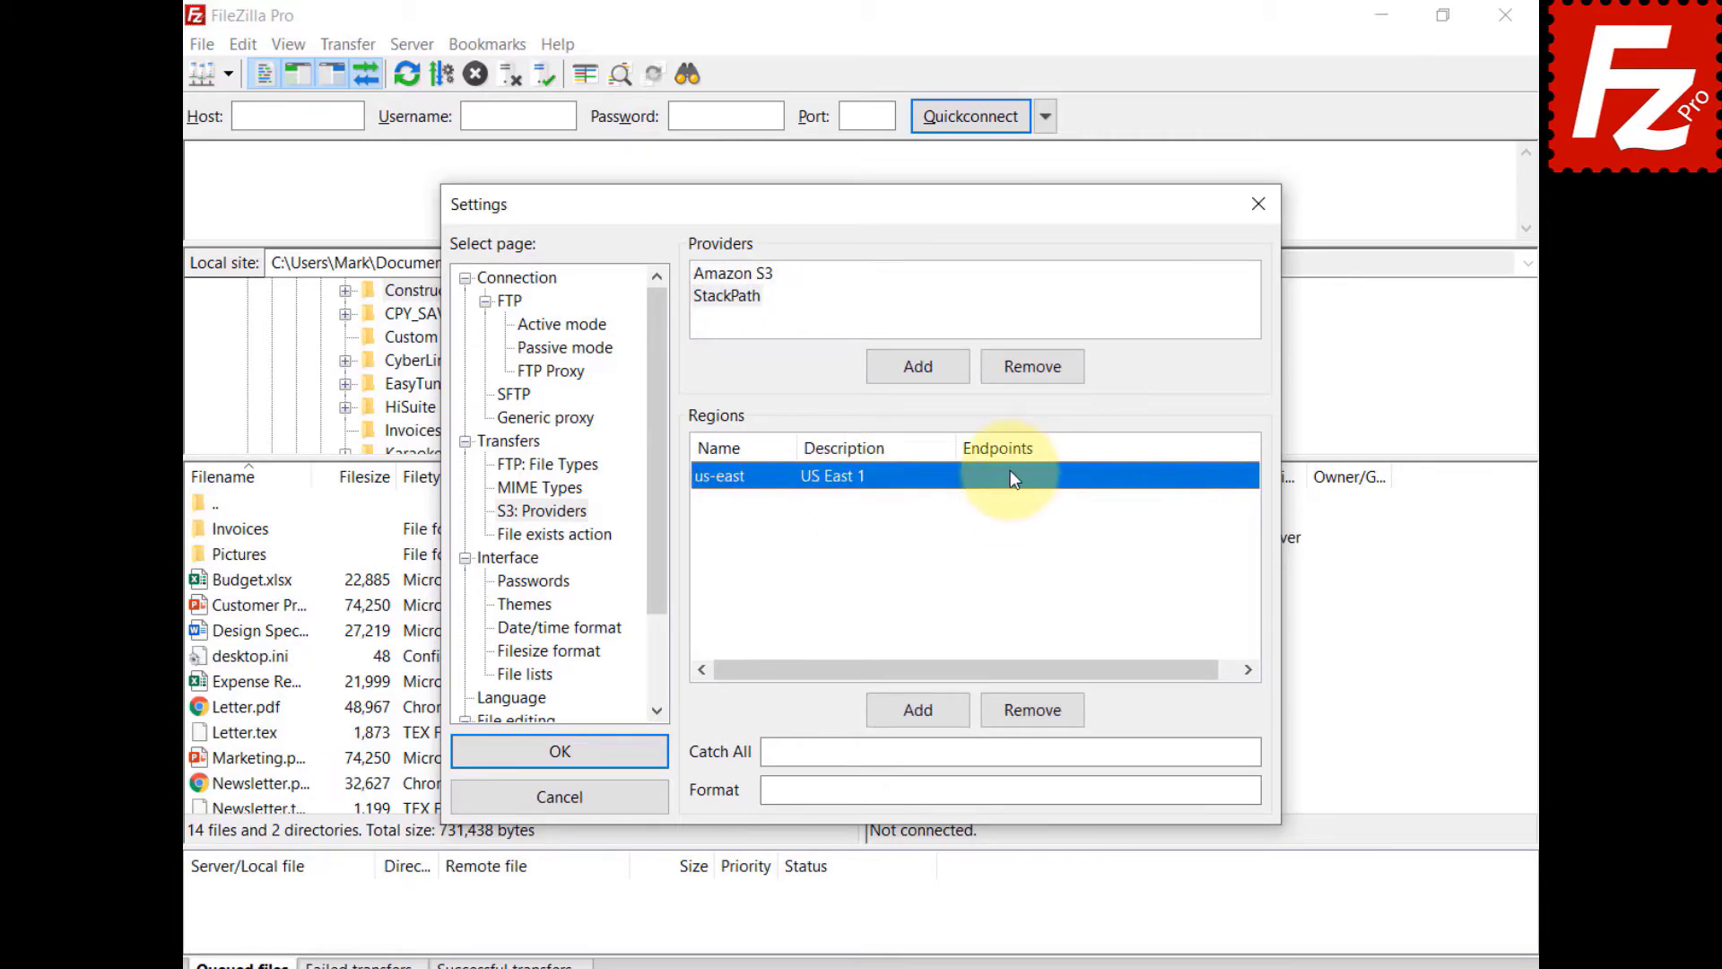
{"action": "left_click", "coordinate": [1011, 475]}
{"action": "type", "text": "s3.us-east.stackpathstorage.com"}
{"action": "key", "text": "Return"}
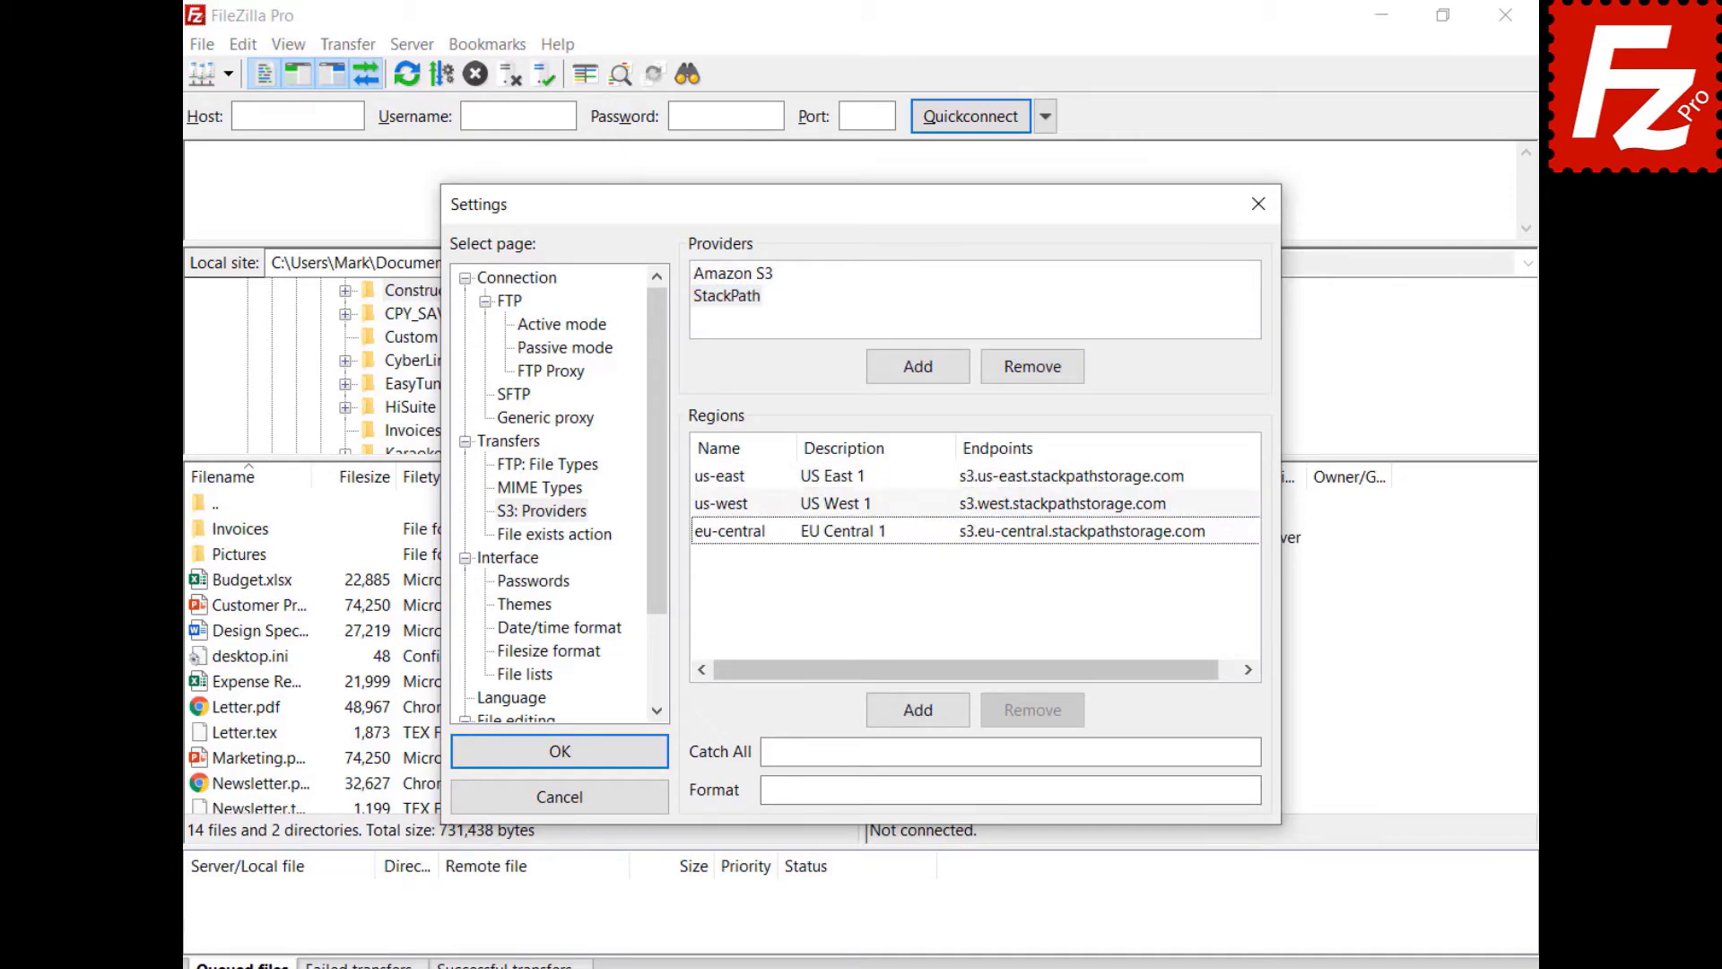
- Set the catch-all to .stackpathstorage.com and fill in the StackPath bucket address format
{"action": "left_click", "coordinate": [1011, 751]}
{"action": "type", "text": ".stackpathstorage.com"}
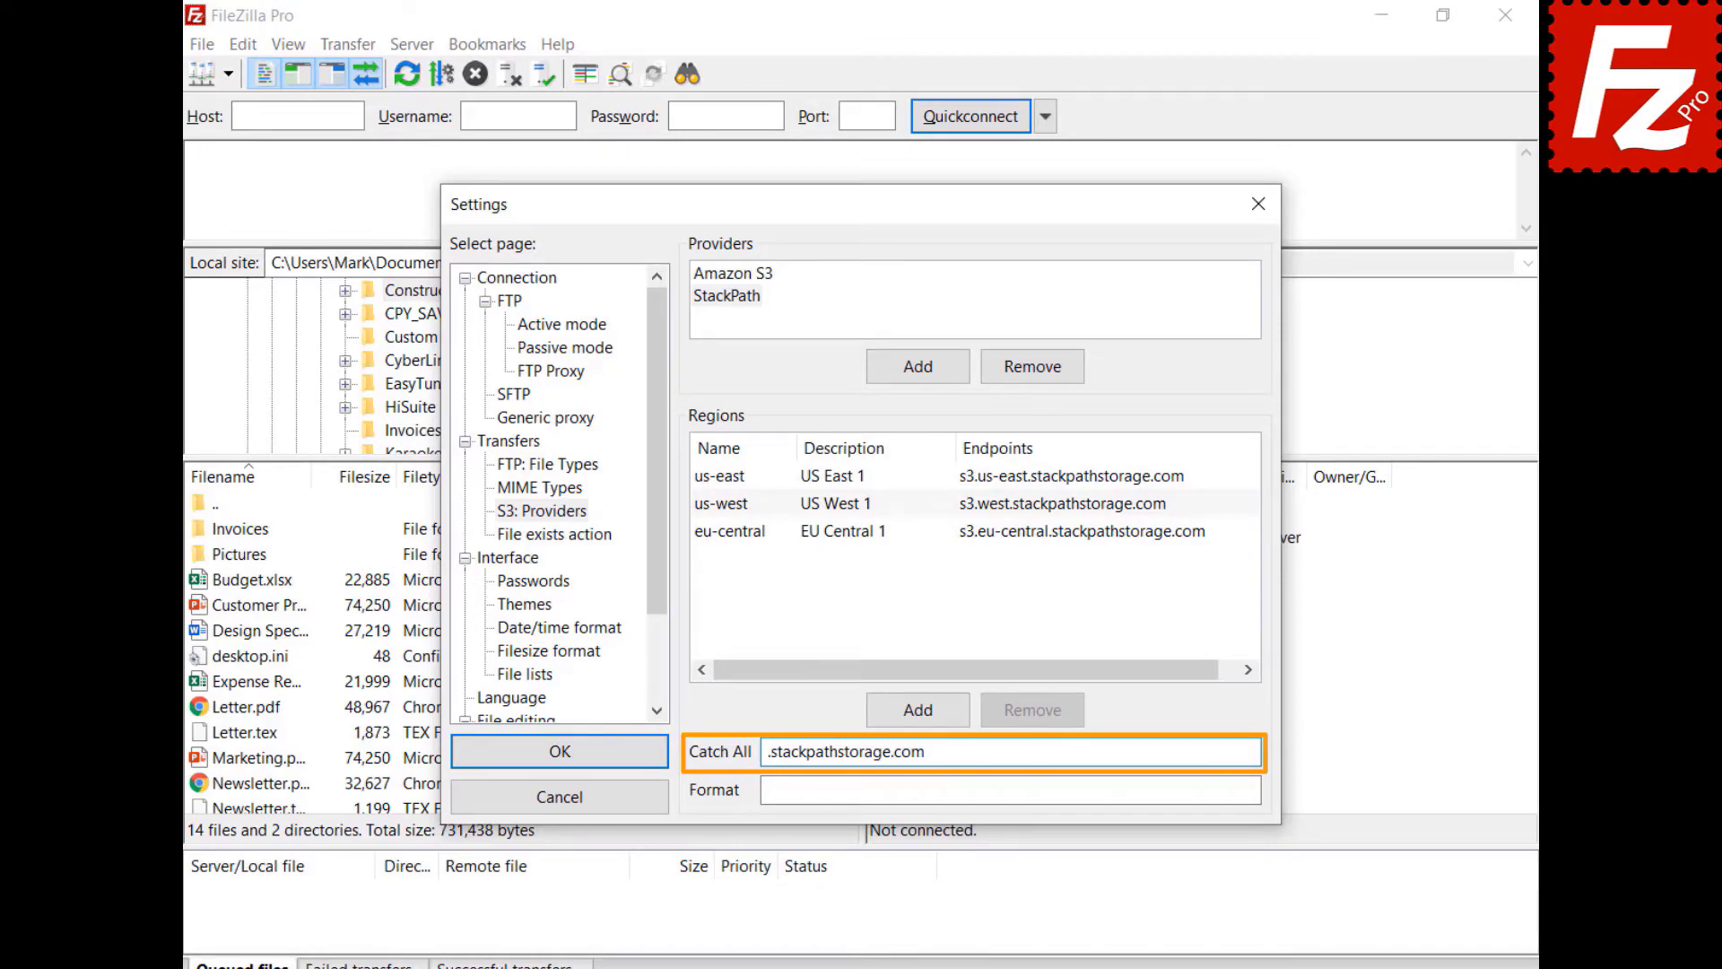
{"action": "left_click", "coordinate": [1011, 789]}
{"action": "type", "text": "{bucket}.s3.{region}.stackpathstorage.com"}
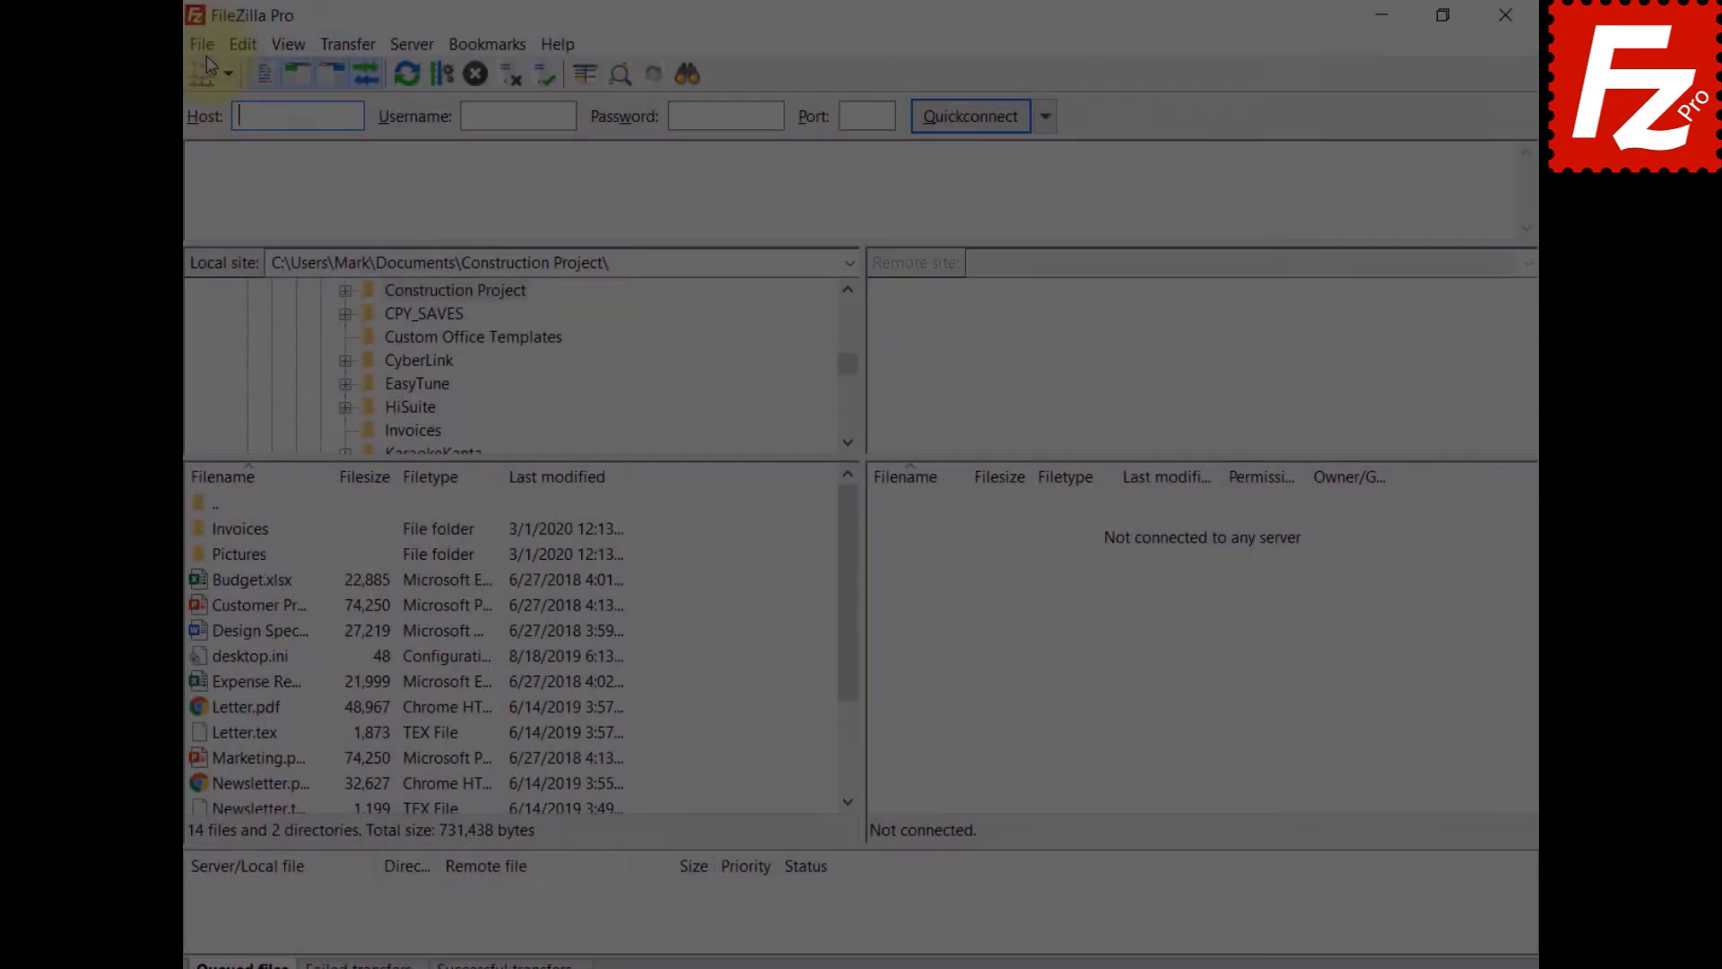
{"action": "left_click", "coordinate": [207, 41]}
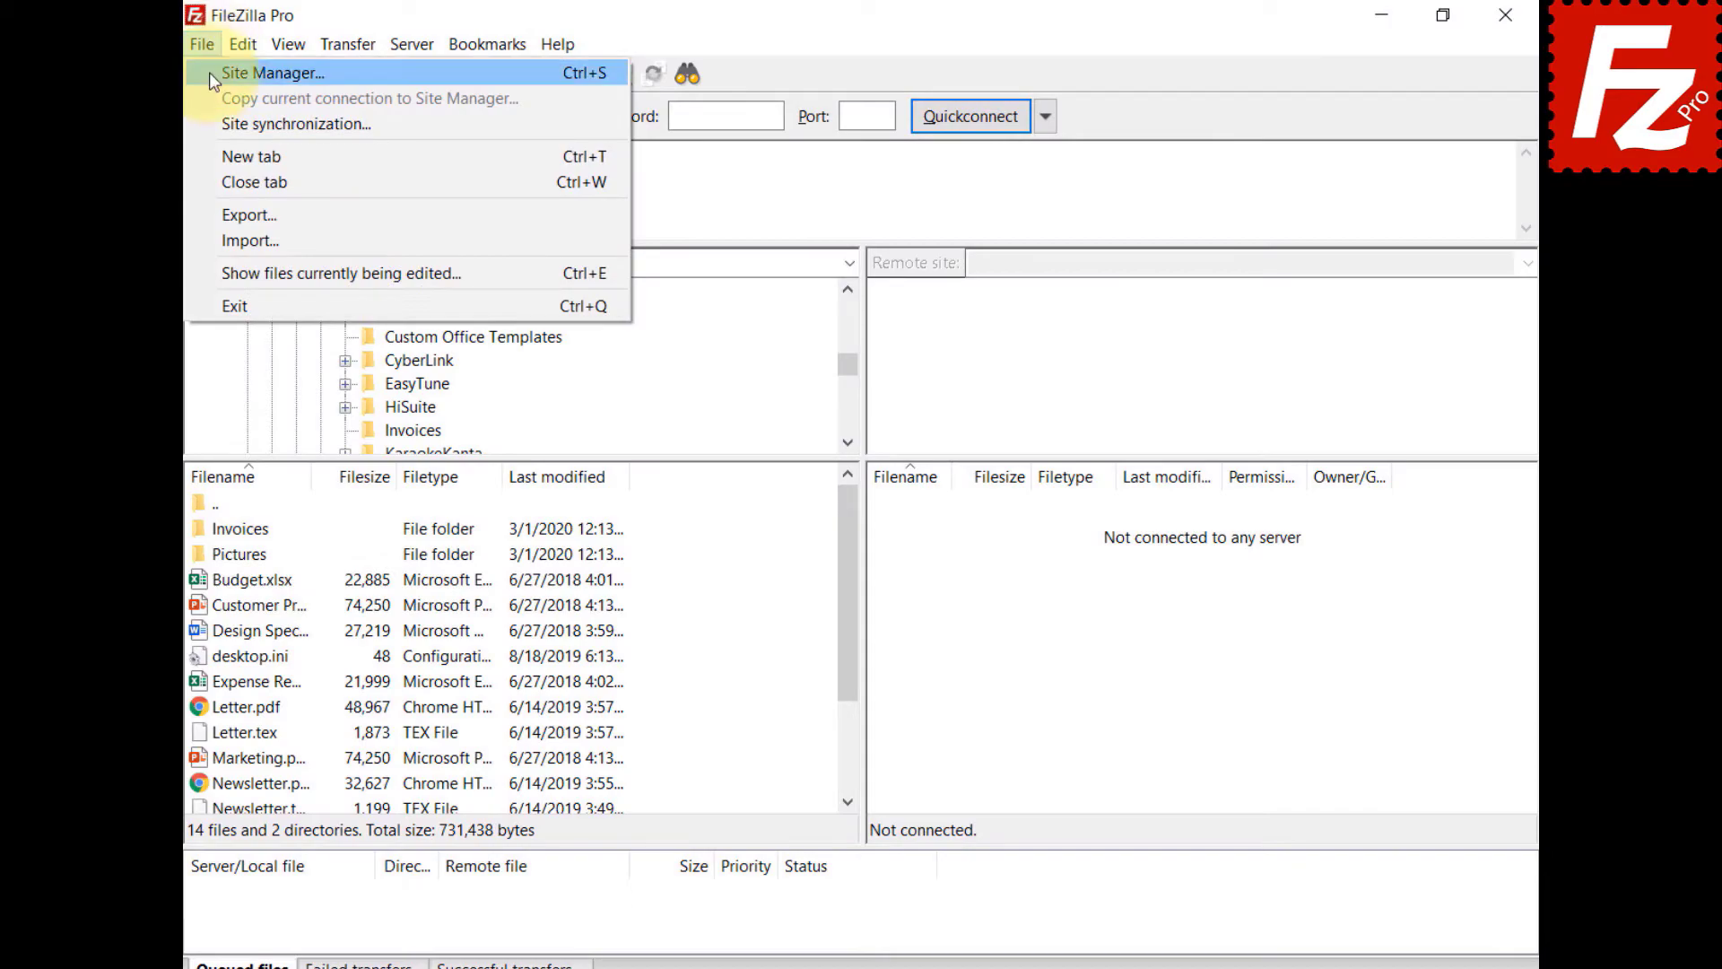
- Create a StackPath site using S3, with its storage host, access key ID and secret access key
{"action": "left_click", "coordinate": [208, 76]}
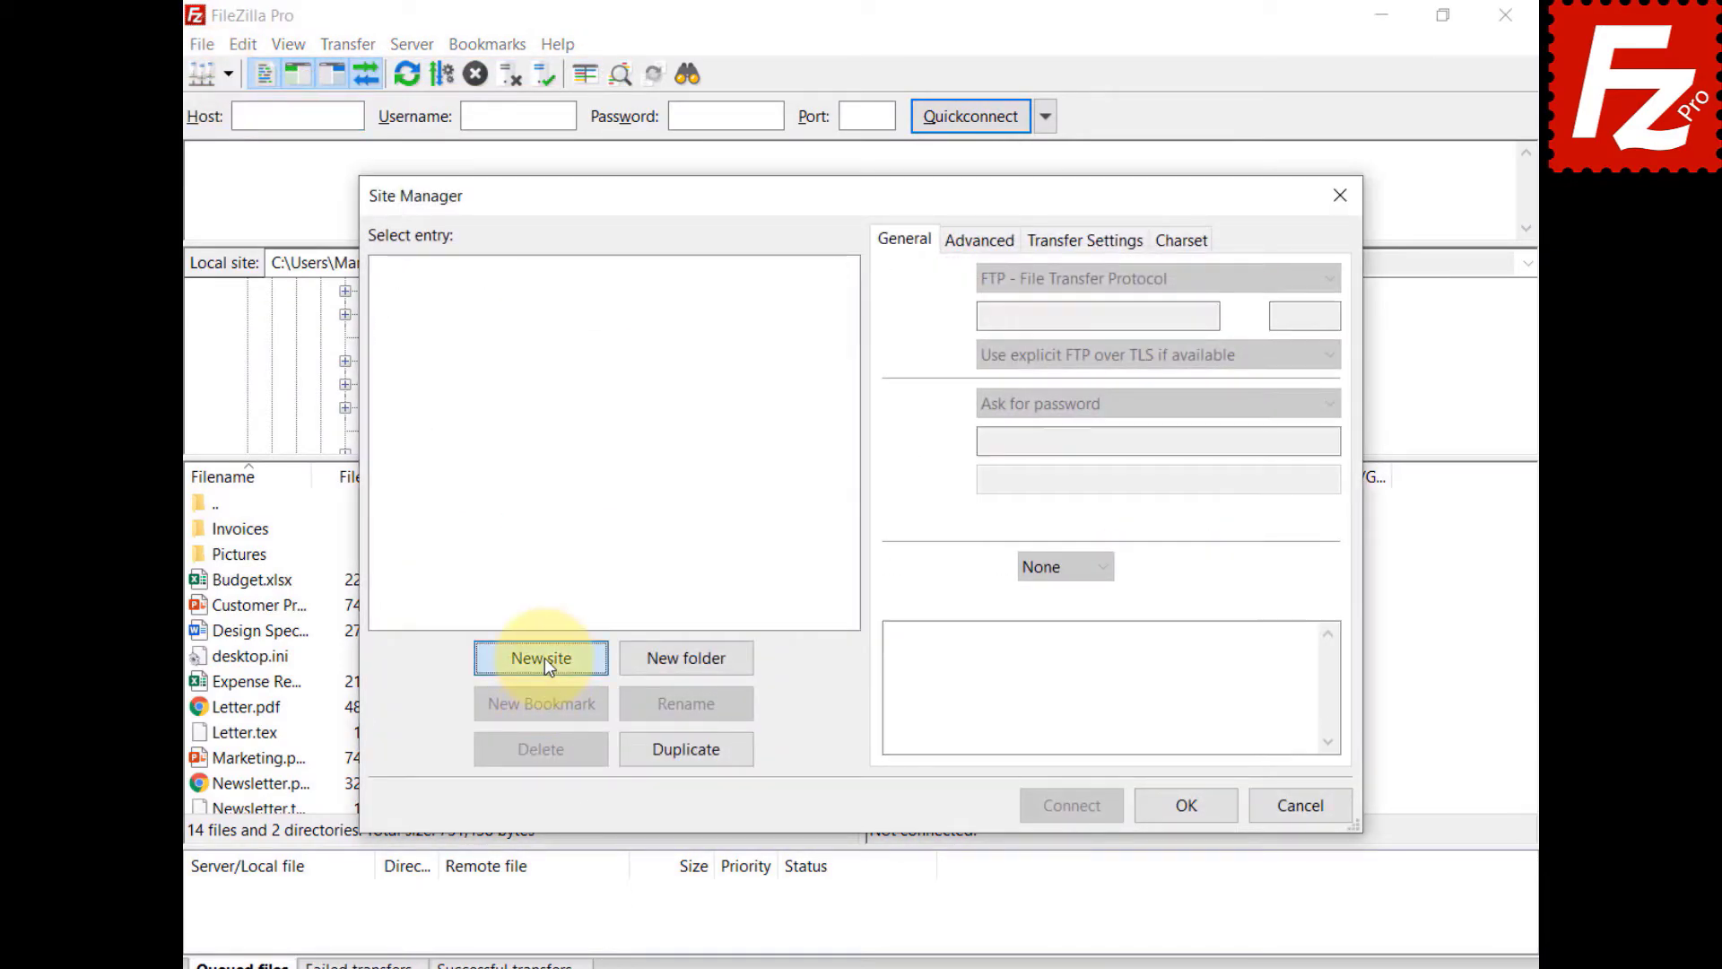
{"action": "left_click", "coordinate": [545, 659]}
{"action": "type", "text": "StackPath"}
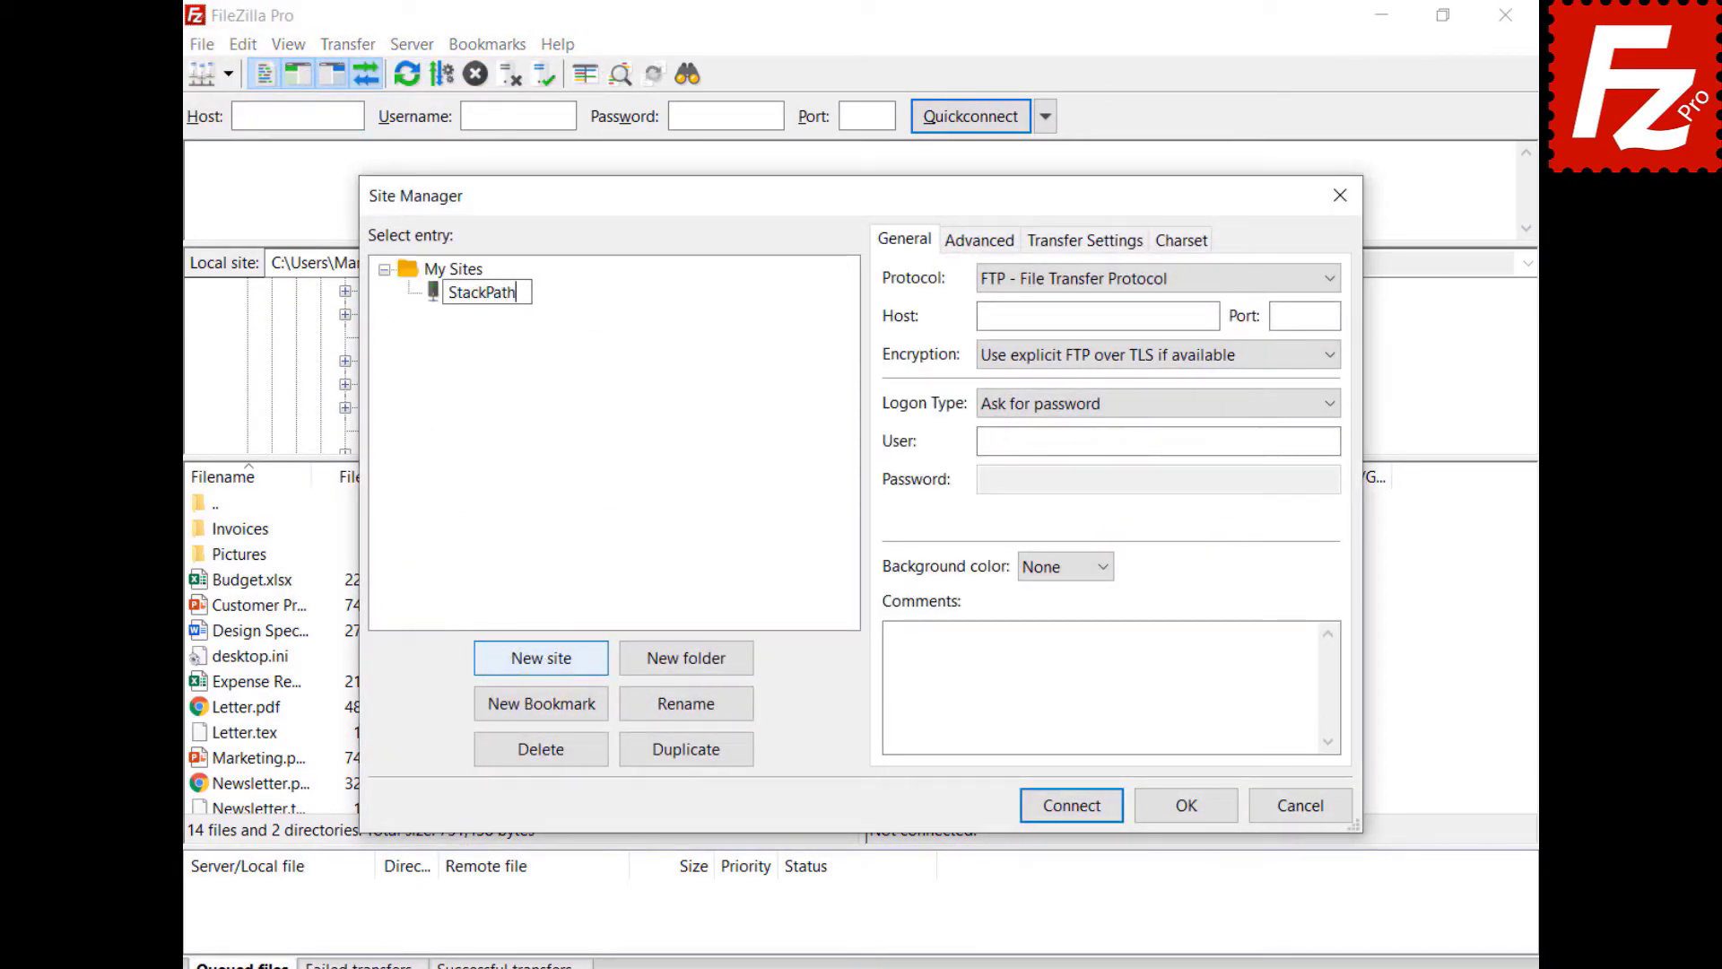
{"action": "key", "text": "Return"}
{"action": "left_click", "coordinate": [1160, 278]}
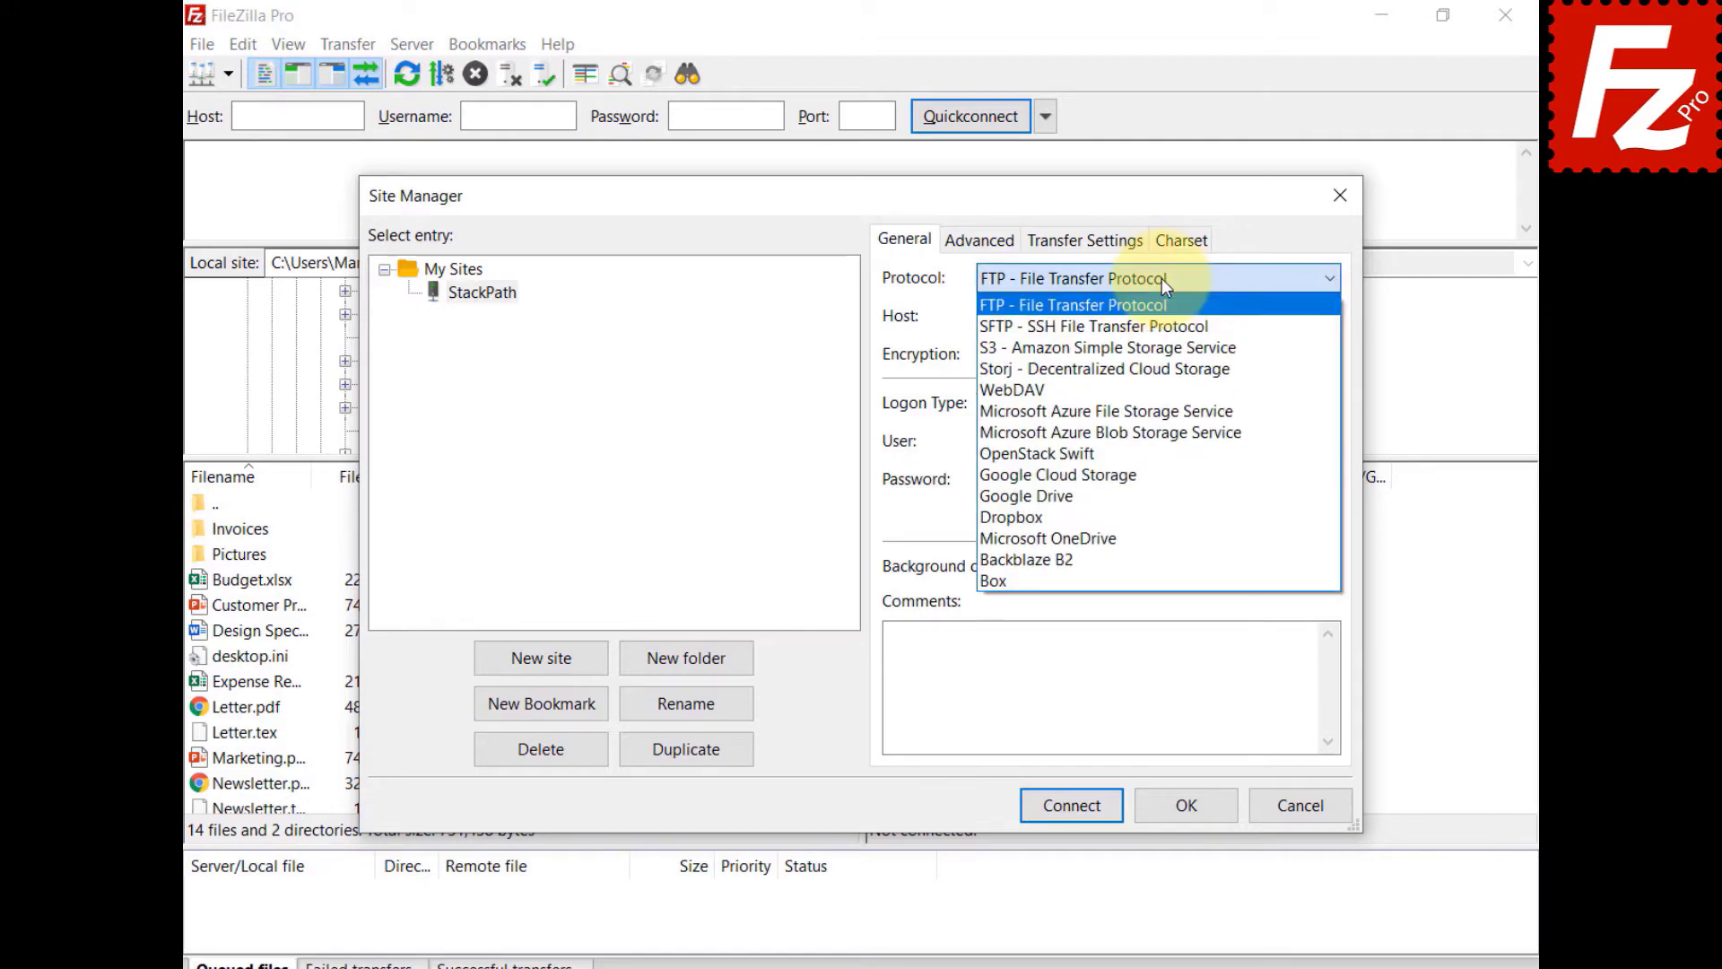
{"action": "left_click", "coordinate": [1179, 346]}
{"action": "key", "text": "ctrl+v"}
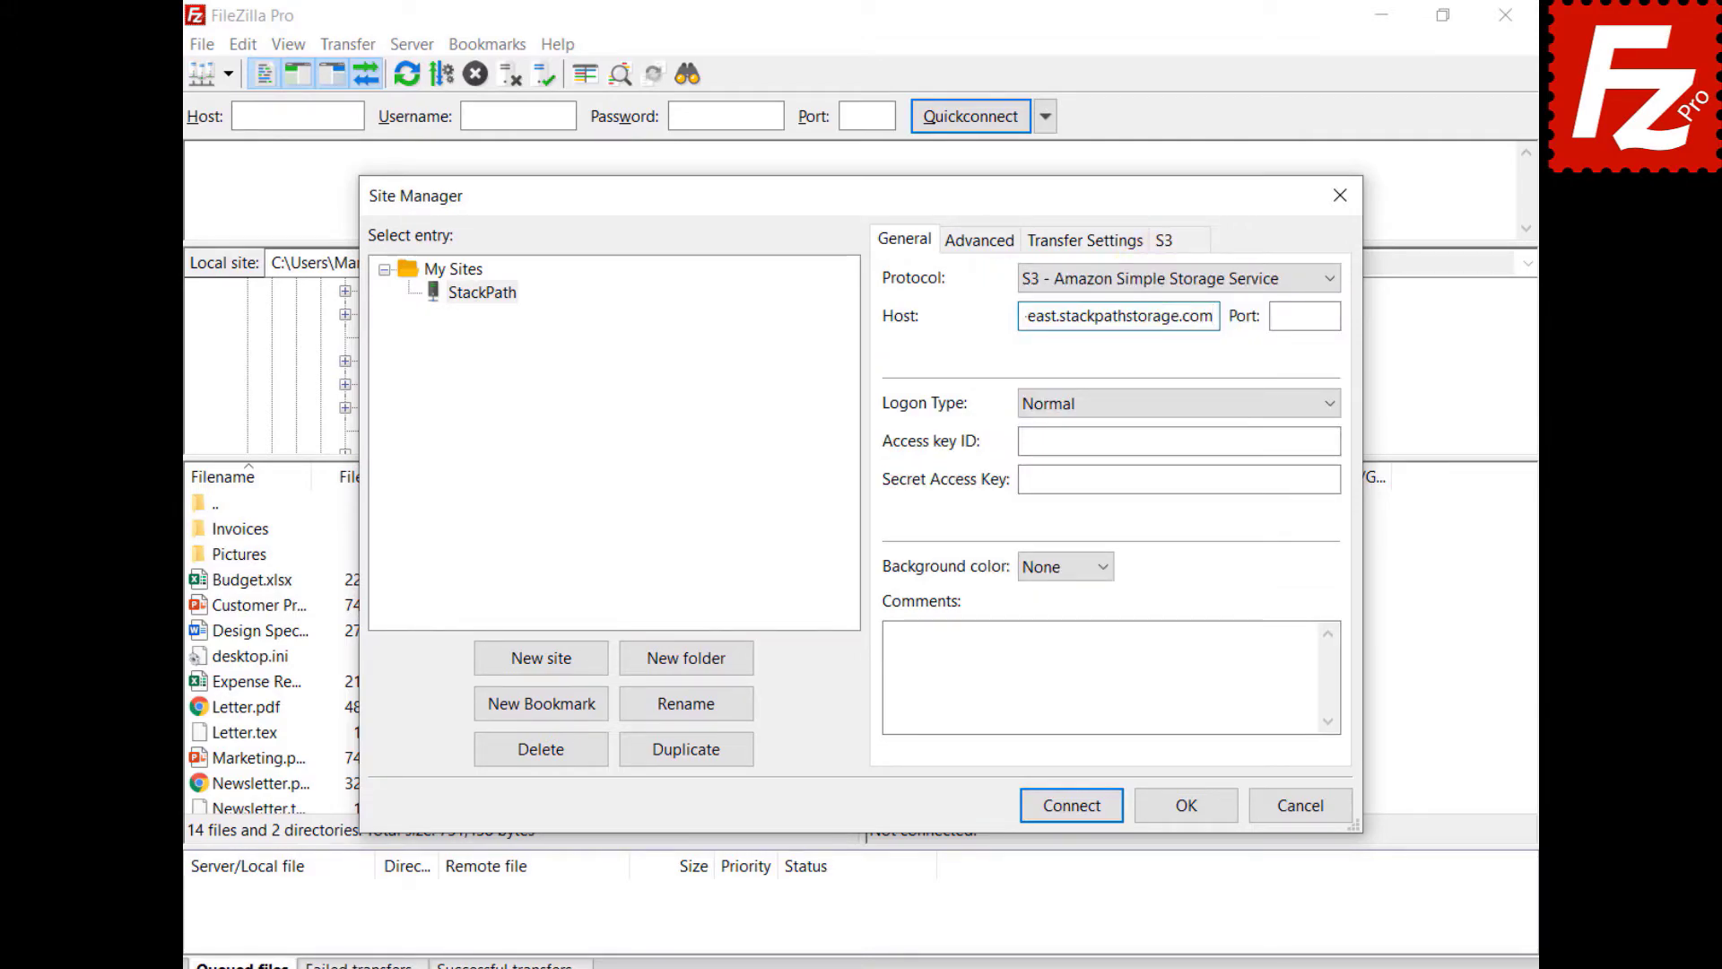
{"action": "left_click", "coordinate": [1178, 441]}
{"action": "key", "text": "ctrl+v"}
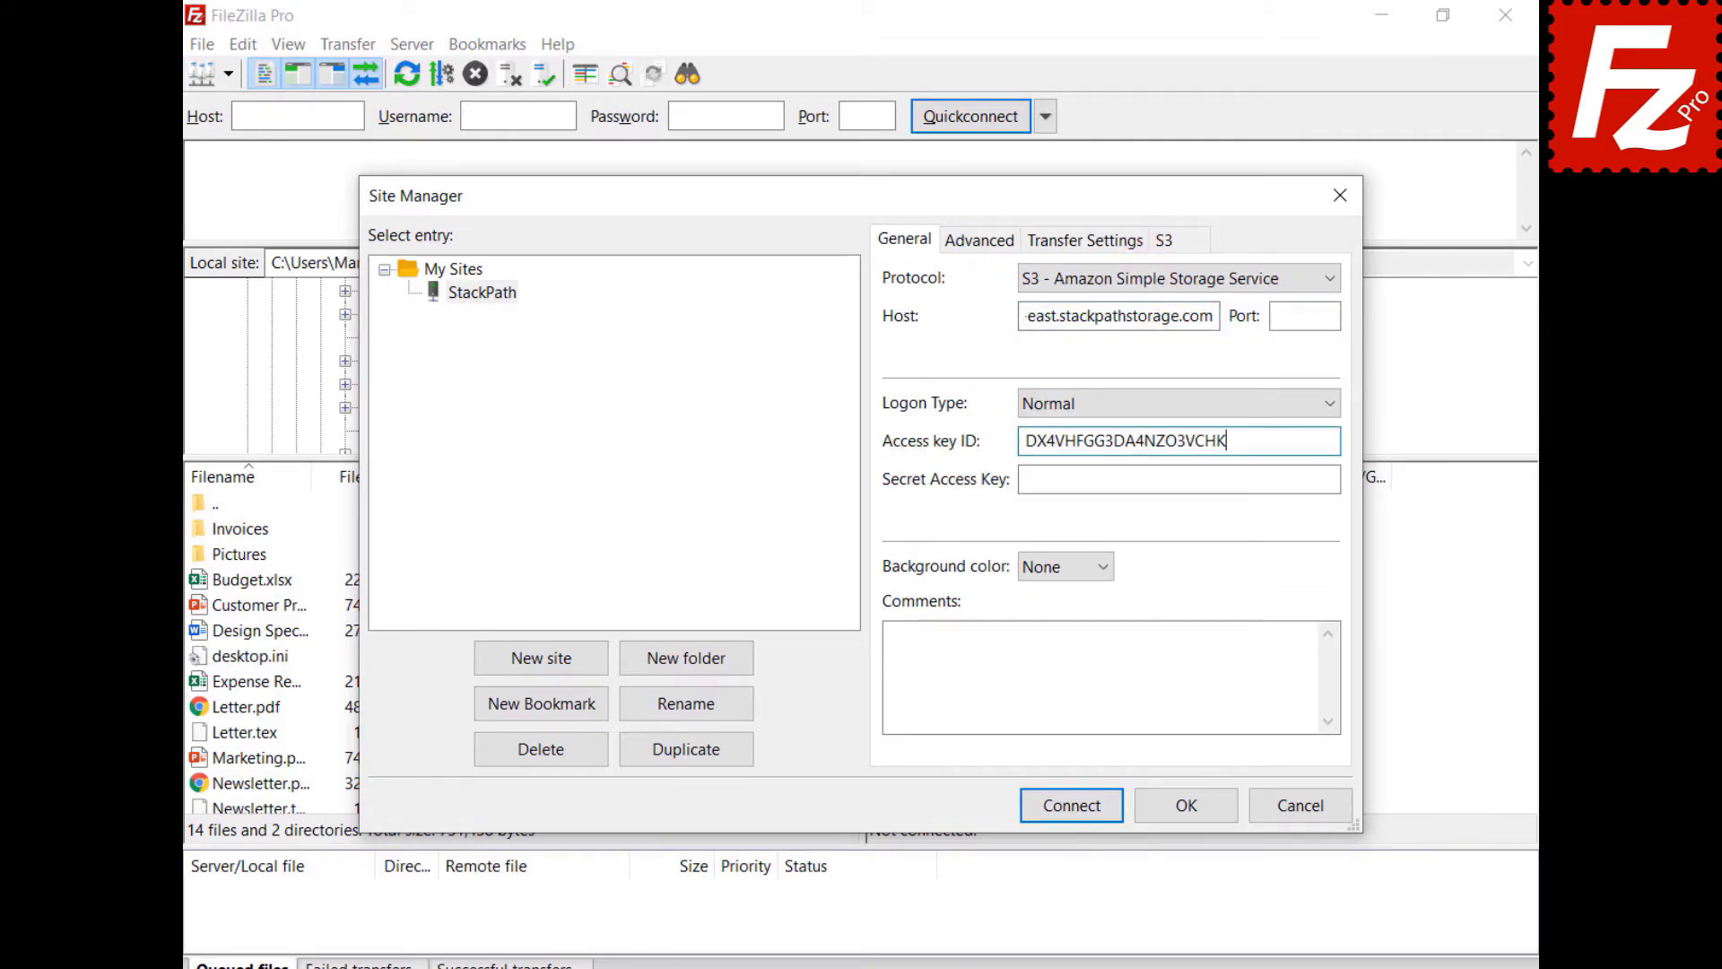
{"action": "key", "text": "Tab"}
{"action": "key", "text": "ctrl+v"}
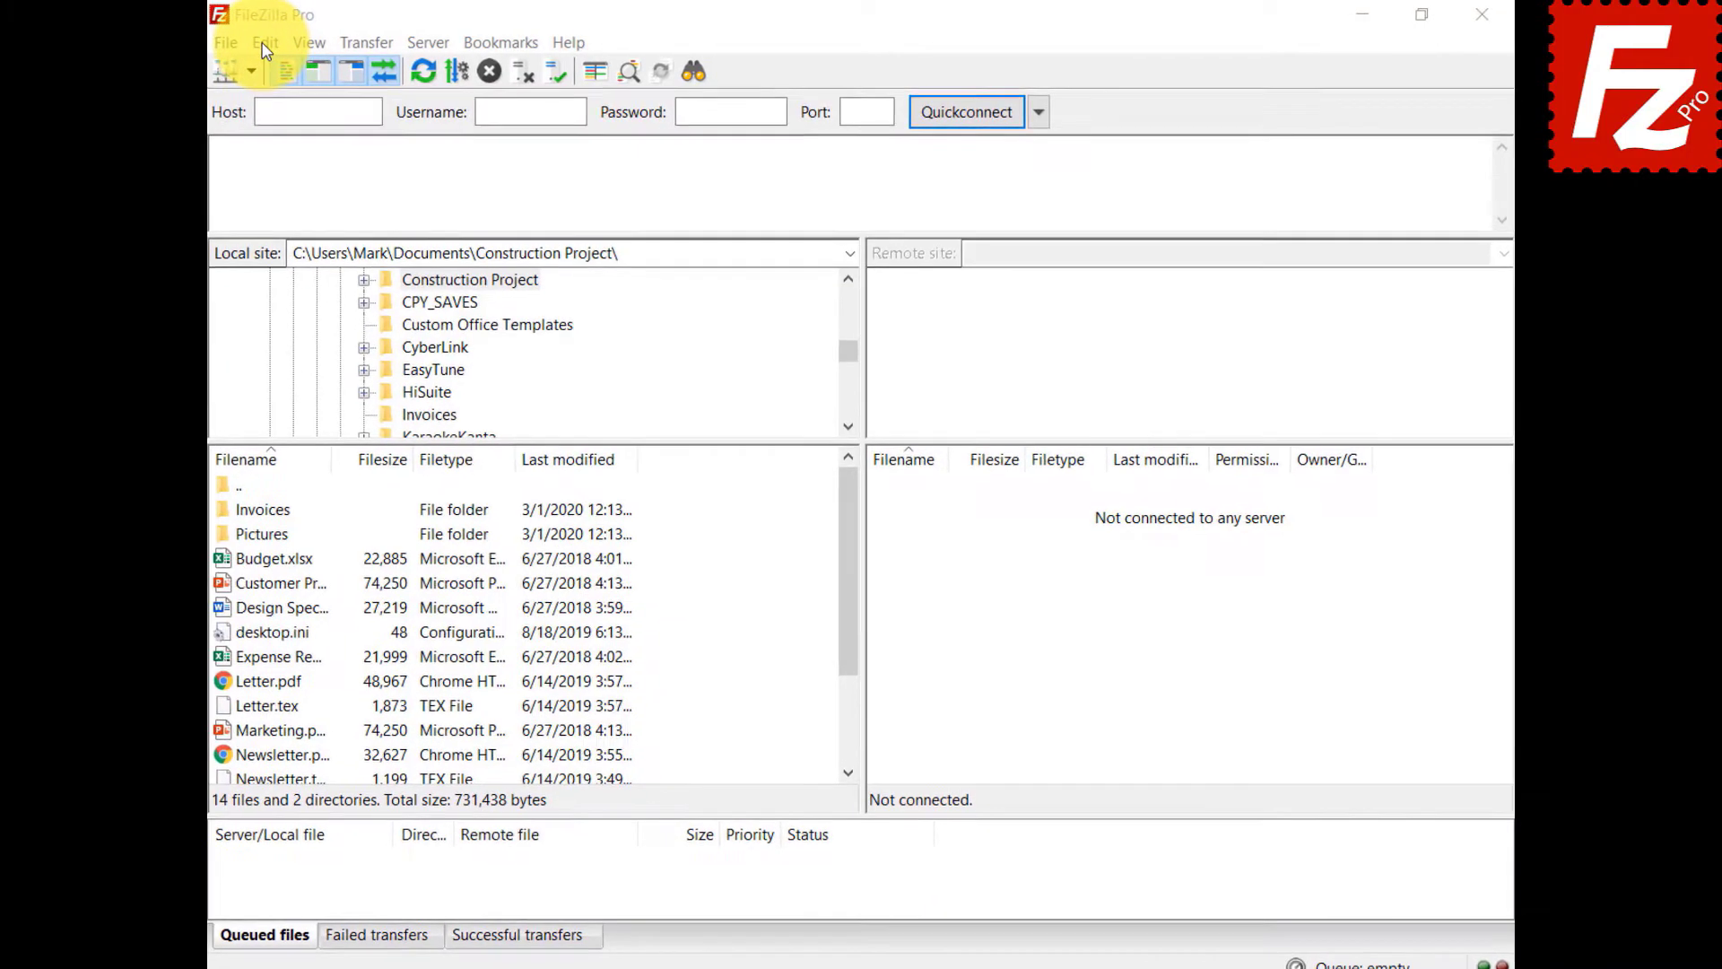
- Add a new S3 provider named Wasabi in the S3 Providers settings
{"action": "left_click", "coordinate": [251, 43]}
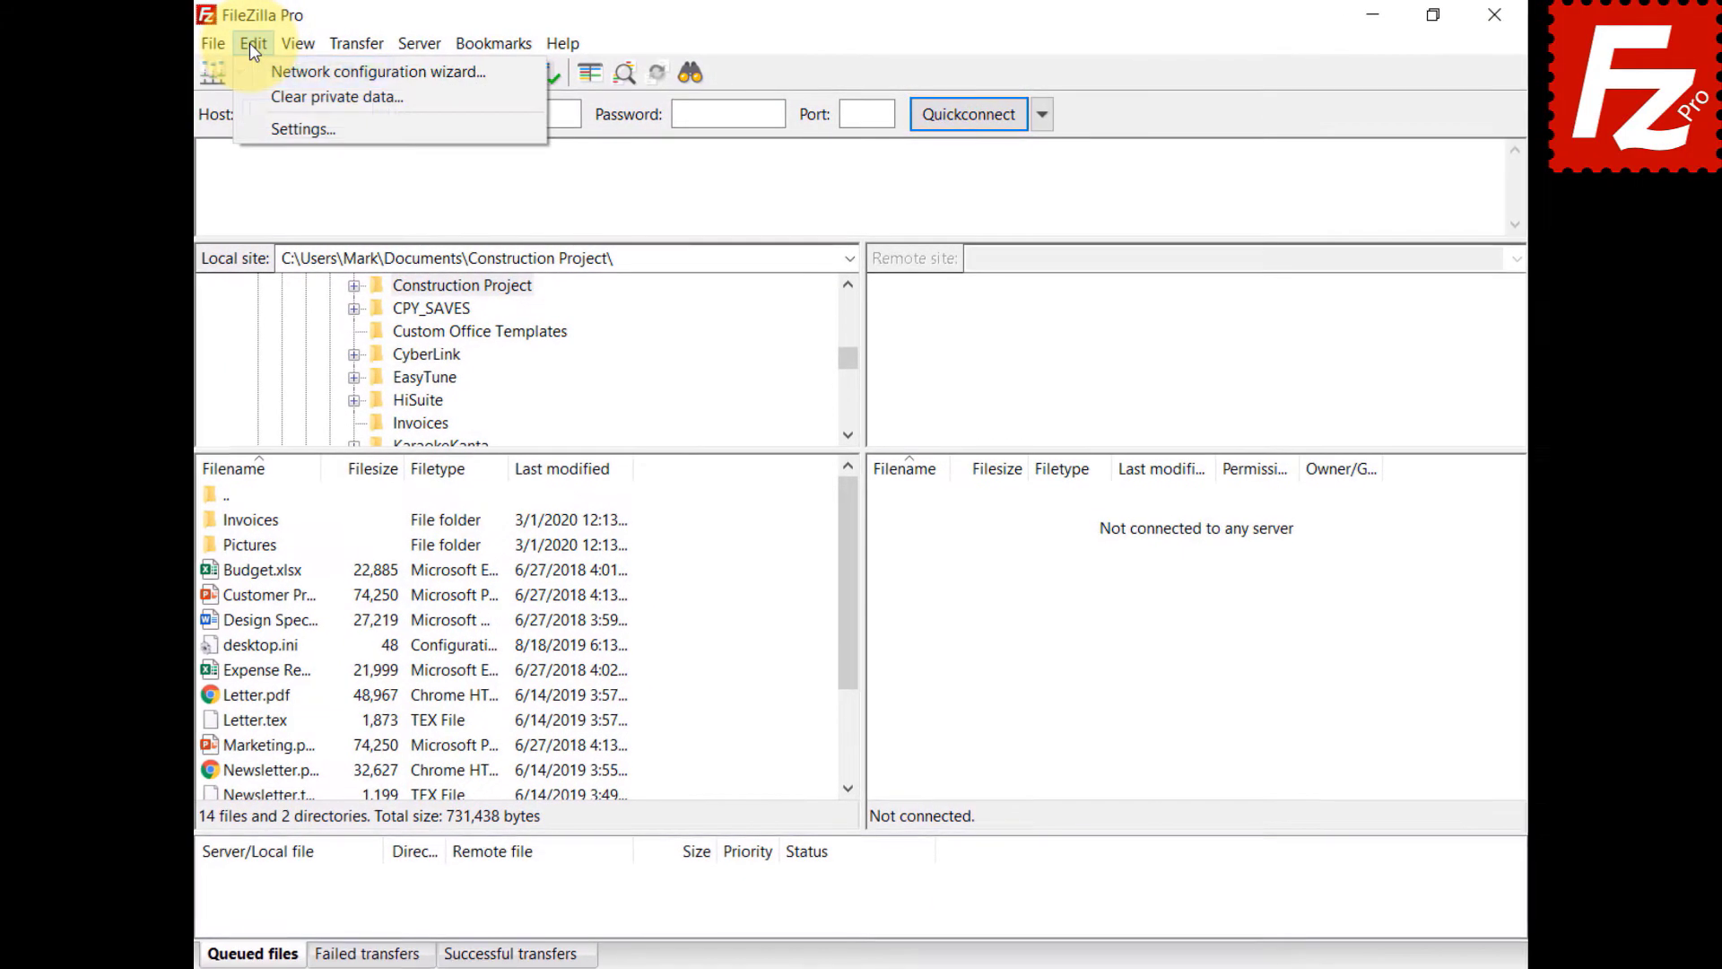
{"action": "left_click", "coordinate": [252, 128]}
{"action": "left_click", "coordinate": [519, 504]}
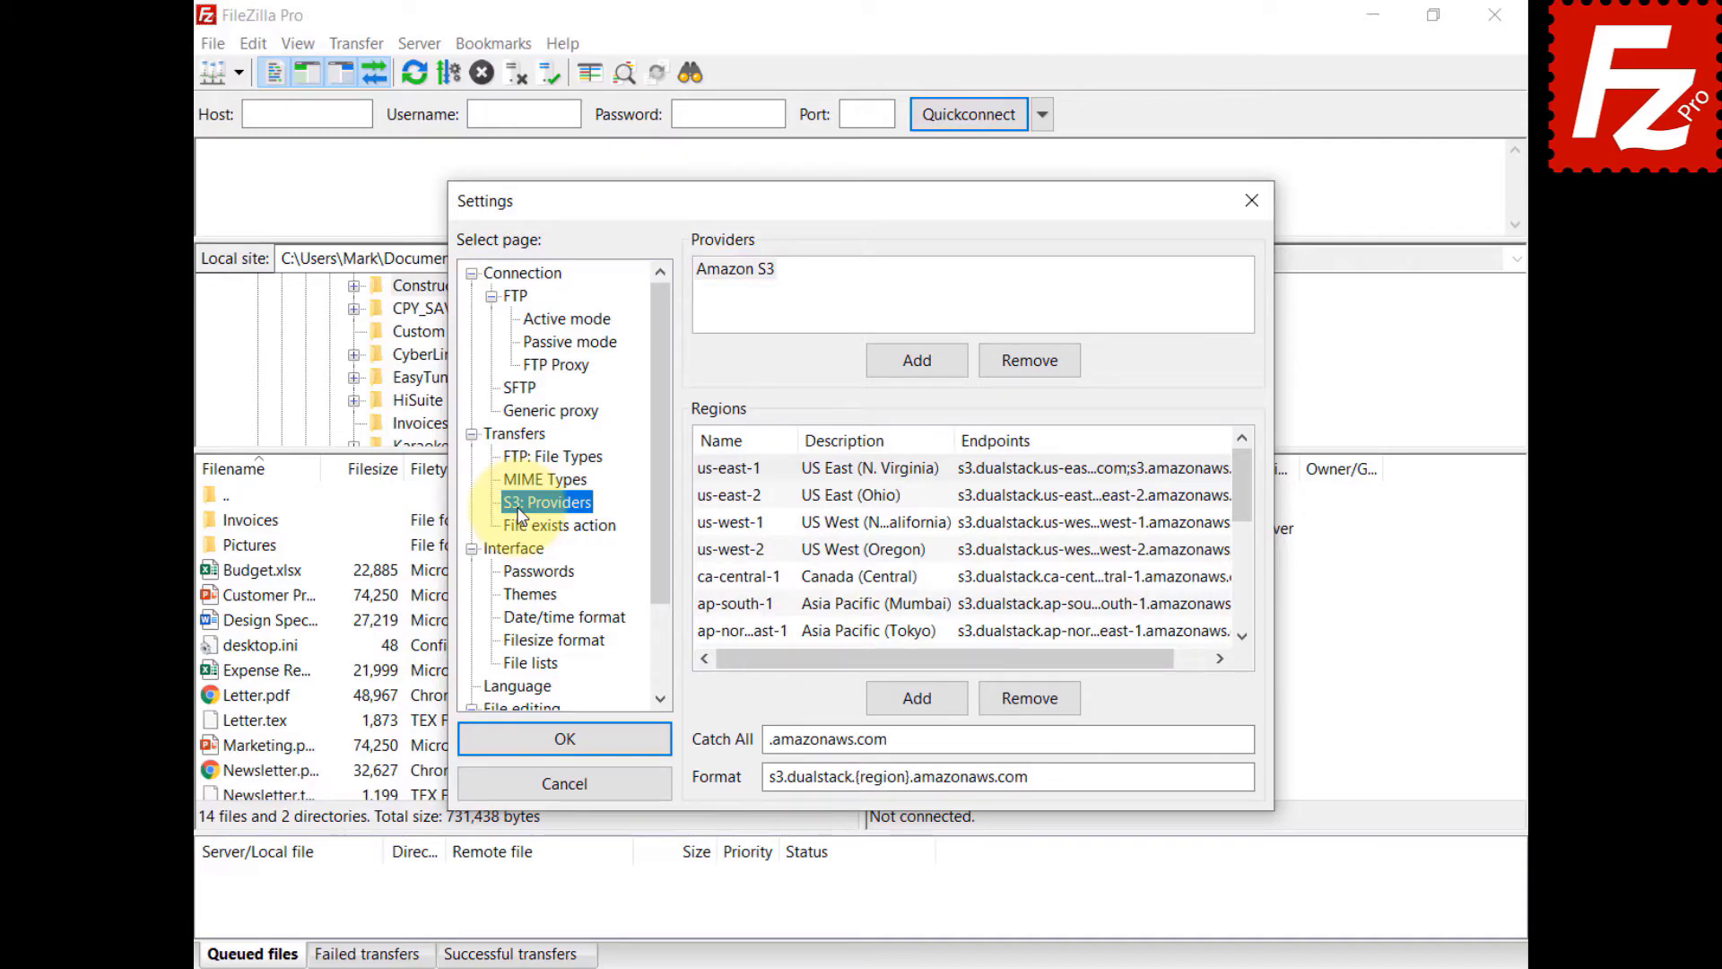
{"action": "left_click", "coordinate": [918, 363]}
{"action": "type", "text": "W"}
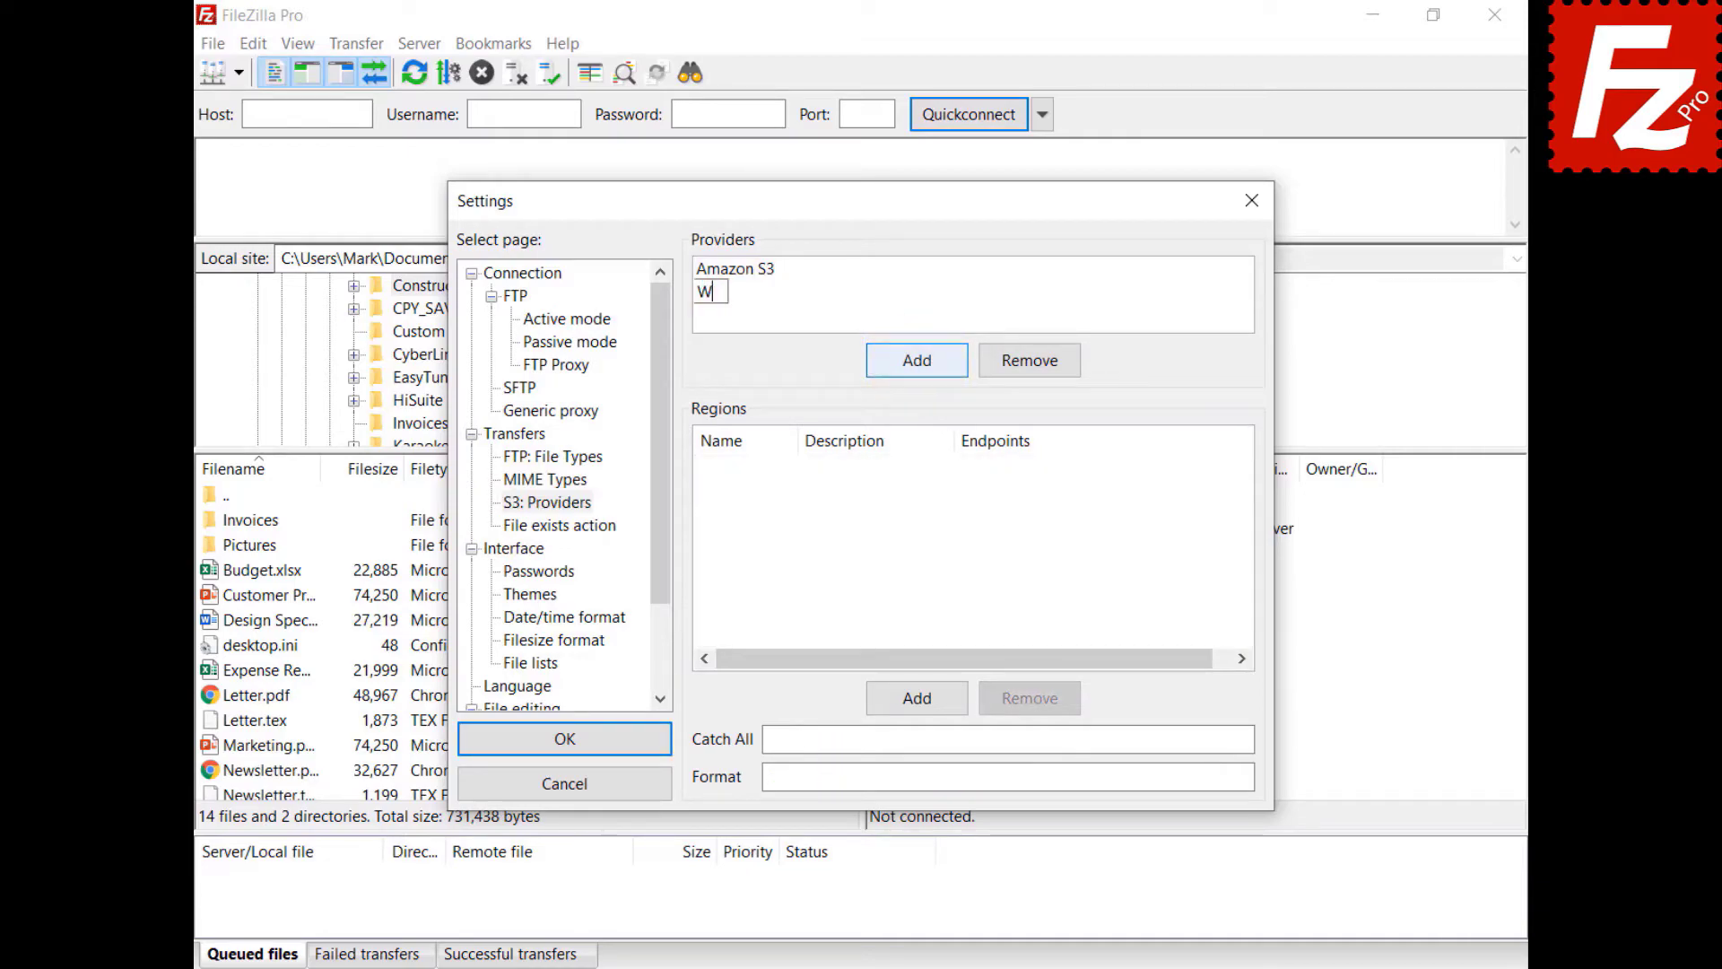
{"action": "type", "text": "asabi"}
- Add region us-east-1, described as US East 1, with endpoint s3.wasabisys.com
{"action": "left_click", "coordinate": [917, 698]}
{"action": "type", "text": "us-east-1"}
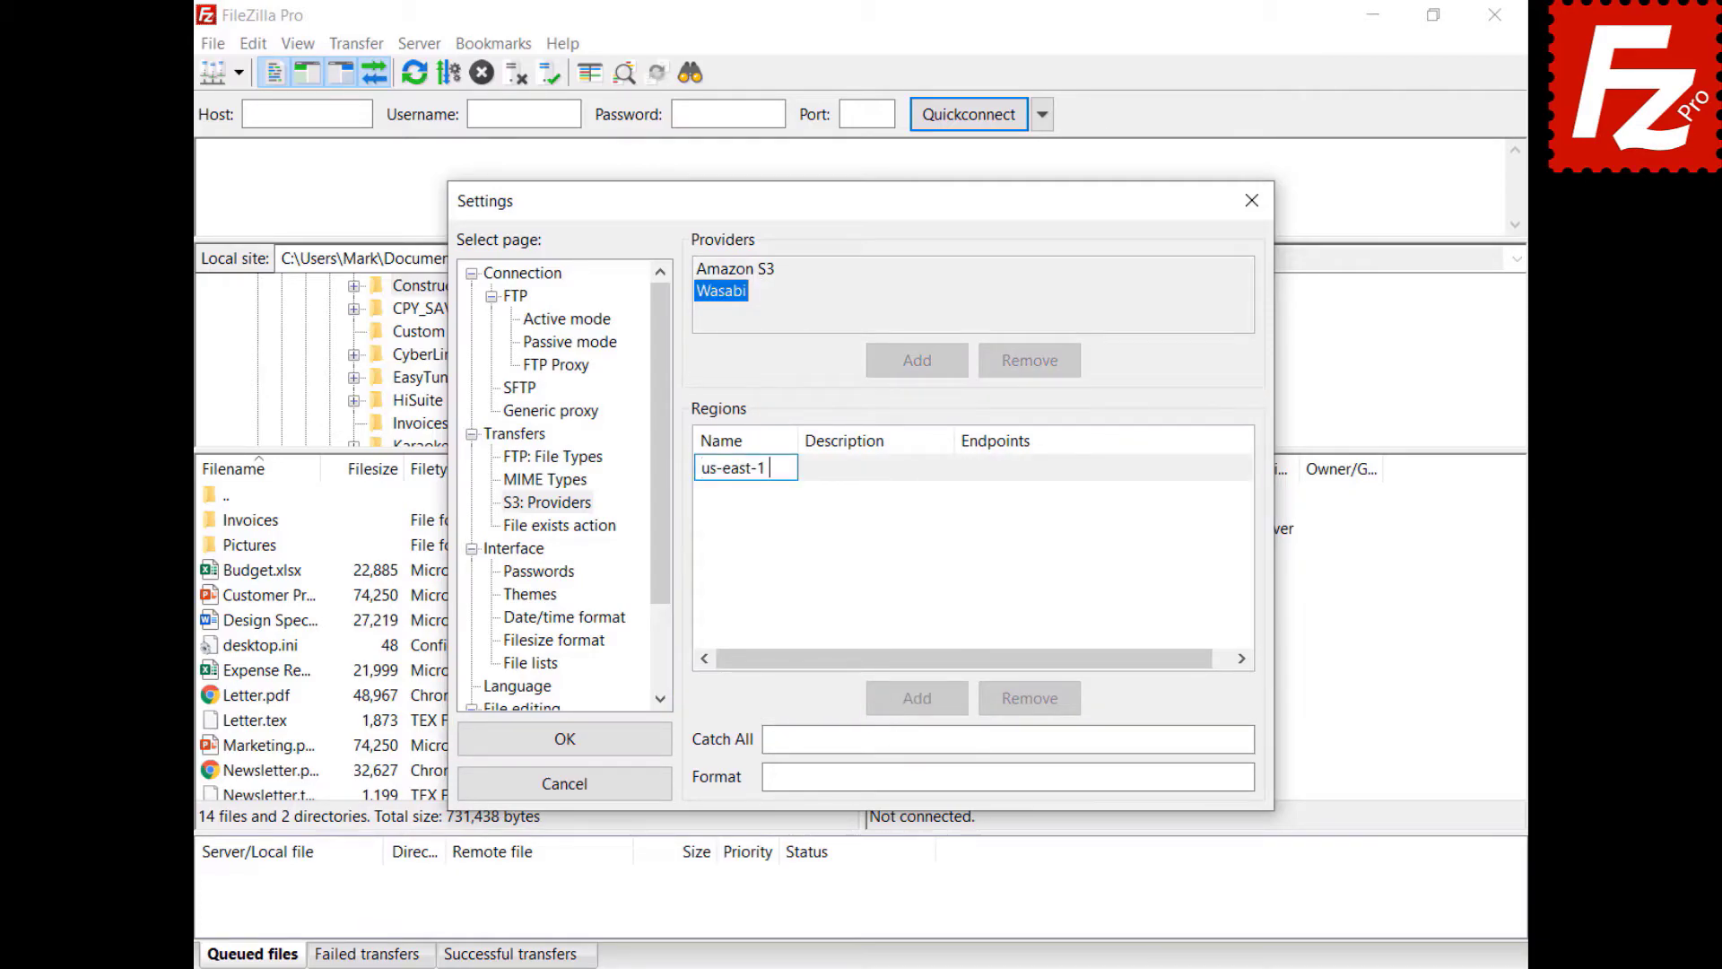
{"action": "key", "text": "Return"}
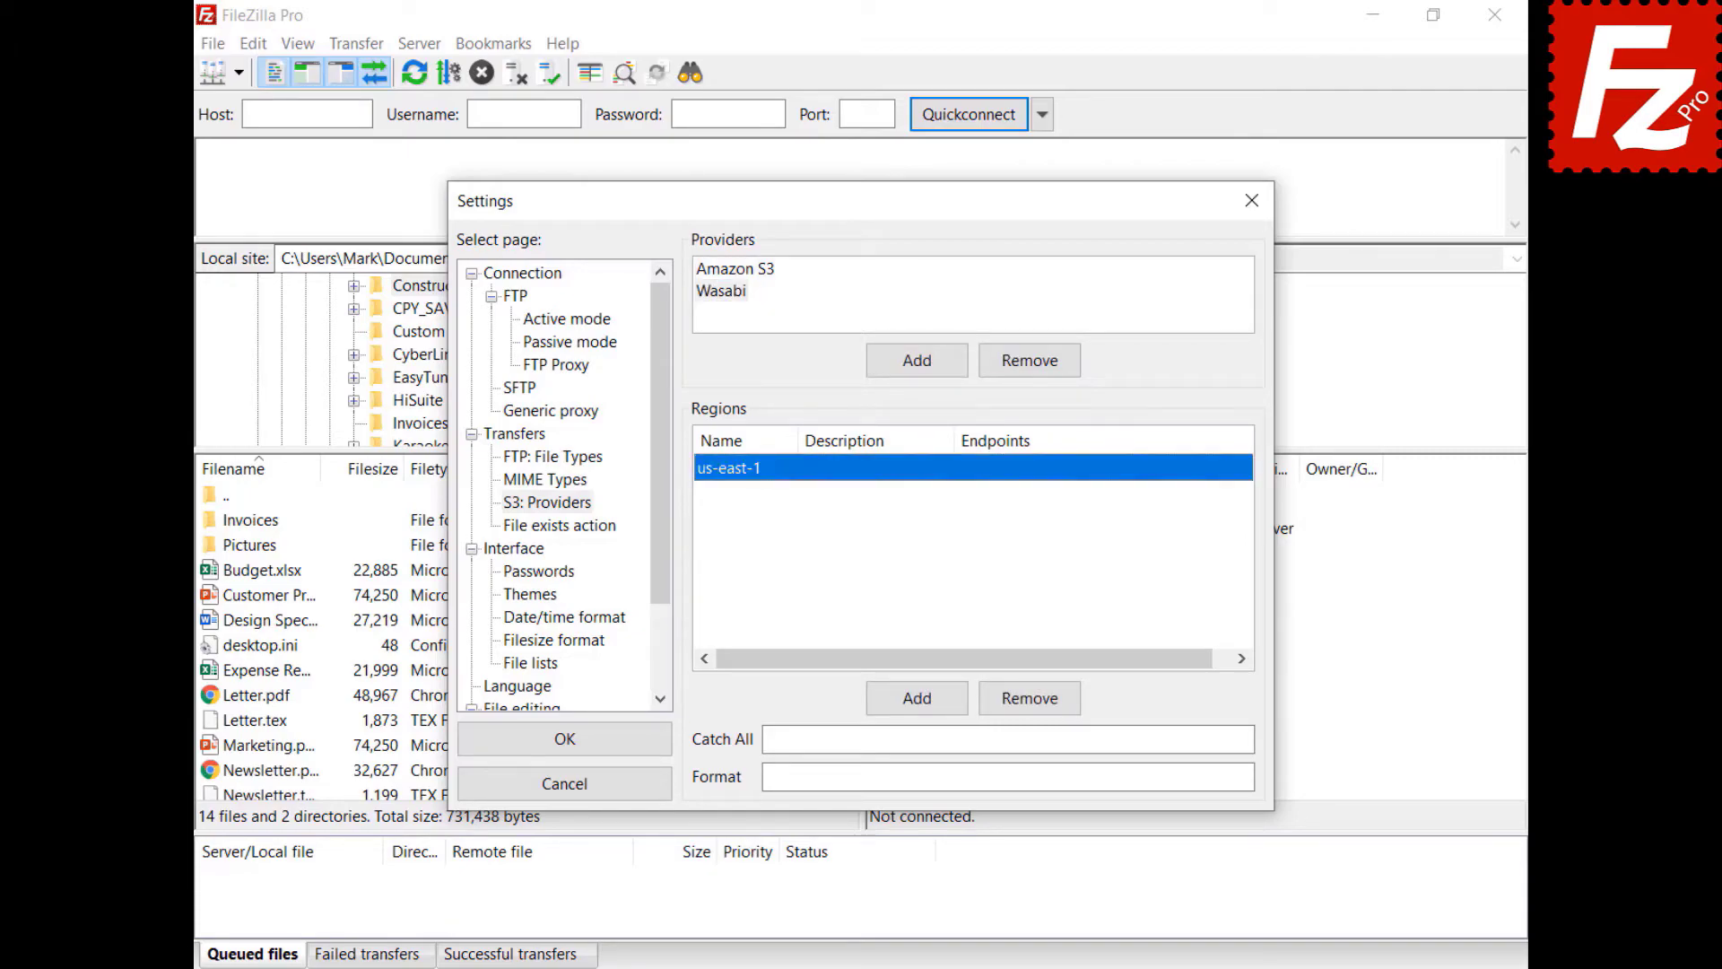
{"action": "left_click", "coordinate": [860, 471]}
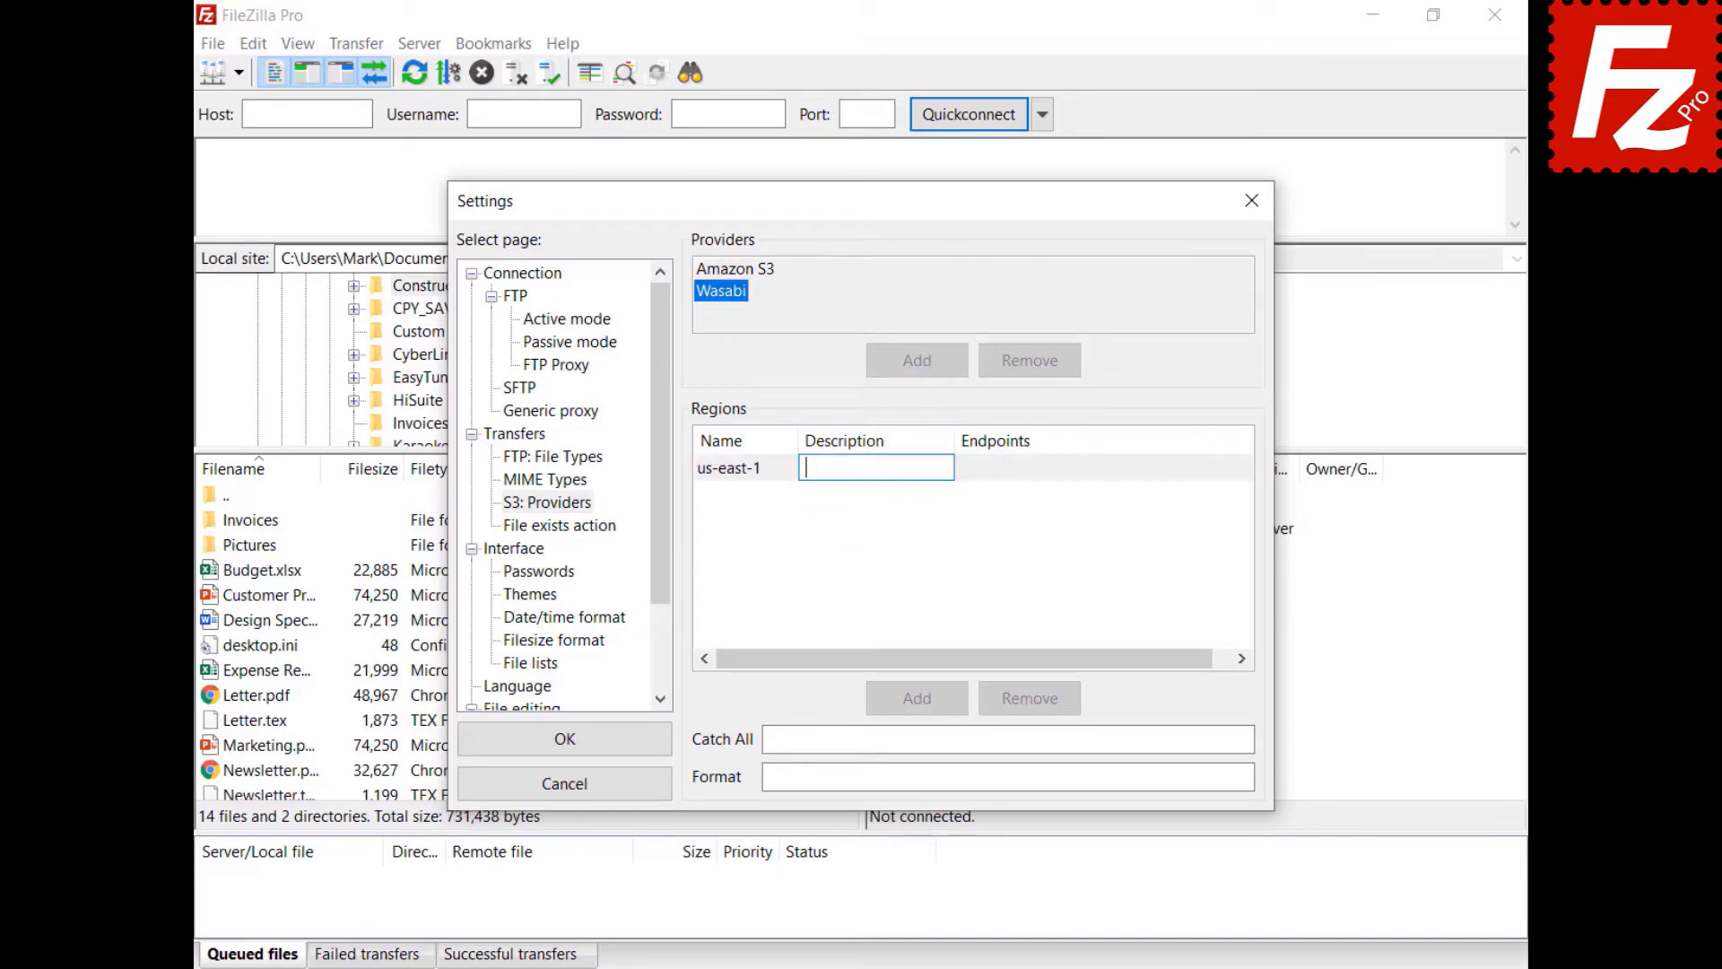
{"action": "type", "text": "US East 1"}
{"action": "key", "text": "Return"}
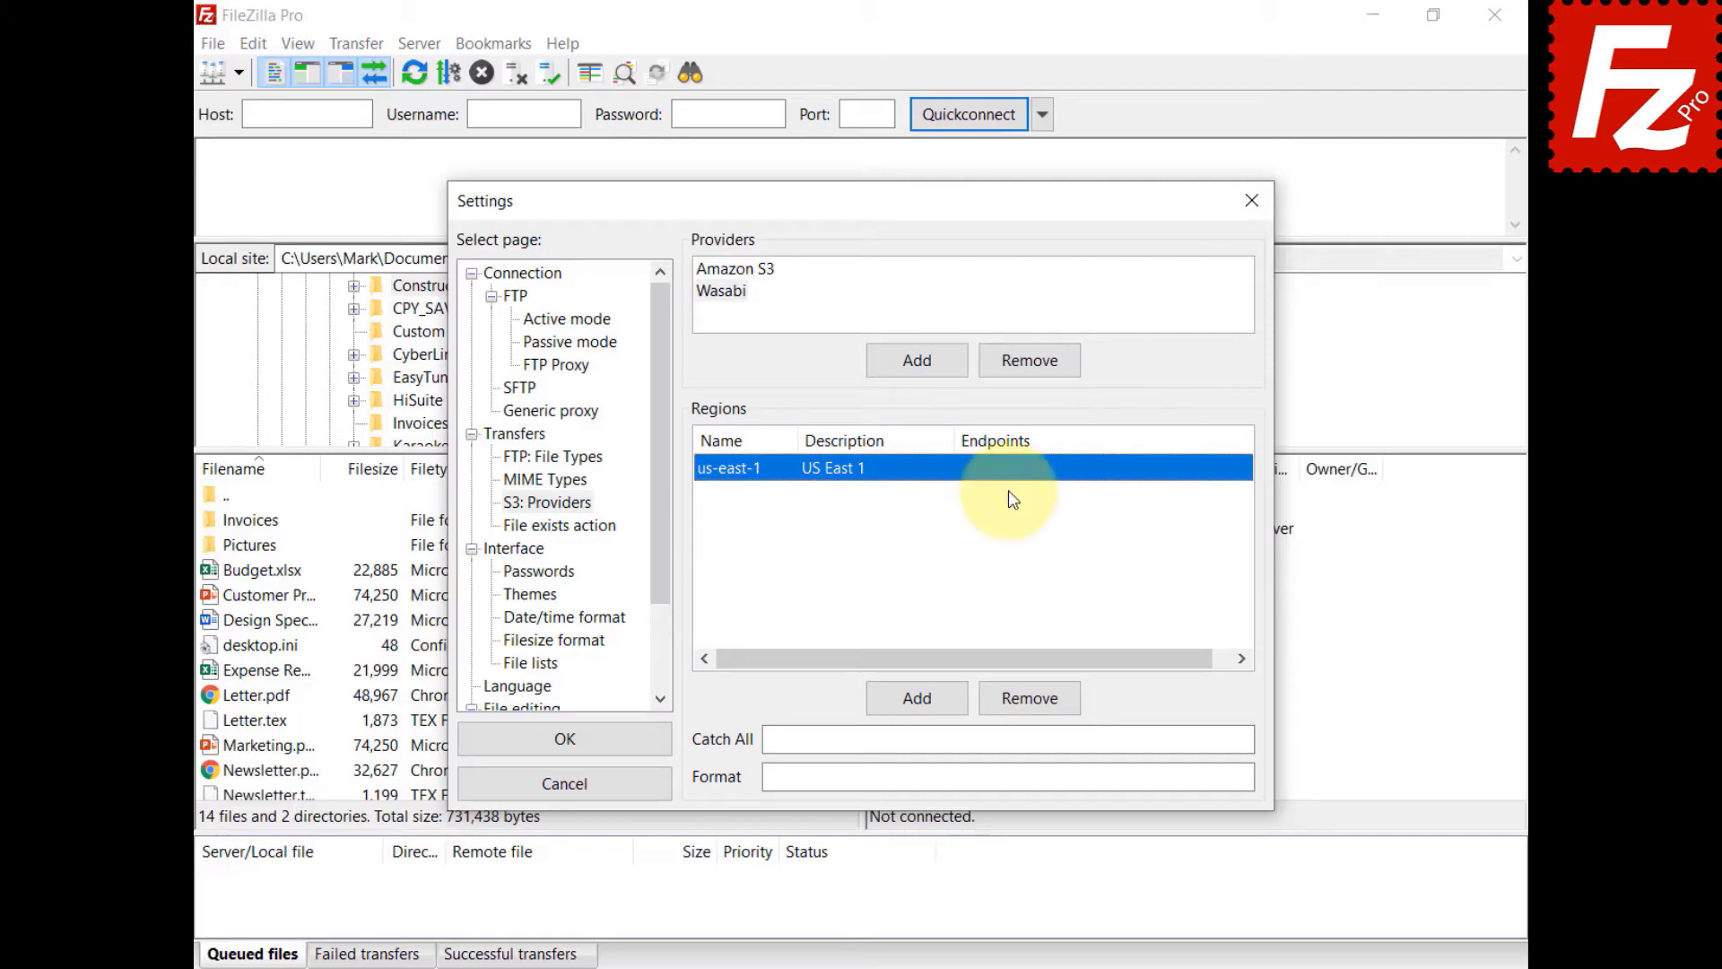
{"action": "left_click", "coordinate": [1014, 468]}
{"action": "type", "text": "s3.wasabisys.com"}
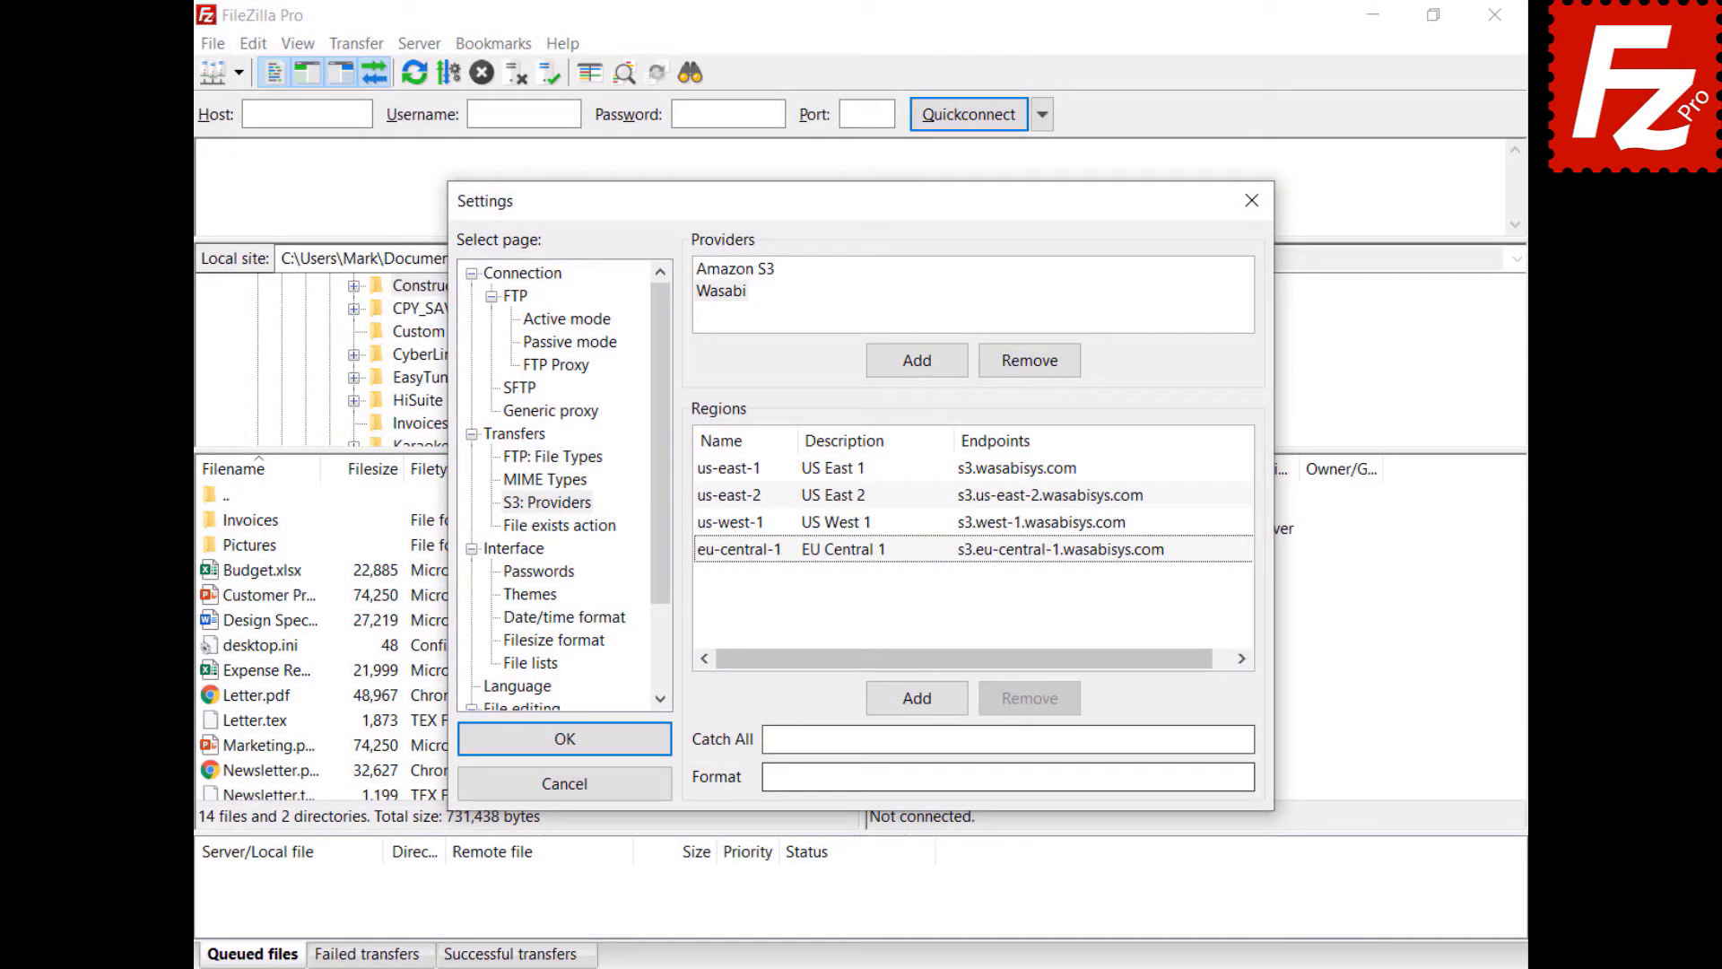
- Set the catch-all to .wasabisys.com and the format to {bucket}.s3.{region}.wasabisys.com
{"action": "left_click", "coordinate": [1008, 739]}
{"action": "type", "text": ".wasabisys.com"}
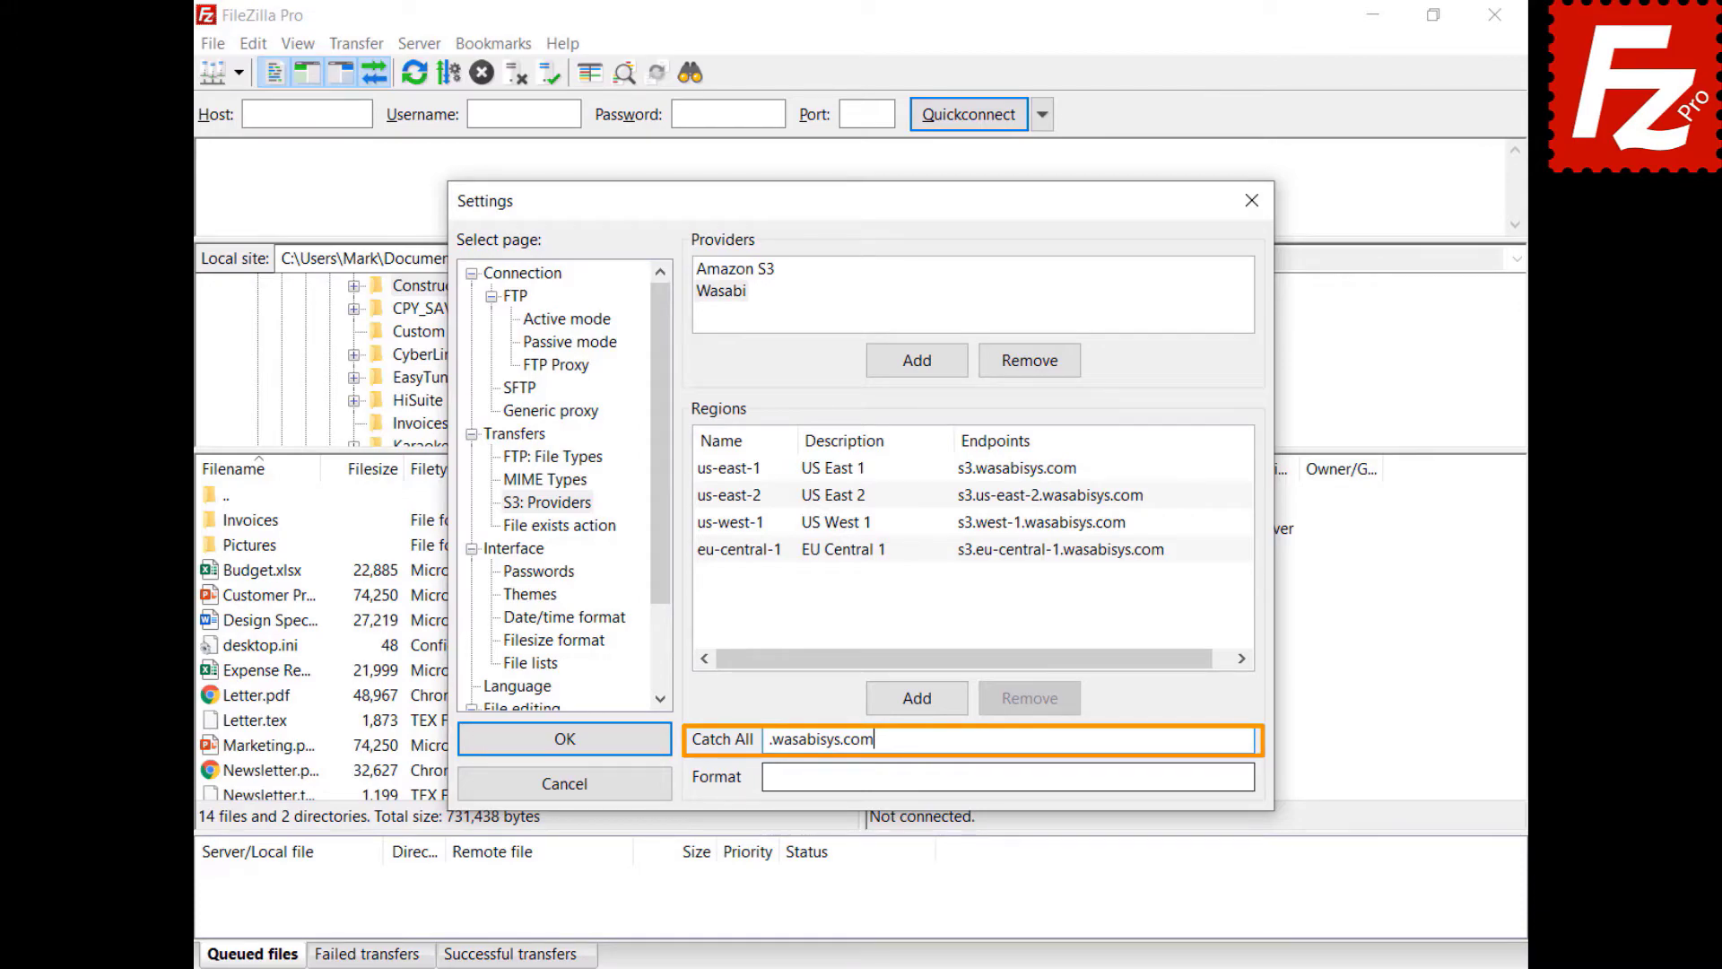
{"action": "left_click", "coordinate": [1008, 777]}
{"action": "type", "text": "{bucket}.s3.{region}.wasabisys.com"}
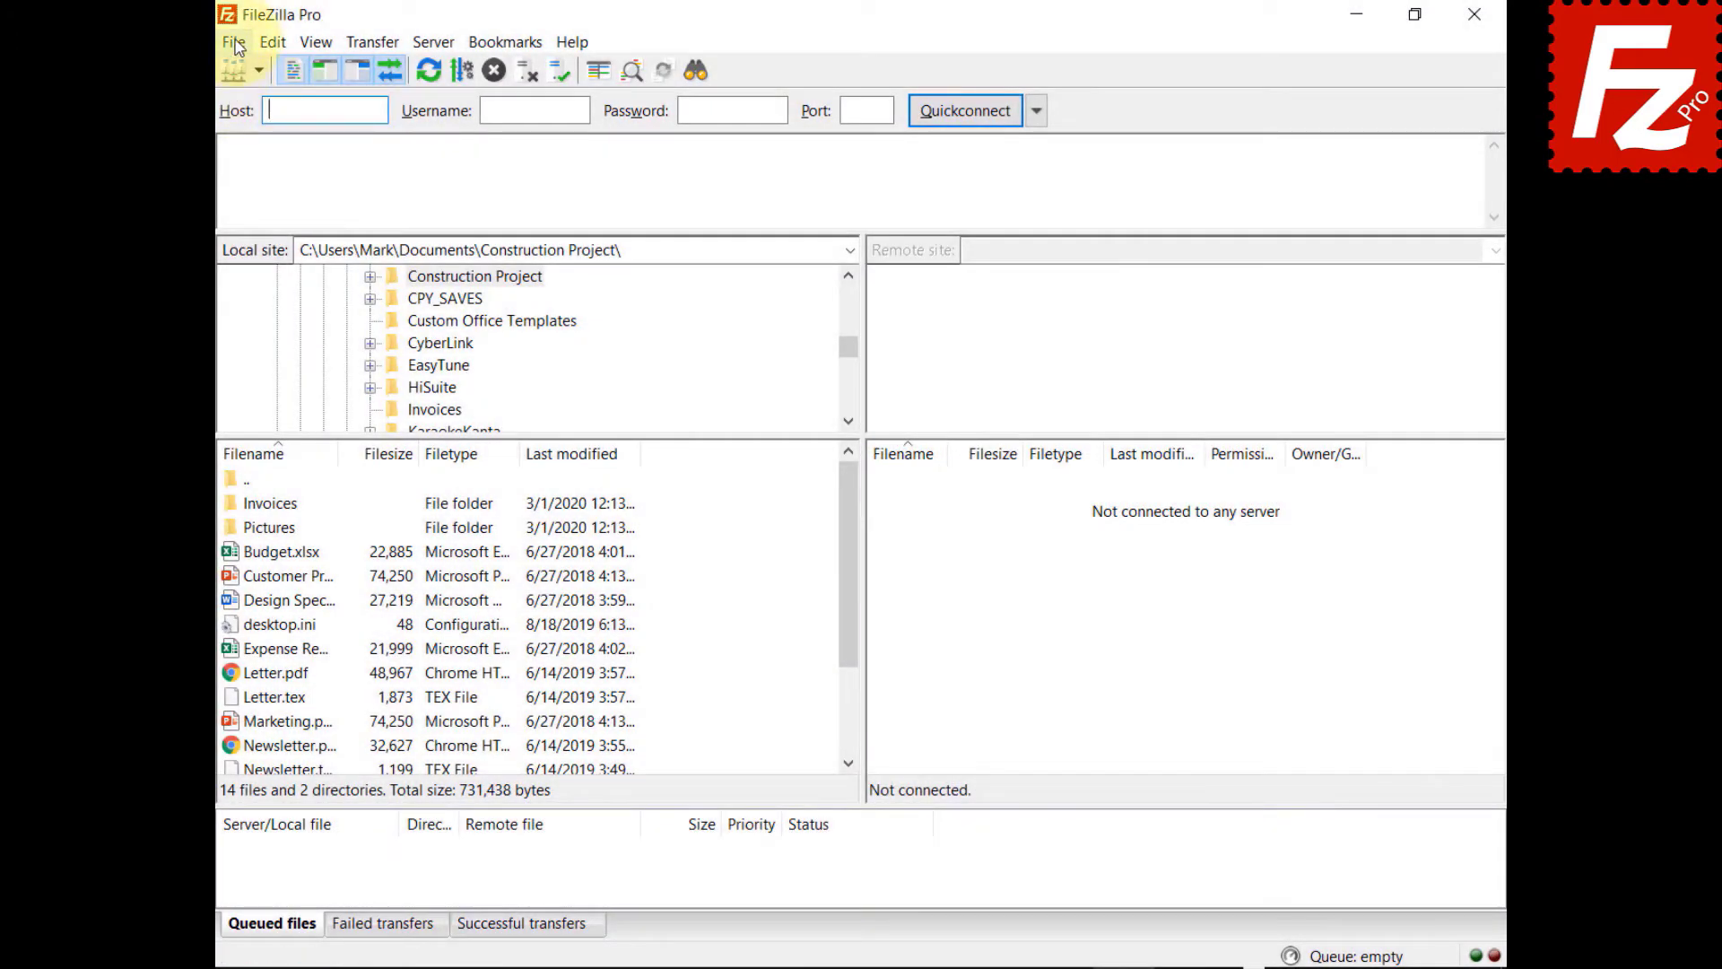
{"action": "left_click", "coordinate": [235, 44]}
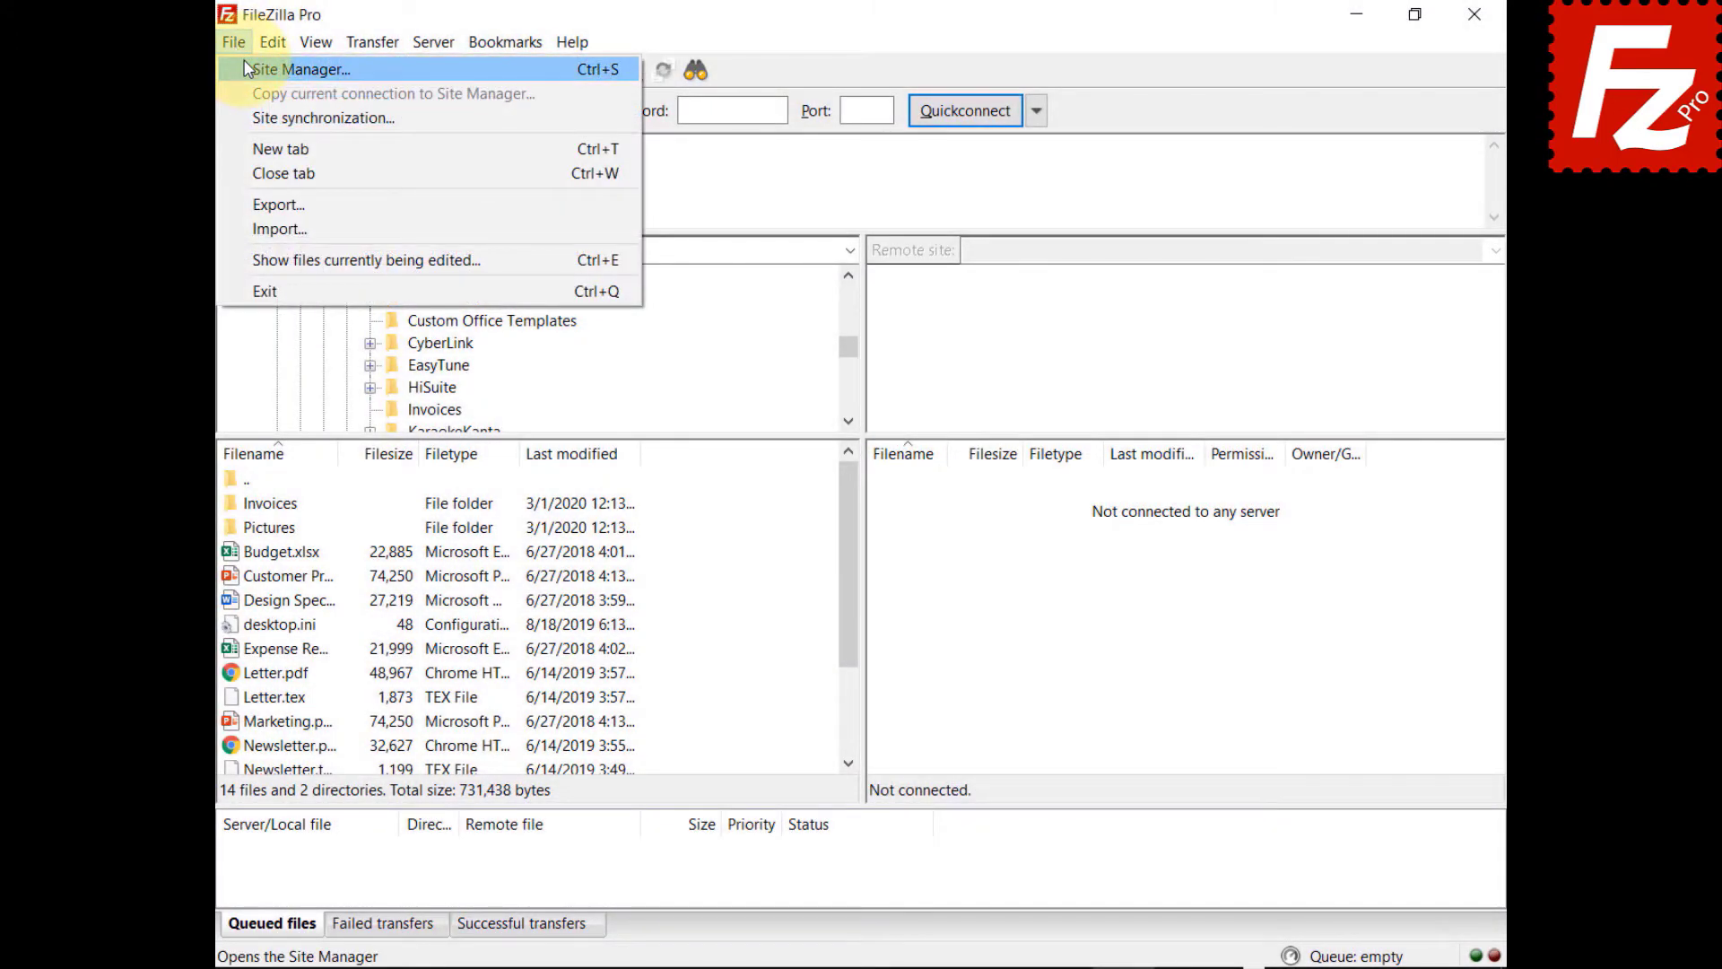
- Create a Wasabi site using S3 with host s3.wasabisys.com plus its access key ID and secret key
{"action": "left_click", "coordinate": [247, 68]}
{"action": "left_click", "coordinate": [558, 626]}
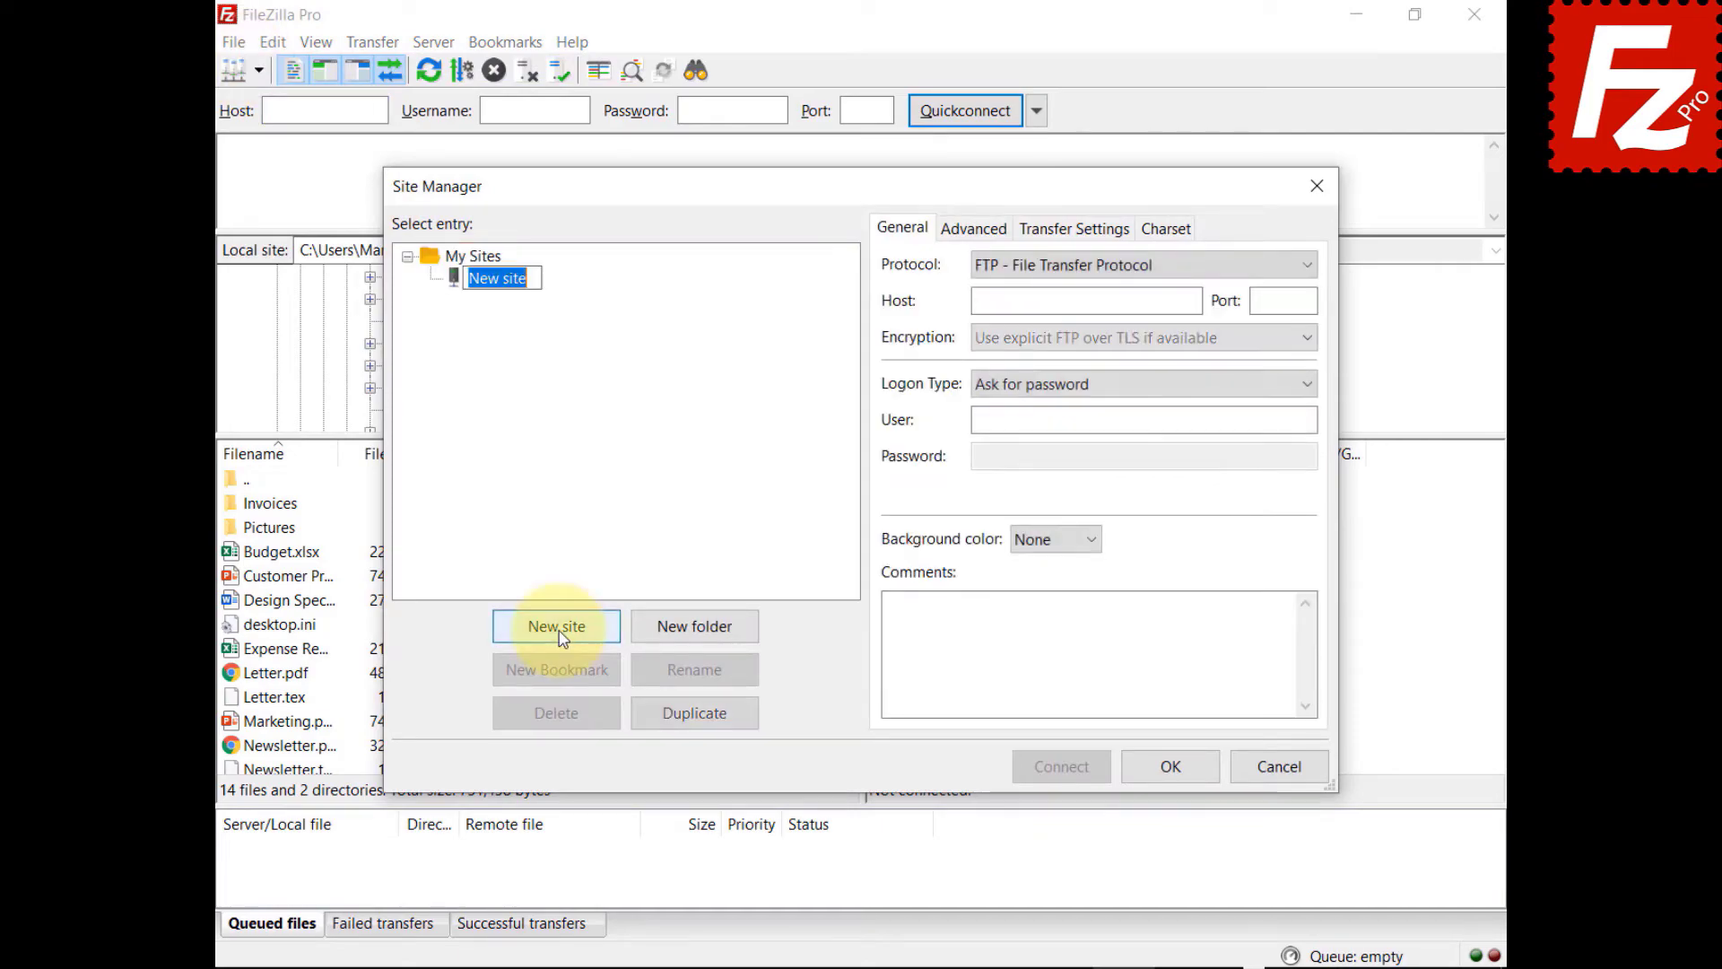
{"action": "type", "text": "Wasabi"}
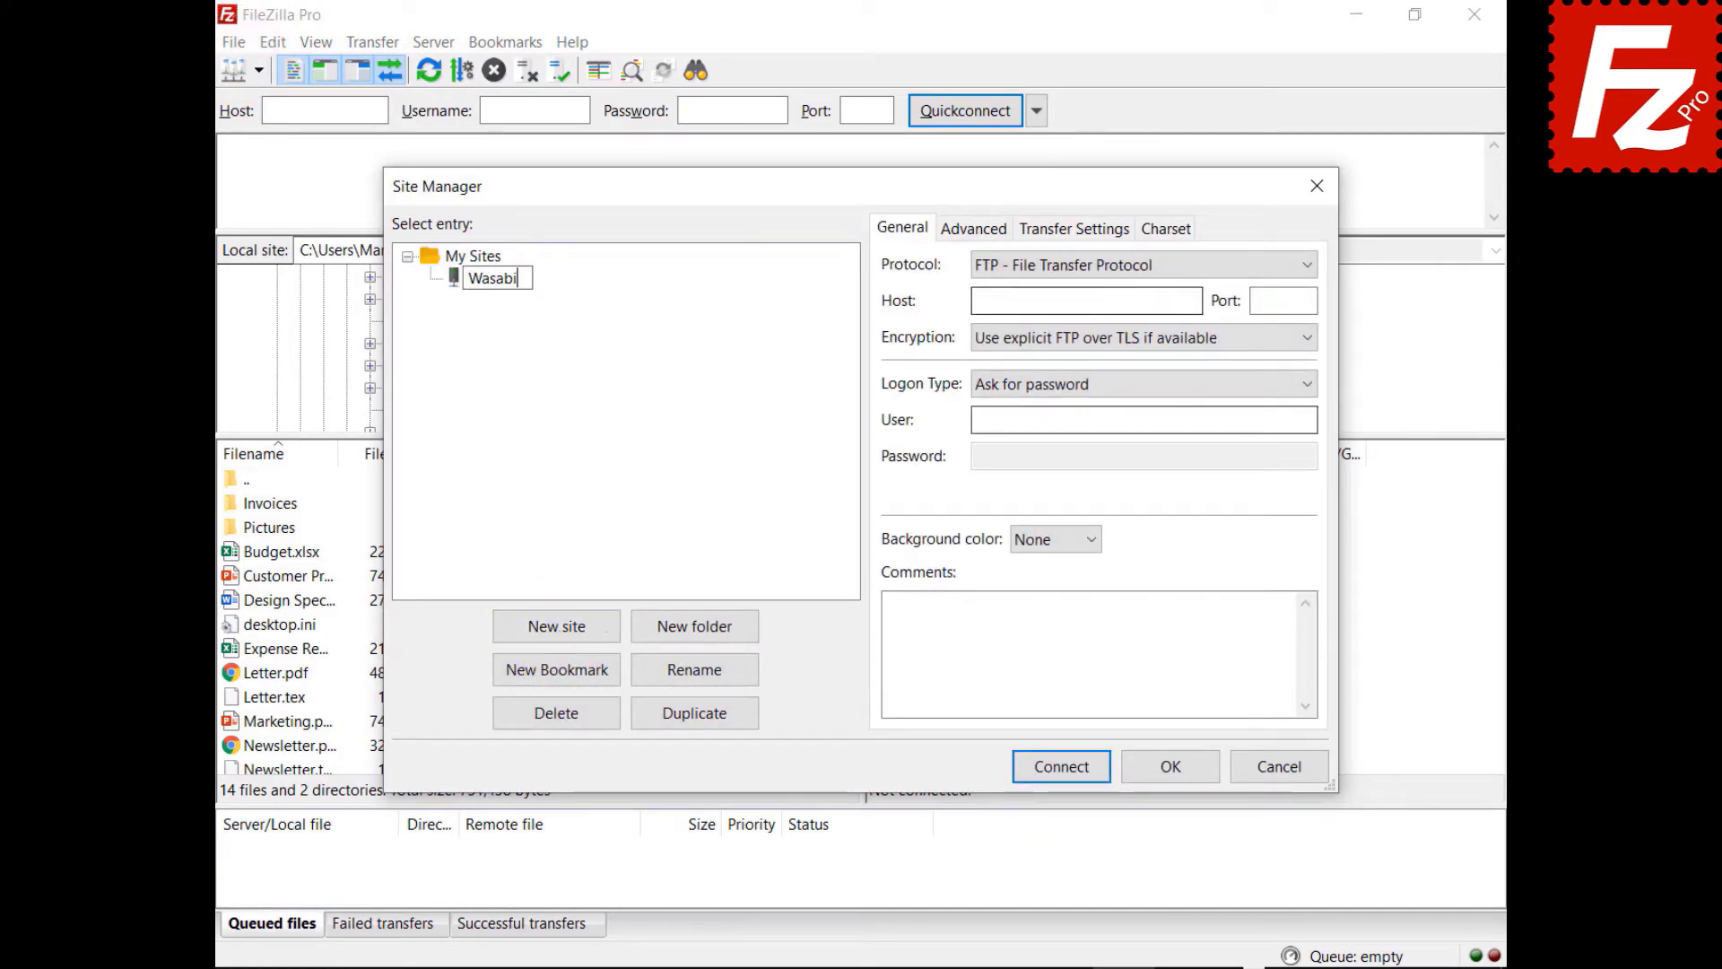
{"action": "left_click", "coordinate": [1104, 262]}
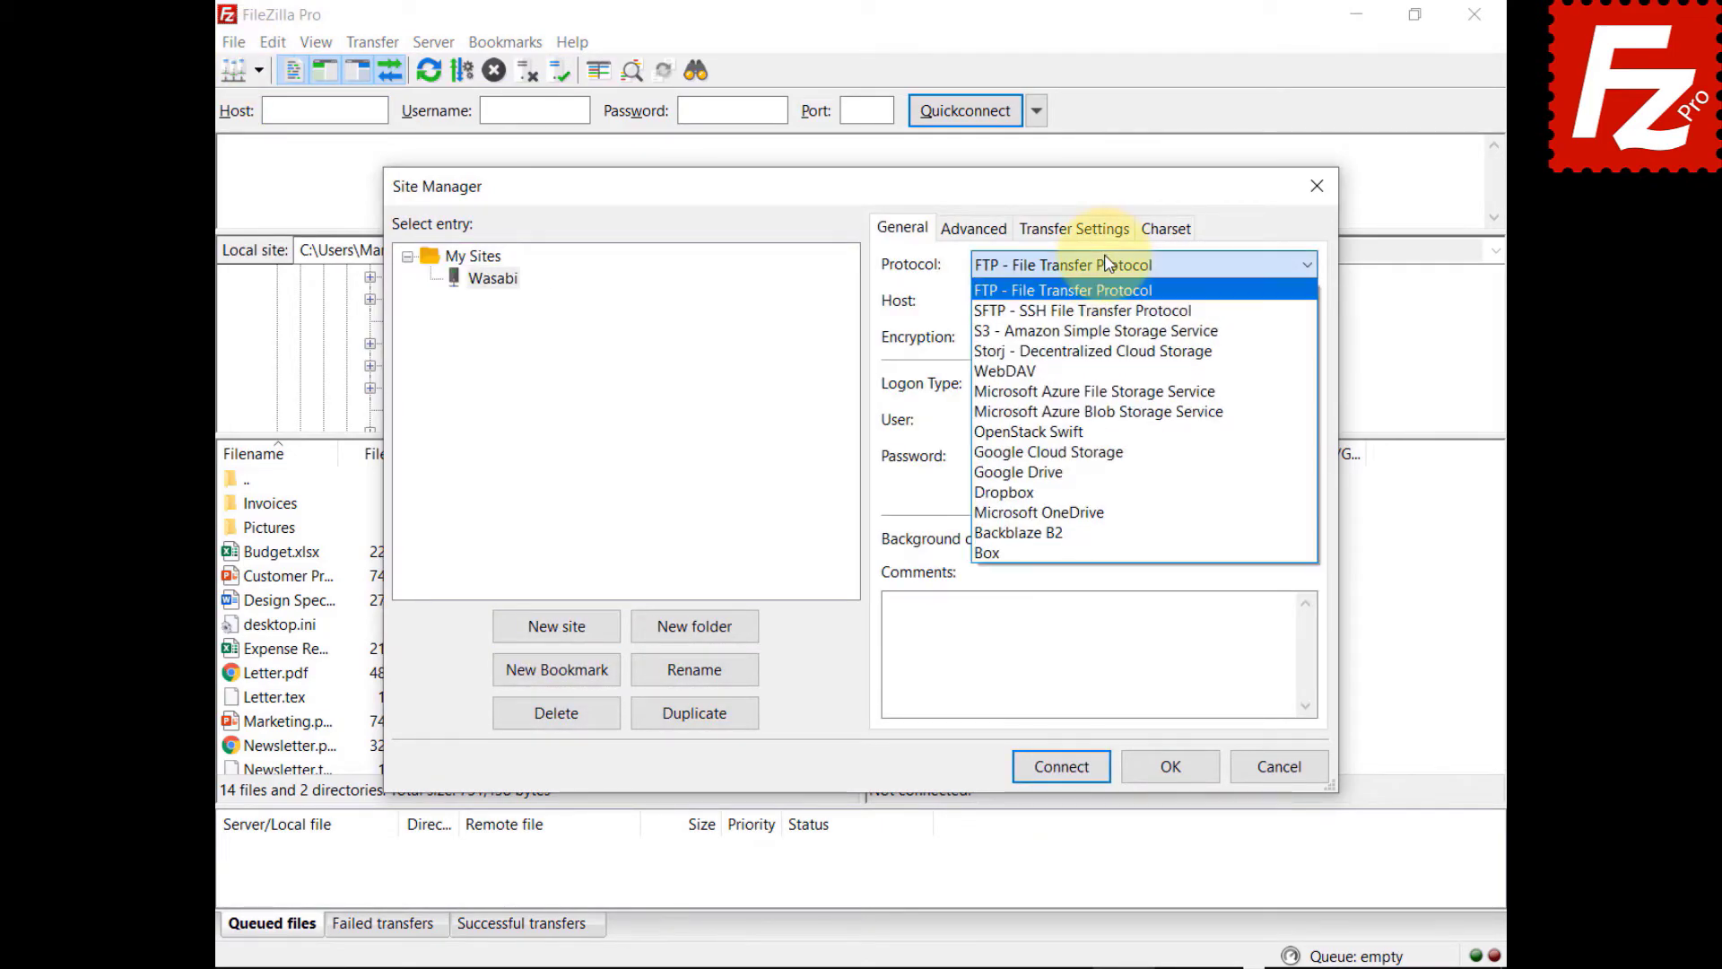
{"action": "left_click", "coordinate": [1112, 330]}
{"action": "key", "text": "Tab"}
{"action": "type", "text": "s3.wasabisys.com"}
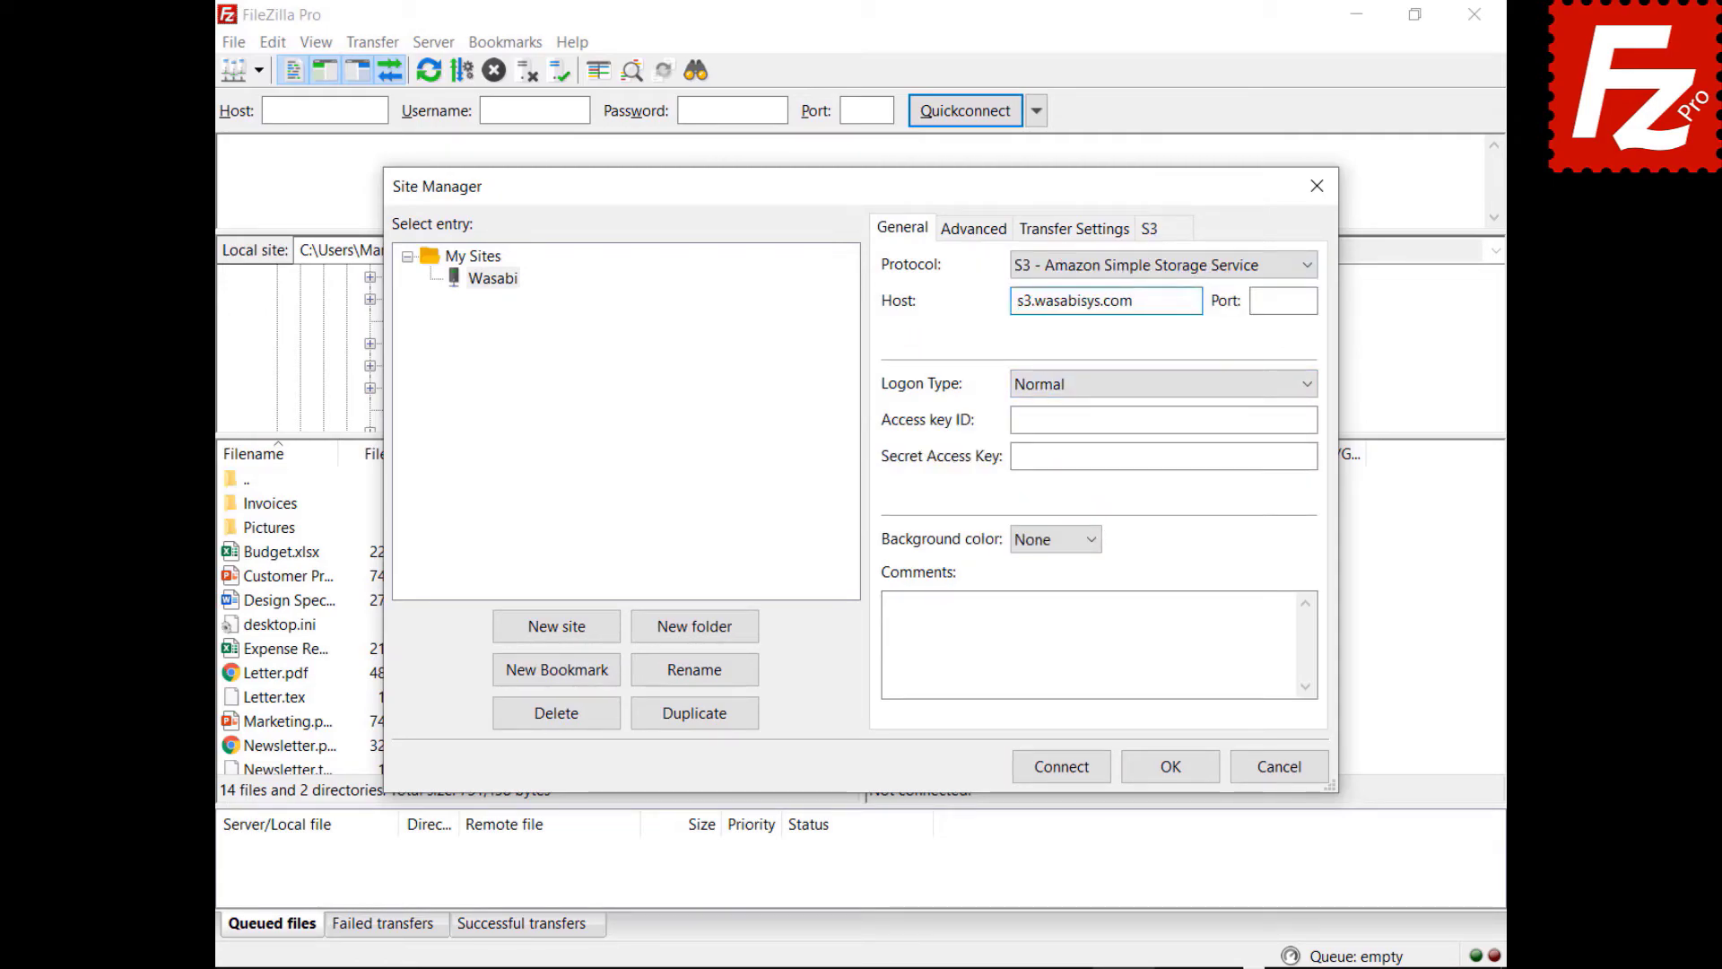
{"action": "left_click", "coordinate": [1163, 418]}
{"action": "key", "text": "ctrl+v"}
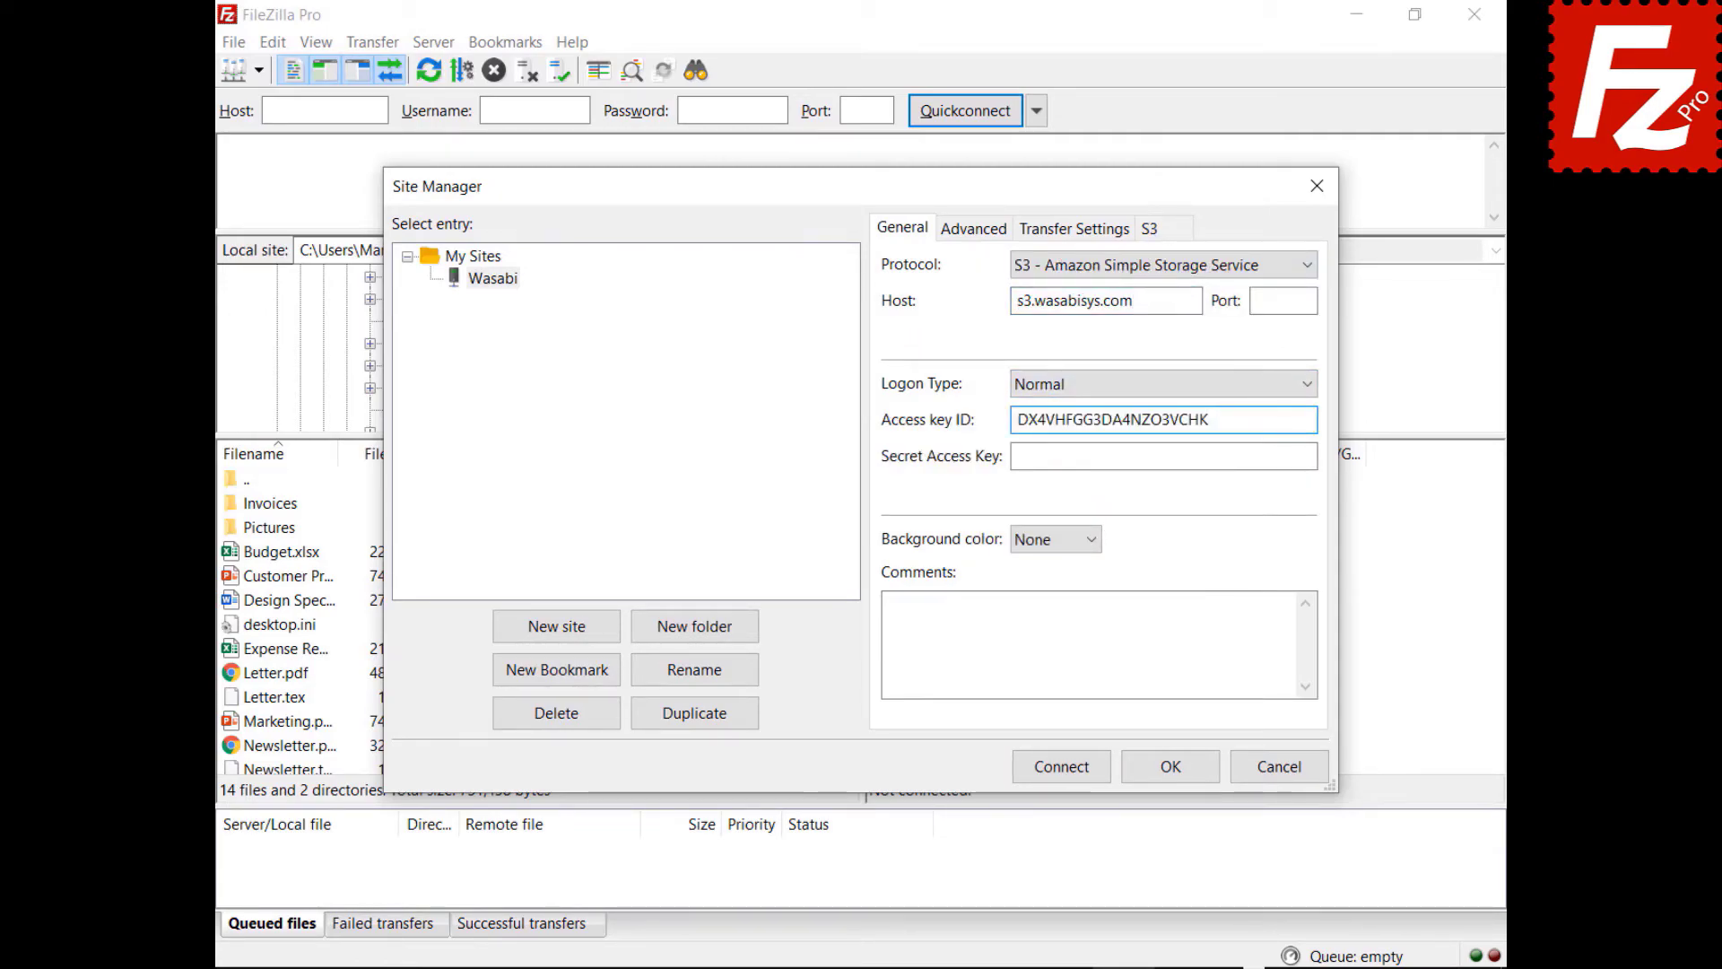
{"action": "left_click", "coordinate": [1313, 455]}
{"action": "key", "text": "ctrl+v"}
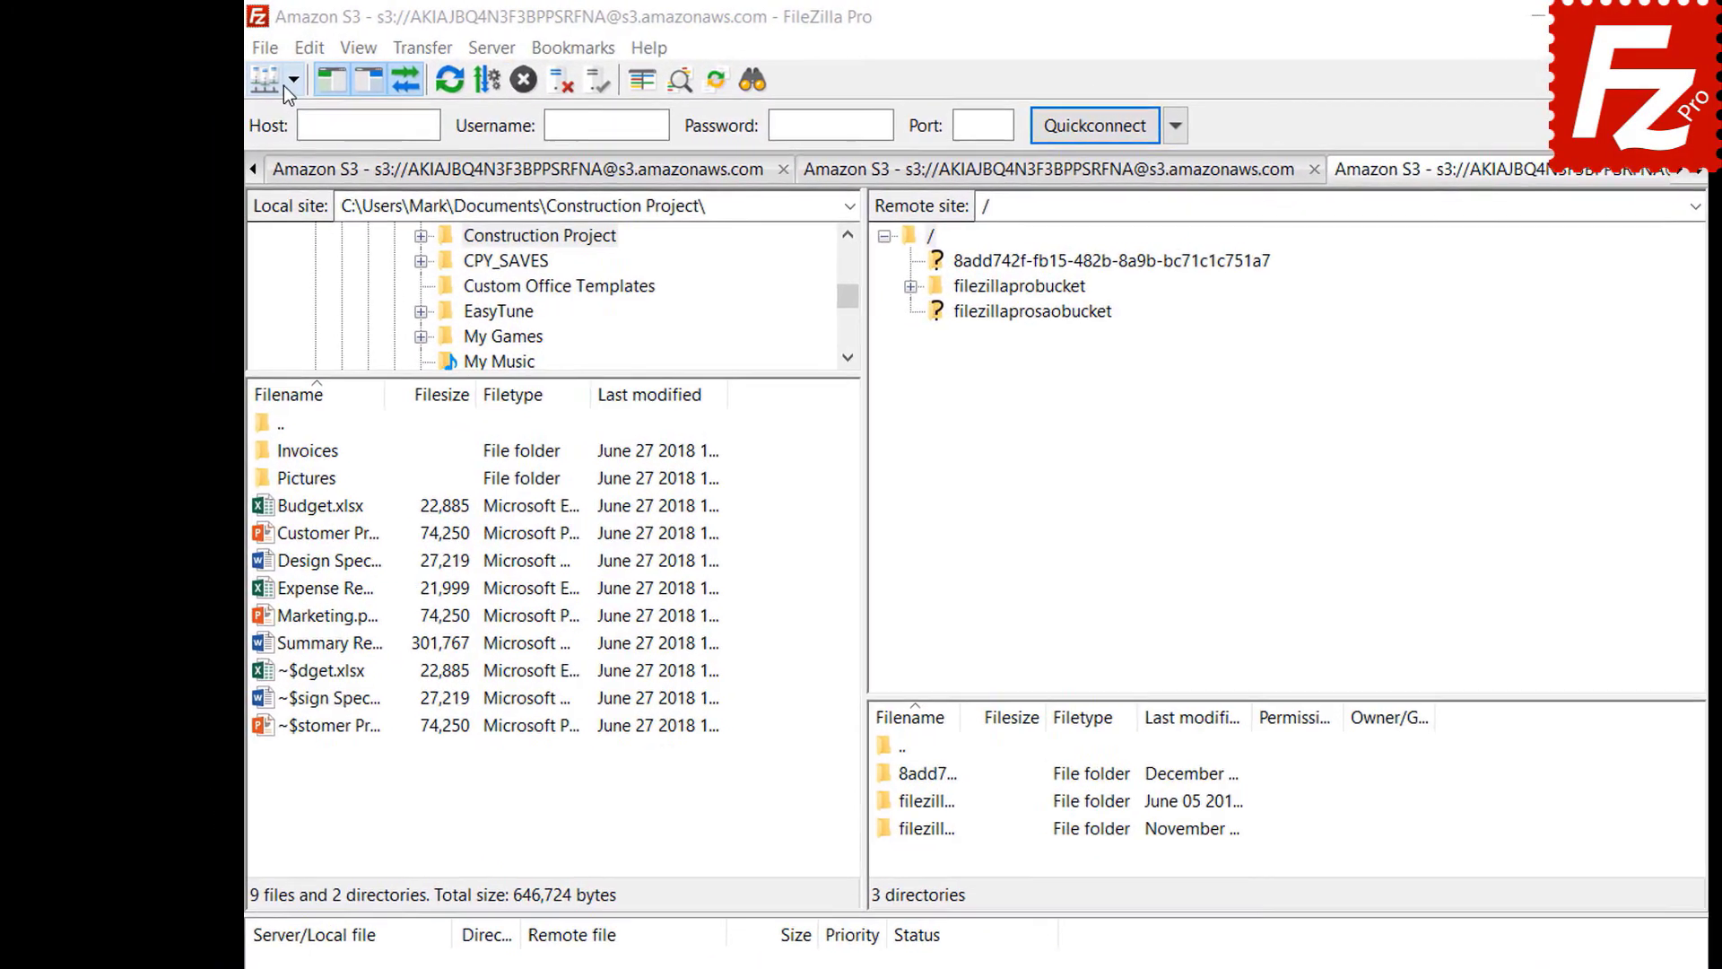
- Connect to the Amazon S3 site and open the S3 Bucket Lifecycle Policies for filezillaprobucket
{"action": "left_click", "coordinate": [293, 81]}
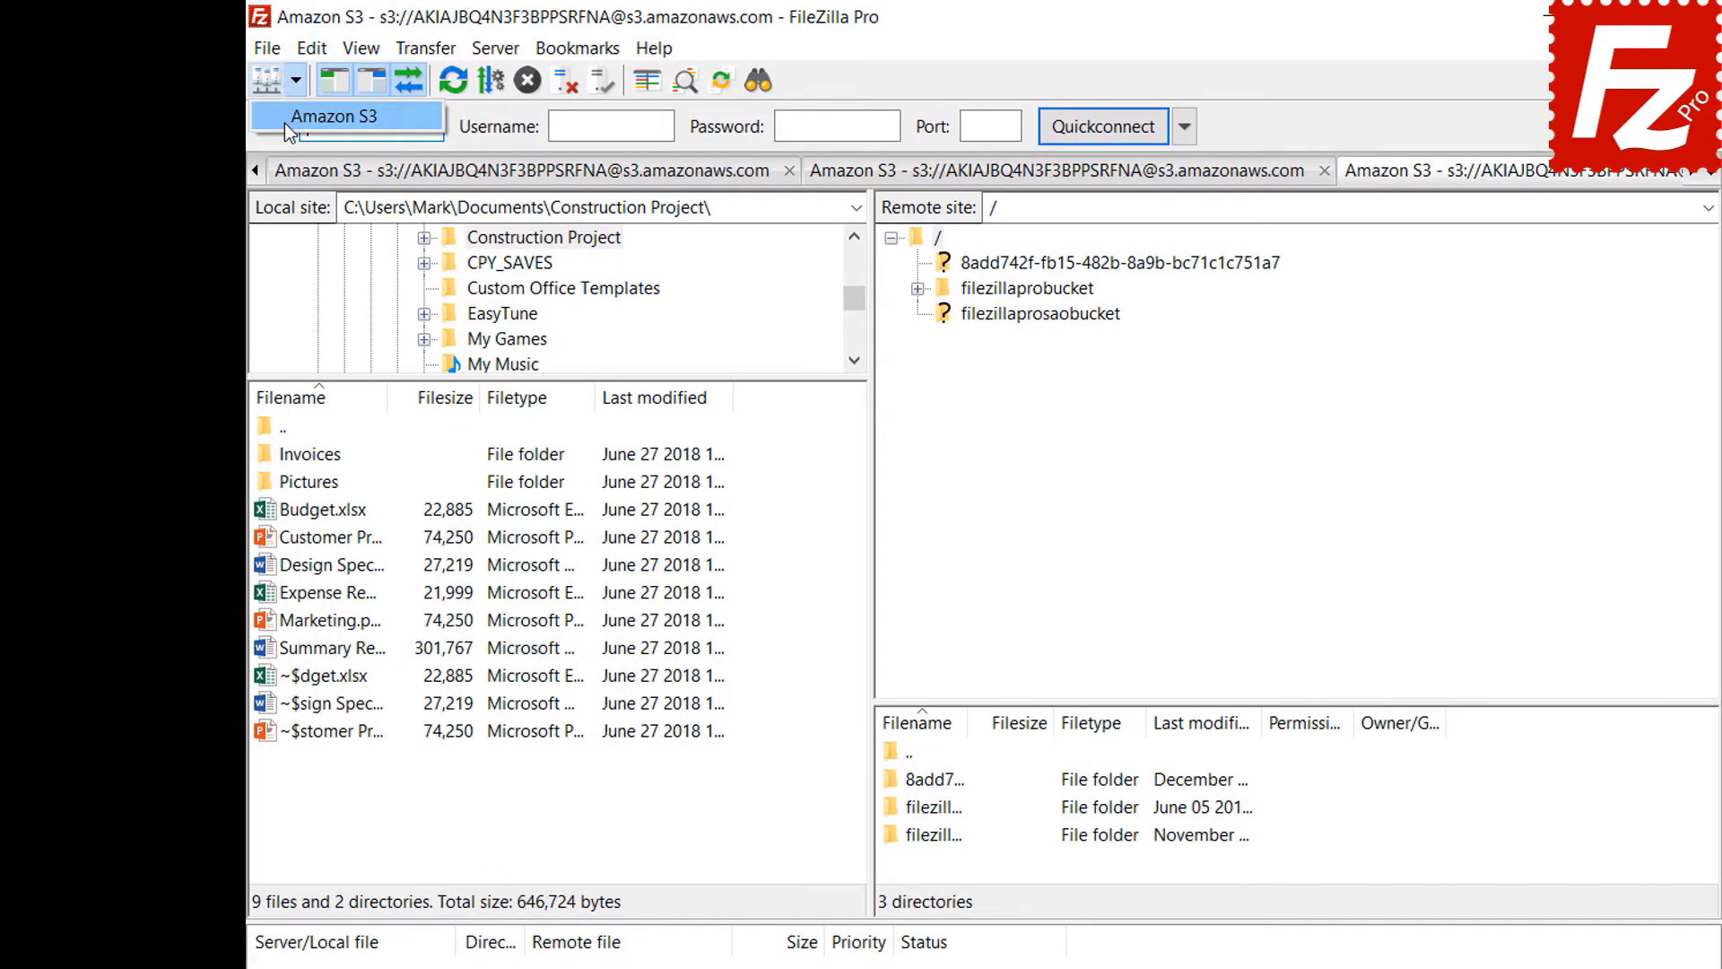
{"action": "left_click", "coordinate": [283, 122]}
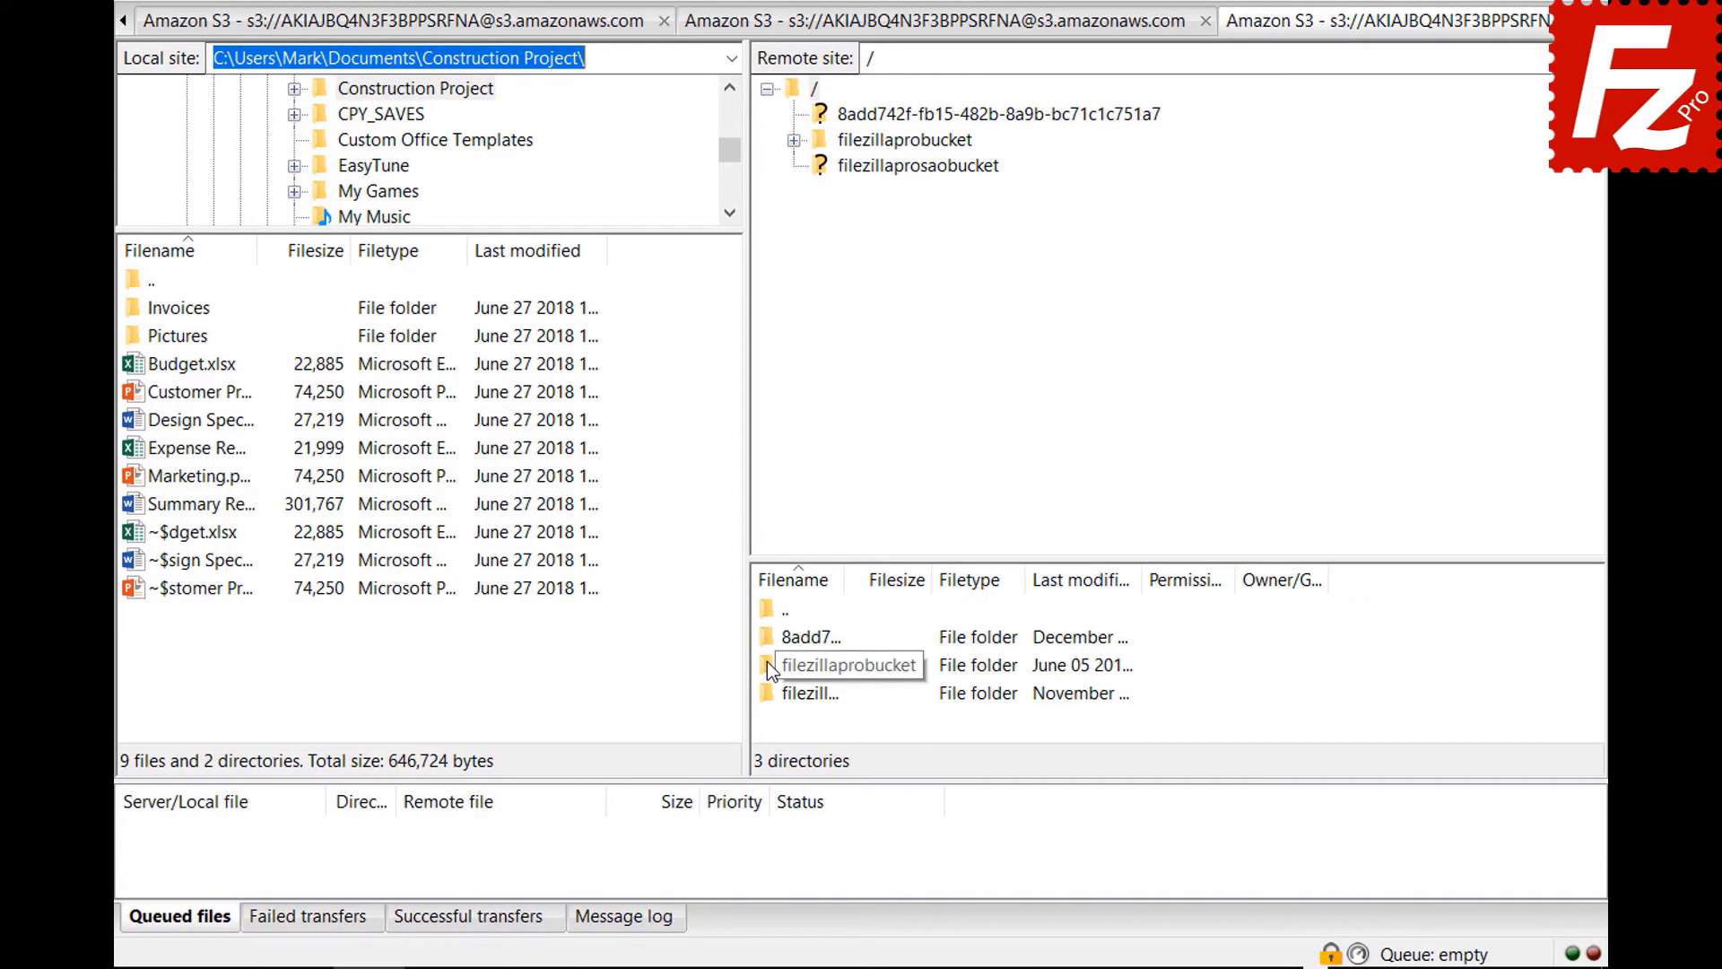
{"action": "right_click", "coordinate": [767, 664]}
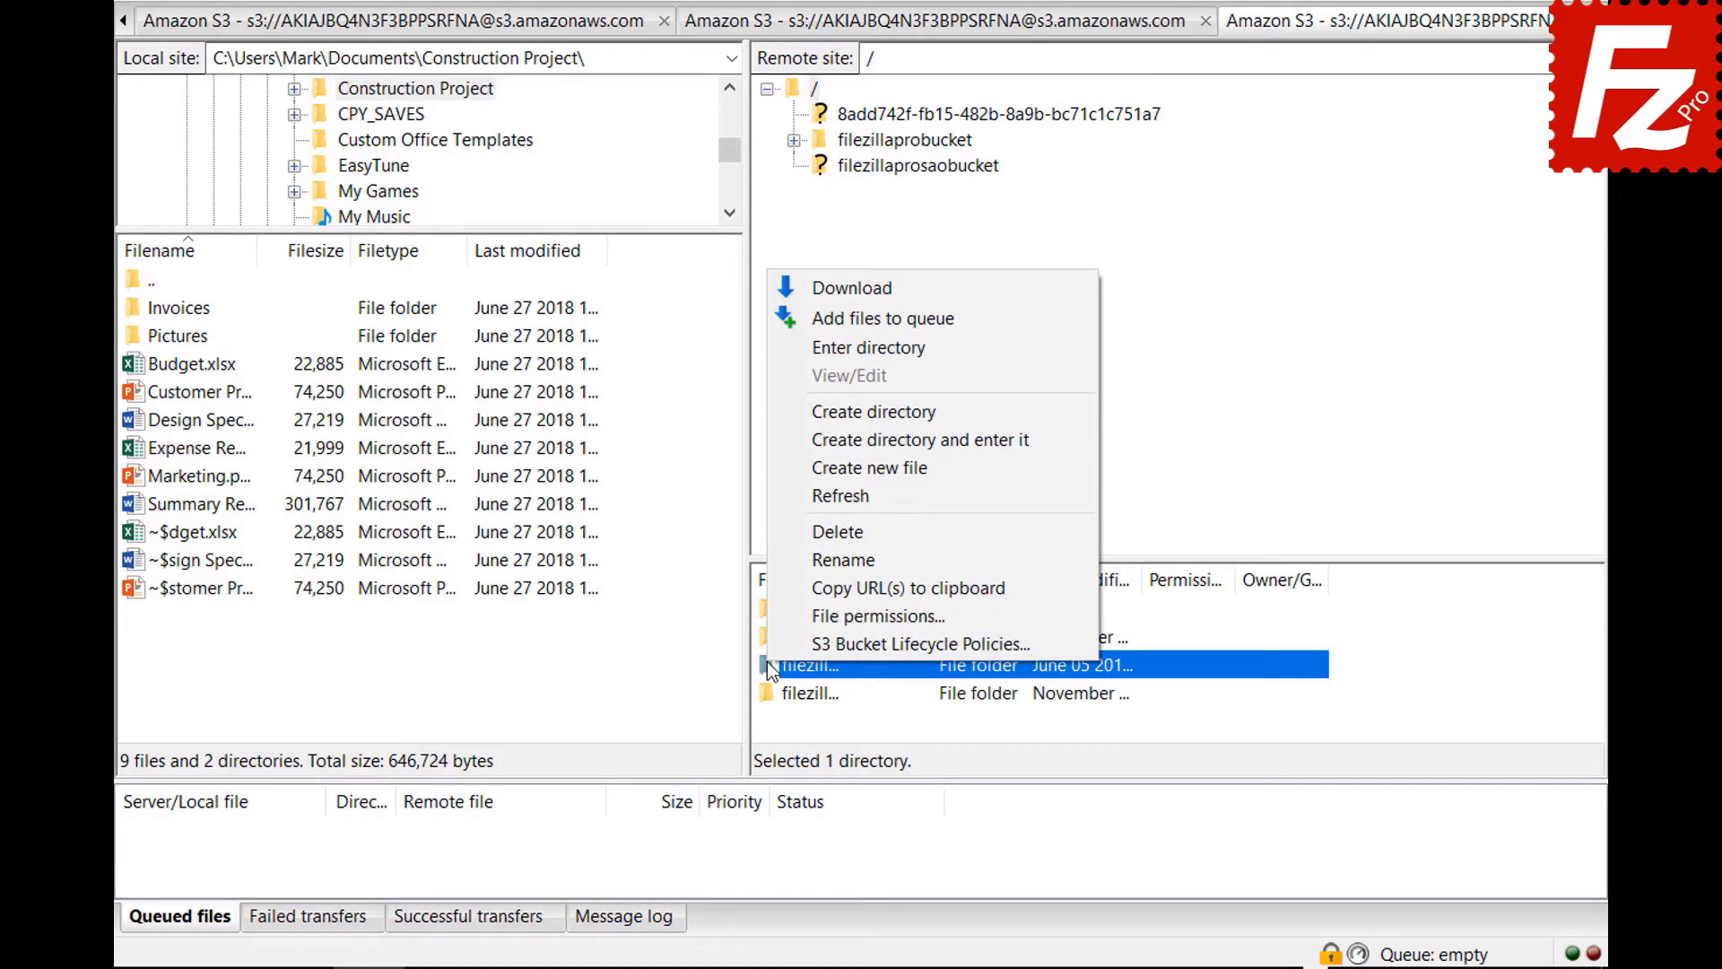
{"action": "left_click", "coordinate": [771, 640]}
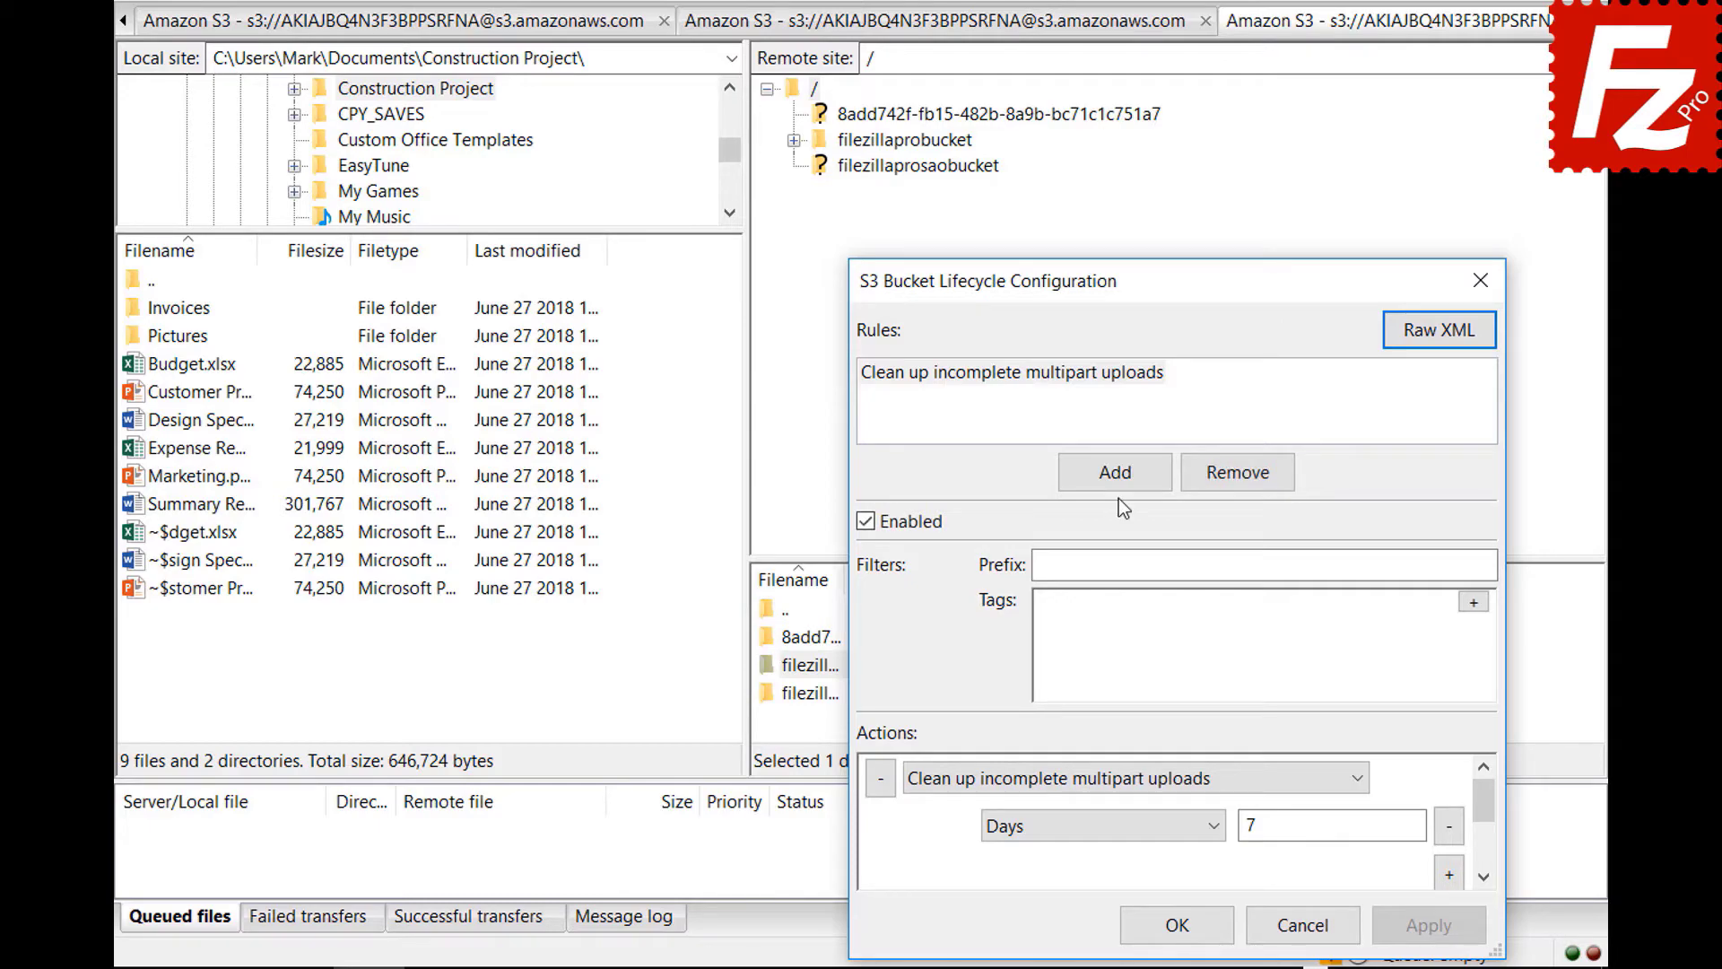
- Add a lifecycle rule named 'Archive old site images' with prefix filter images/
{"action": "left_click", "coordinate": [1112, 470]}
{"action": "type", "text": "Archive old site images"}
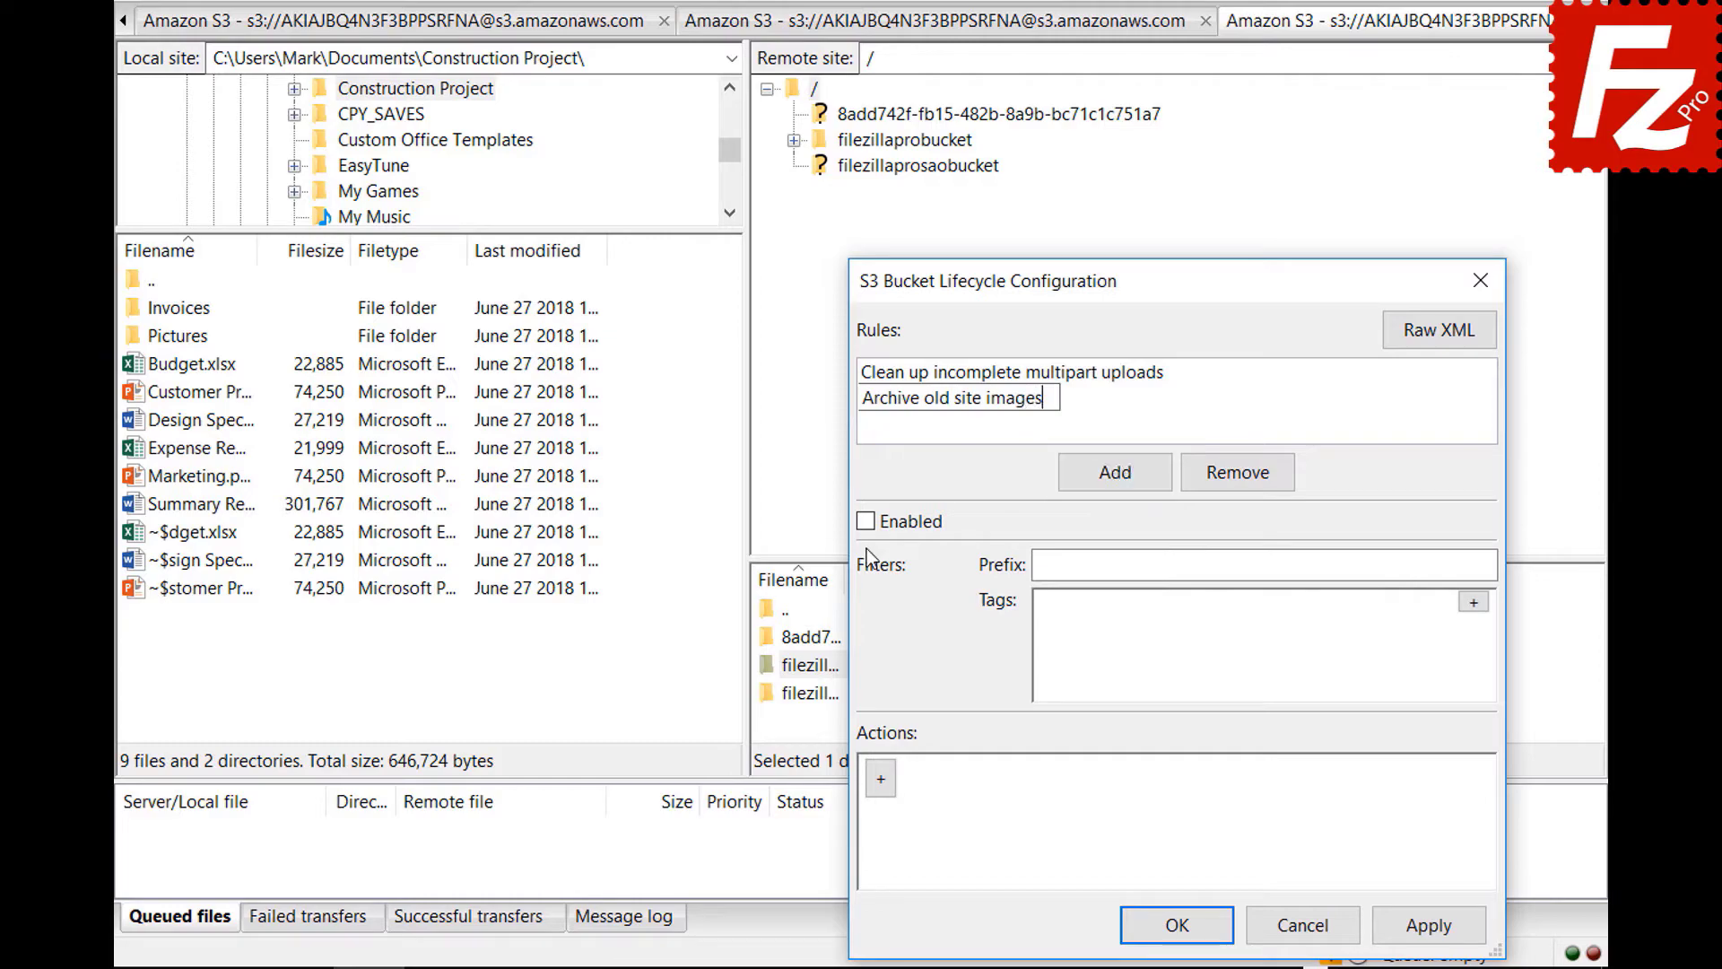
{"action": "key", "text": "Return"}
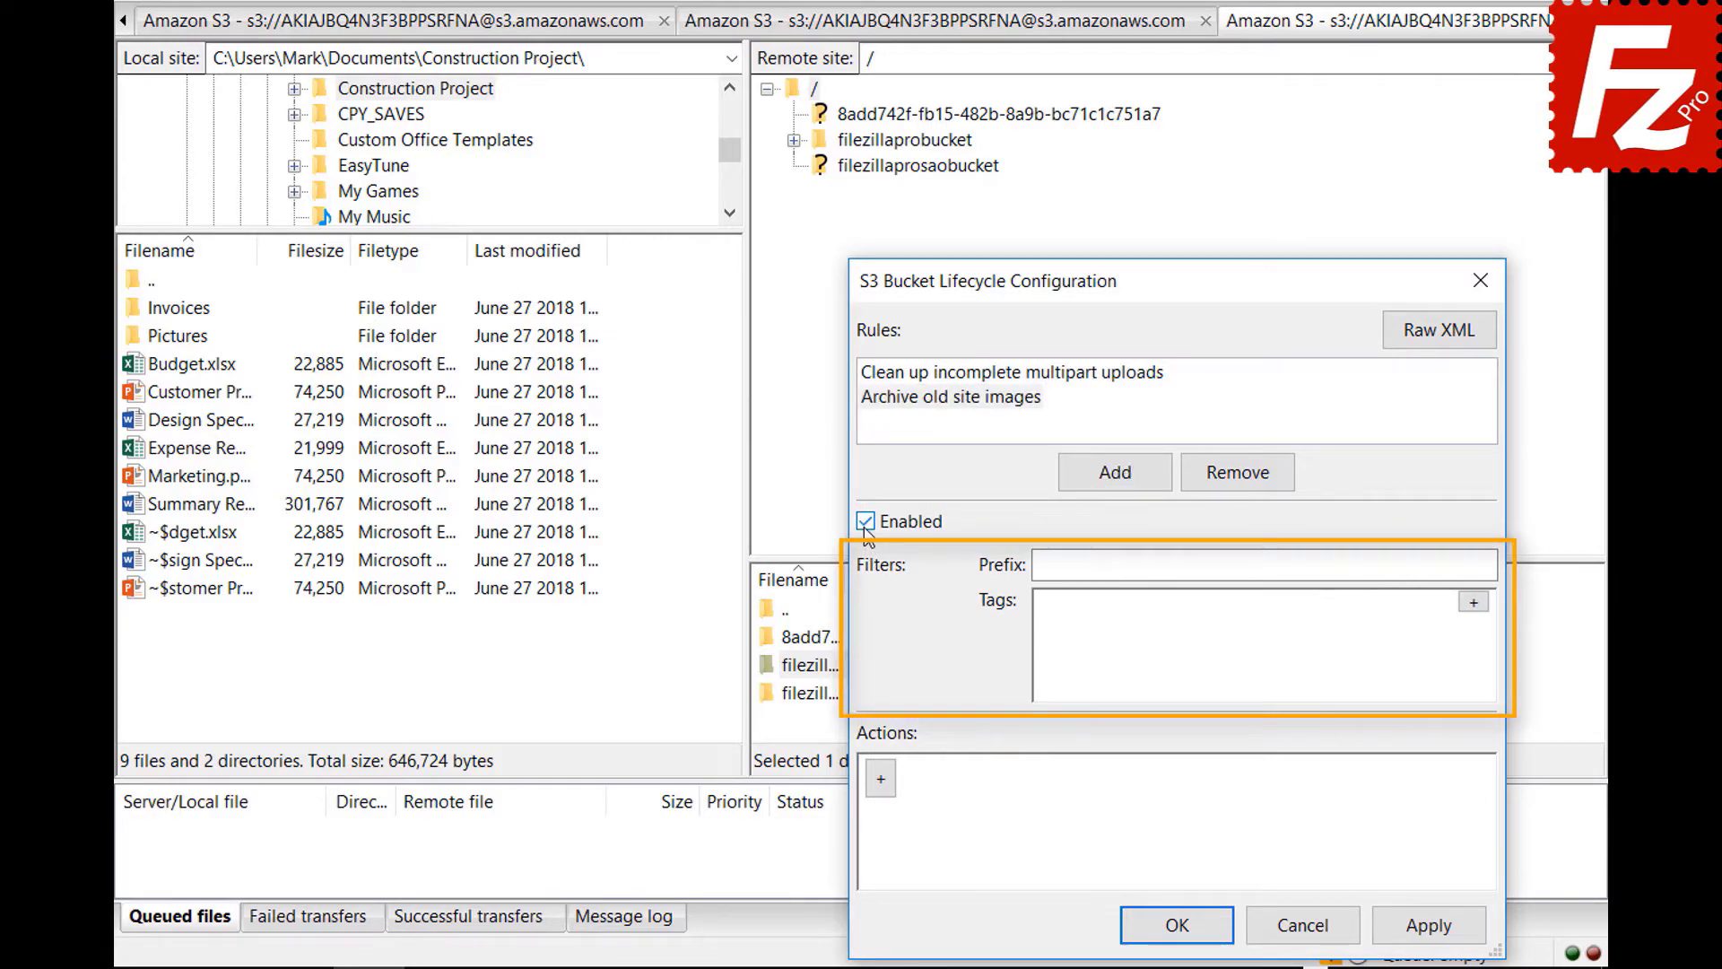
{"action": "left_click", "coordinate": [1319, 565]}
{"action": "type", "text": "images/"}
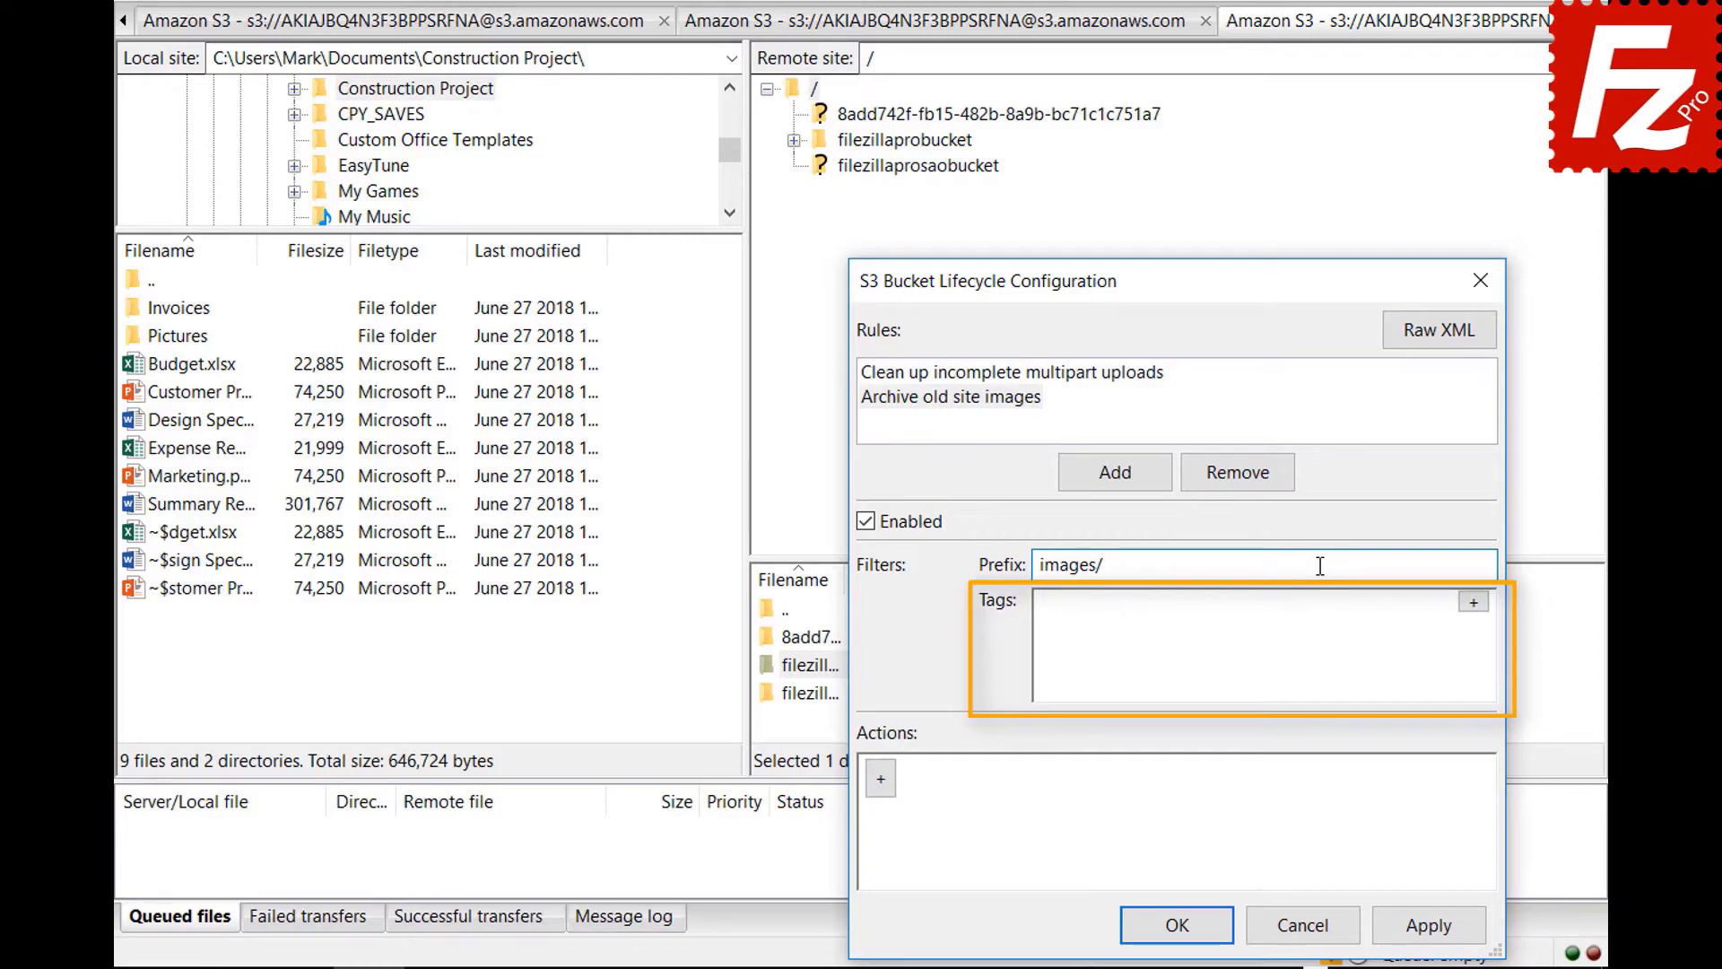
- Add a tag filter to the rule with key location and value site
{"action": "left_click", "coordinate": [1473, 601]}
{"action": "left_click", "coordinate": [1268, 612]}
{"action": "type", "text": "location"}
{"action": "key", "text": "Tab"}
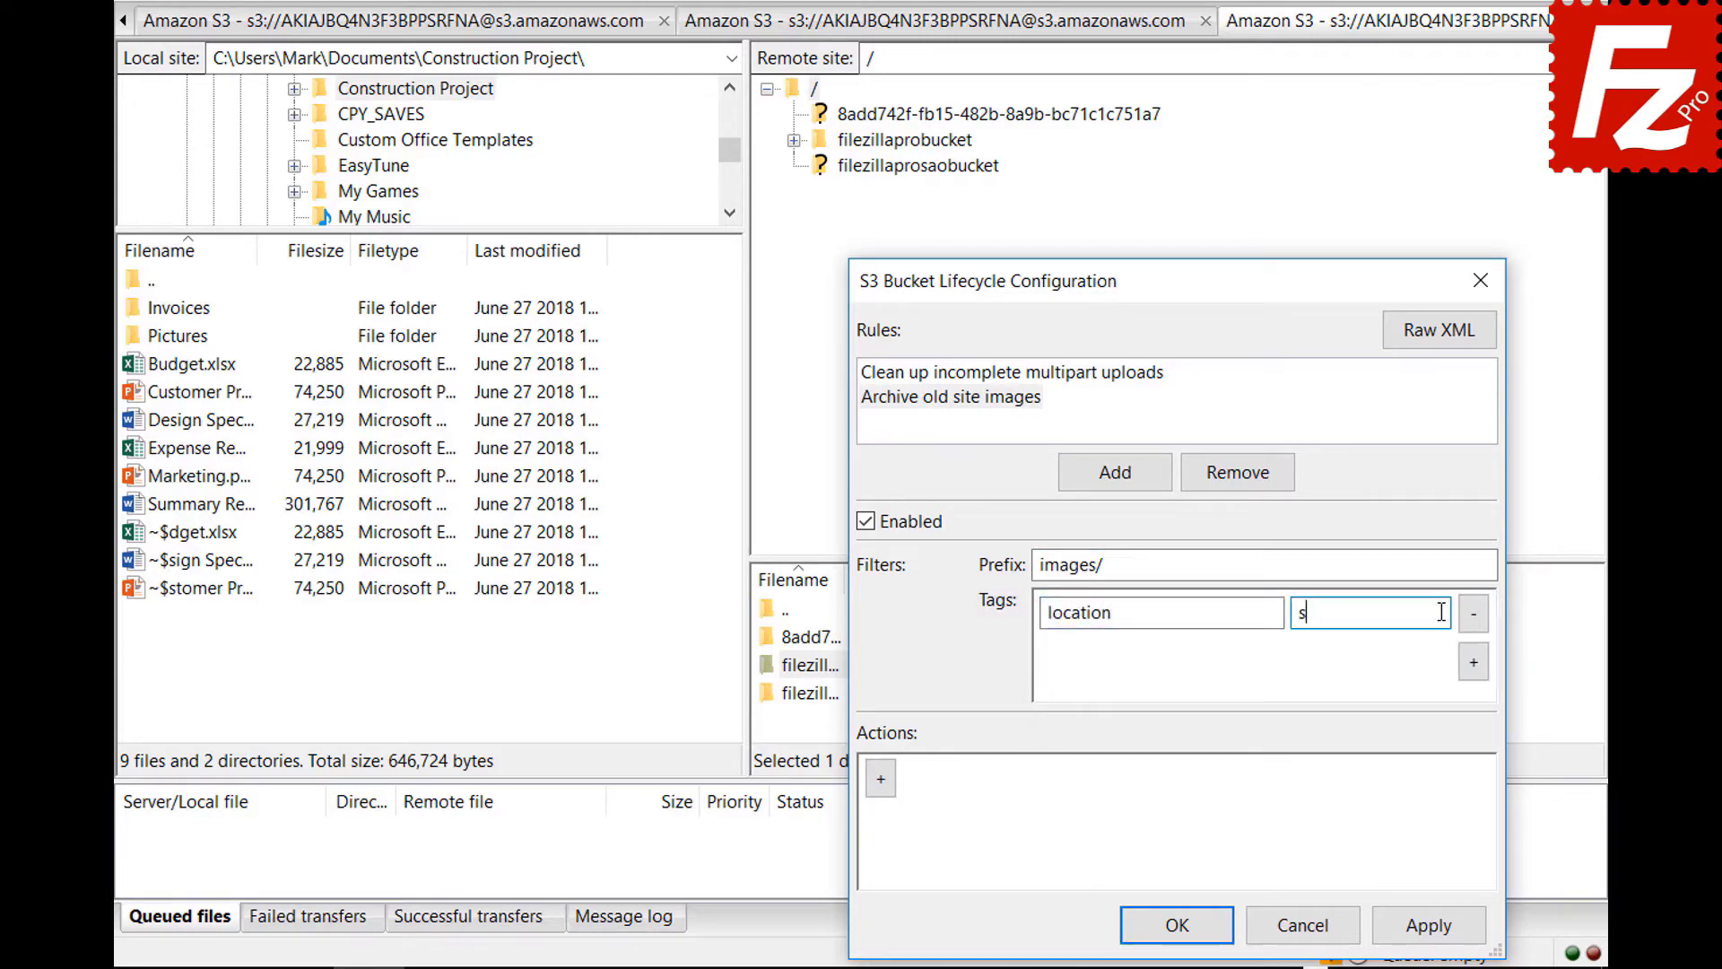
{"action": "type", "text": "site"}
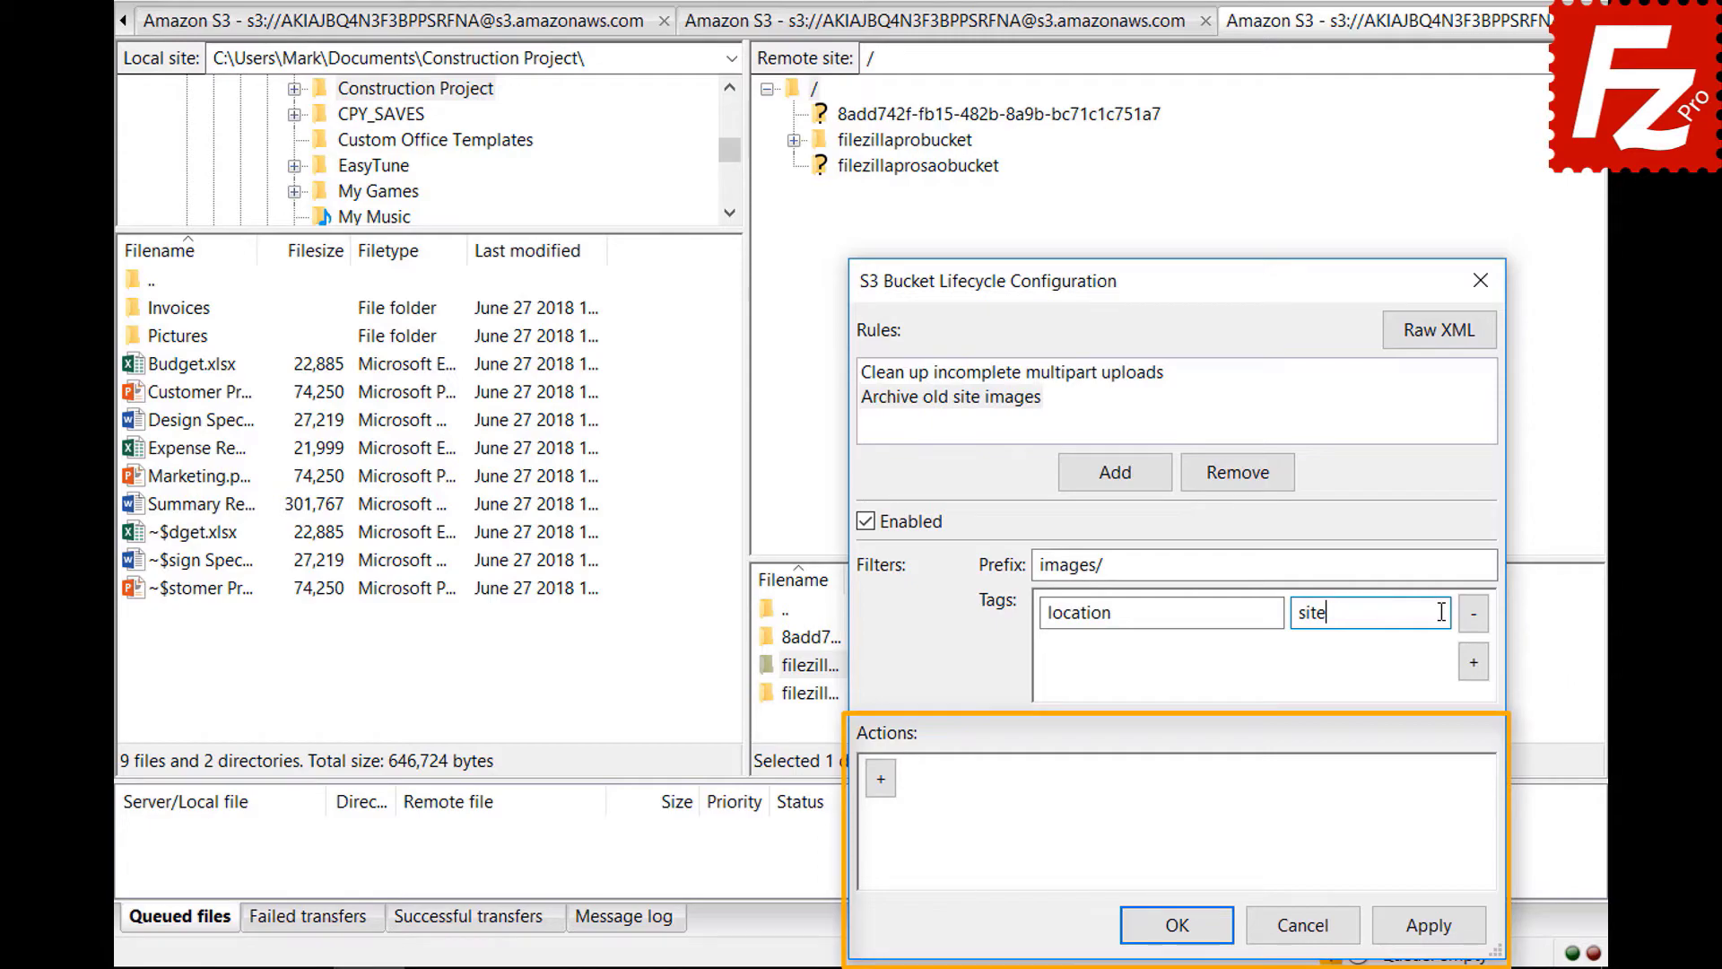
- Add a current-version transition action to the rule, conditioned on 30 days
{"action": "left_click", "coordinate": [880, 778]}
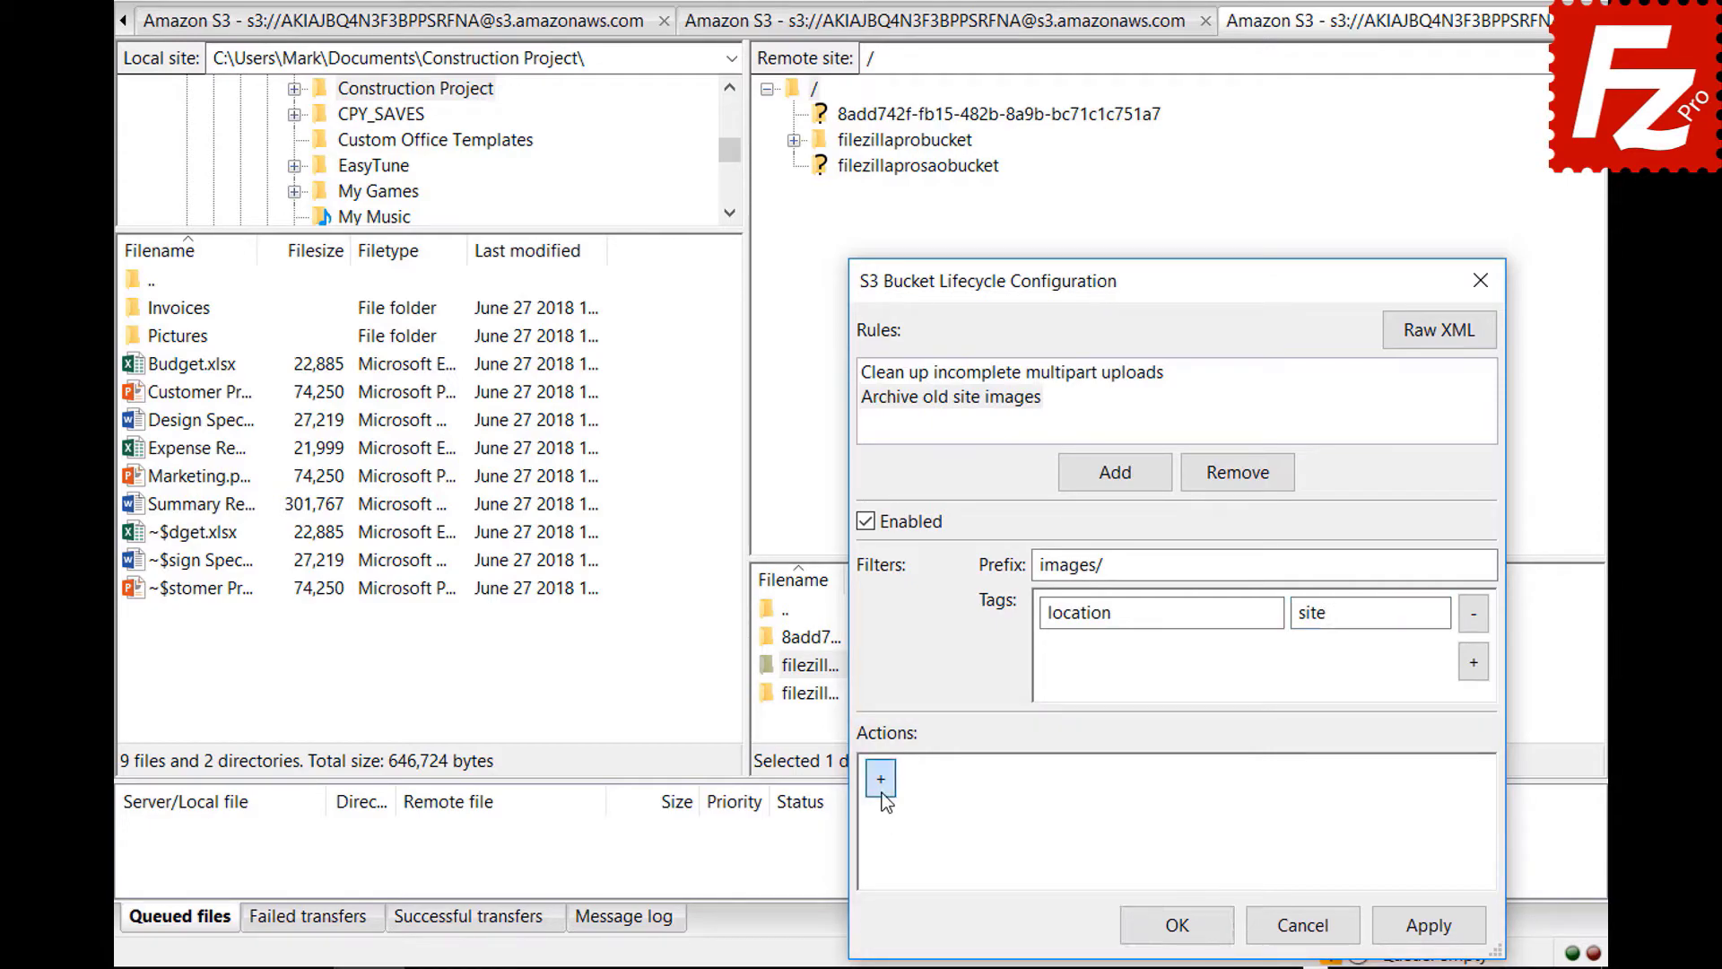
{"action": "left_click", "coordinate": [1357, 785]}
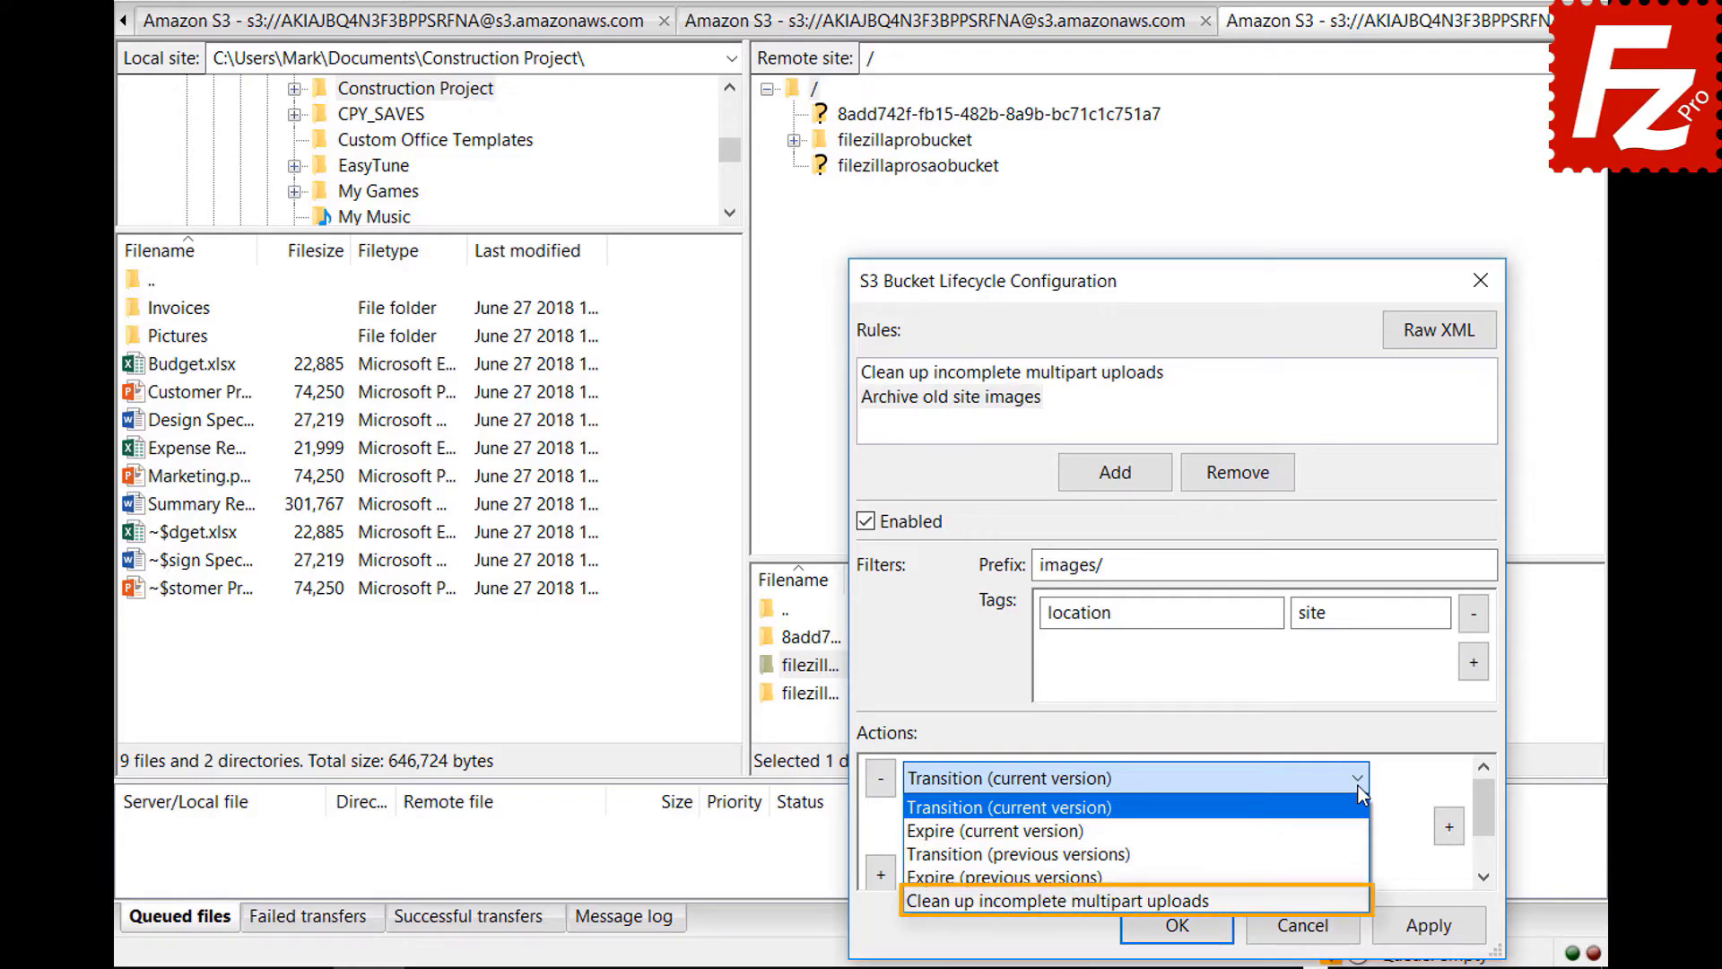
{"action": "left_click", "coordinate": [1358, 785]}
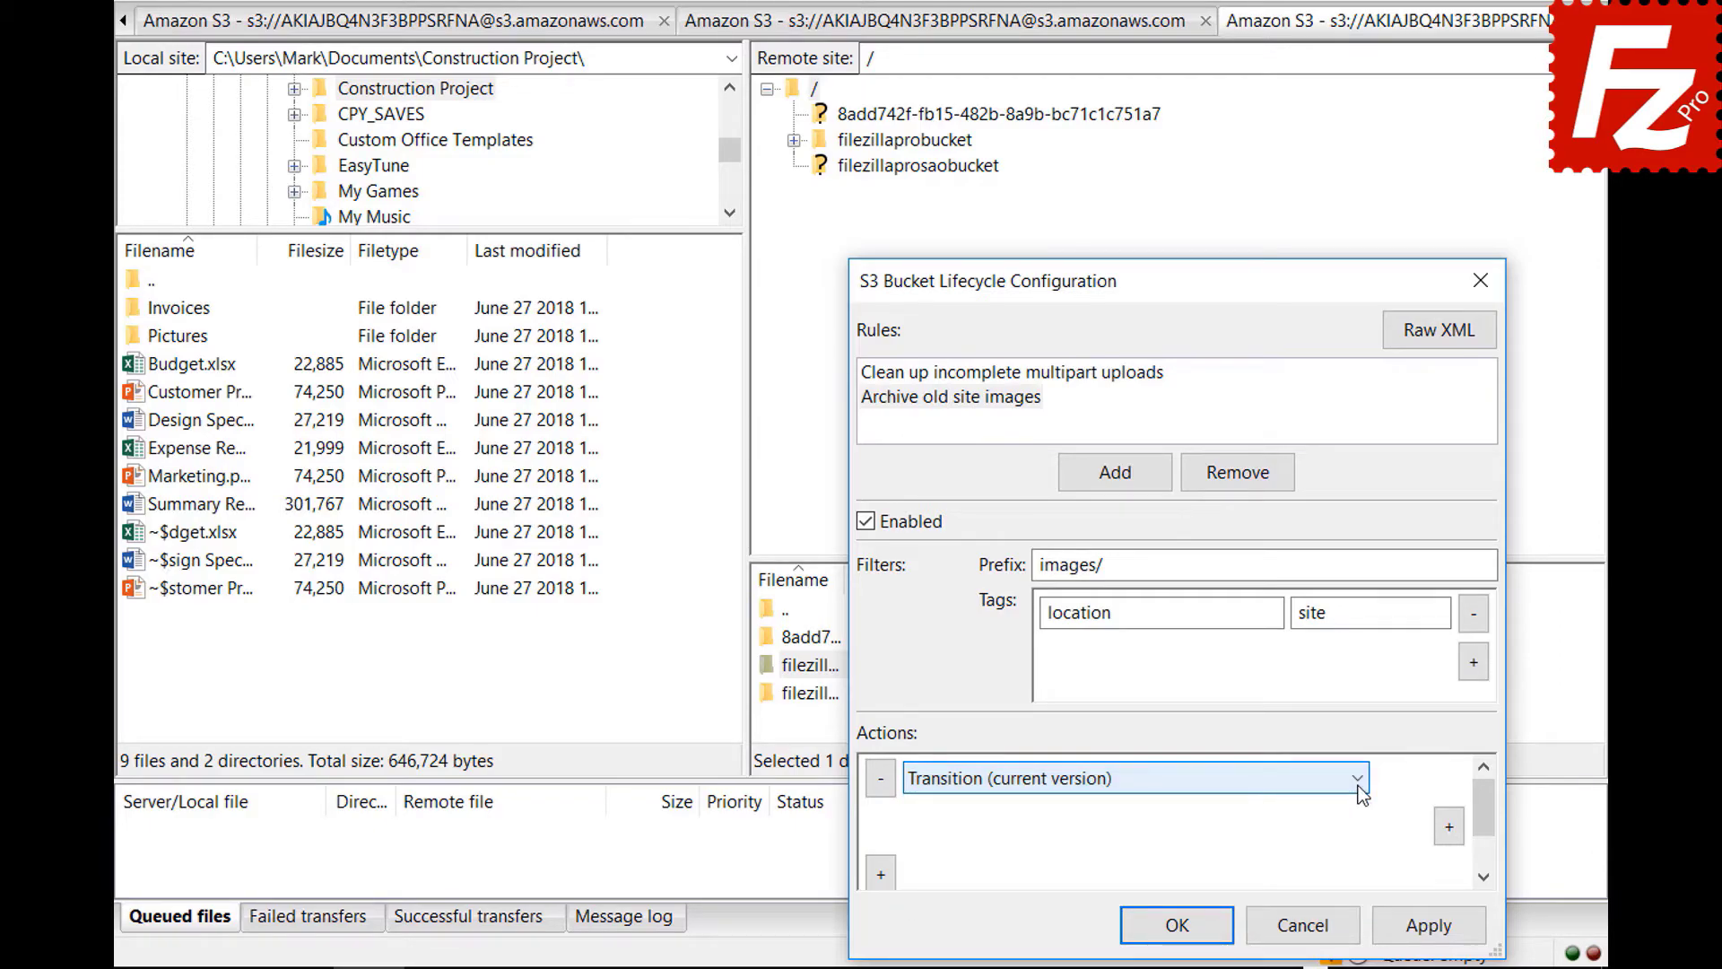
{"action": "left_click", "coordinate": [1450, 827]}
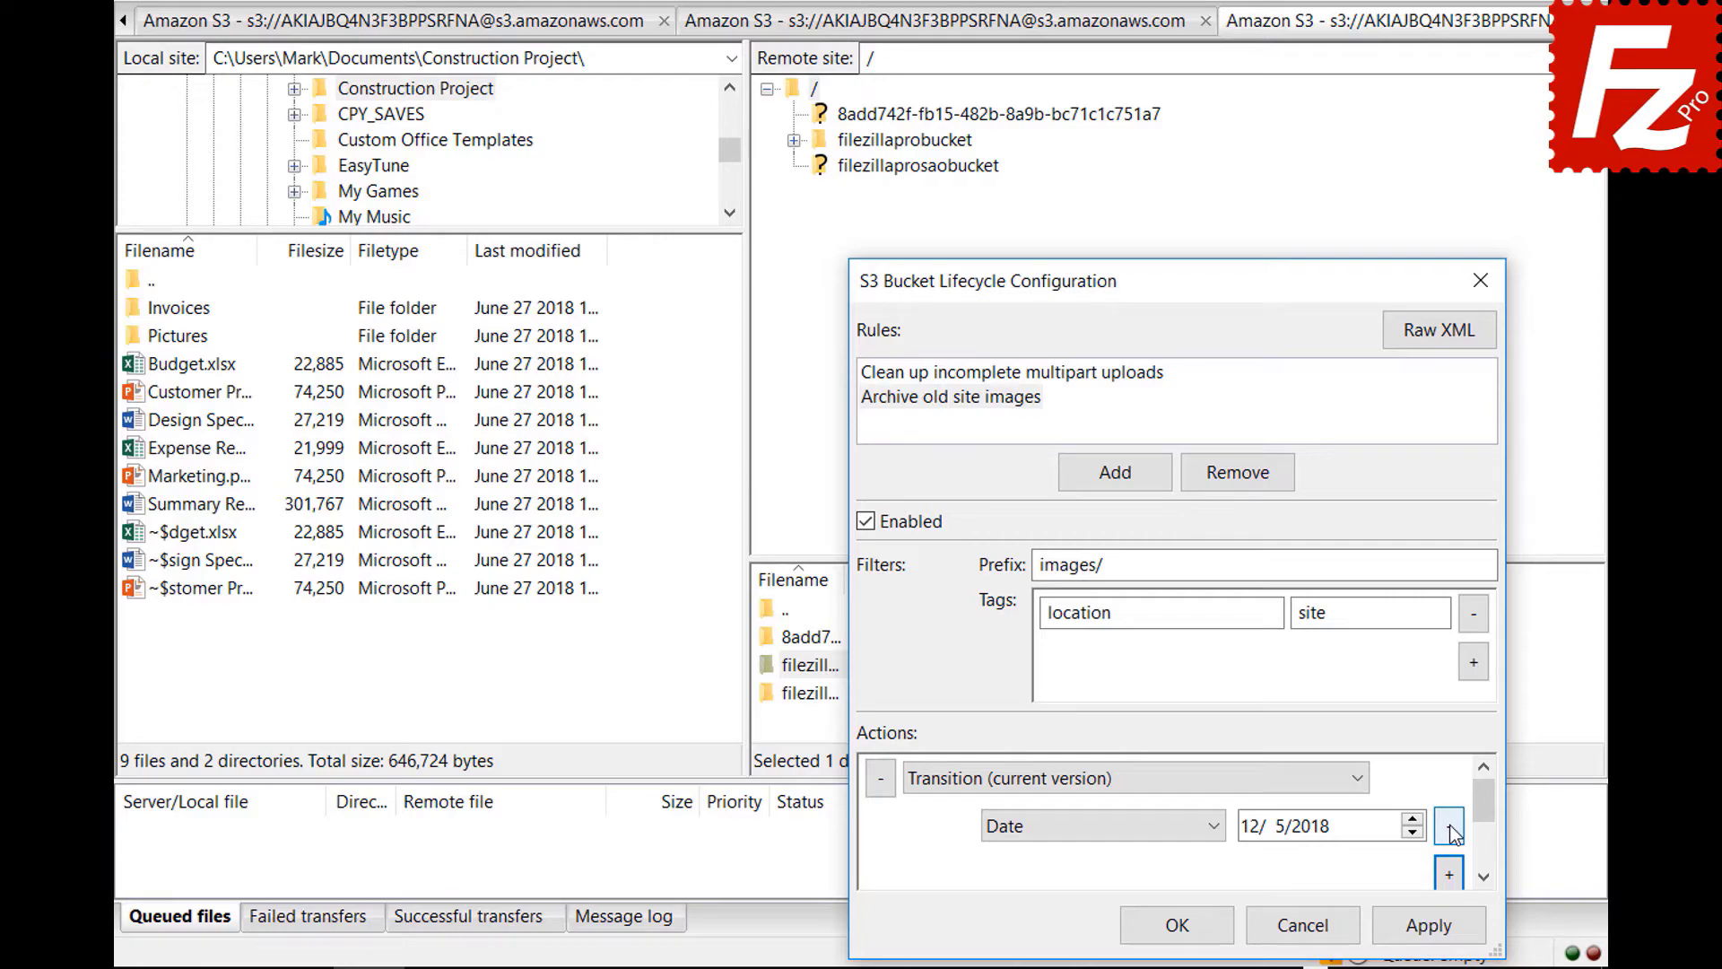
{"action": "left_click", "coordinate": [1216, 827]}
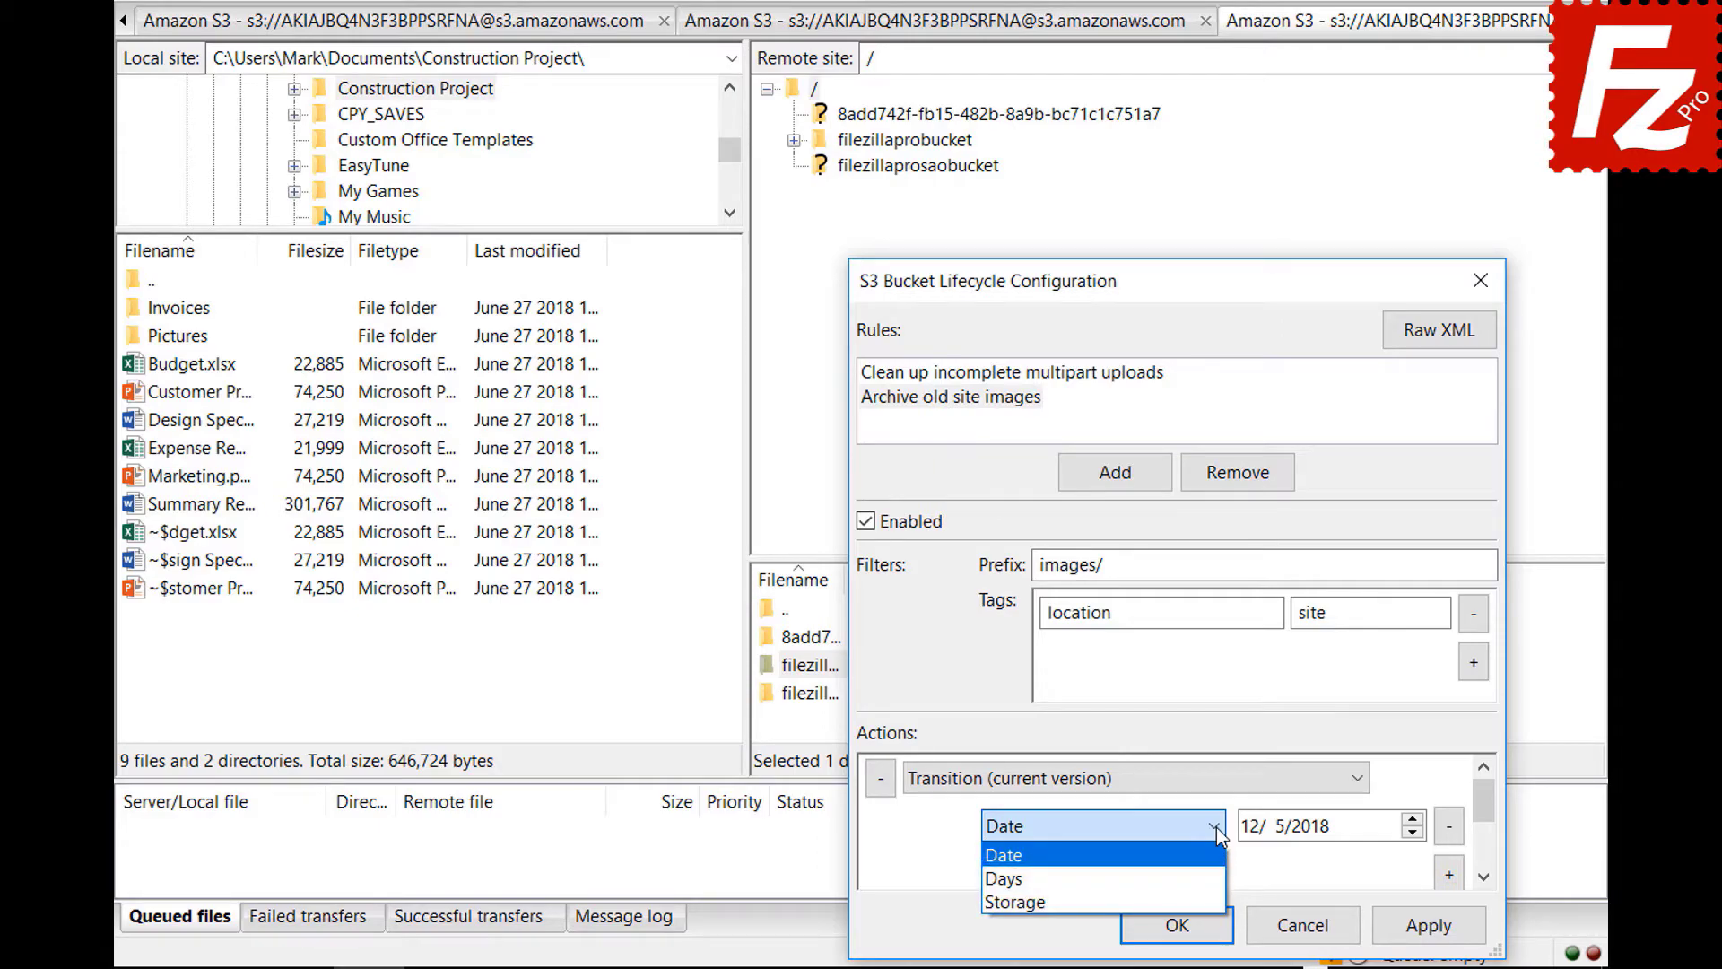
{"action": "left_click", "coordinate": [1220, 879]}
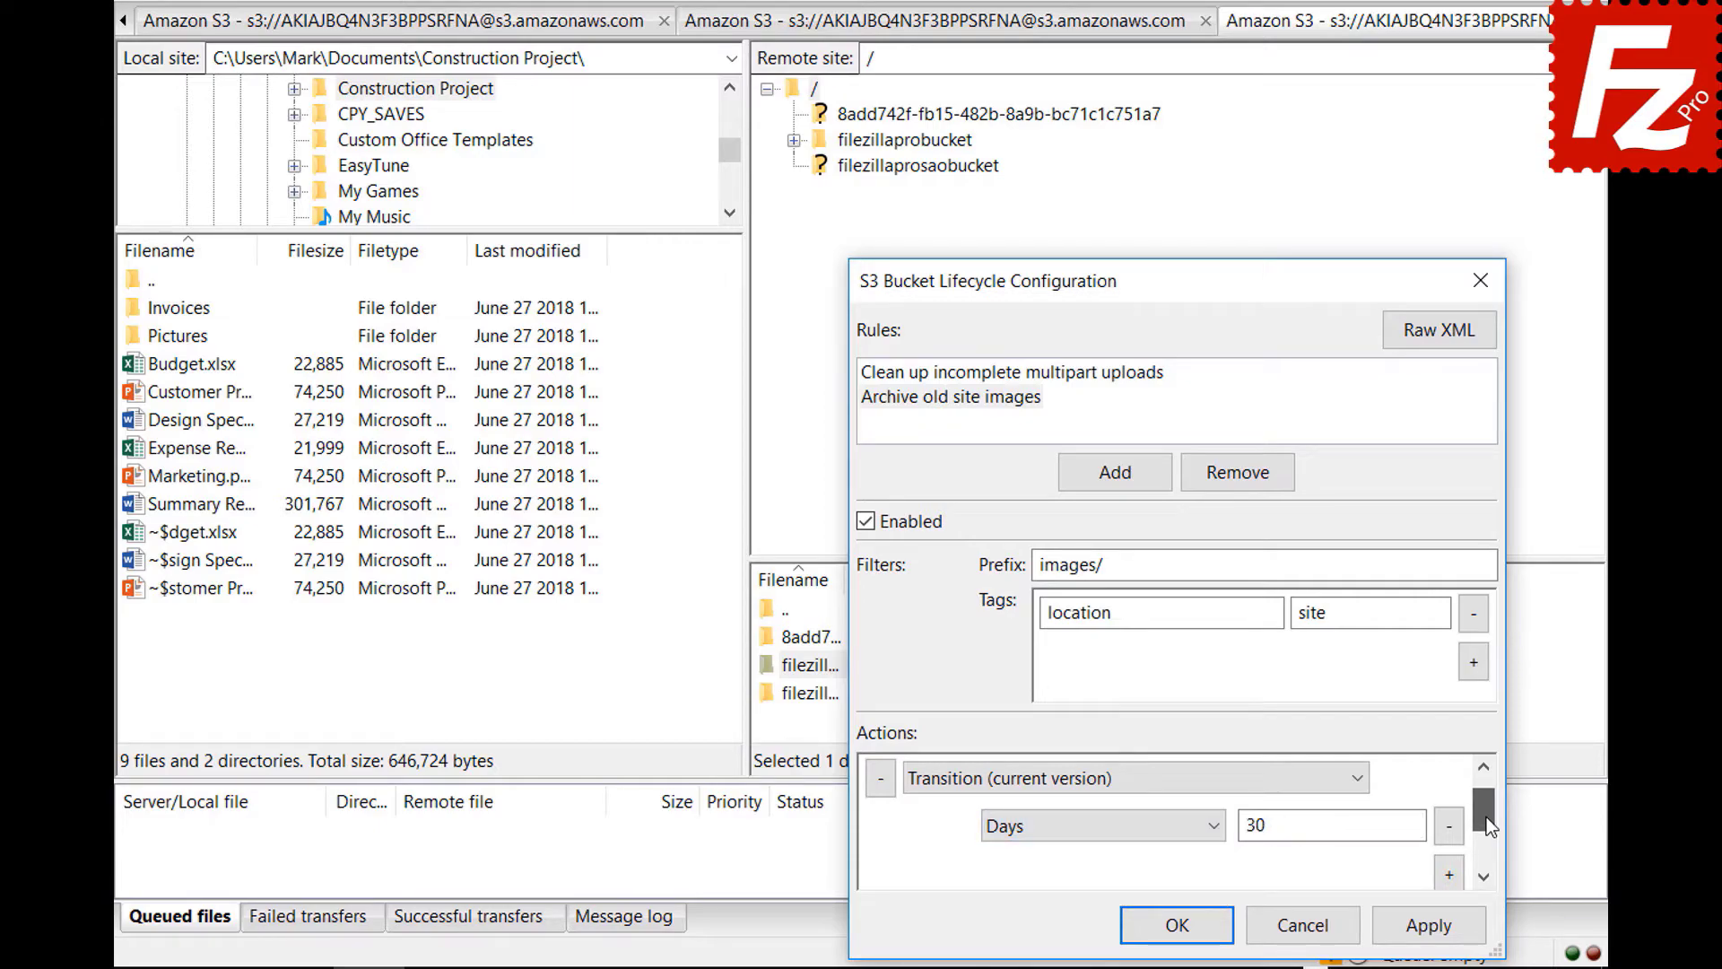
- Set the transition's storage class to Glacier and save the lifecycle configuration
{"action": "left_click", "coordinate": [1448, 875]}
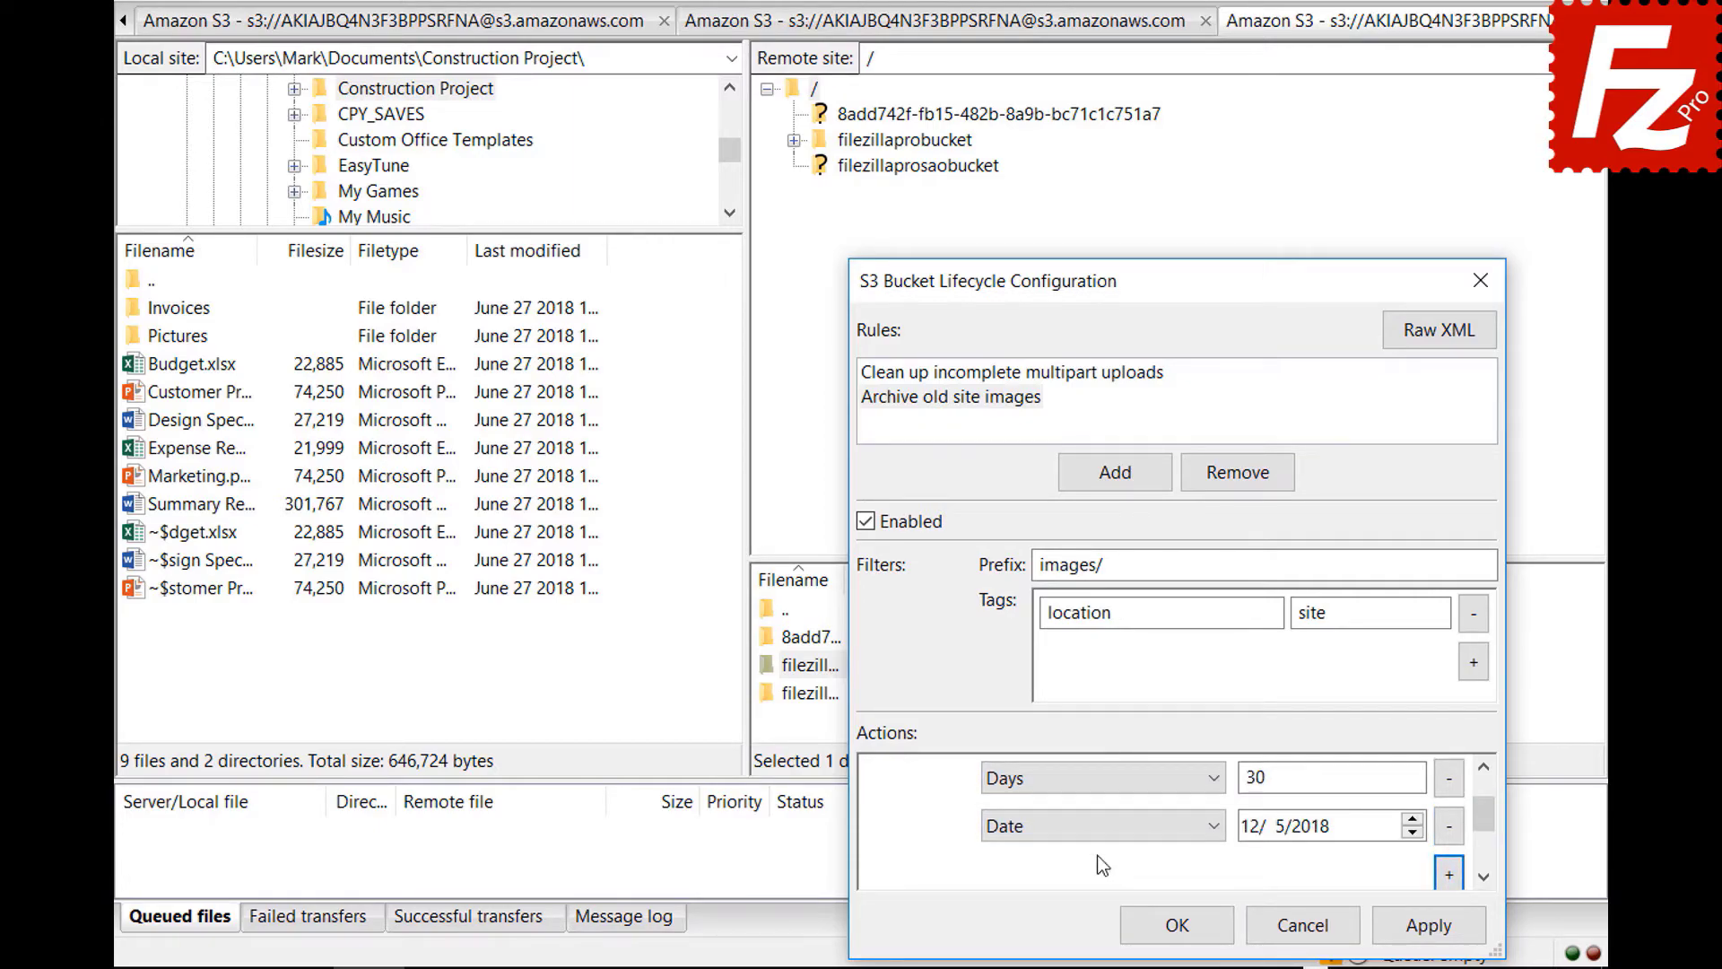
{"action": "left_click", "coordinate": [1096, 825]}
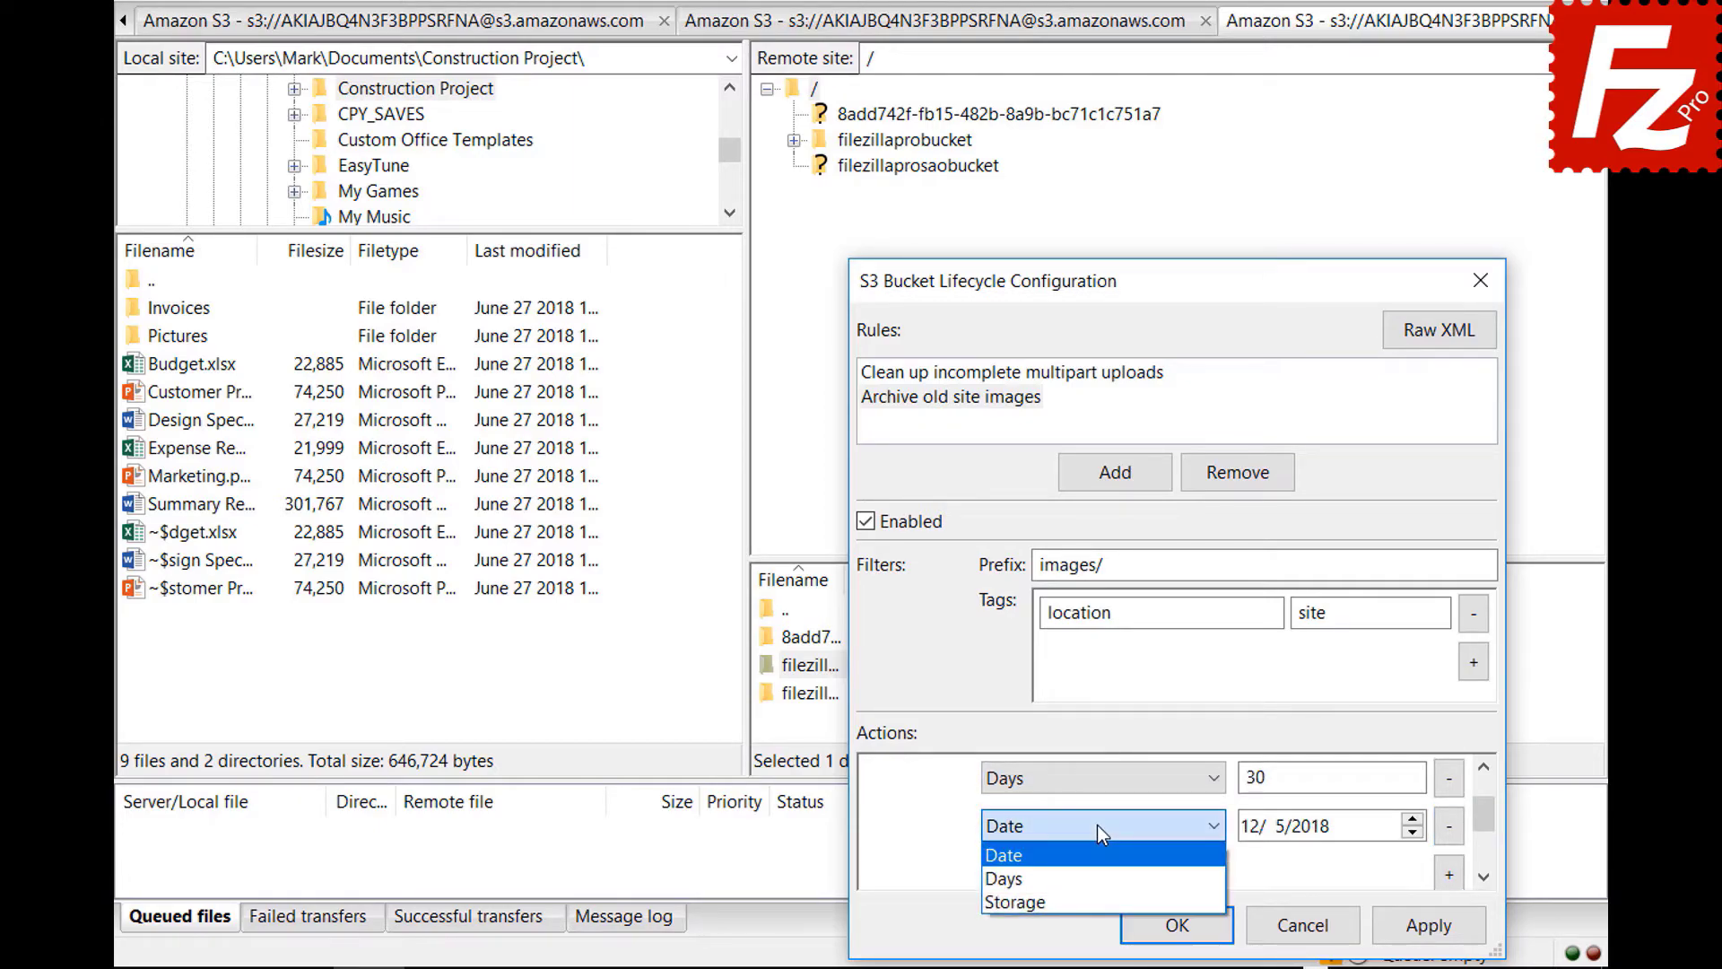
{"action": "left_click", "coordinate": [1099, 897]}
{"action": "left_click", "coordinate": [1293, 832]}
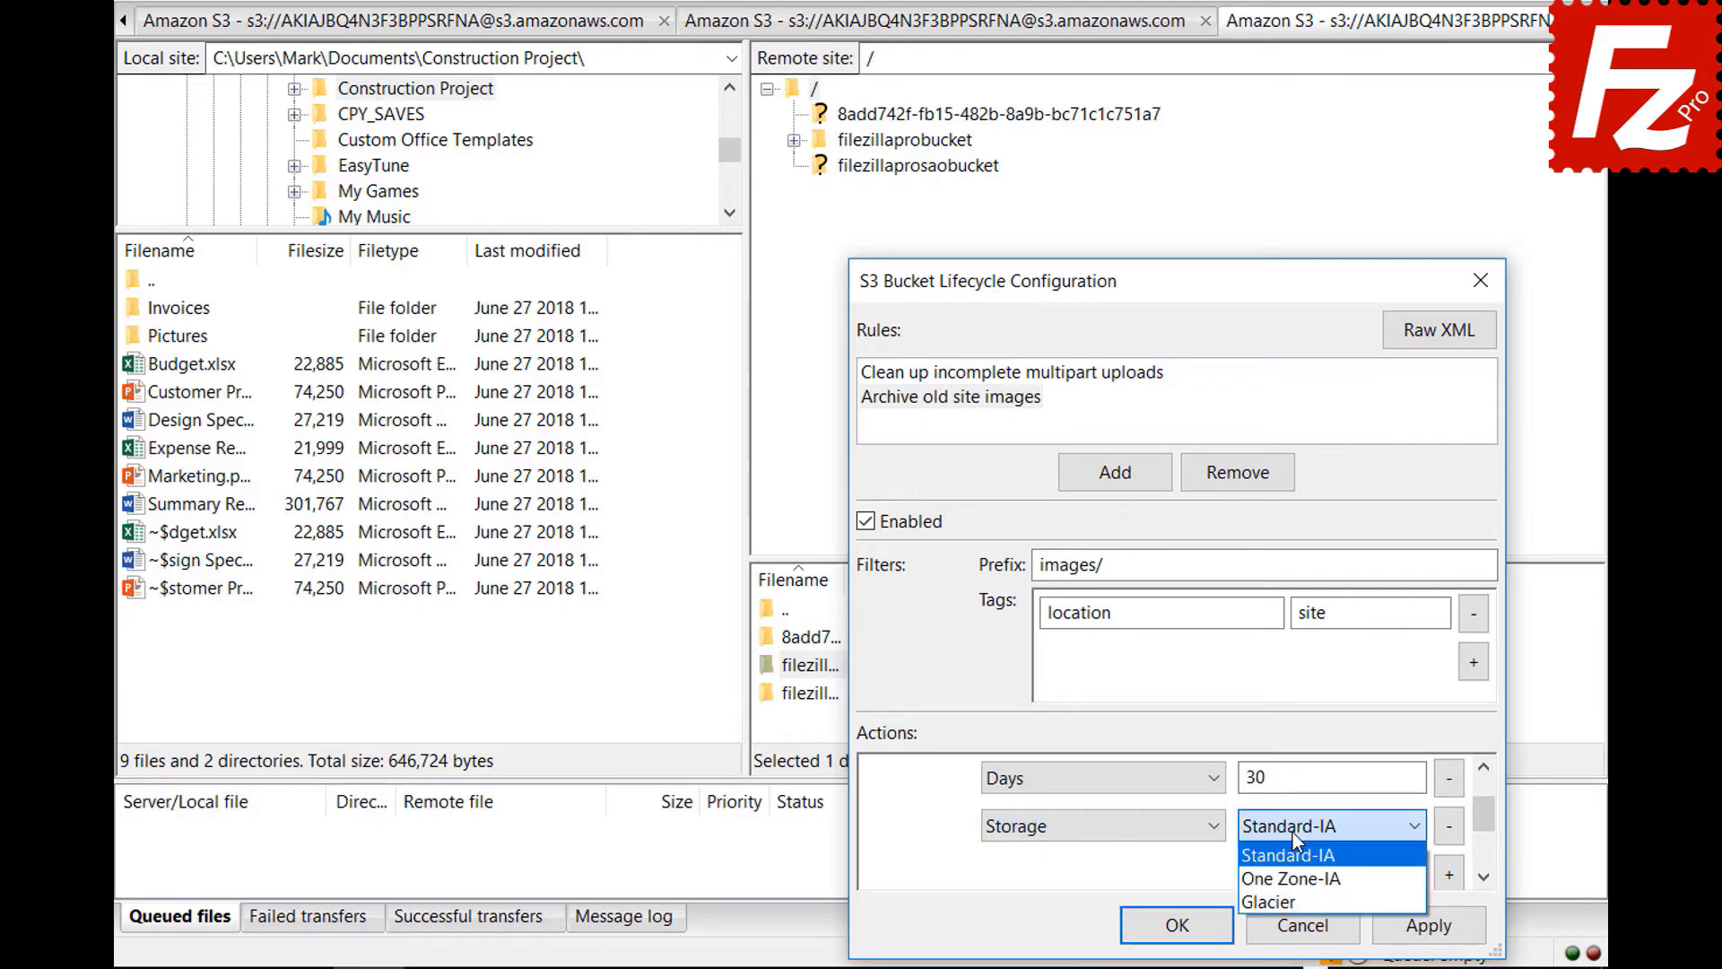
{"action": "left_click", "coordinate": [1294, 895]}
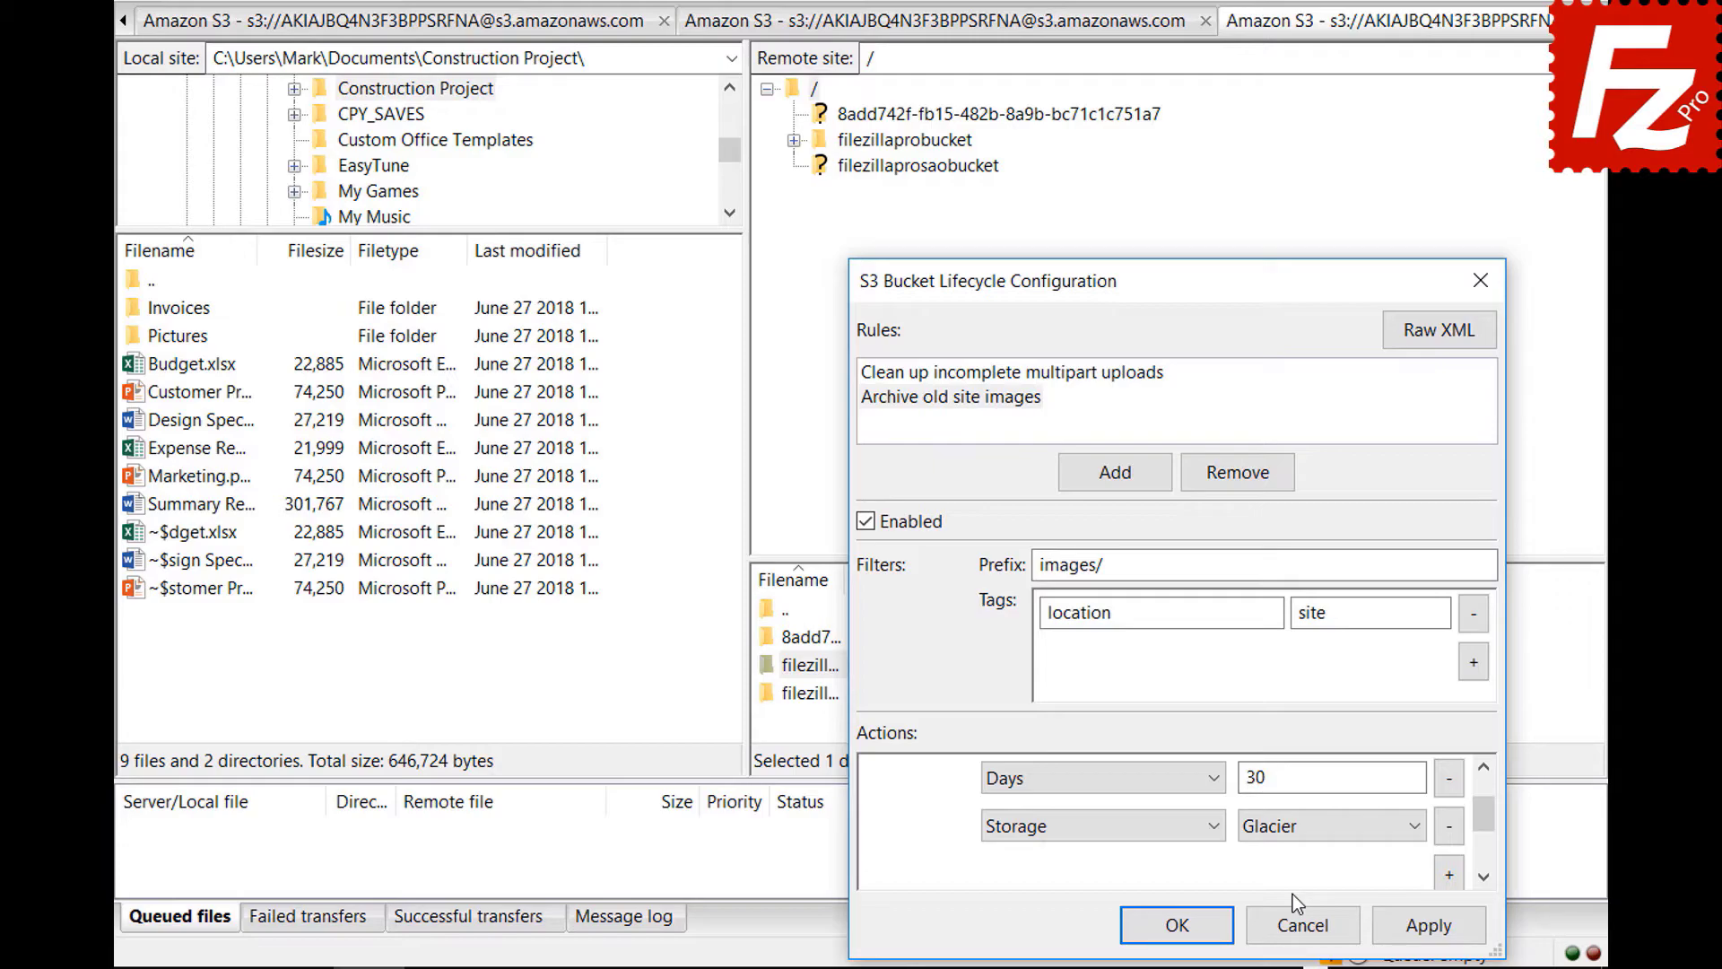
{"action": "left_click", "coordinate": [1151, 925]}
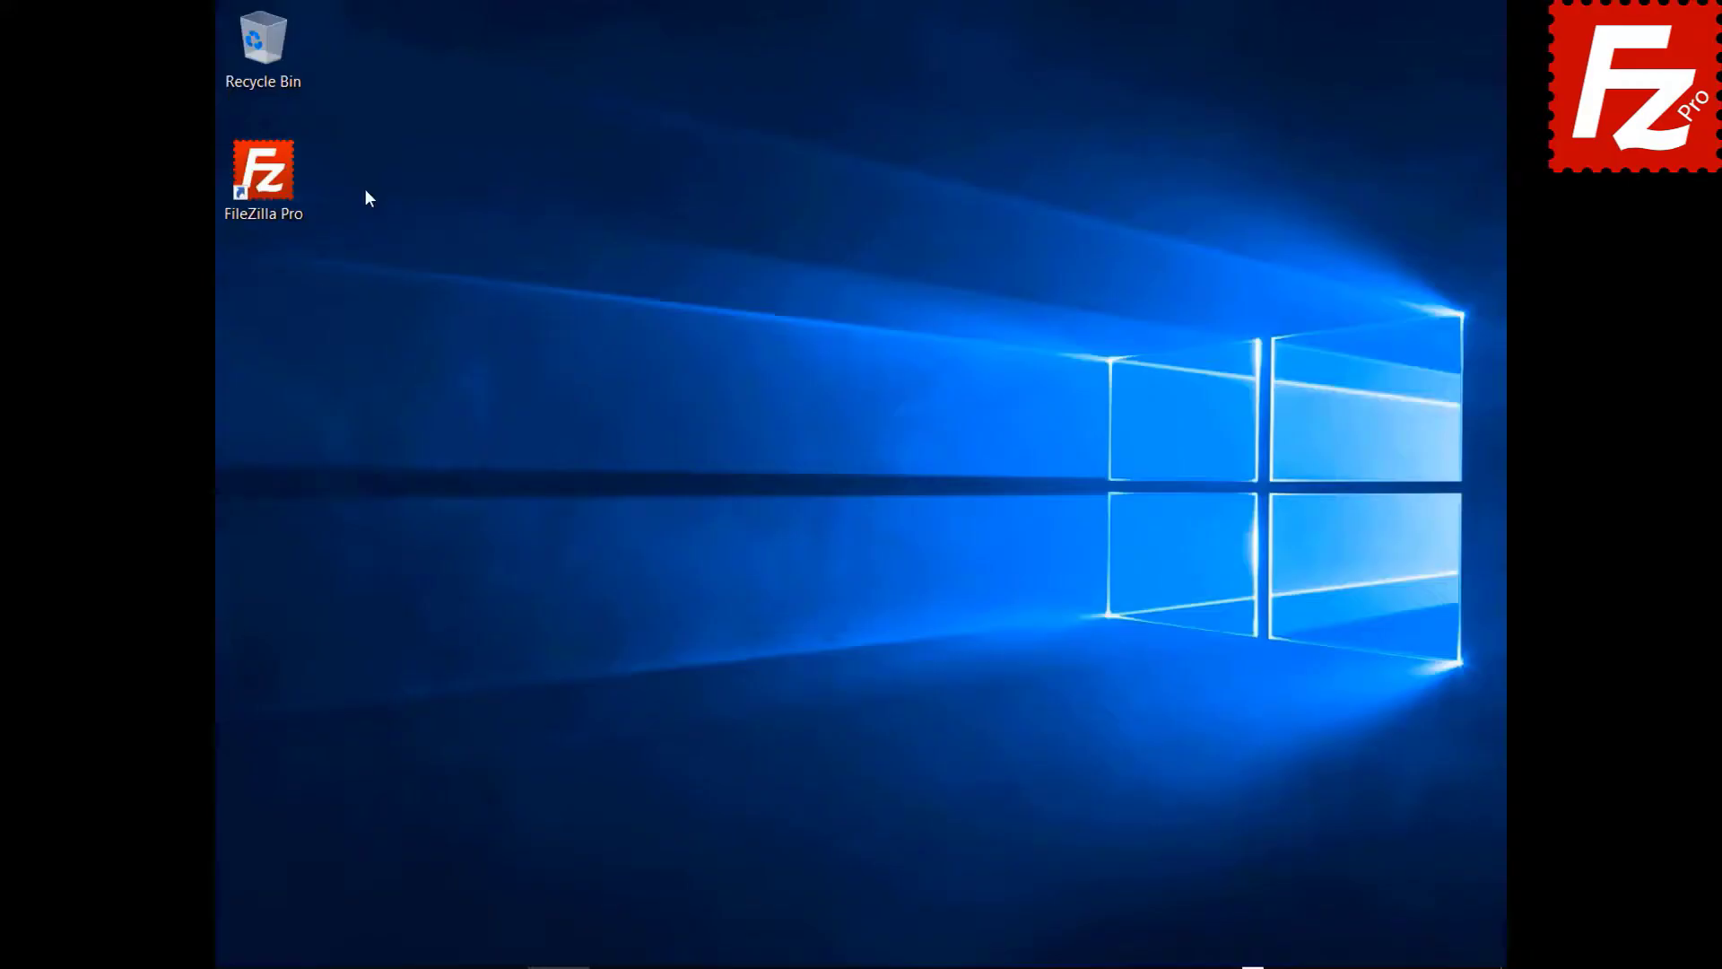
- Launch a new, unconnected FileZilla Pro window from the desktop shortcut
{"action": "double_click", "coordinate": [278, 192]}
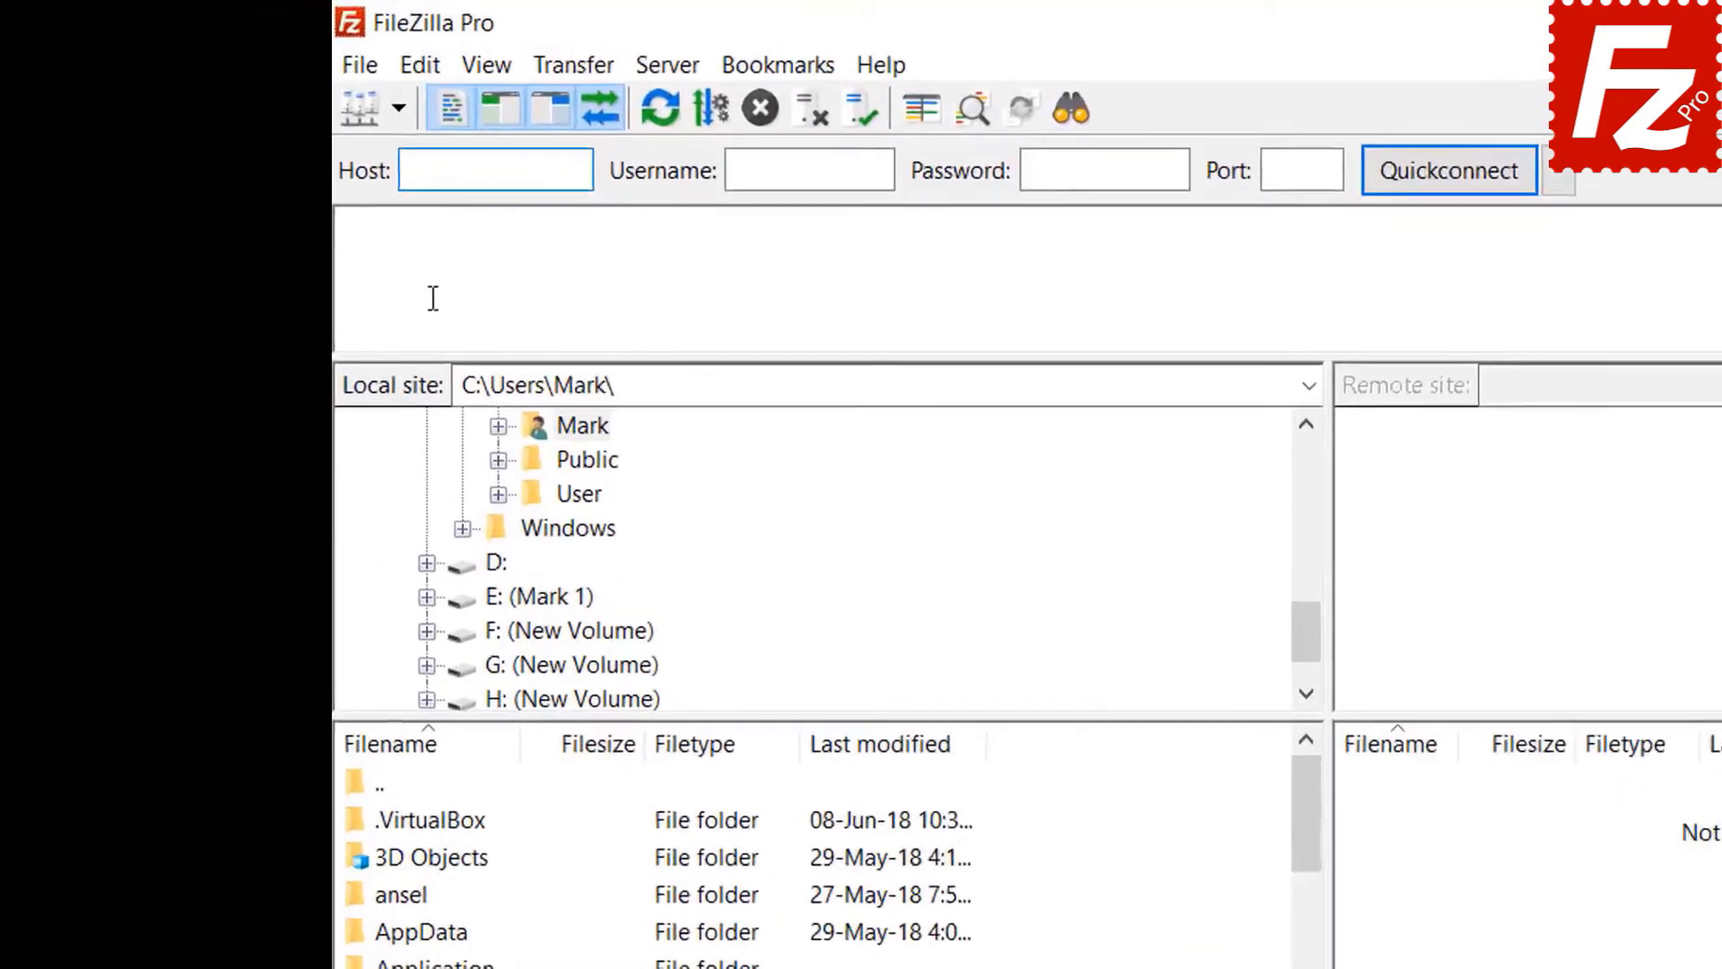
- In Site Manager, add a new site named 'Azure File Connection'
{"action": "left_click", "coordinate": [401, 79]}
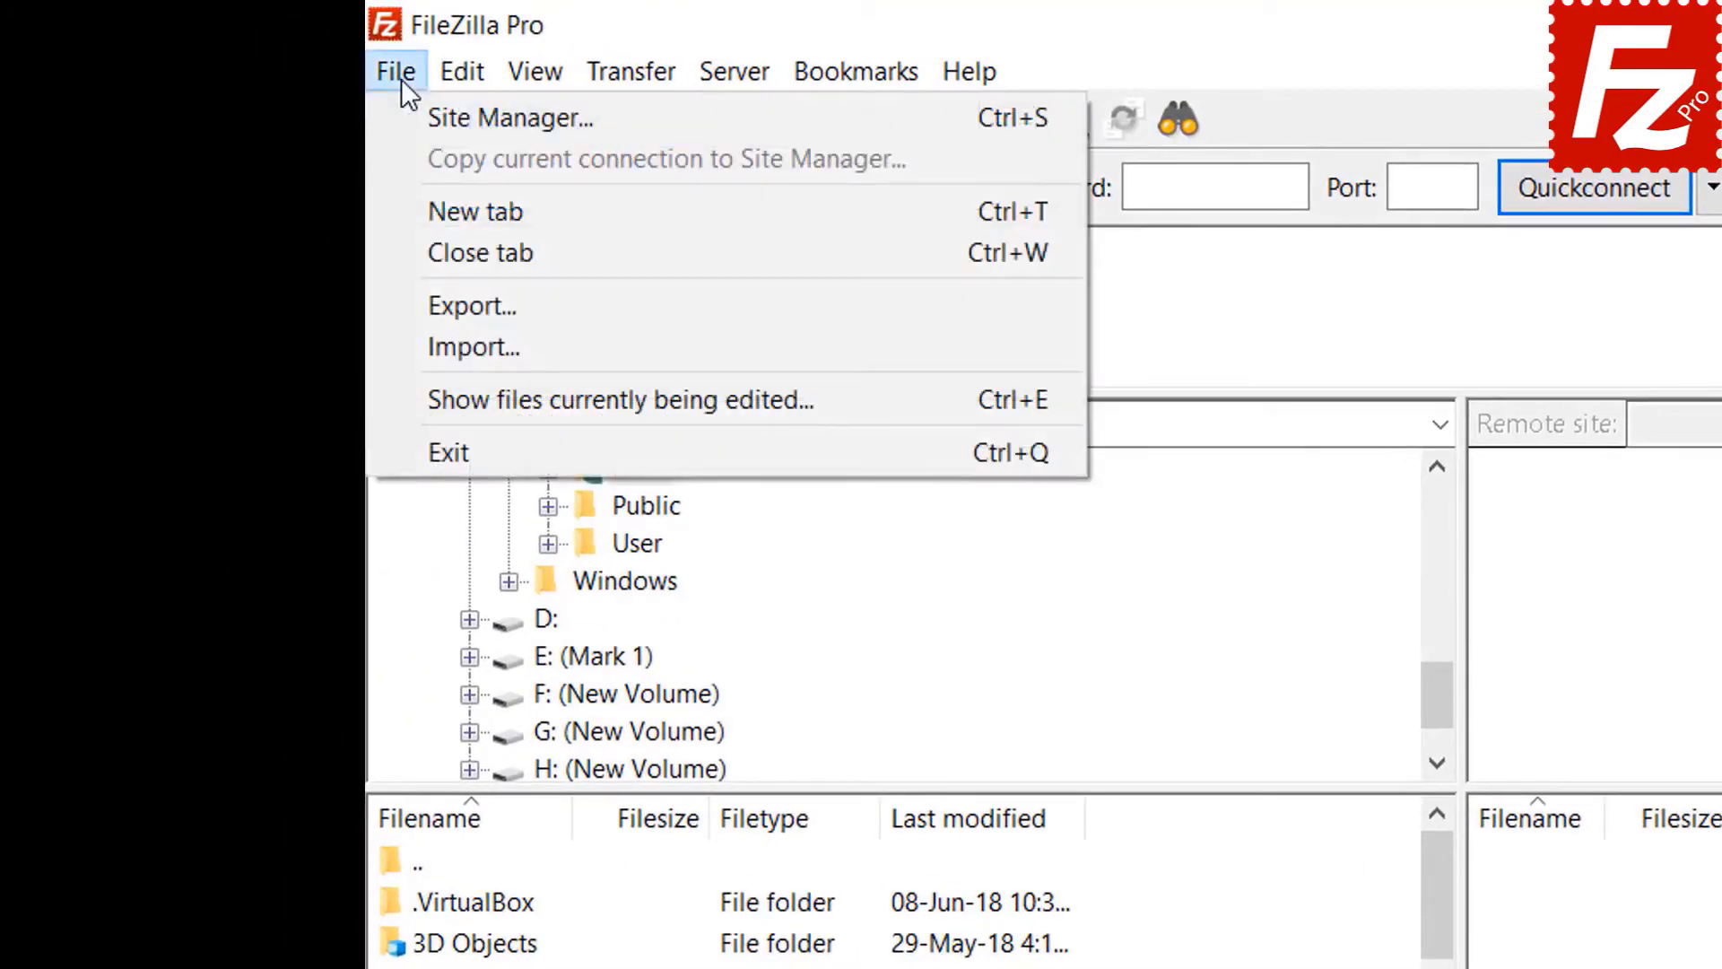
{"action": "left_click", "coordinate": [432, 121]}
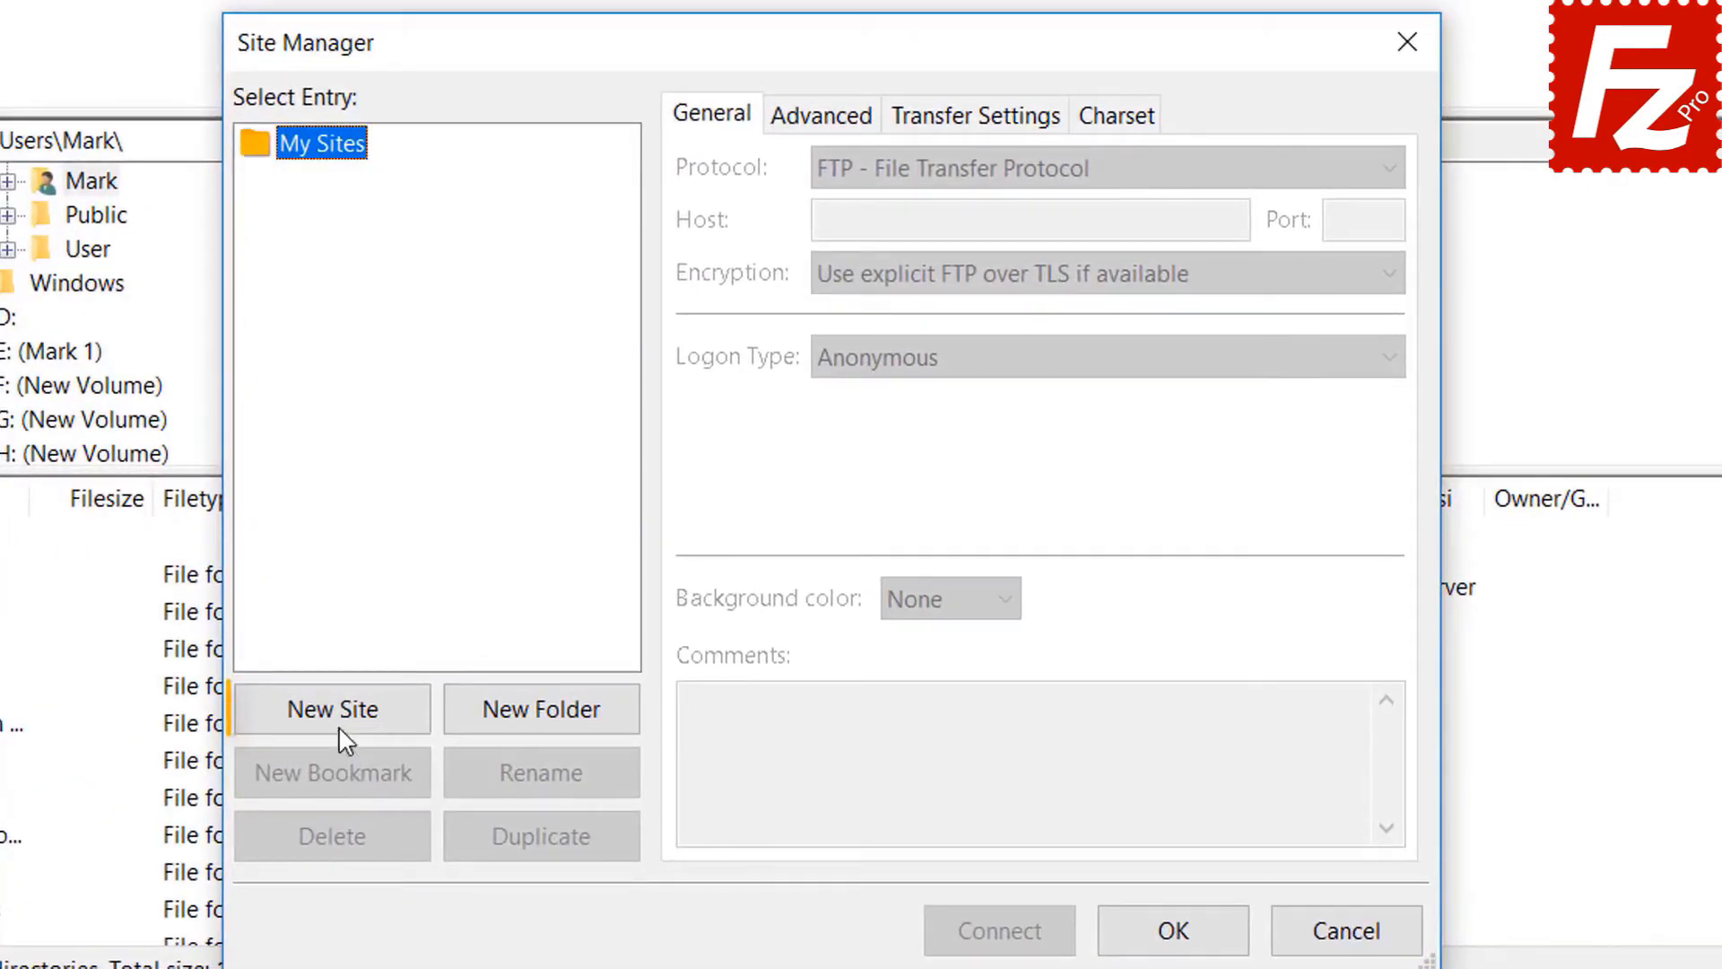
{"action": "left_click", "coordinate": [344, 717]}
{"action": "type", "text": "A"}
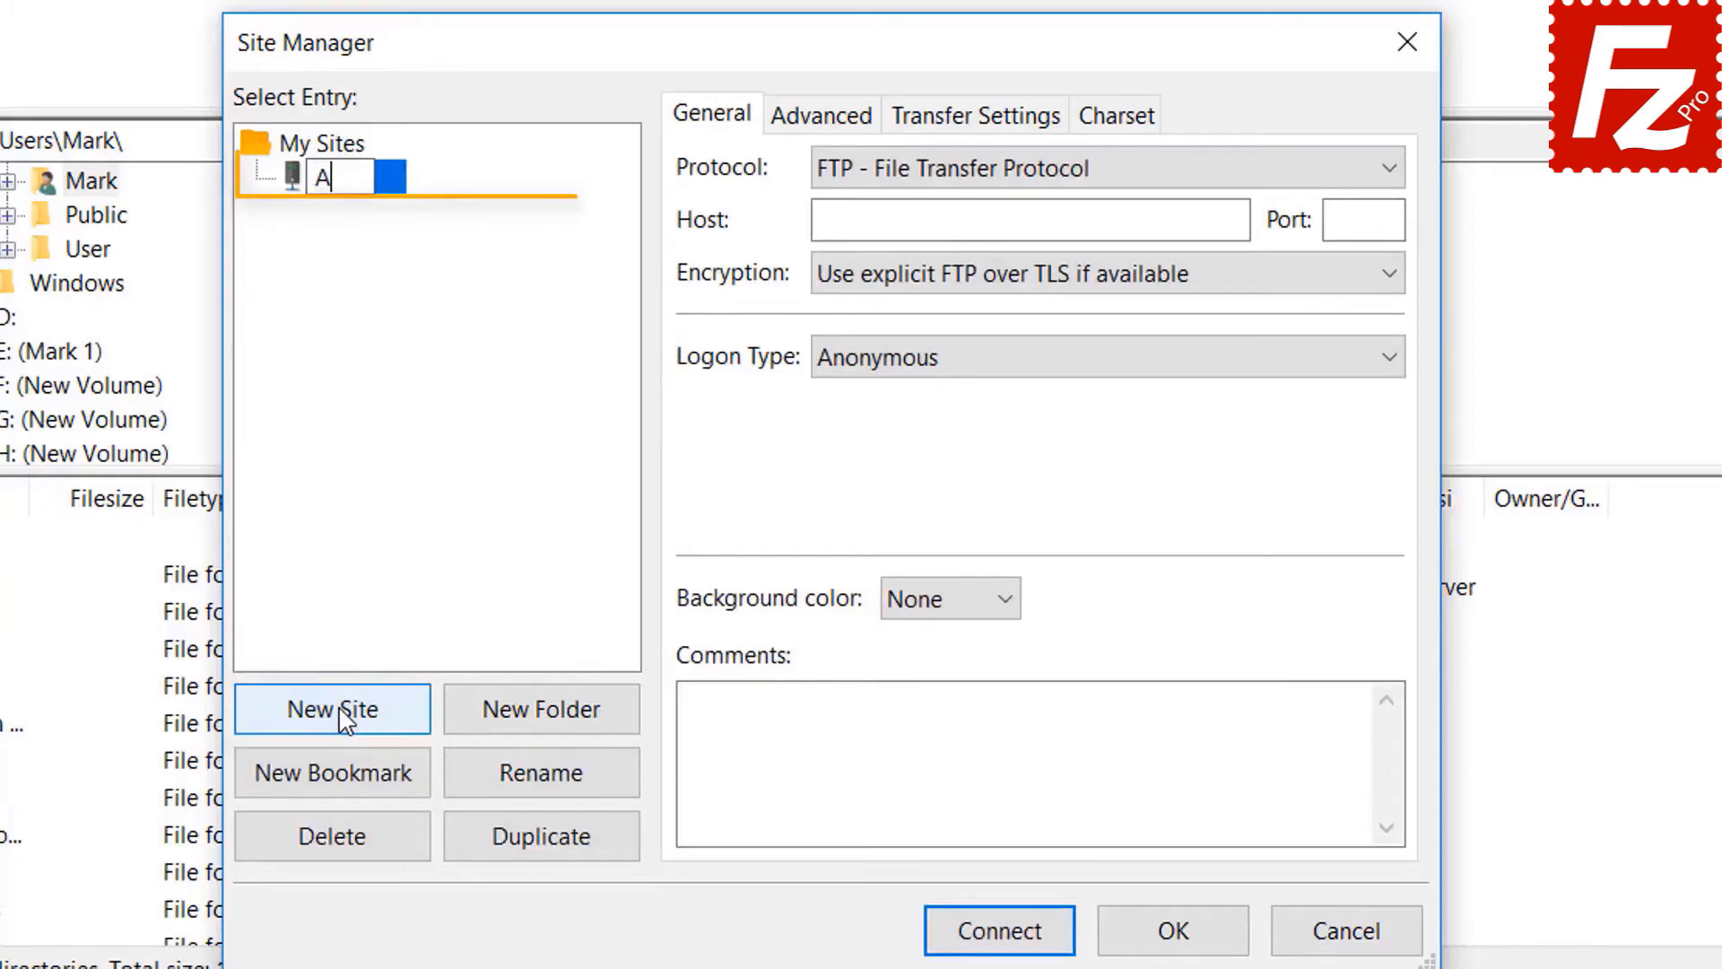
{"action": "type", "text": "zure F"}
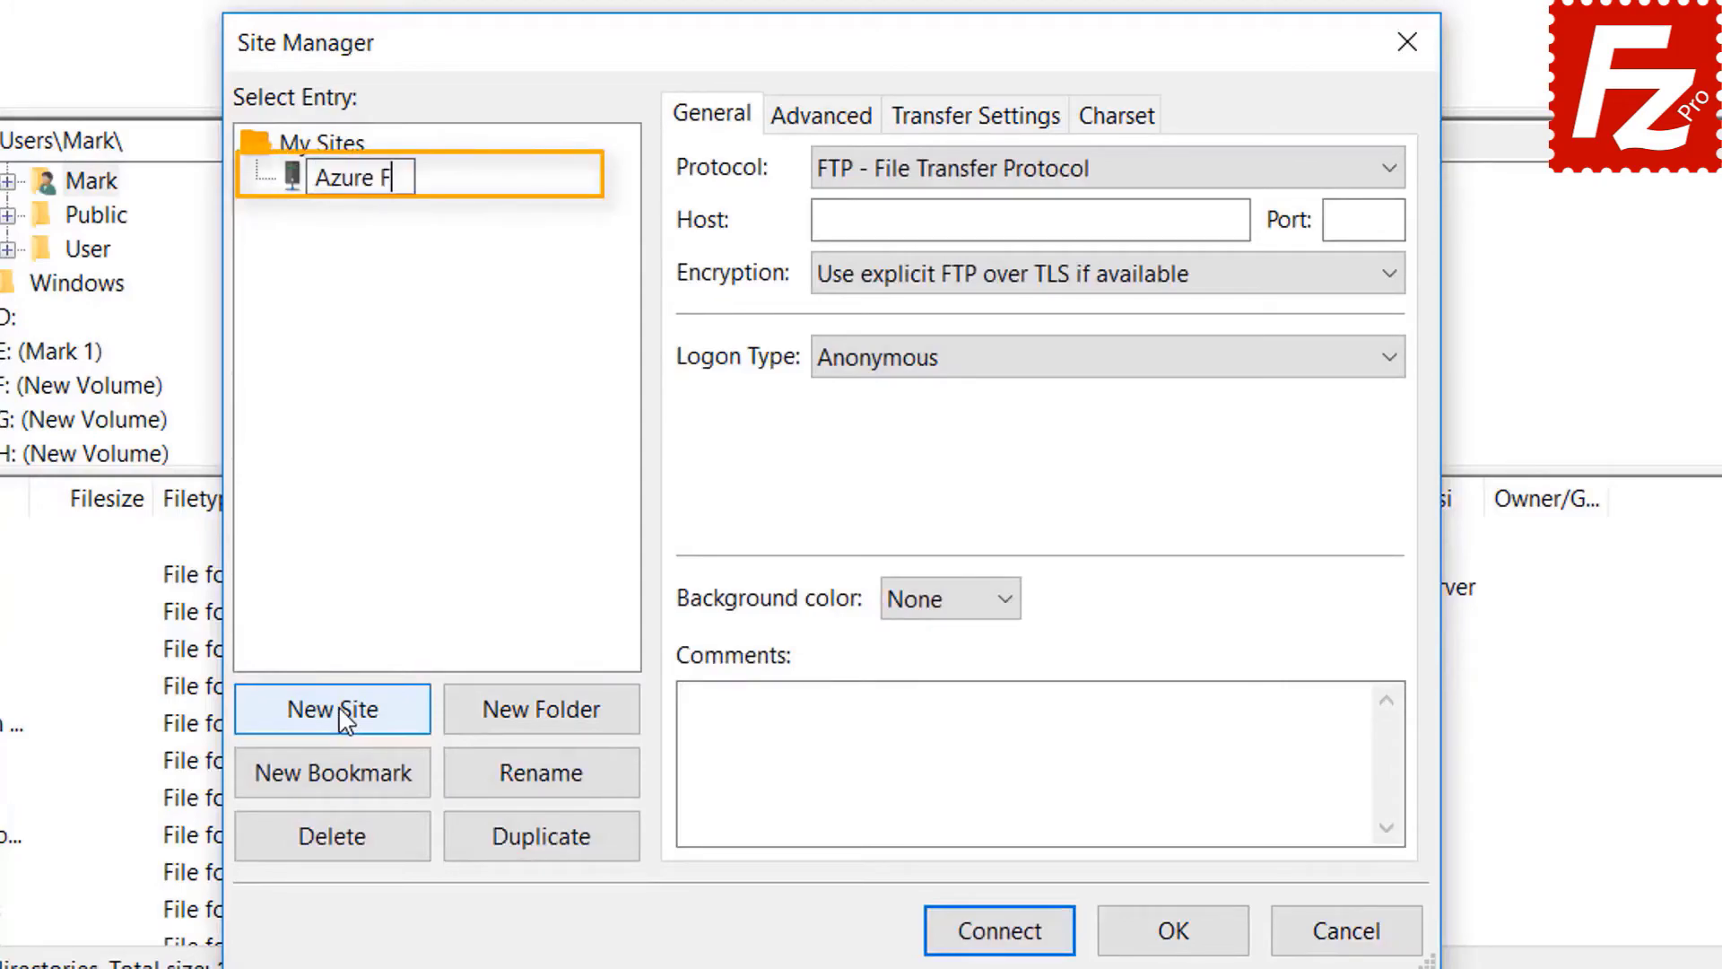
{"action": "type", "text": "ile C"}
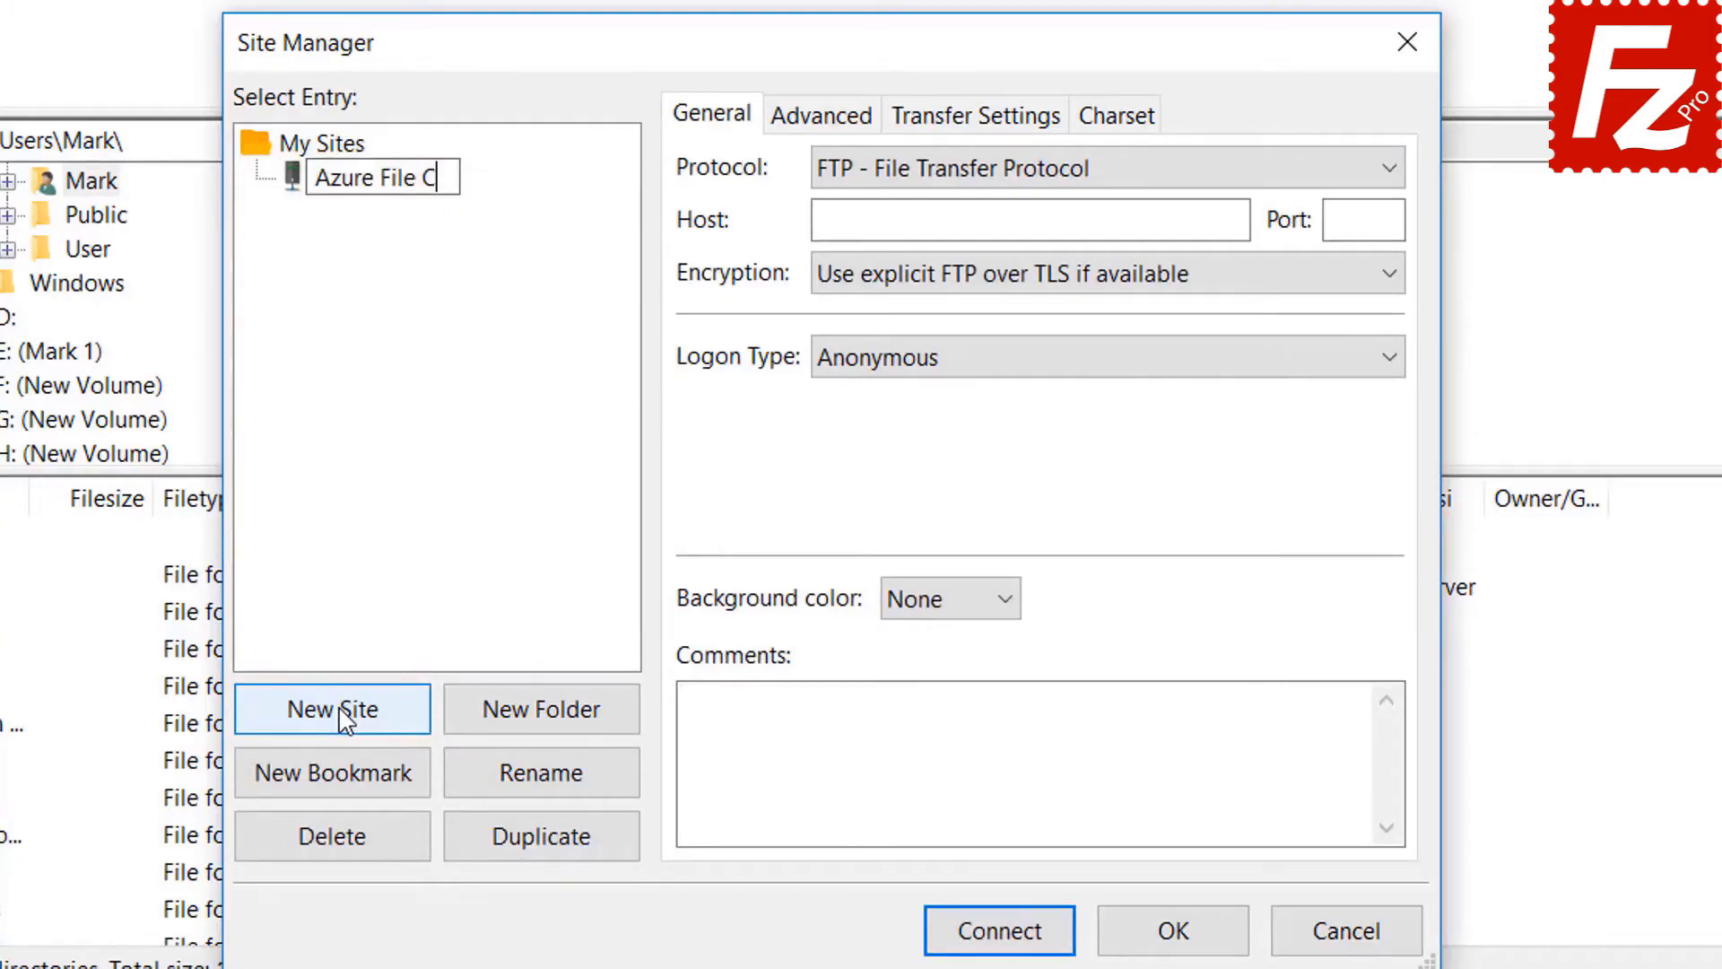
{"action": "type", "text": "onnection"}
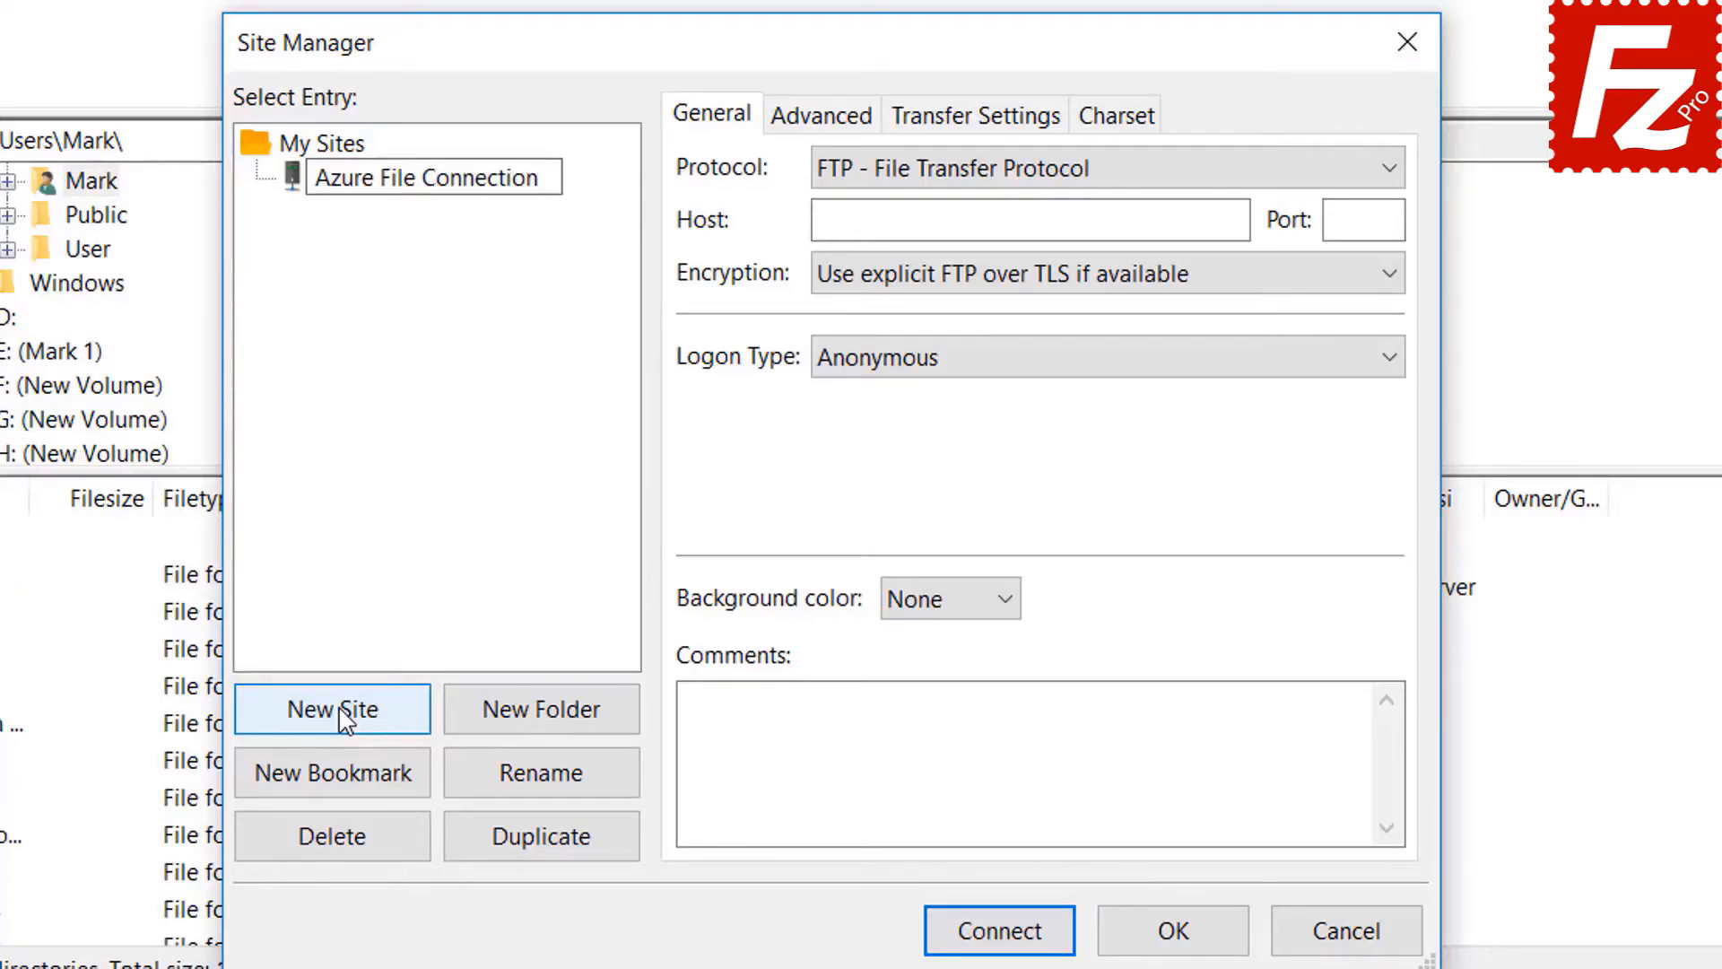
{"action": "key", "text": "Return"}
- Set protocol to Microsoft Azure File Storage Service, enter the storage account name and access key, and connect
{"action": "left_click", "coordinate": [1097, 174]}
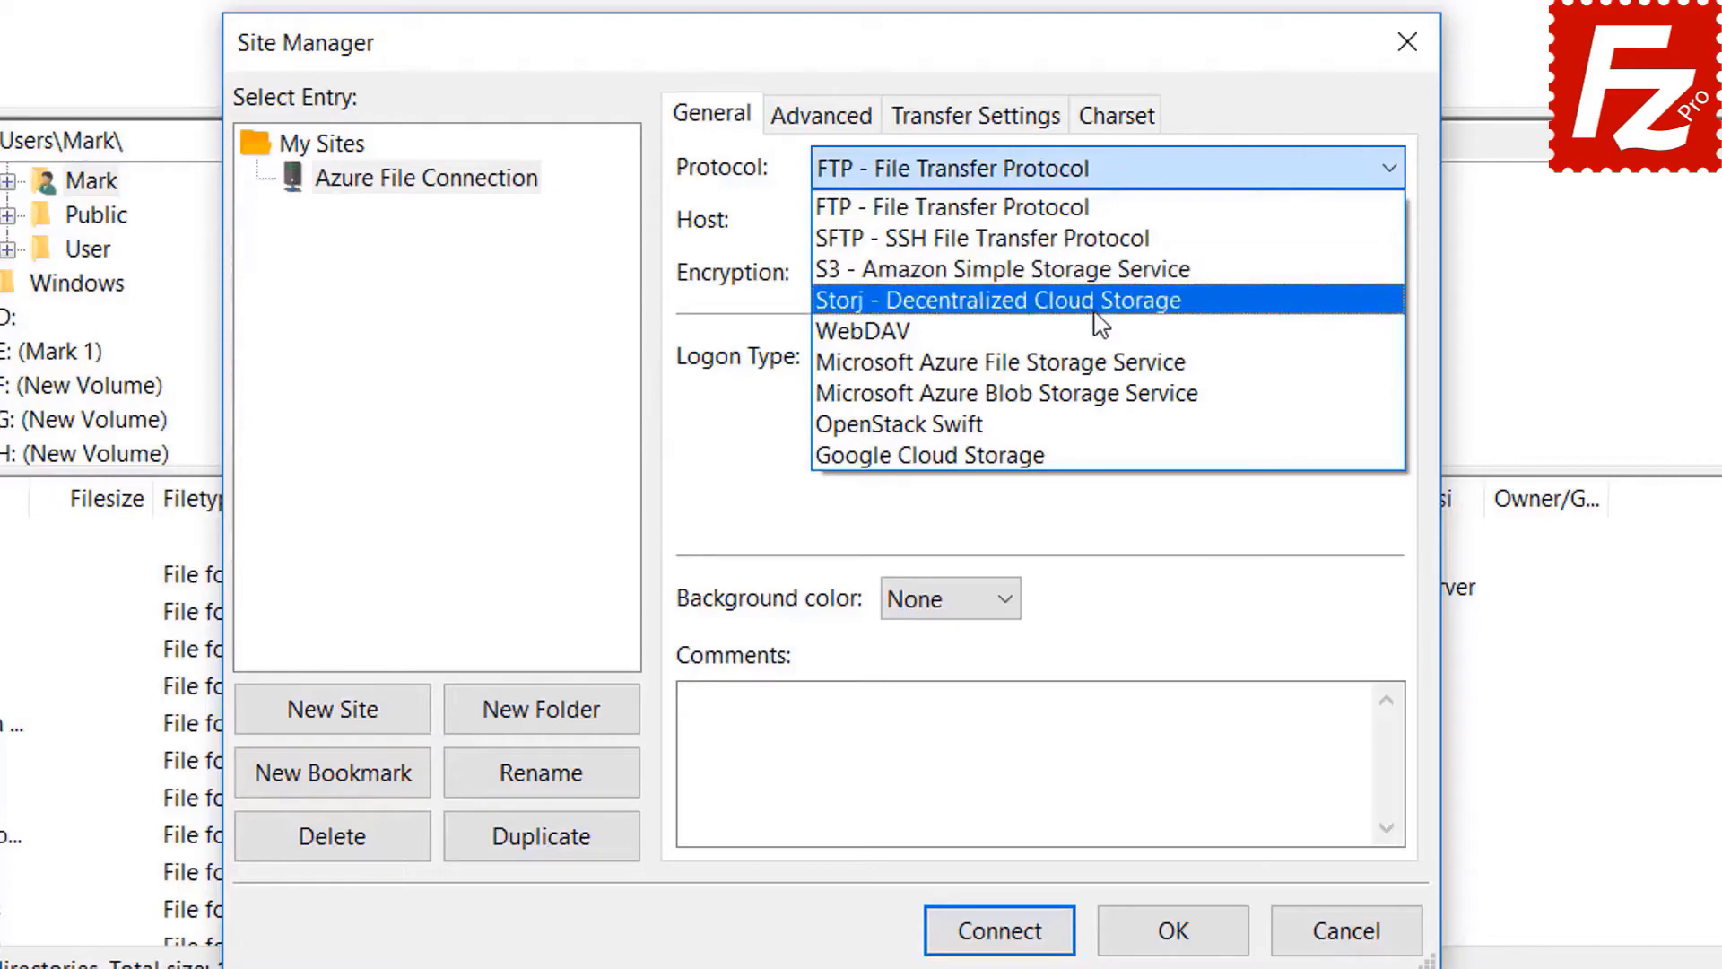
{"action": "left_click", "coordinate": [1098, 363]}
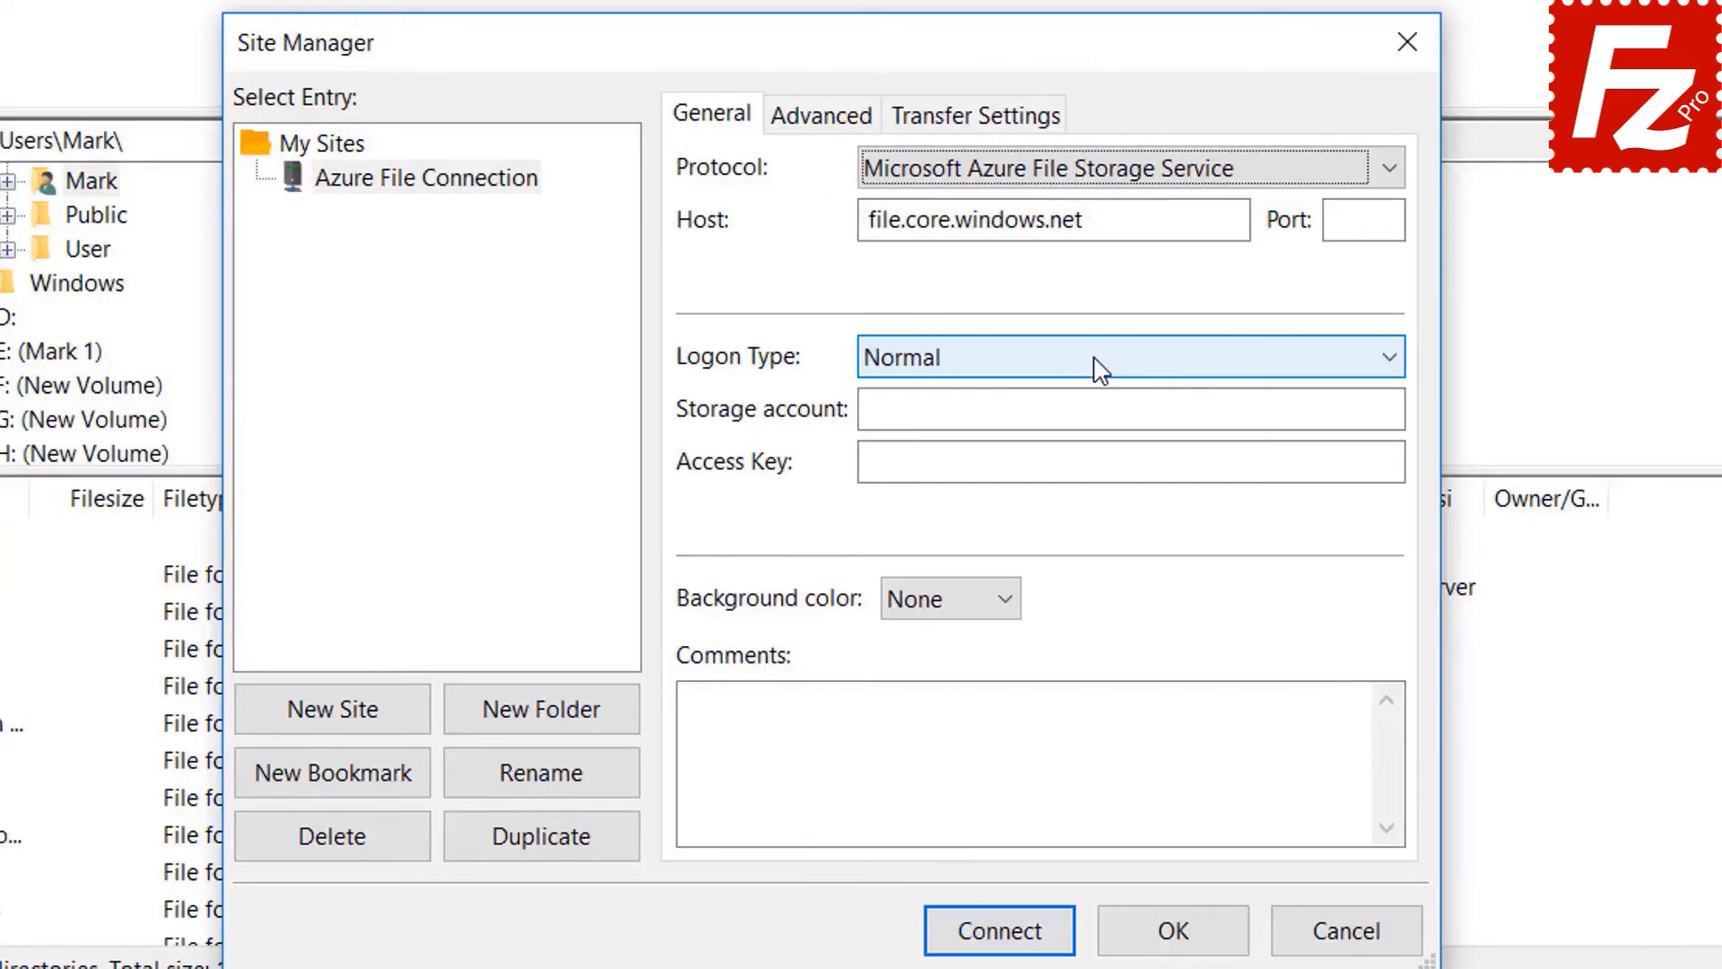
{"action": "left_click", "coordinate": [1052, 177]}
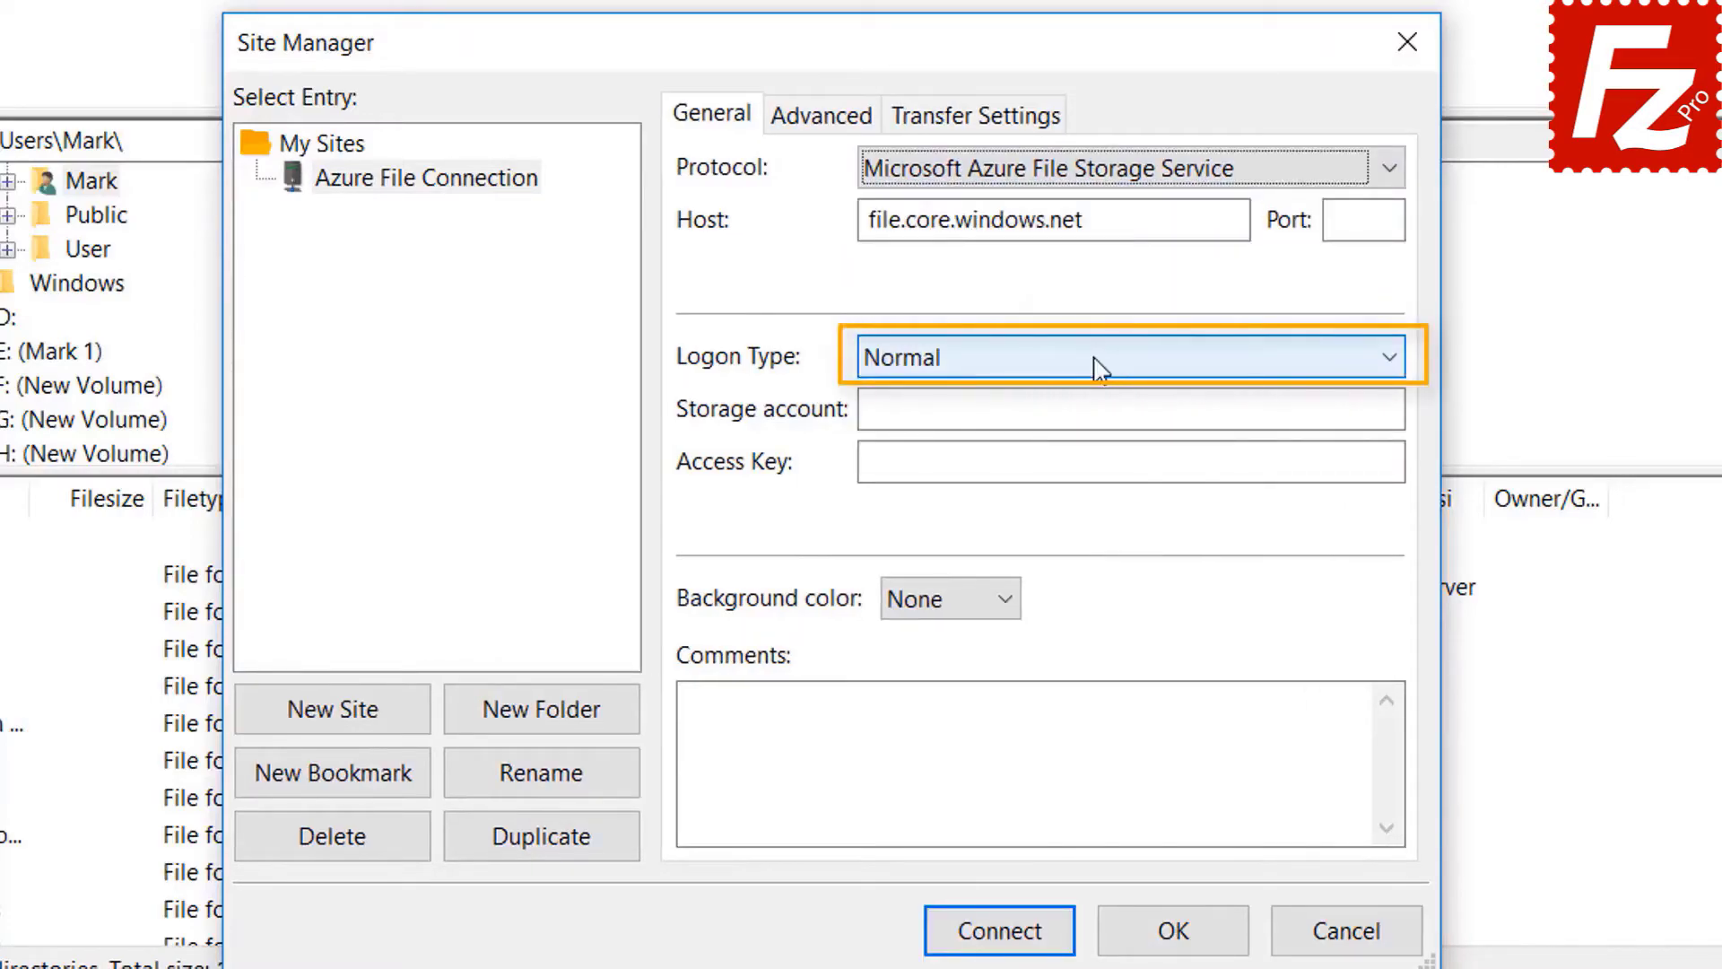
{"action": "left_click", "coordinate": [1074, 410]}
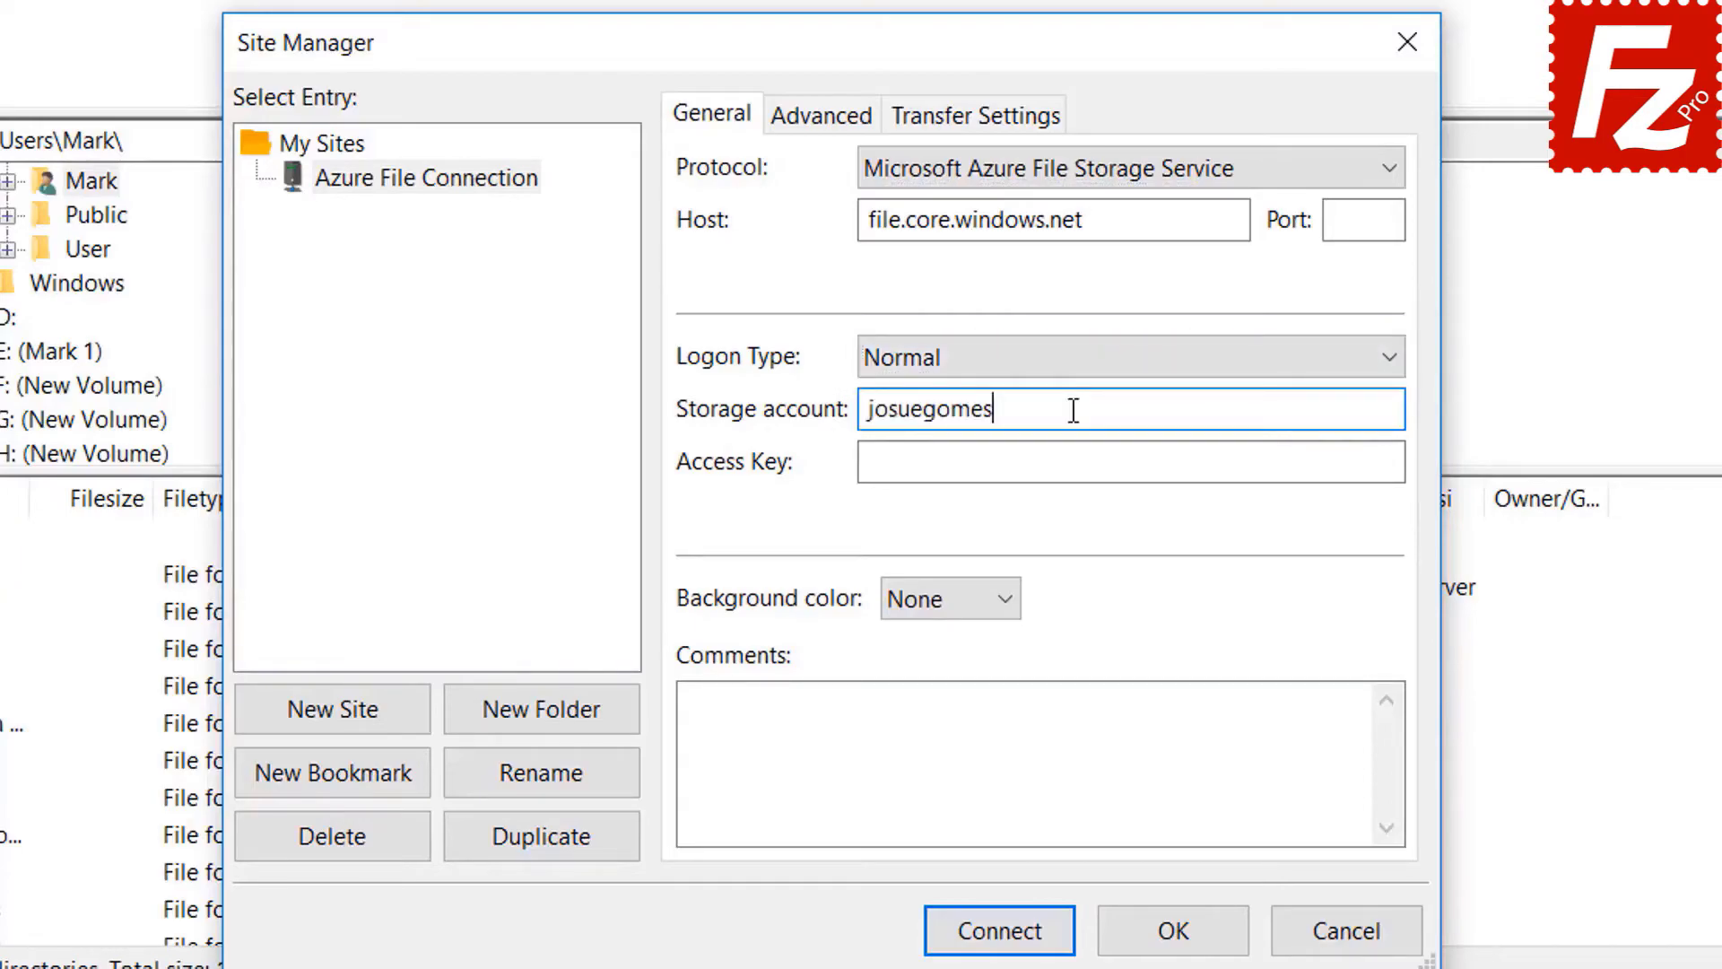
{"action": "left_click", "coordinate": [946, 466]}
{"action": "key", "text": "ctrl+v"}
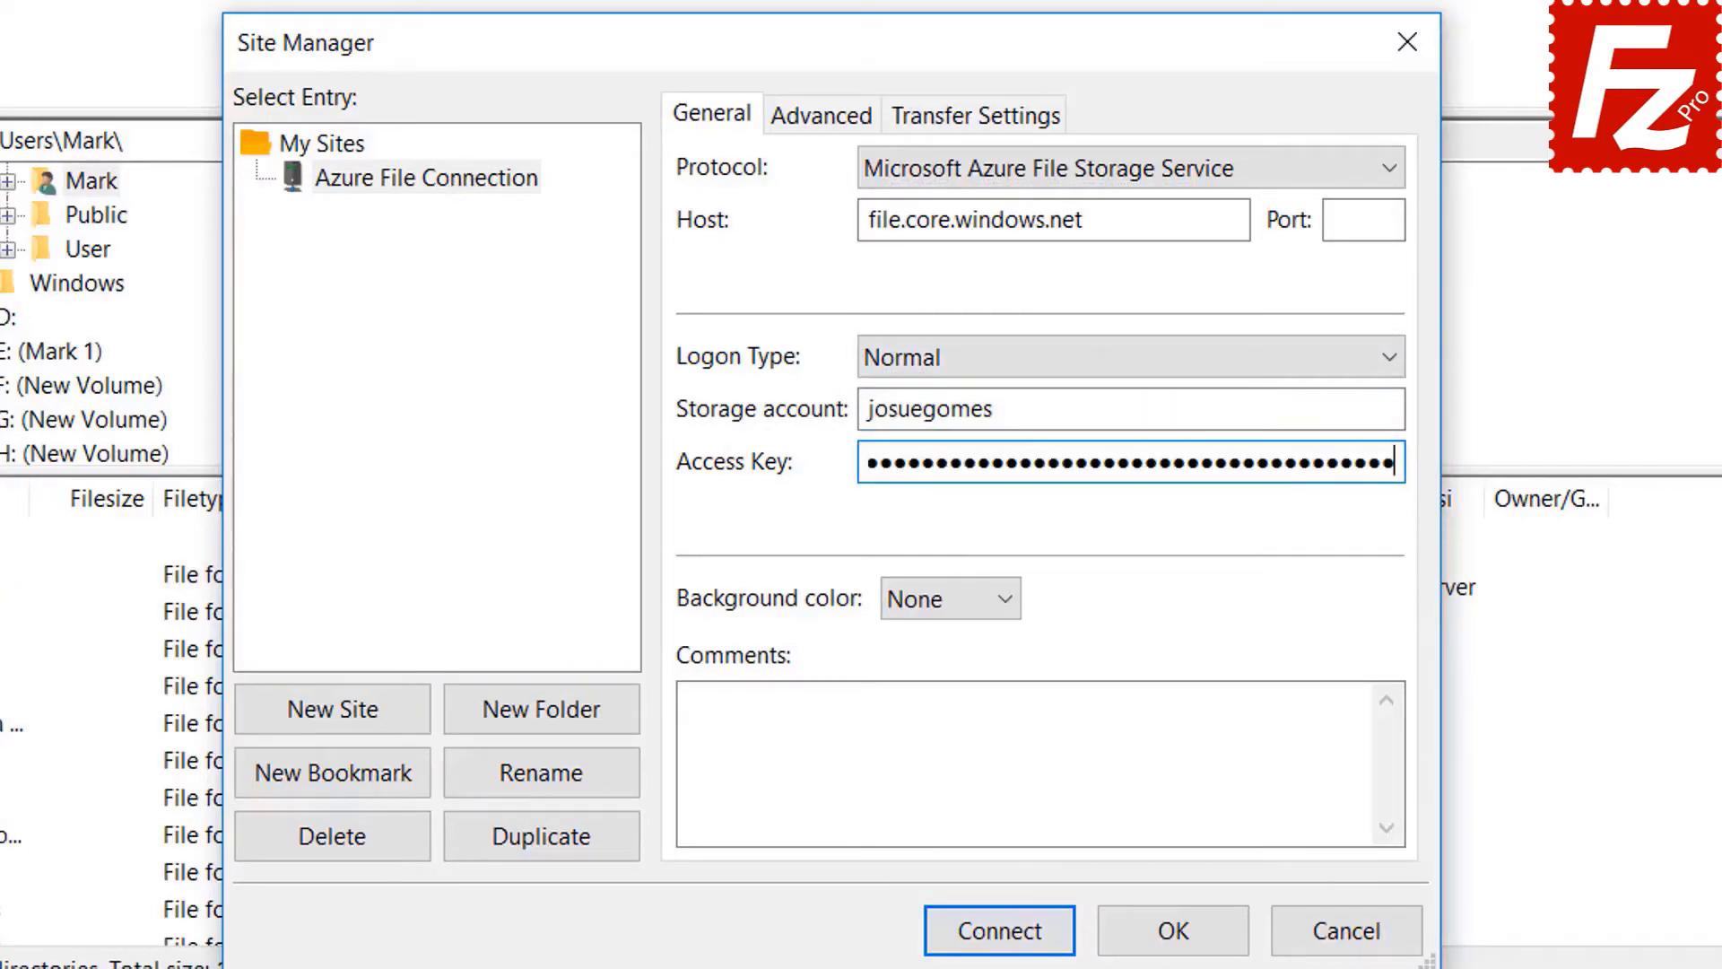
{"action": "left_click", "coordinate": [1001, 933]}
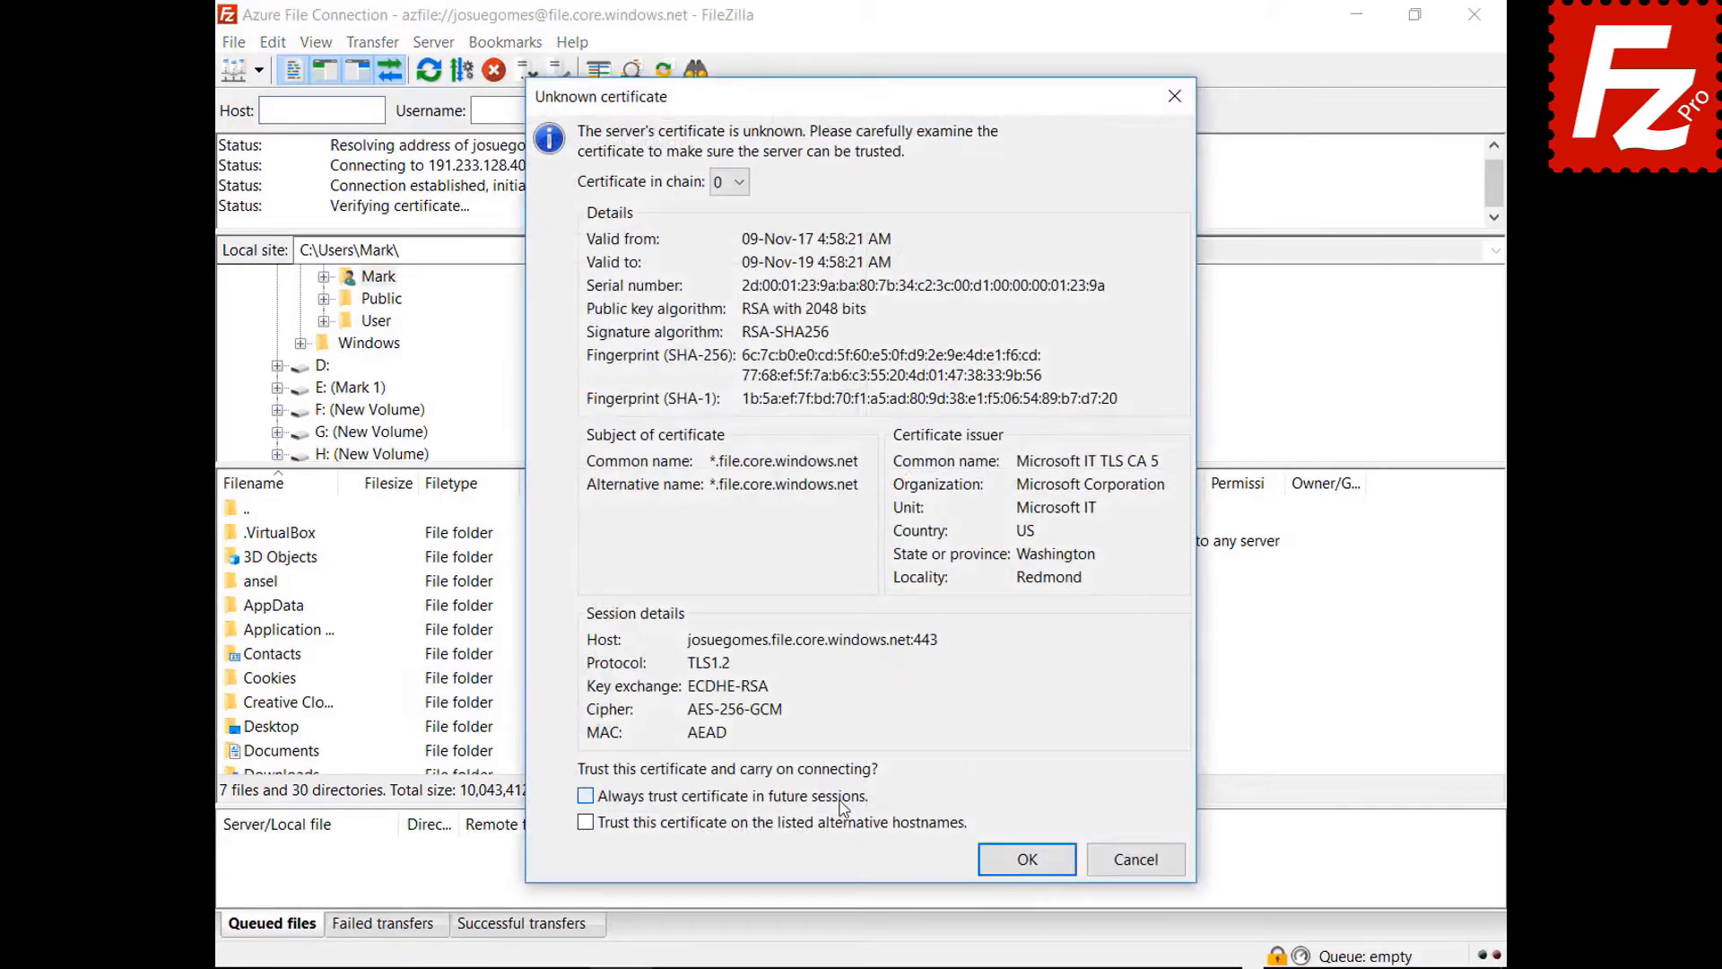
- Accept the Azure server's unknown certificate so the remote share folder is listed
{"action": "left_click", "coordinate": [1022, 859]}
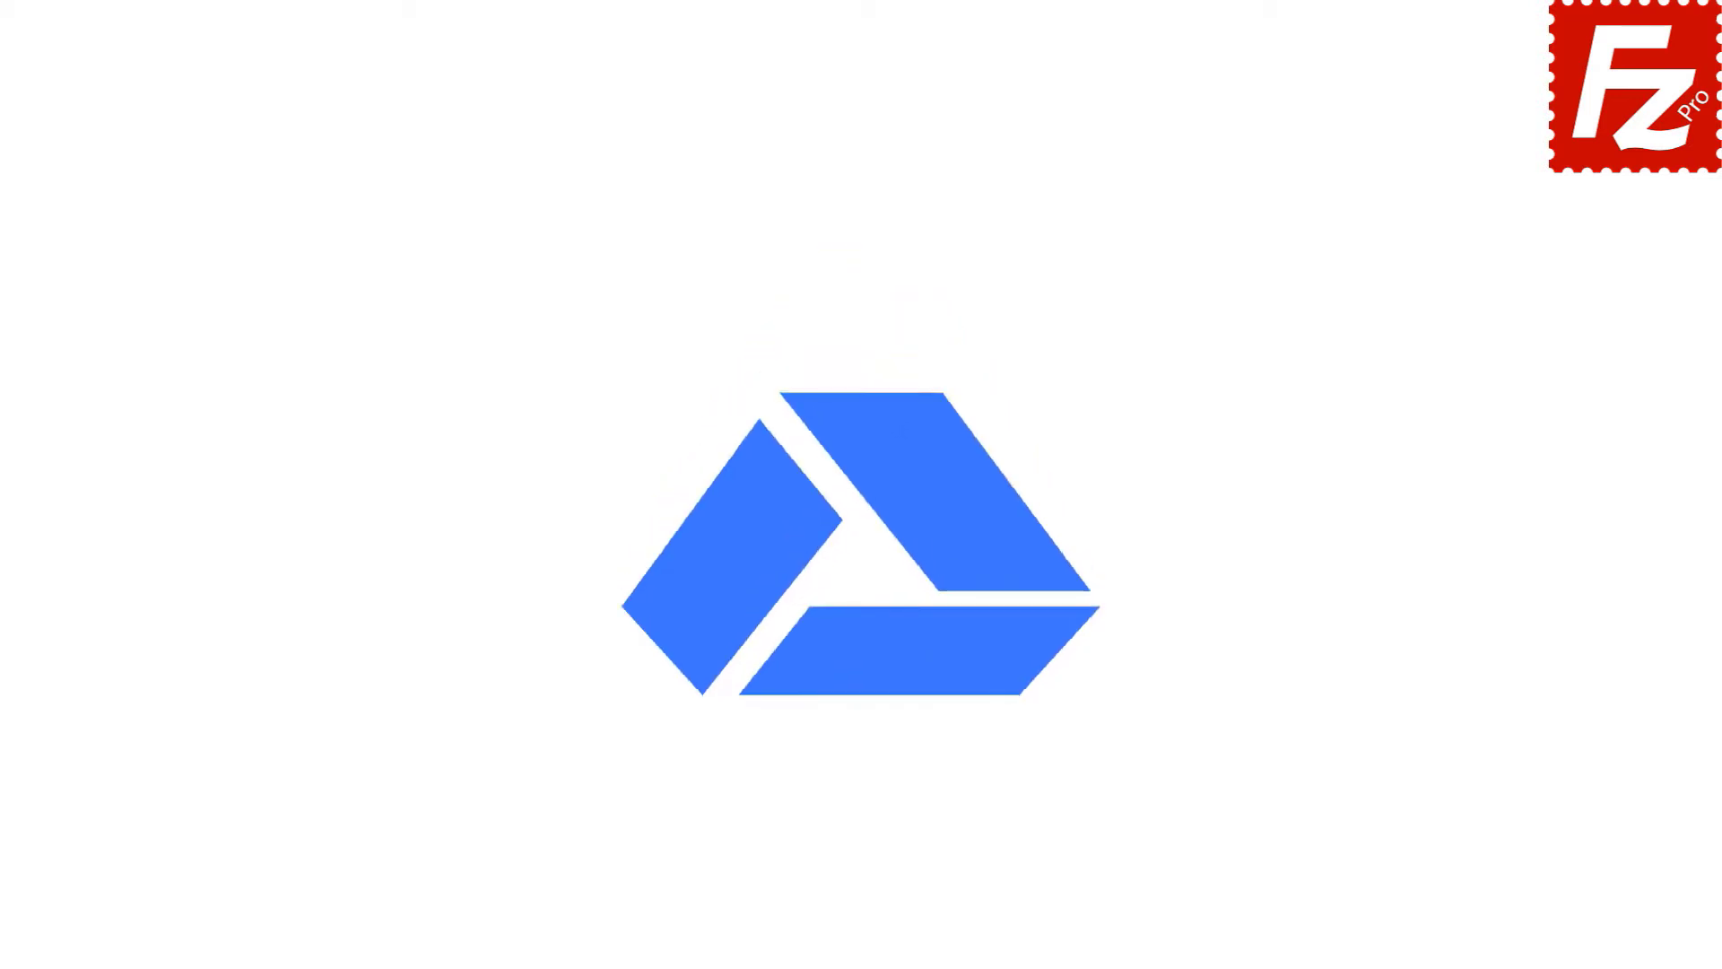
- Launch FileZilla Pro and add a new Site Manager entry named 'Google Drive'
{"action": "double_click", "coordinate": [274, 191]}
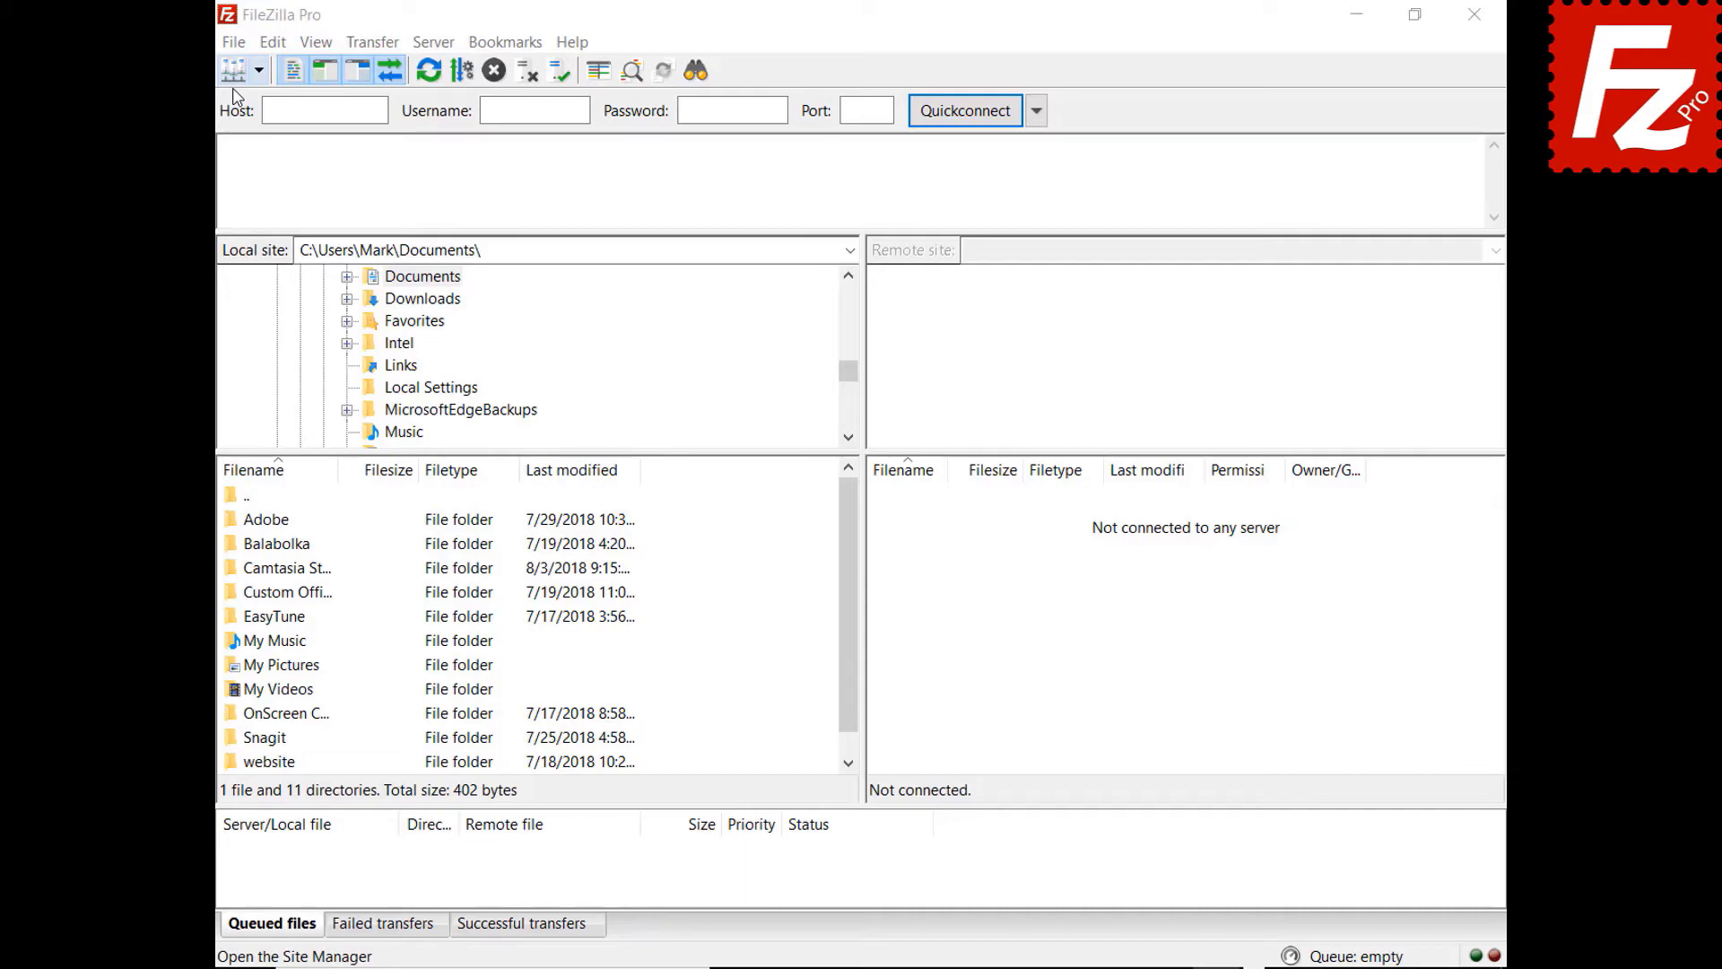
{"action": "left_click", "coordinate": [234, 42]}
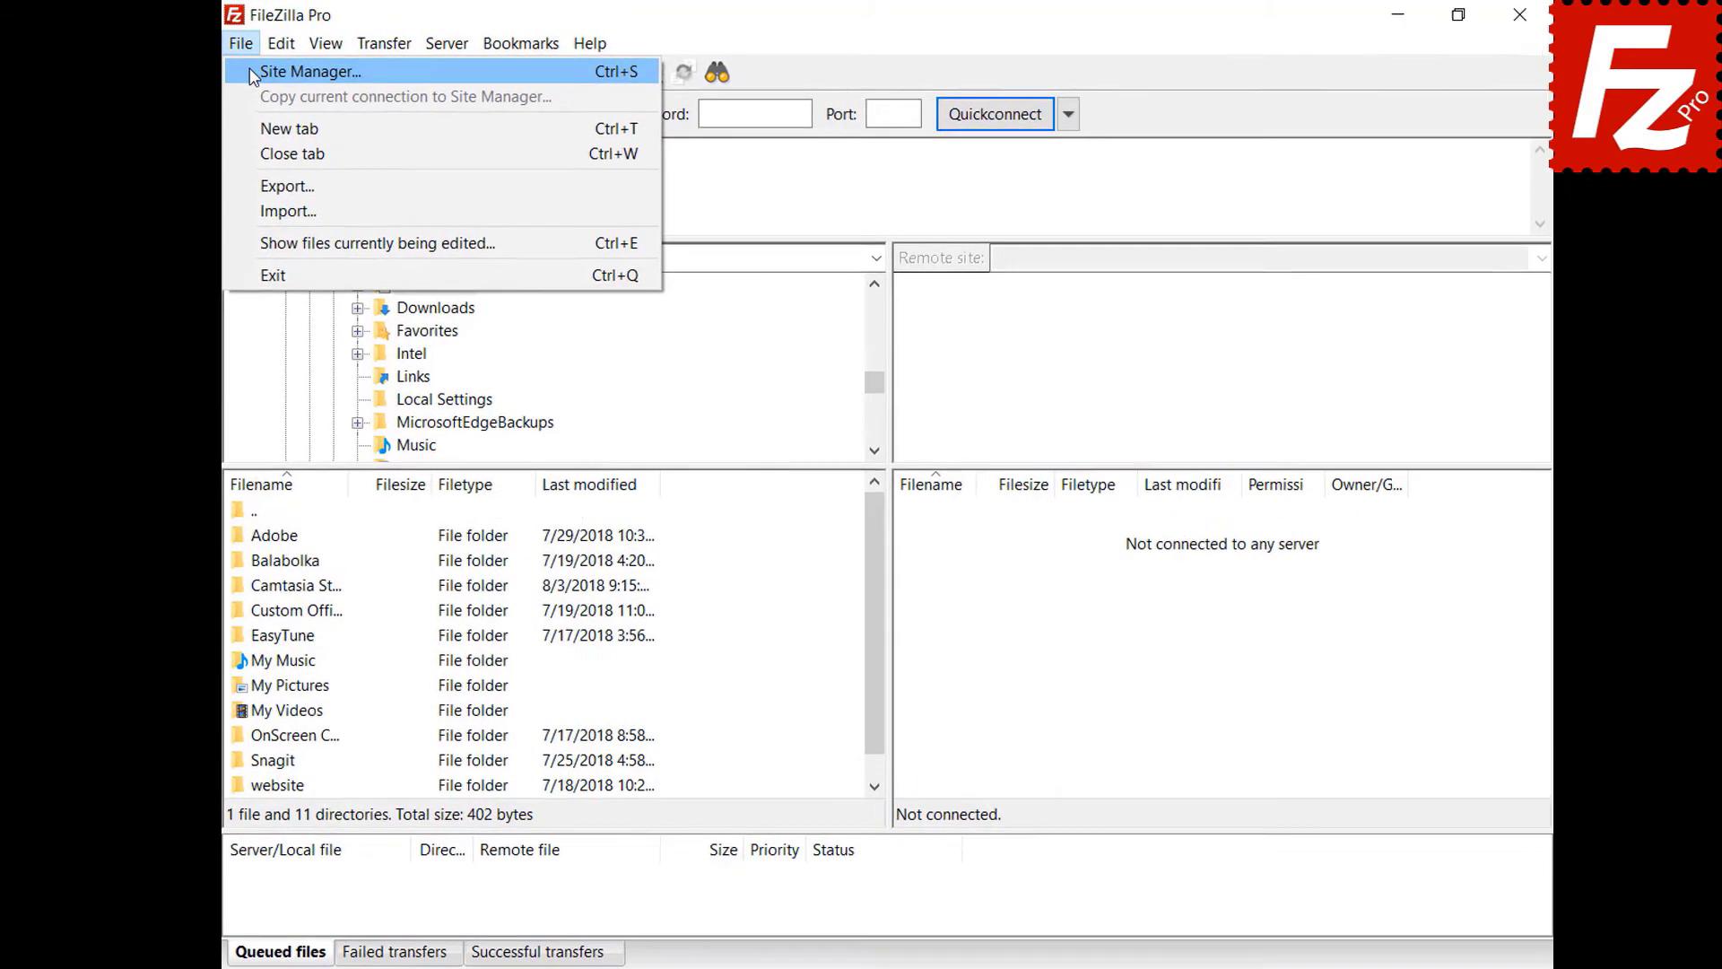
{"action": "left_click", "coordinate": [254, 72]}
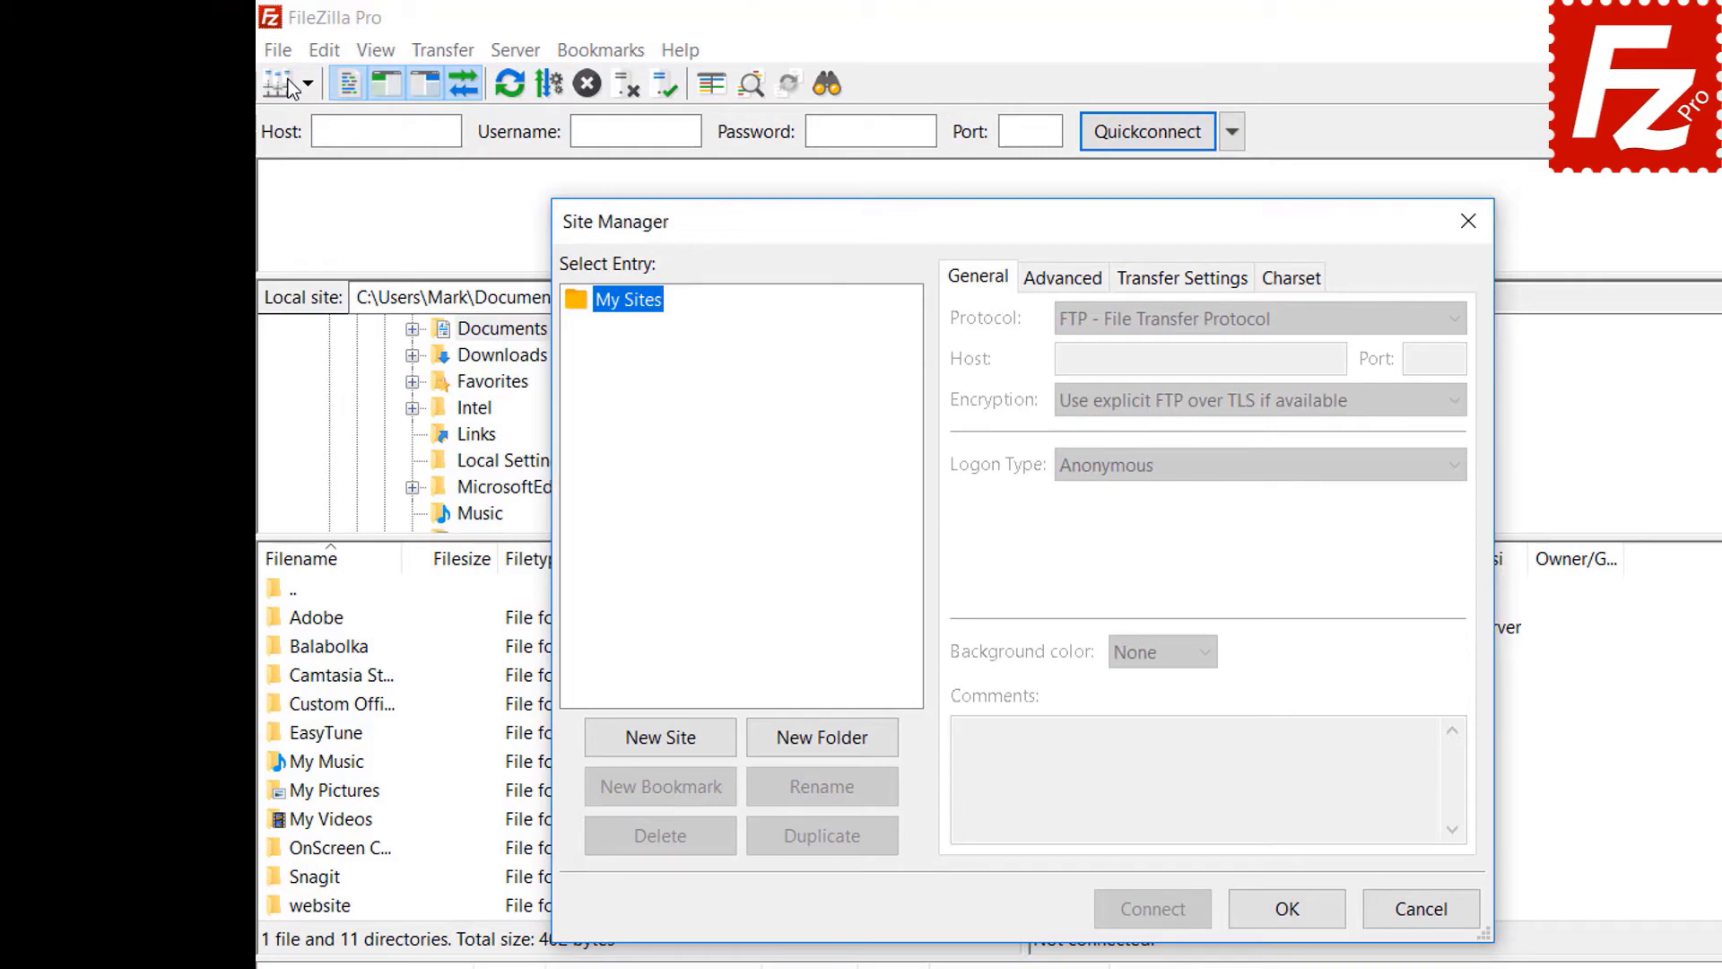
{"action": "left_click", "coordinate": [660, 737]}
{"action": "type", "text": "G"}
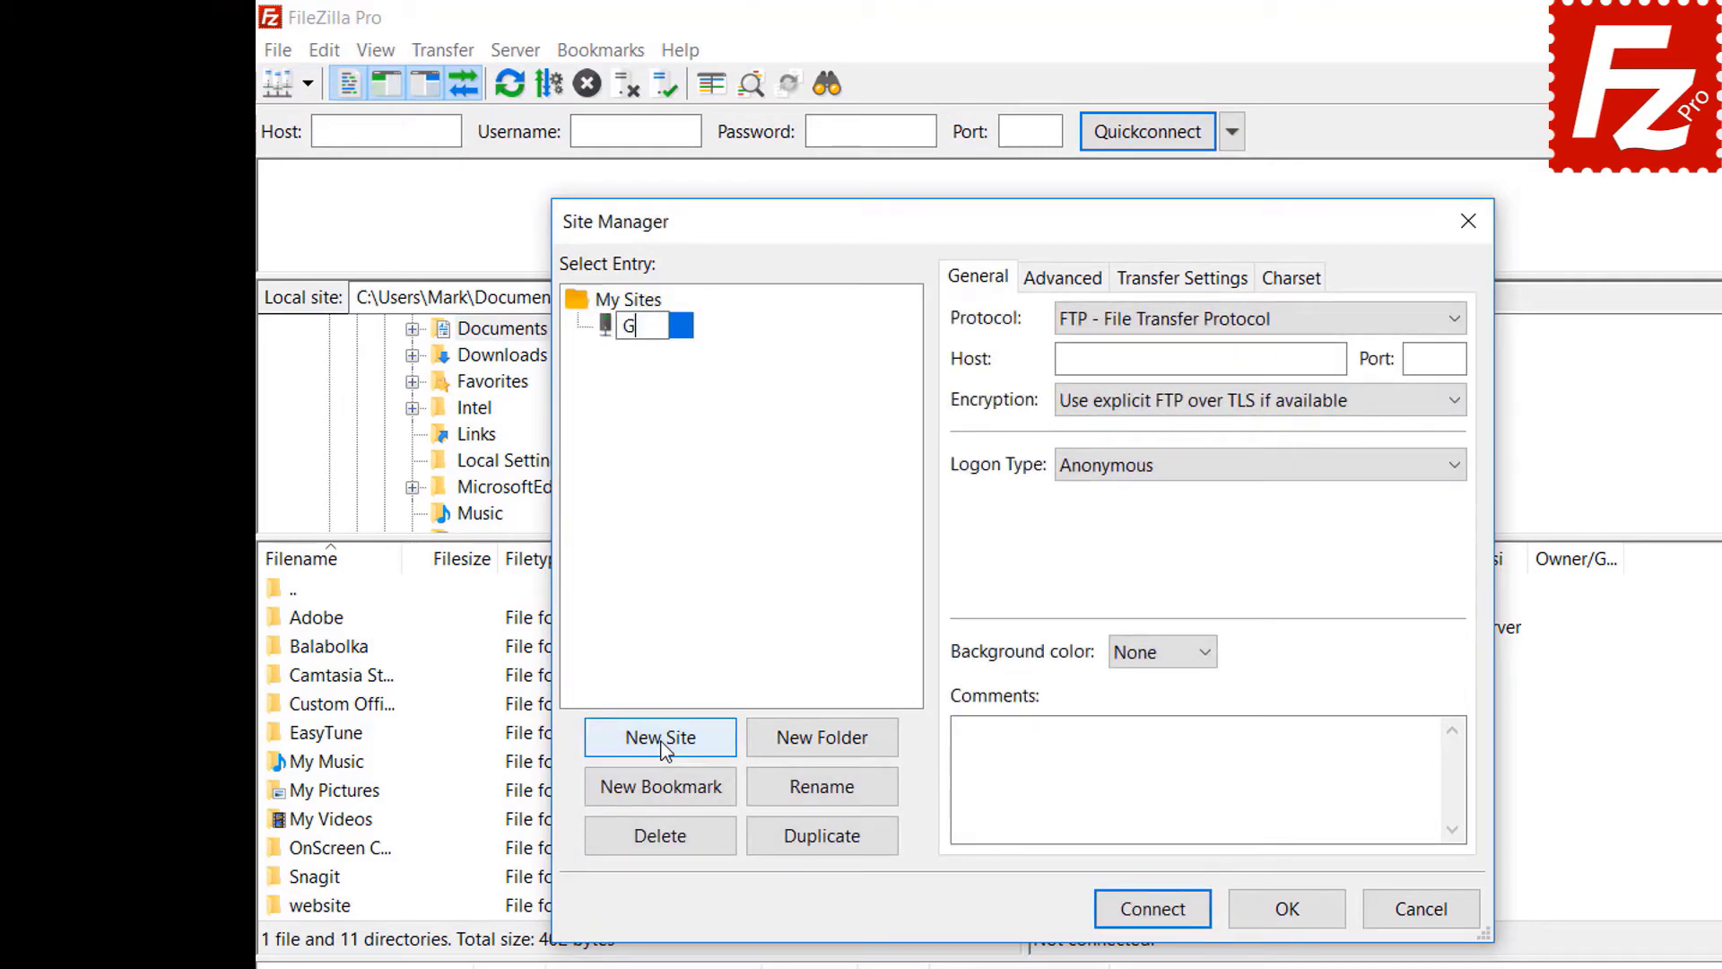
{"action": "type", "text": "oogle Drive"}
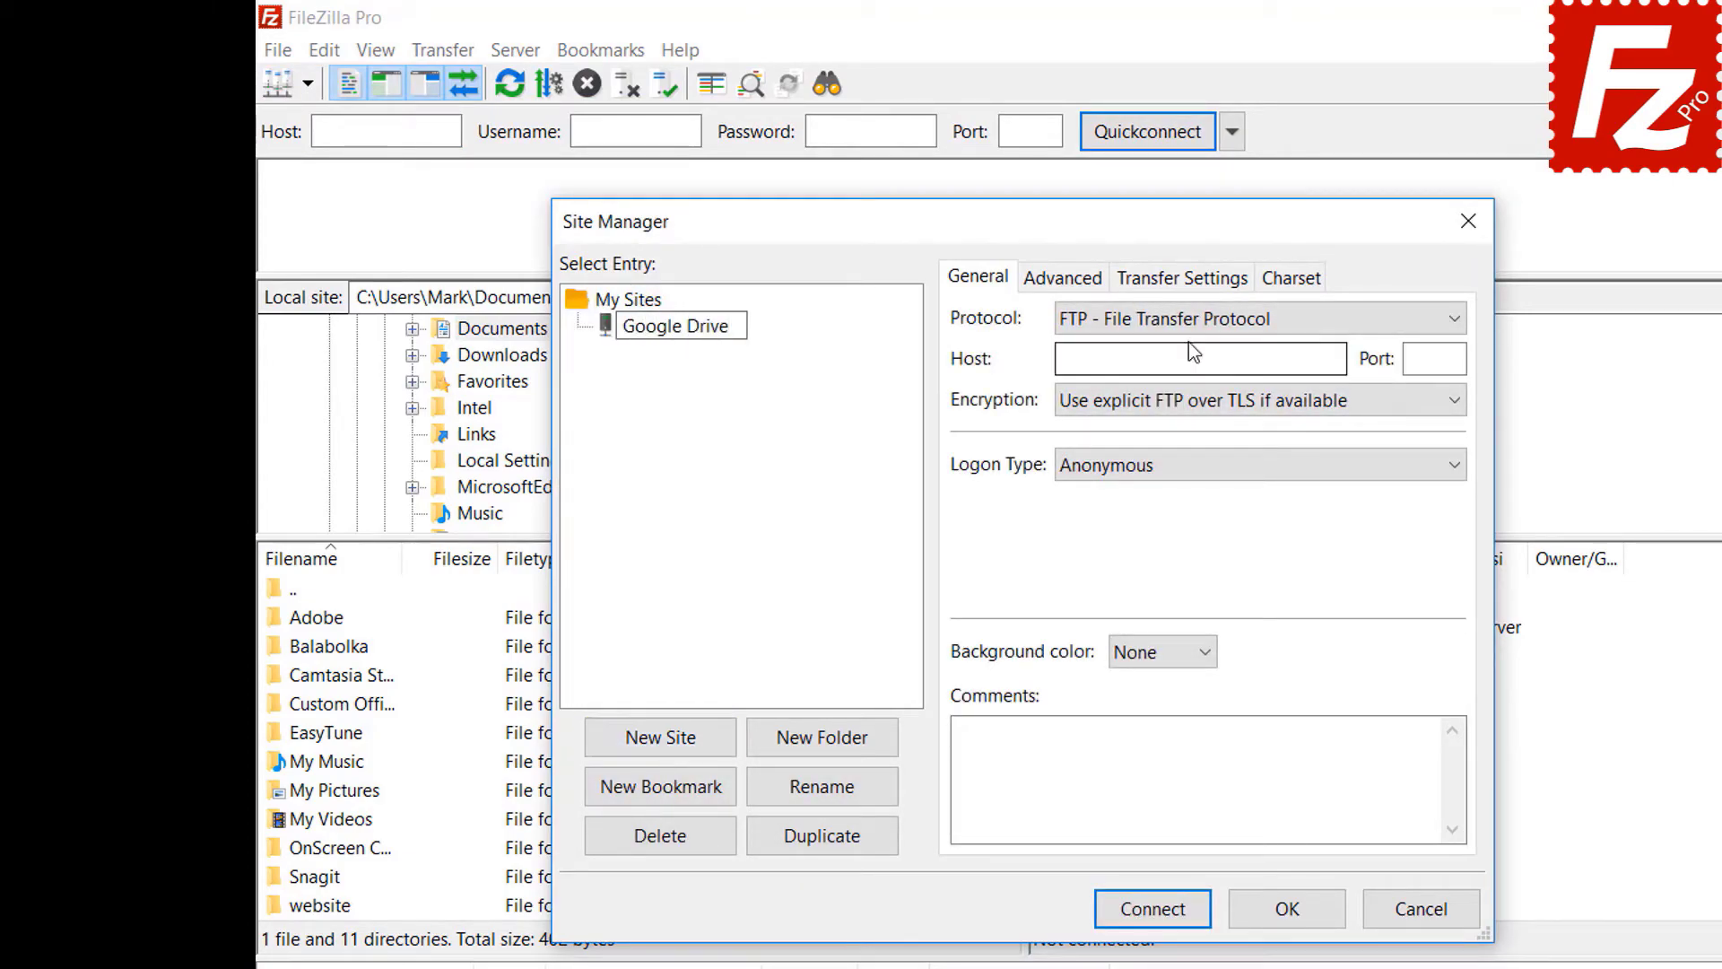
- Set the protocol to Google Drive, enter the Google account e-mail as user, and connect
{"action": "left_click", "coordinate": [1187, 330]}
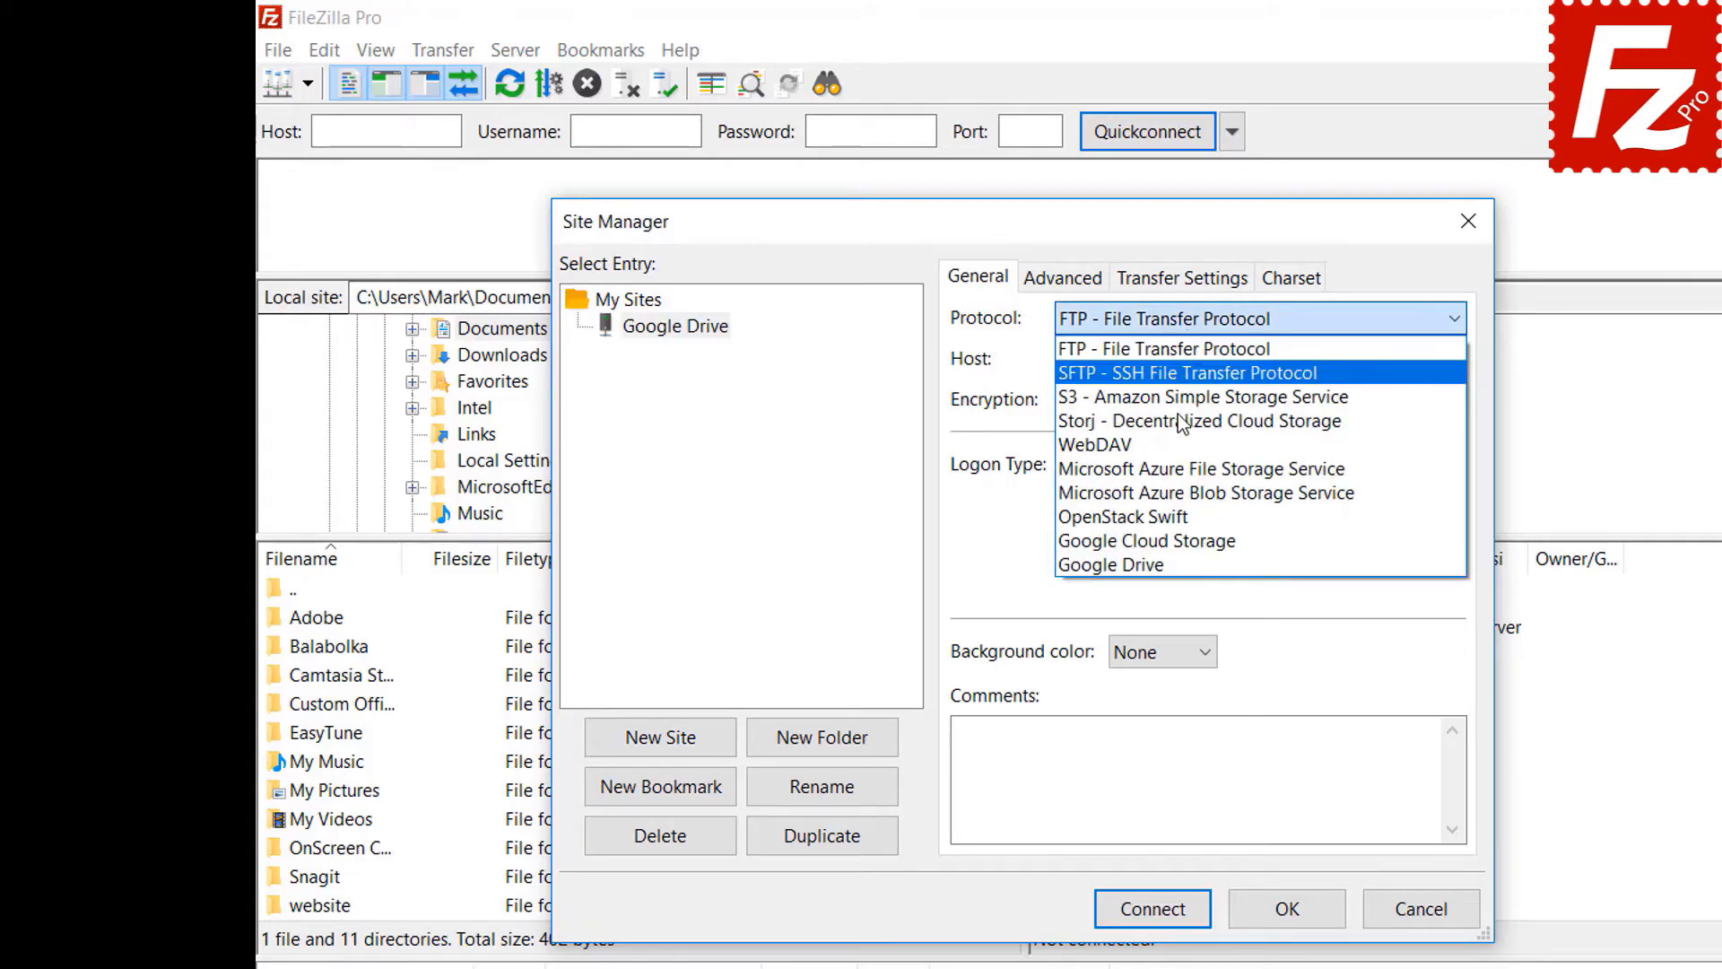
{"action": "left_click", "coordinate": [1182, 562]}
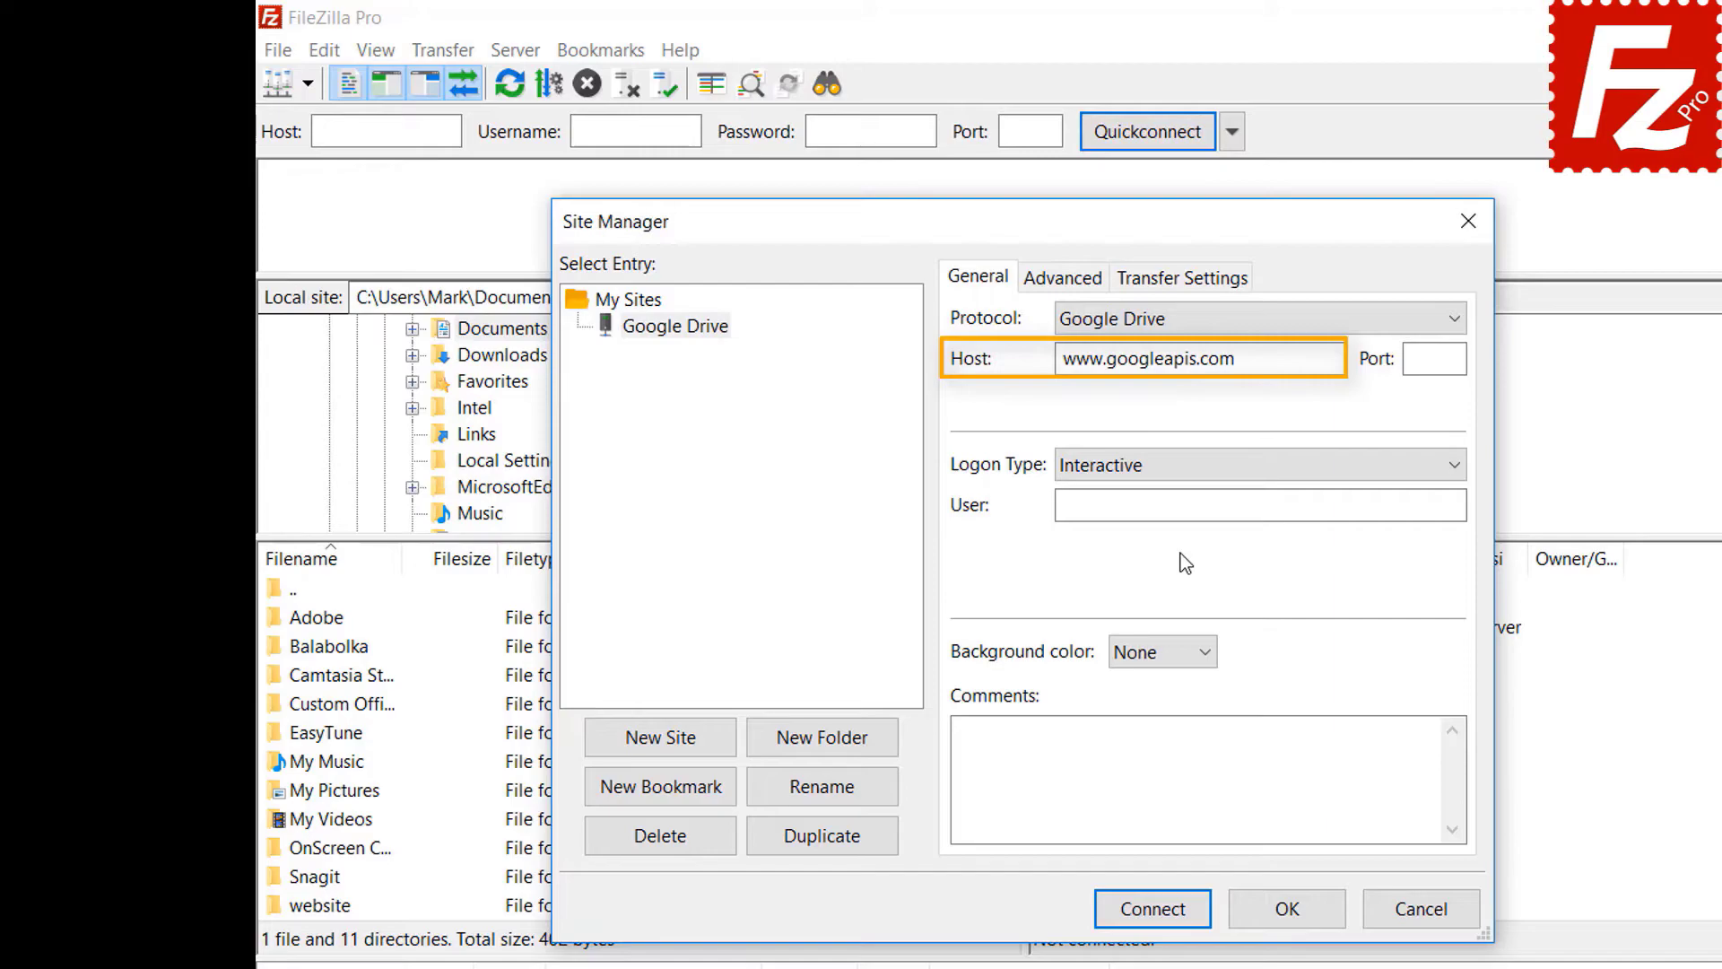
{"action": "left_click", "coordinate": [1375, 504]}
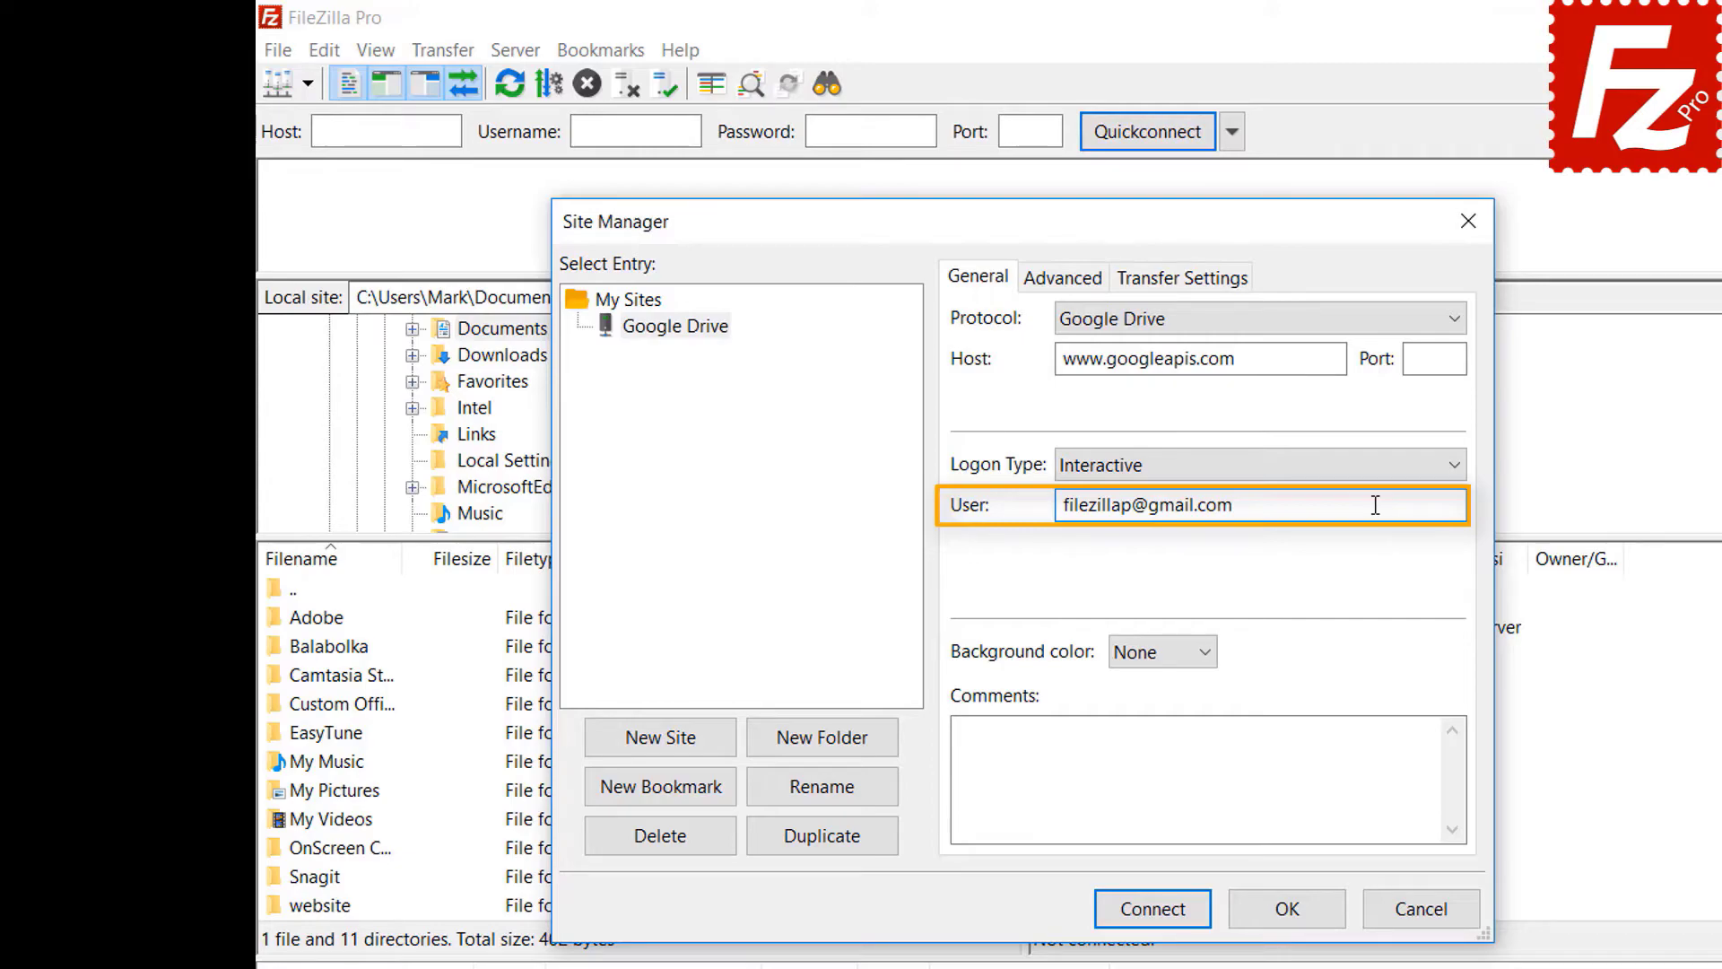
{"action": "left_click", "coordinate": [1154, 907]}
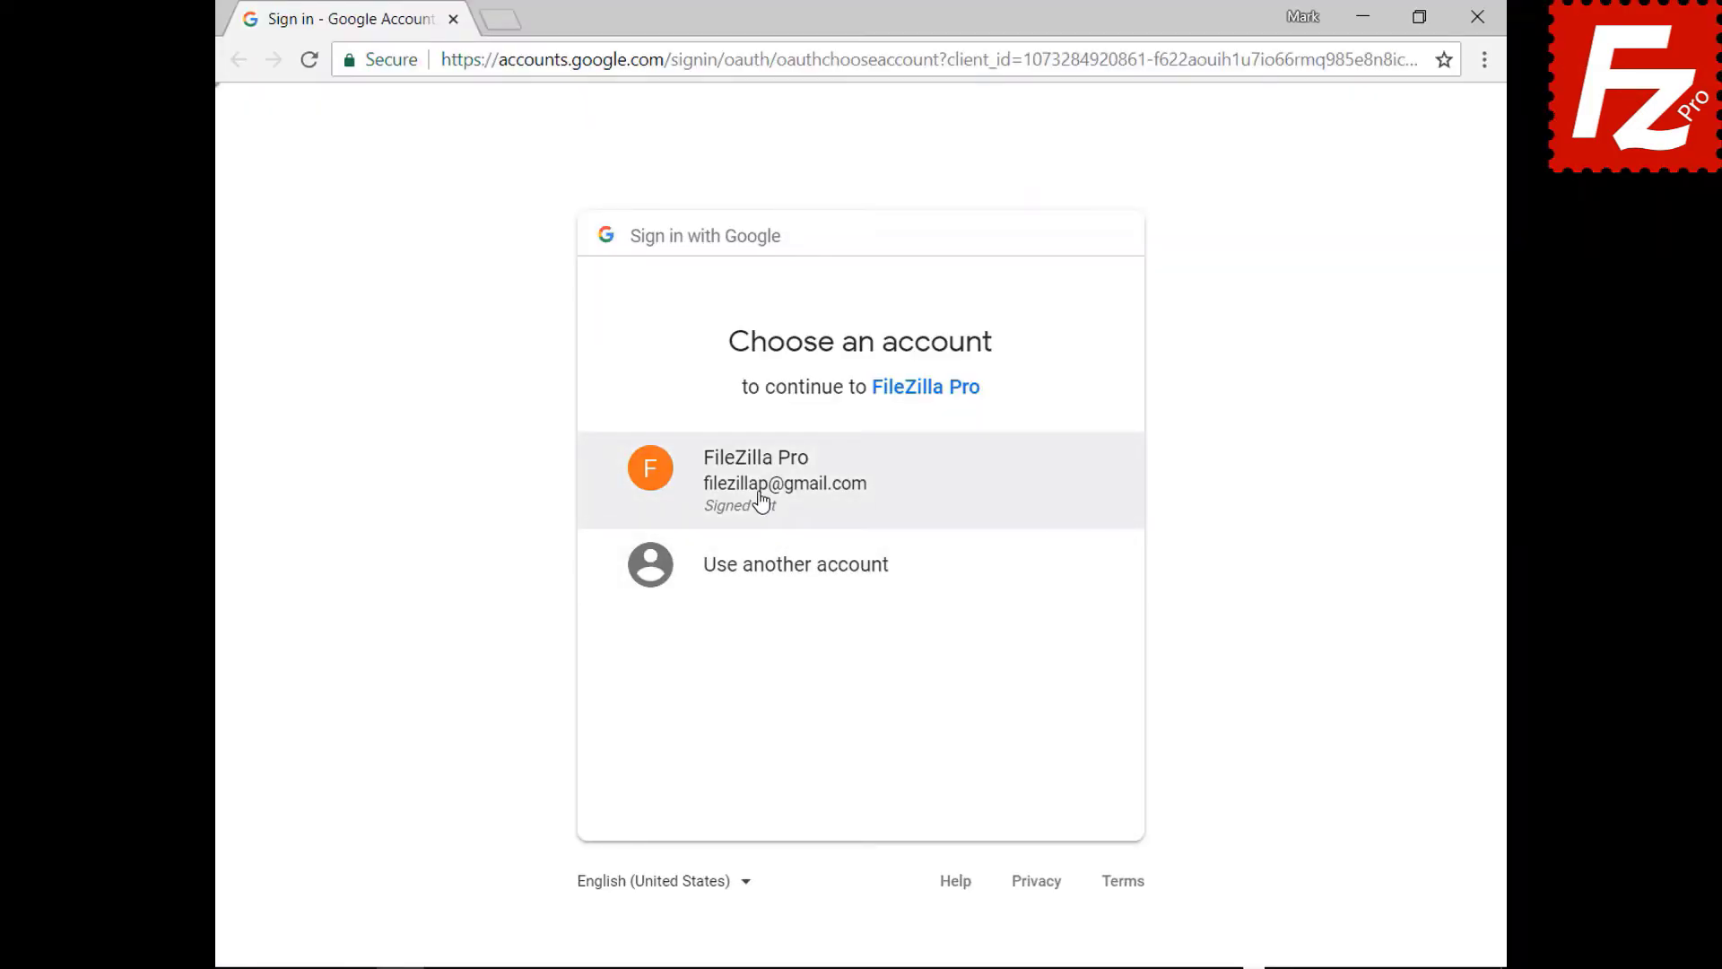
- Sign in with the account password, allow FileZilla Pro access to Google Drive, and close Chrome
{"action": "left_click", "coordinate": [760, 499]}
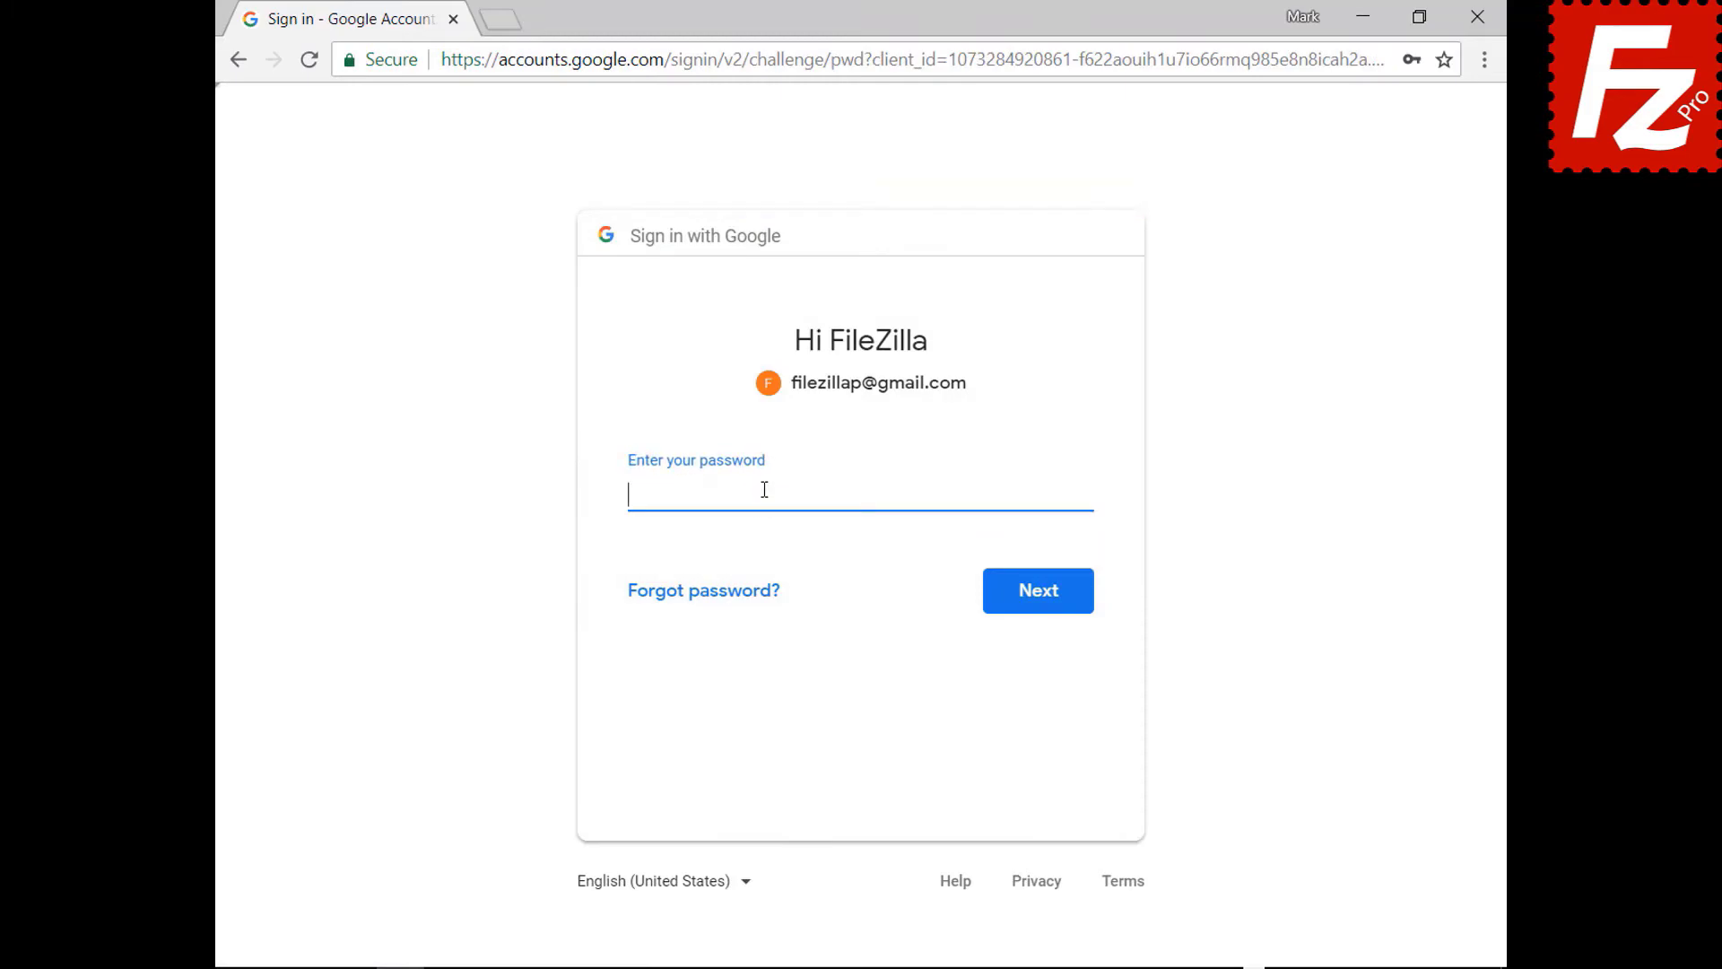
{"action": "key", "text": "ctrl+v"}
{"action": "left_click", "coordinate": [1040, 605]}
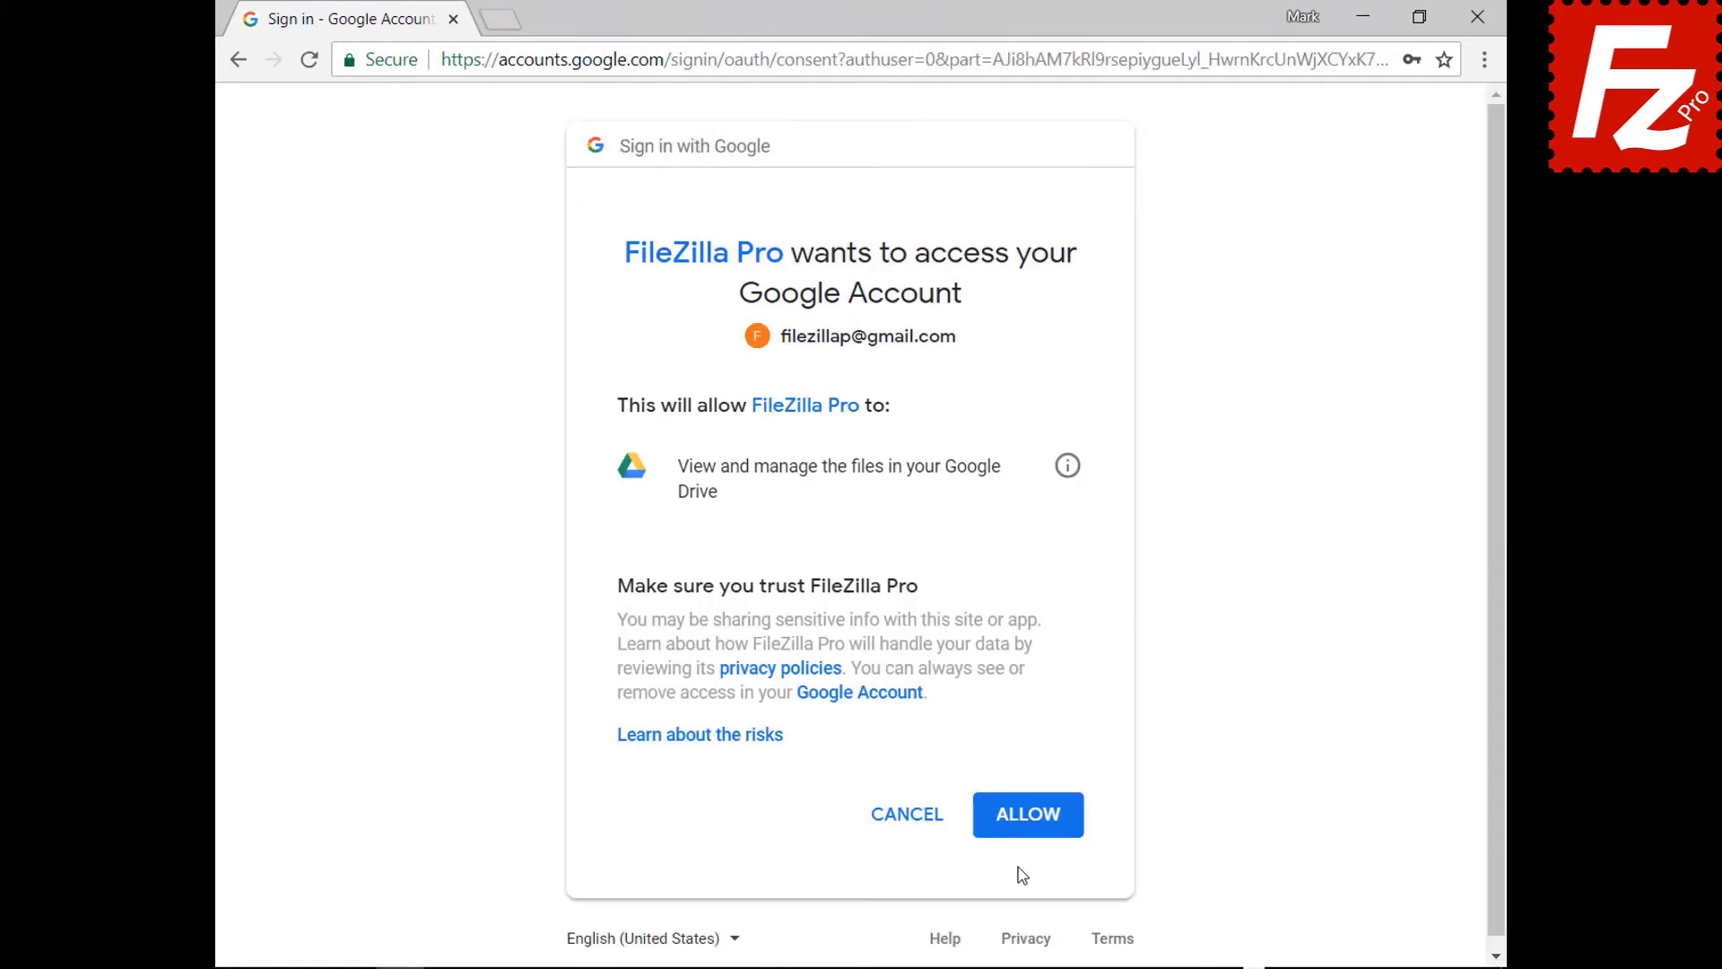
{"action": "left_click", "coordinate": [1033, 815]}
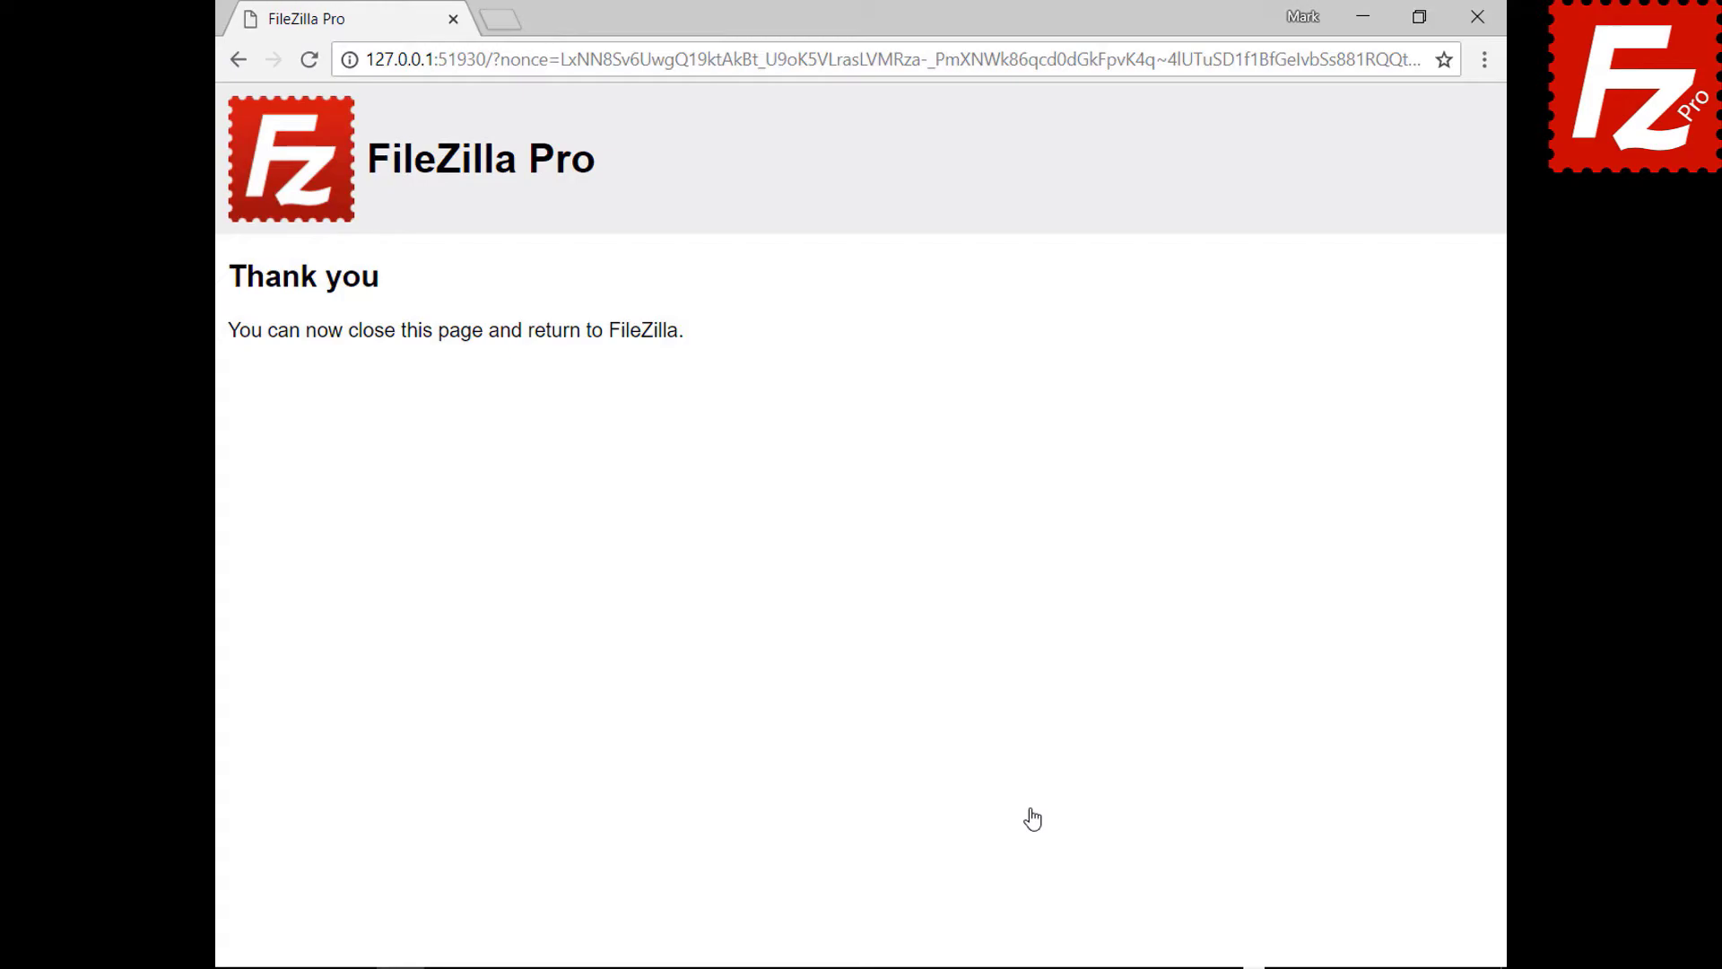
{"action": "left_click", "coordinate": [1477, 17]}
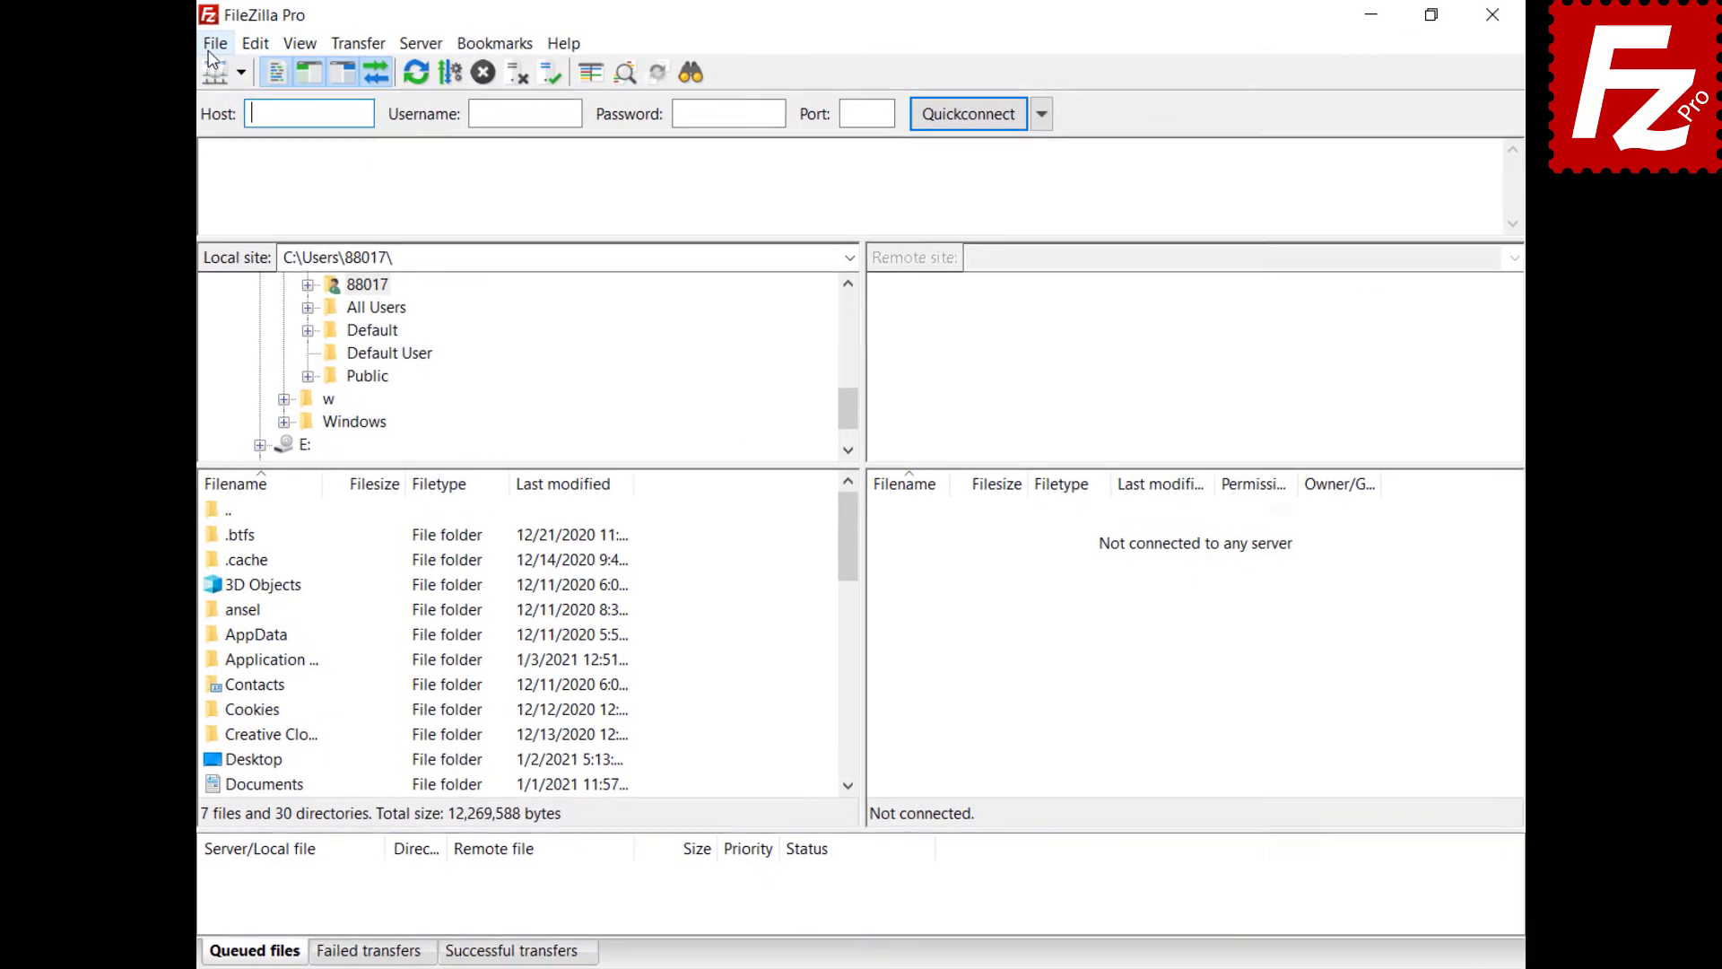
- Connect to the saved Google Drive site, open My Drive > Construction Project, and right-click Audio.ogg
{"action": "left_click", "coordinate": [233, 44]}
{"action": "left_click", "coordinate": [130, 79]}
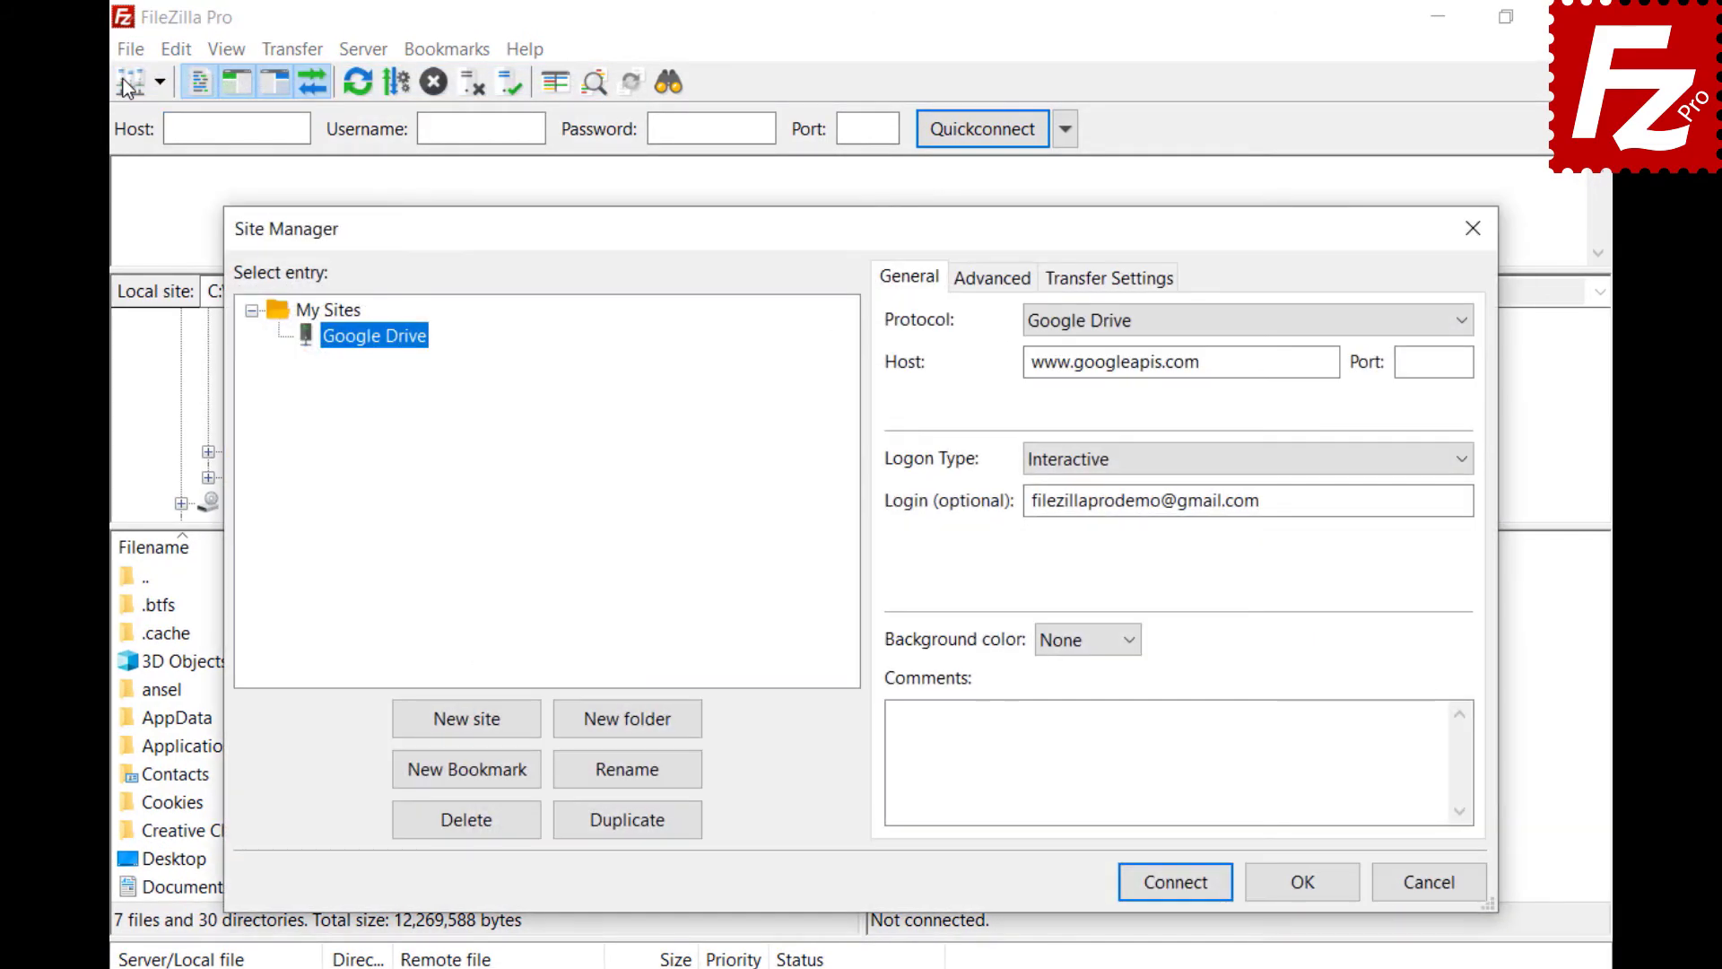
{"action": "left_click", "coordinate": [1191, 882]}
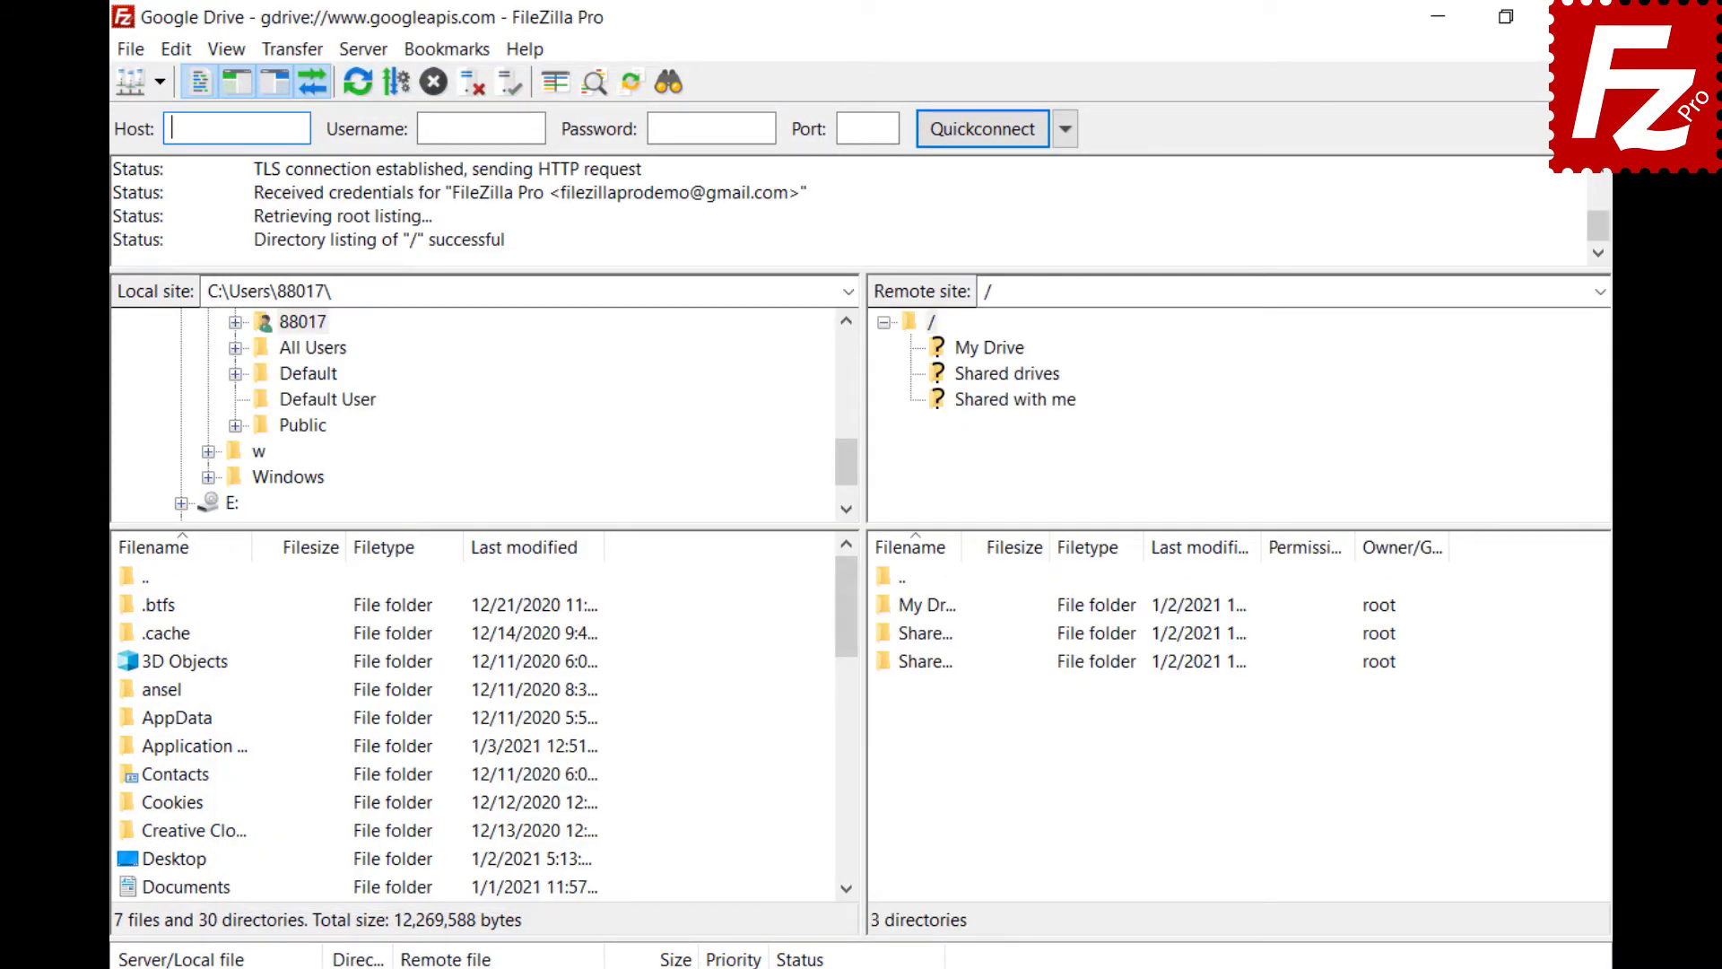
{"action": "left_click", "coordinate": [989, 349]}
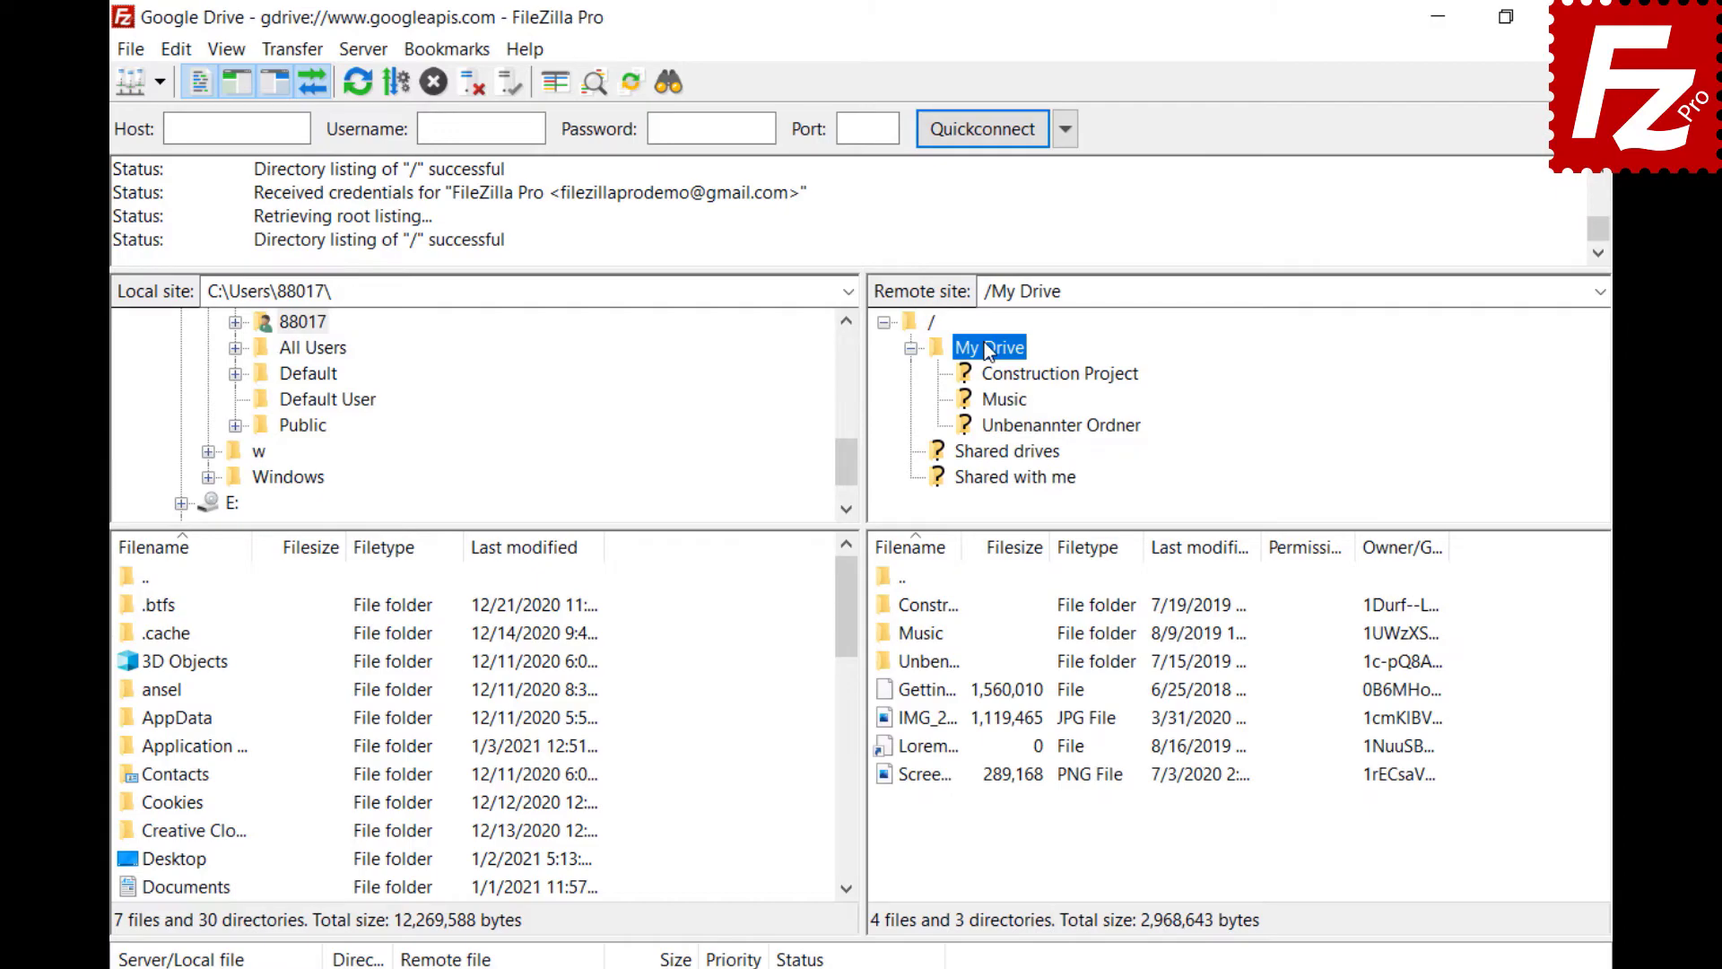
{"action": "left_click", "coordinate": [1004, 375]}
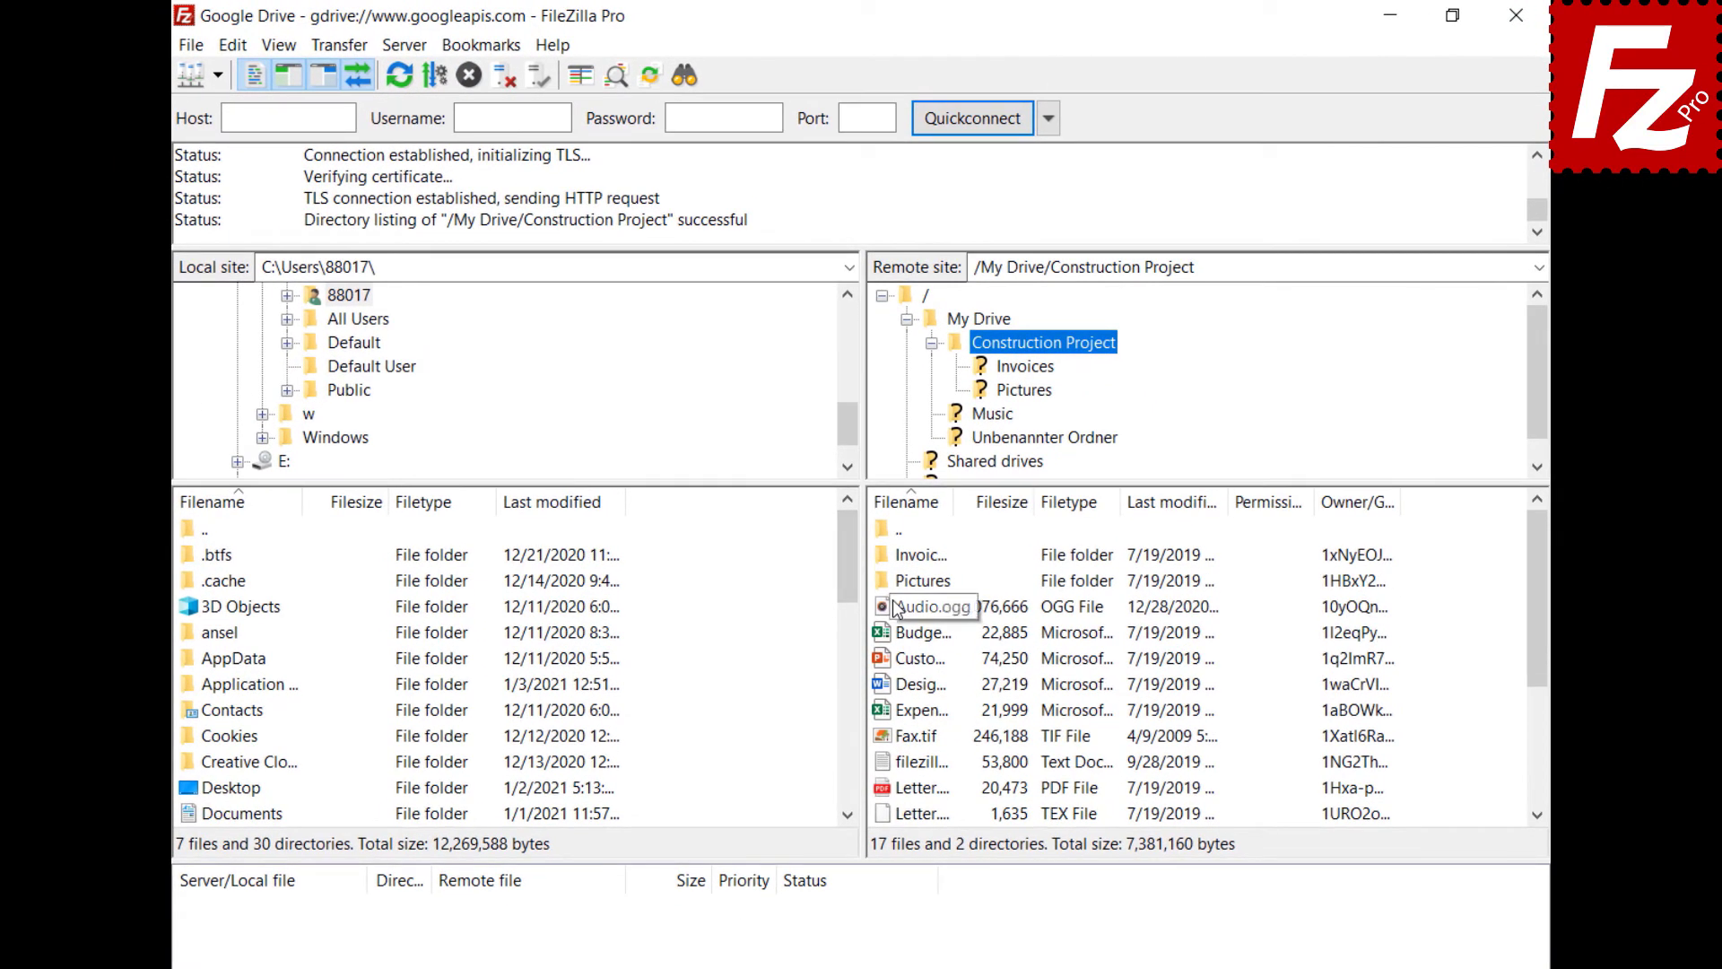
{"action": "right_click", "coordinate": [897, 608]}
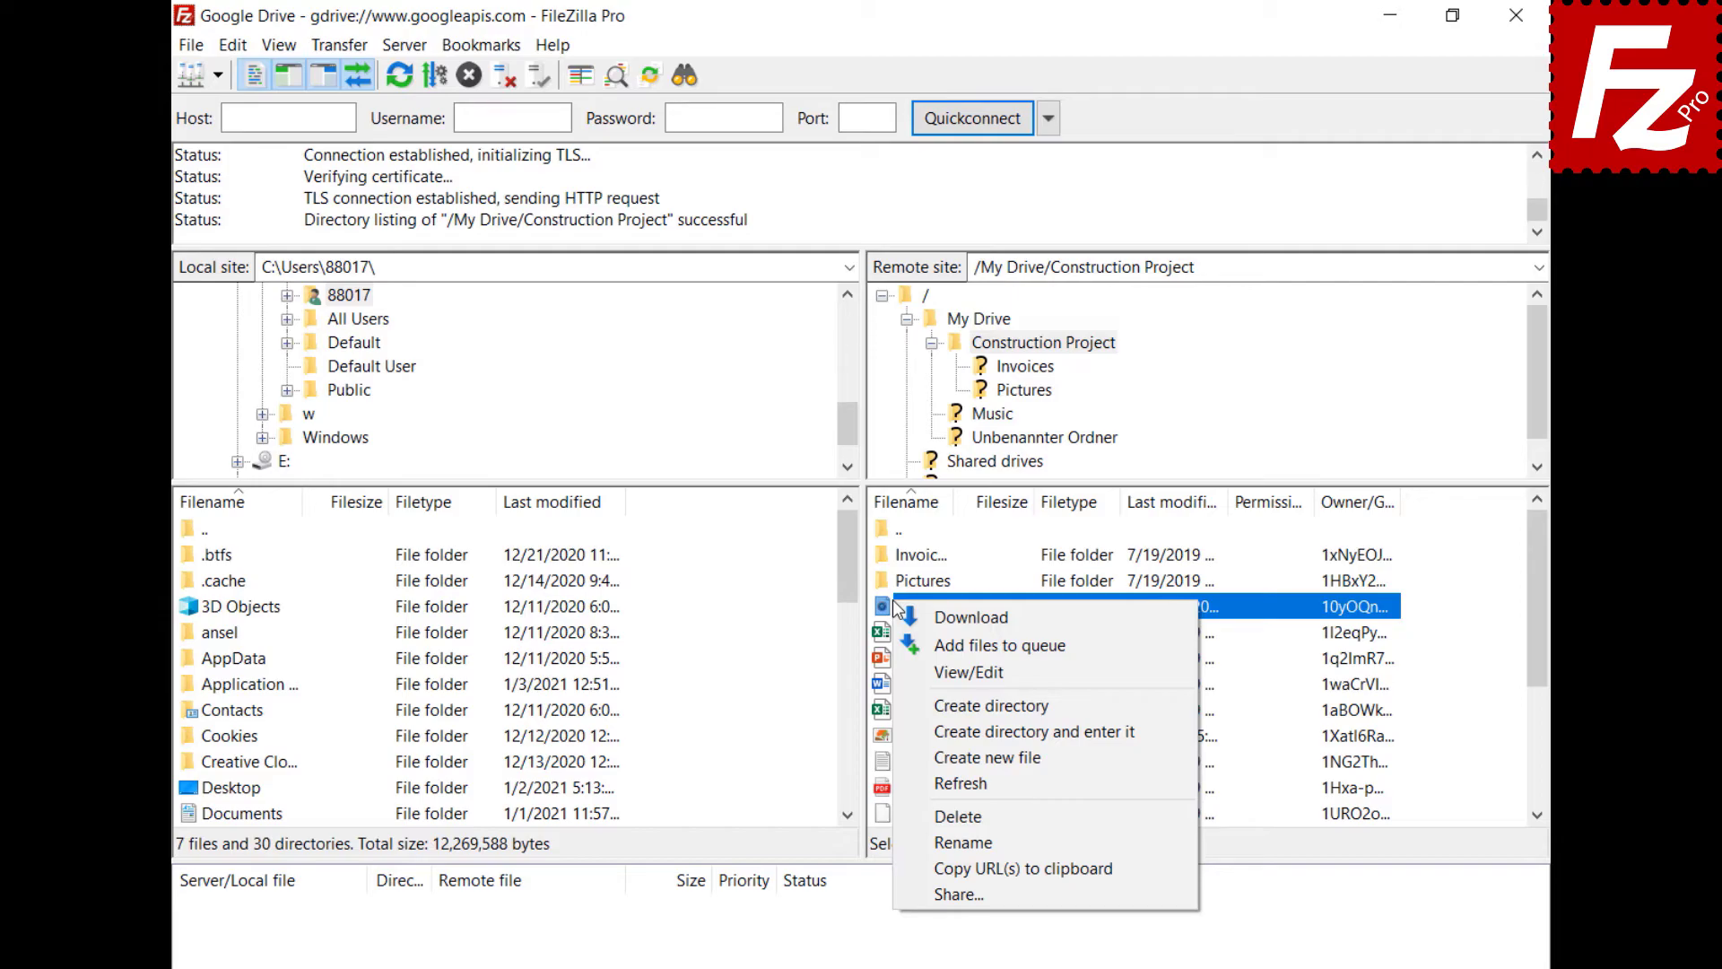
- Open Audio.ogg's sharing settings and add a second grantee's e-mail address
{"action": "left_click", "coordinate": [958, 894]}
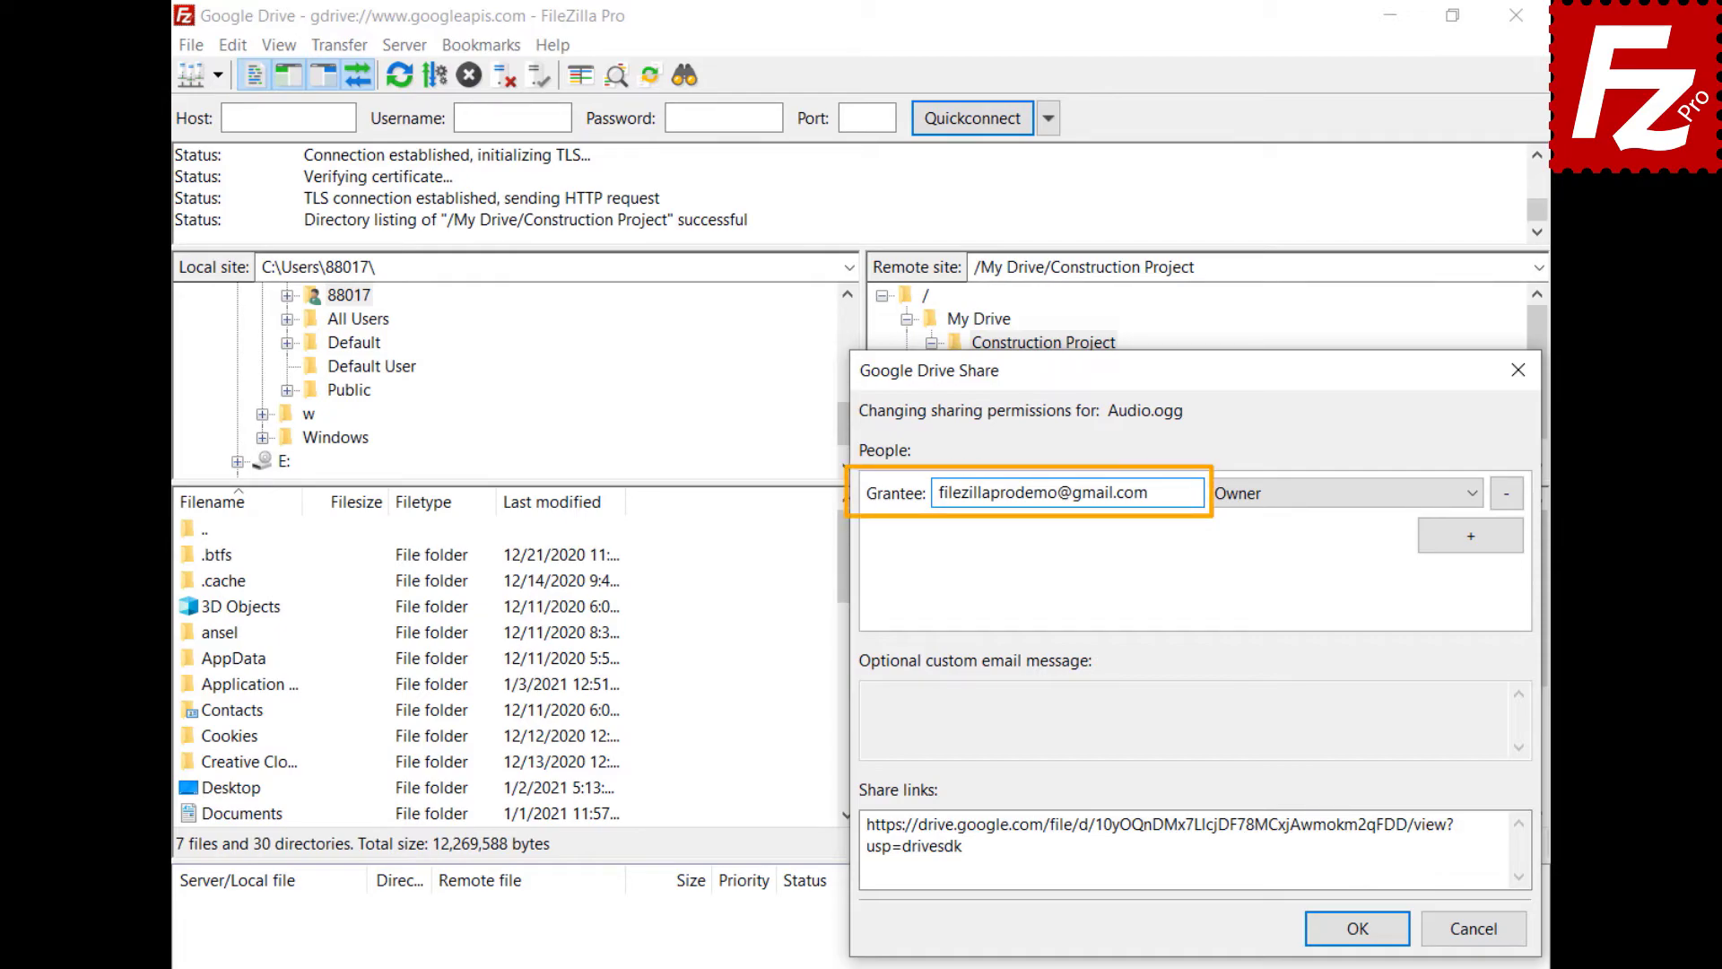
{"action": "left_click", "coordinate": [1471, 538]}
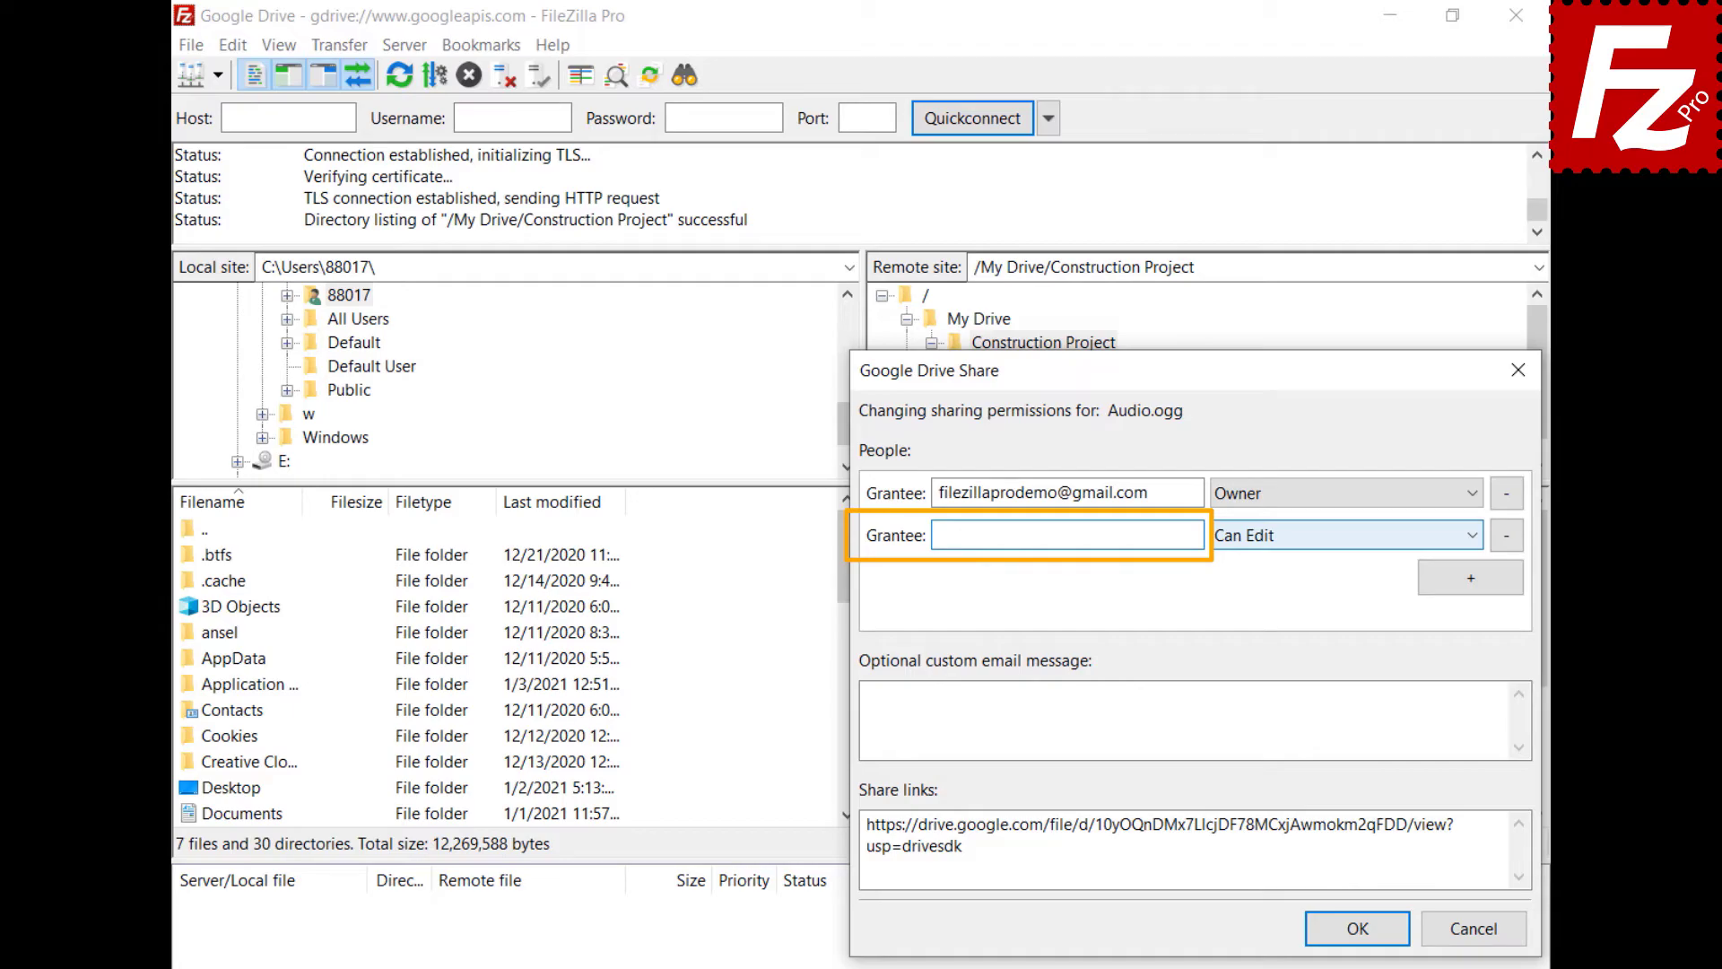
{"action": "left_click", "coordinate": [939, 535]}
{"action": "key", "text": "ctrl+v"}
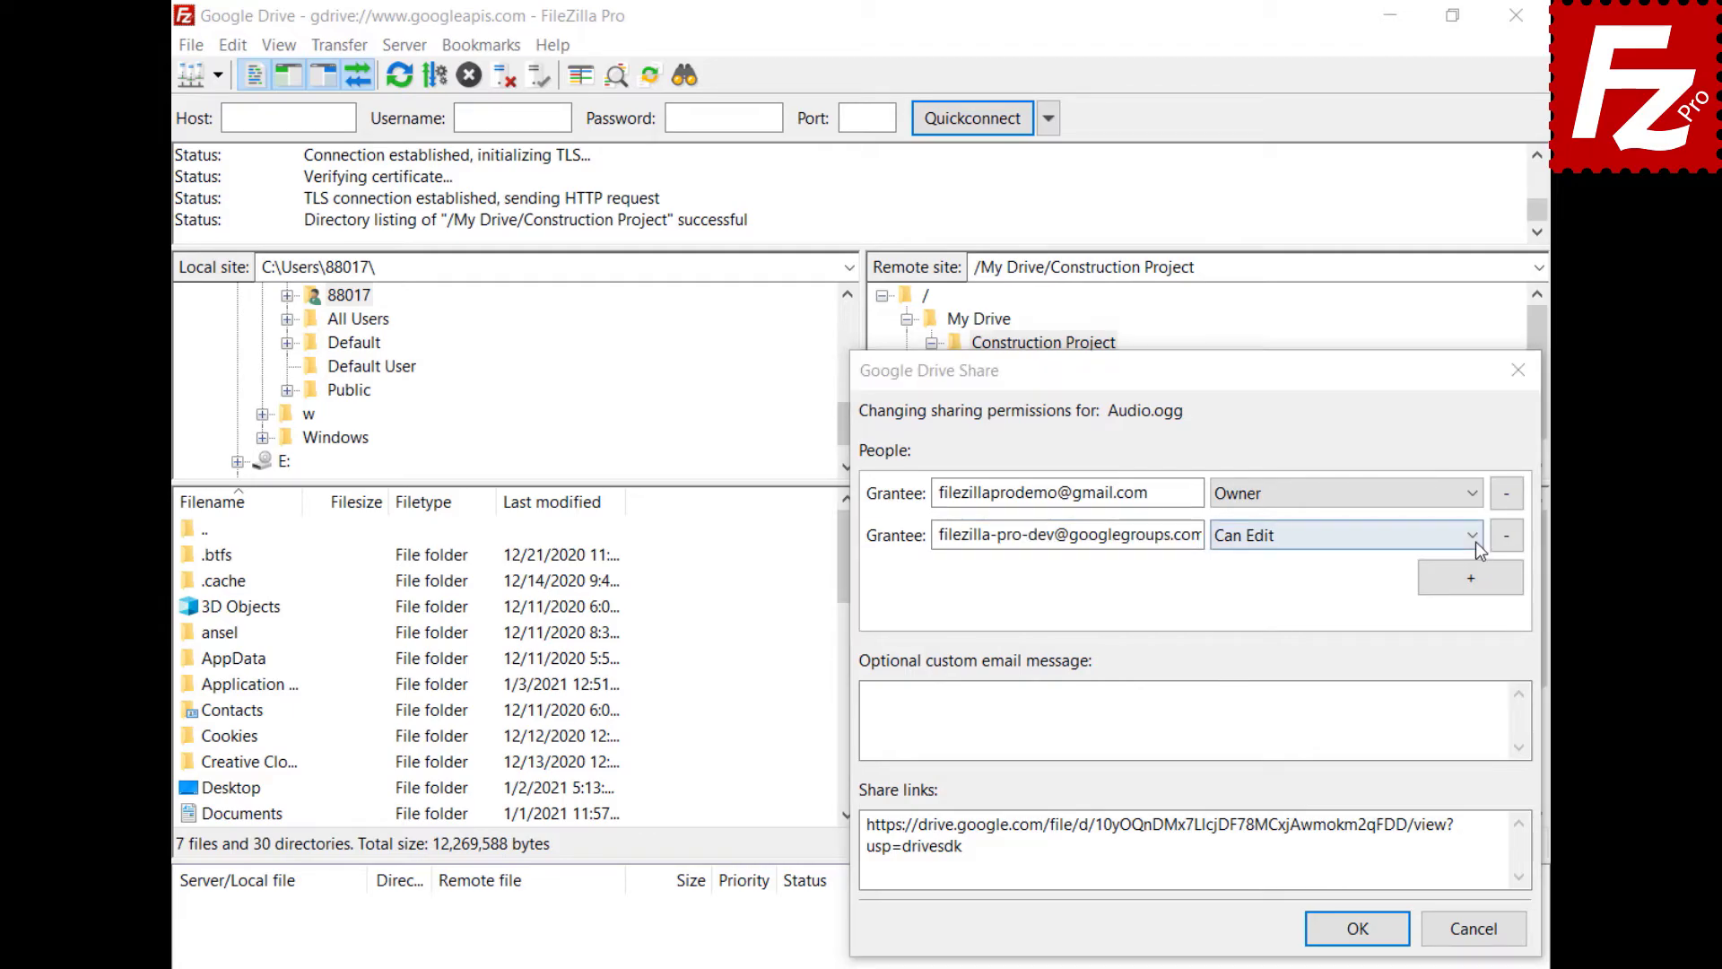
- Give the new grantee Can Comment, add the message 'Shared with FileZilla Pro', and apply
{"action": "left_click", "coordinate": [1475, 541]}
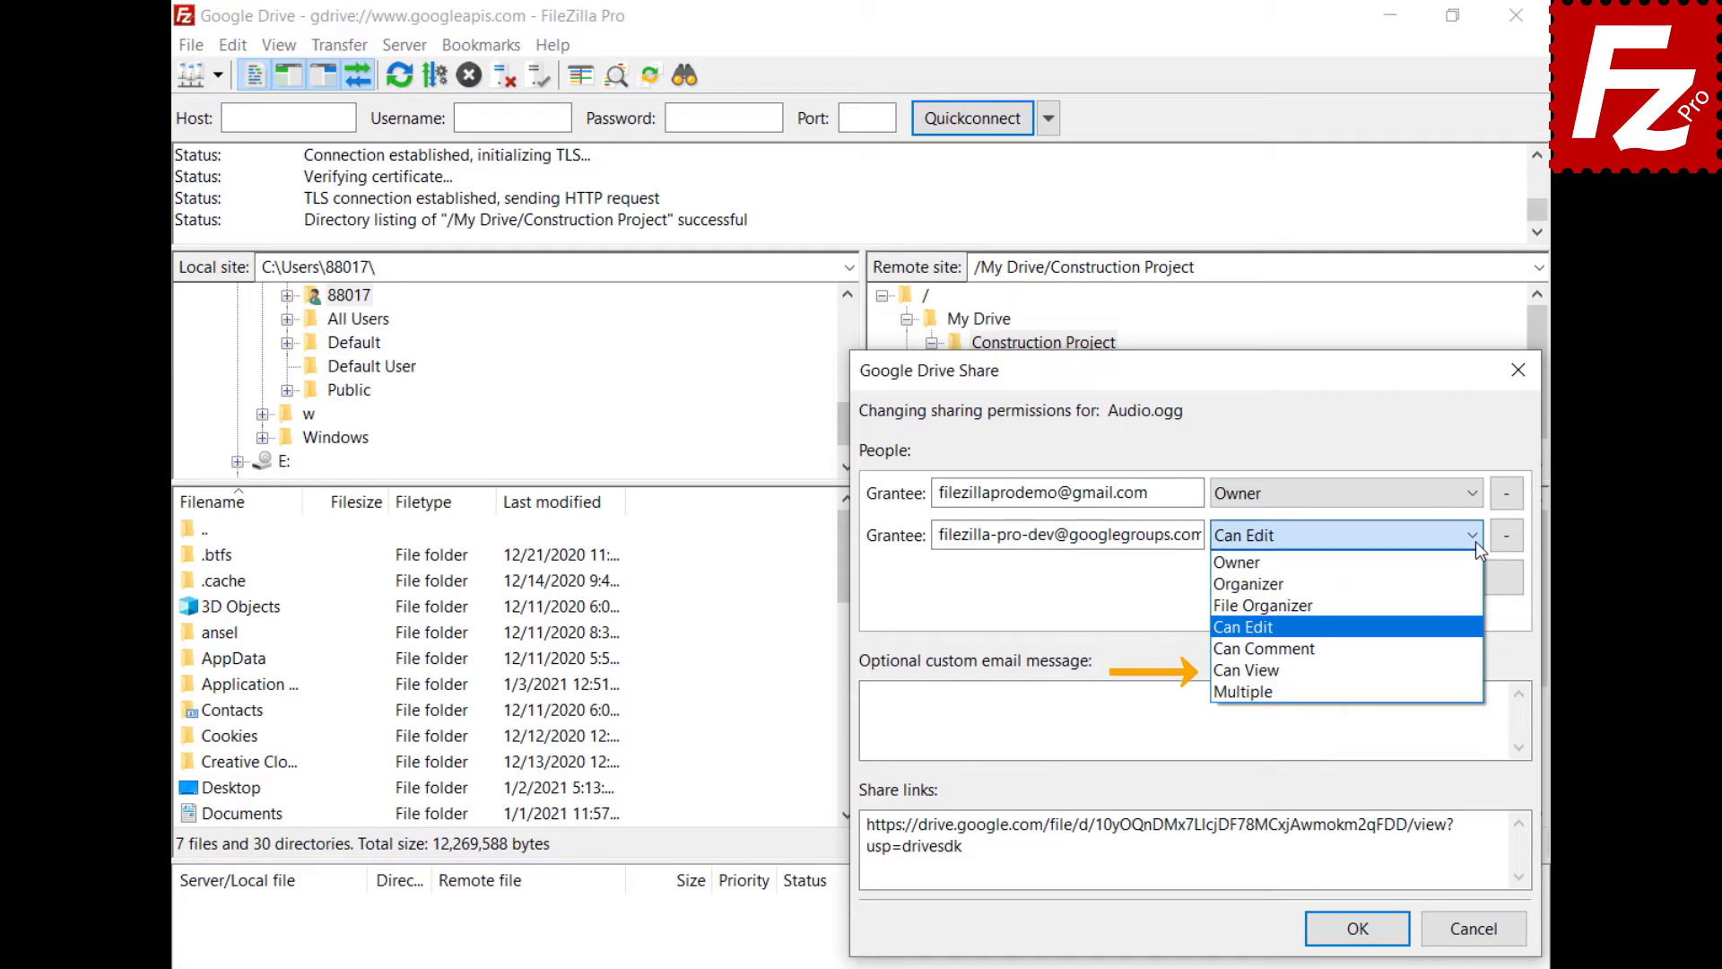
{"action": "key", "text": "Down"}
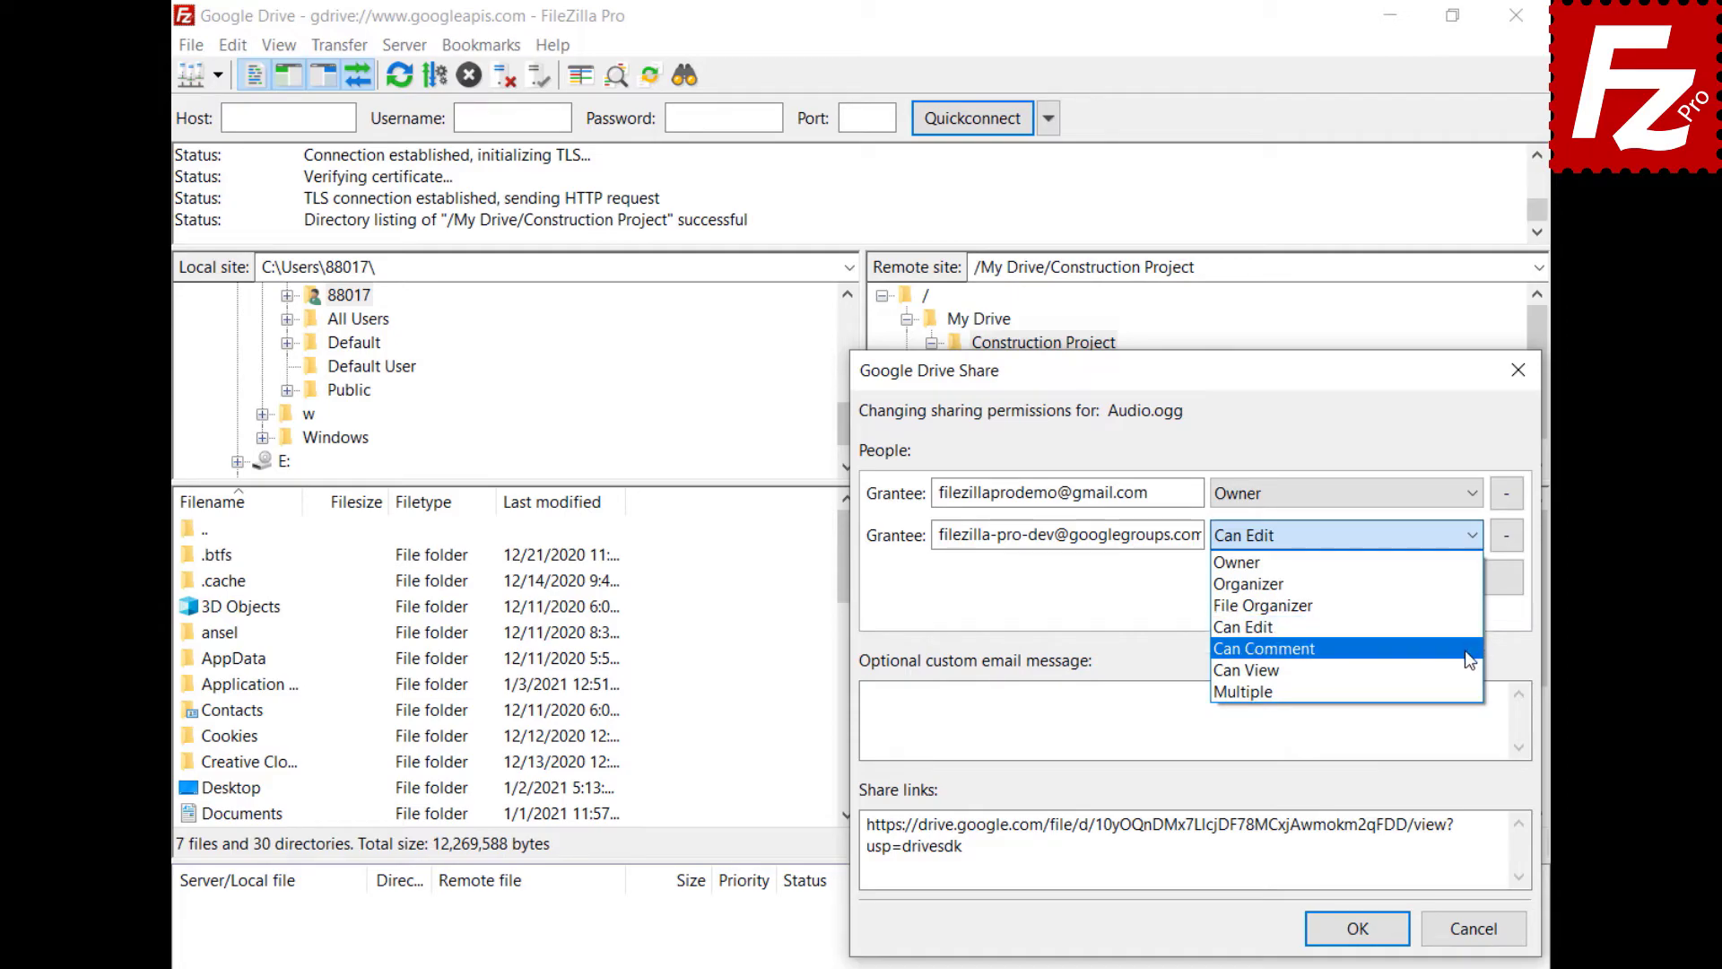
{"action": "key", "text": "Return"}
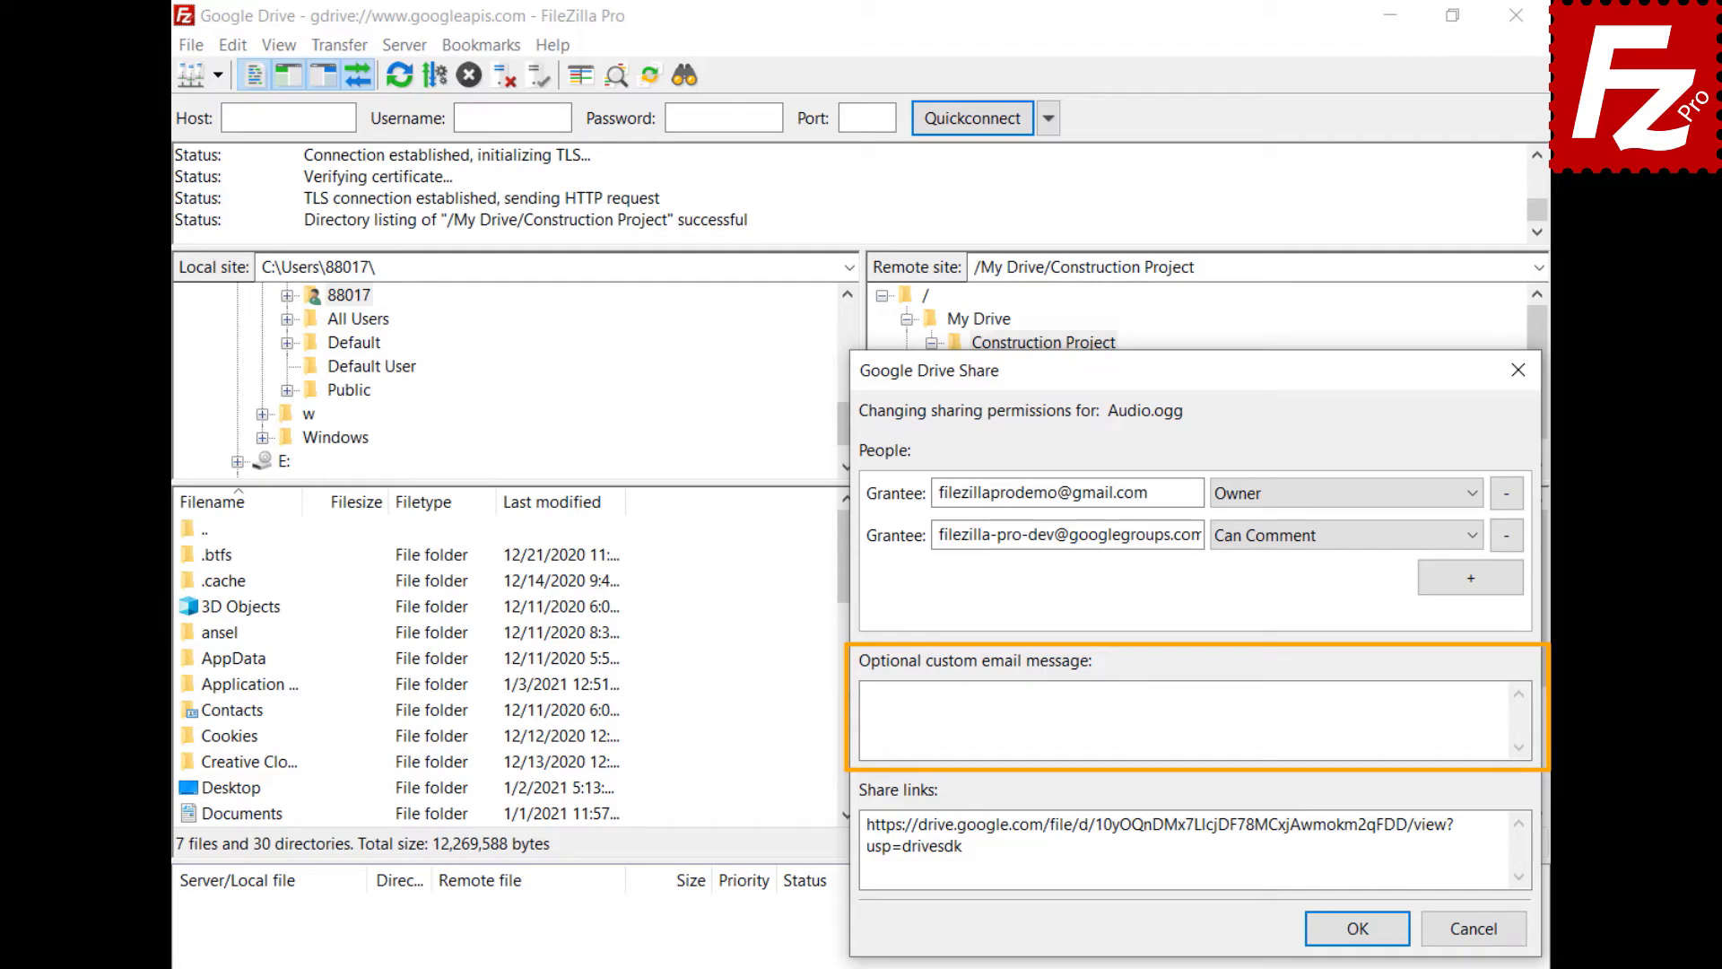
{"action": "left_click", "coordinate": [866, 695]}
{"action": "type", "text": "Shared with FileZi"}
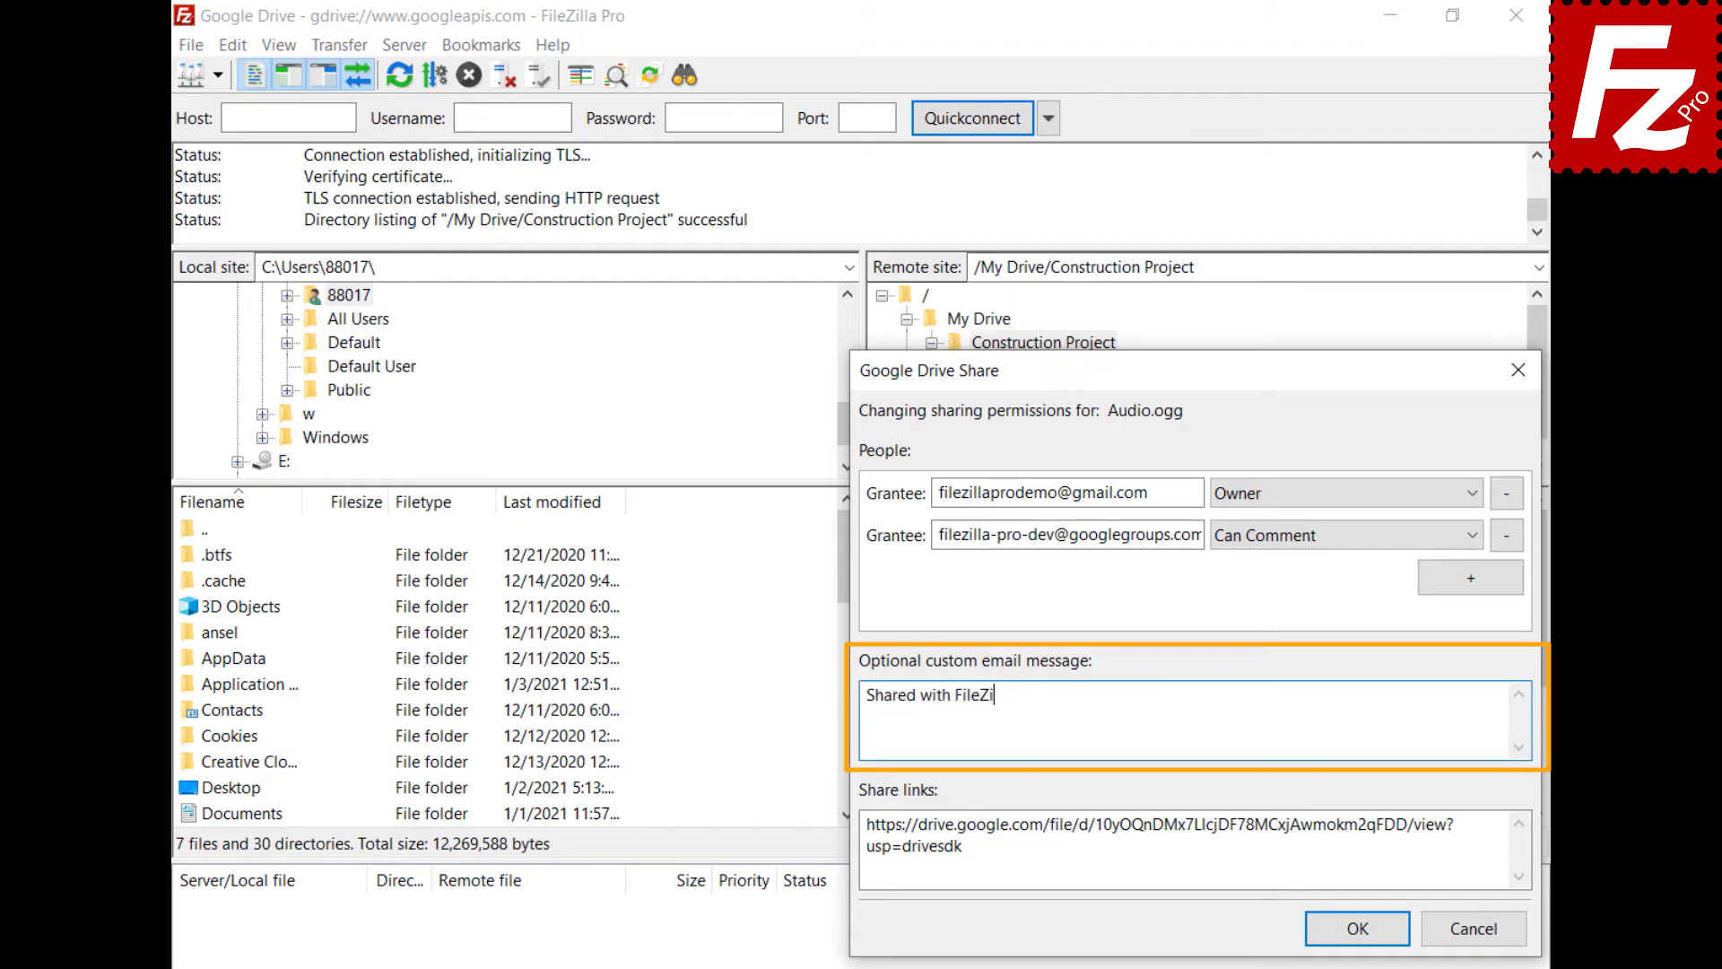
{"action": "type", "text": "lla Pro"}
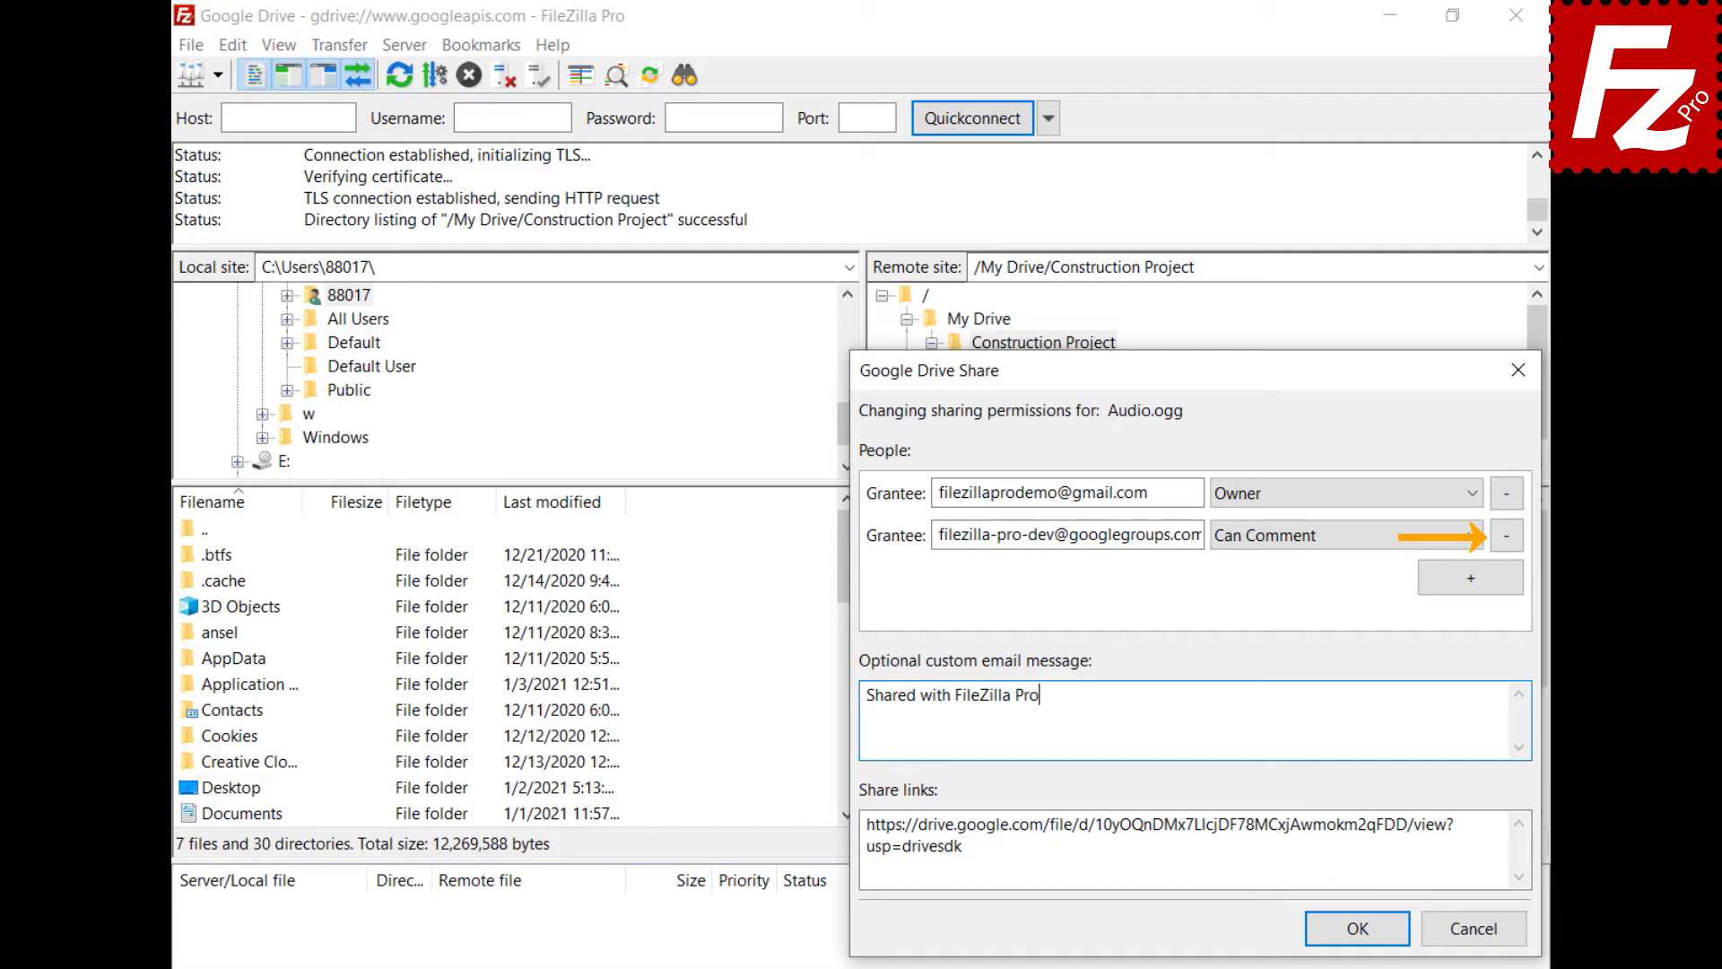
{"action": "left_click", "coordinate": [1358, 929]}
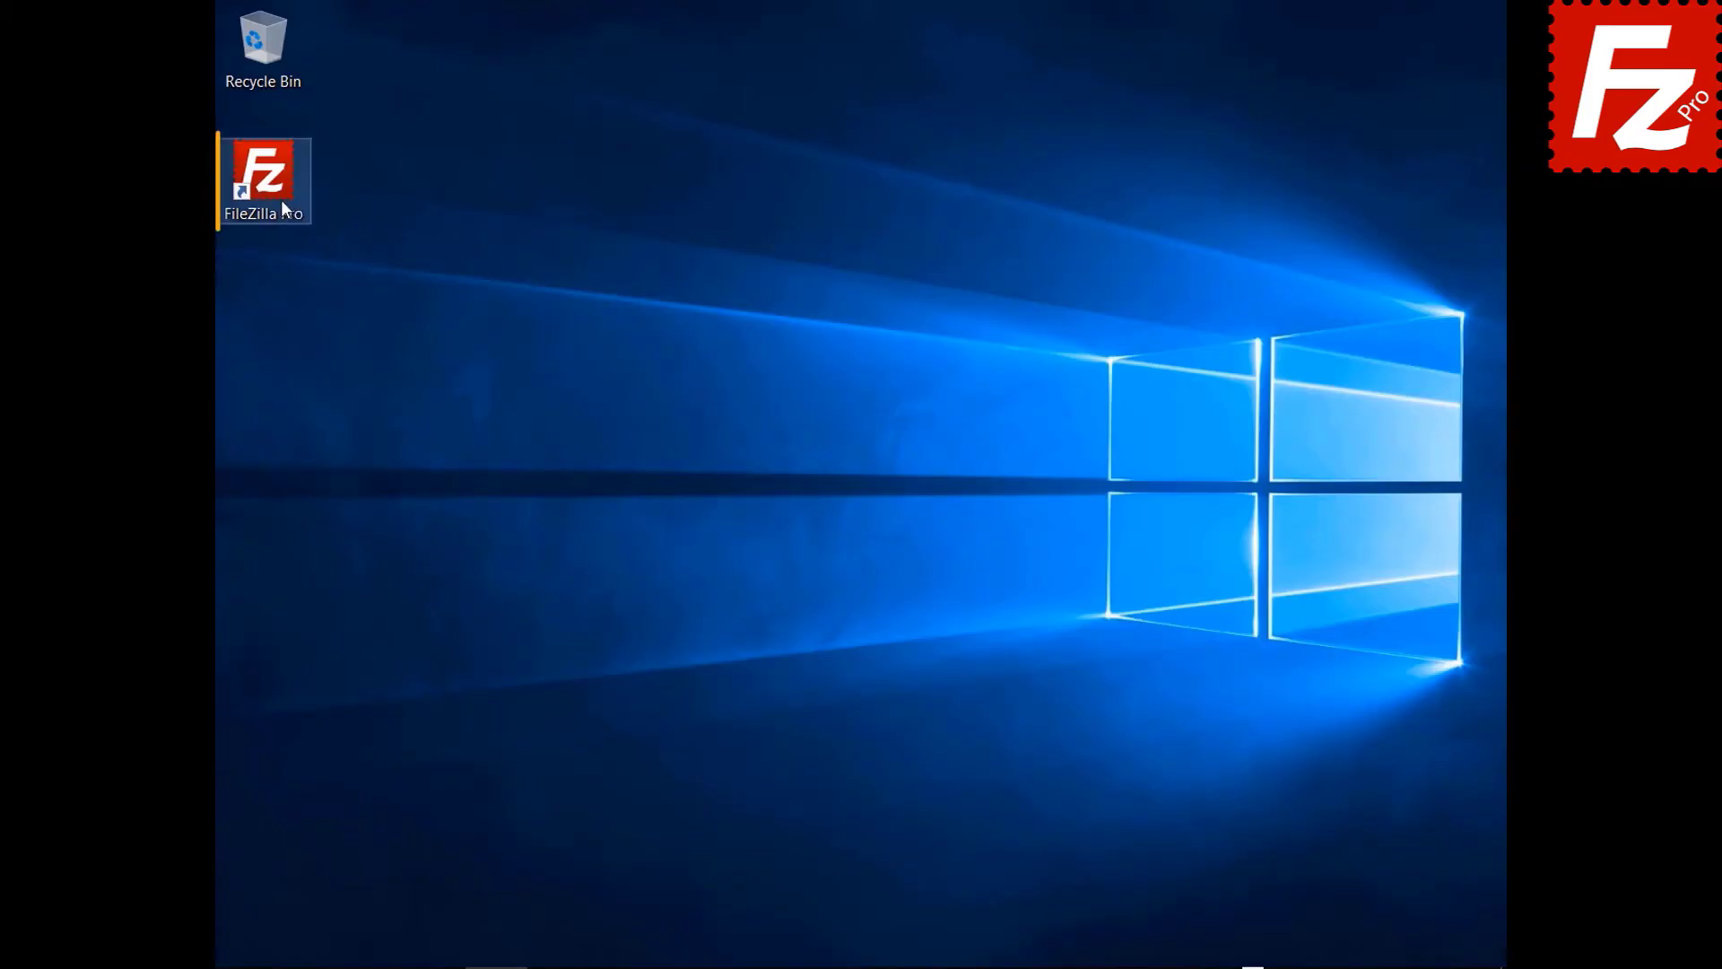
- Launch FileZilla Pro and add a new site named 'Google Cloud Connection' in Site Manager
{"action": "double_click", "coordinate": [272, 198]}
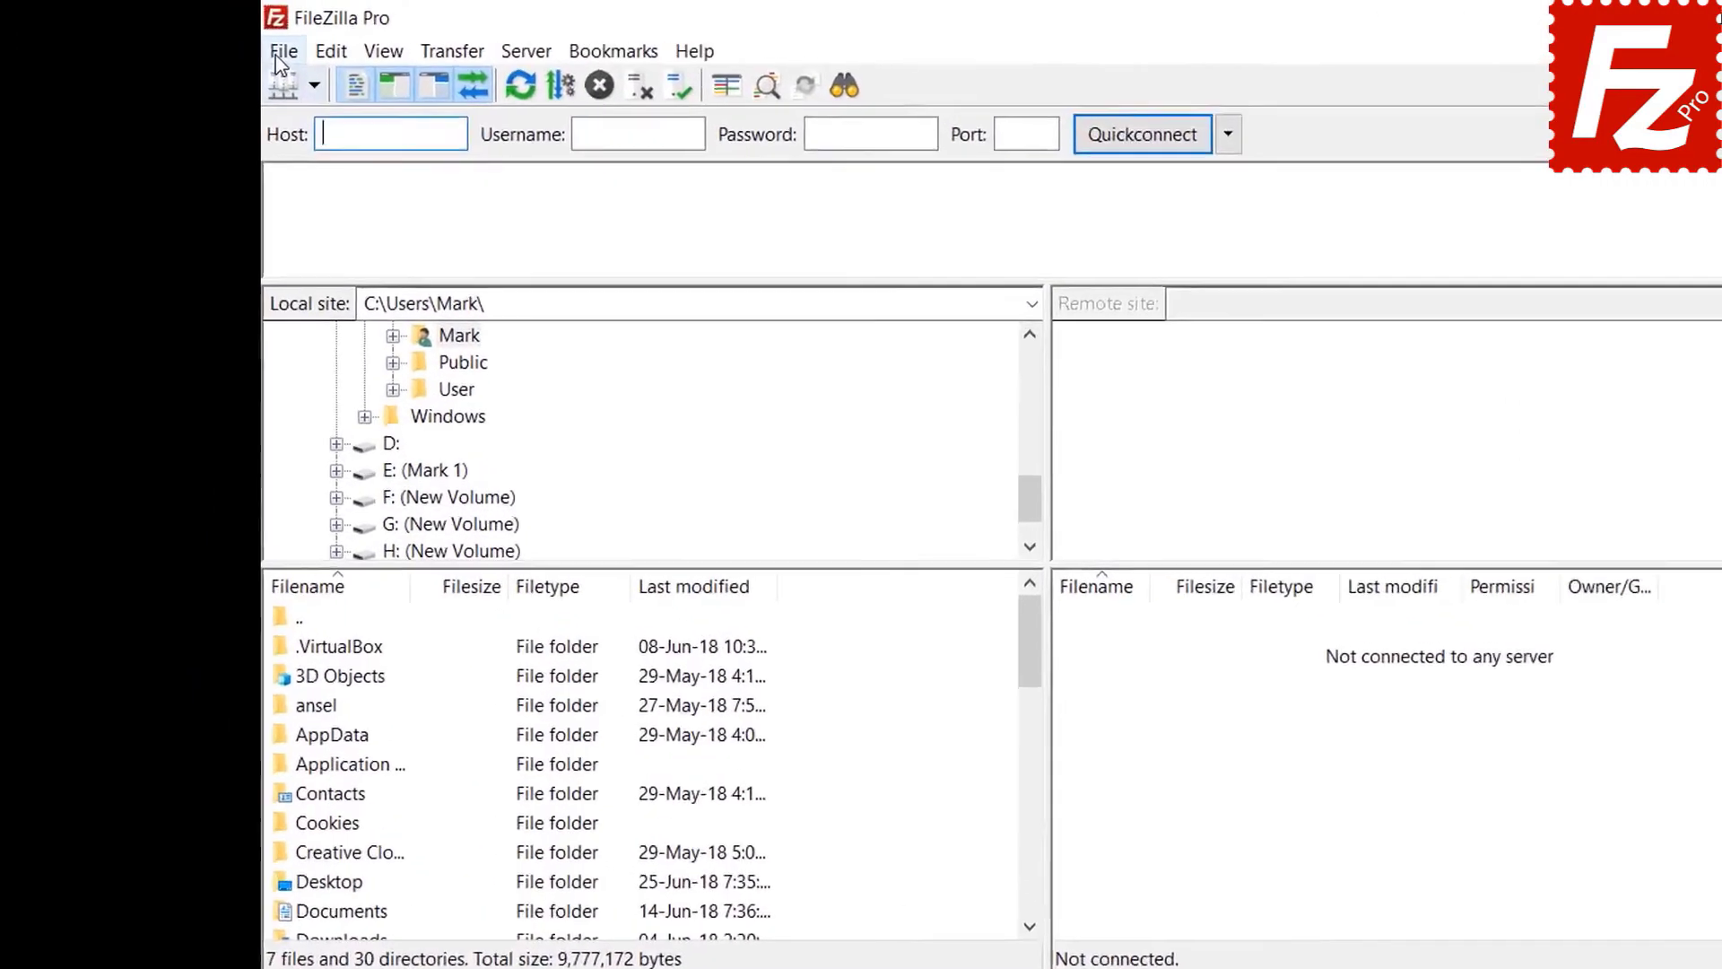
{"action": "left_click", "coordinate": [233, 42]}
{"action": "left_click", "coordinate": [251, 78]}
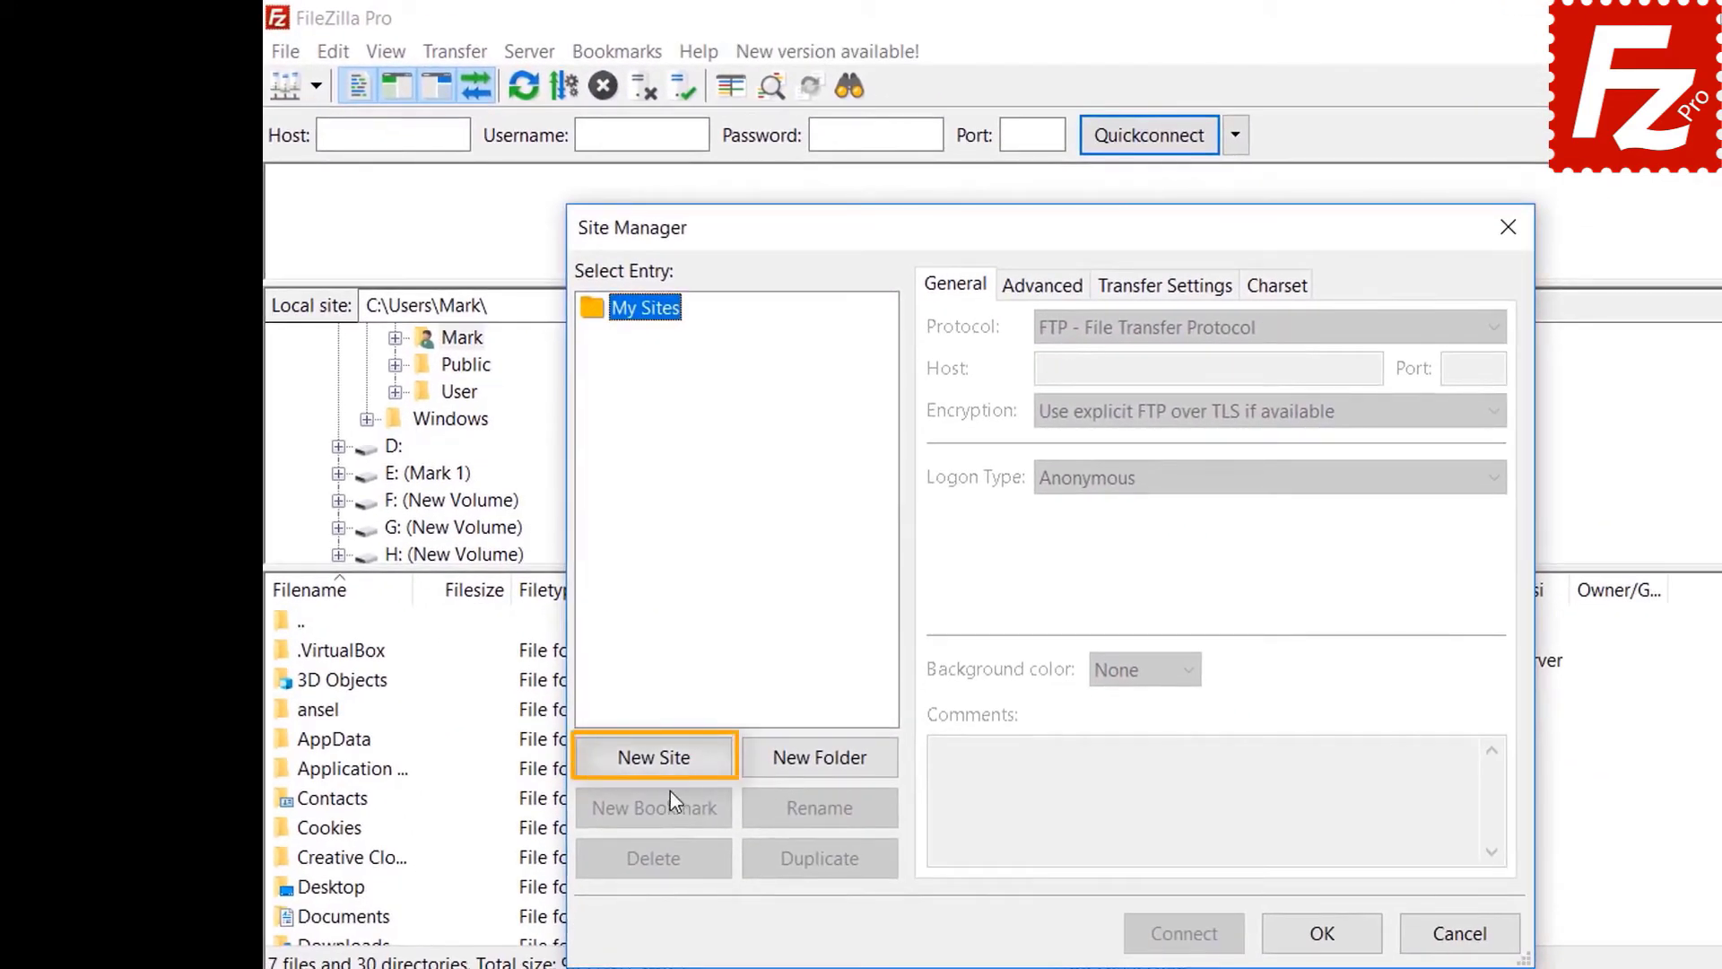
{"action": "left_click", "coordinate": [668, 761]}
{"action": "type", "text": "Goo"}
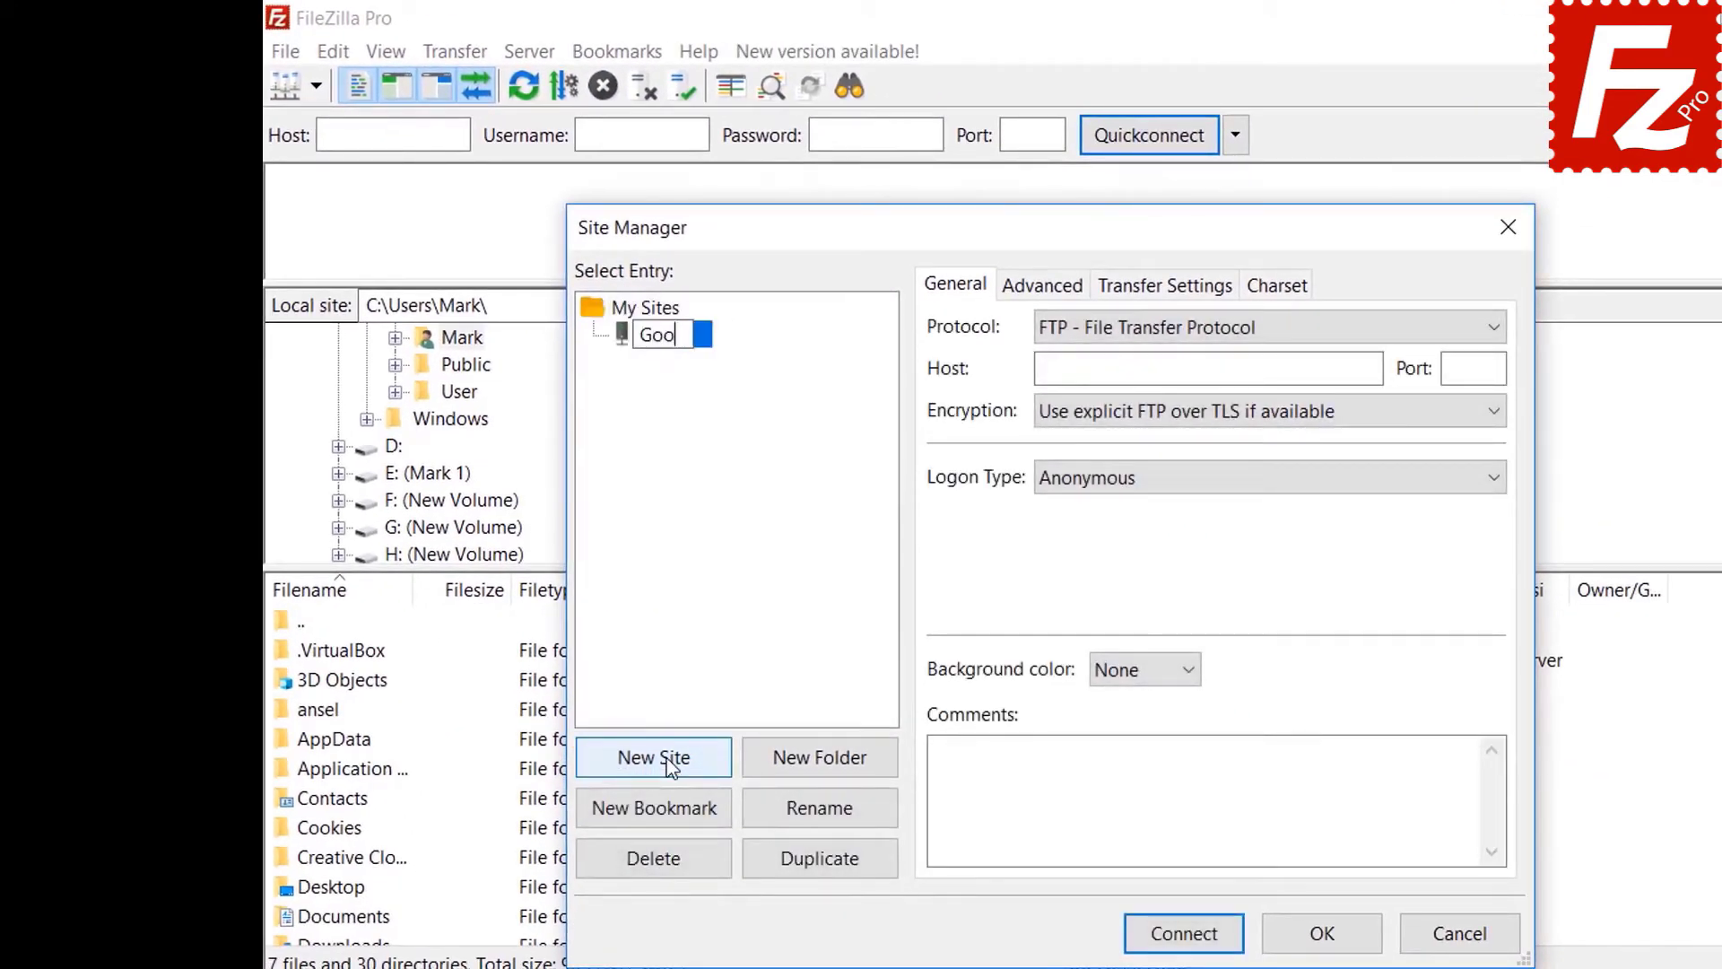
{"action": "type", "text": "gle Cloud Connection"}
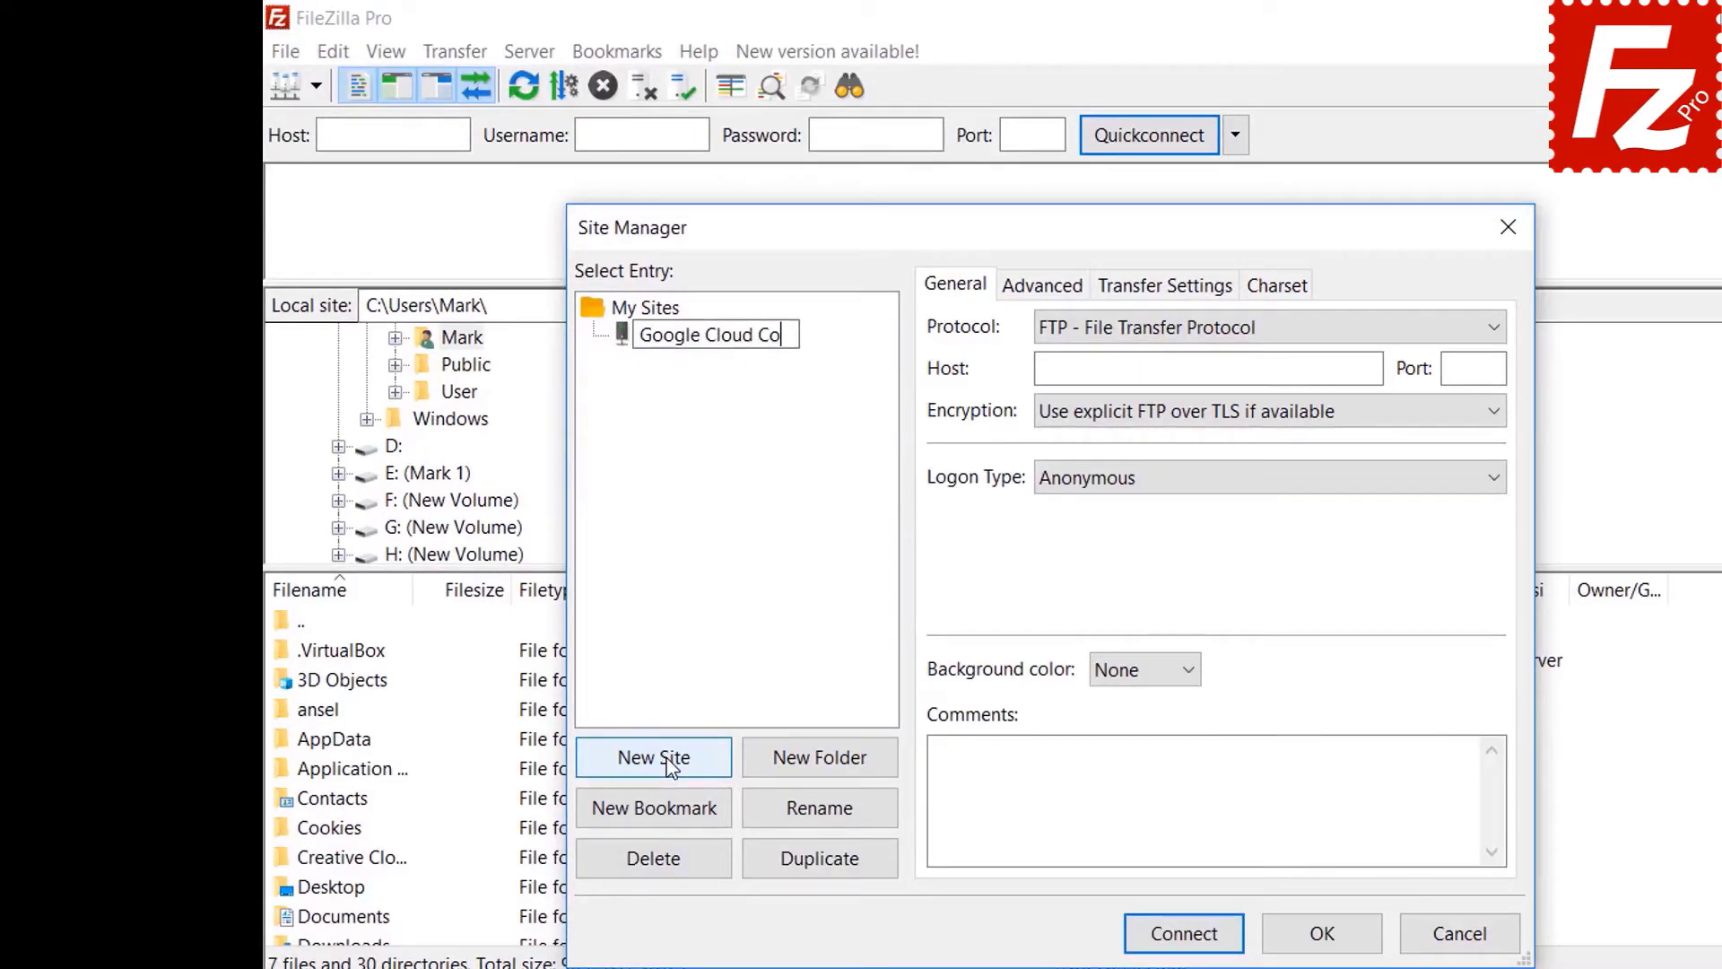
{"action": "key", "text": "Tab"}
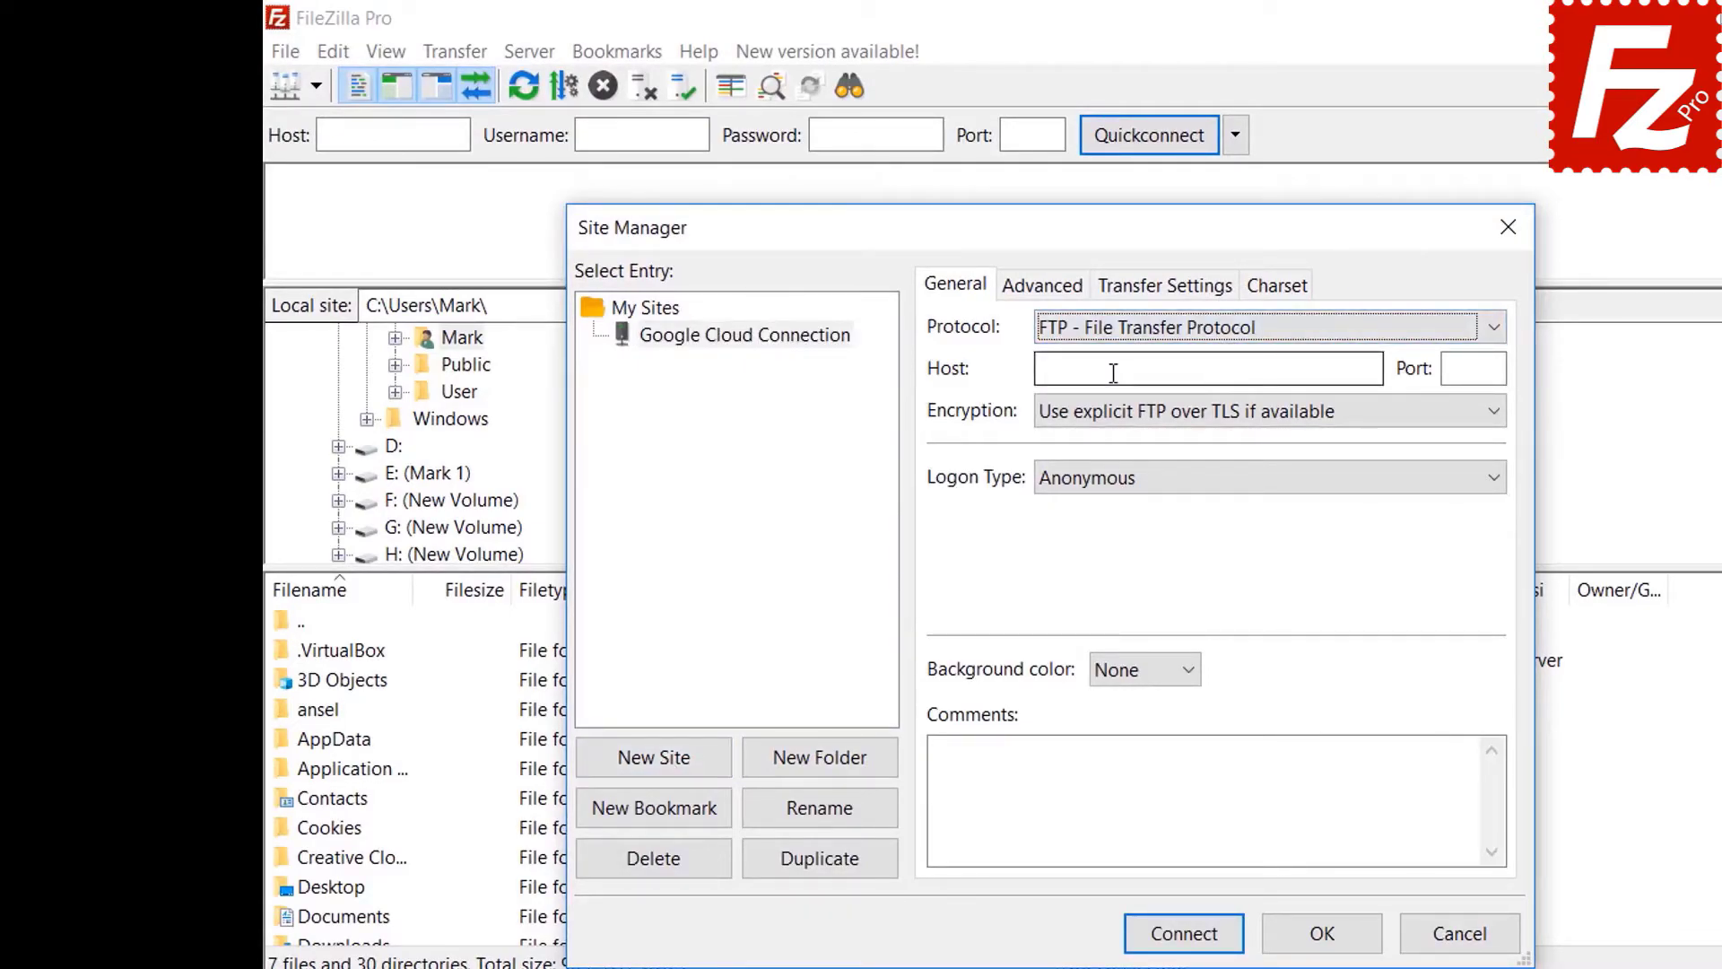
- Set protocol Google Cloud Storage, project ID filezilla-pro, the account e-mail, and connect
{"action": "left_click", "coordinate": [1114, 337]}
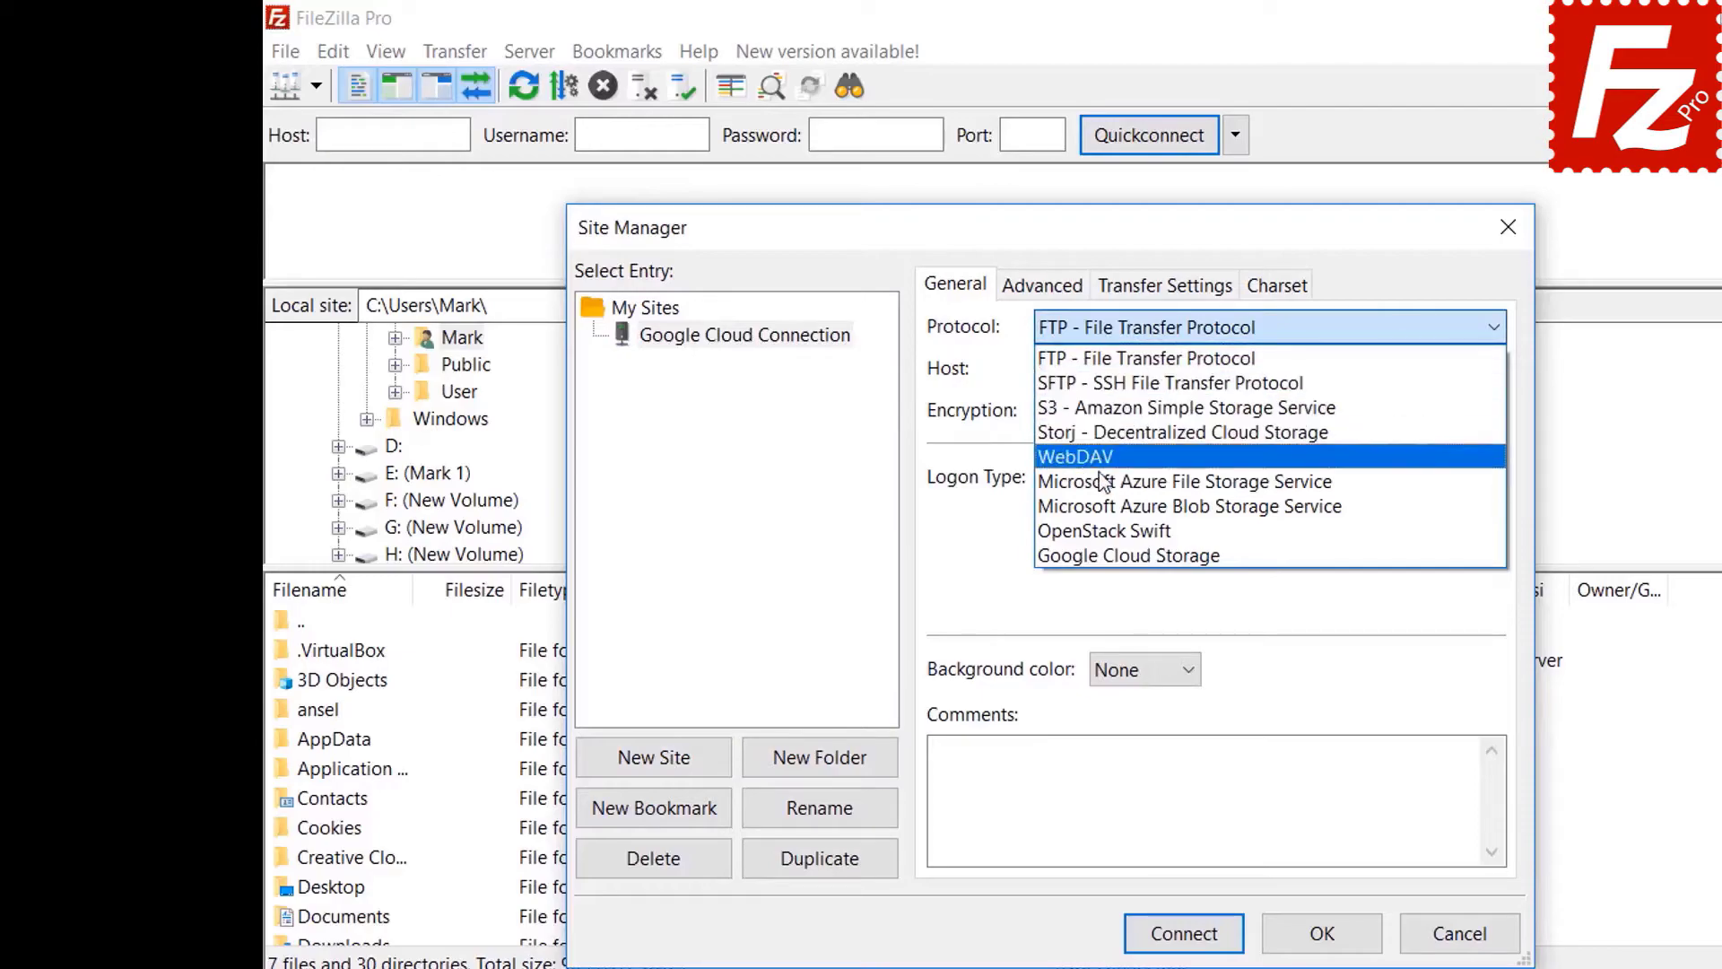
{"action": "left_click", "coordinate": [1102, 555]}
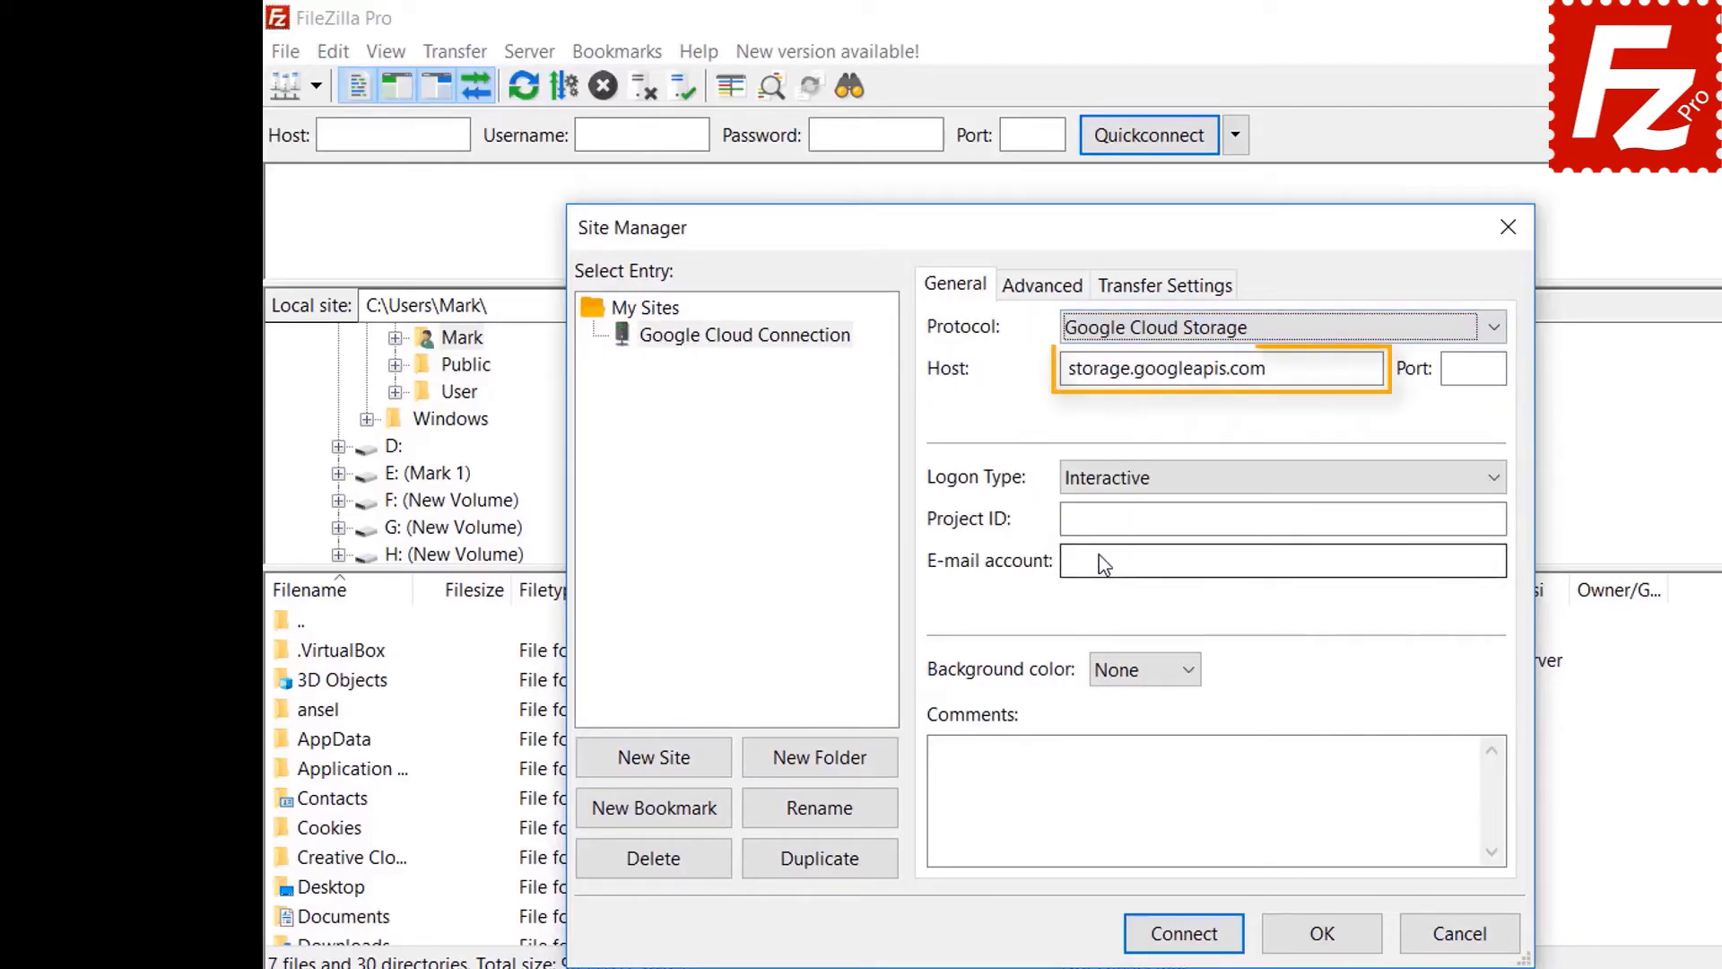
{"action": "type", "text": "file"}
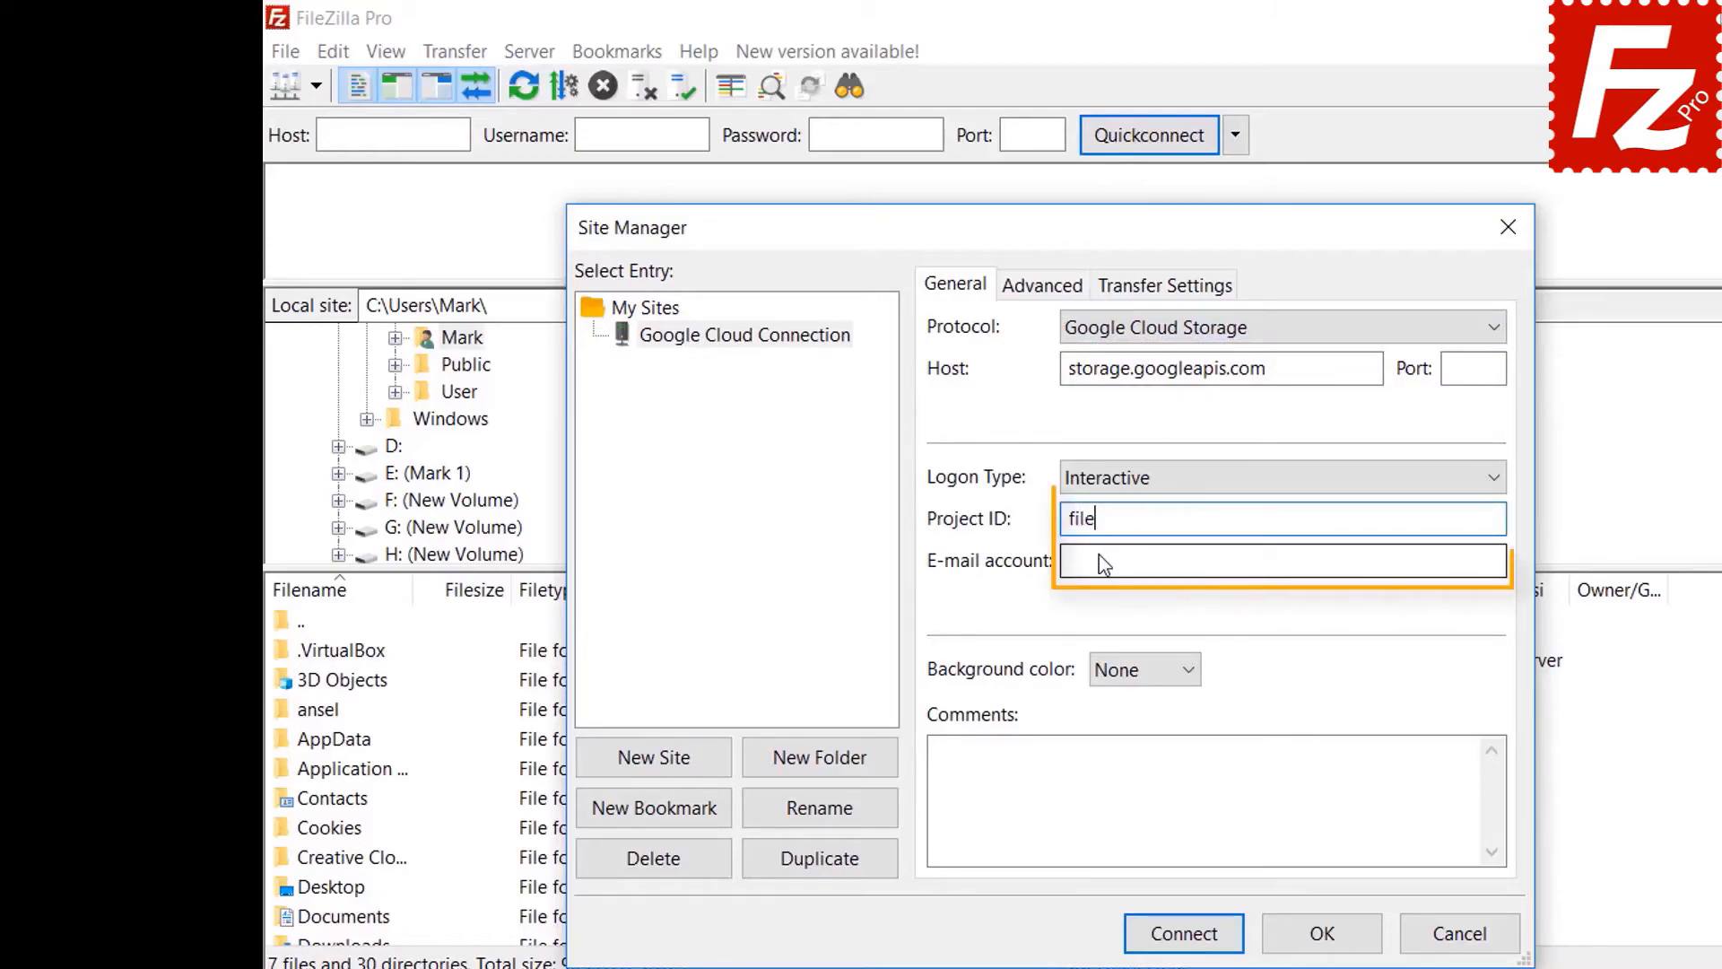
{"action": "type", "text": "zilla-pro"}
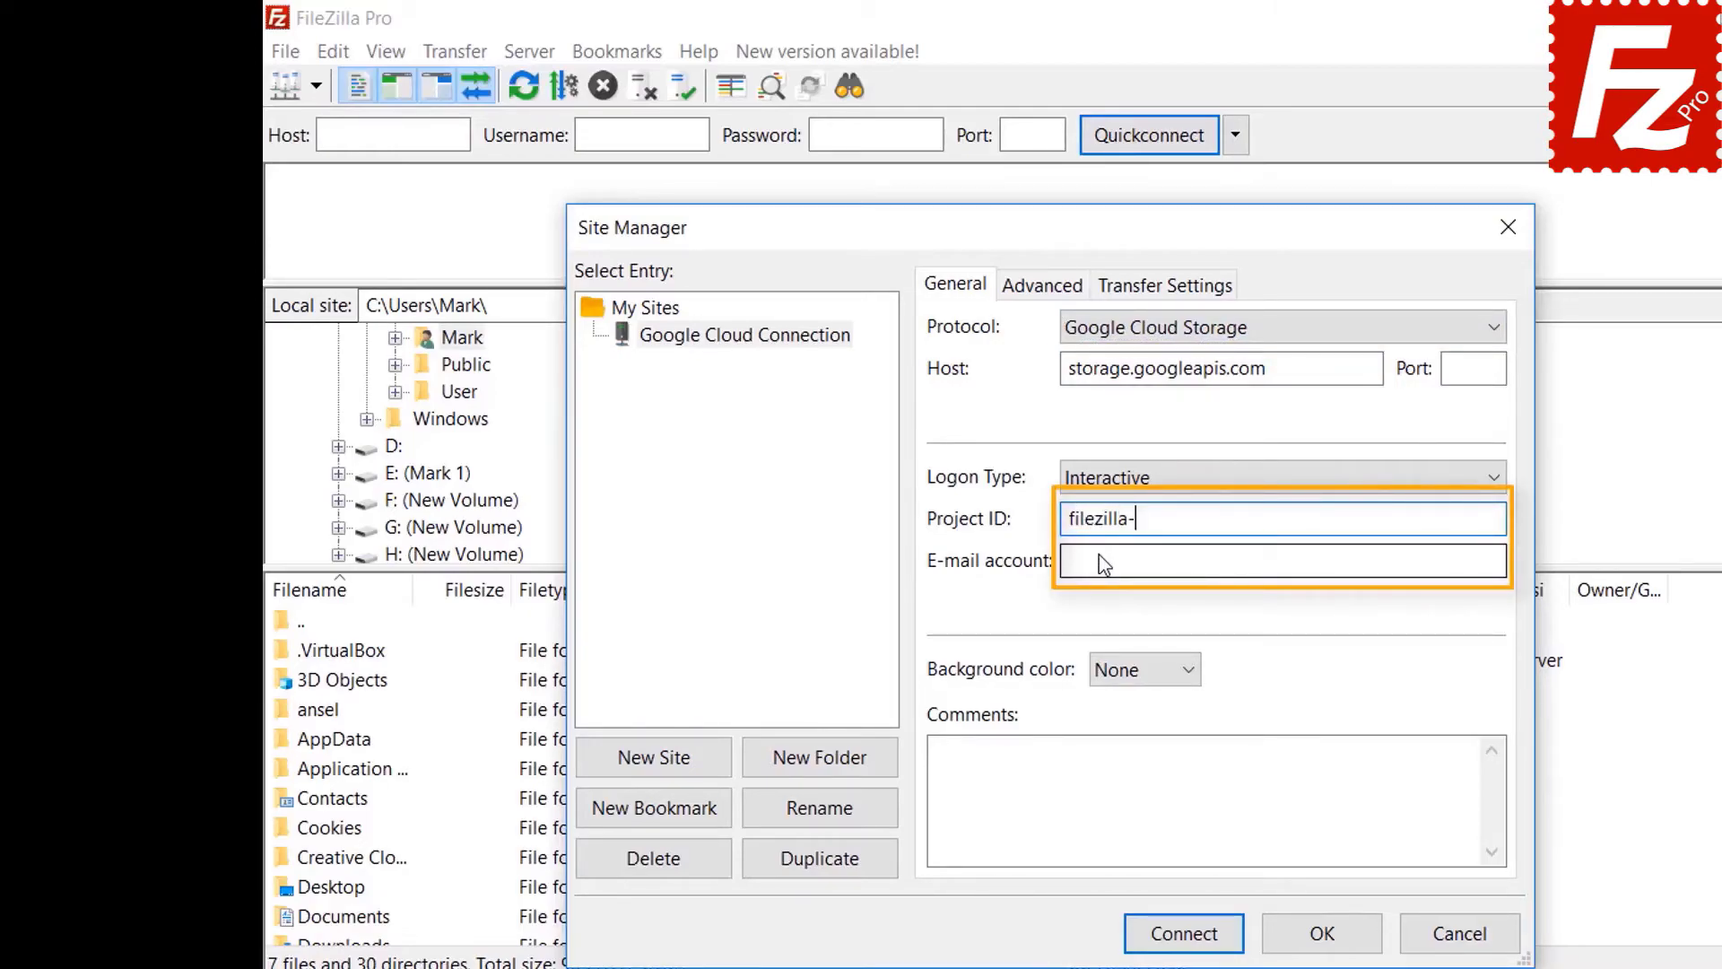
{"action": "key", "text": "Tab"}
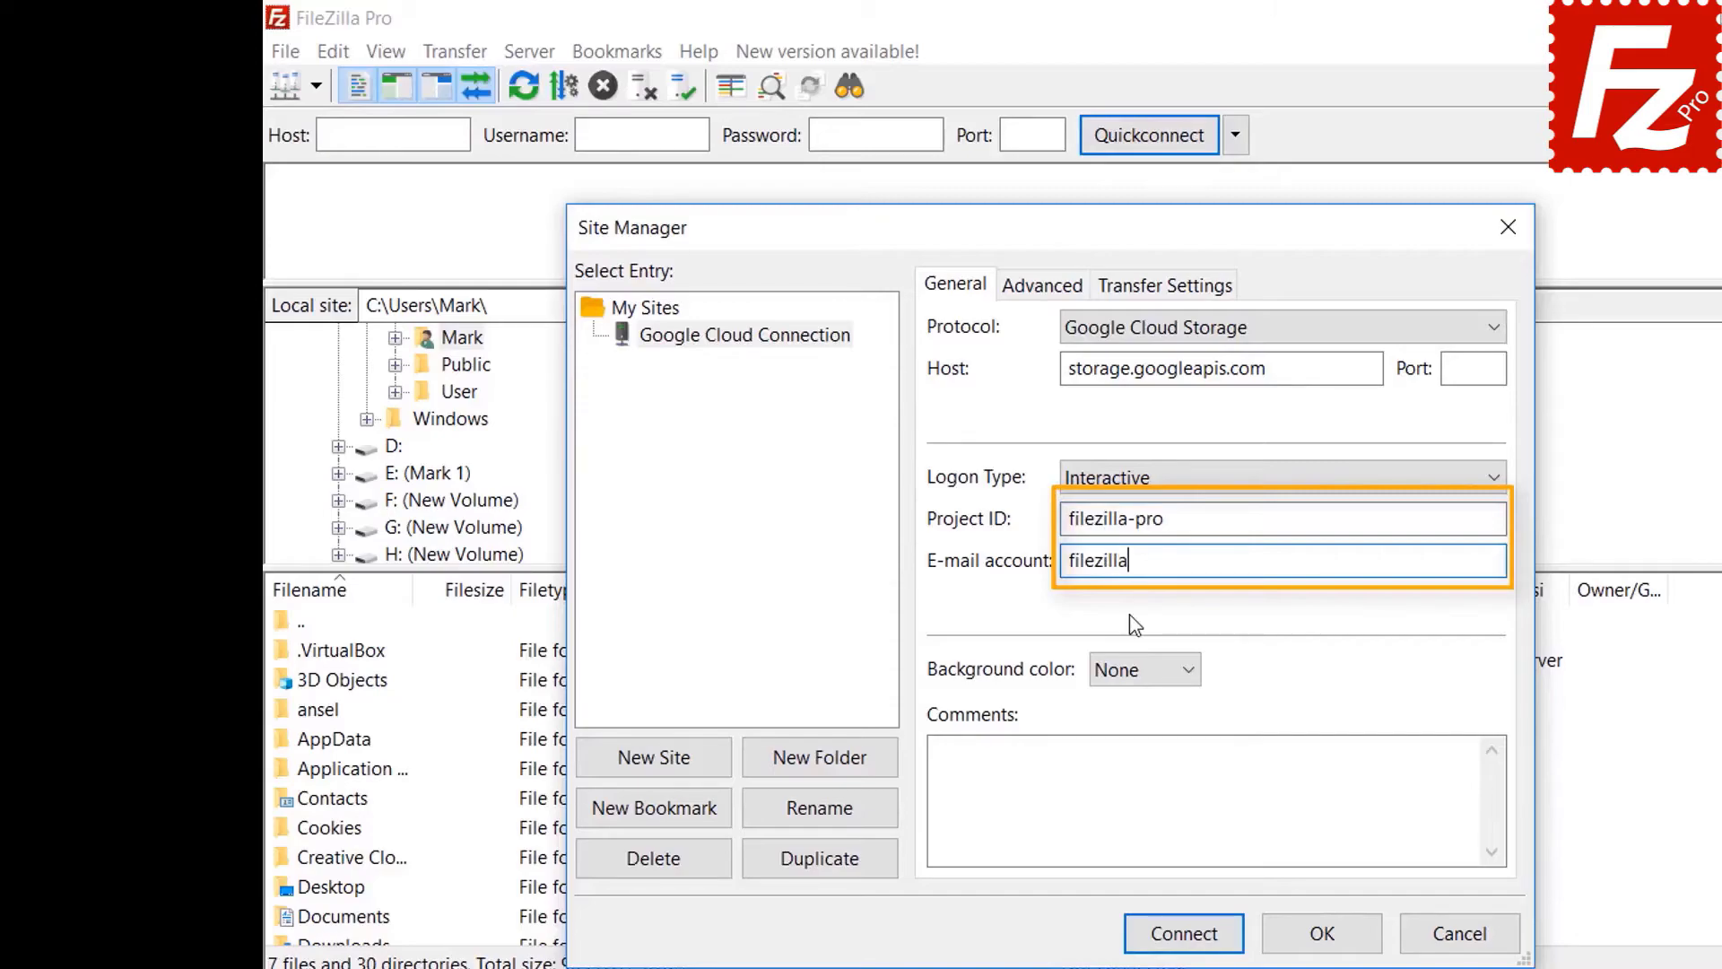
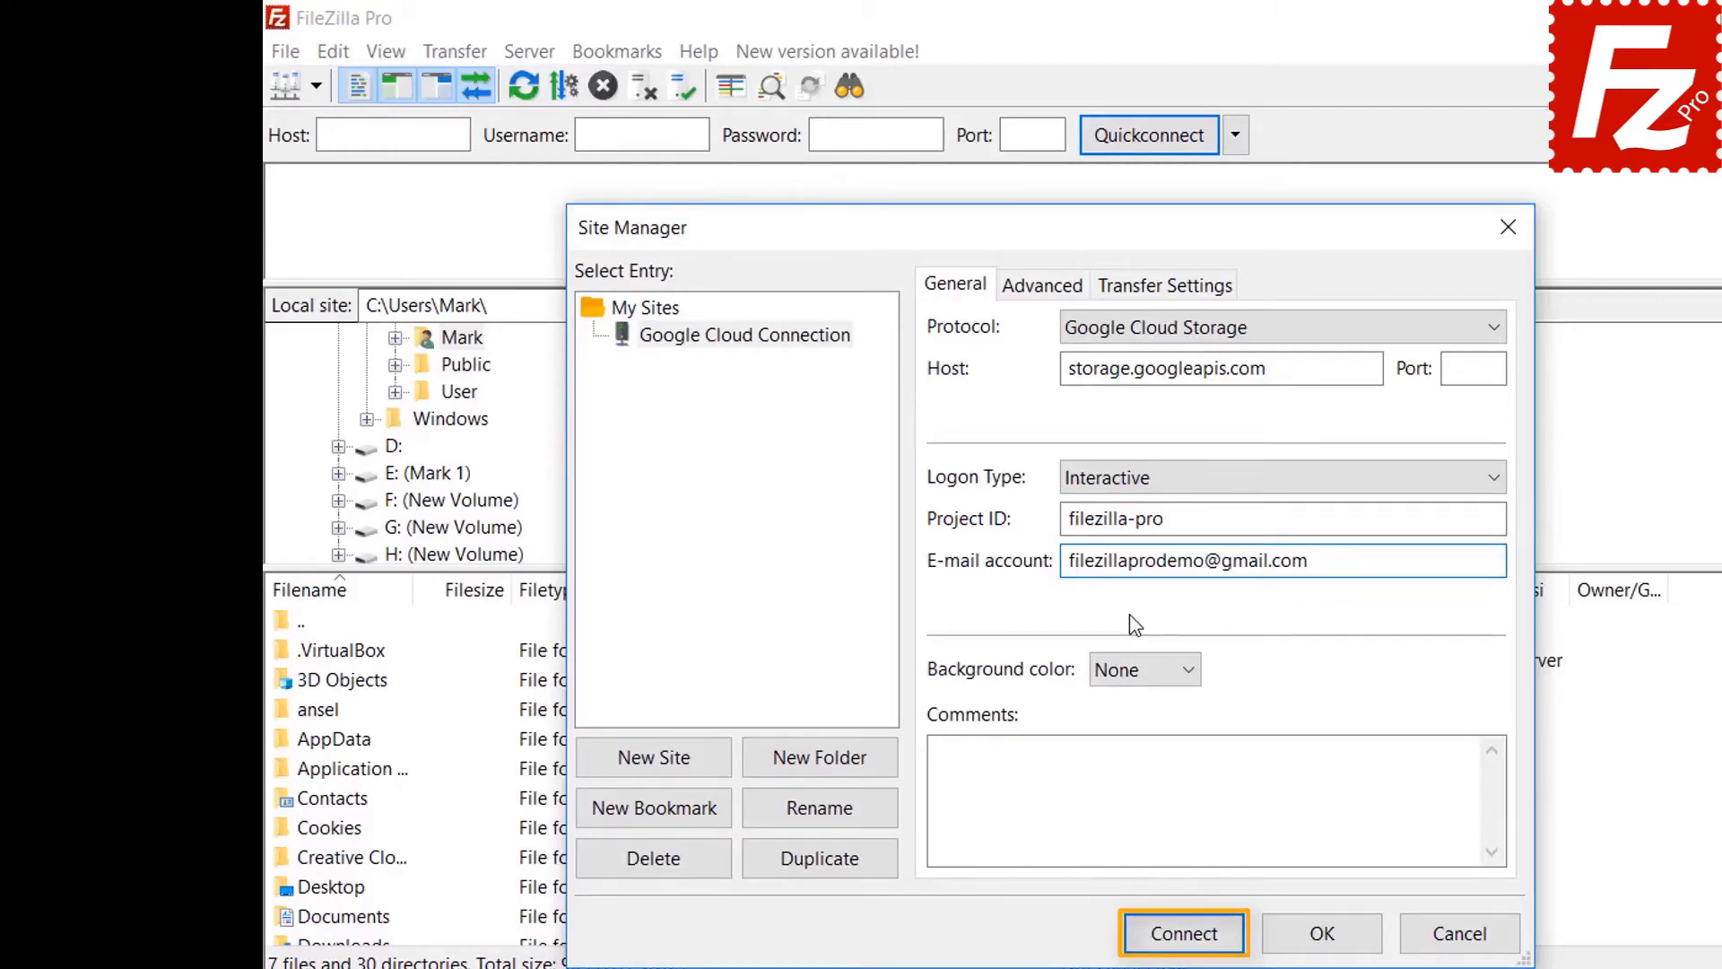
{"action": "left_click", "coordinate": [1192, 937]}
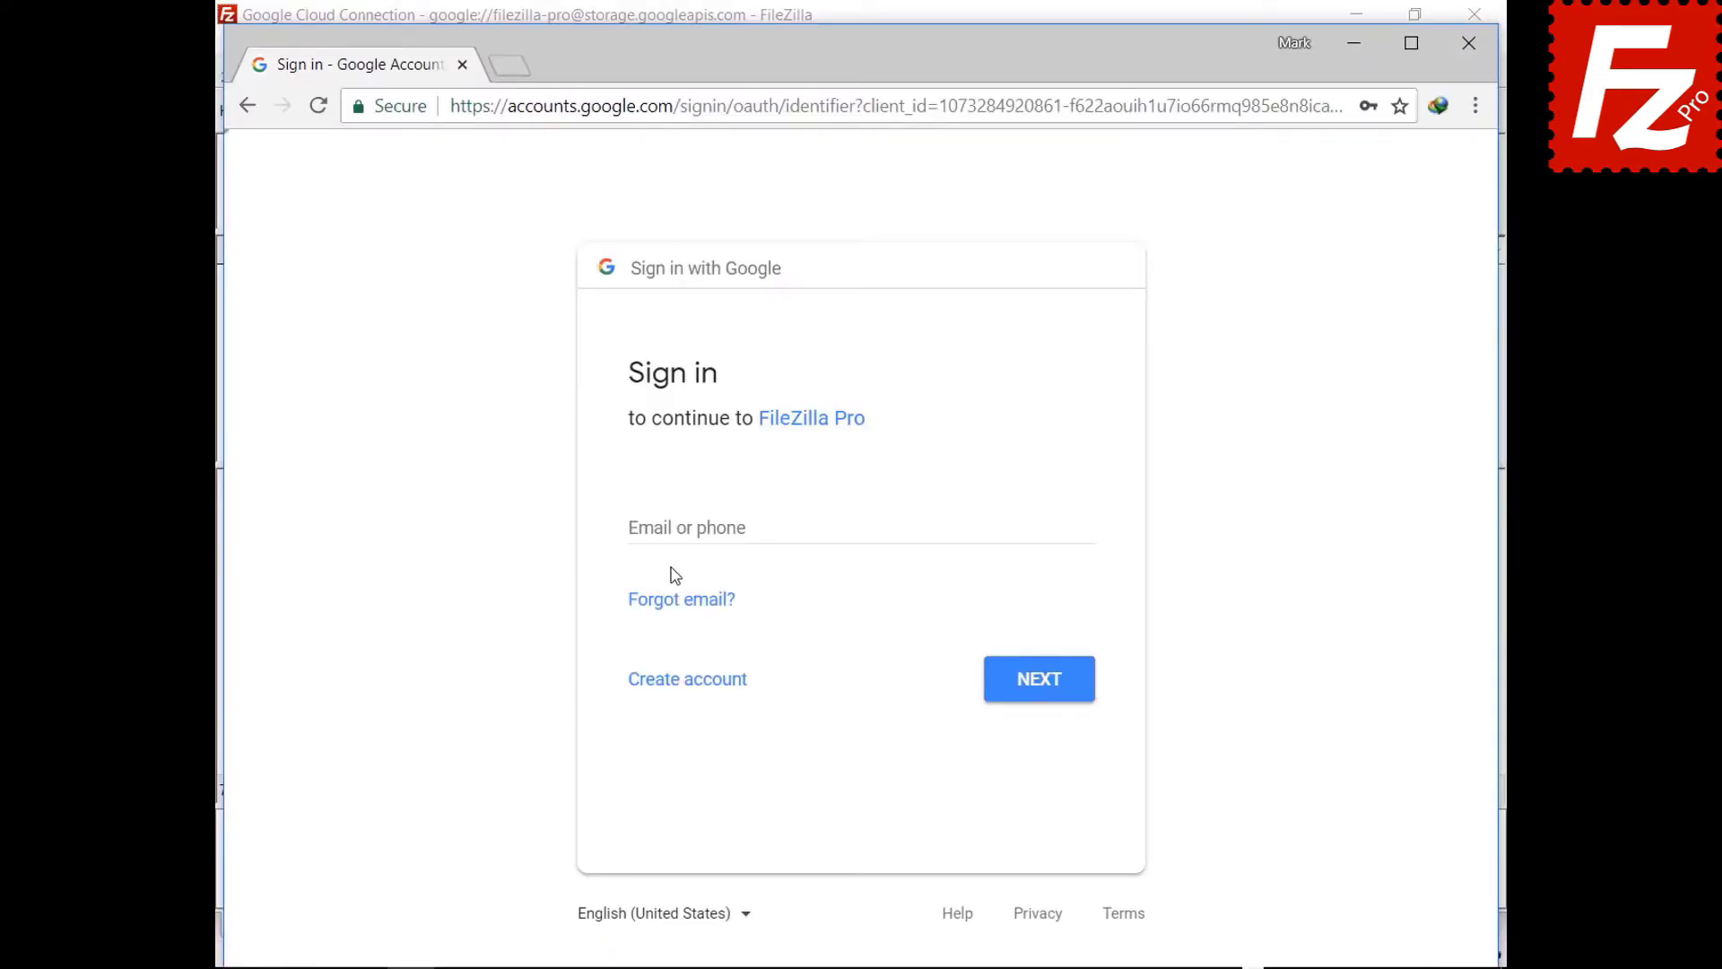
- Sign in with the Google account e-mail and password, then allow FileZilla Pro Cloud Storage access
{"action": "left_click", "coordinate": [680, 528]}
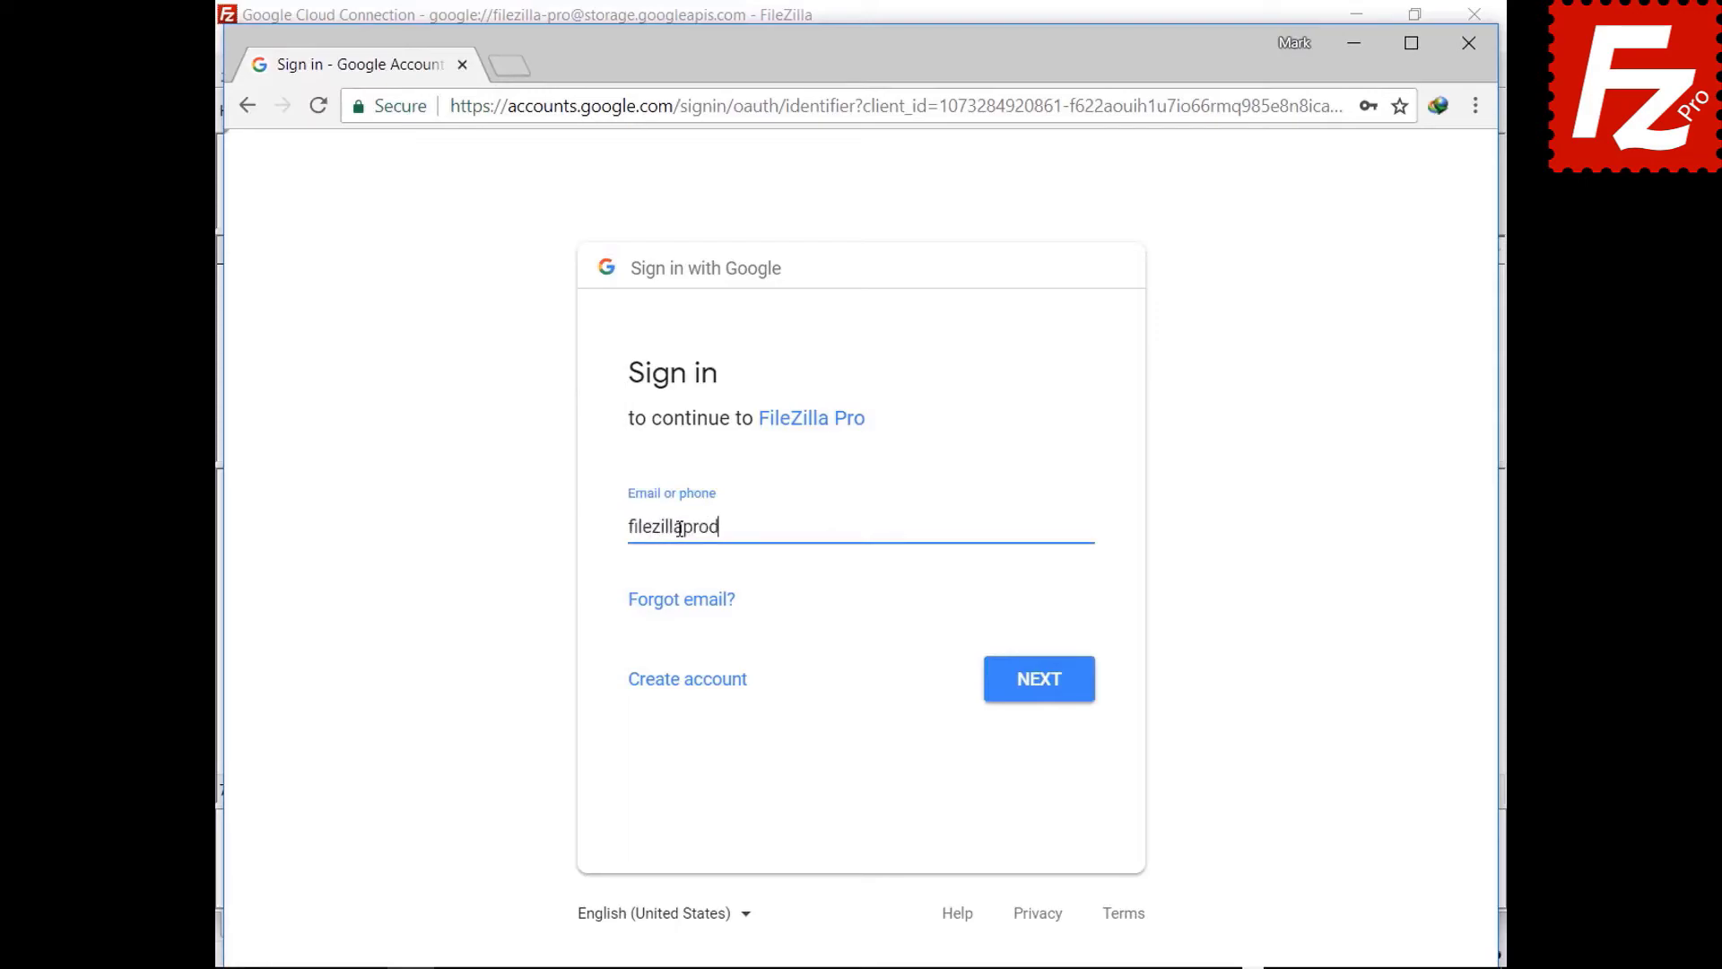
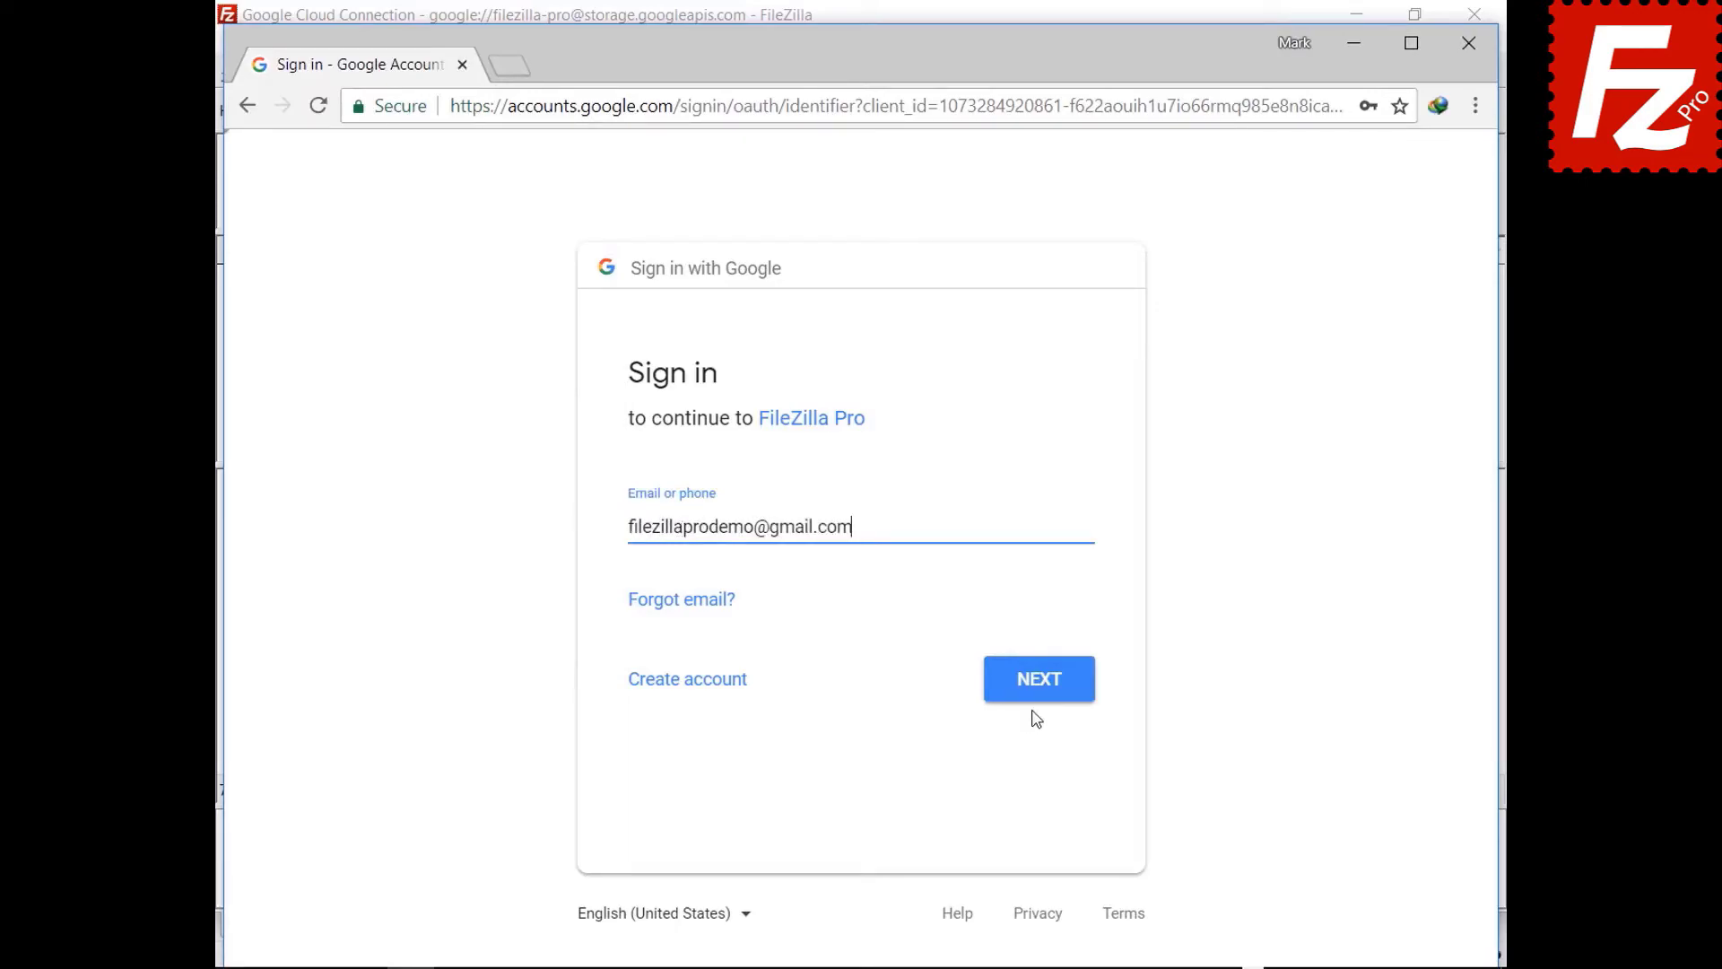
{"action": "left_click", "coordinate": [1036, 689]}
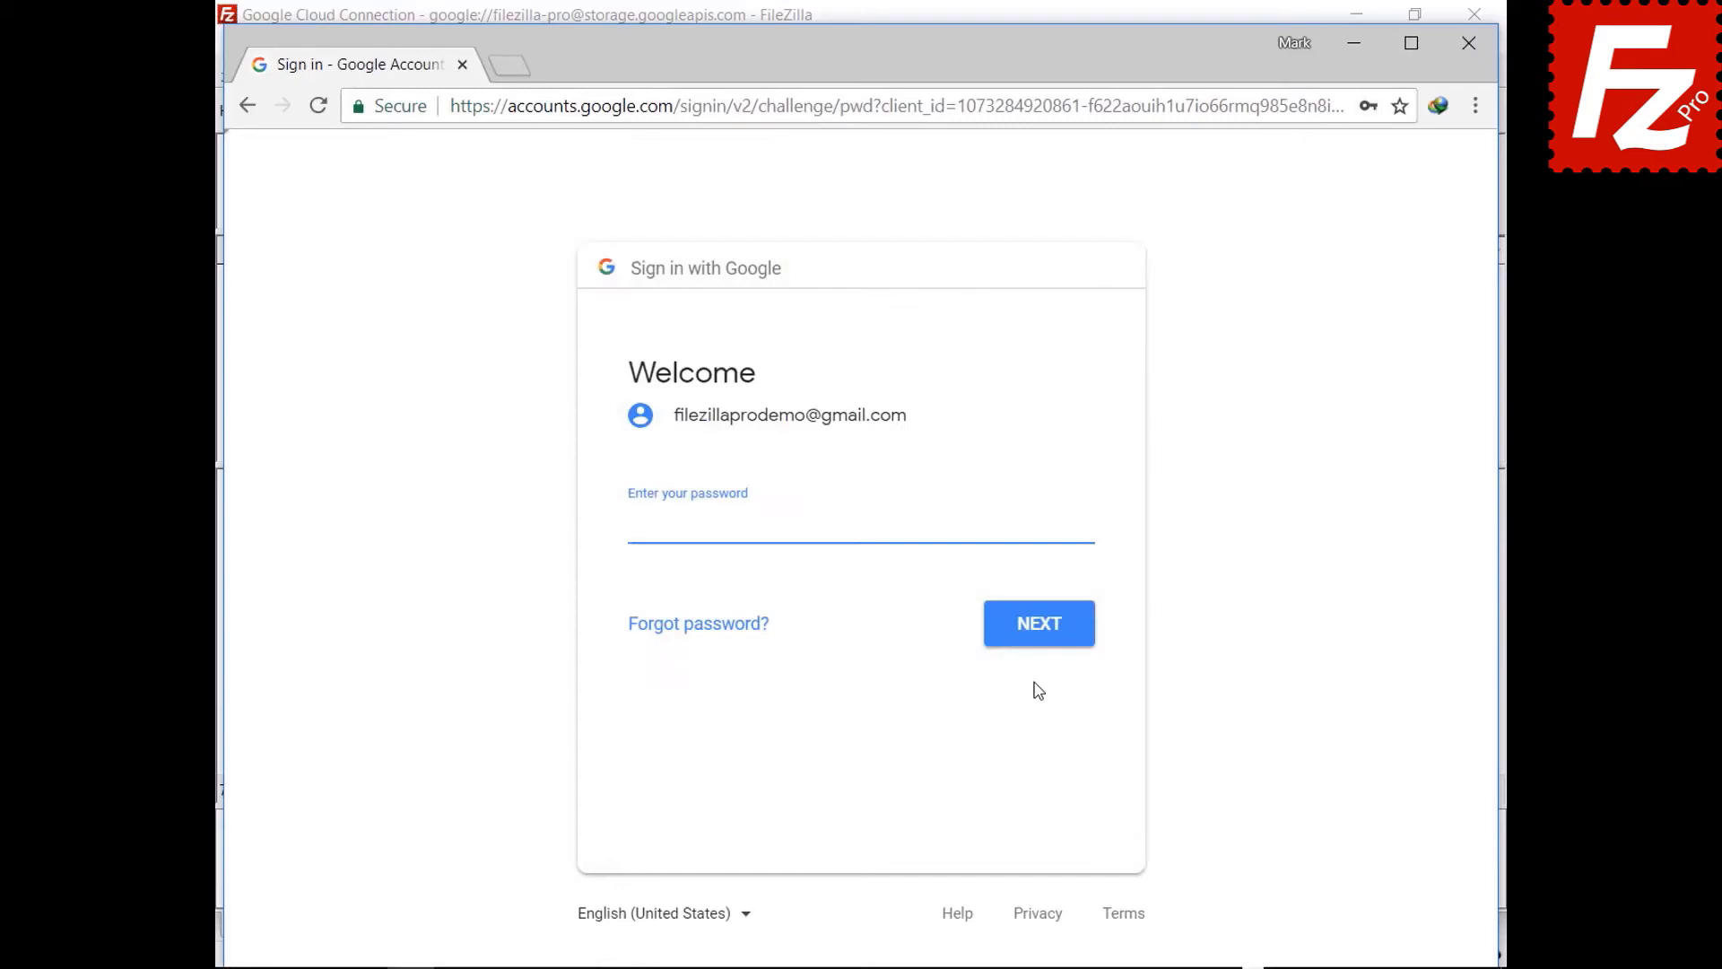
{"action": "key", "text": "ctrl+v"}
{"action": "left_click", "coordinate": [1038, 638]}
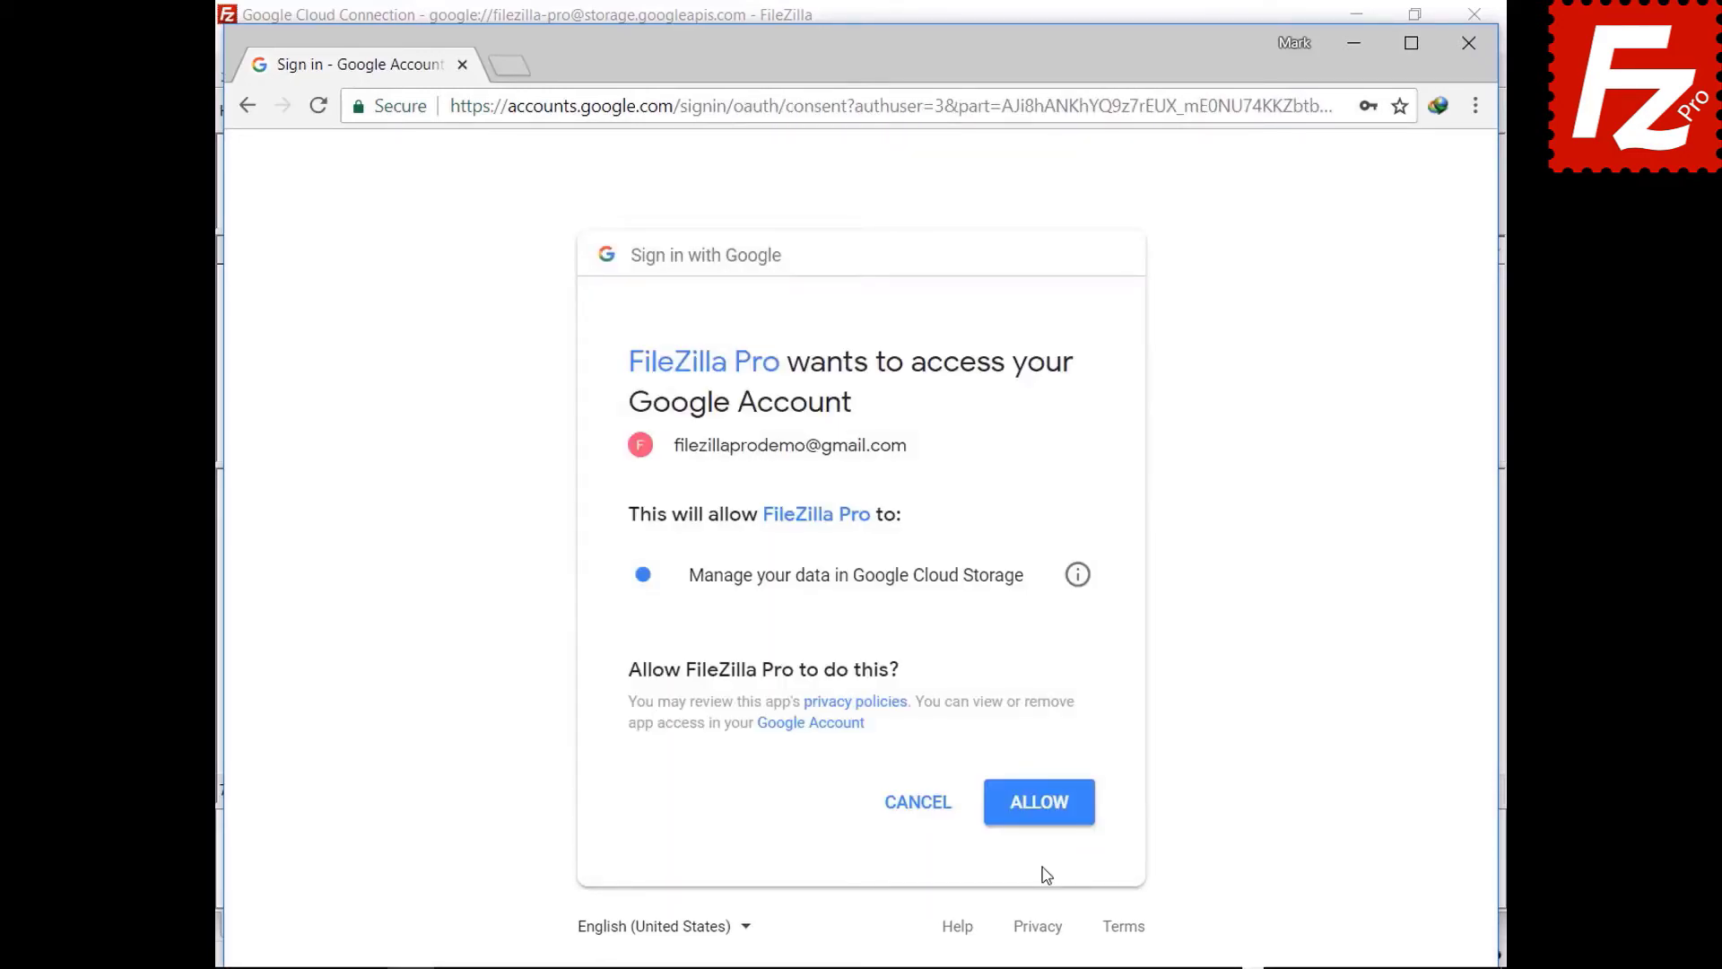
{"action": "left_click", "coordinate": [1039, 812]}
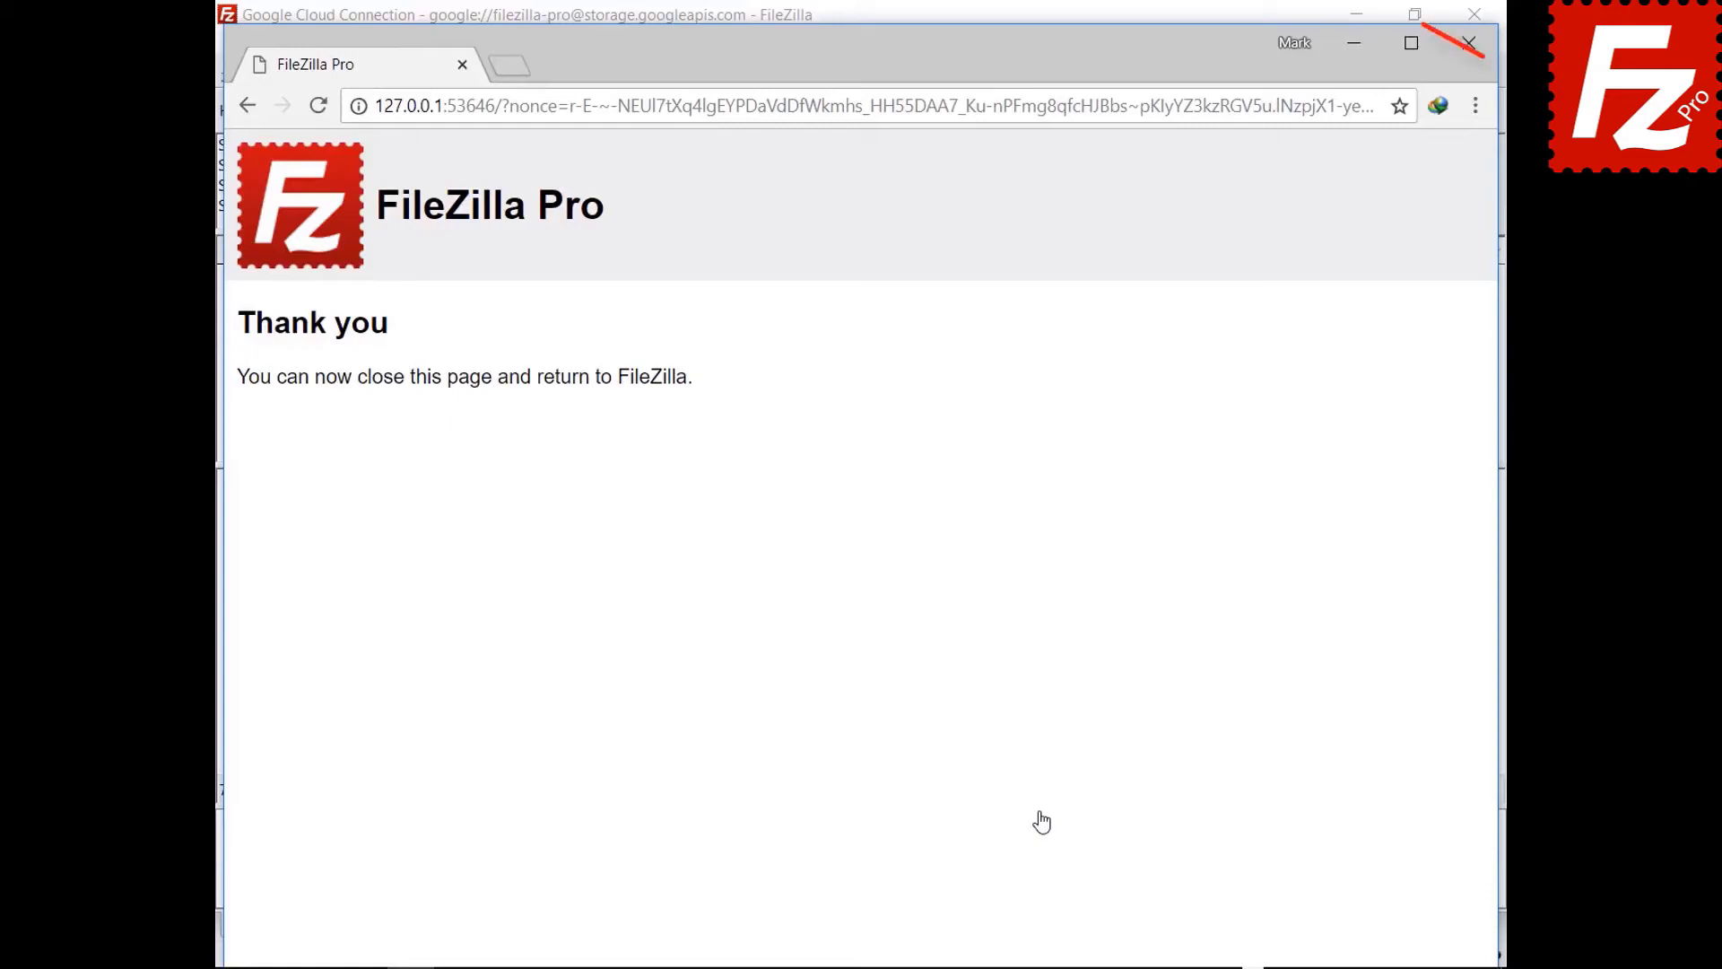
- Always trust the Google certificate, including alternative hostnames, then accept the second certificate
{"action": "left_click", "coordinate": [769, 814]}
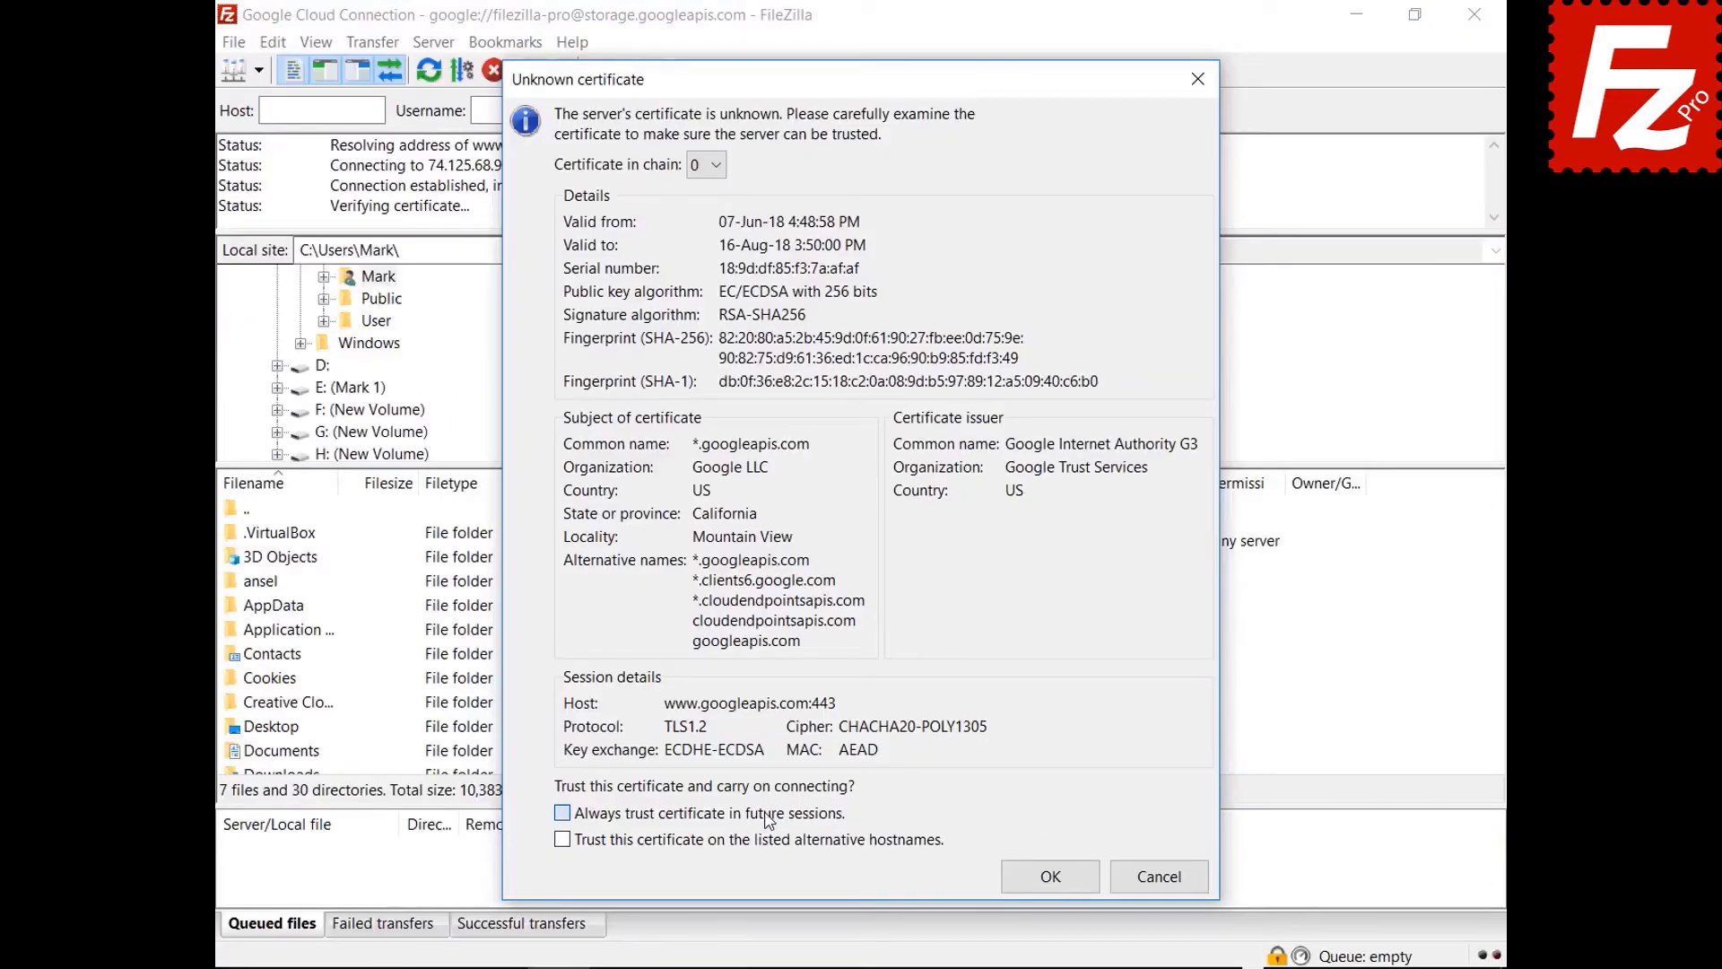
{"action": "left_click", "coordinate": [767, 842]}
{"action": "left_click", "coordinate": [1049, 876]}
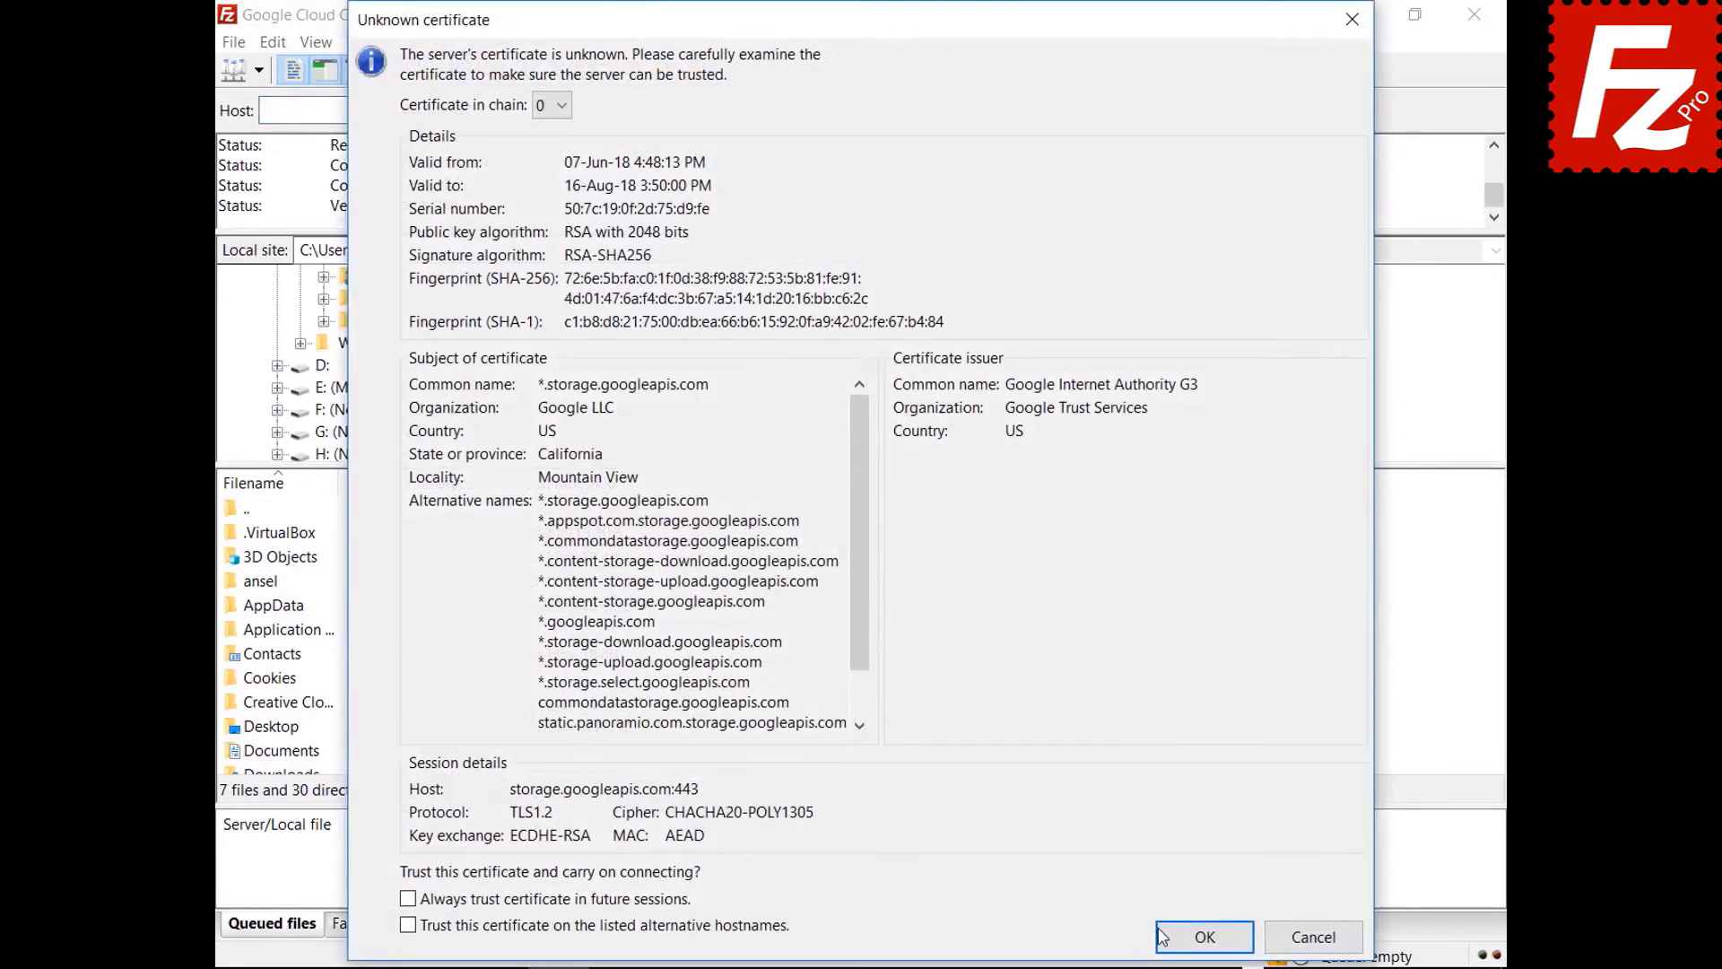
{"action": "left_click", "coordinate": [1162, 936]}
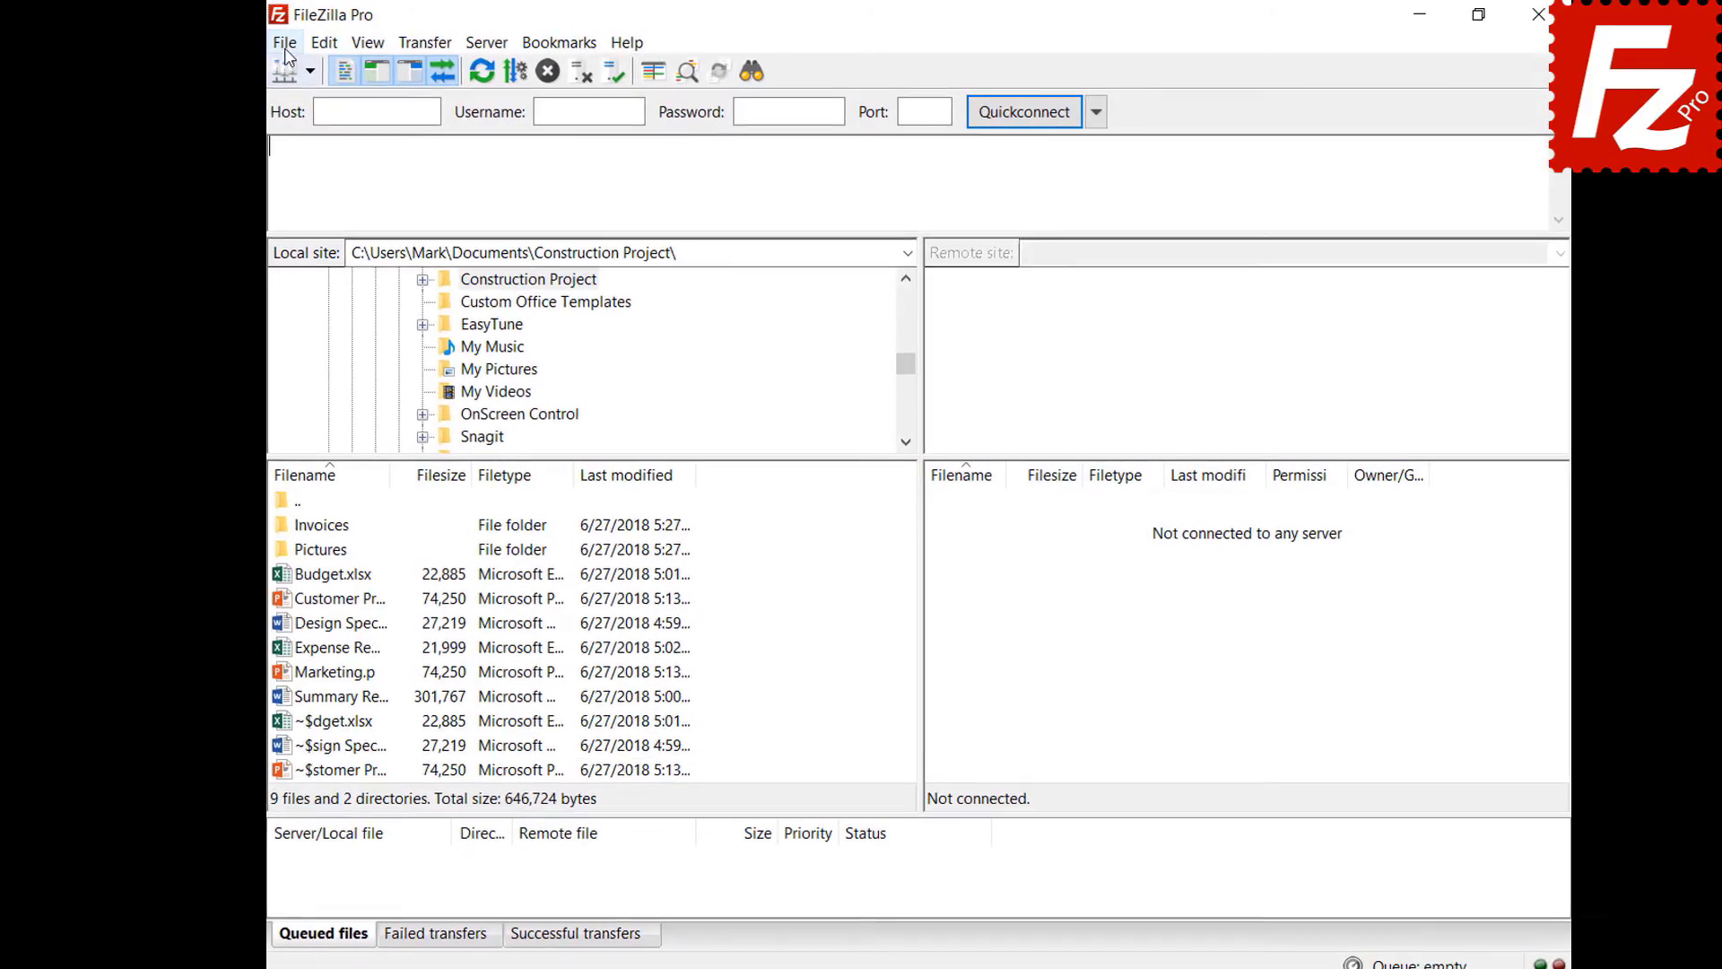
- Add a new Site Manager entry named 'Dropbox' using the Dropbox protocol and connect to it
{"action": "left_click", "coordinate": [269, 47]}
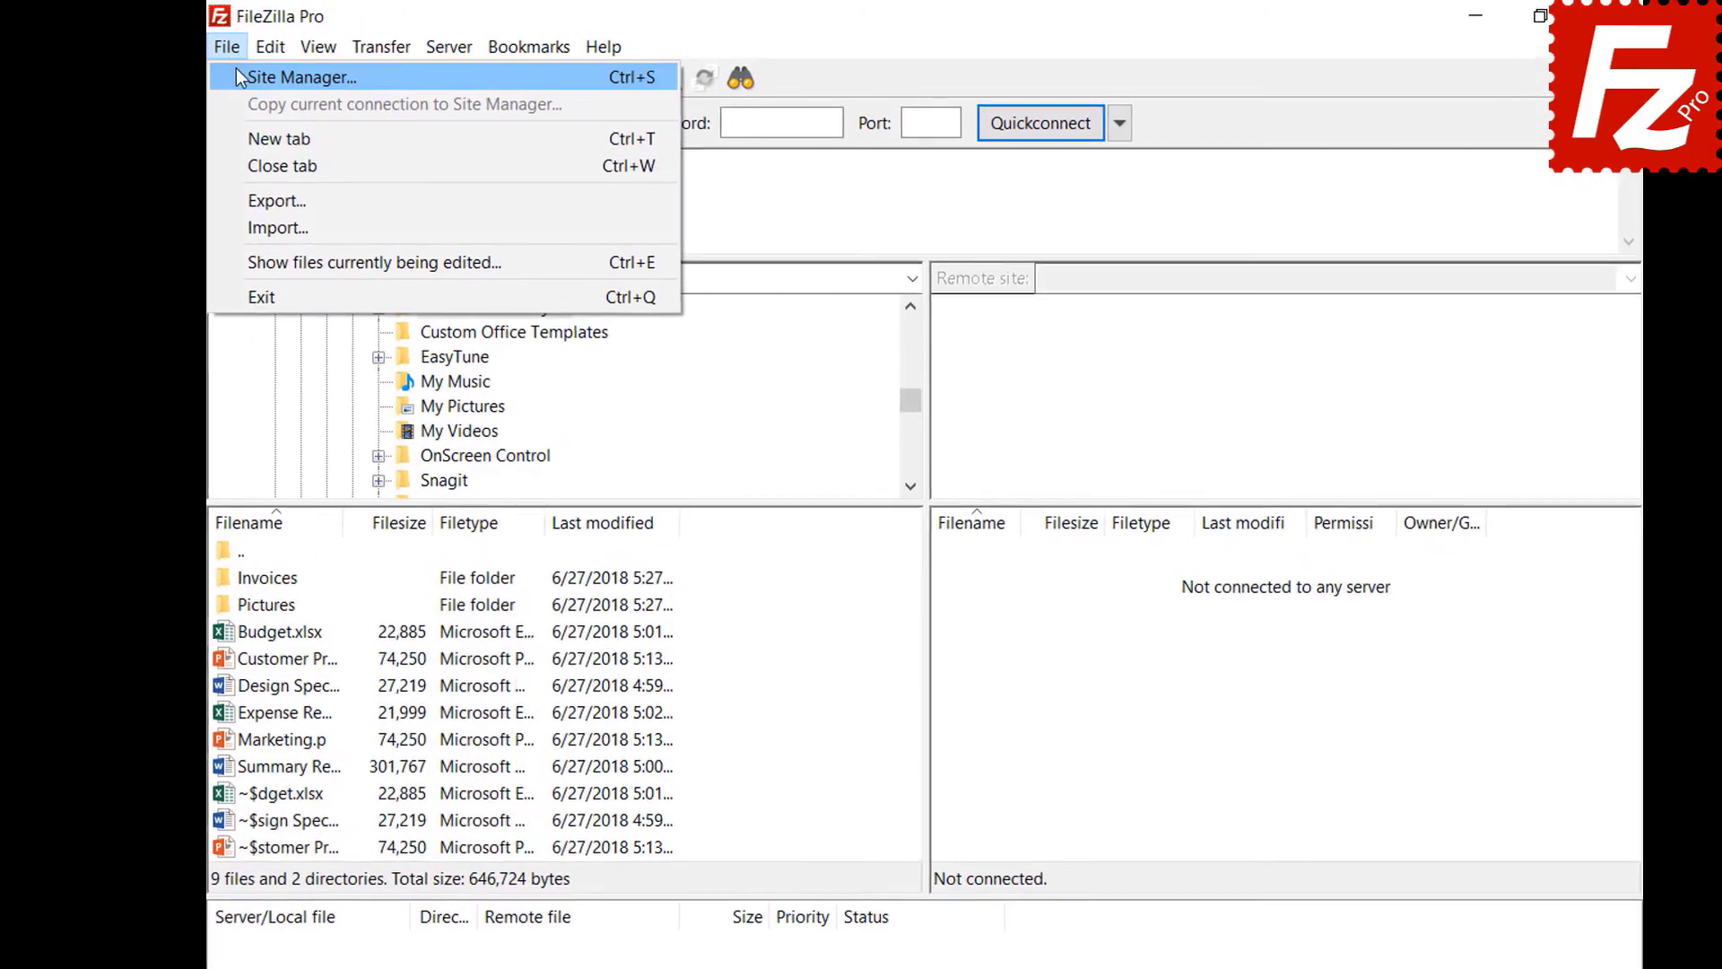
{"action": "left_click", "coordinate": [234, 77]}
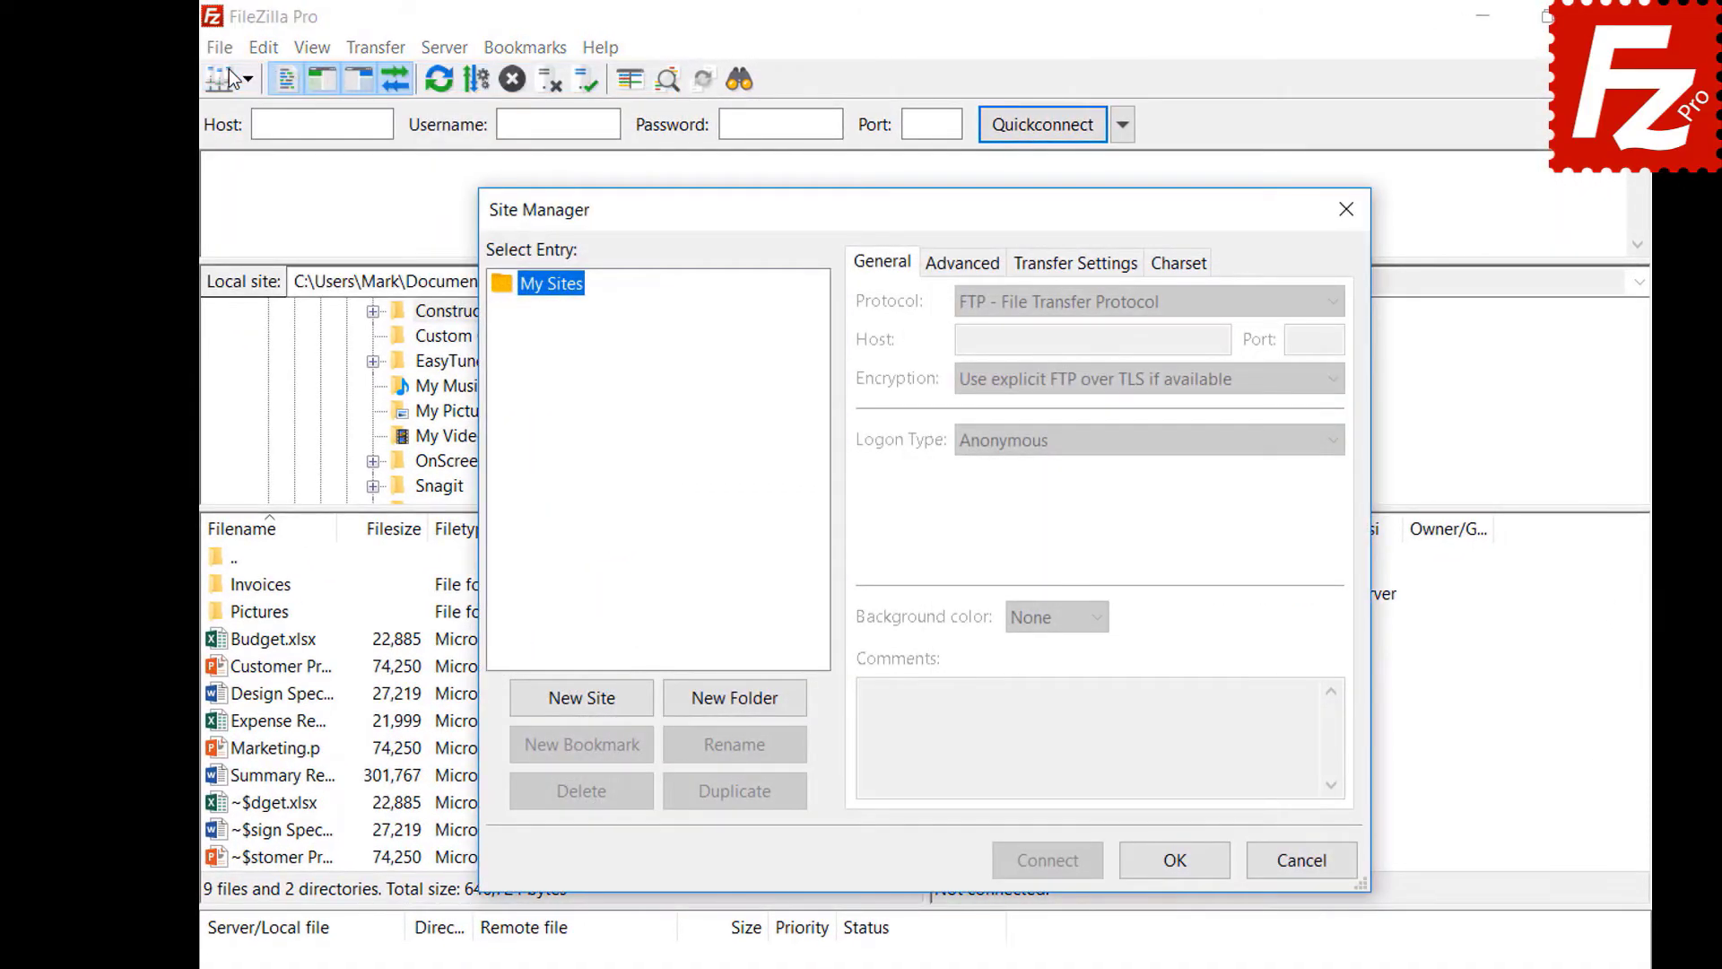
{"action": "left_click", "coordinate": [583, 708]}
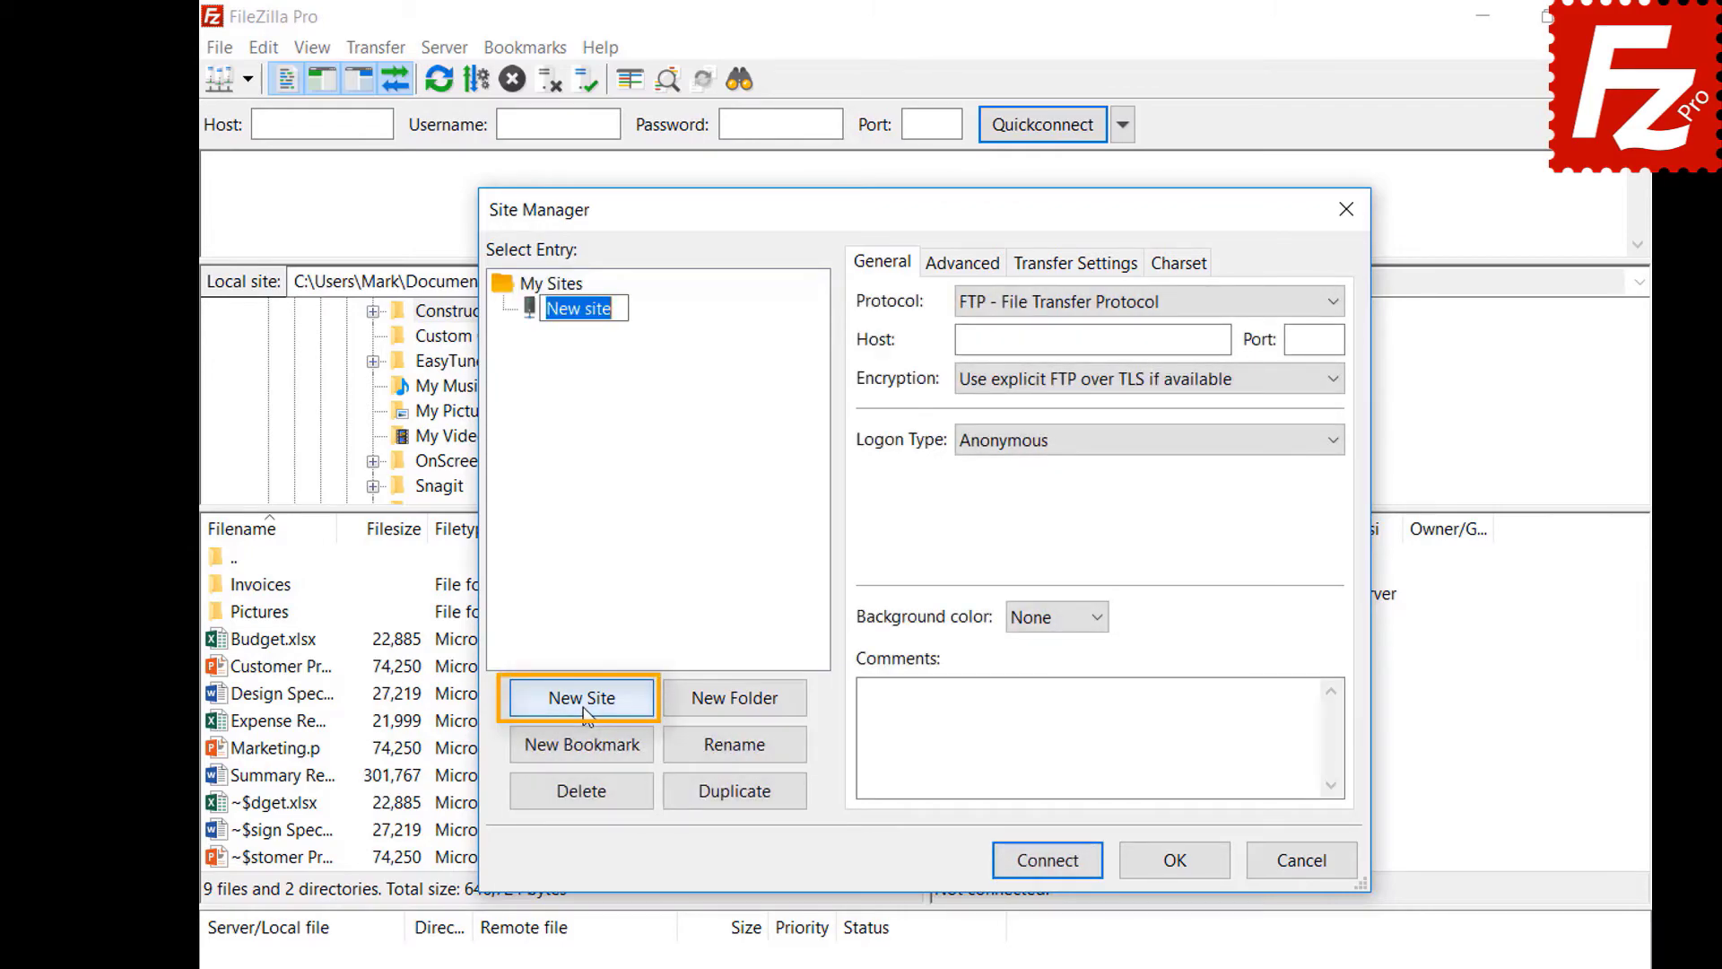
{"action": "type", "text": "Dropb"}
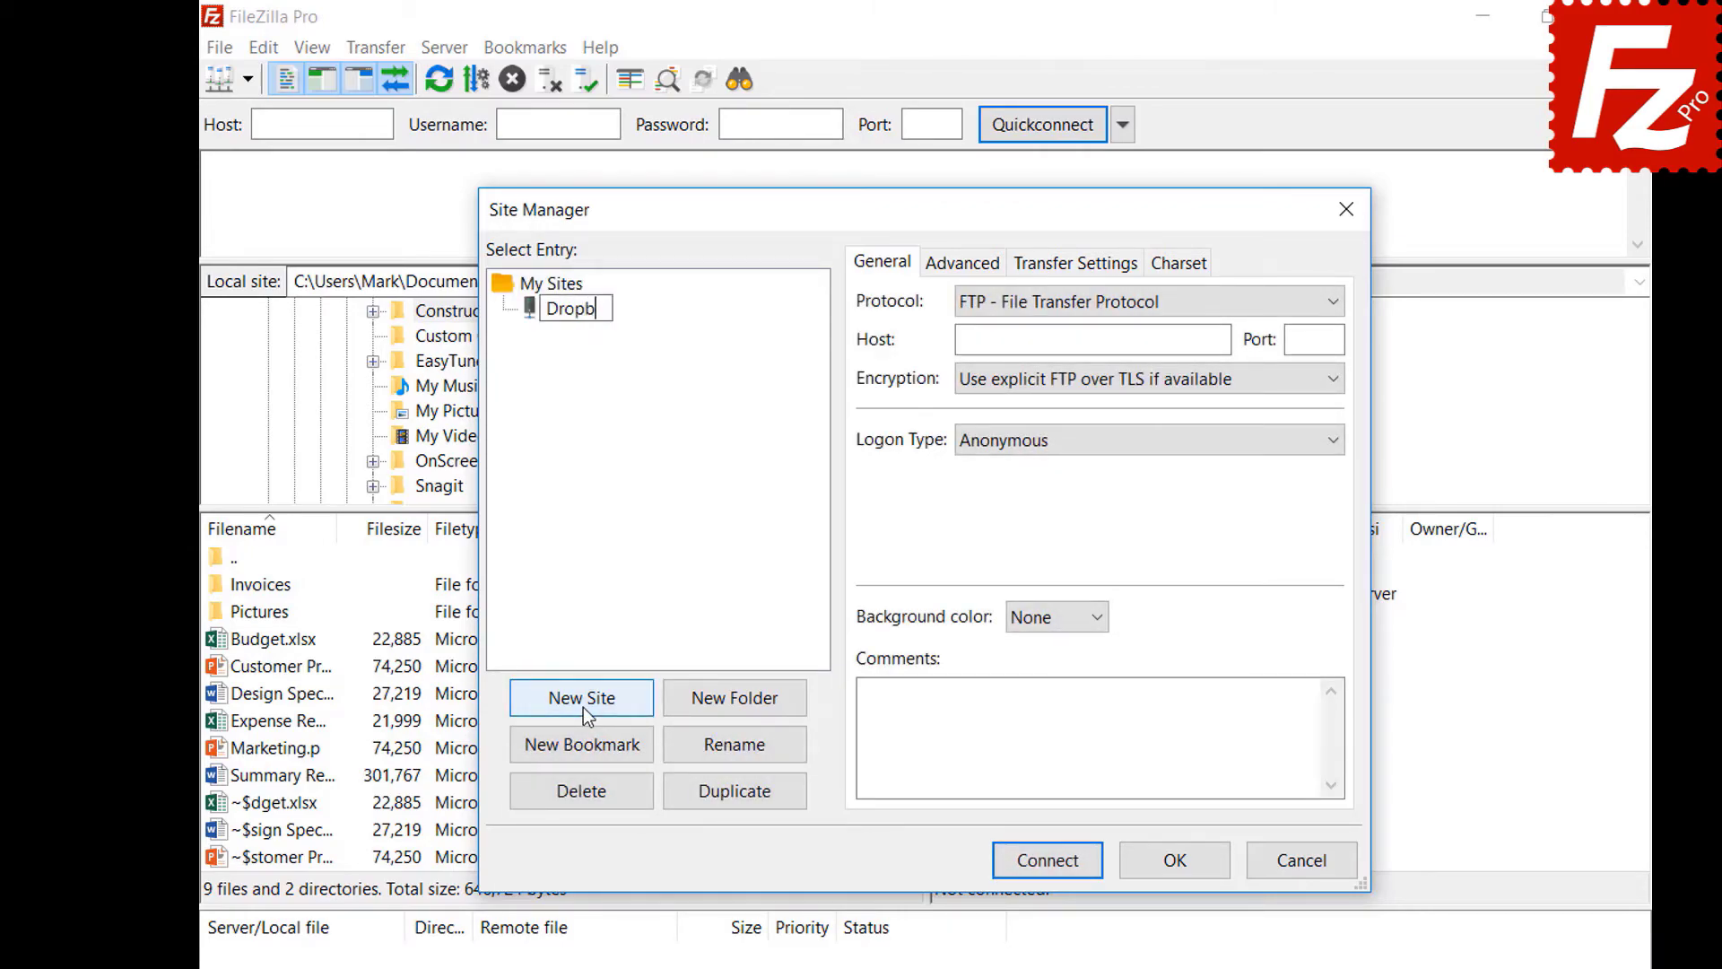
{"action": "type", "text": "ox"}
{"action": "left_click", "coordinate": [1258, 303]}
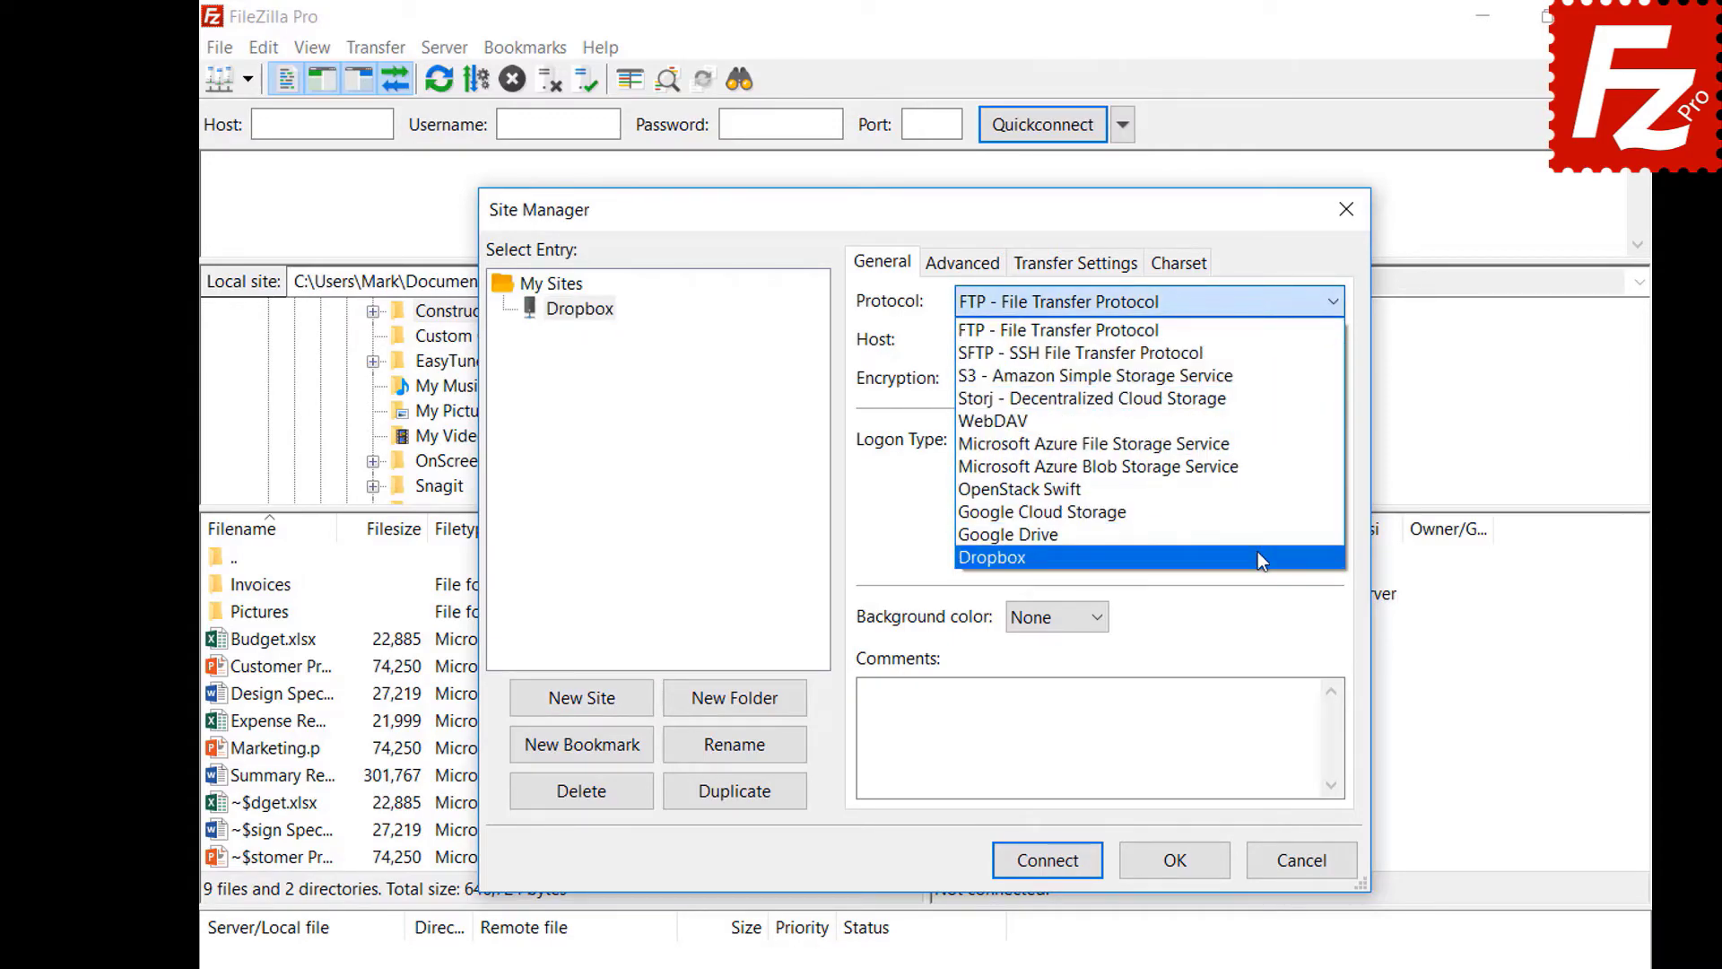
{"action": "left_click", "coordinate": [1257, 557]}
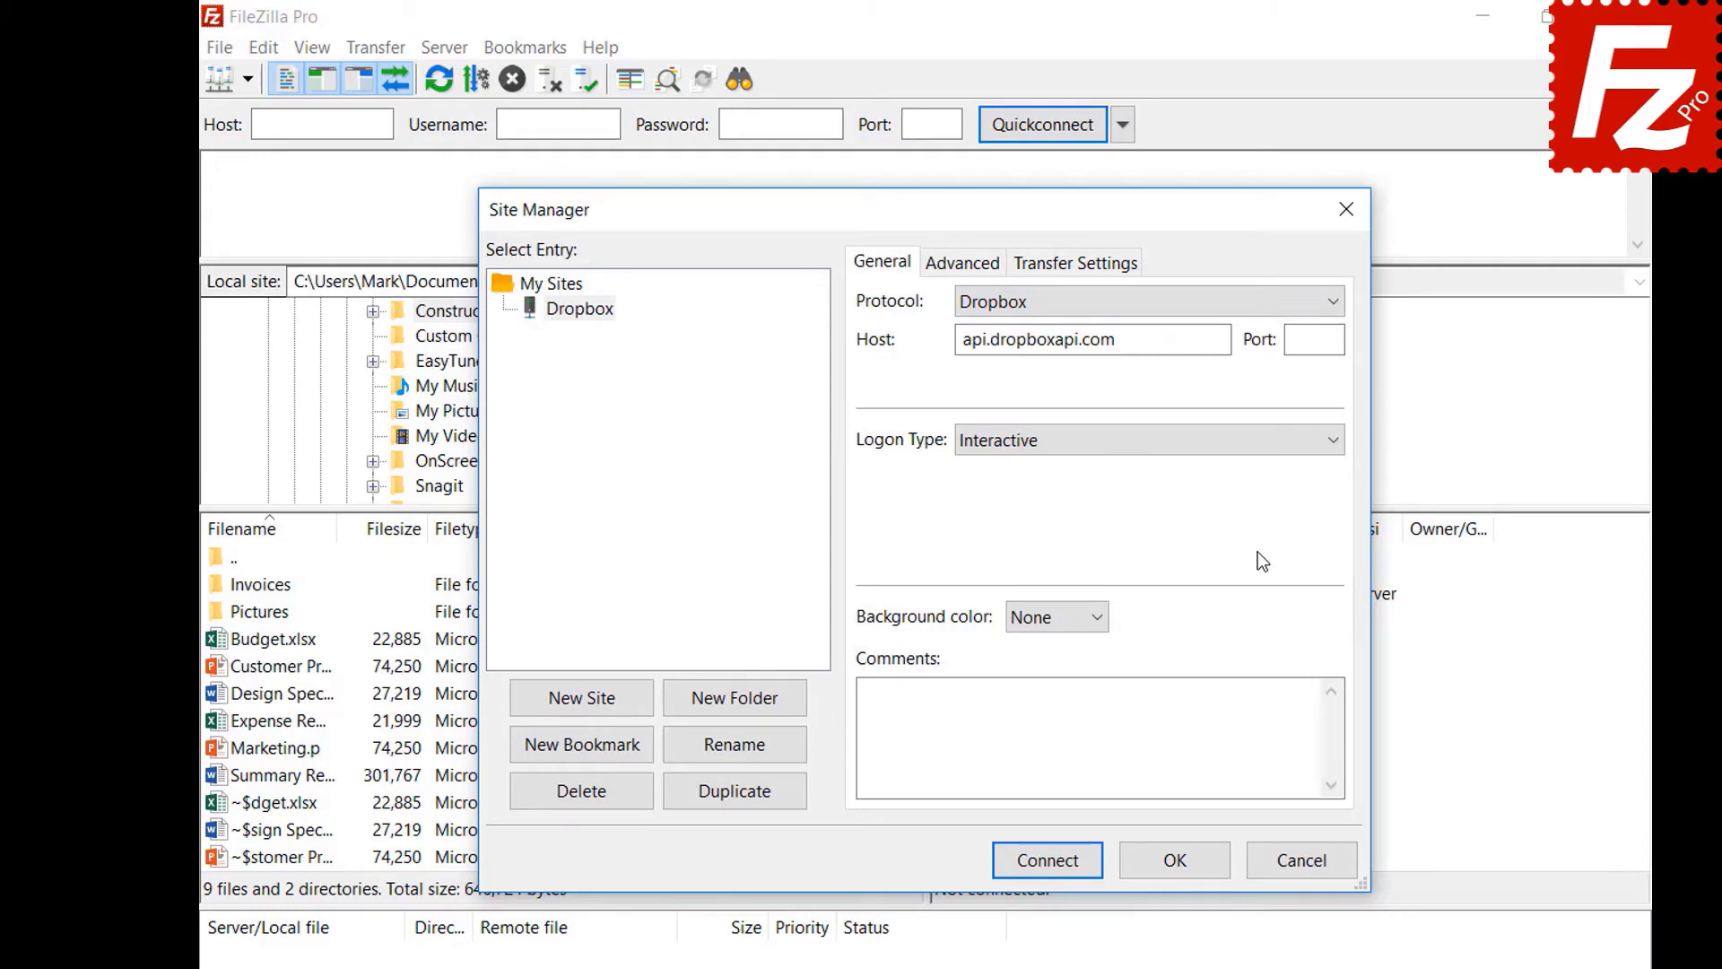
{"action": "left_click", "coordinate": [1046, 861]}
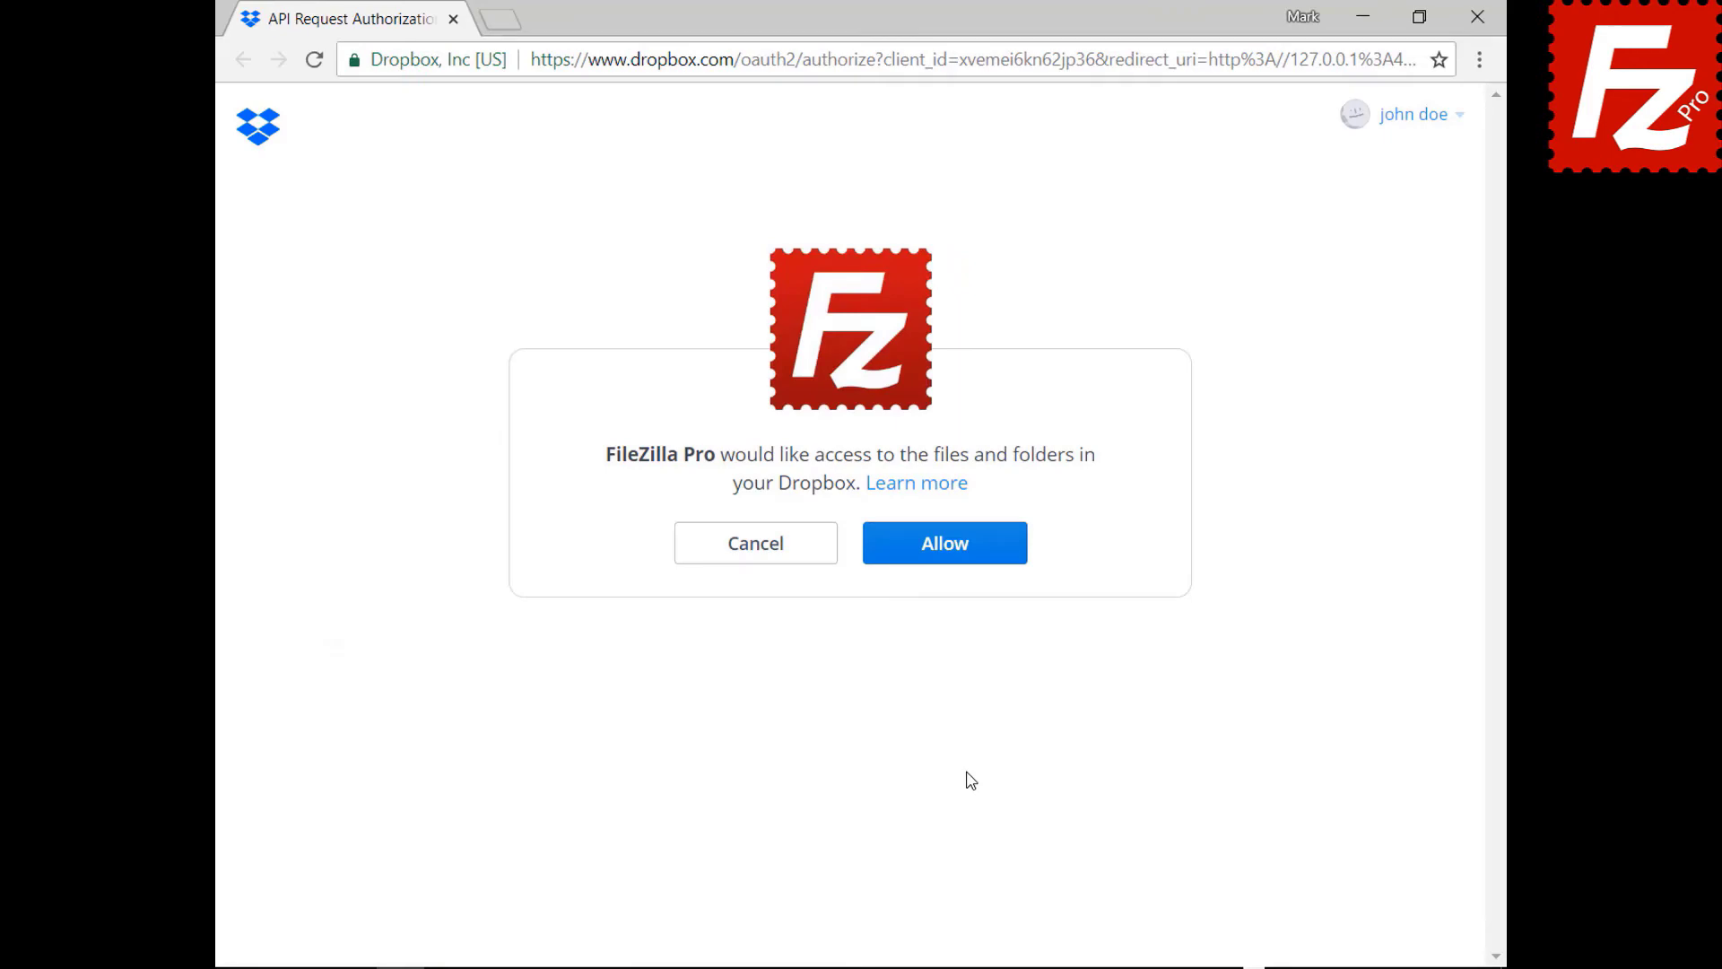
- Allow FileZilla Pro access on the Dropbox API Request Authorization page
{"action": "left_click", "coordinate": [958, 561]}
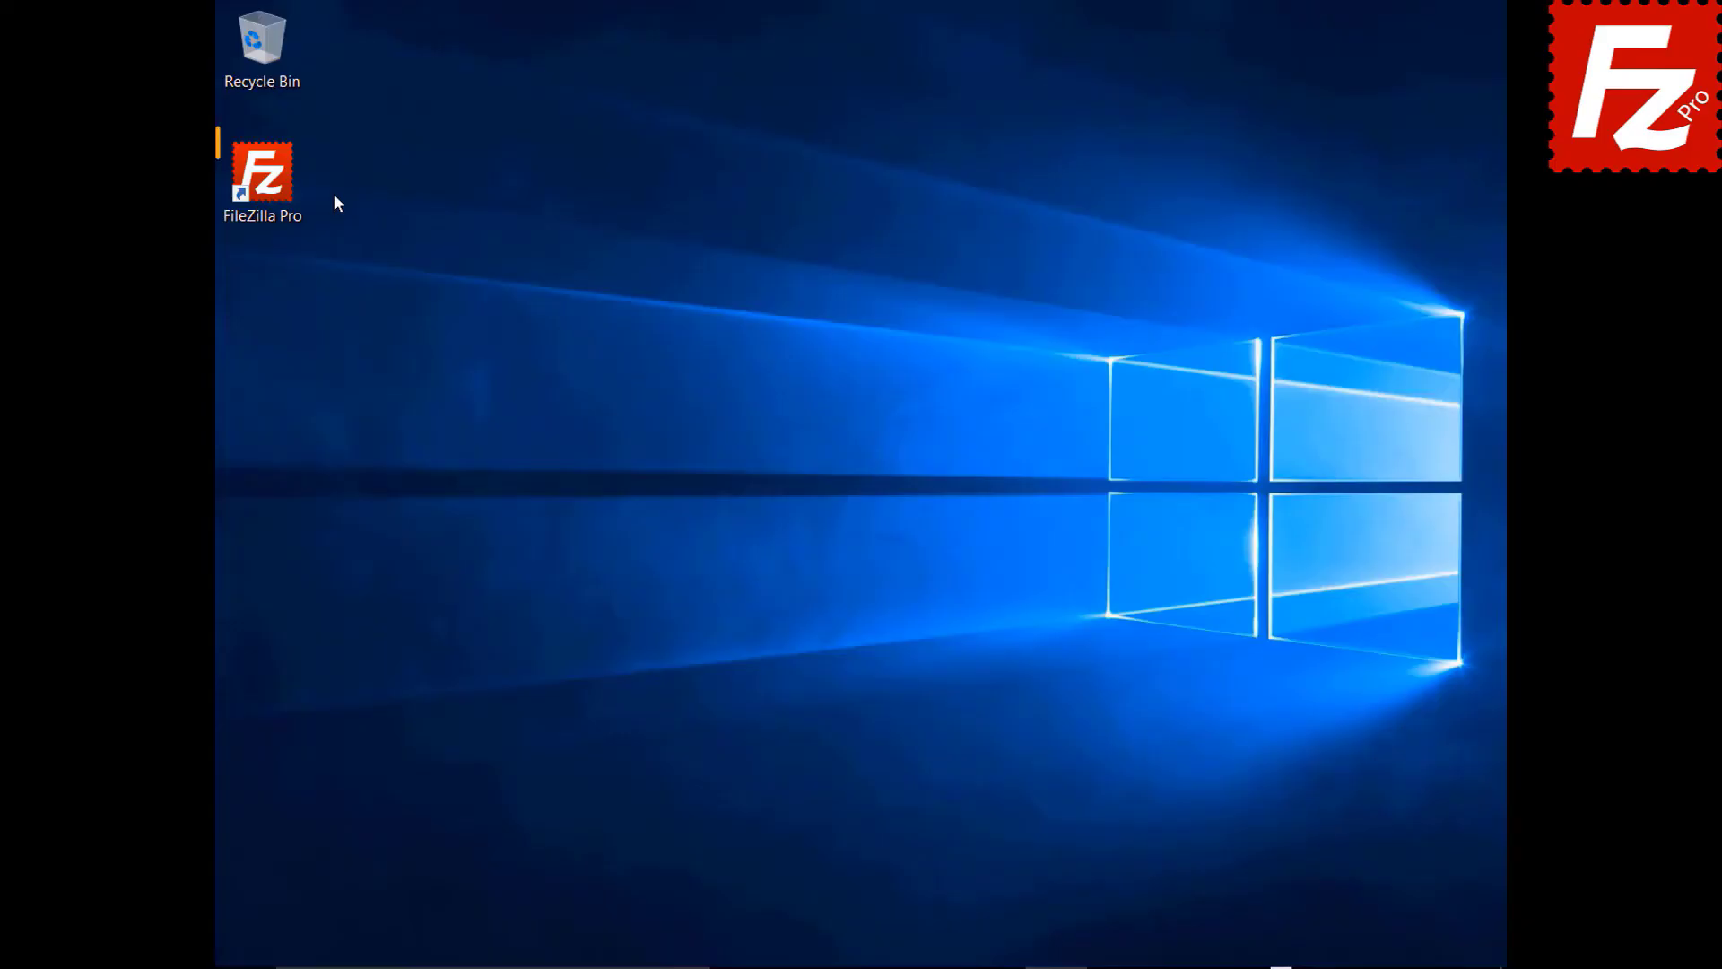
- Launch FileZilla Pro, add a site named 'OneDrive' using the Microsoft OneDrive protocol, and connect
{"action": "double_click", "coordinate": [272, 186]}
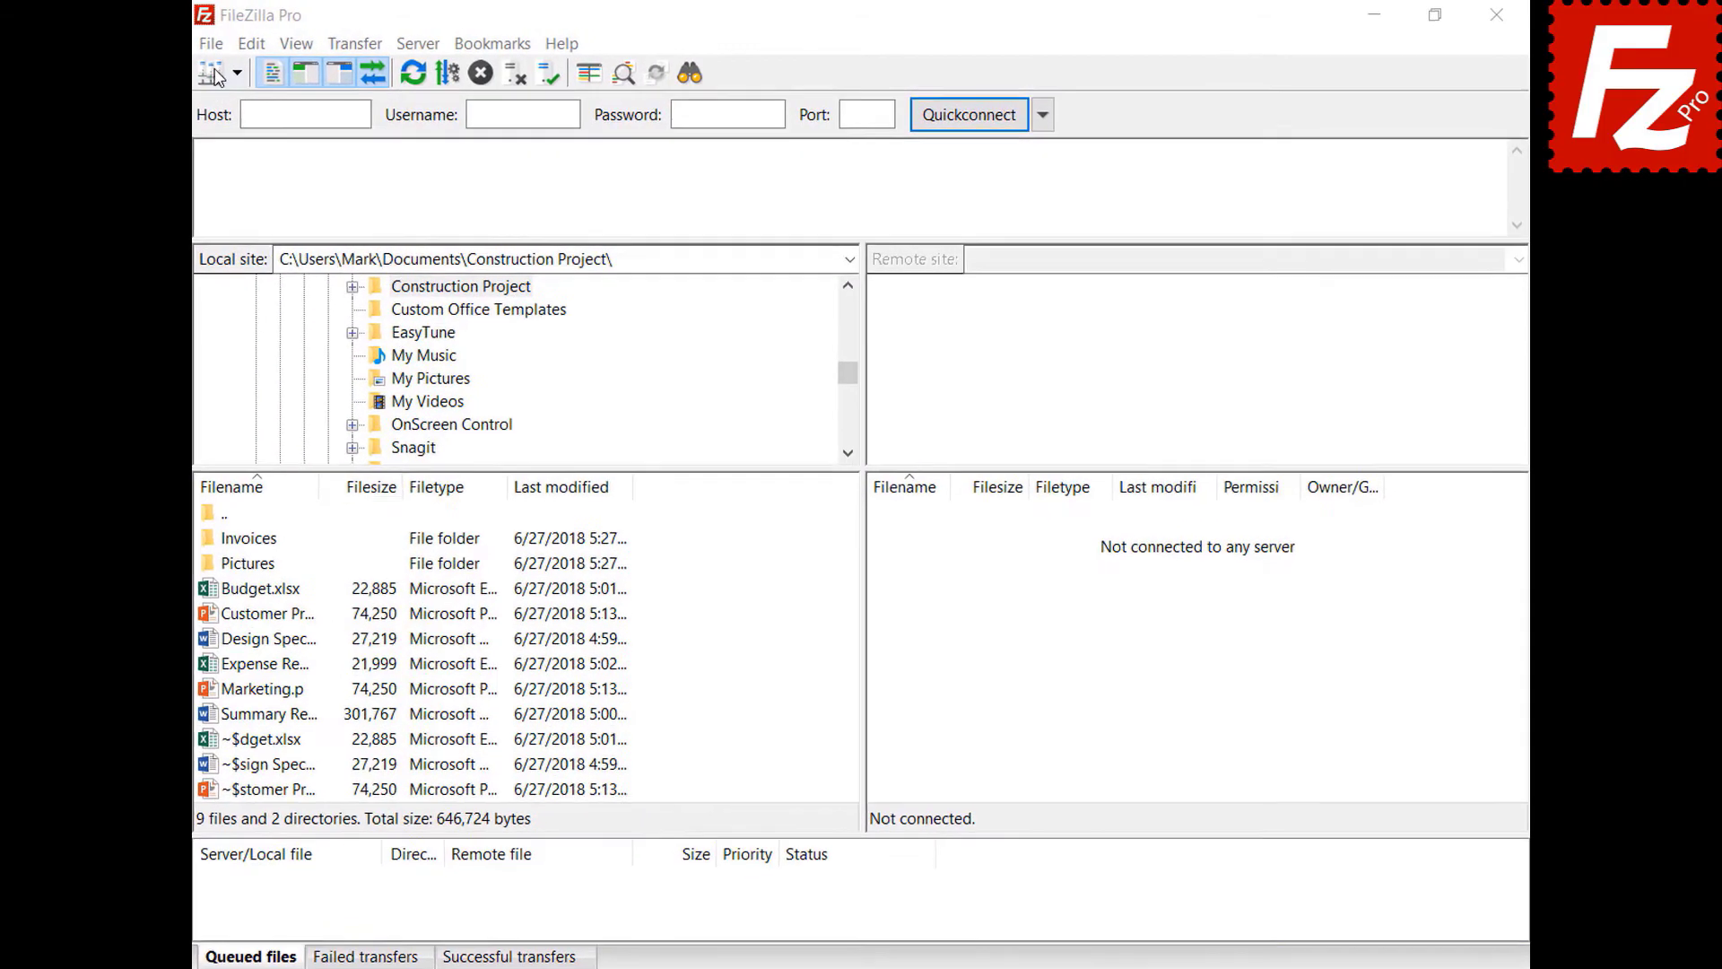
{"action": "left_click", "coordinate": [165, 50]}
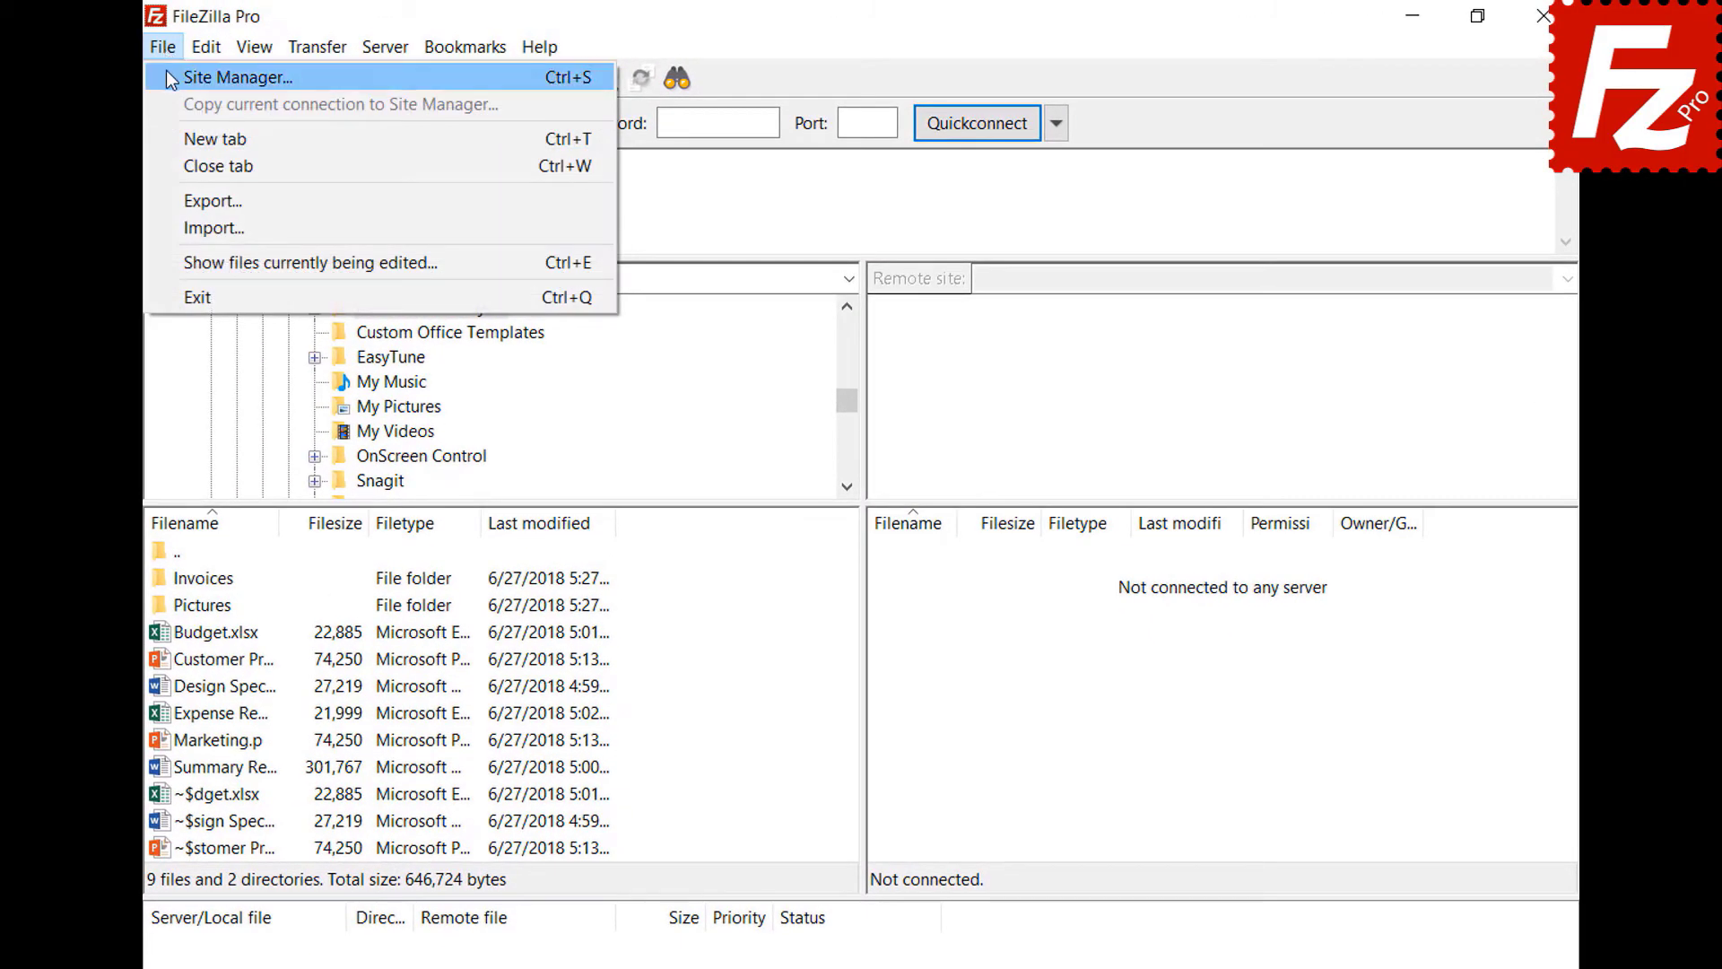
{"action": "left_click", "coordinate": [165, 73]}
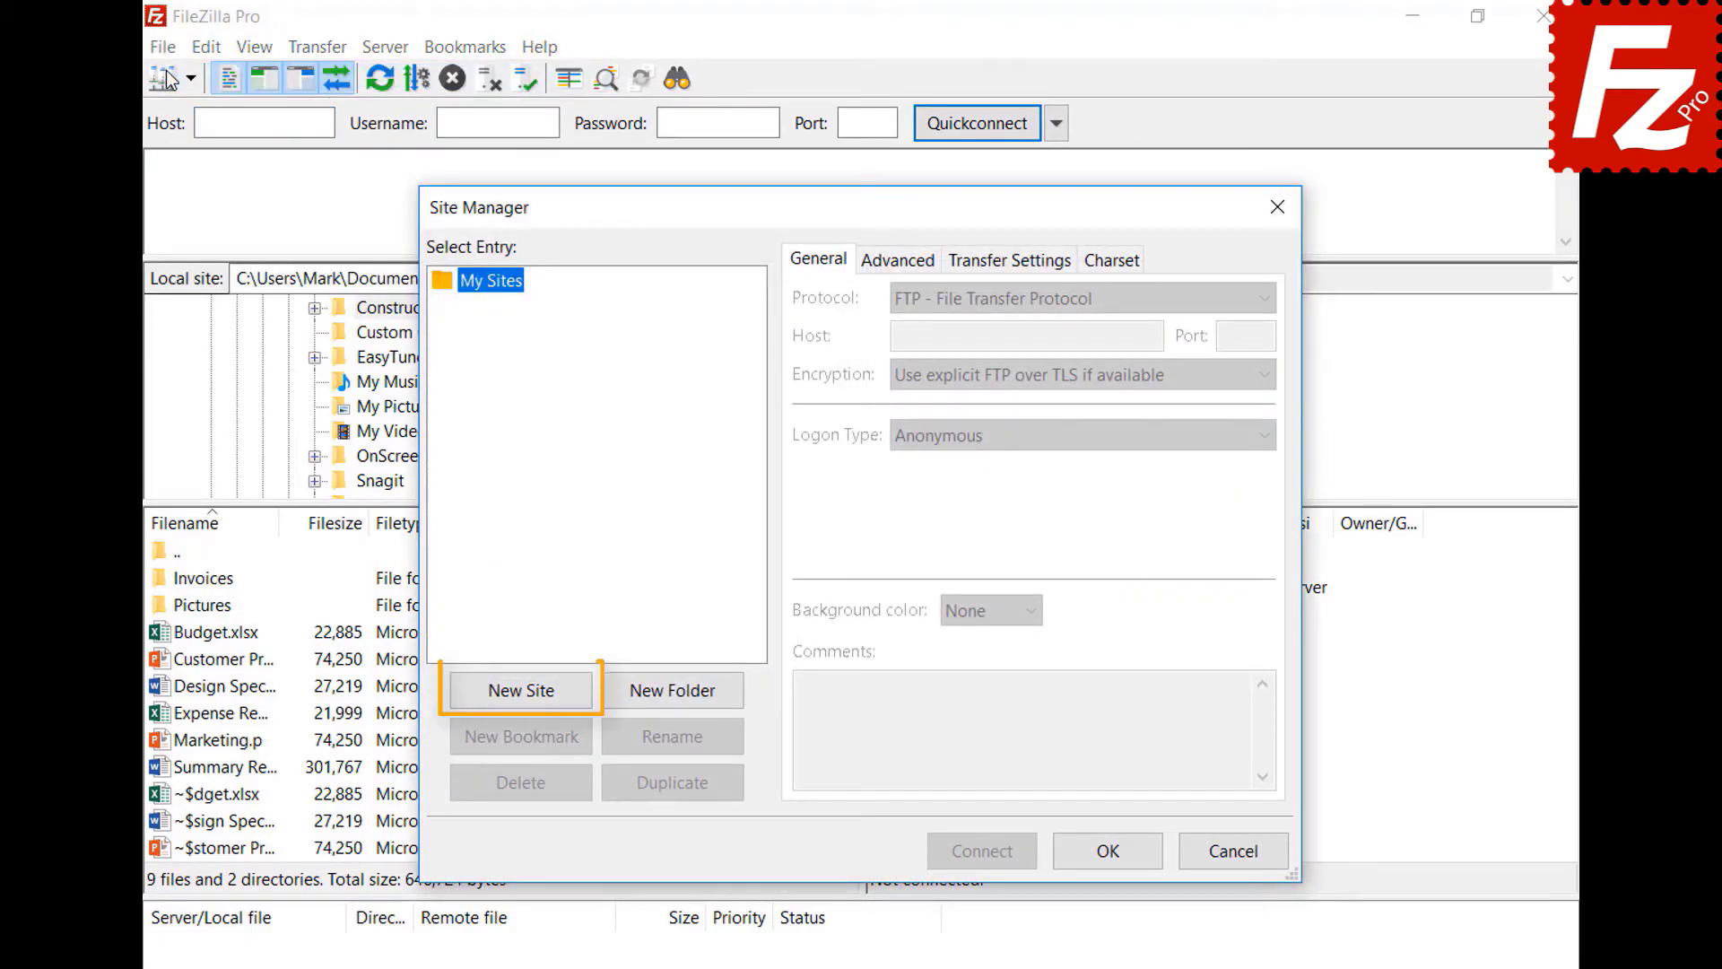
{"action": "left_click", "coordinate": [533, 698]}
{"action": "type", "text": "On"}
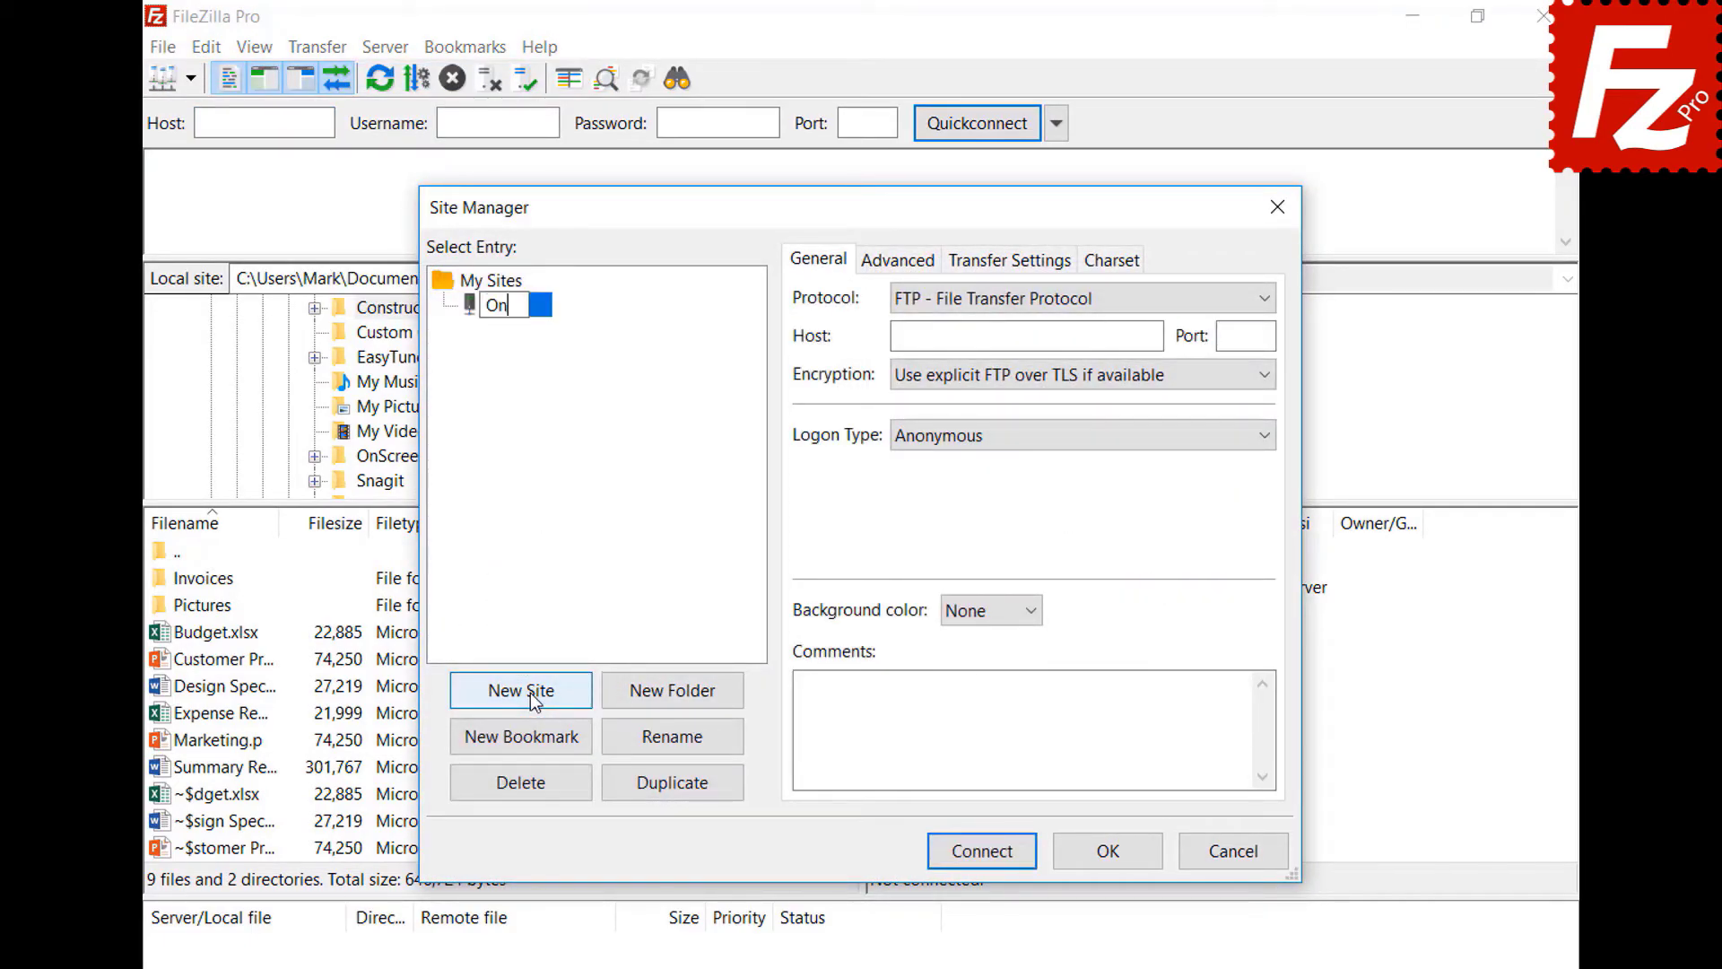
{"action": "type", "text": "eDrive"}
{"action": "left_click", "coordinate": [981, 300]}
{"action": "left_click", "coordinate": [988, 570]}
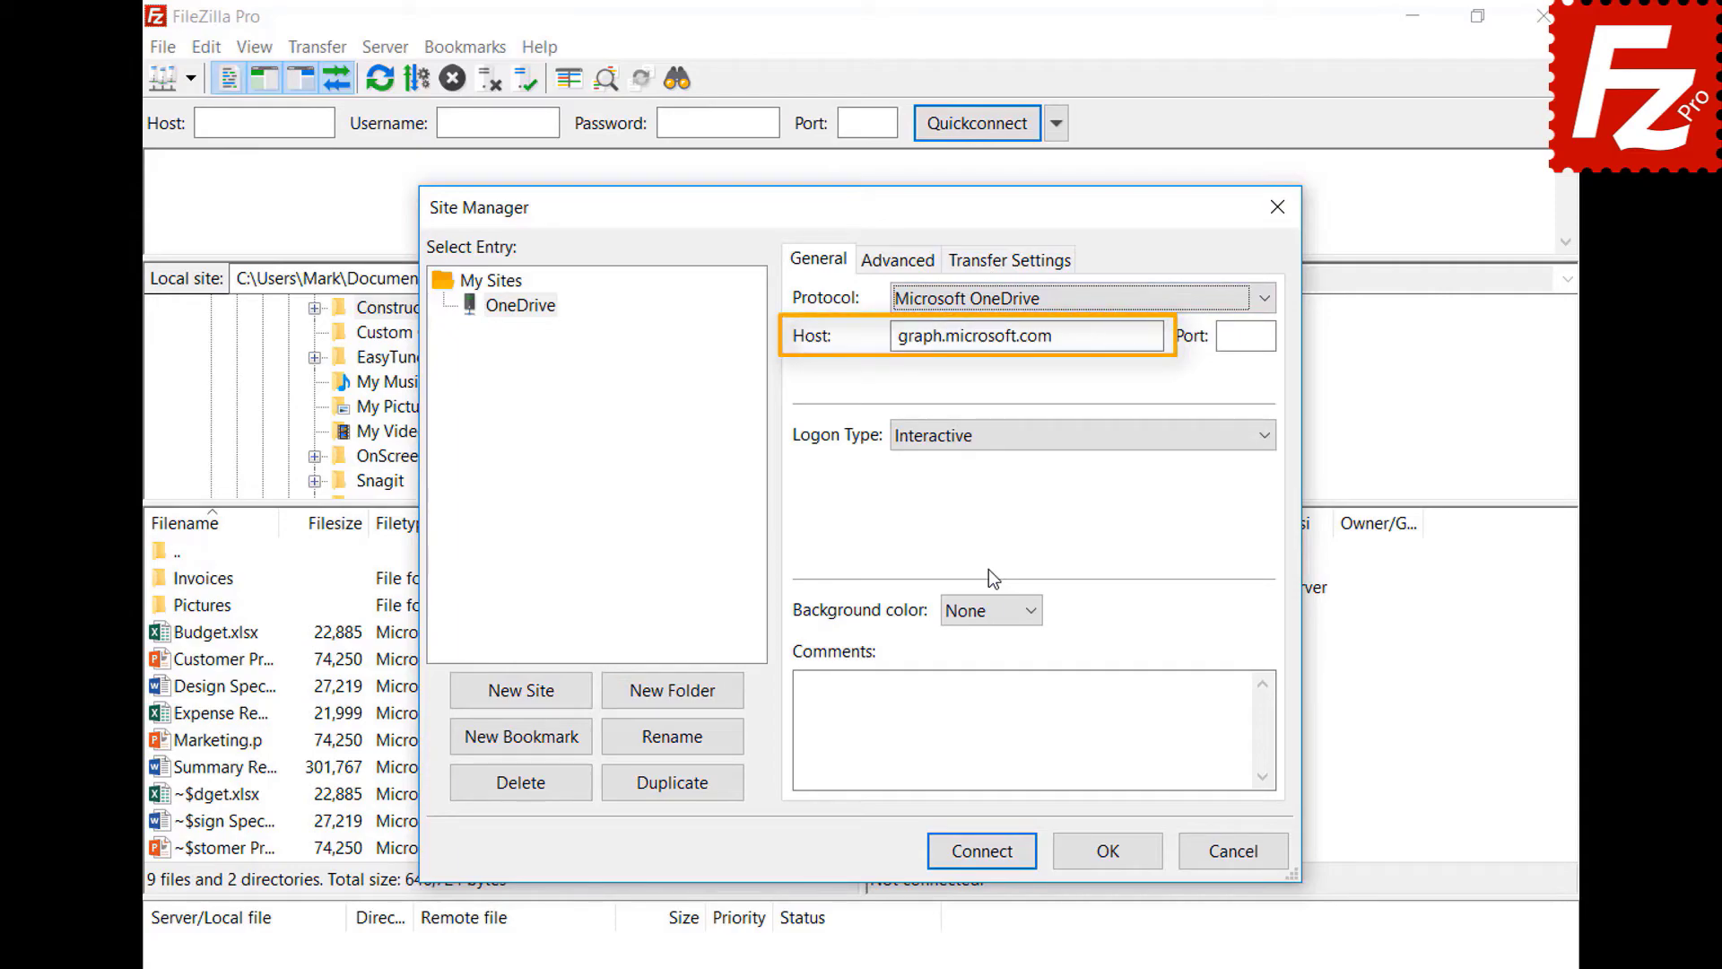
{"action": "left_click", "coordinate": [980, 854]}
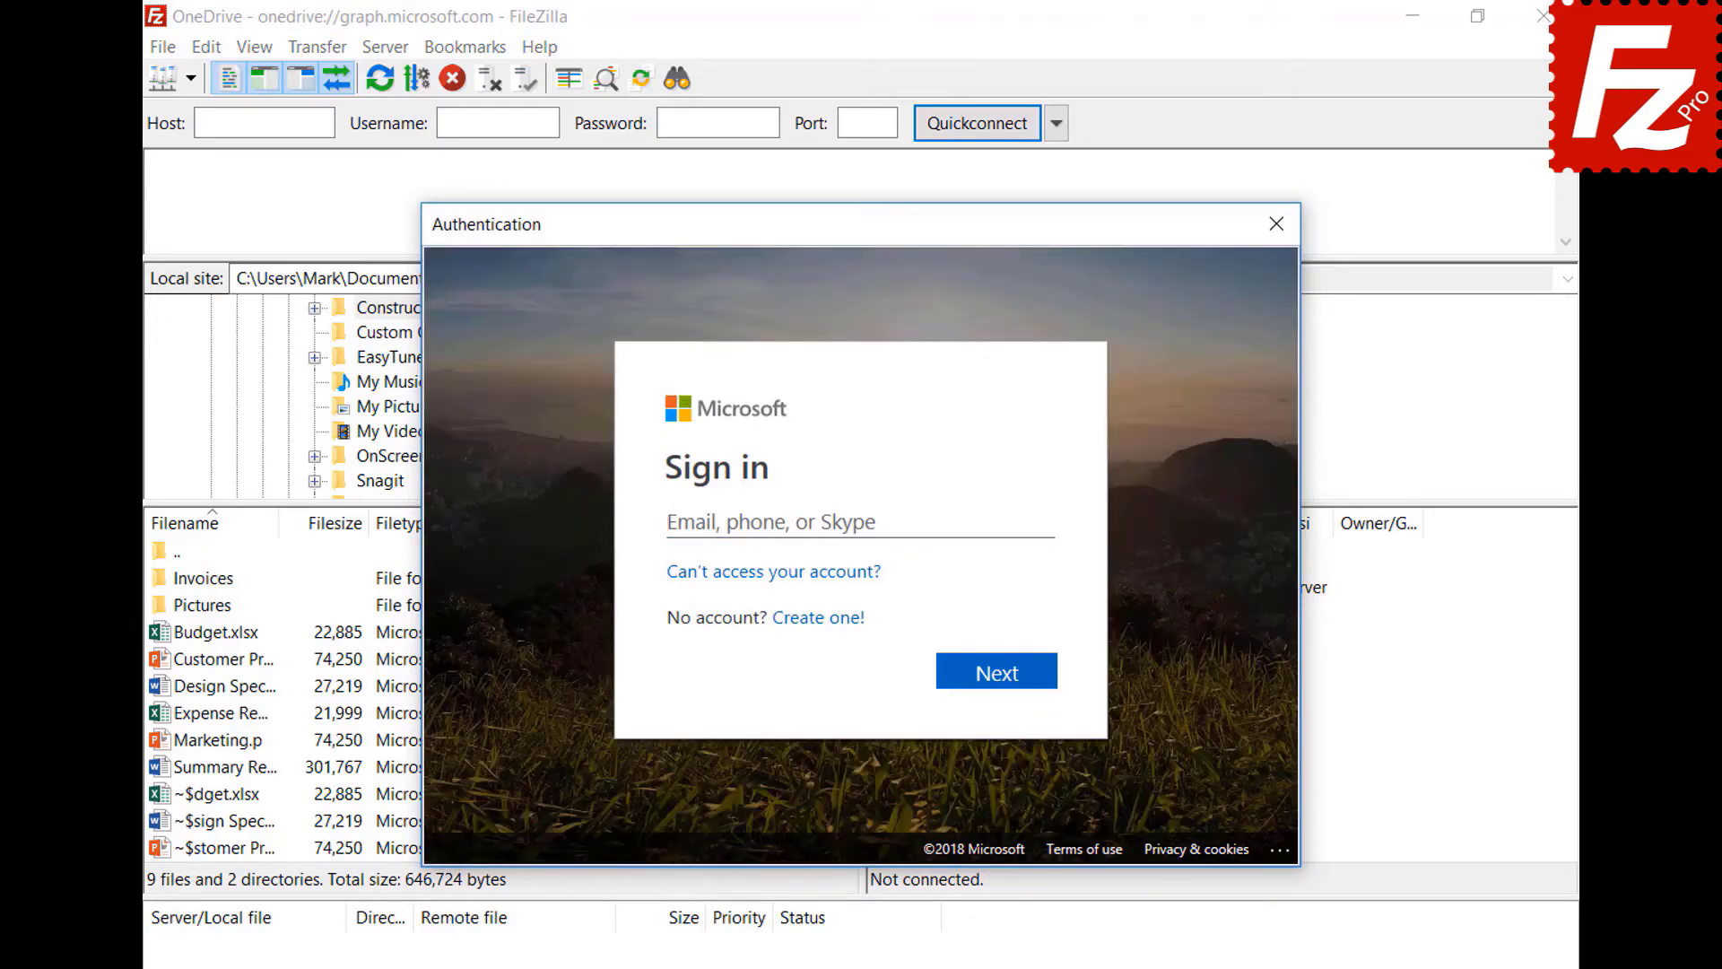
- Sign in with the Microsoft account e-mail and password, then grant FileZilla Pro file access
{"action": "key", "text": "ctrl+v"}
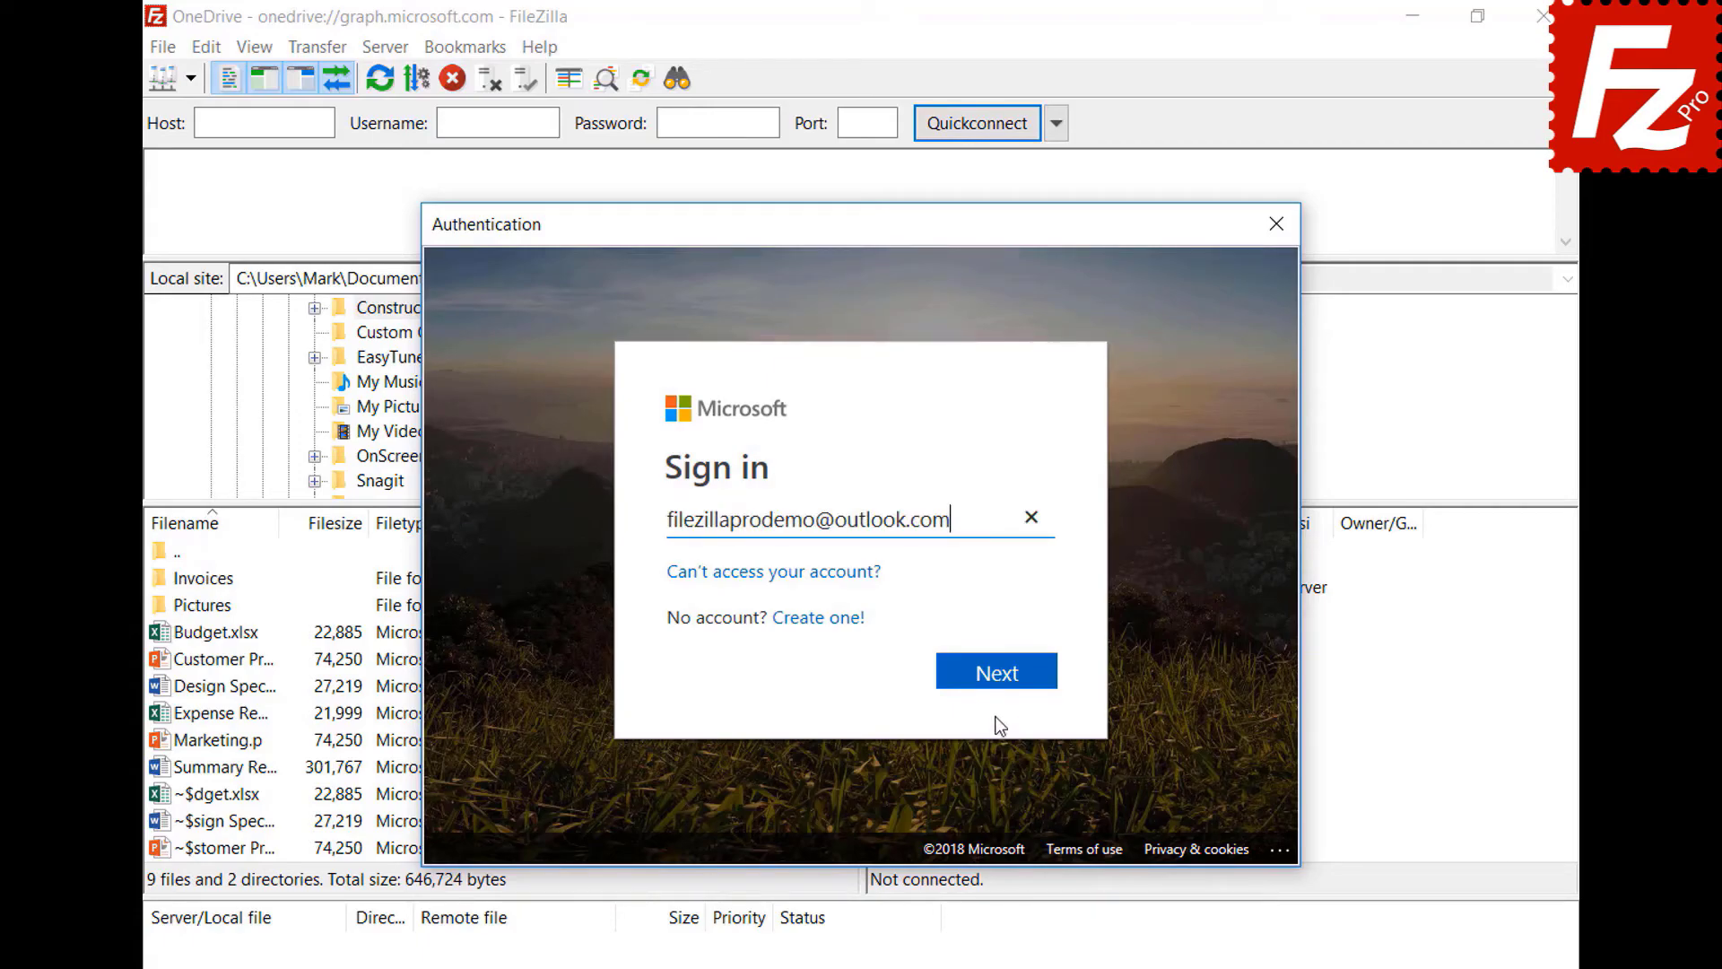
{"action": "left_click", "coordinate": [998, 684]}
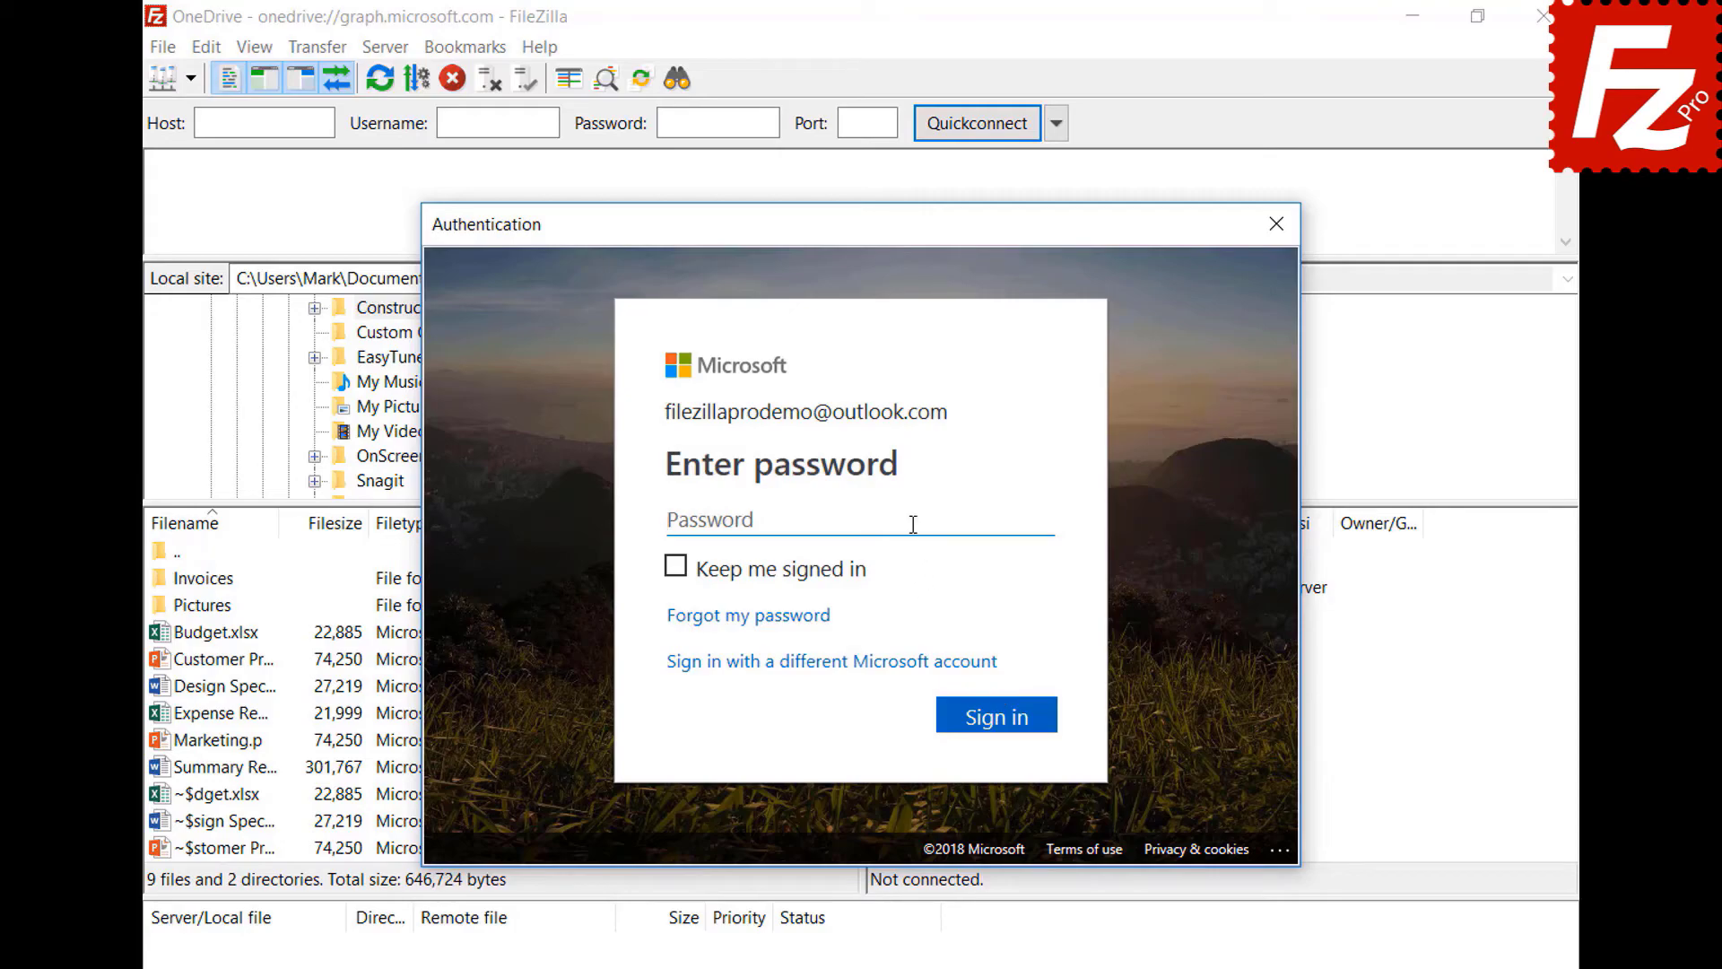
{"action": "type", "text": "•••••••••"}
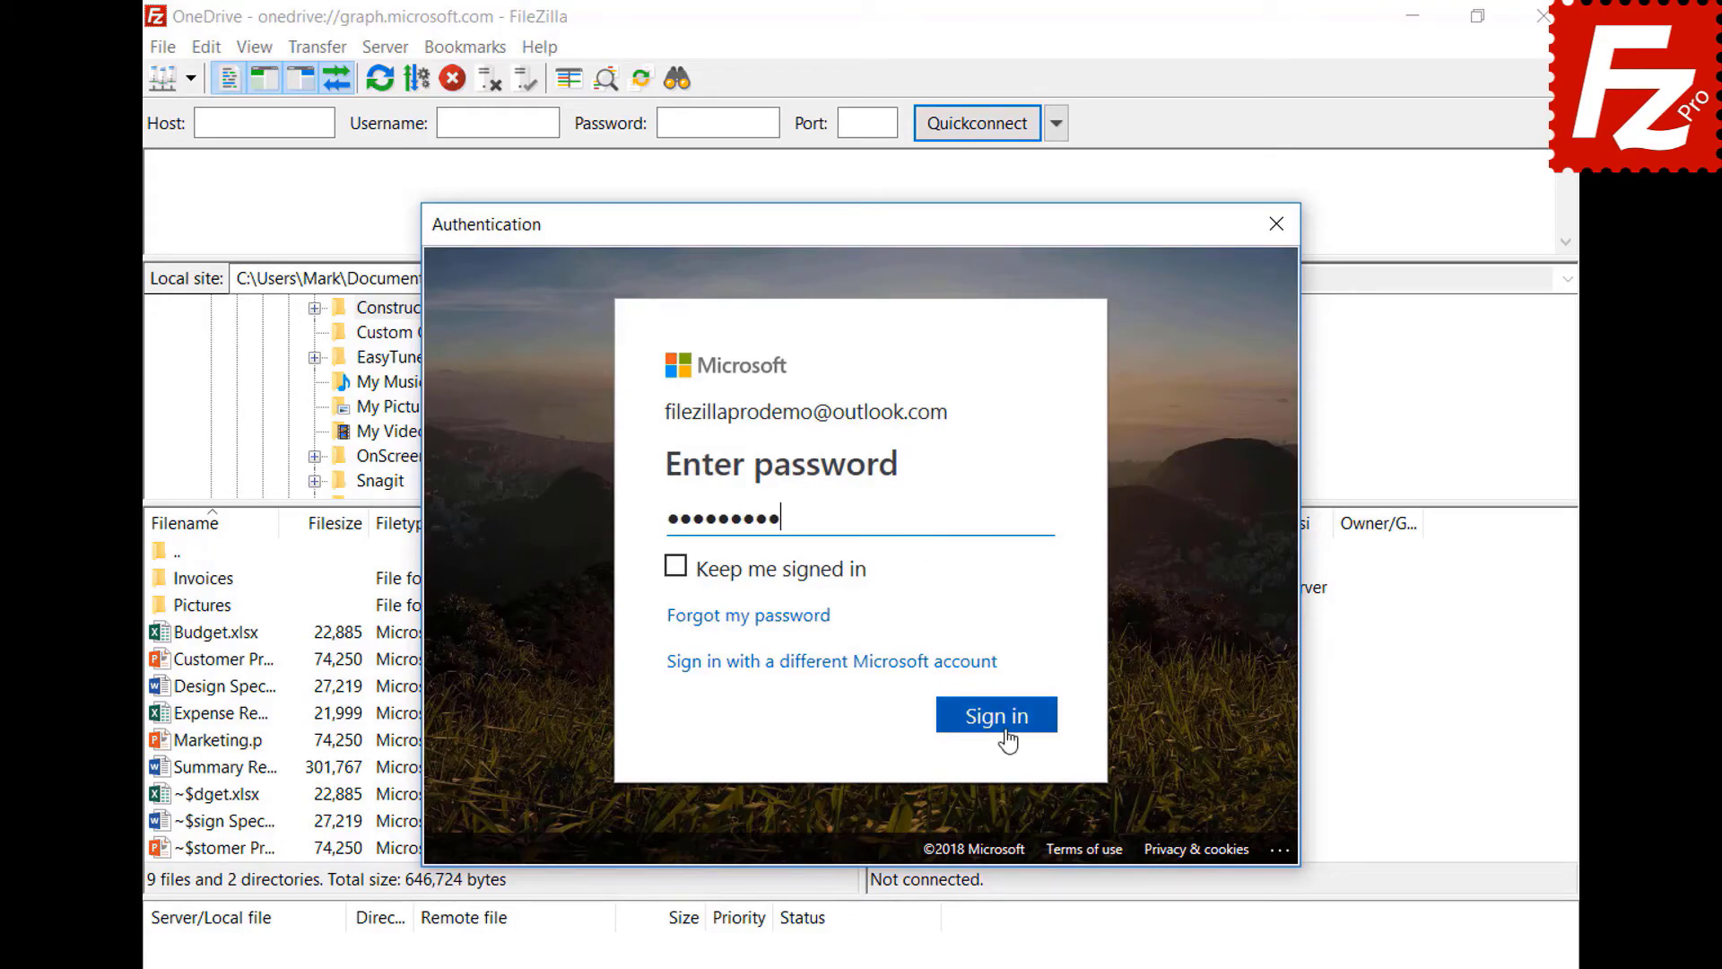
{"action": "left_click", "coordinate": [1007, 732]}
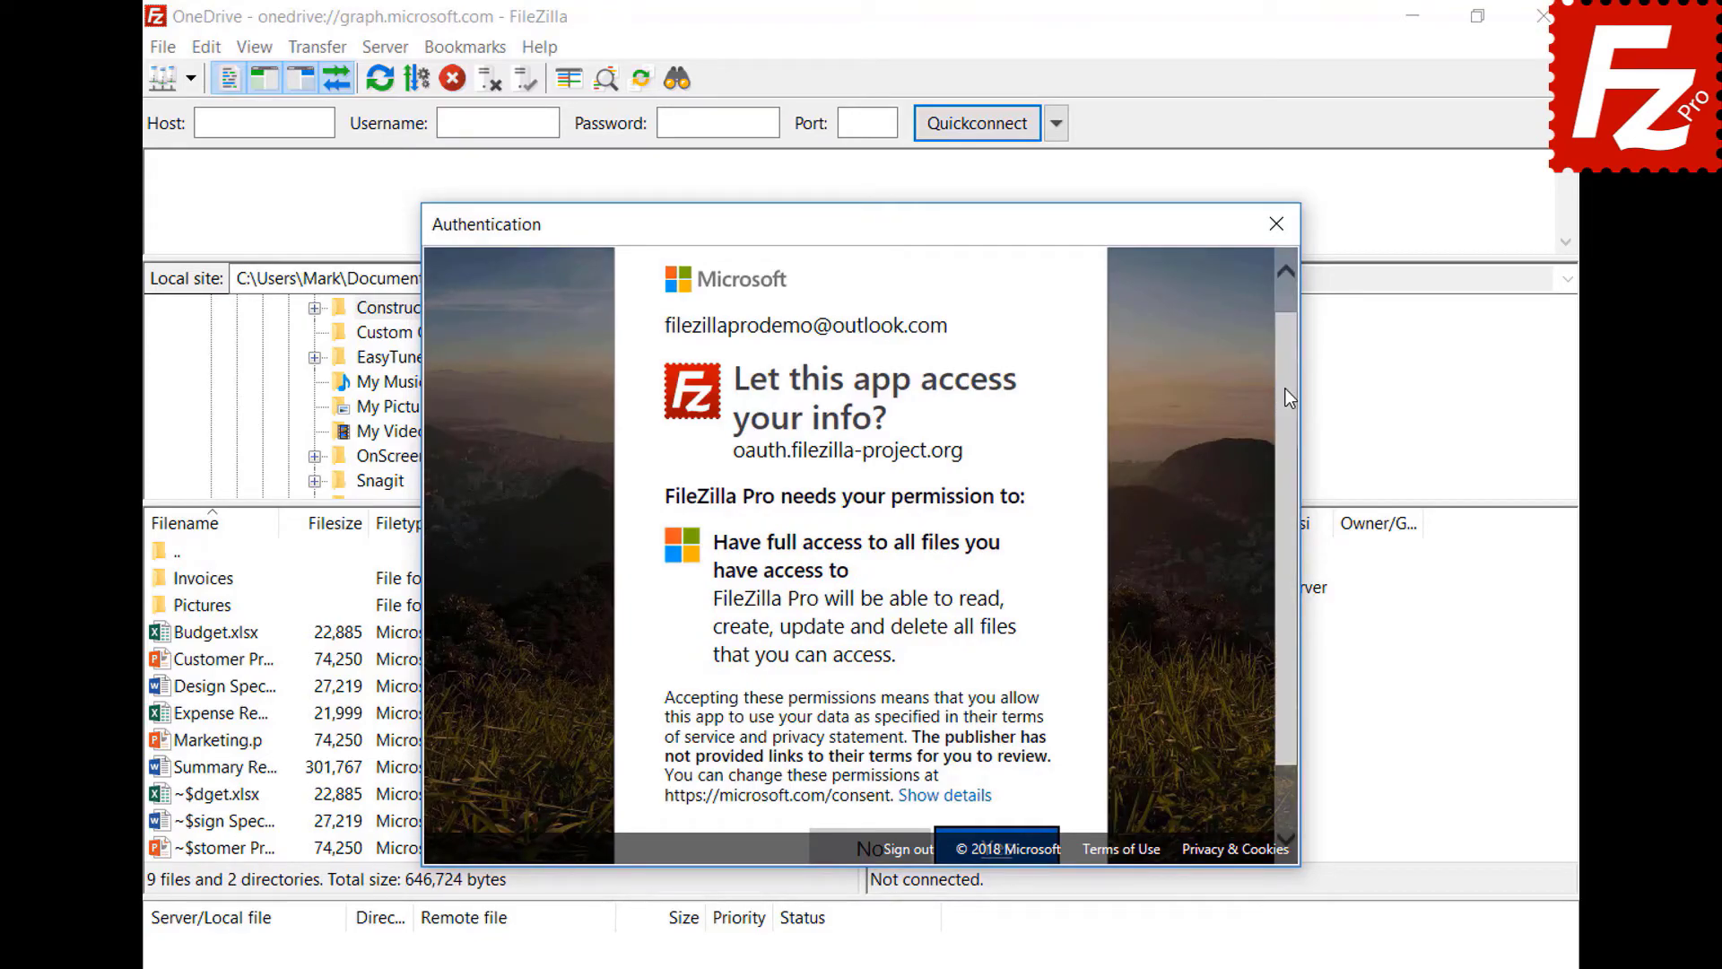
{"action": "scroll", "coordinate": [1289, 404], "scroll_direction": "down", "scroll_amount": 1}
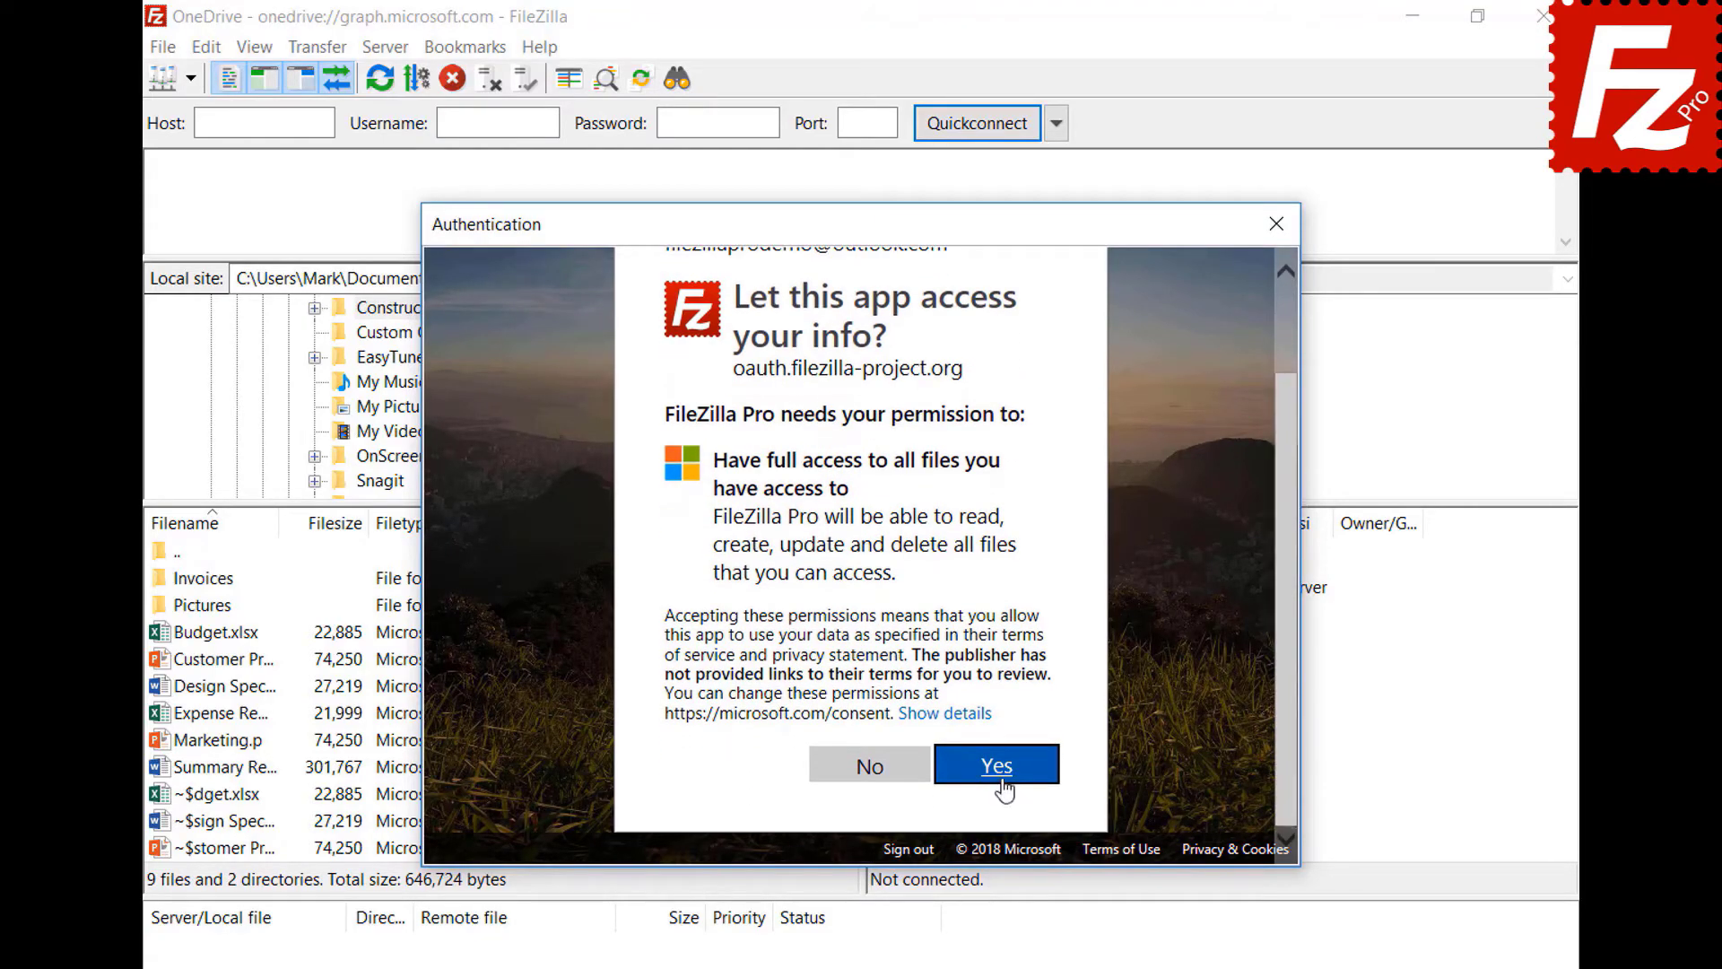
{"action": "left_click", "coordinate": [998, 768]}
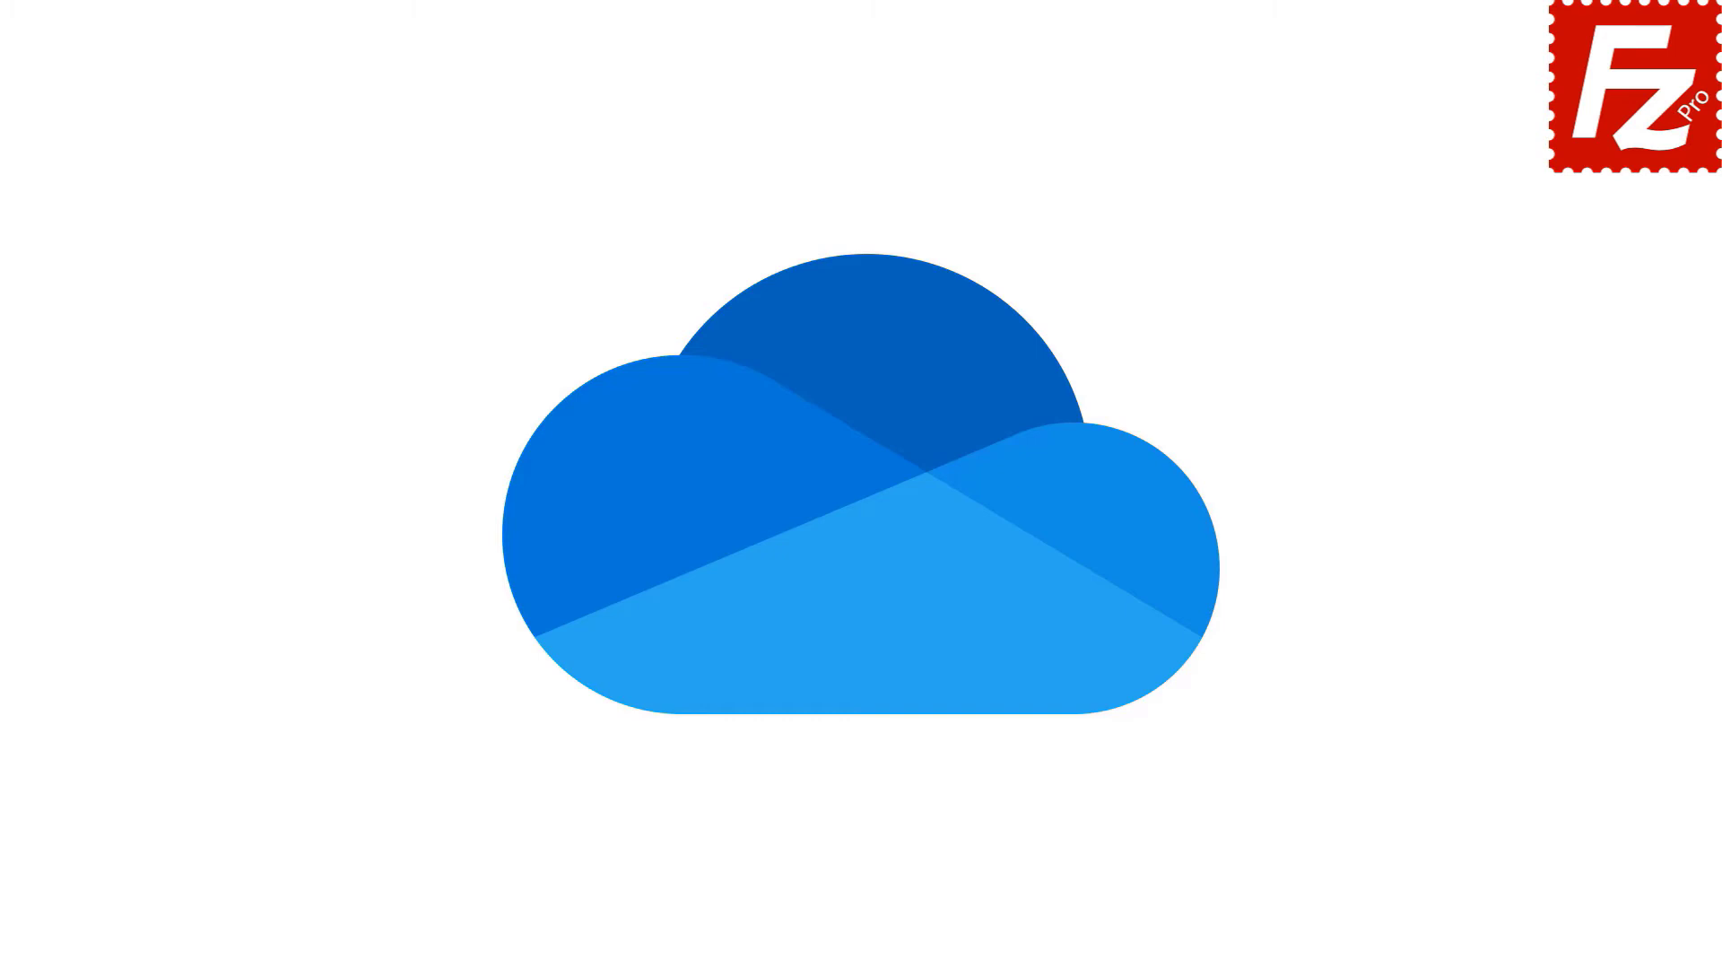
- Add another 'OneDrive' site with the Microsoft OneDrive protocol, then connect to it from the saved-sites dropdown
{"action": "left_click", "coordinate": [197, 244]}
{"action": "type", "text": "OneDrive"}
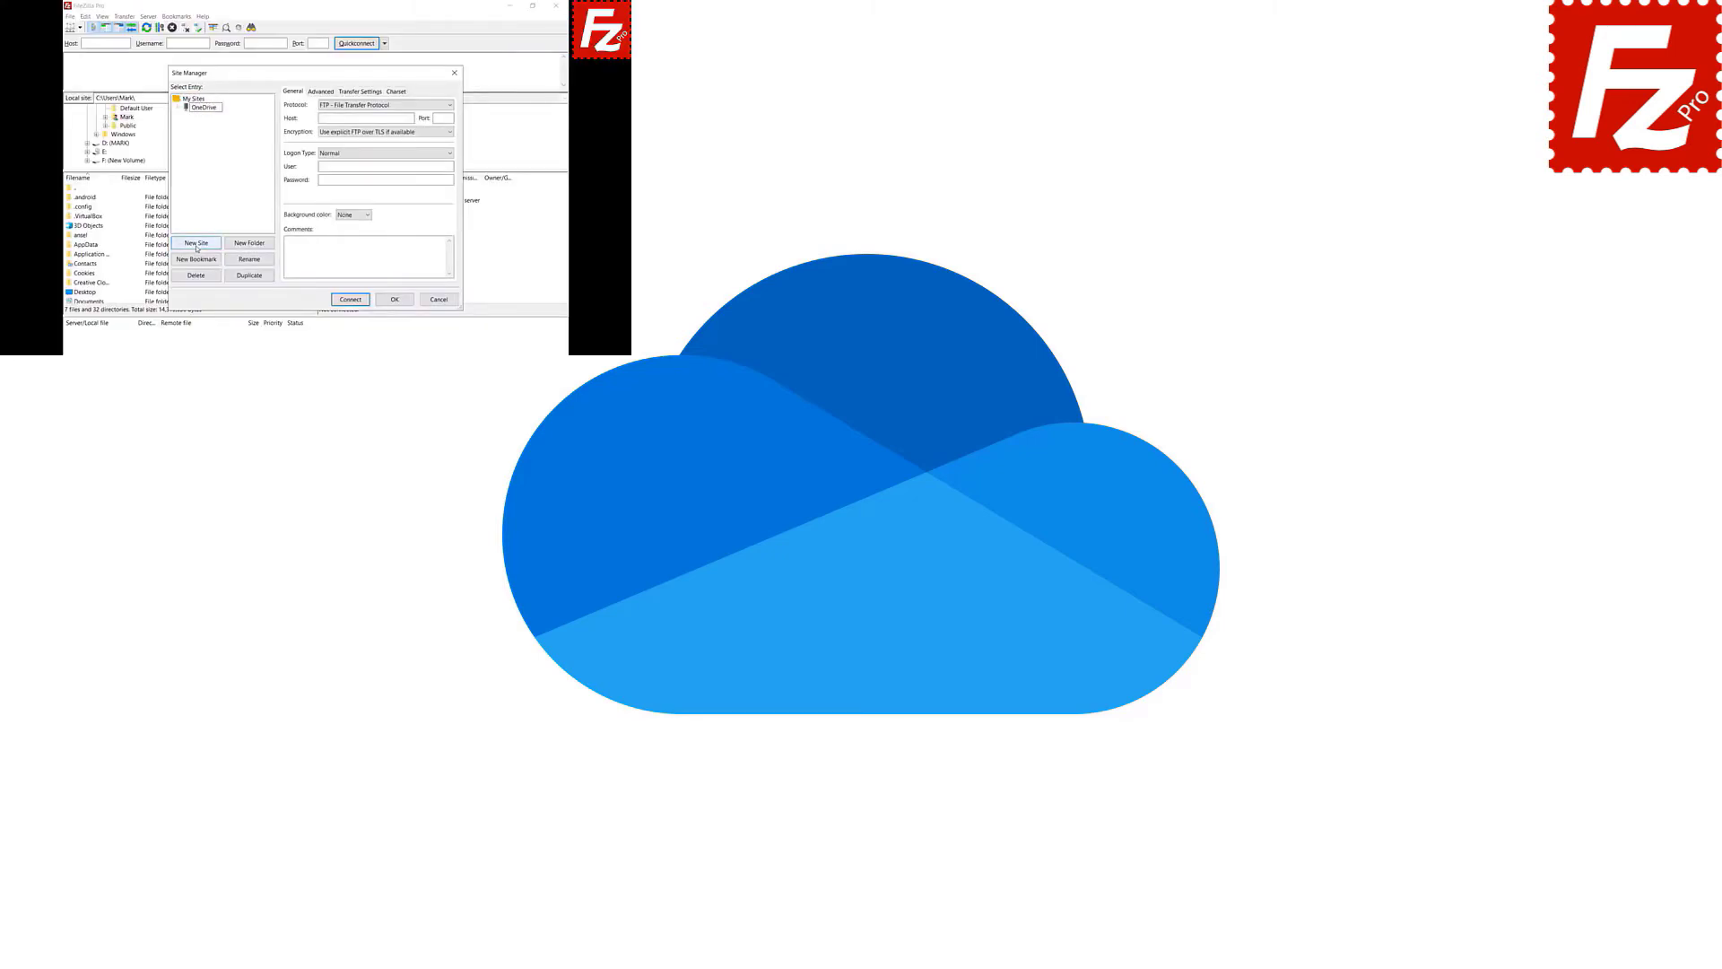
{"action": "left_click", "coordinate": [449, 105]}
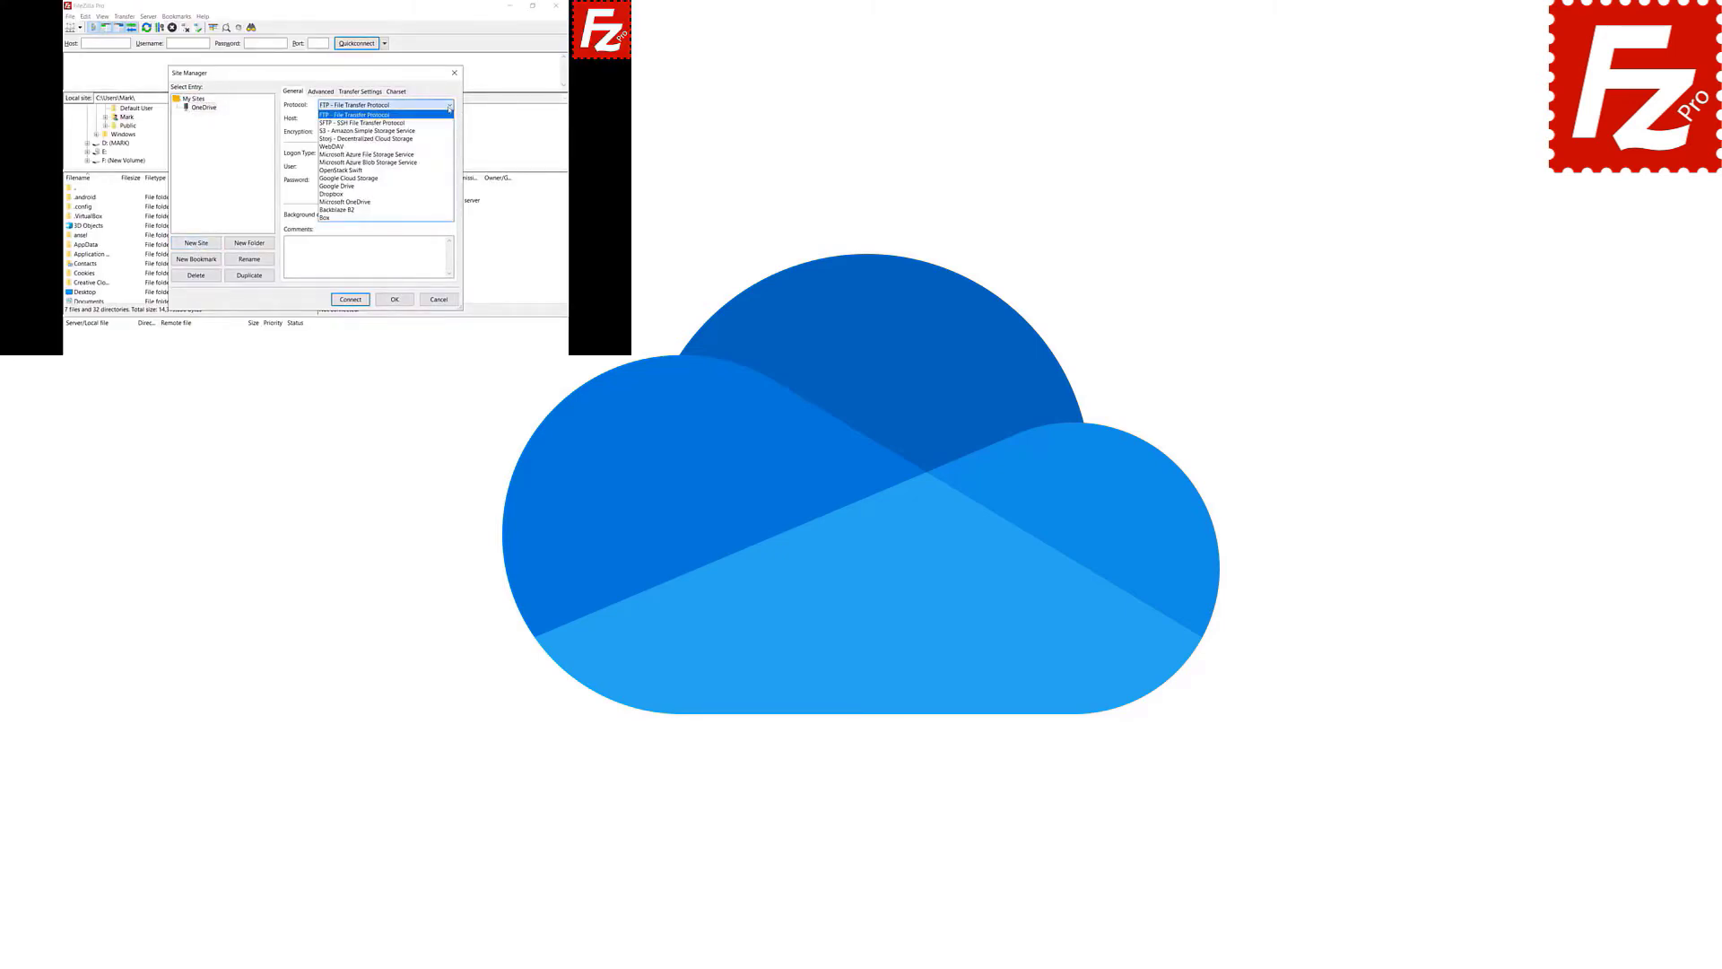
{"action": "left_click", "coordinate": [450, 202]}
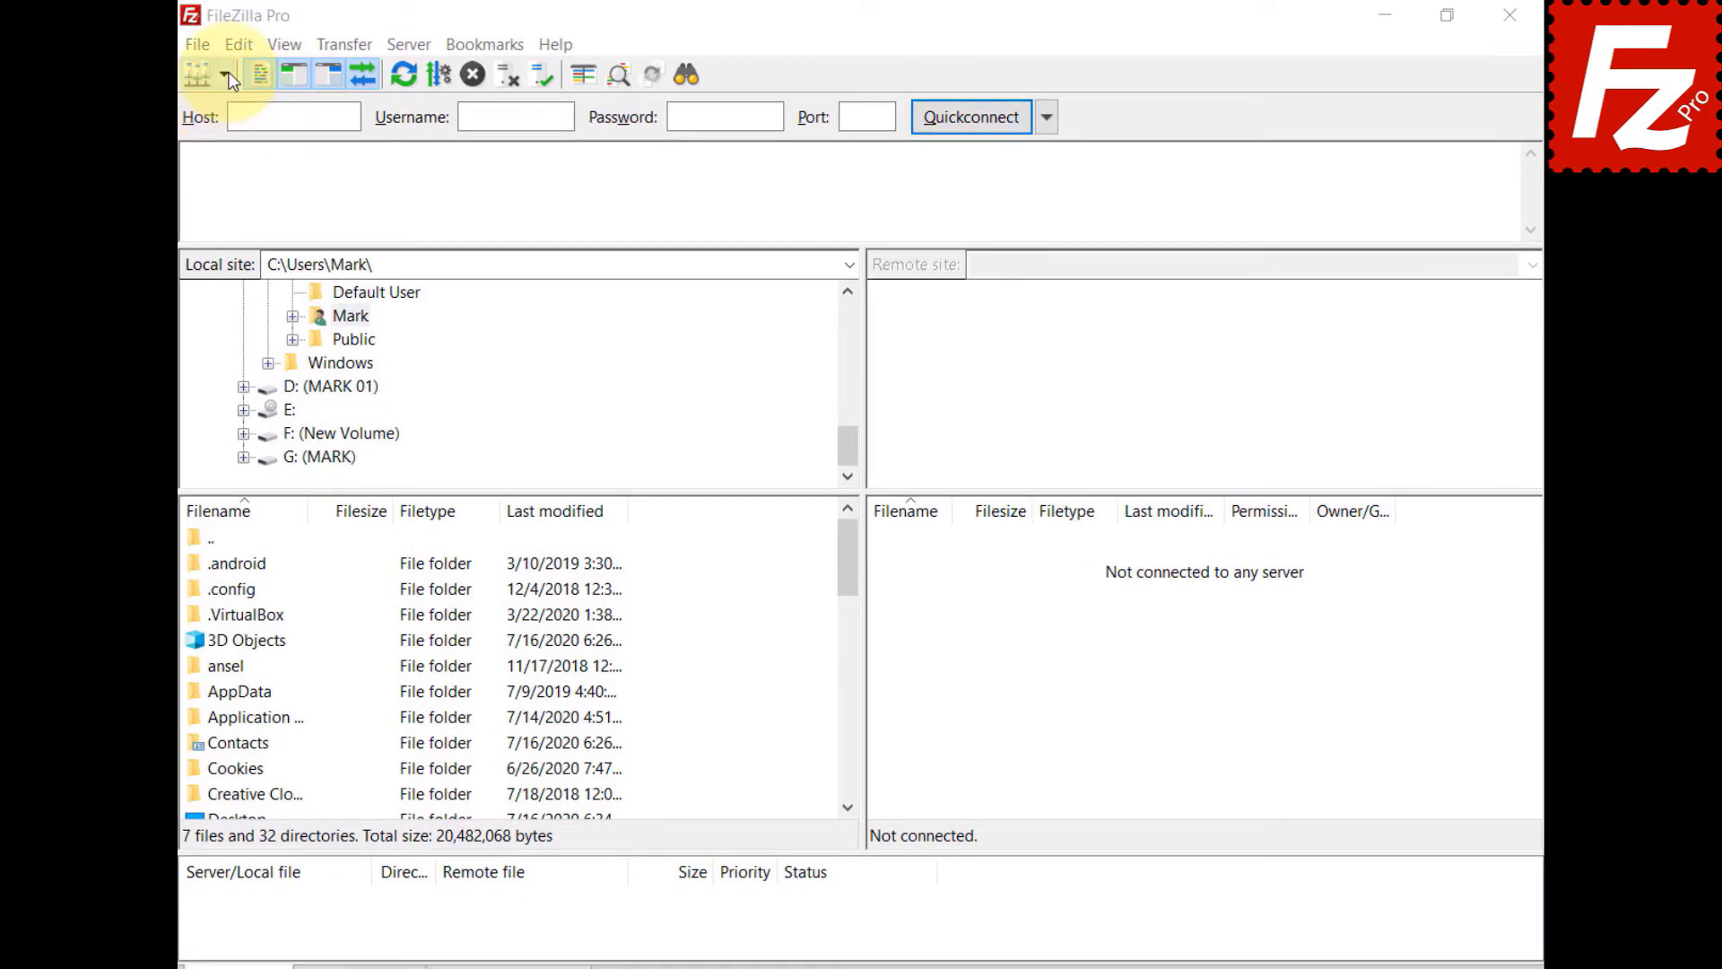
{"action": "left_click", "coordinate": [226, 76]}
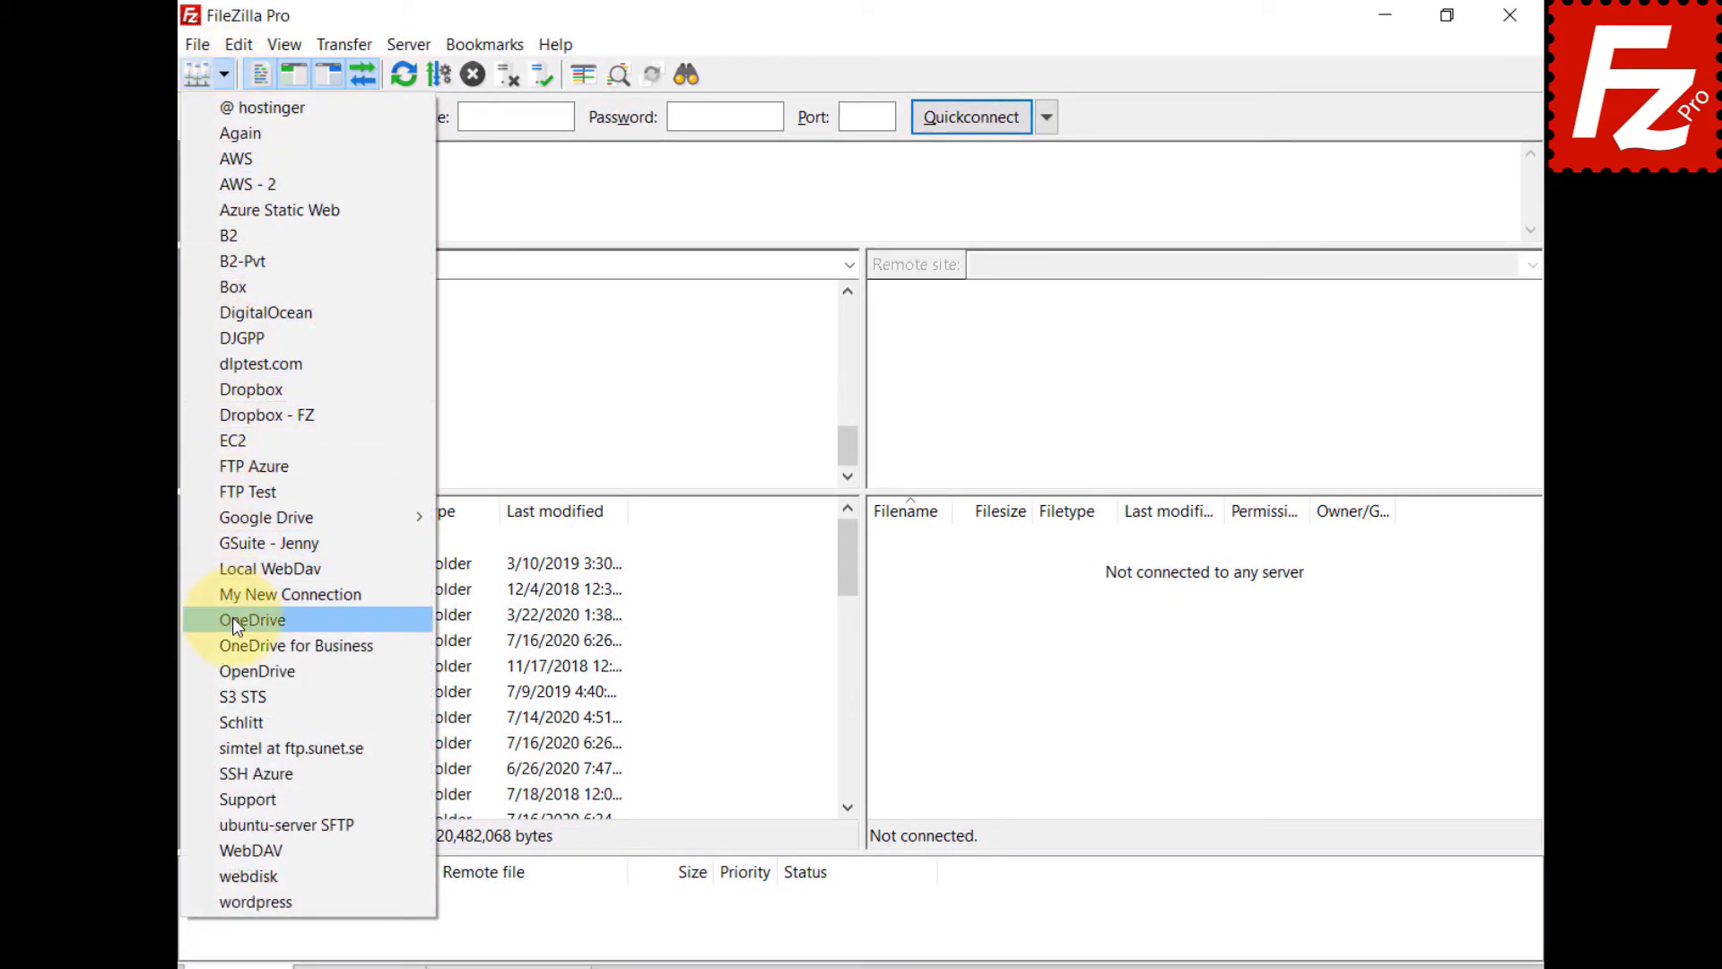
{"action": "left_click", "coordinate": [233, 619]}
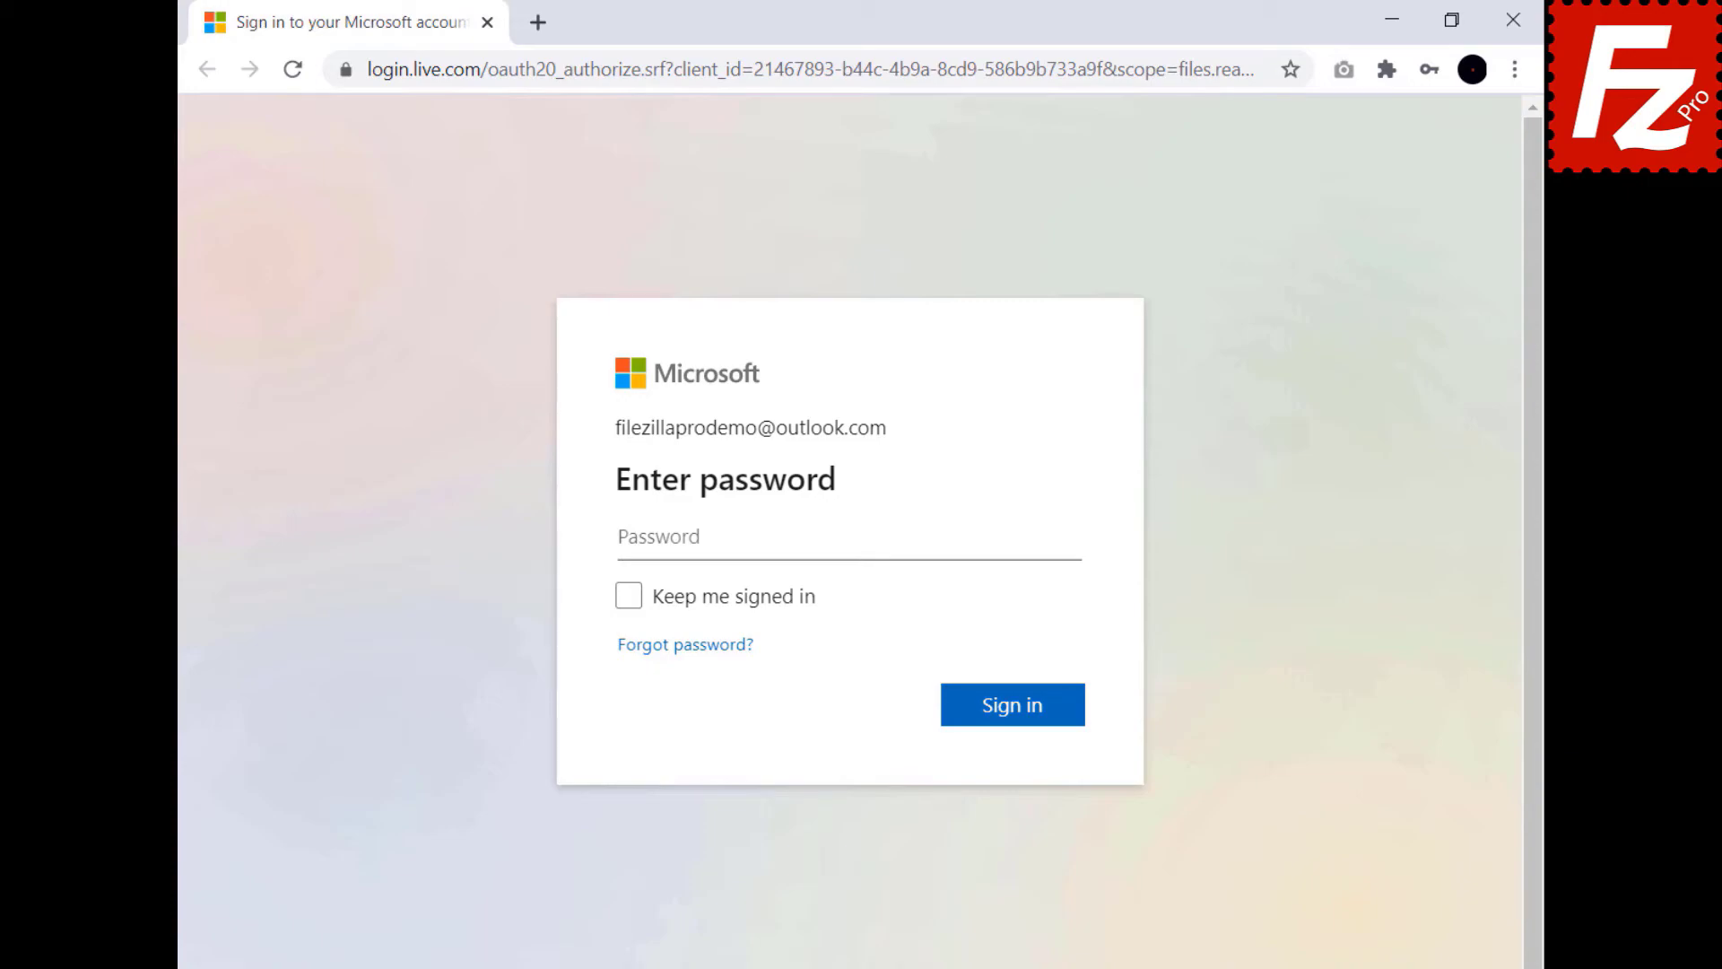
- Sign in with the account password, then copy the authorization code into FileZilla's authorization prompt
{"action": "key", "text": "ctrl+v"}
{"action": "left_click", "coordinate": [1016, 713]}
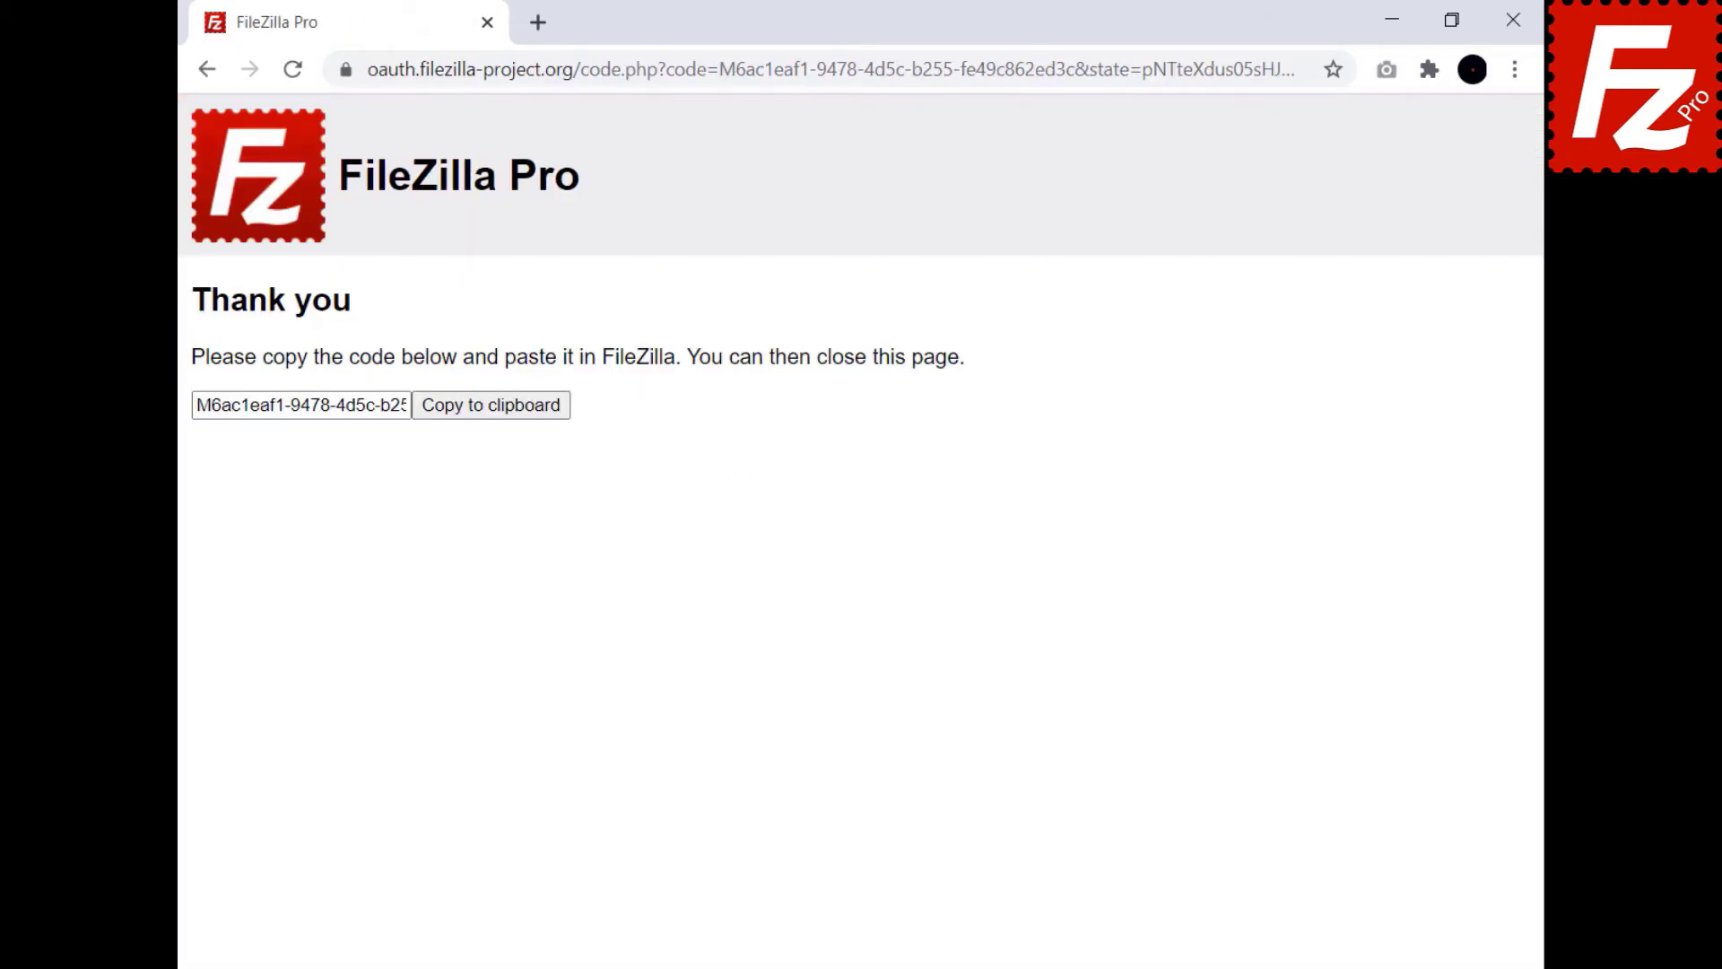
{"action": "left_click", "coordinate": [492, 420]}
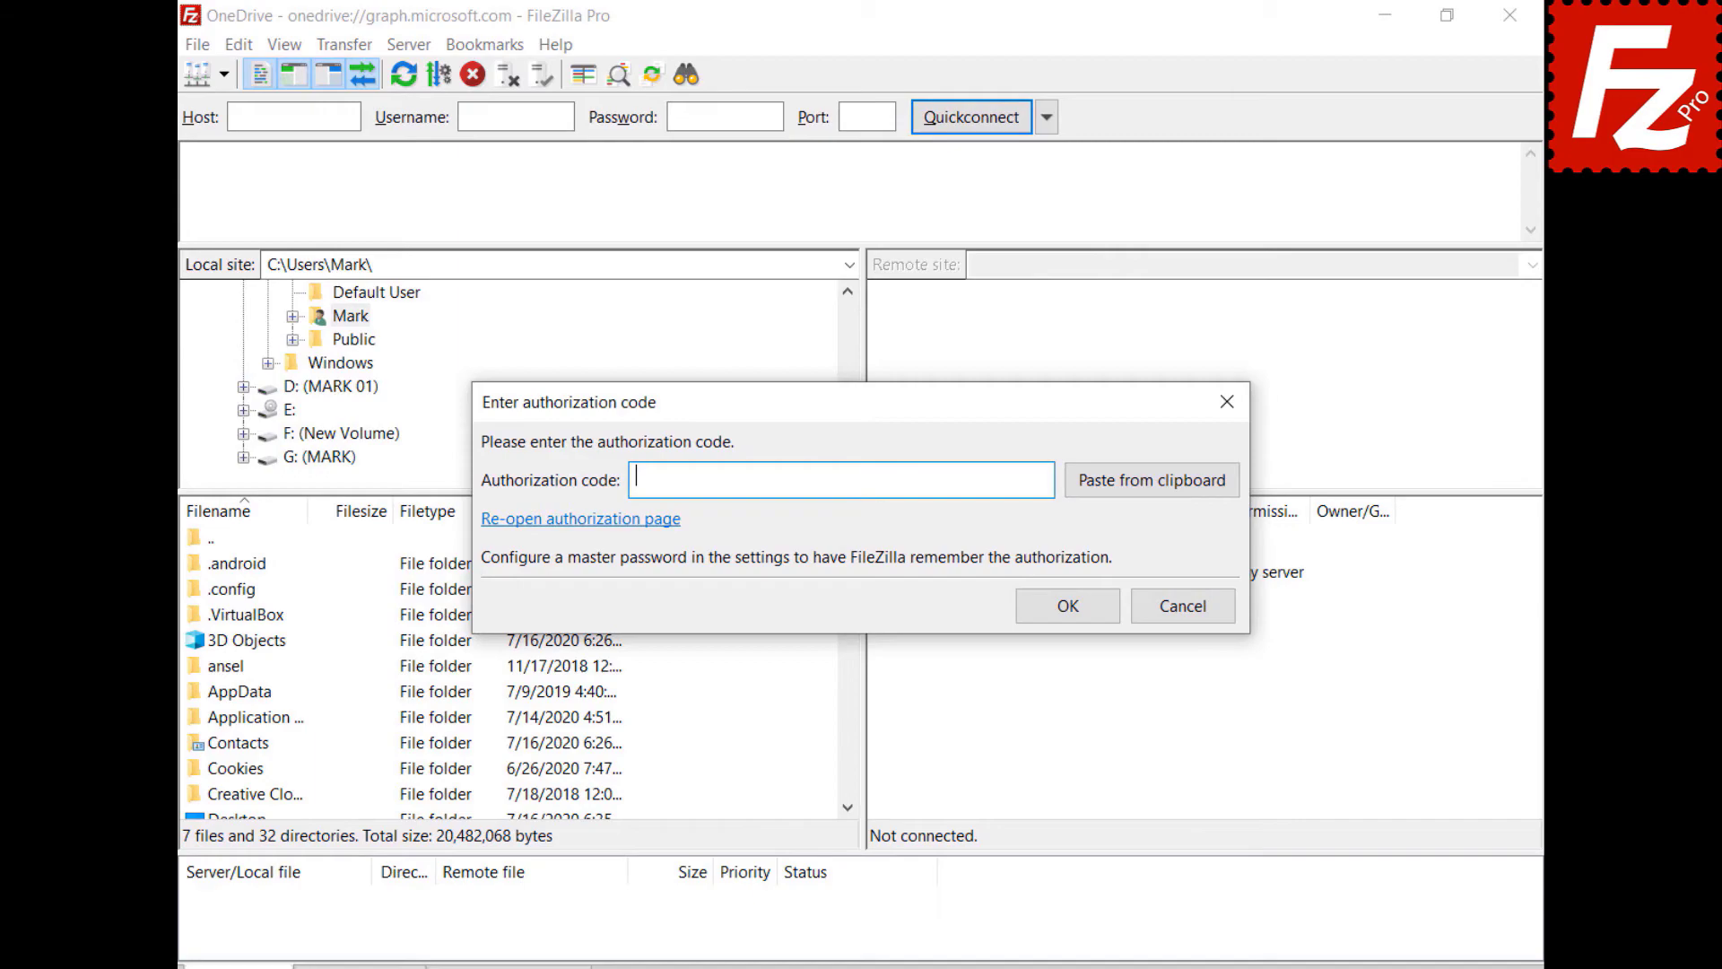
{"action": "type", "text": "M6ac1eaf1-9478-4d5c-b255-fe49c862ed3c"}
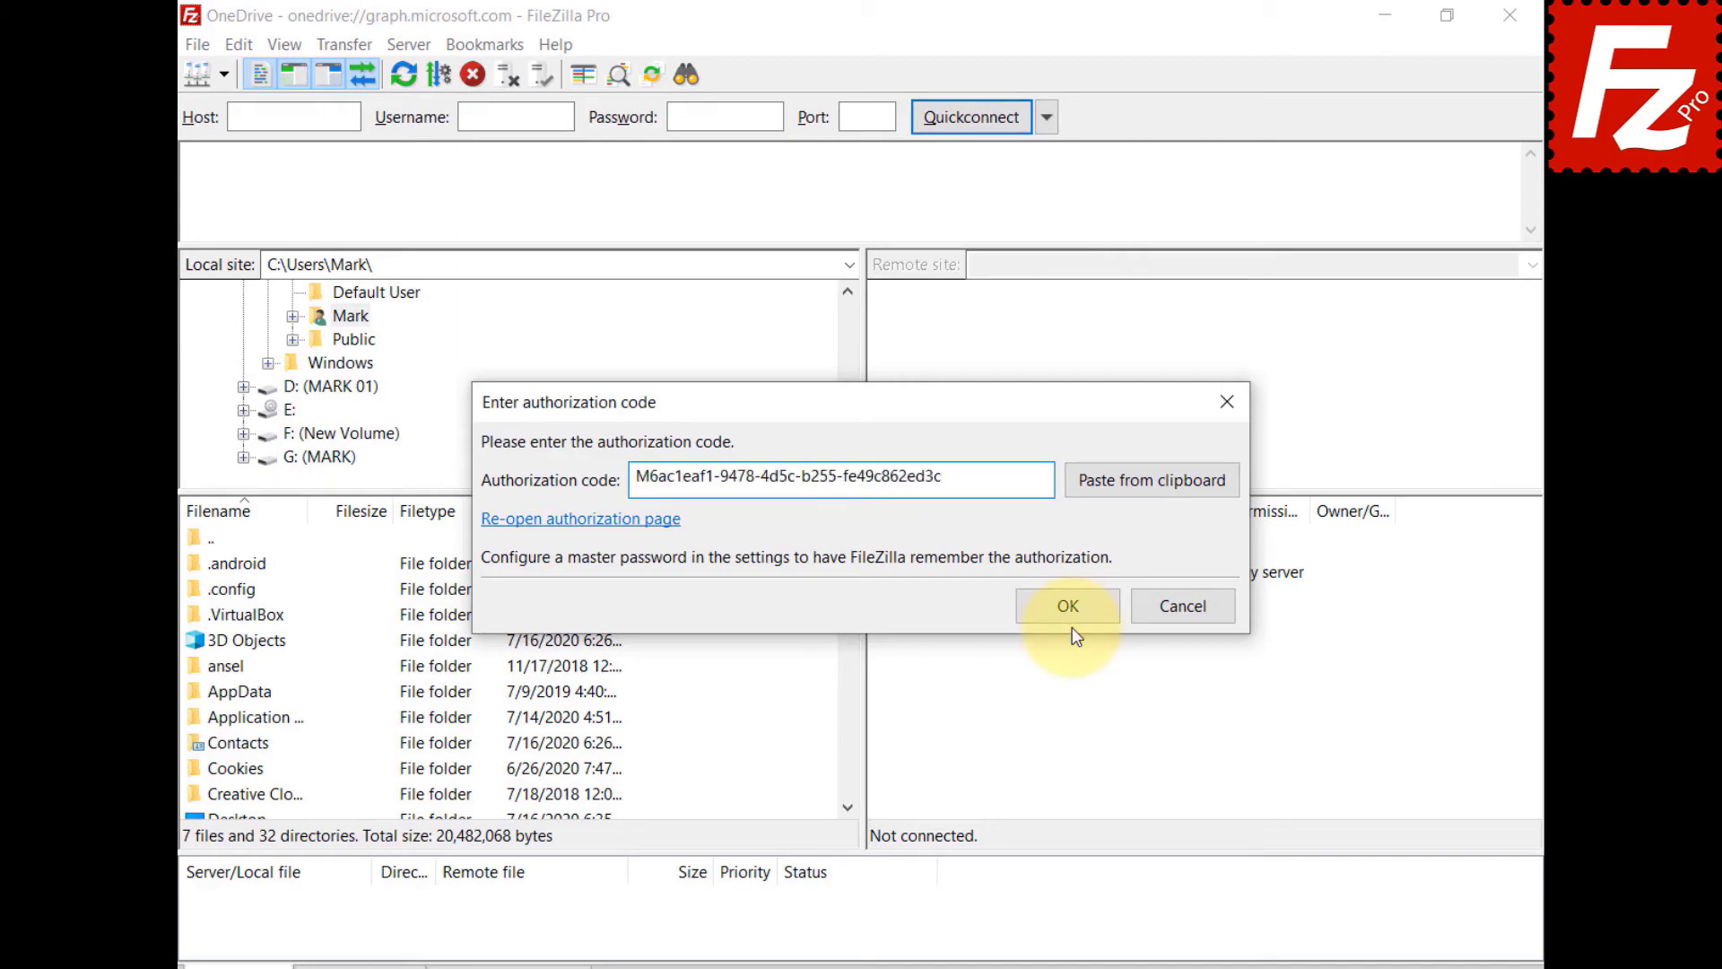
- Submit the authorization code, open /My Drives/OneDrive/Documents/Construction Project, and select the Budget file
{"action": "left_click", "coordinate": [1078, 604]}
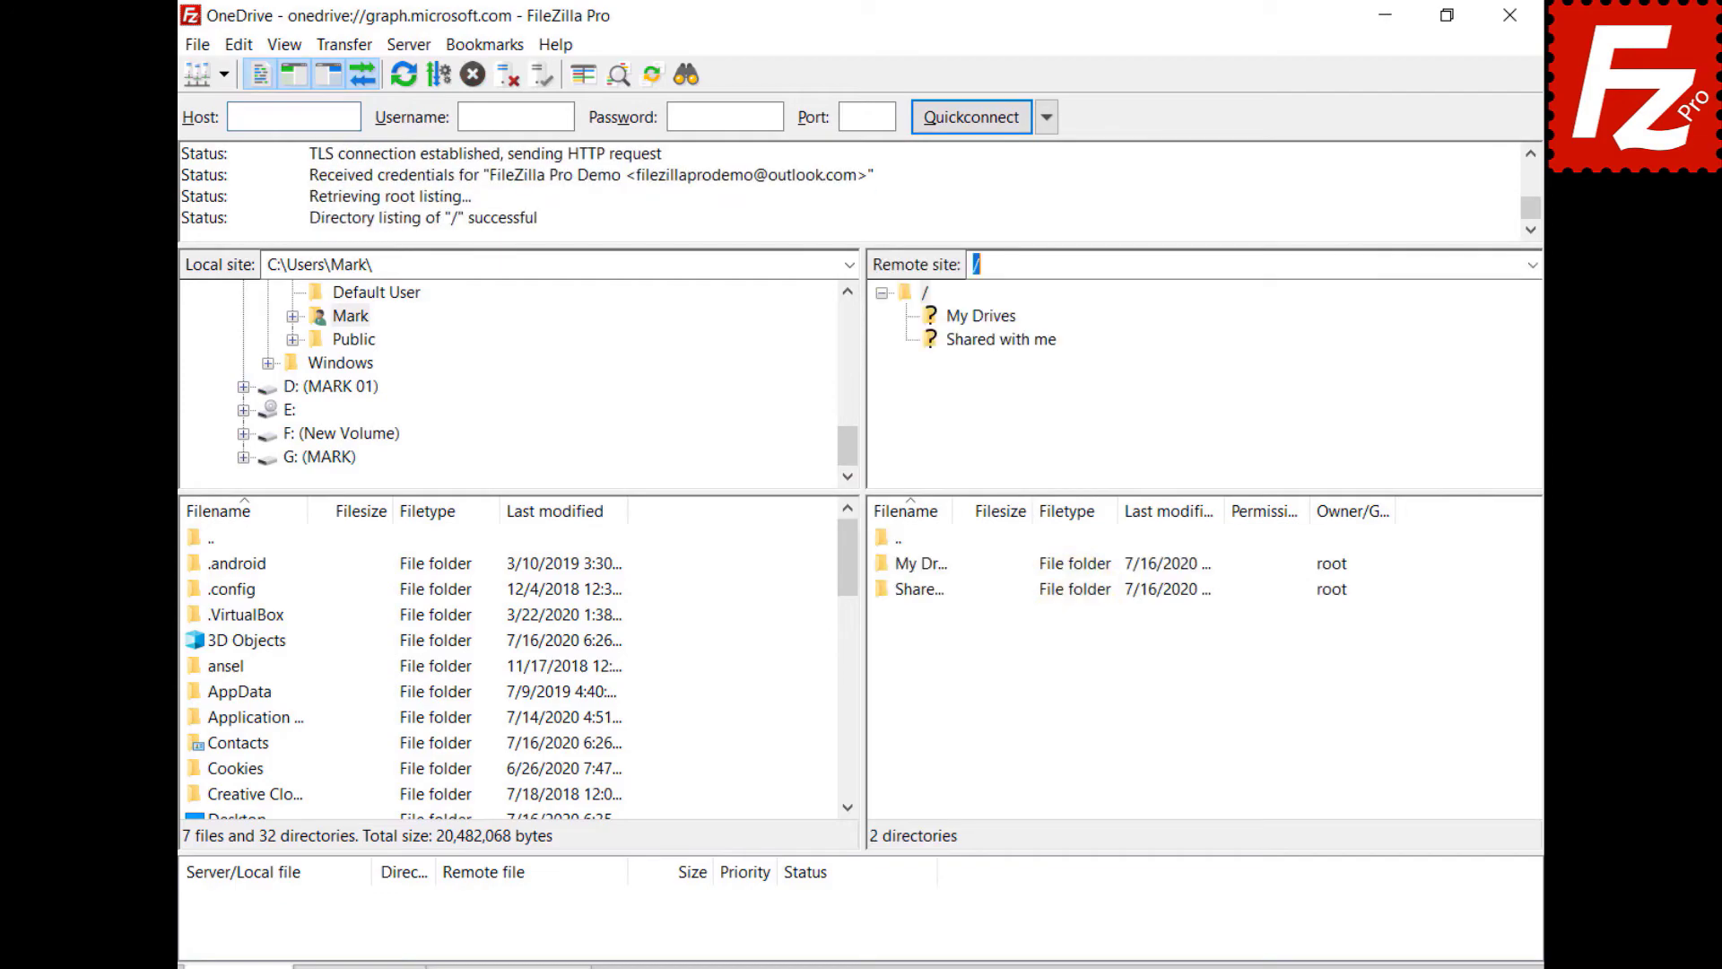
{"action": "type", "text": "My Drives/OneDrive/Documents/Construction Project"}
{"action": "key", "text": "Return"}
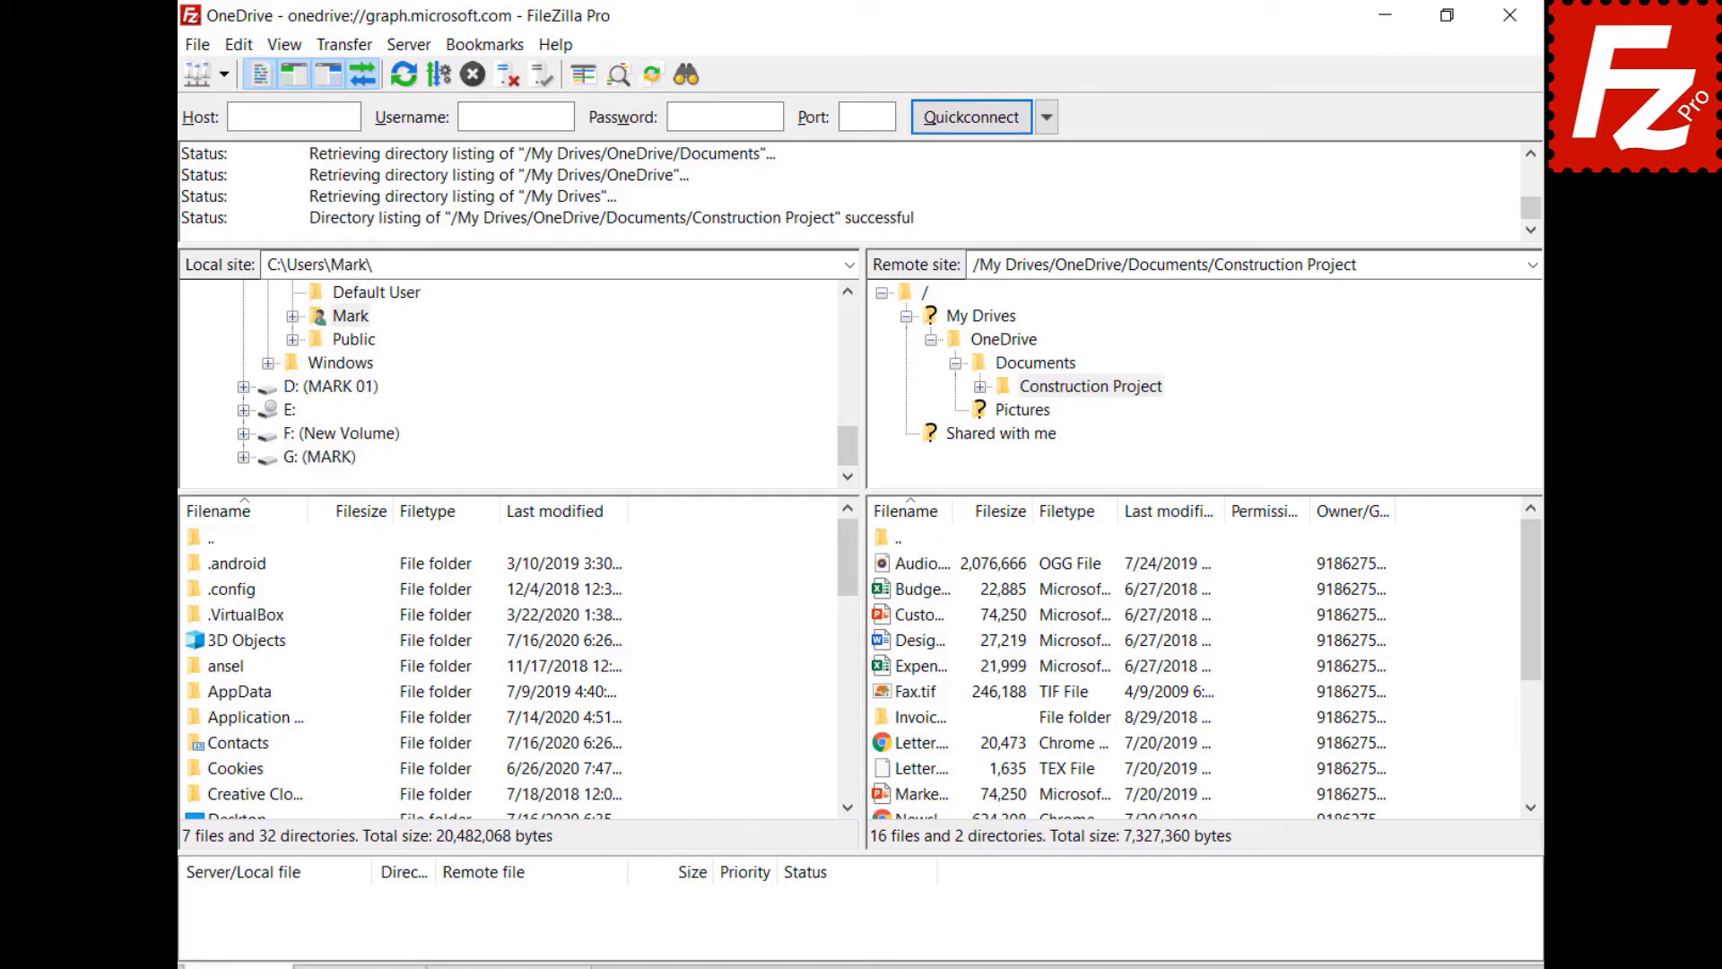
{"action": "left_click", "coordinate": [883, 589]}
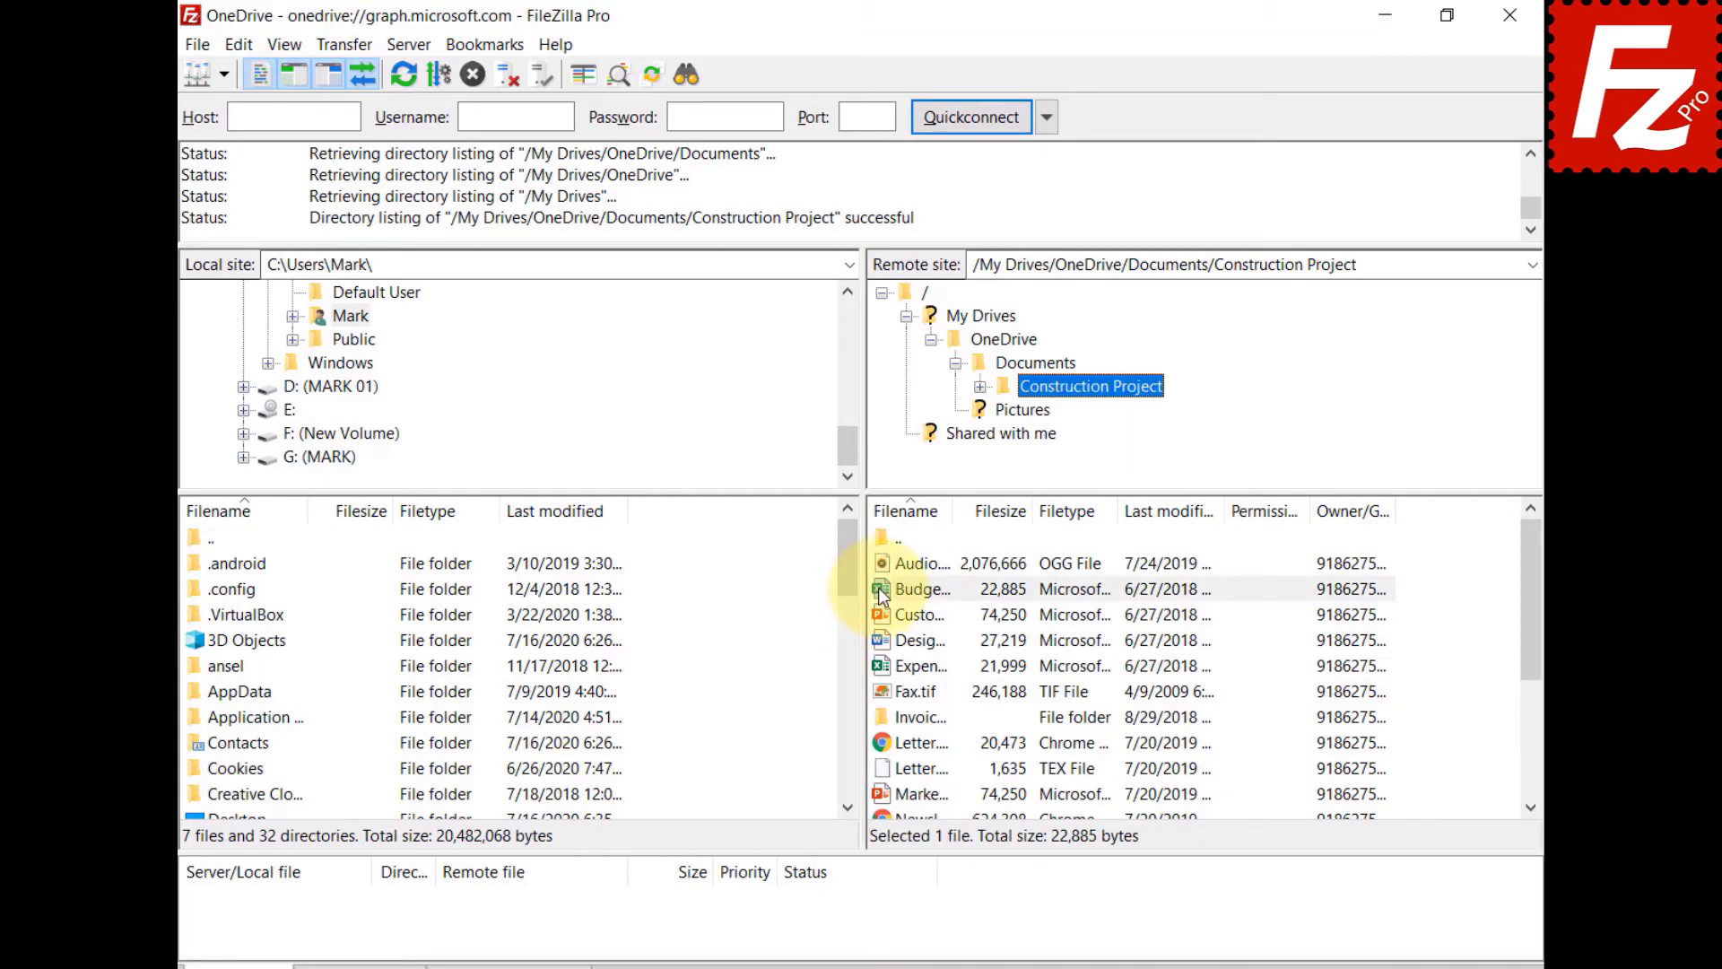
{"action": "right_click", "coordinate": [880, 590]}
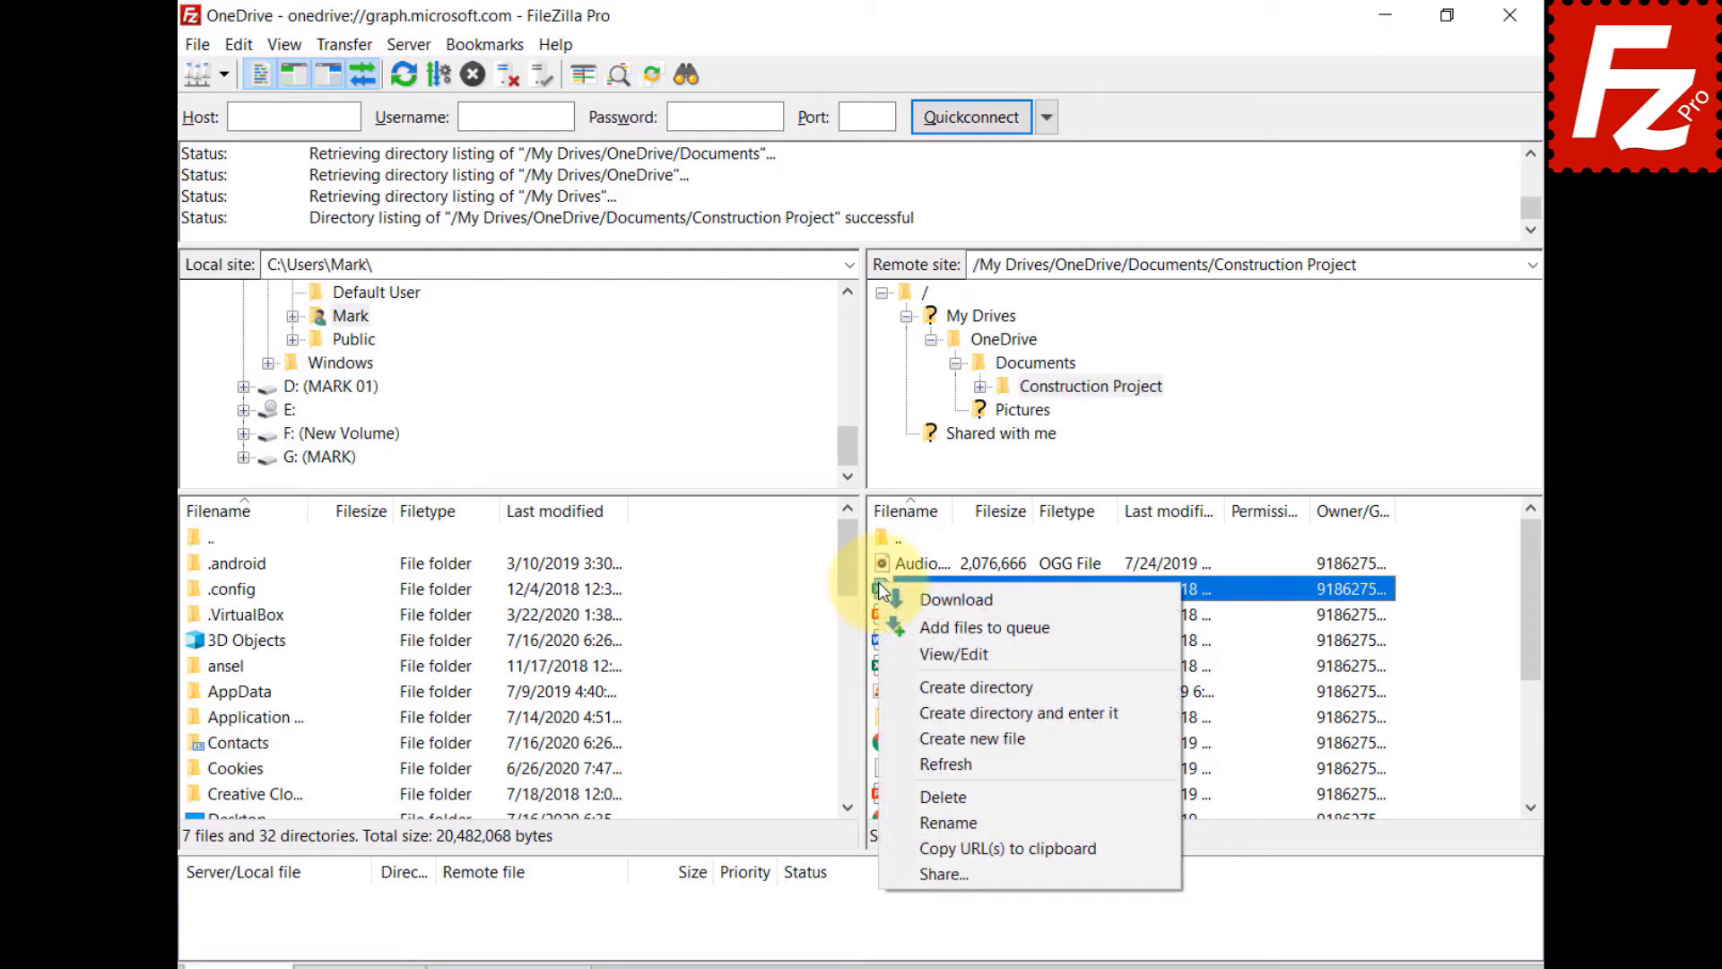
- Share Budget.xlsx with an editing grantee, add the message 'Shared with Filezilla Pro', and create a View link
{"action": "left_click", "coordinate": [922, 869]}
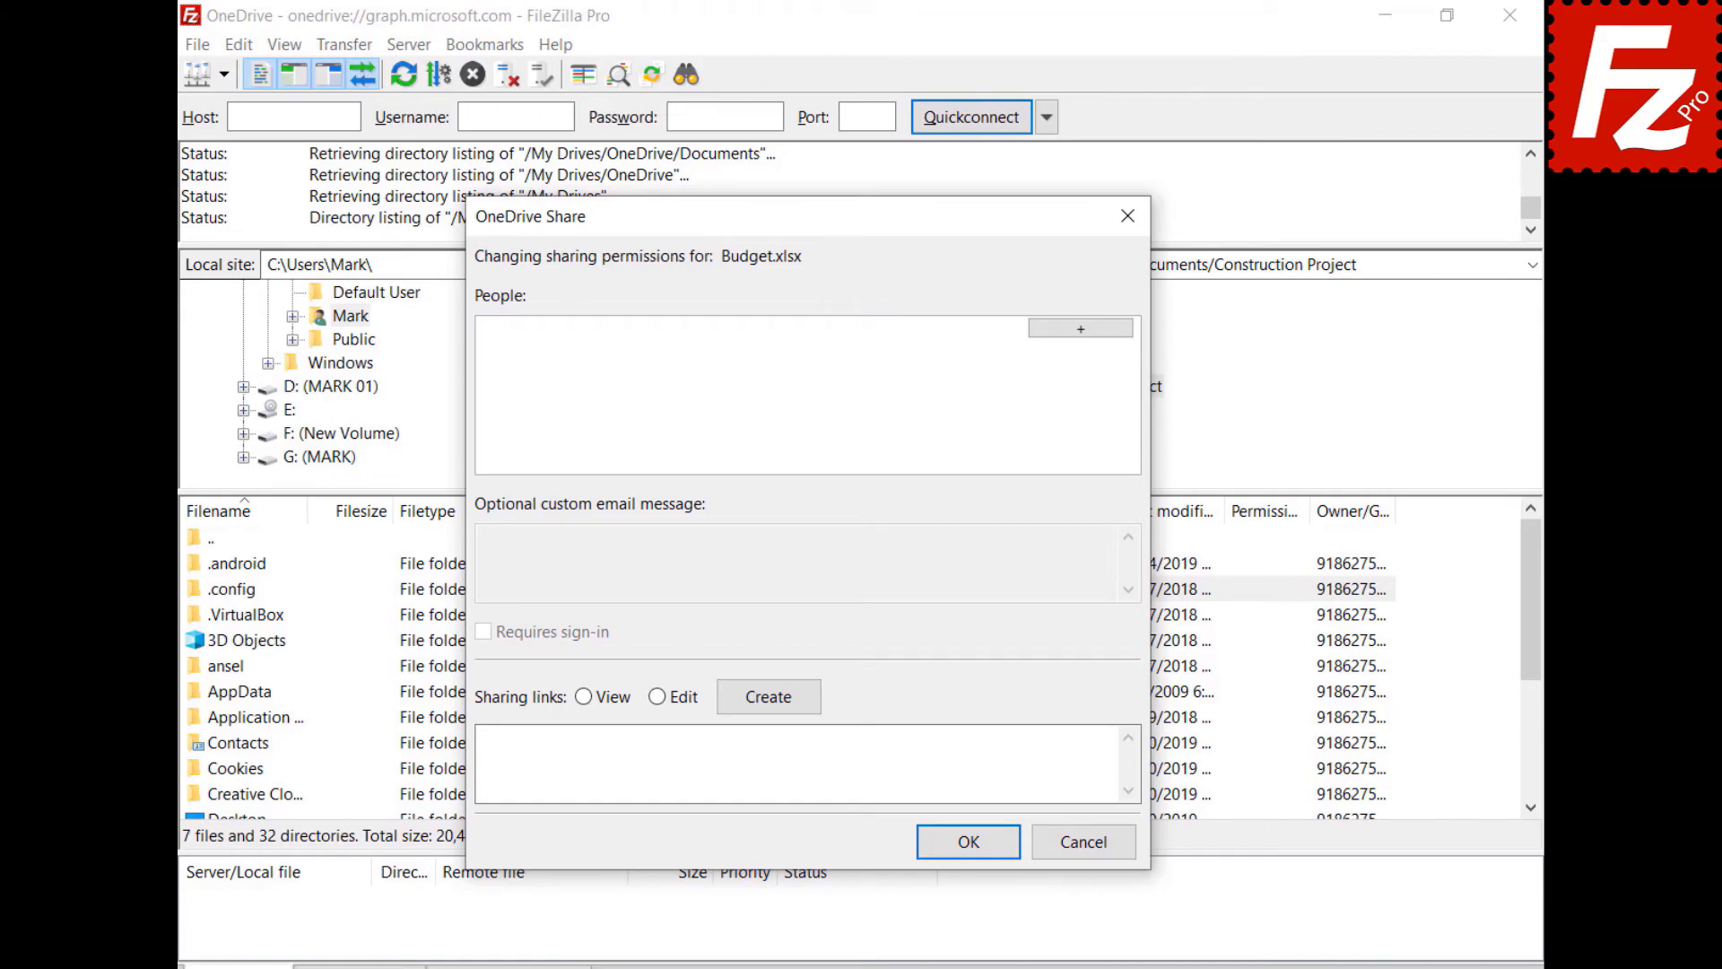
{"action": "left_click", "coordinate": [1080, 327]}
{"action": "key", "text": "ctrl+v"}
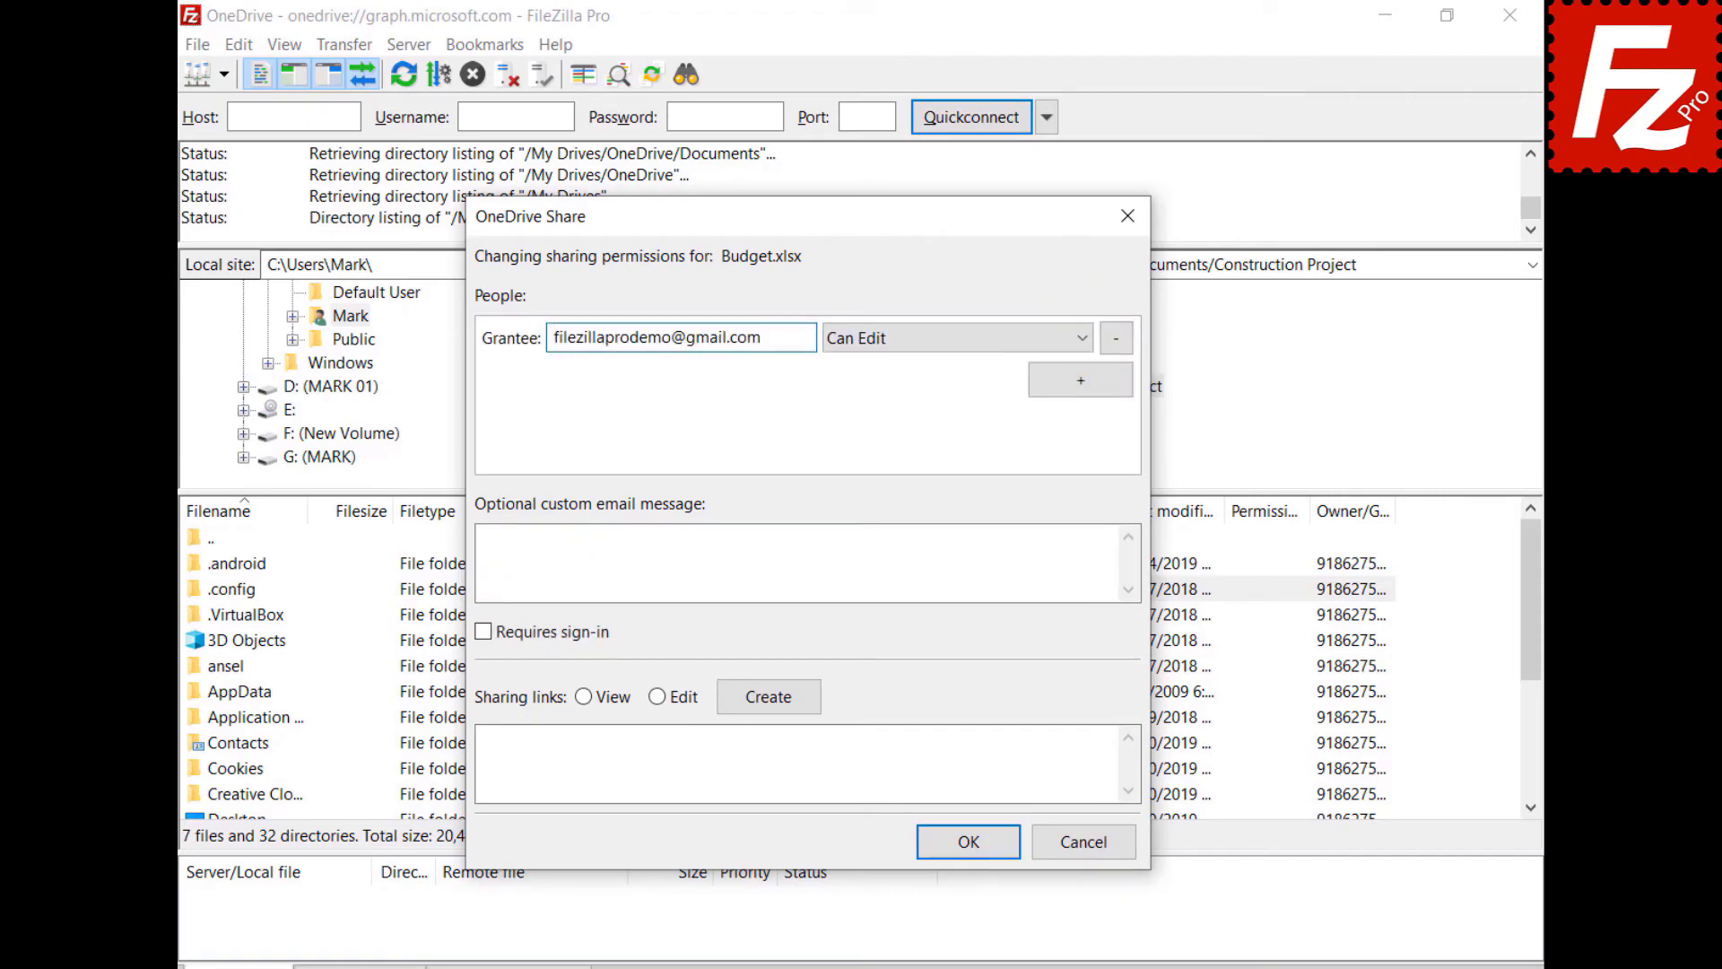
{"action": "left_click", "coordinate": [911, 348]}
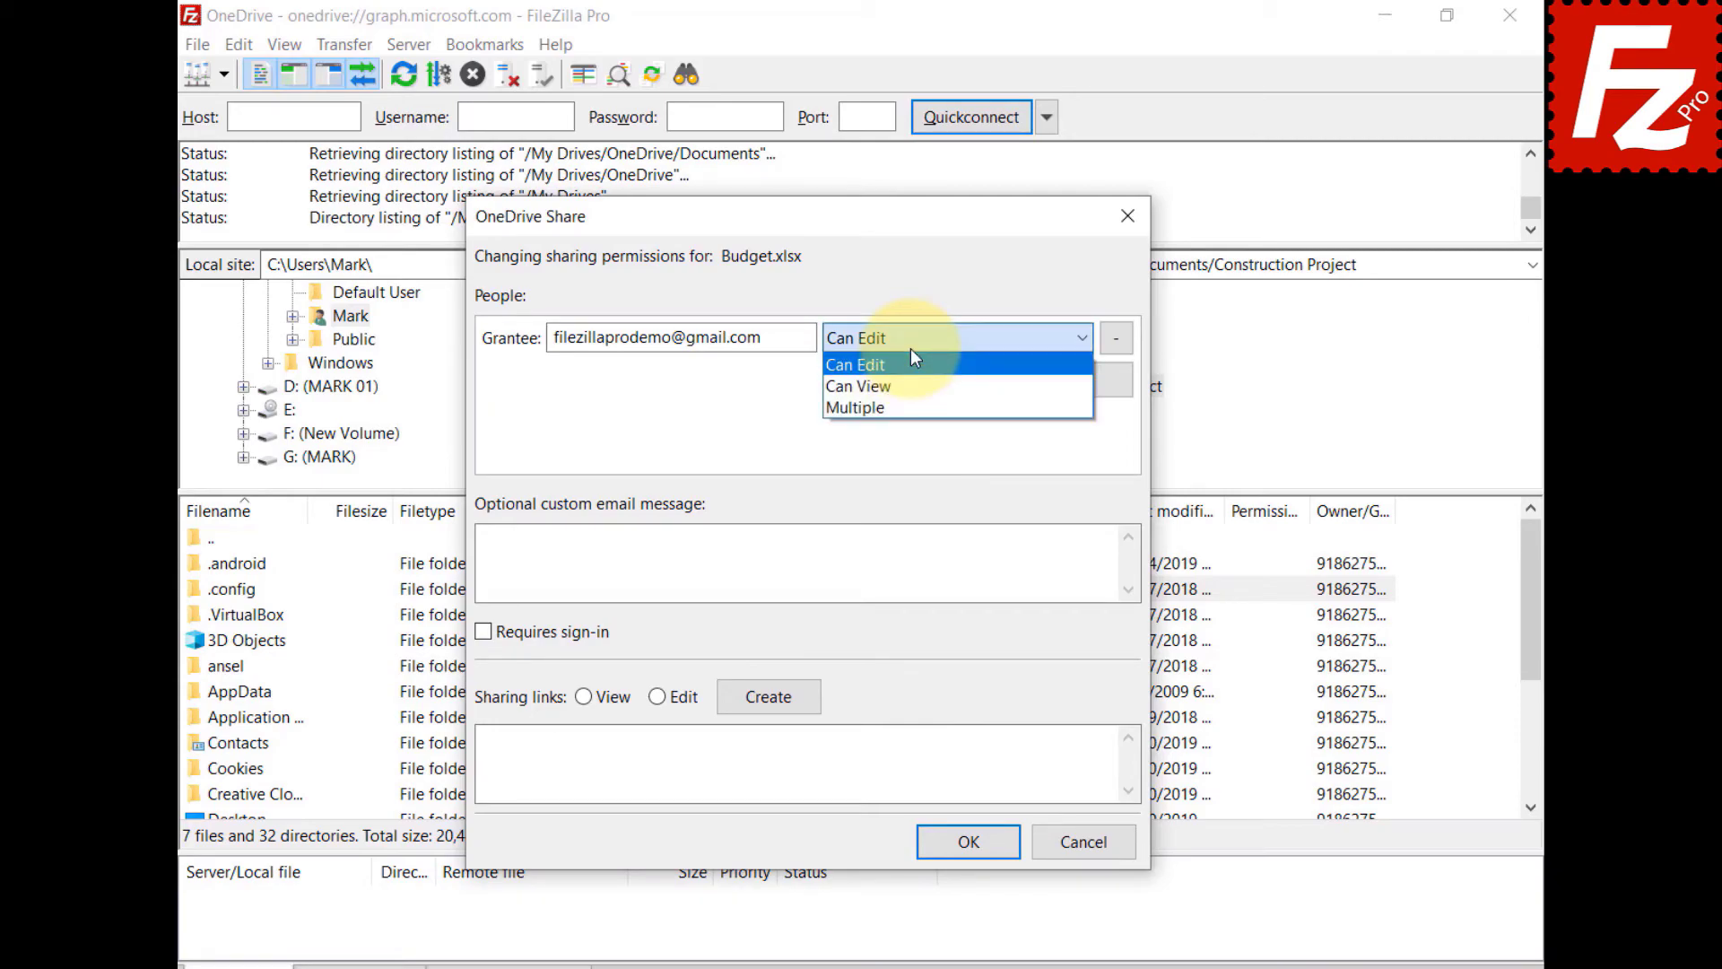
{"action": "type", "text": "Shared with Fi"}
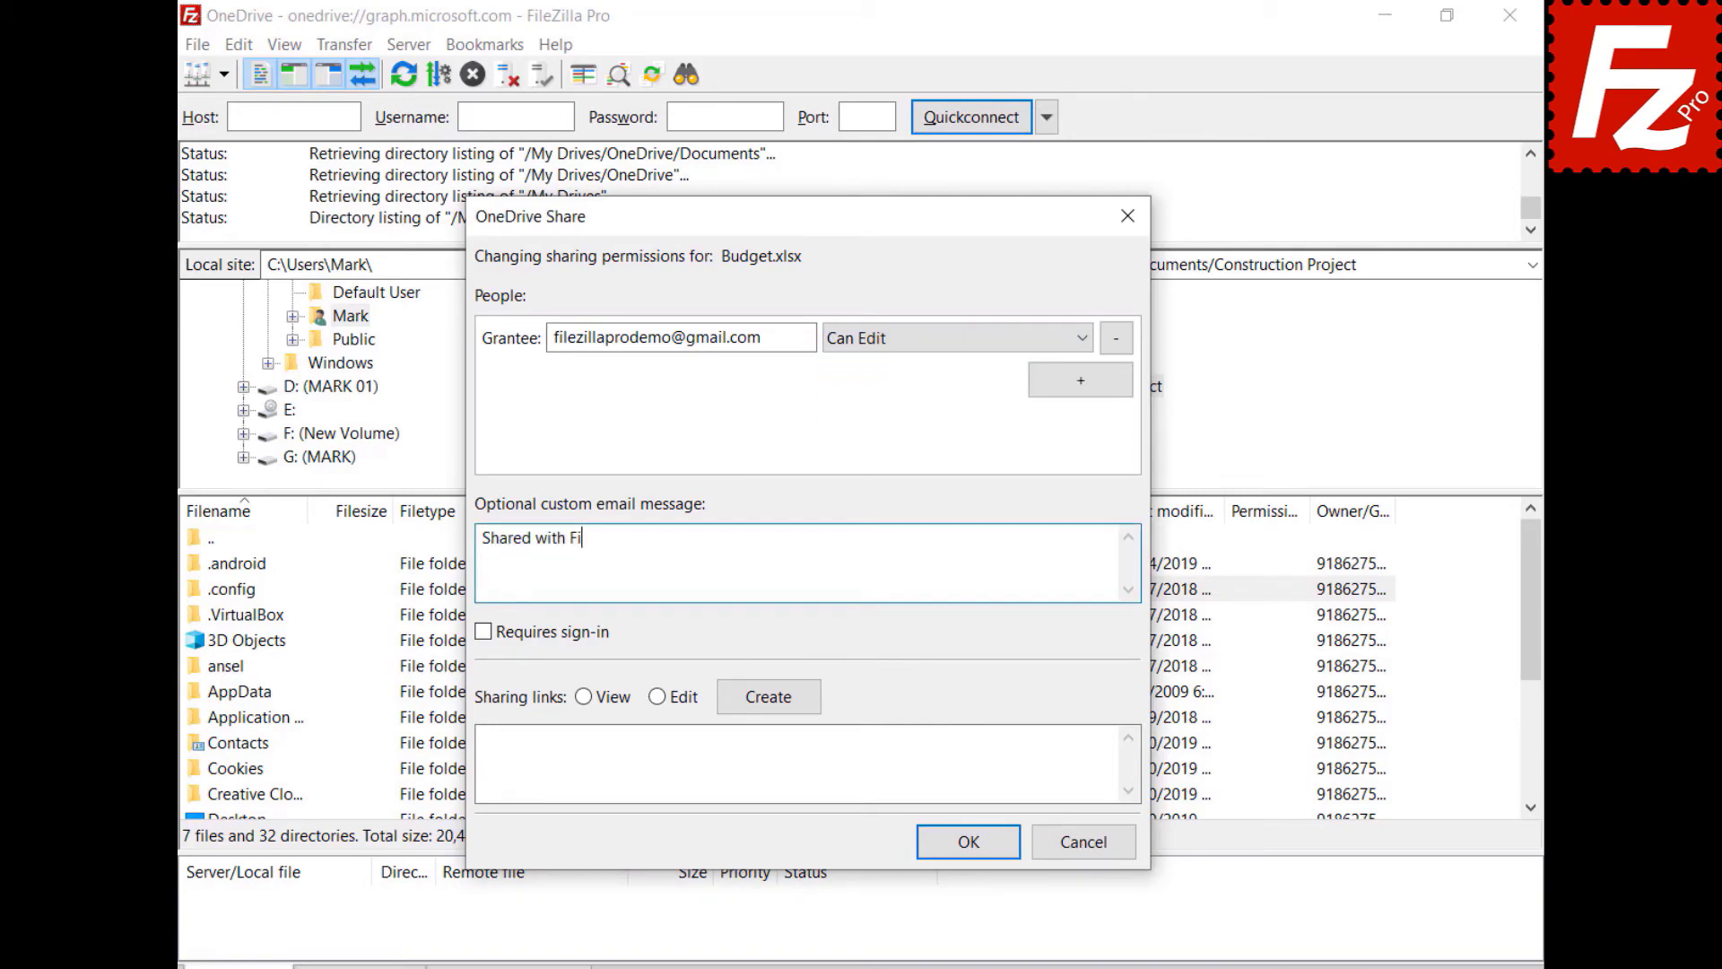
{"action": "type", "text": "lezilla Pro"}
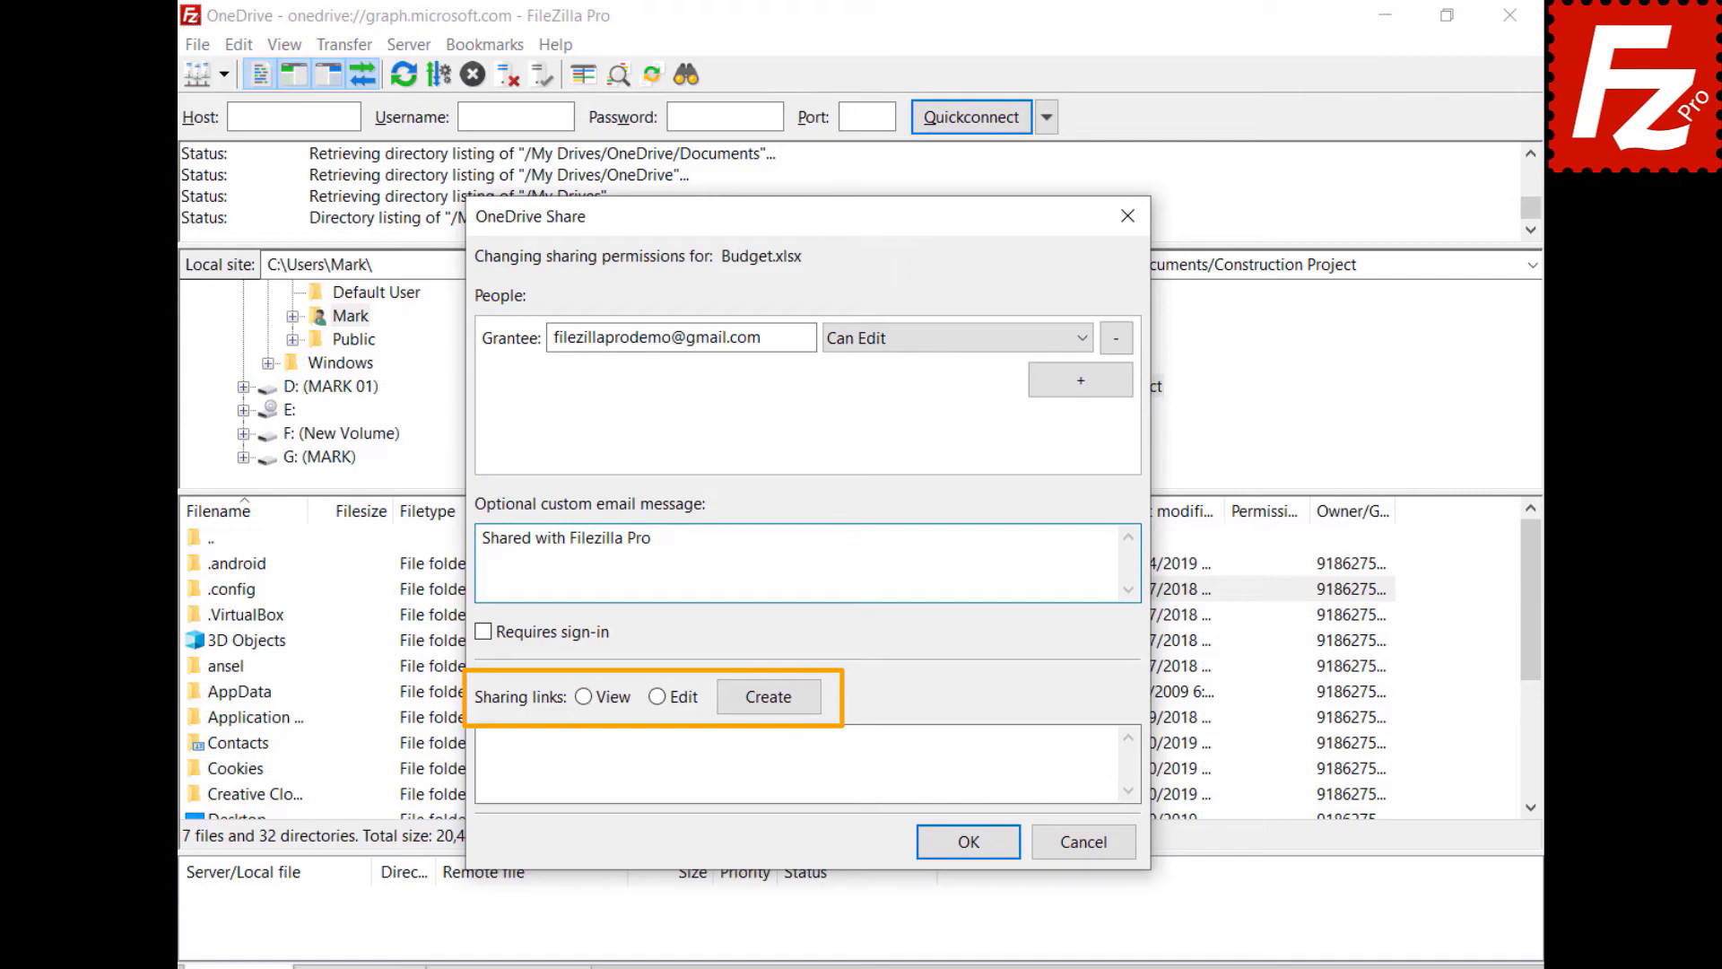
{"action": "left_click", "coordinate": [583, 696]}
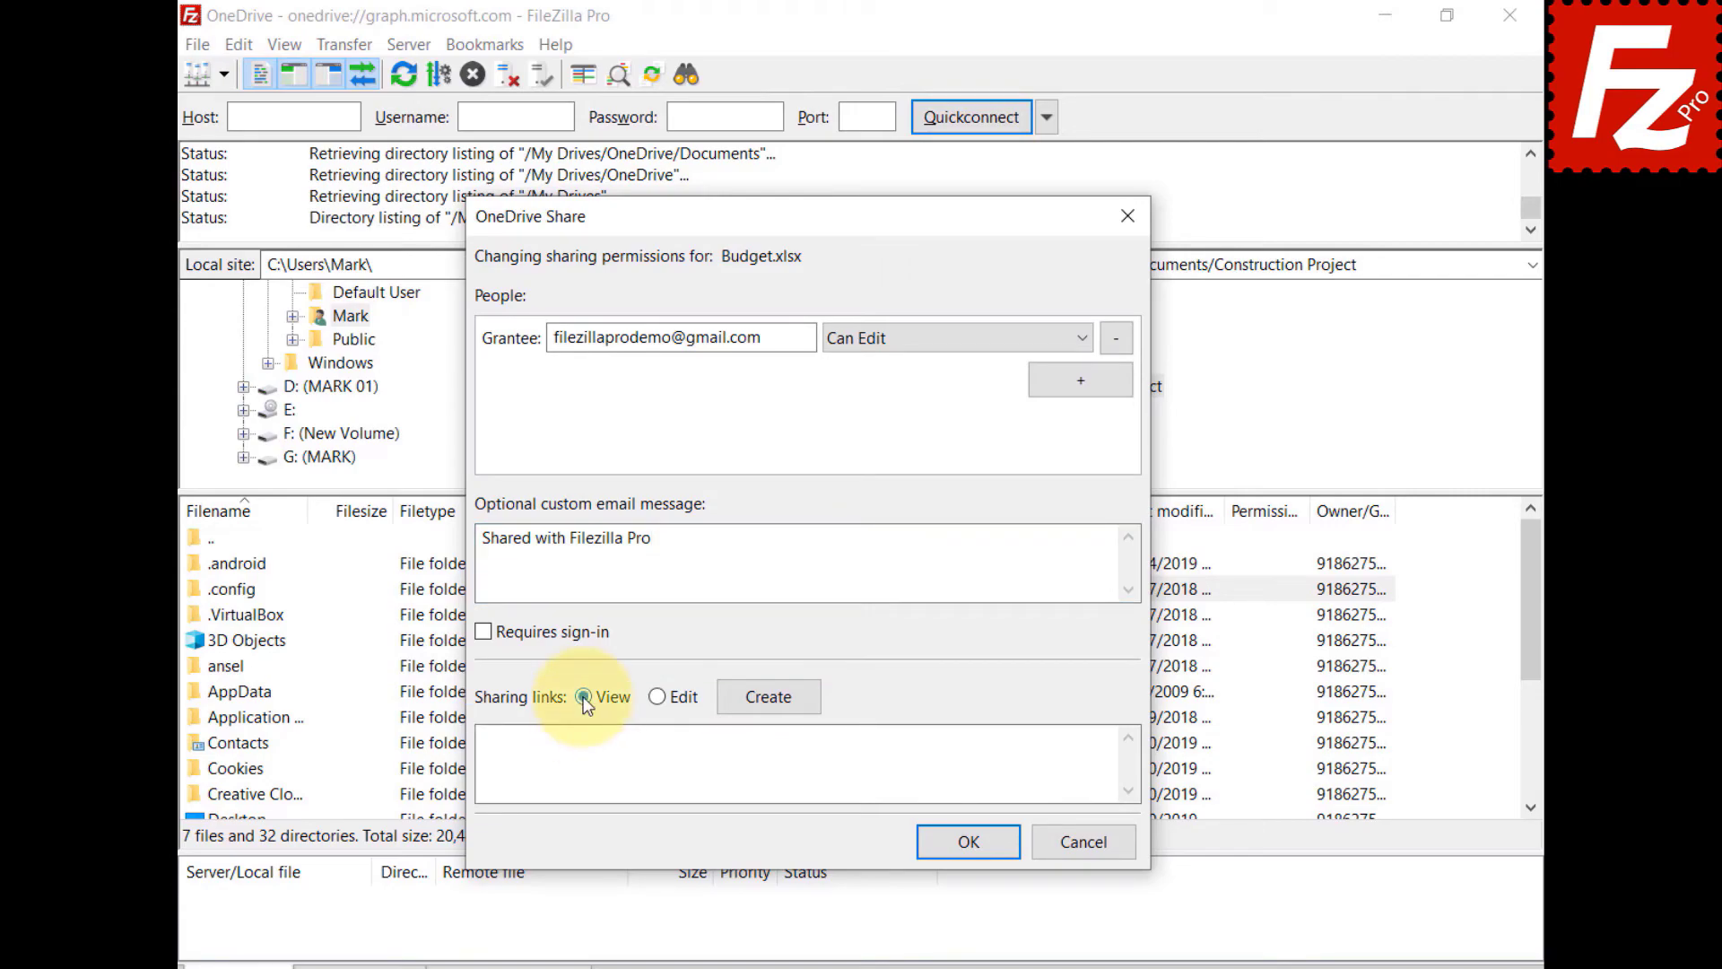
{"action": "left_click", "coordinate": [768, 698]}
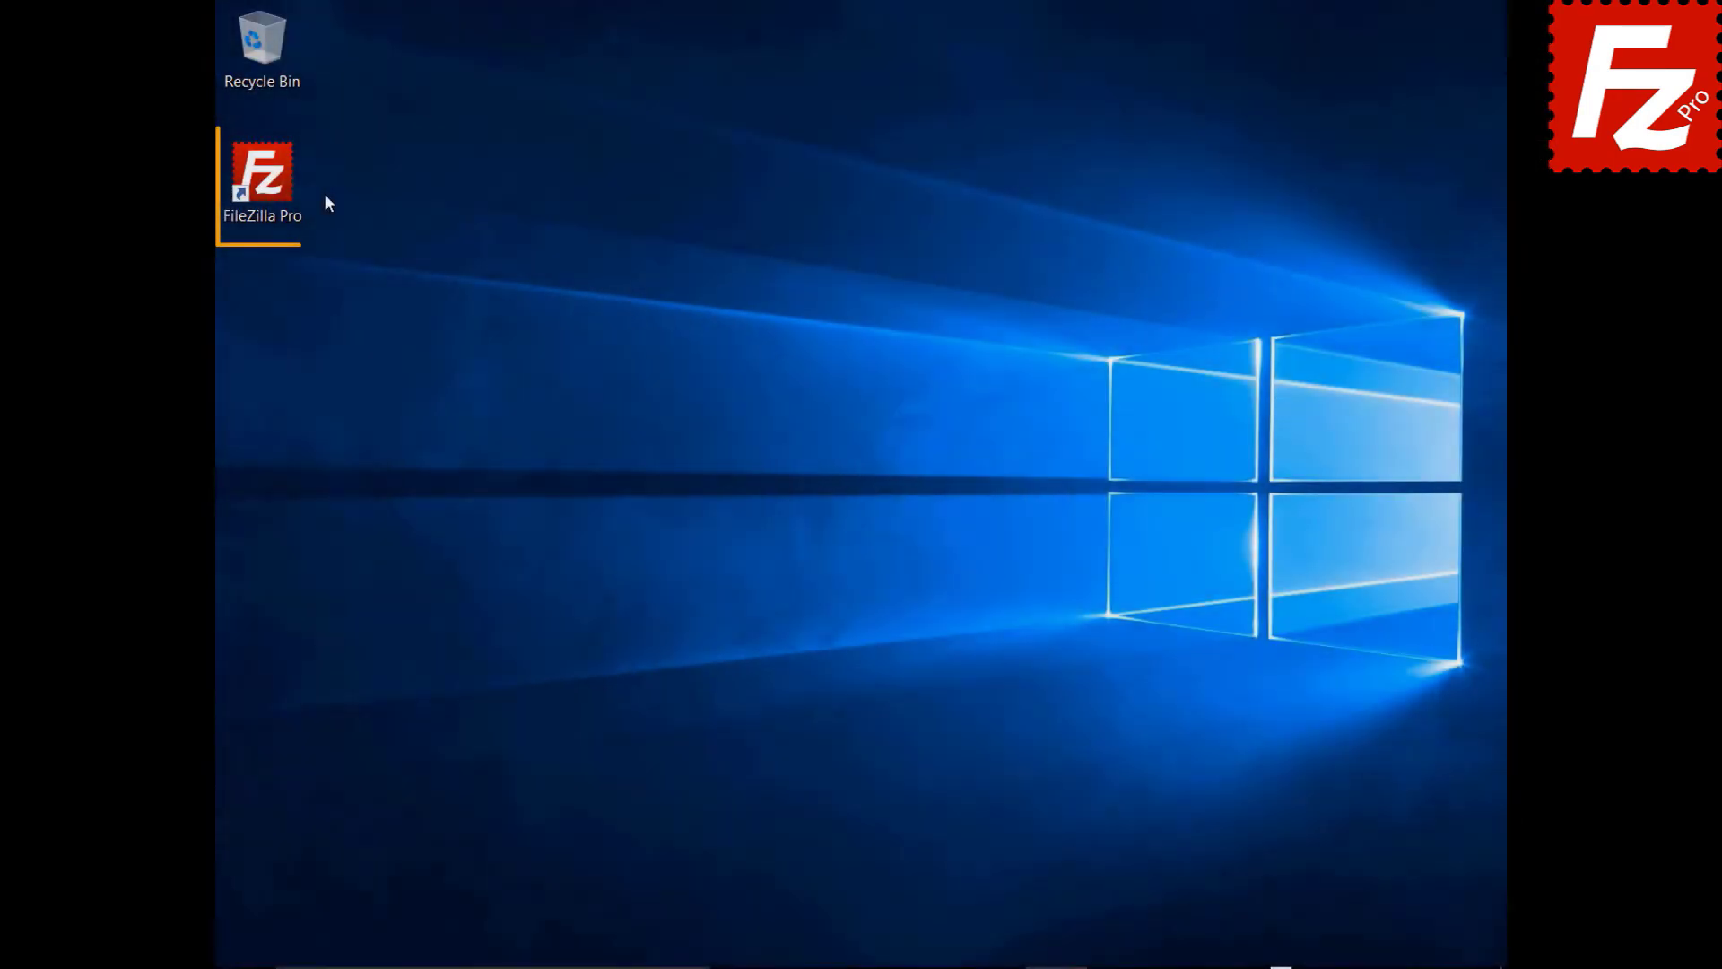
- Relaunch FileZilla Pro, add a site 'OneDrive for Business' using Microsoft OneDrive, and connect
{"action": "double_click", "coordinate": [272, 186]}
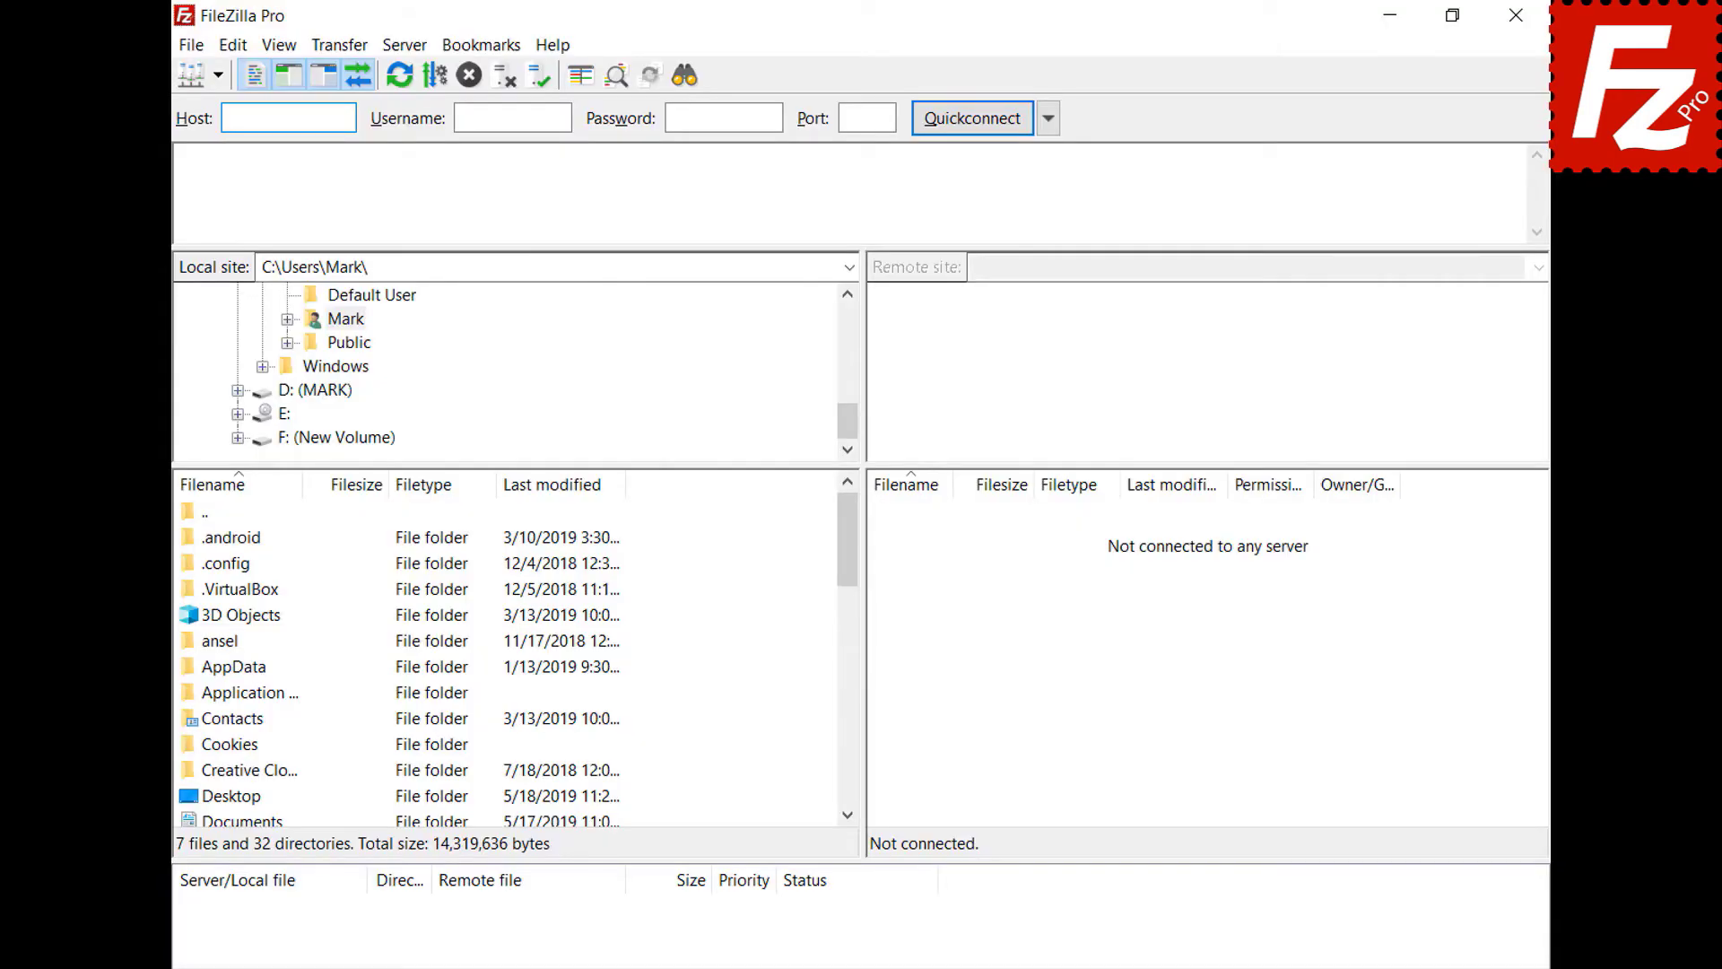
{"action": "left_click", "coordinate": [194, 46]}
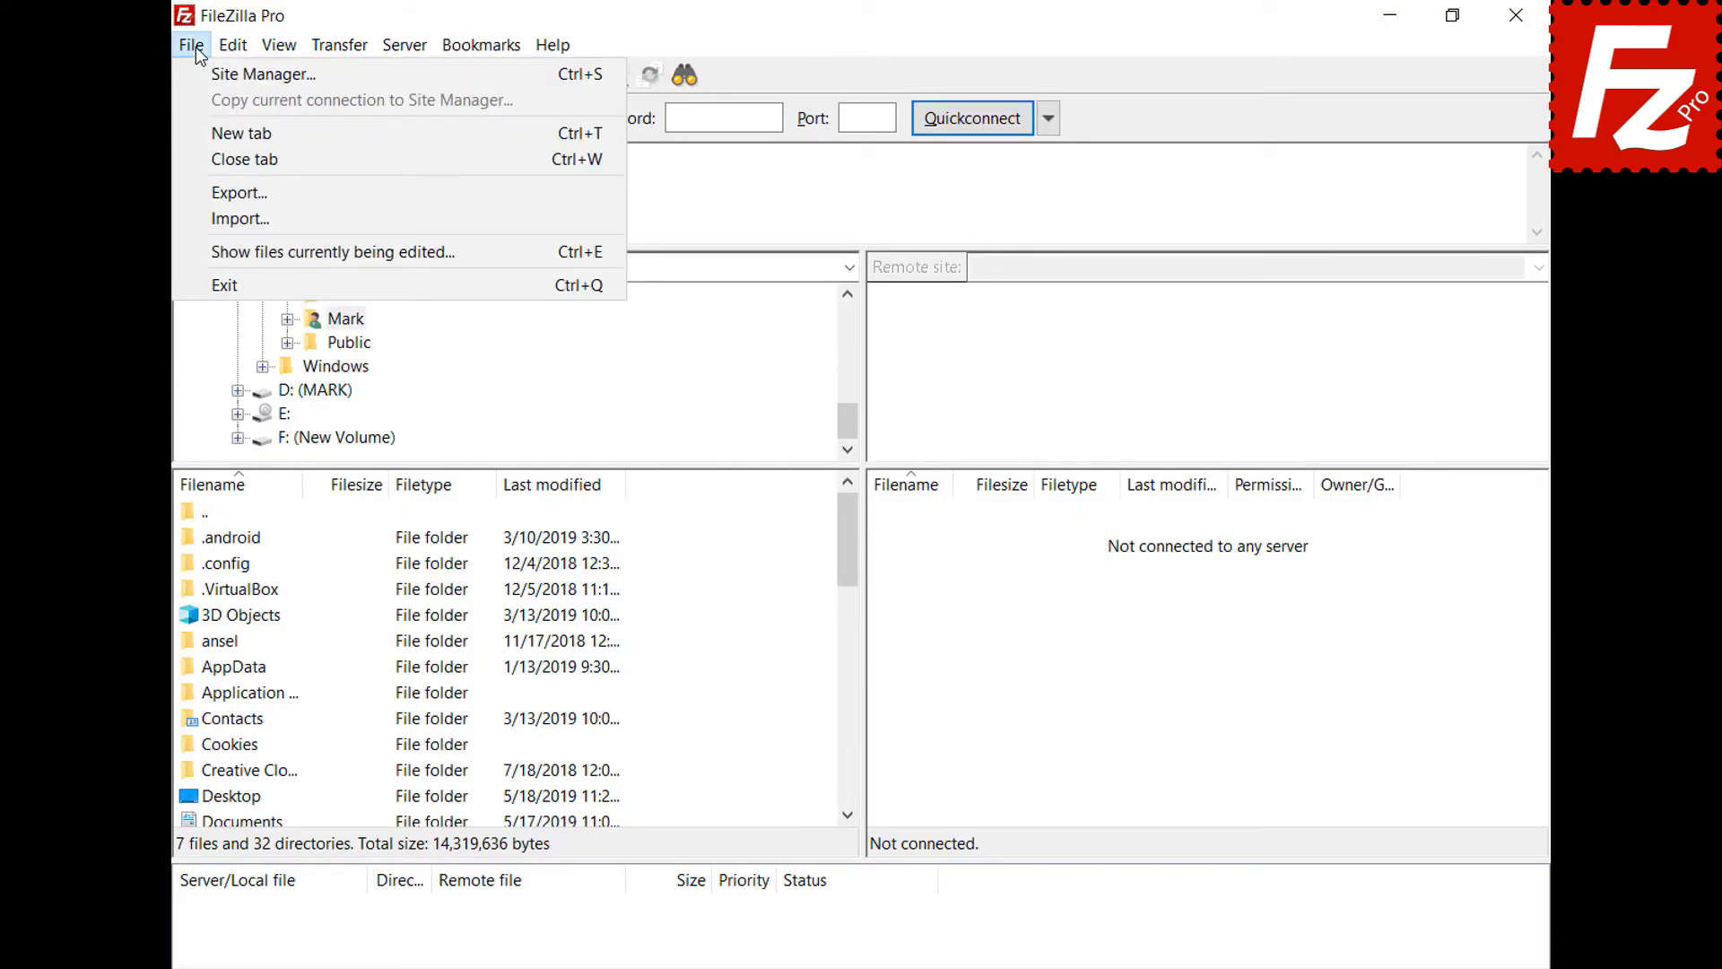
{"action": "left_click", "coordinate": [196, 73]}
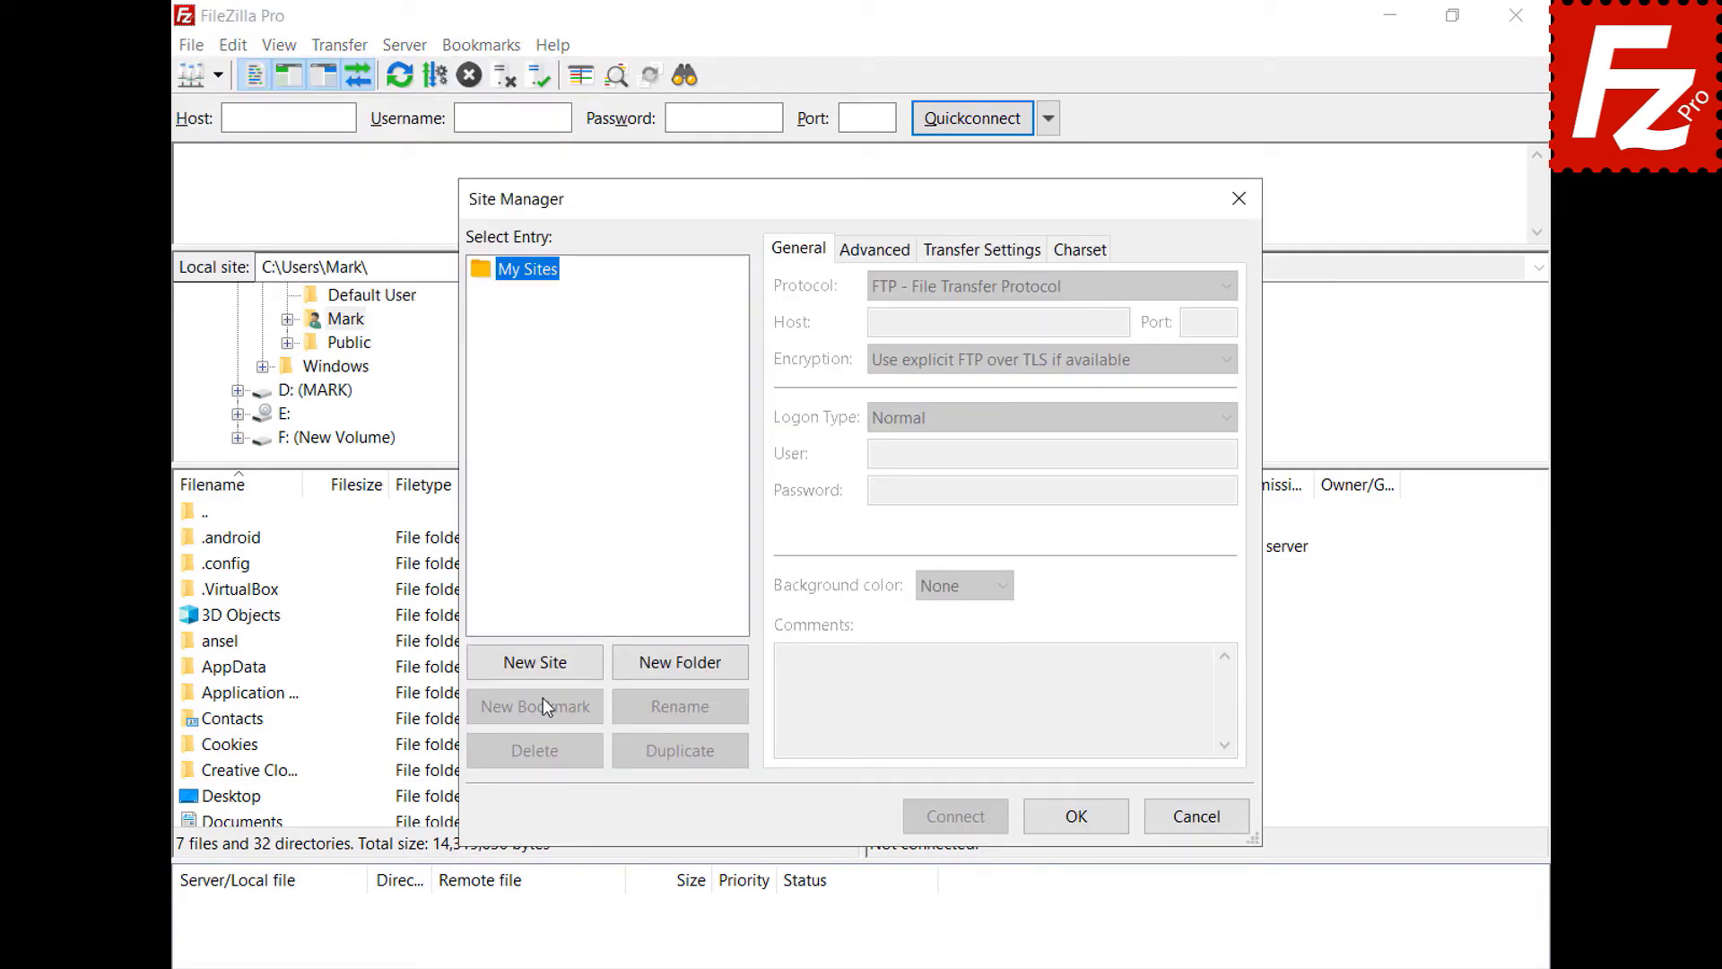
{"action": "left_click", "coordinate": [543, 670]}
{"action": "type", "text": "One"}
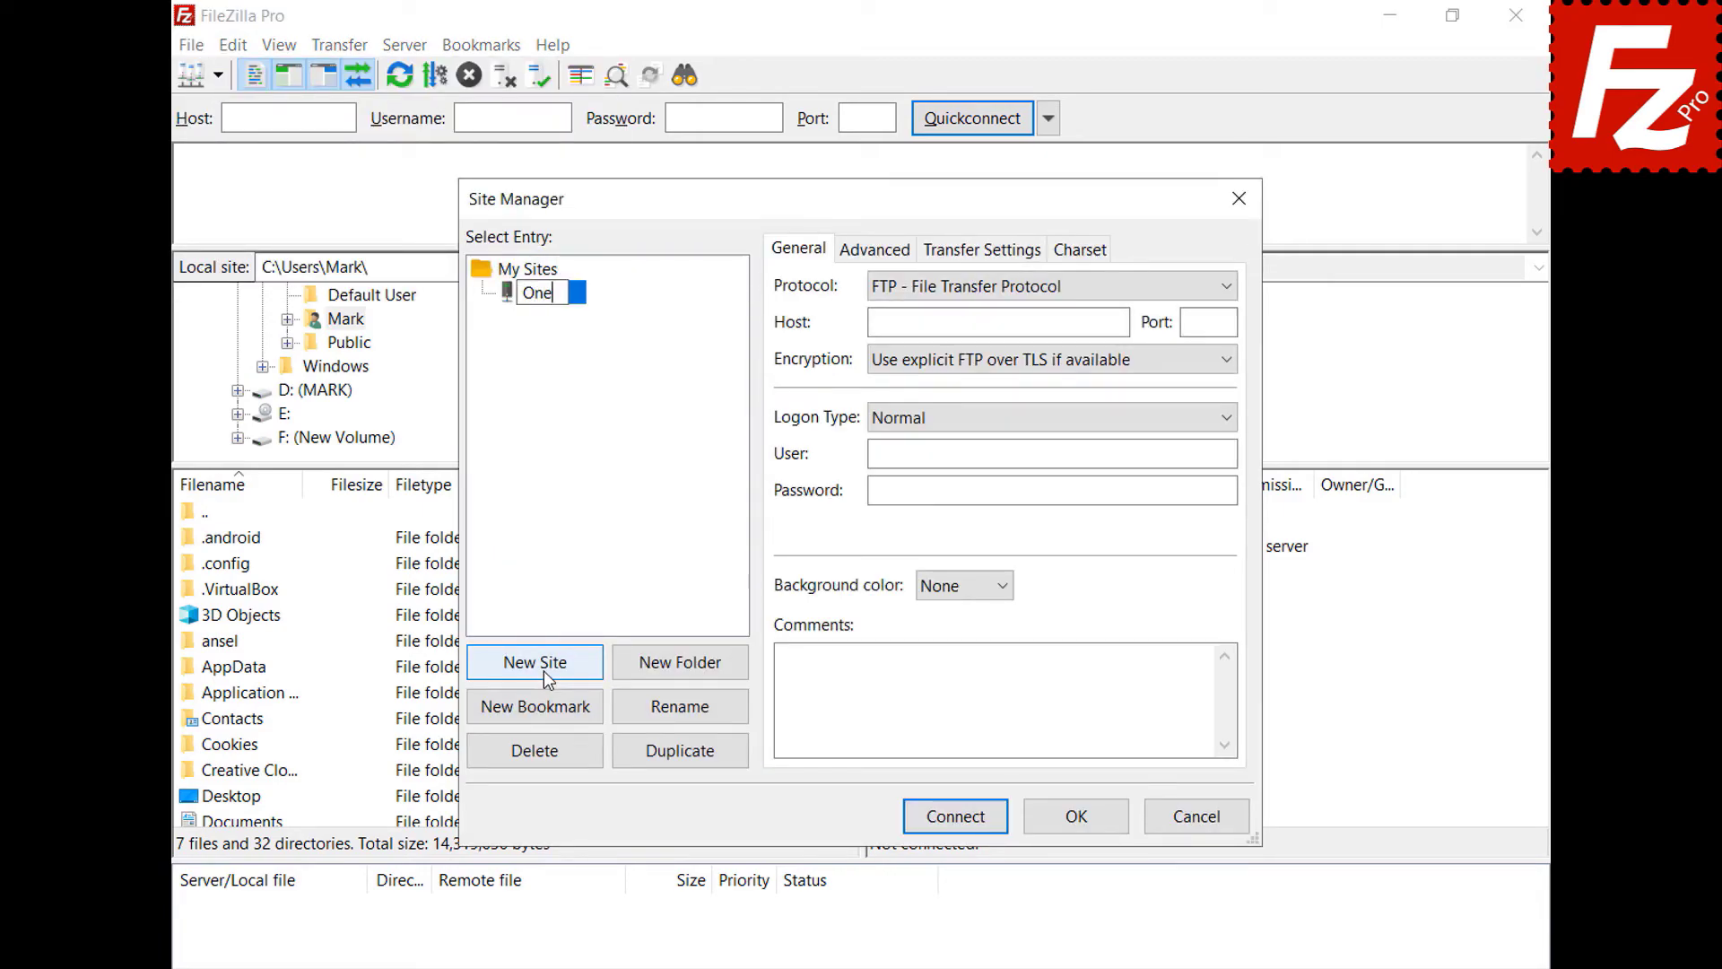
{"action": "type", "text": "Drive for Business"}
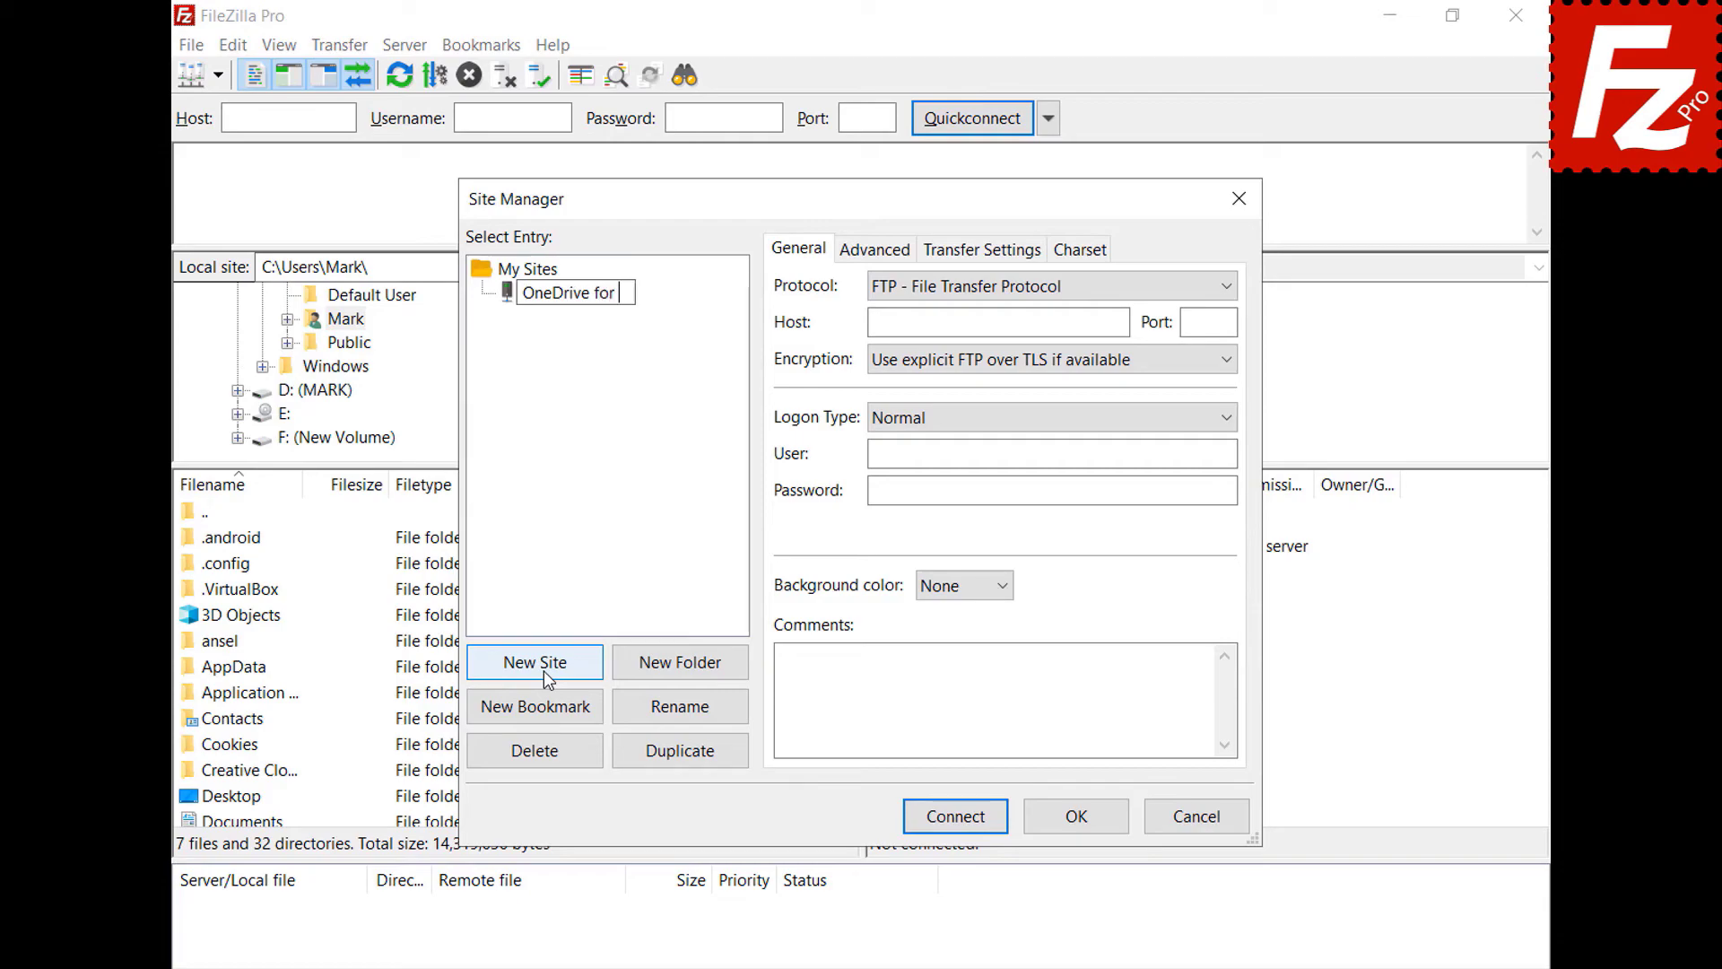
{"action": "left_click", "coordinate": [1234, 288]}
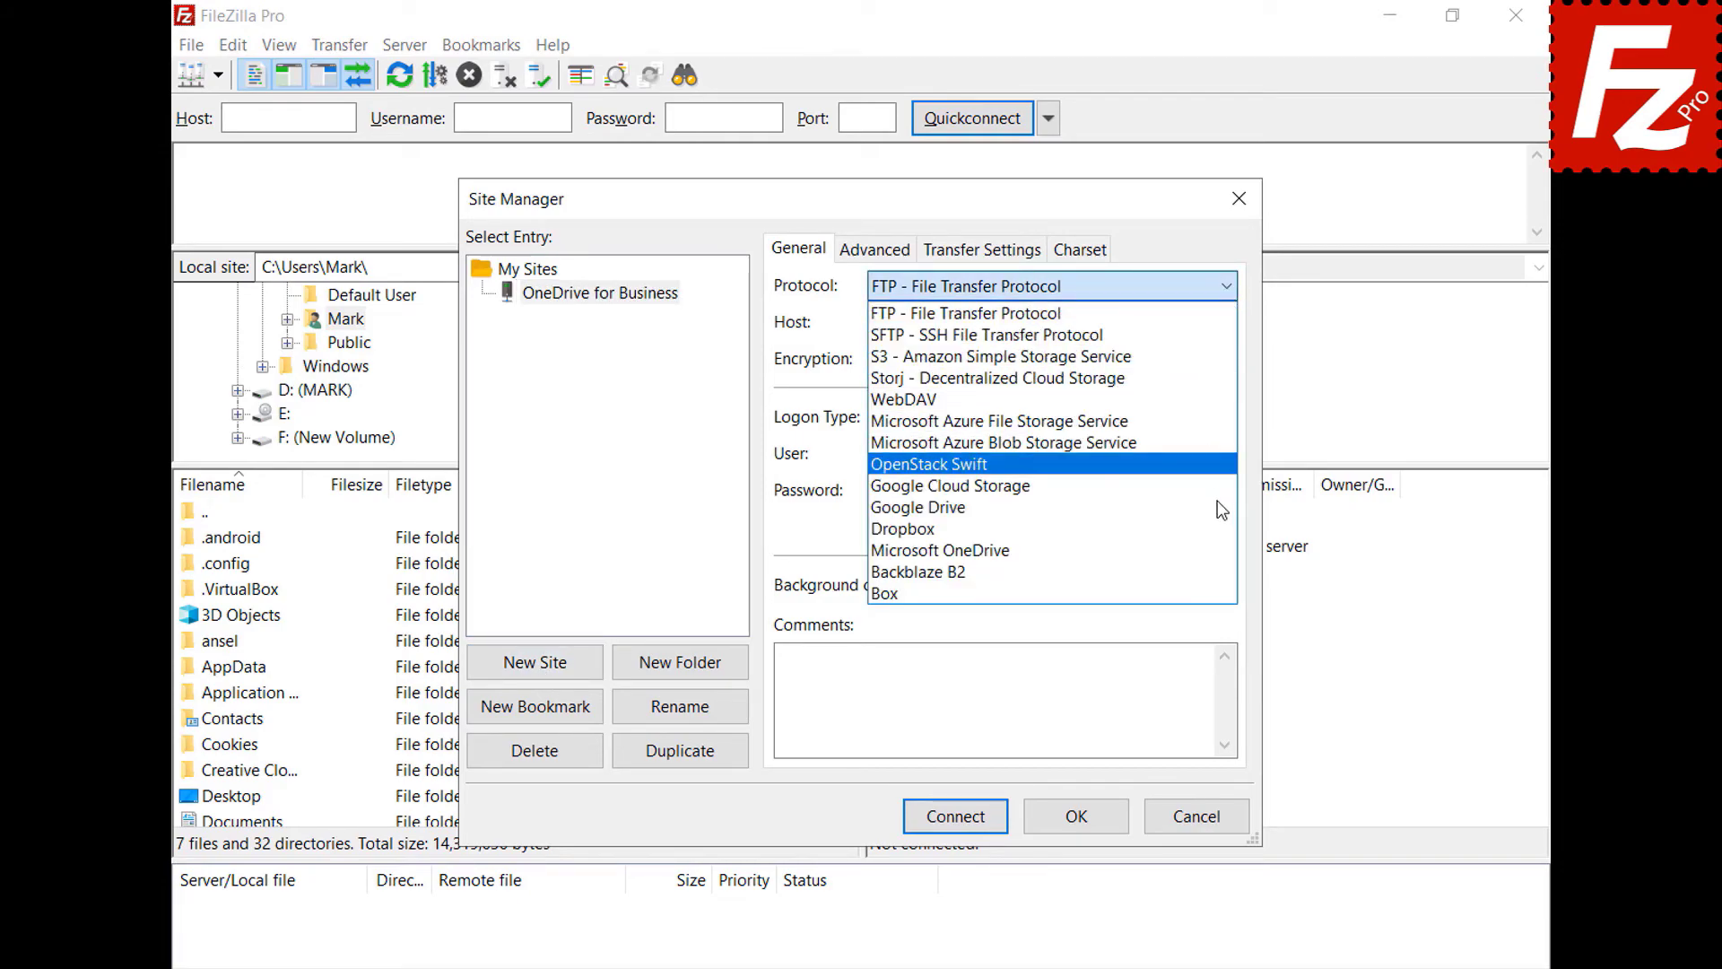
{"action": "left_click", "coordinate": [1208, 549]}
{"action": "left_click", "coordinate": [956, 817]}
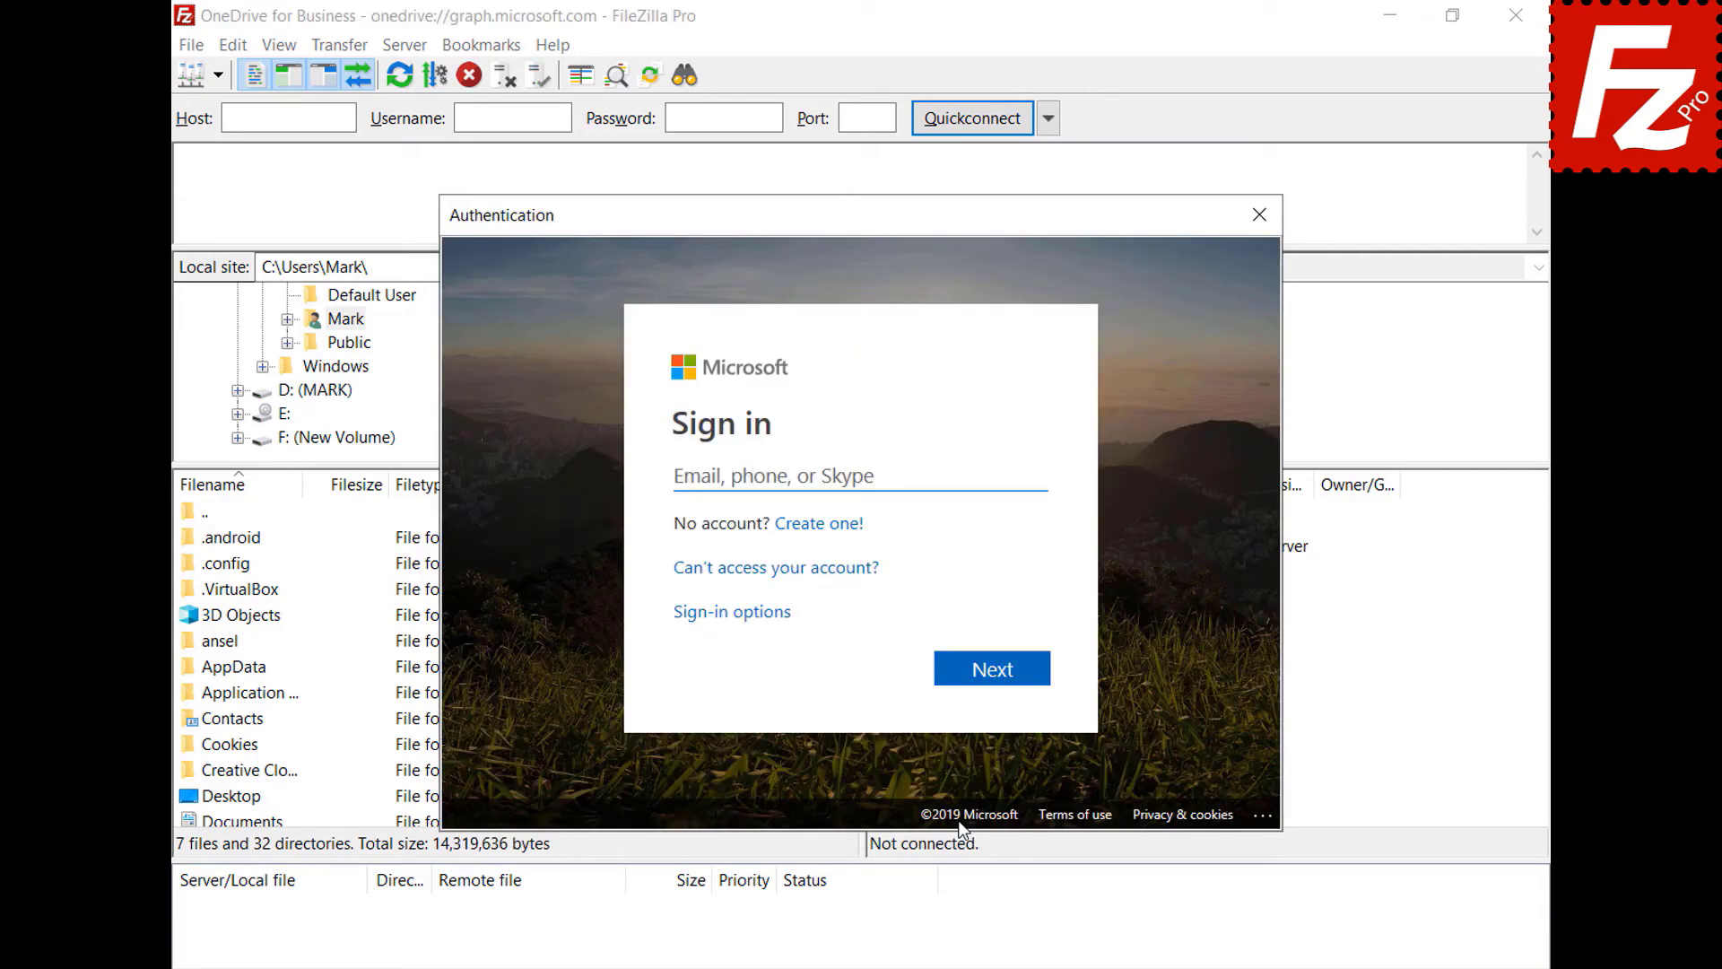
- Sign in to the Microsoft business account with its e-mail and password
{"action": "key", "text": "ctrl+v"}
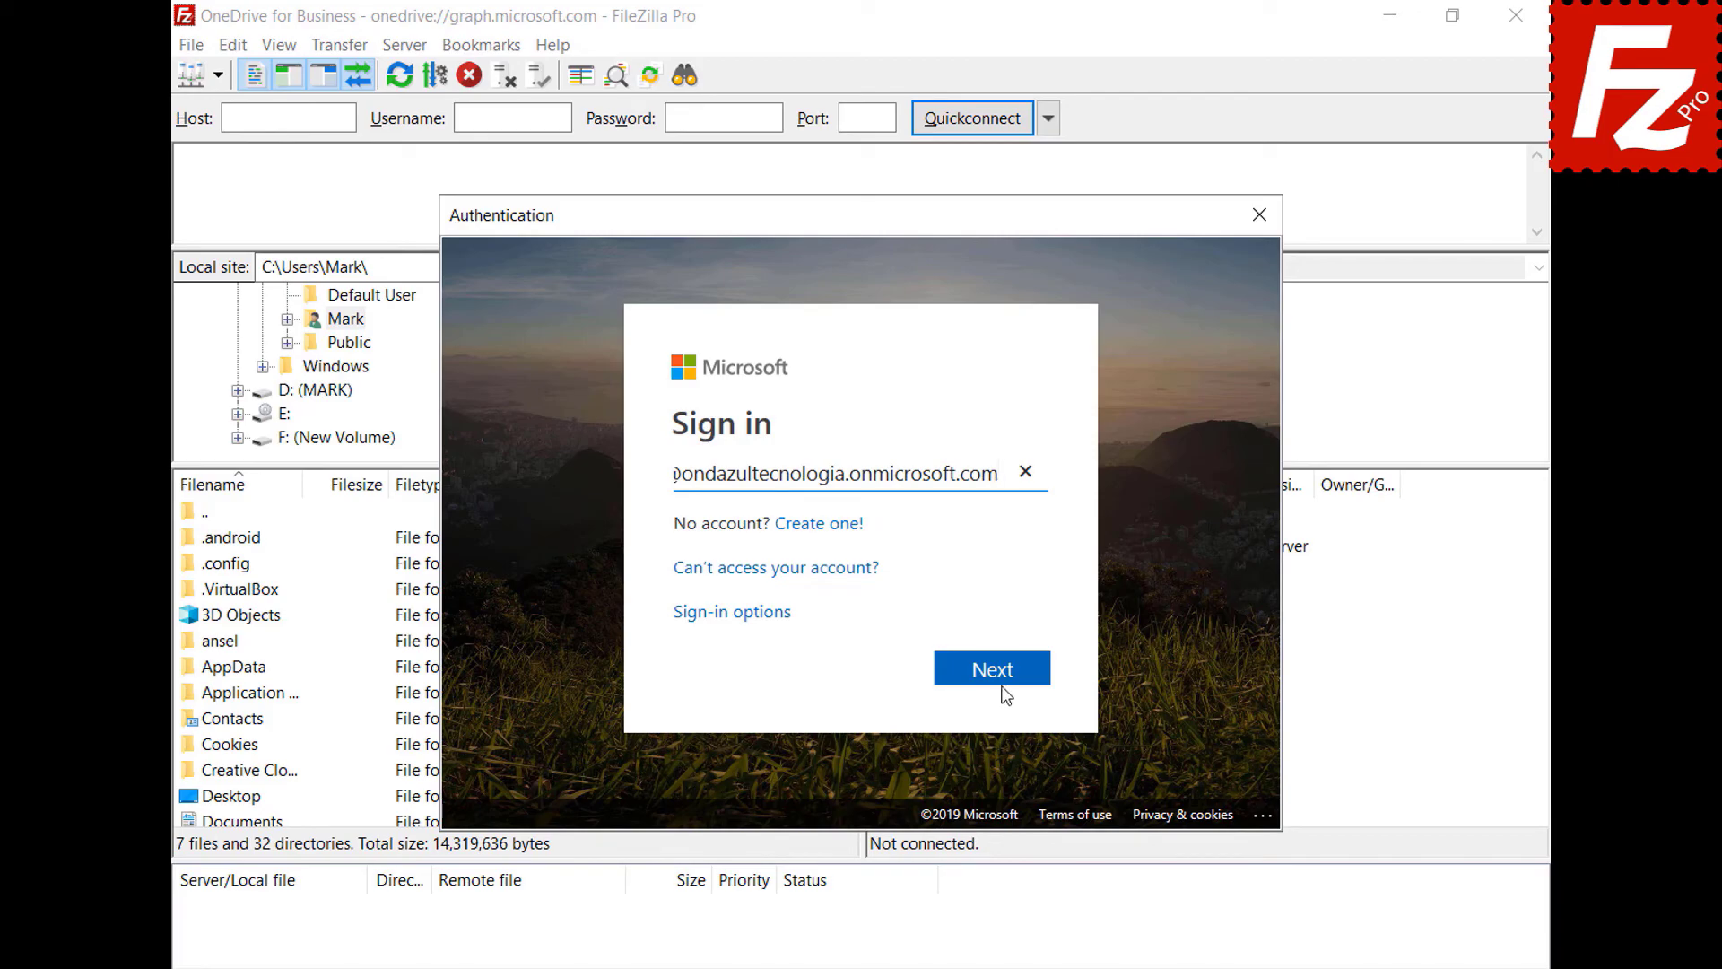
{"action": "left_click", "coordinate": [1001, 682]}
{"action": "key", "text": "ctrl+v"}
{"action": "left_click", "coordinate": [993, 646]}
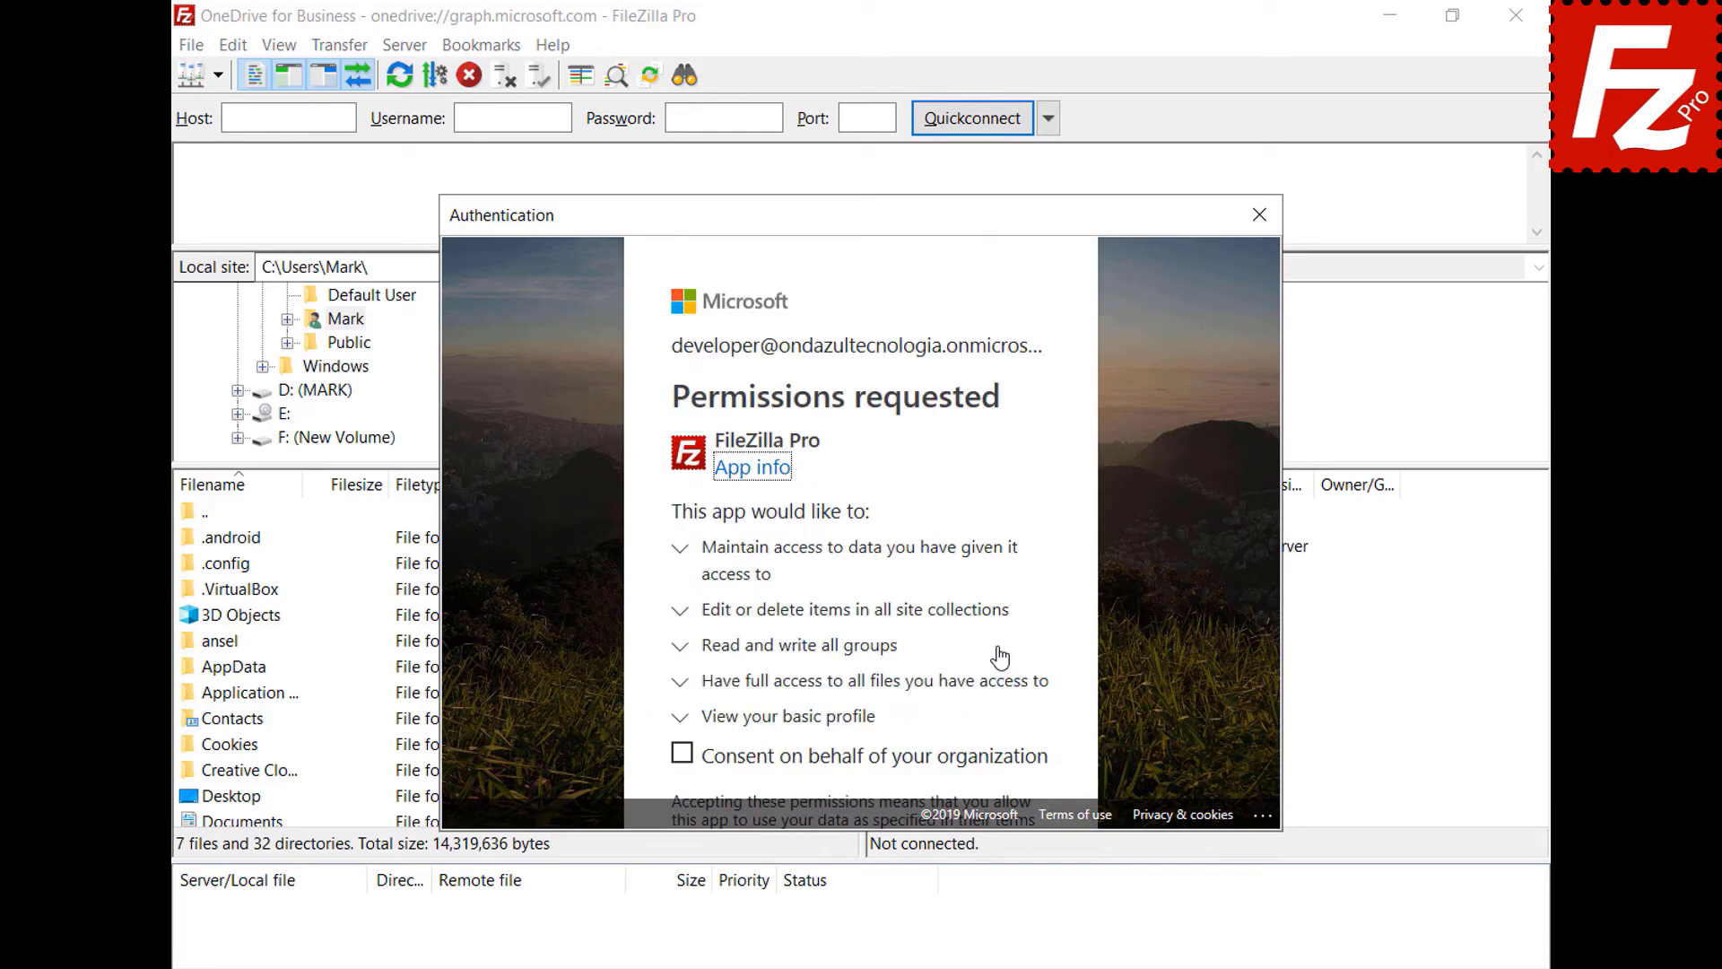
- Accept the permissions on behalf of the organization, then open My Drives/OneDrive
{"action": "left_click", "coordinate": [682, 754]}
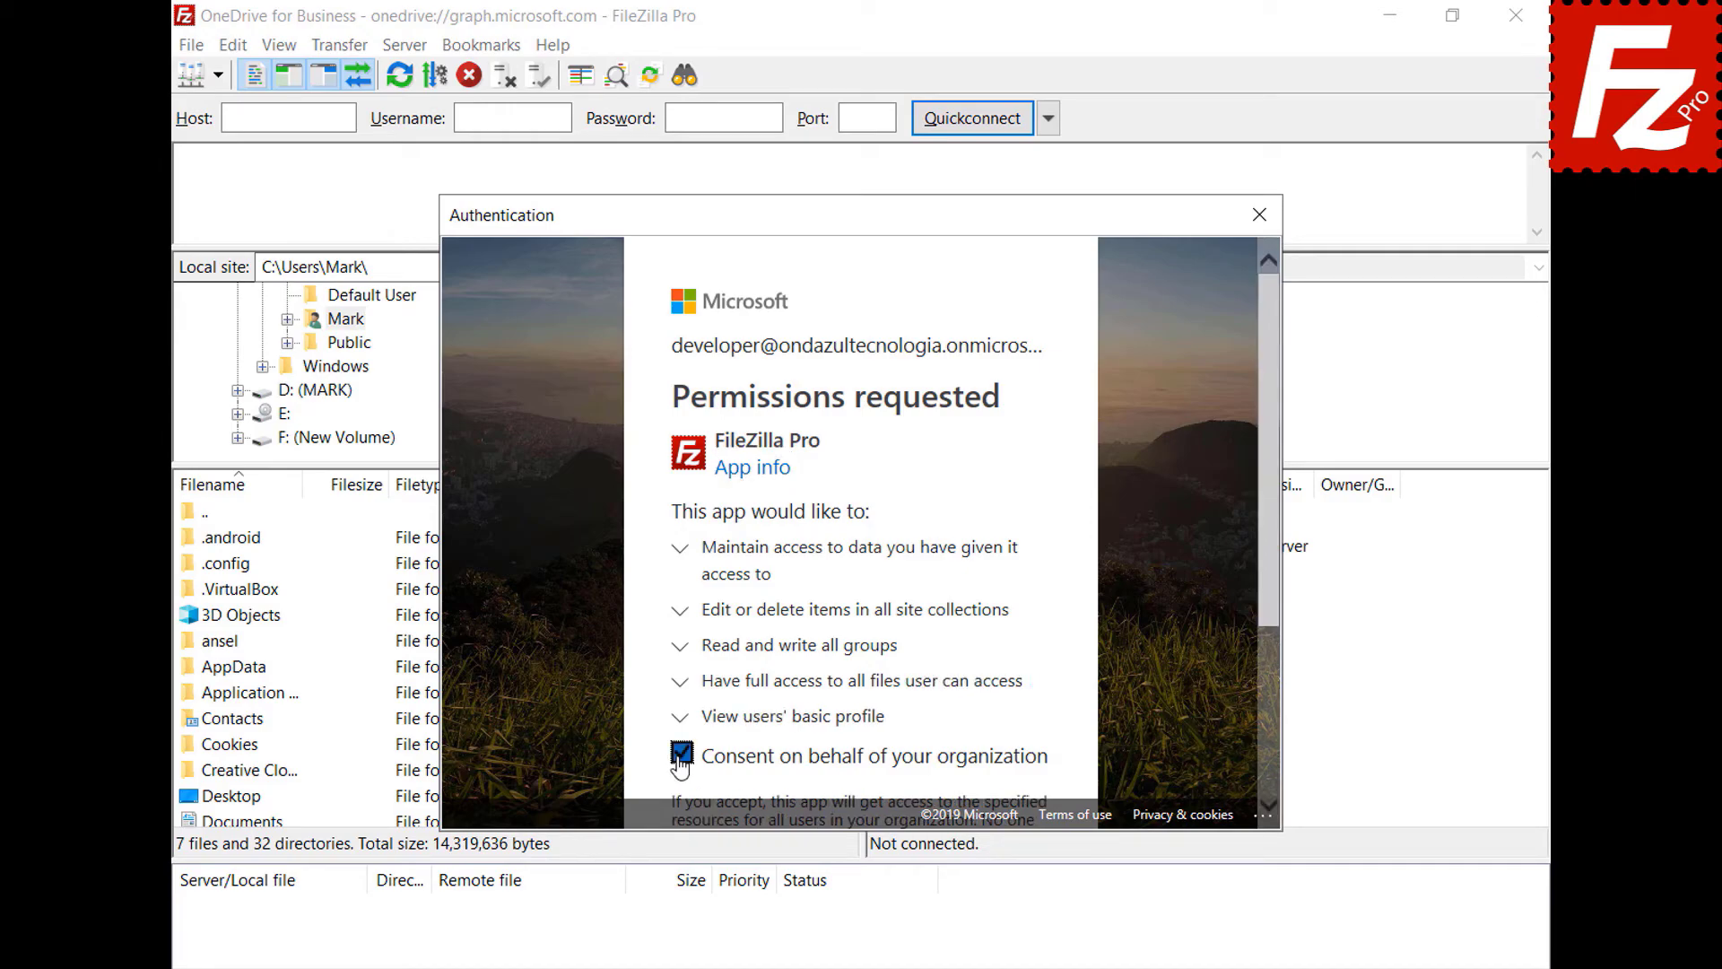
{"action": "left_click_drag", "start_coordinate": [1267, 585], "coordinate": [1264, 779]}
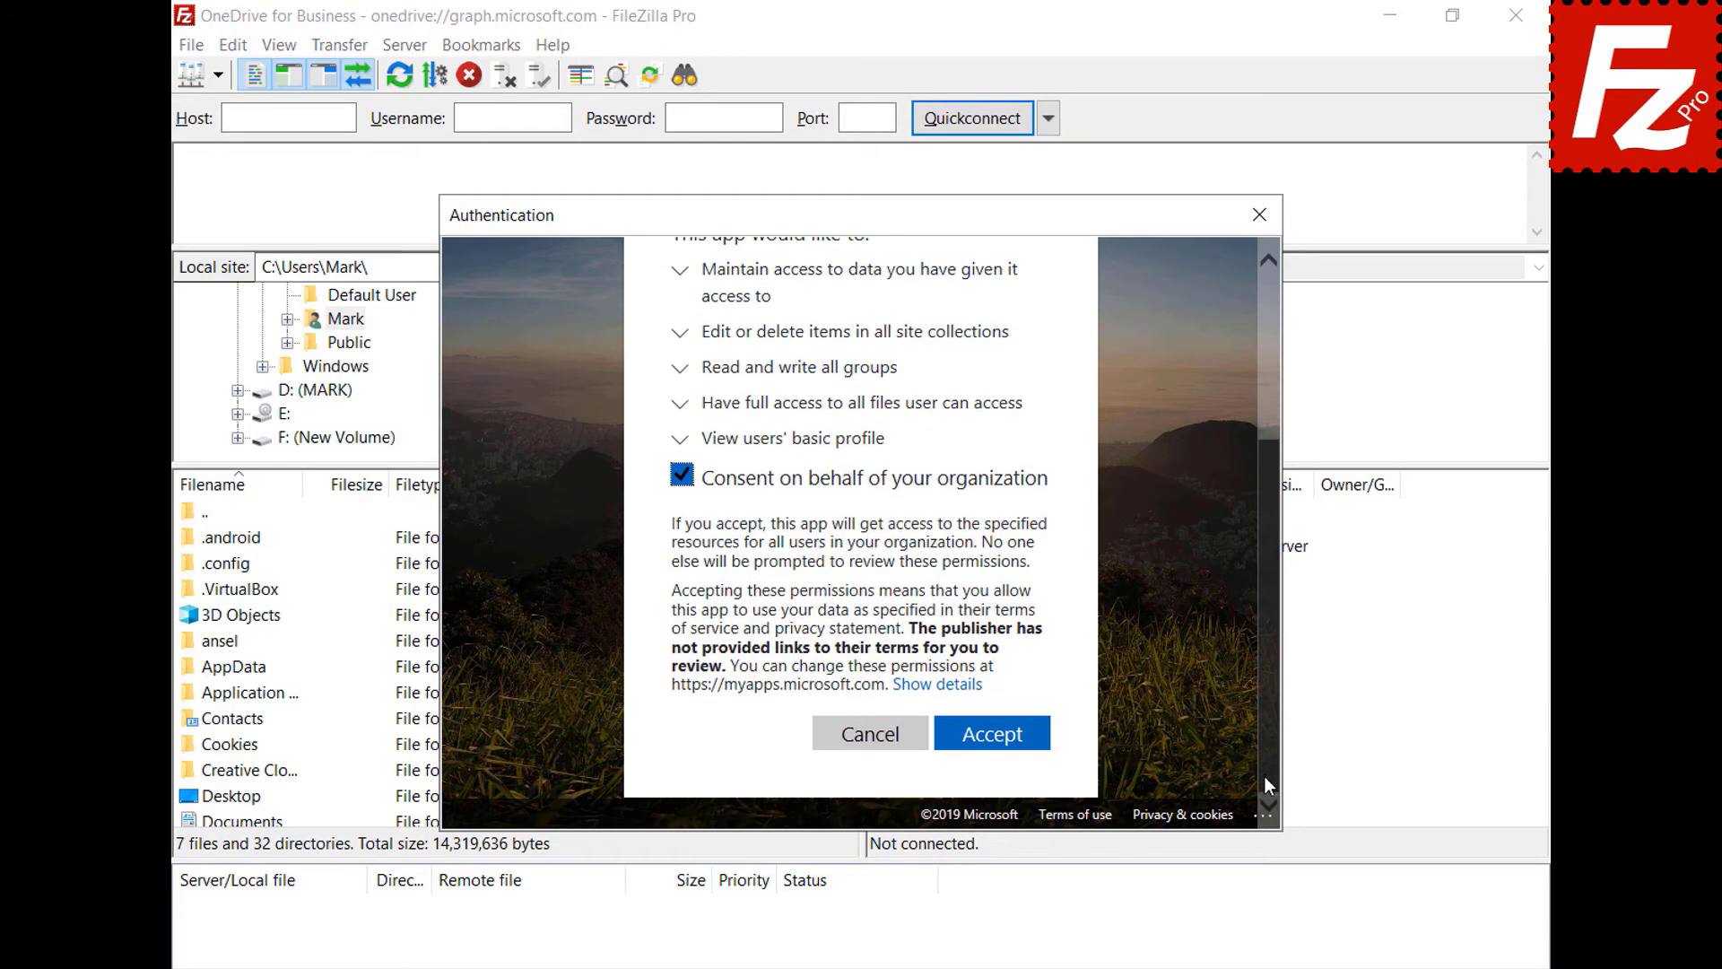
{"action": "left_click", "coordinate": [988, 735]}
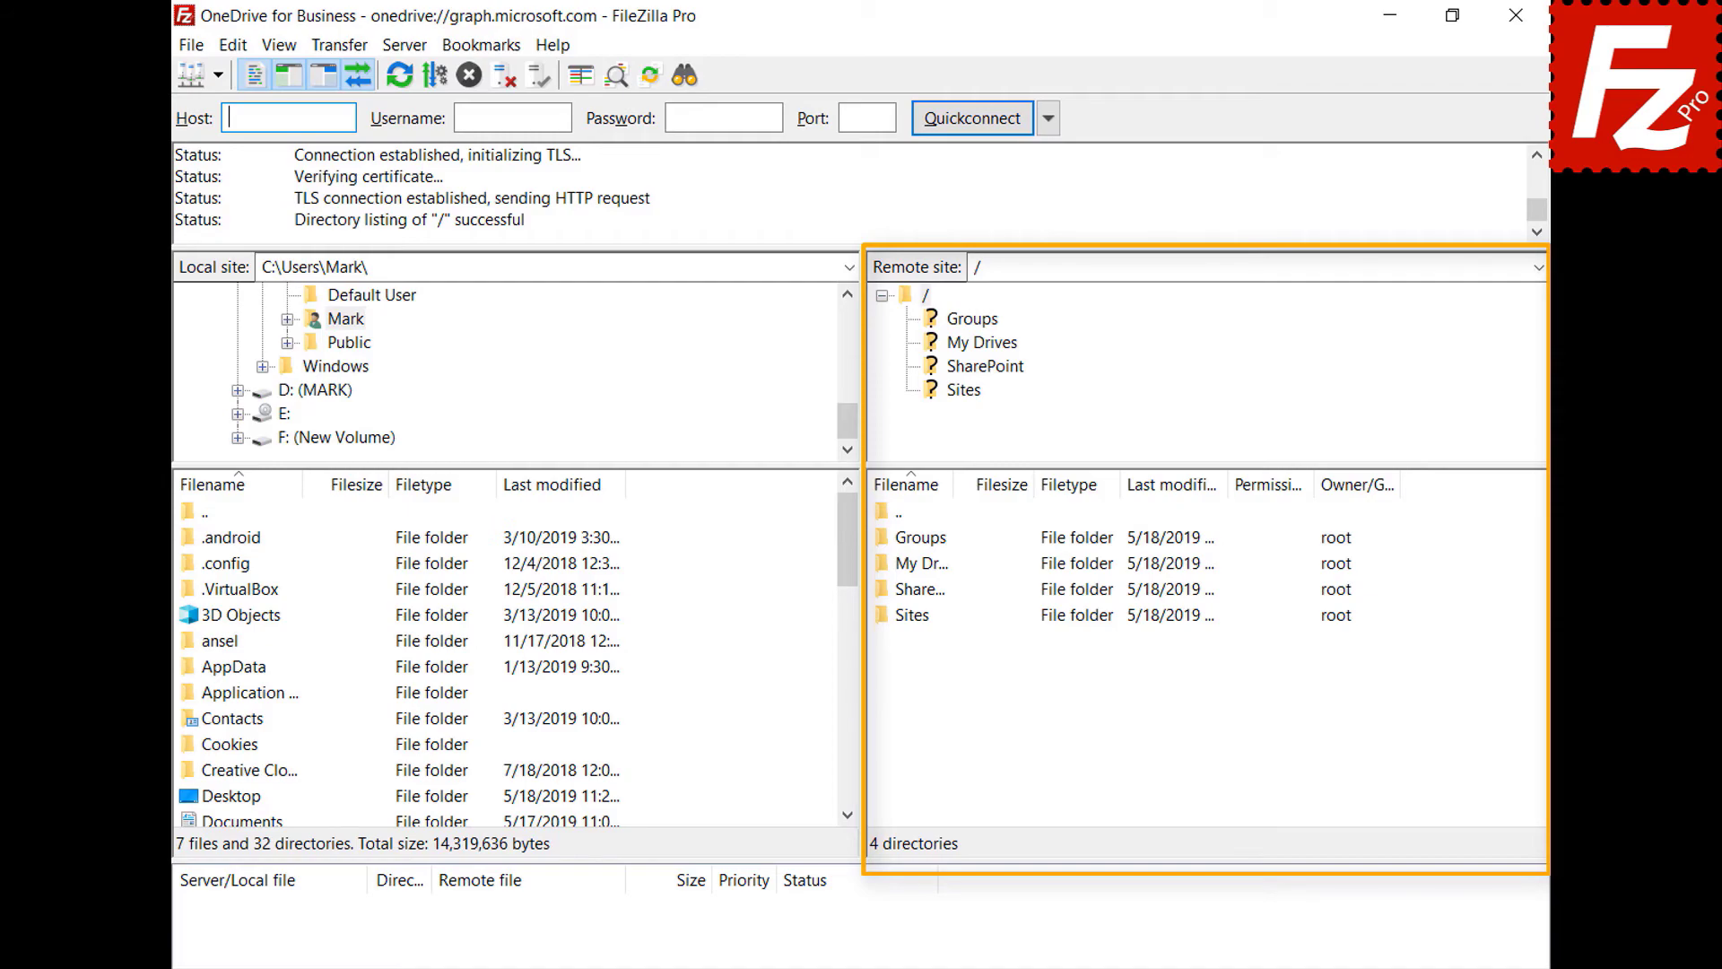
{"action": "double_click", "coordinate": [909, 567]}
{"action": "double_click", "coordinate": [913, 544]}
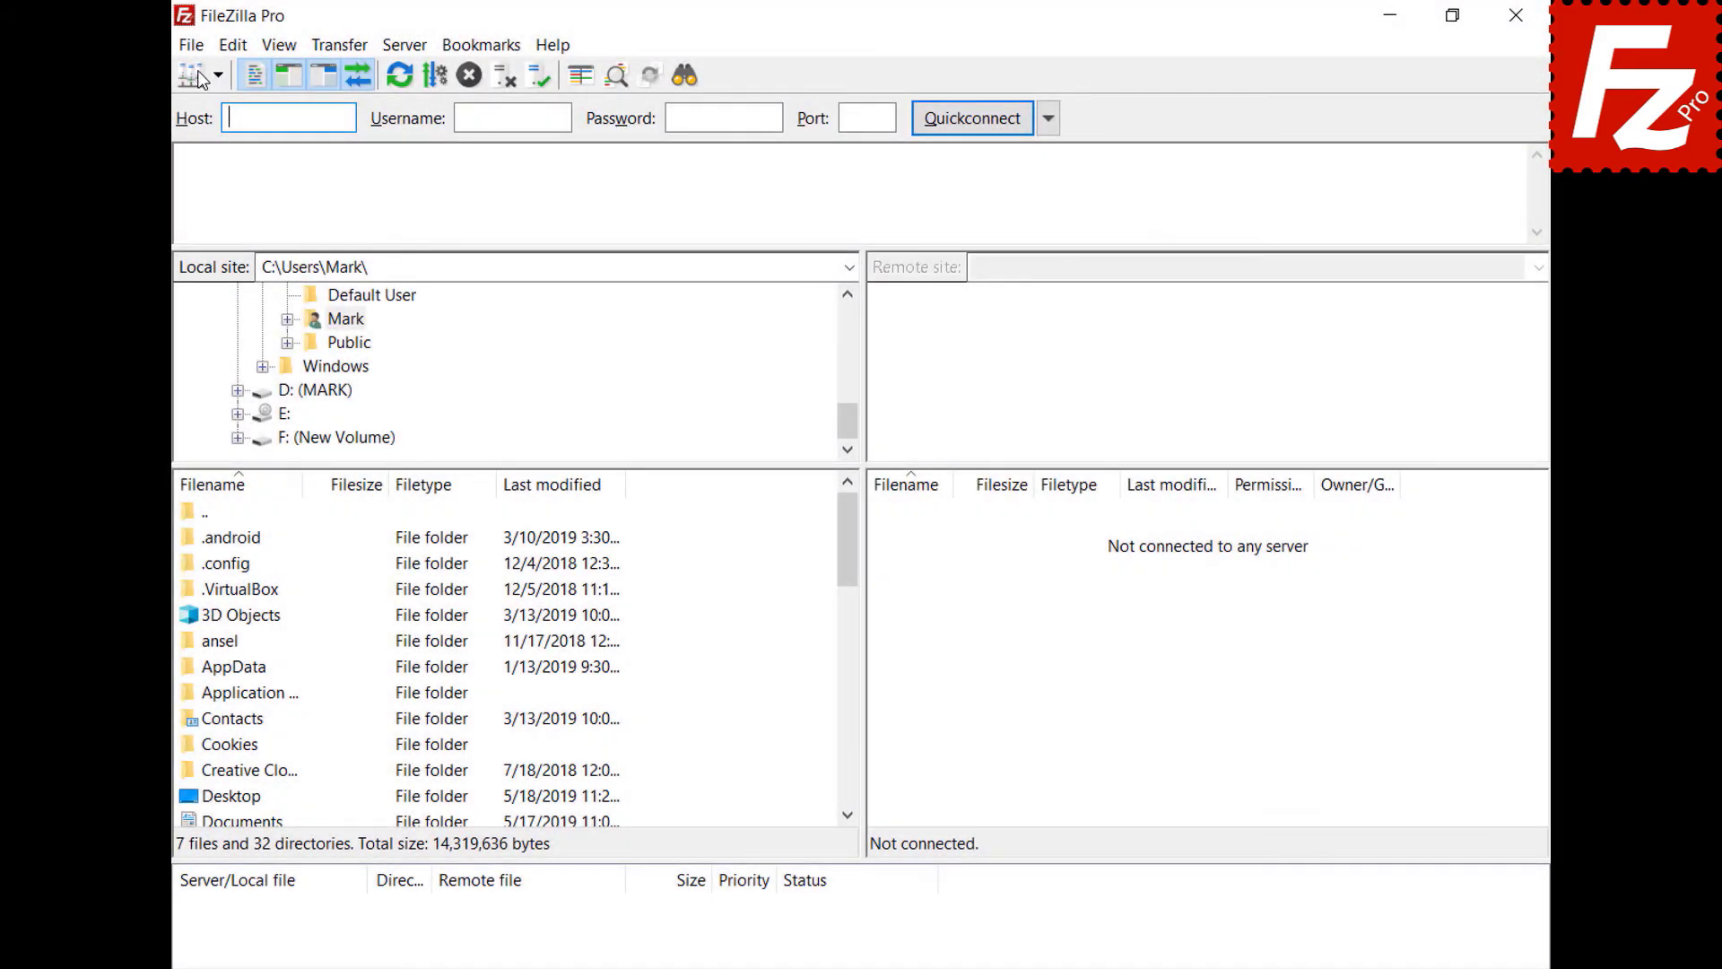
- Create a site named 'OneDrive for Business' with the Microsoft OneDrive protocol and connect
{"action": "left_click", "coordinate": [197, 50]}
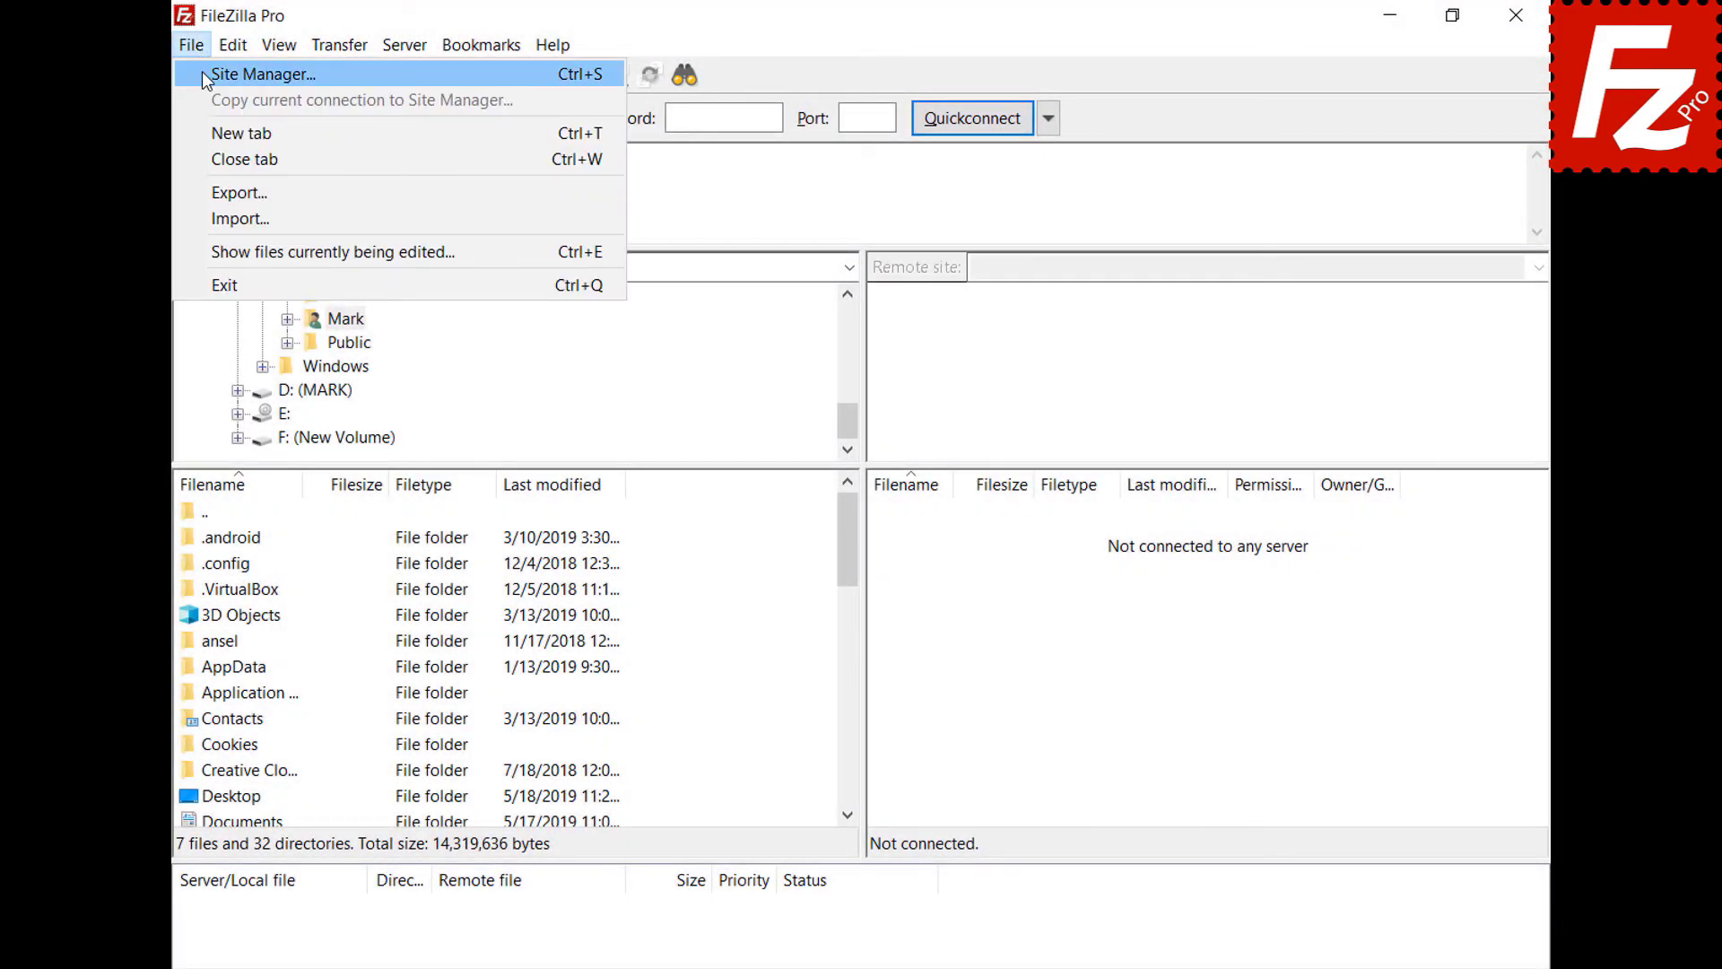
{"action": "left_click", "coordinate": [201, 74]}
{"action": "left_click", "coordinate": [534, 663]}
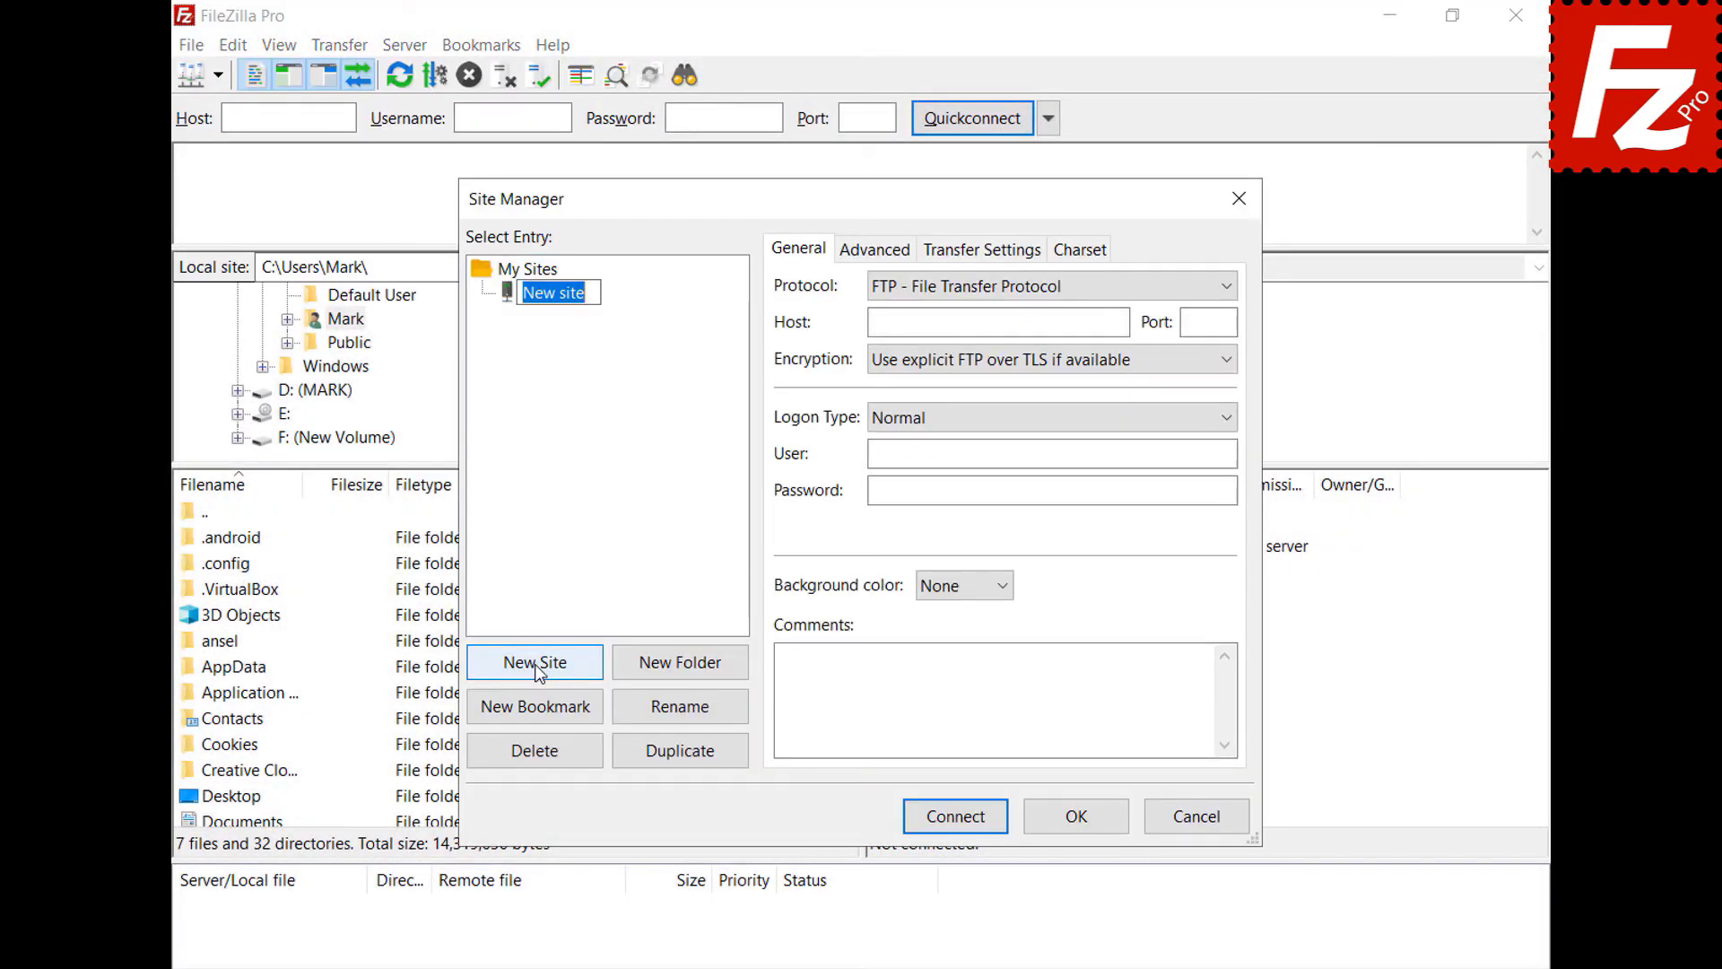
{"action": "type", "text": "OneDrive for Business"}
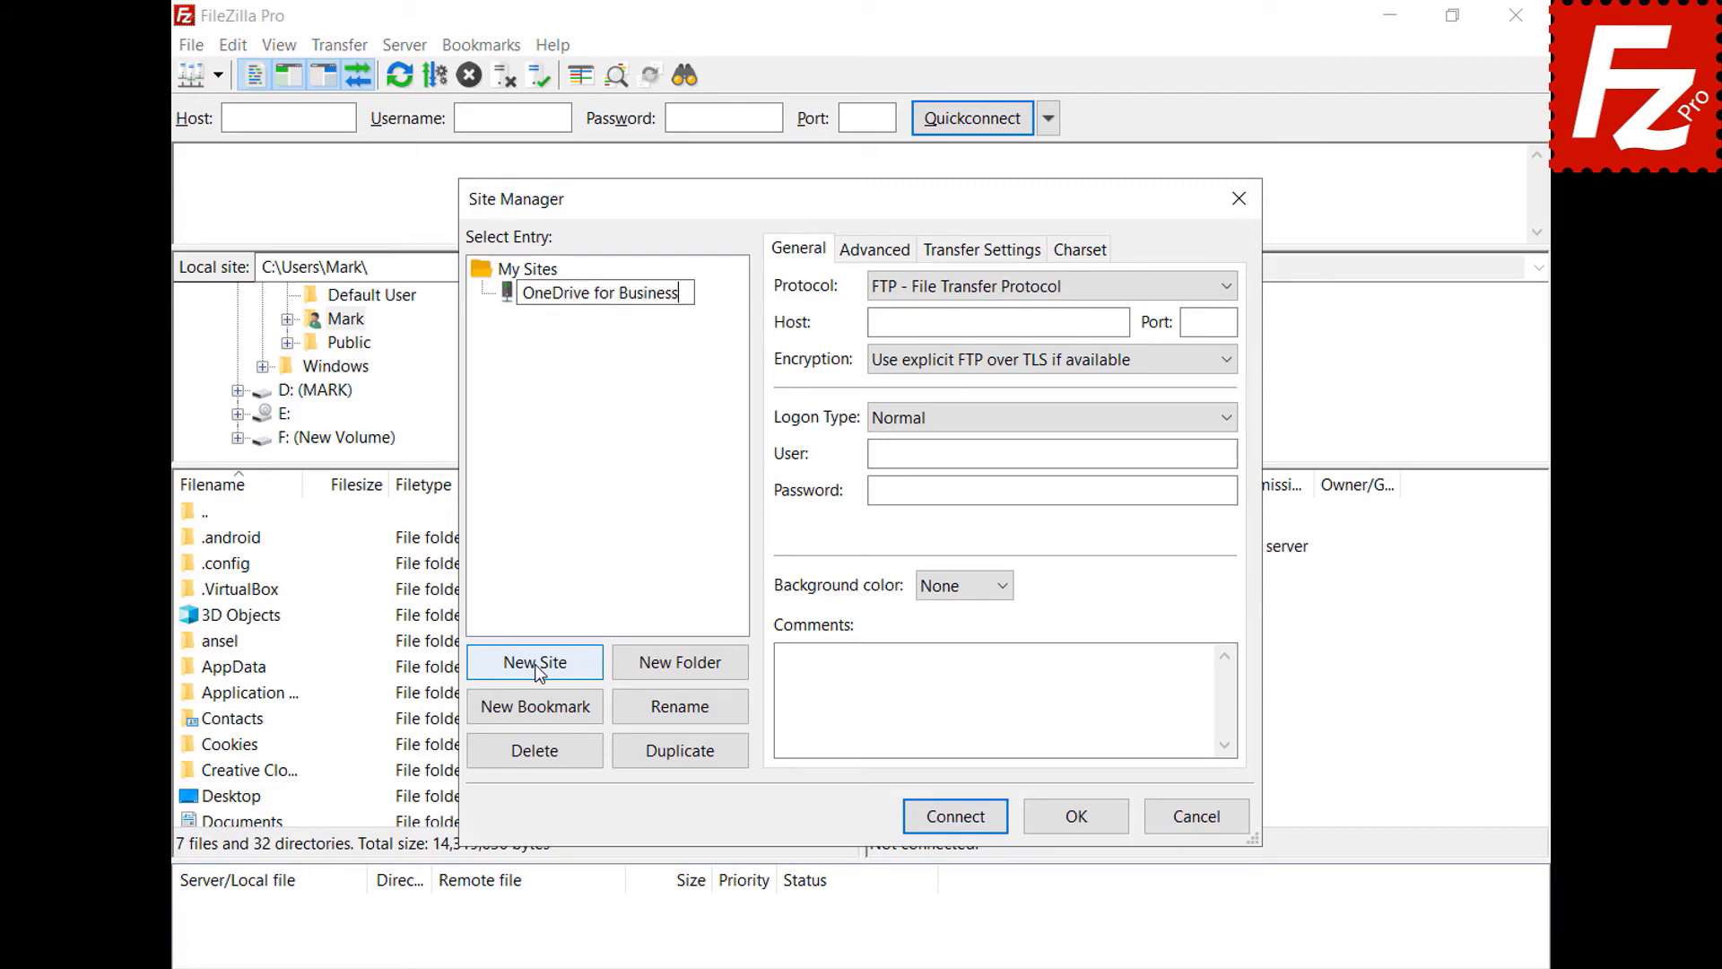
{"action": "key", "text": "Return"}
{"action": "left_click", "coordinate": [1223, 286]}
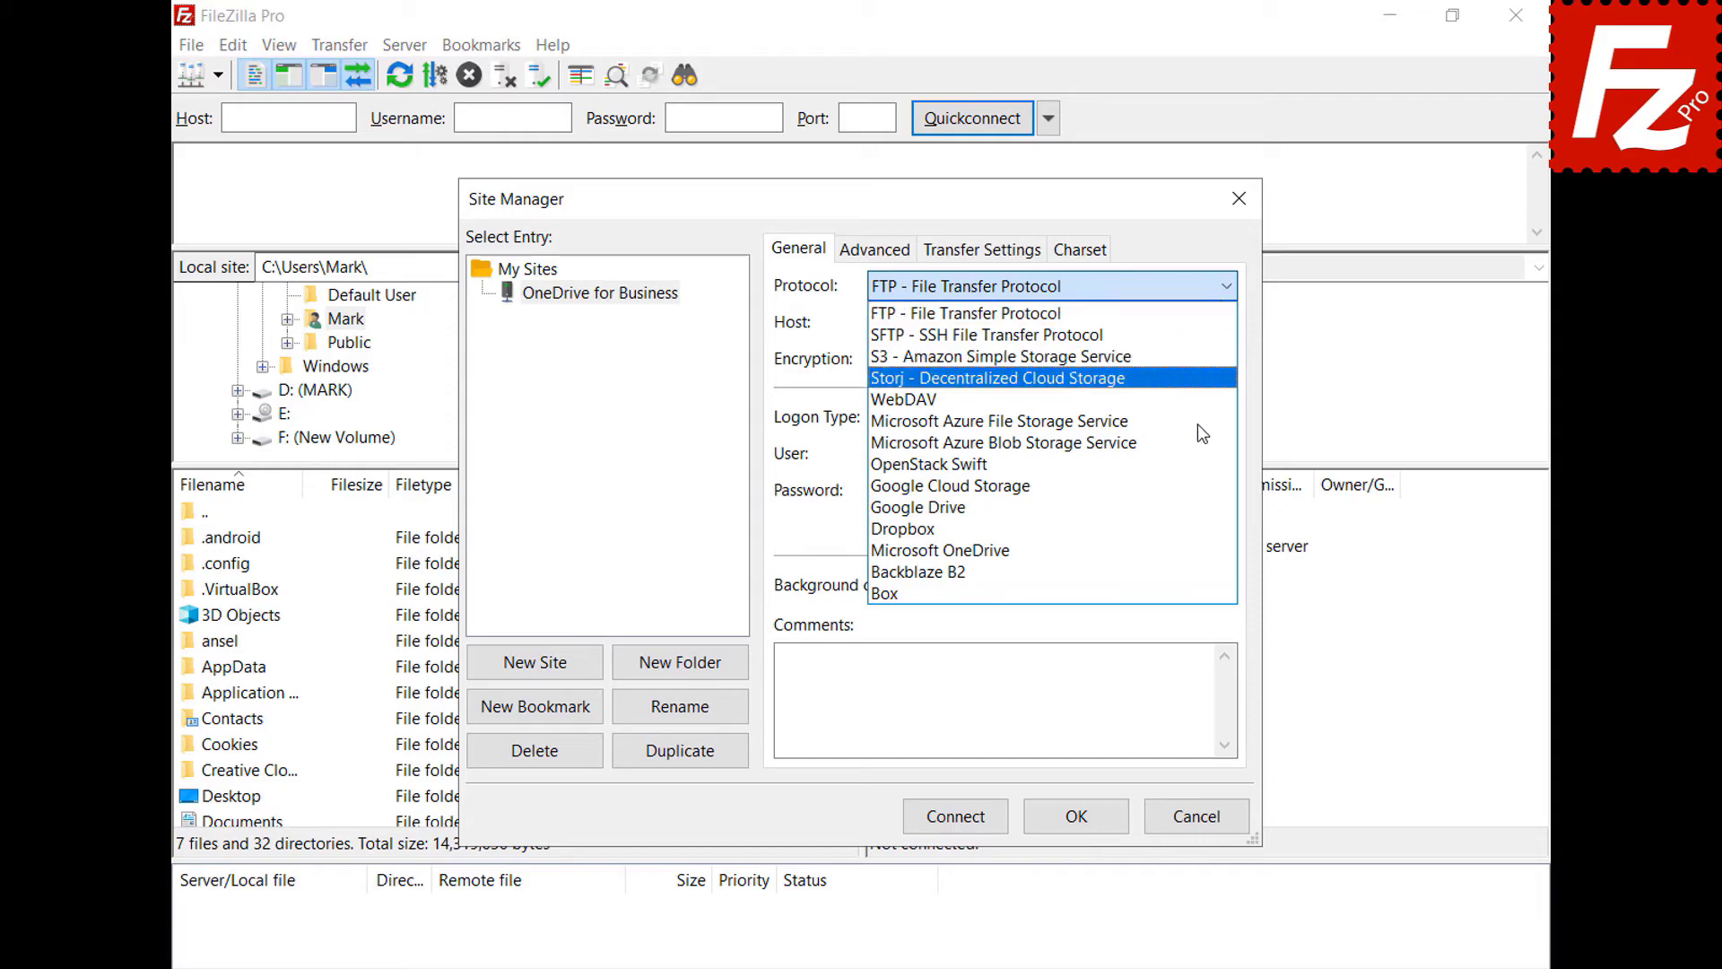
{"action": "left_click", "coordinate": [1193, 552]}
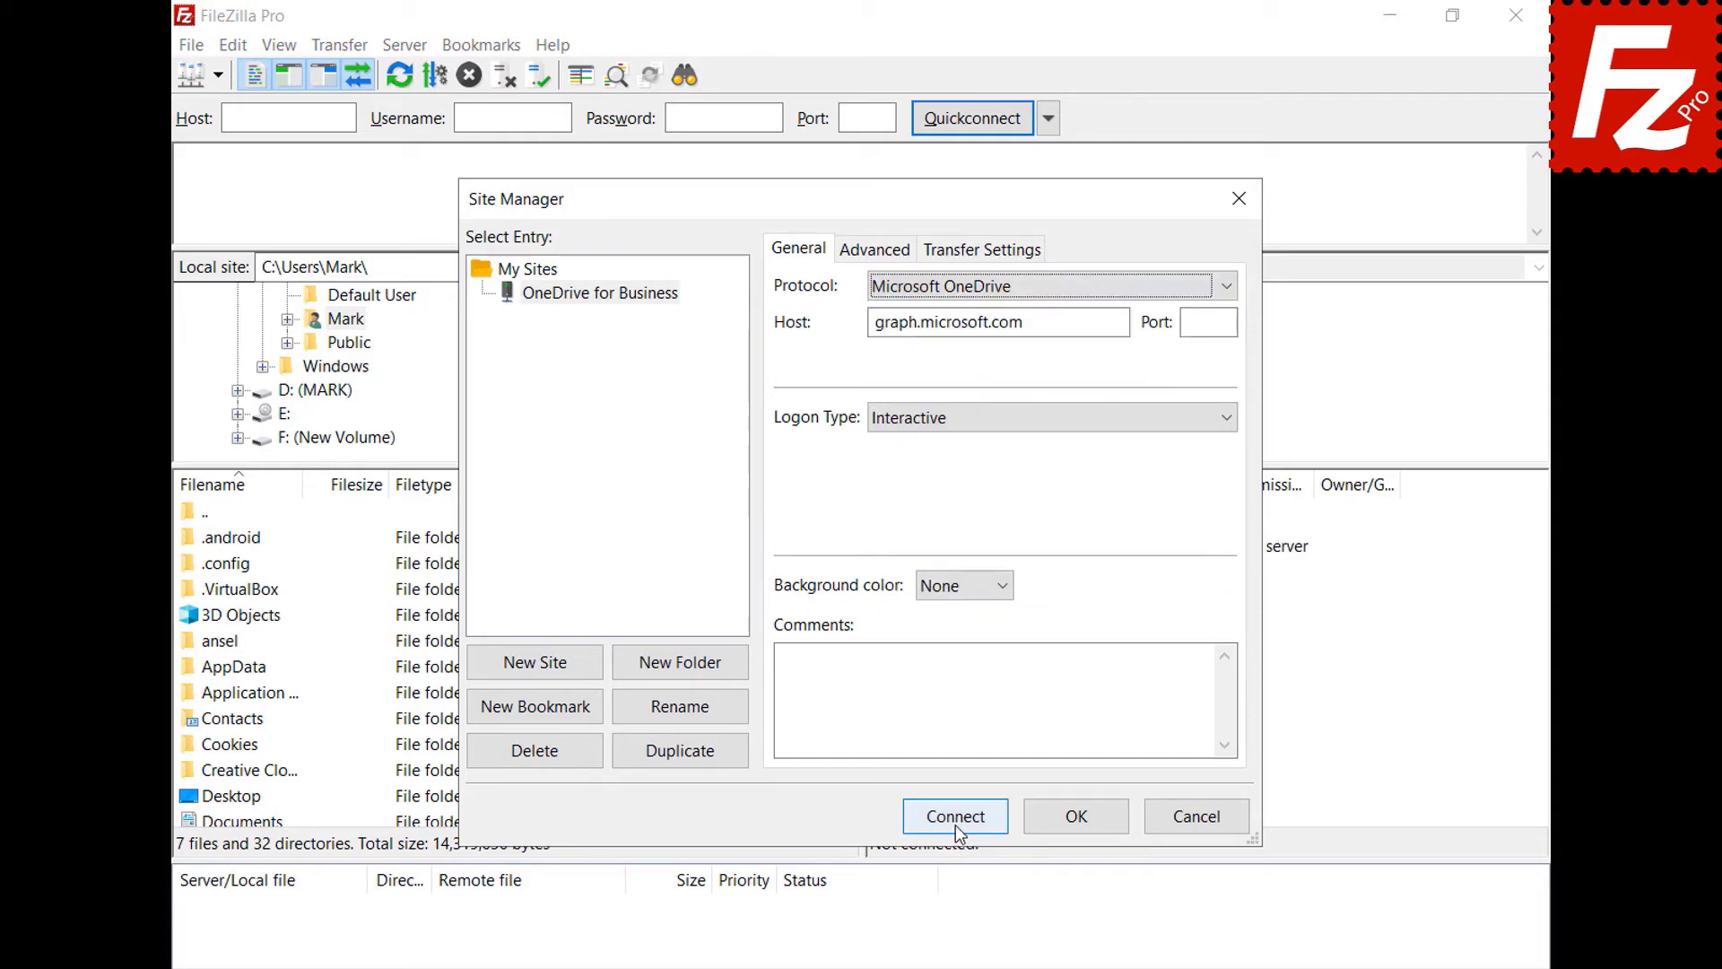
{"action": "left_click", "coordinate": [955, 820]}
- Sign in with a different Microsoft account's e-mail and password, then open My Drives > OneDrive
{"action": "left_click", "coordinate": [907, 603]}
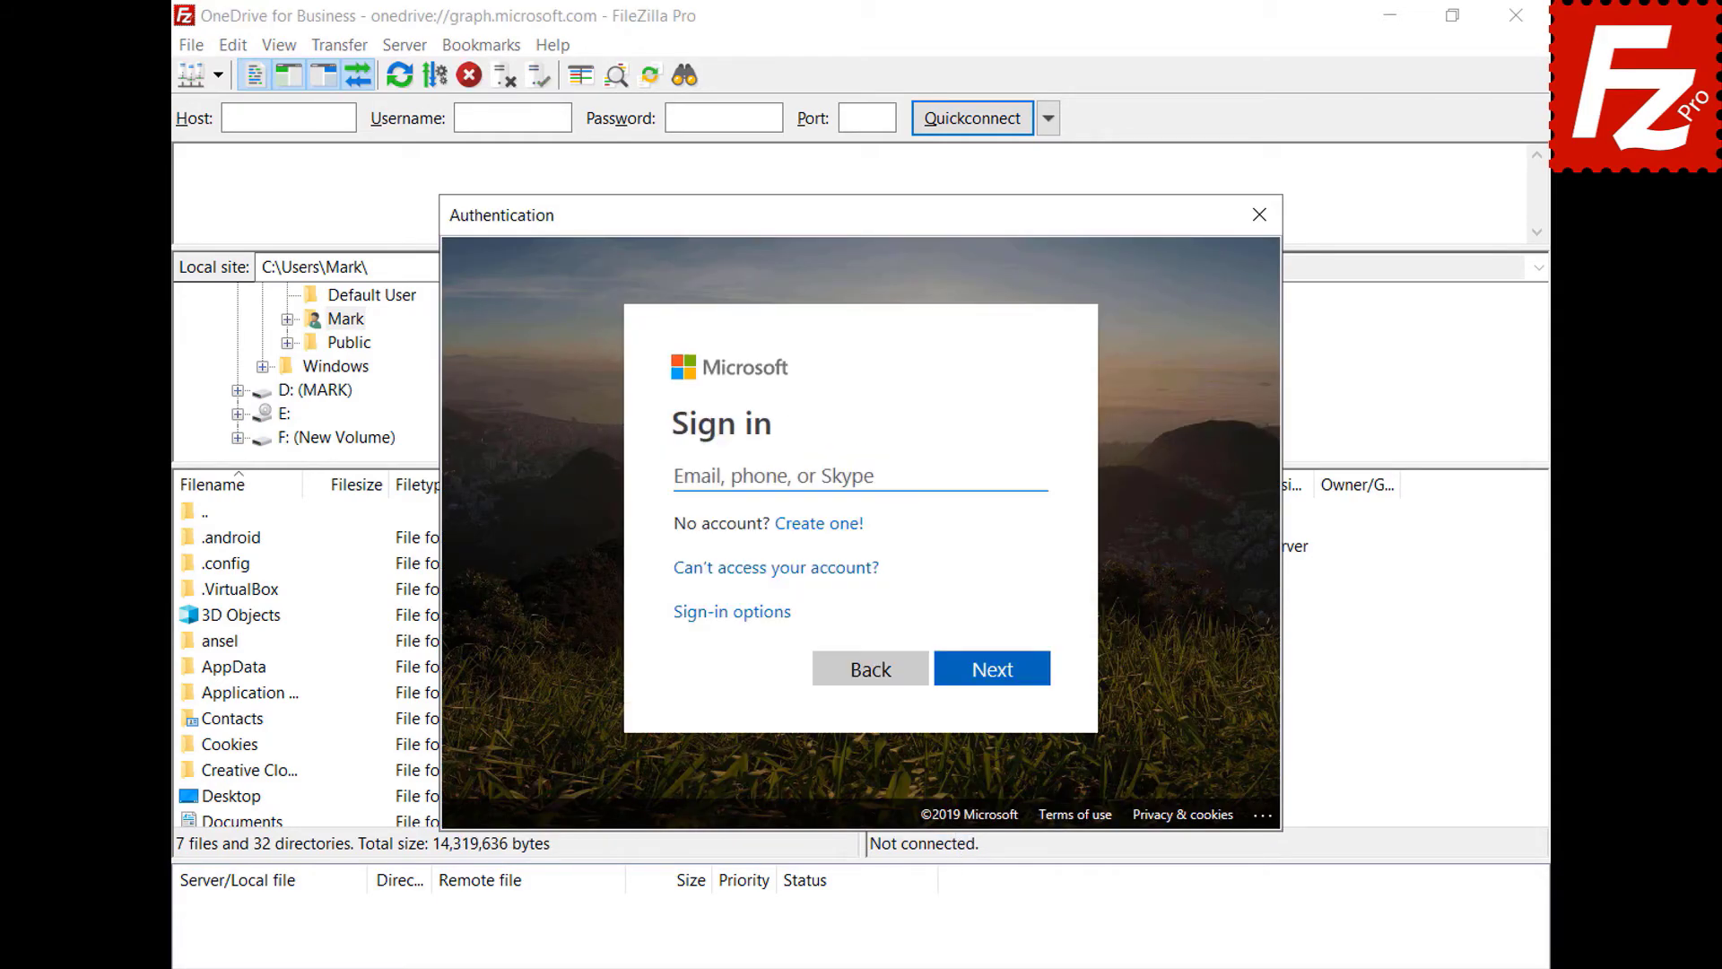
{"action": "key", "text": "ctrl+v"}
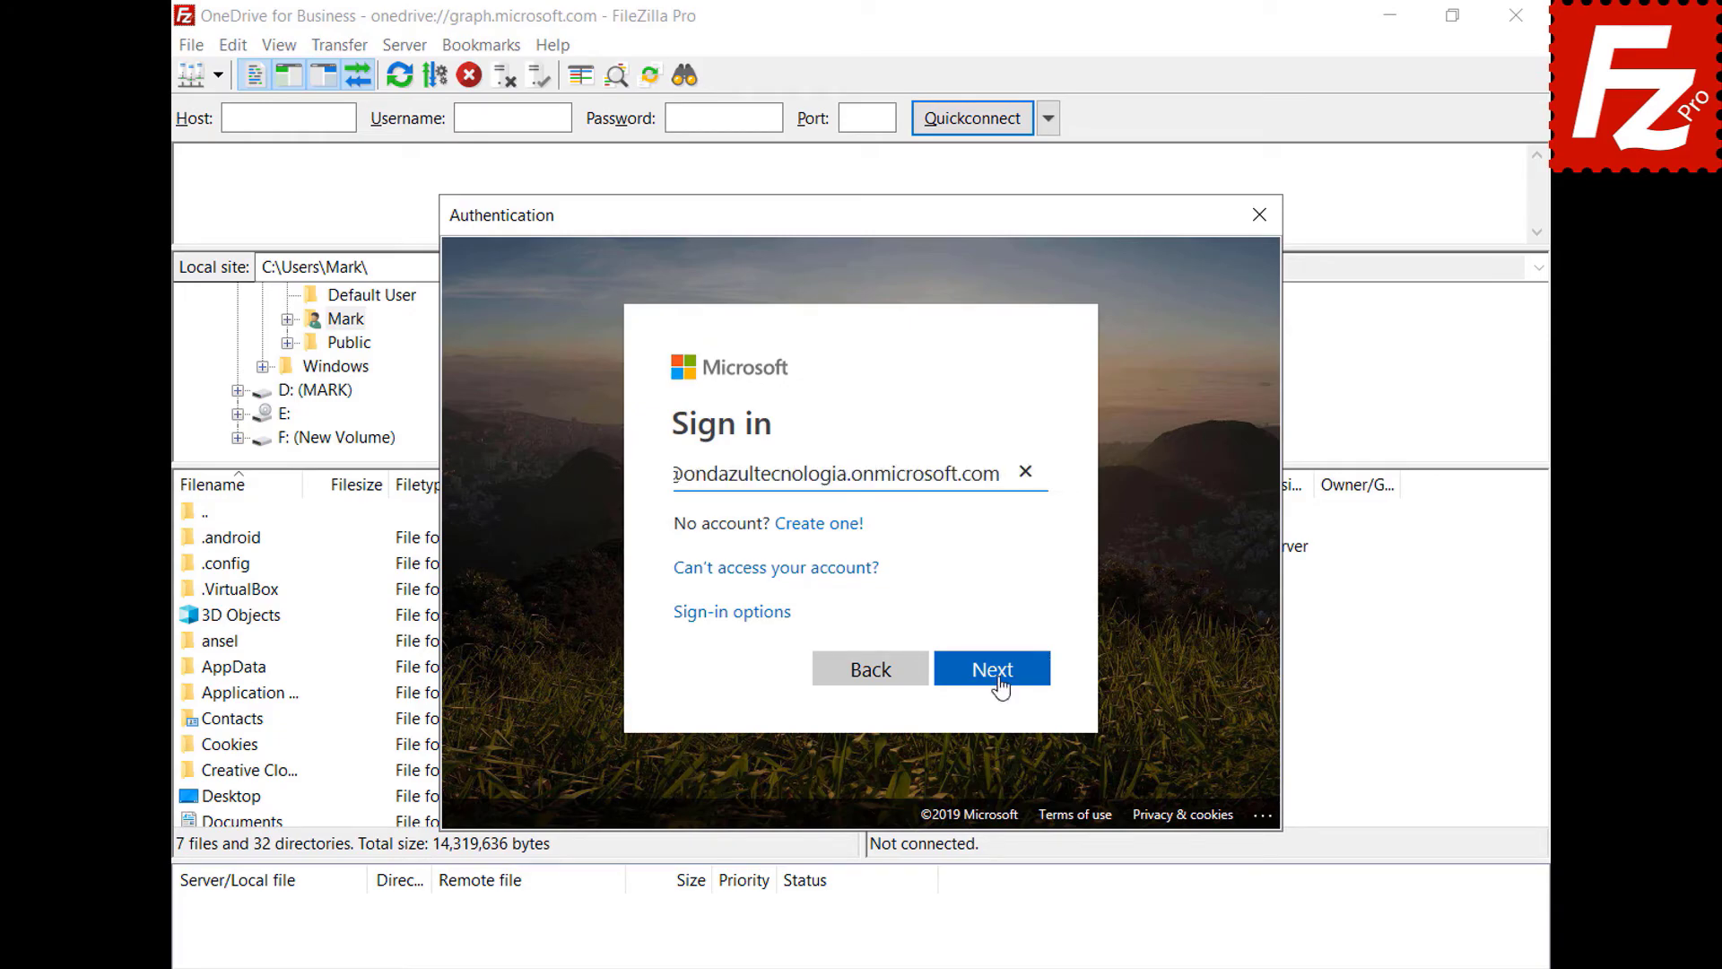
{"action": "left_click", "coordinate": [992, 671]}
{"action": "key", "text": "ctrl+v"}
{"action": "key", "text": "Return"}
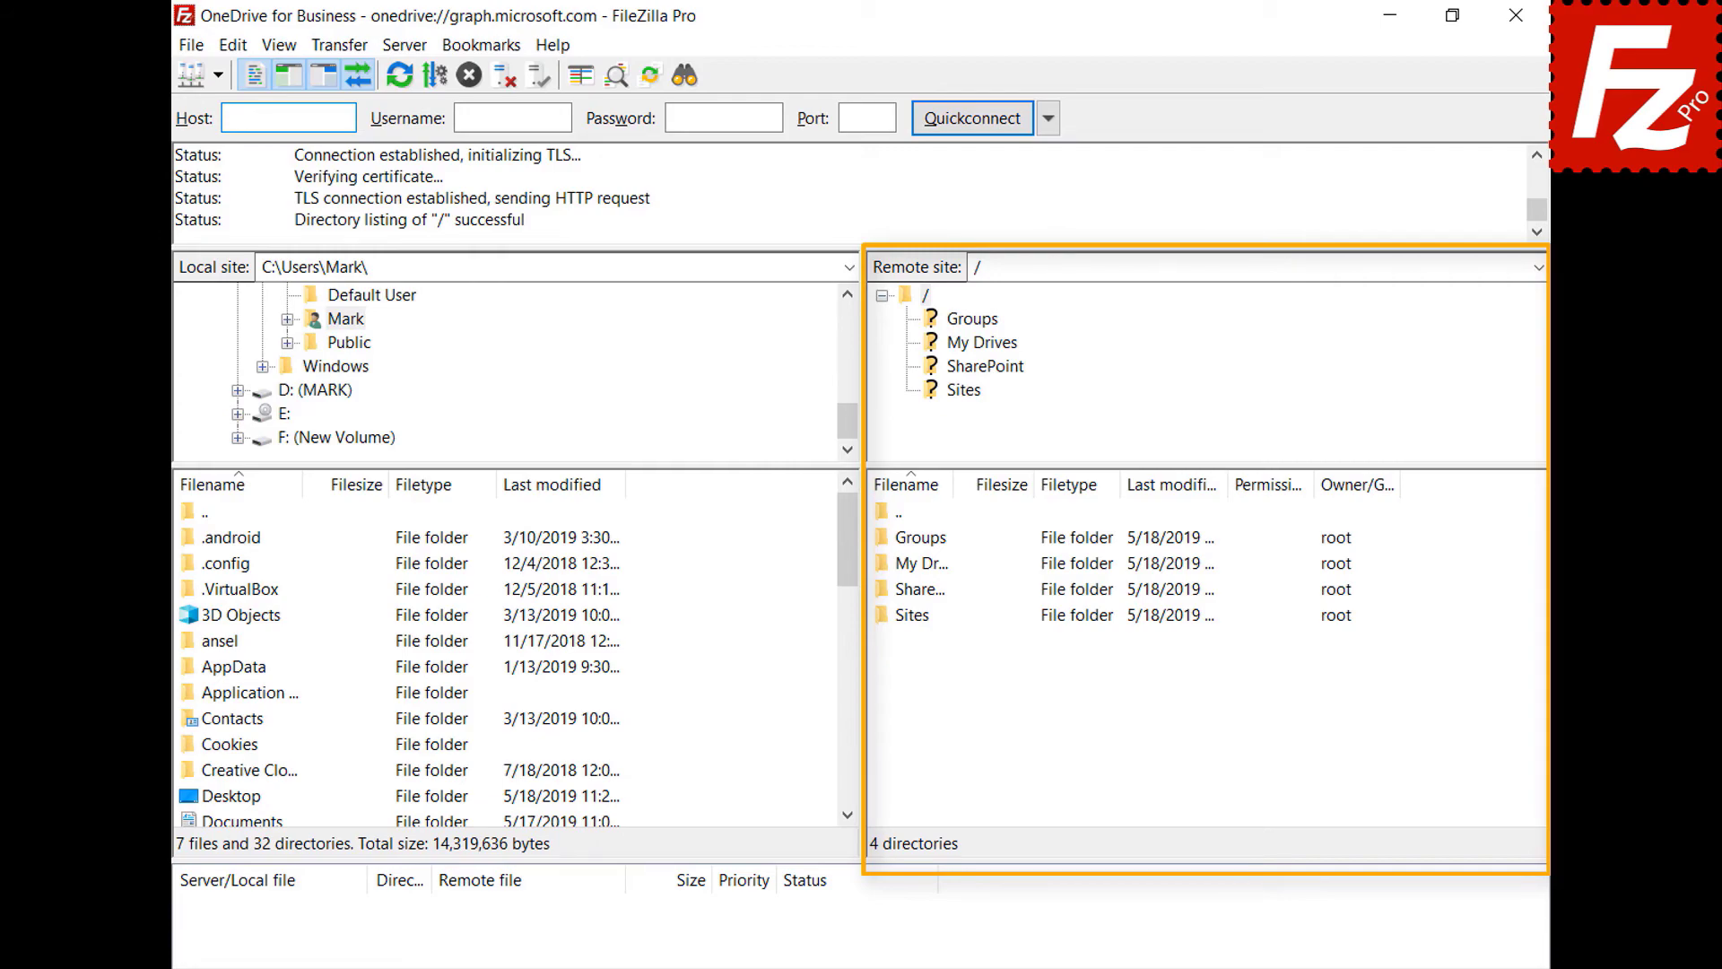
{"action": "double_click", "coordinate": [887, 565]}
{"action": "double_click", "coordinate": [907, 543]}
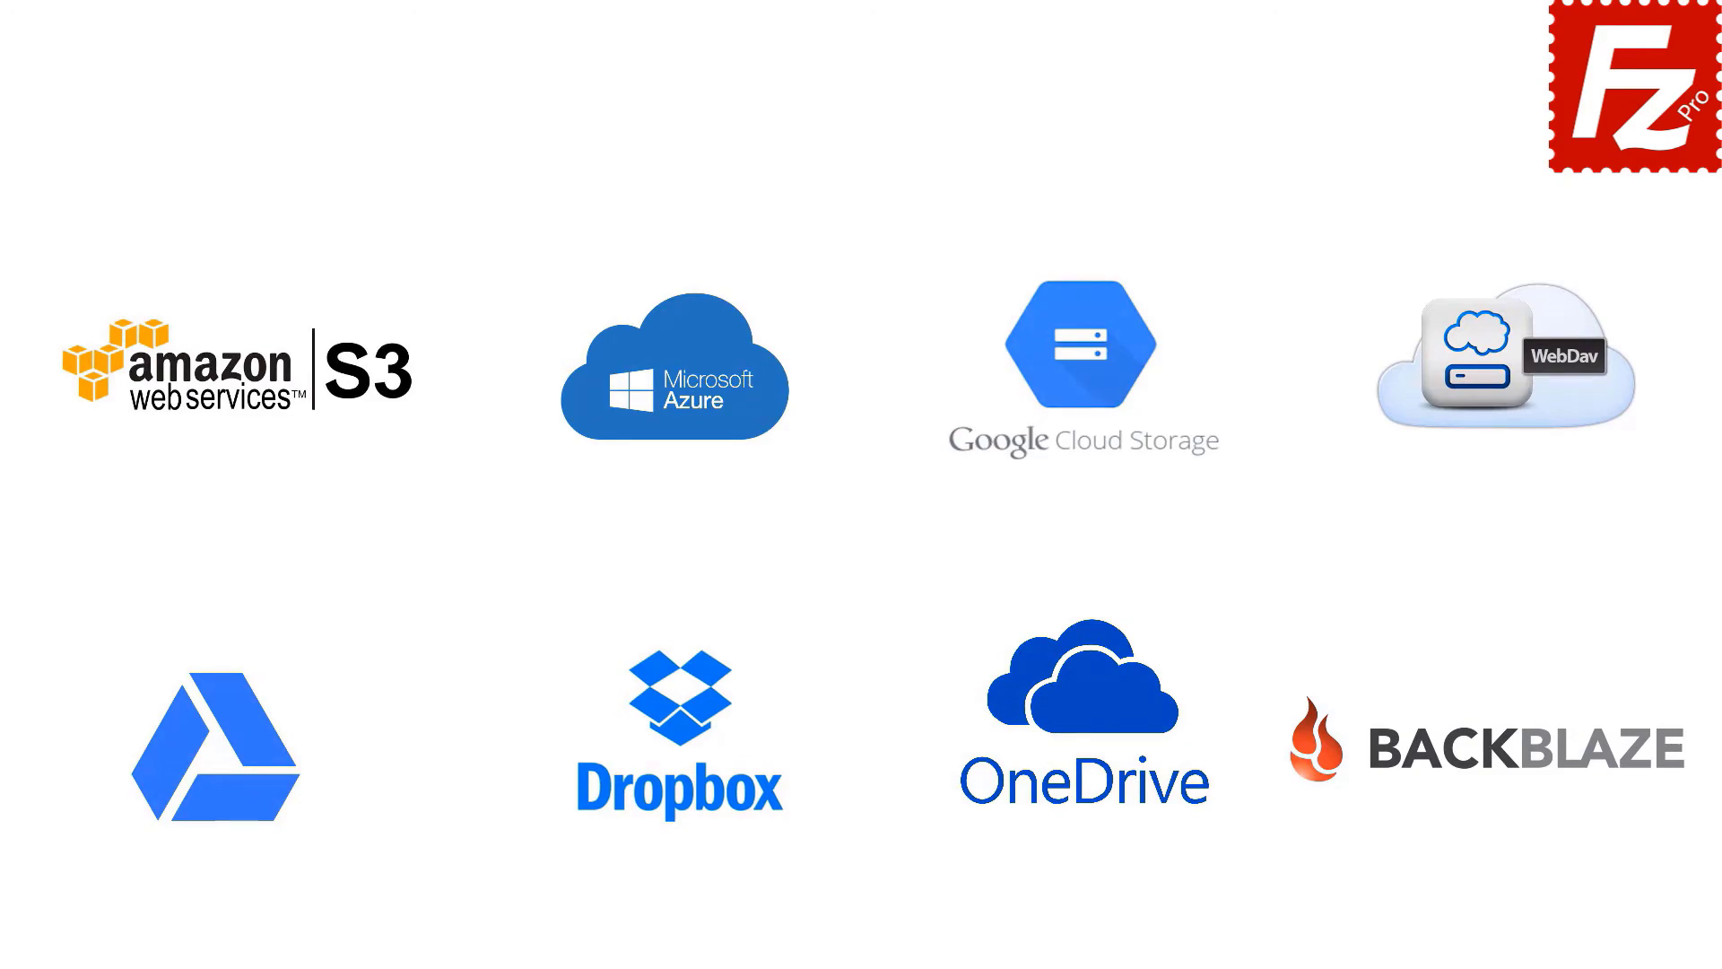
- Relaunch FileZilla Pro, reconnect to Amazon S3, and get a temporary URL for README in filezillaprobucket
{"action": "double_click", "coordinate": [273, 186]}
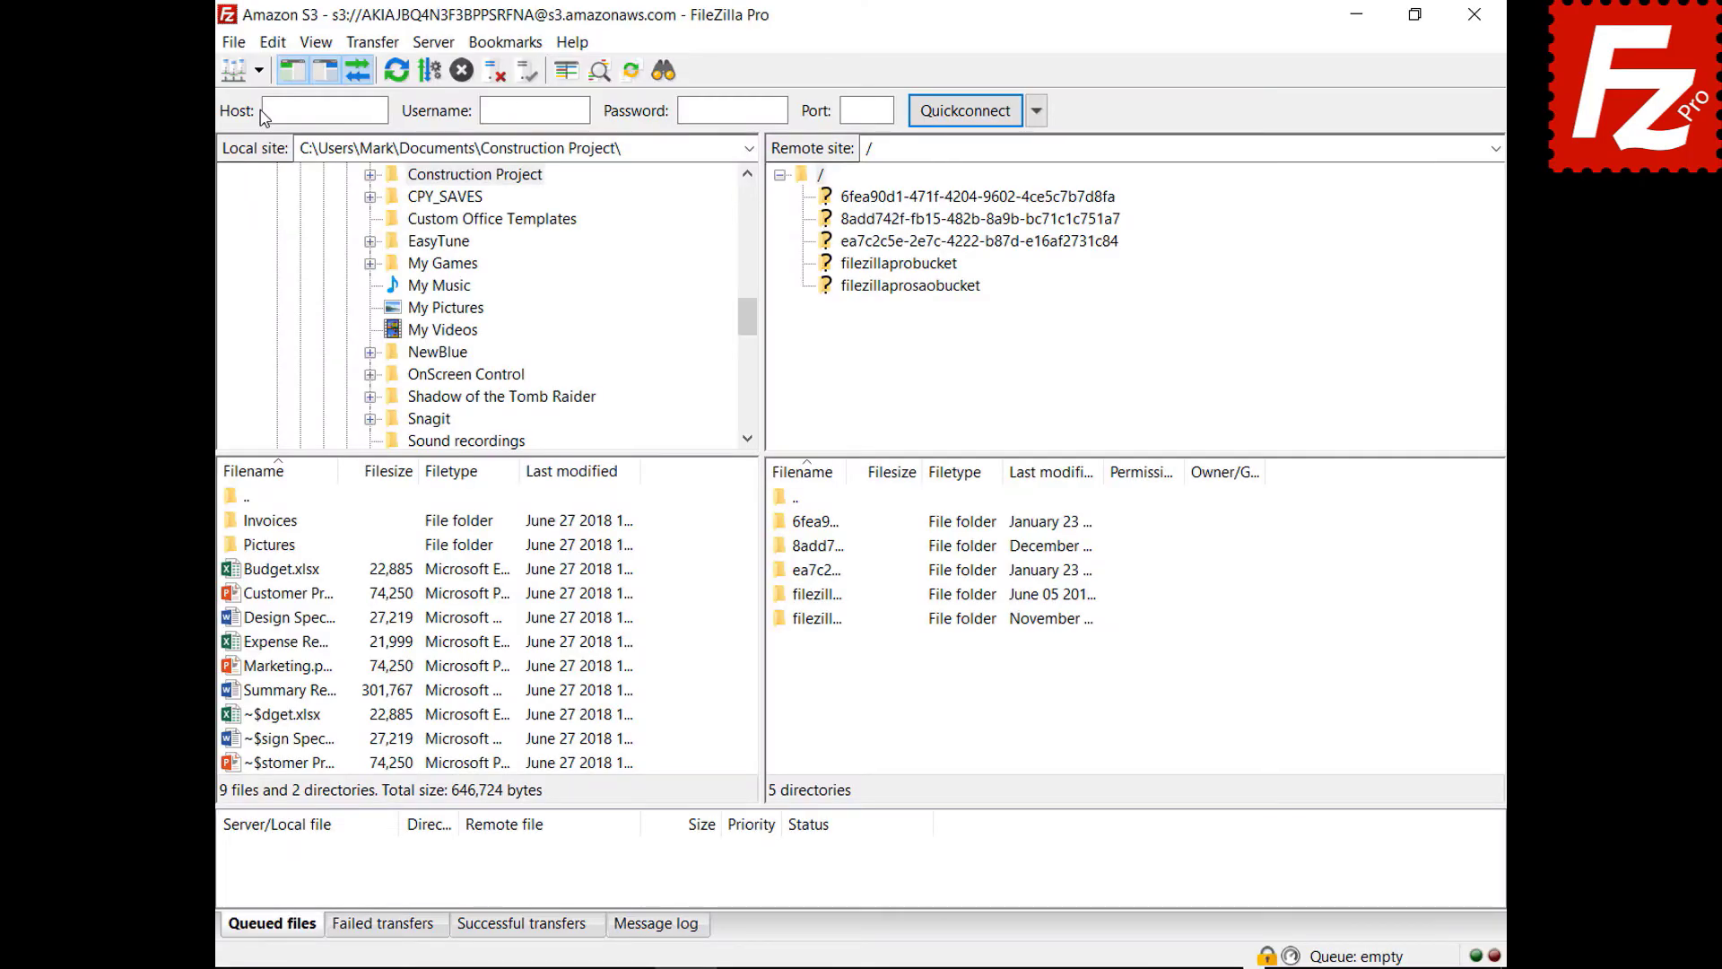
{"action": "left_click", "coordinate": [215, 75]}
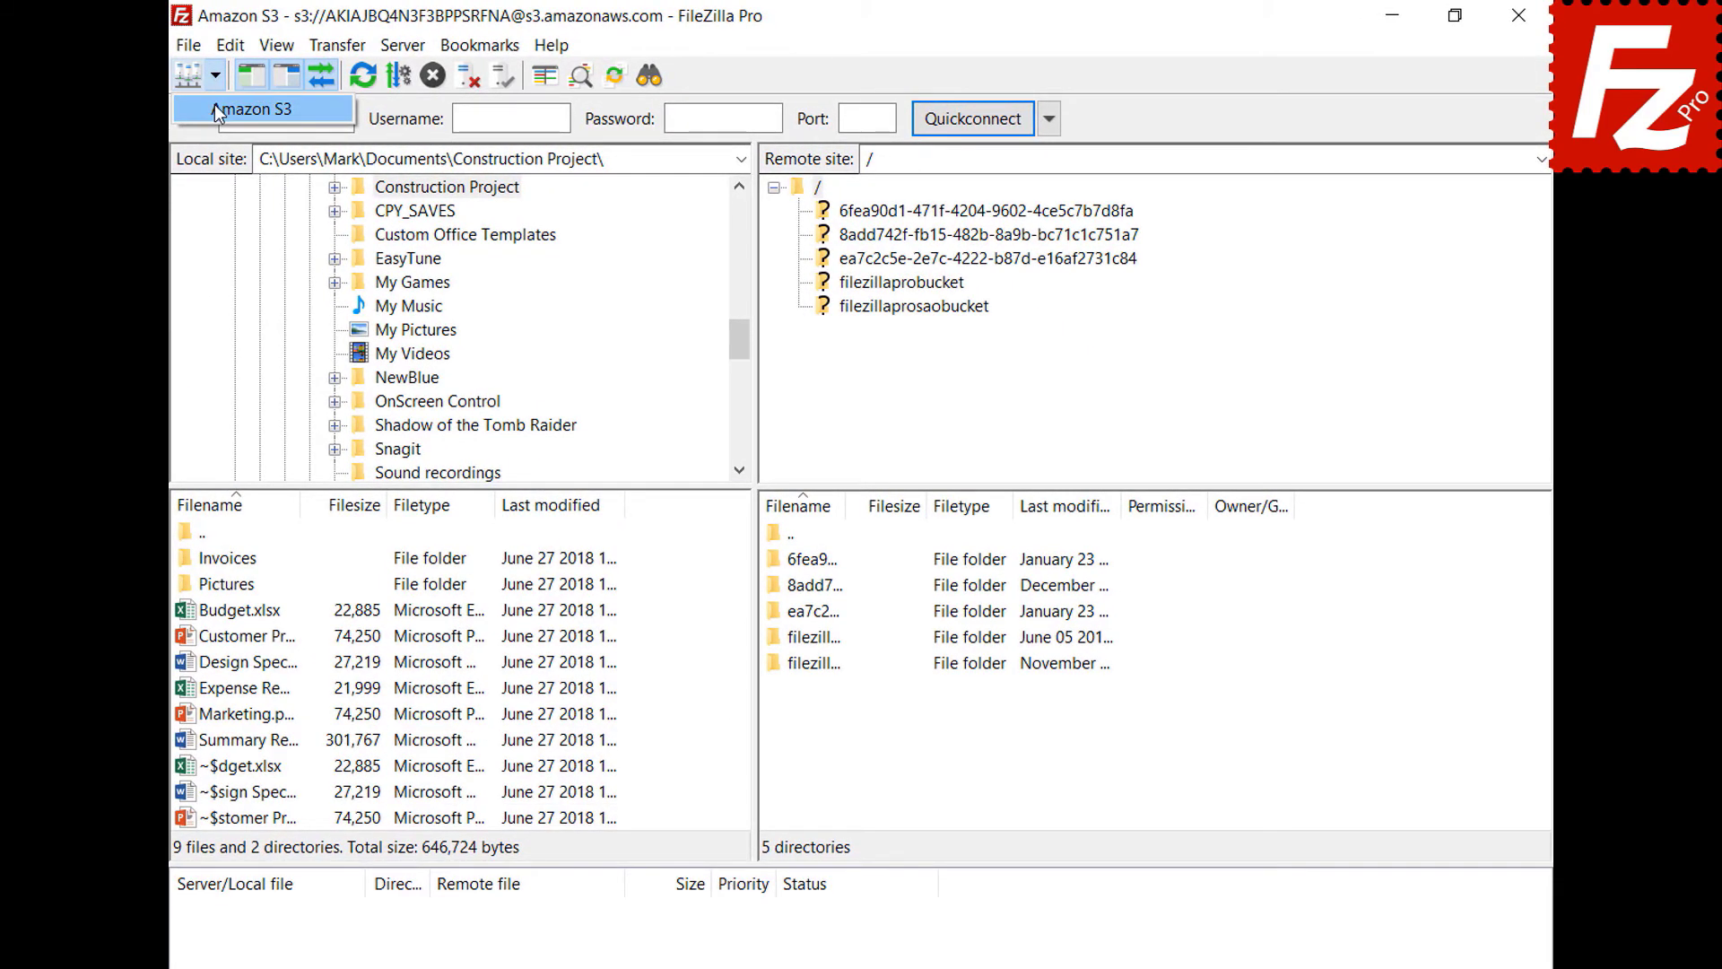
{"action": "left_click", "coordinate": [251, 109]}
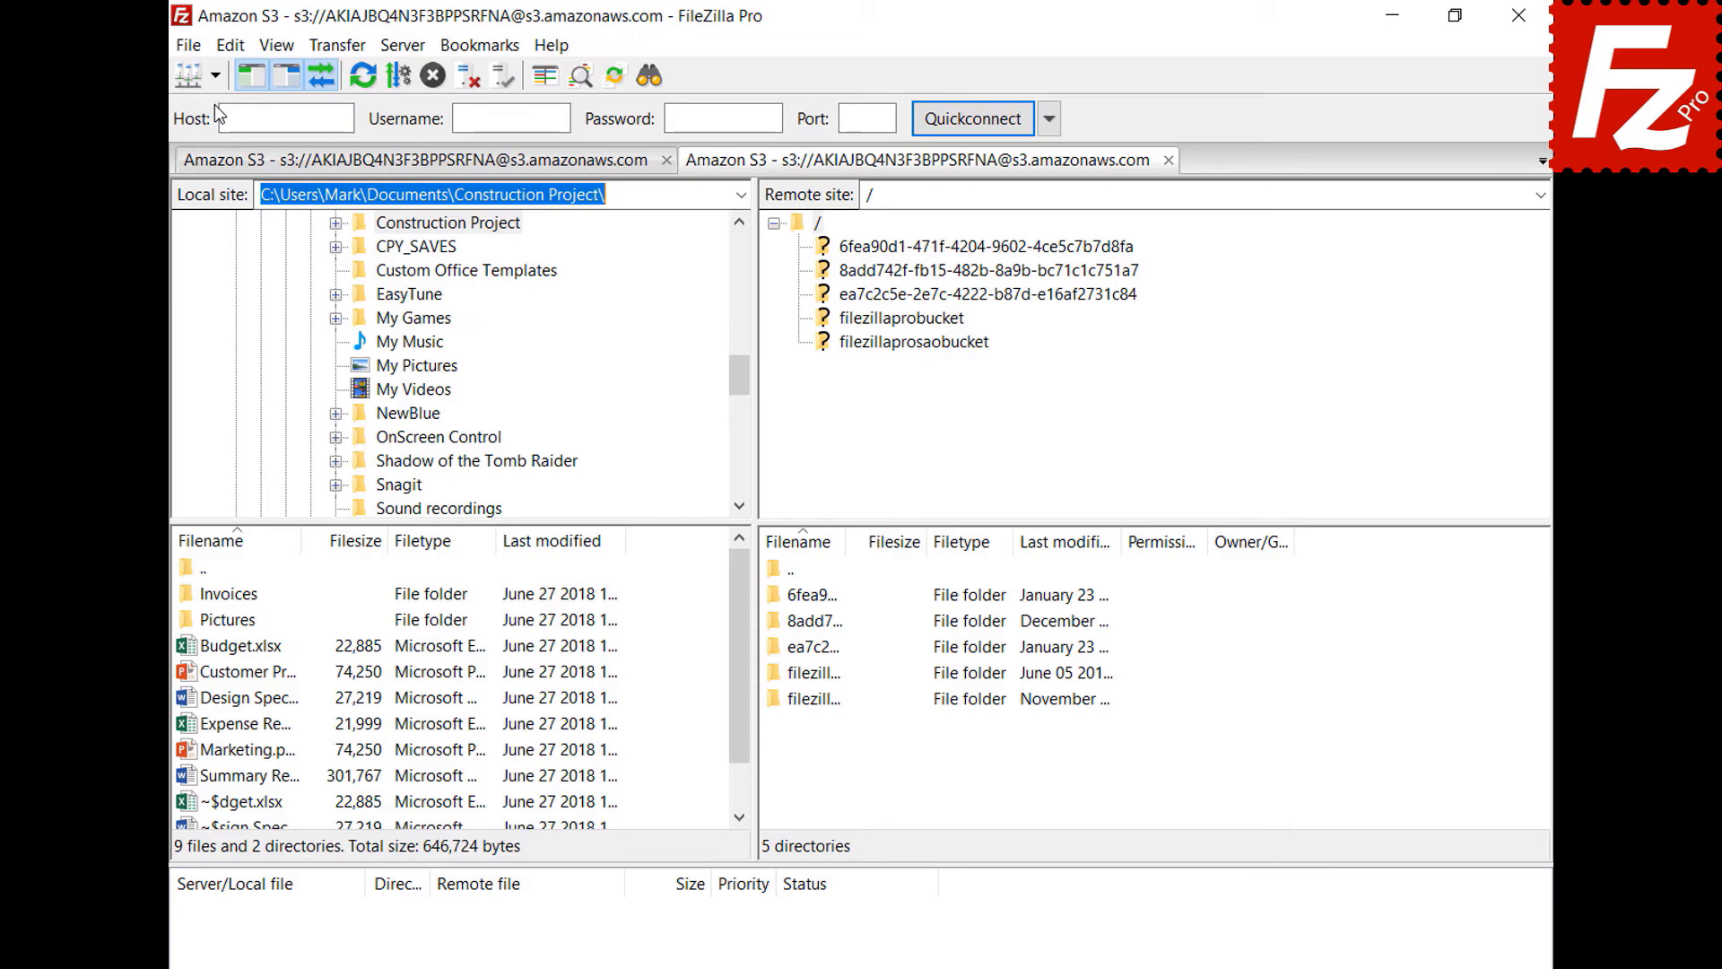
{"action": "left_click", "coordinate": [902, 318]}
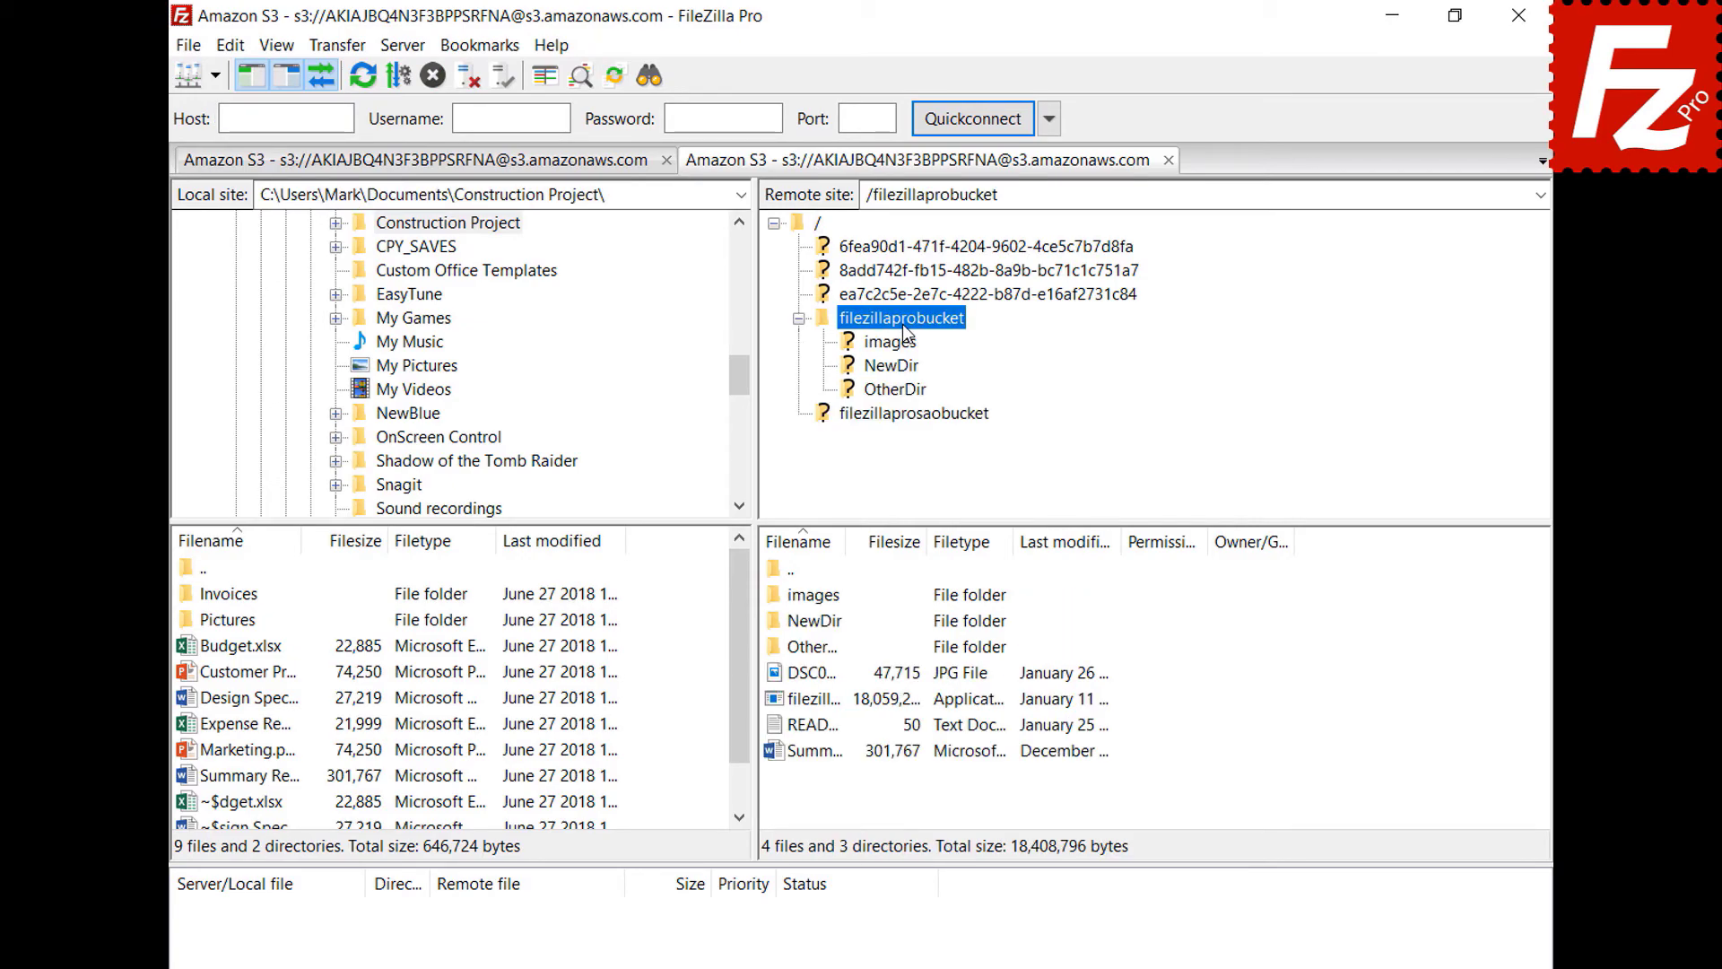
{"action": "right_click", "coordinate": [816, 730]}
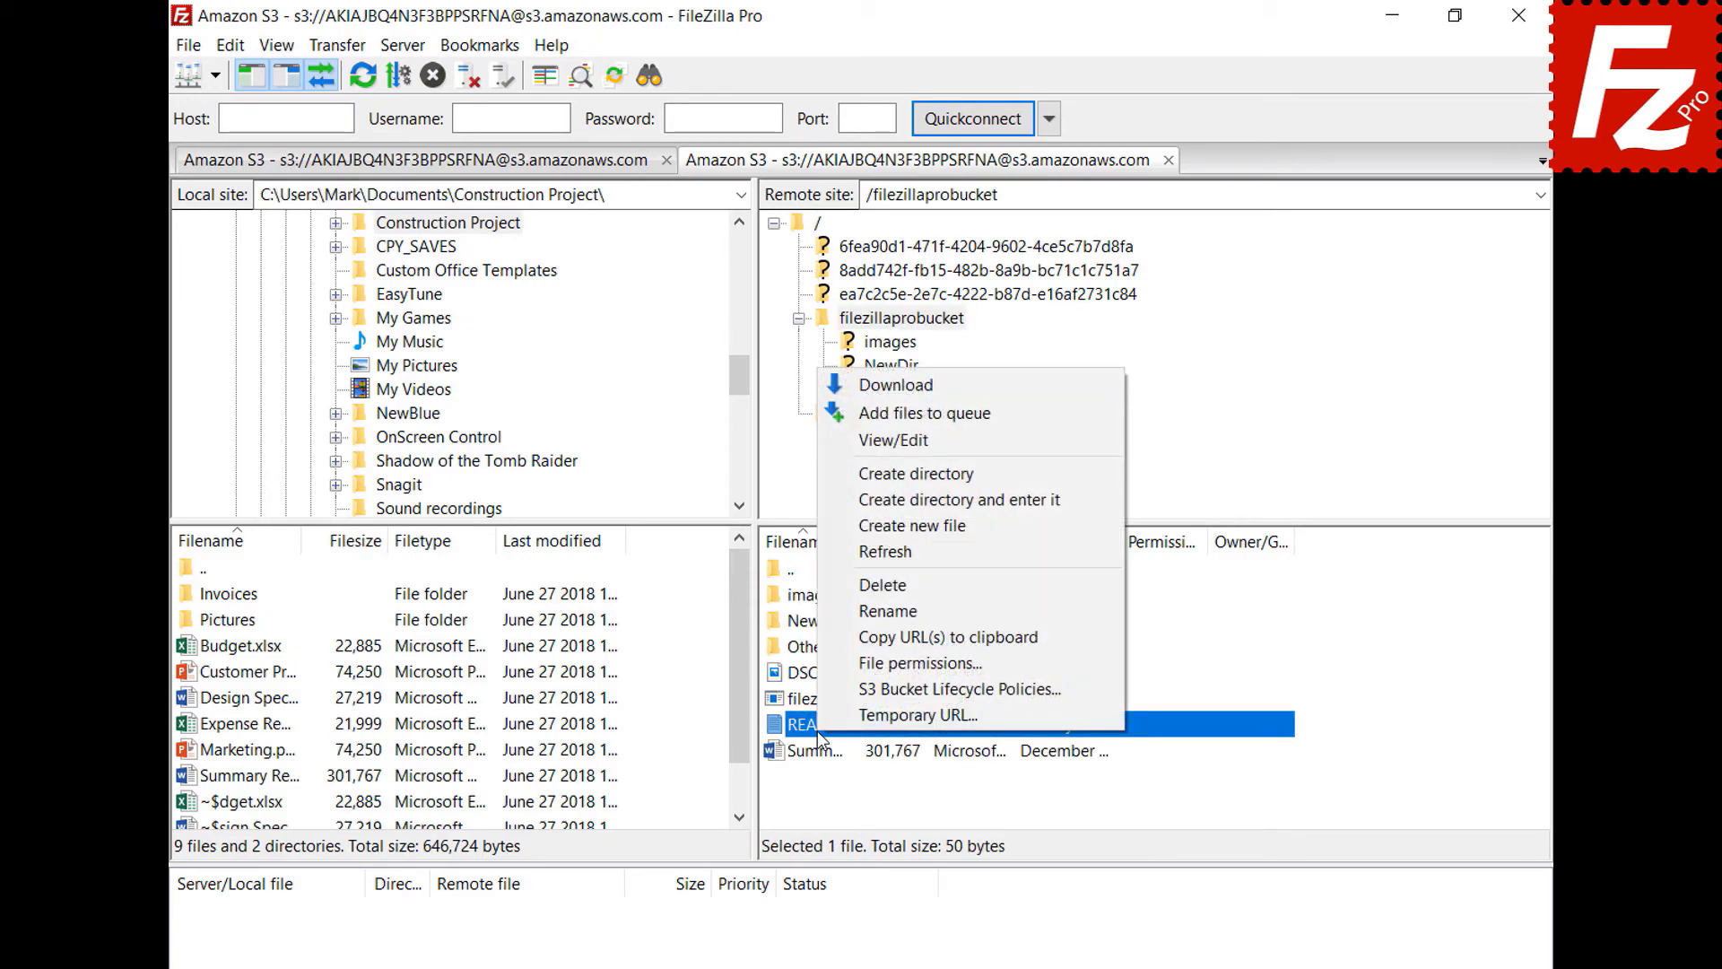
{"action": "left_click", "coordinate": [843, 717]}
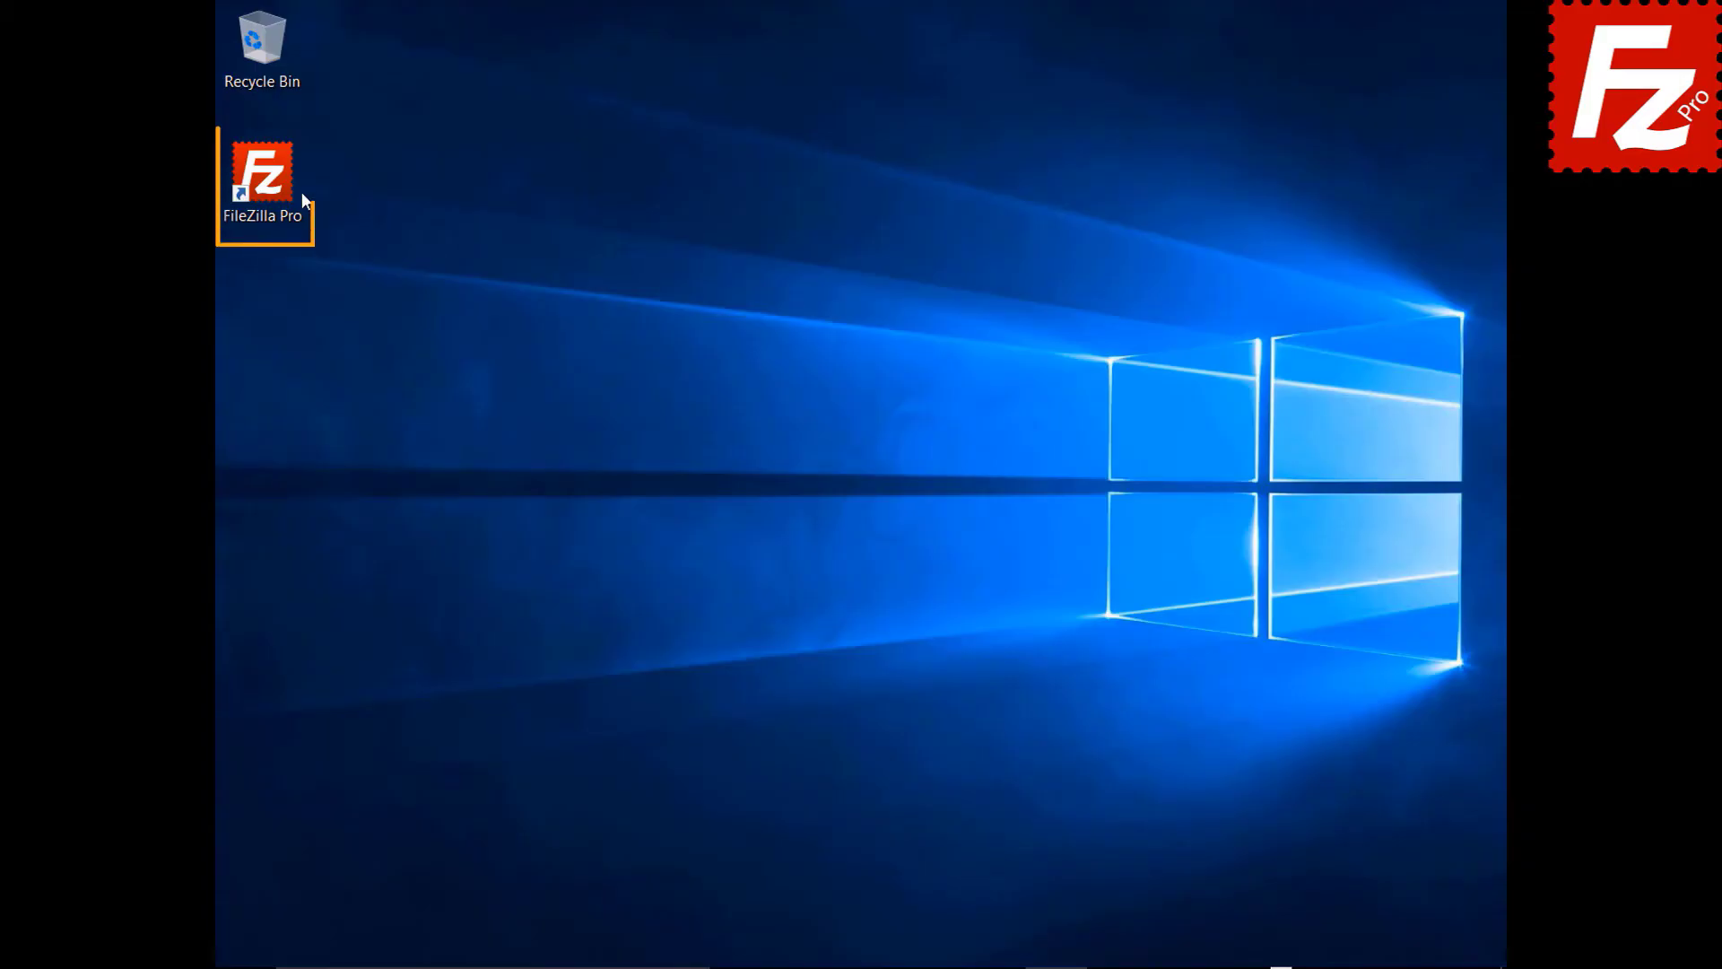
- Launch FileZilla Pro and create a site named OneDrive with the Microsoft OneDrive protocol, then connect
{"action": "double_click", "coordinate": [273, 185]}
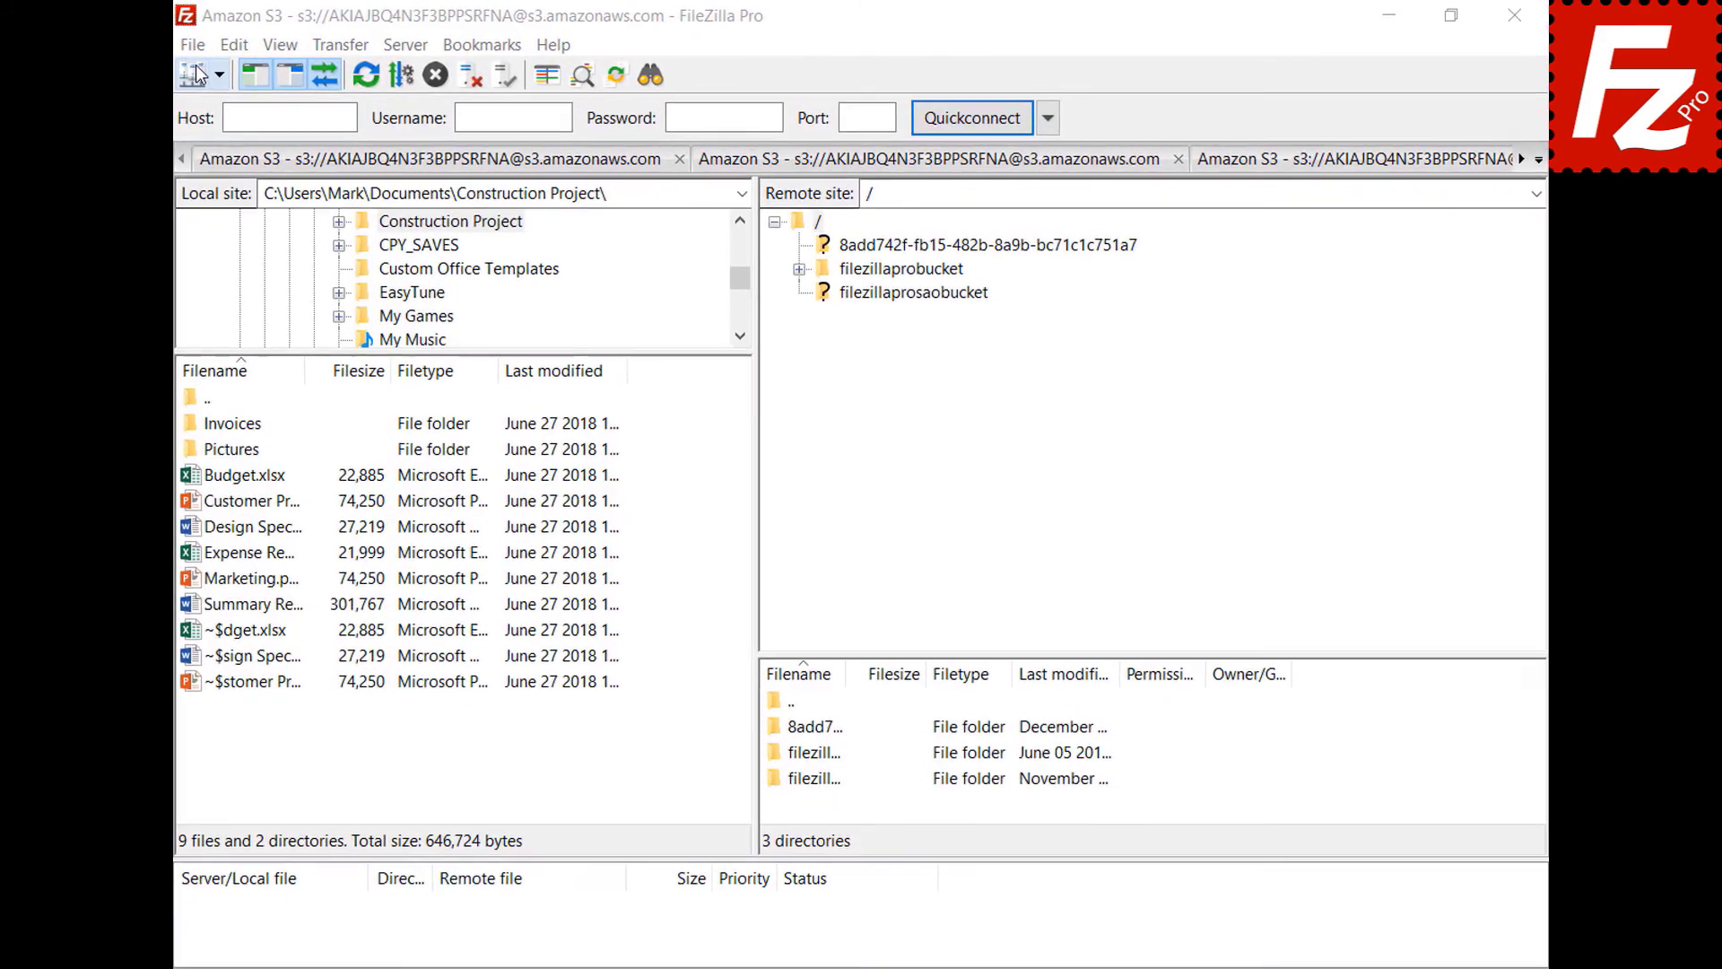
{"action": "left_click", "coordinate": [194, 45]}
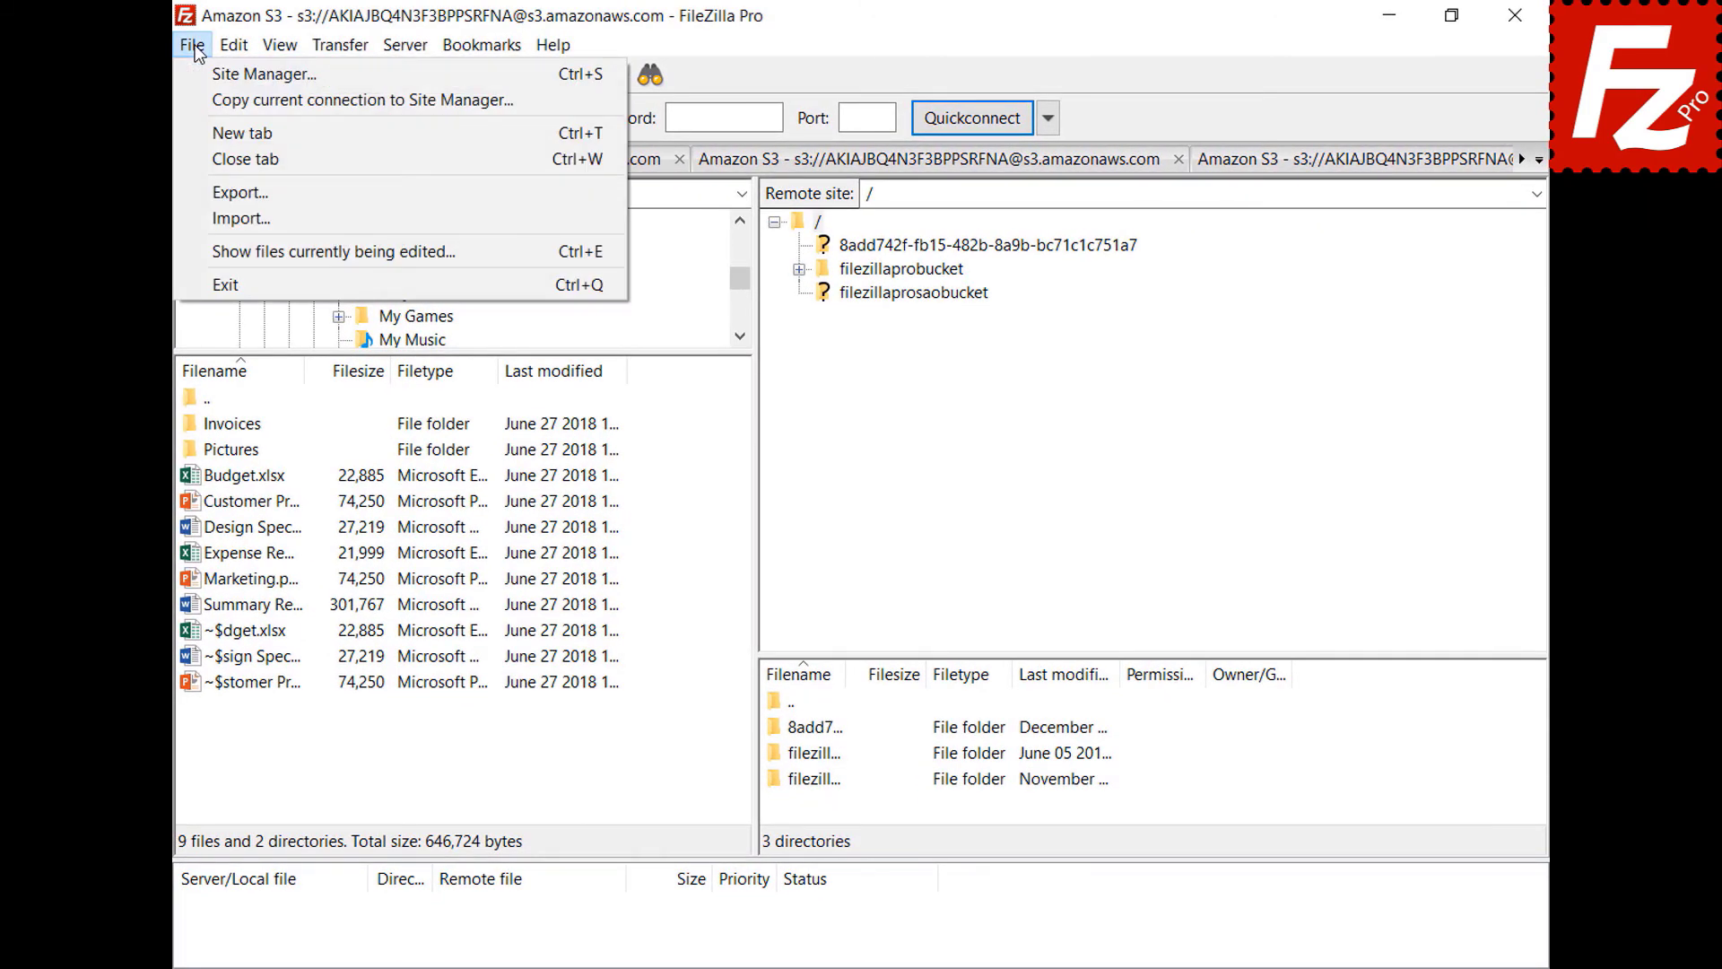
{"action": "left_click", "coordinate": [195, 72]}
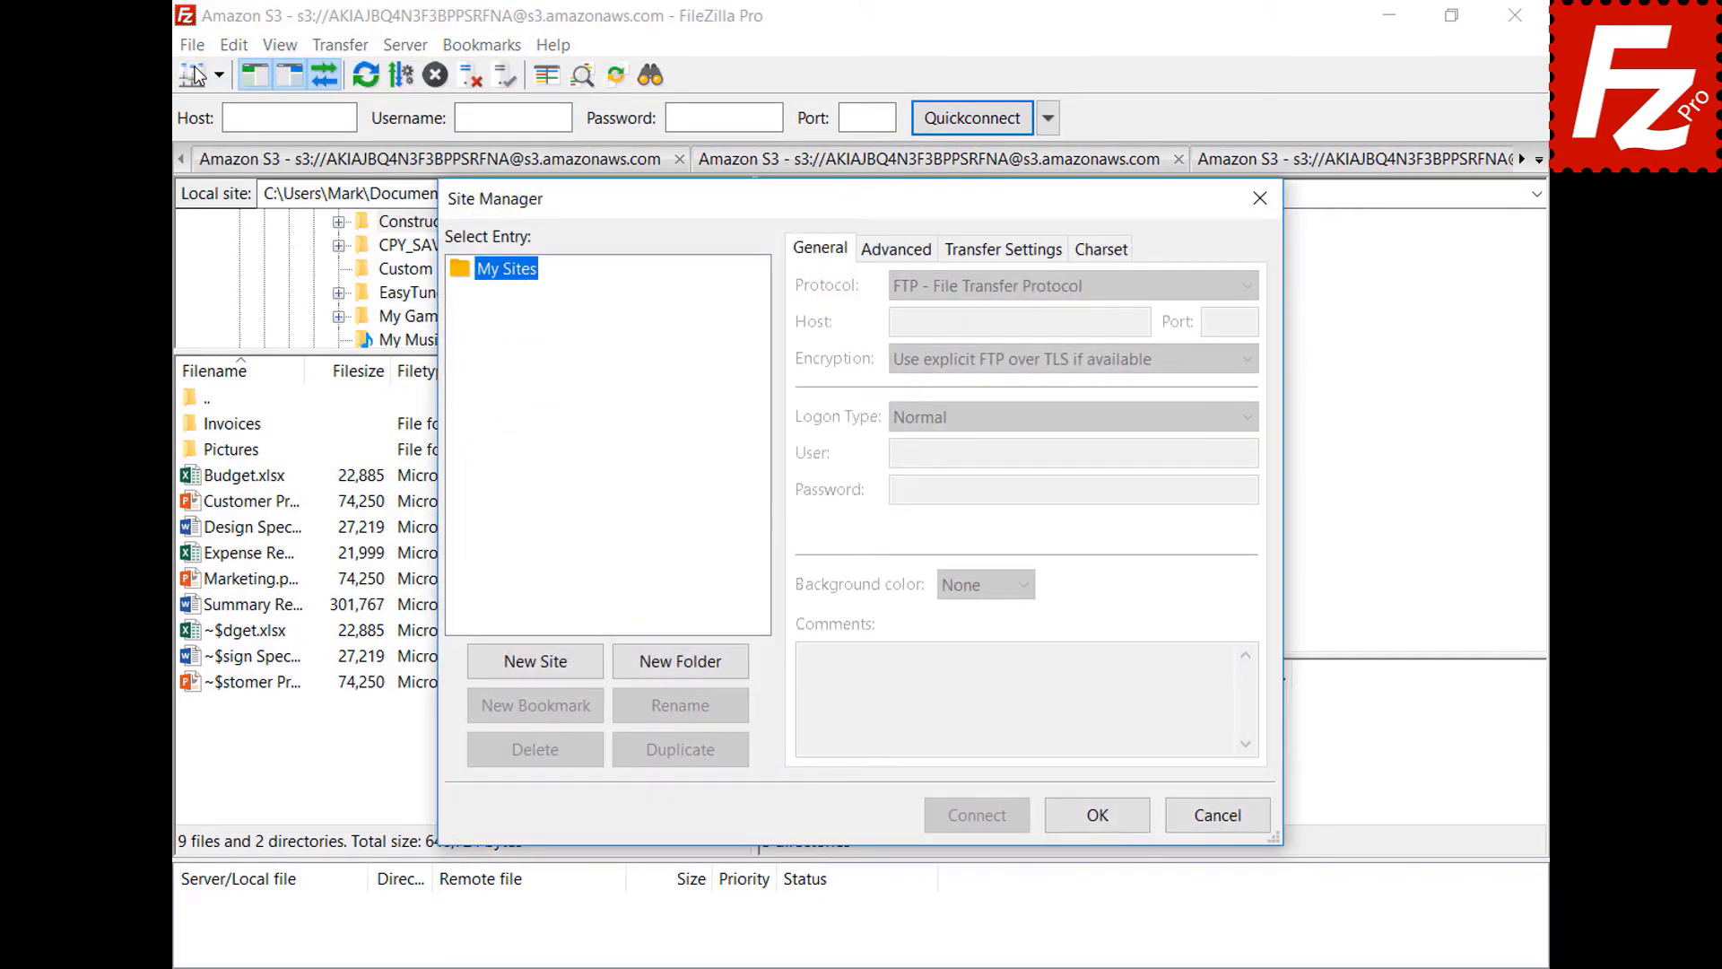
{"action": "left_click", "coordinate": [539, 664]}
{"action": "type", "text": "O"}
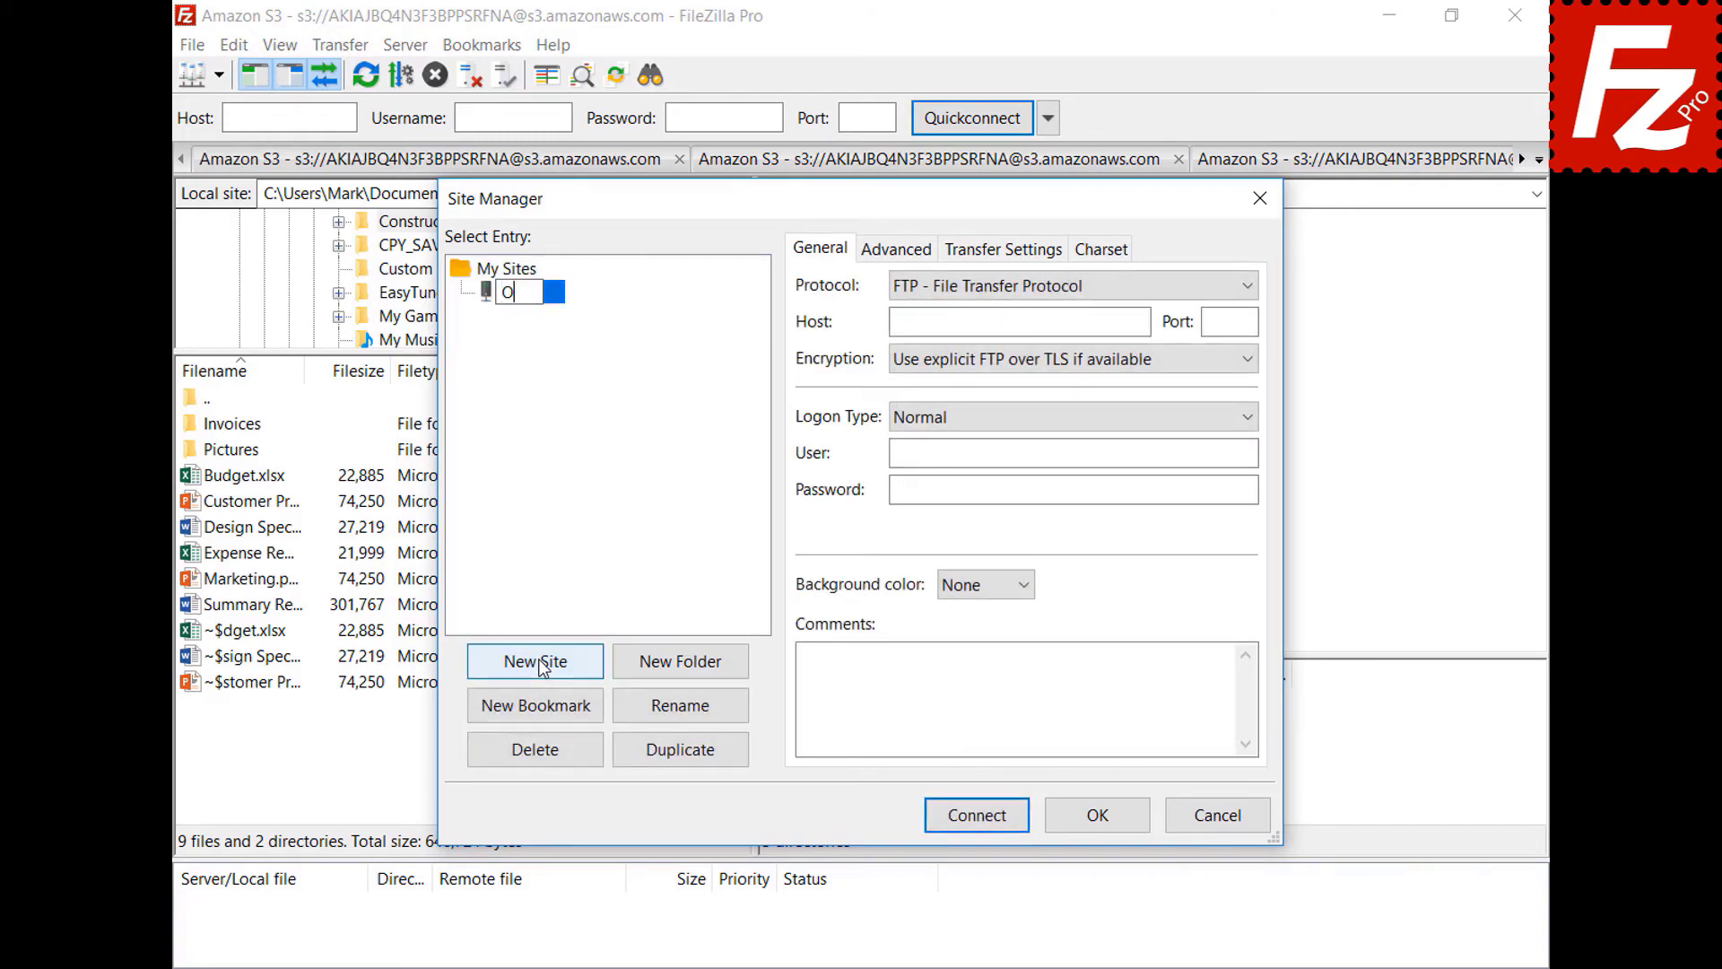
{"action": "type", "text": "neDrive"}
{"action": "left_click", "coordinate": [1247, 288]}
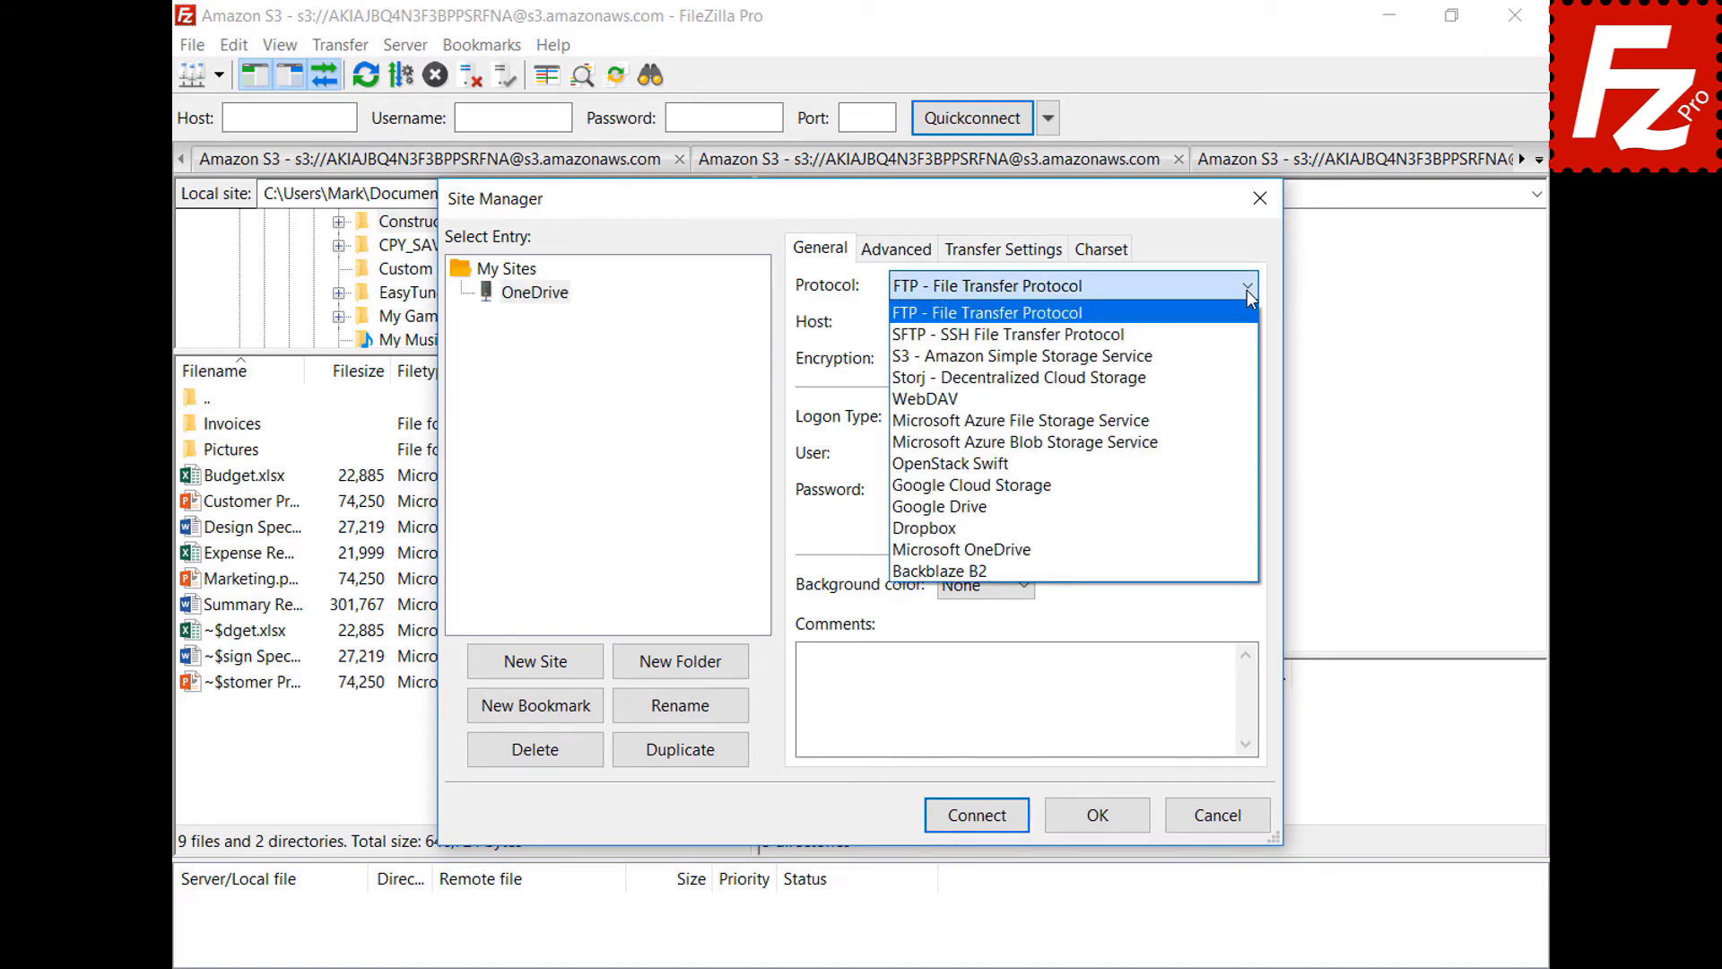
{"action": "left_click", "coordinate": [1239, 551]}
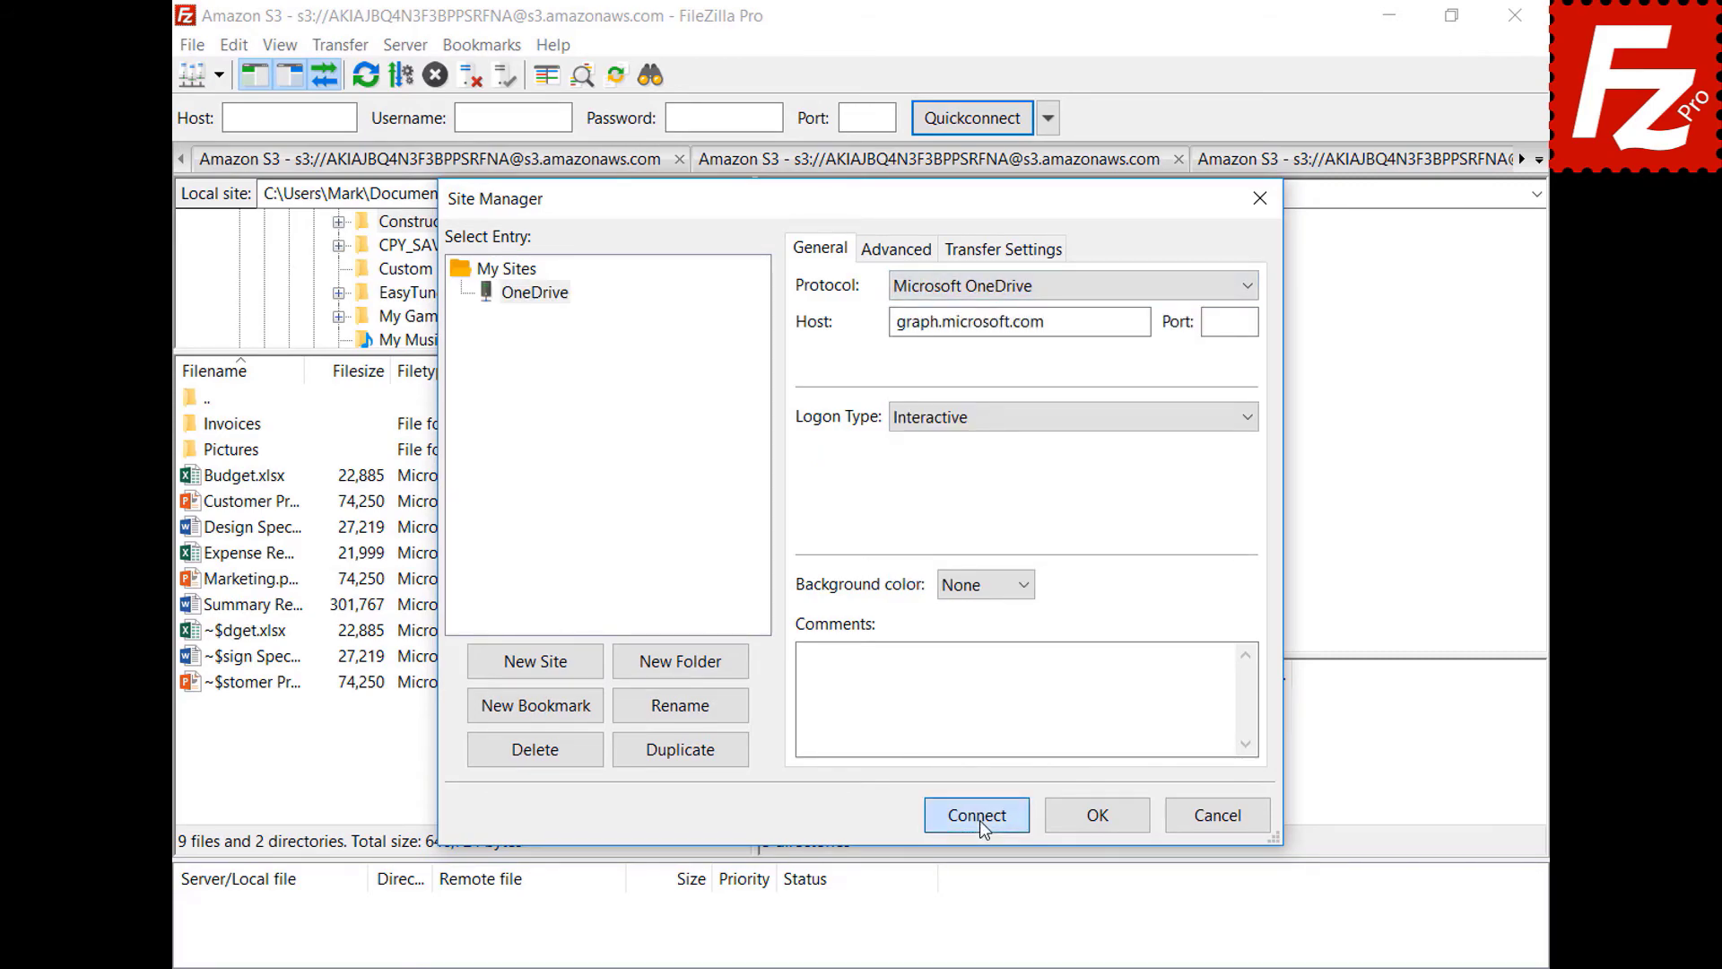
{"action": "left_click", "coordinate": [979, 818]}
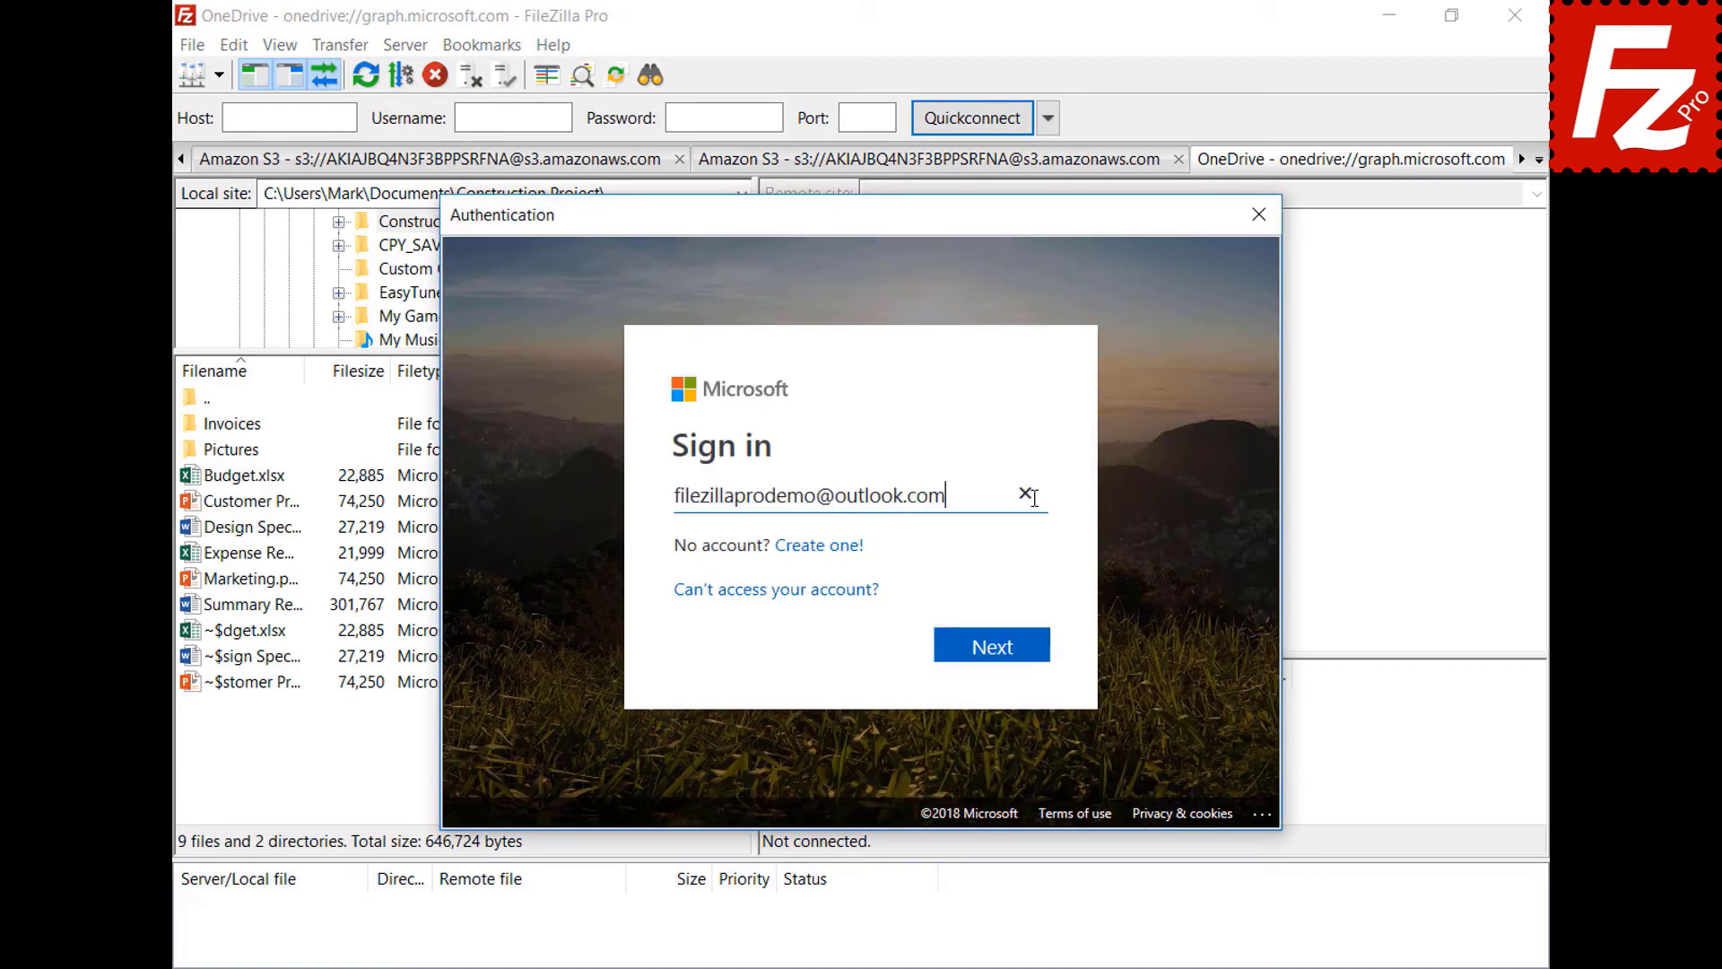
- Enter the Microsoft account e-mail and password to sign in to OneDrive
{"action": "left_click", "coordinate": [1001, 654]}
{"action": "type", "text": "*********"}
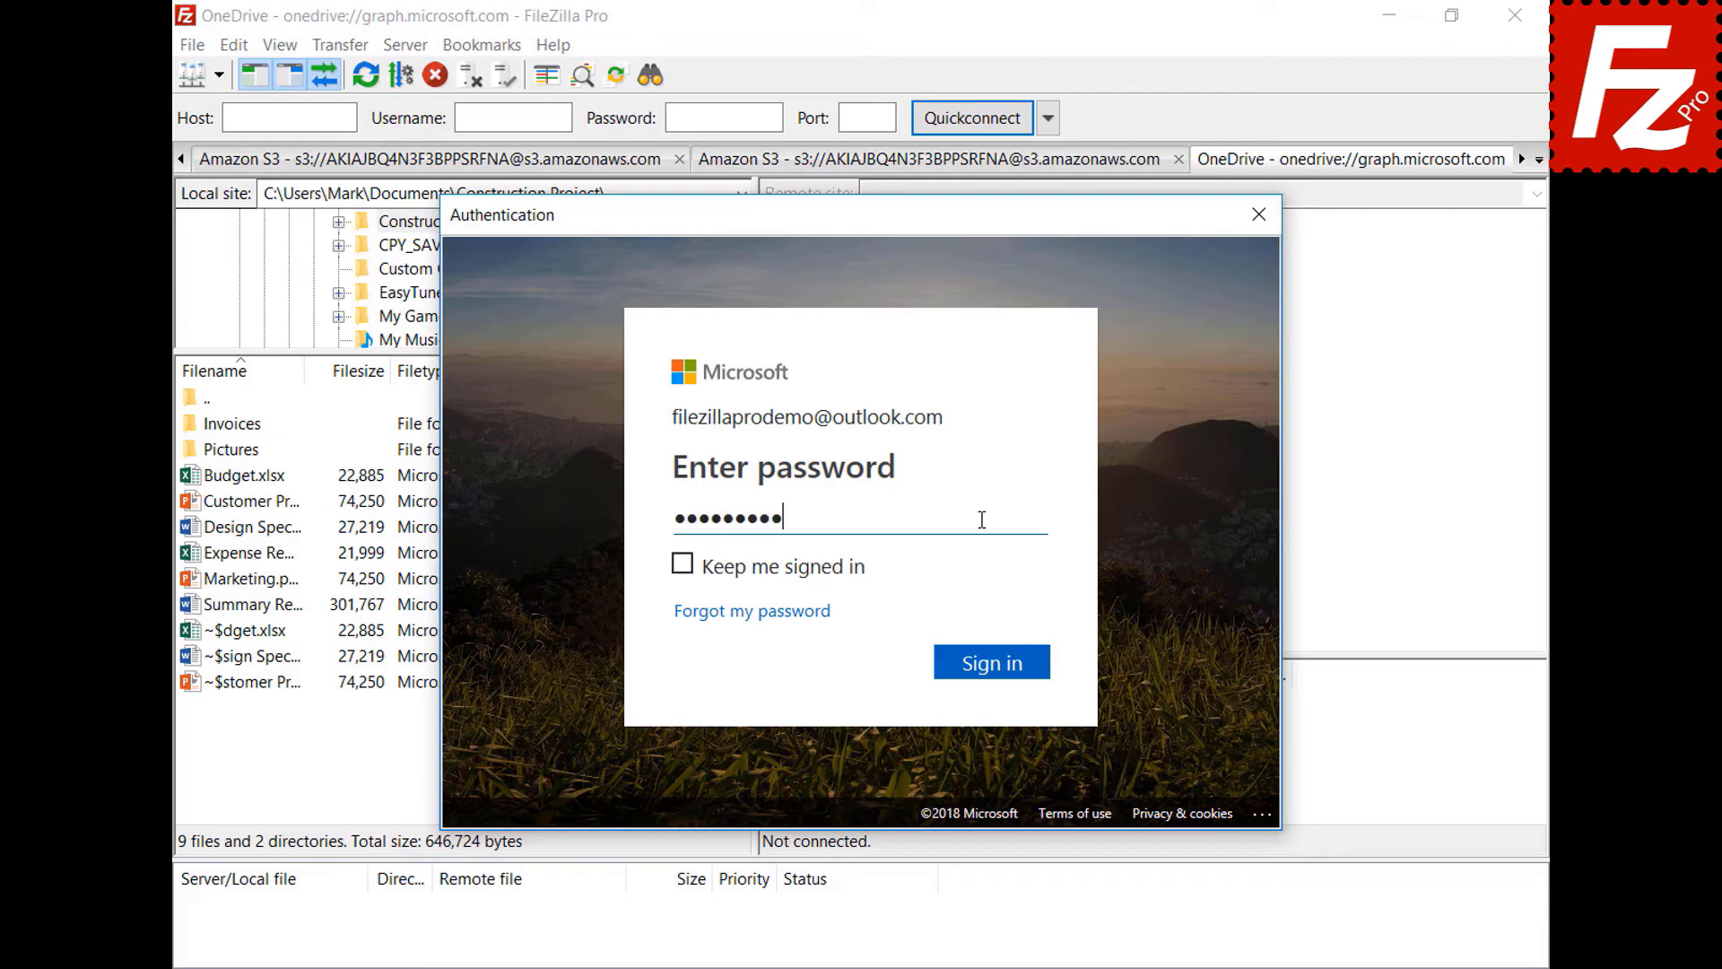
{"action": "left_click", "coordinate": [999, 673]}
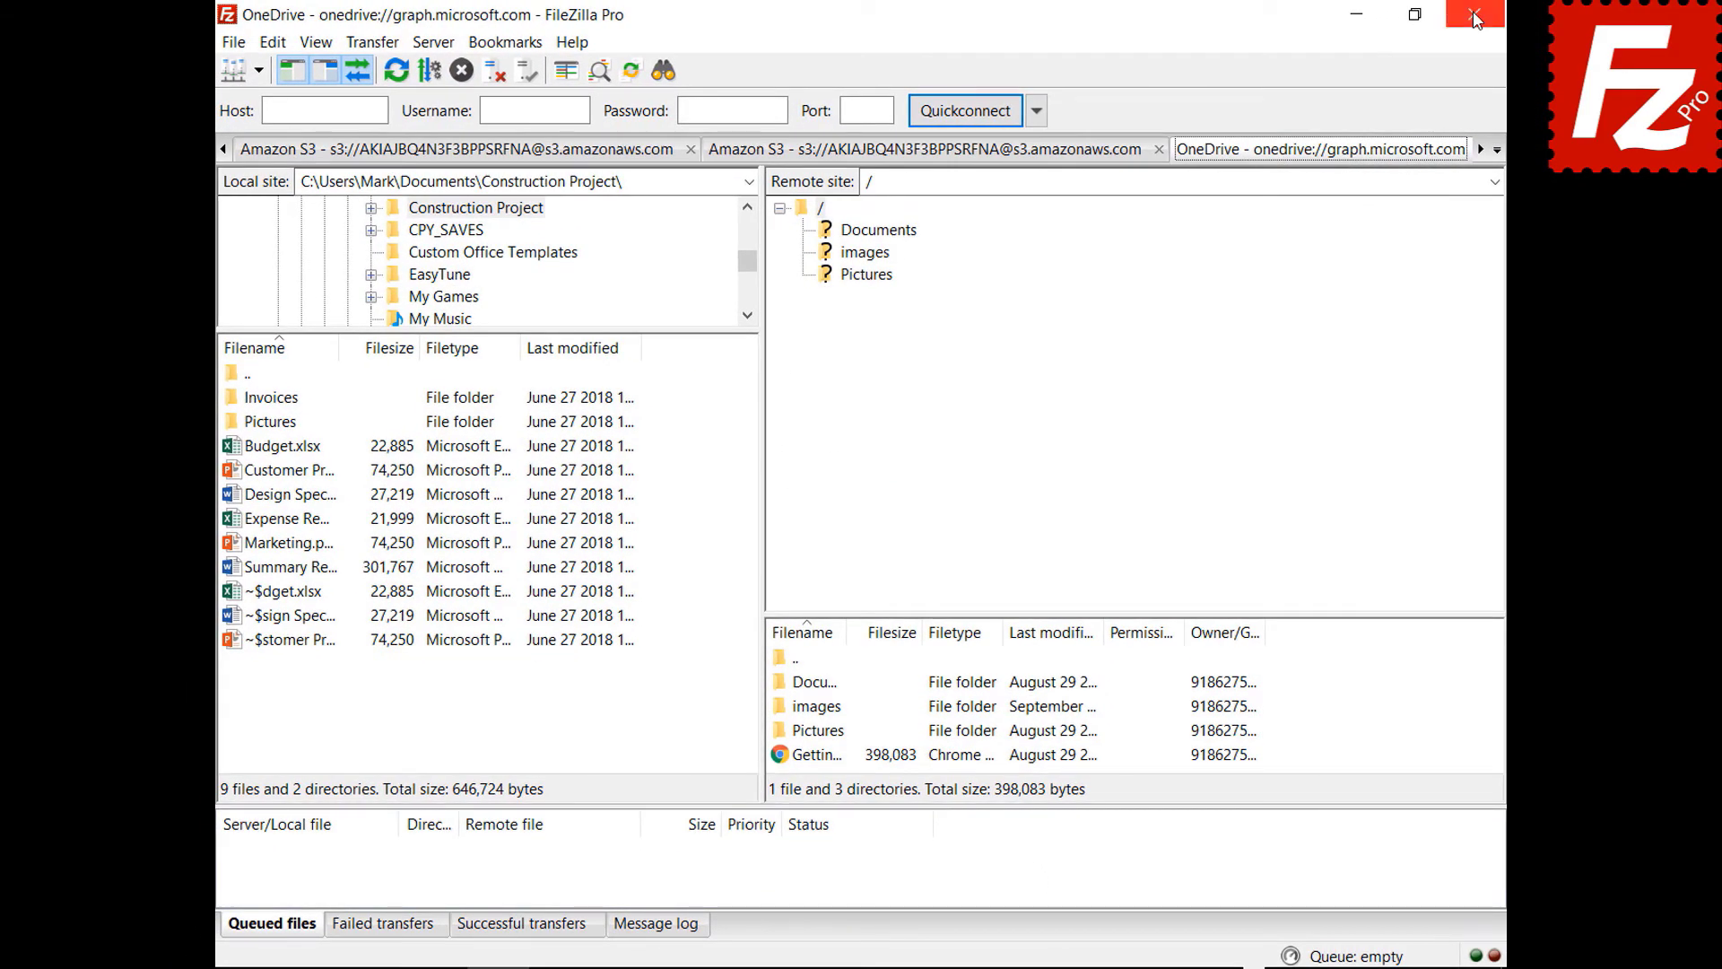
- Restart FileZilla Pro, complete the Microsoft sign-in again with e-mail and password, then restart it once more
{"action": "left_click", "coordinate": [1476, 17]}
{"action": "double_click", "coordinate": [272, 185]}
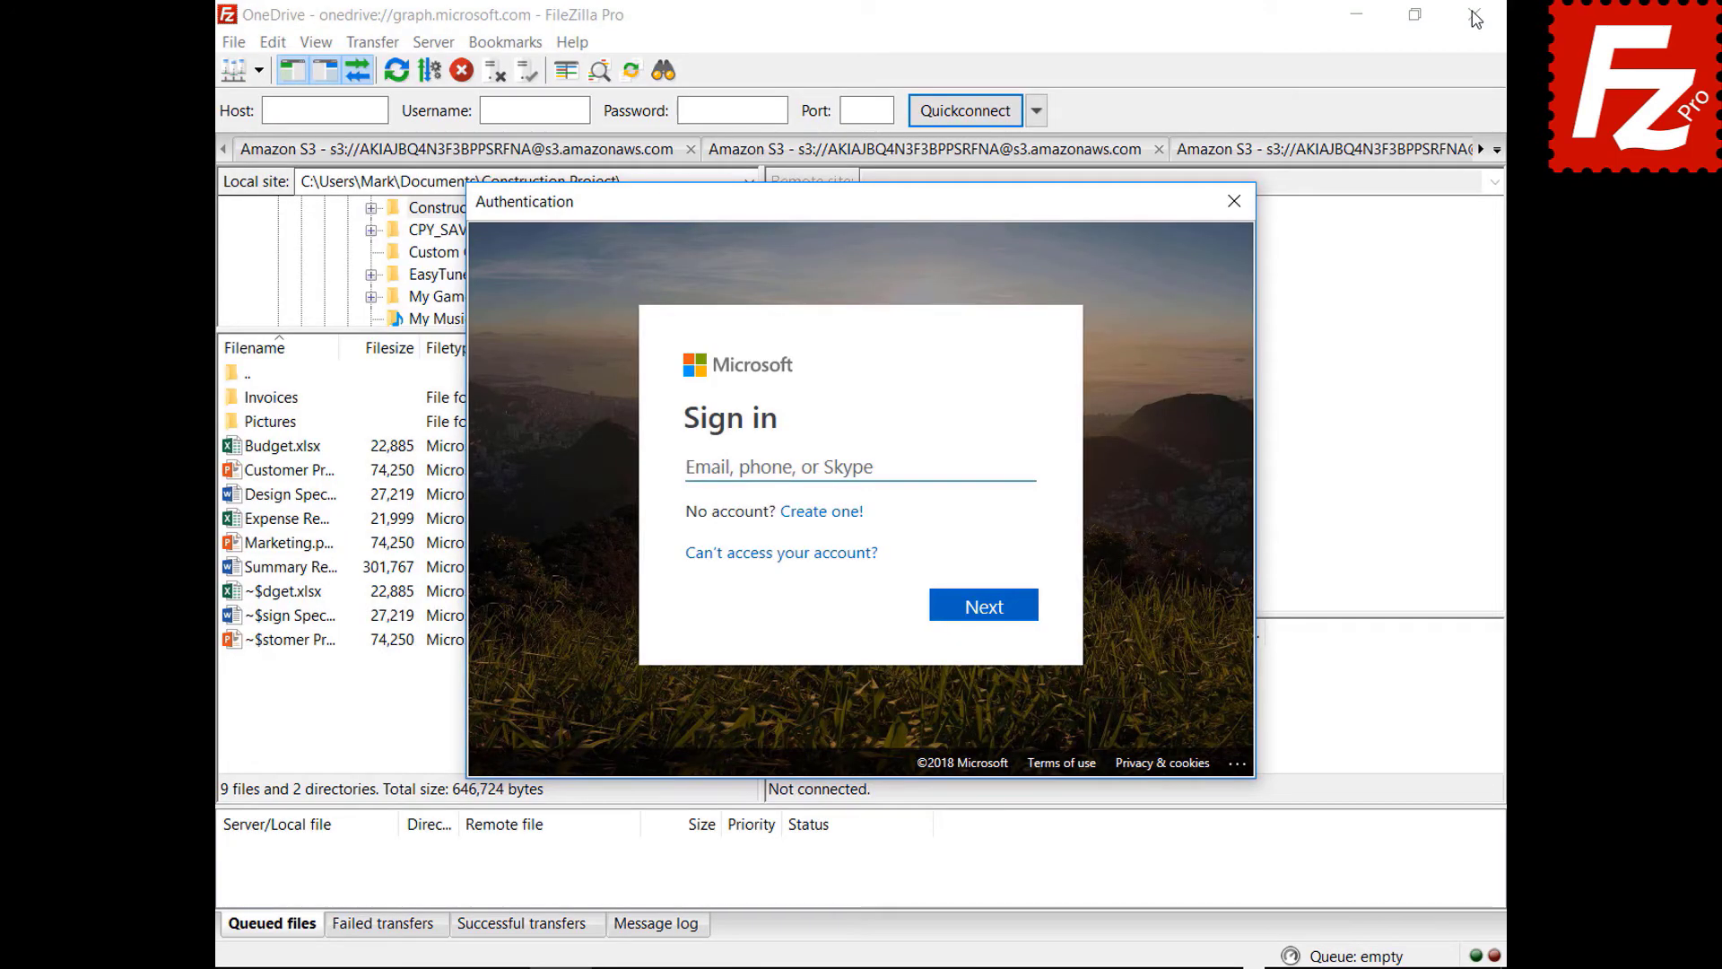
{"action": "left_click", "coordinate": [993, 464]}
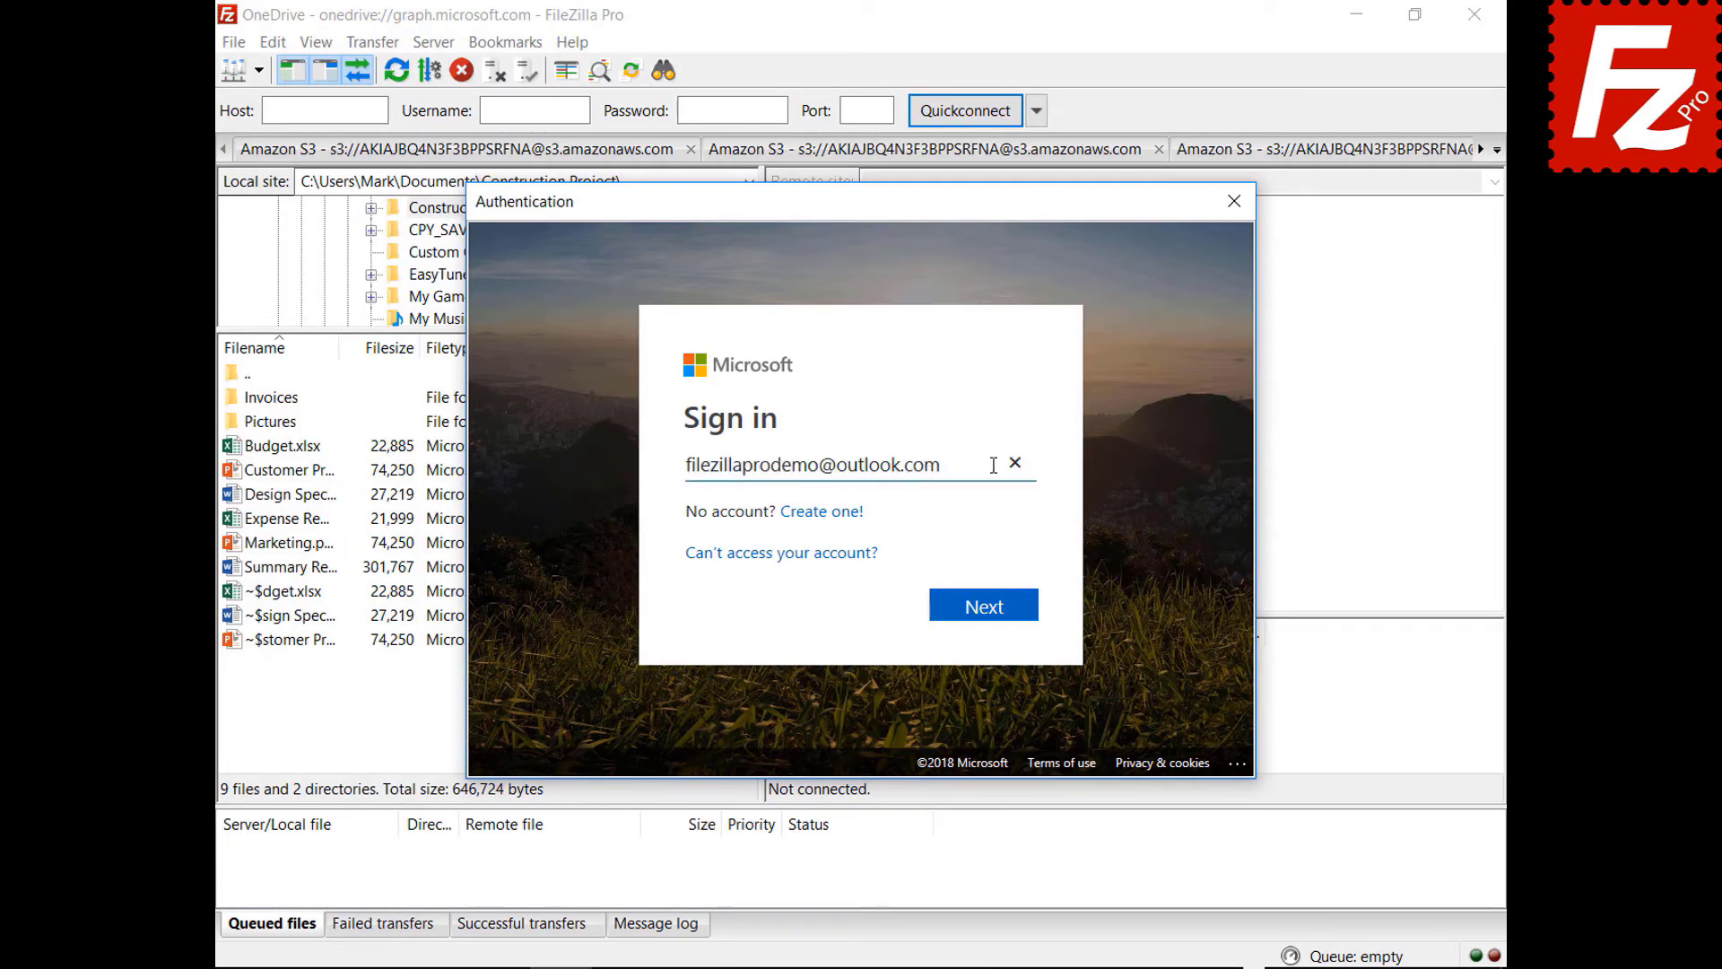
{"action": "left_click", "coordinate": [986, 615]}
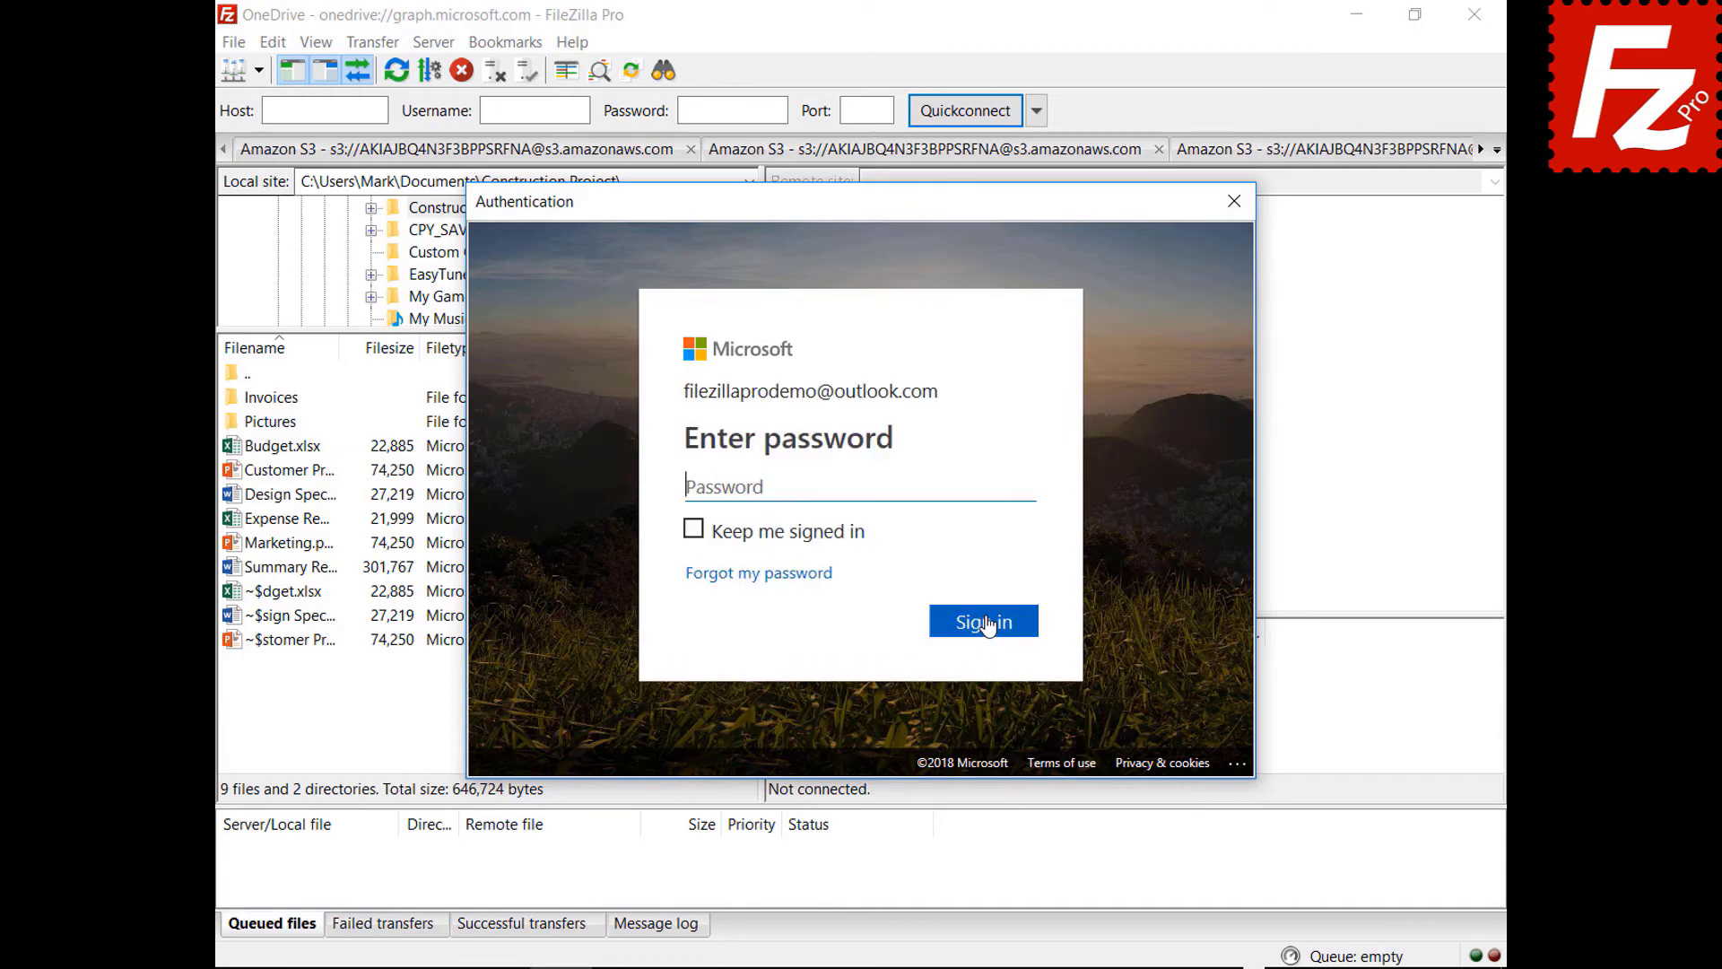
{"action": "key", "text": "ctrl+v"}
{"action": "left_click", "coordinate": [986, 633]}
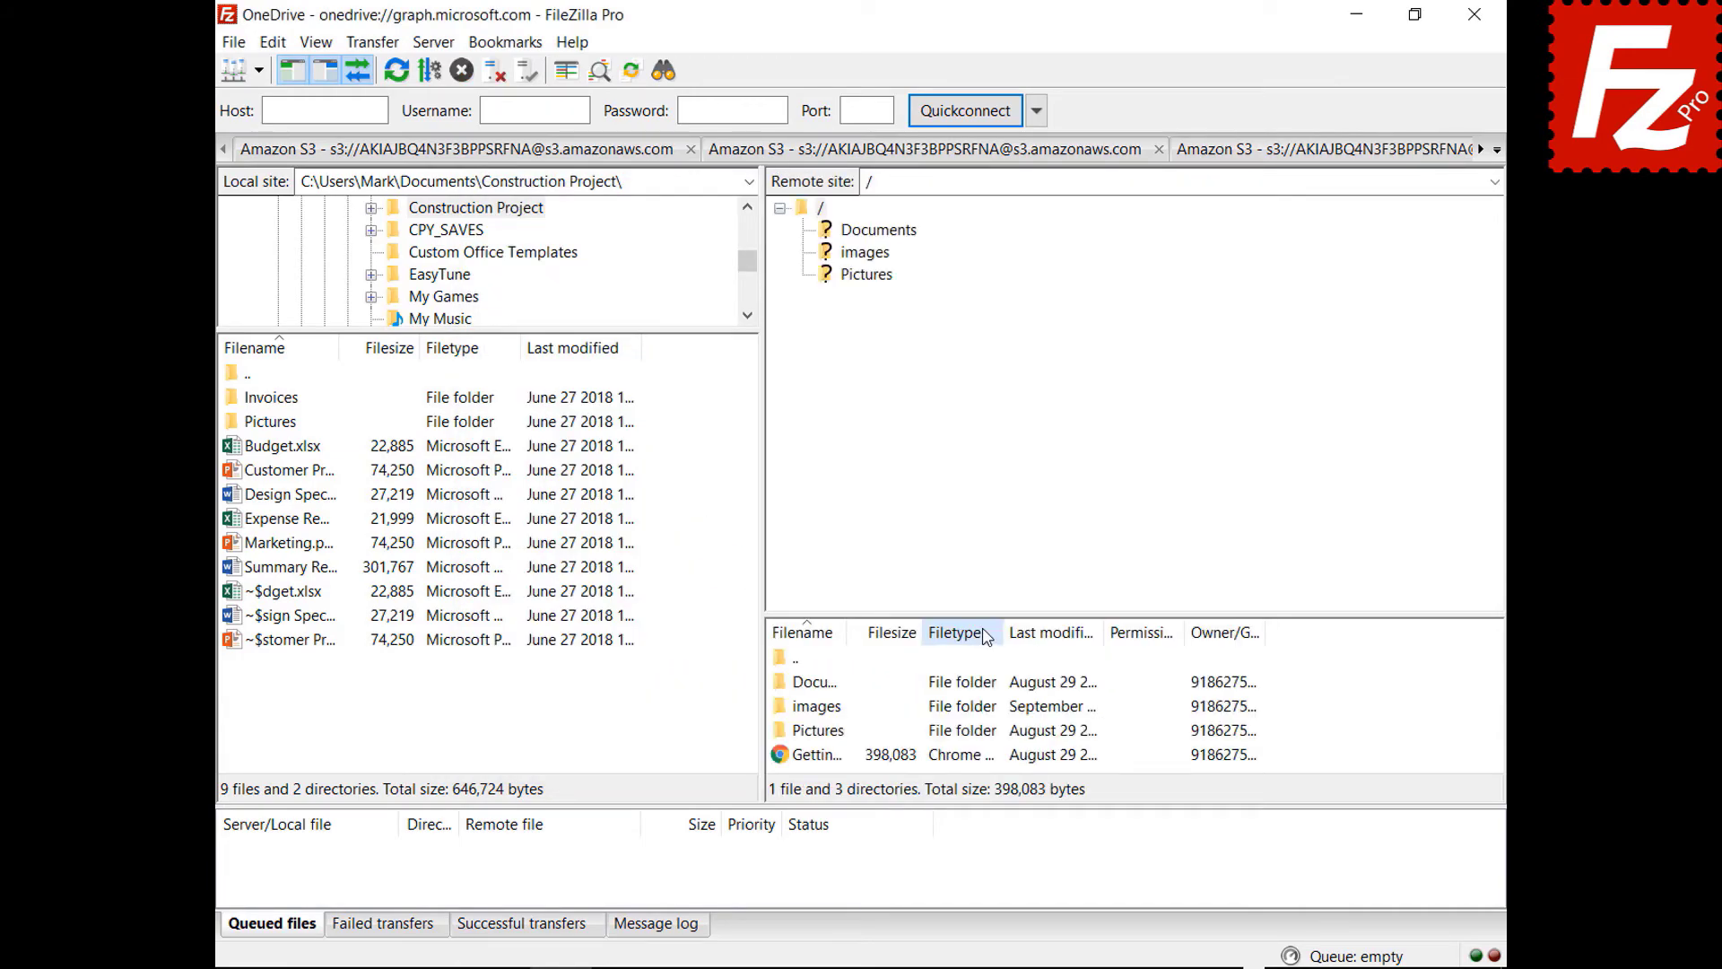
{"action": "left_click", "coordinate": [1473, 14]}
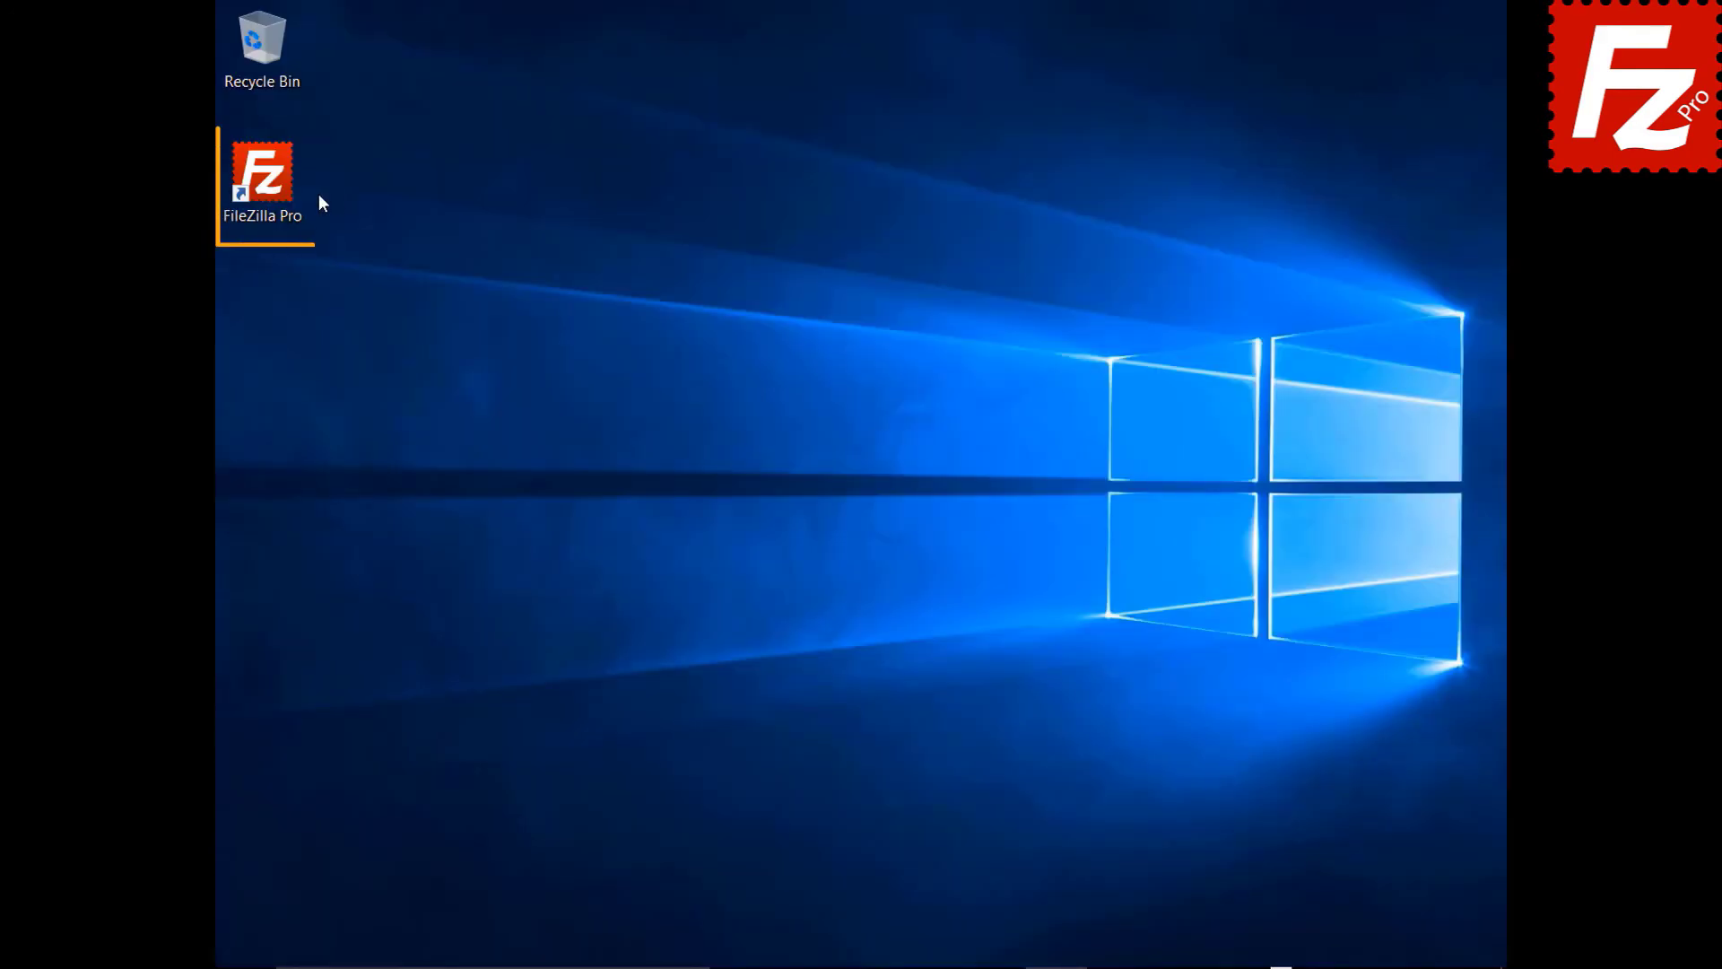
{"action": "double_click", "coordinate": [273, 186]}
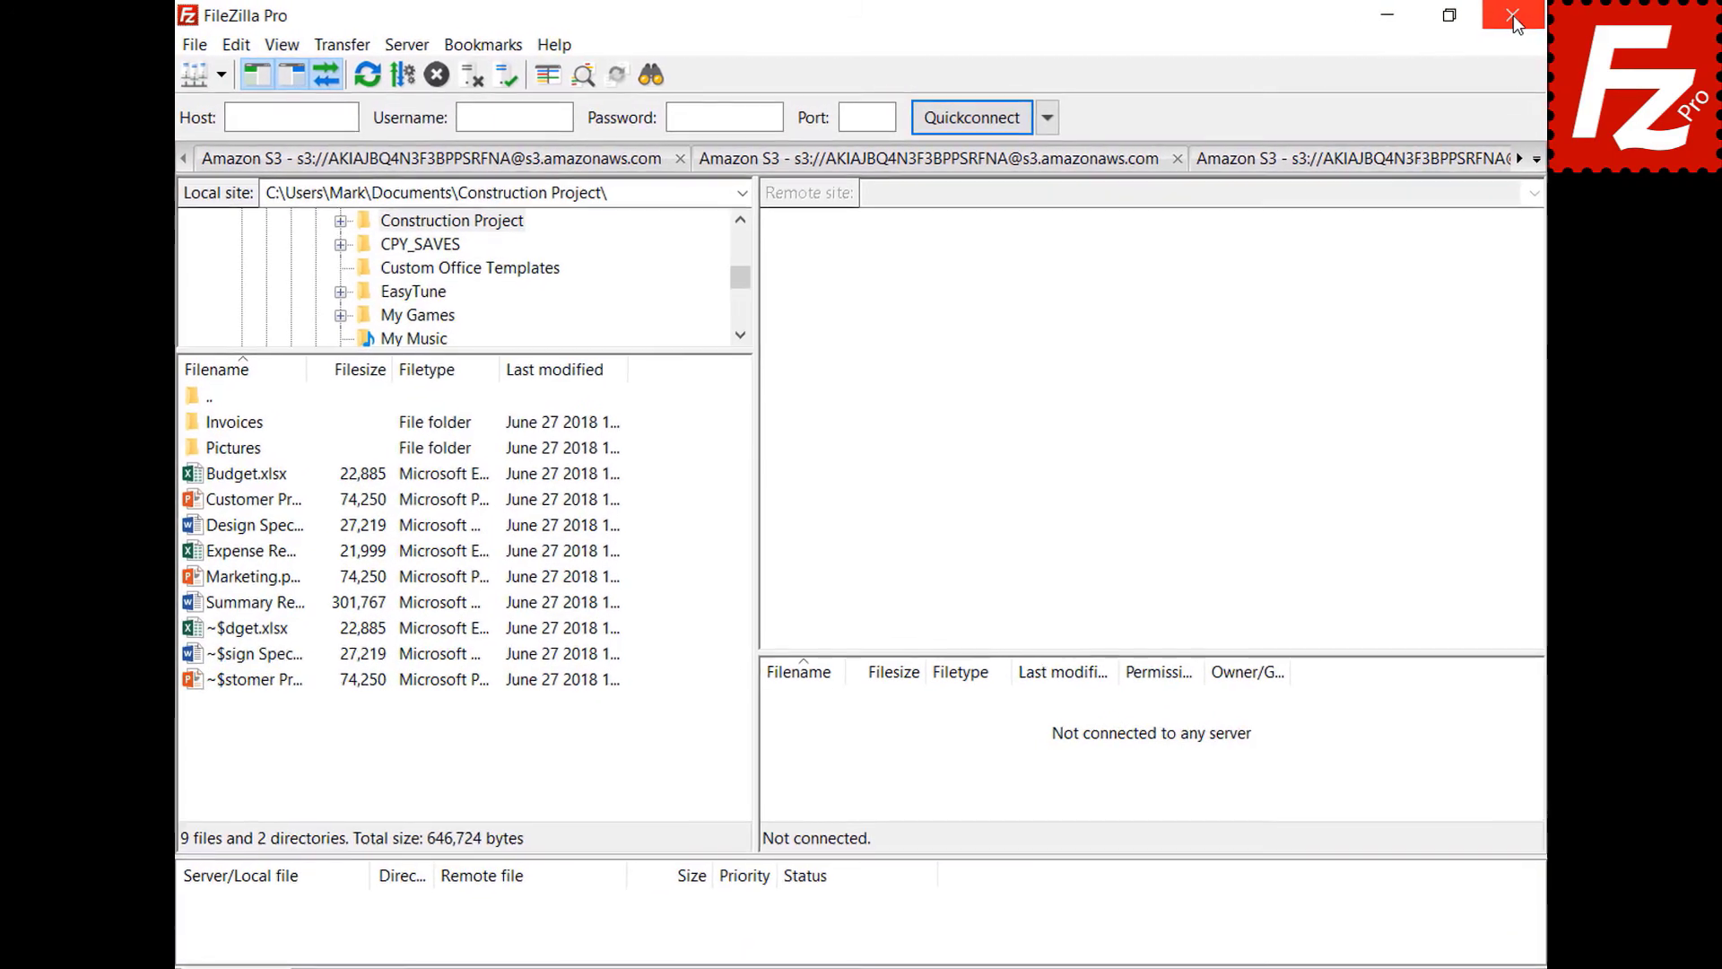
- In Settings > Passwords, protect saved passwords with a master password entered twice
{"action": "left_click", "coordinate": [230, 45]}
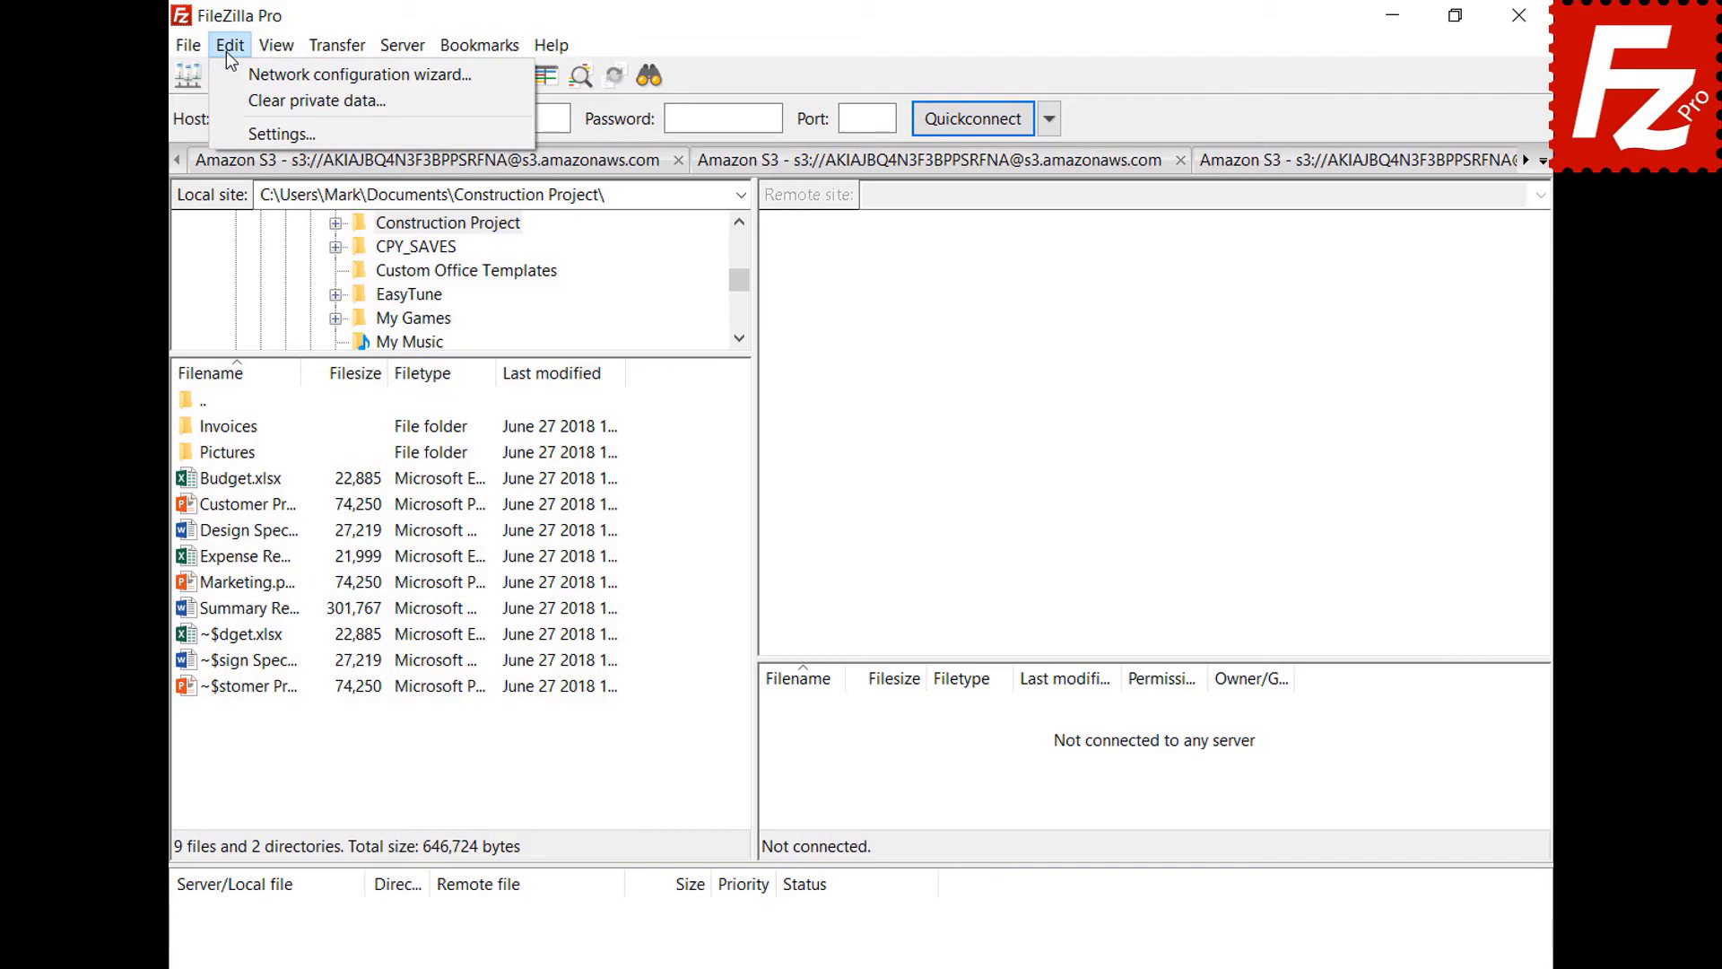
{"action": "left_click", "coordinate": [239, 128]}
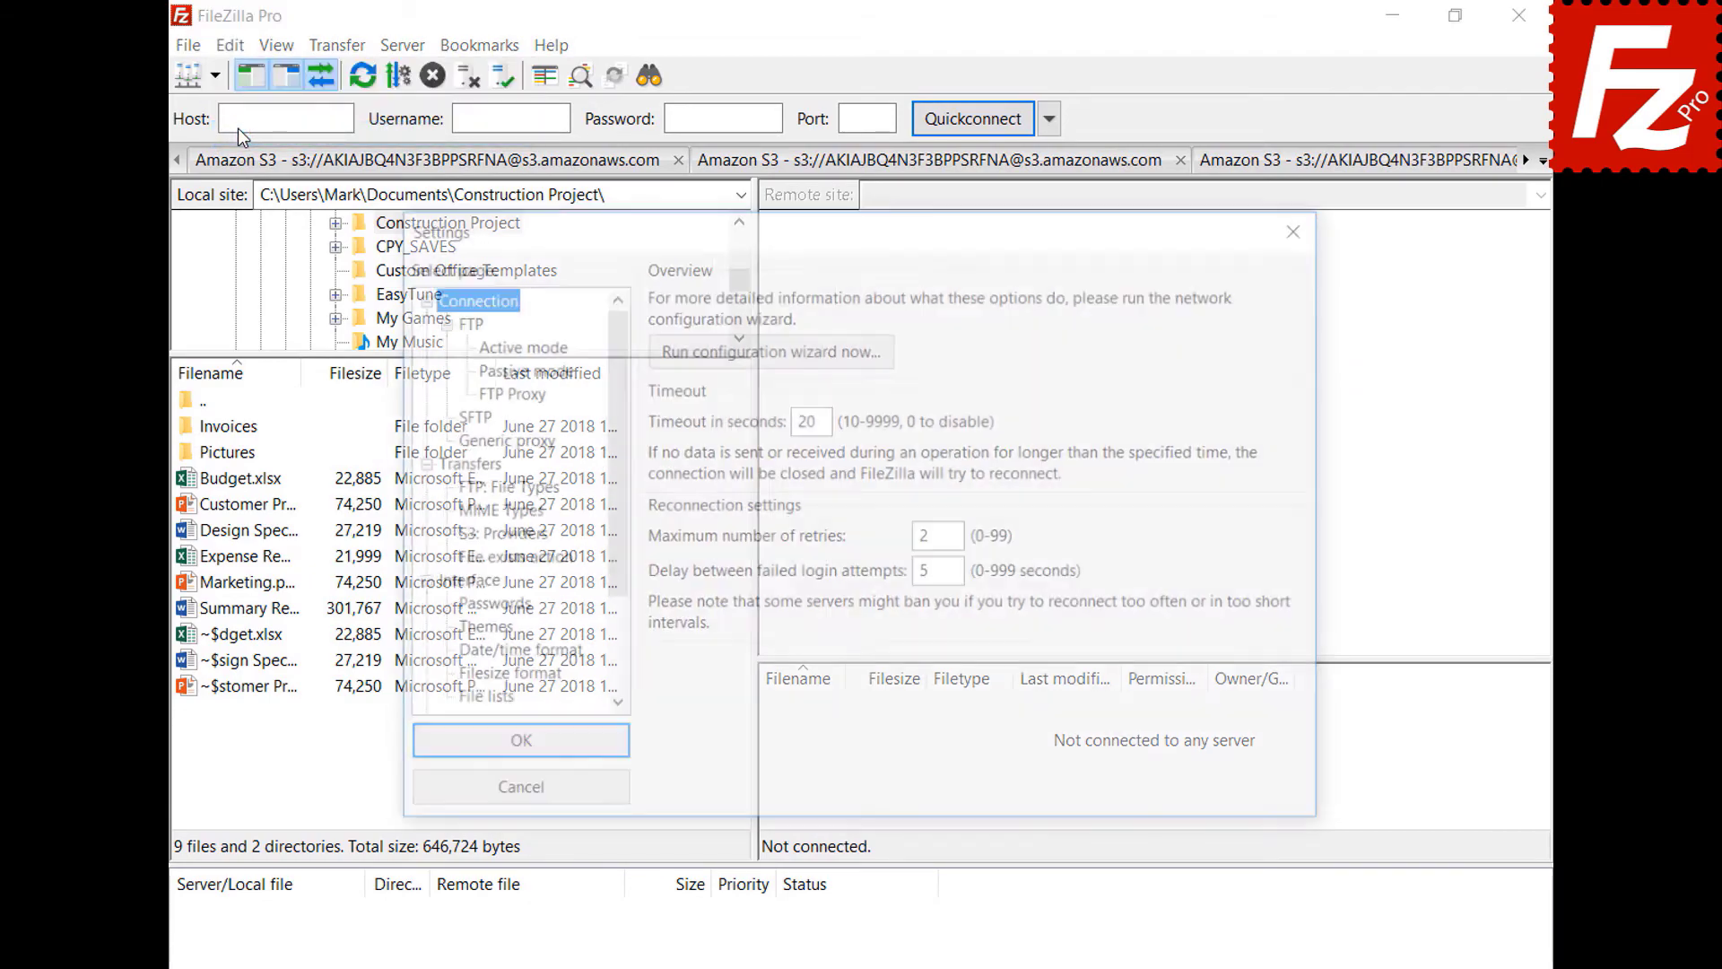
{"action": "left_click", "coordinate": [452, 607]}
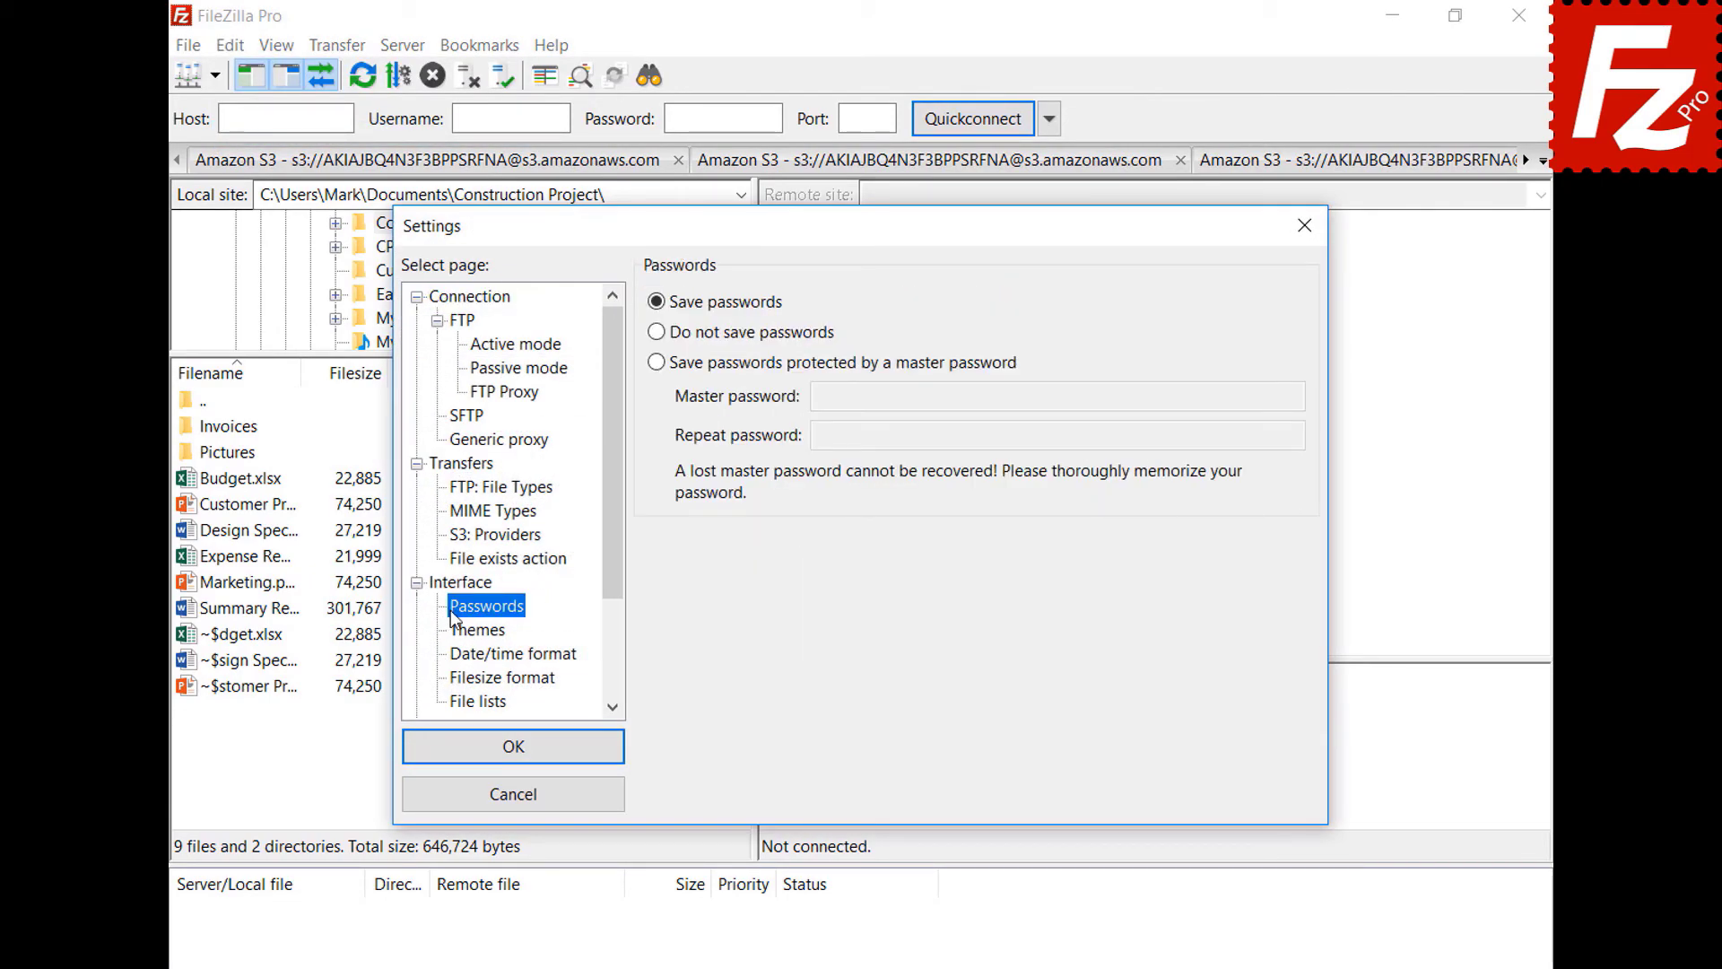
{"action": "left_click", "coordinate": [657, 364]}
{"action": "left_click", "coordinate": [1257, 396]}
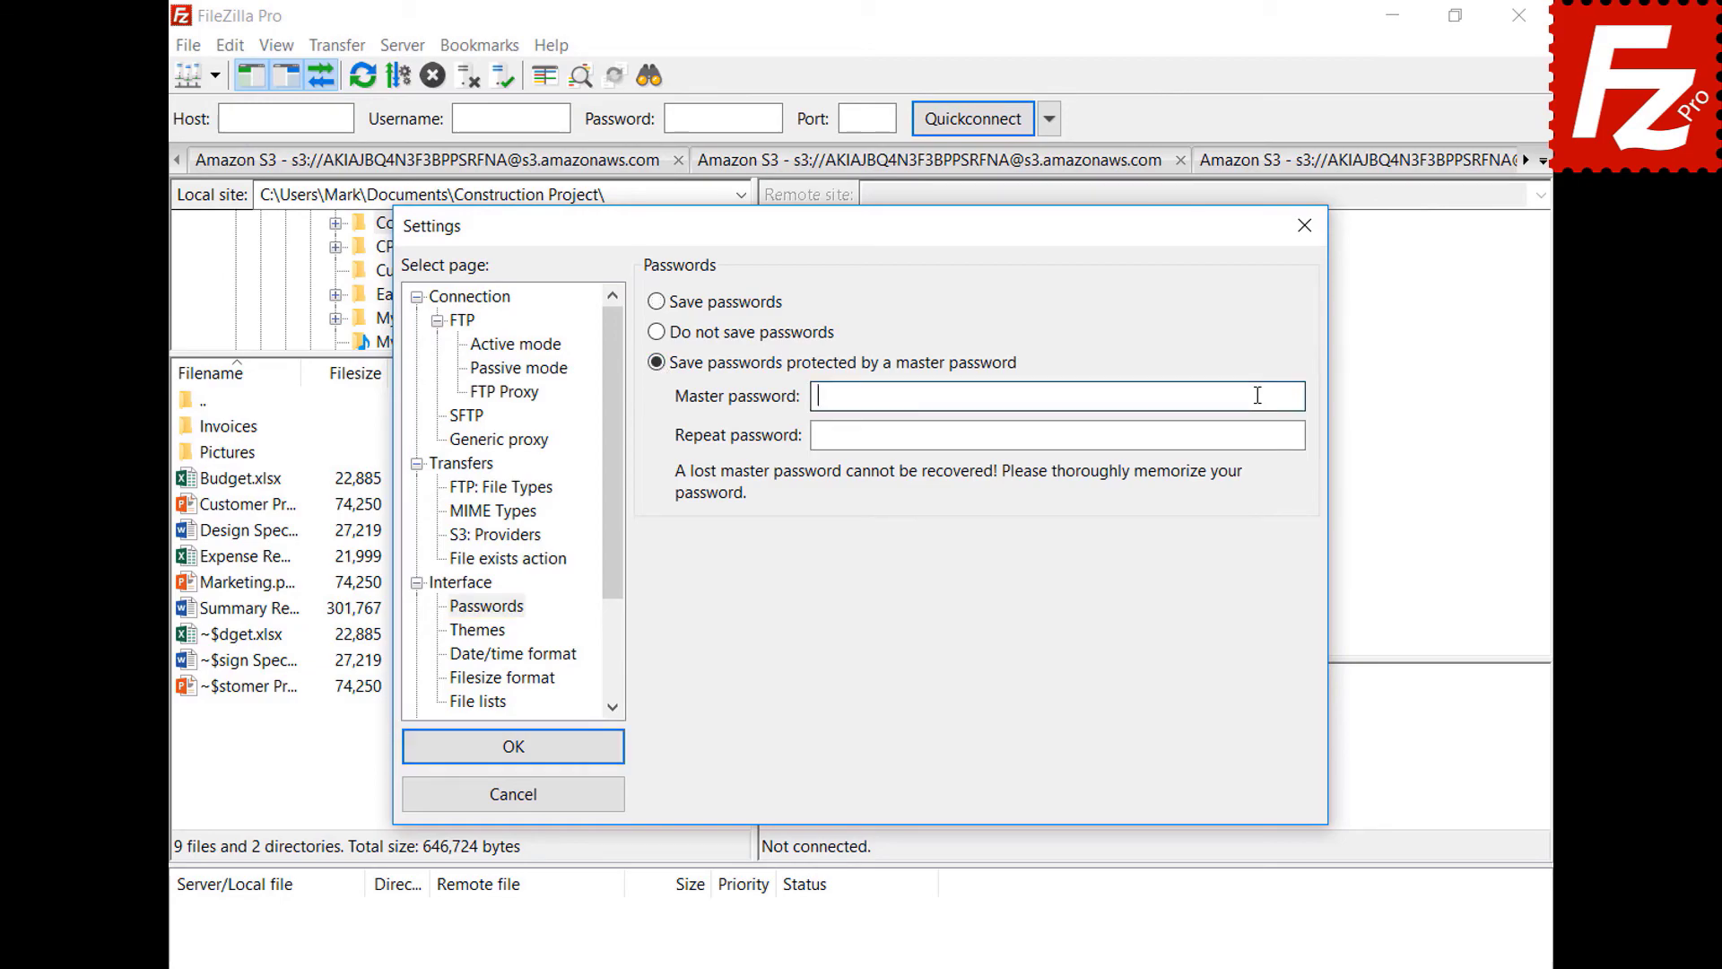
{"action": "type", "text": "password123"}
{"action": "left_click", "coordinate": [1256, 434]}
{"action": "type", "text": "password123"}
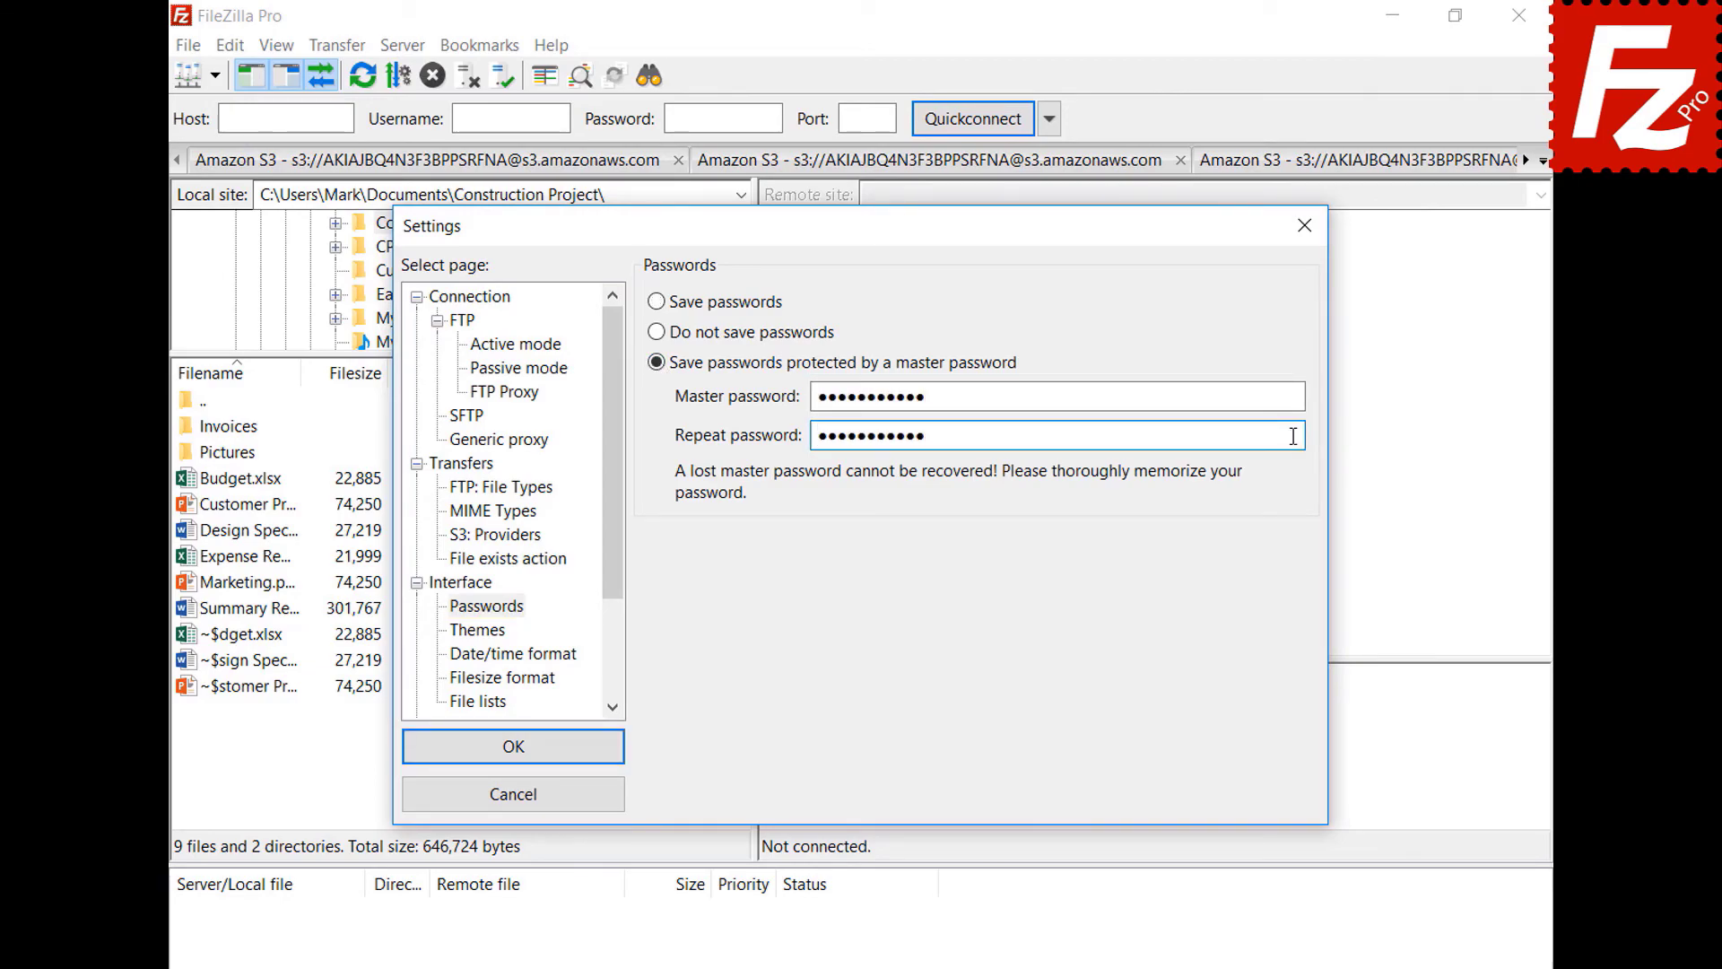
{"action": "left_click", "coordinate": [509, 750]}
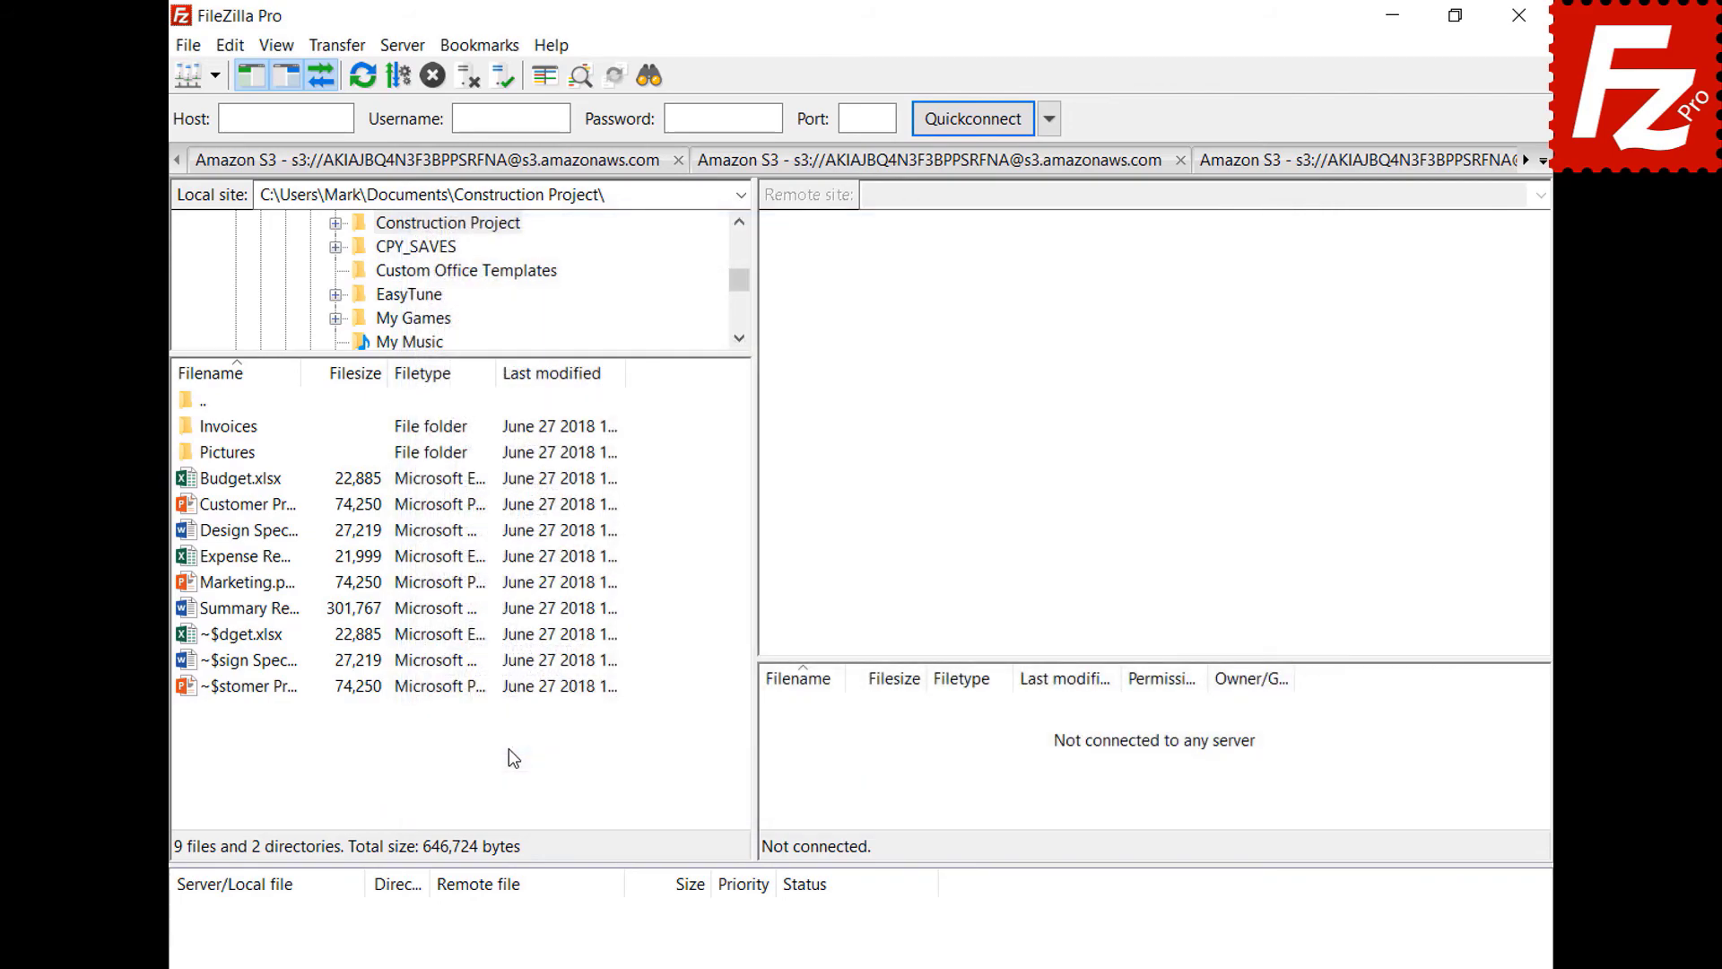
{"action": "left_click", "coordinate": [215, 75]}
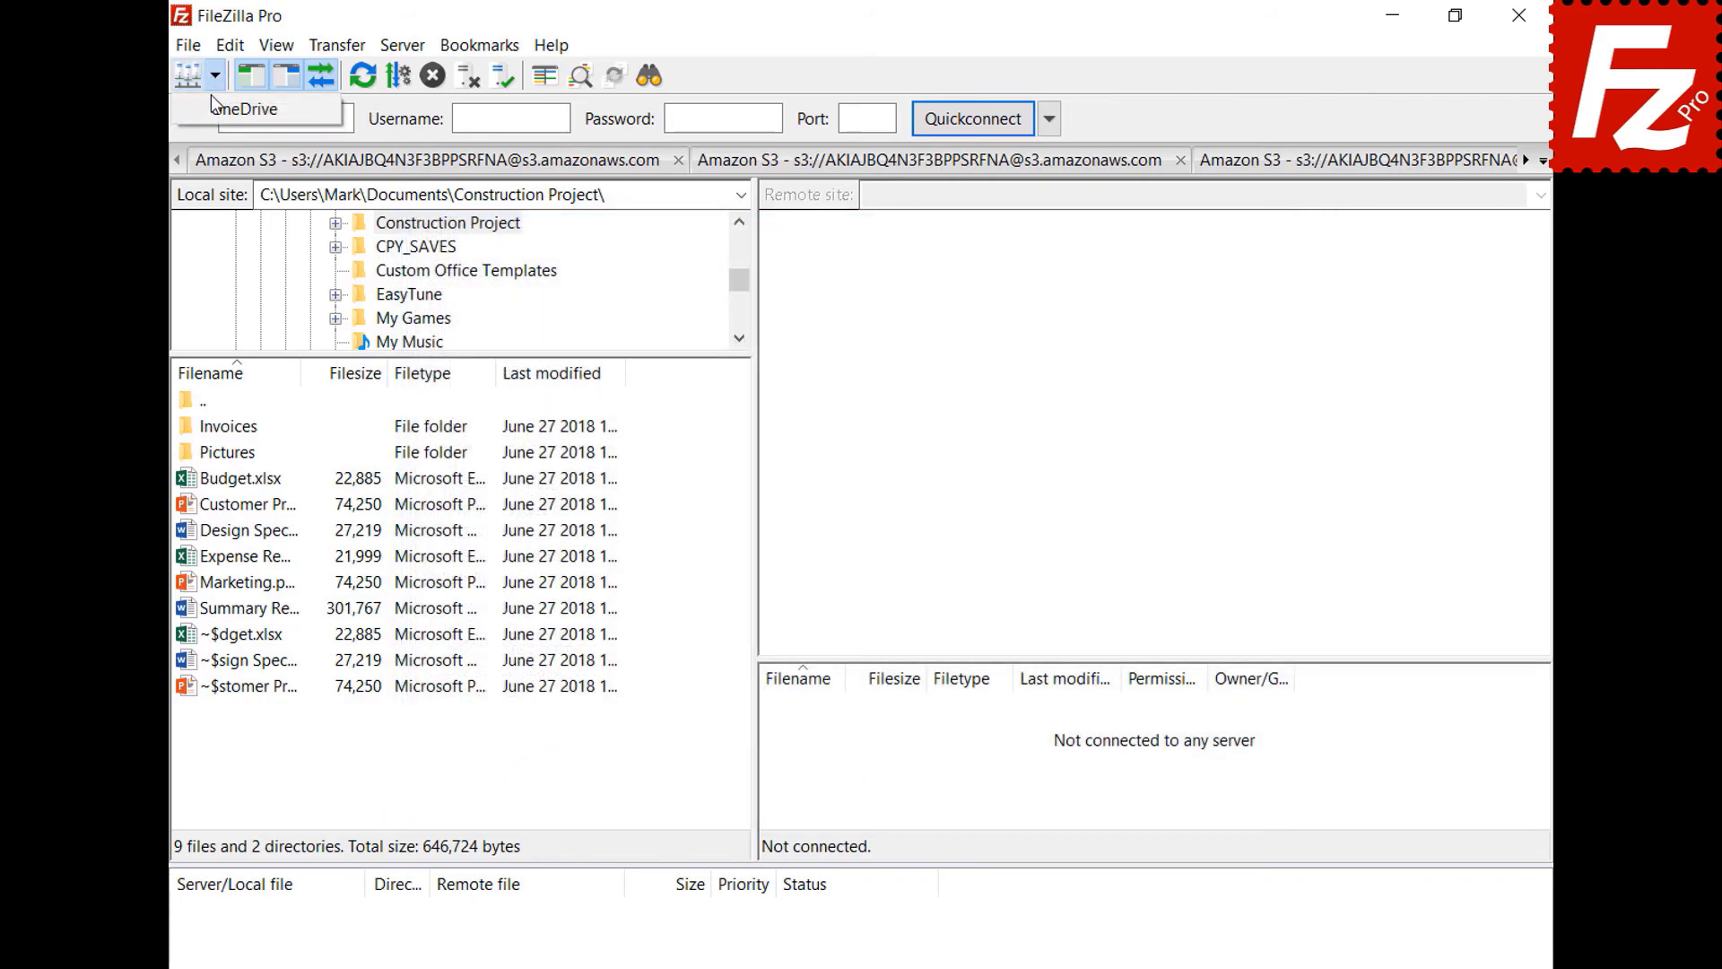
- Connect to the saved OneDrive site and sign in with the Microsoft account e-mail and password
{"action": "left_click", "coordinate": [215, 110]}
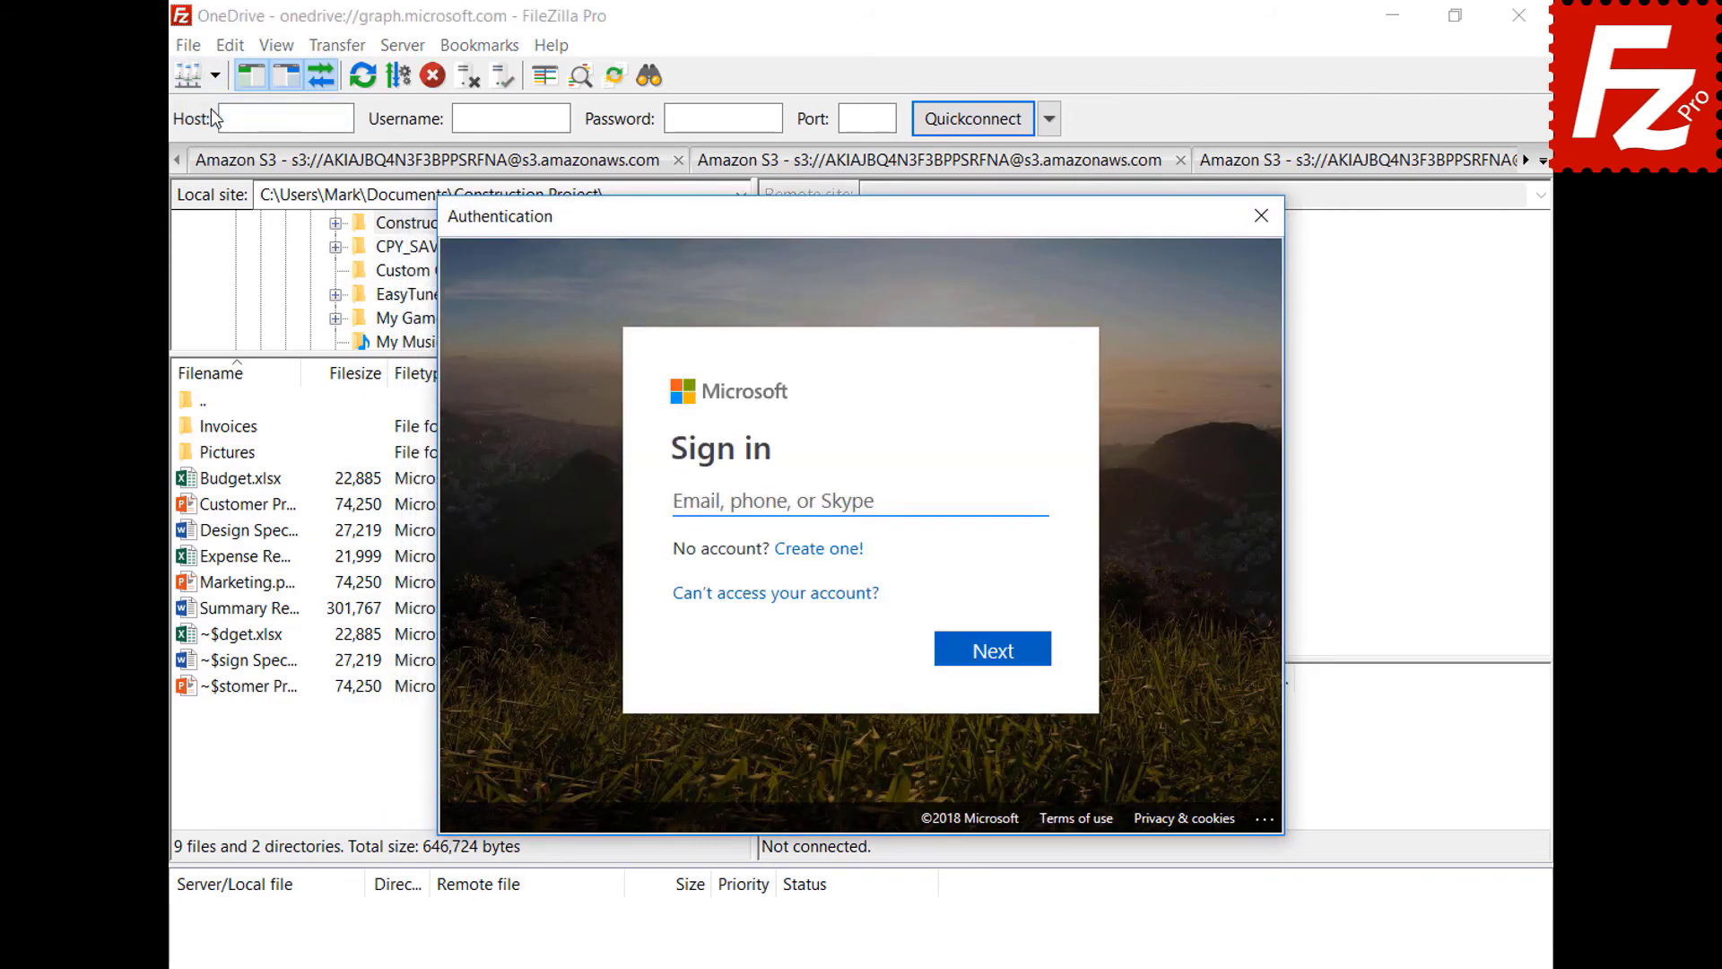
{"action": "left_click", "coordinate": [996, 652]}
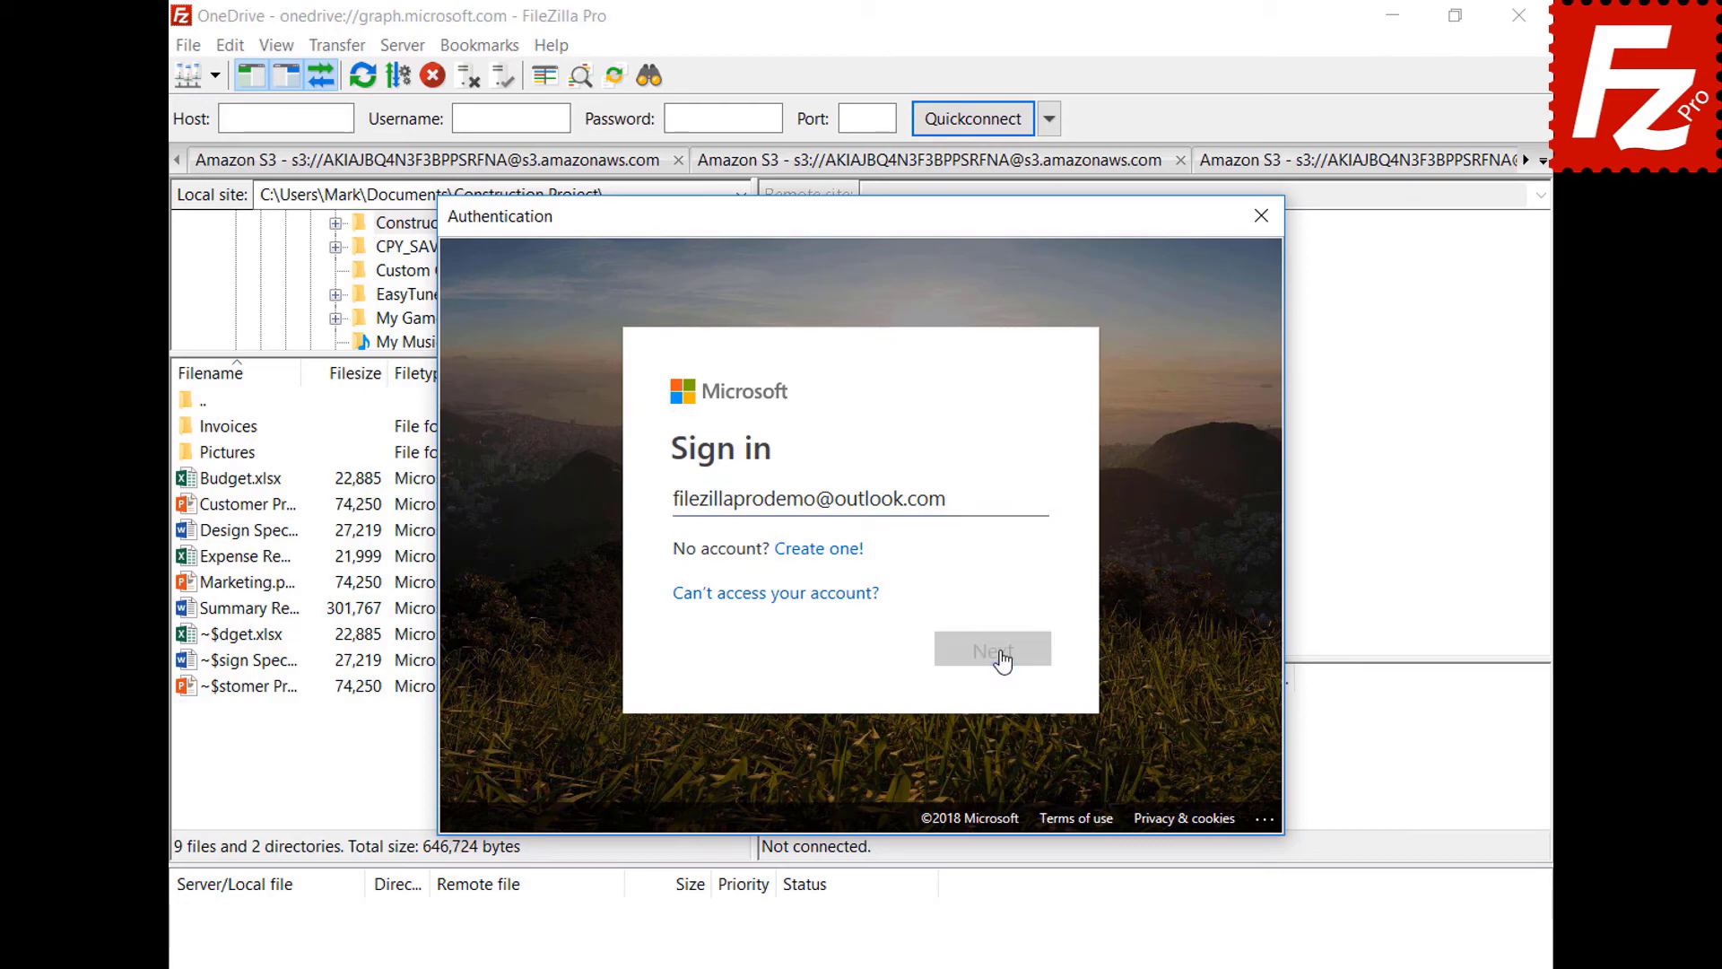
{"action": "key", "text": "ctrl+v"}
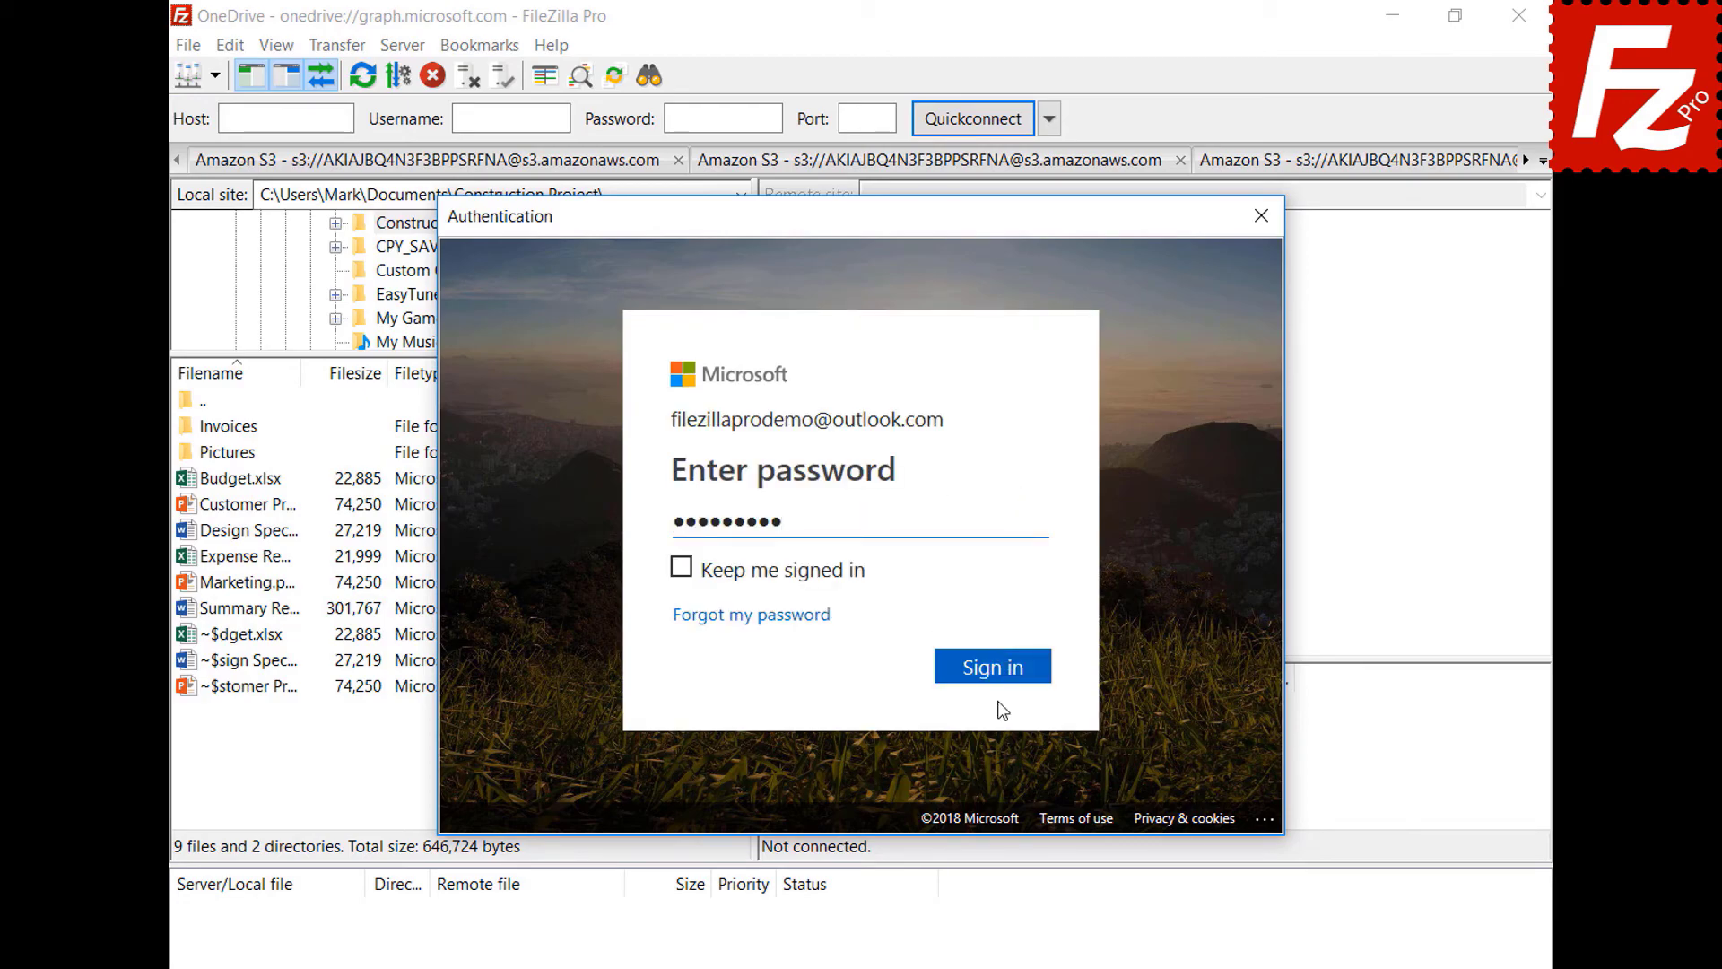
{"action": "left_click", "coordinate": [999, 666]}
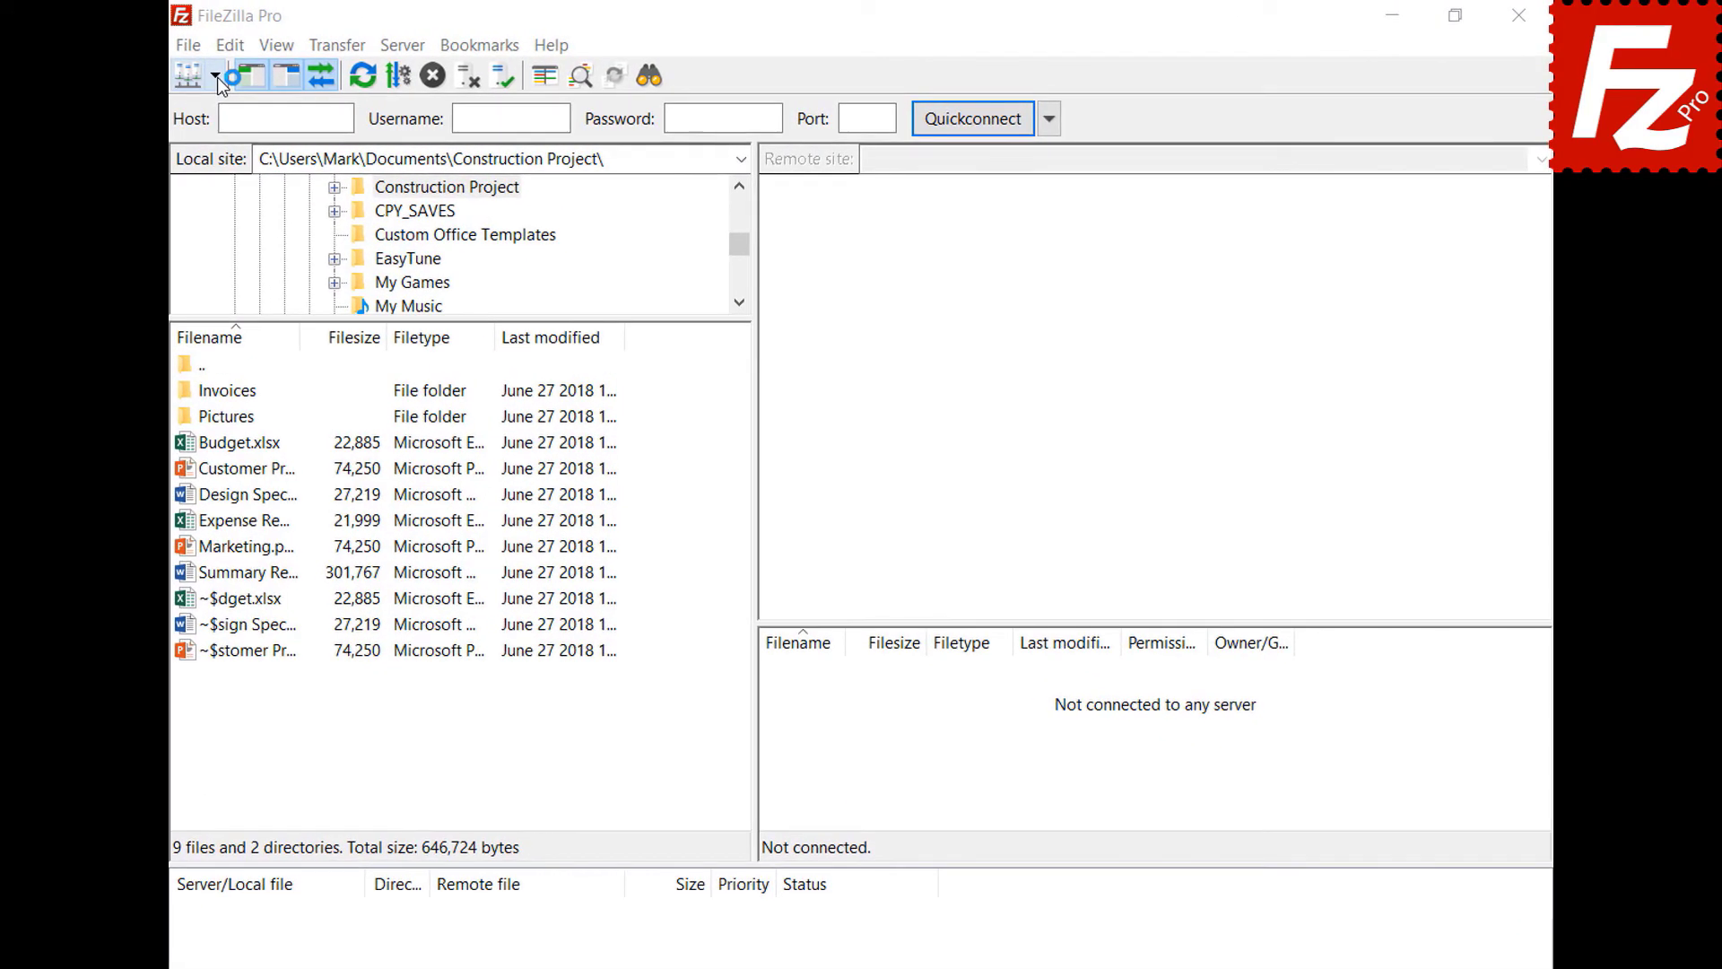
- Reconnect to the saved OneDrive site, unlocking its token with the master password
{"action": "left_click", "coordinate": [217, 77]}
{"action": "left_click", "coordinate": [215, 110]}
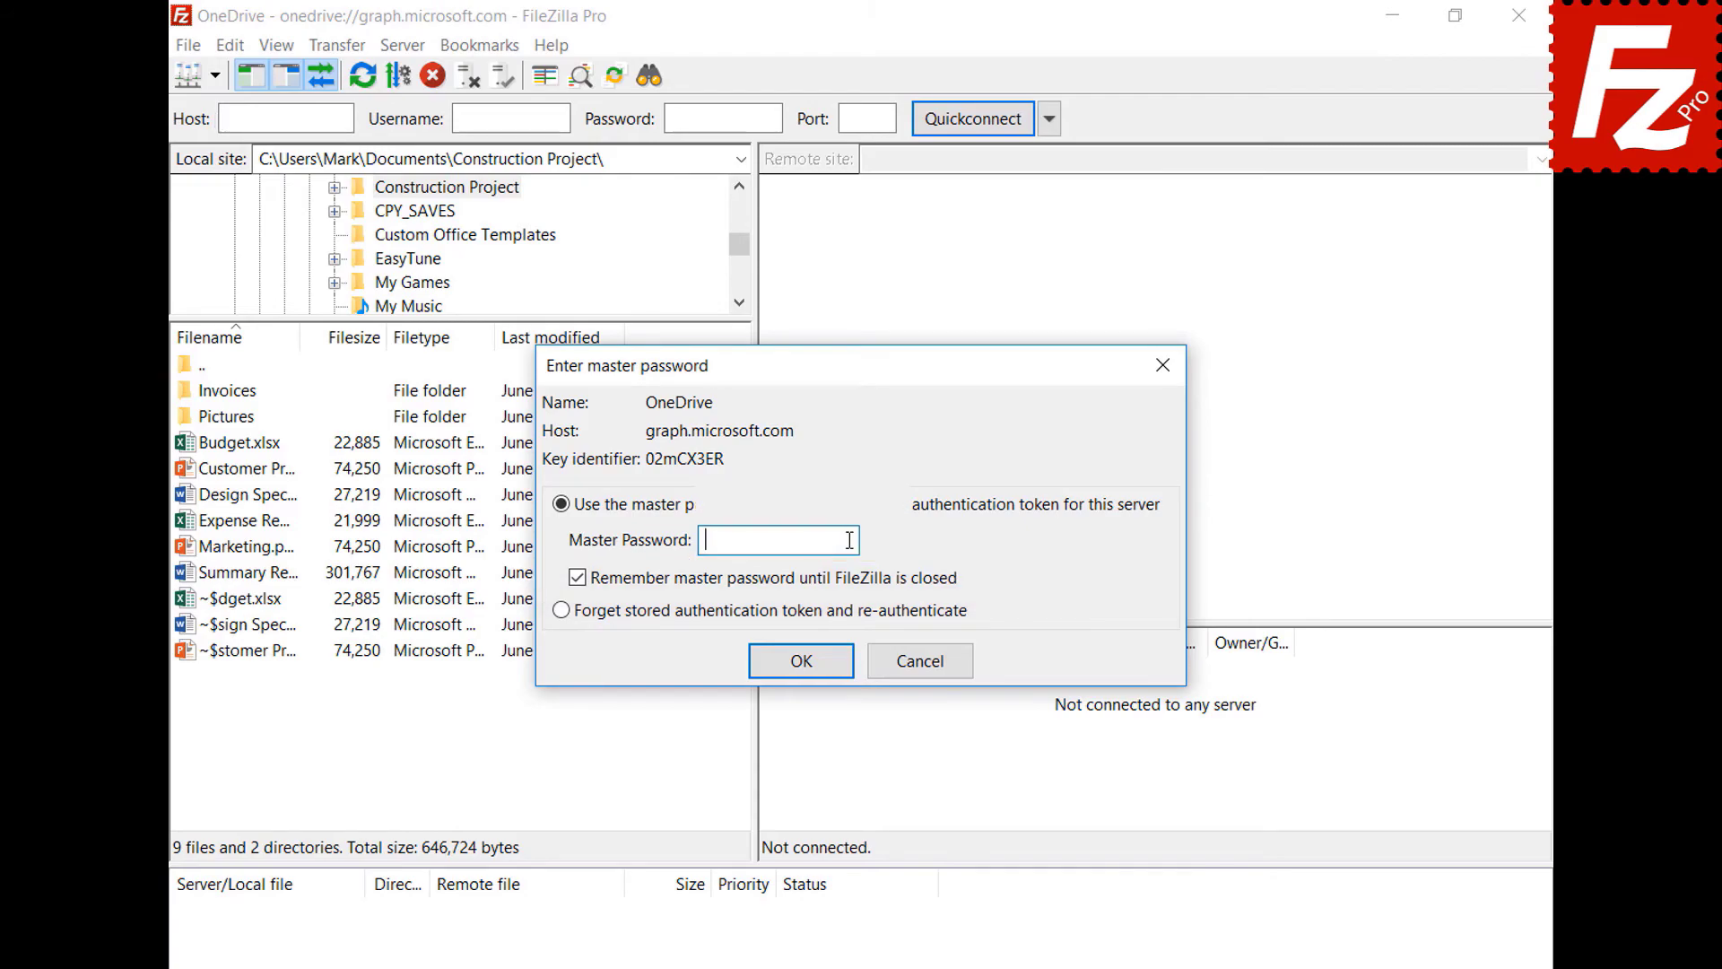
{"action": "key", "text": "ctrl+v"}
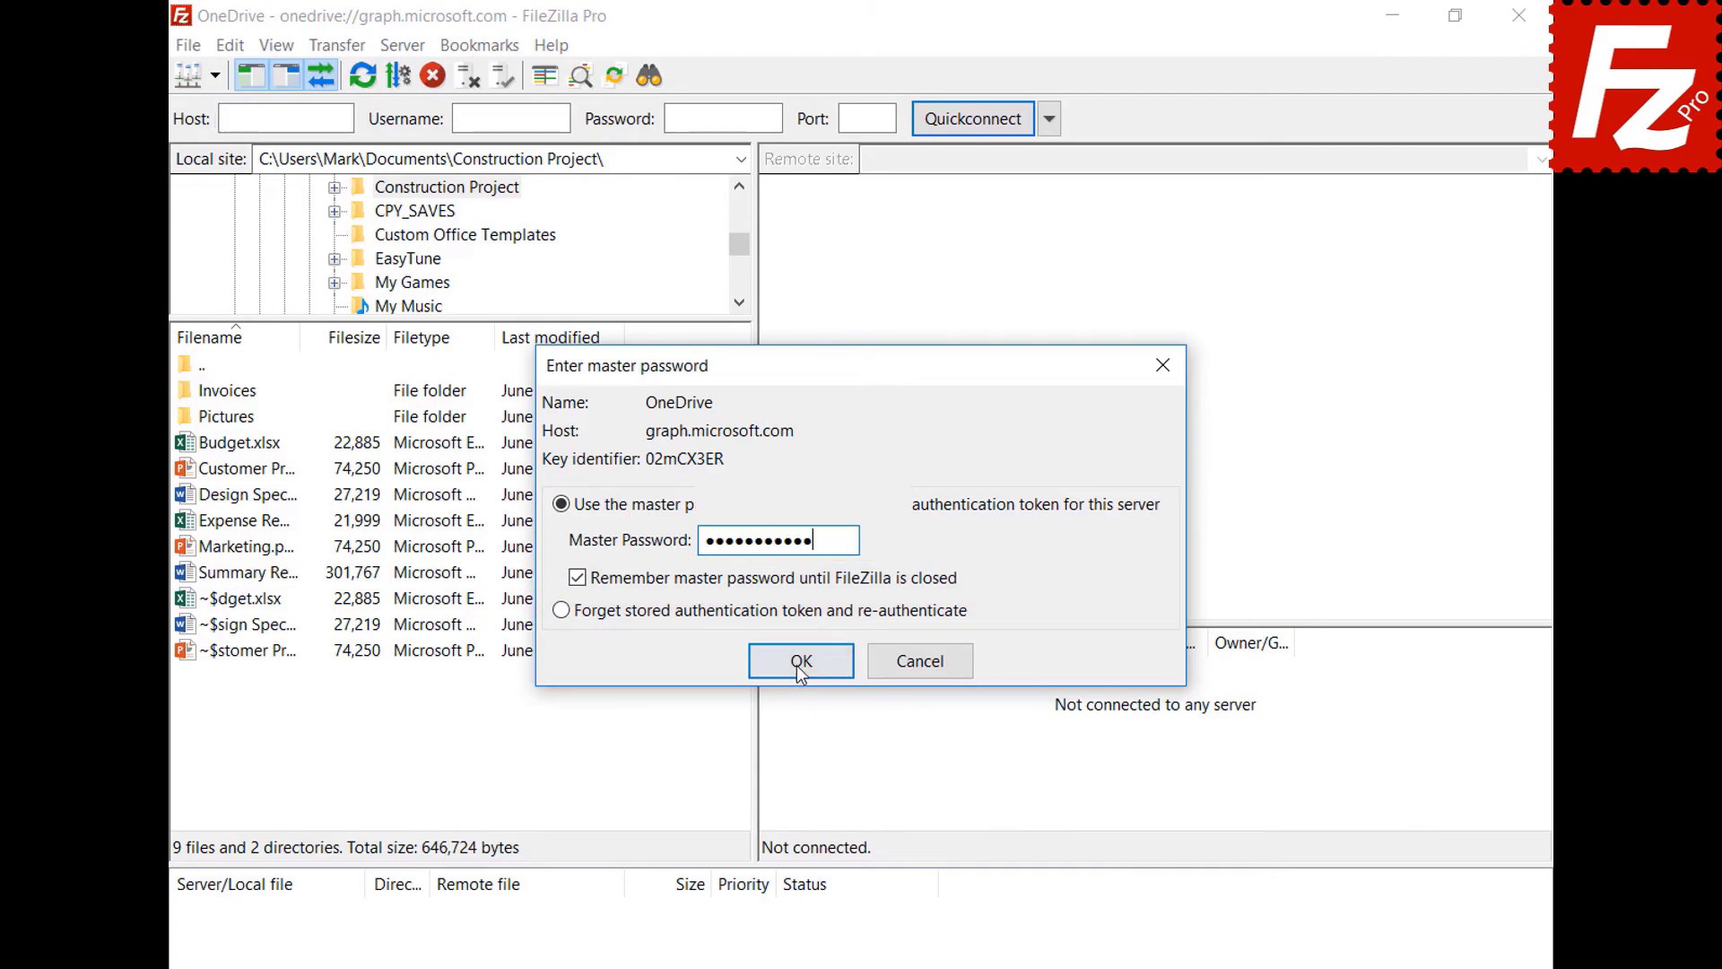
{"action": "left_click", "coordinate": [803, 659]}
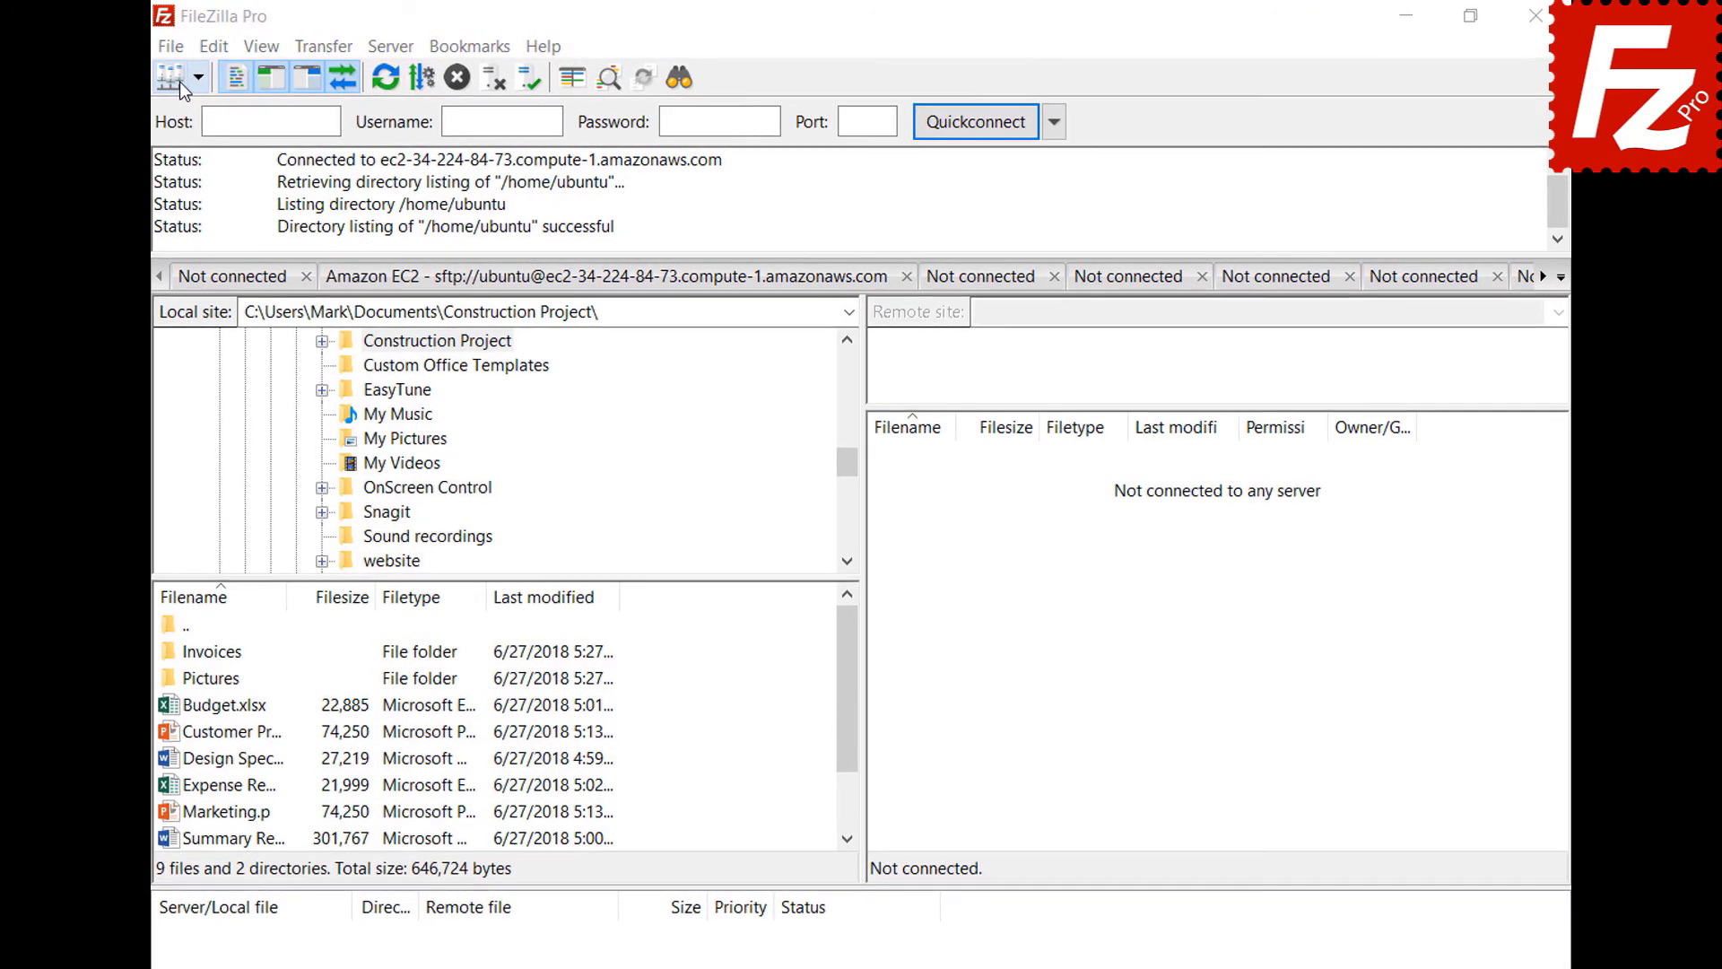
- Add a new site named B2 using the Backblaze B2 protocol
{"action": "left_click", "coordinate": [170, 46]}
{"action": "left_click", "coordinate": [186, 72]}
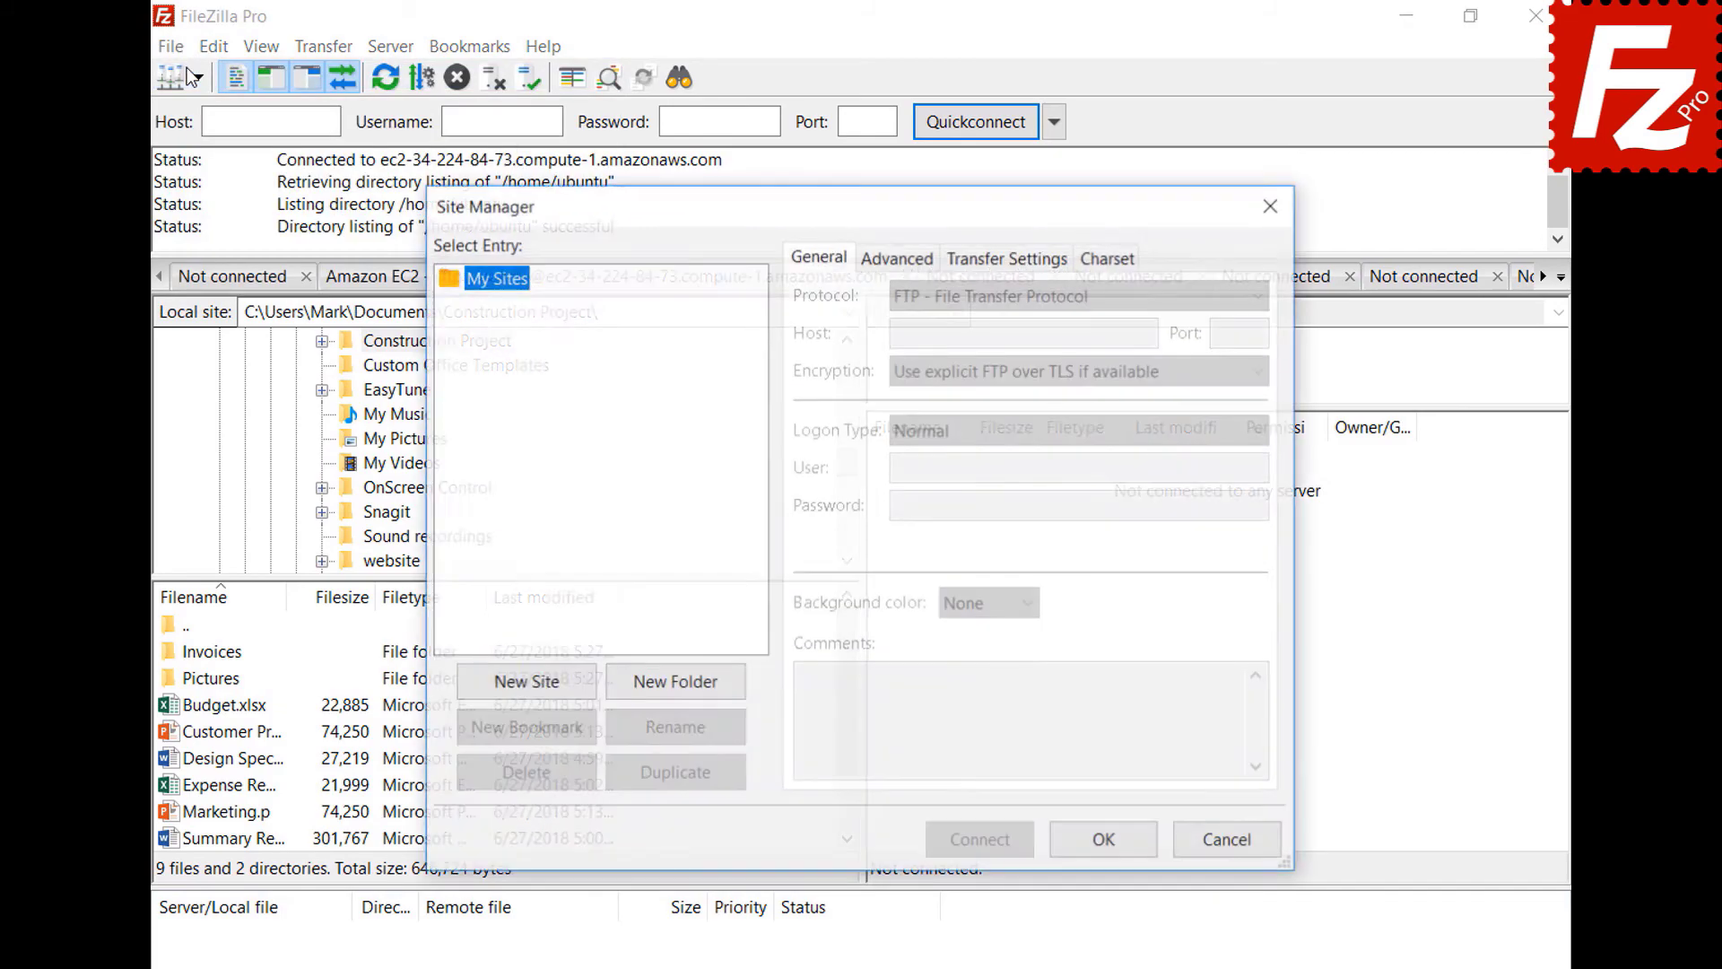
{"action": "left_click", "coordinate": [529, 687]}
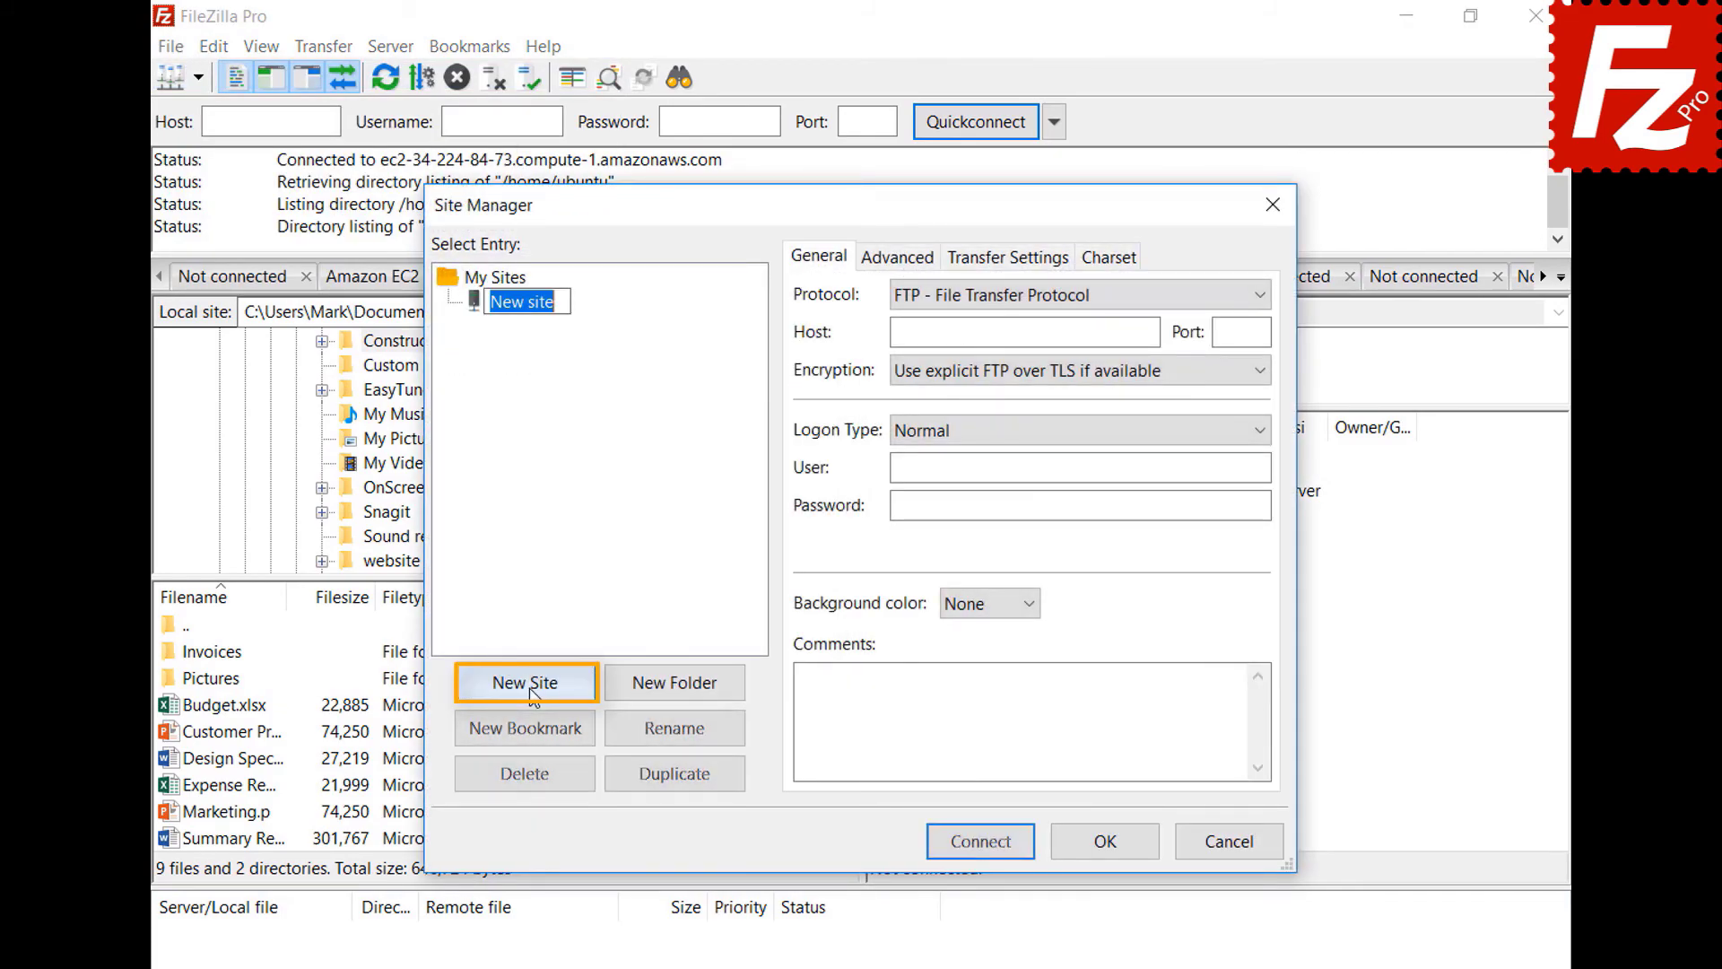
{"action": "type", "text": "B2"}
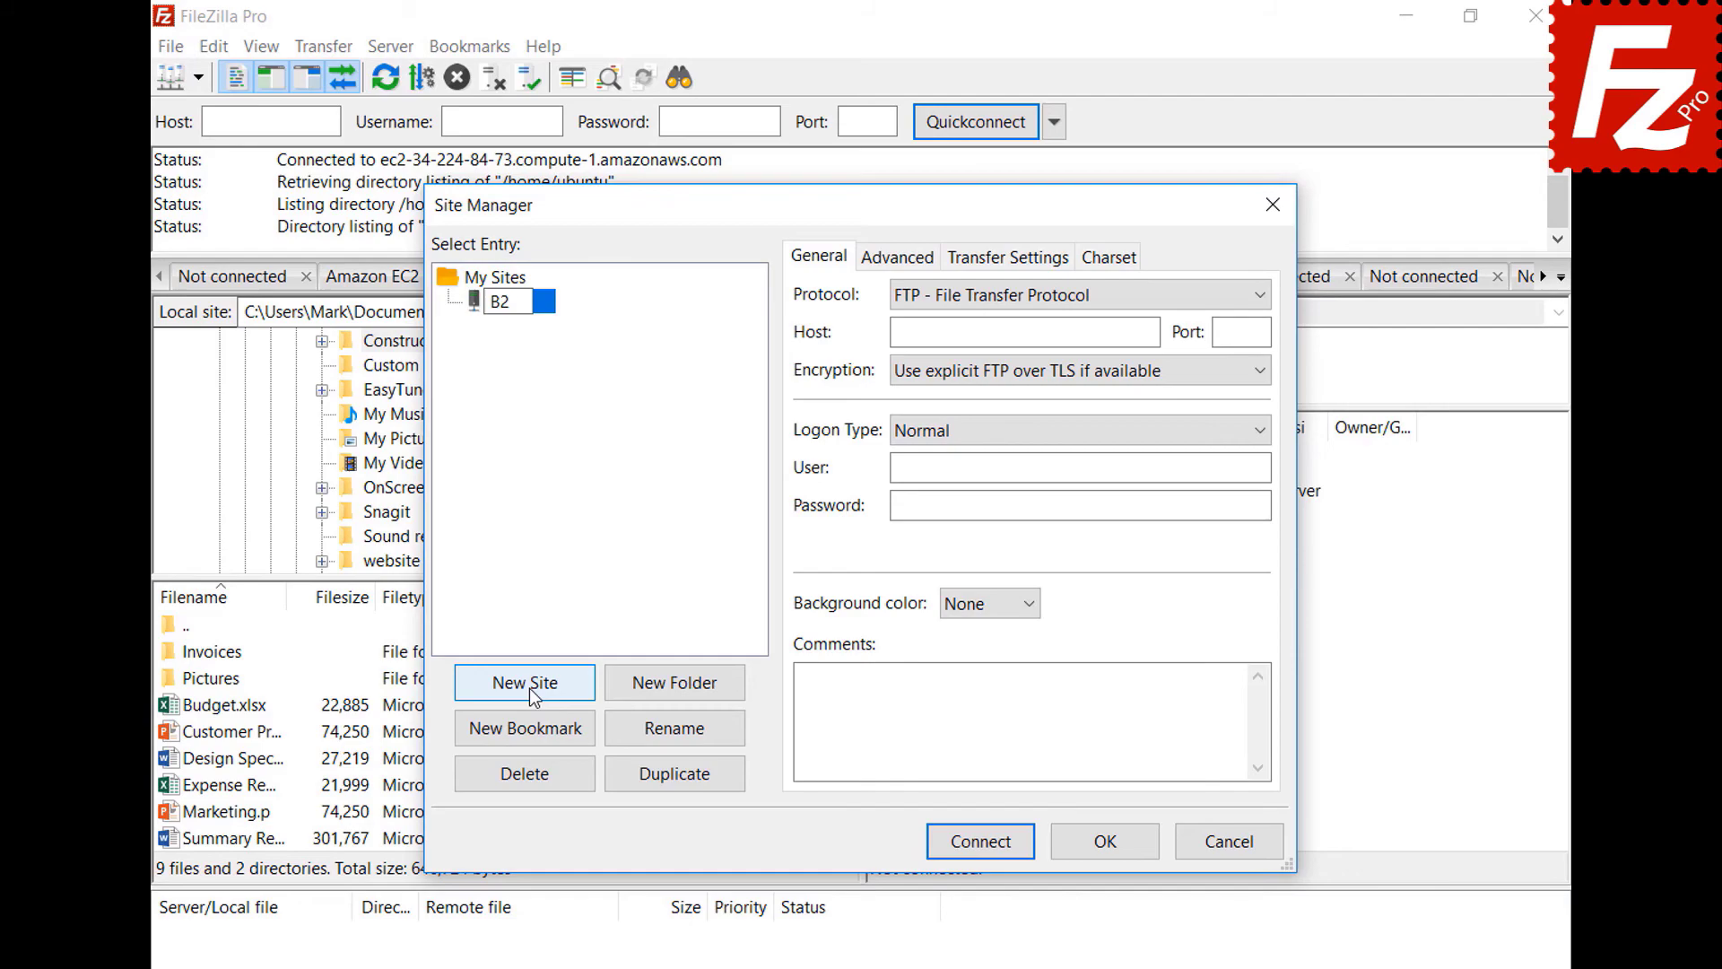
{"action": "left_click", "coordinate": [1024, 293]}
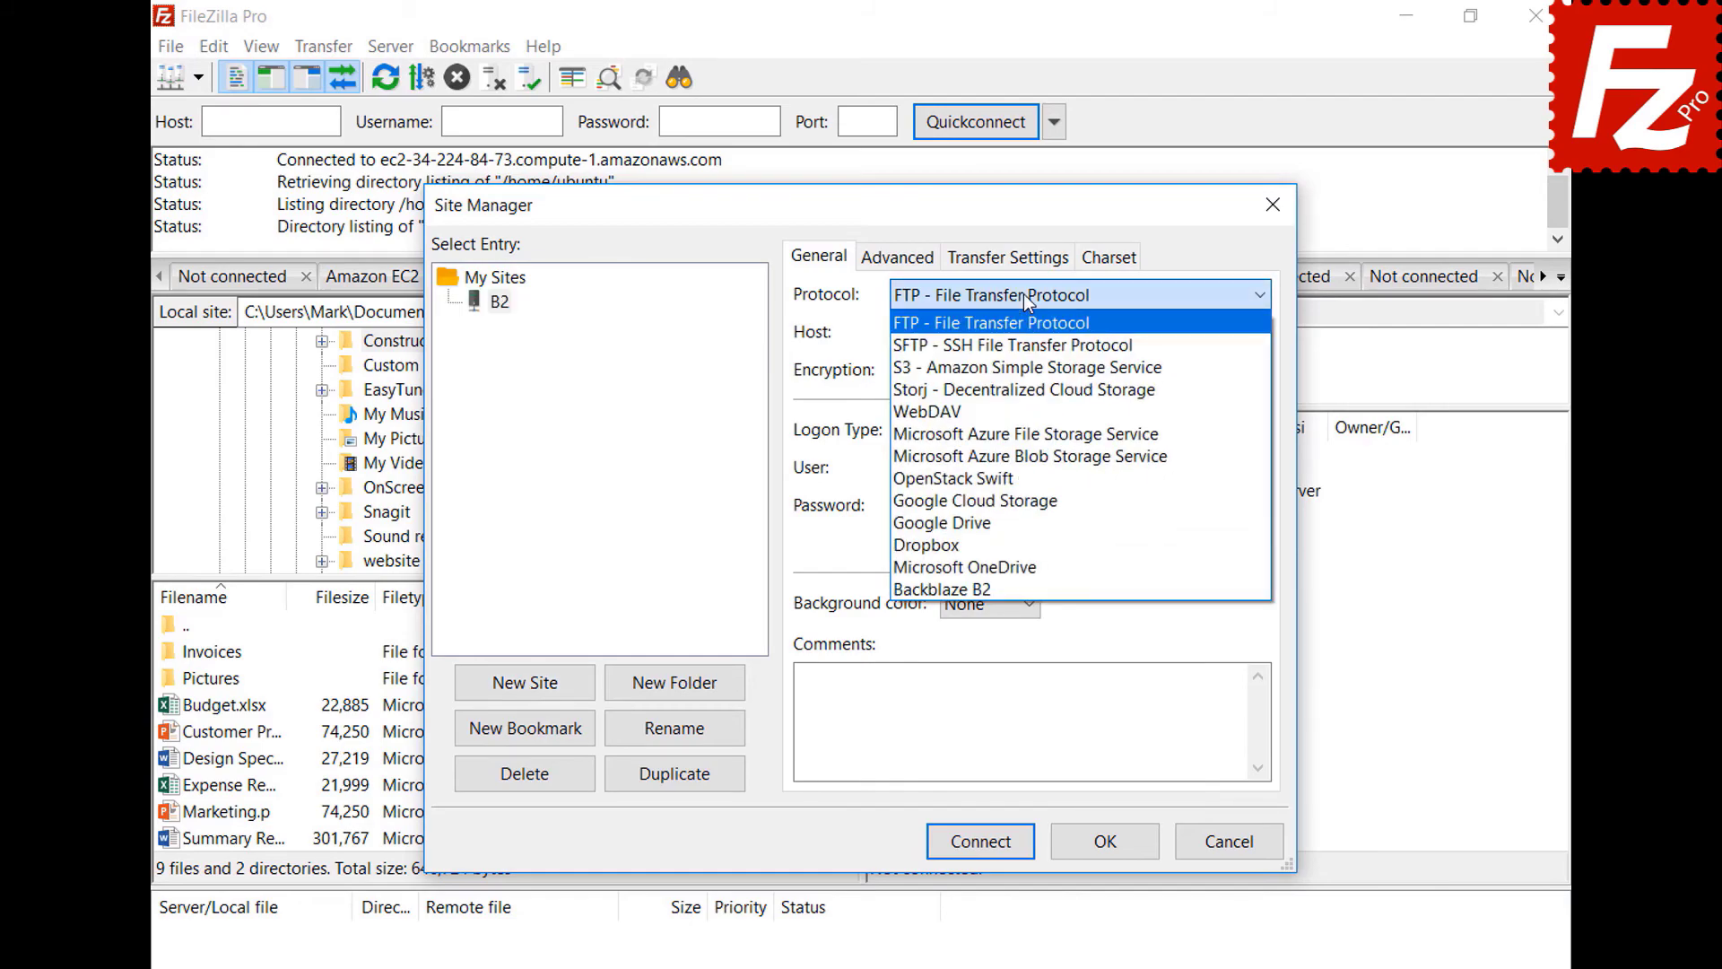
{"action": "left_click", "coordinate": [1020, 588]}
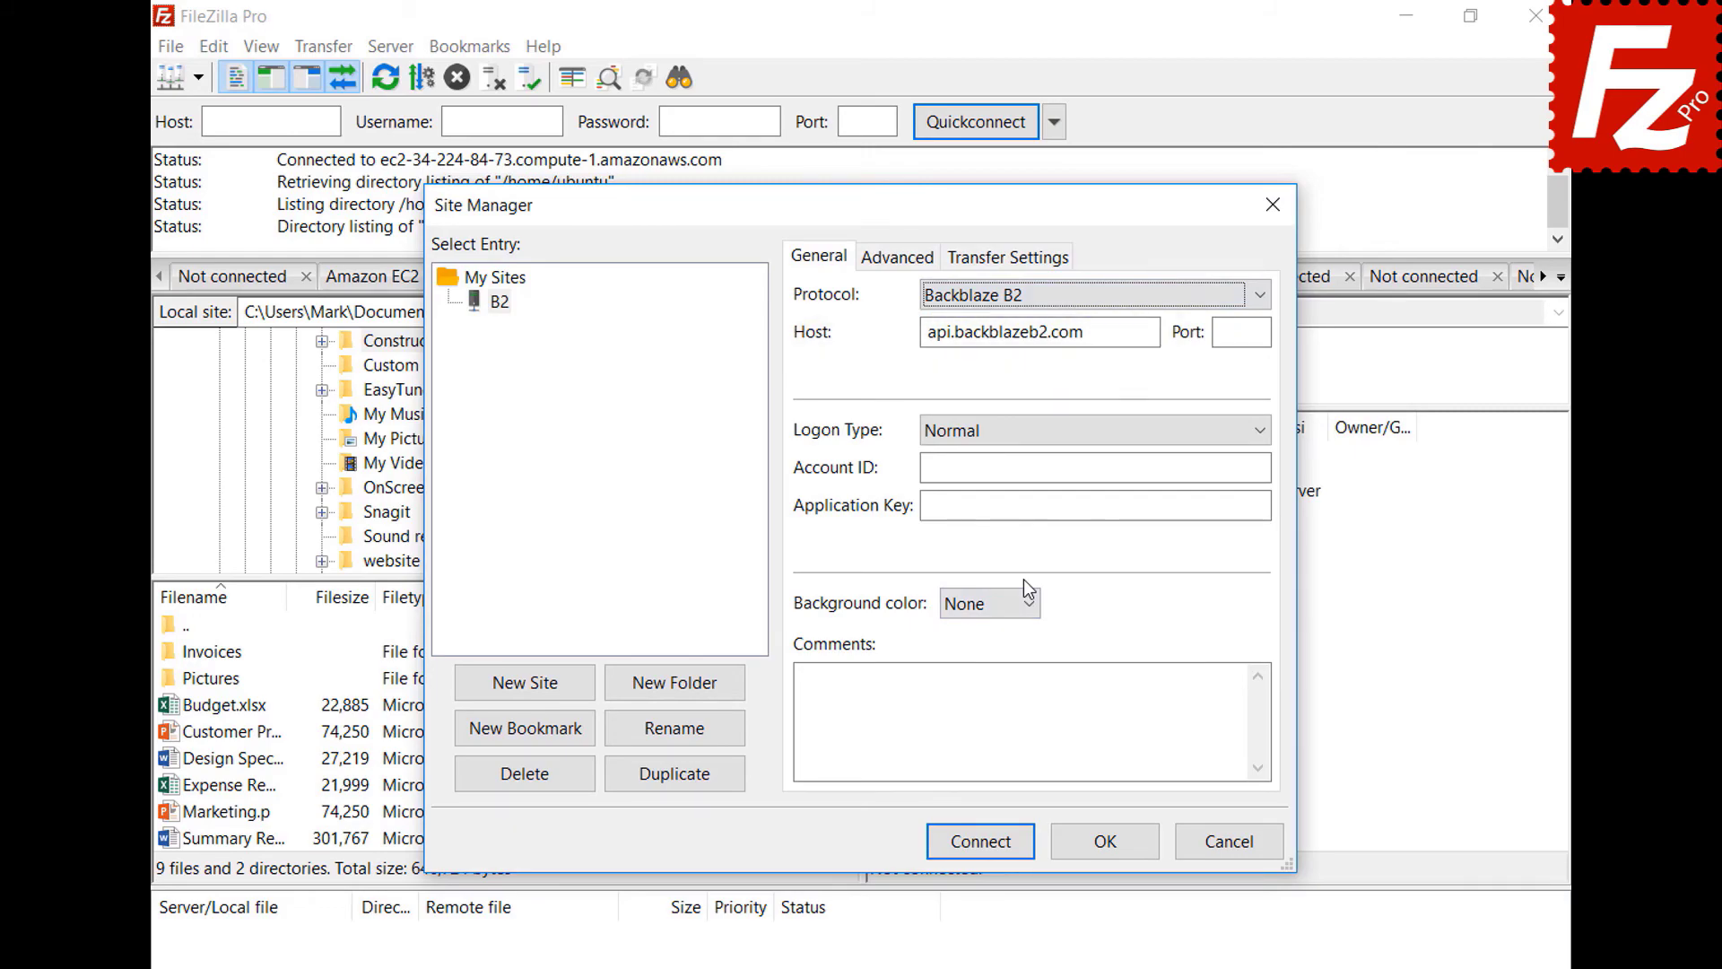
- Enter the Backblaze account ID and application key, then connect to the B2 site
{"action": "left_click", "coordinate": [1265, 466]}
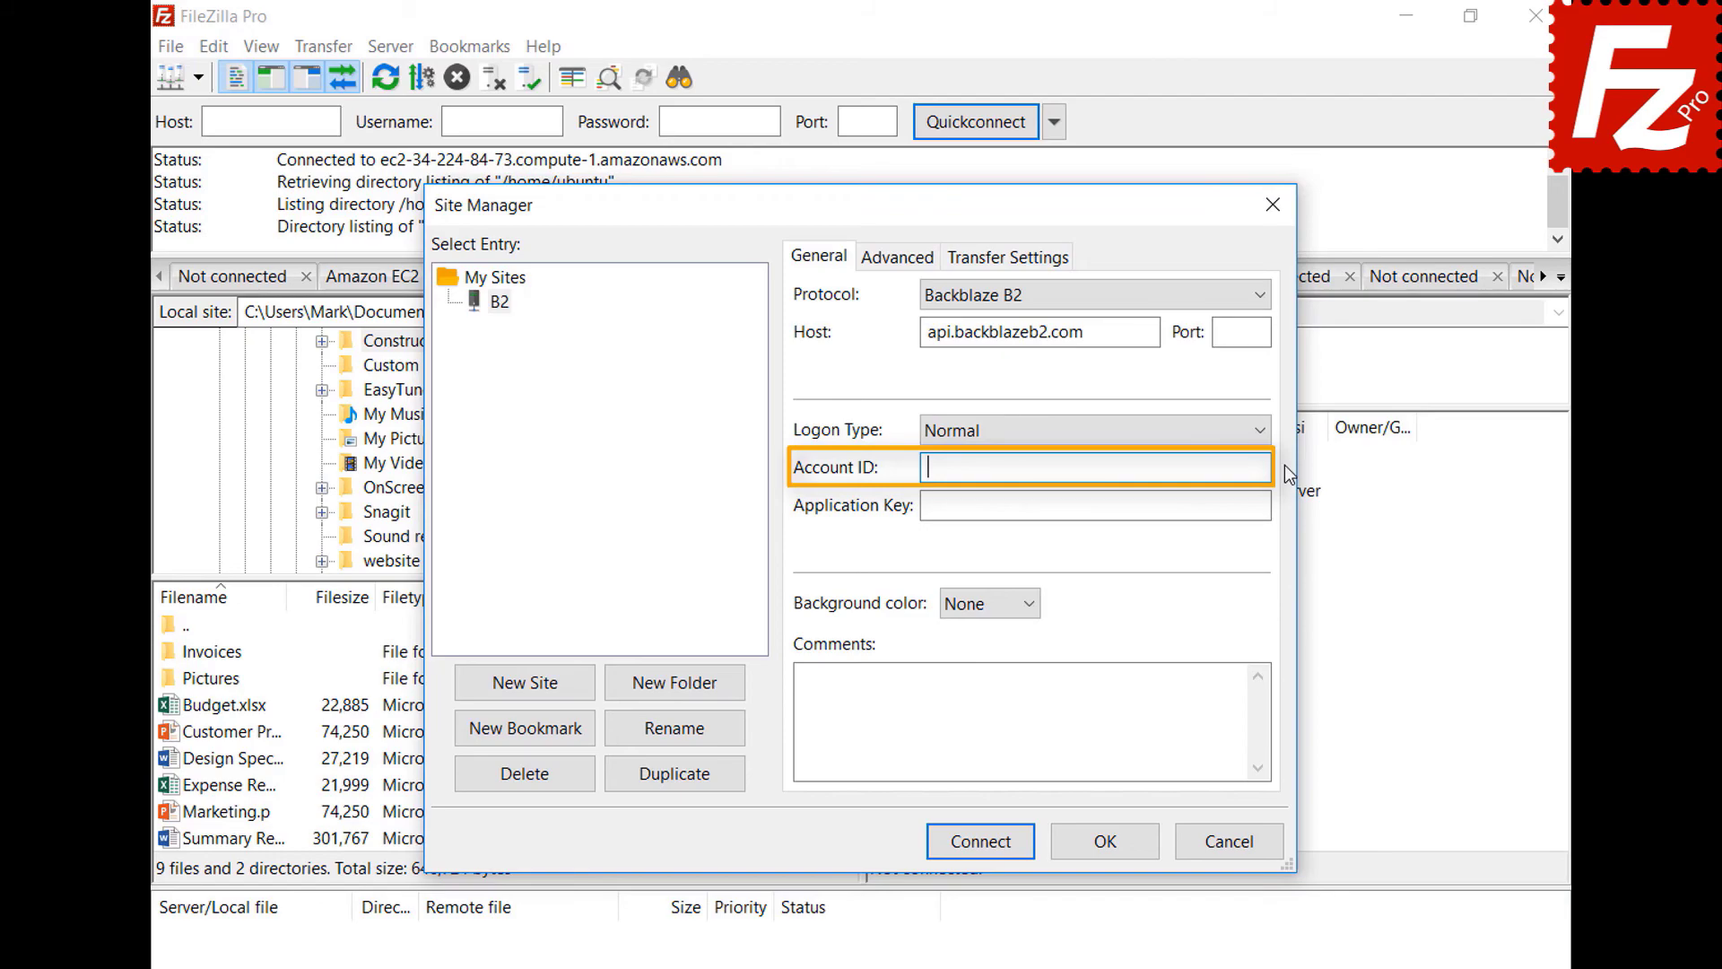
{"action": "type", "text": "17939b0a698e"}
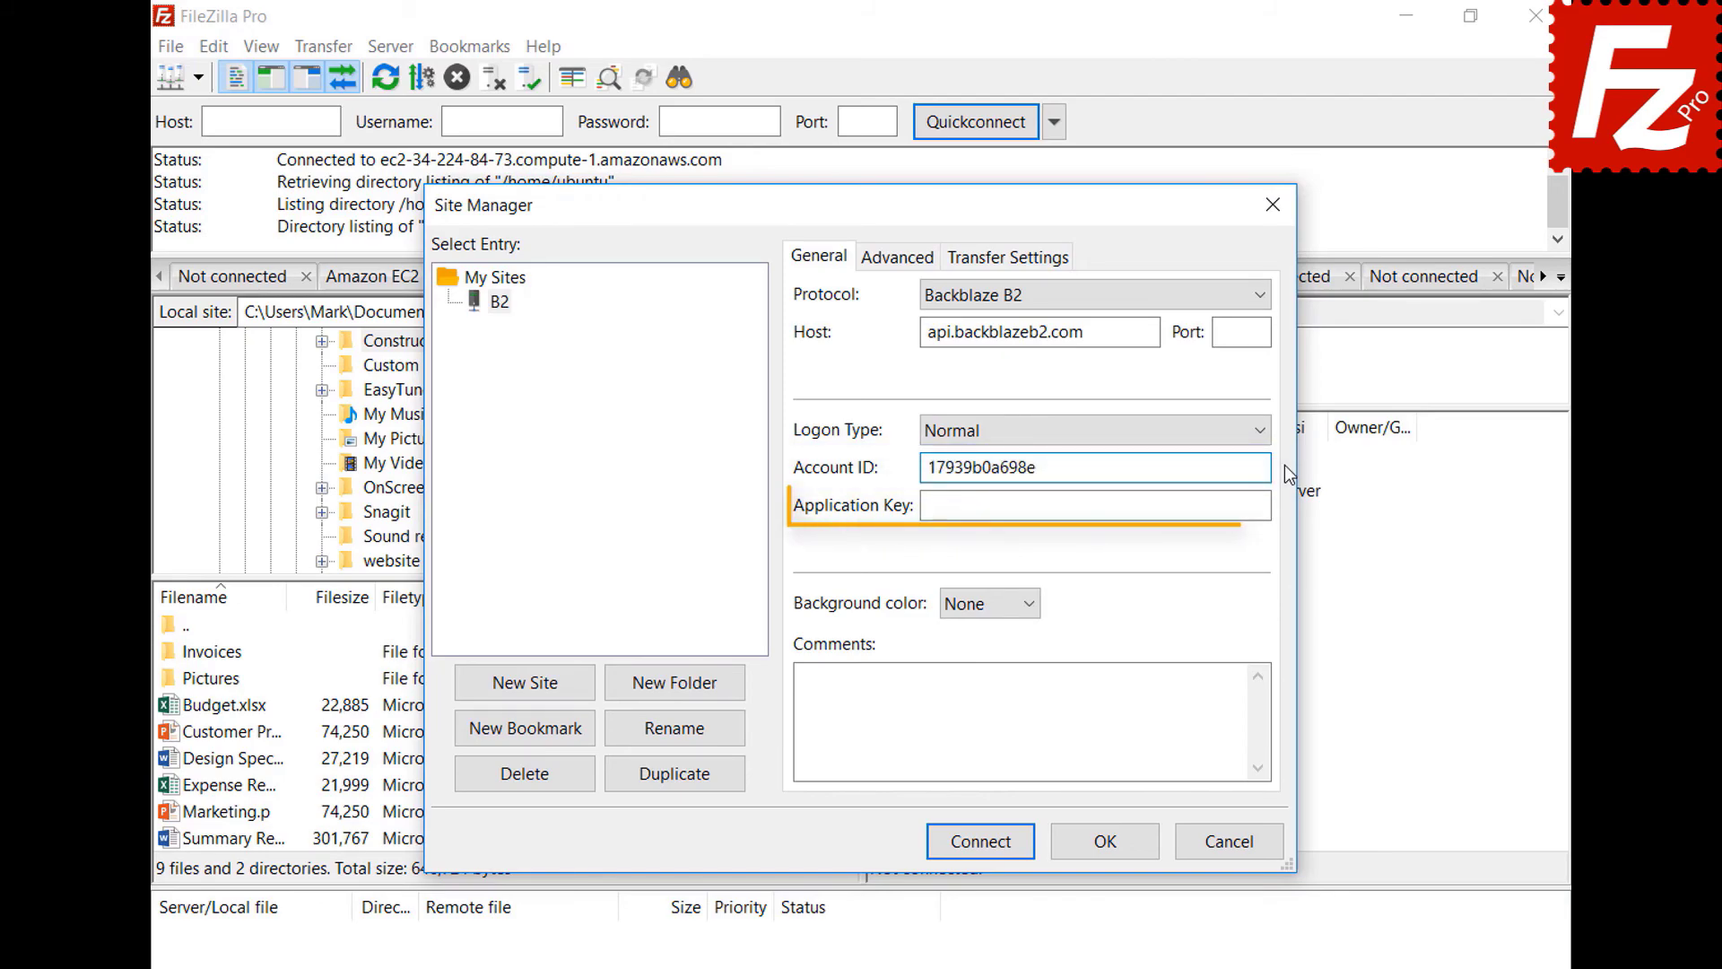
{"action": "left_click", "coordinate": [1264, 505]}
{"action": "key", "text": "ctrl+v"}
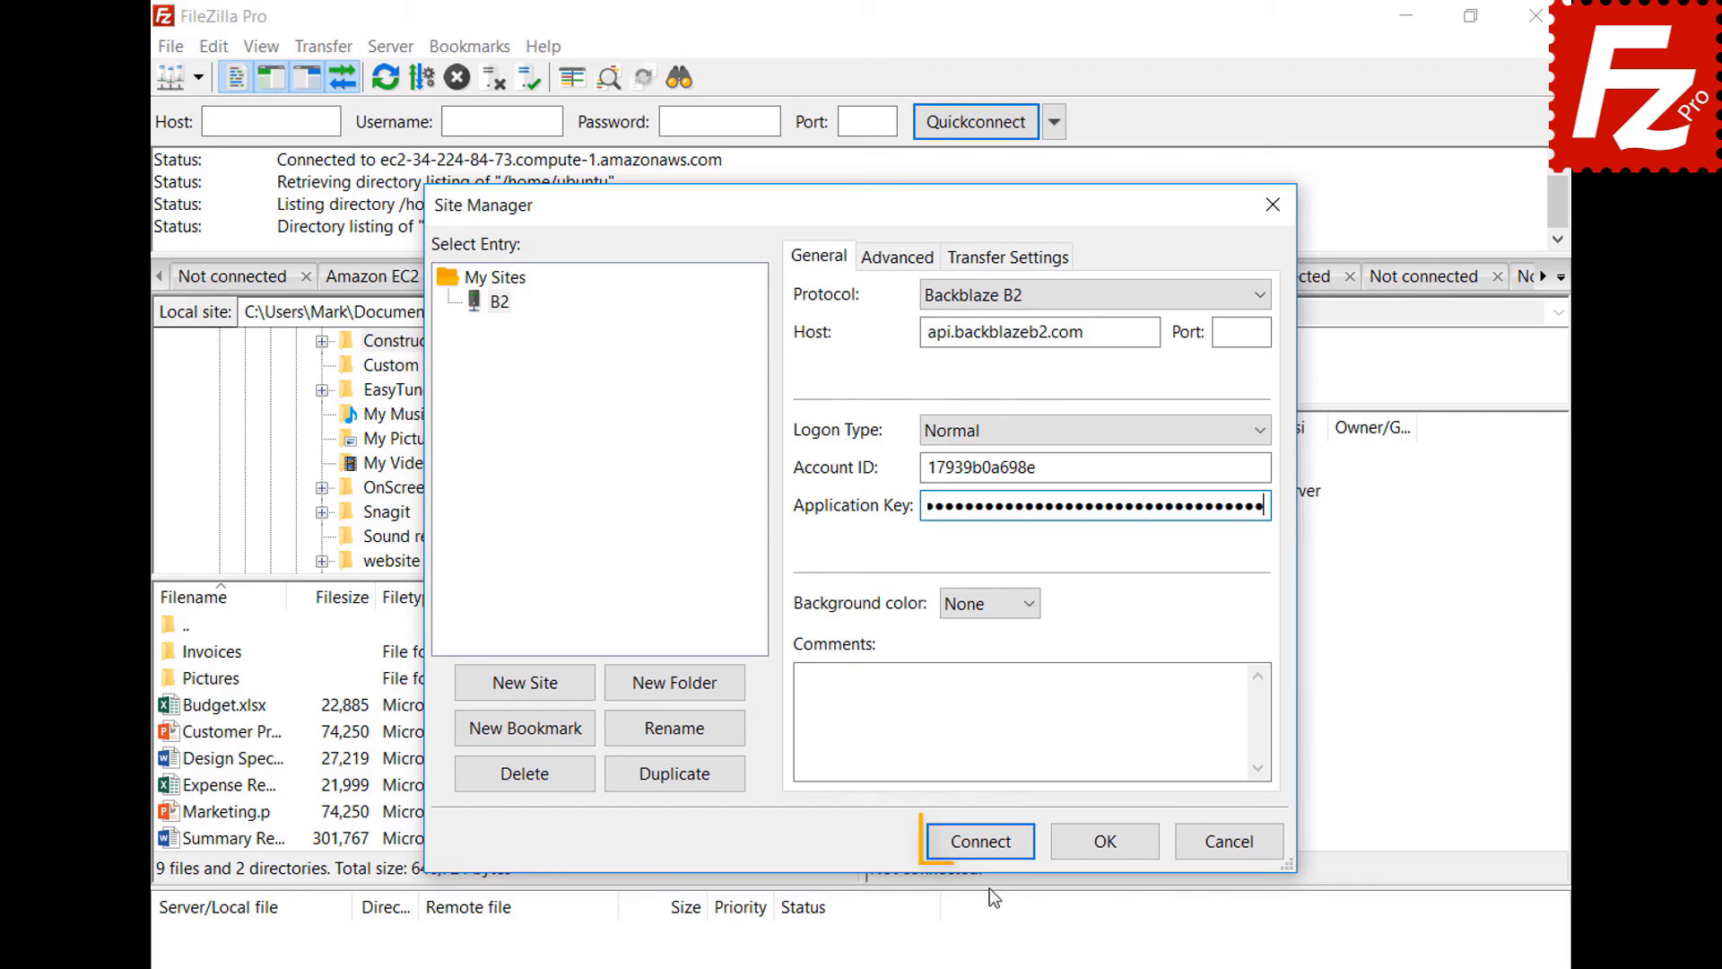
{"action": "left_click", "coordinate": [990, 851]}
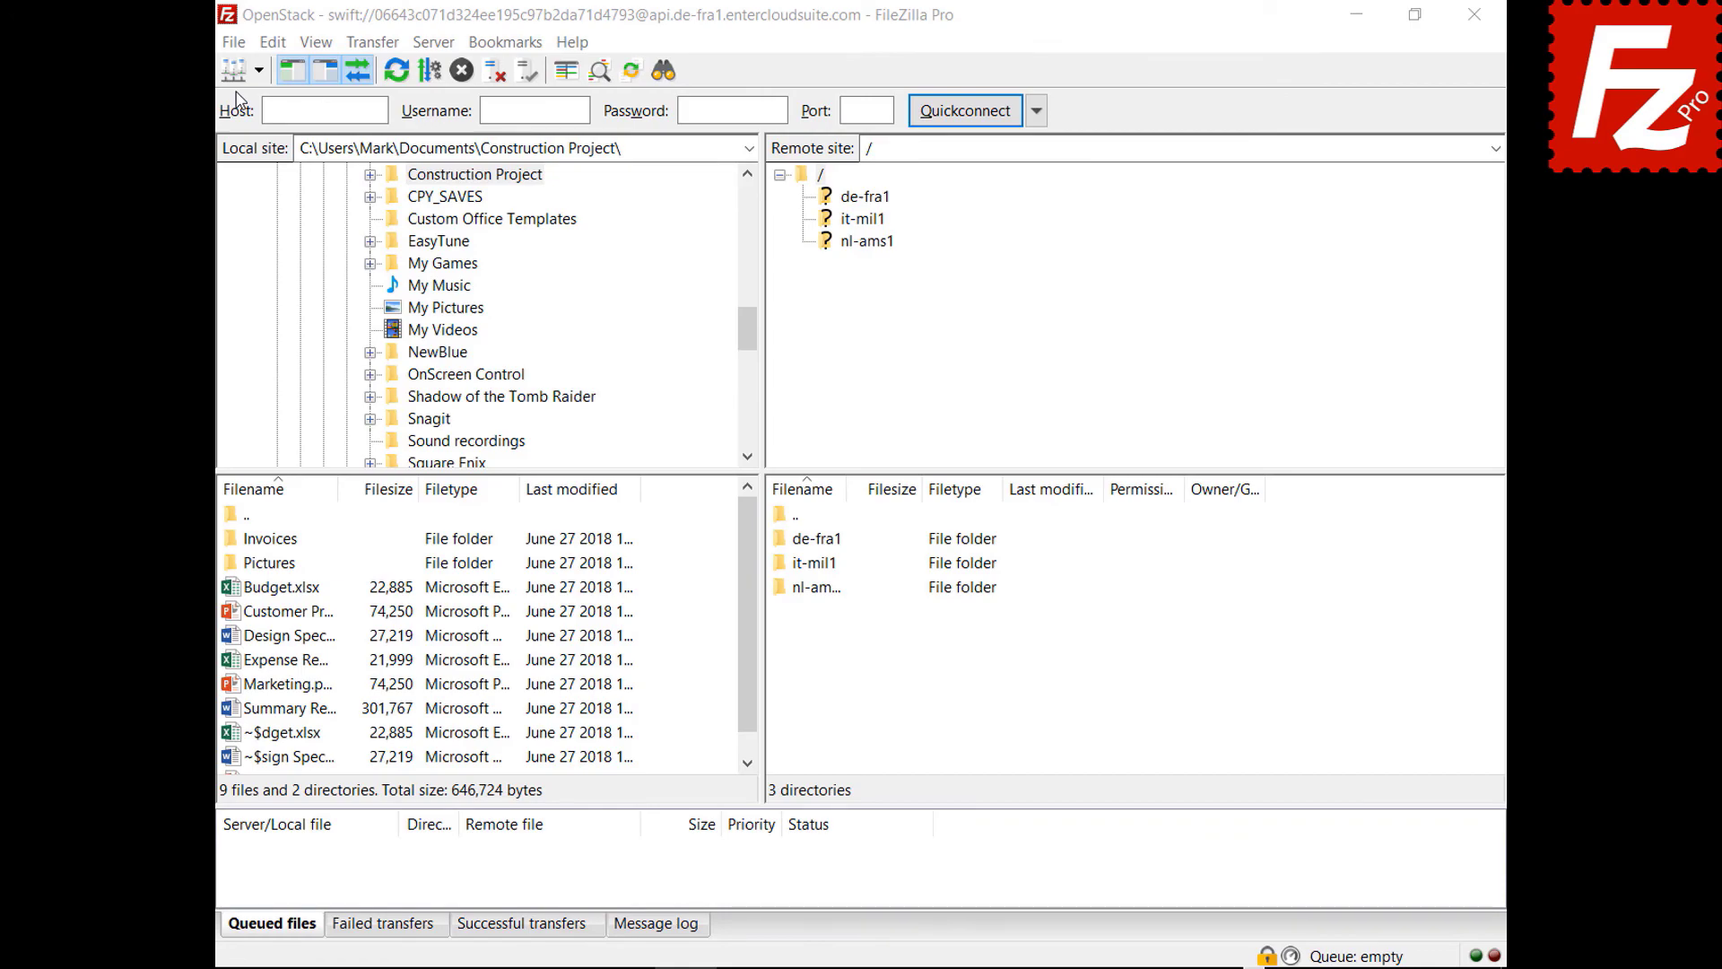
{"action": "left_click", "coordinate": [233, 42]}
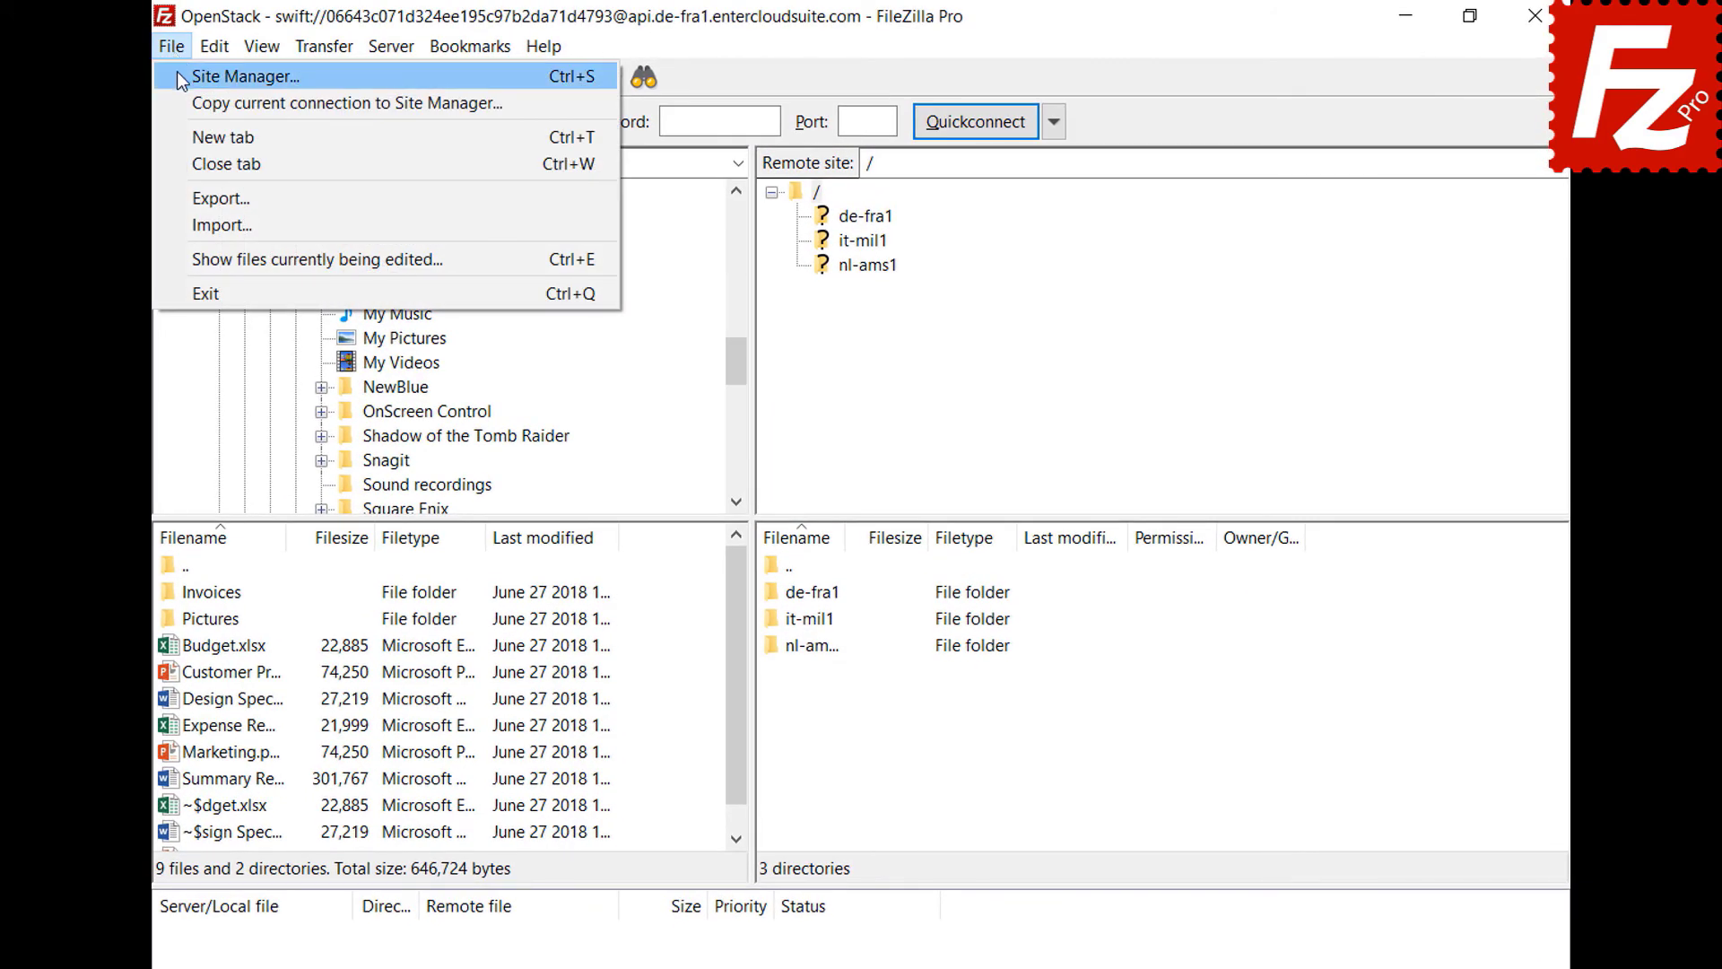
{"action": "left_click", "coordinate": [178, 75]}
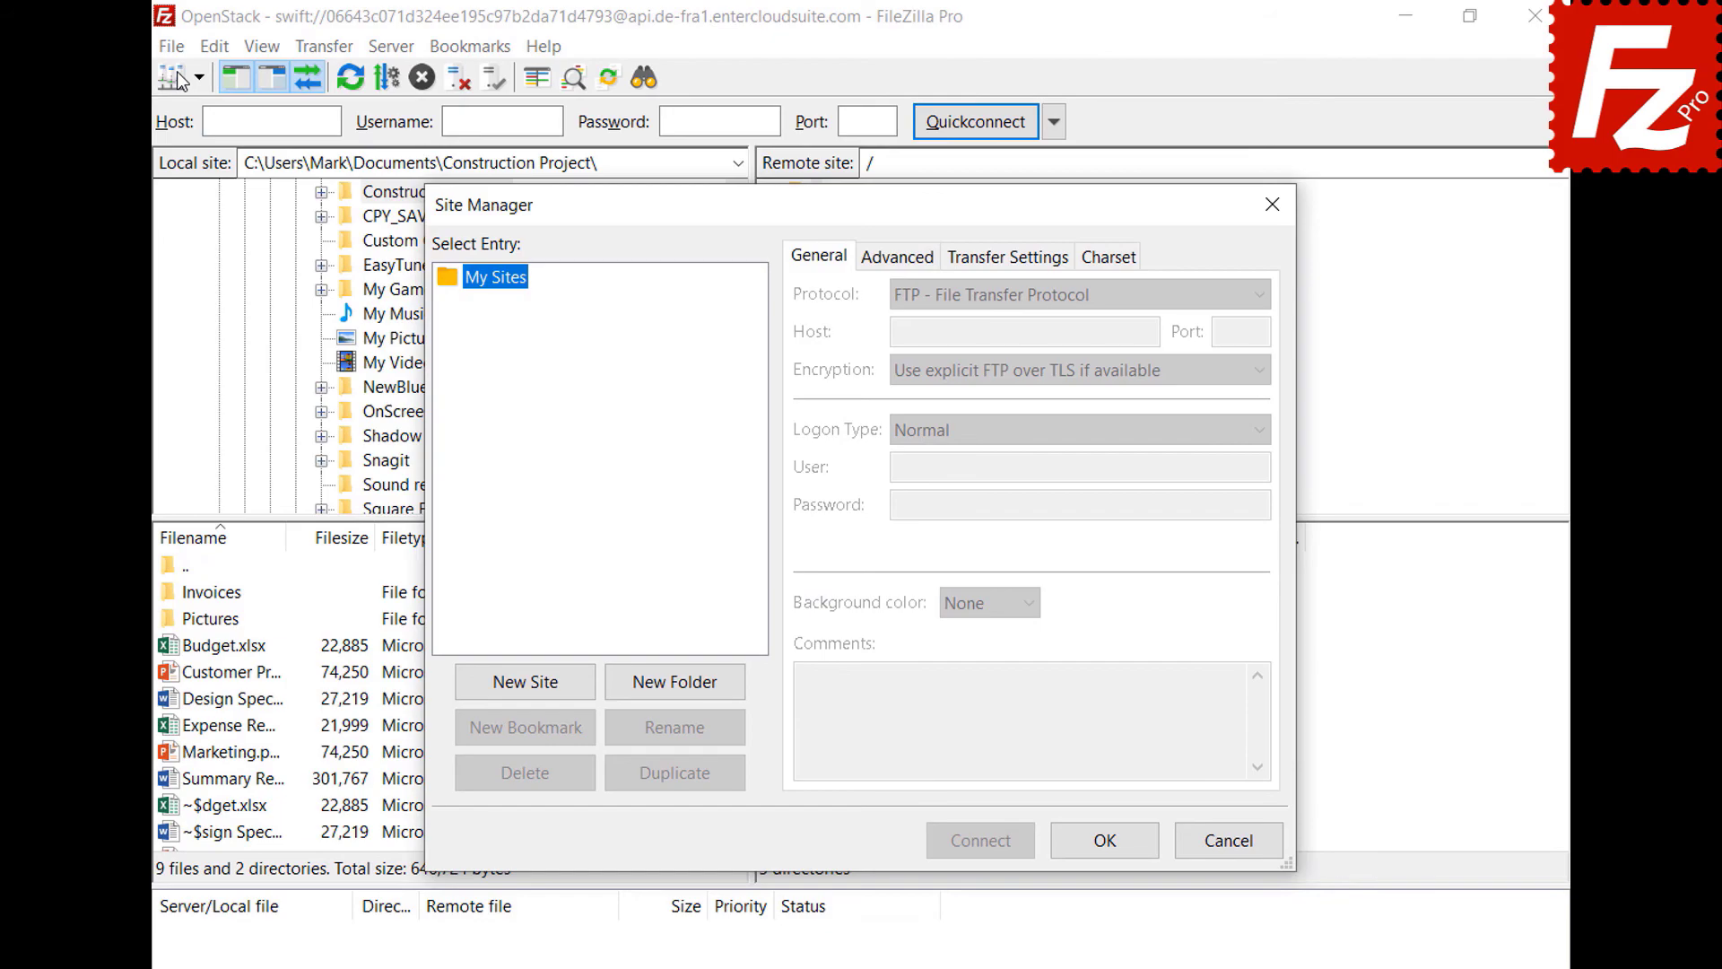
- Add a new site named WebDav using the WebDAV protocol
{"action": "left_click", "coordinate": [530, 692]}
{"action": "key", "text": "BackSpace"}
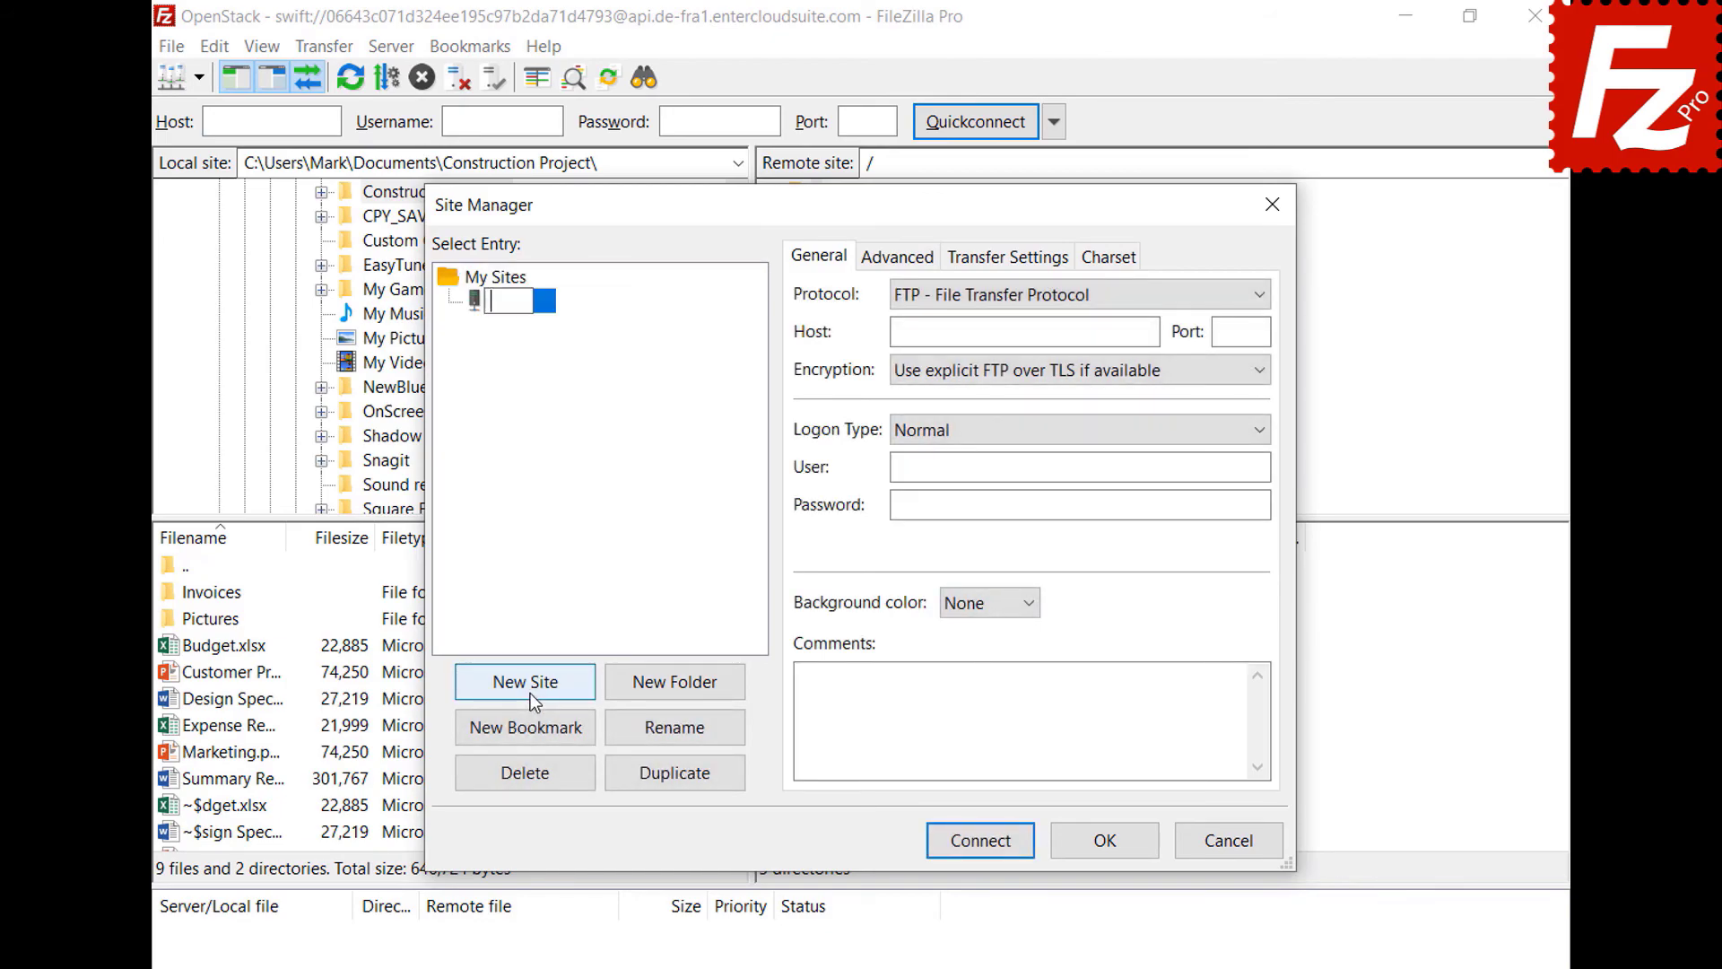
{"action": "type", "text": "WebDav"}
{"action": "key", "text": "Return"}
{"action": "left_click", "coordinate": [1189, 298]}
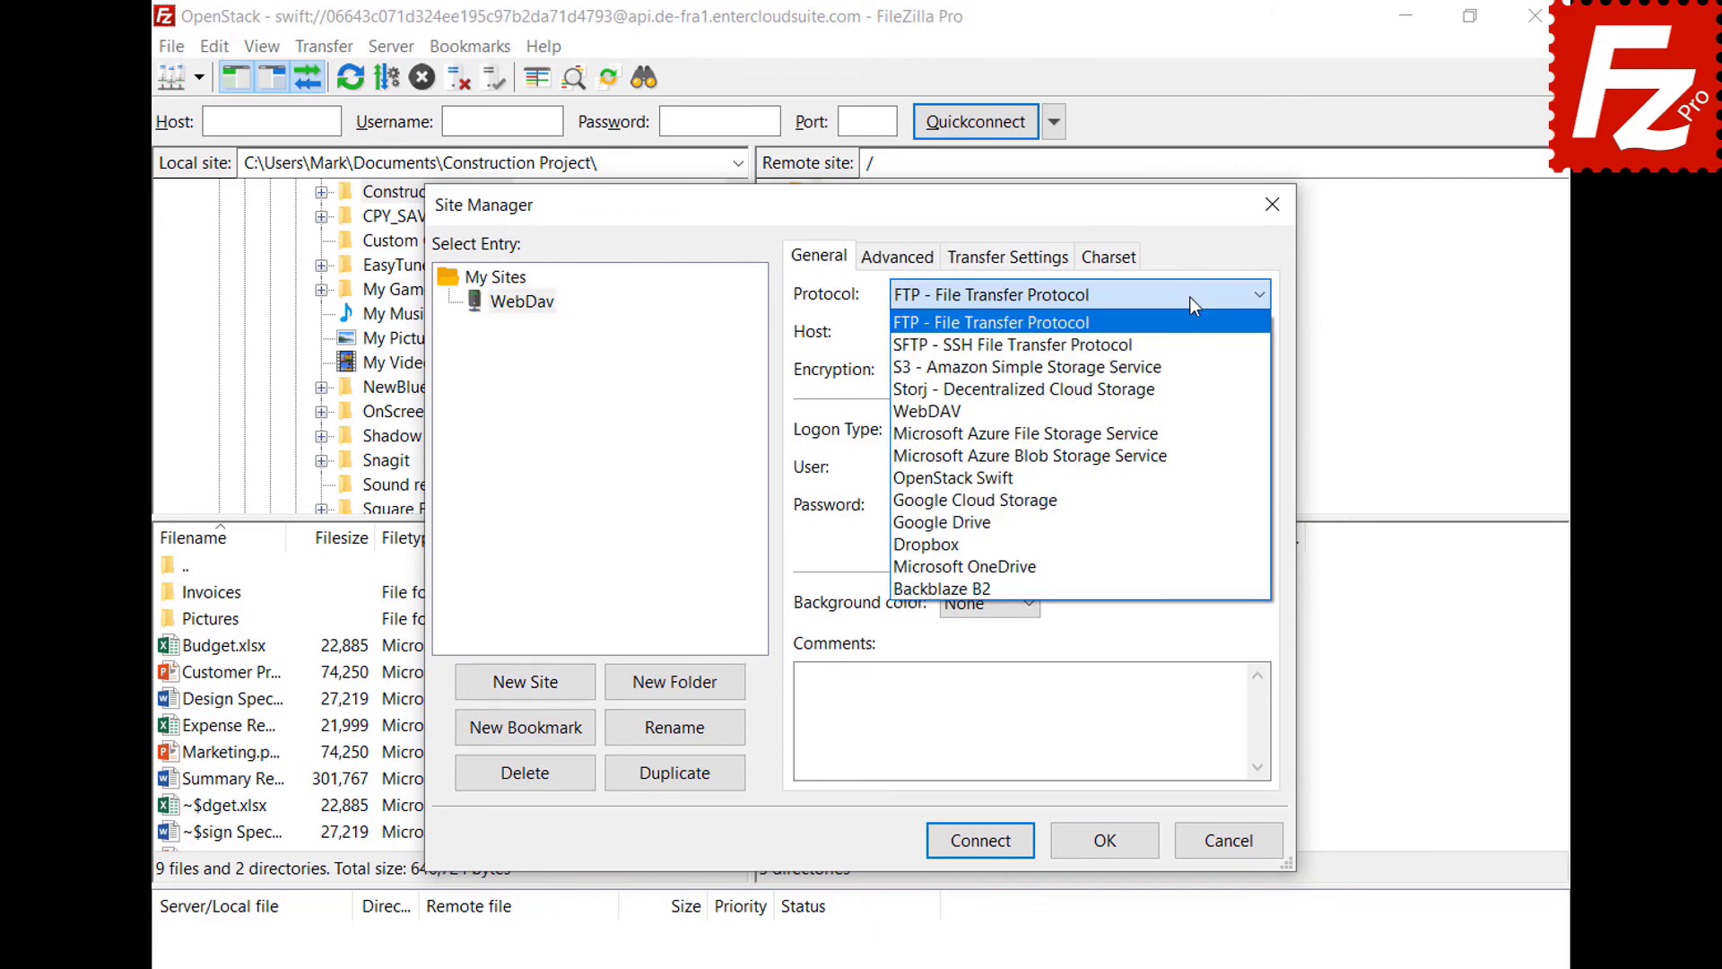
{"action": "left_click", "coordinate": [1182, 405]}
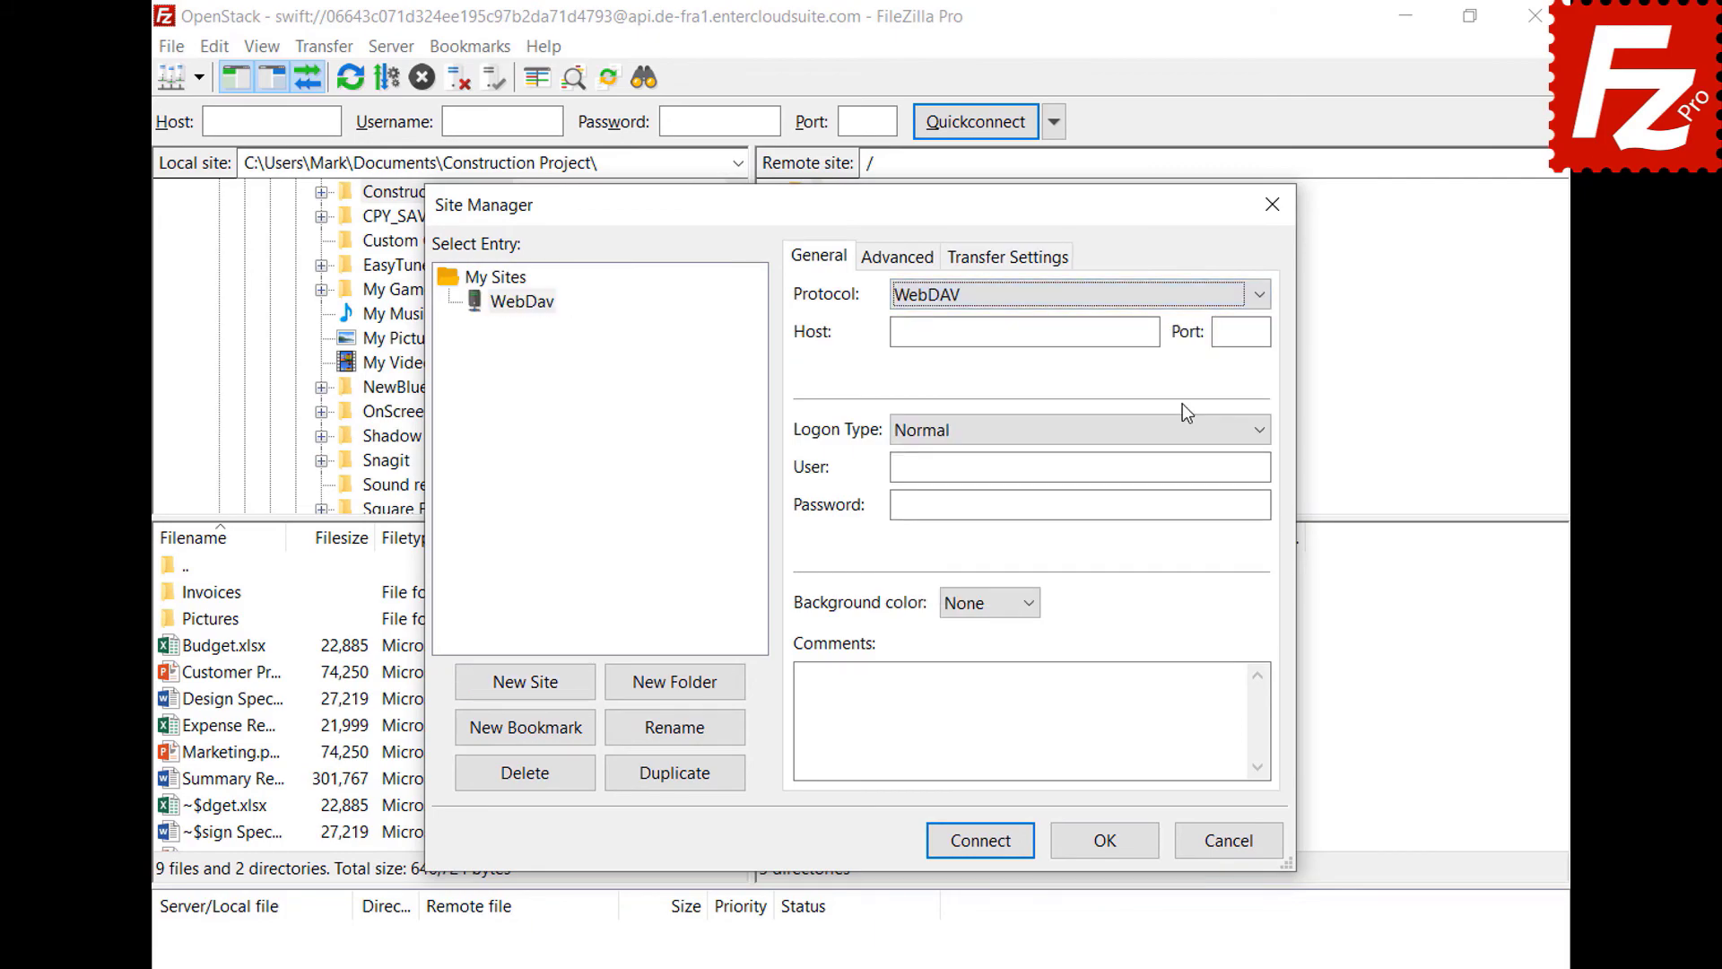
- Enter host webdav.opendrive.com, the account user name and password, then connect
{"action": "left_click", "coordinate": [1151, 332]}
{"action": "type", "text": "webdav.opendrive.com"}
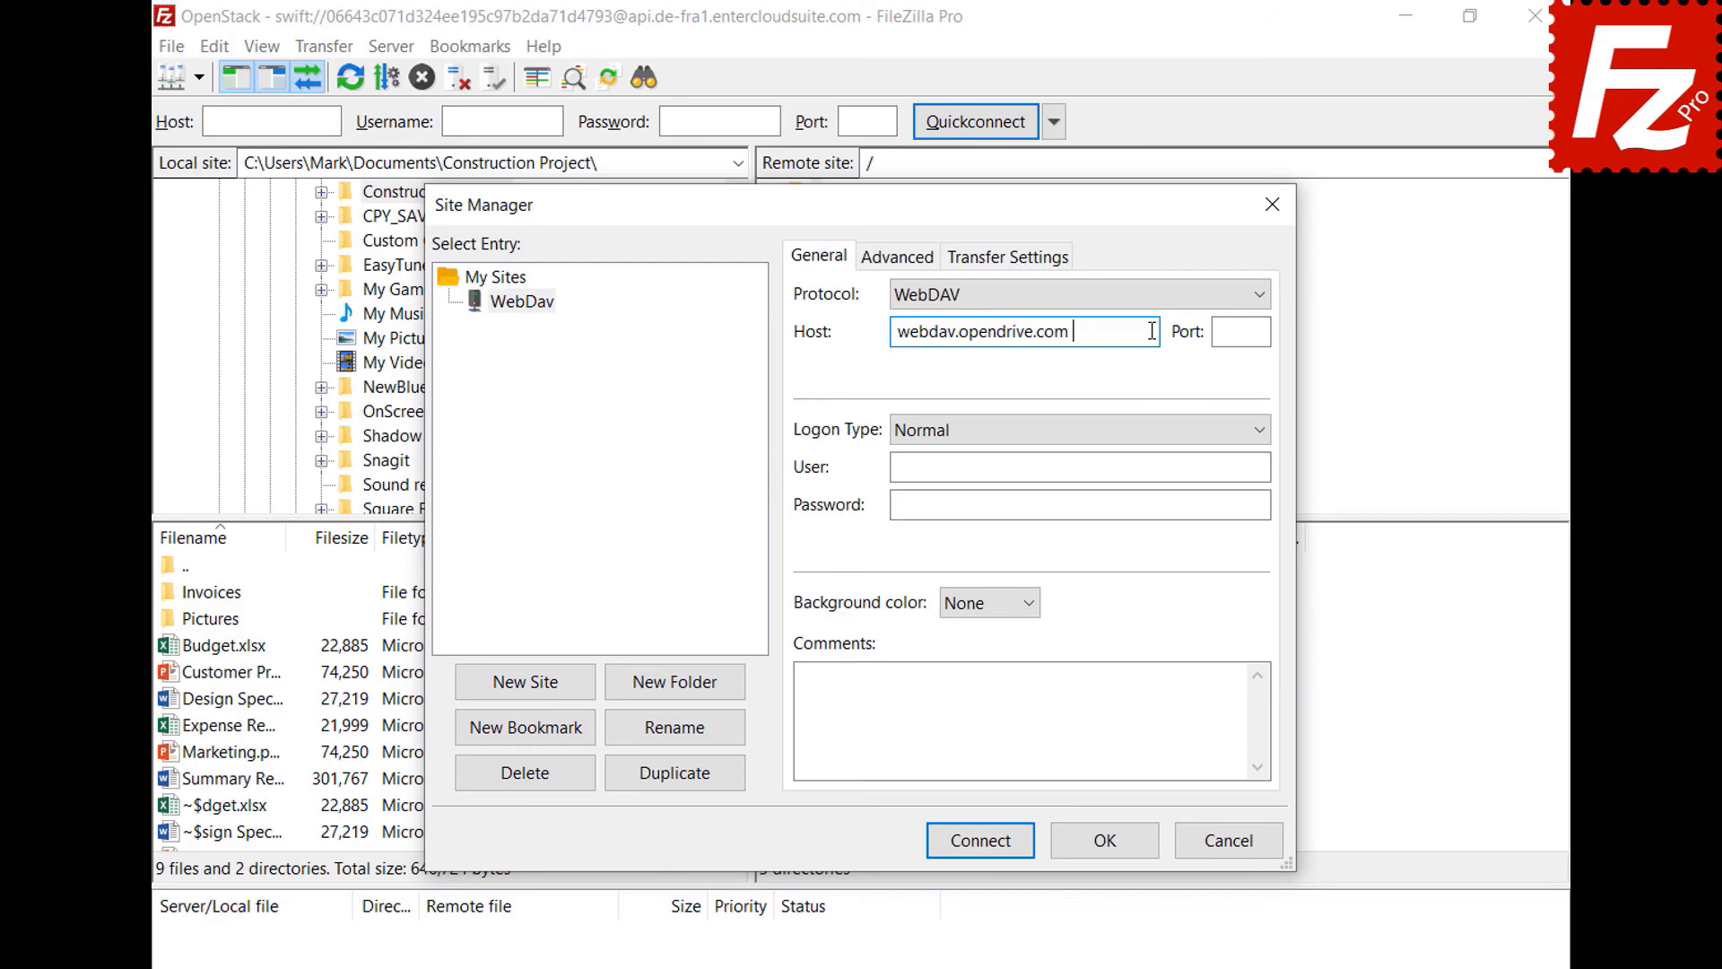
{"action": "left_click", "coordinate": [1249, 467]}
{"action": "key", "text": "ctrl+v"}
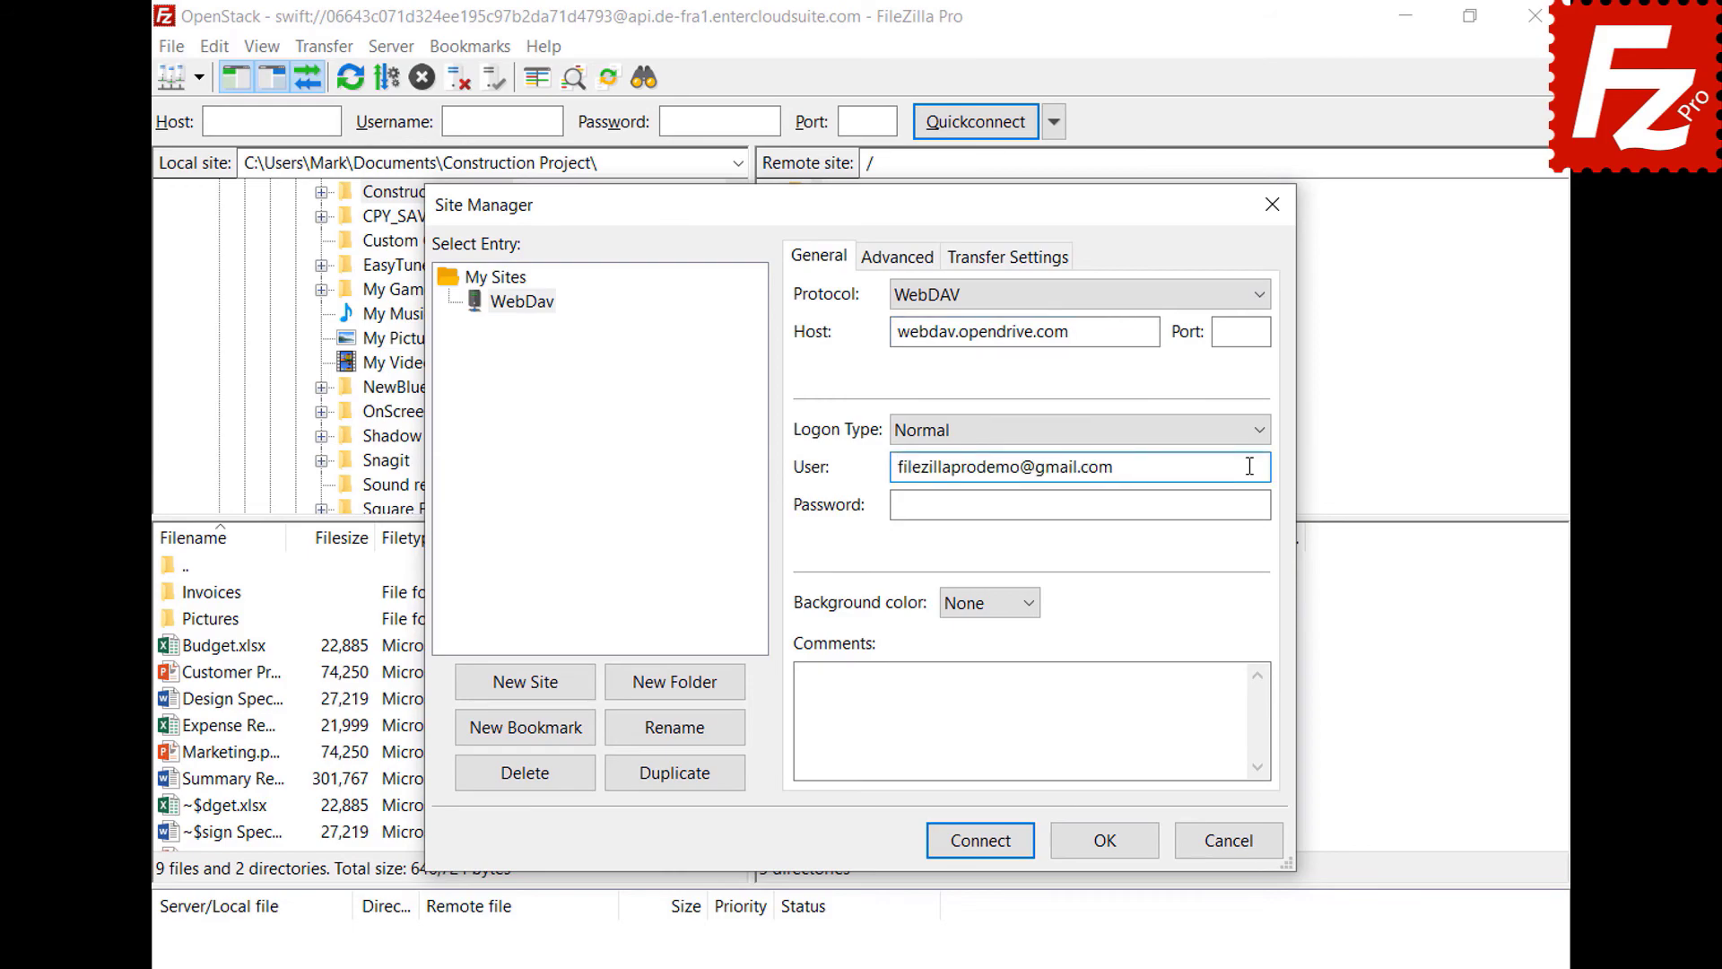
{"action": "left_click", "coordinate": [1245, 504]}
{"action": "key", "text": "ctrl+v"}
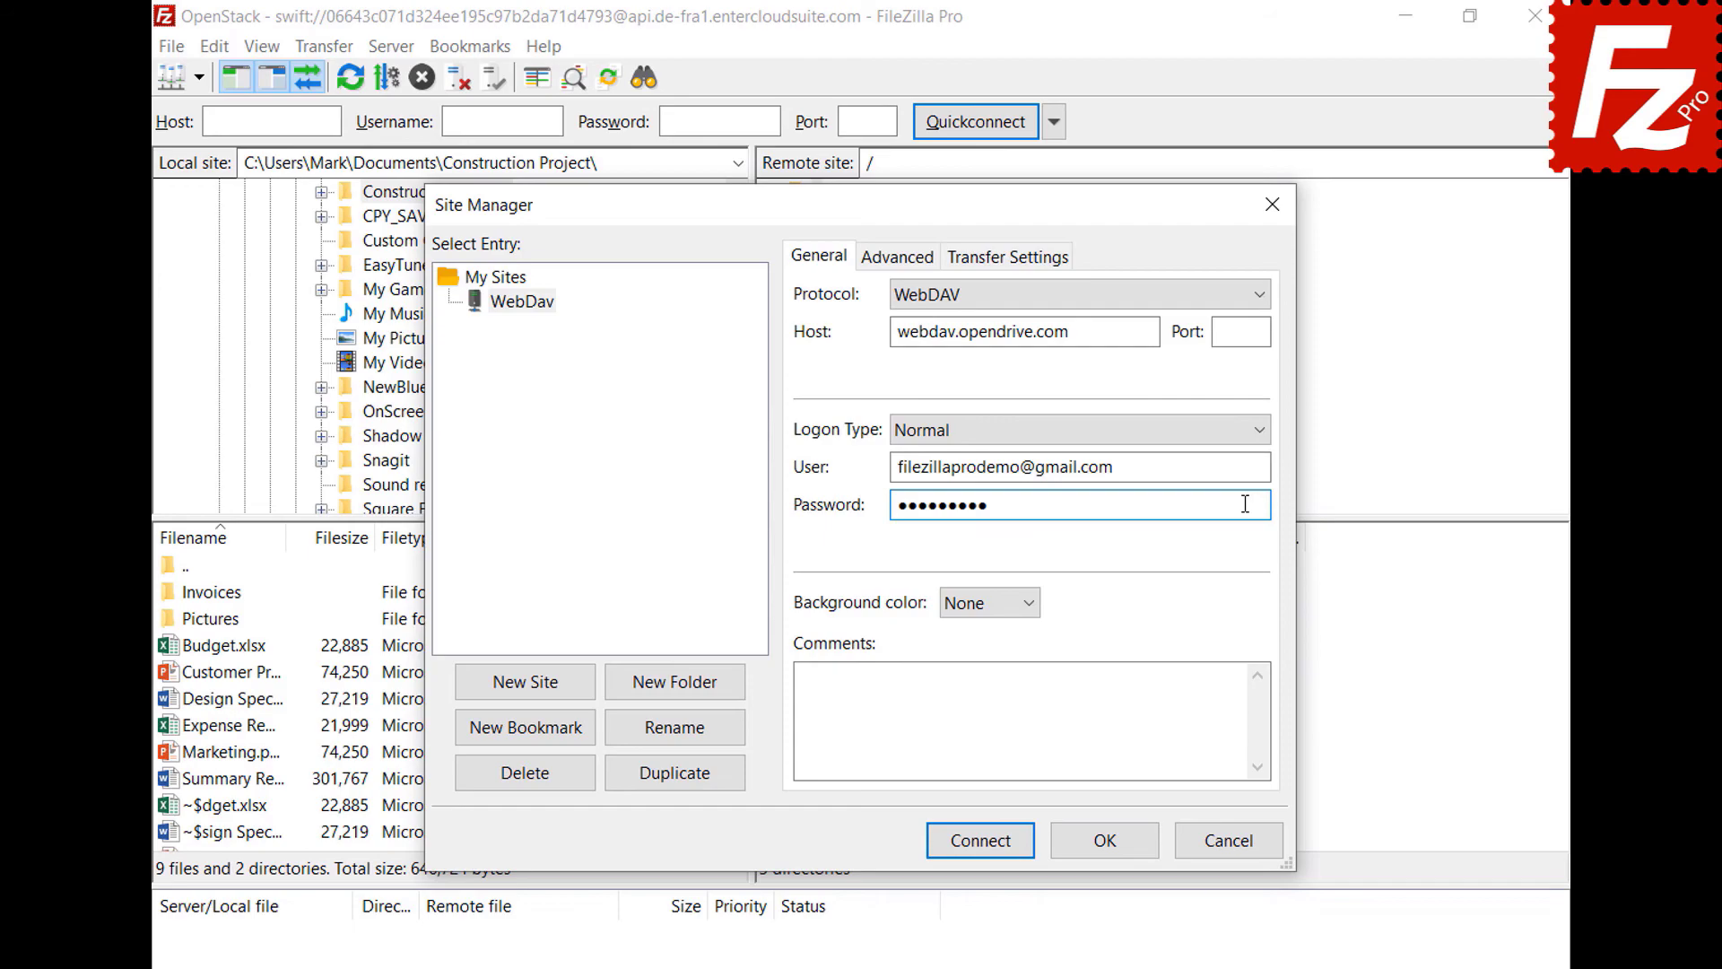
{"action": "left_click", "coordinate": [986, 846]}
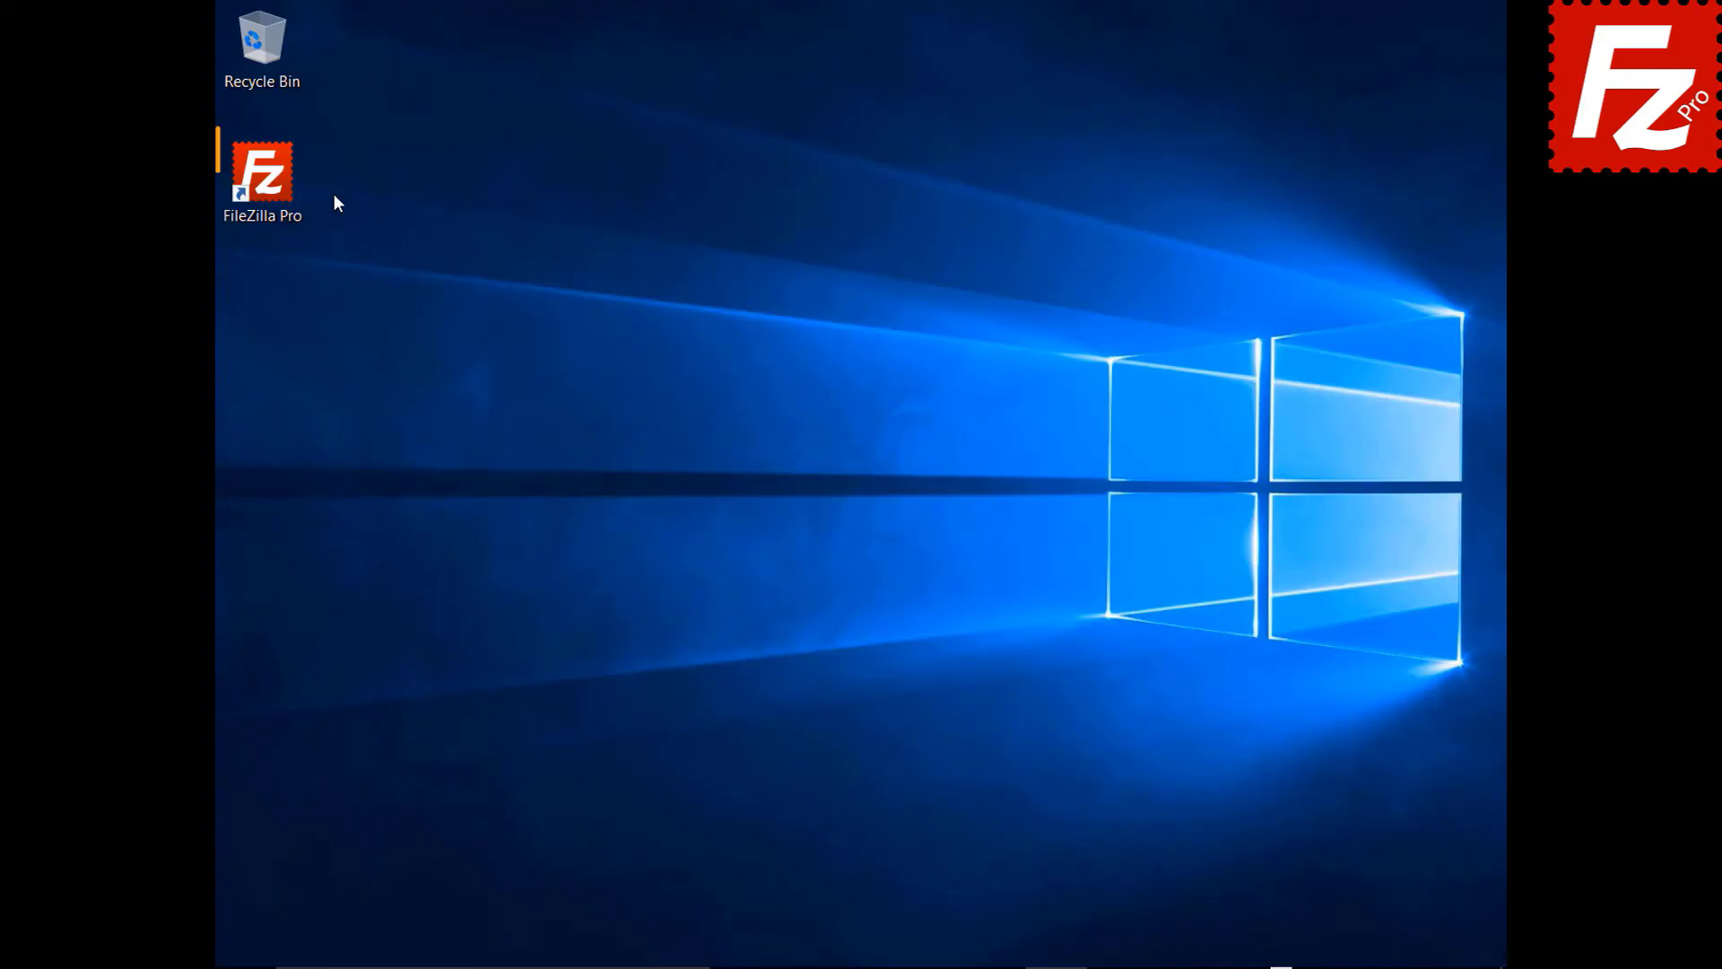
- Launch FileZilla Pro and add a site named OpenStack with the OpenStack Swift protocol
{"action": "double_click", "coordinate": [272, 185]}
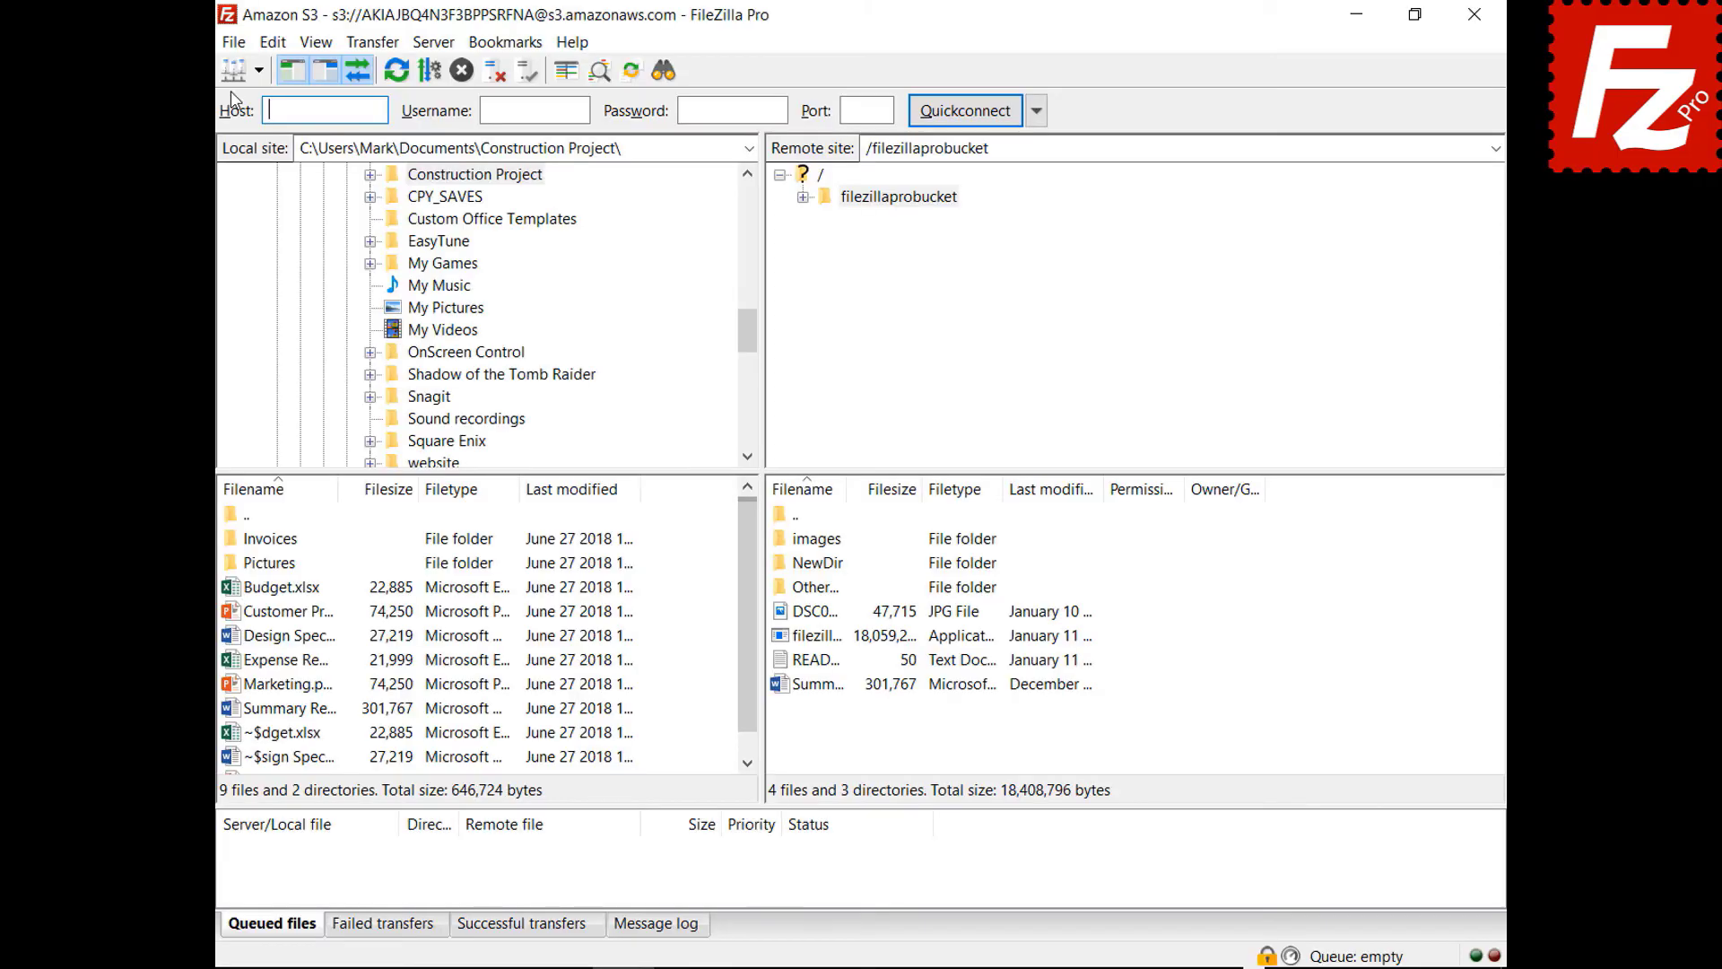
{"action": "left_click", "coordinate": [233, 47]}
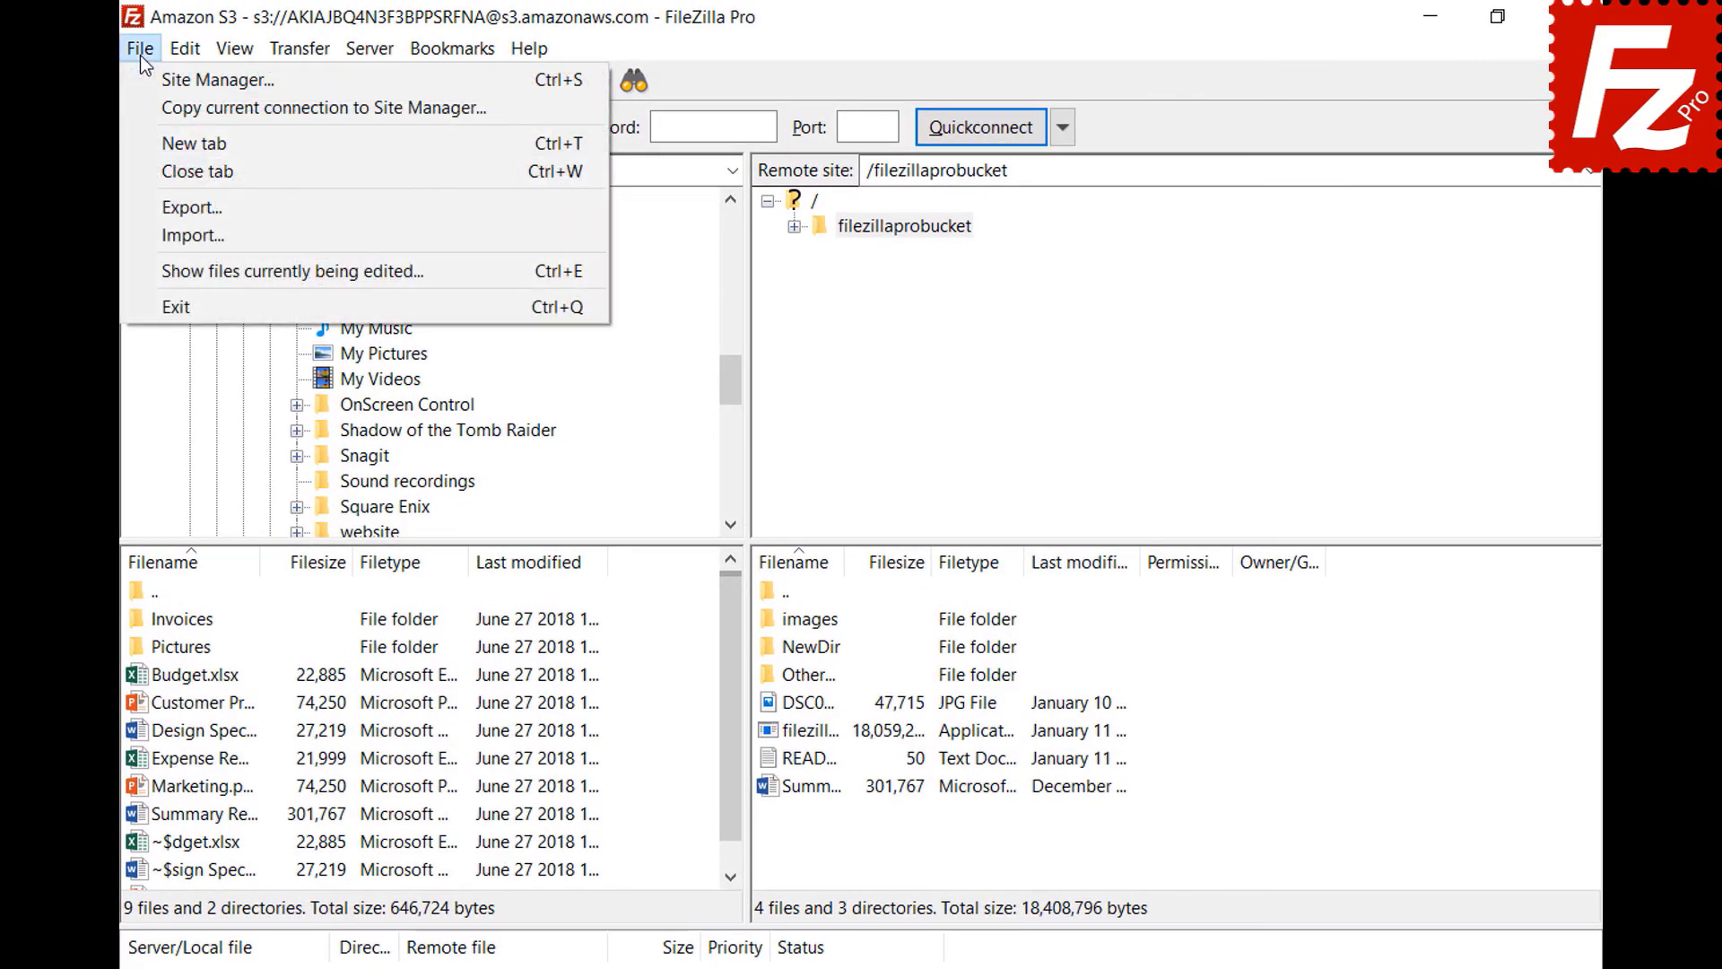
{"action": "left_click", "coordinate": [153, 85]}
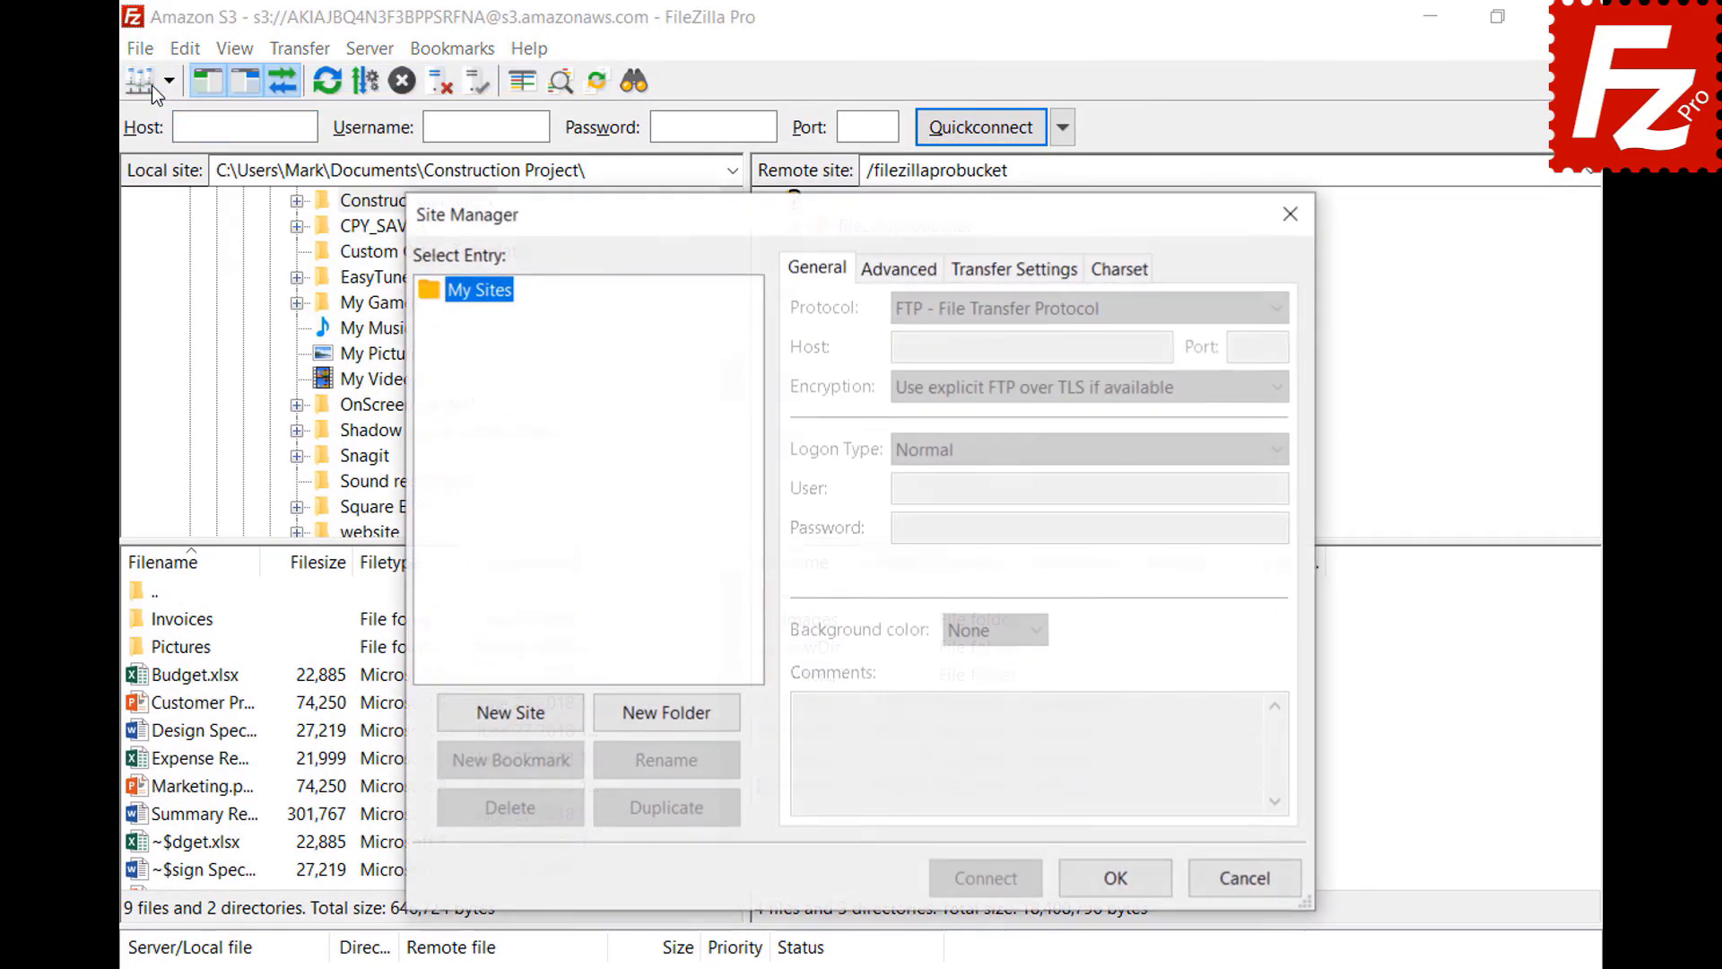
{"action": "left_click", "coordinate": [515, 721]}
{"action": "type", "text": "OpenStack"}
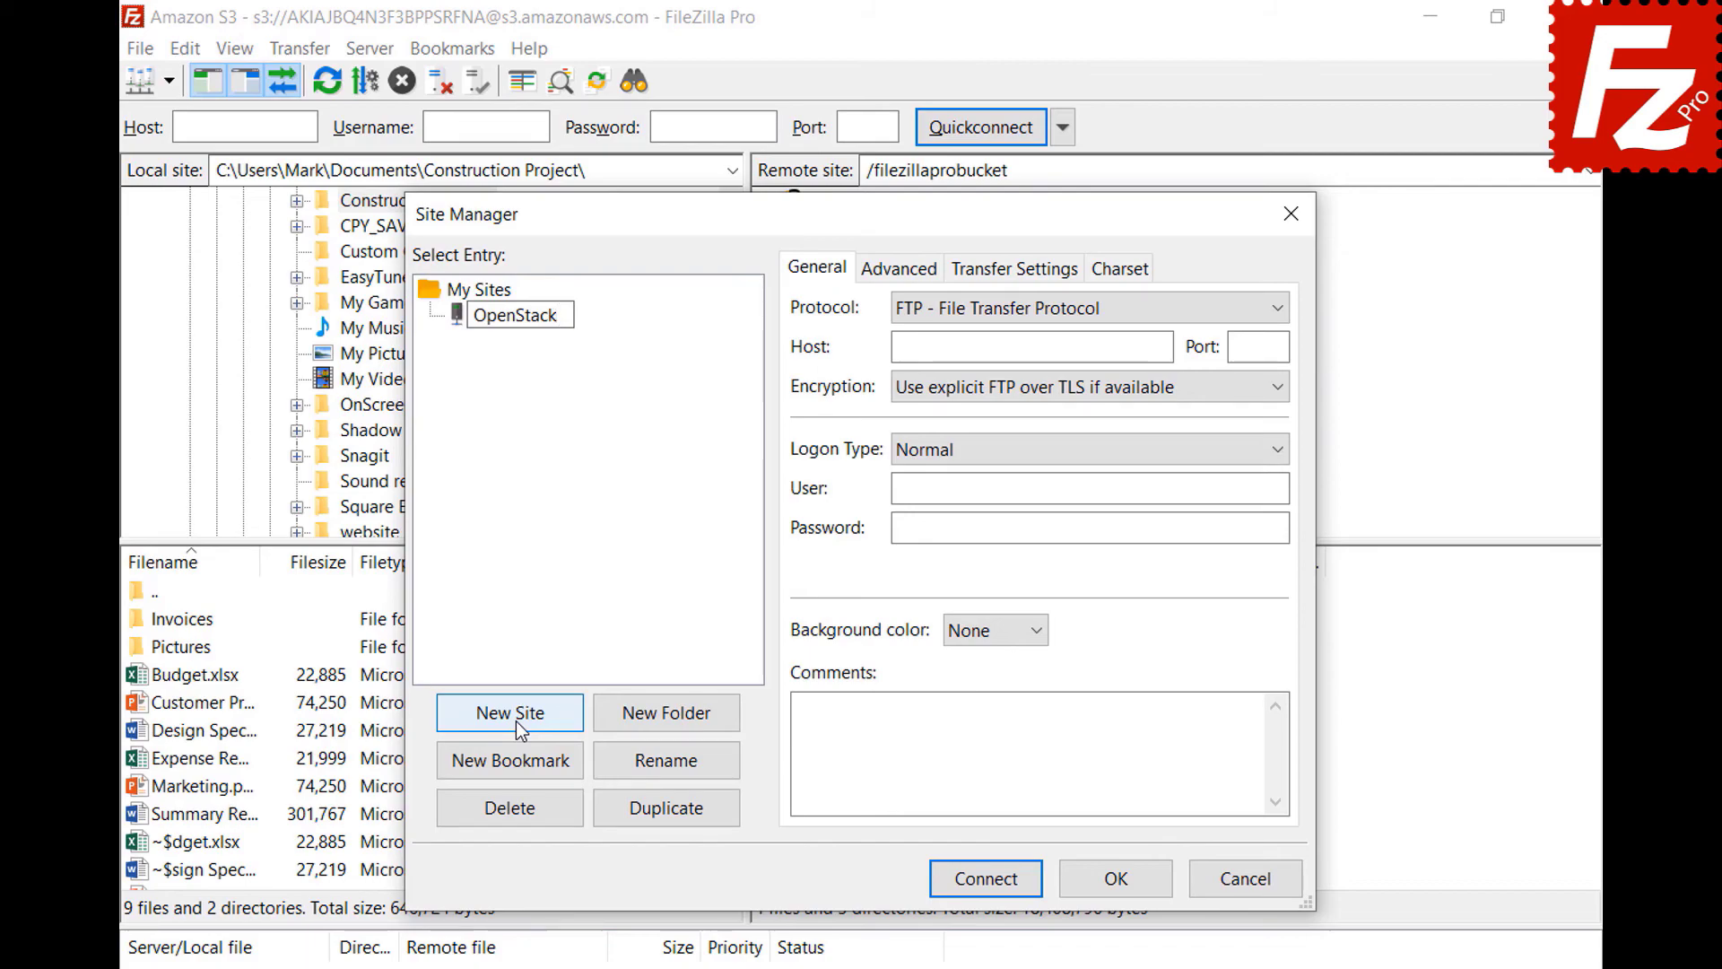
{"action": "key", "text": "Return"}
{"action": "left_click", "coordinate": [1106, 310]}
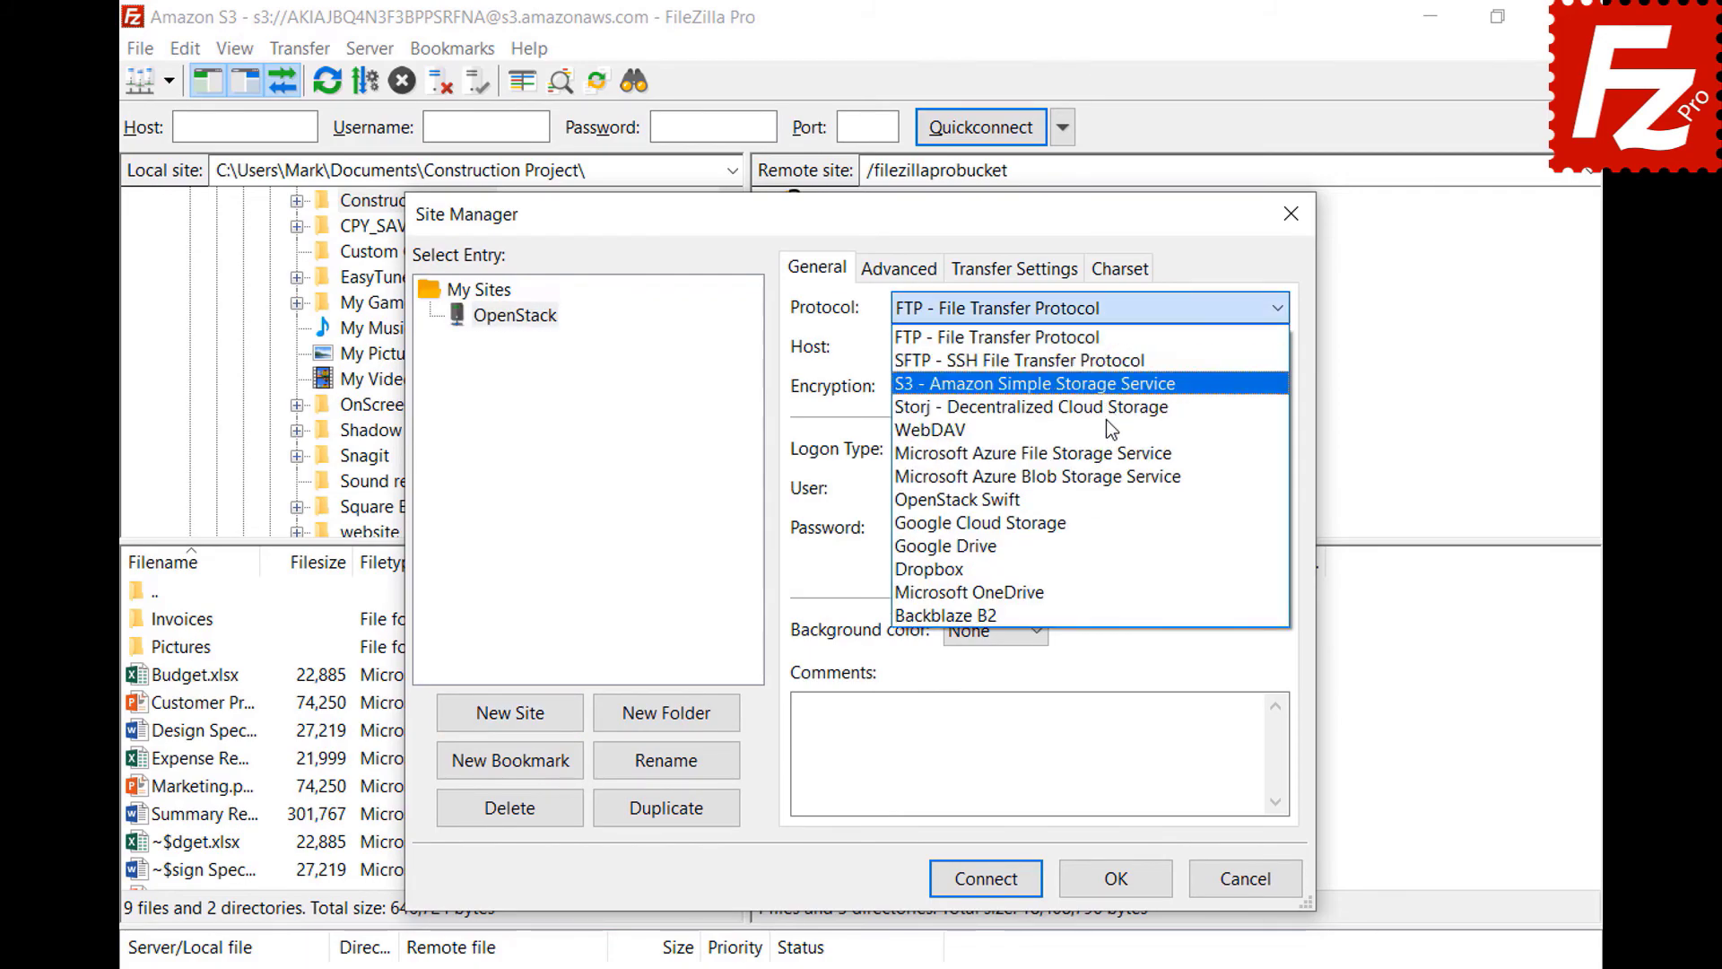
{"action": "left_click", "coordinate": [1105, 508]}
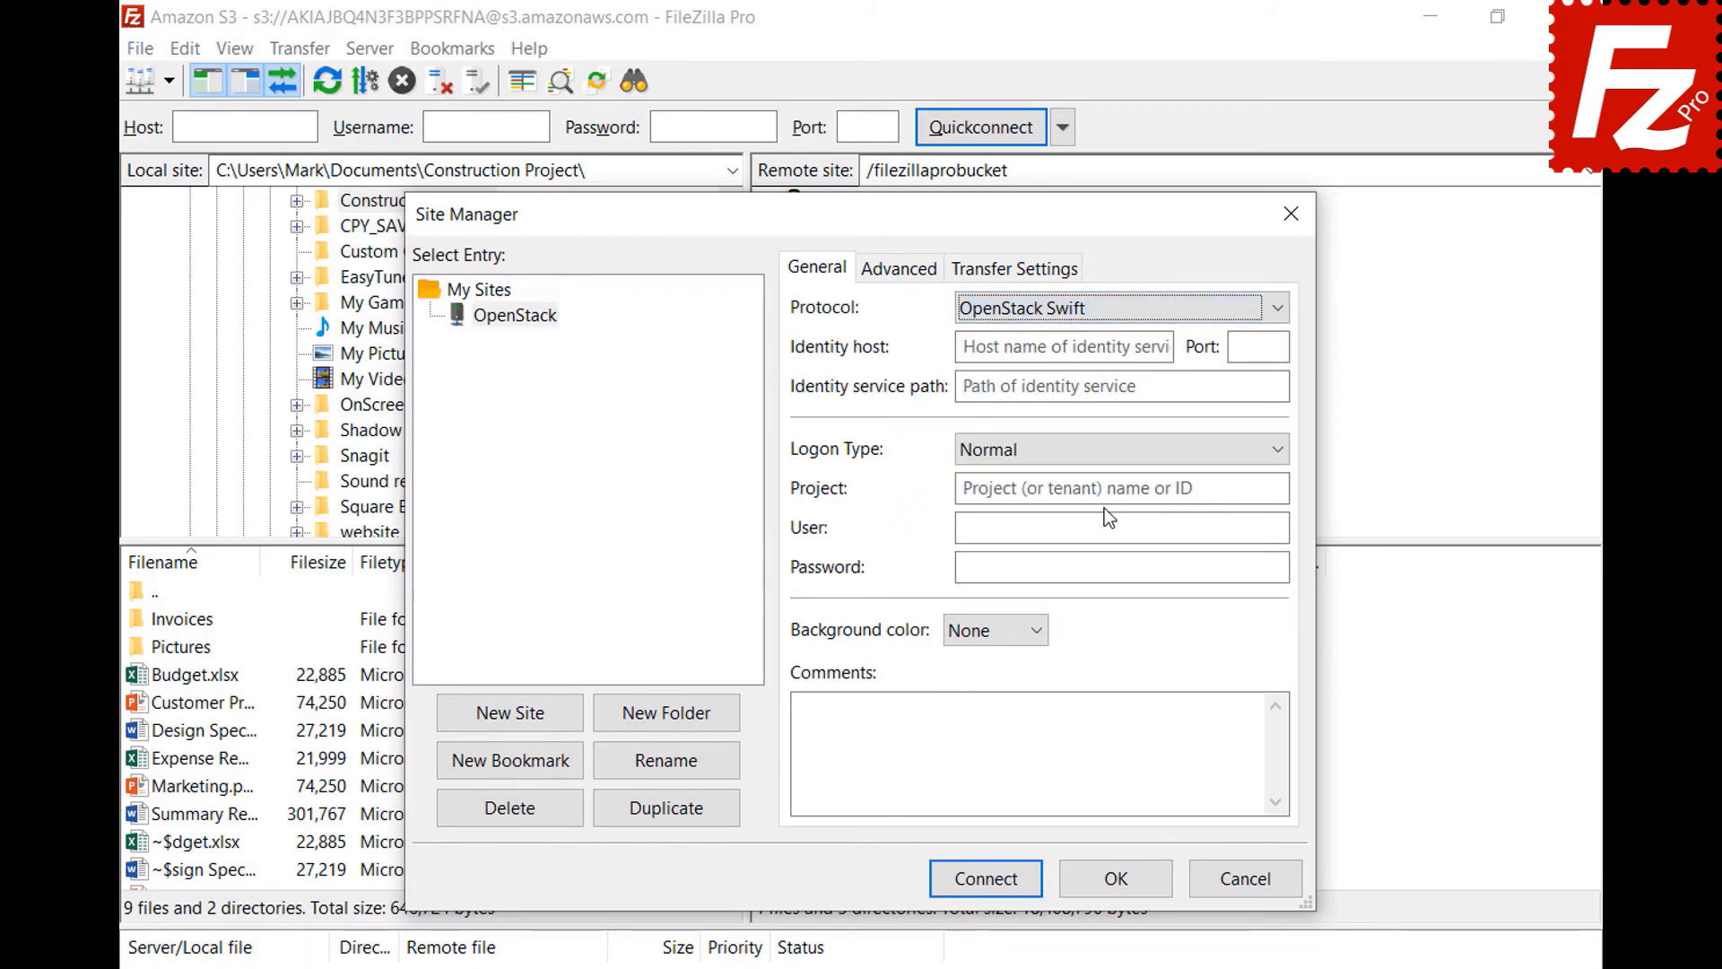
- Fill in the entercloudsuite identity host, path /v2.0/tokens, project ID, user and password, then connect
{"action": "left_click", "coordinate": [1165, 346]}
{"action": "key", "text": "ctrl+v"}
{"action": "left_click", "coordinate": [1270, 385]}
{"action": "type", "text": "/v2.0/tokens"}
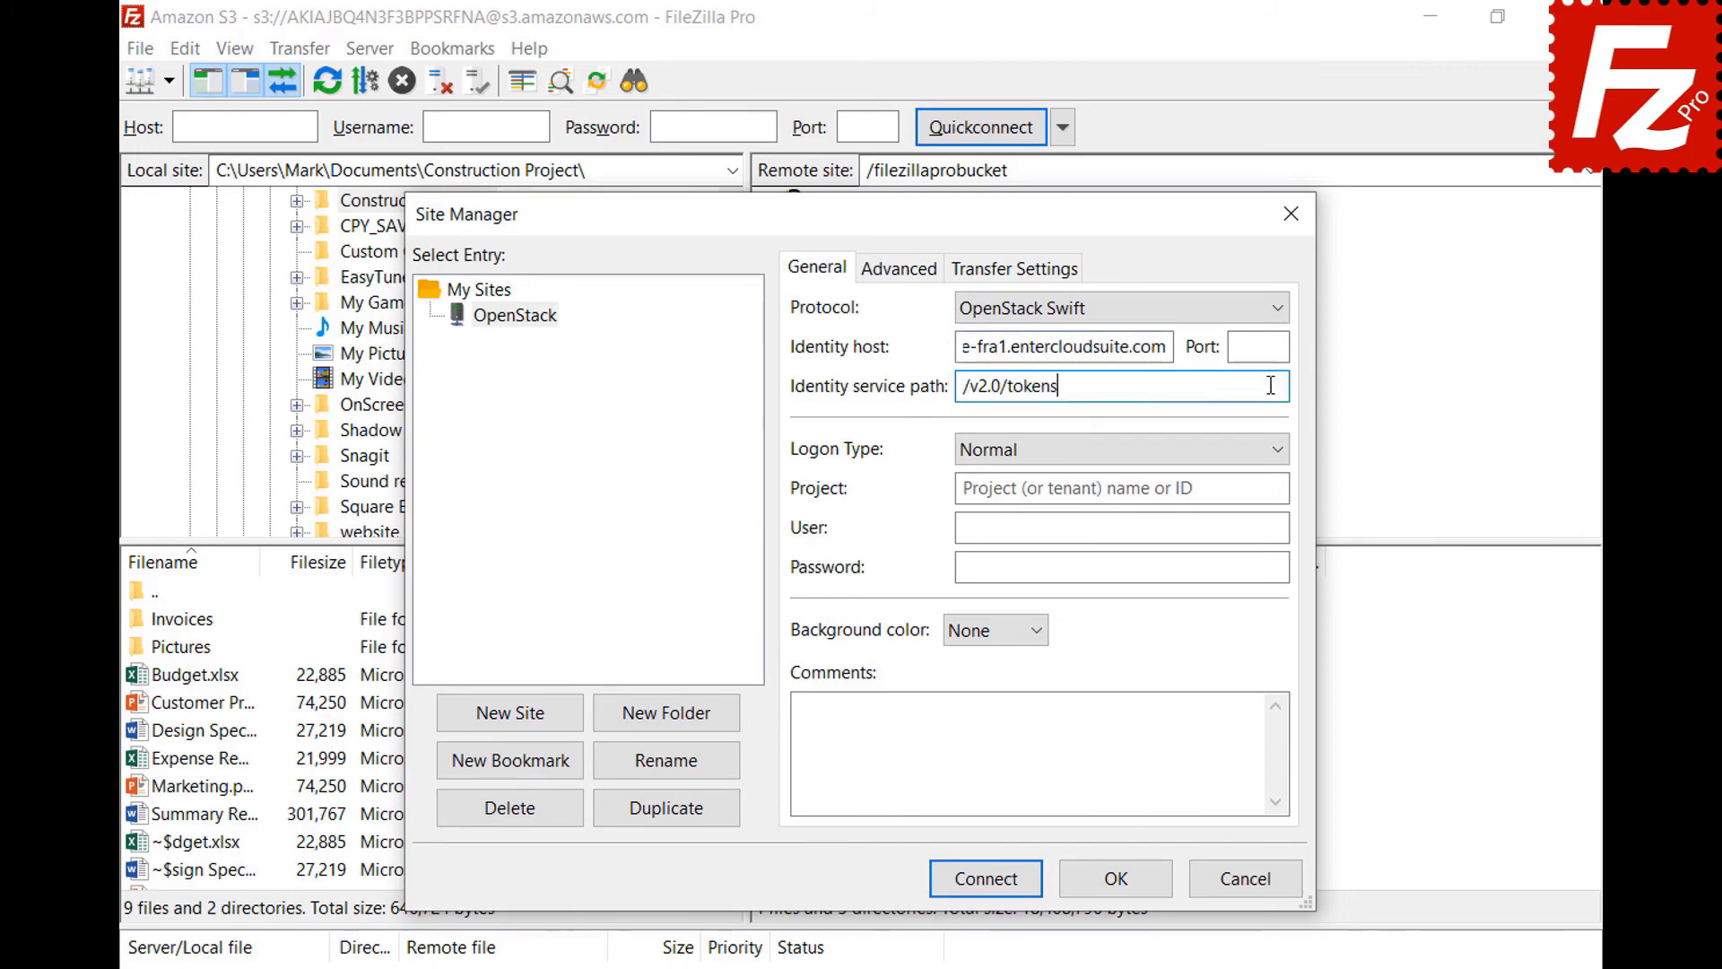
{"action": "left_click", "coordinate": [1277, 488]}
{"action": "type", "text": "06643c071d324ee195c97b2da71d4793"}
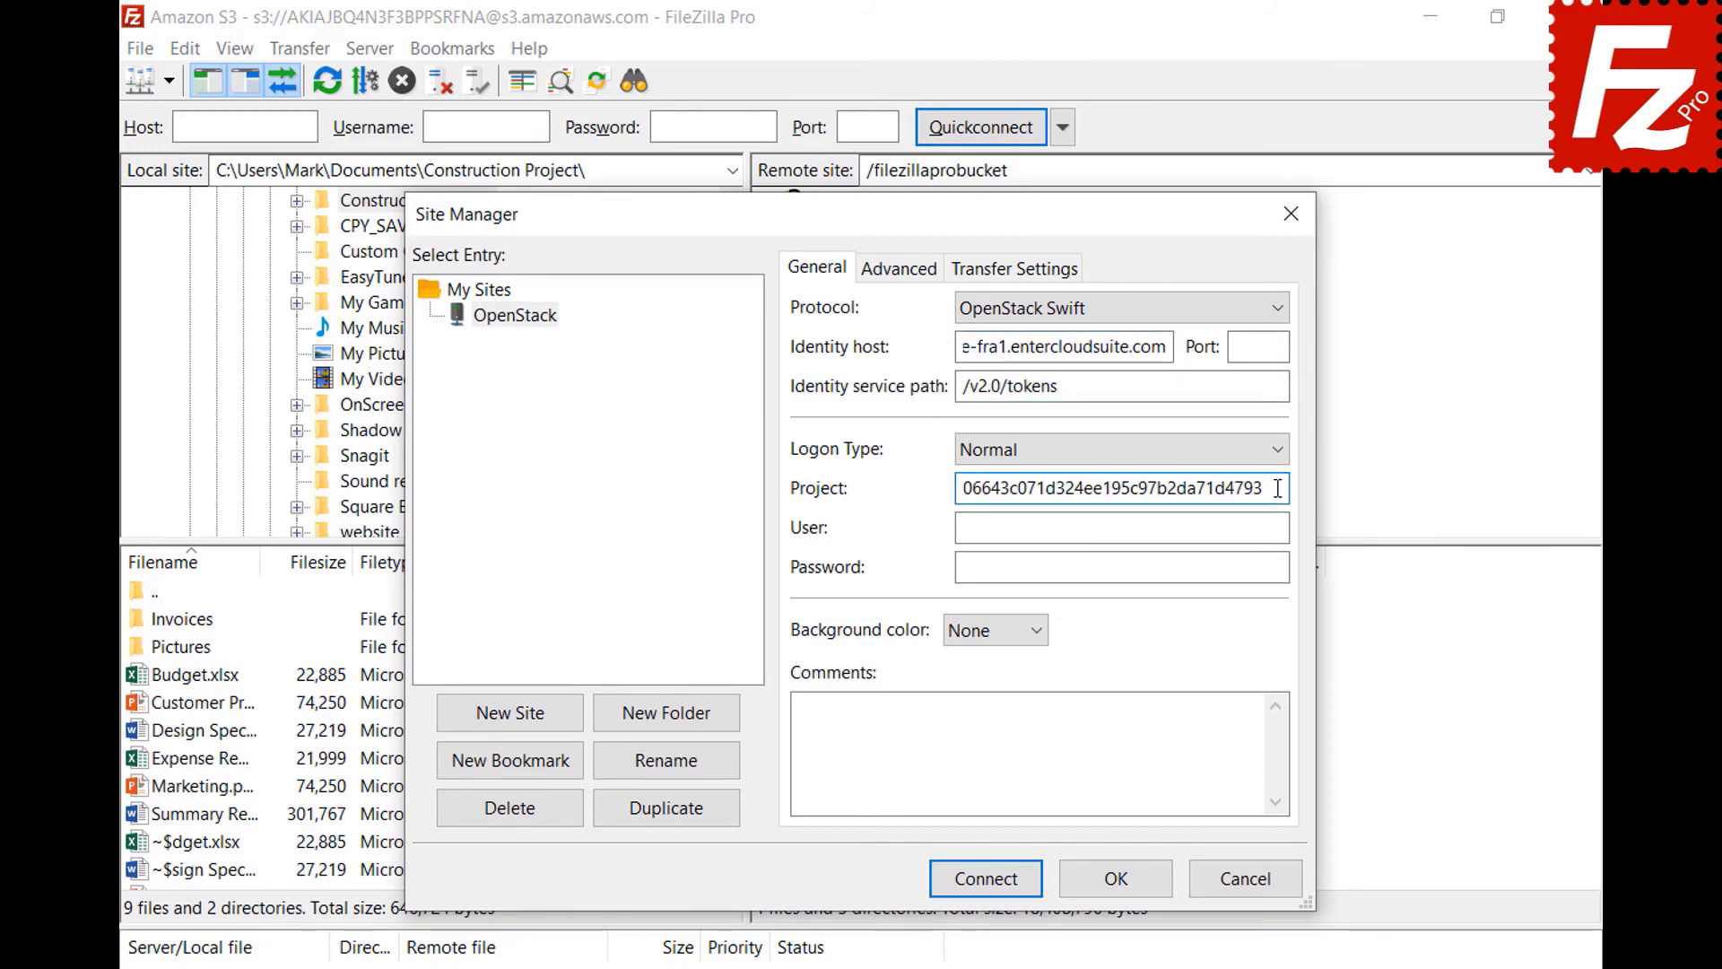
{"action": "left_click", "coordinate": [1278, 527]}
{"action": "key", "text": "ctrl+v"}
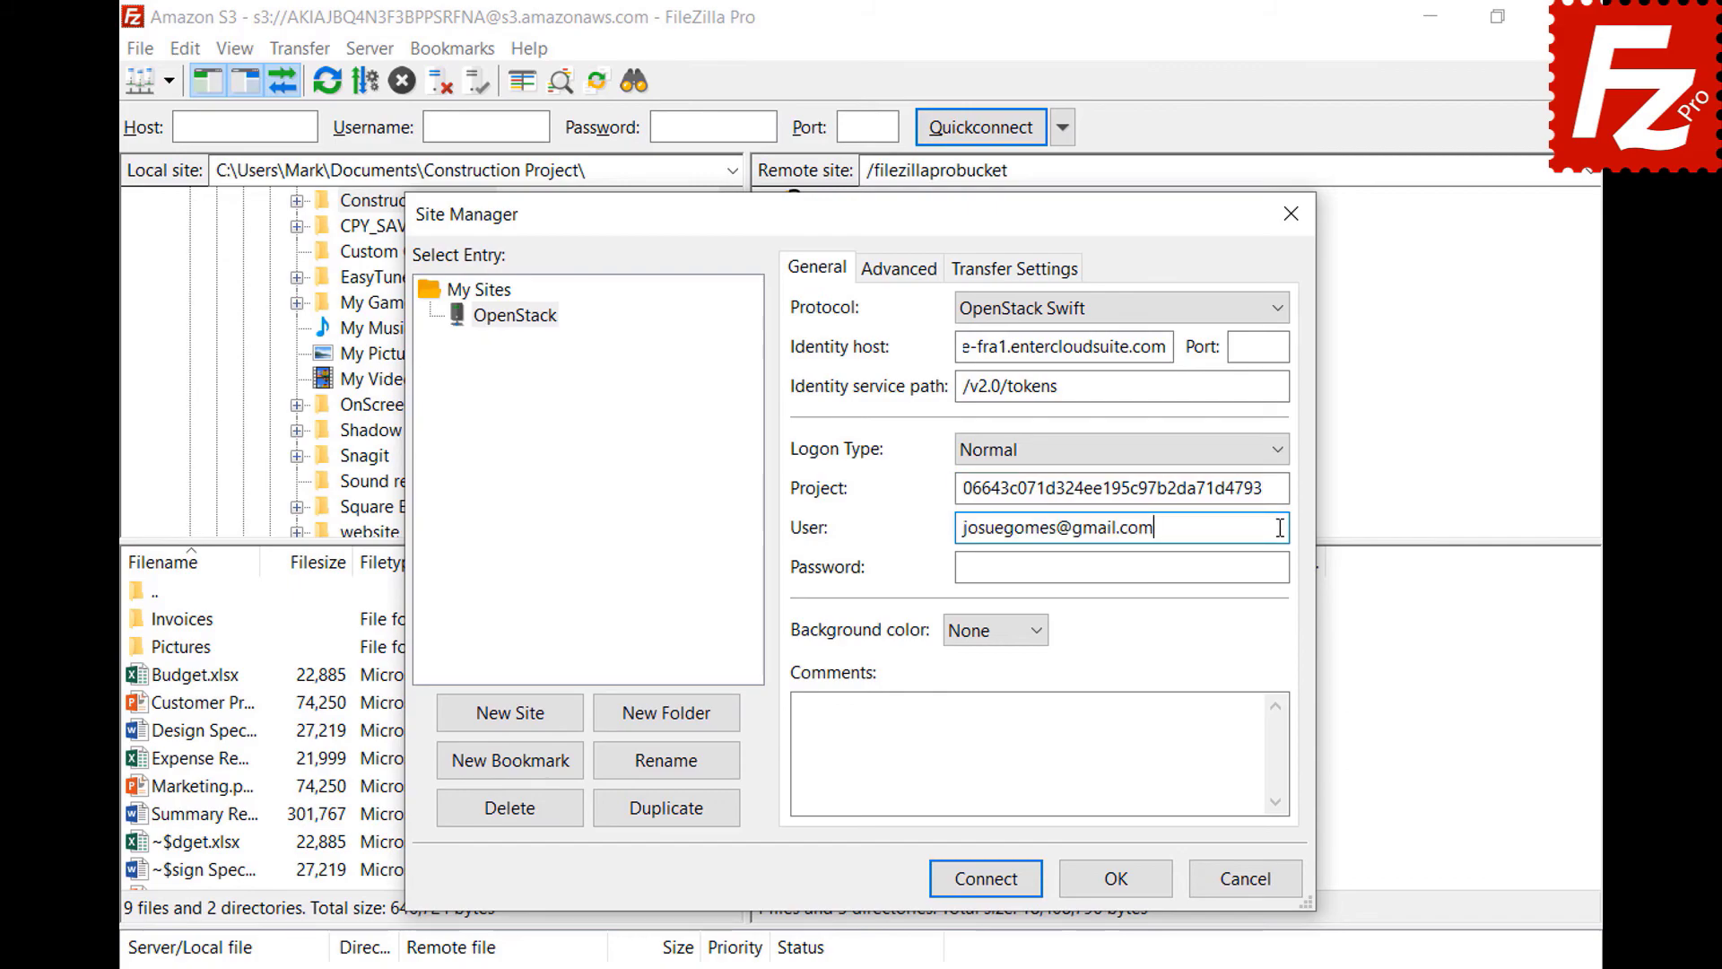
{"action": "left_click", "coordinate": [1282, 567]}
{"action": "key", "text": "ctrl+v"}
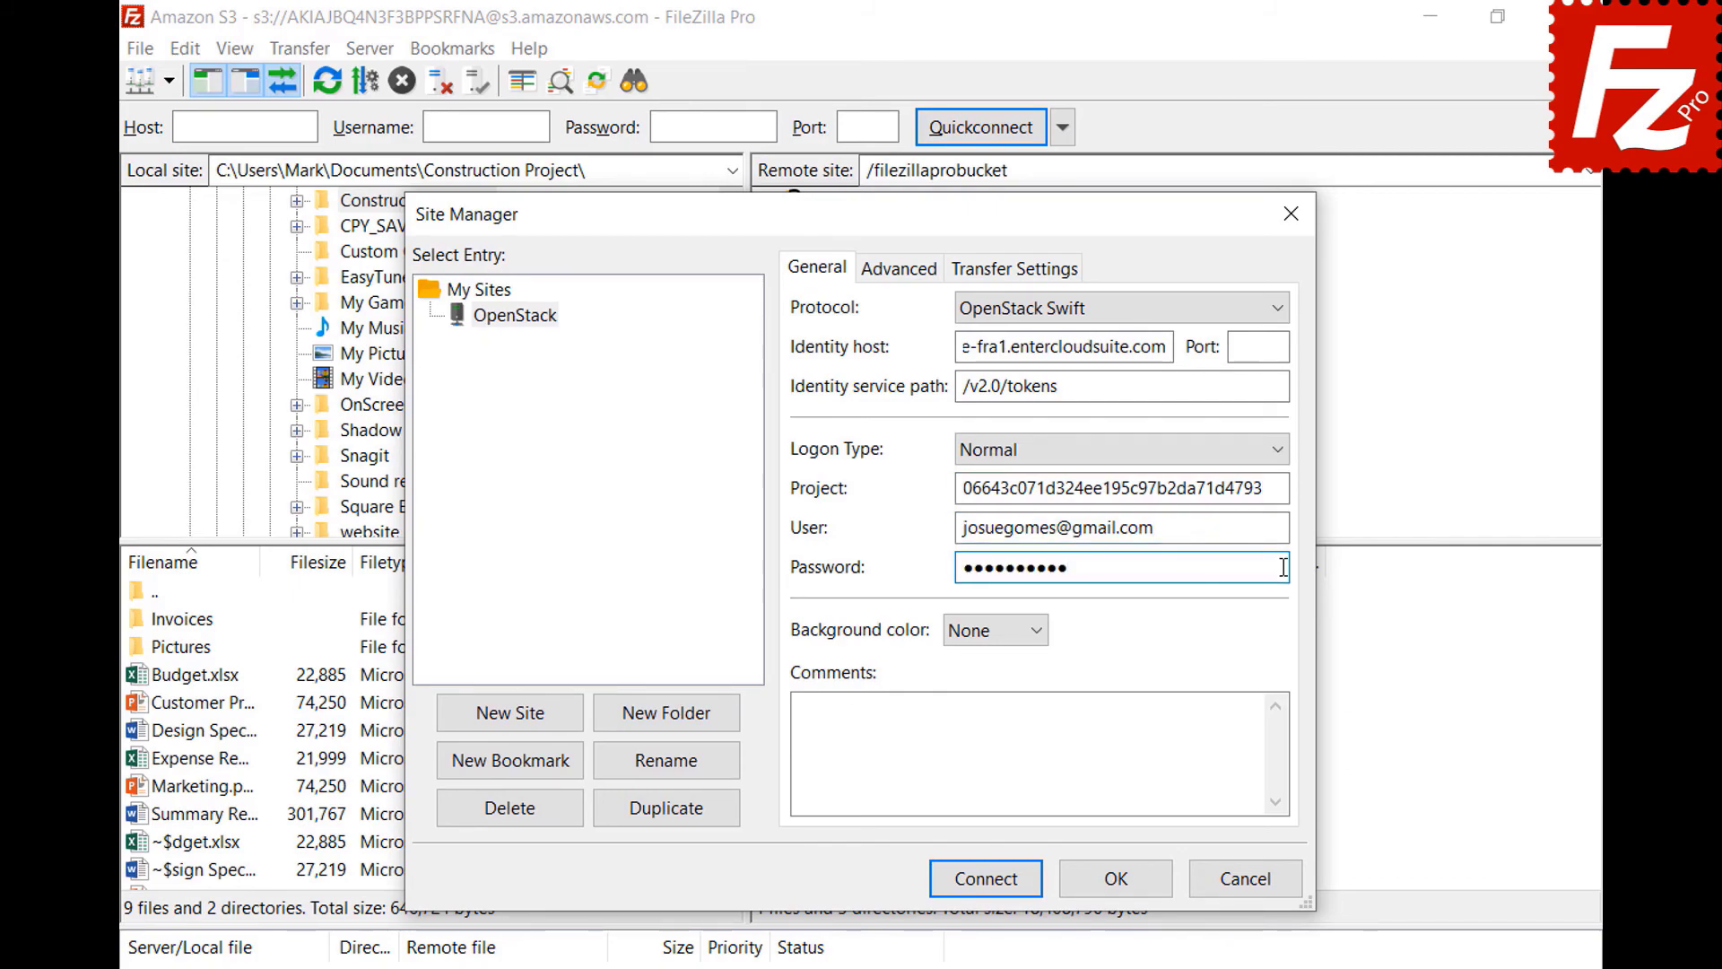
{"action": "left_click", "coordinate": [987, 879]}
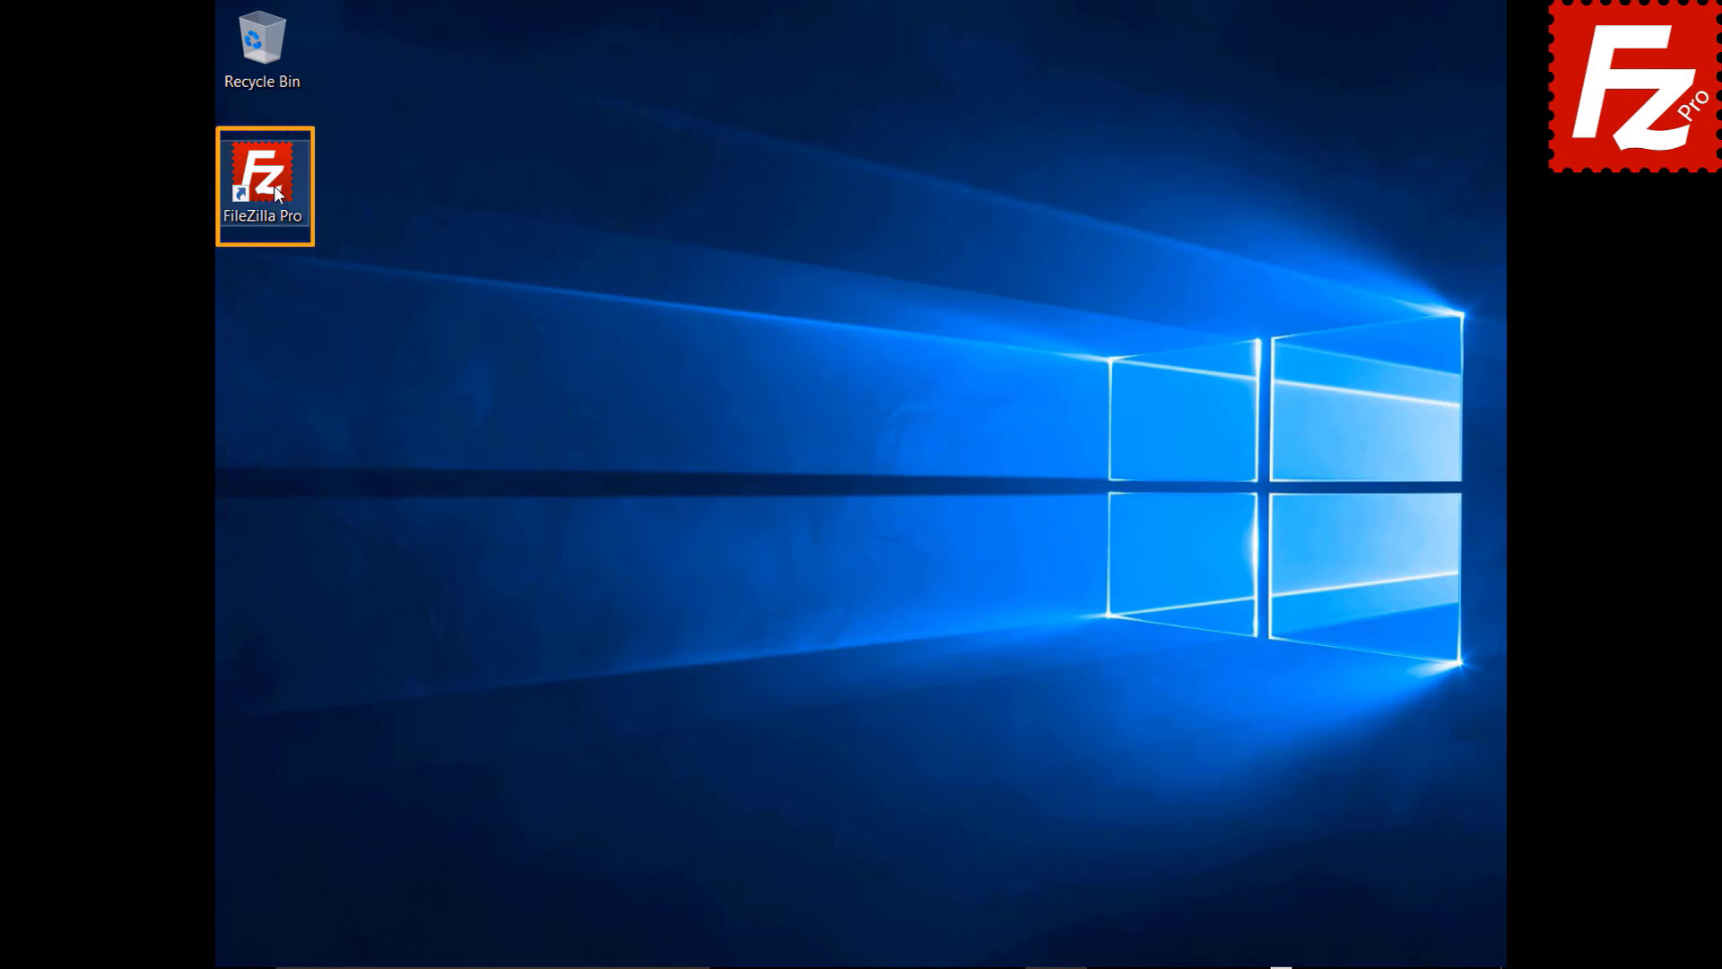
- Launch FileZilla Pro and add a site named Rackspace with the Rackspace Cloud Storage protocol
{"action": "double_click", "coordinate": [273, 186]}
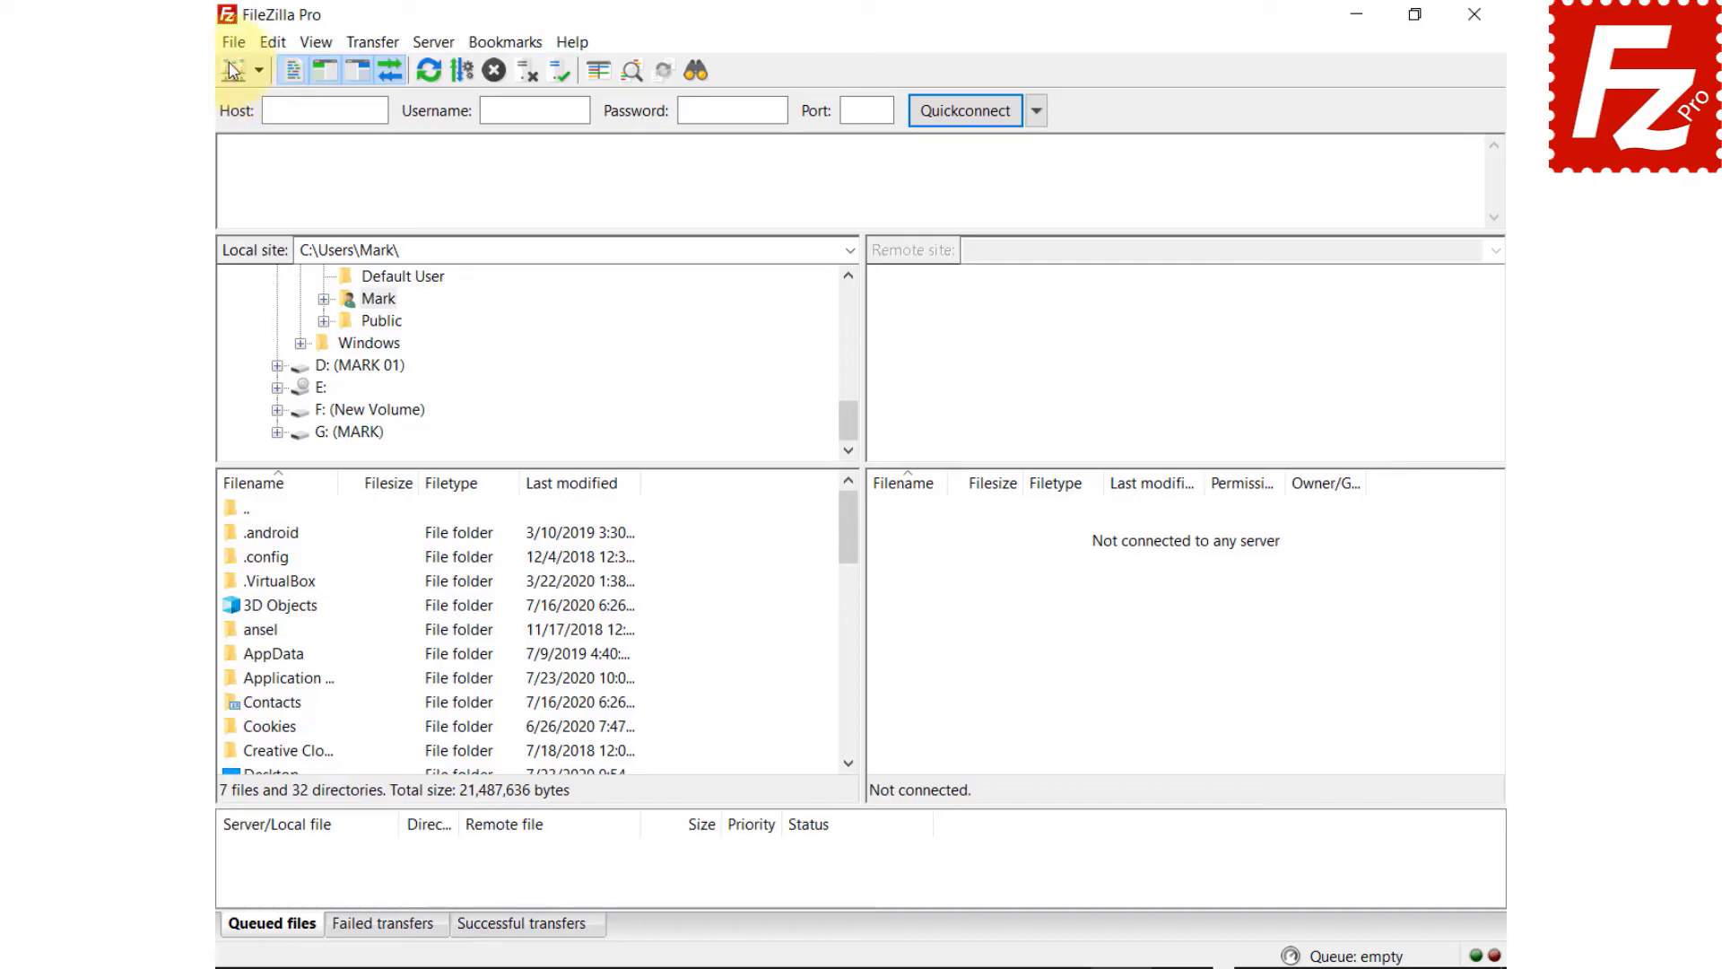
{"action": "left_click", "coordinate": [226, 40]}
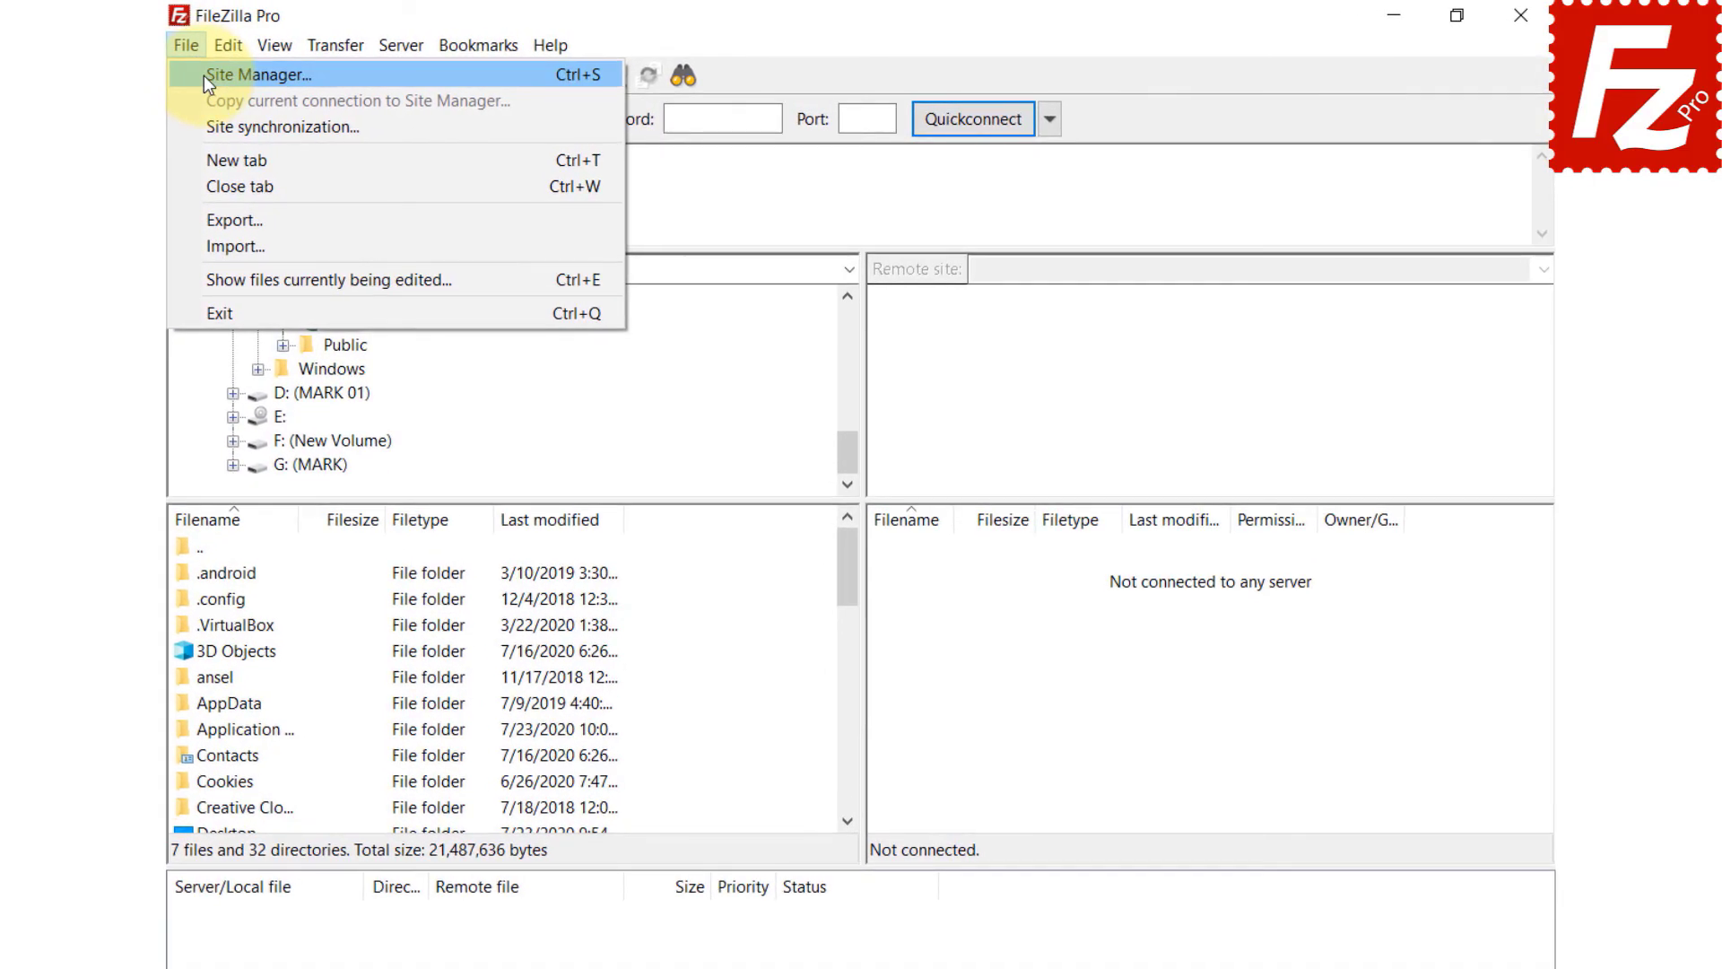
{"action": "left_click", "coordinate": [203, 75]}
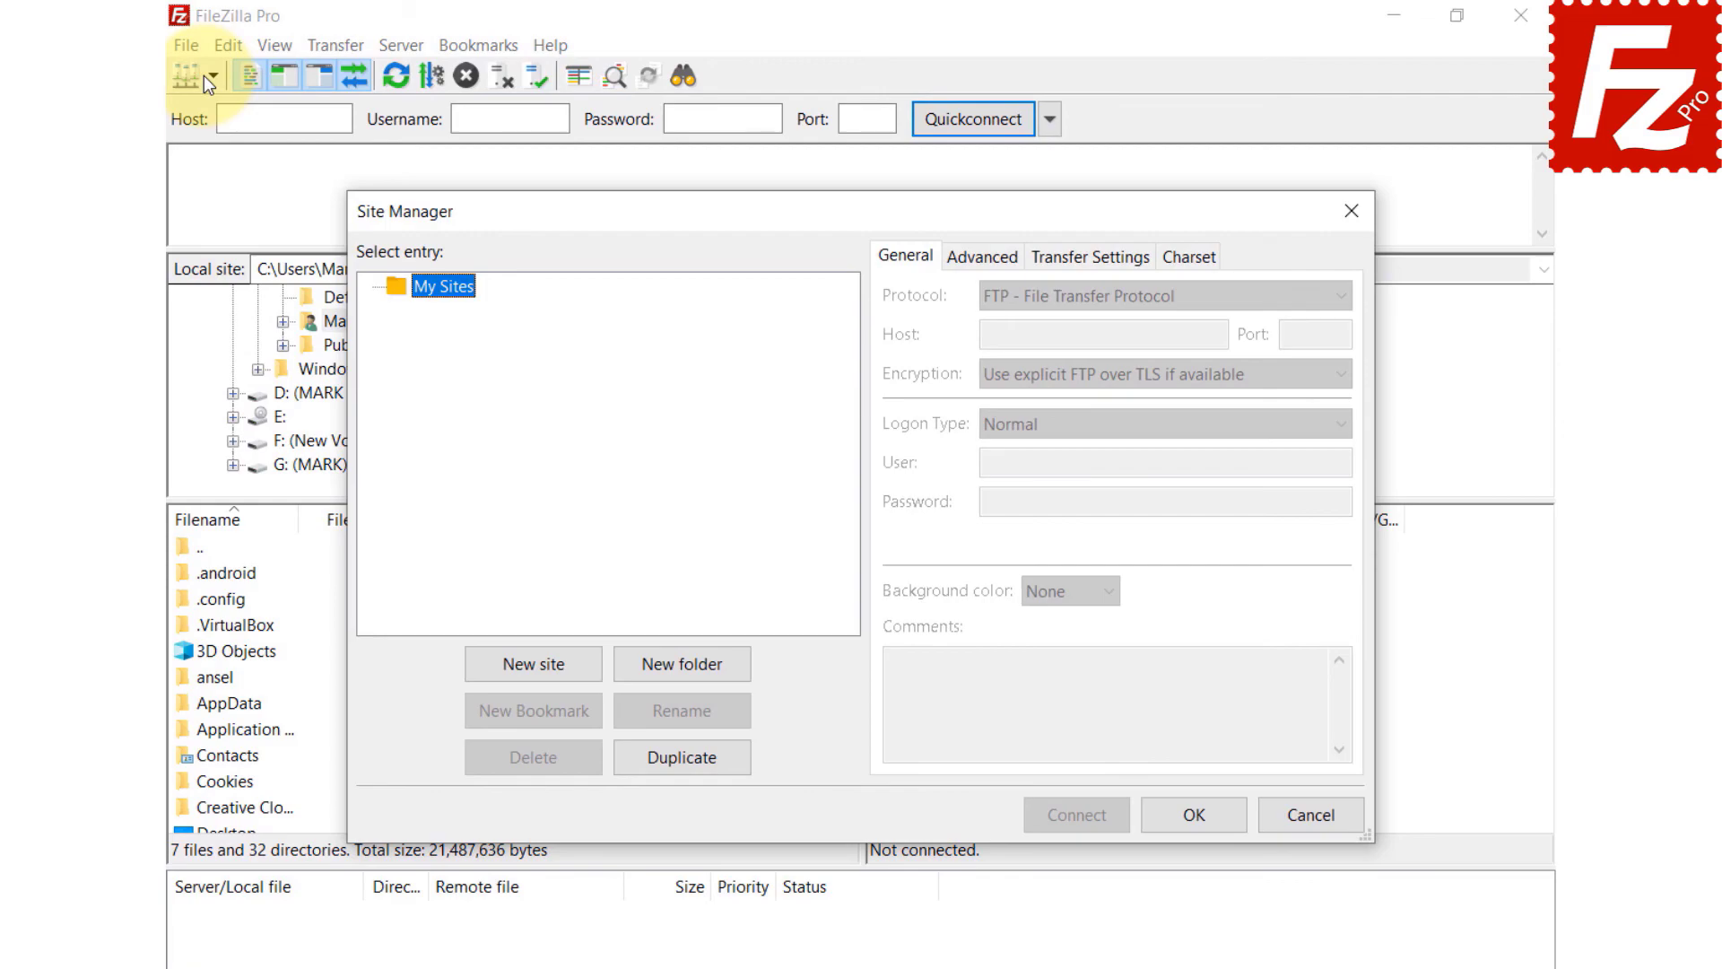
{"action": "left_click", "coordinate": [545, 670]}
{"action": "type", "text": "Rackspace"}
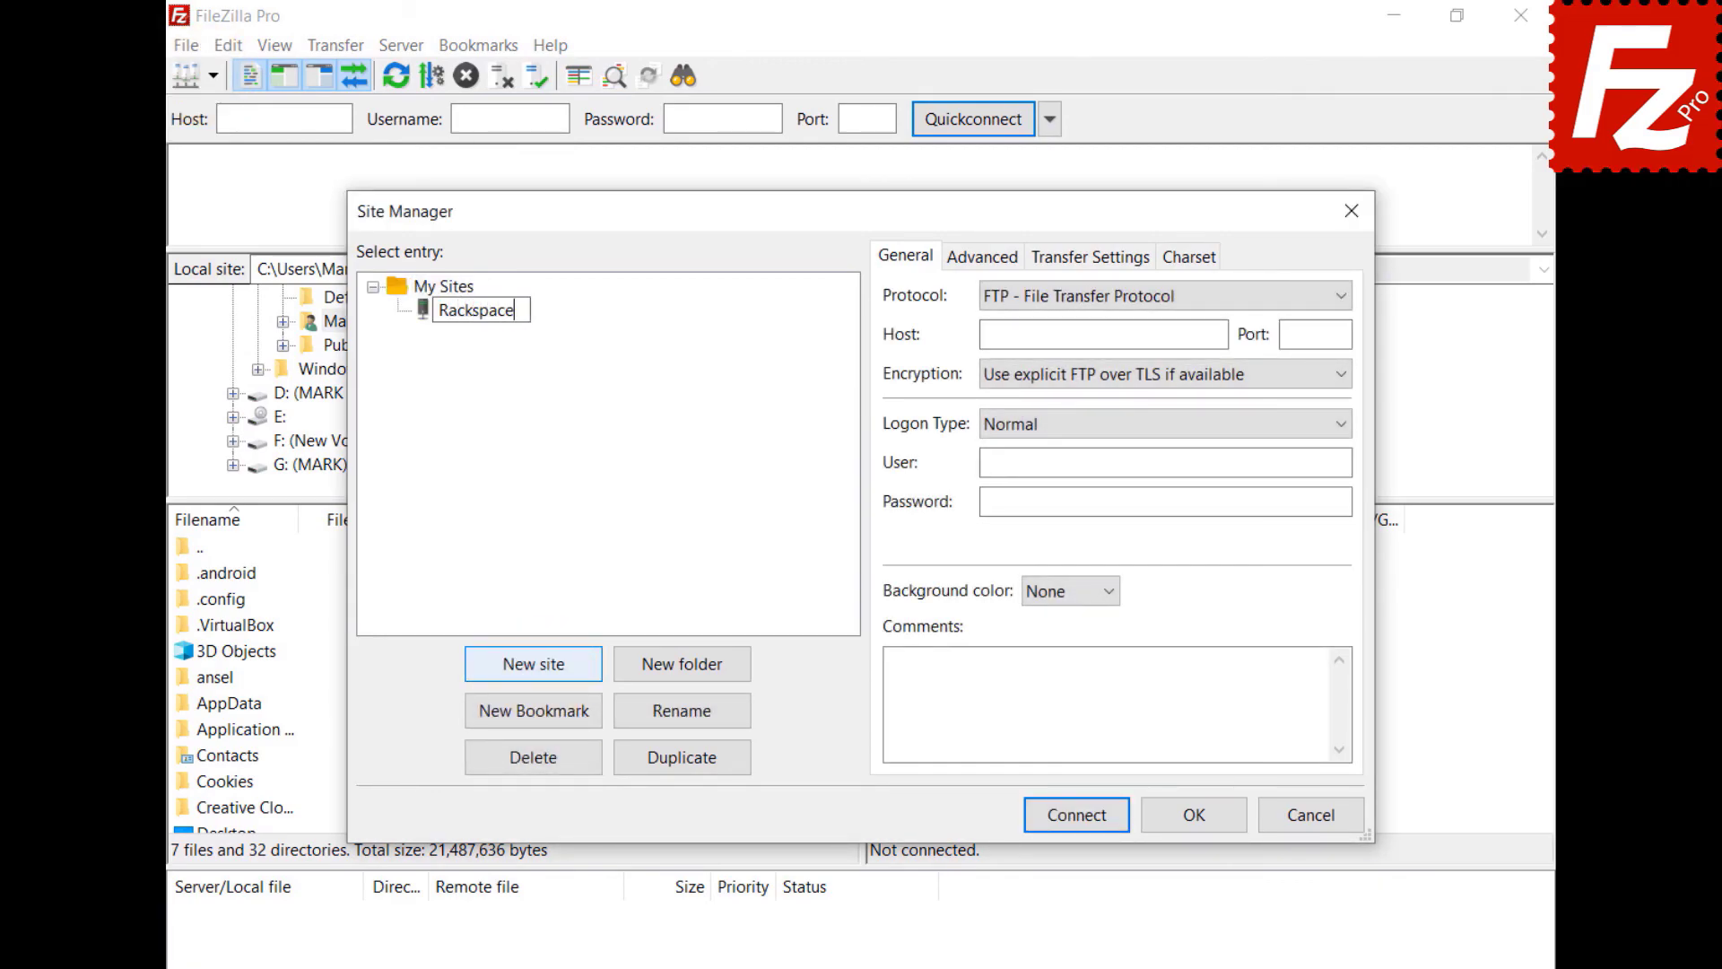
{"action": "key", "text": "Return"}
{"action": "left_click", "coordinate": [1128, 305]}
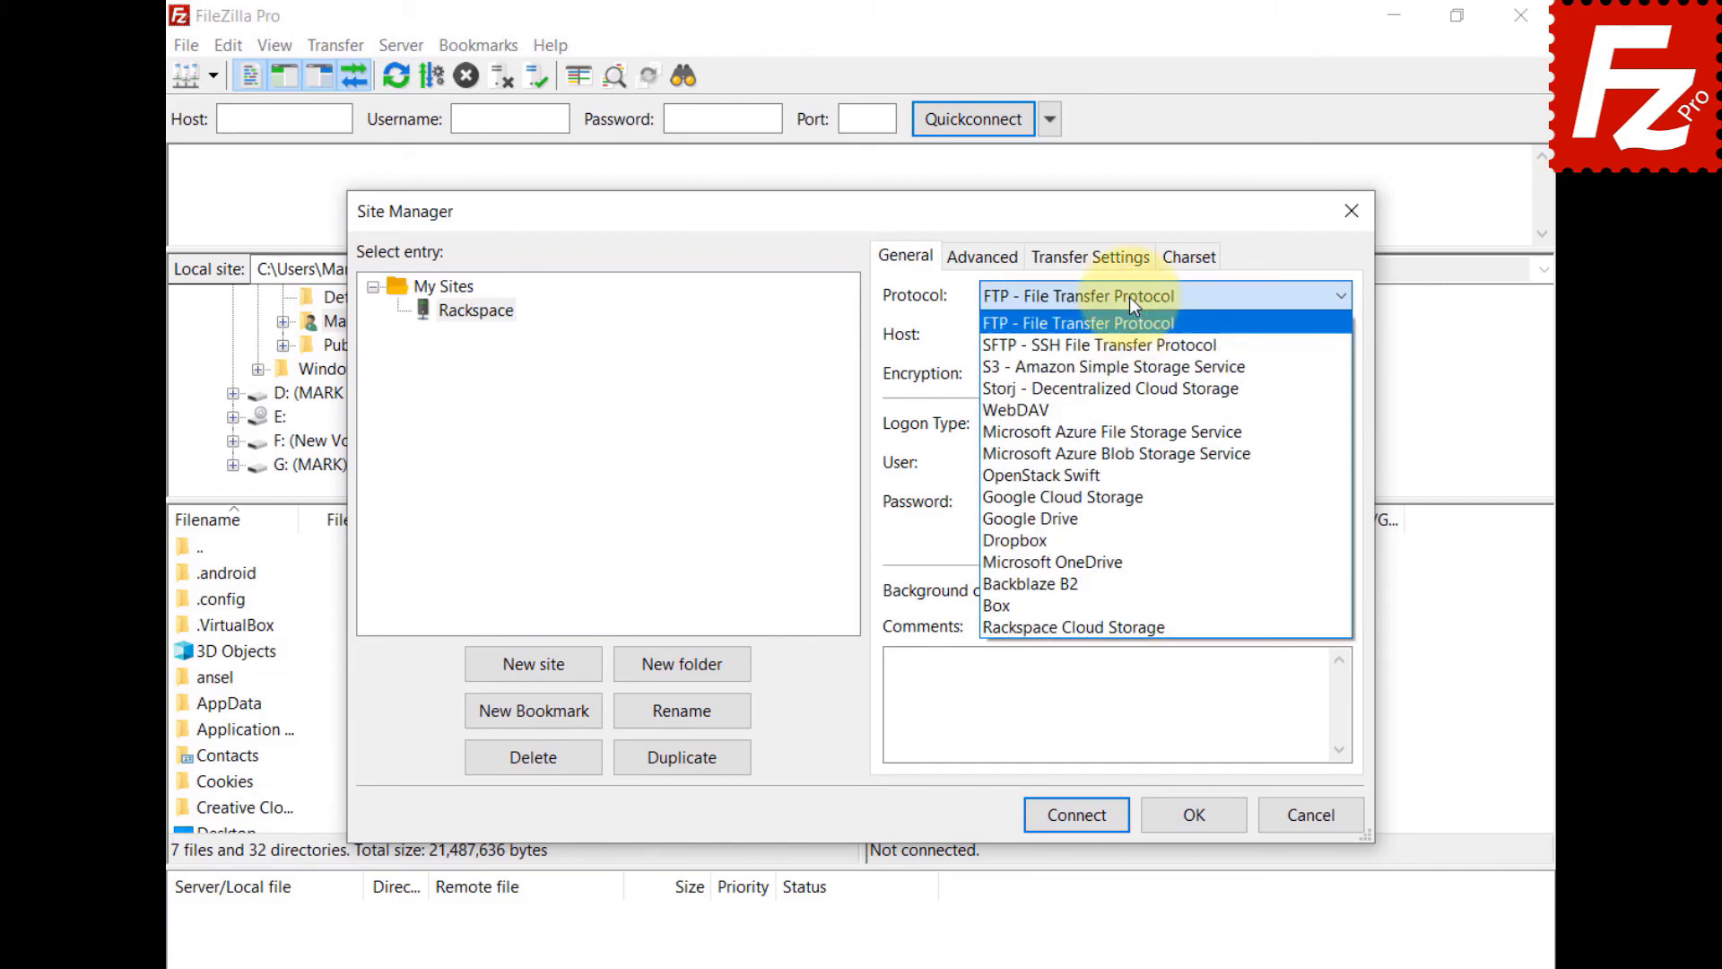
{"action": "left_click", "coordinate": [1128, 626]}
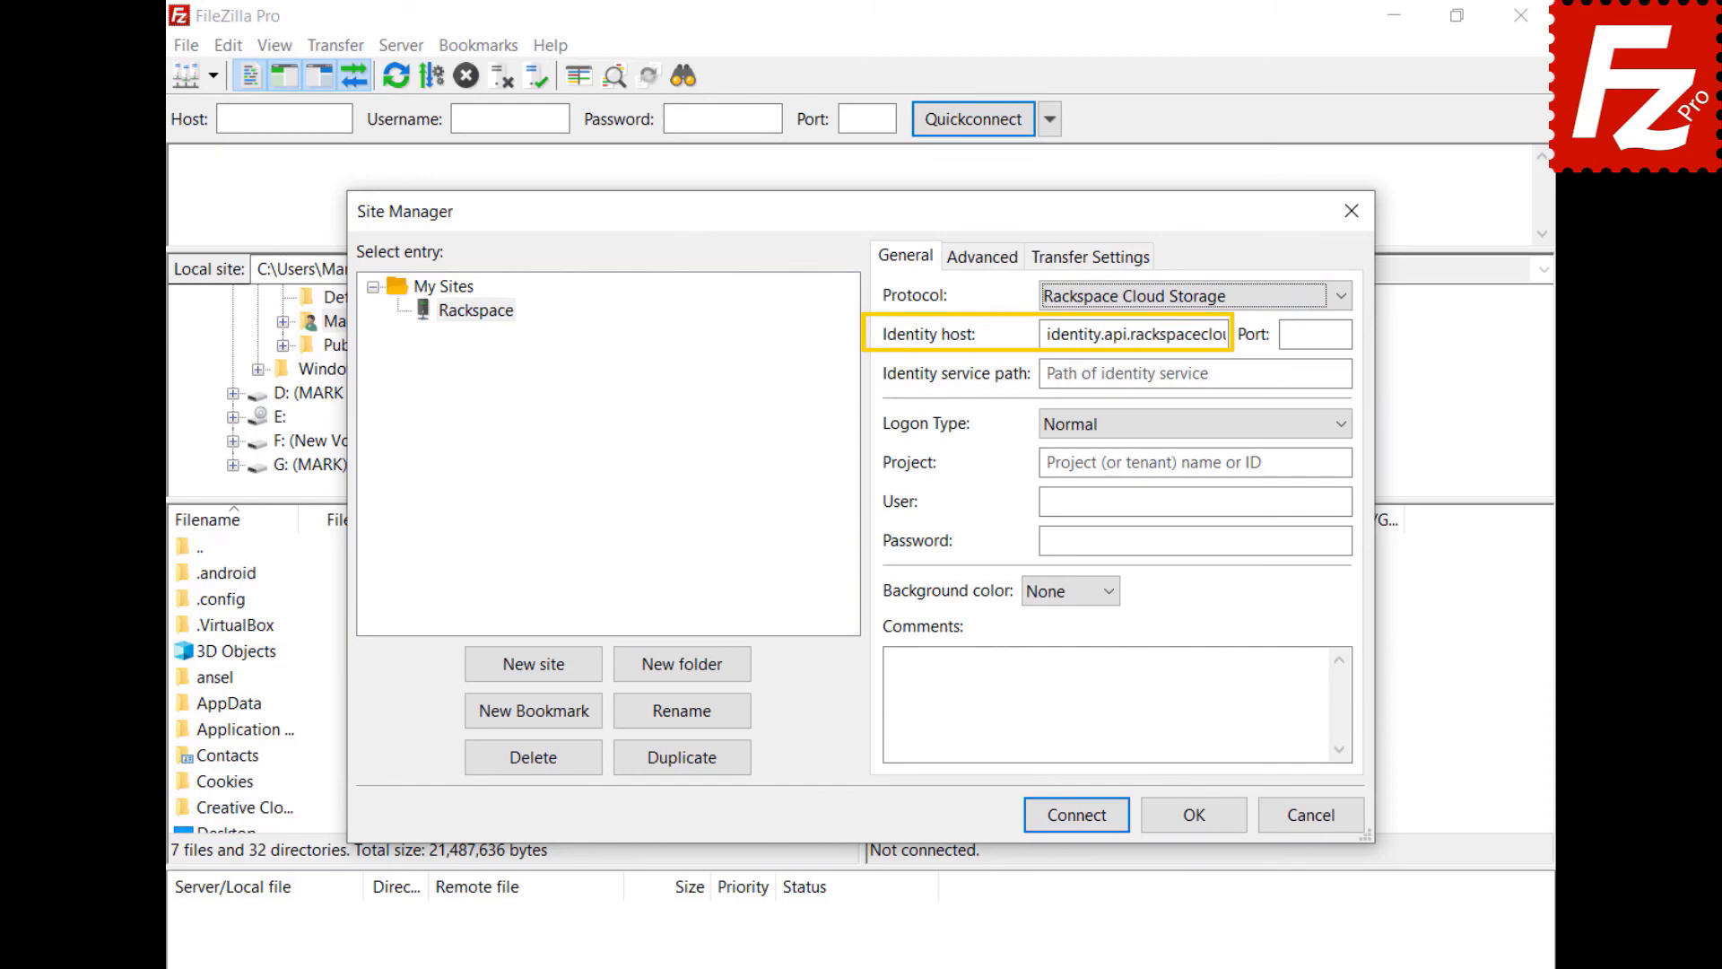
- Enter path /v2.0/tokens, project ID, user name and password, connect, and open the IAD folder
{"action": "left_click", "coordinate": [1193, 374]}
{"action": "type", "text": "/v2.0/tokens"}
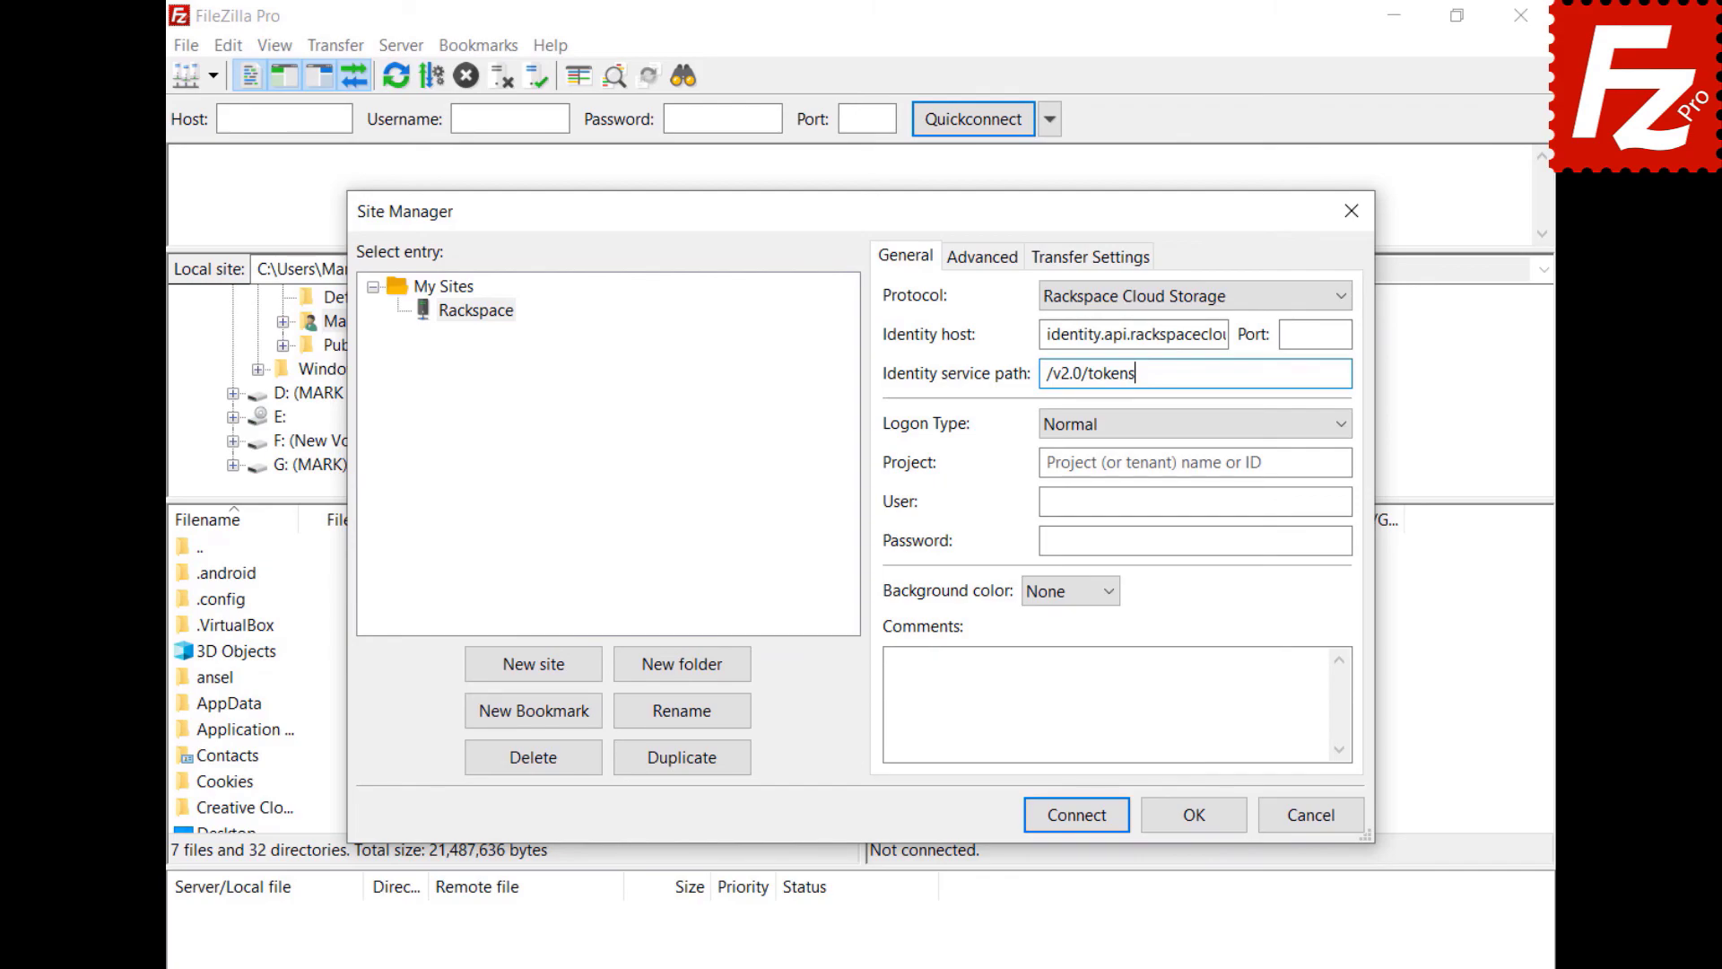
{"action": "left_click", "coordinate": [1193, 462]}
{"action": "type", "text": "1288657"}
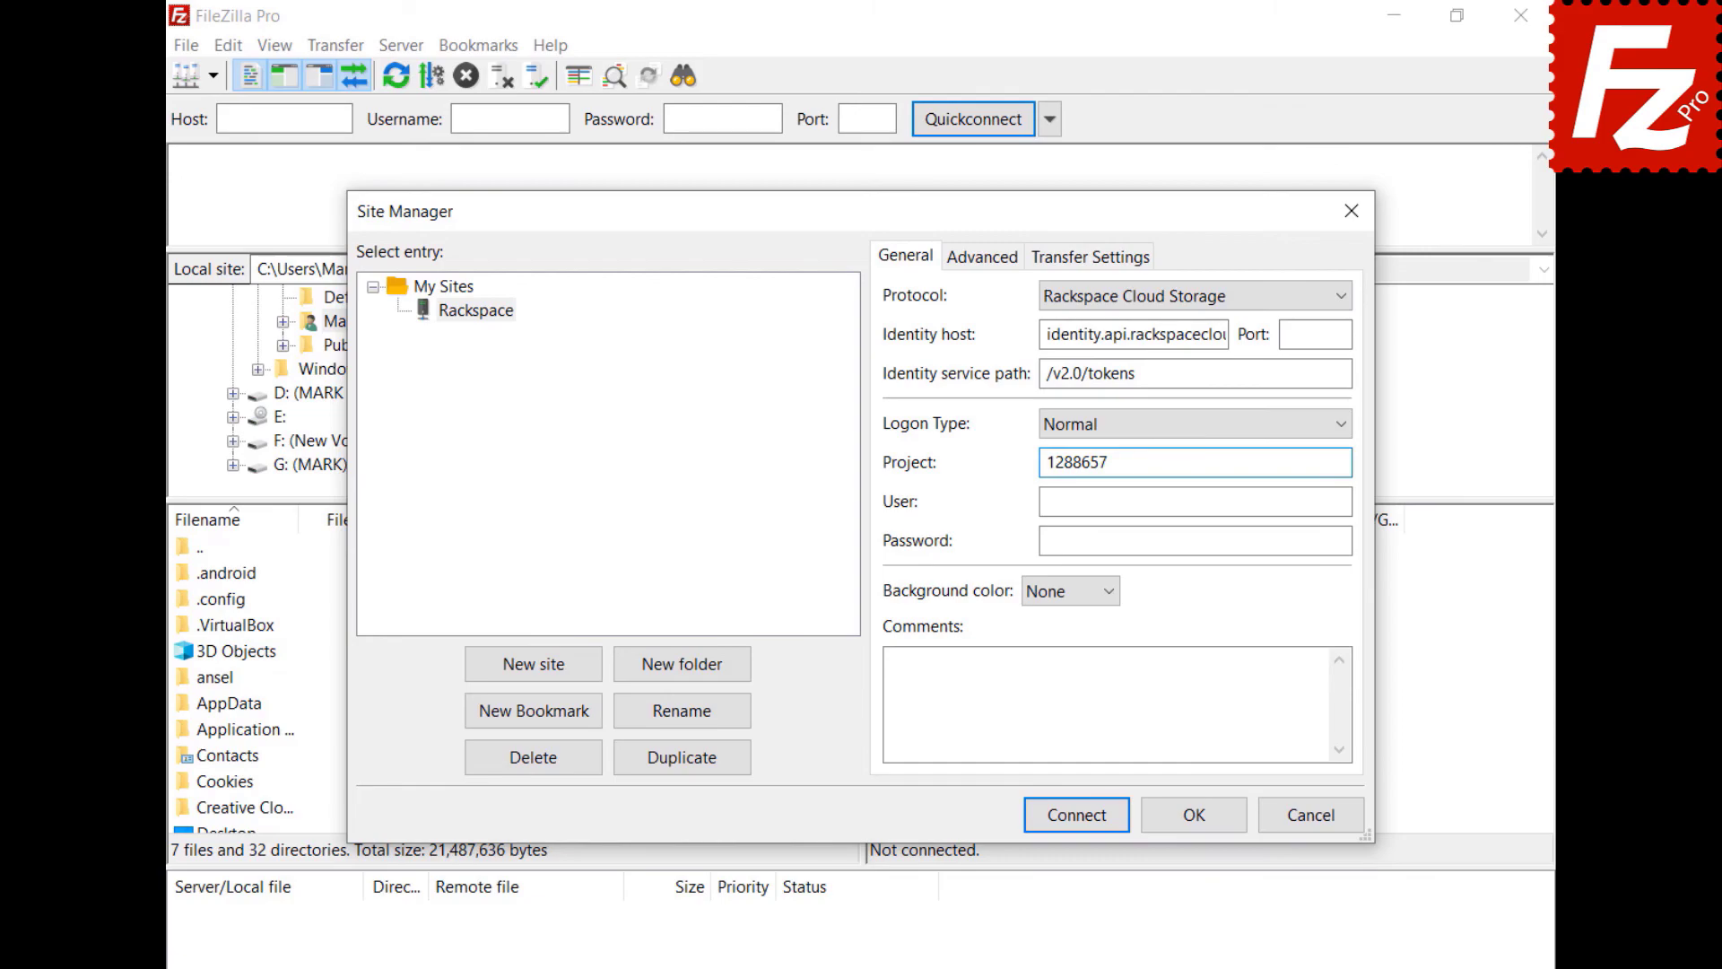
{"action": "key", "text": "Tab"}
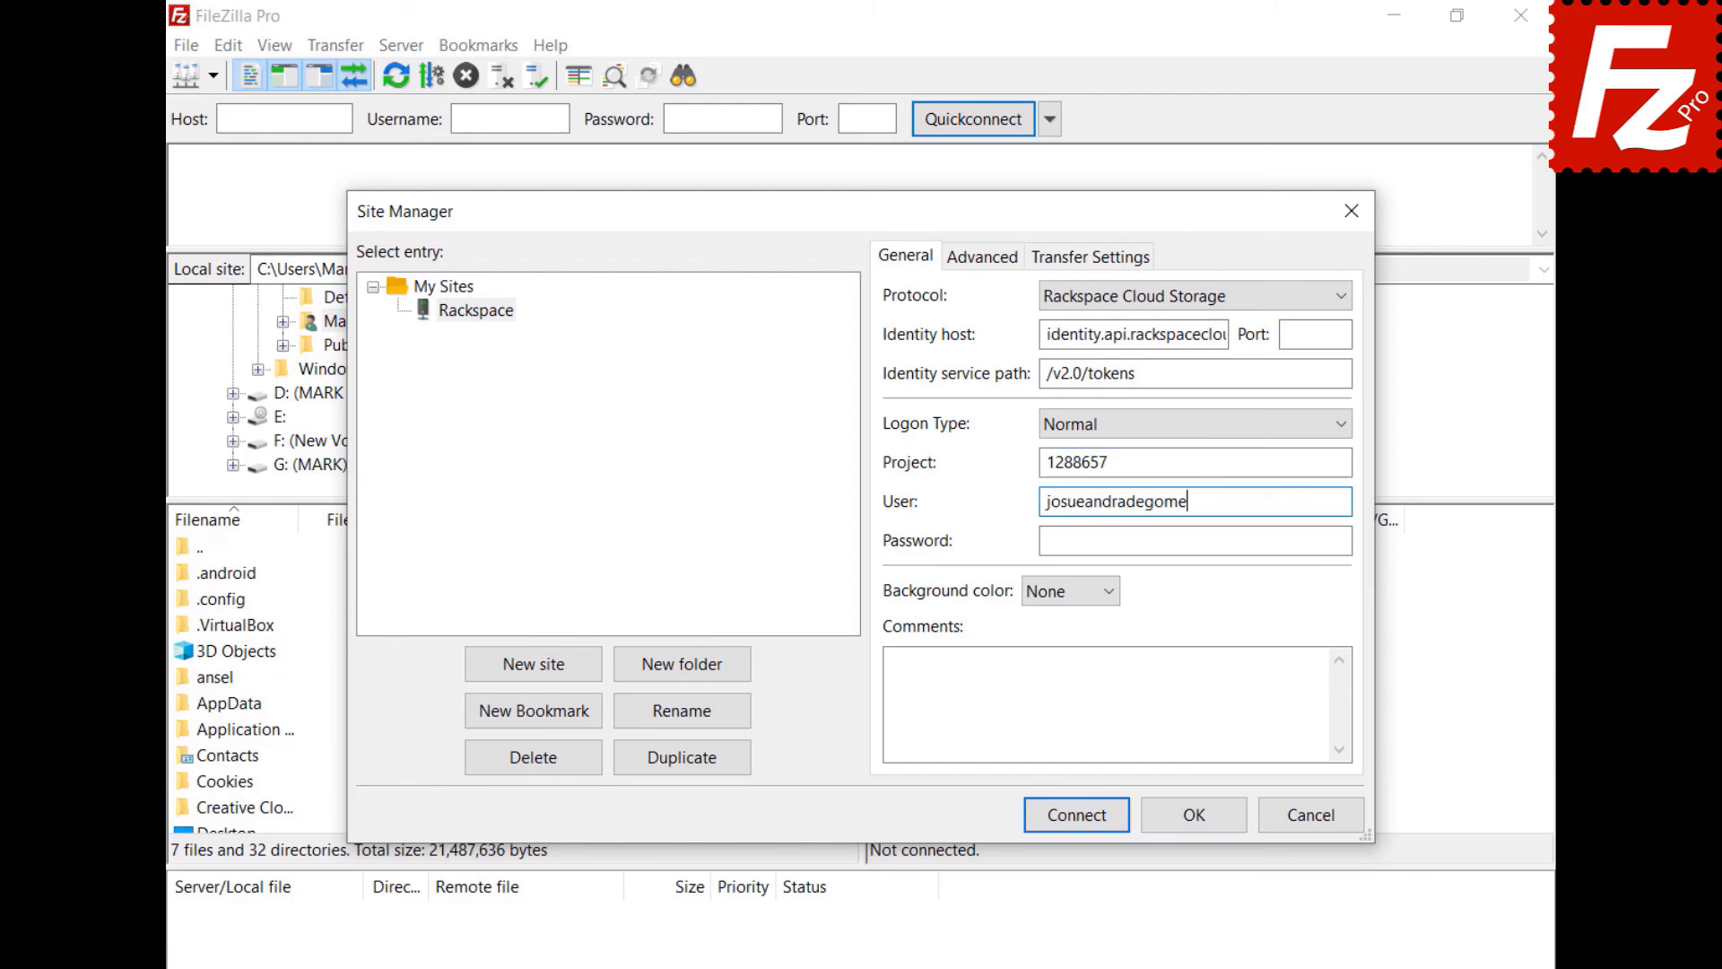
{"action": "key", "text": "Tab"}
{"action": "key", "text": "ctrl+v"}
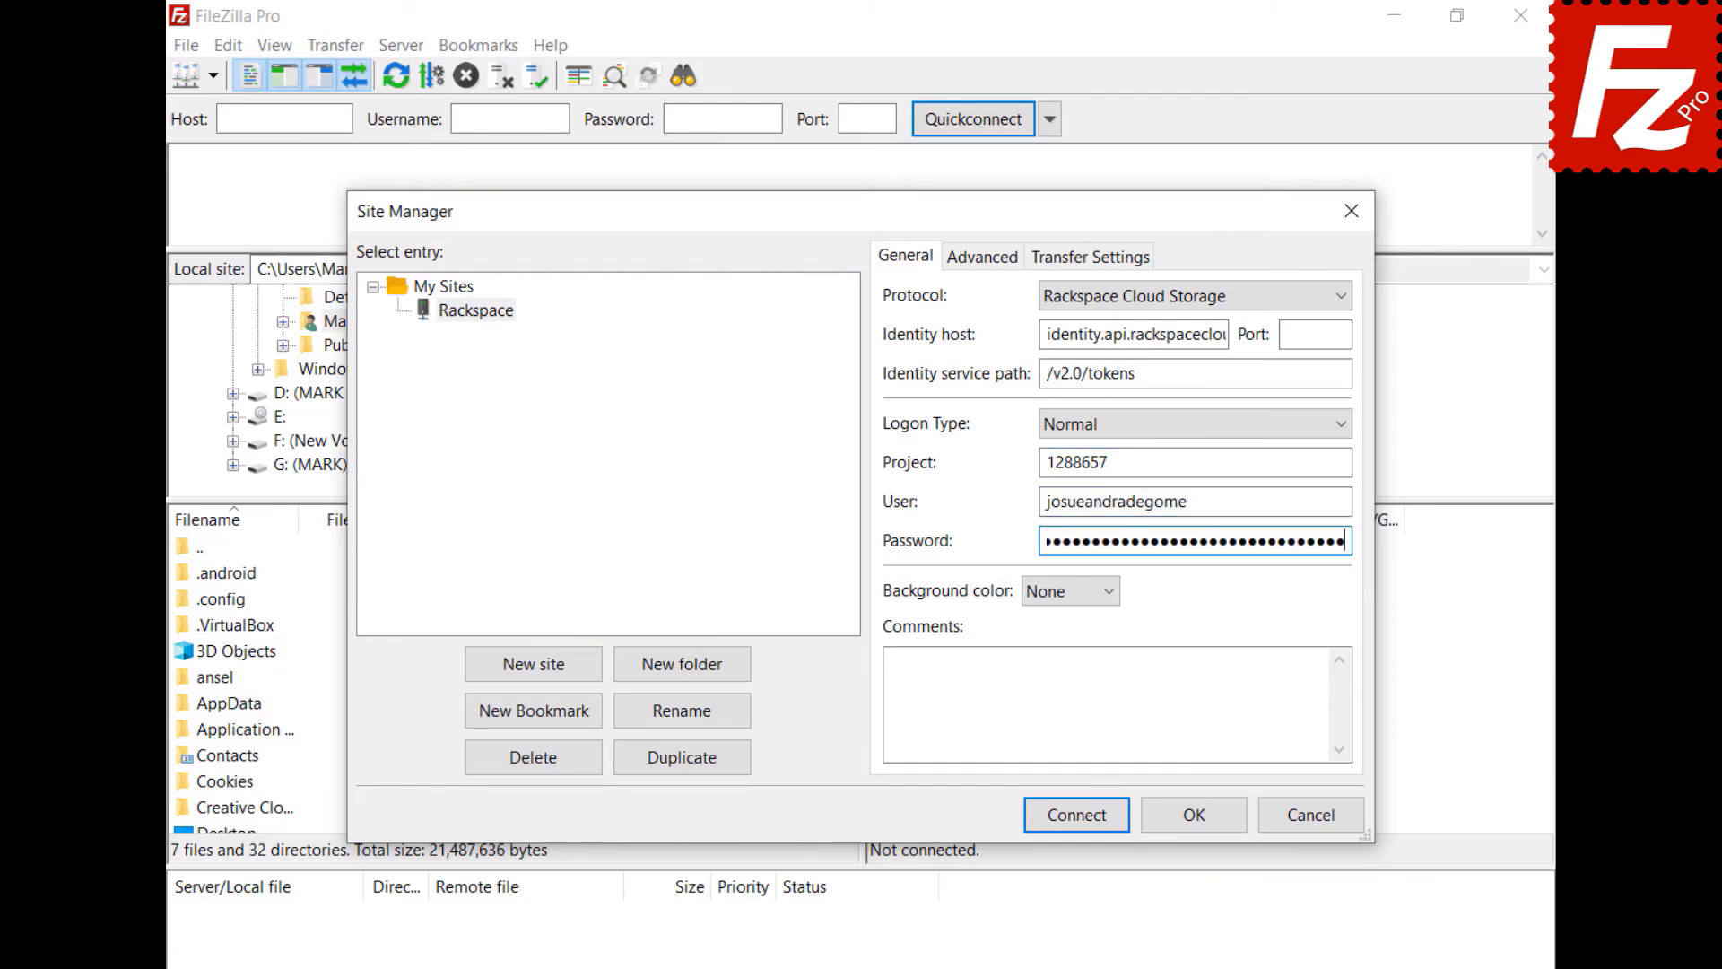
{"action": "left_click", "coordinate": [1042, 812]}
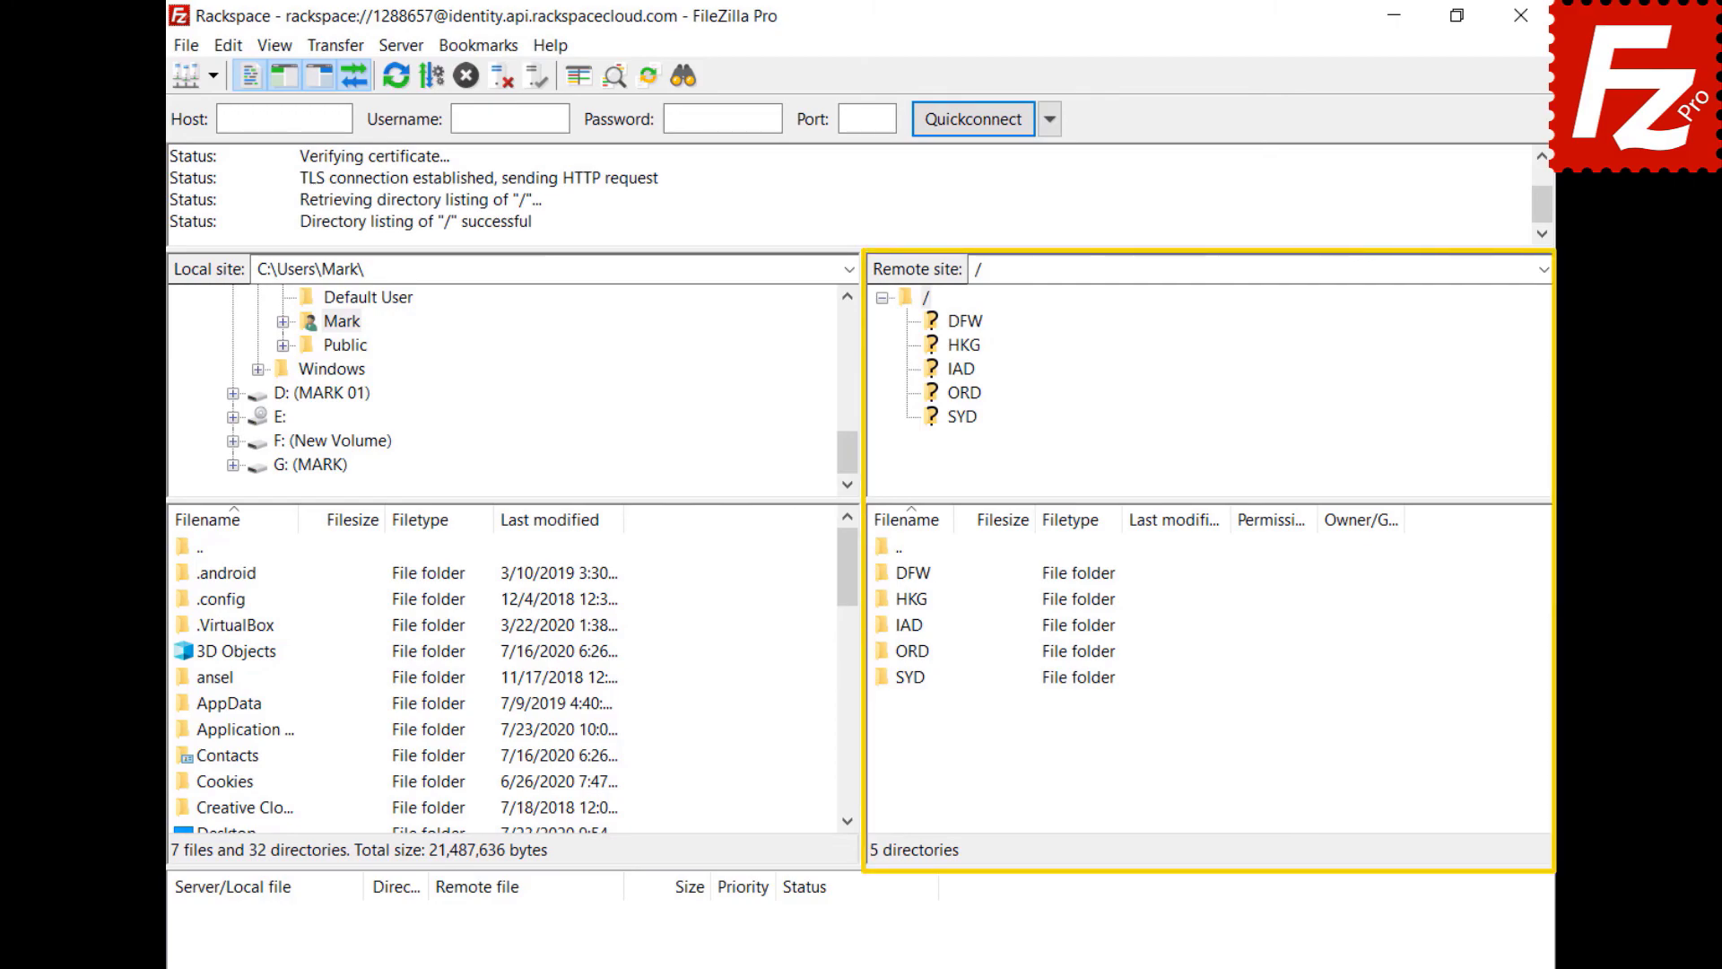
{"action": "double_click", "coordinate": [907, 622]}
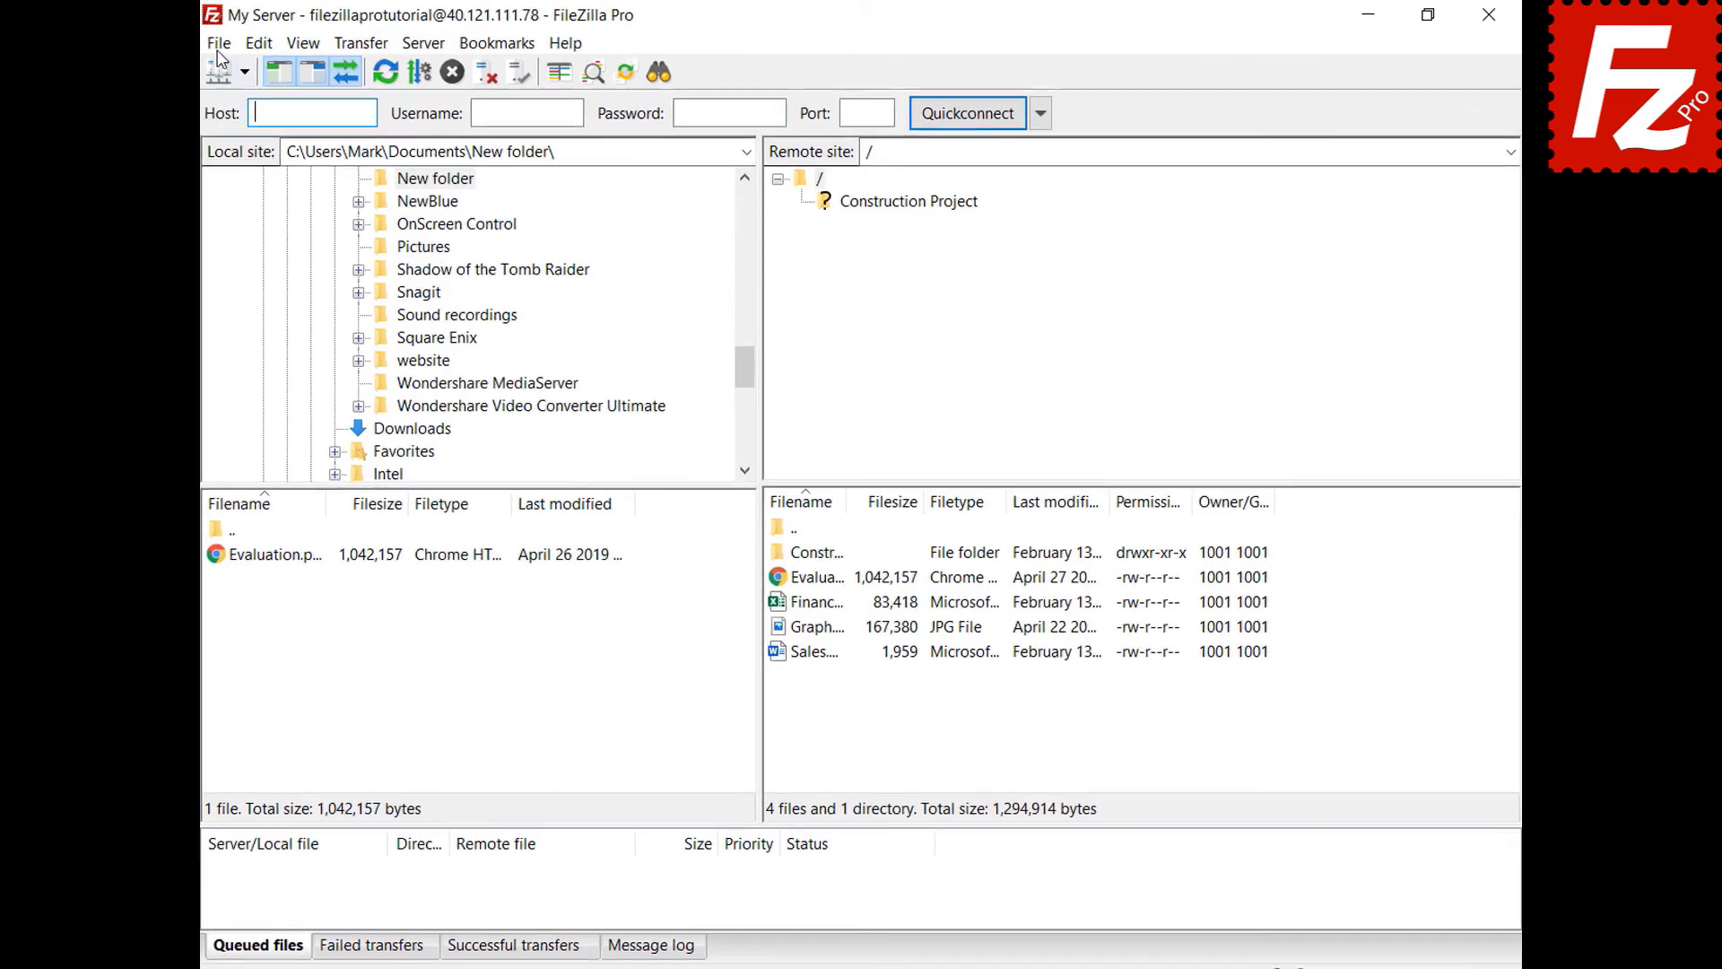
- Create a site named Box with the Box protocol (host api.box.com) and connect to it
{"action": "left_click", "coordinate": [188, 46]}
{"action": "left_click", "coordinate": [187, 77]}
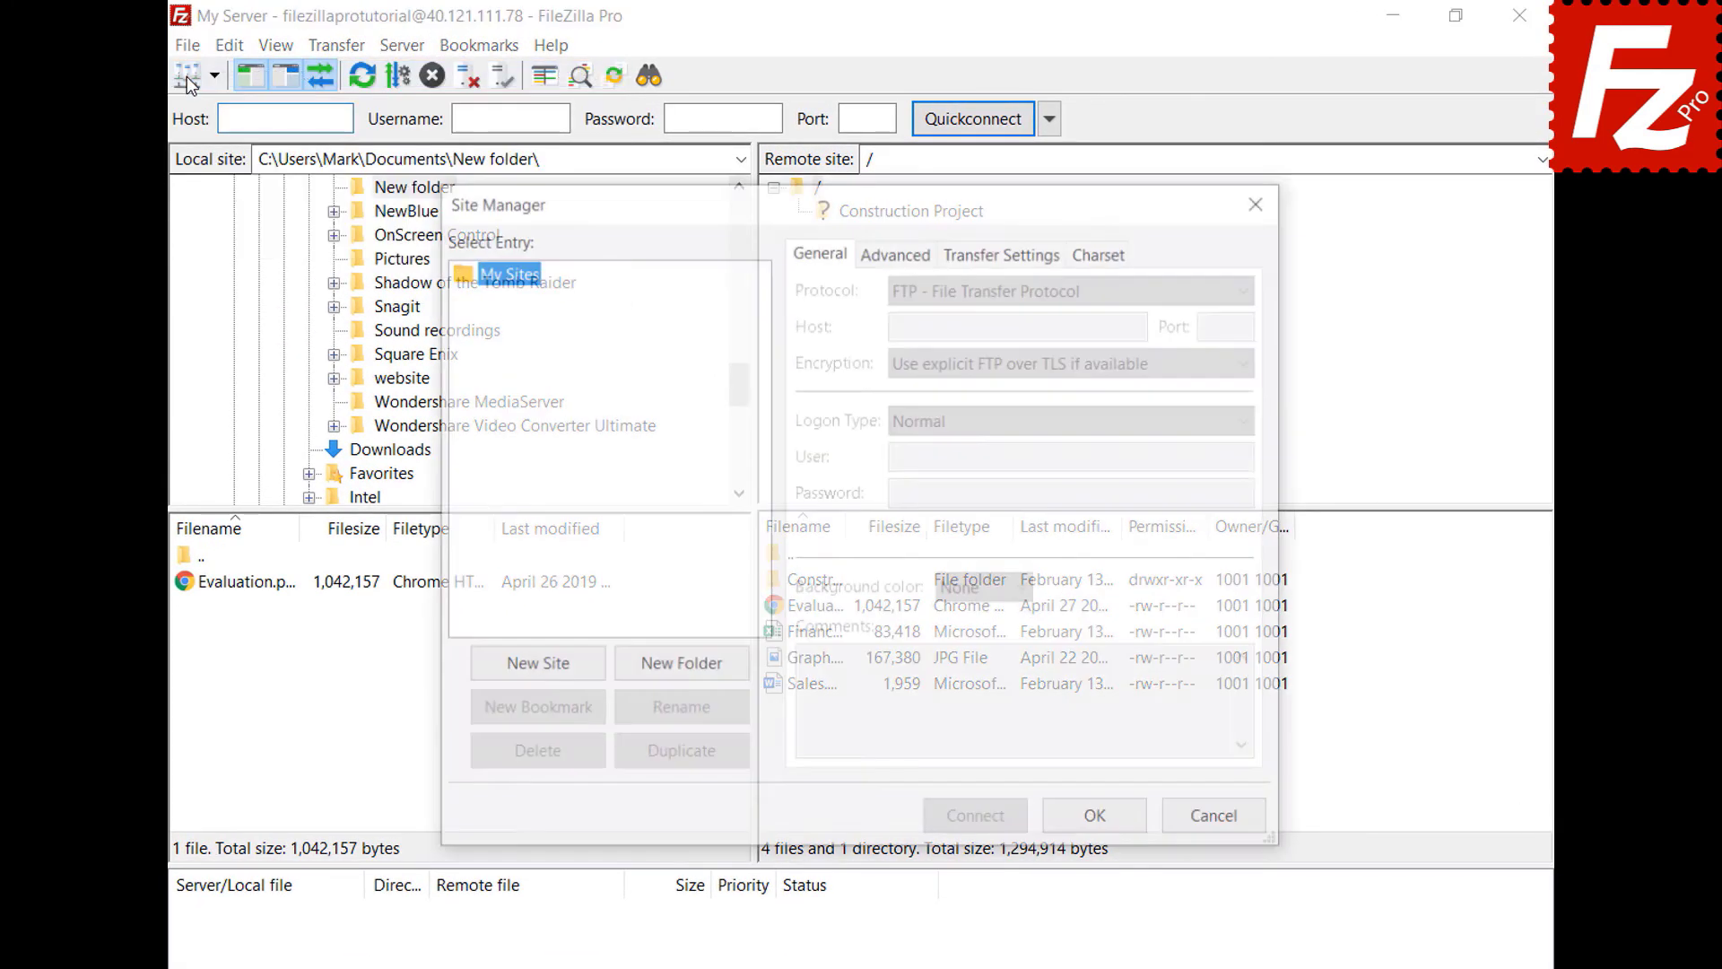
{"action": "left_click", "coordinate": [533, 679]}
{"action": "type", "text": "Box"}
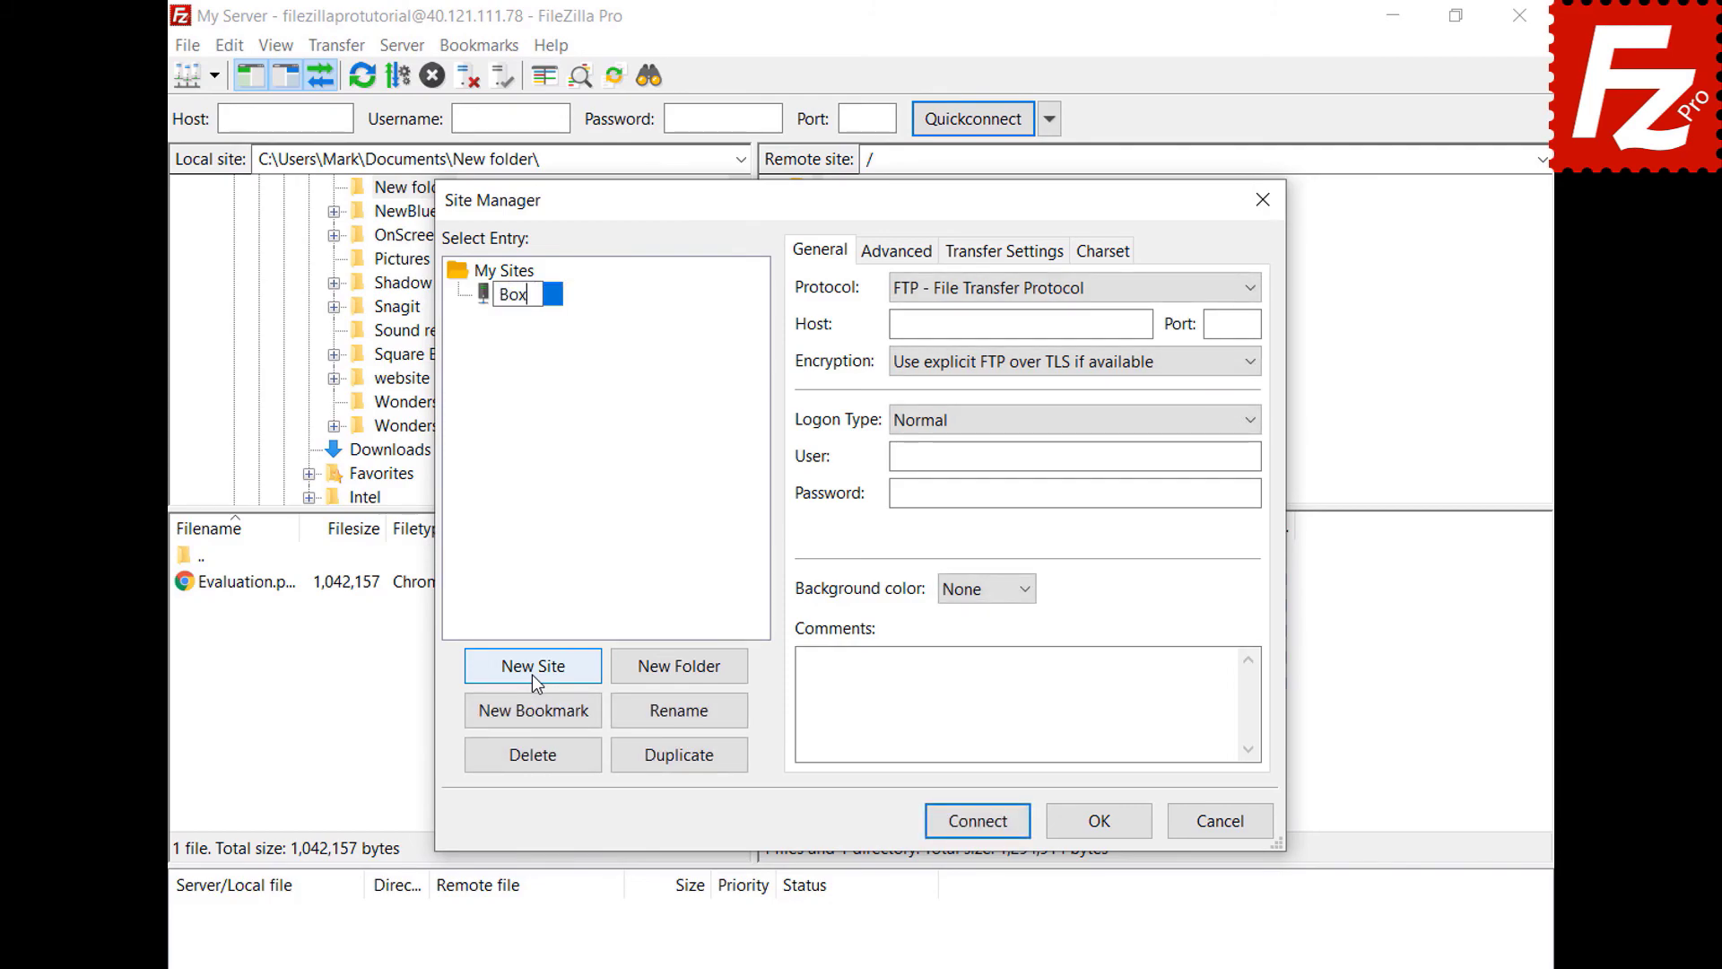
{"action": "key", "text": "Return"}
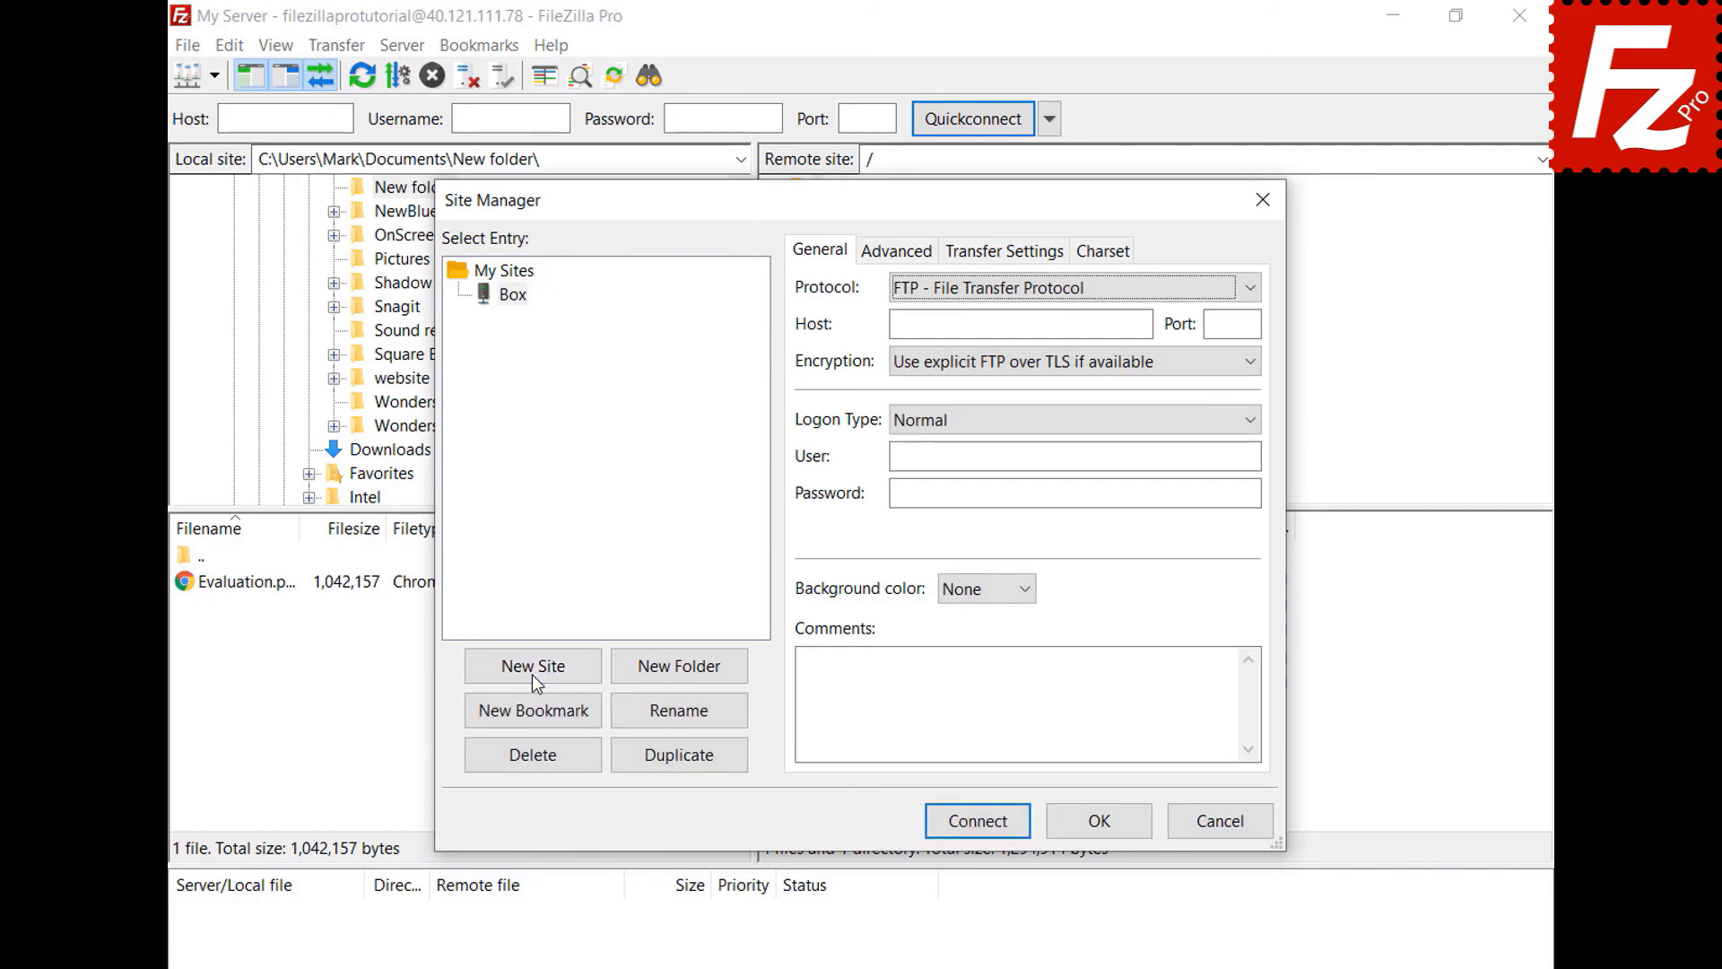
{"action": "left_click", "coordinate": [1246, 288]}
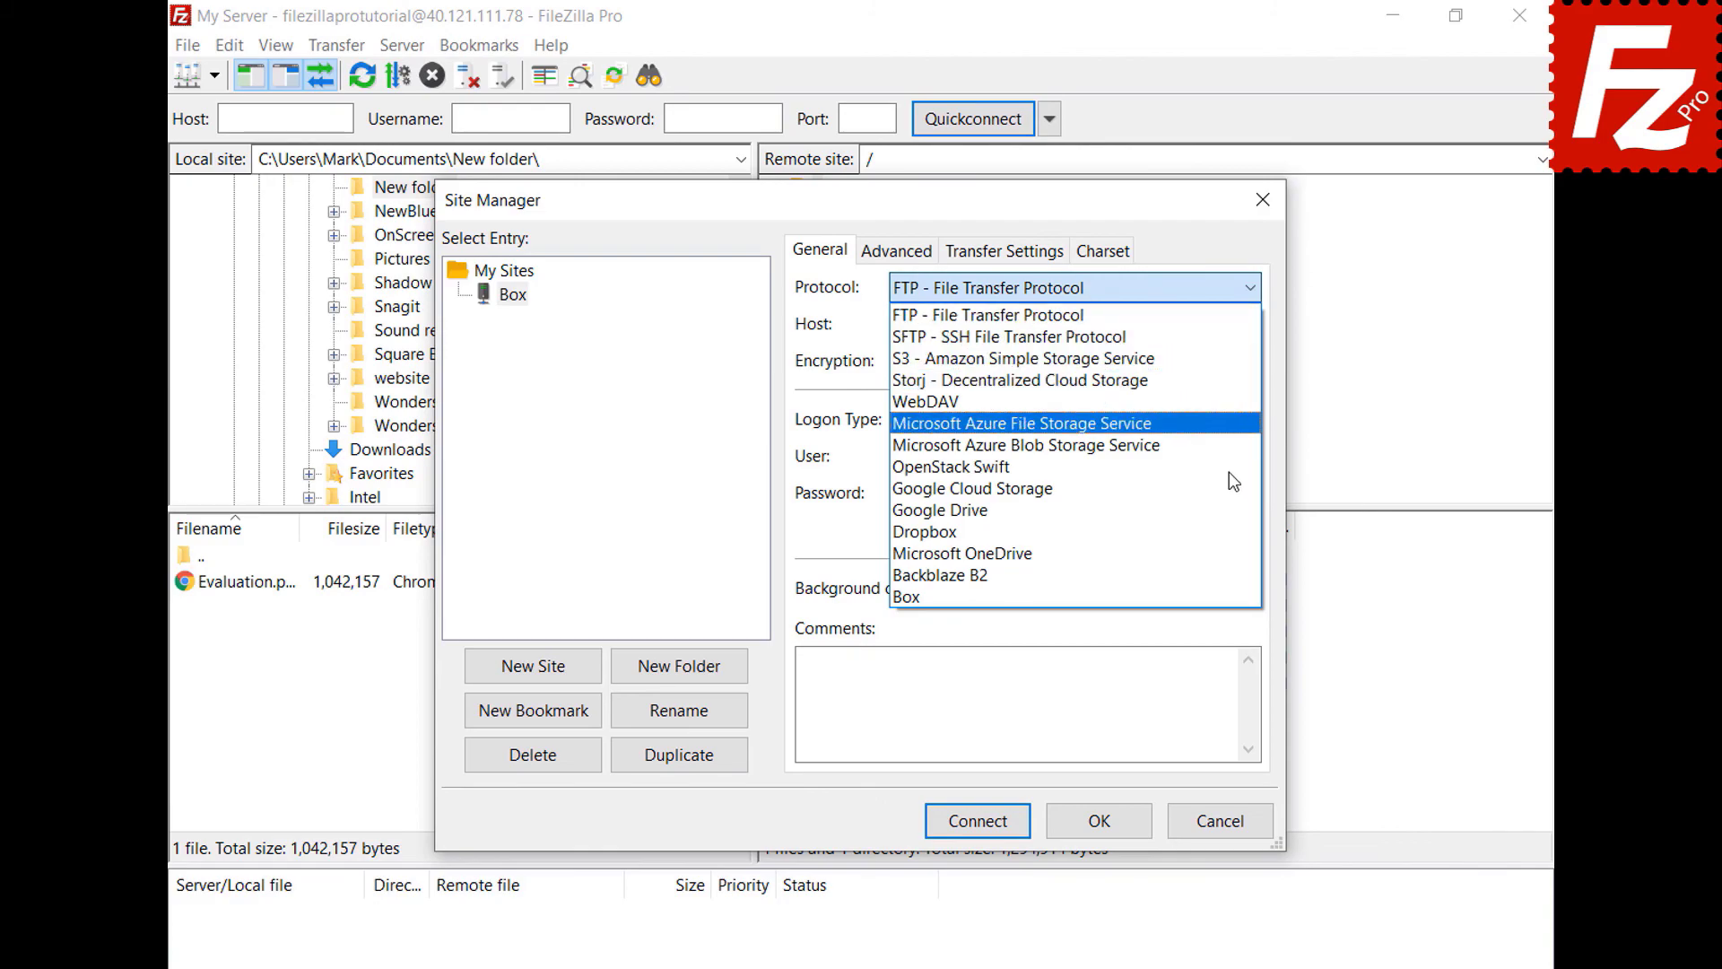
{"action": "left_click", "coordinate": [1218, 597]}
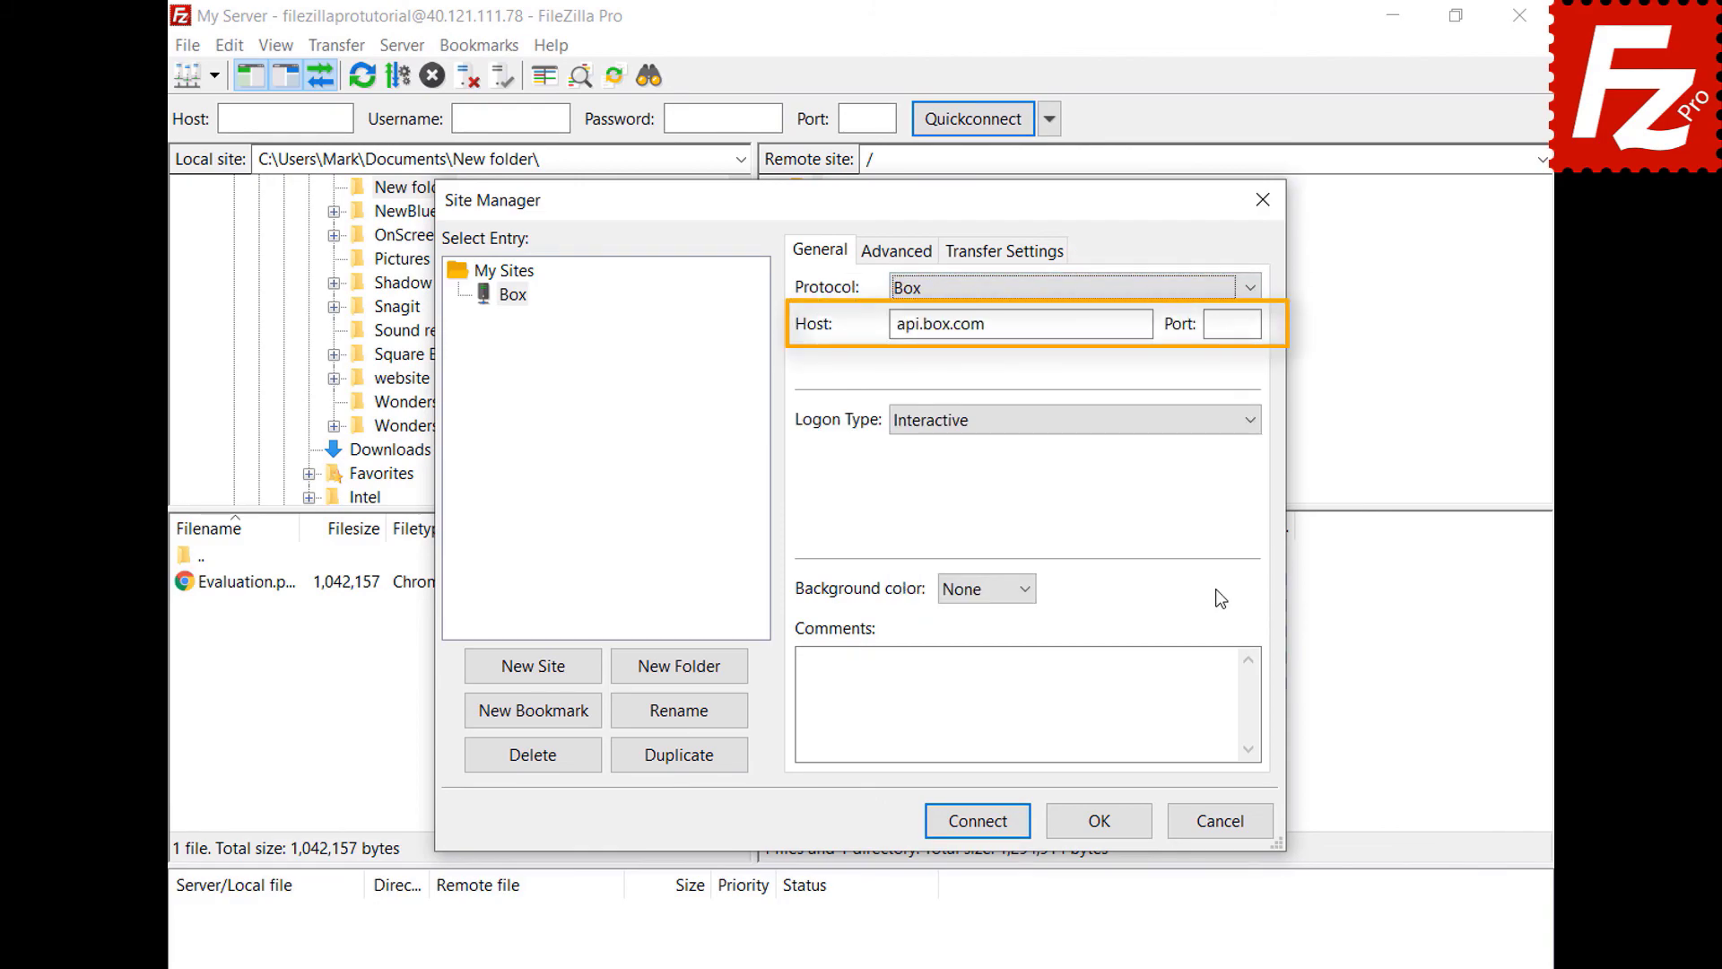
{"action": "left_click", "coordinate": [978, 820]}
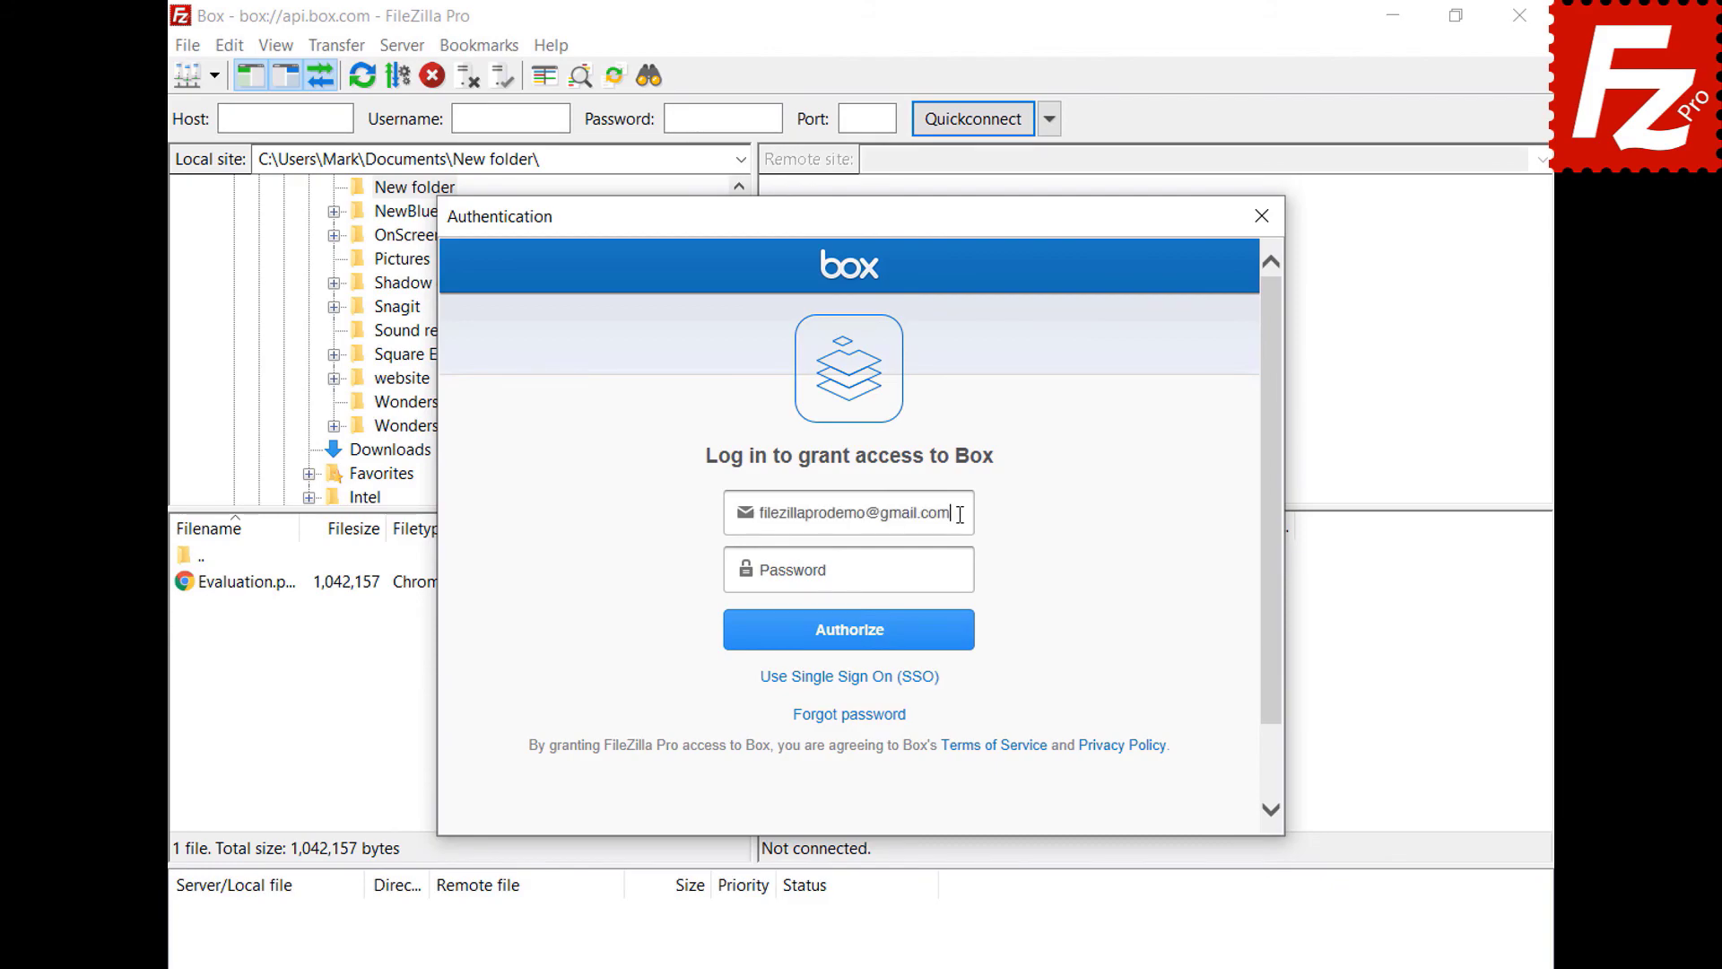
- Enter the Box account password, authorize the login, and grant FileZilla Pro access to Box
{"action": "left_click", "coordinate": [965, 571]}
{"action": "type", "text": "••••••••••"}
{"action": "left_click", "coordinate": [849, 647]}
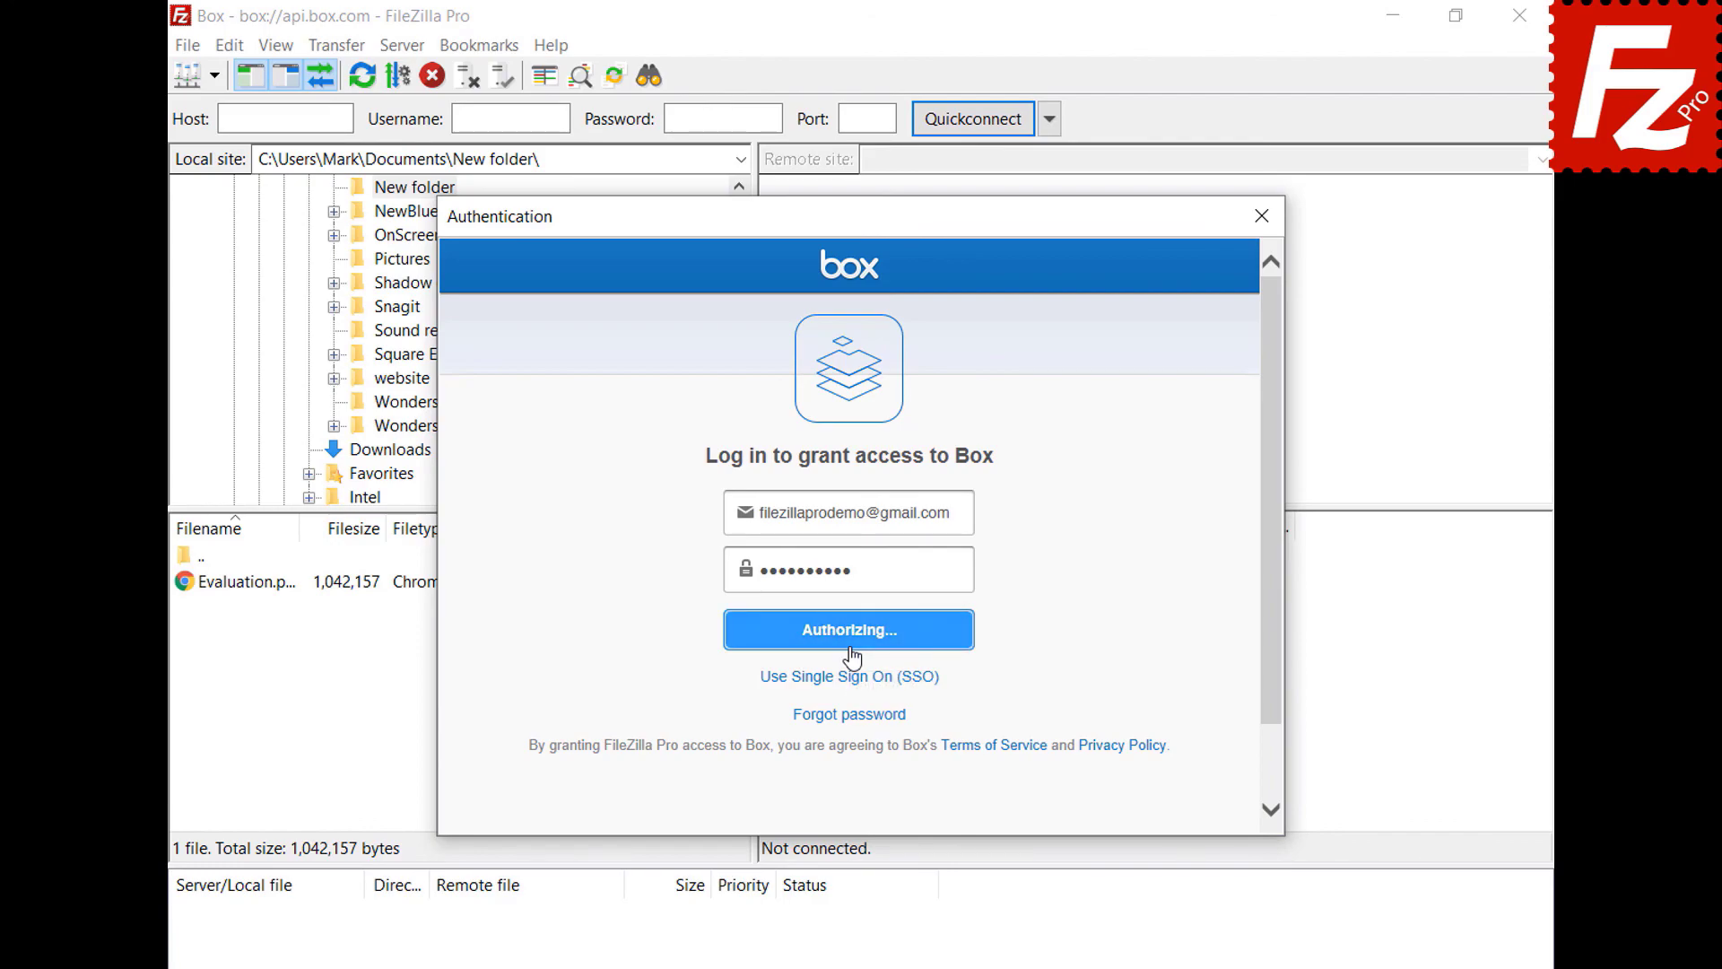
{"action": "left_click", "coordinate": [850, 628]}
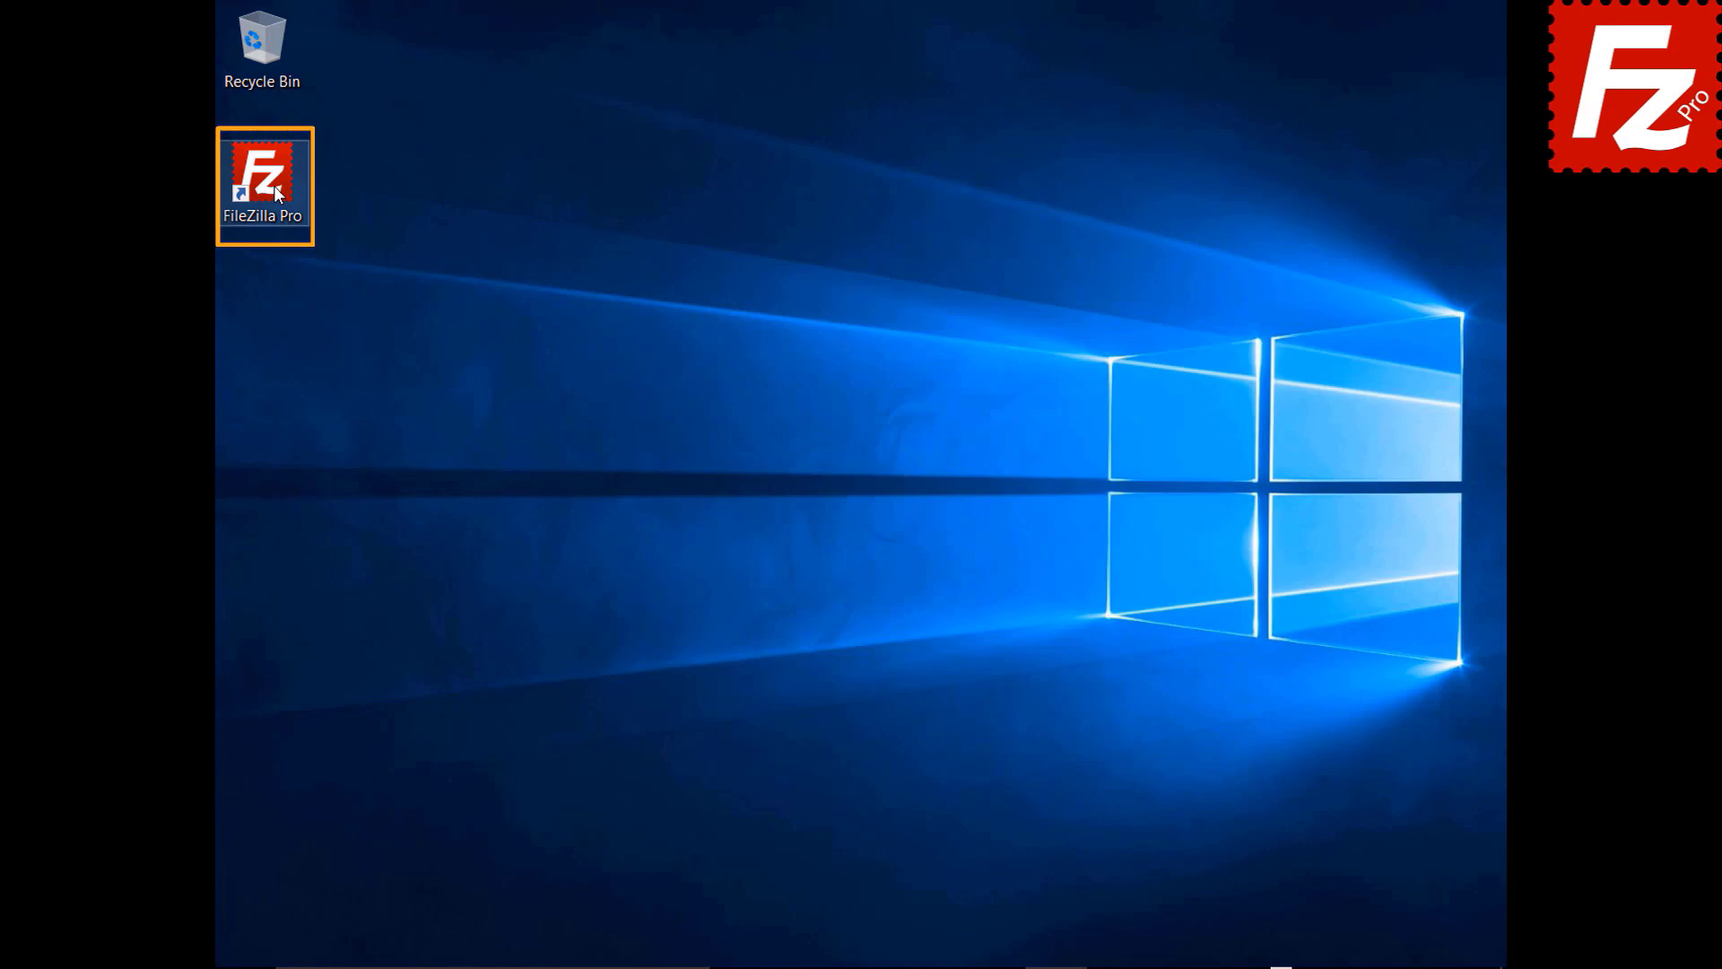
- Launch FileZilla Pro and add a new Site Manager entry named 'Tardigrade'
{"action": "double_click", "coordinate": [274, 188]}
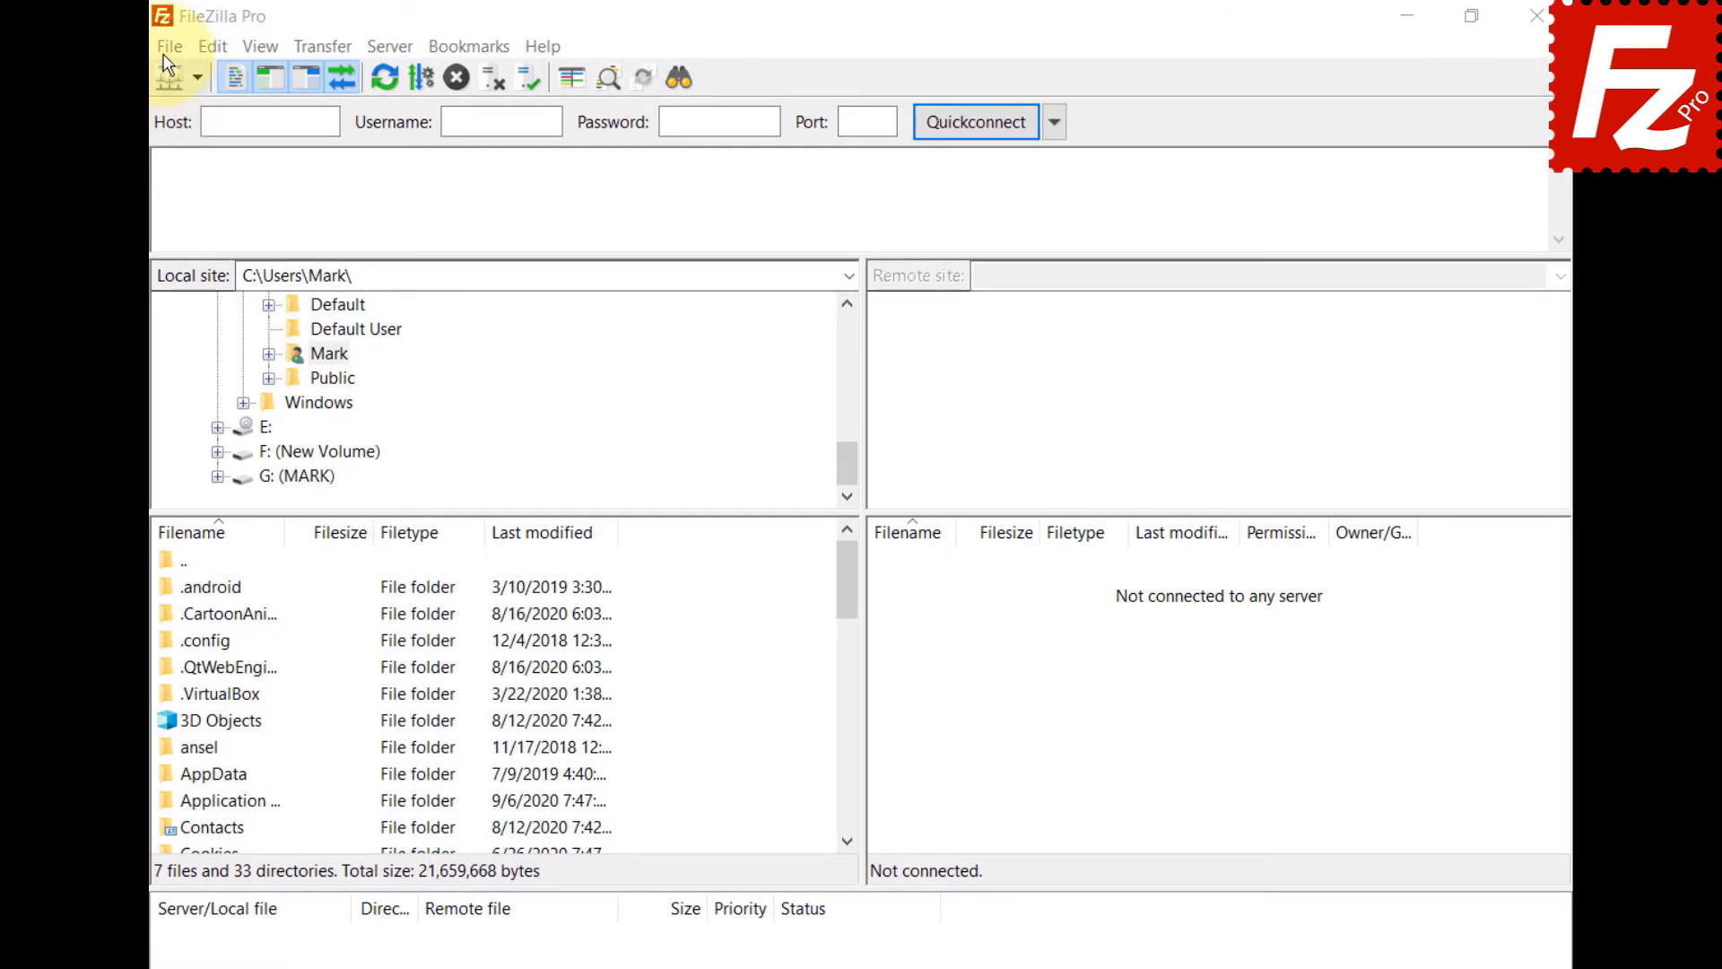
{"action": "left_click", "coordinate": [168, 48]}
{"action": "left_click", "coordinate": [165, 76]}
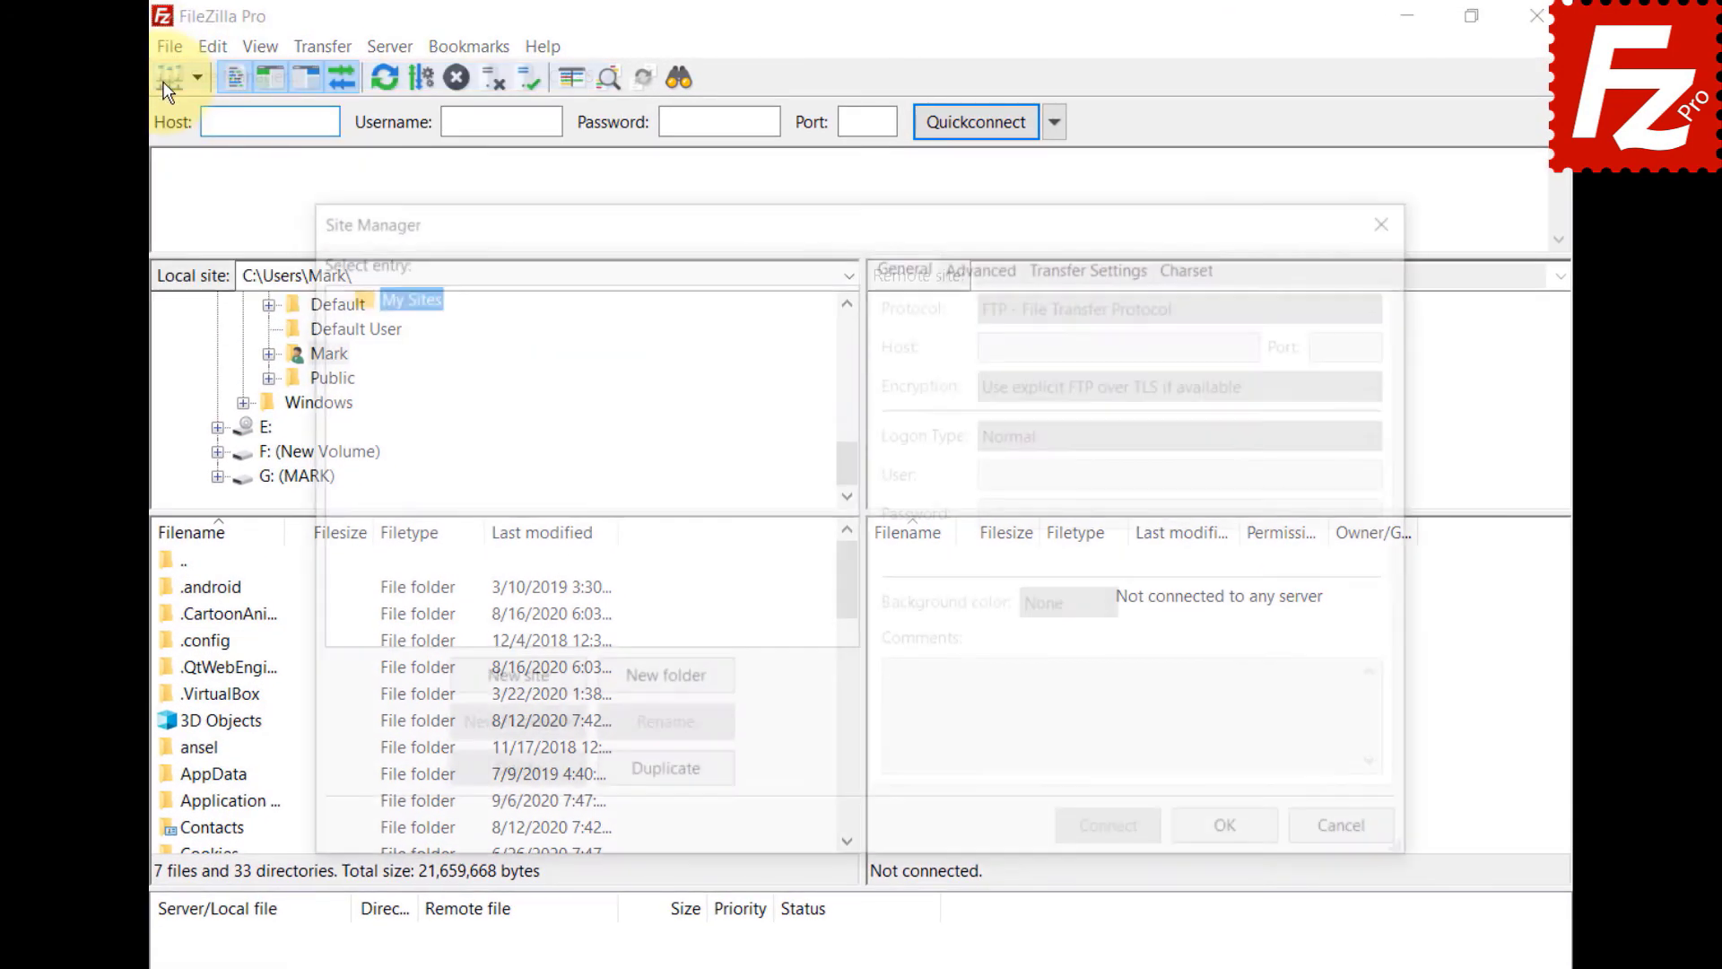
{"action": "left_click", "coordinate": [509, 686]}
{"action": "type", "text": "T"}
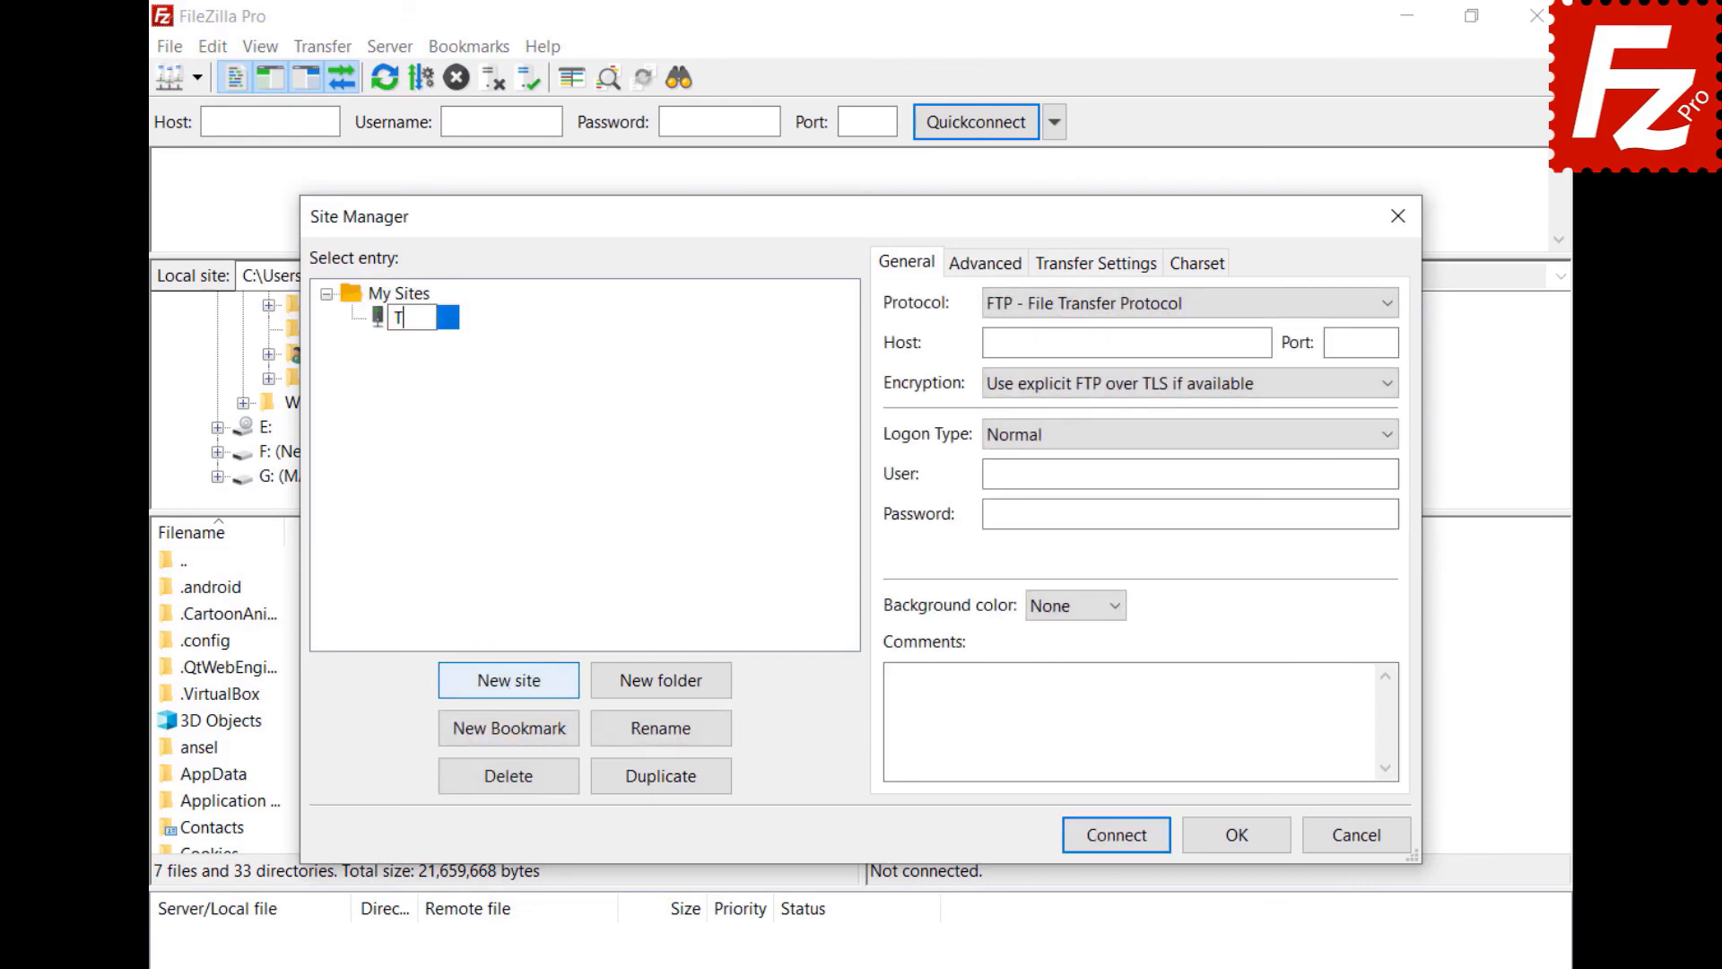
{"action": "type", "text": "ardigrade"}
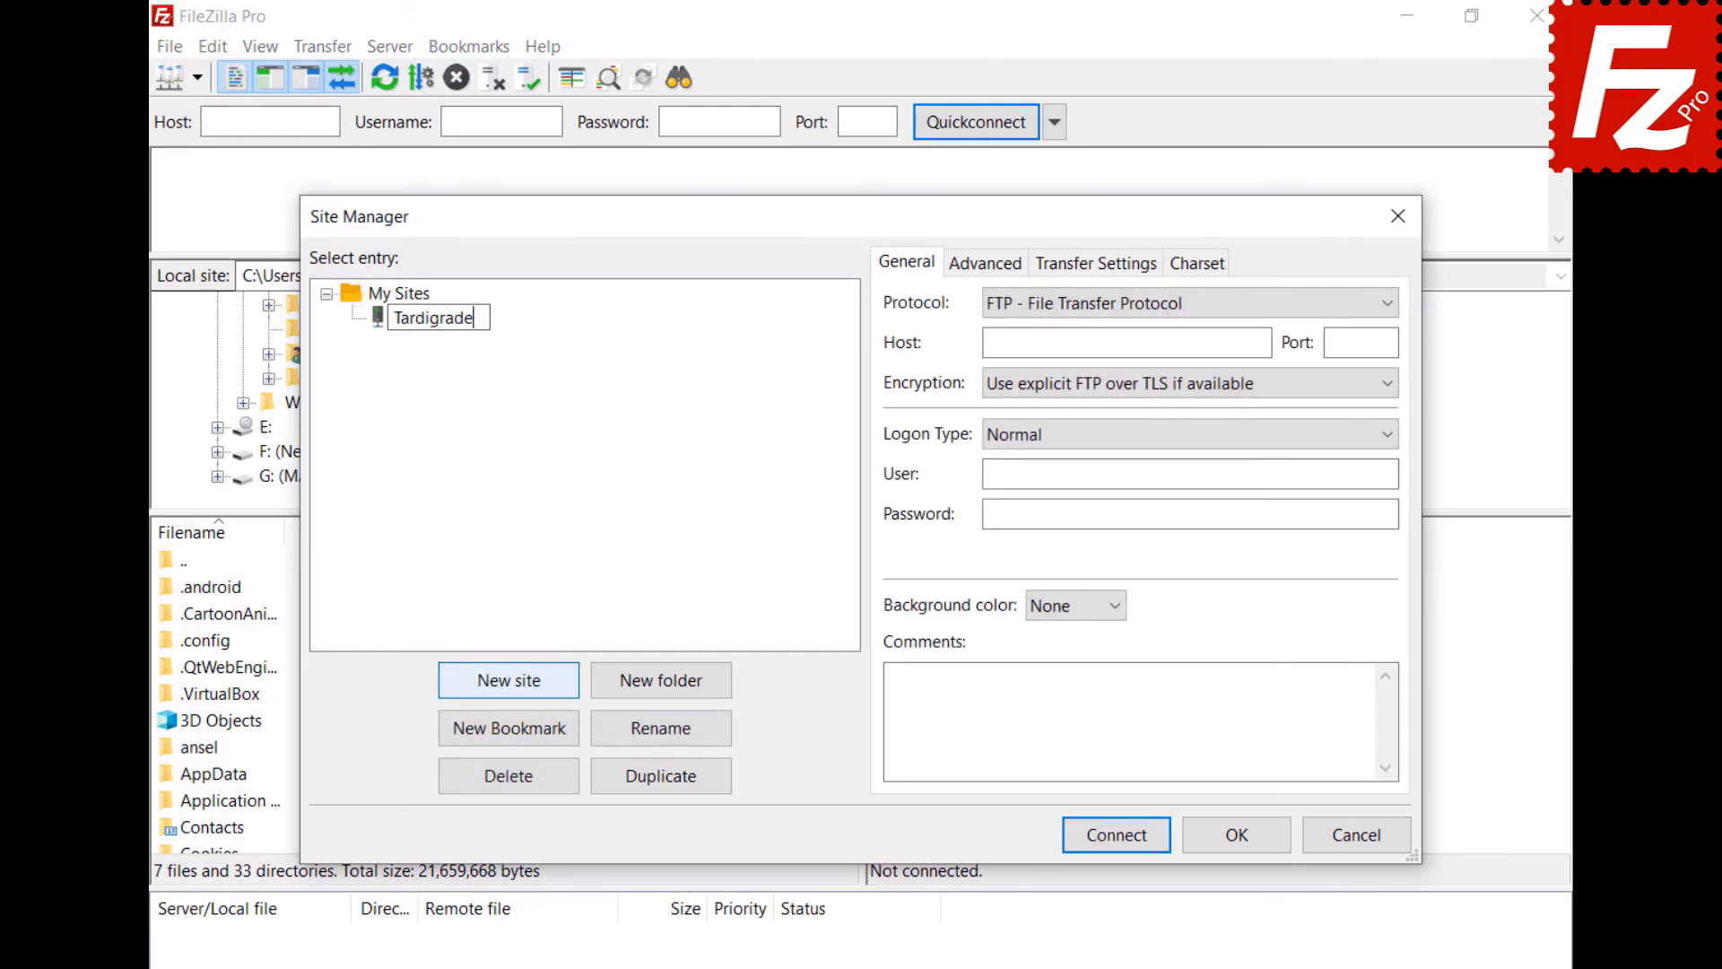
{"action": "key", "text": "Return"}
- Set the protocol to Tardigrade Decentralized Cloud Storage and paste the API key and encryption passphrase
{"action": "left_click", "coordinate": [1129, 309]}
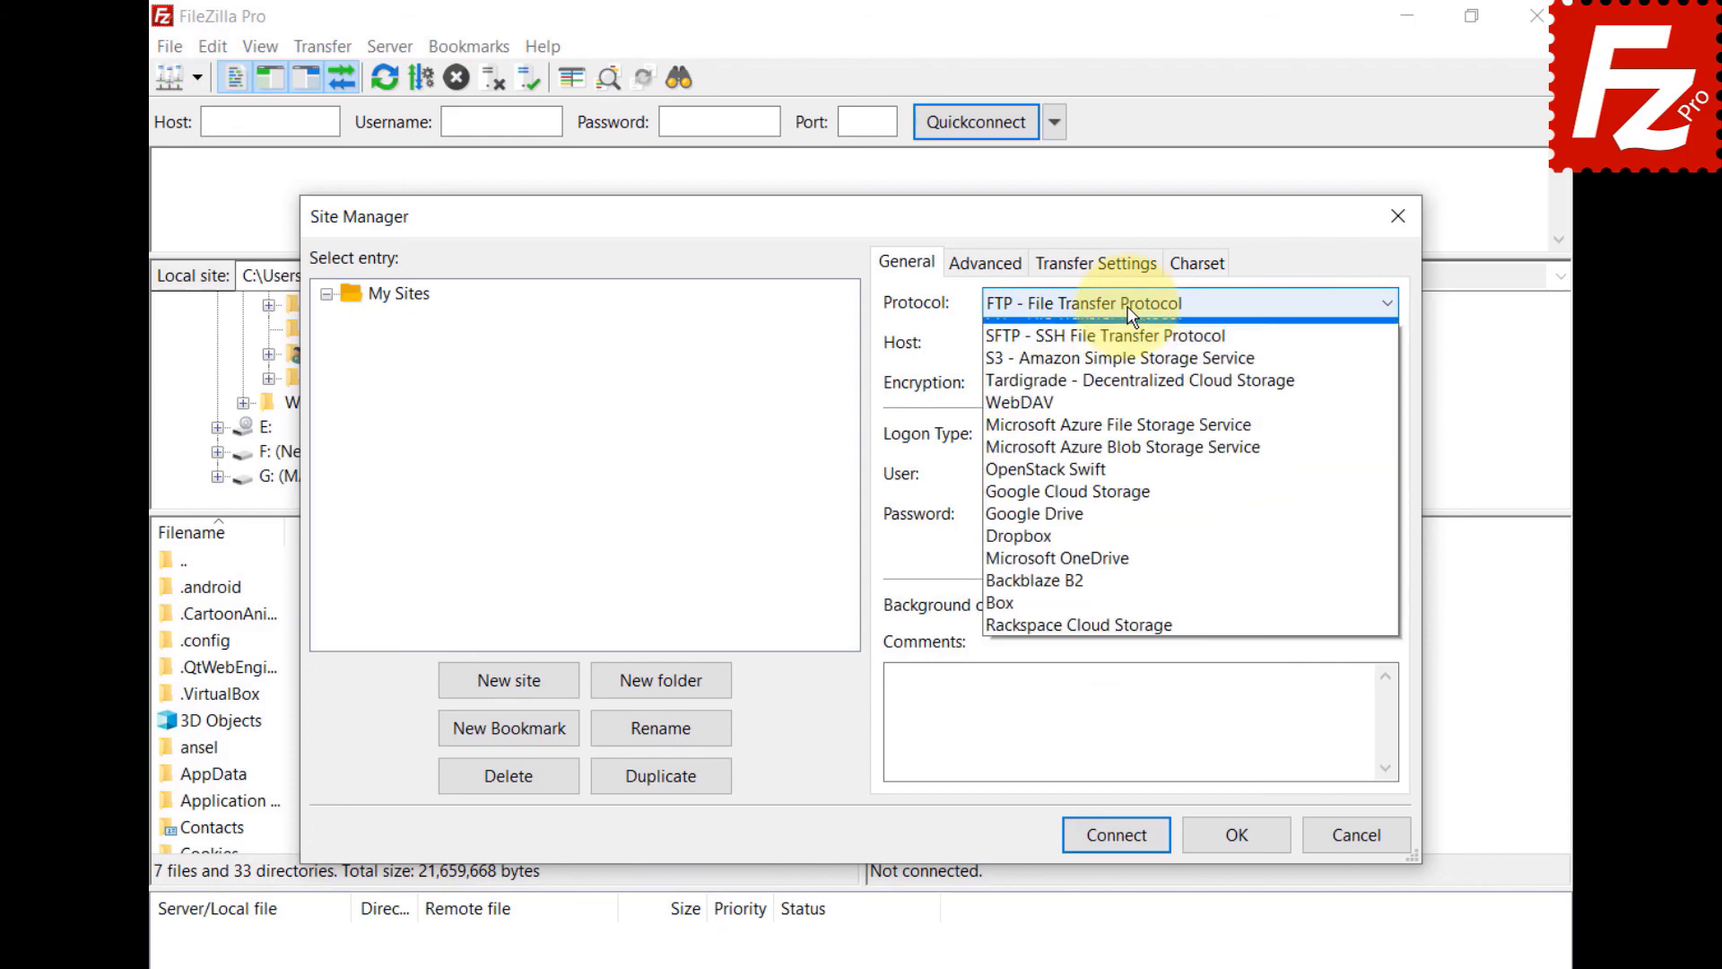
{"action": "left_click", "coordinate": [1118, 382]}
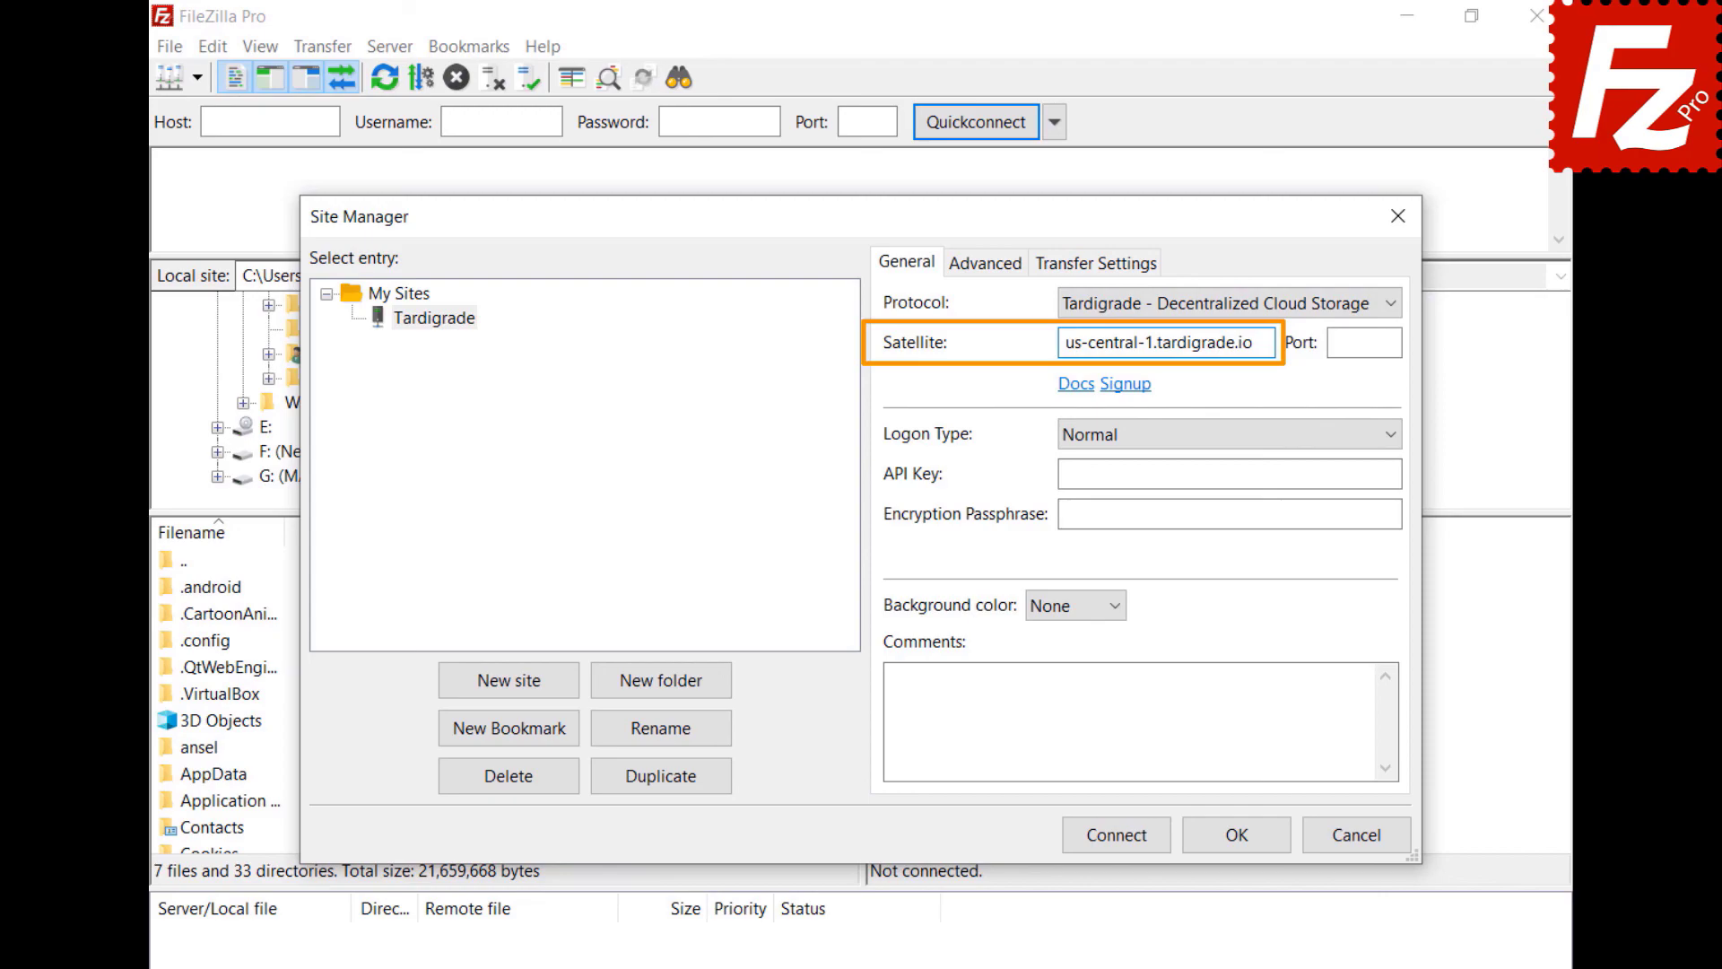
{"action": "left_click", "coordinate": [1229, 473]}
{"action": "key", "text": "ctrl+v"}
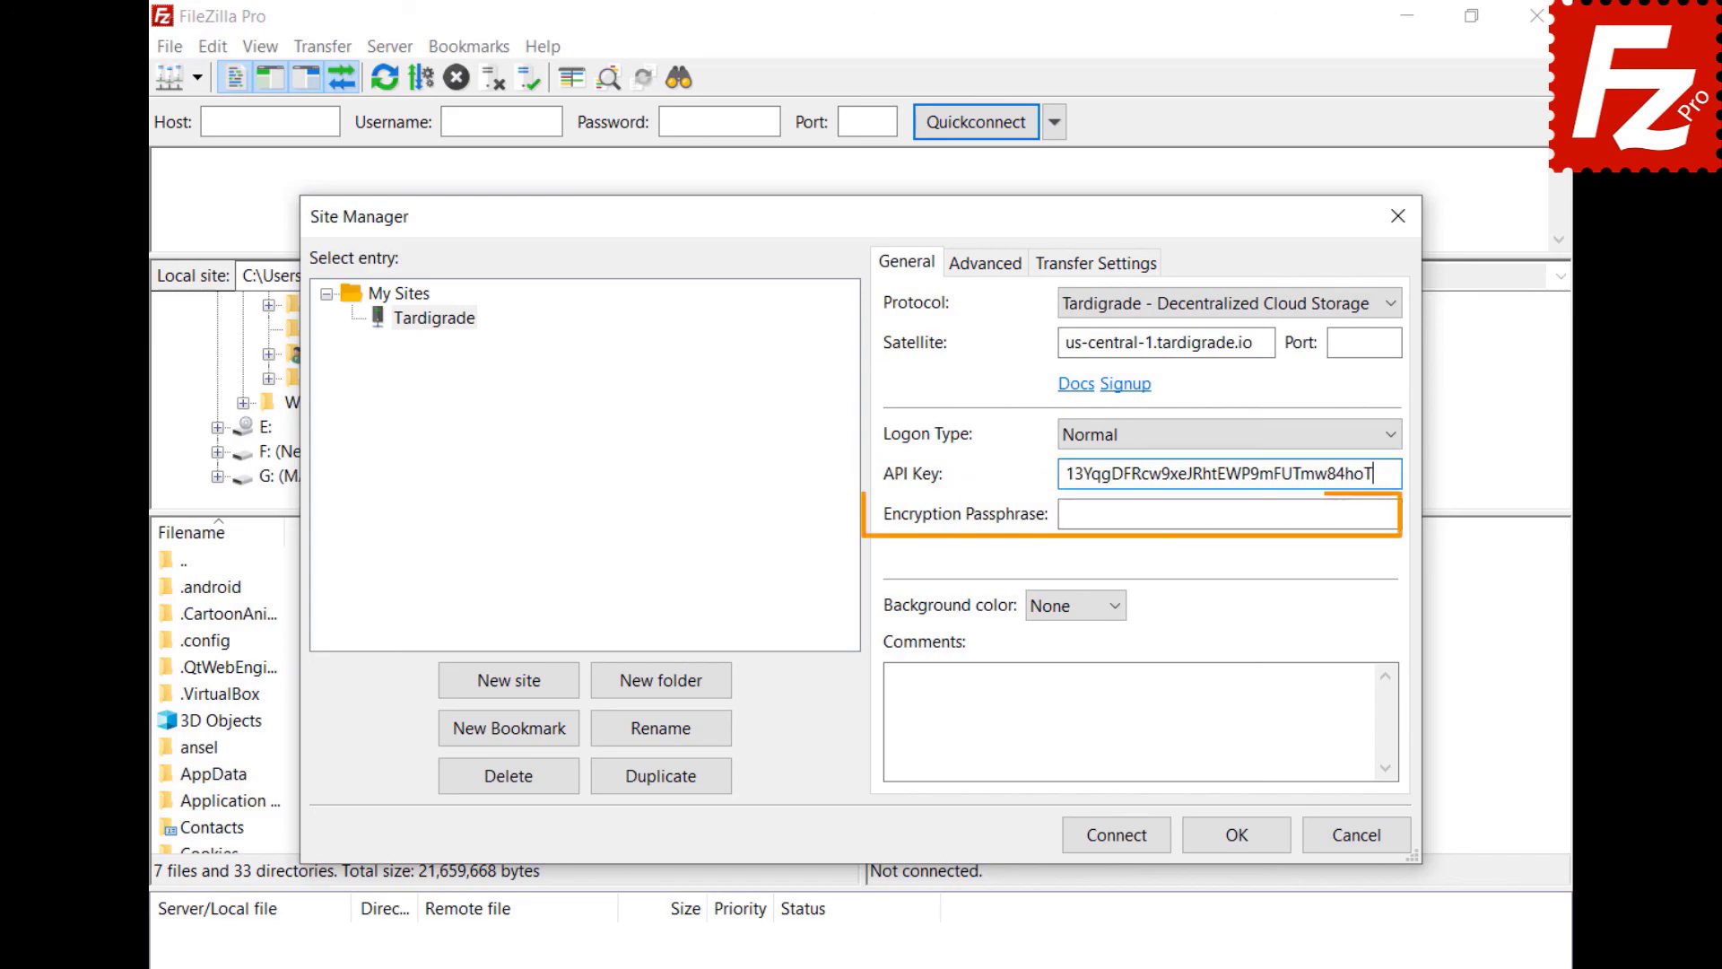
{"action": "left_click", "coordinate": [1229, 514]}
{"action": "key", "text": "ctrl+v"}
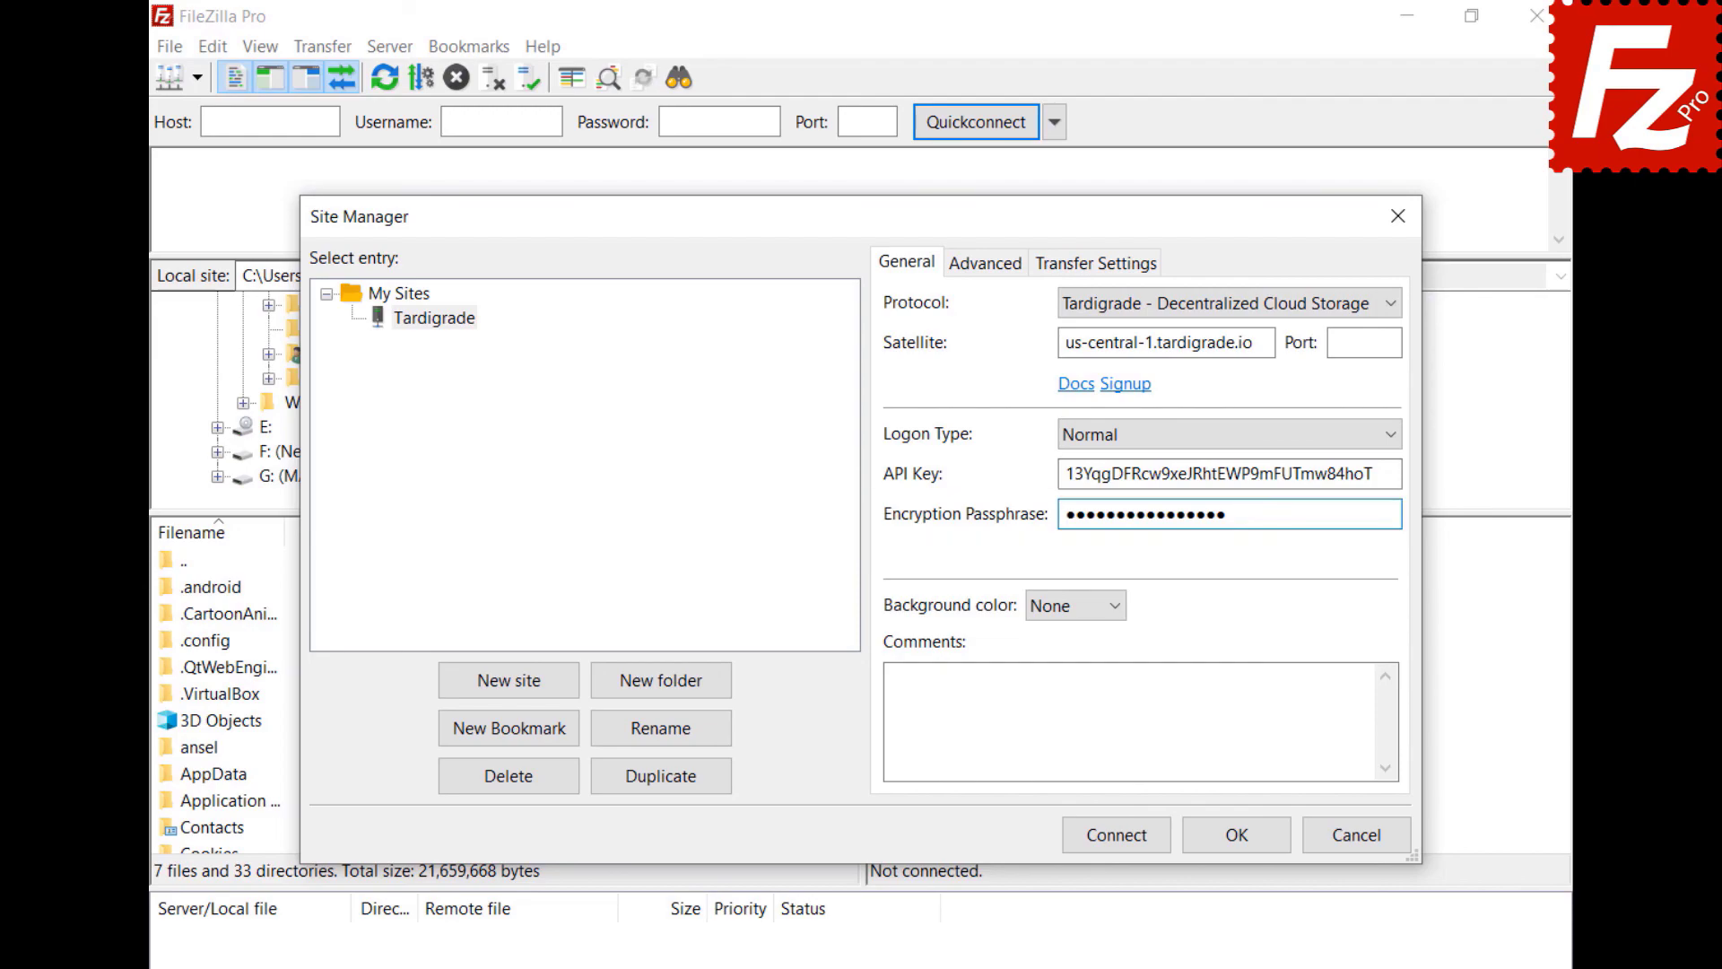
- Connect to the Tardigrade site and open constructionproject > Construction Project
{"action": "left_click", "coordinate": [1124, 845]}
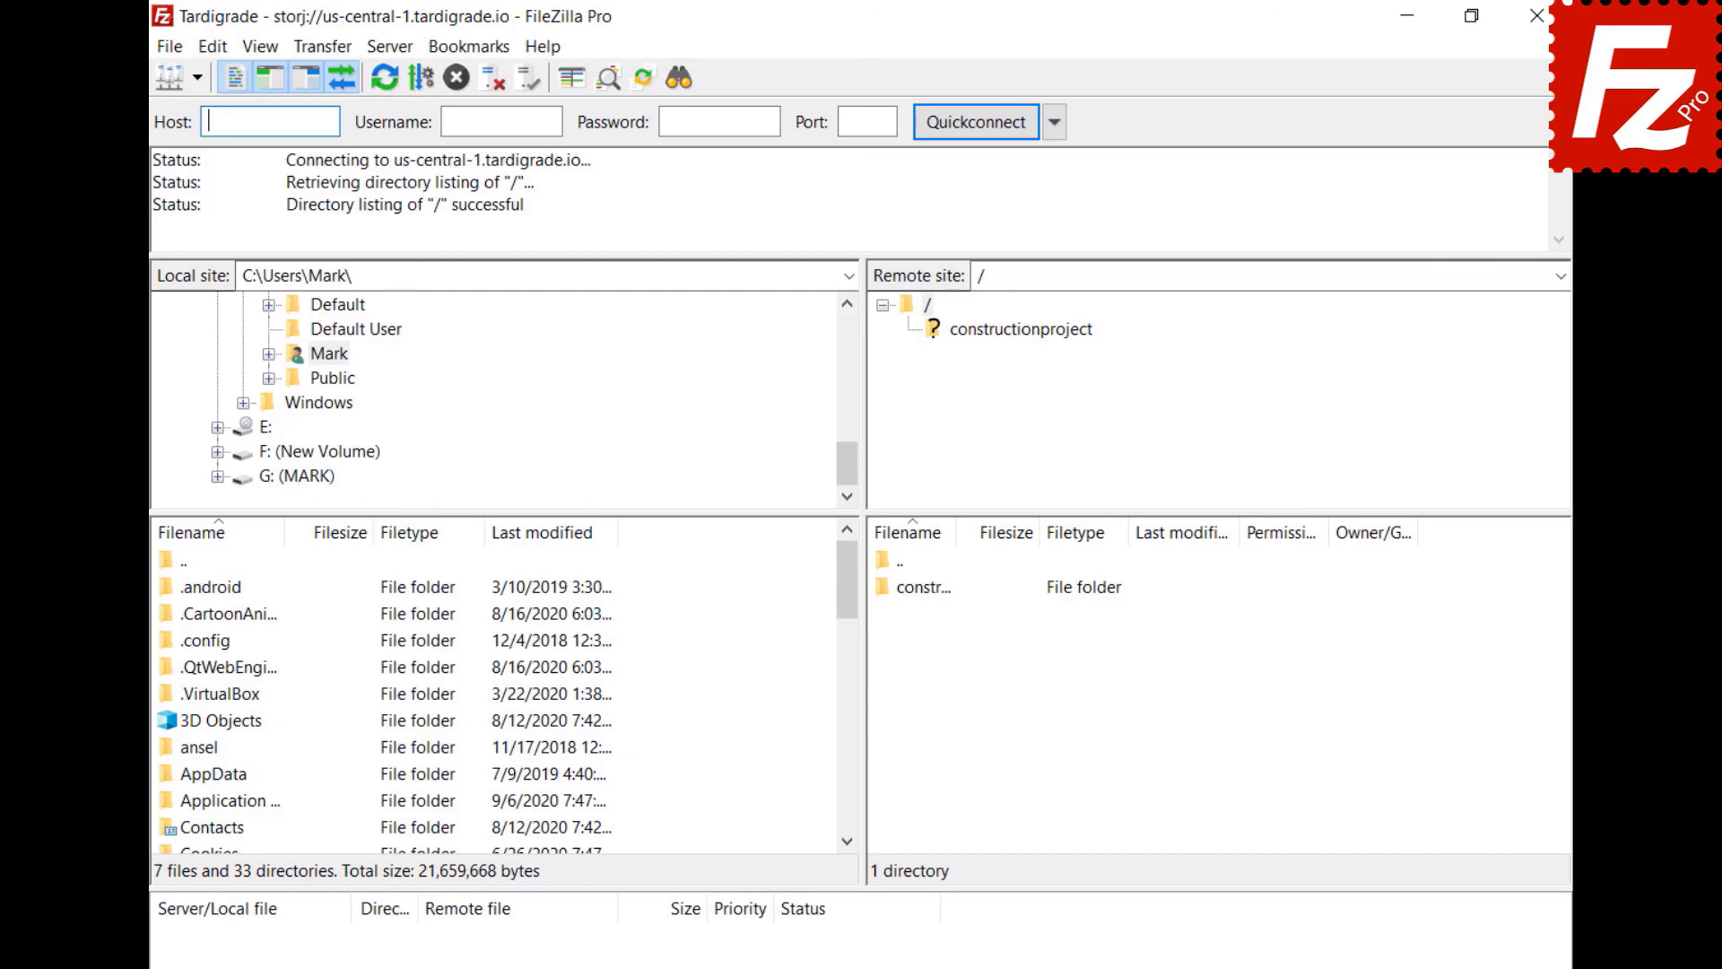
{"action": "left_click", "coordinate": [1012, 328]}
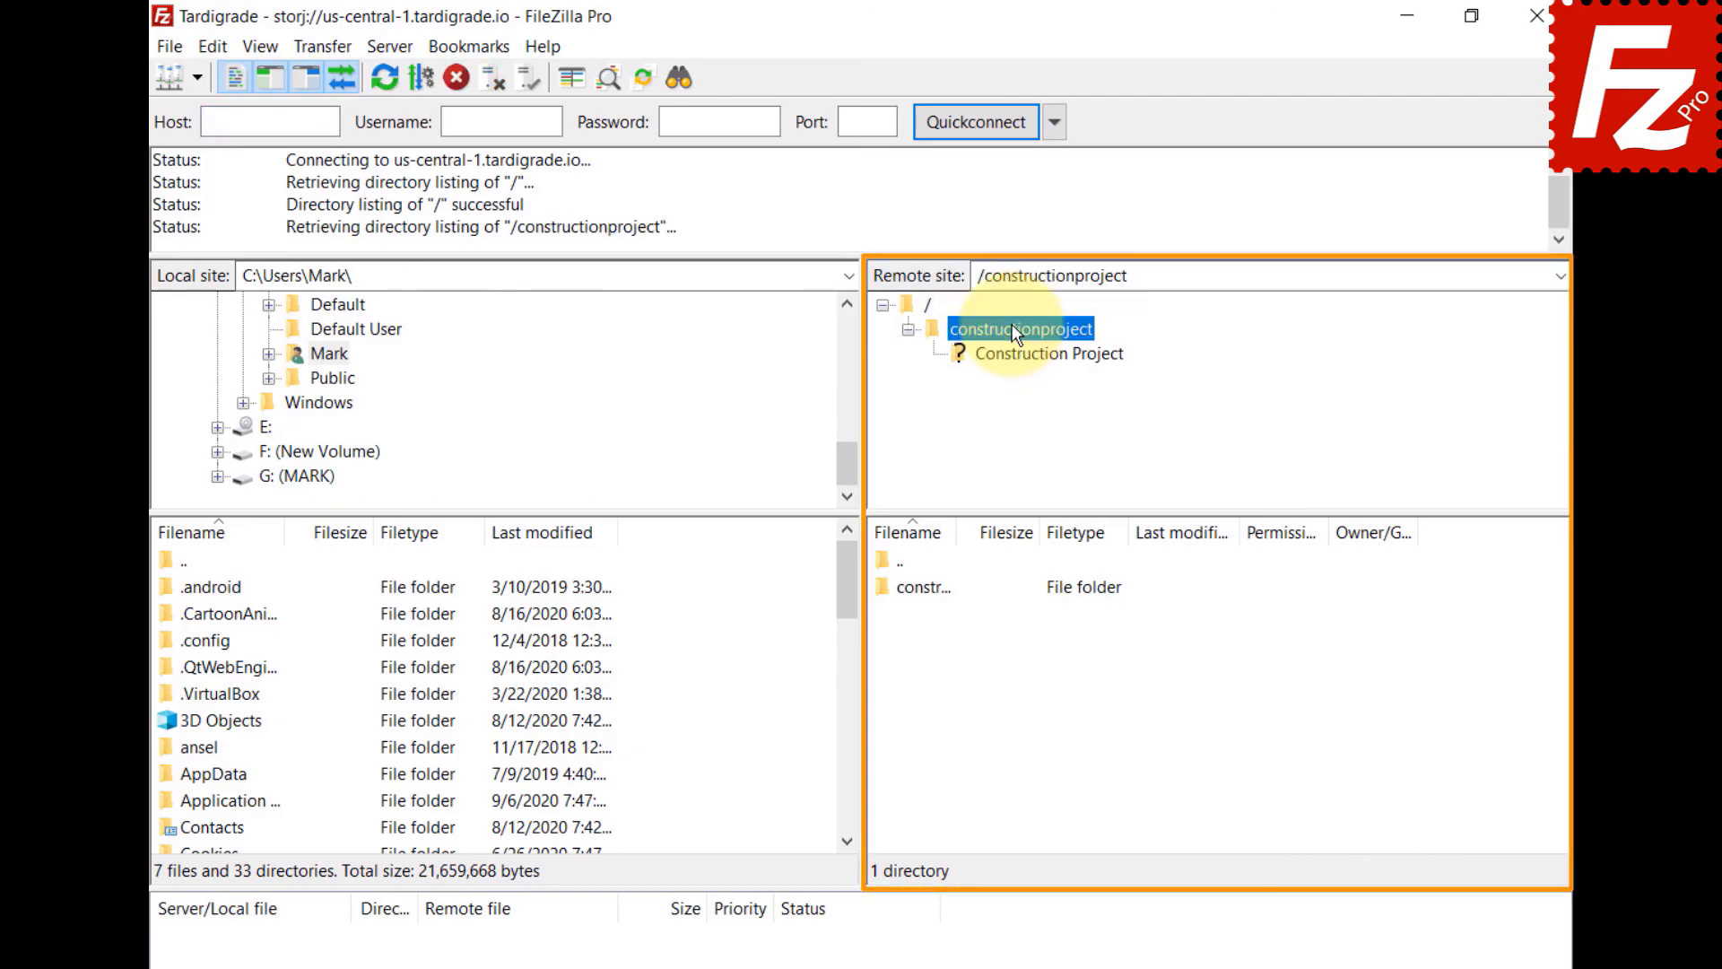
{"action": "left_click", "coordinate": [1018, 356]}
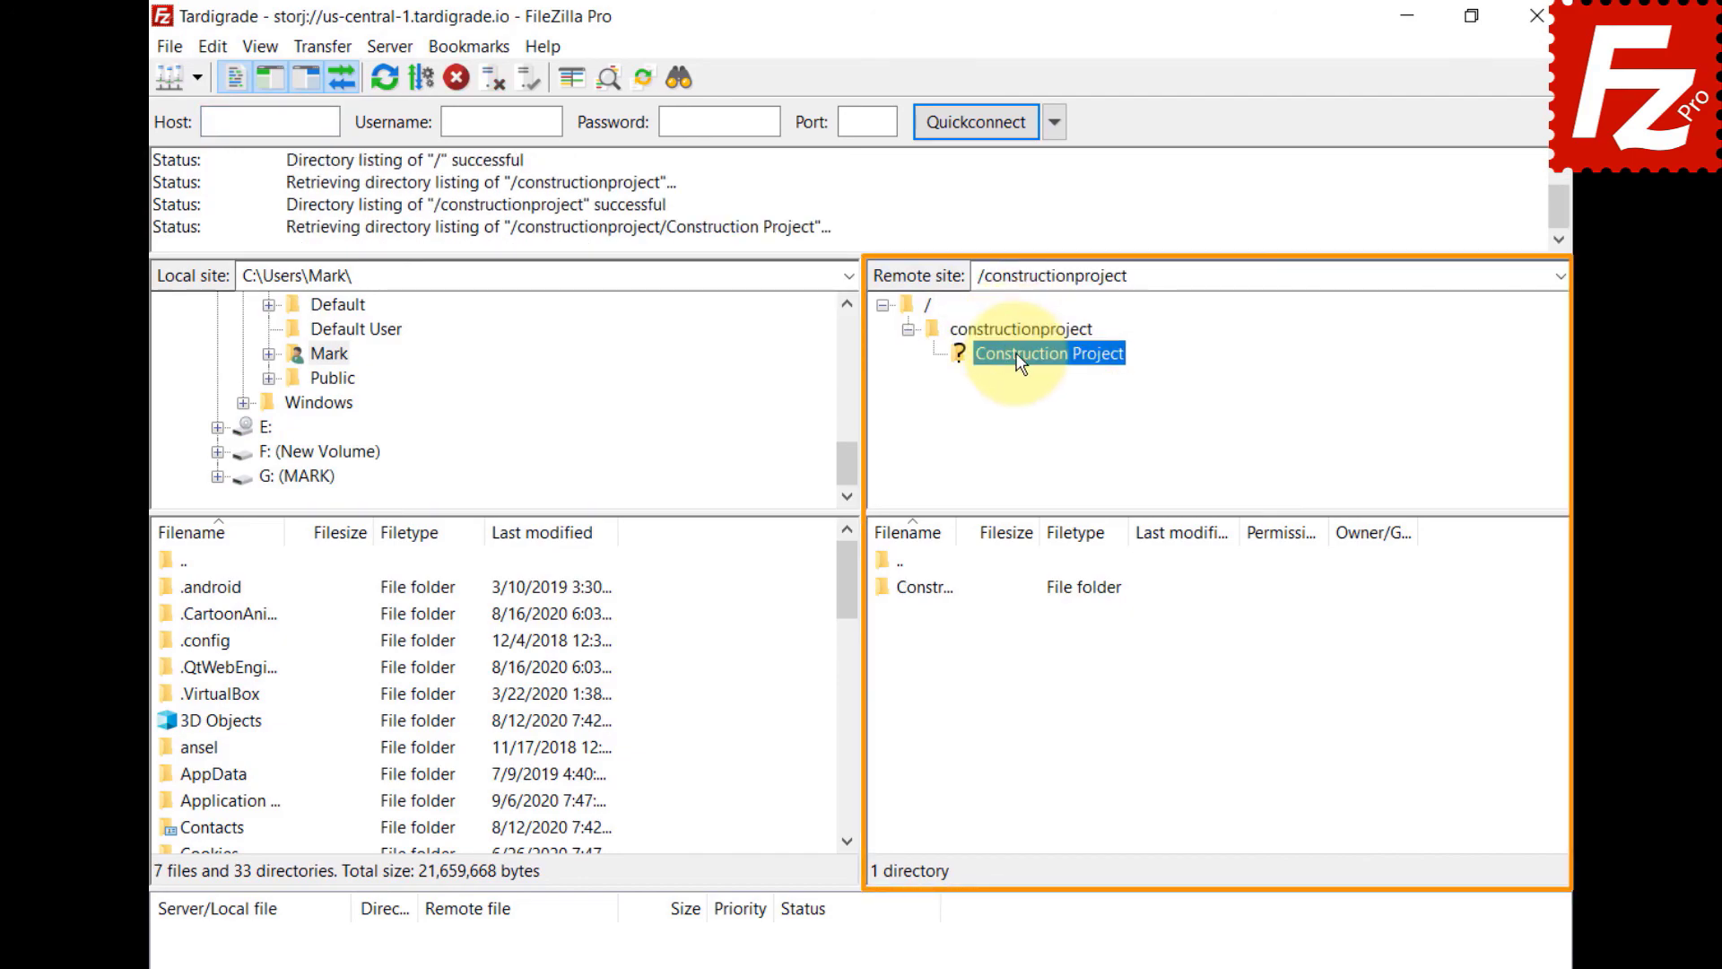
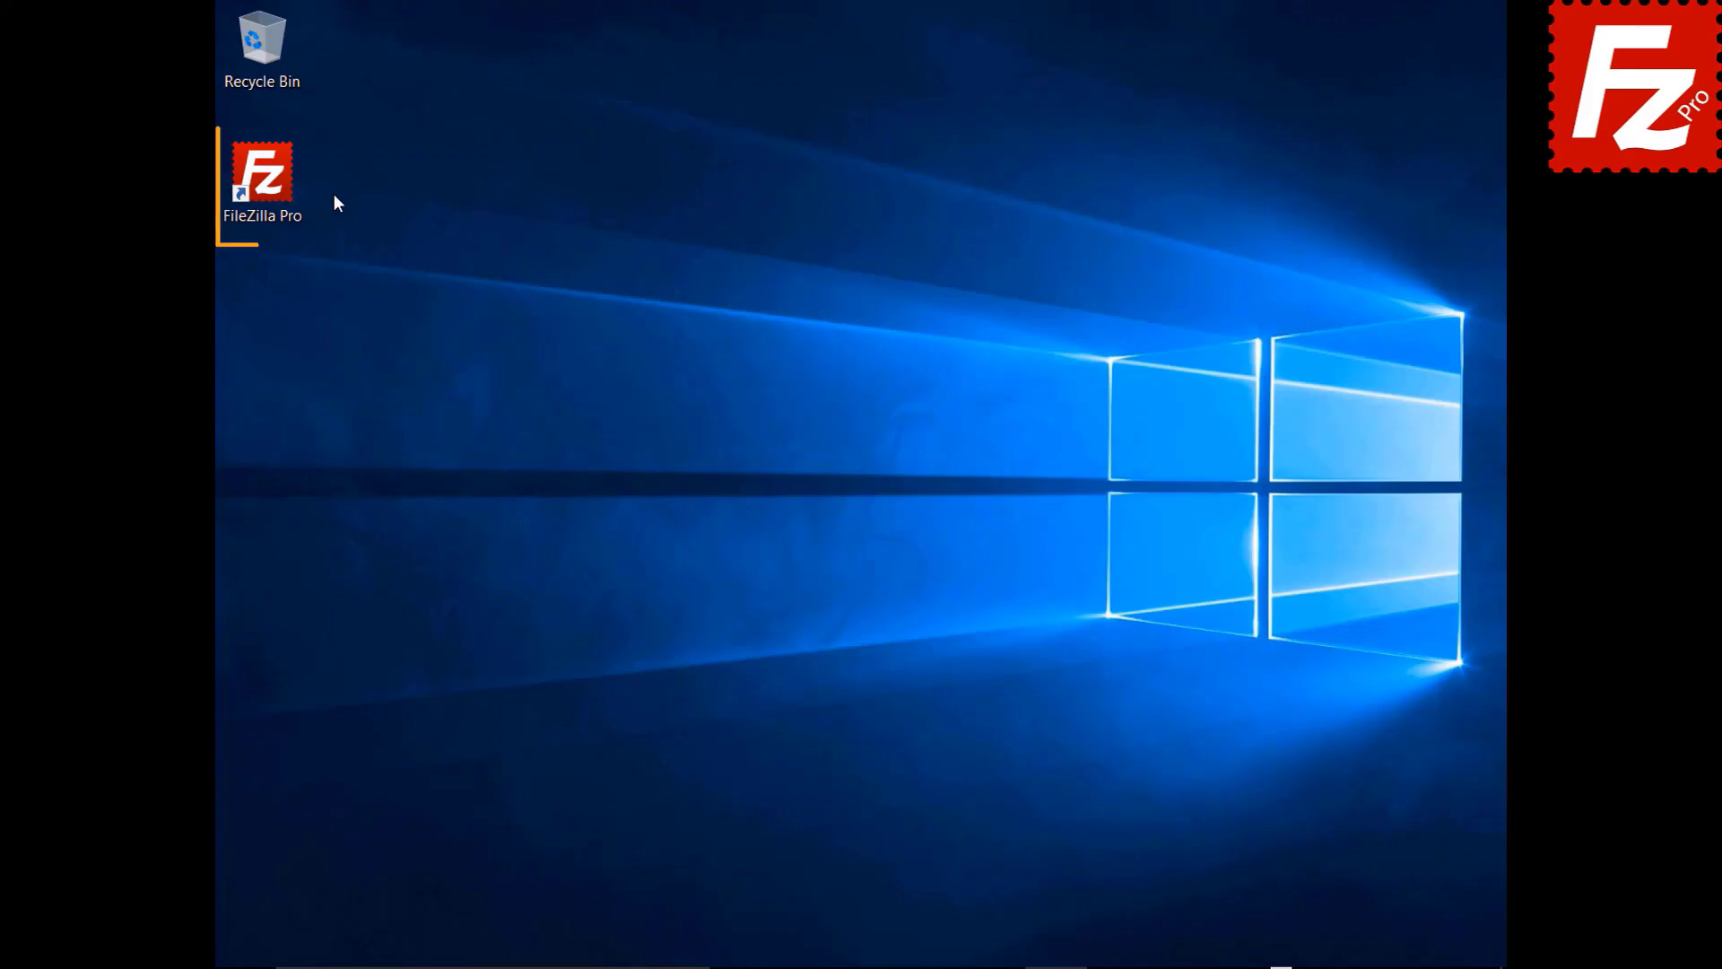
- Launch FileZilla Pro from its desktop shortcut and open the Edit menu
{"action": "double_click", "coordinate": [272, 185]}
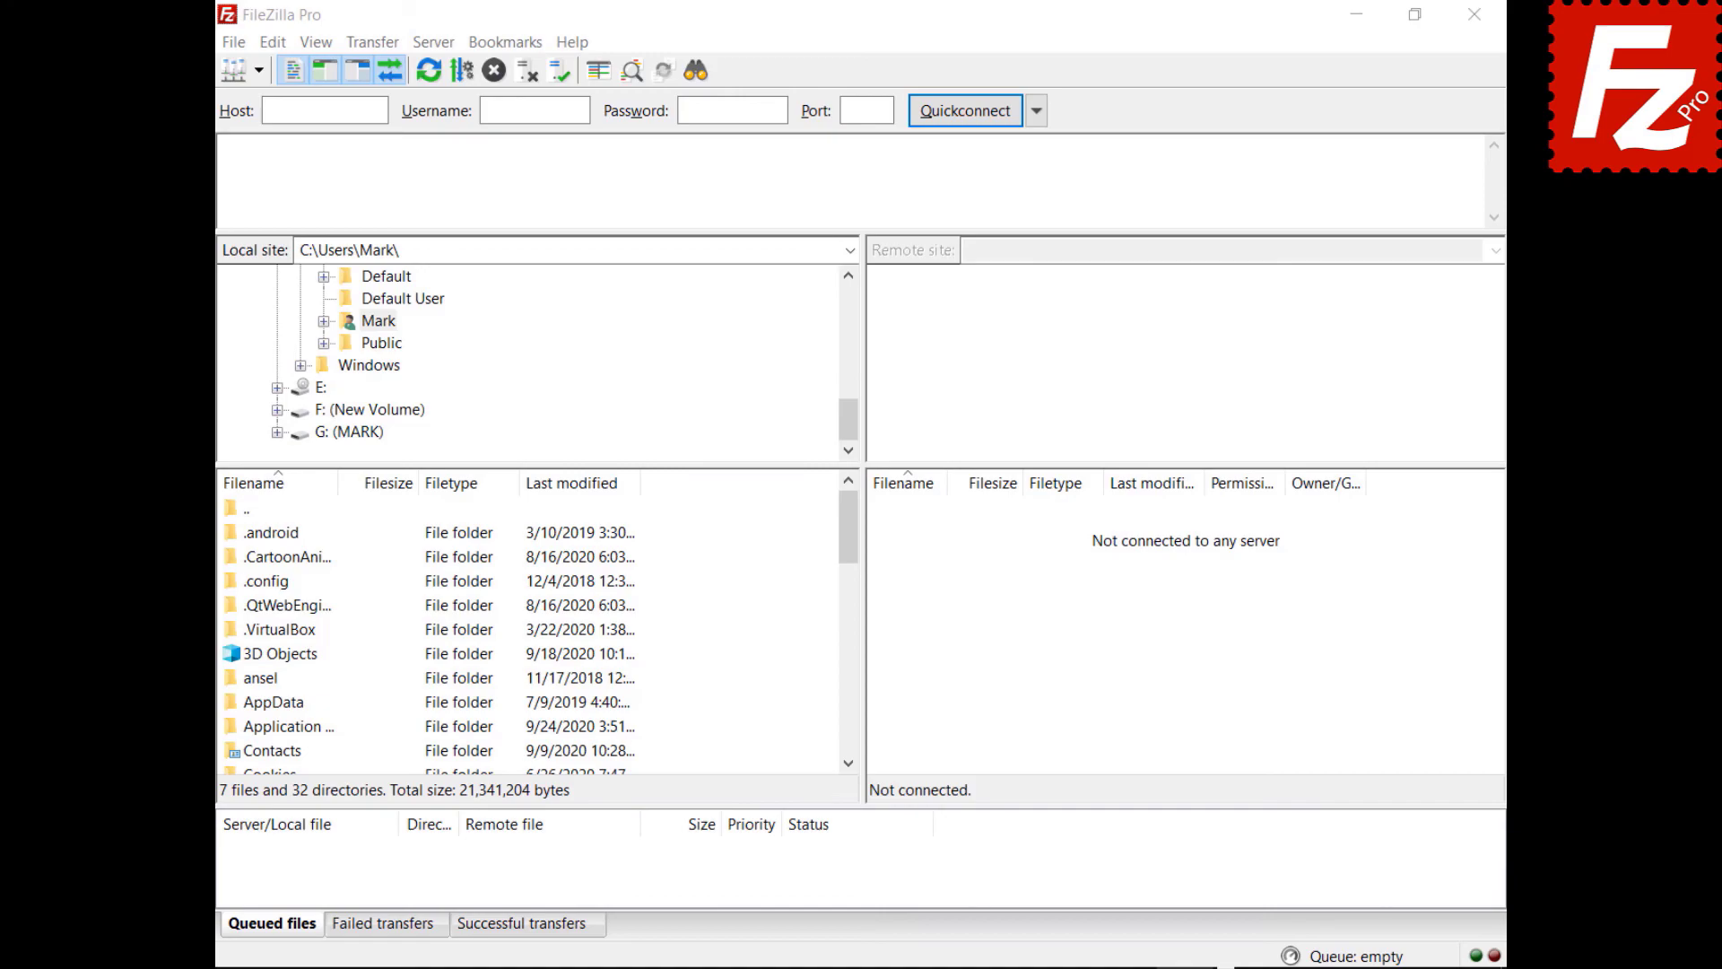
{"action": "left_click", "coordinate": [272, 48]}
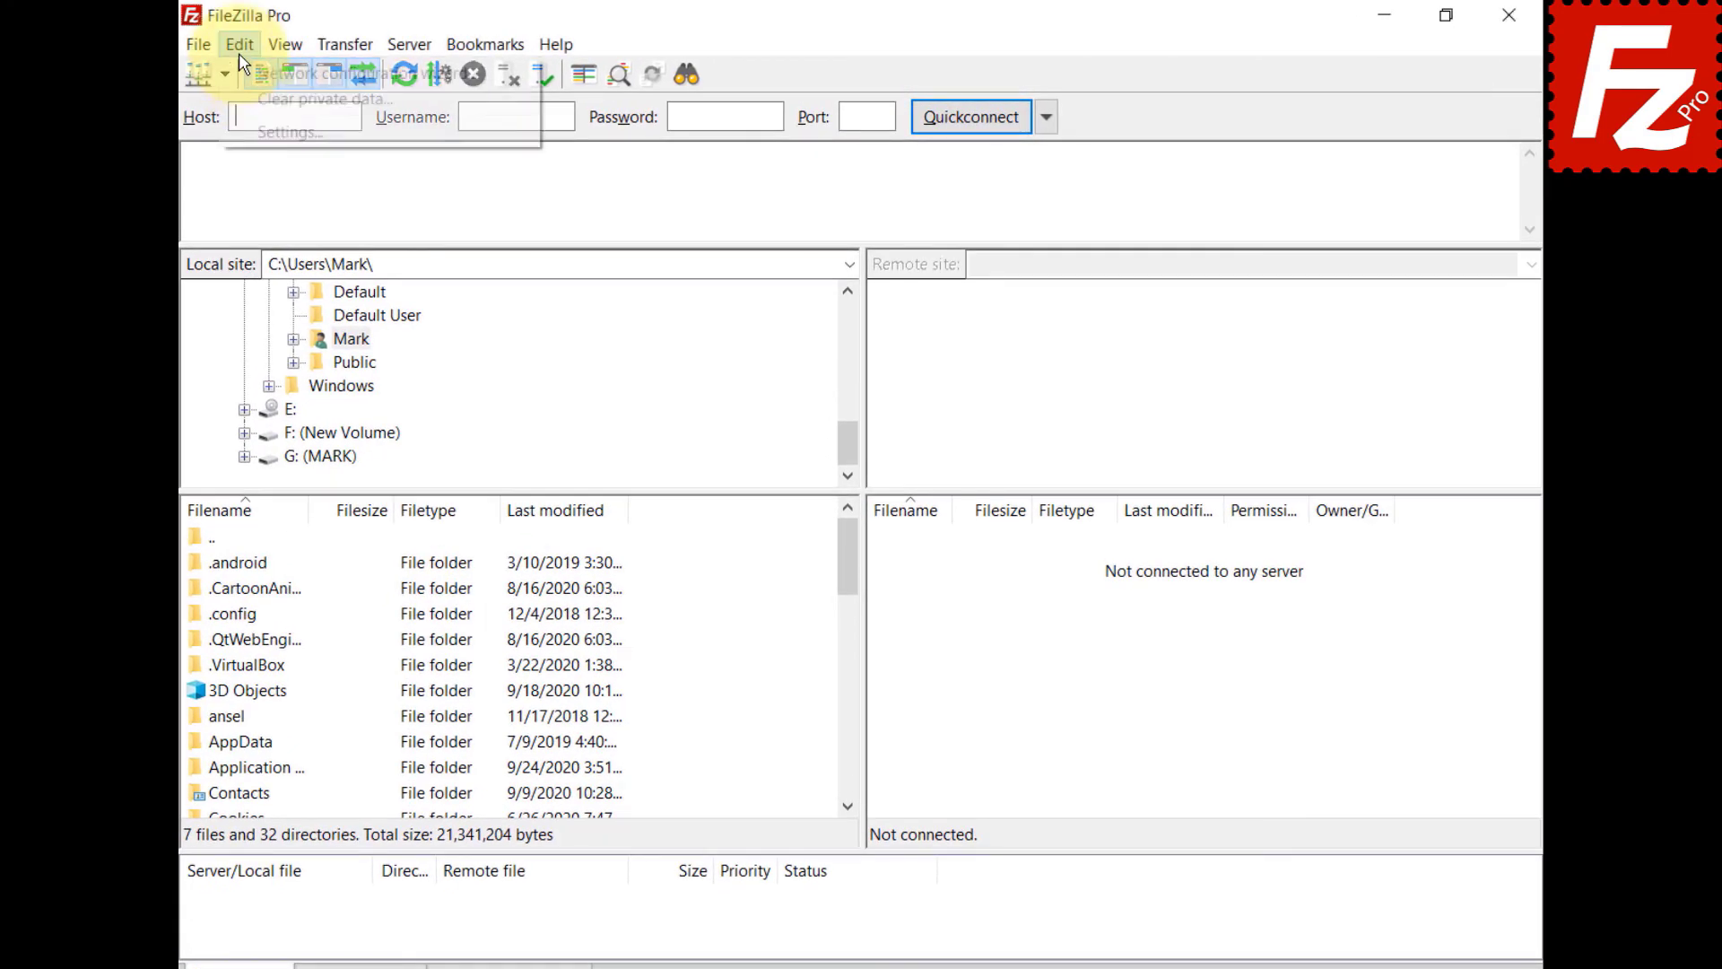
- Open Settings and go to the Transfers > MIME Types mapping page
{"action": "left_click", "coordinate": [241, 133]}
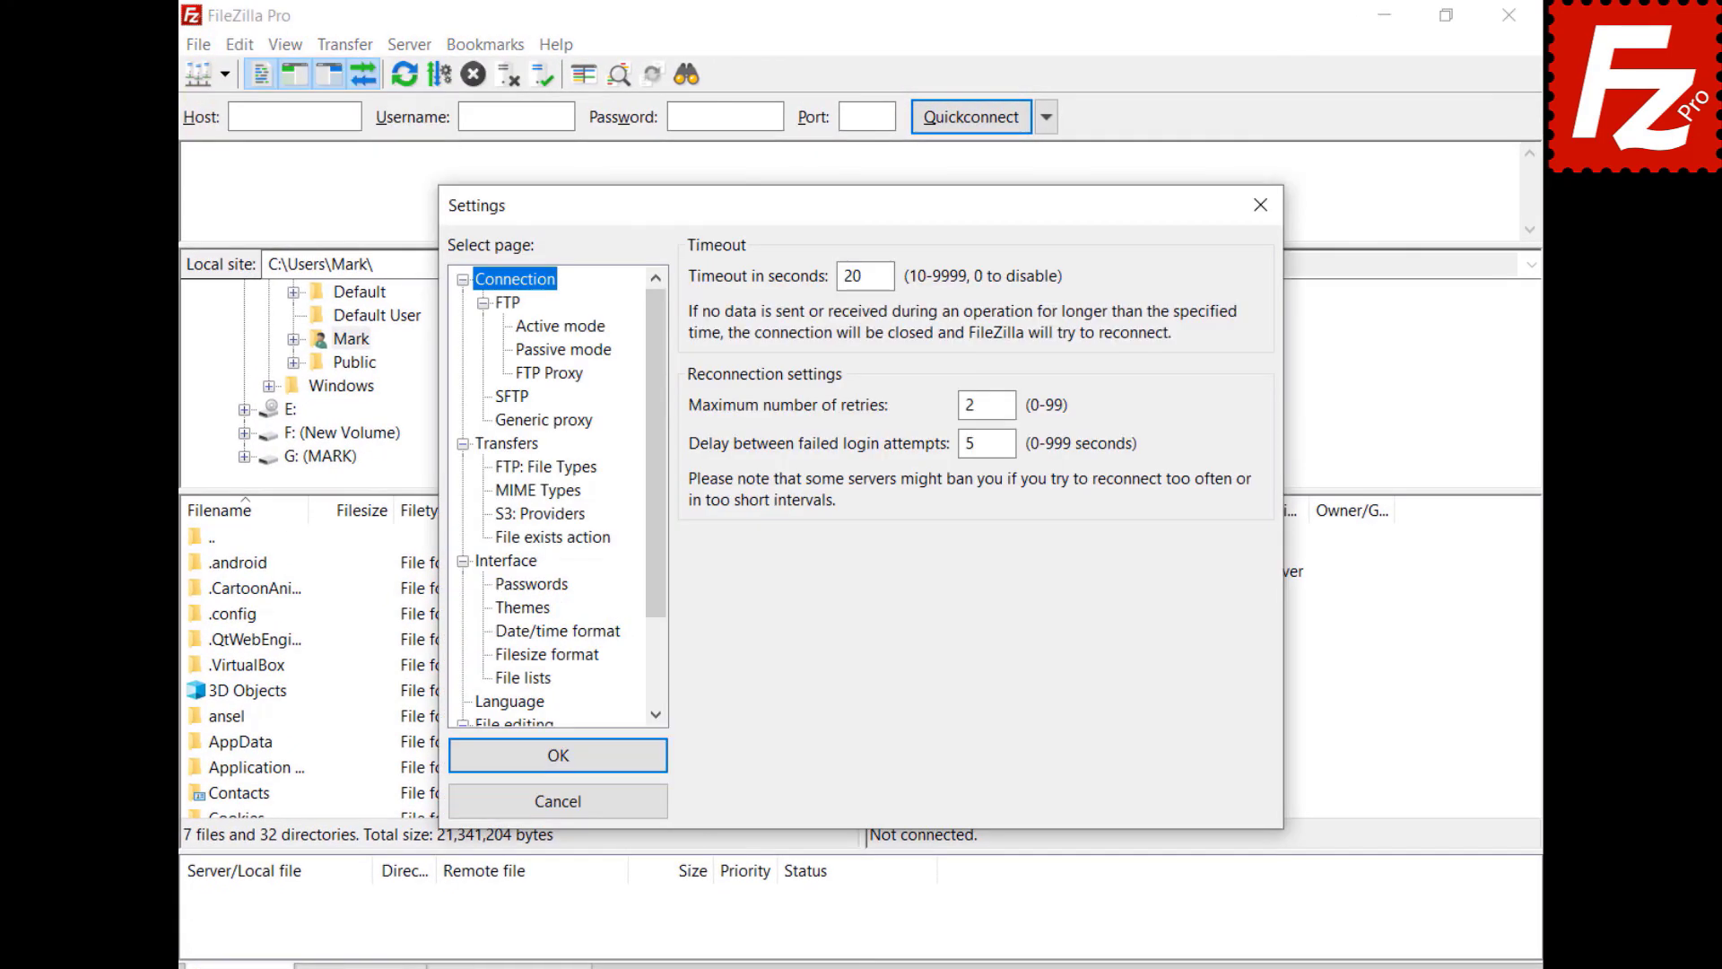
{"action": "left_click", "coordinate": [498, 445]}
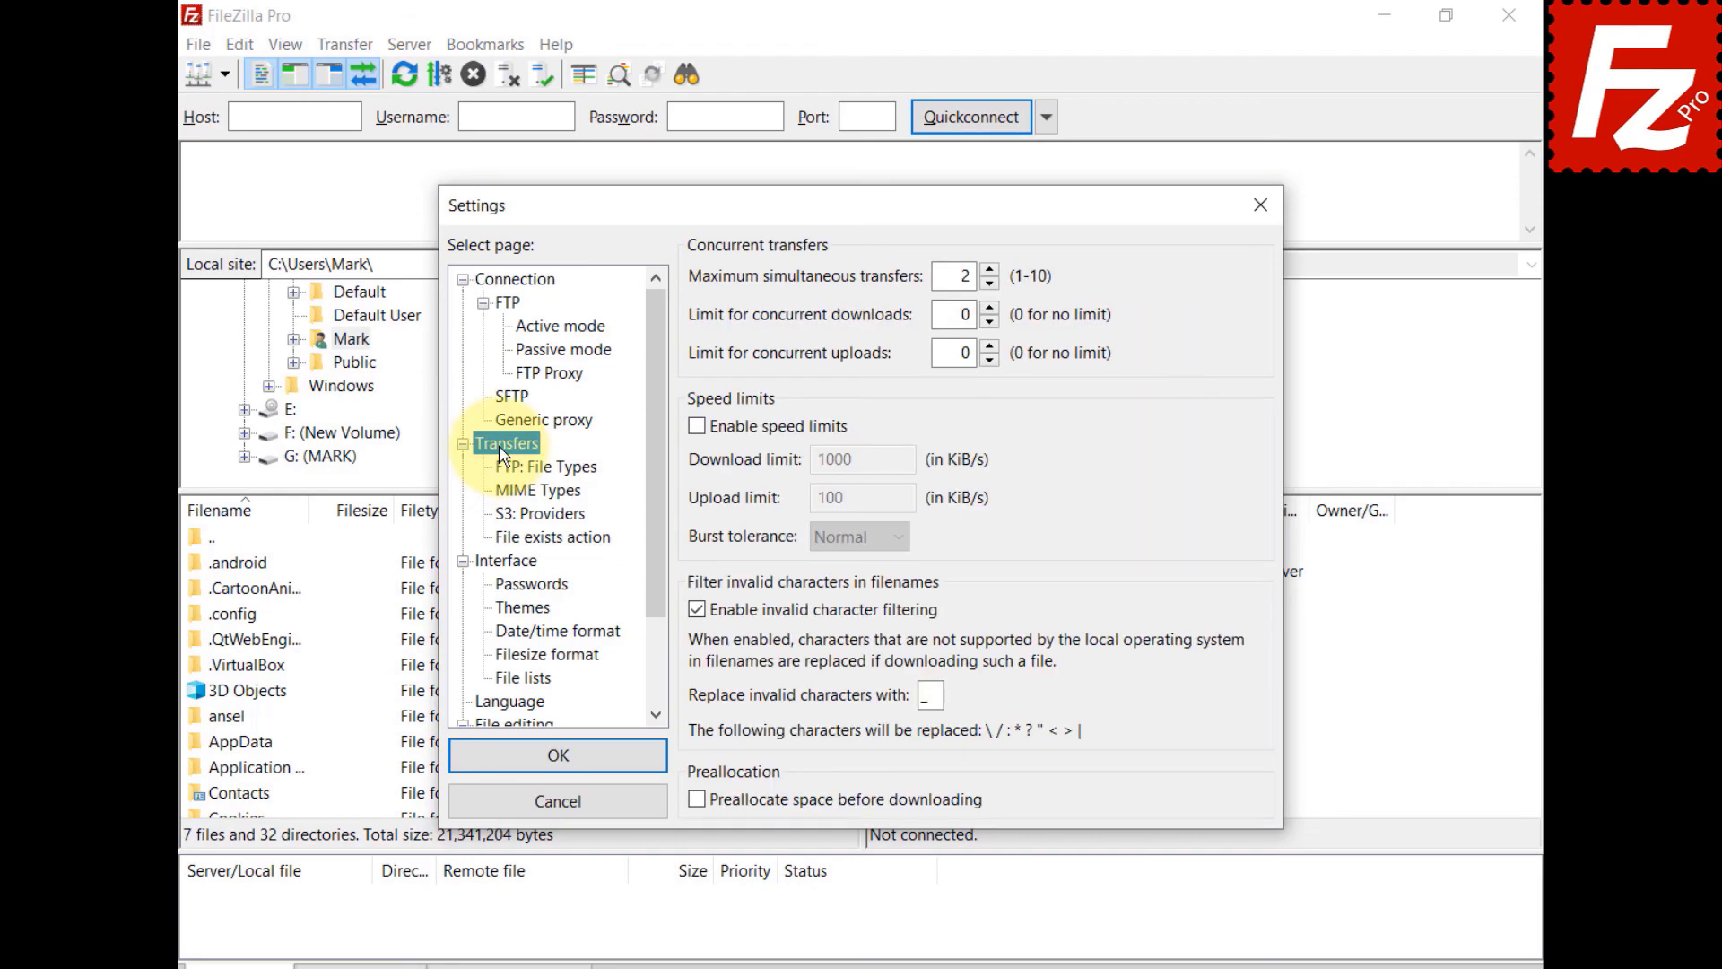
{"action": "left_click", "coordinate": [520, 490]}
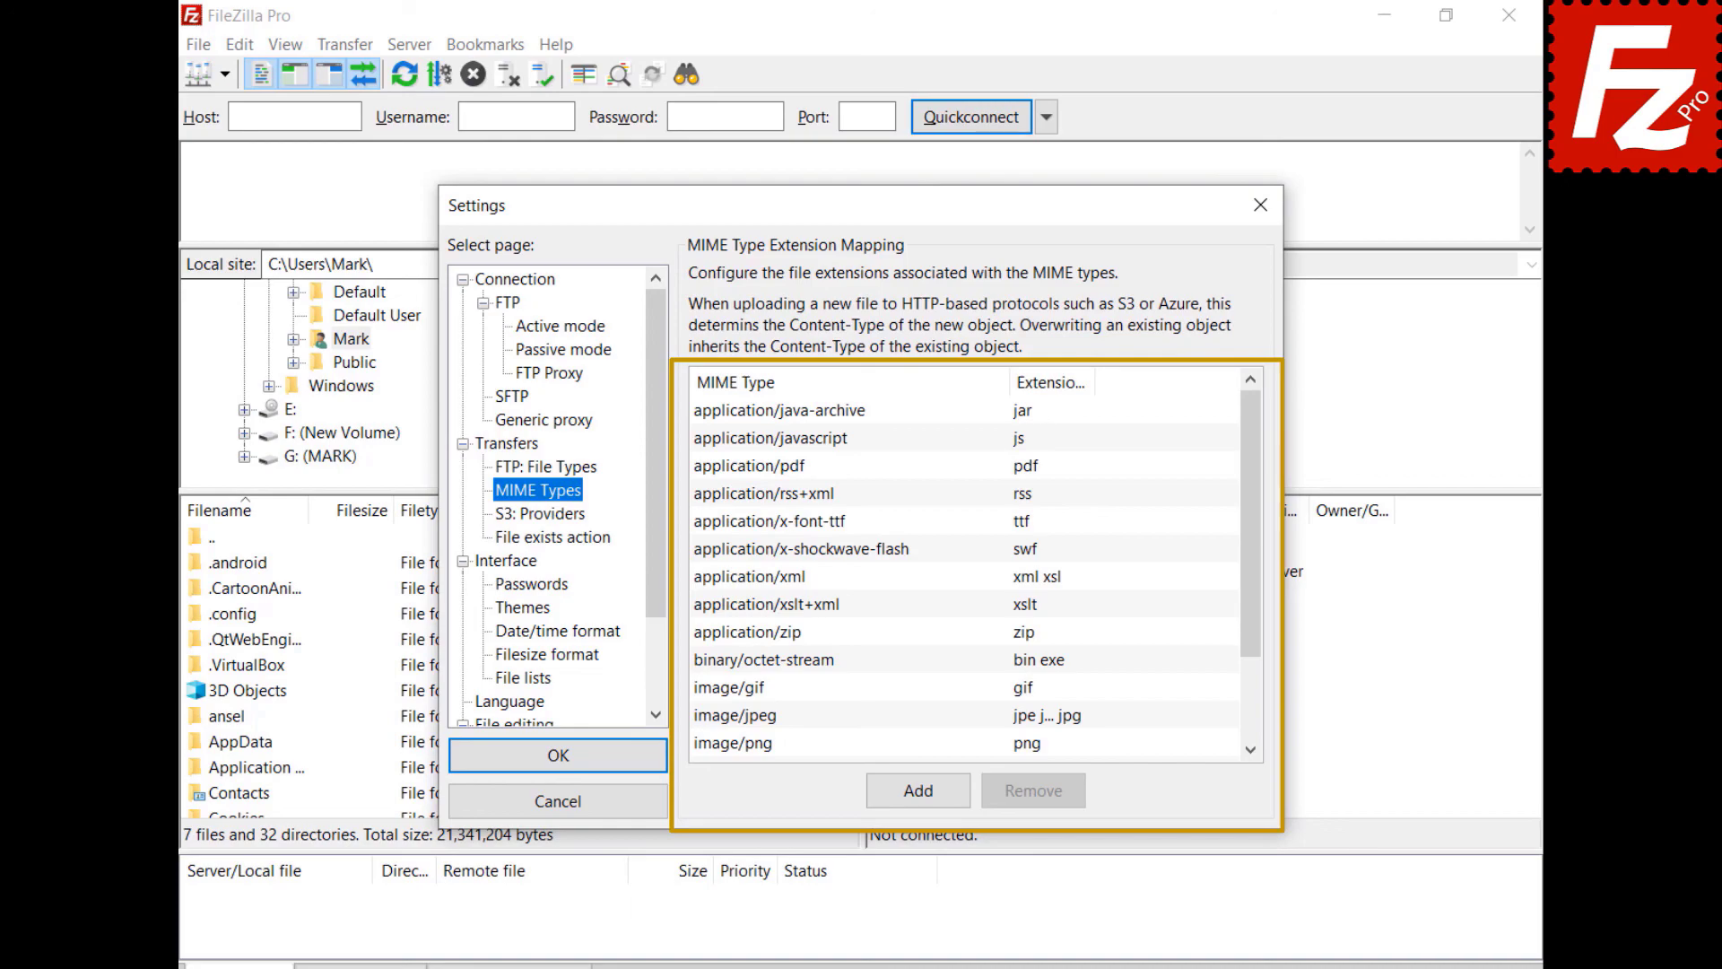
- Add a new MIME type 'video/mp4' mapped to the extension 'mp4'
{"action": "left_click", "coordinate": [918, 790]}
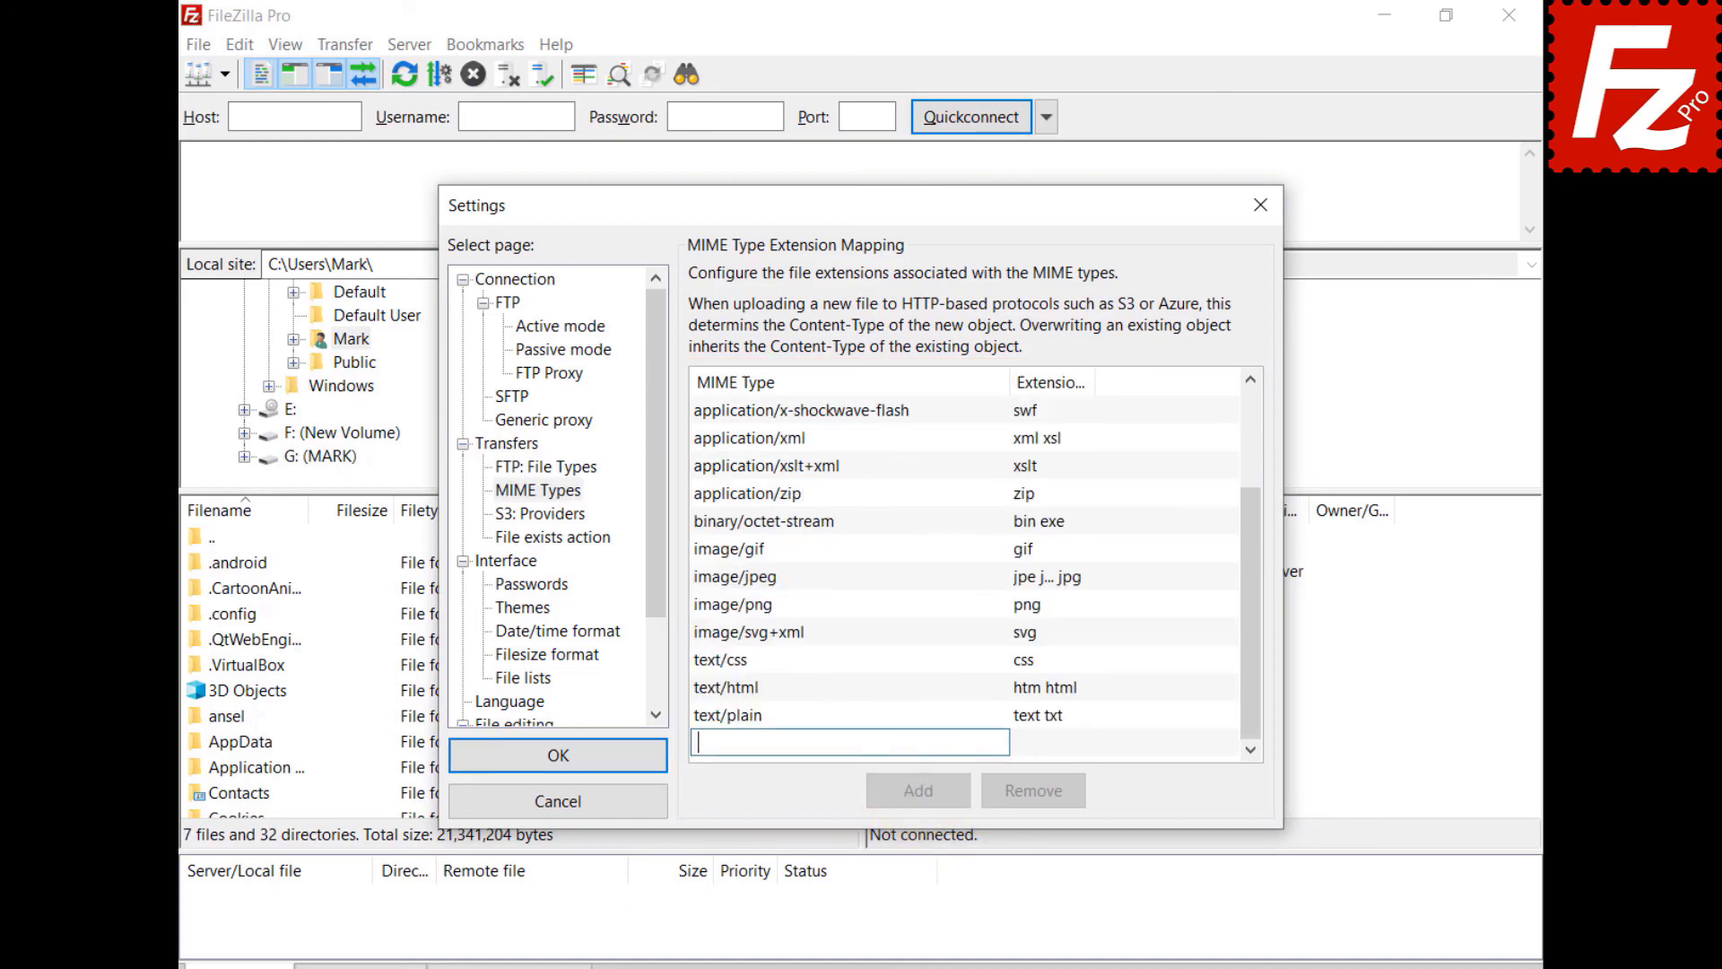
{"action": "type", "text": "video/mp4"}
{"action": "left_click", "coordinate": [1031, 742]}
{"action": "type", "text": "mp"}
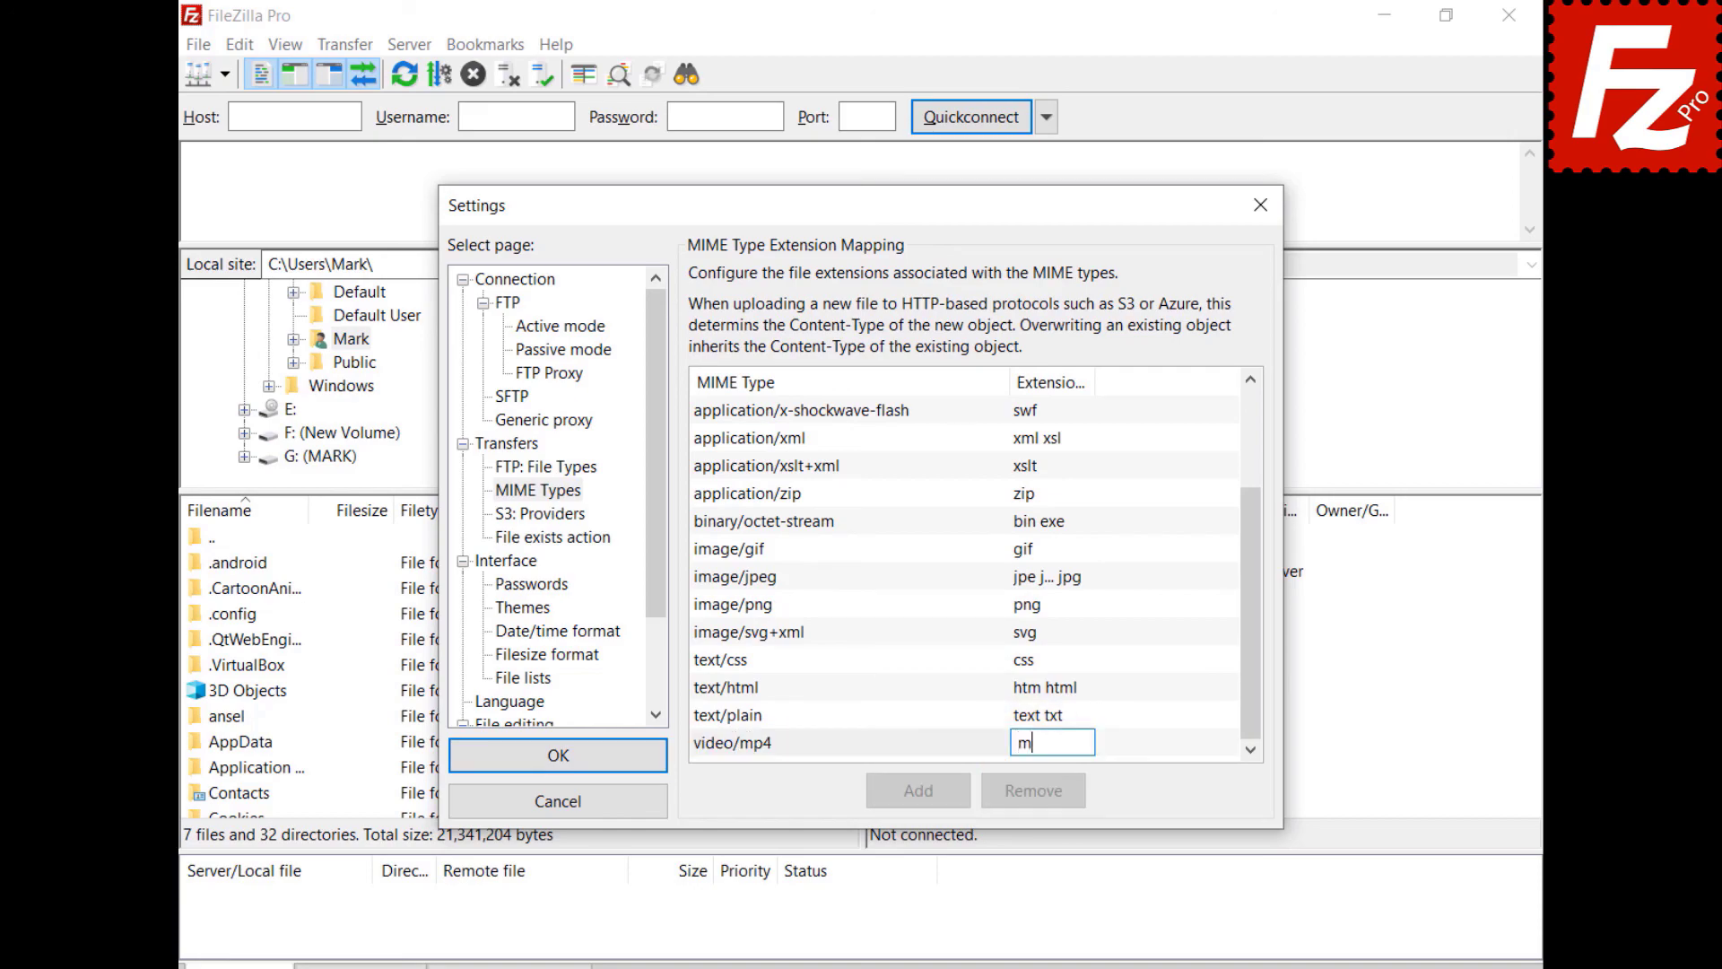
{"action": "type", "text": "4"}
{"action": "key", "text": "Return"}
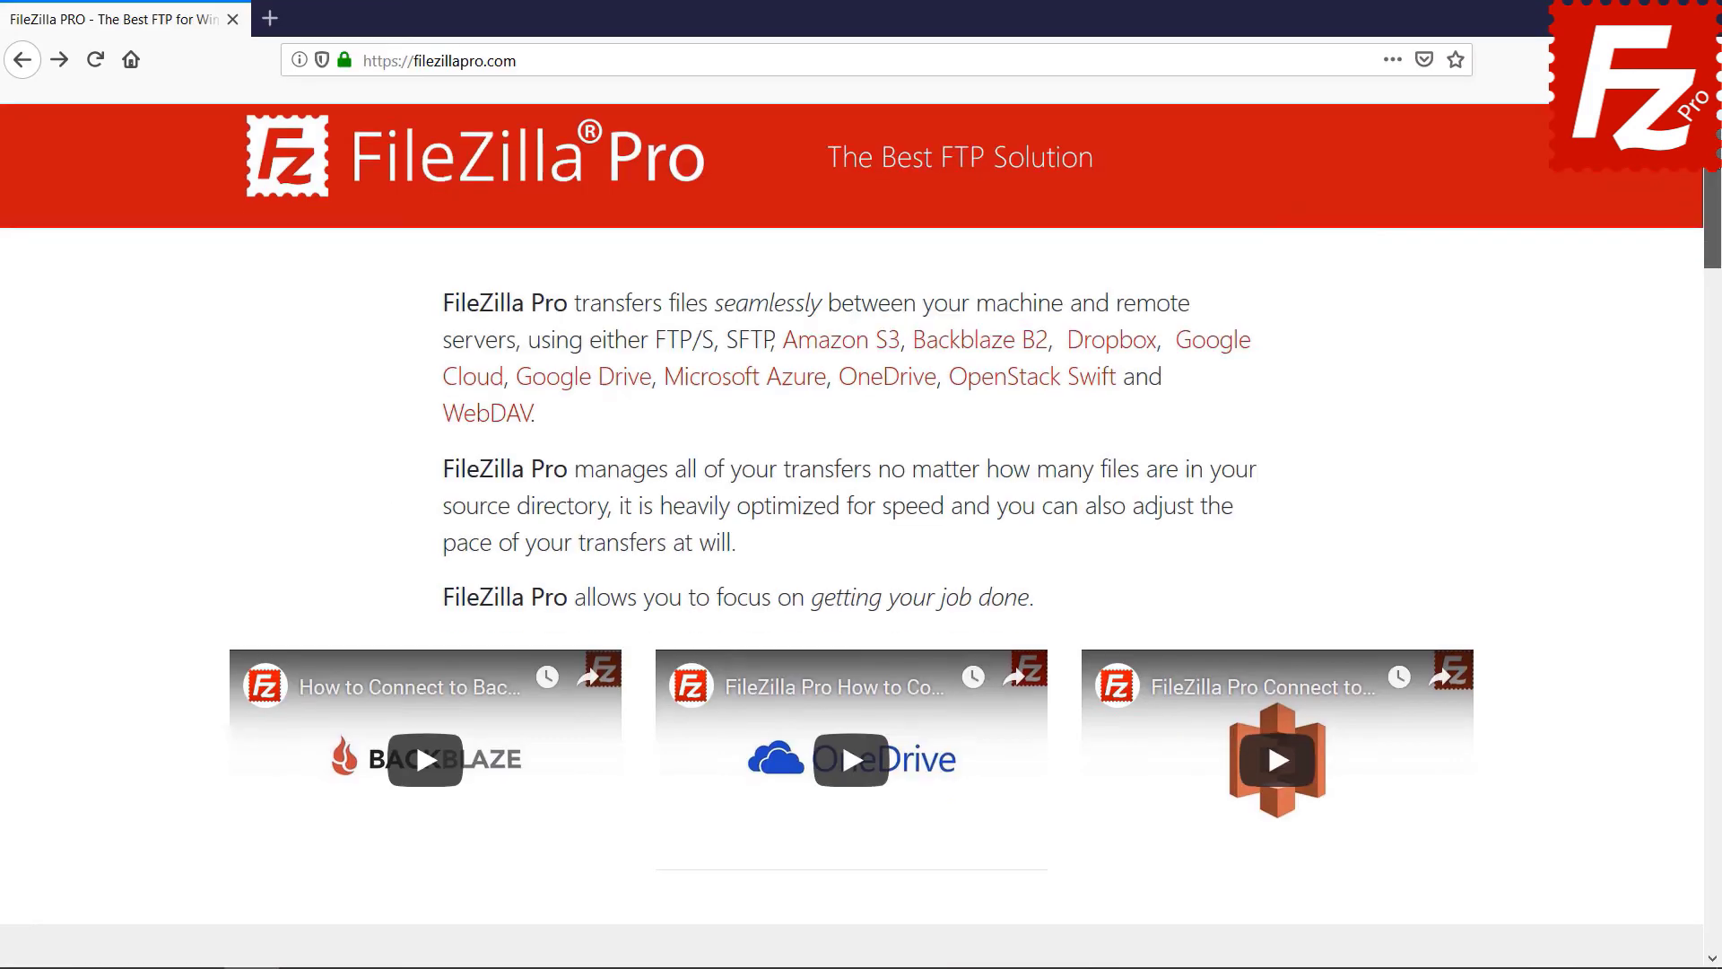
- Open the checkout page for FileZilla Pro for Windows, totalling $19.99
{"action": "scroll", "coordinate": [538, 592], "scroll_direction": "down", "scroll_amount": 5}
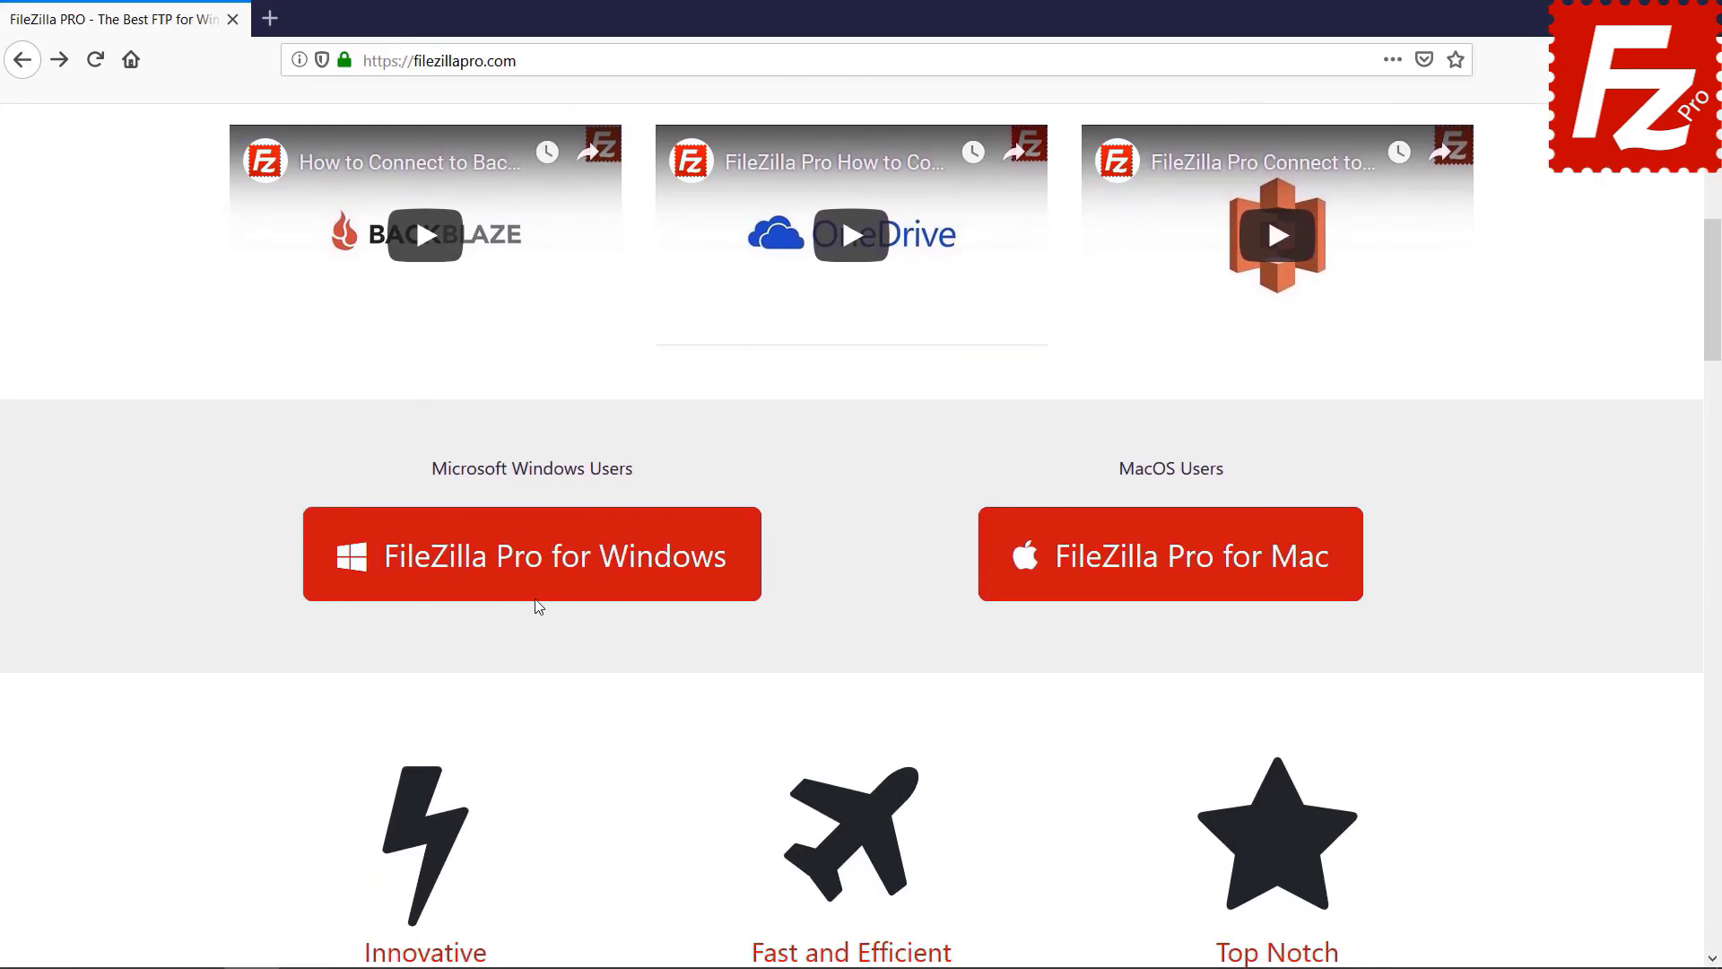
{"action": "left_click", "coordinate": [538, 585]}
{"action": "scroll", "coordinate": [1719, 567], "scroll_direction": "down", "scroll_amount": 8}
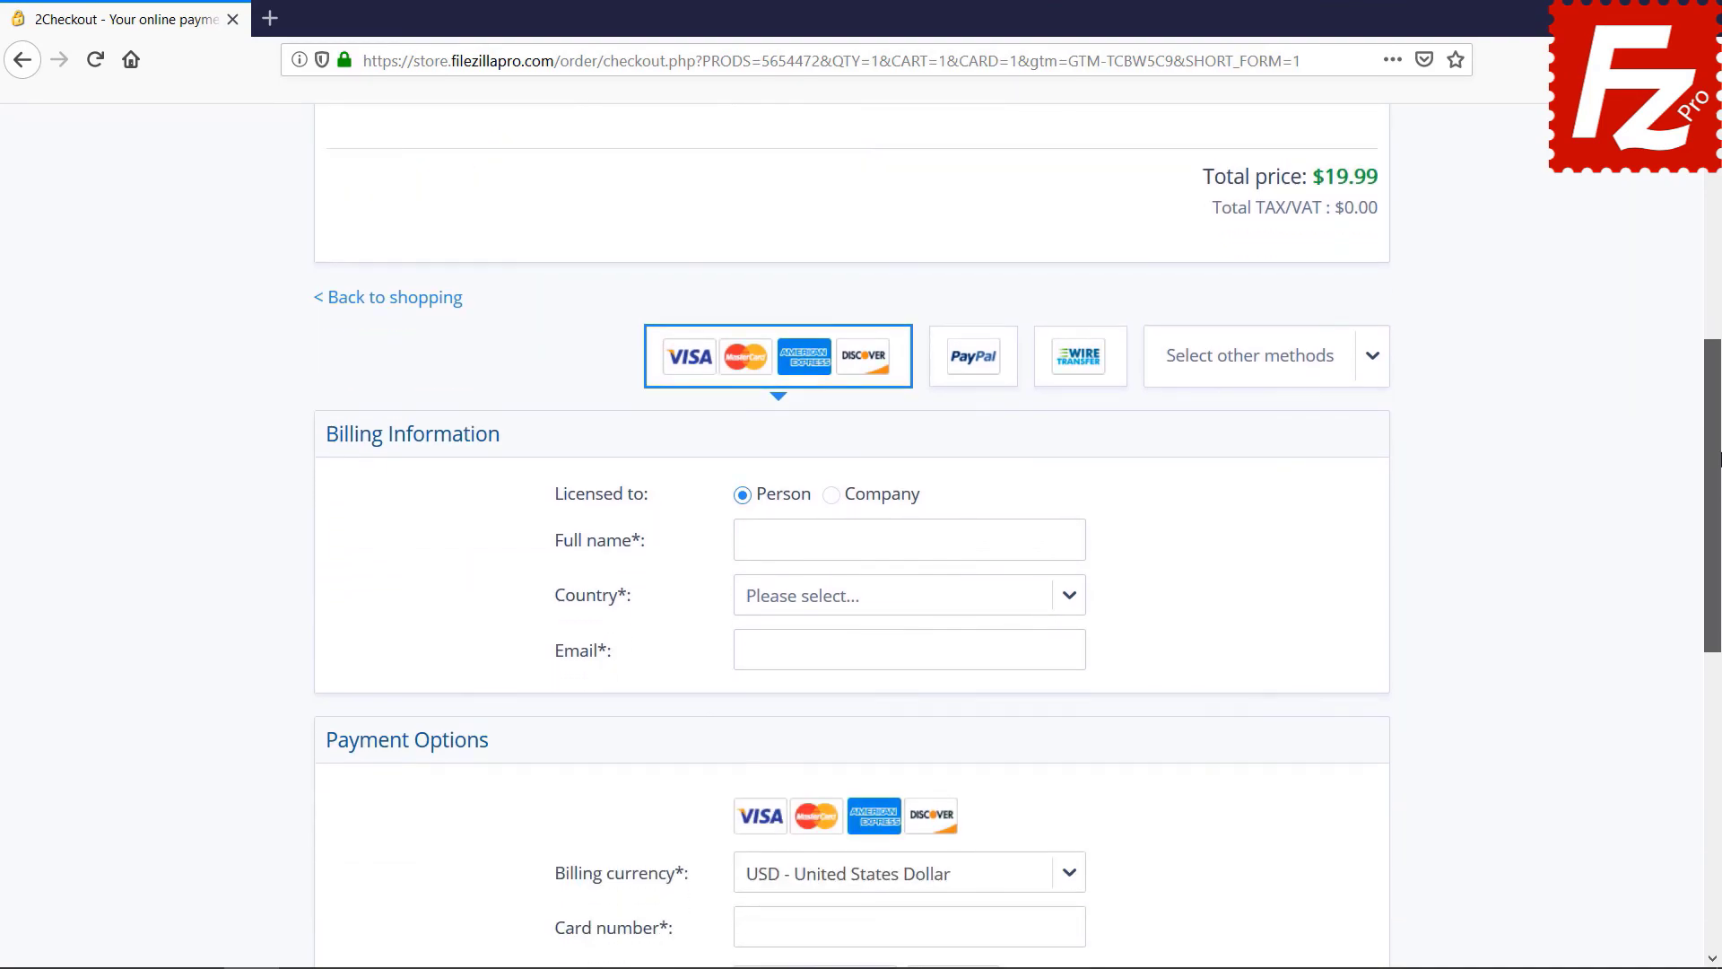
{"action": "scroll", "coordinate": [1719, 567], "scroll_direction": "down", "scroll_amount": 2}
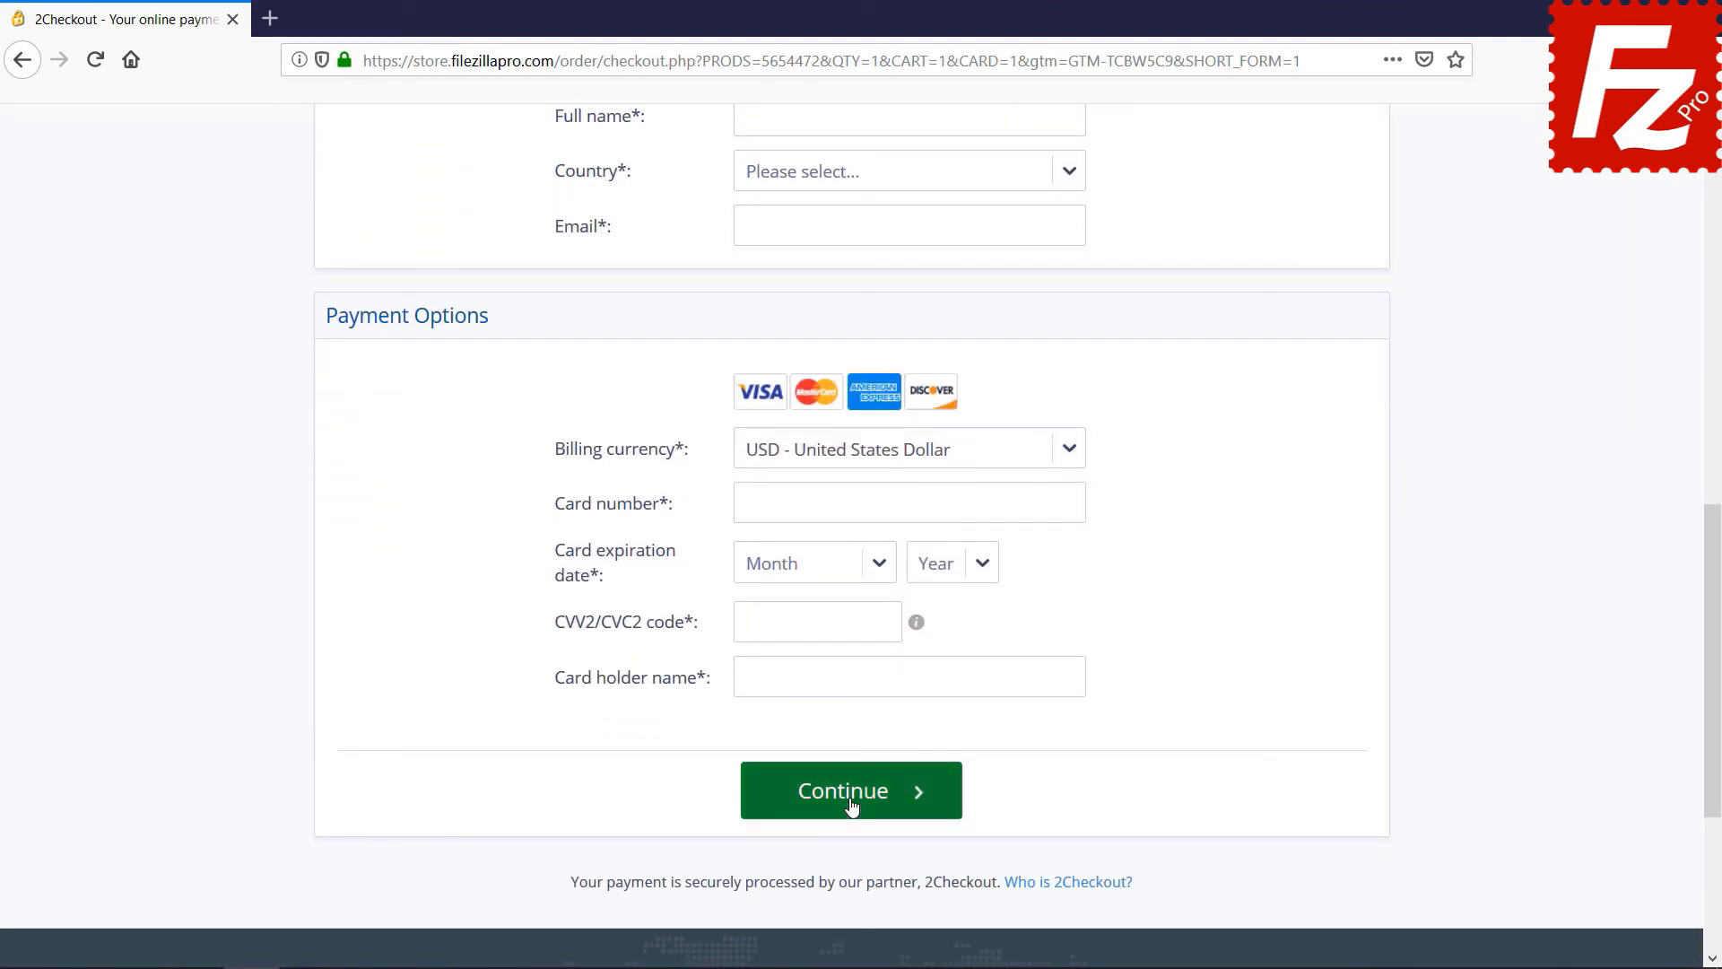